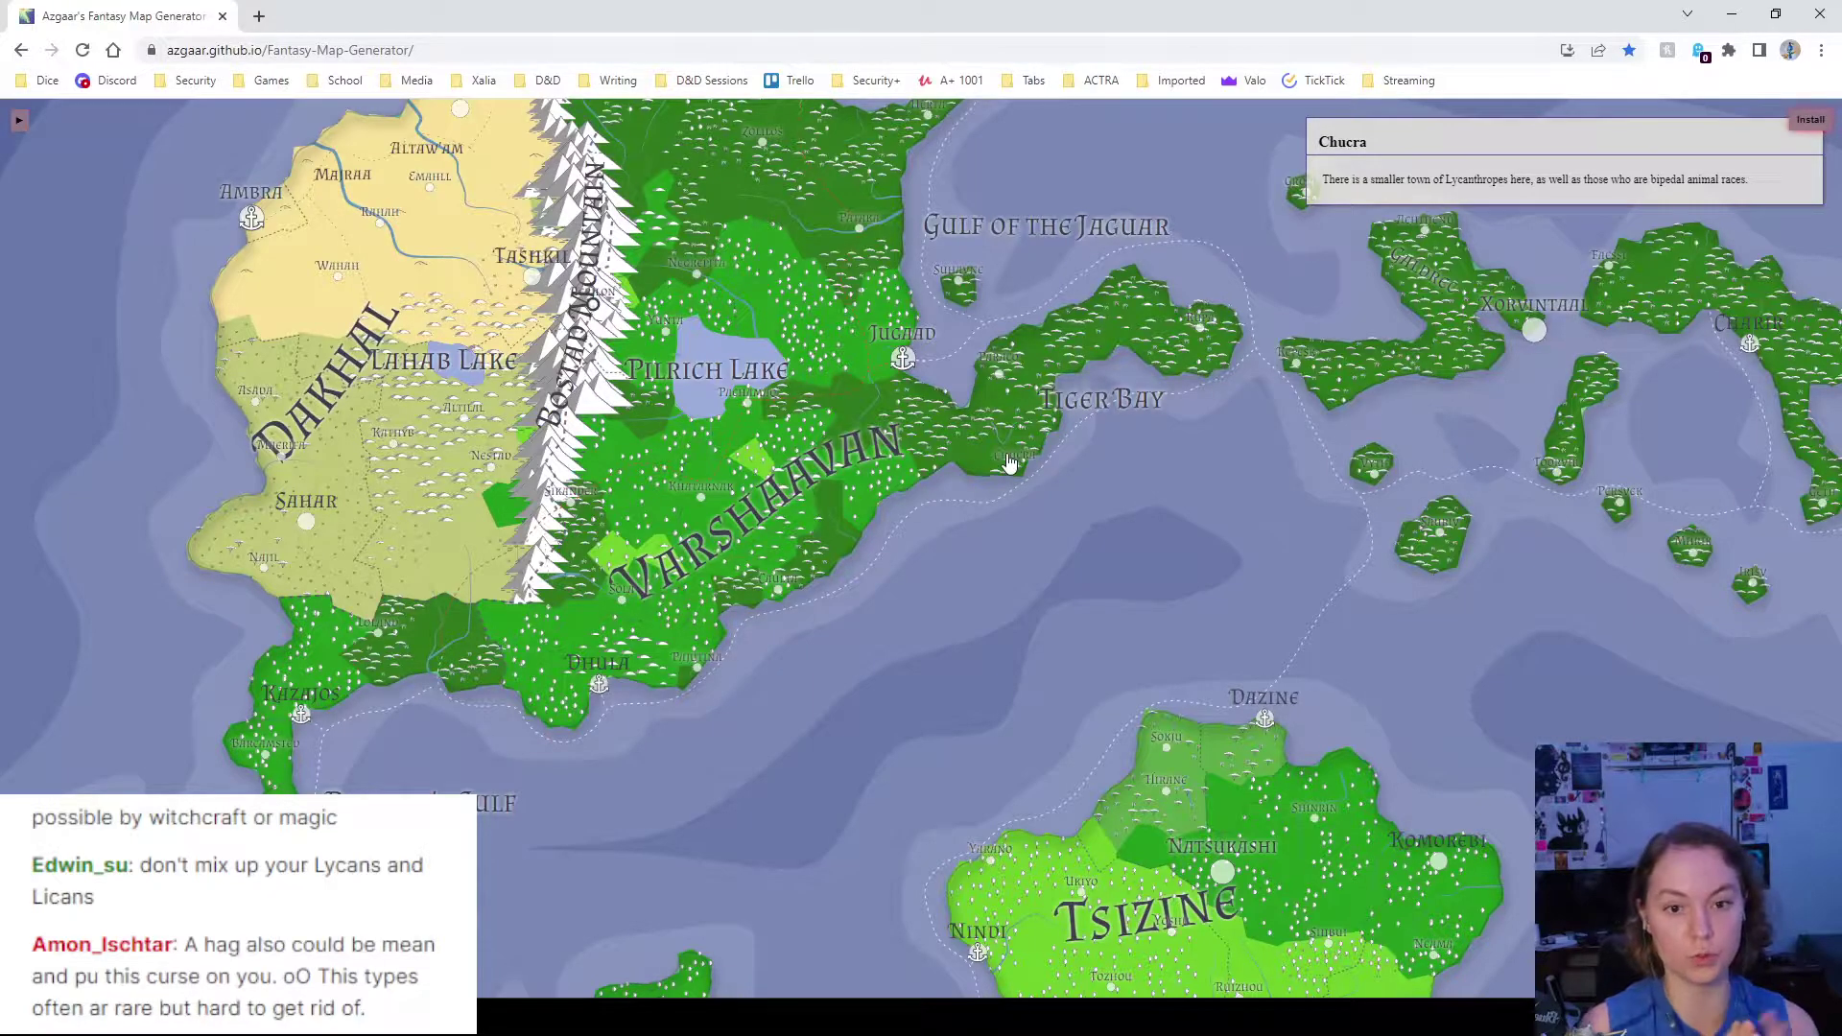
- Switch from the fantasy map to the Story Beats drawing in LibreOffice Draw
click(1732, 14)
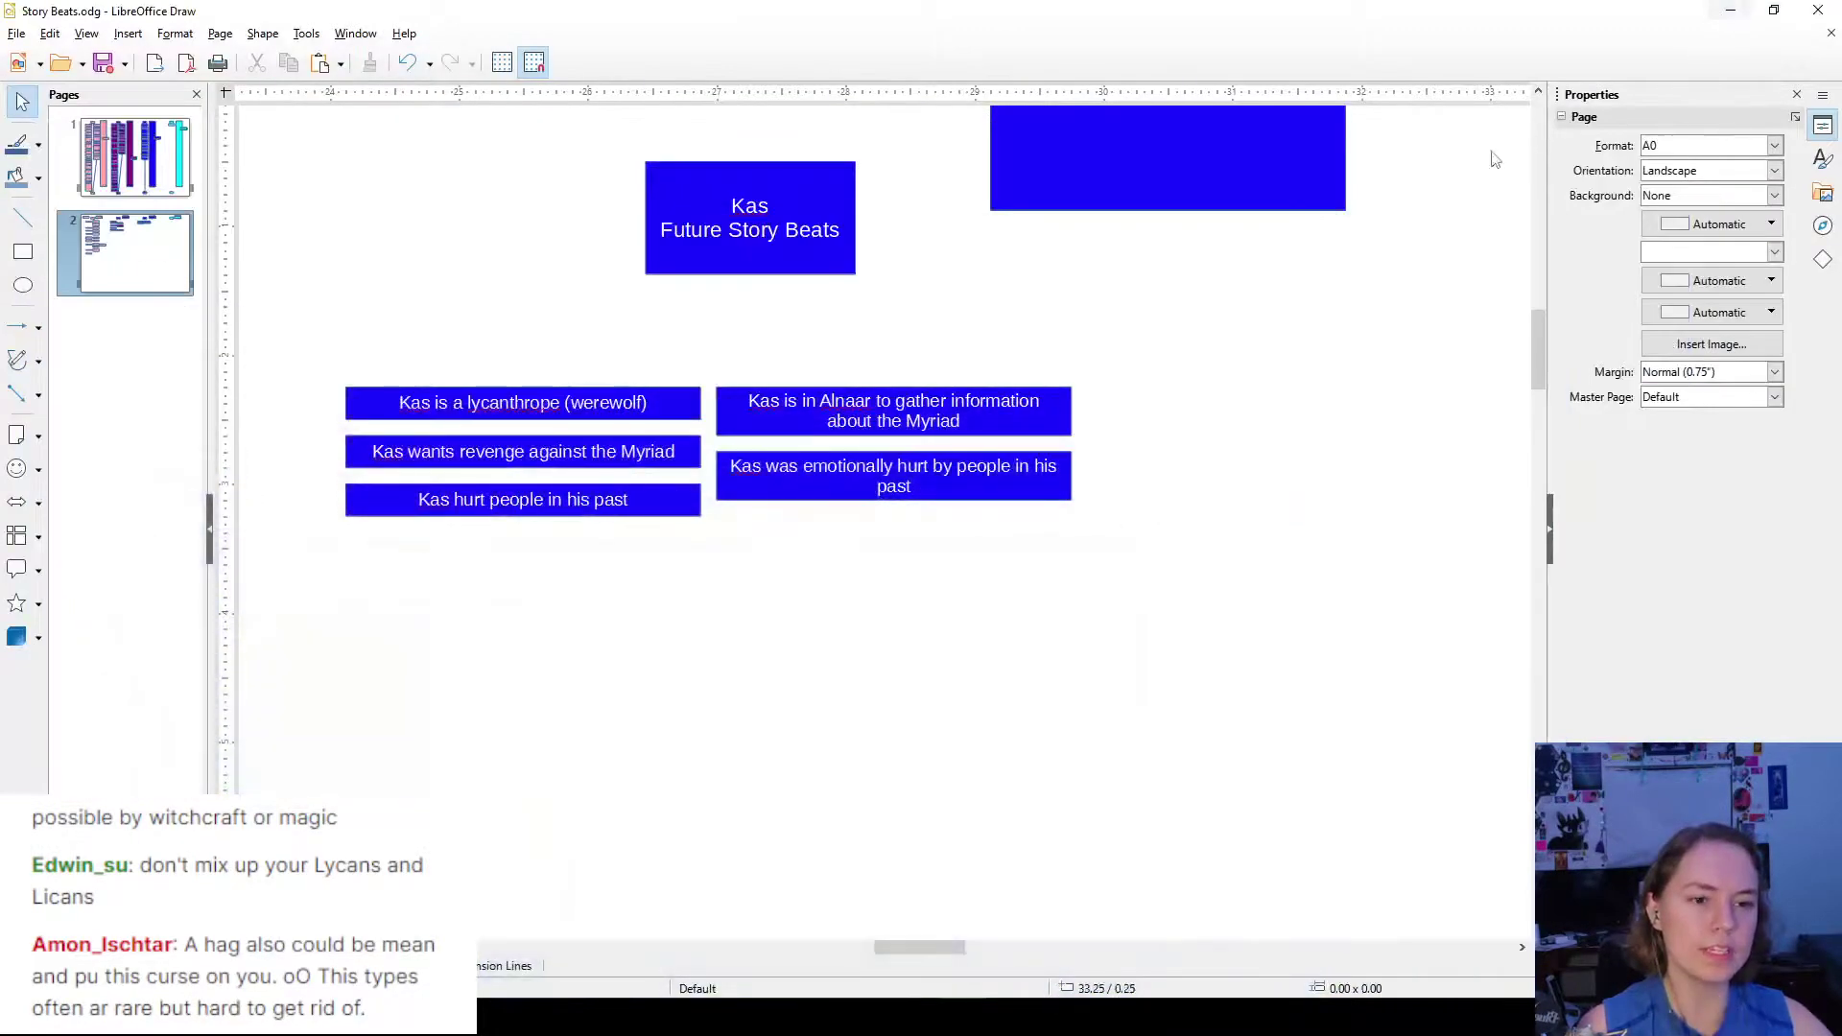
drag(1110, 535, 292, 351)
click(1126, 455)
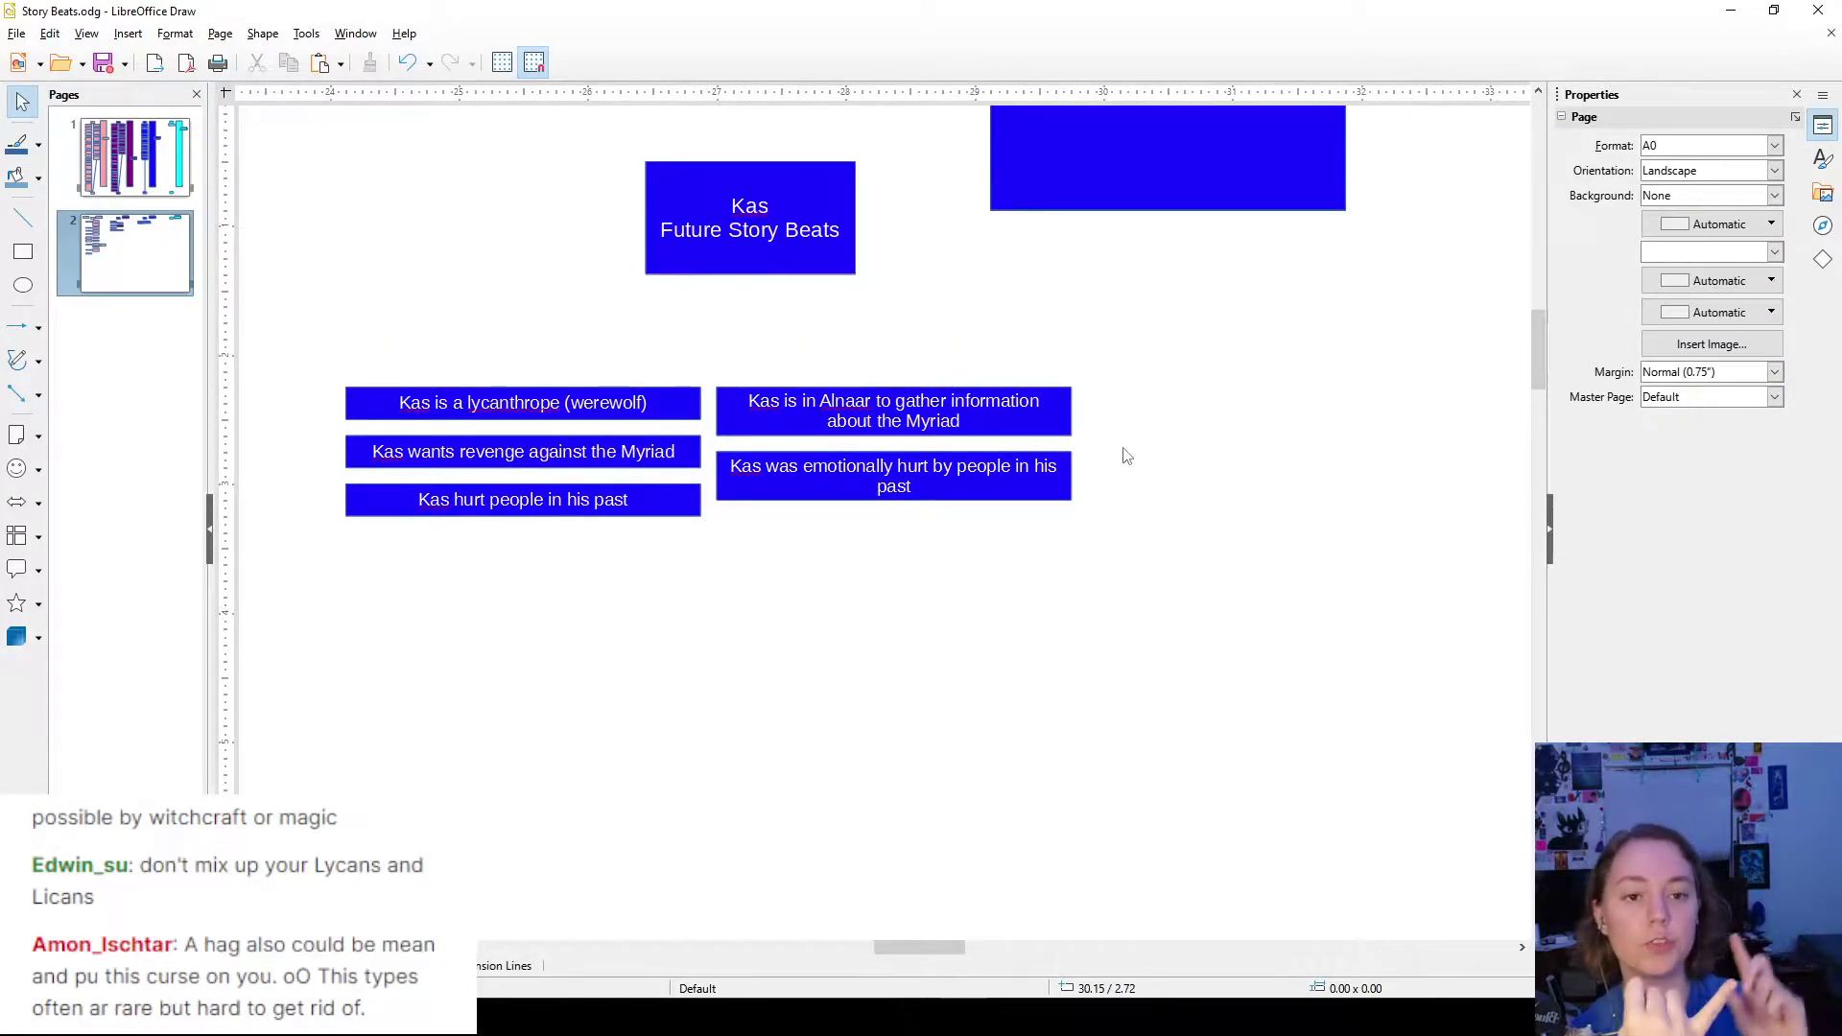
mouse_move(1122, 182)
mouse_down()
mouse_move(758, 561)
mouse_move(506, 670)
mouse_move(1069, 320)
mouse_move(1135, 201)
mouse_move(1122, 190)
mouse_up()
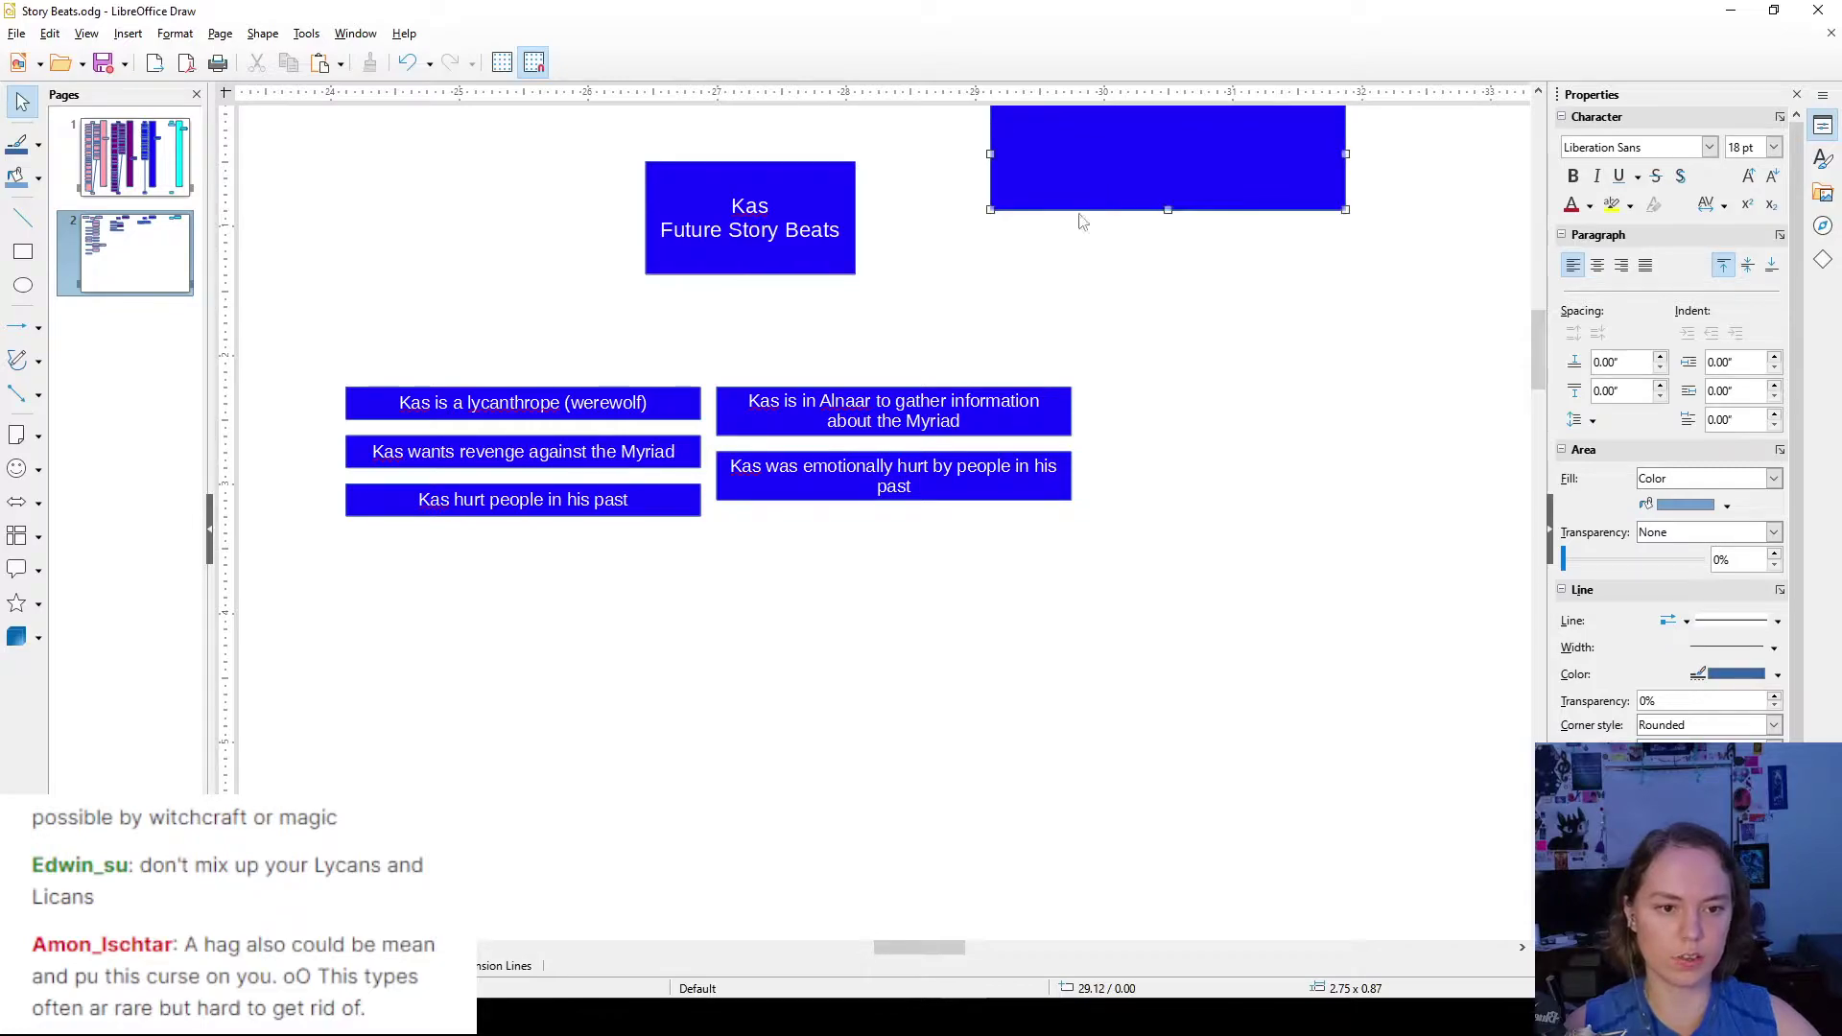
click(1159, 549)
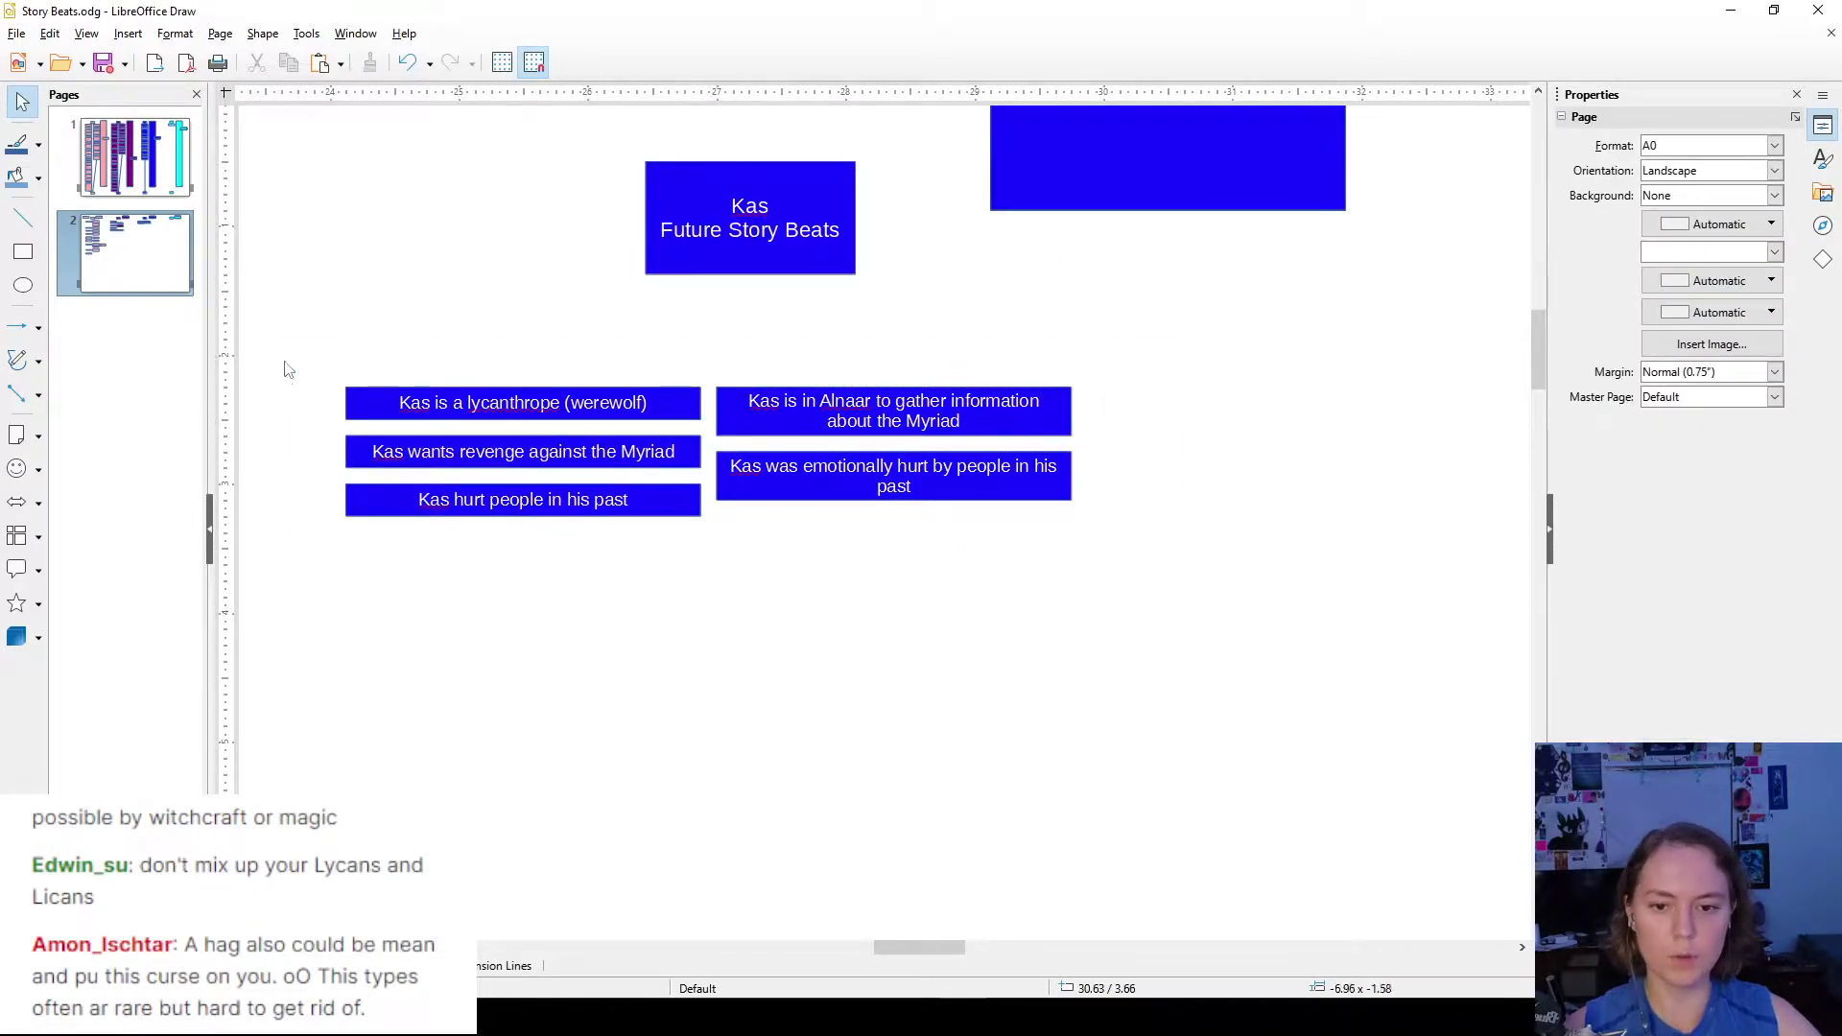
- Move the Kas beat boxes lower on the page, and place the "Kas is a lycanthrope (werewolf)" box below the Kas heading
drag(284, 366, 239, 308)
click(1003, 513)
drag(970, 507, 1227, 877)
key(Escape)
drag(915, 782, 691, 355)
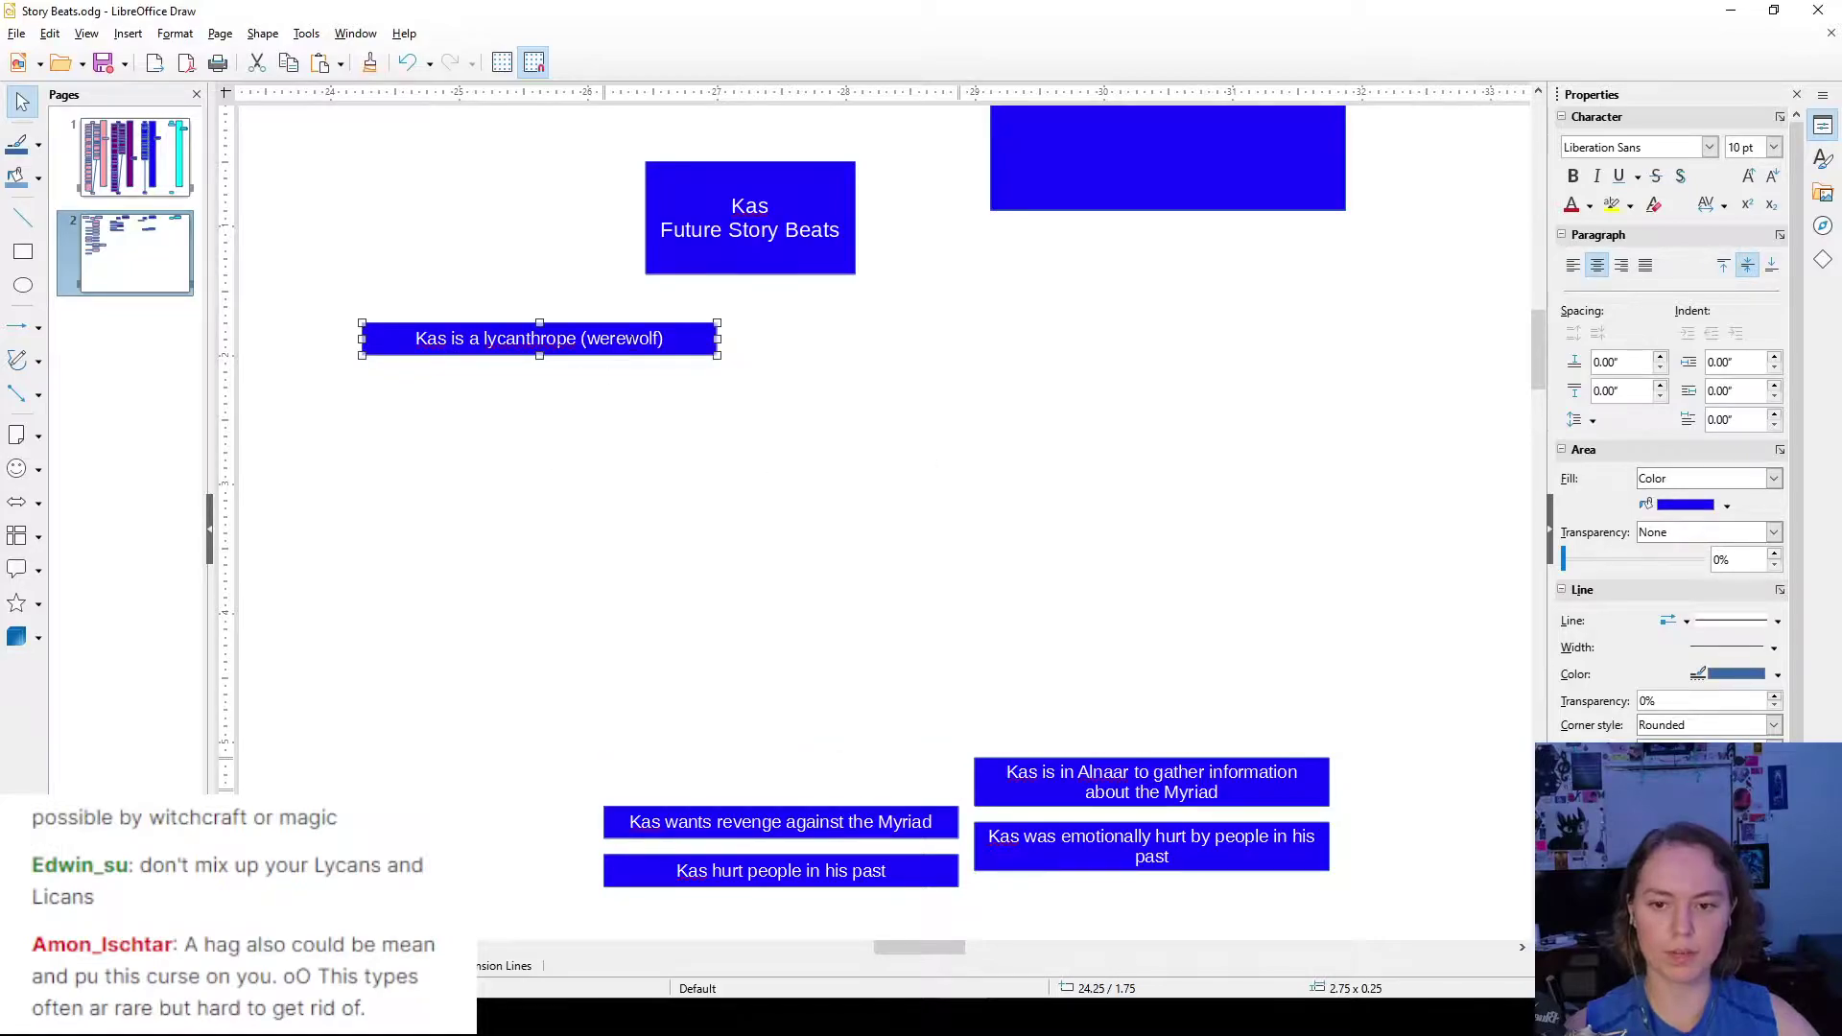
- Place a blank blue box beside the lycanthrope box and enter "There to be a choice to get rid of the lycanthropy" in it
drag(1115, 156, 860, 351)
double_click(880, 366)
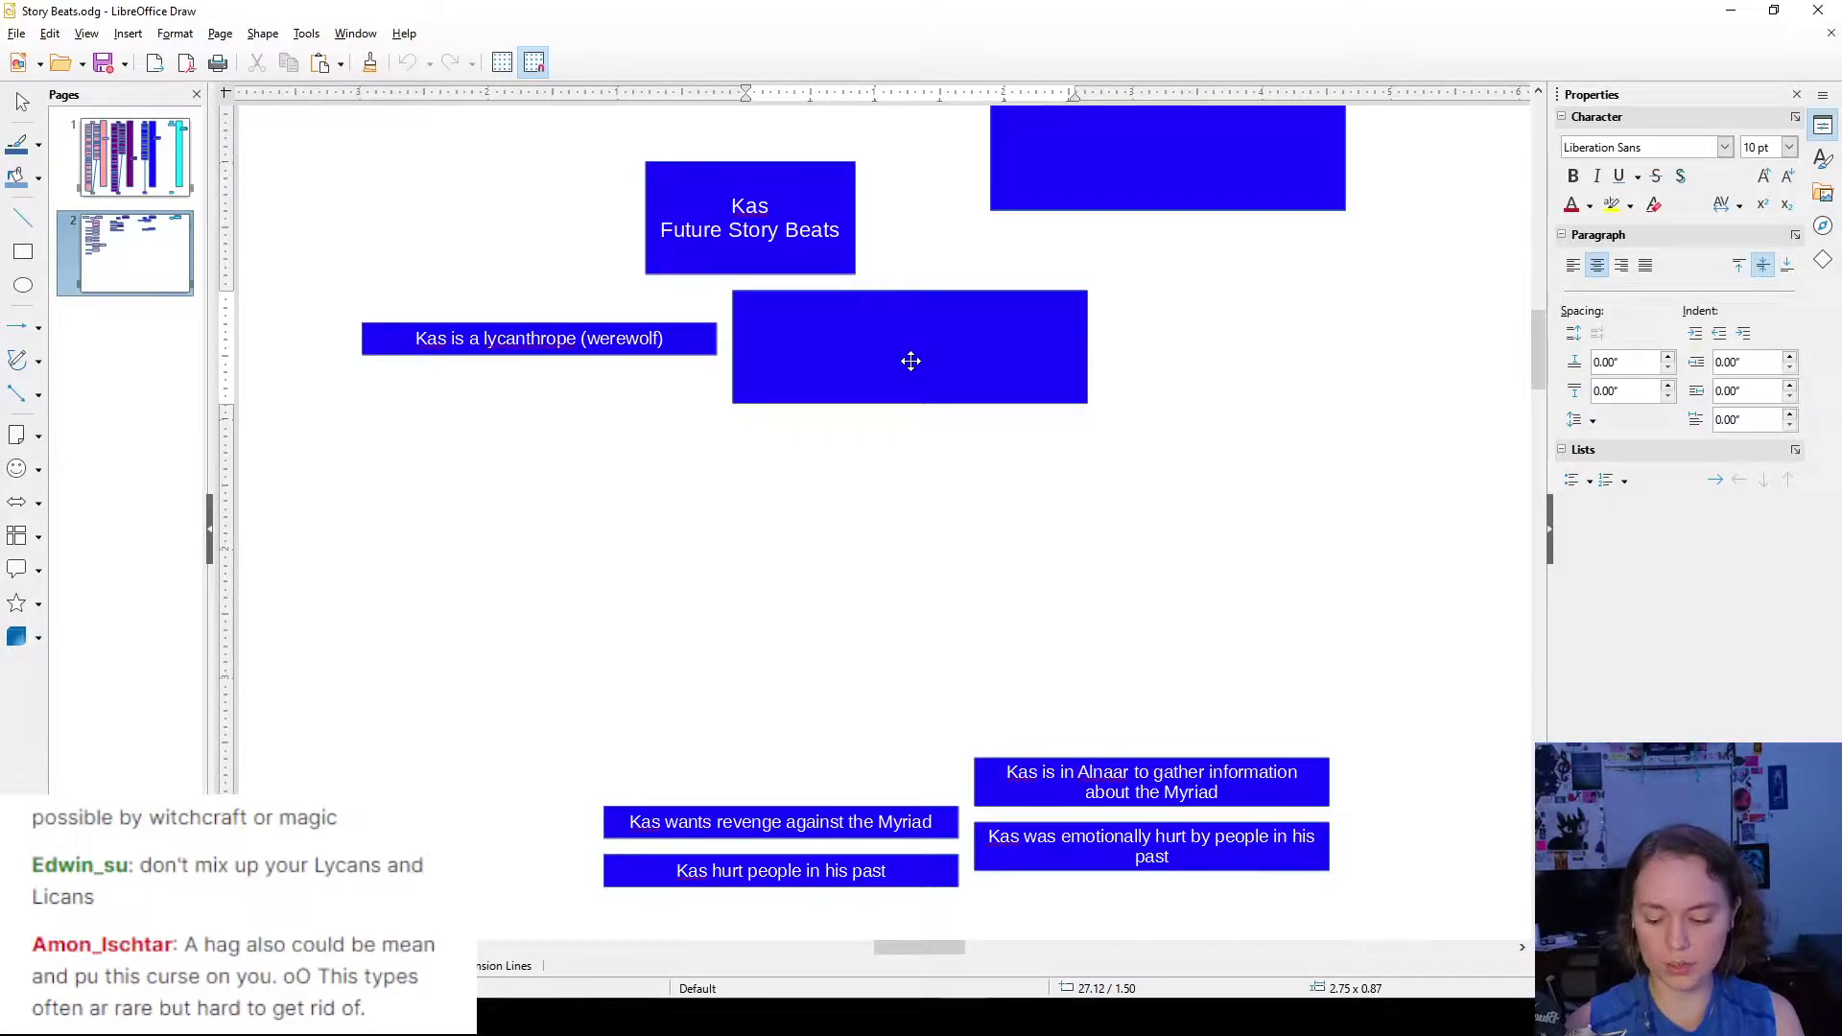
text(There to be a)
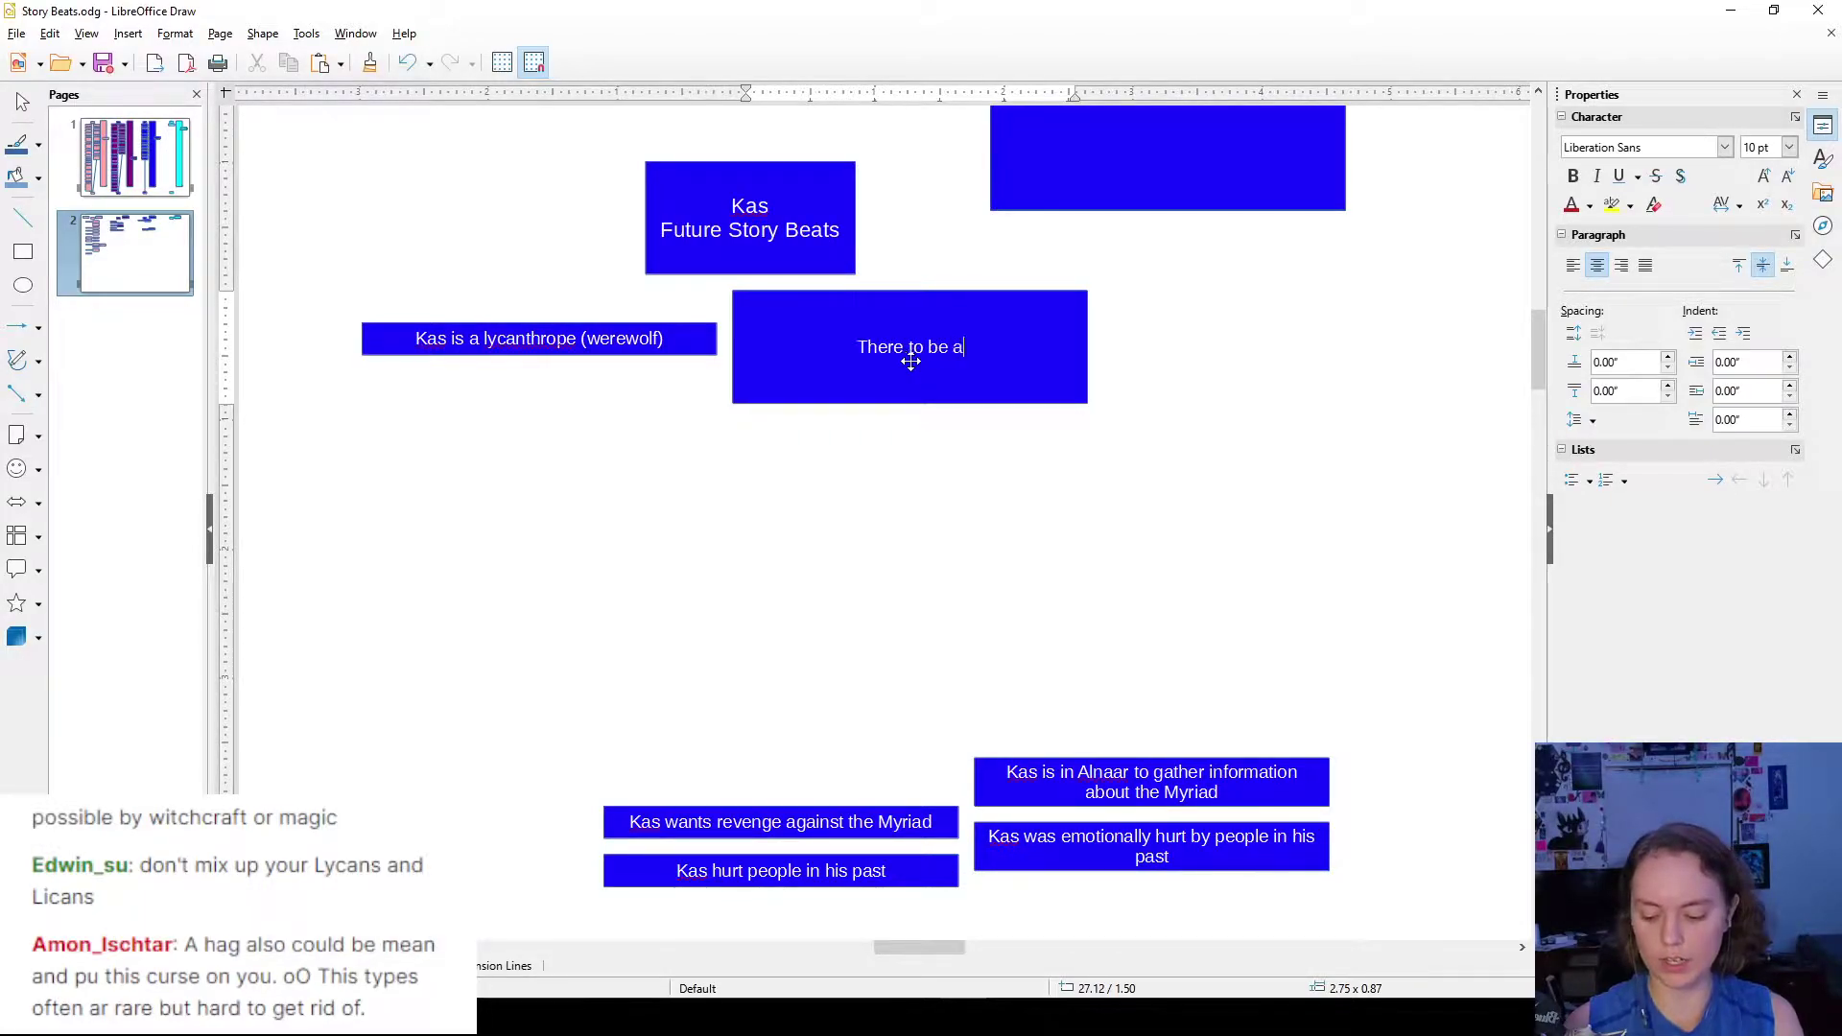
text( choice to )
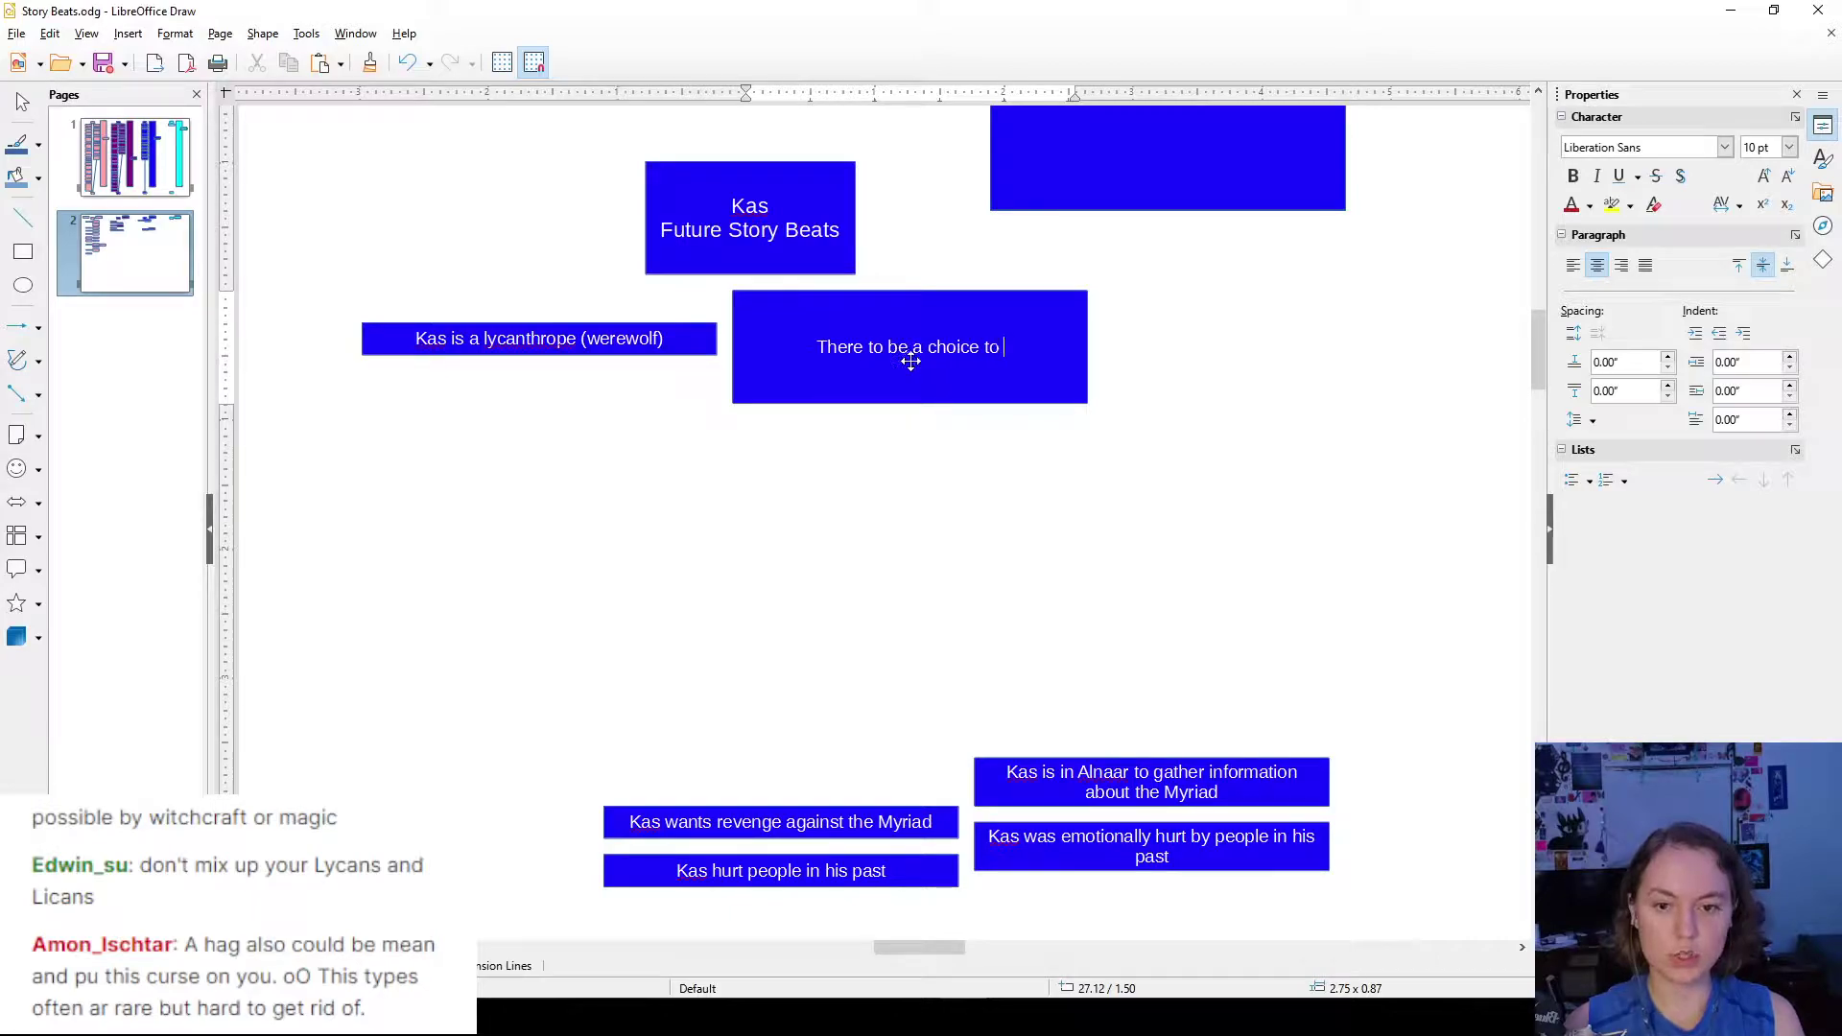
text(get rid of the)
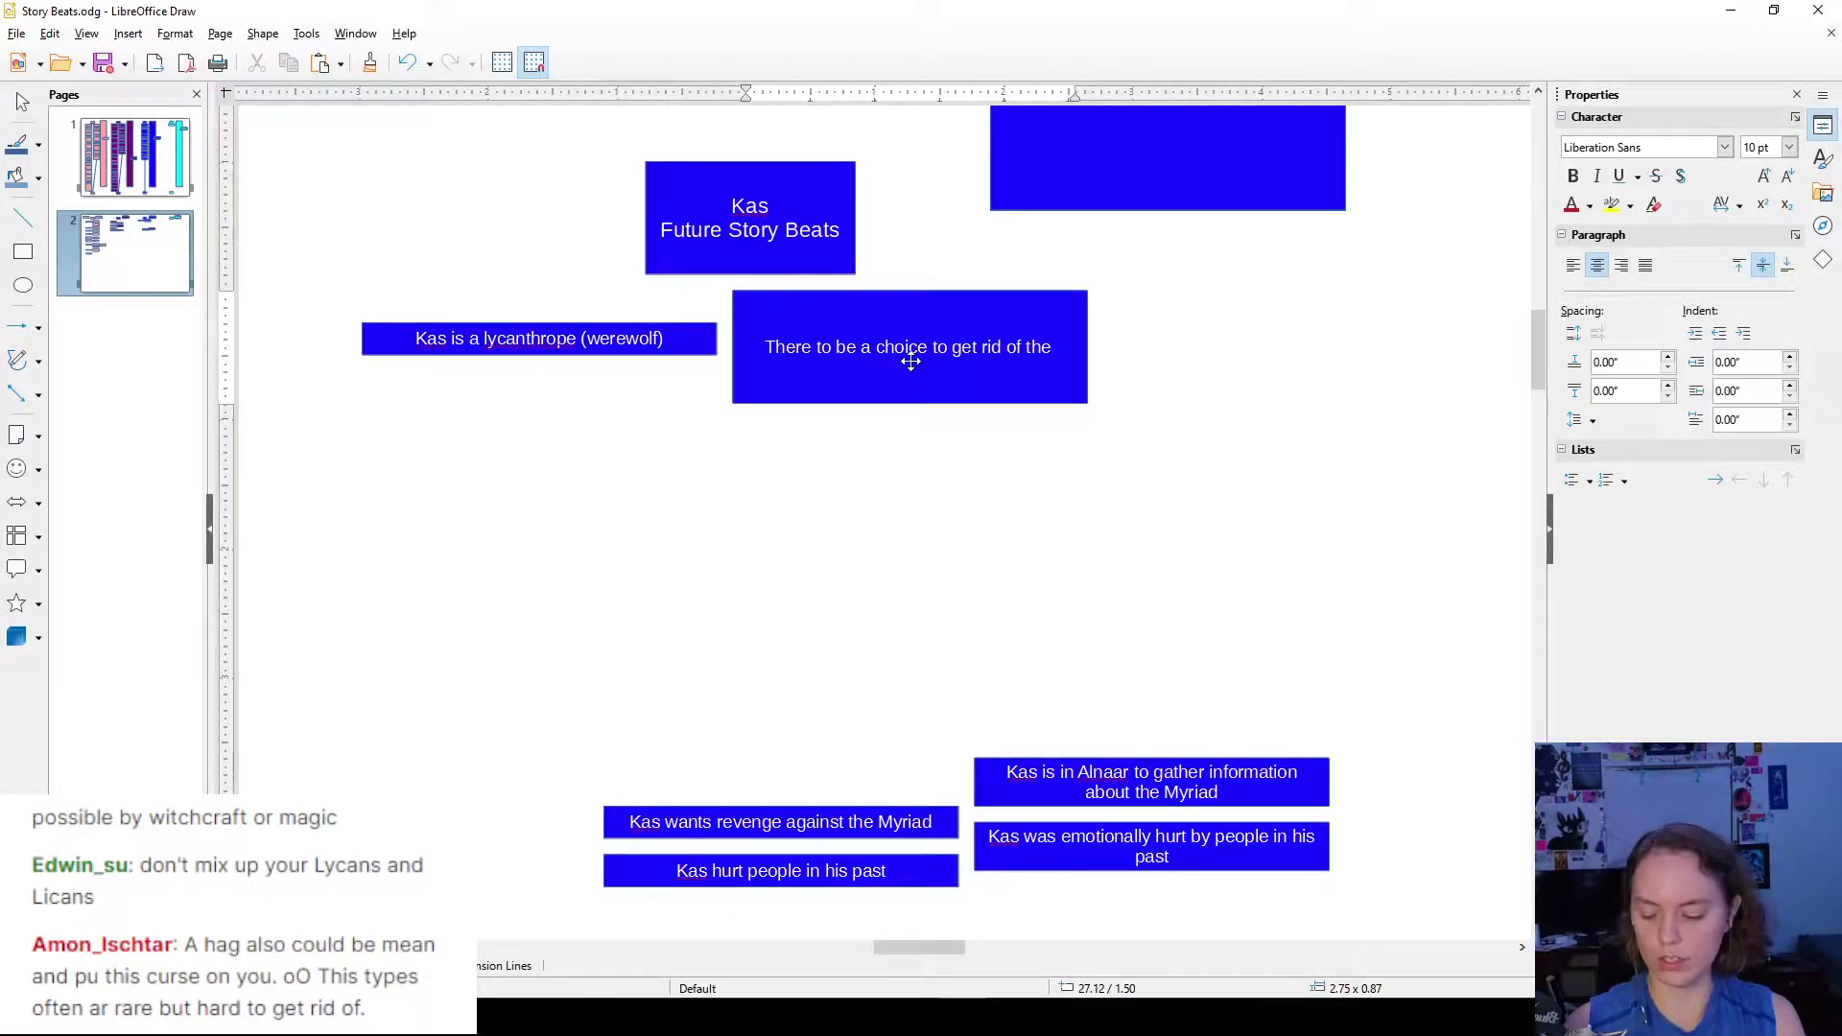
text( lycanthropy)
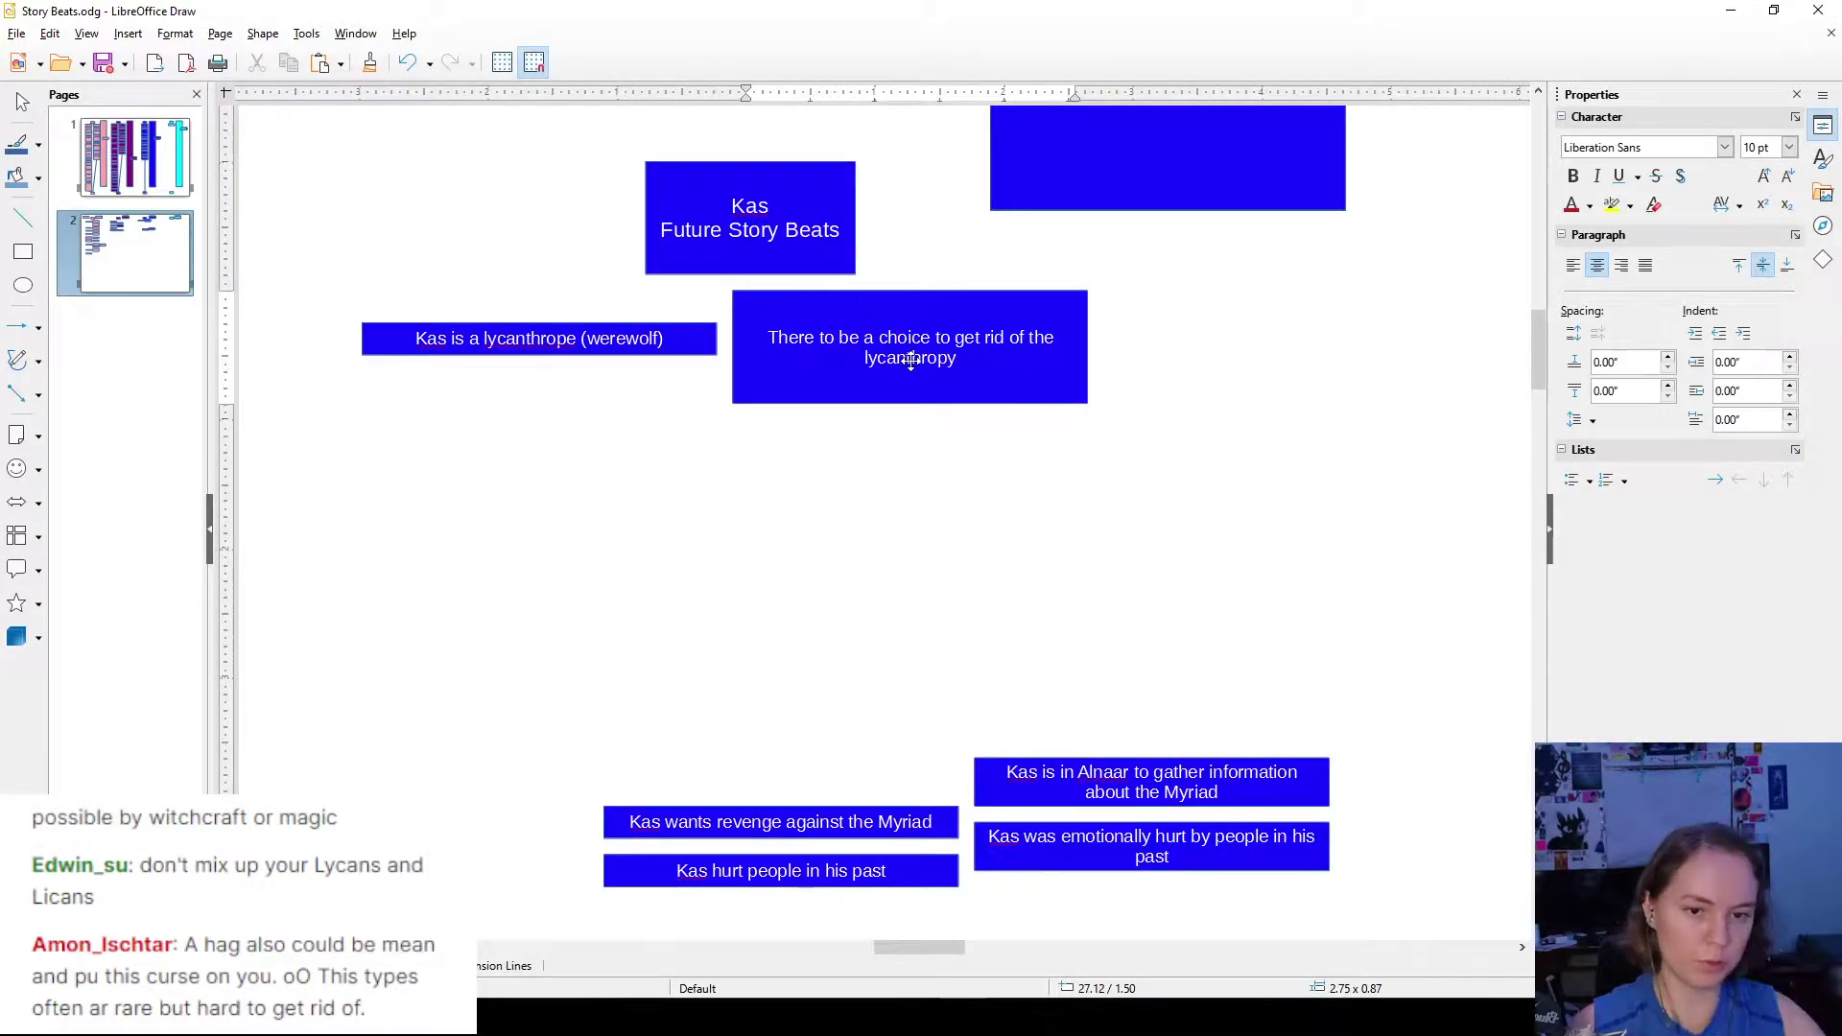
click(1156, 383)
- Reduce the height of the new lycanthropy choice box to fit its two lines of text
click(1024, 372)
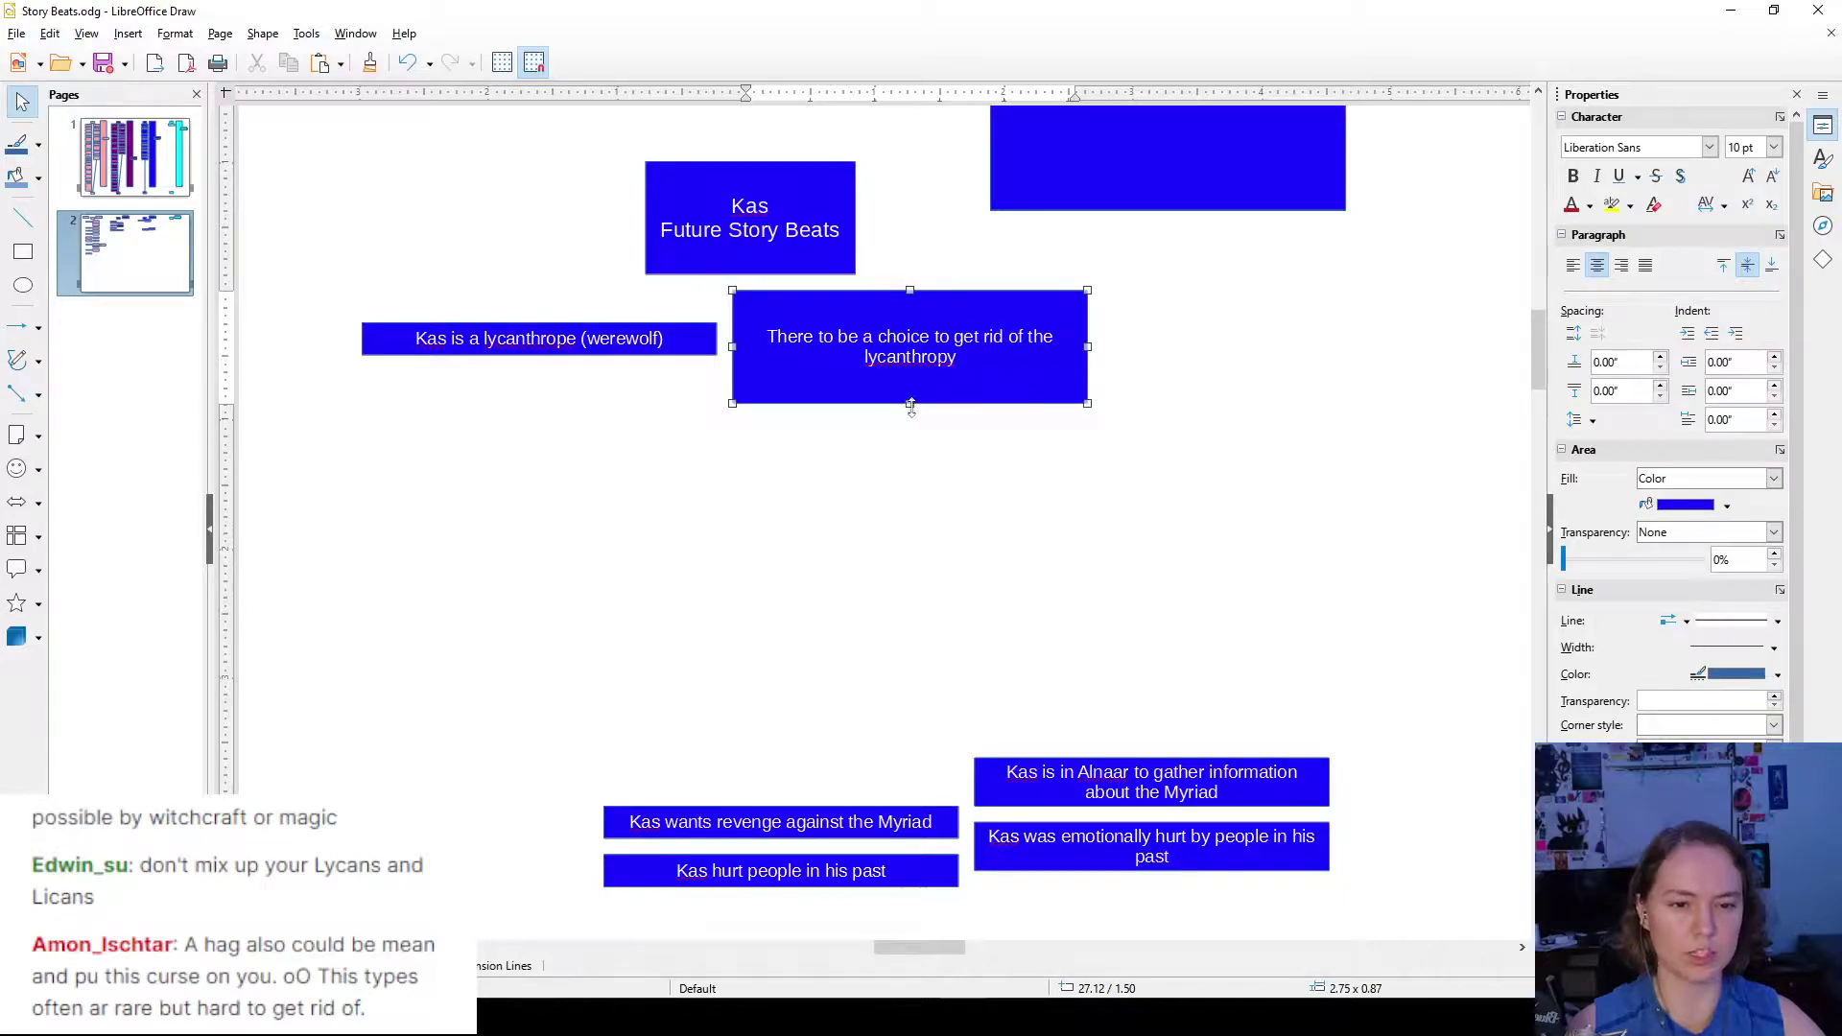
drag(912, 369, 997, 355)
click(1214, 372)
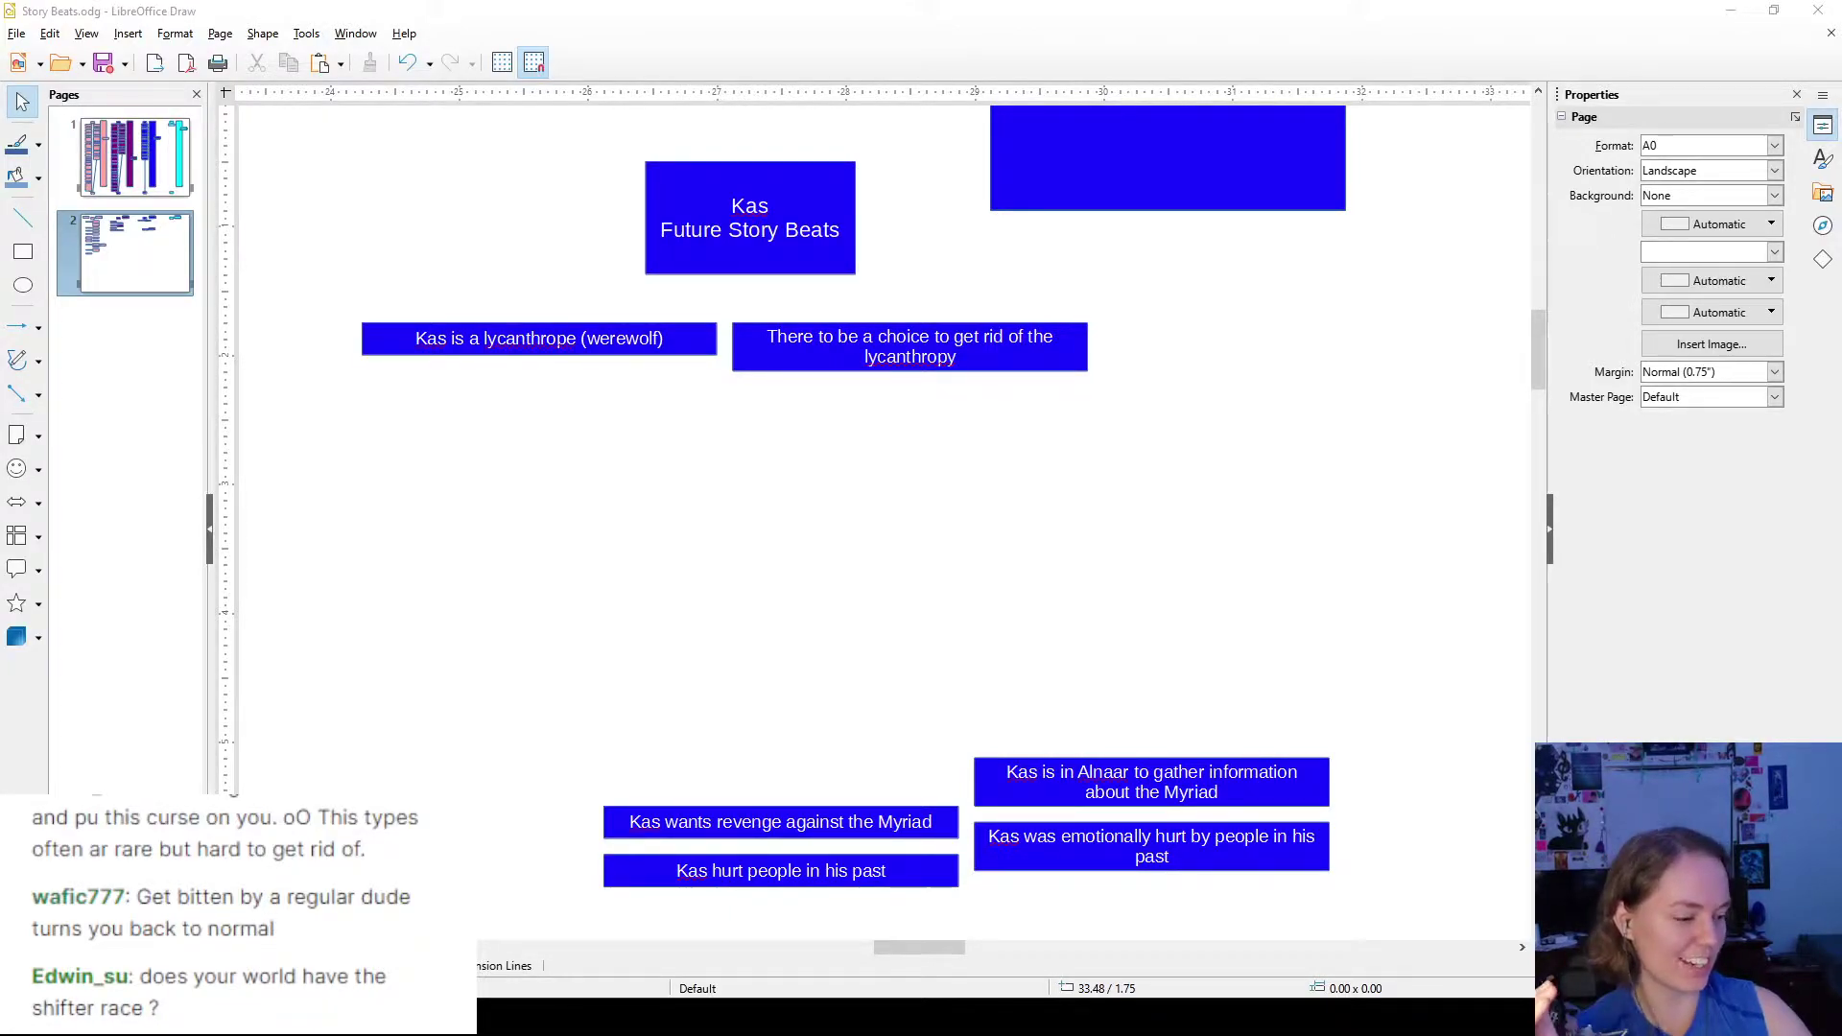
- Switch to Discord, read the messages about Kas being a werewolf or shifter in his player's backstory channel, and return to the drawing
key(alt+Tab)
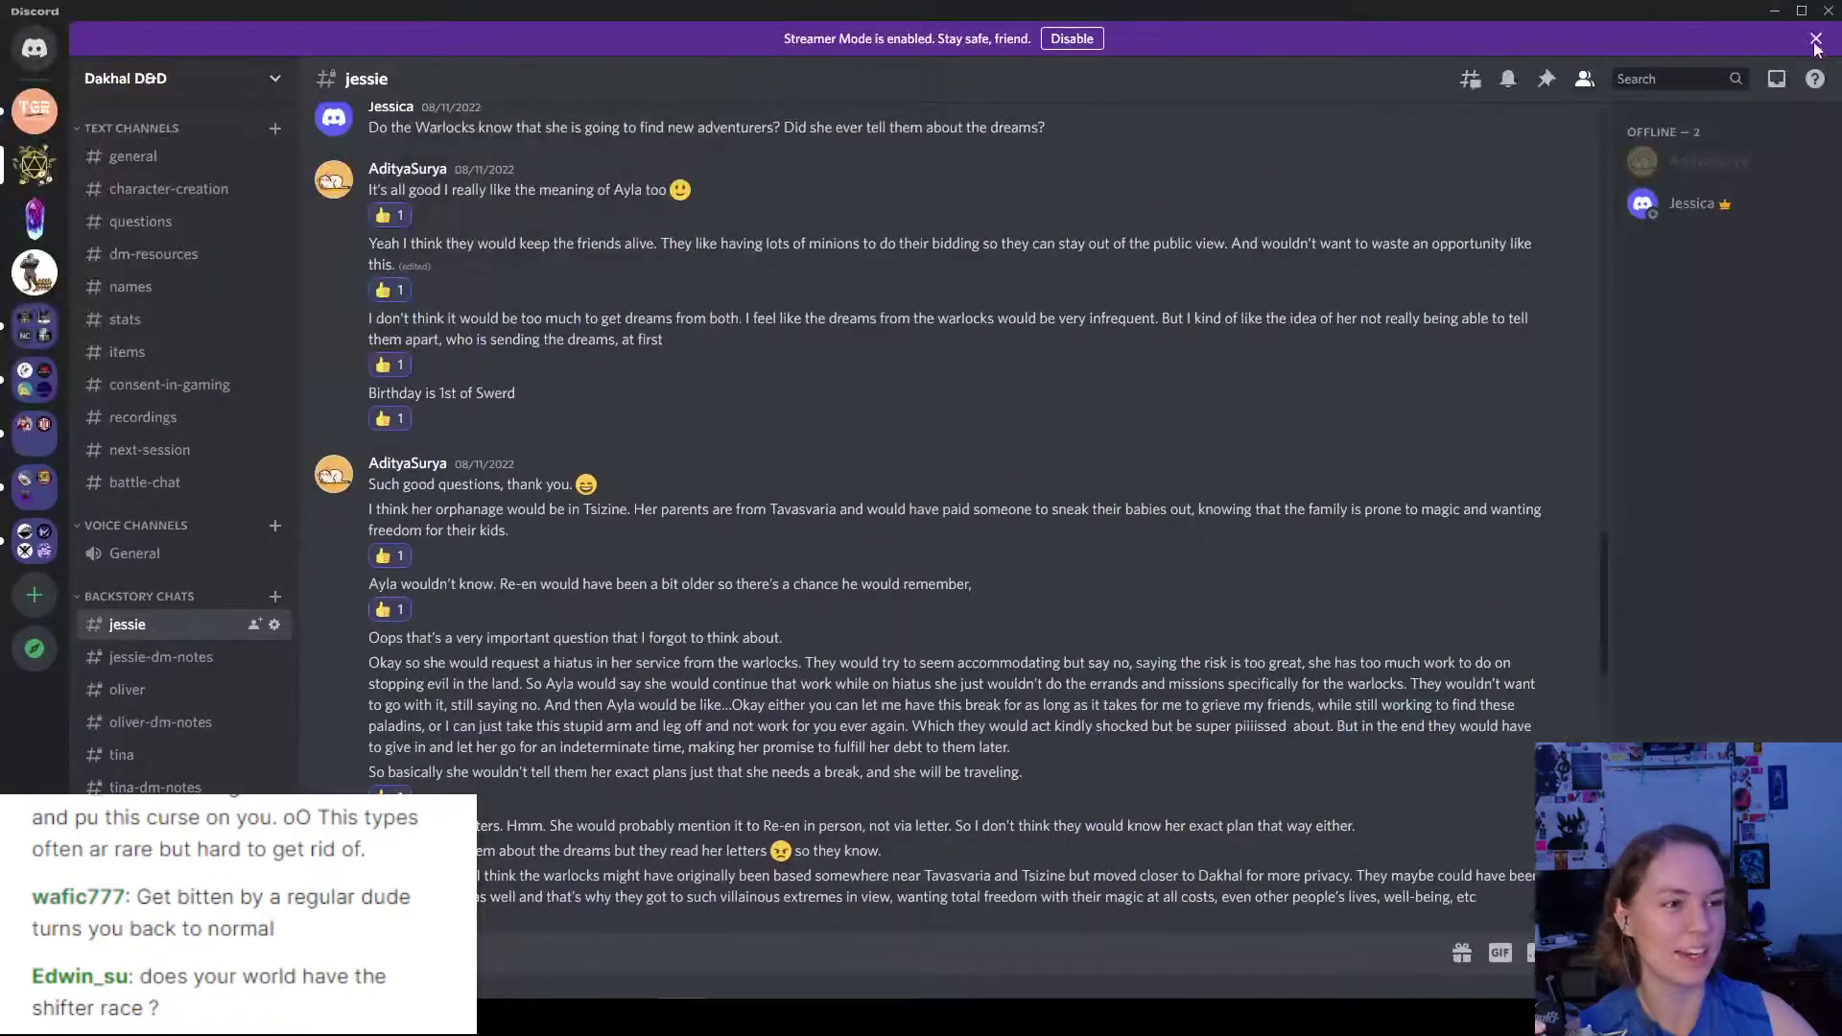
click(1815, 41)
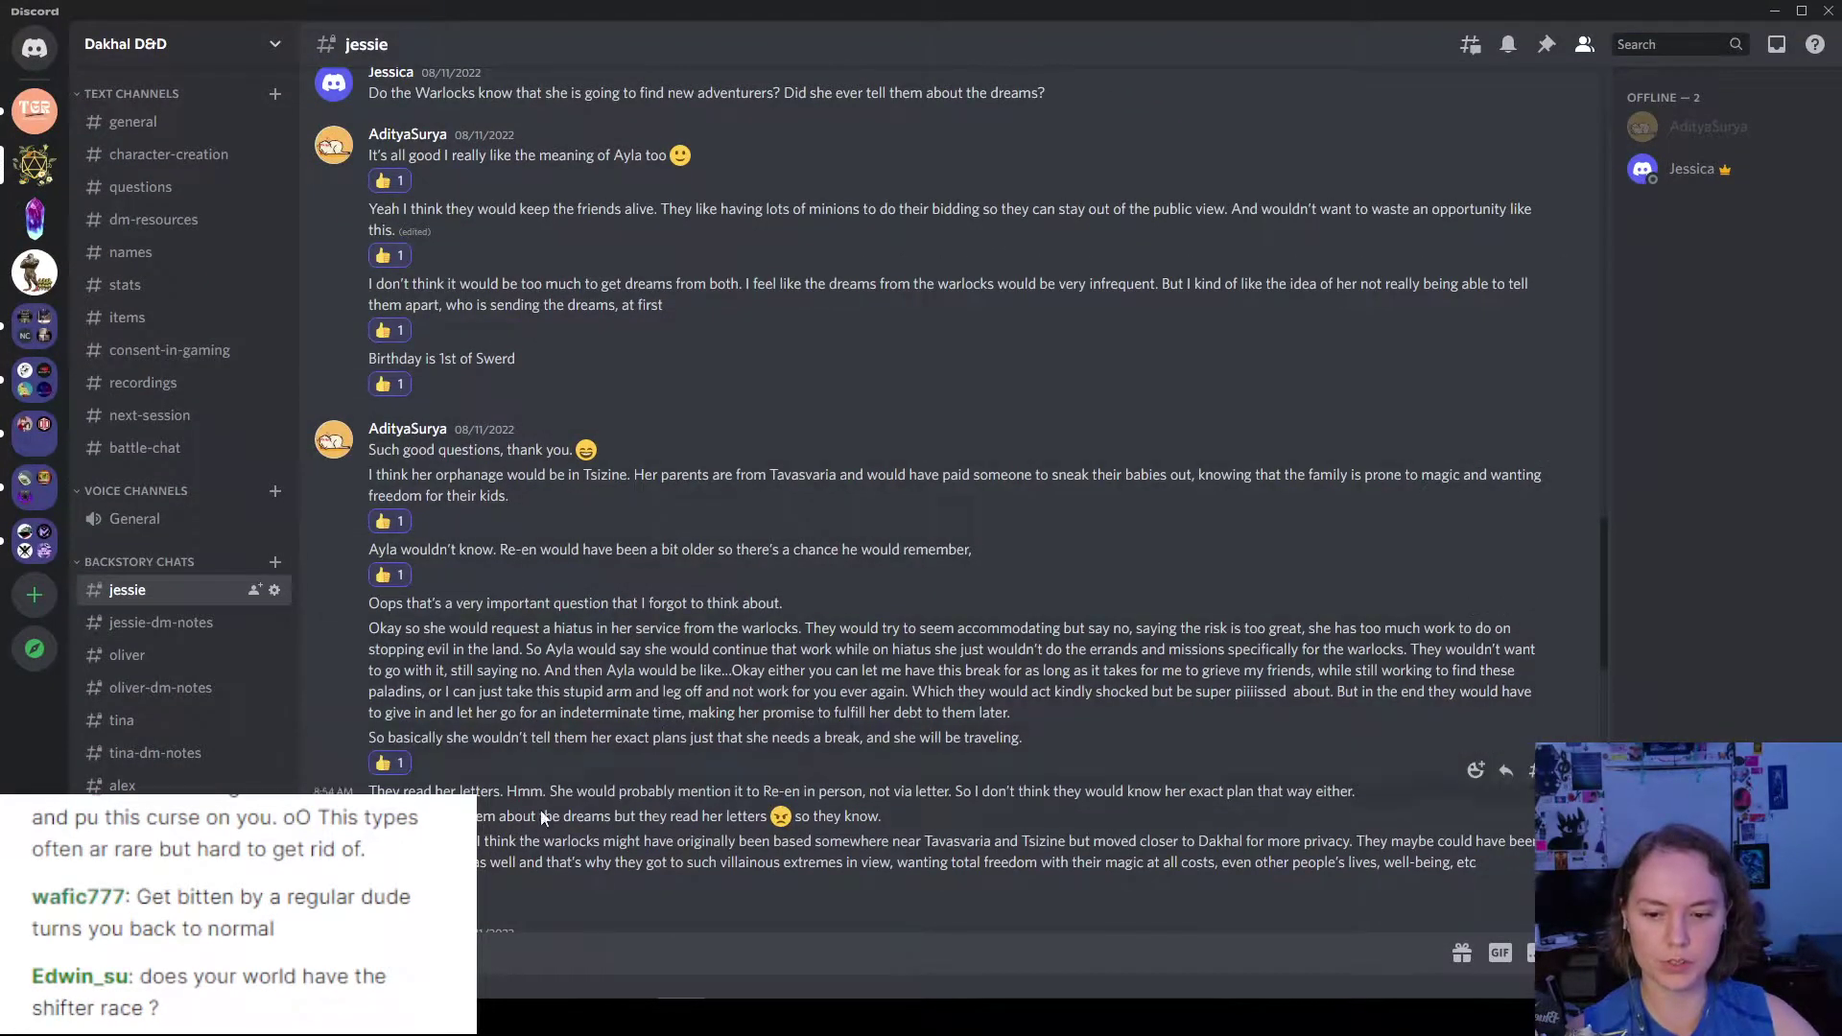
click(195, 662)
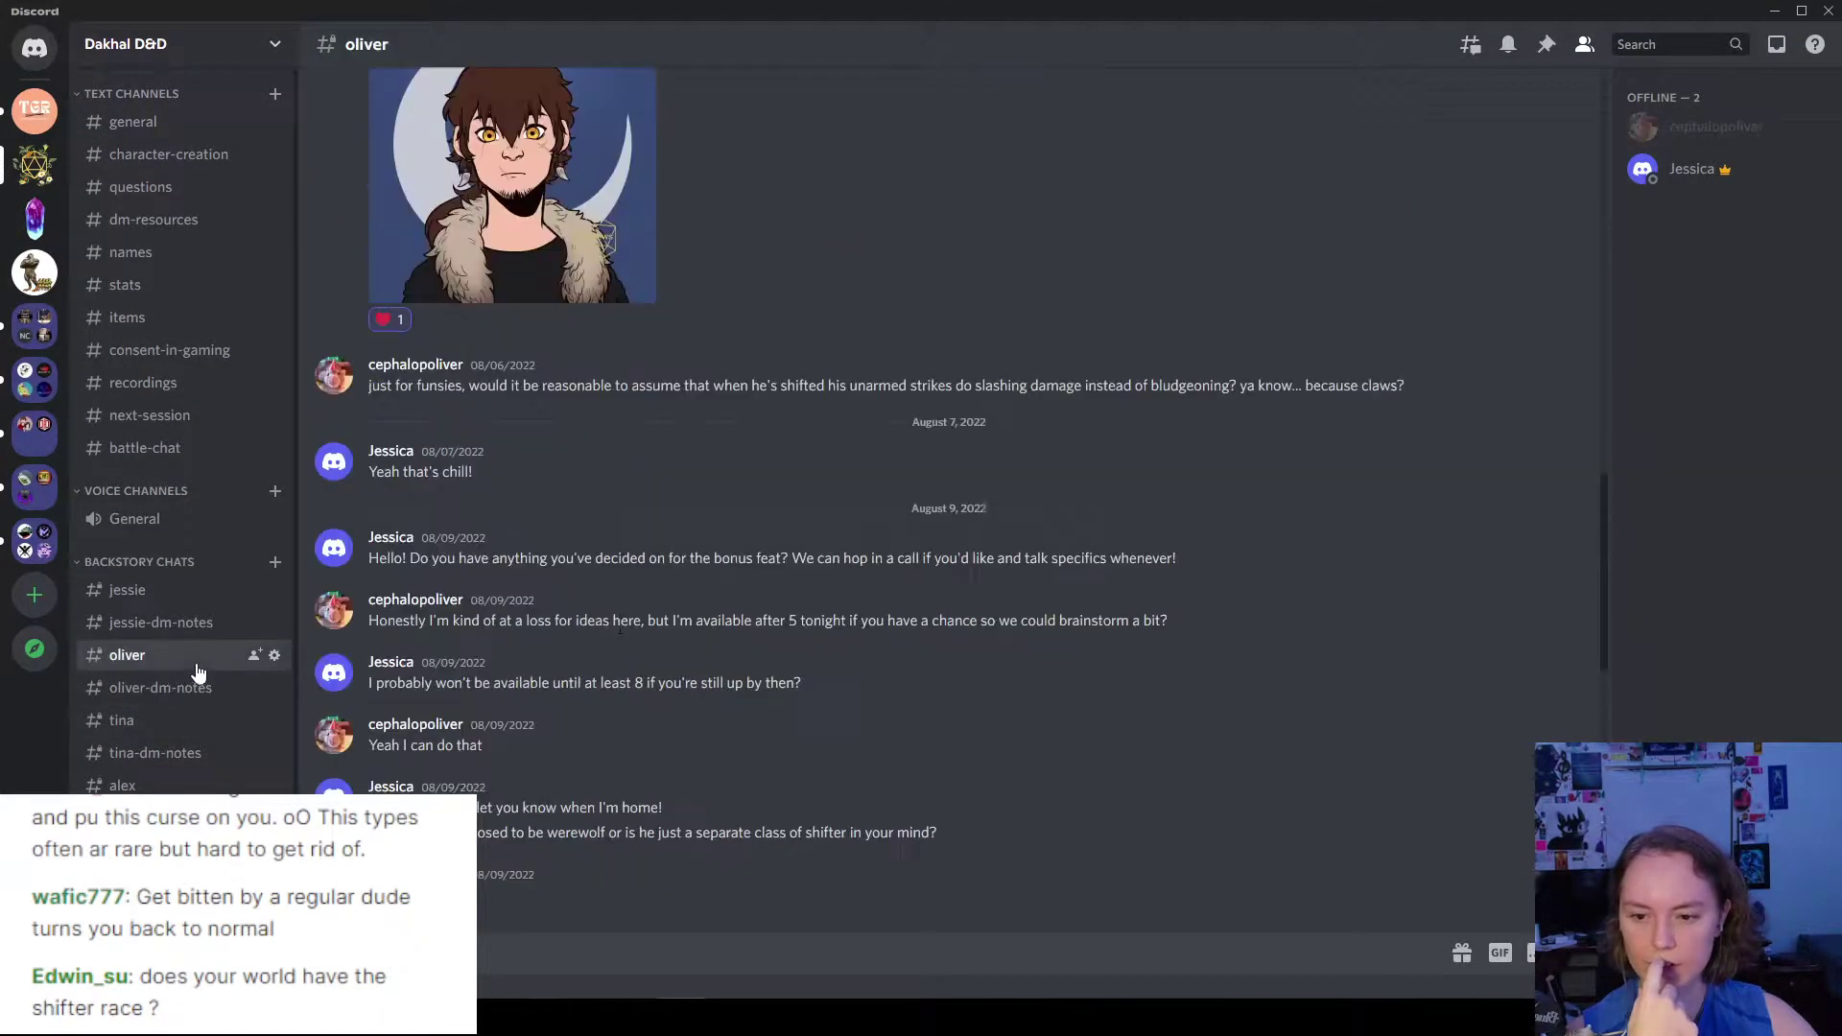
scroll(735, 591, up, 5)
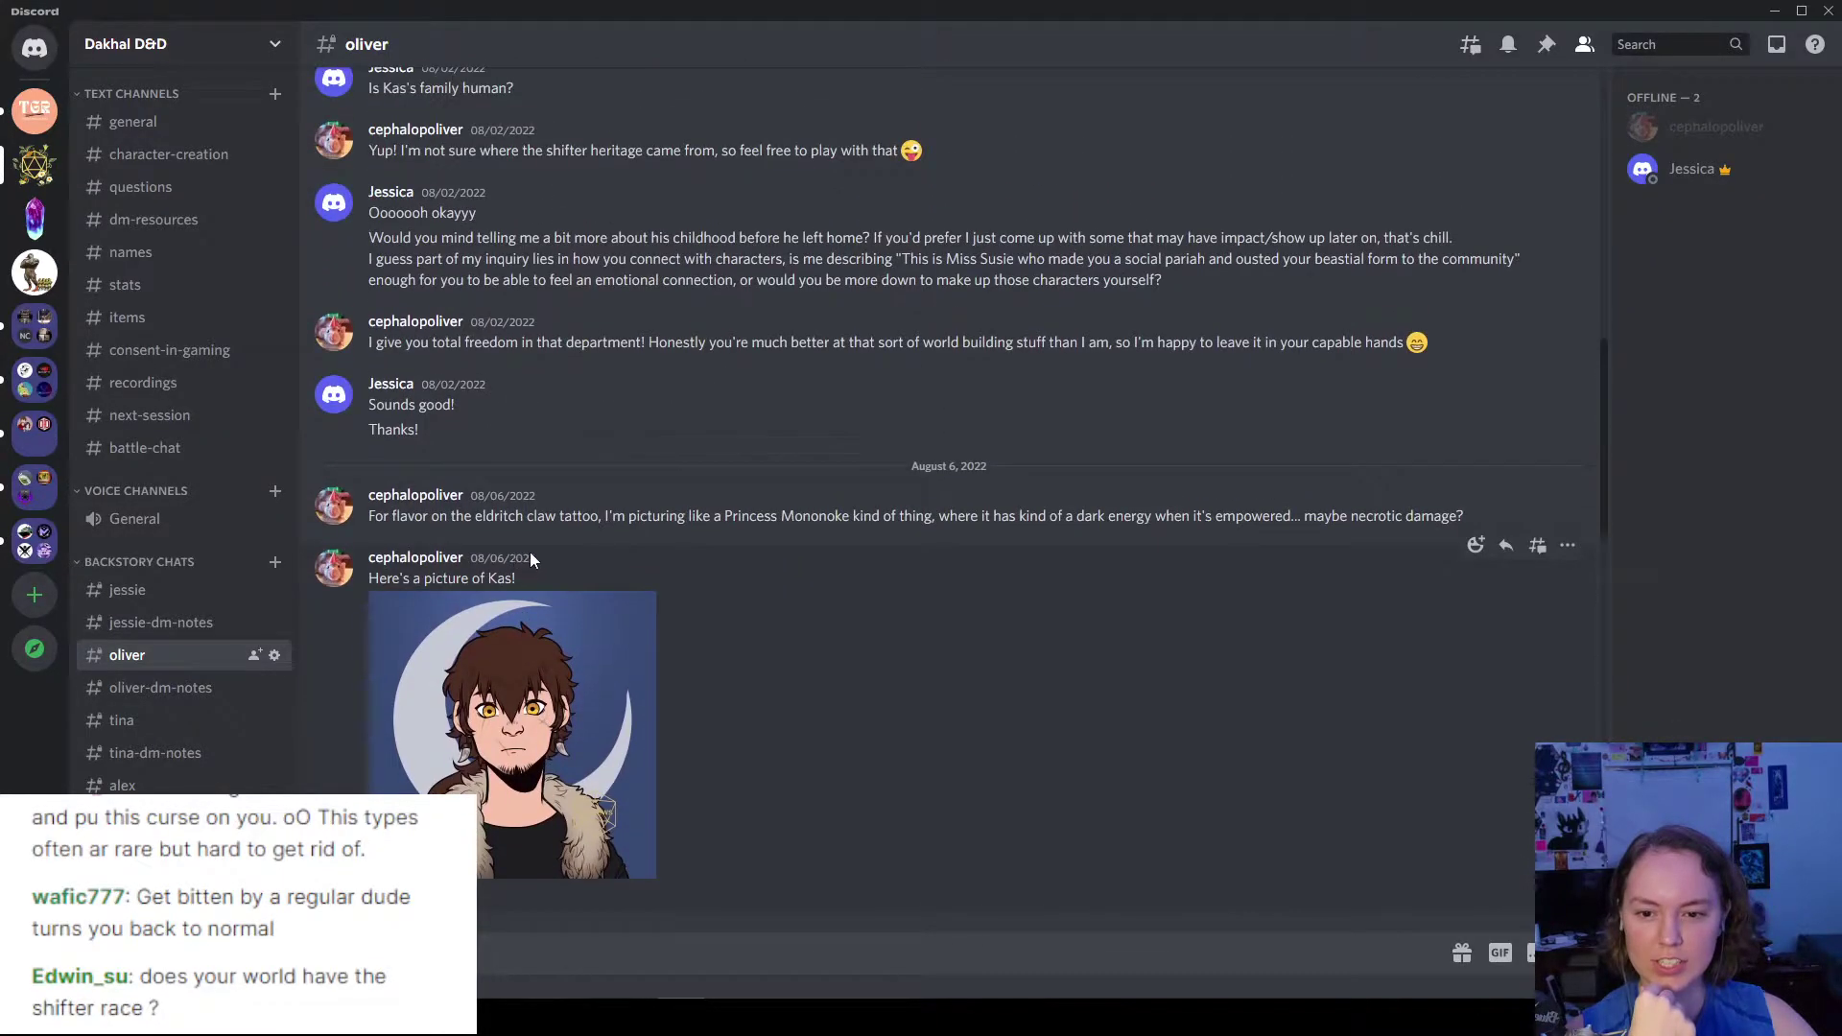
scroll(534, 548, down, 7)
scroll(536, 552, down, 3)
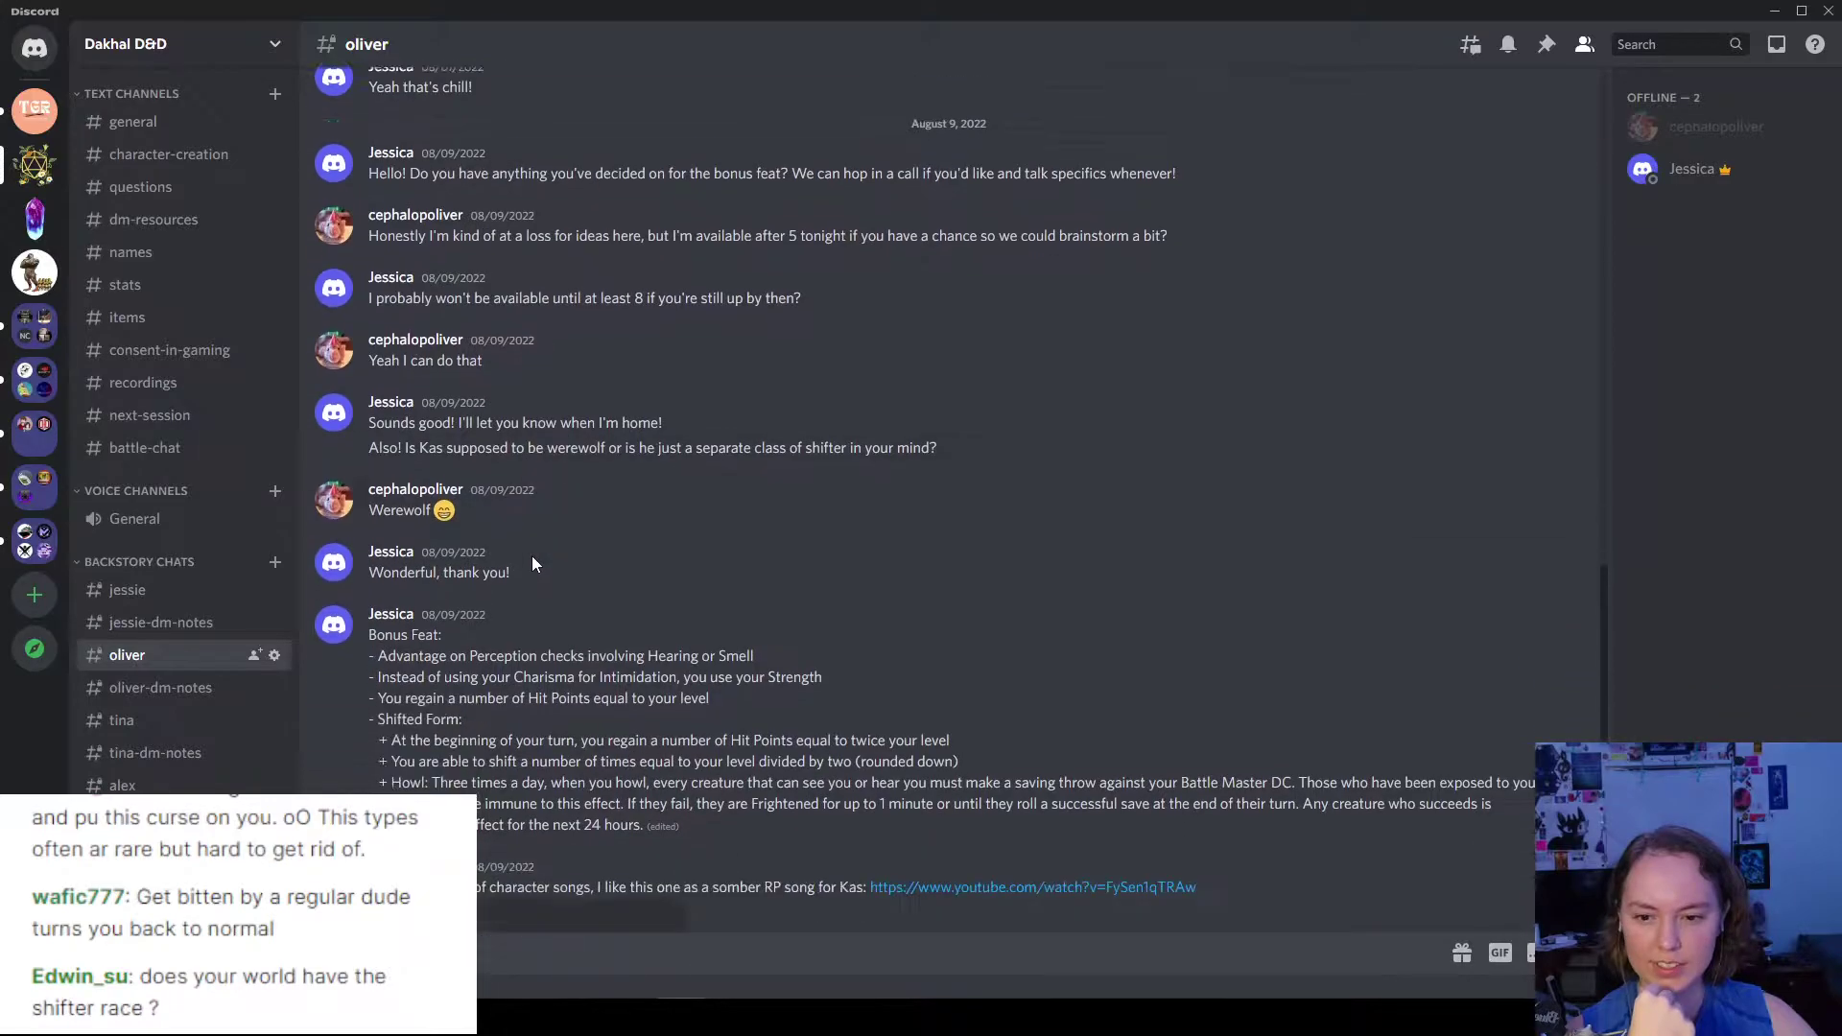
triple_click(873, 451)
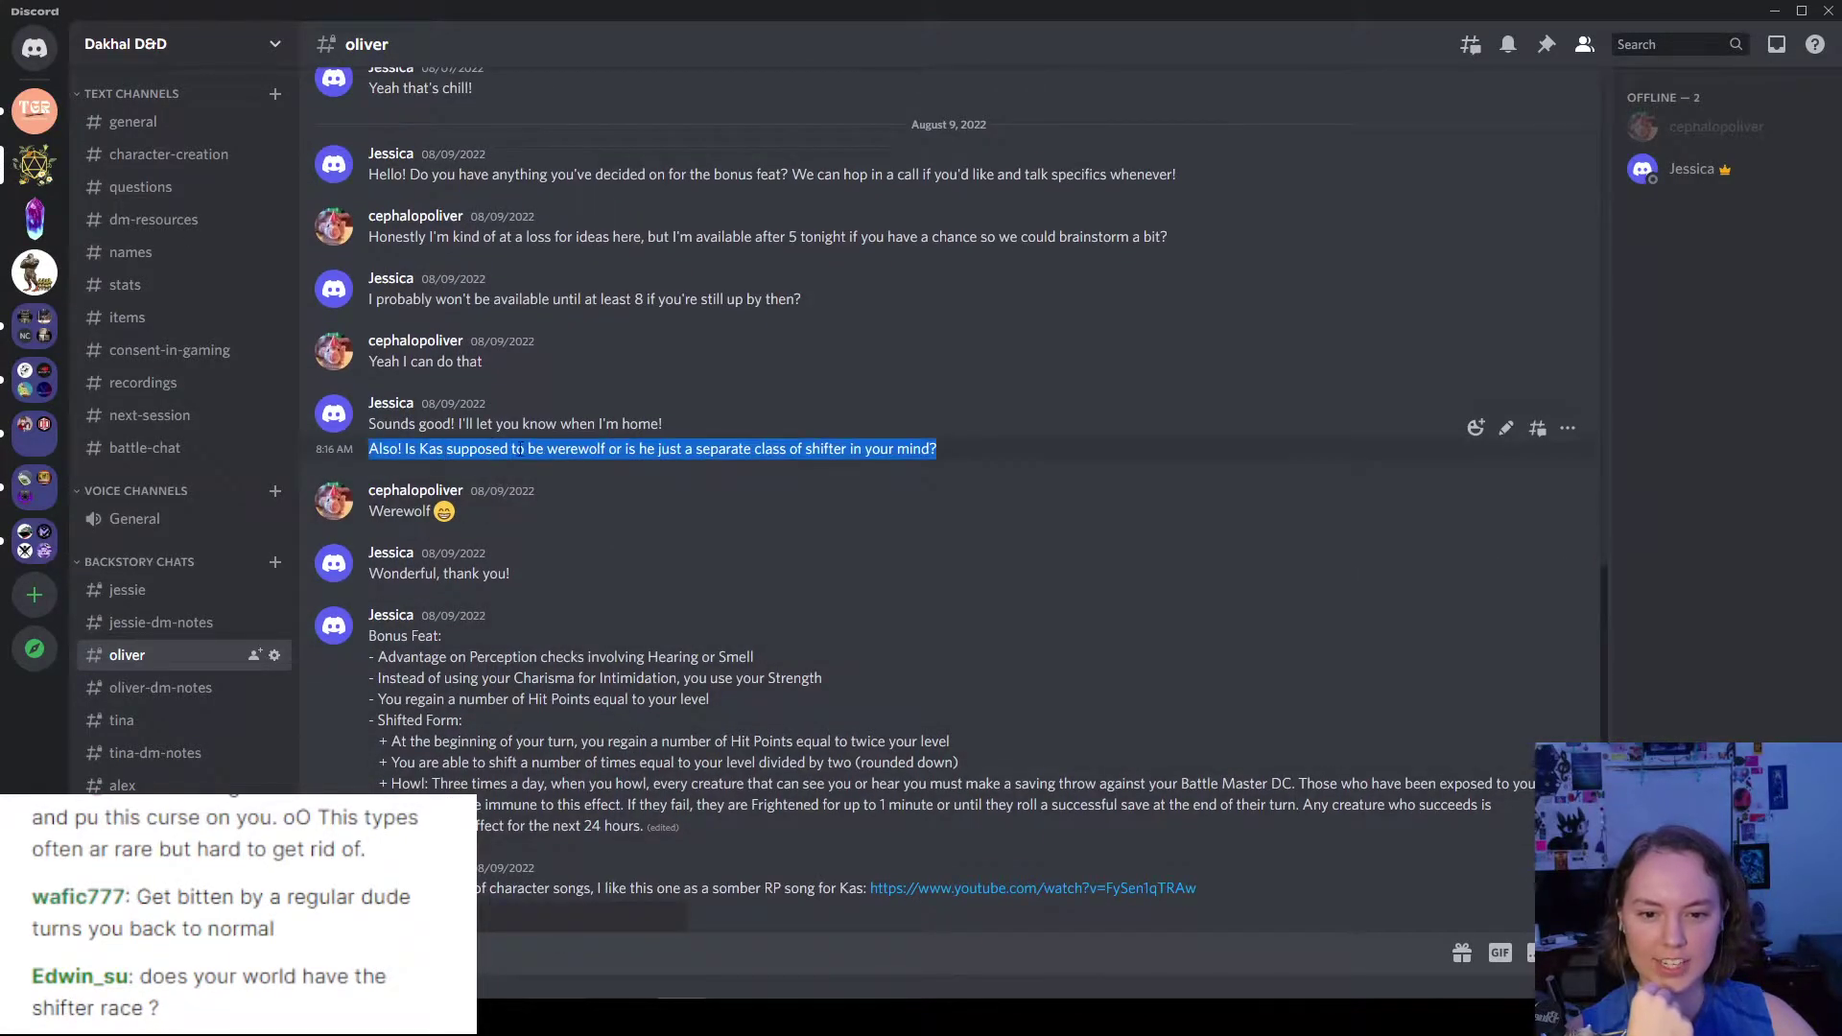
drag(946, 447, 398, 451)
click(670, 518)
scroll(603, 555, up, 2)
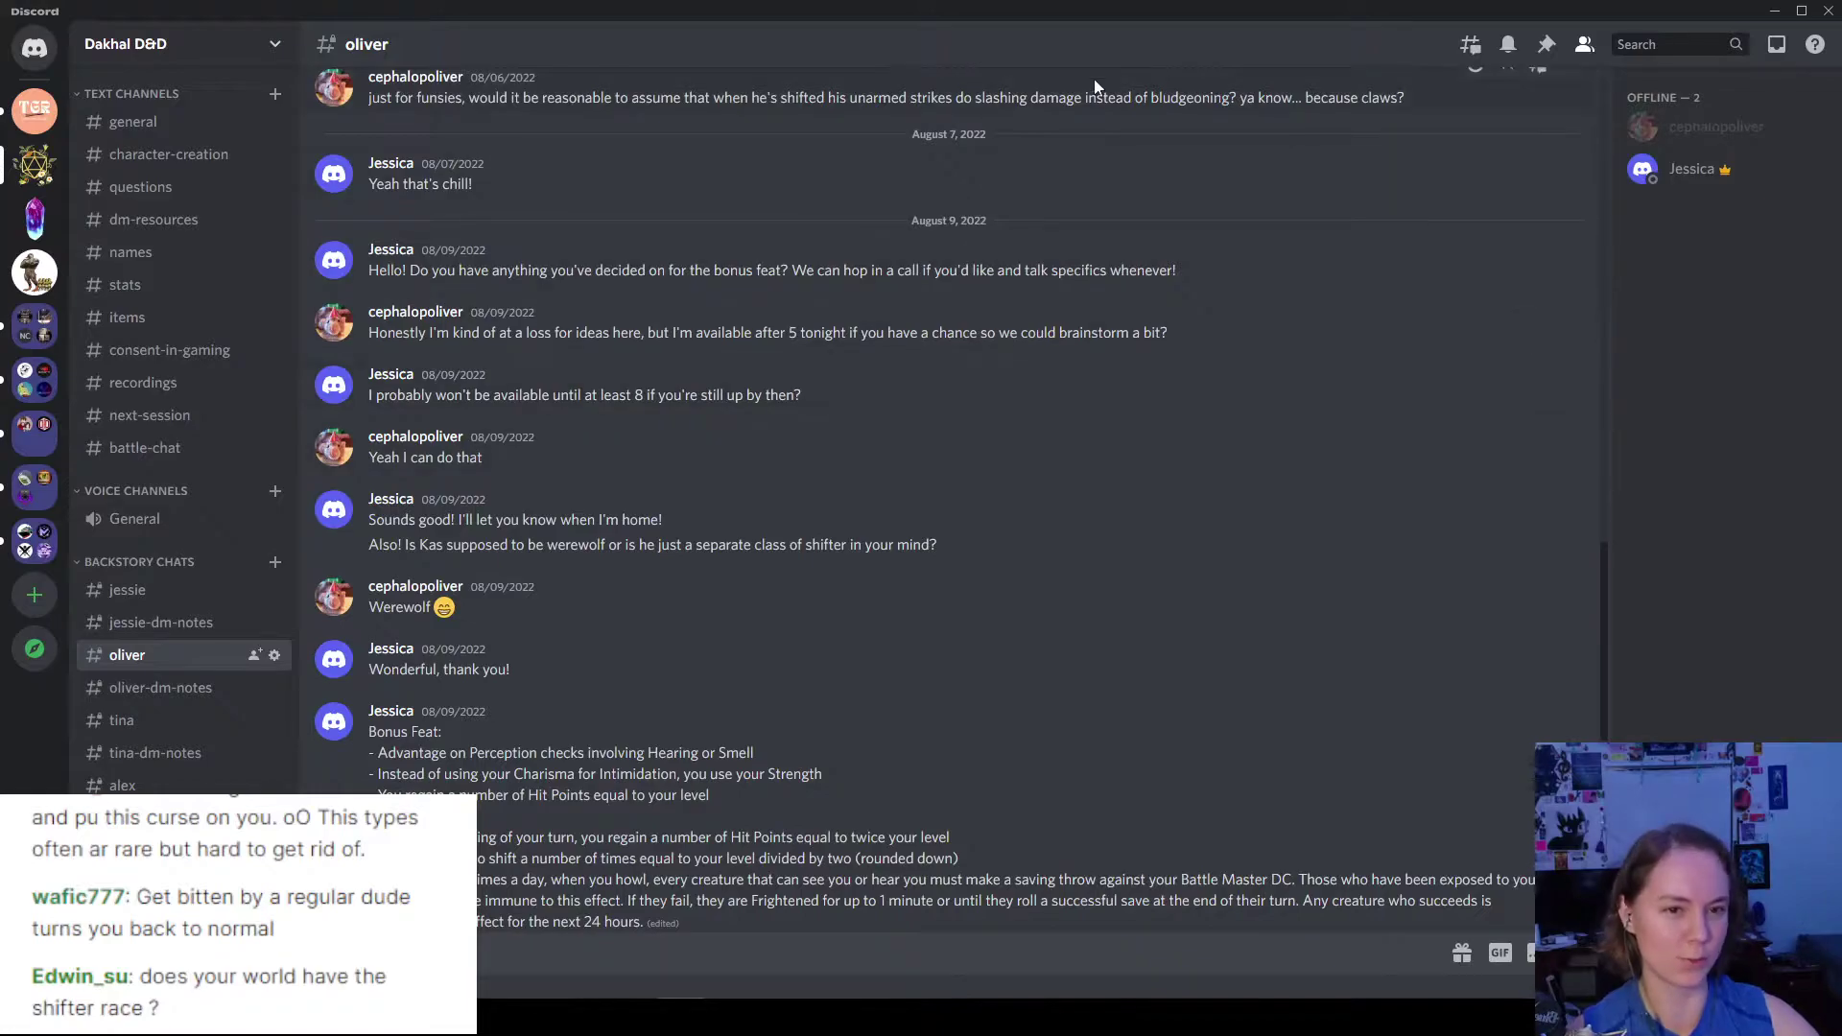
key(alt+Tab)
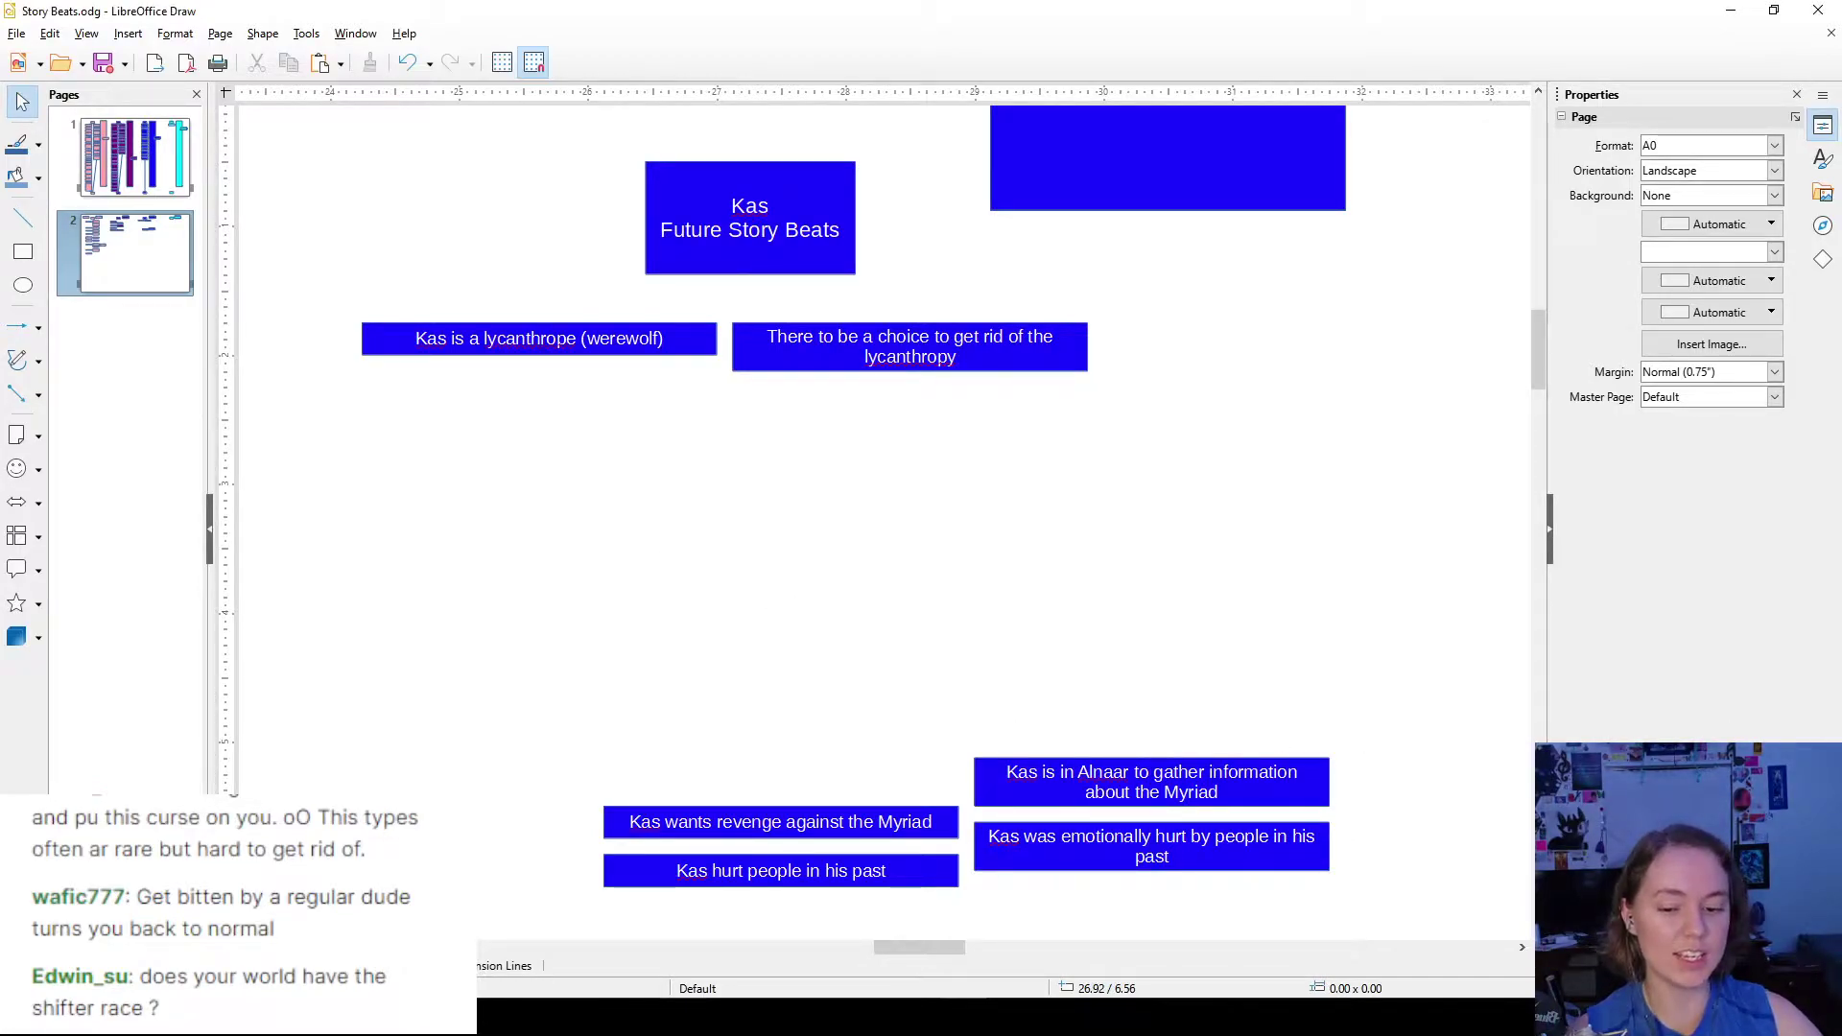
click(678, 925)
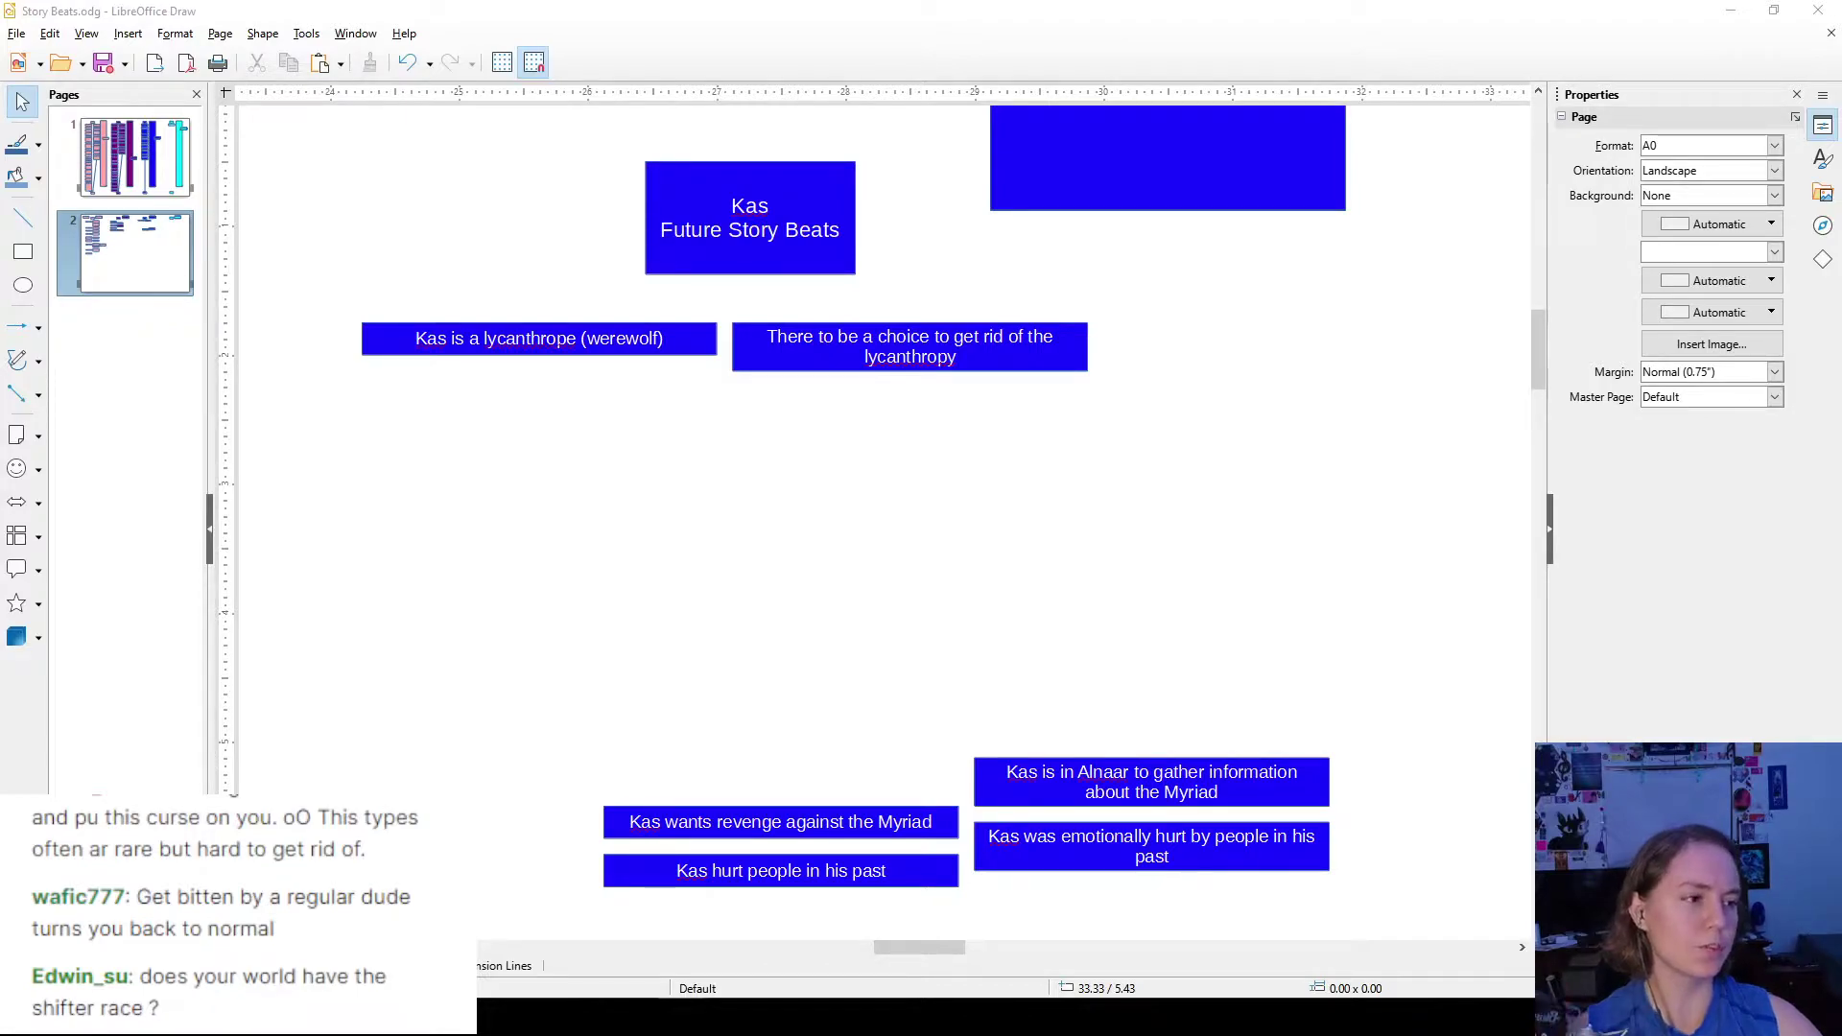
- Switch to Discord and look through the backstory channel of Ayla's player back to its beginning
click(1816, 441)
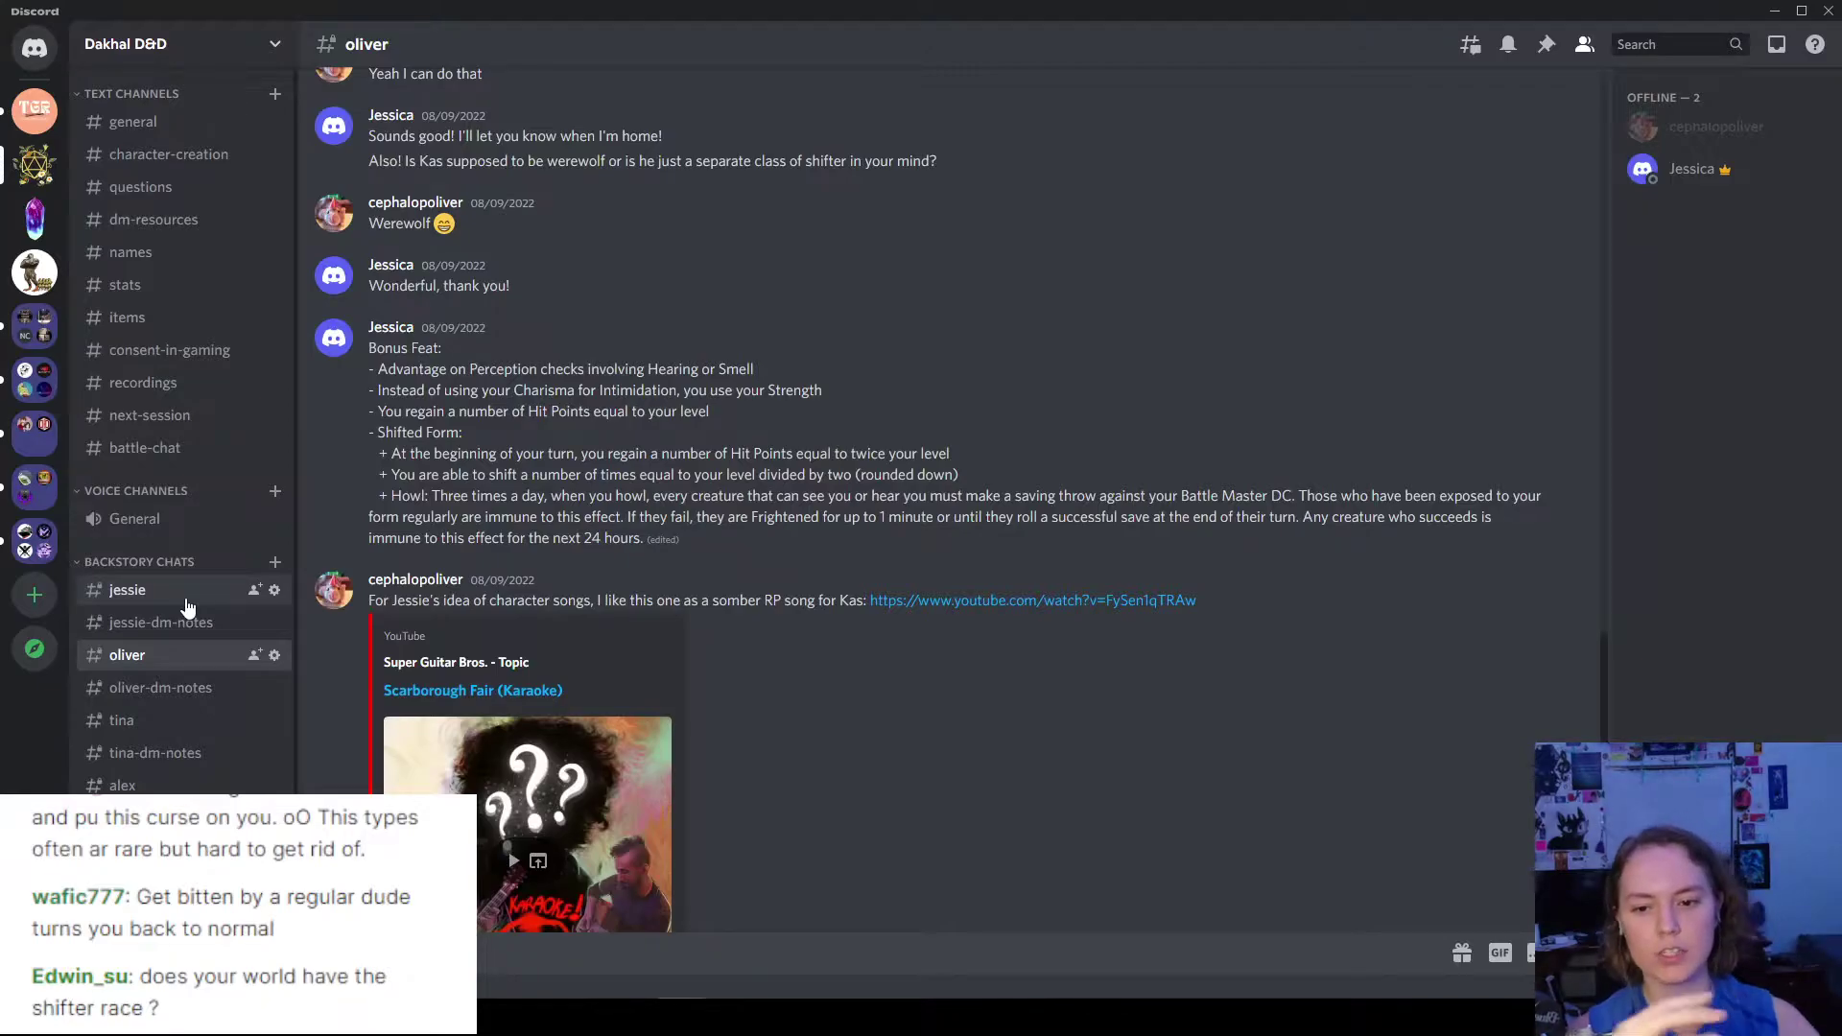
click(183, 604)
scroll(591, 525, up, 10)
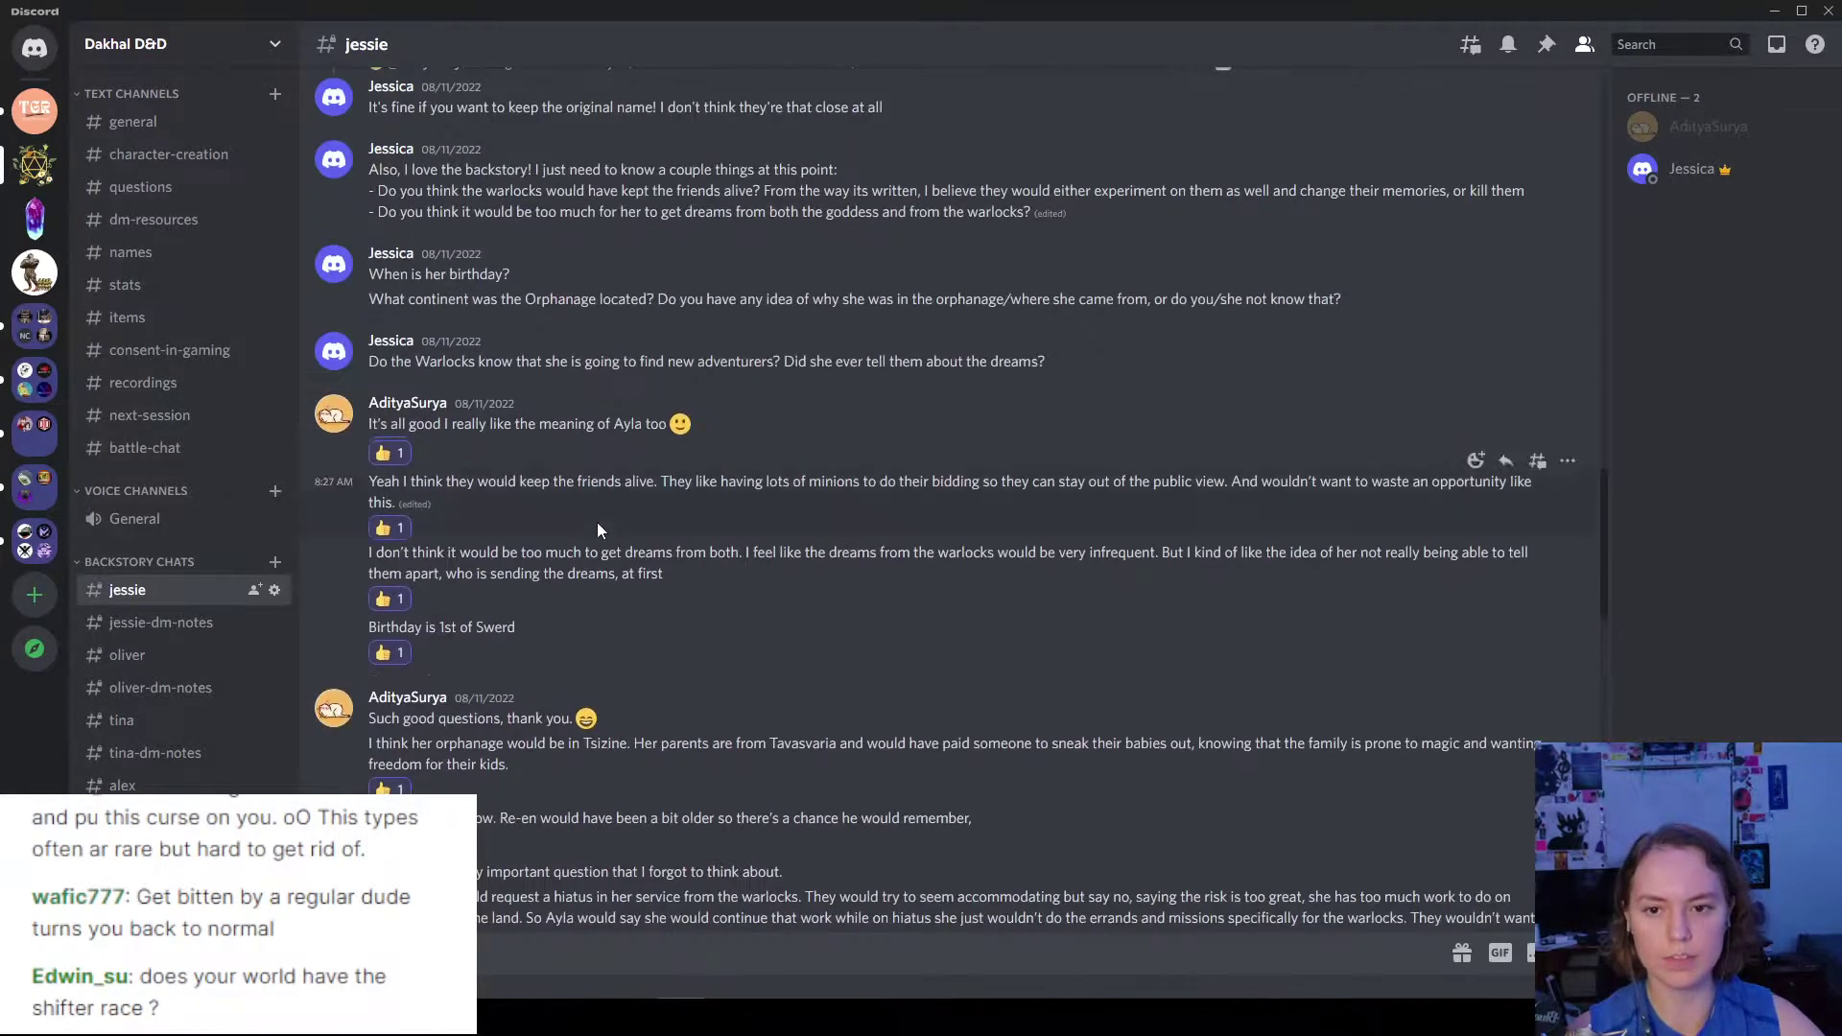
scroll(591, 526, down, 6)
scroll(552, 504, down, 10)
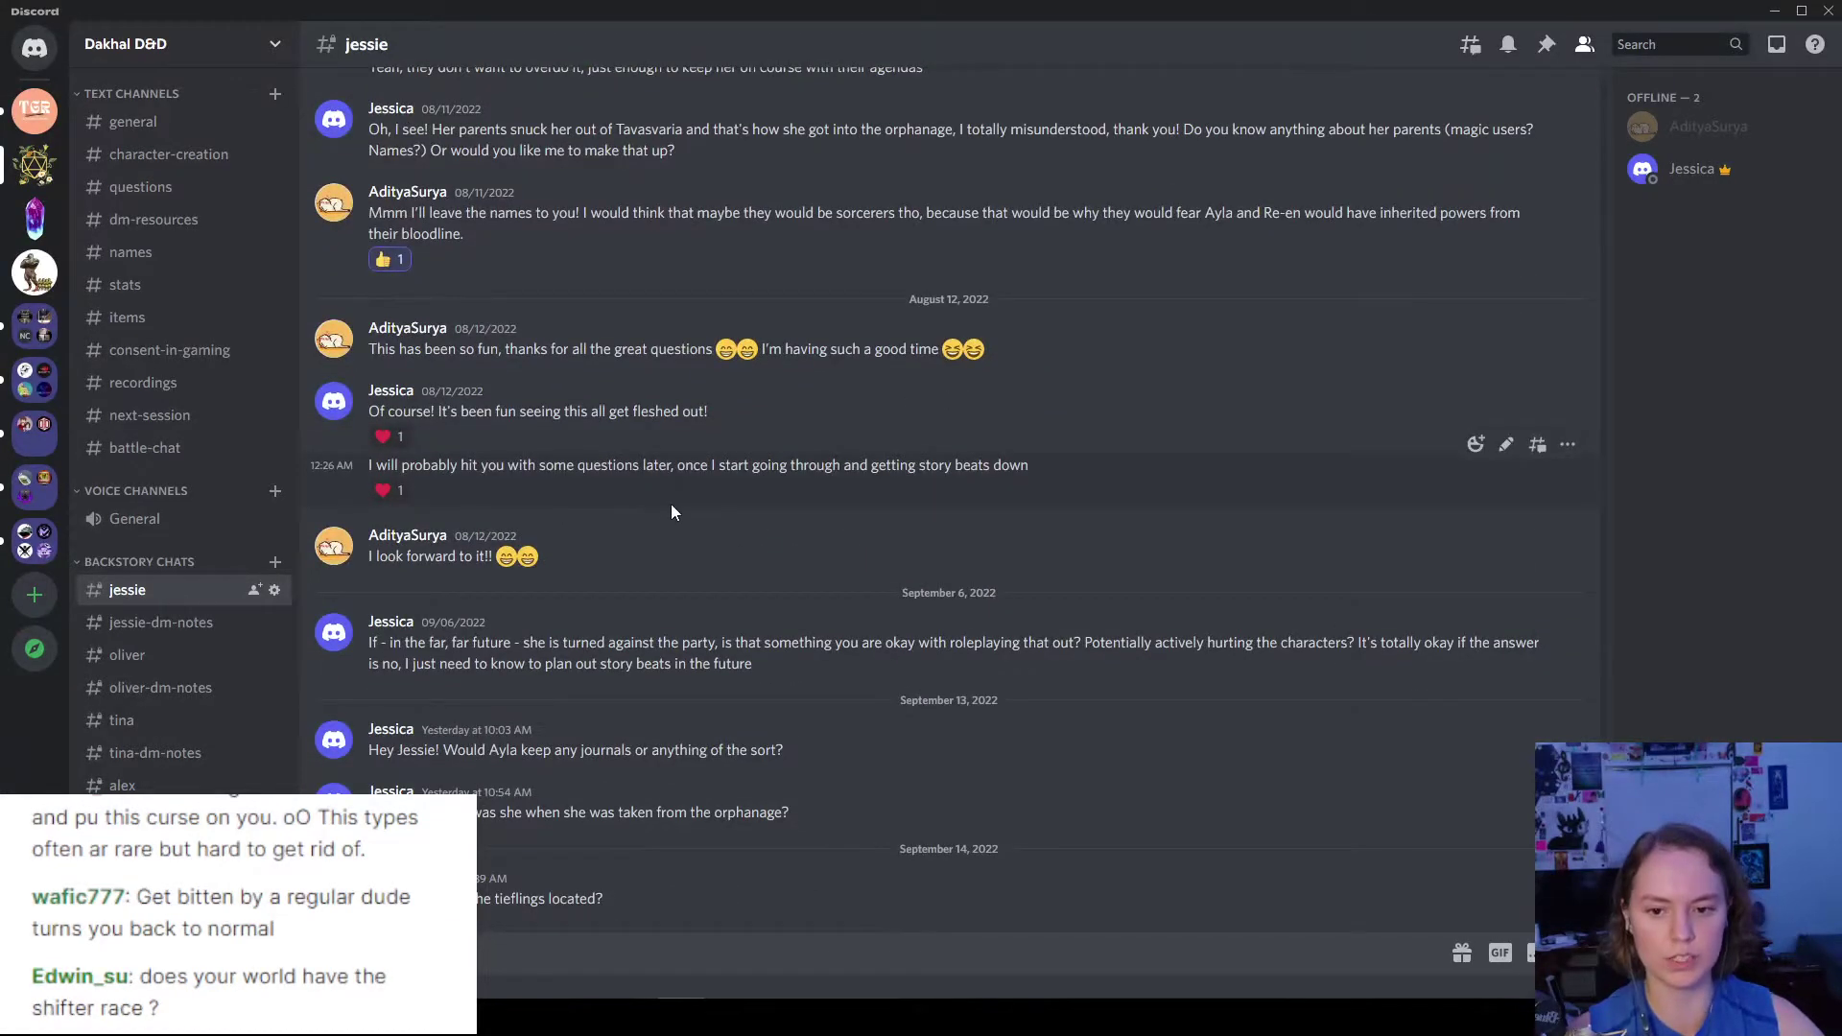
scroll(670, 504, up, 10)
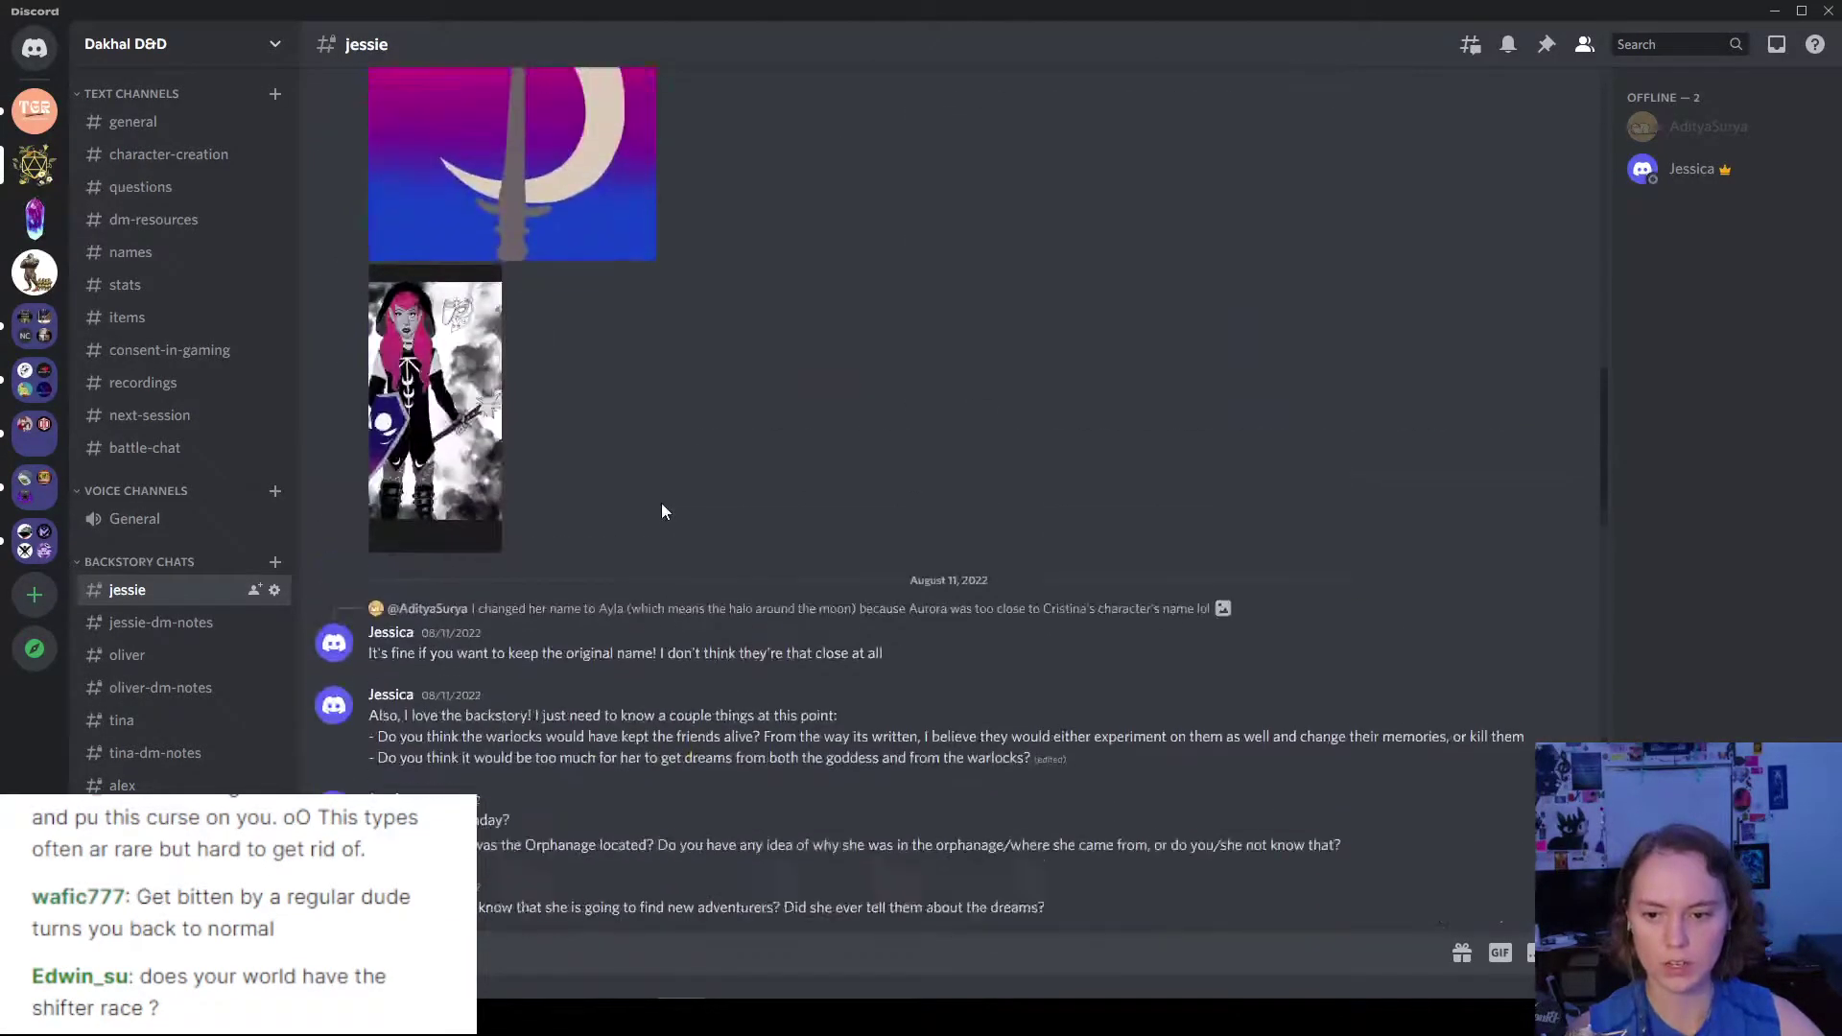
scroll(662, 511, up, 15)
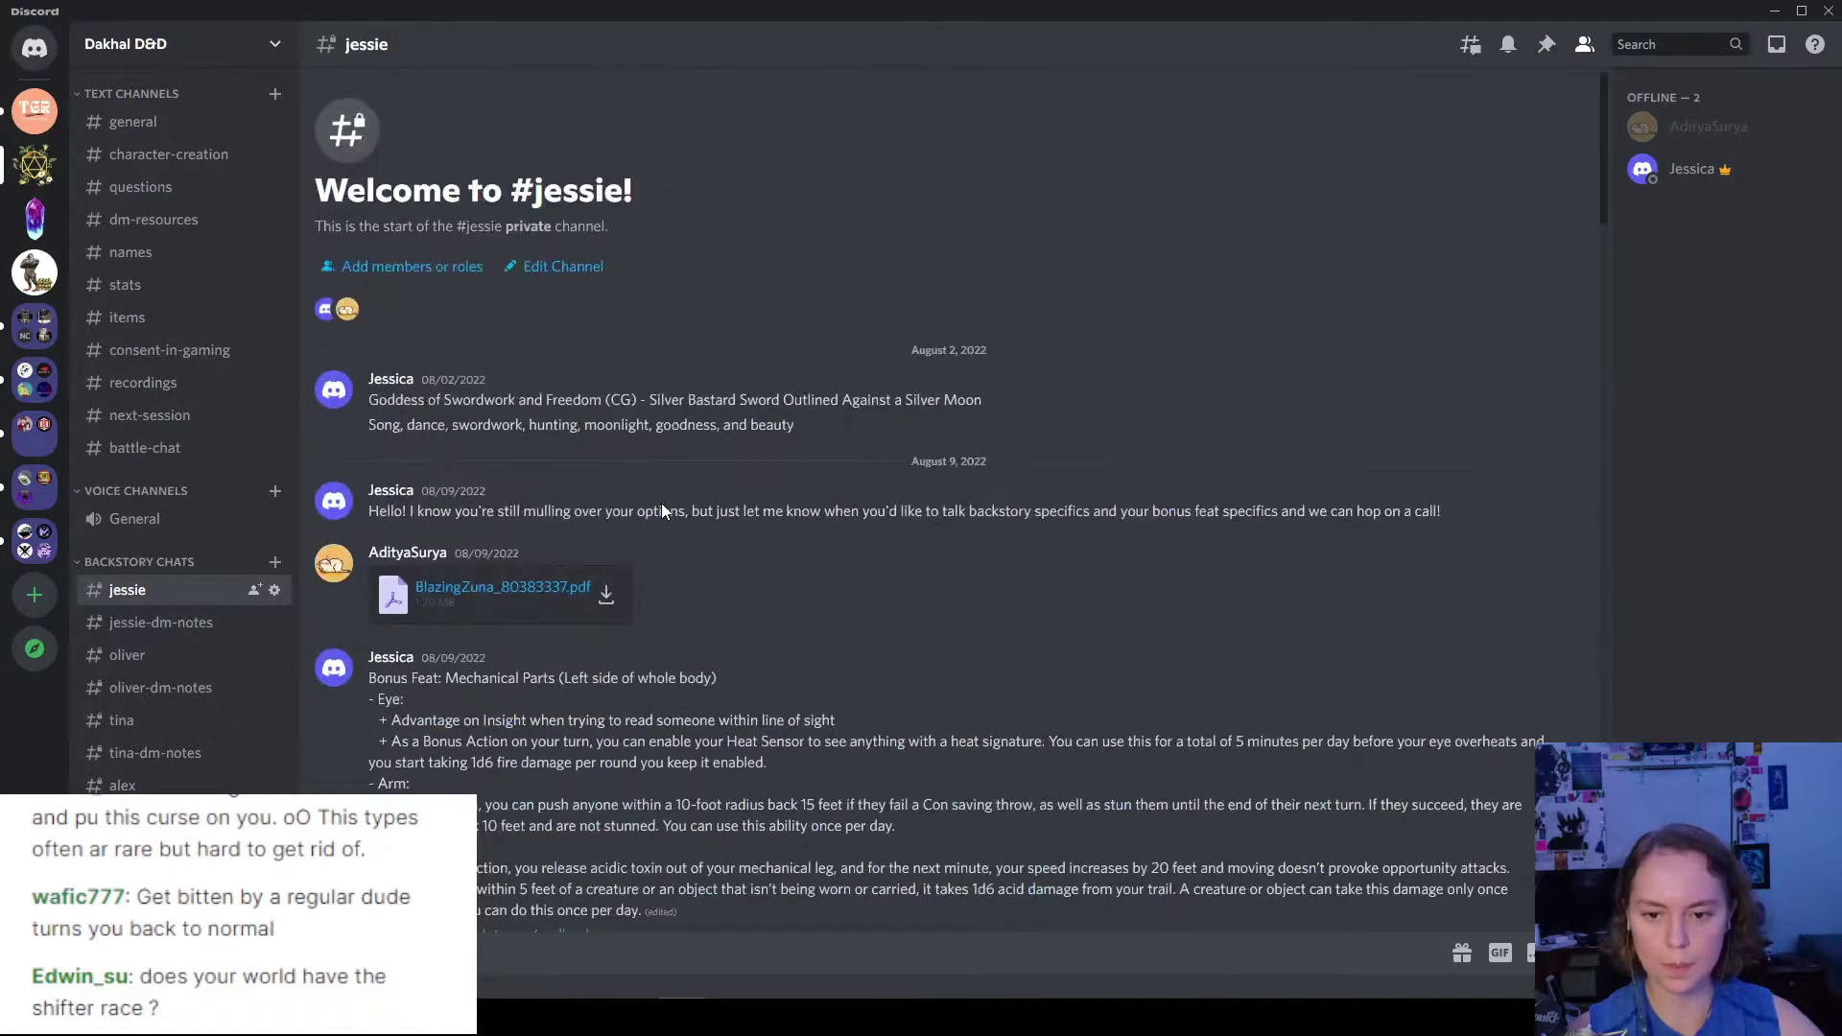
- Read the "Bonus Feat: Mechanical Parts" message, covering the eye, arm and leg abilities
scroll(662, 510, down, 2)
drag(380, 486, 758, 480)
click(758, 479)
double_click(698, 486)
click(396, 507)
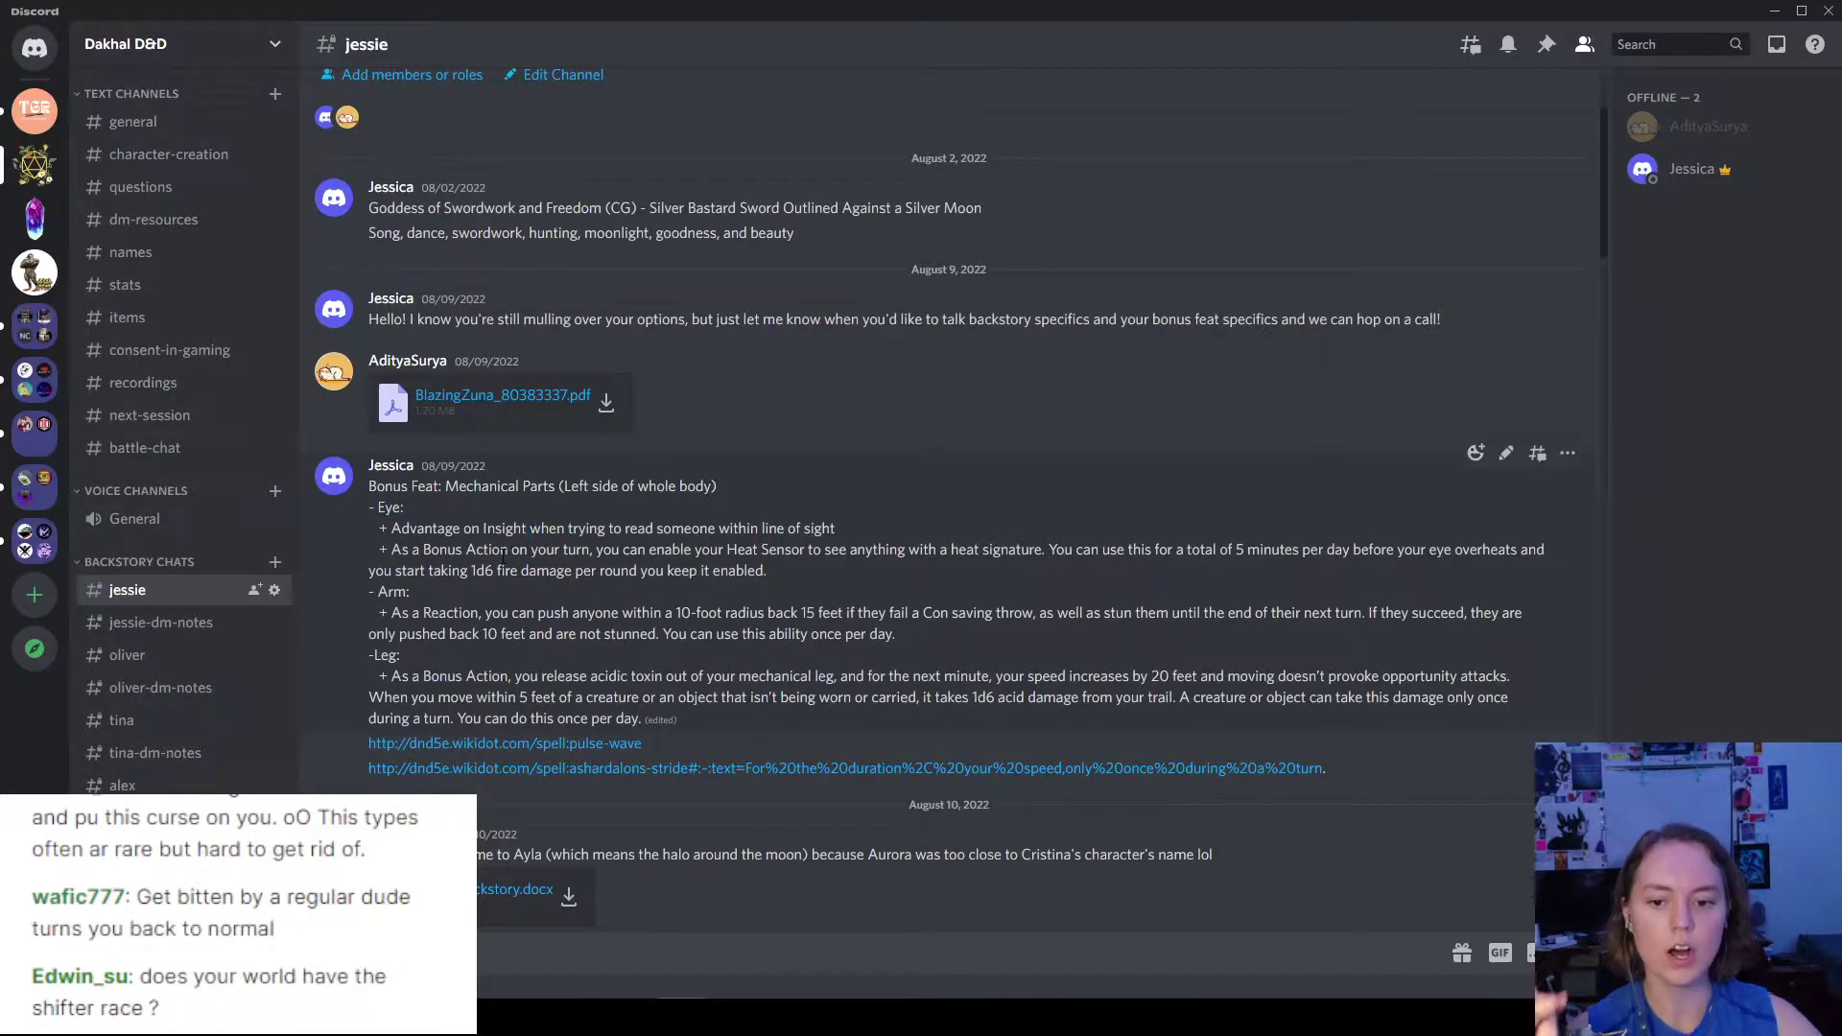
drag(607, 707, 379, 525)
click(886, 596)
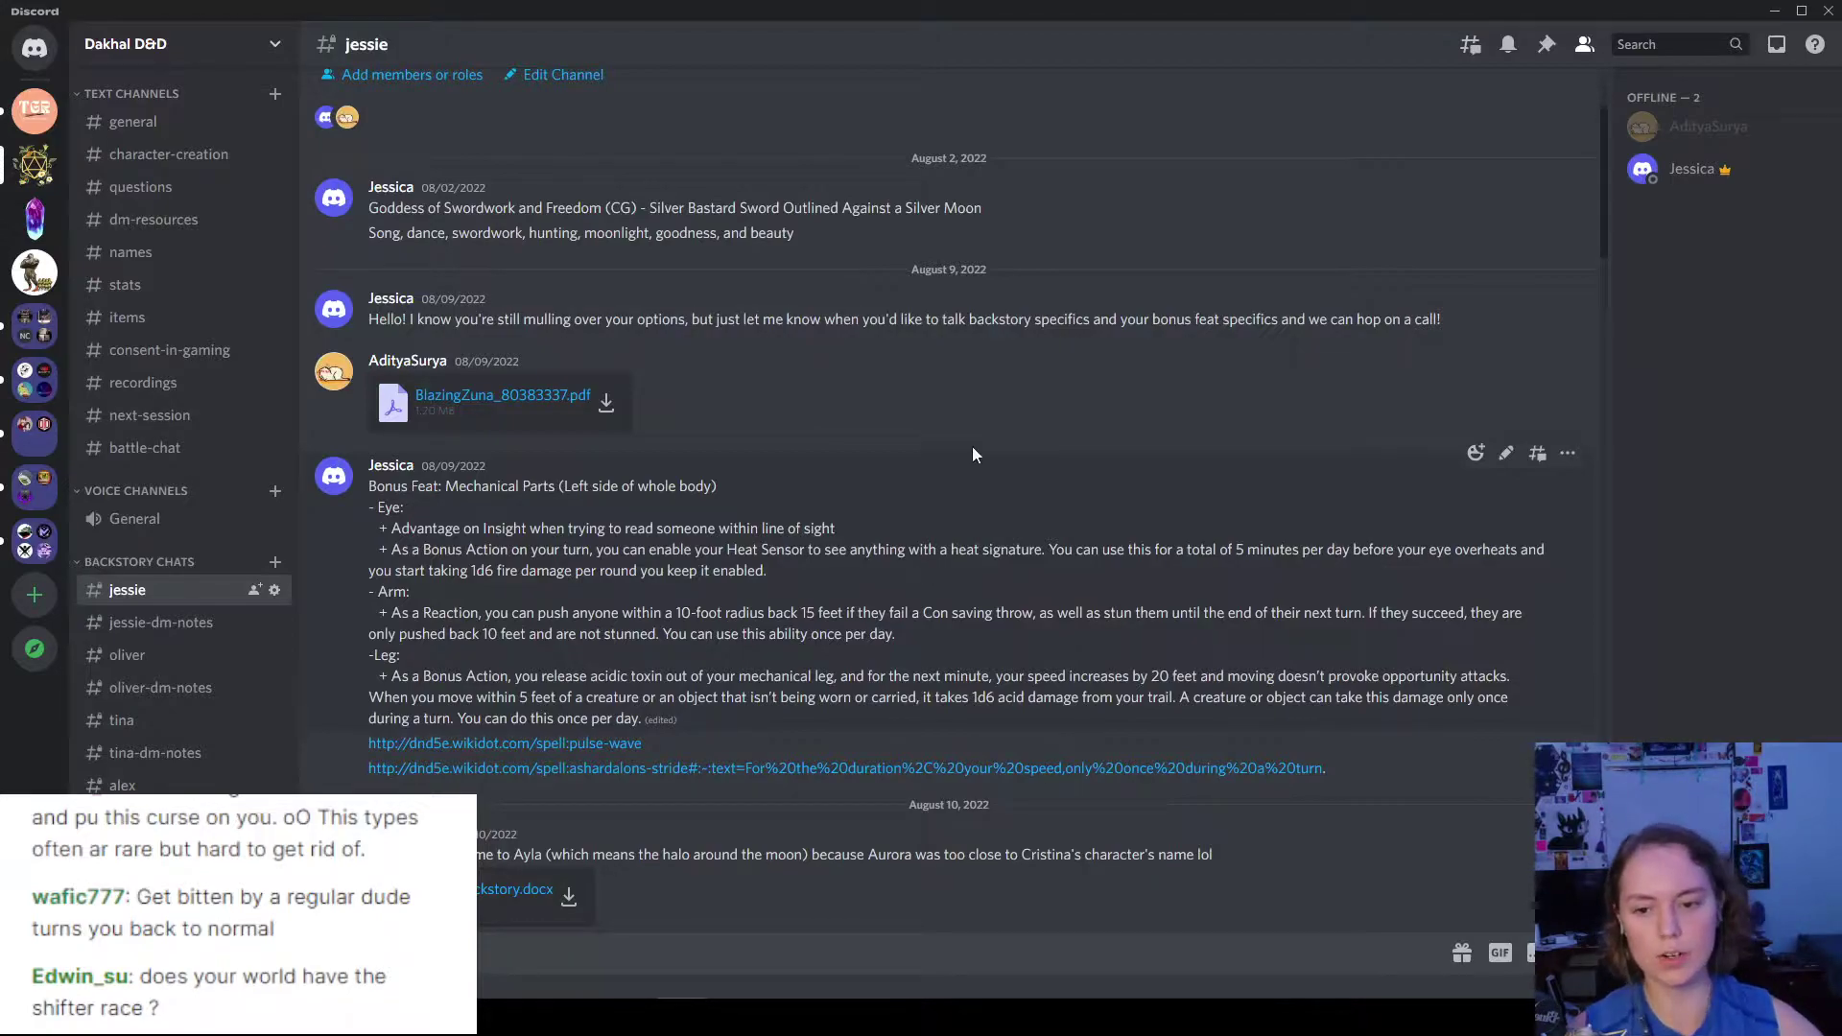
drag(376, 485, 935, 715)
click(936, 714)
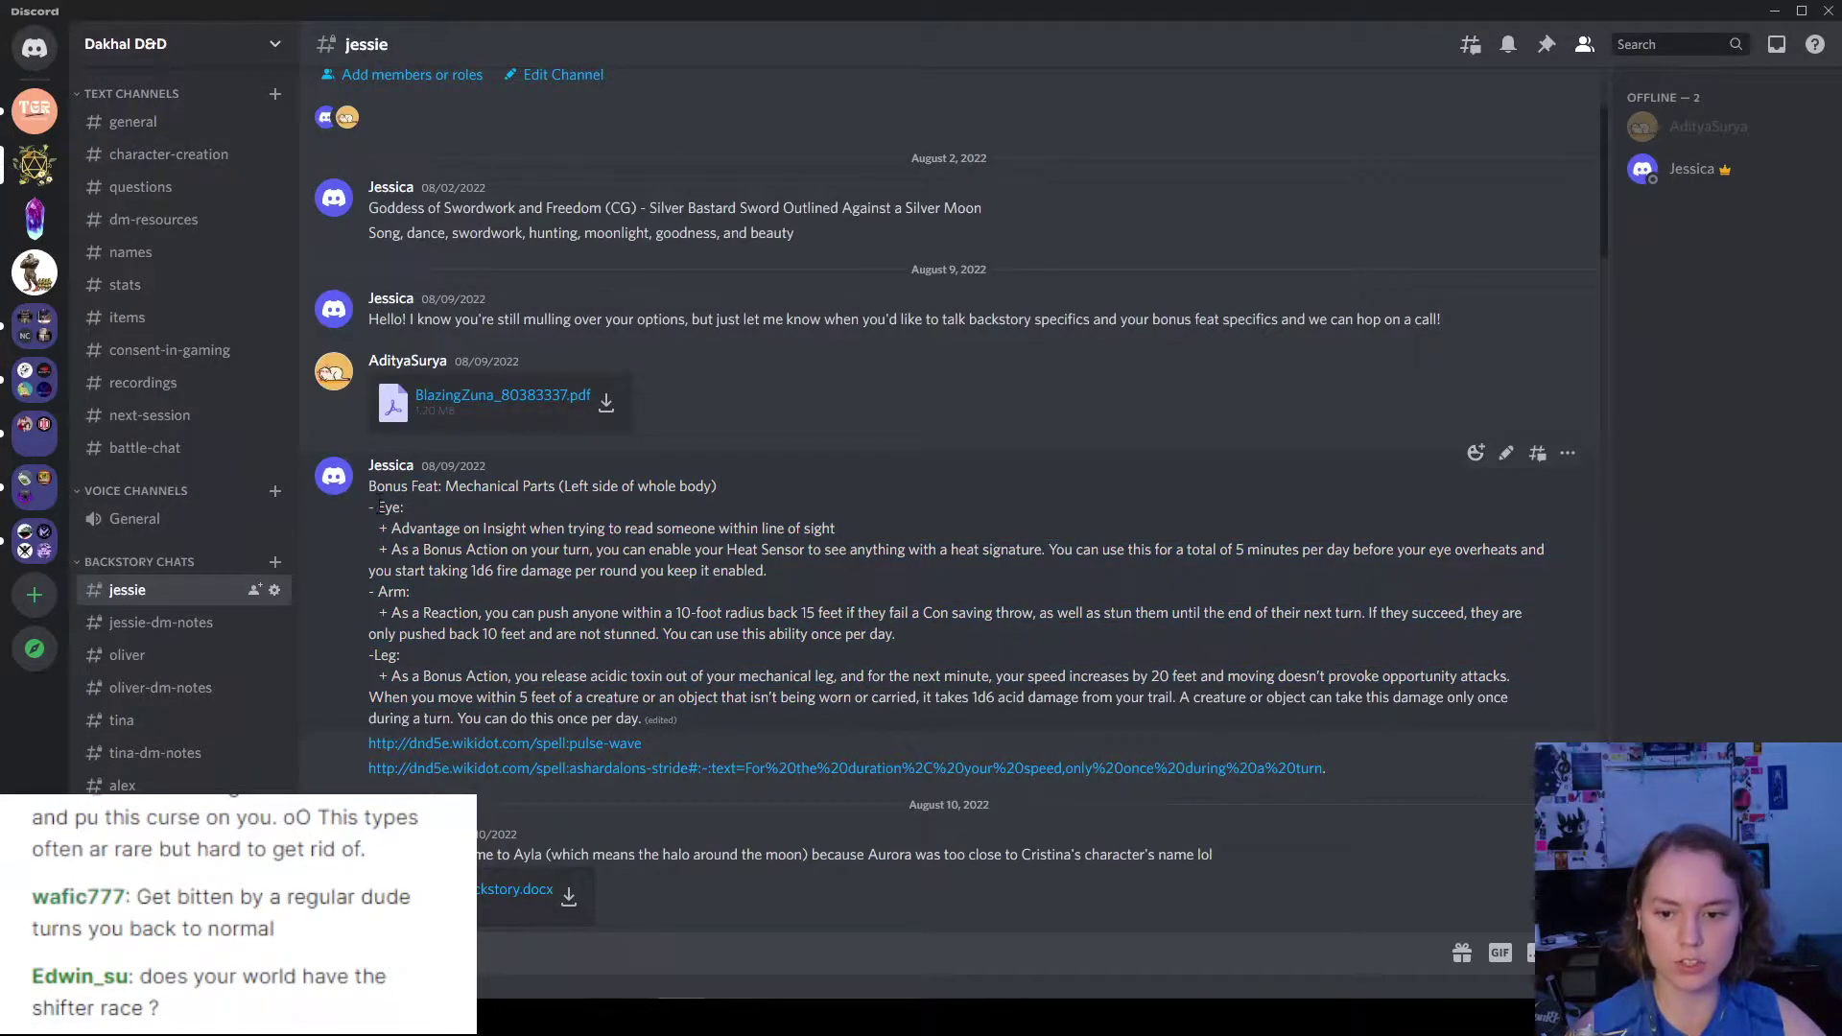
- Open the backstory channel of Kas's player and examine the Bonus Feat message, including its Perception and Intimidation lines
click(193, 656)
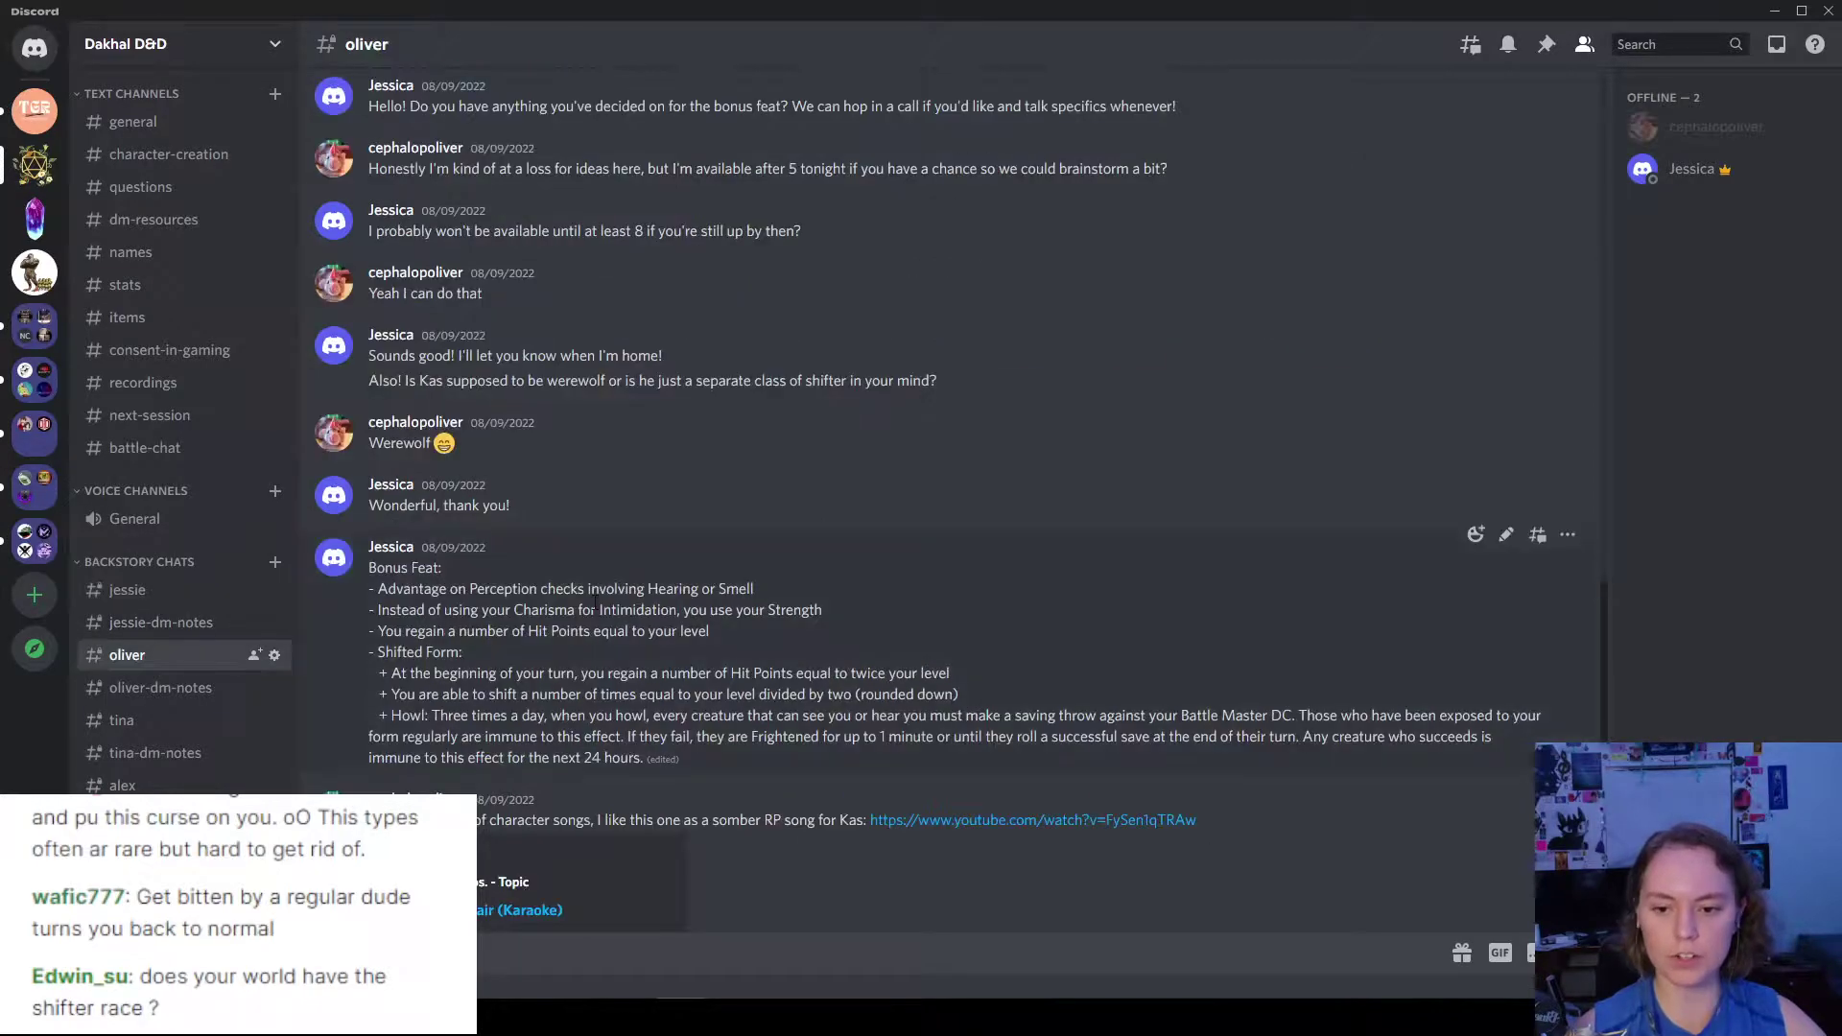
scroll(369, 375, up, 2)
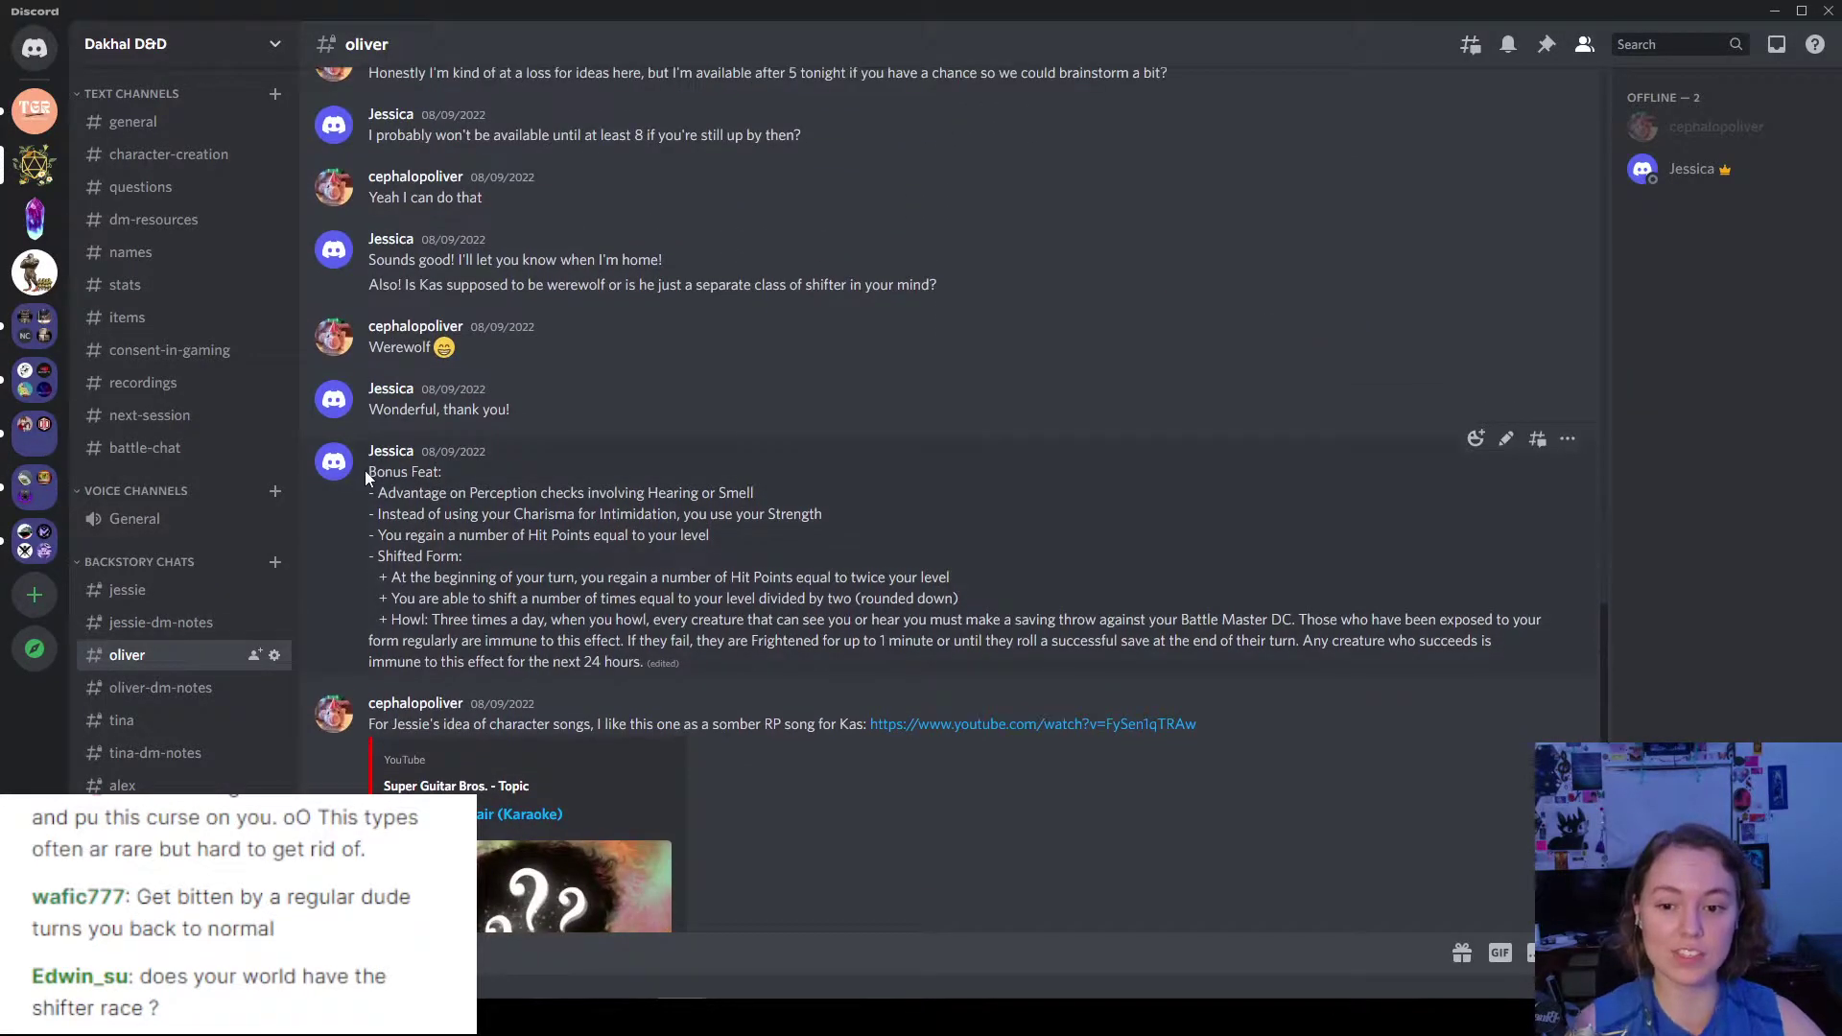
drag(365, 470, 946, 660)
click(652, 534)
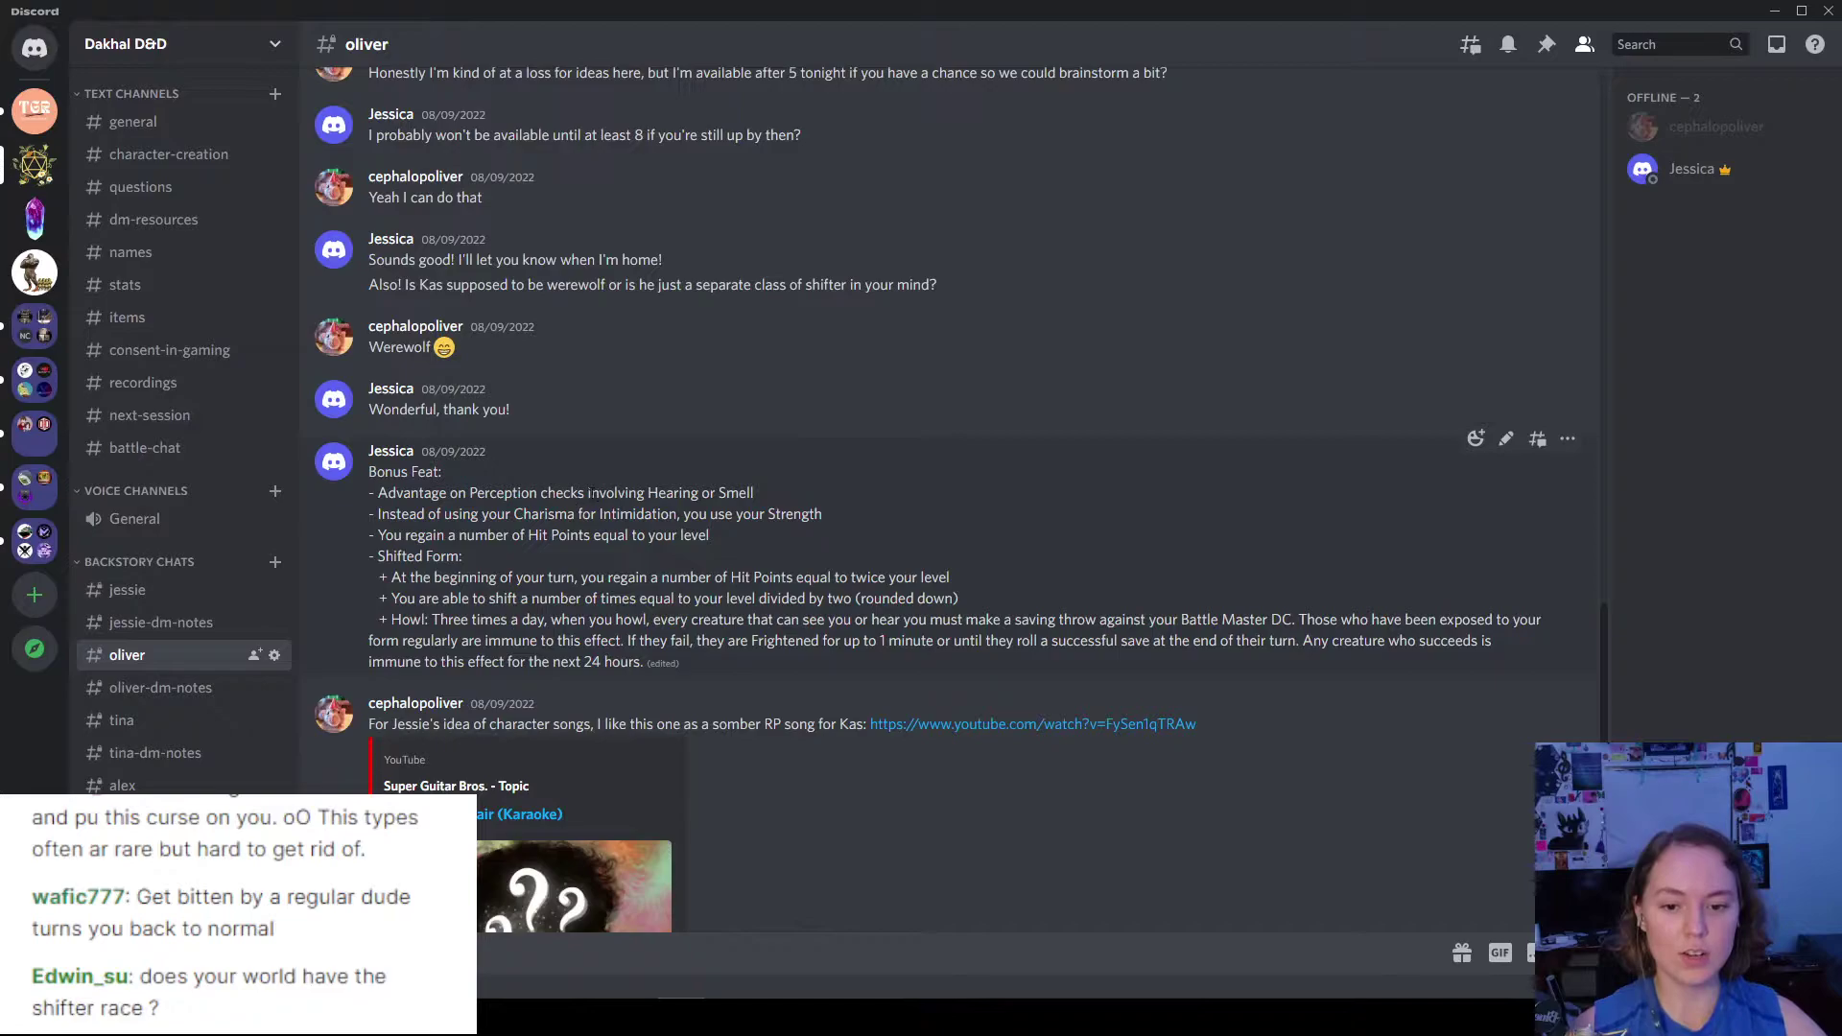
triple_click(590, 492)
click(657, 519)
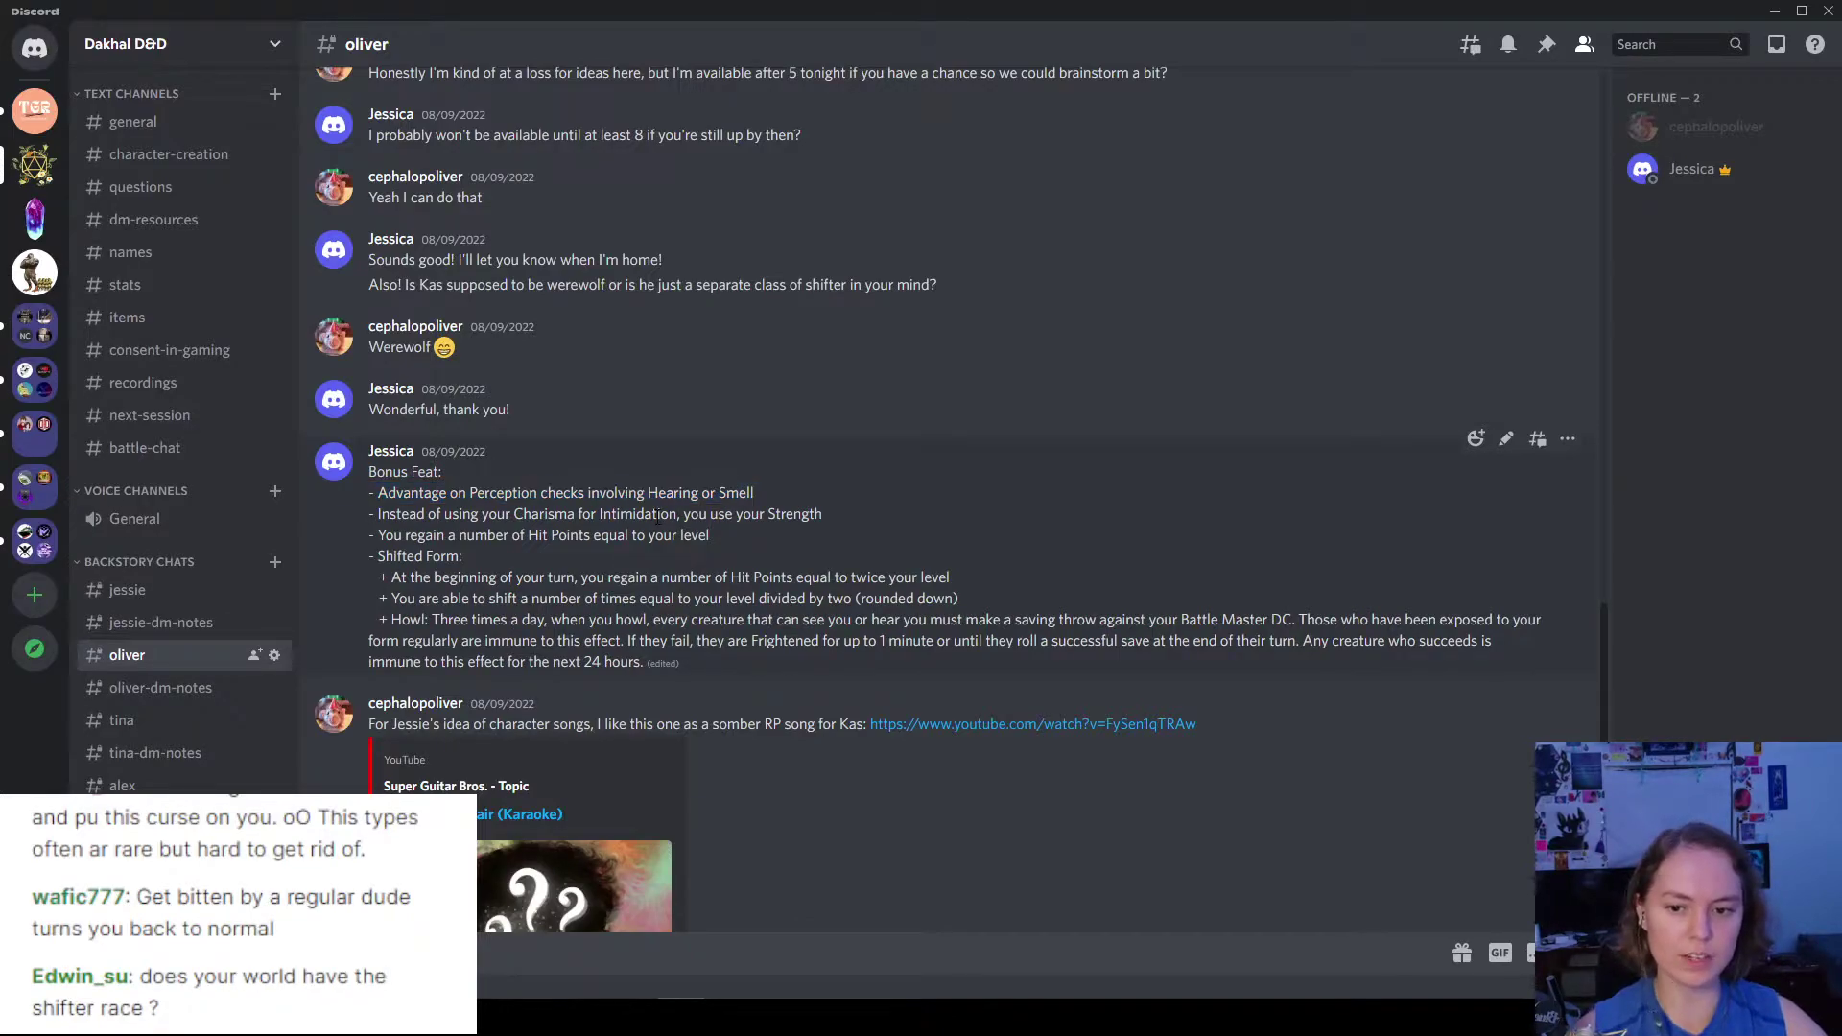
triple_click(656, 515)
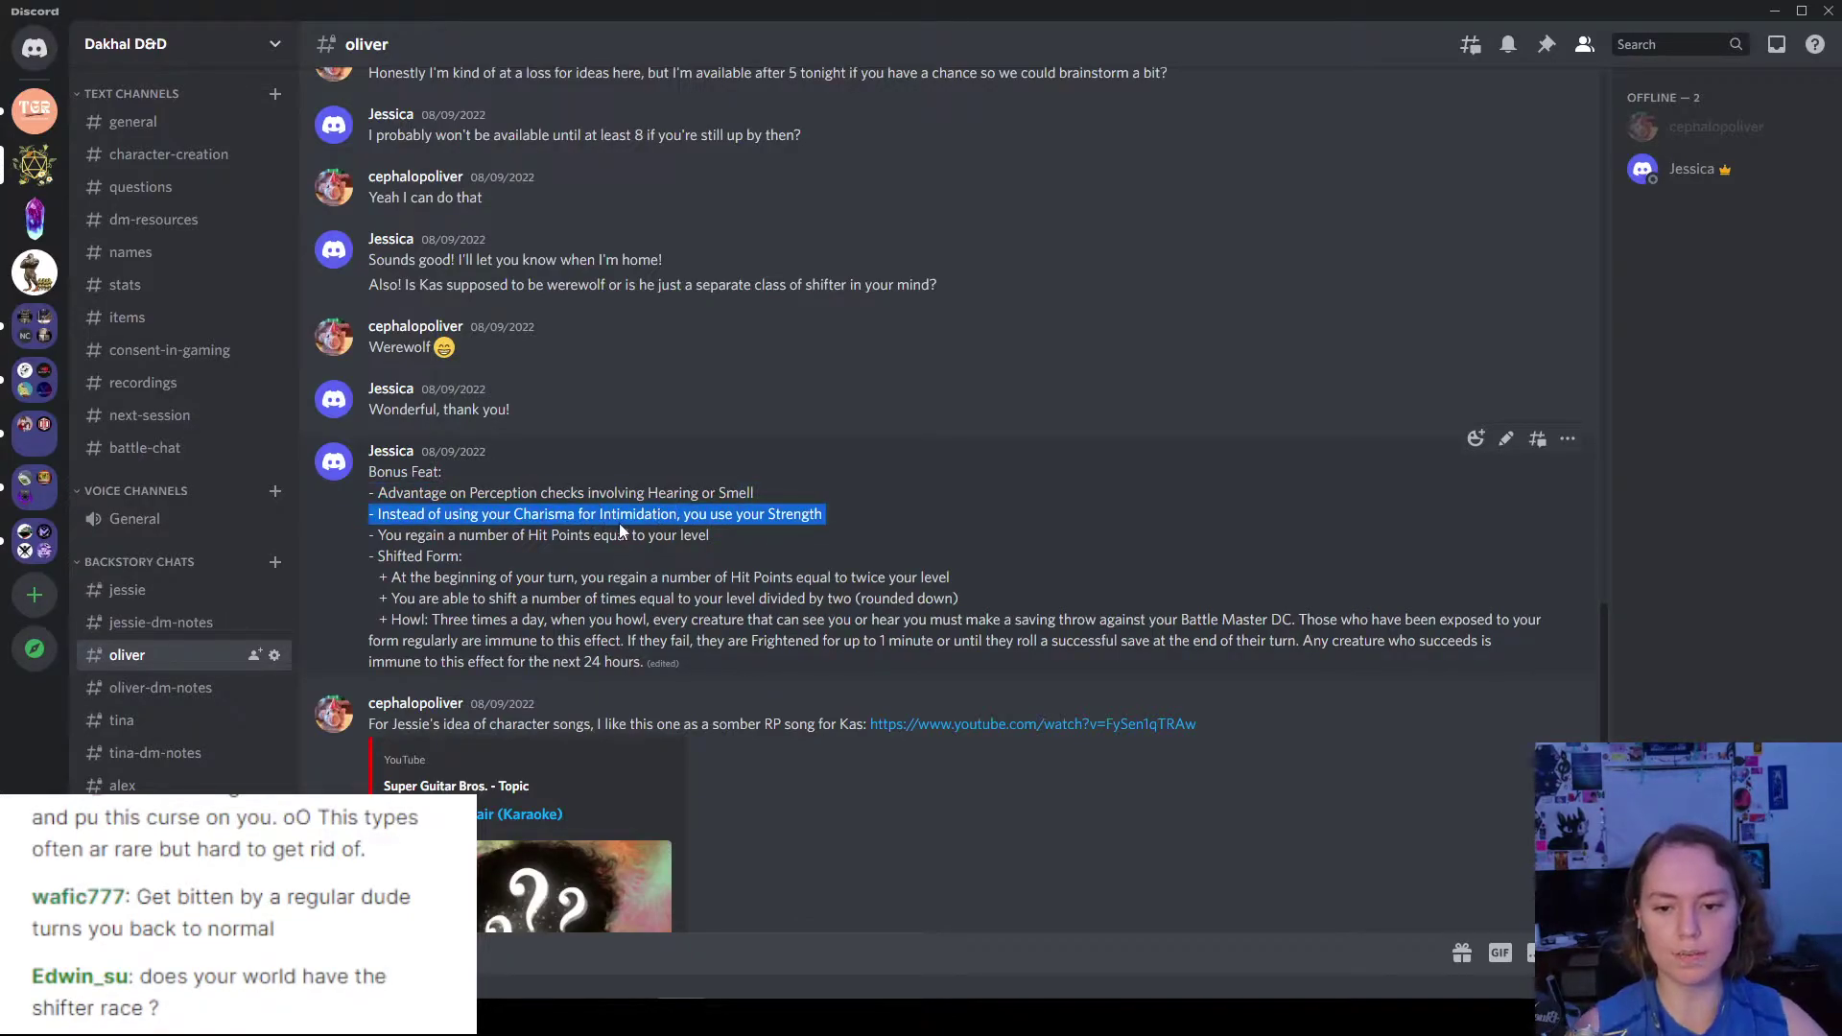
click(647, 515)
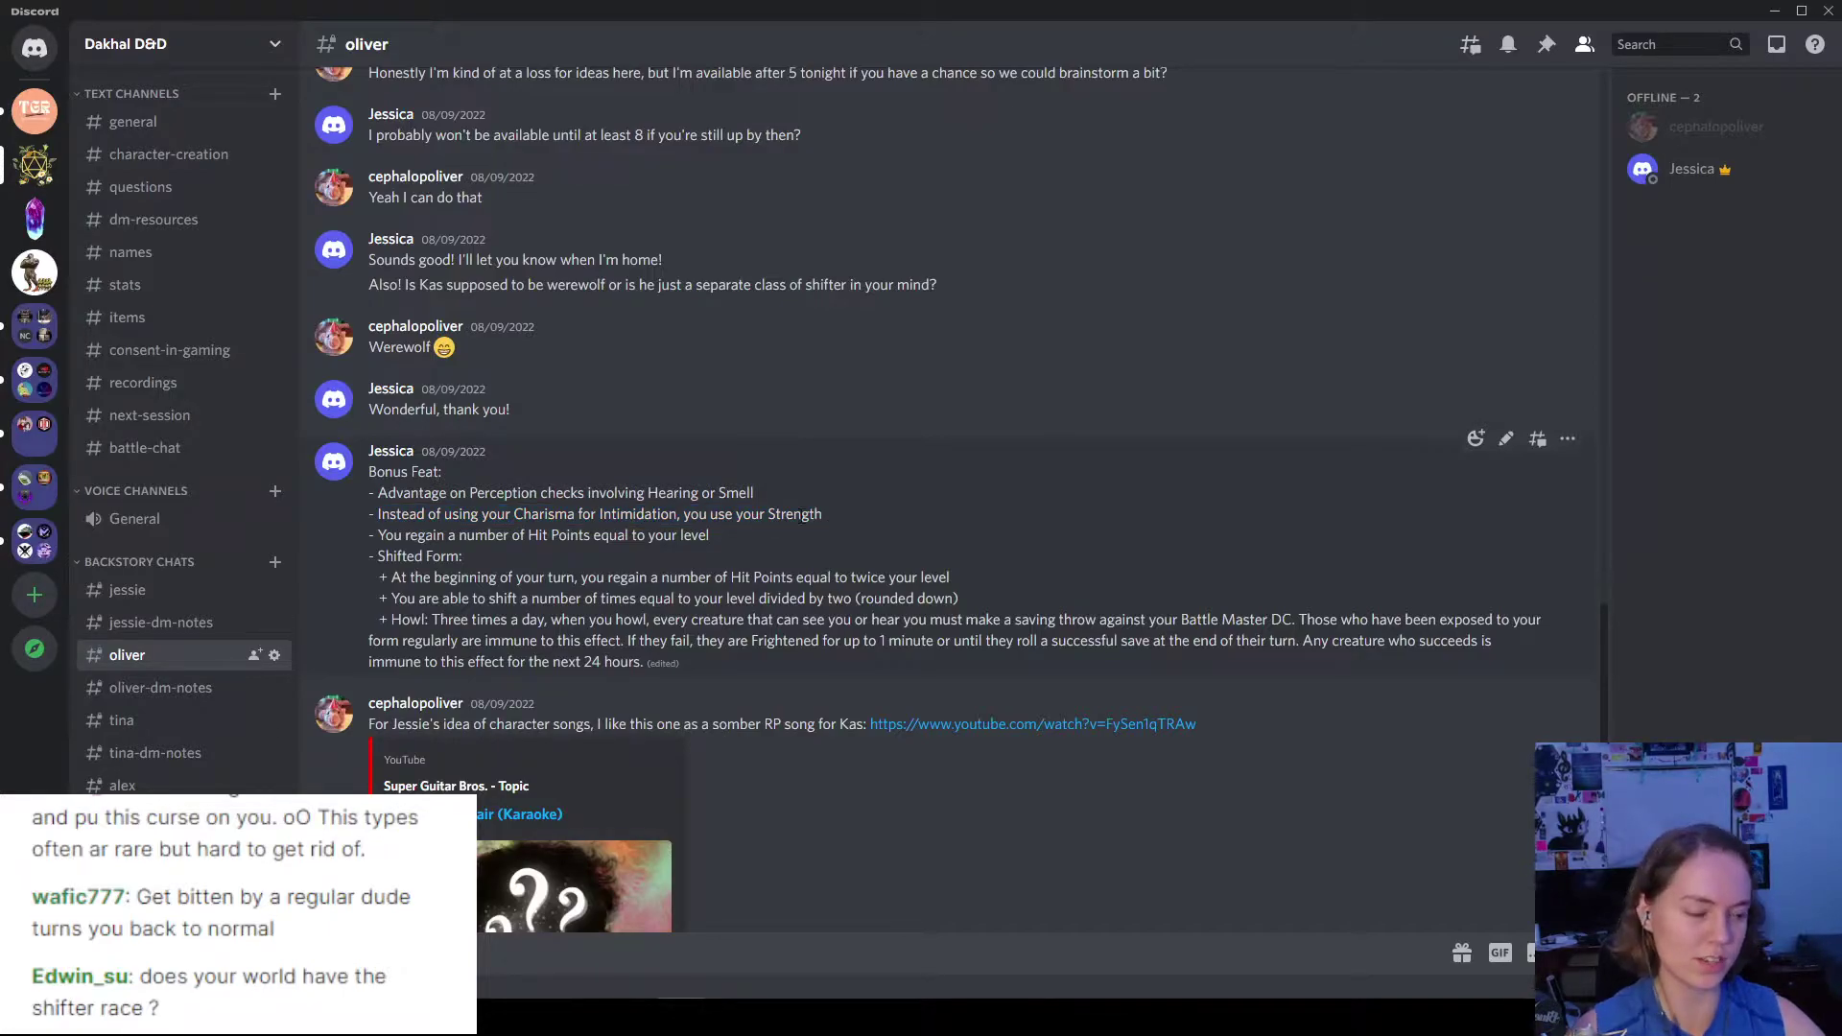
- Edit the Bonus Feat message so the line on regaining Hit Points equal to the level ends with "on each turn"
triple_click(431, 533)
click(434, 535)
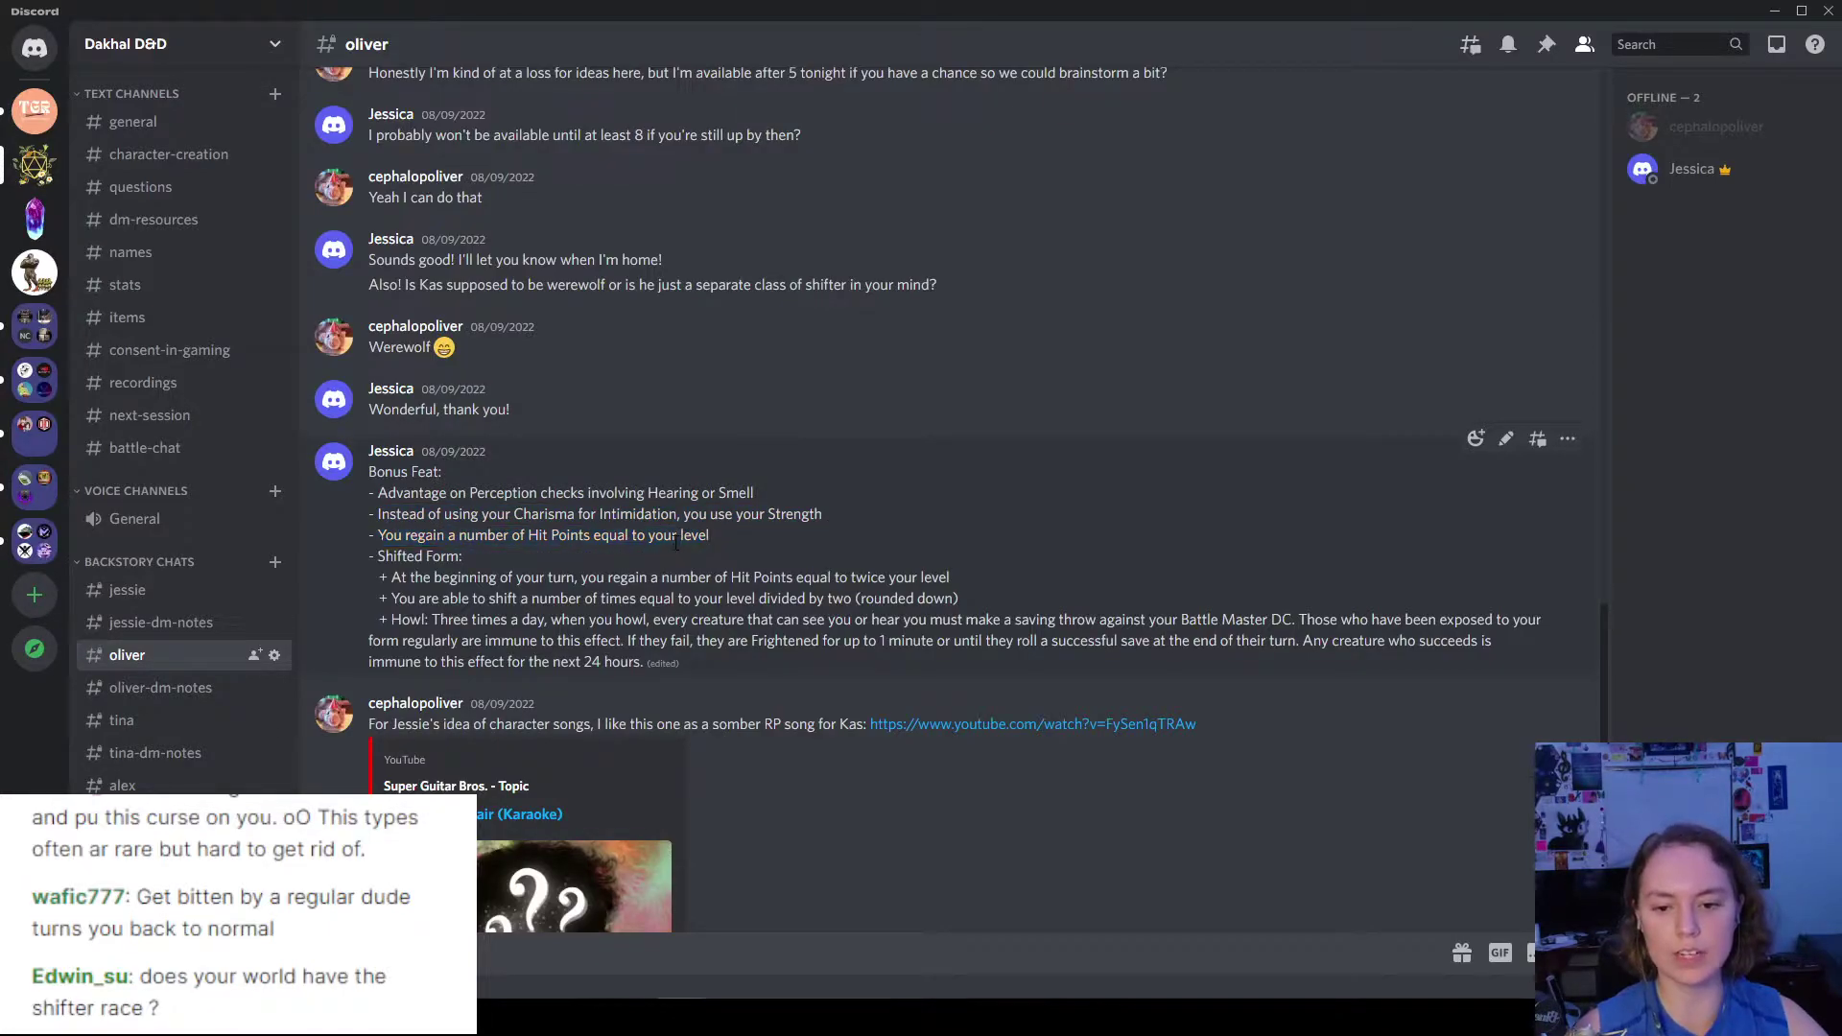
drag(713, 537, 325, 554)
click(773, 543)
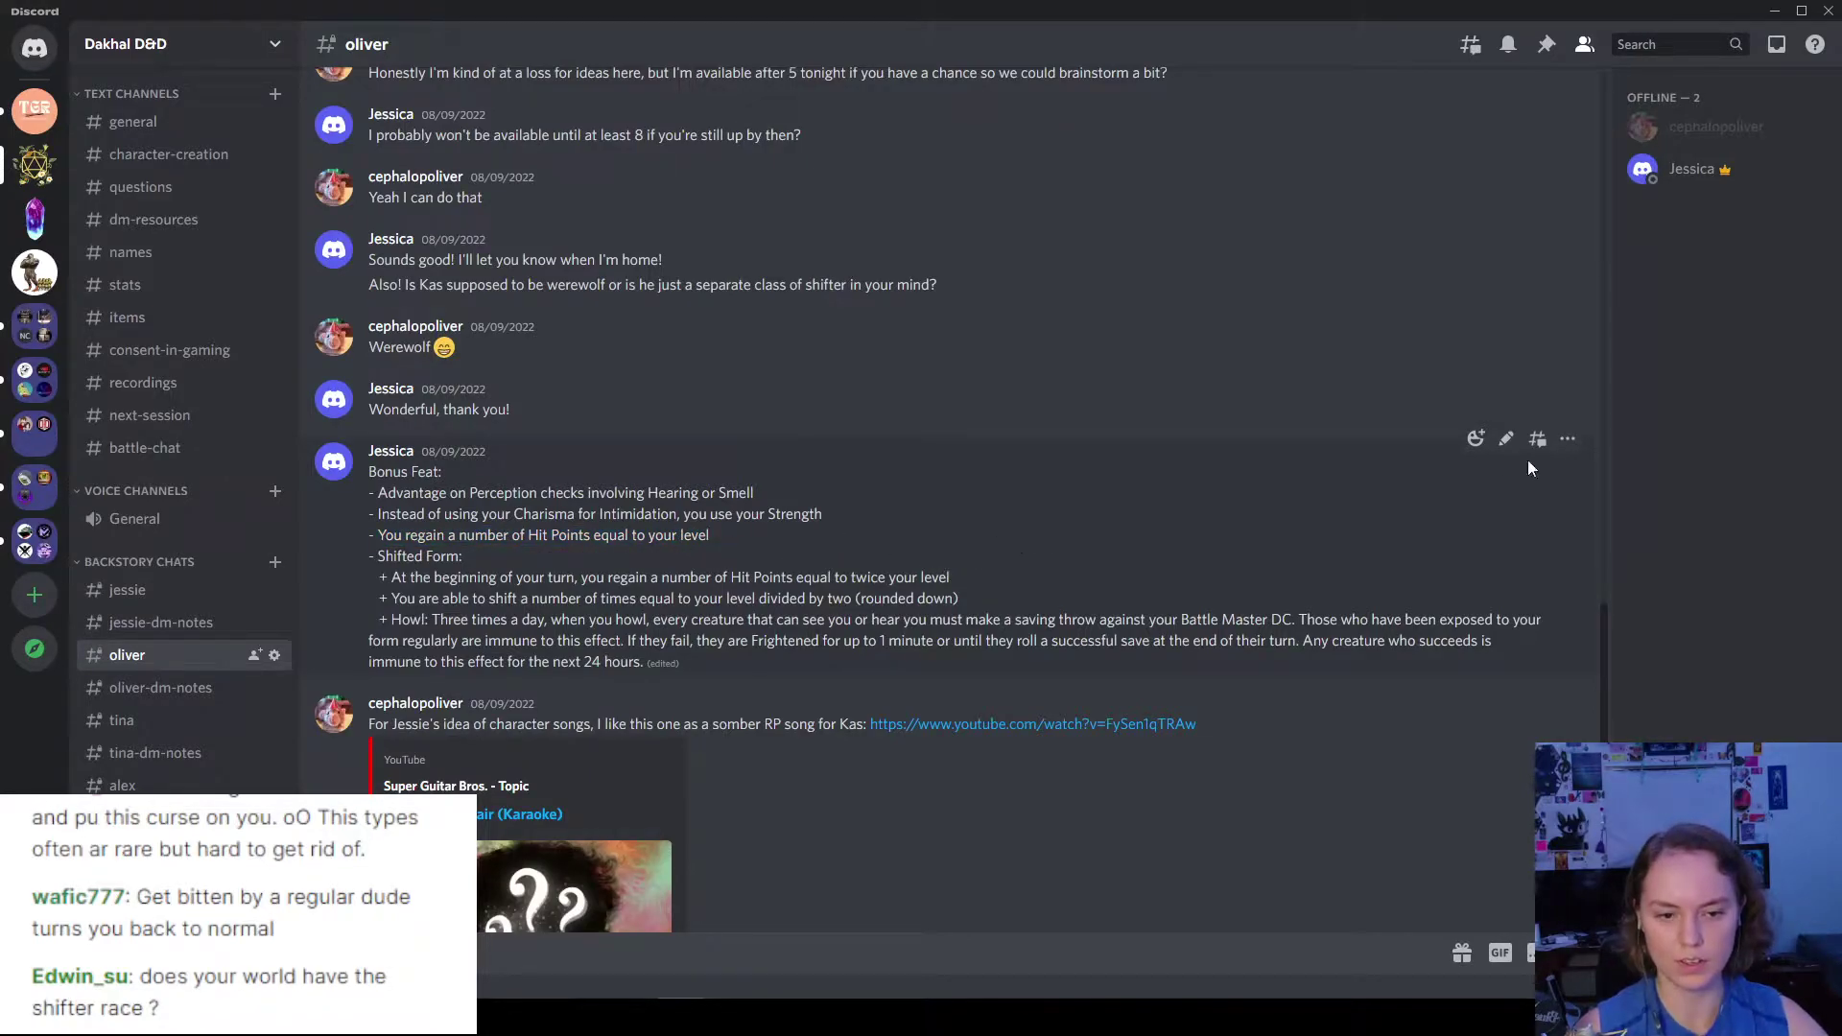
click(1506, 439)
click(778, 548)
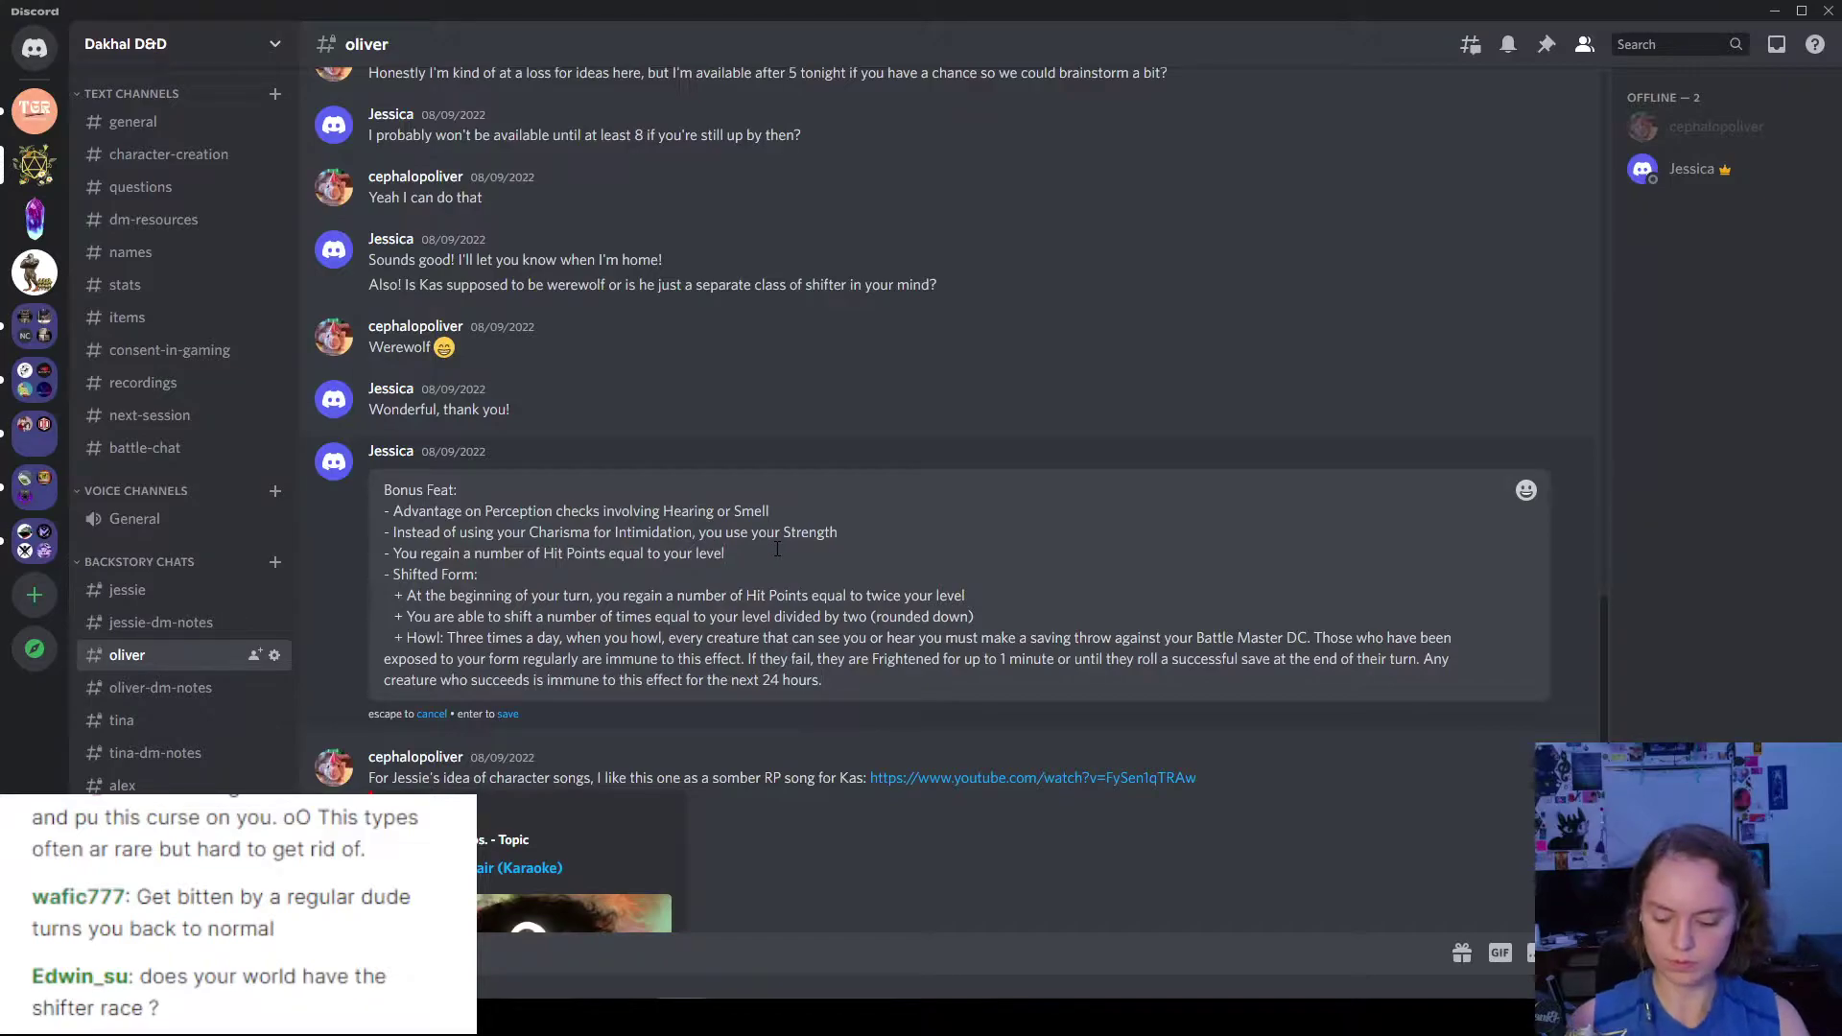
text(on each turn)
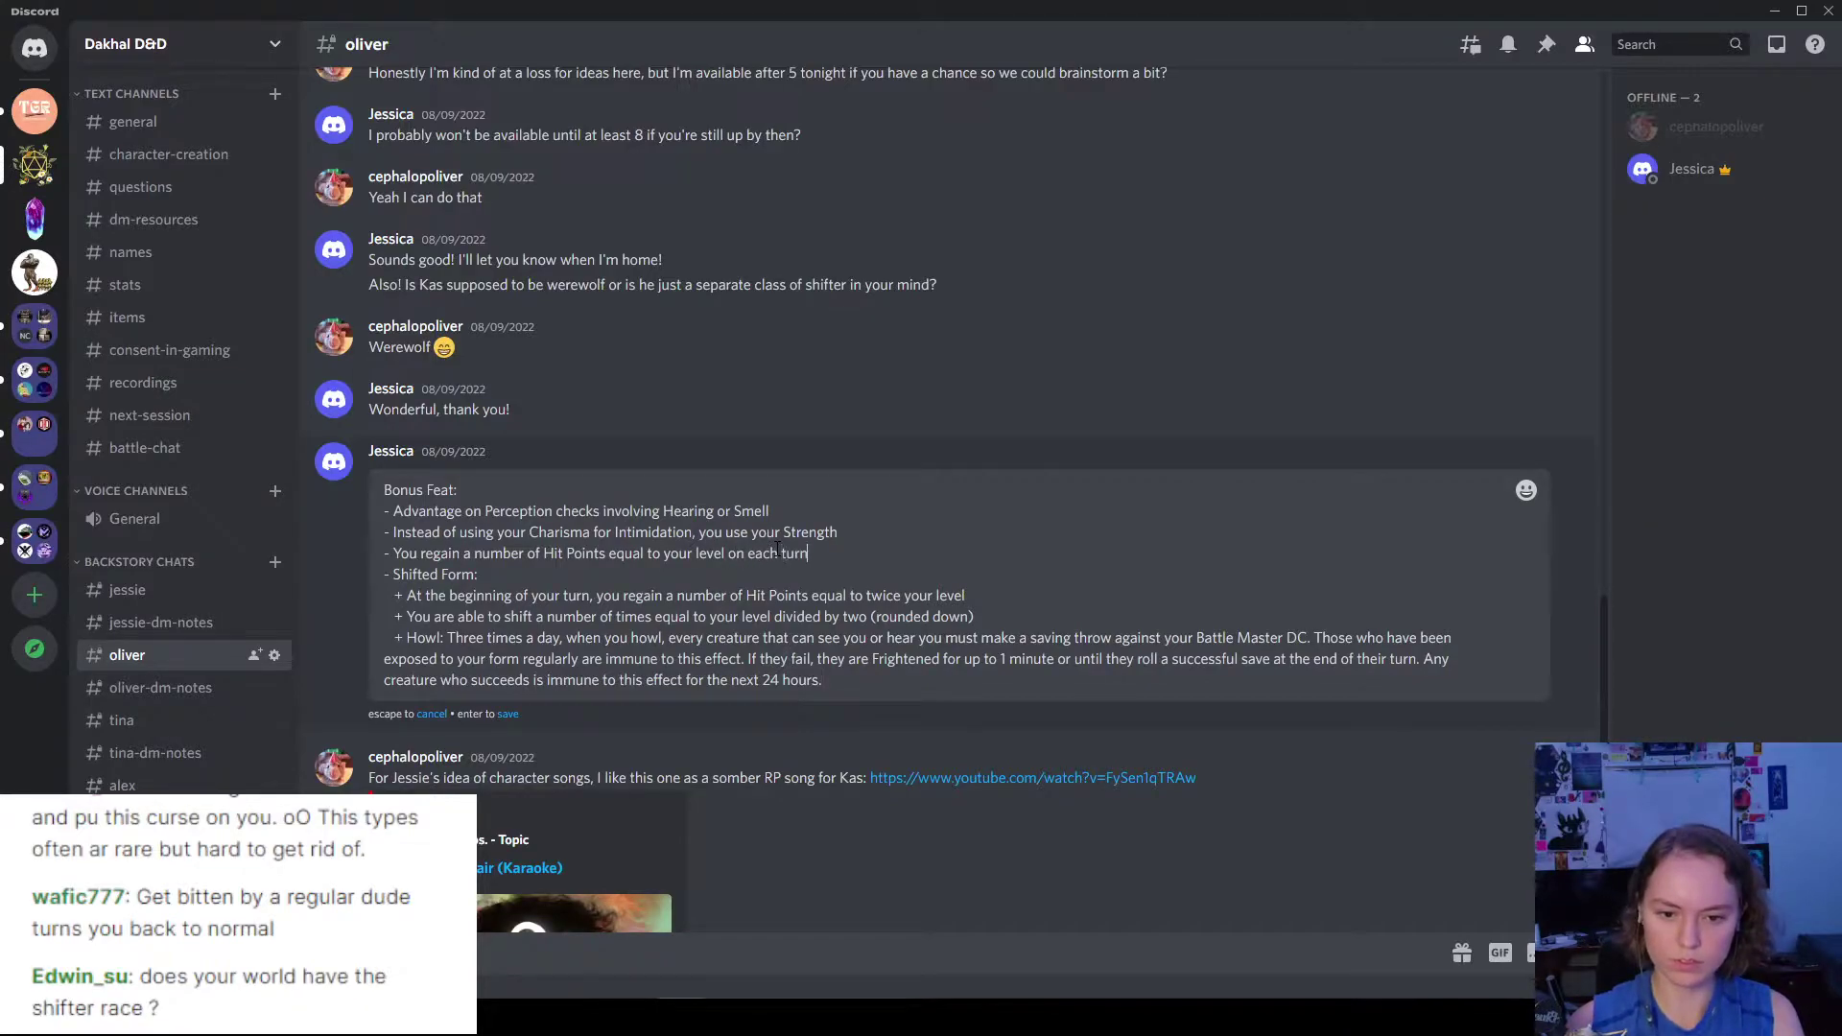
key(Return)
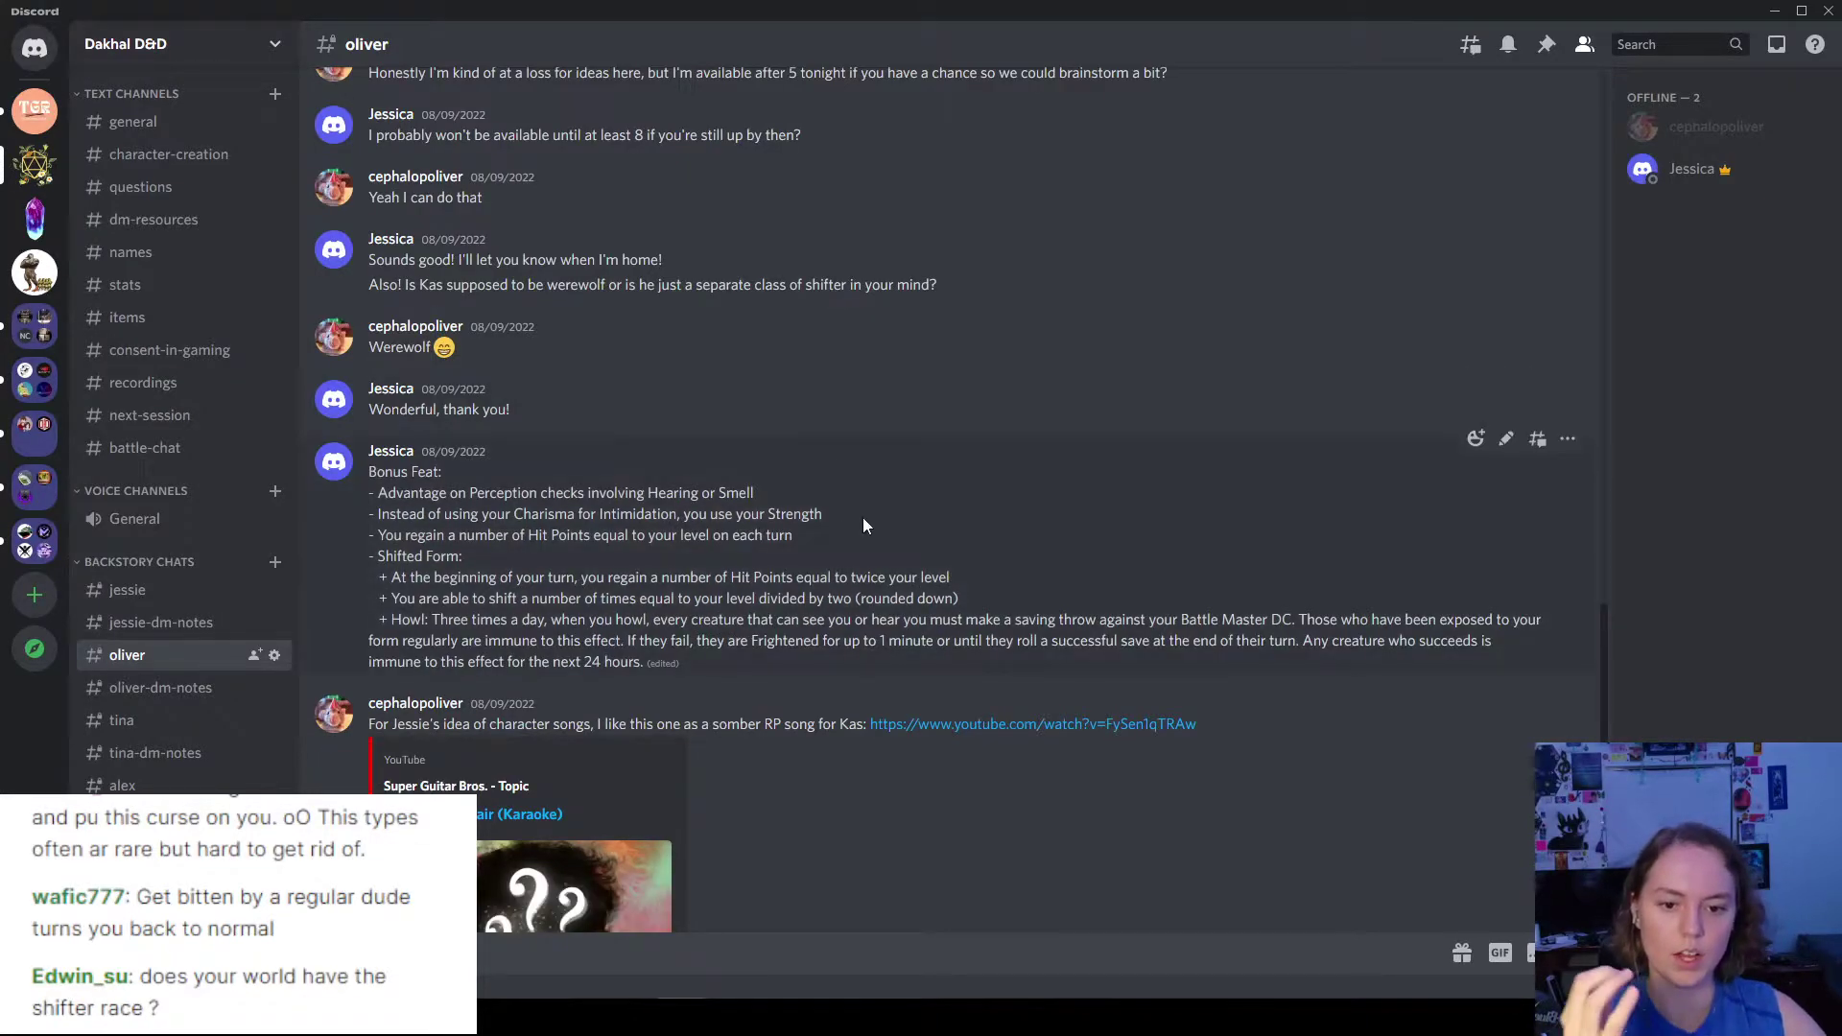
- Read the Perception, Intimidation and Hit Point regeneration lines of the Bonus Feat message
drag(800, 538, 337, 536)
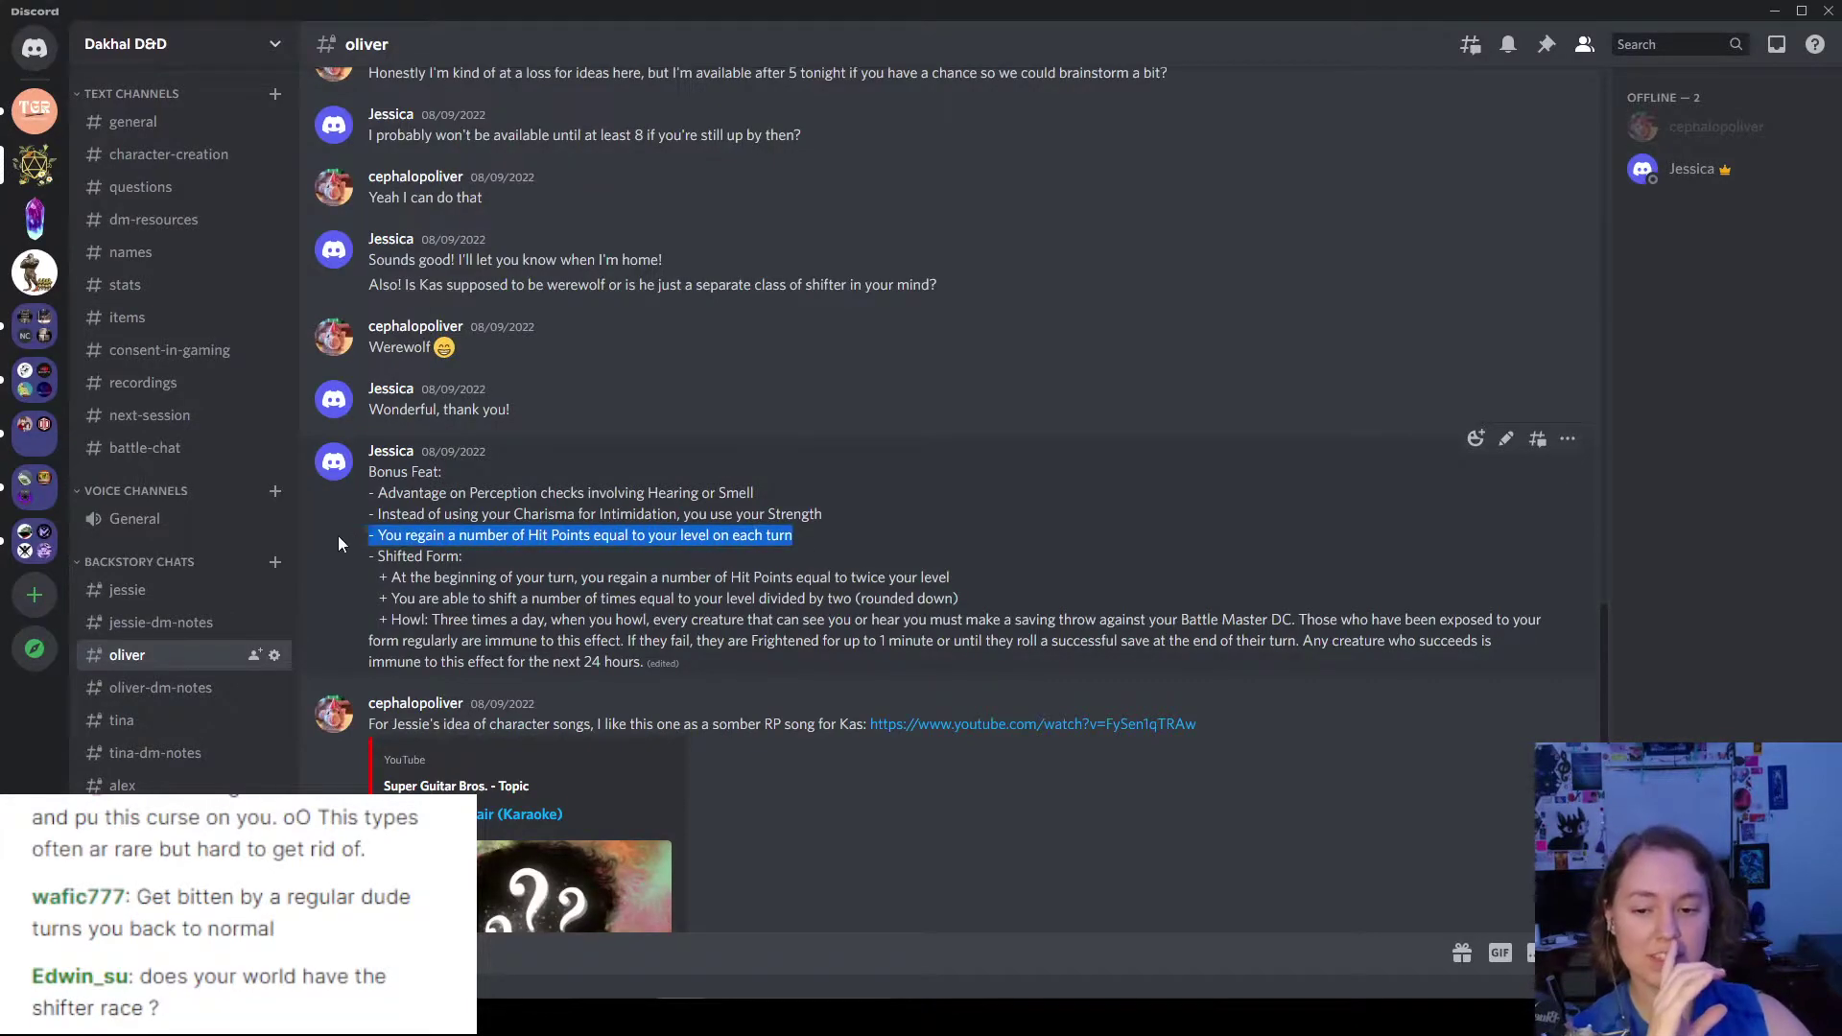
click(448, 535)
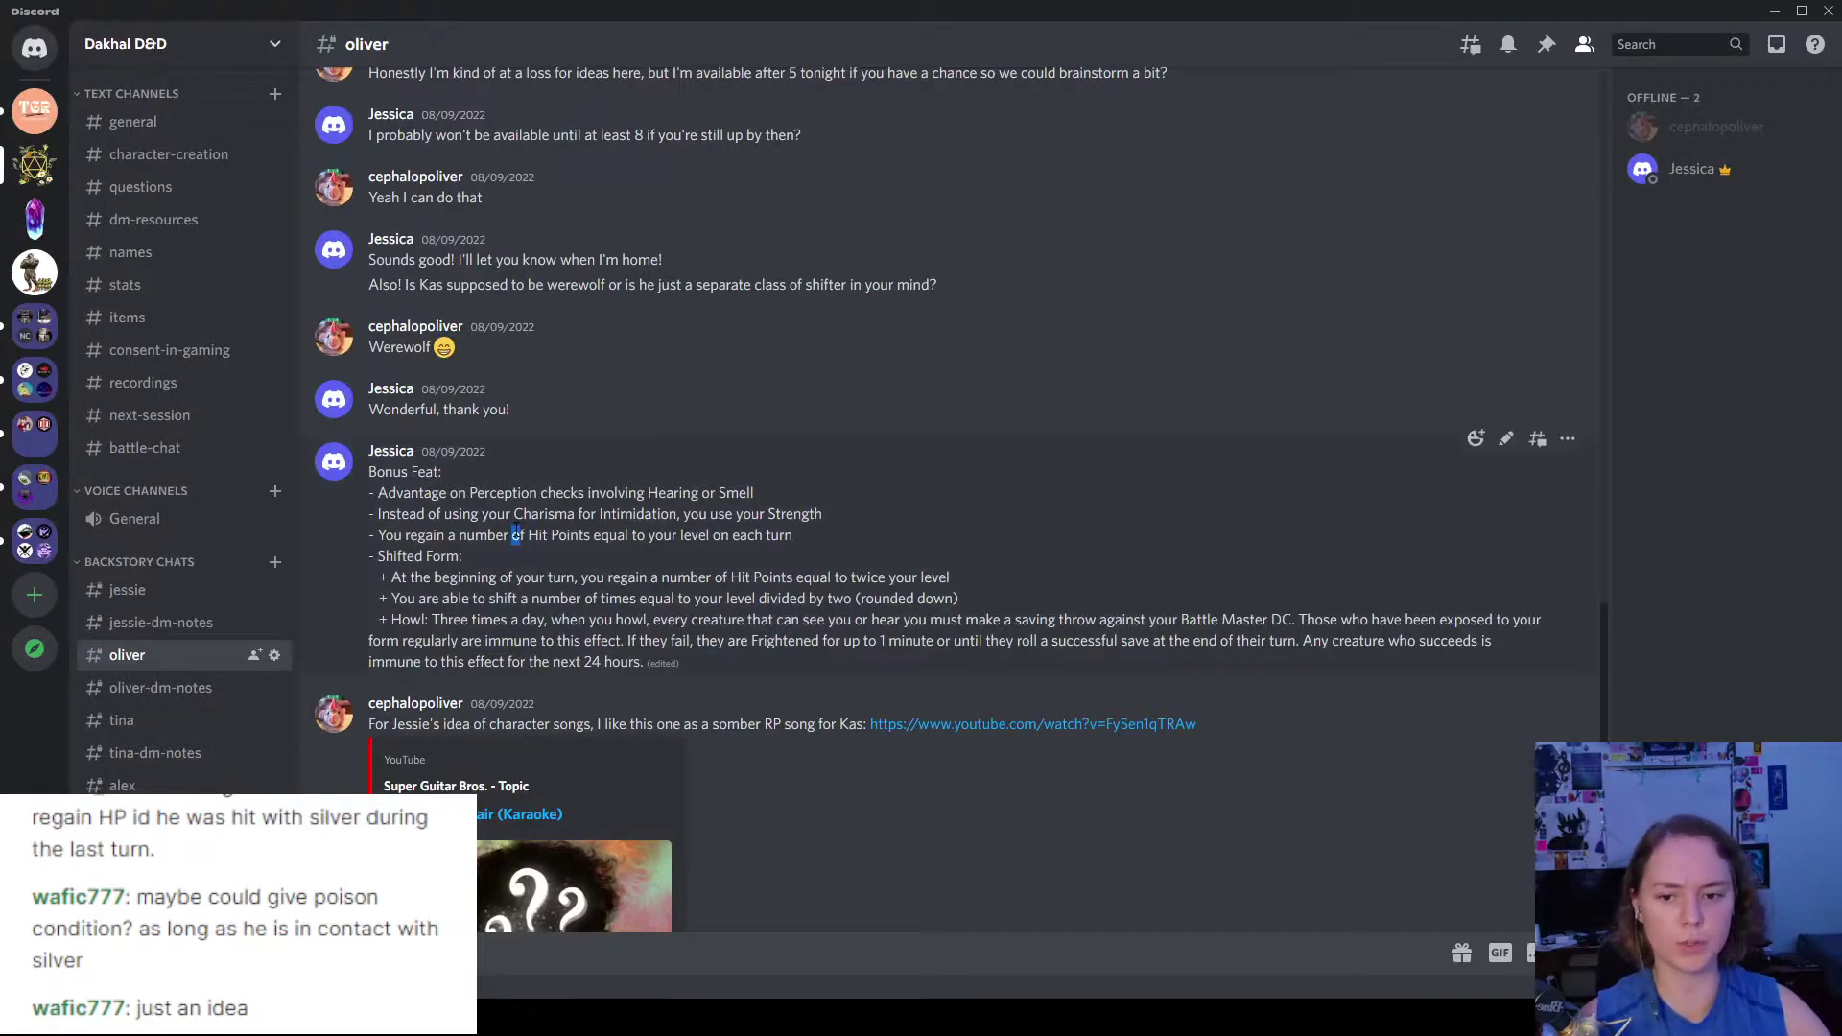
scroll(505, 528, down, 1)
click(557, 496)
scroll(850, 528, up, 1)
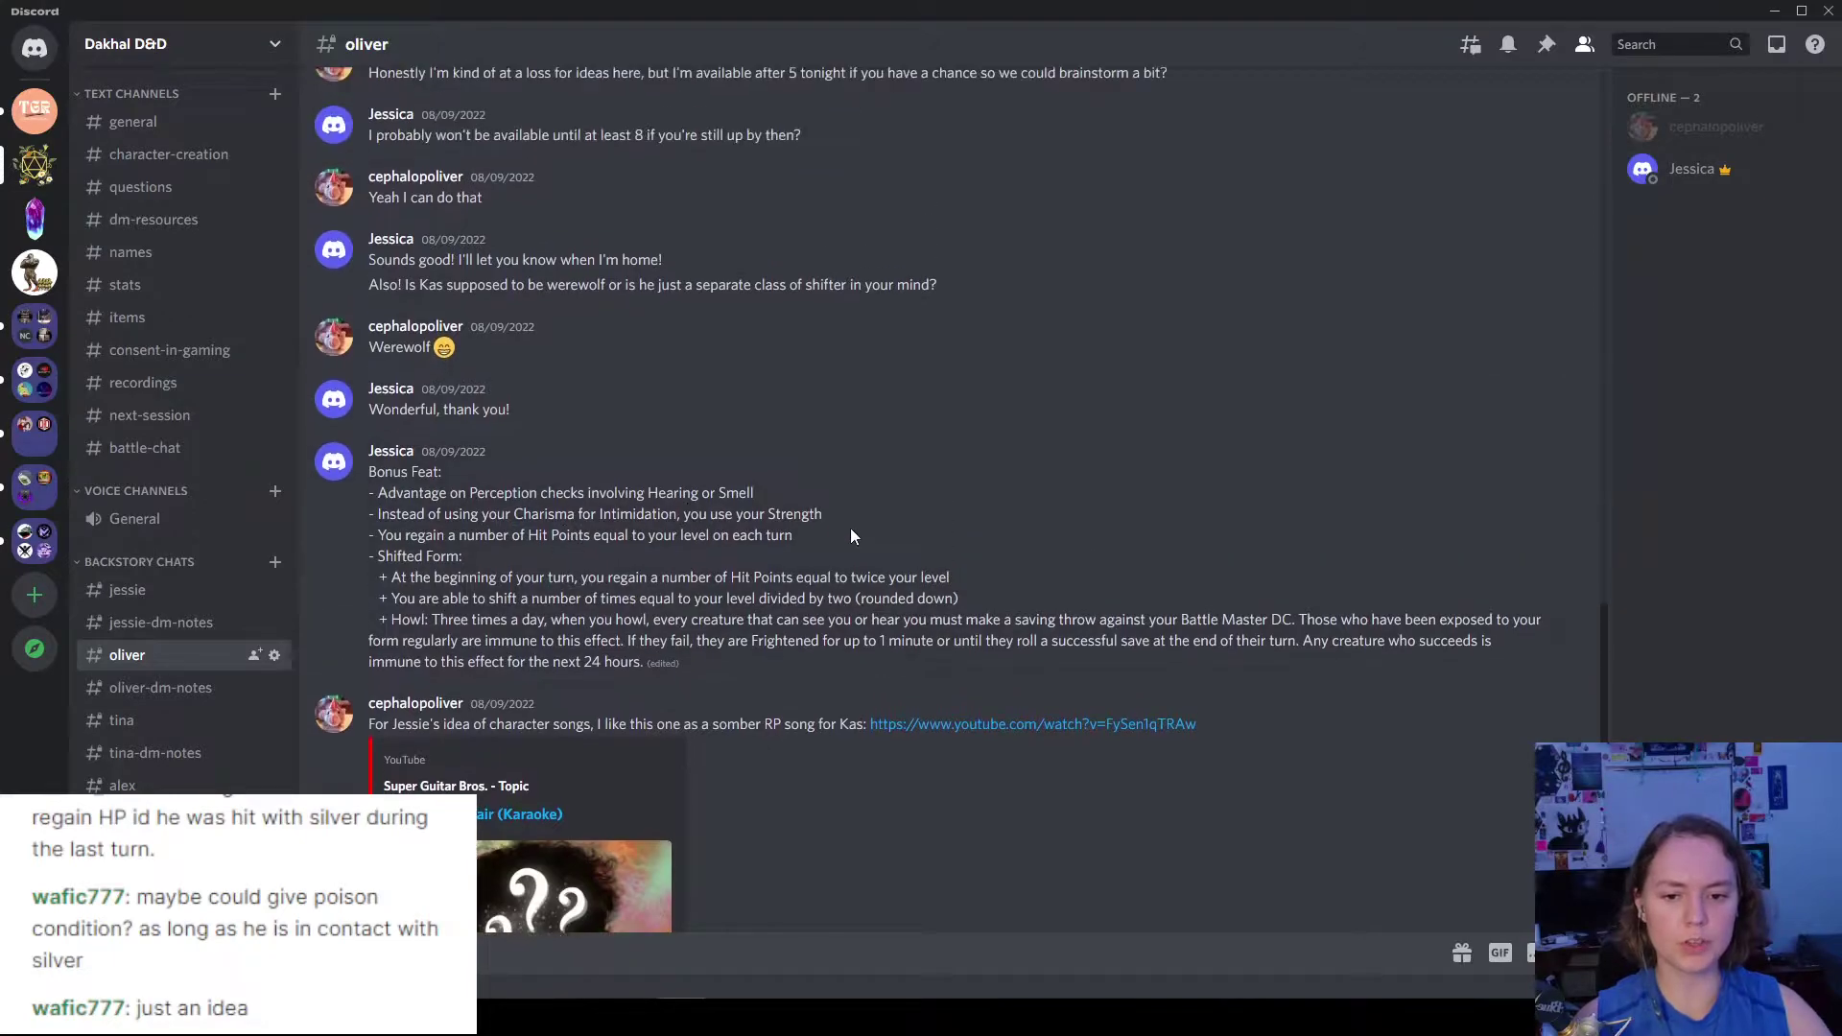
drag(850, 531, 348, 493)
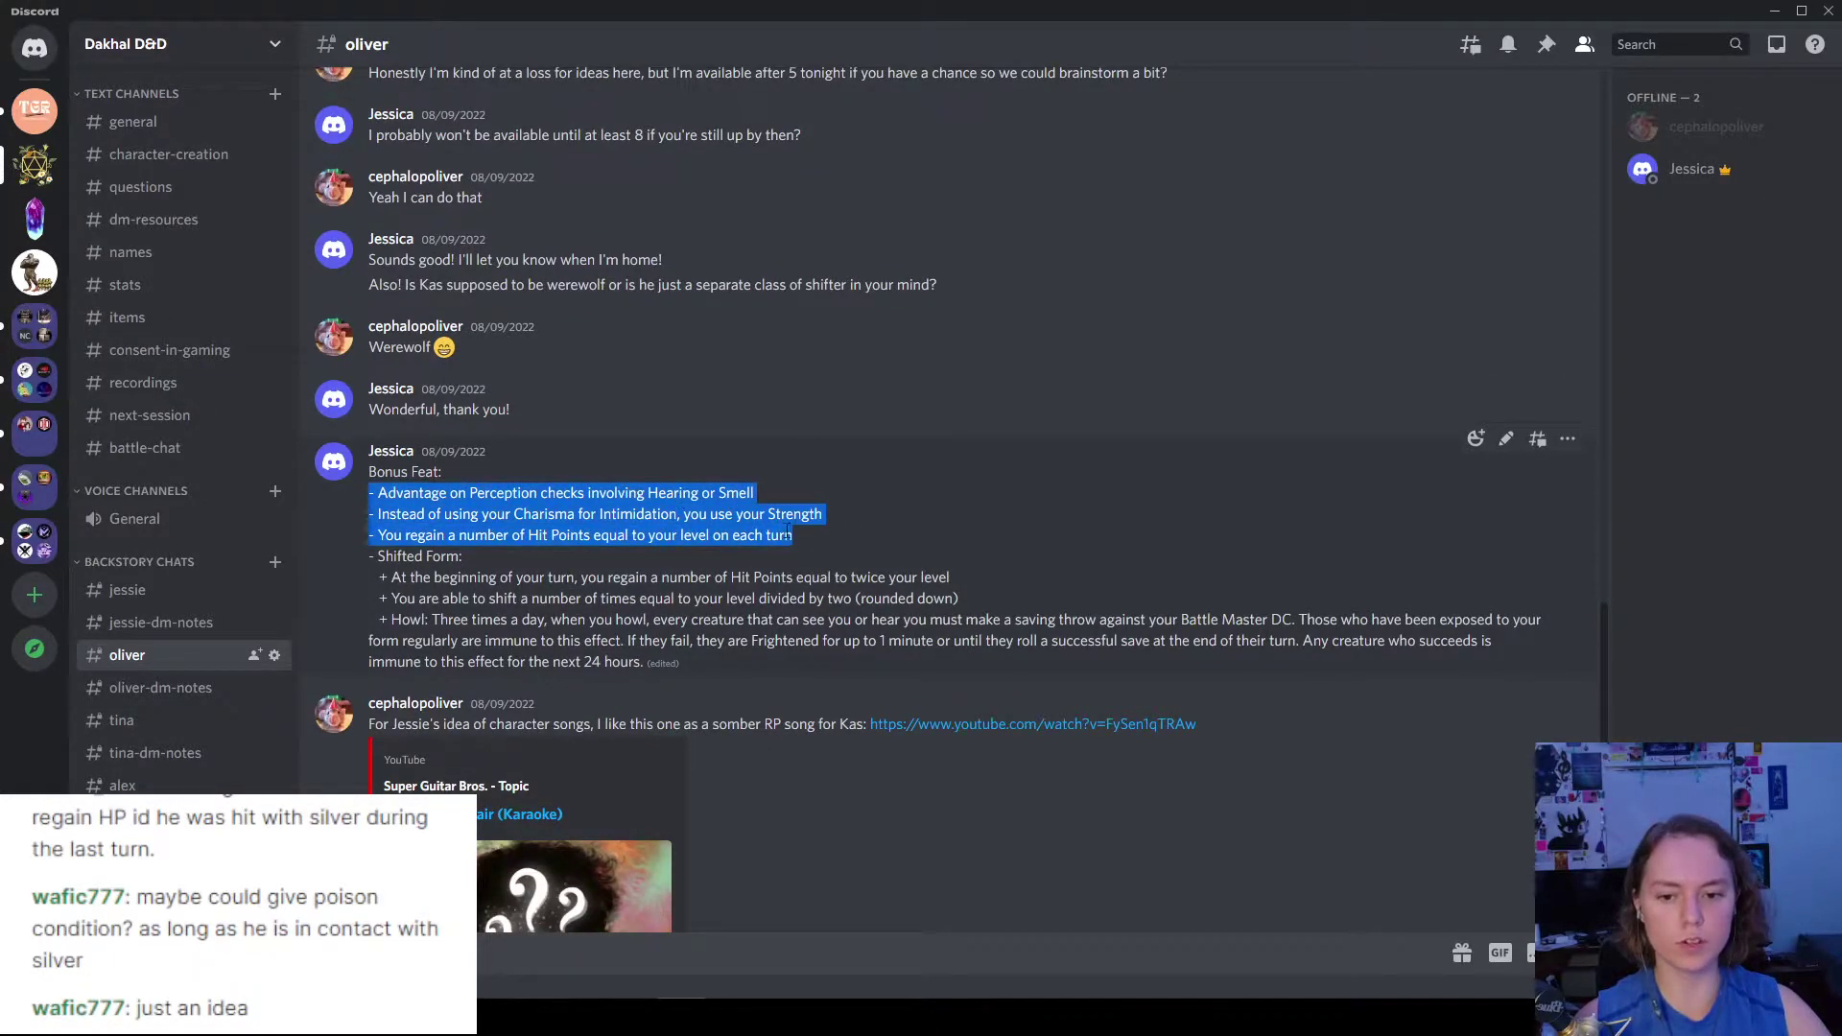
click(429, 515)
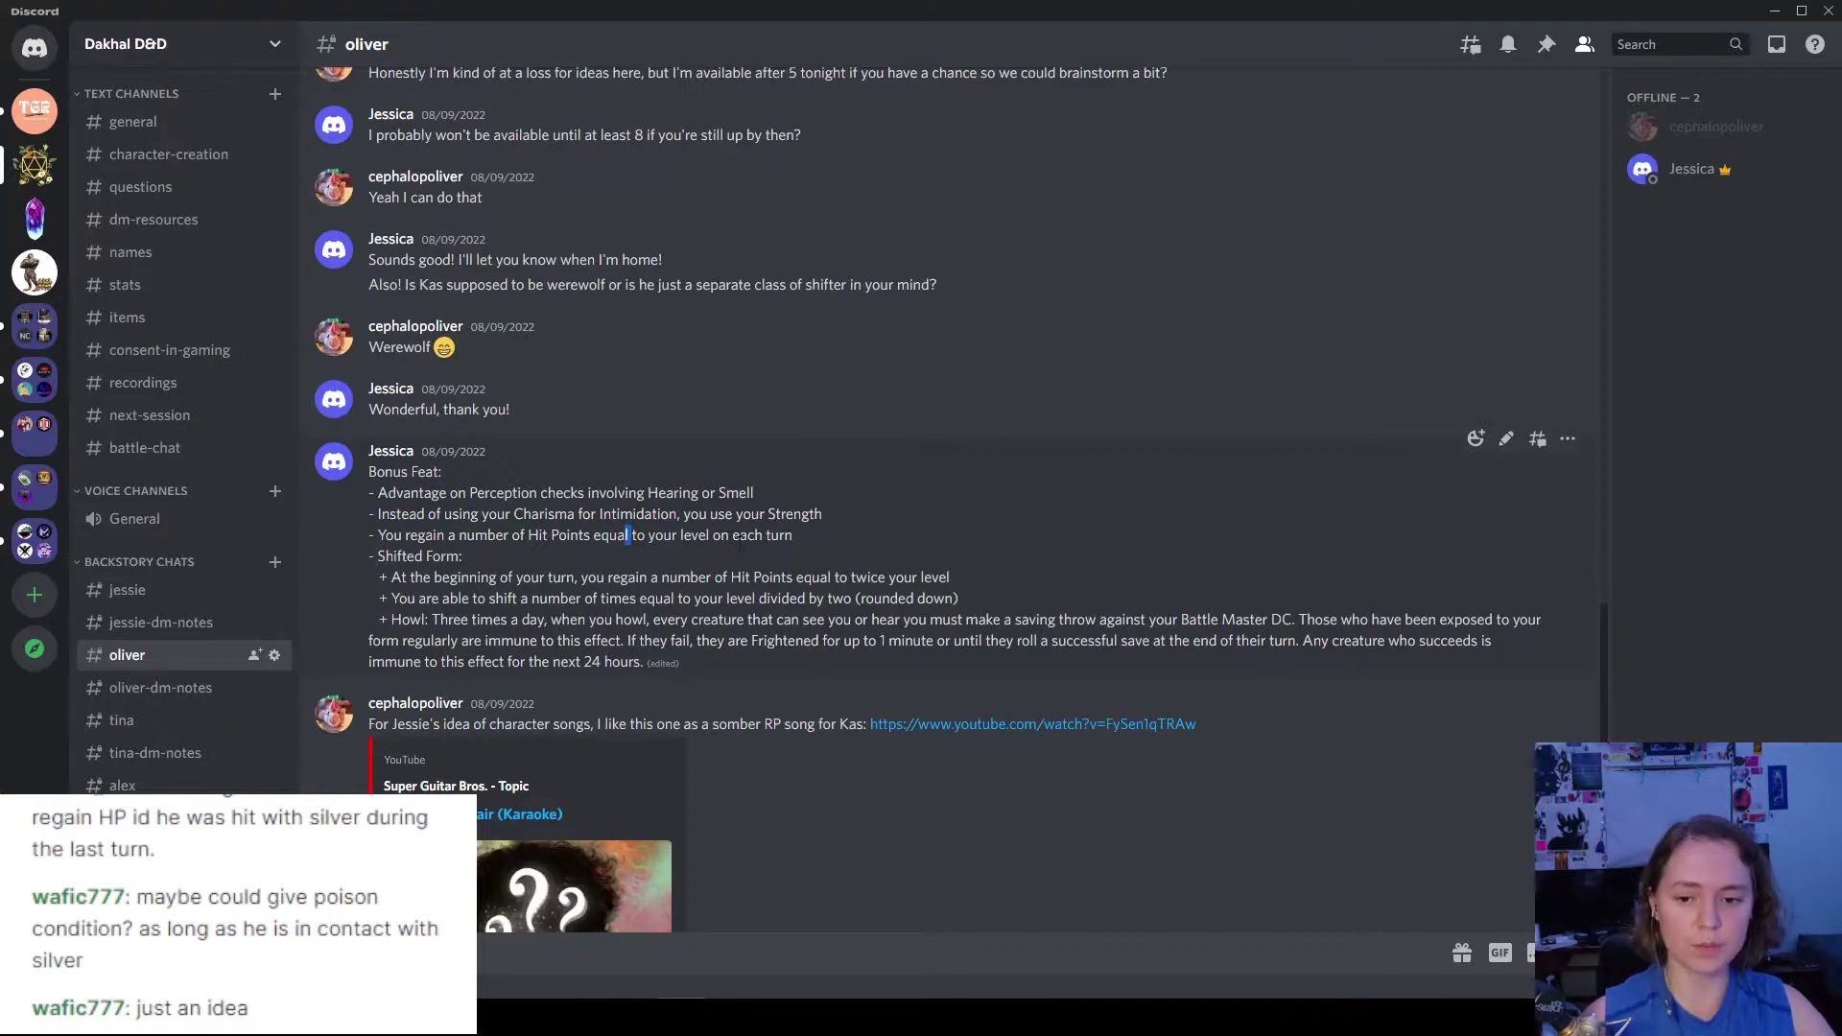
- Read the Shifted Form abilities in the Bonus Feat message, covering regeneration, number of shifts and Howl
triple_click(583, 570)
click(952, 573)
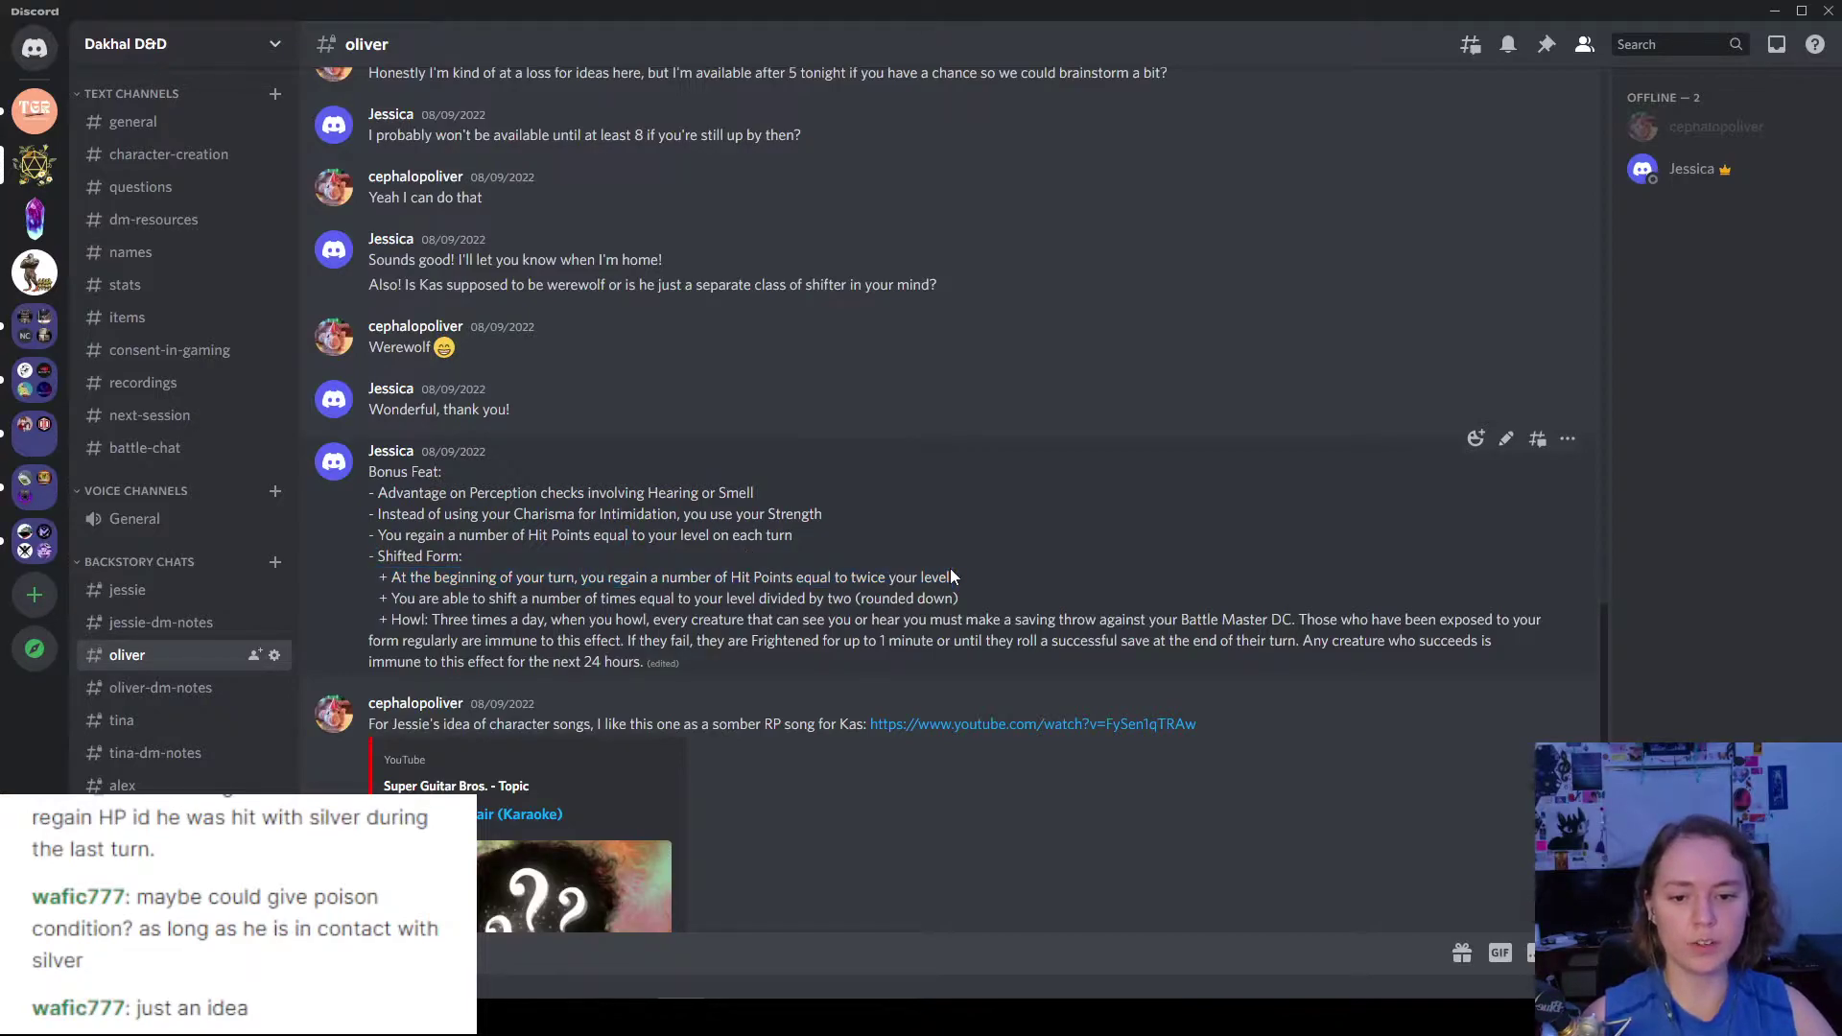
drag(981, 572, 796, 576)
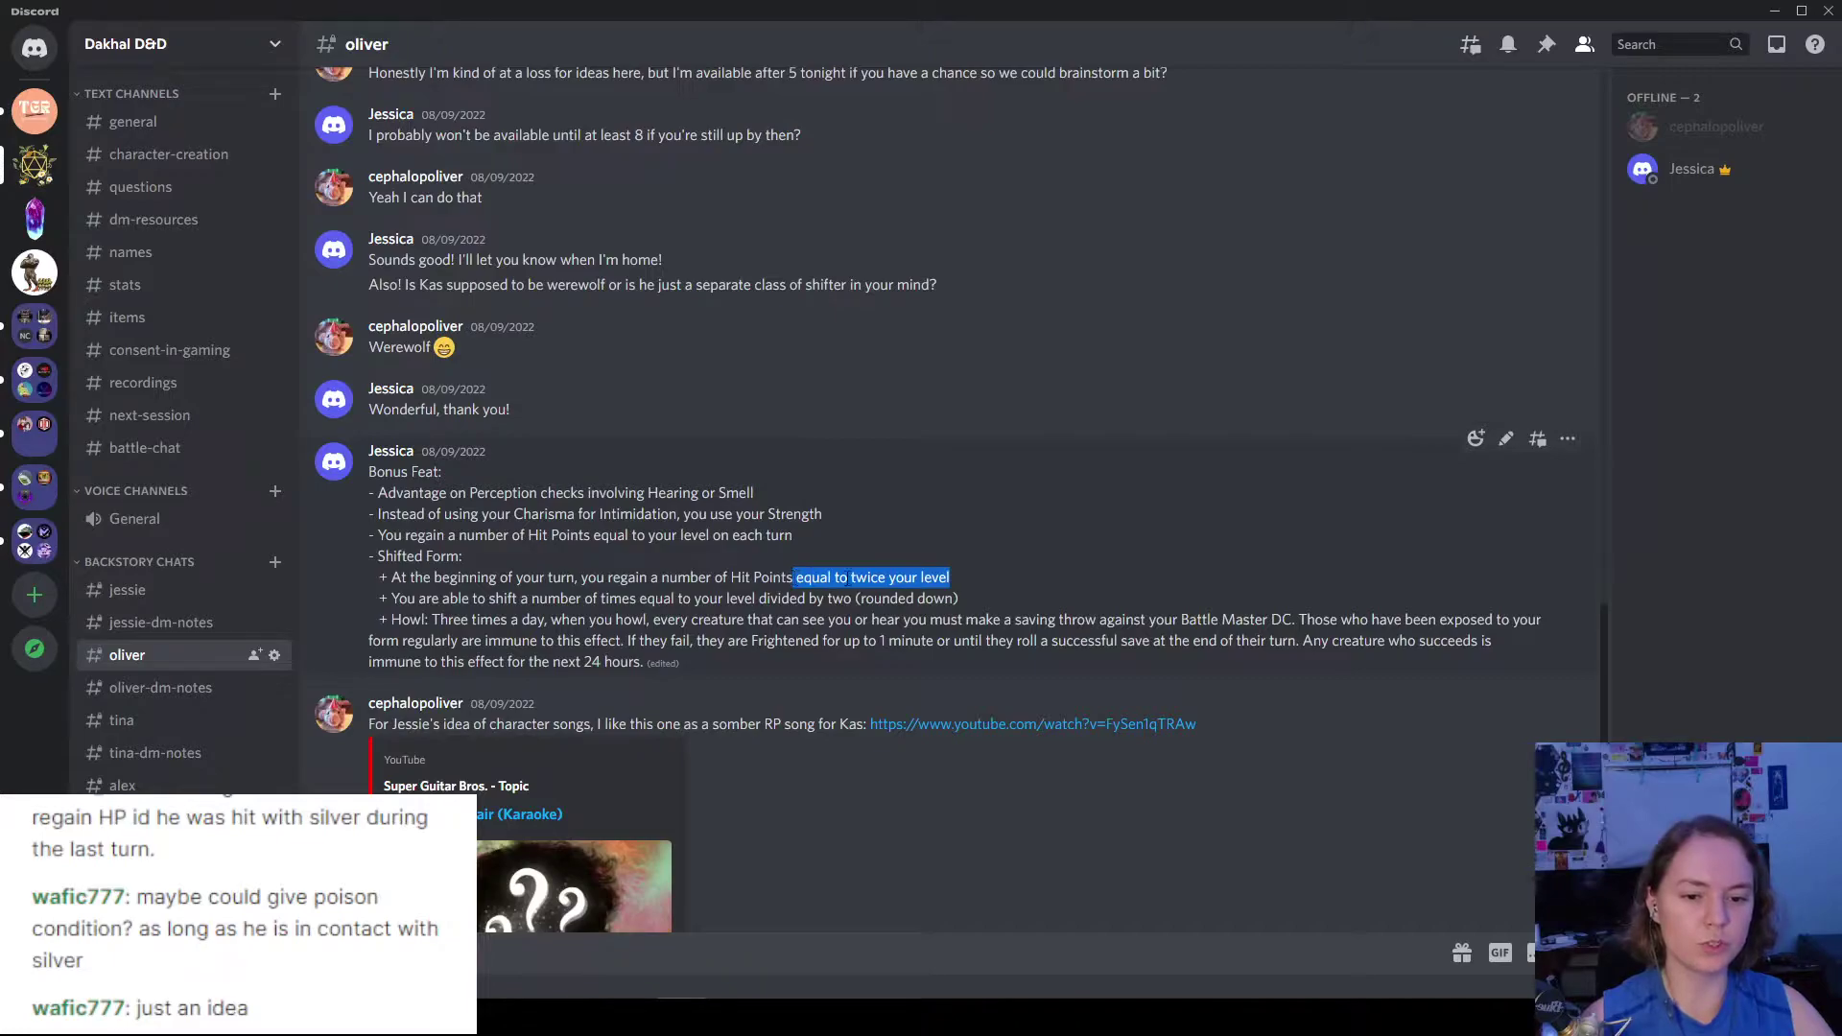
click(952, 578)
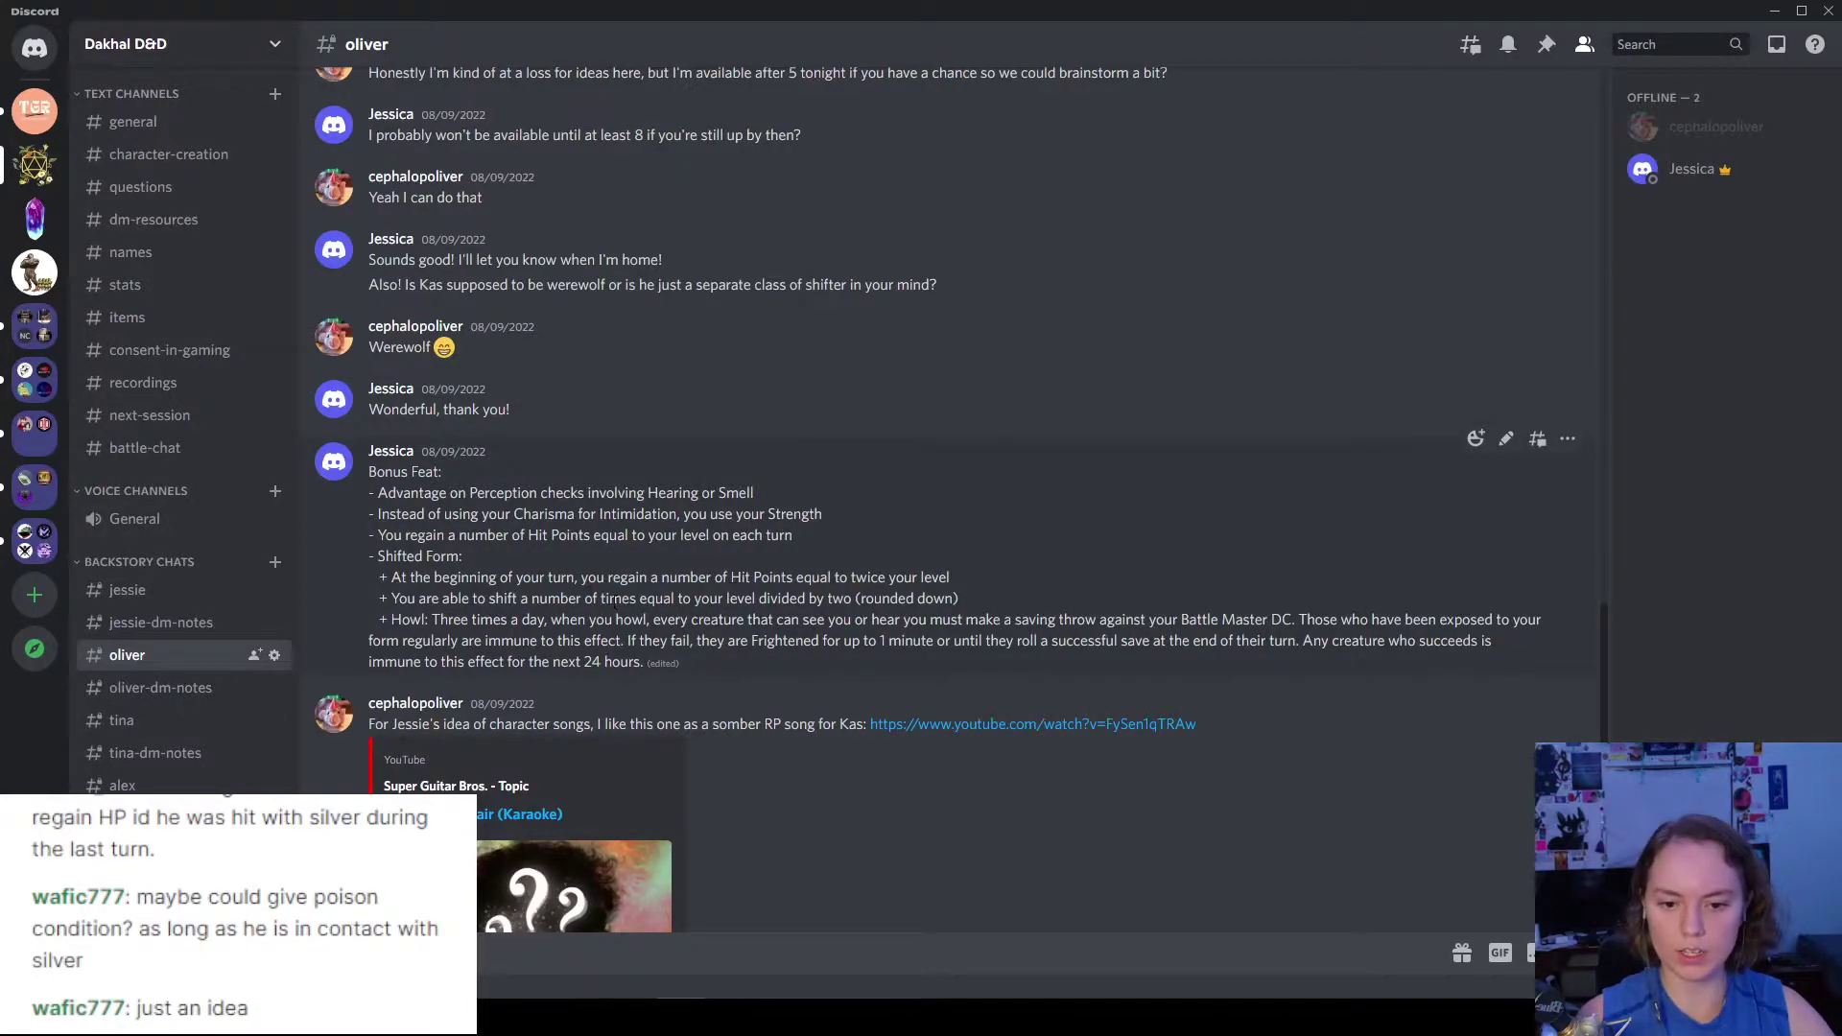
triple_click(557, 599)
drag(962, 600, 538, 601)
click(950, 605)
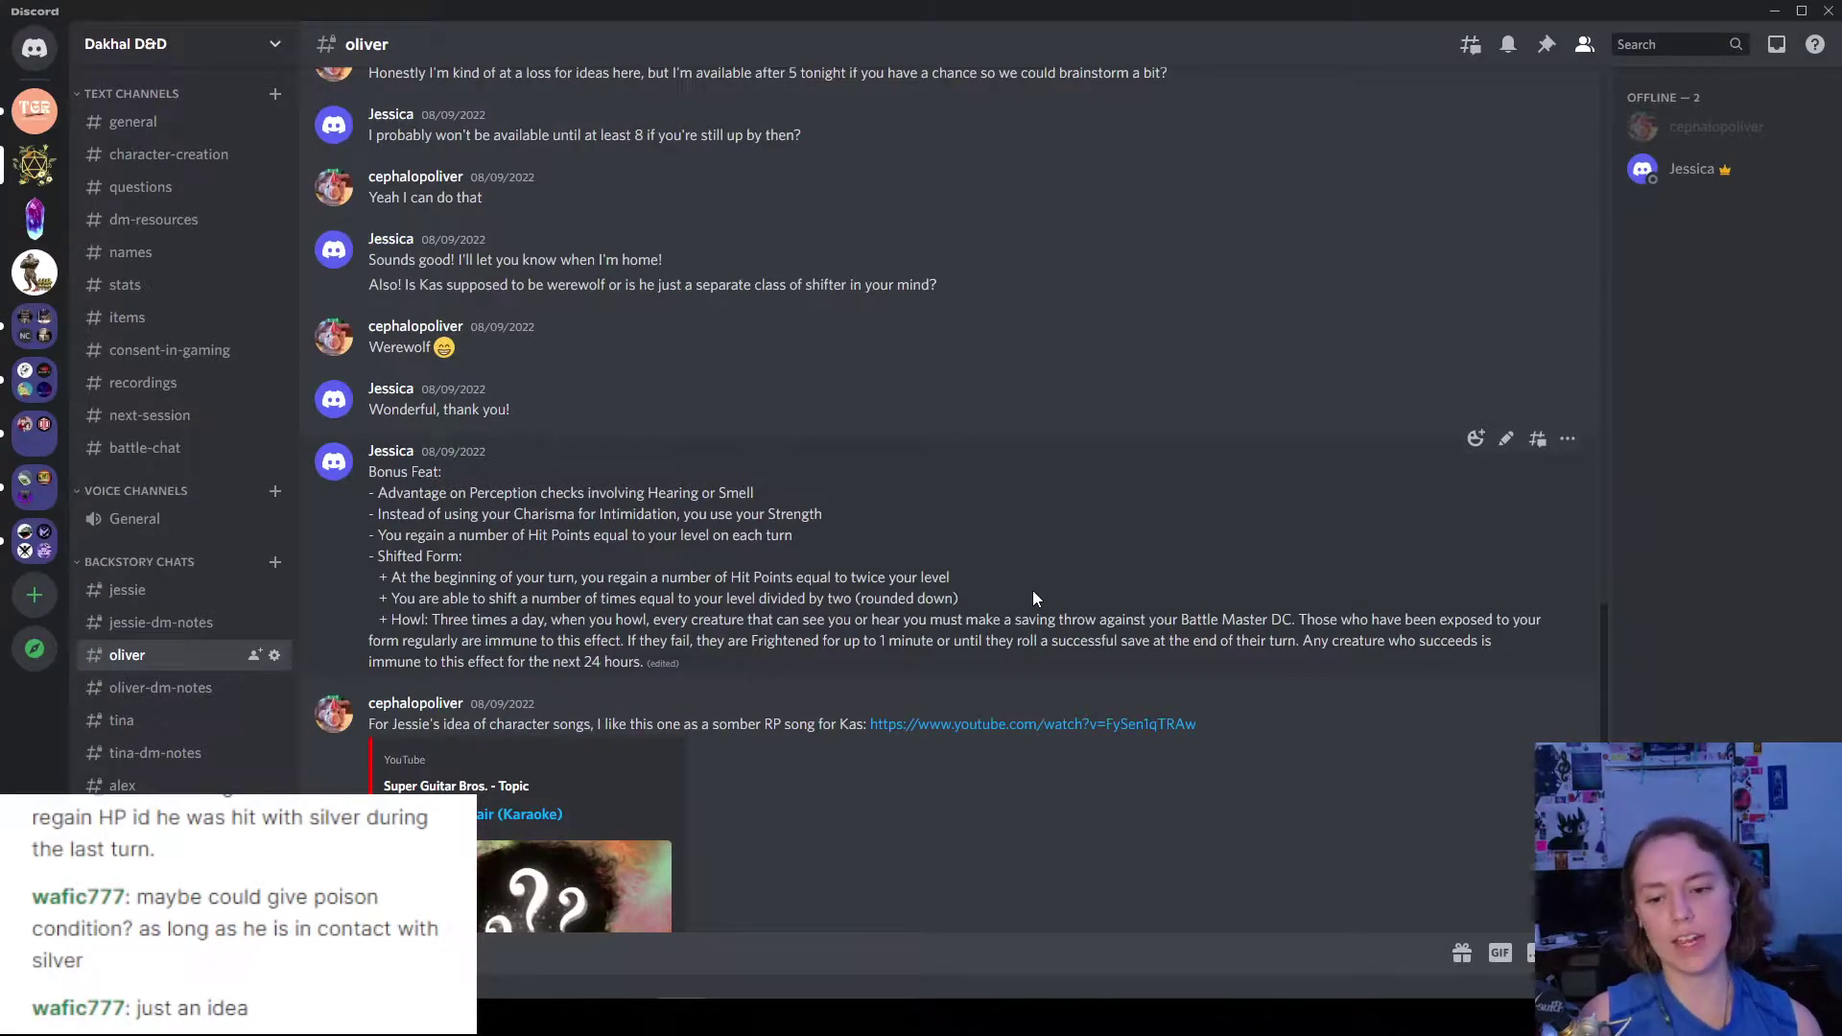
triple_click(818, 659)
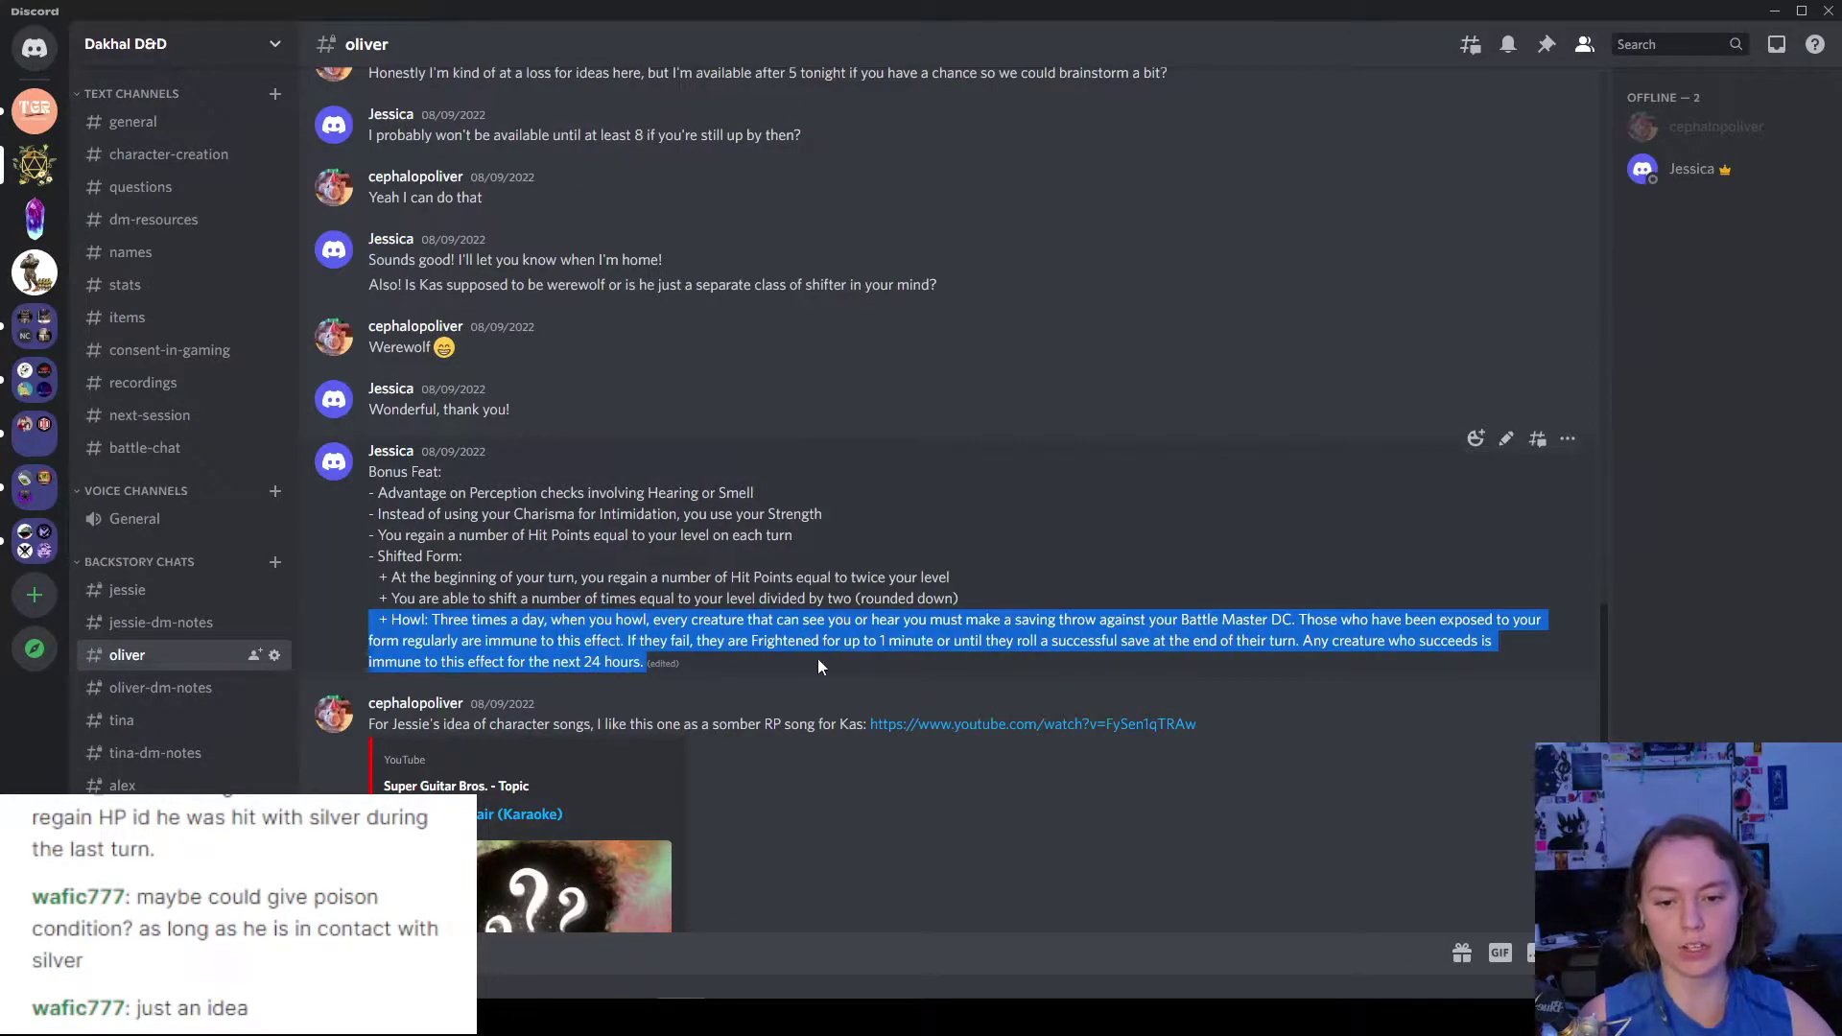
click(818, 658)
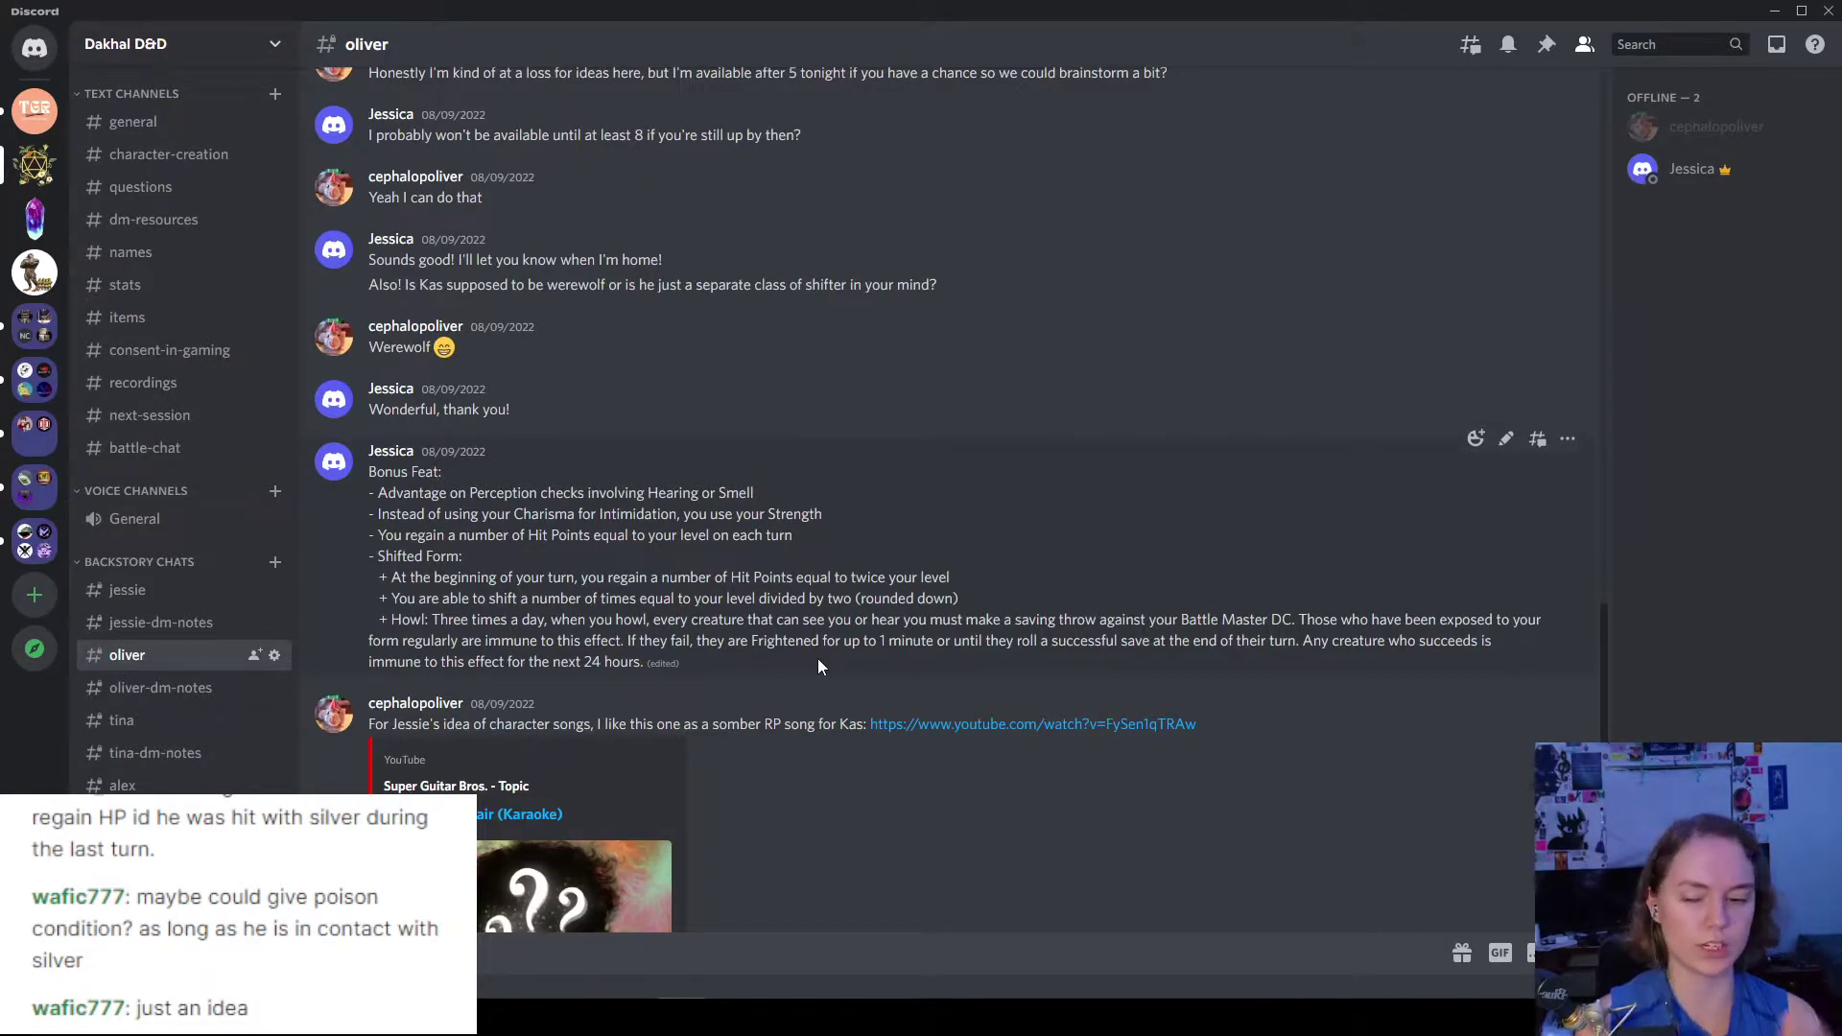
scroll(852, 581, up, 1)
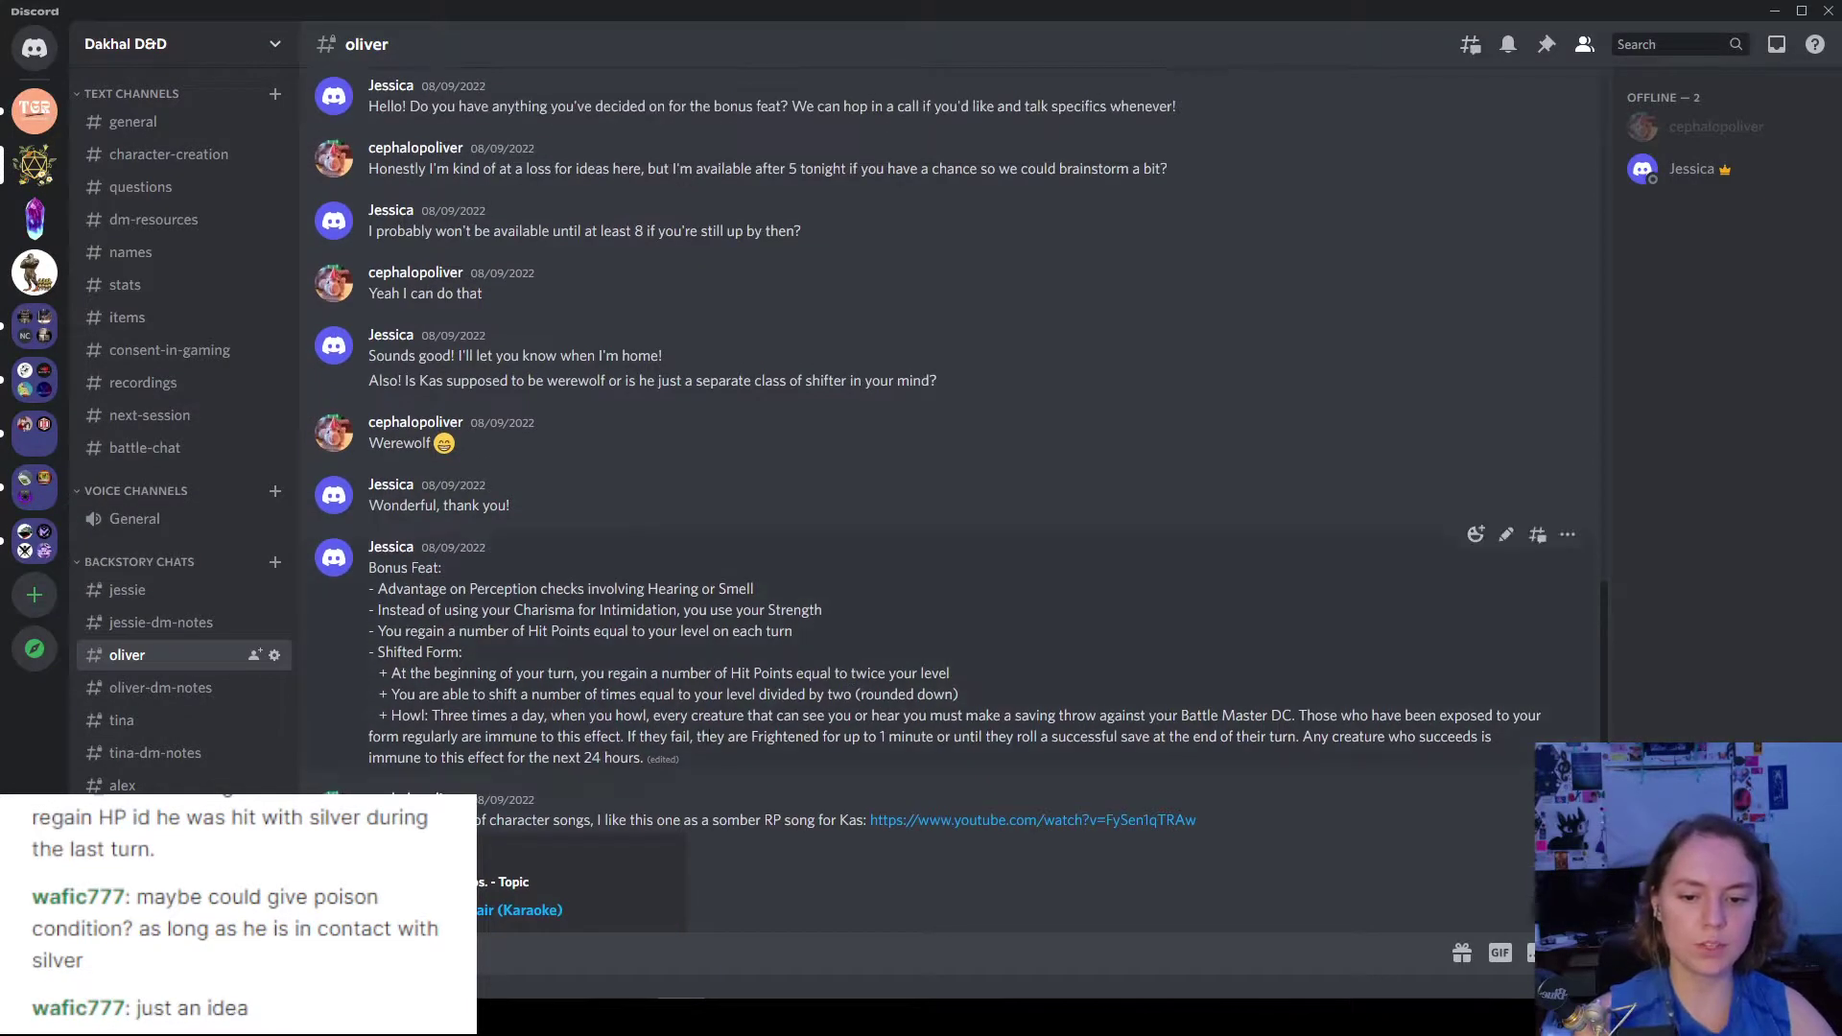
drag(369, 566, 1546, 727)
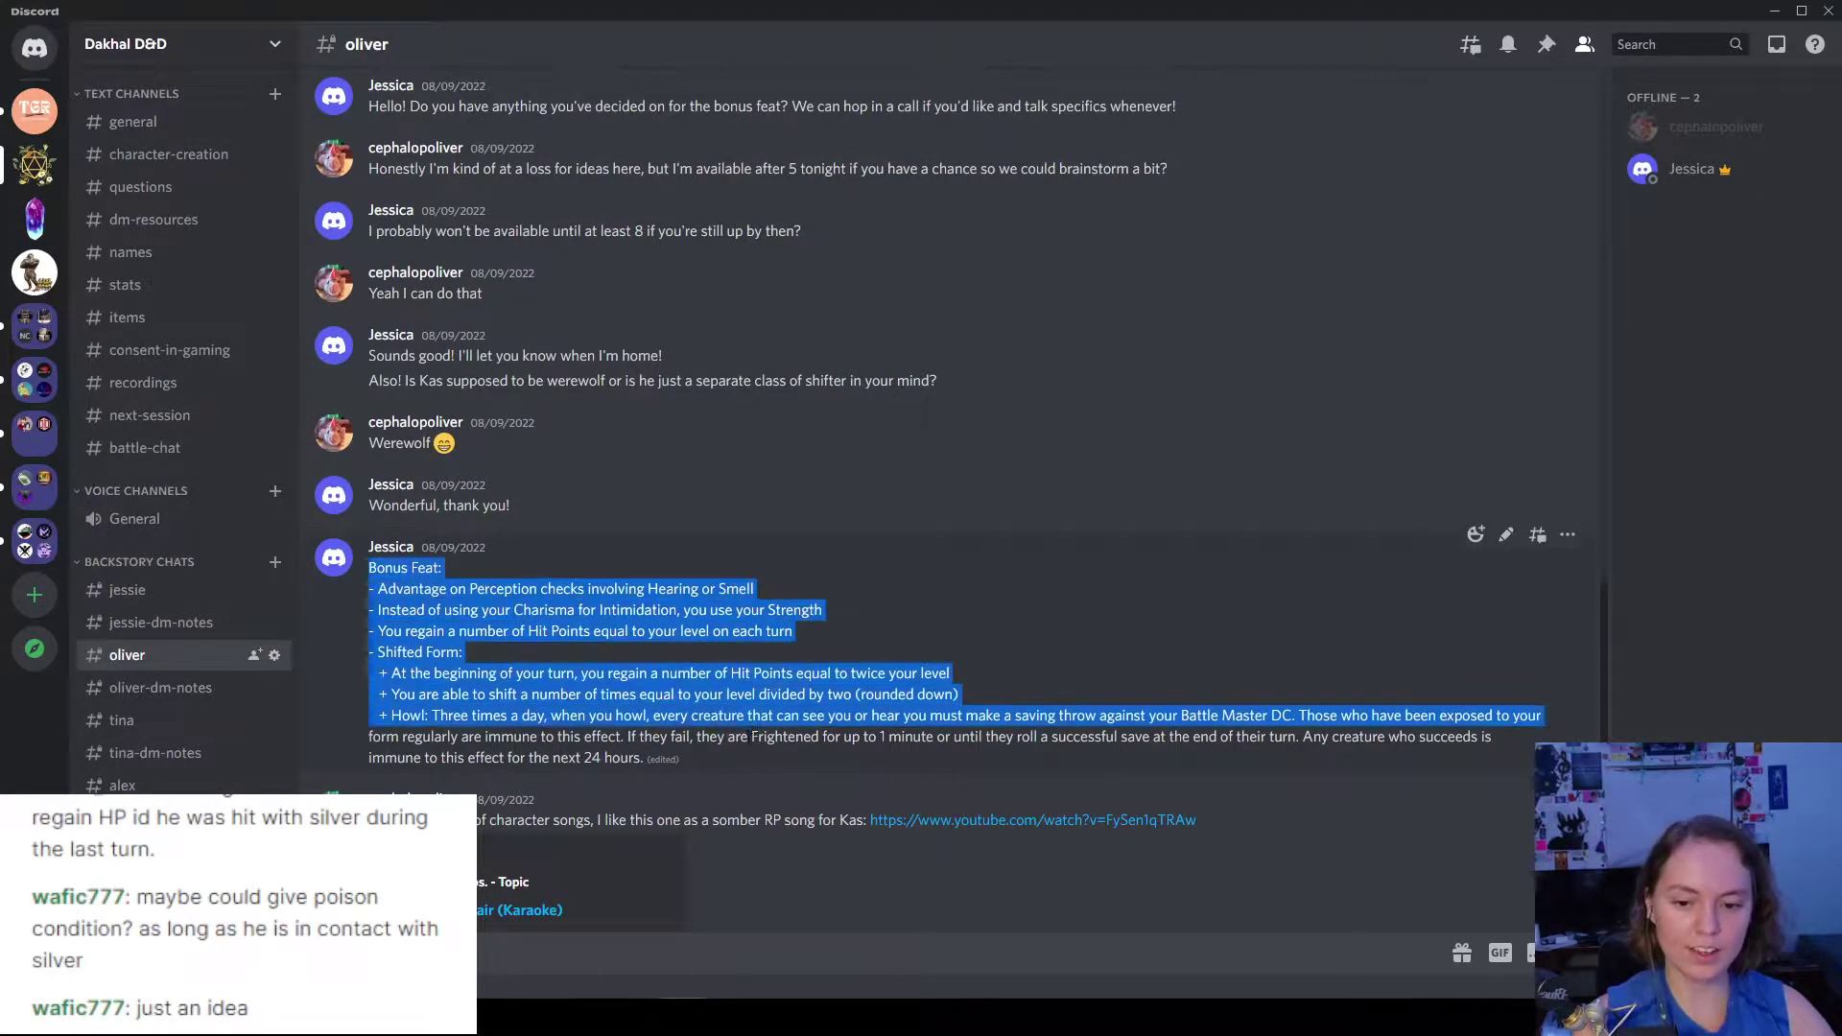
click(845, 760)
- Return to the drawing, align "Kas wants revenge against the Myriad" below the lycanthrope box, and widen the gap before the lycanthropy choice box
click(1774, 10)
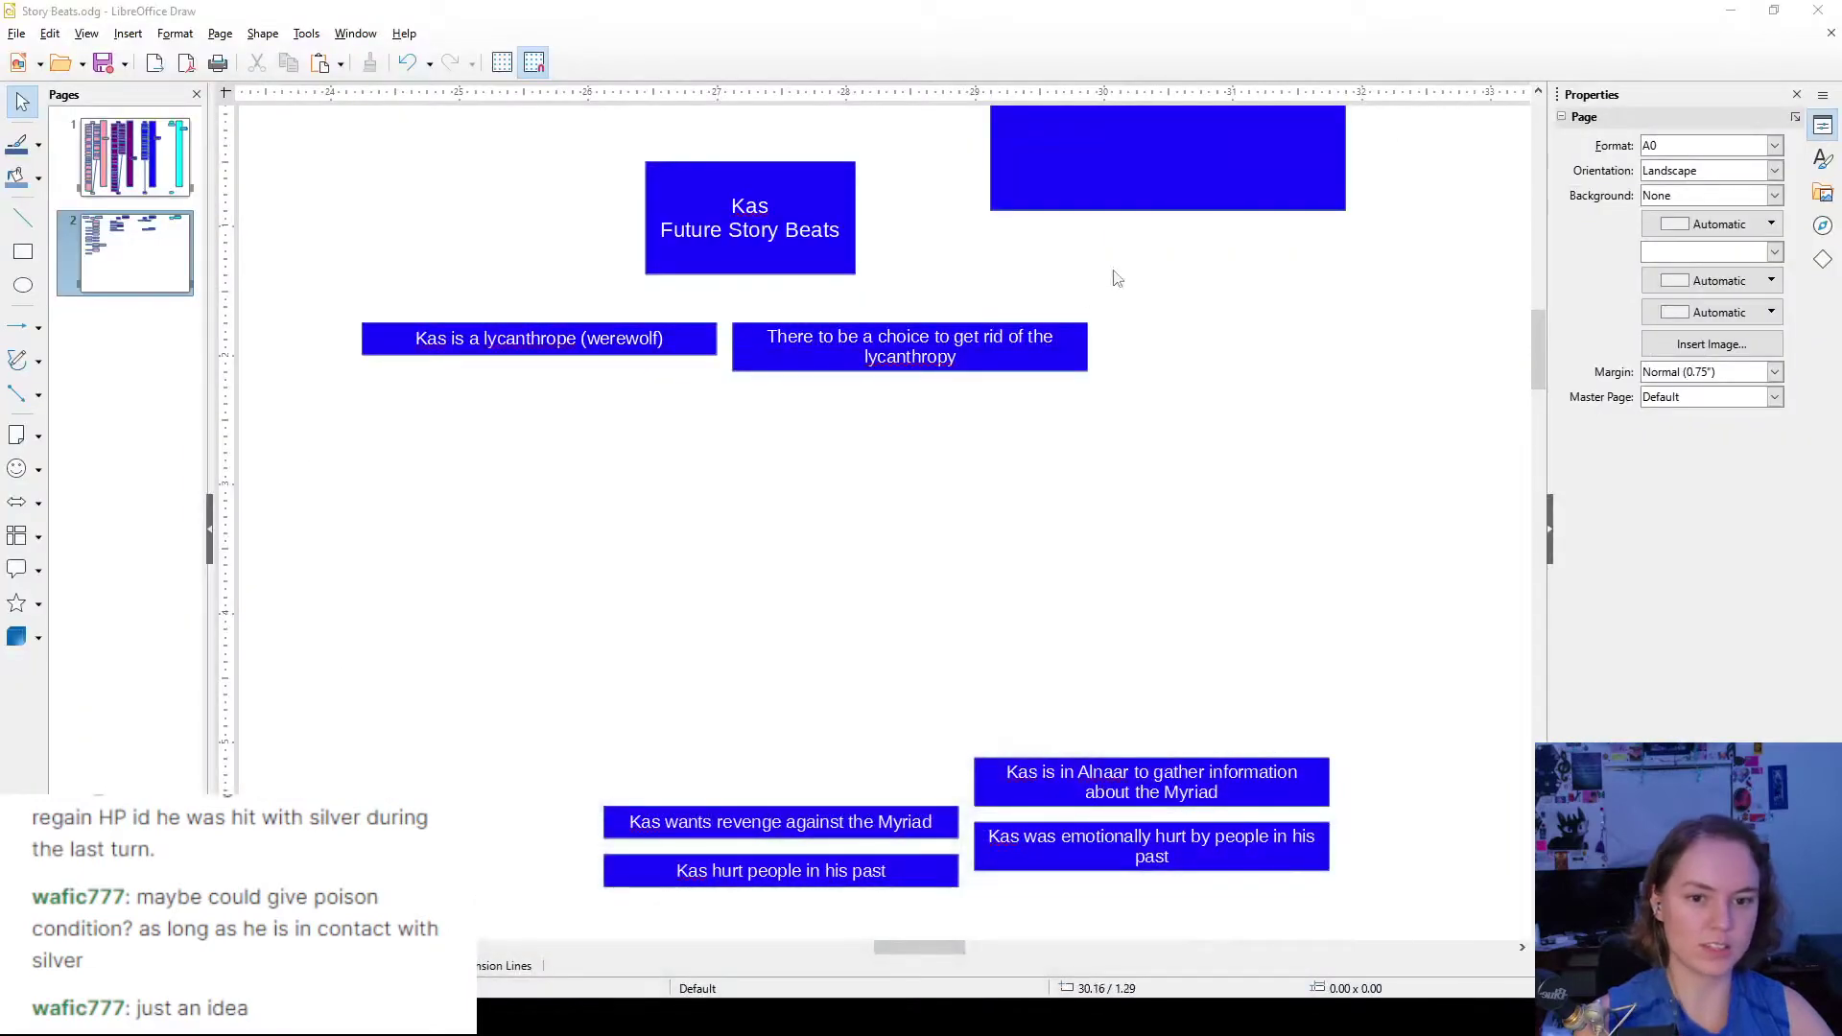
click(1031, 359)
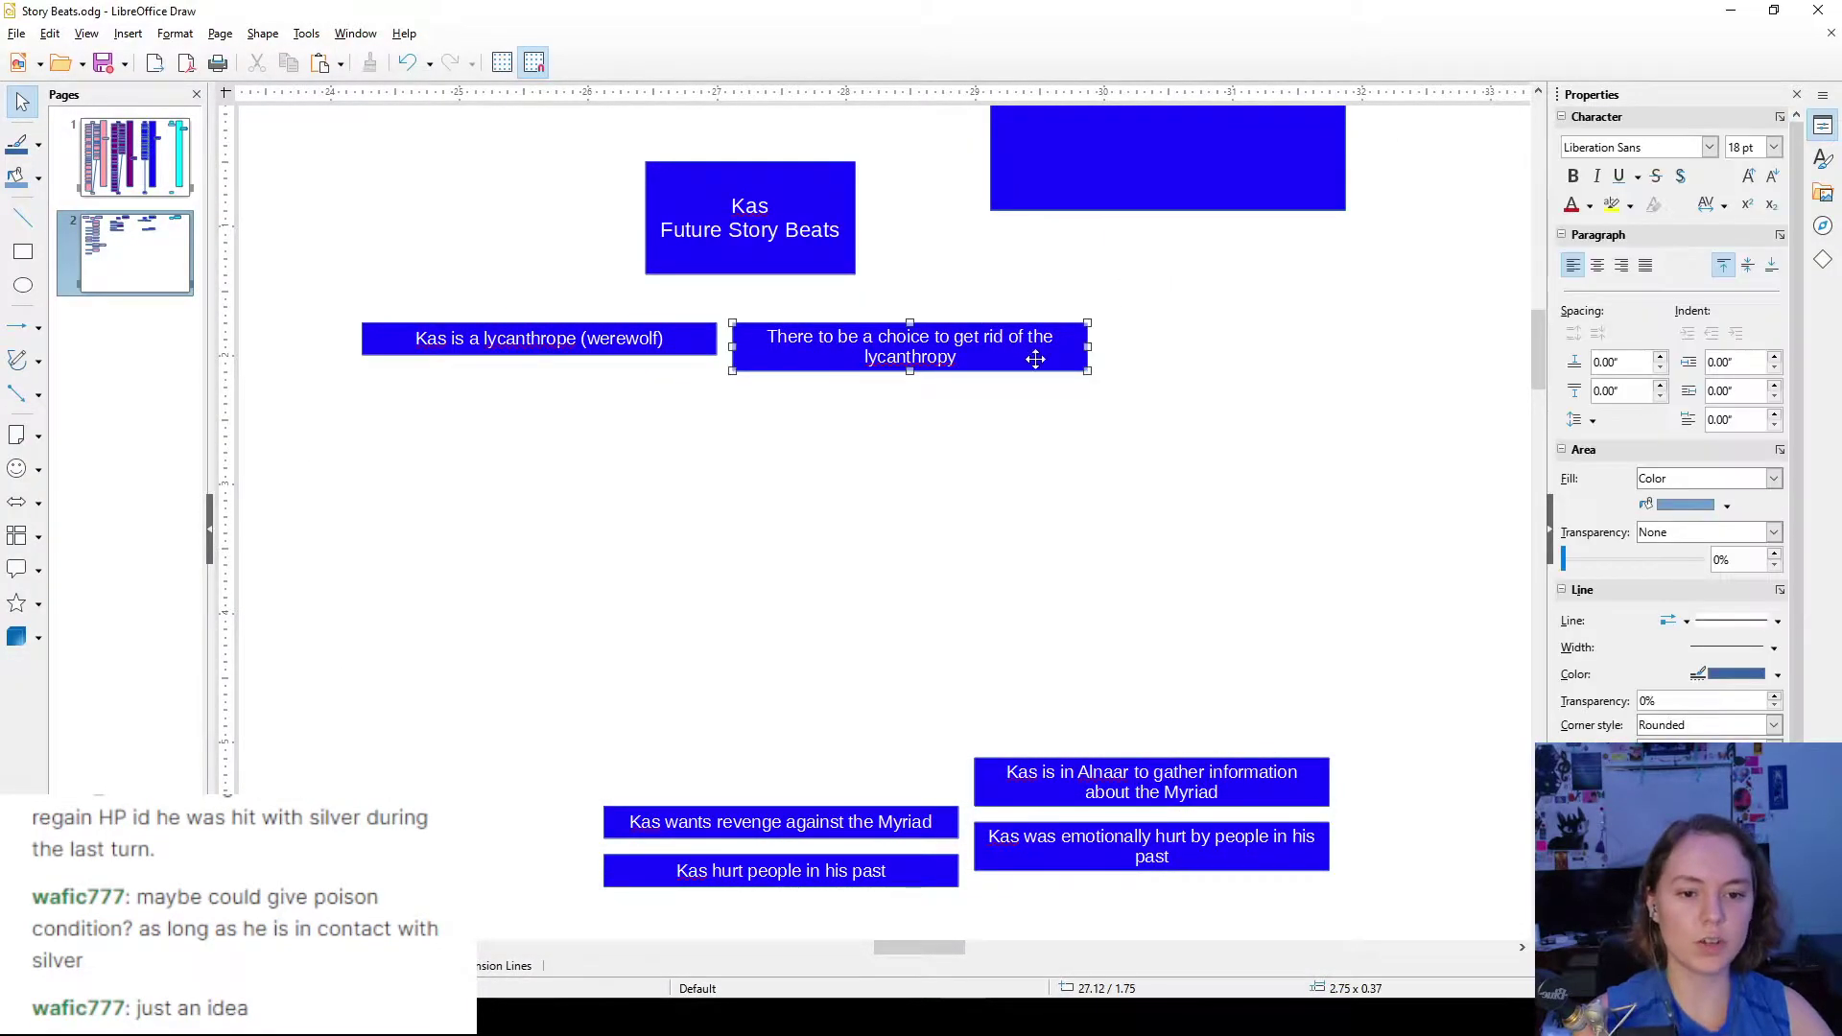
click(1226, 447)
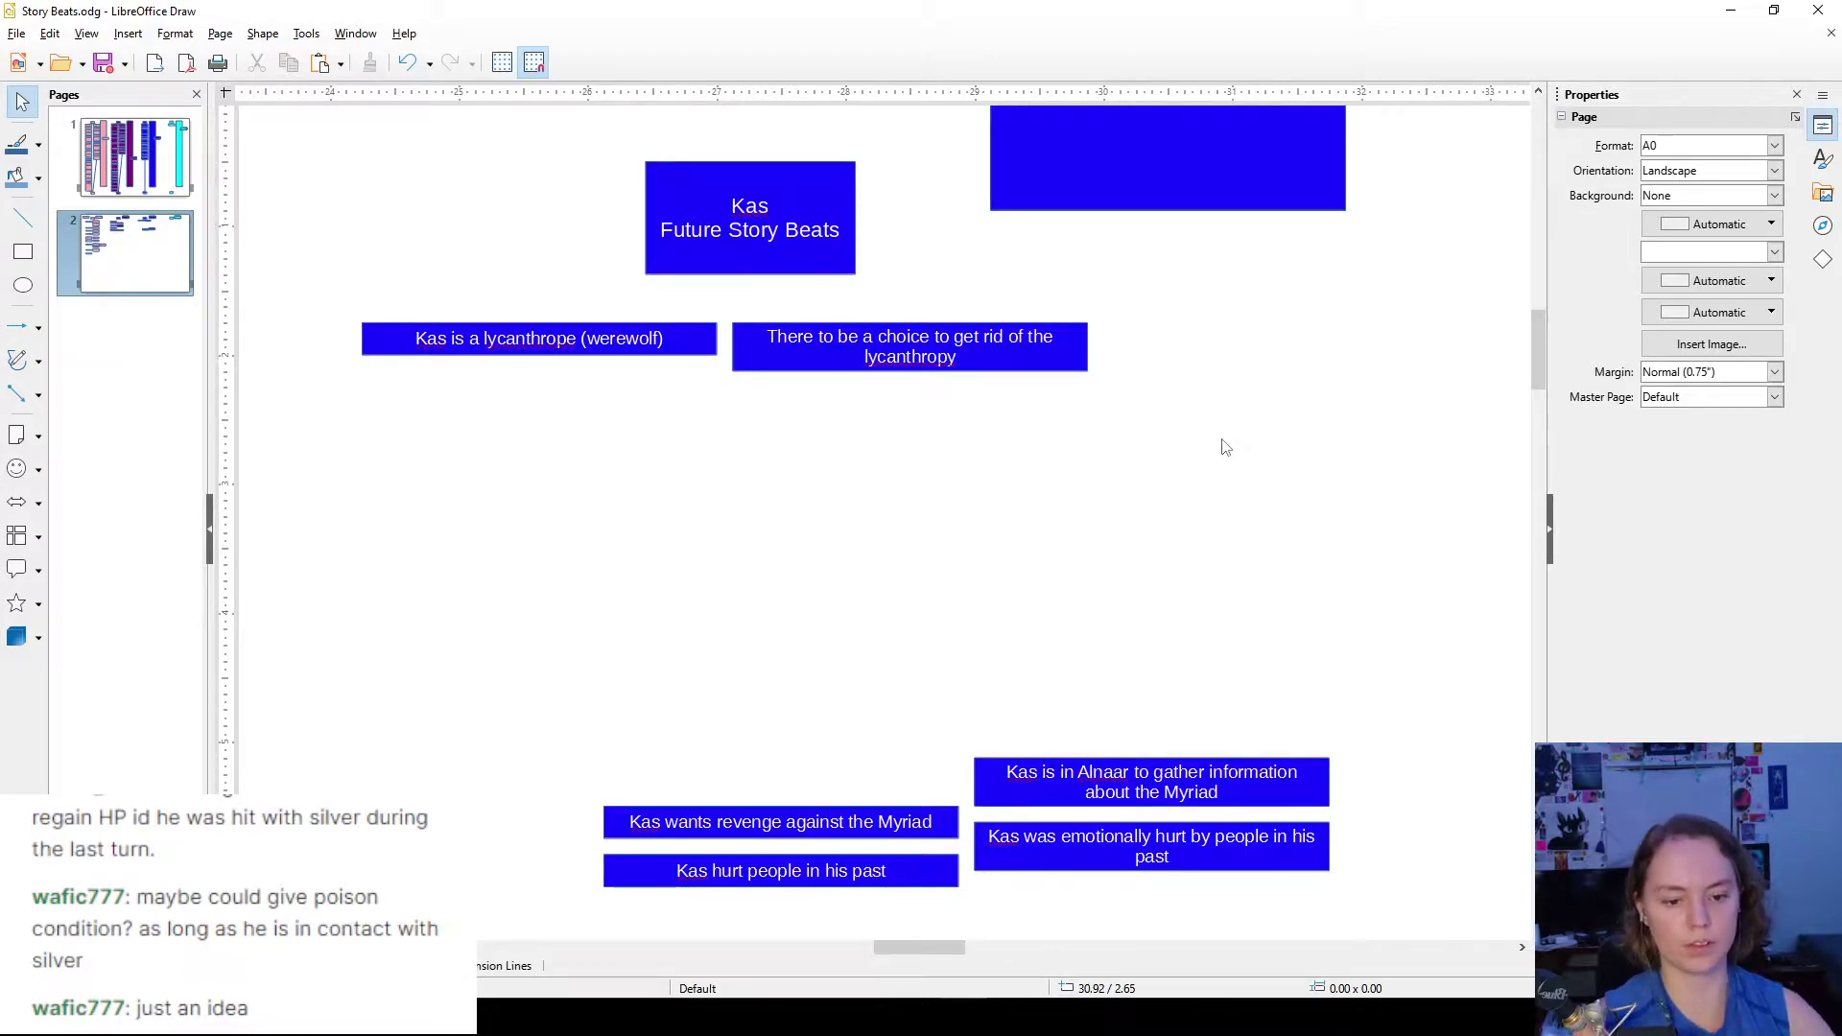
click(947, 827)
drag(947, 827, 707, 512)
drag(768, 349, 801, 351)
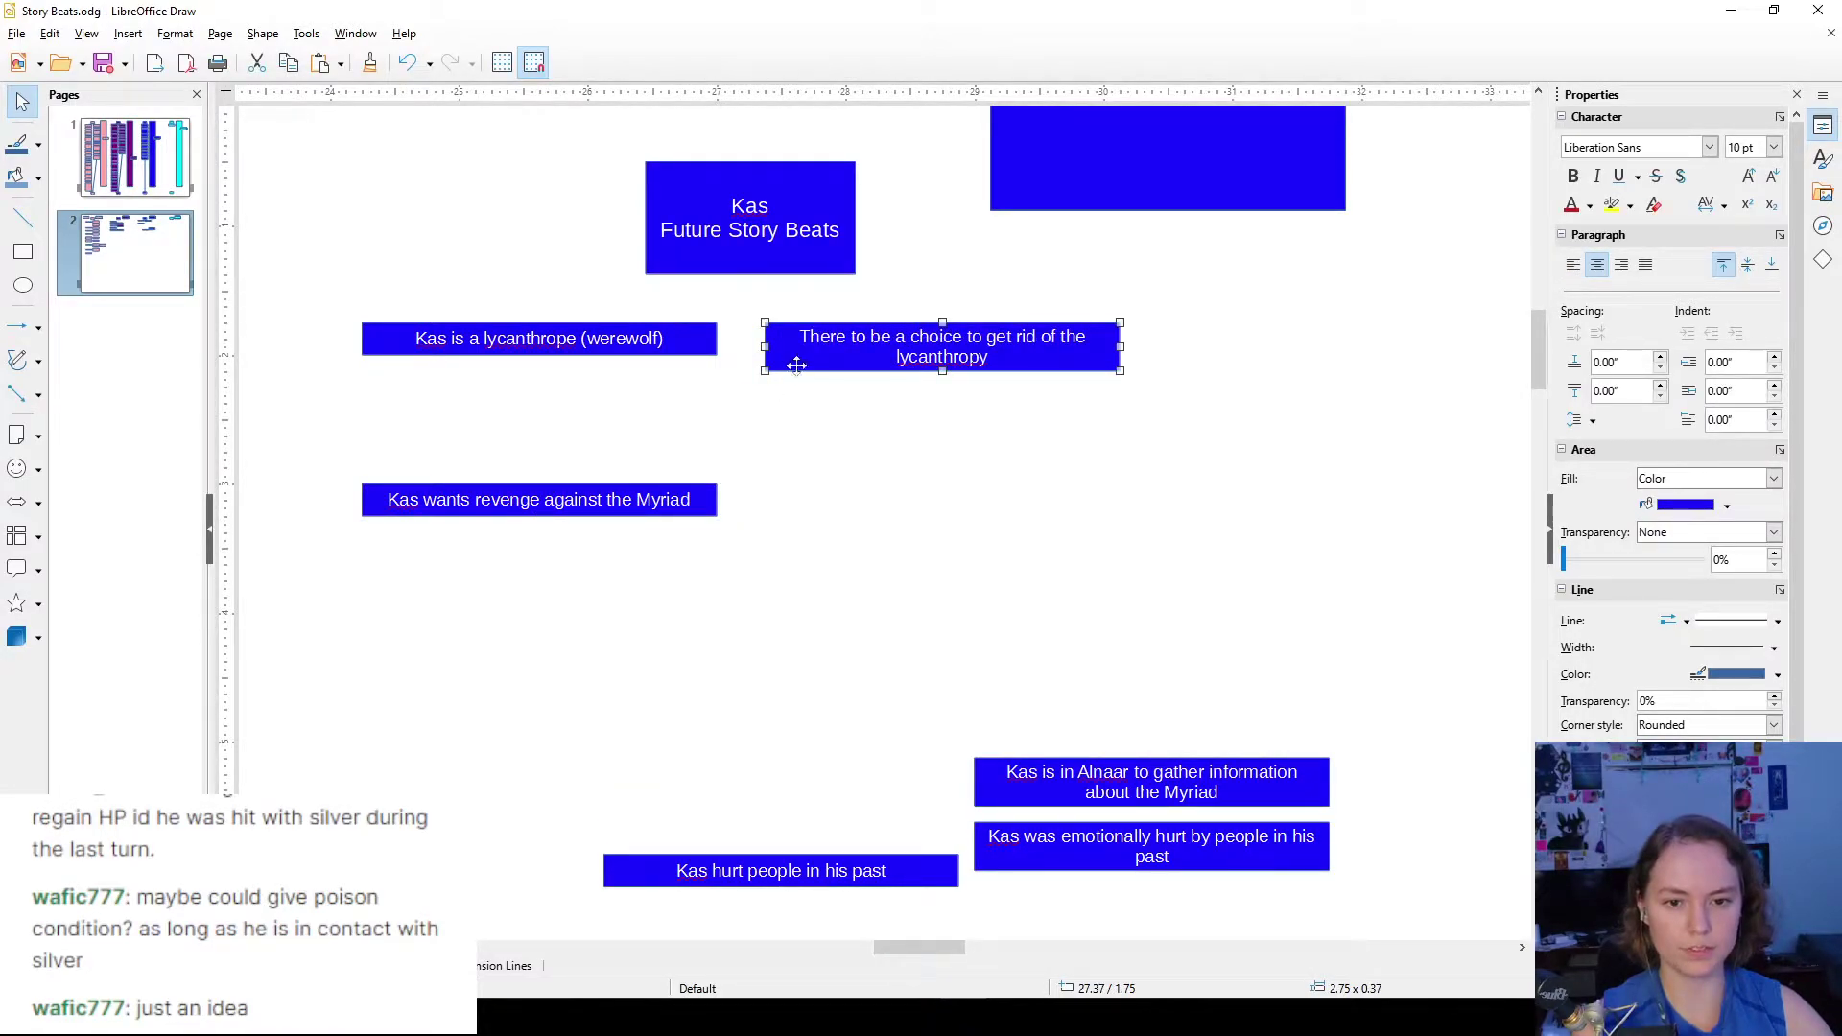
- Shift the lycanthropy row and revenge box down and place "Kas is in Alnaar to gather information about the Myriad" above them
click(977, 509)
drag(1005, 806, 395, 682)
drag(593, 674, 593, 296)
click(328, 326)
drag(858, 459, 1384, 662)
drag(1048, 361, 1046, 603)
drag(623, 296, 688, 361)
- Stack "Kas was emotionally hurt by people in his past" and "Kas hurt people in his past" in the same column below the revenge box
scroll(1190, 806, down, 3)
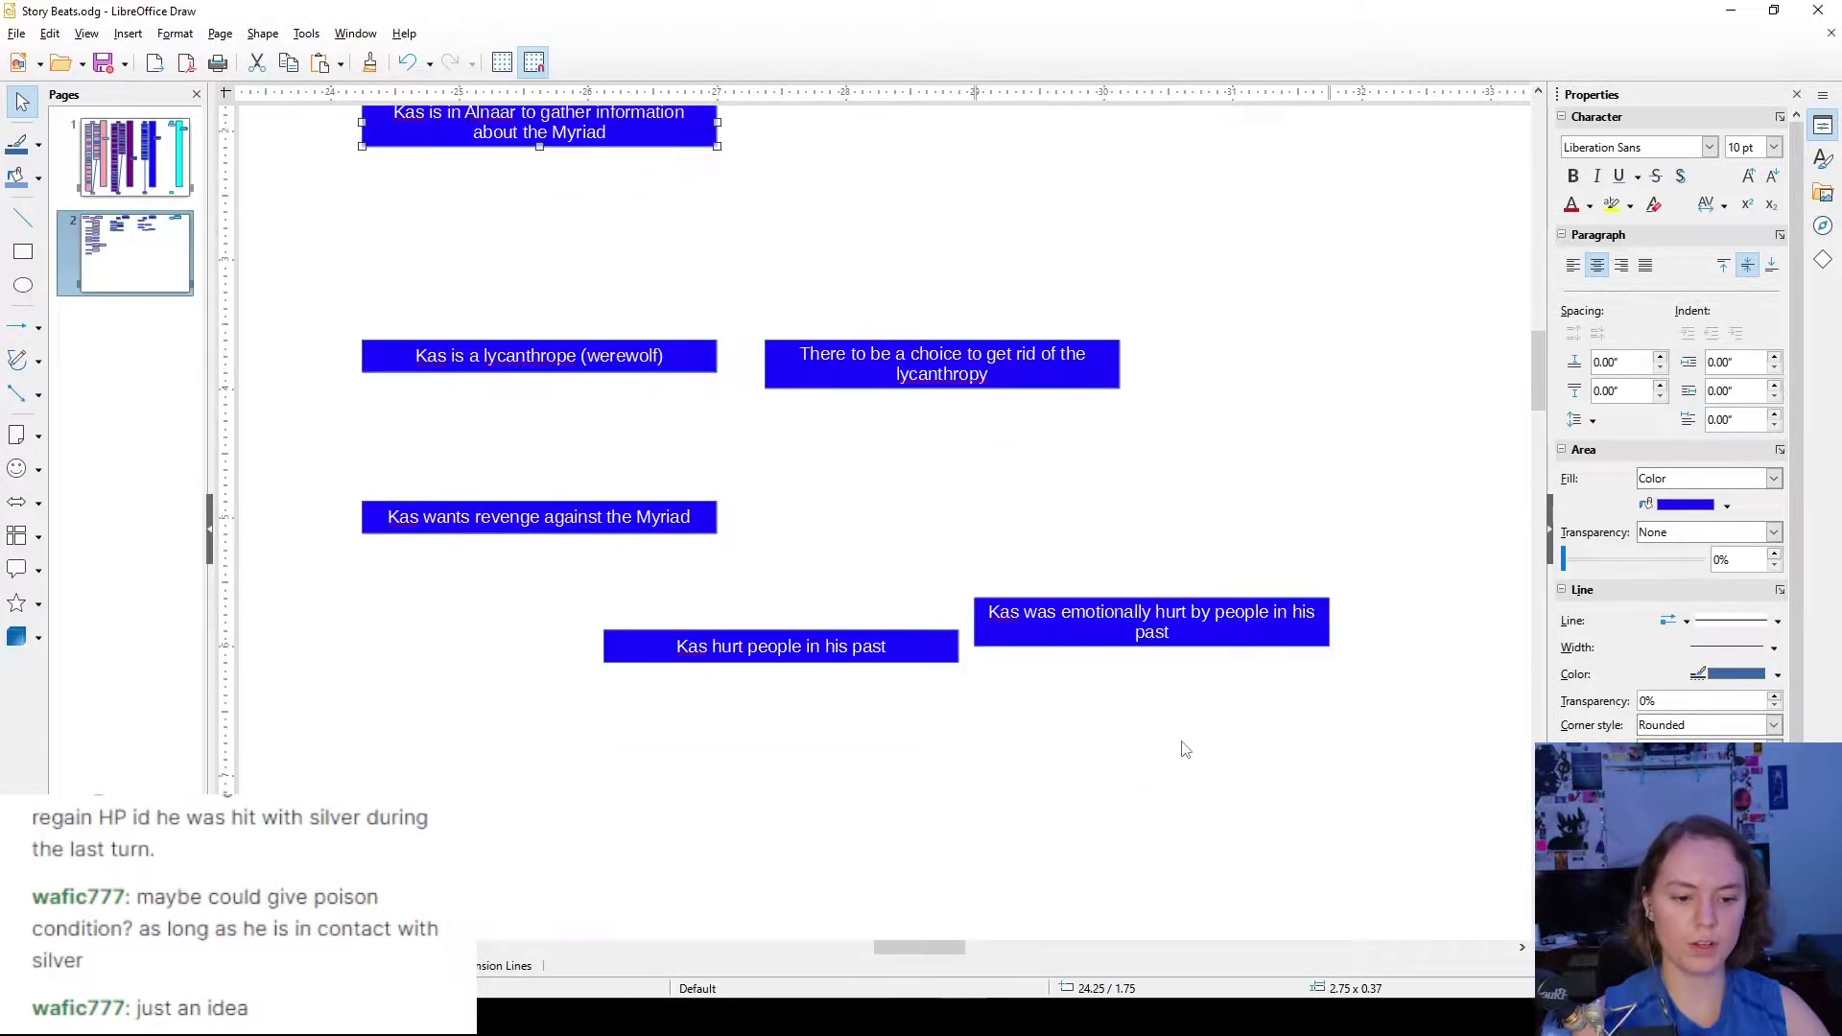
drag(1221, 640, 608, 736)
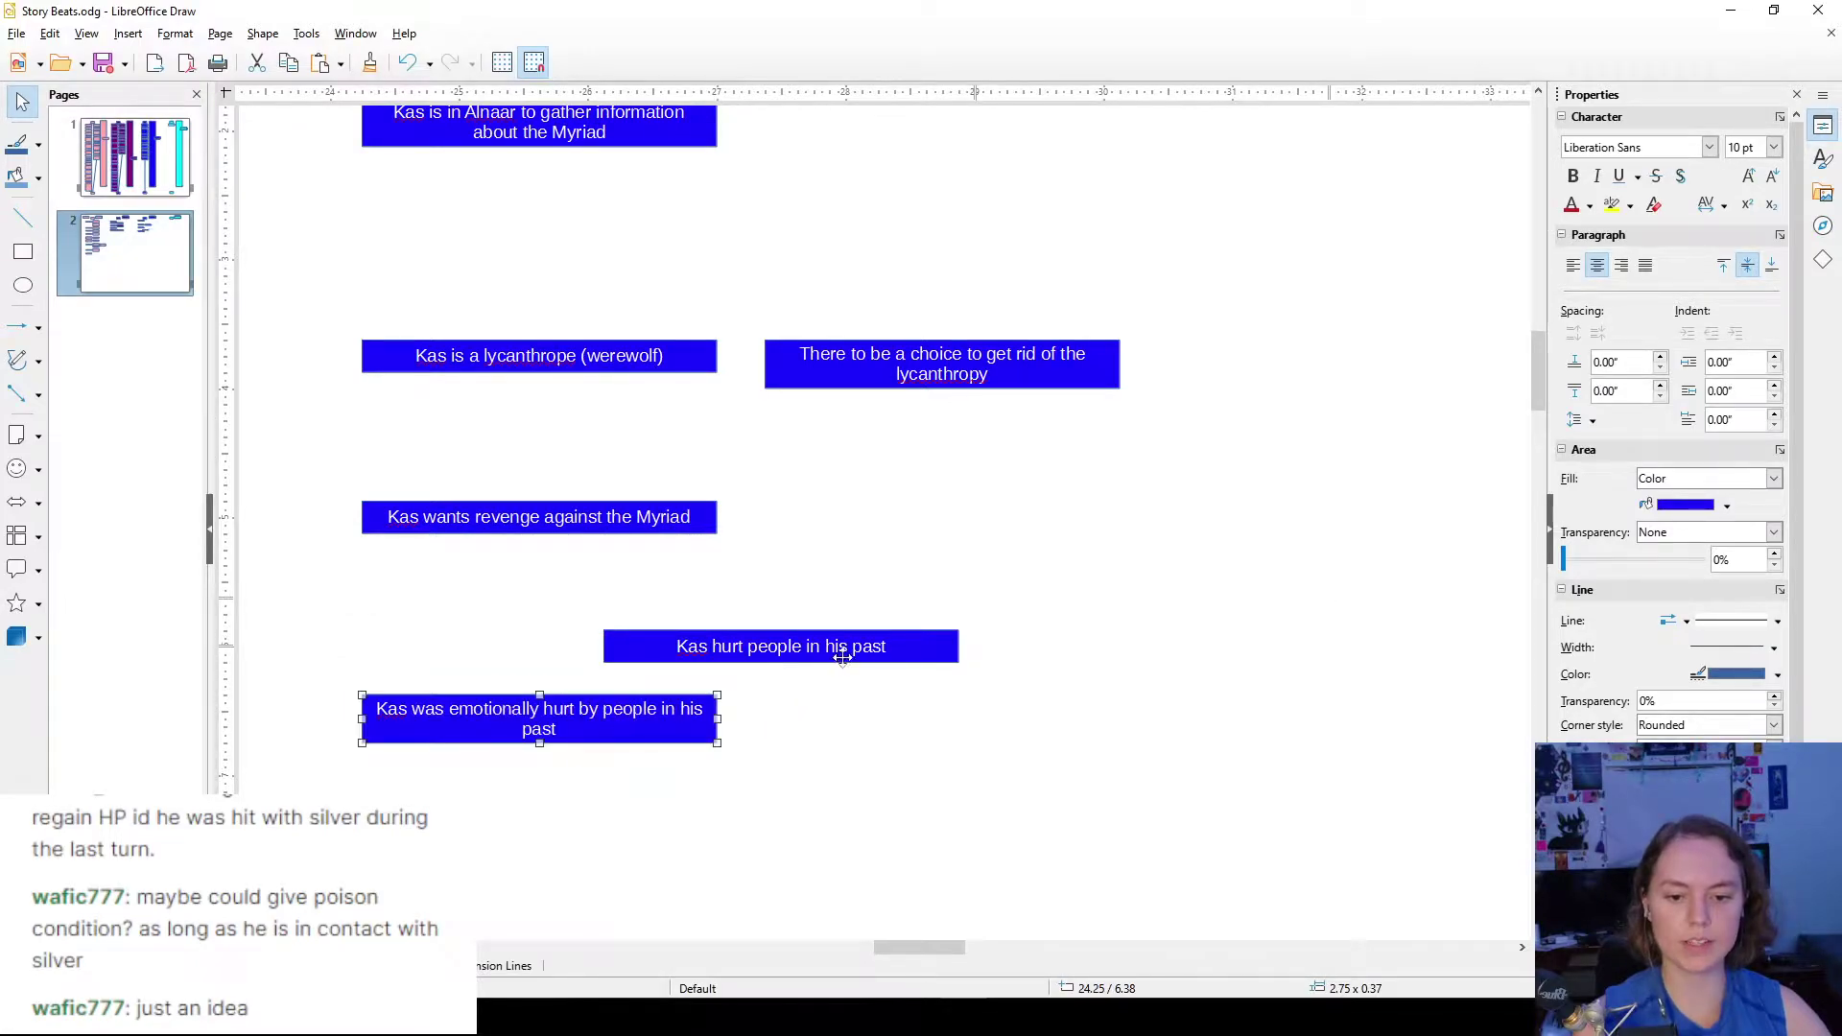
drag(938, 646, 684, 654)
scroll(888, 675, down, 3)
click(974, 625)
scroll(1008, 596, up, 2)
scroll(1007, 596, up, 2)
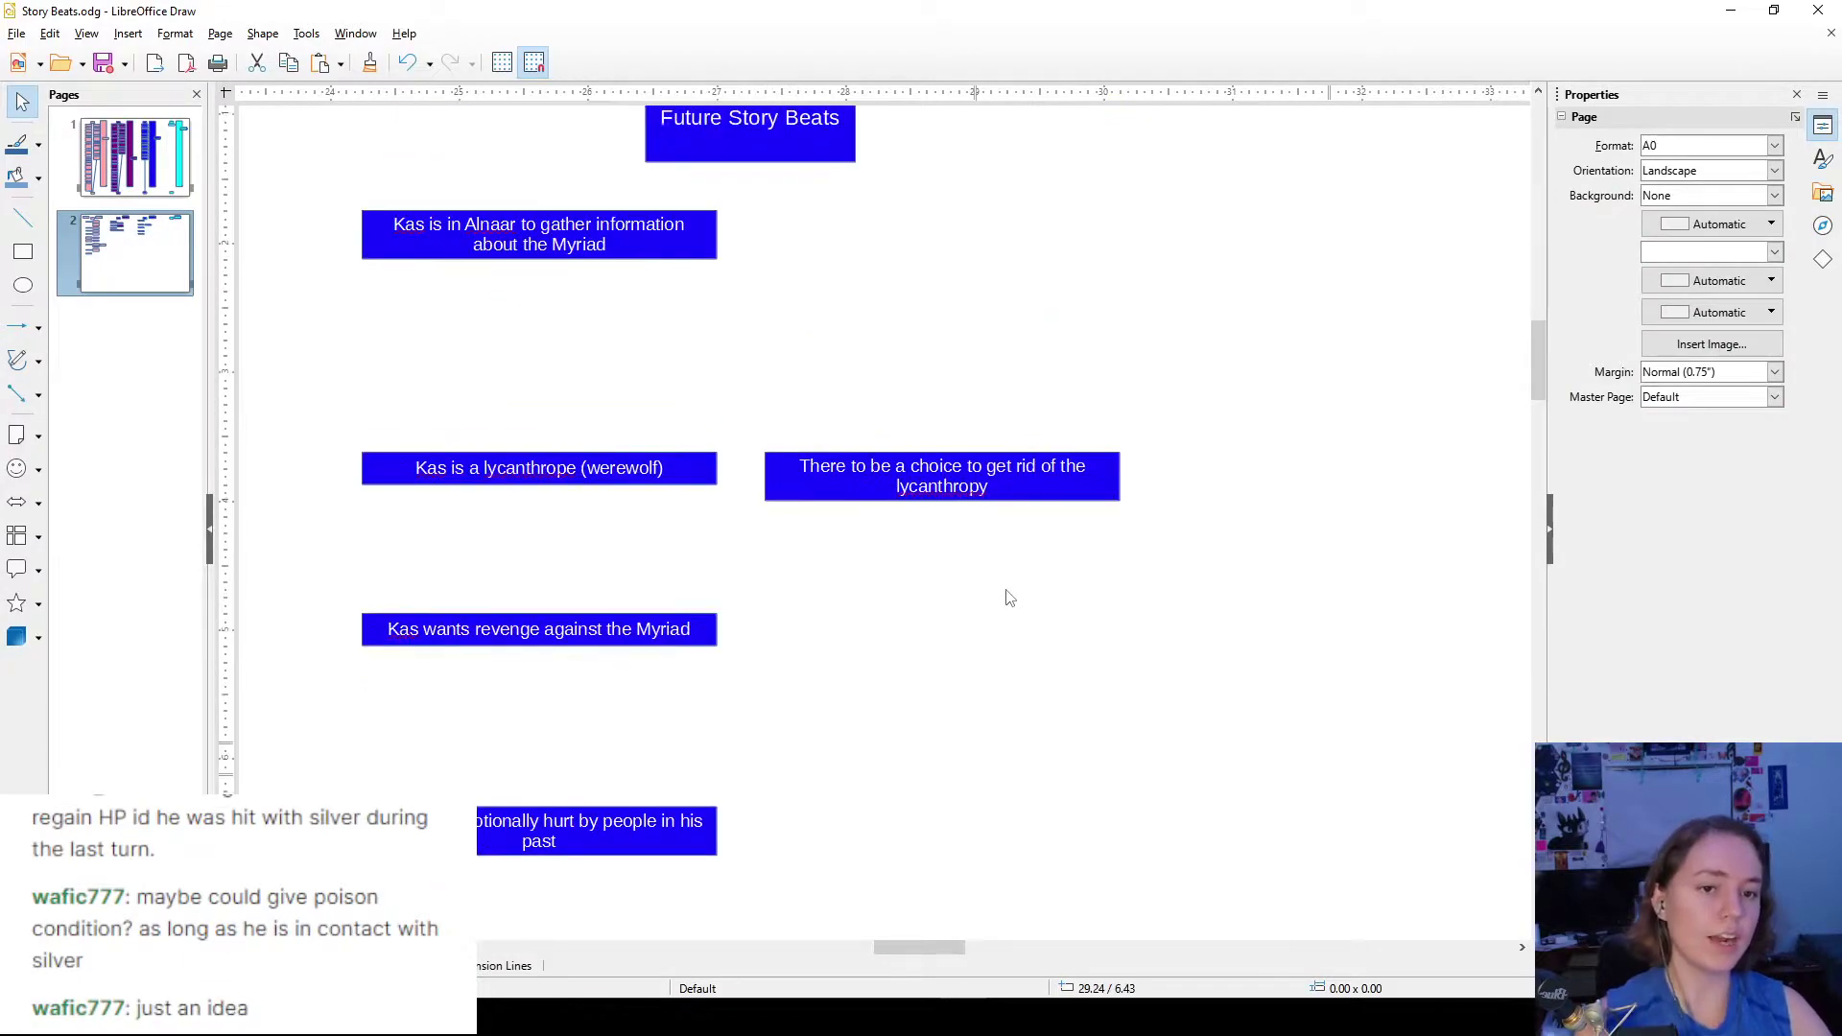
scroll(1005, 596, up, 1)
scroll(1010, 609, down, 1)
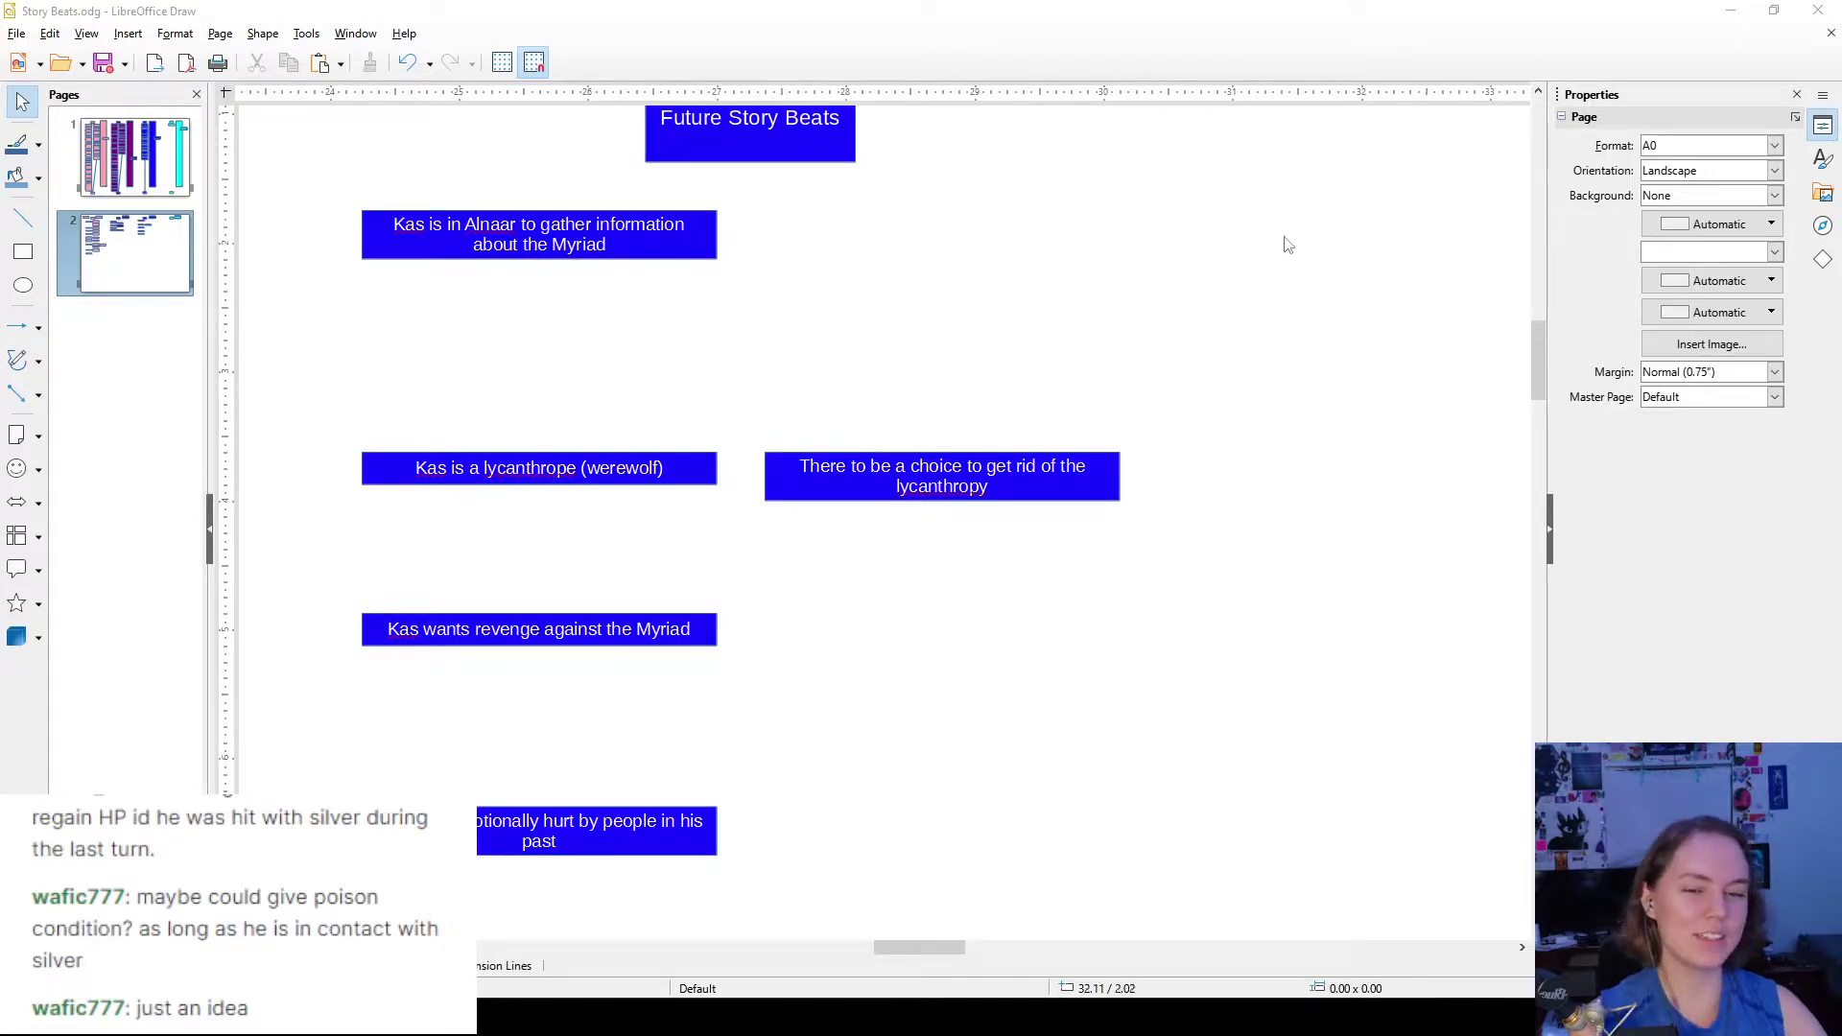
- Place a blank box beside "Kas hurt people in his past" and enter "Flashback: him hurting another kid" with "Flashback" in italics
scroll(960, 316, down, 2)
scroll(907, 353, up, 5)
drag(1172, 373, 951, 644)
scroll(1008, 428, down, 5)
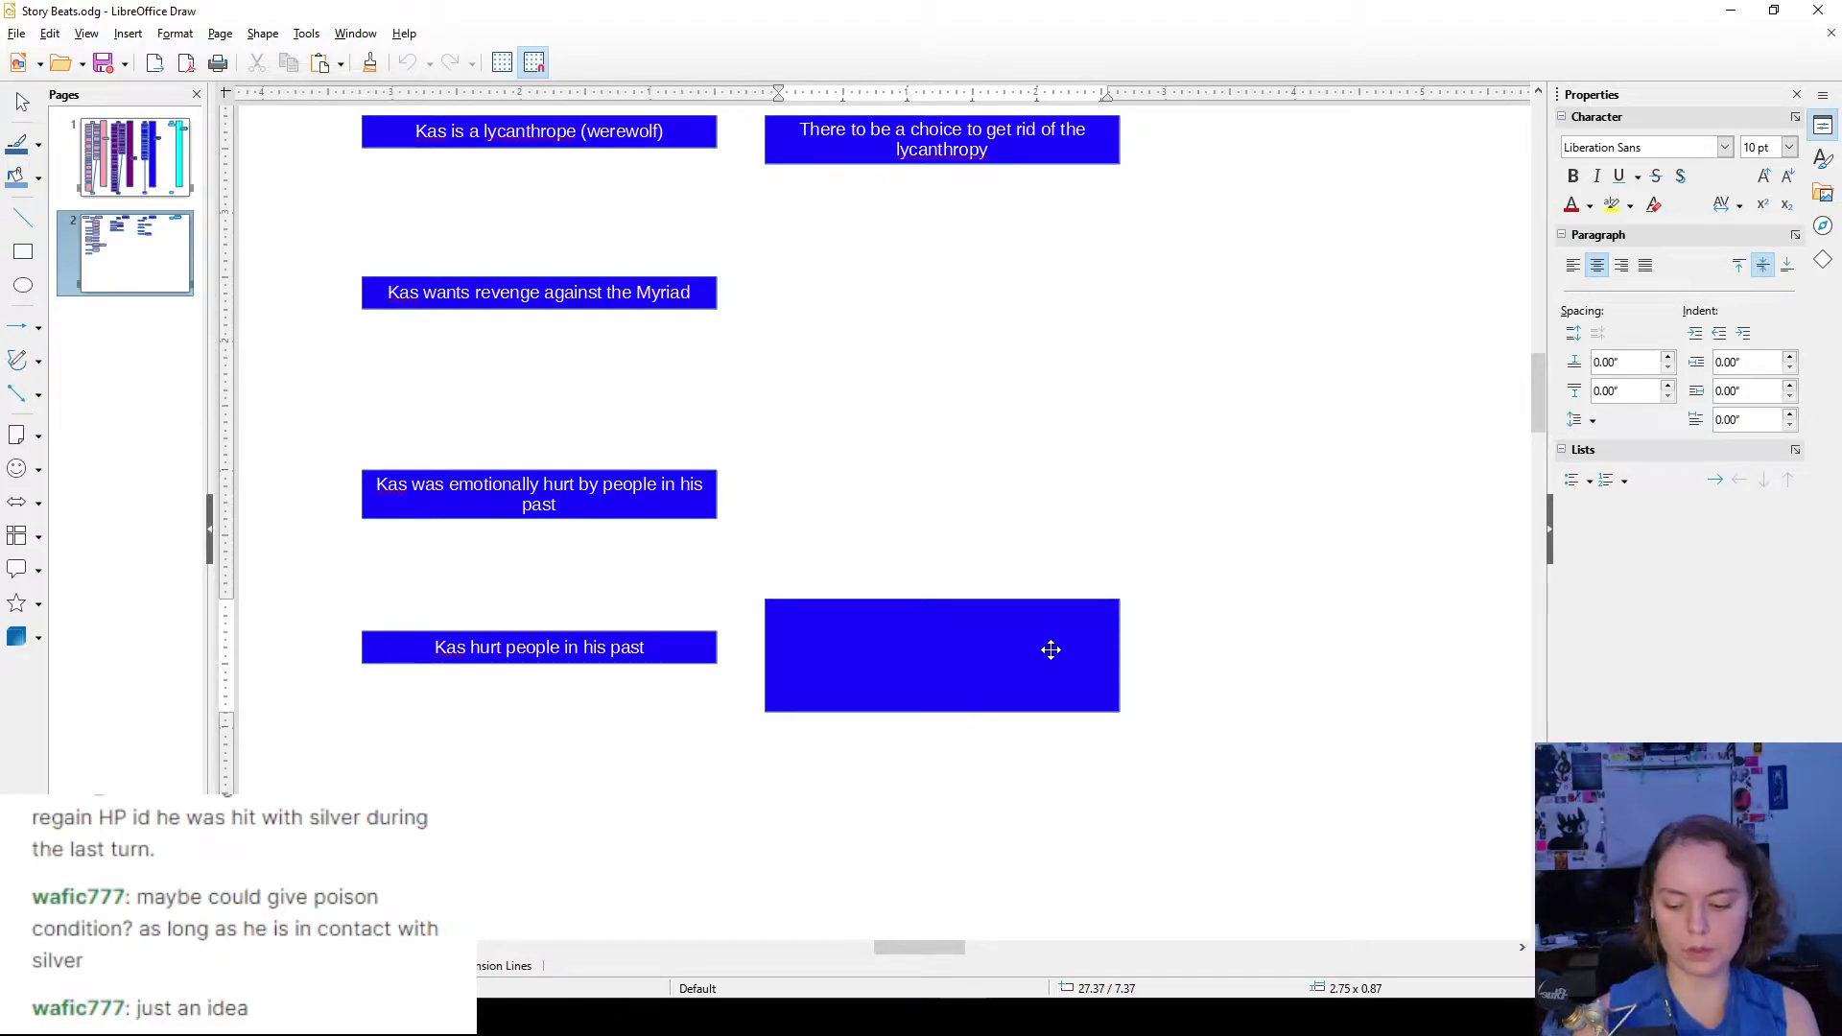
key(ctrl+i)
text(Flashback)
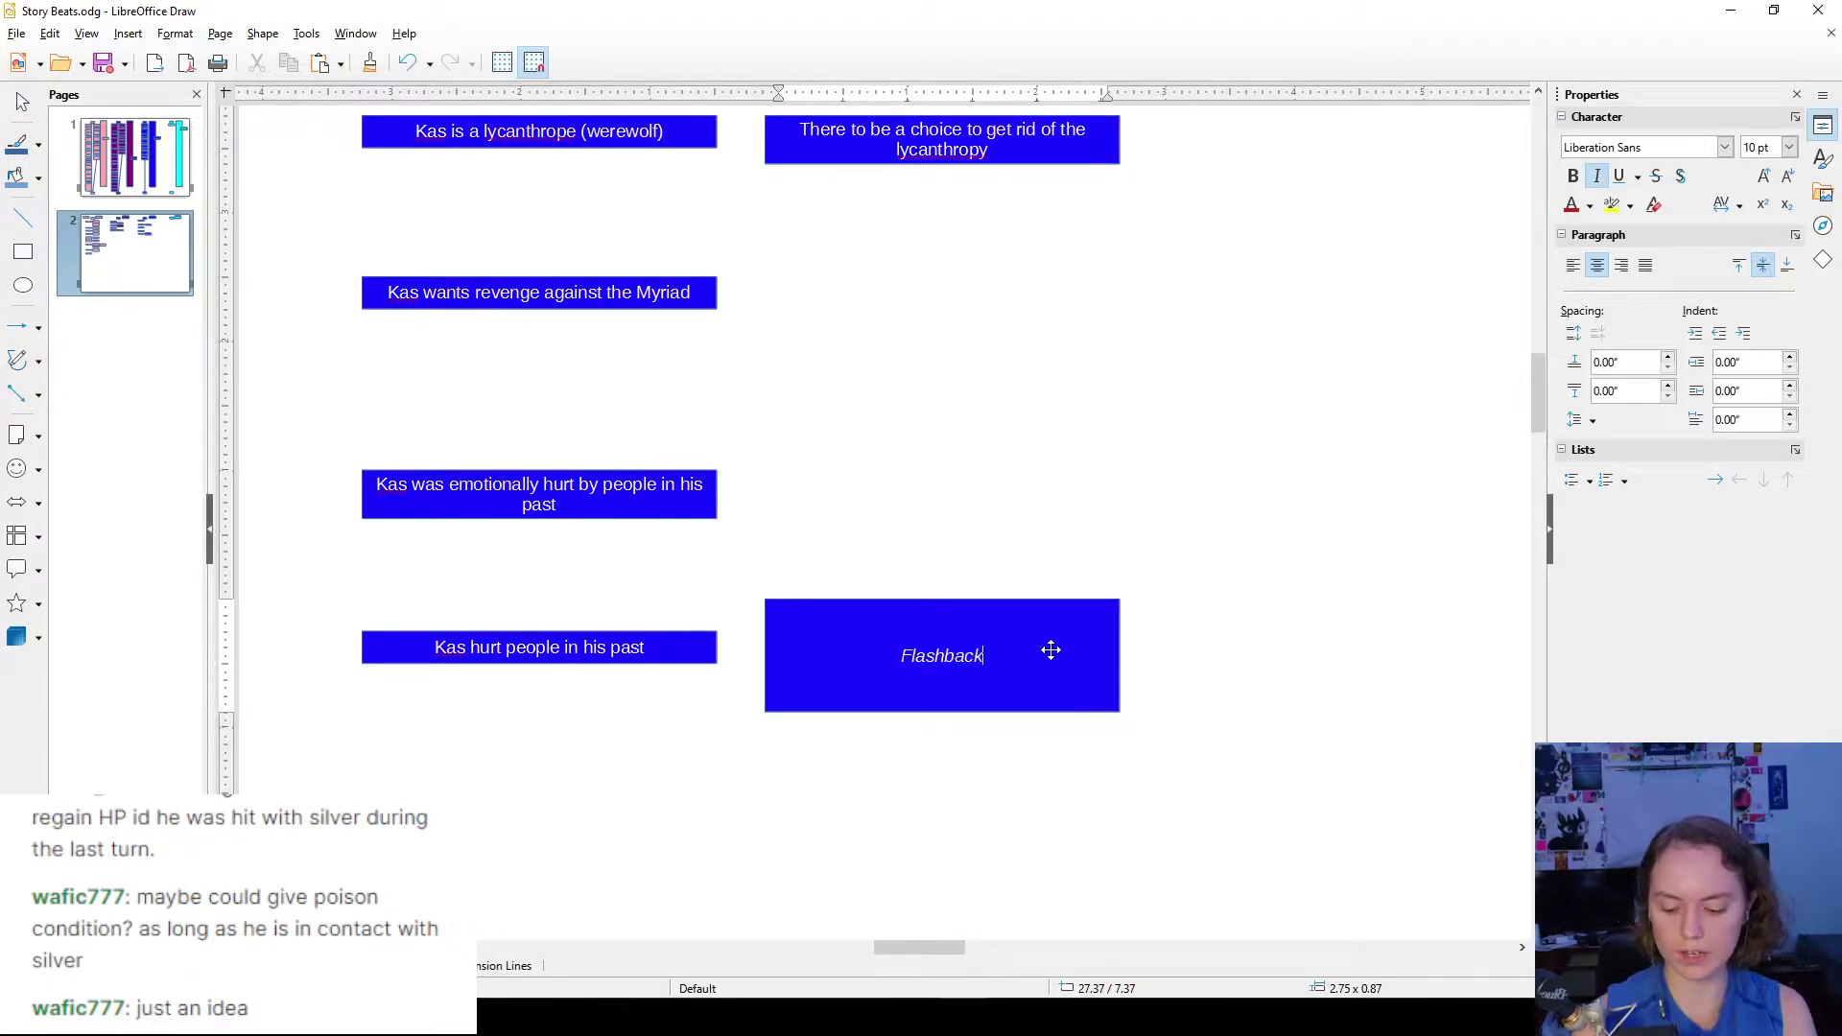
key(ctrl+i)
text(:)
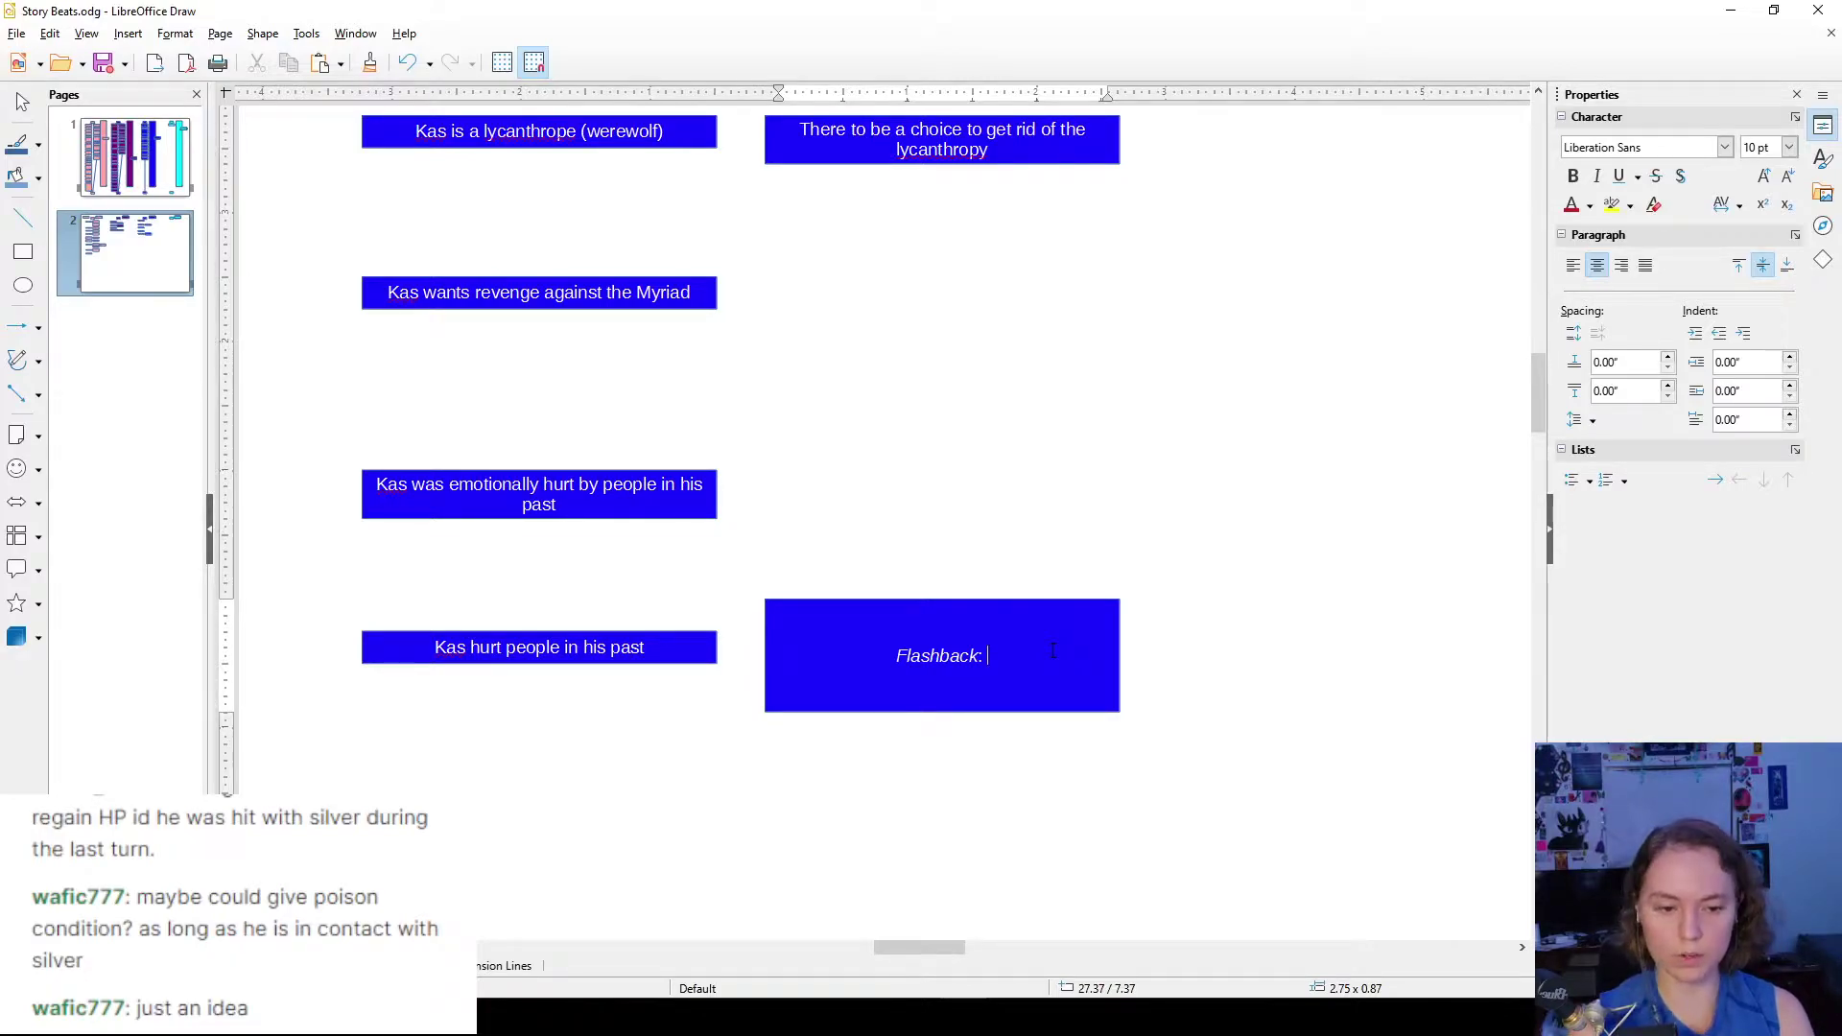
text(him hur)
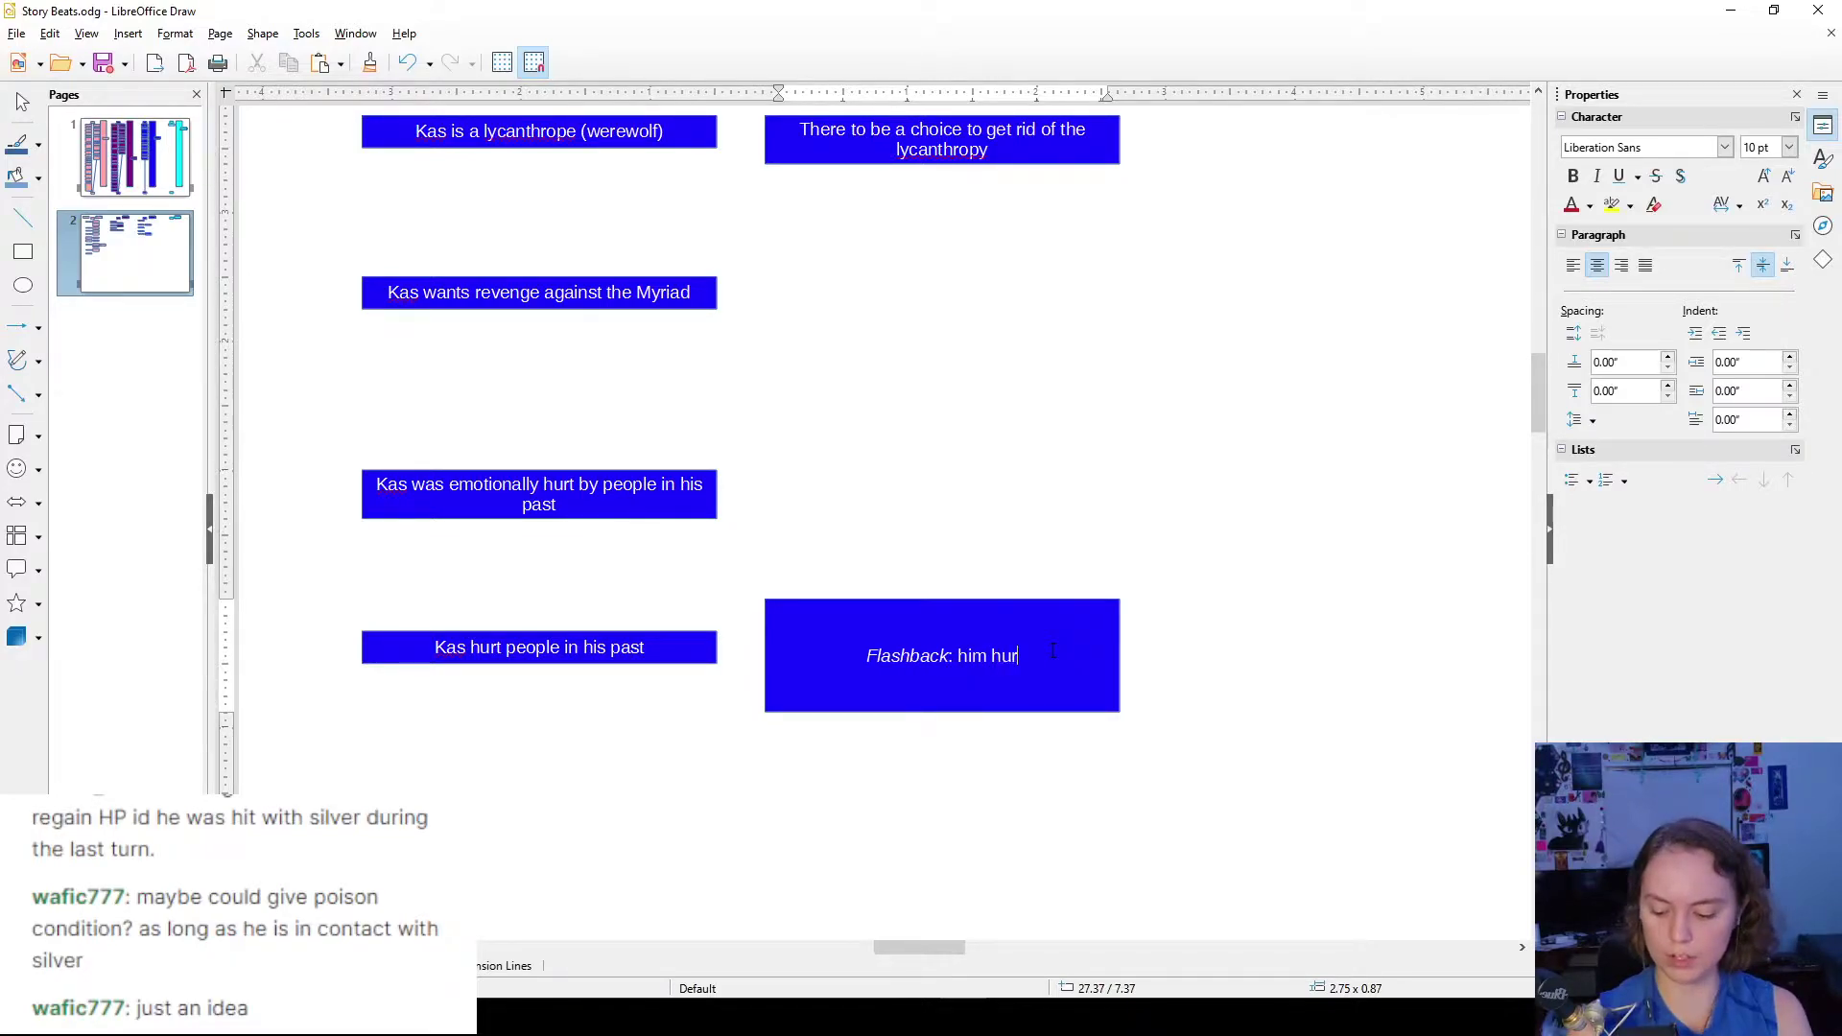
text(ting another kid)
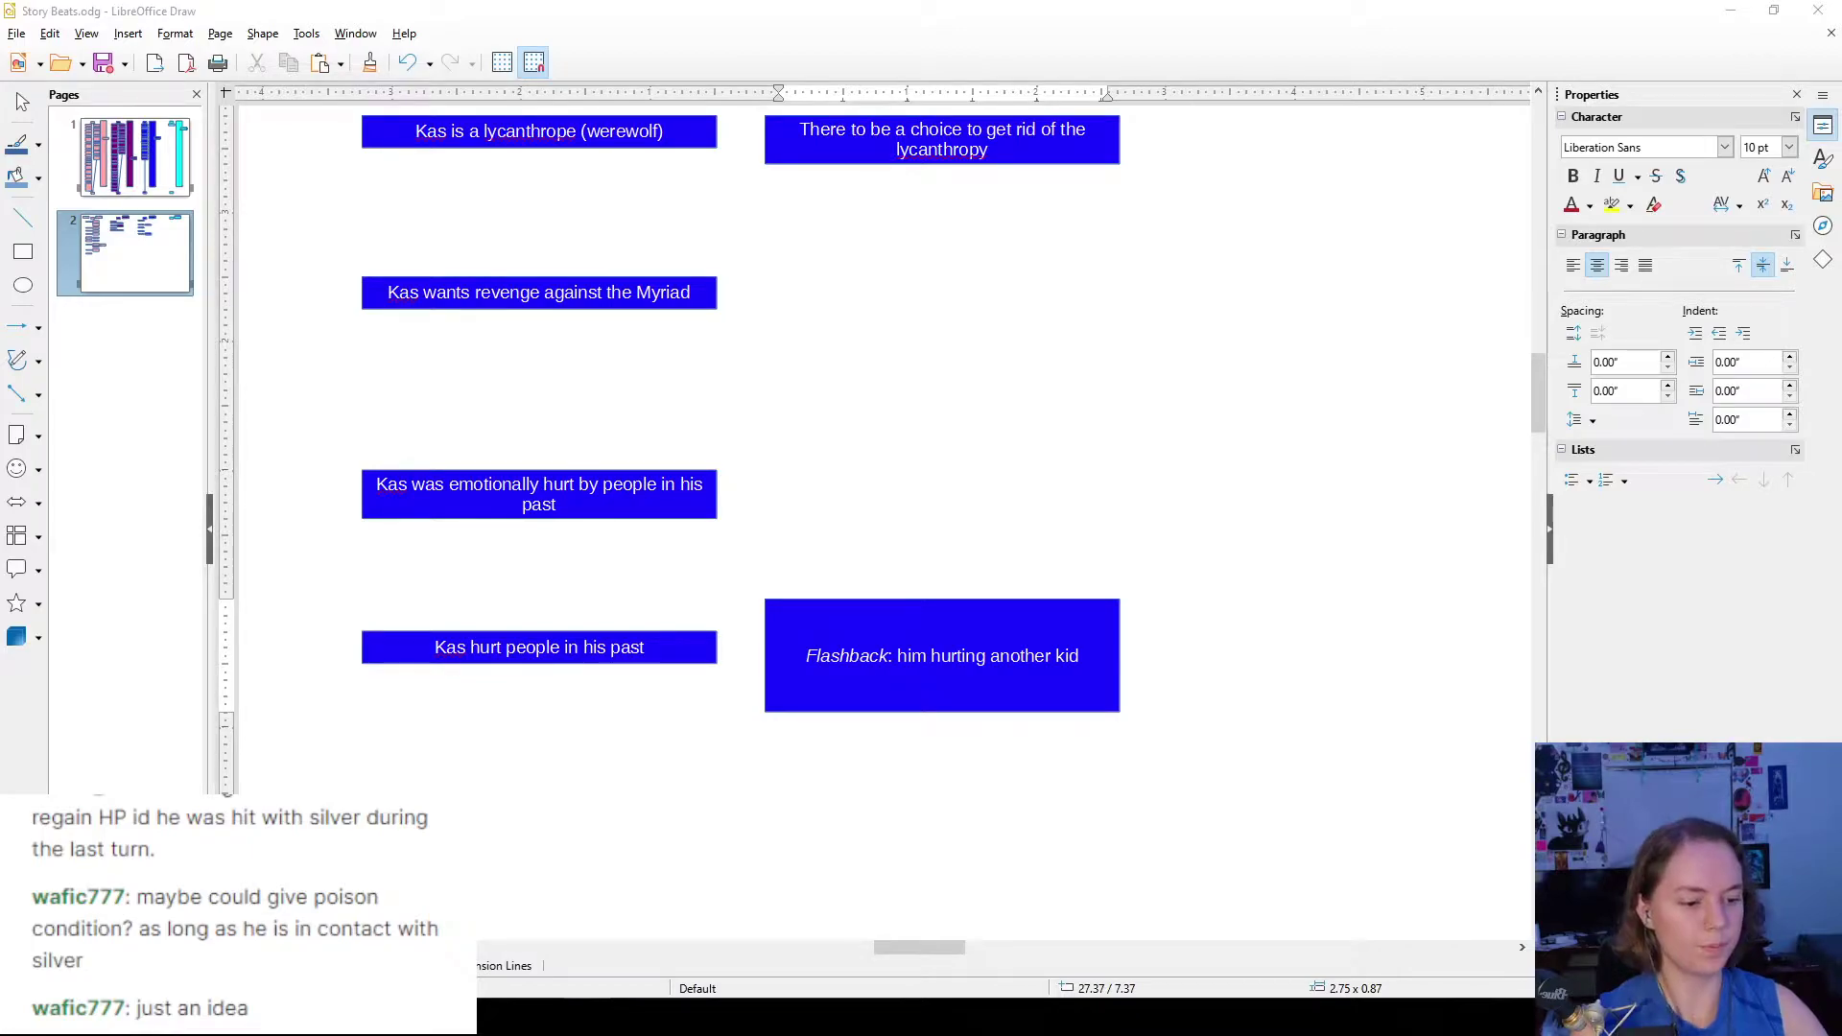
click(1377, 519)
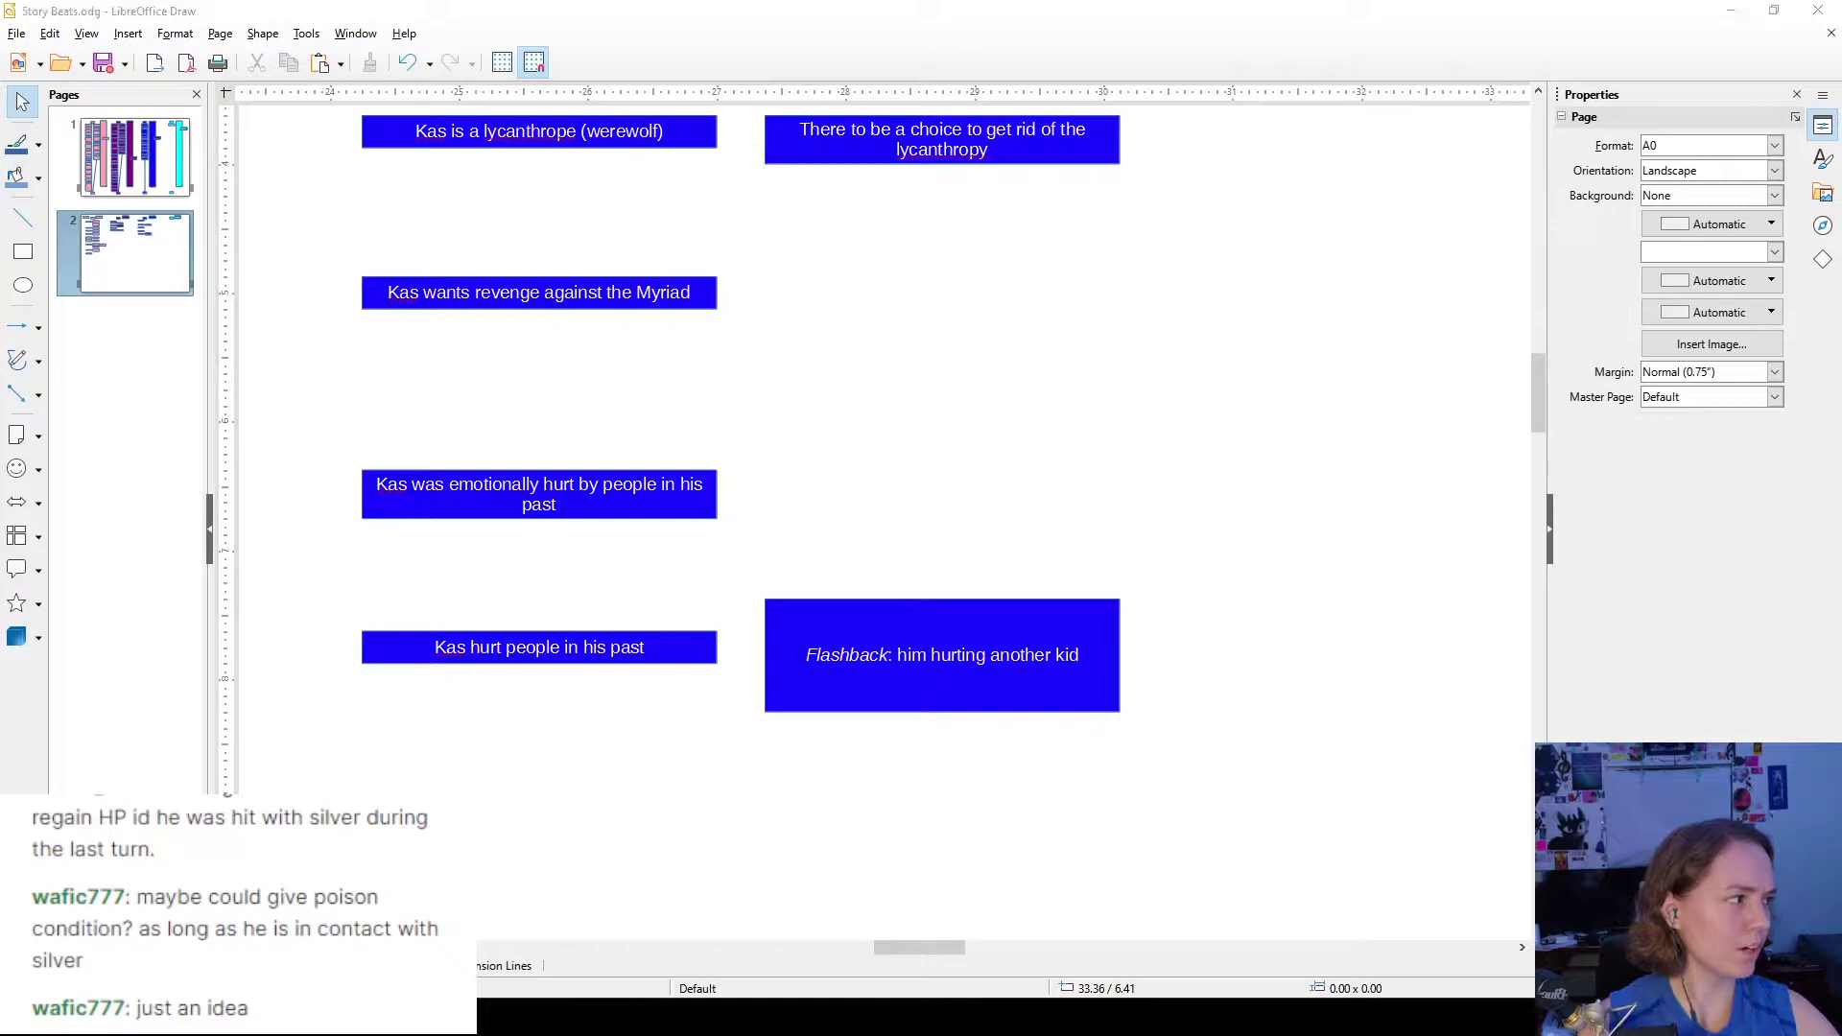
key(alt+Tab)
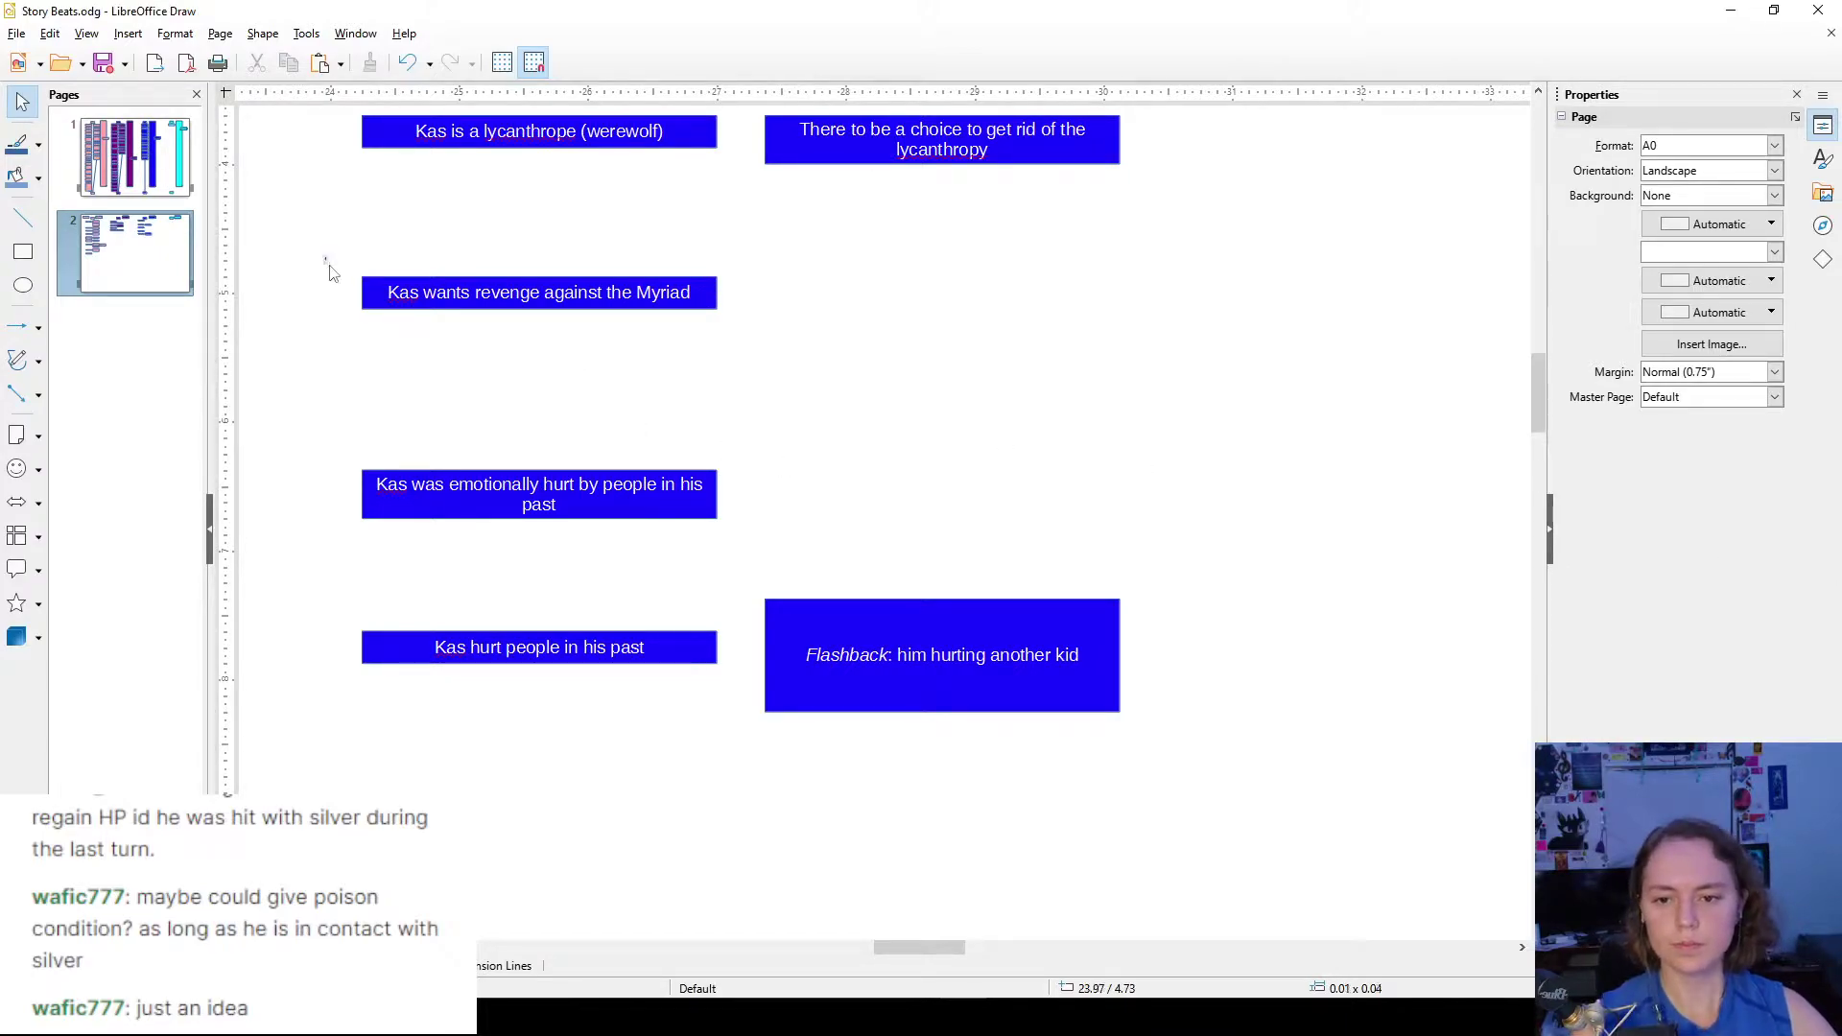
drag(330, 259, 1101, 336)
click(1101, 337)
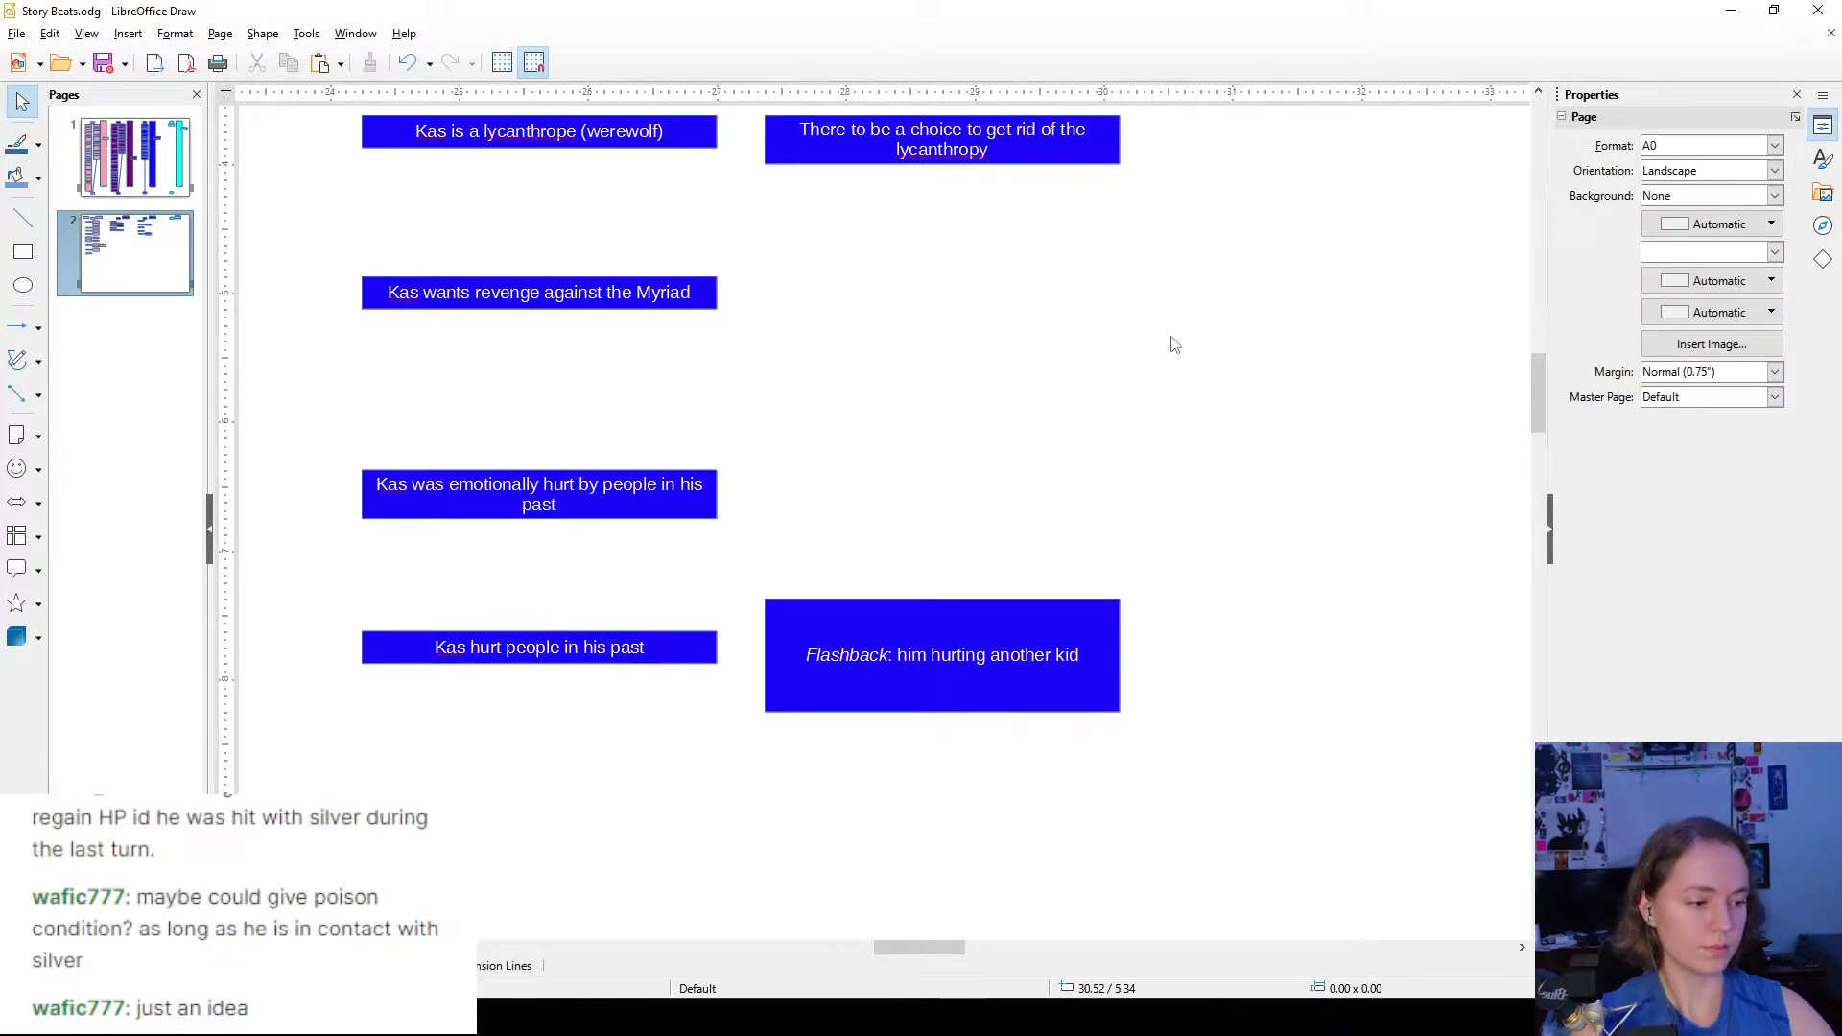
drag(614, 123, 297, 98)
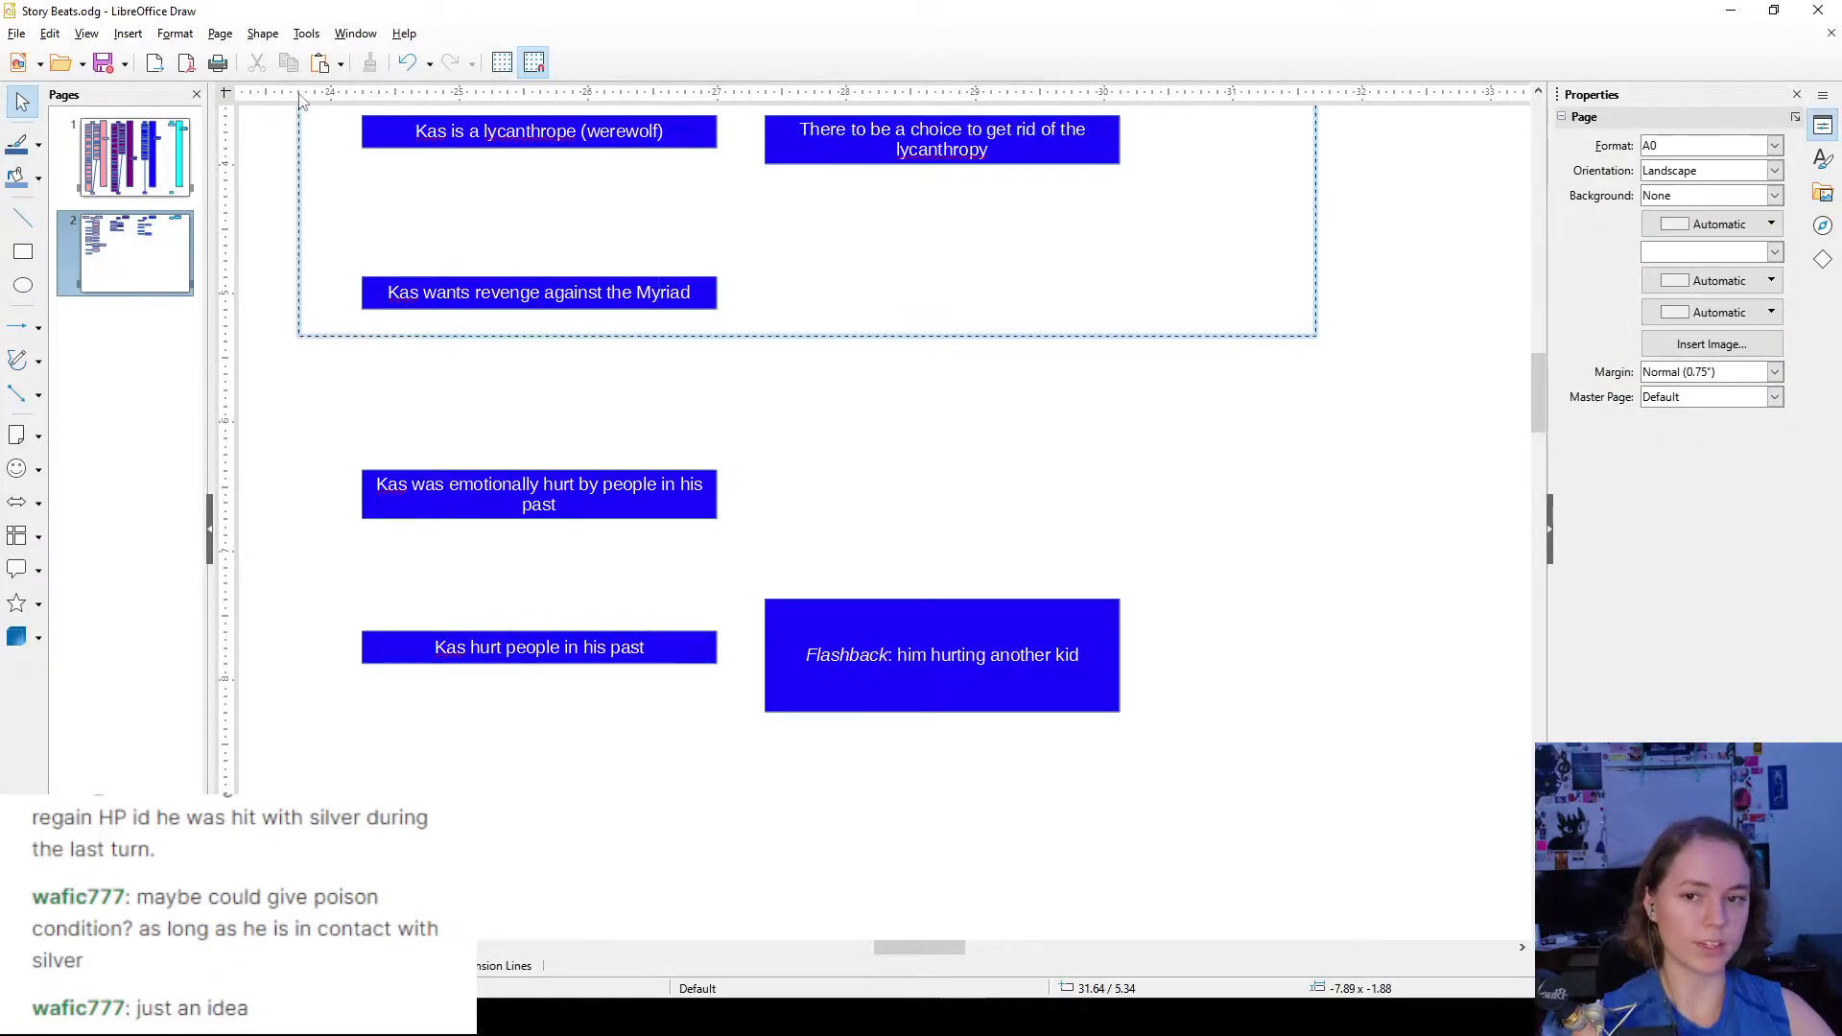
click(1145, 384)
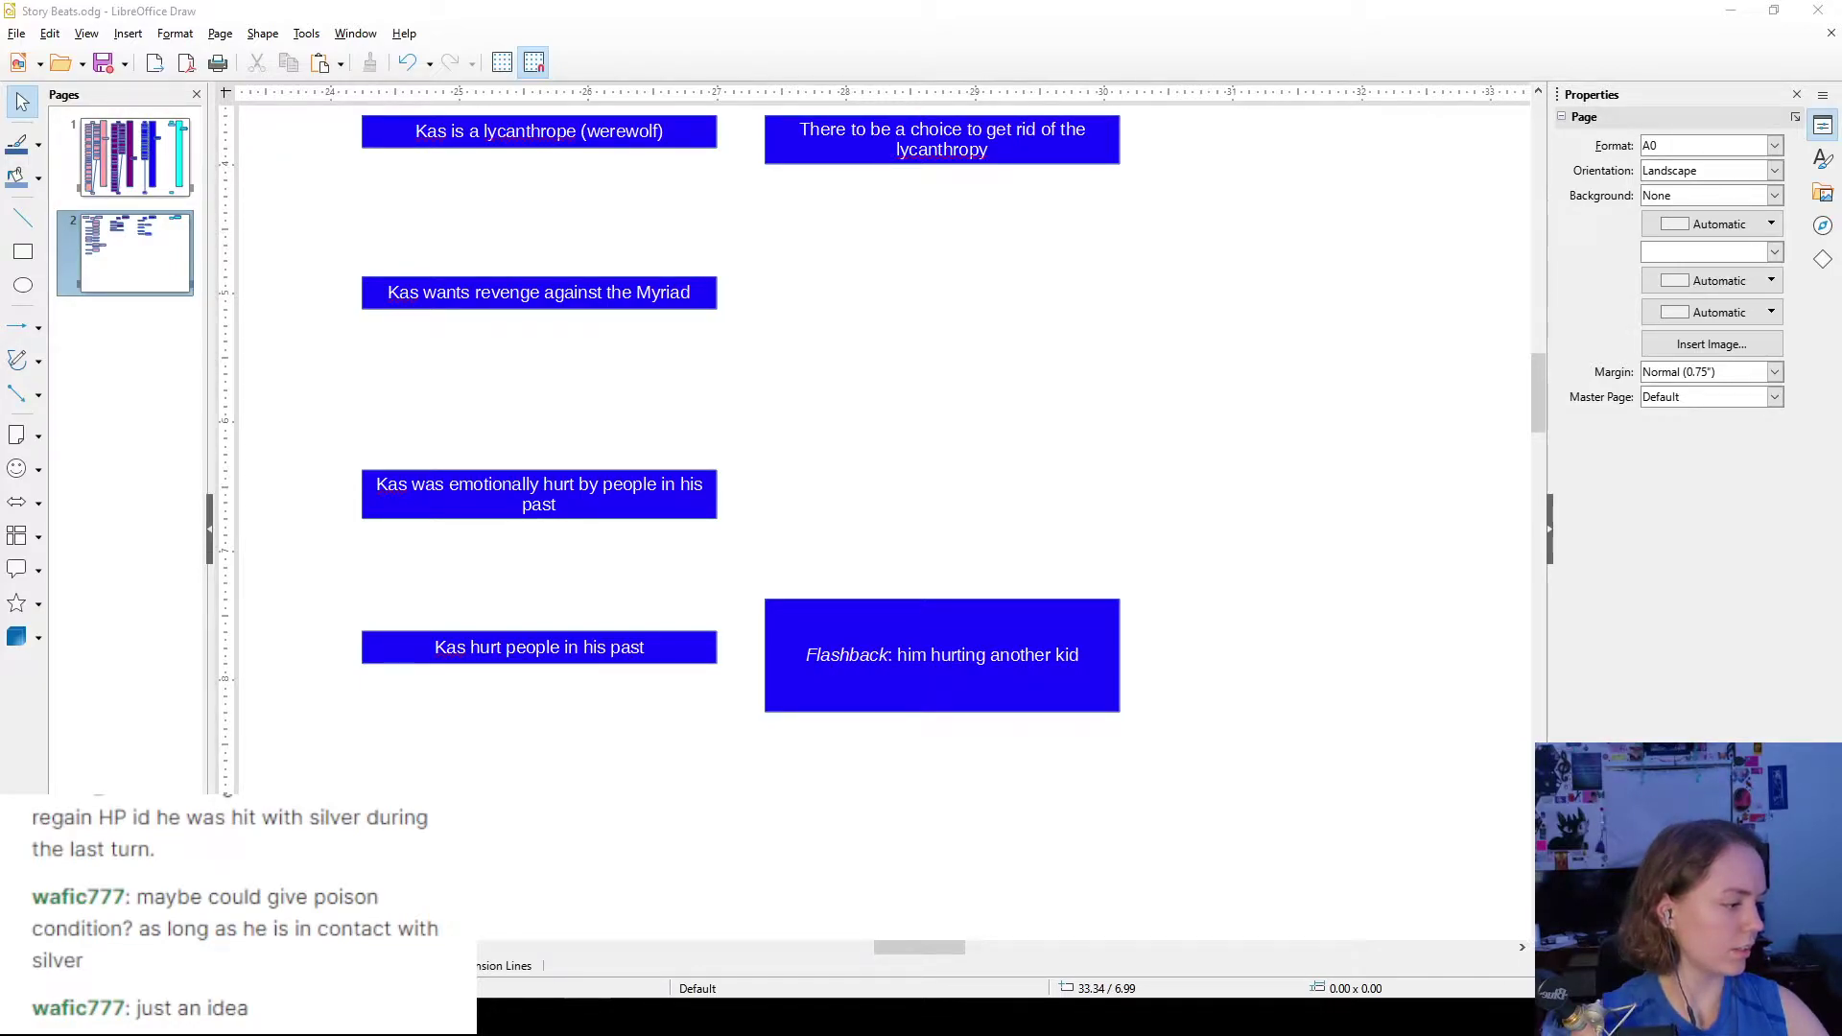
click(803, 477)
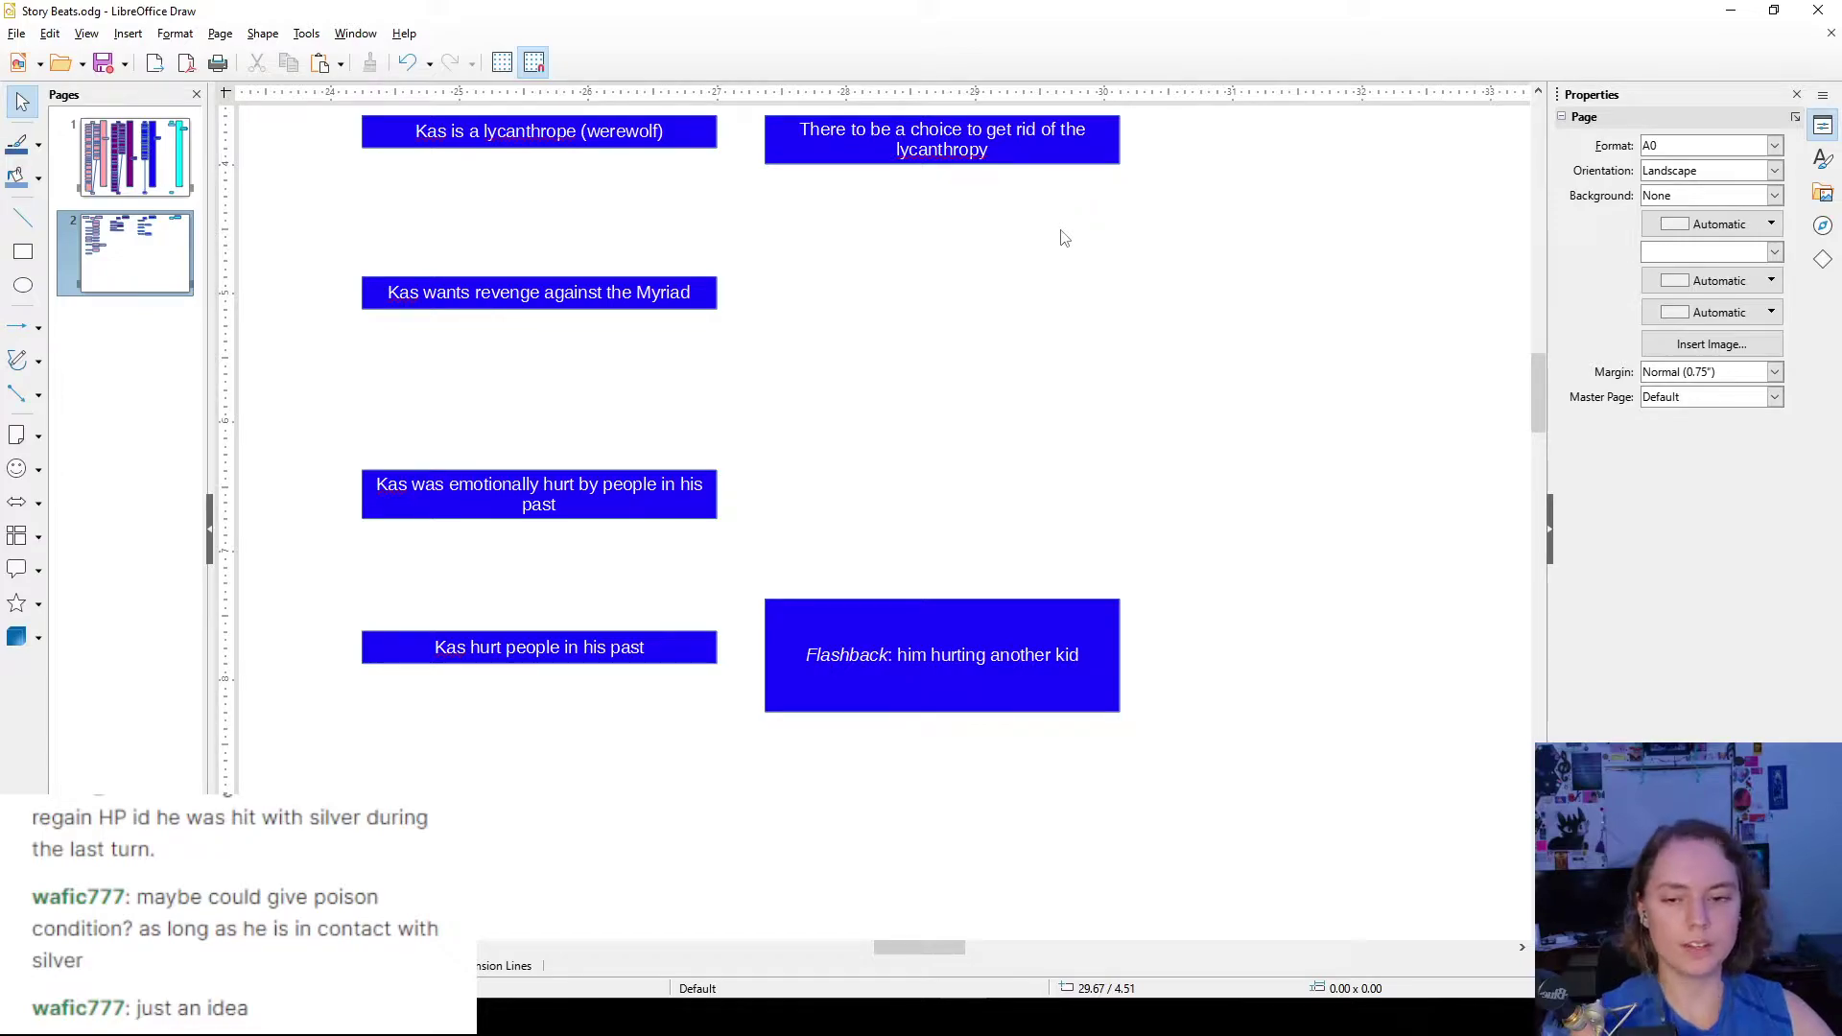
- Shrink the "Flashback: him hurting another kid" box to one text line and align it beside "Kas hurt people in his past"
click(1065, 635)
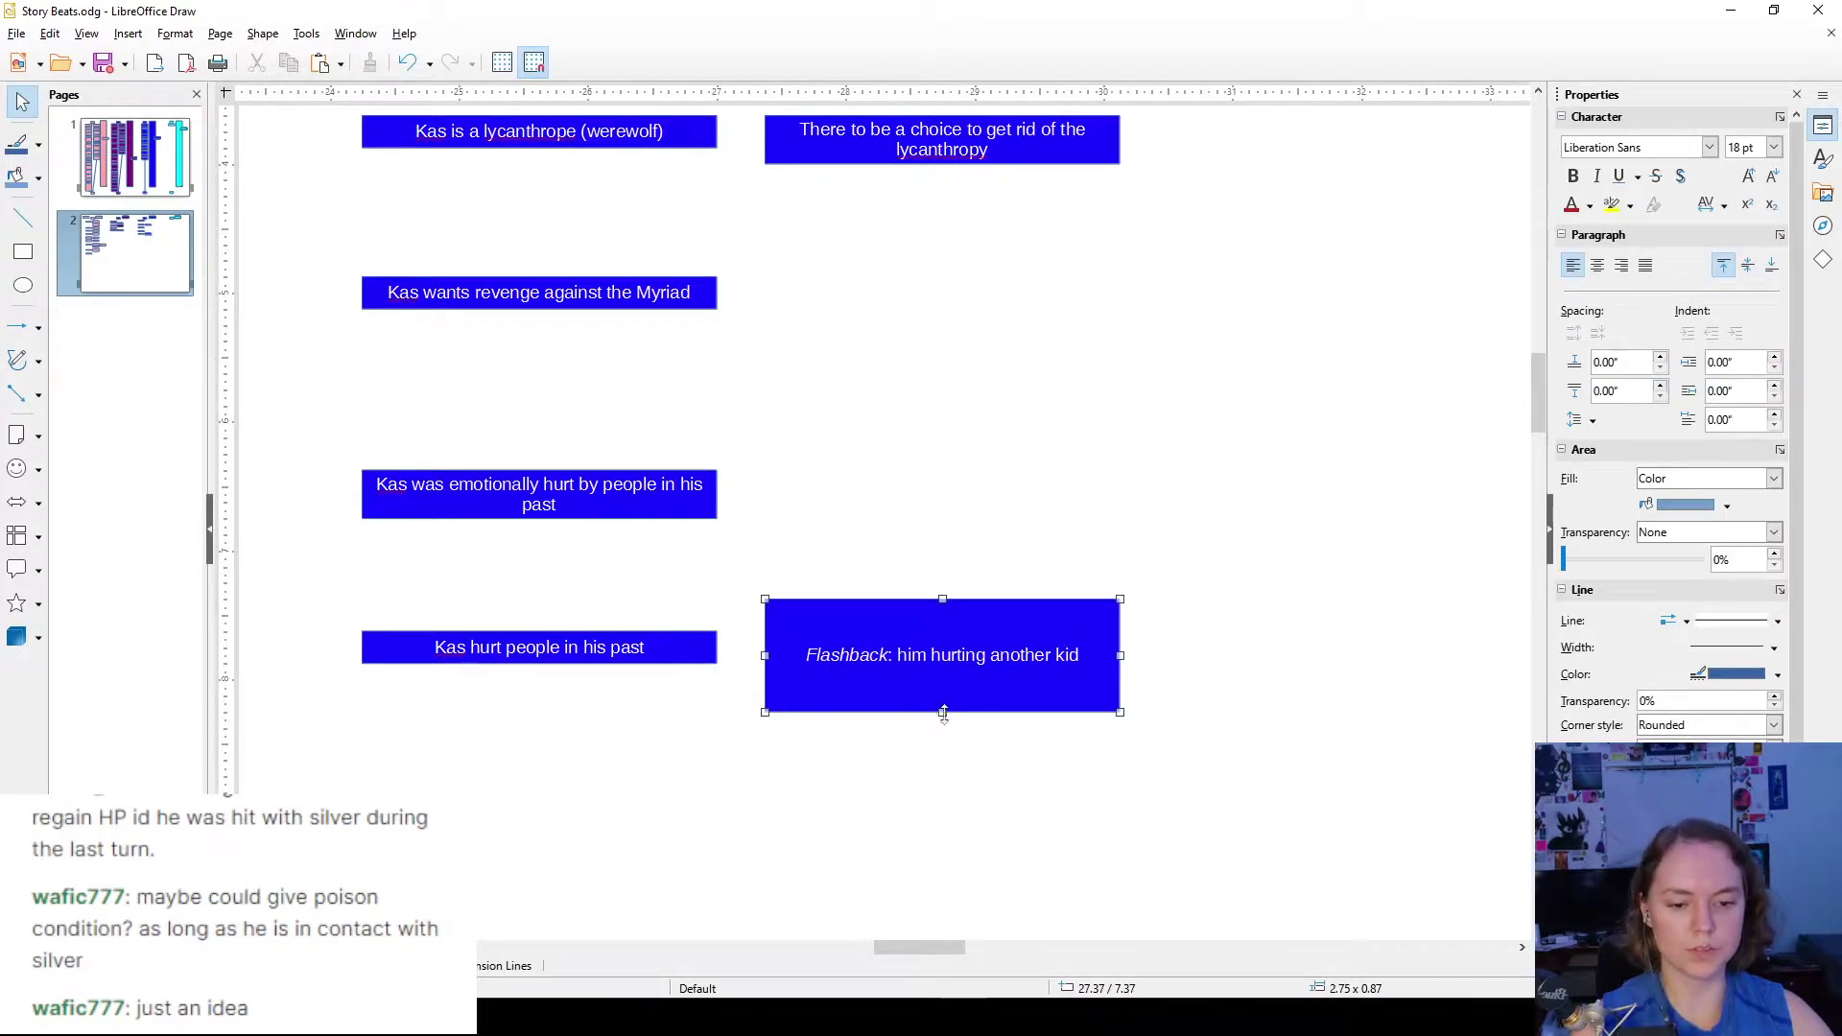
drag(943, 712, 941, 631)
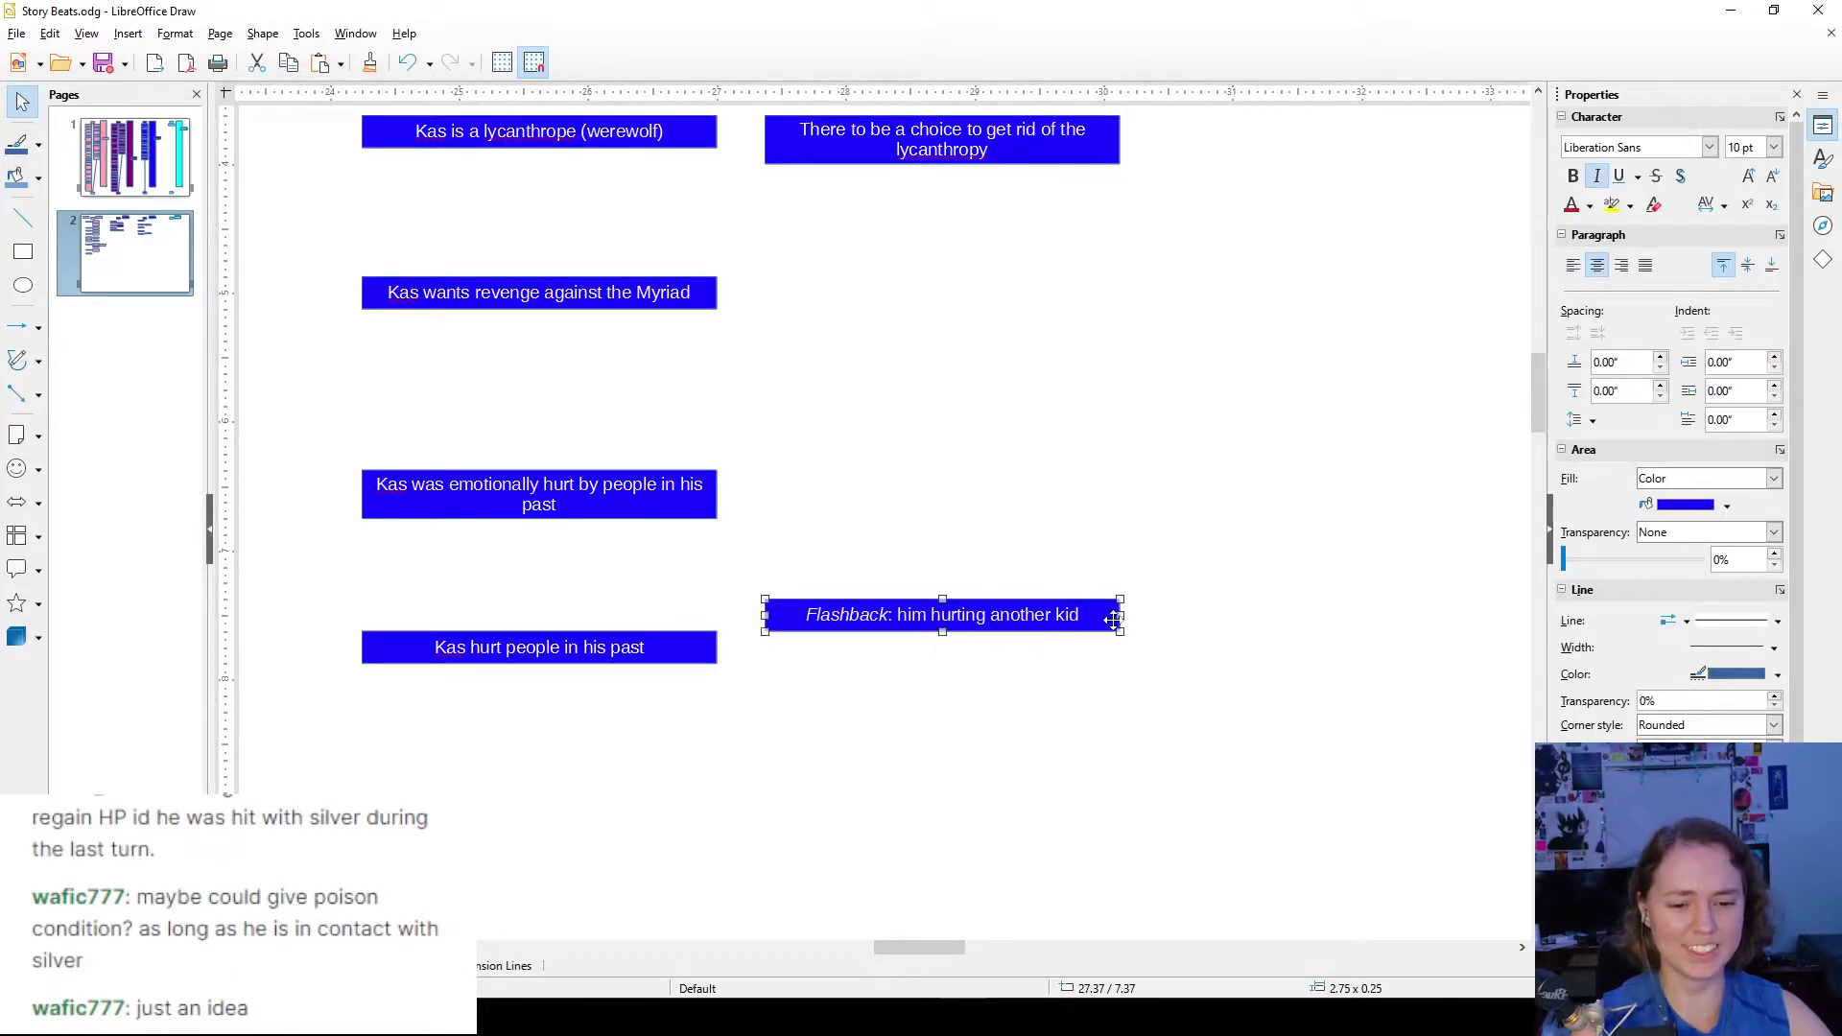
drag(1093, 621, 1111, 655)
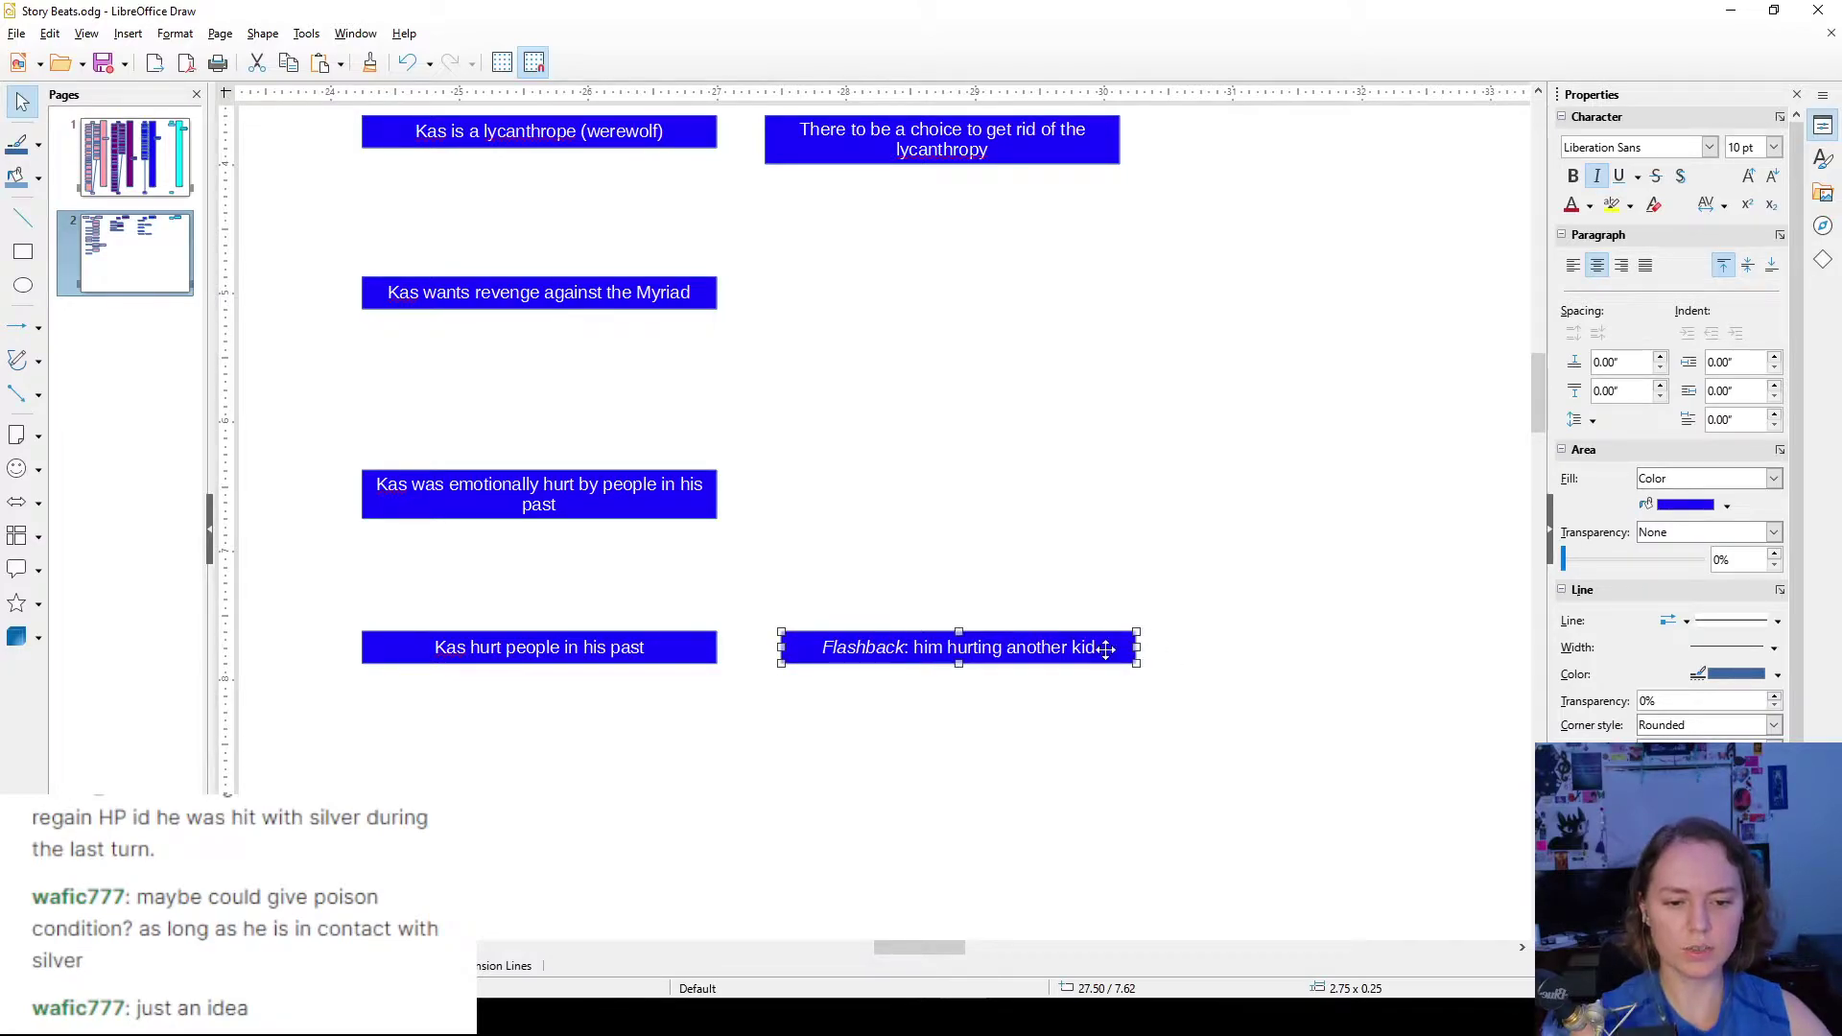
click(1032, 547)
- Place a blank box beside "Kas was emotionally hurt by people in his past" and begin its text with "Flashback:", the word in italics
scroll(1102, 377, up, 5)
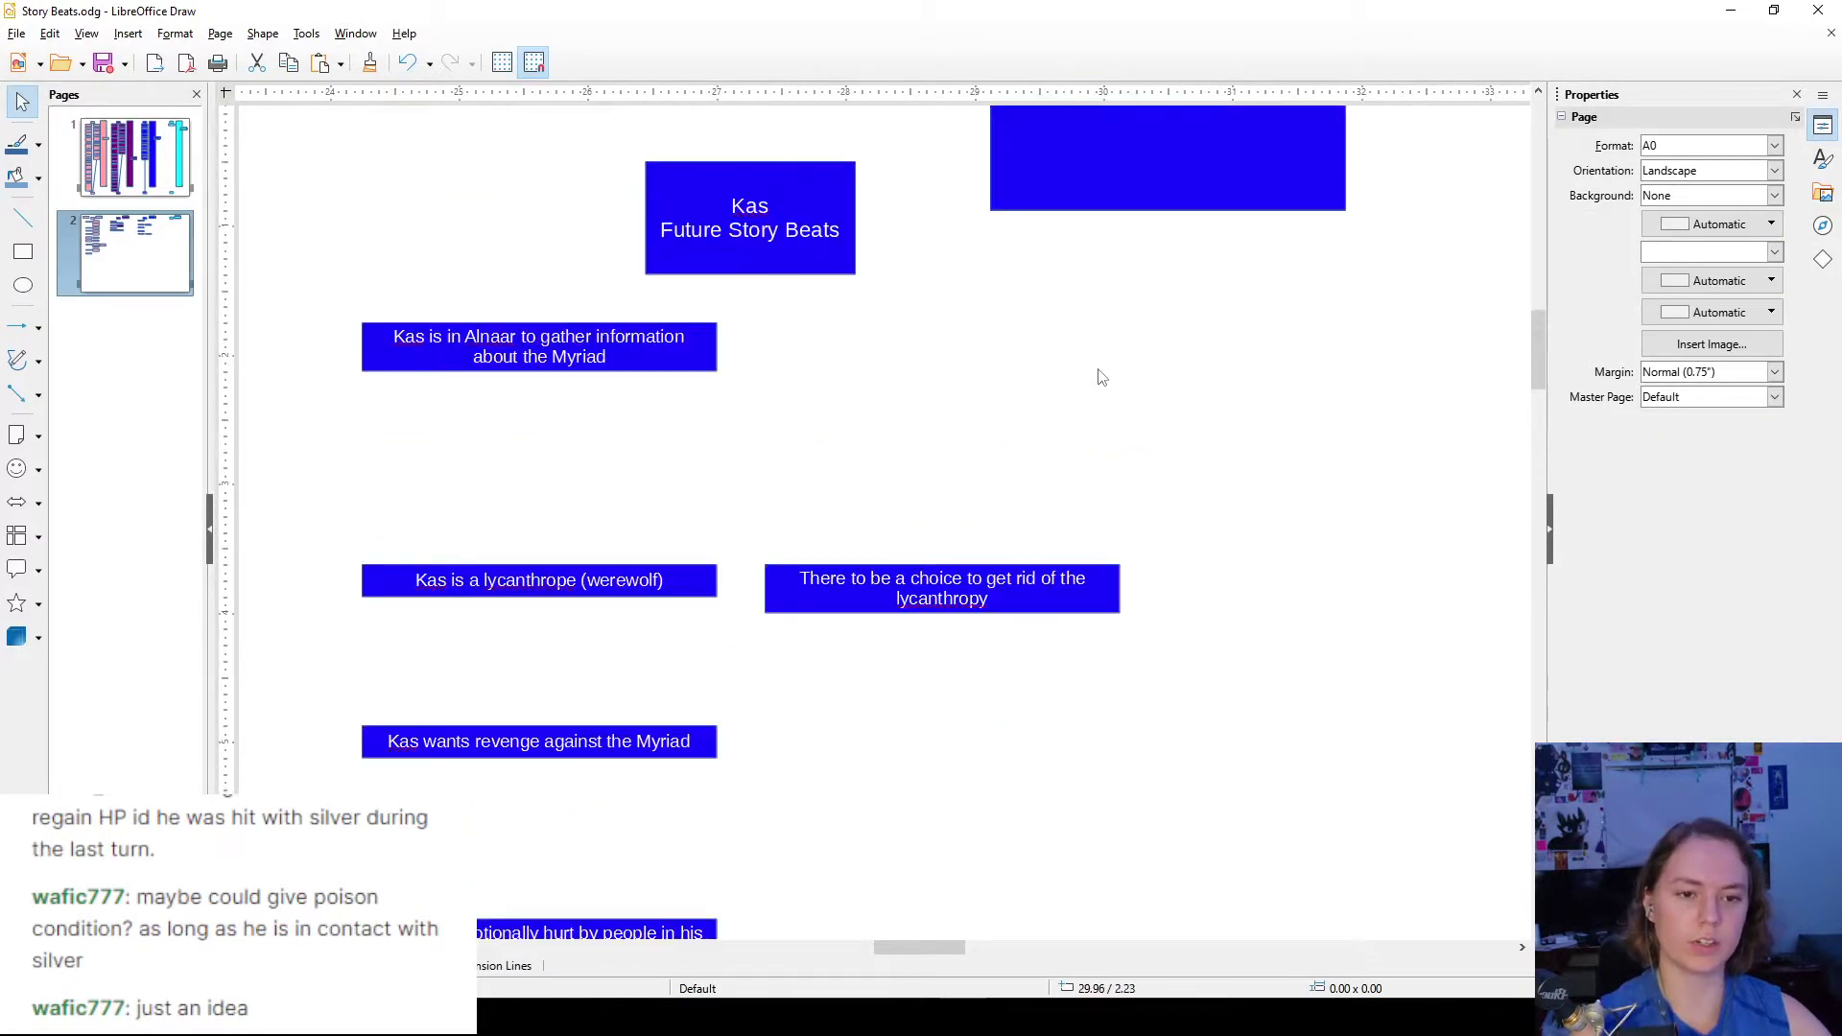
drag(1123, 183, 917, 420)
scroll(1078, 469, down, 6)
double_click(884, 394)
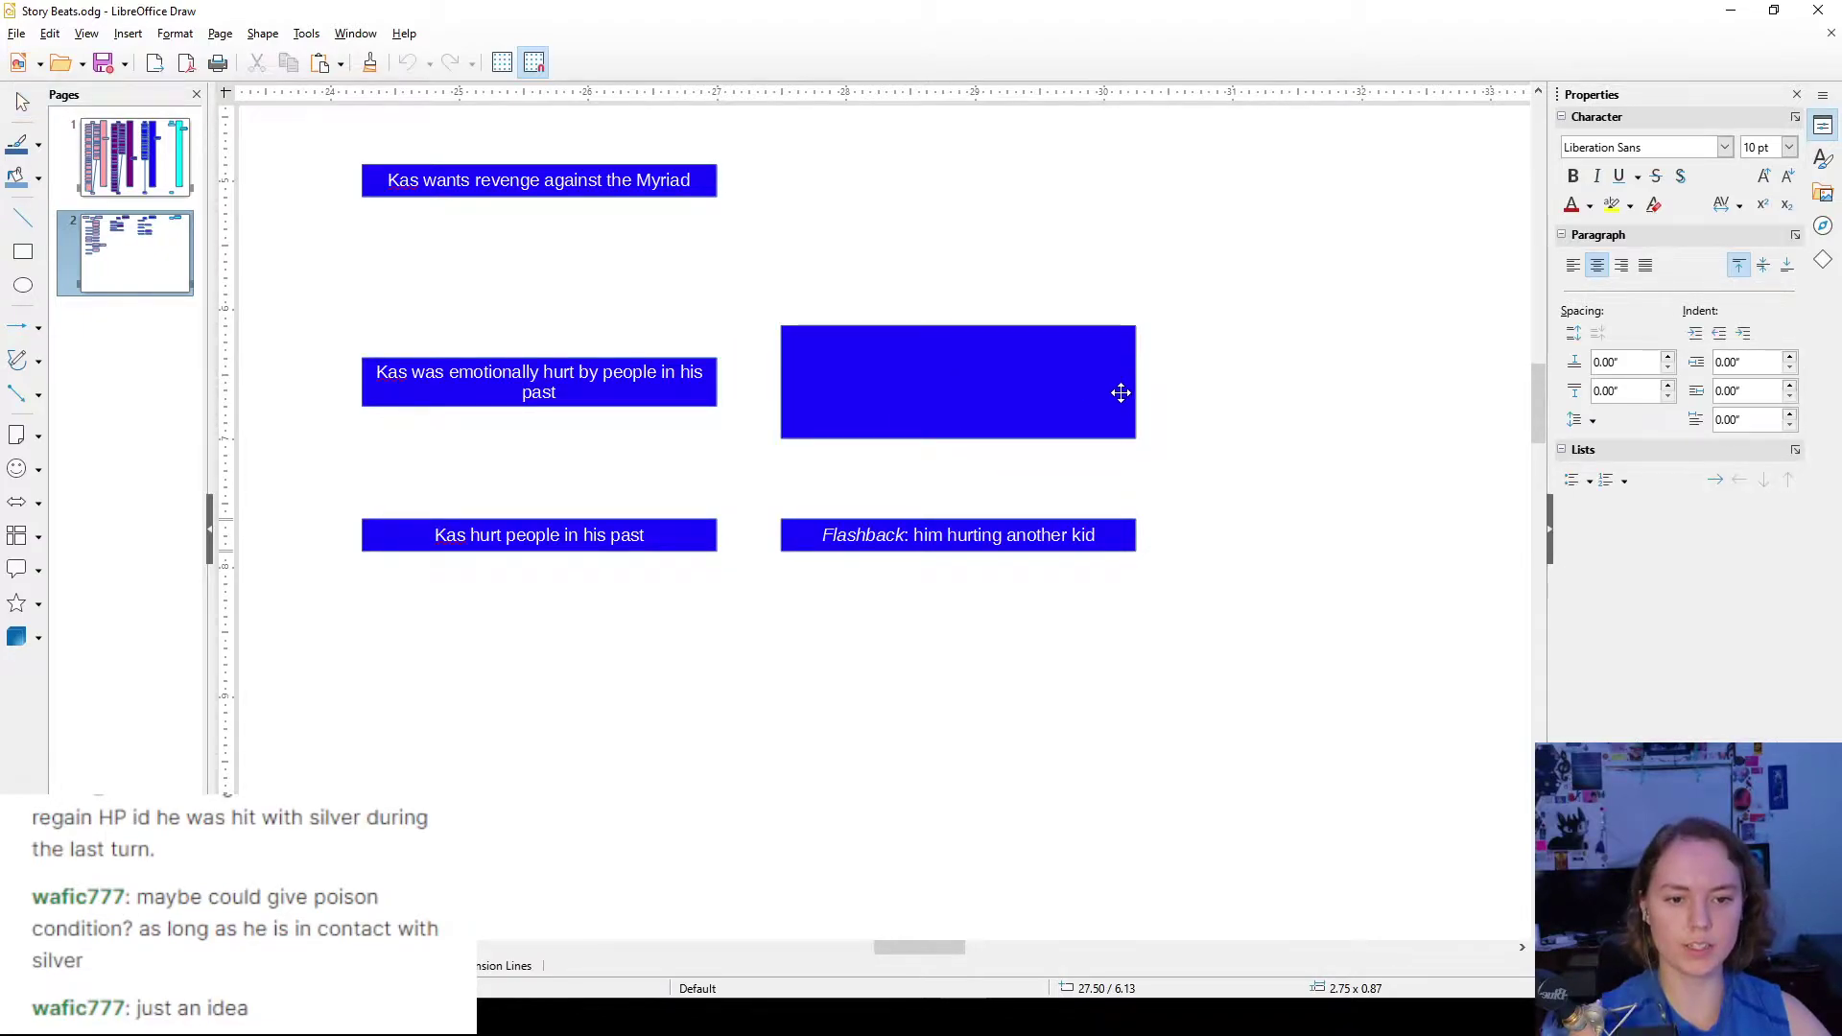
key(ctrl+i)
text(Flash)
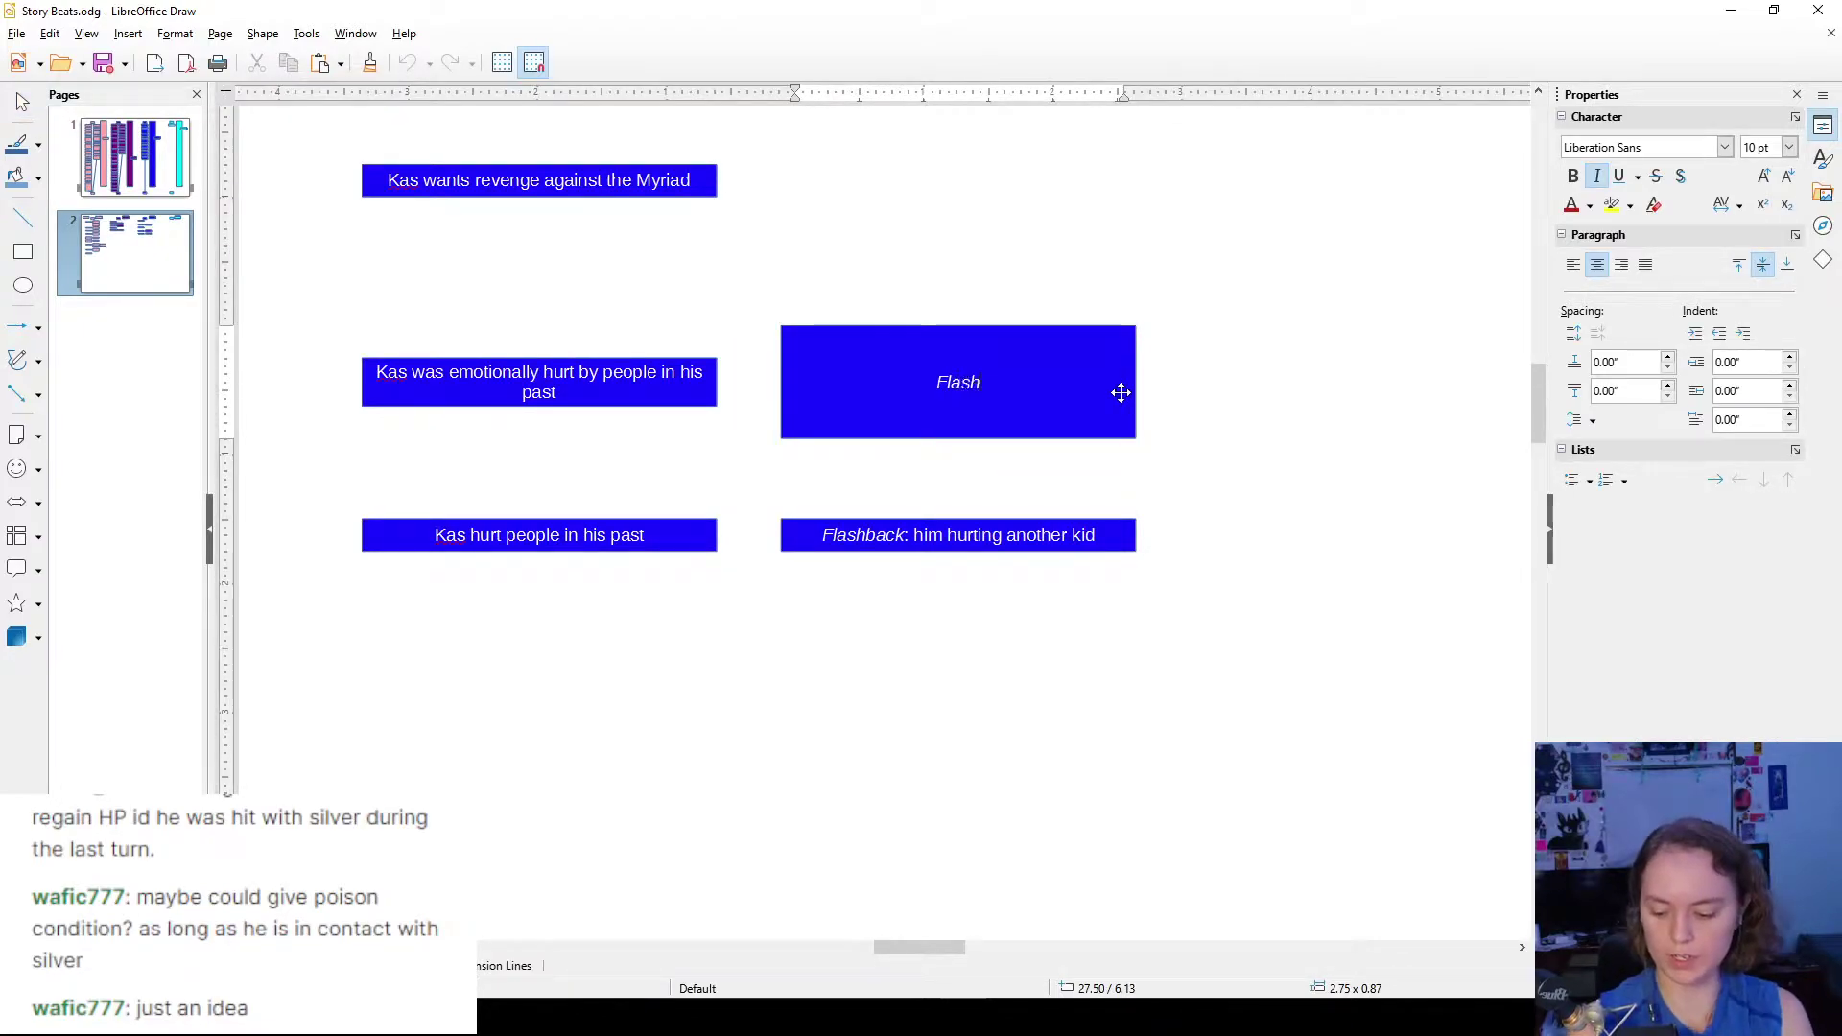
text(back)
key(ctrl+i)
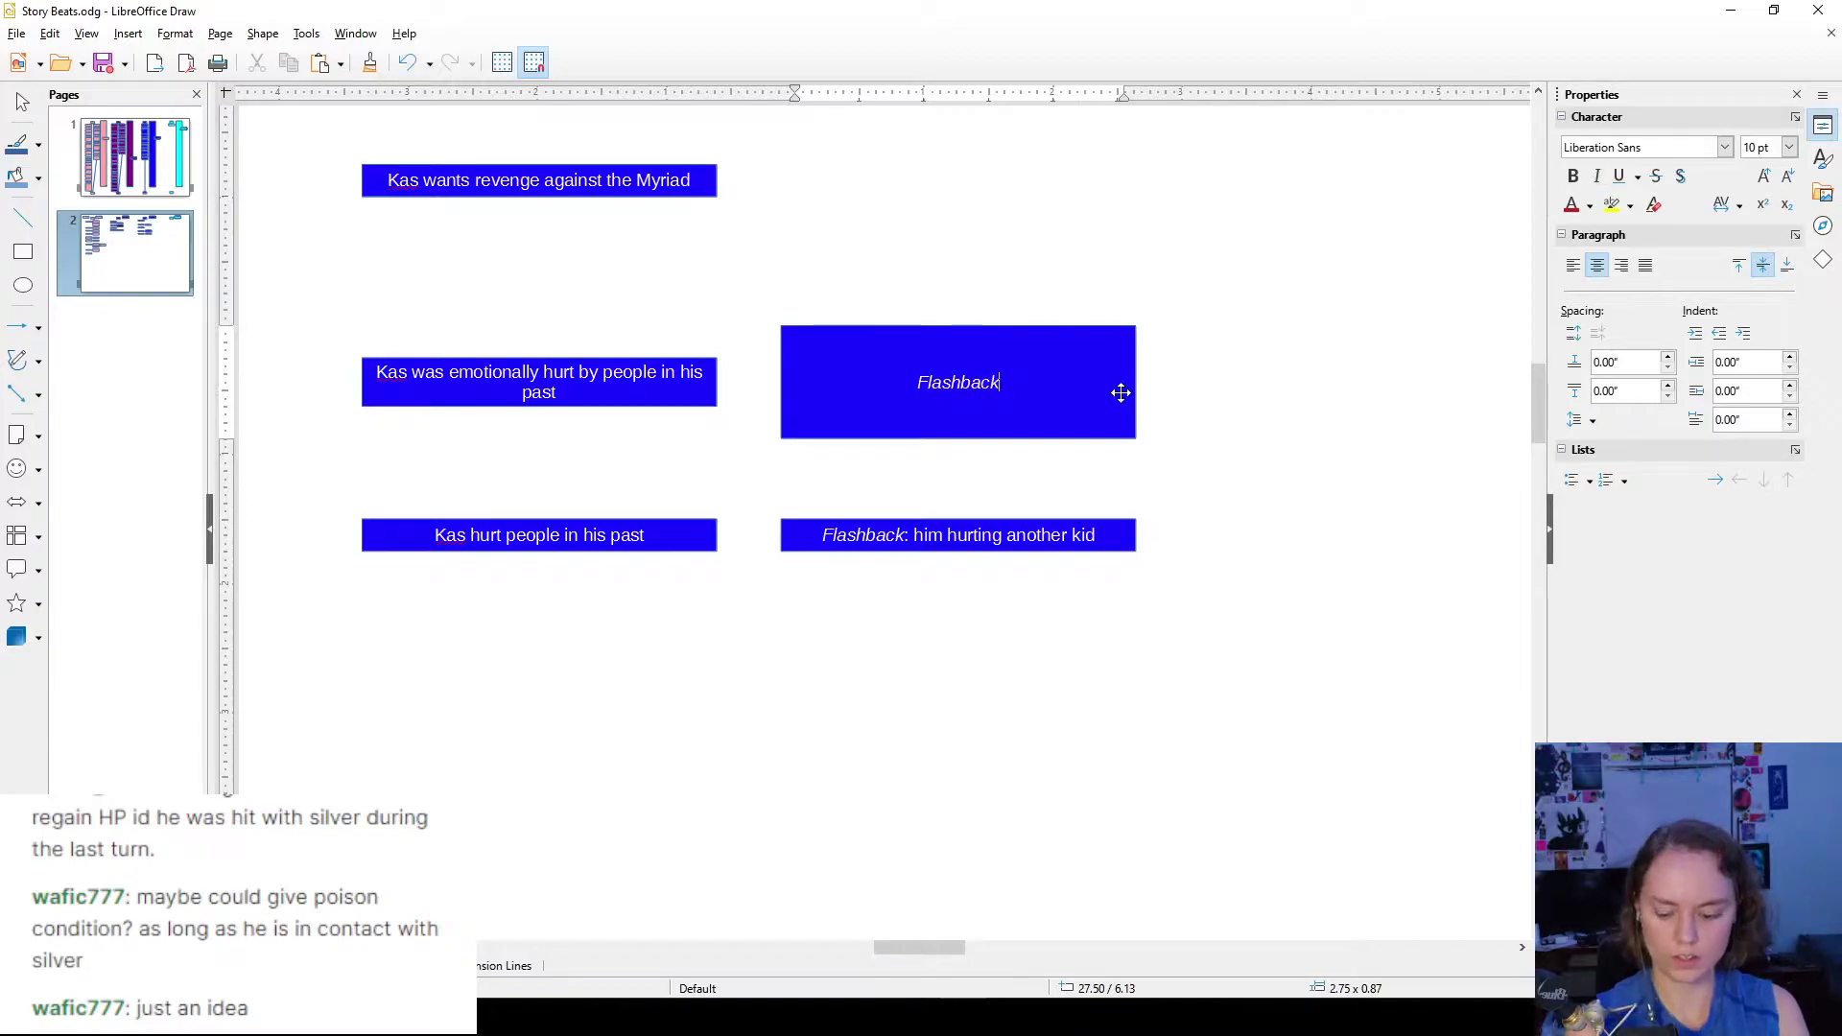
text(:)
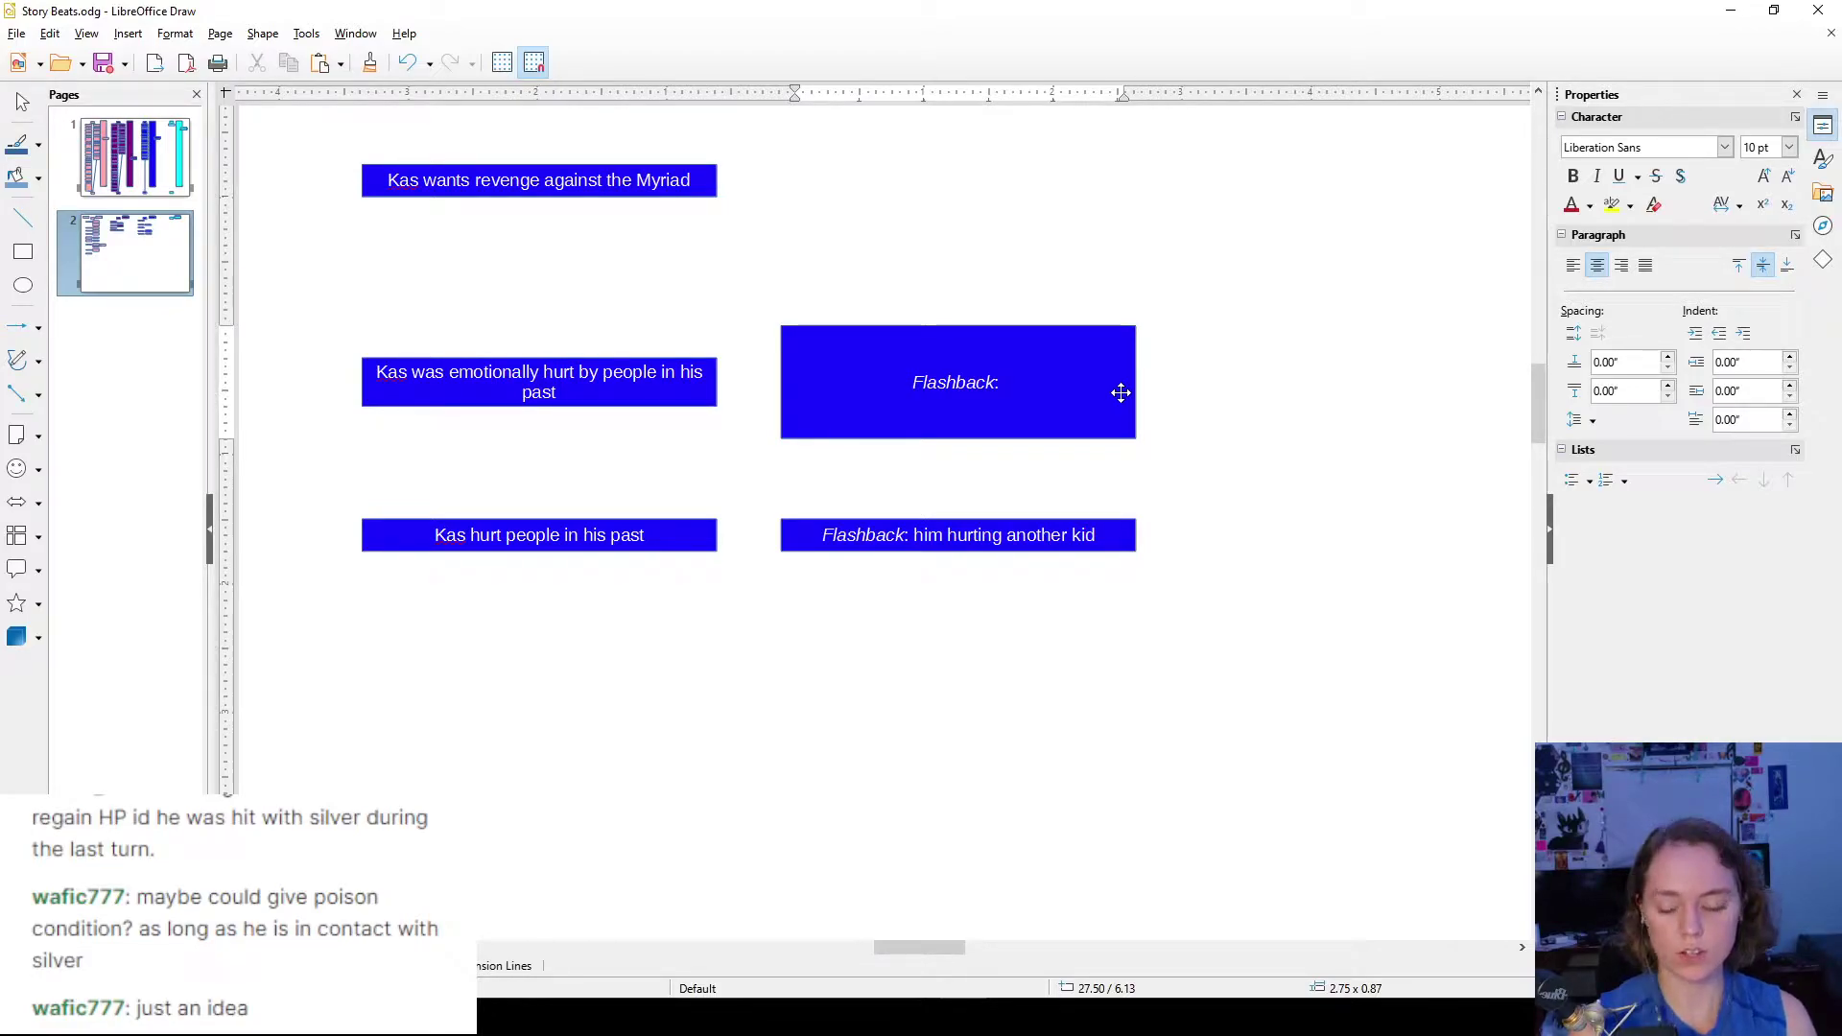
- Continue the new flashback text with "Someone (maybe in his community)" in regular type
text(Soemone)
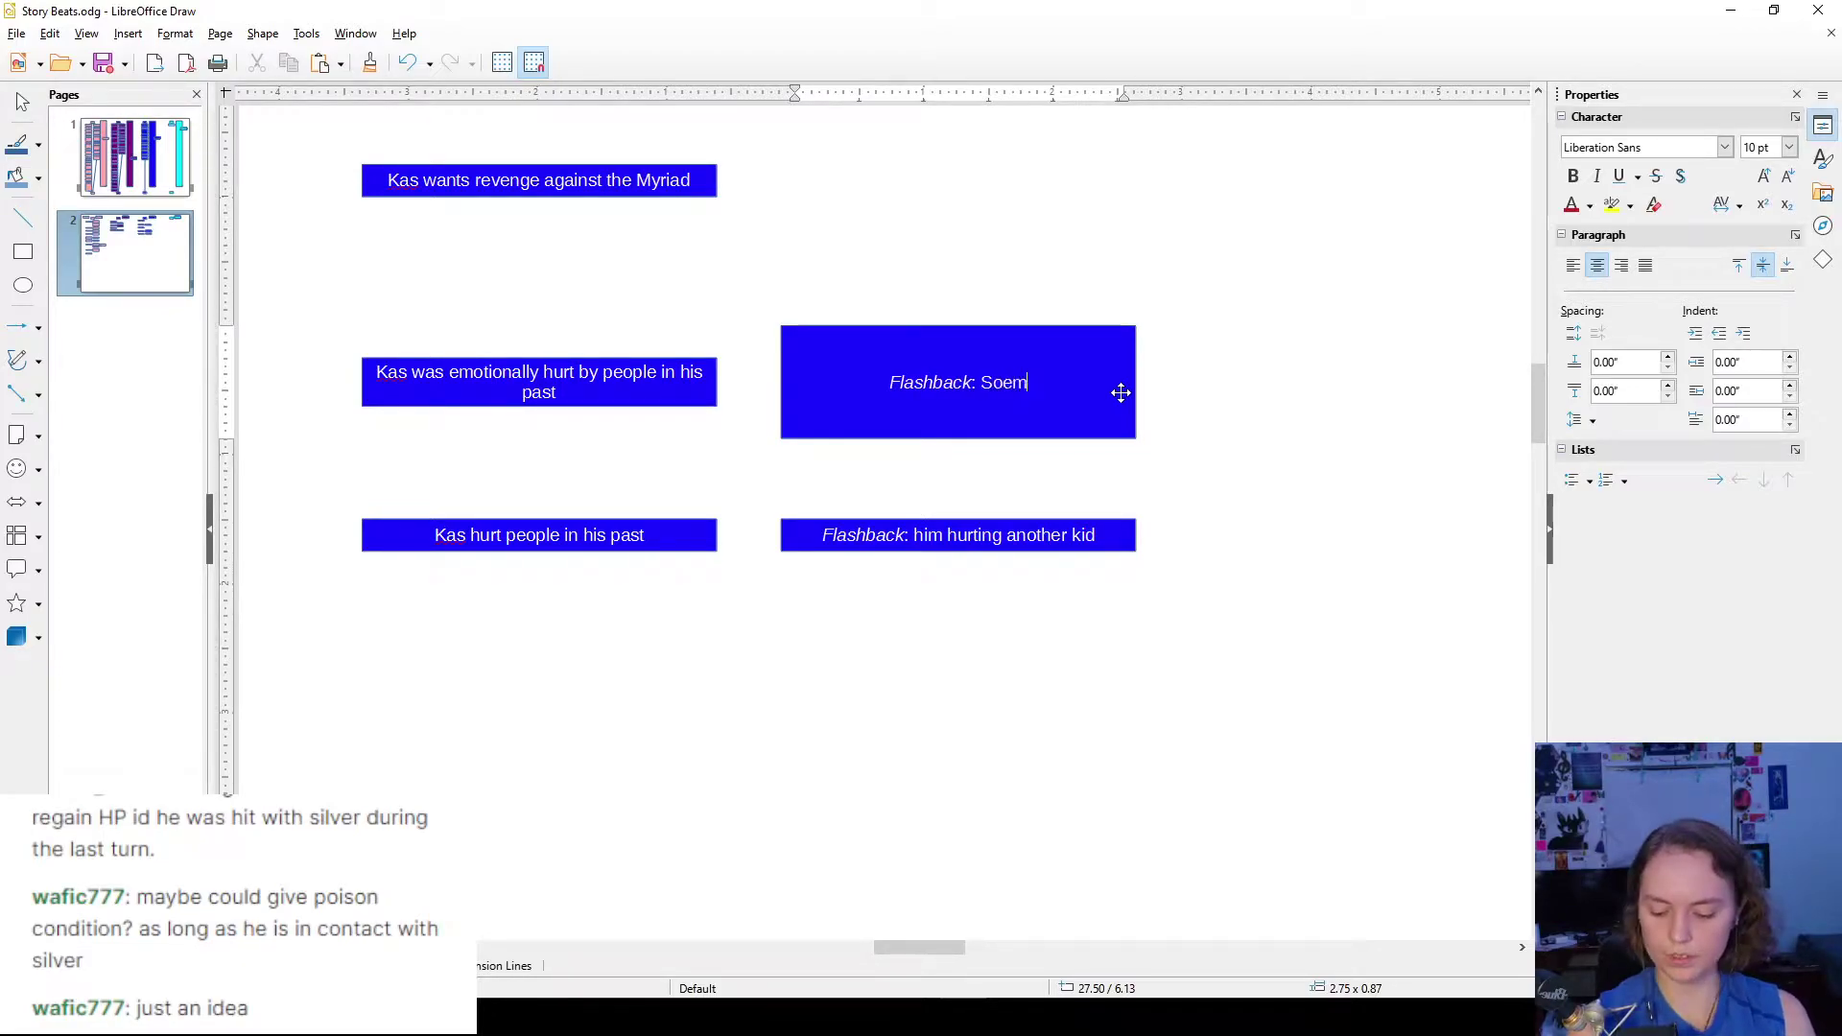
key(BackSpace)
key(BackSpace)
key(BackSpace)
key(BackSpace)
key(BackSpace)
key(BackSpace)
key(BackSpace)
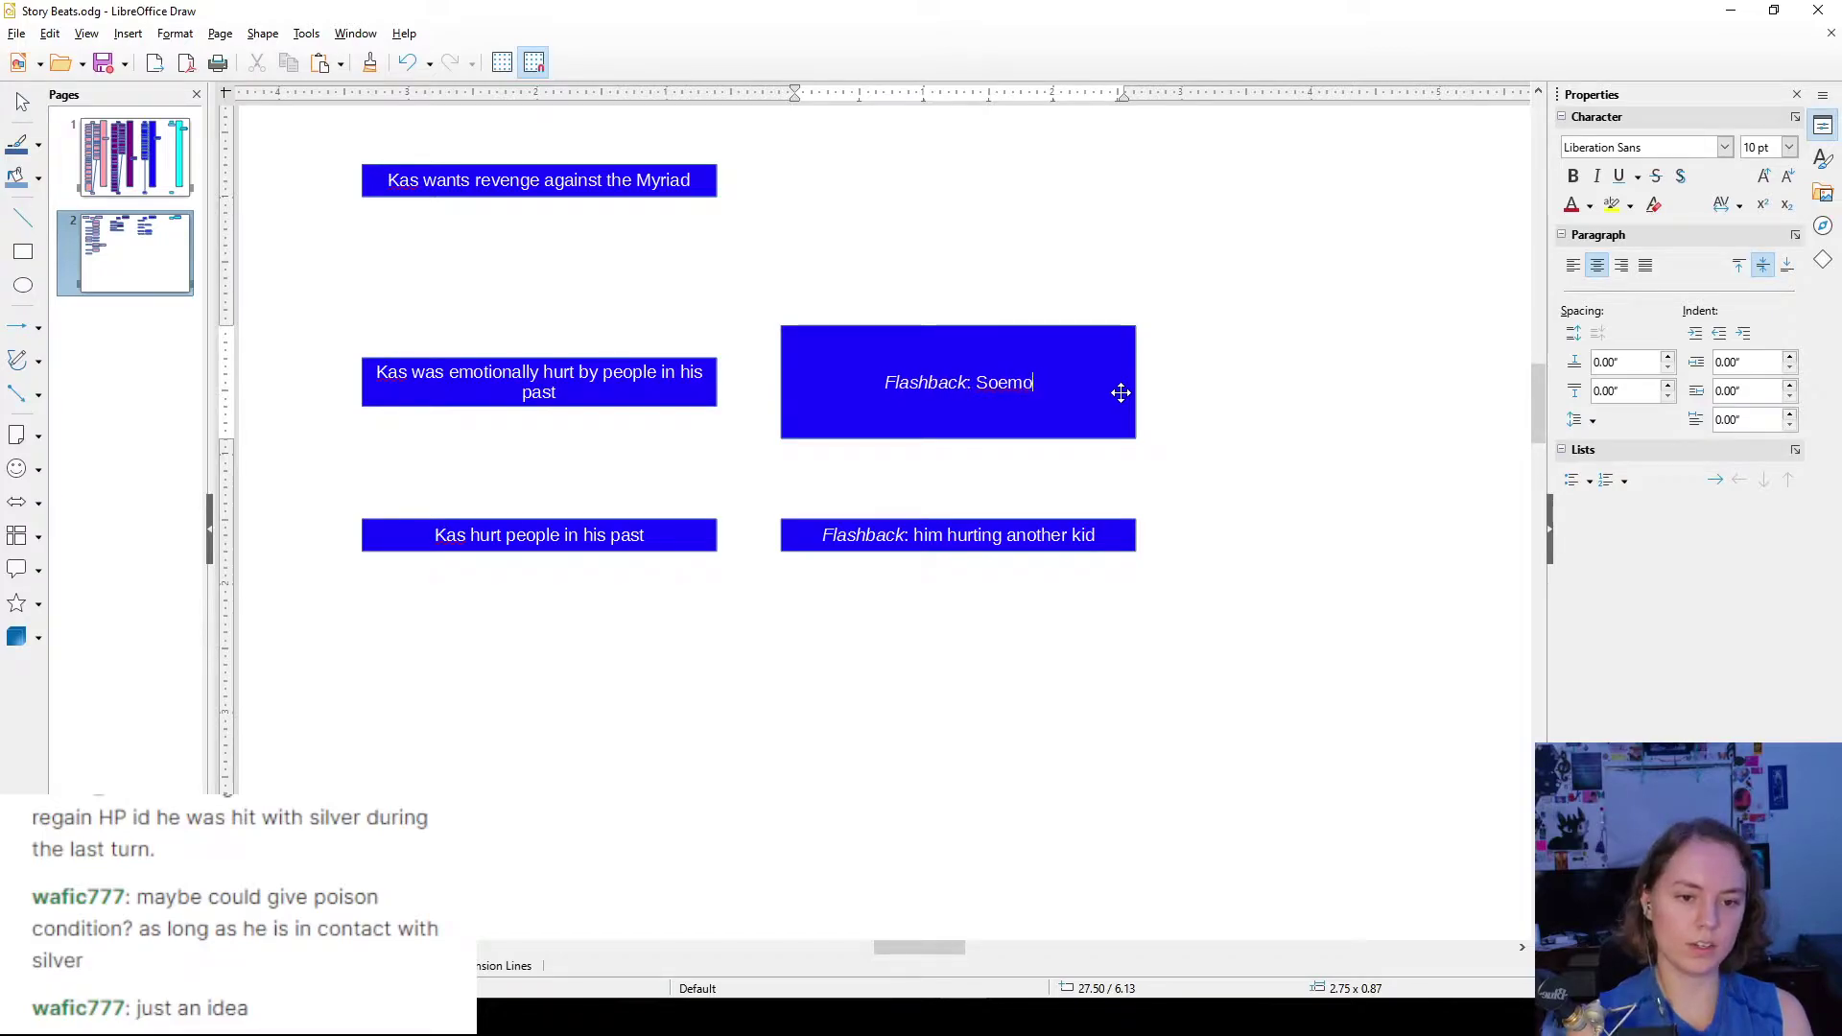
text(ome)
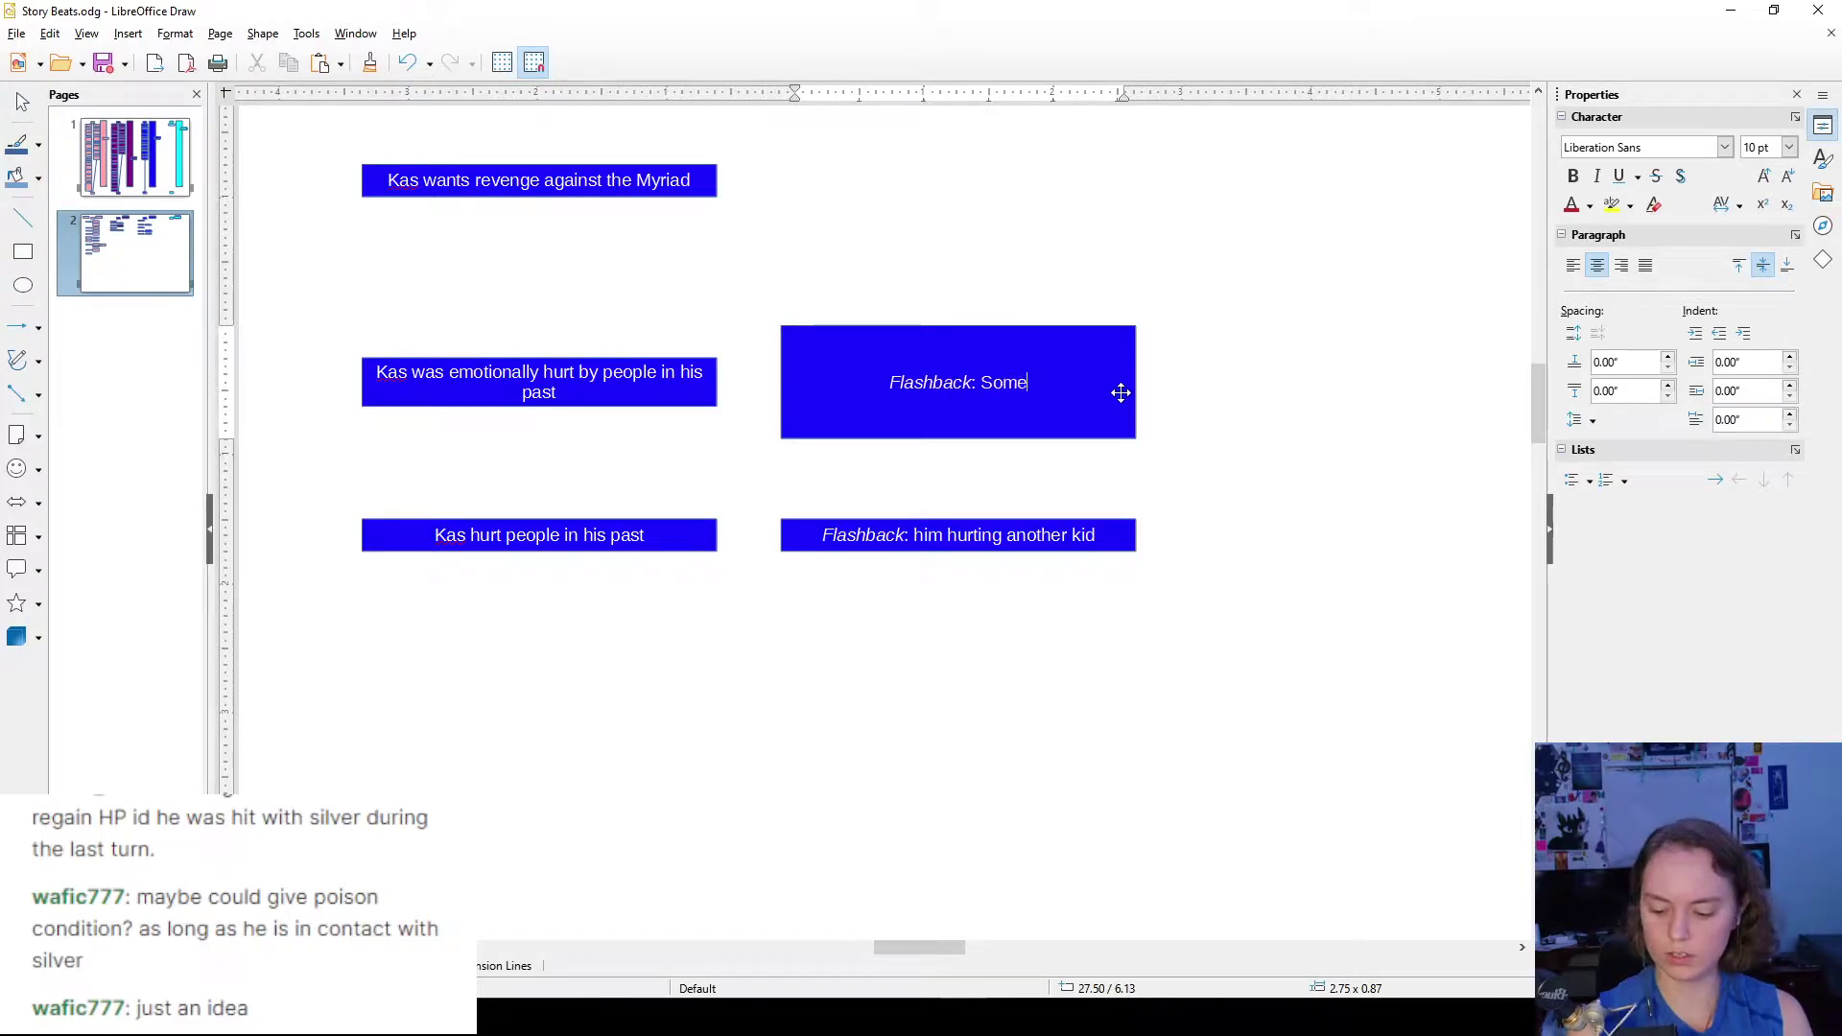
text(one (maybe )
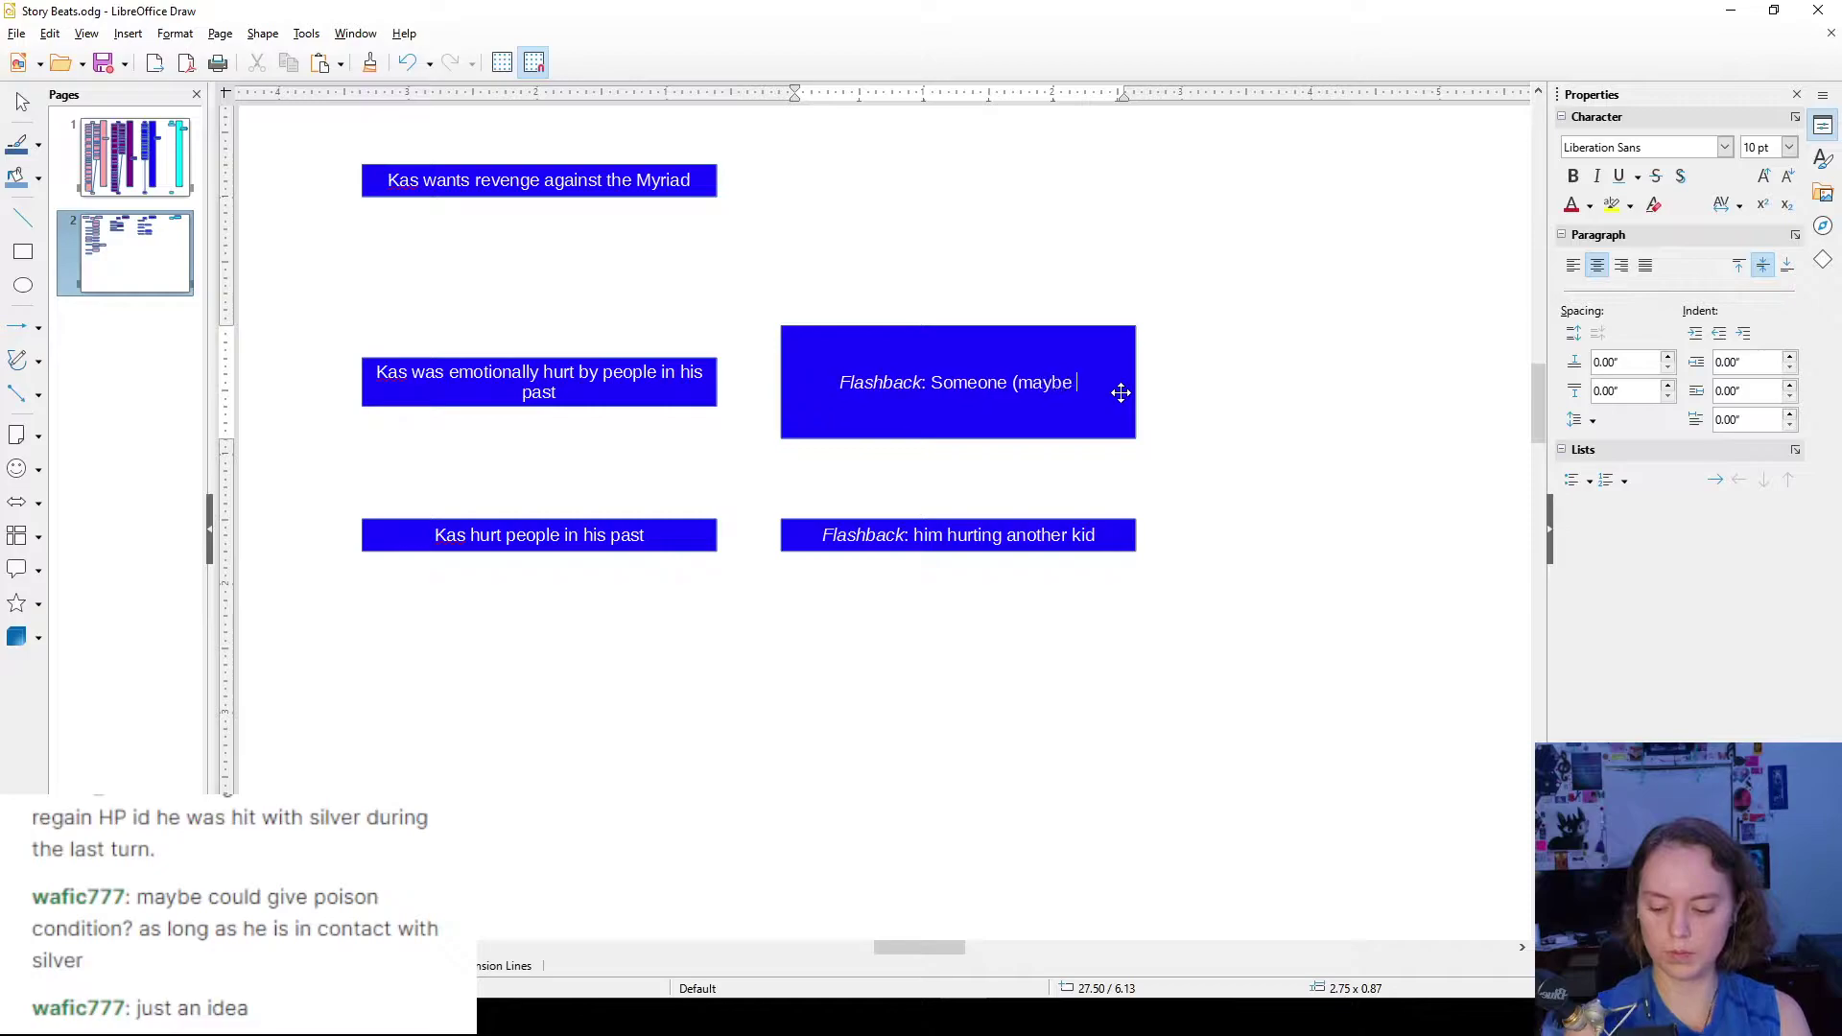
text(in his commmunic)
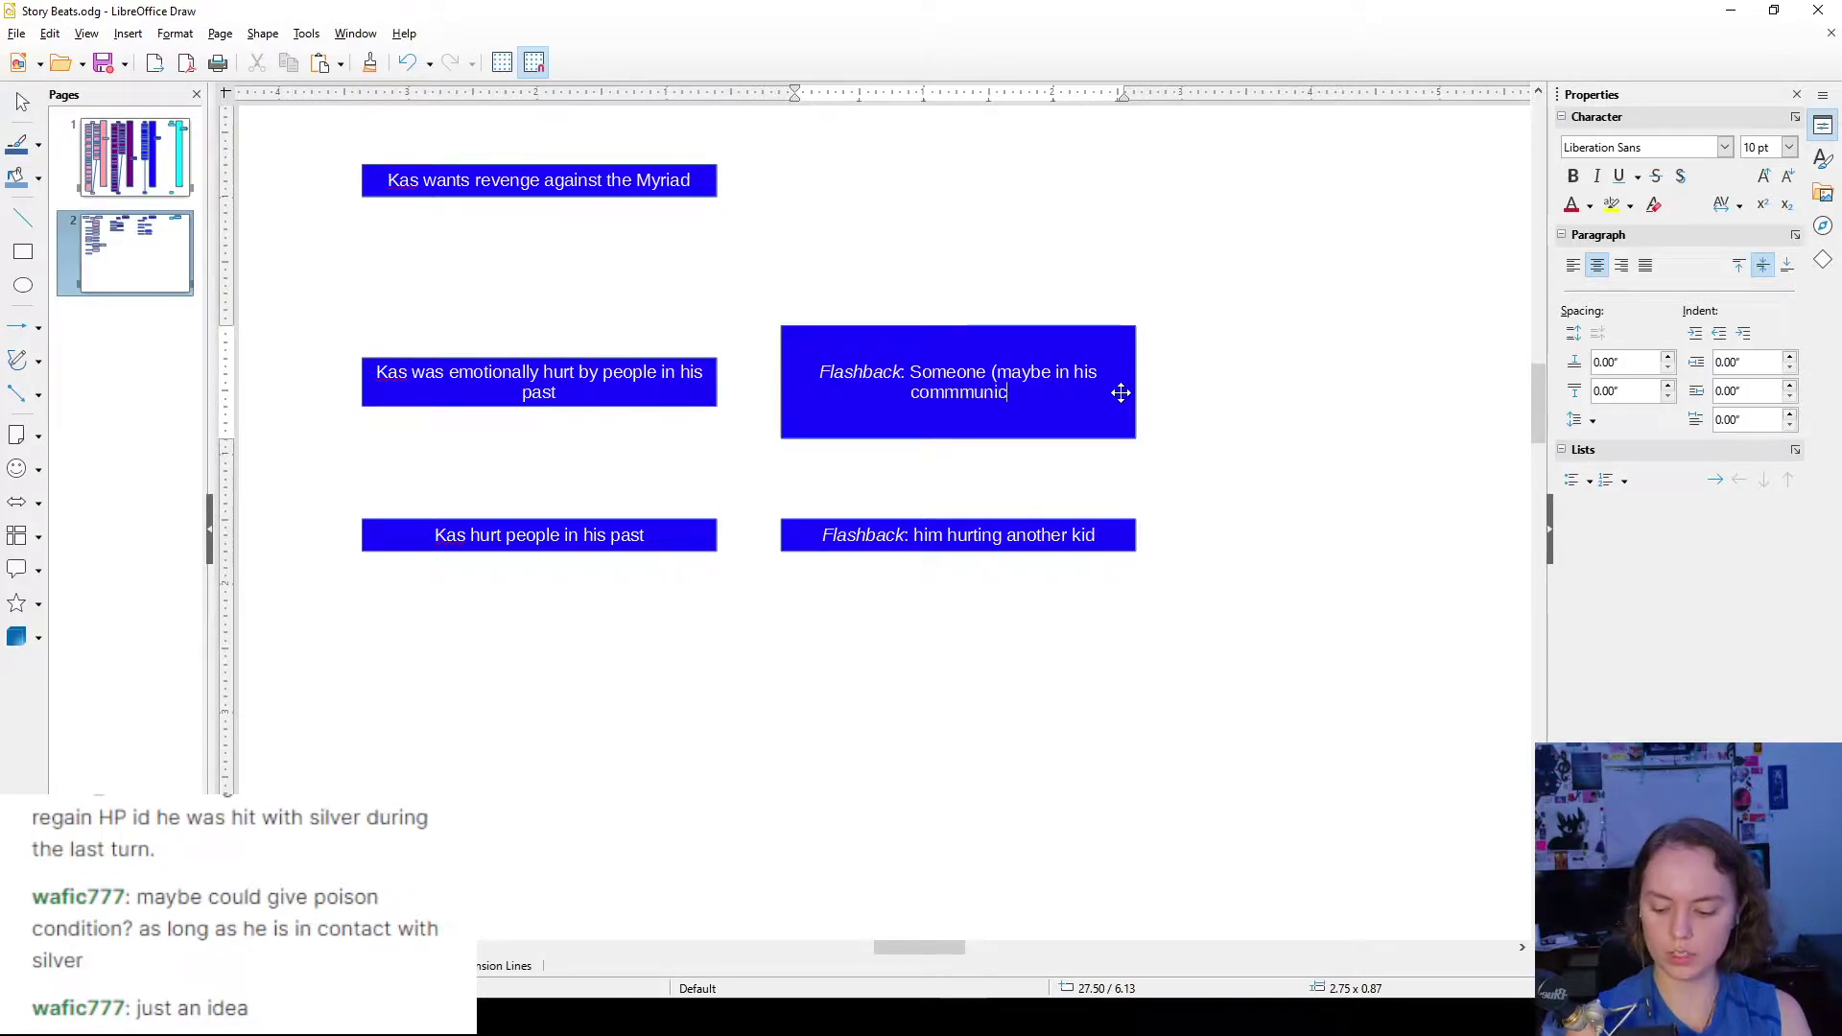
key(BackSpace)
text(ty))
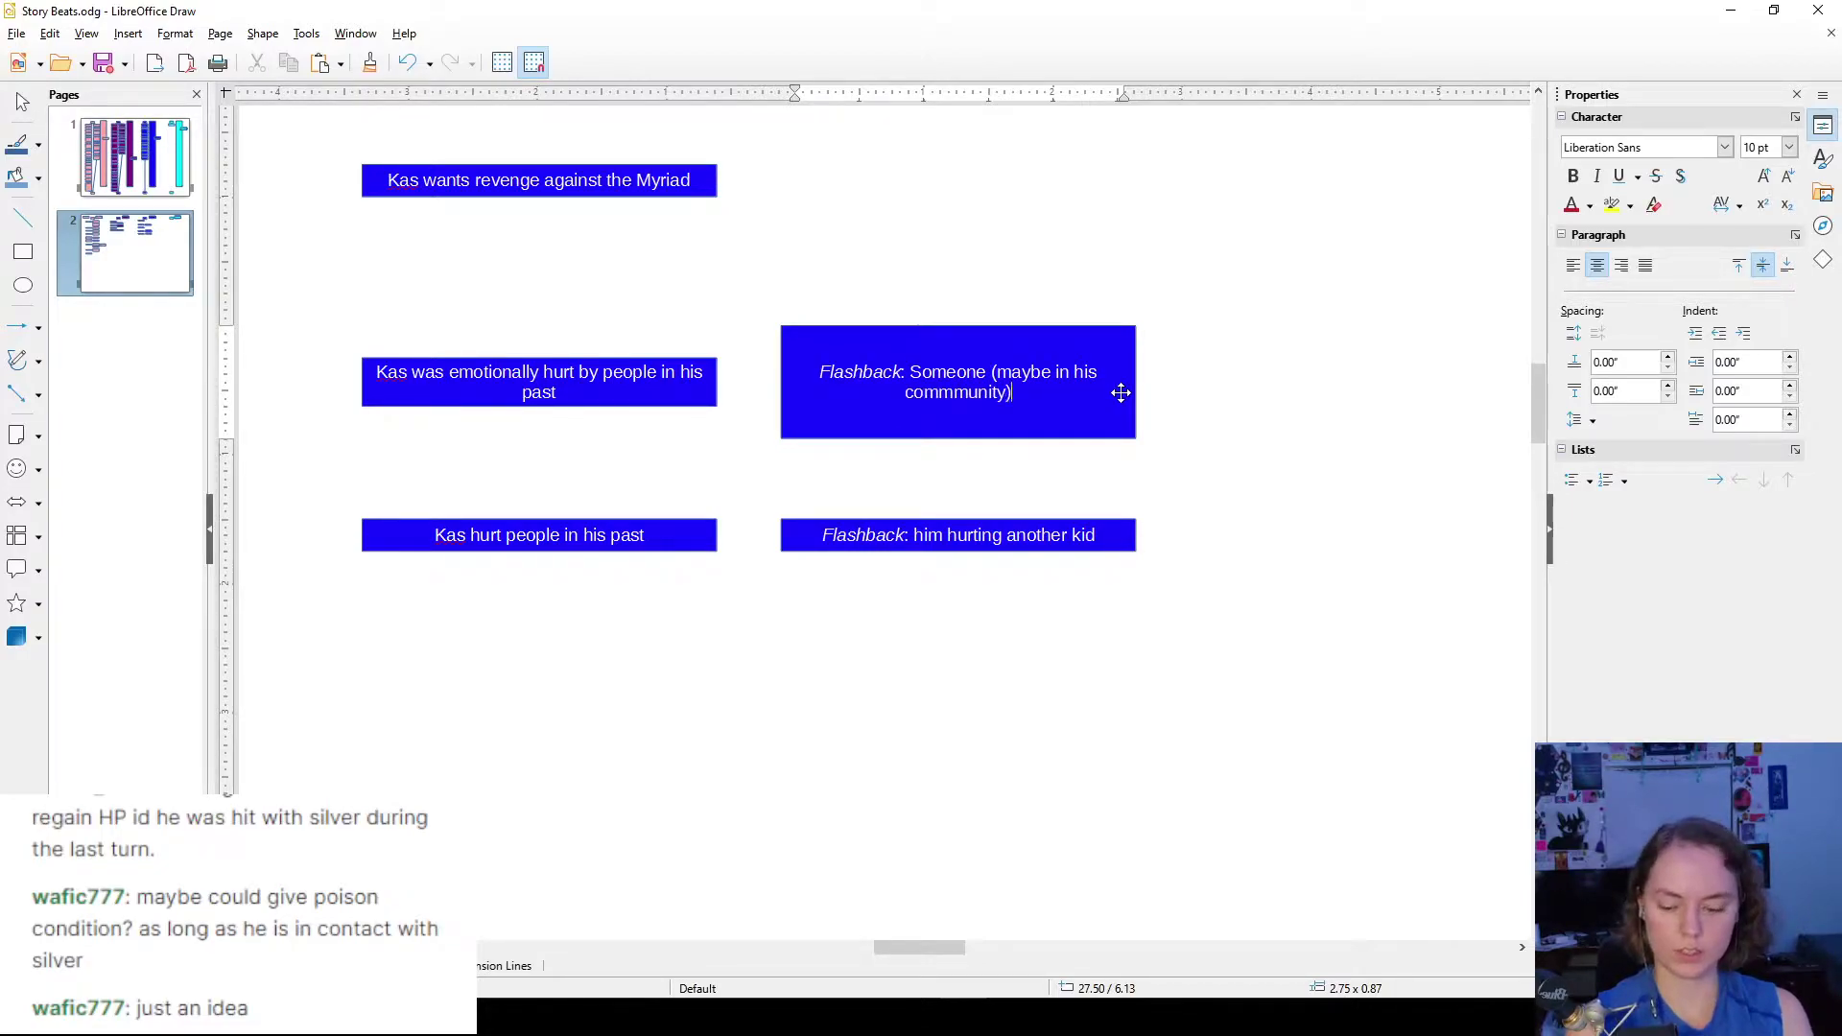
- Replace the parenthetical's community with "school" and finish the flashback text with "outing him to the community"
key(BackSpace)
key(BackSpace)
key(BackSpace)
key(BackSpace)
key(BackSpace)
key(BackSpace)
key(BackSpace)
key(BackSpace)
key(BackSpace)
key(BackSpace)
key(BackSpace)
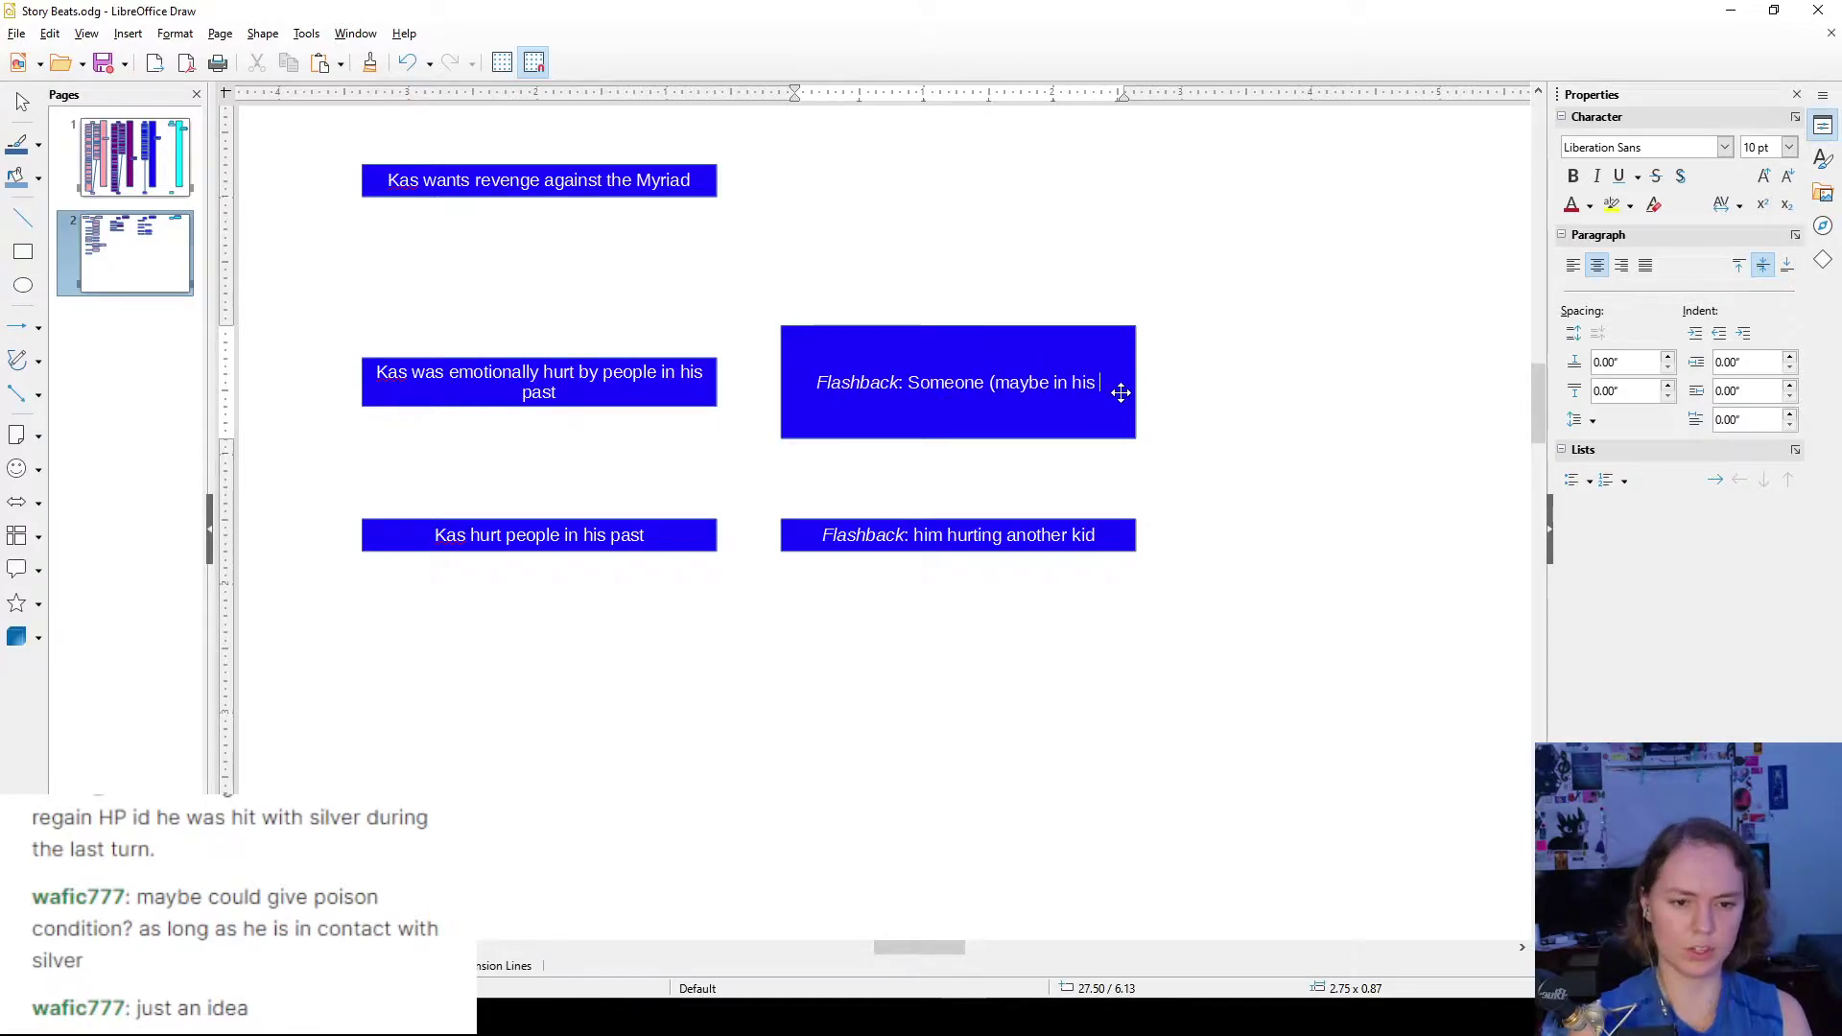
text(school) out)
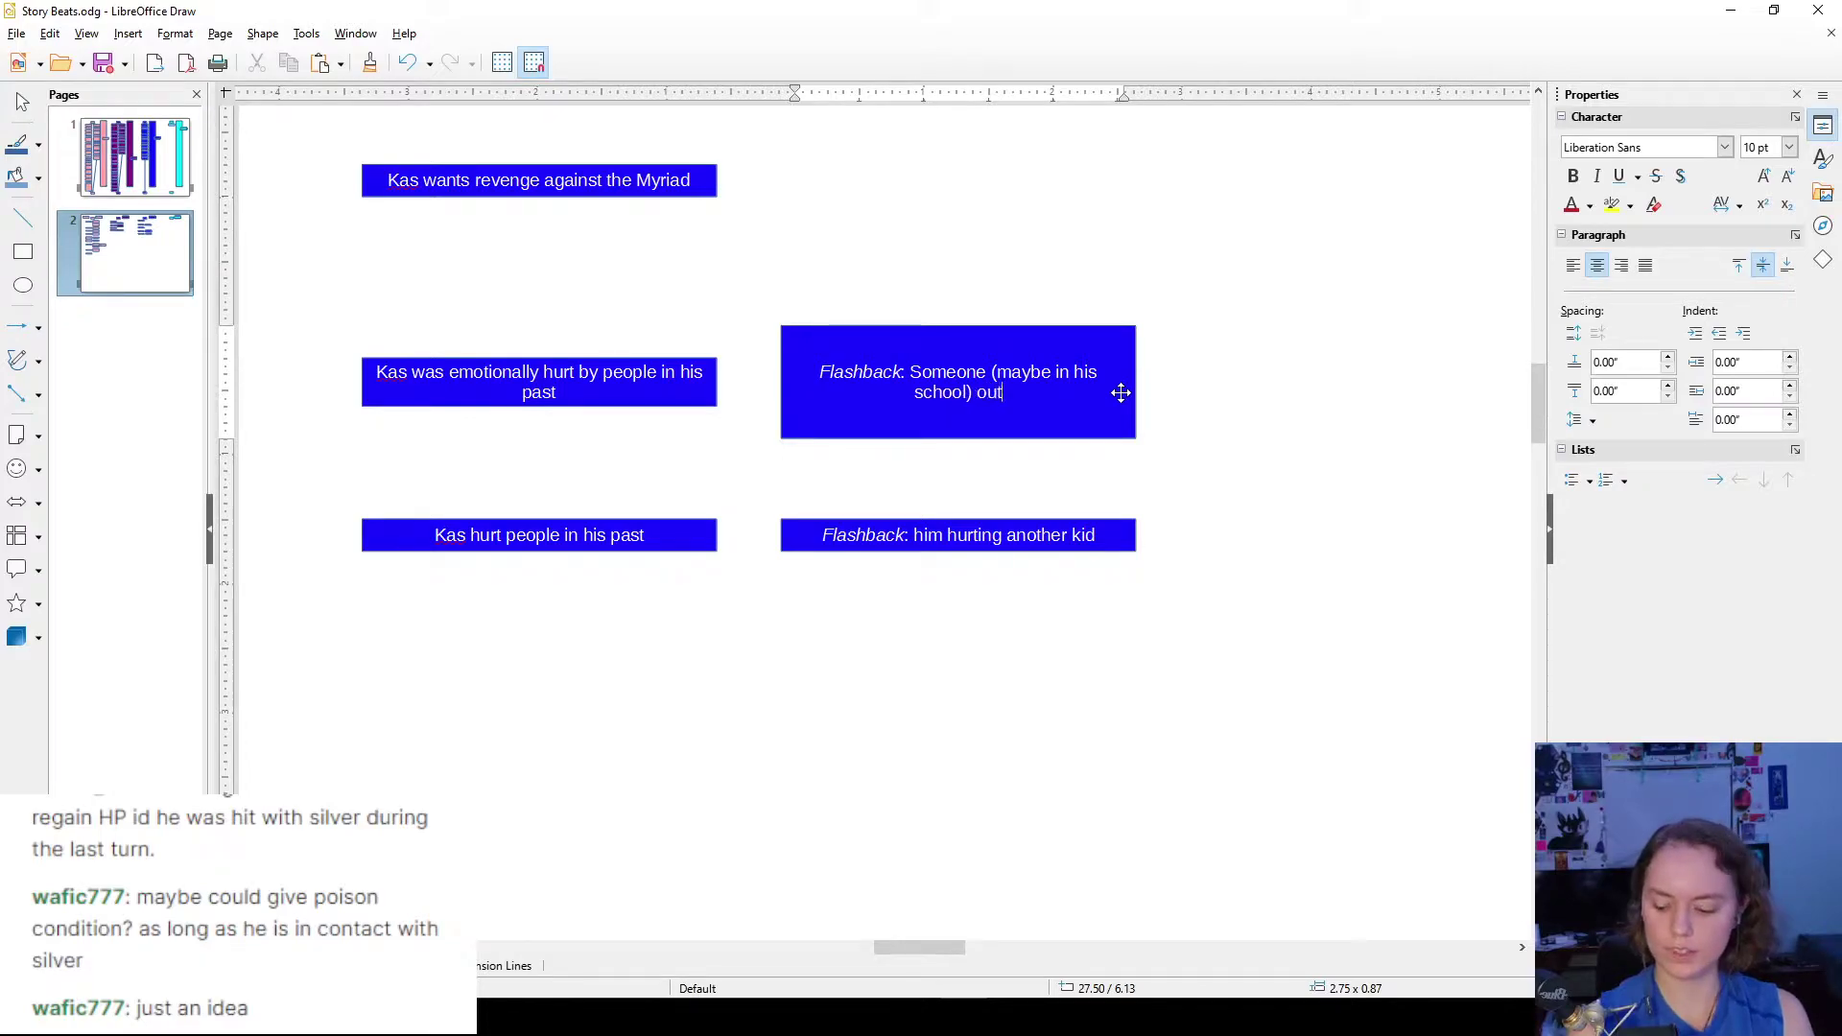
text(ting him )
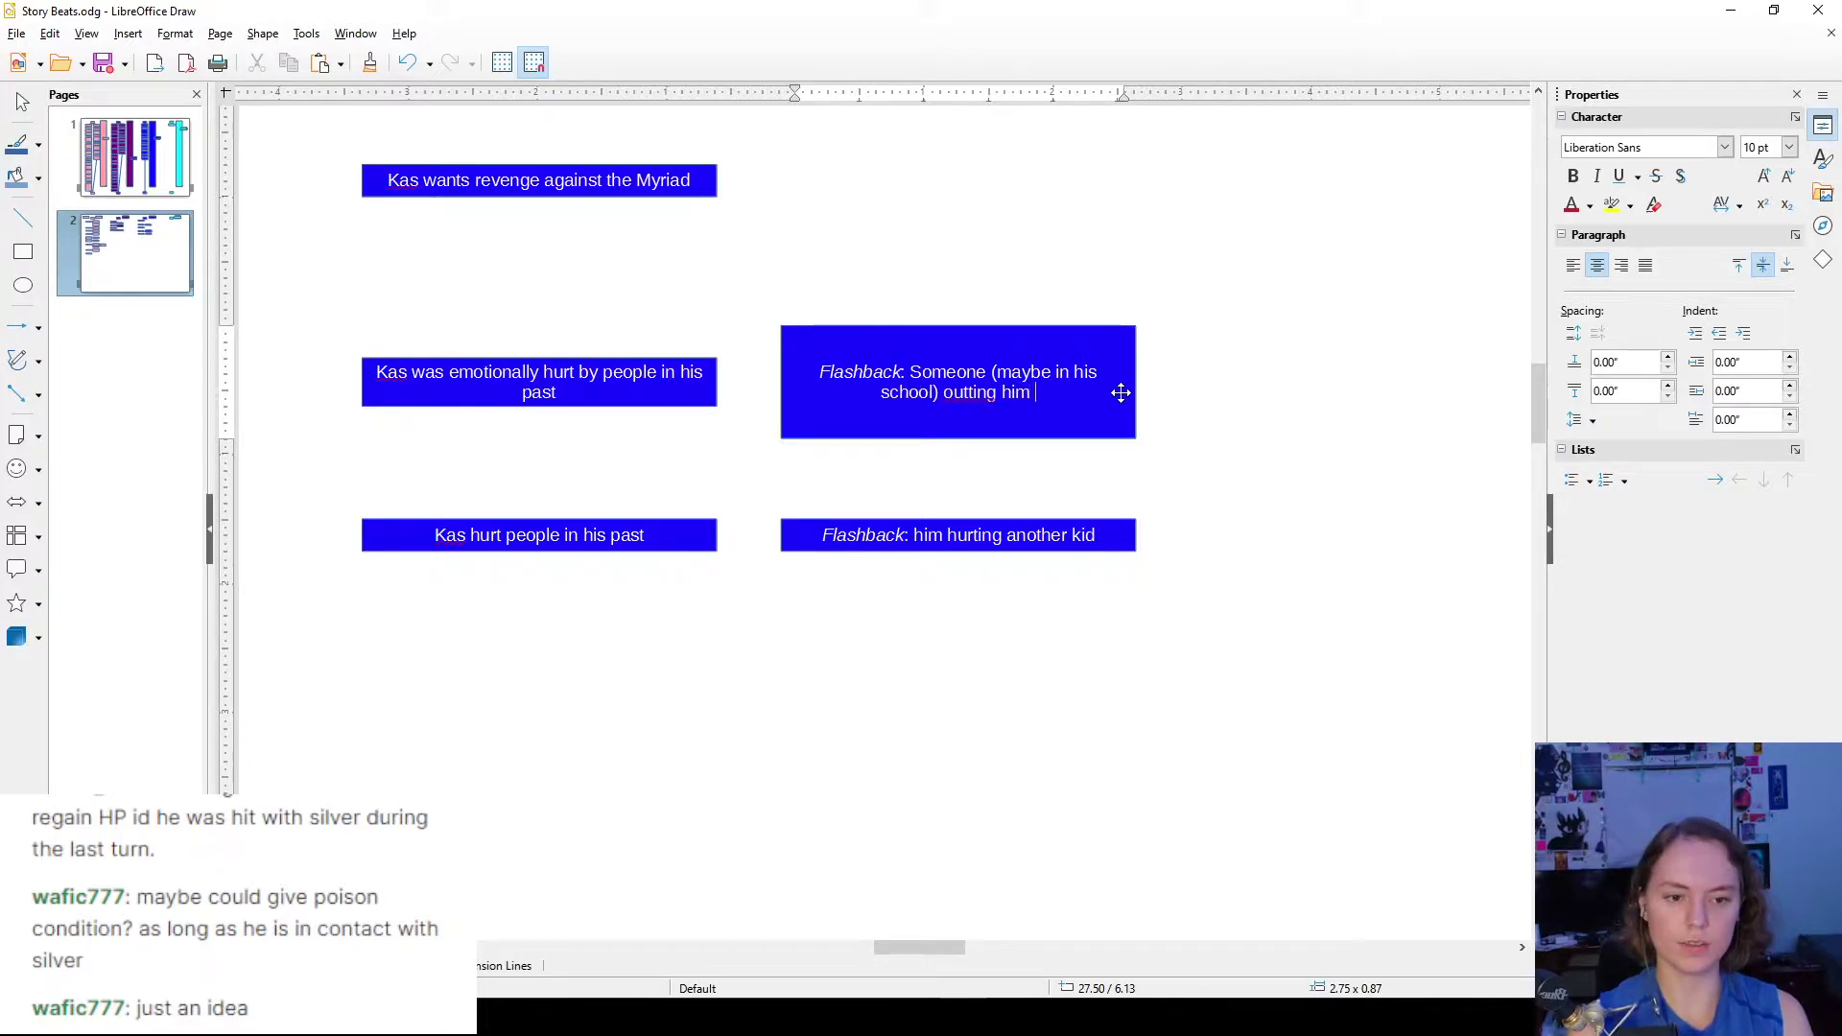
text(to the comm)
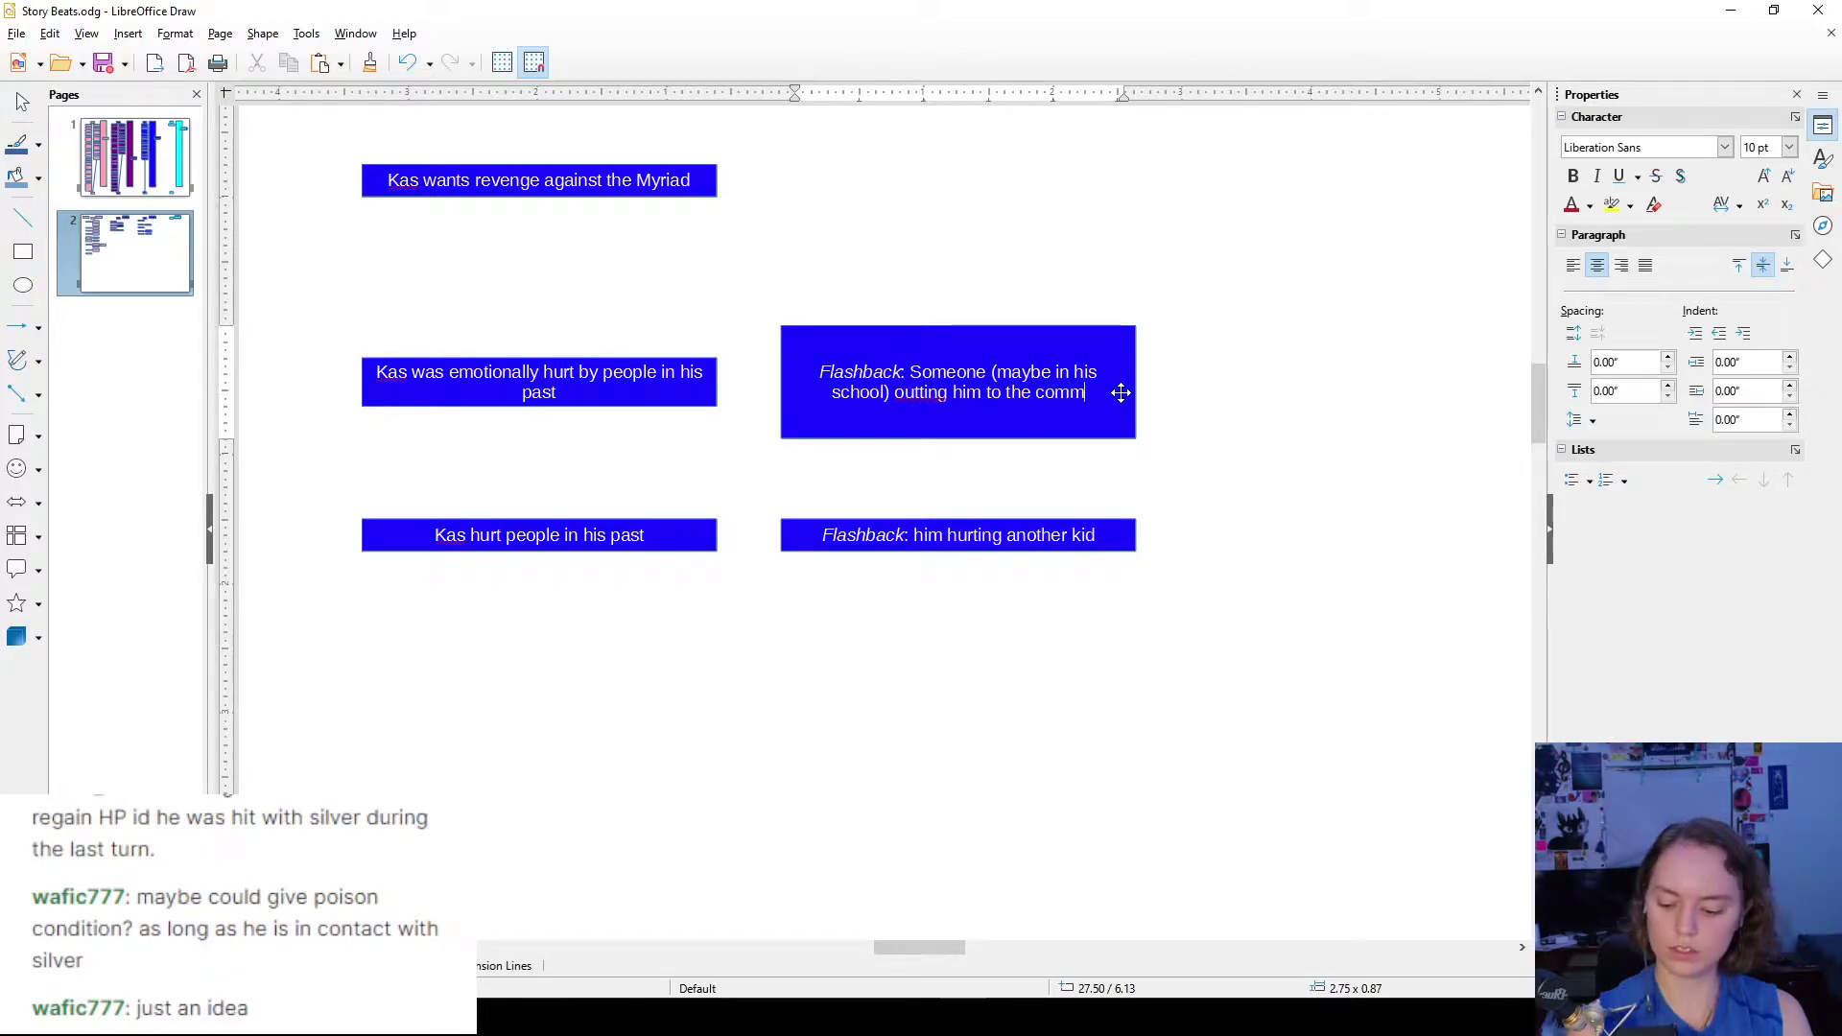
text(unity)
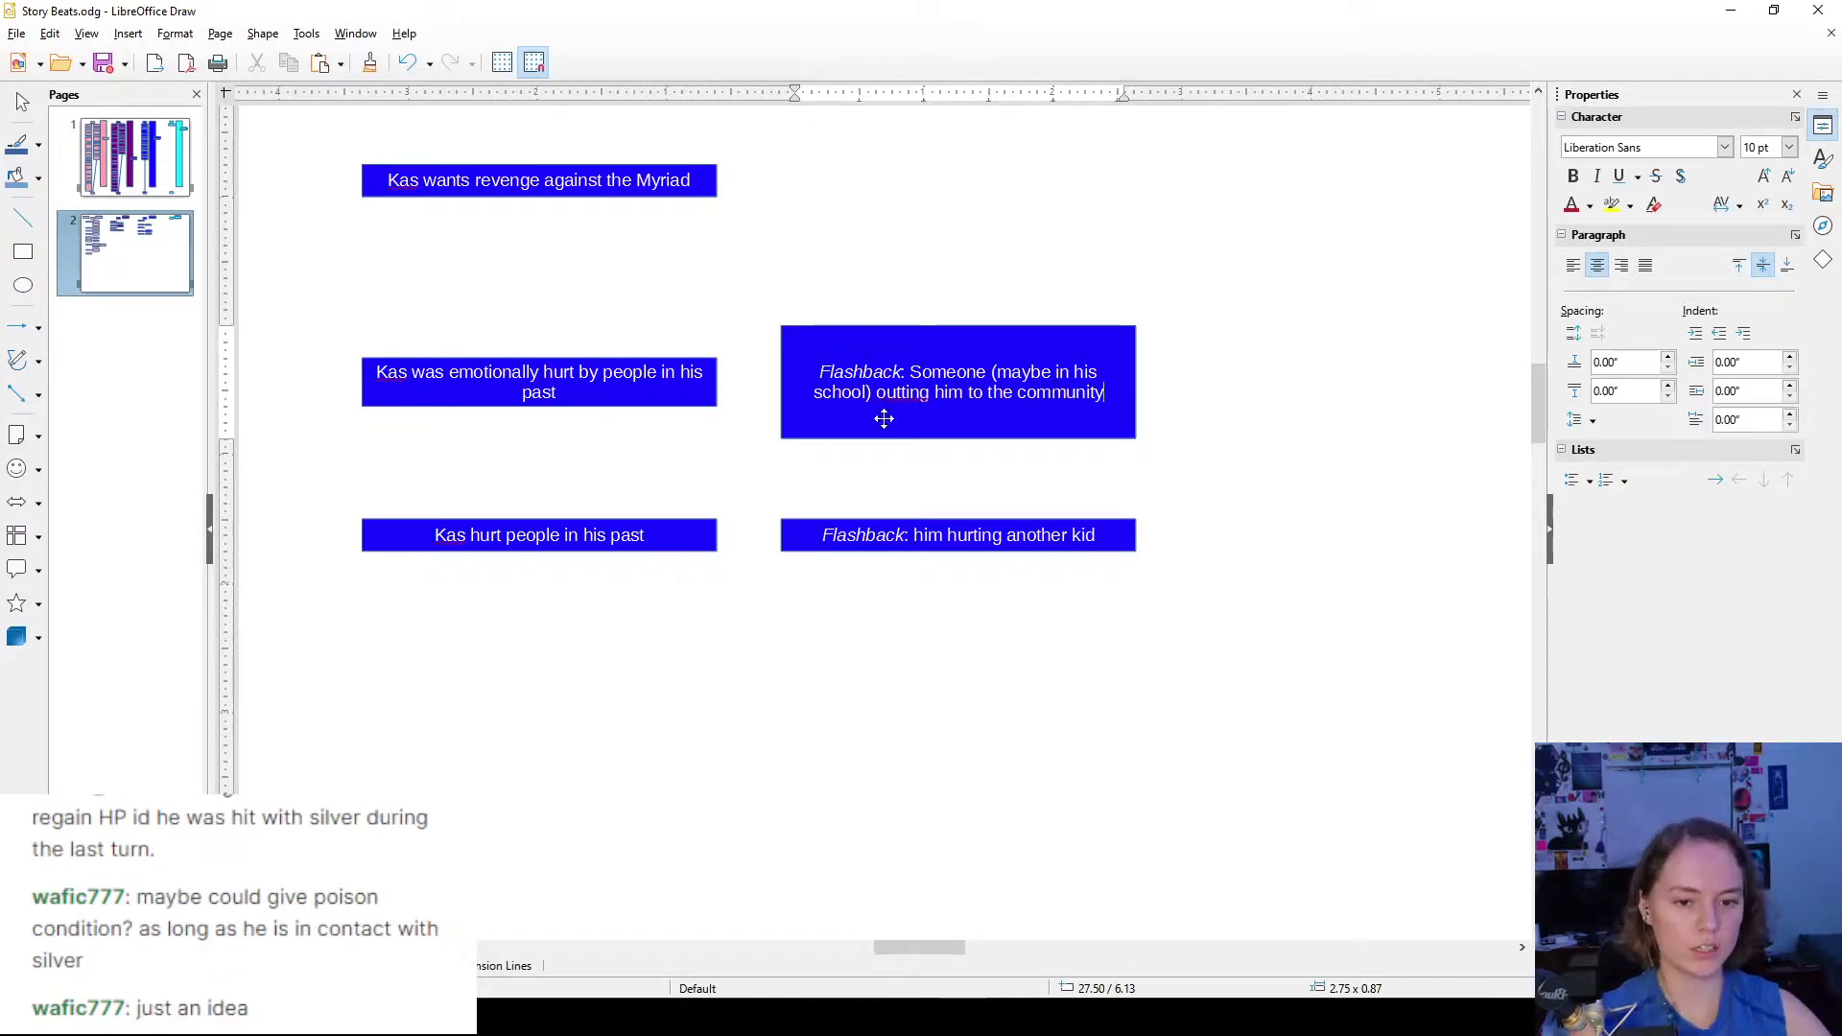
click(917, 393)
key(BackSpace)
click(1075, 459)
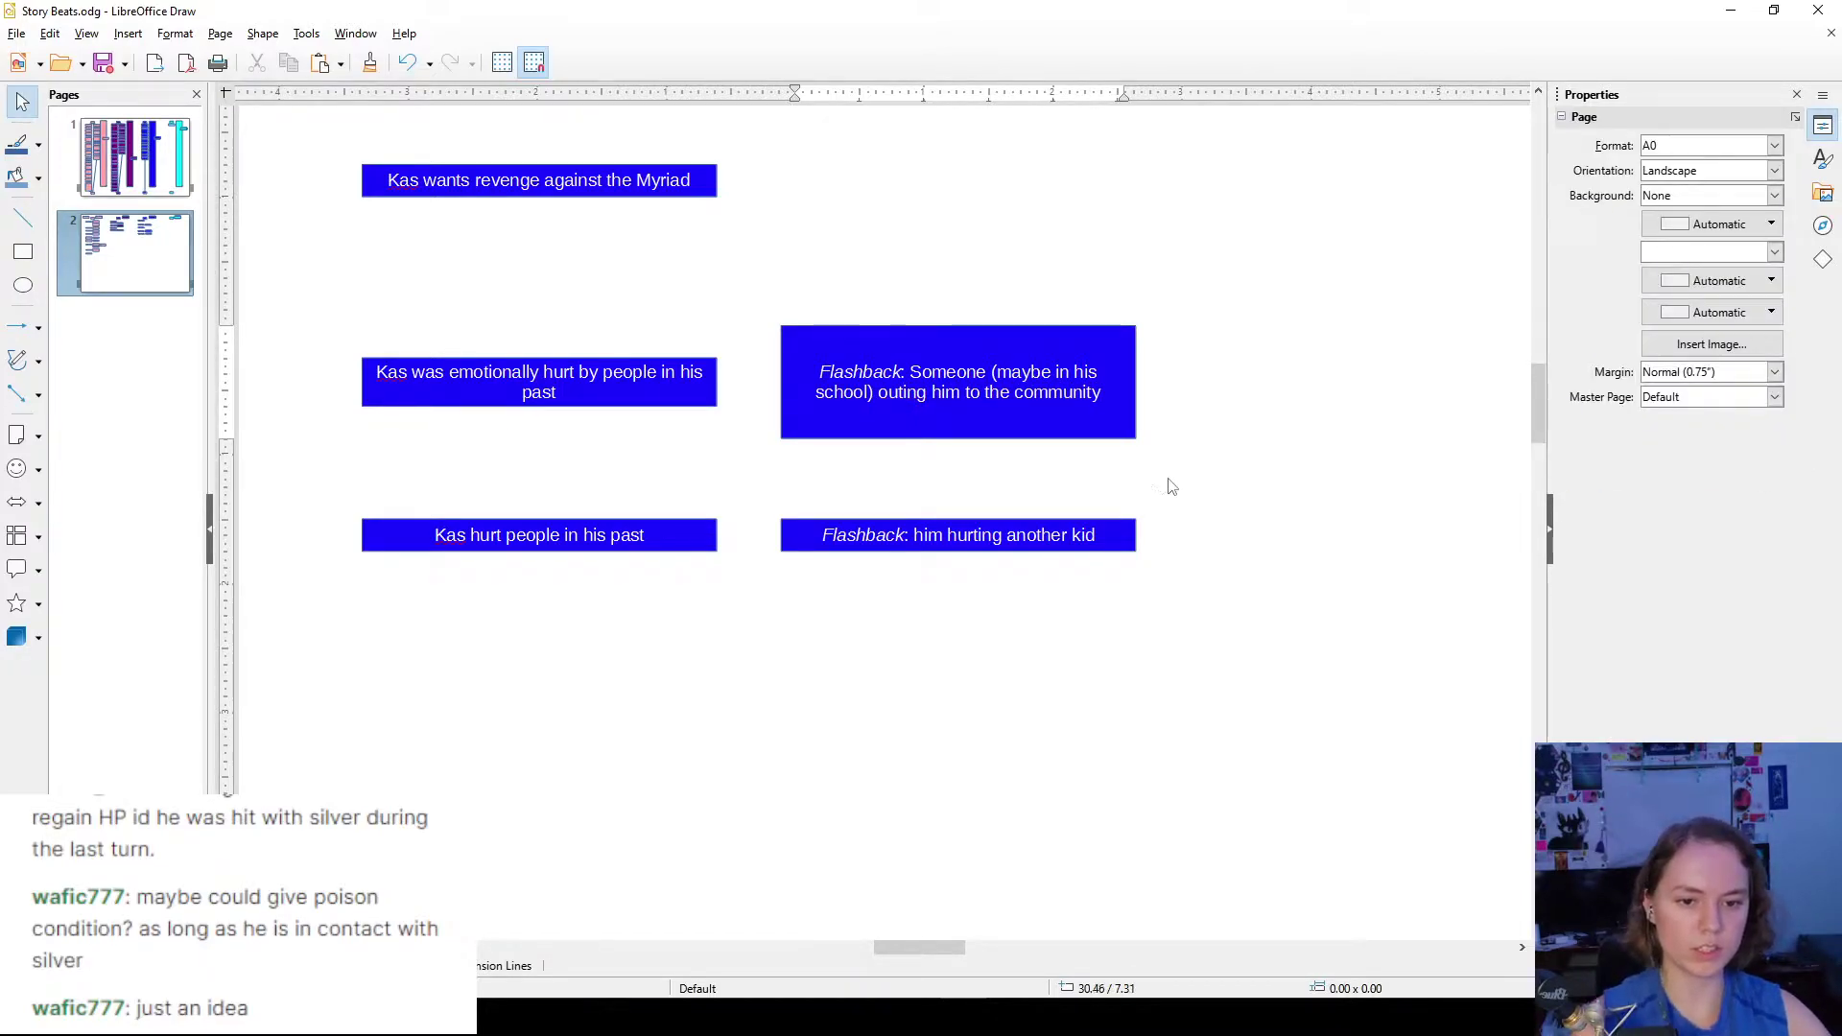
- Shrink the outing flashback box to its two text lines and align it beside "Kas was emotionally hurt by people in his past"
click(1032, 410)
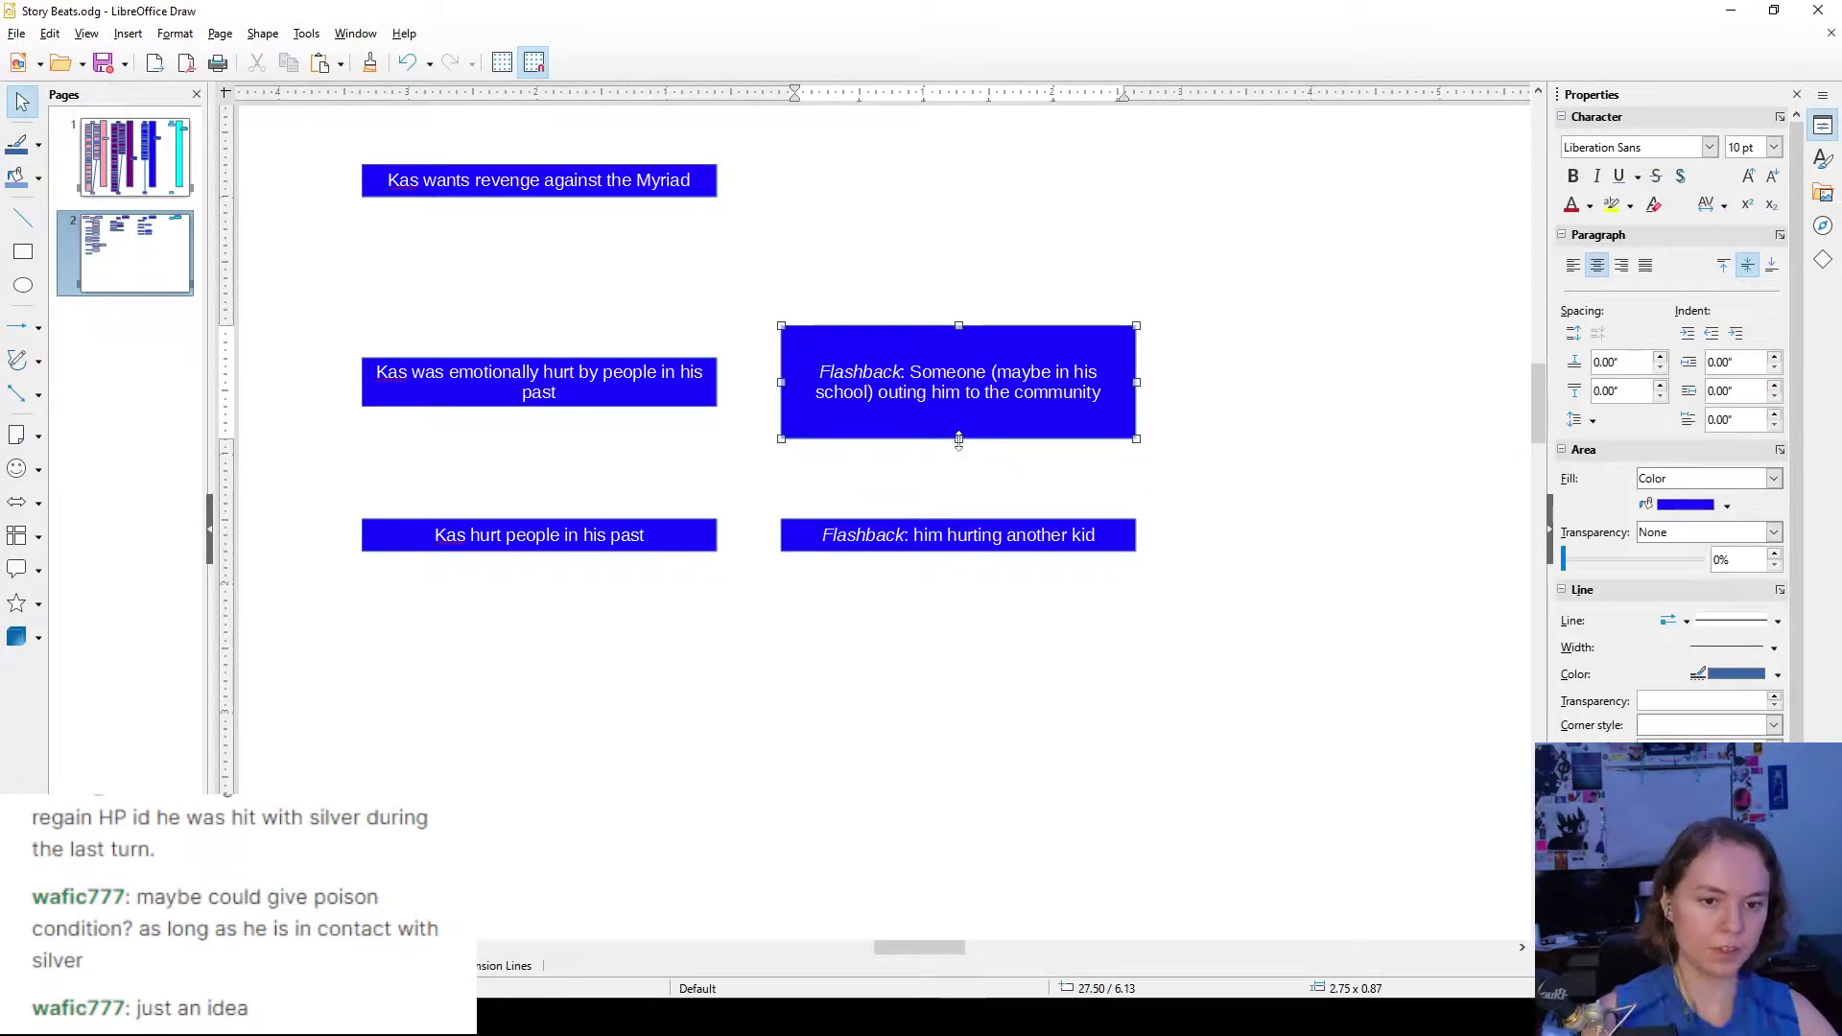
drag(958, 441, 967, 374)
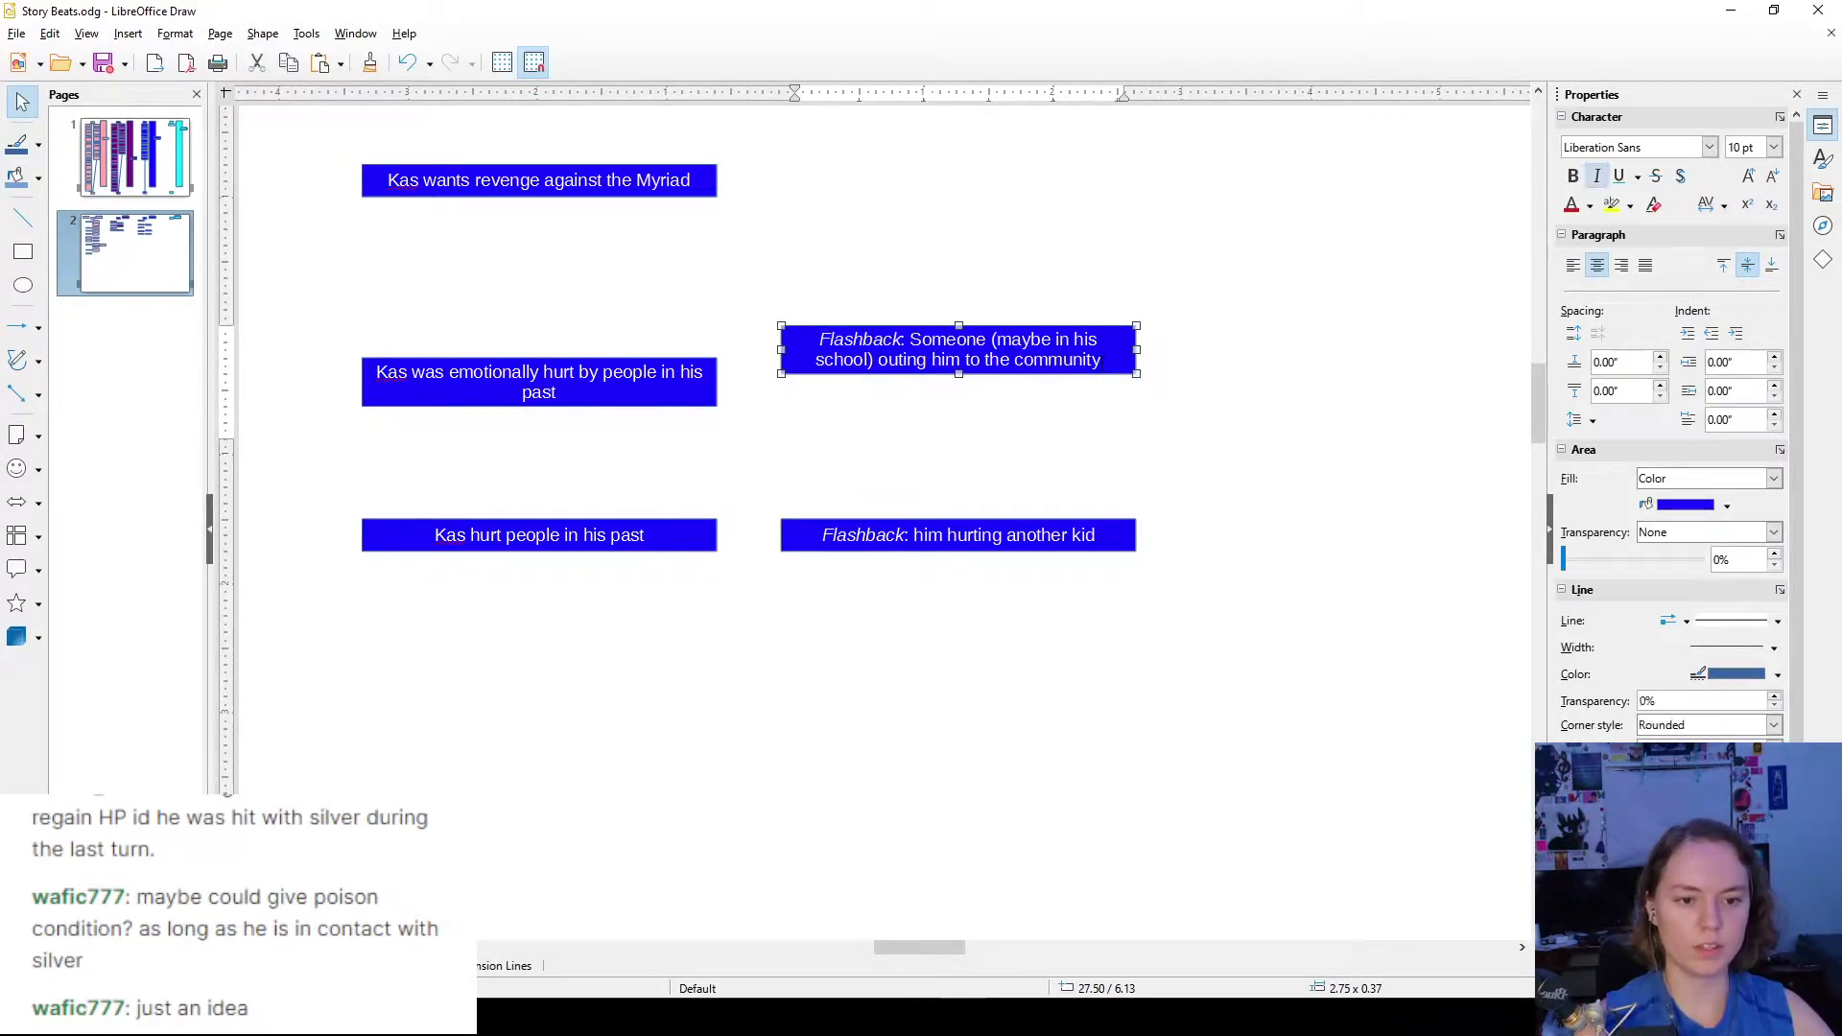
drag(1106, 351, 1109, 380)
click(1036, 473)
- Place blank boxes beside "Kas is in Alnaar to gather information about the Myriad" and "Kas wants revenge against the Myriad"
scroll(859, 504, up, 5)
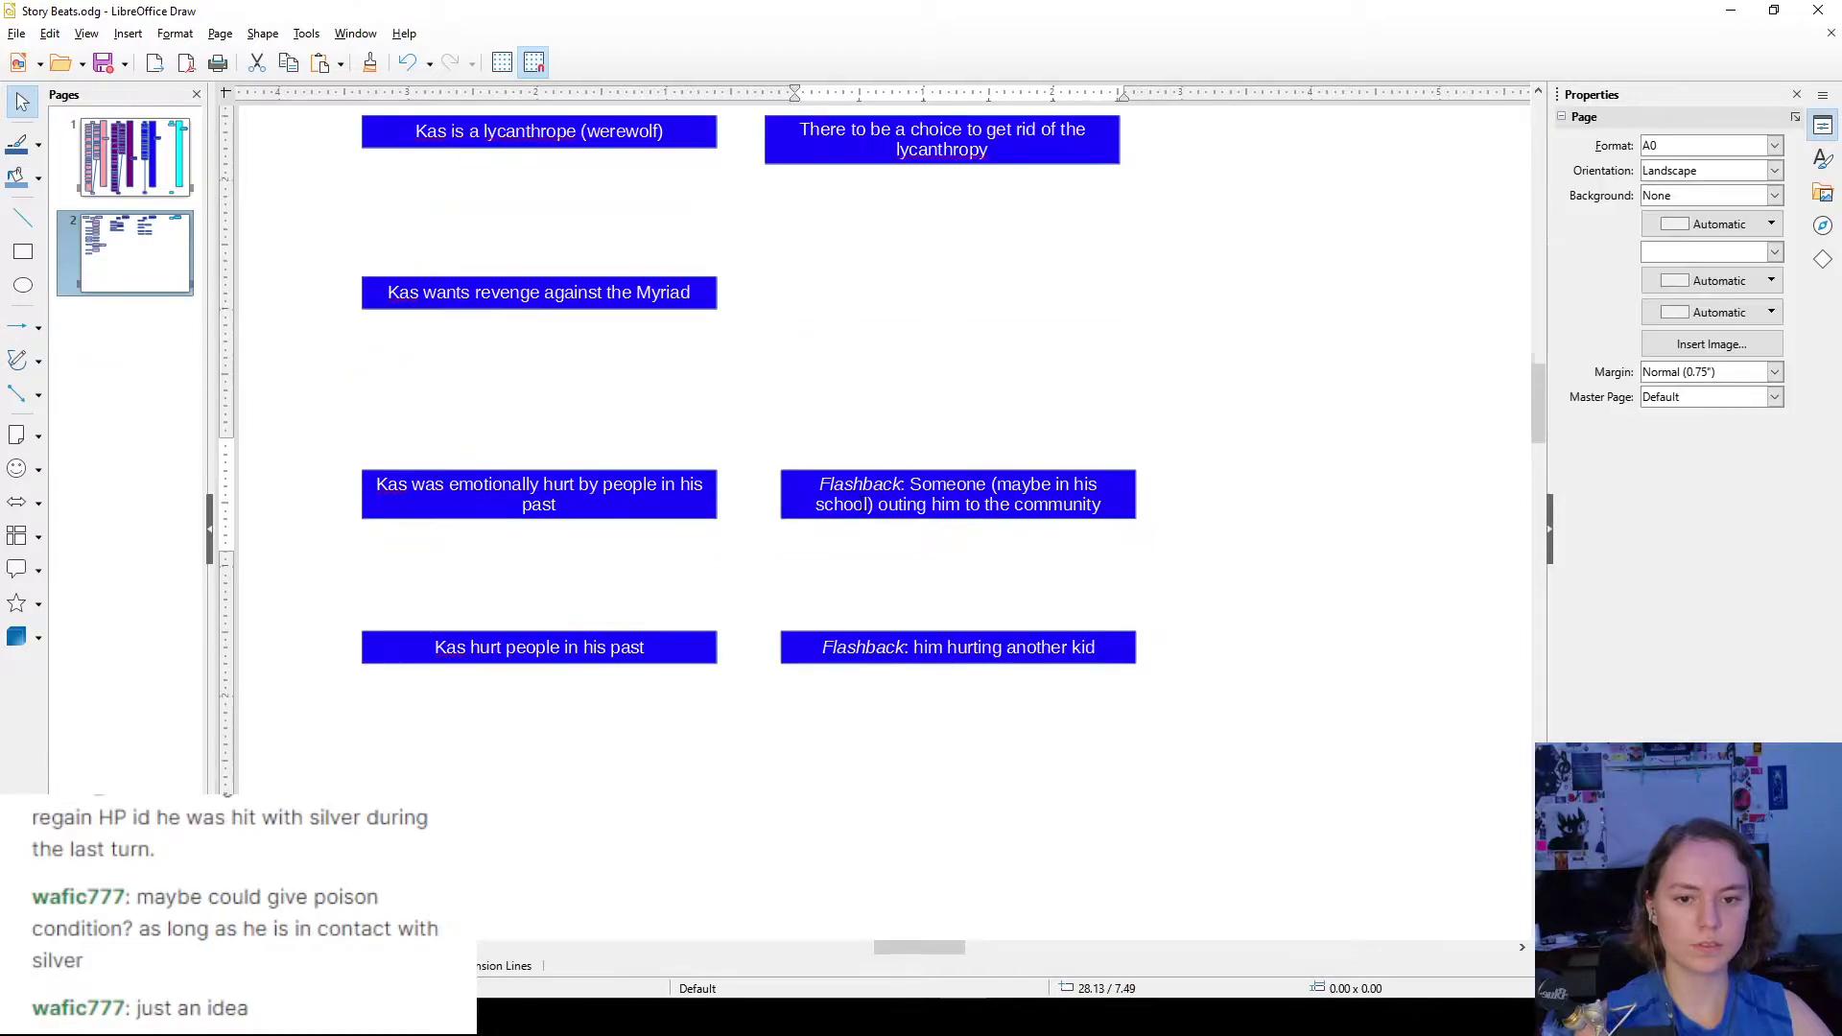
scroll(954, 556, up, 2)
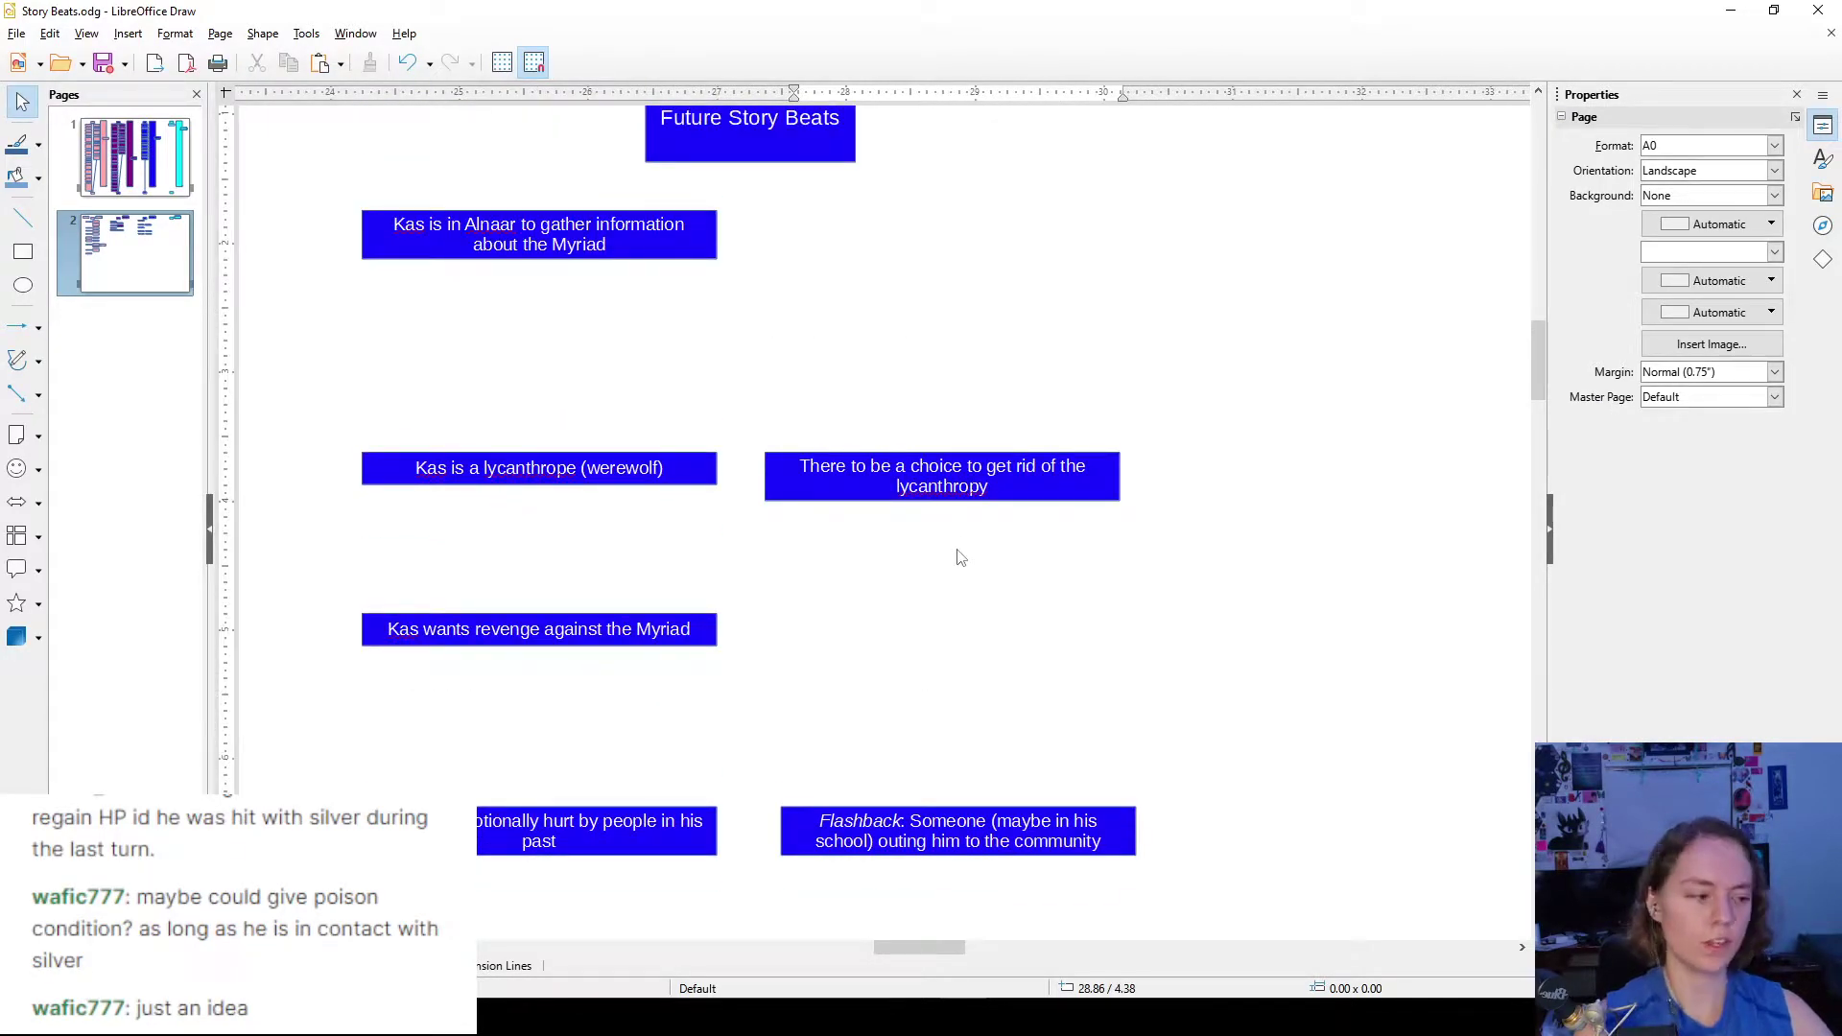
scroll(961, 558, up, 3)
scroll(1049, 464, down, 2)
drag(1122, 371, 896, 354)
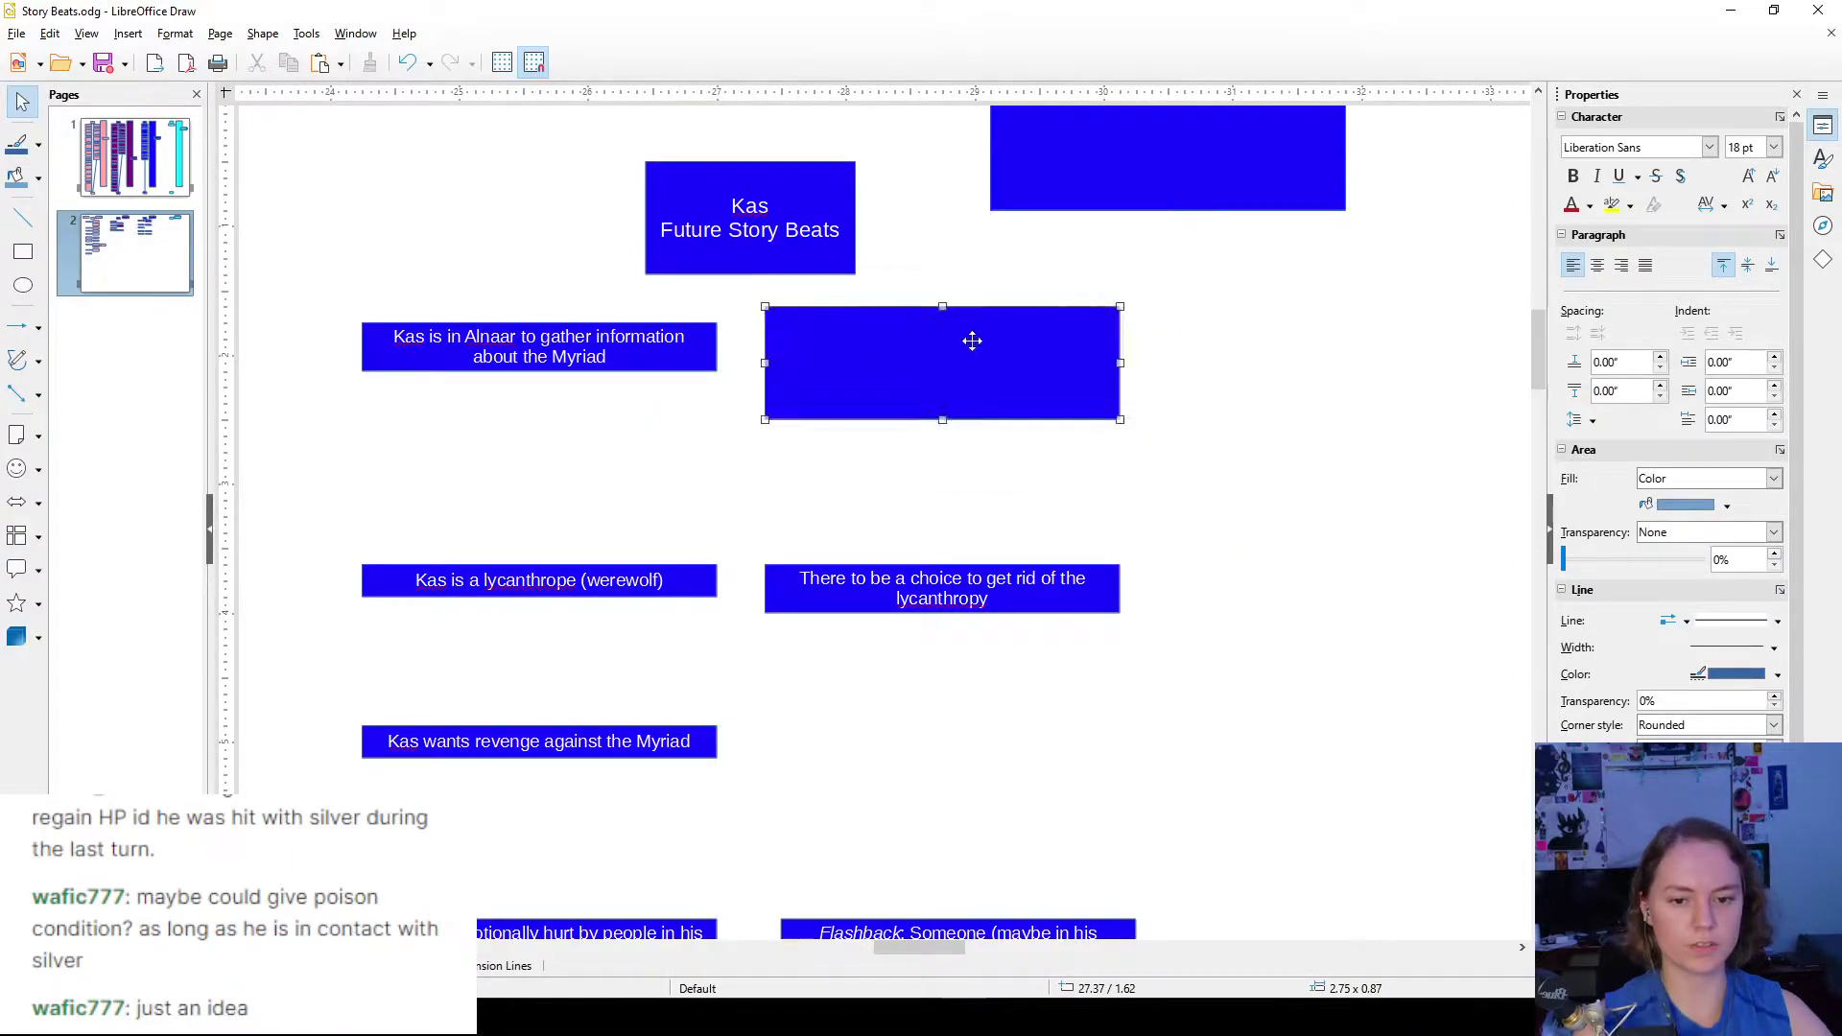
click(1193, 319)
drag(1127, 193, 921, 391)
scroll(1036, 355, down, 5)
- Shift the blank boxes and the lycanthropy choice box to line up with the flashback boxes' column
click(1207, 464)
drag(838, 259, 872, 291)
scroll(852, 277, up, 3)
click(1048, 403)
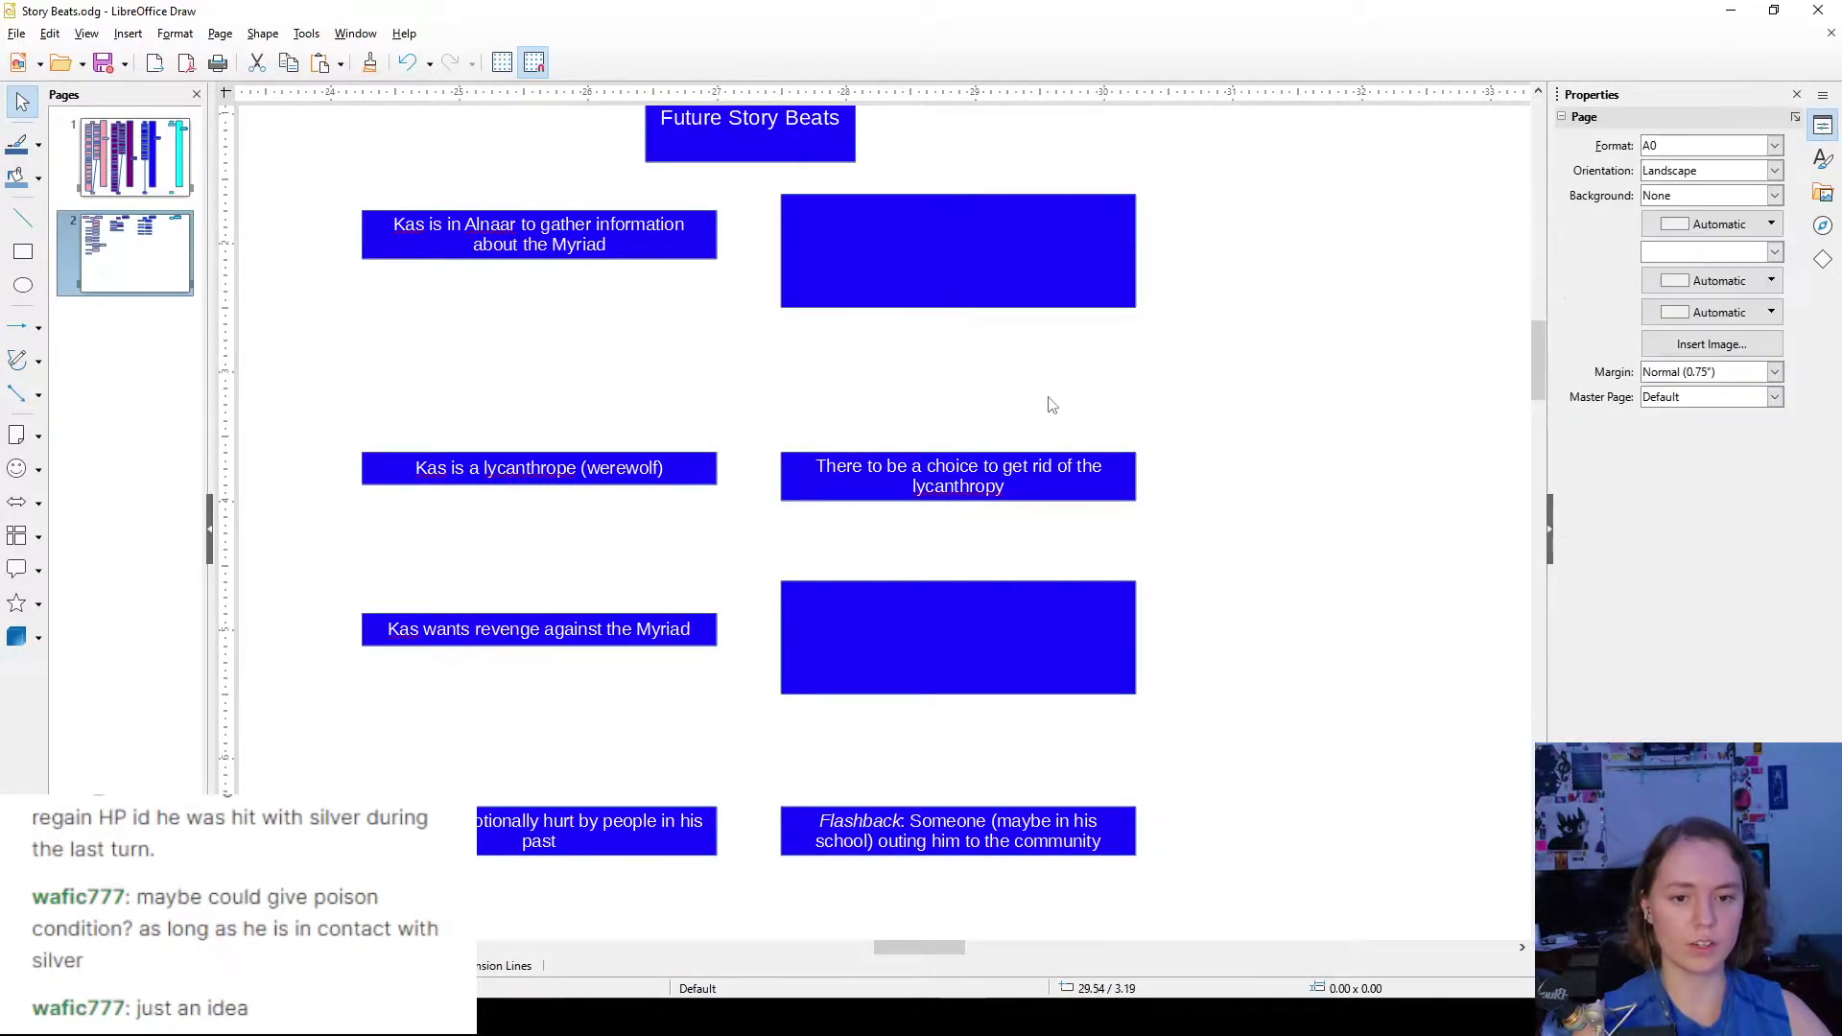
- Place another blank box between the Alnaar row's blank box and the lycanthropy choice box, in the same column
scroll(1132, 422, down, 5)
scroll(1204, 580, up, 5)
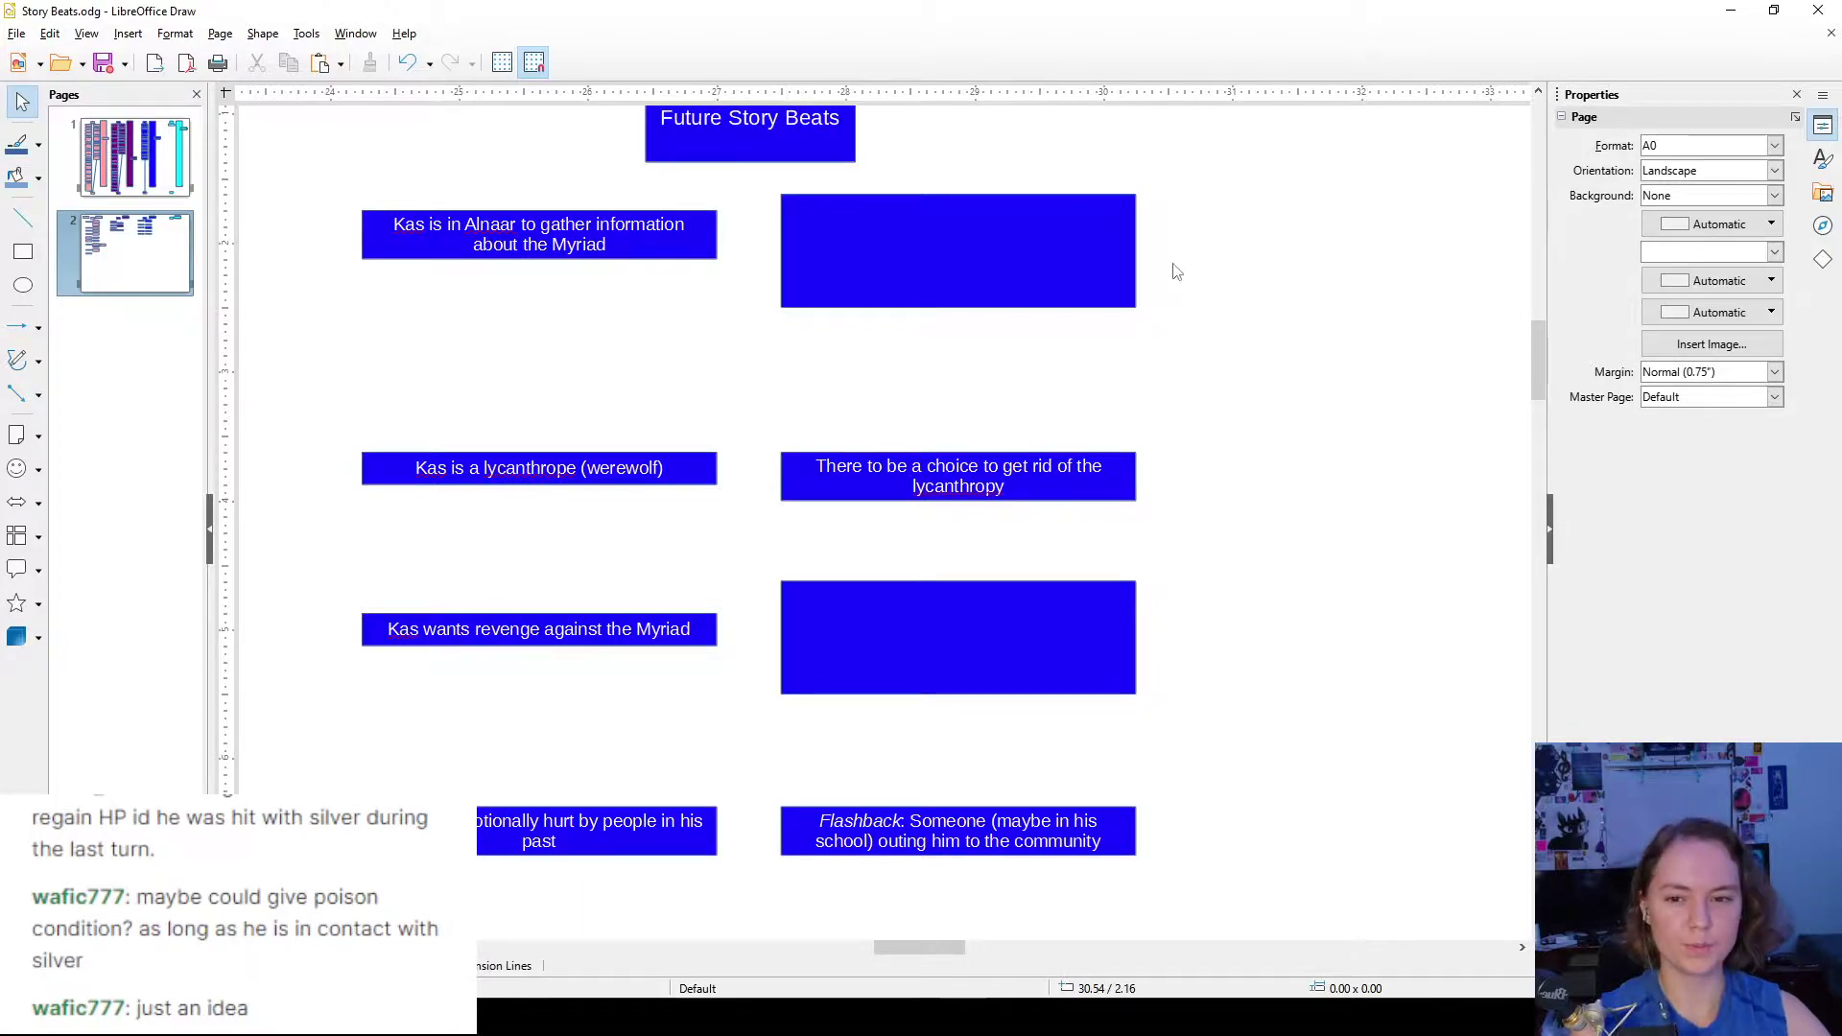
scroll(1179, 271, down, 2)
scroll(1179, 272, up, 2)
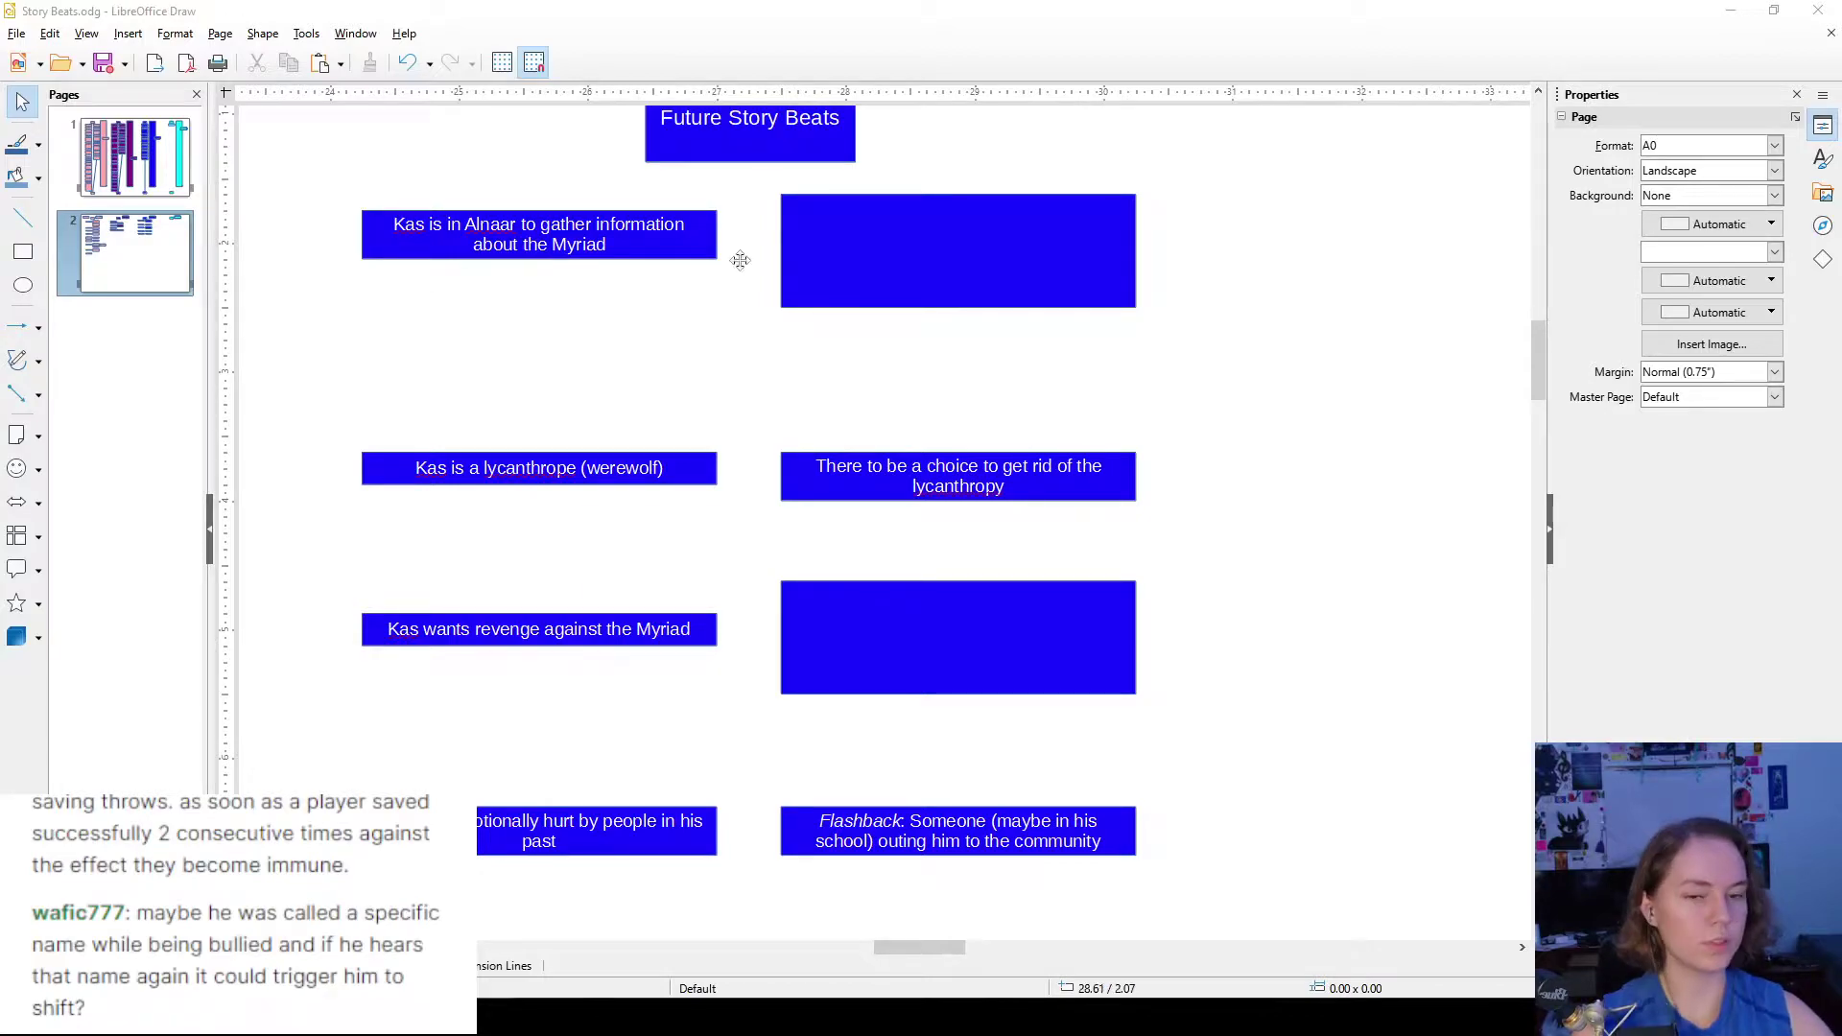
scroll(1000, 420, up, 2)
scroll(795, 403, down, 1)
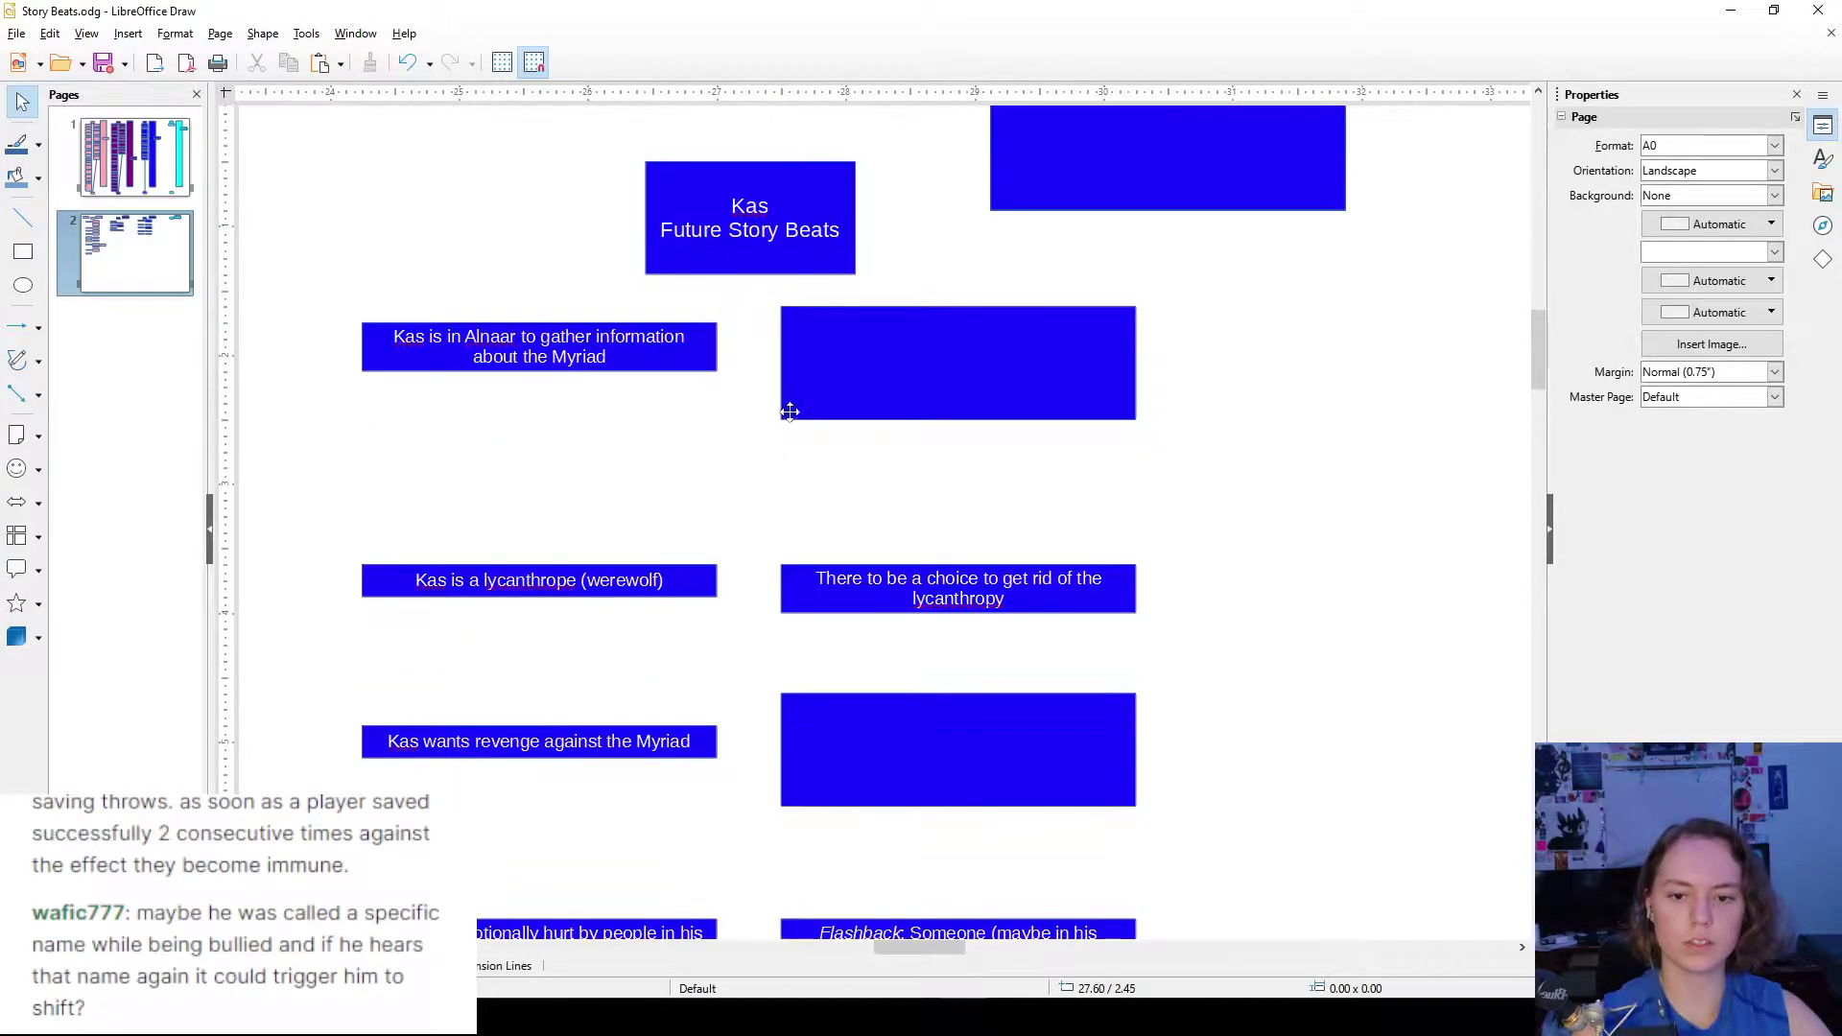
drag(1161, 182, 950, 519)
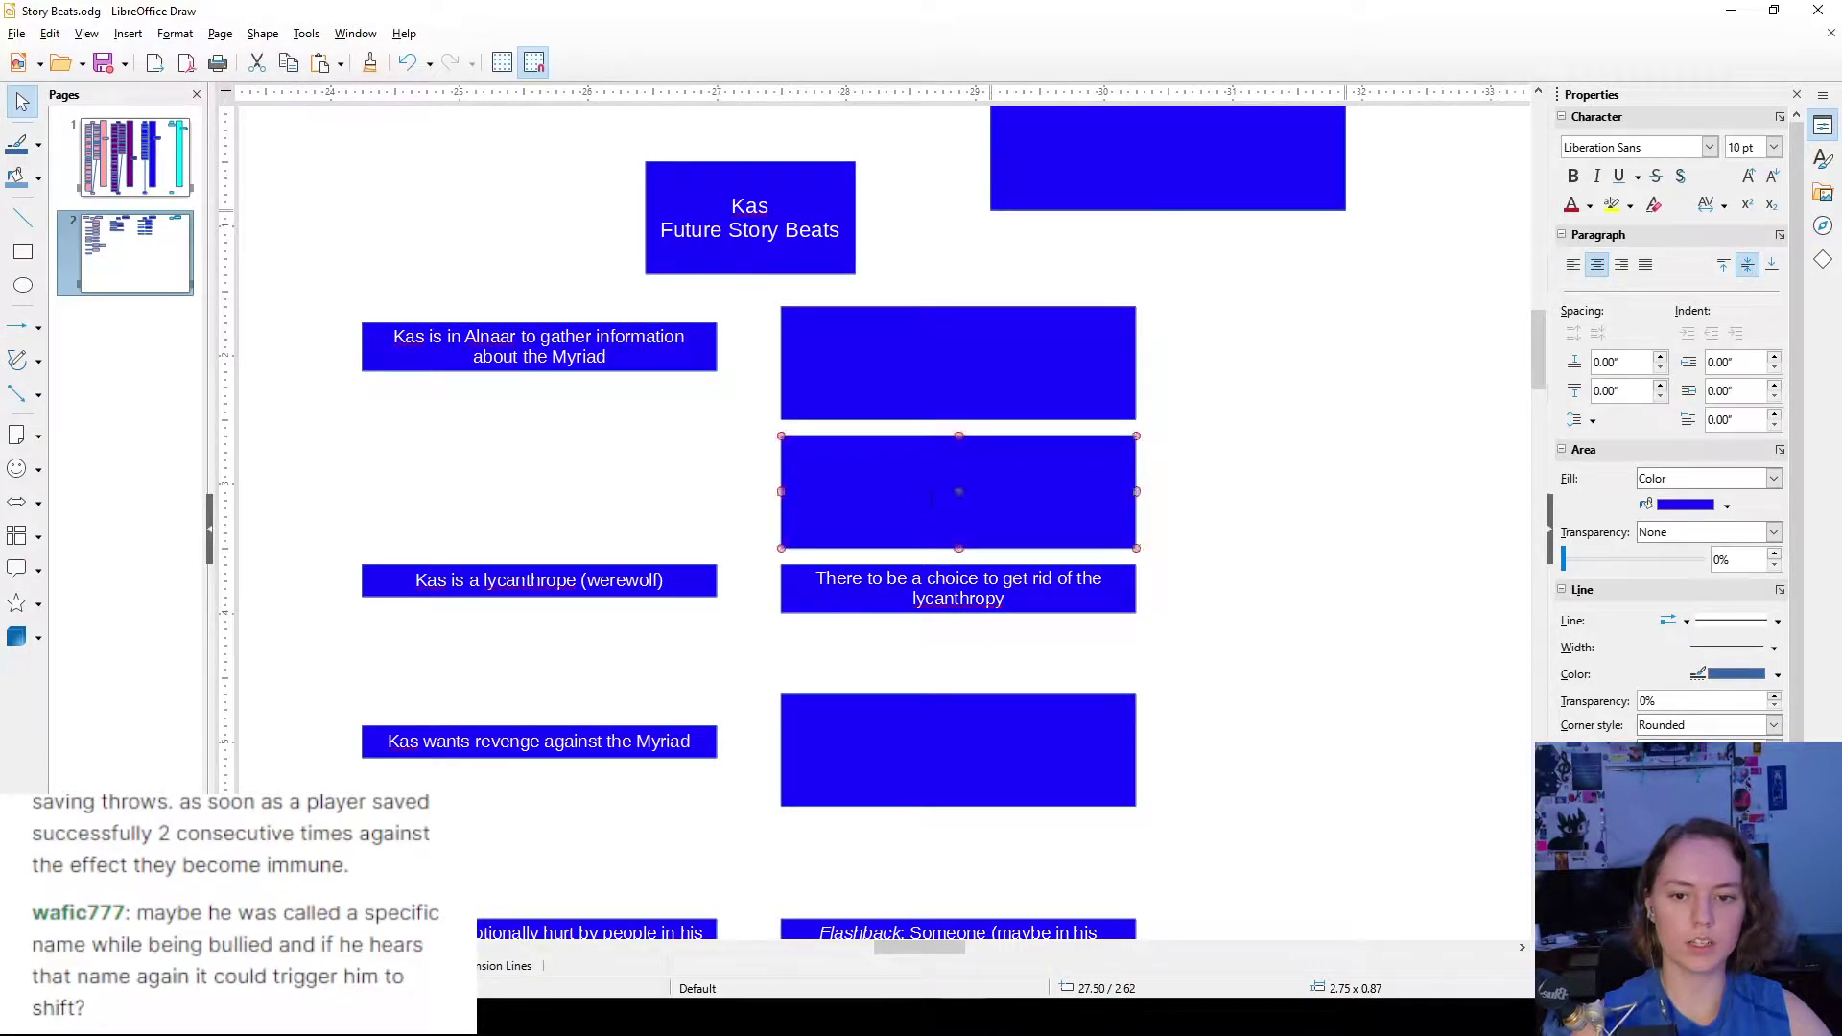
- Enter "As soon as a player saved successfully 2 consecutive times against the effect they become immune." in the selected box and shrink it to fit
double_click(950, 519)
text(As soon as a player saved successfully 2 consecutive times against the effect they become immune.)
key(Escape)
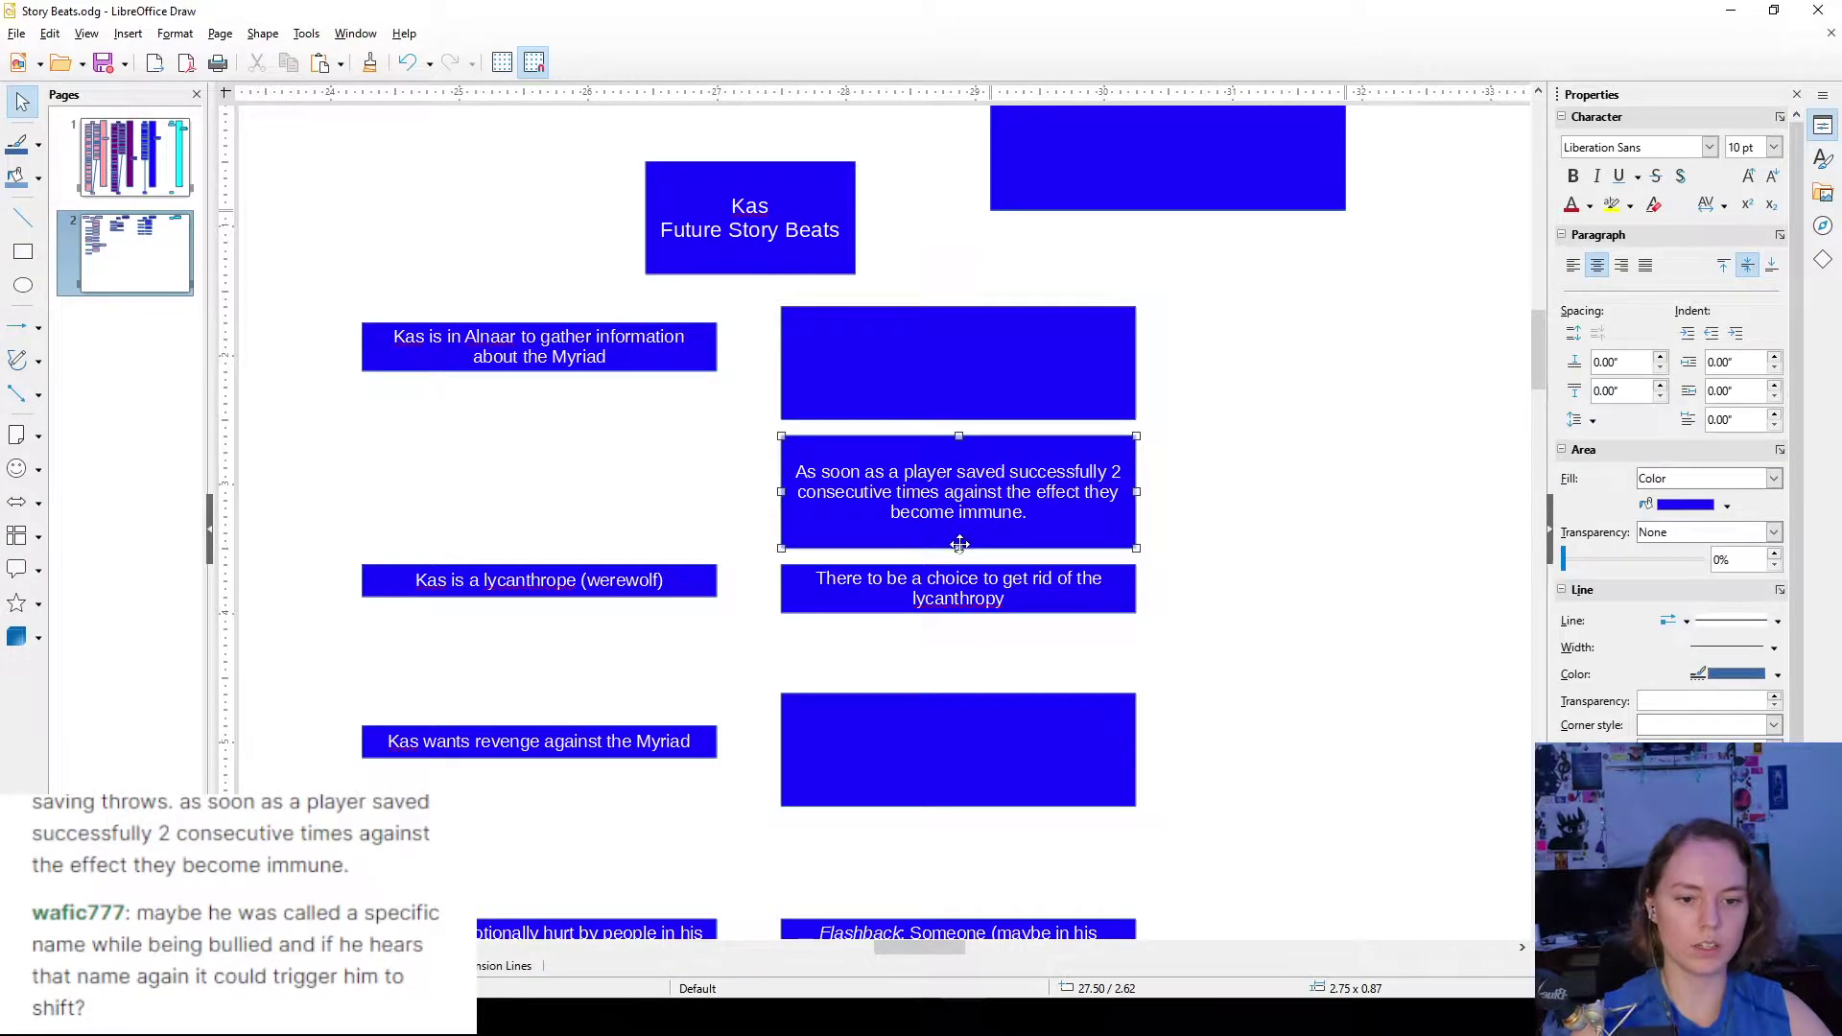
drag(958, 547, 958, 500)
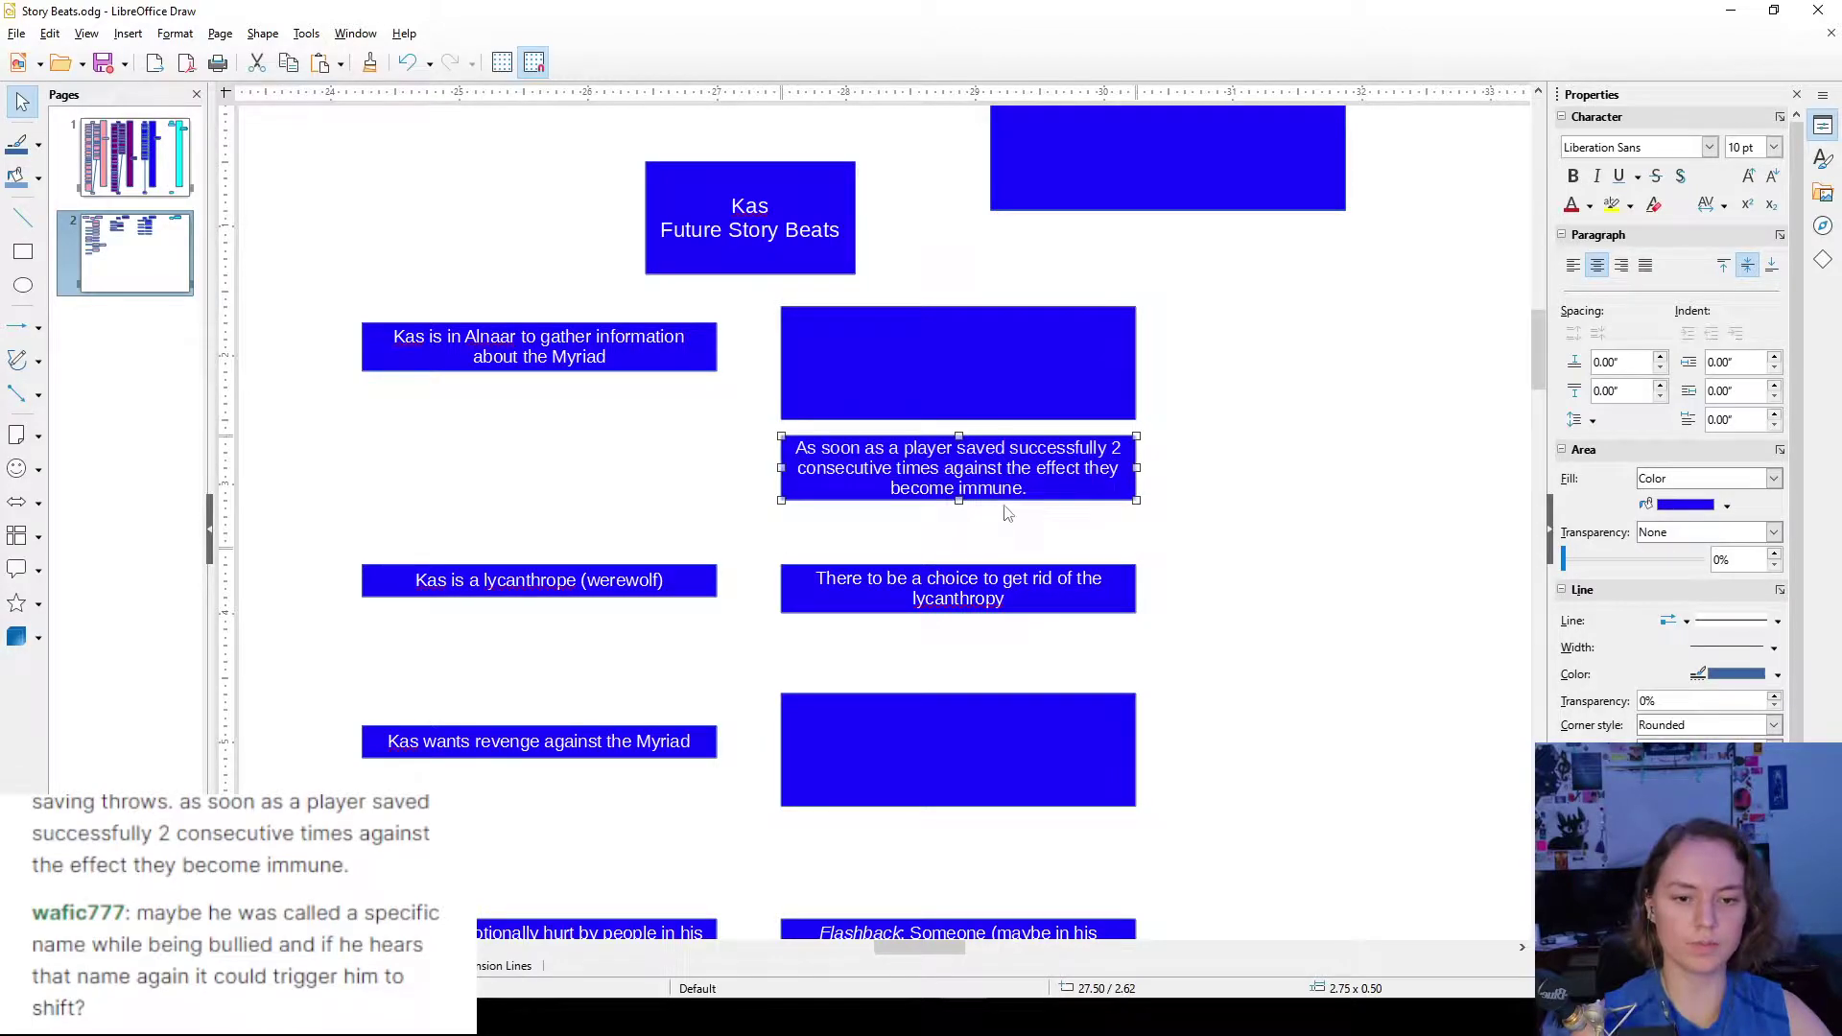
- Move the saving-throw immunity note out of the column to the page's upper edge, above and left of the Kas title box
drag(1093, 490, 576, 183)
scroll(580, 225, up, 2)
drag(575, 279, 574, 261)
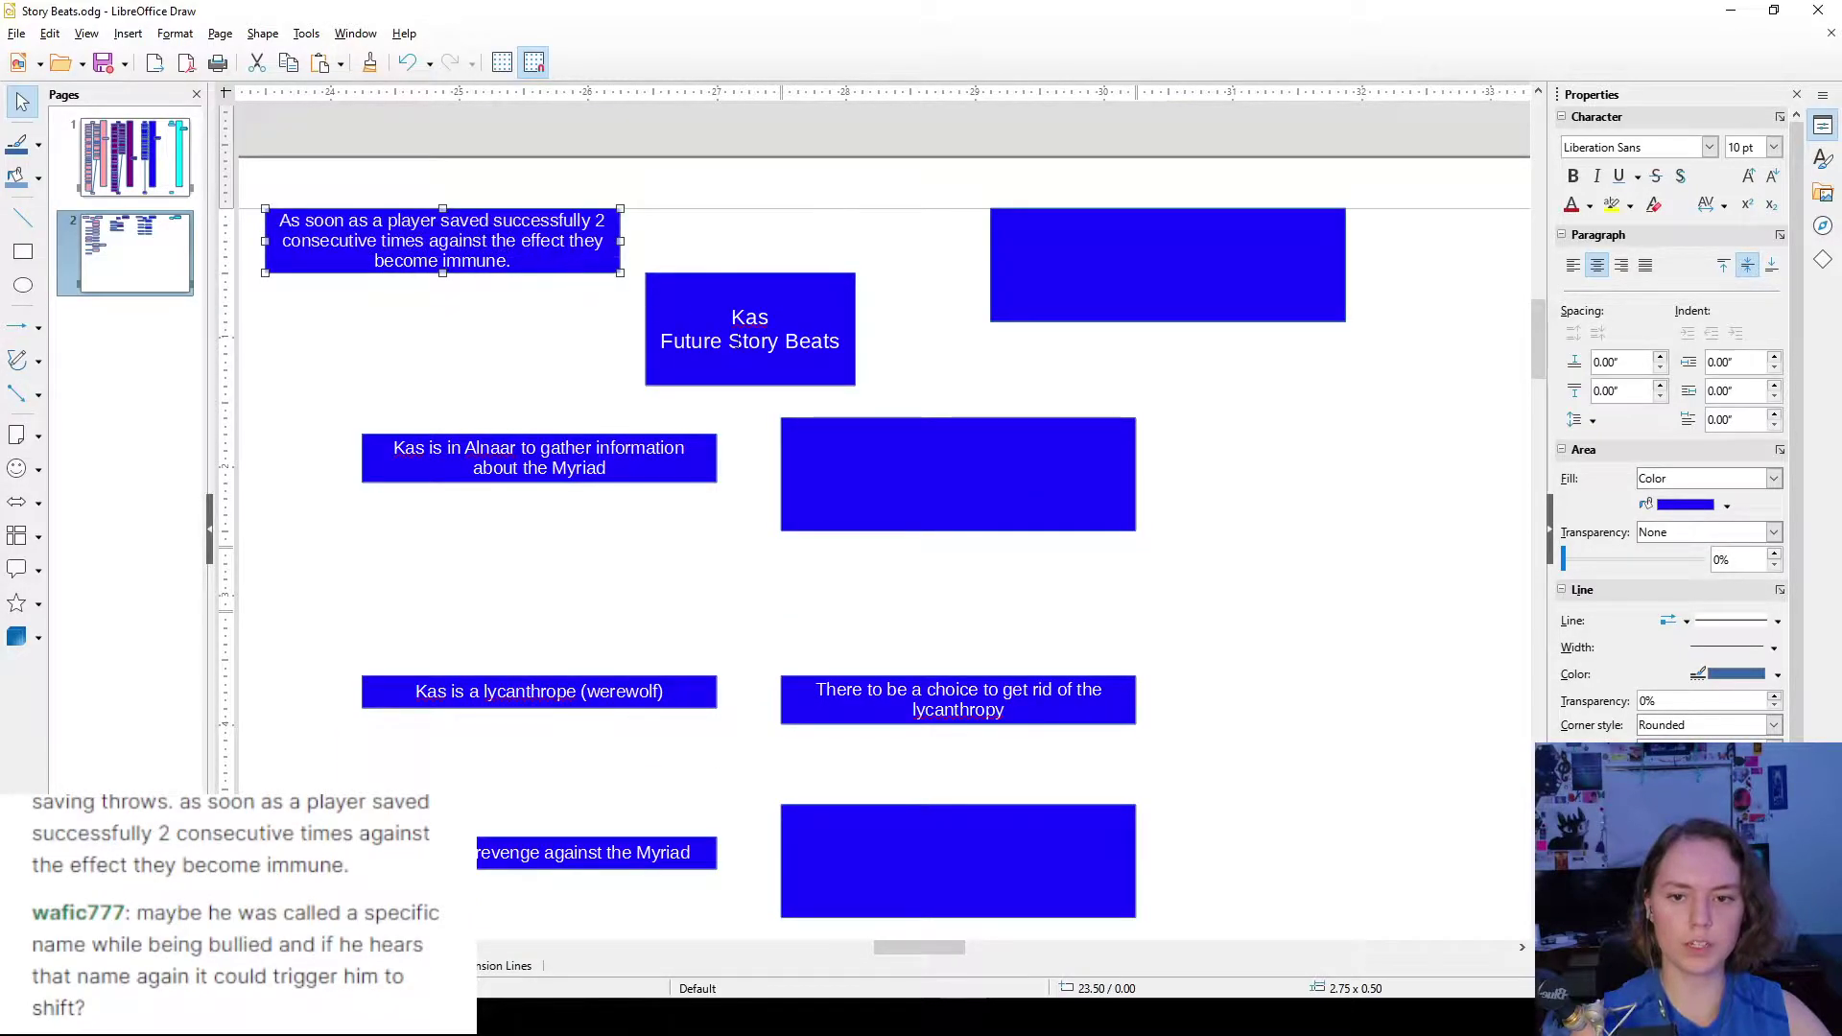
click(1110, 403)
- Nudge the blank box in the Alnaar row up so it is vertically centred on "Kas is in Alnaar to gather information about the Myriad"
scroll(1113, 394, down, 1)
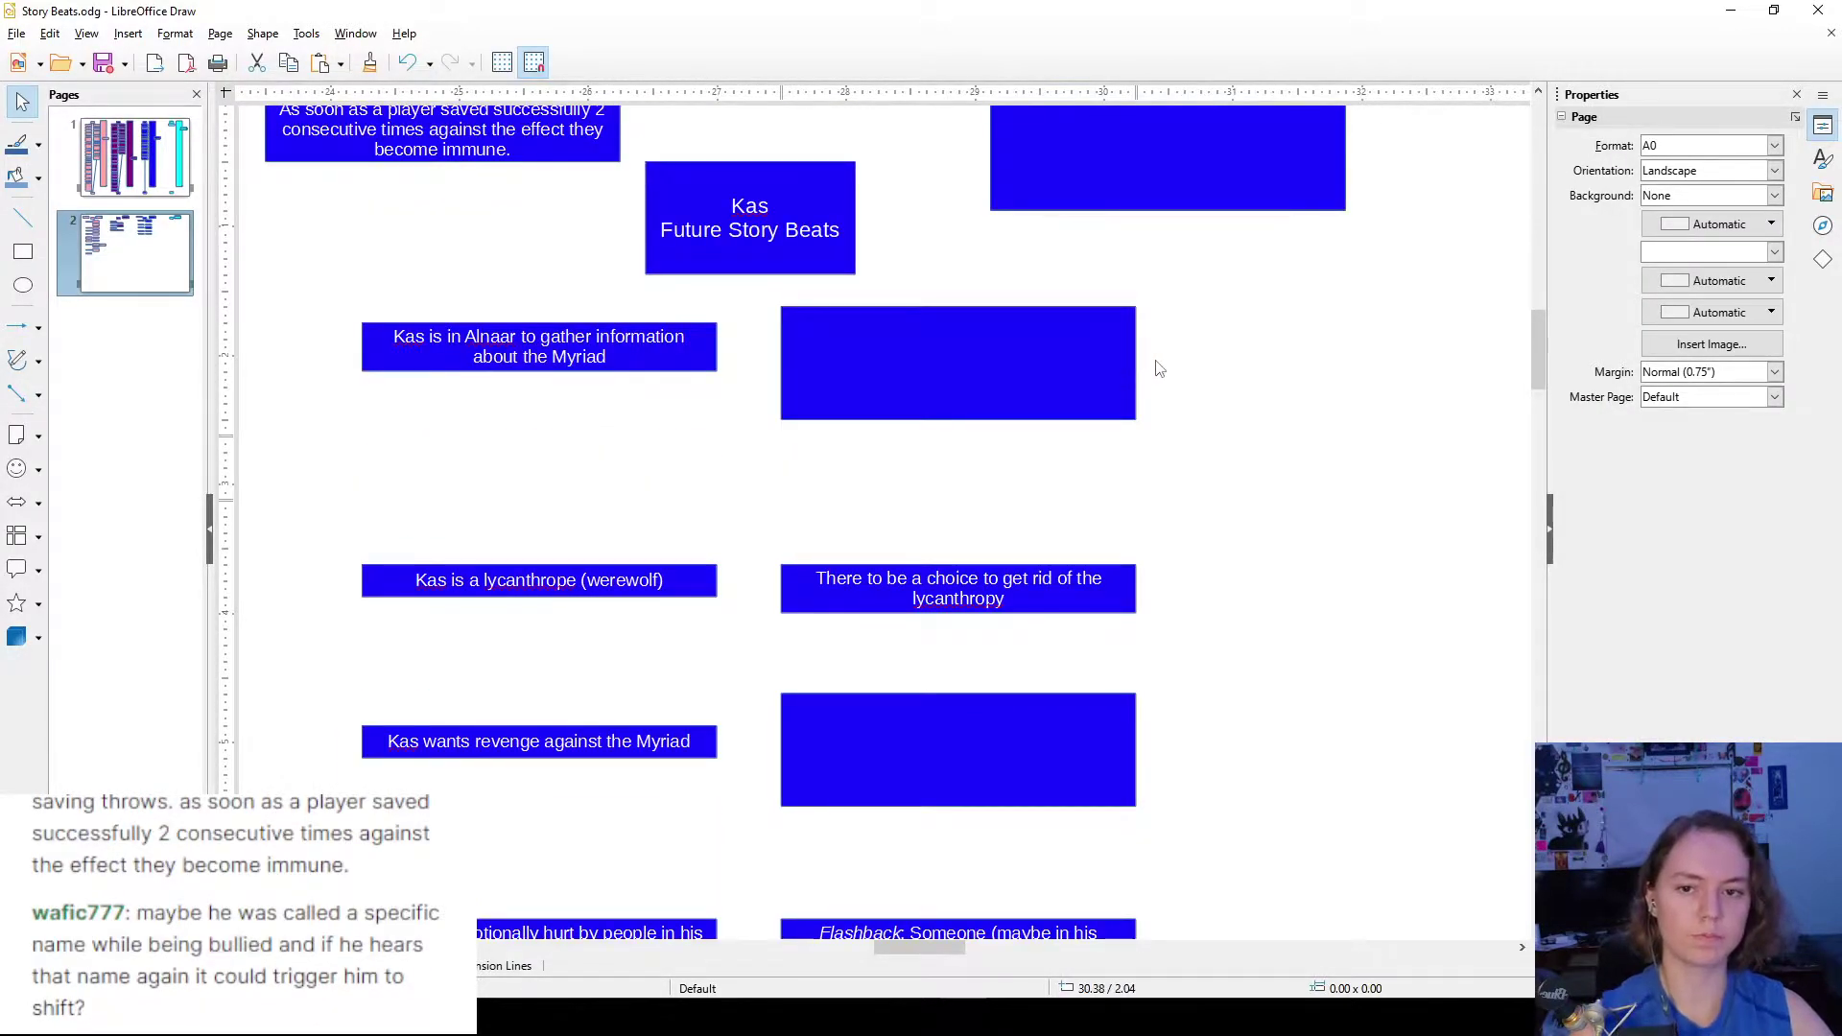
scroll(1156, 368, up, 1)
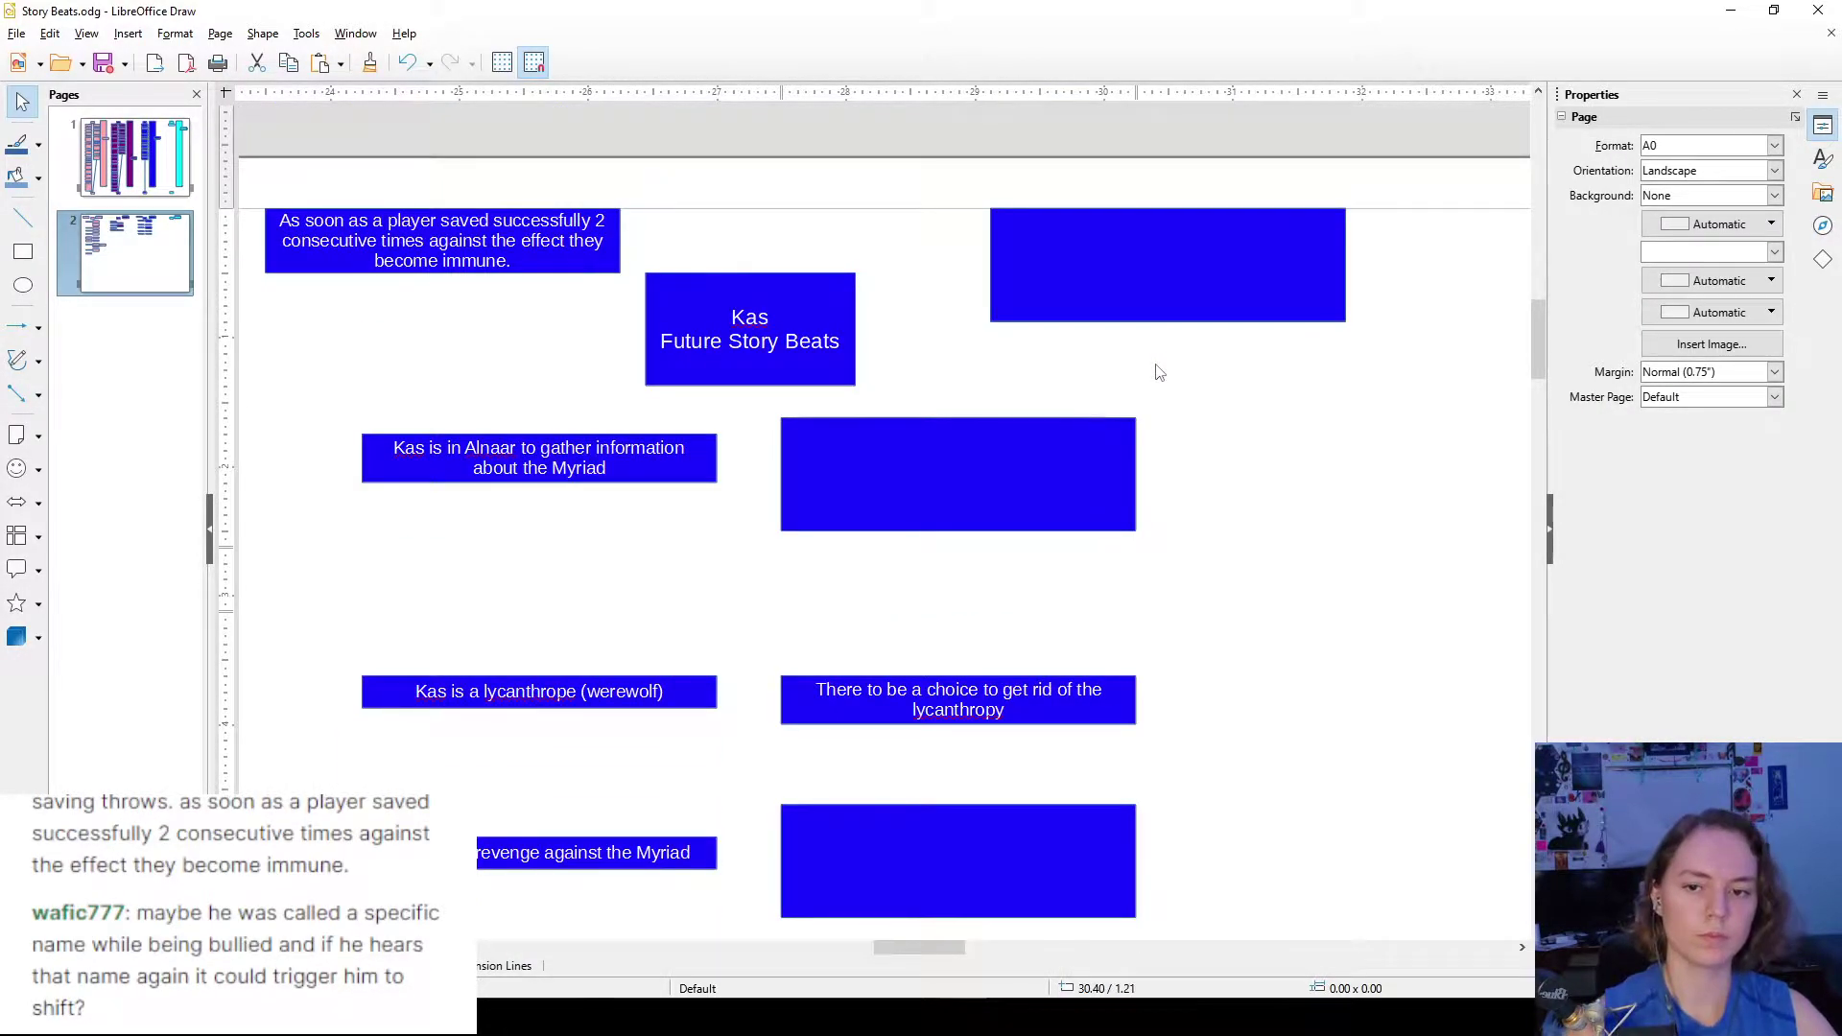
scroll(1028, 362, down, 2)
scroll(1024, 383, up, 1)
click(1057, 355)
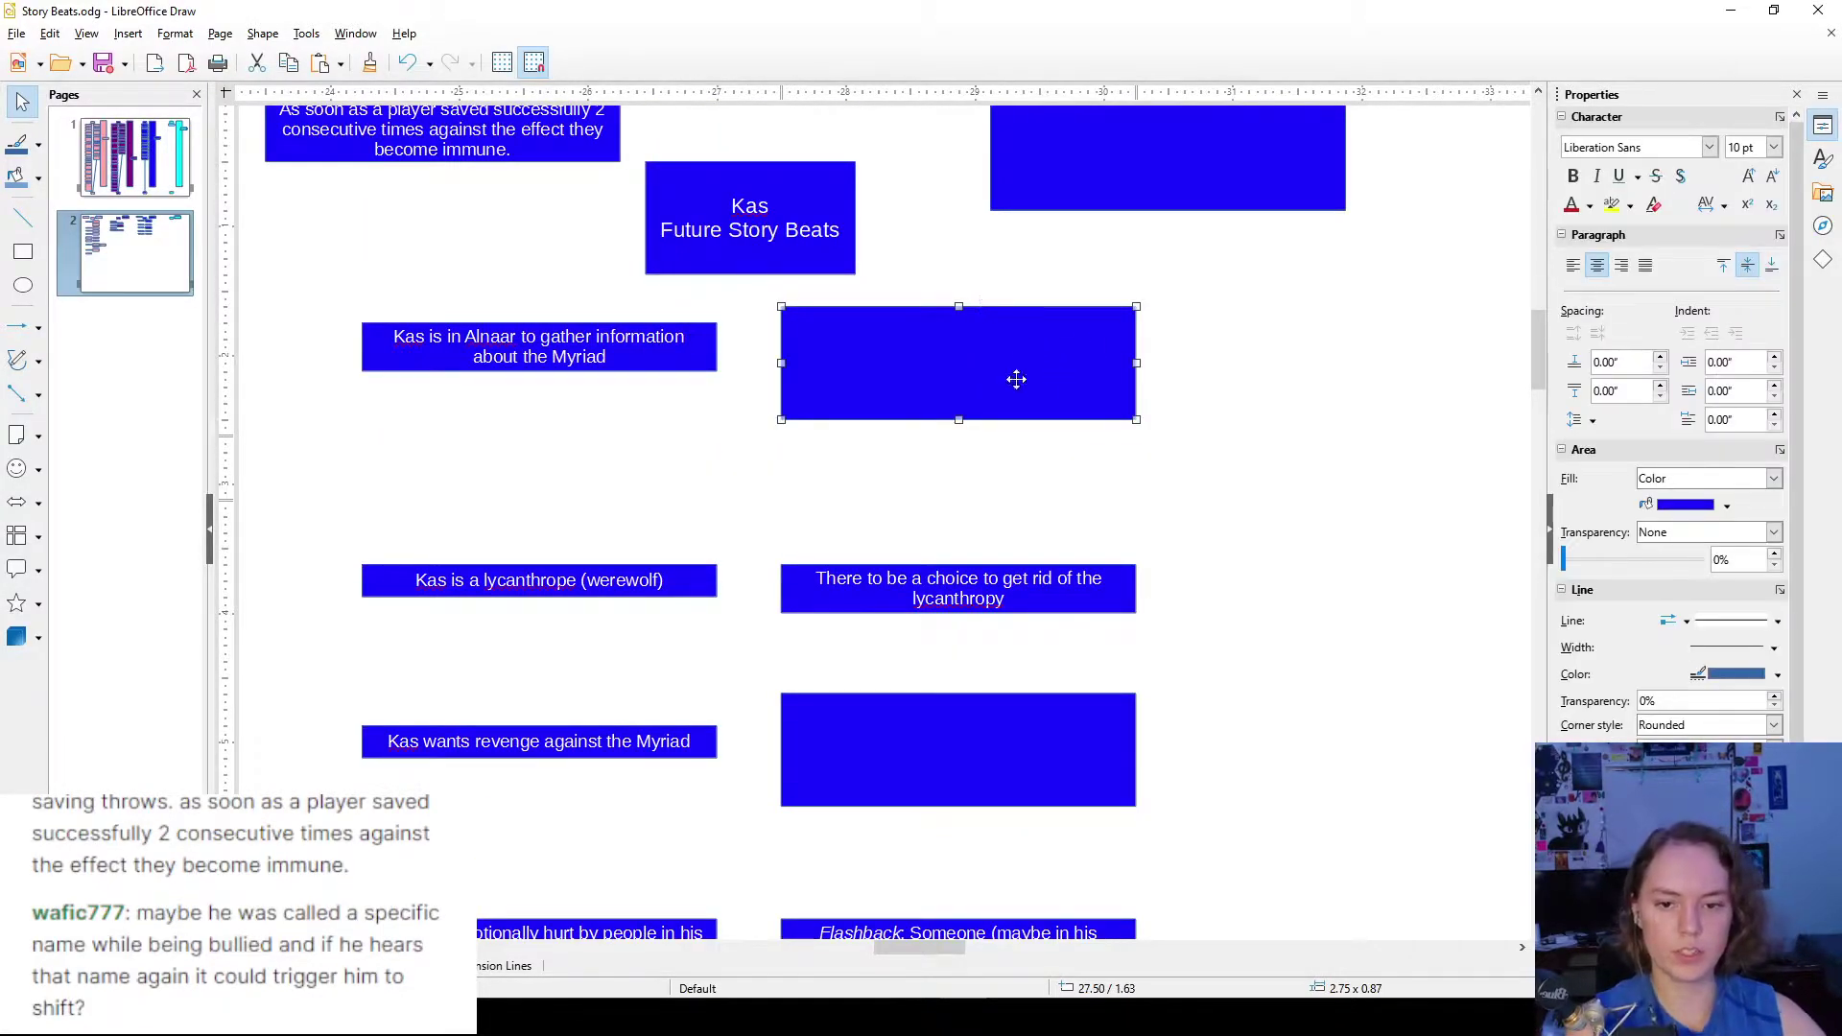
drag(1045, 366, 1055, 350)
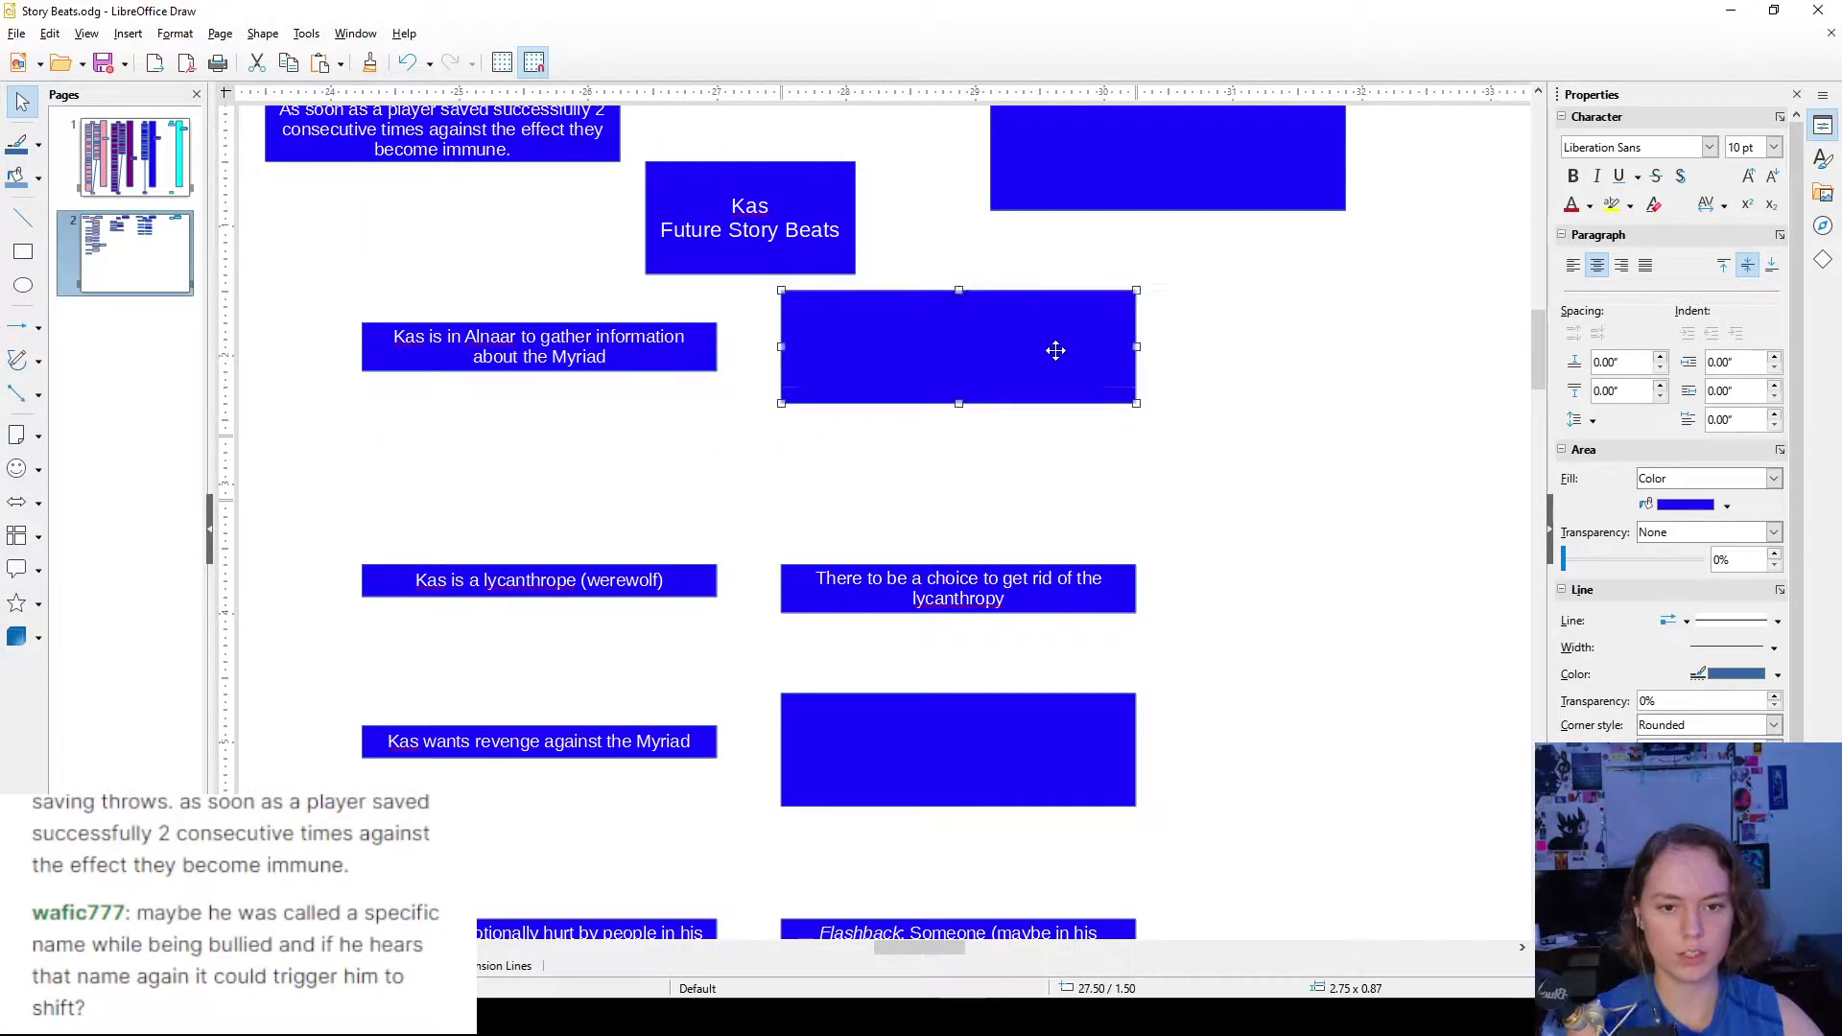
click(1333, 470)
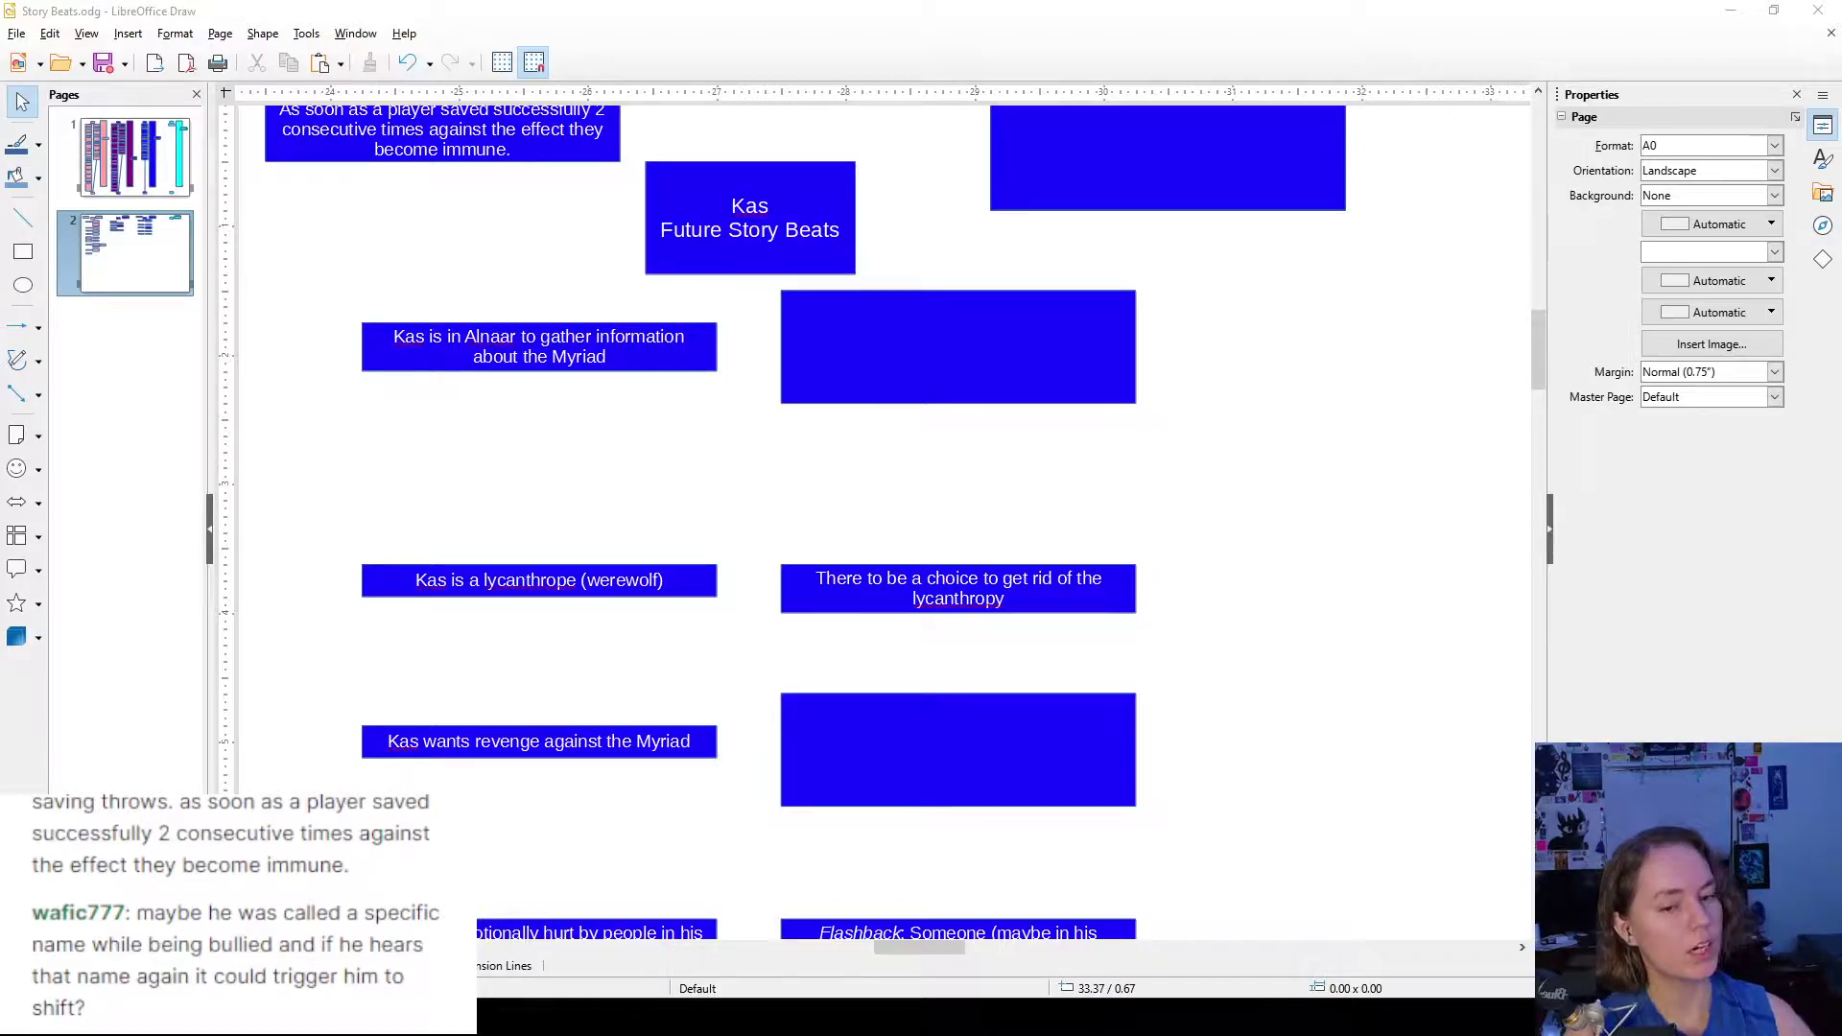
- Shift the revenge, emotionally hurt and hurt people rows down together by about 0.63" to open space below the lycanthropy row
scroll(1266, 370, down, 2)
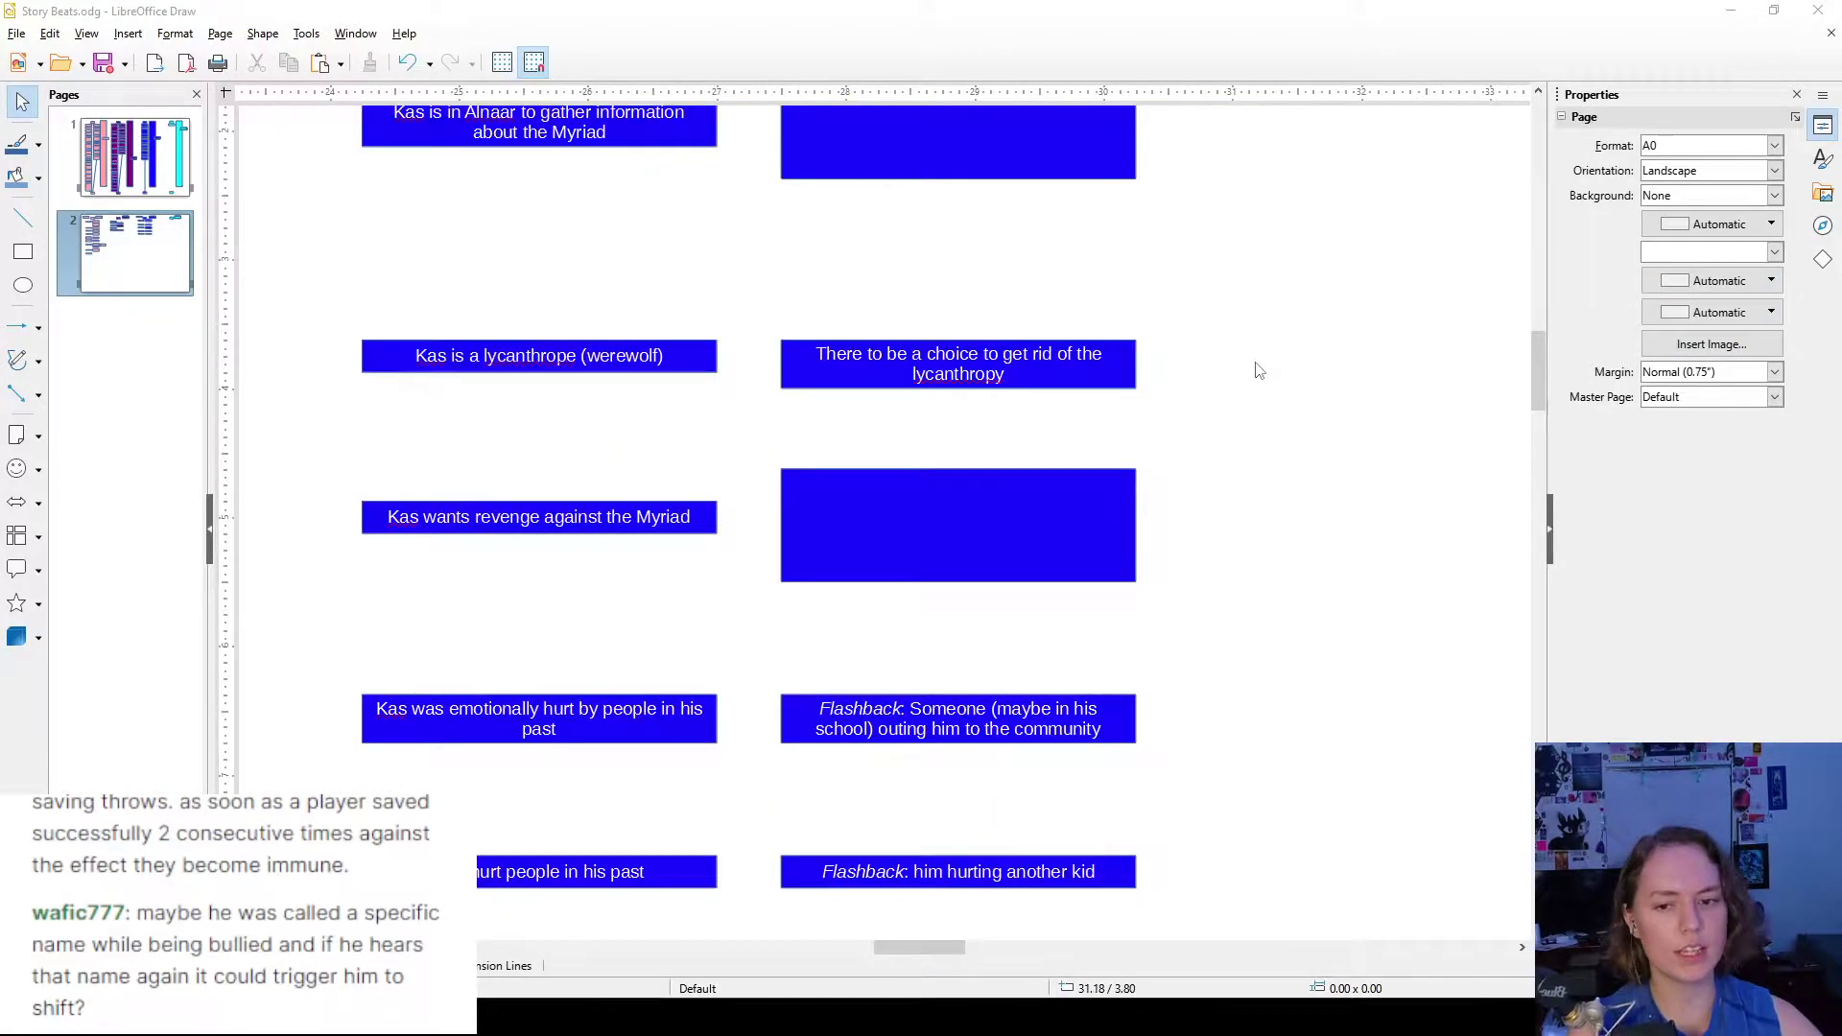
scroll(1176, 432, up, 2)
scroll(1197, 646, down, 5)
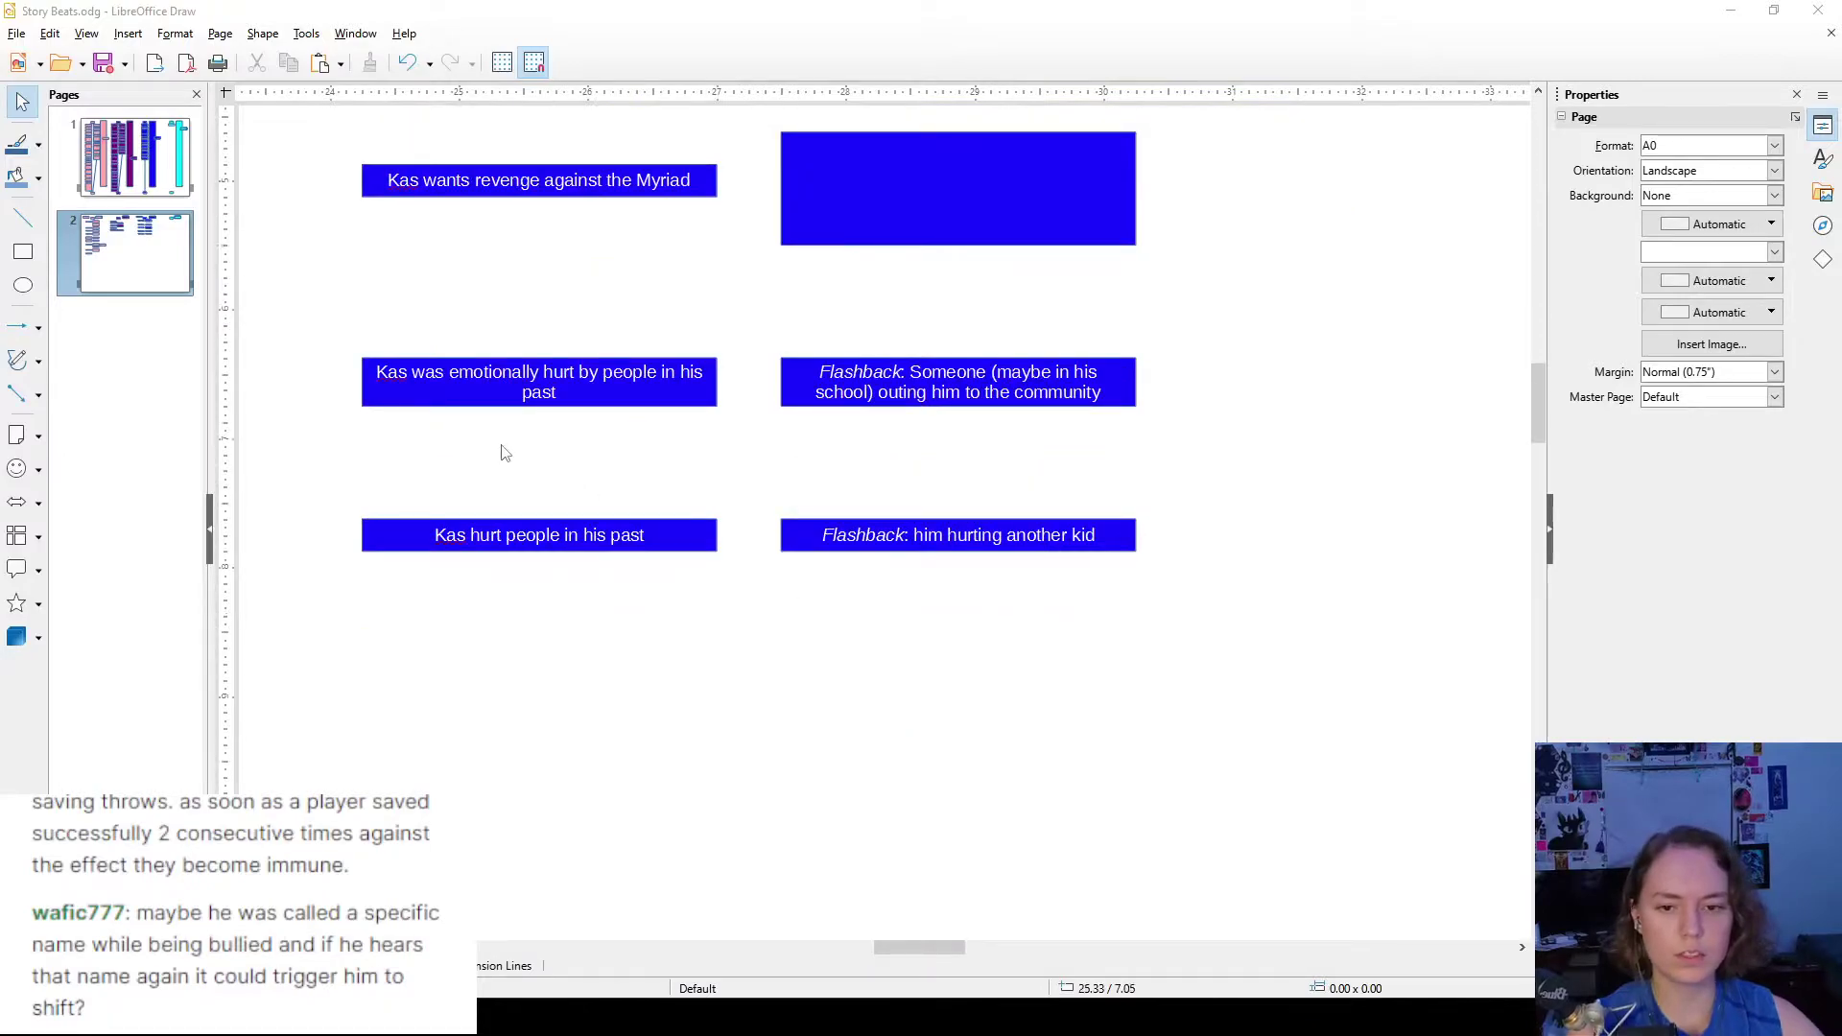
scroll(501, 452, up, 1)
drag(309, 232, 760, 443)
drag(1347, 787, 1347, 788)
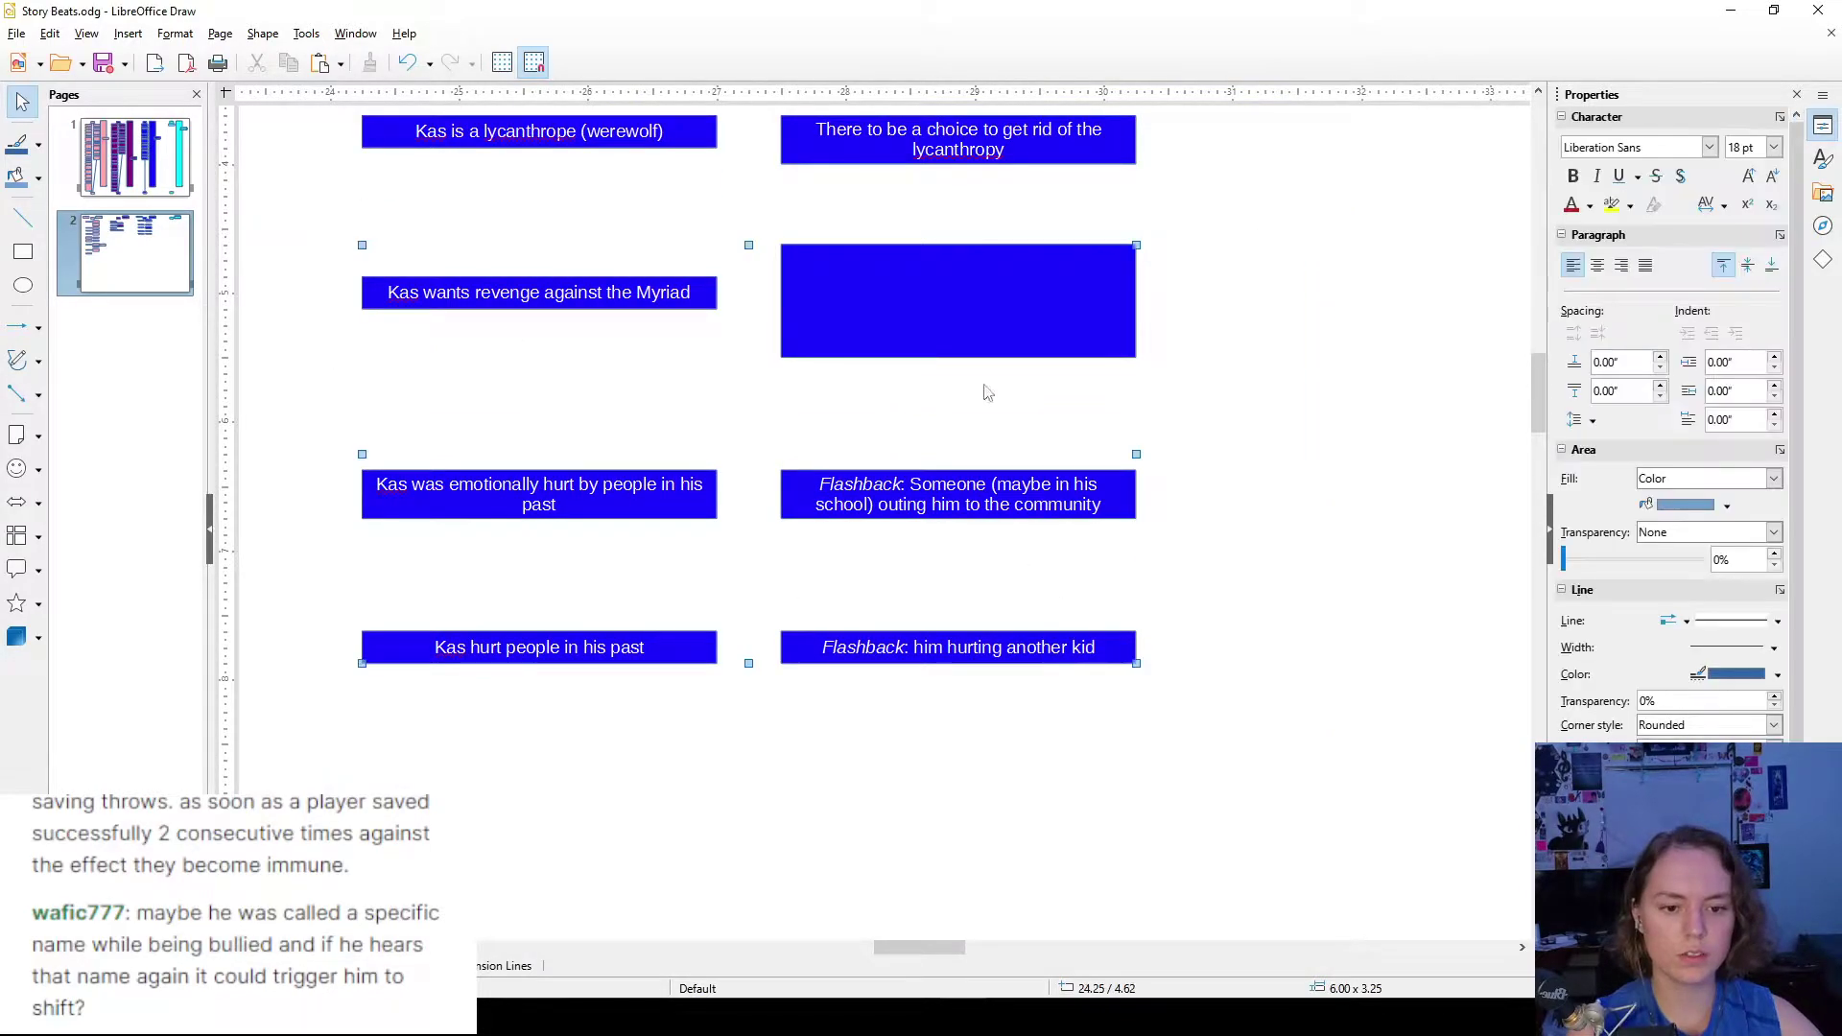
drag(938, 276, 941, 355)
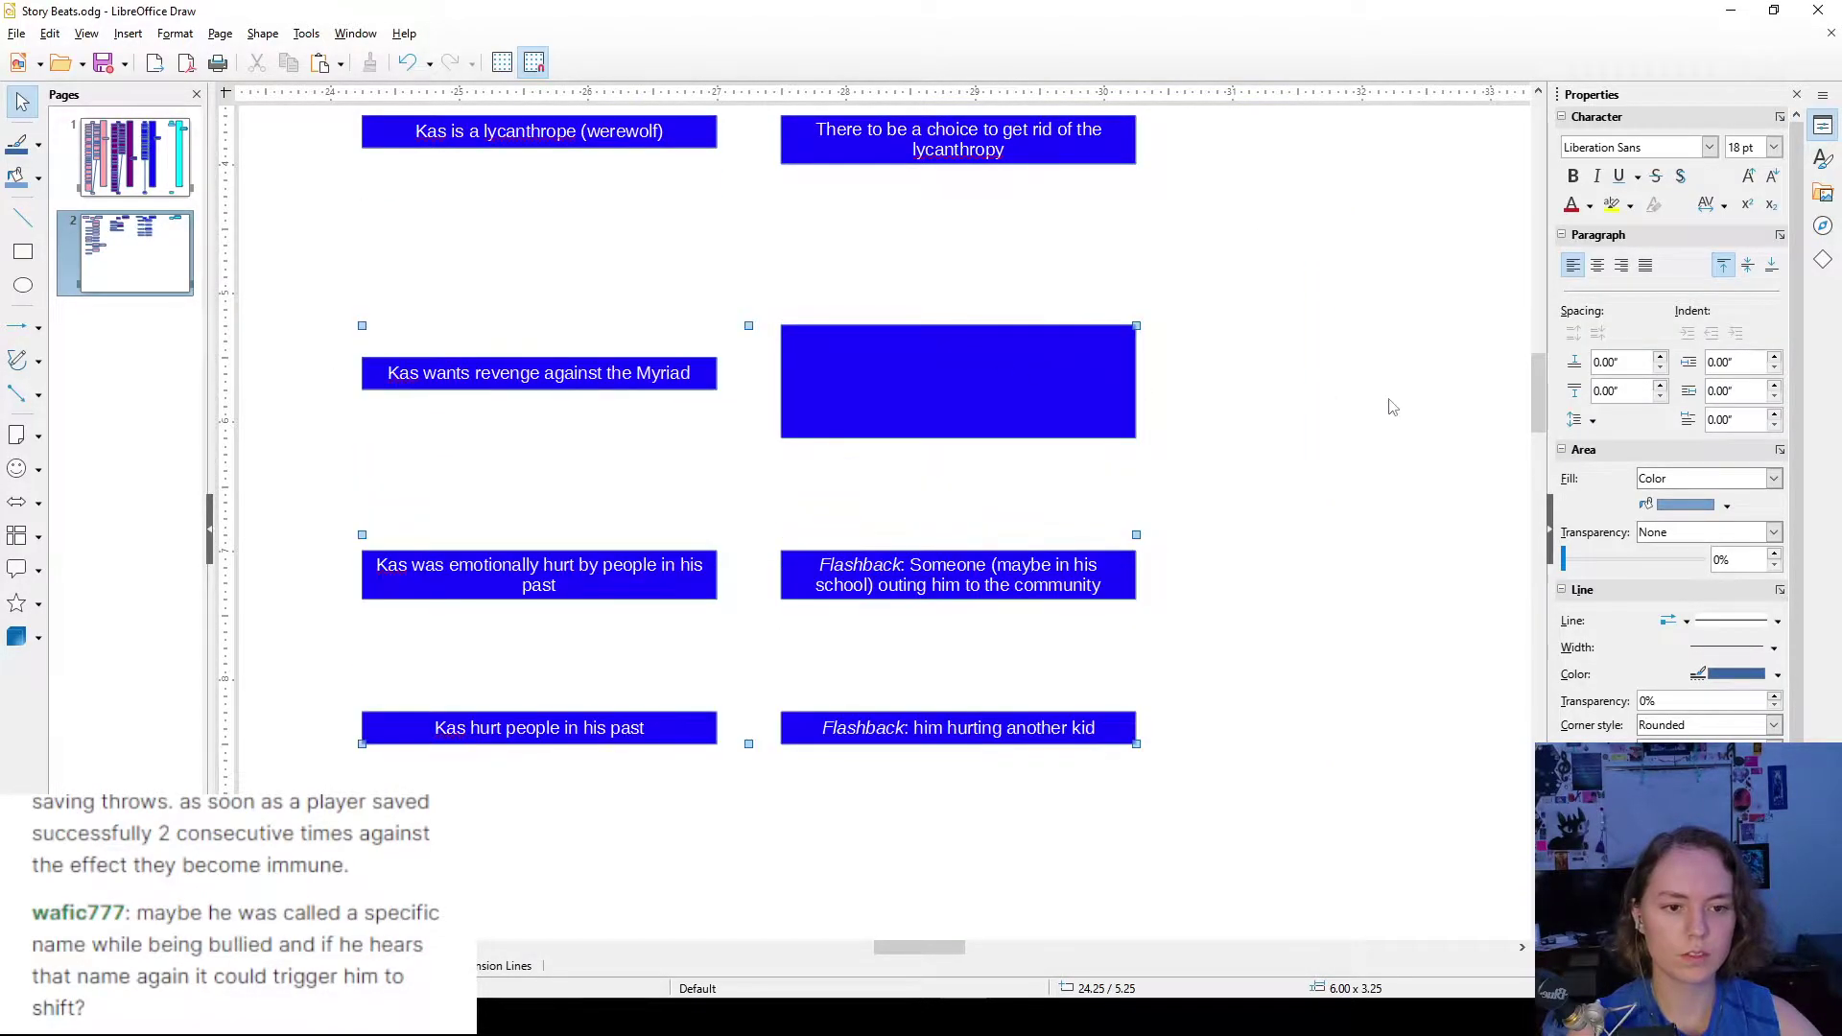
click(1389, 403)
- Place a blank box directly below "There to be a choice to get rid of the lycanthropy", aligned with that column
scroll(1192, 556, up, 5)
drag(1171, 268, 959, 804)
double_click(959, 802)
scroll(1027, 797, down, 5)
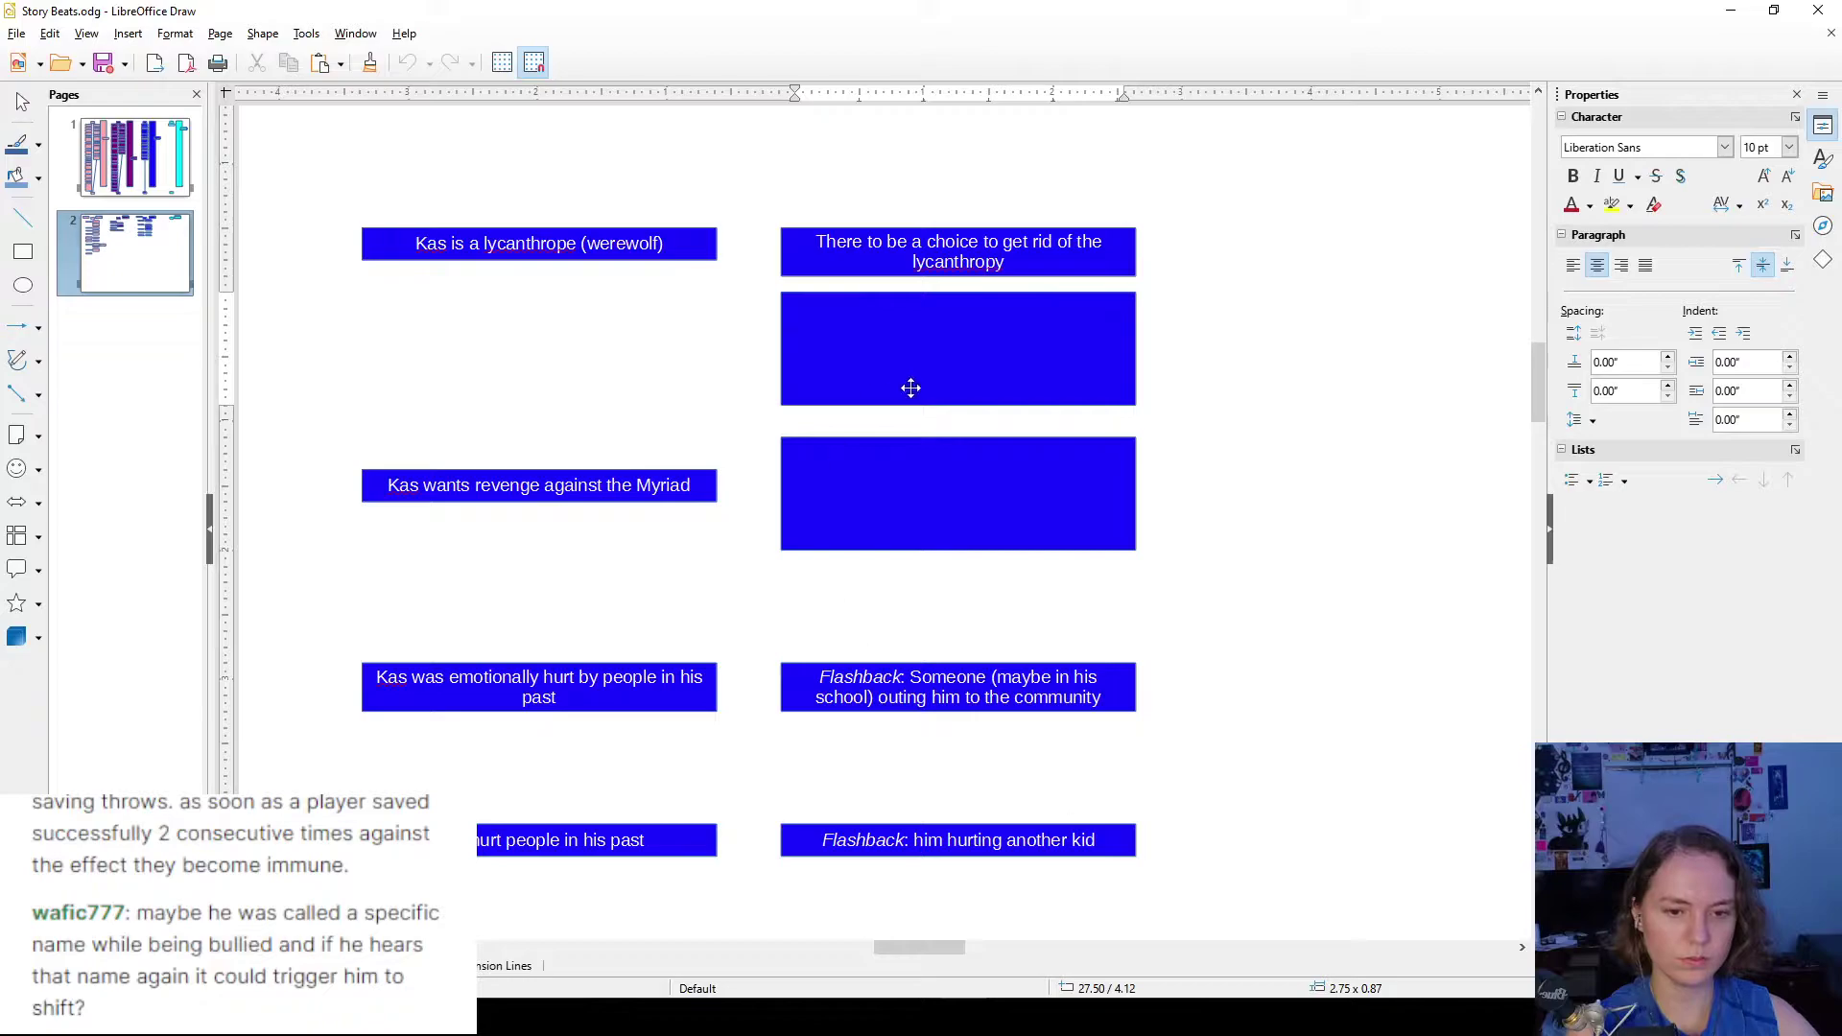
key(Escape)
- Start the note in the blank box below the lycanthropy choice with "Specific name that"
double_click(991, 372)
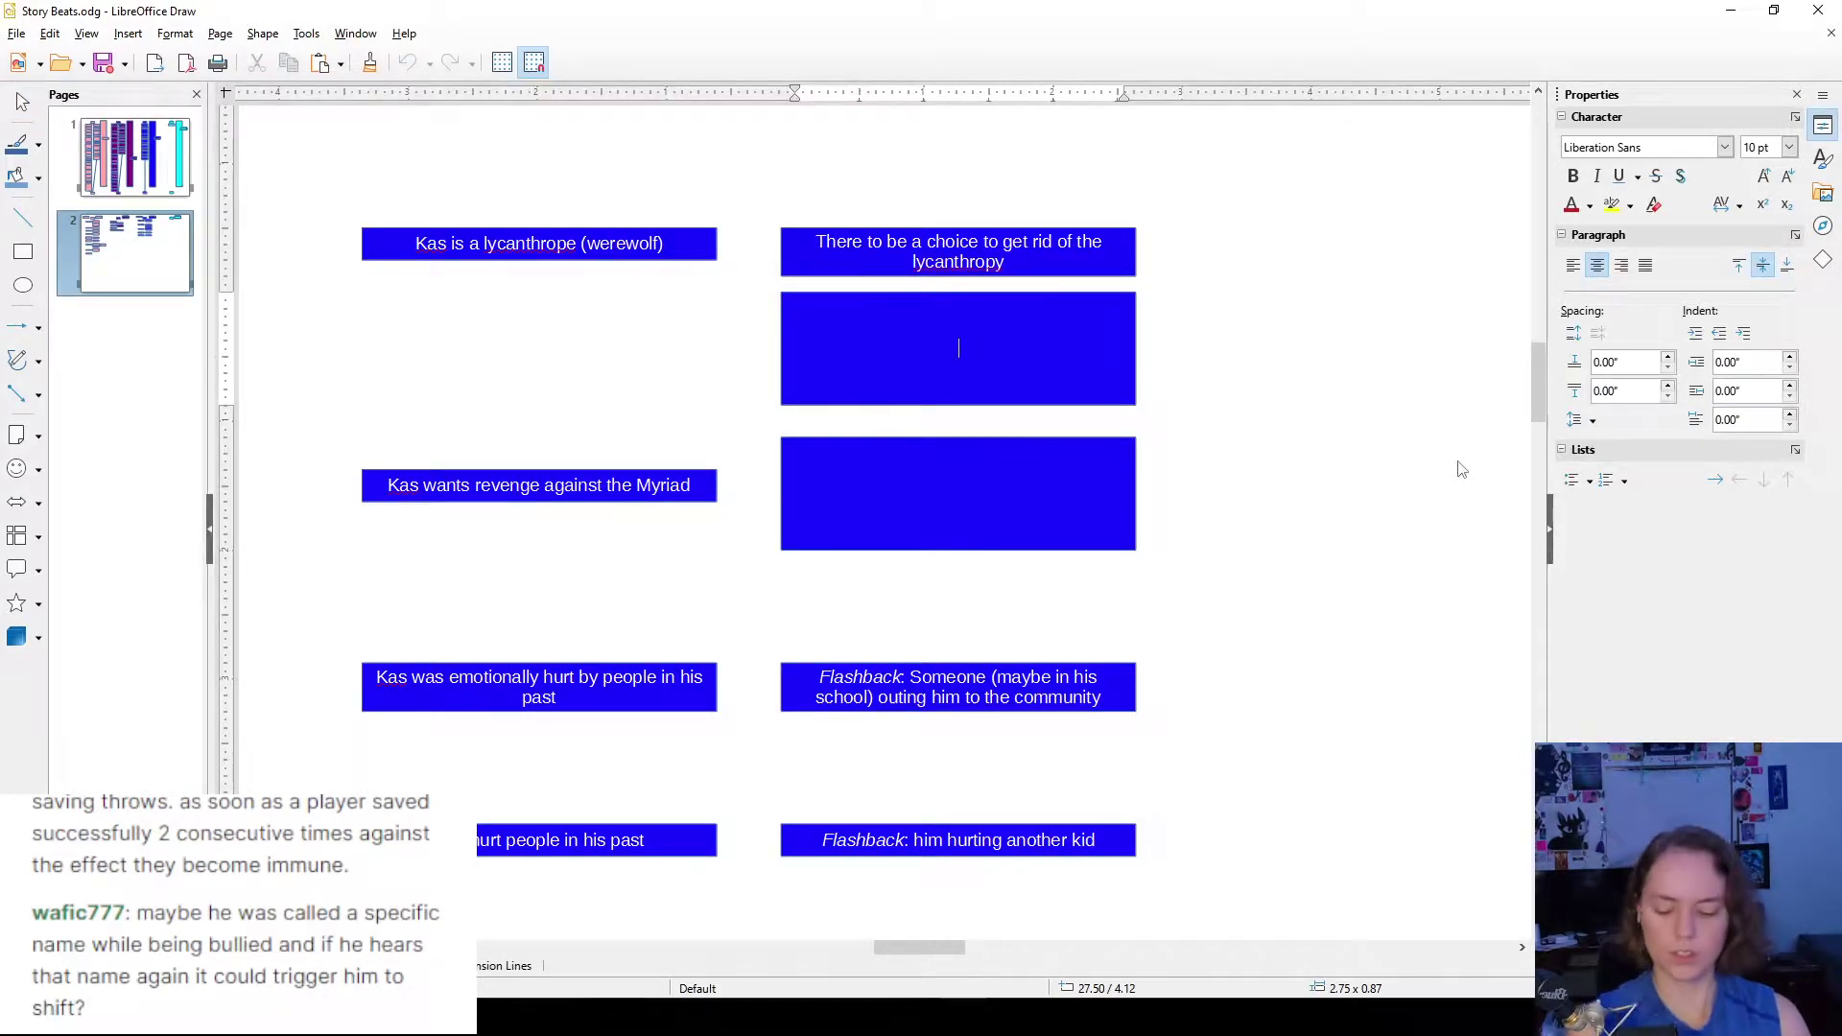
text(Specific)
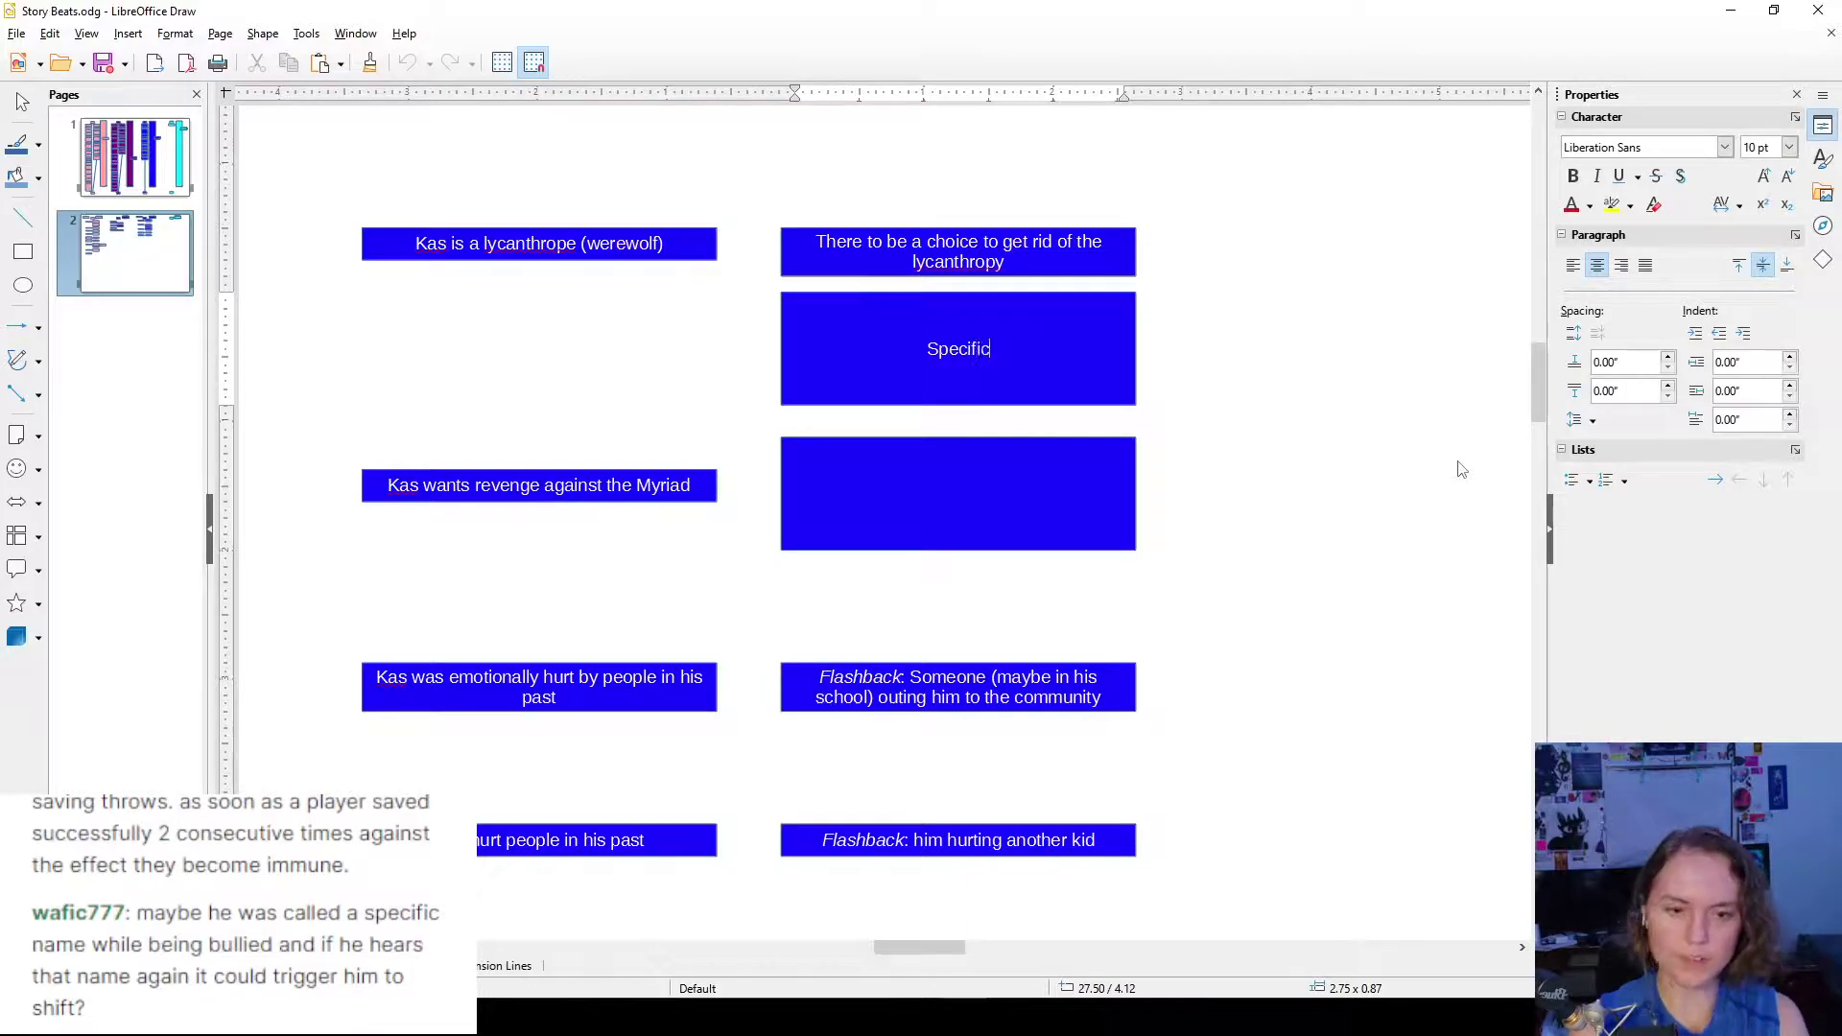
text( name)
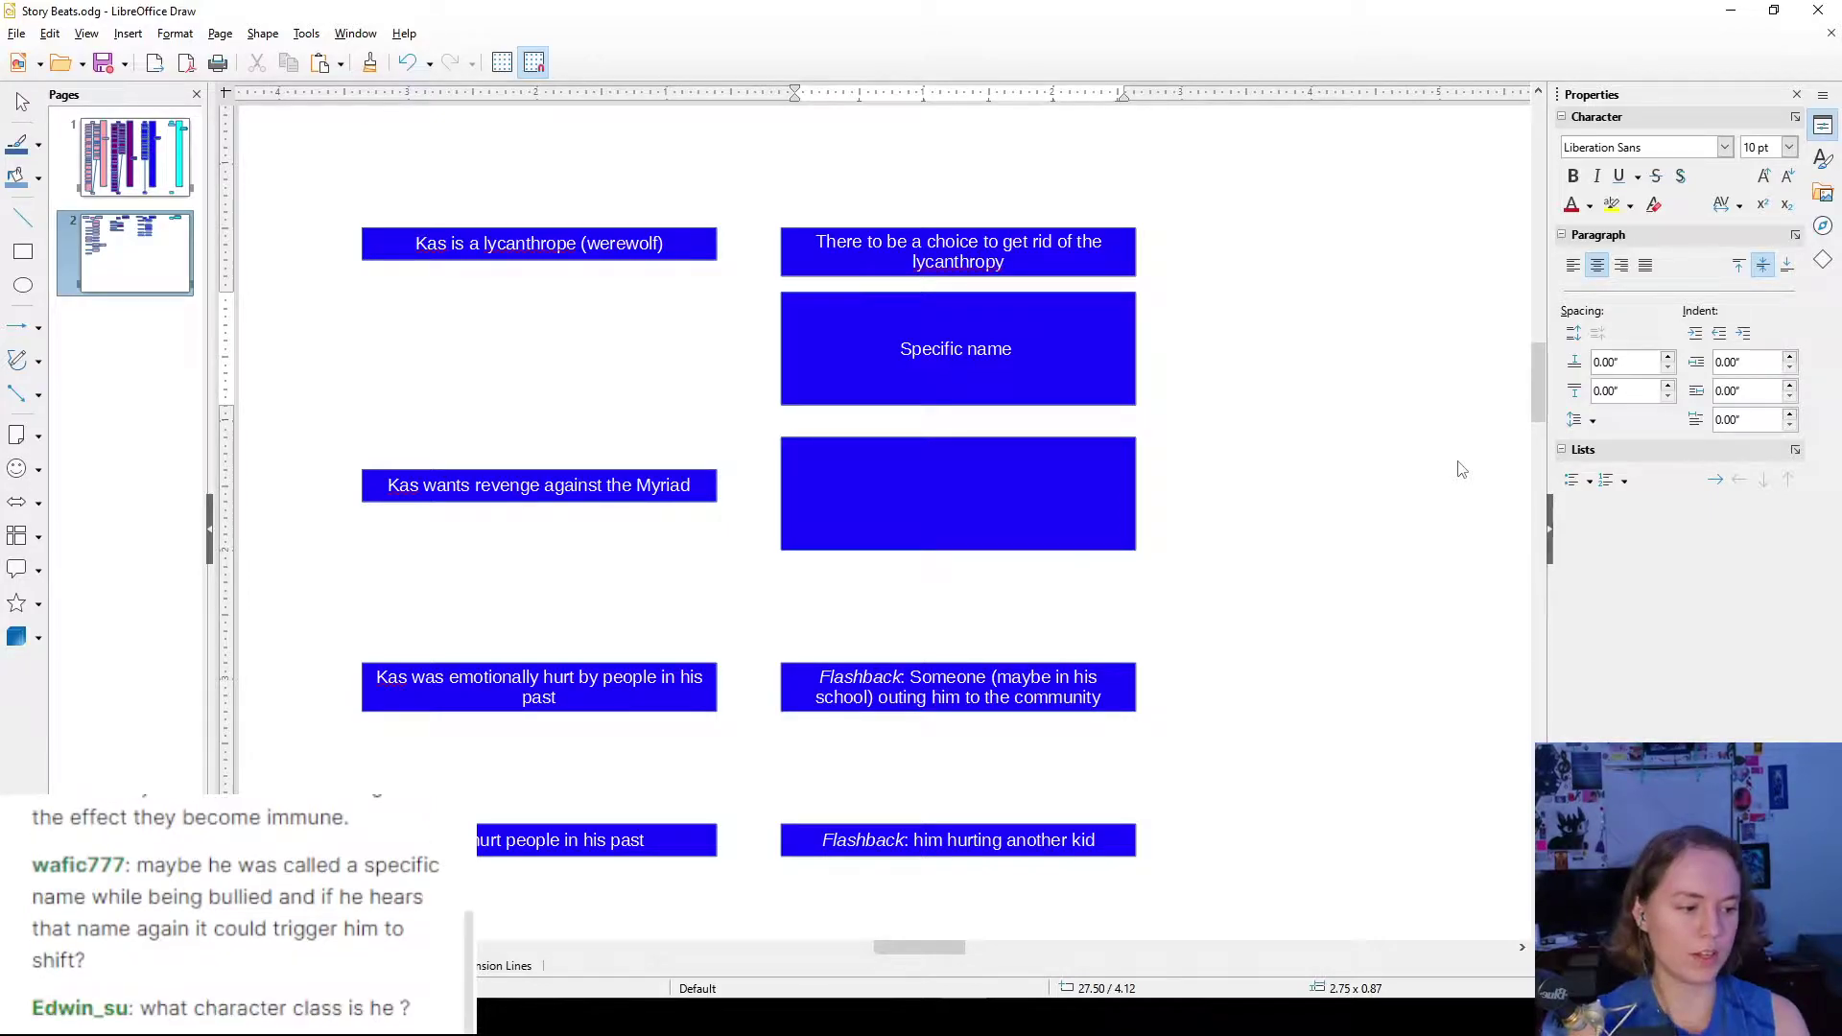
text(that)
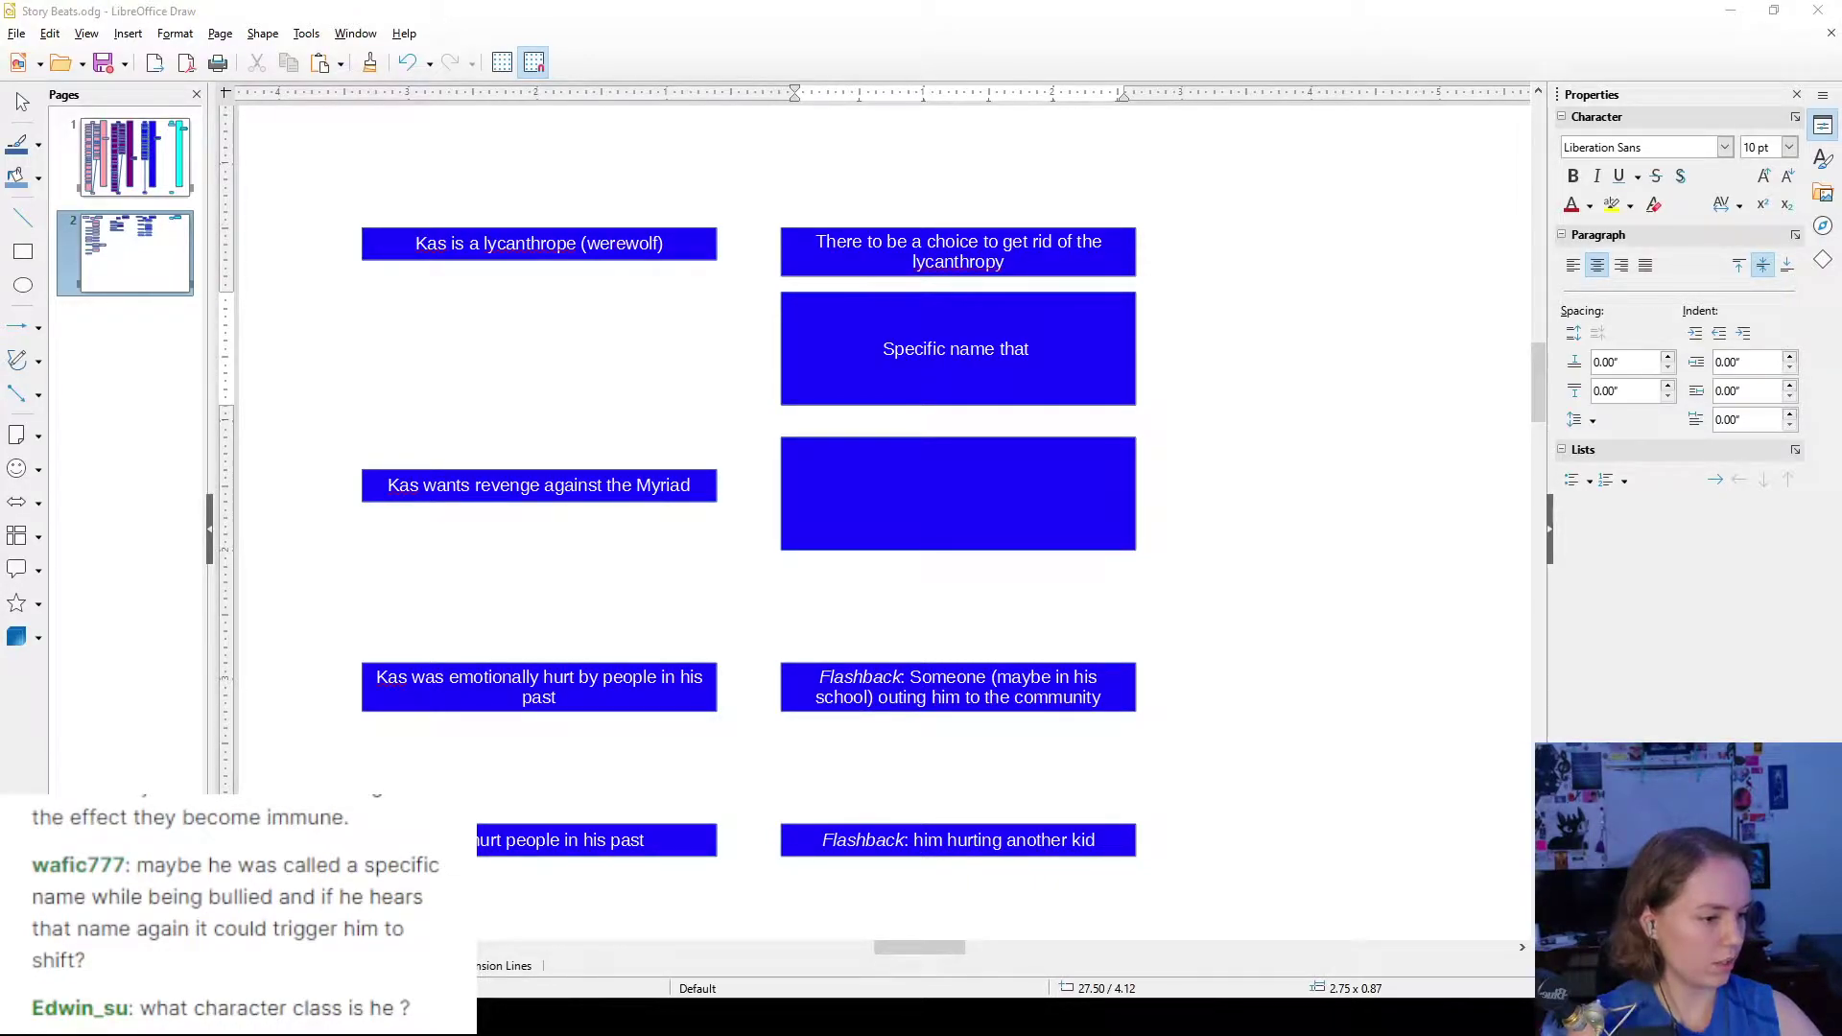
click(1054, 354)
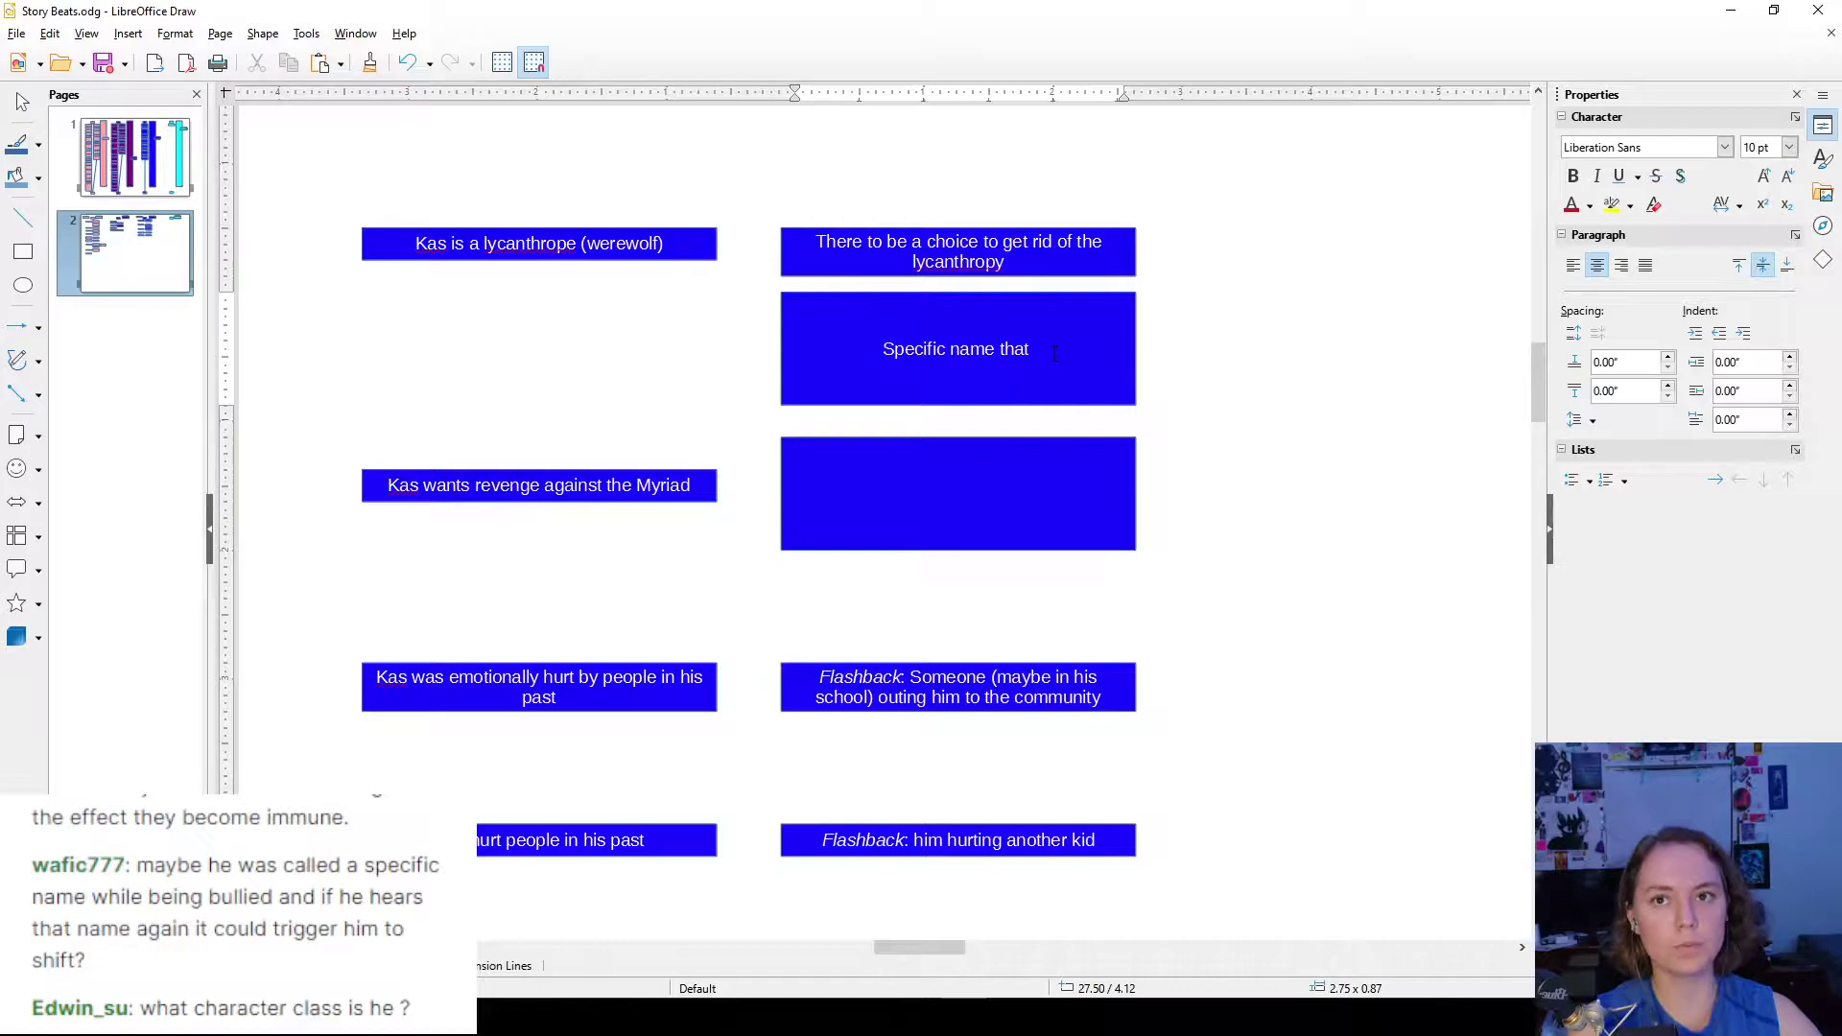
- Switch to Discord, check the Battle Master reference in Kas's bonus feat notes for his class, and return to the story beats diagram
scroll(1037, 383, up, 3)
scroll(1015, 415, down, 3)
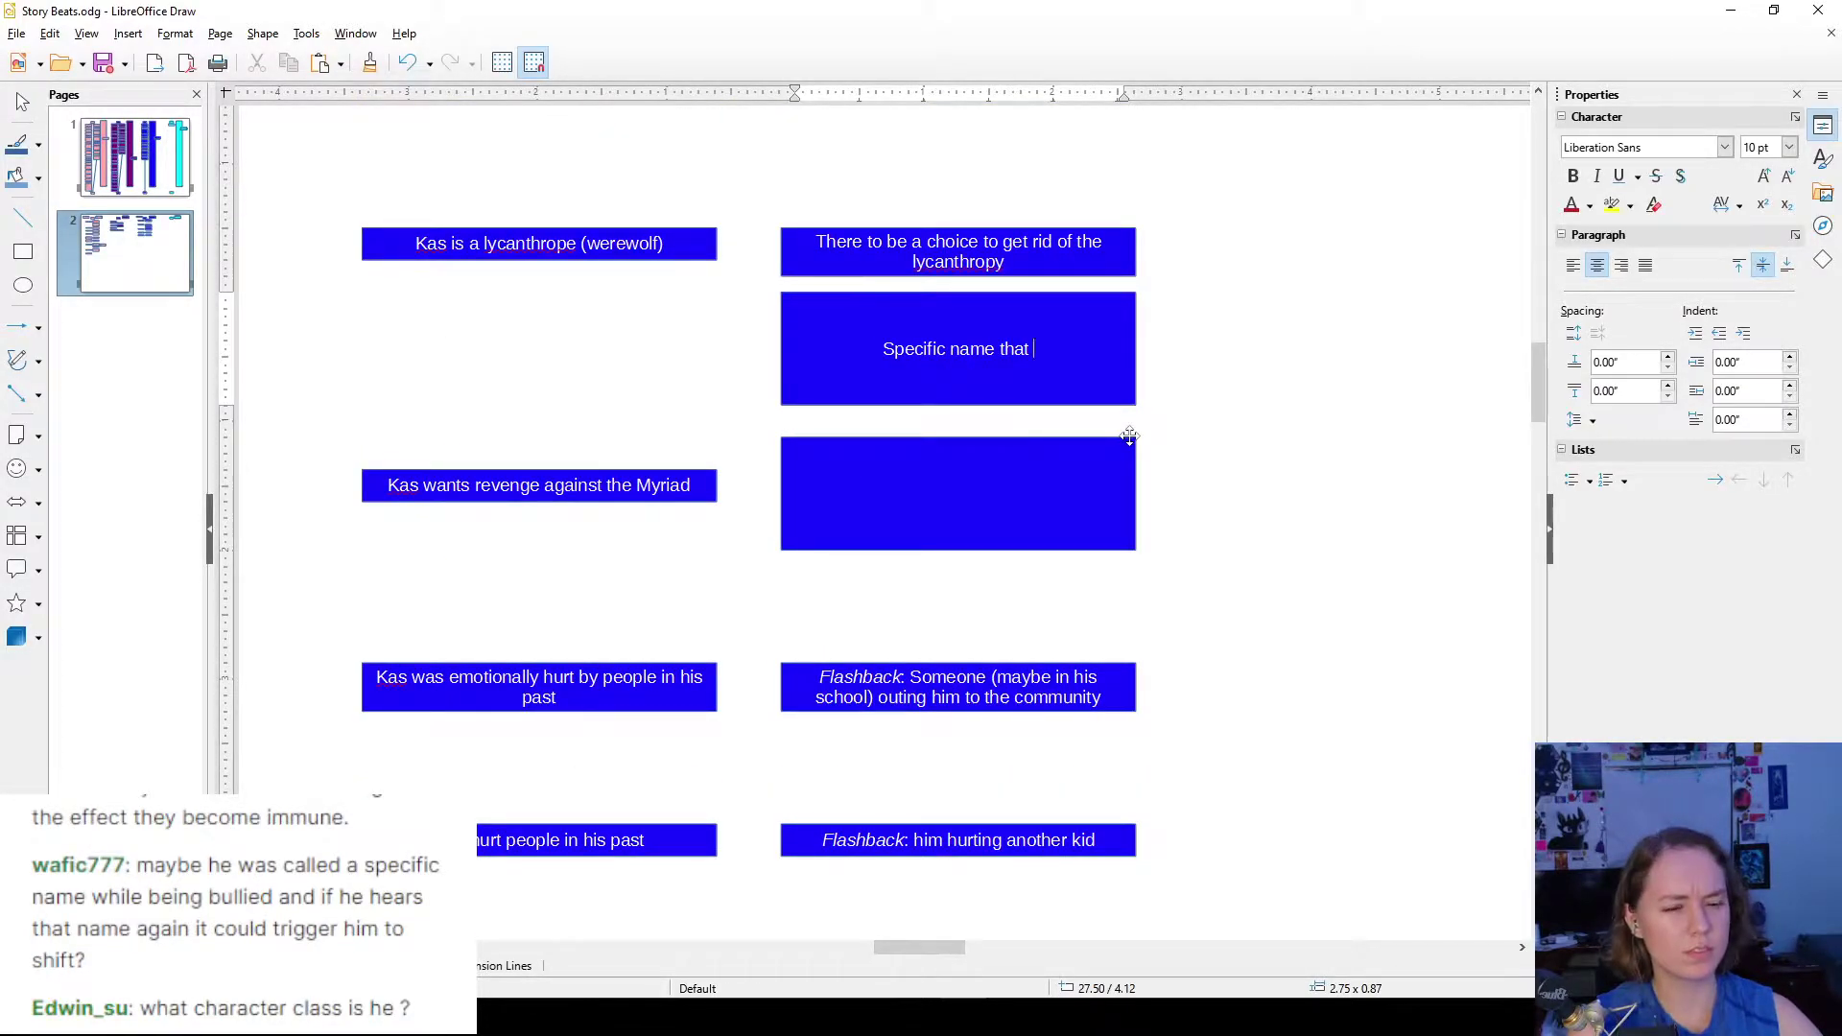
scroll(1129, 436, down, 3)
scroll(1118, 441, up, 5)
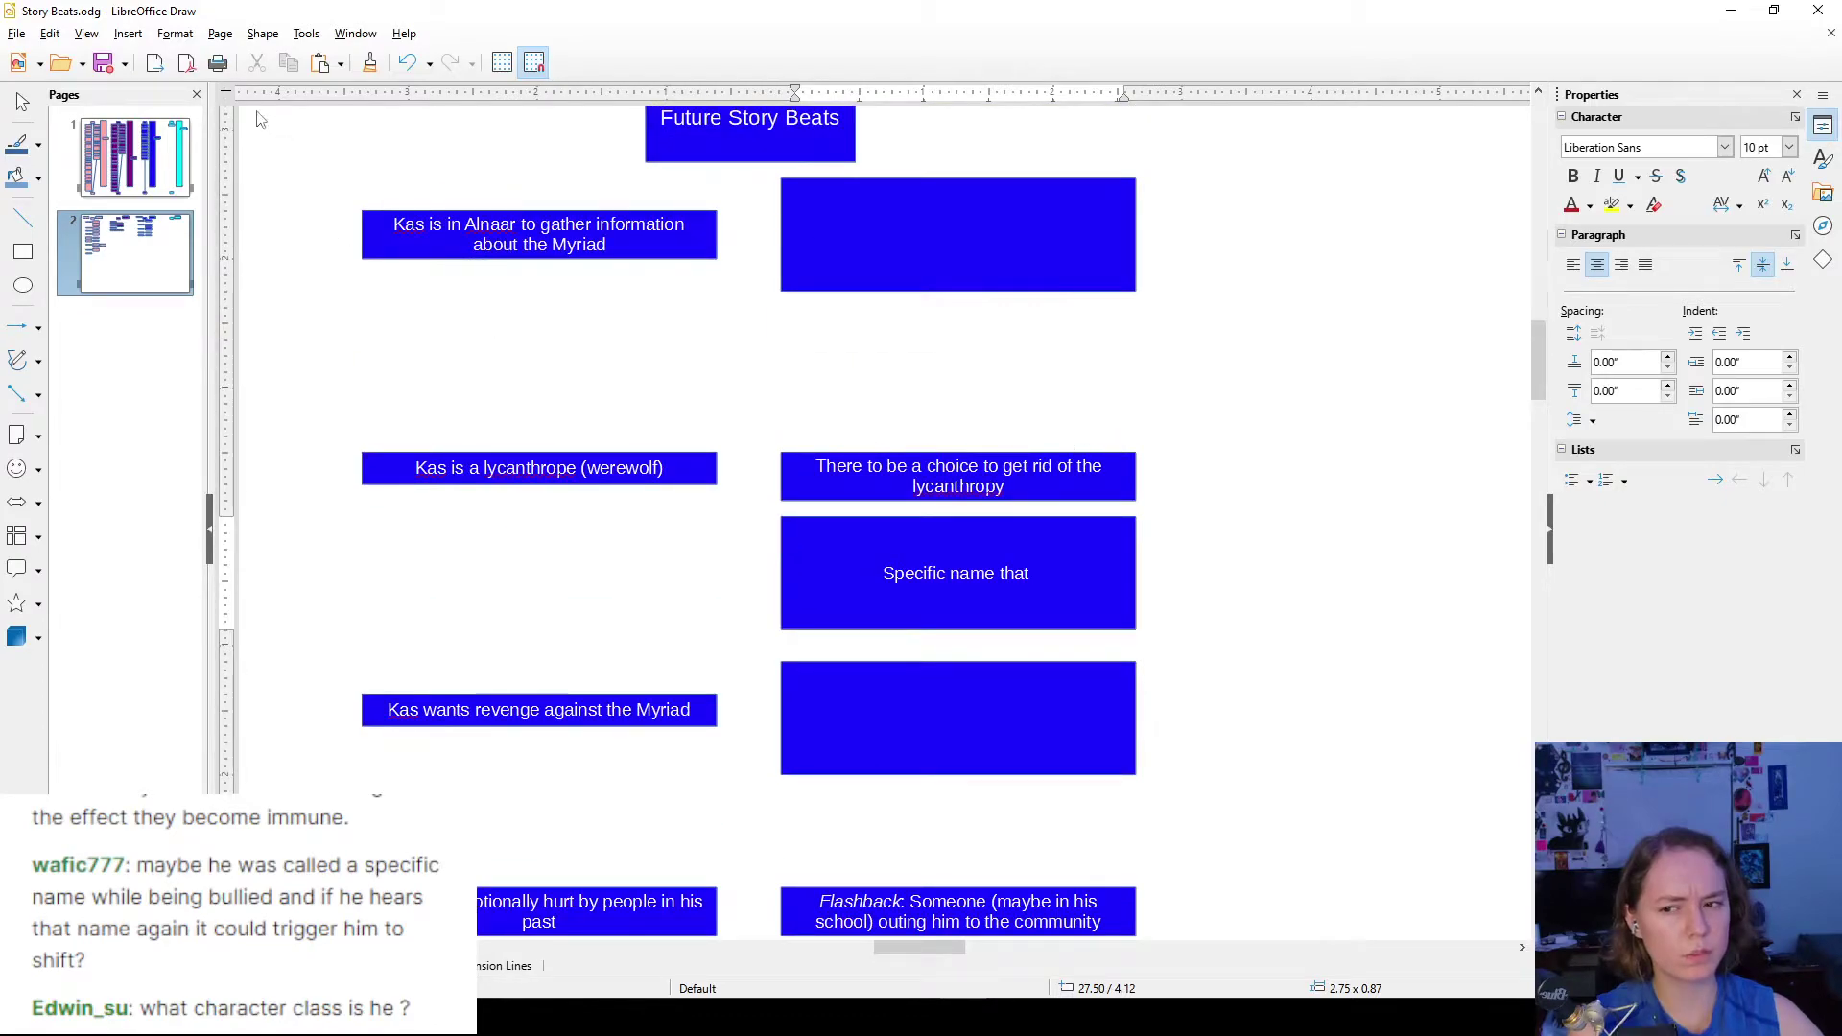
click(134, 156)
click(135, 253)
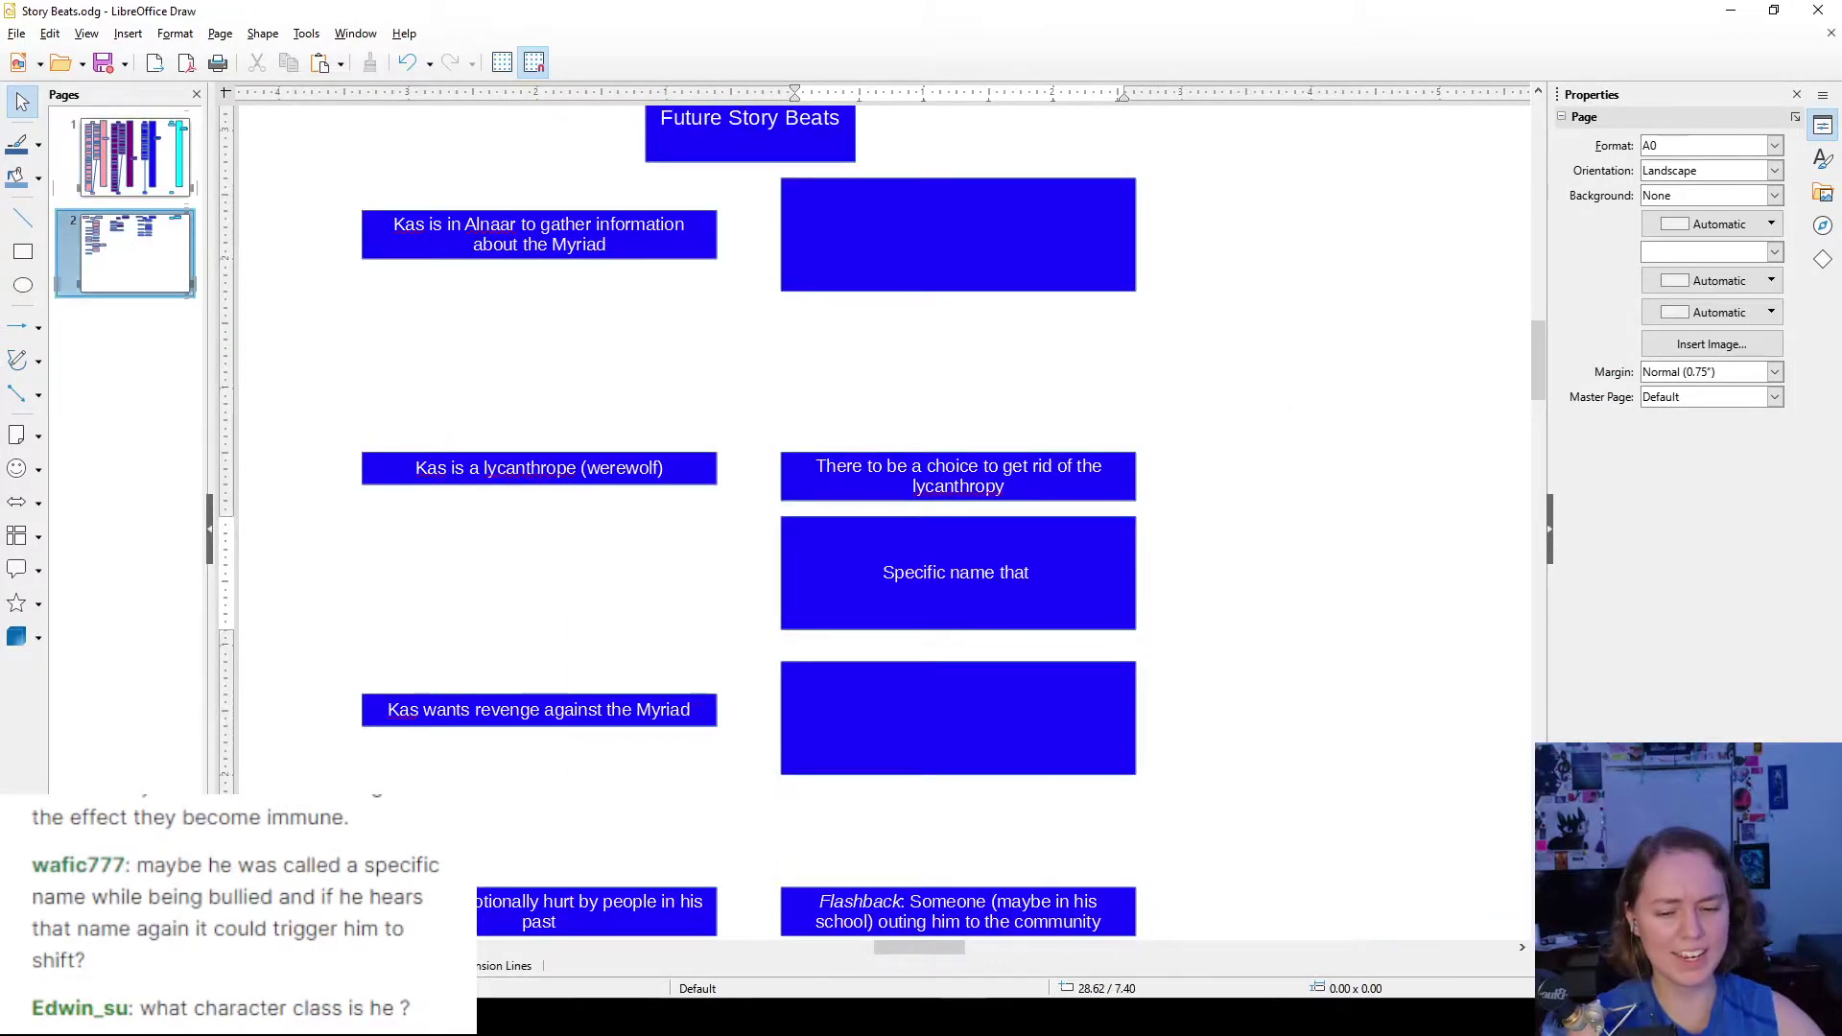
key(alt+Tab)
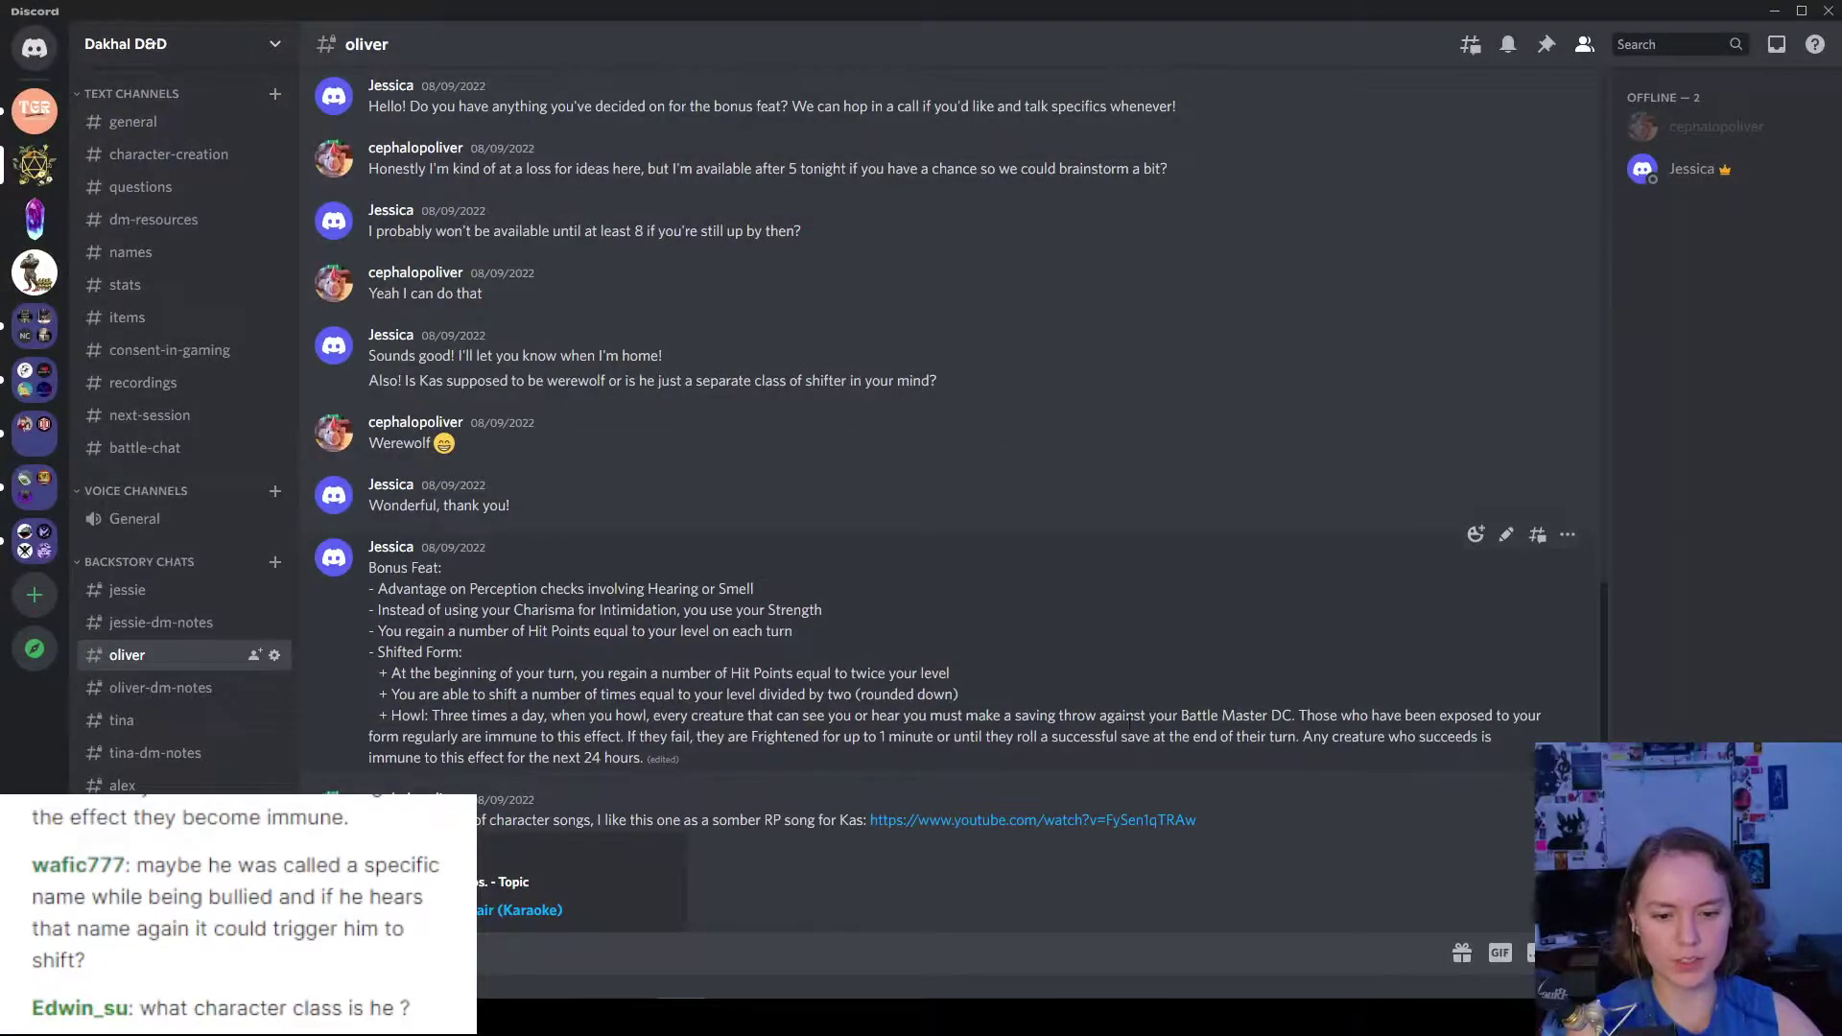
drag(1294, 717, 1181, 717)
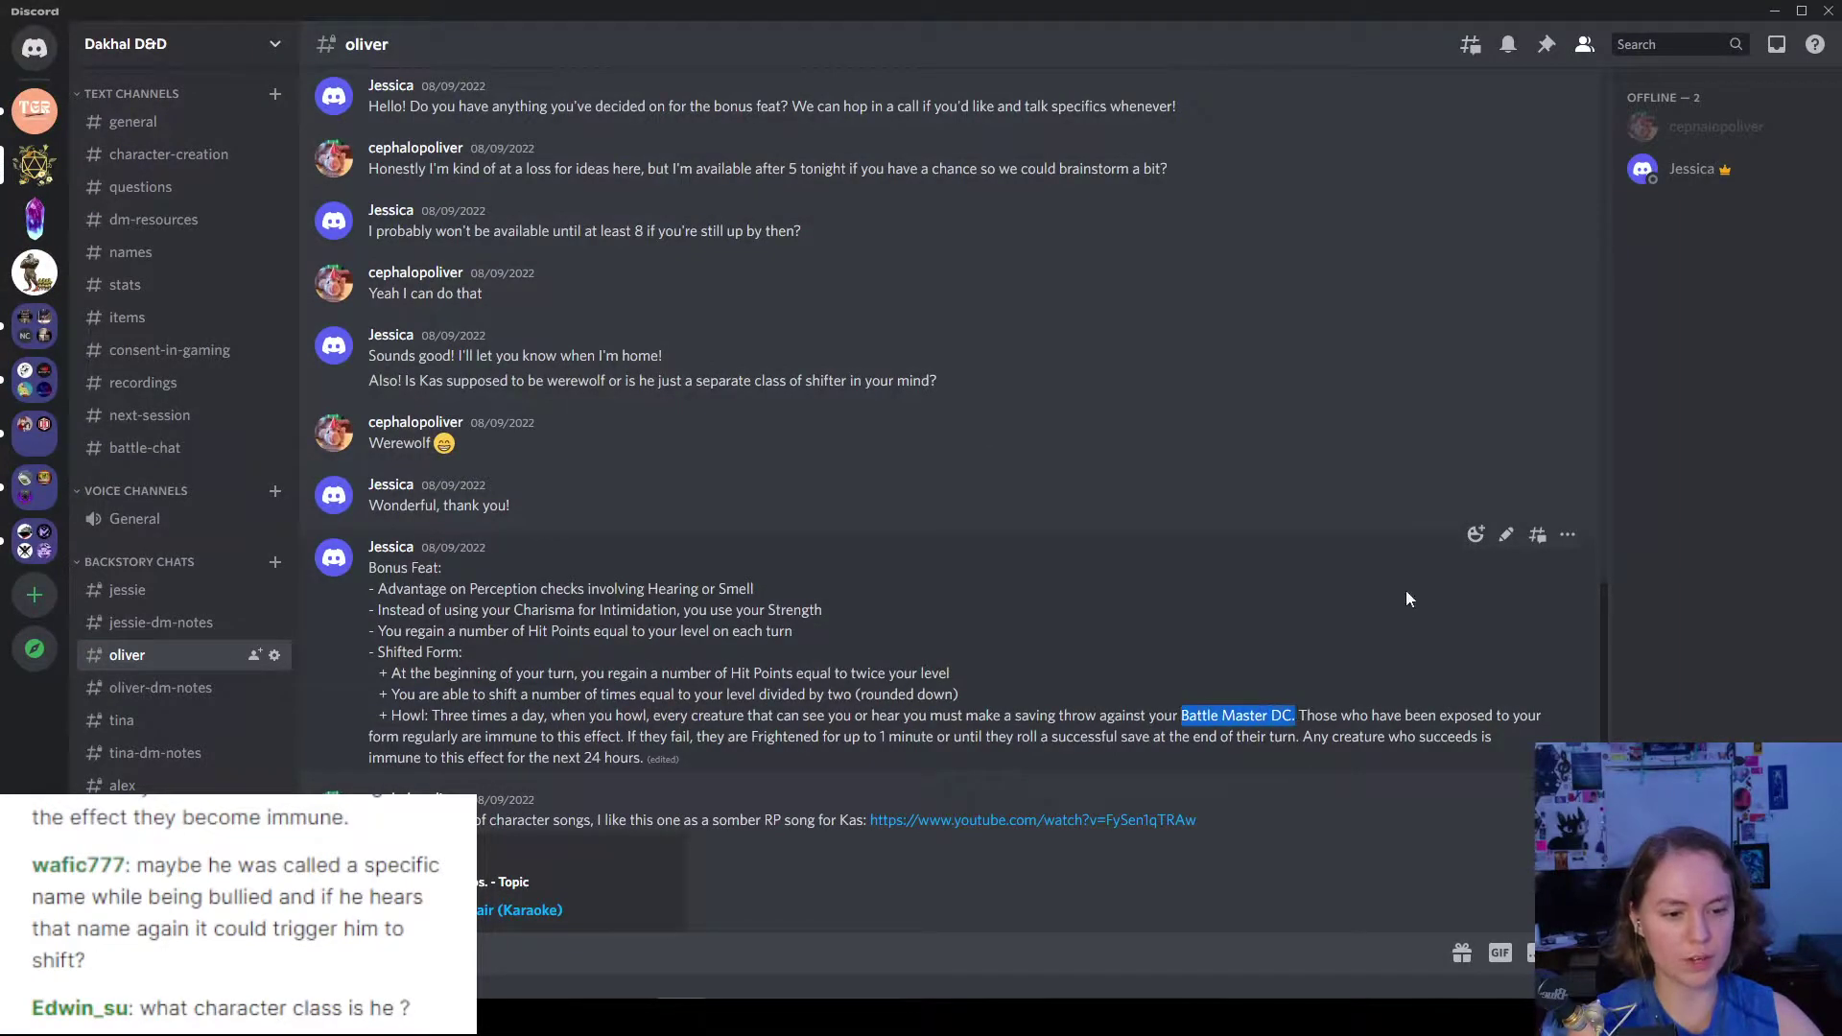
click(1773, 12)
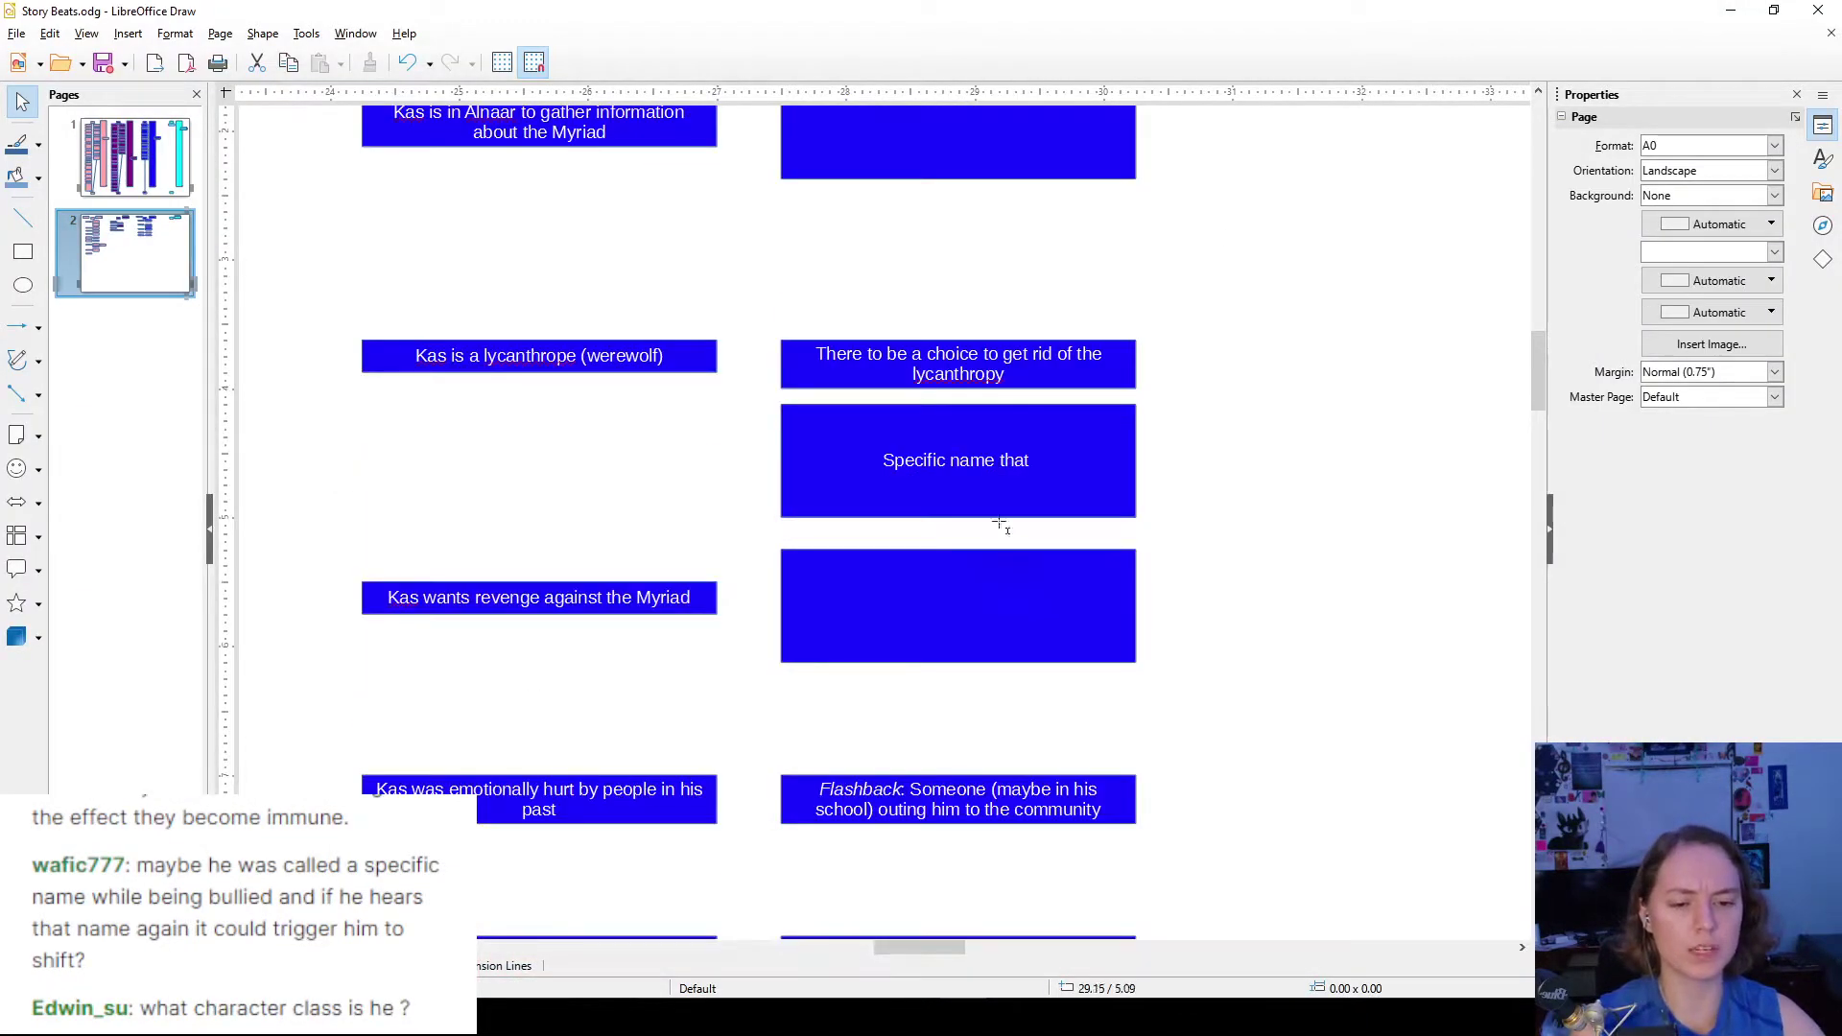
- Complete the note with "he may have been called that triggers him to transform (maybe lose control to some extent?)" and prefix it with "***"
click(1074, 436)
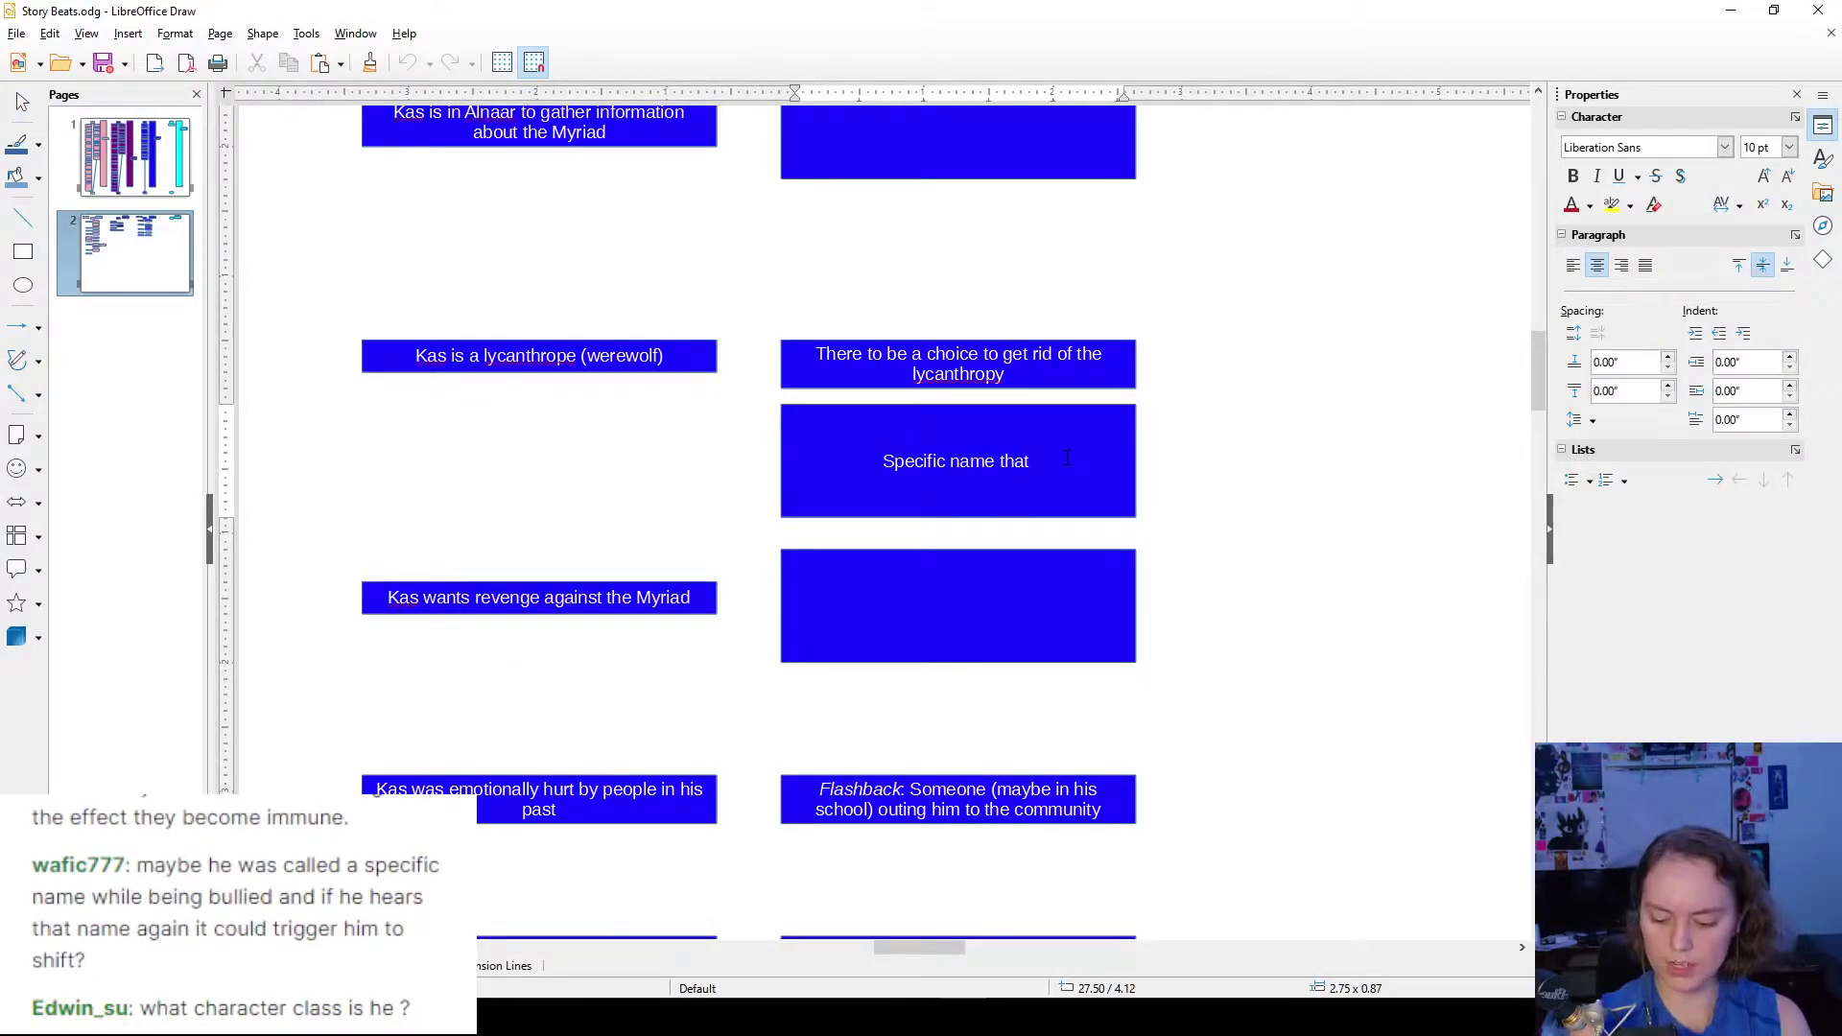
text(he may have been)
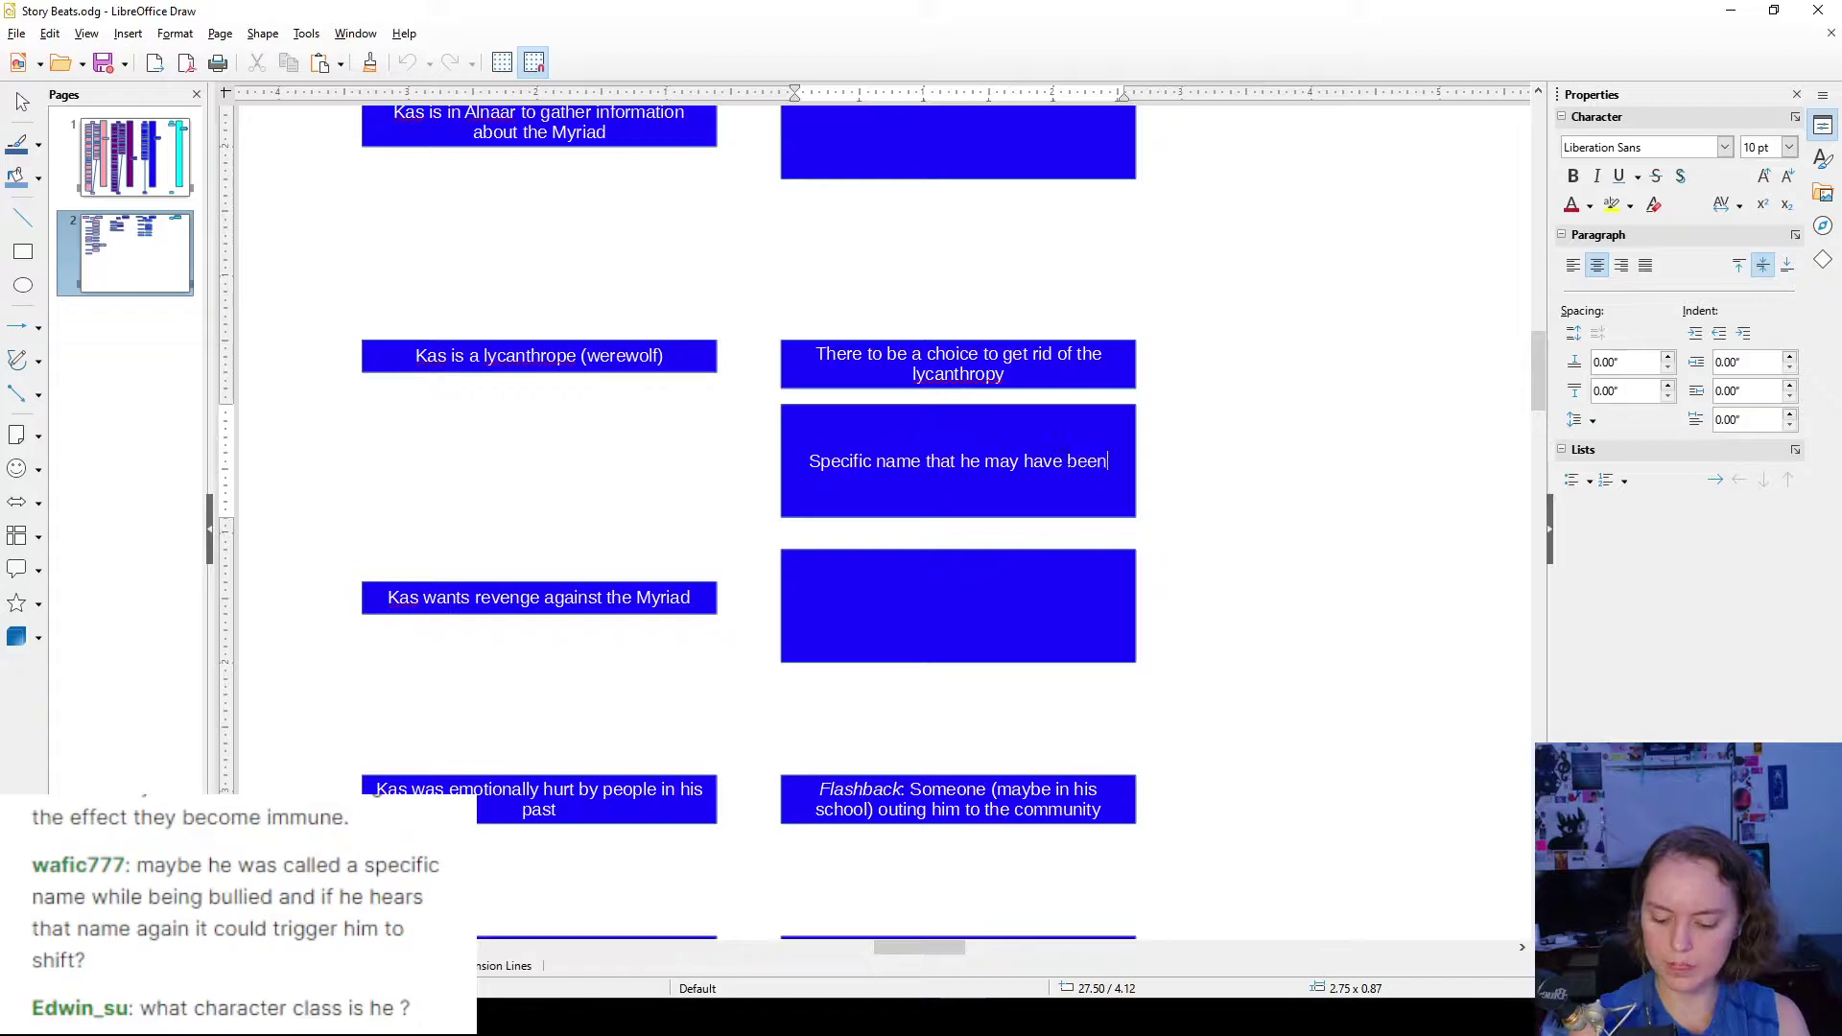
text( called that )
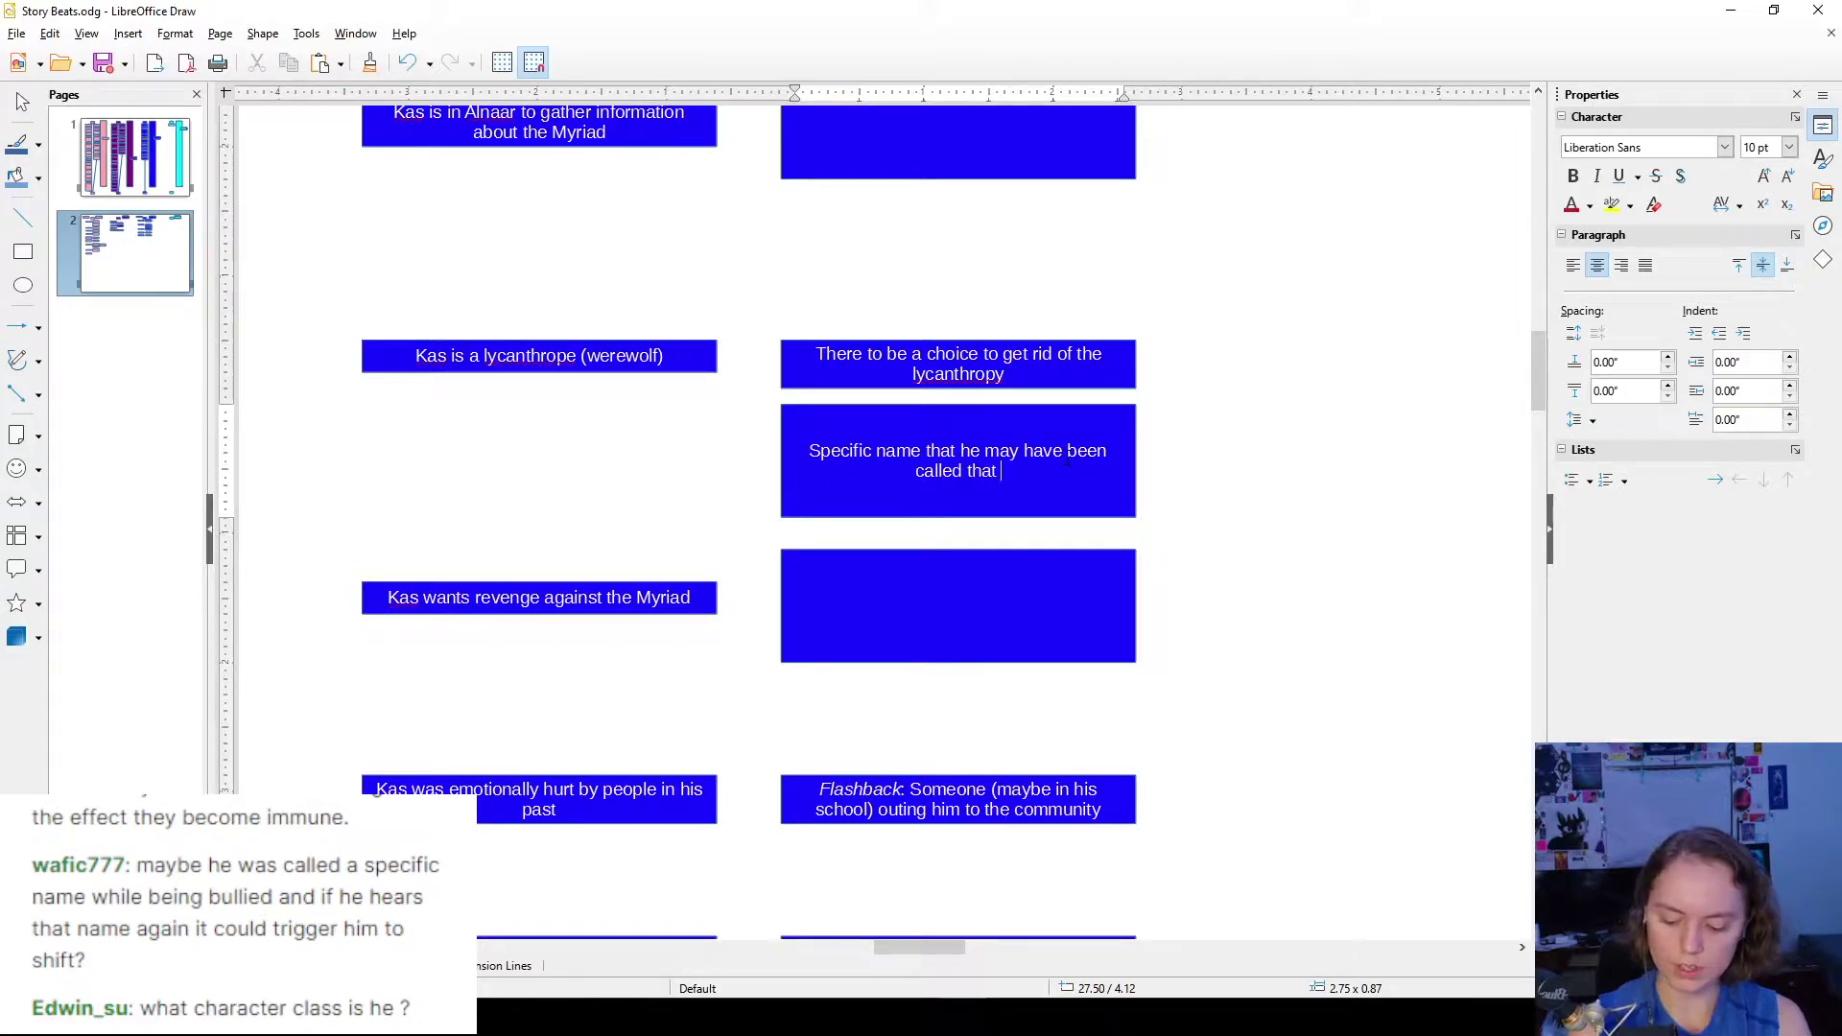
text(triggers hi)
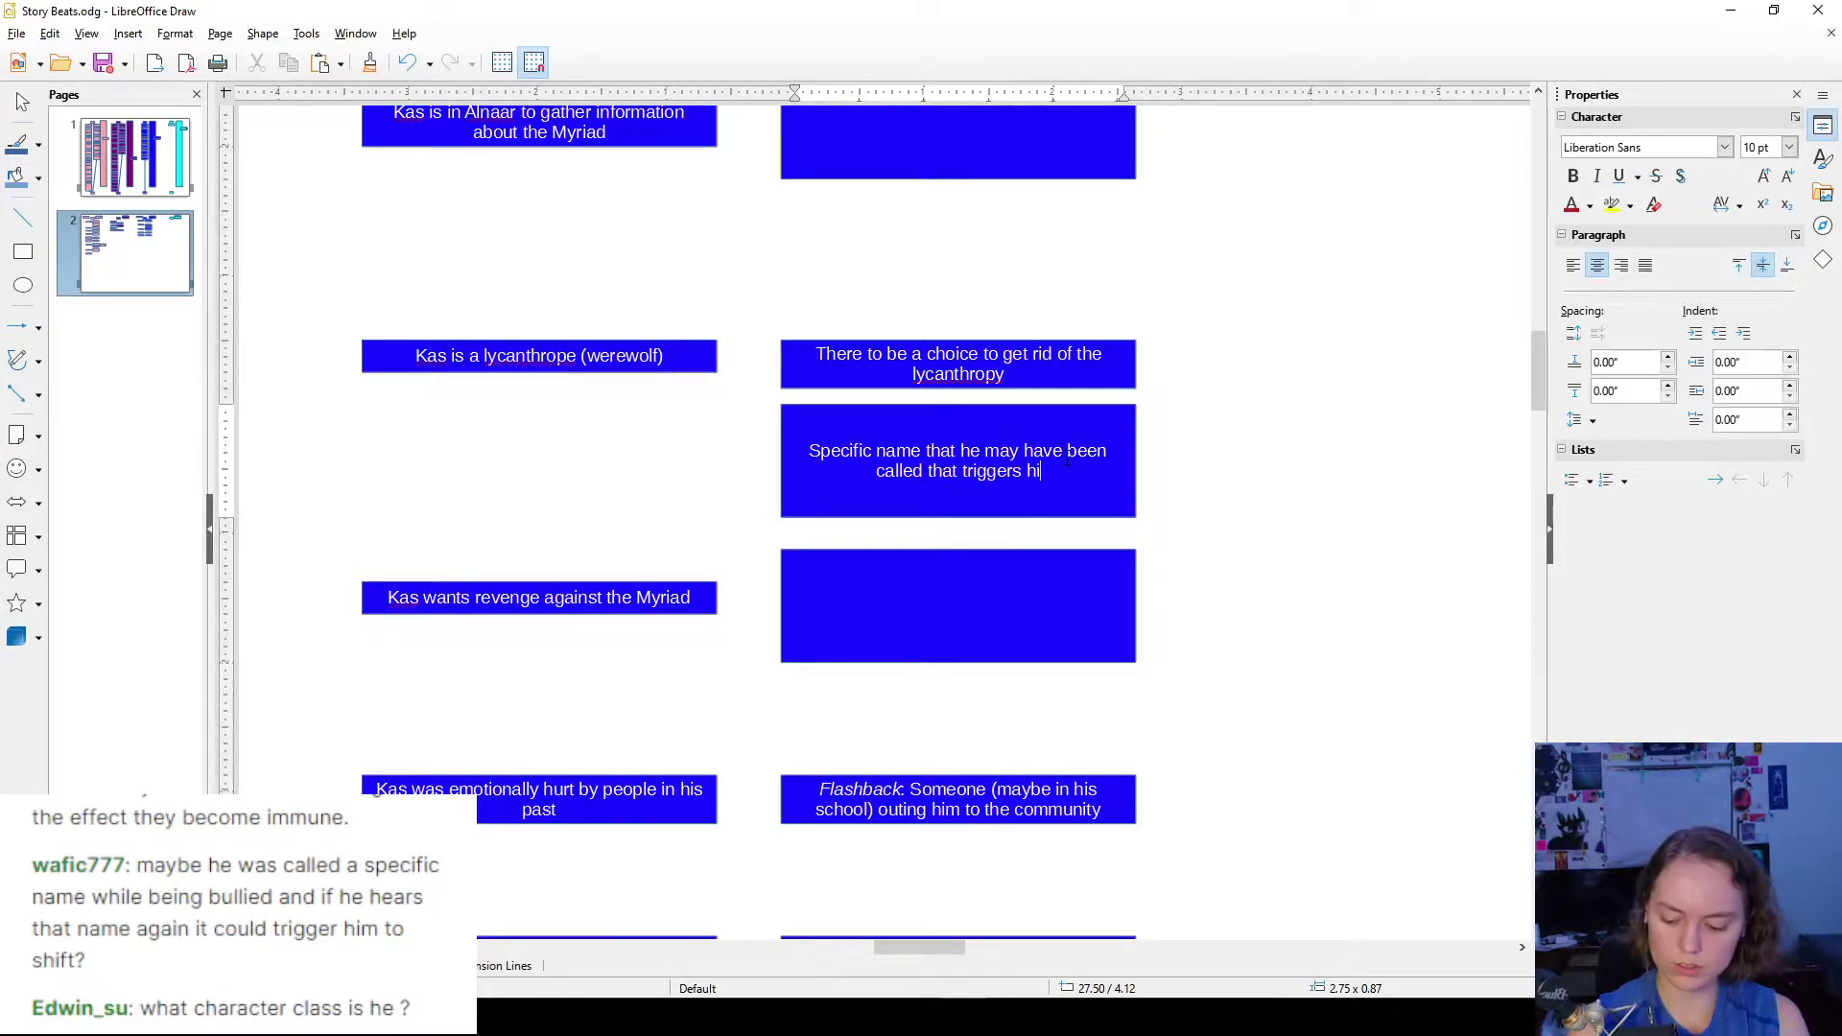
text(m to transfo)
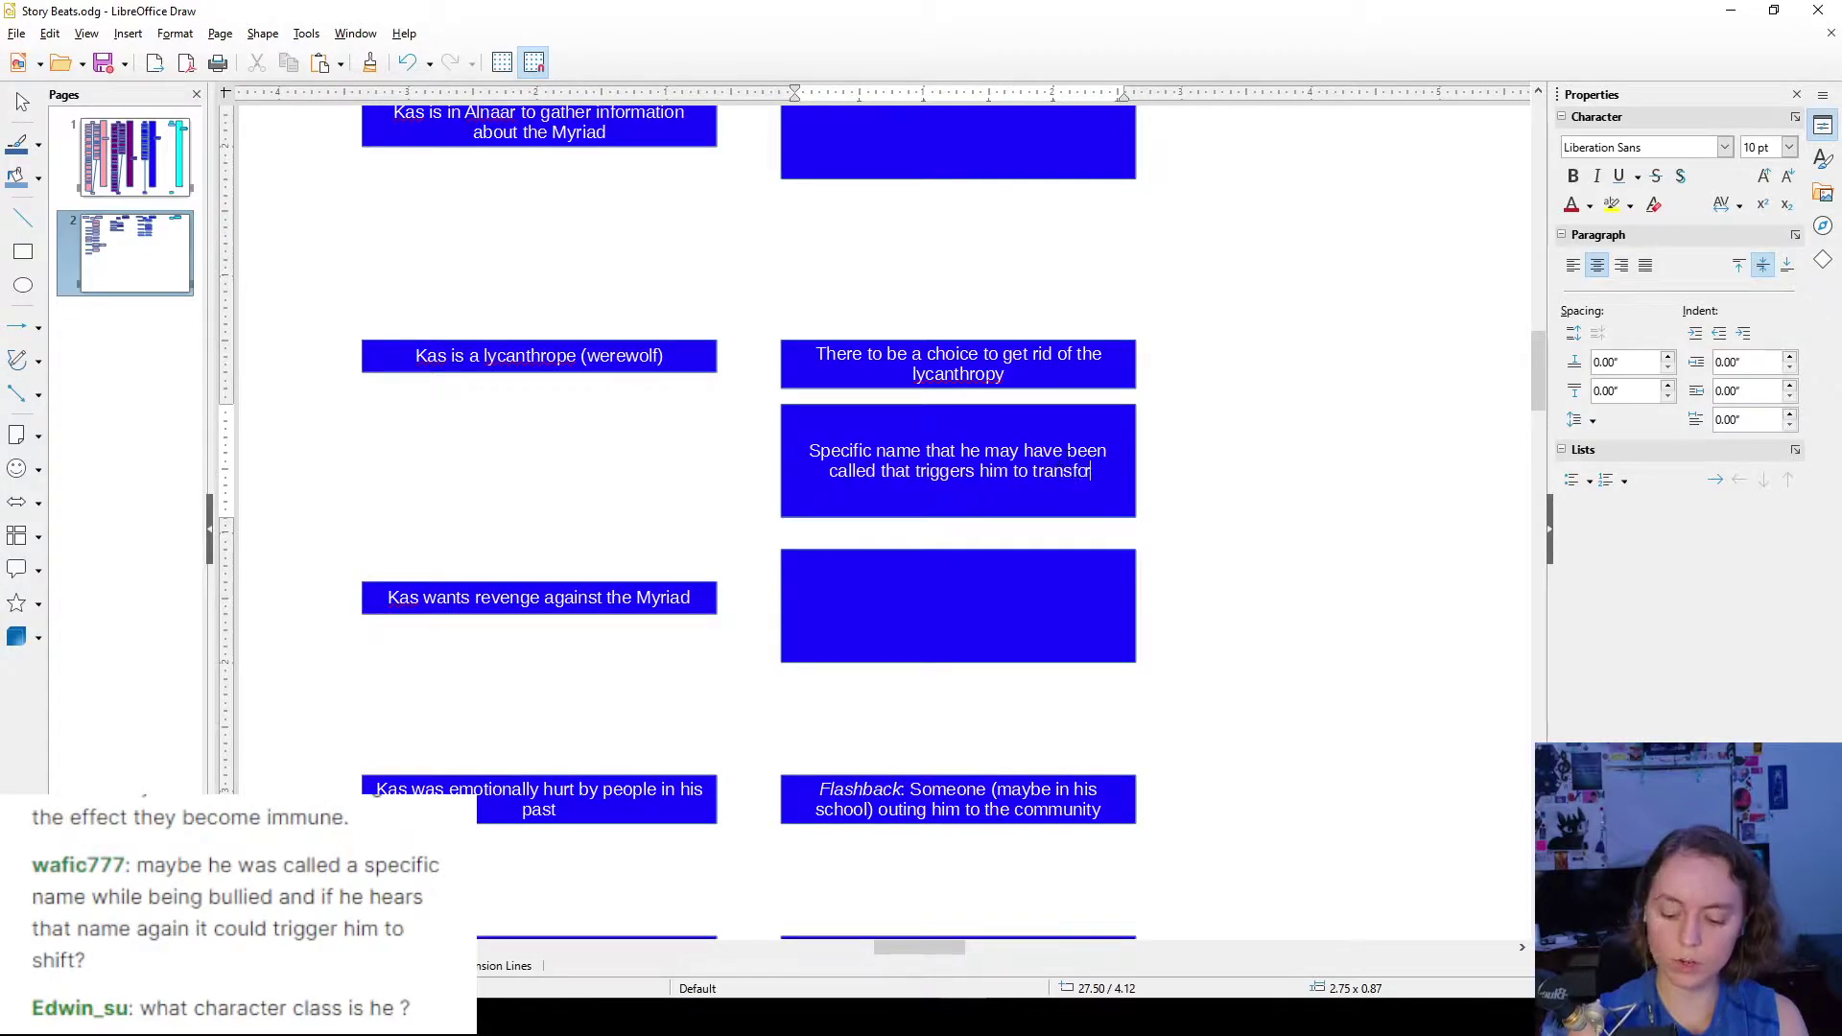
text(rm (may)
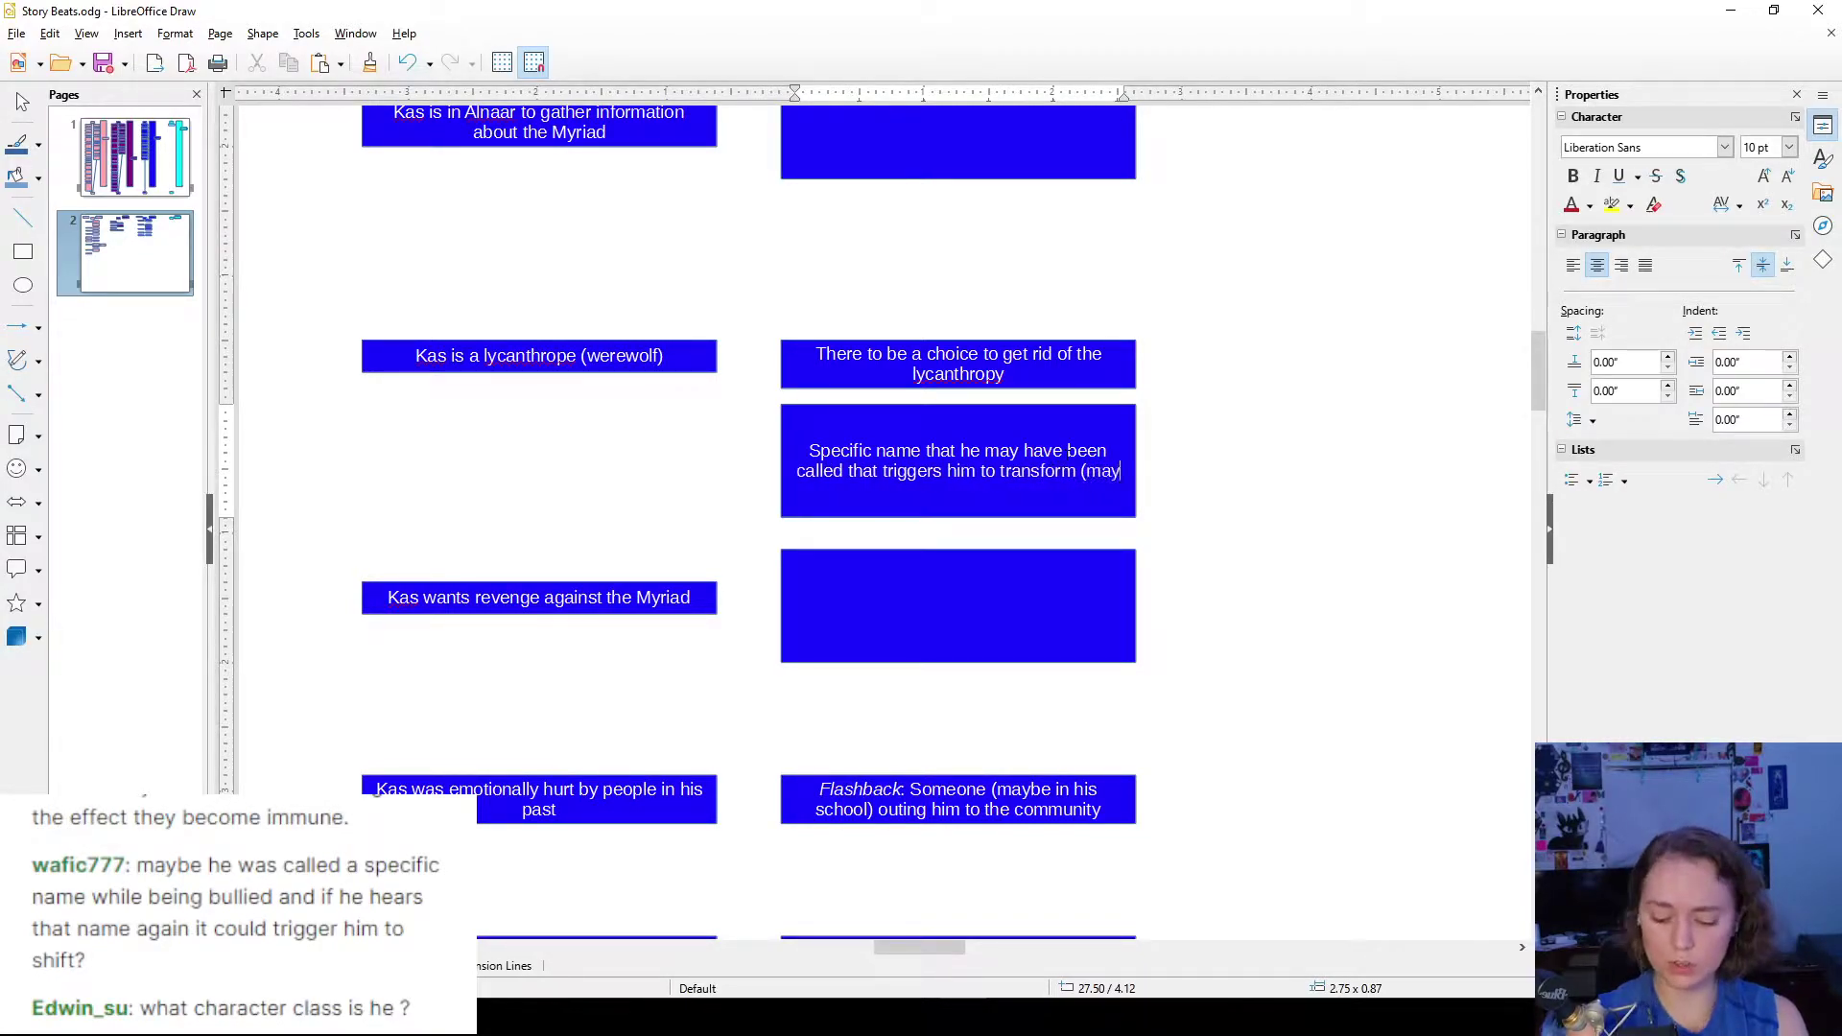
text(be lose co)
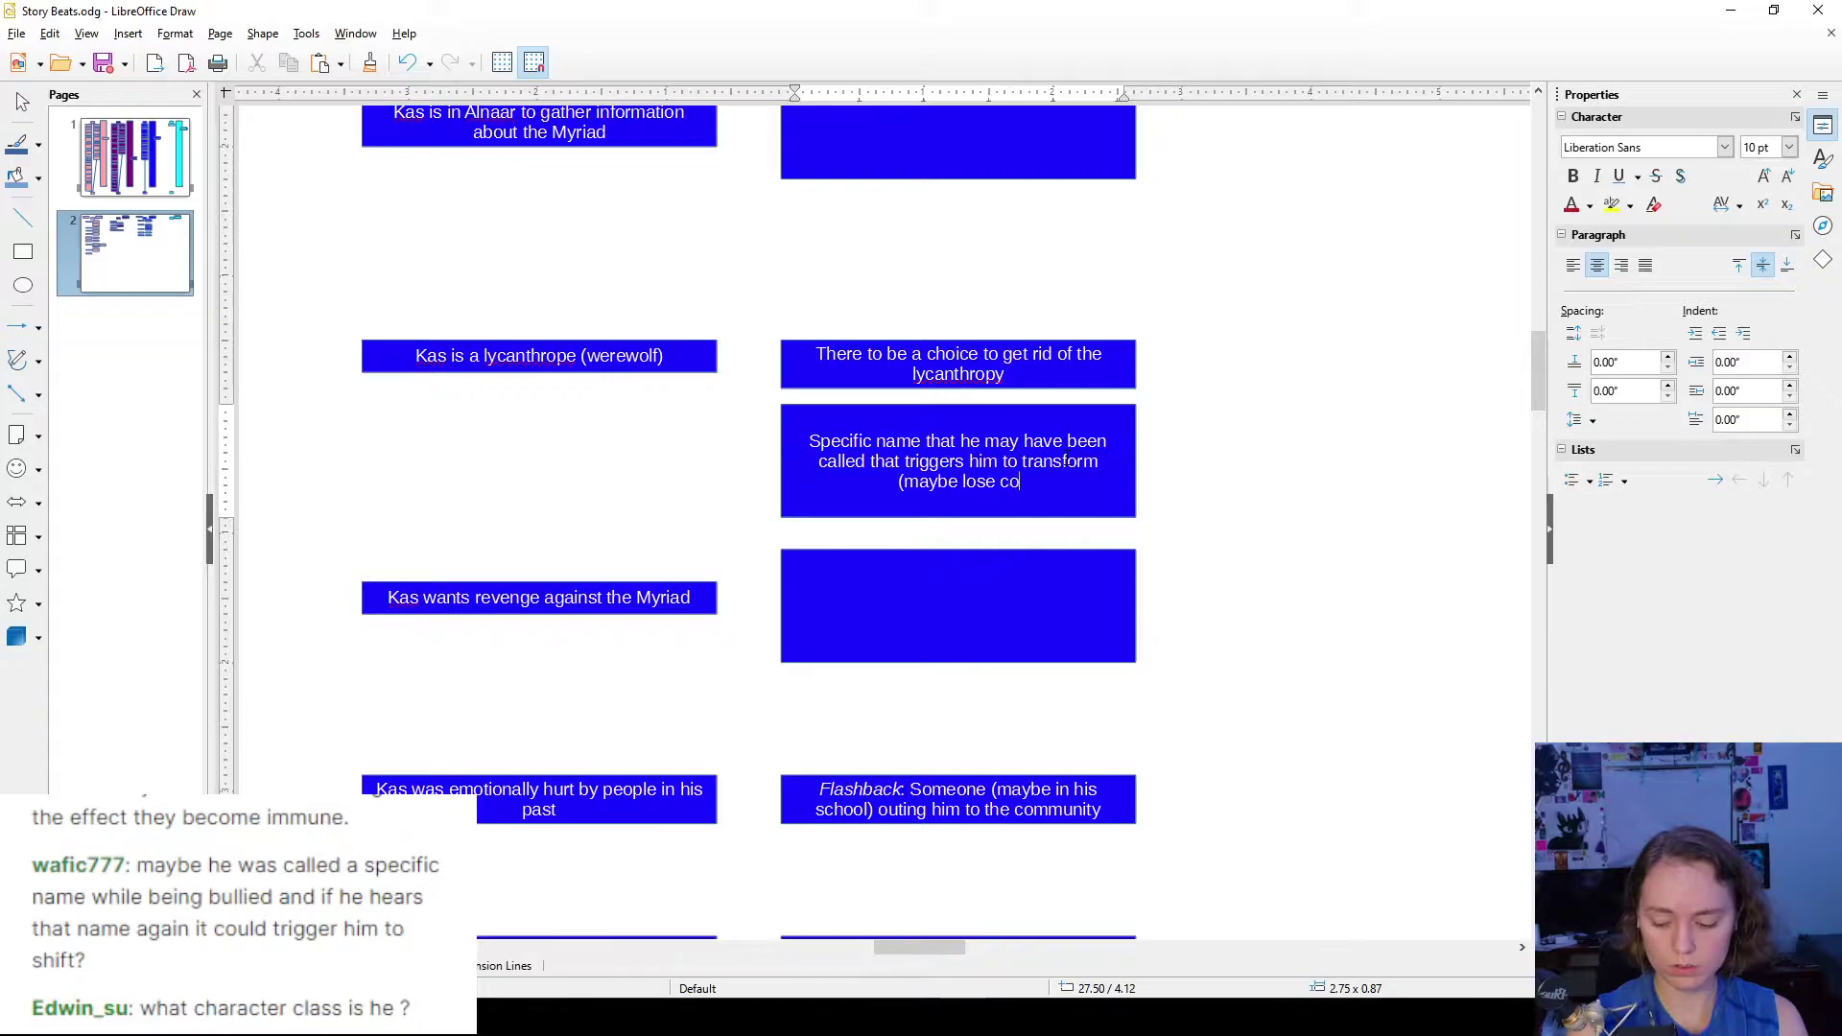
text(ntrol to some extent?)
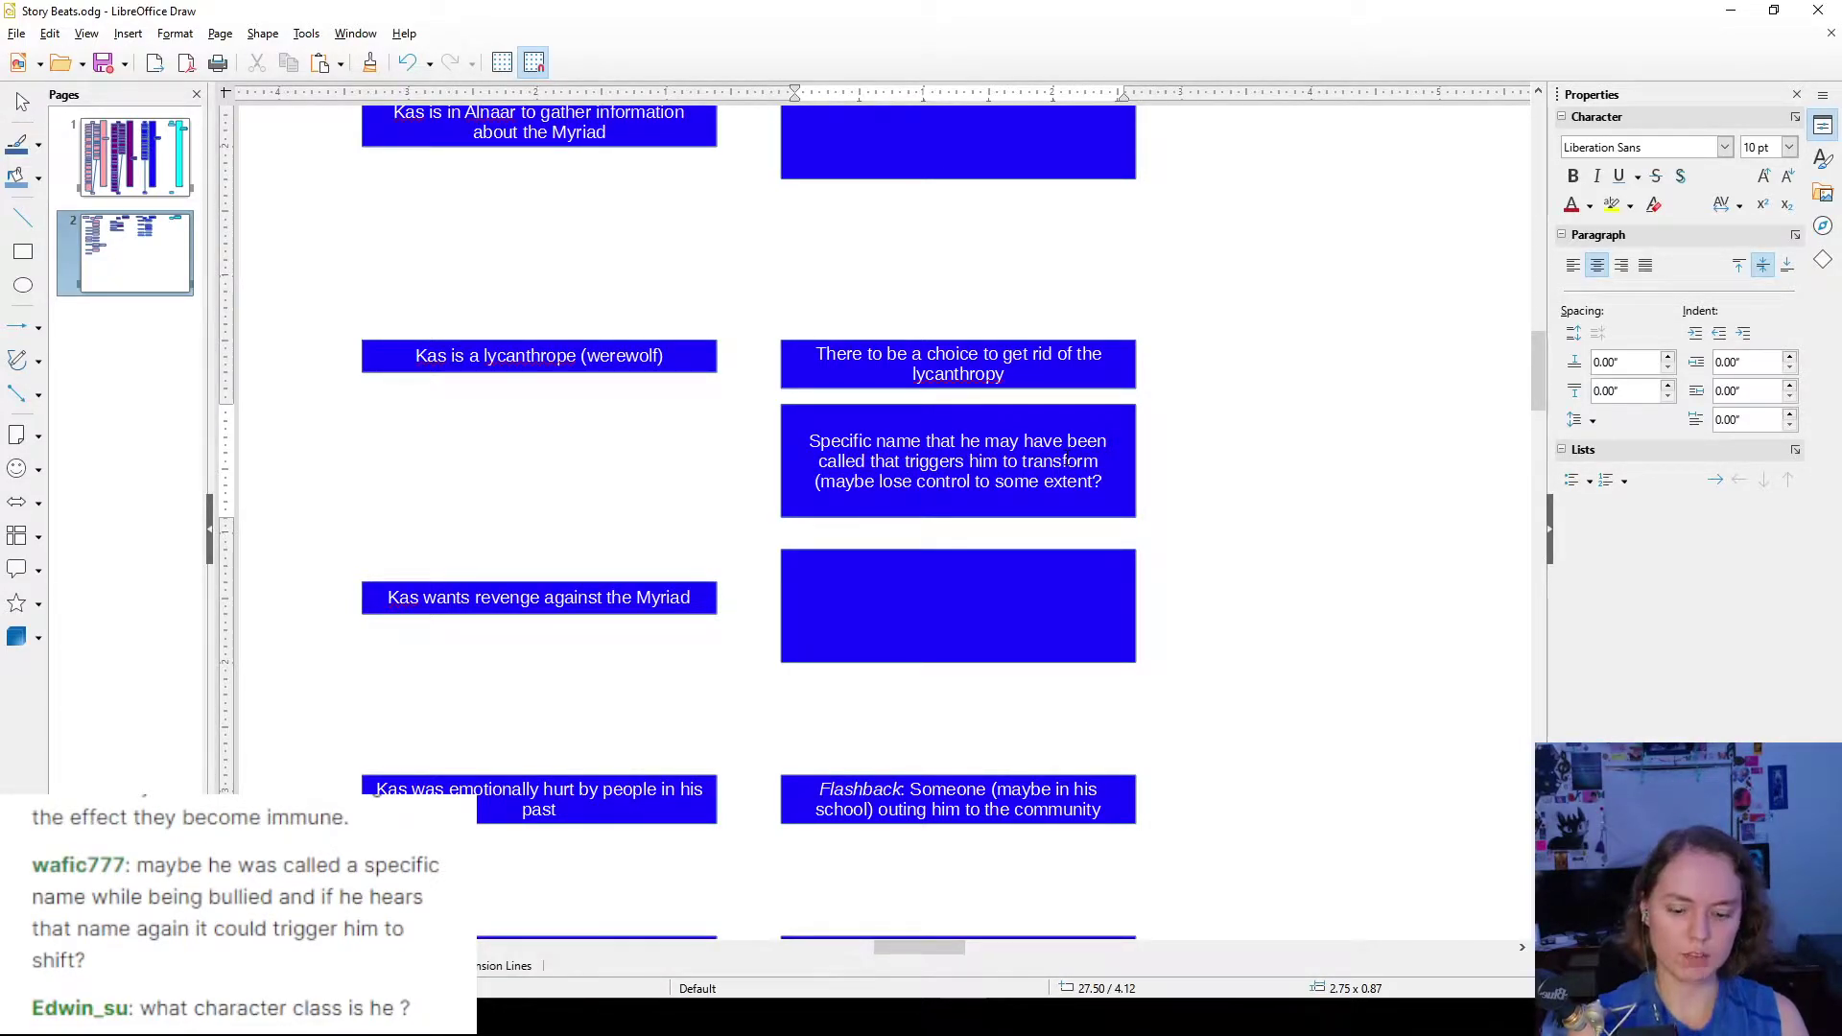
text())
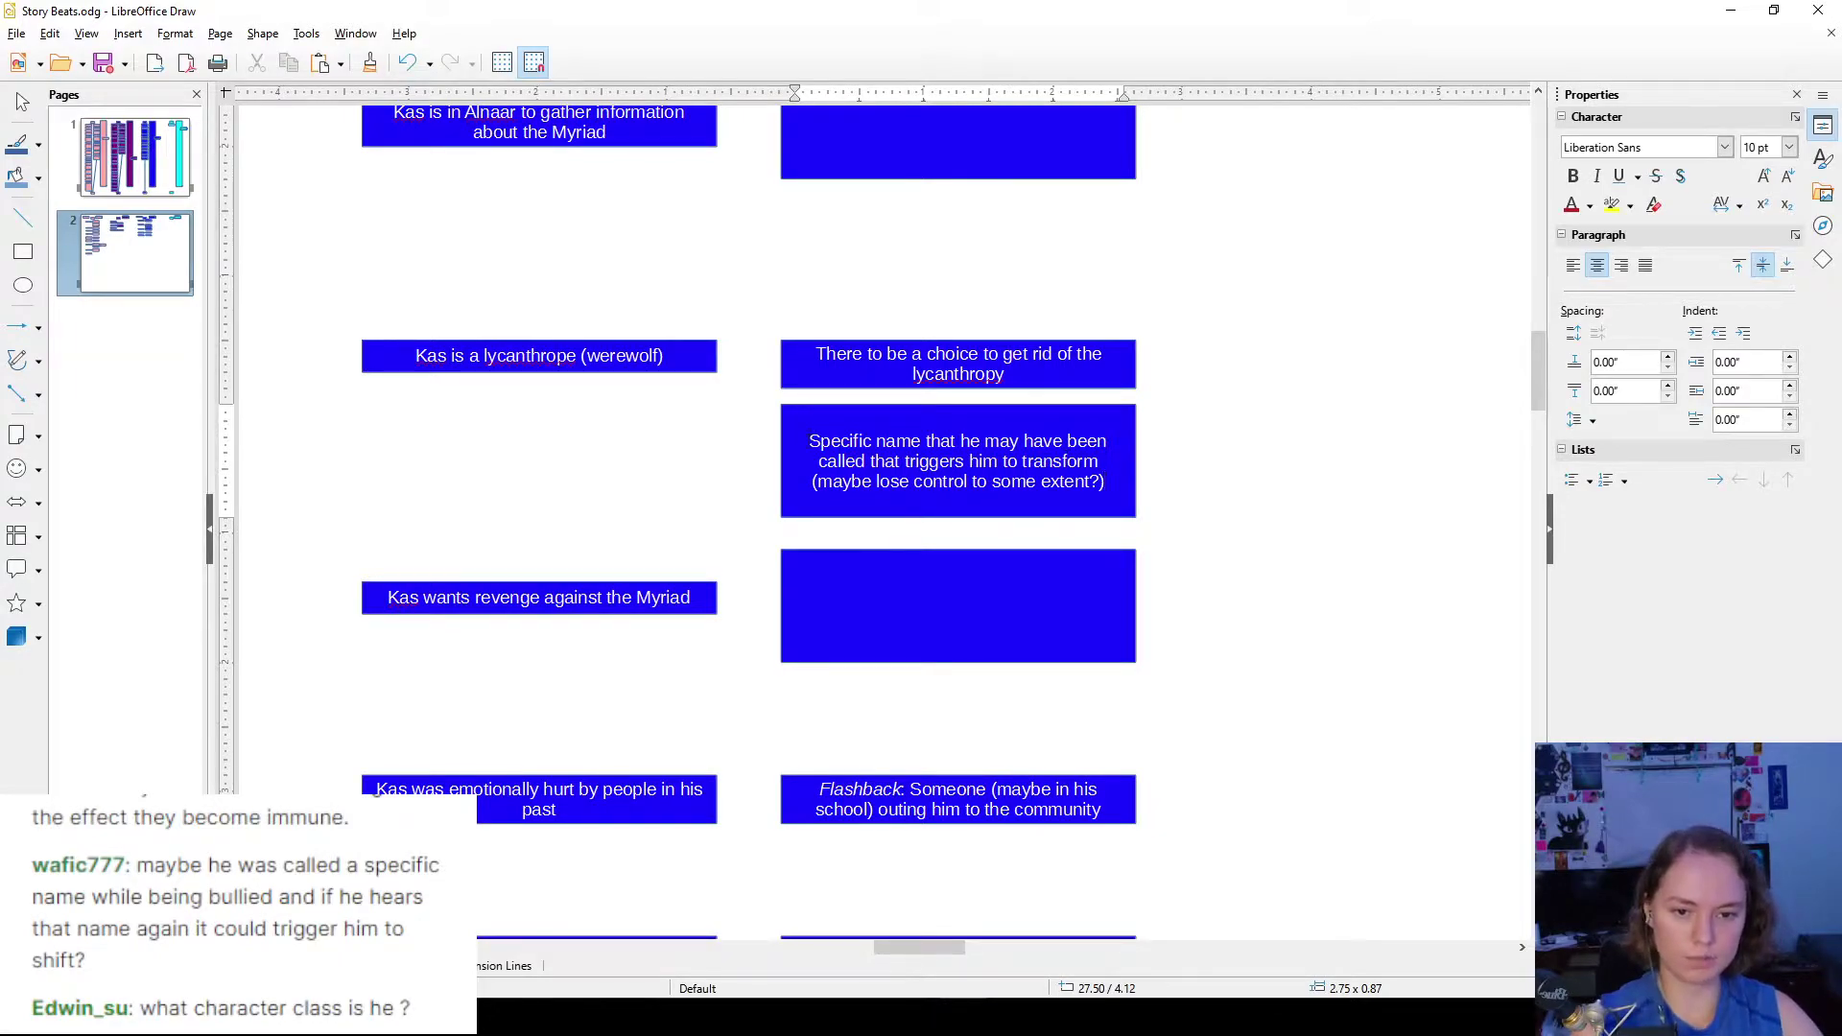
text(***)
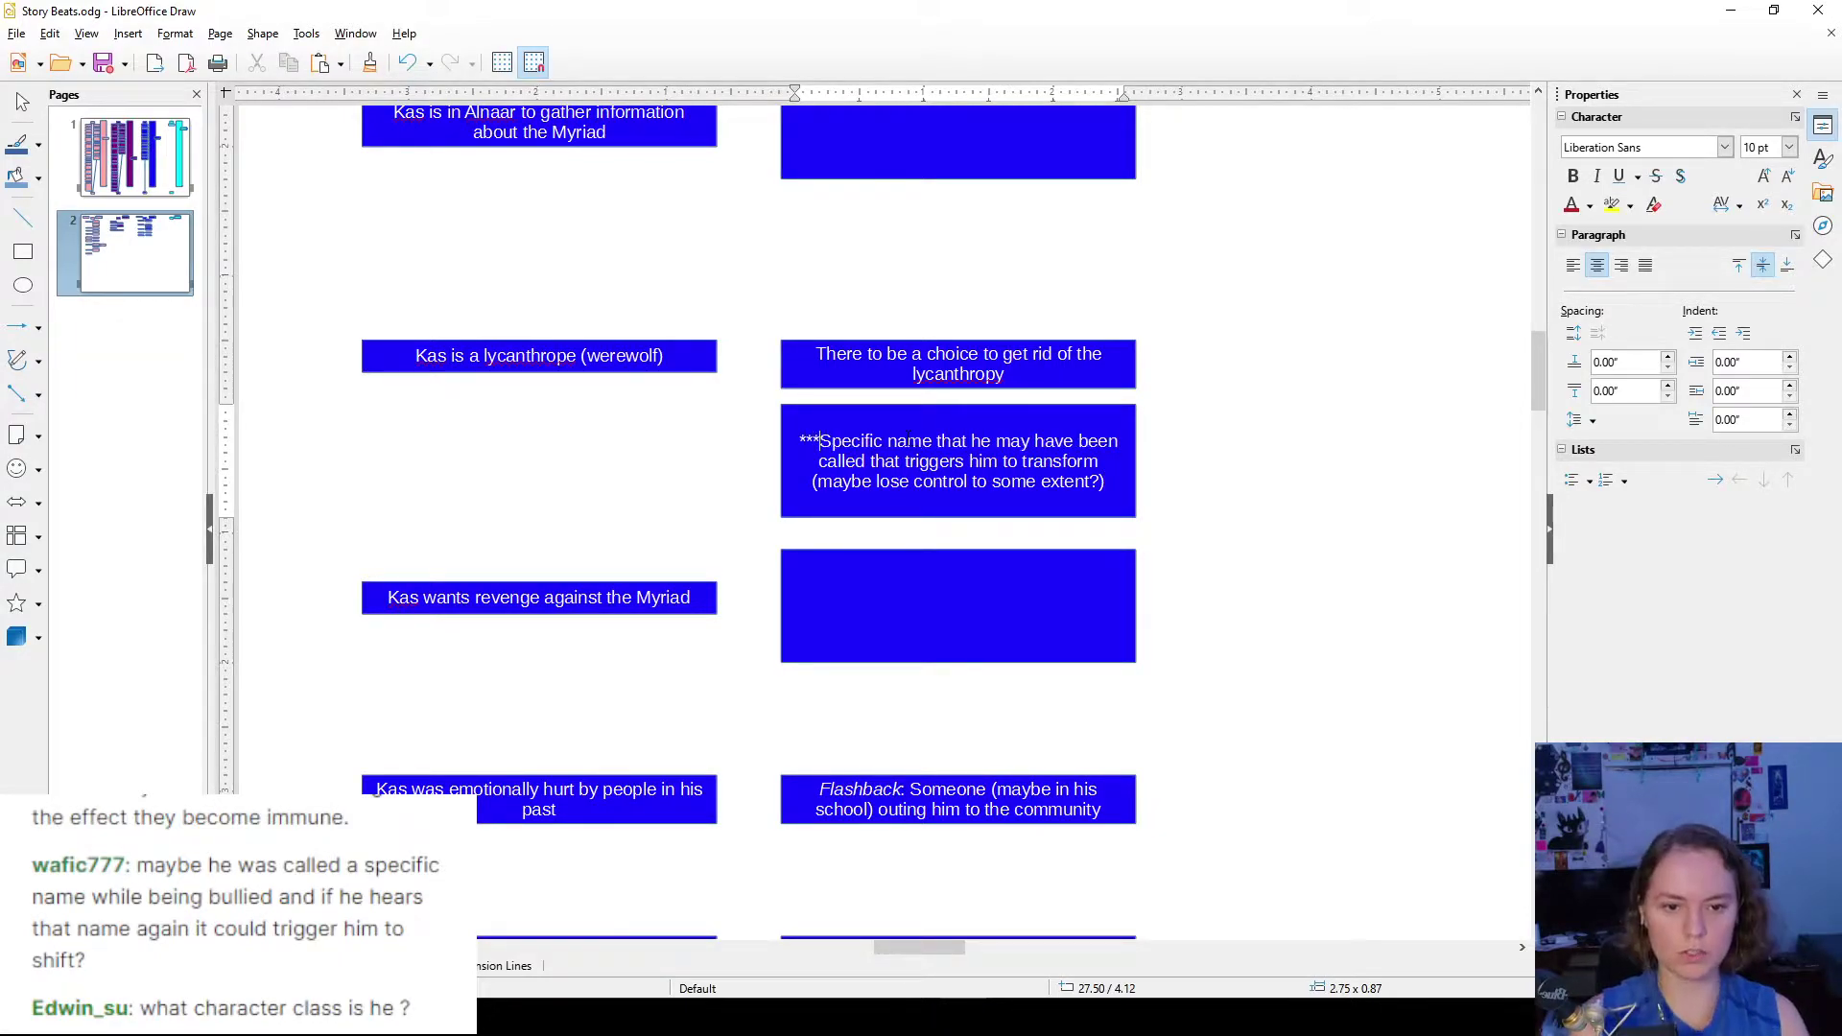
click(1247, 436)
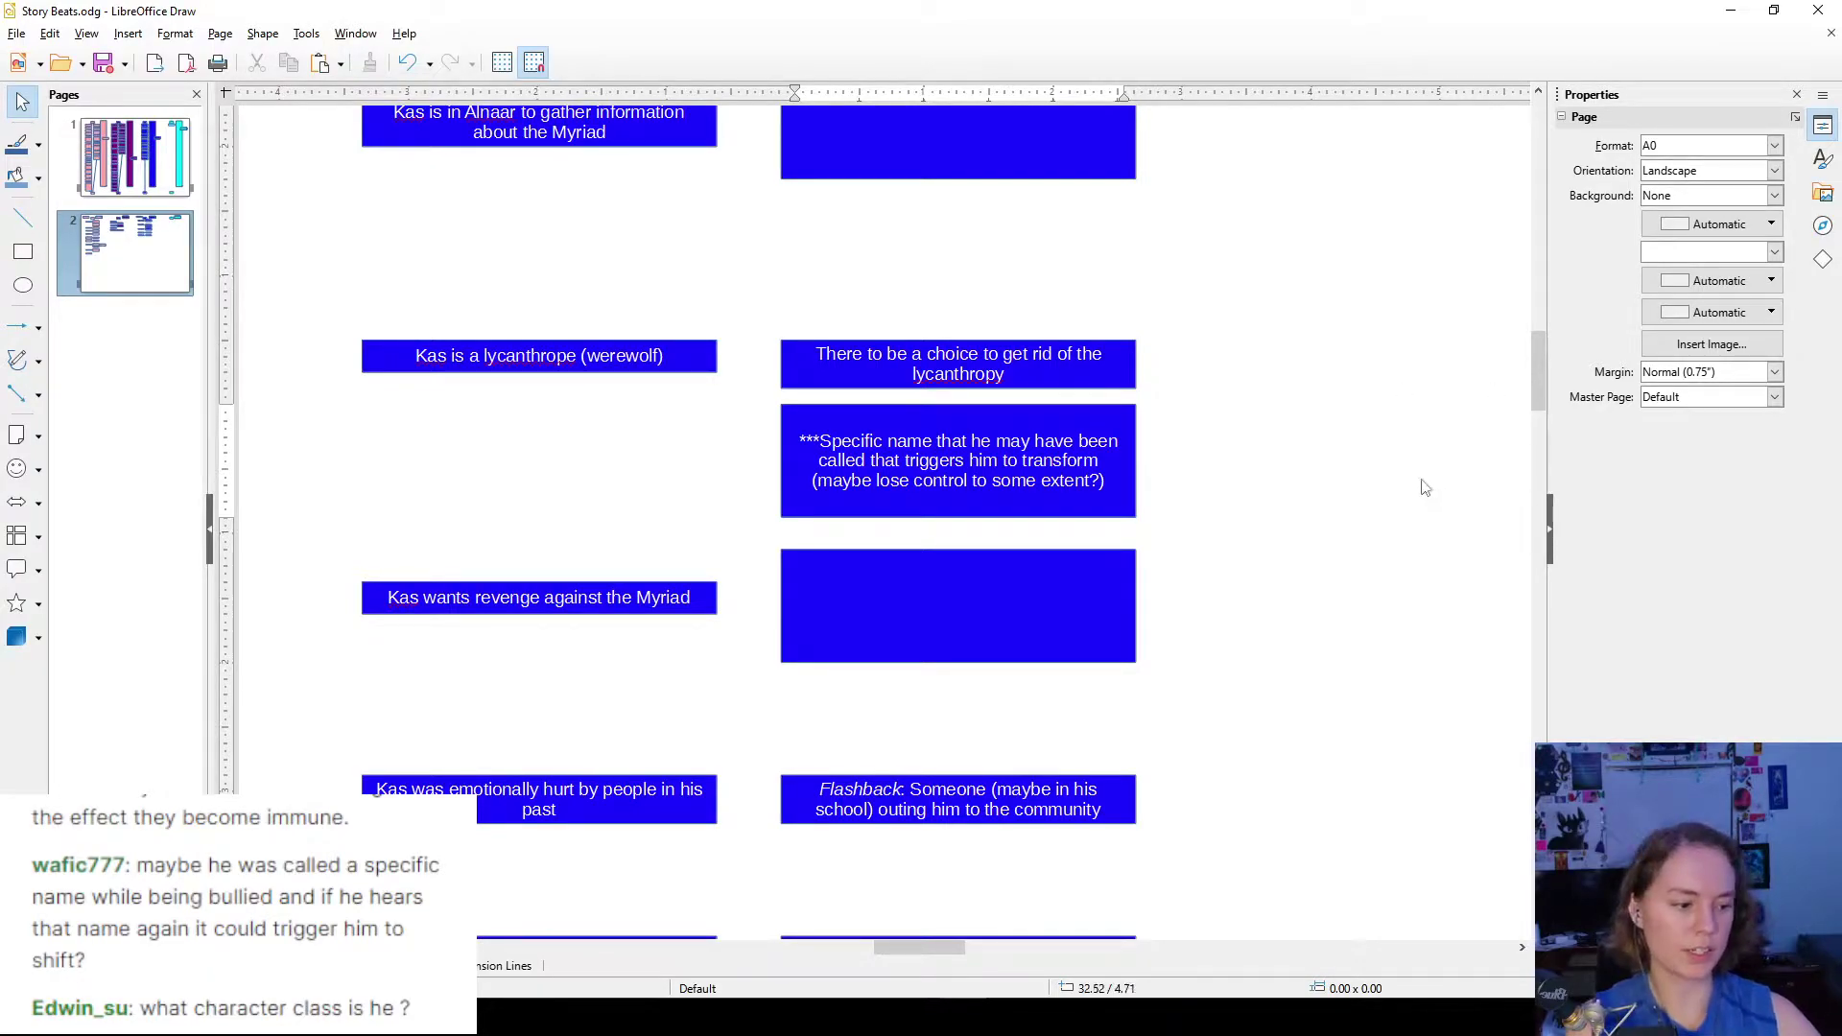
- Shrink the "***Specific name" note box to about 0.50" high so that it fits its three lines of text
scroll(1141, 439, up, 1)
scroll(1113, 442, down, 1)
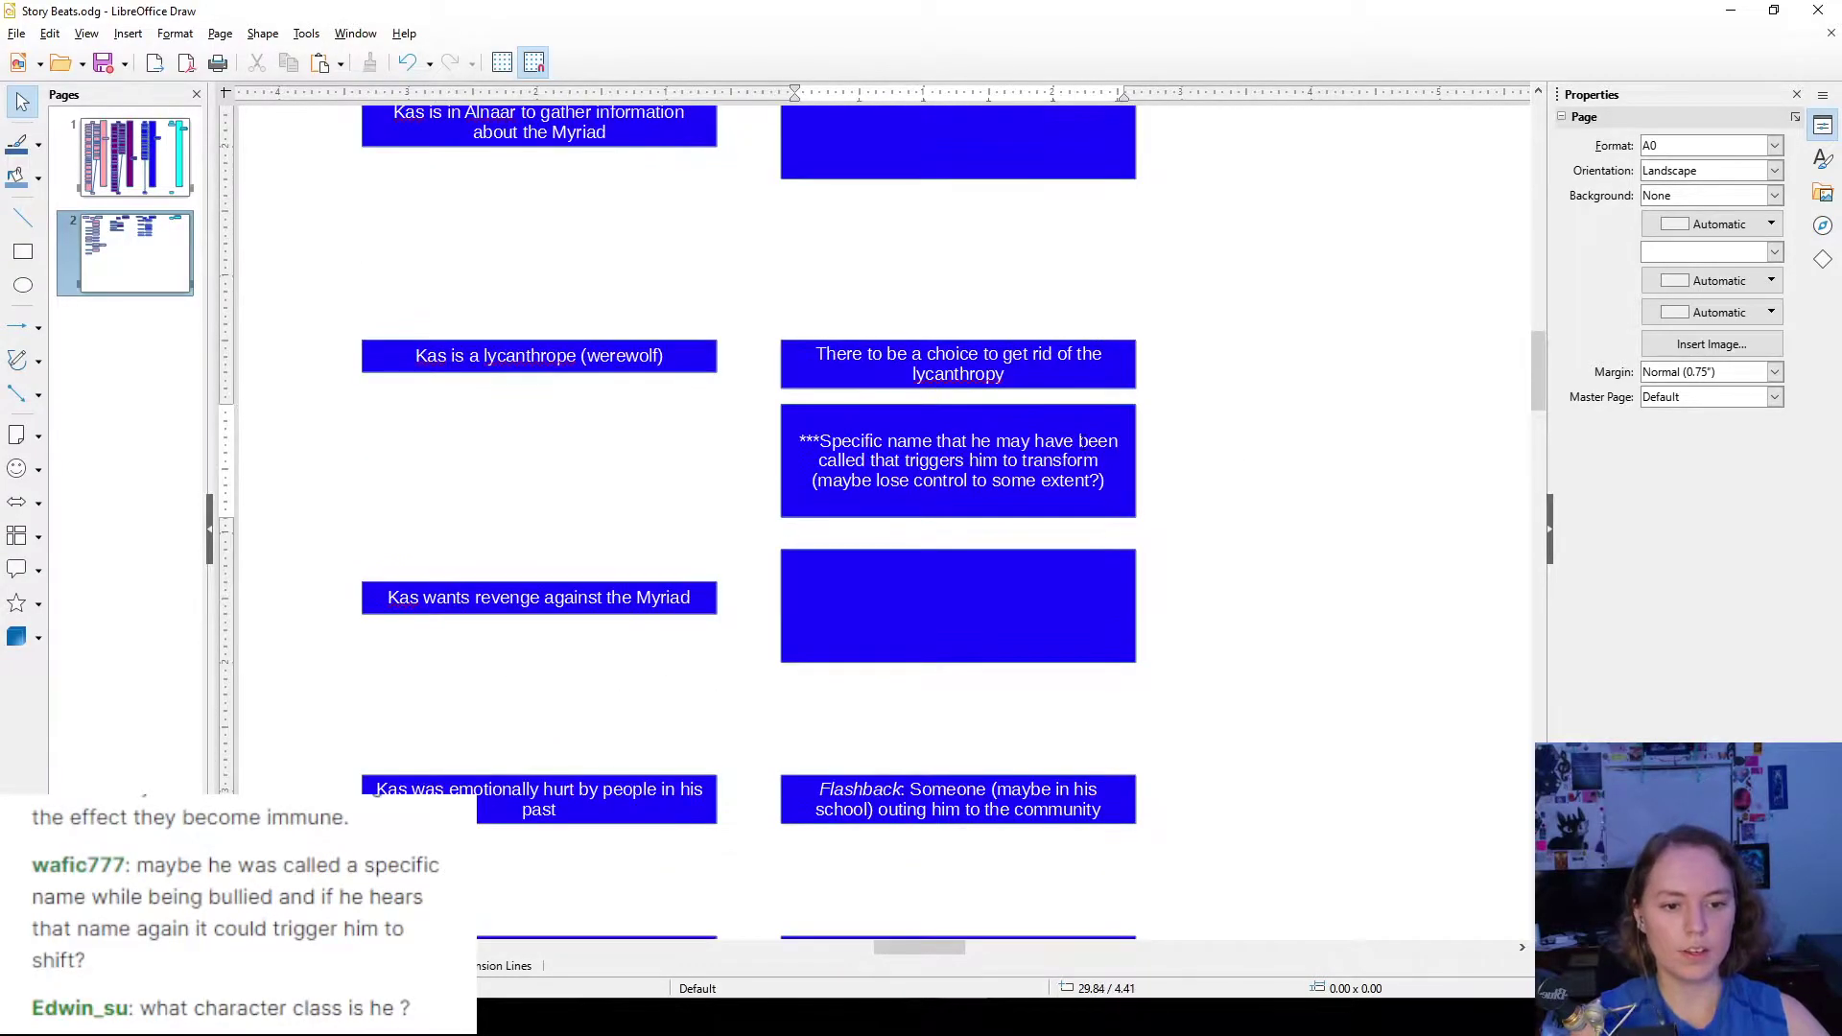
click(1070, 379)
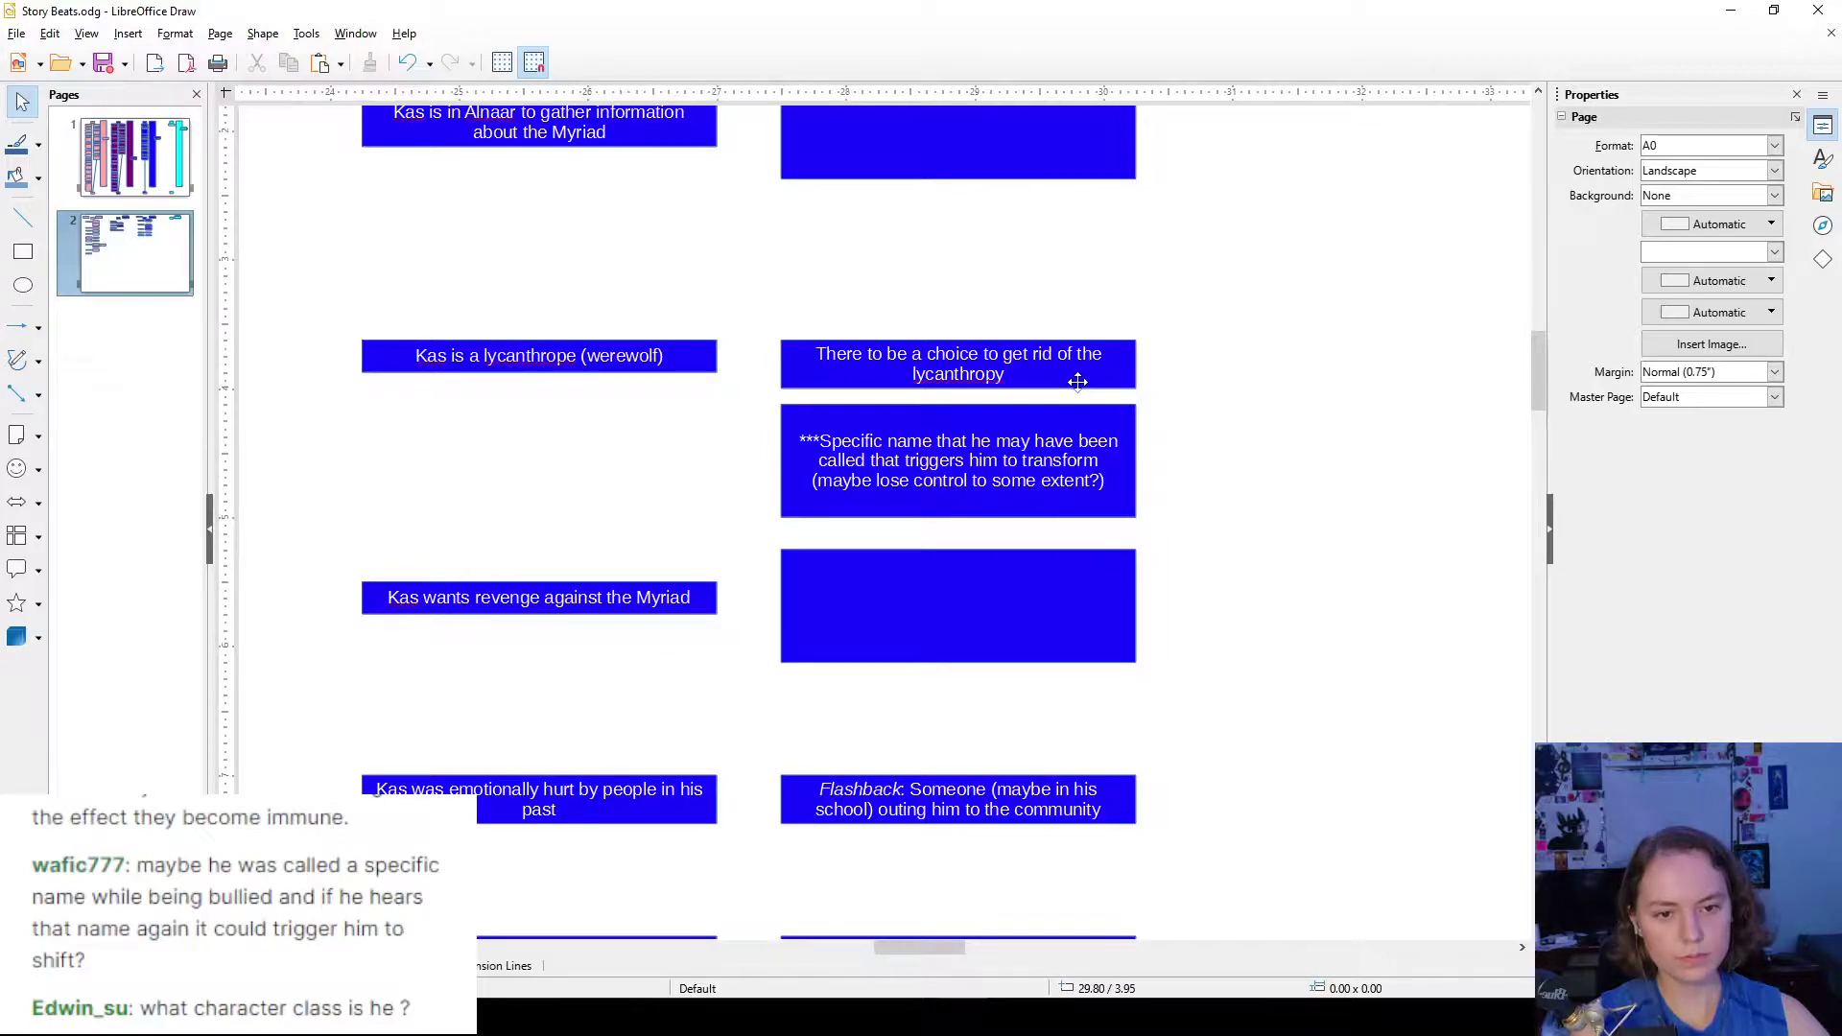
scroll(1284, 389, down, 1)
click(1108, 387)
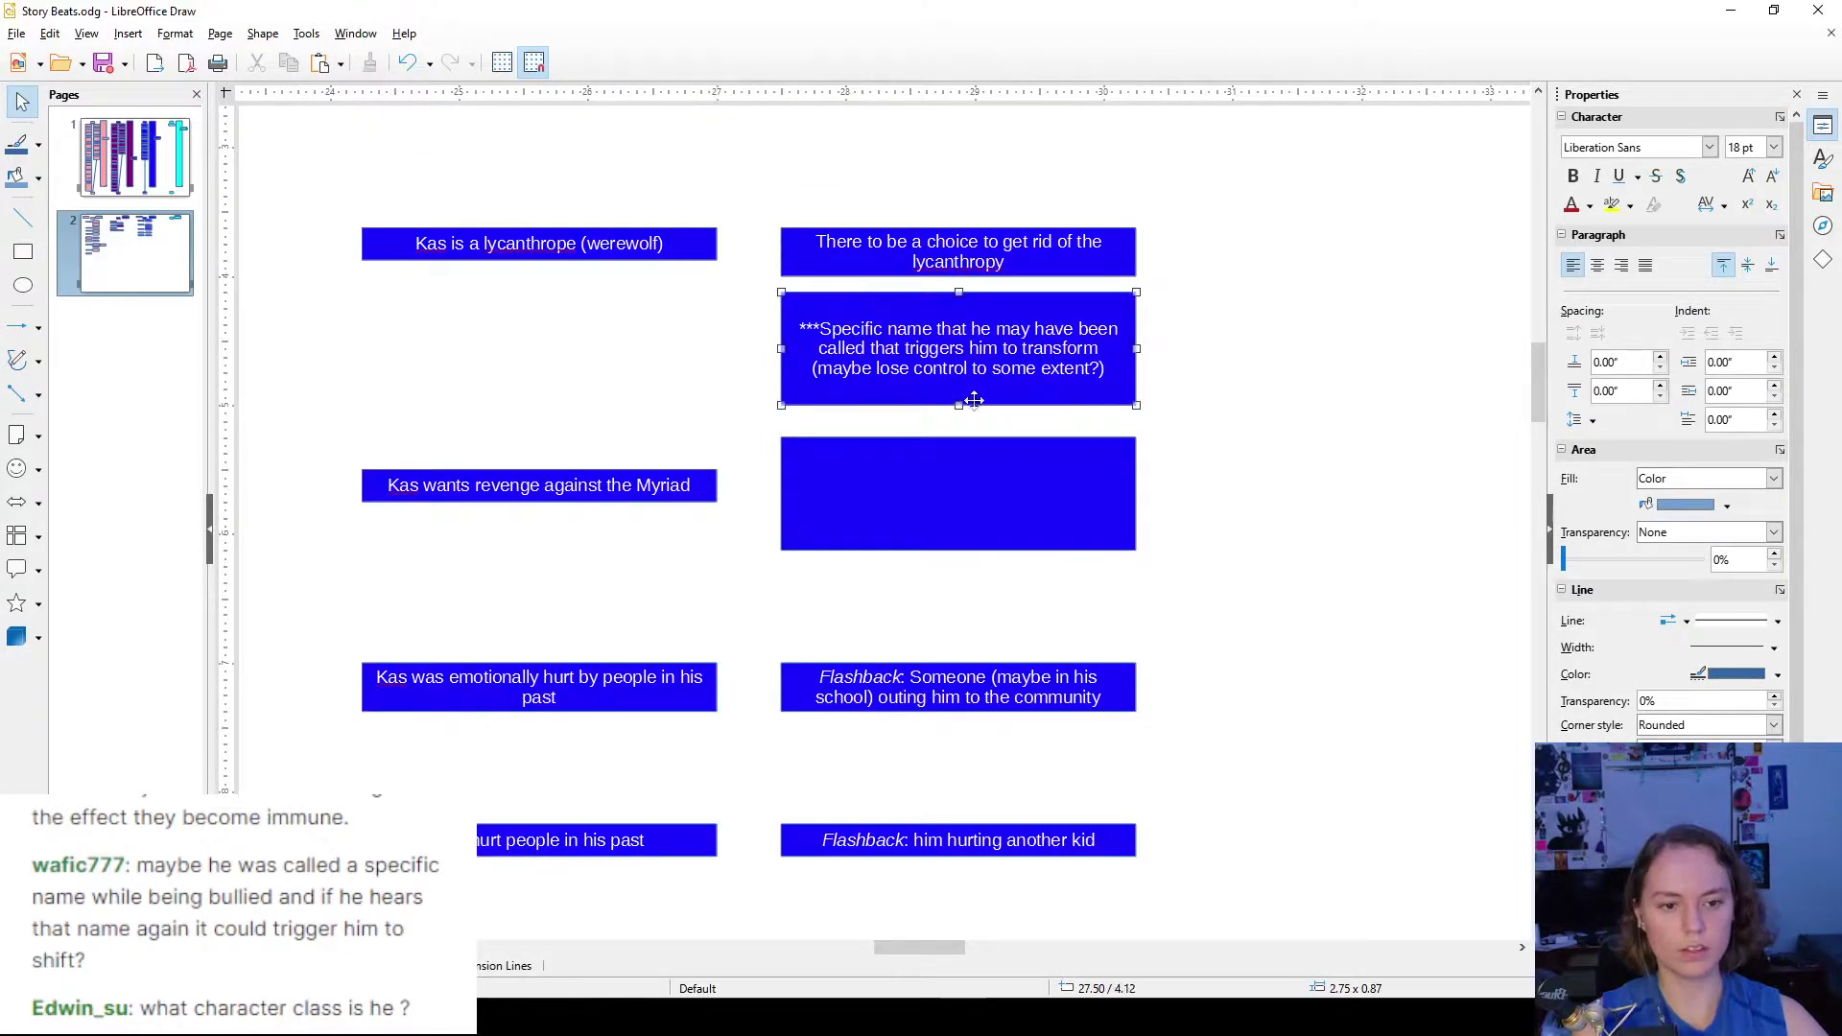
drag(960, 404, 961, 358)
click(1229, 380)
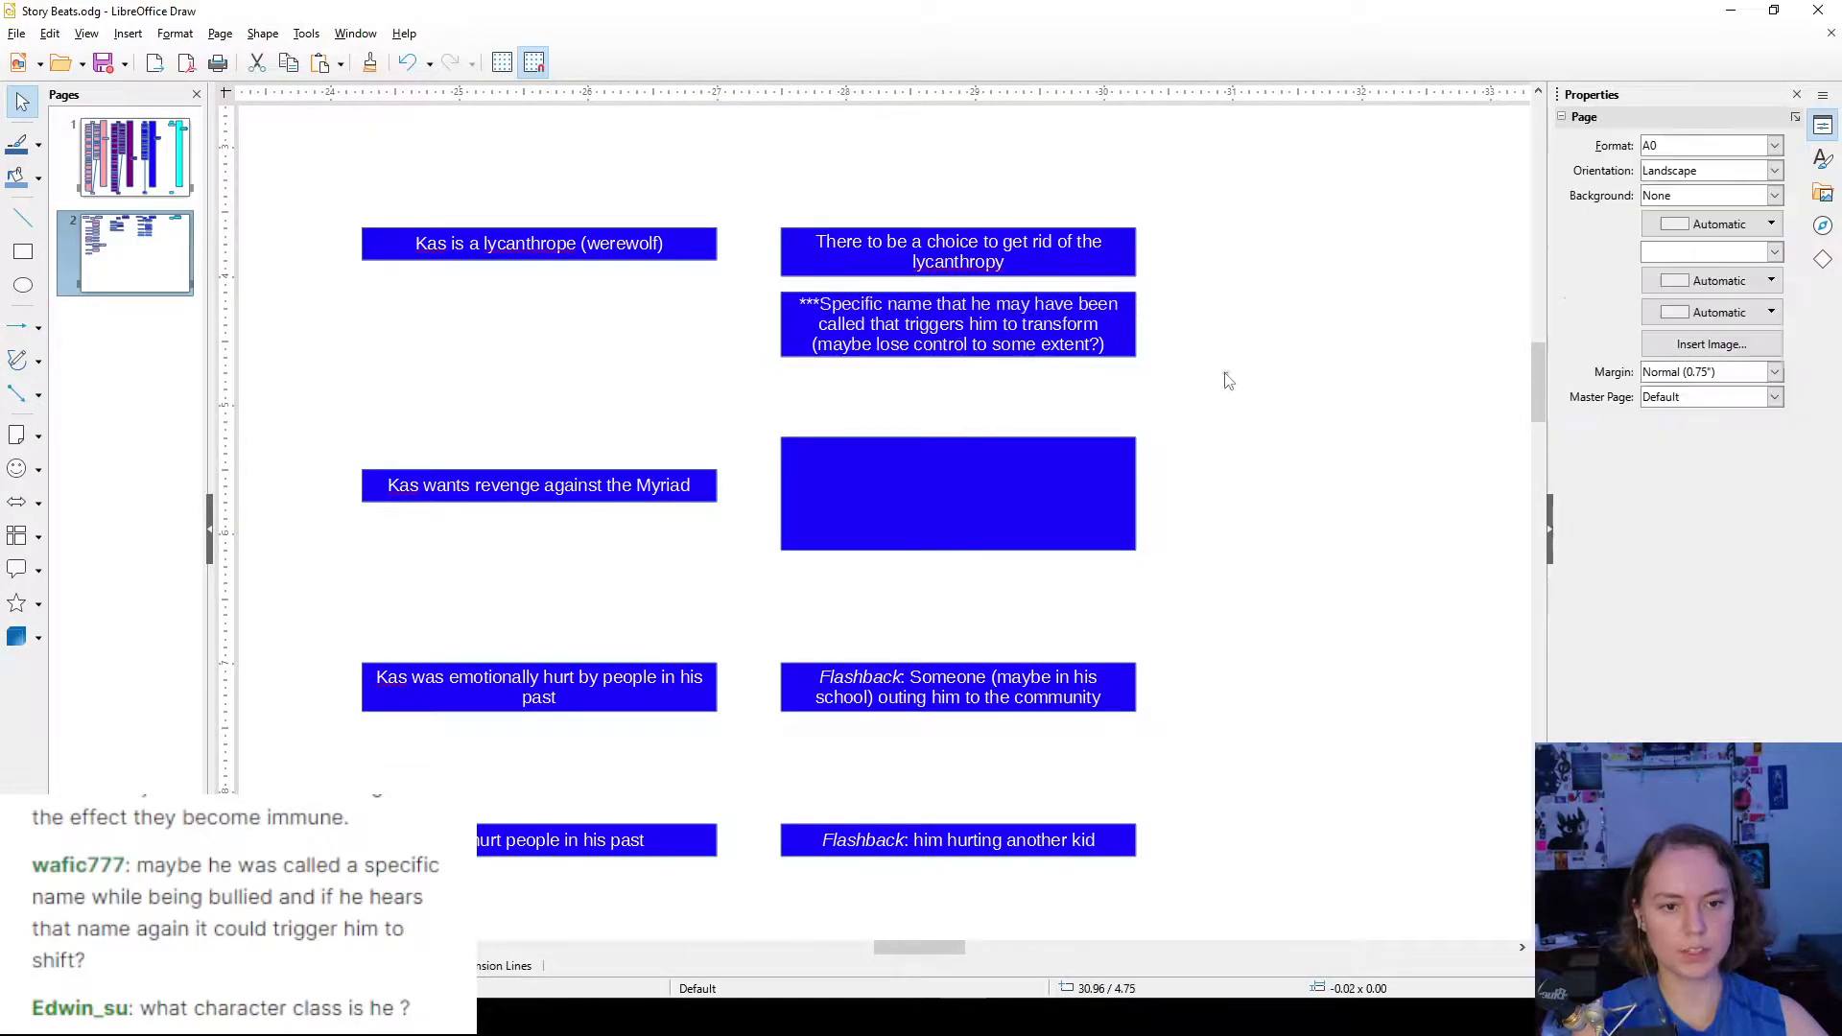
- Shift the lycanthropy choice box and the "***Specific name" note upward as a closely spaced pair beside "Kas is a lycanthrope (werewolf)"
scroll(1095, 293, up, 1)
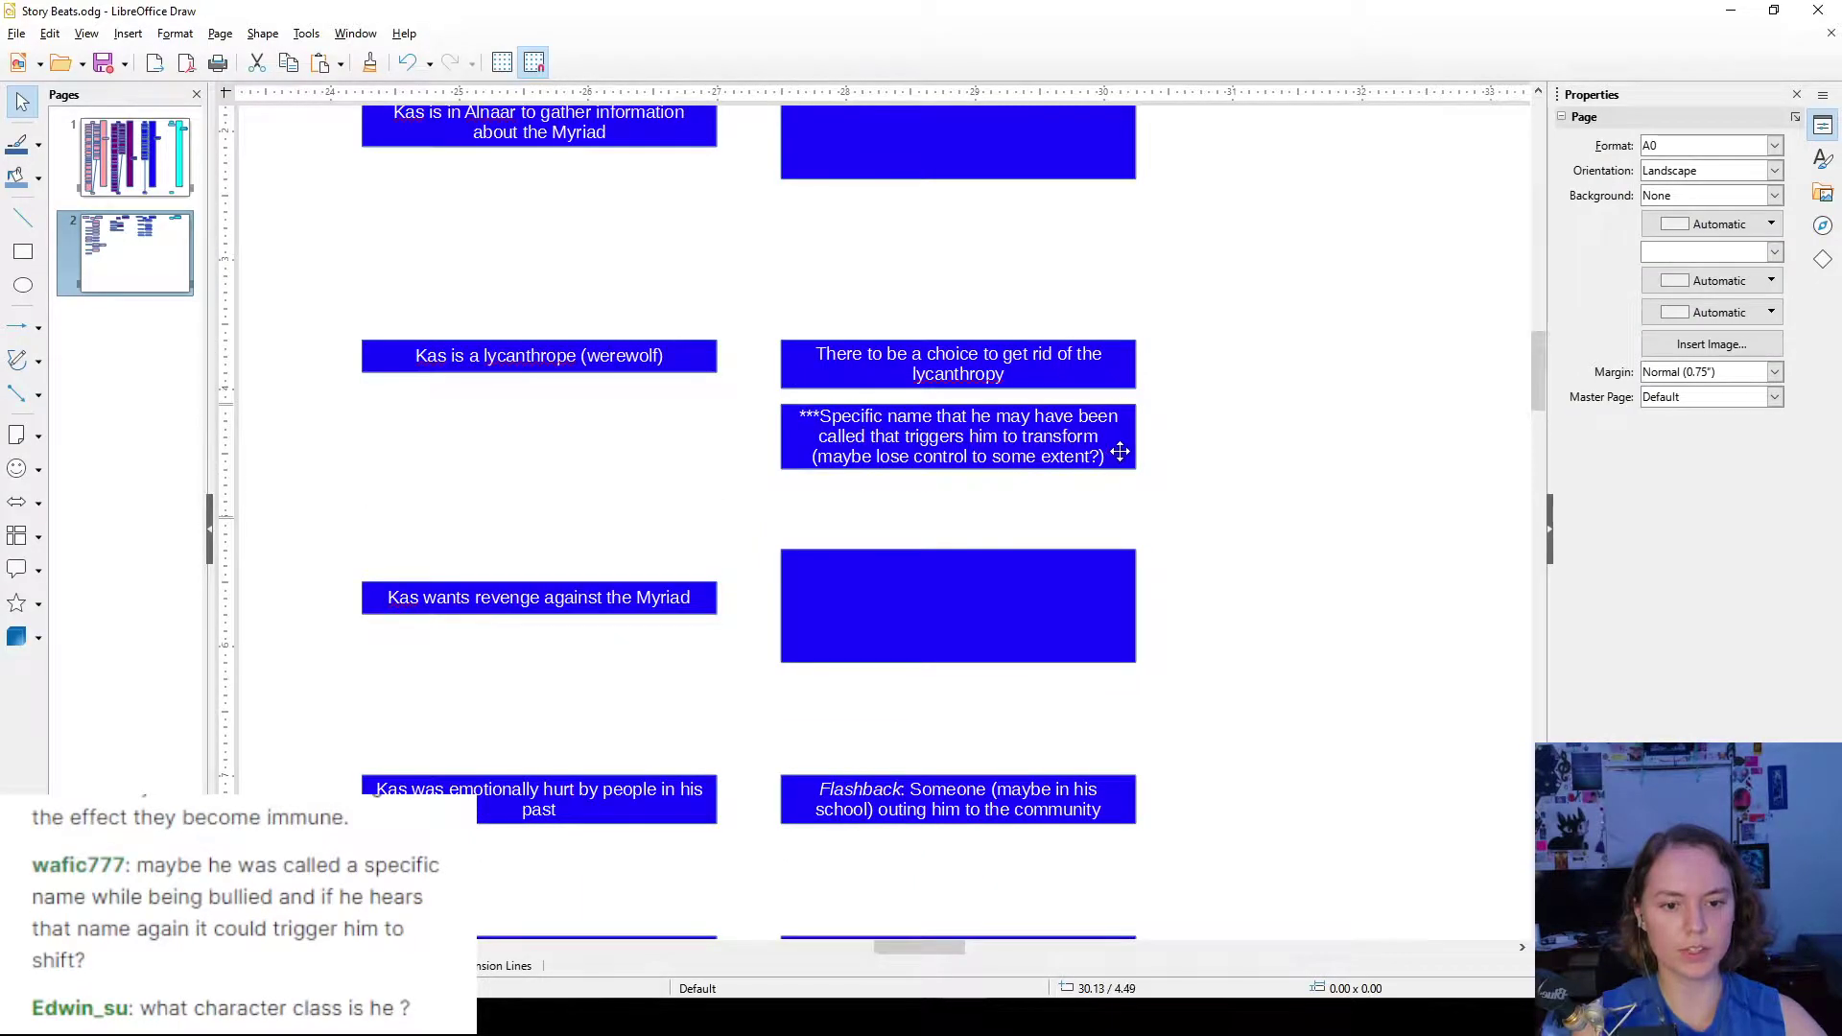
click(1121, 442)
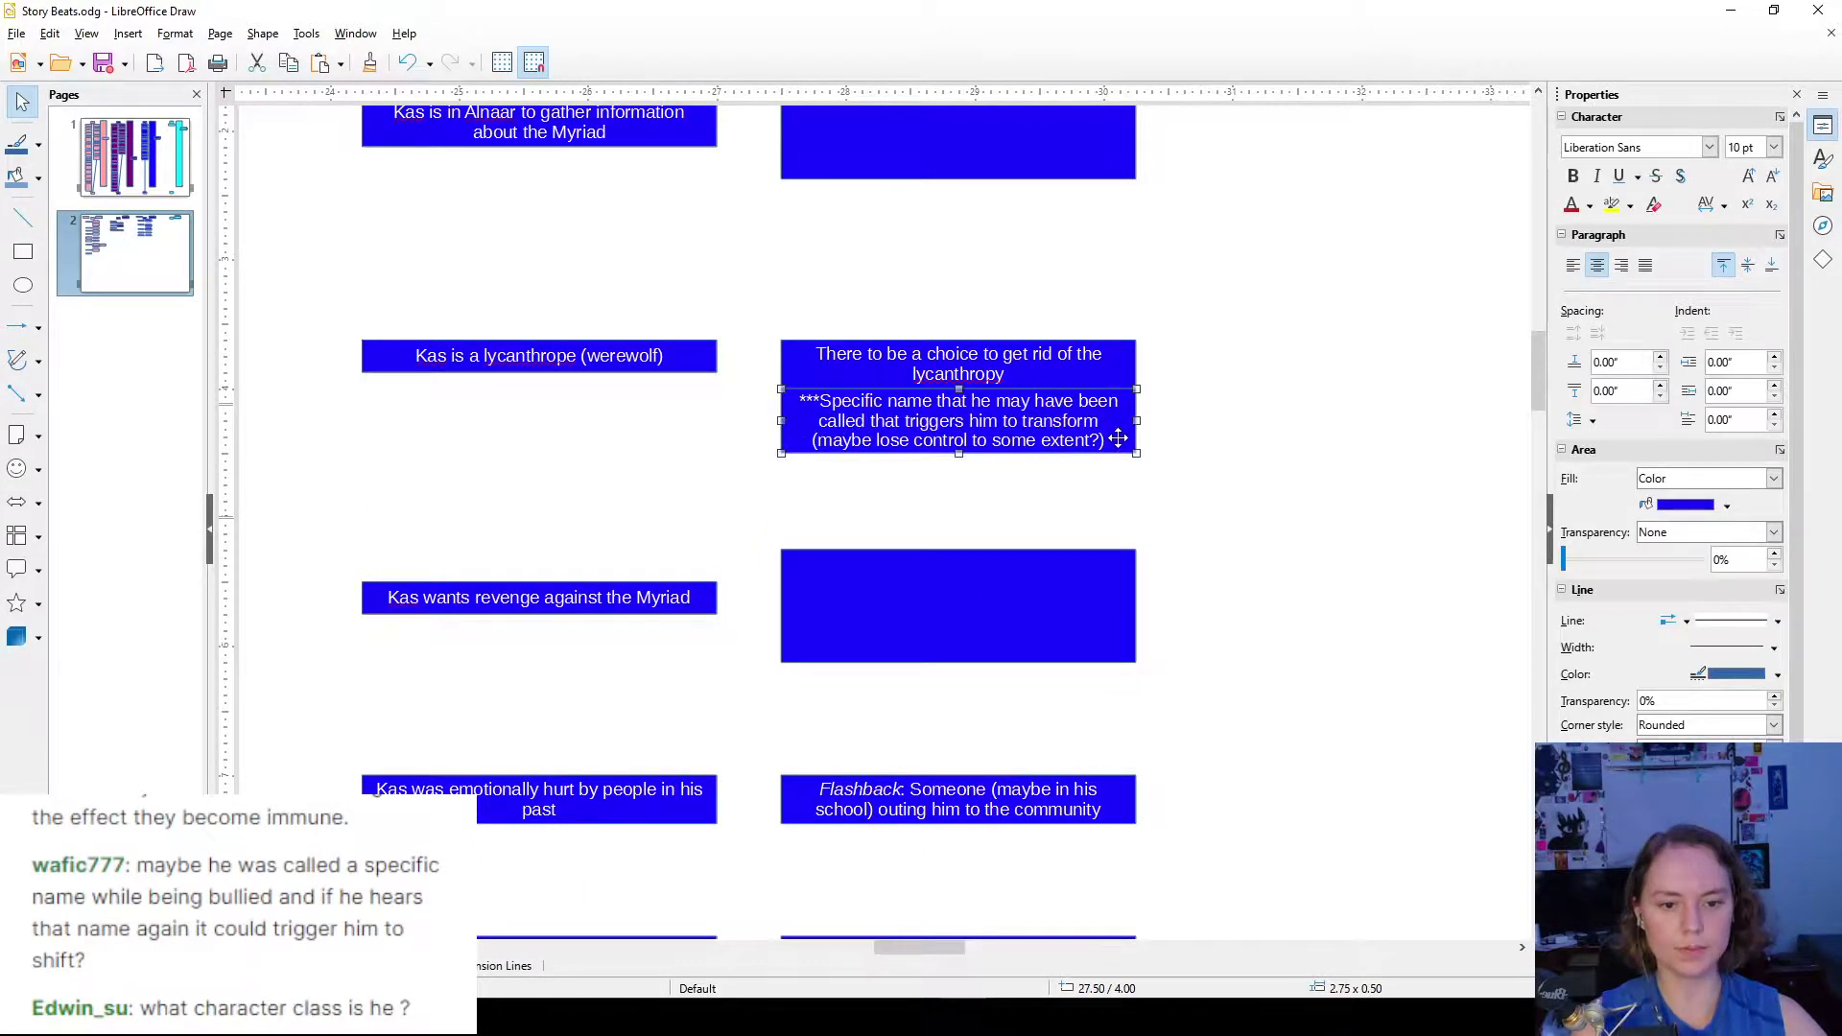
drag(1102, 368, 1103, 336)
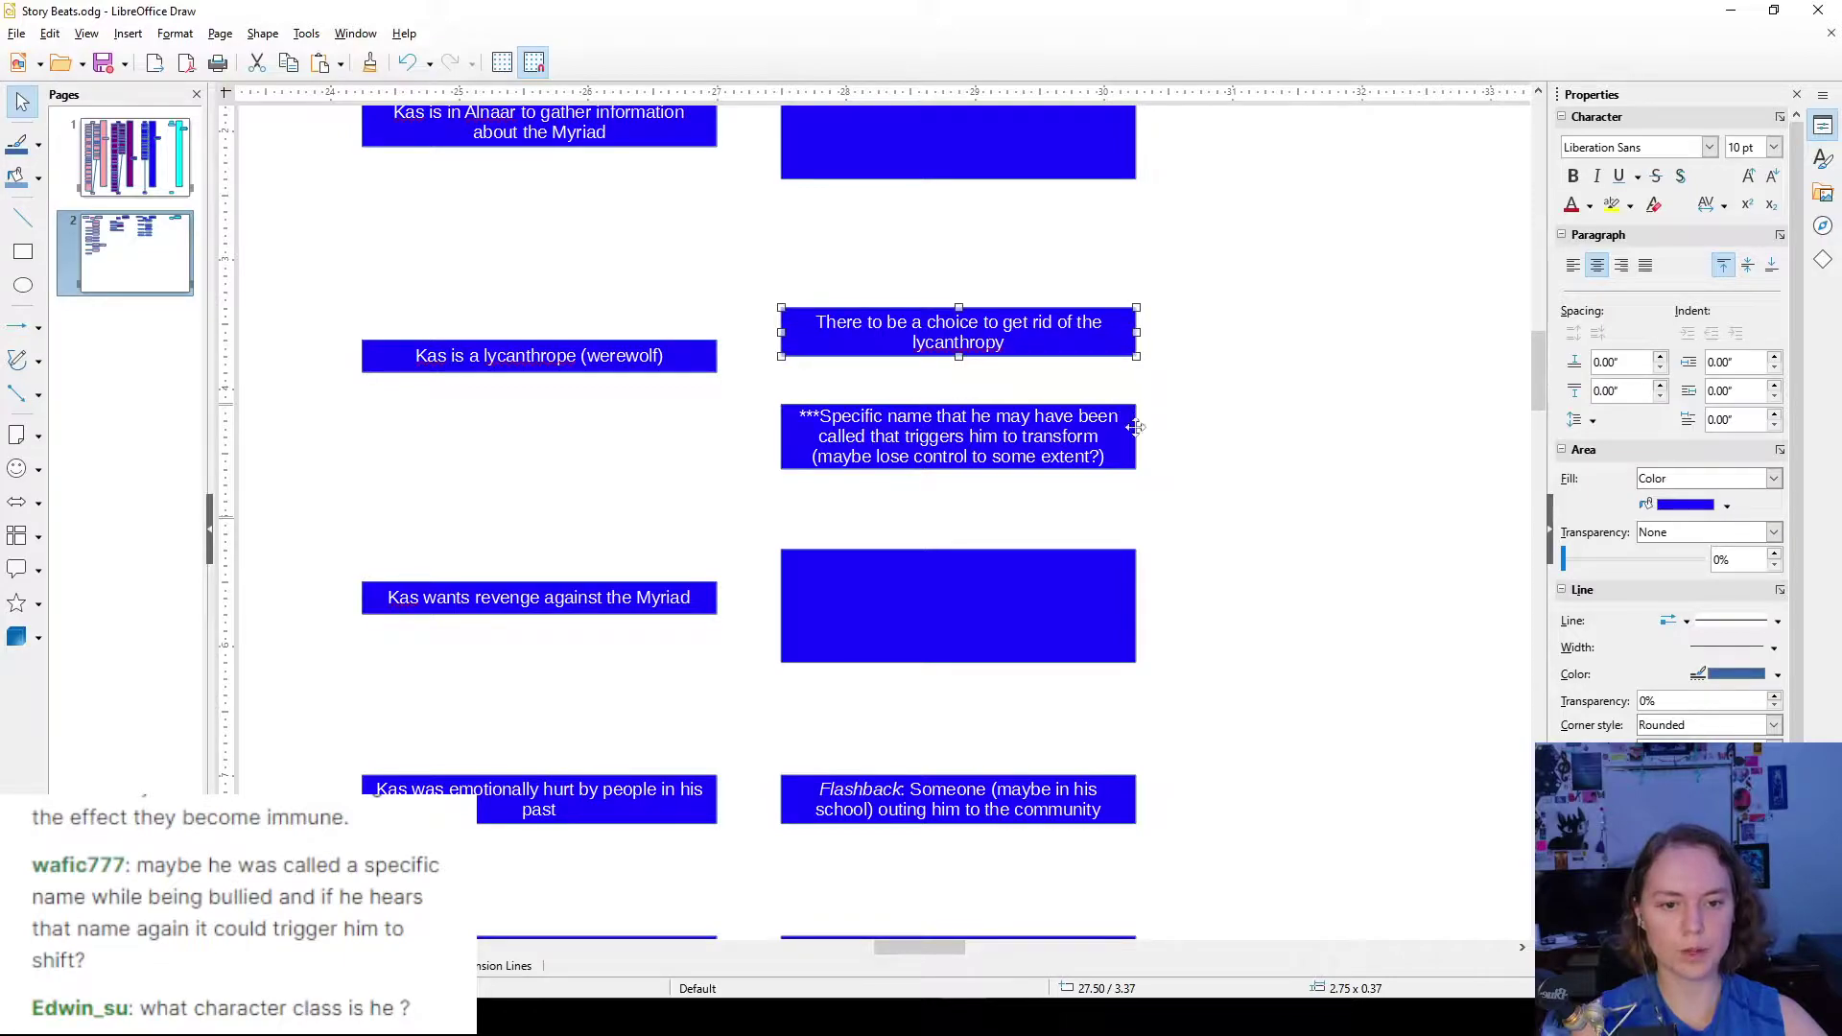
drag(1120, 432, 1115, 391)
click(1258, 364)
scroll(1065, 370, up, 2)
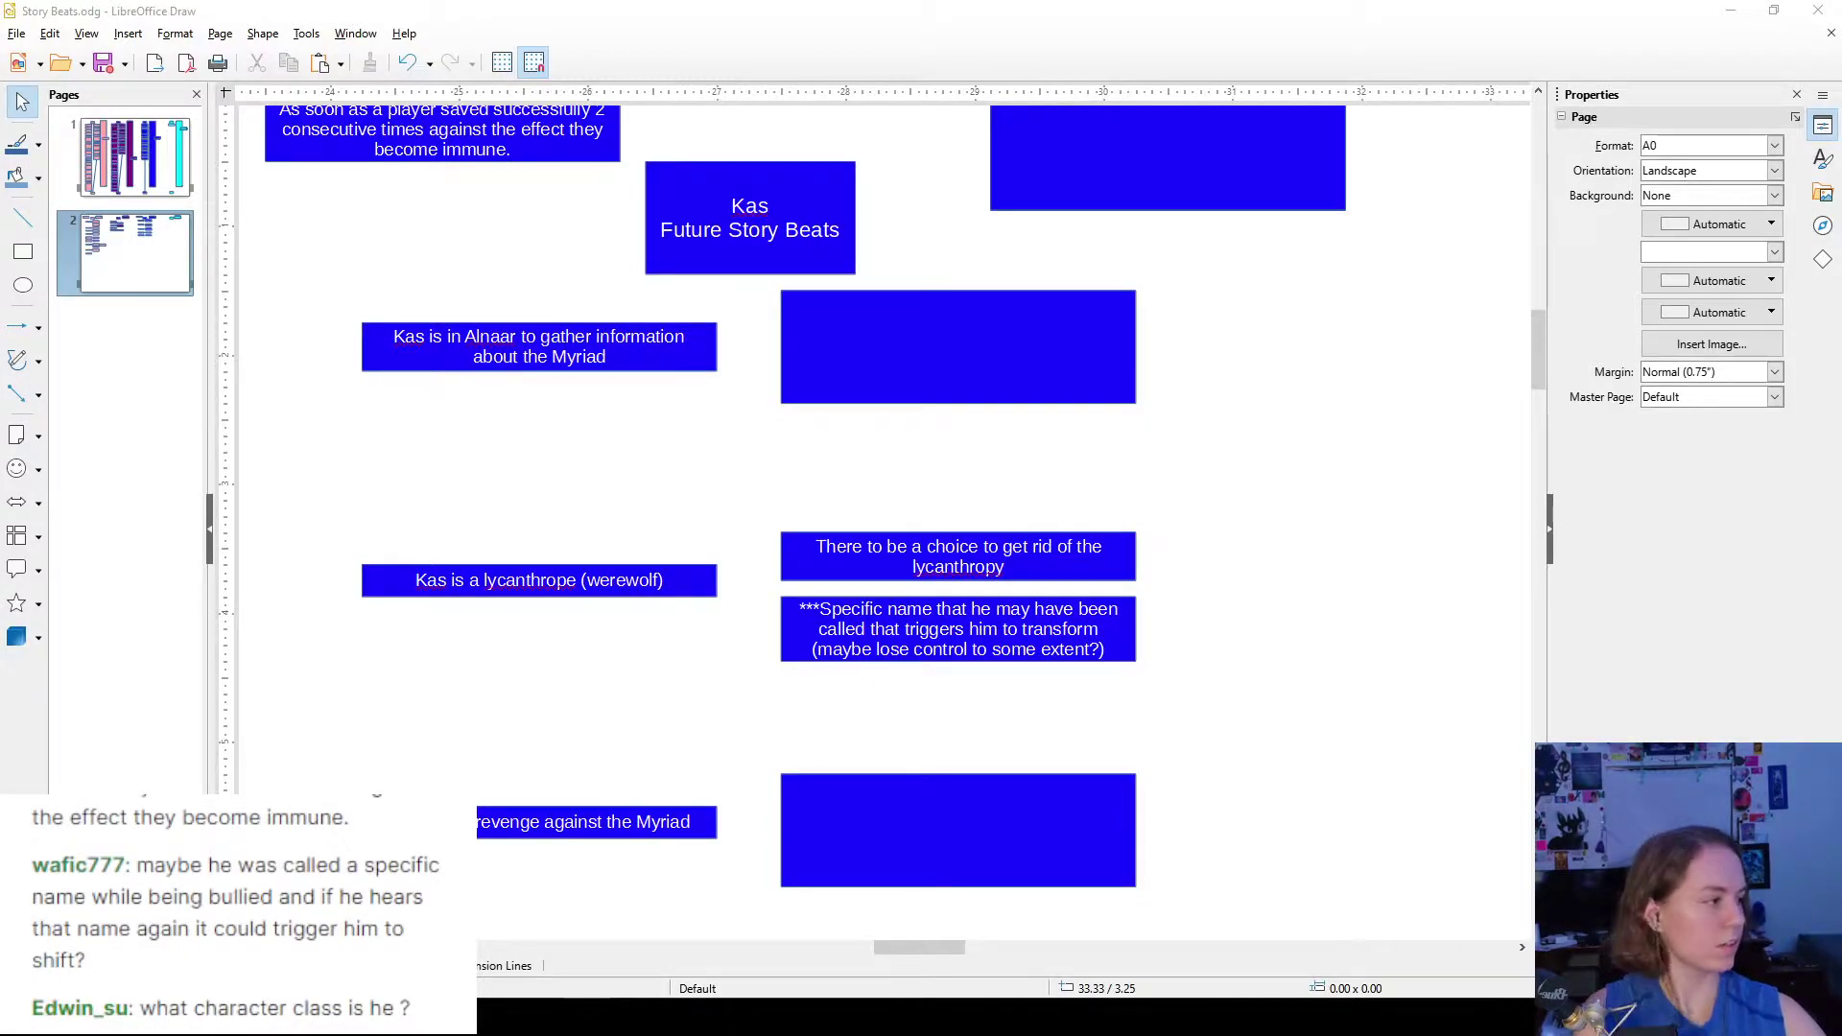
- Open the blank box beside "Kas is in Alnaar to gather information about the Myriad" for text entry
click(1068, 343)
scroll(1155, 477, down, 1)
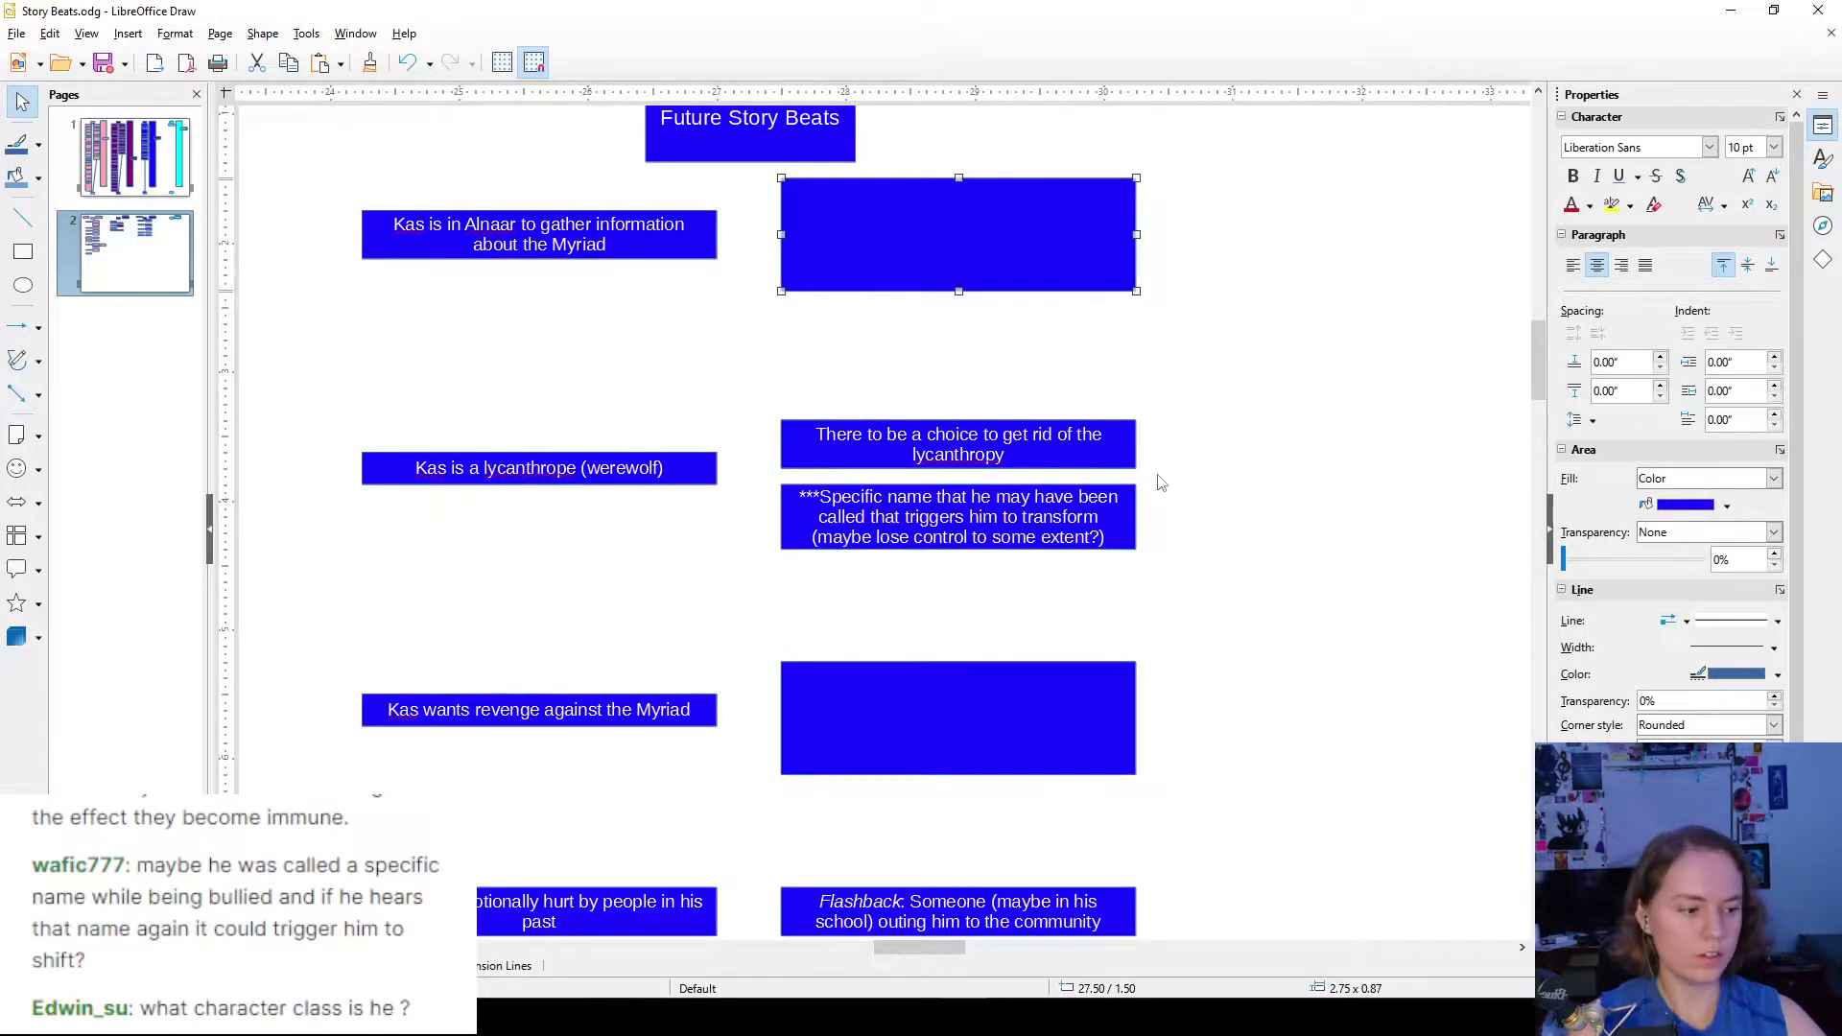
scroll(1152, 480, up, 1)
double_click(945, 352)
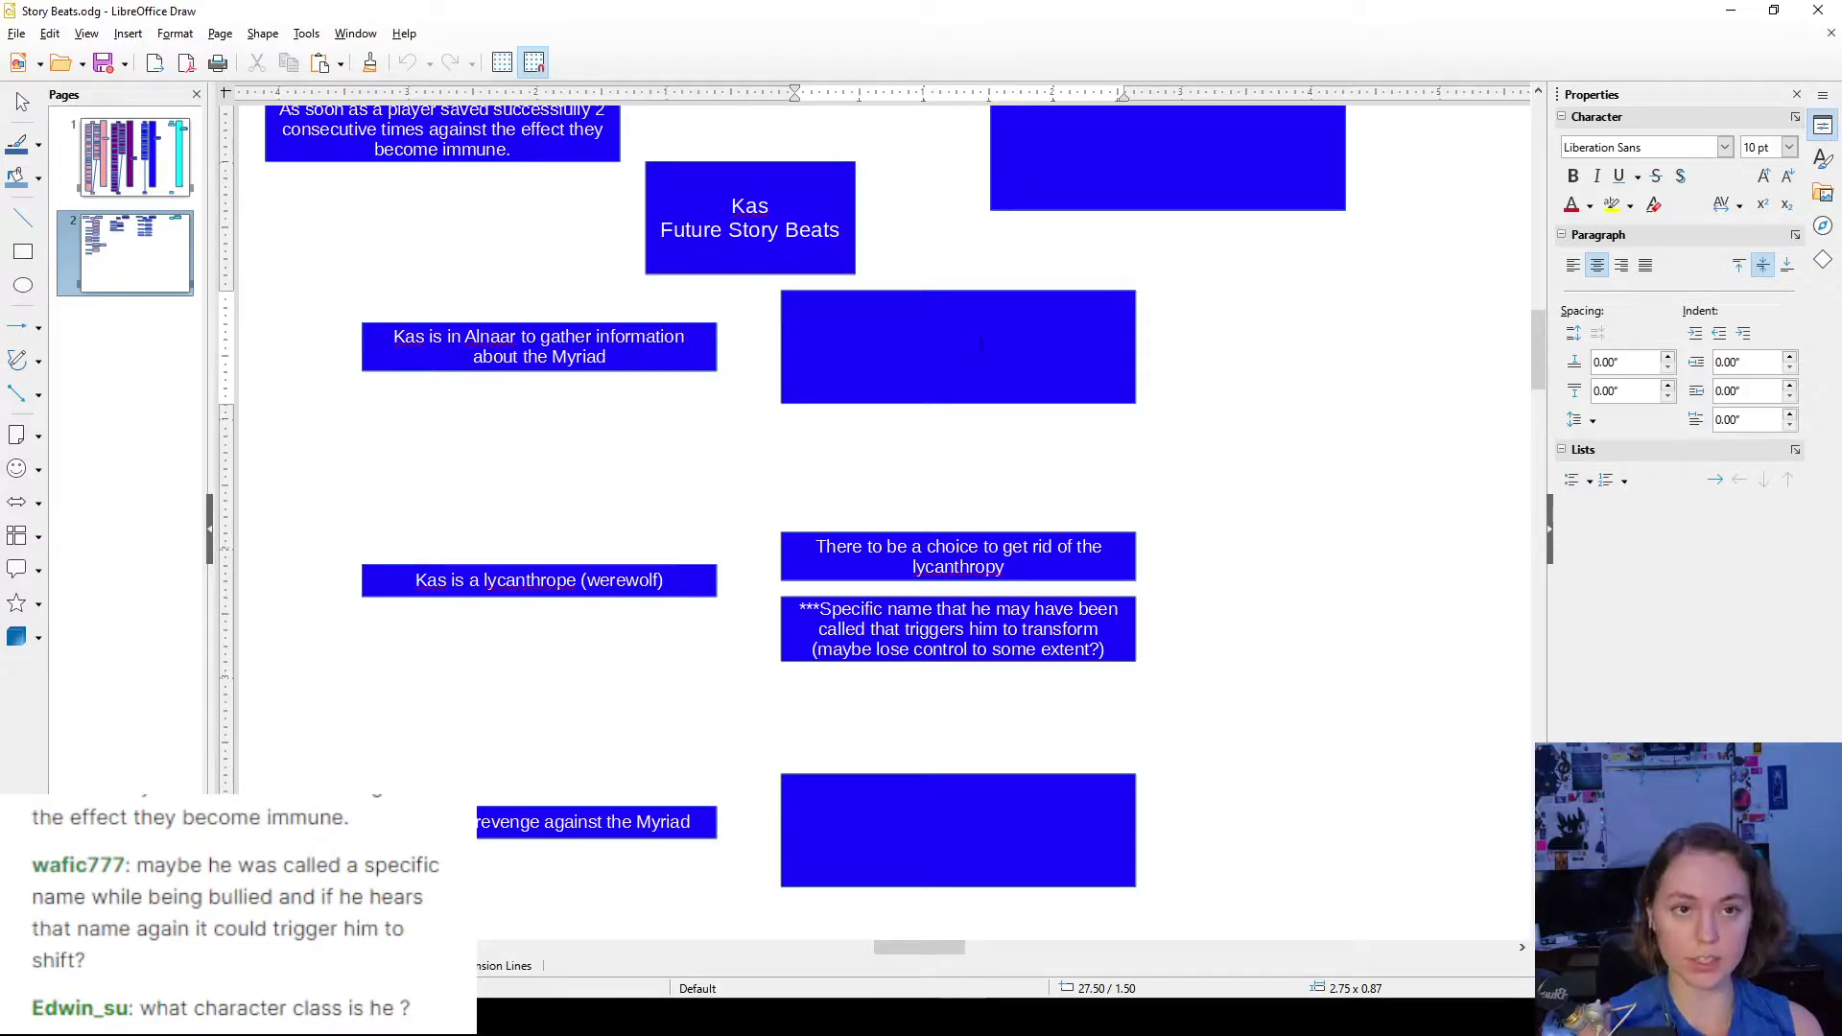
- Switch to Discord, read the campaign's starting scene in Alnaar in the dm-resources channel, and return to the blank Alnaar story beat box
key(alt+Tab)
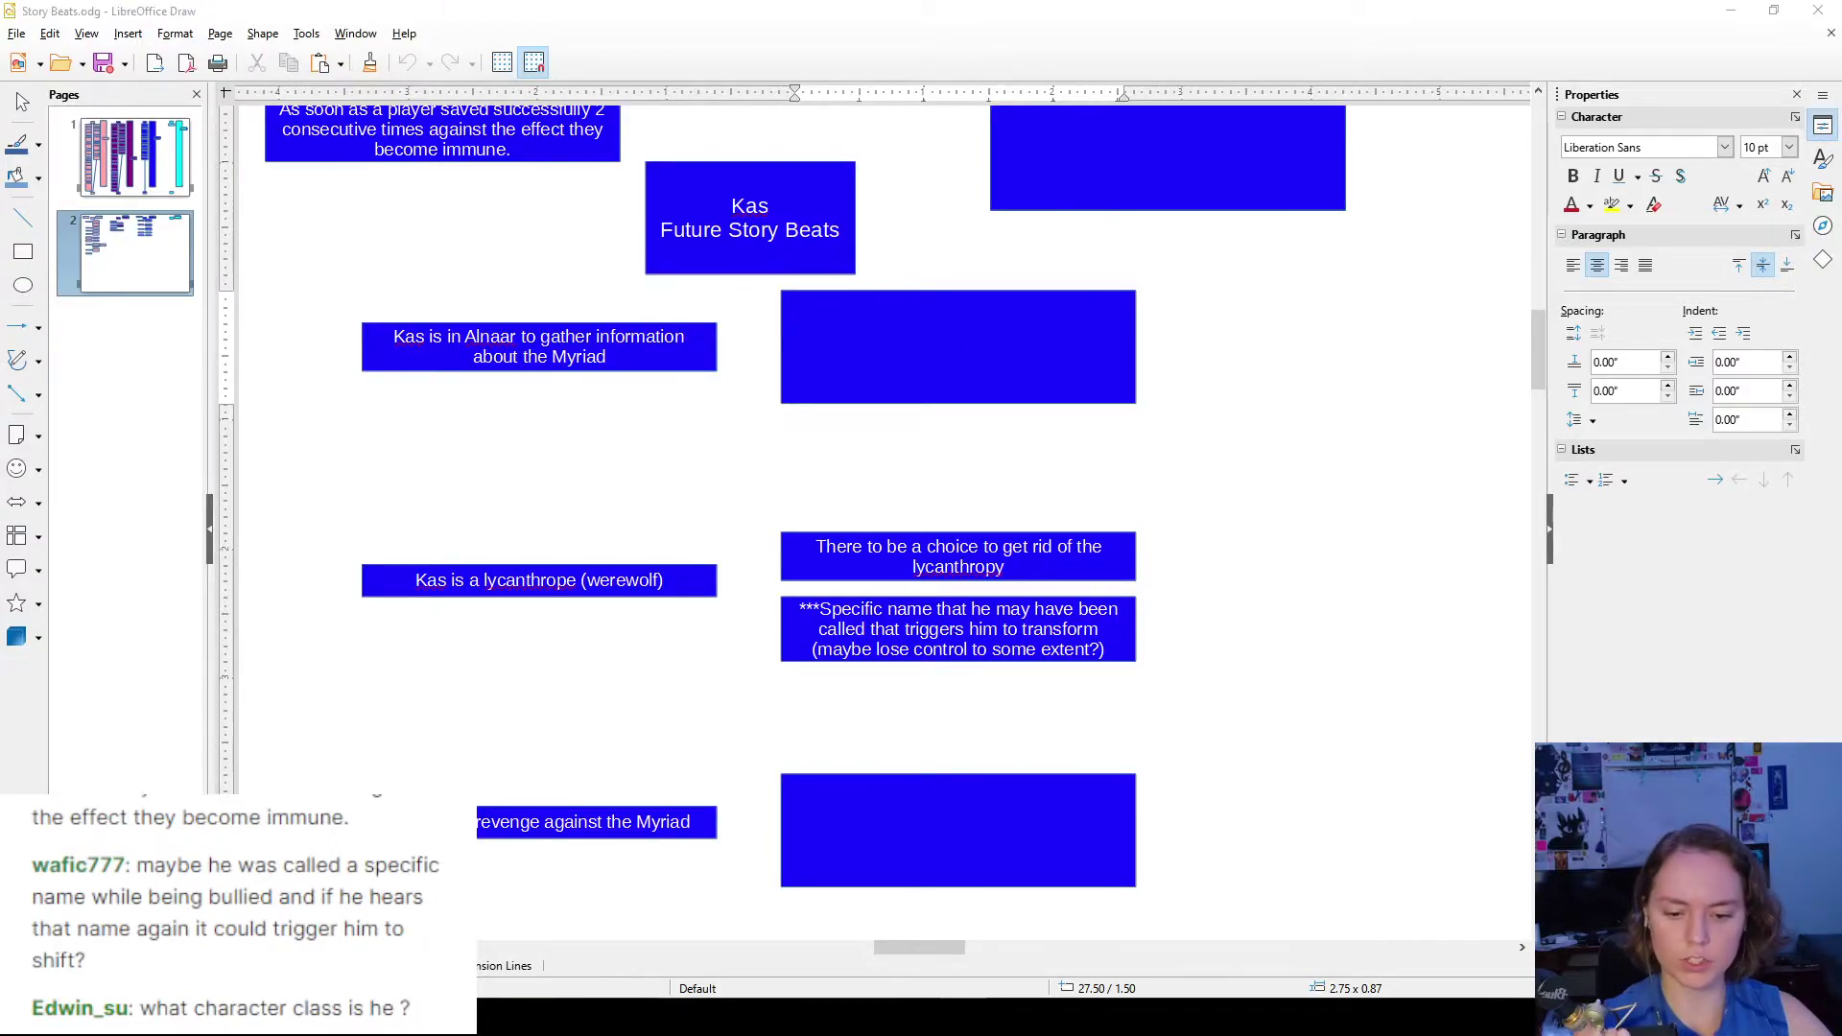
click(156, 218)
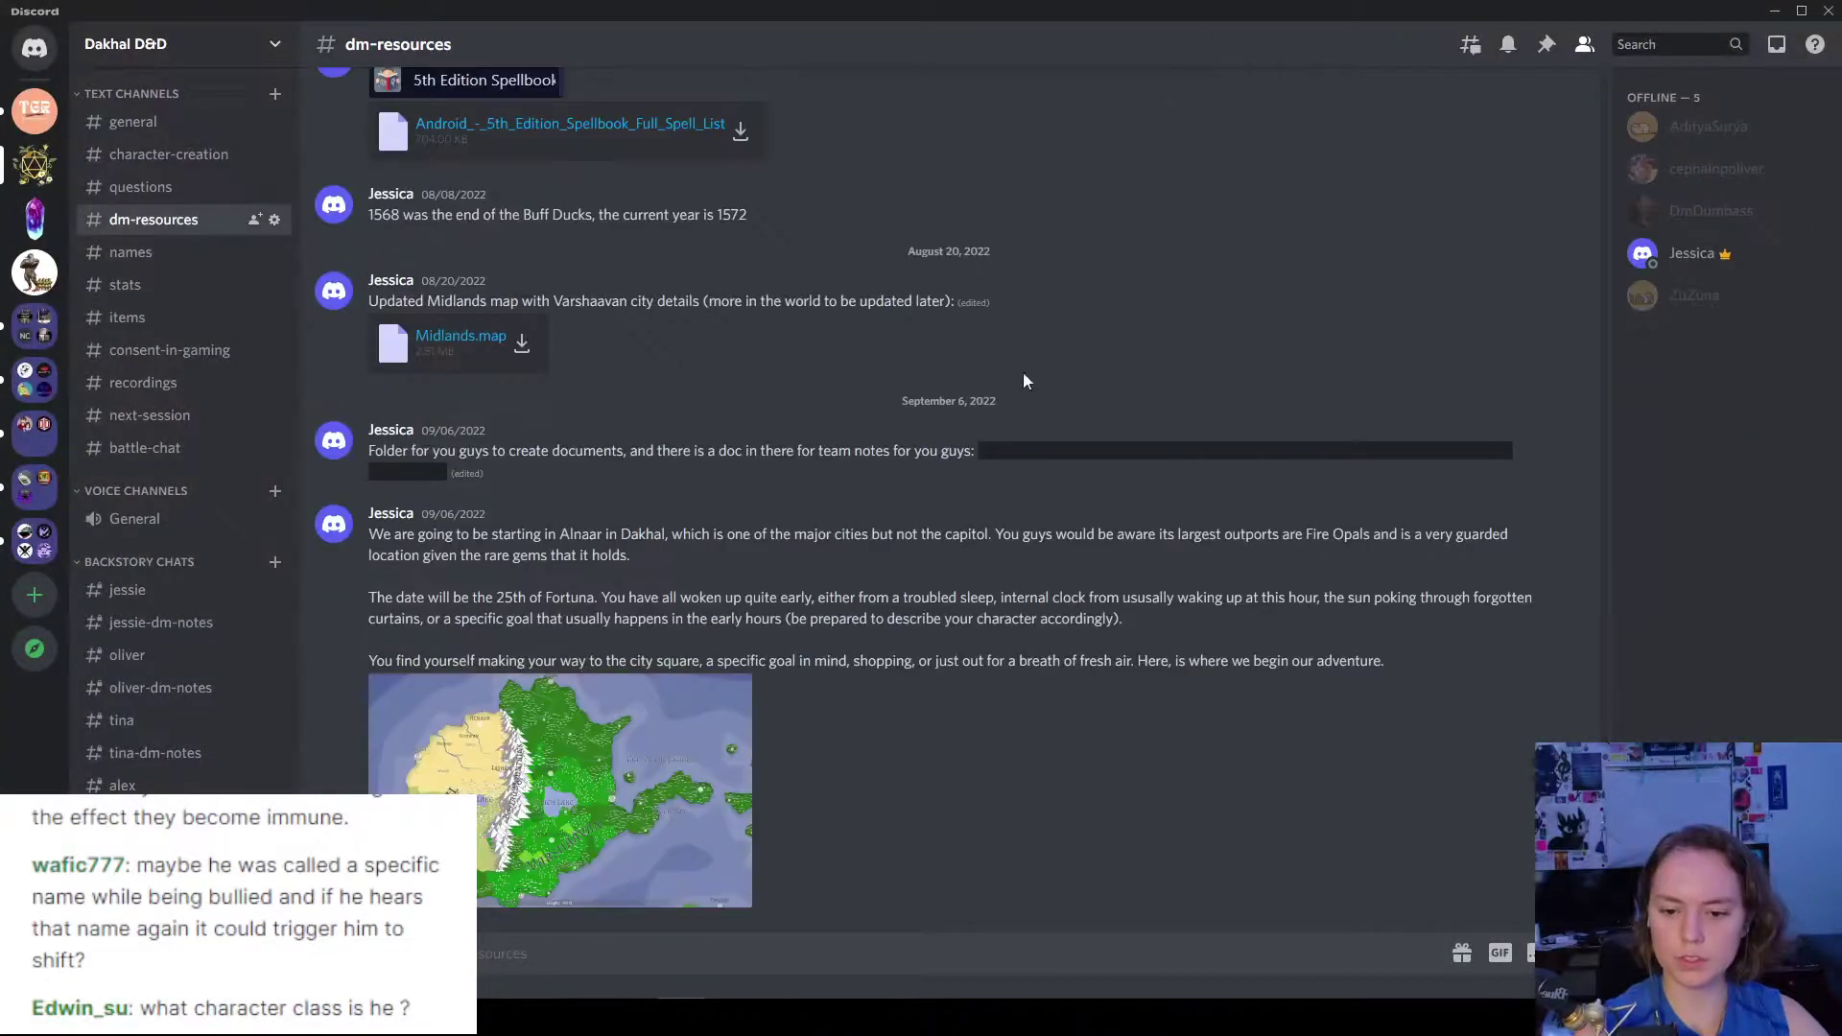
drag(370, 536, 932, 555)
click(848, 559)
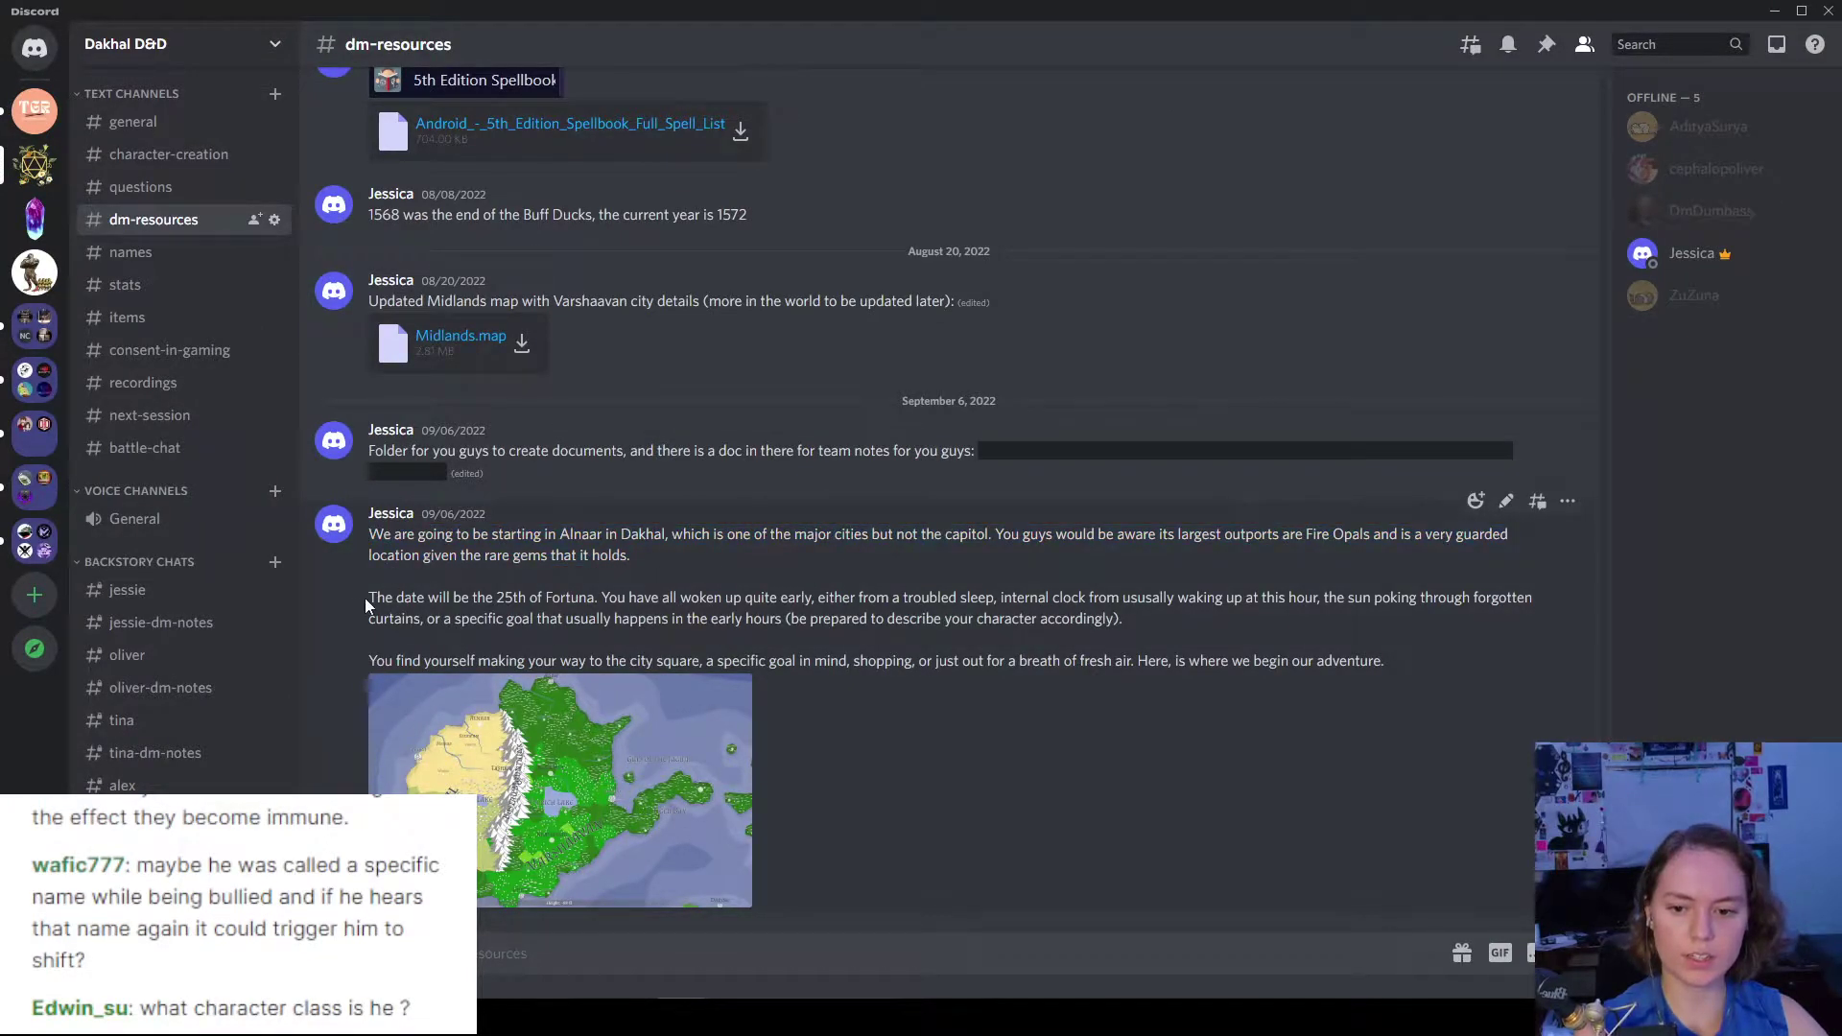
drag(364, 597, 1264, 598)
click(1127, 629)
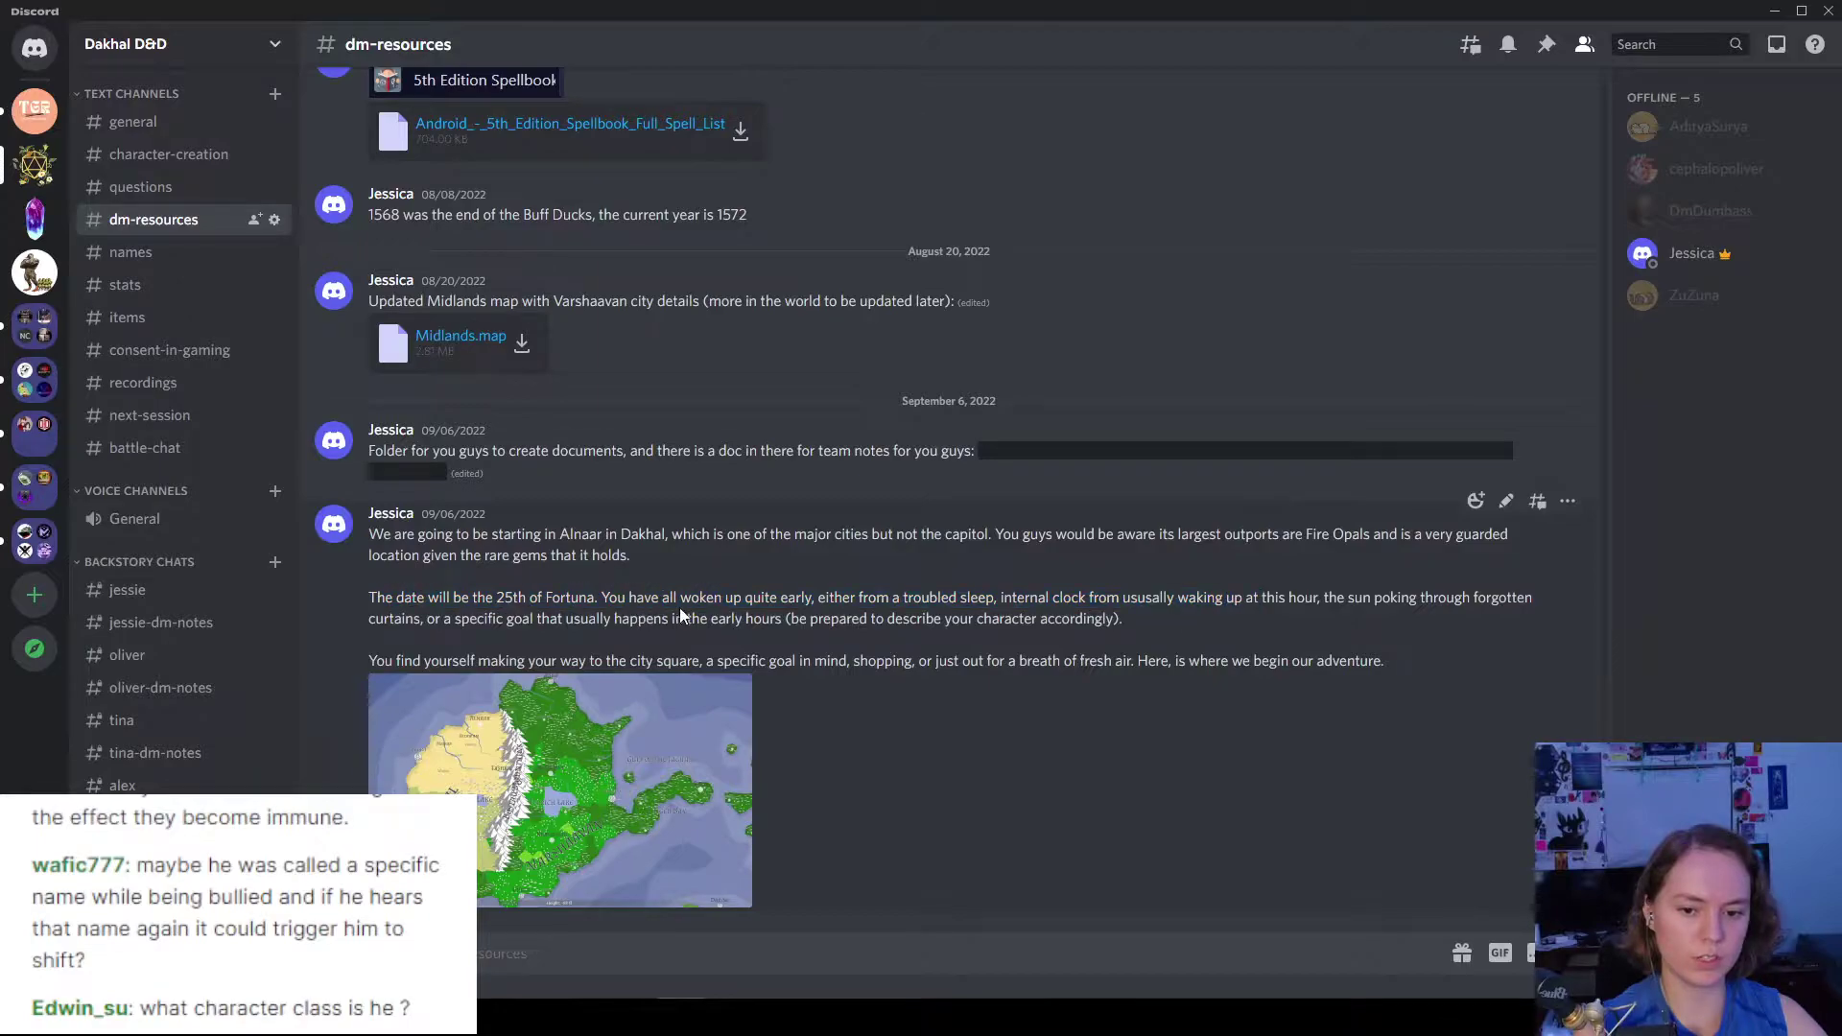
drag(1172, 622, 687, 595)
drag(745, 597, 849, 596)
click(1190, 606)
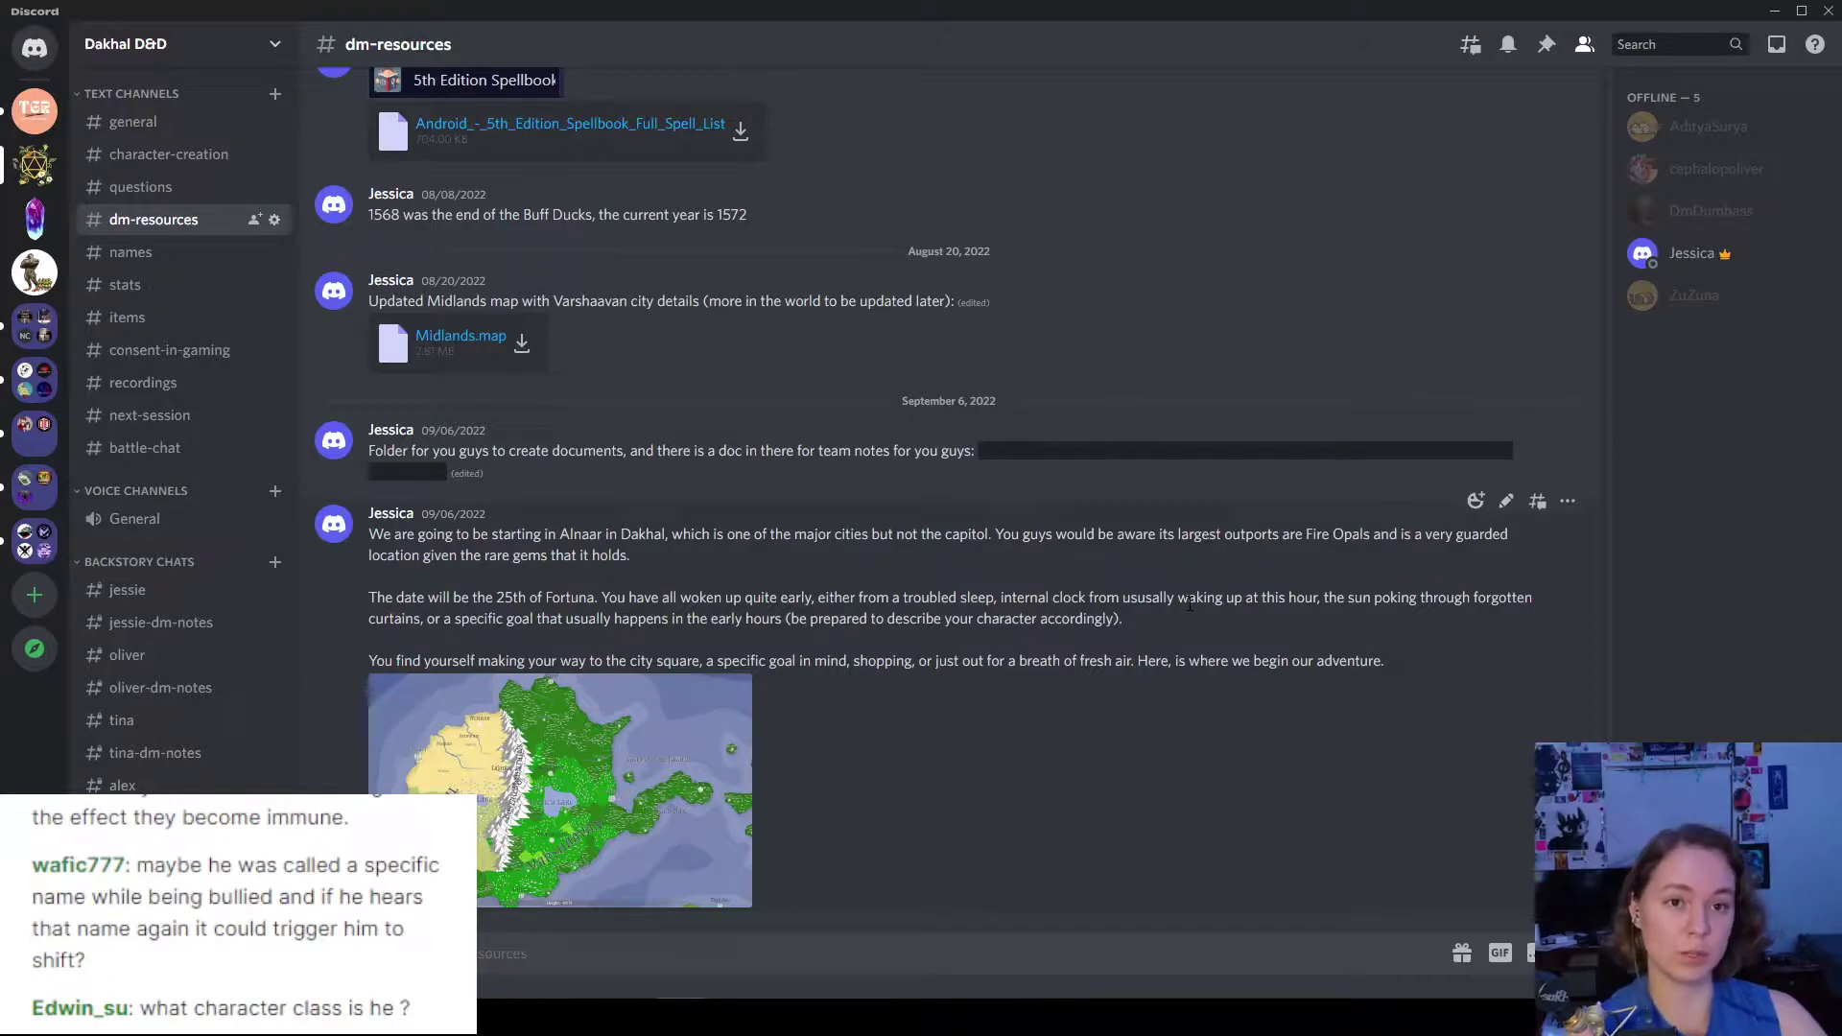
click(1775, 13)
click(975, 349)
click(978, 350)
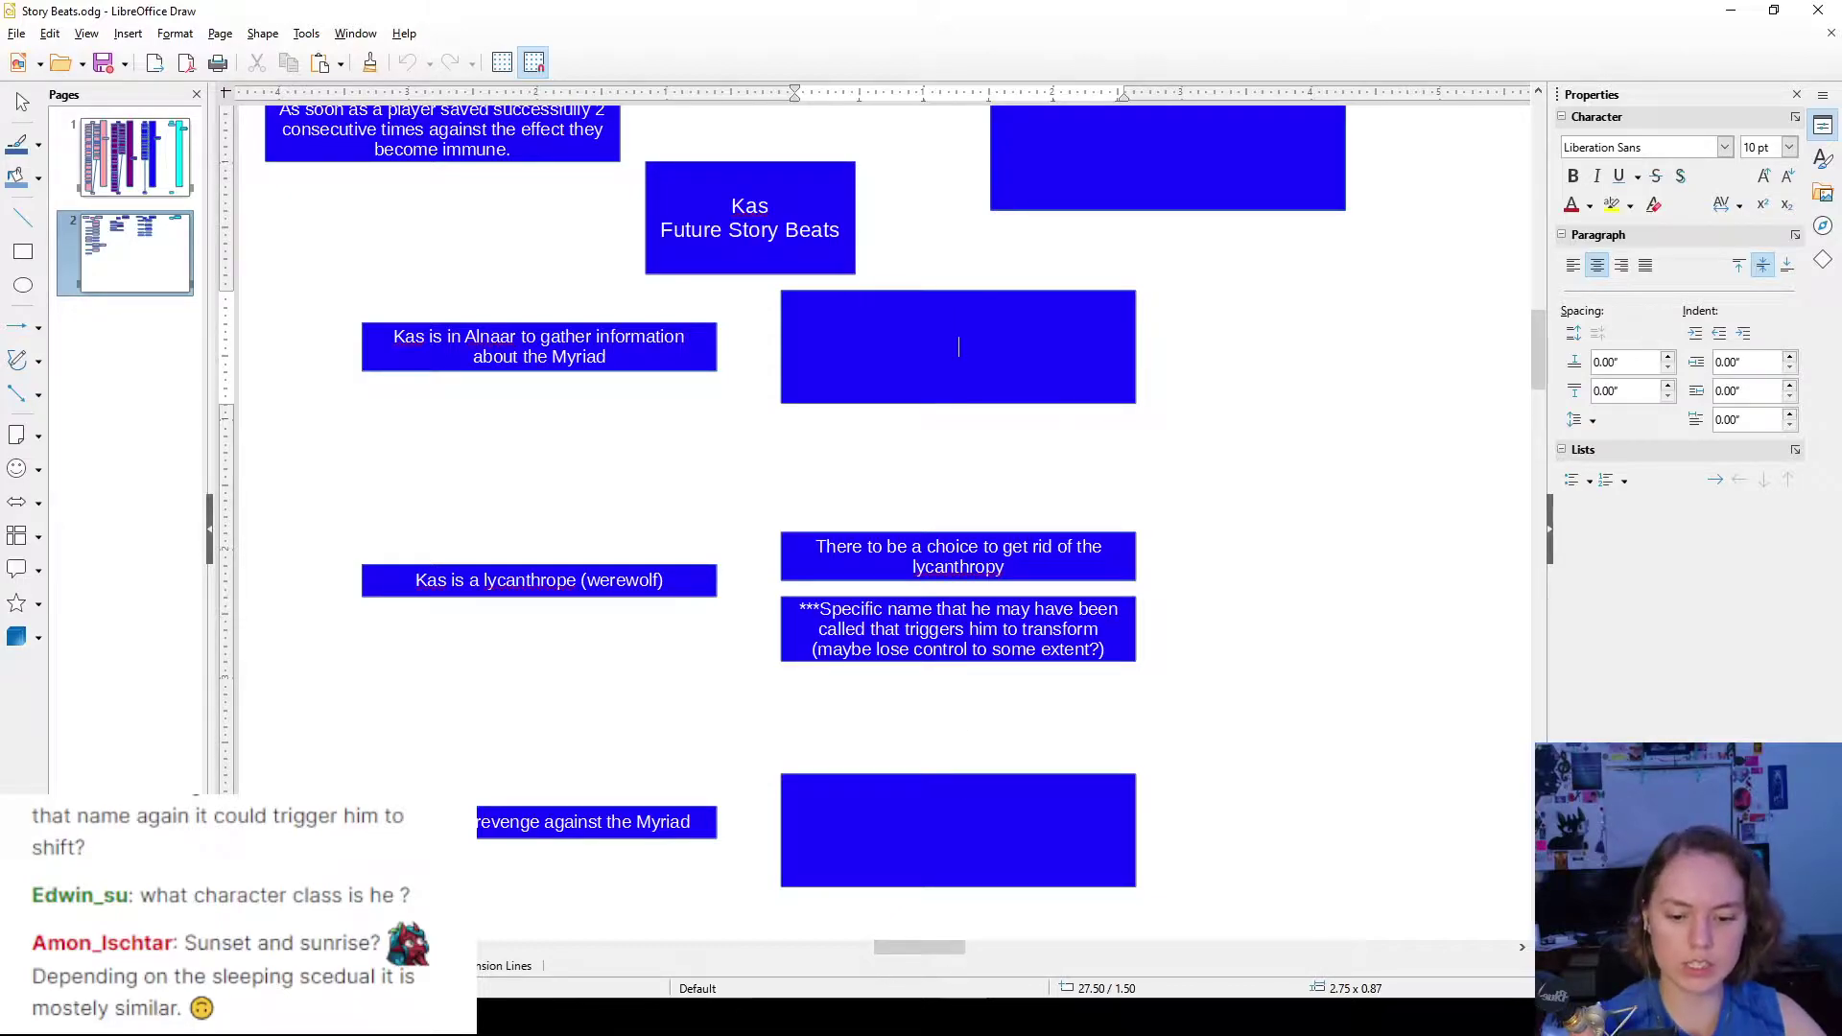
- Switch to the fantasy map in the browser, examine the Dakhal region around Alnaar, and return to the diagram
click(883, 897)
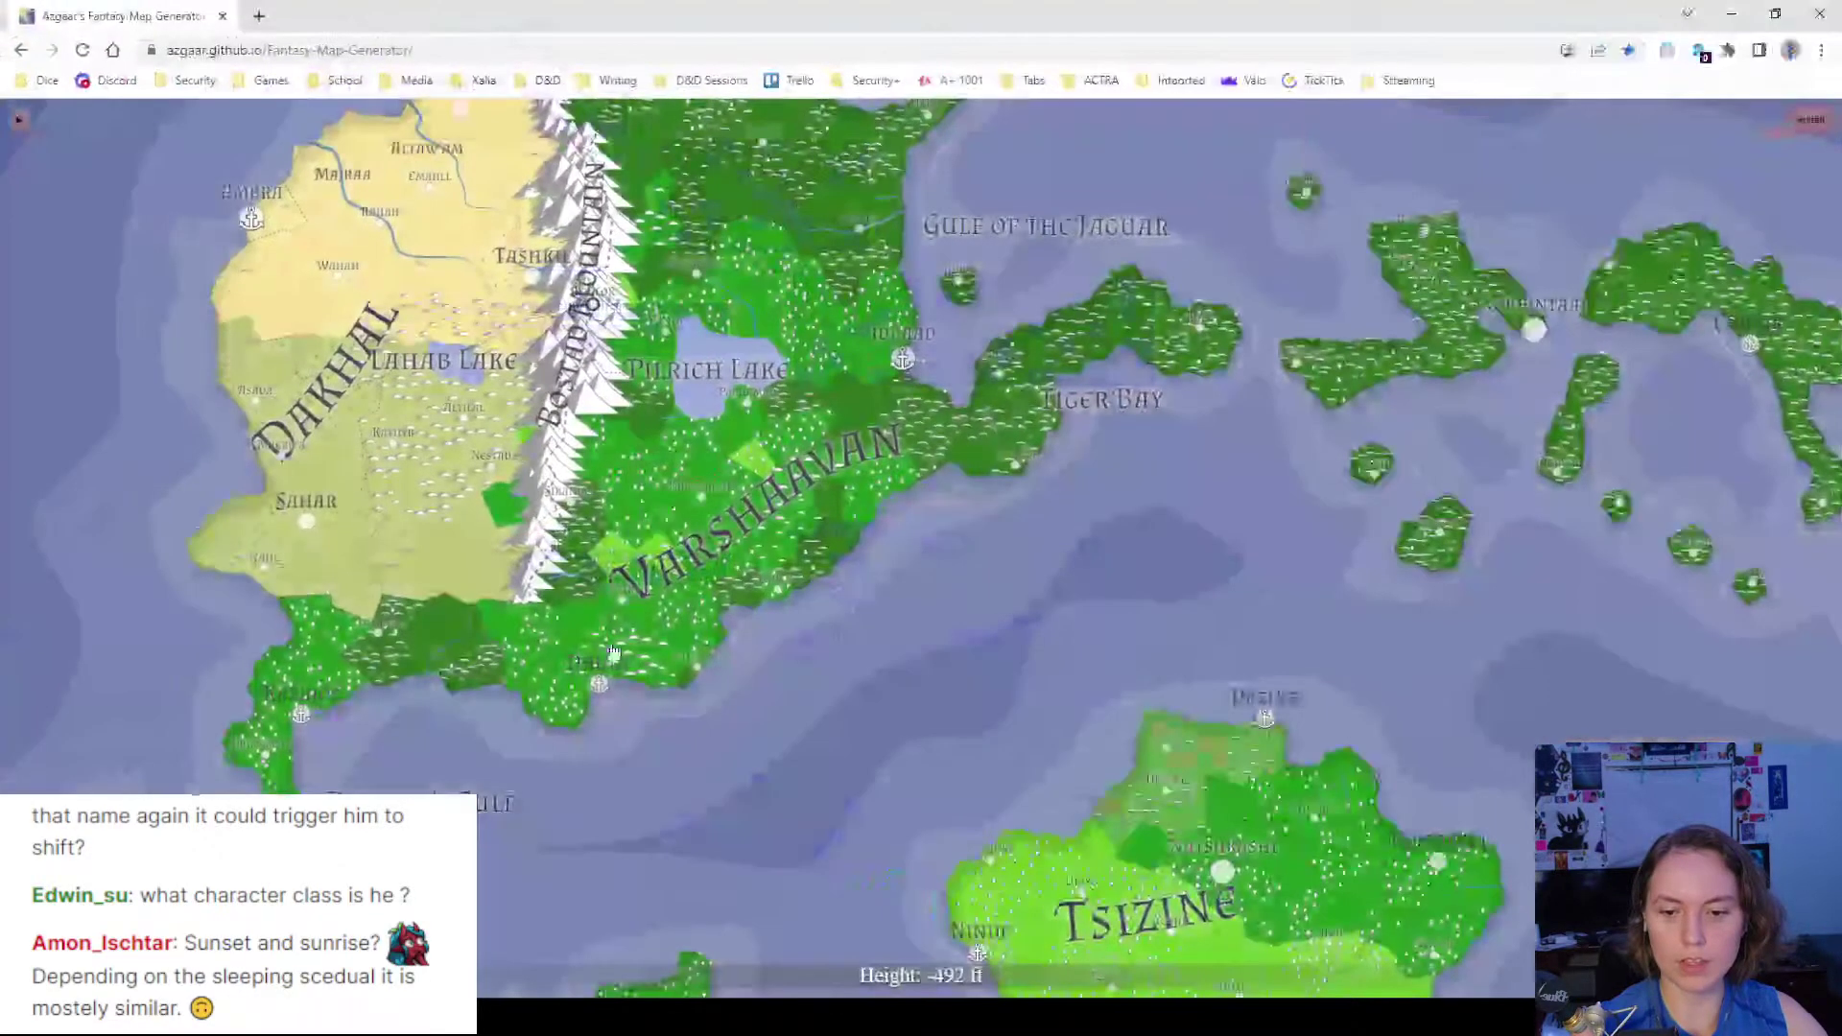
scroll(757, 422, down, 5)
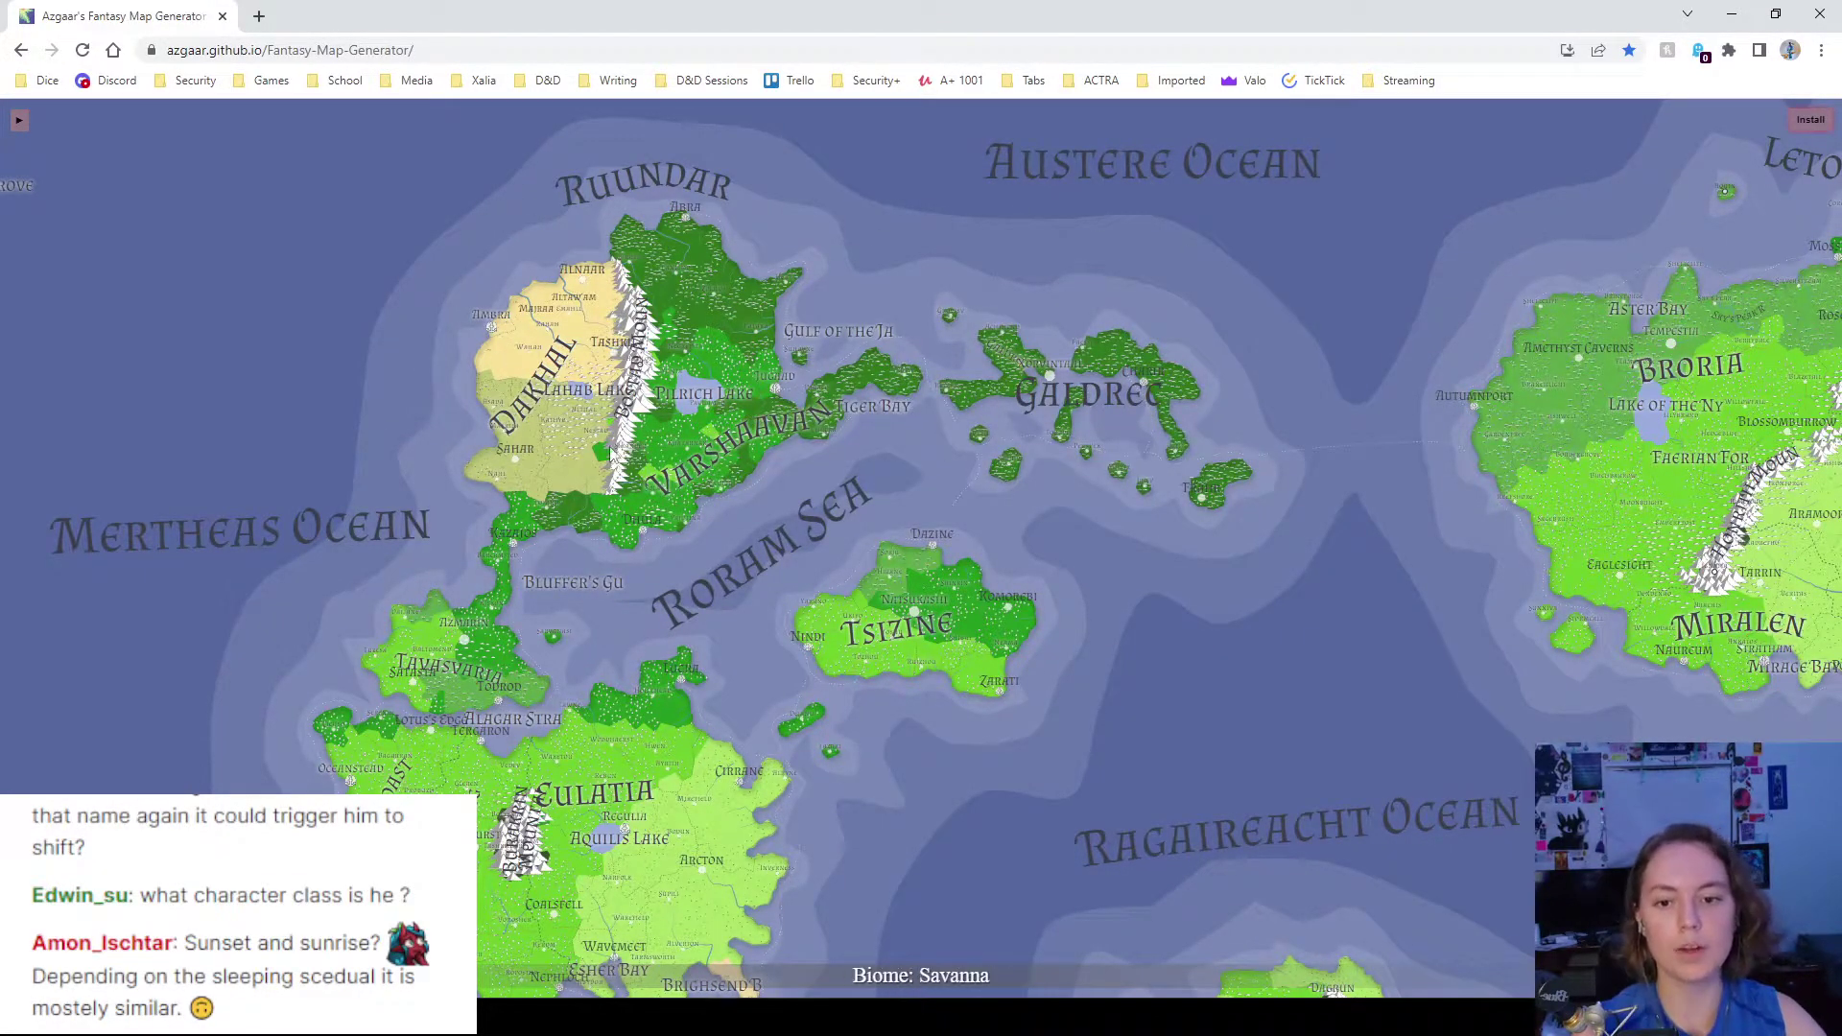
scroll(466, 332, up, 3)
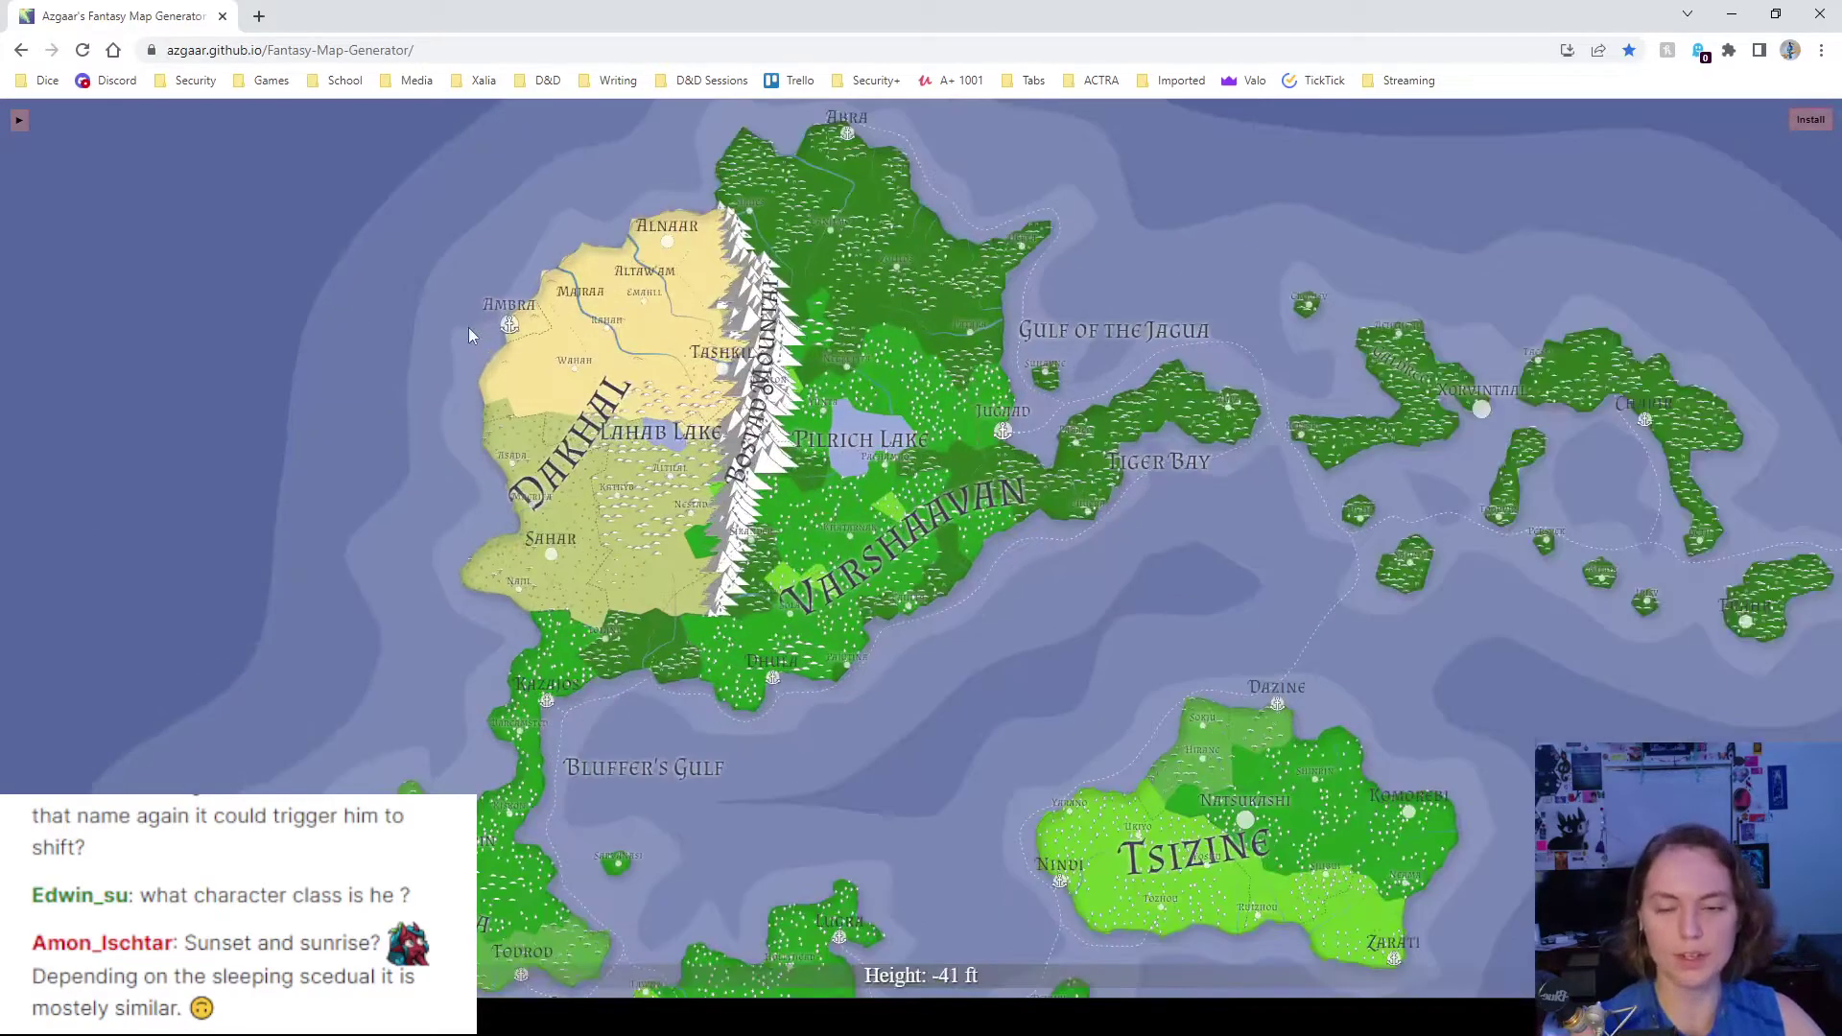
click(1732, 14)
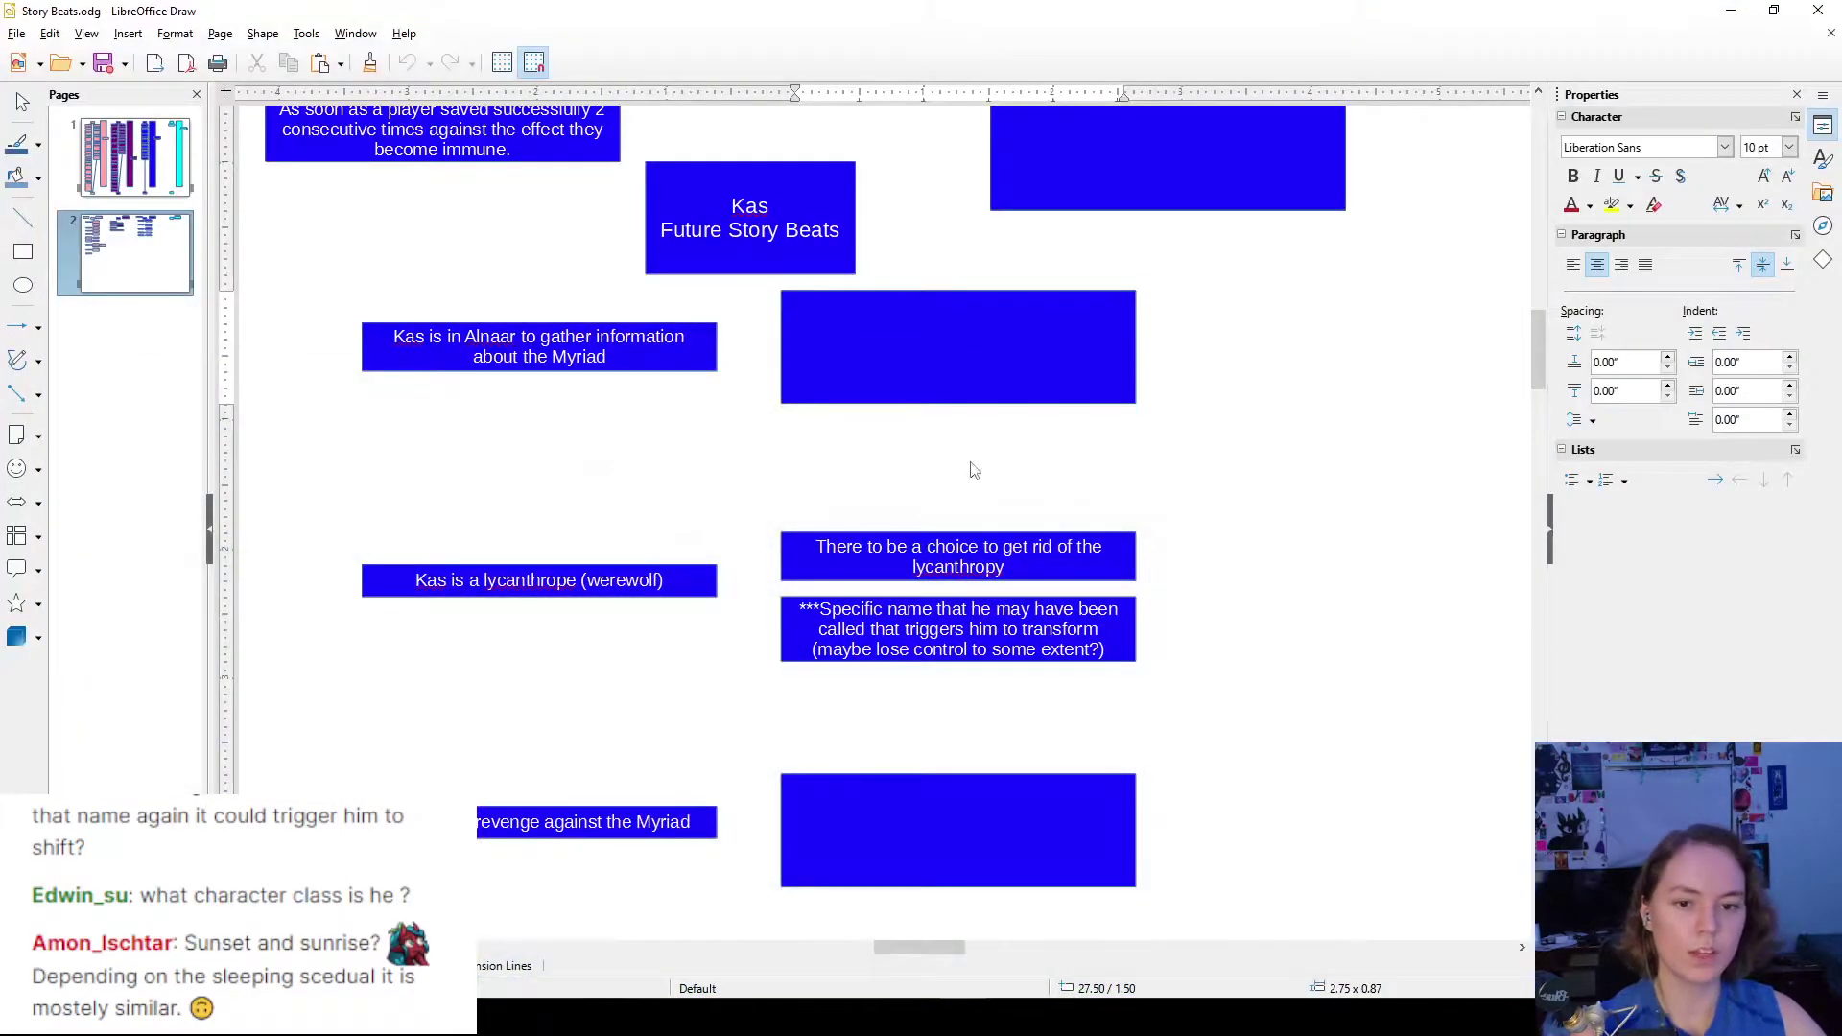
- Fill the blank box beside the Alnaar beat with "Meeting a shady person to gather information"
click(961, 356)
text(Meeting )
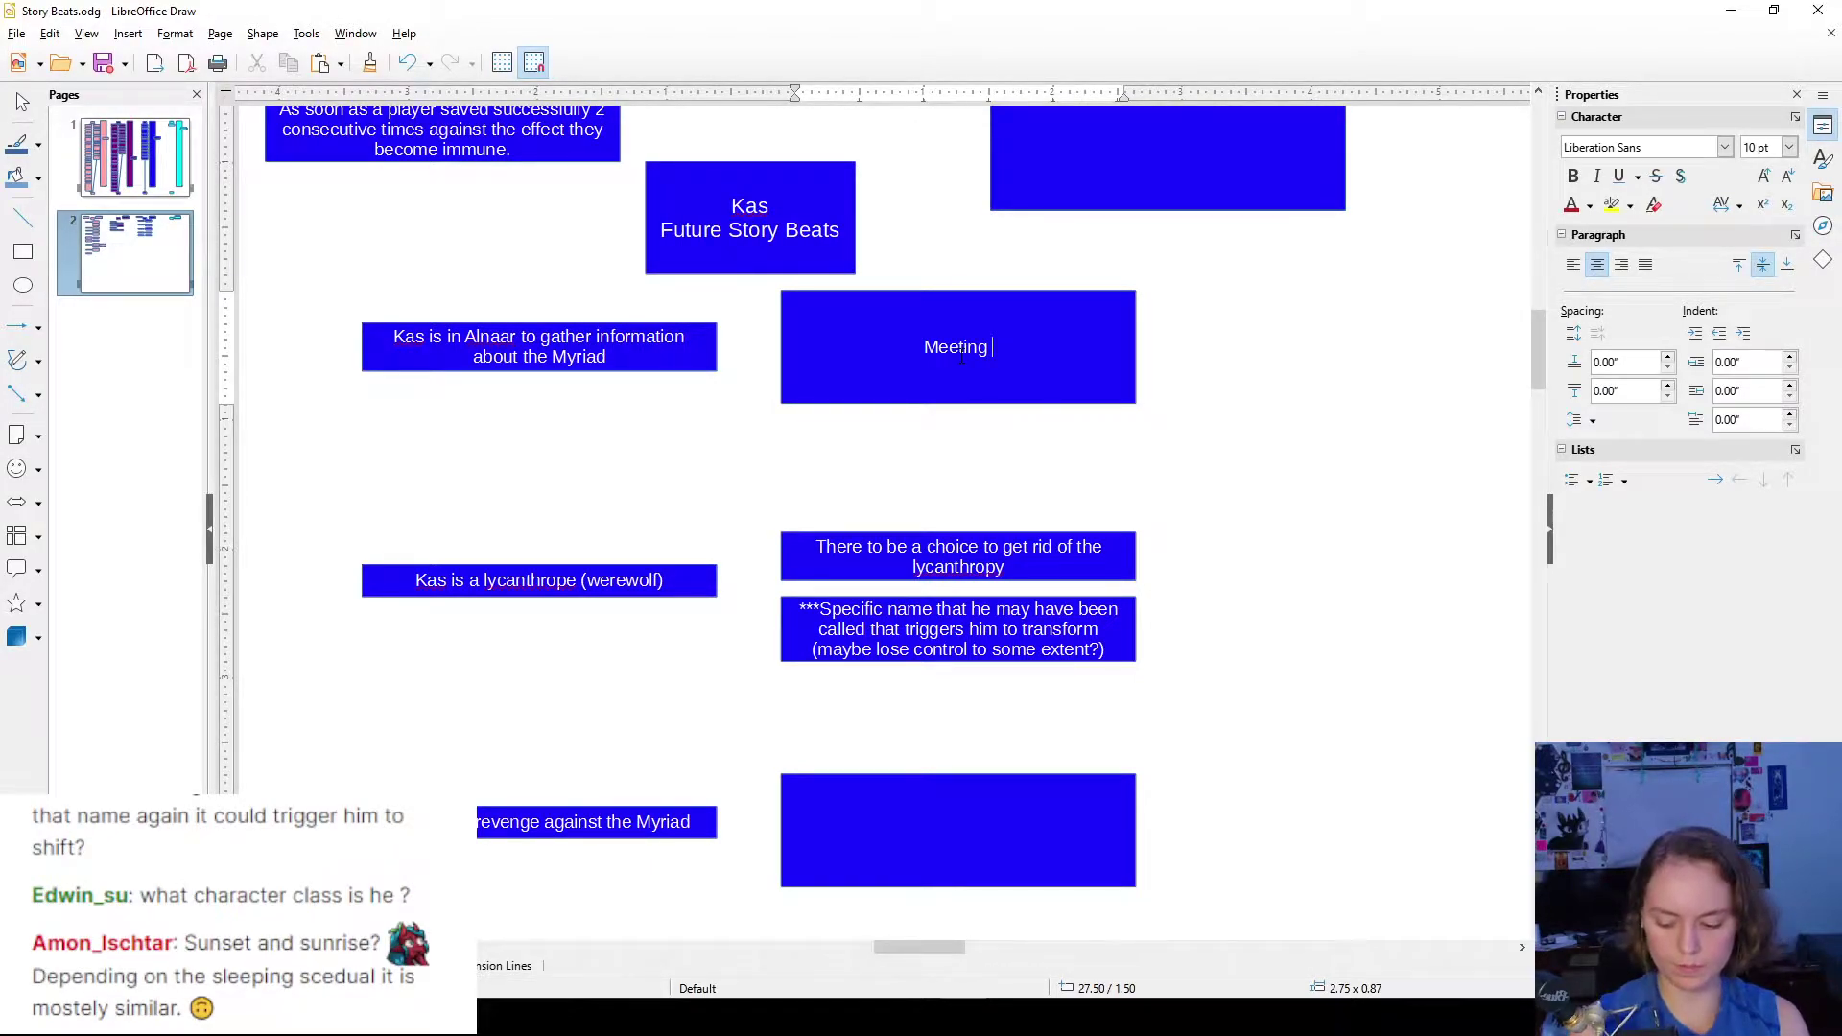
text(a shady person to)
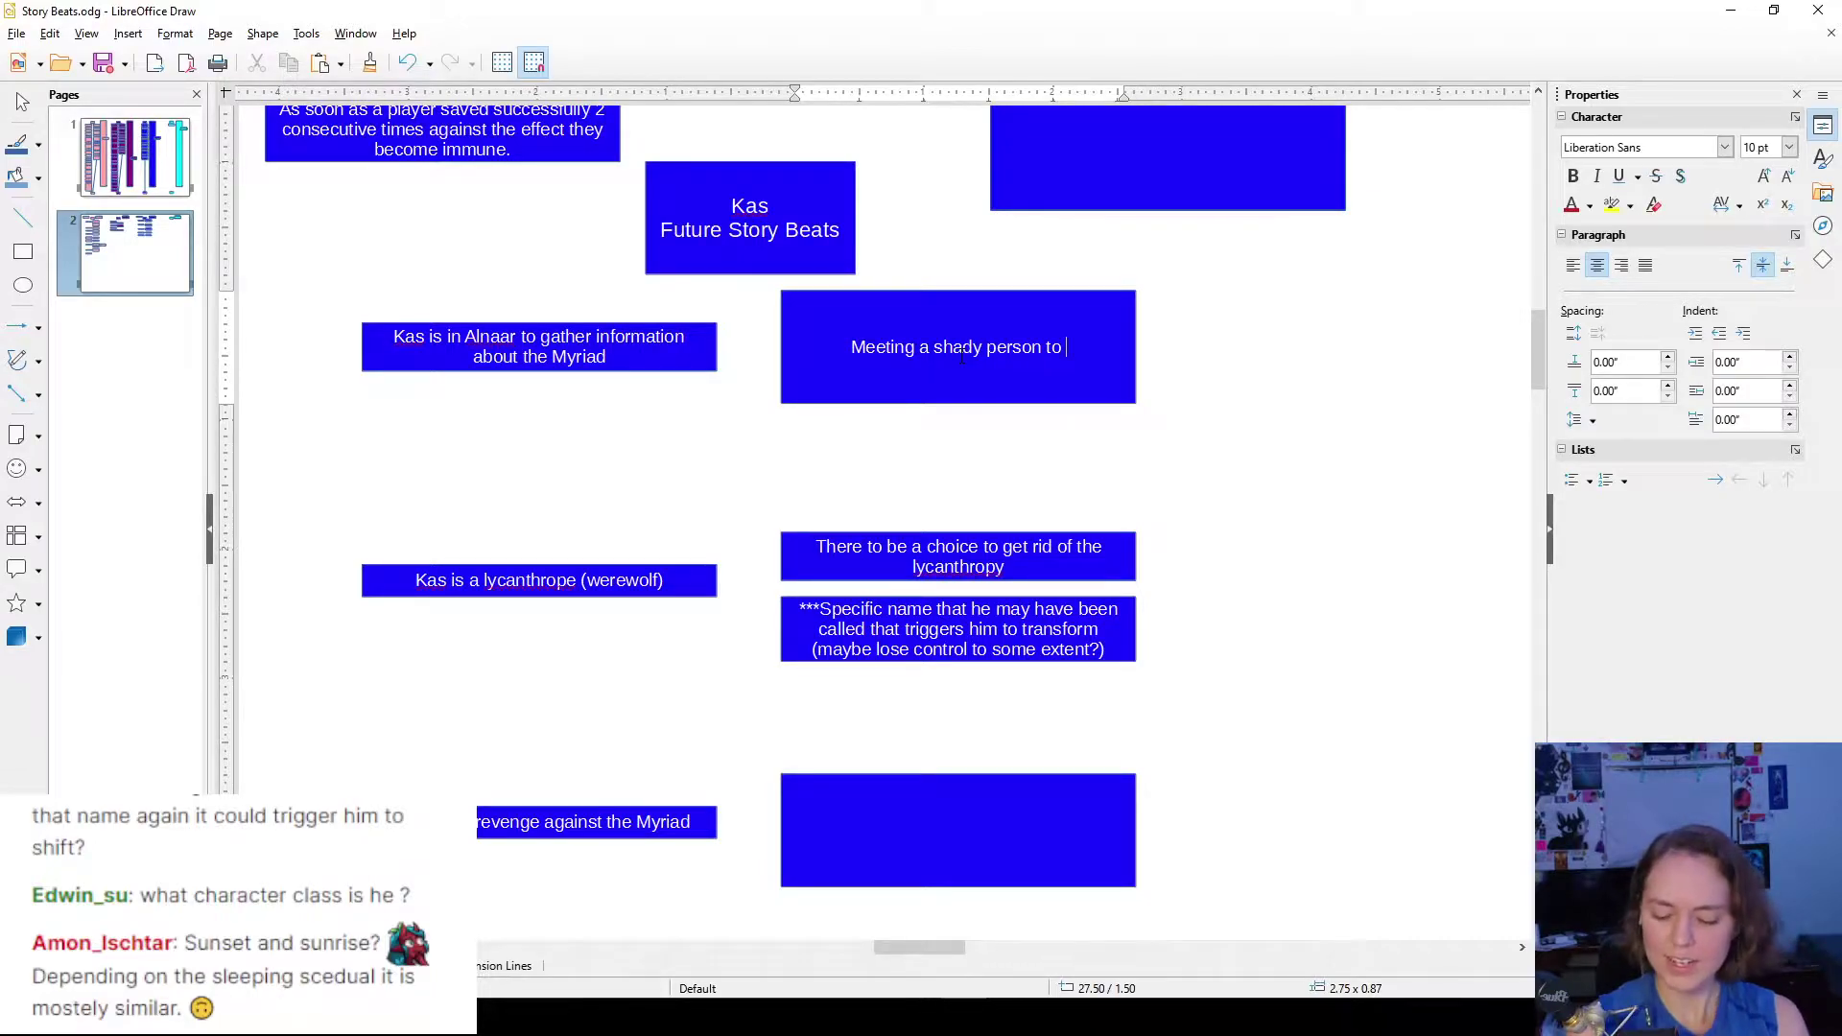
text(gather information)
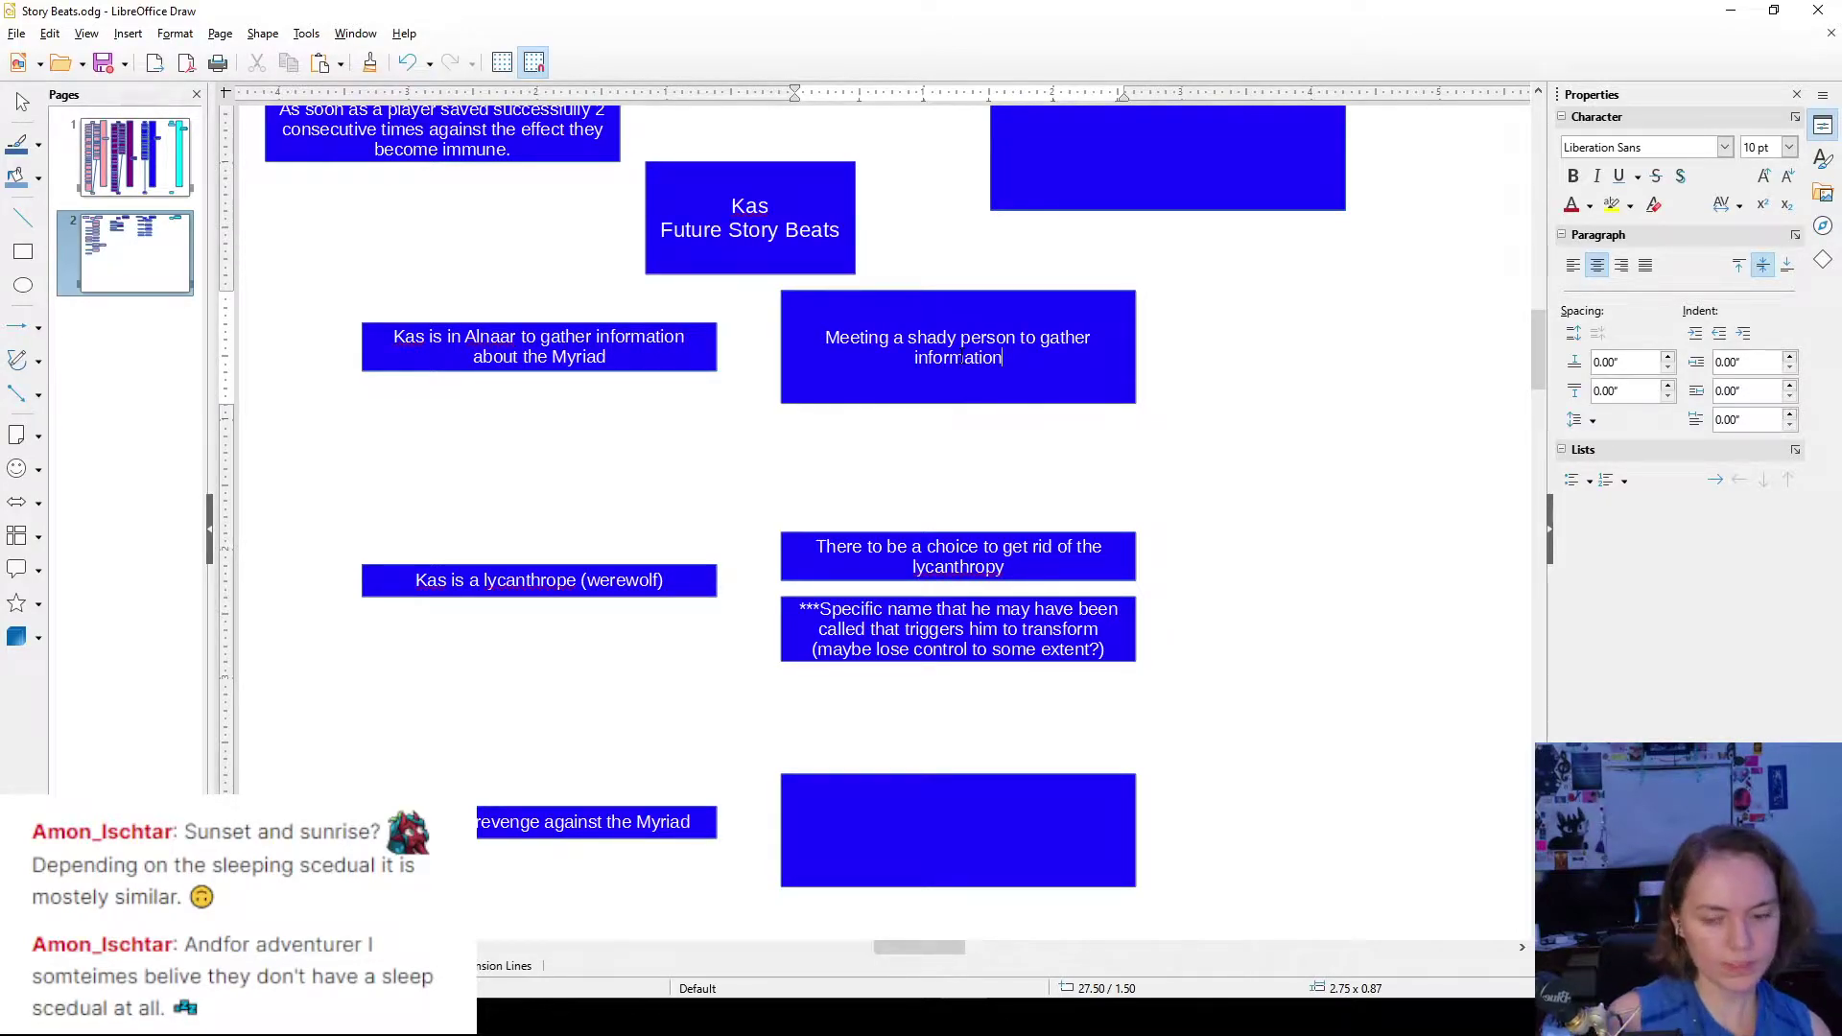
key(Escape)
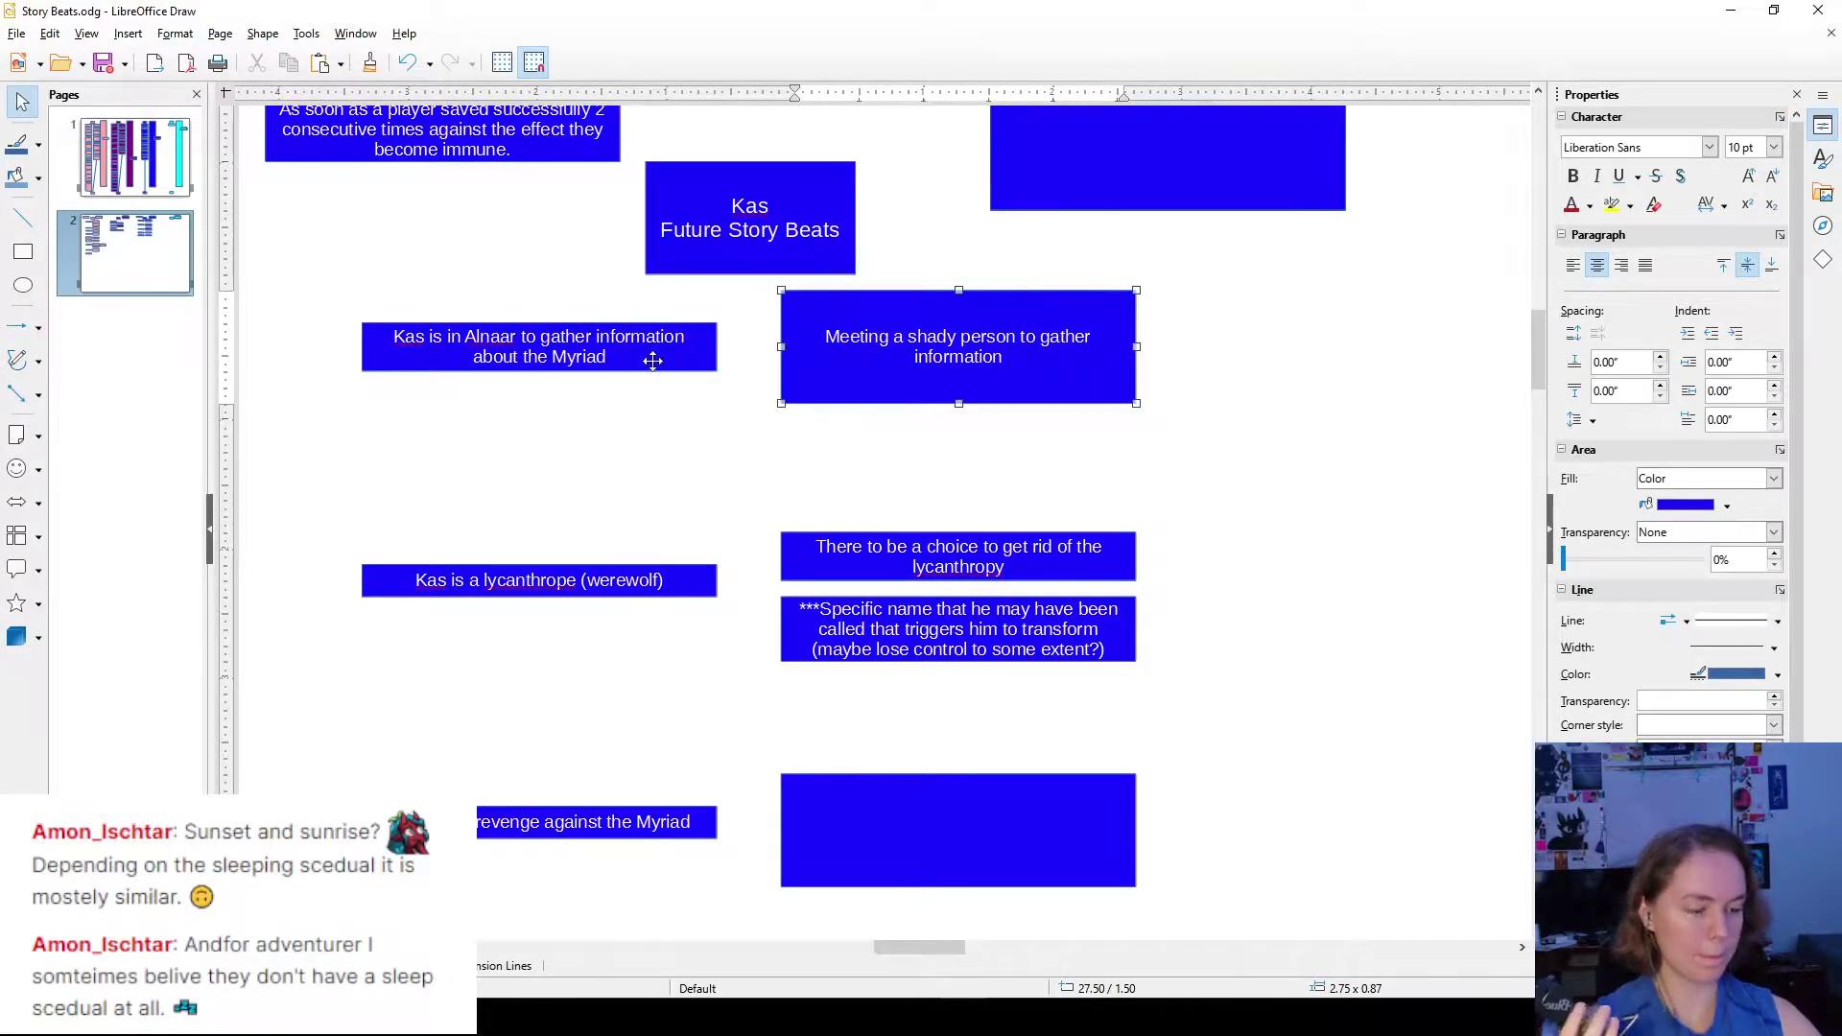
click(998, 470)
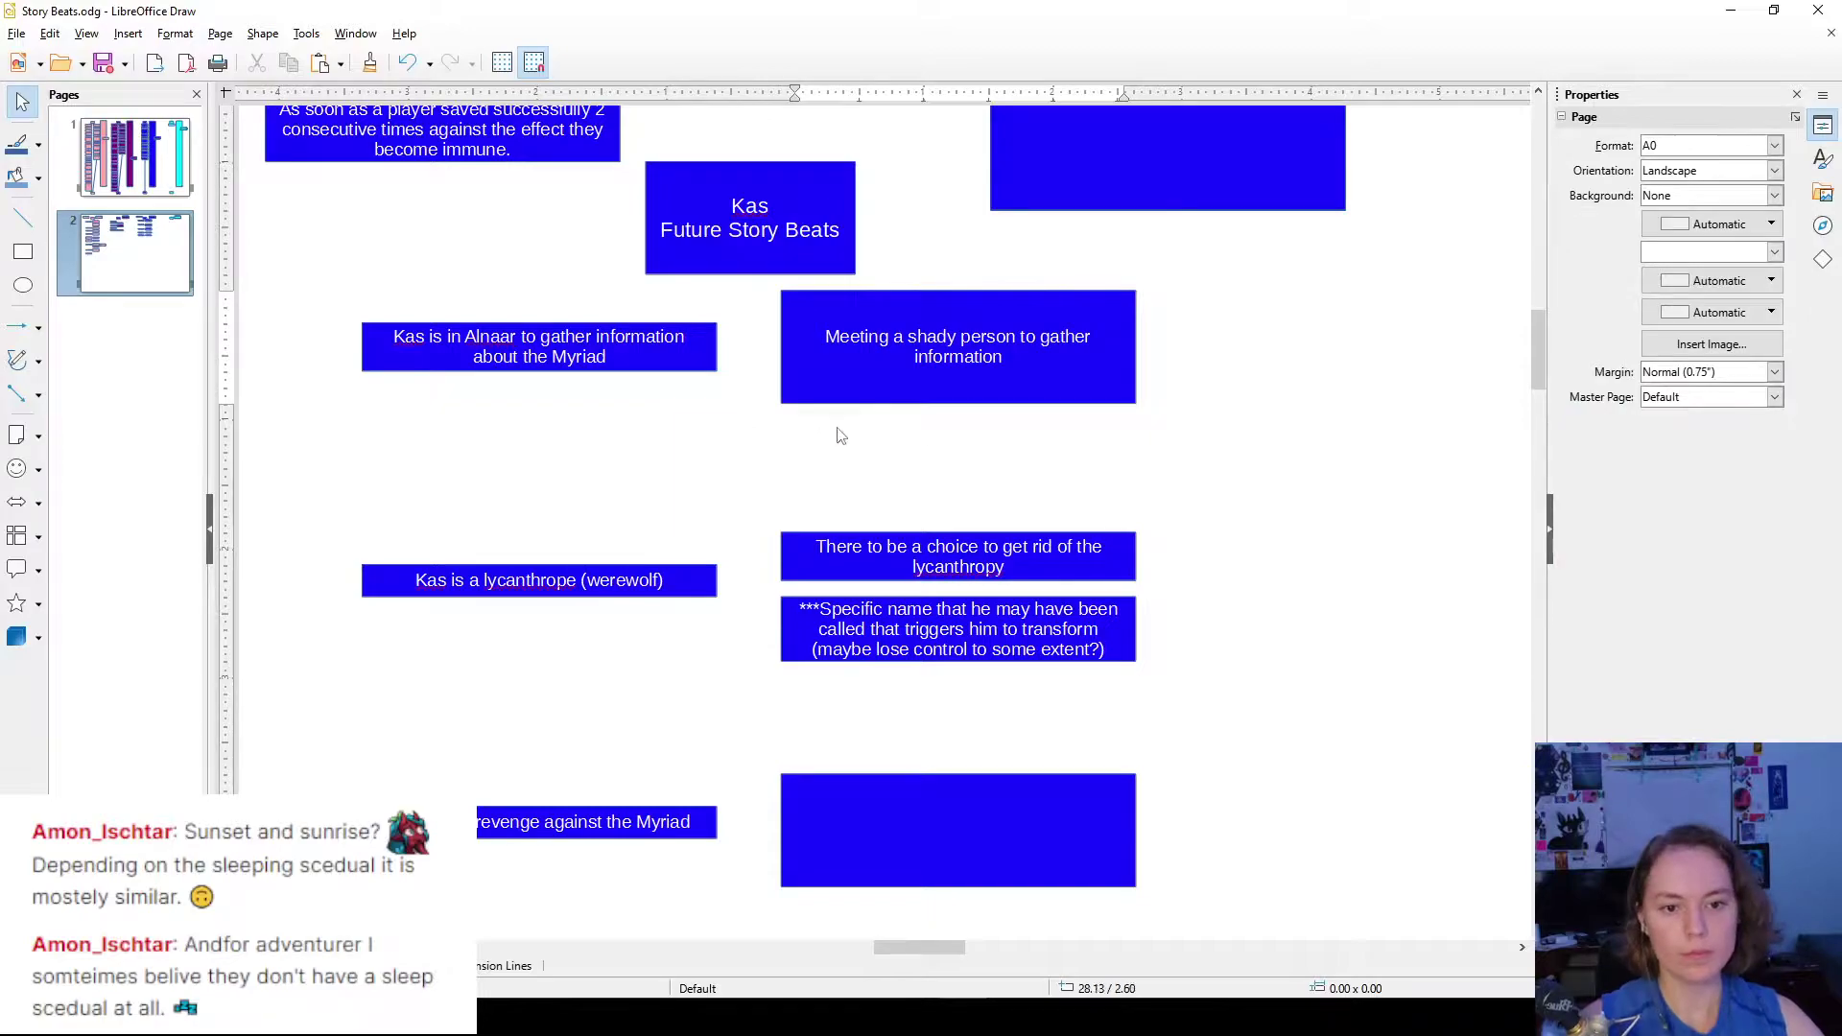
- Shrink the "Meeting a shady person" box to fit its text and place a blank box directly below it in the same column
click(1037, 369)
drag(939, 405, 1002, 331)
drag(1164, 177, 993, 435)
- Start the note in the blank box below the shady person beat with "INFO: Opportunities to"
double_click(965, 407)
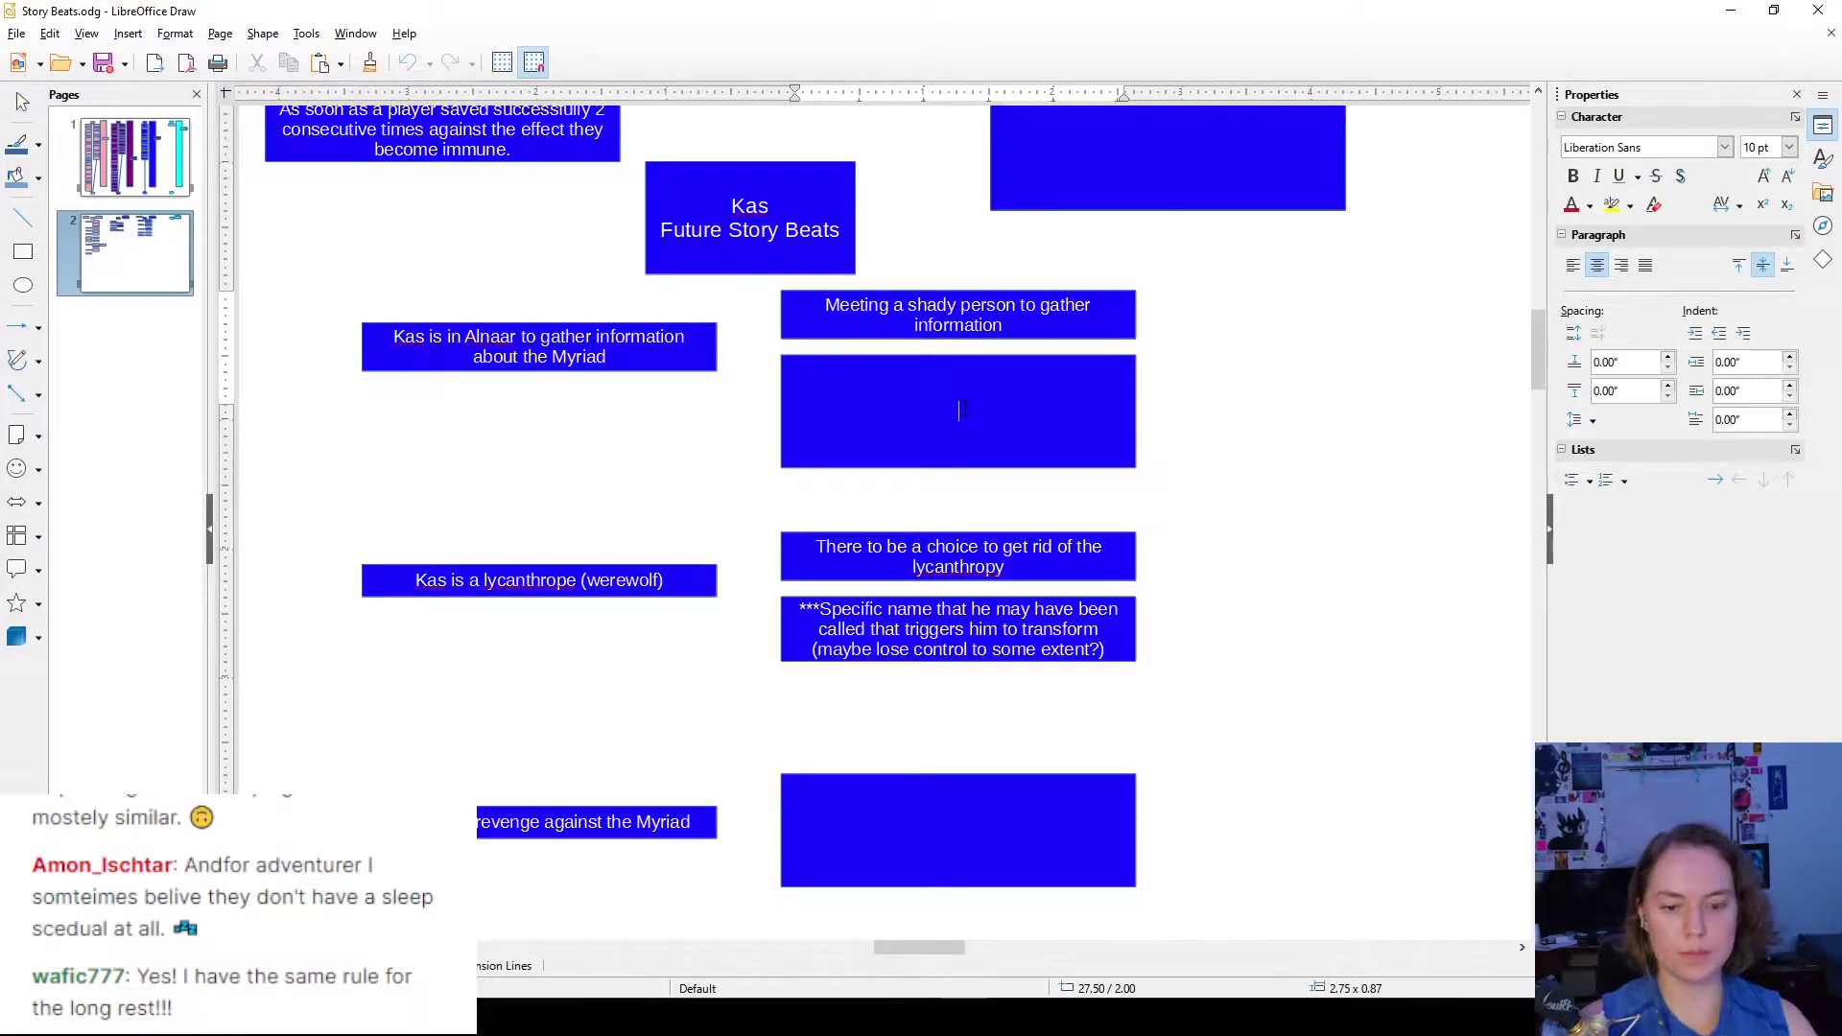
text(Opportun)
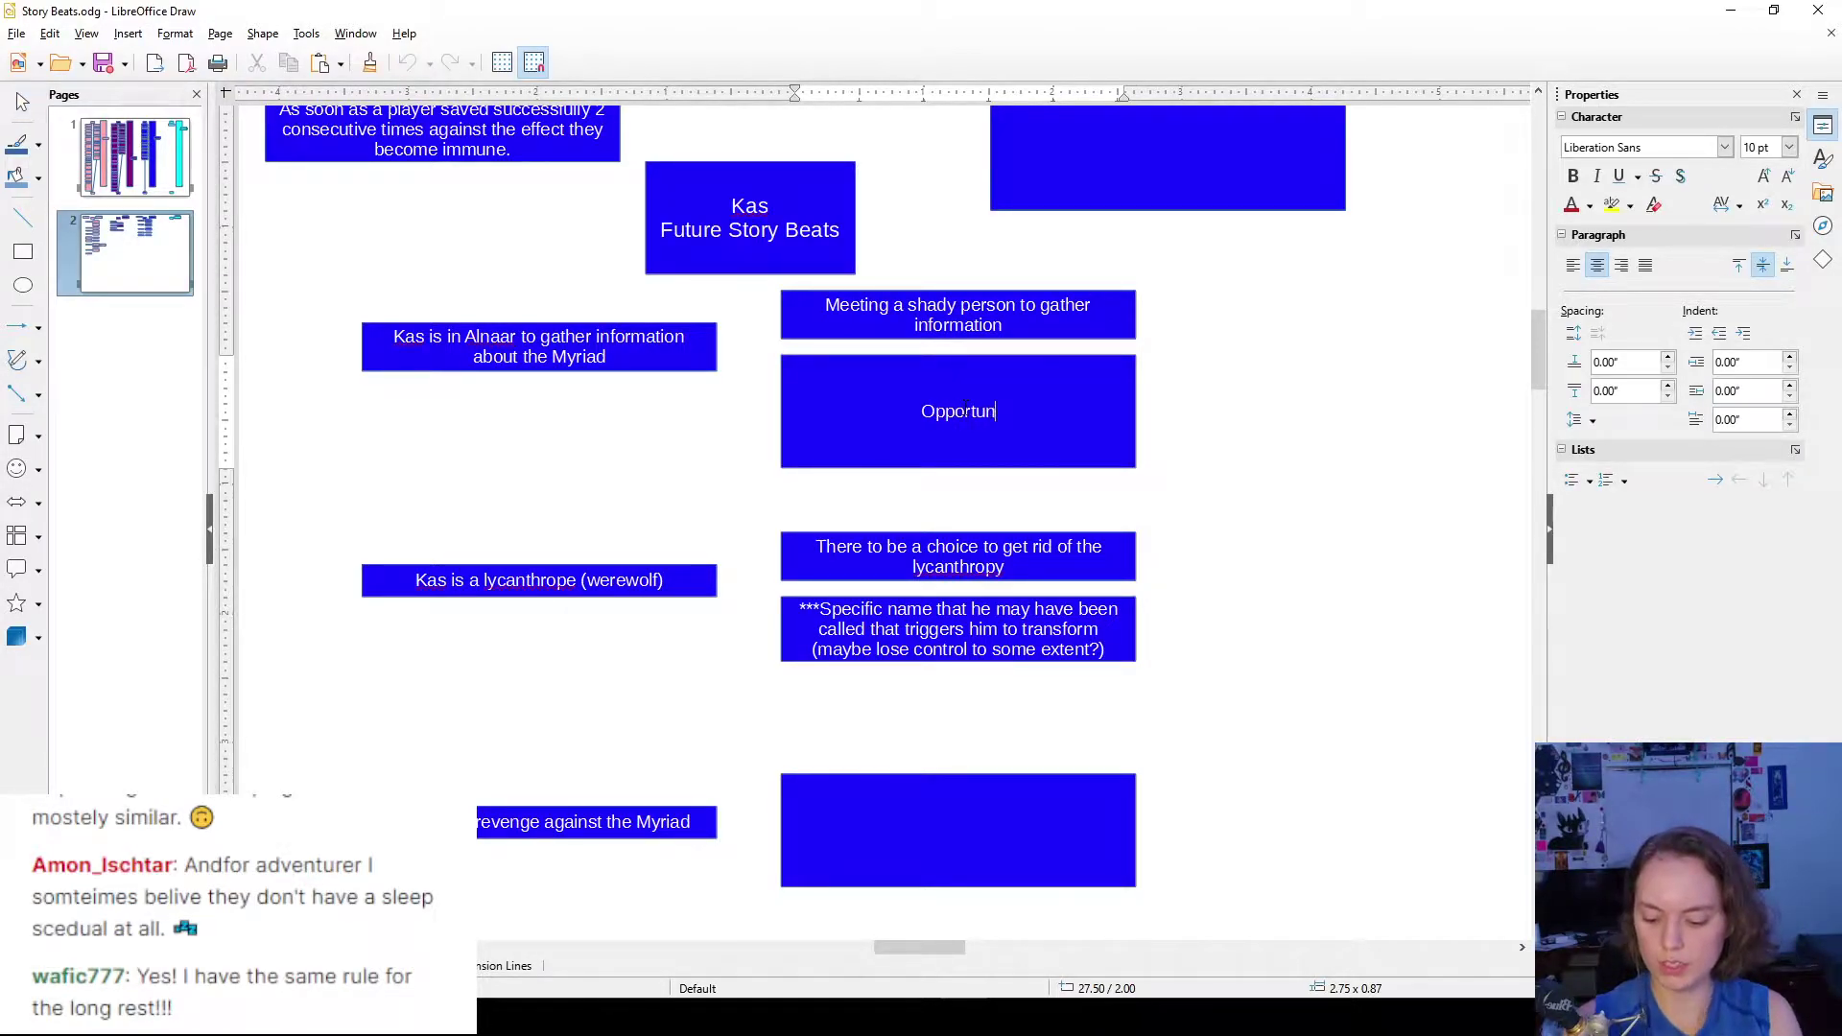
text(ities to)
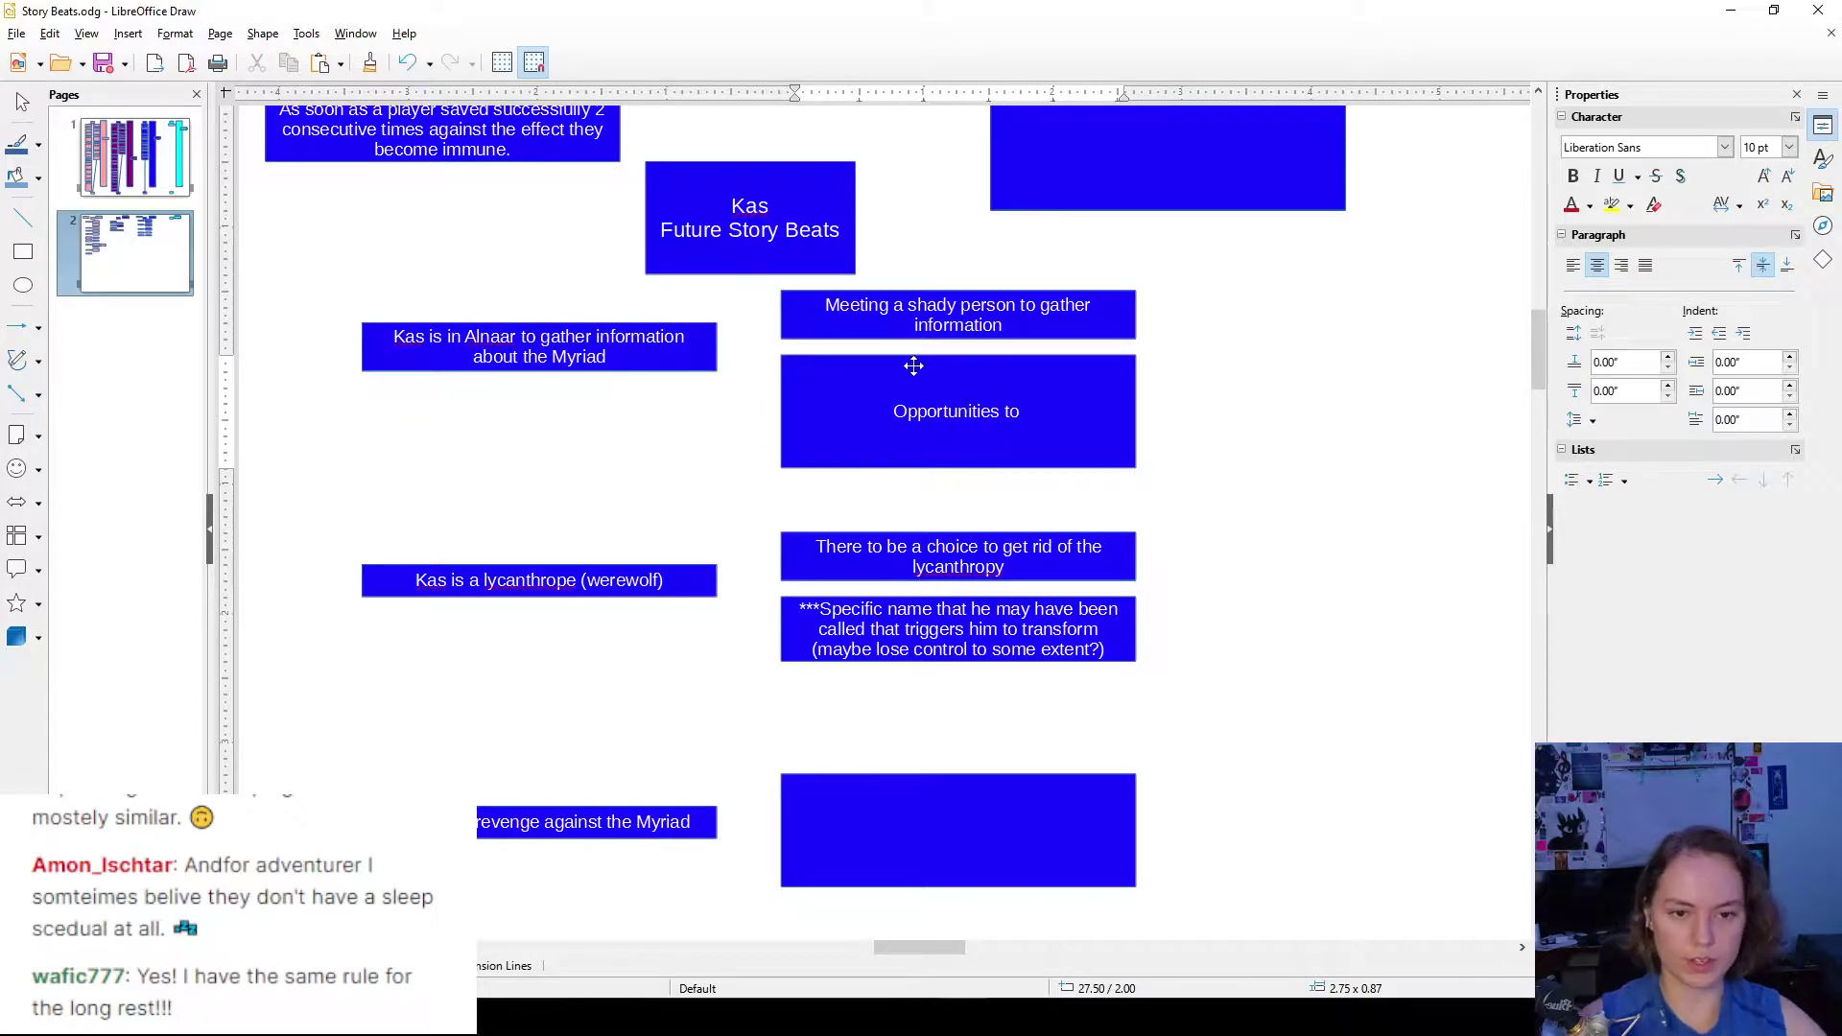
click(897, 414)
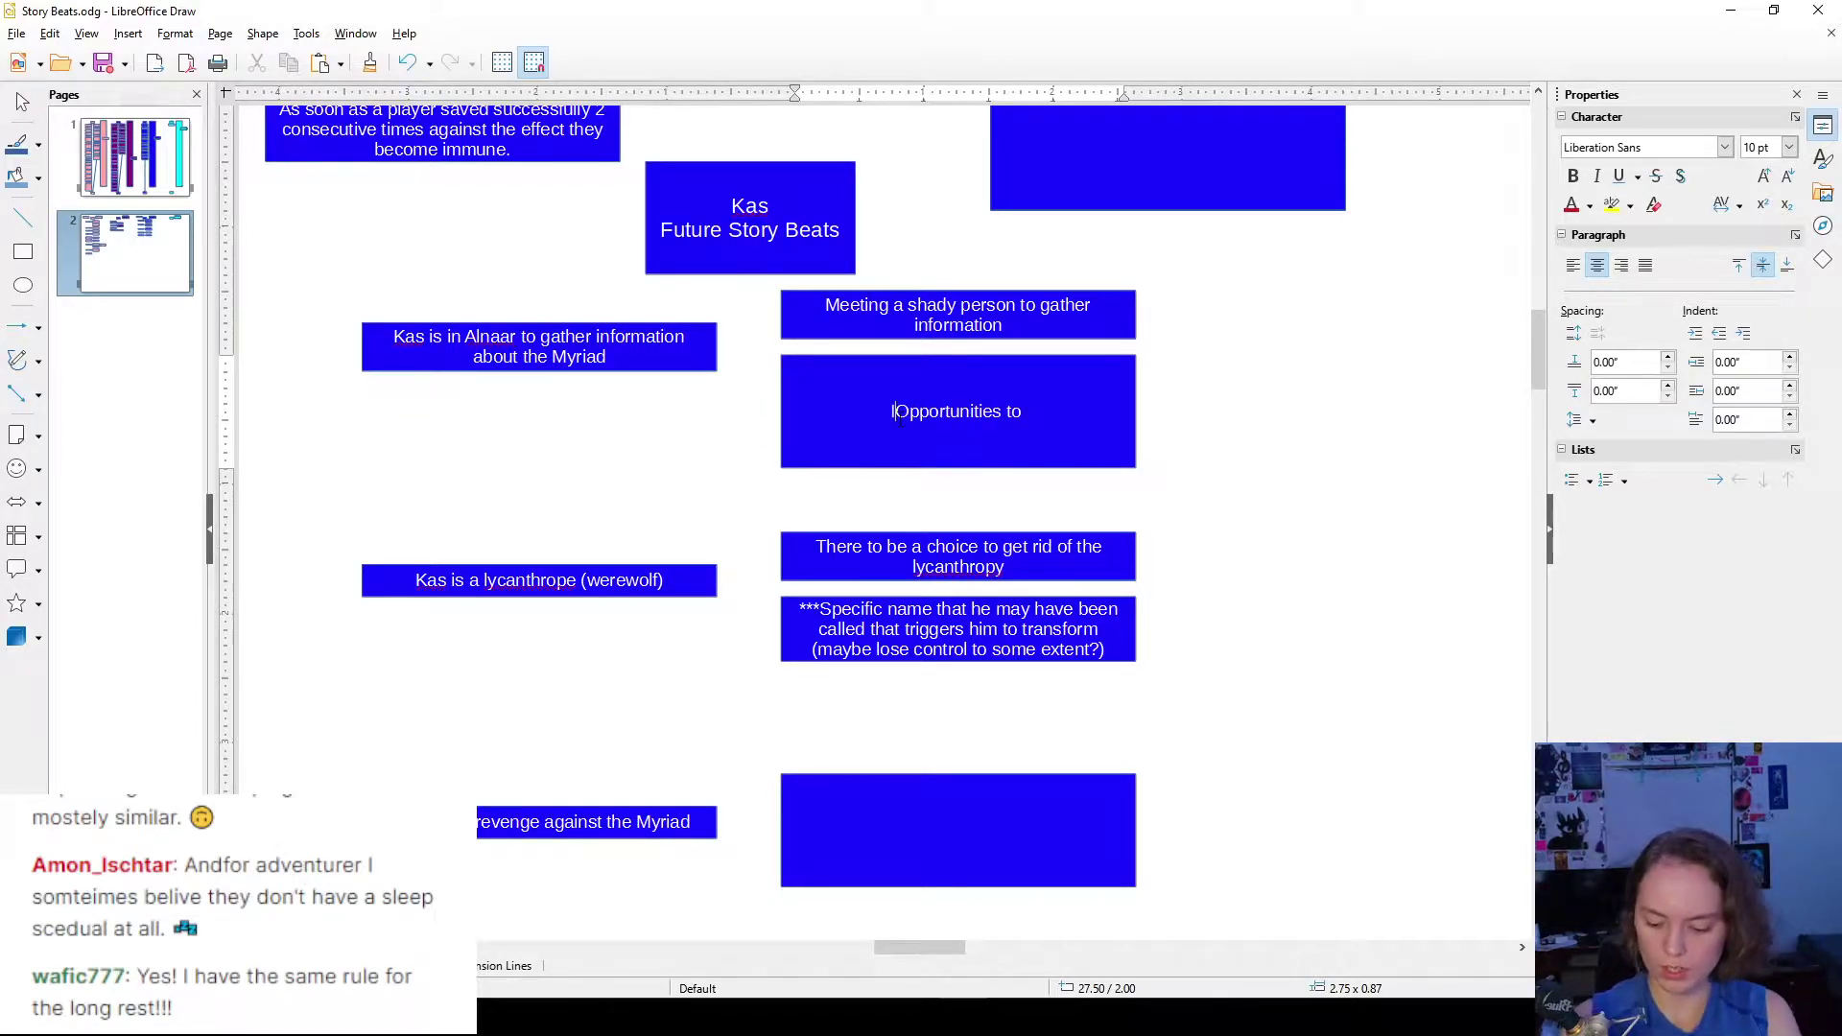
text(INFPO)
key(BackSpace)
key(BackSpace)
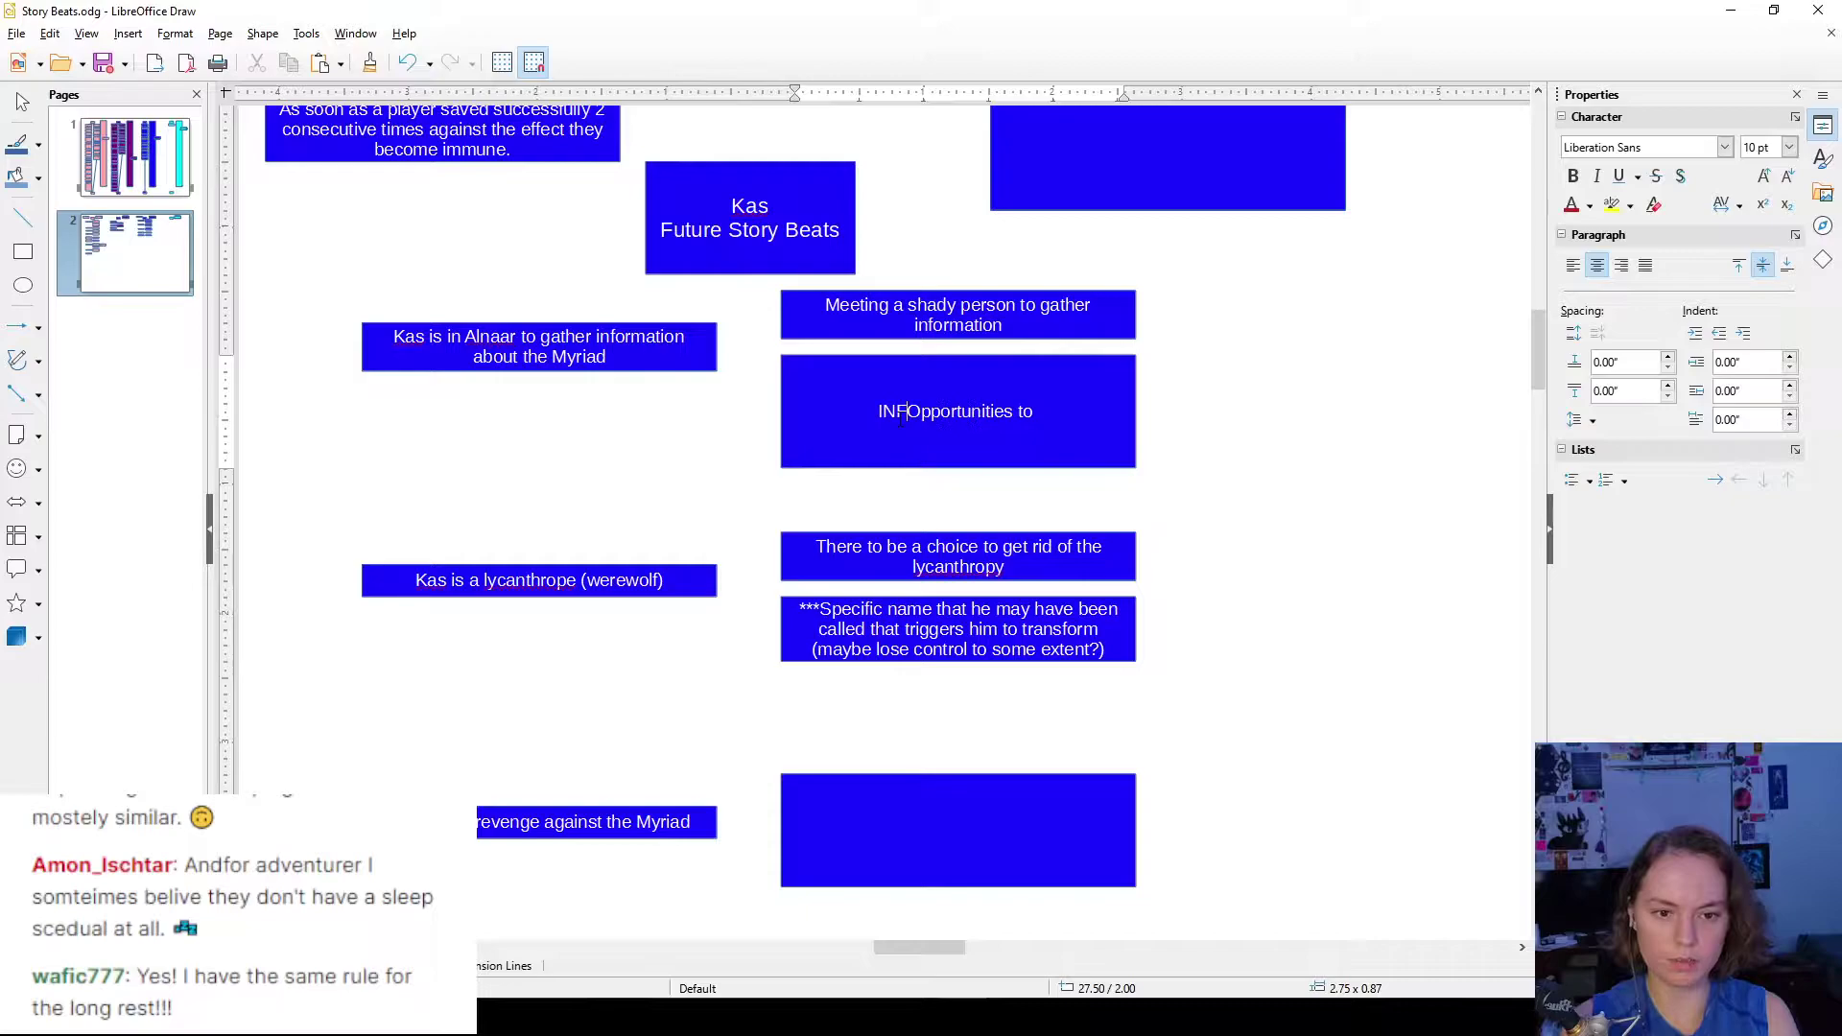
text(O:)
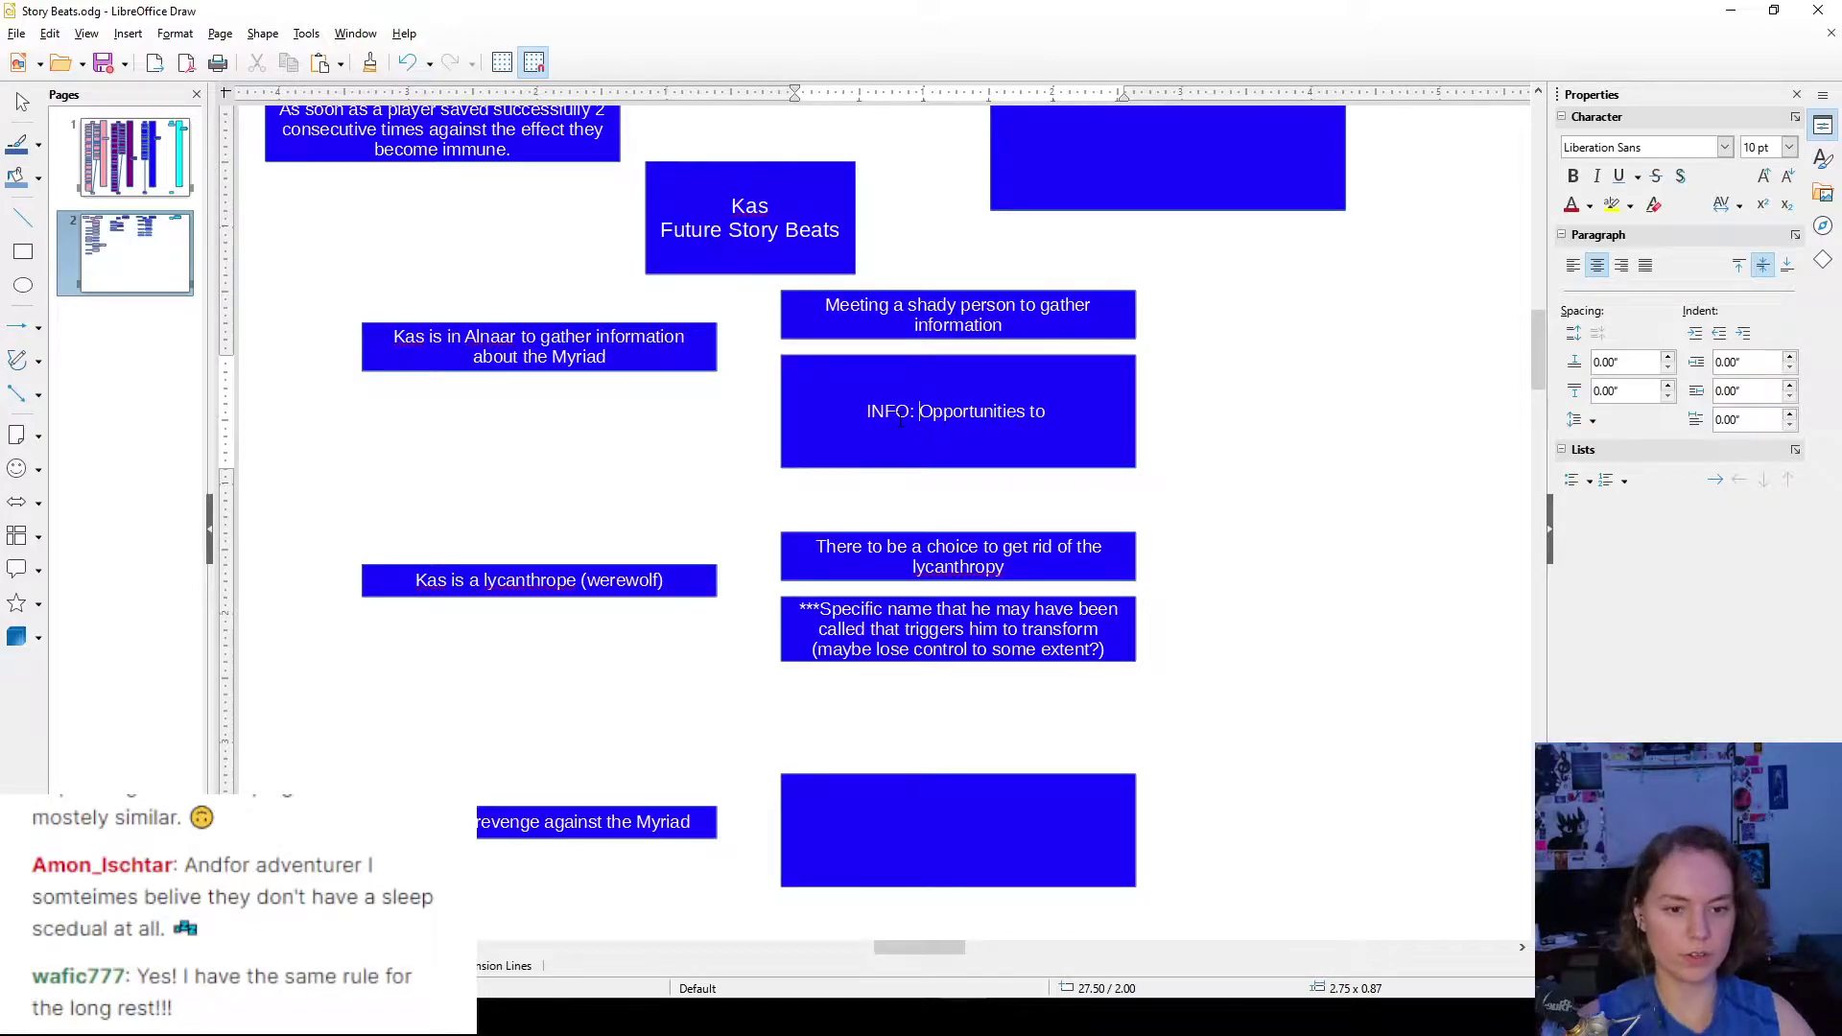
- Continue the INFO note with "gather information on the leader of the Myriad"
click(1094, 412)
click(1096, 410)
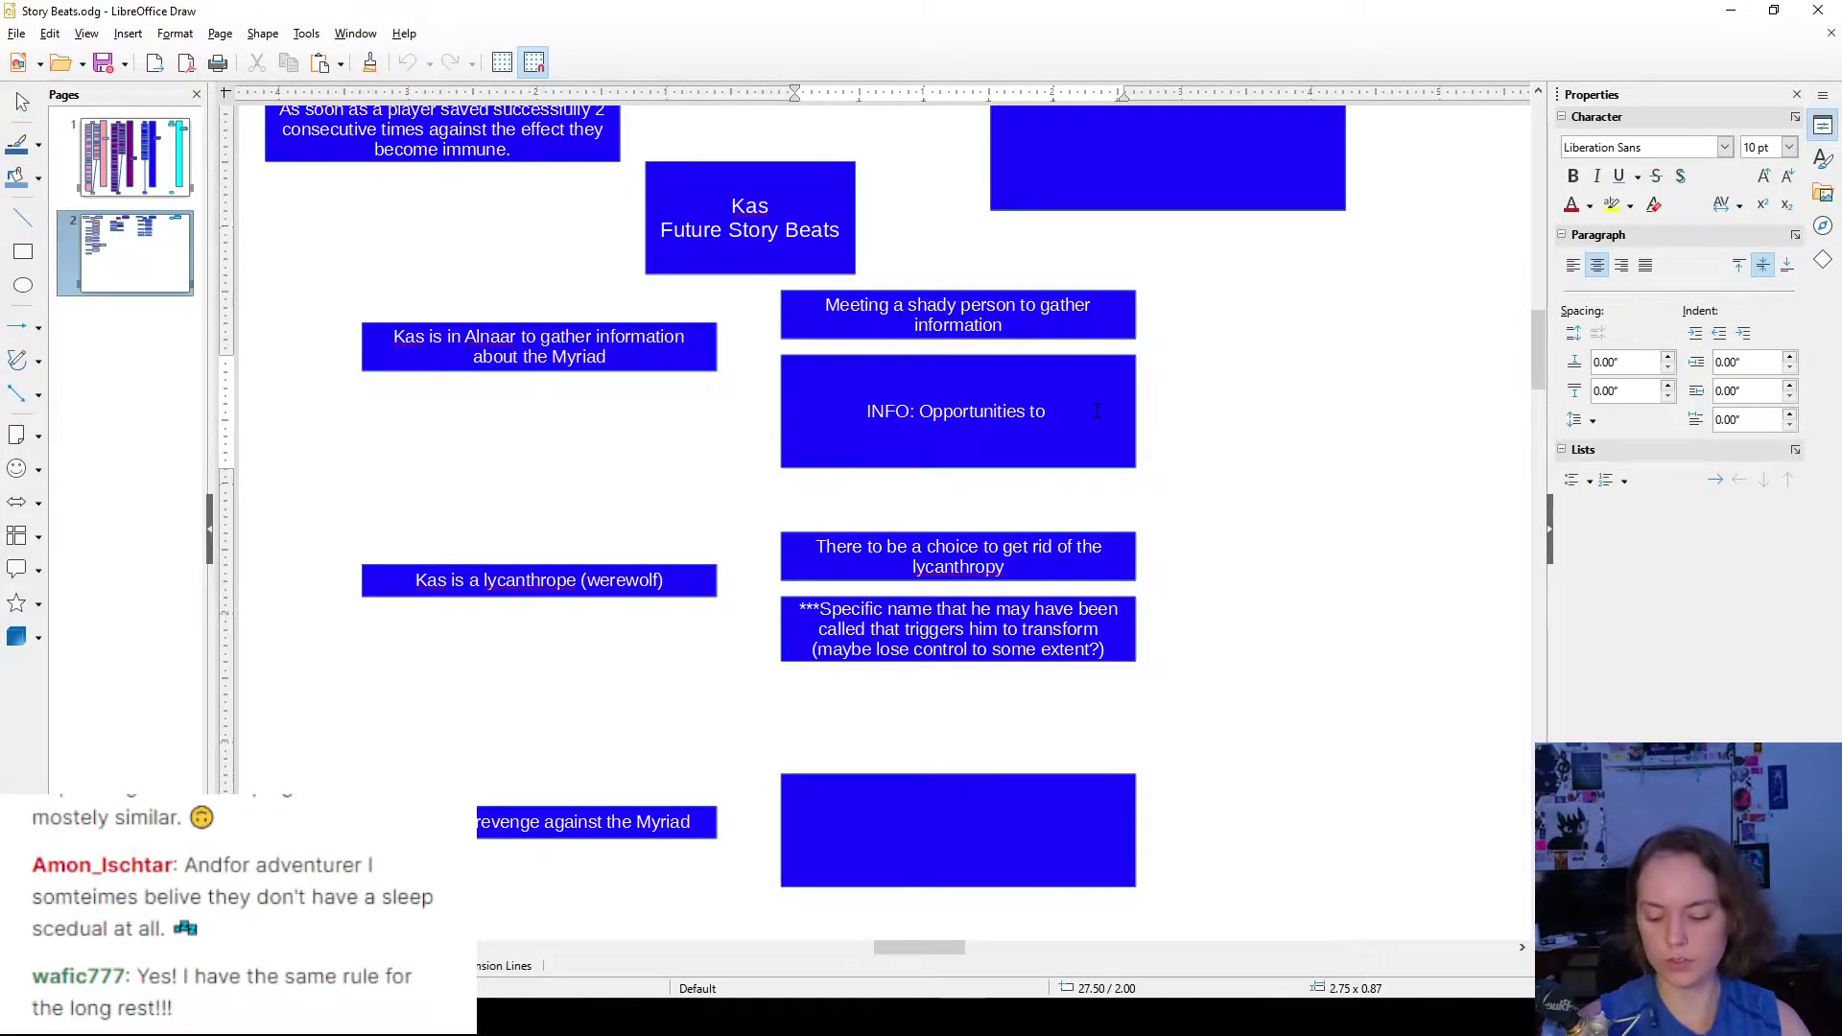
text(gather information on)
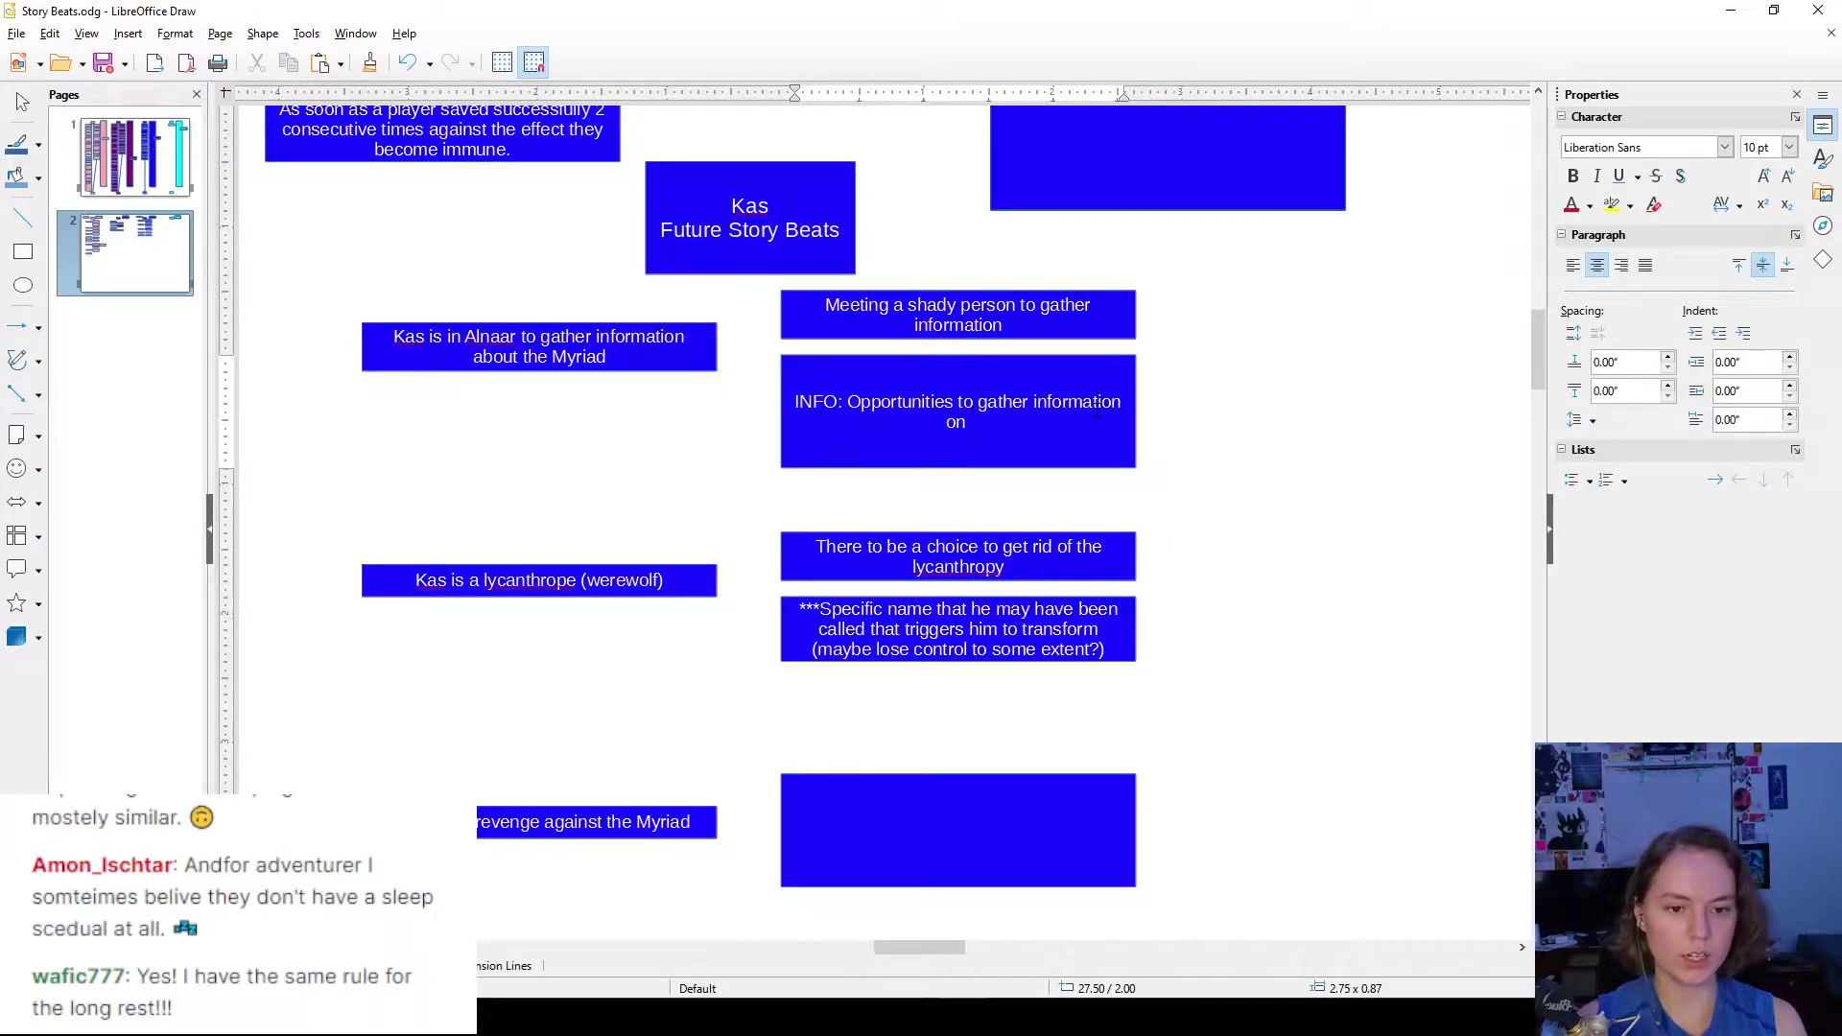
text( the leader of)
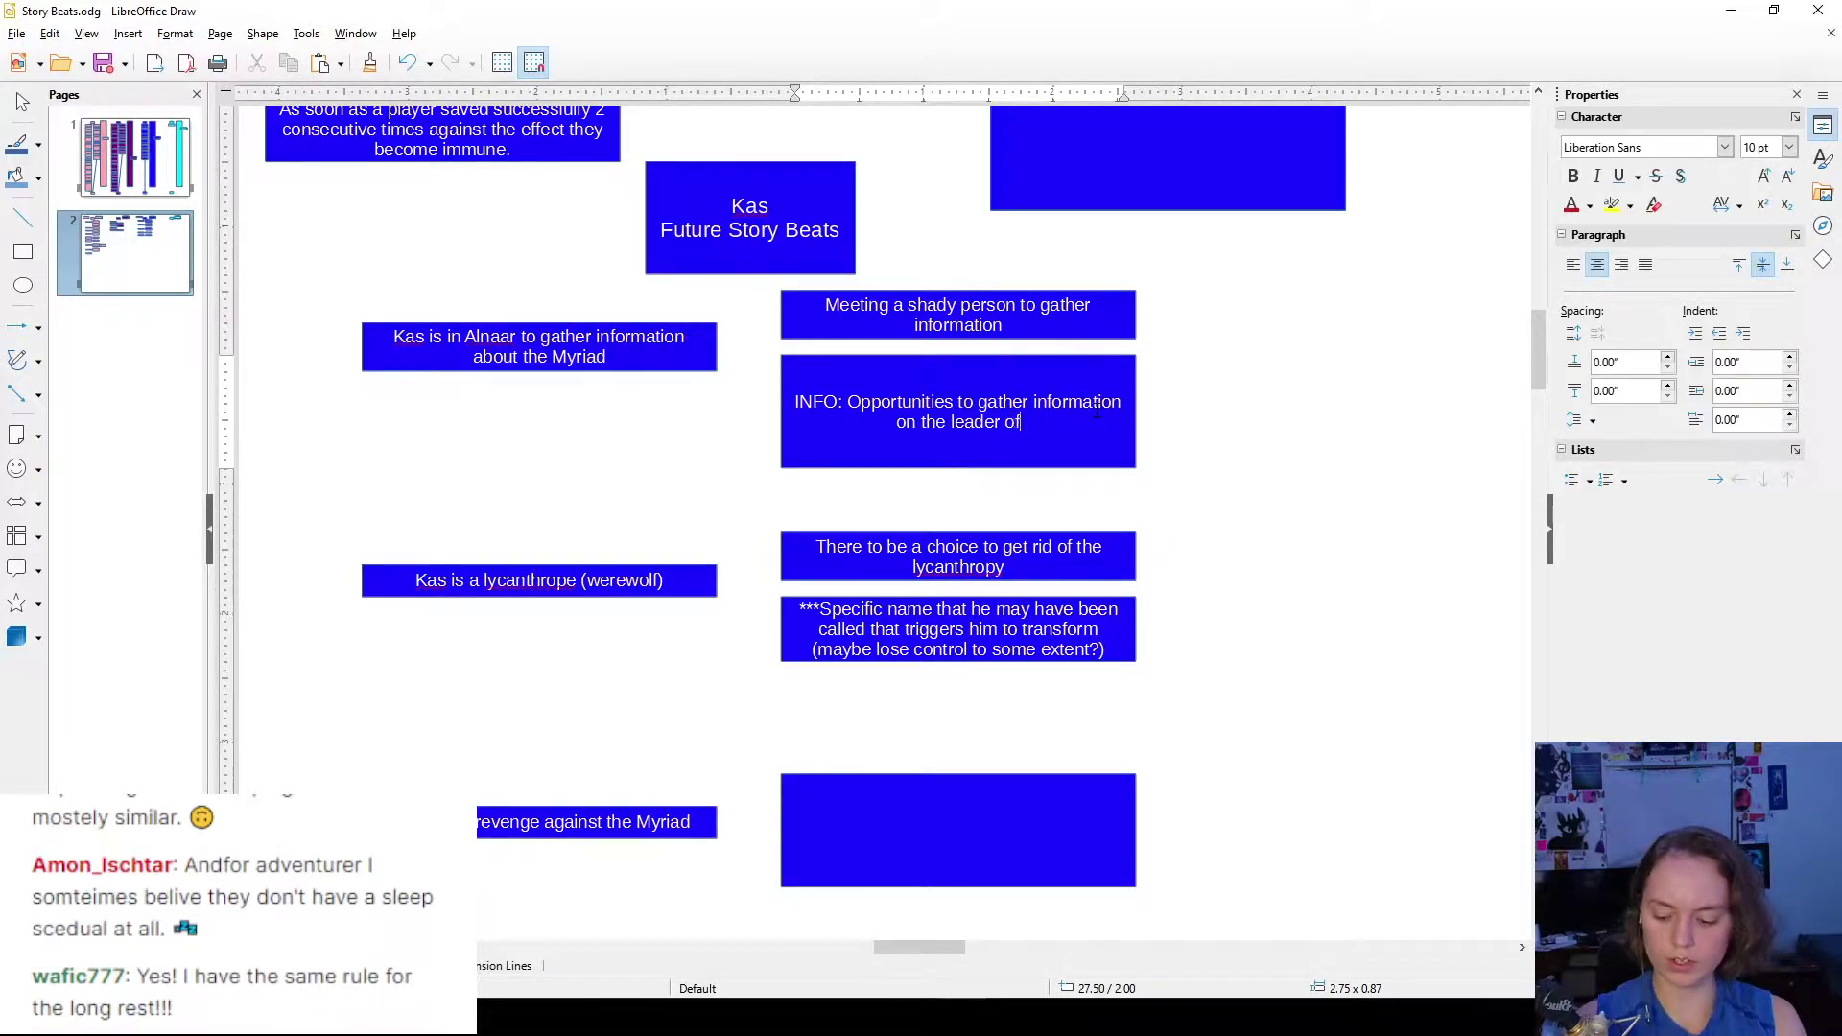
text( the Myriad)
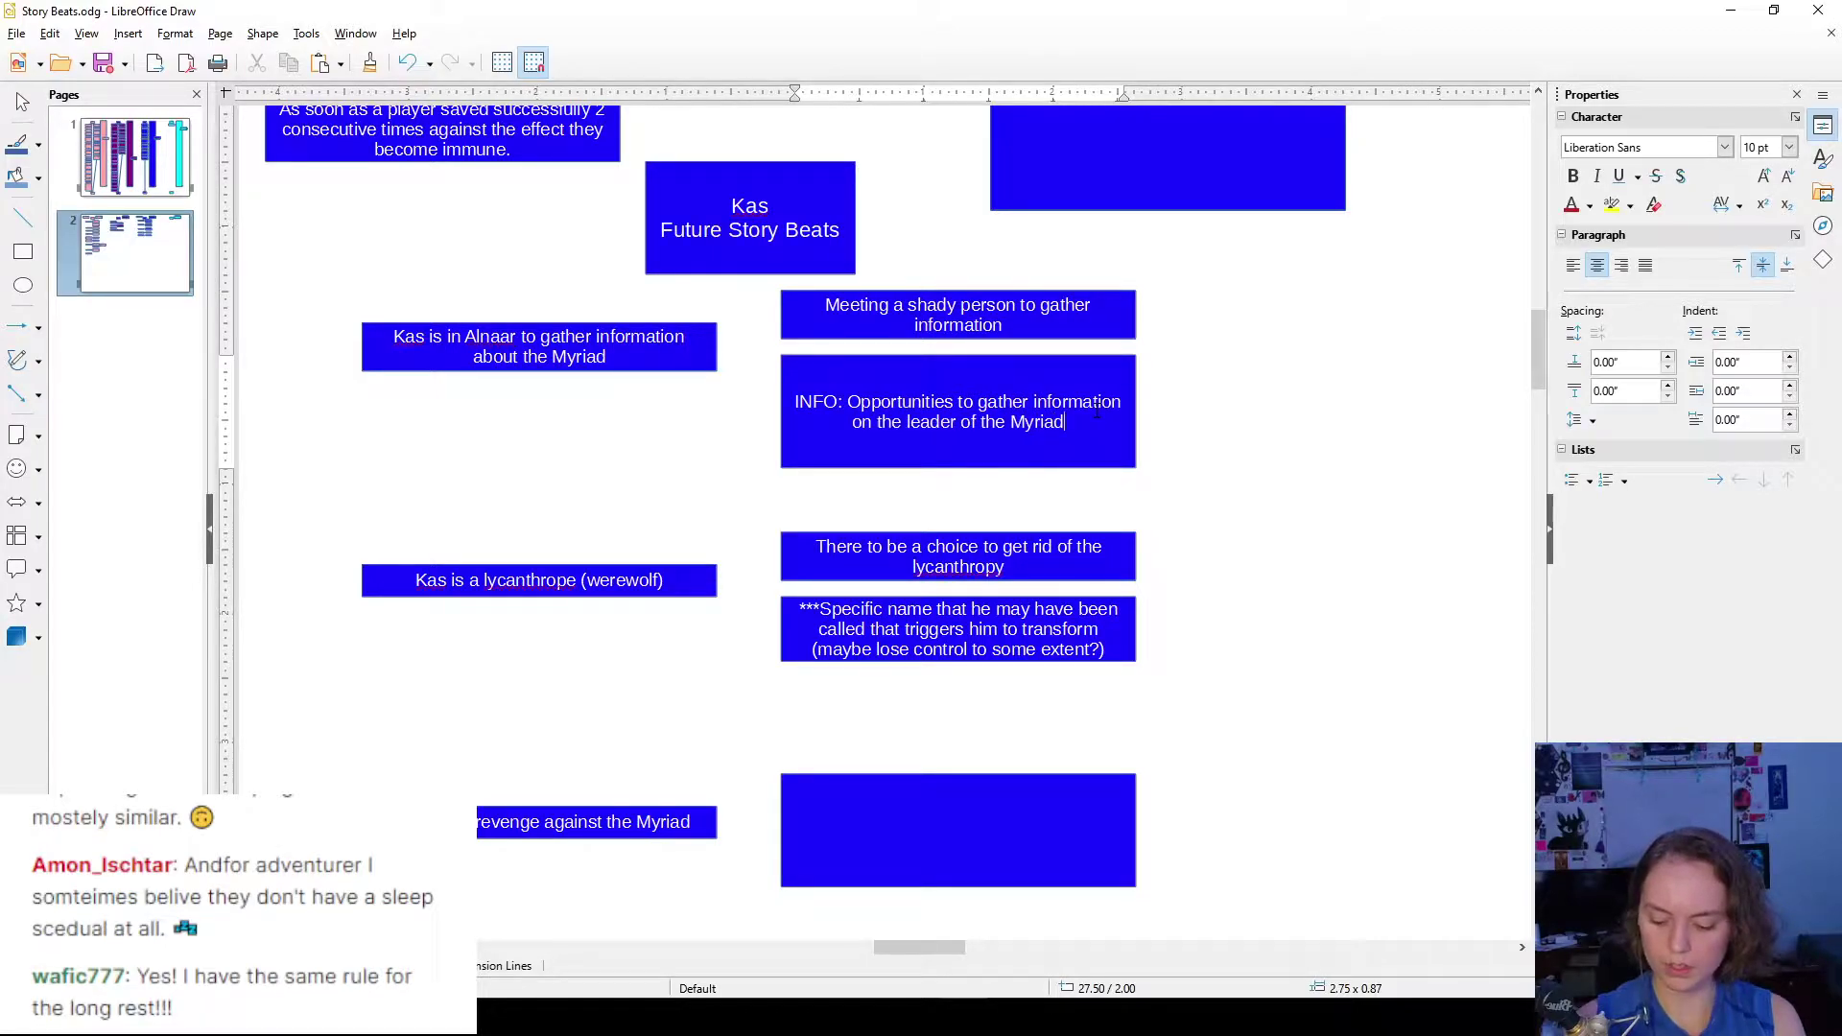
- Complete the INFO note with ", where they are located, how to get into the HQ of the thieves guild, etc."
text(, where they are)
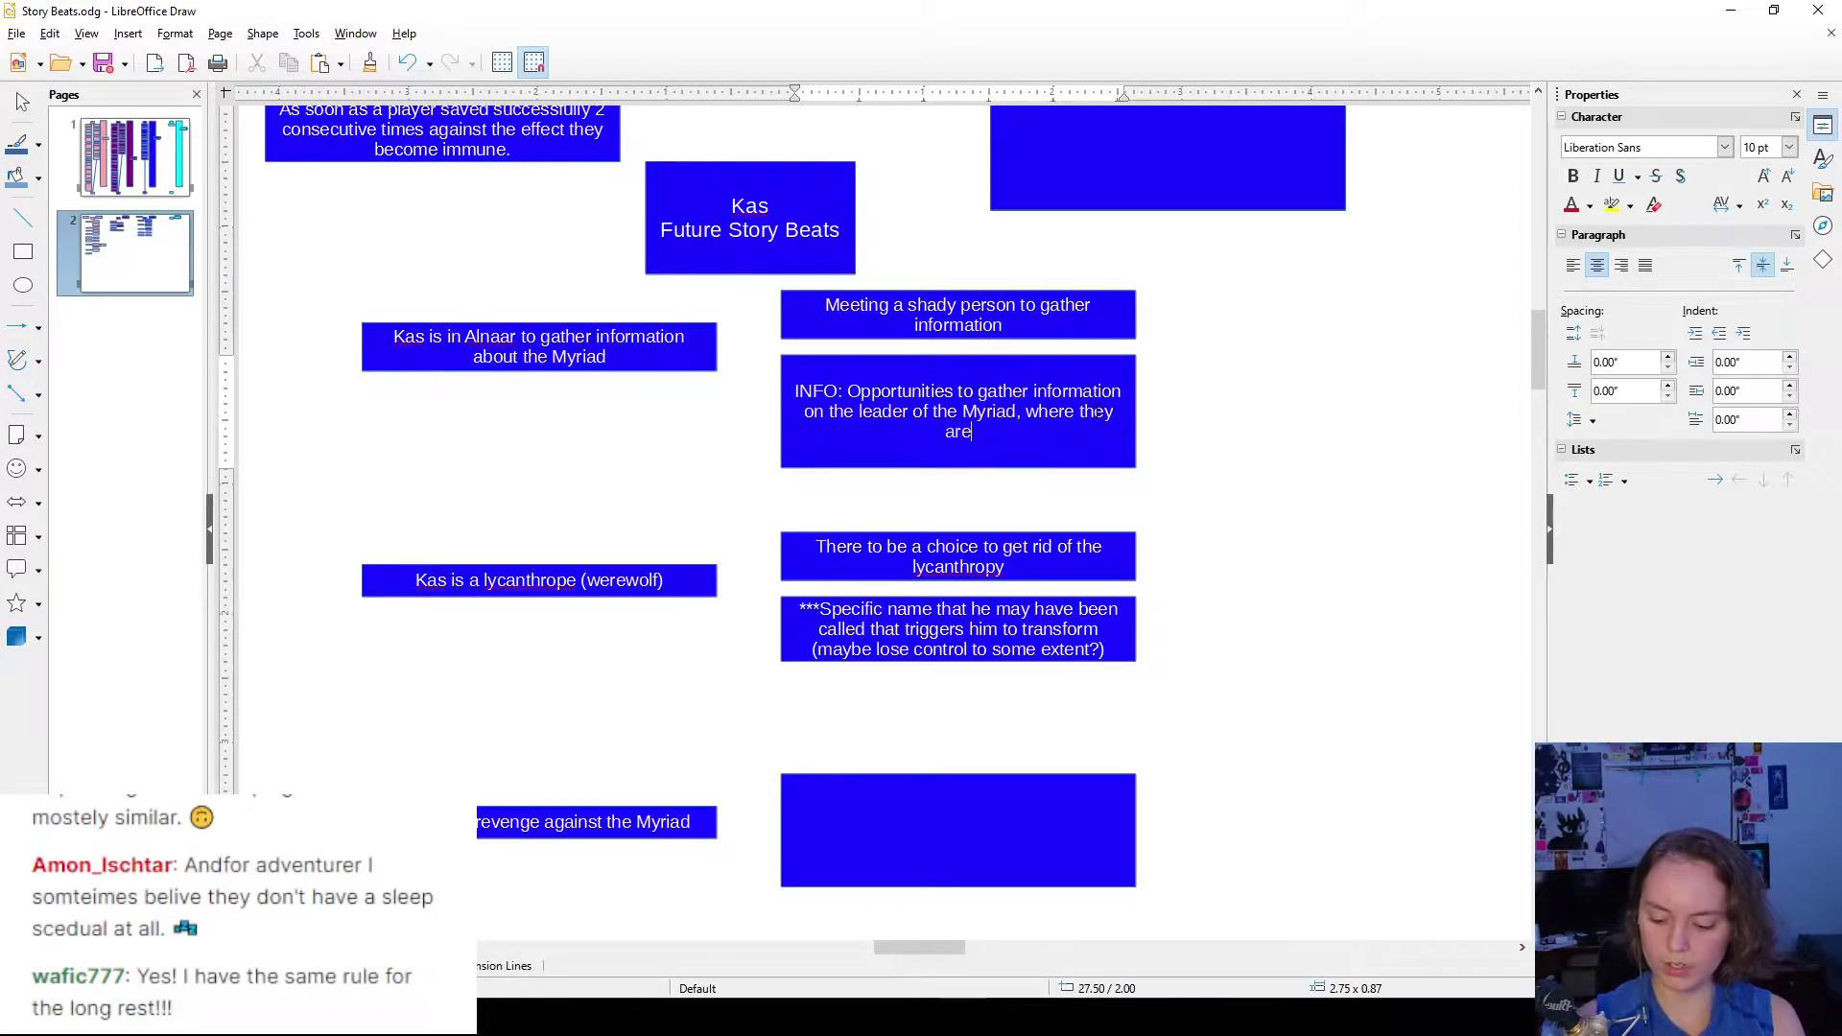
text( located,)
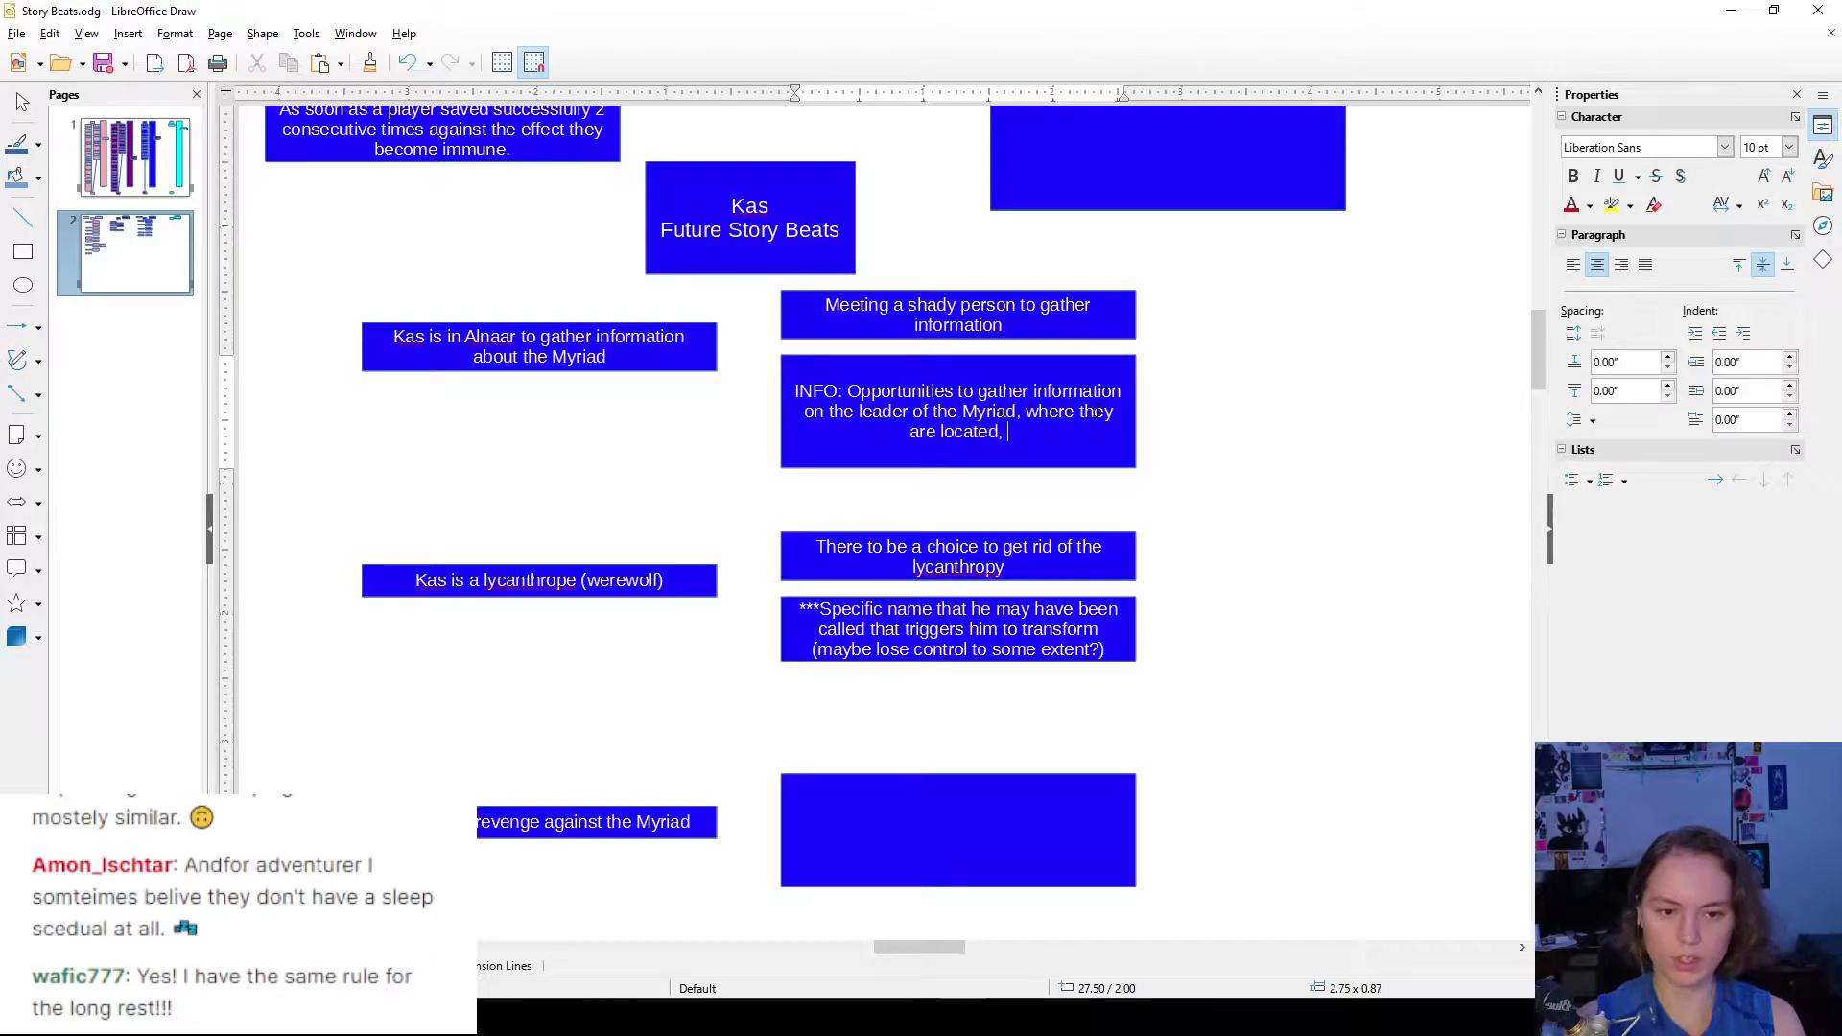
text( how to get)
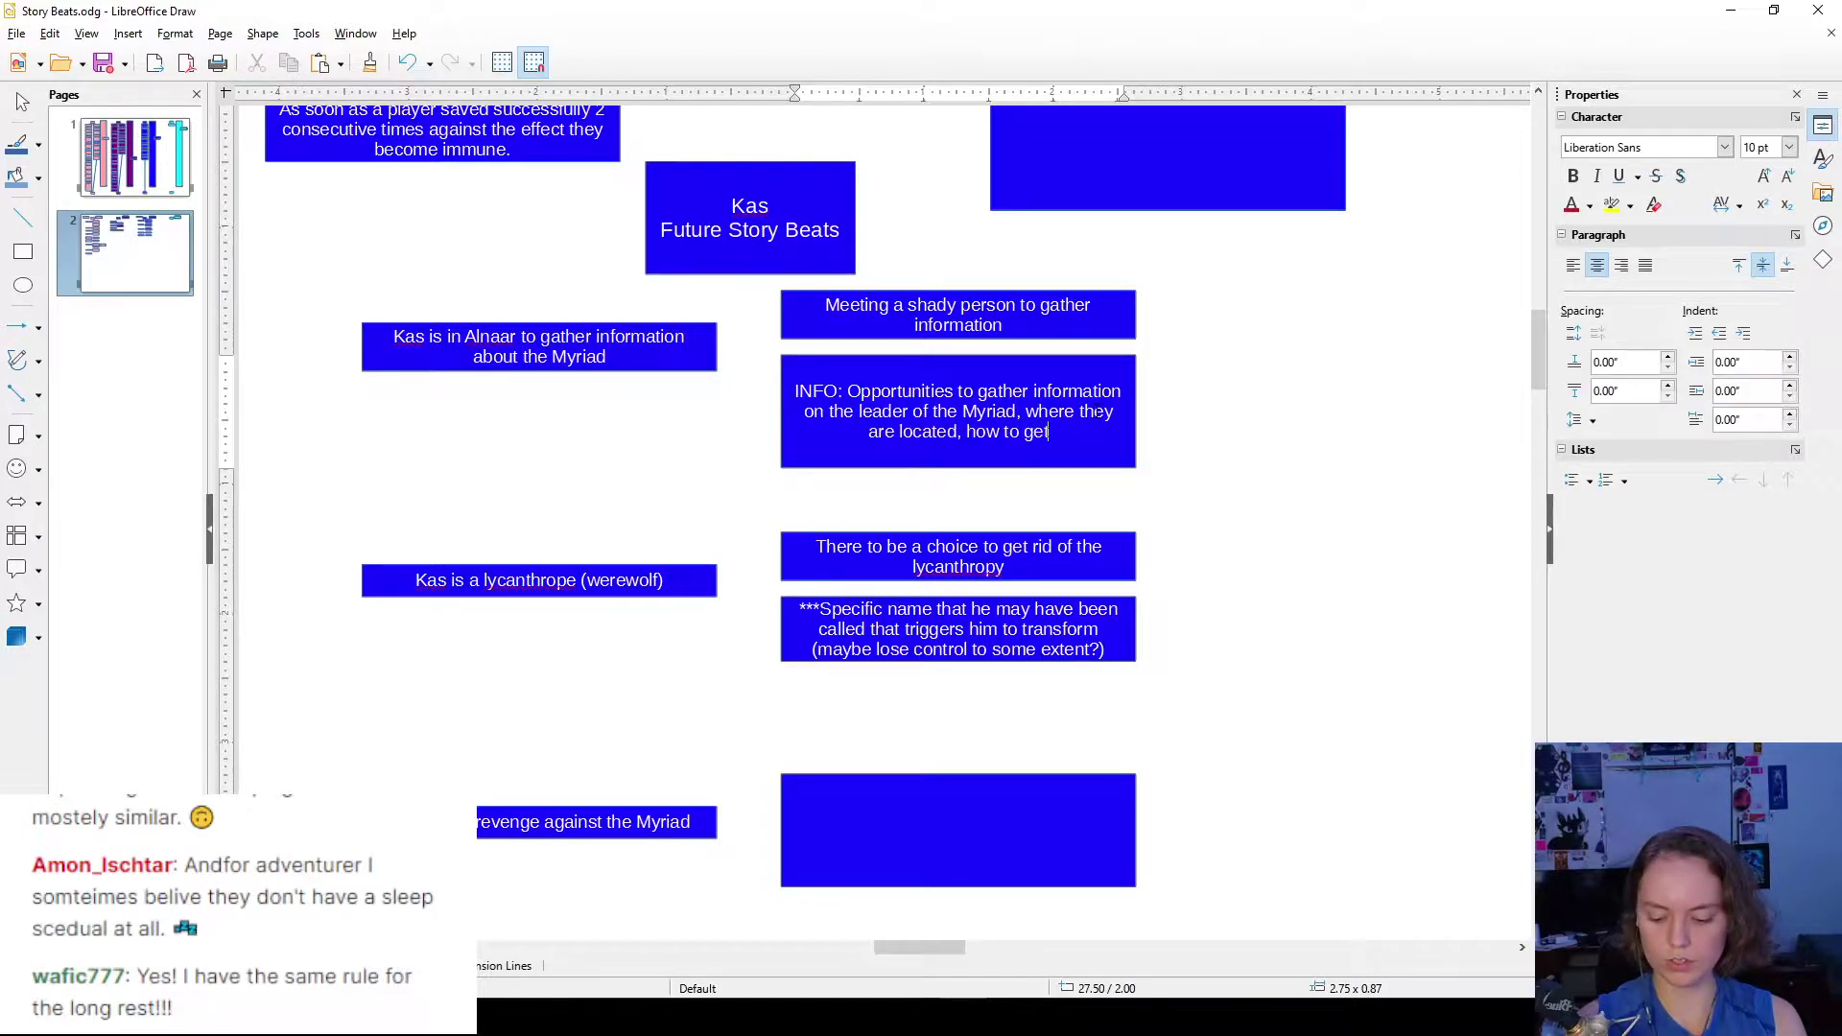
text( into the HQ)
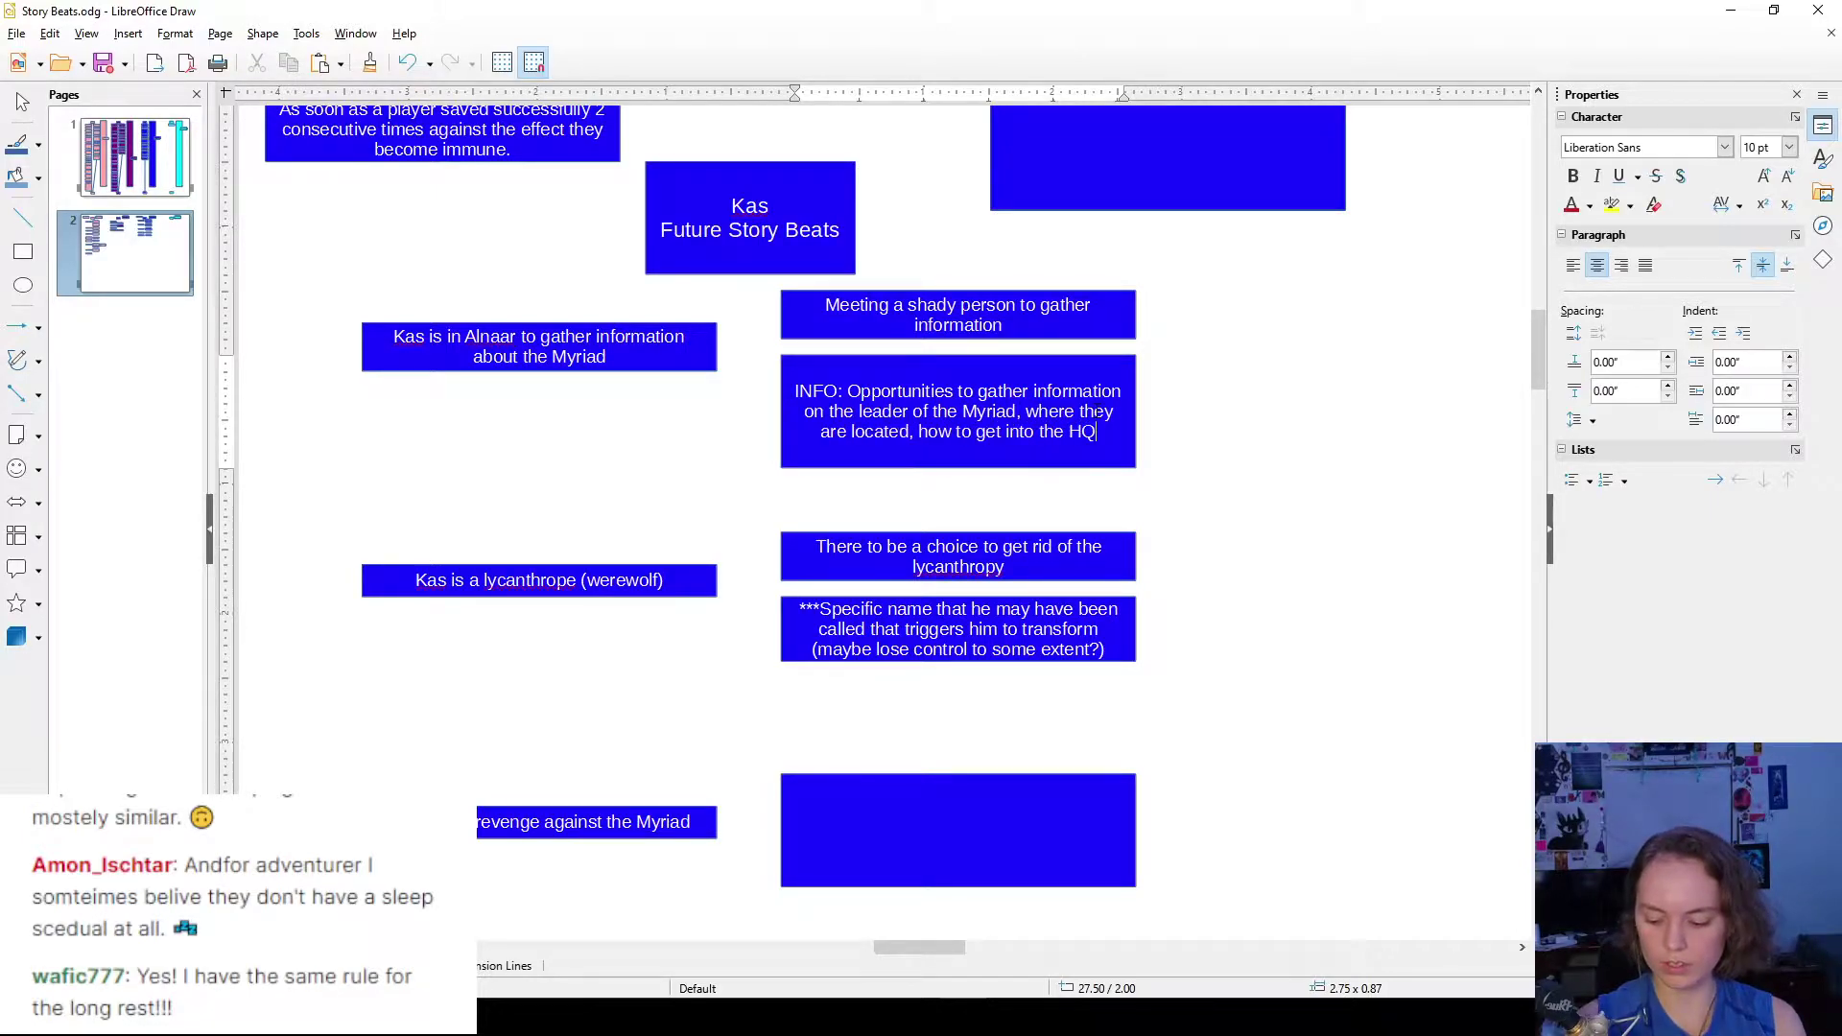
text( of the thieves guild)
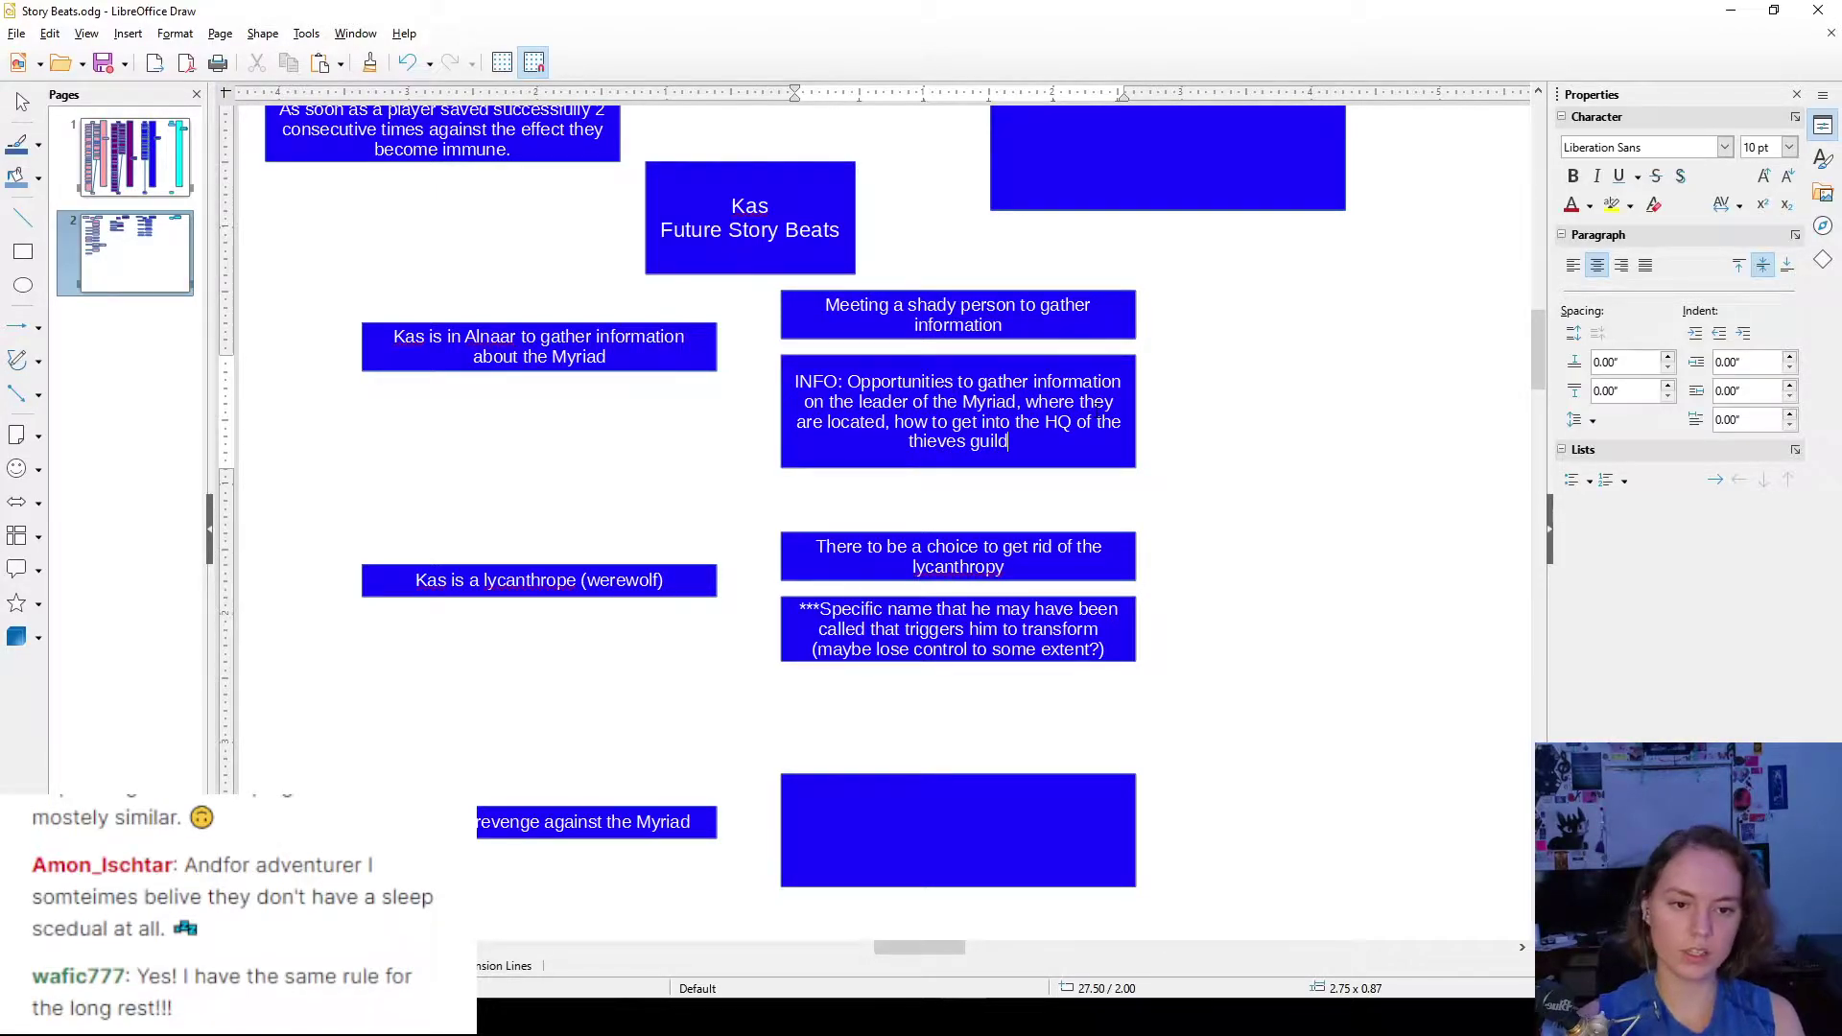
text(, etc.)
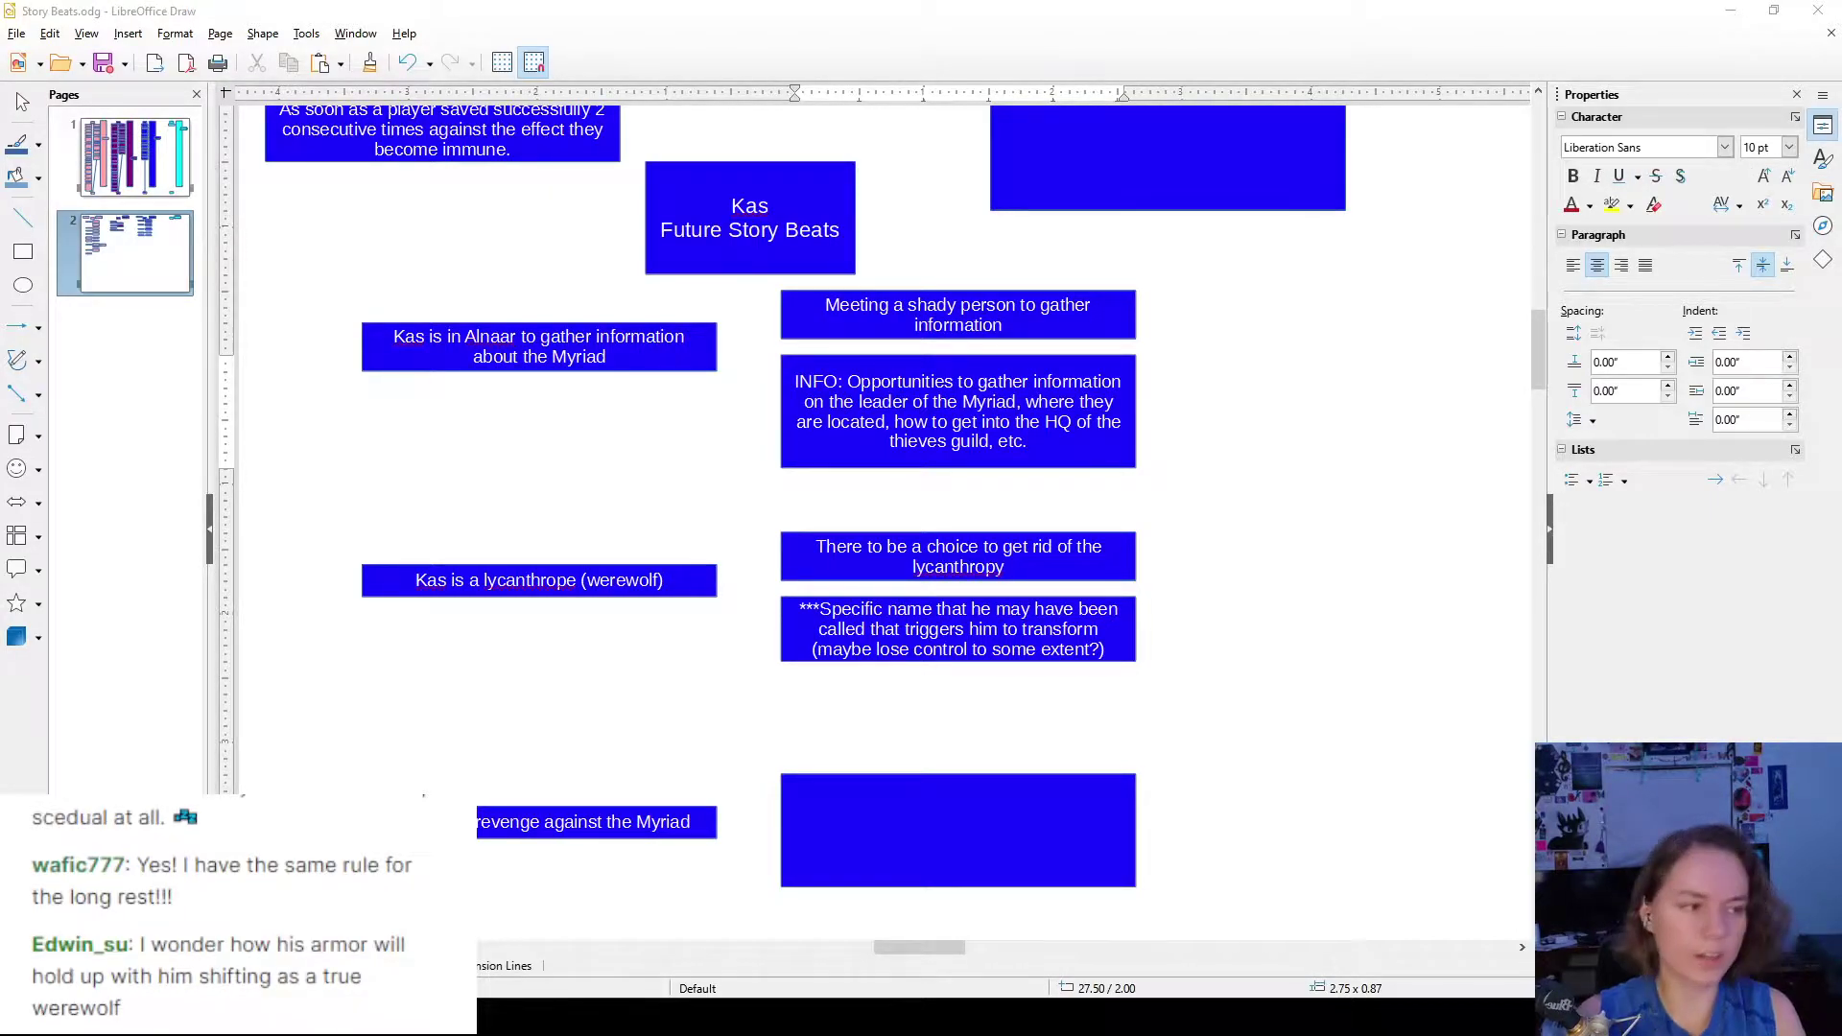
- Switch to the browser, open the Shifter page on dnd5e.wikidot.com and read the race introduction and subrace summaries
key(alt+Tab)
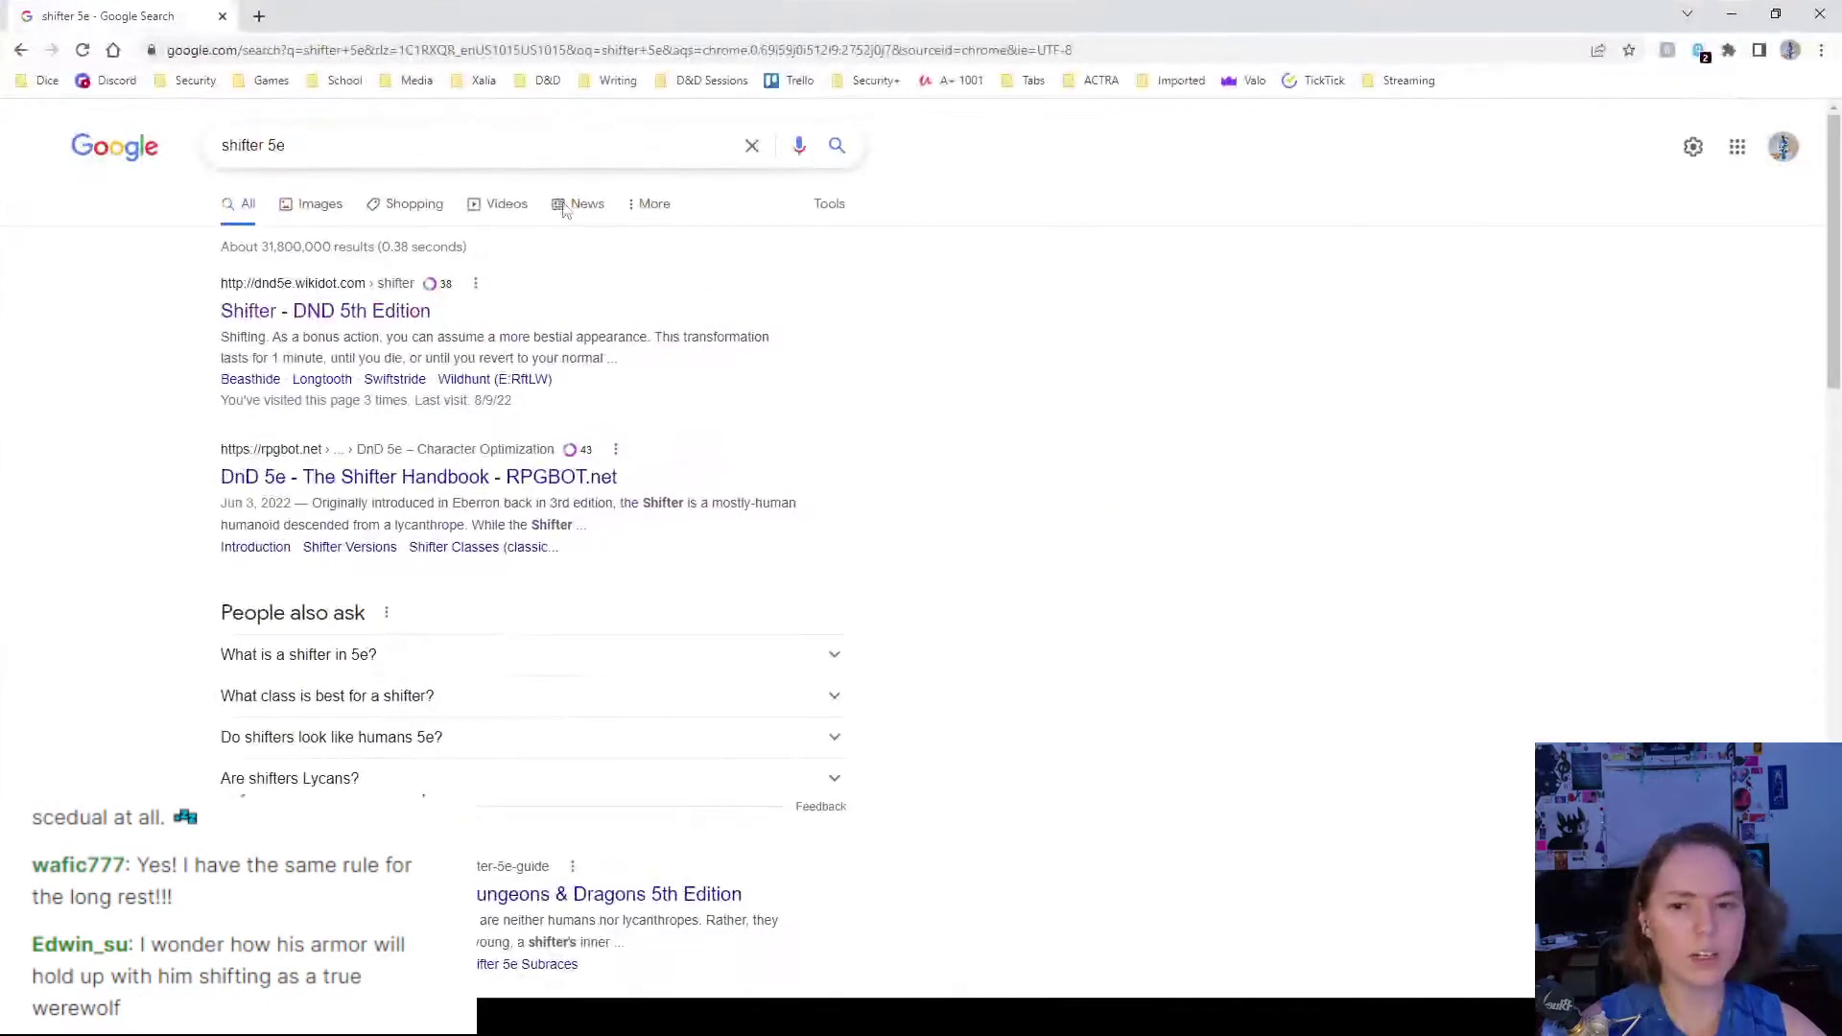
click(358, 315)
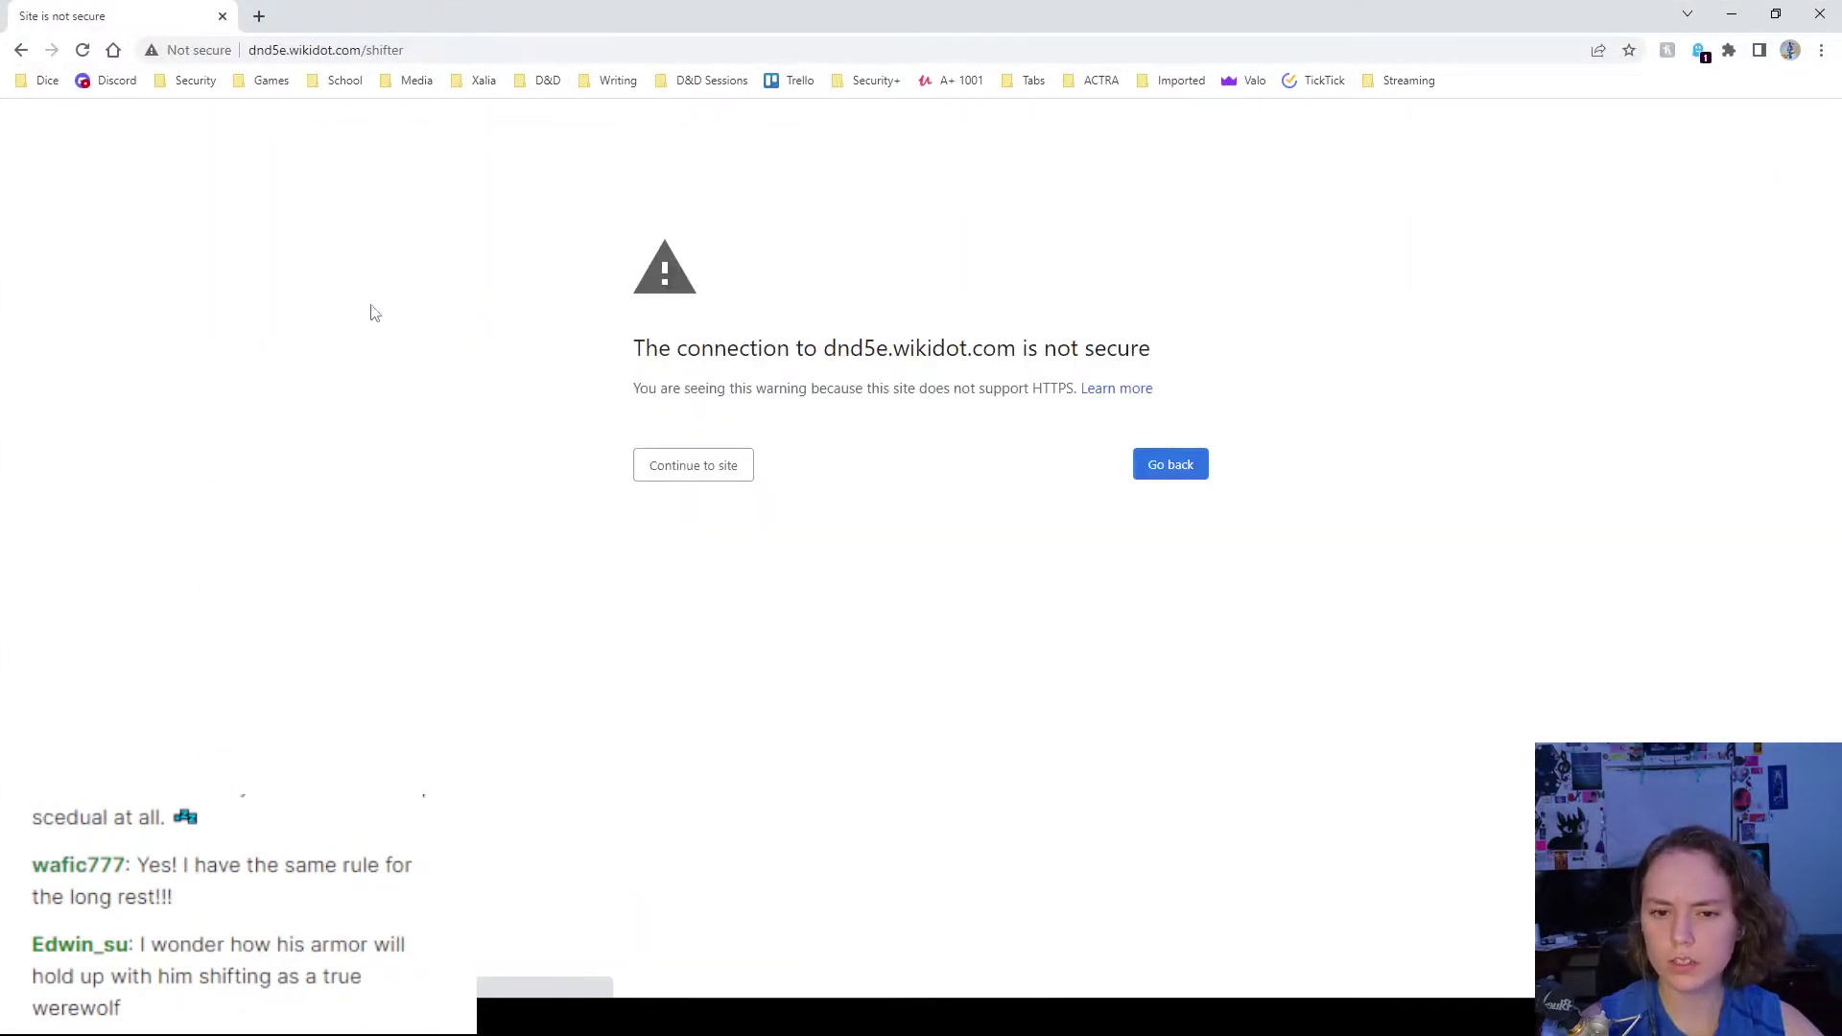
click(645, 463)
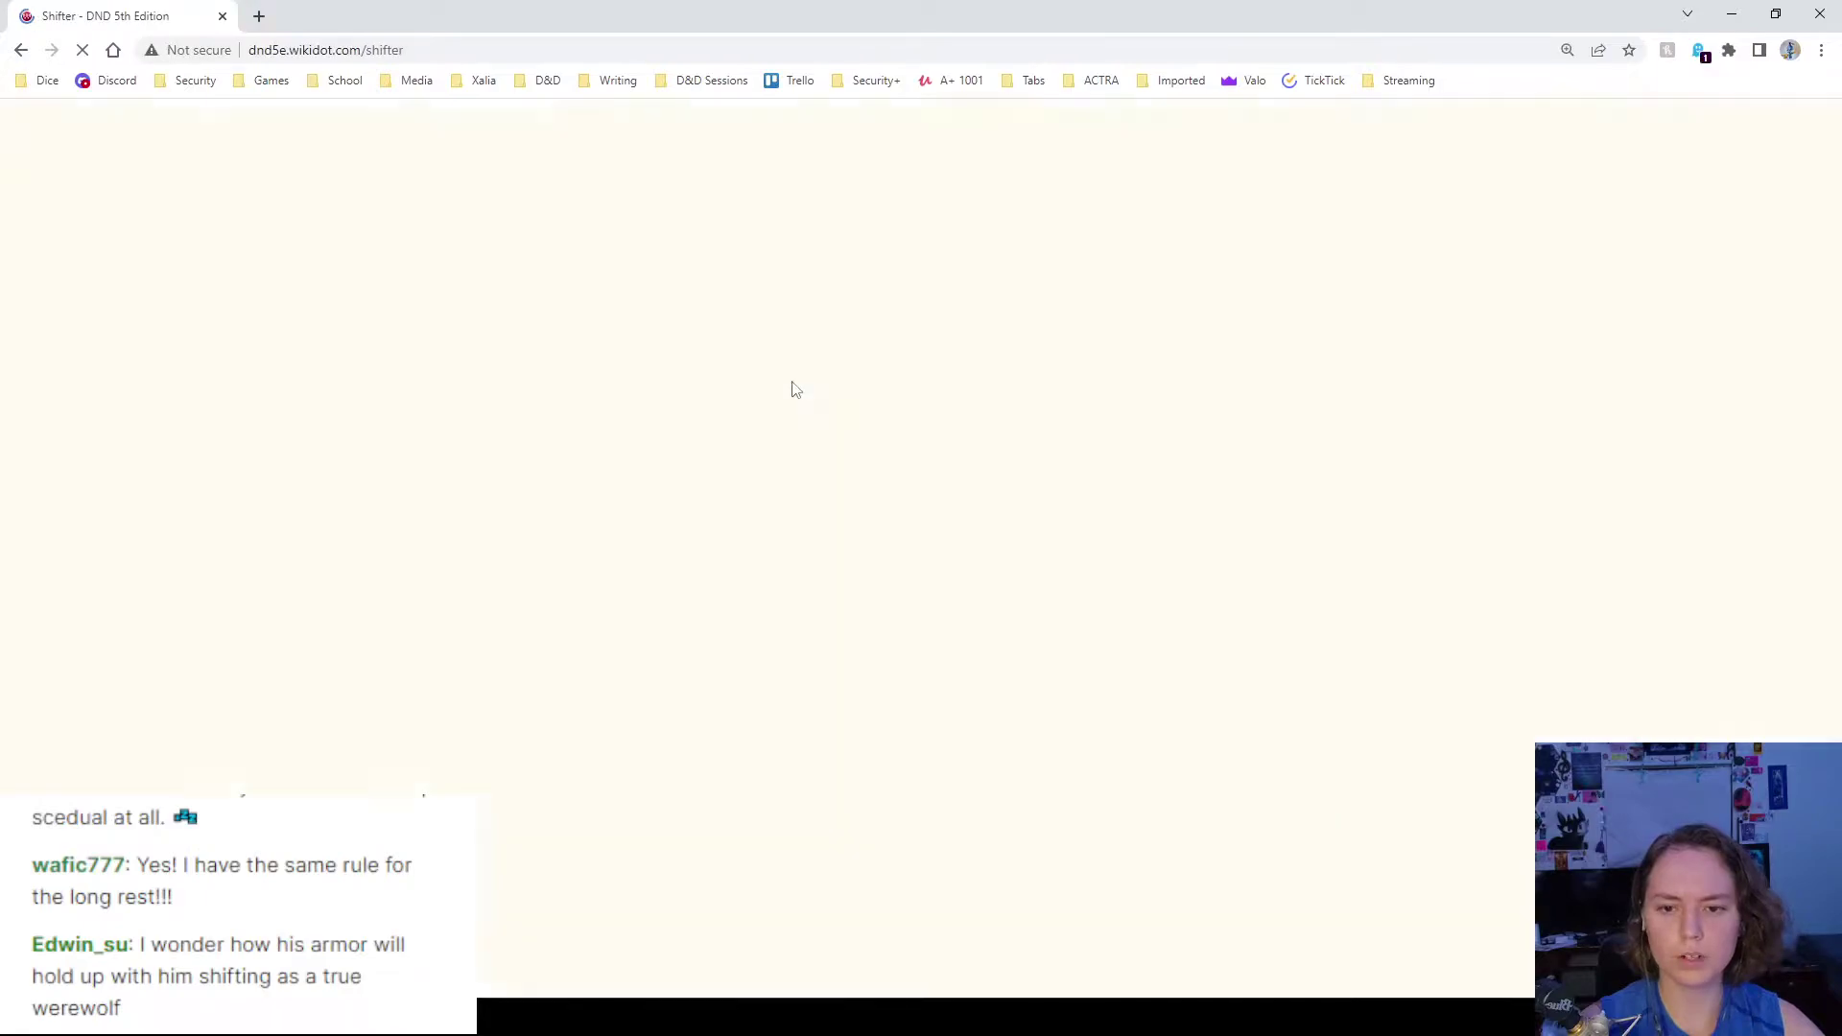
scroll(555, 390, down, 7)
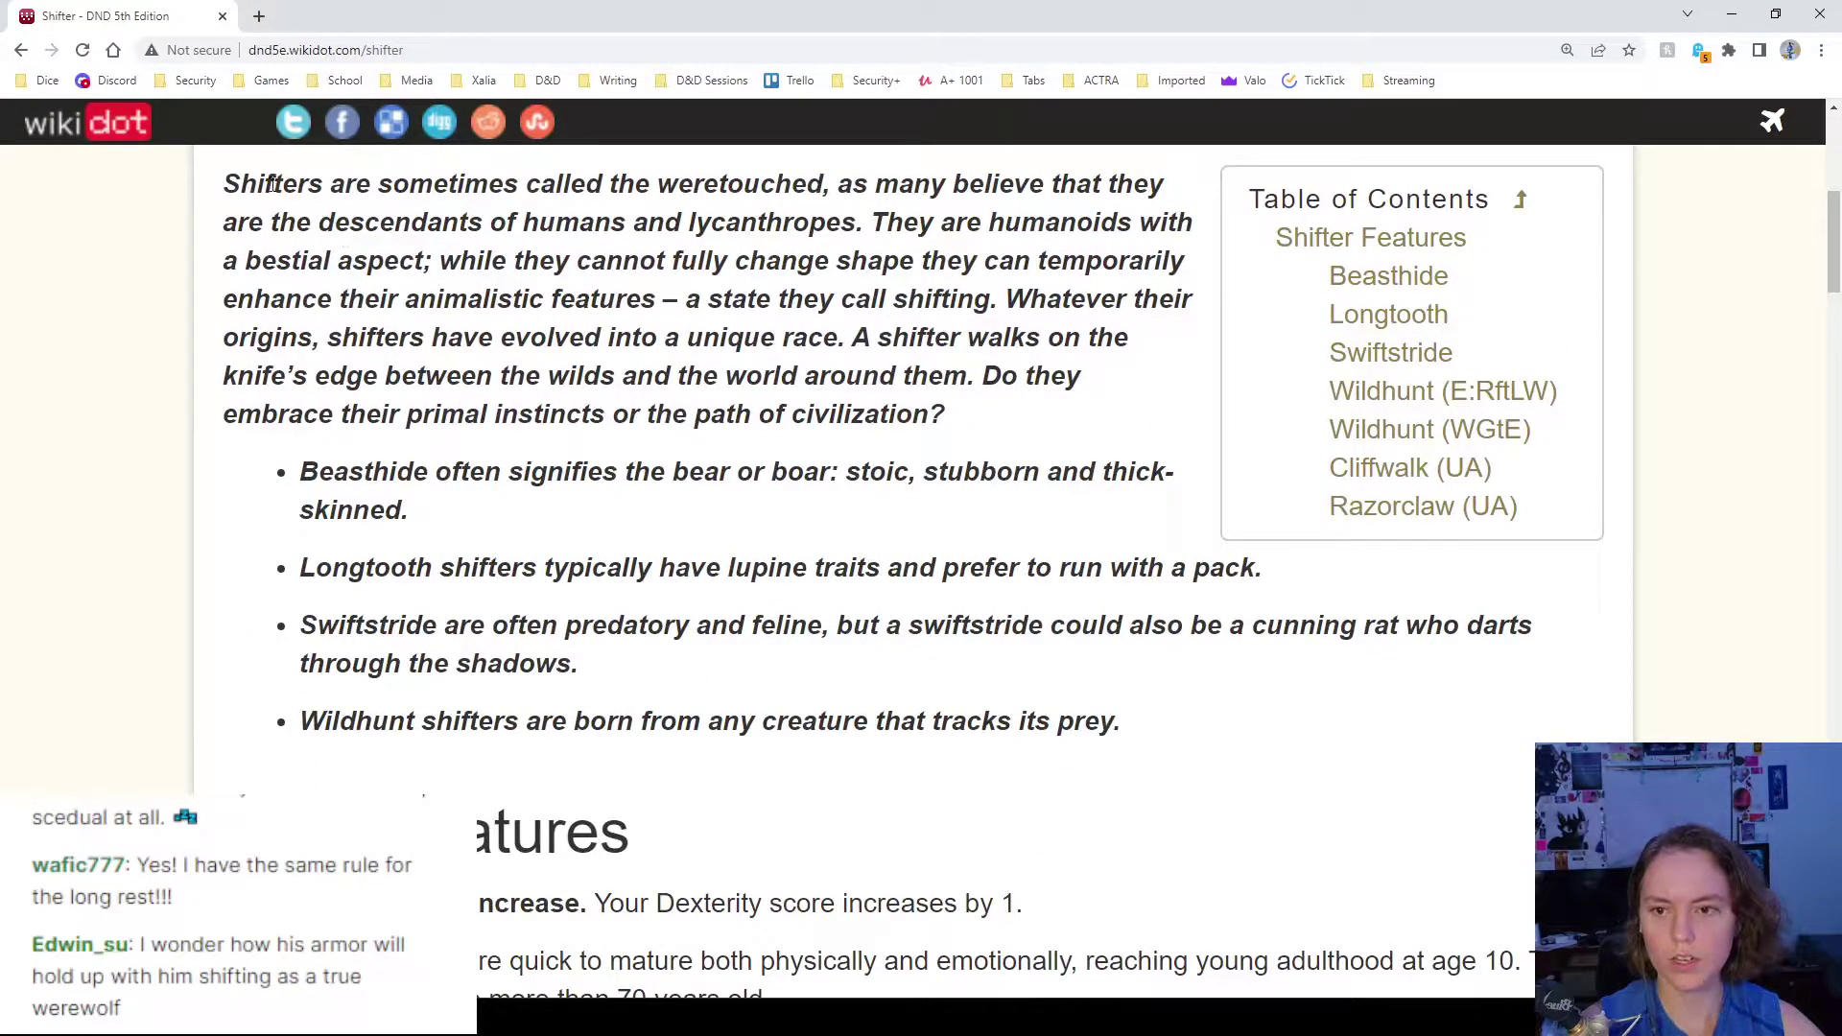
drag(240, 184, 592, 466)
scroll(936, 376, down, 2)
click(547, 462)
scroll(453, 348, down, 2)
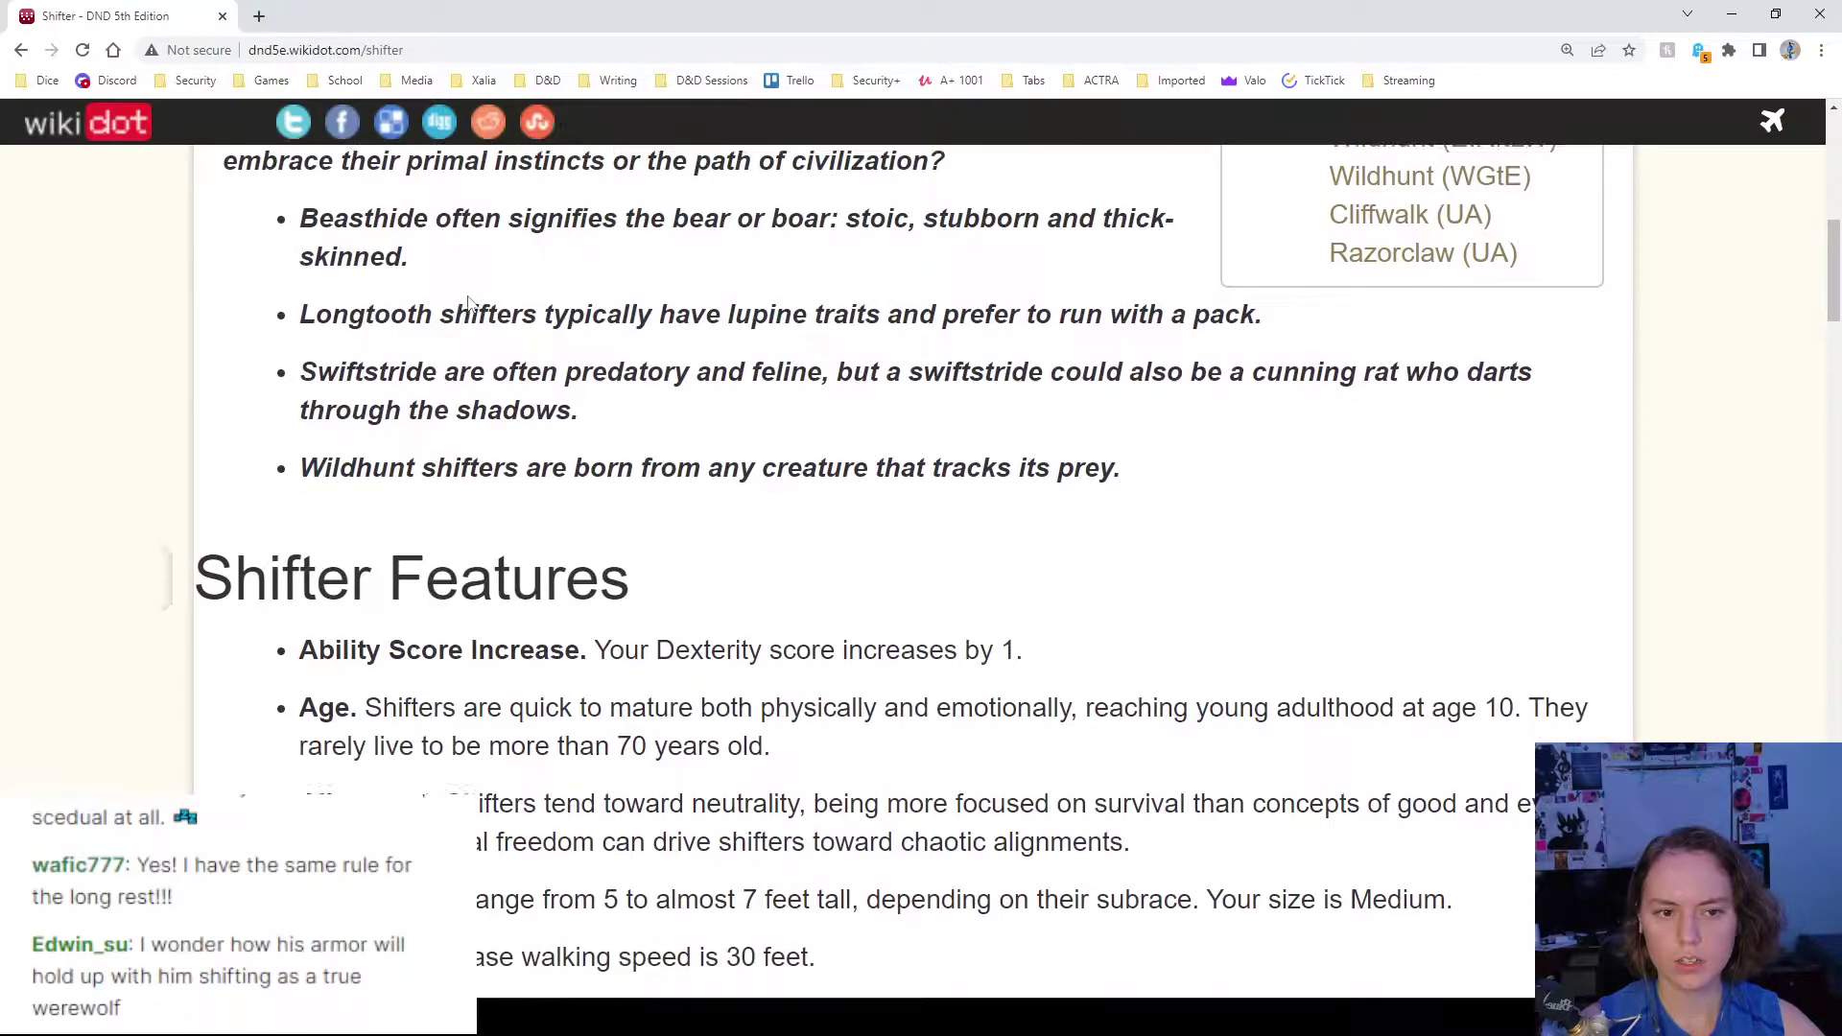
- Read through the shifter features and examine the Longtooth subrace's description and Shifting Feature
scroll(453, 348, down, 12)
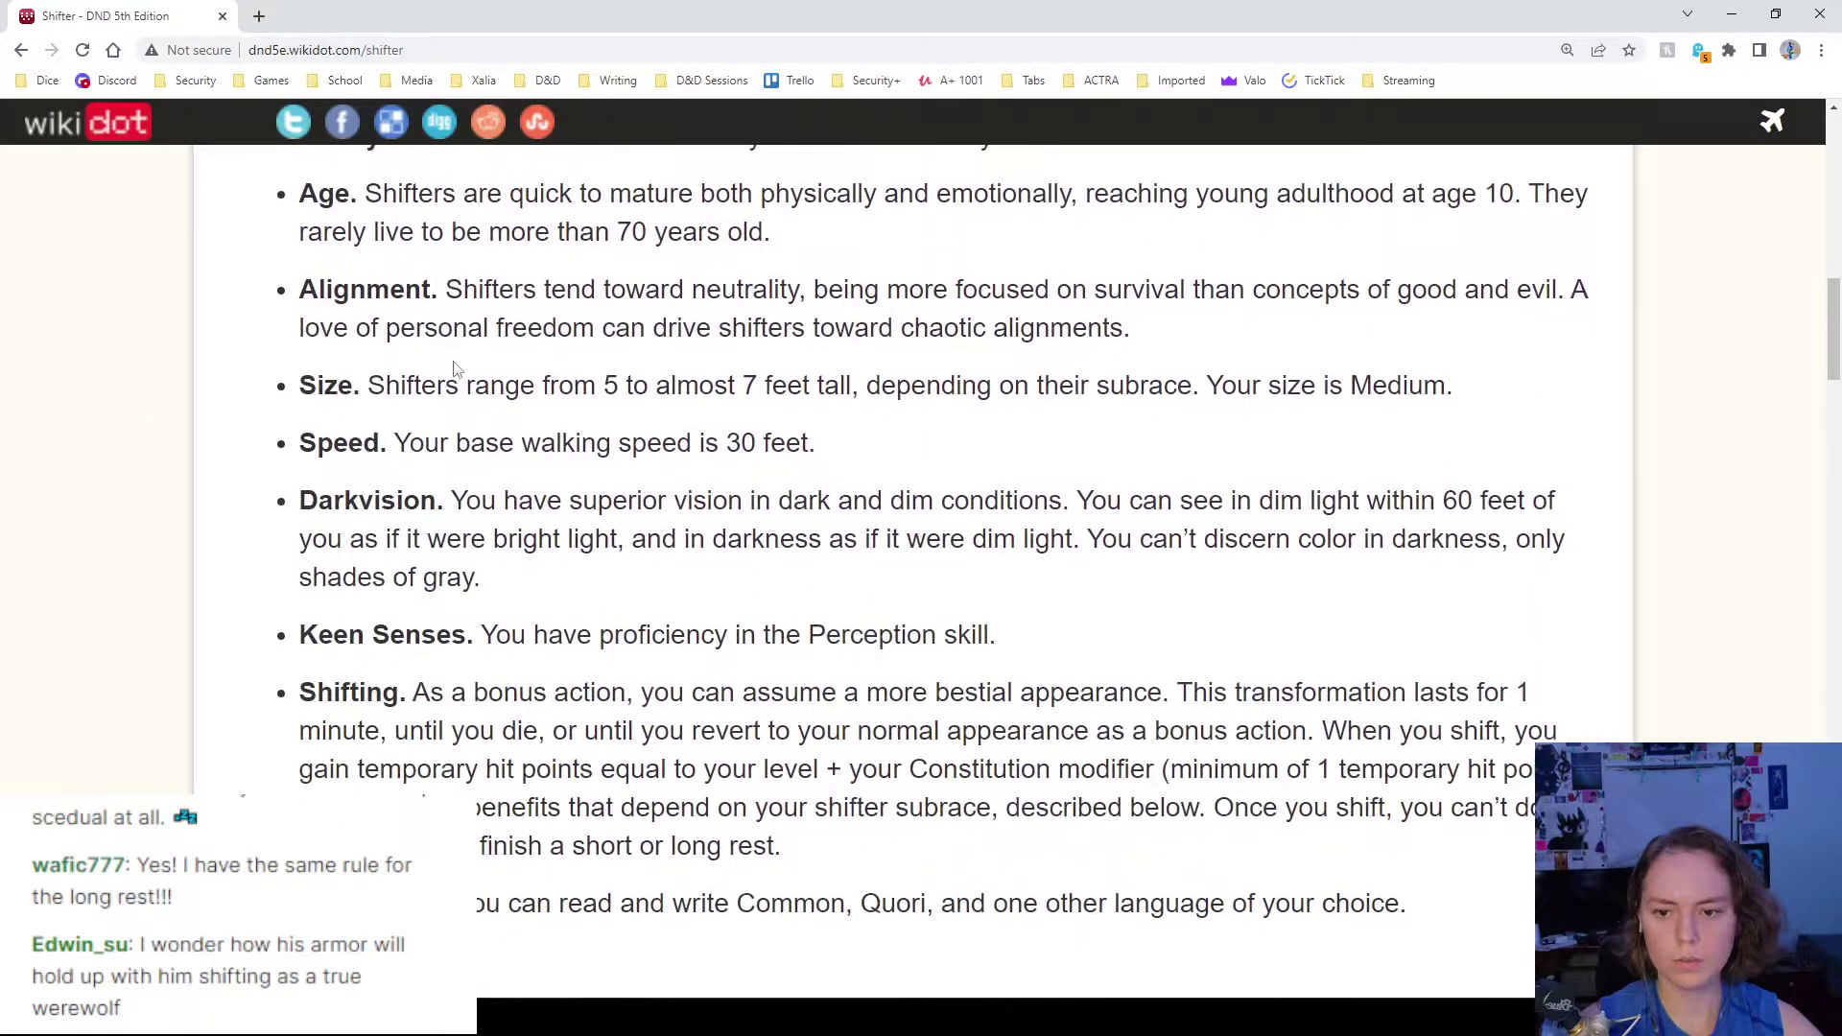
scroll(491, 351, down, 9)
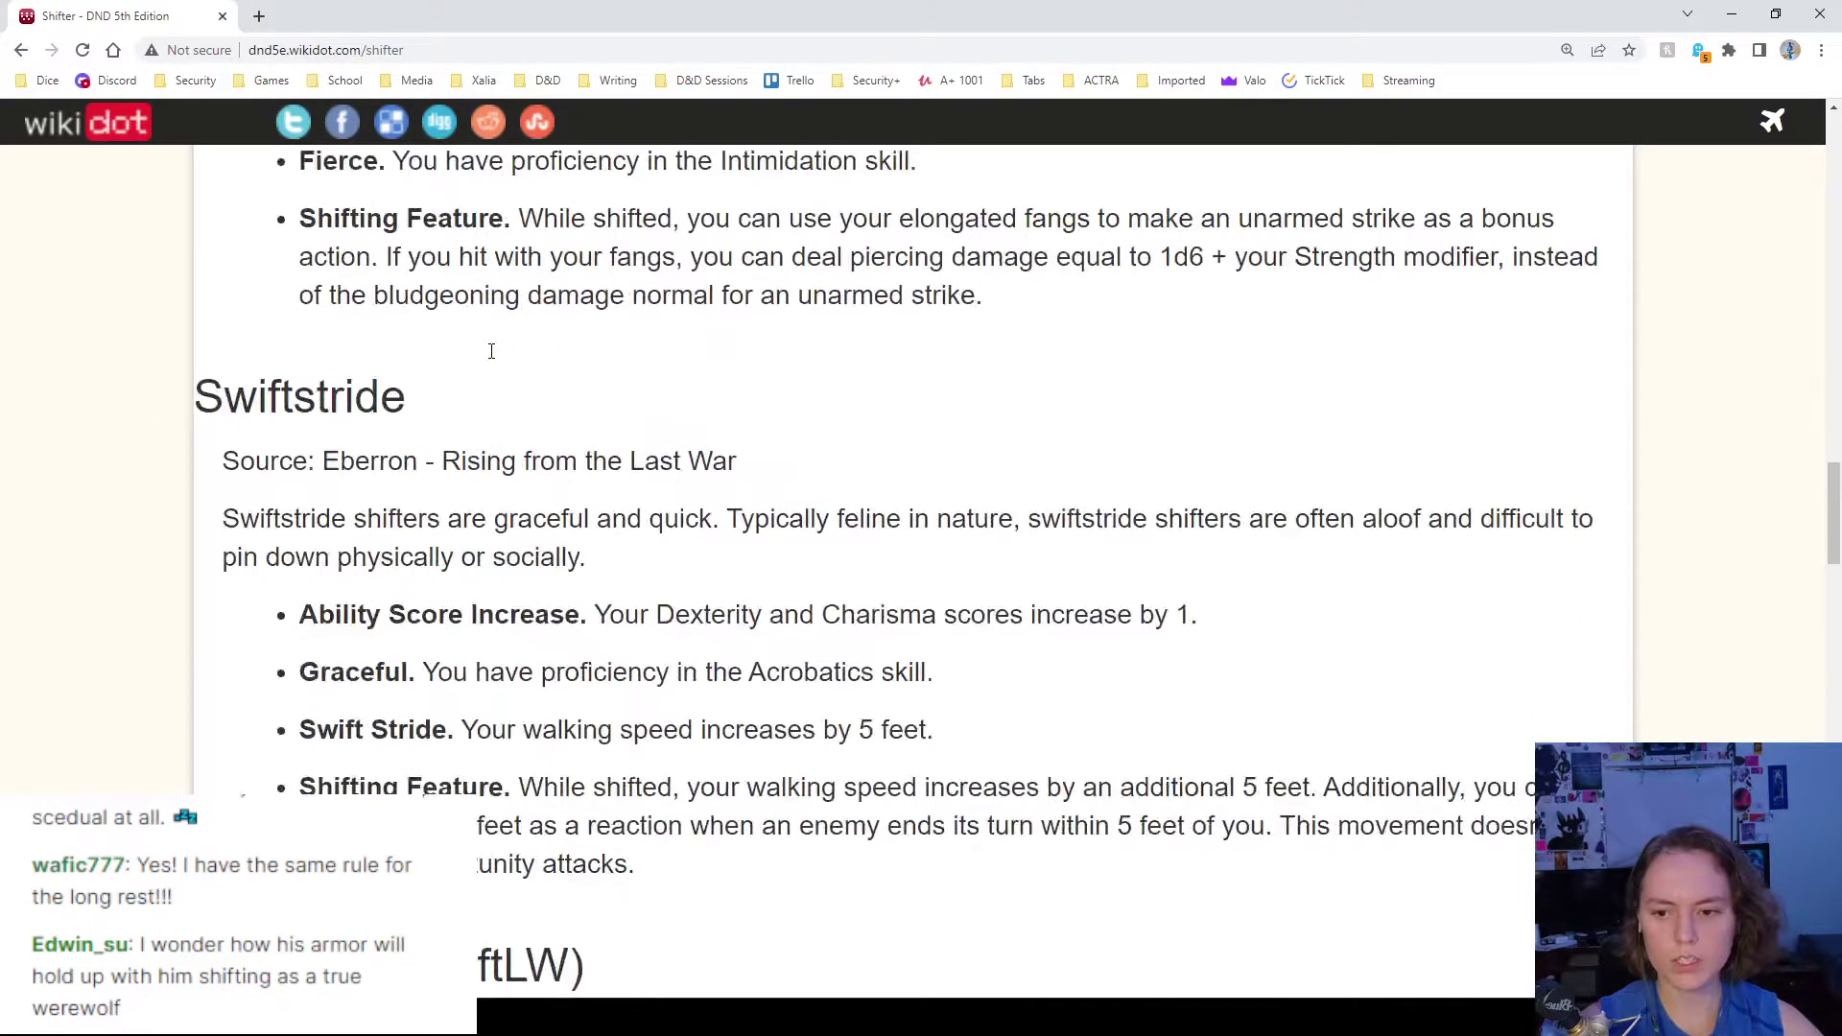
scroll(490, 358, down, 3)
scroll(484, 364, up, 5)
scroll(438, 407, down, 3)
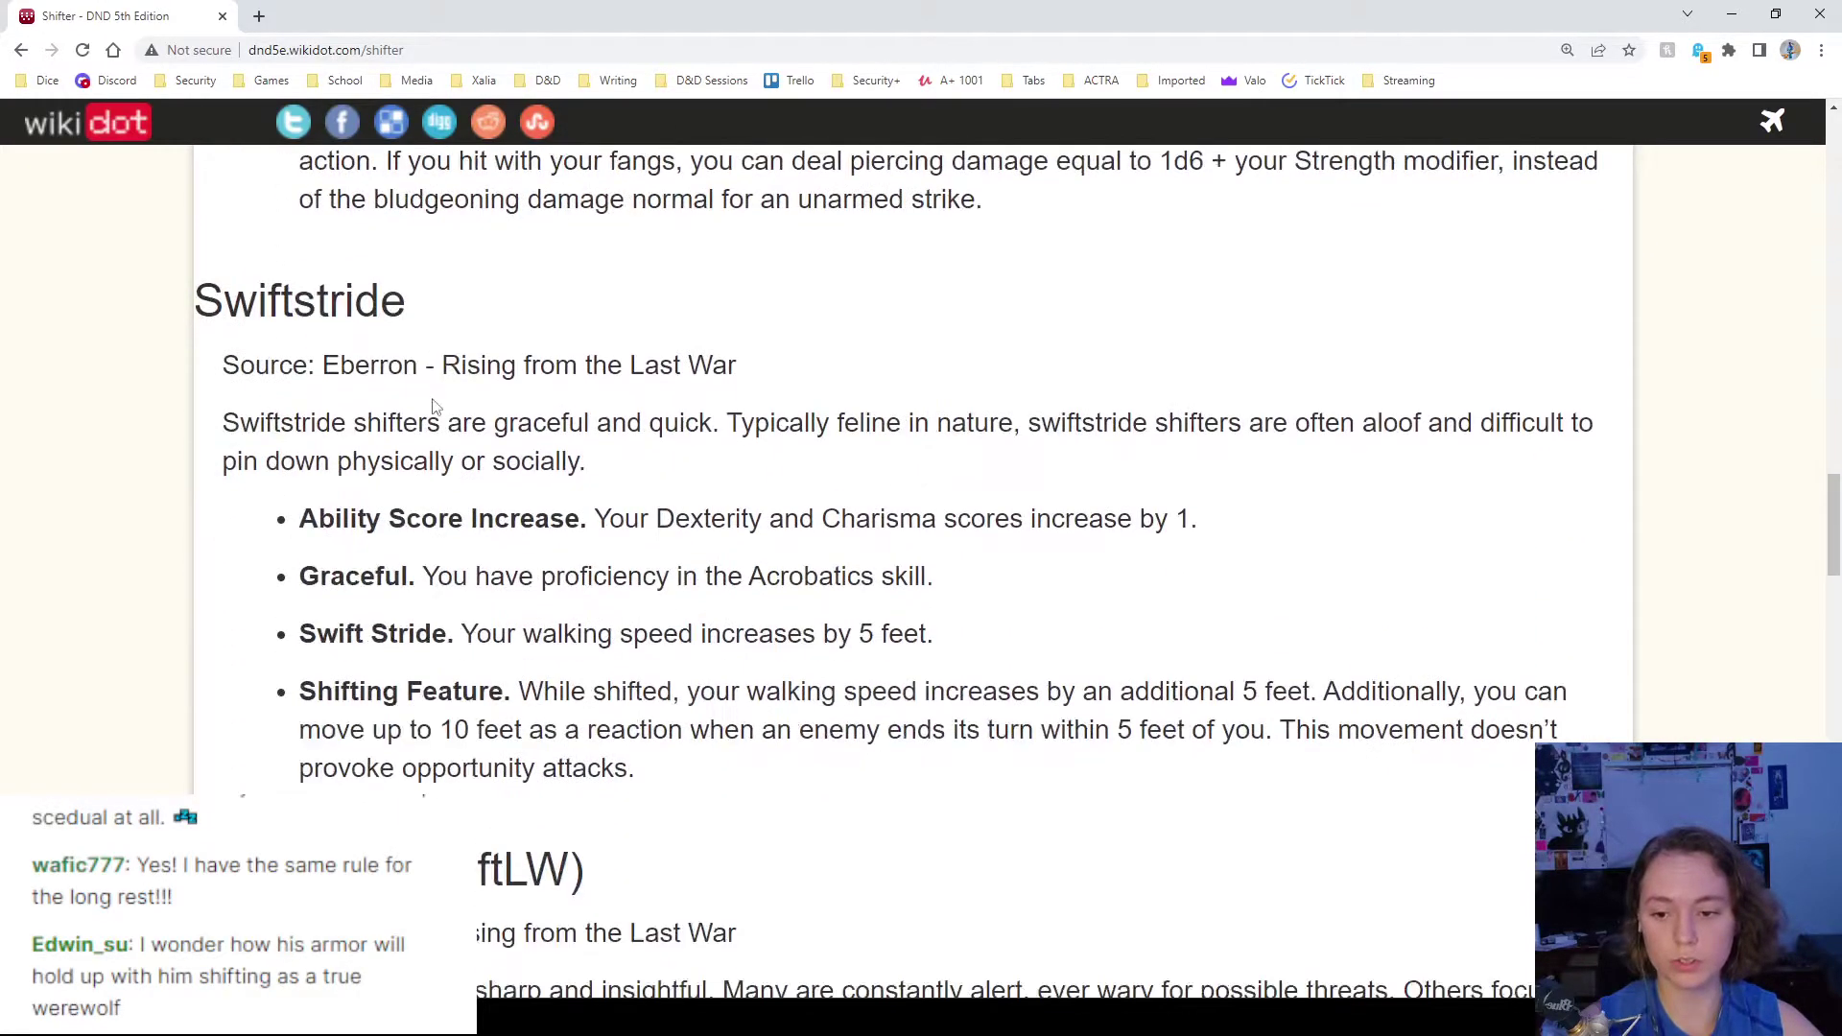
scroll(384, 401, up, 5)
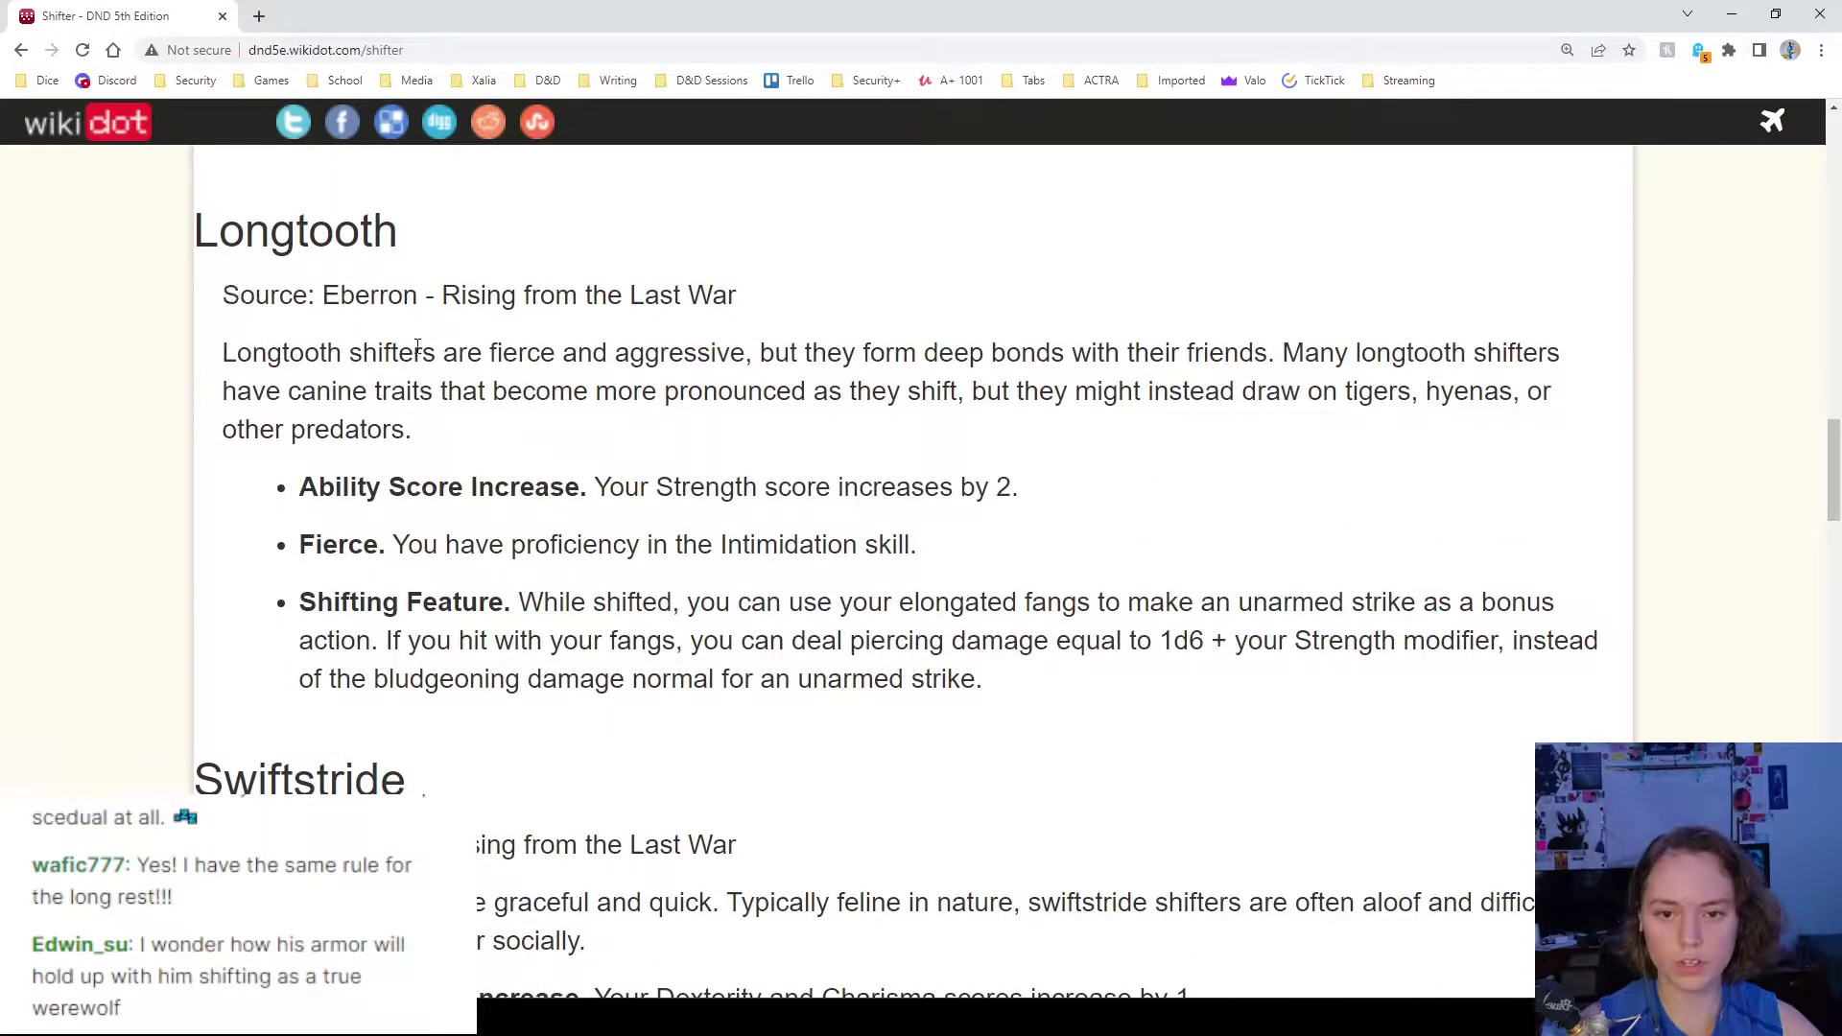
drag(238, 358, 740, 434)
click(656, 444)
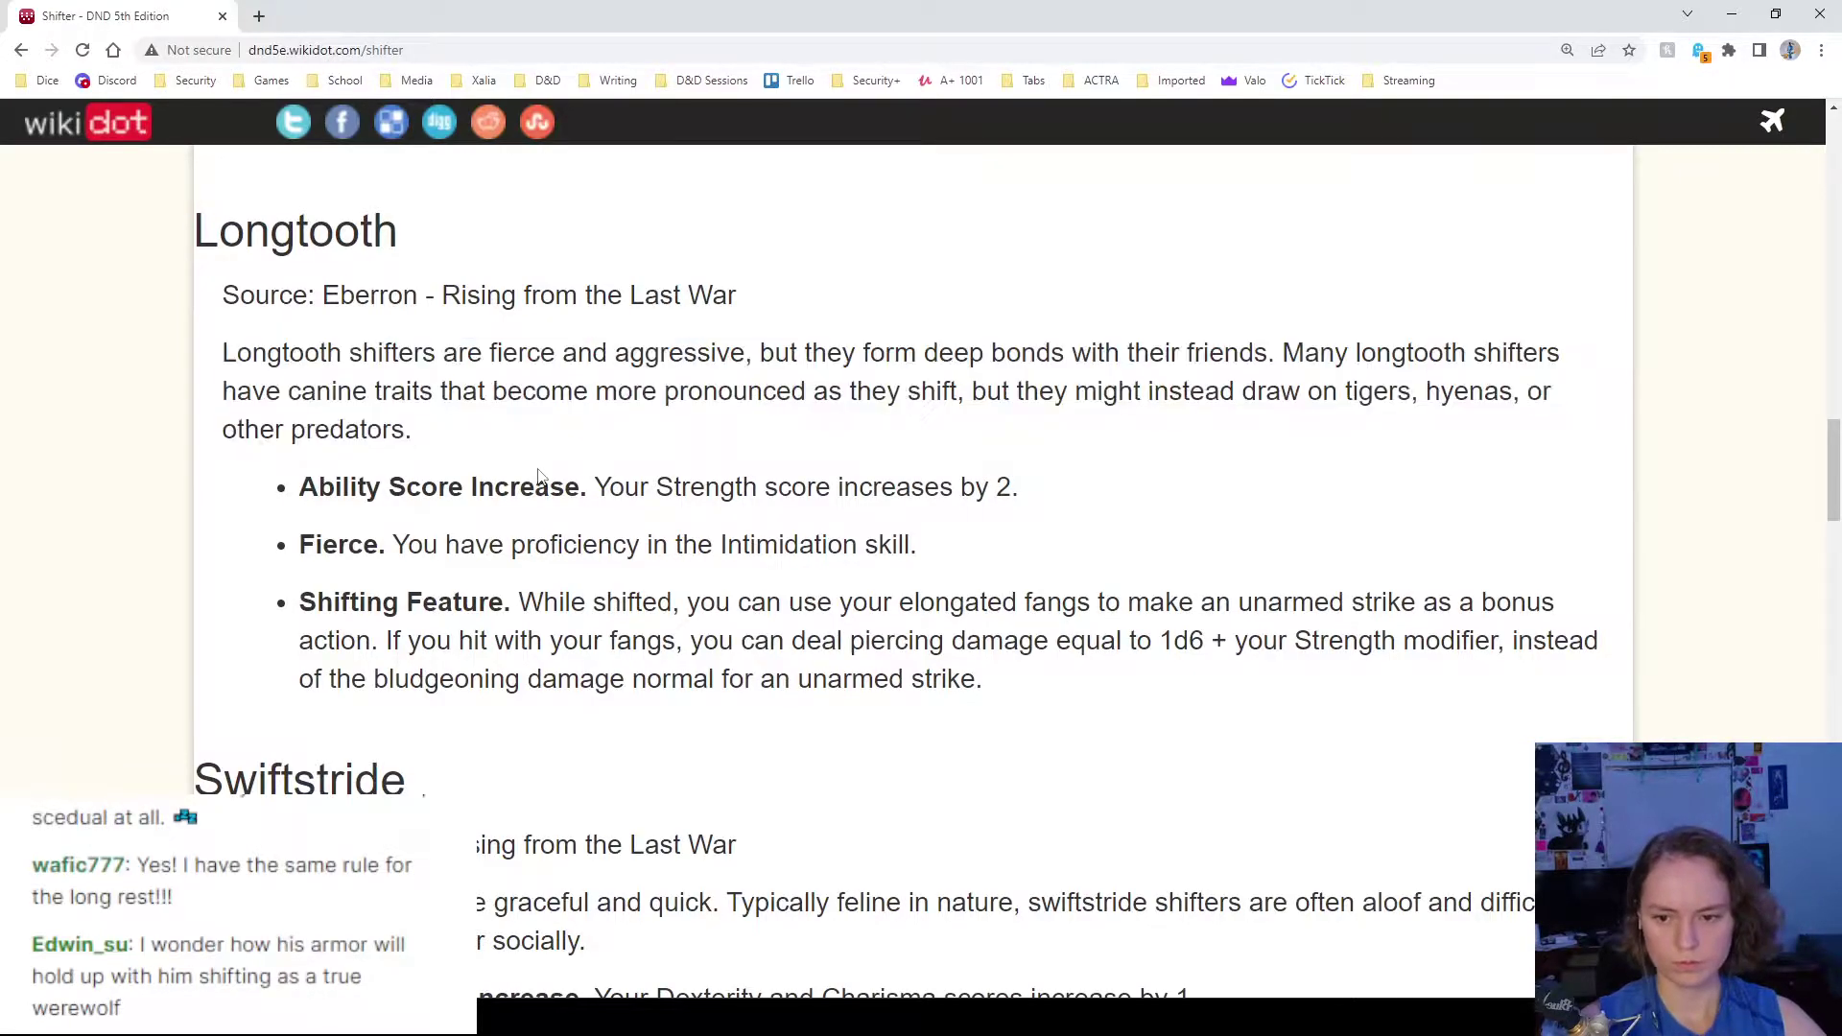
triple_click(791, 622)
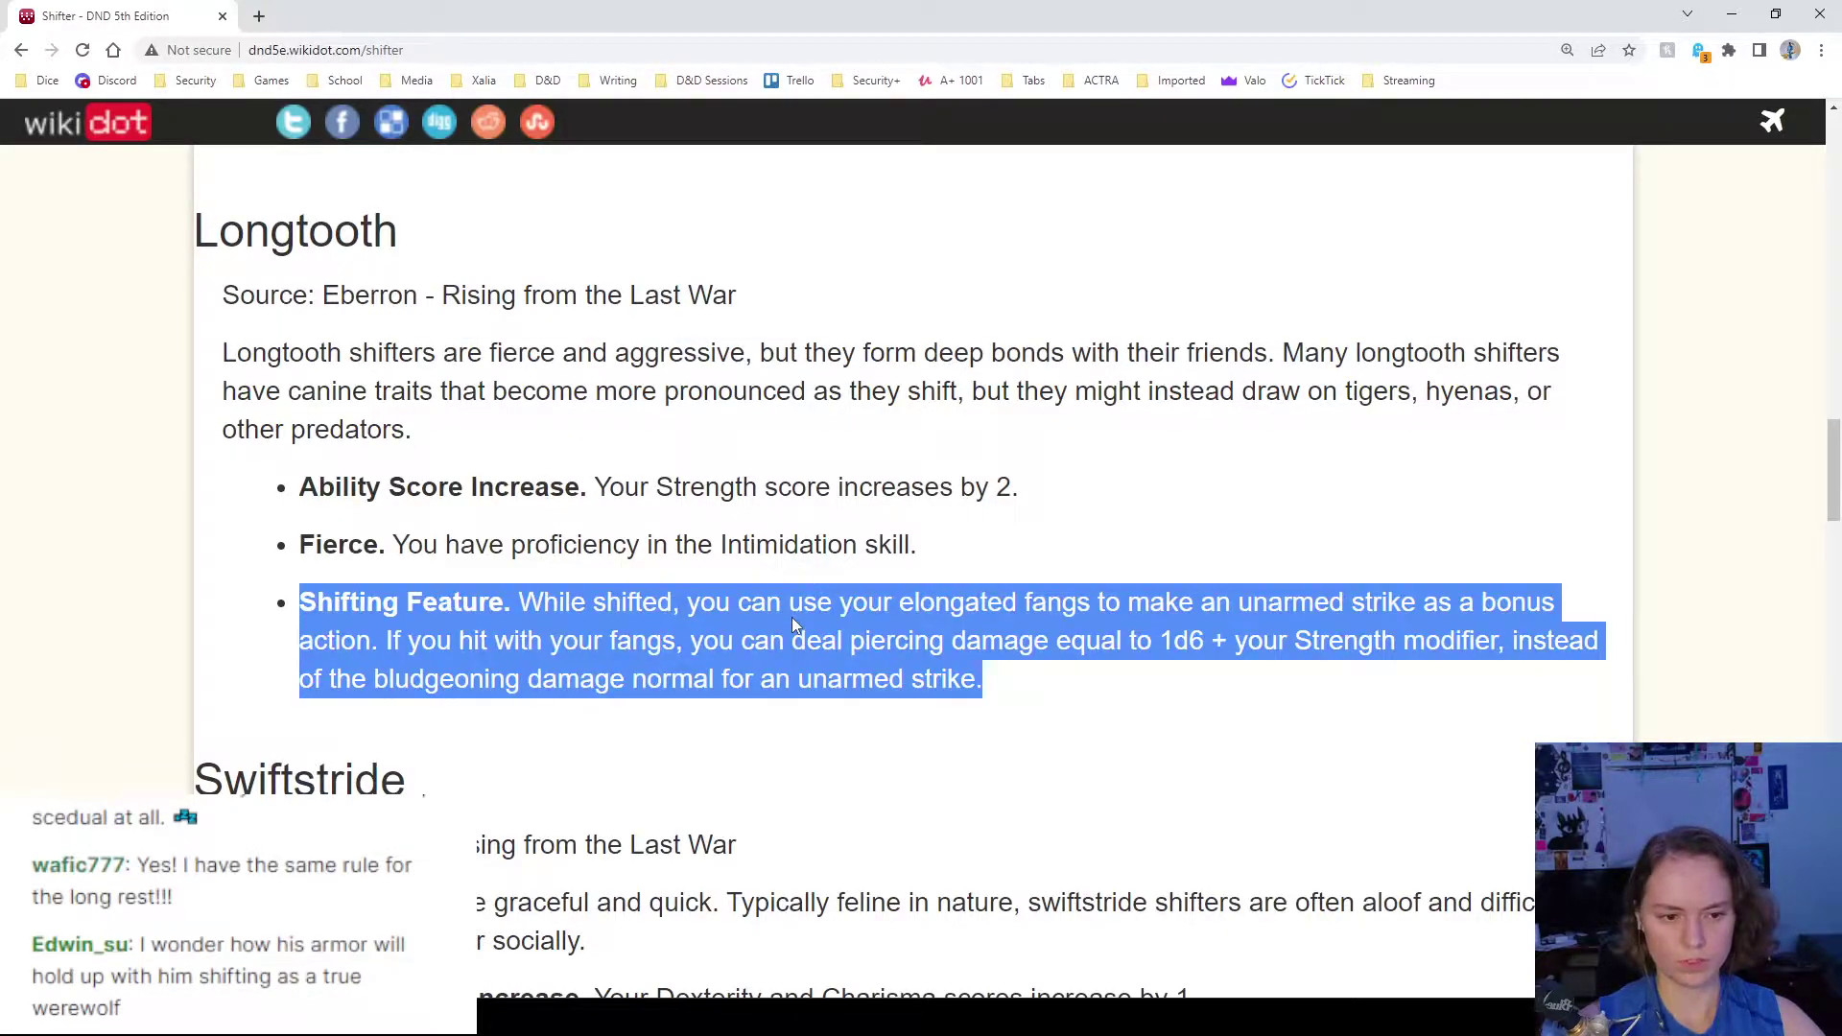
click(791, 620)
- Examine the Beasthide subrace's traits and Shifting Feature on the Shifter page
scroll(633, 604, up, 5)
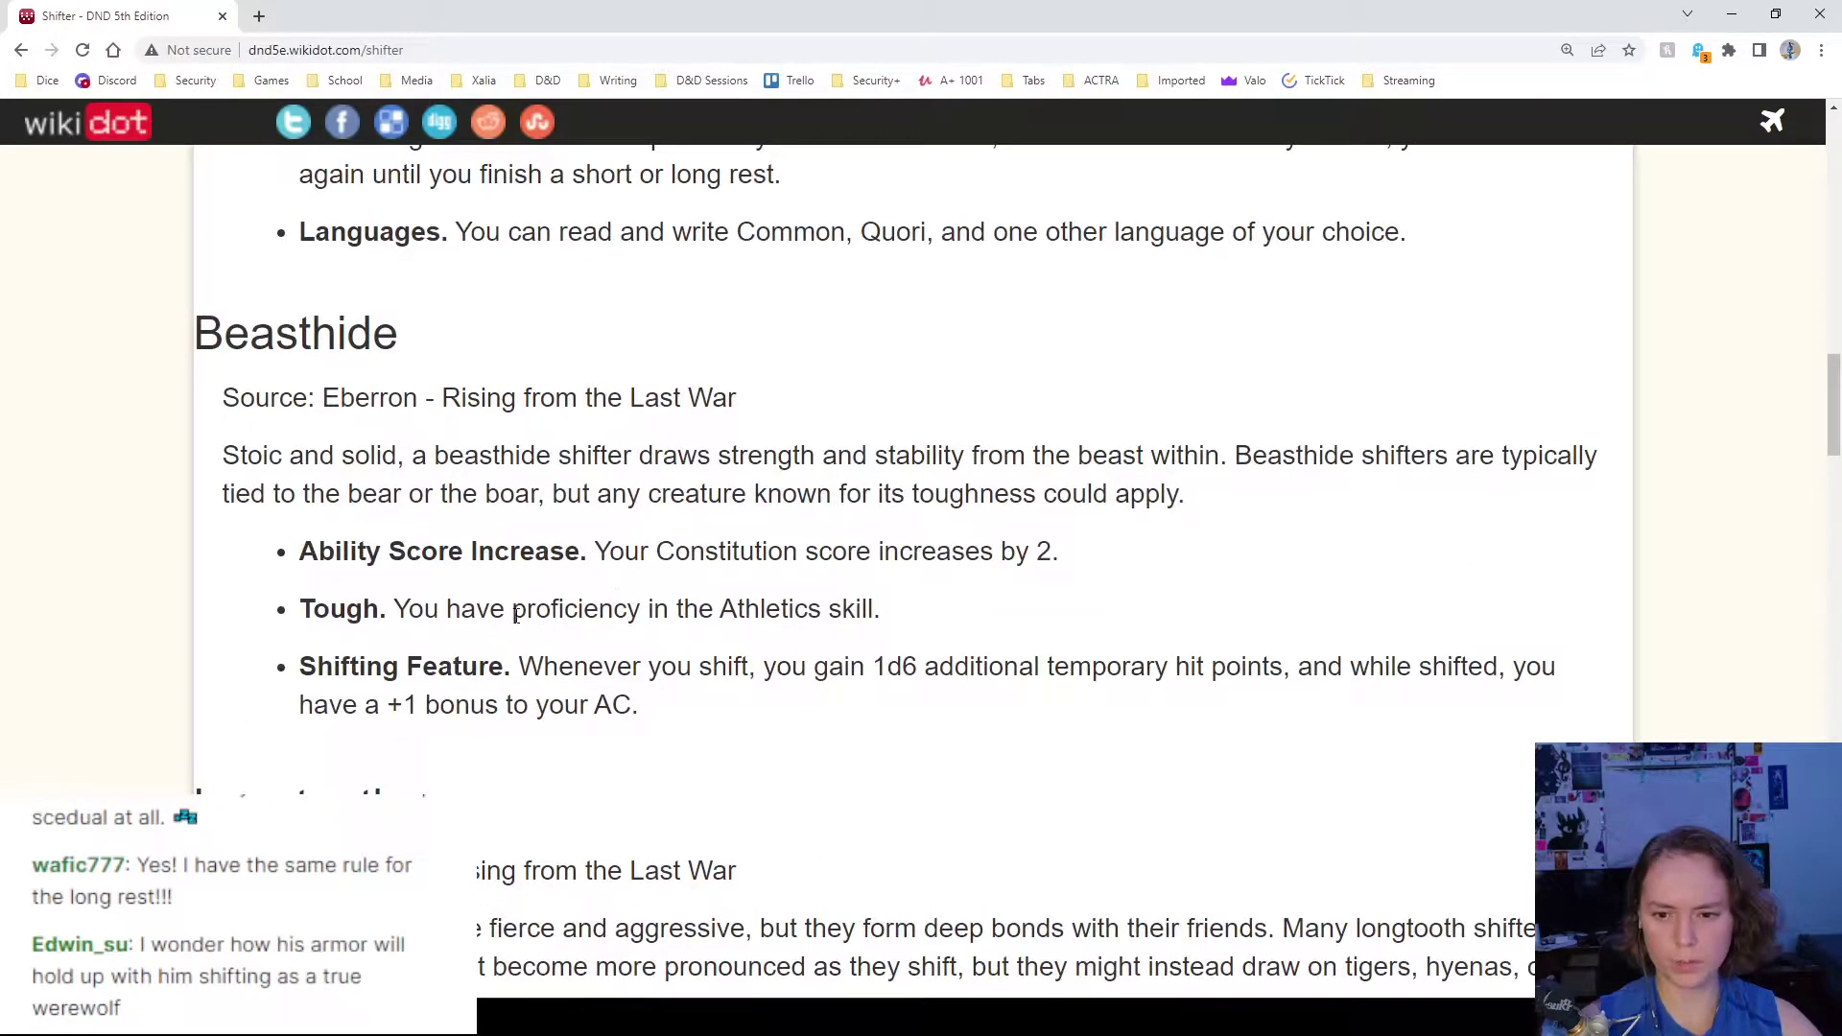
triple_click(515, 615)
triple_click(592, 670)
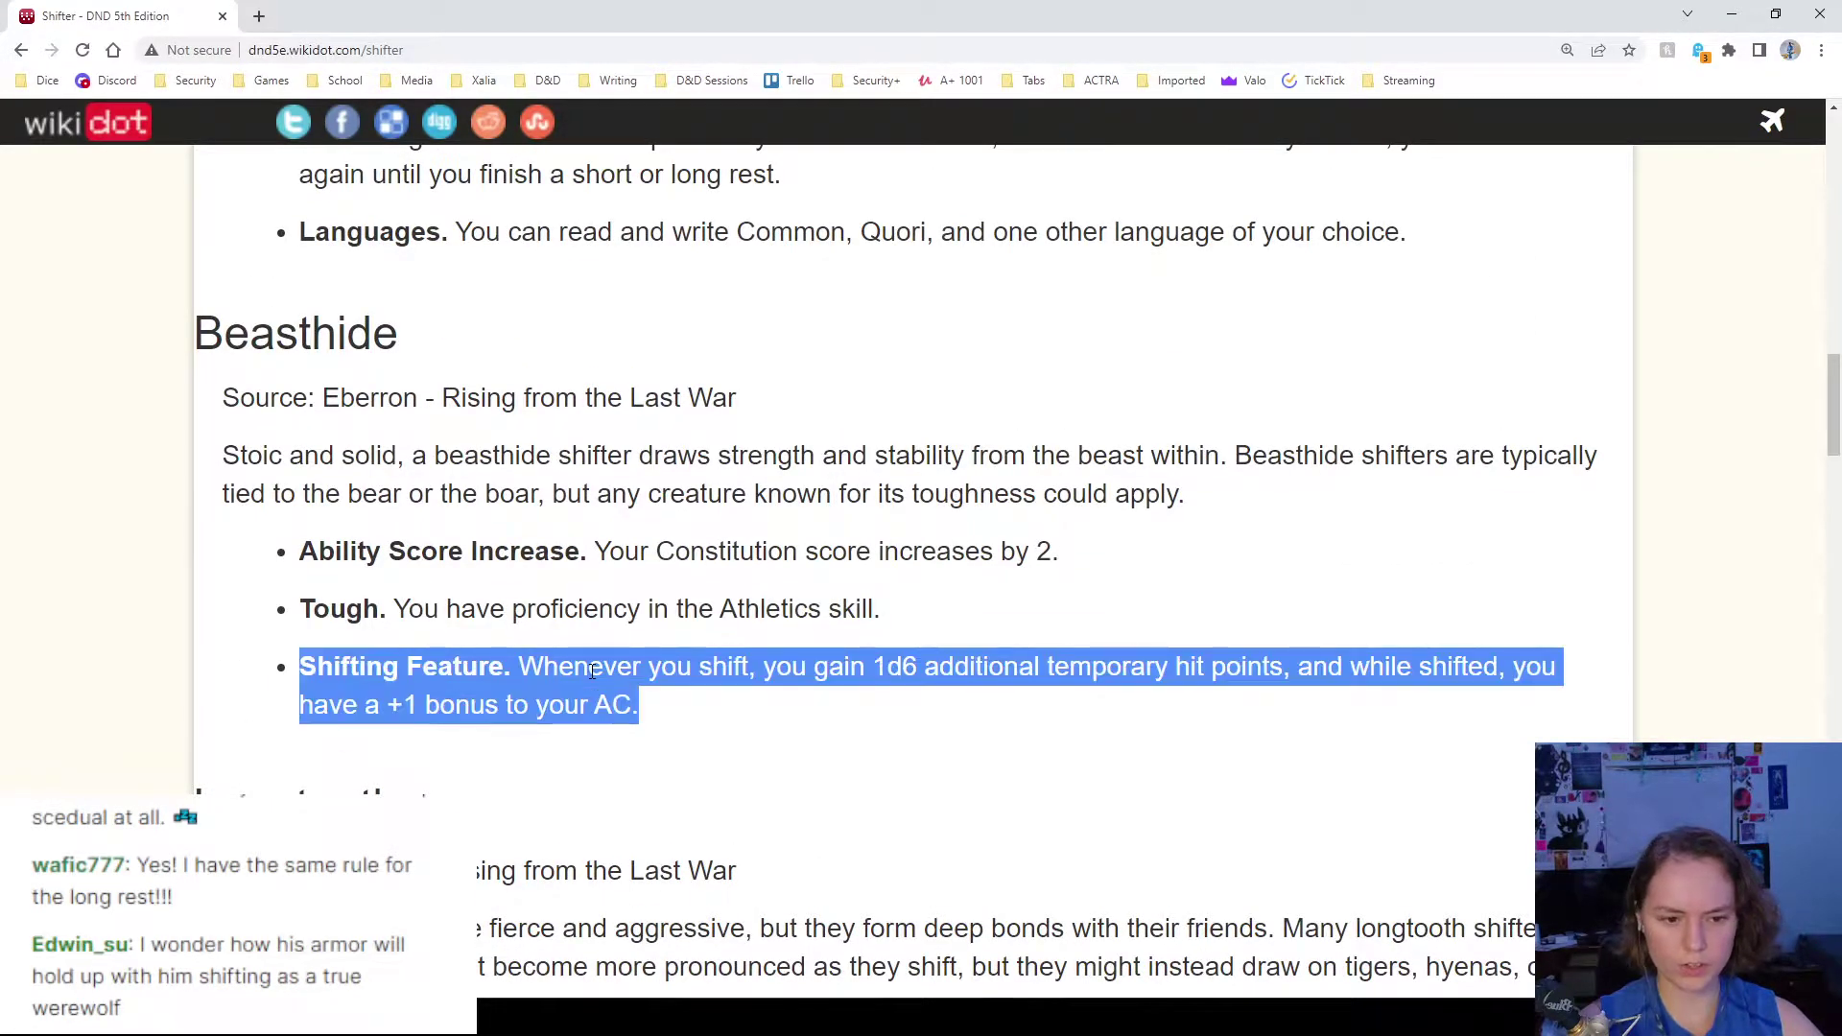
click(739, 705)
drag(663, 707, 300, 675)
click(592, 672)
mouse_move(680, 677)
mouse_down()
mouse_move(342, 667)
mouse_move(682, 703)
mouse_up()
click(334, 670)
click(679, 703)
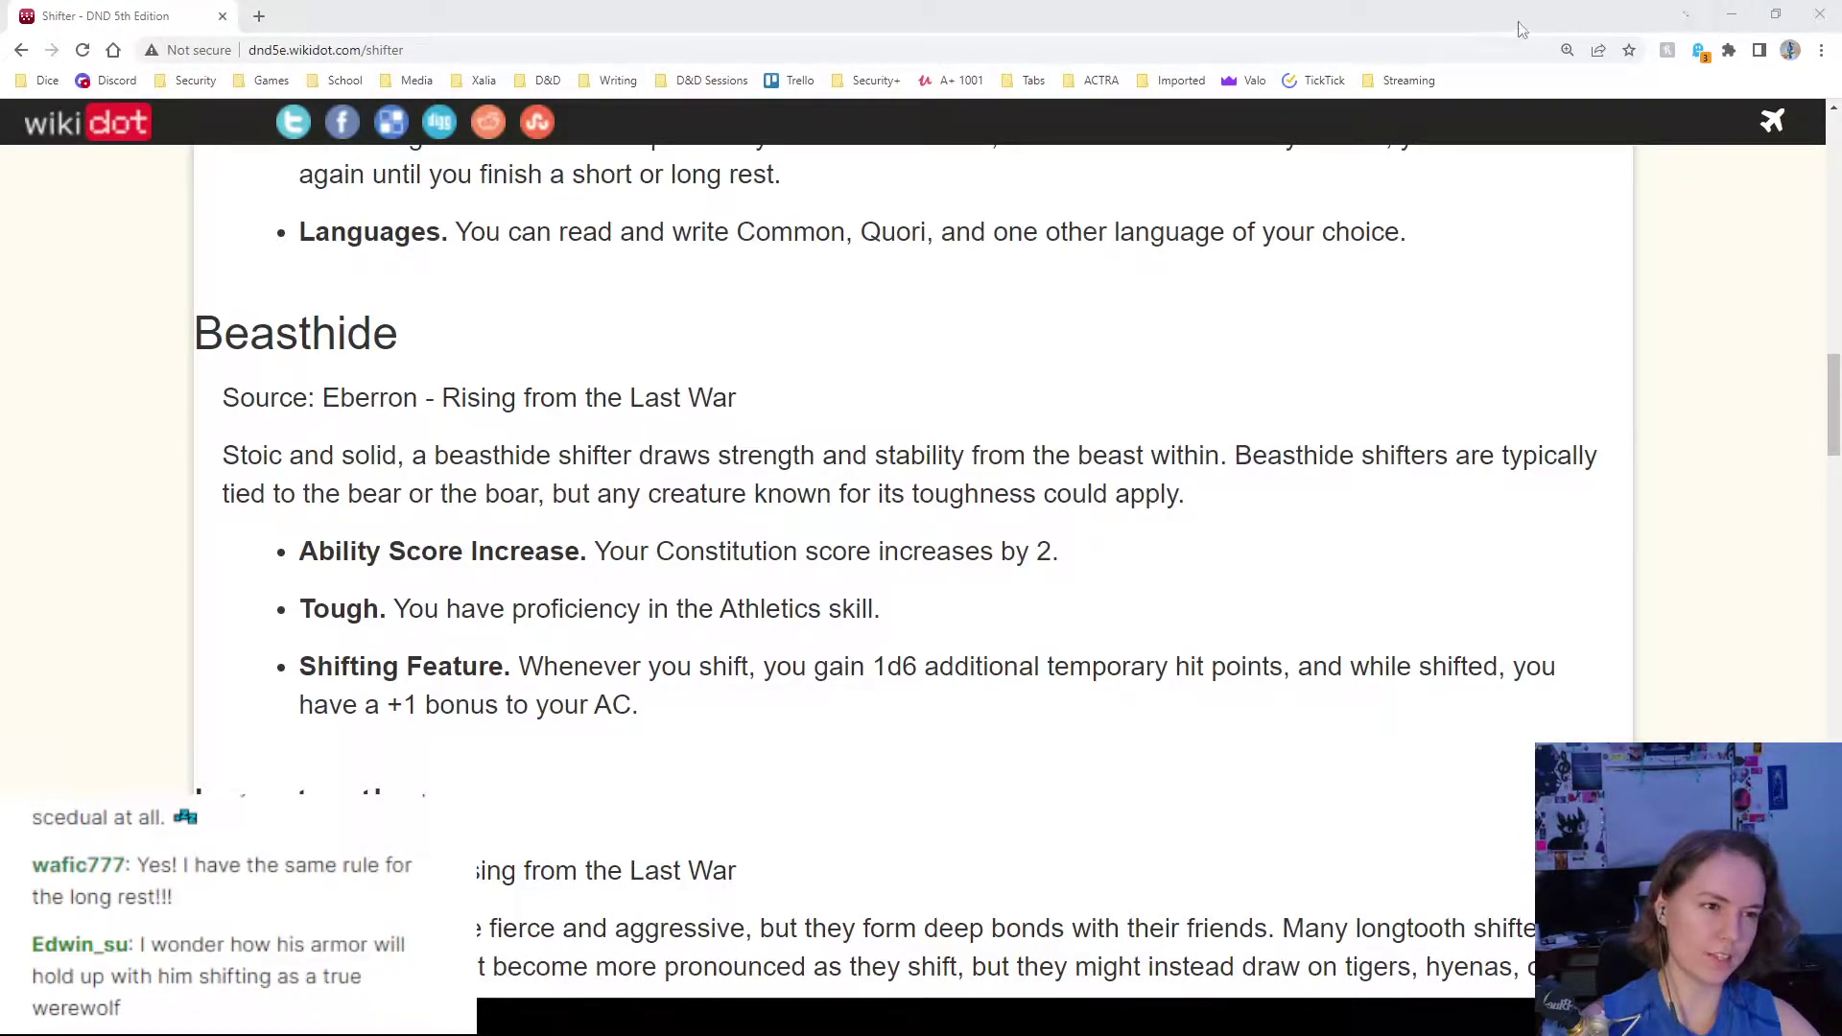
- Switch to Discord and open the Kas_2.0.pdf character sheet from the player's backstory channel in the browser
key(alt+Tab)
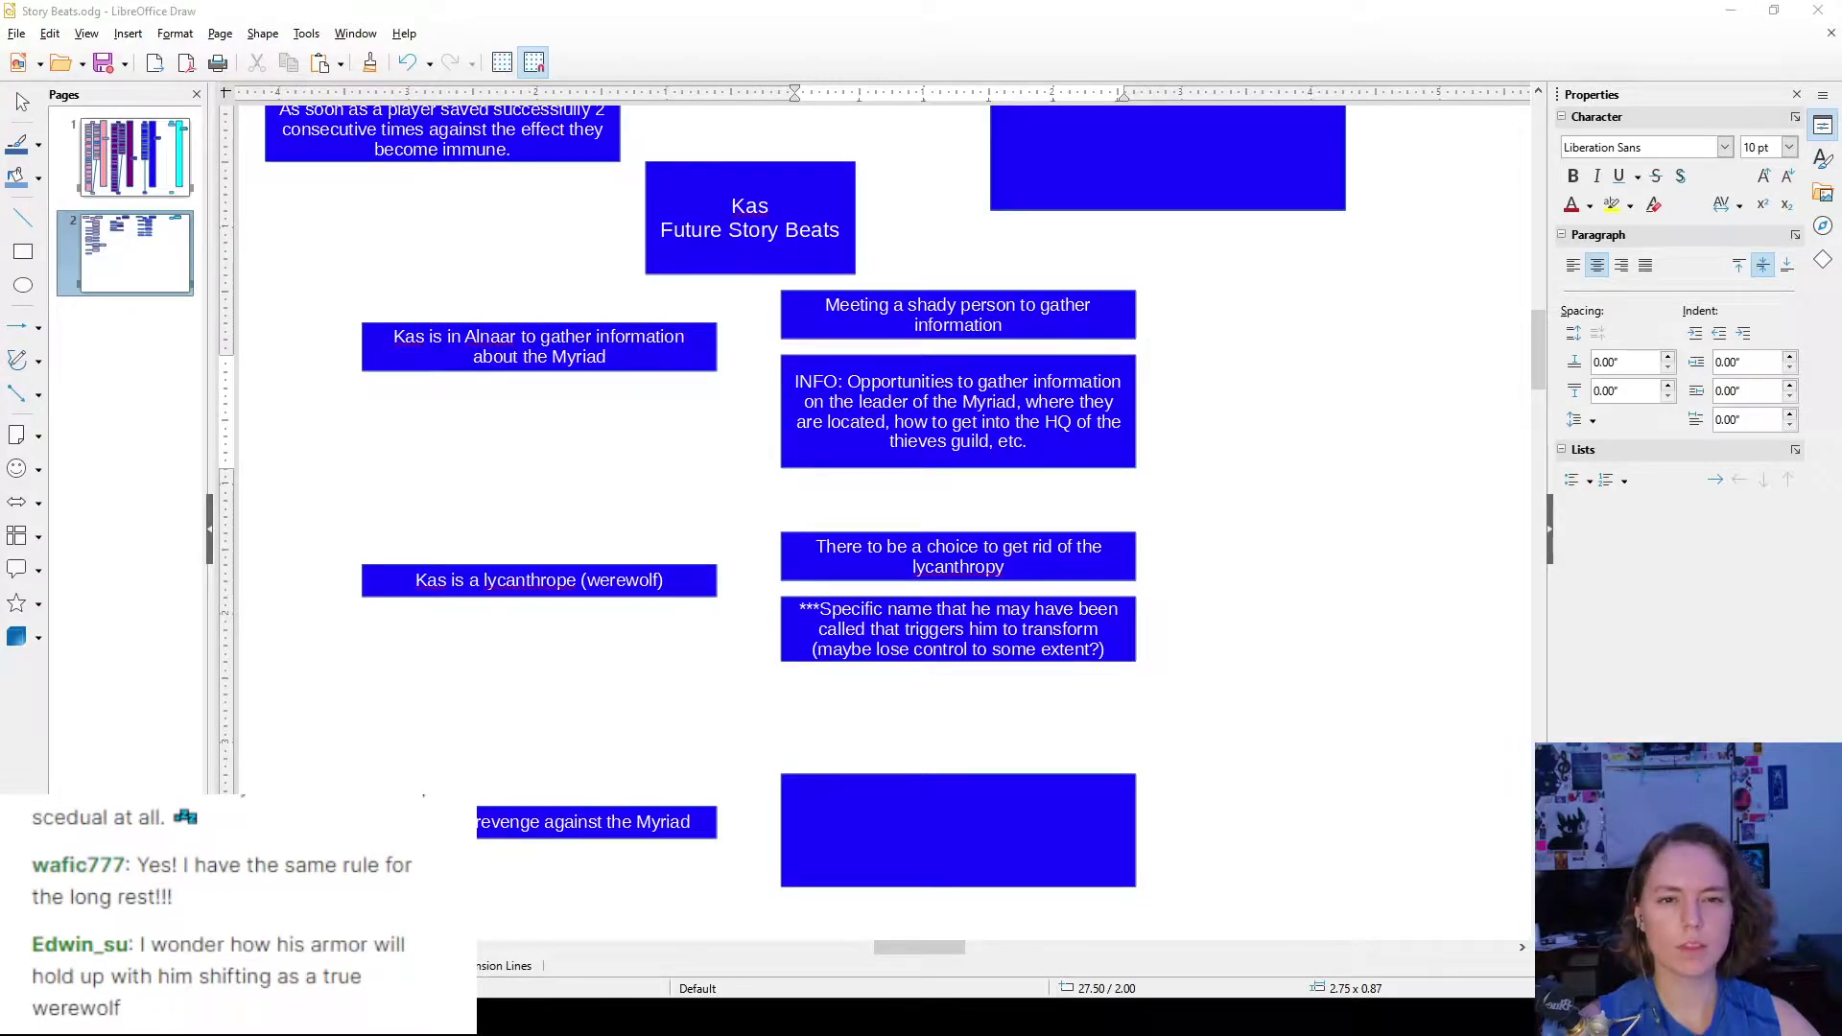
key(alt+Tab)
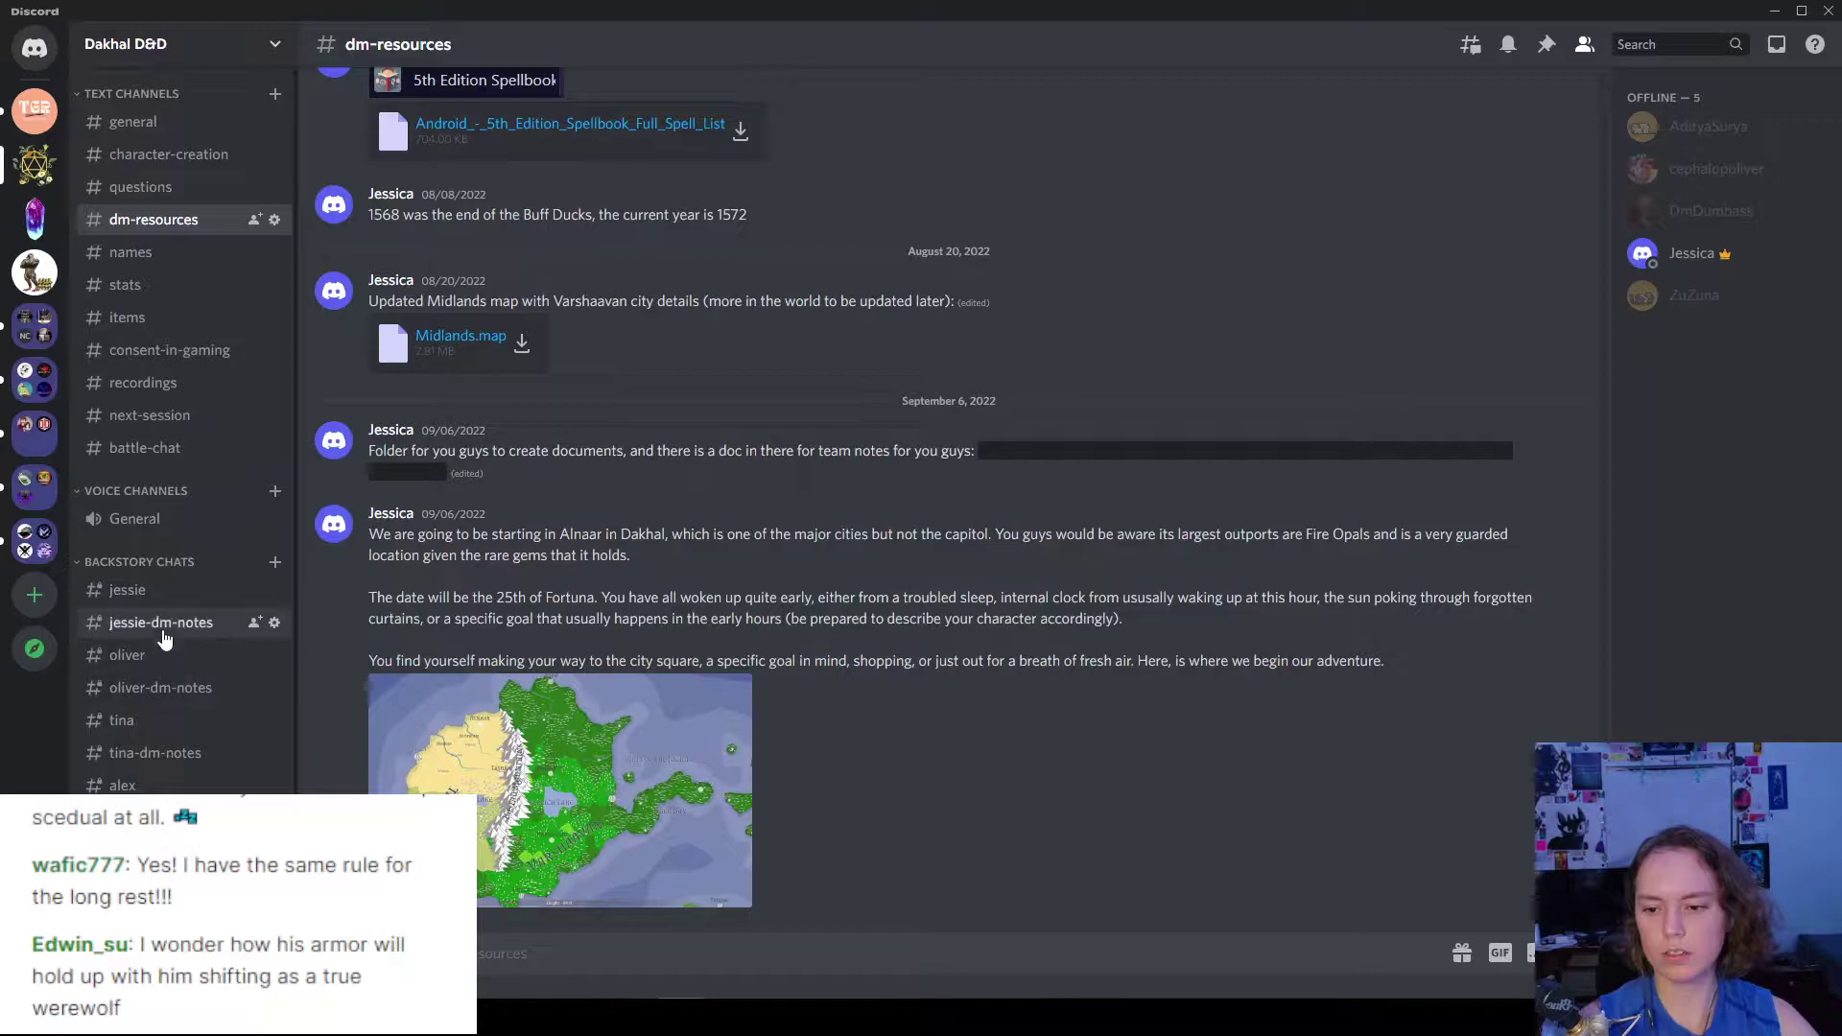
click(127, 655)
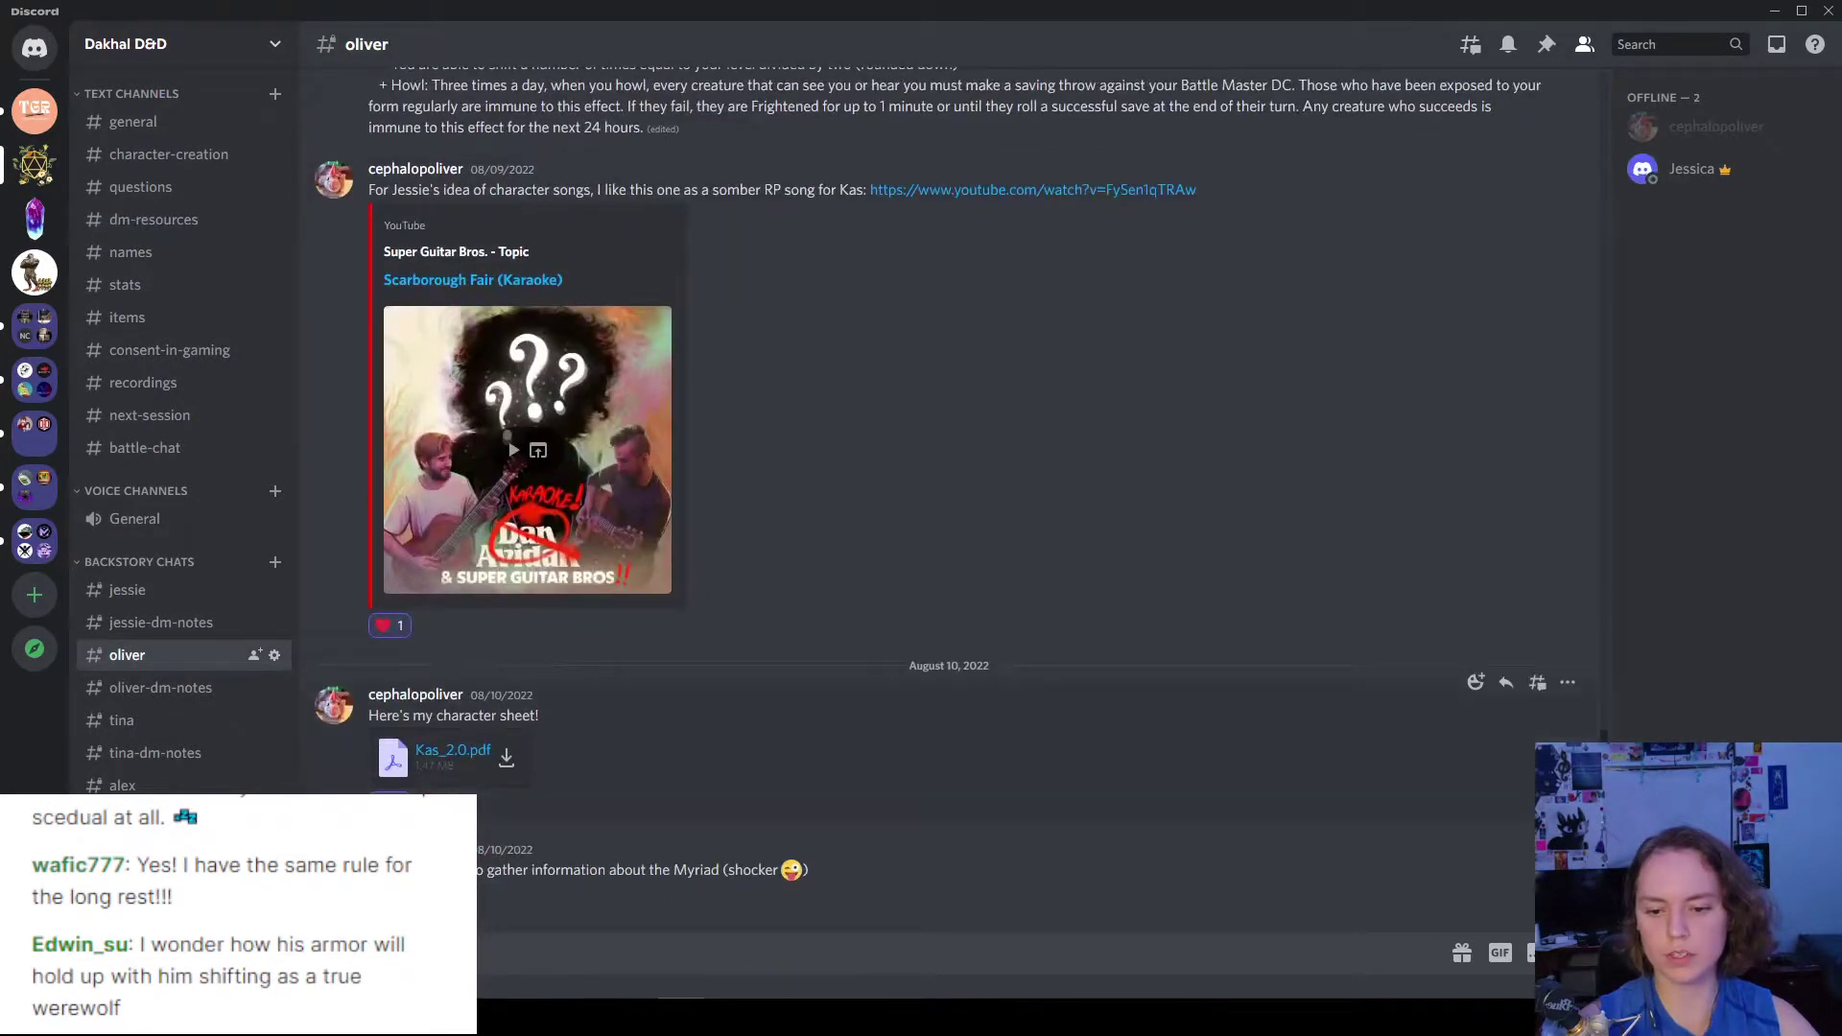
click(452, 750)
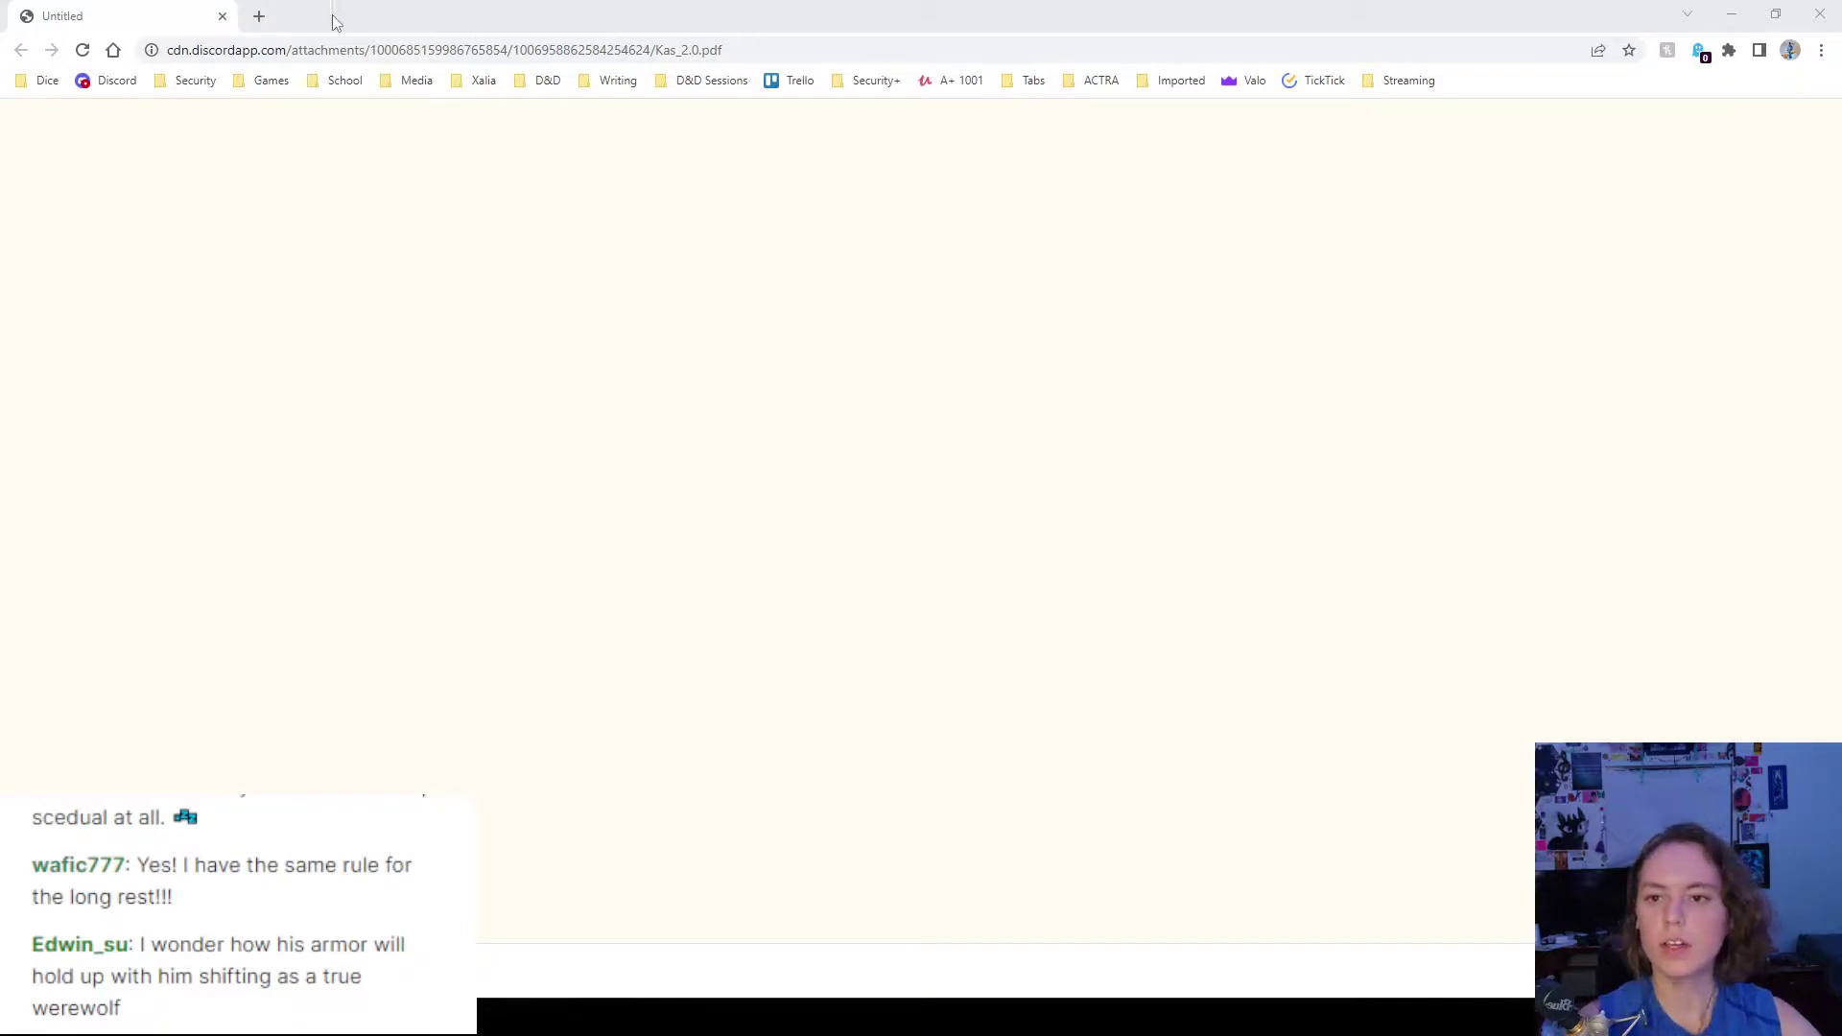
click(533, 29)
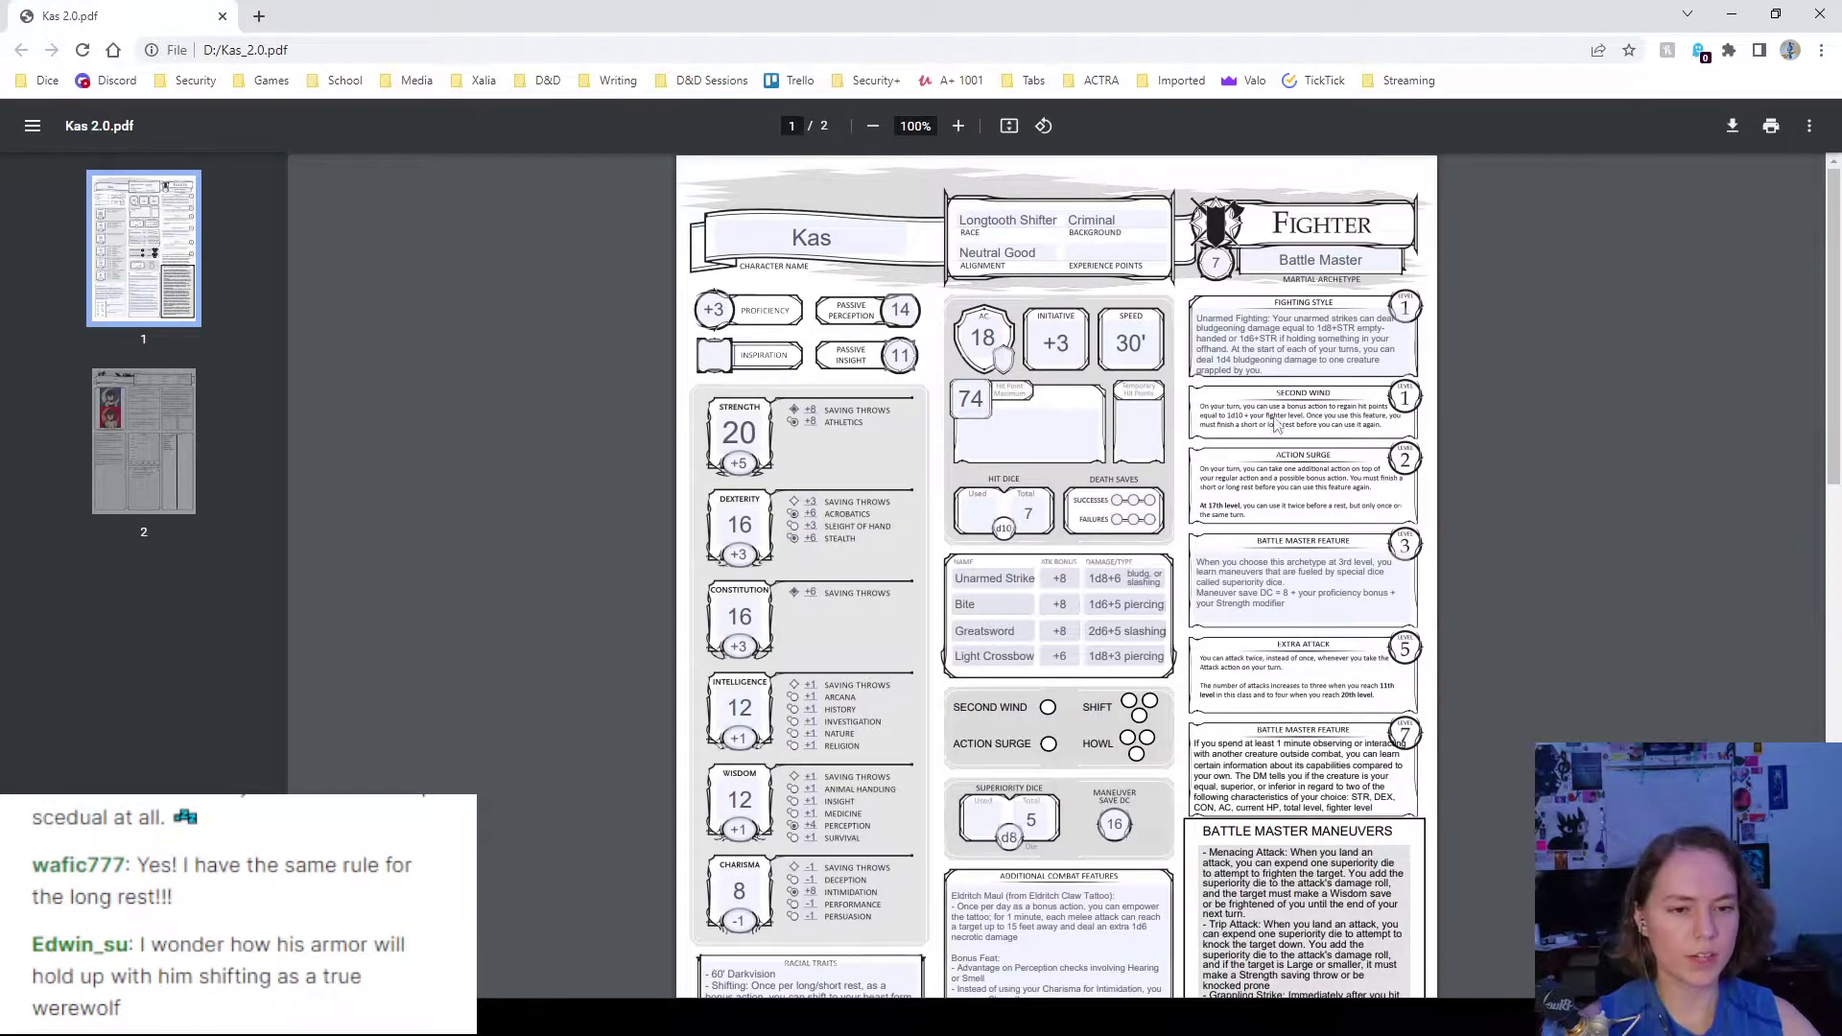
- Enlarge the Kas character sheet to 175% and review the first page's stats, combat features and racial traits
click(958, 126)
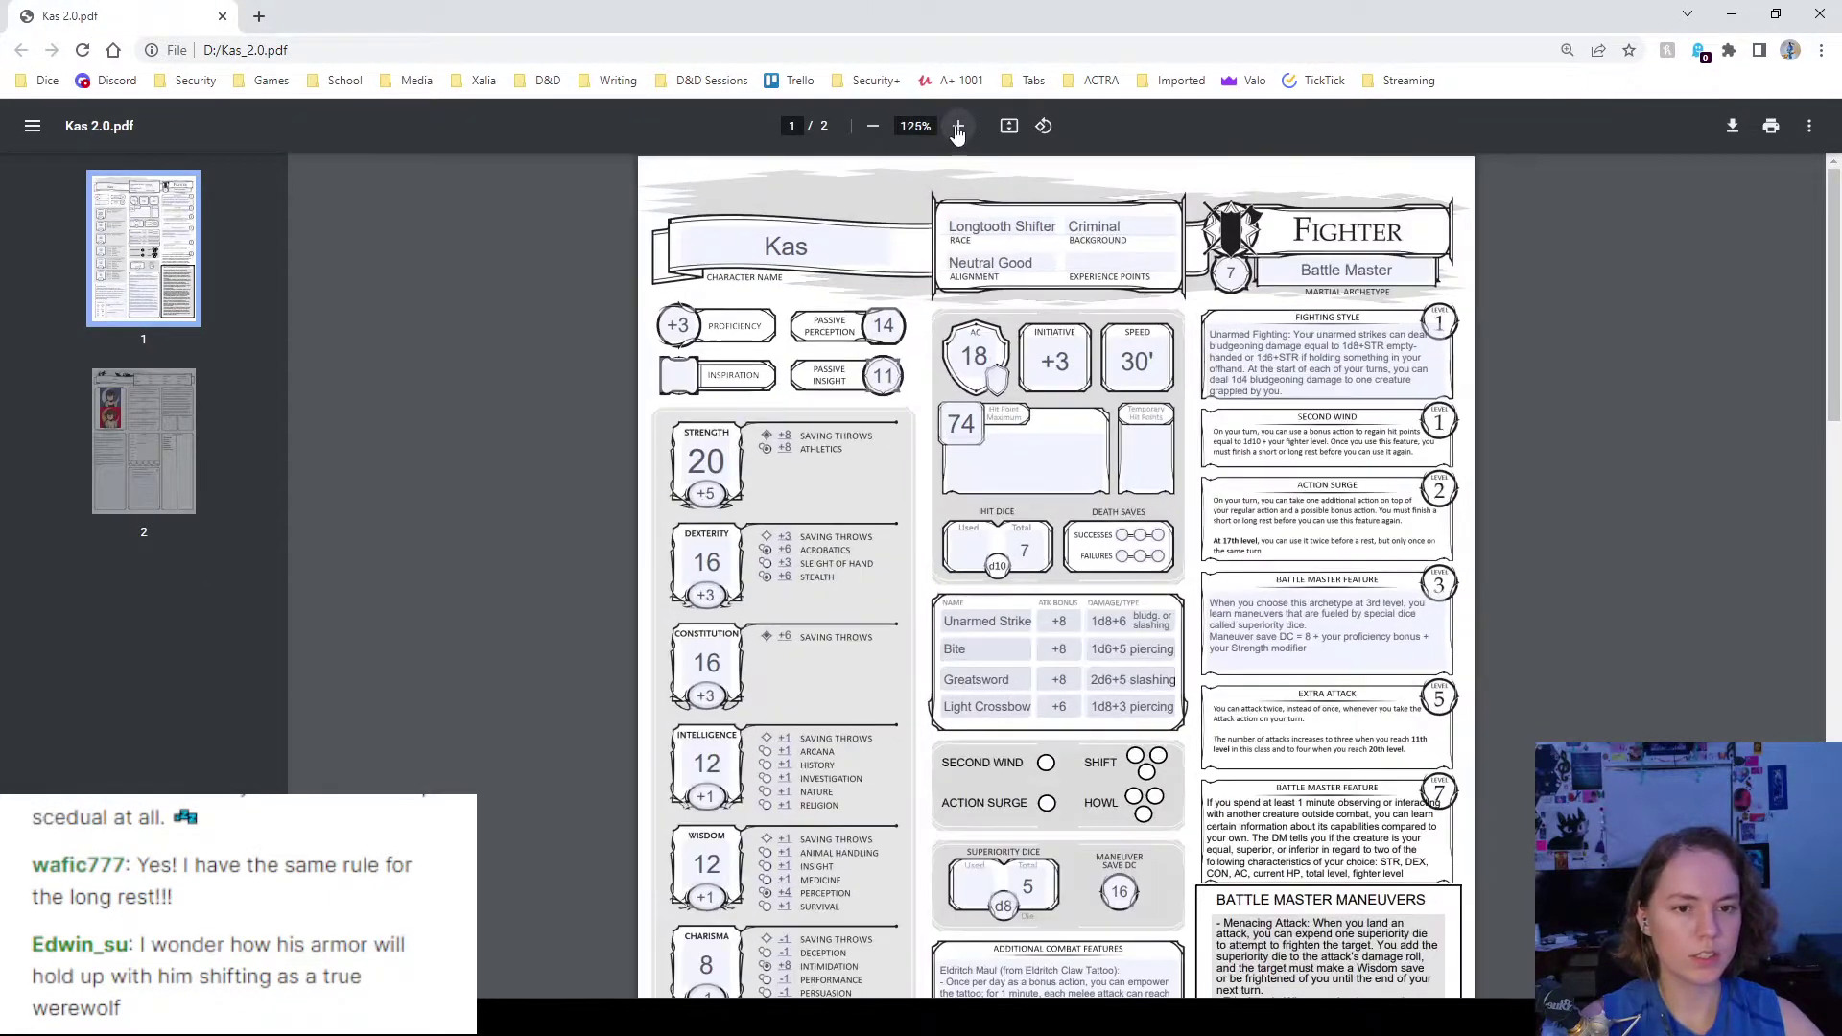
click(958, 126)
click(957, 125)
click(958, 126)
scroll(1110, 468, down, 1)
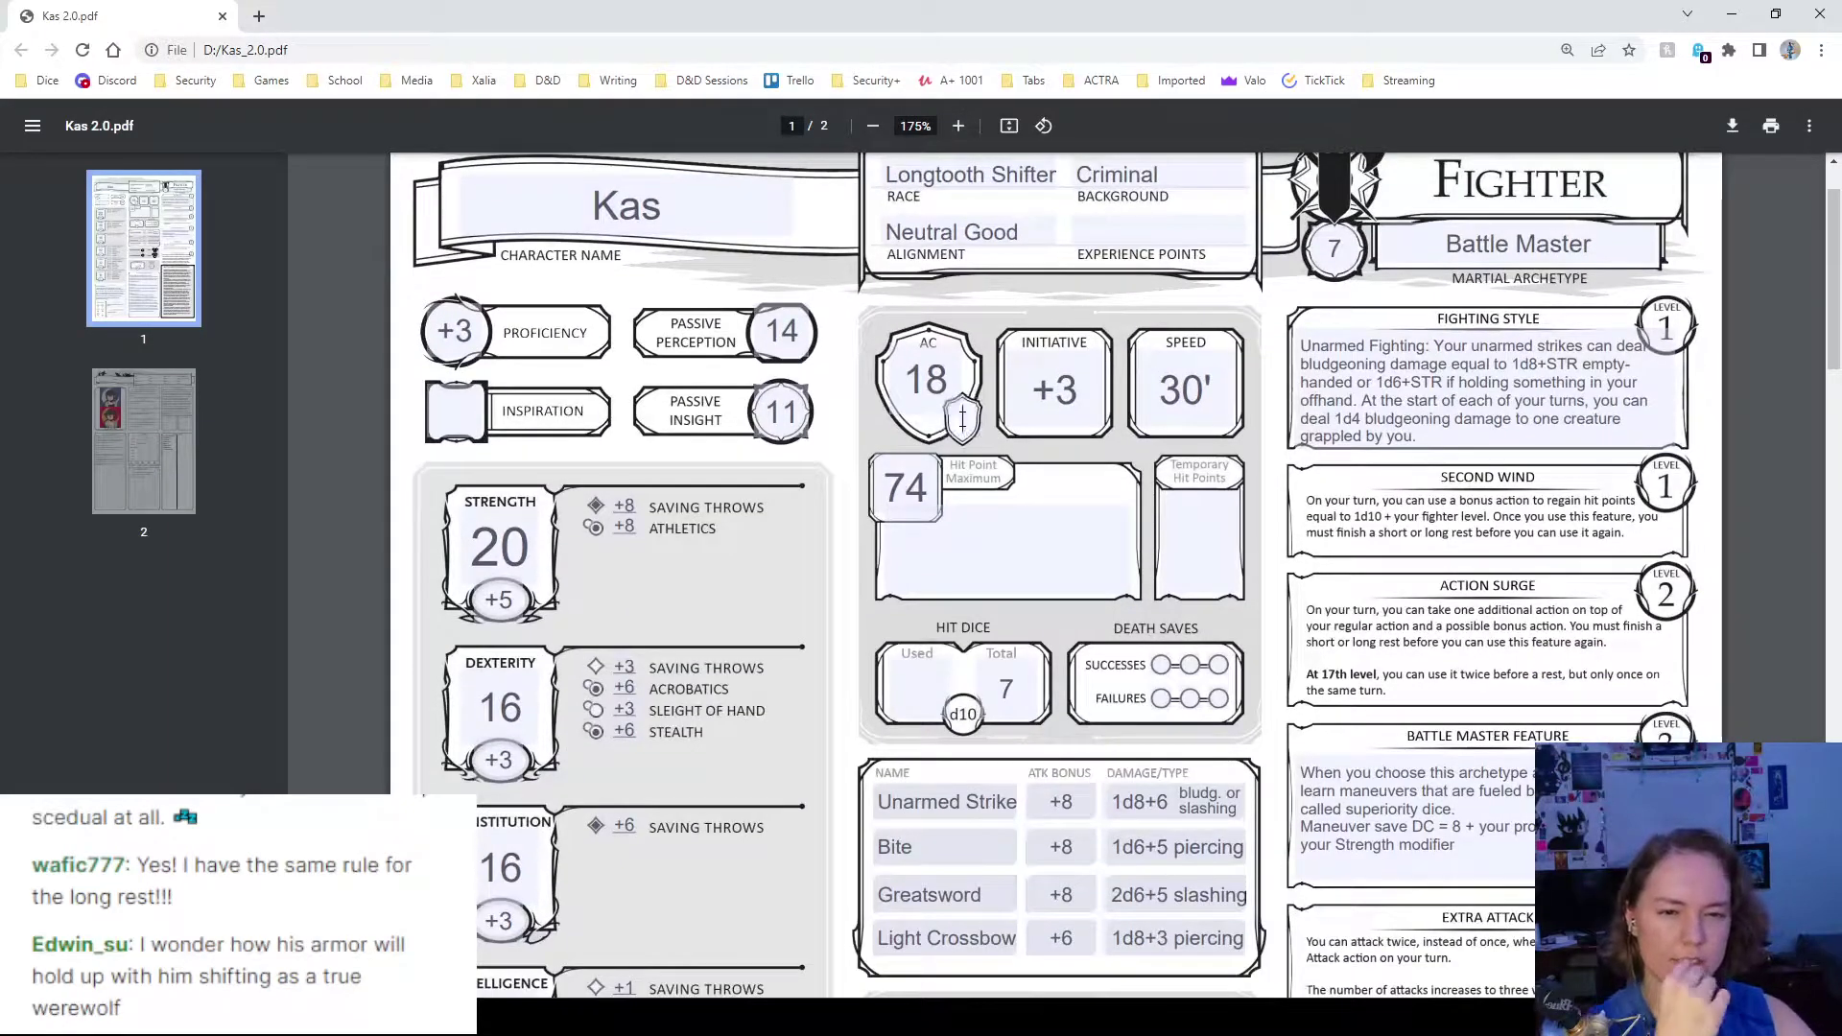
scroll(1076, 447, down, 2)
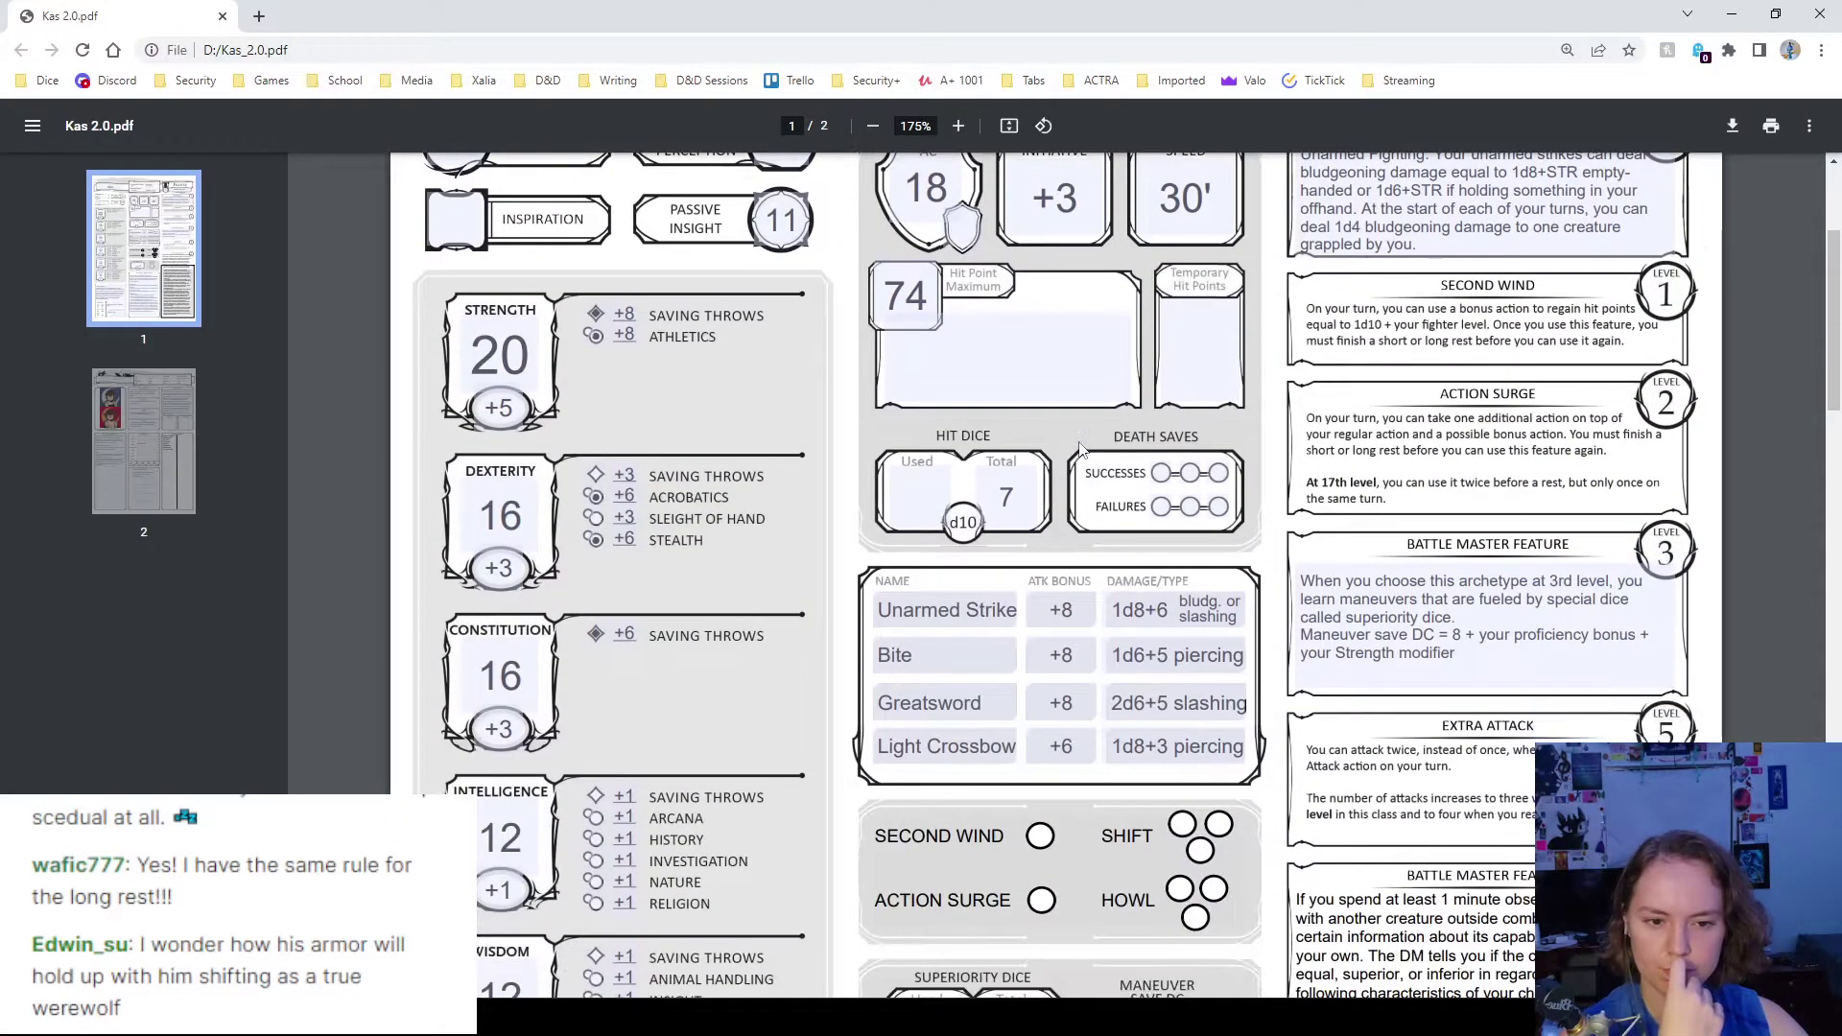
scroll(1072, 439, down, 6)
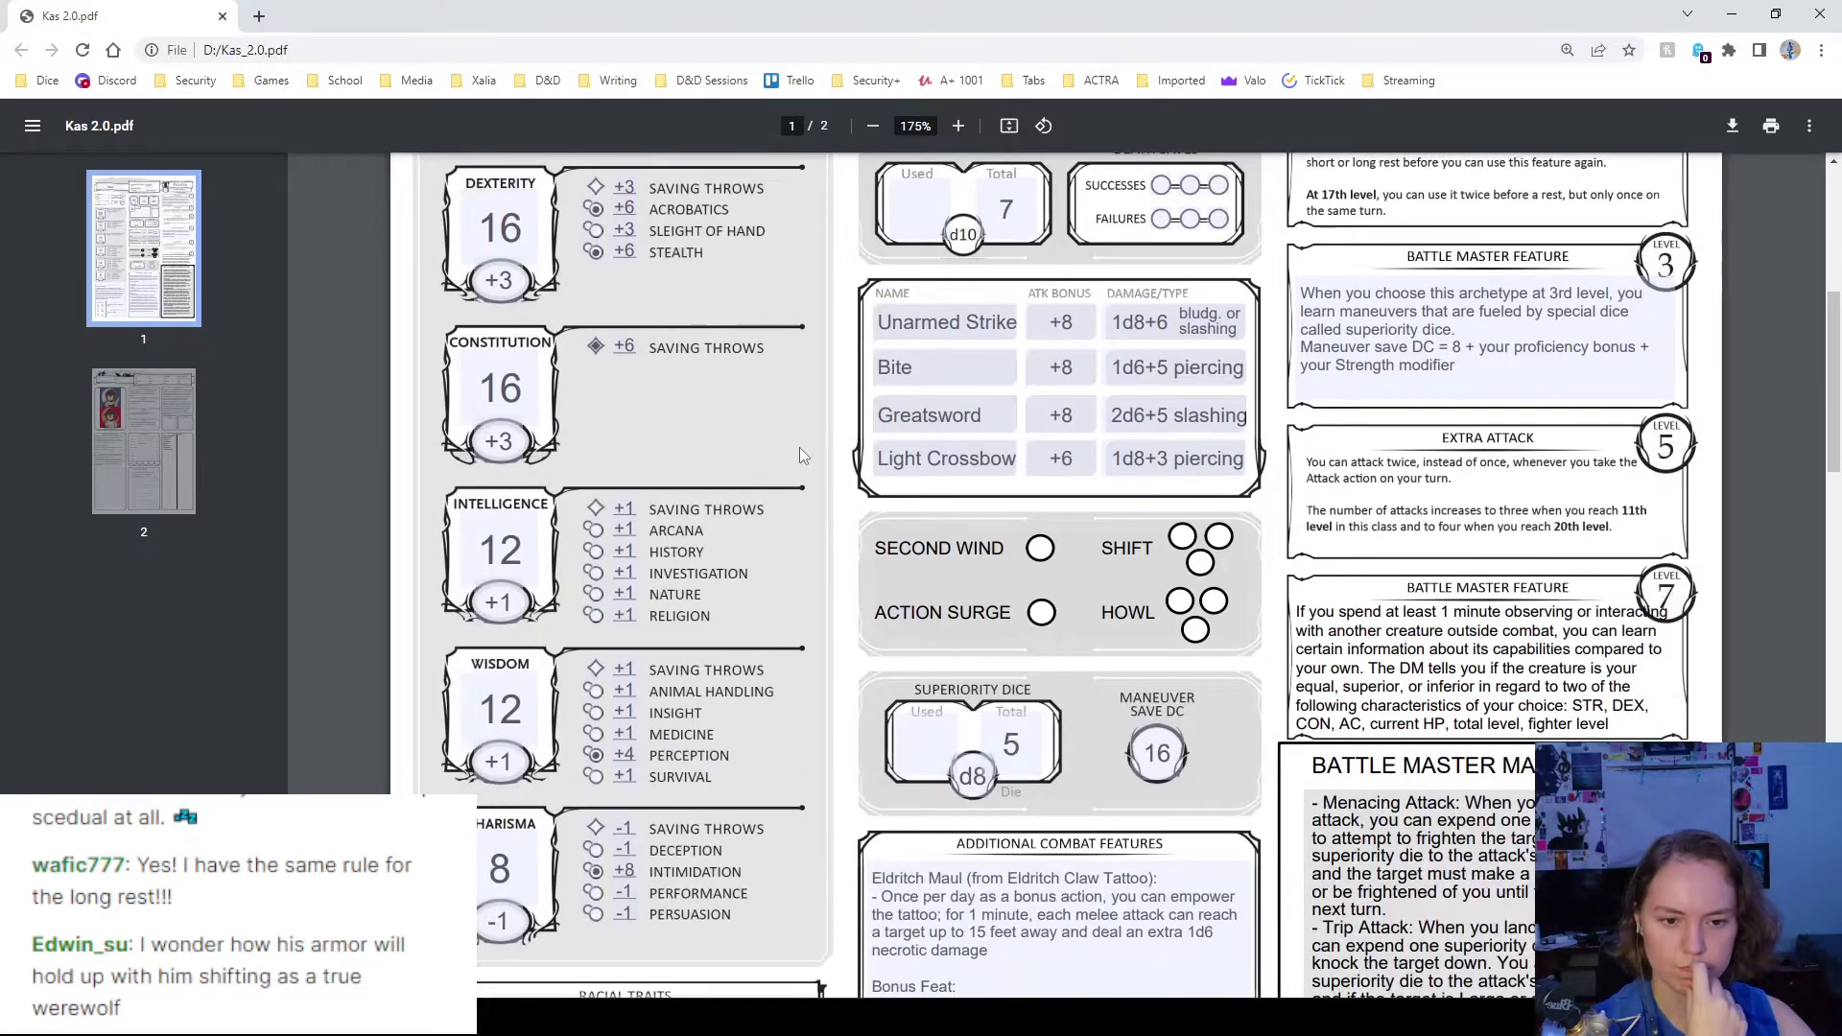
scroll(1070, 493, down, 2)
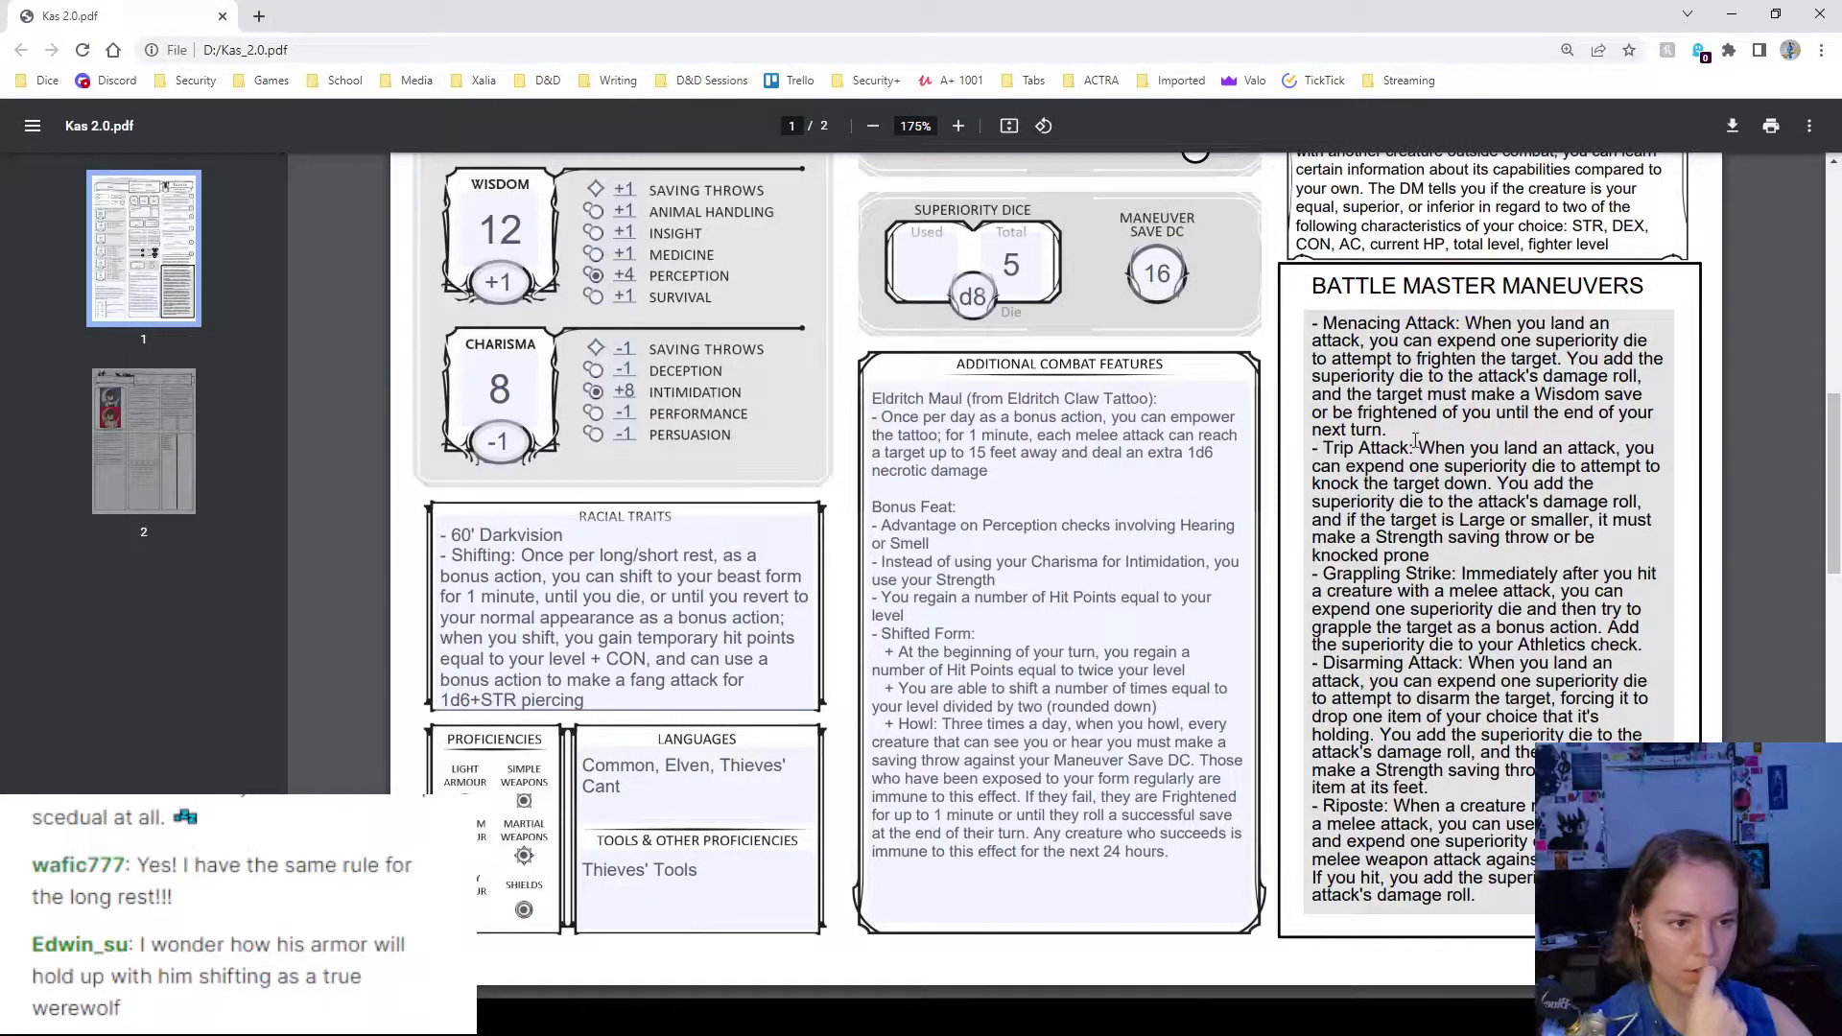
scroll(1411, 662, up, 7)
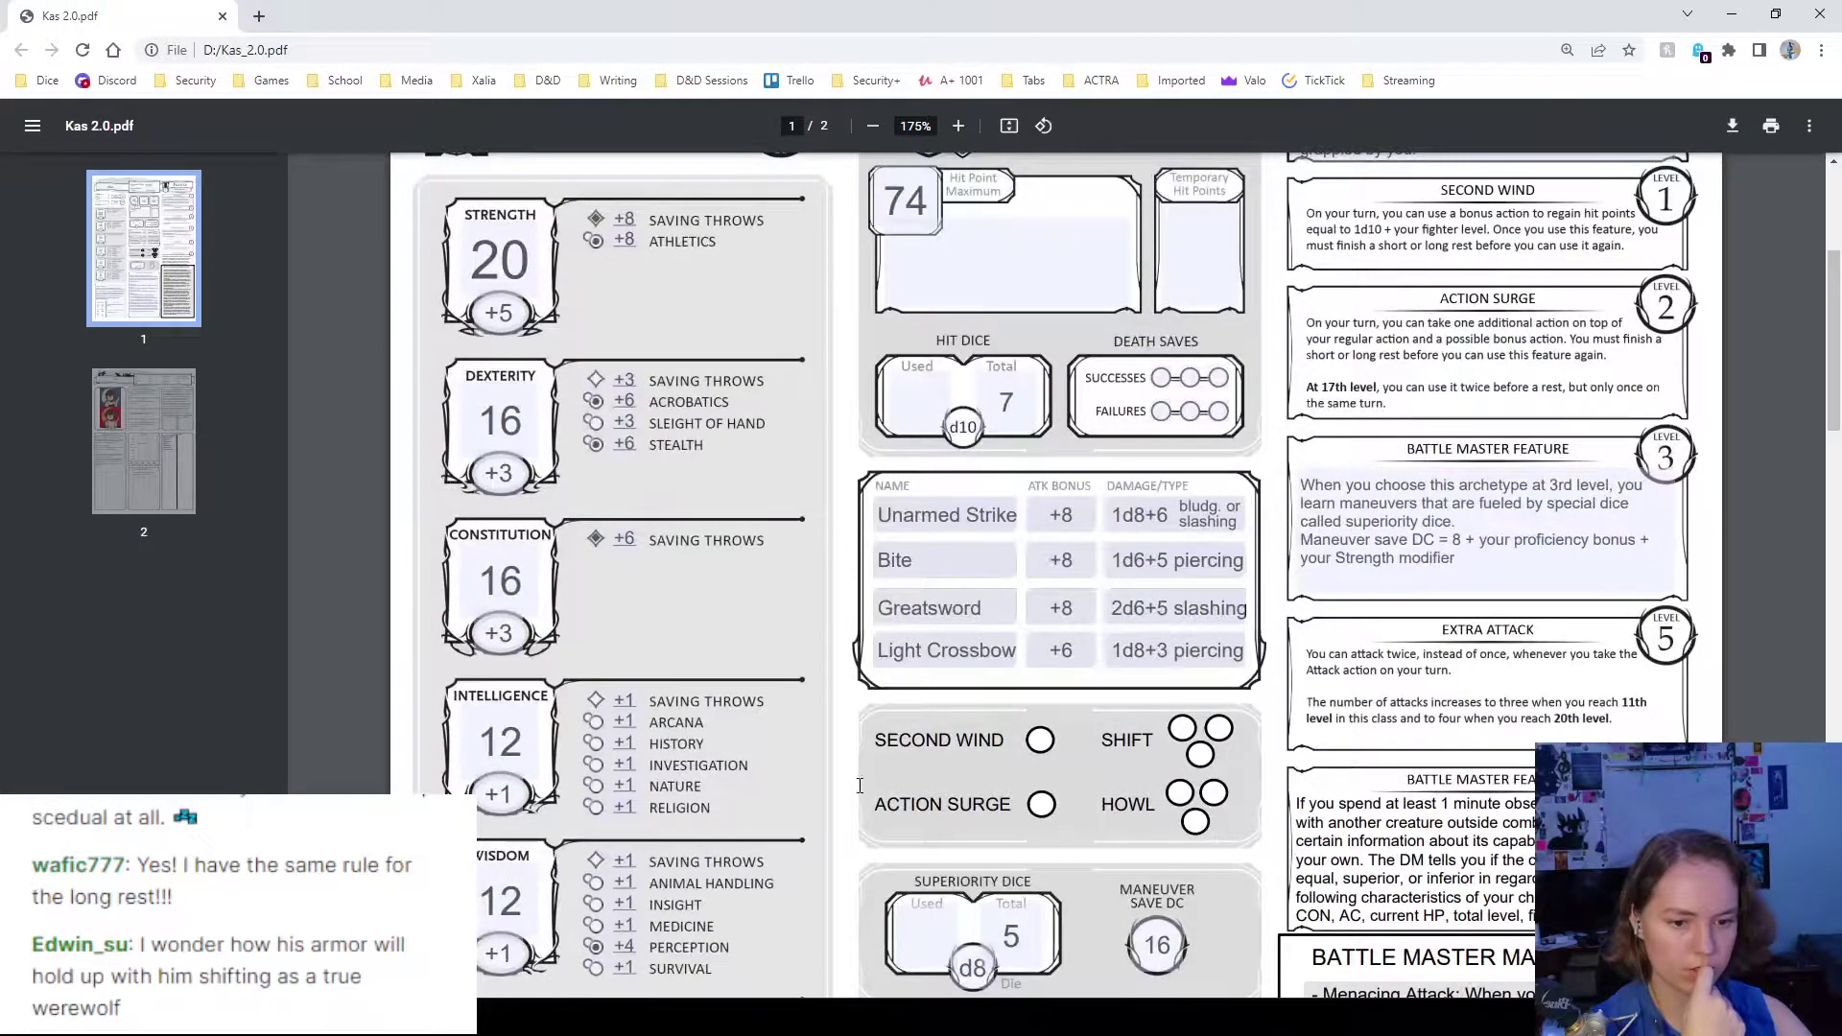
scroll(860, 785, up, 4)
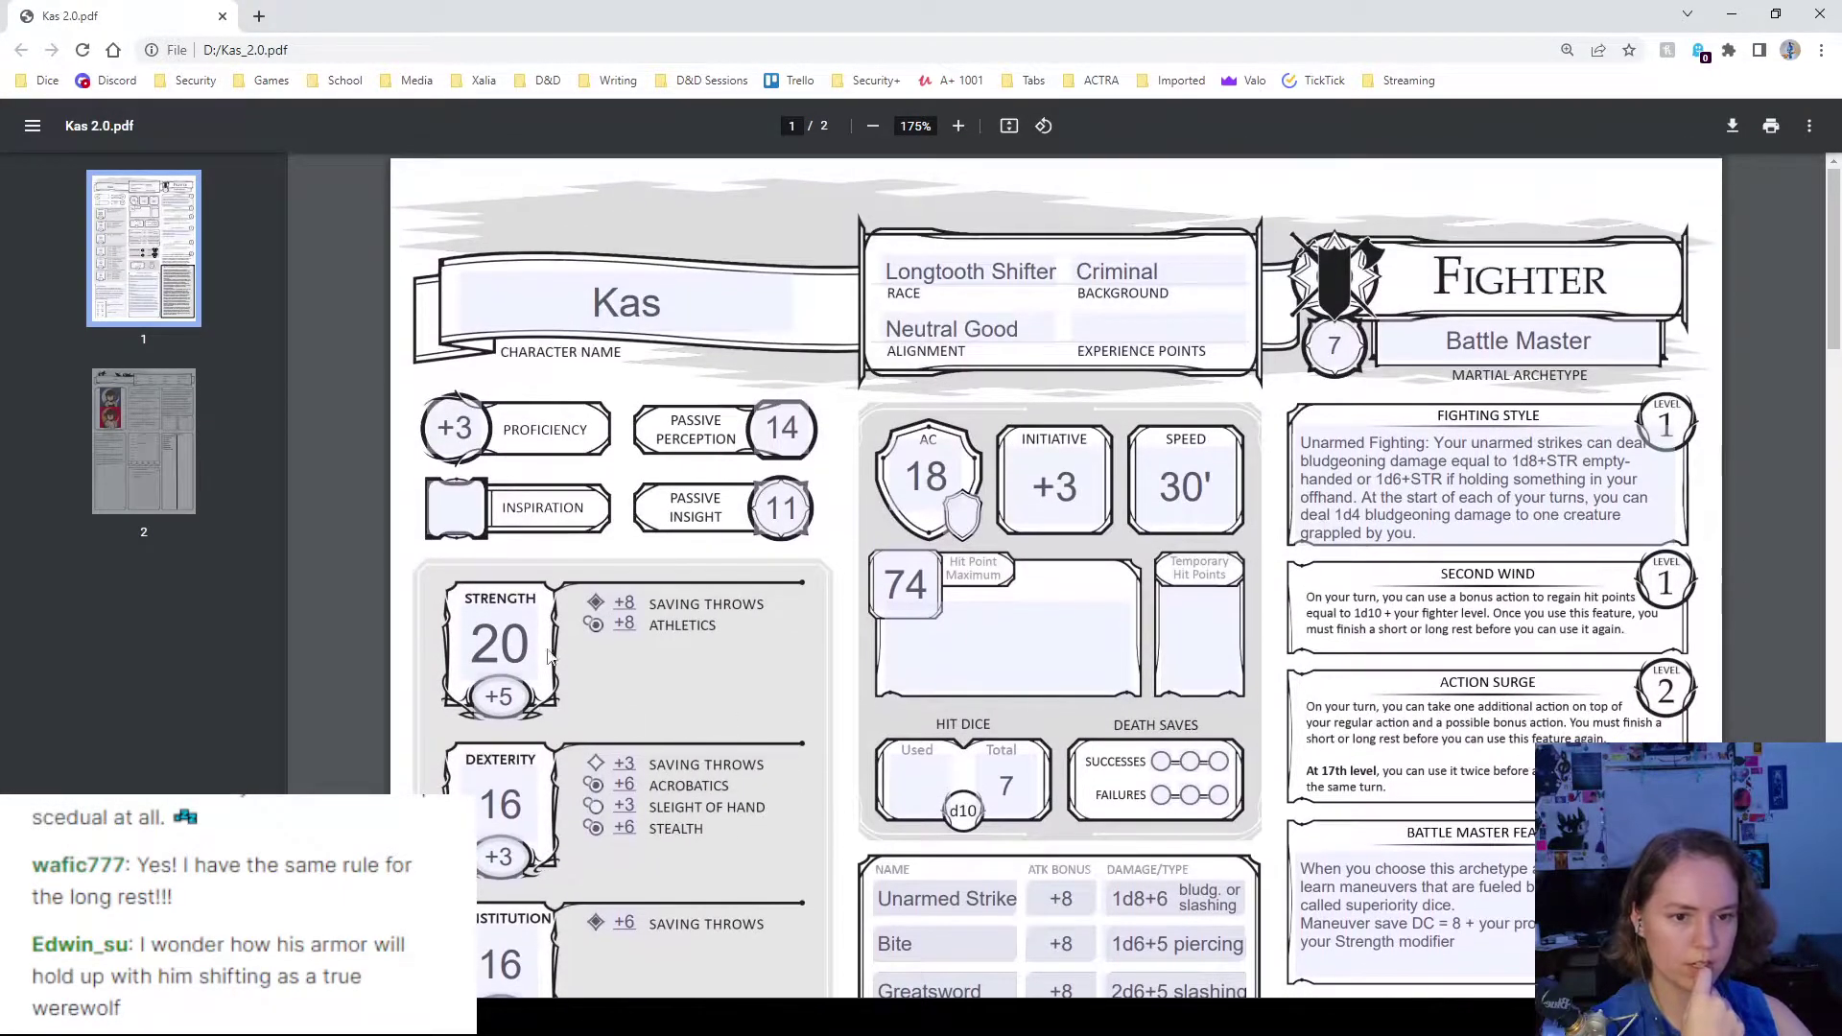
- Review the character sheet's second page, checking Kas's background and the armour entry under Equipment
click(153, 442)
scroll(1407, 446, down, 1)
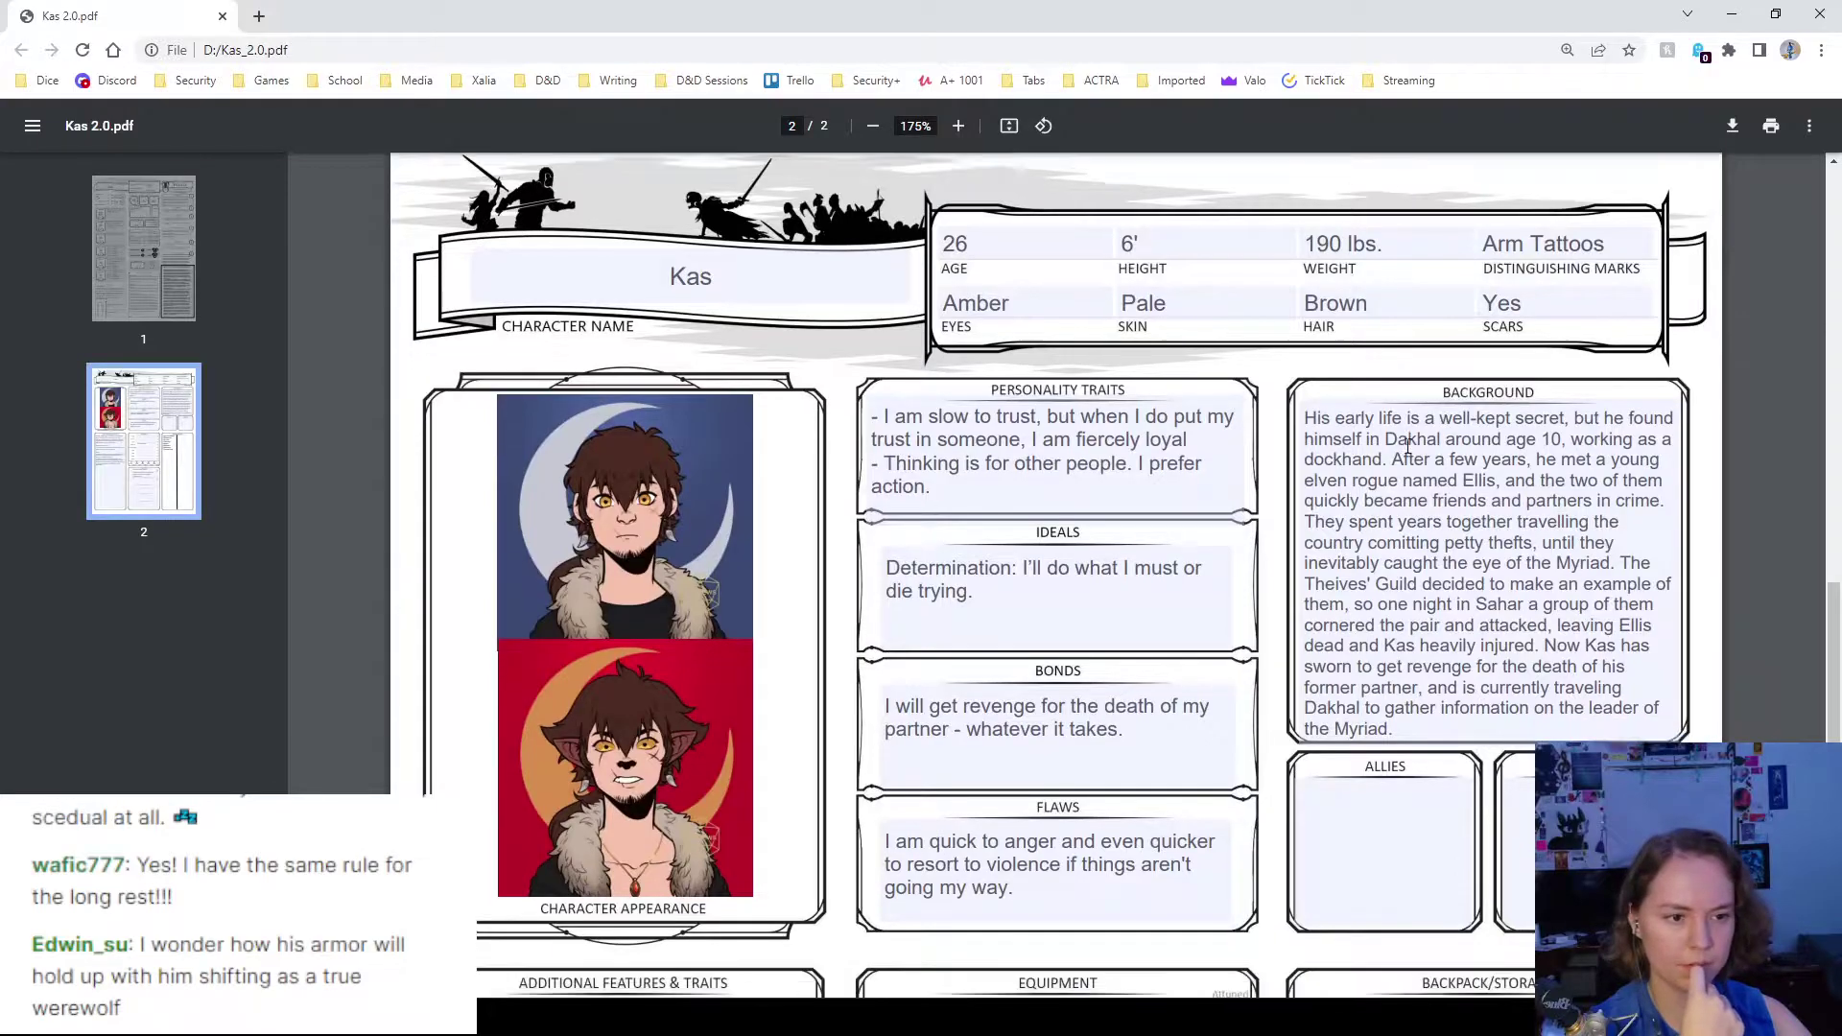
scroll(1201, 503, down, 7)
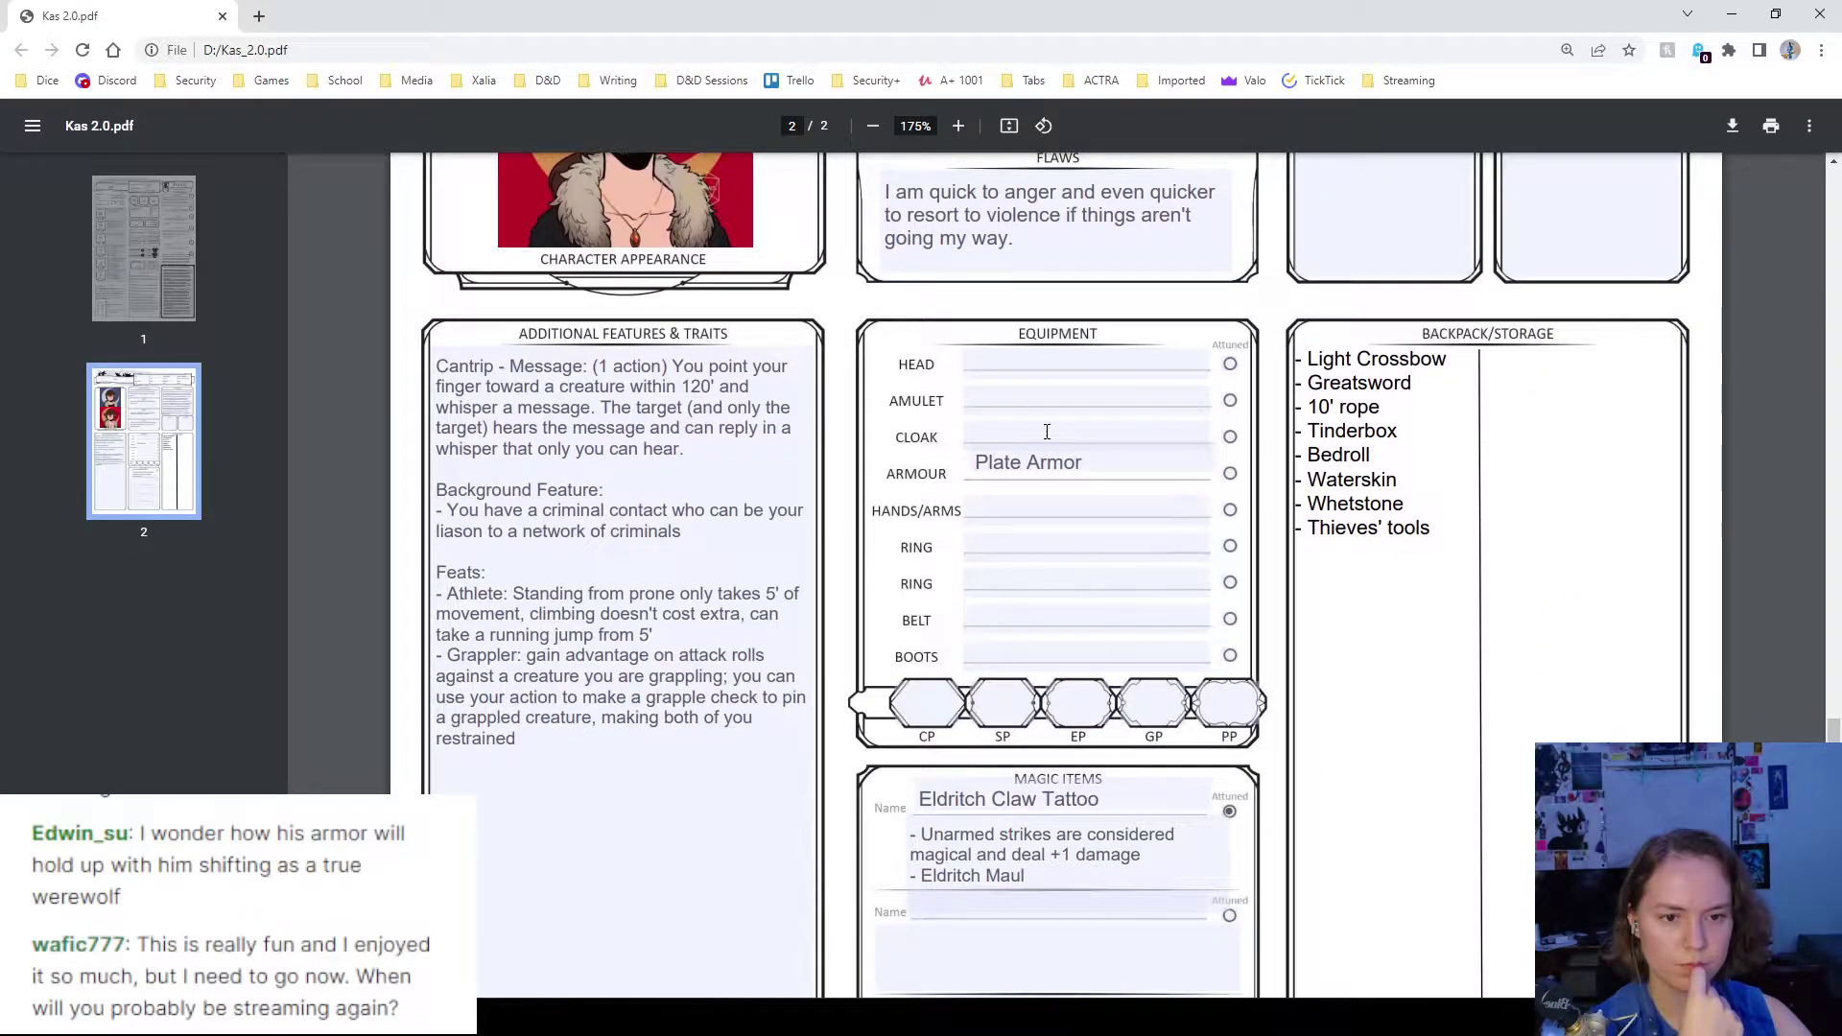
click(1086, 465)
click(1263, 521)
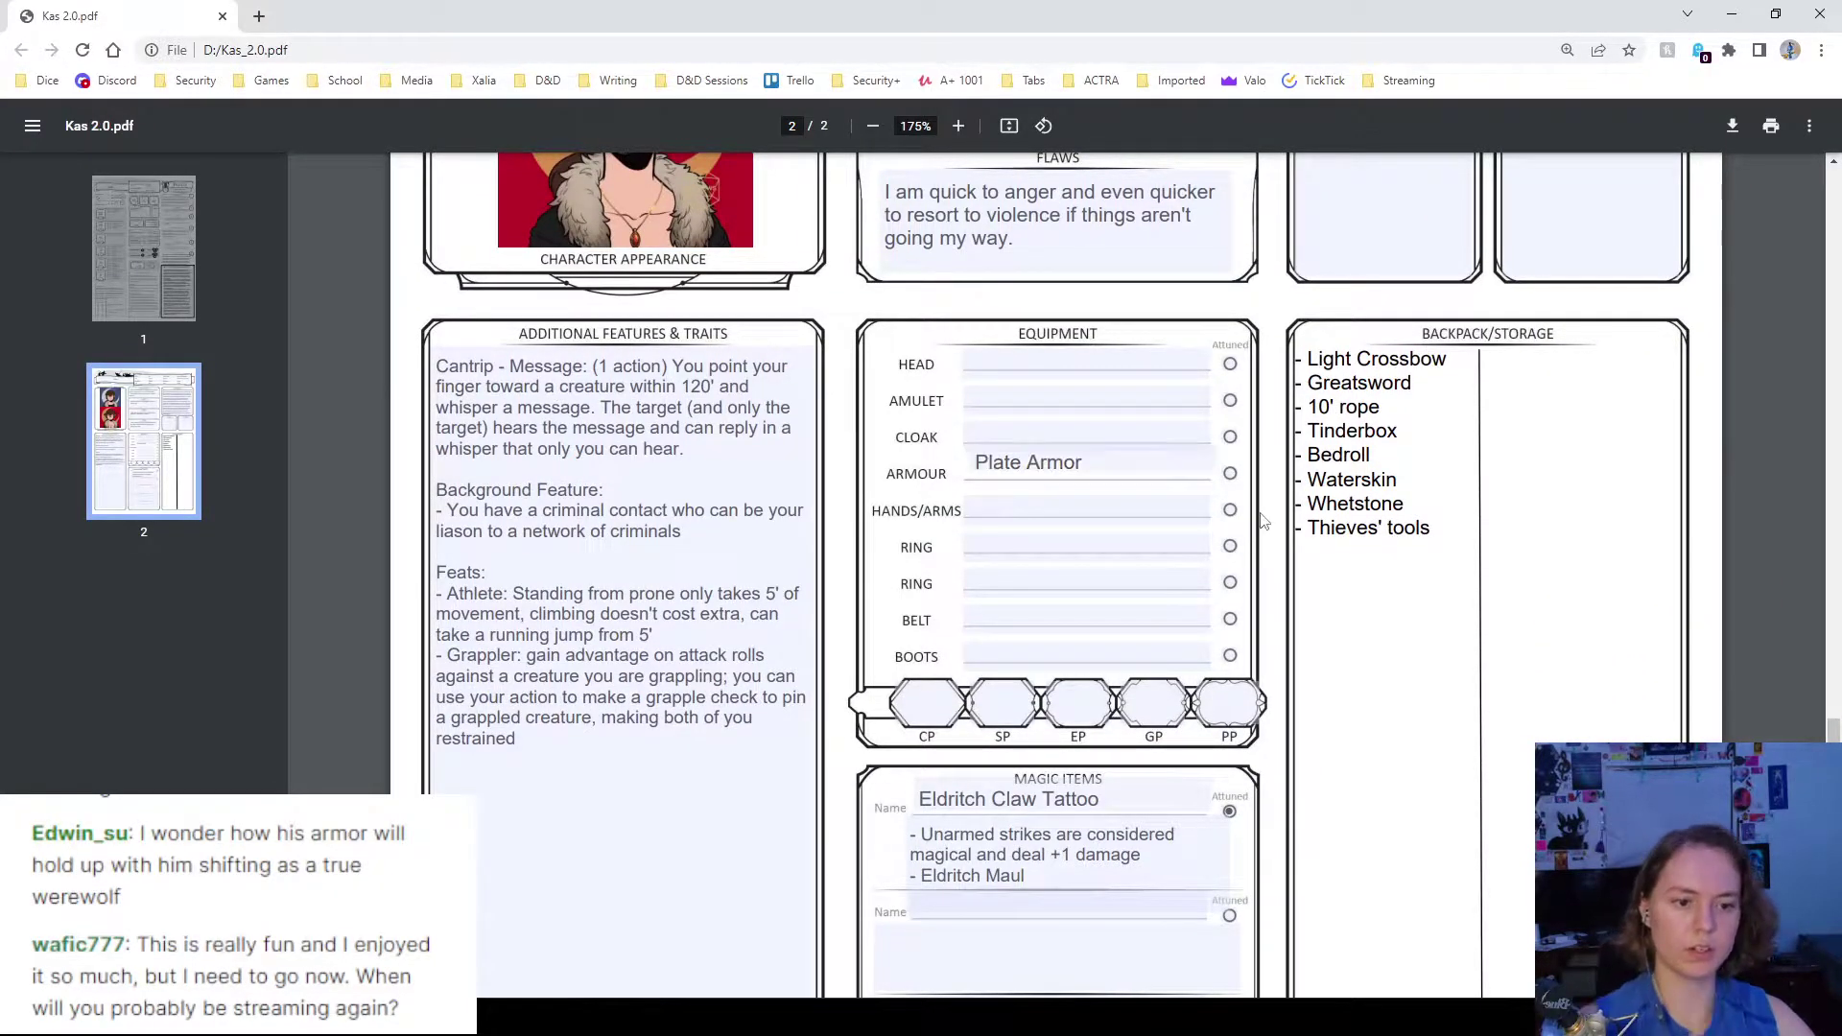
- Search the web for "armor 5e" and open the Armor page of the Roll20 Compendium
click(265, 18)
text(armor)
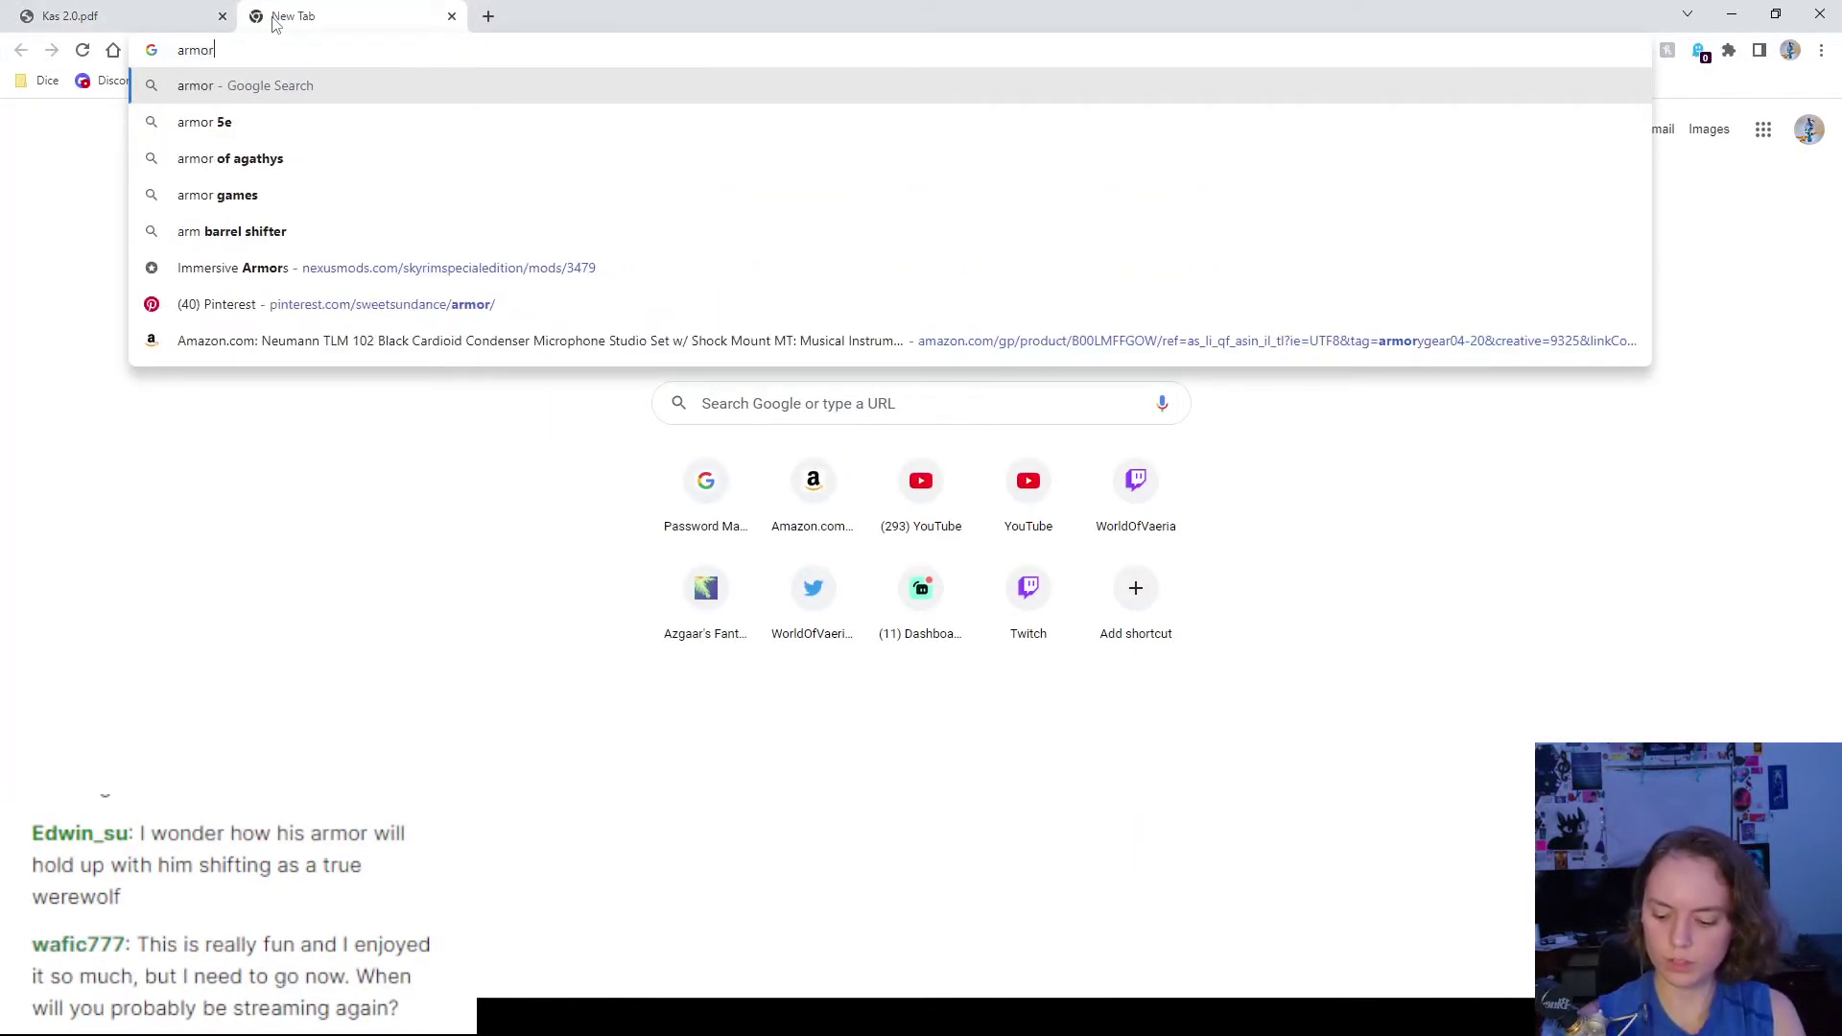
text( 5e)
key(Return)
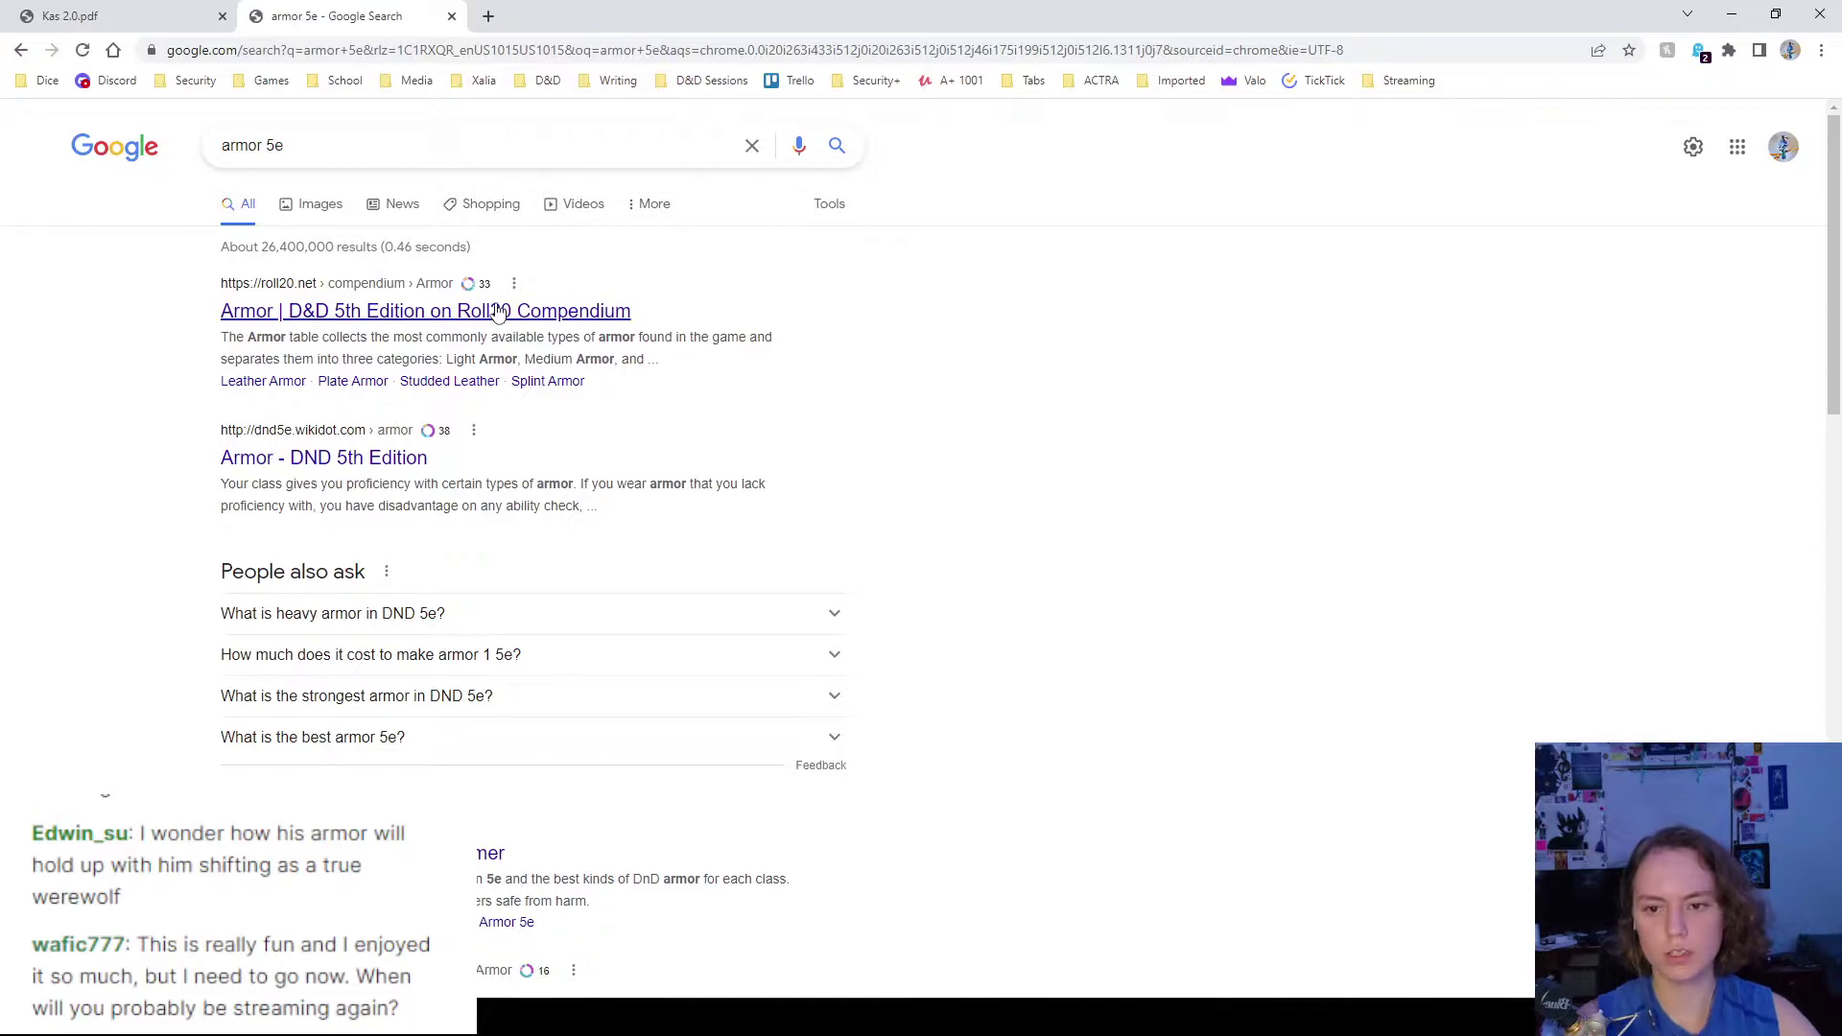
click(498, 313)
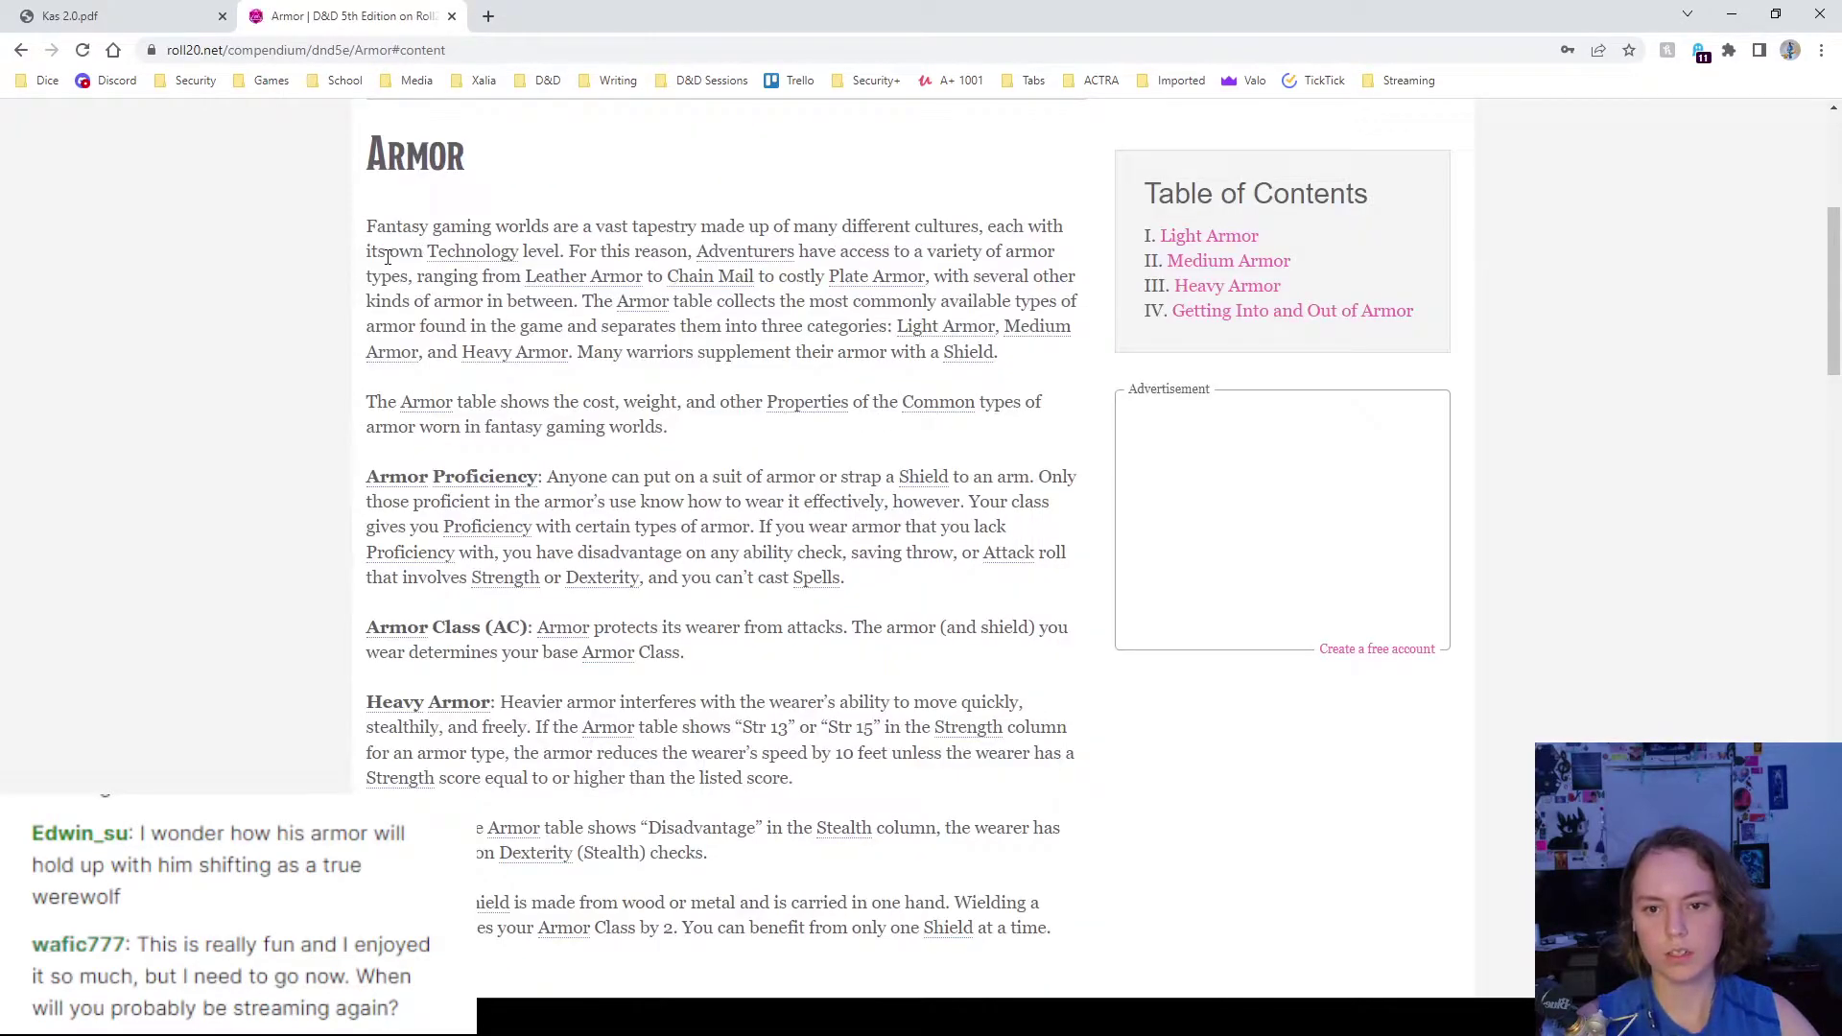
- Find "plate" on the Armor page and read the plate armour description under Heavy Armor
scroll(521, 347, down, 4)
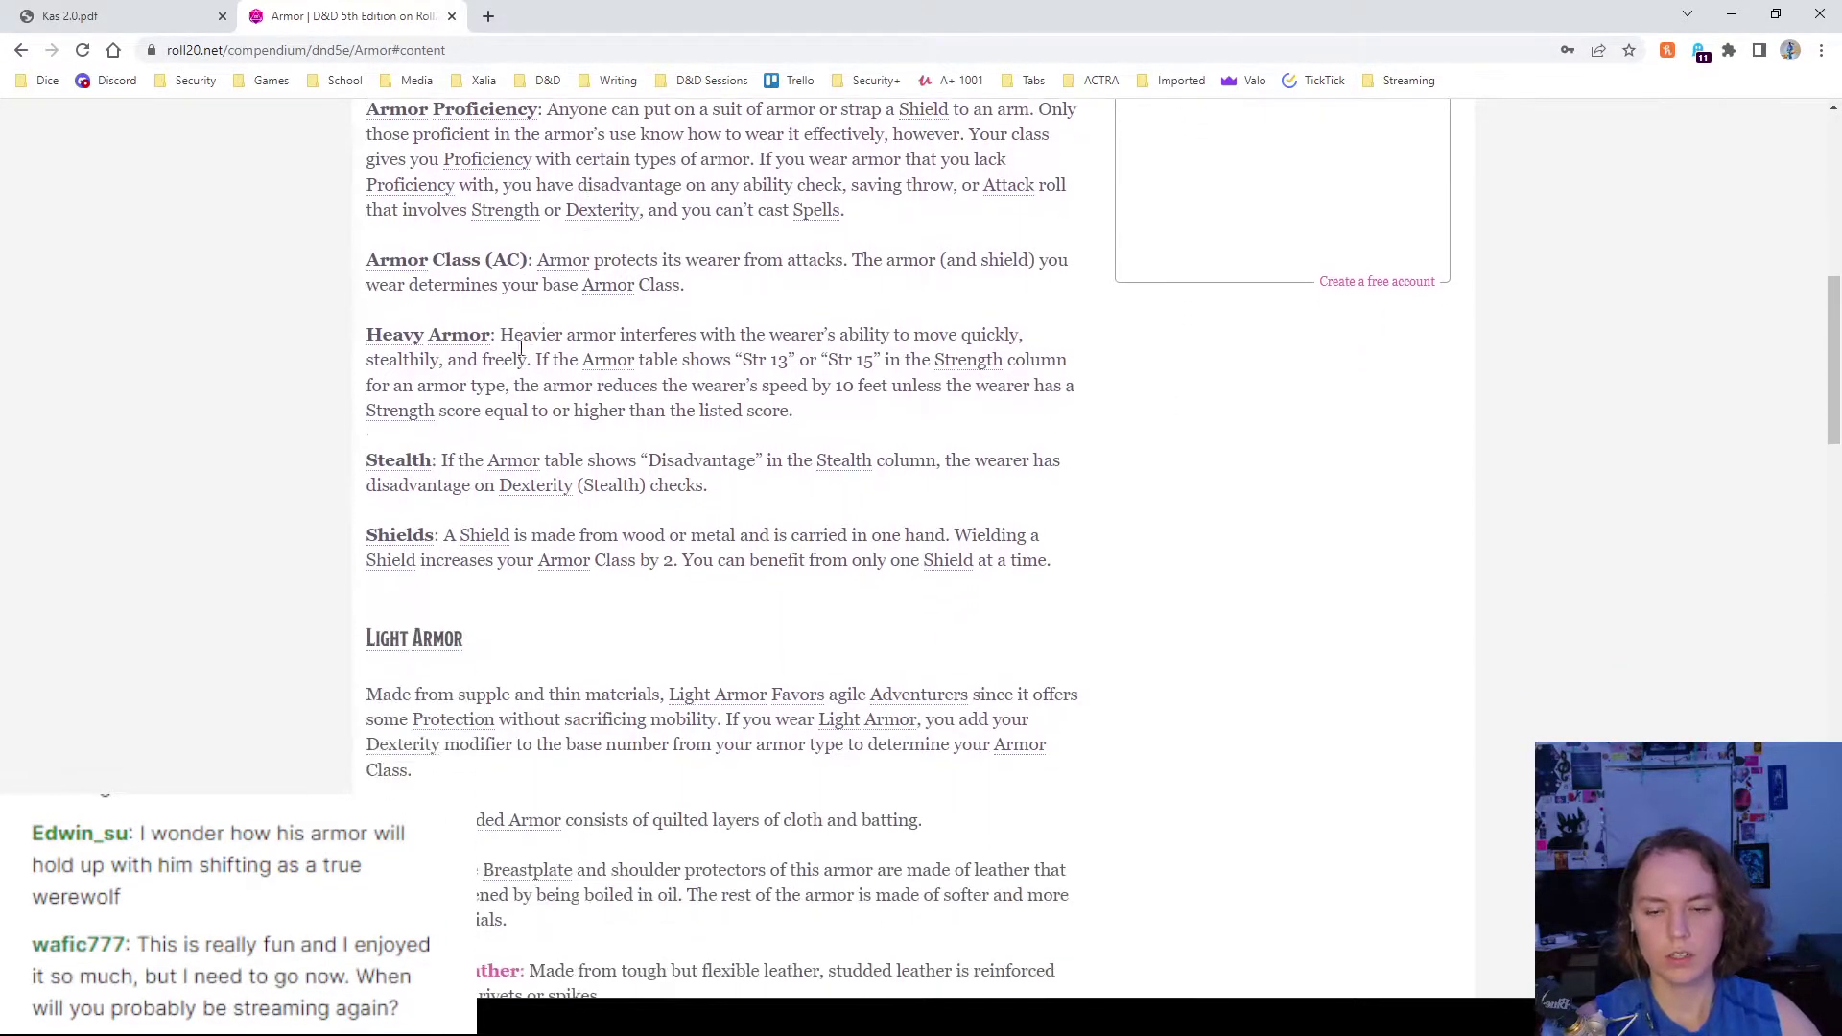
scroll(521, 347, down, 7)
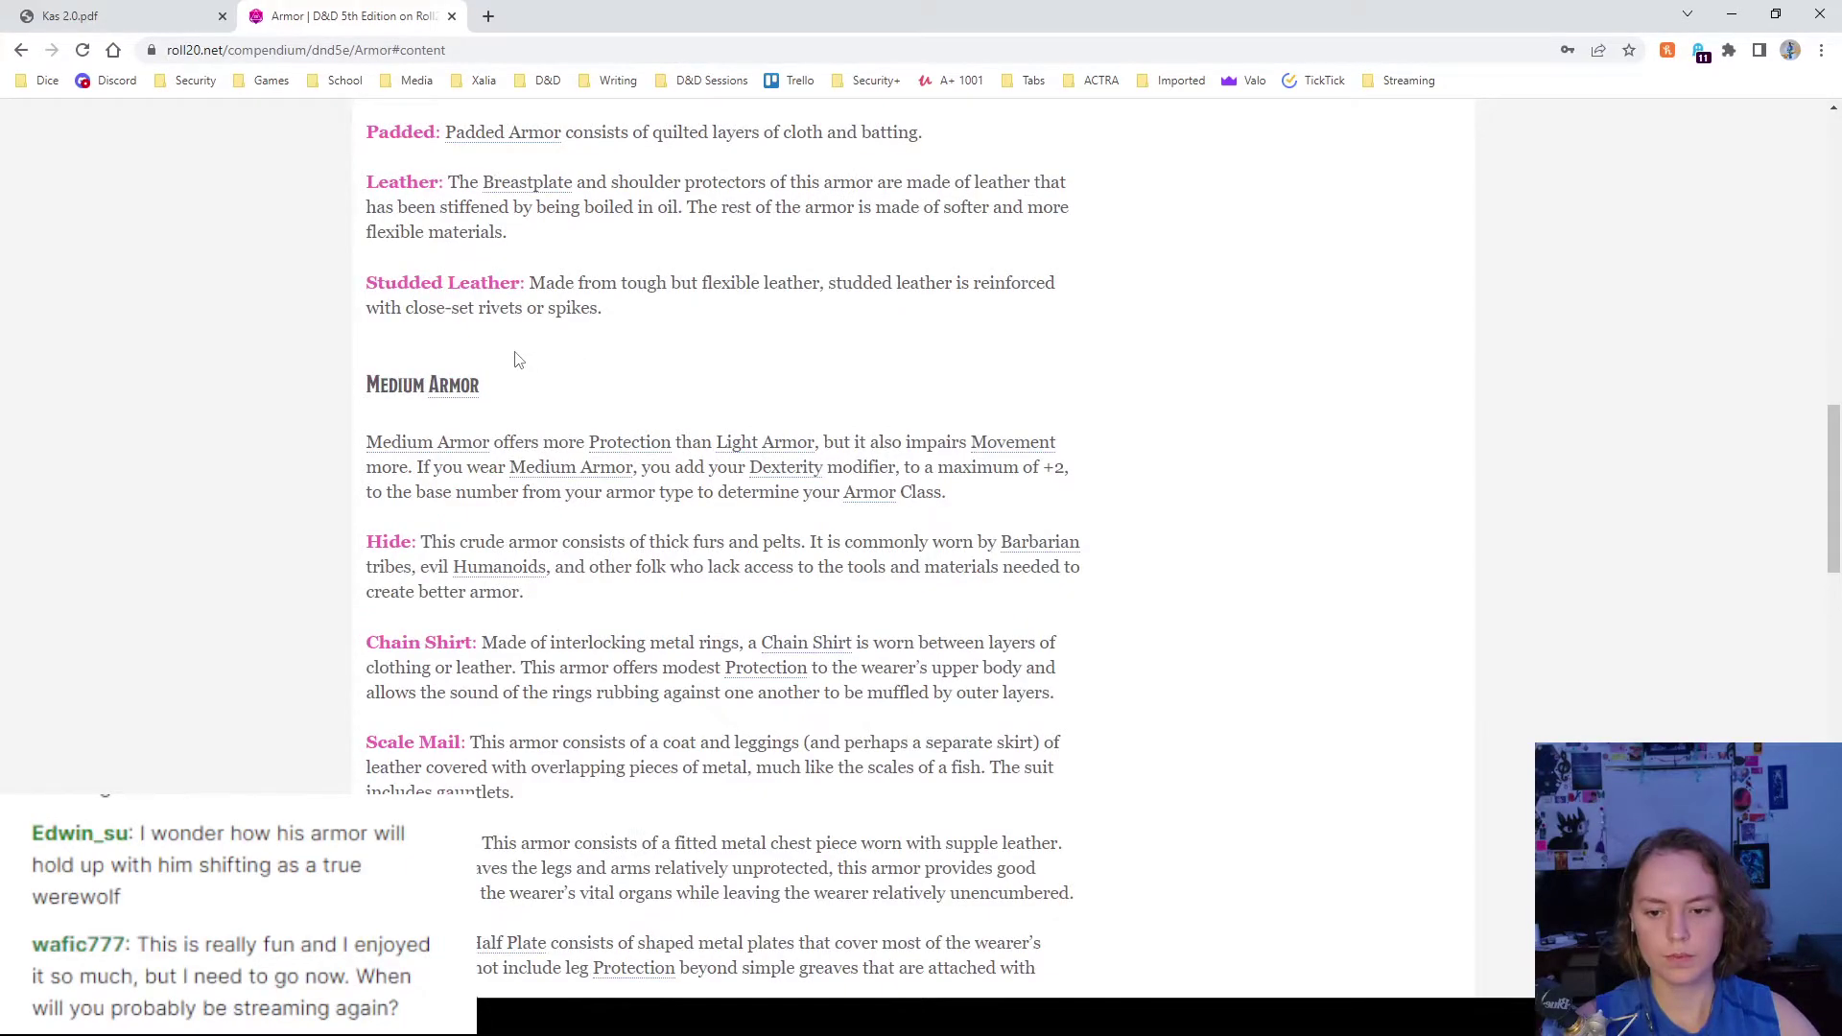
scroll(517, 359, down, 7)
key(ctrl+f)
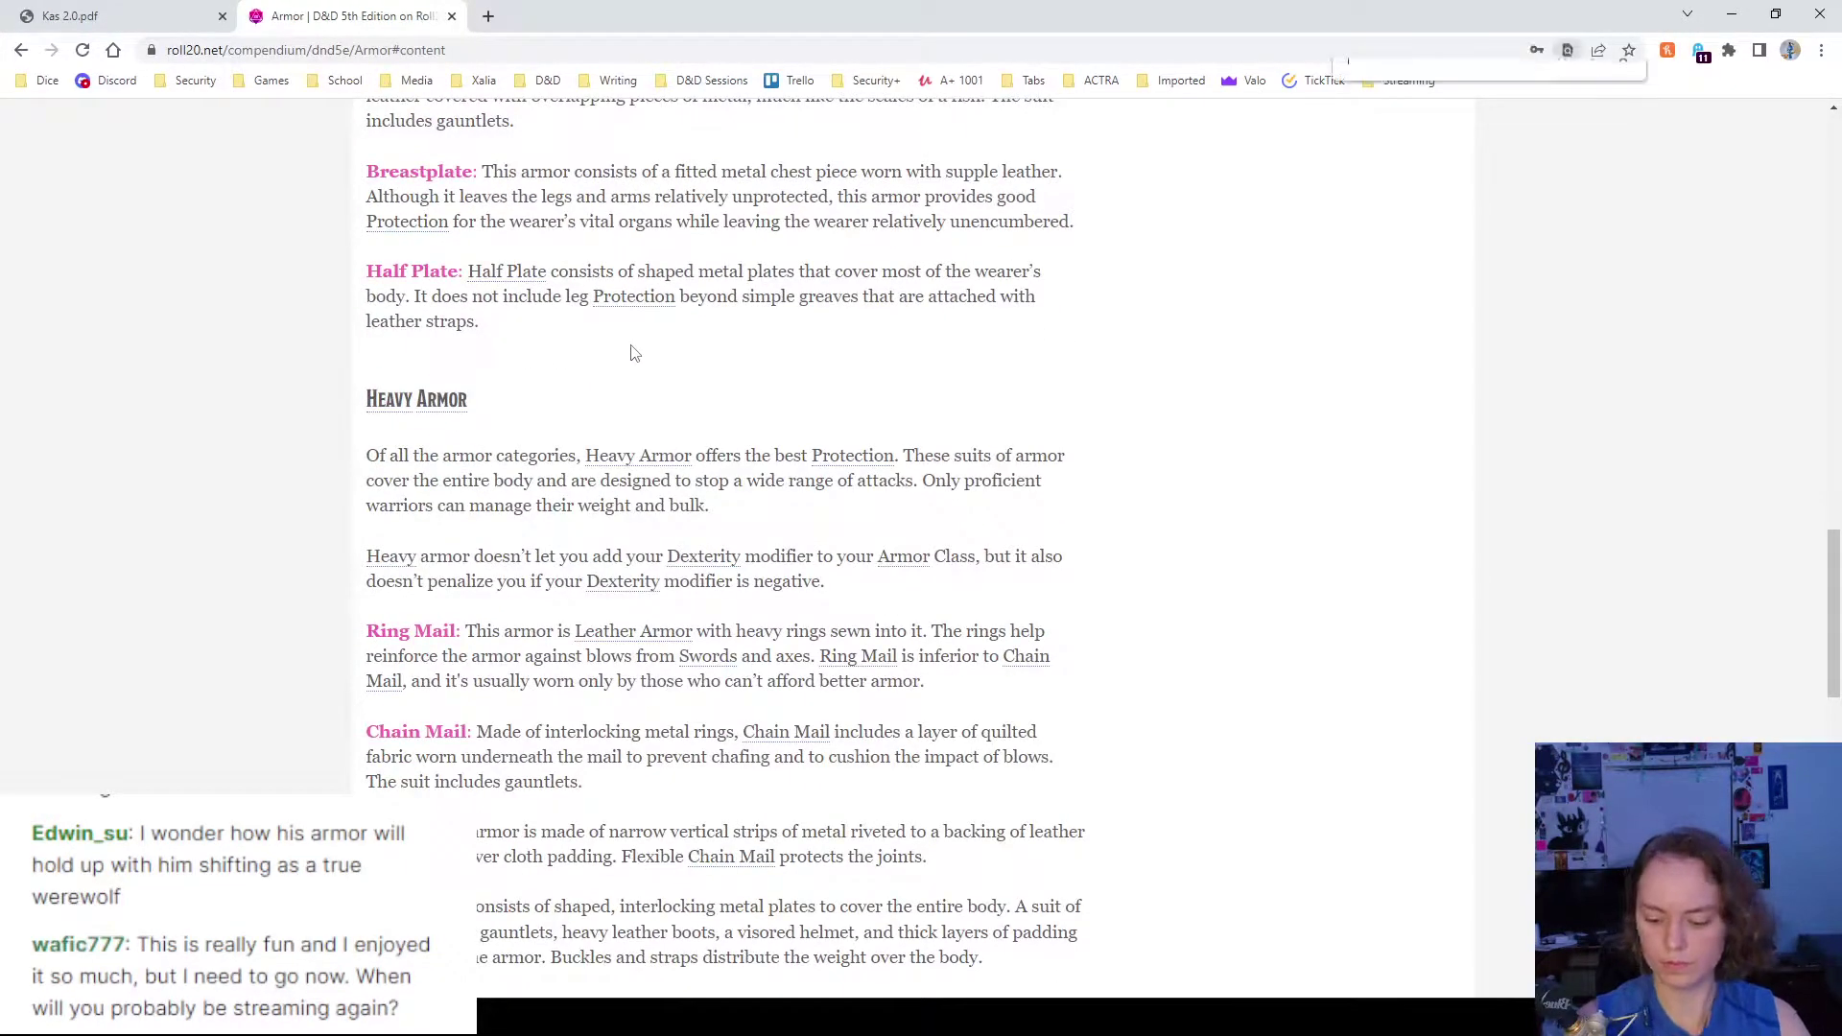
text(plate)
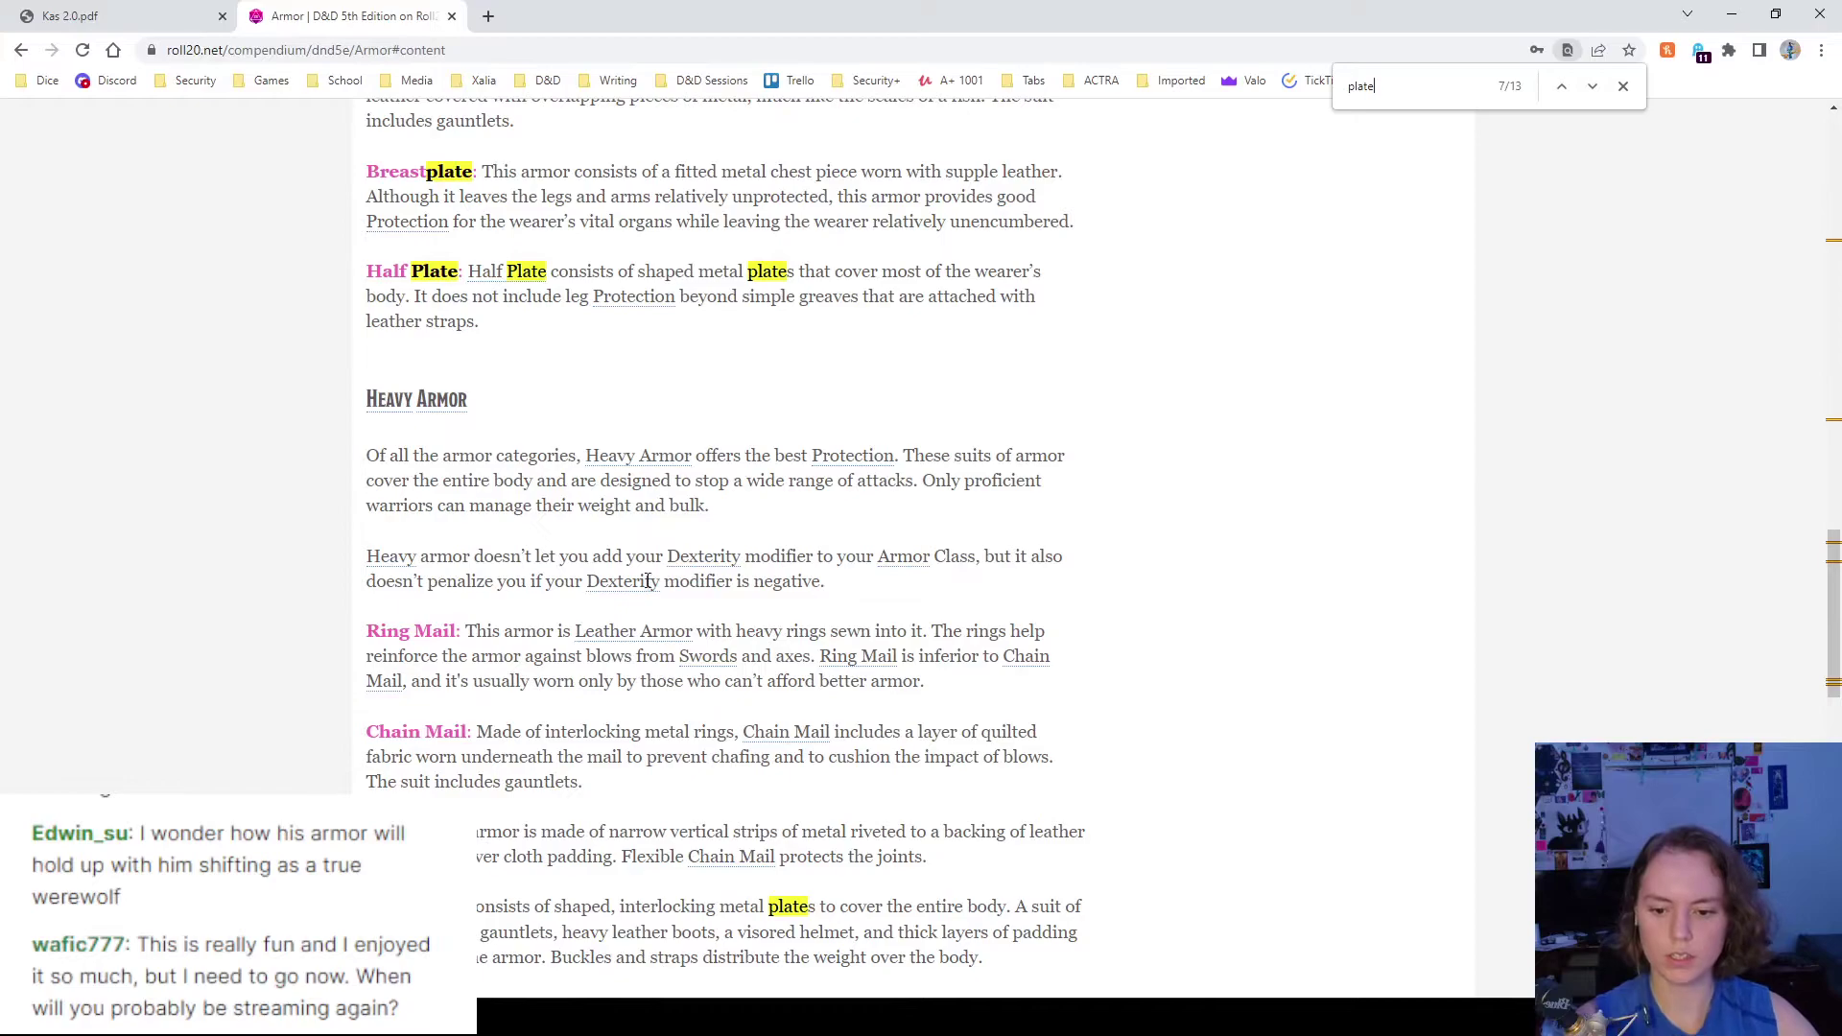
scroll(671, 547, down, 4)
triple_click(629, 543)
scroll(624, 576, down, 5)
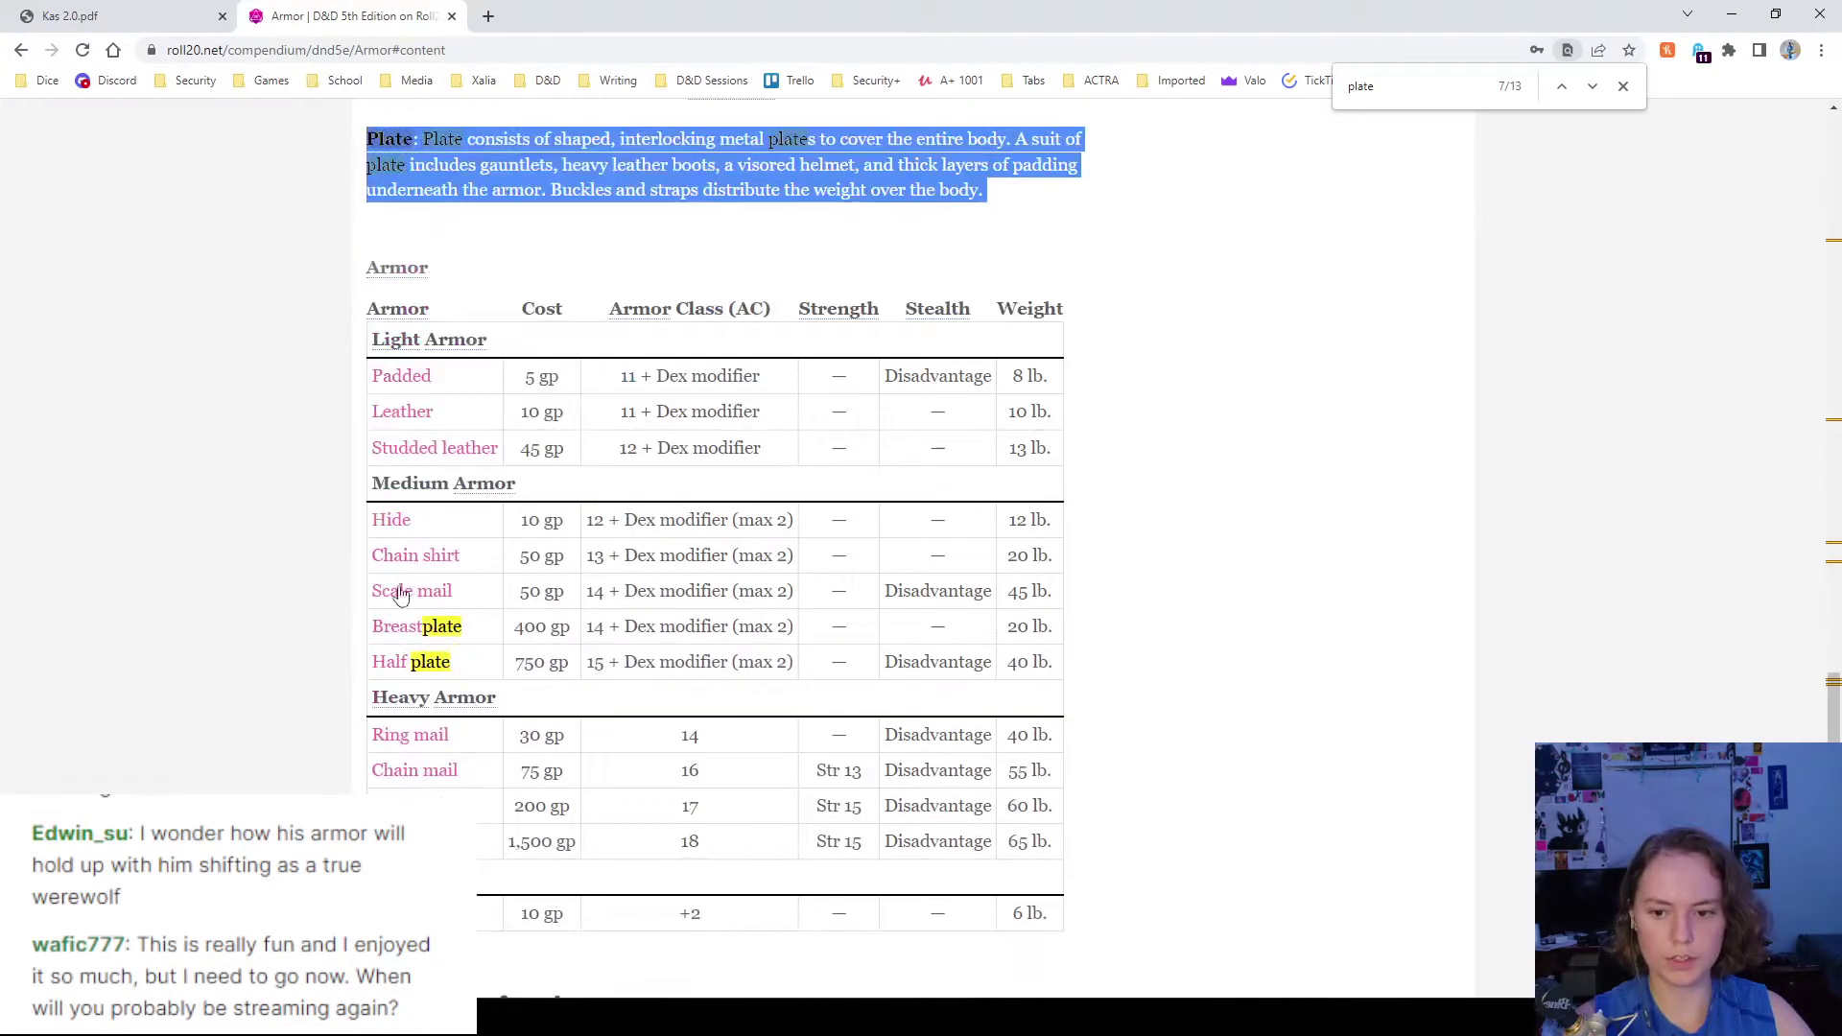
- Check the Plate row's armour class, strength, stealth and weight in the armour table, and return to the Kas character sheet
drag(706, 753, 585, 753)
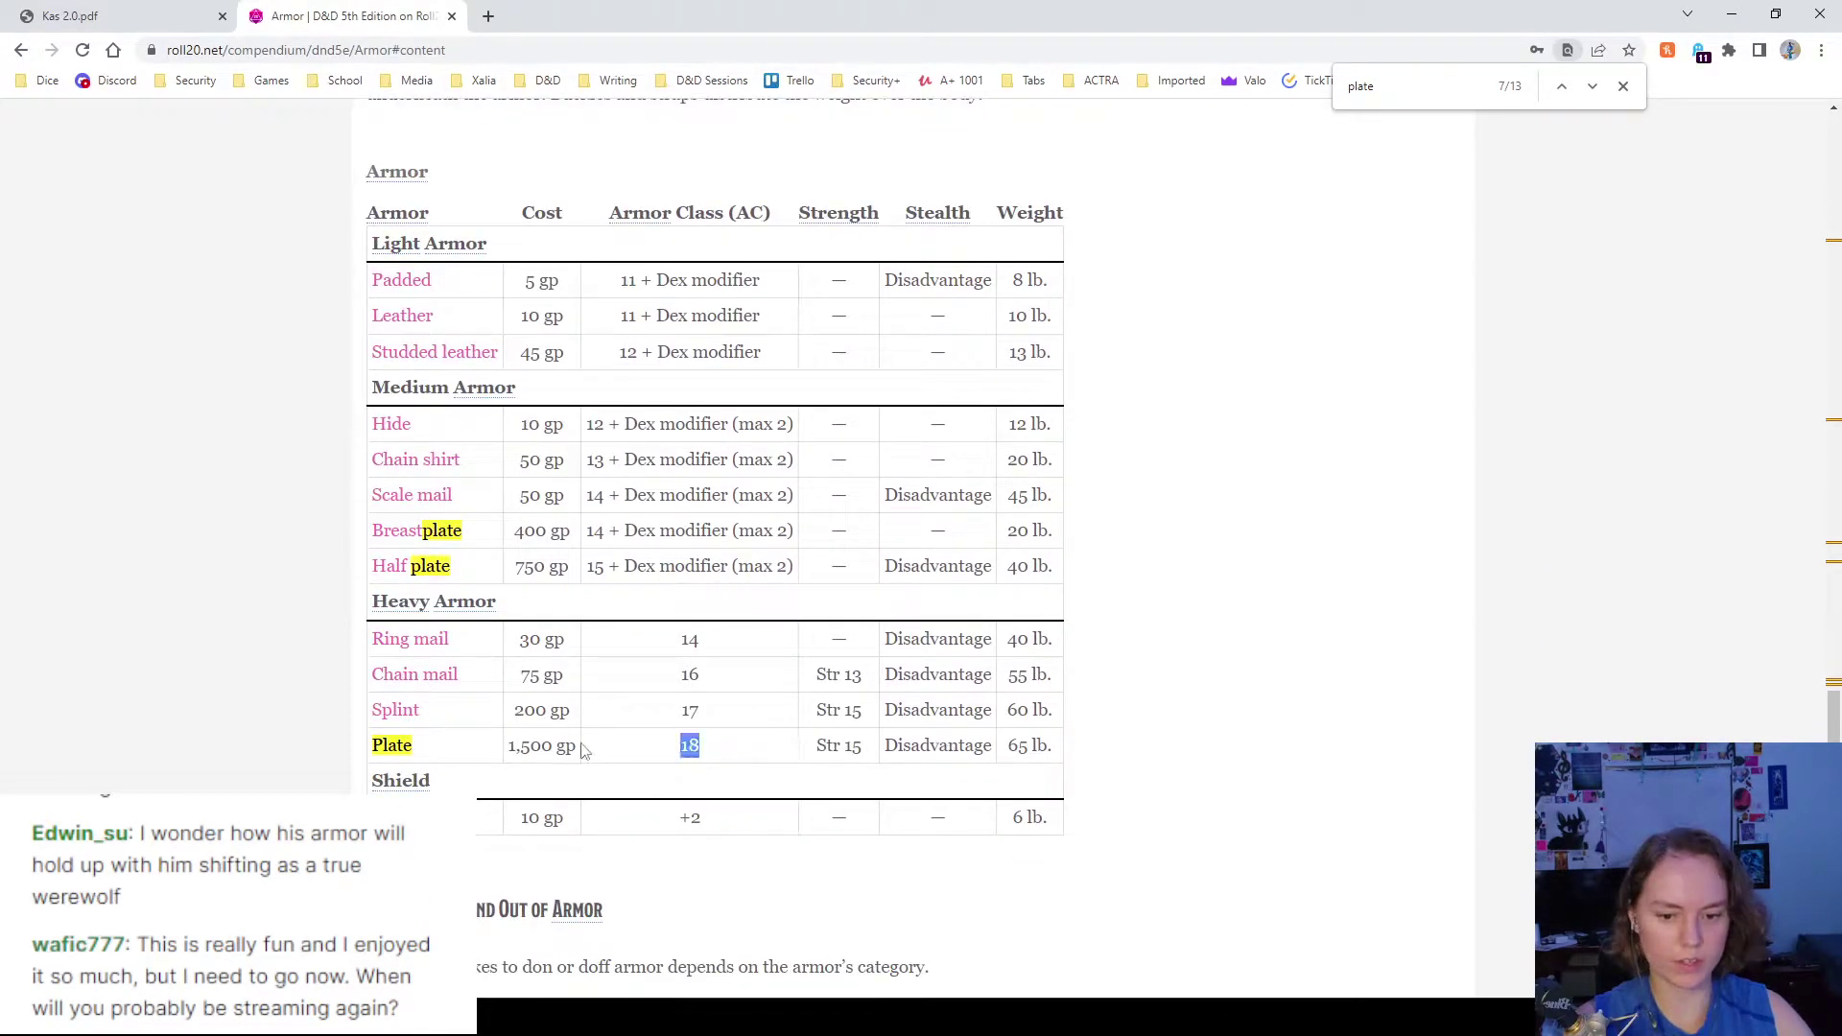
click(689, 749)
drag(857, 747, 1048, 739)
click(817, 746)
click(1070, 746)
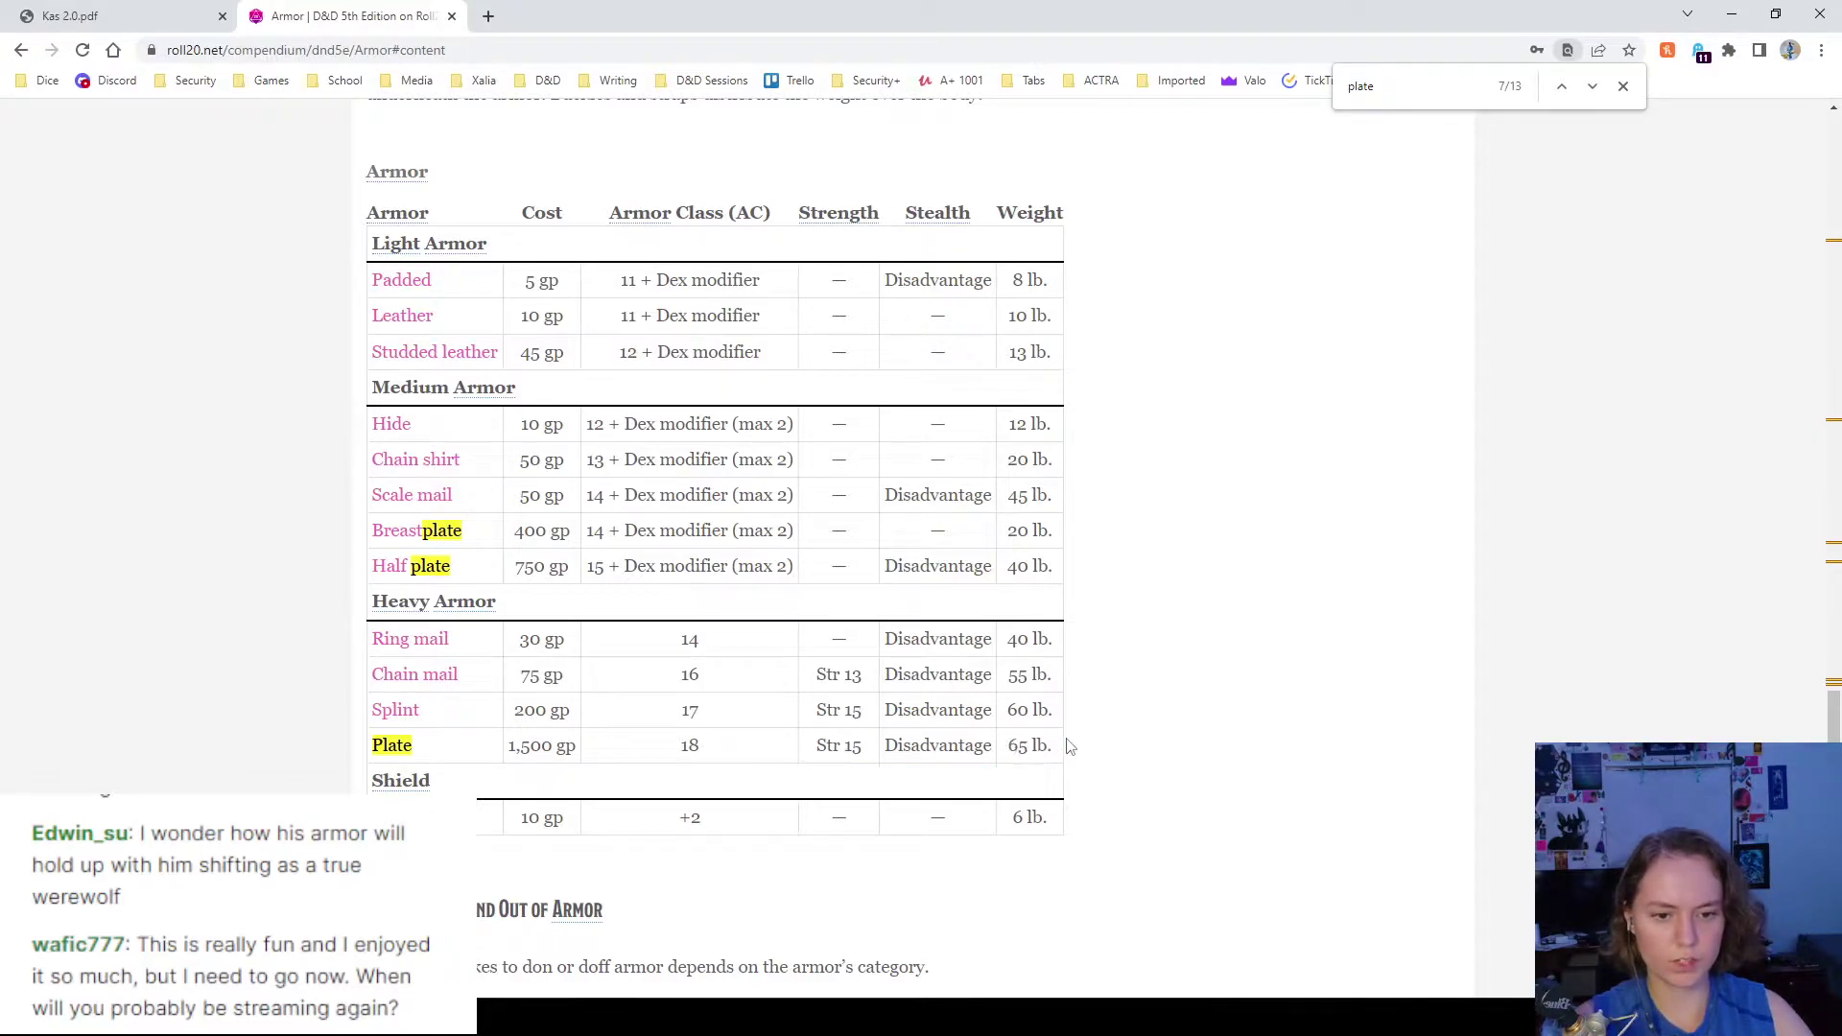
click(96, 16)
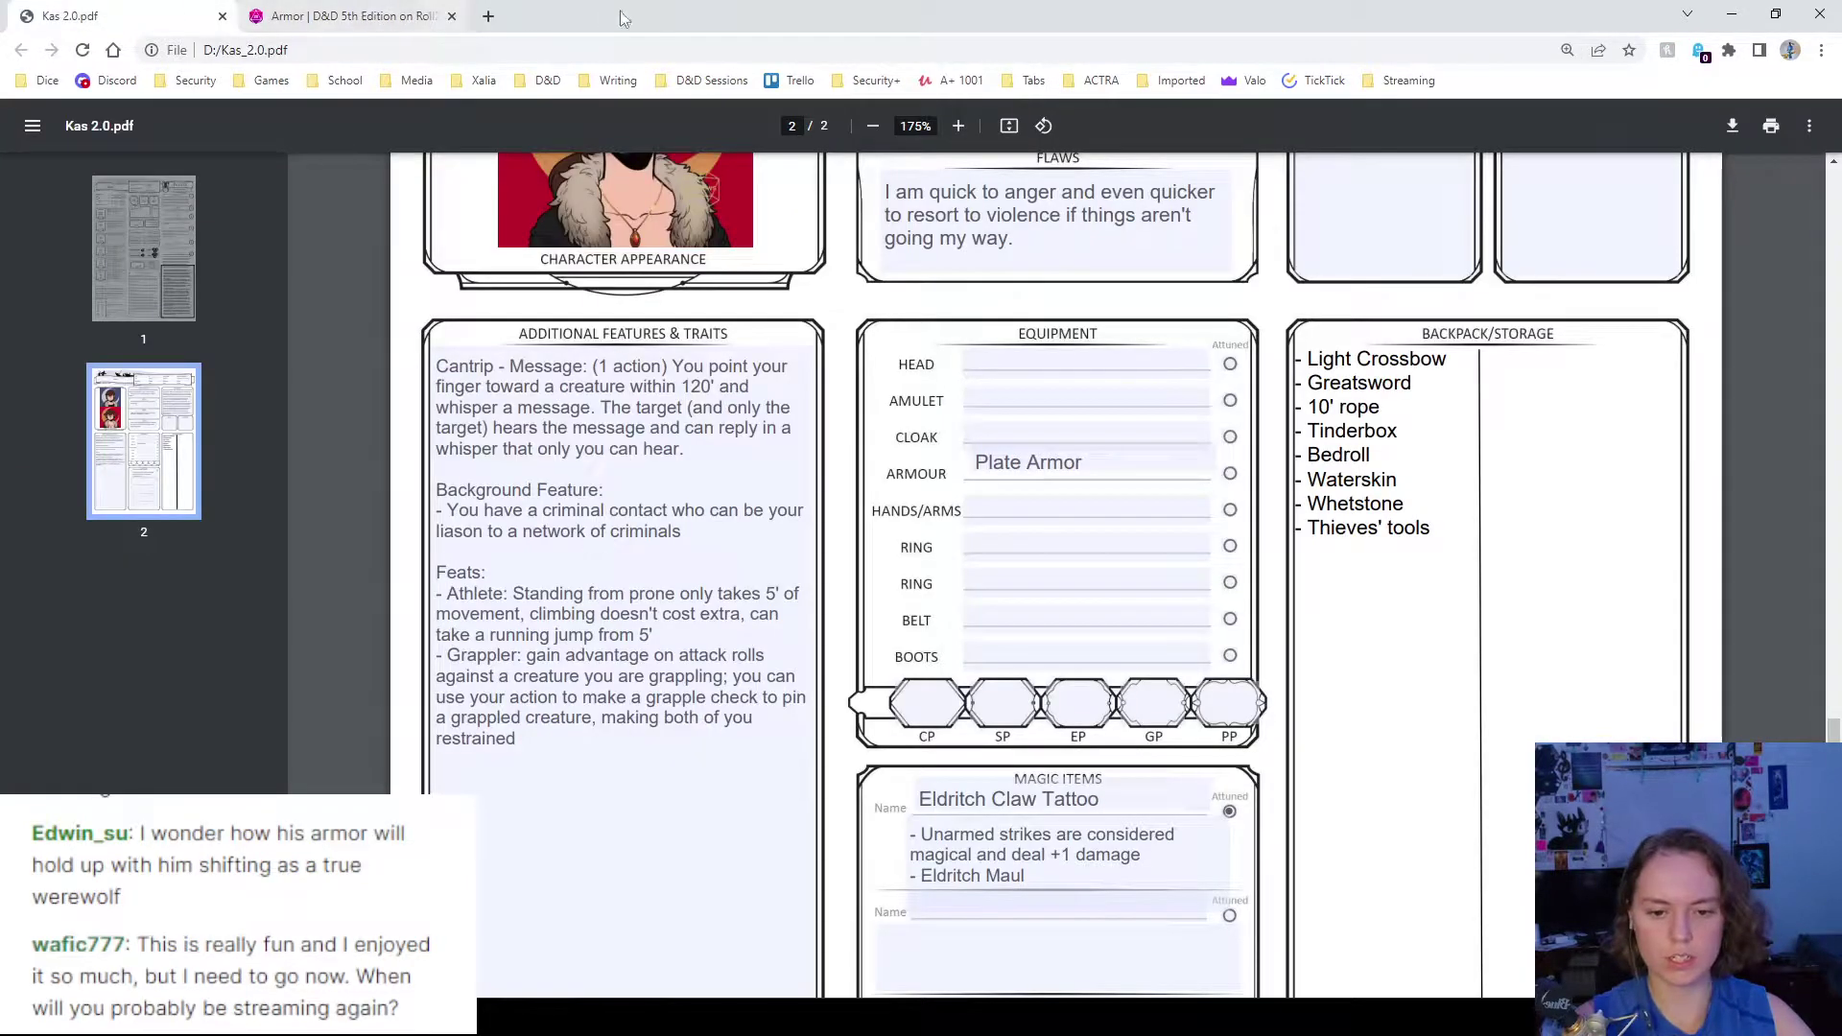
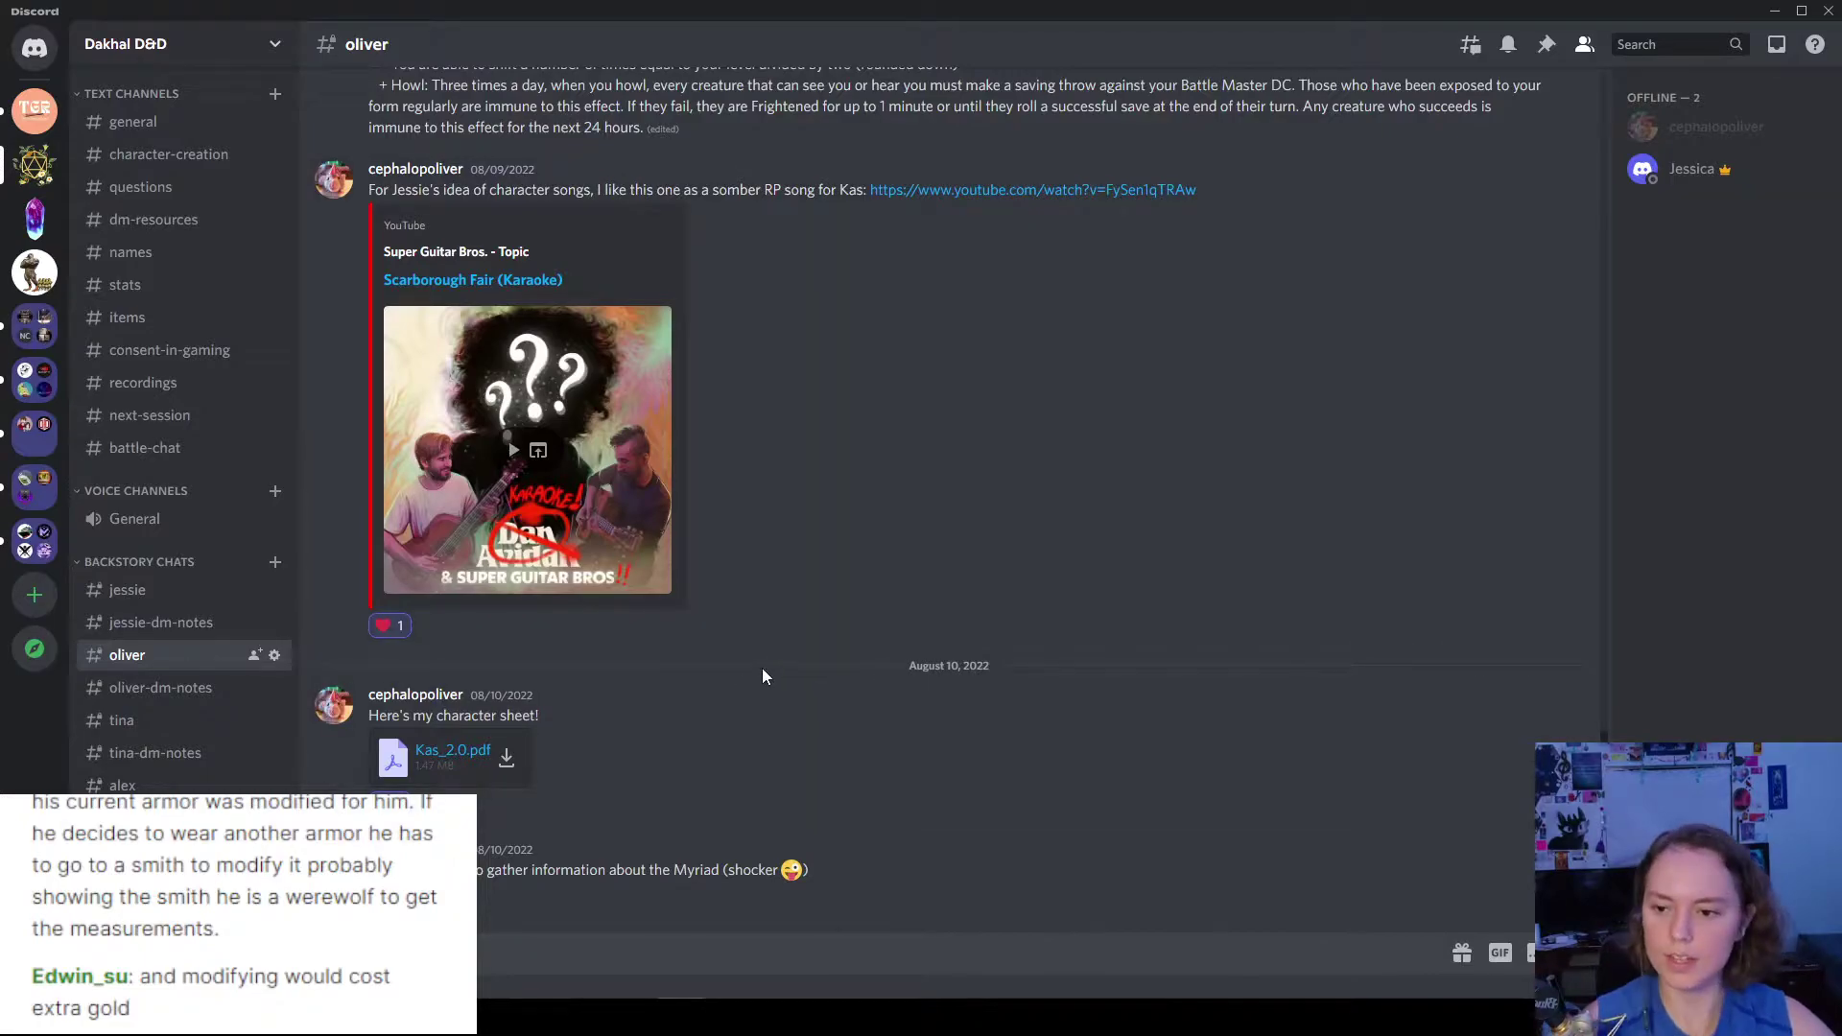
- Leave Discord for the Story Beats drawing and review Kas's future story beats around the lycanthropy and Myriad revenge entries
click(1773, 10)
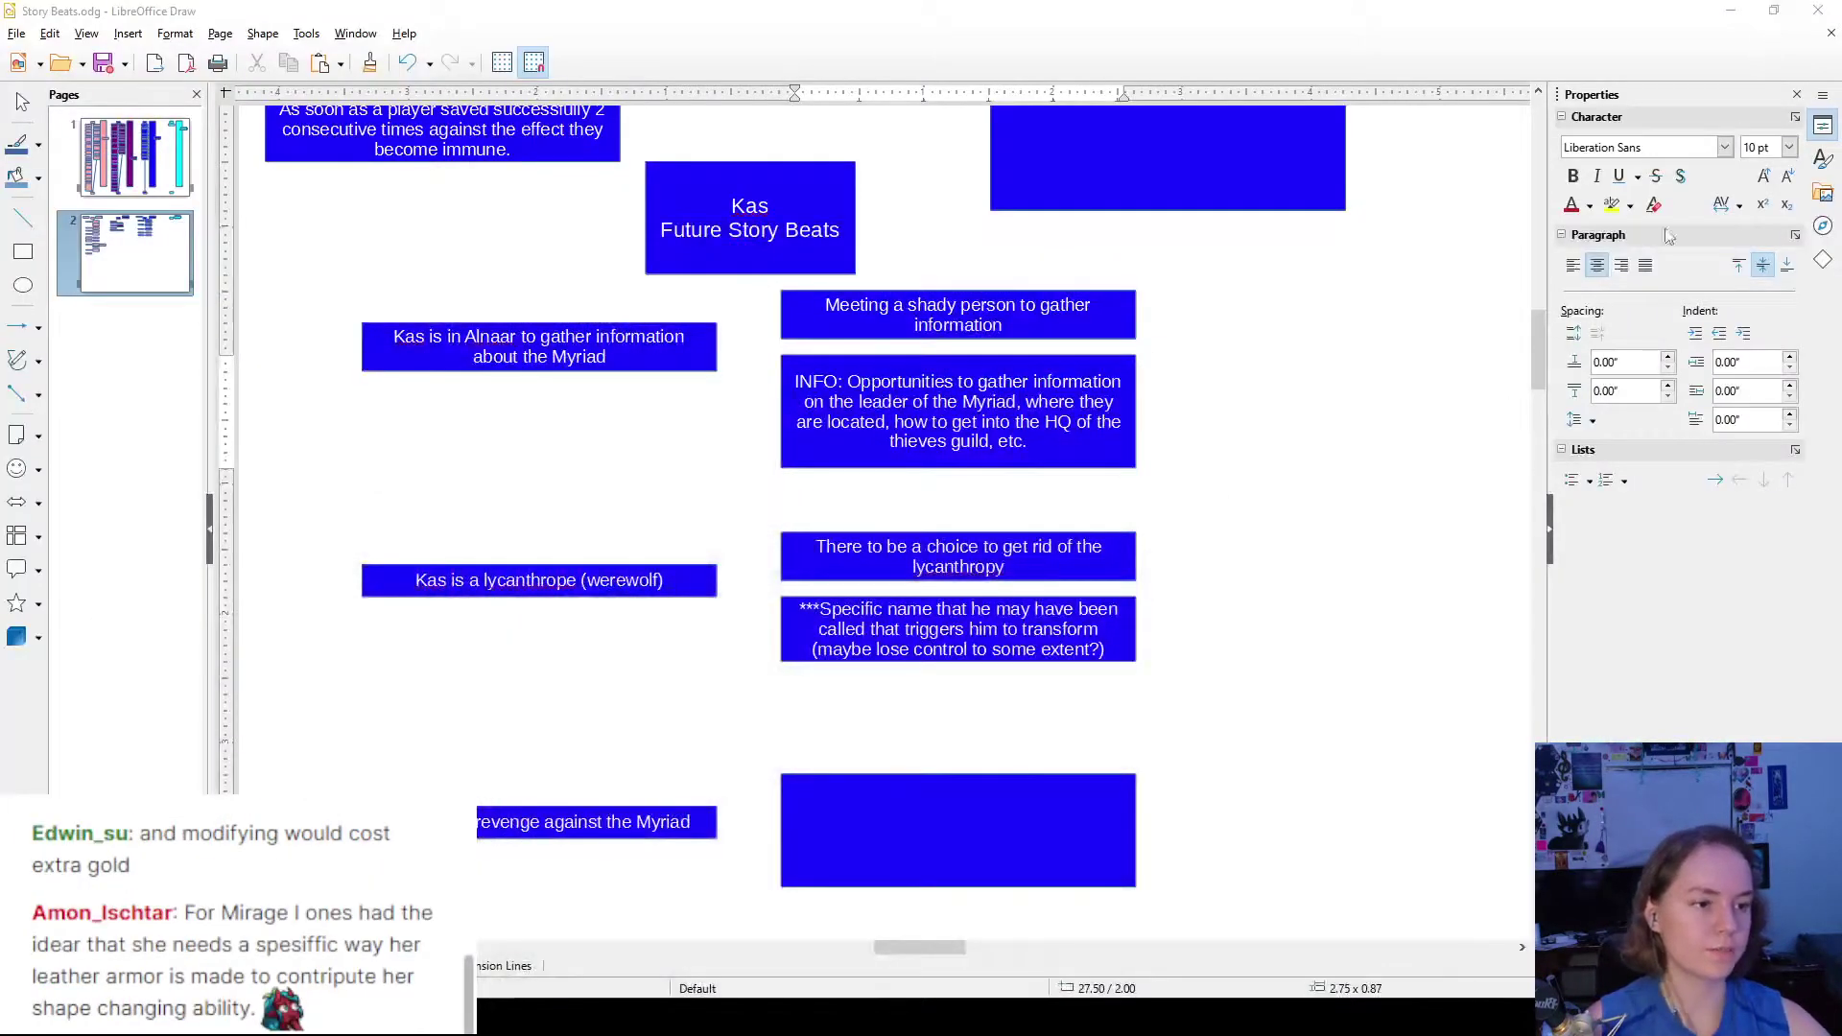
click(1374, 710)
scroll(1033, 556, down, 1)
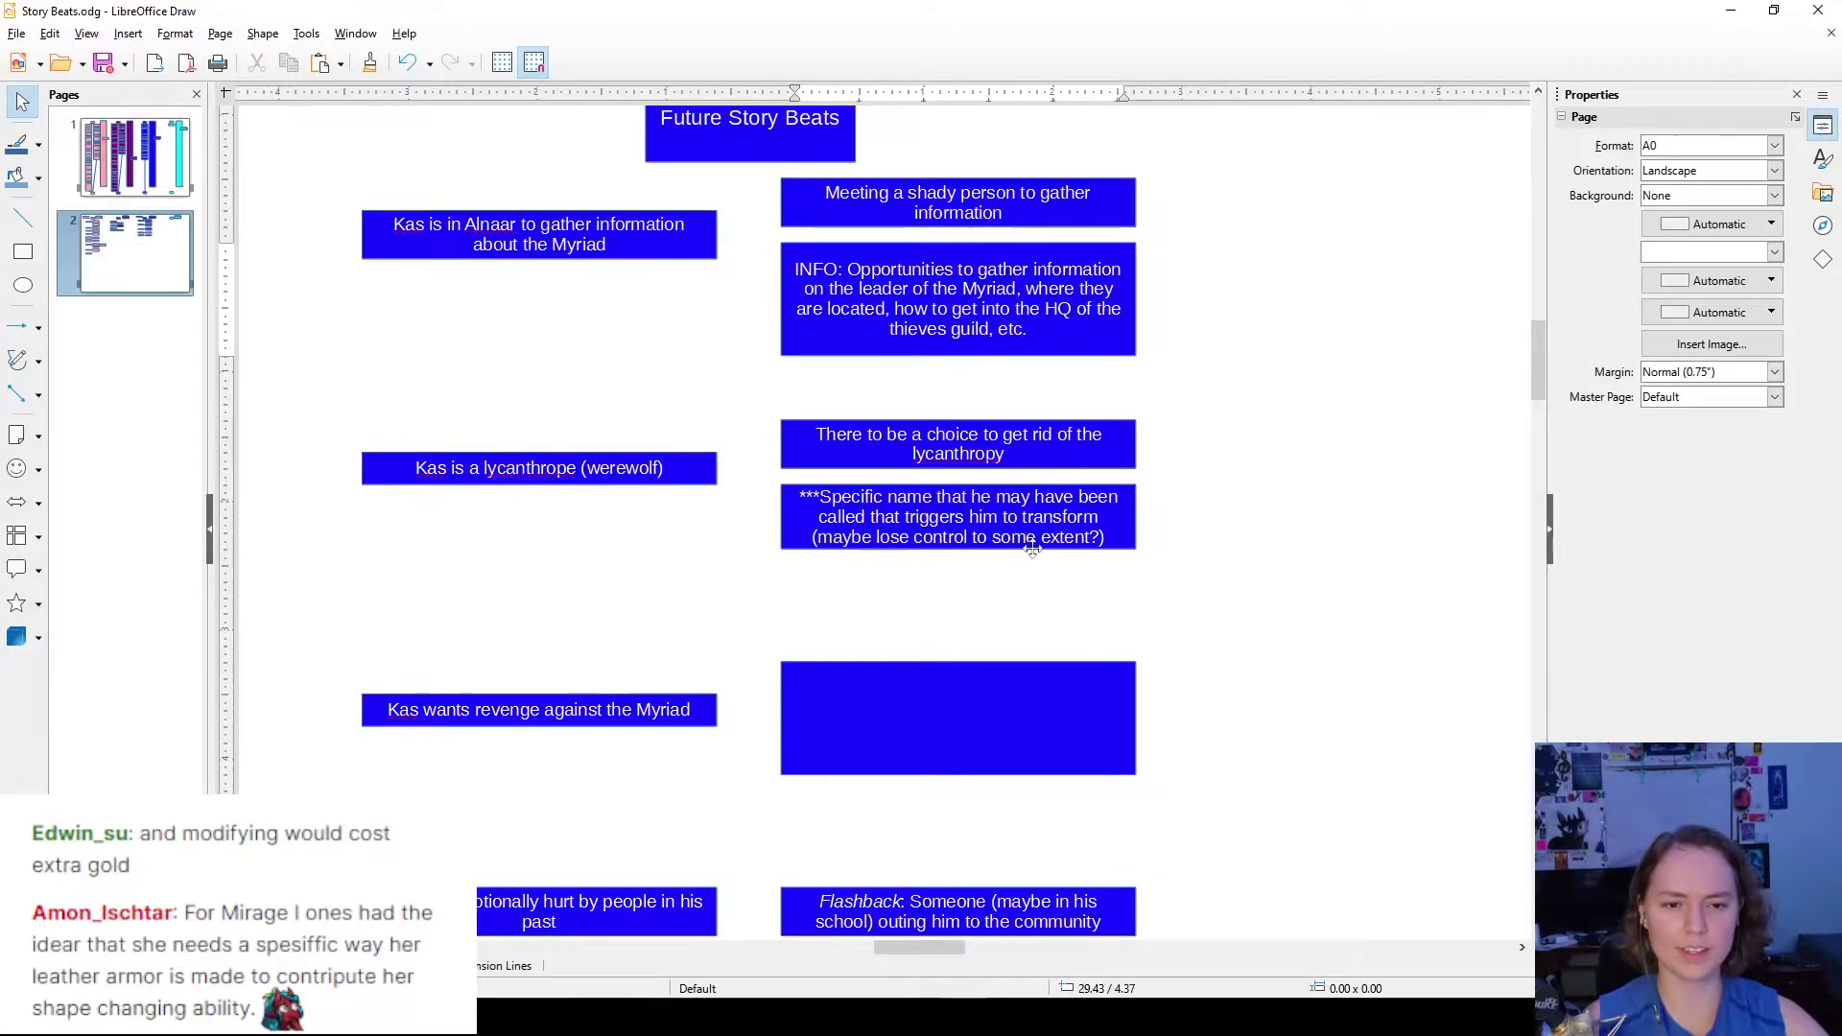
scroll(1133, 462, down, 1)
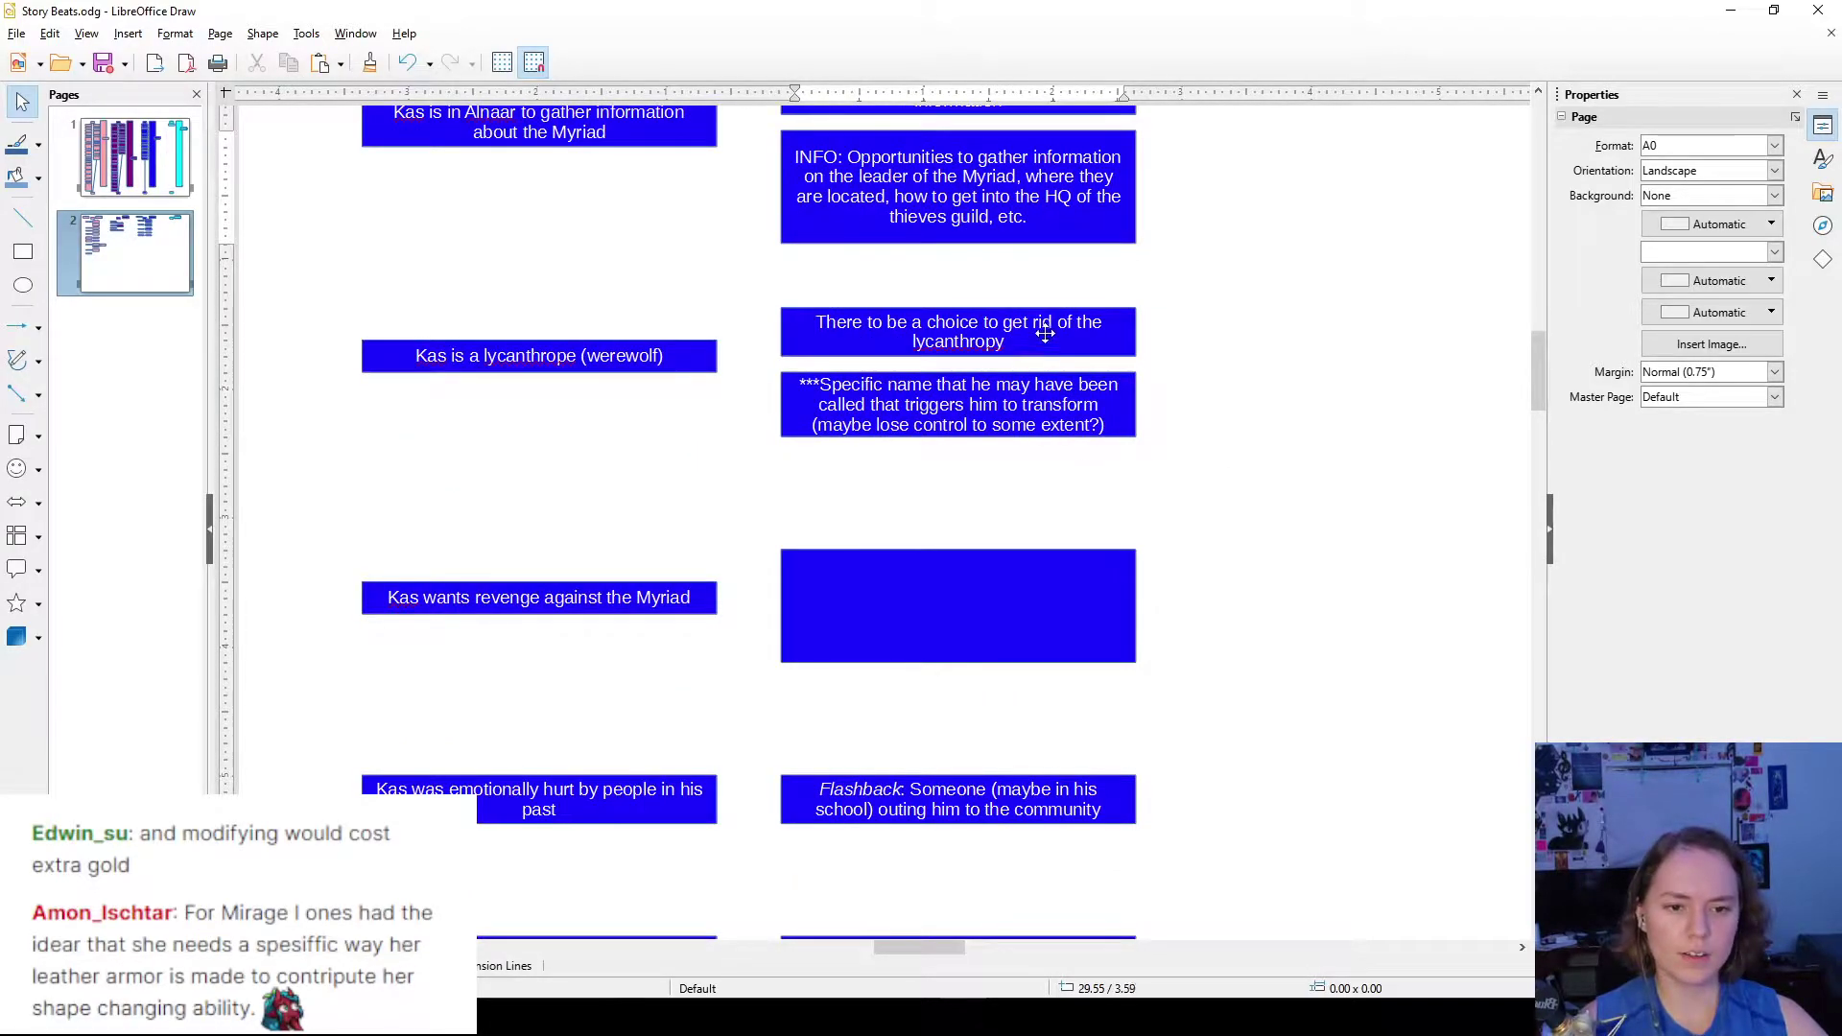
scroll(1008, 485, up, 1)
click(1087, 518)
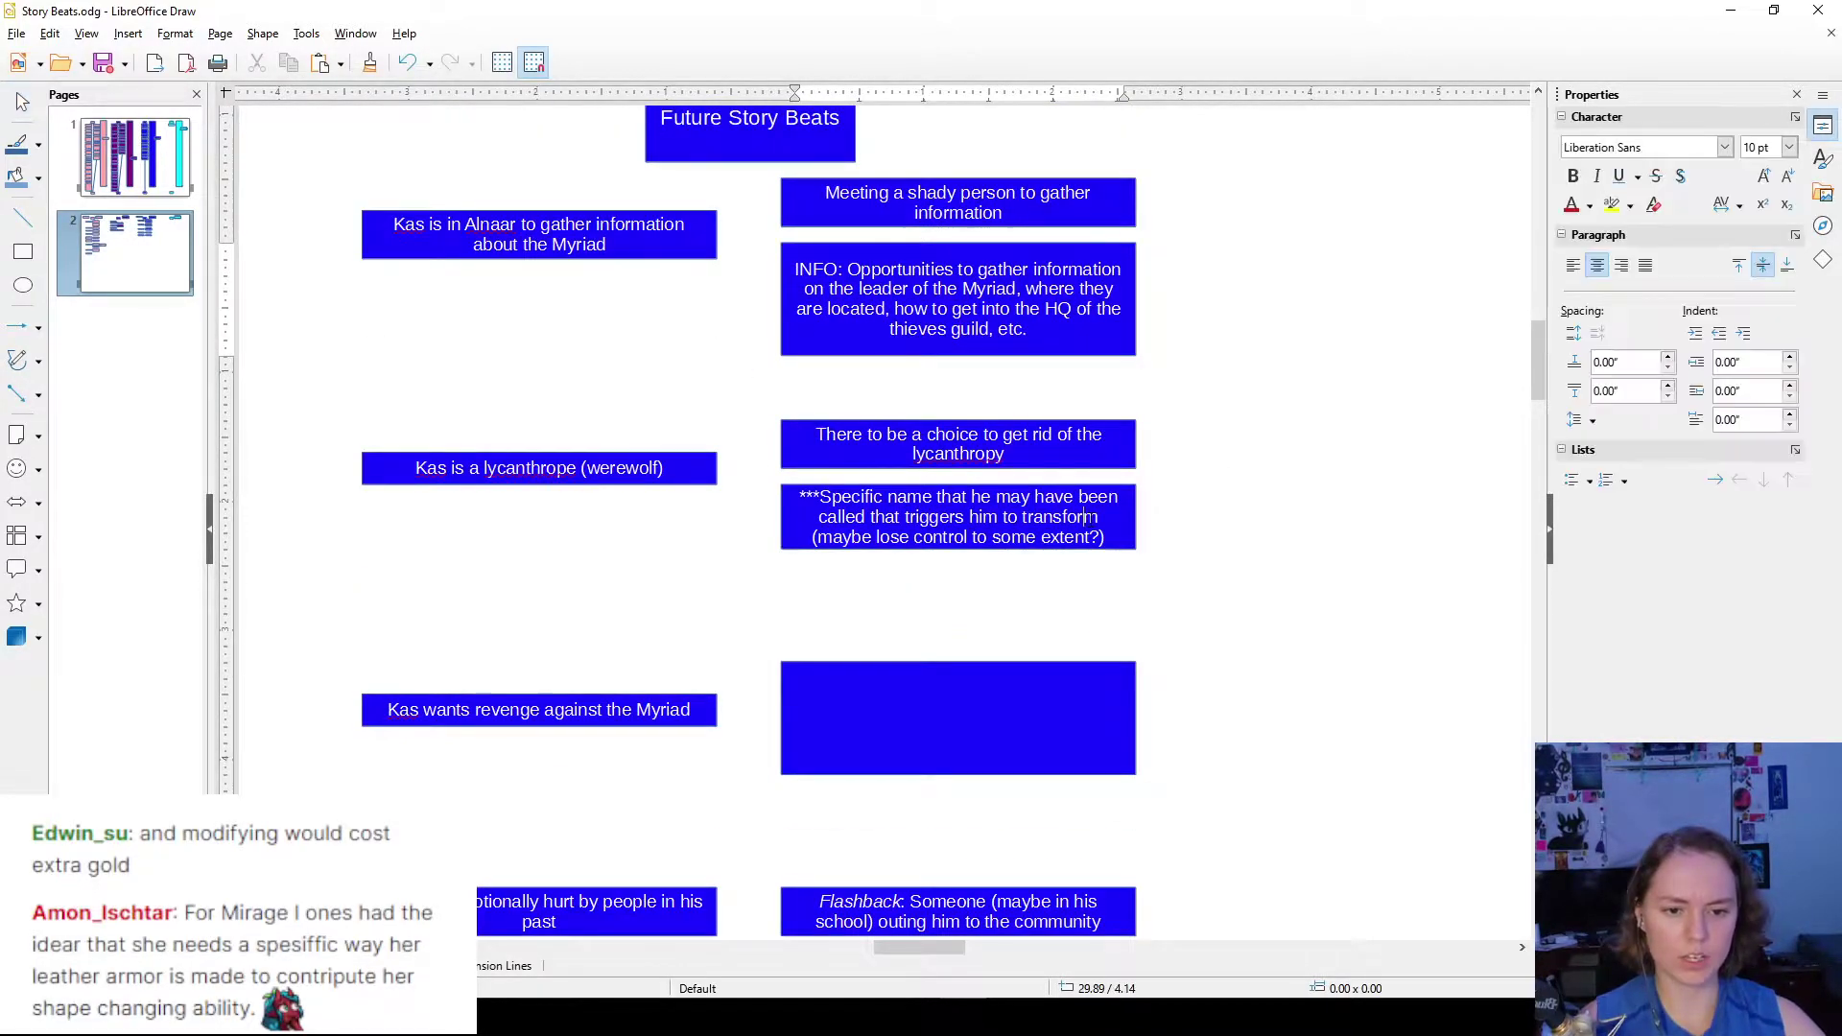
scroll(1025, 589, down, 1)
click(1091, 540)
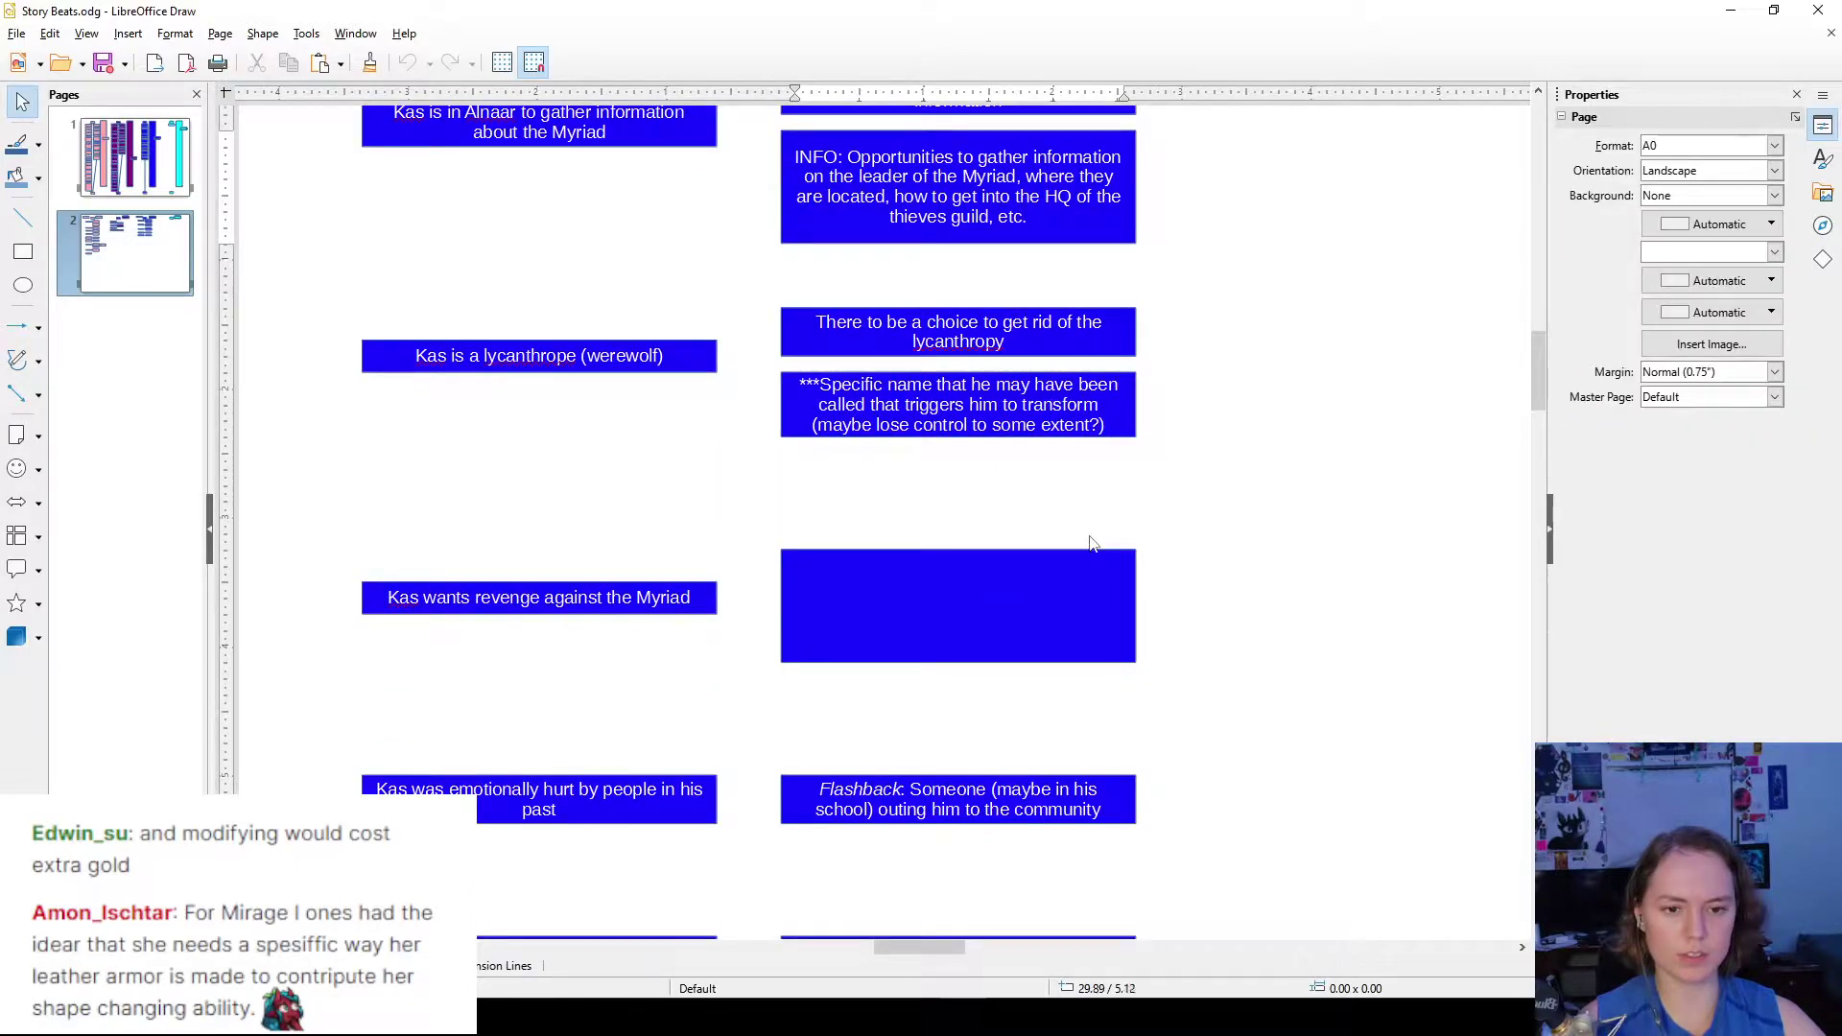
click(1048, 571)
scroll(554, 575, down, 1)
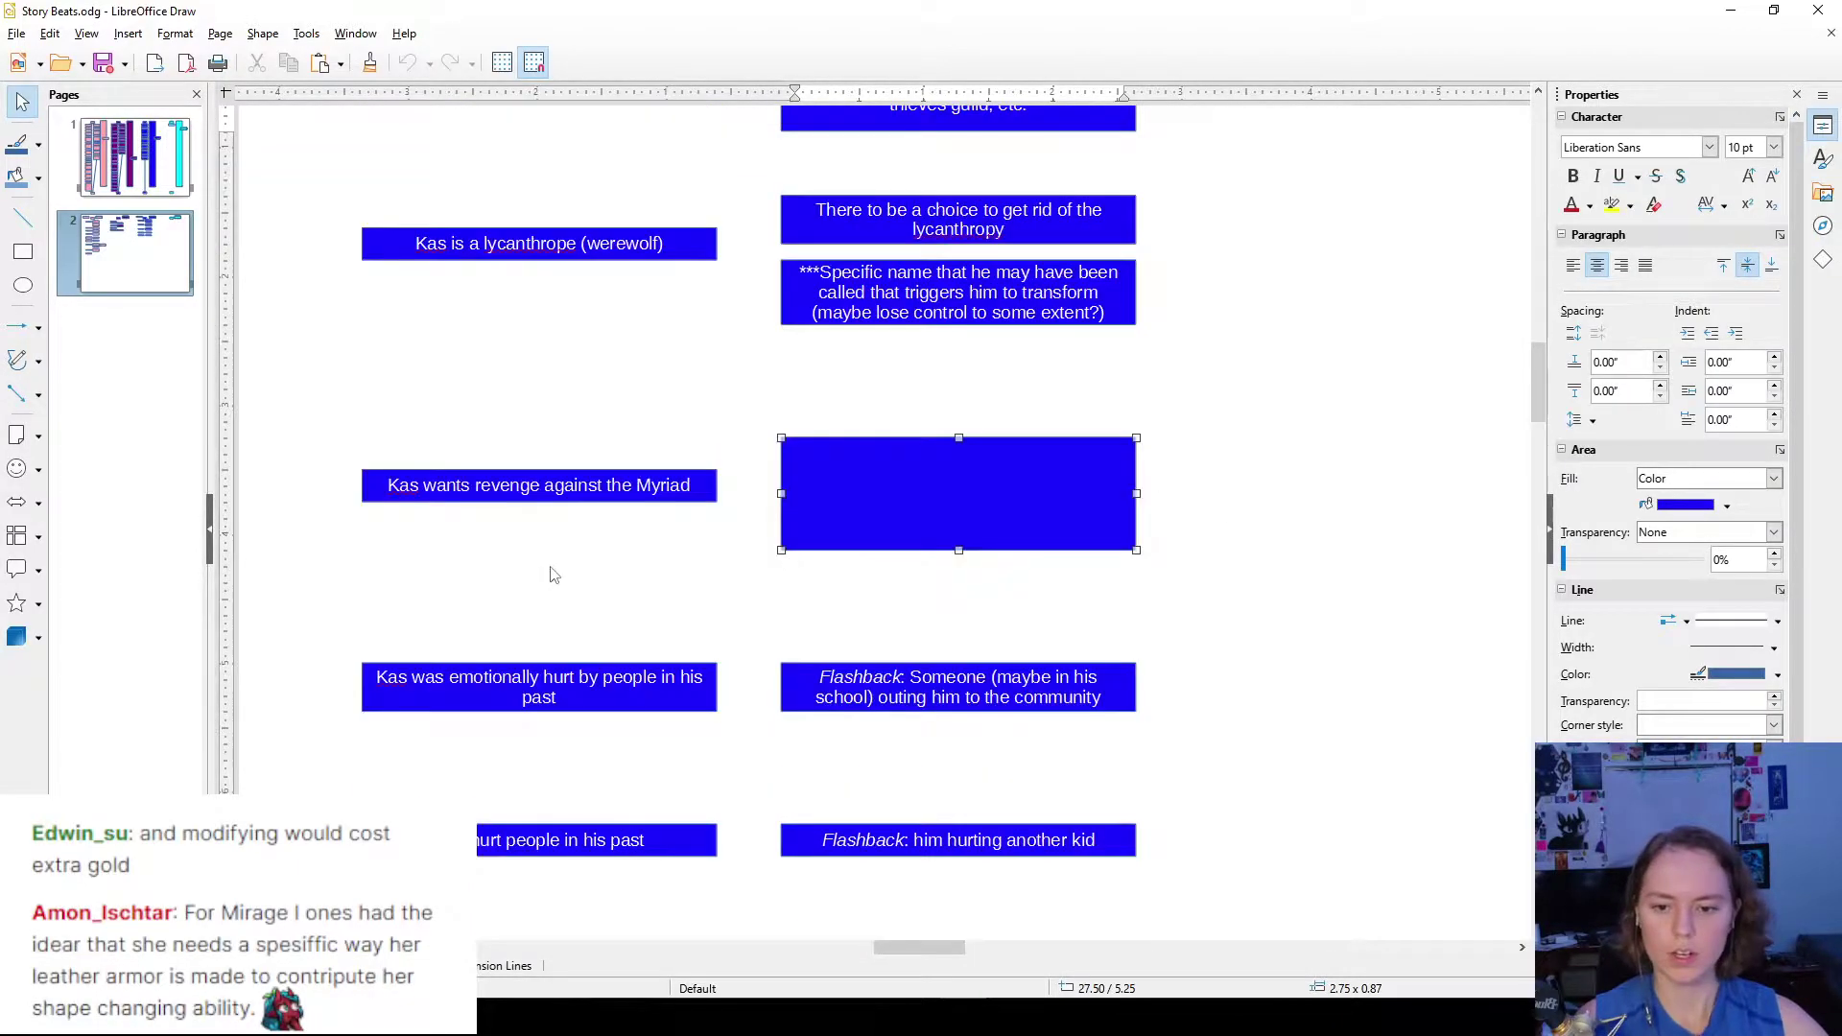
- Place a blank blue box, 2.75 wide by 0.37 high, beneath the note about the specific name that triggers Kas's transformation
scroll(553, 576, up, 3)
mouse_move(1156, 172)
mouse_down()
mouse_move(1059, 602)
mouse_move(947, 780)
mouse_move(931, 760)
mouse_move(957, 768)
mouse_move(956, 705)
mouse_move(995, 703)
mouse_up()
double_click(995, 703)
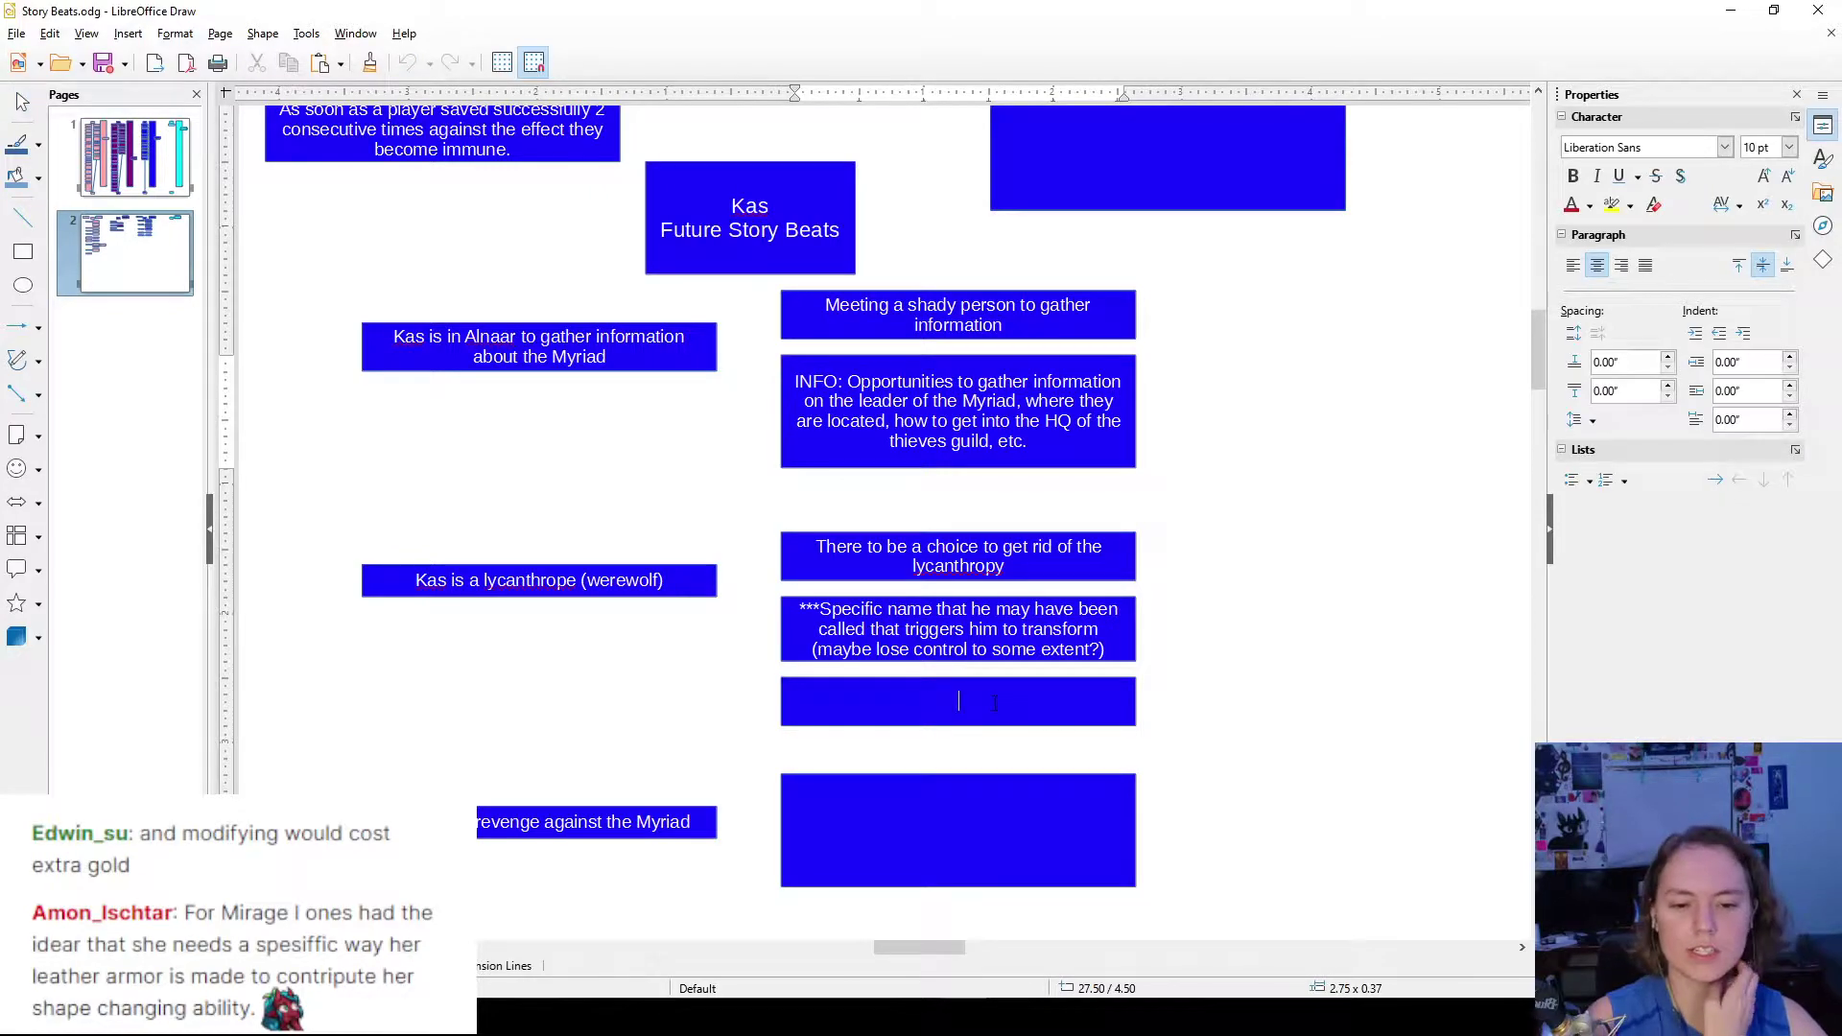
- Move the three lycanthropy event boxes up slightly and lower "Kas is a lycanthrope (werewolf)" to line up with their middle
drag(1195, 750, 734, 517)
drag(1024, 576, 1027, 558)
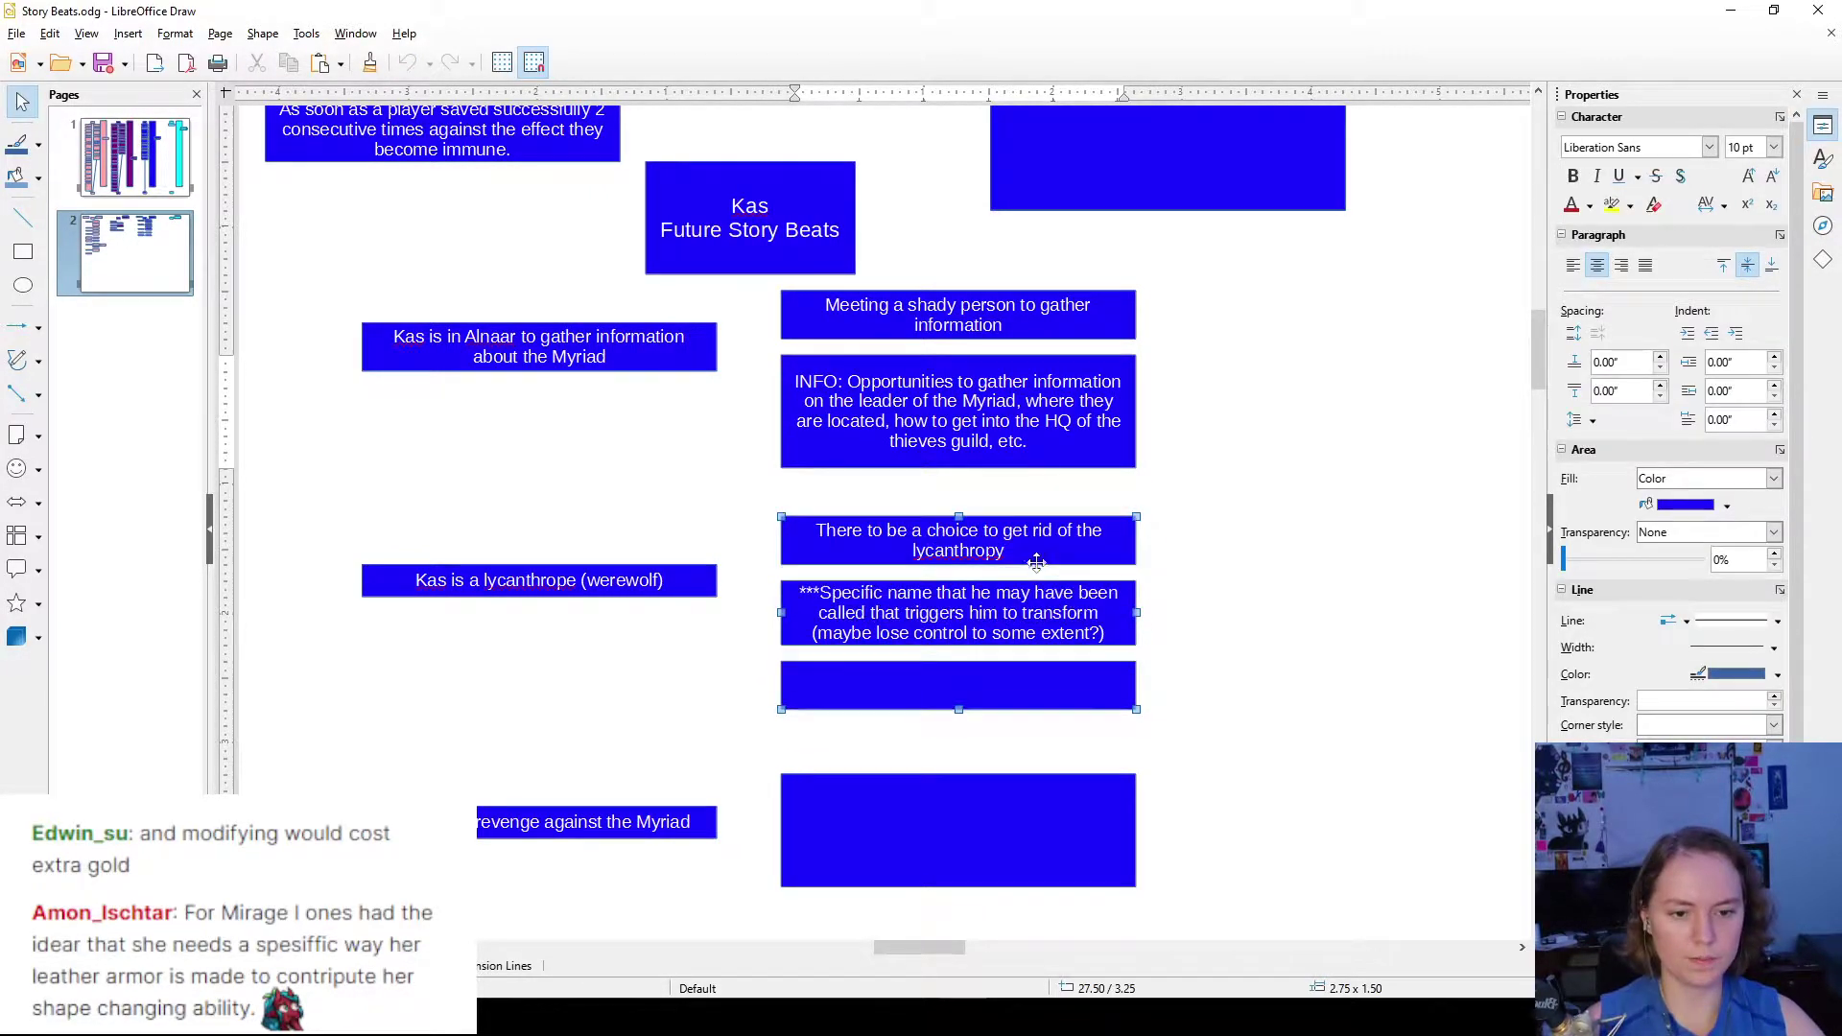
click(1229, 580)
drag(699, 592, 705, 632)
click(1160, 639)
click(927, 682)
click(927, 683)
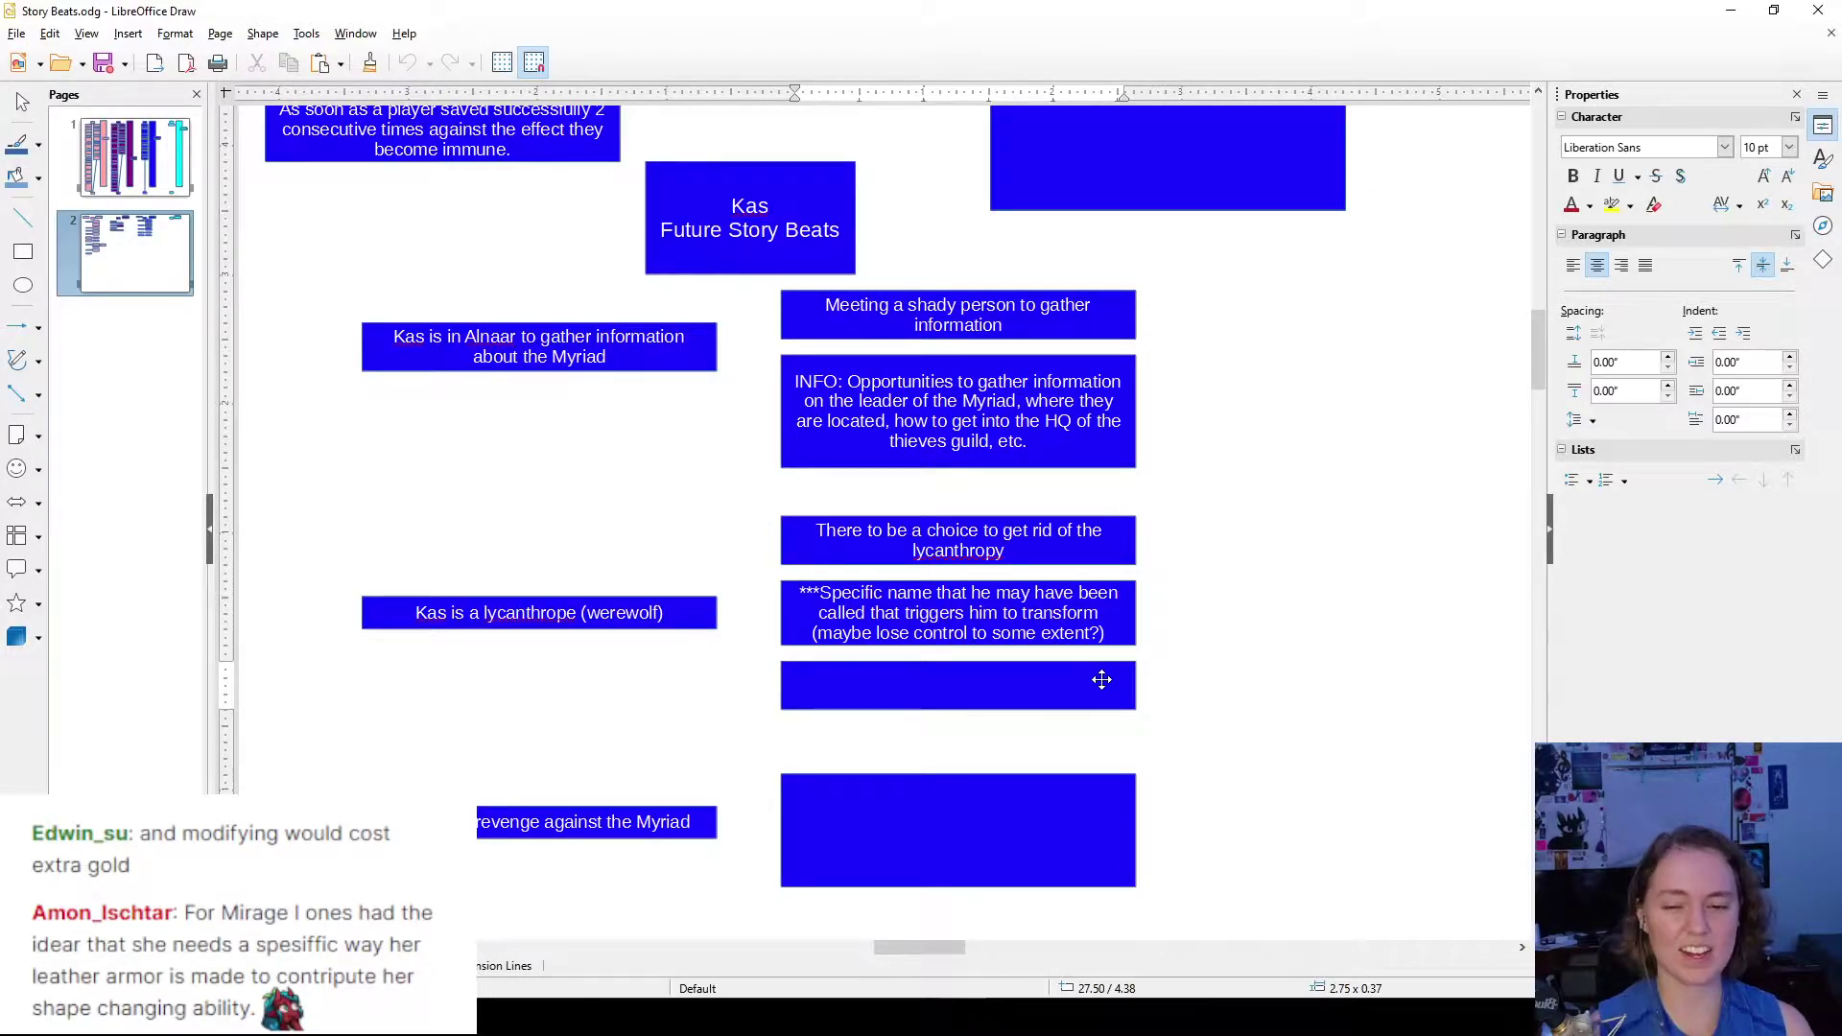
- Add a blank box below "Kas is a lycanthrope (werewolf)" and shift the Myriad revenge row and later beats down to make room
drag(1154, 185, 537, 540)
scroll(642, 576, down, 5)
scroll(513, 513, up, 3)
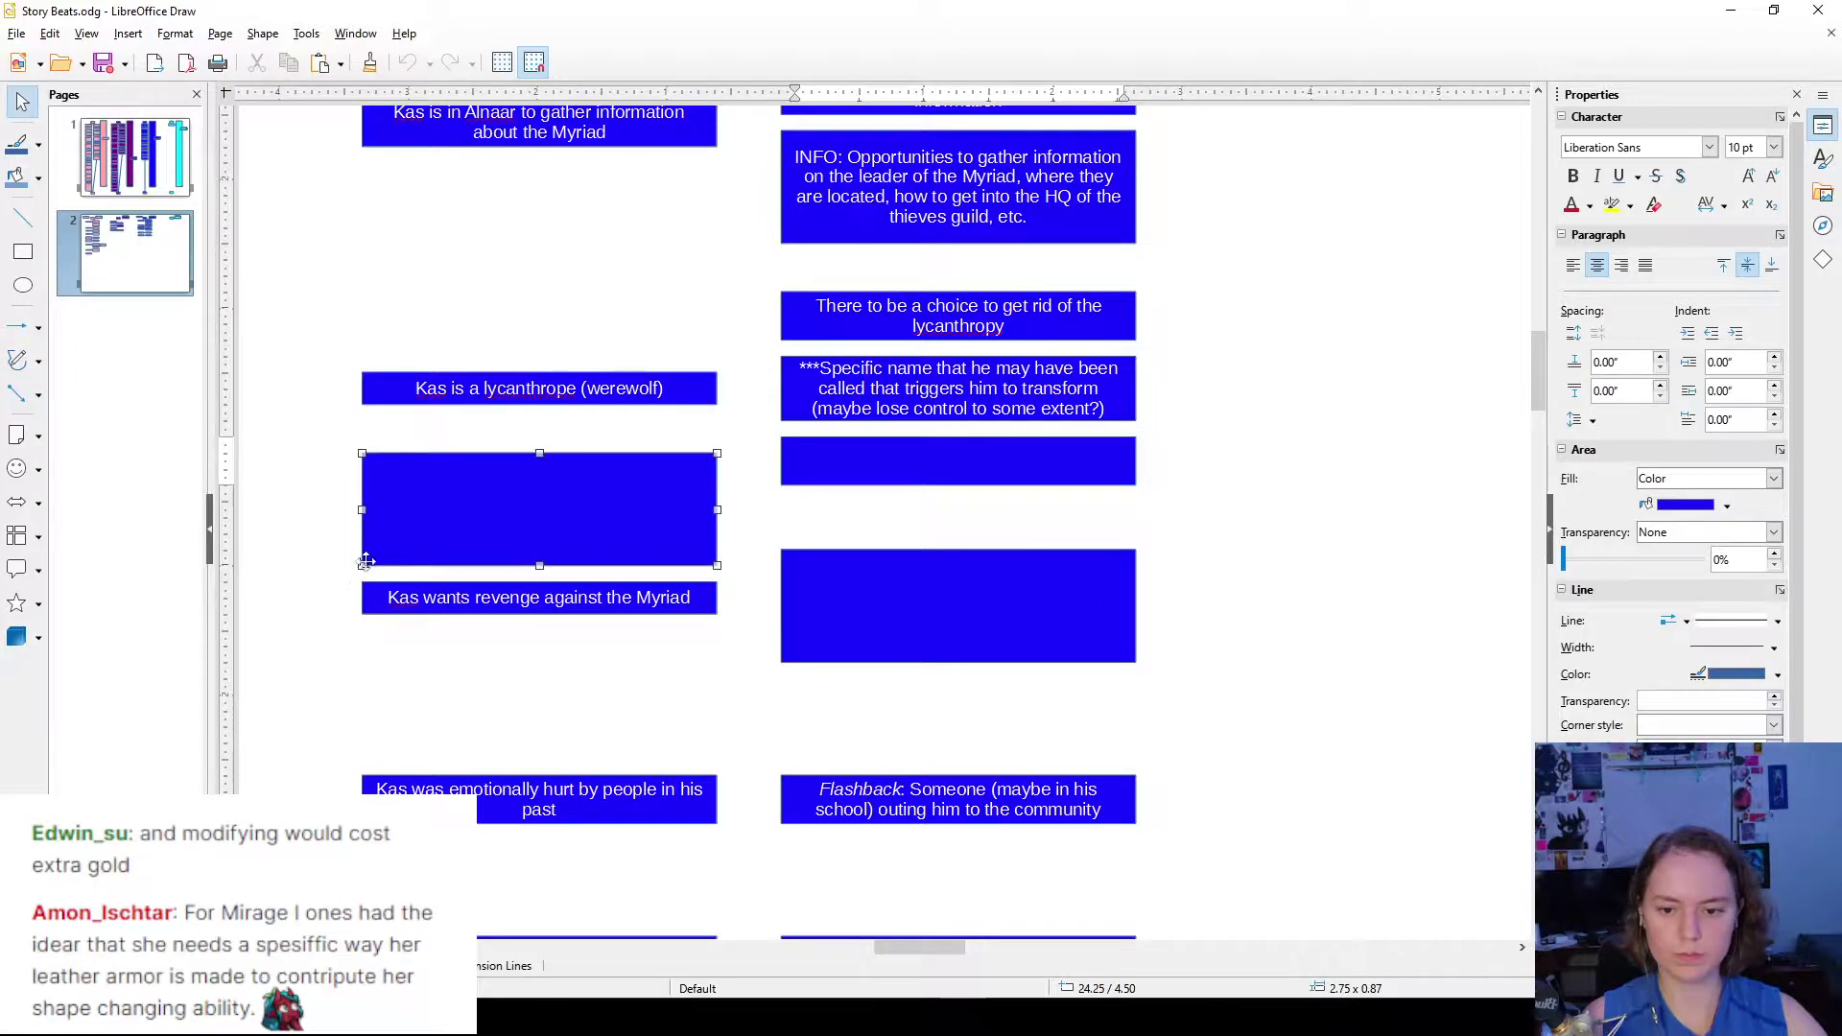
click(338, 587)
drag(338, 587, 1090, 642)
drag(278, 515, 1195, 523)
drag(1011, 176, 1012, 419)
scroll(841, 440, up, 5)
drag(561, 547, 564, 607)
- Enter "There is a lycan city in Varshaavan" in the blank box below the lycanthrope beat
text(Th)
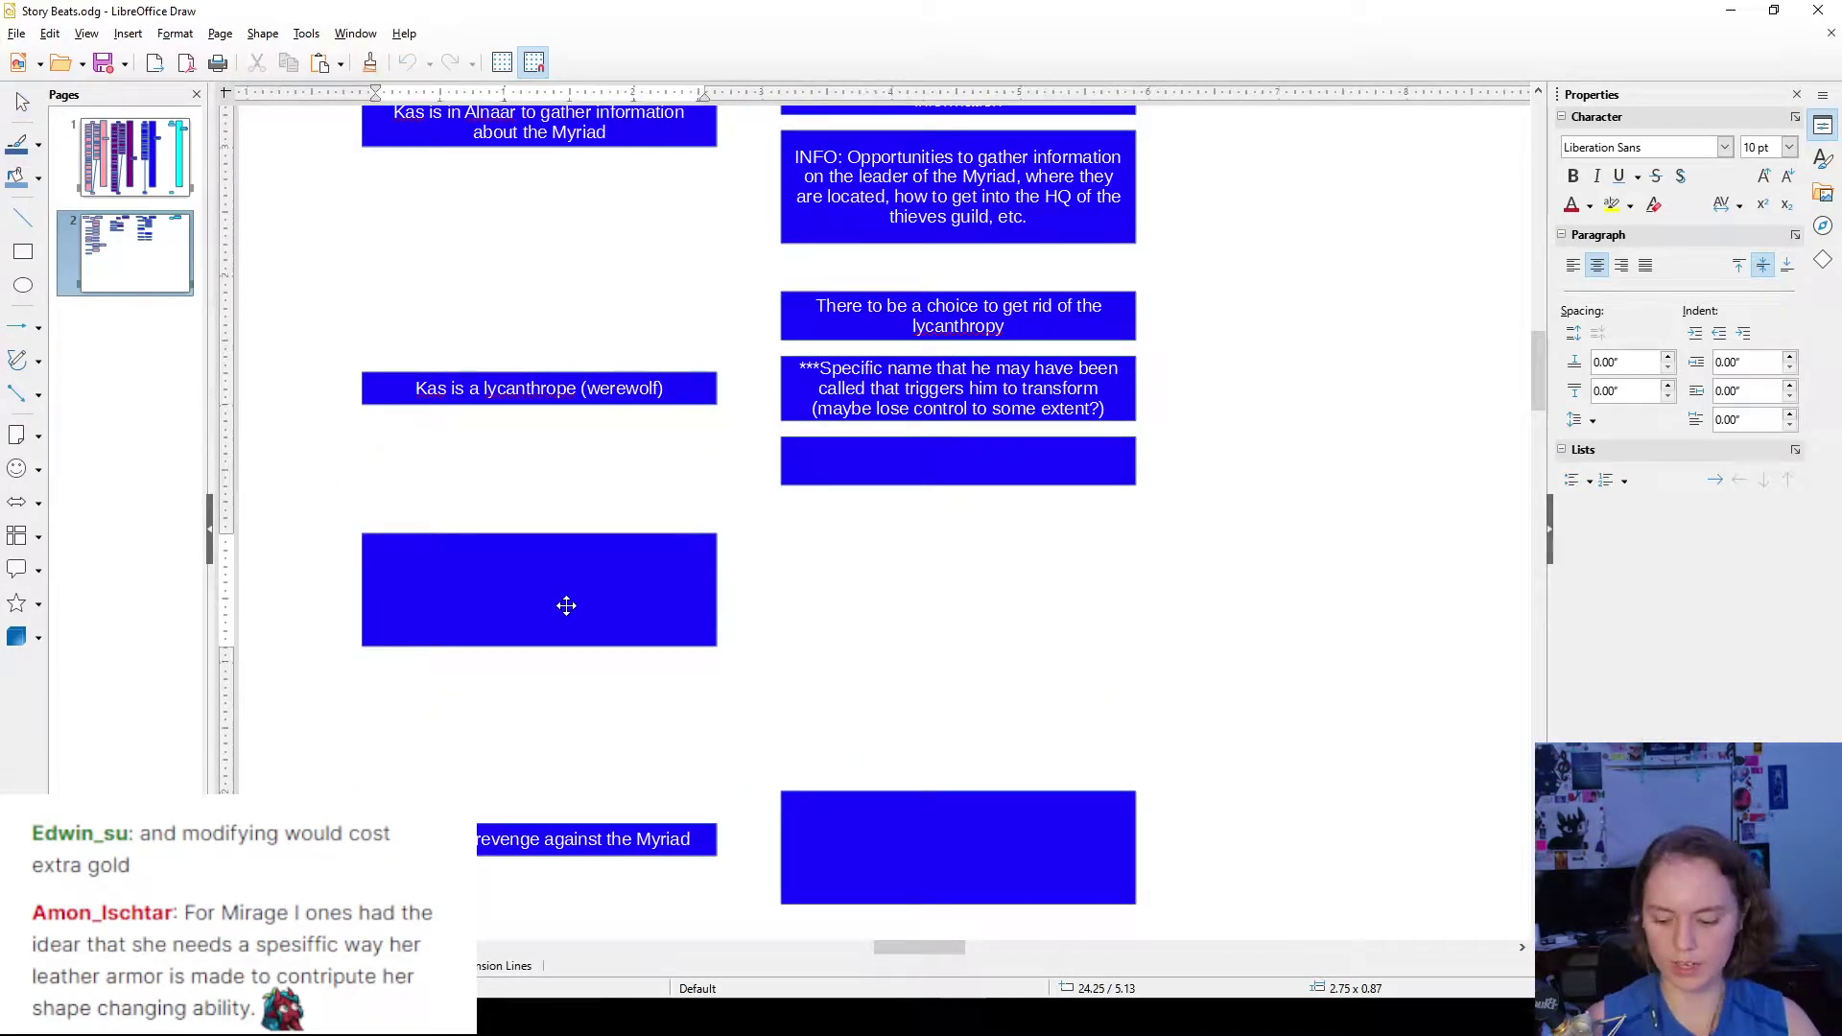
text(ere is a )
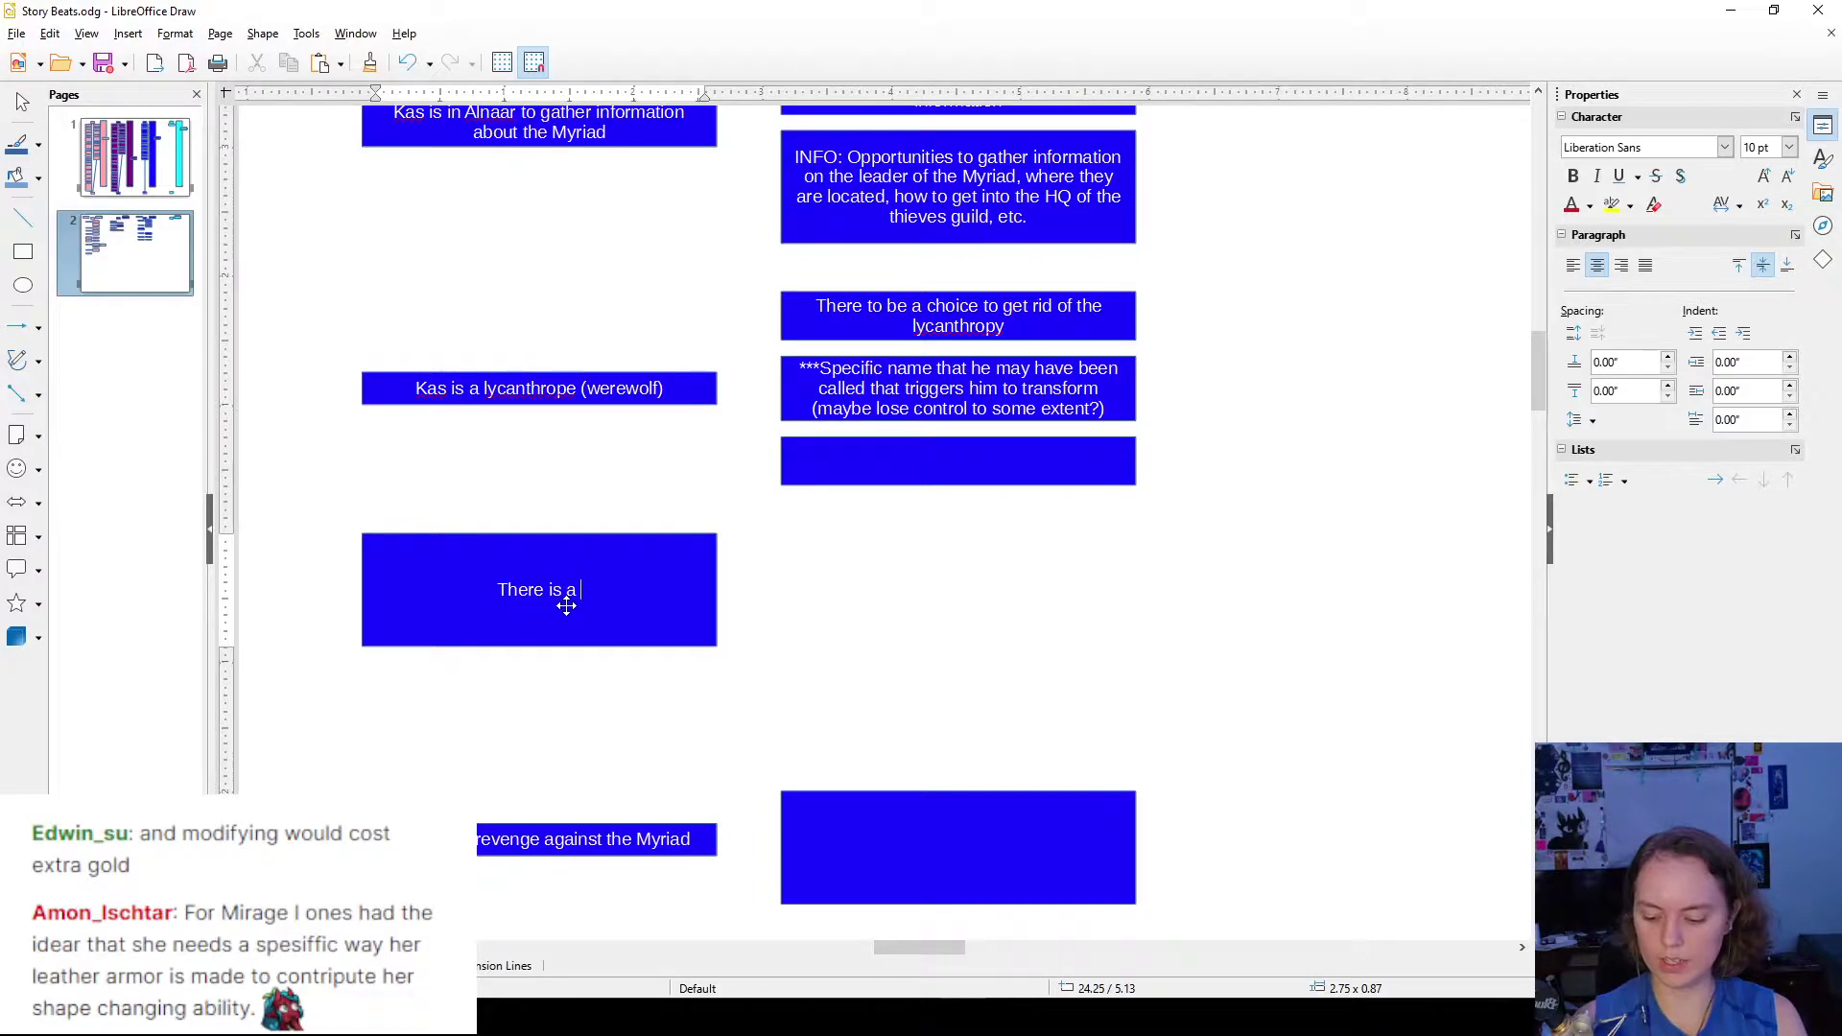
text(lycan c)
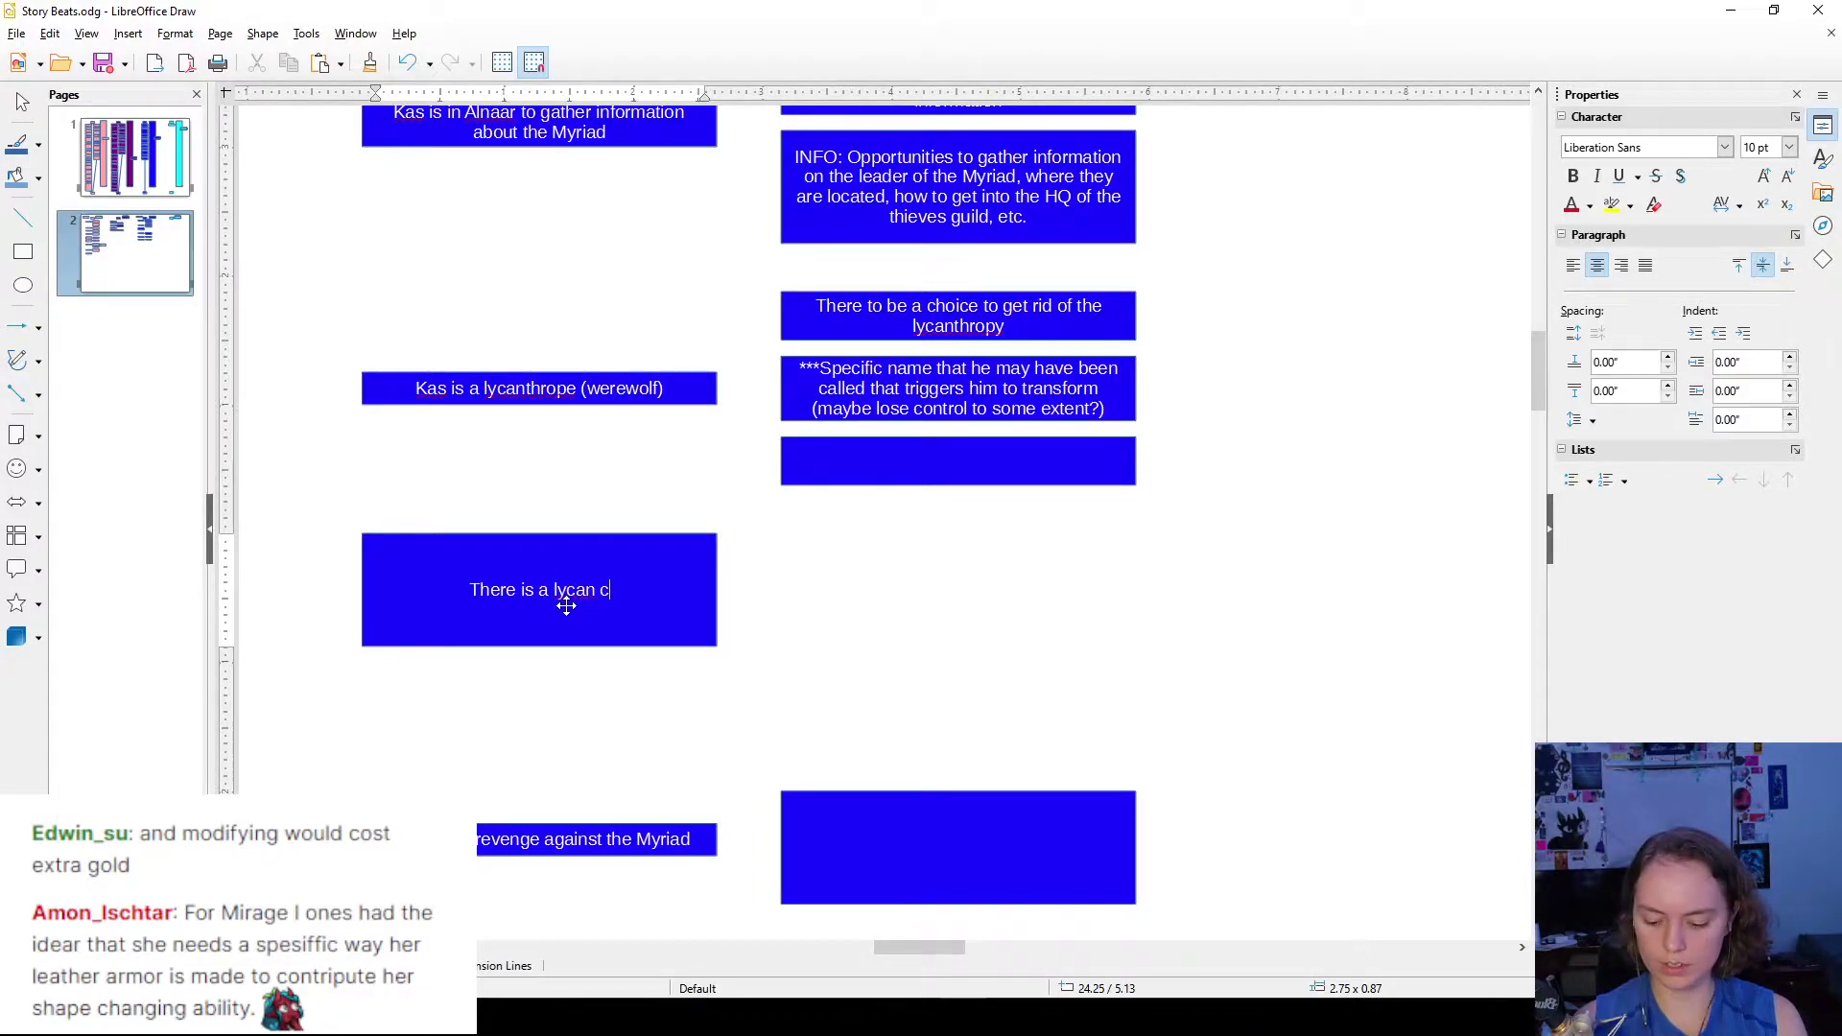
key(BackSpace)
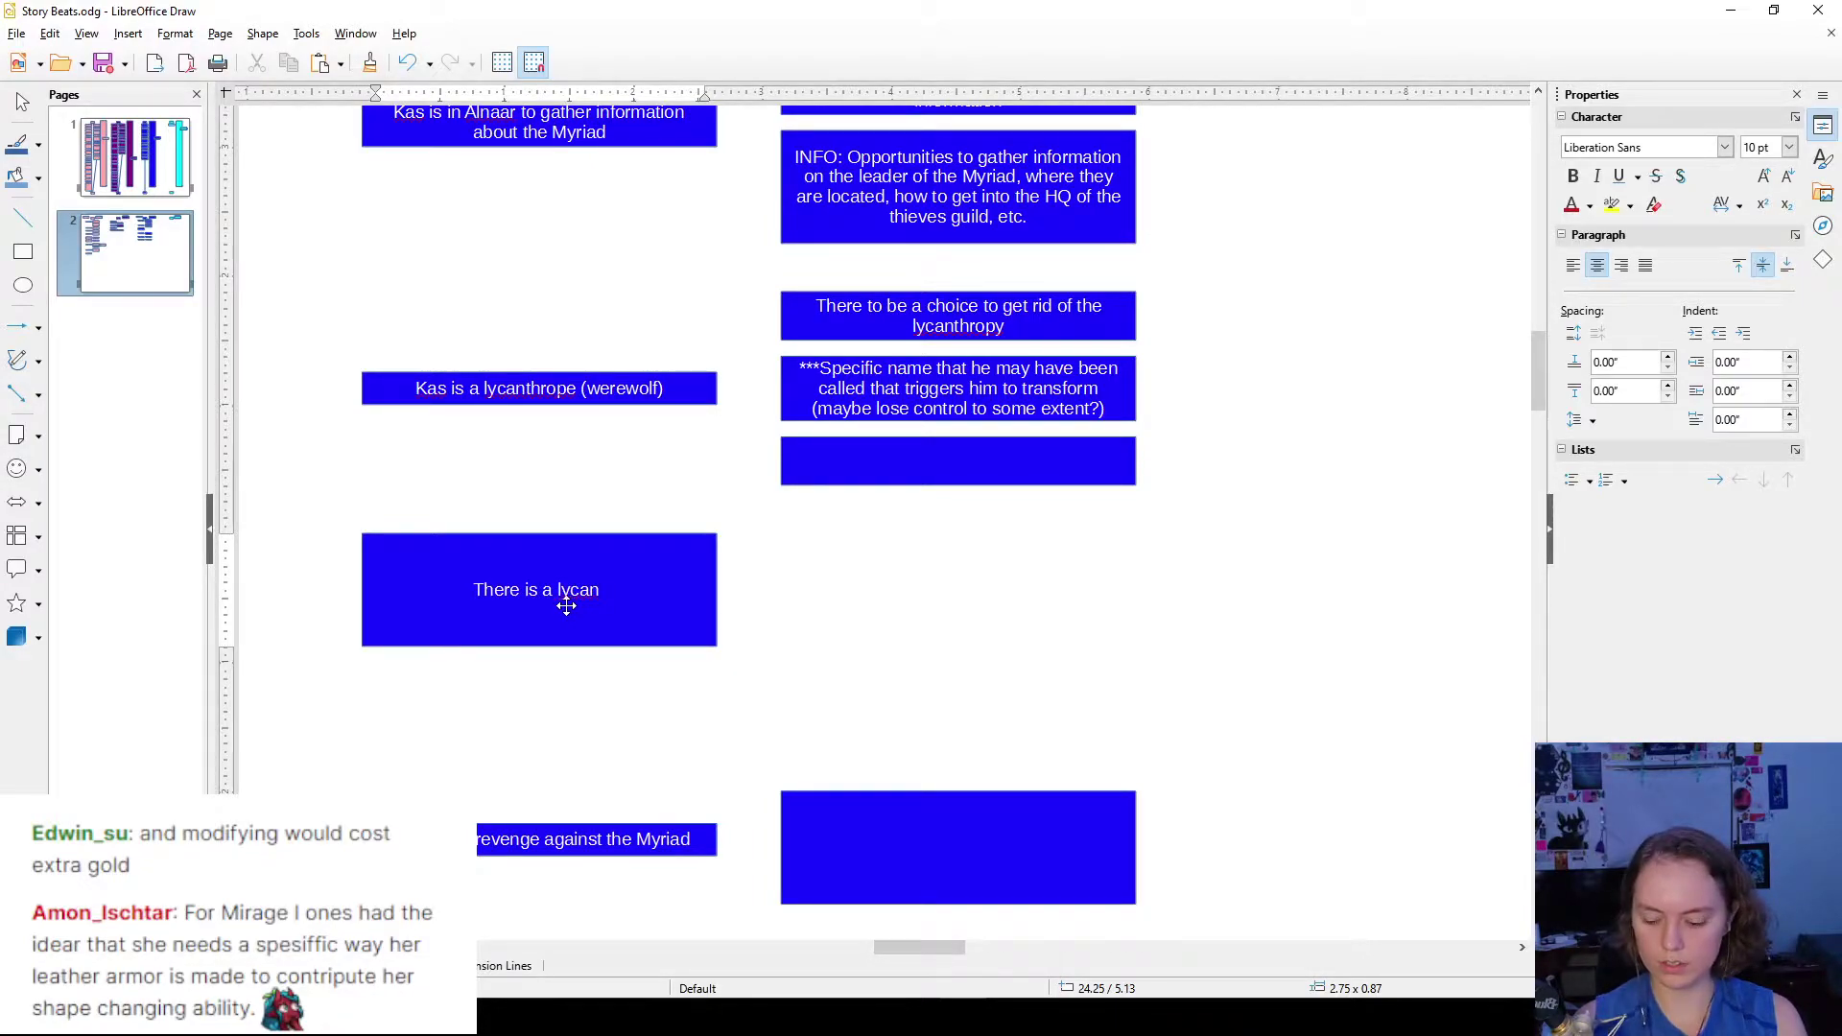
text(city ibn)
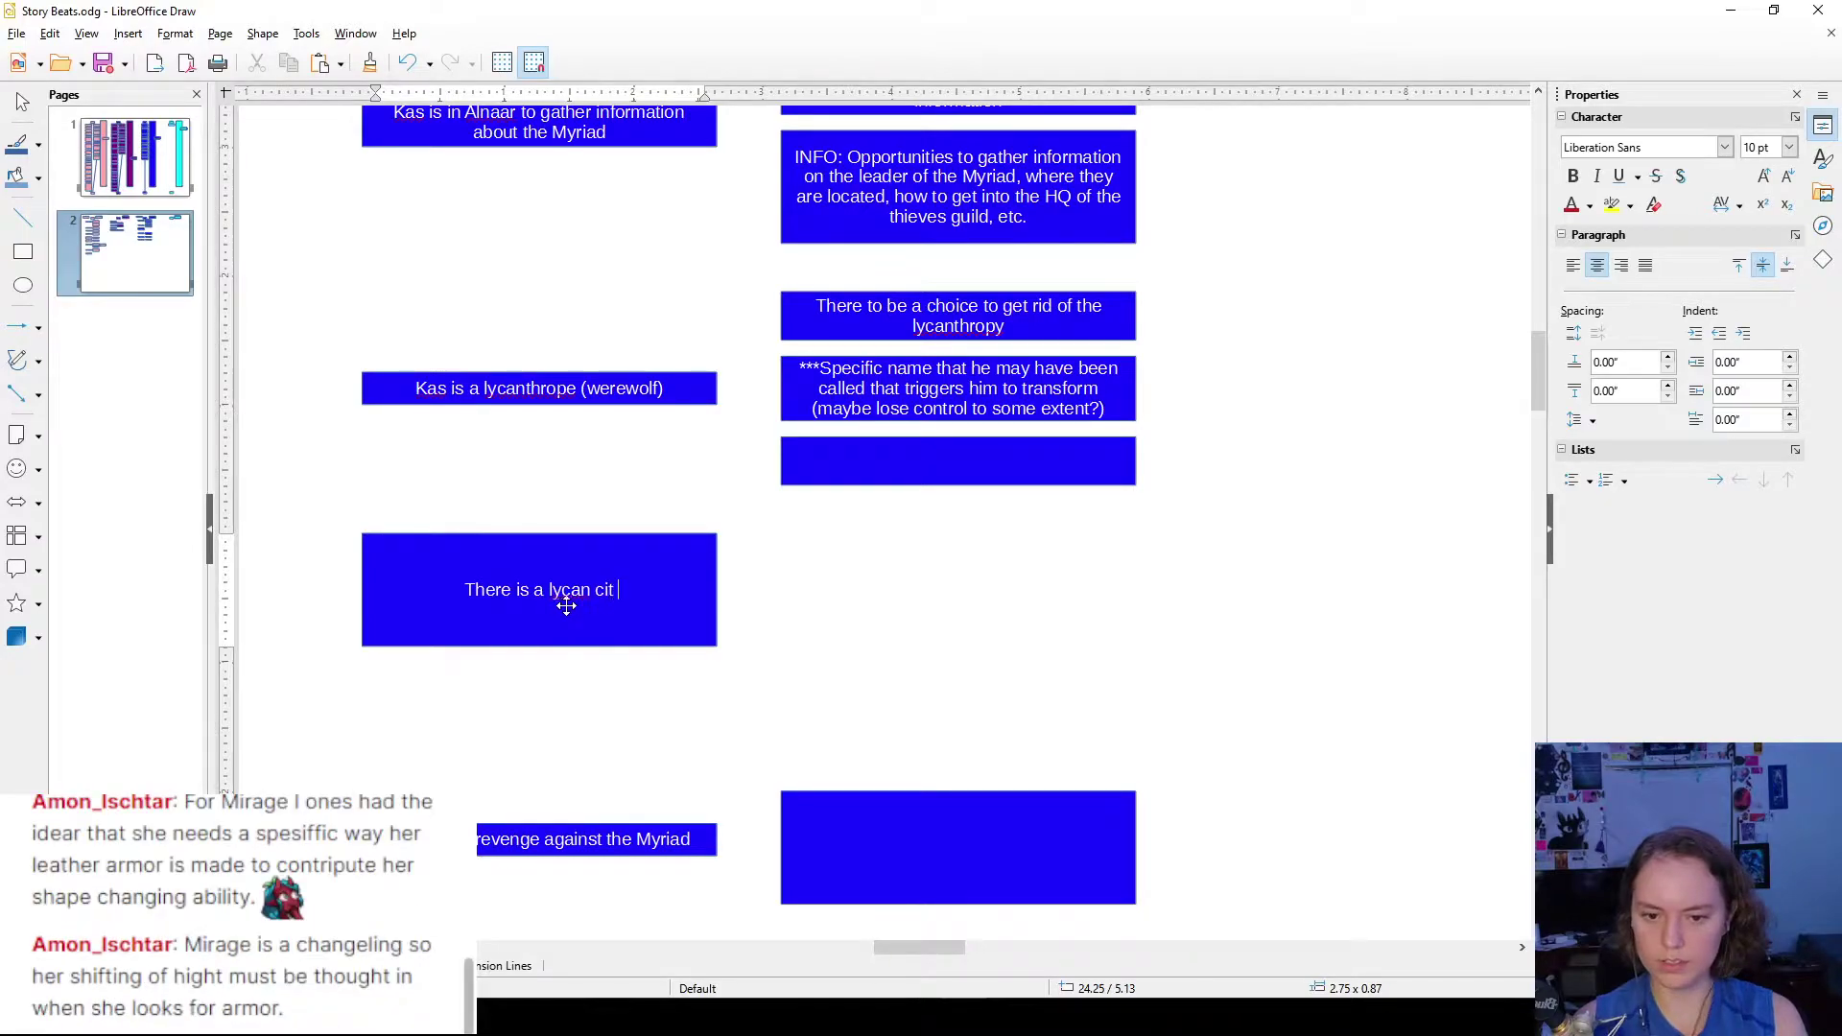
key(BackSpace)
key(BackSpace)
text(n Varsha)
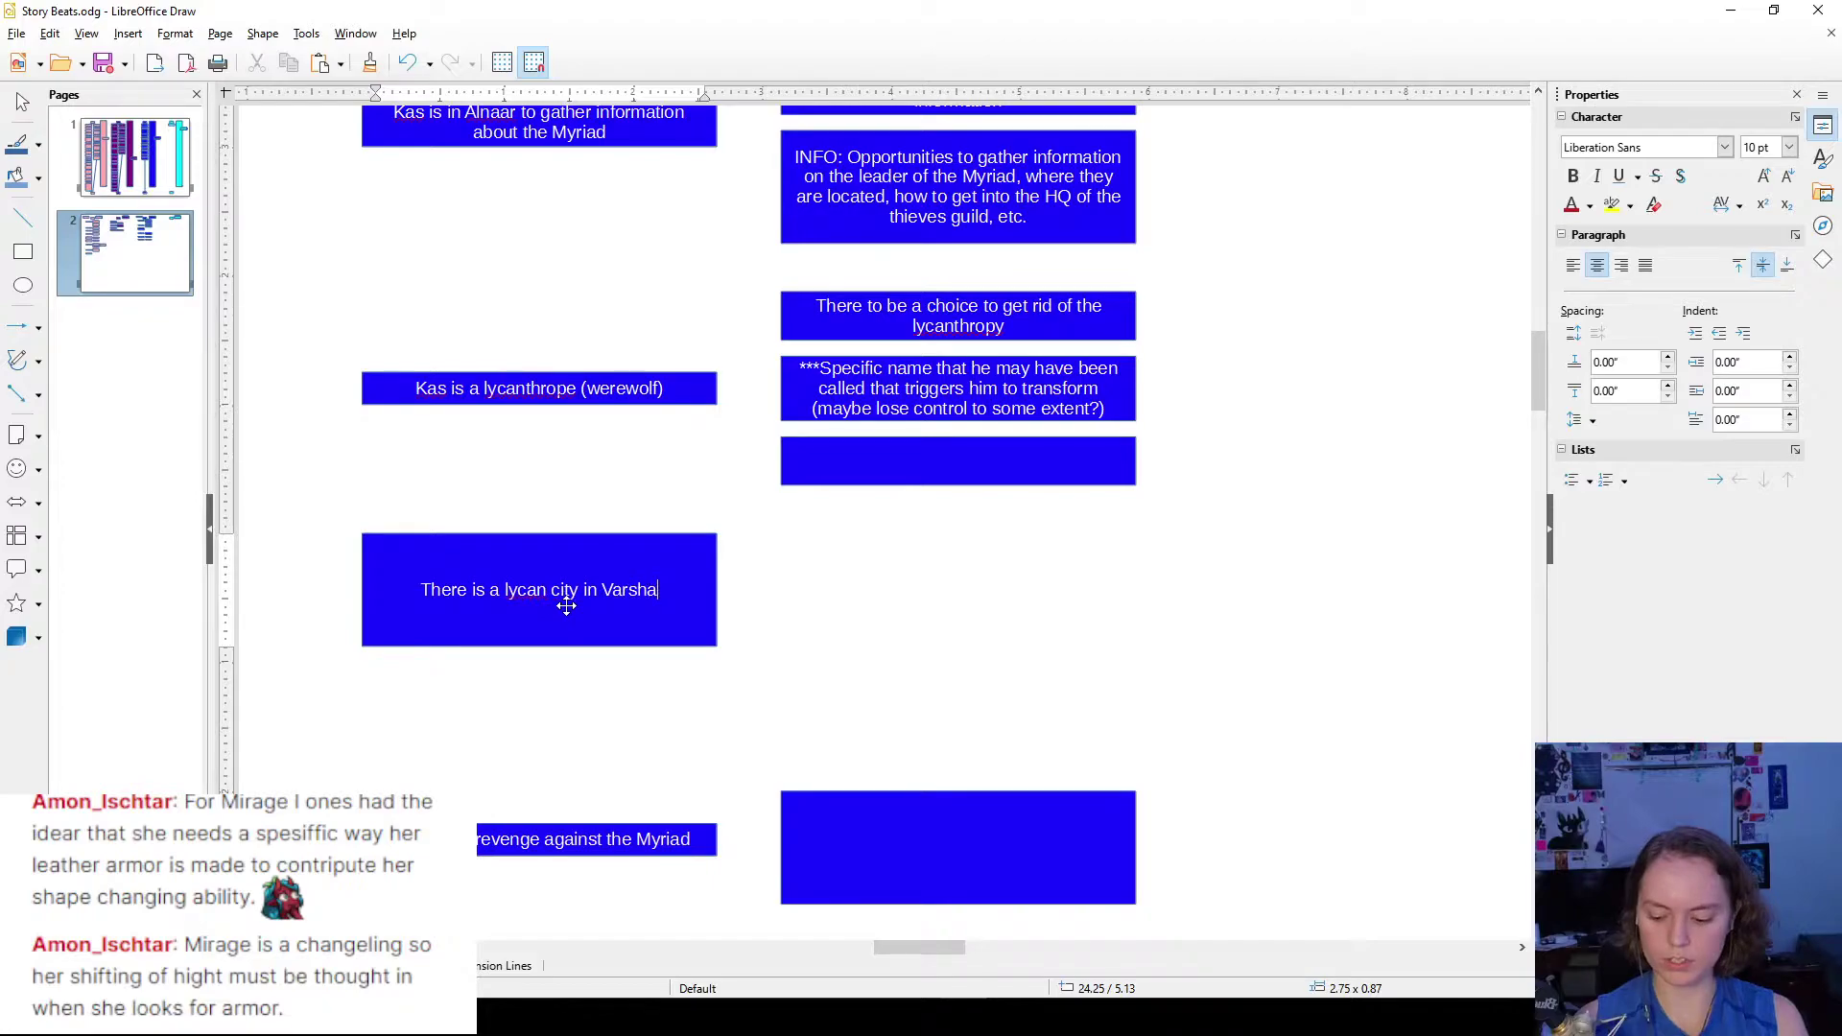
text(avan)
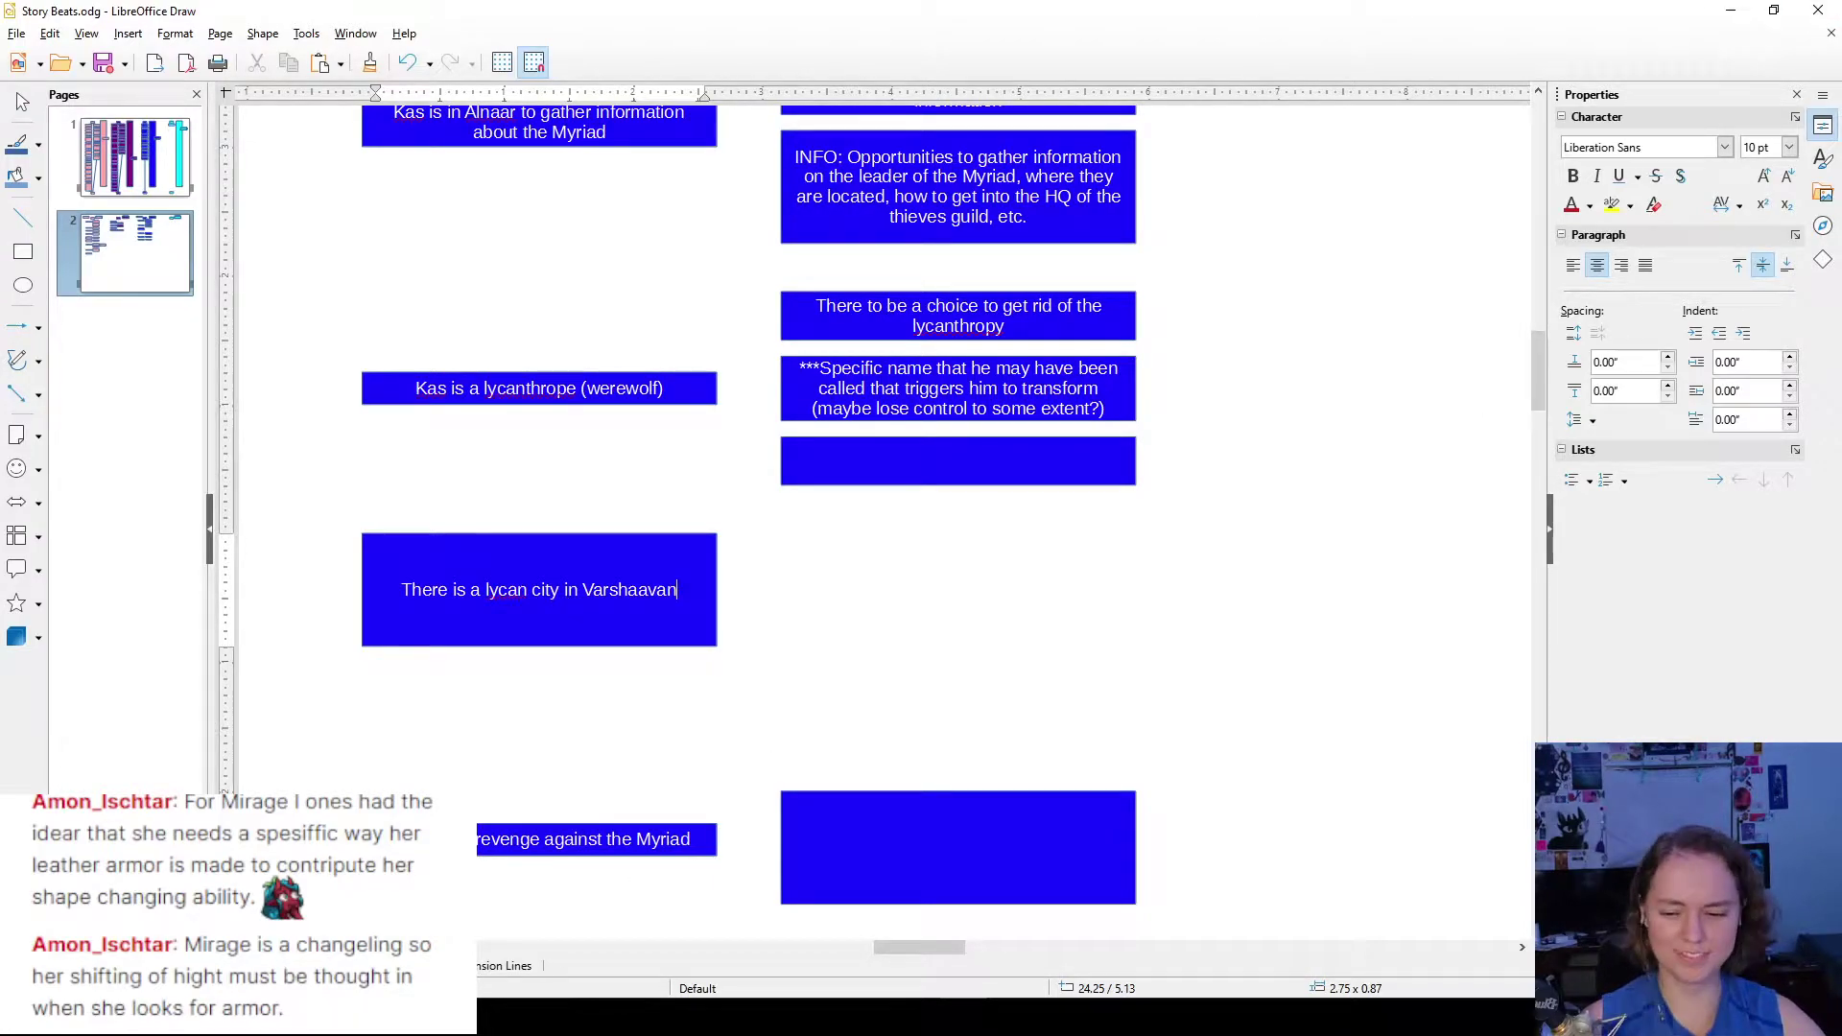
- Check Varshaavan on the world map in Azgaar's Fantasy Map Generator and return to the Story Beats drawing
click(914, 1017)
click(544, 936)
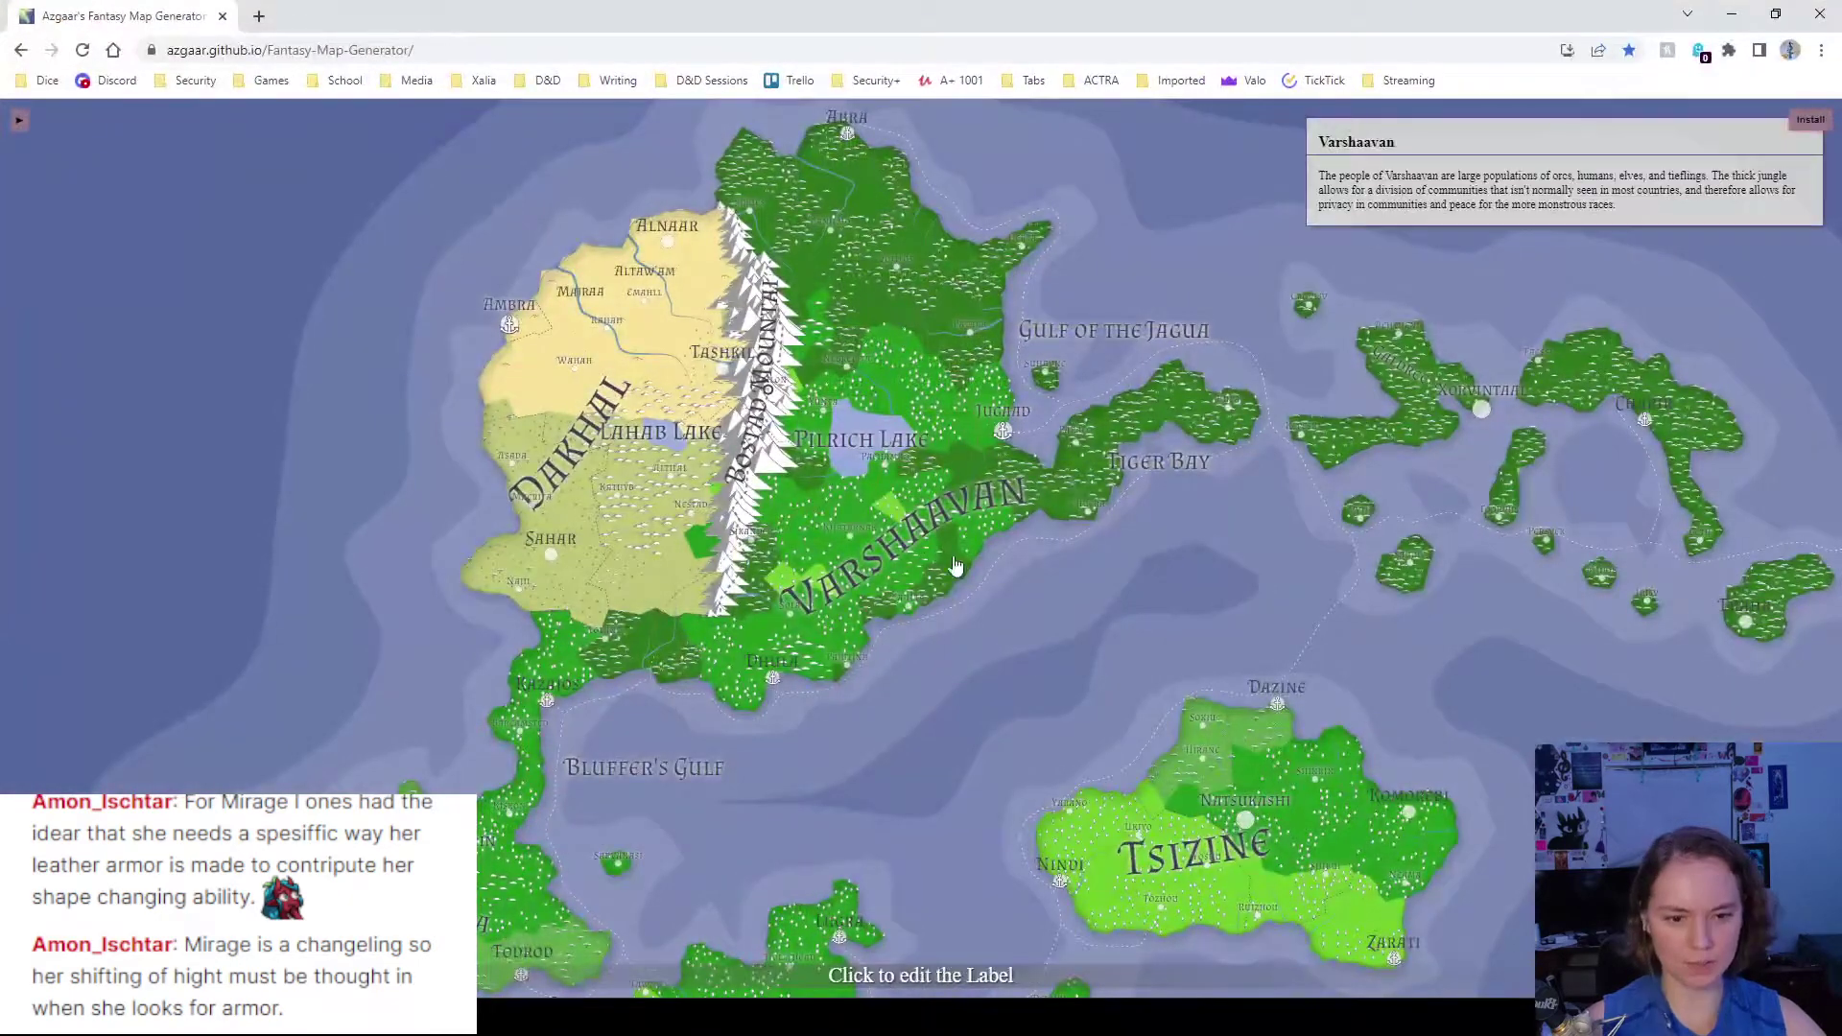
scroll(1139, 530, up, 2)
scroll(1139, 530, down, 2)
key(alt+Tab)
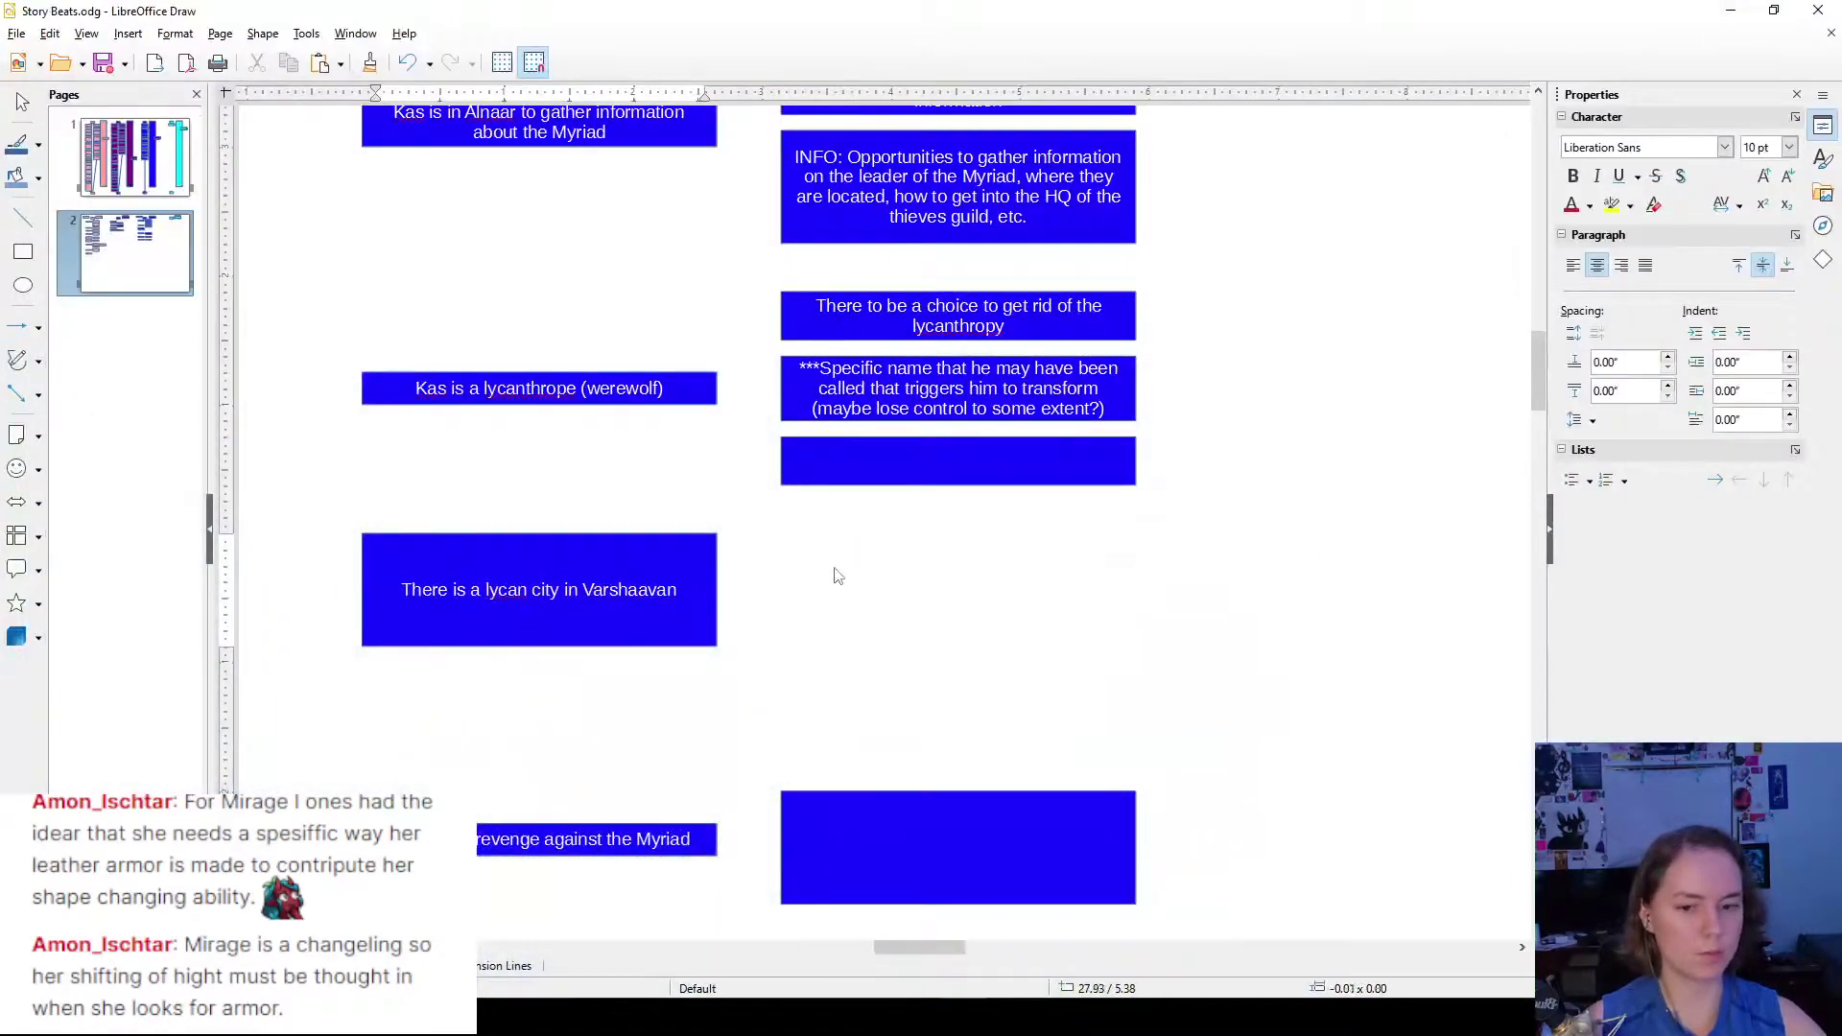
- Shrink the lycan city box, place it beneath the trigger-name note, and delete the spare blank box
click(597, 638)
drag(540, 645, 998, 563)
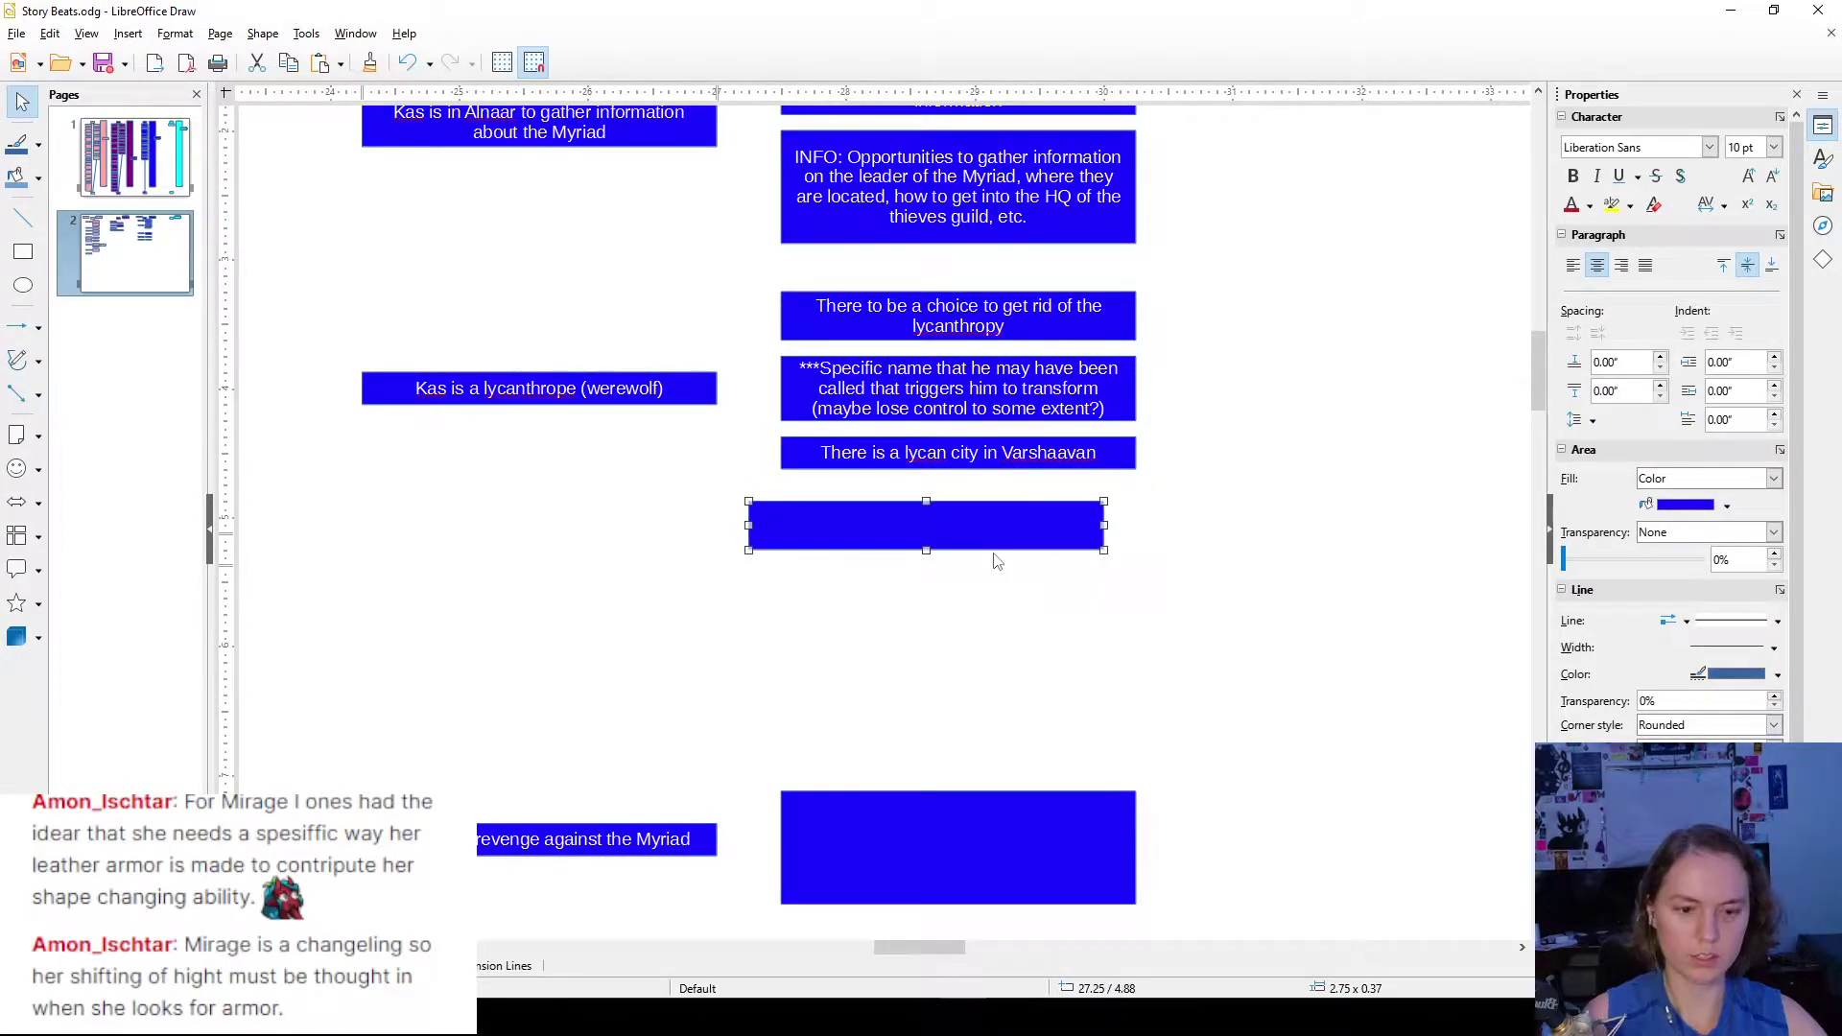
key(Delete)
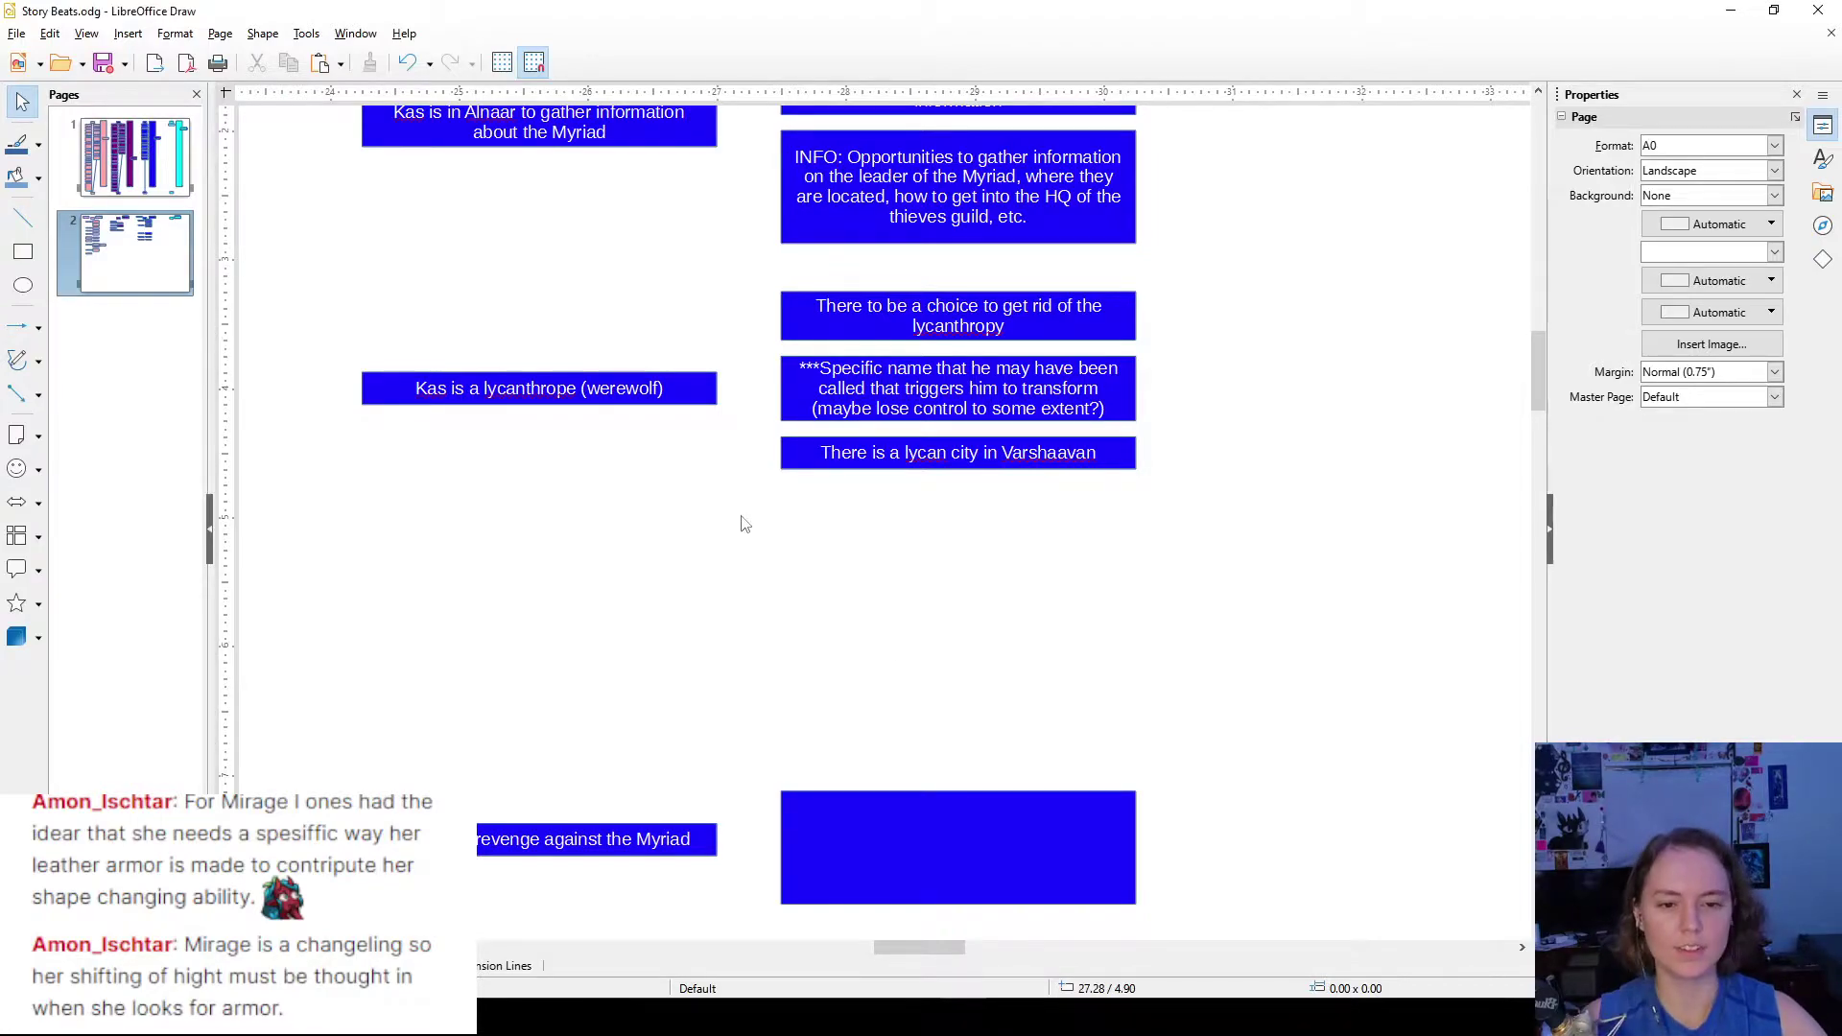
- Shift the "Kas is a lycanthrope (werewolf)" beat and its three detail boxes slightly down, away from the Alnaar row
scroll(723, 555, up, 2)
scroll(624, 552, down, 2)
scroll(612, 541, down, 1)
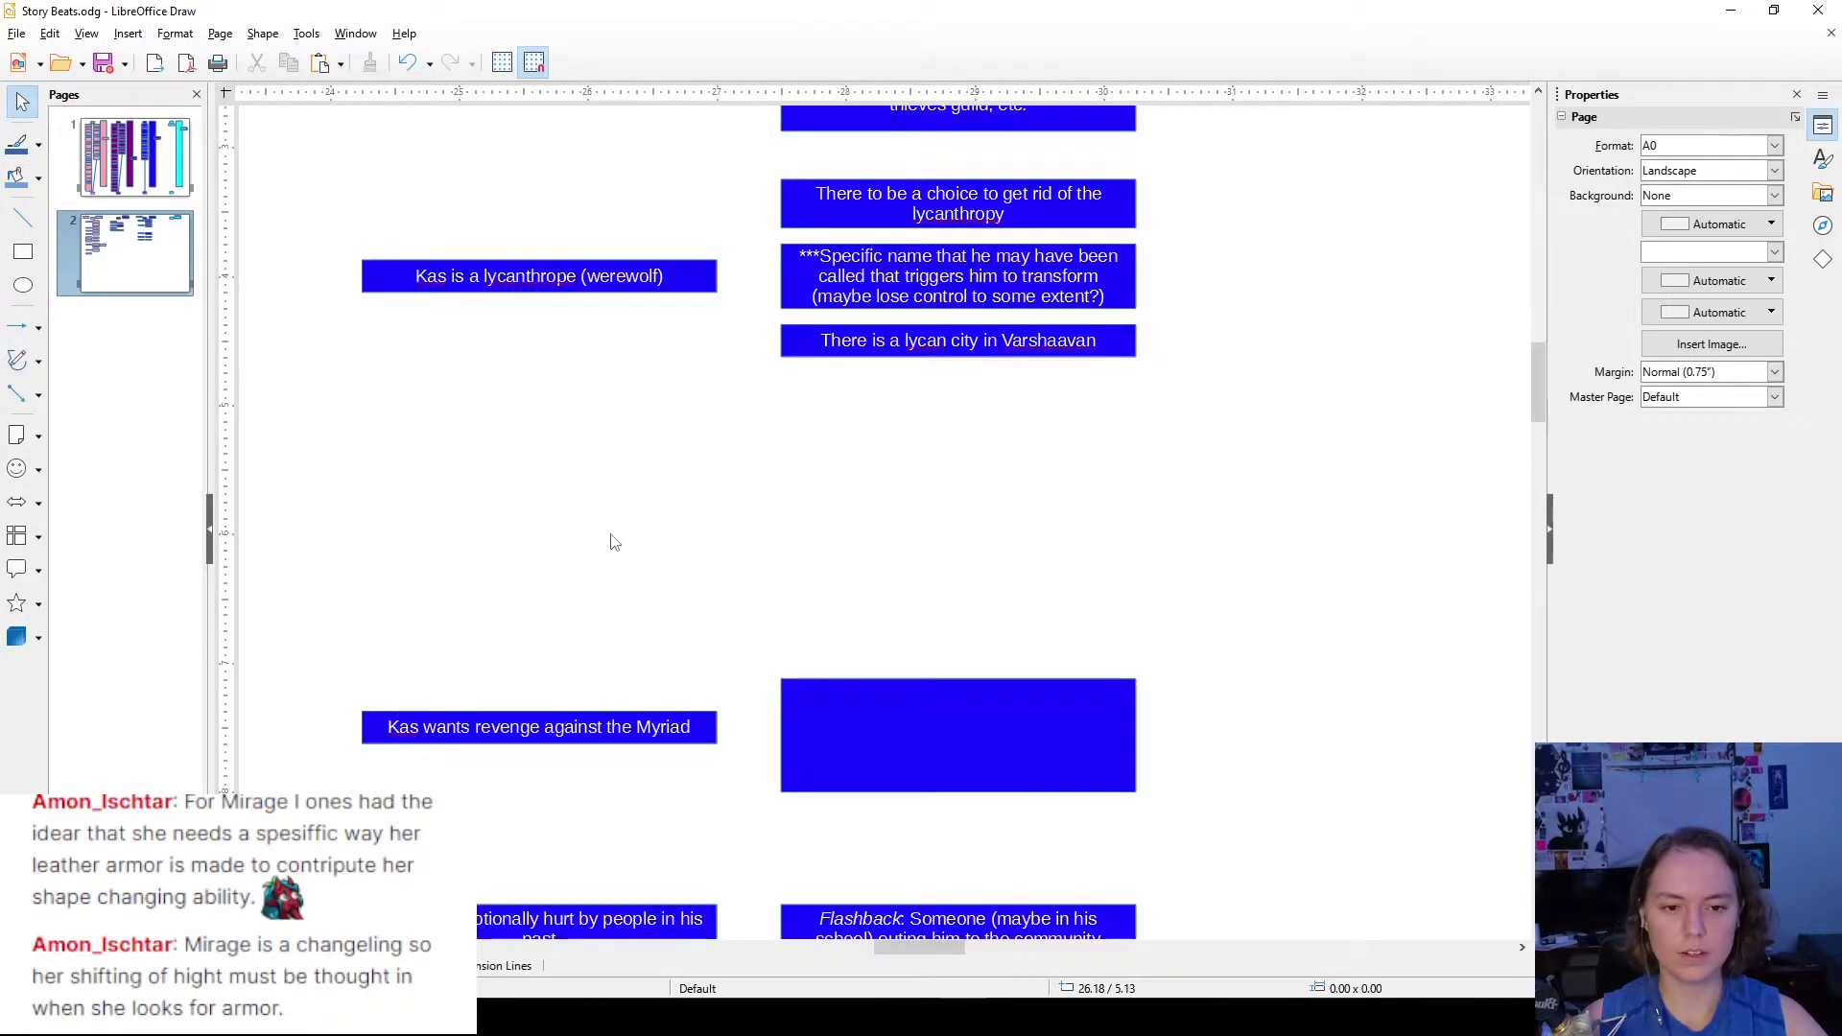
scroll(700, 455, up, 1)
drag(287, 291, 1256, 523)
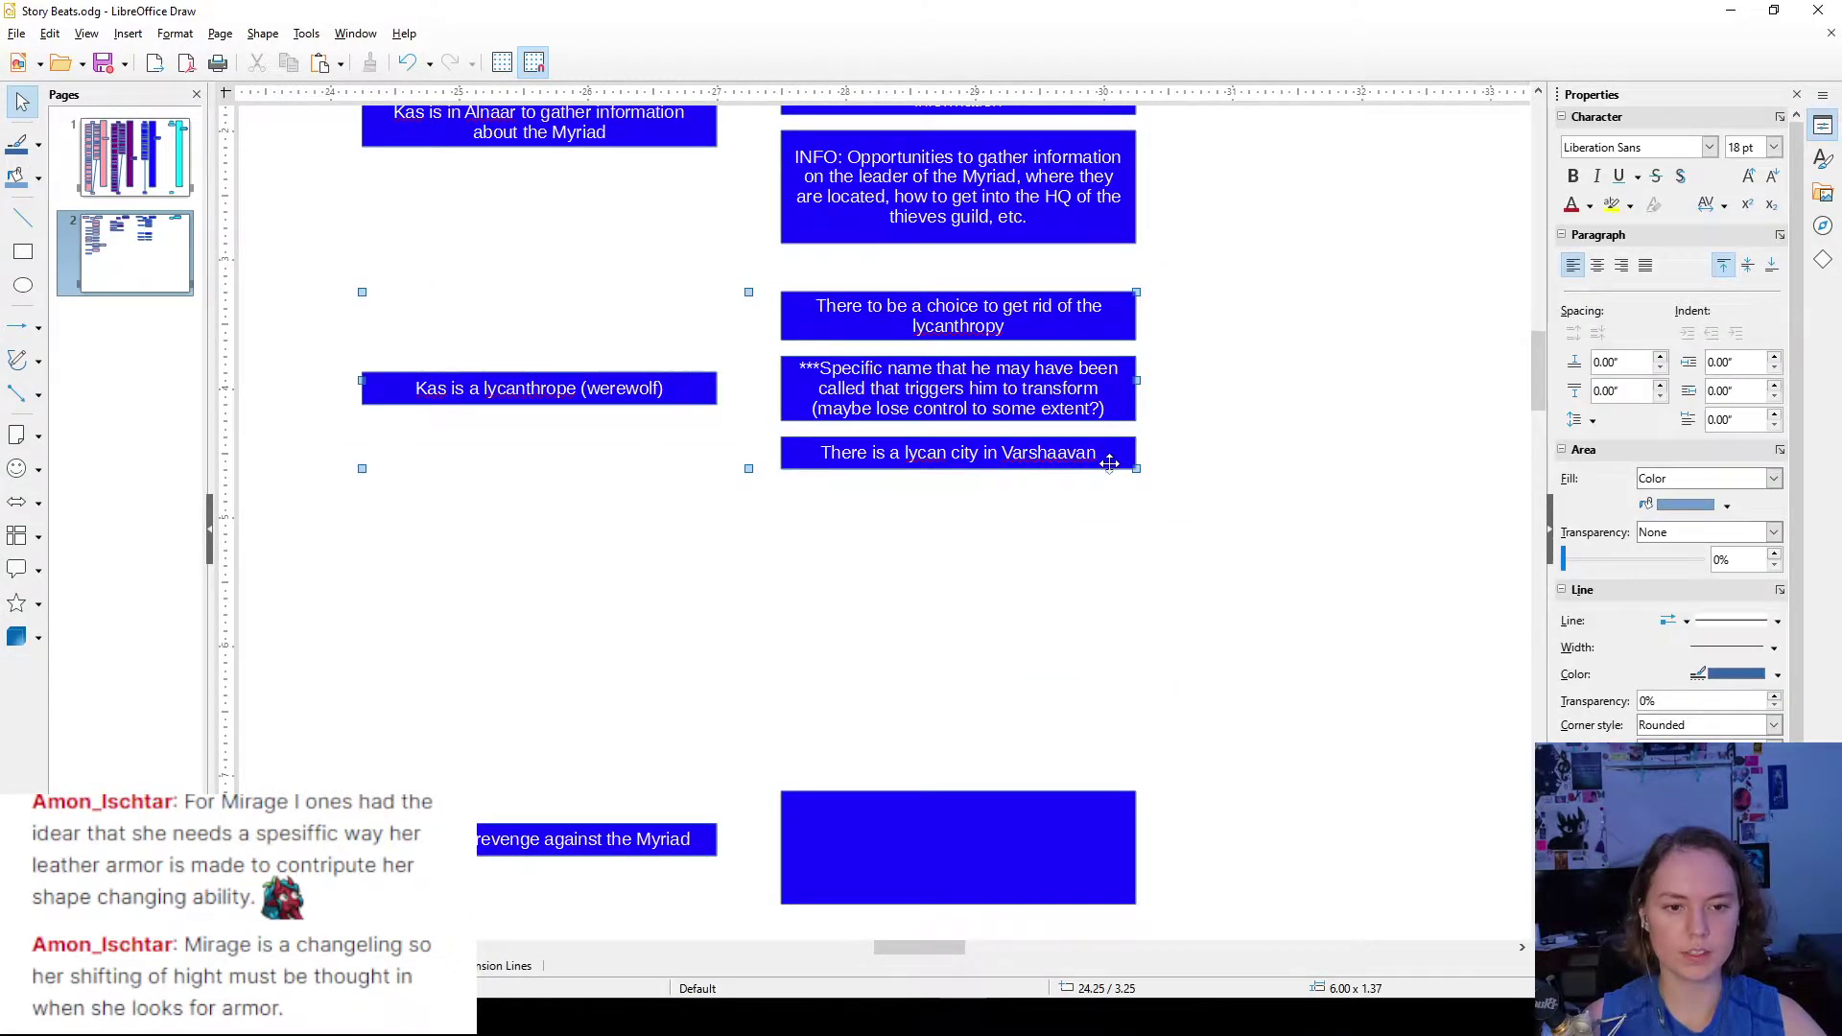
drag(1104, 453, 1102, 470)
click(1116, 516)
scroll(896, 598, down, 1)
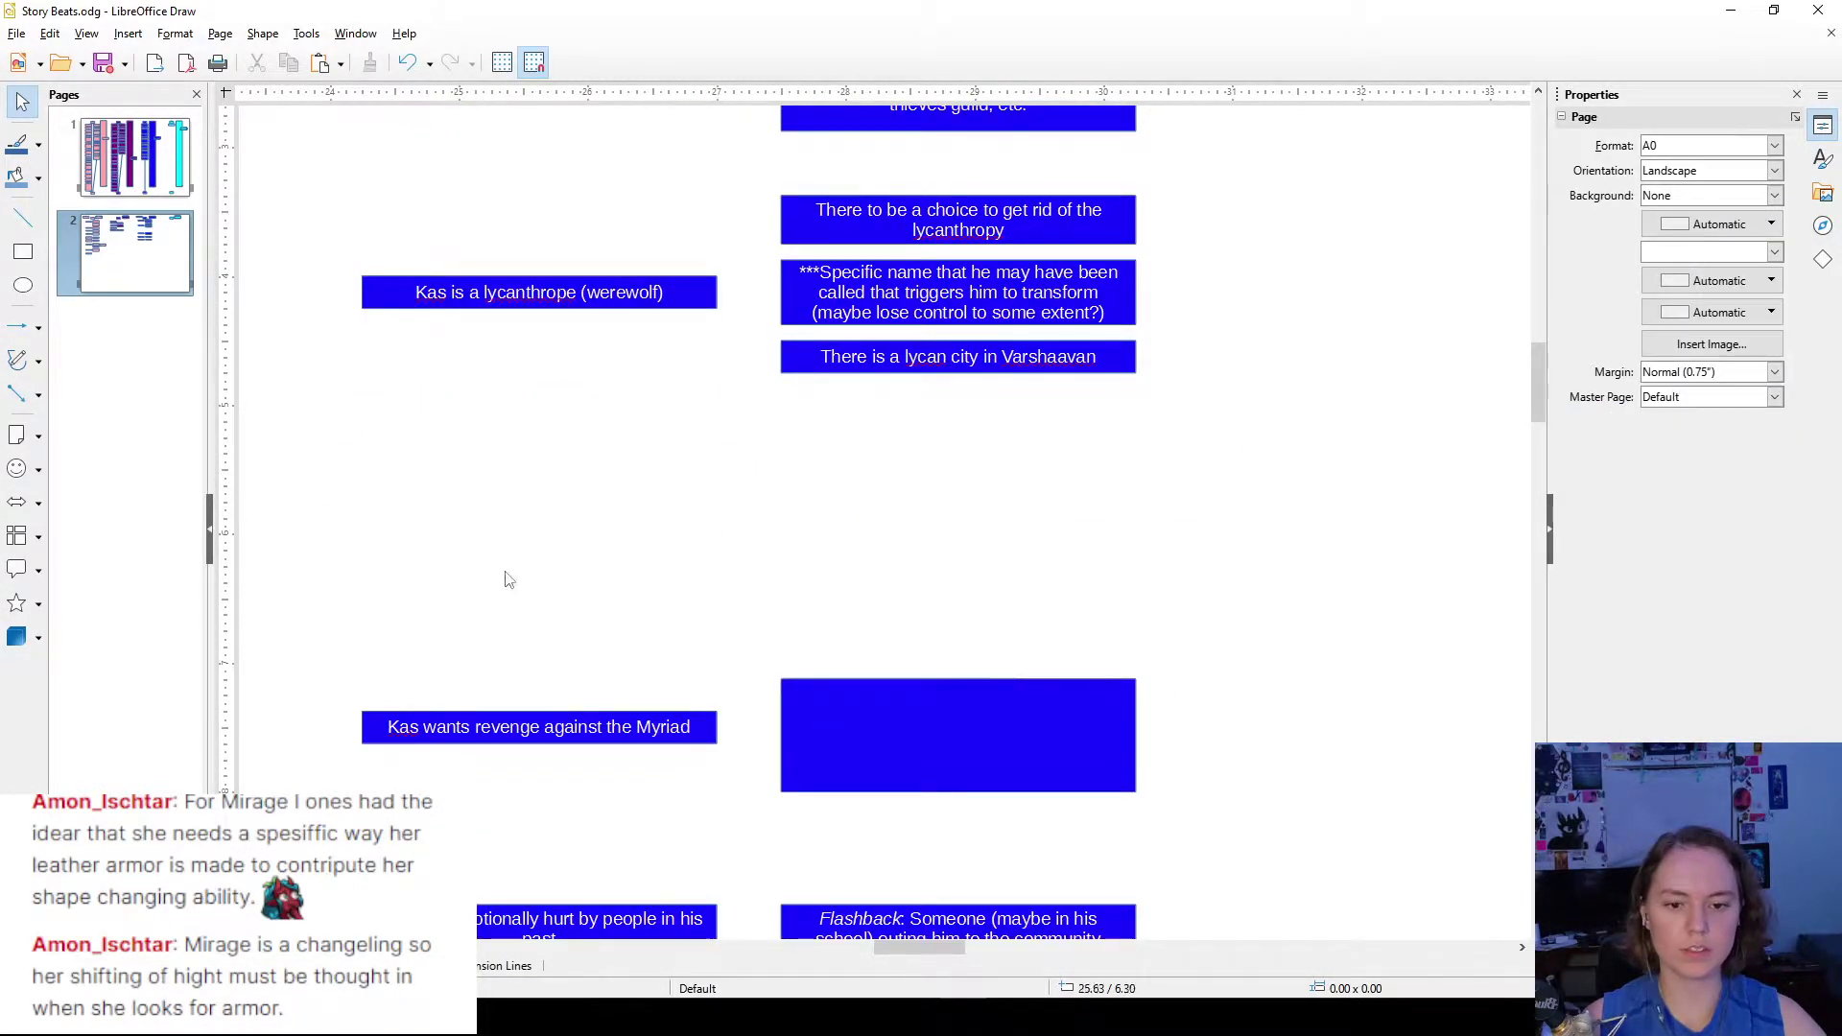
- Move the Myriad revenge row and the two past-hurt rows together up, closer to the lycanthrope row
scroll(307, 506, down, 2)
drag(284, 399, 1258, 567)
scroll(715, 484, down, 3)
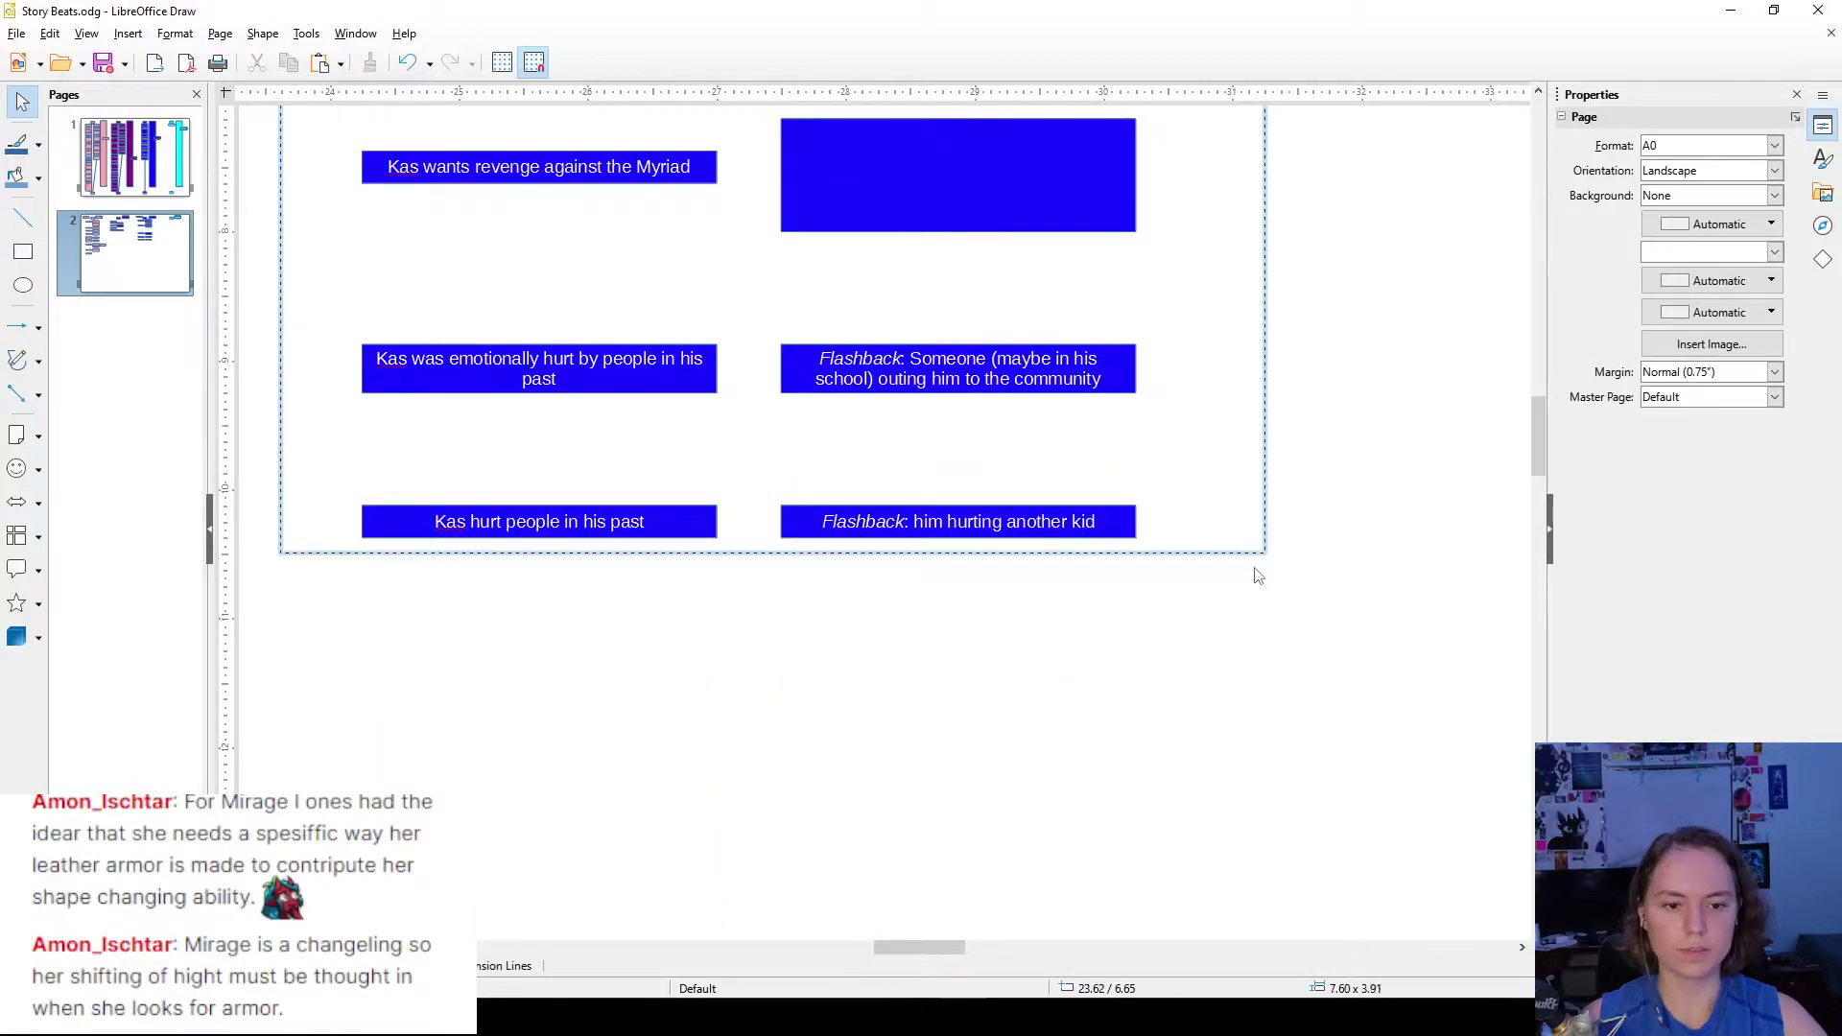
scroll(883, 494, up, 4)
drag(897, 668, 891, 458)
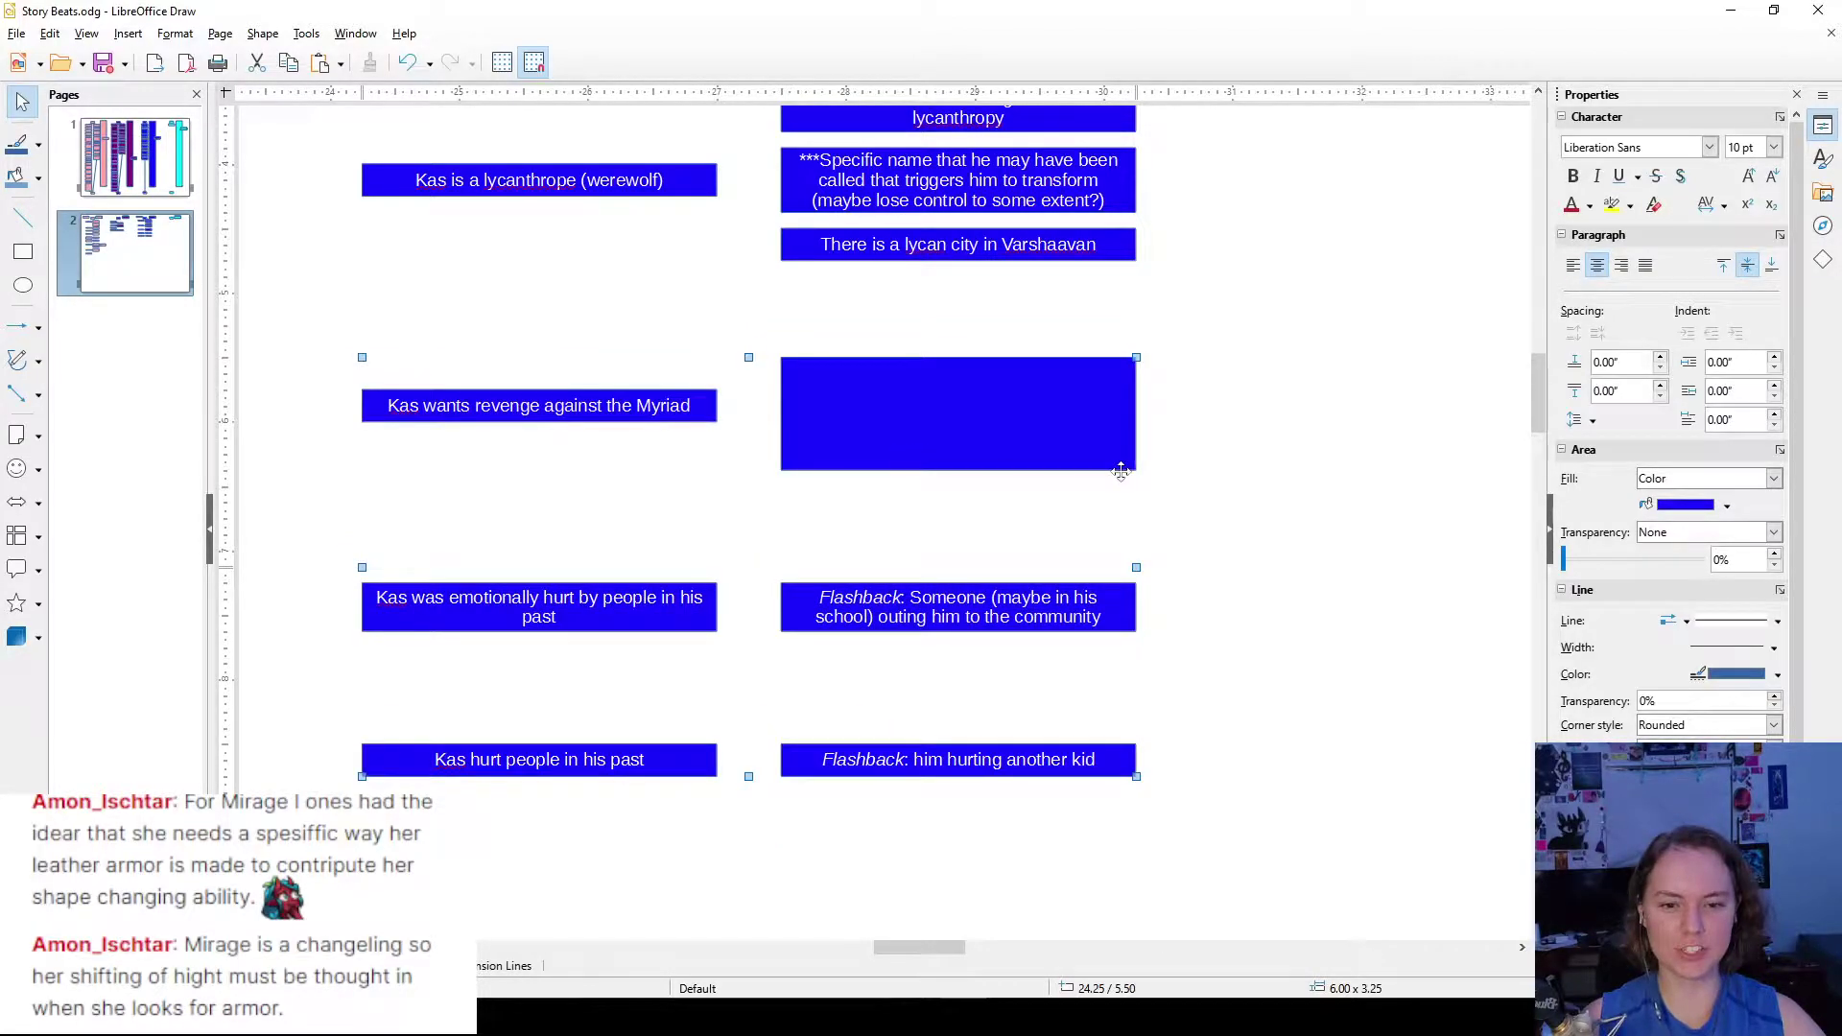
click(602, 487)
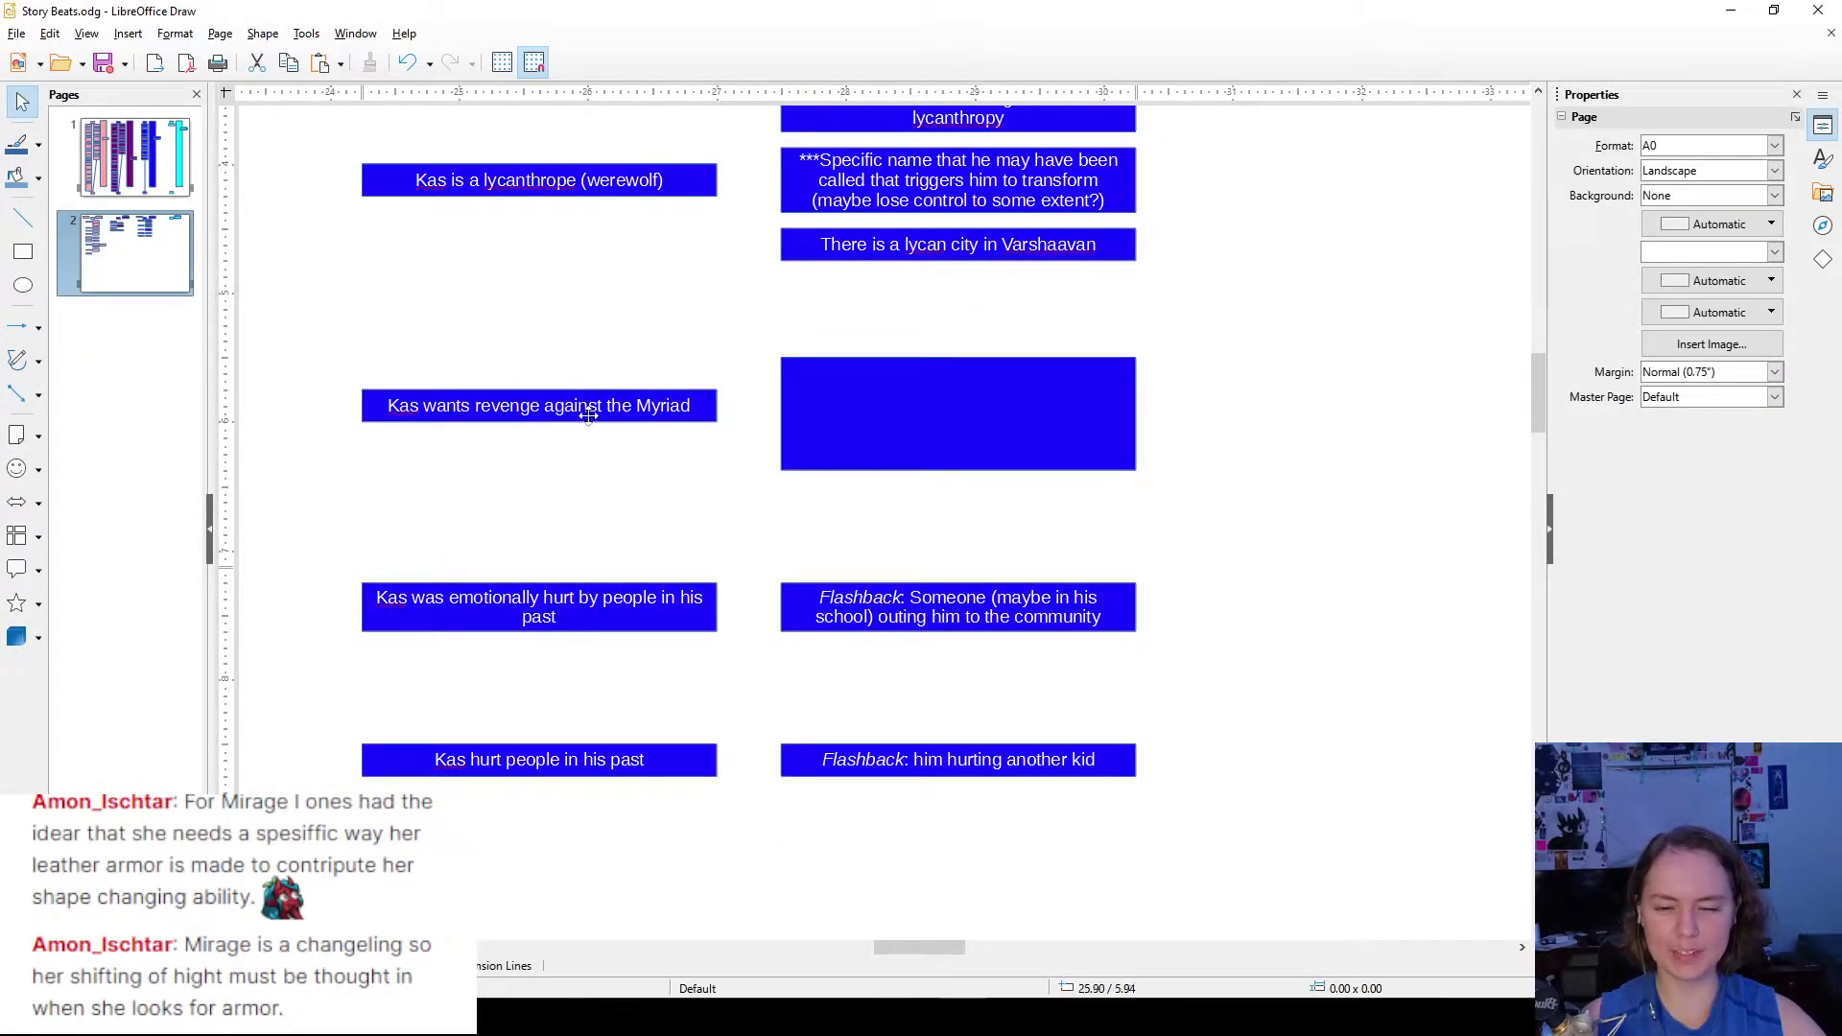
click(656, 619)
drag(1200, 804, 319, 561)
click(1216, 593)
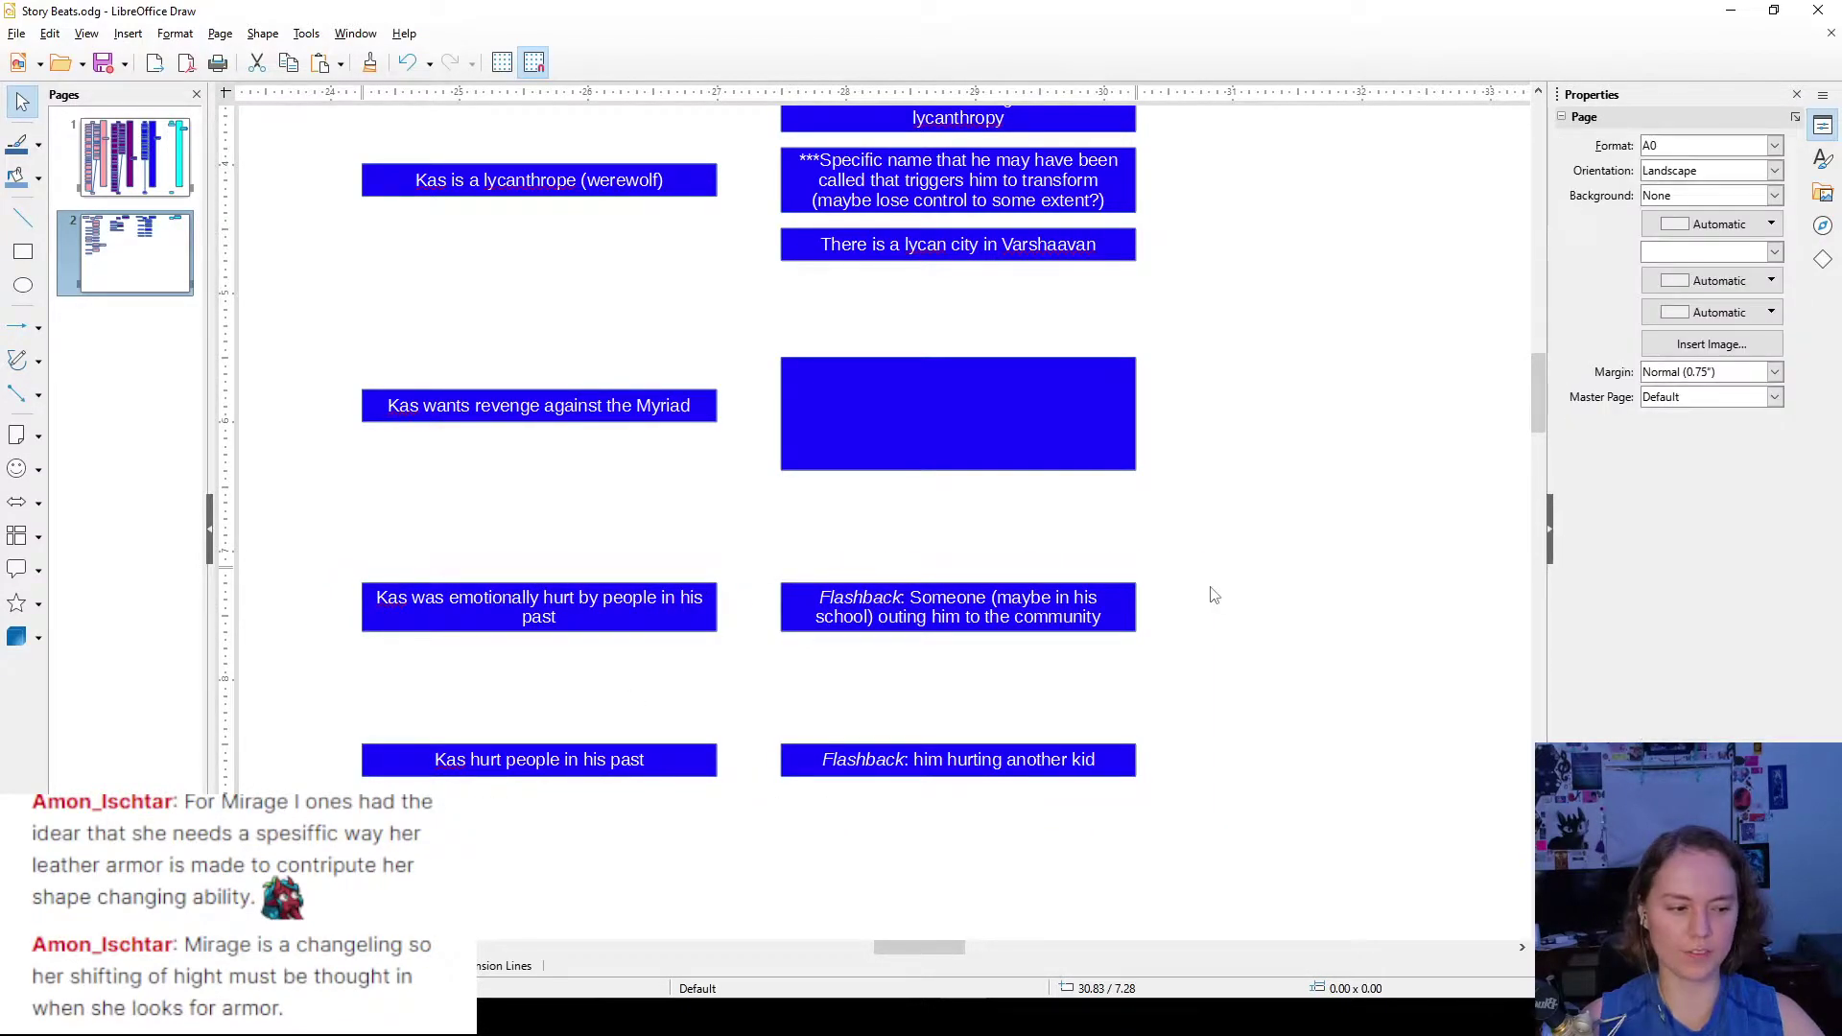
drag(1231, 514, 278, 331)
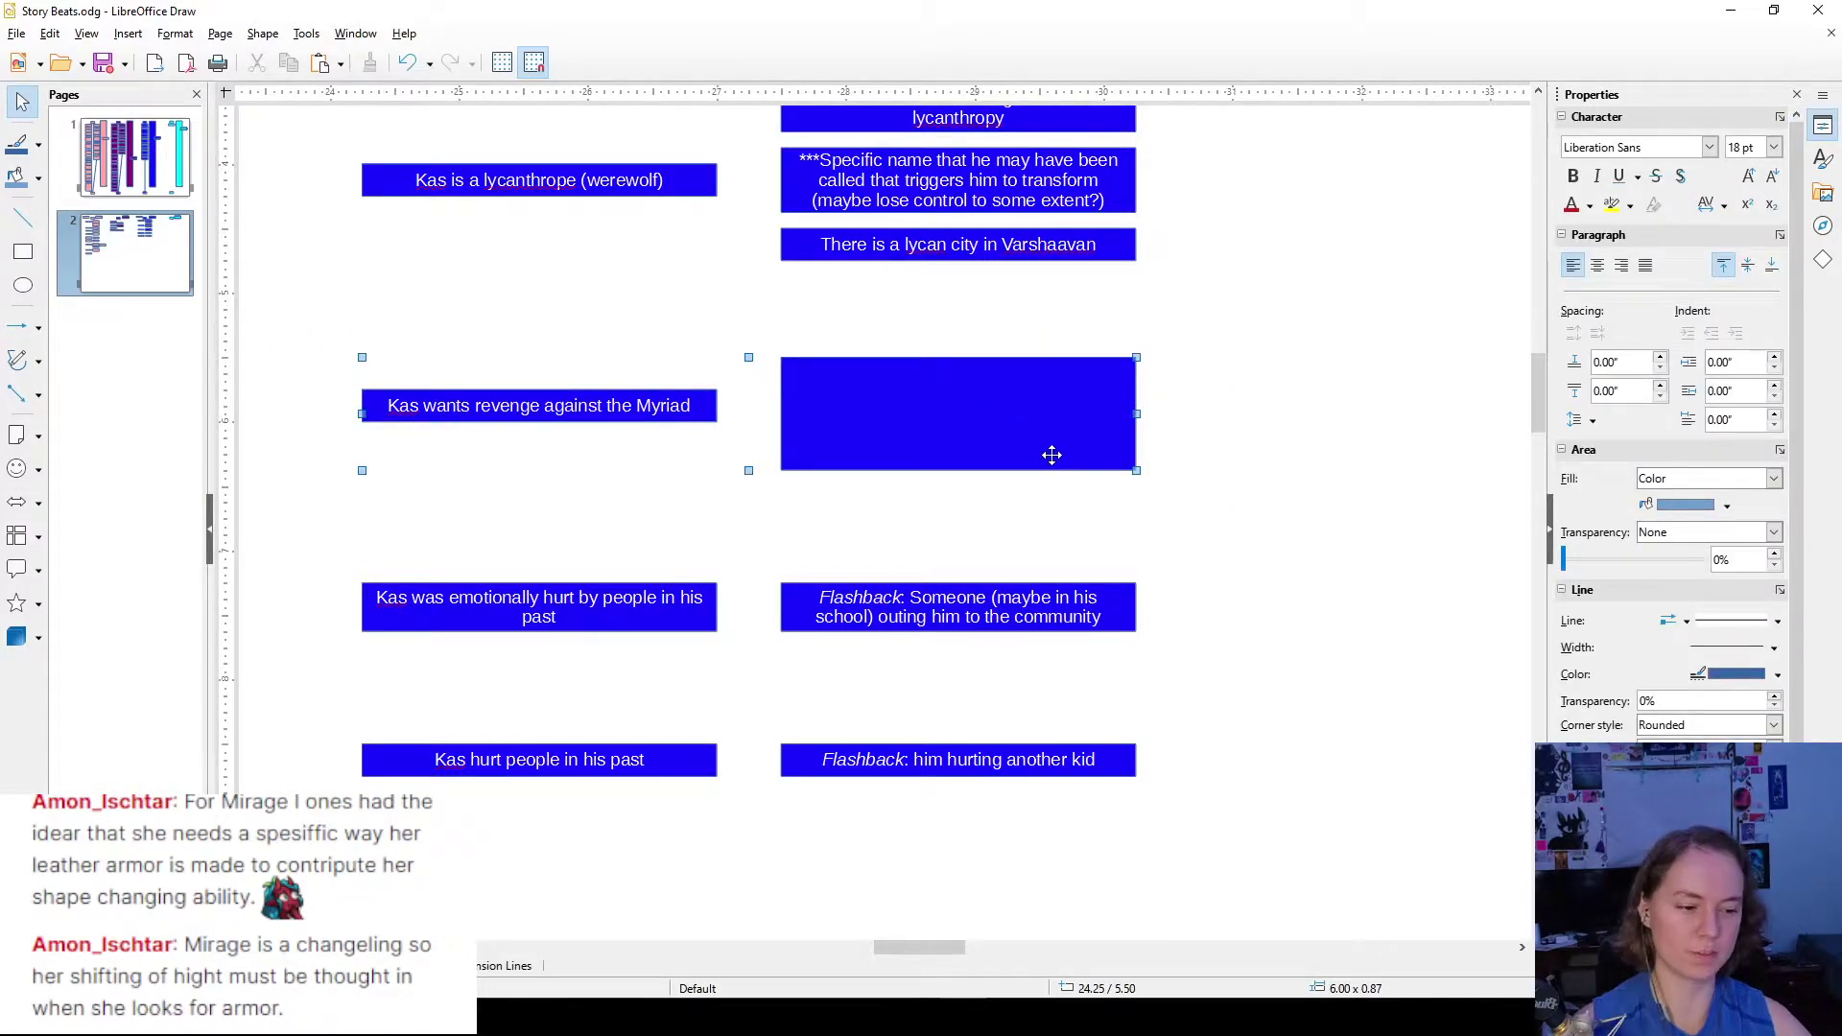
click(1231, 410)
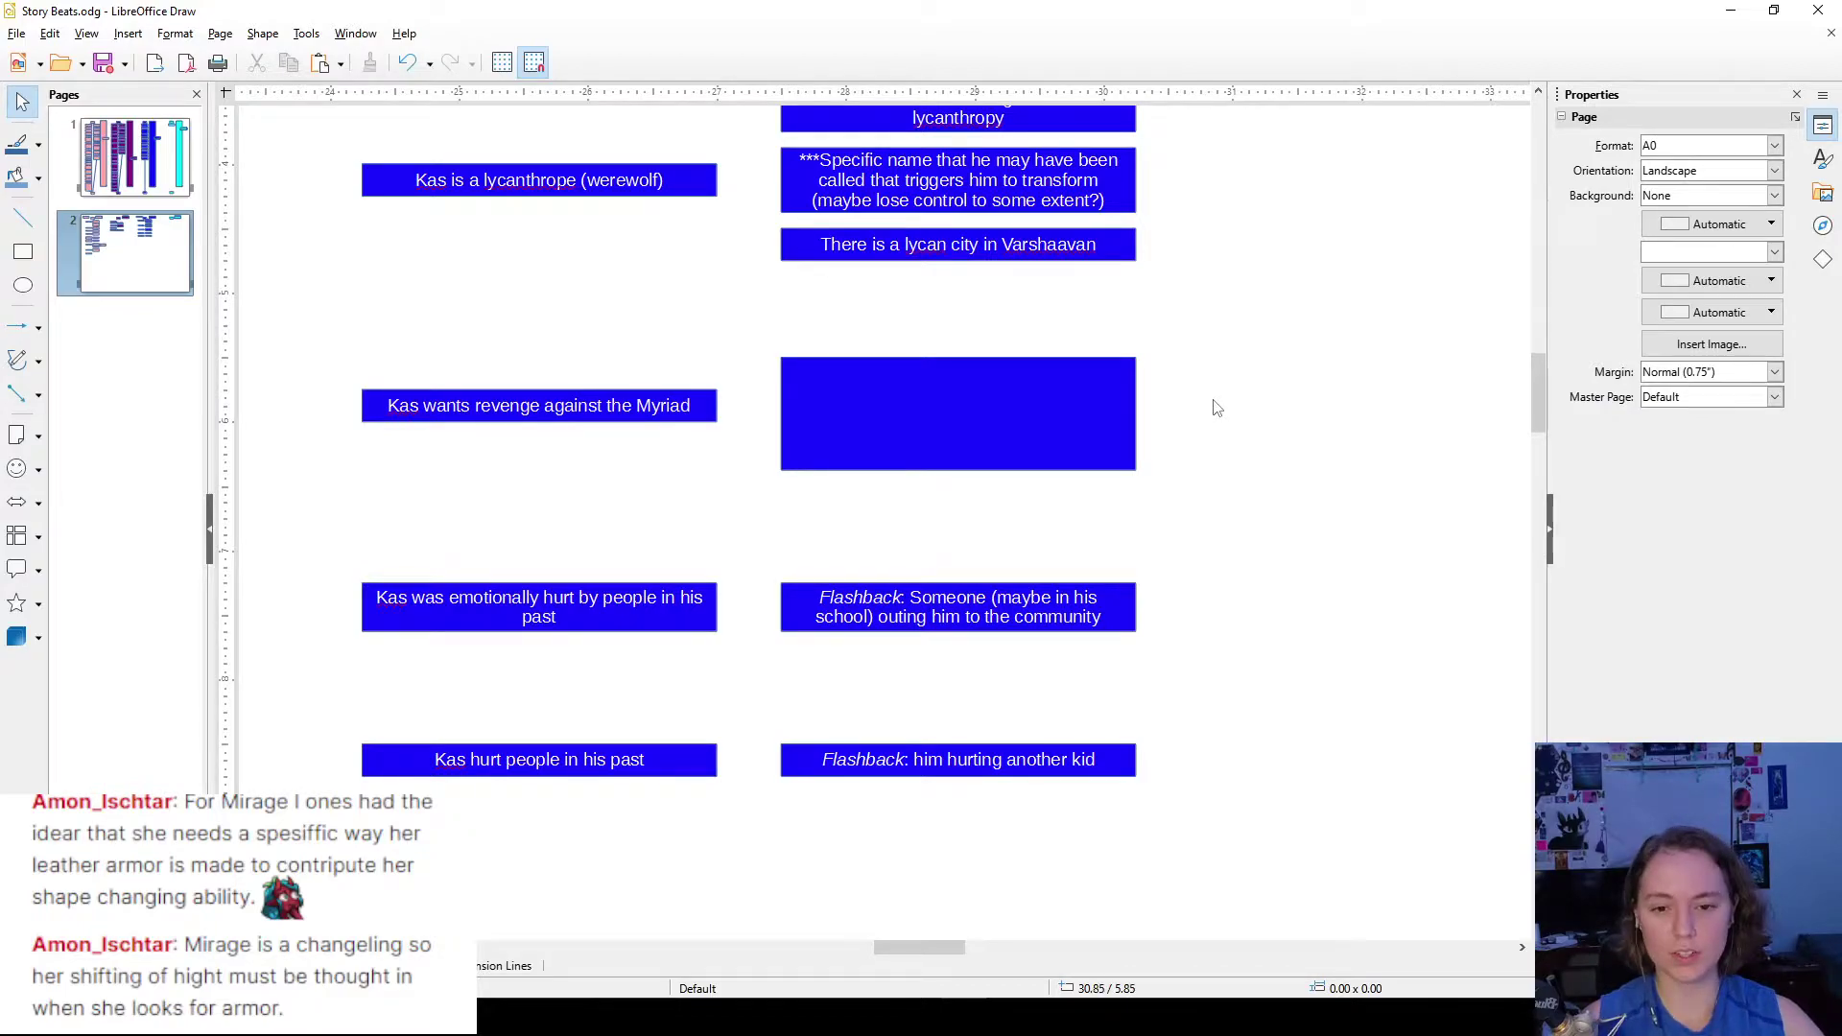
- Move the "Kas was emotionally hurt" and "Kas hurt people" rows down to make room beneath the Myriad revenge row
drag(305, 547, 1247, 825)
key(Down)
key(Down)
key(Down)
key(Down)
key(Down)
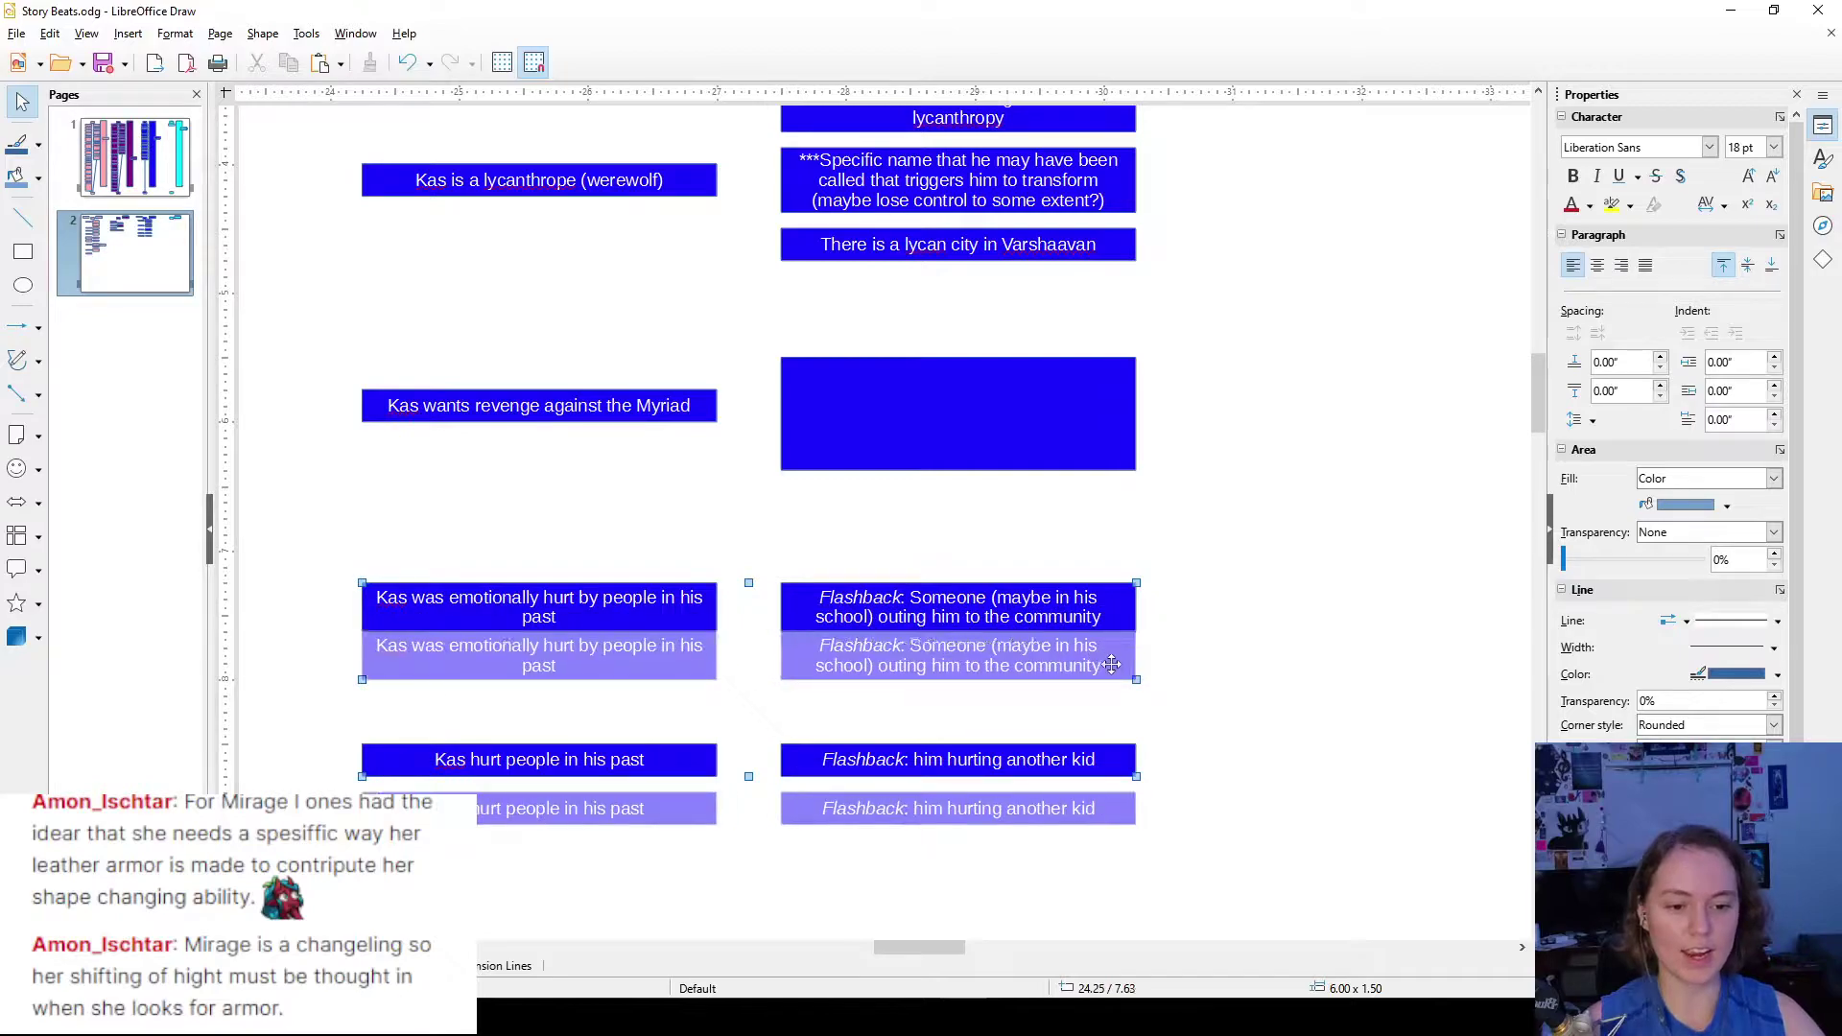
click(1286, 654)
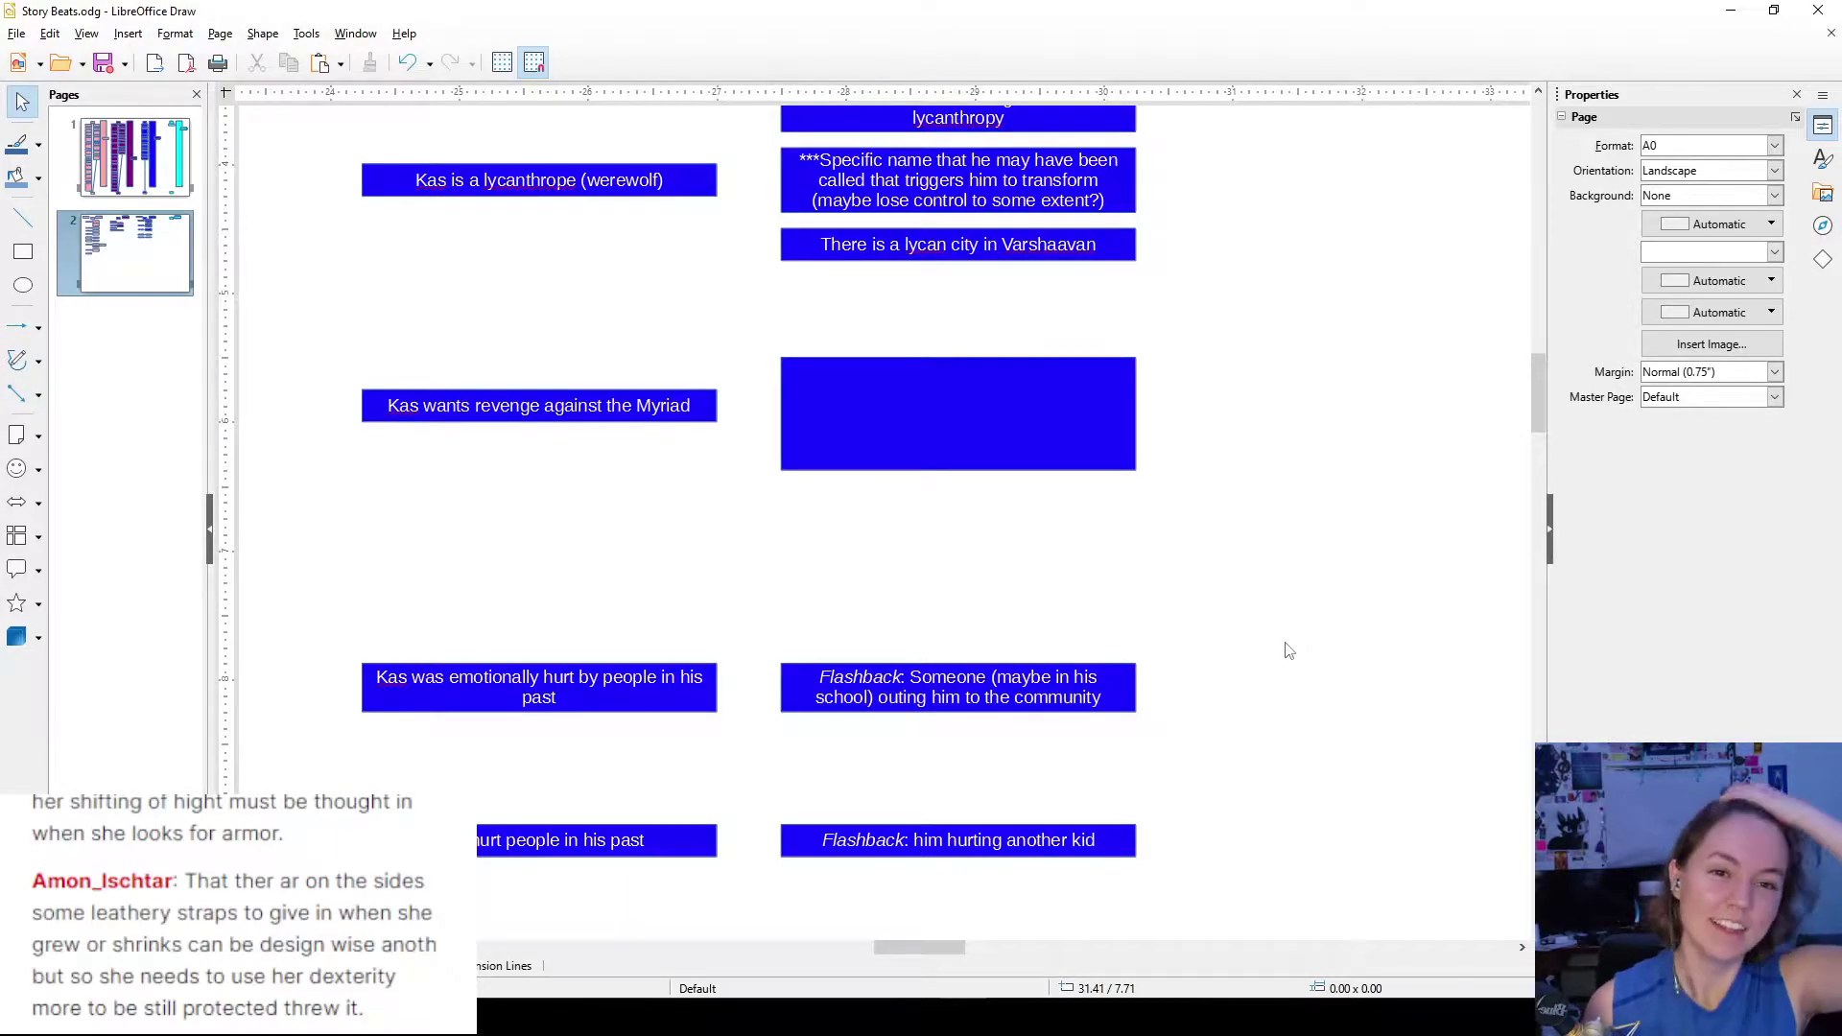
- Enter "The leader of the thieves guild is much stronger than Kas is" in the blank box beside the Myriad revenge beat
double_click(986, 429)
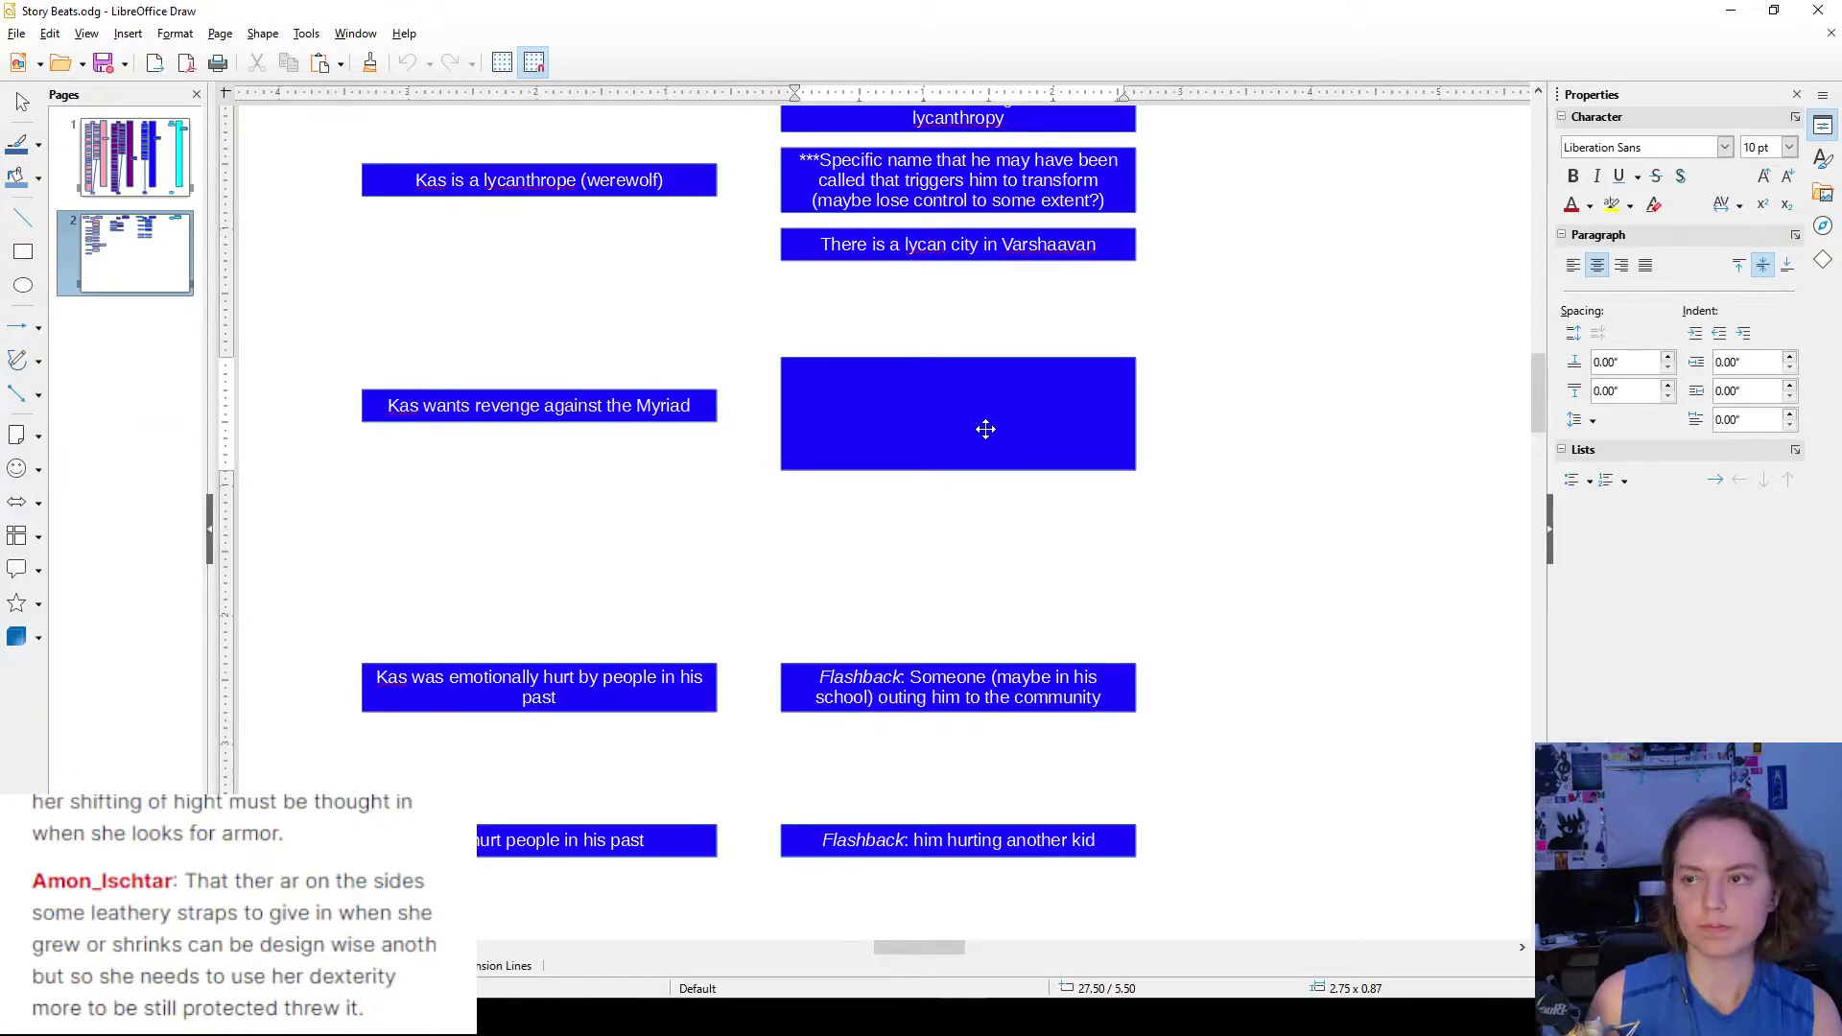
text(The lead)
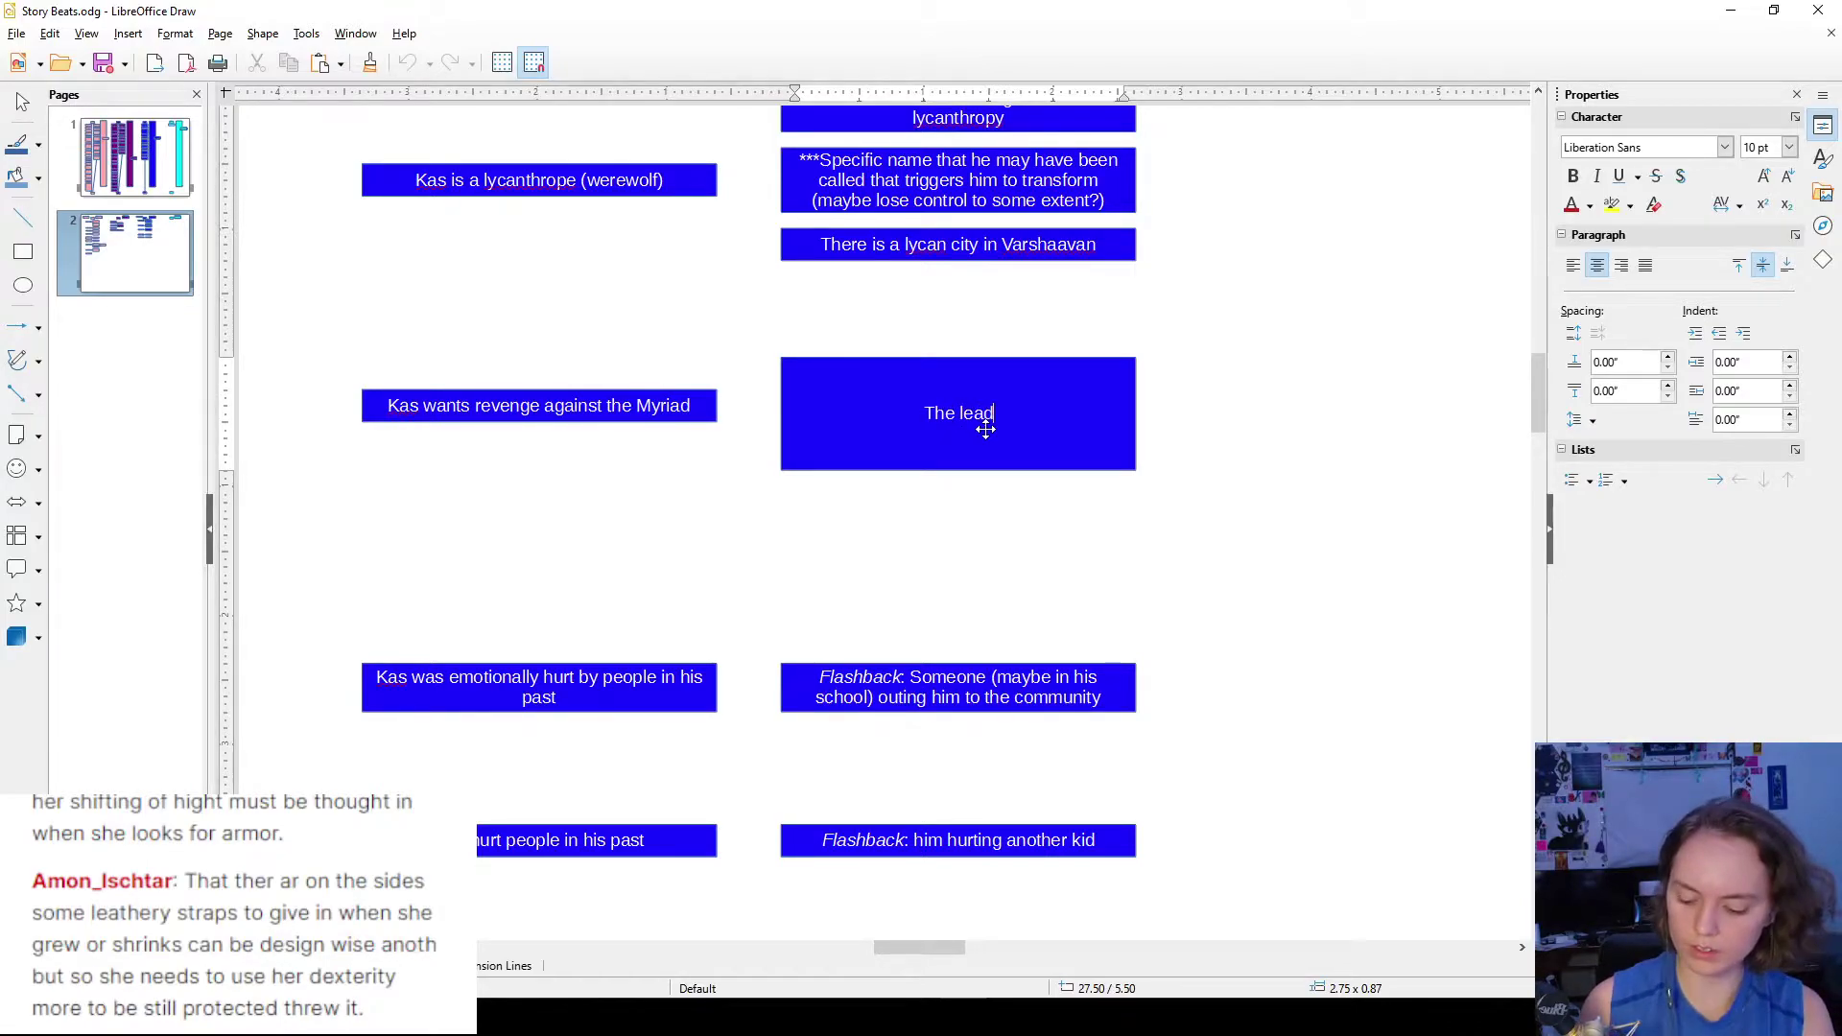
text(er of the thieve)
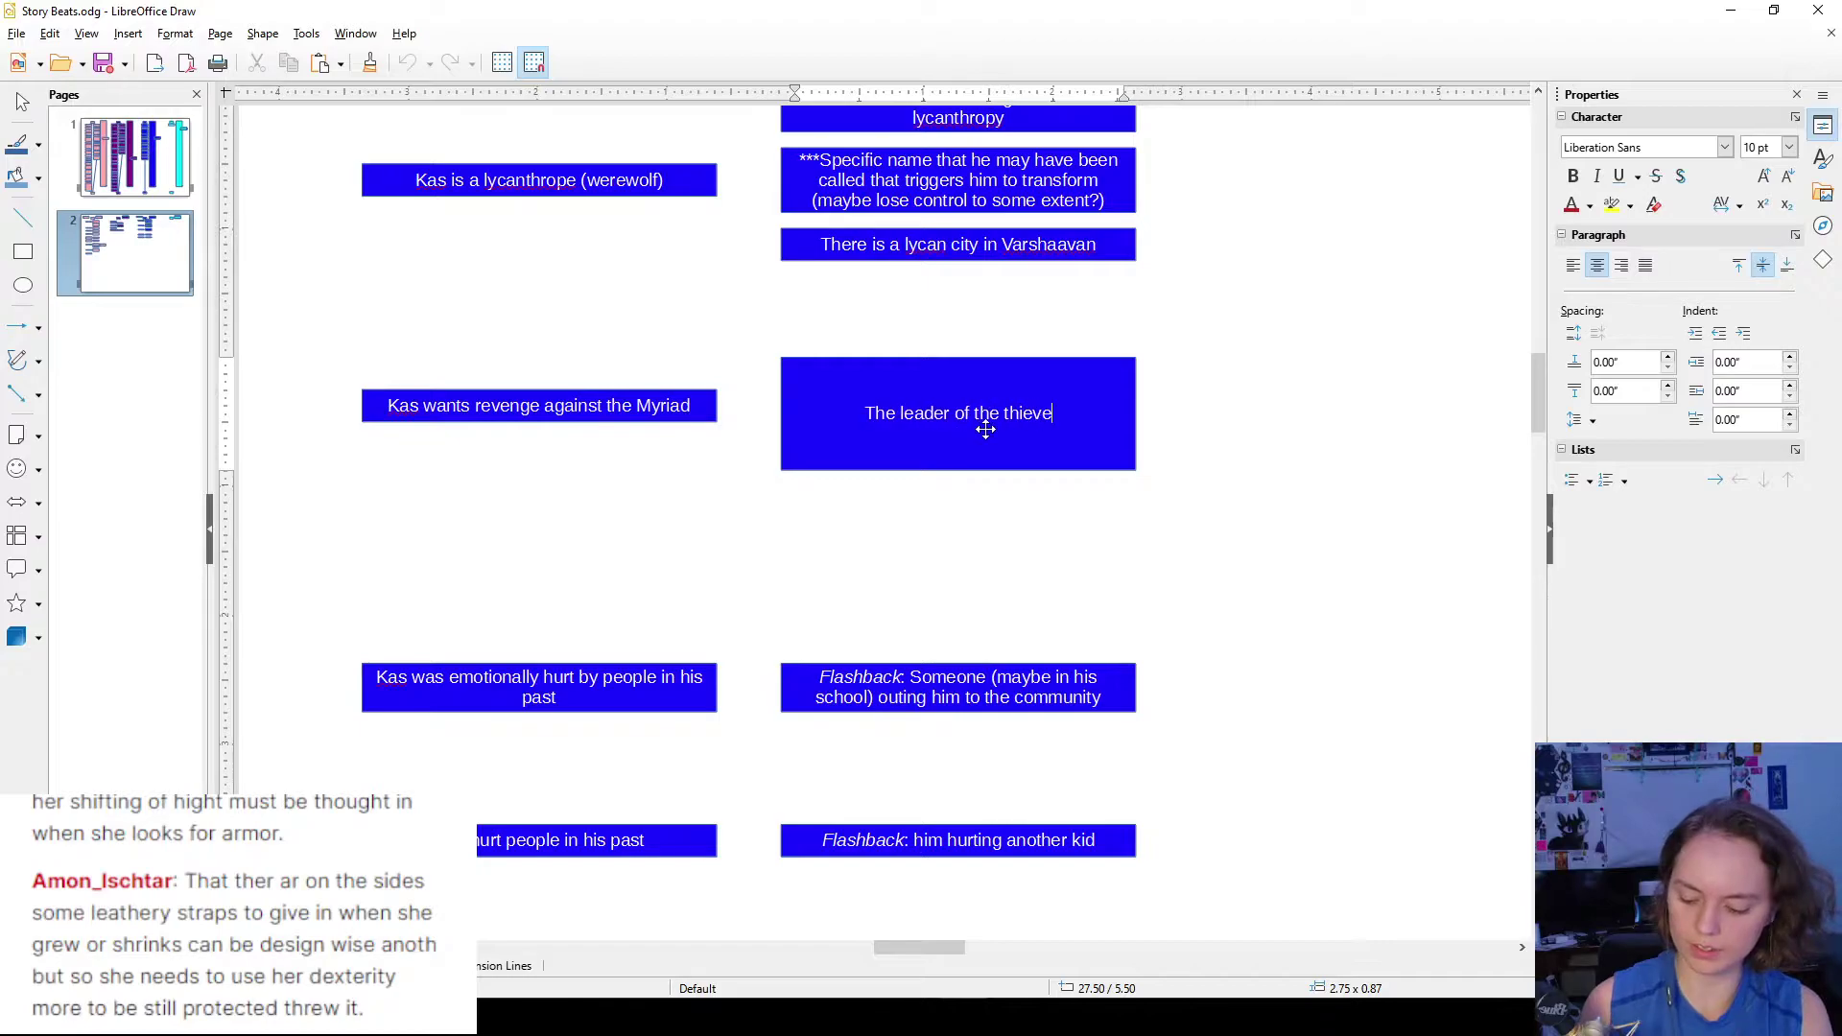
text(s guild is )
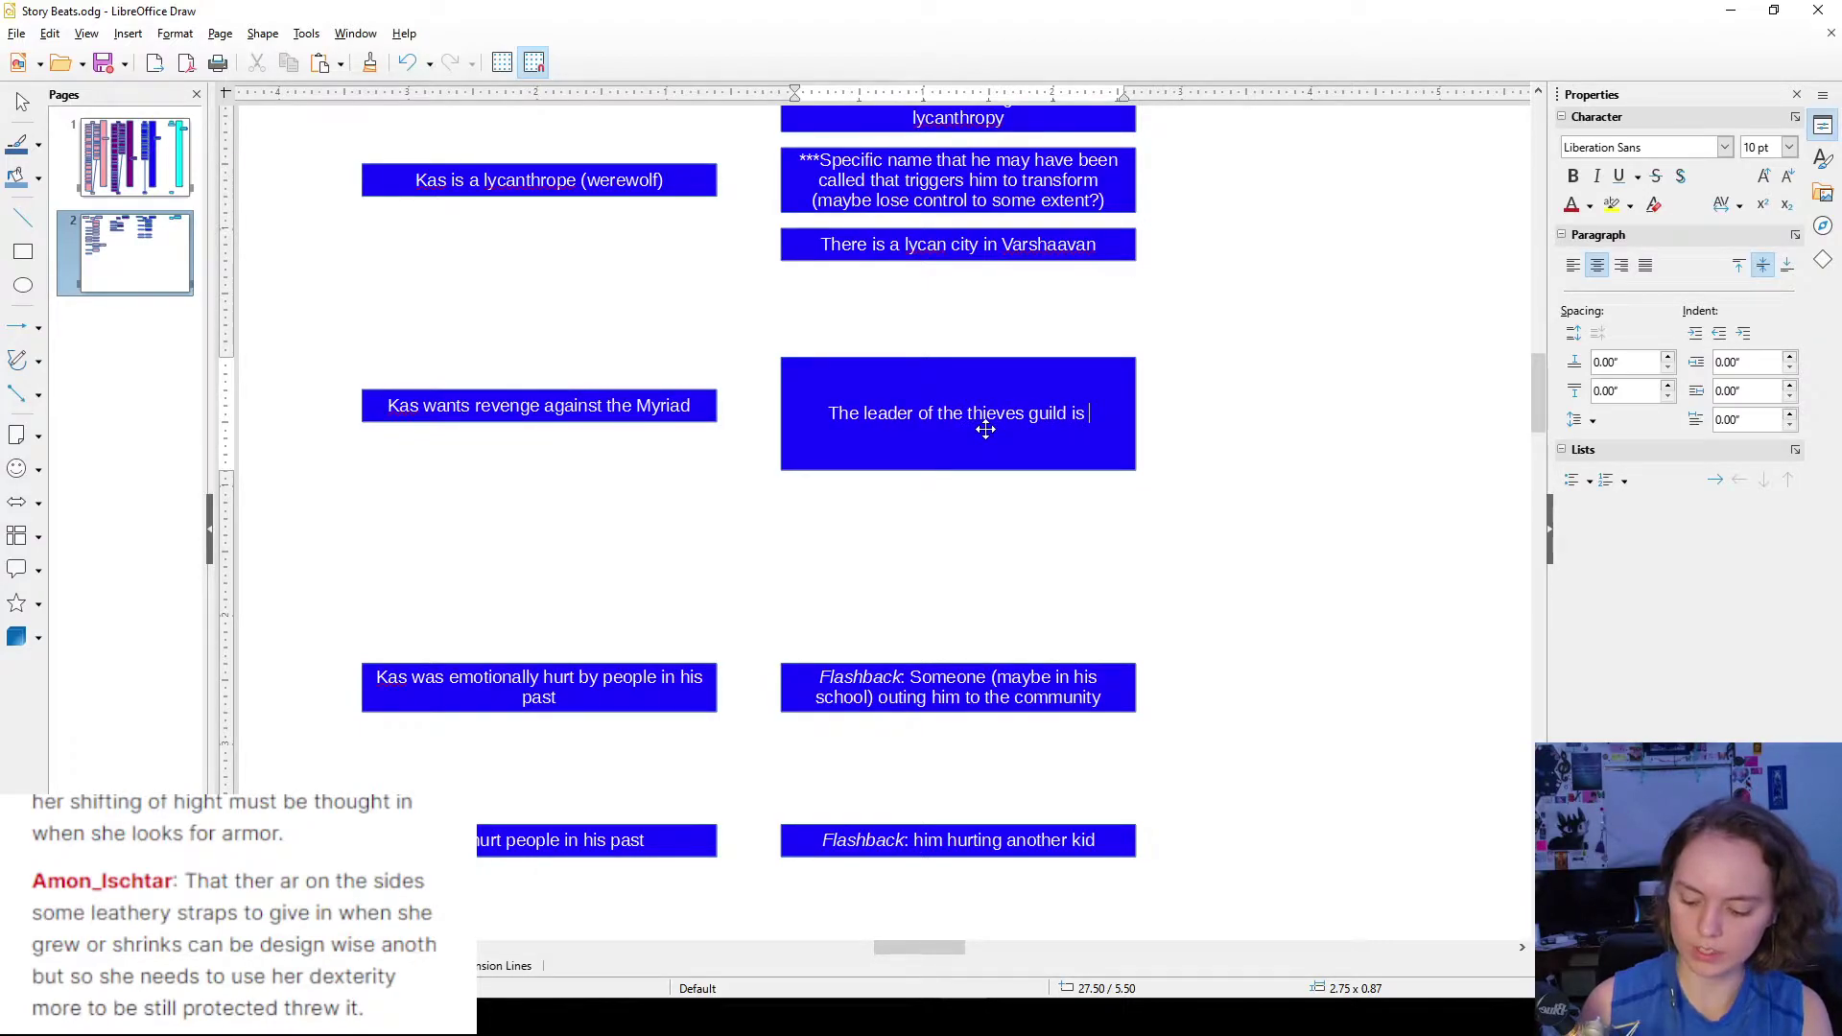
text(much strong)
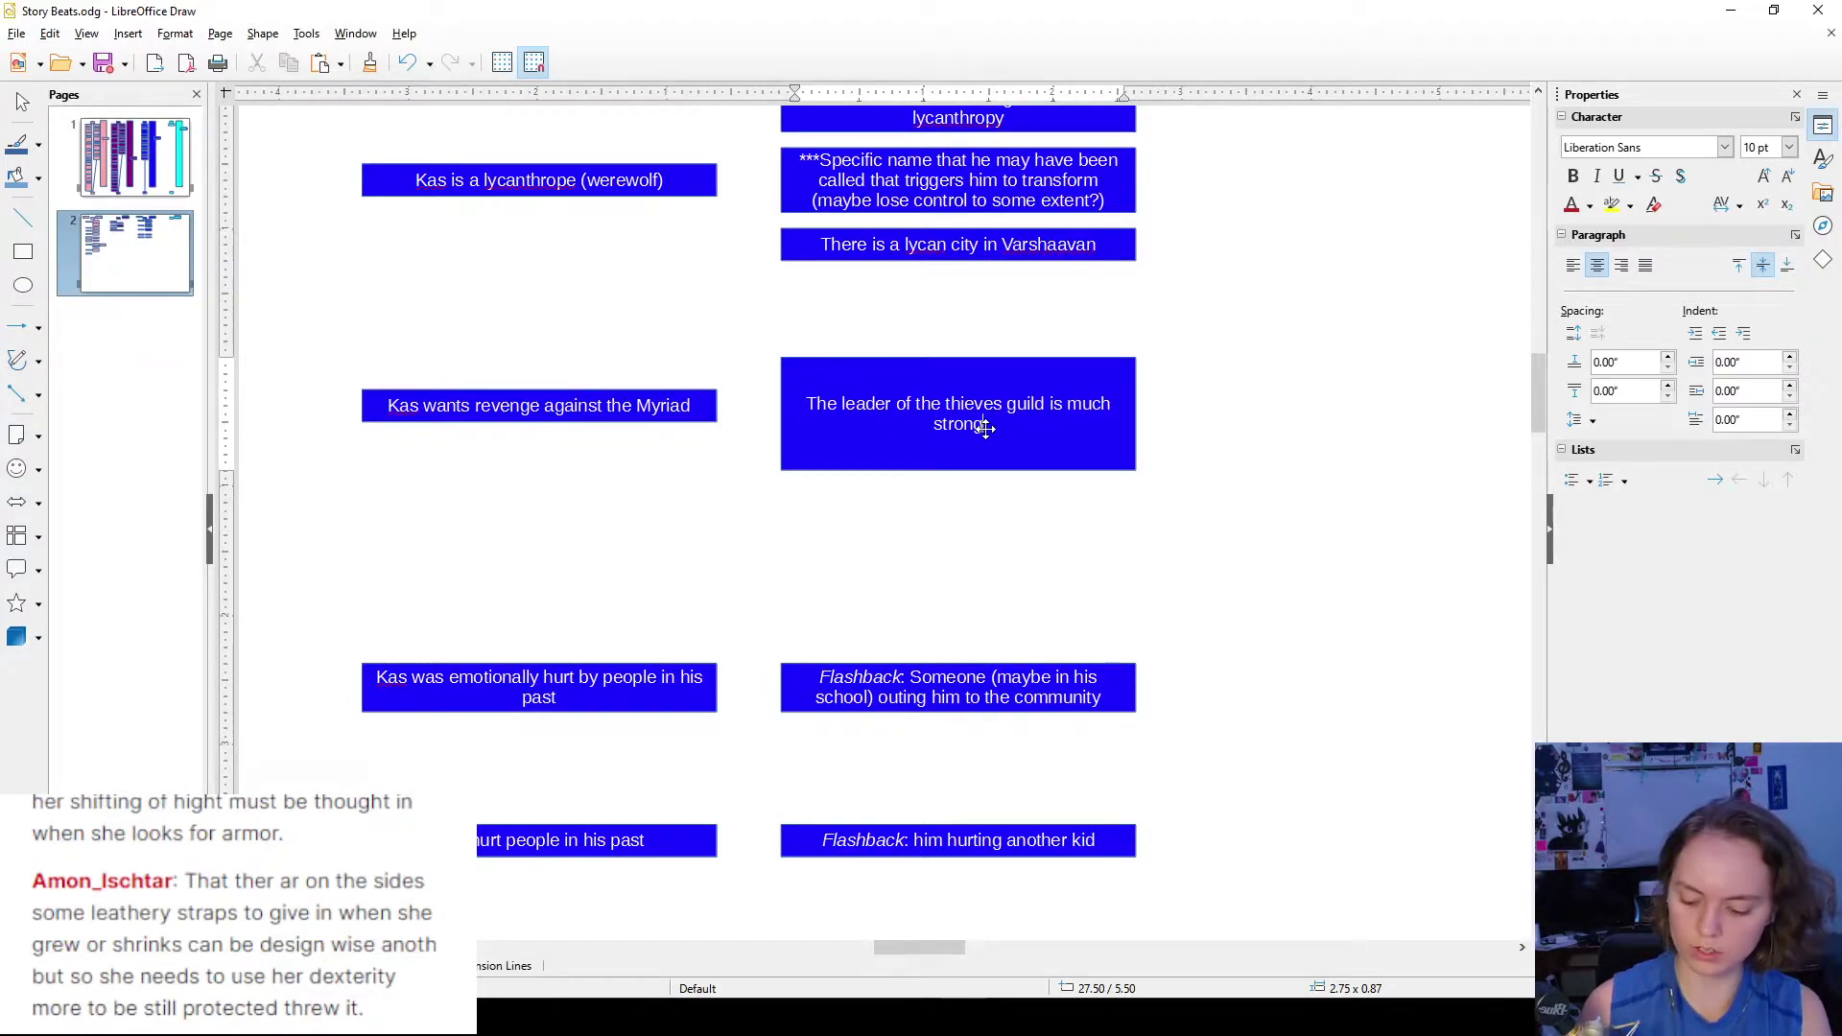
text(er than Kas is)
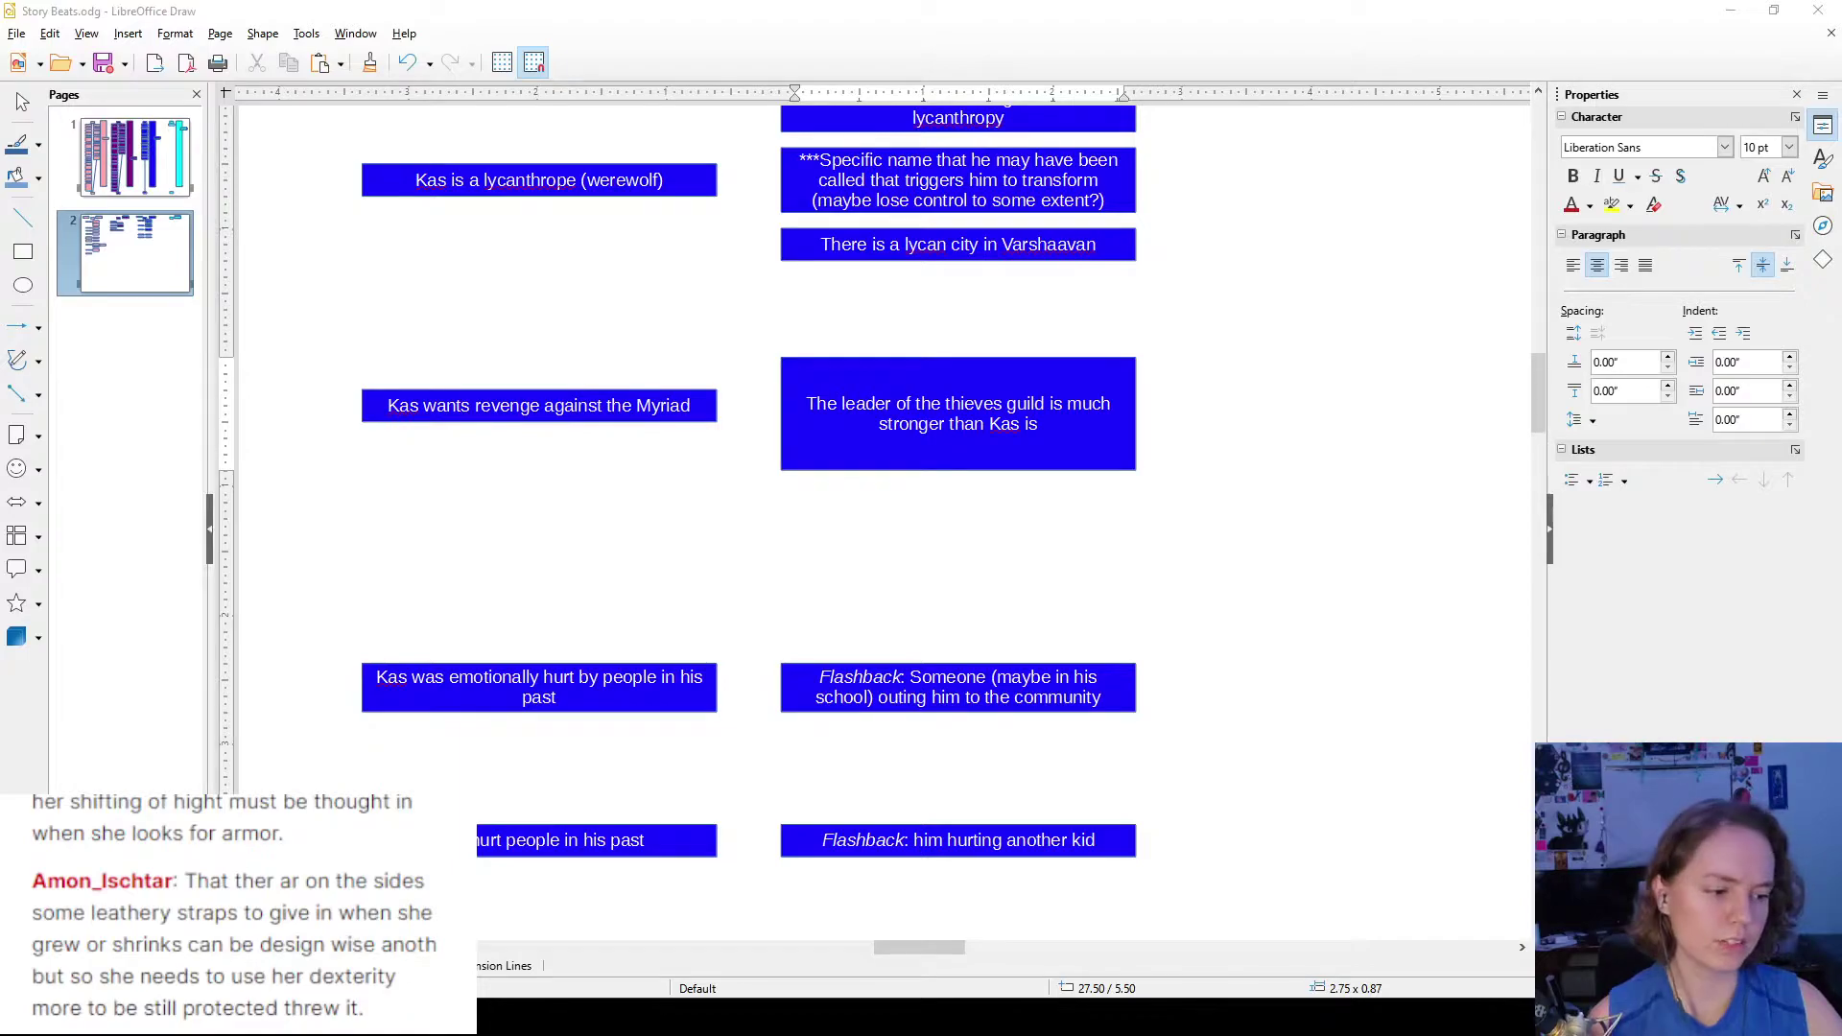
- Shrink the thieves guild leader box's height to fit its two lines of text
click(782, 600)
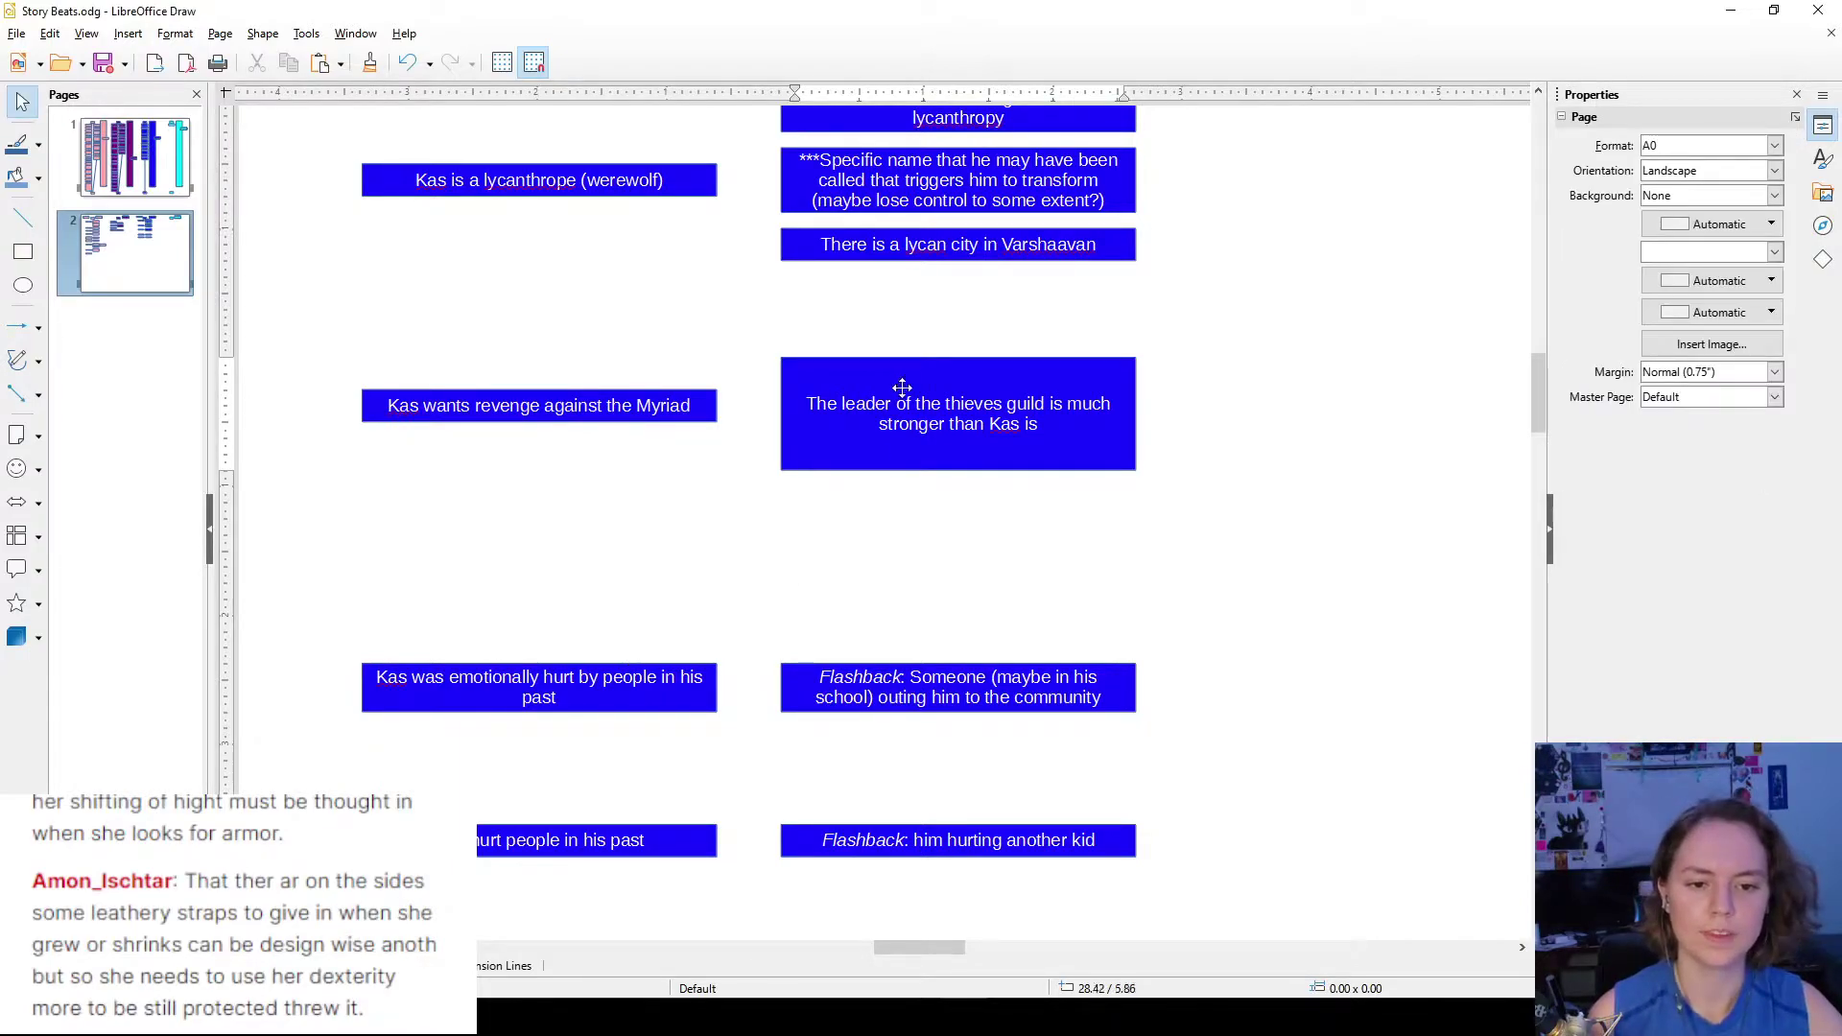
click(955, 448)
drag(959, 468, 958, 406)
click(1140, 415)
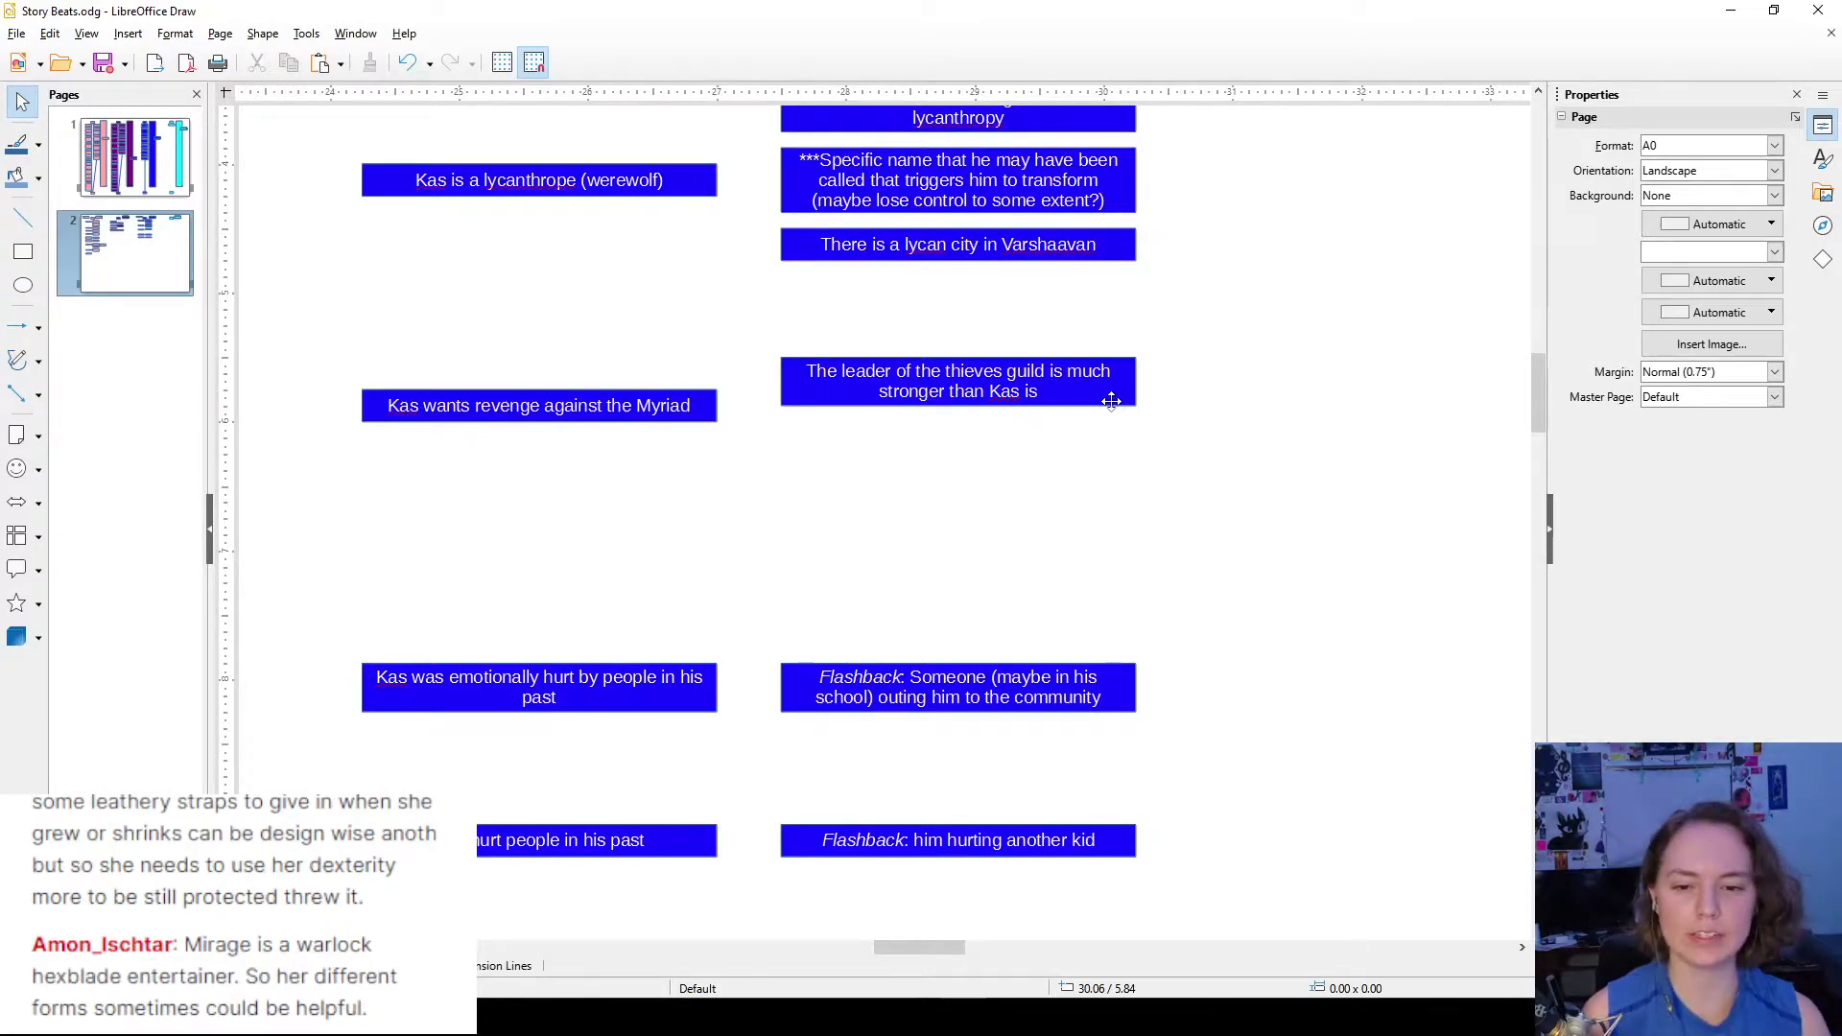
- Place a blank box beneath the thieves guild leader box and reduce its height to 0.25"
scroll(960, 495, up, 5)
drag(1077, 242, 877, 431)
scroll(854, 484, down, 5)
double_click(971, 477)
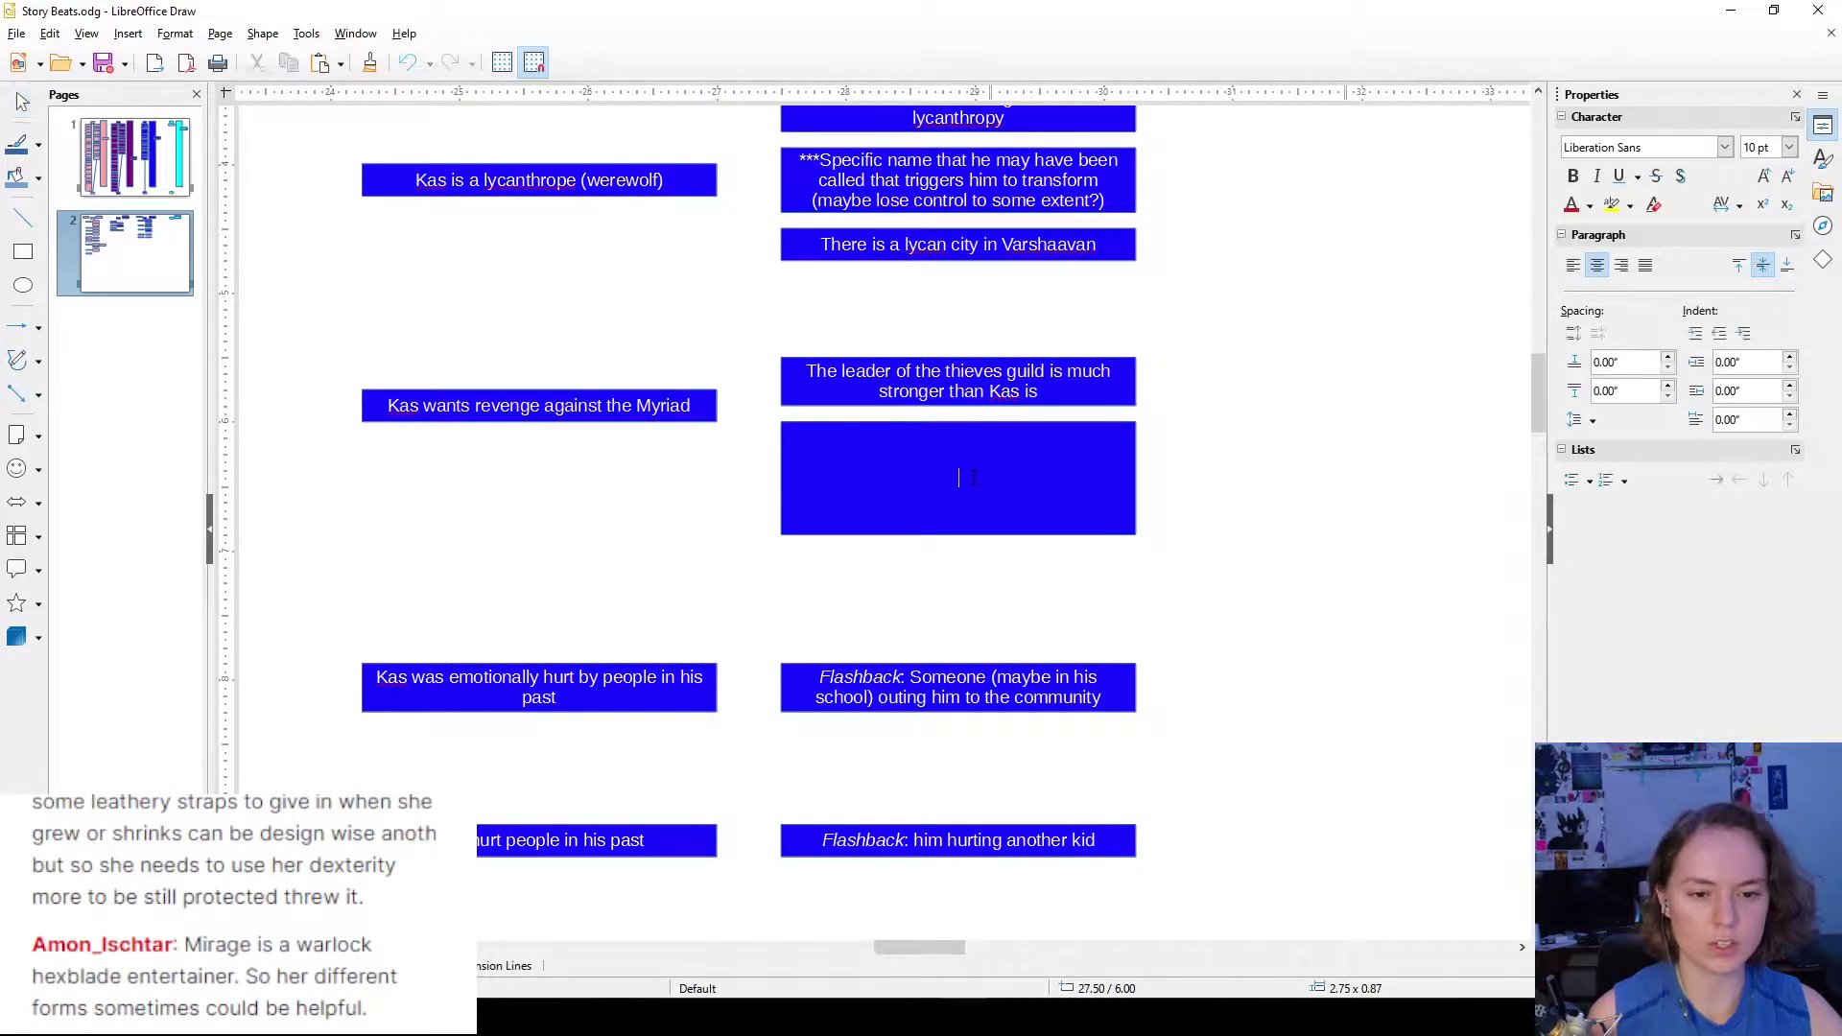
key(Escape)
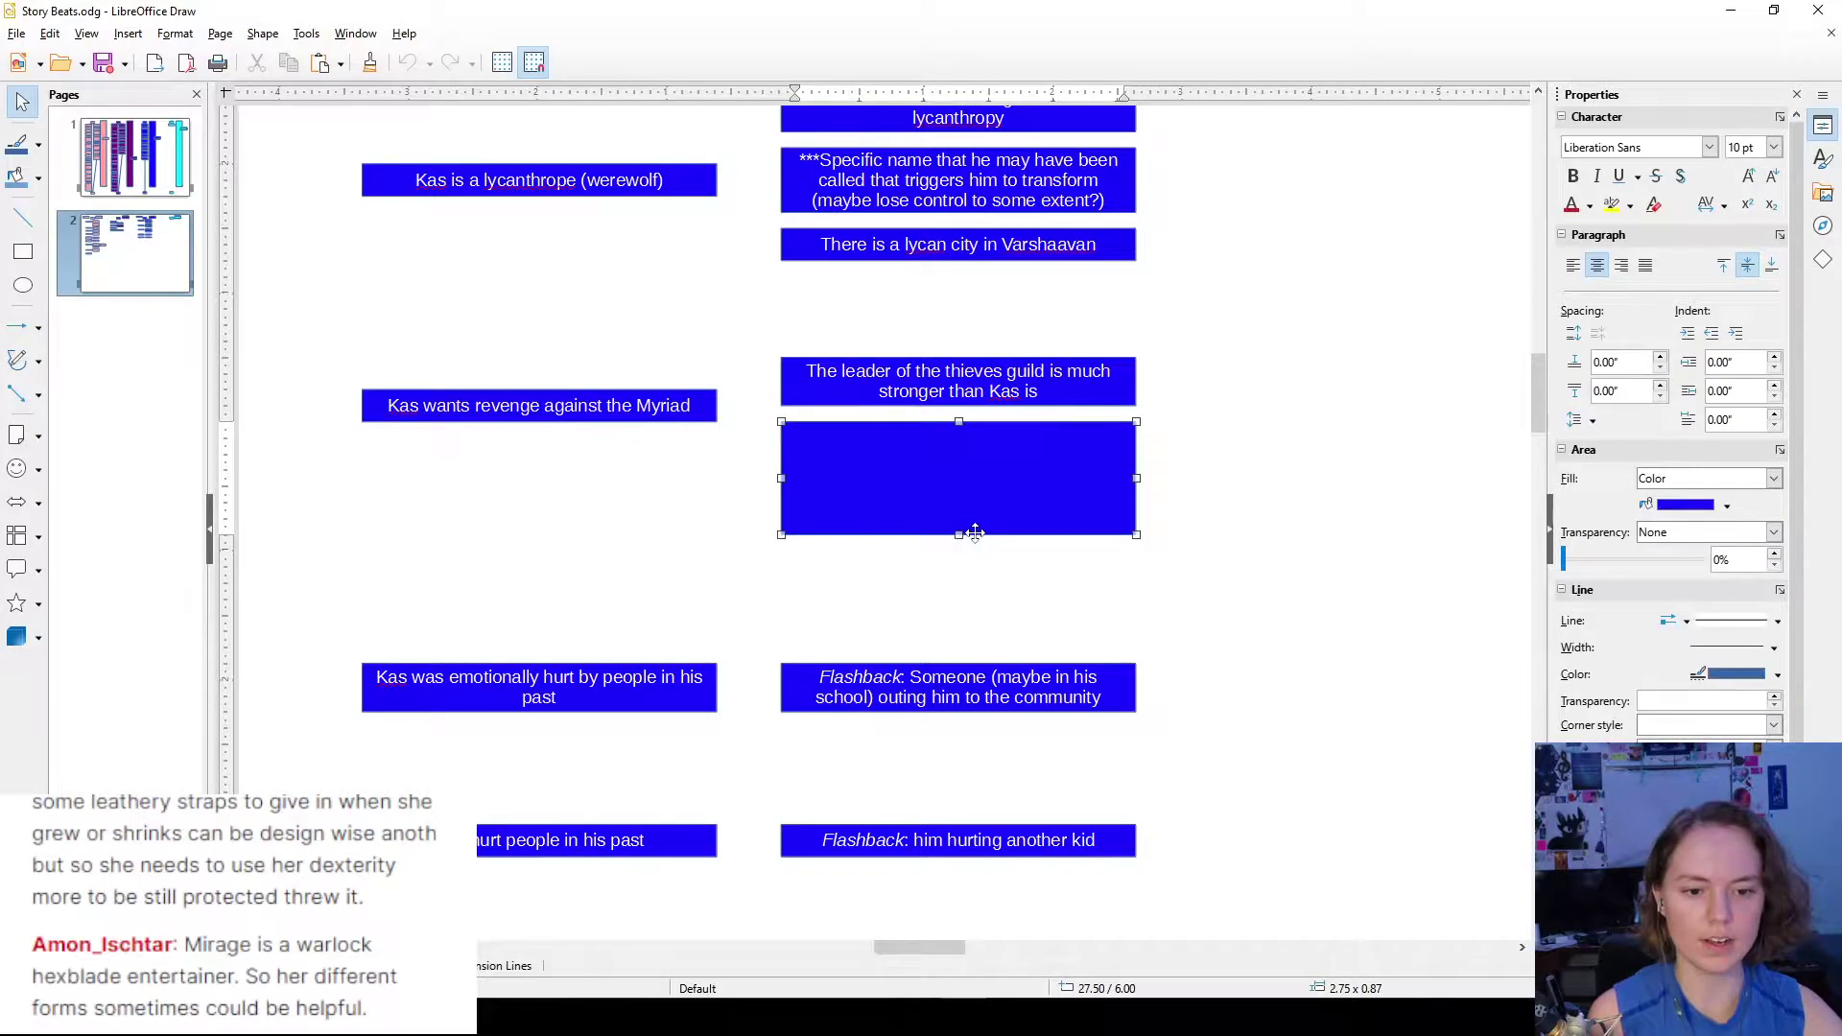
drag(961, 523, 961, 454)
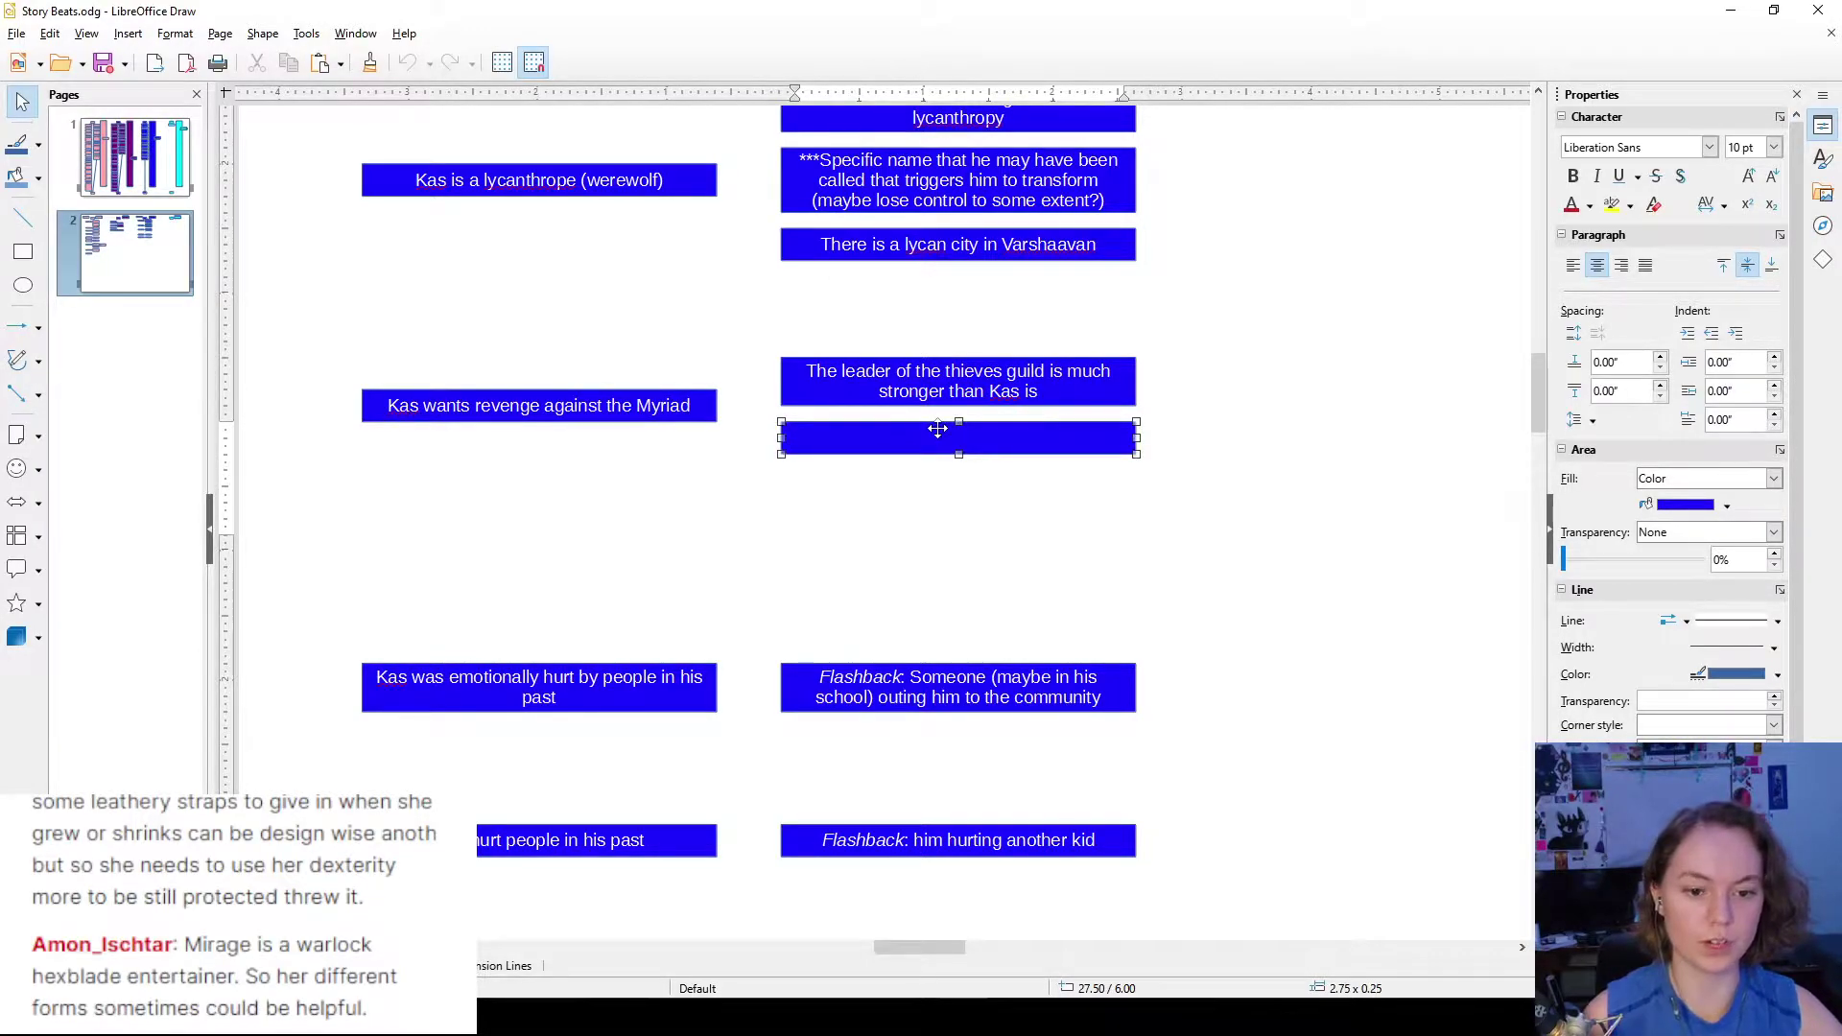
- Enter "He has to be able to find the leader, and actually be able to challenge them" in the blank box and enlarge it to fit
double_click(939, 437)
text(H)
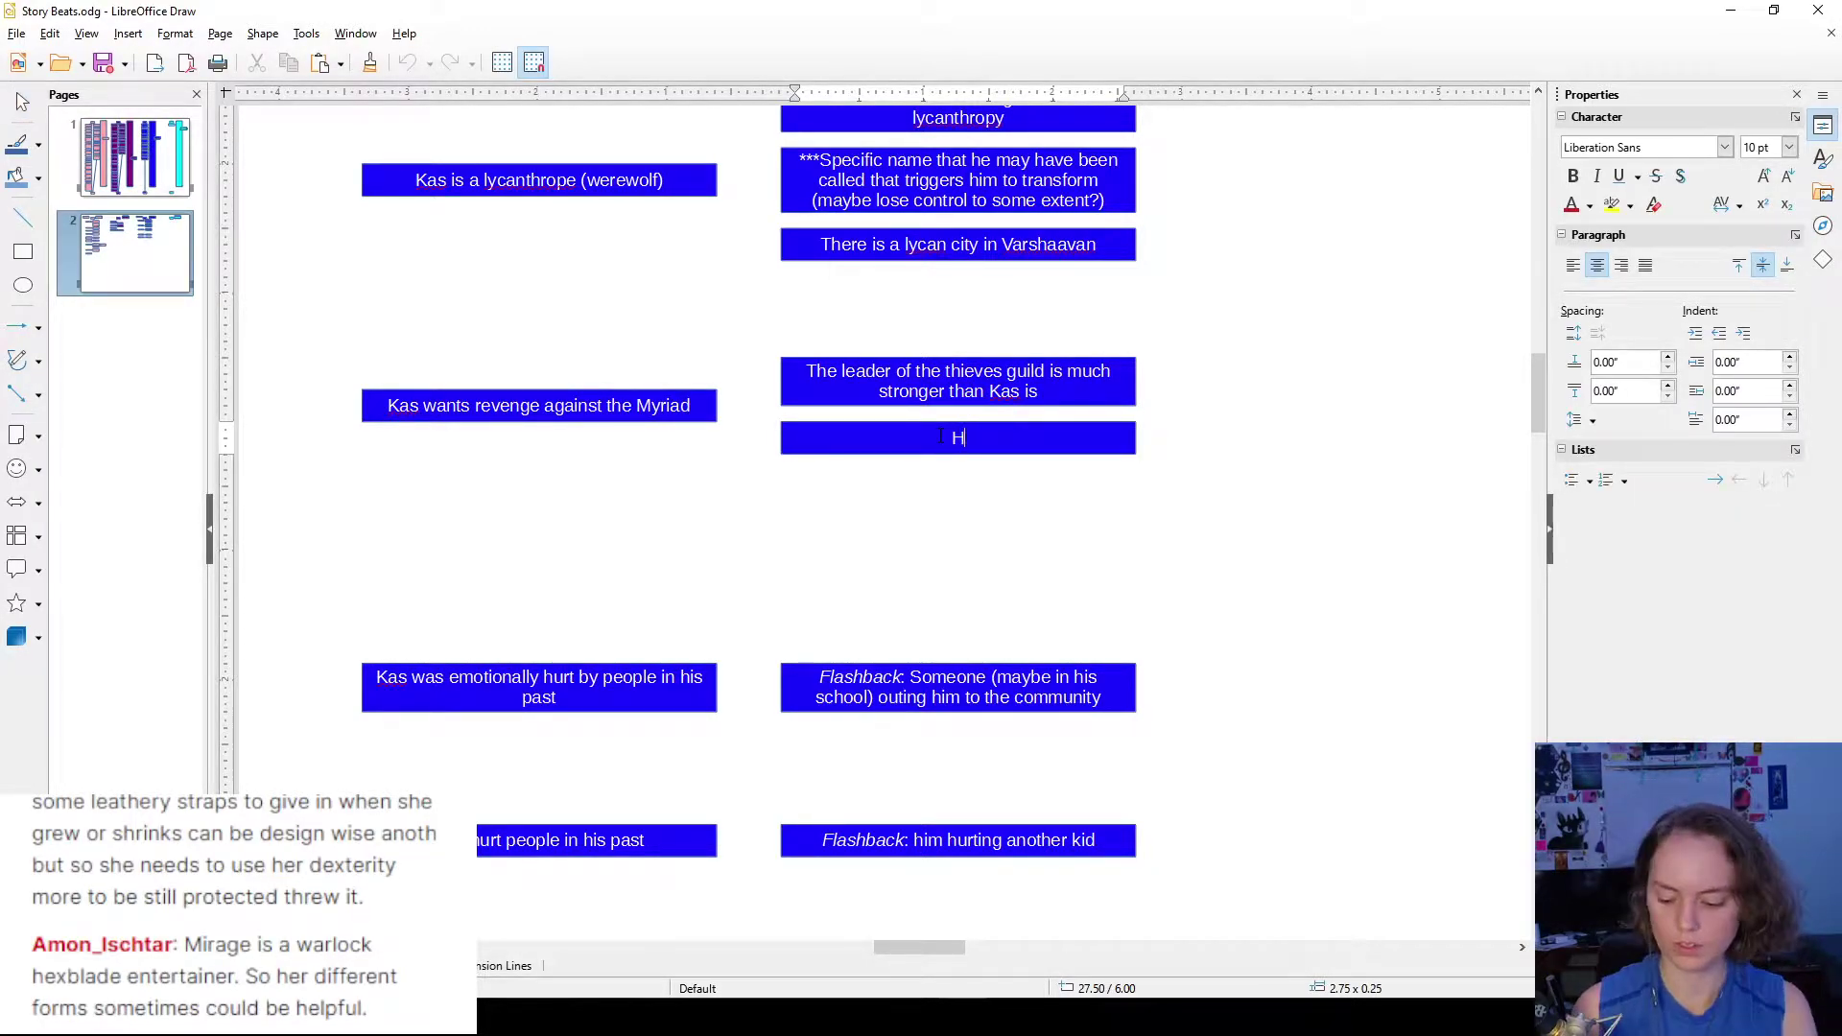
text(e has to be abl)
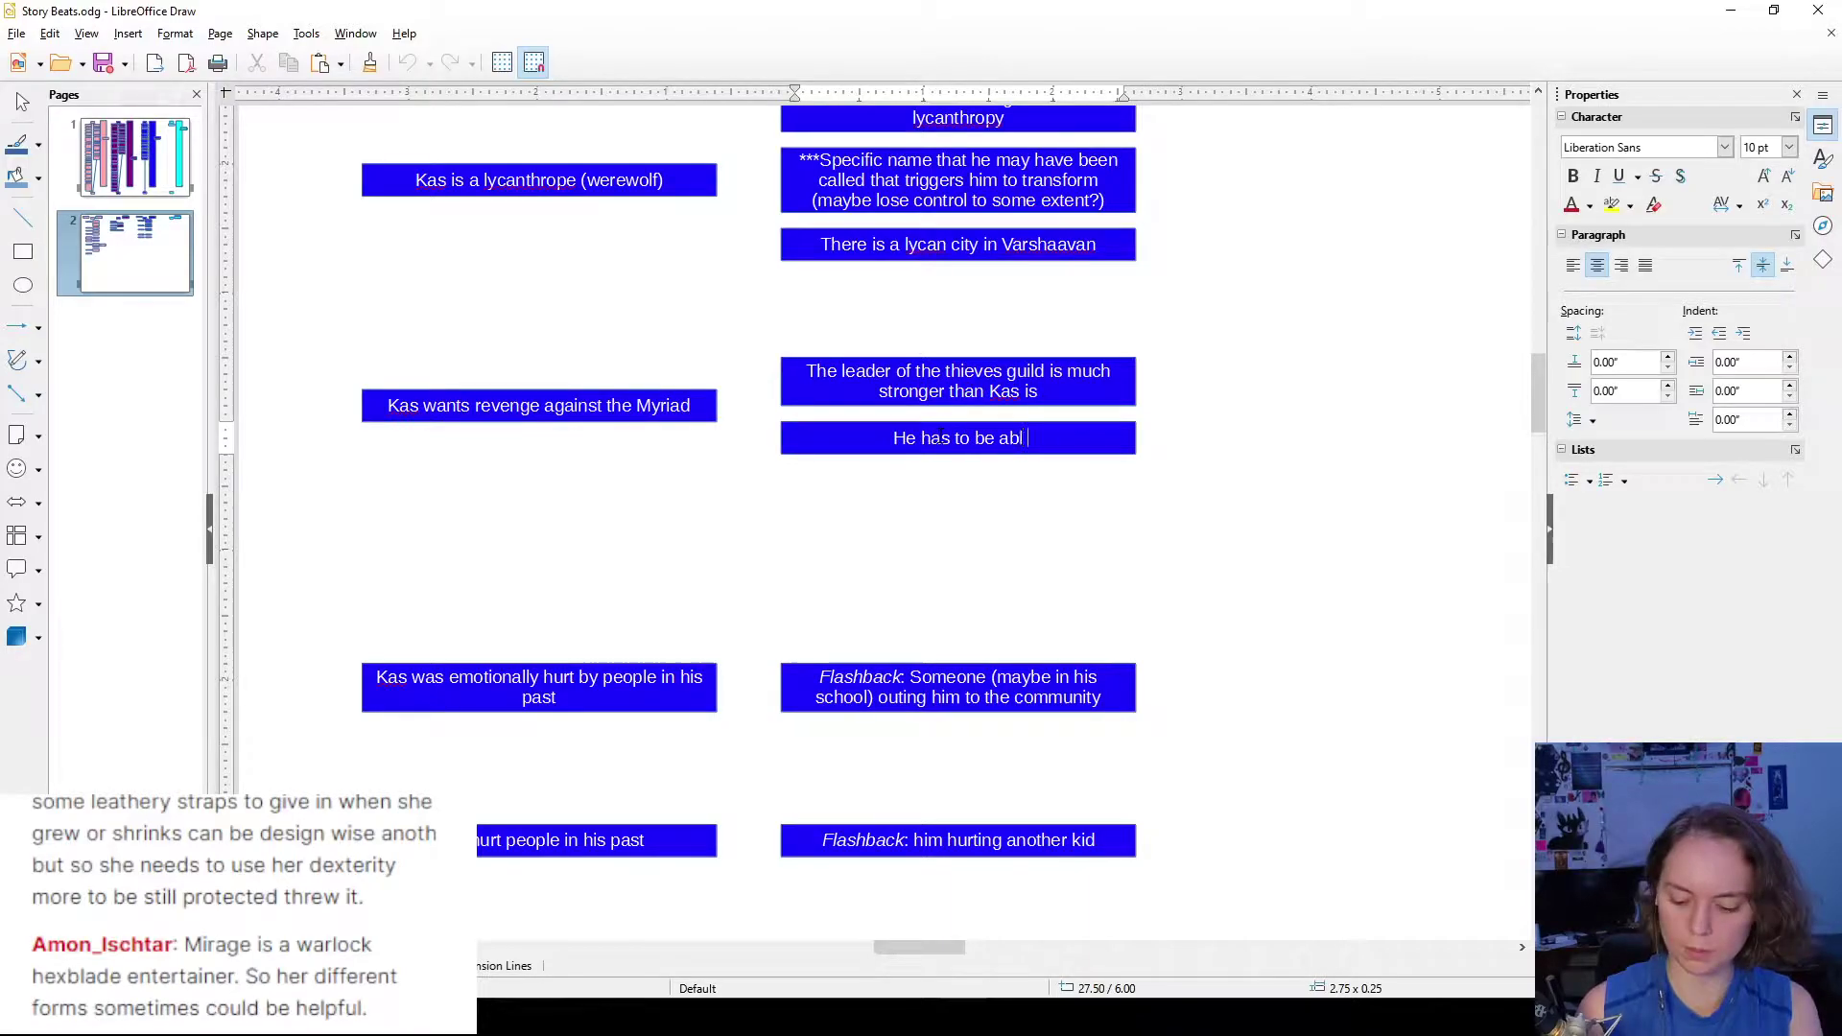
text(e to find the lead)
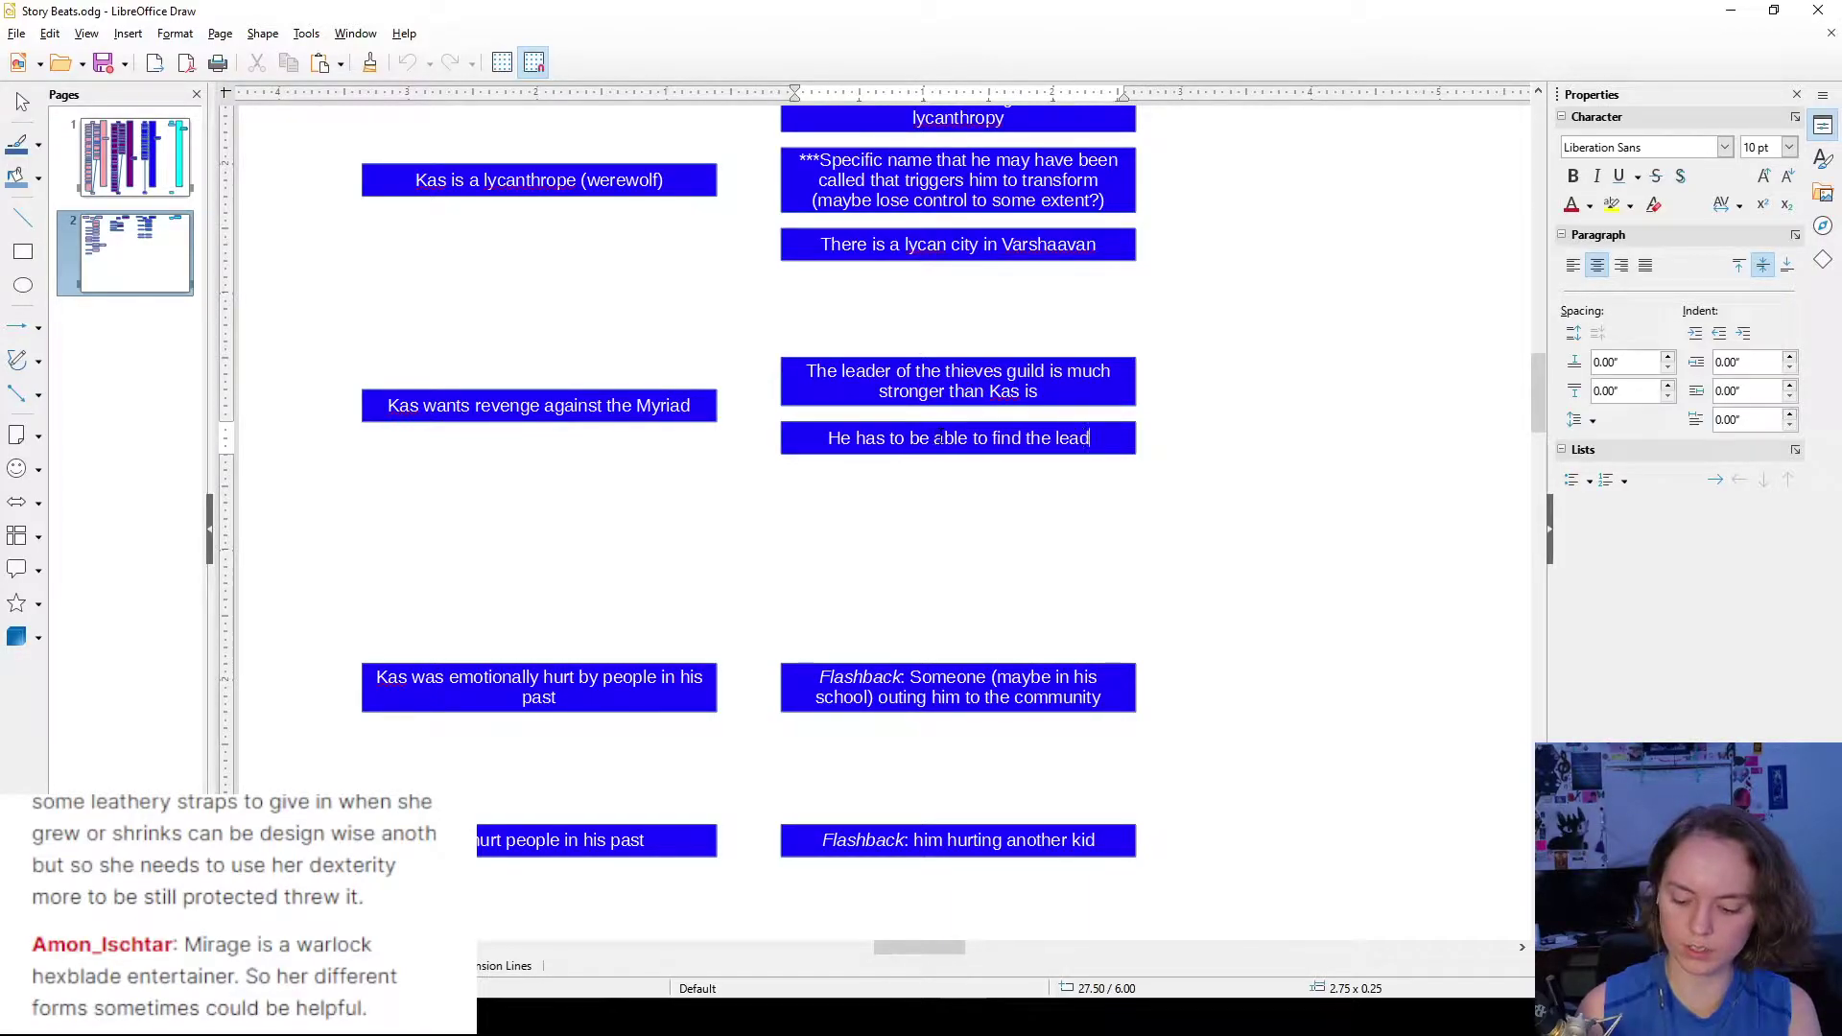
text(er, and ac)
text(tua)
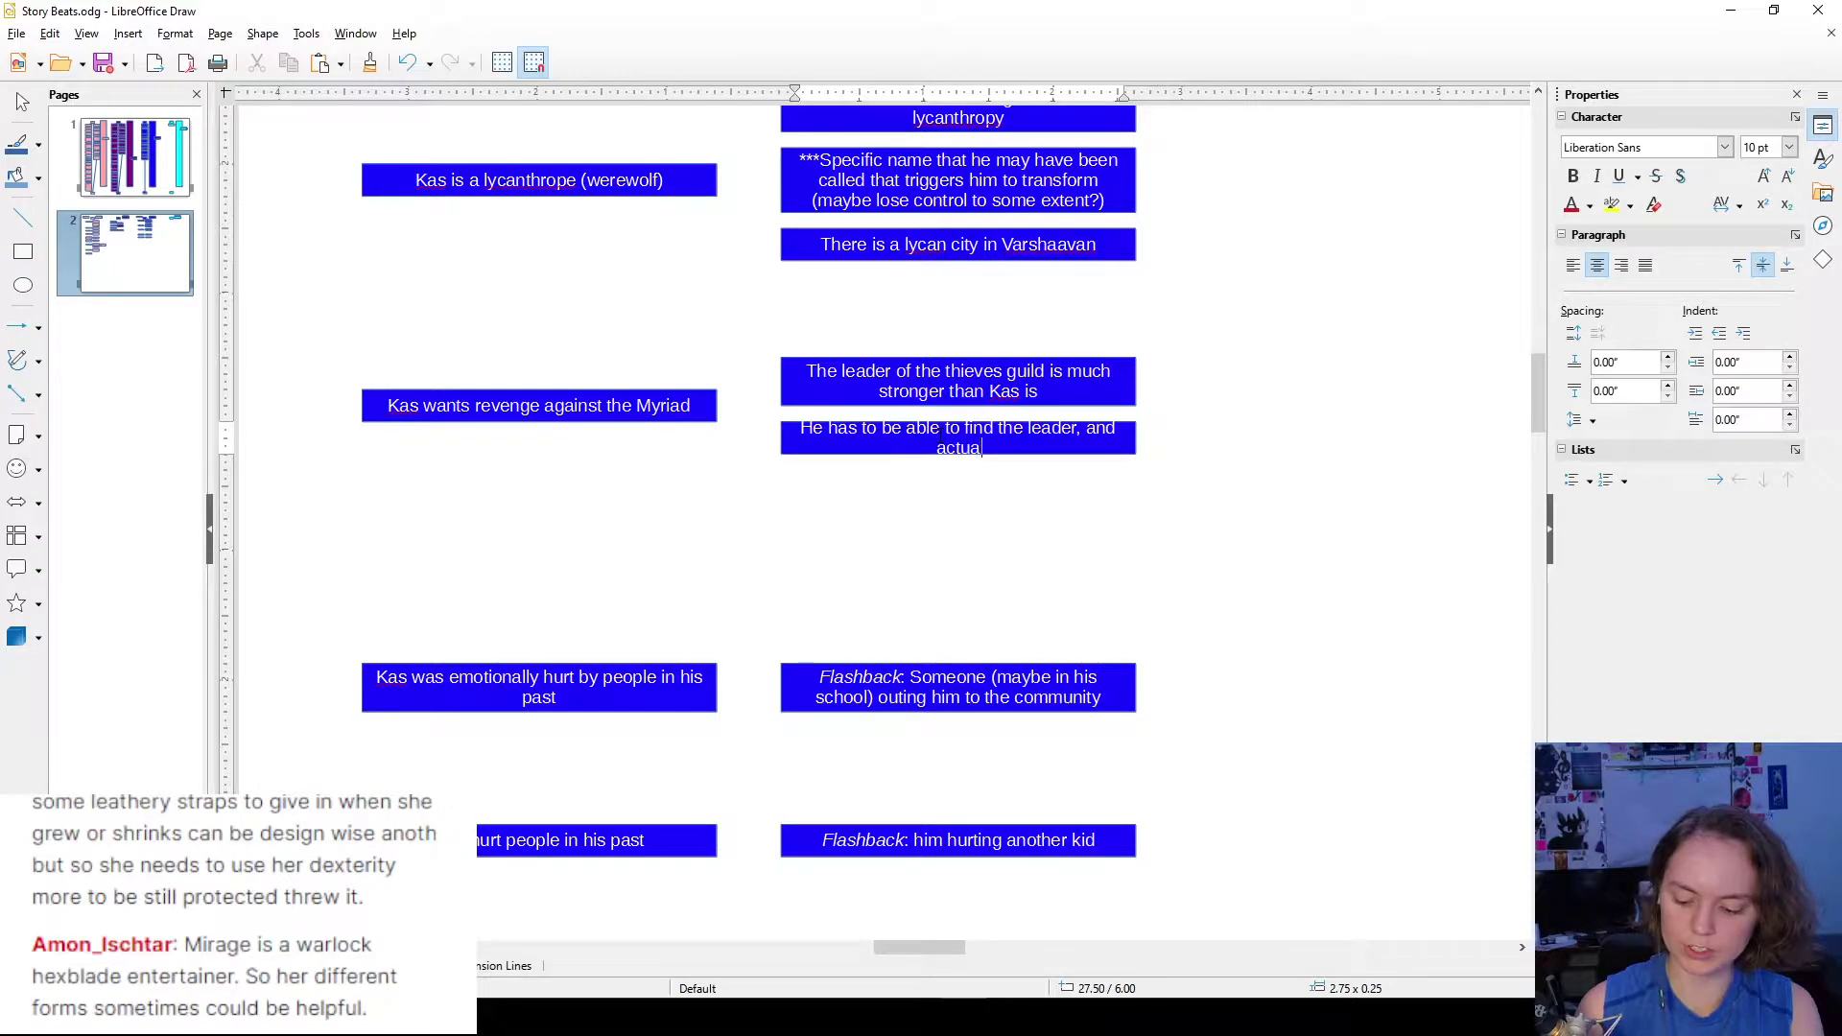
text(lly be able to c)
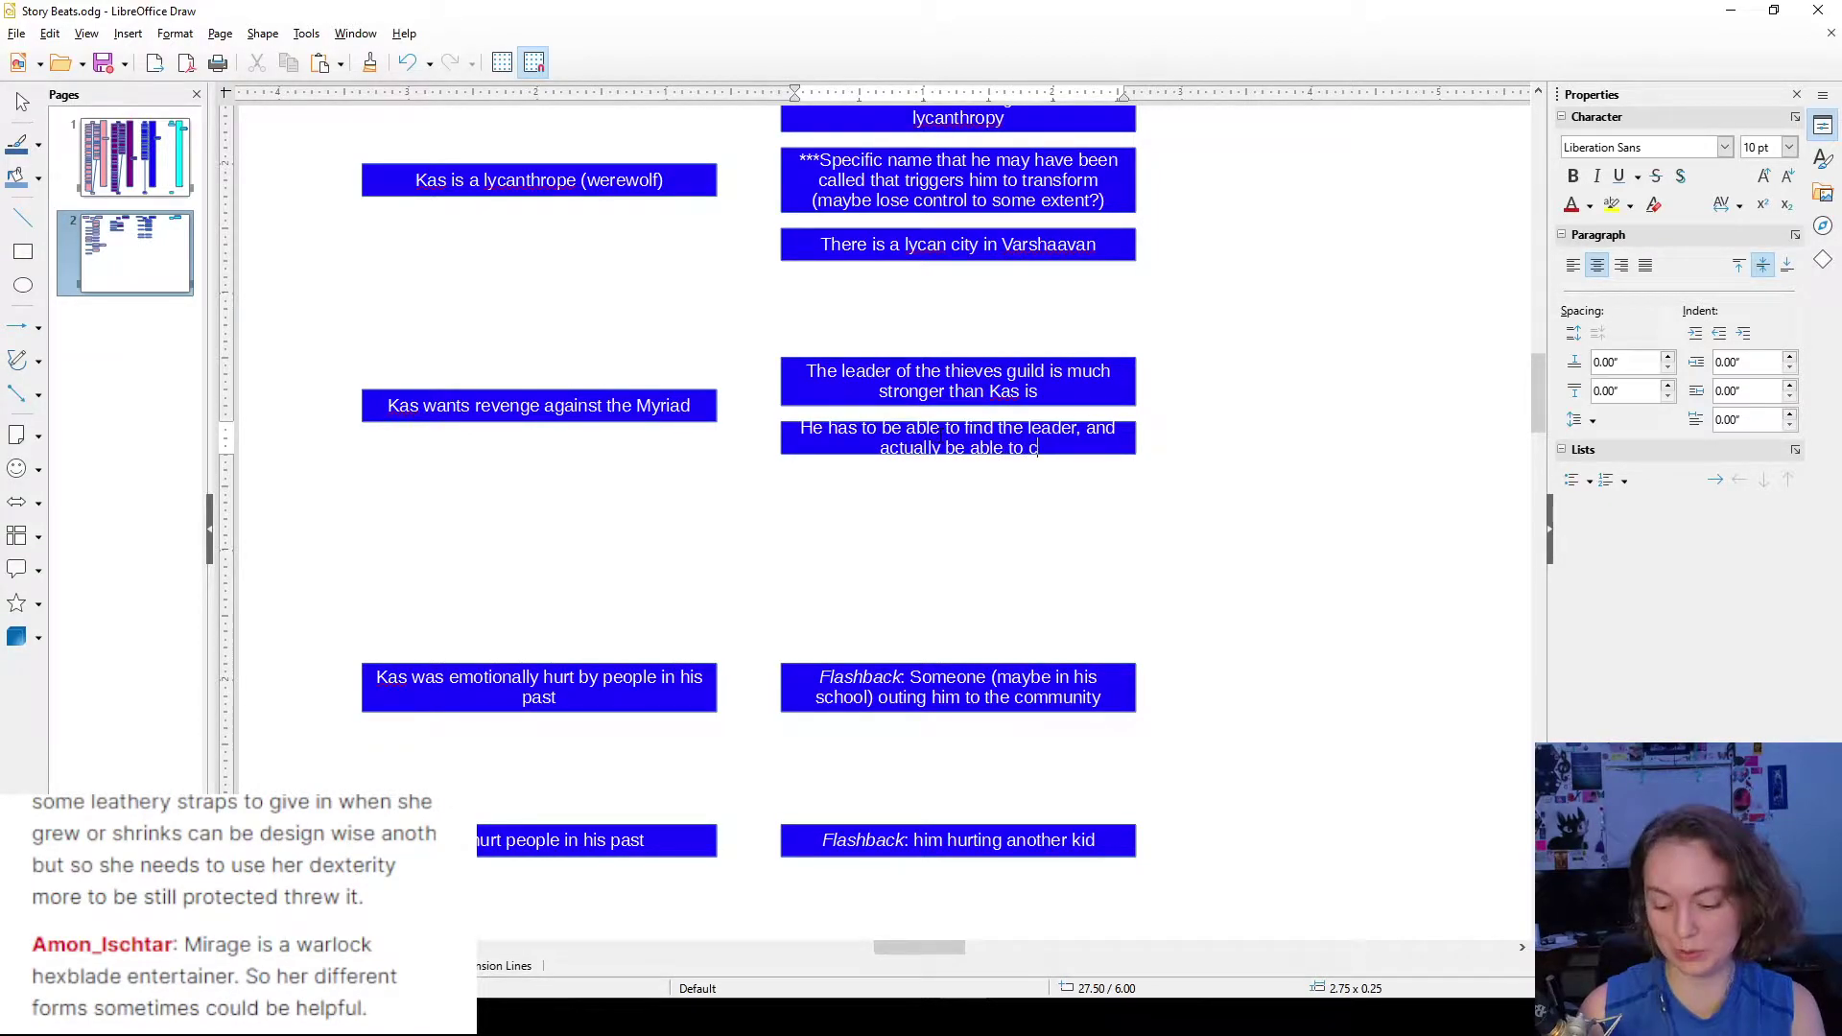
text(hallenge them)
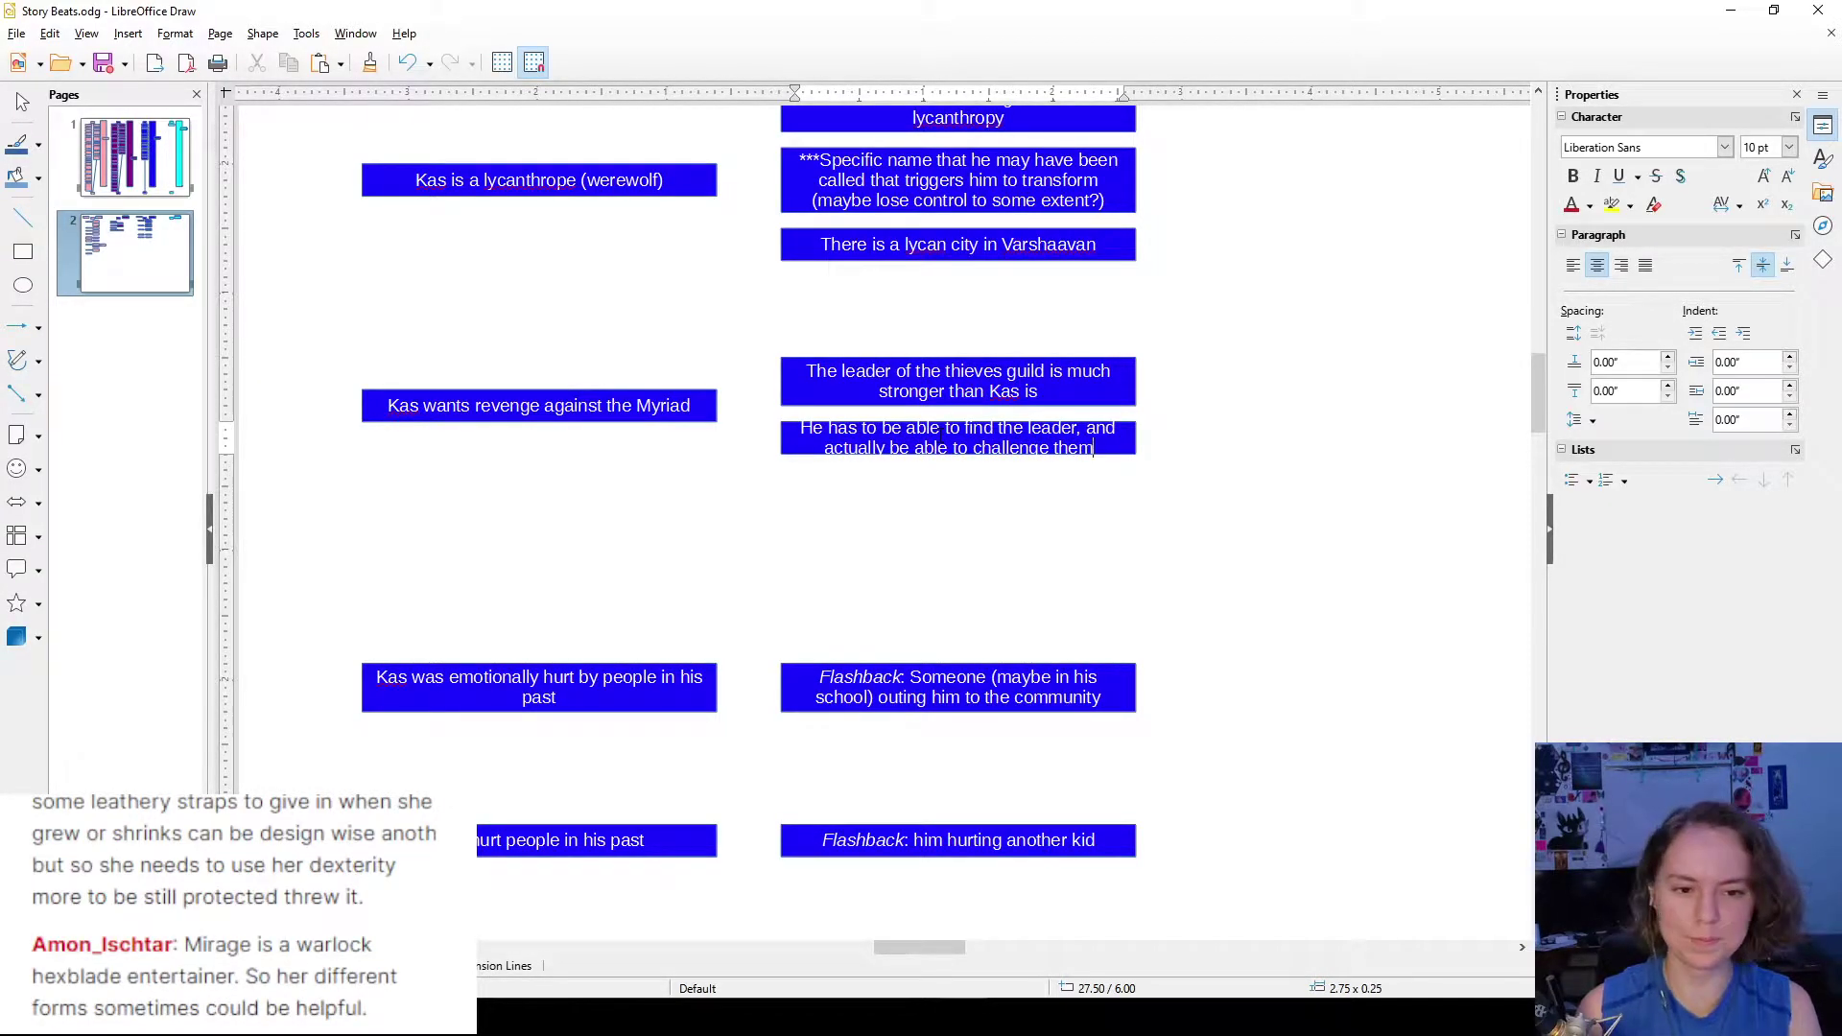
key(Escape)
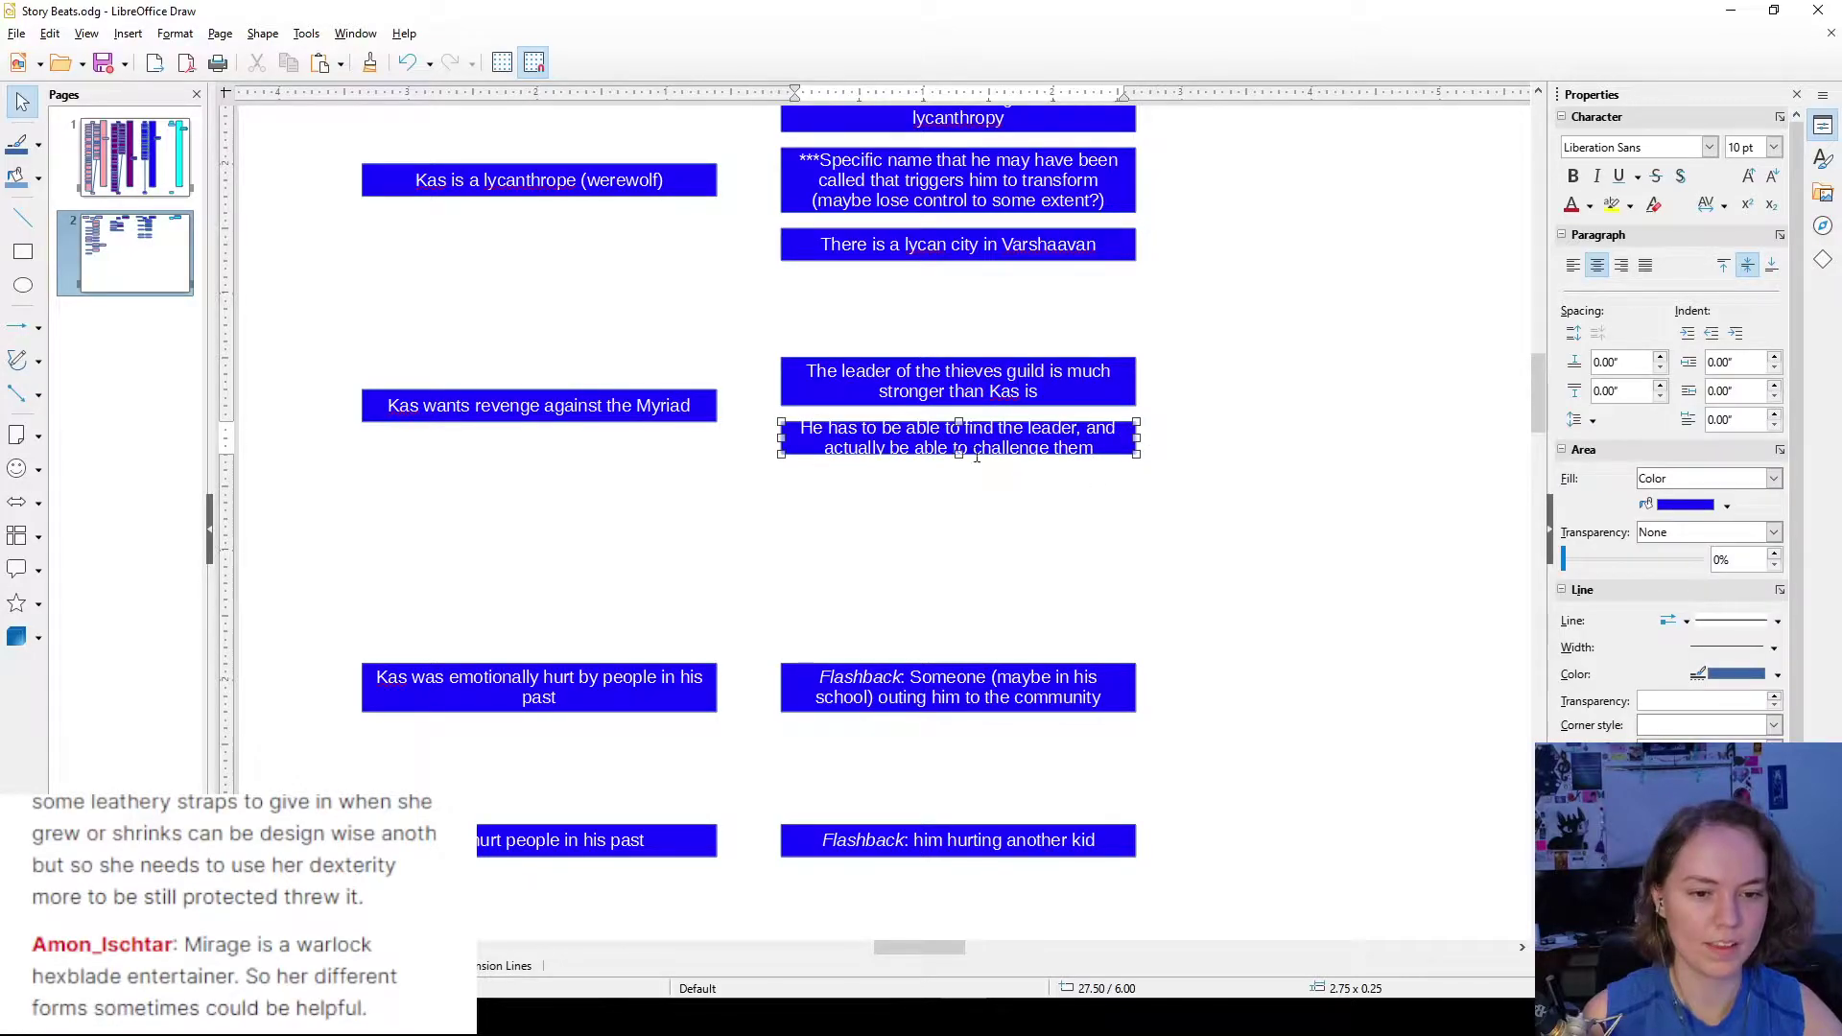
drag(957, 455, 957, 470)
click(1160, 538)
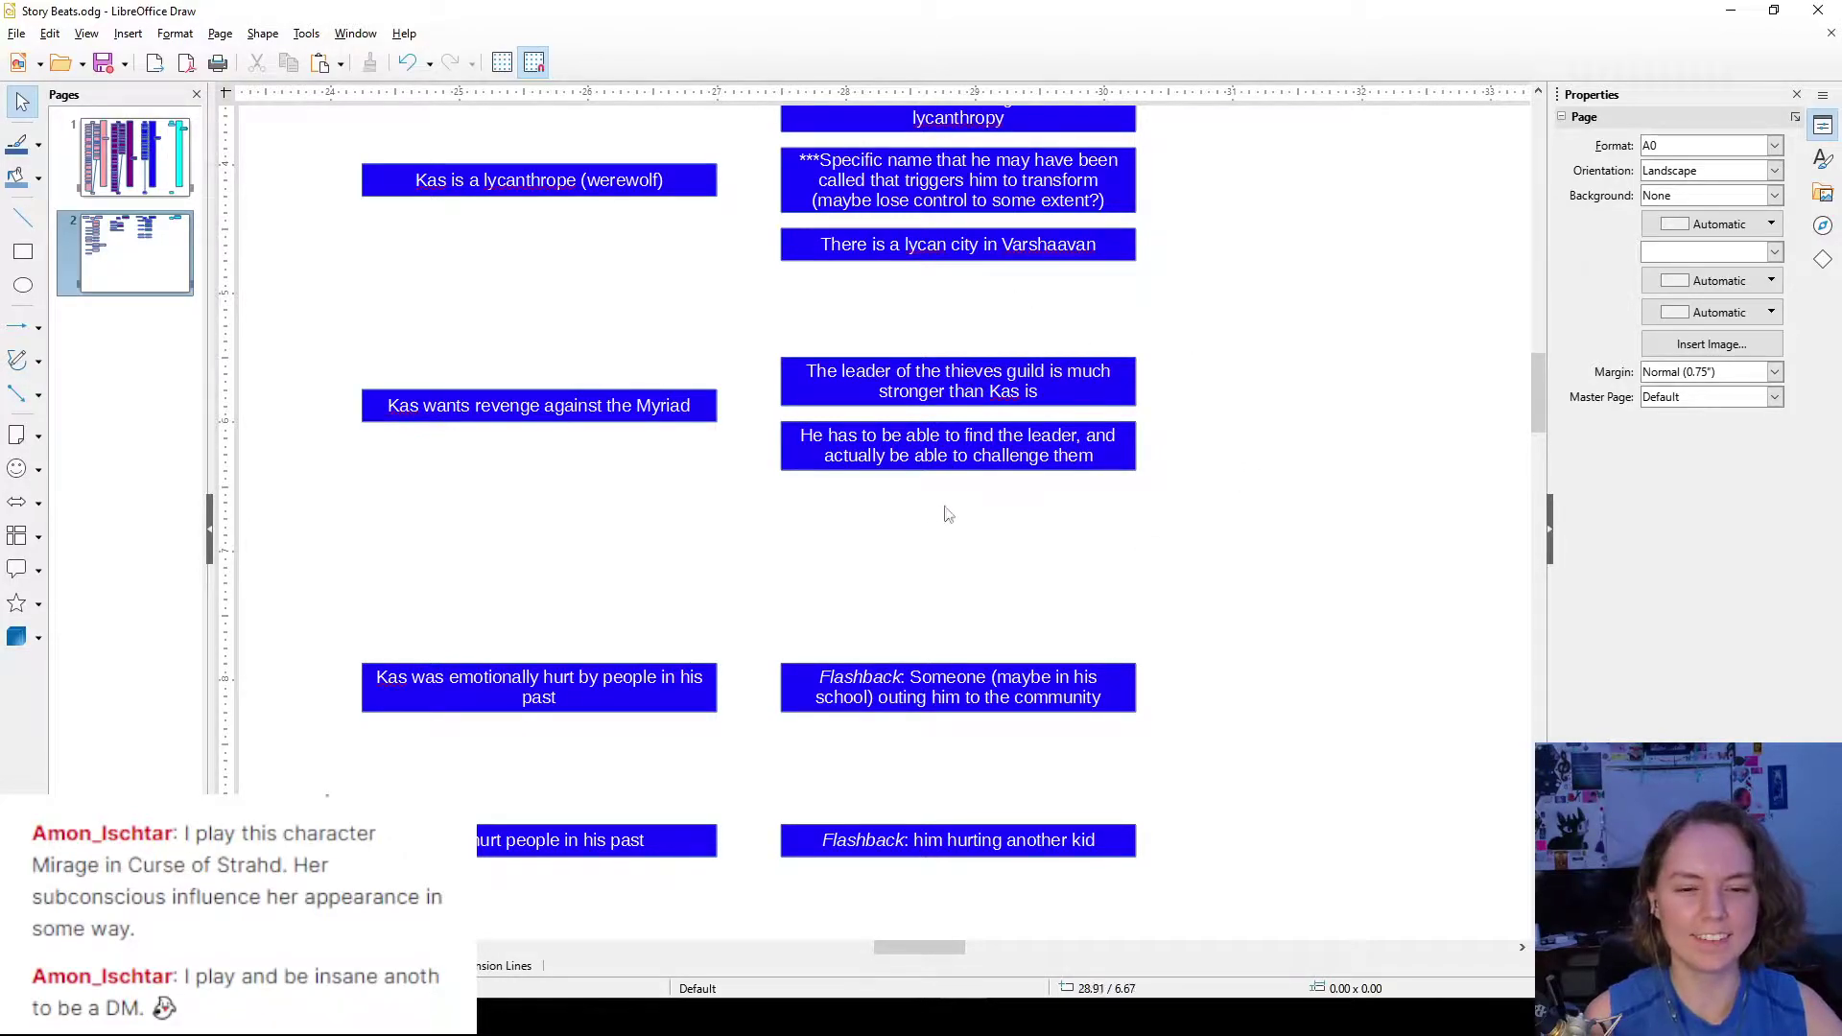
- Place another blank box below the find-the-leader note, leave a small gap between them, and reduce its height to about 0.62"
click(492, 405)
key(Escape)
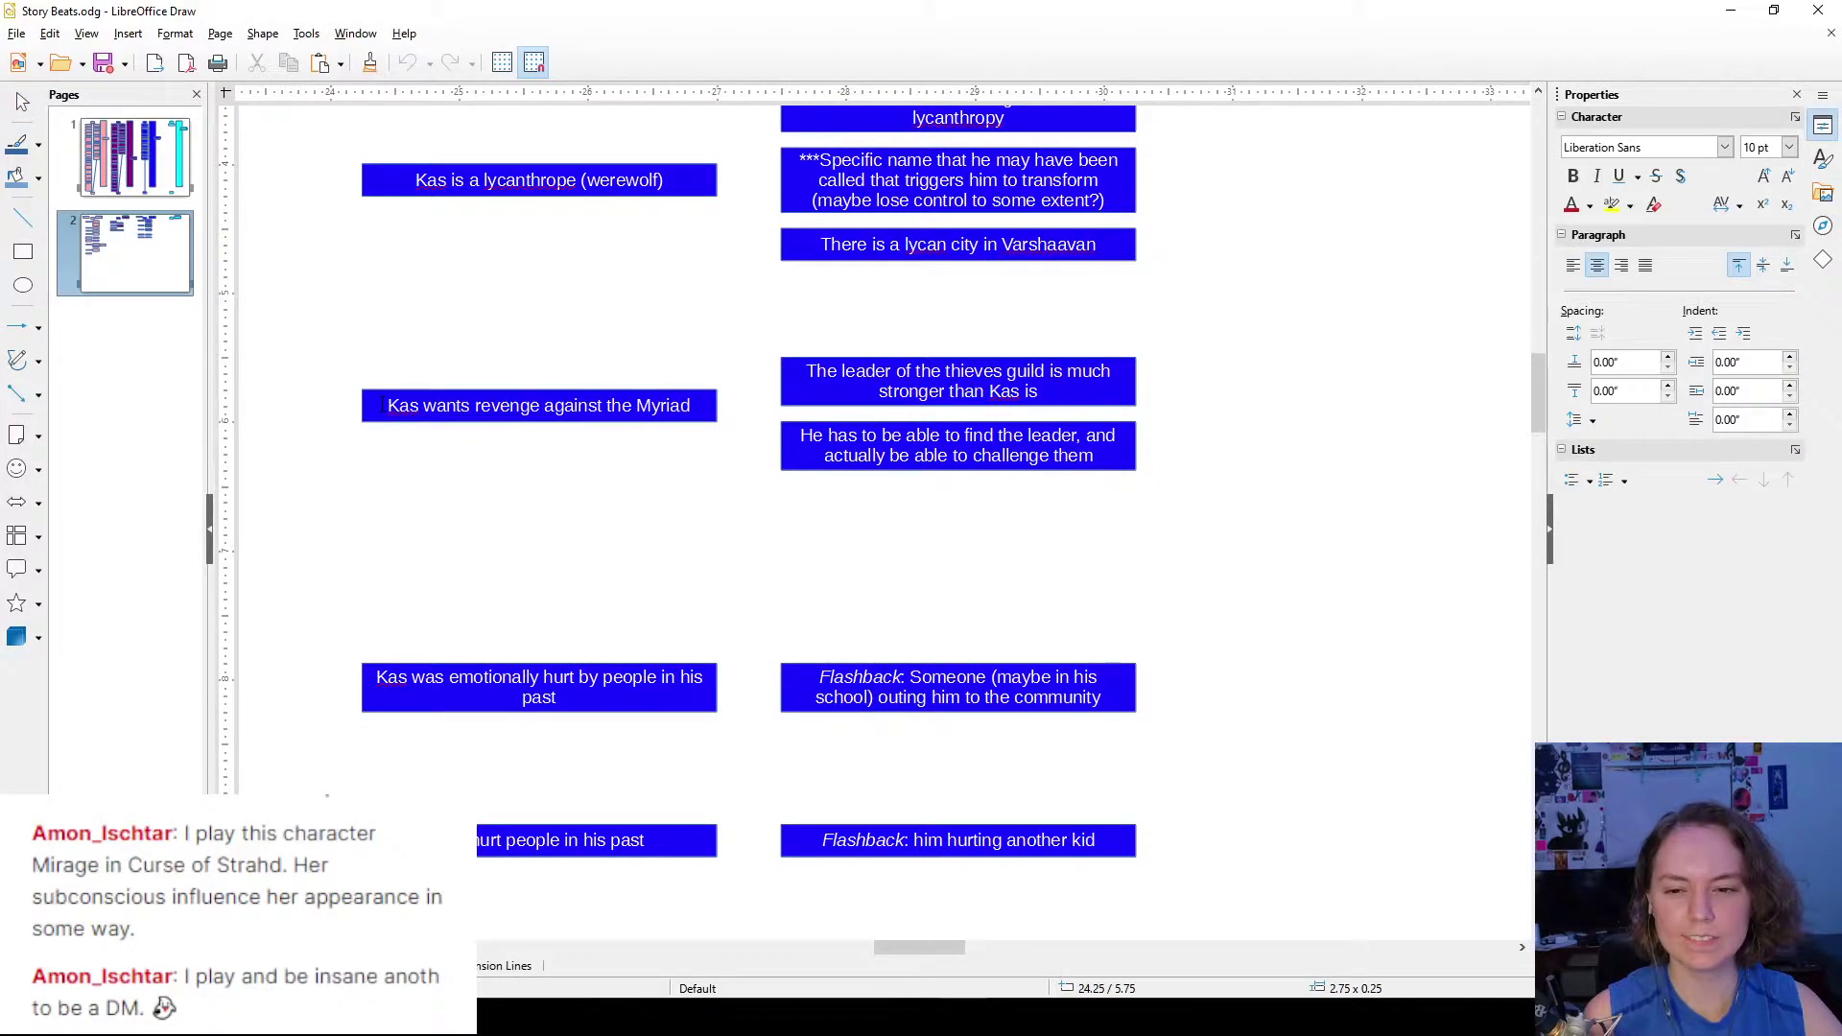
click(1046, 438)
scroll(1050, 492, up, 3)
scroll(1147, 400, up, 6)
scroll(1103, 485, down, 10)
drag(1148, 399, 940, 446)
click(959, 482)
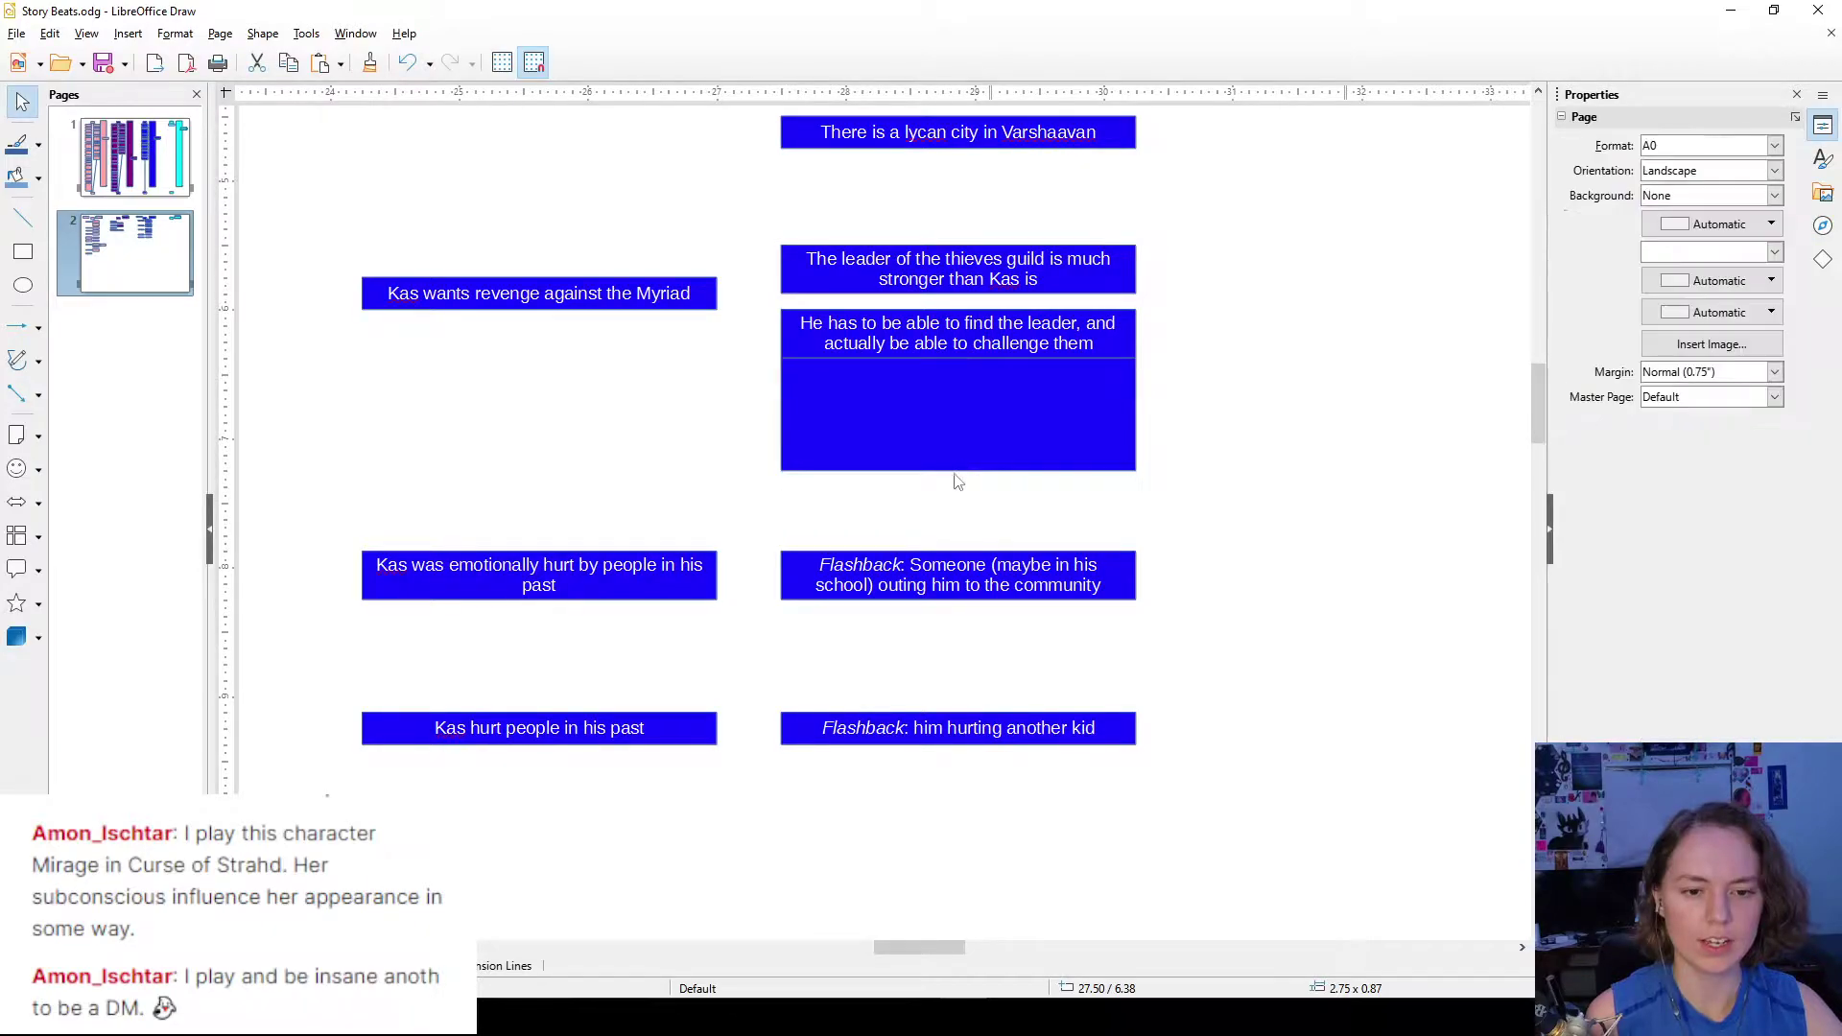
click(950, 443)
drag(958, 361, 959, 375)
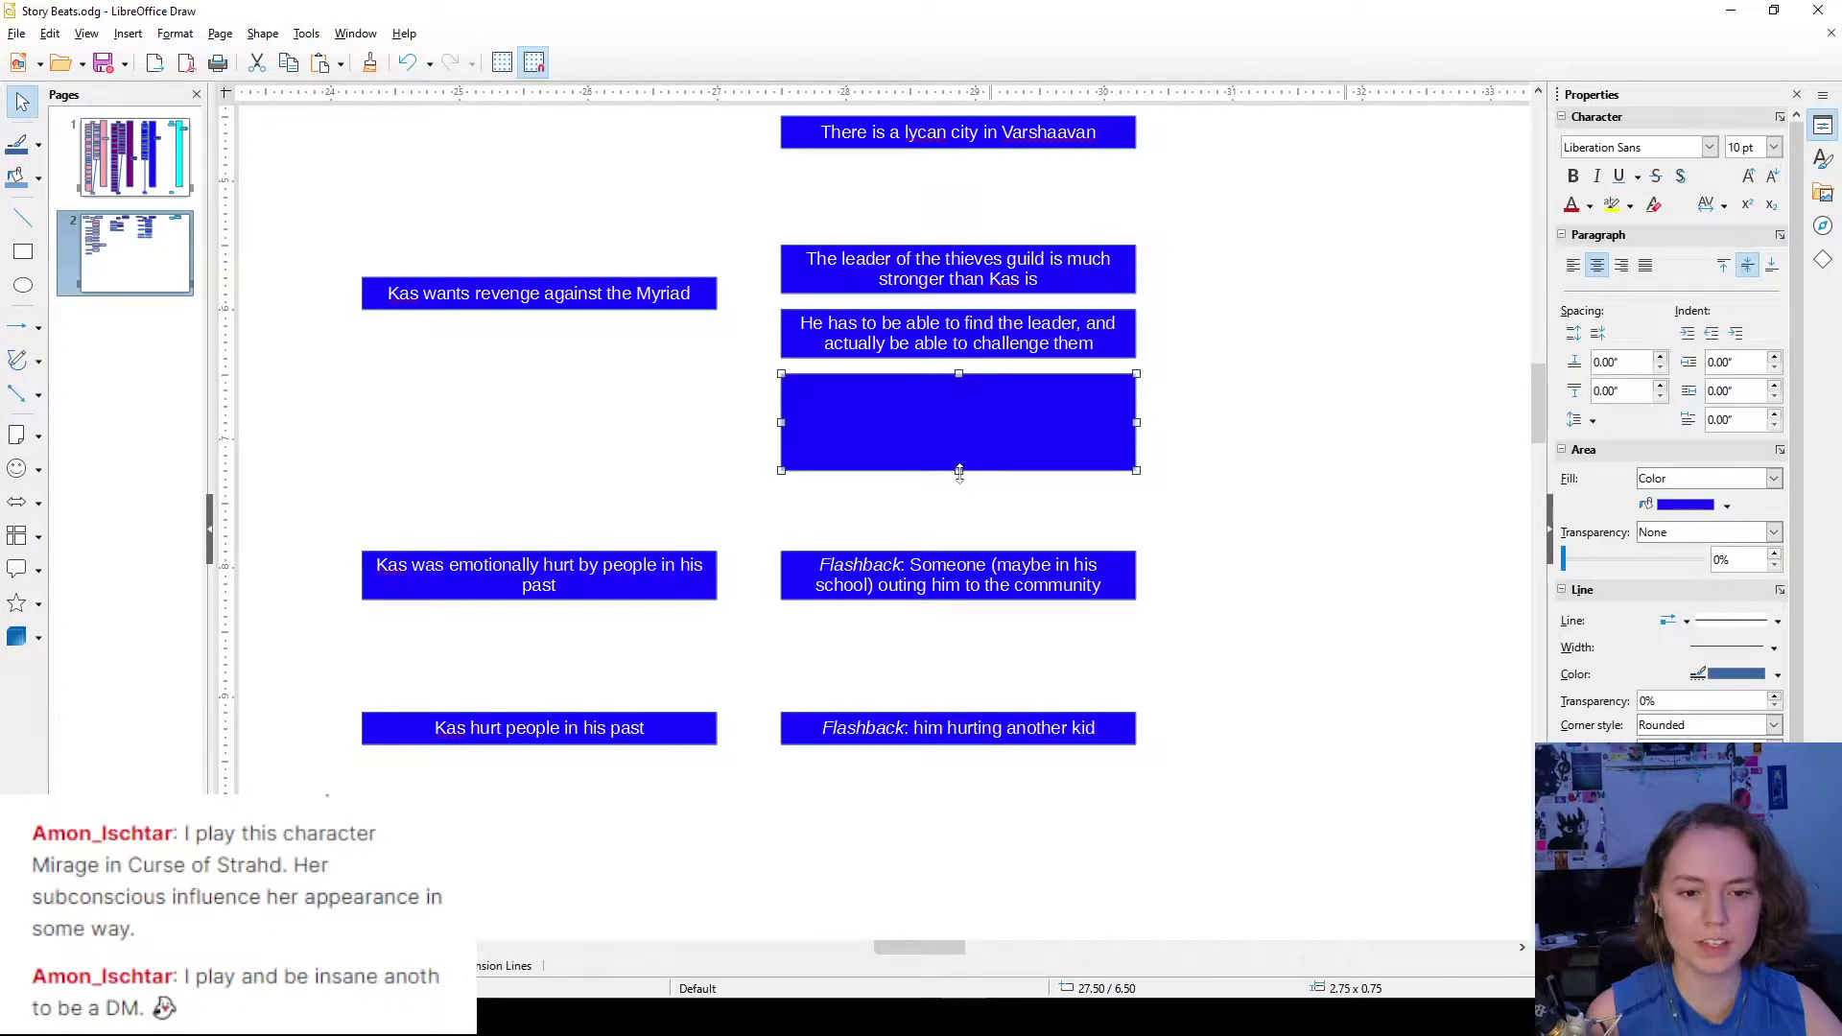
drag(959, 470, 960, 454)
- Enter "Leader is a man" in the blank box and reduce its height to 0.25" to fit the single line
double_click(963, 419)
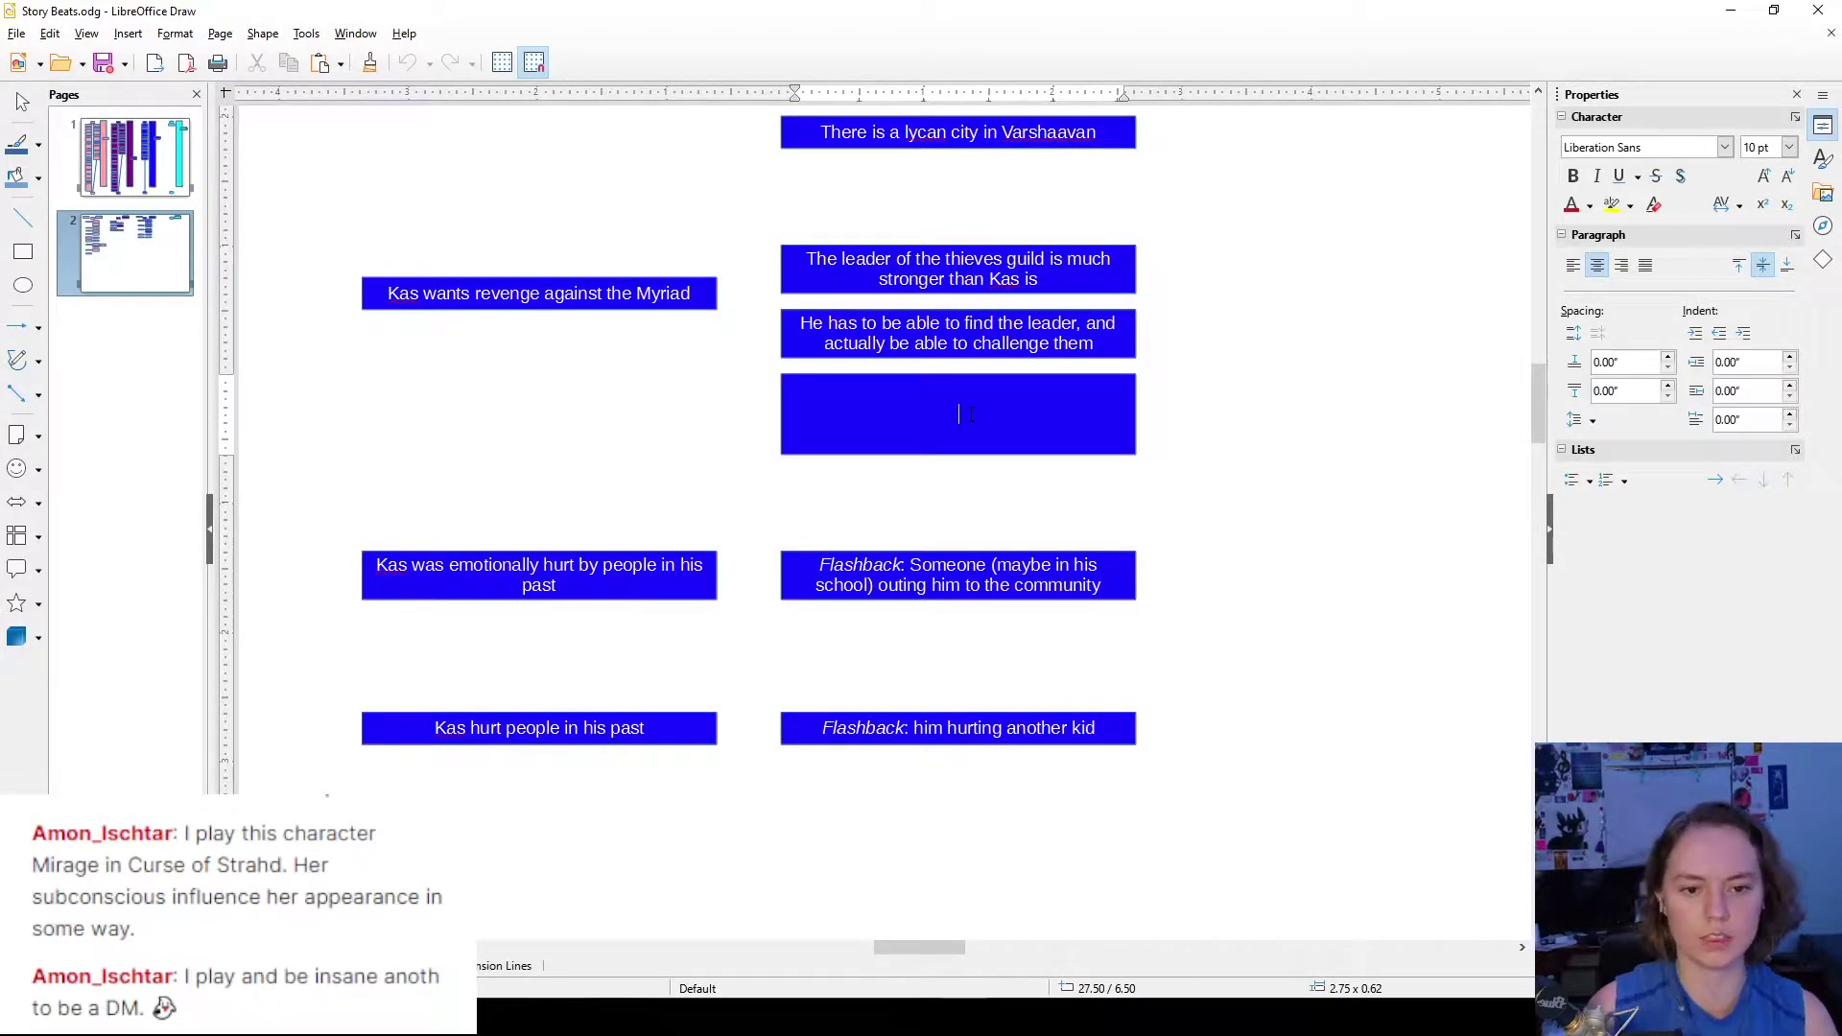
text(Leader is a man)
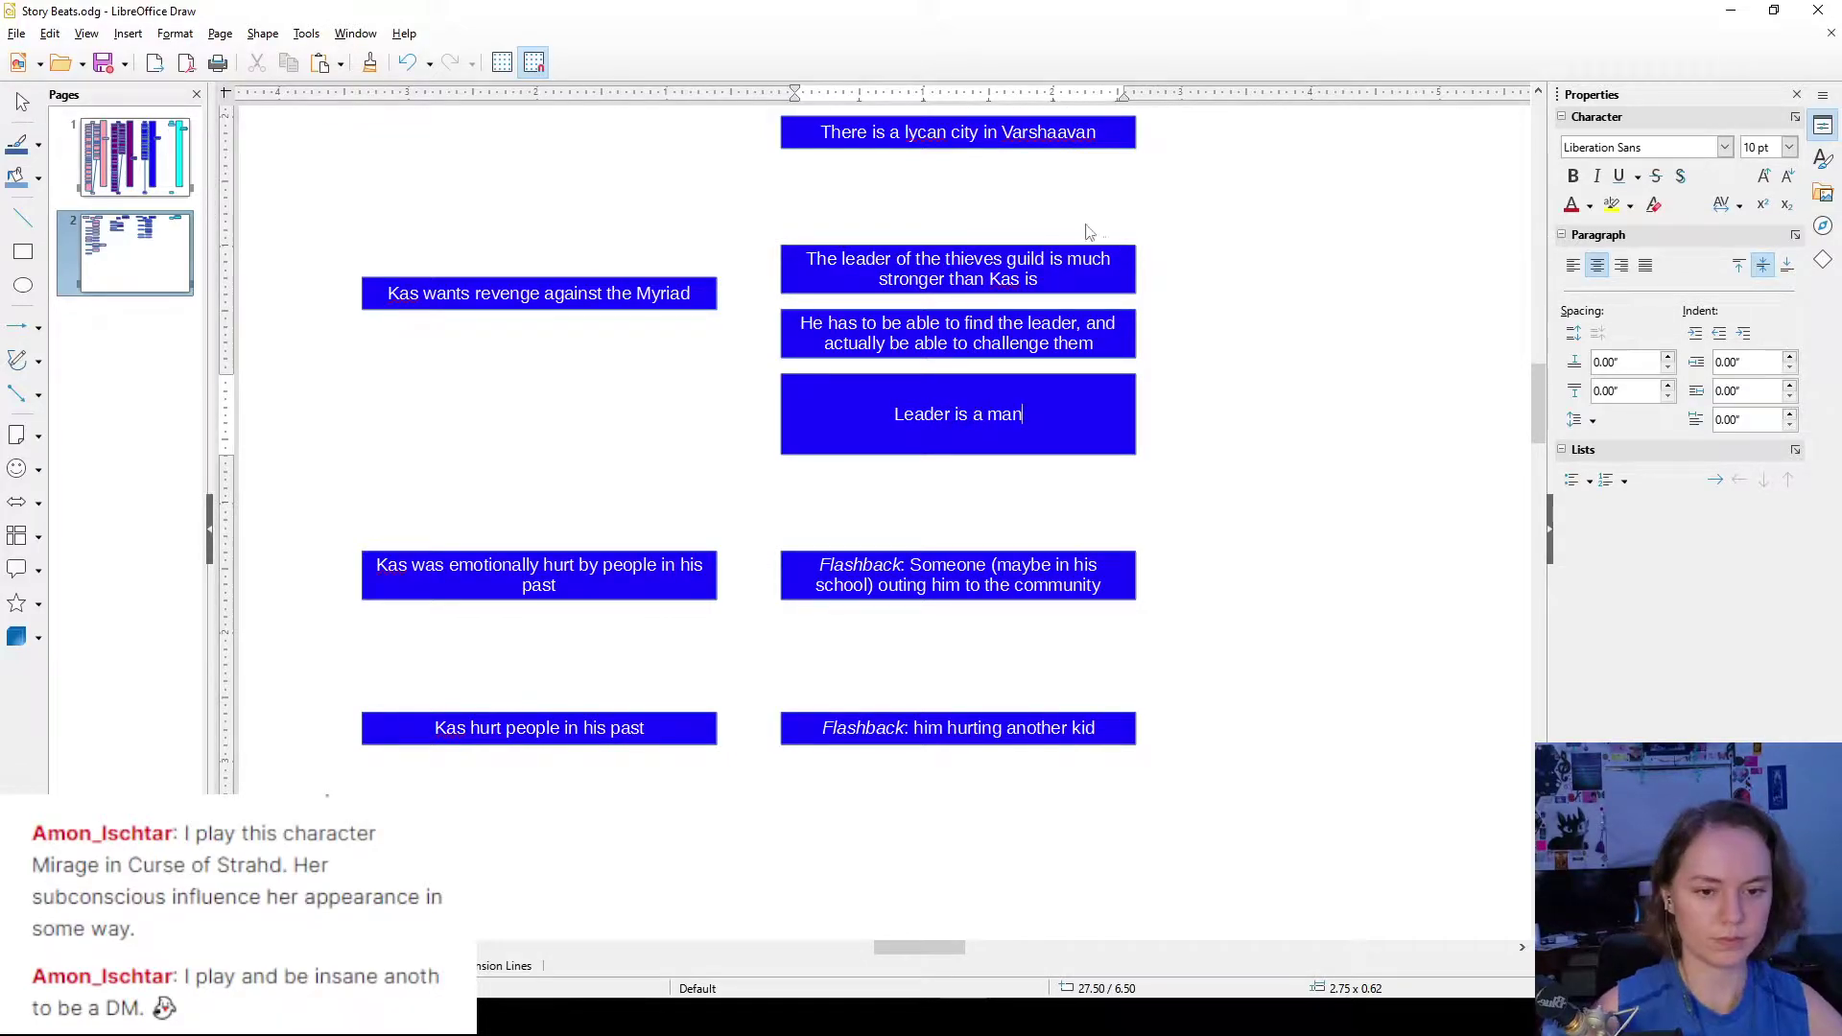
key(Escape)
drag(959, 456, 960, 407)
- Place a blank box beneath the "Leader is a man" box, leaving a small gap, and reduce its height to 0.25"
scroll(960, 432, up, 6)
drag(1137, 326, 912, 557)
scroll(1043, 536, down, 5)
drag(959, 650, 959, 567)
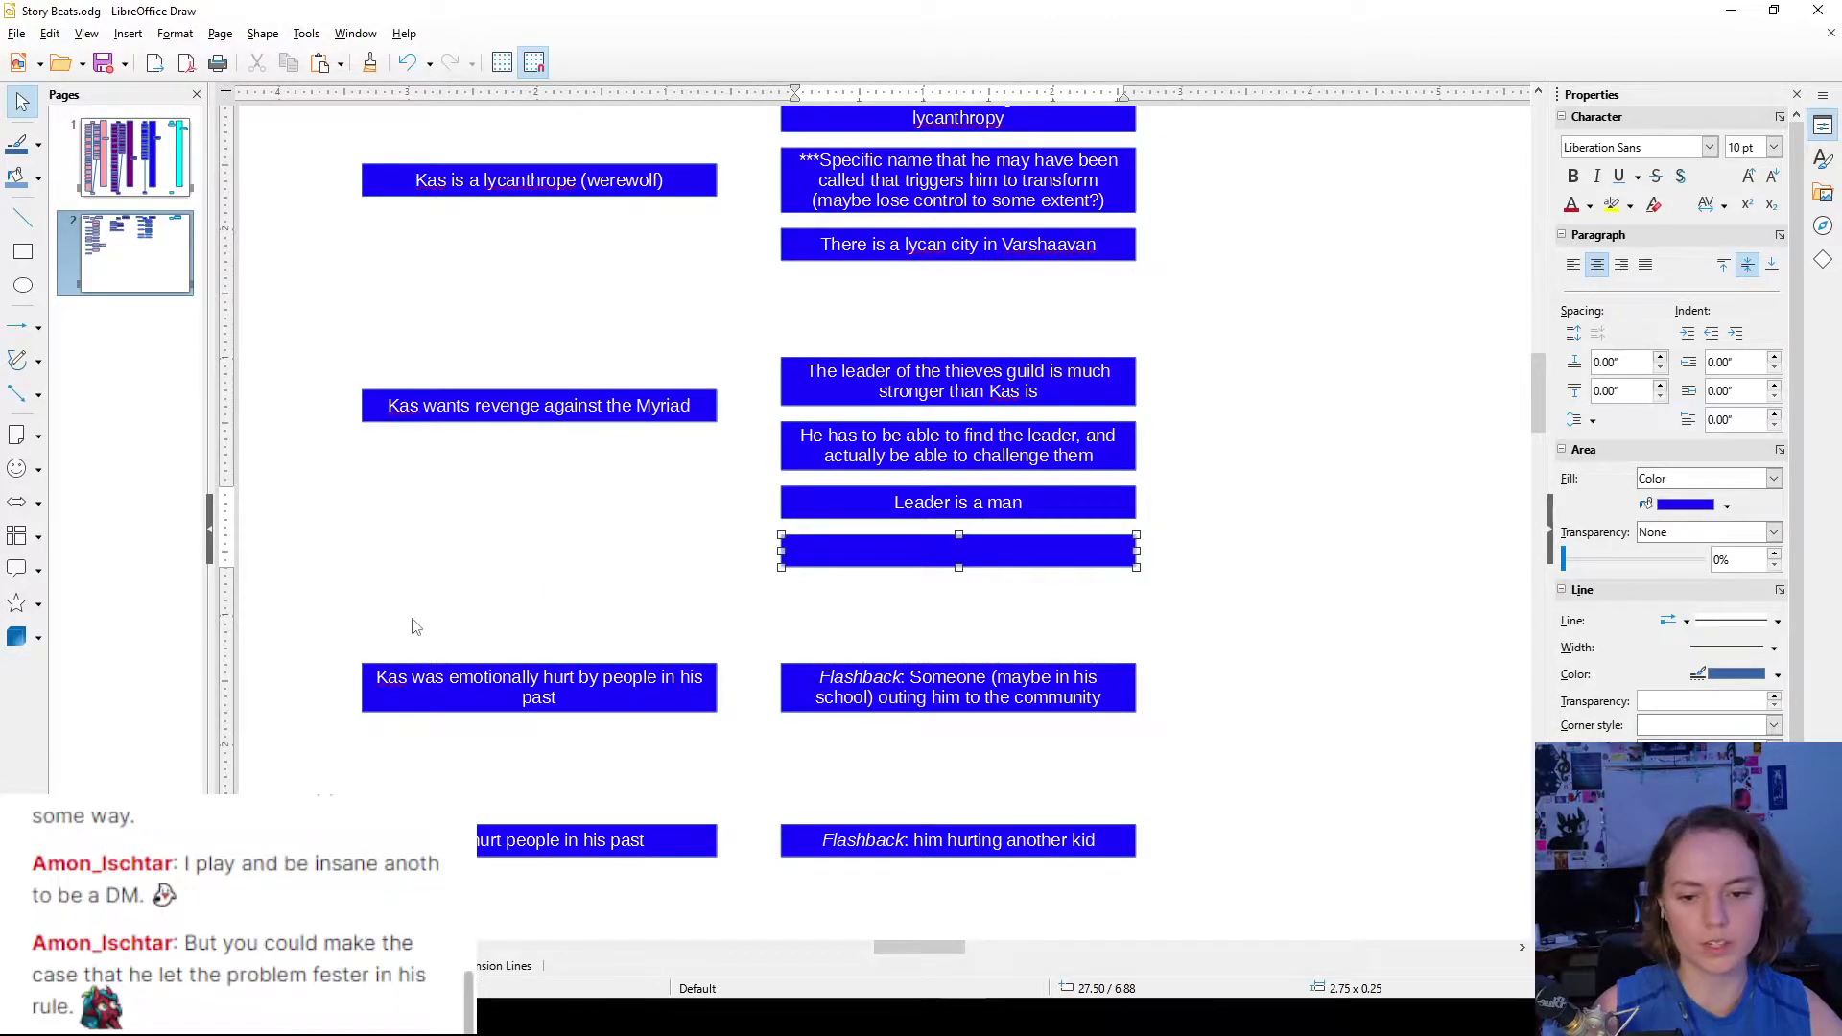
- Move the emotionally-hurt and hurt-people rows down together with their flashback boxes to make room beneath the revenge notes
scroll(338, 424, down, 8)
scroll(331, 308, up, 2)
click(331, 308)
drag(331, 308, 1213, 563)
drag(1110, 358, 1111, 449)
click(1055, 355)
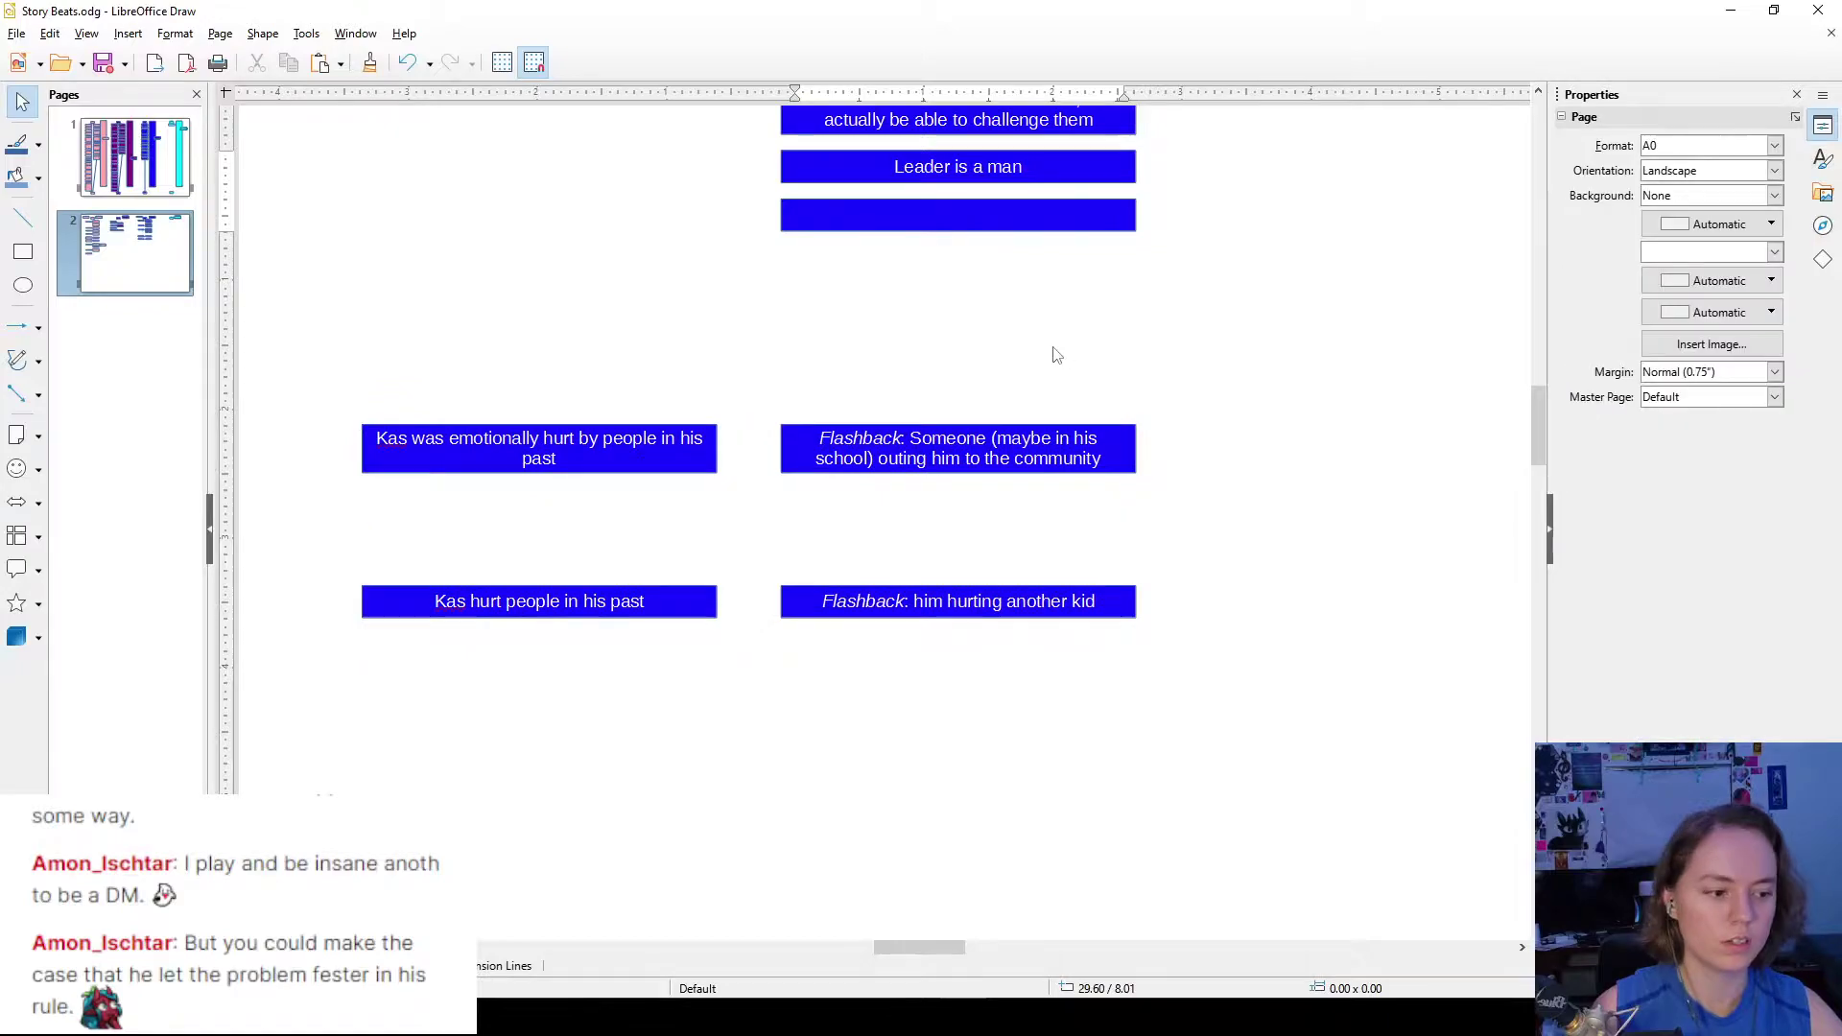
- Move the four boxes of the Myriad revenge column up together by 0.25"
scroll(1068, 384, up, 3)
scroll(1098, 425, up, 1)
scroll(1118, 427, down, 1)
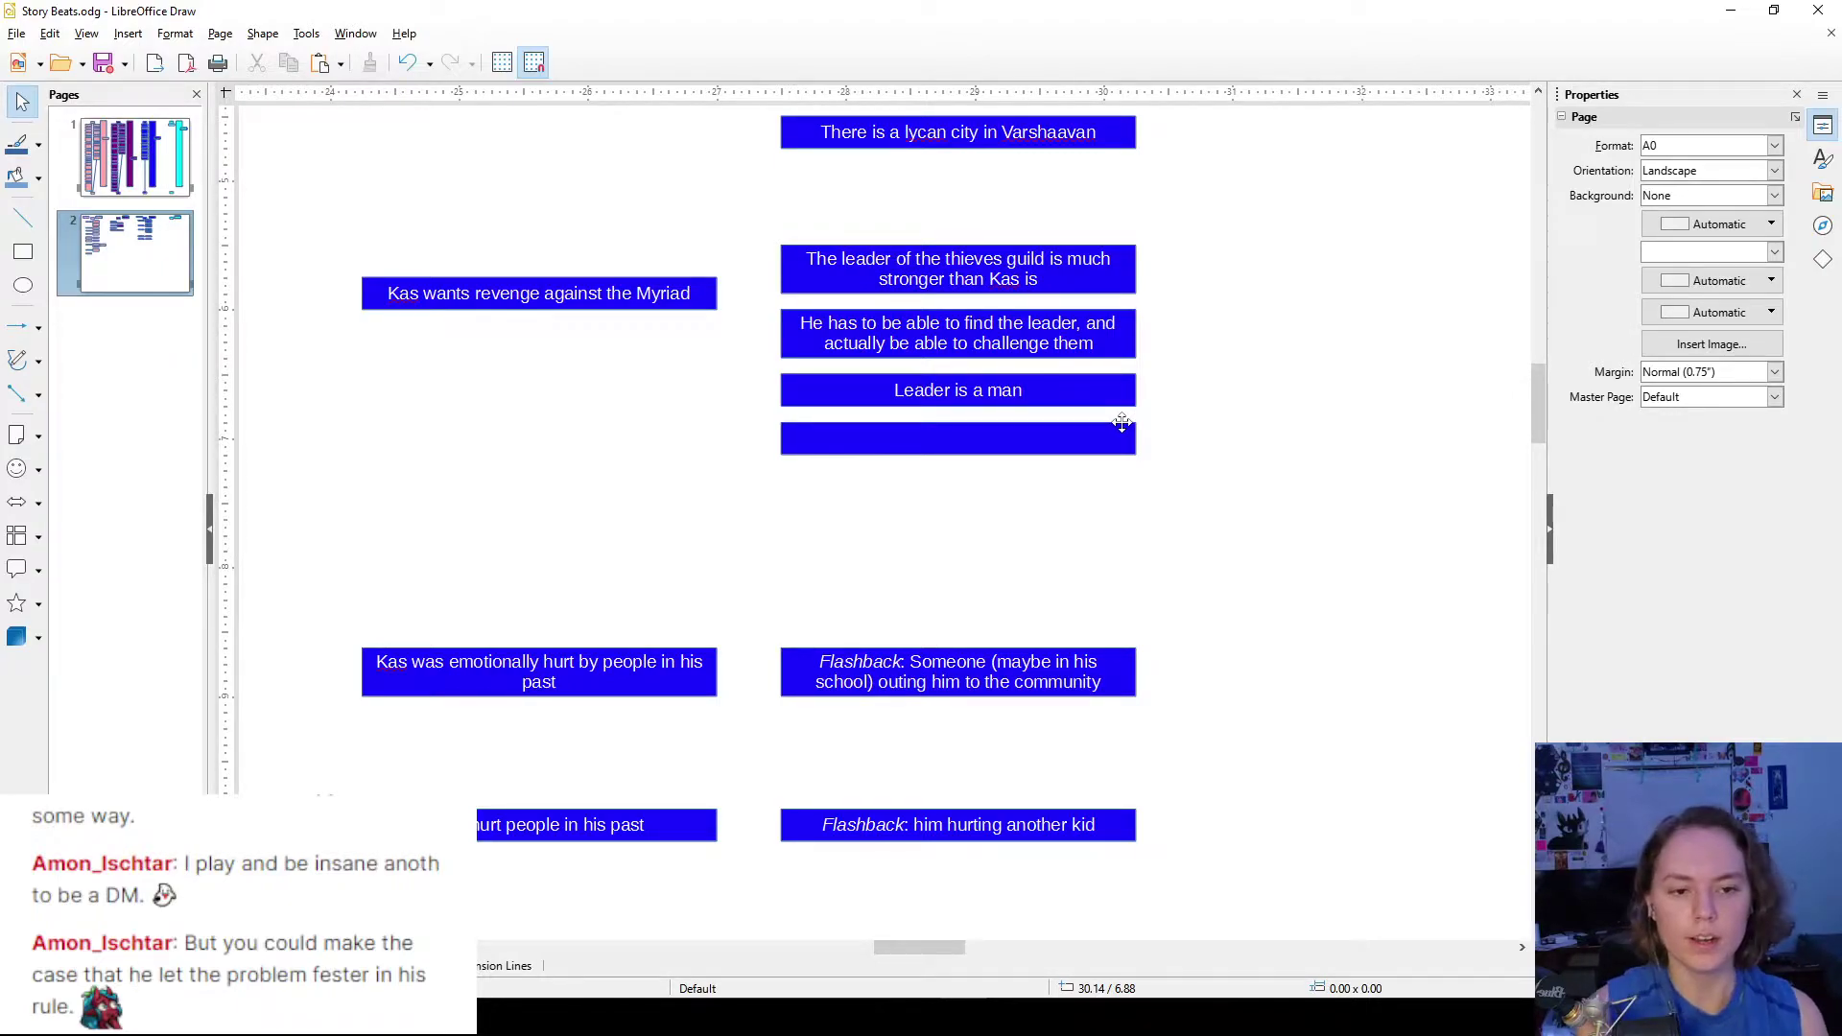
drag(1226, 533, 763, 187)
mouse_move(1048, 280)
mouse_down()
mouse_move(1062, 231)
mouse_move(1061, 247)
mouse_up()
click(1246, 259)
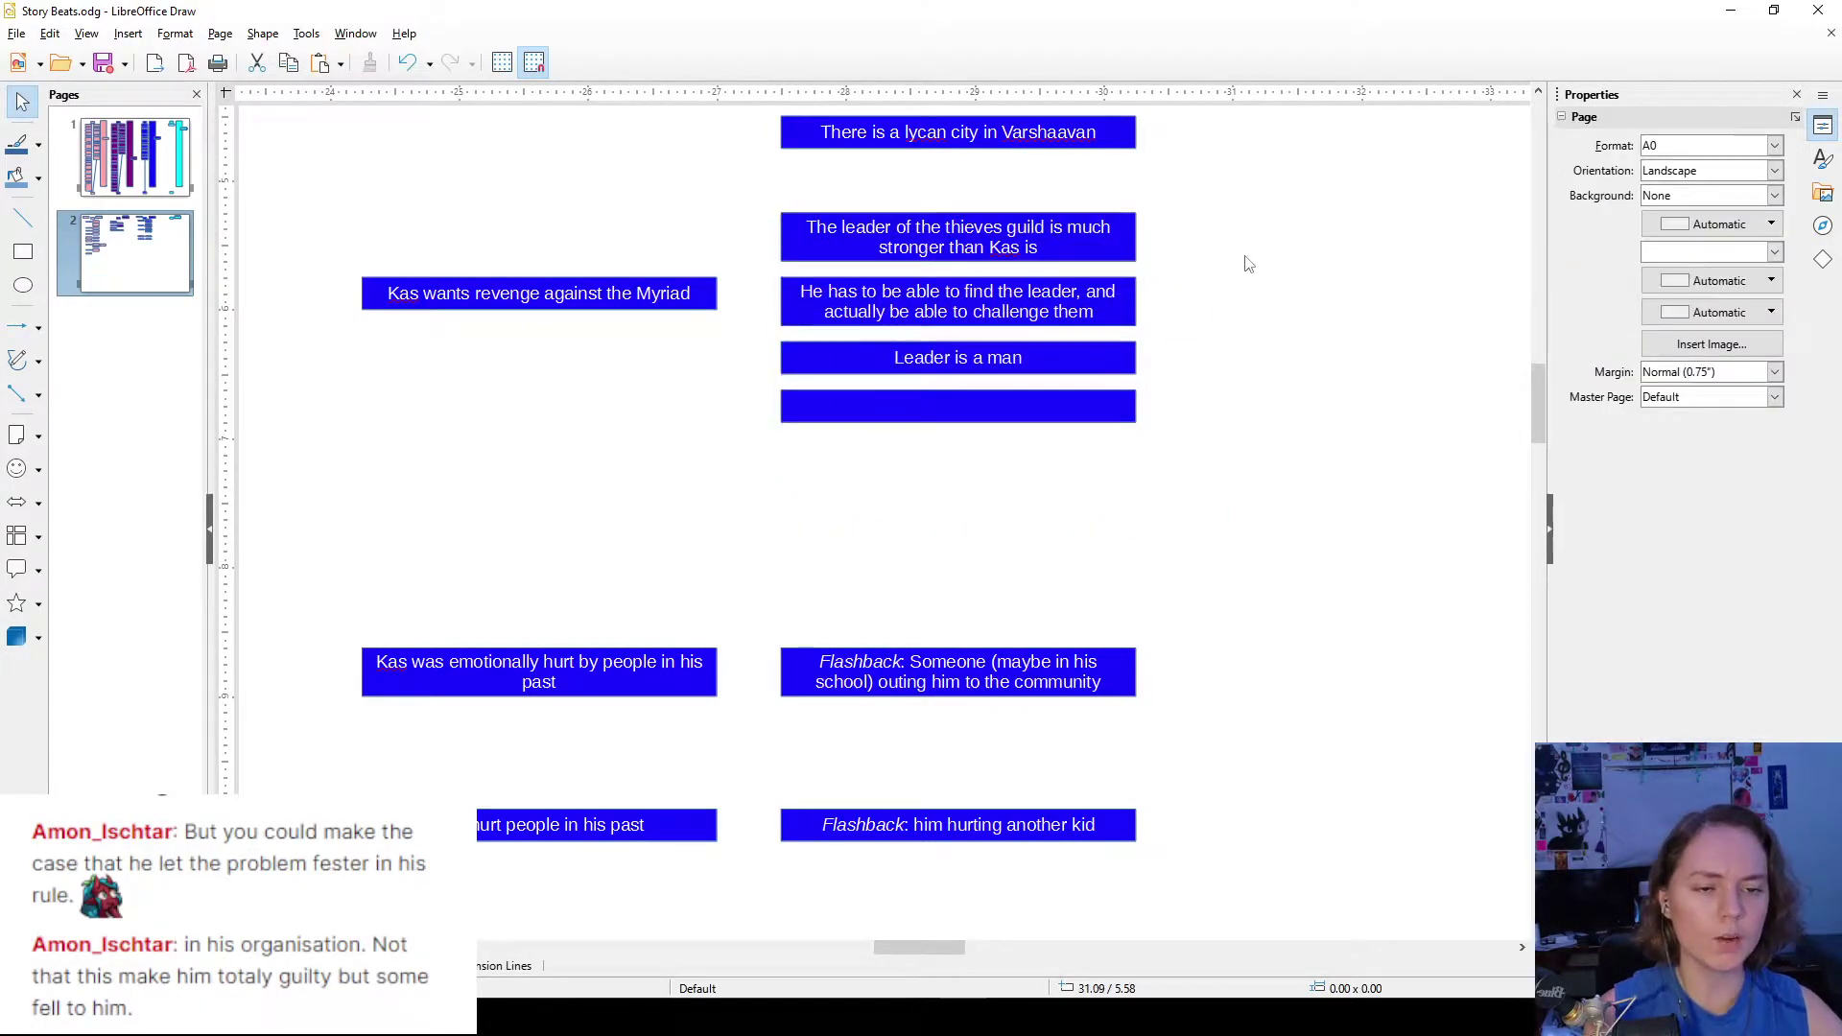
- Enter "The people who attacked Kas and Ellis are members of the guild" in the blank box below "Leader is a man"
click(1019, 411)
click(1019, 411)
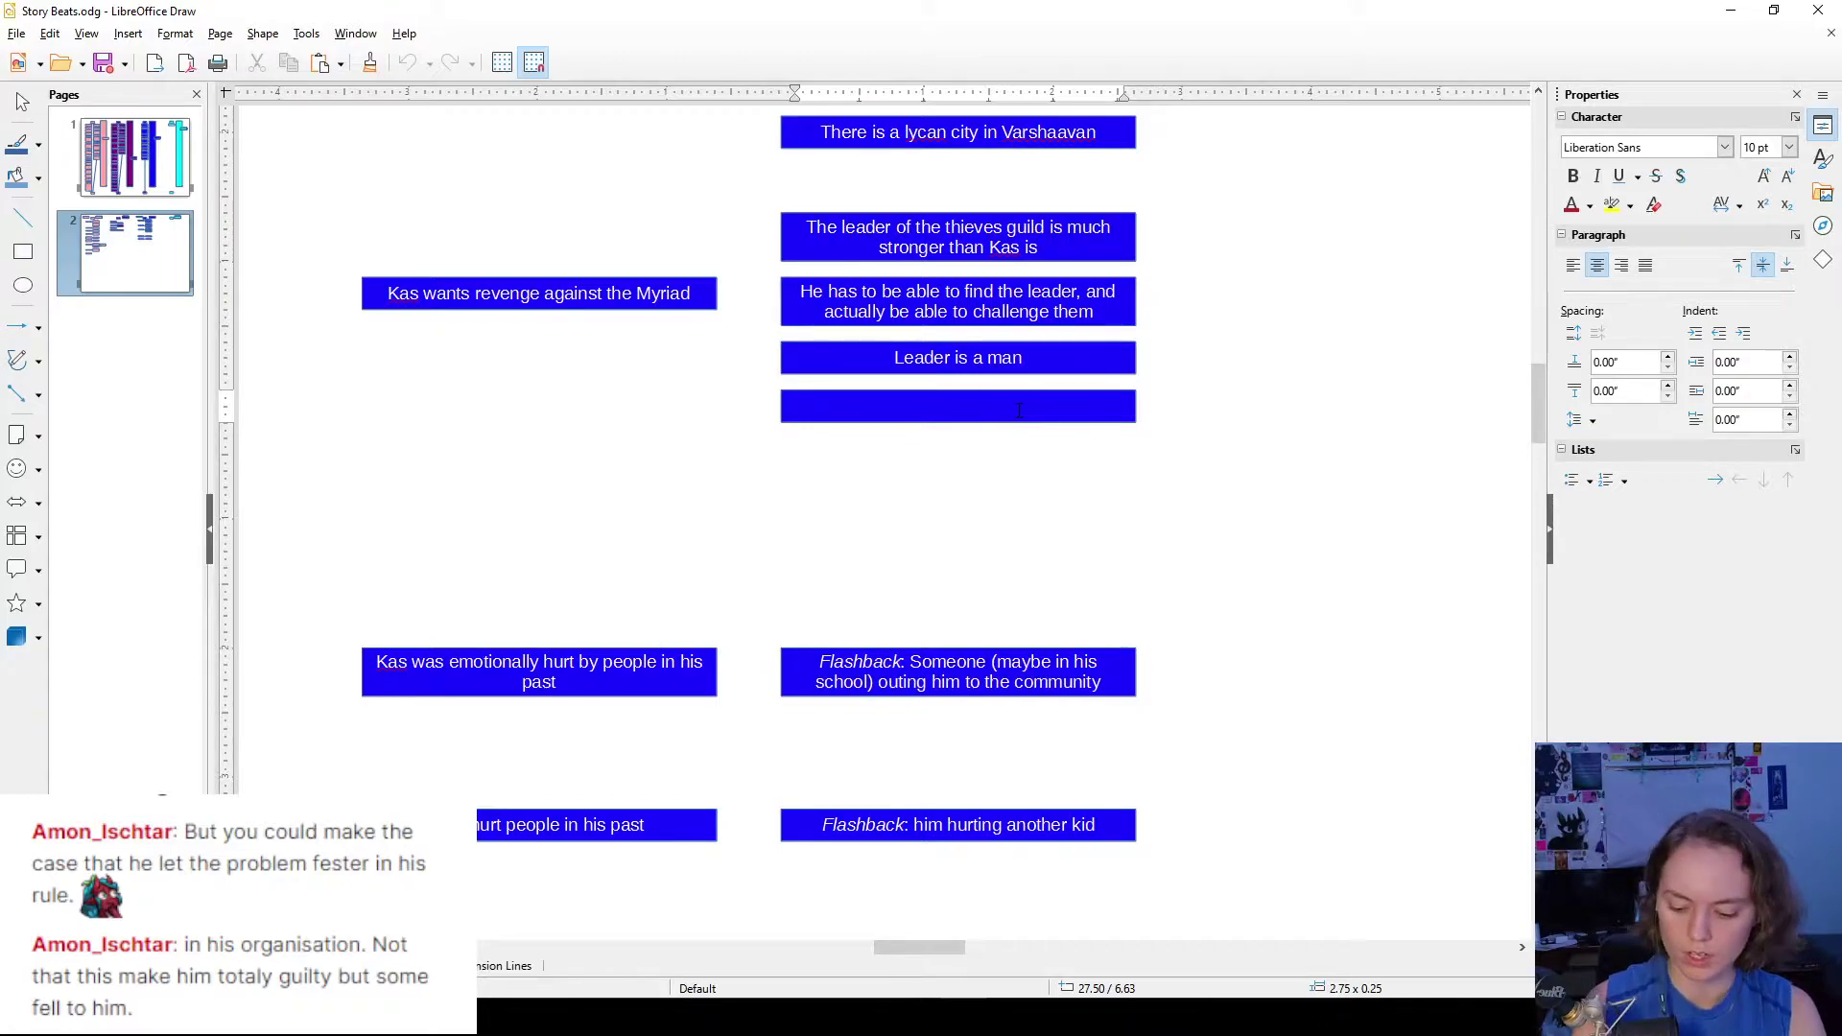
text(people who at)
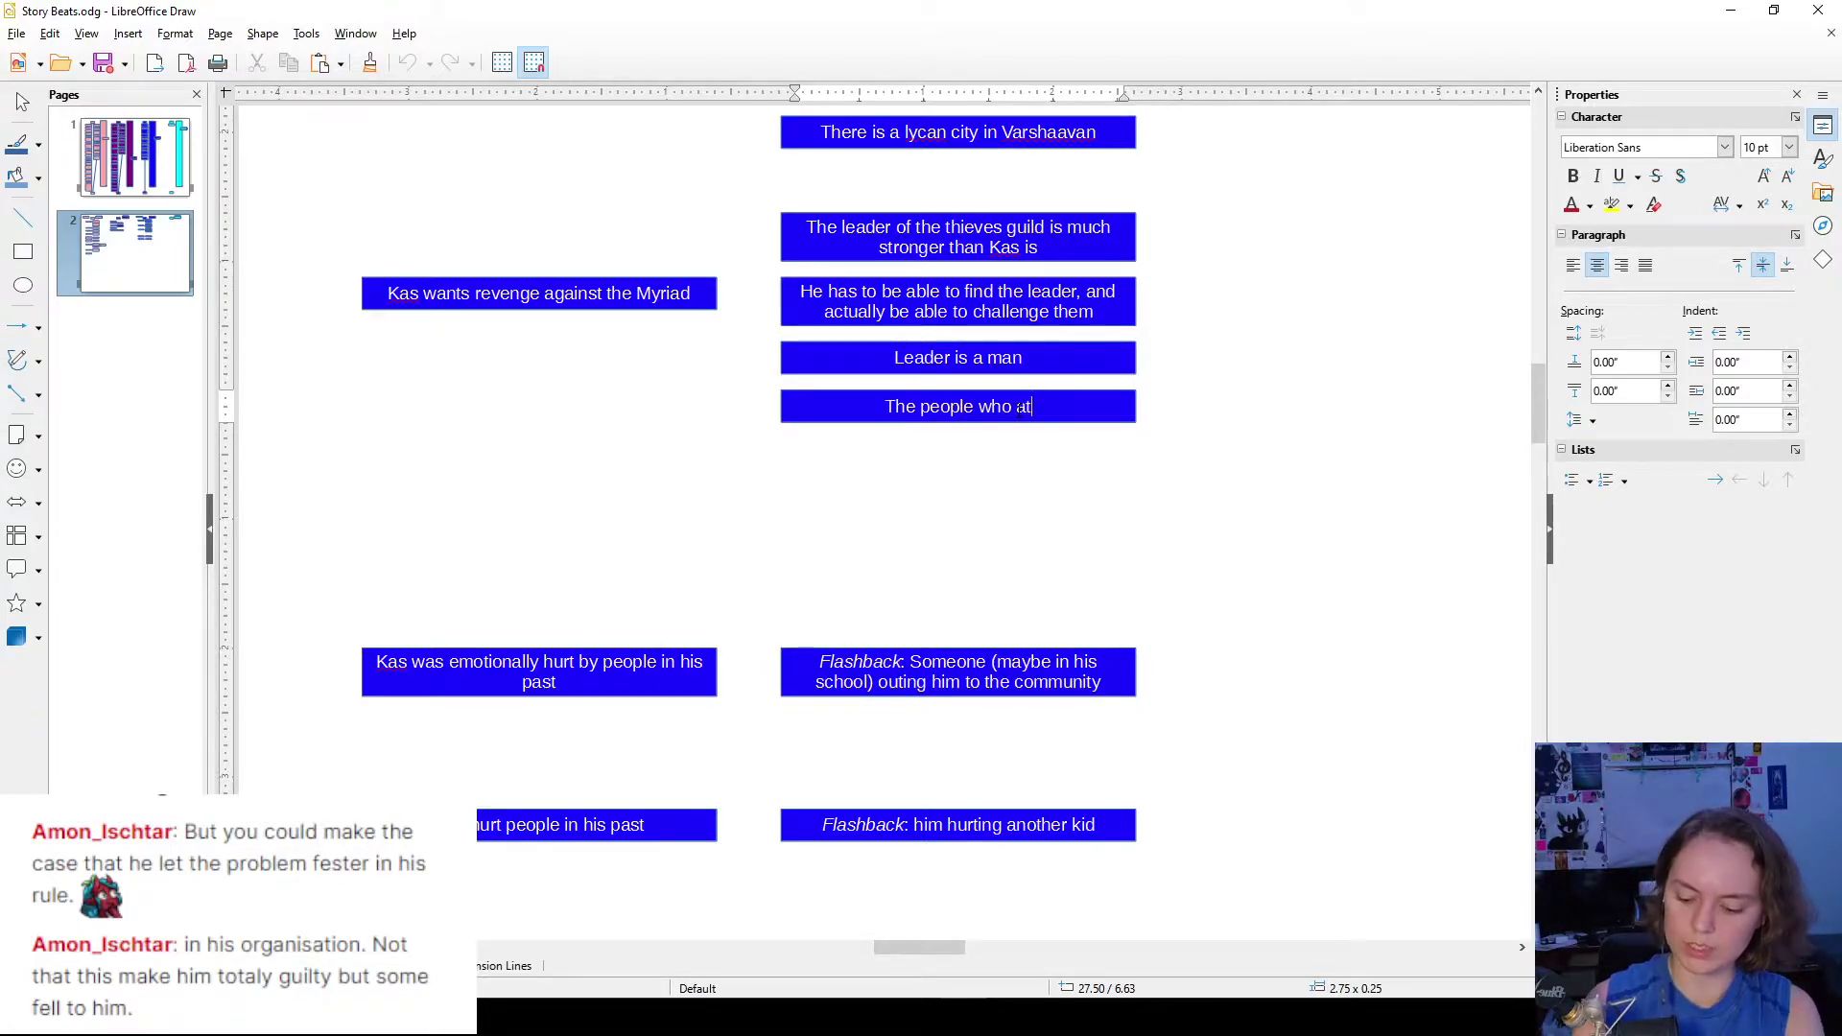
text(tacked Kas and )
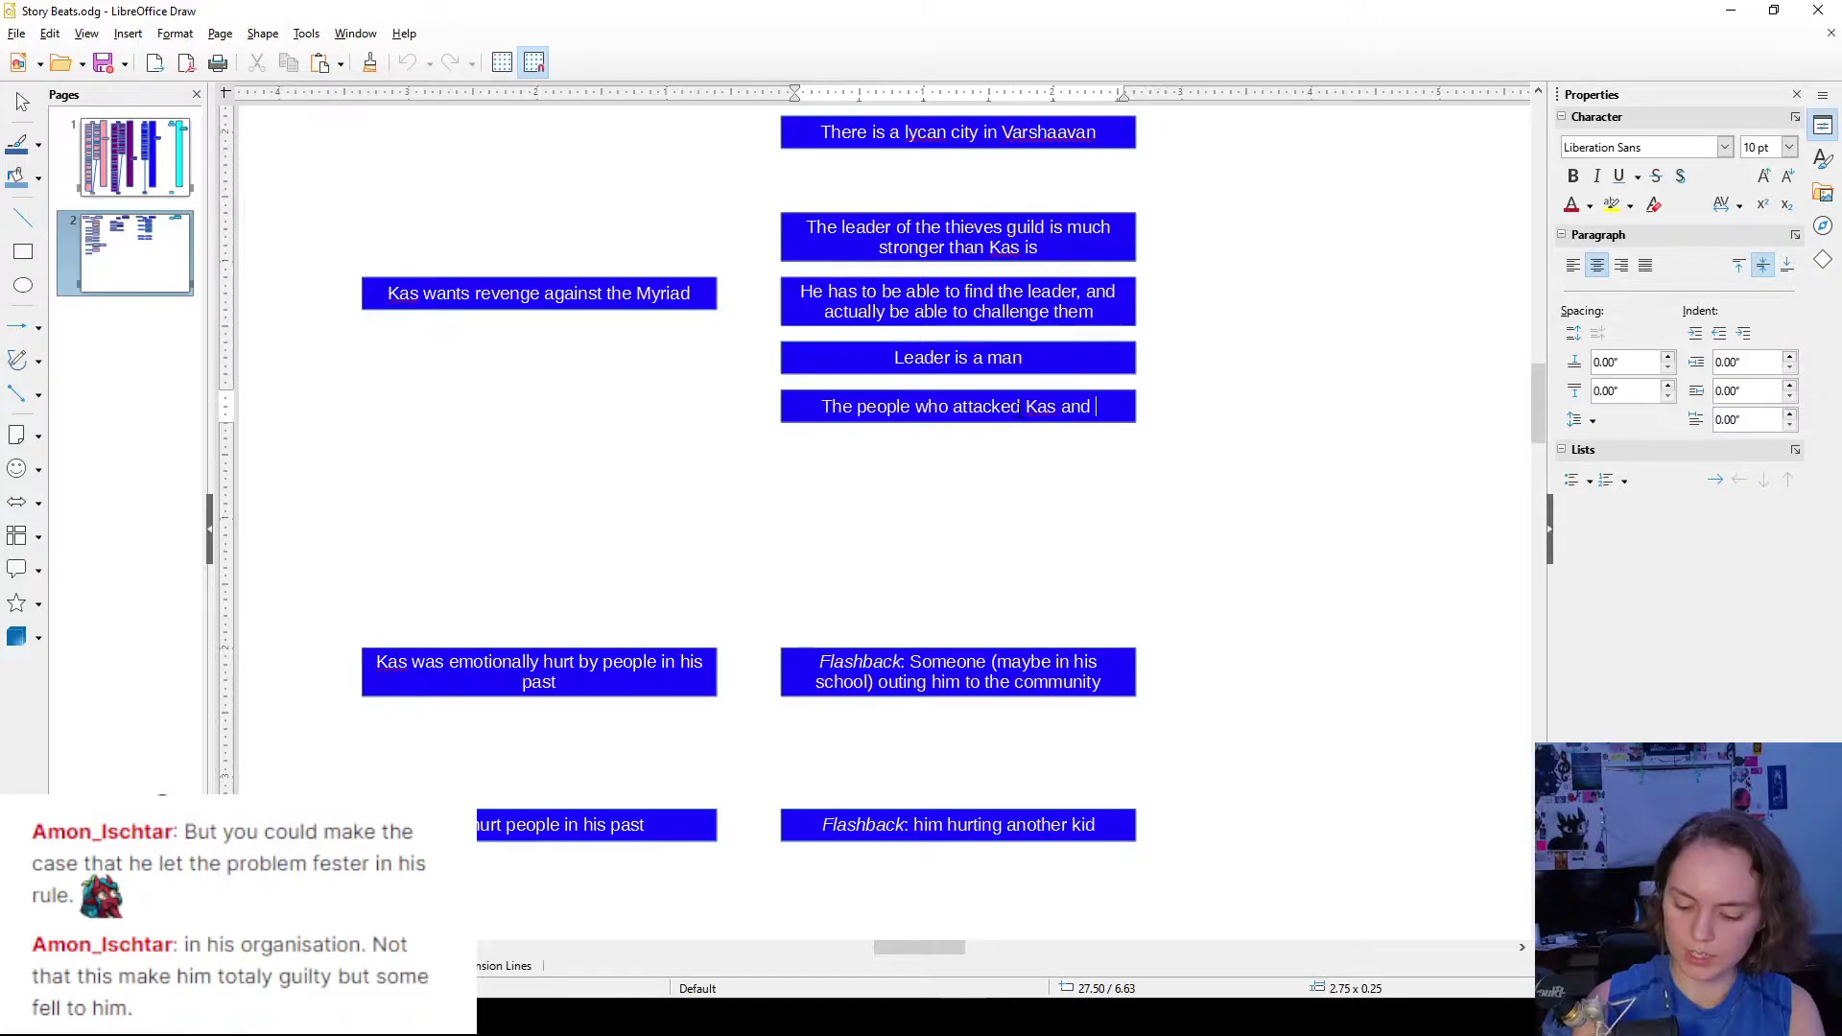
text(elis are)
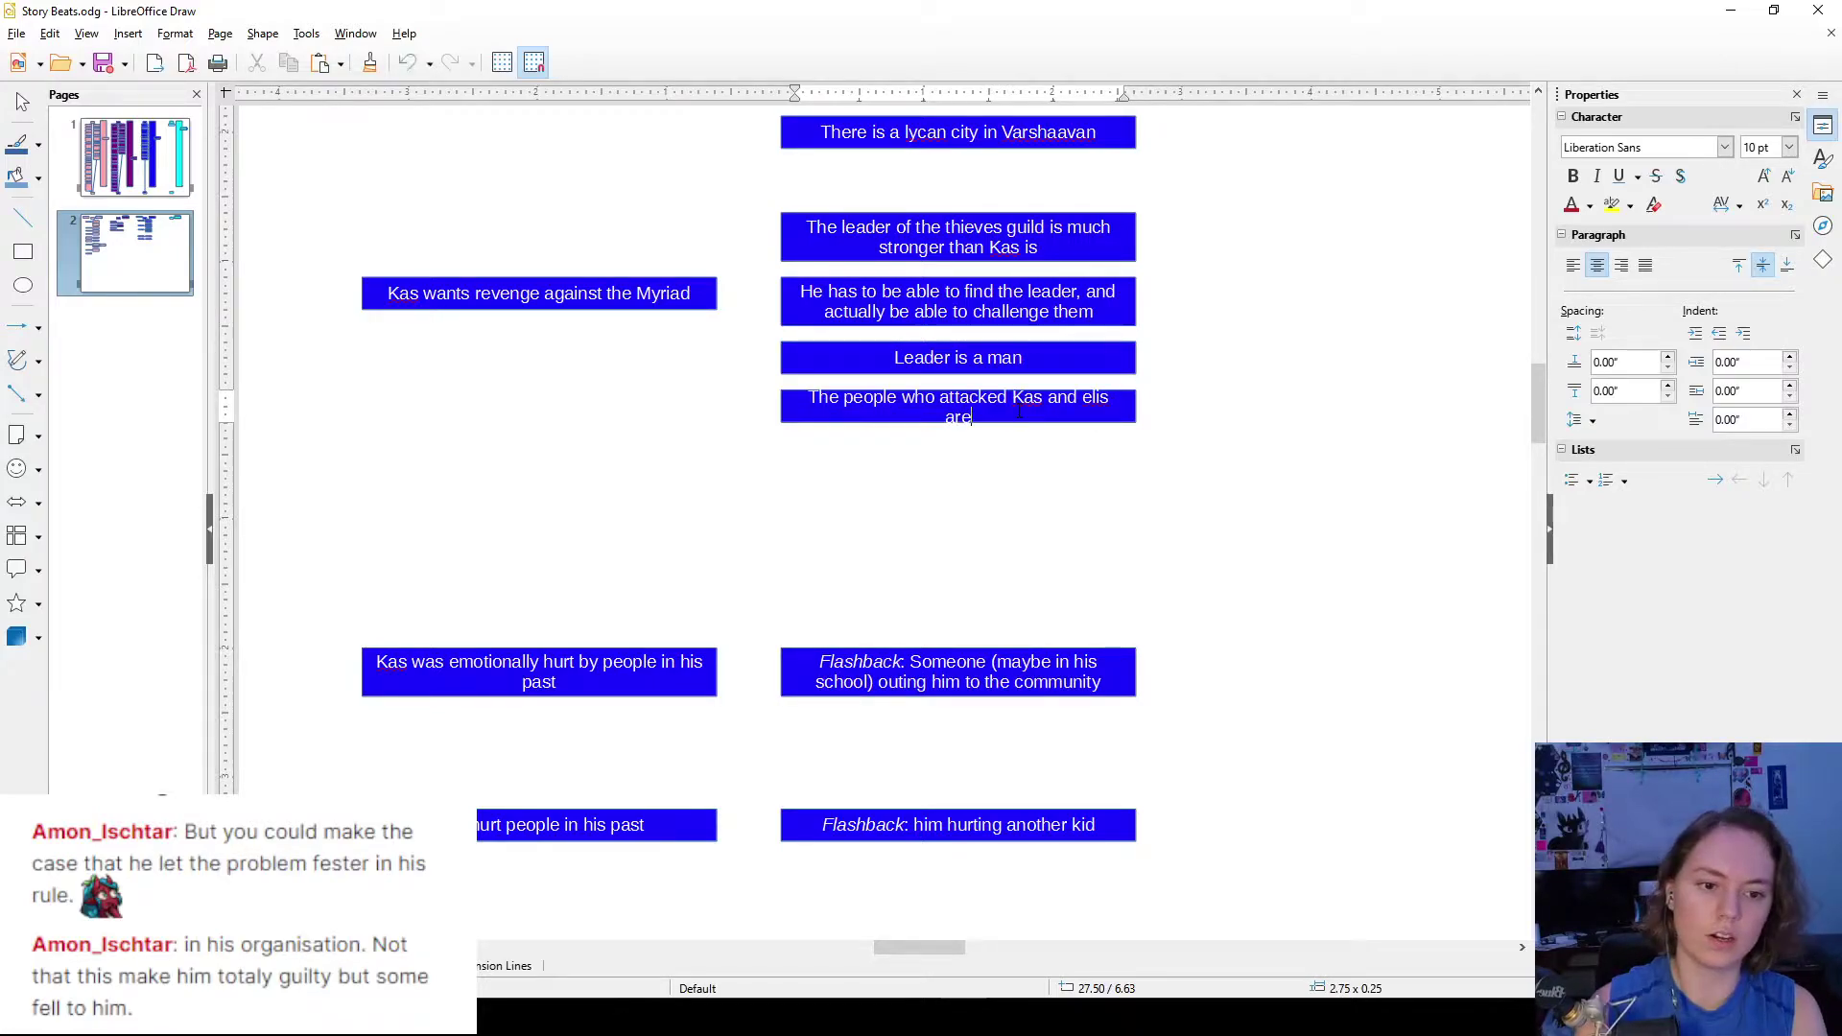
key(BackSpace)
key(BackSpace)
key(BackSpace)
key(BackSpace)
key(BackSpace)
key(BackSpace)
key(BackSpace)
text(Ell)
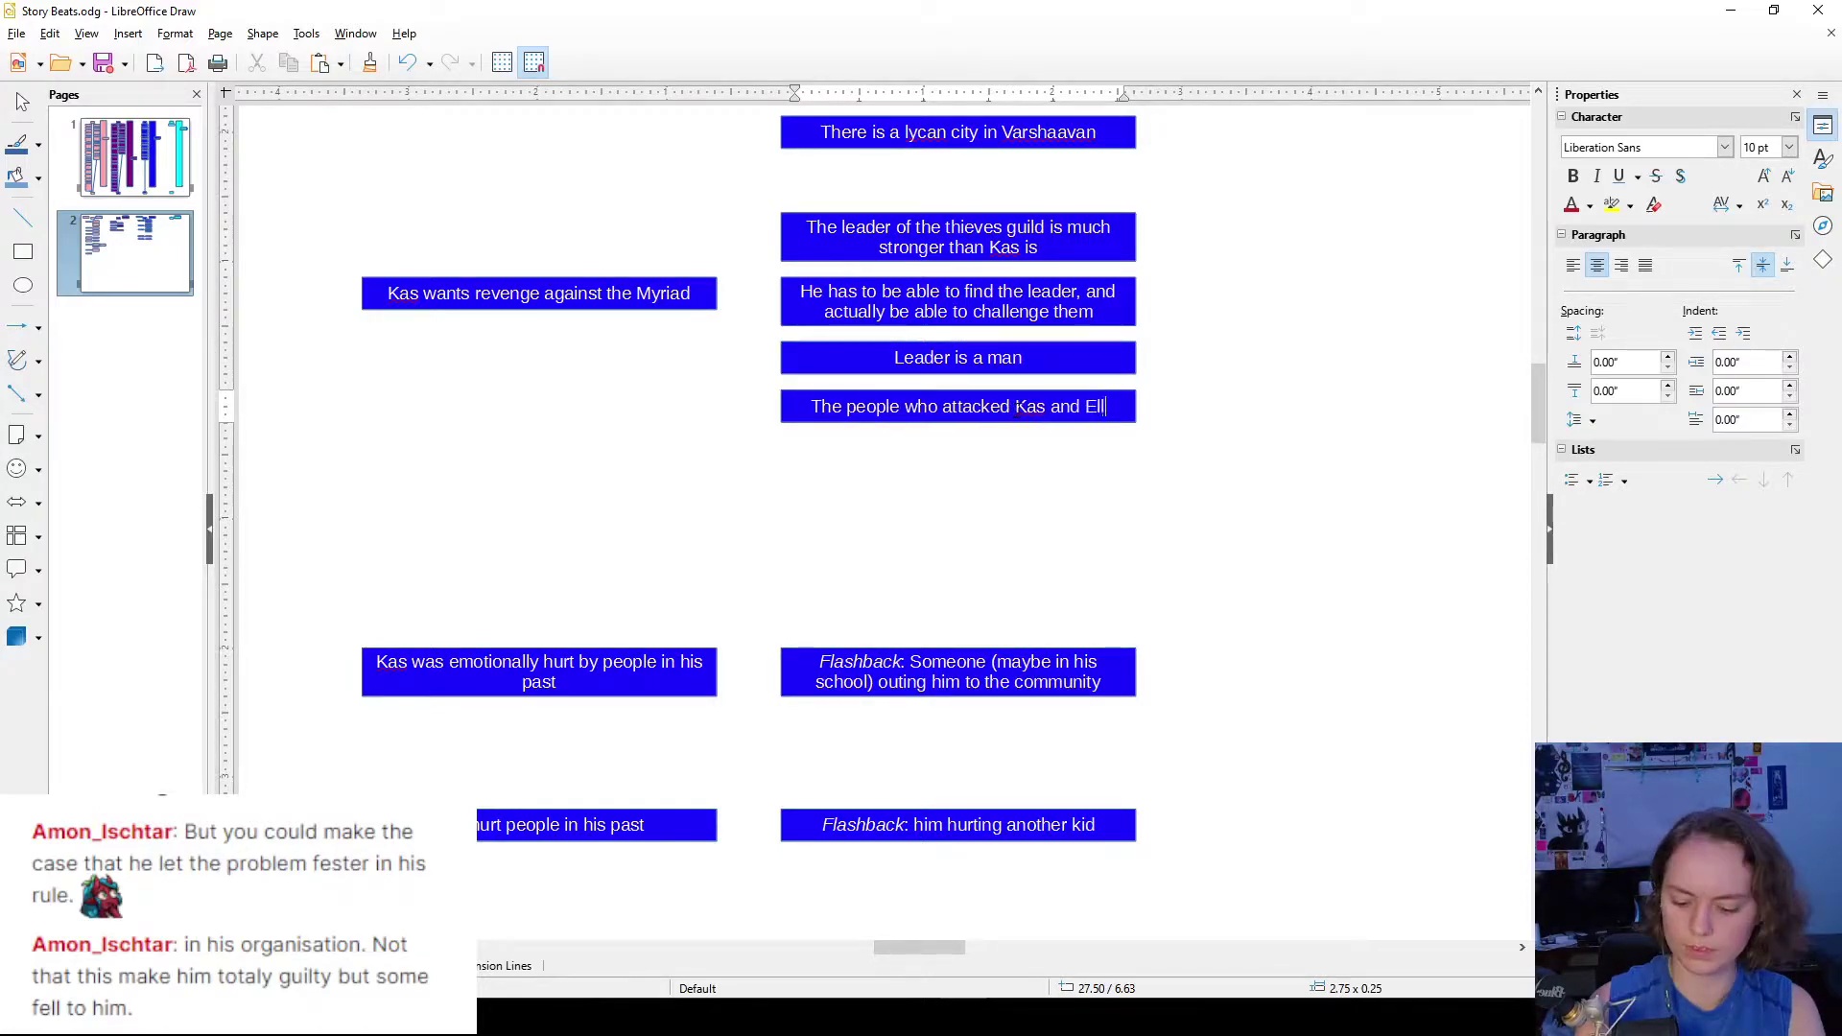
text(is are)
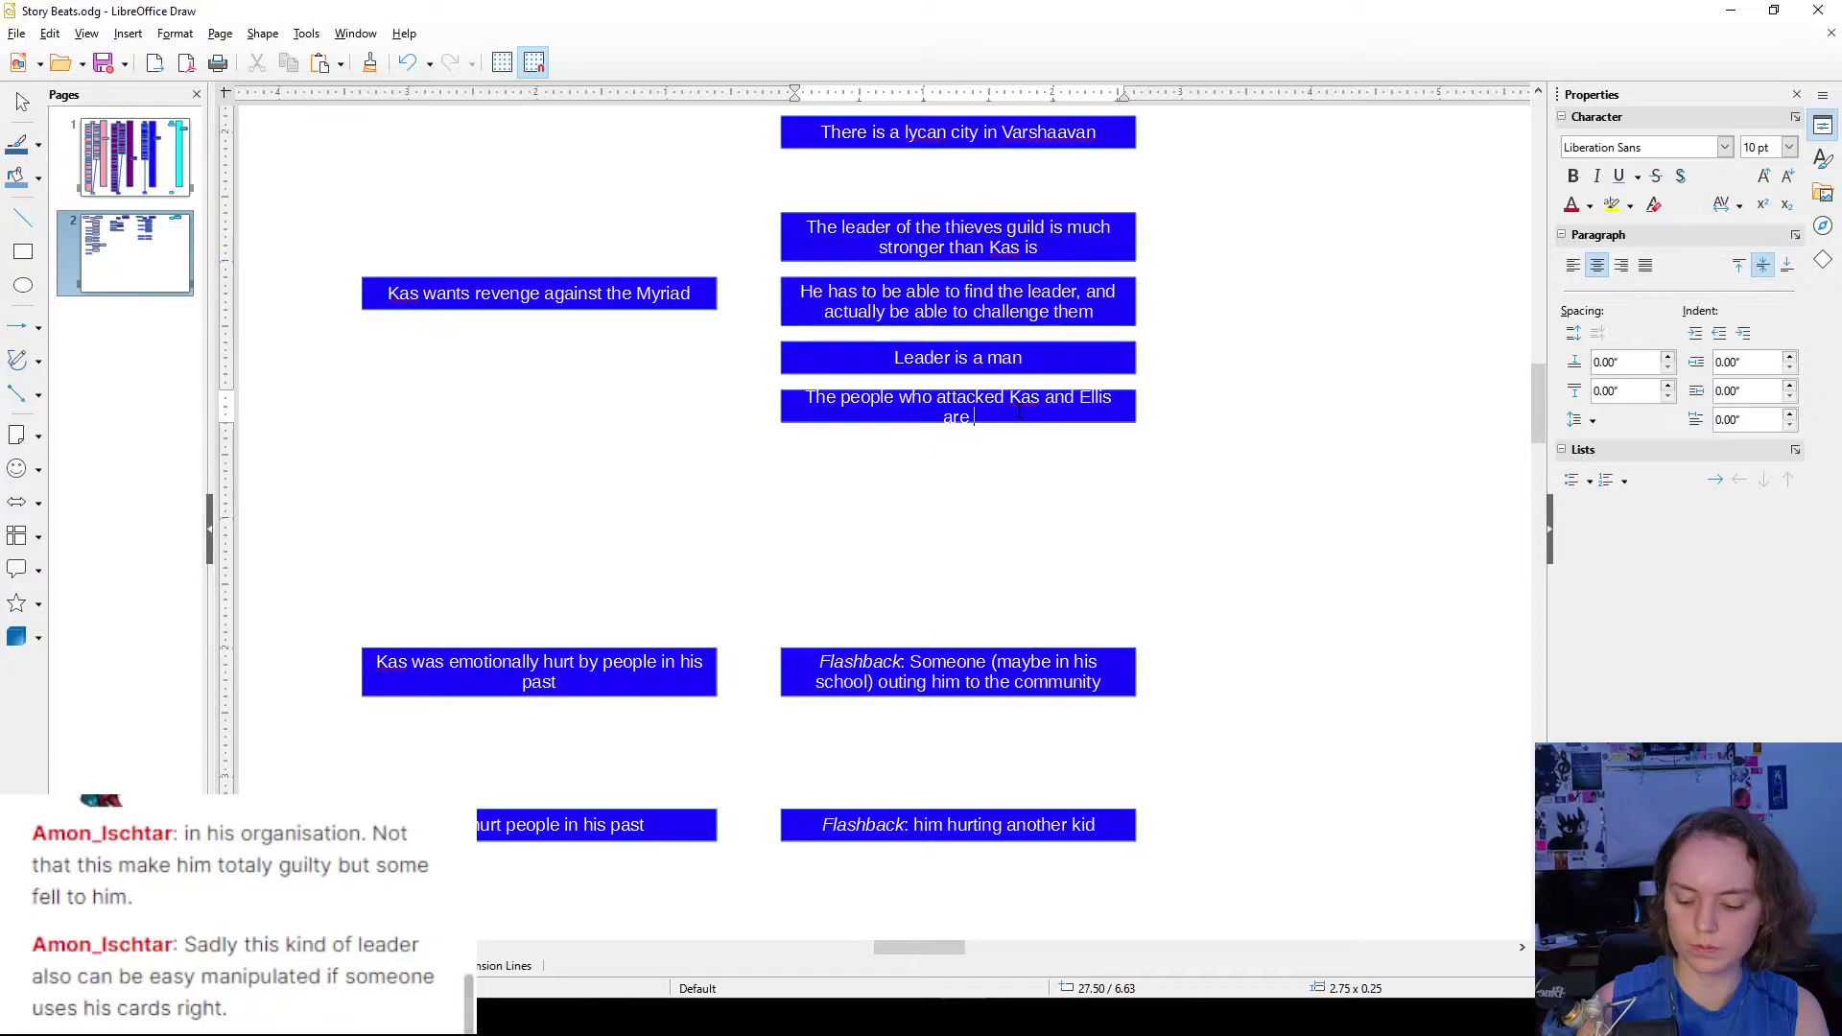
text( members of the guikd)
key(BackSpace)
key(BackSpace)
text(ld)
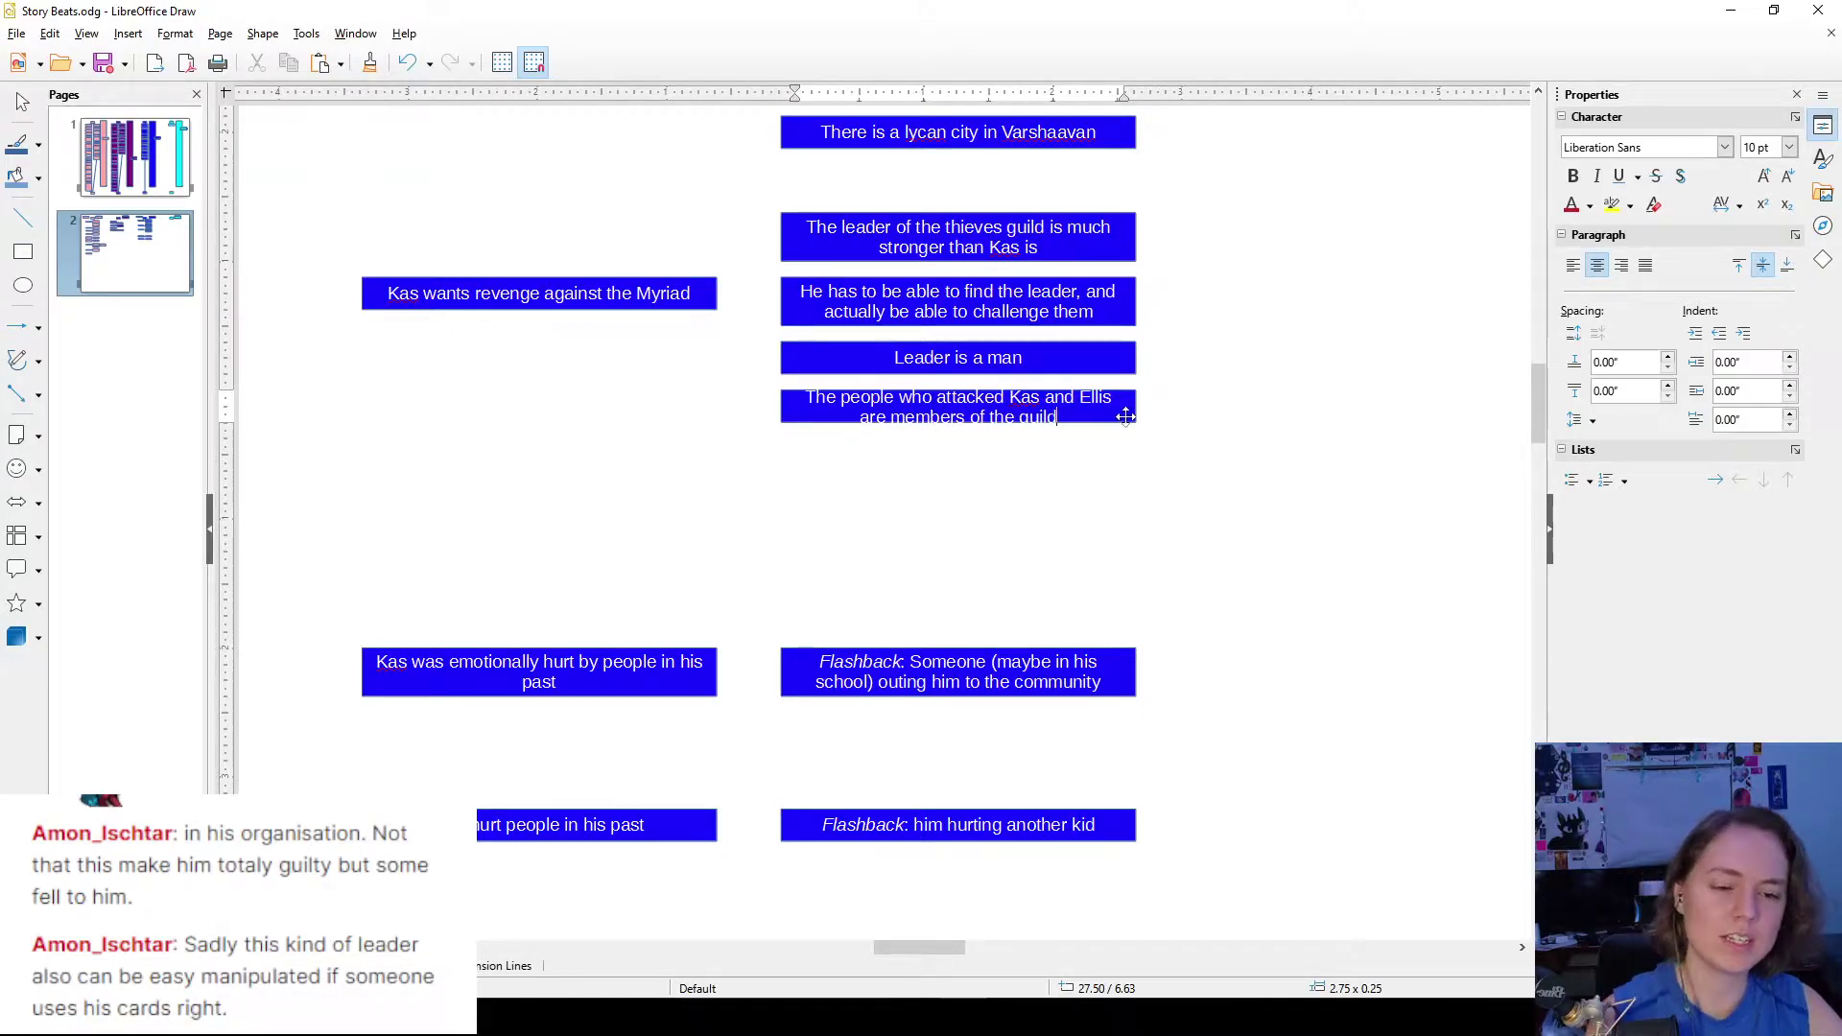
- Enlarge the guild-members box to a height of 0.37" so both lines of its text fit
key(Escape)
drag(958, 427, 957, 441)
click(1278, 475)
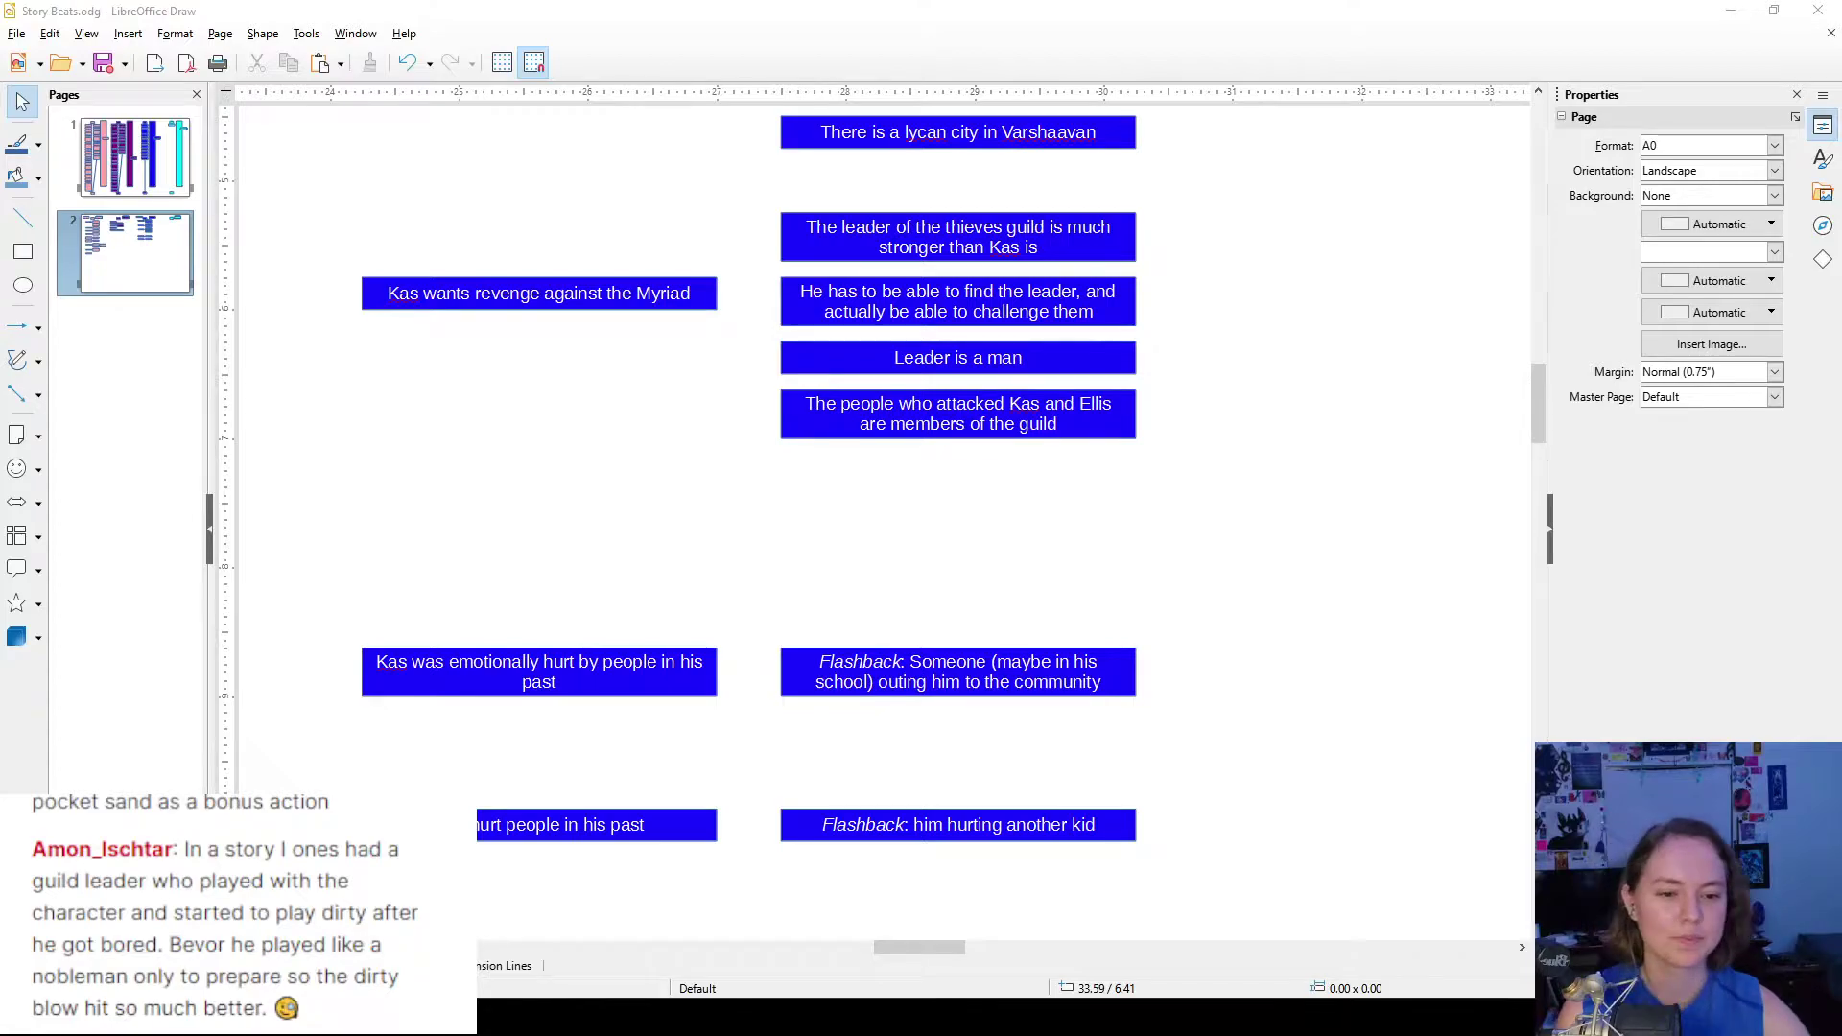
- Place a blank box just below the guild-members box and enter "They are" in it
scroll(1132, 297, up, 6)
click(1133, 298)
scroll(1005, 513, down, 7)
drag(1132, 297, 927, 437)
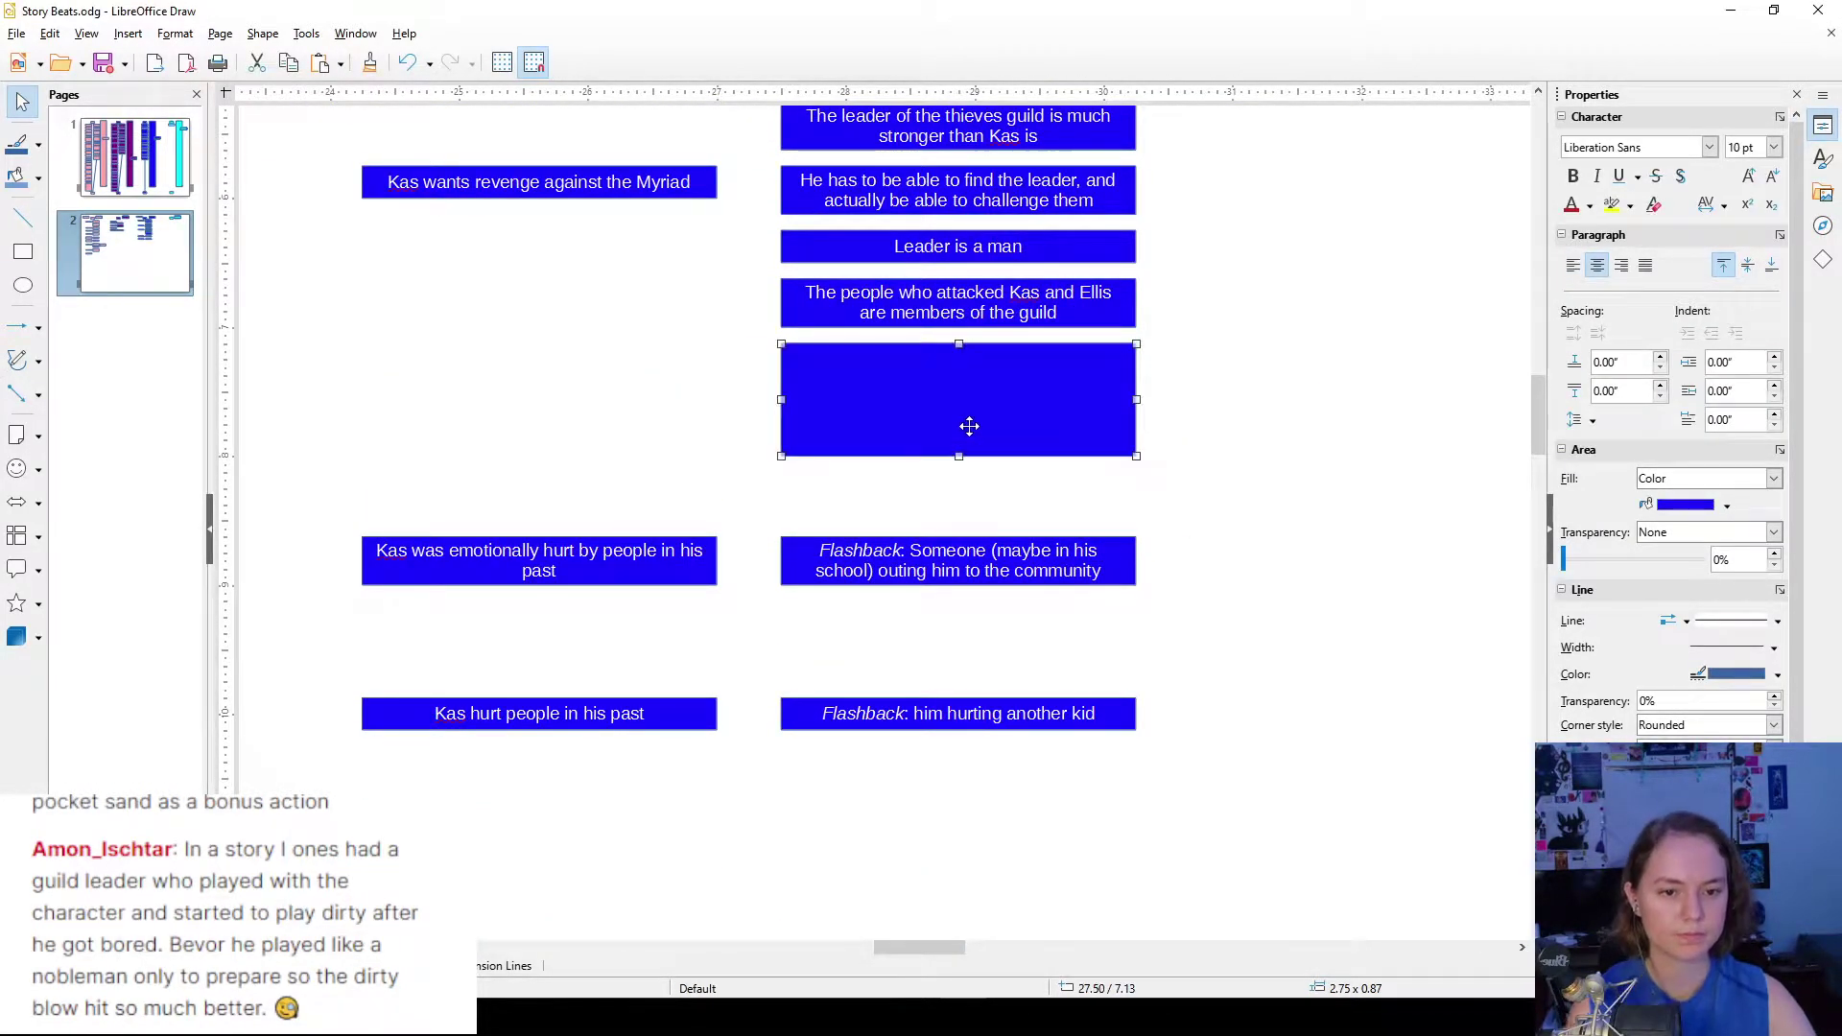
double_click(969, 426)
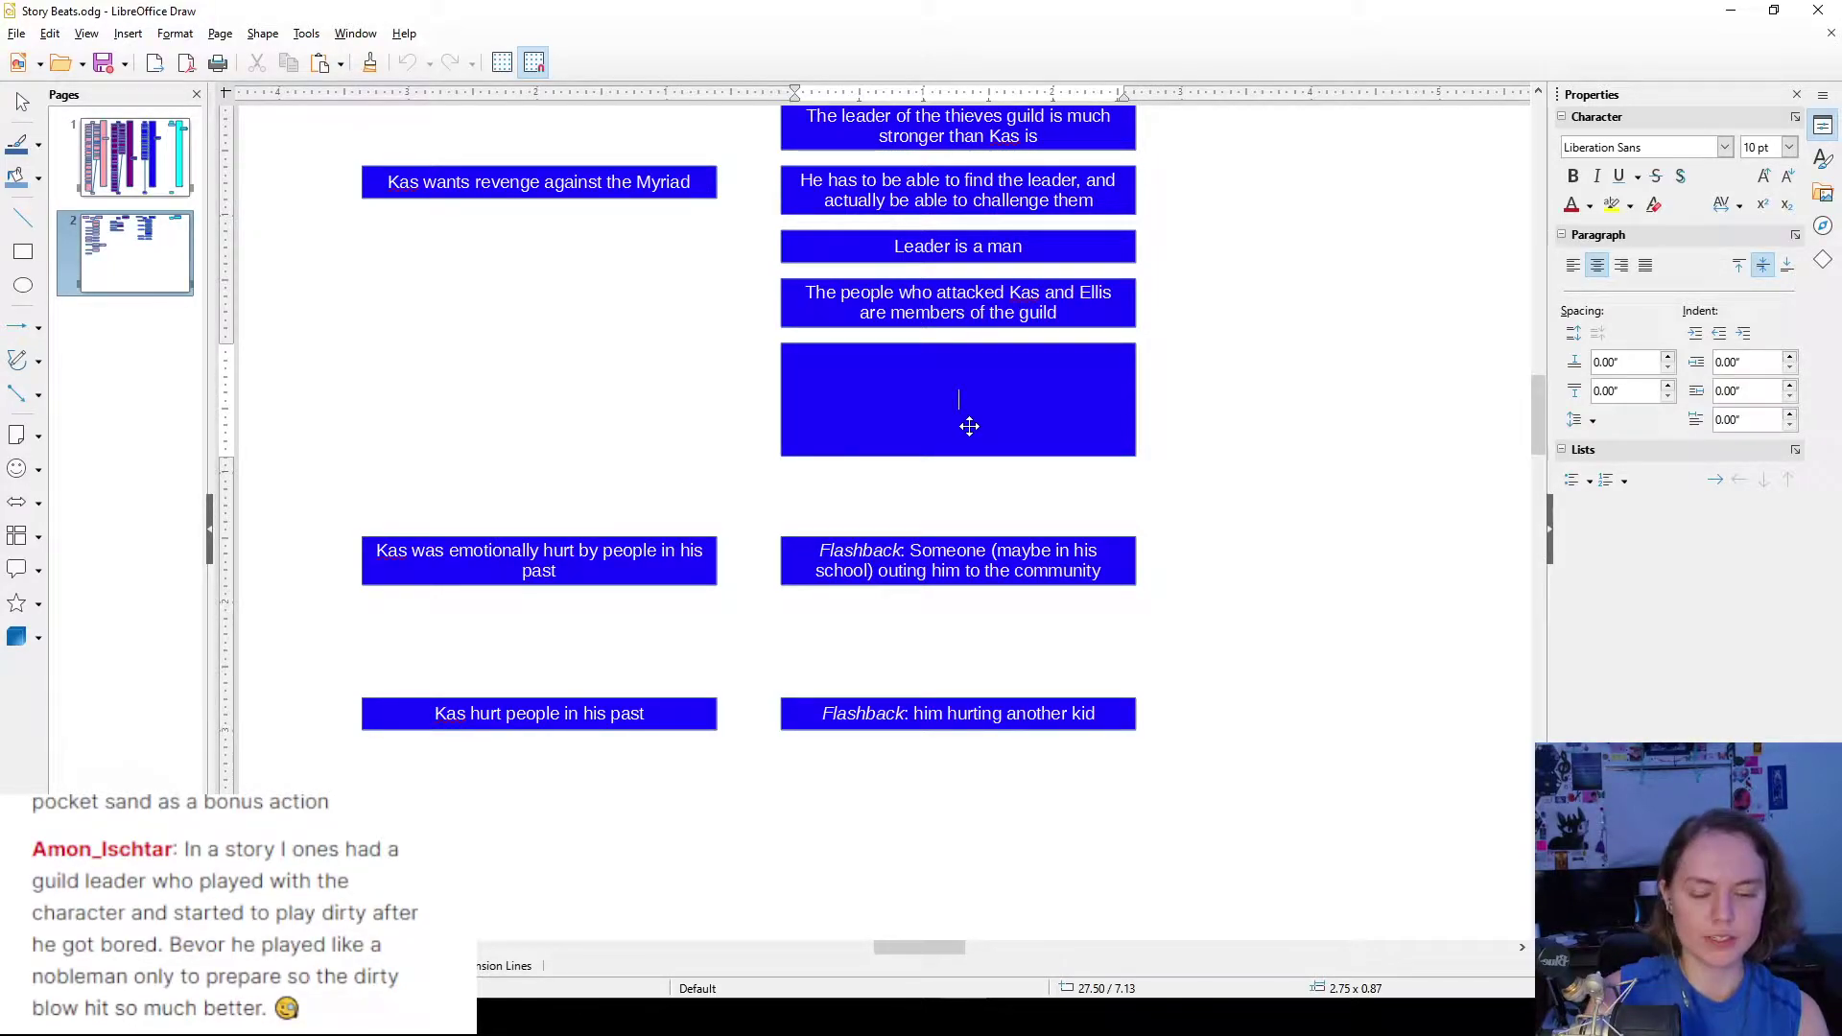
text(They are)
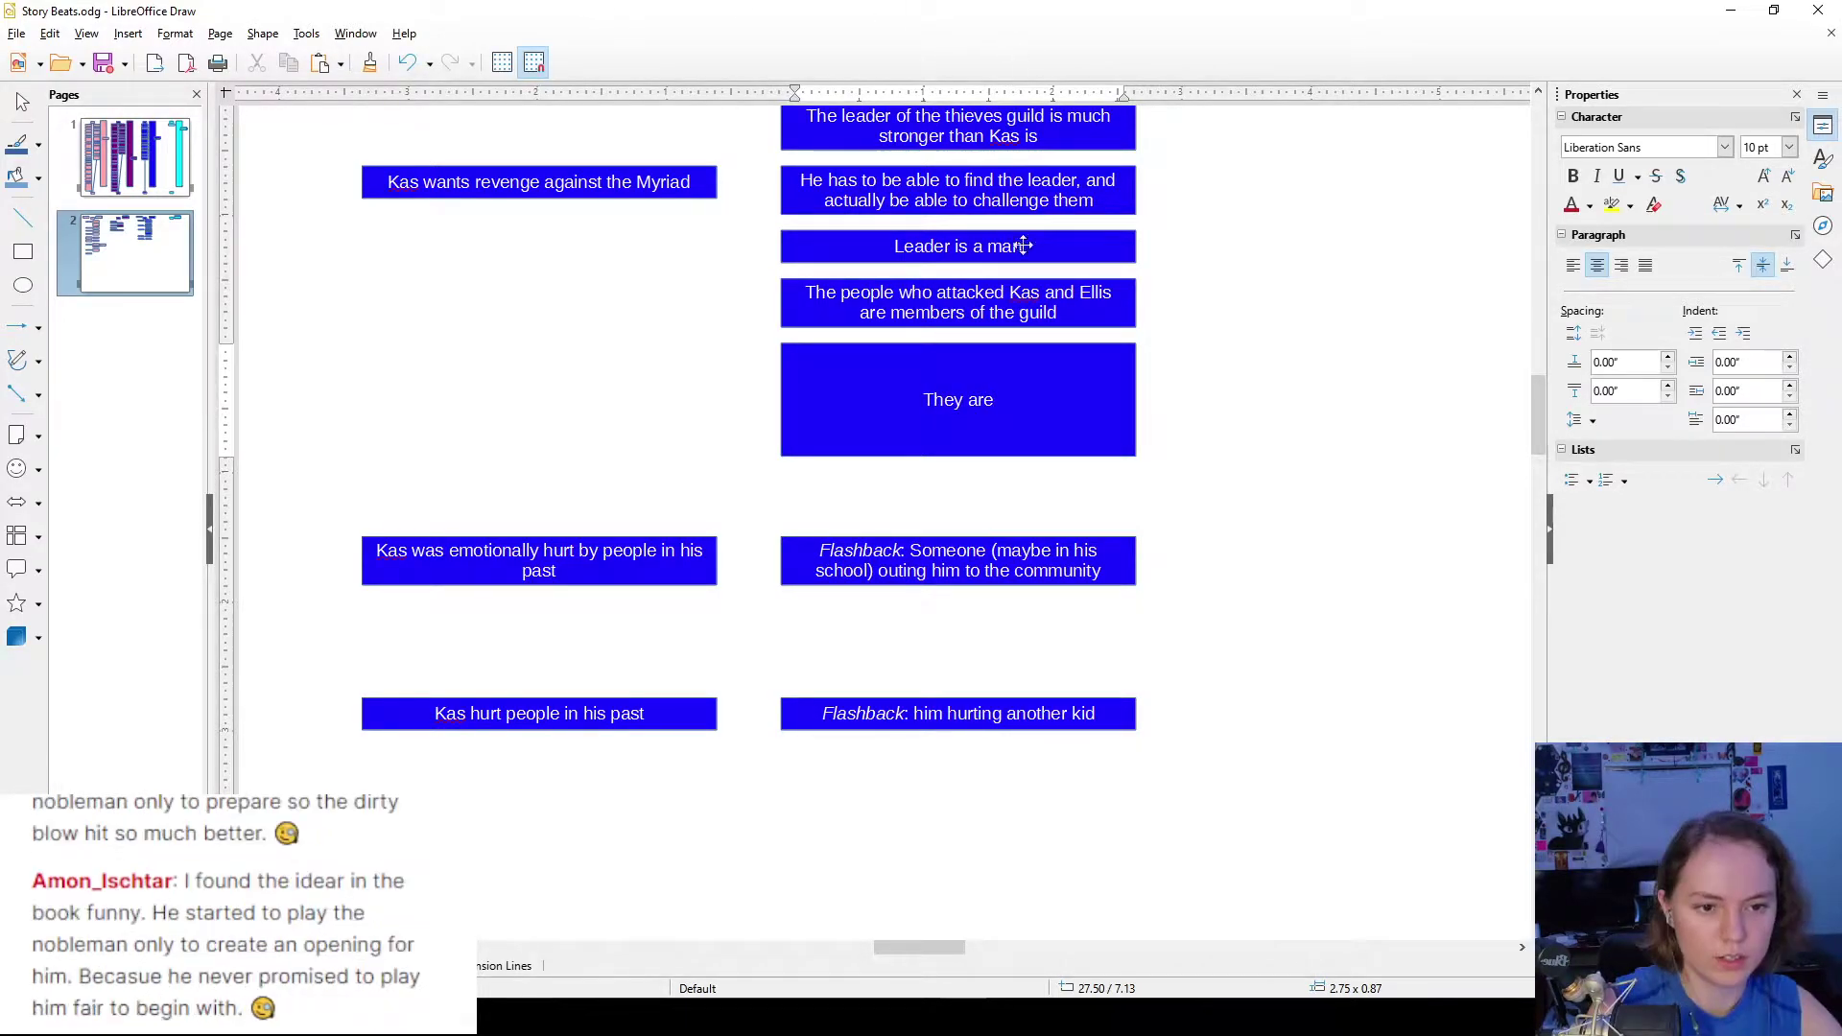
- Move the "They are" box aside and enlarge the guild-members box to 0.87" high, with a new empty line after its text
click(1078, 317)
key(Return)
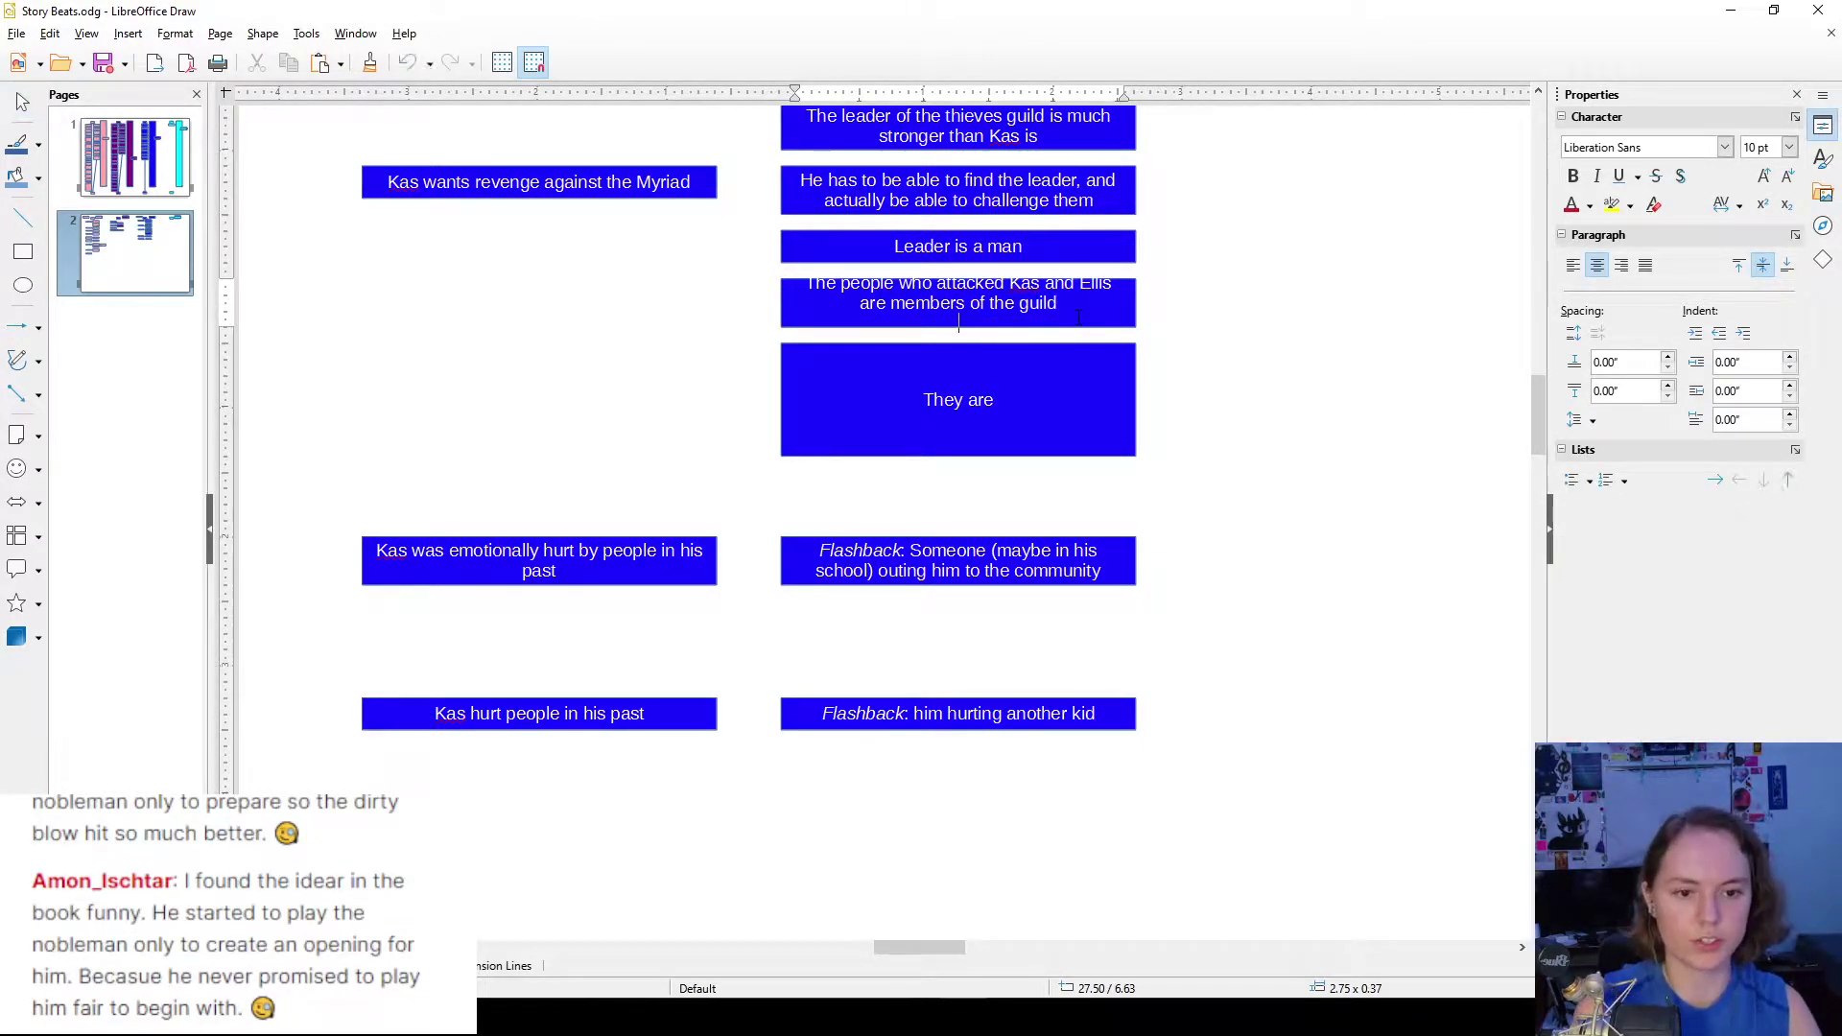
drag(1032, 402, 1306, 449)
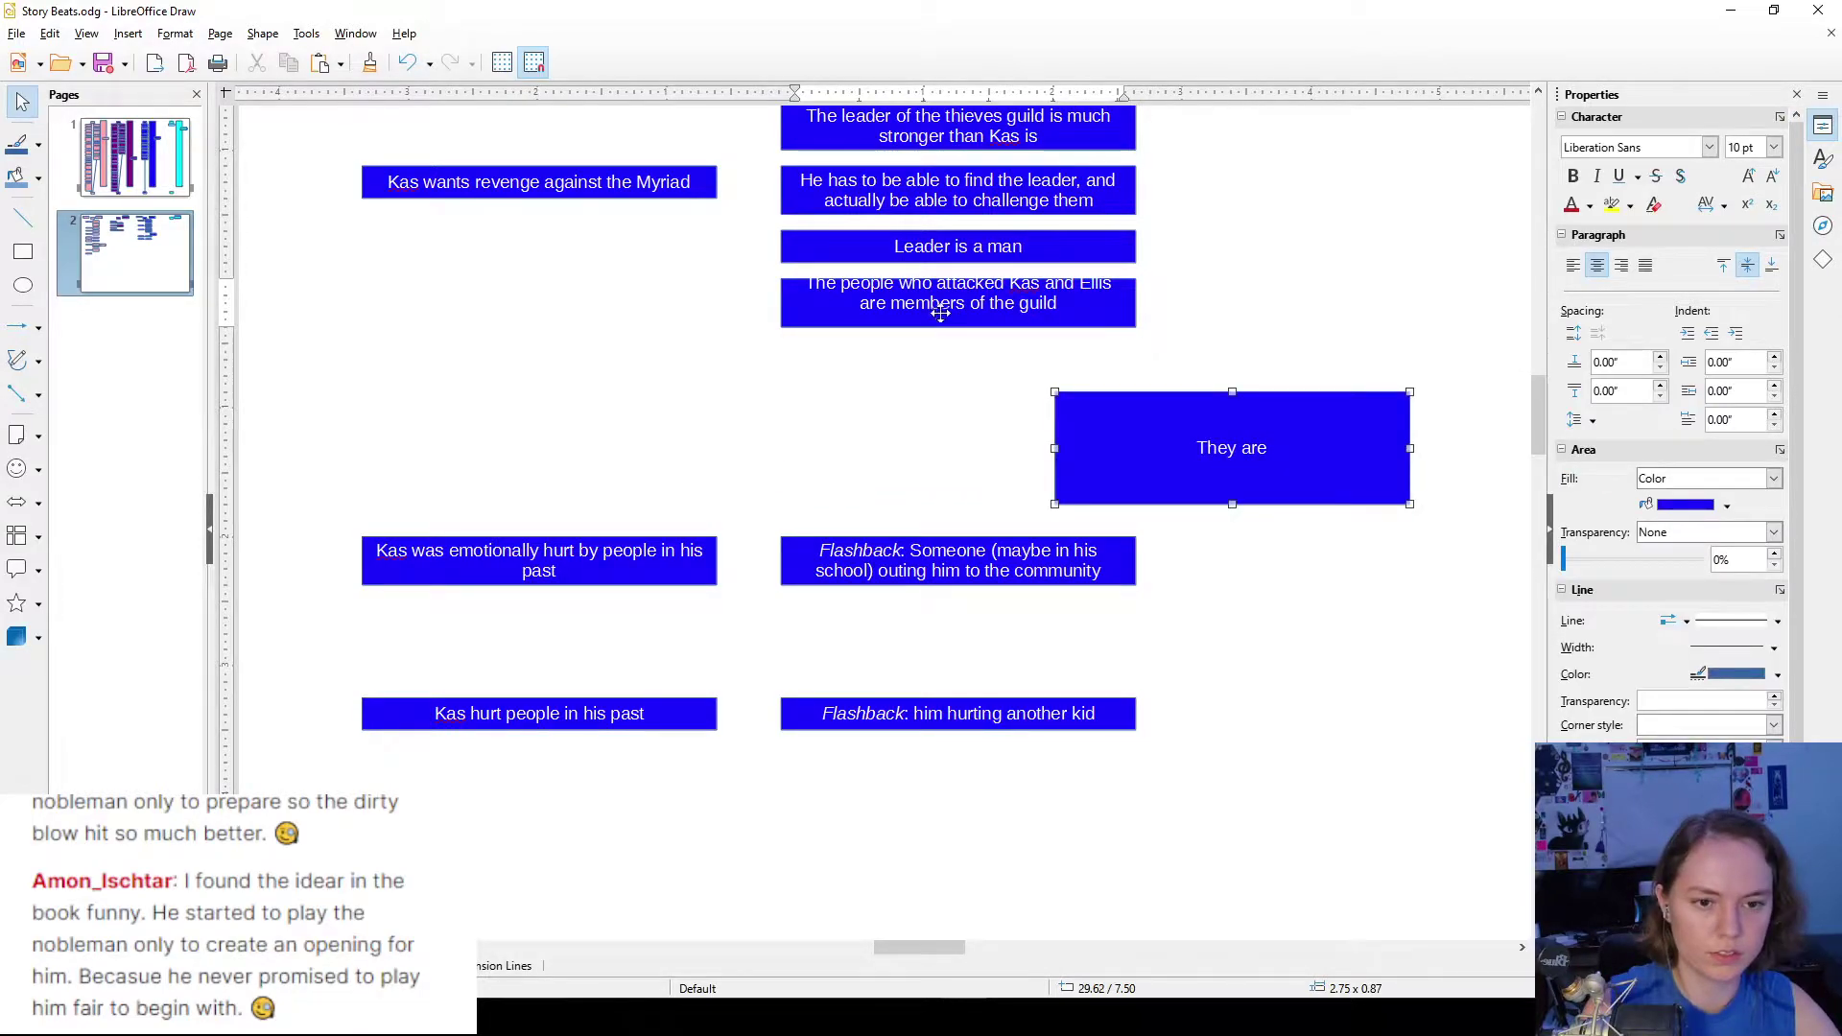
click(958, 331)
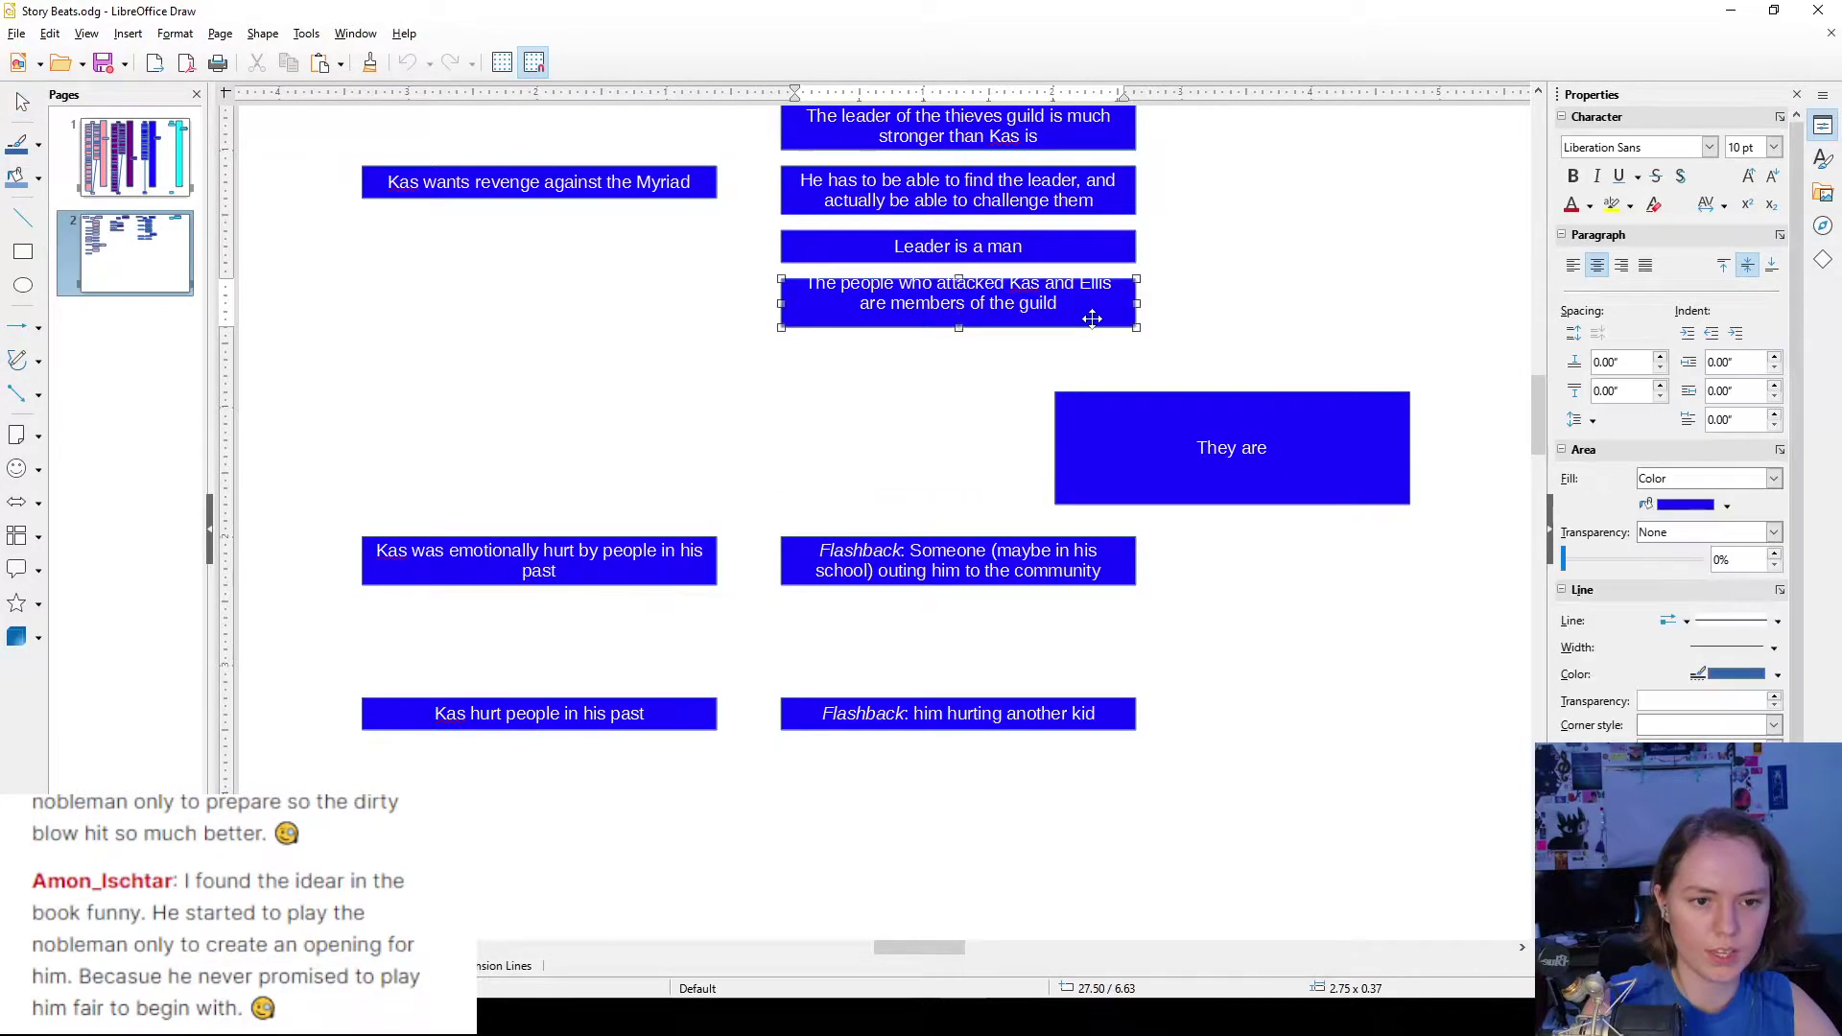
drag(958, 329, 962, 388)
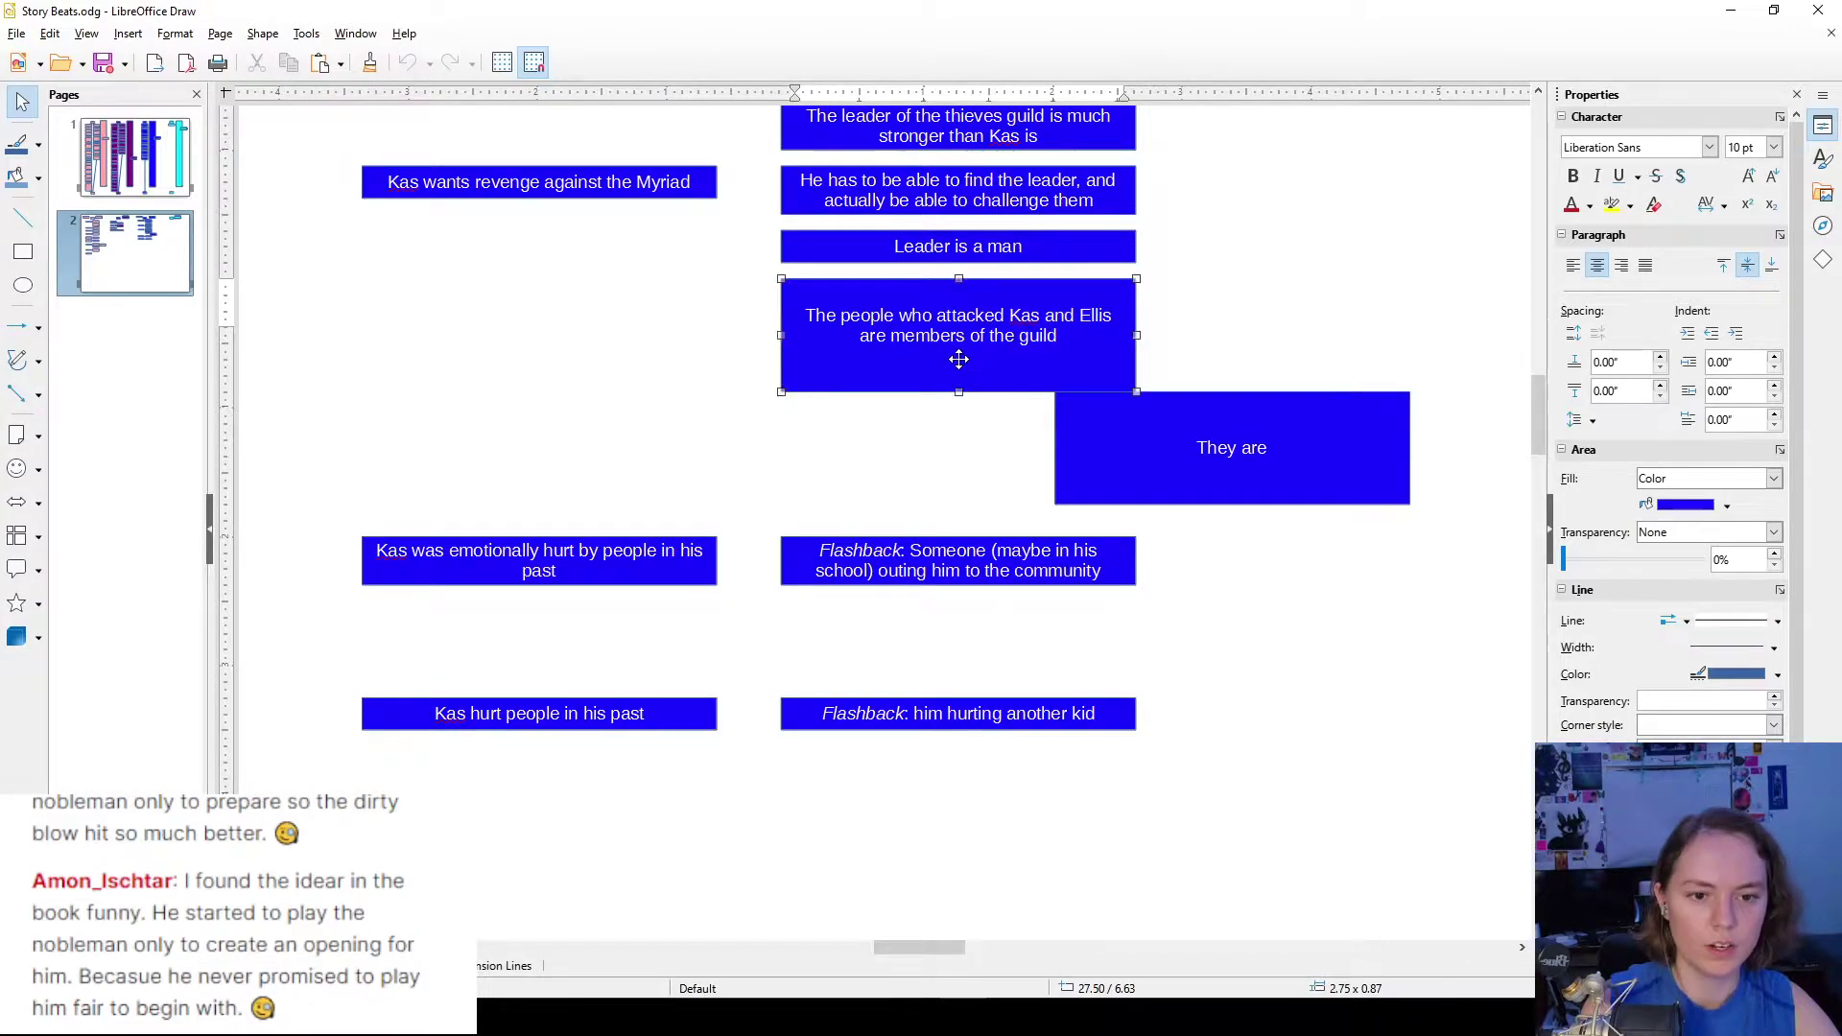
- Add the line "They are just lackeys to someone on the 3rd or 4th rung down from the leader" to the guild-members box
click(958, 358)
text(They are just lackeu)
key(BackSpace)
text(ys to someone)
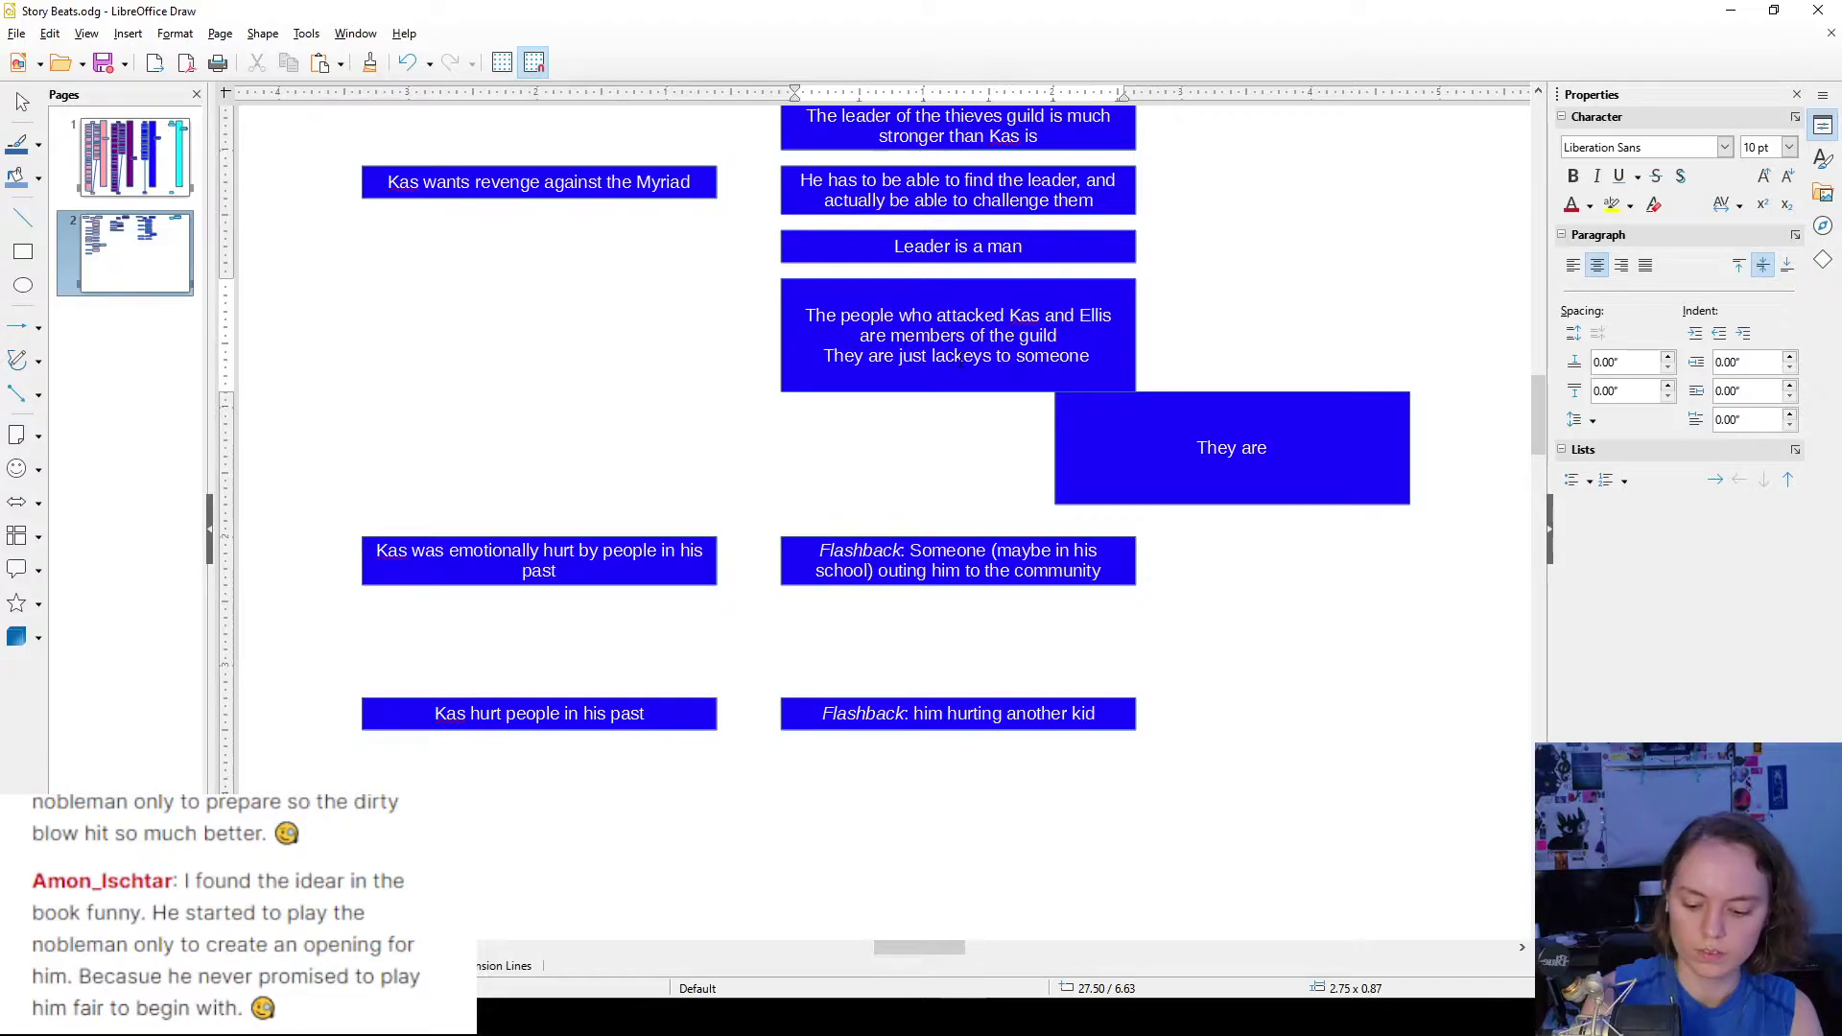
text( on the )
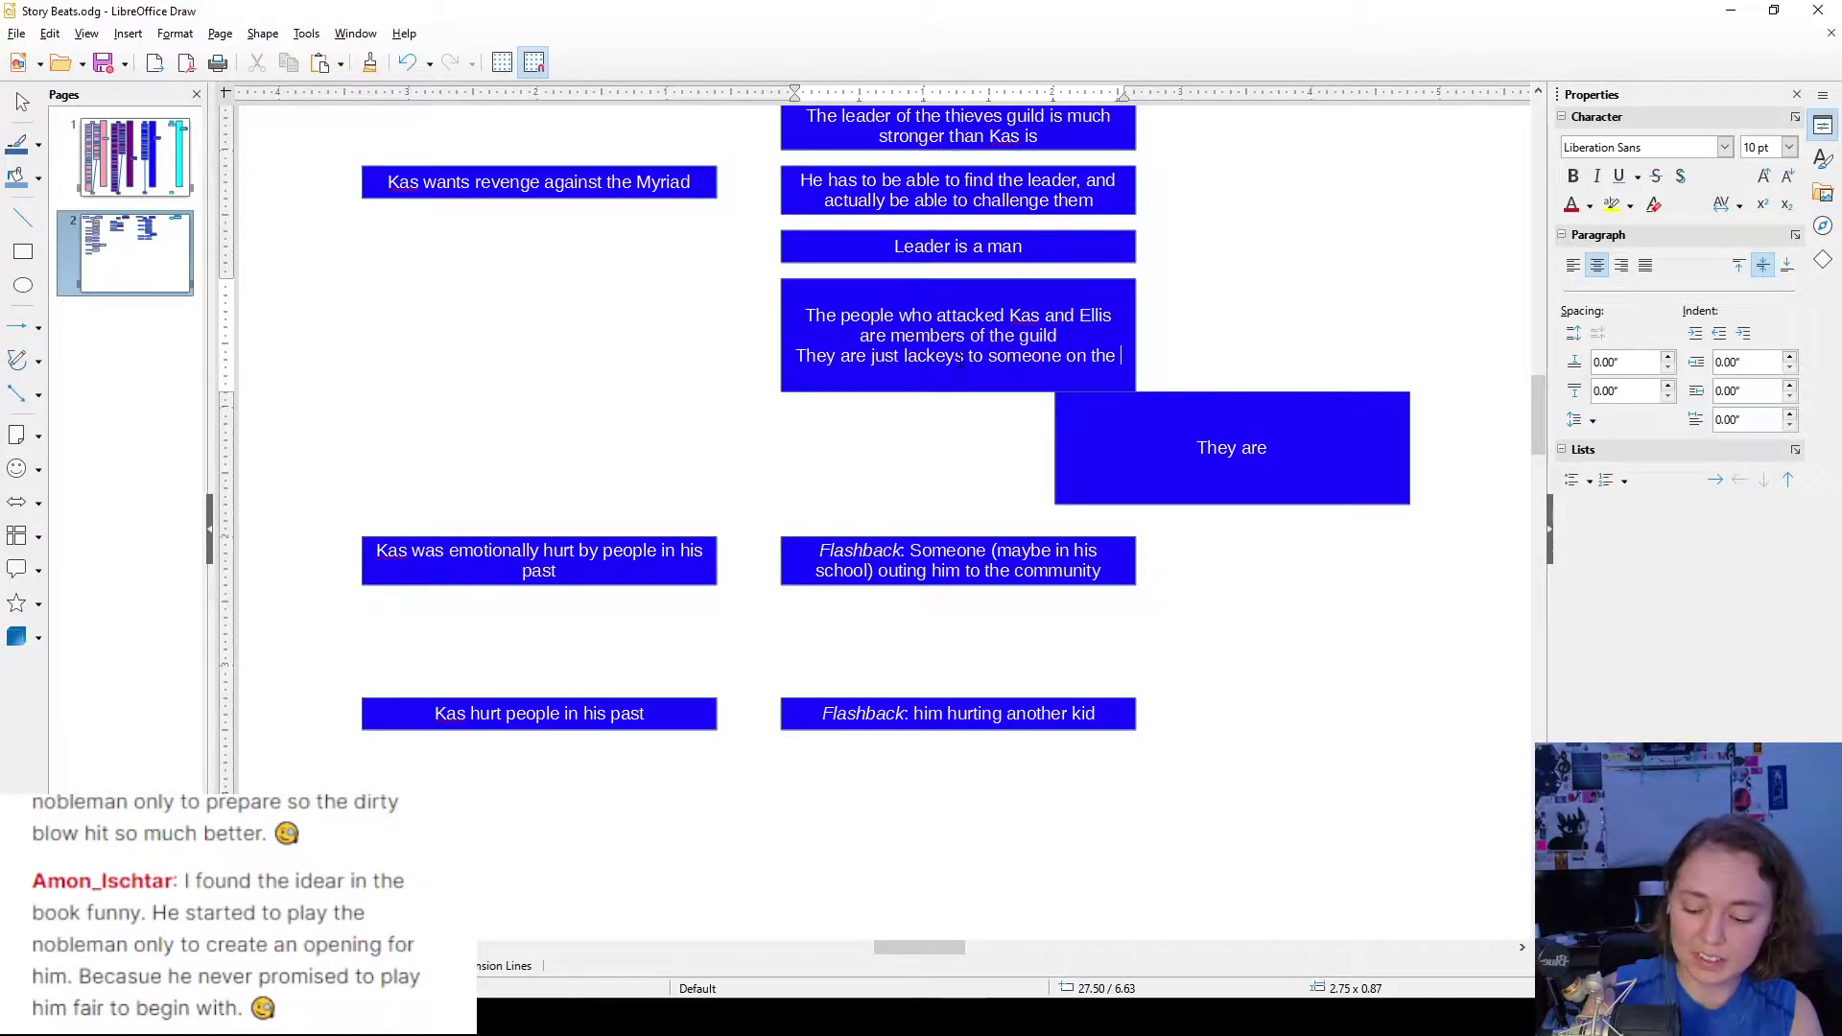
text(3rd )
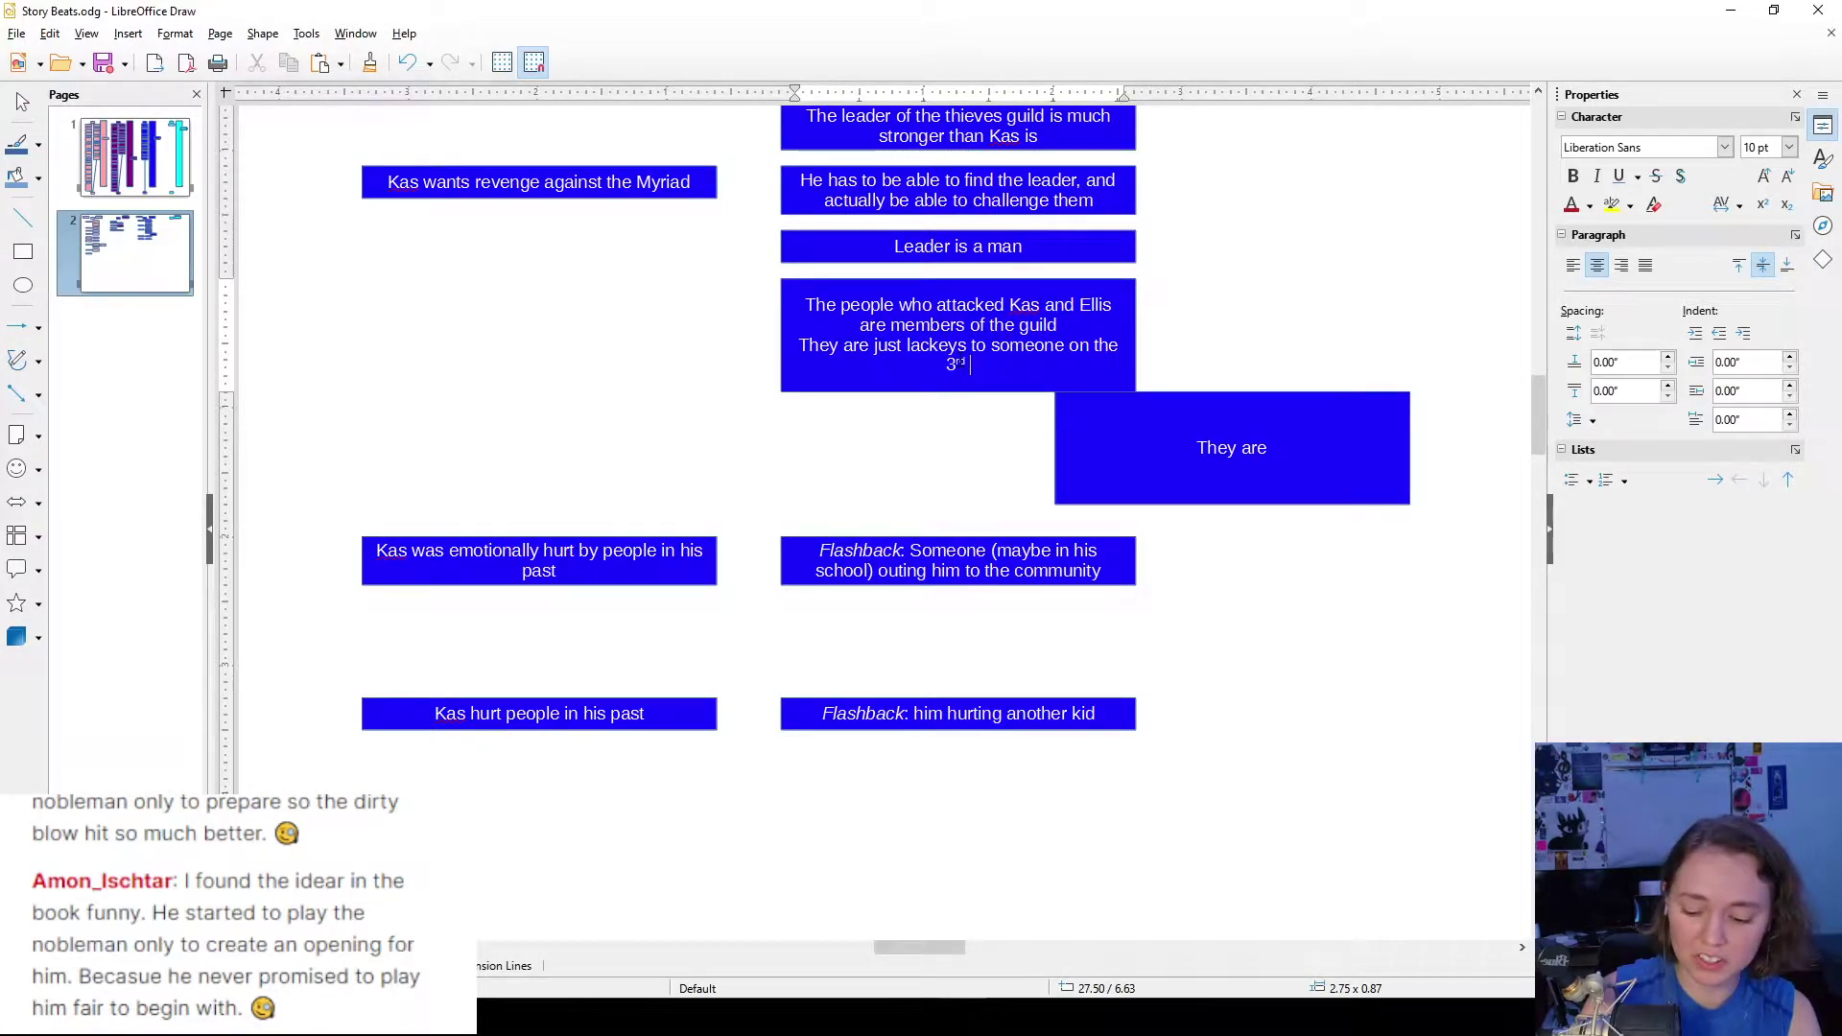
text(or 4th )
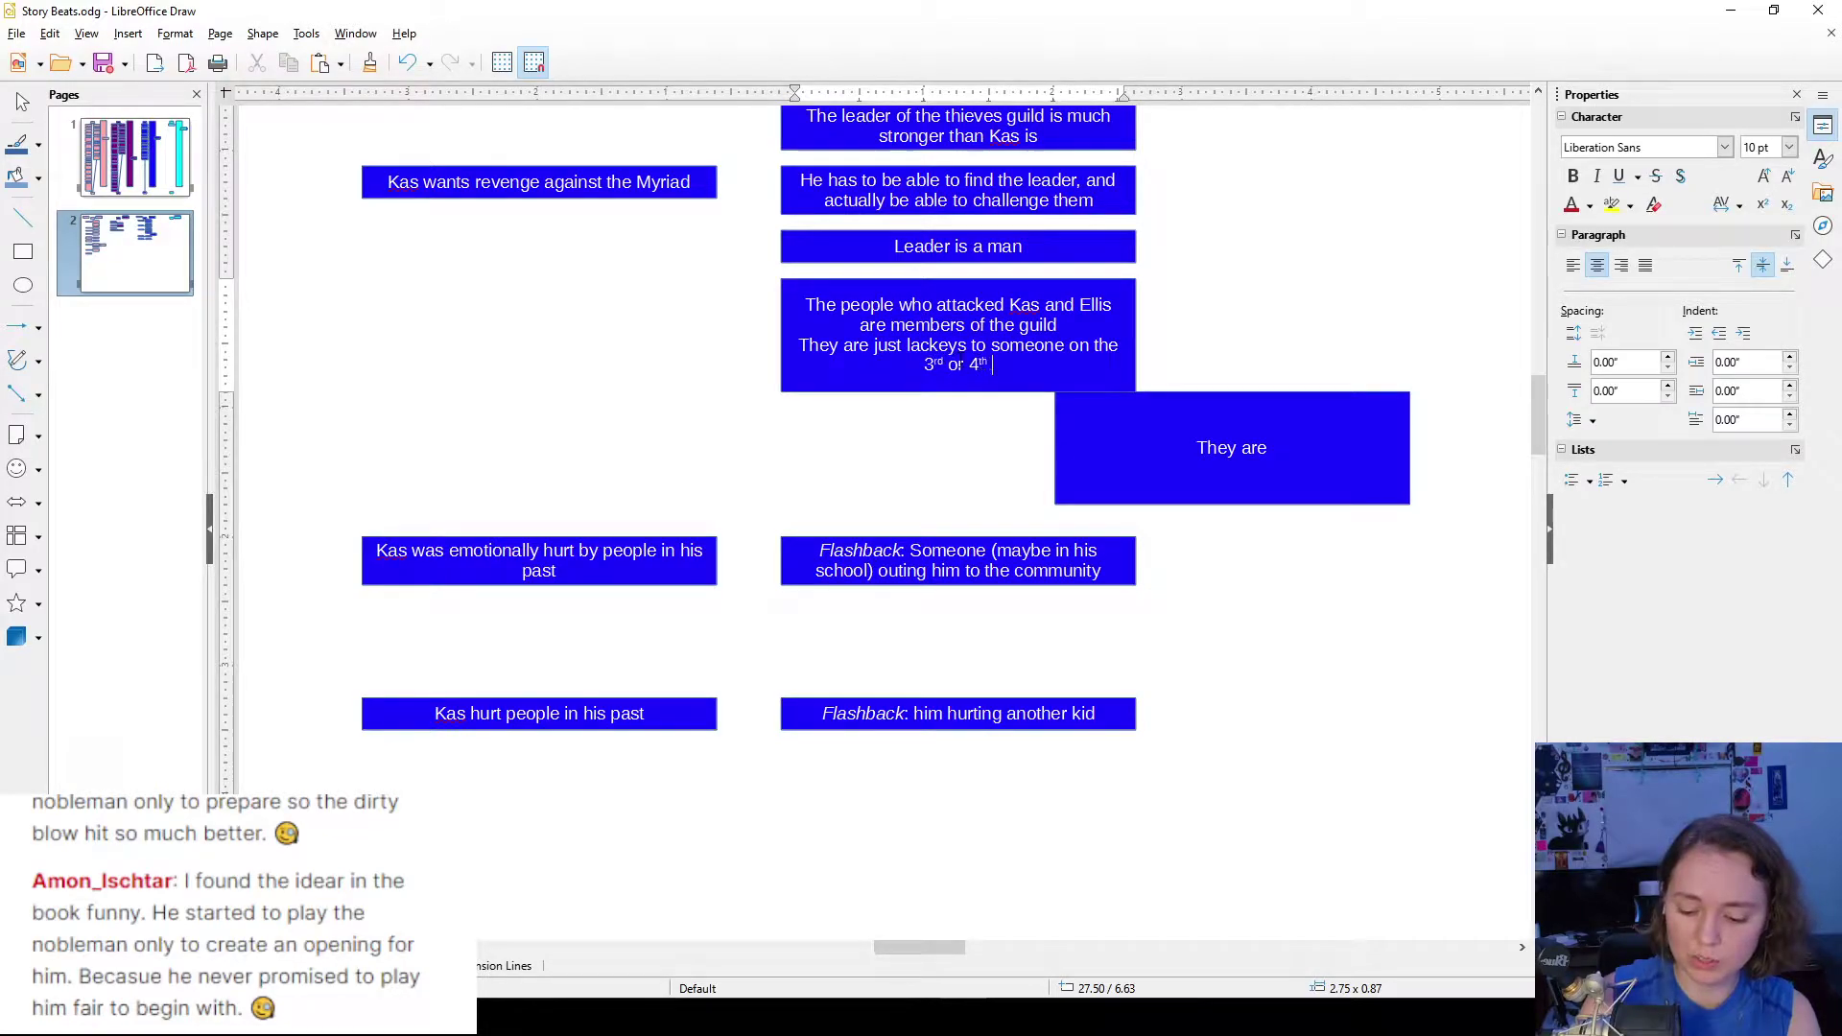
text(rung )
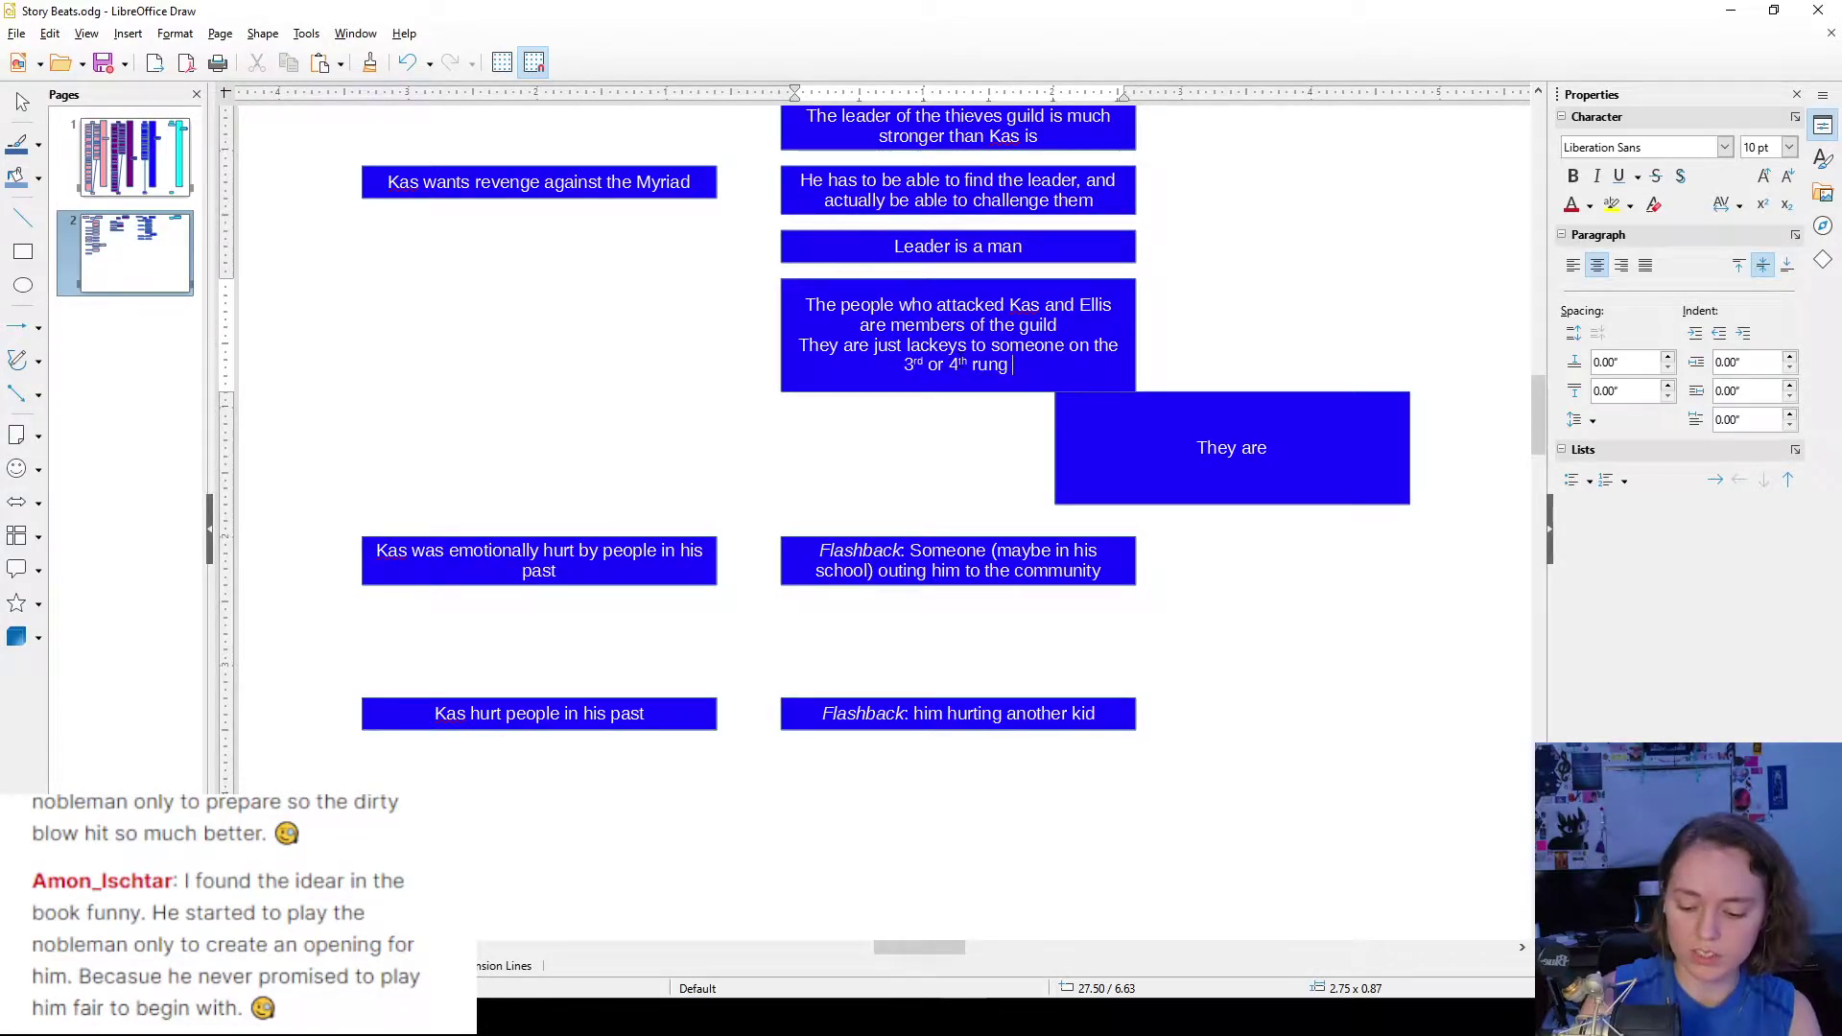
text(down from the )
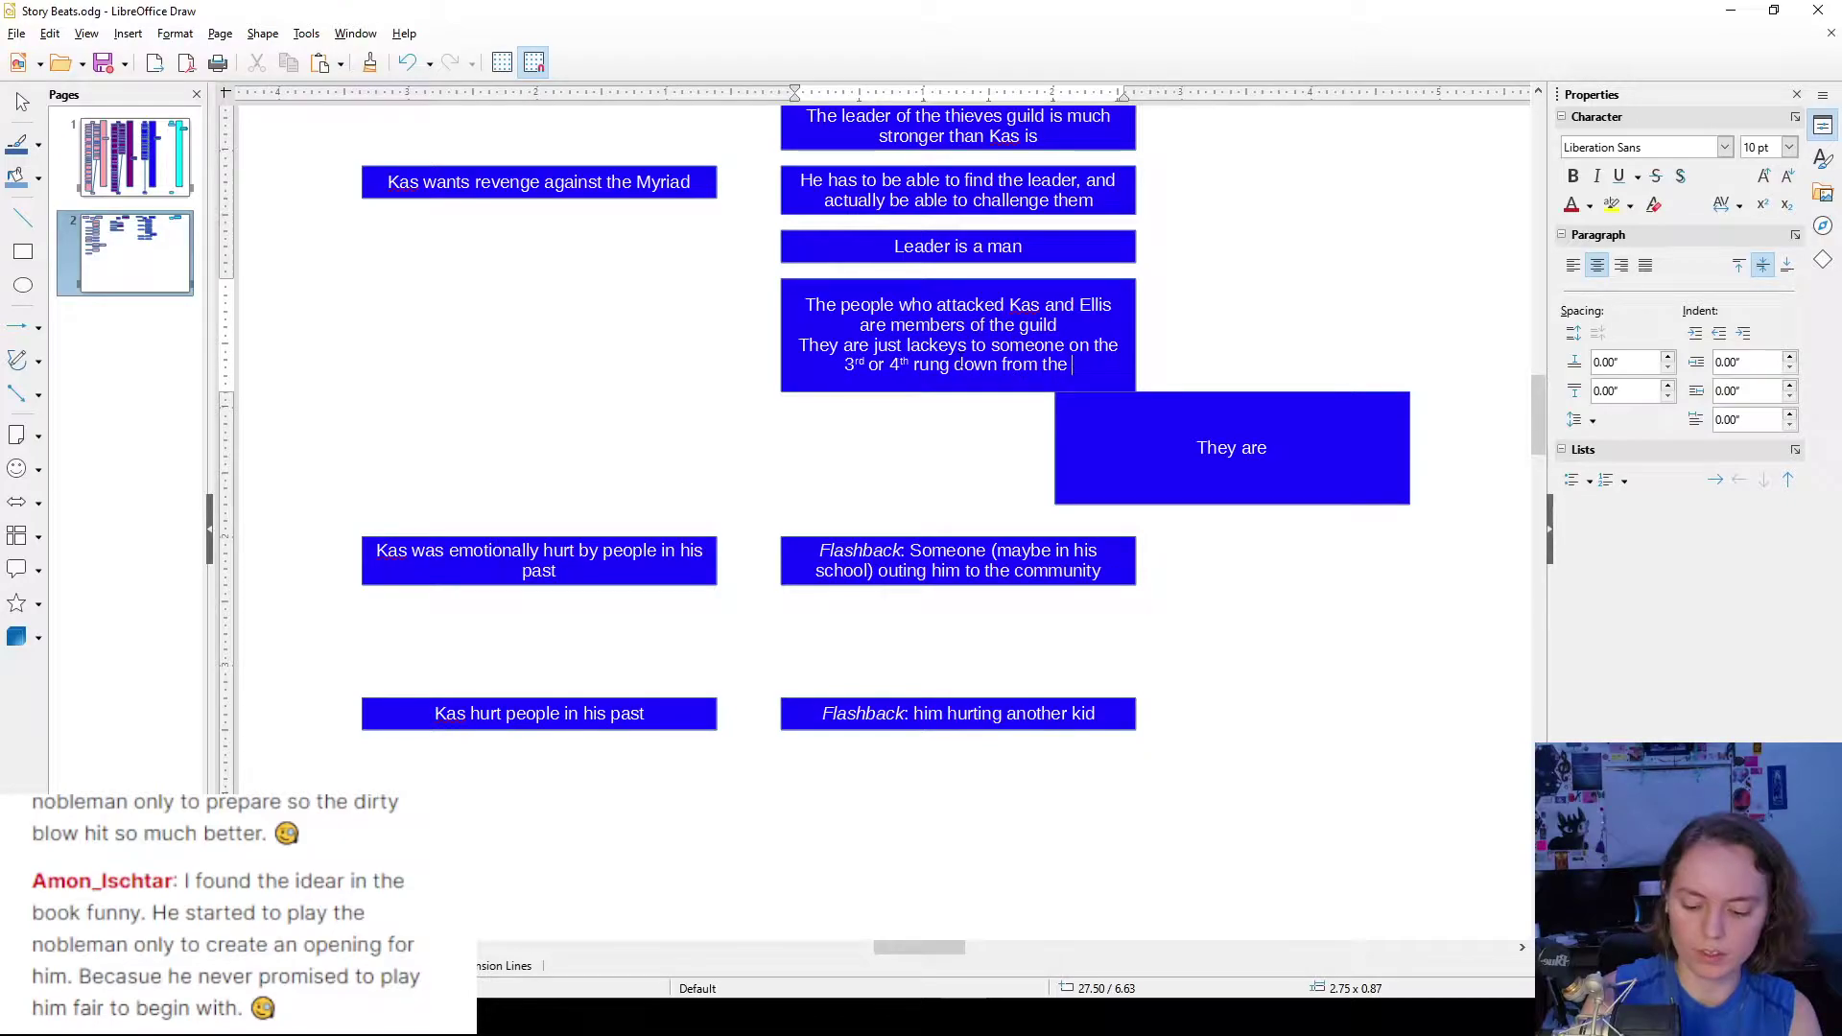
text(leader)
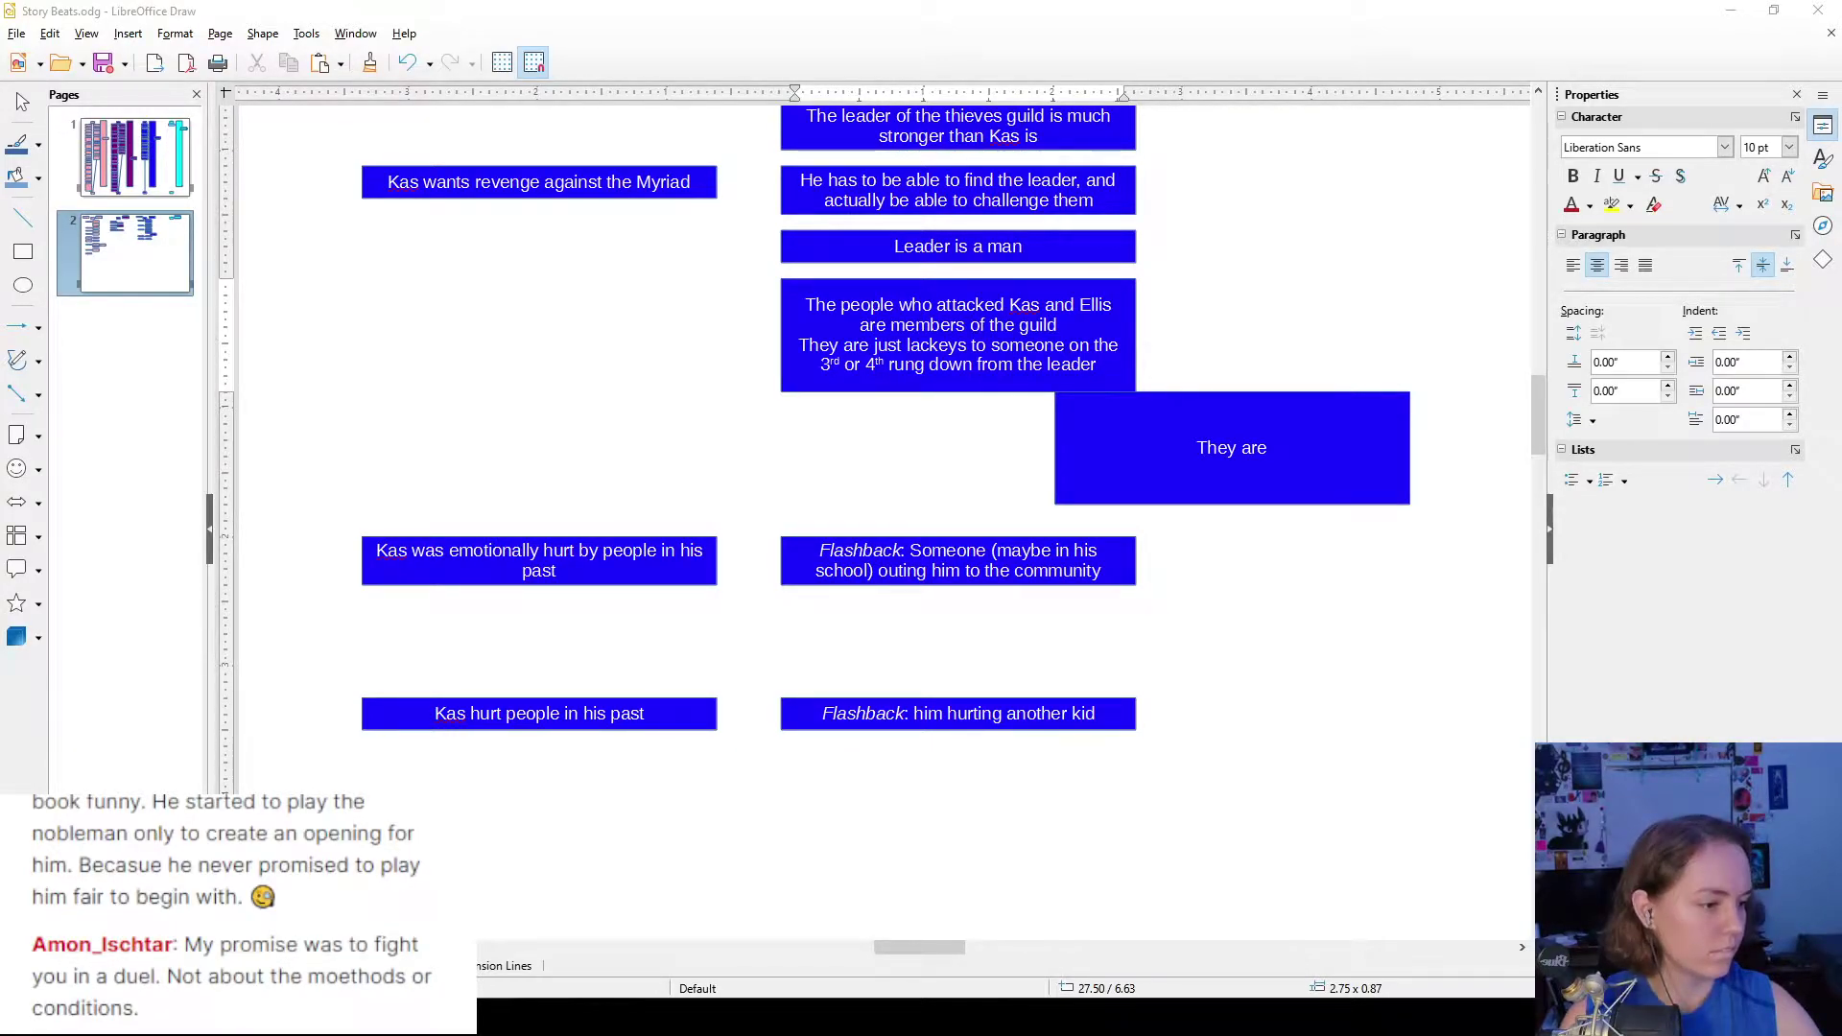
- Replace the "They are" text with "My promise was to fight you in a duel. Not about the moethods or conditions."
drag(1110, 453, 868, 485)
click(1080, 254)
scroll(1126, 391, up, 6)
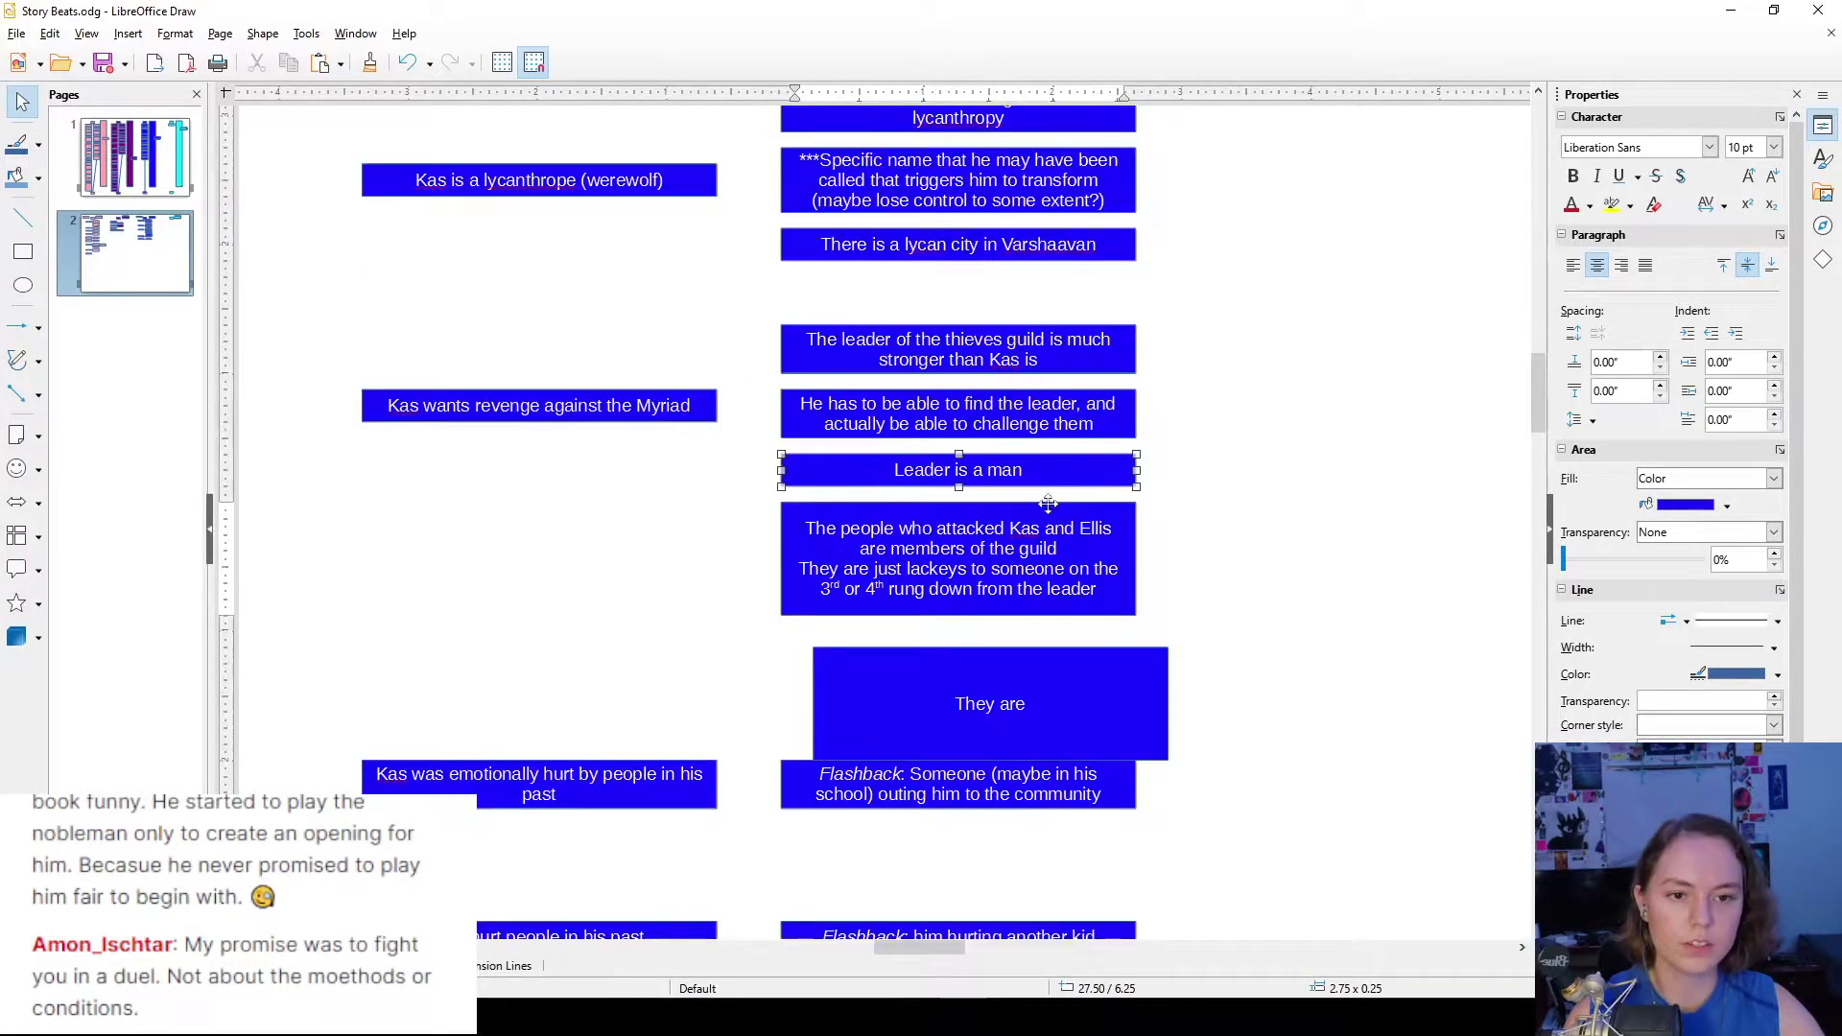
scroll(1142, 614, down, 3)
click(1019, 722)
double_click(1019, 722)
key(ctrl+a)
text(My promise was to fight you in a duel. Not about the moethods or conditions.)
- Move the duel promise box beside the "Leader is a man" box and correct "moethods" to "methods" in its text
drag(1081, 664, 1420, 470)
click(1313, 523)
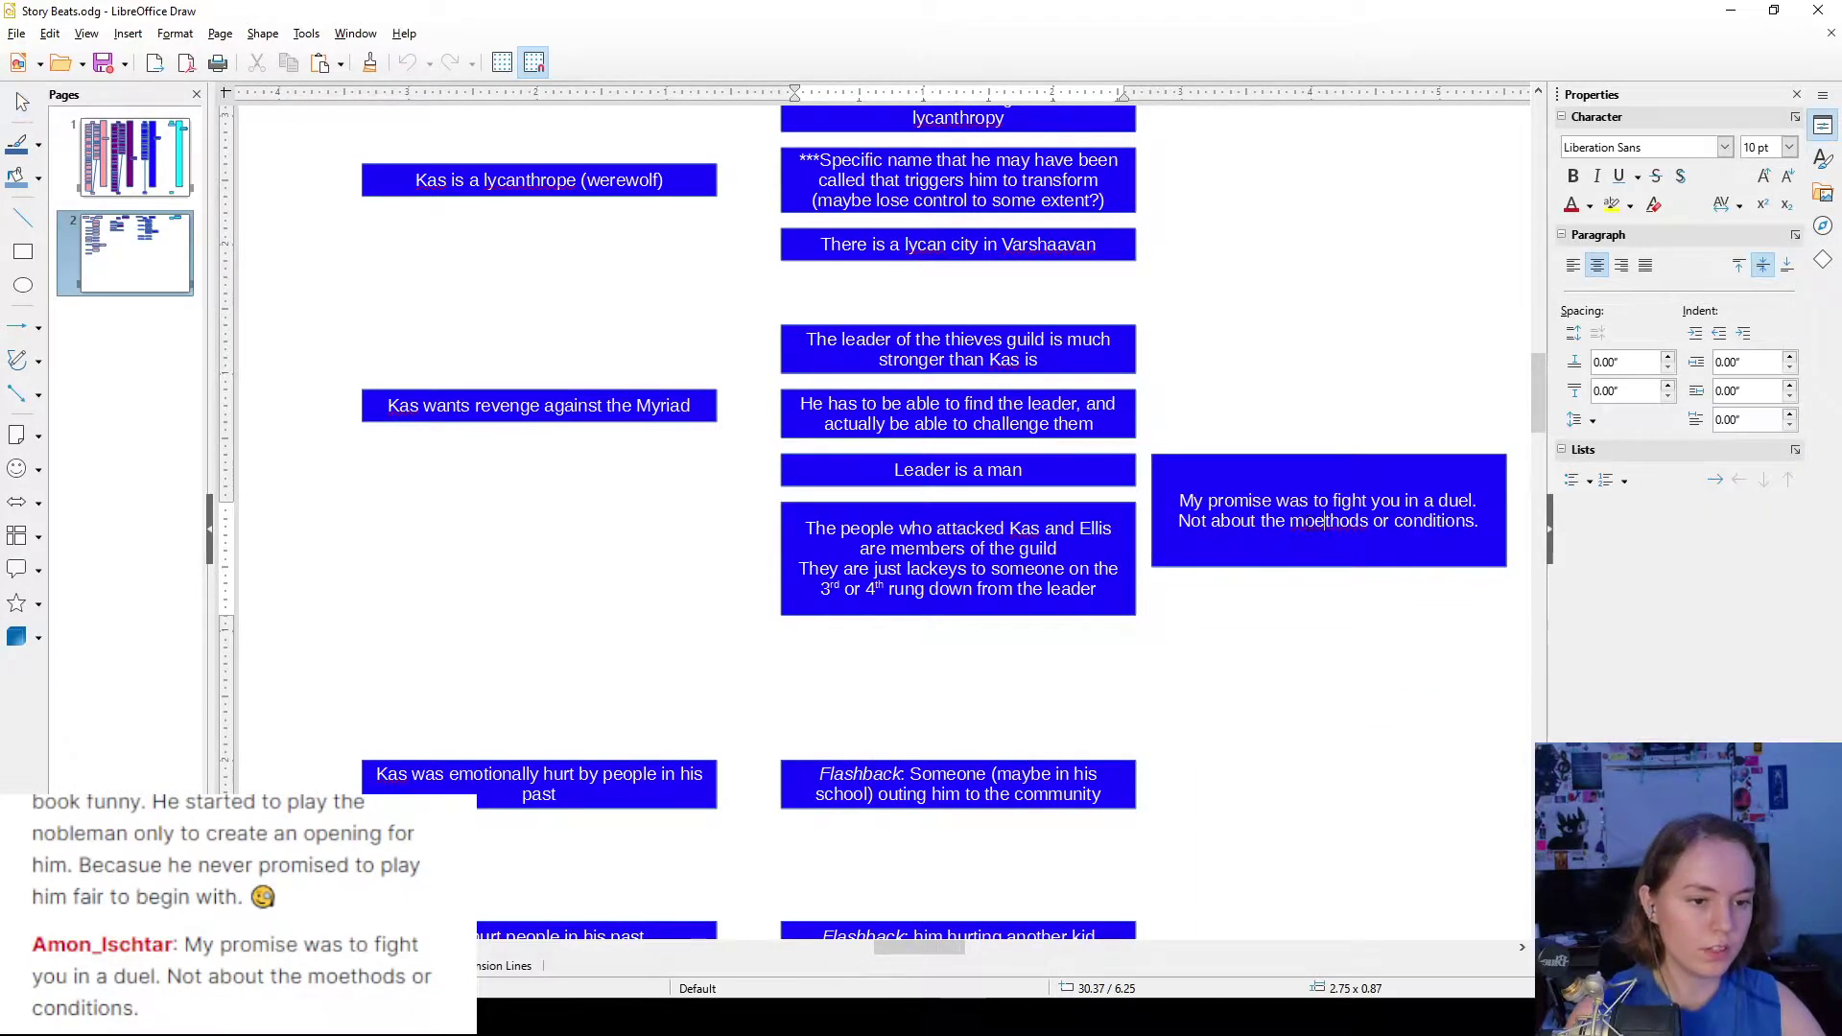
key(BackSpace)
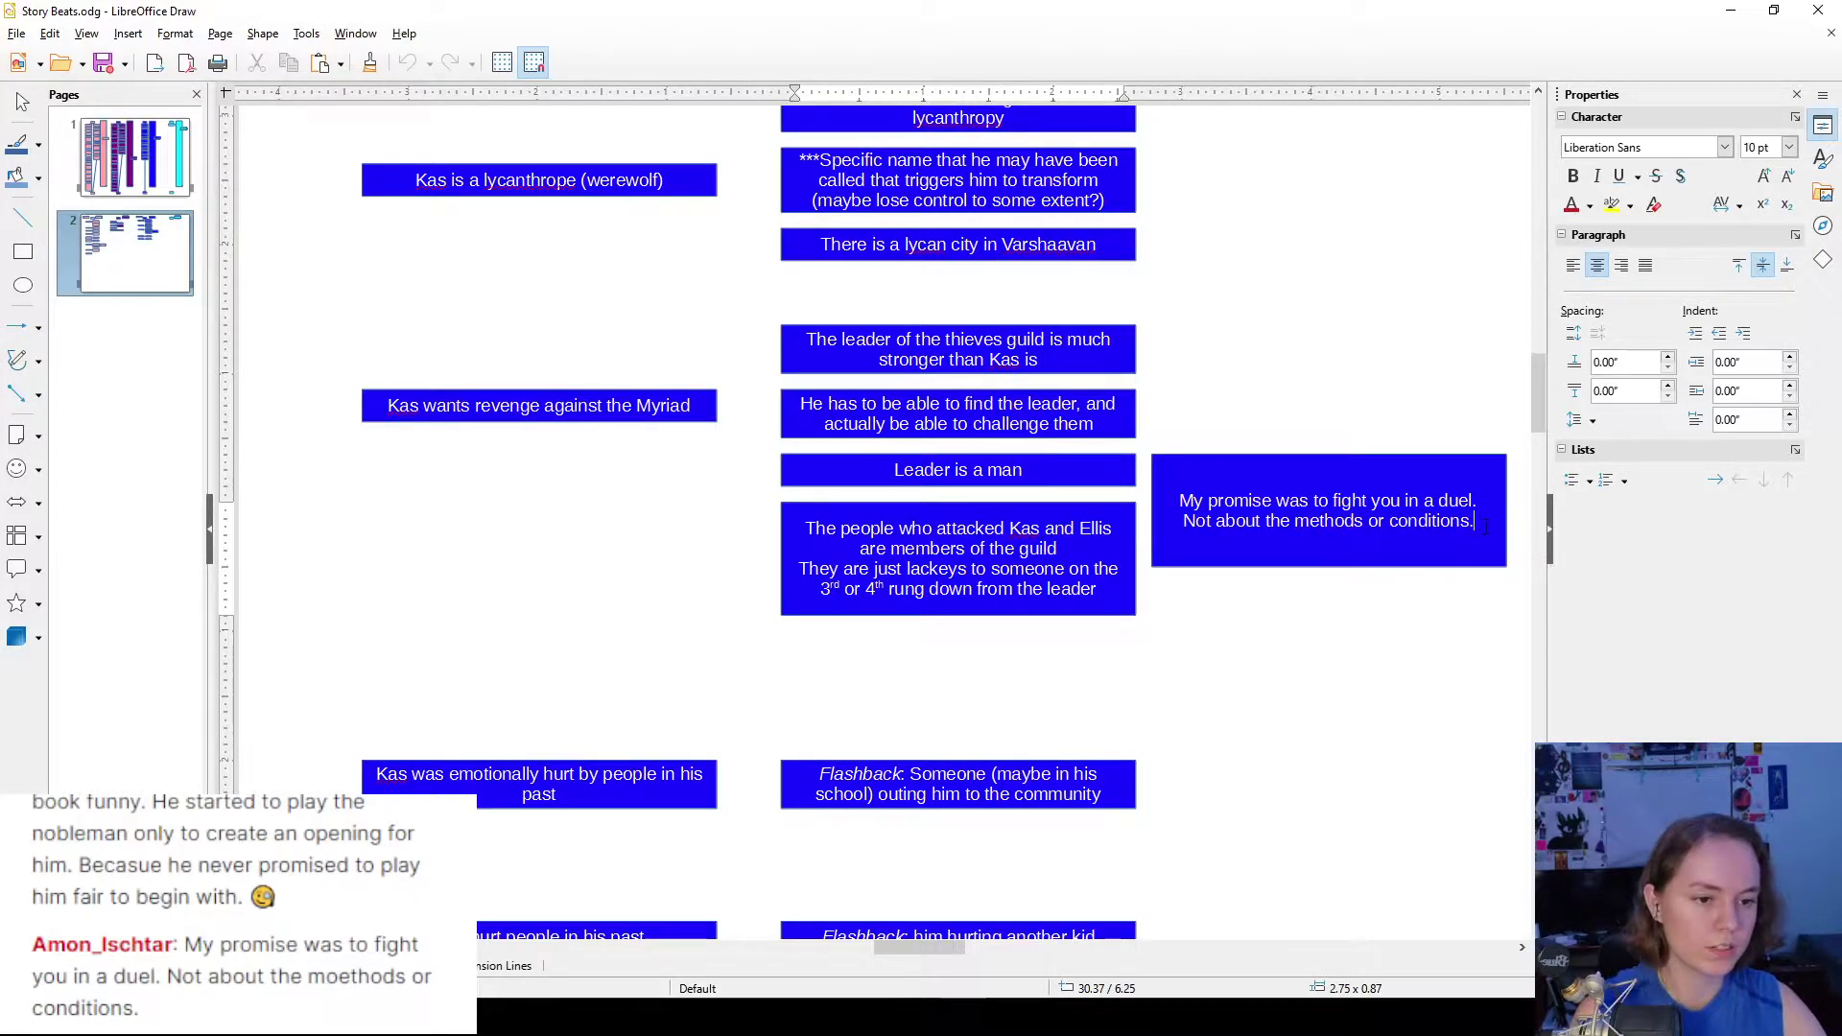
- Reduce the duel promise box's height to 0.37" and align its top edge with the "Leader is a man" box
drag(1295, 480, 1295, 448)
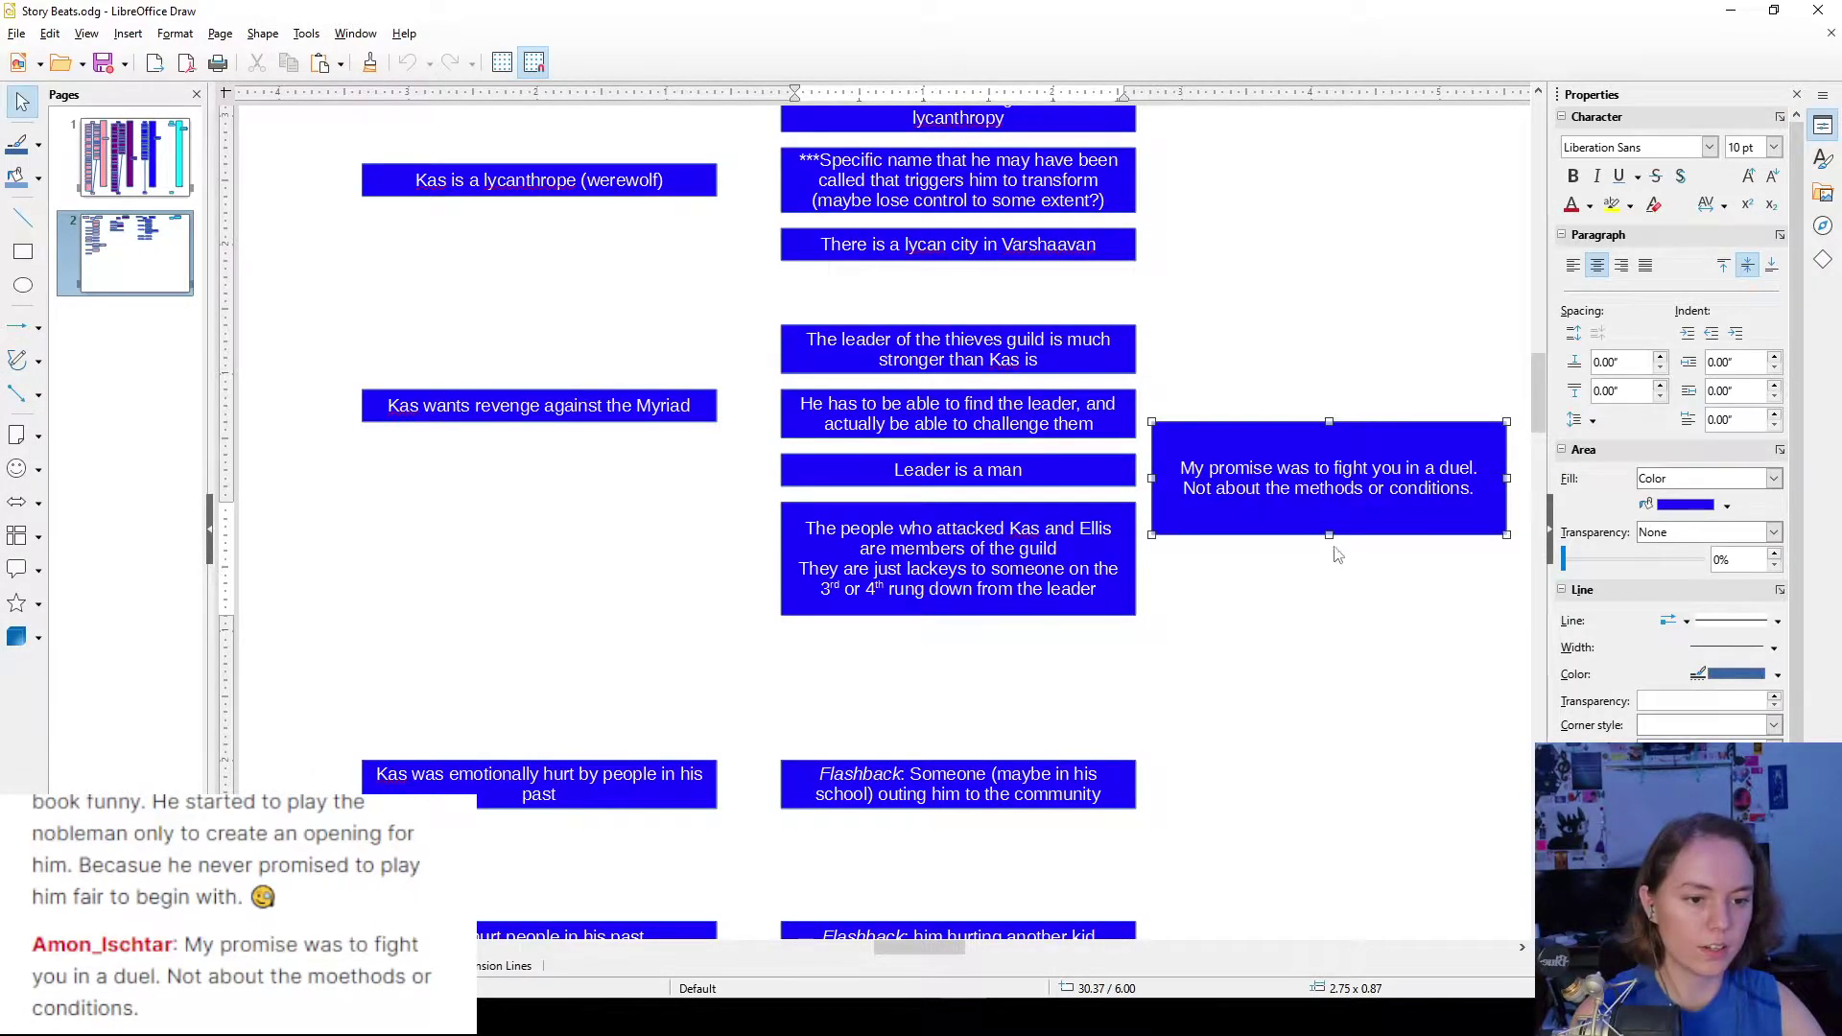
click(1331, 536)
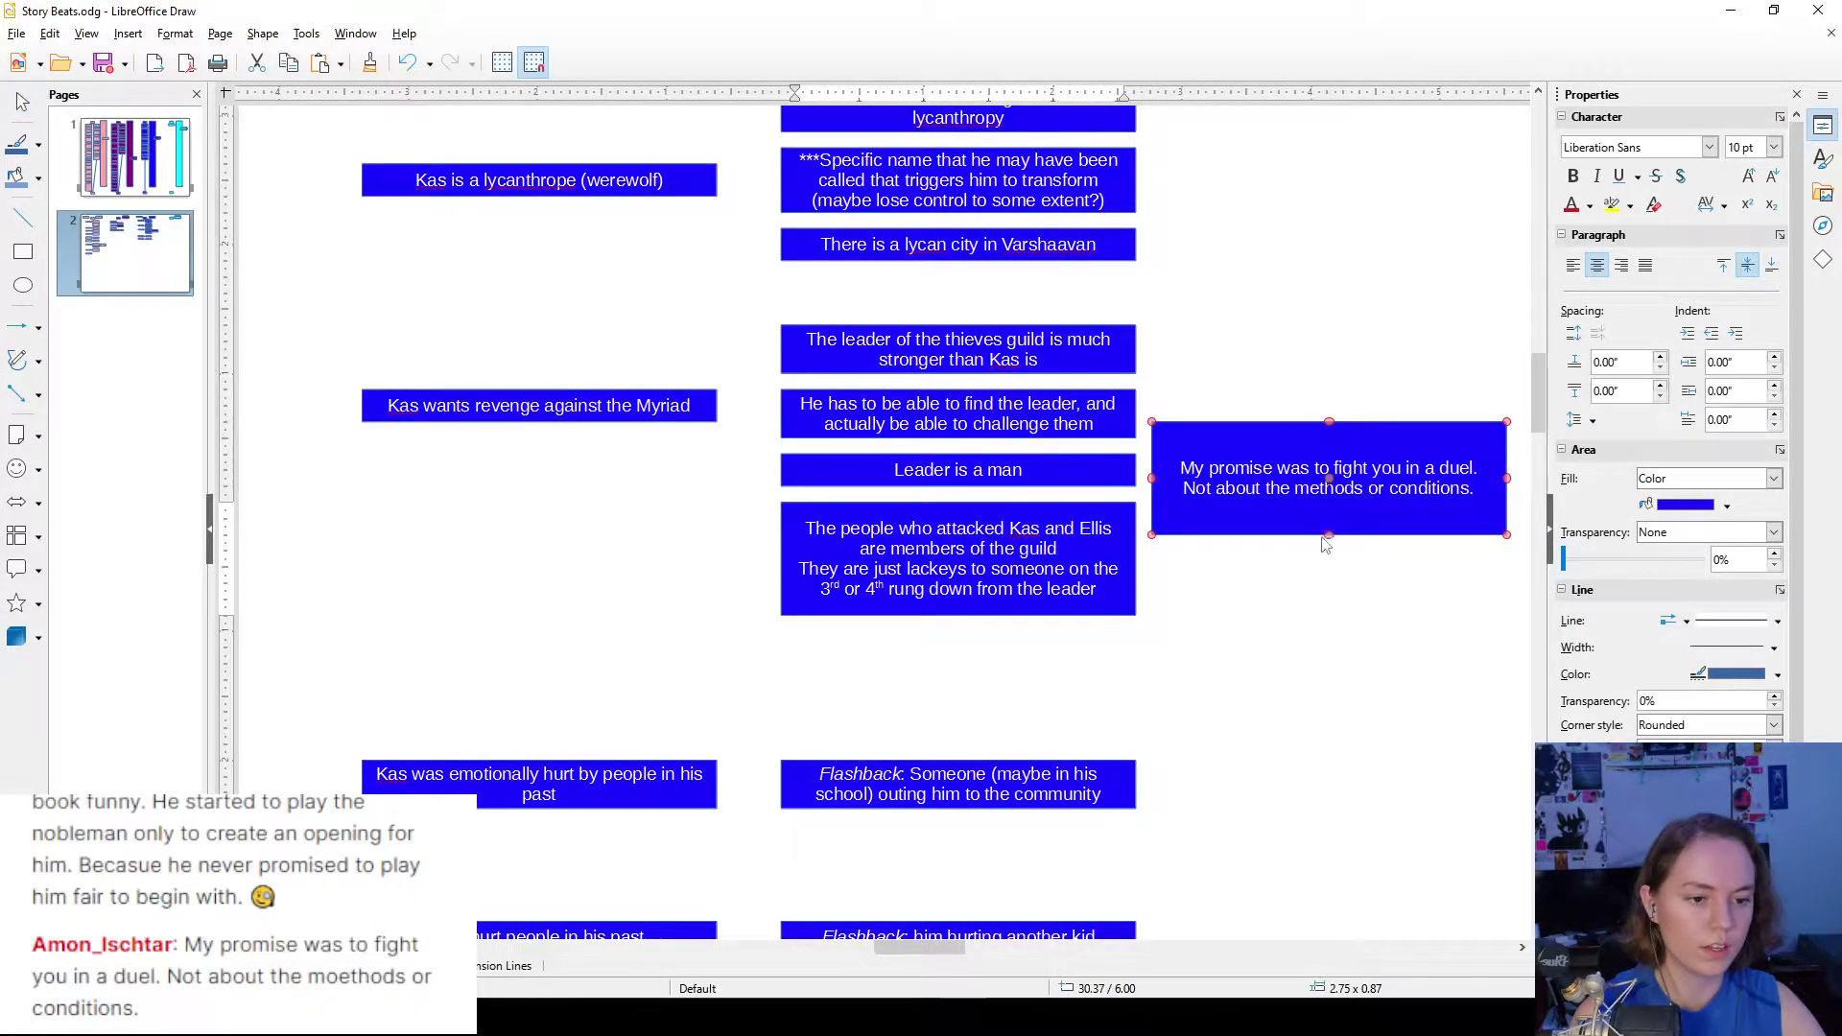
click(1327, 534)
drag(1328, 534, 1329, 475)
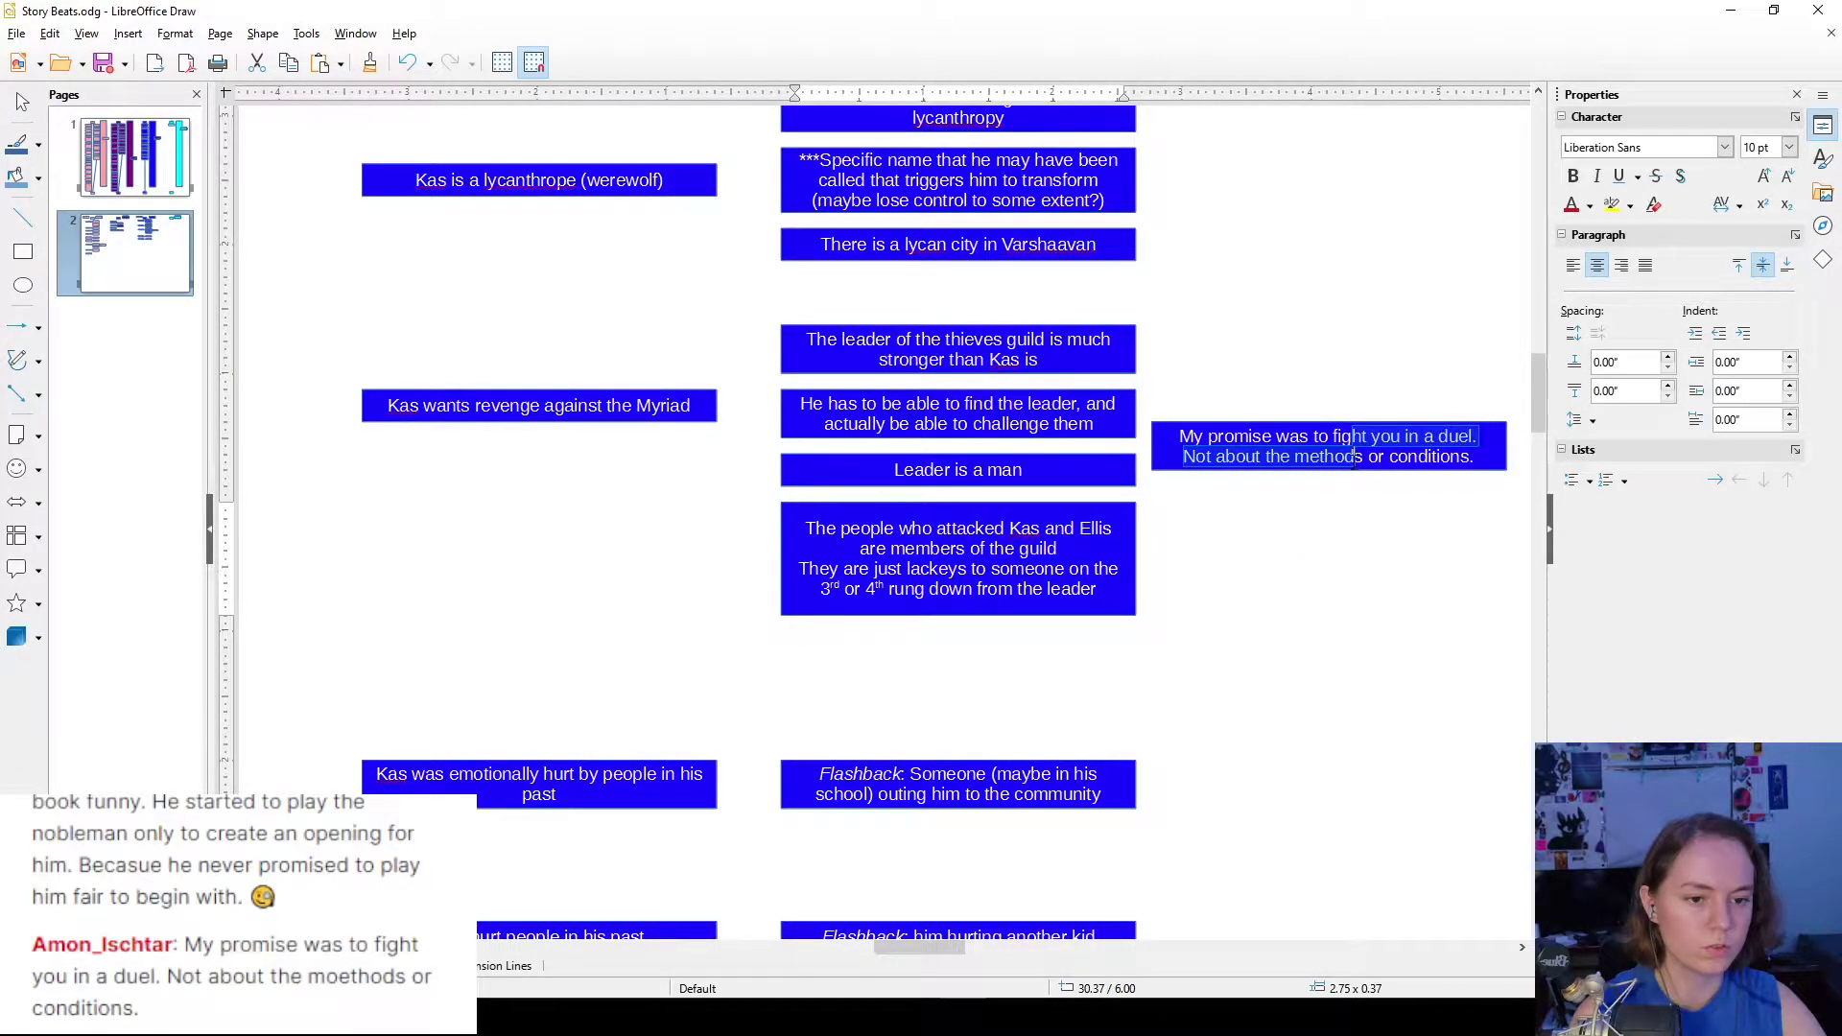
drag(1494, 465, 1489, 477)
click(1340, 568)
click(1417, 606)
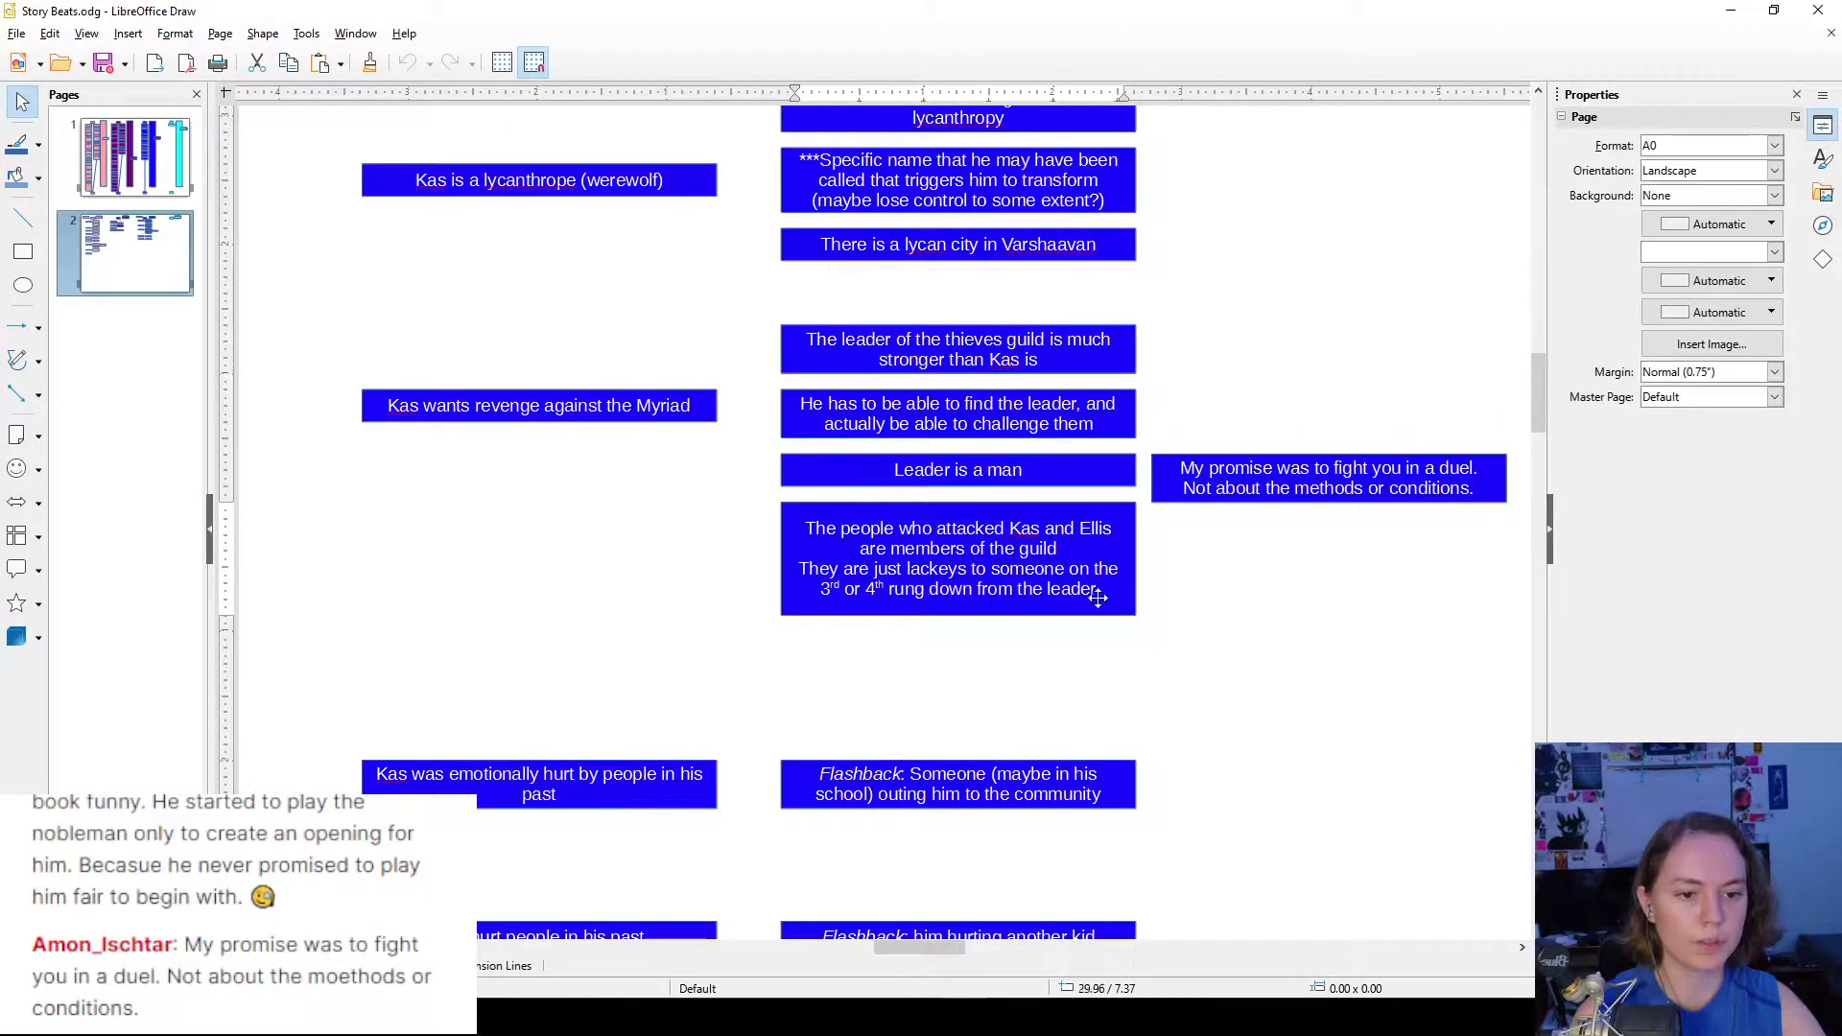
- Move the spare empty box beneath the duel promise box, reduce its height to 0.62", and enter "Kas blaming" in it
scroll(1042, 613, up, 2)
scroll(953, 367, up, 5)
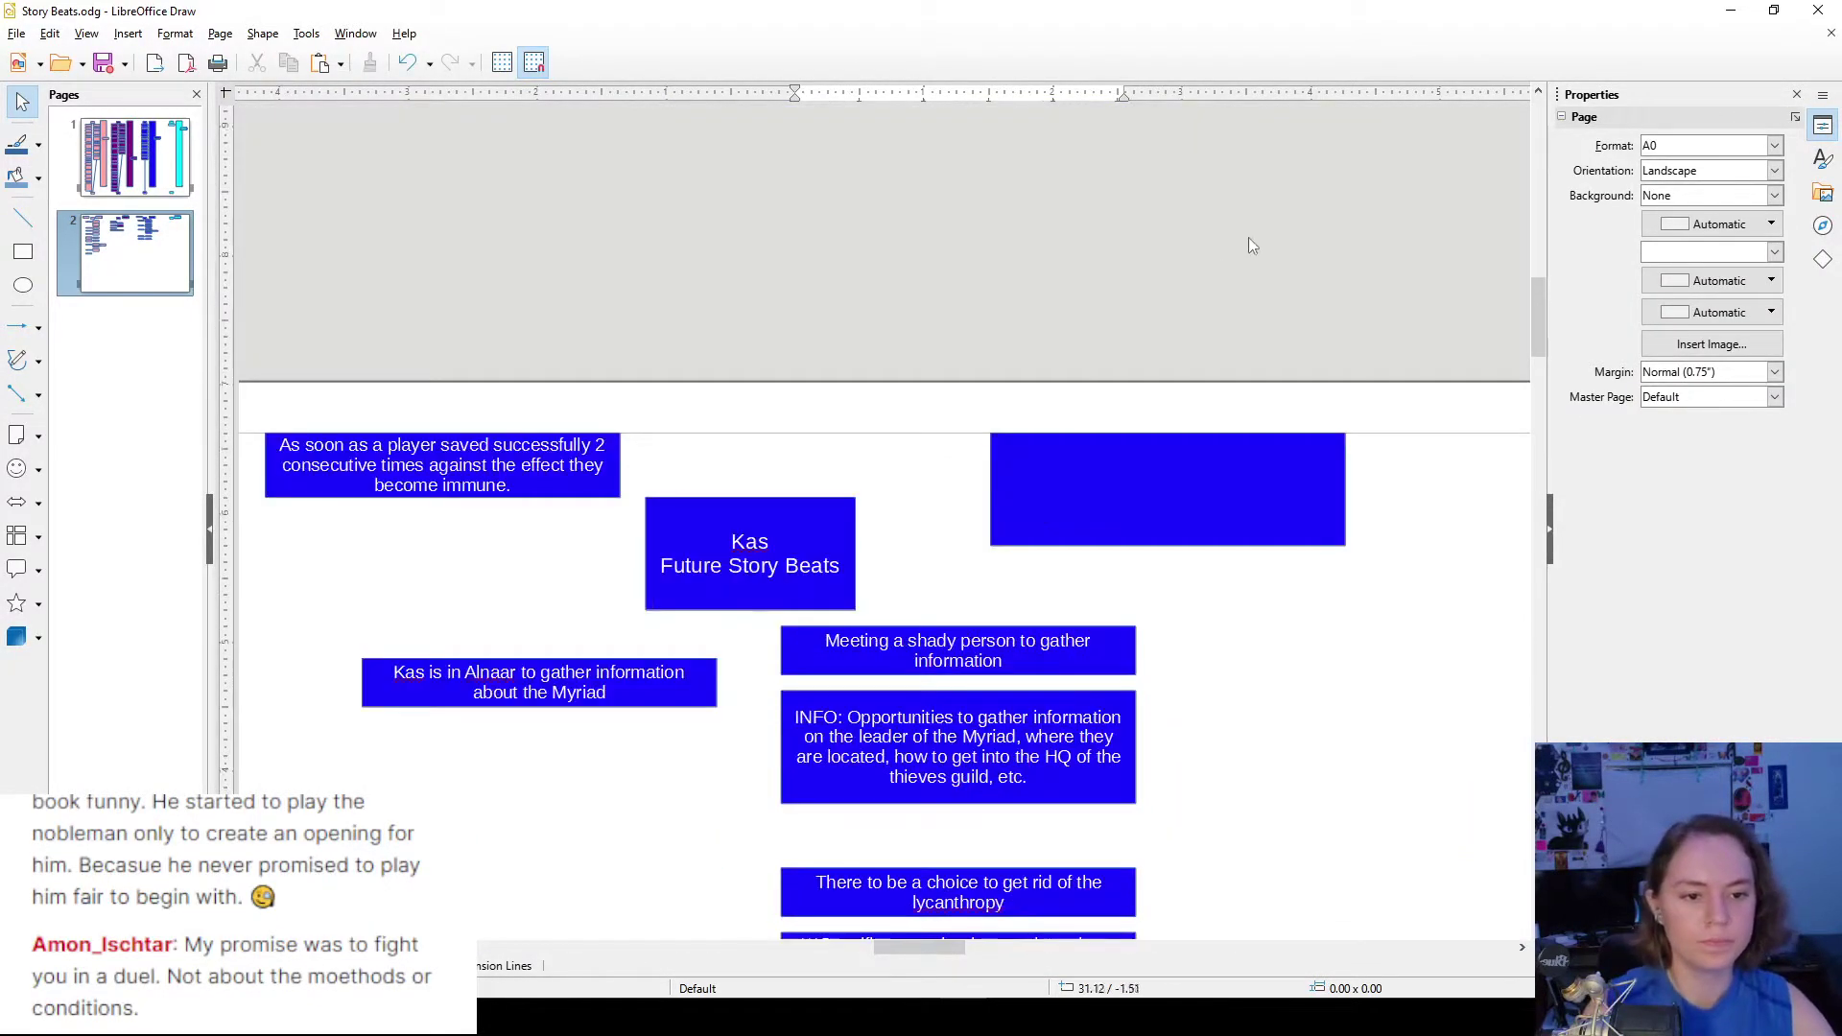
scroll(1168, 495, down, 7)
drag(1180, 448, 940, 667)
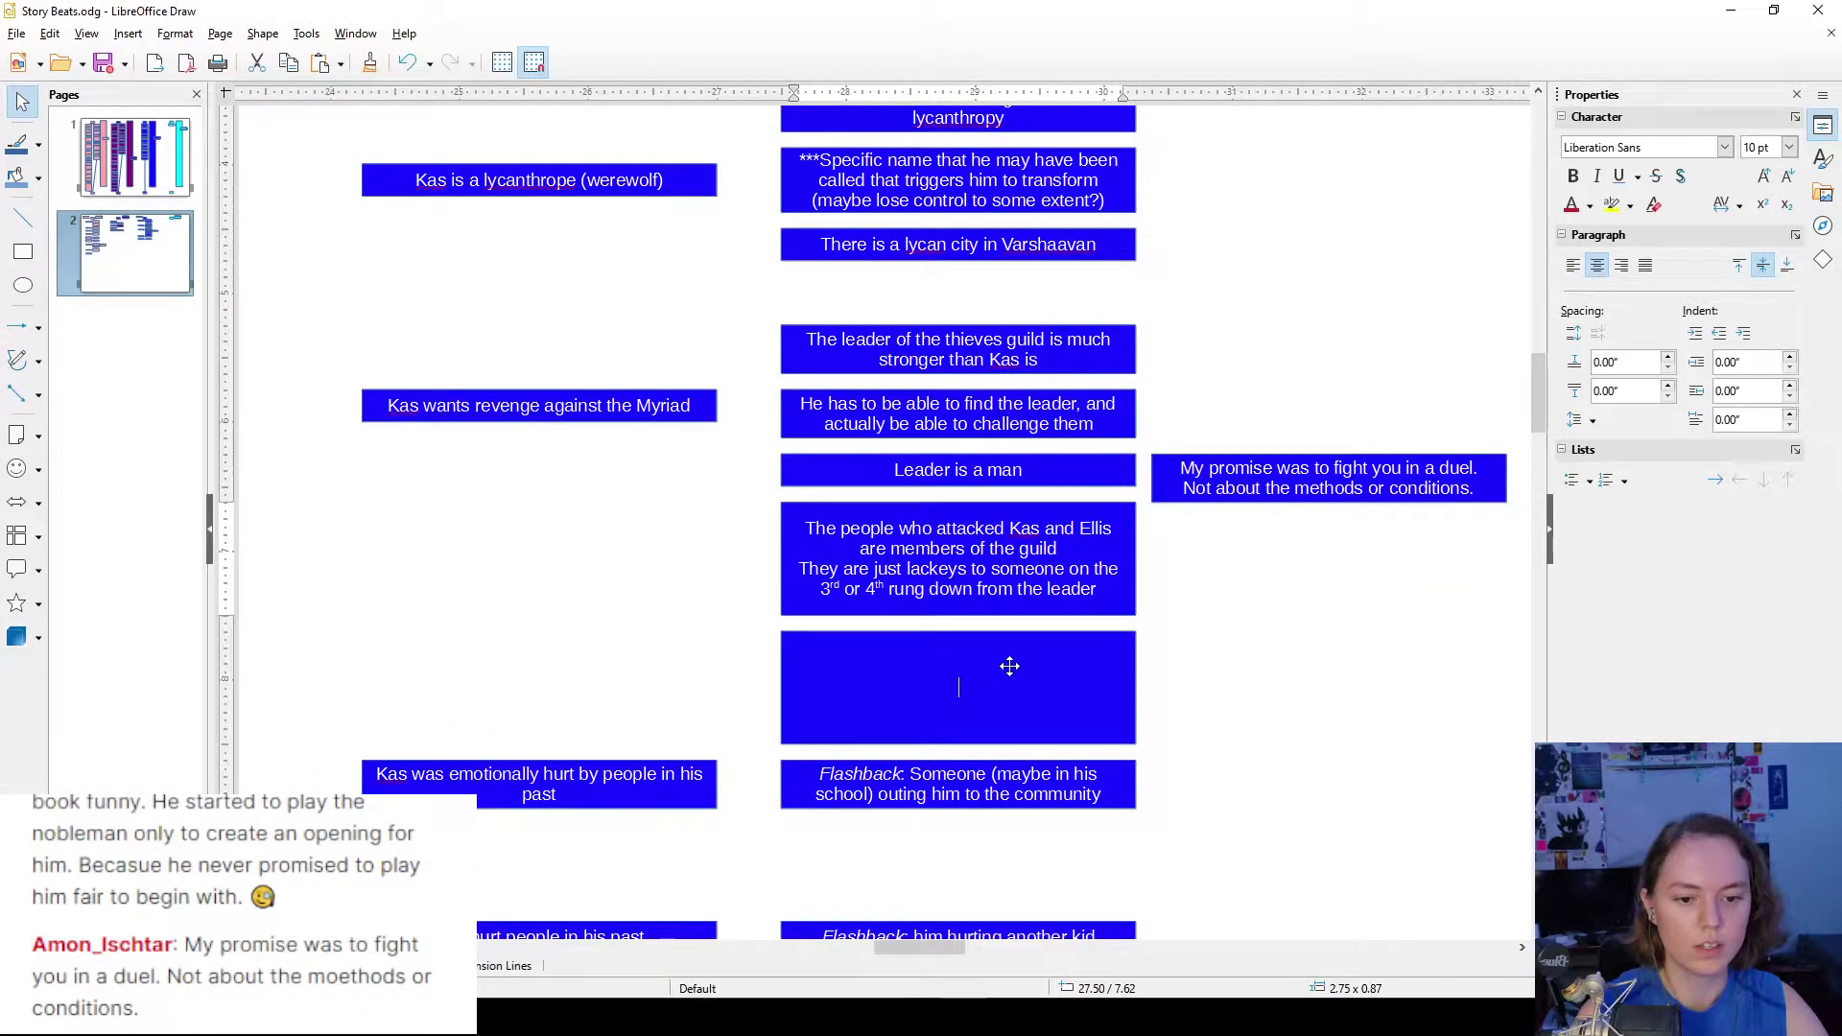
click(1245, 658)
drag(998, 667, 1349, 584)
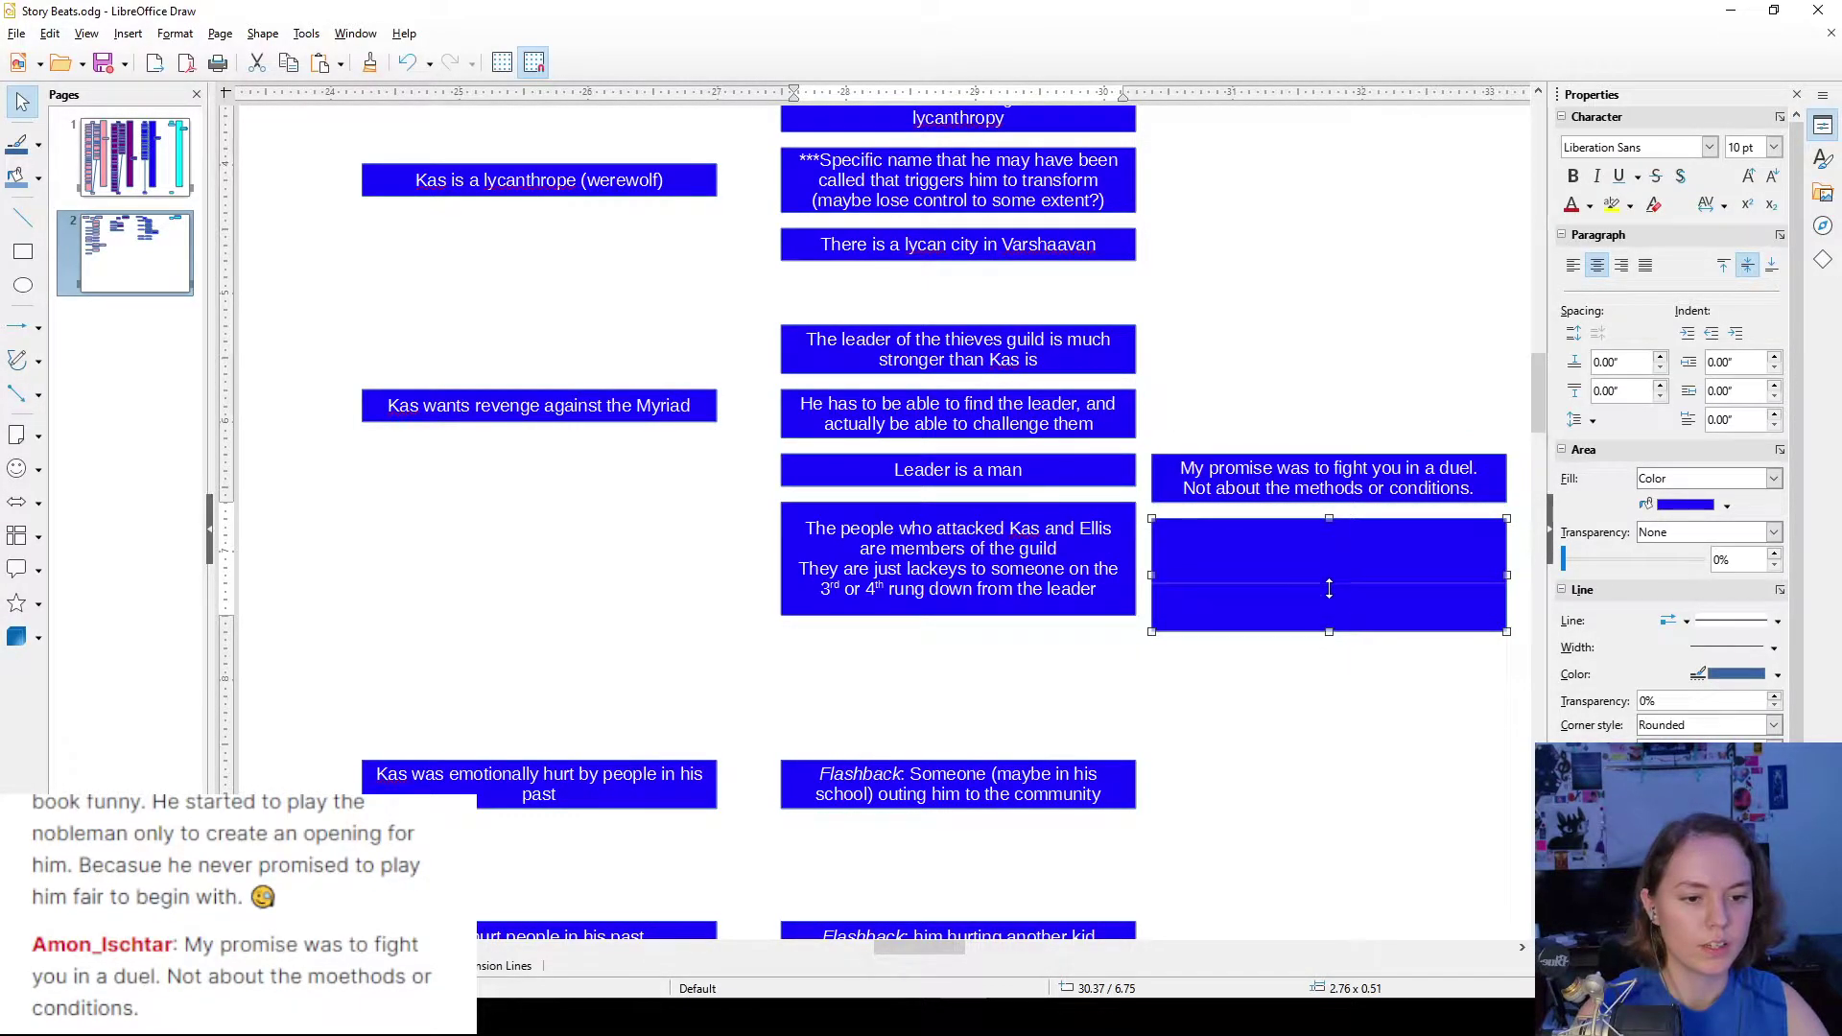
click(1326, 581)
text(Kas blaming)
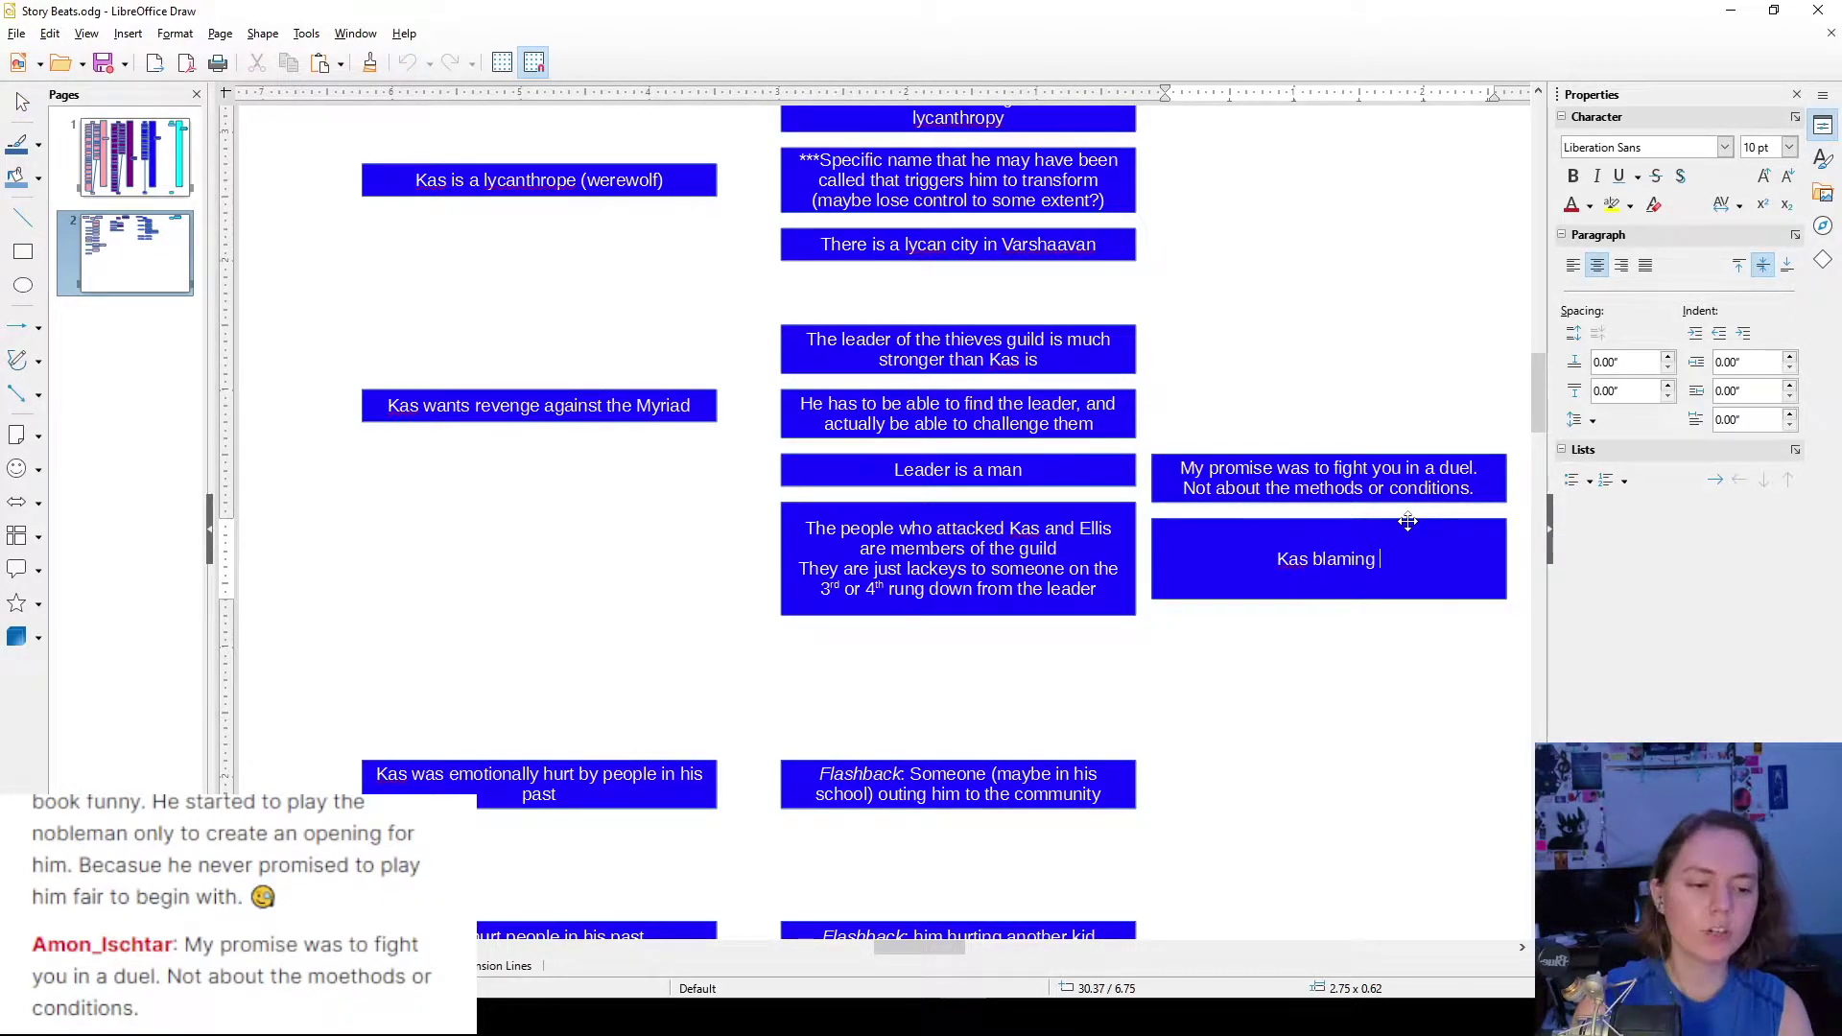
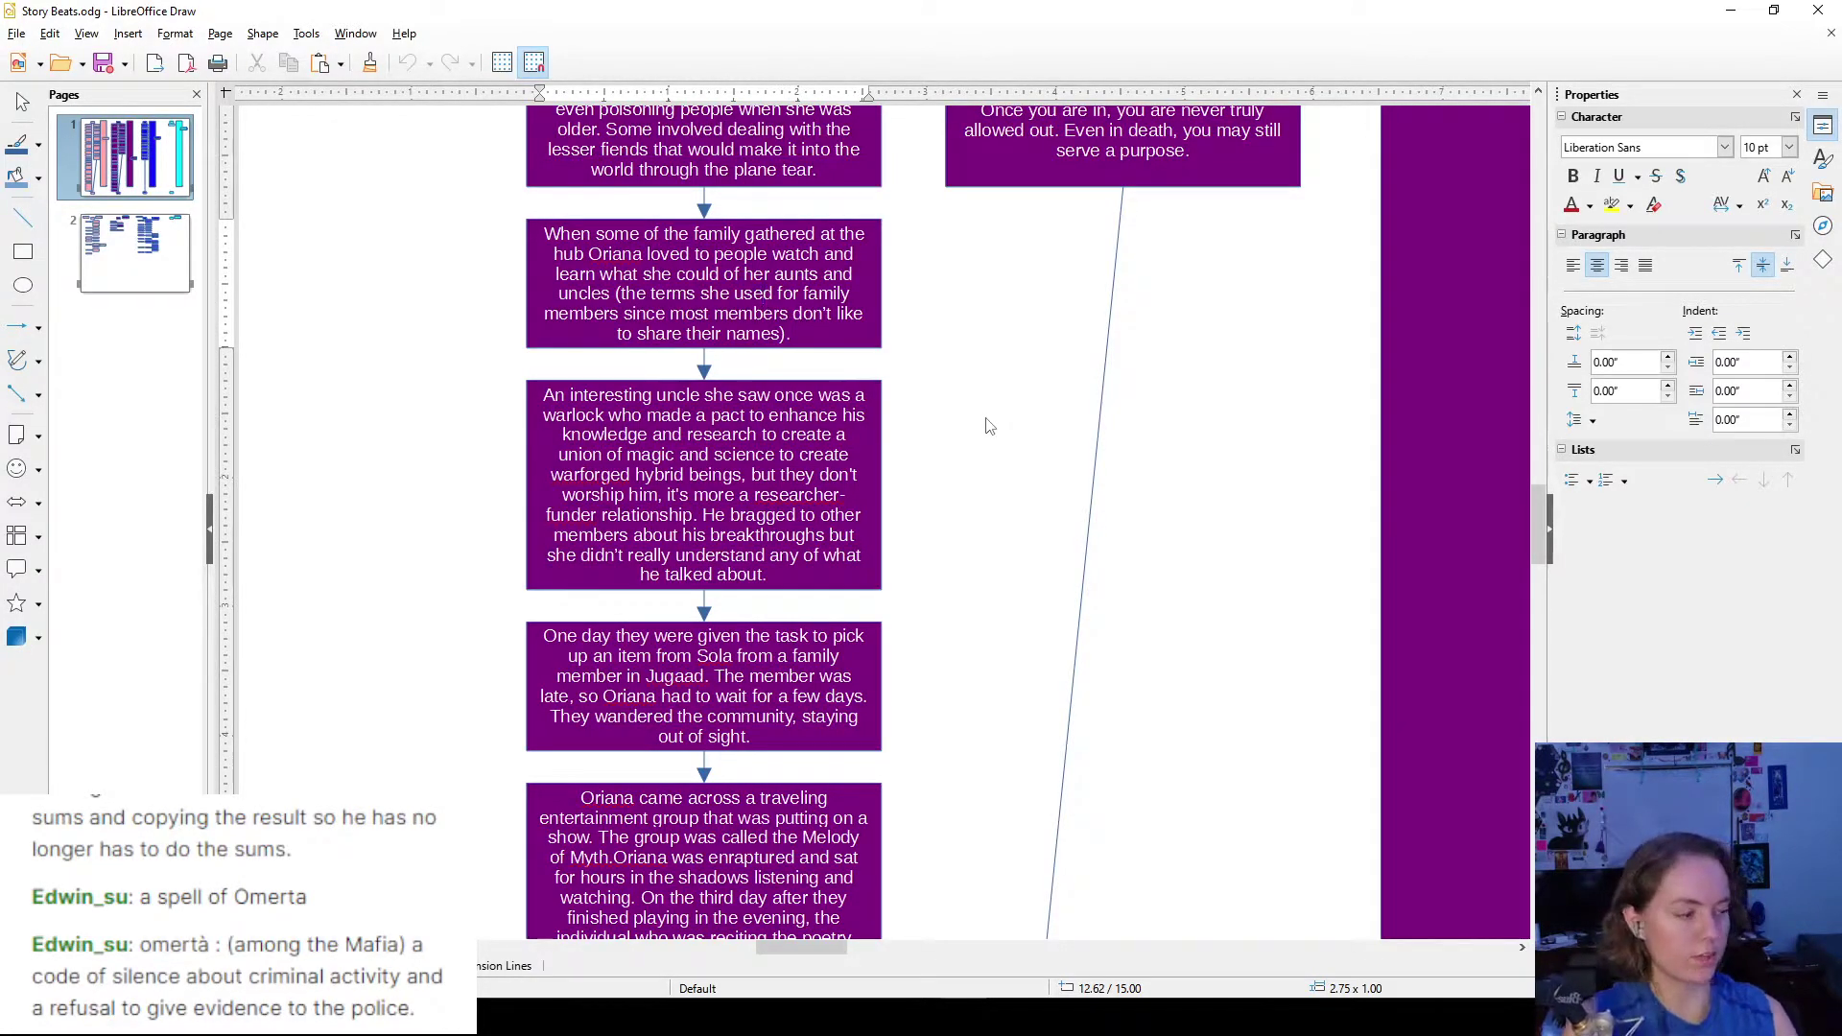
- Review the box about Oriana's warlock uncle and his warforged hybrid research in Oriana's story column
scroll(979, 366, down, 1)
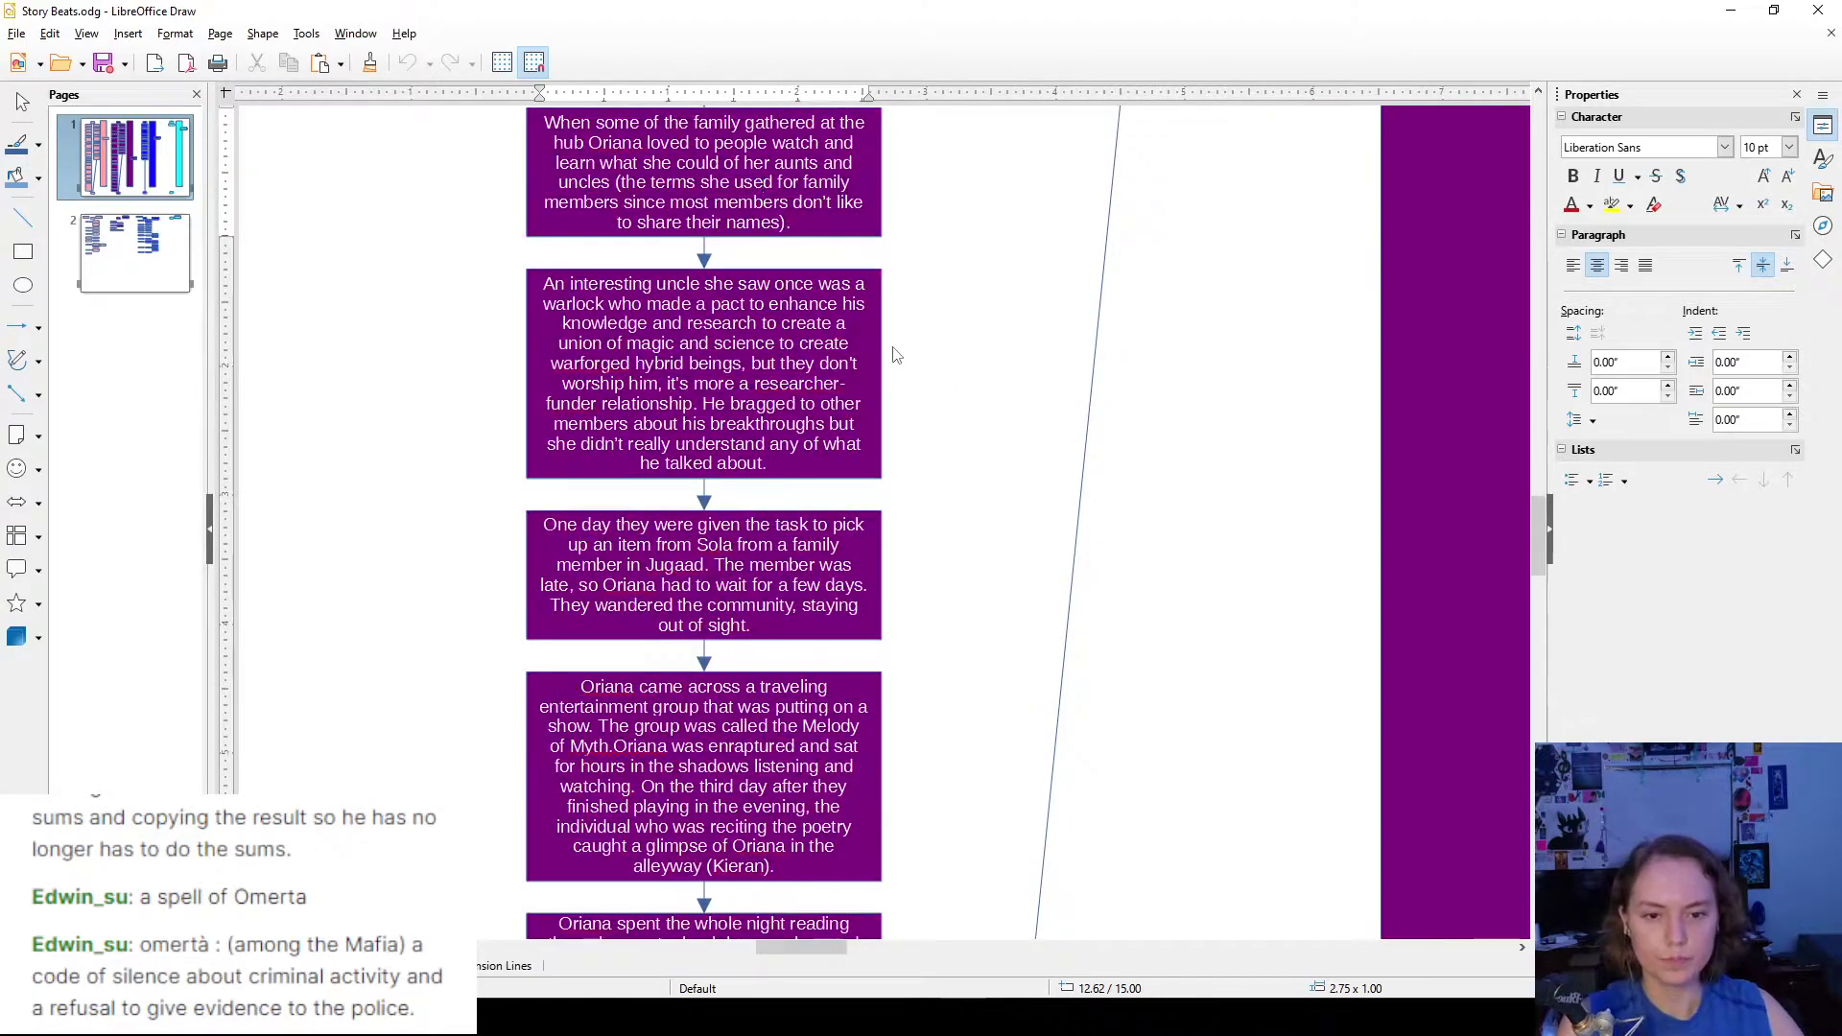
scroll(897, 354, down, 2)
click(722, 231)
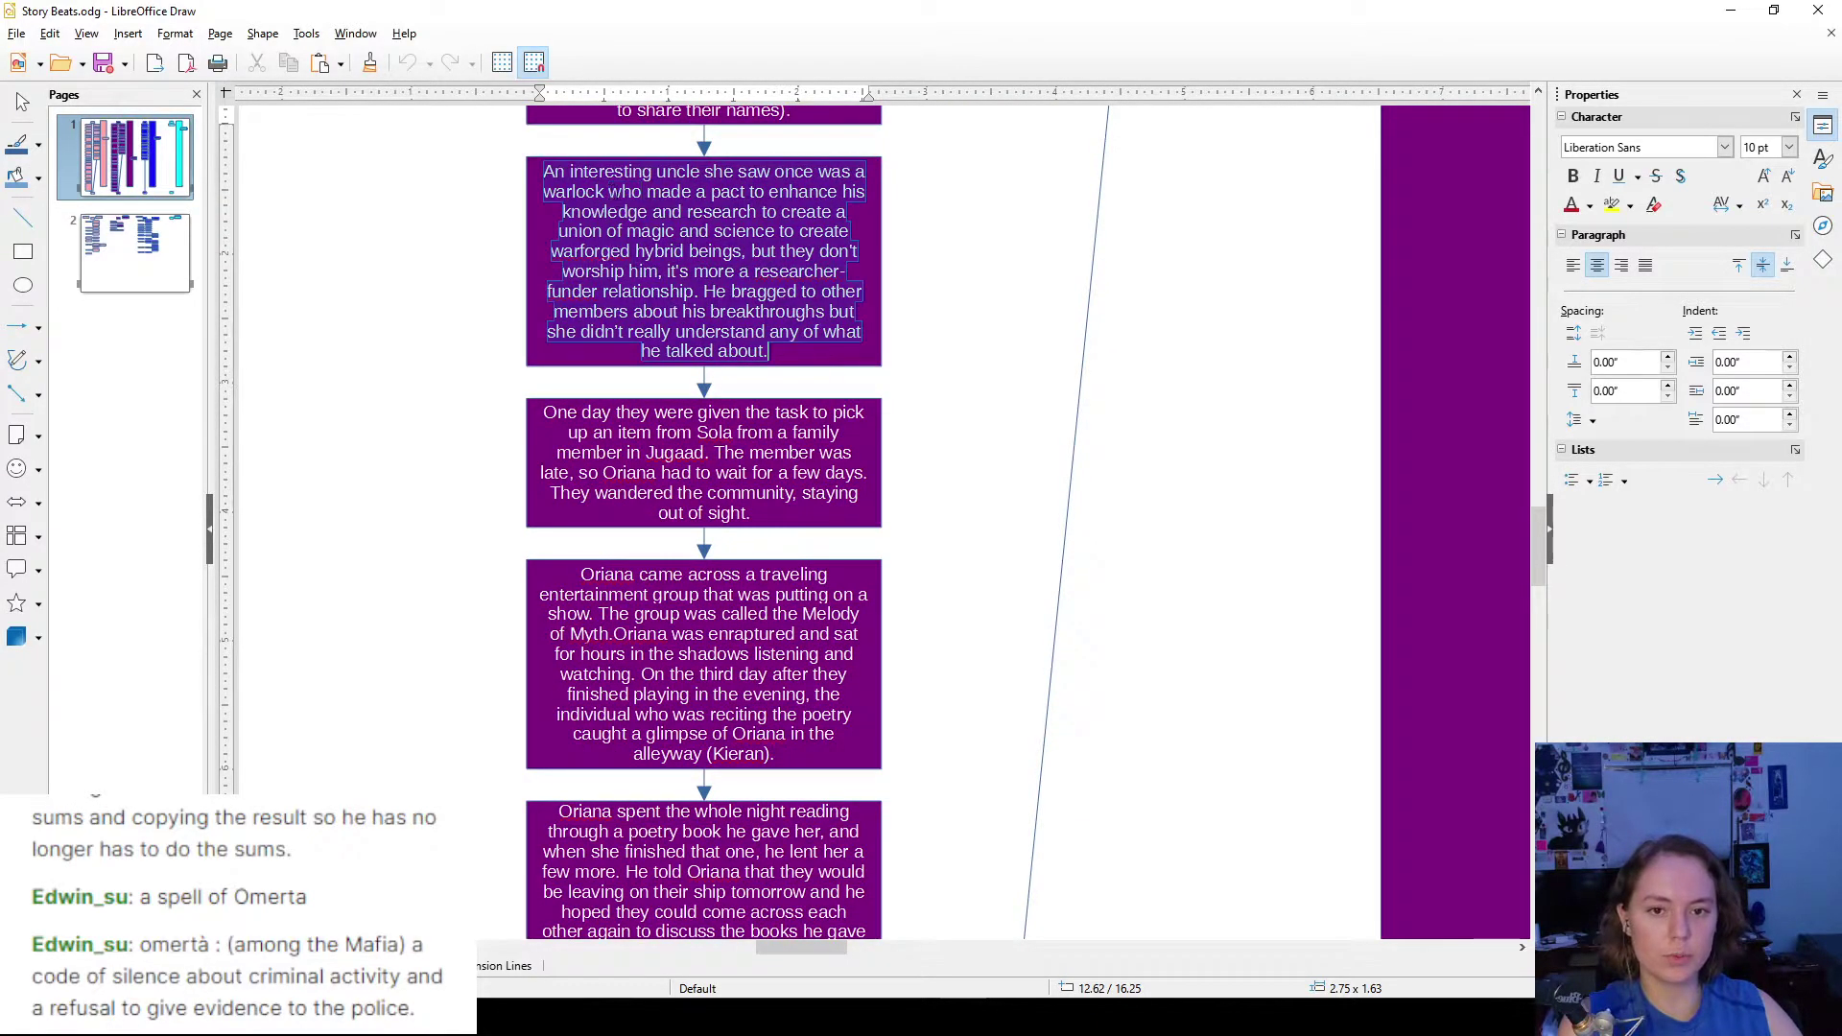
click(941, 227)
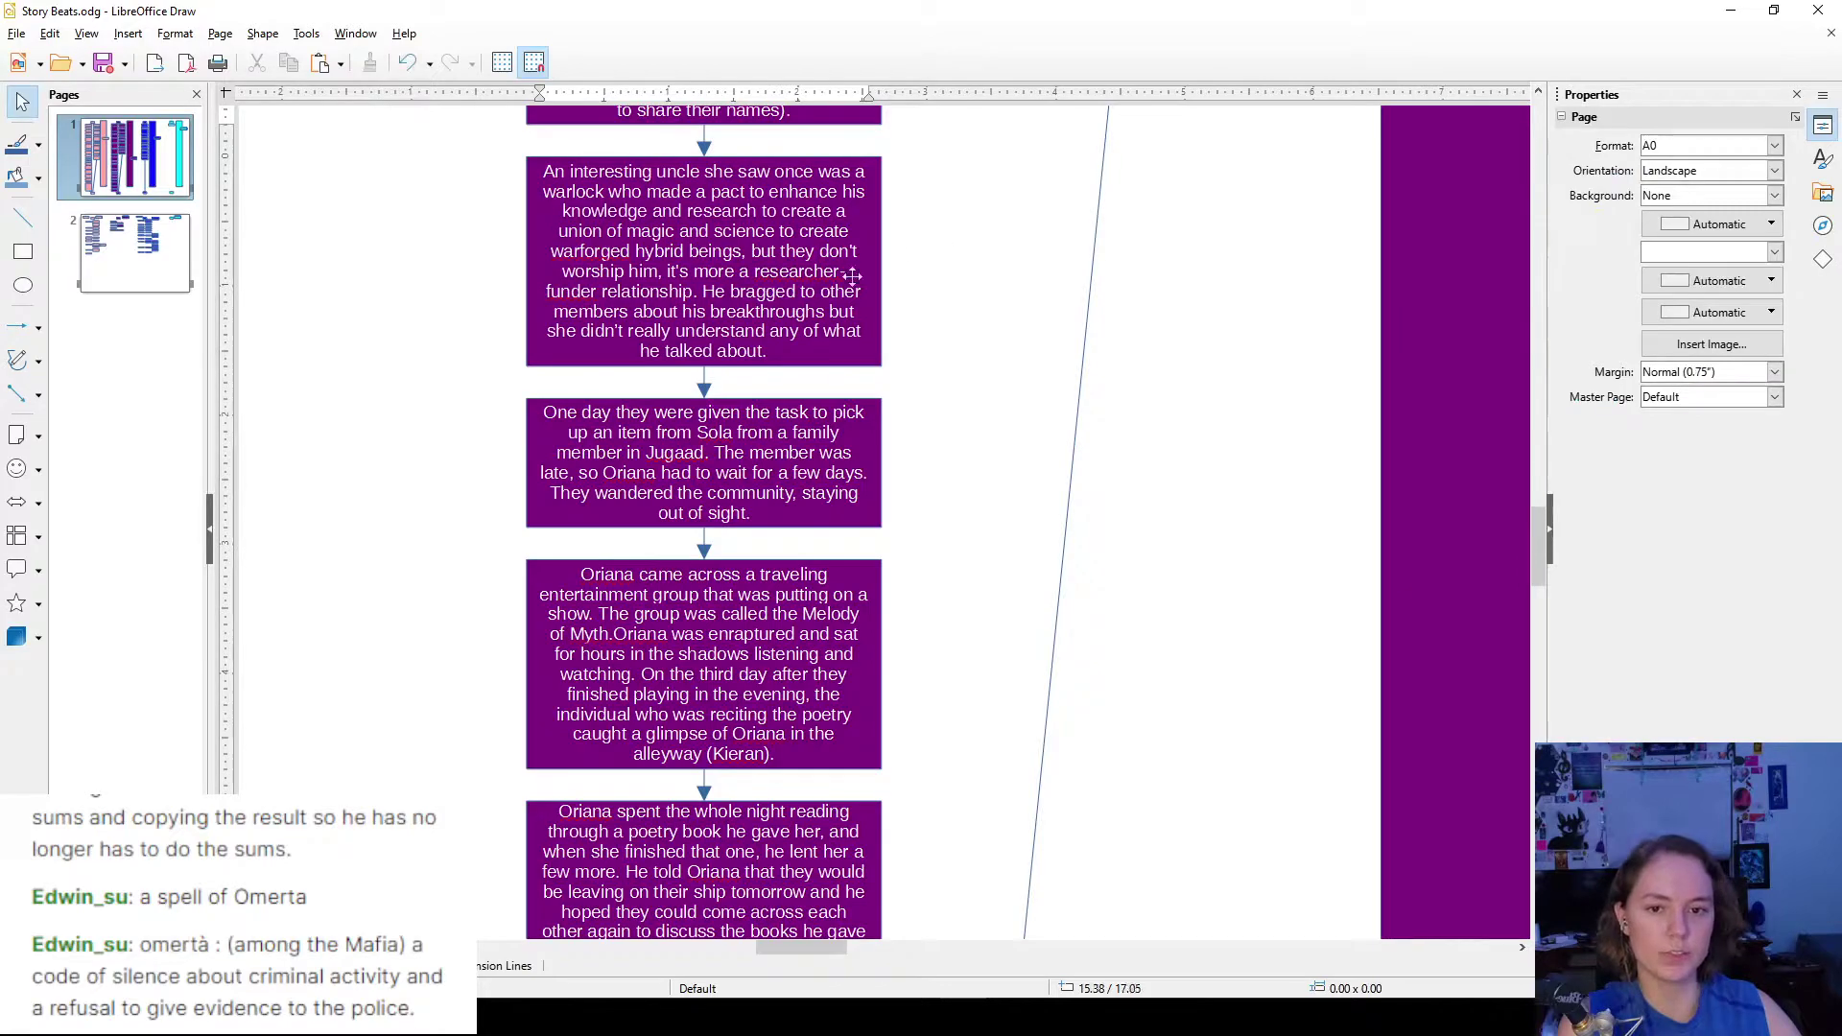
click(833, 358)
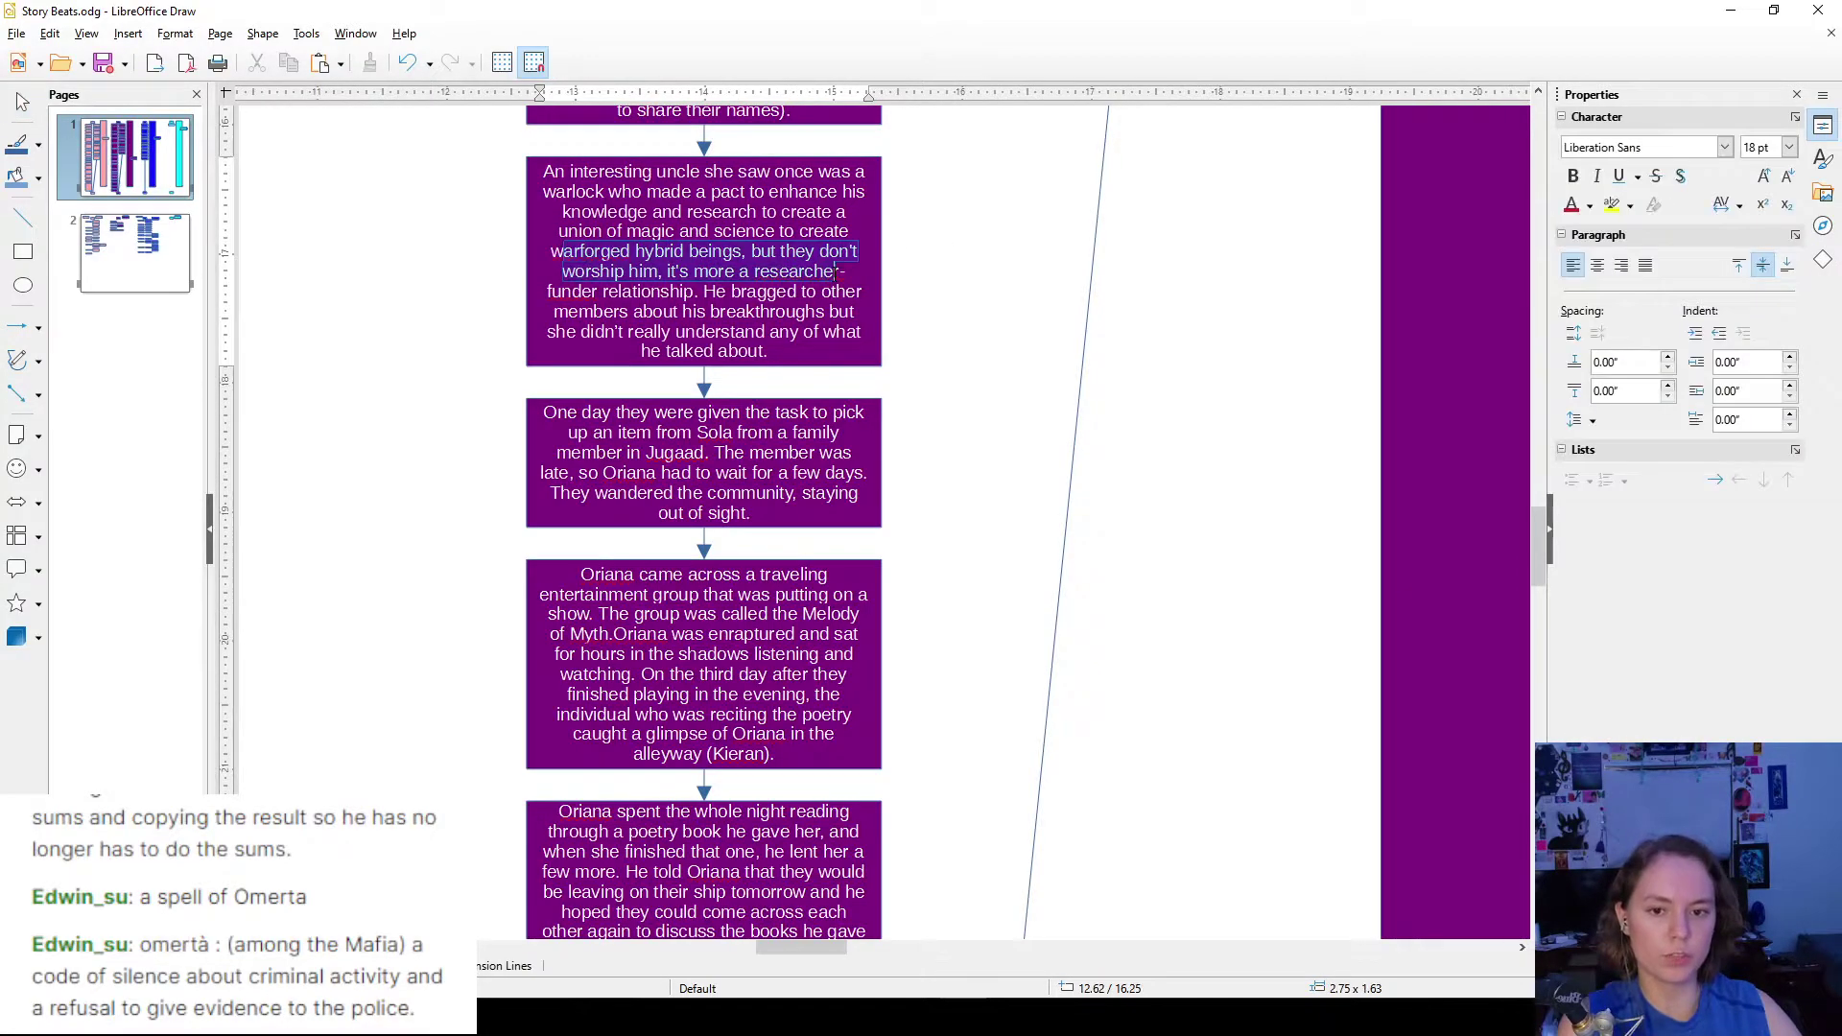
click(987, 336)
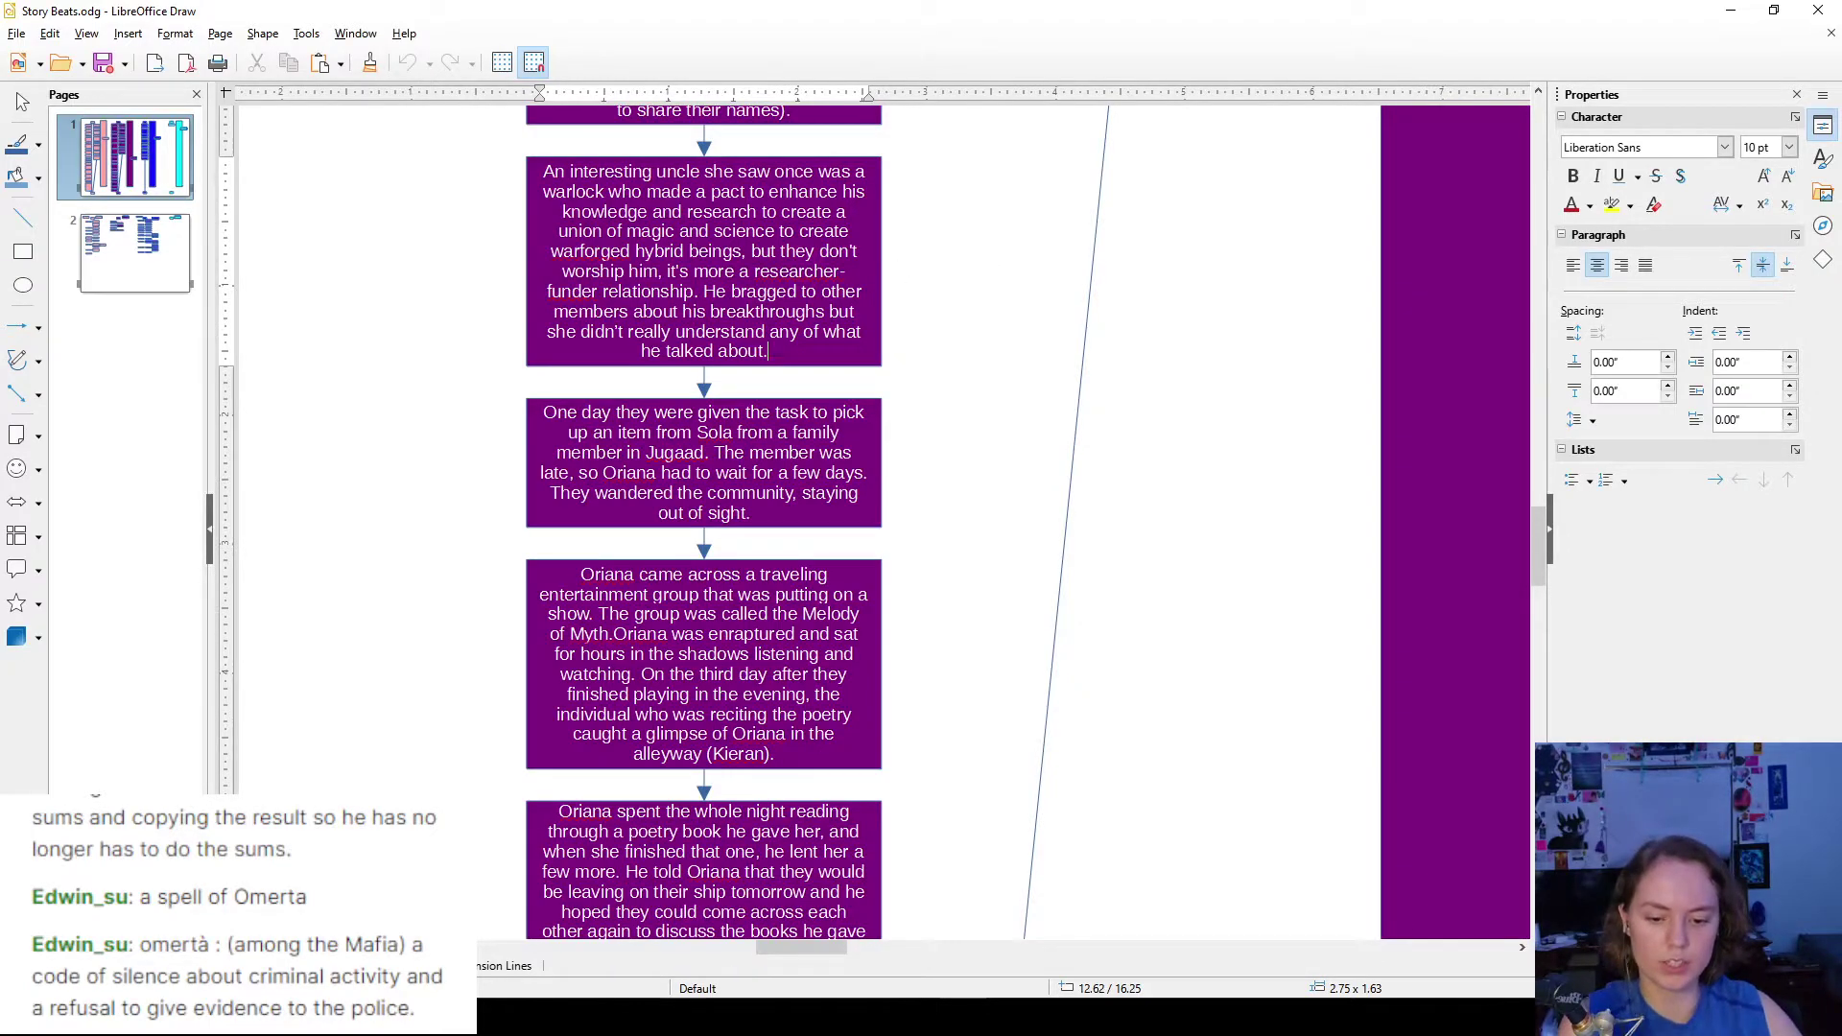
- Switch to Discord and examine the Mechanical Parts bonus feat in the player's backstory channel, then return to the story diagram
key(alt+Tab)
scroll(141, 500, down, 2)
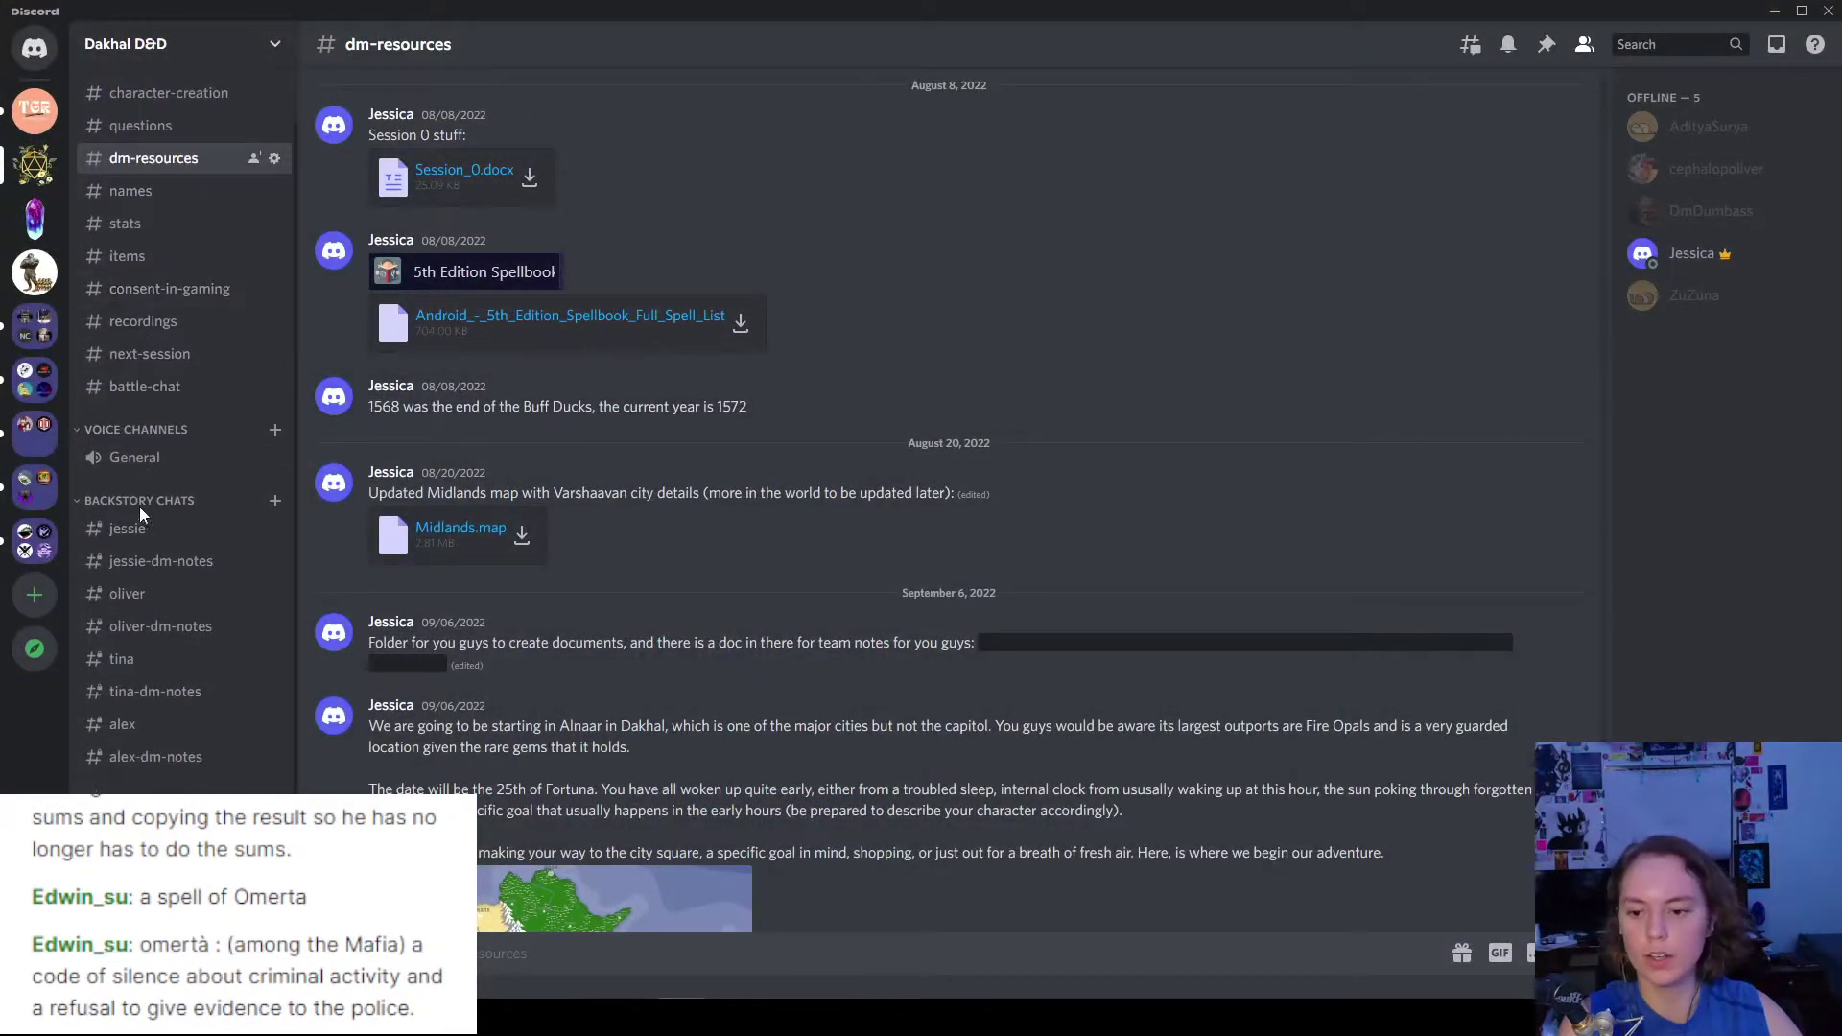
click(134, 517)
scroll(631, 515, down, 3)
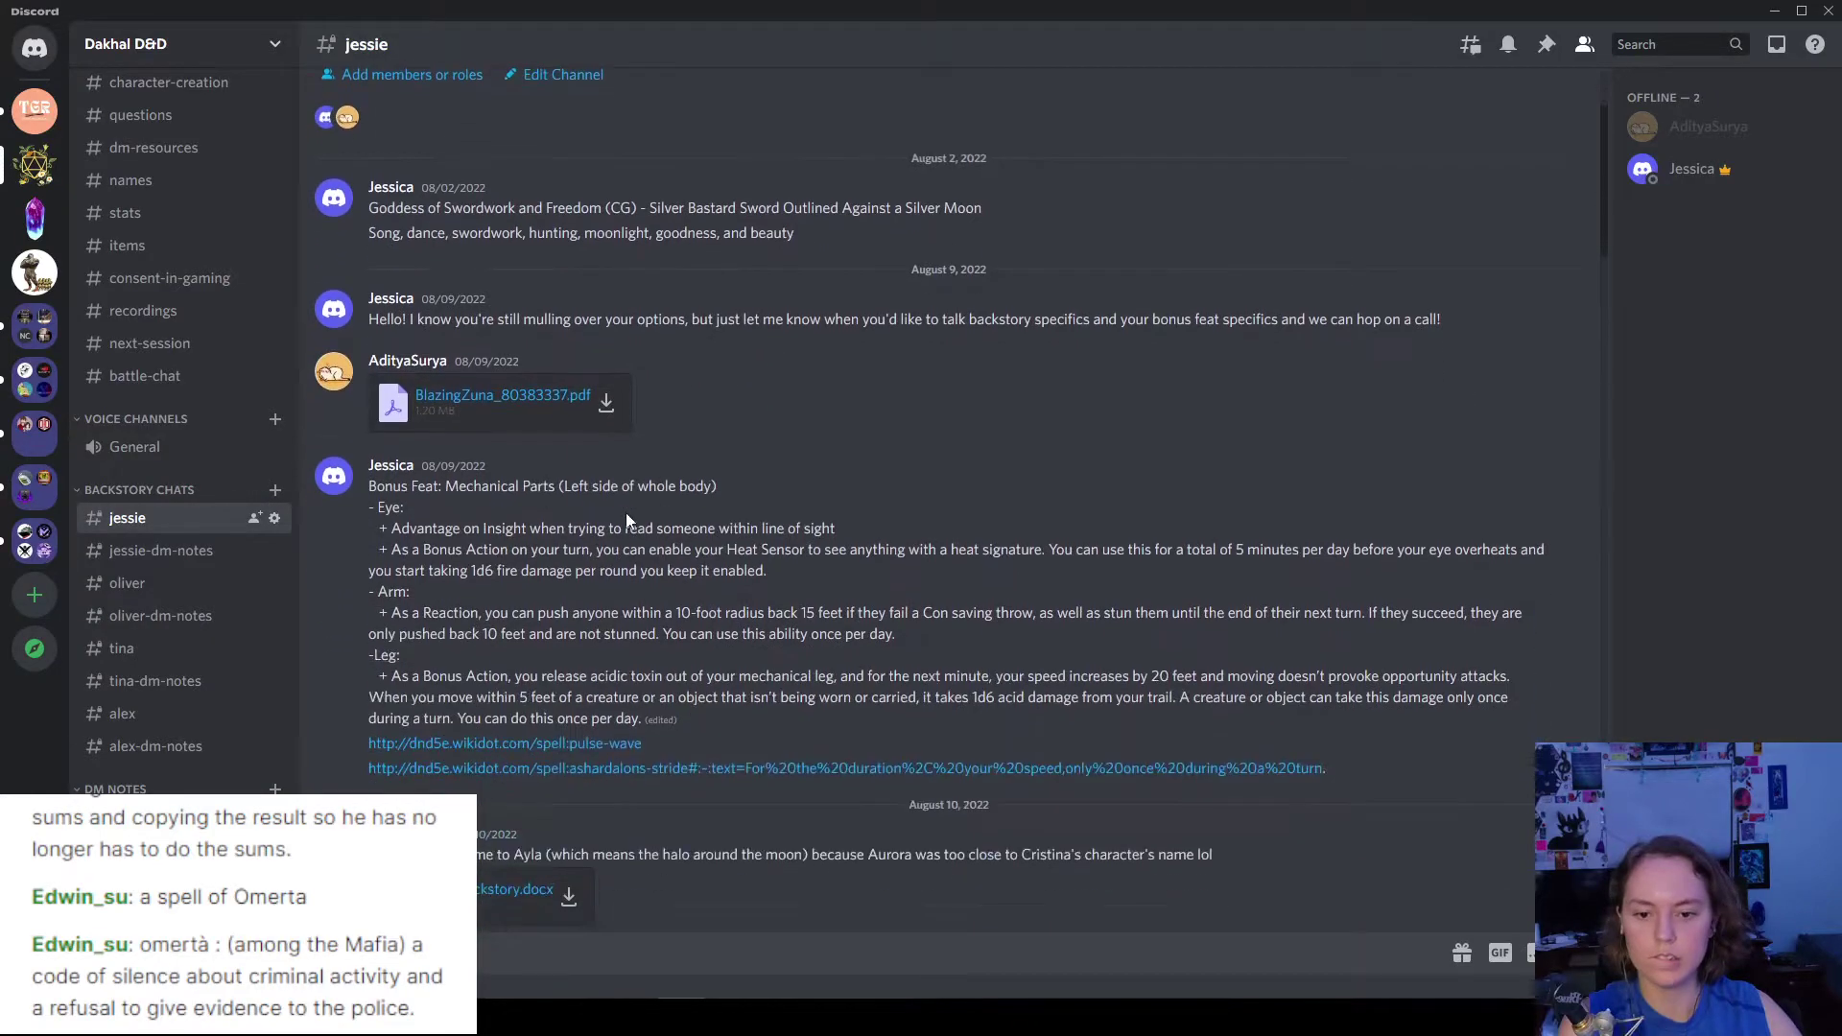
drag(367, 396, 953, 614)
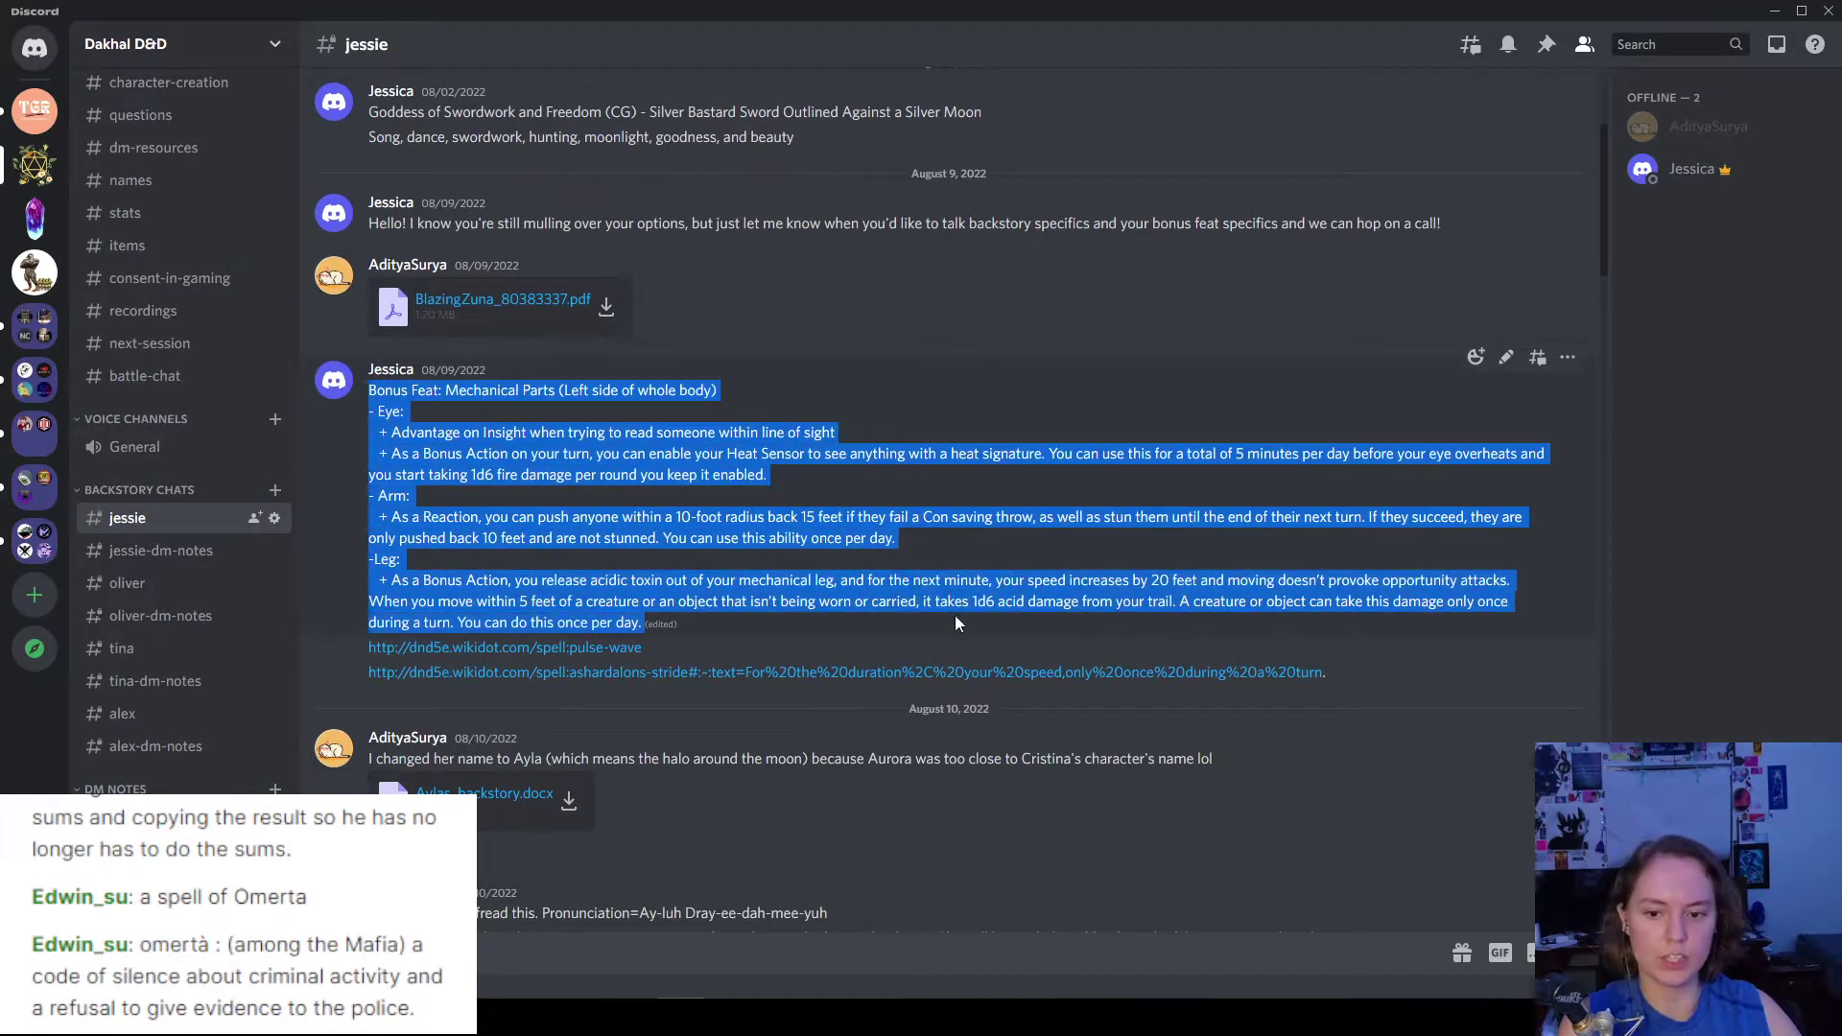
click(953, 614)
click(1774, 10)
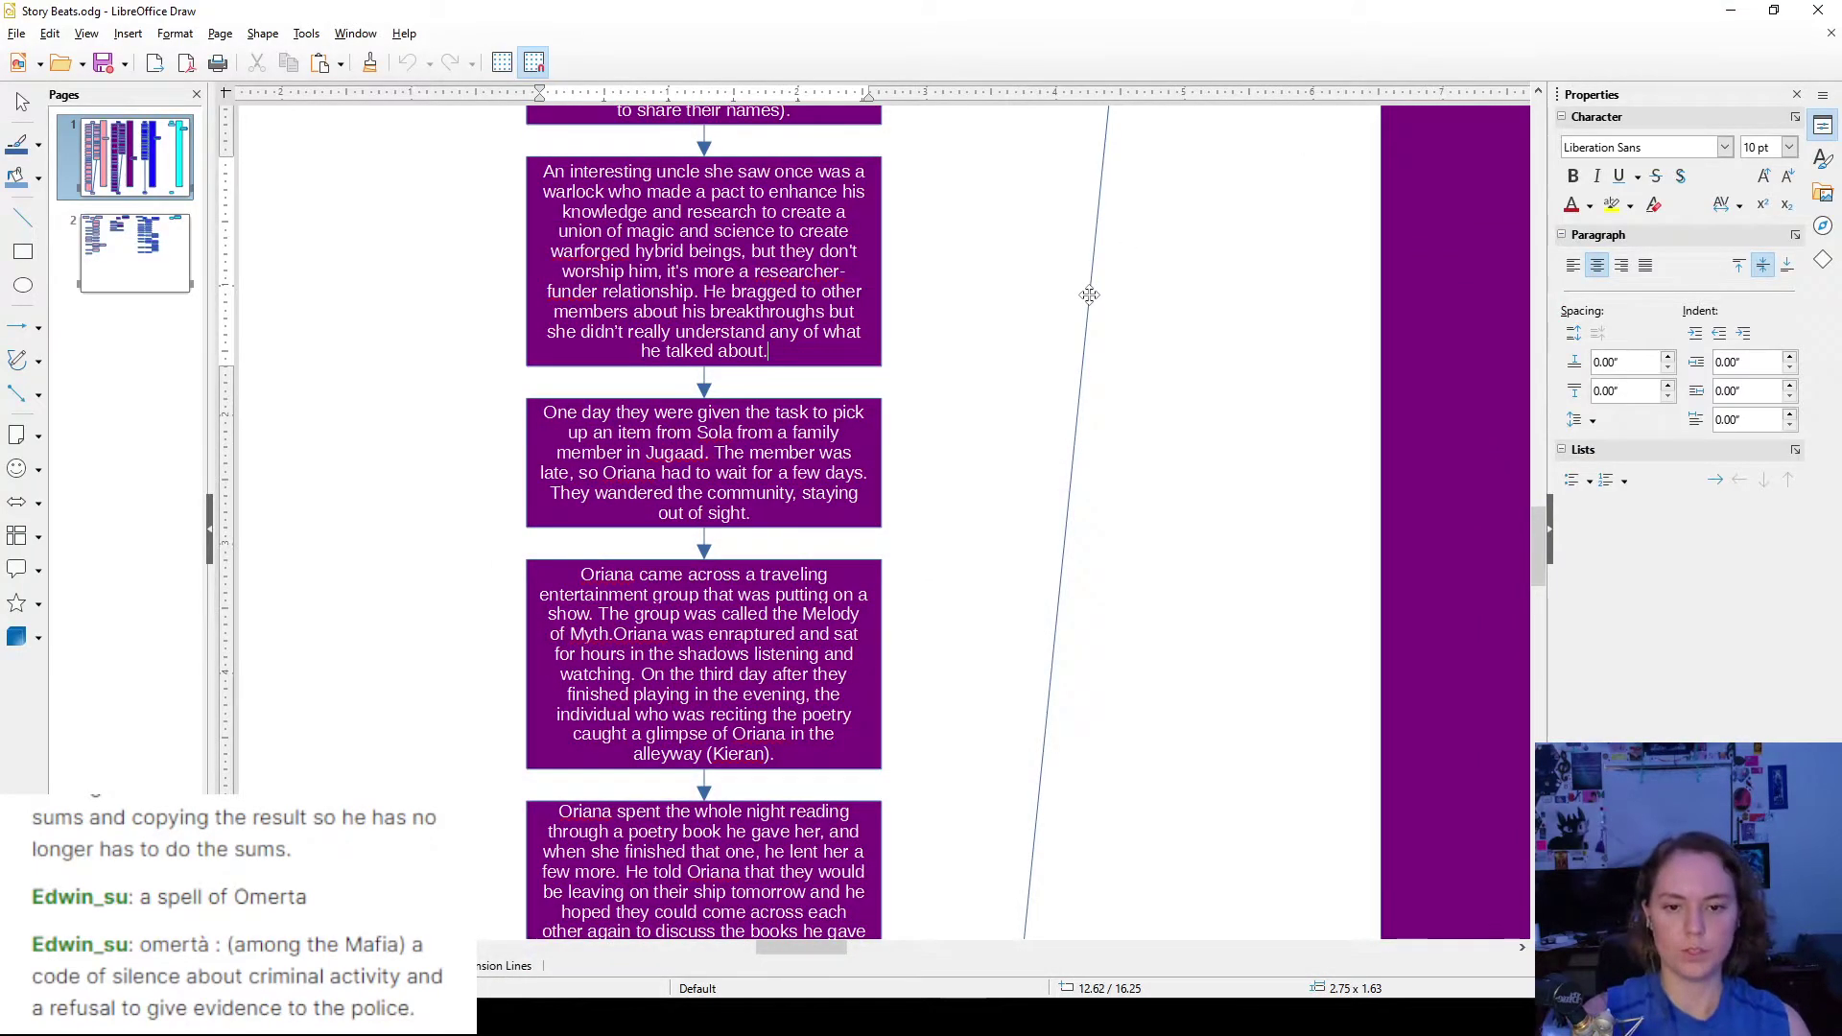
- Insert the missing space between "Myth." and "Oriana" in the traveling entertainment group box
scroll(920, 227, down, 2)
scroll(919, 228, down, 2)
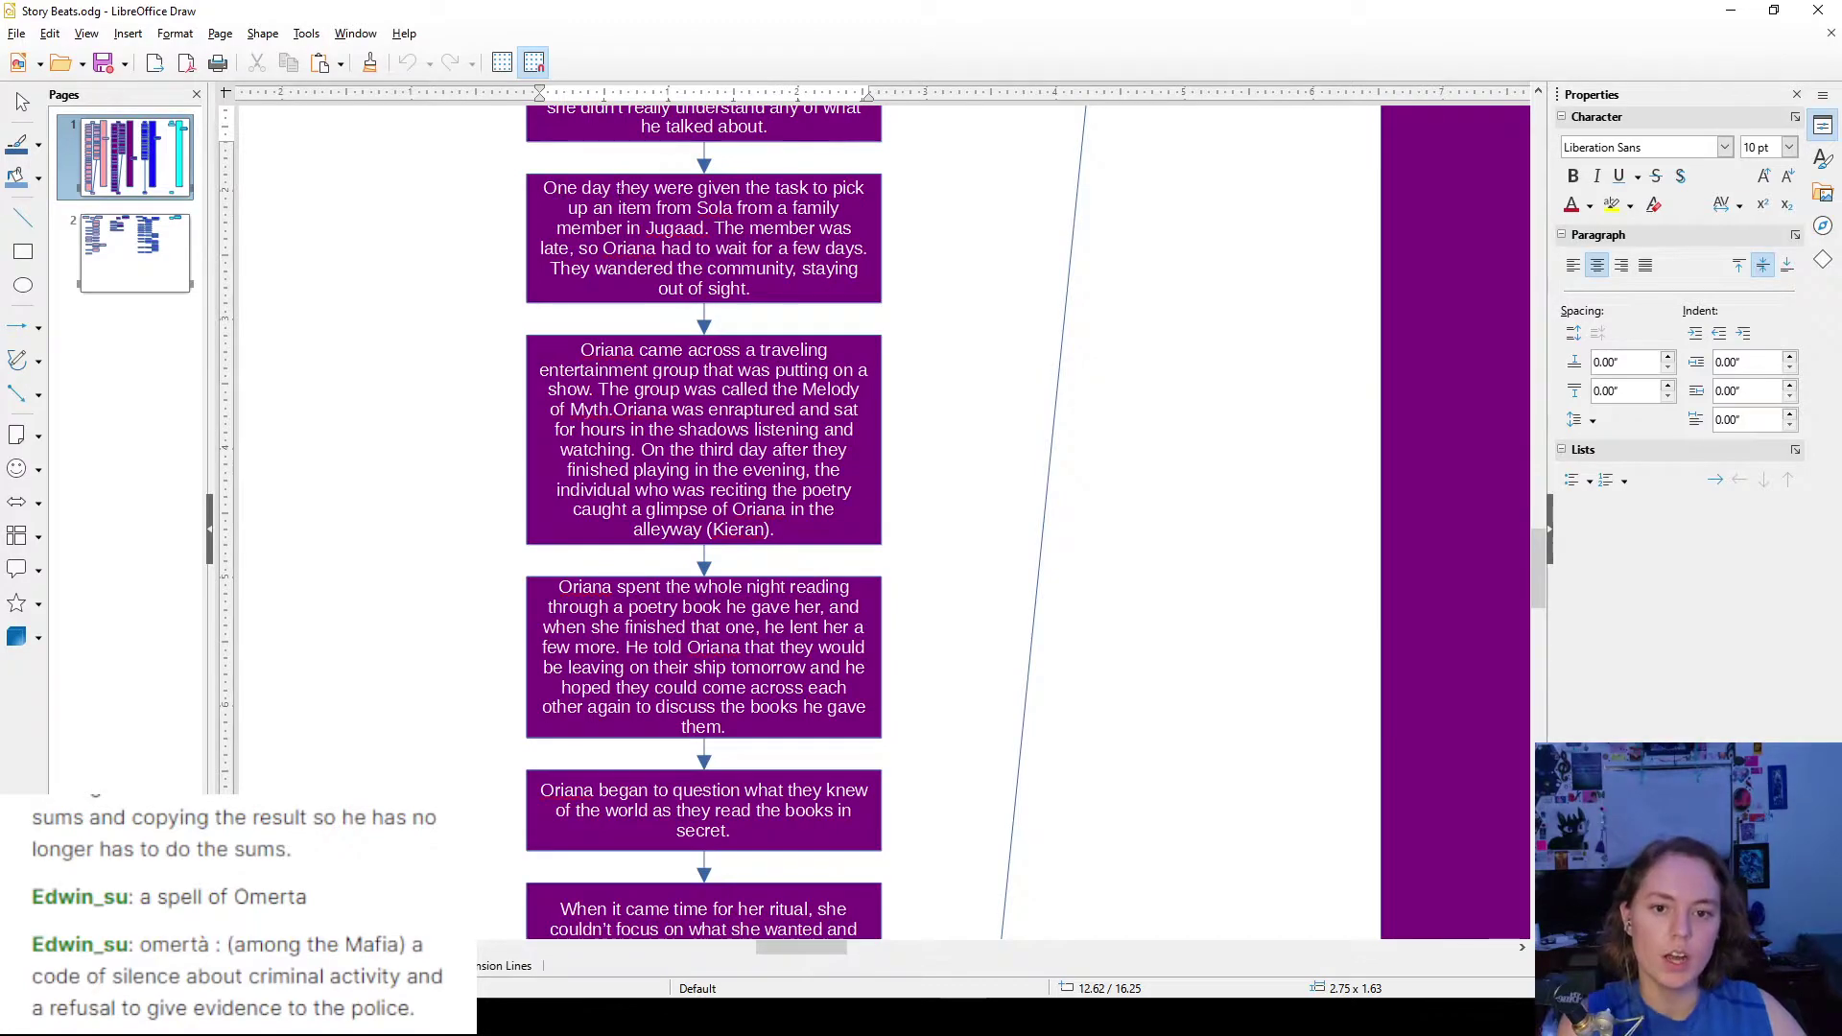
click(959, 221)
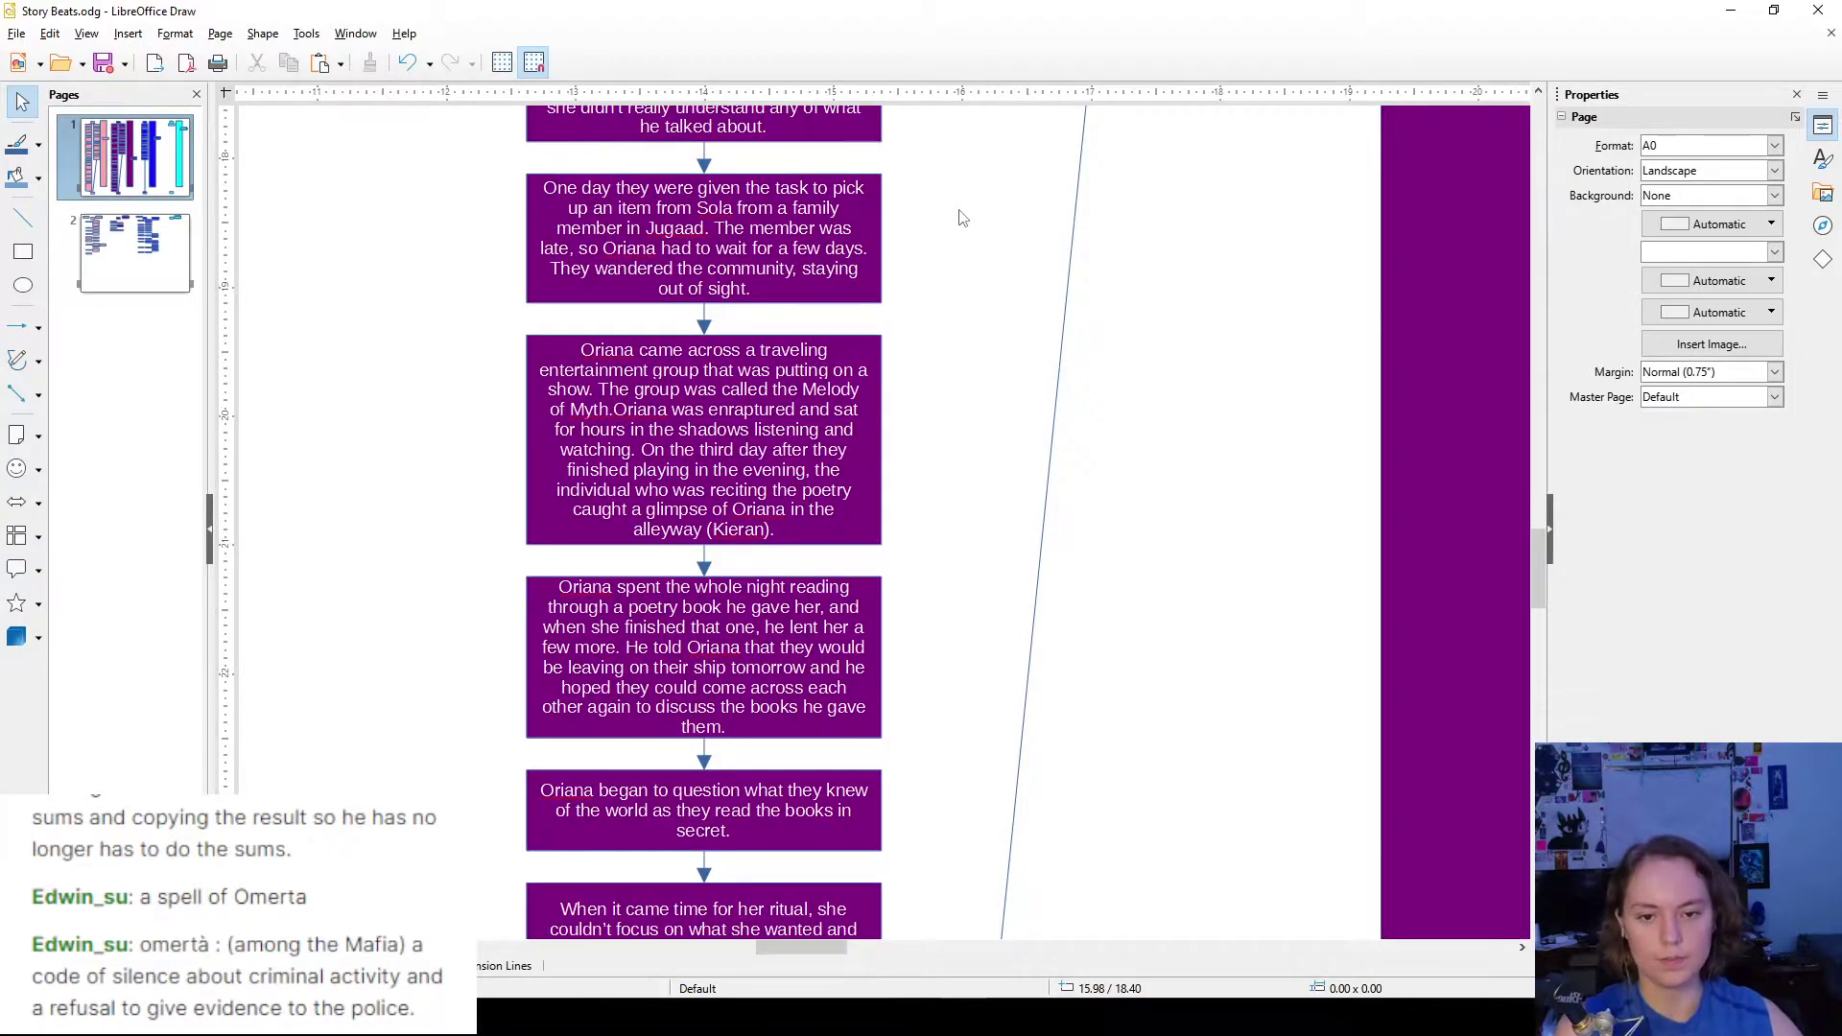
scroll(962, 254, down, 1)
click(615, 248)
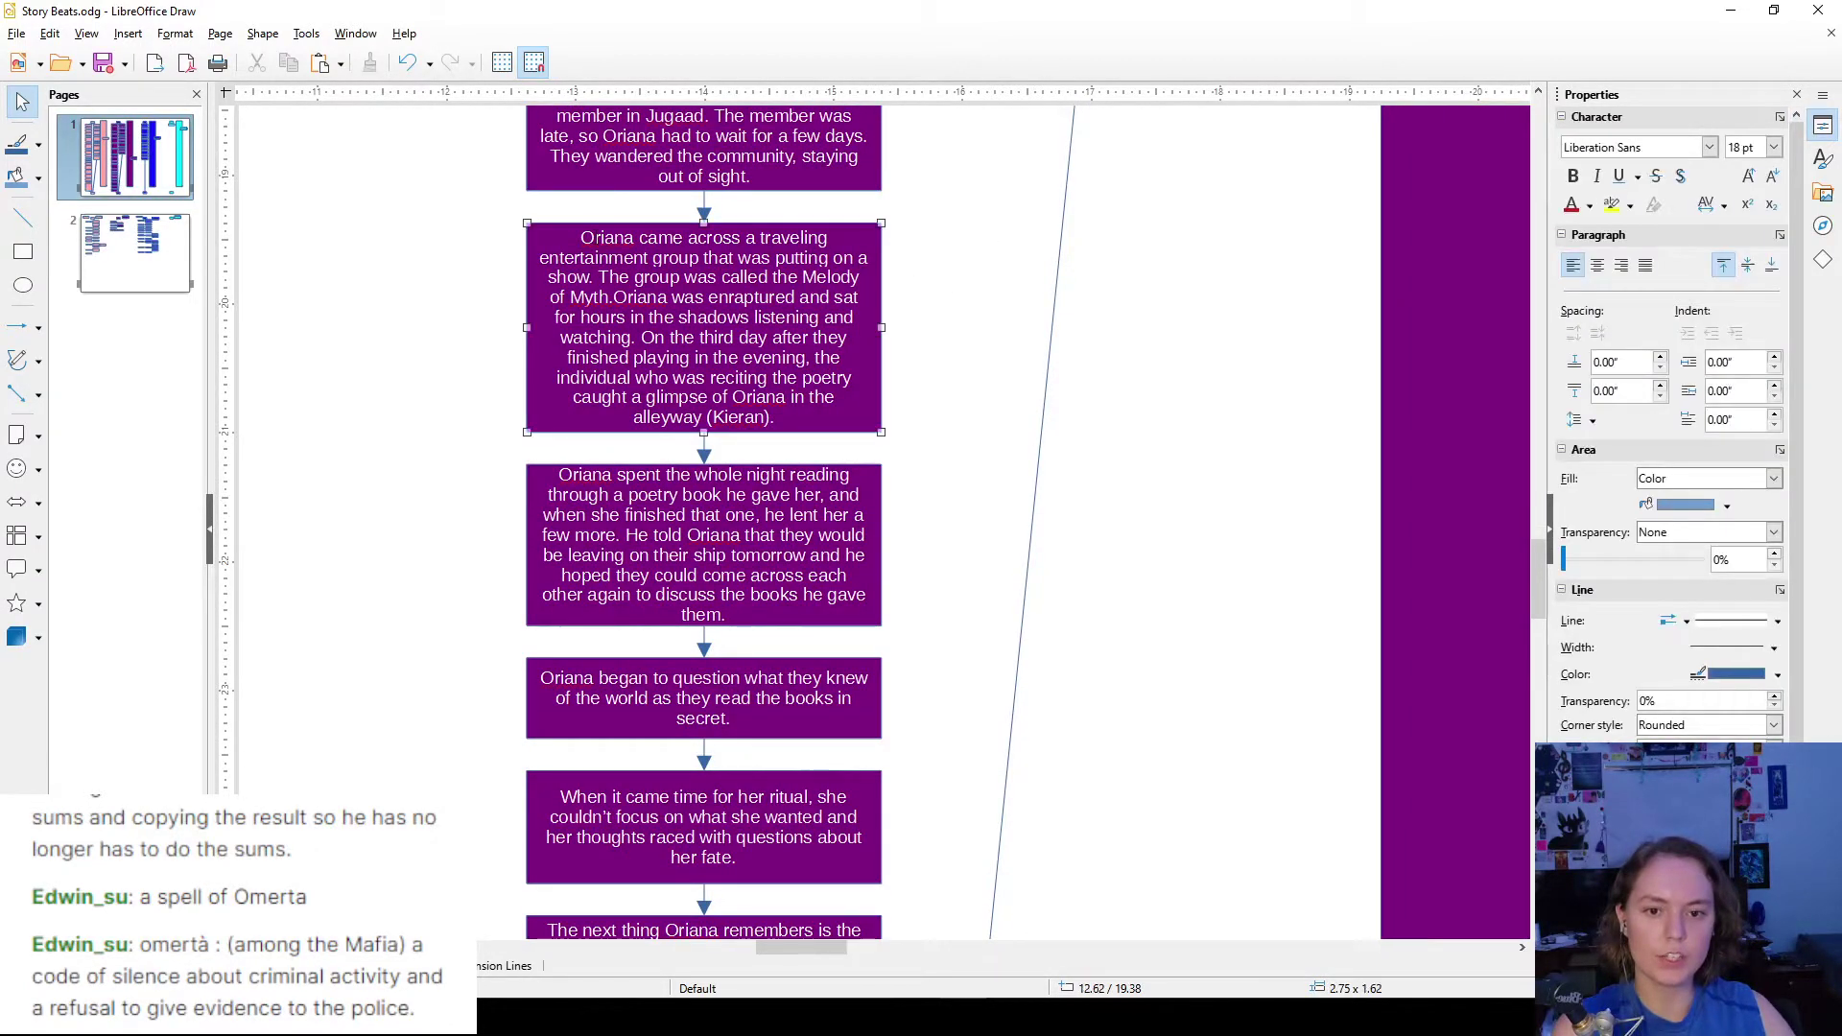
click(612, 297)
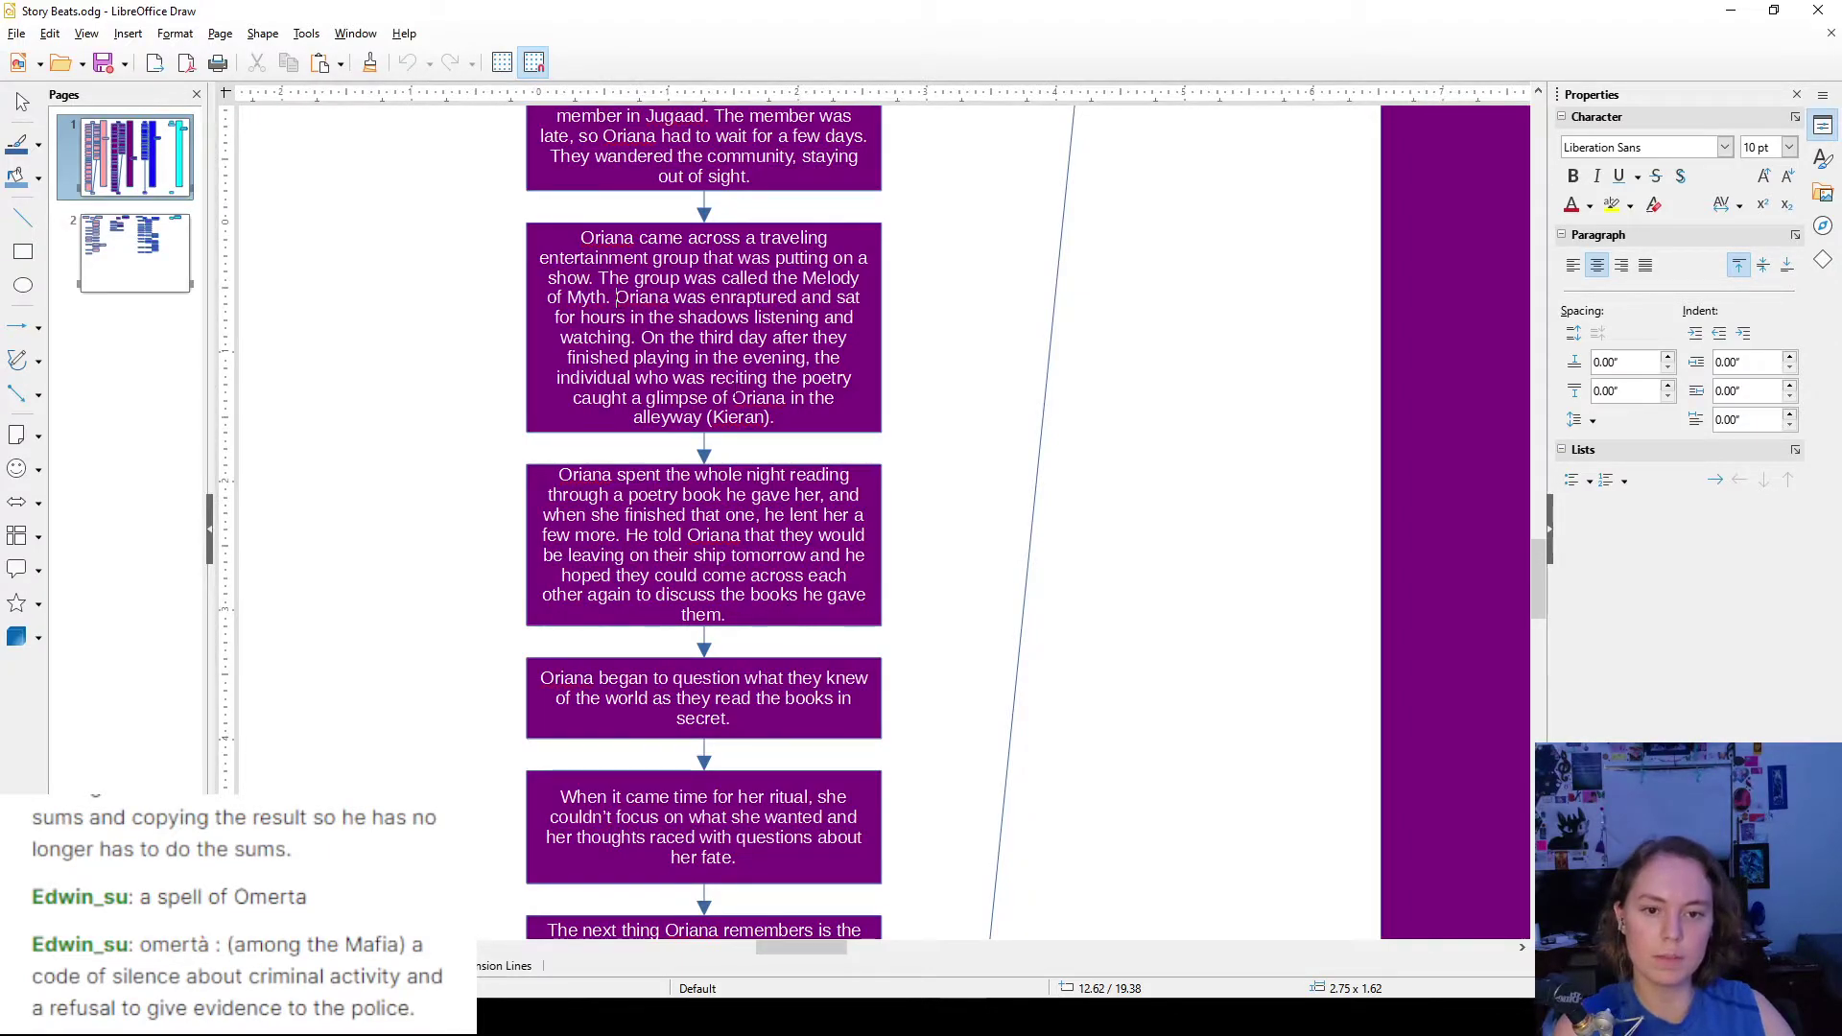
- Look at the Lysbilde heading box and the character list beside it at the start of that section
drag(793, 950, 1009, 948)
scroll(1015, 863, up, 5)
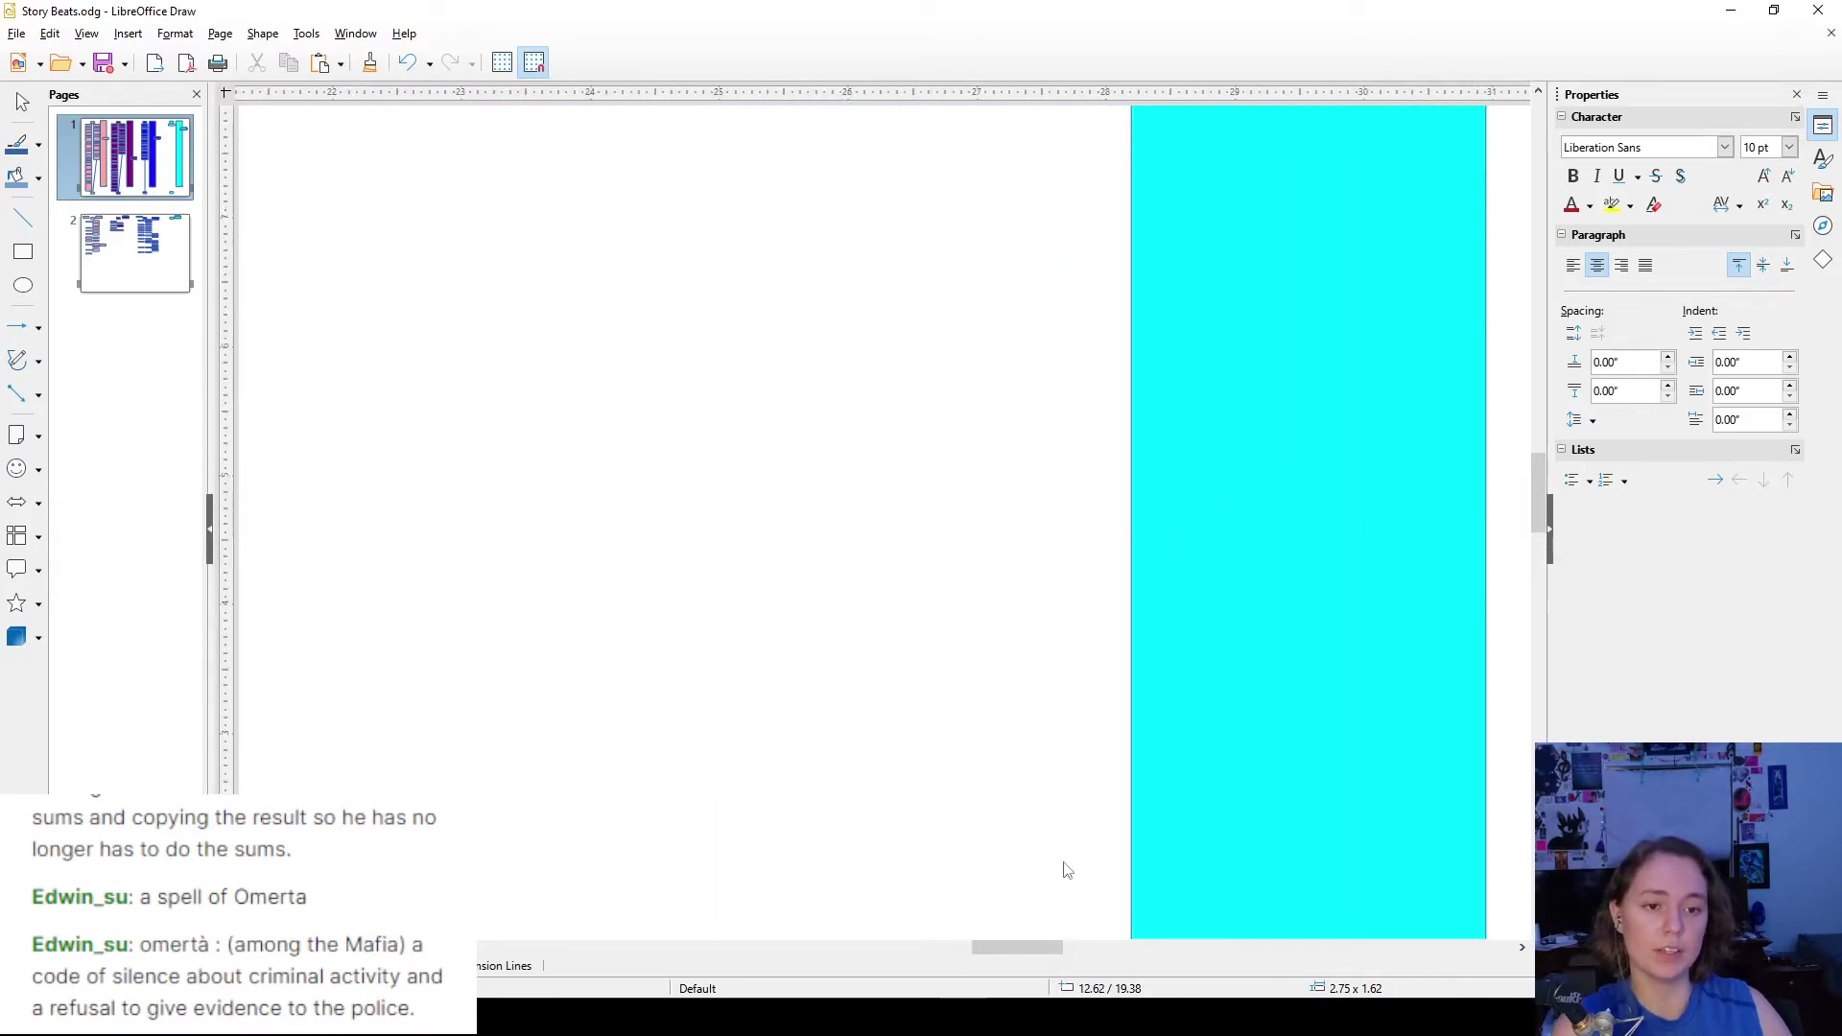
scroll(1084, 867, up, 2)
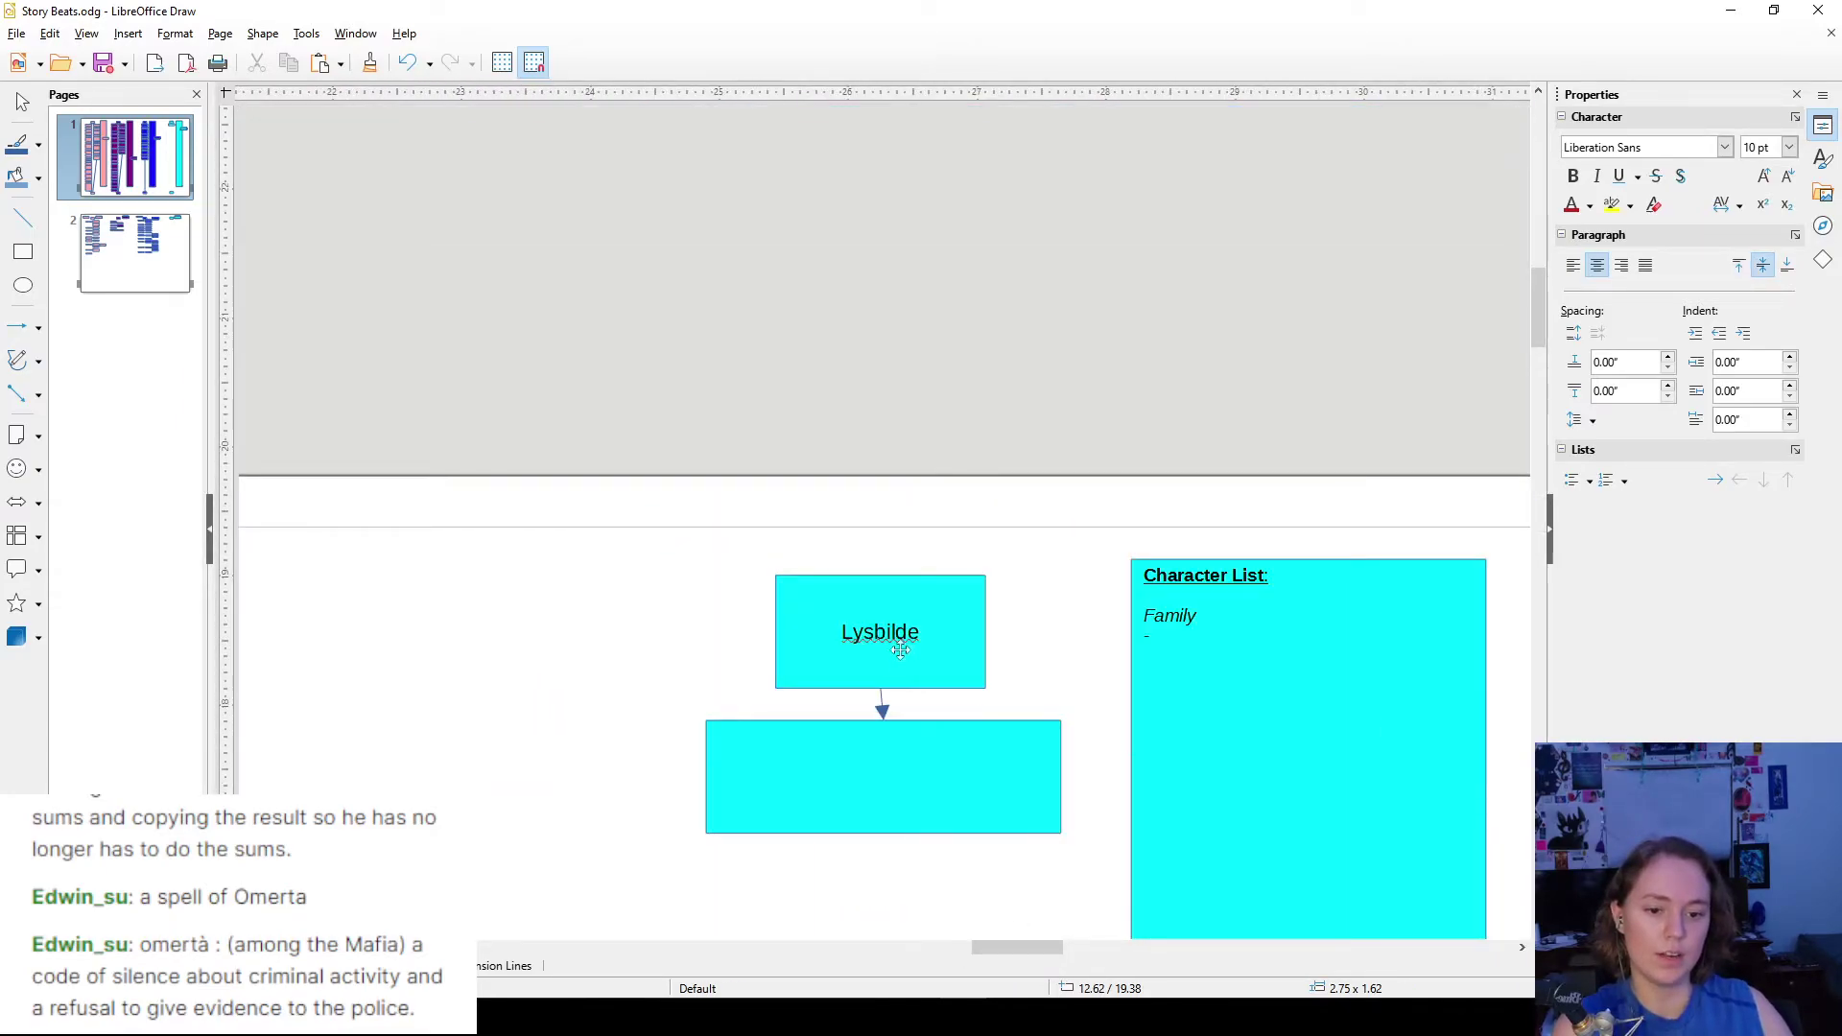
click(865, 631)
- Review Oriana's story and the Desdemona family column from the Oriana heading down to the traveling entertainment group box
drag(1017, 948, 804, 916)
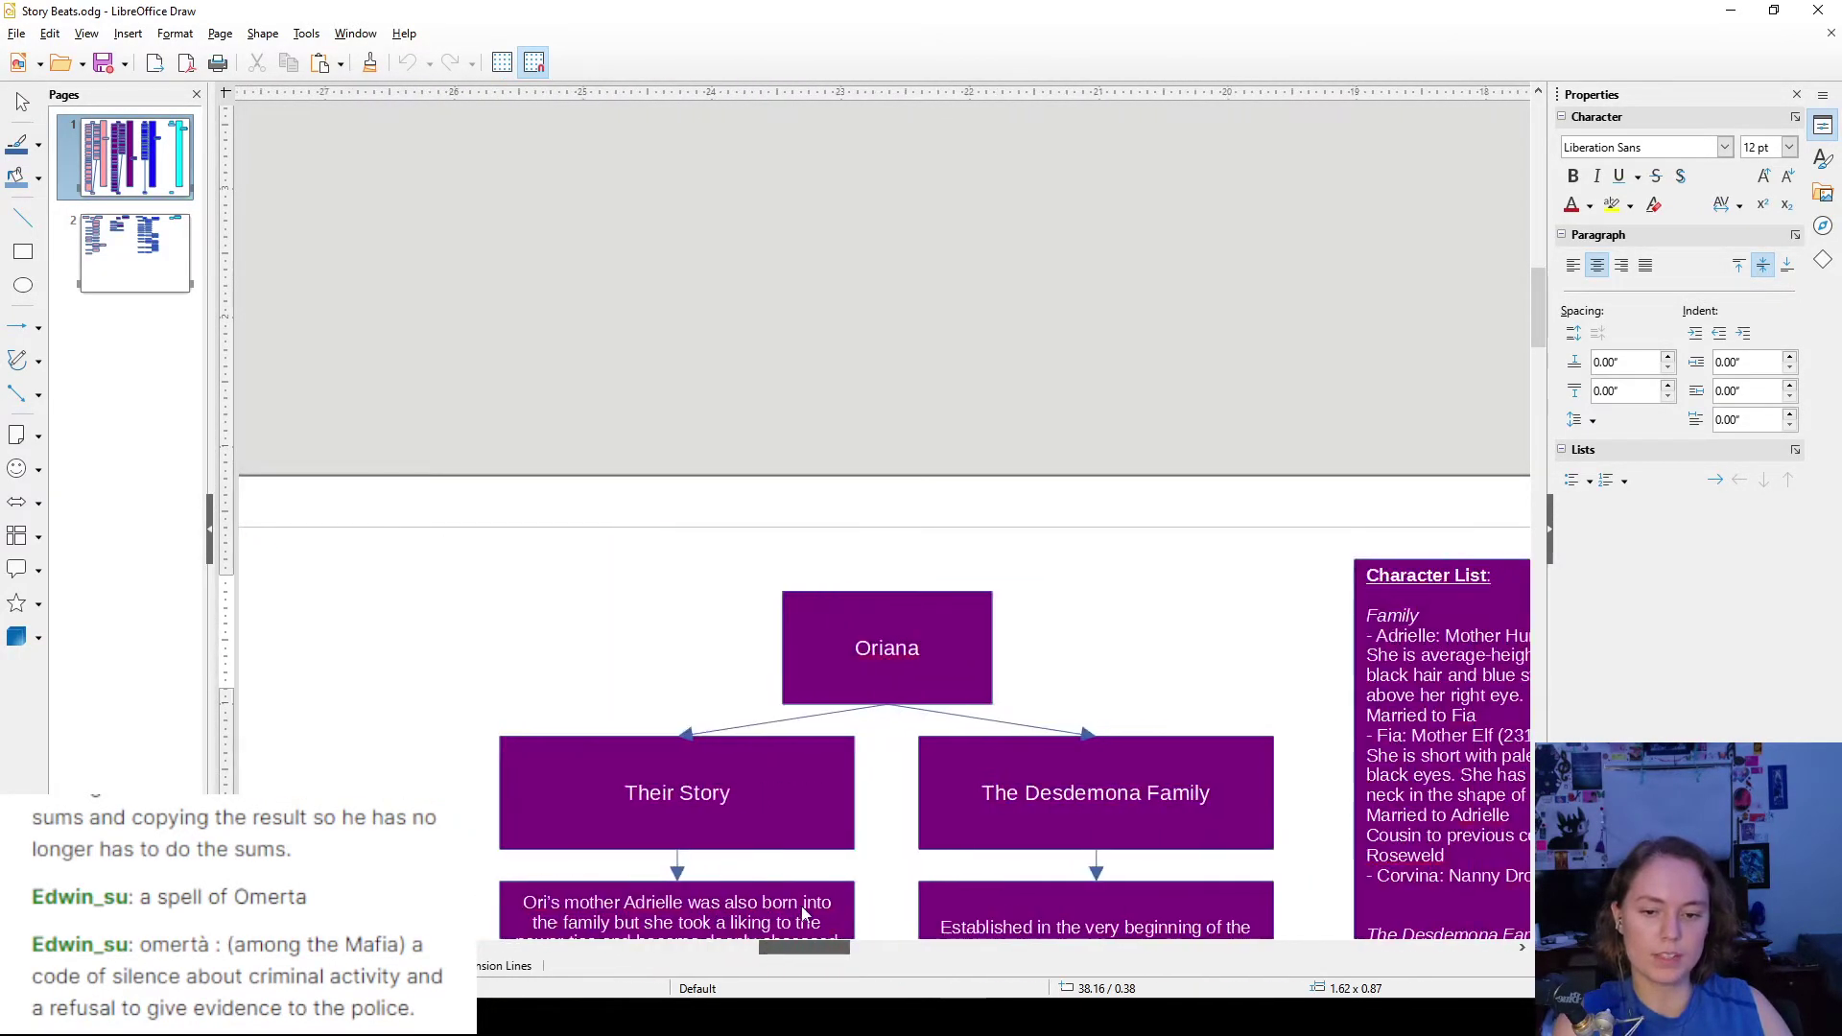
scroll(804, 671, down, 10)
scroll(807, 568, down, 5)
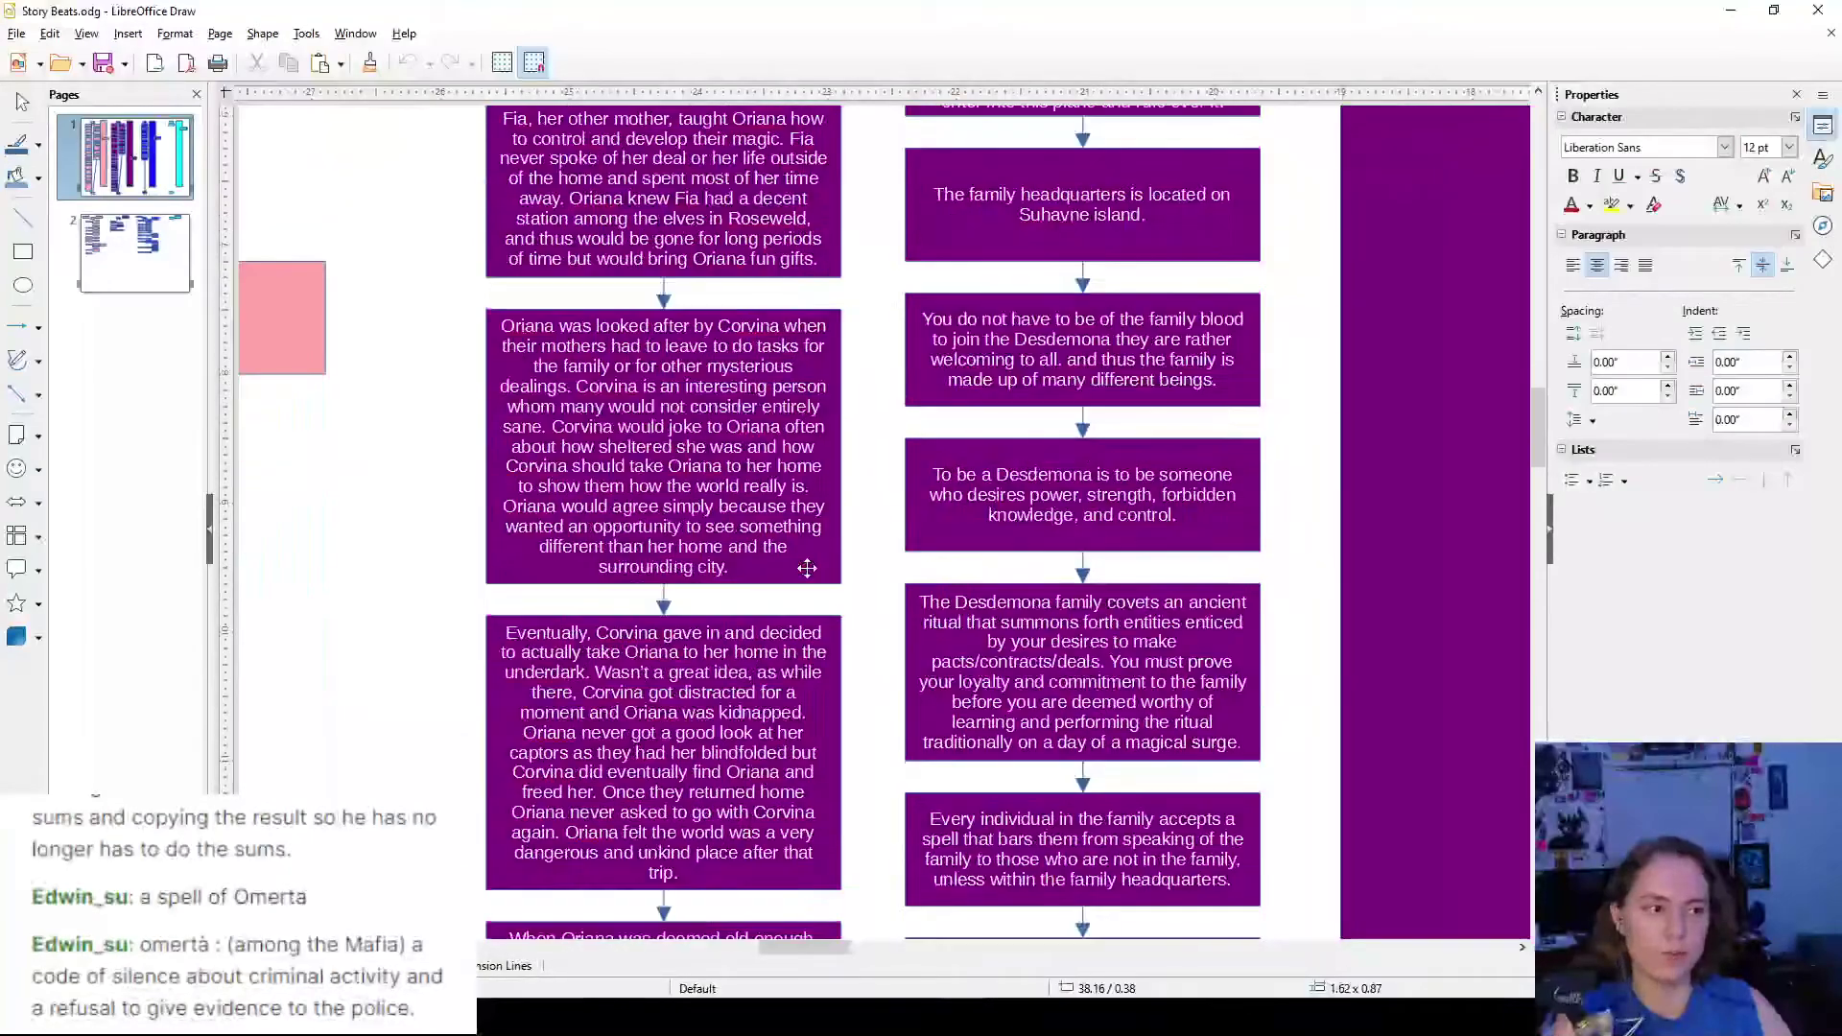
scroll(807, 568, down, 2)
scroll(807, 568, down, 6)
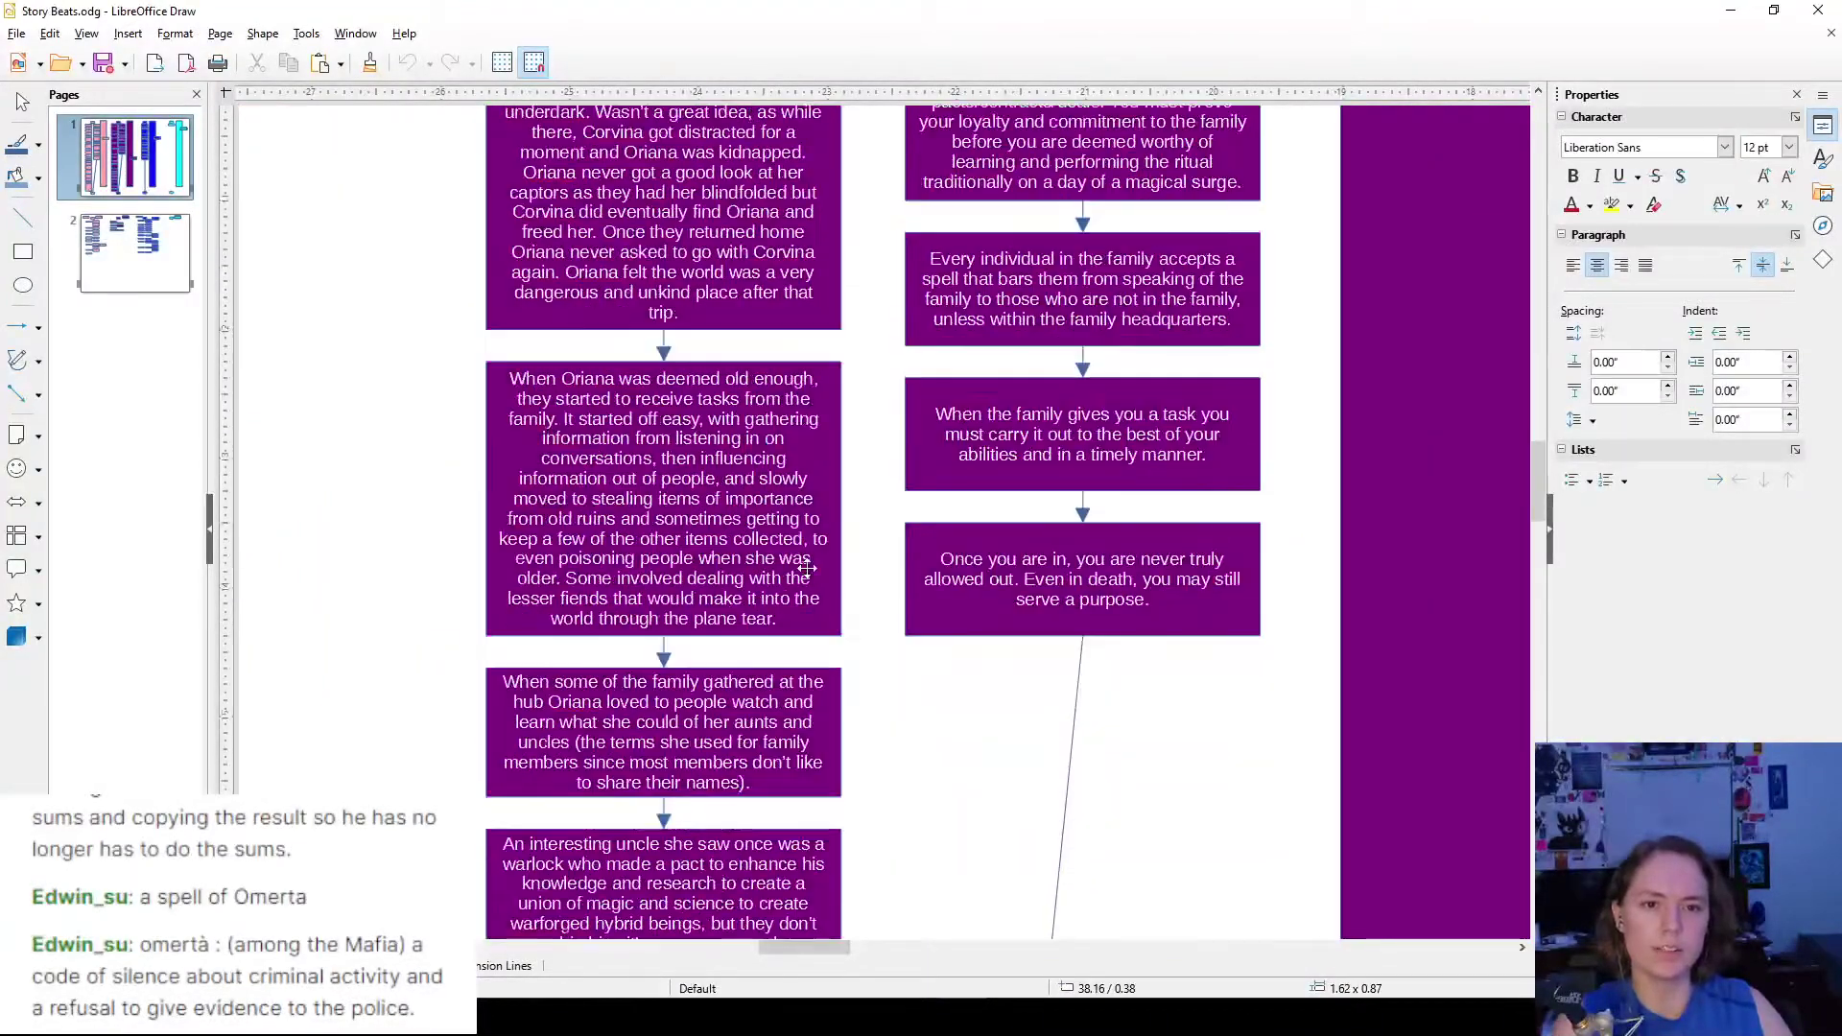
scroll(807, 568, down, 3)
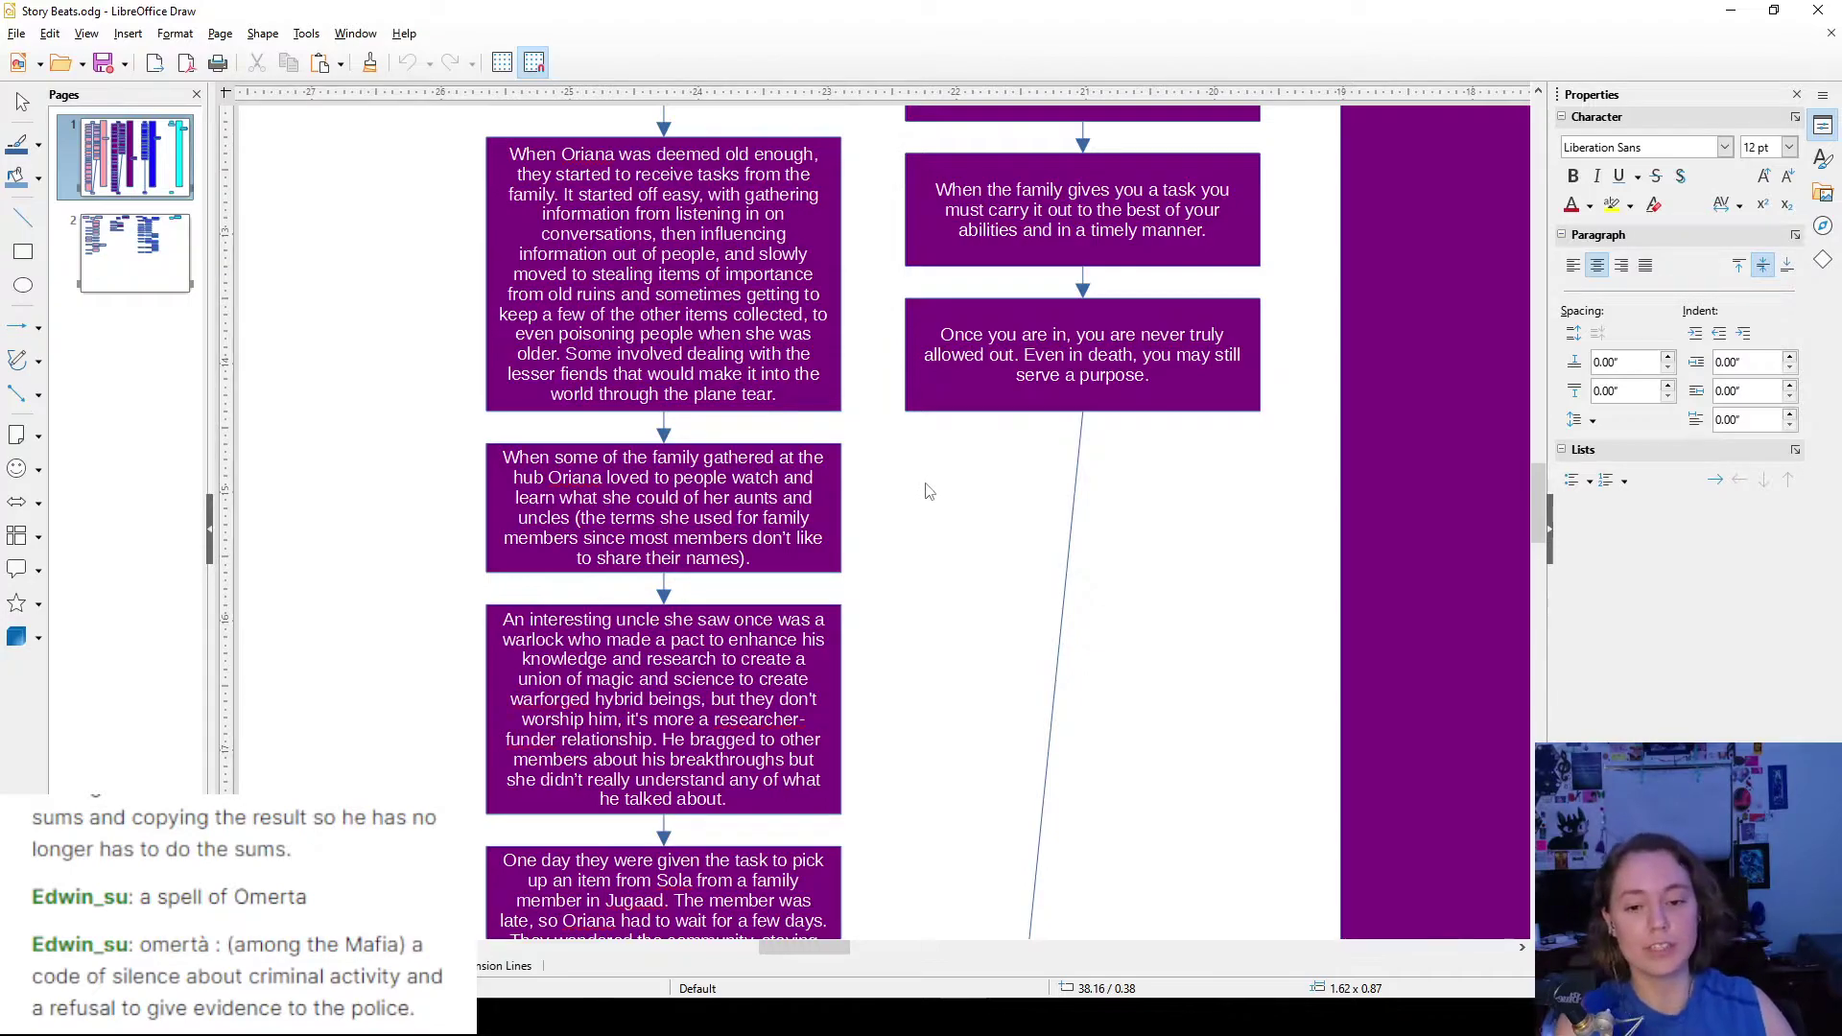
scroll(917, 499, down, 8)
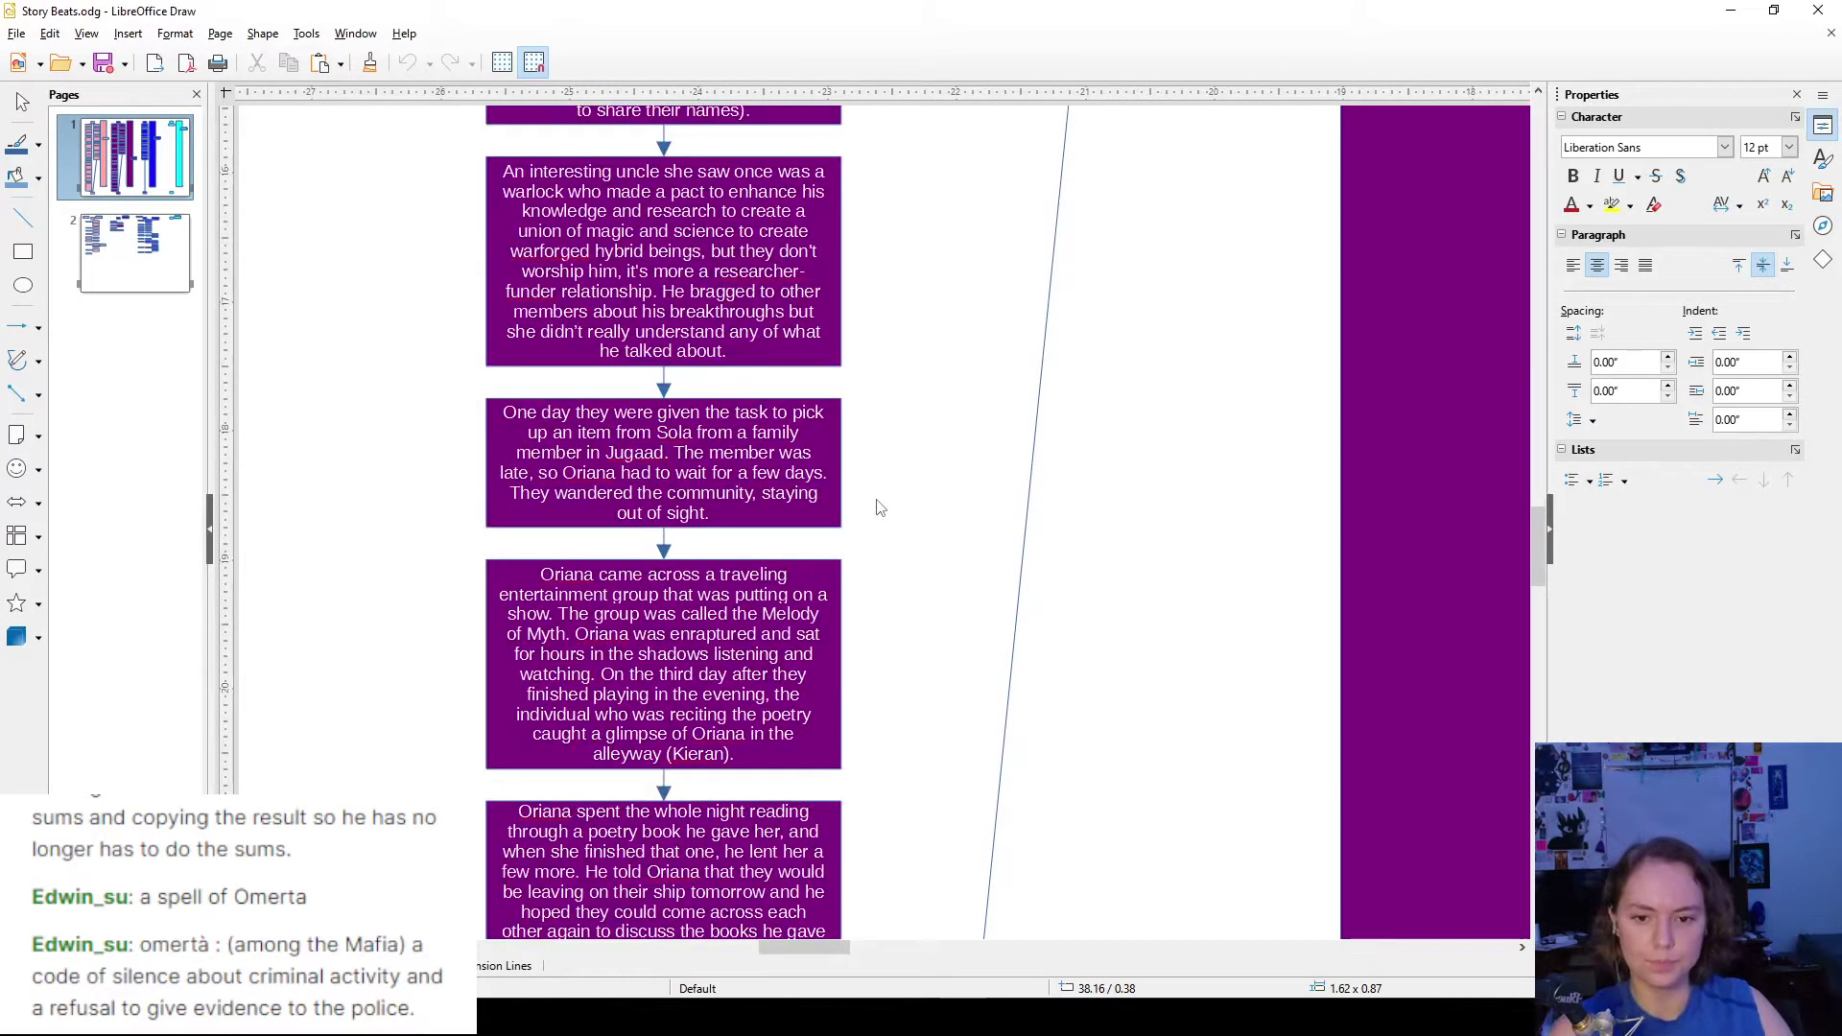
scroll(881, 508, down, 4)
drag(564, 383, 613, 382)
double_click(744, 389)
click(745, 389)
scroll(995, 473, down, 2)
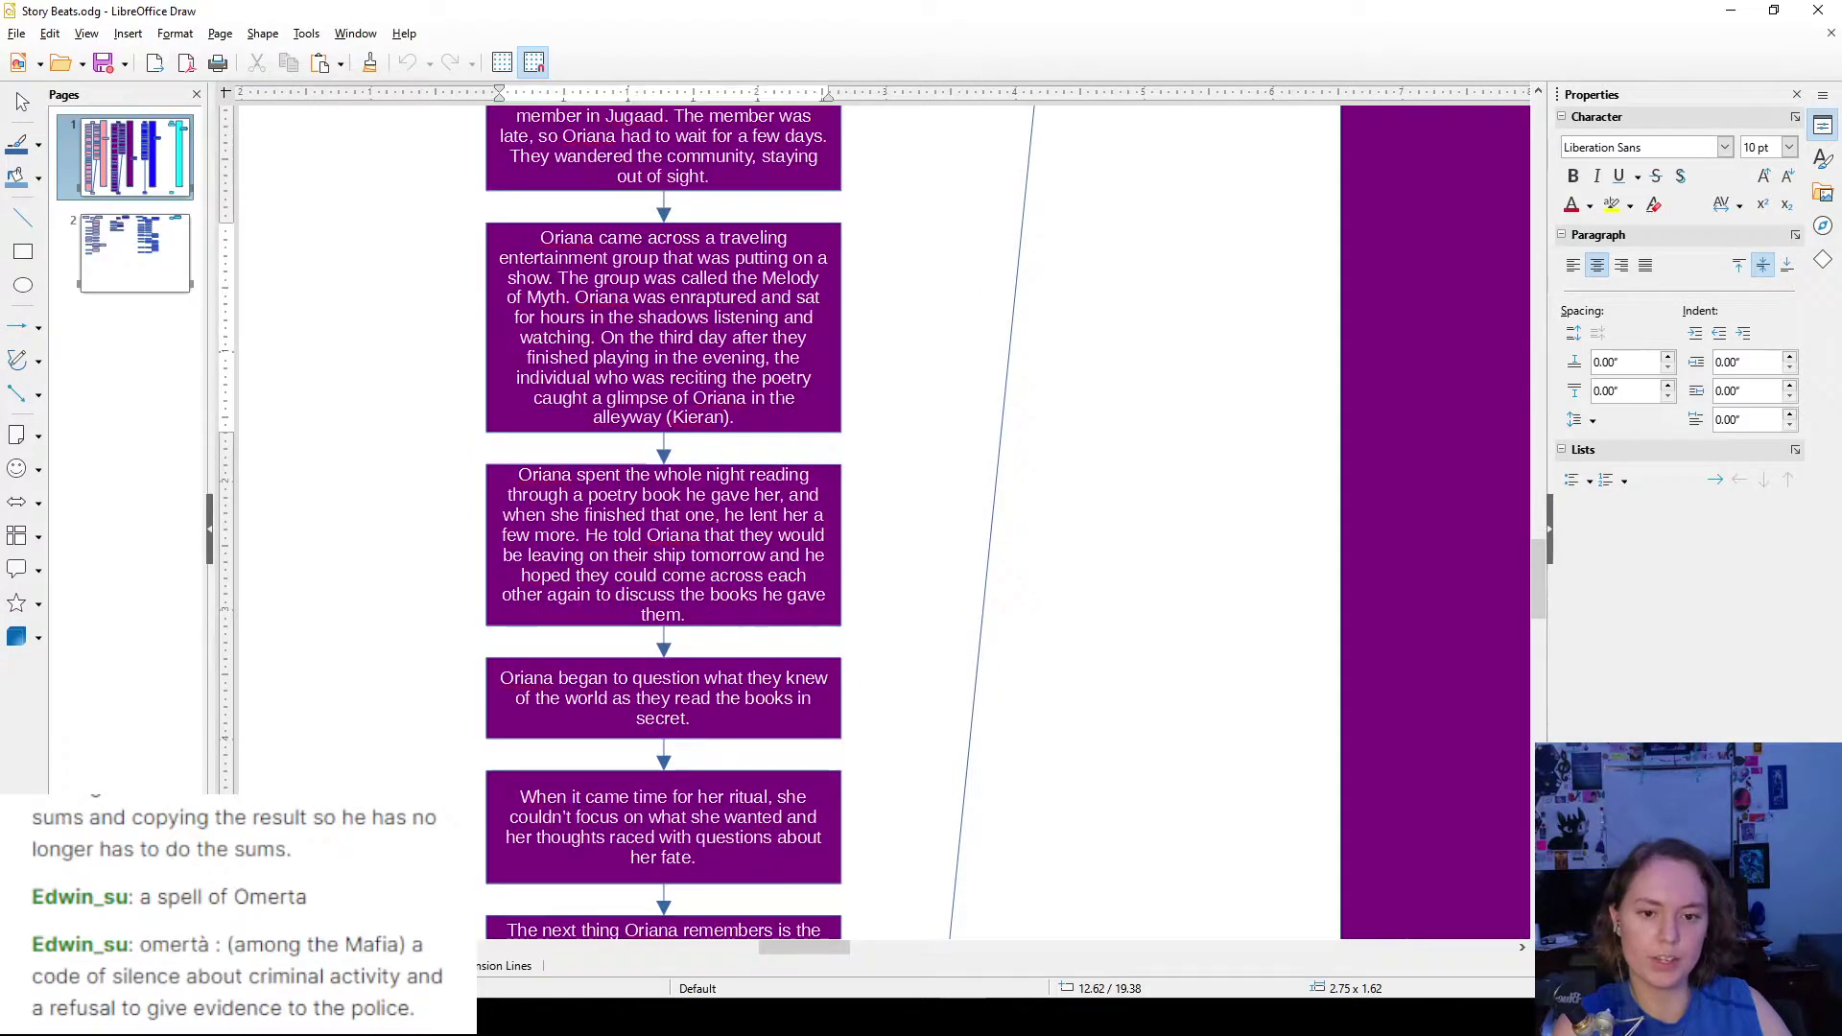
click(962, 423)
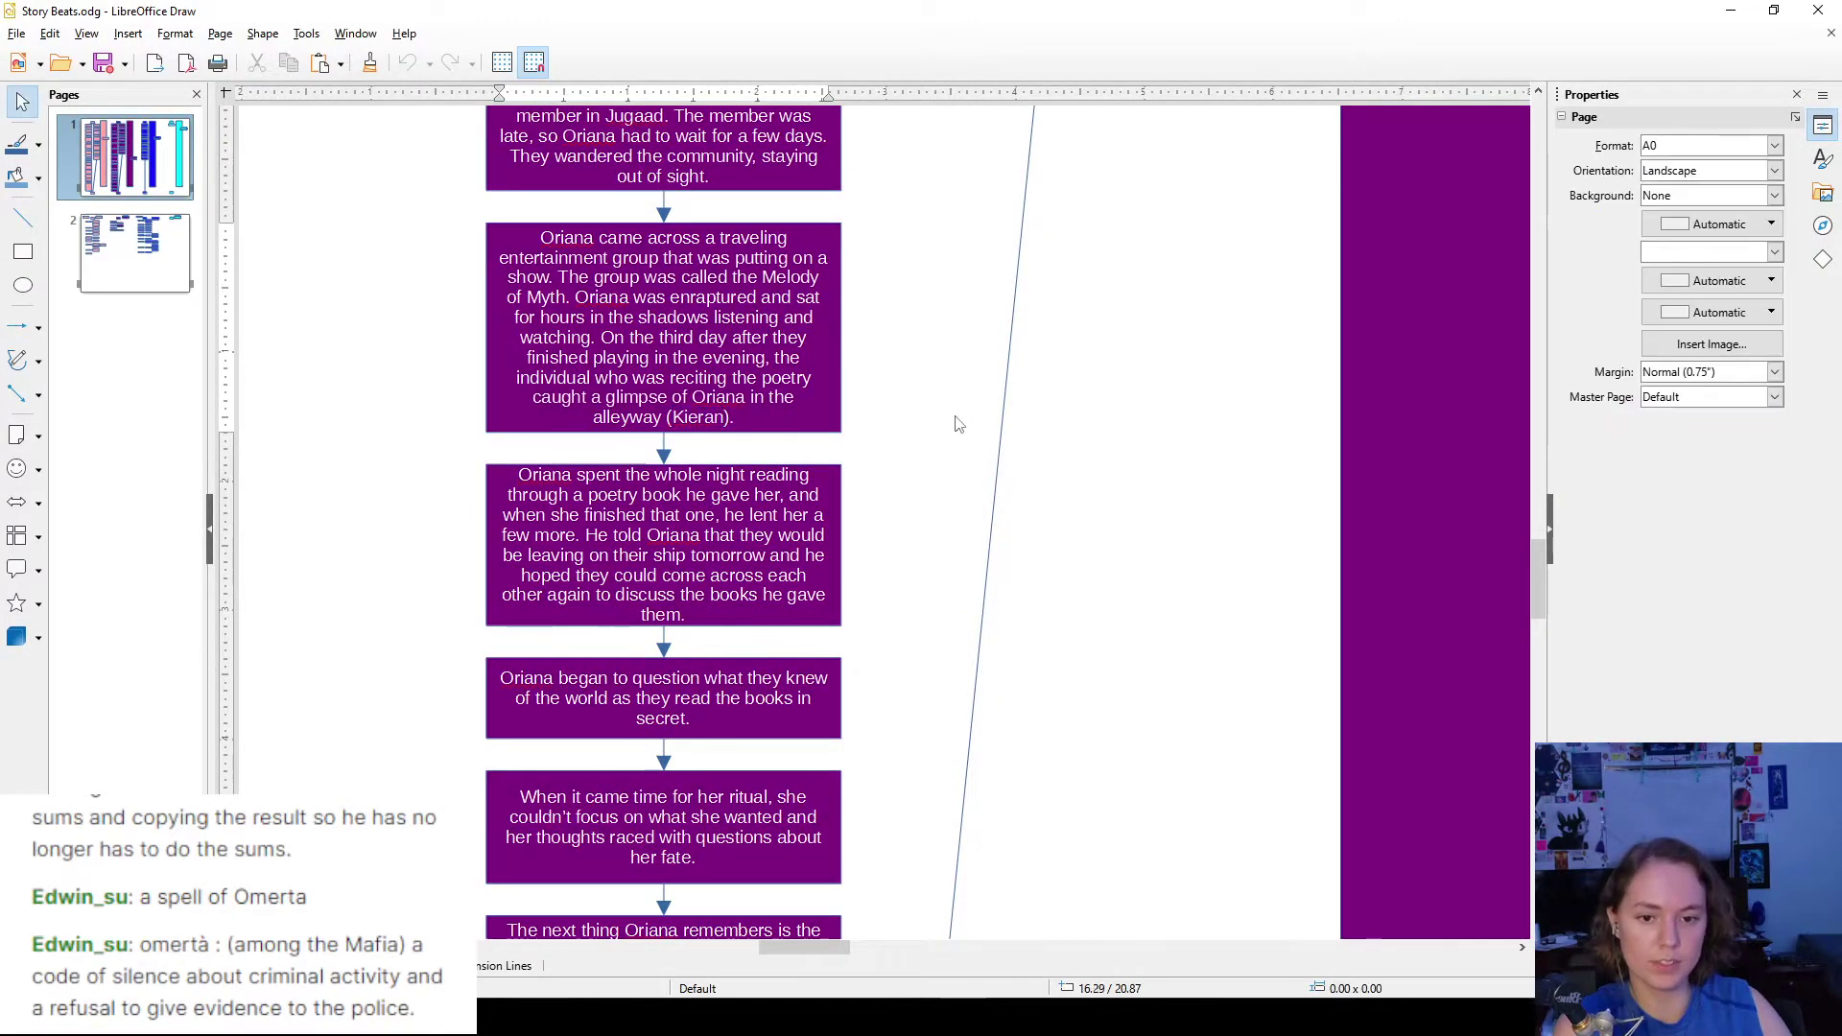
- Read the rest of Oriana's story, from the poetry book box to the Future Story Beats box
scroll(963, 424, down, 4)
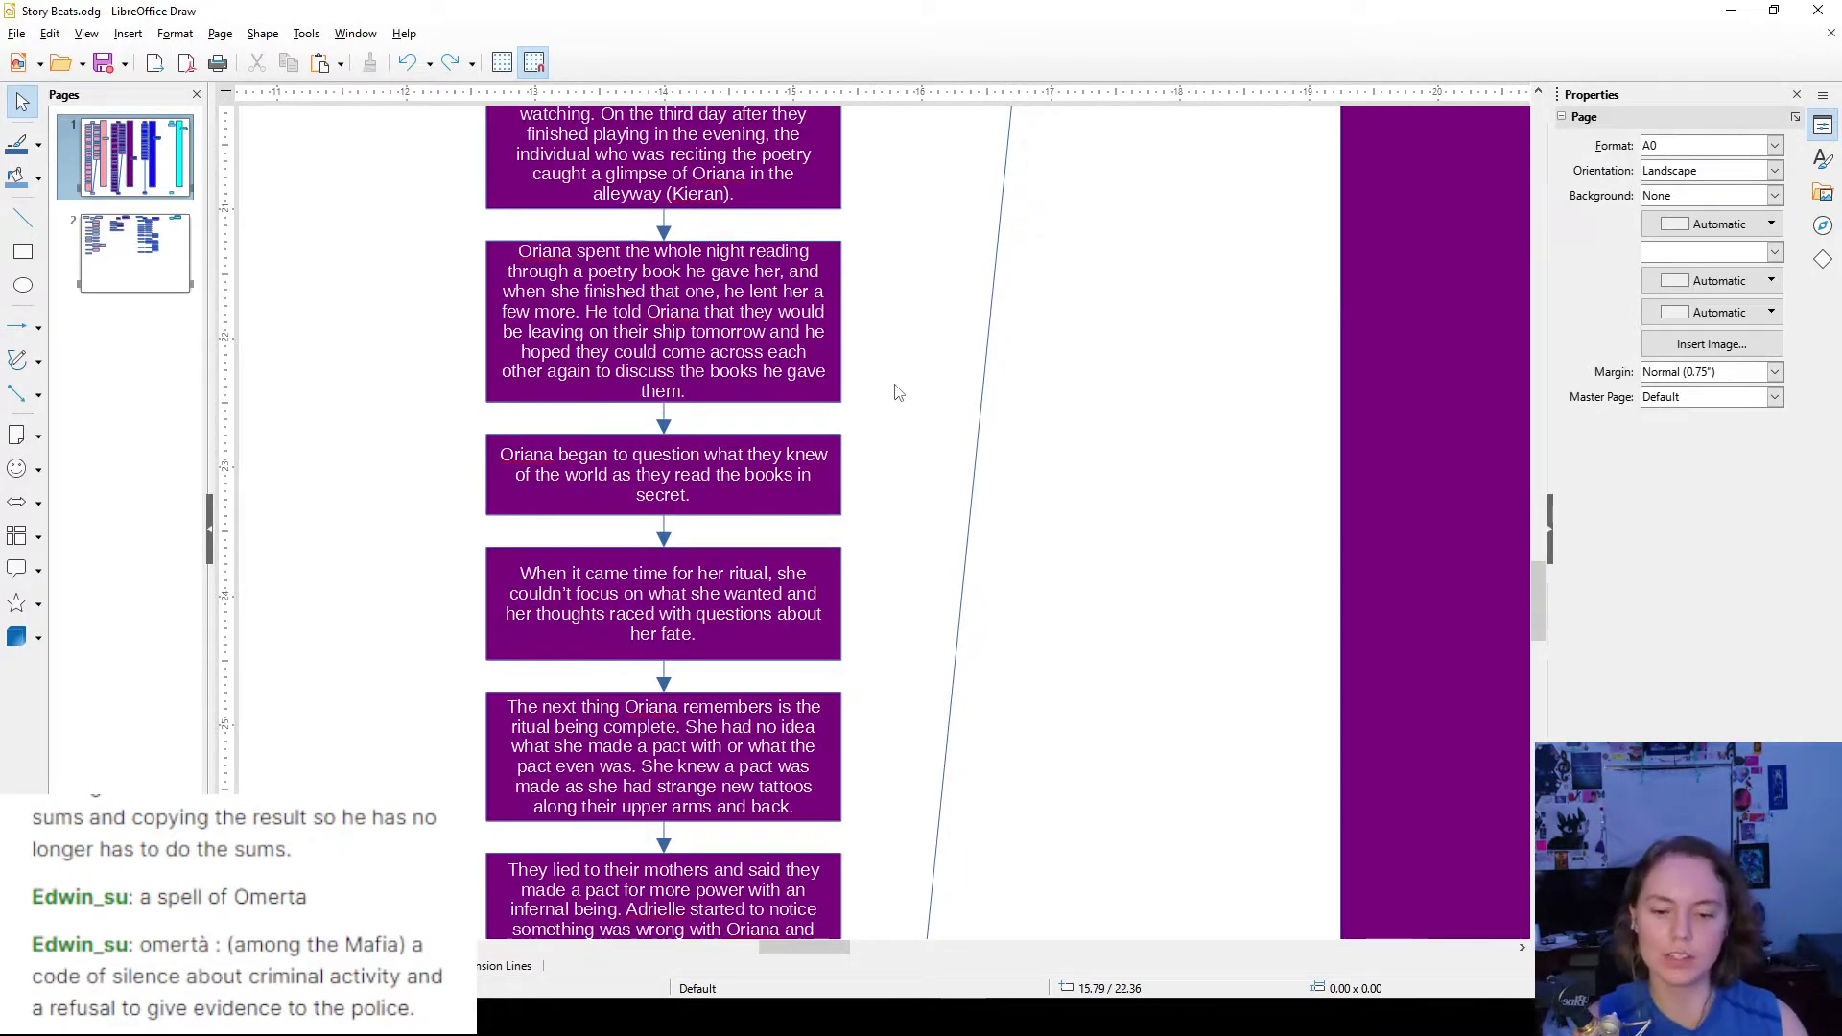
scroll(929, 327, down, 5)
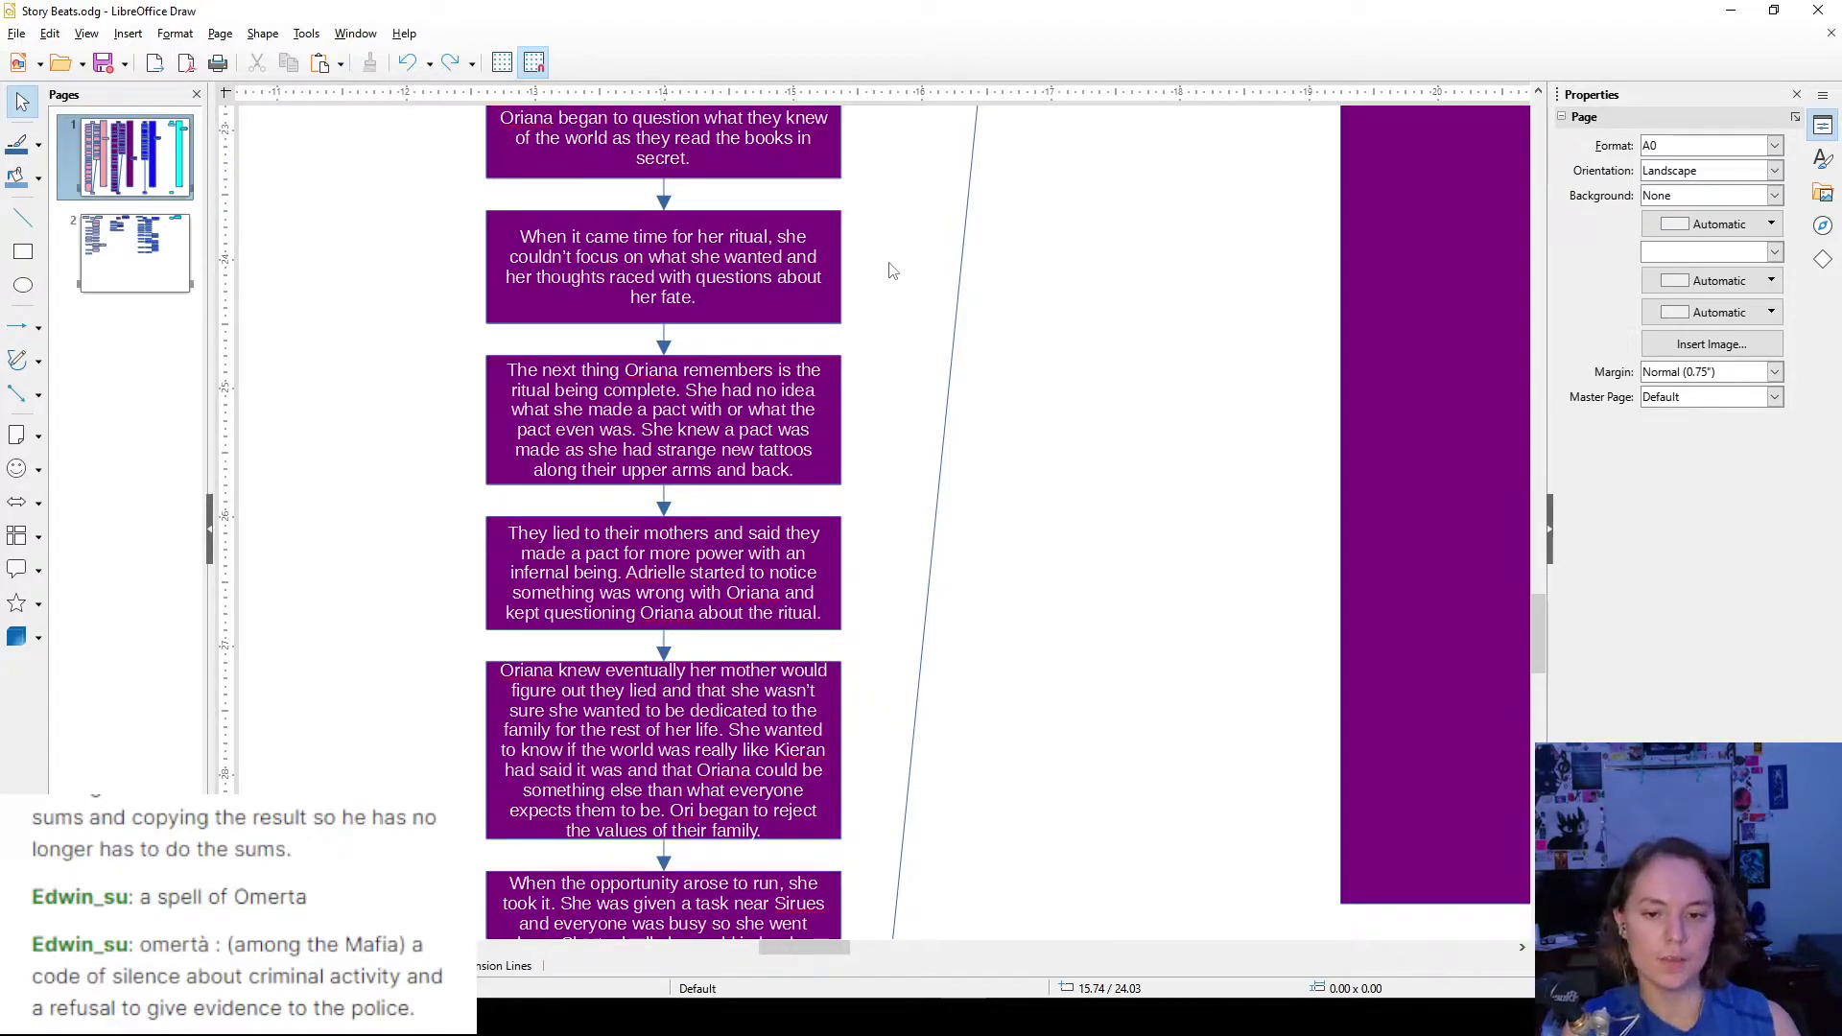
scroll(890, 272, down, 3)
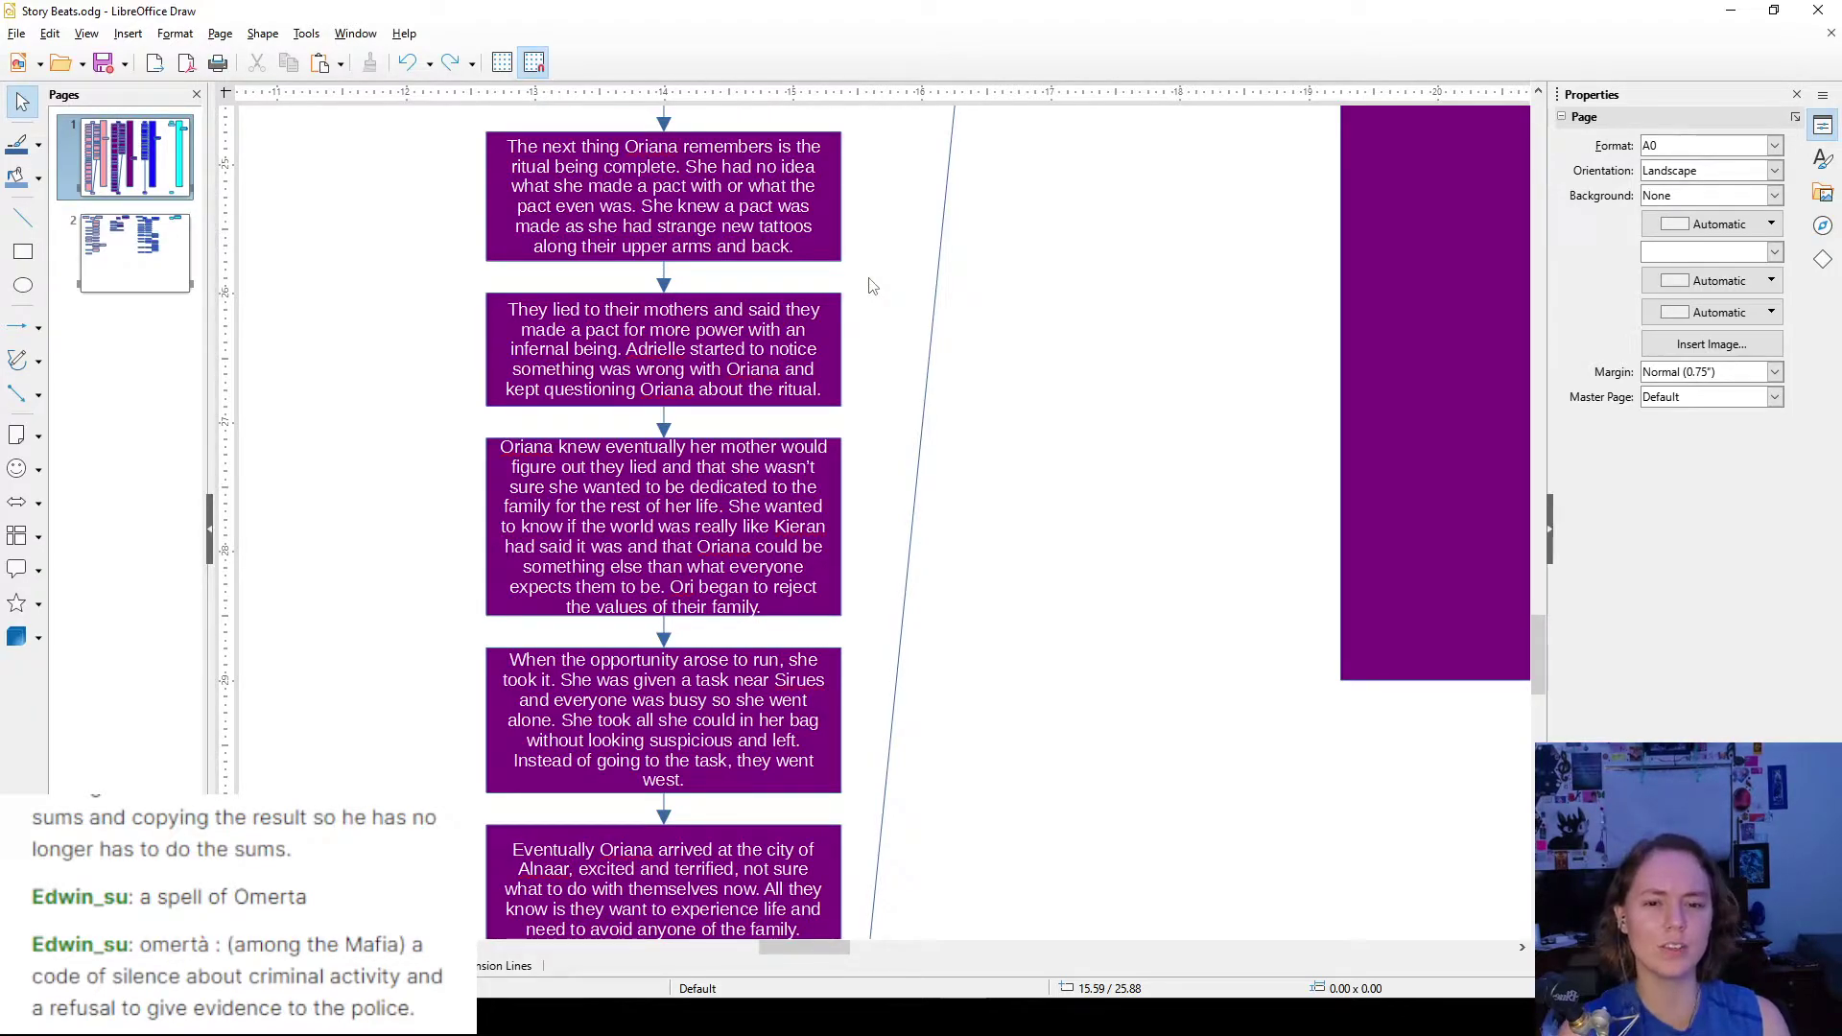
scroll(984, 228, down, 3)
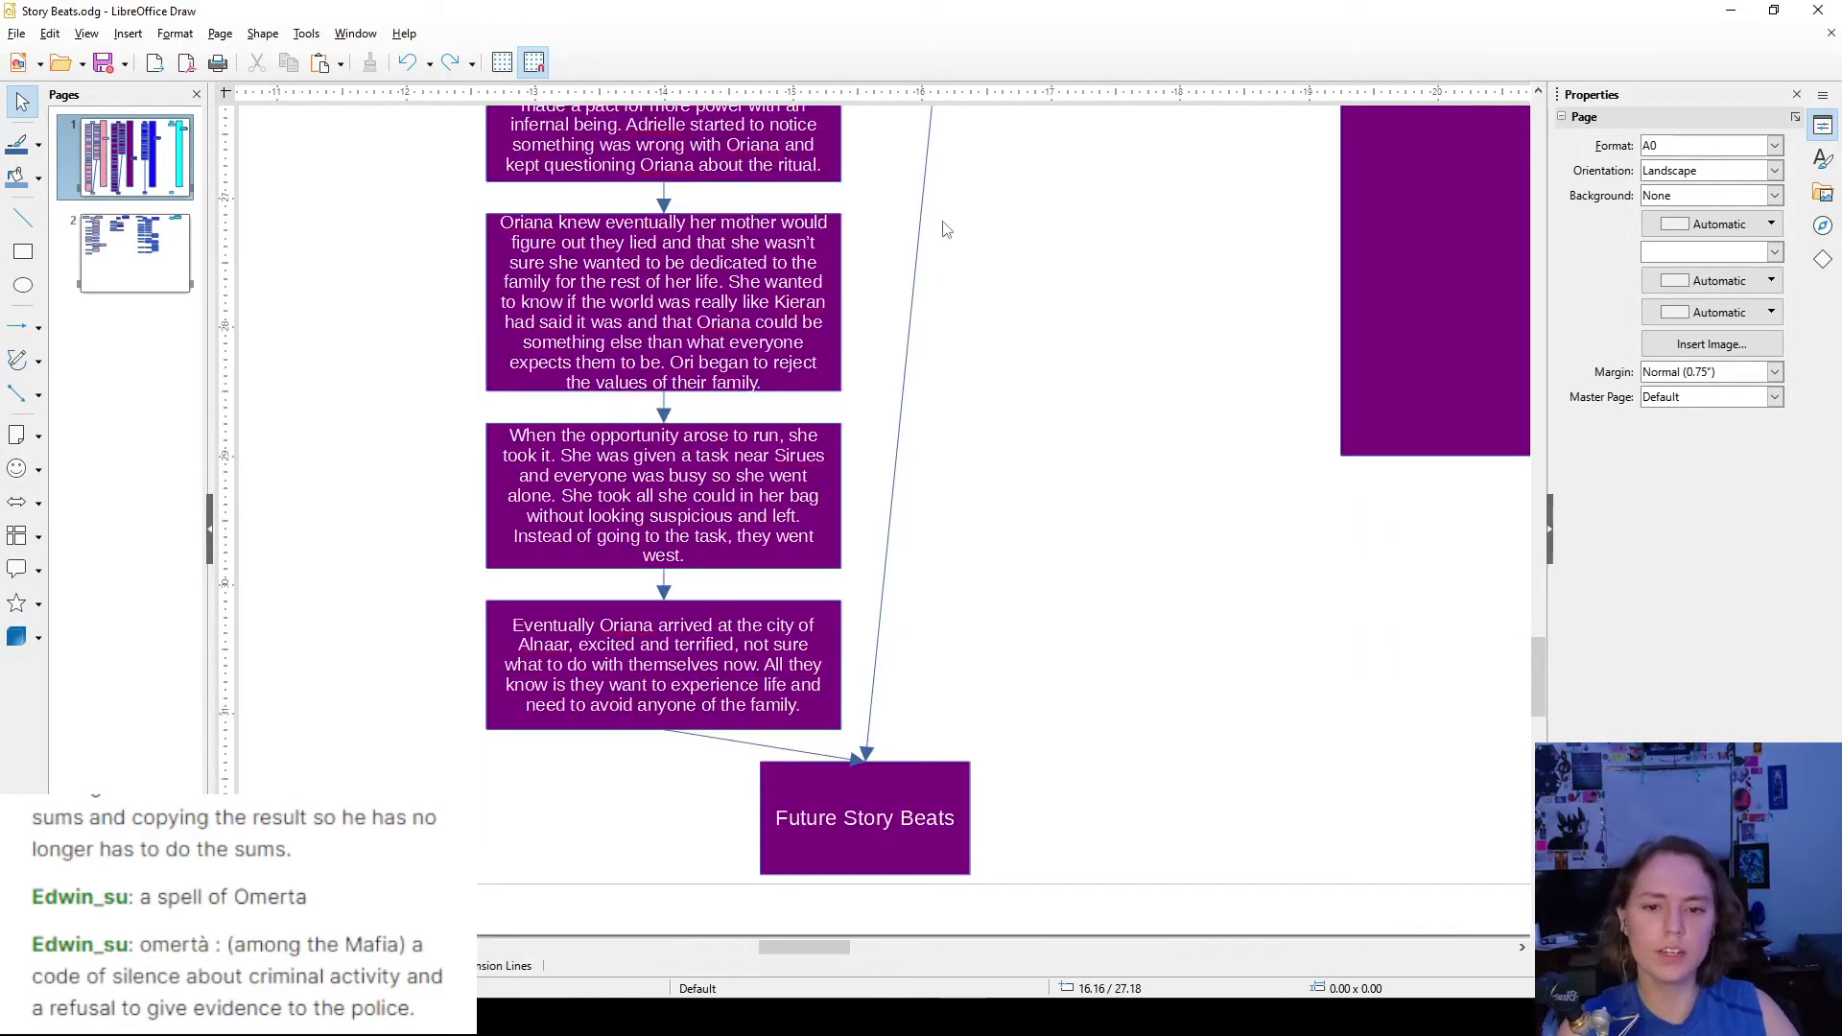
scroll(983, 228, up, 1)
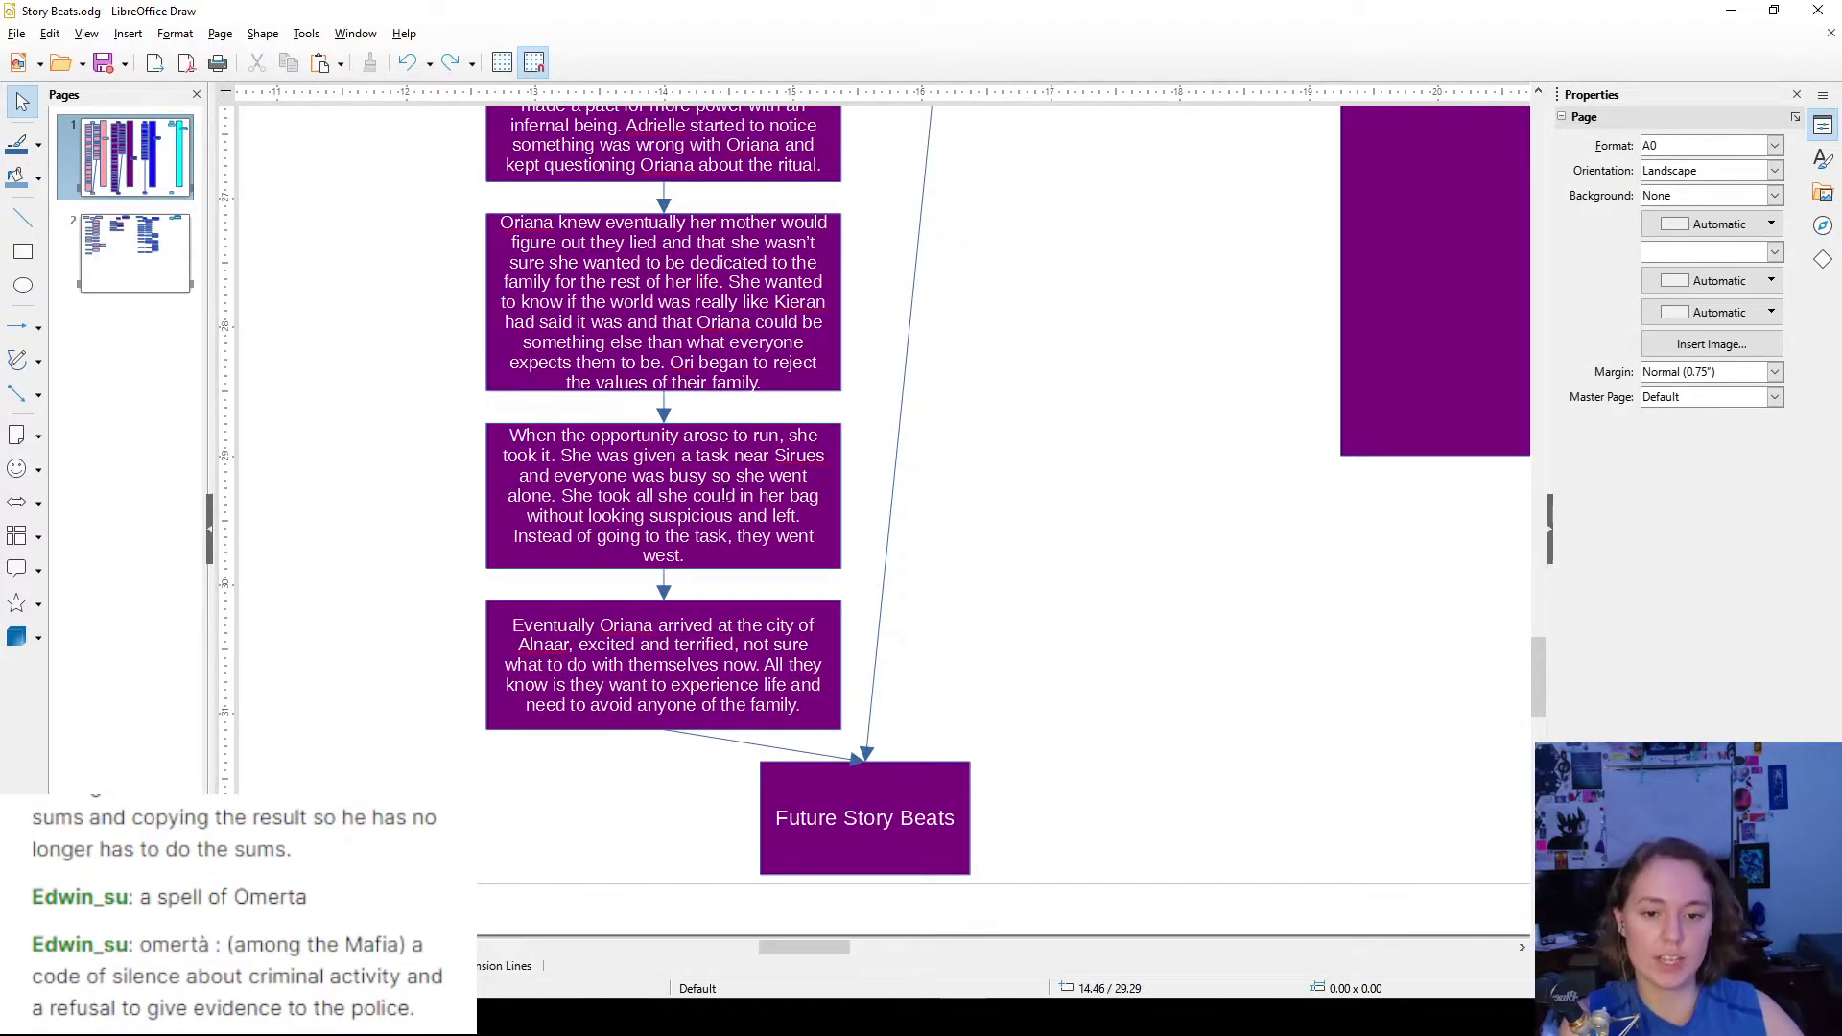
triple_click(806, 499)
click(931, 528)
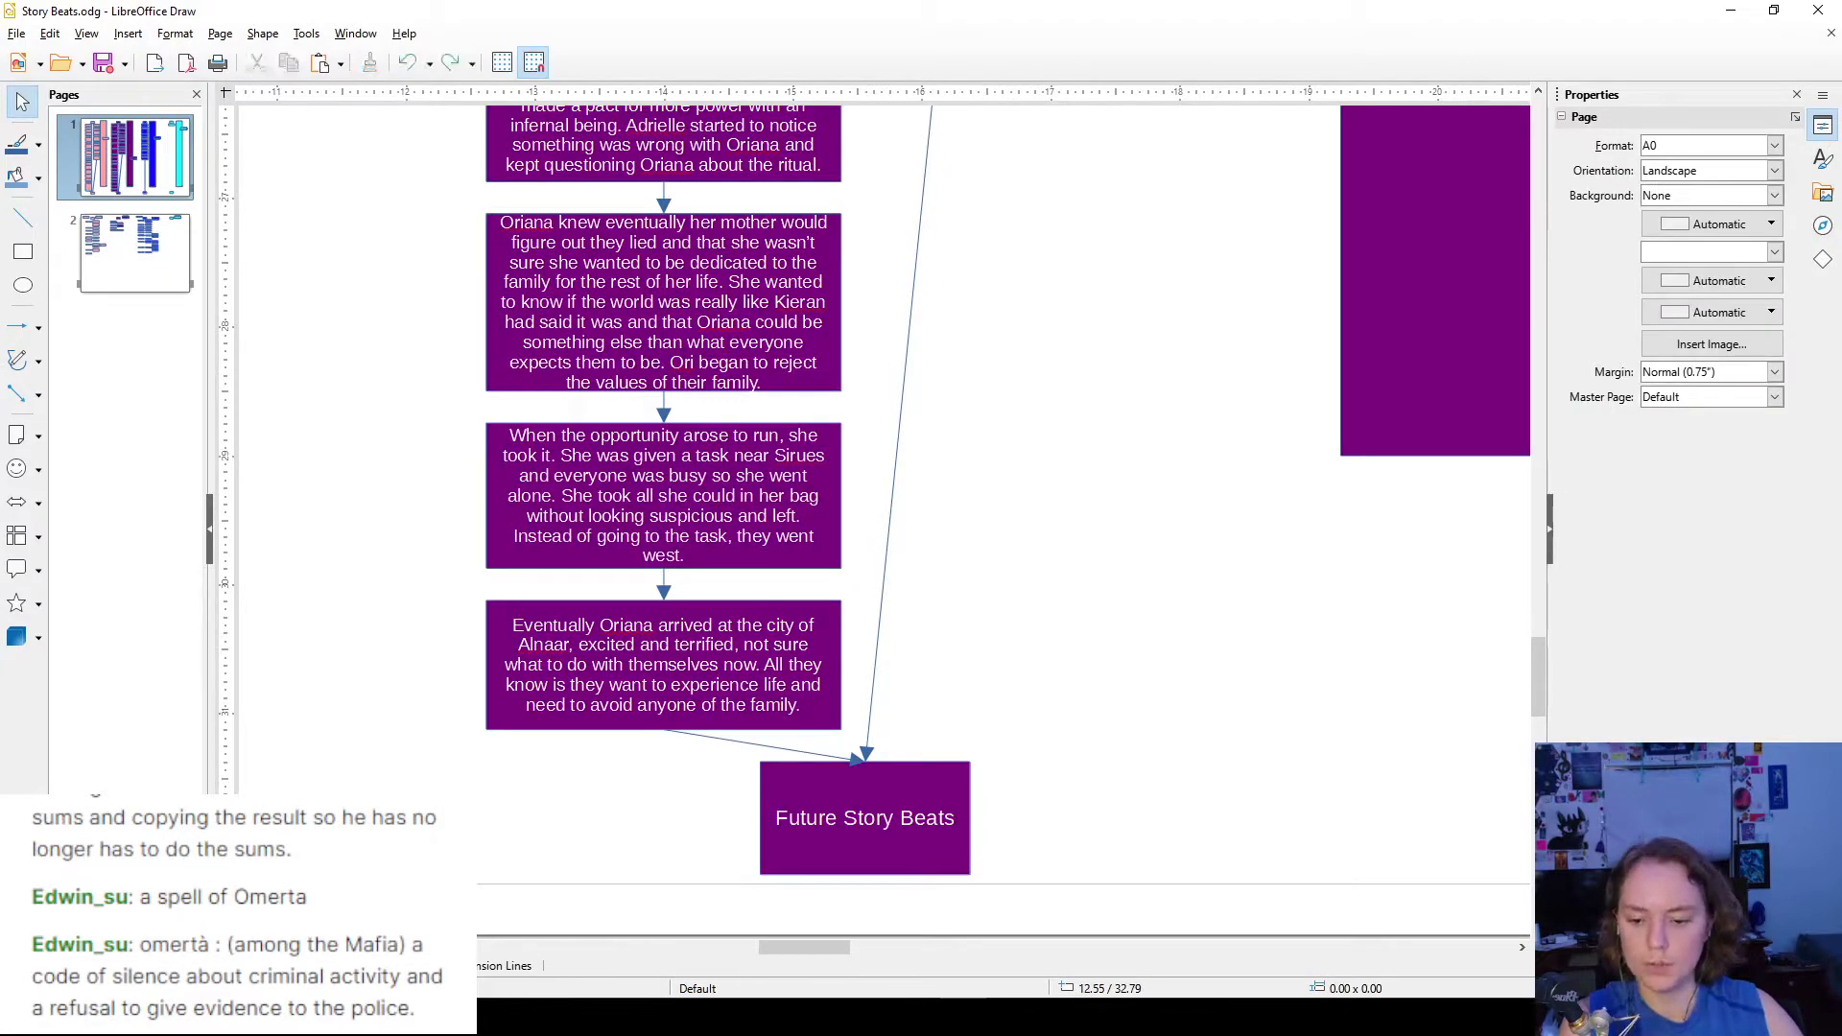
- Switch to the fantasy map in the browser and examine the area around Sirues and Alnaar
click(805, 1017)
click(500, 919)
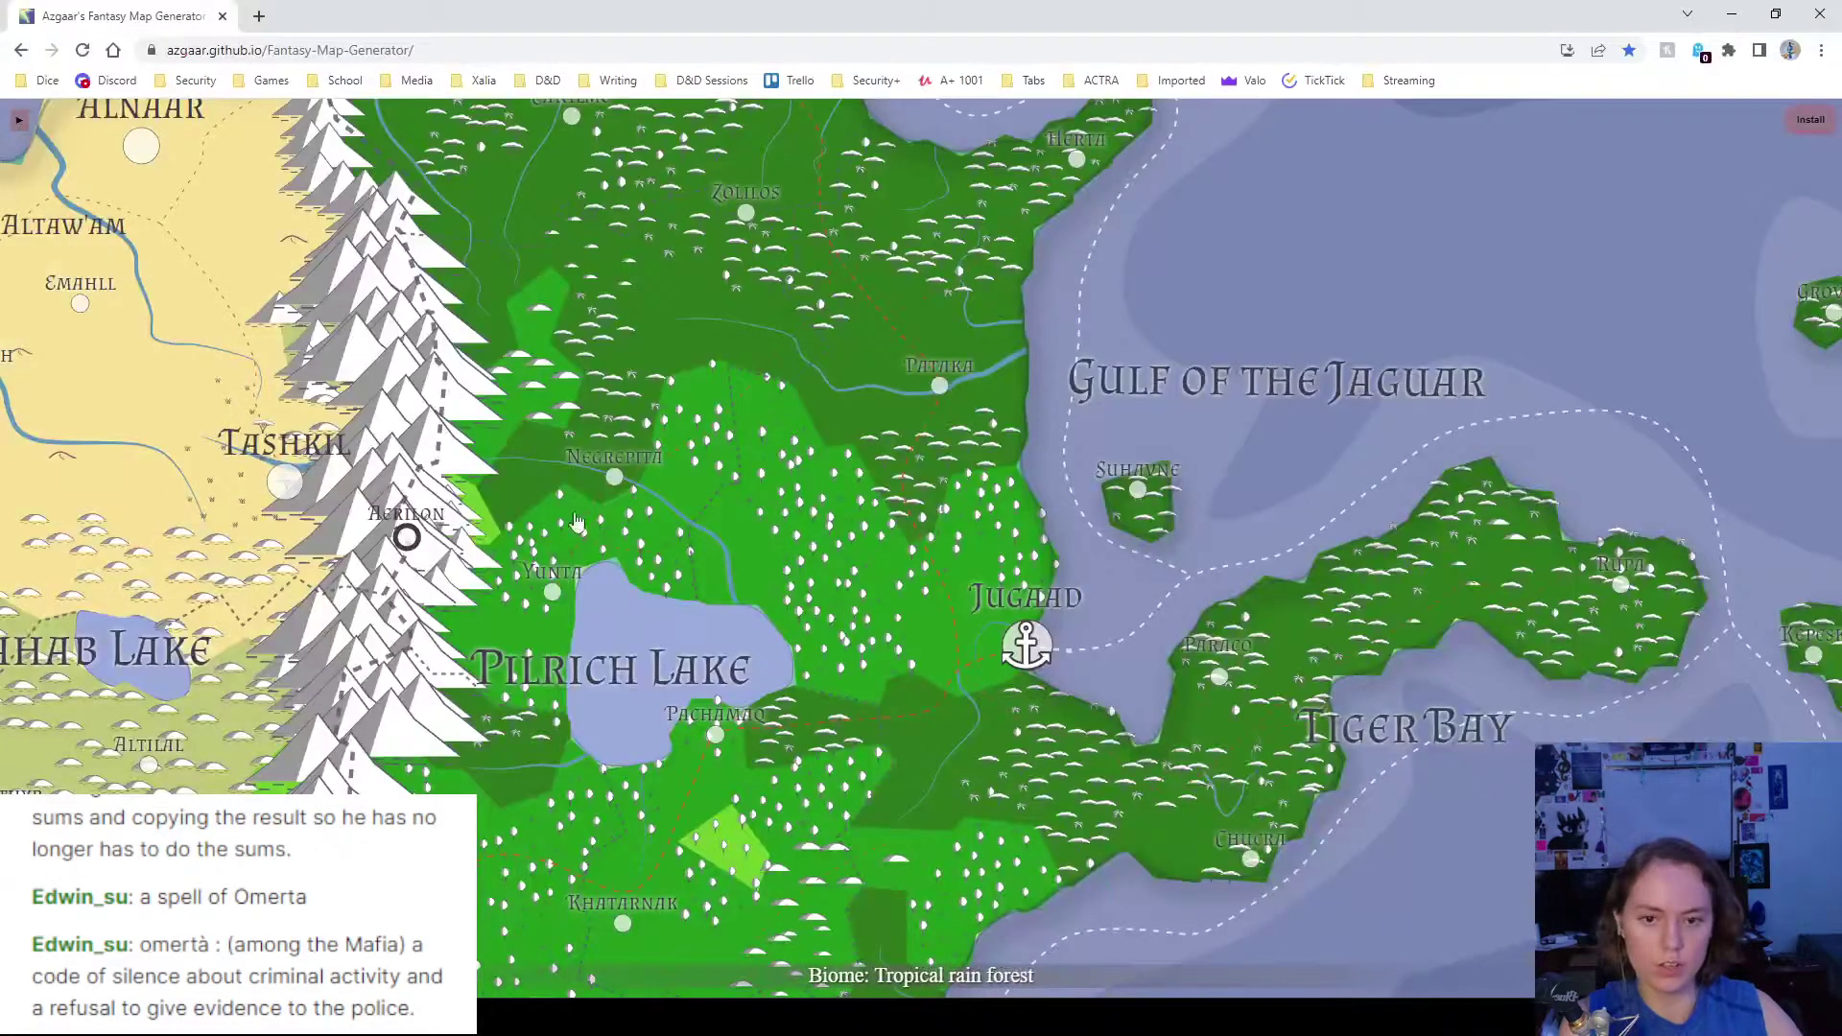
scroll(595, 209, up, 2)
drag(596, 209, 804, 584)
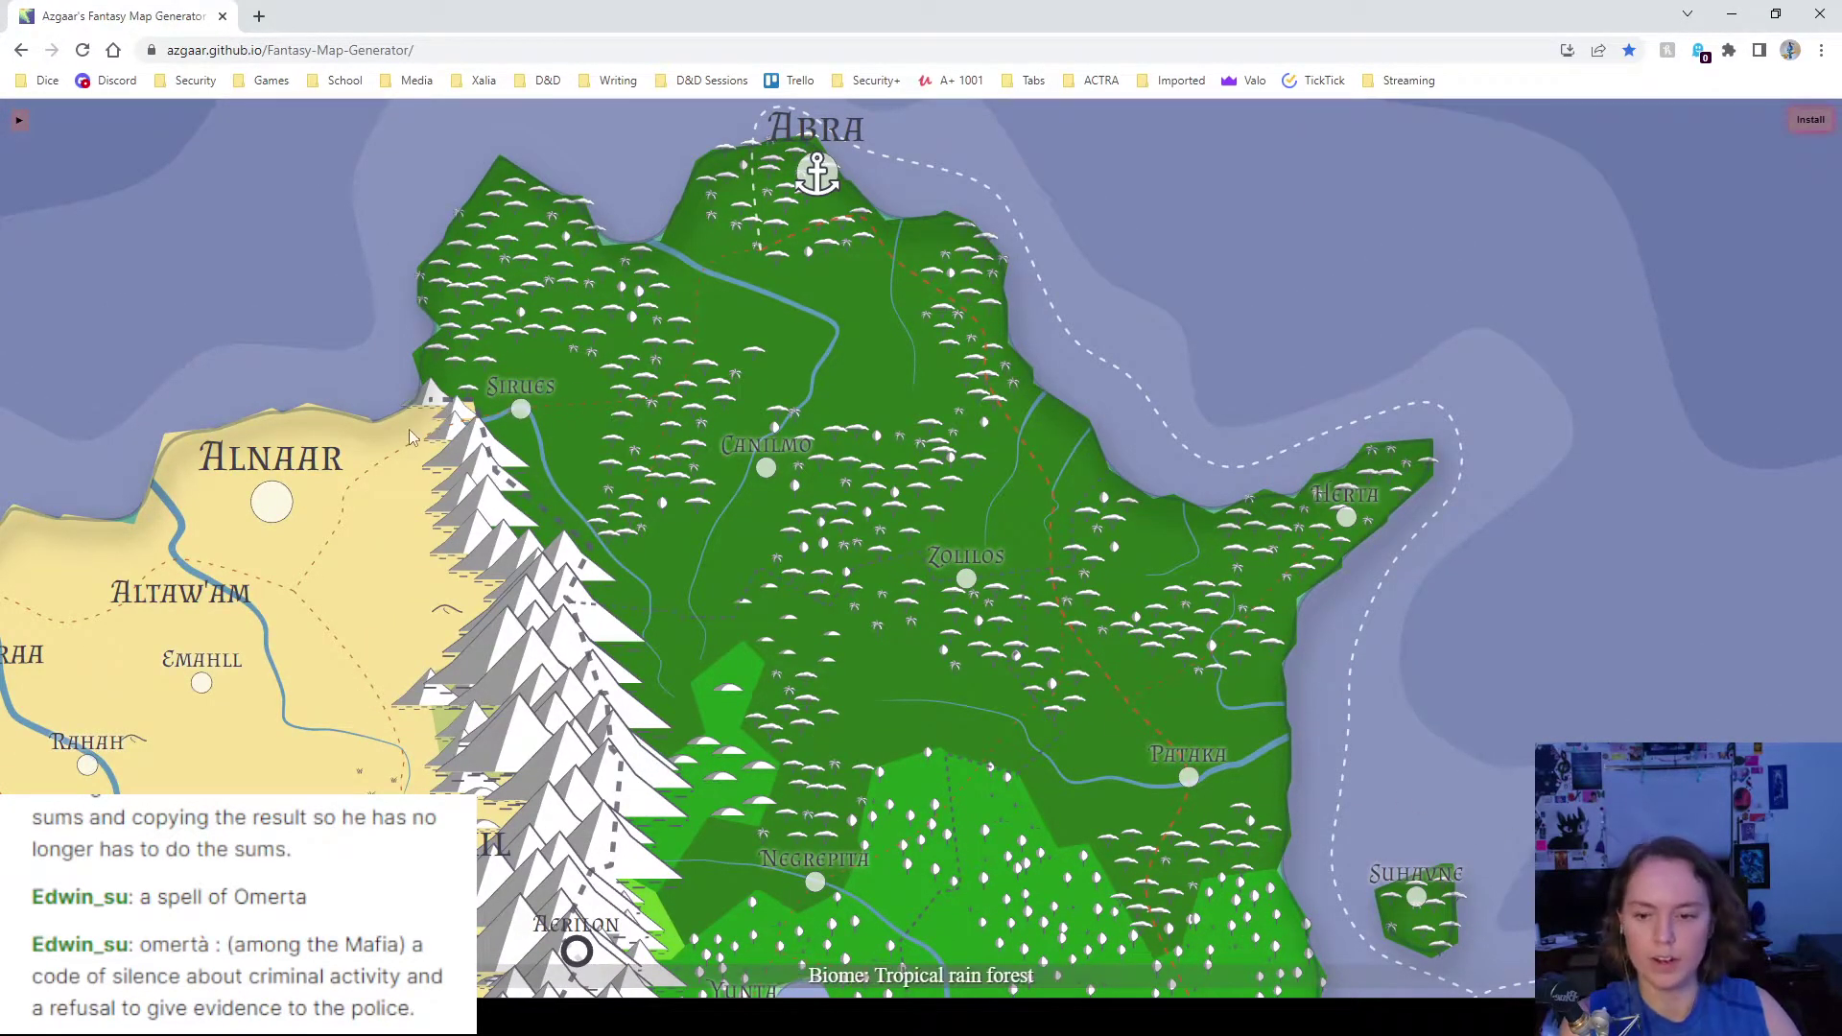
- Return from the map to the Draw diagram and review the last box of Oriana's story about arriving in Alnaar
mouse_move(480, 391)
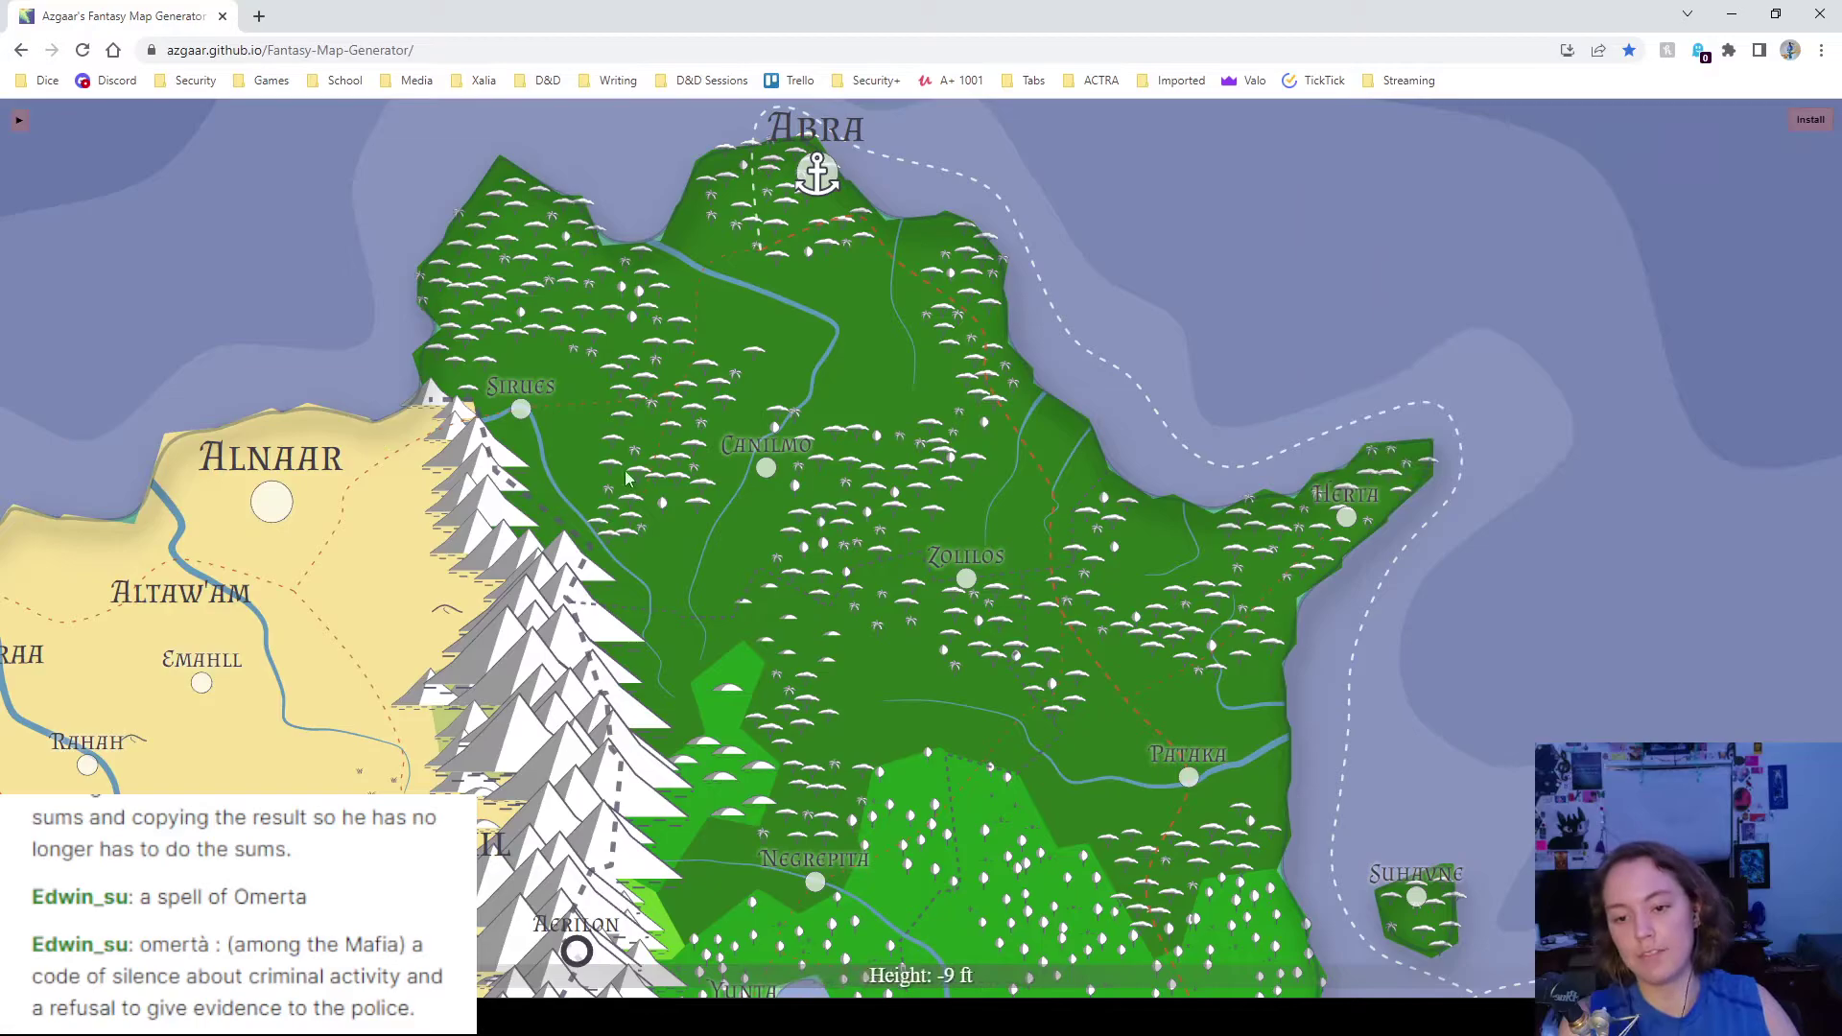
click(1732, 13)
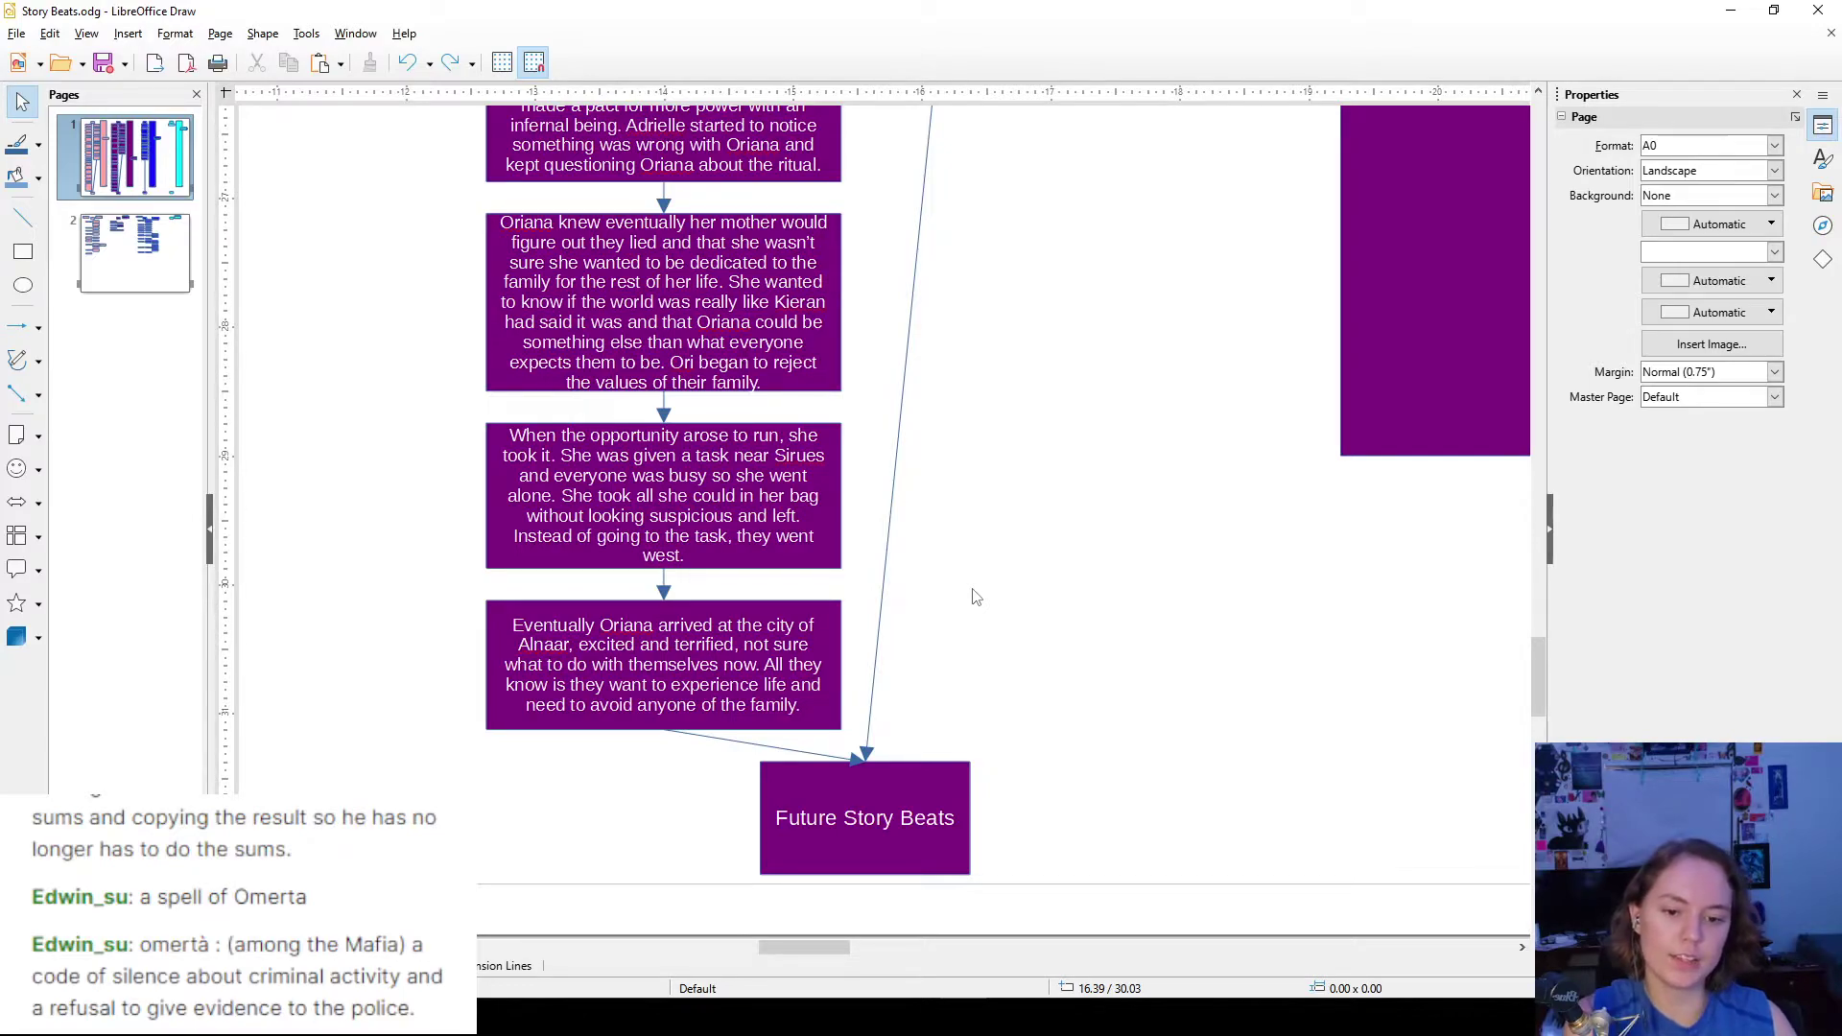
click(811, 699)
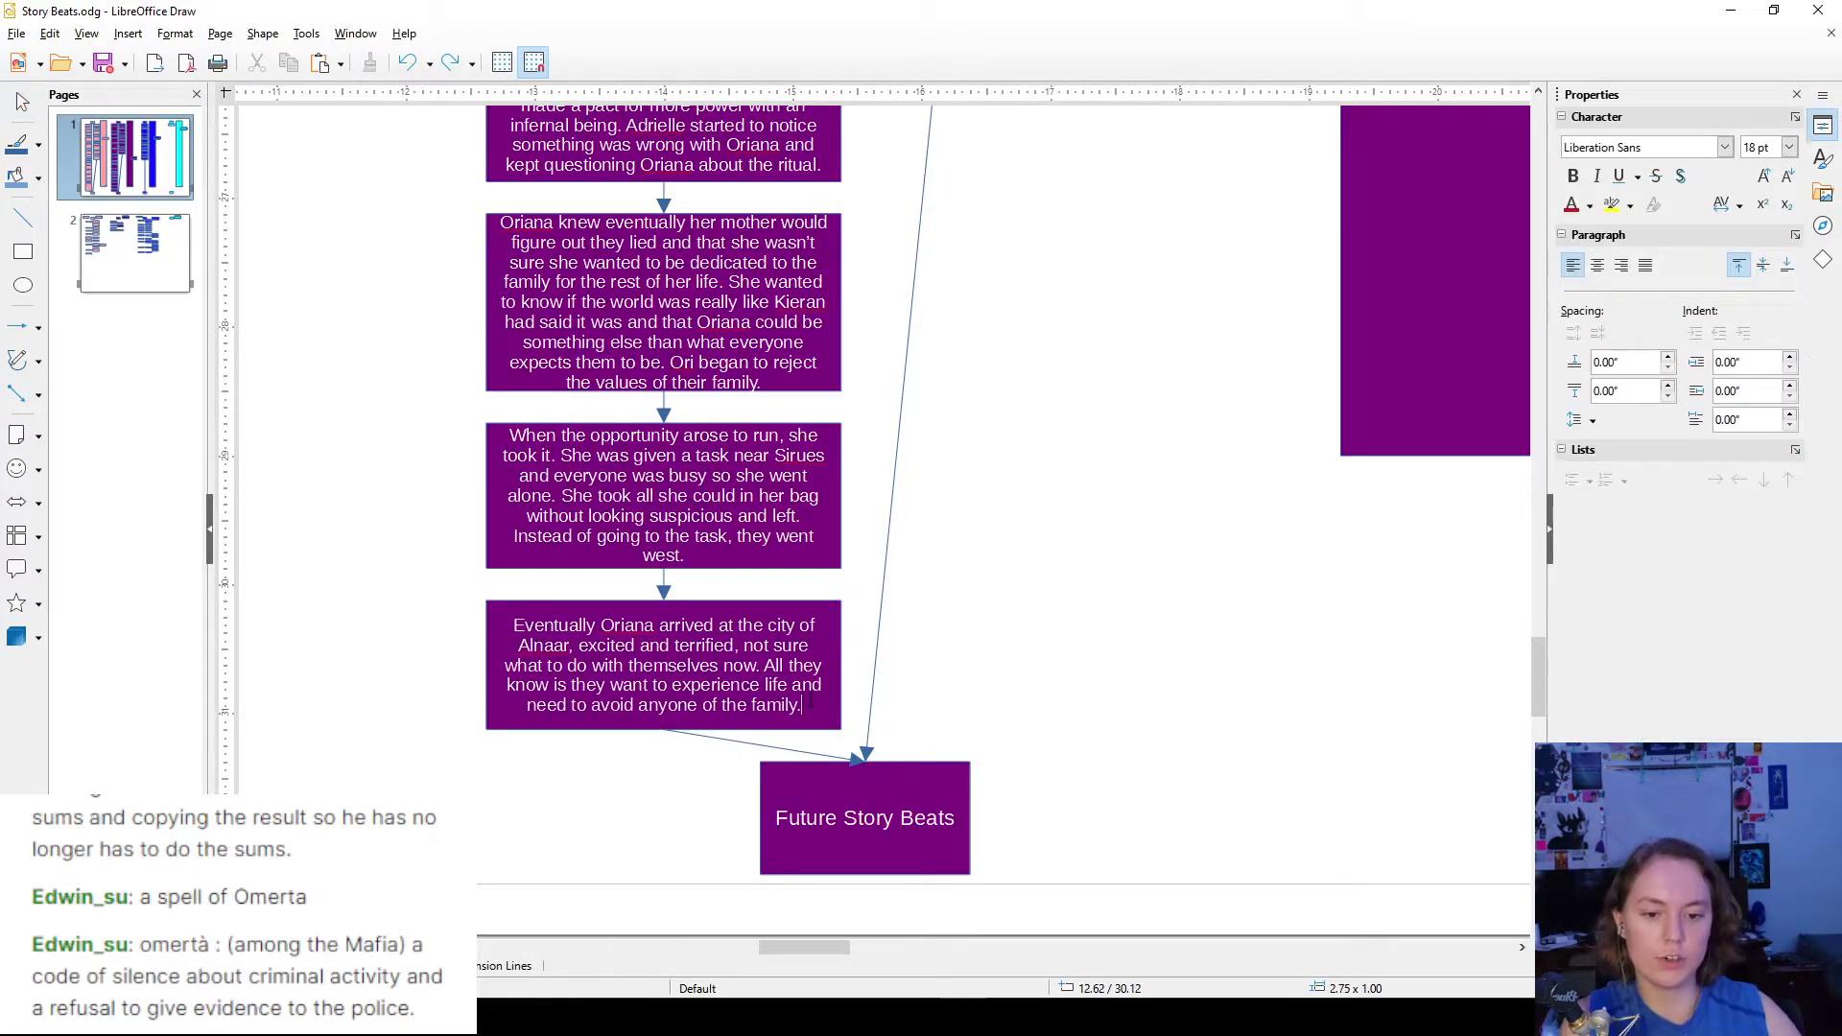
click(1040, 681)
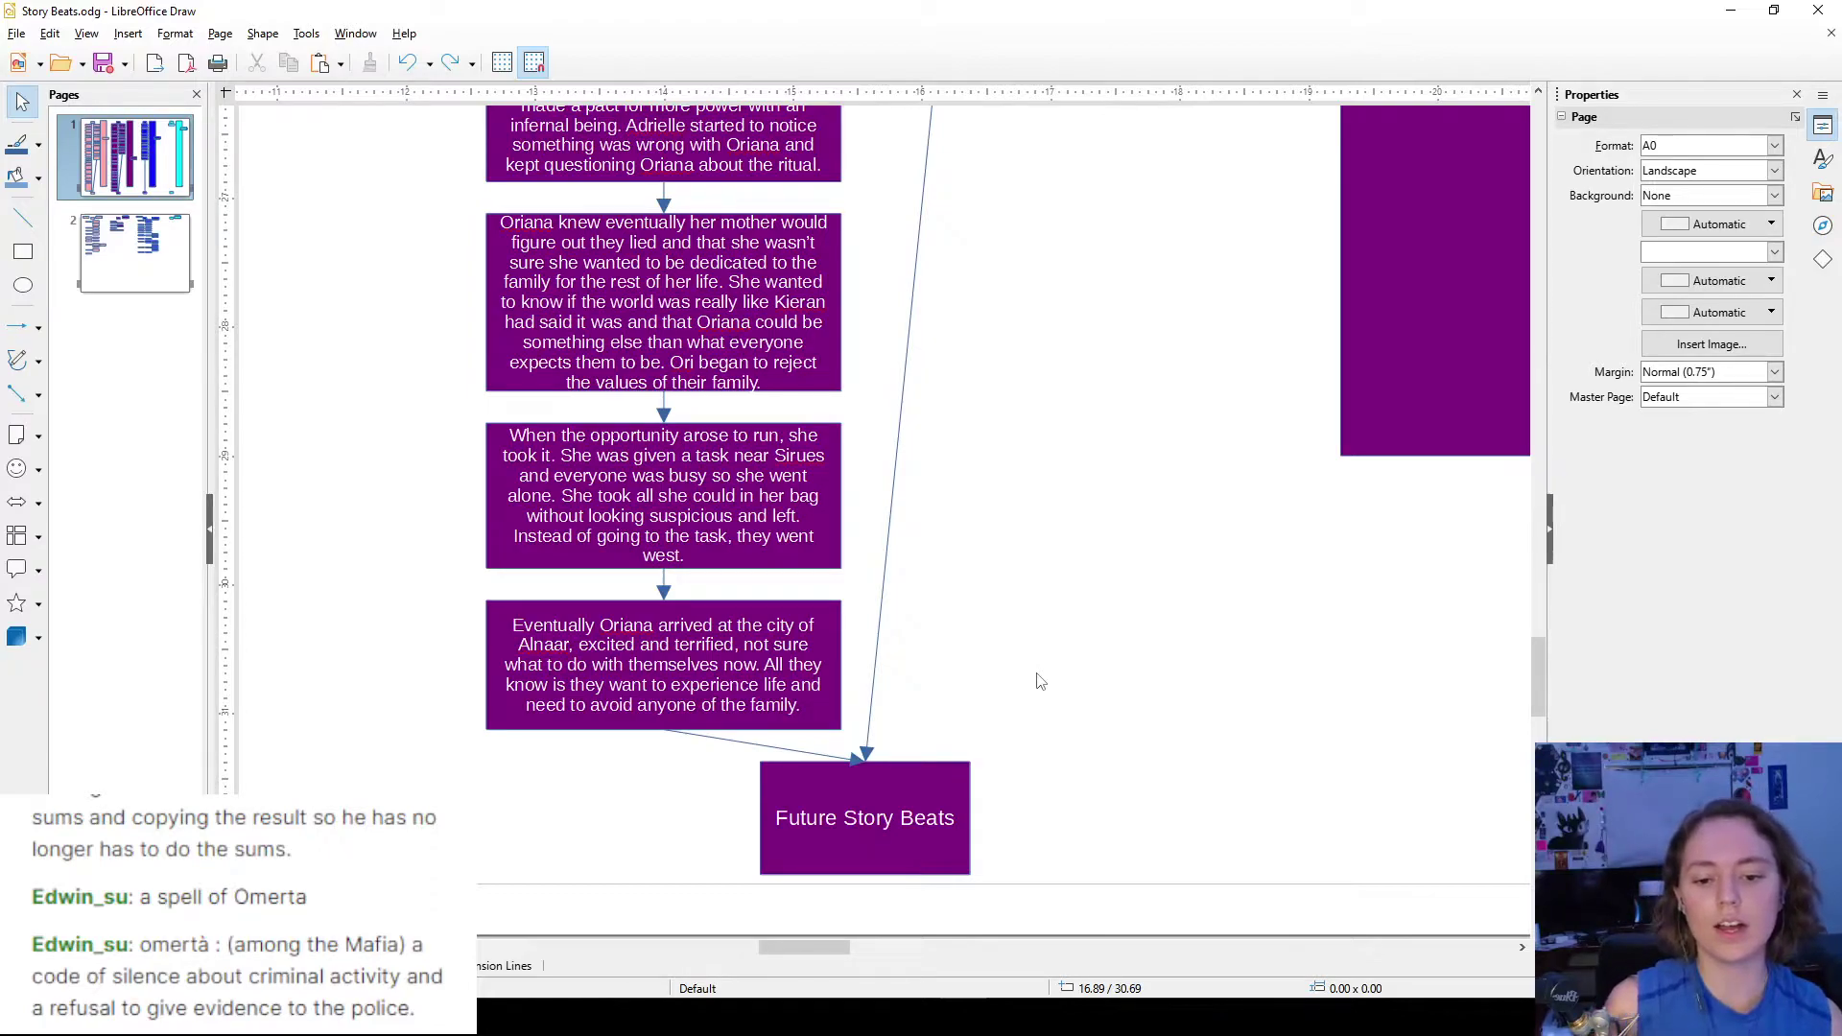
- Open the second page and review the notes under Oriana's Future Story Beats, including the two about the family's reaction
click(144, 263)
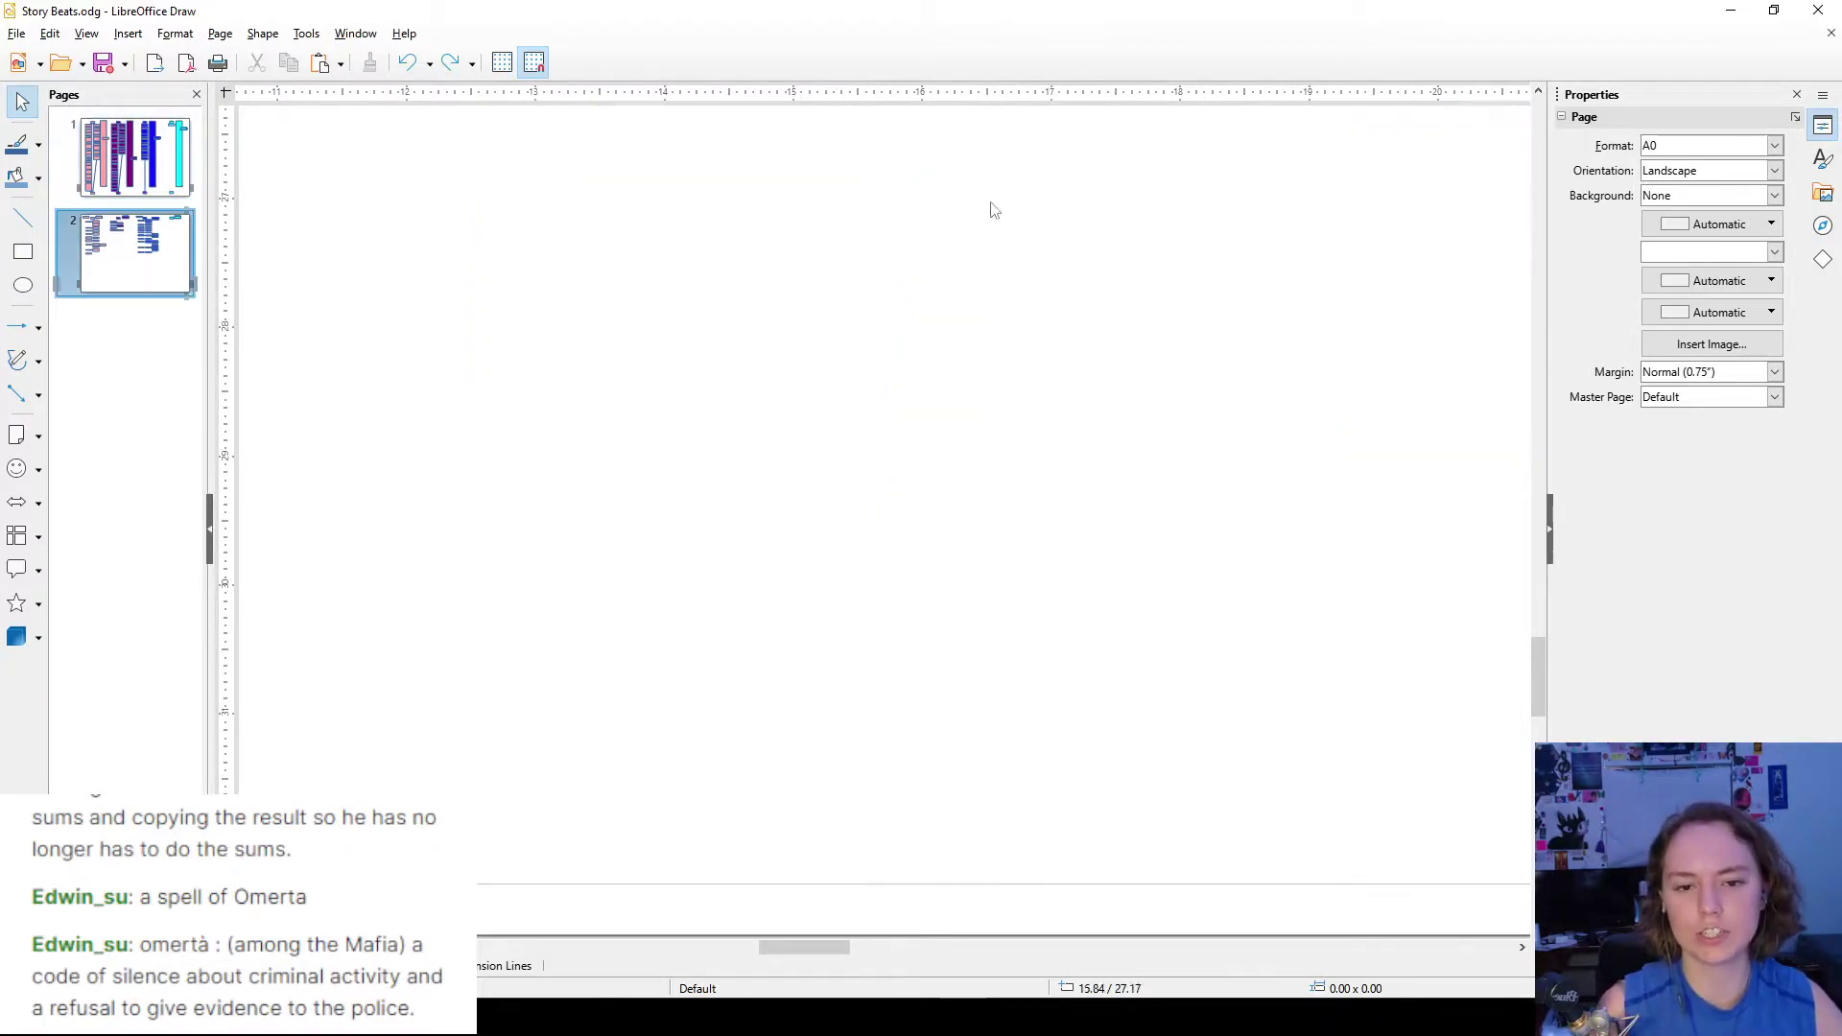
scroll(671, 532, up, 15)
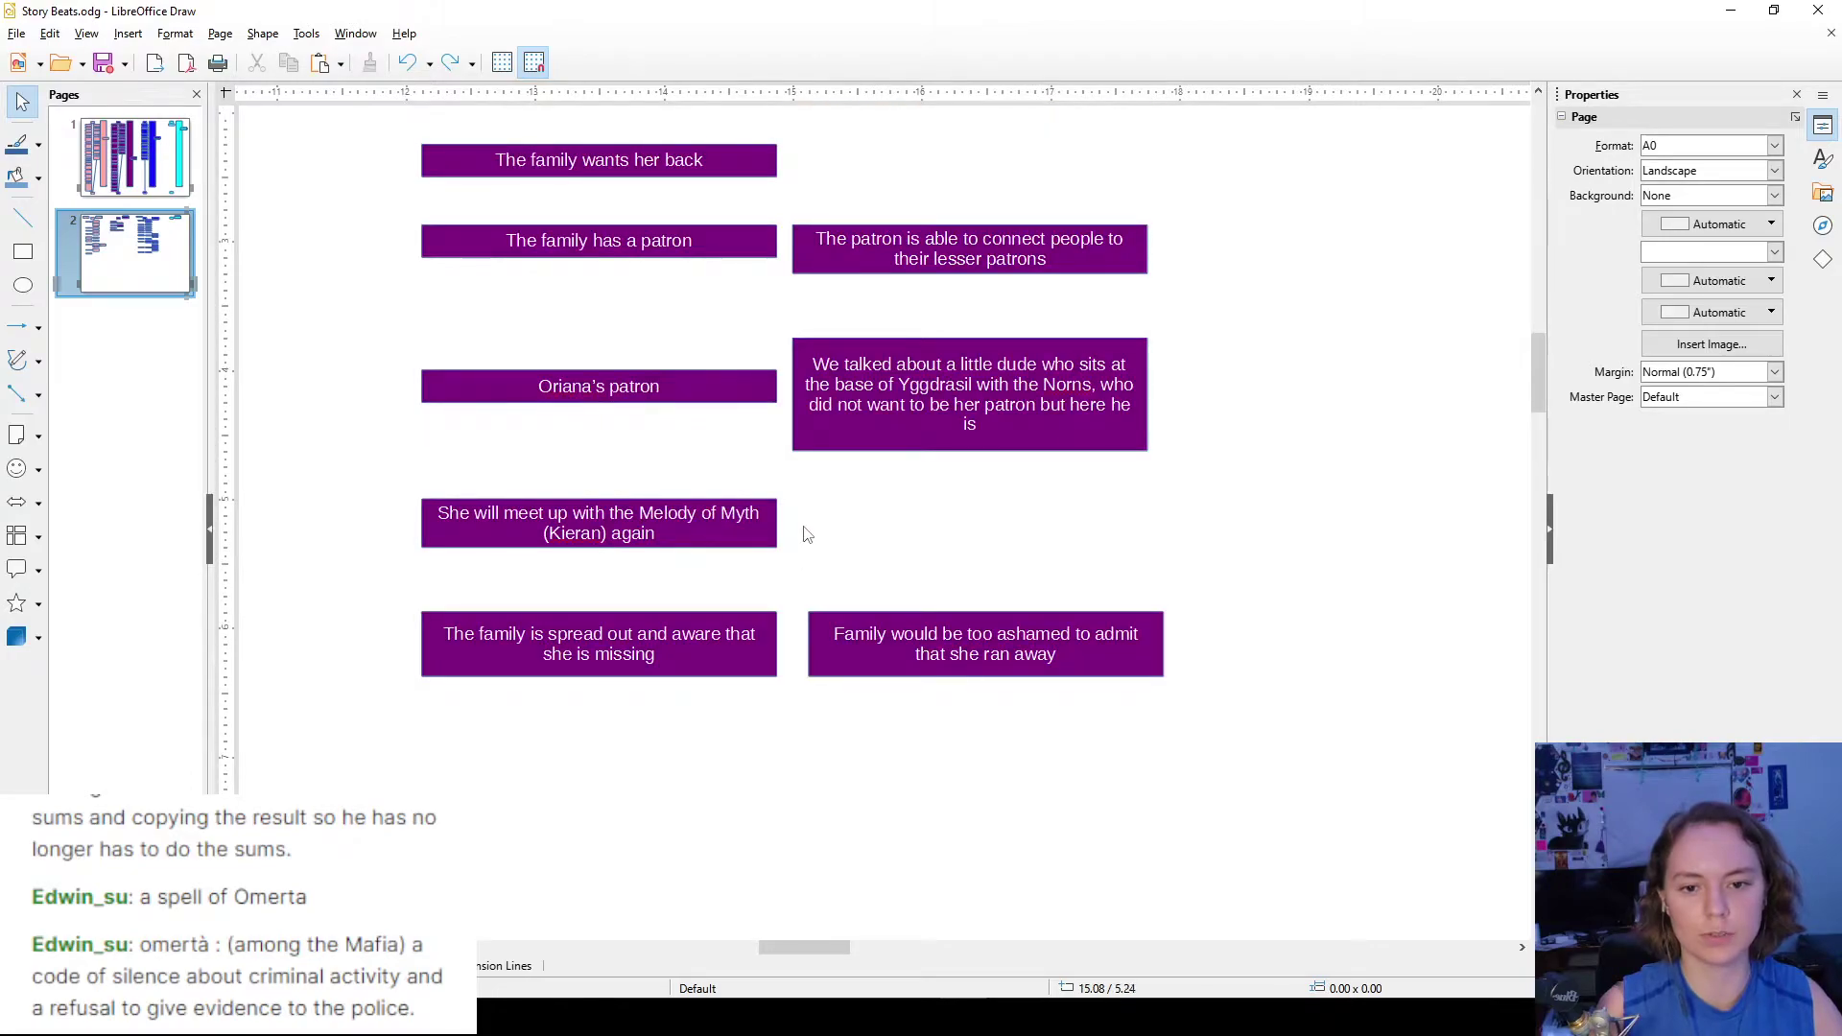
scroll(830, 484, down, 2)
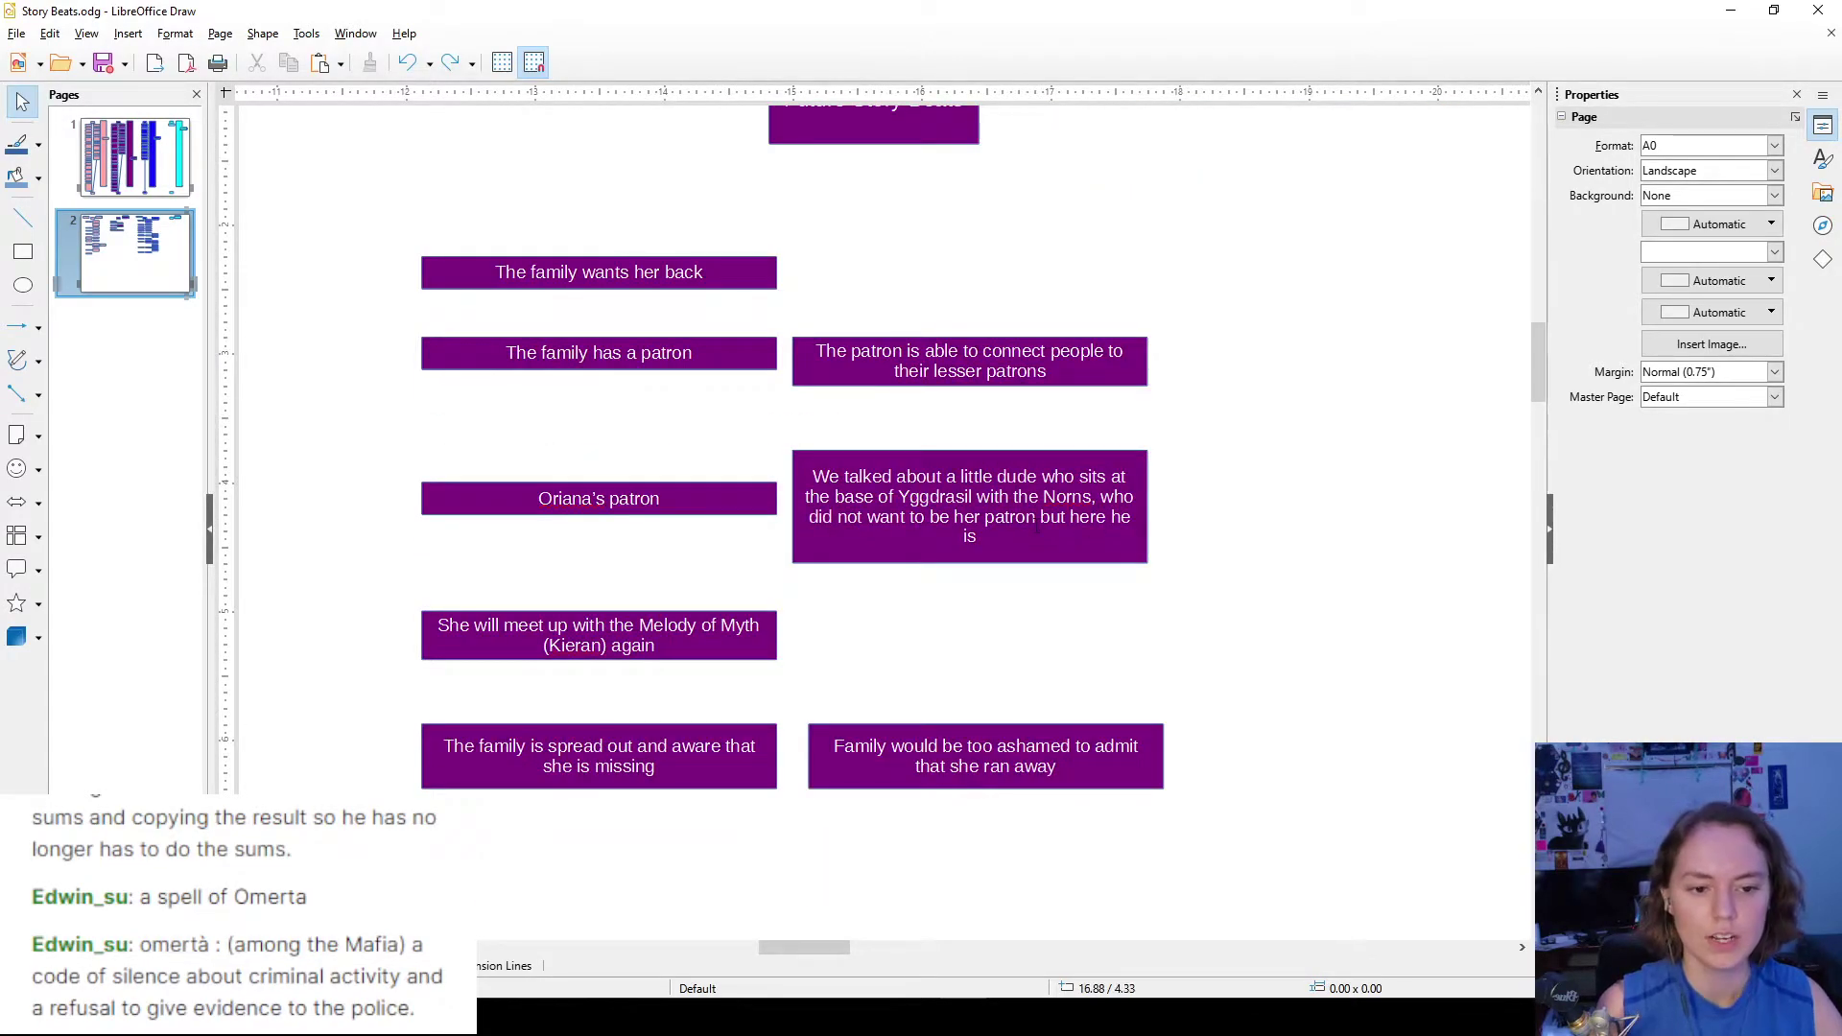
click(980, 772)
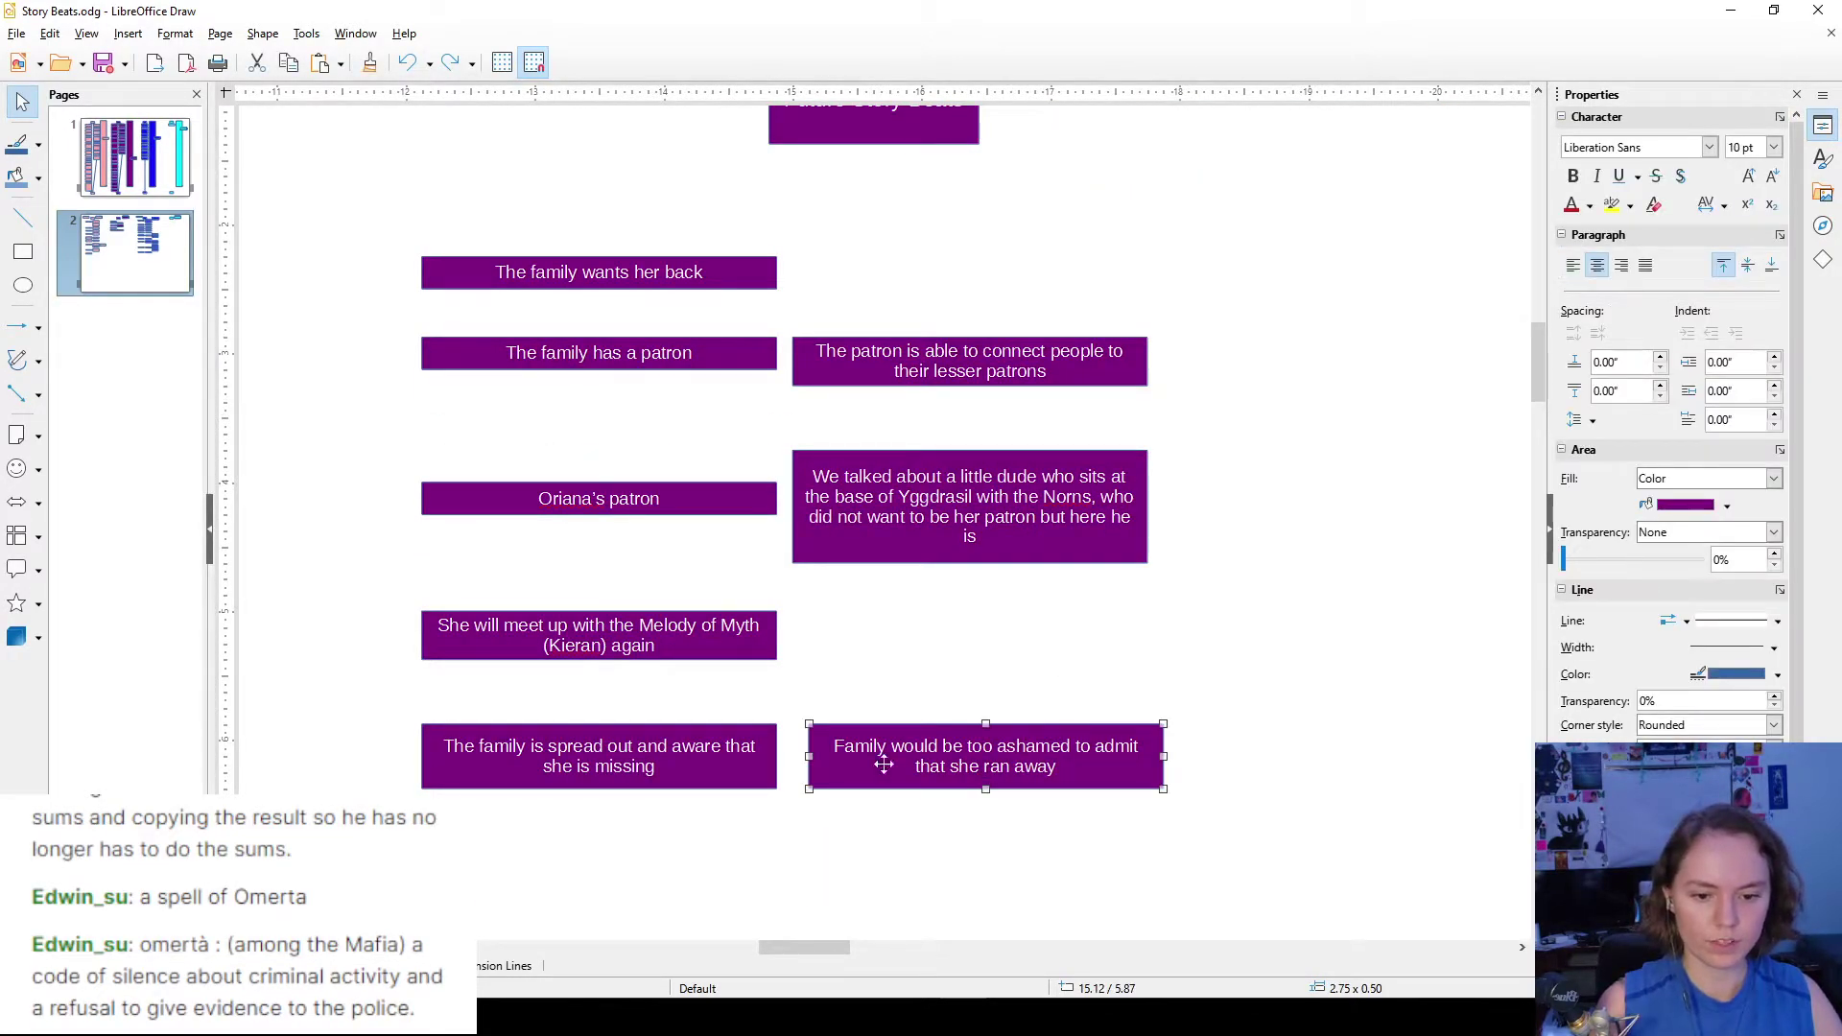
click(635, 768)
click(839, 688)
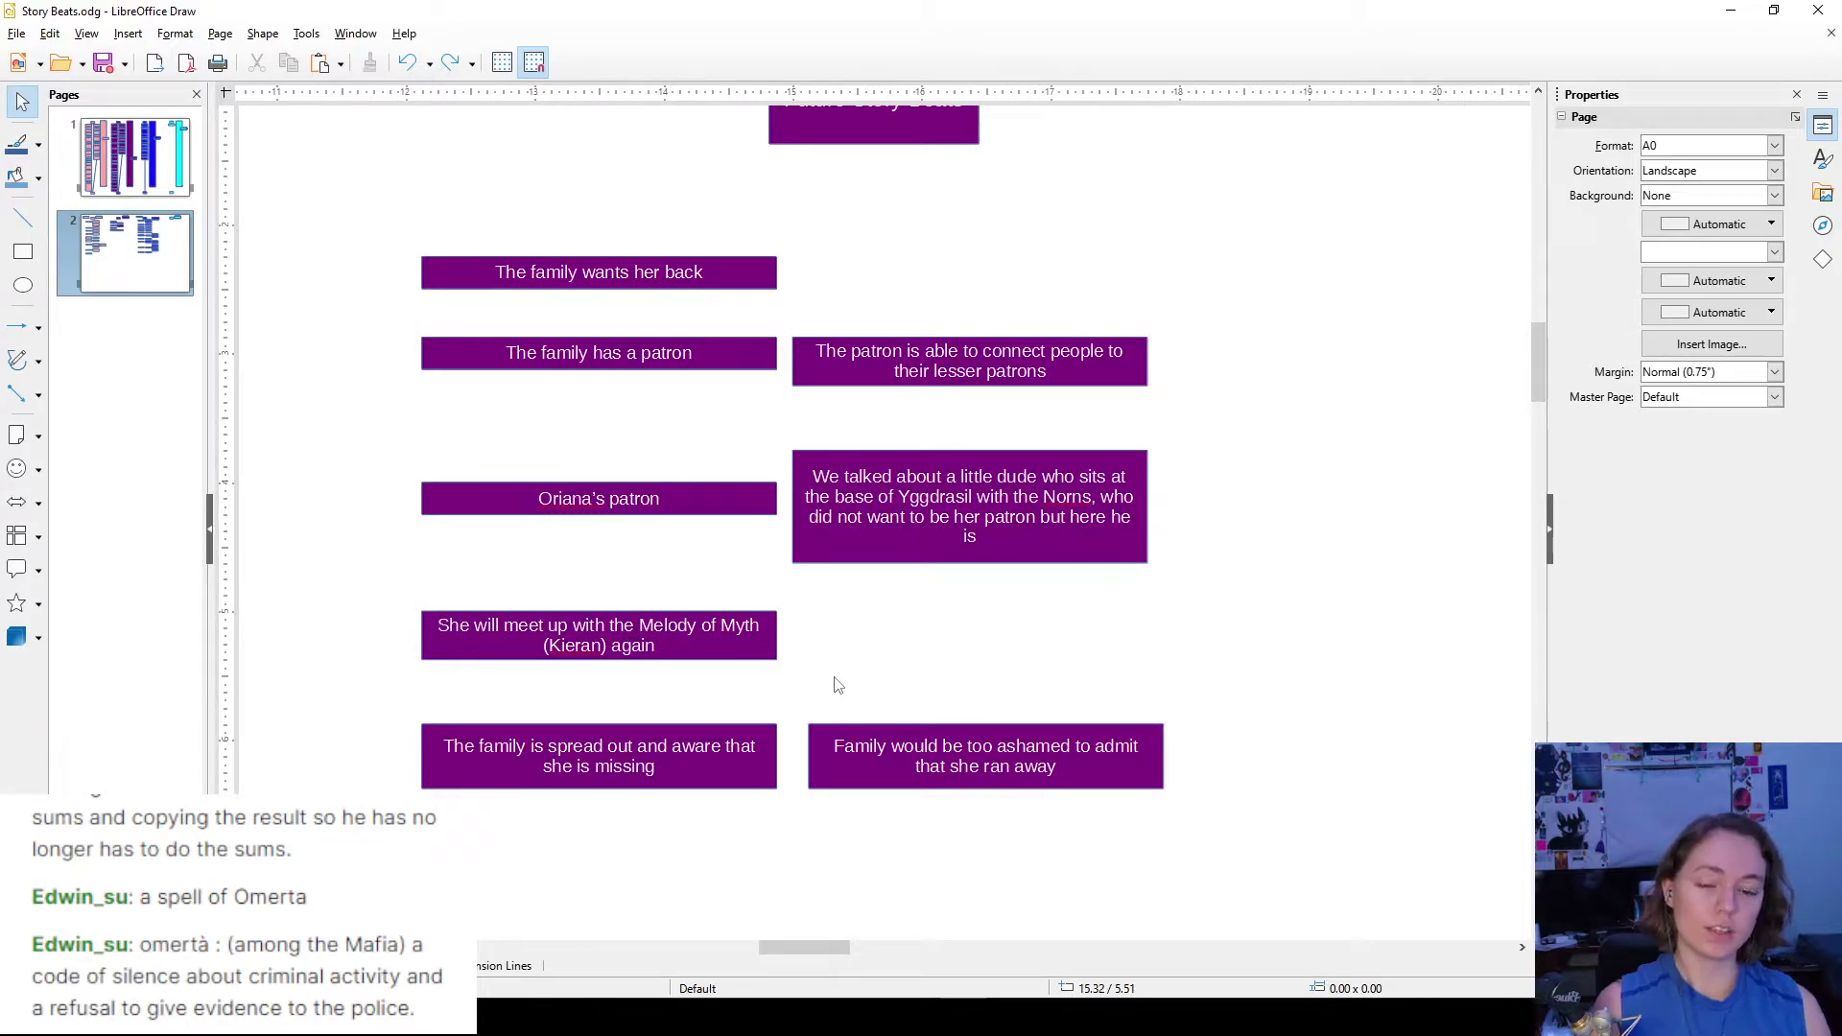
- Go back to the first page and check the opening boxes of Oriana's story and the Desdemona family column
click(139, 172)
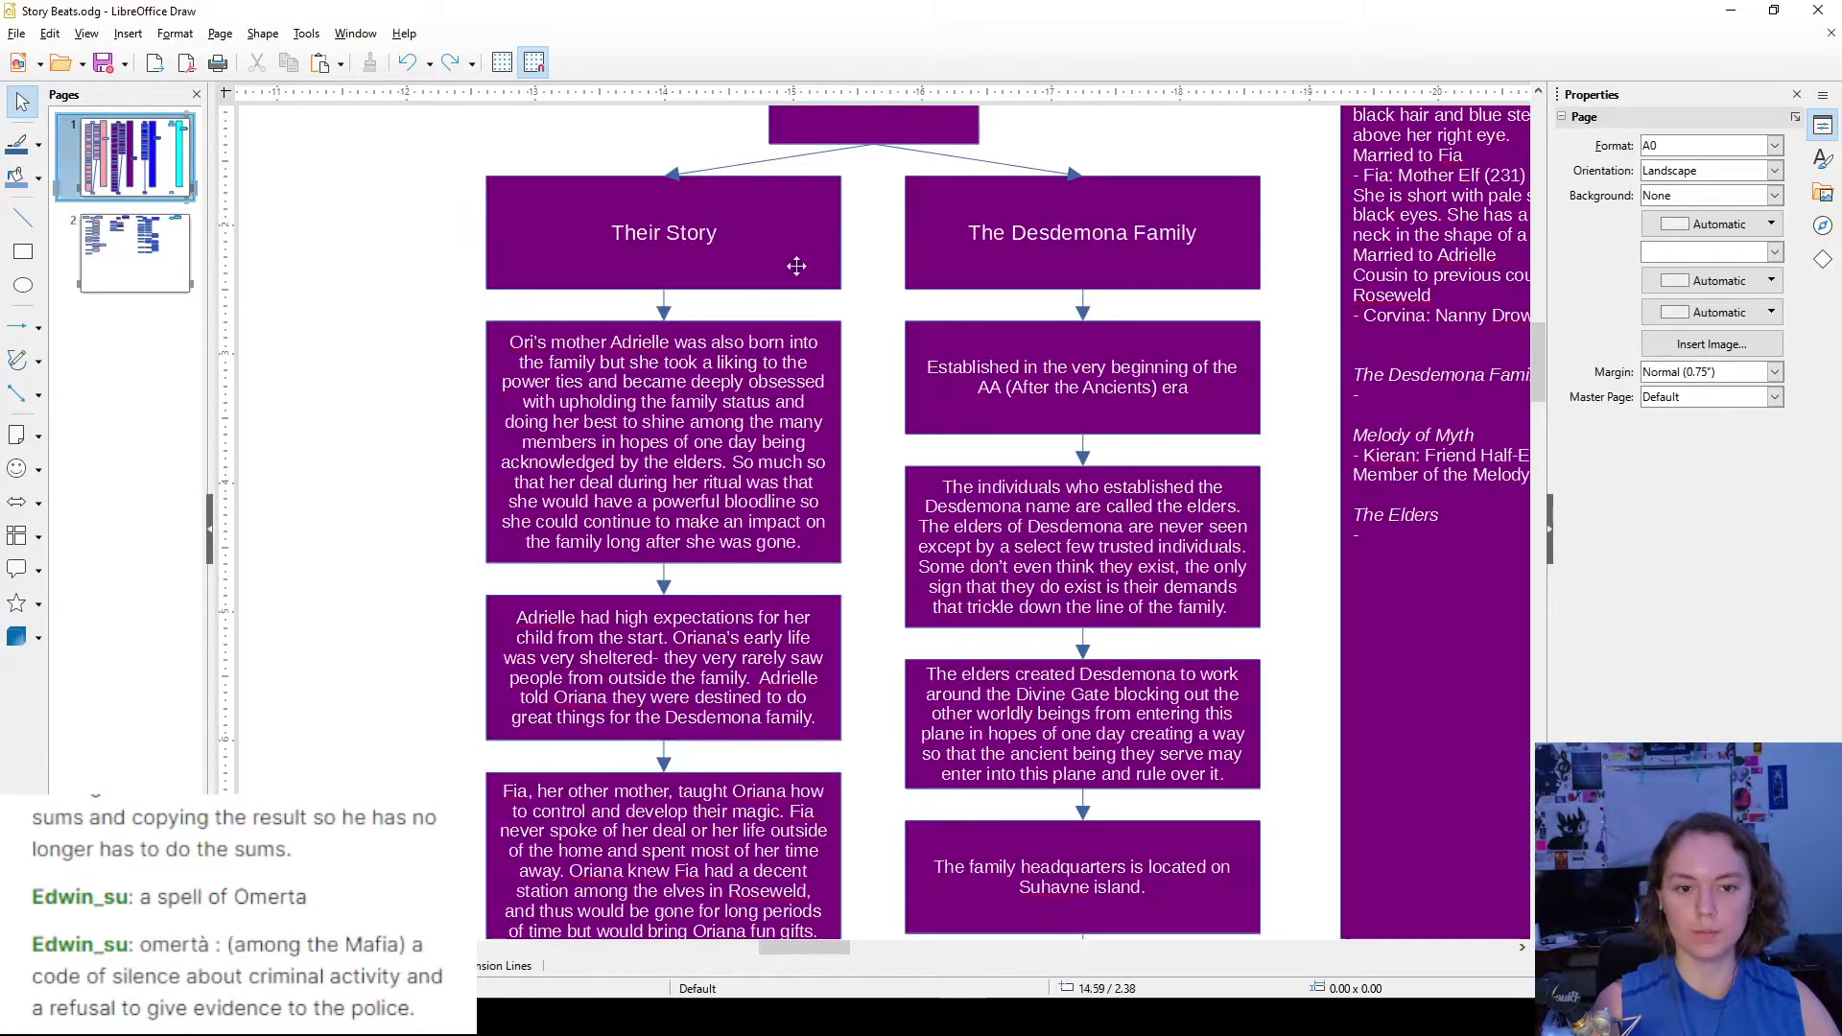
scroll(863, 261, down, 2)
click(573, 240)
click(573, 240)
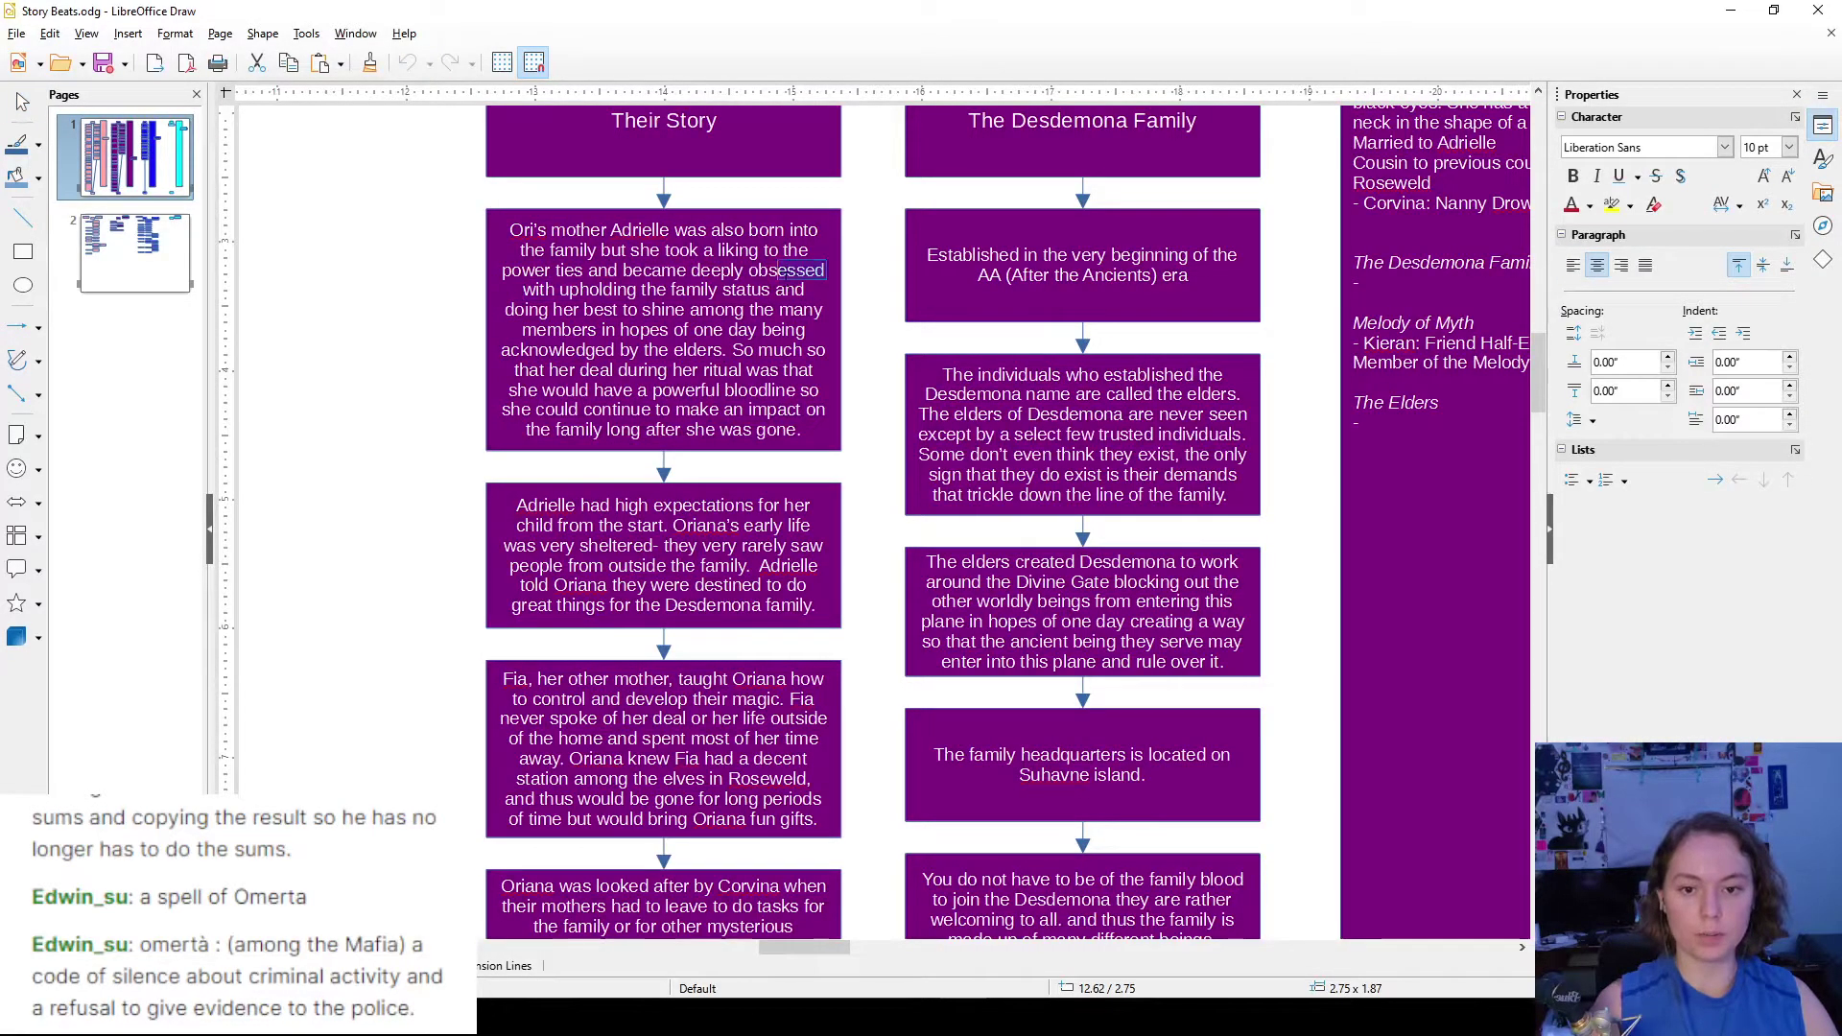
- On the second page, reduce the "family is spread out" and "too ashamed to admit" boxes to a height of 0.38 inches
click(134, 252)
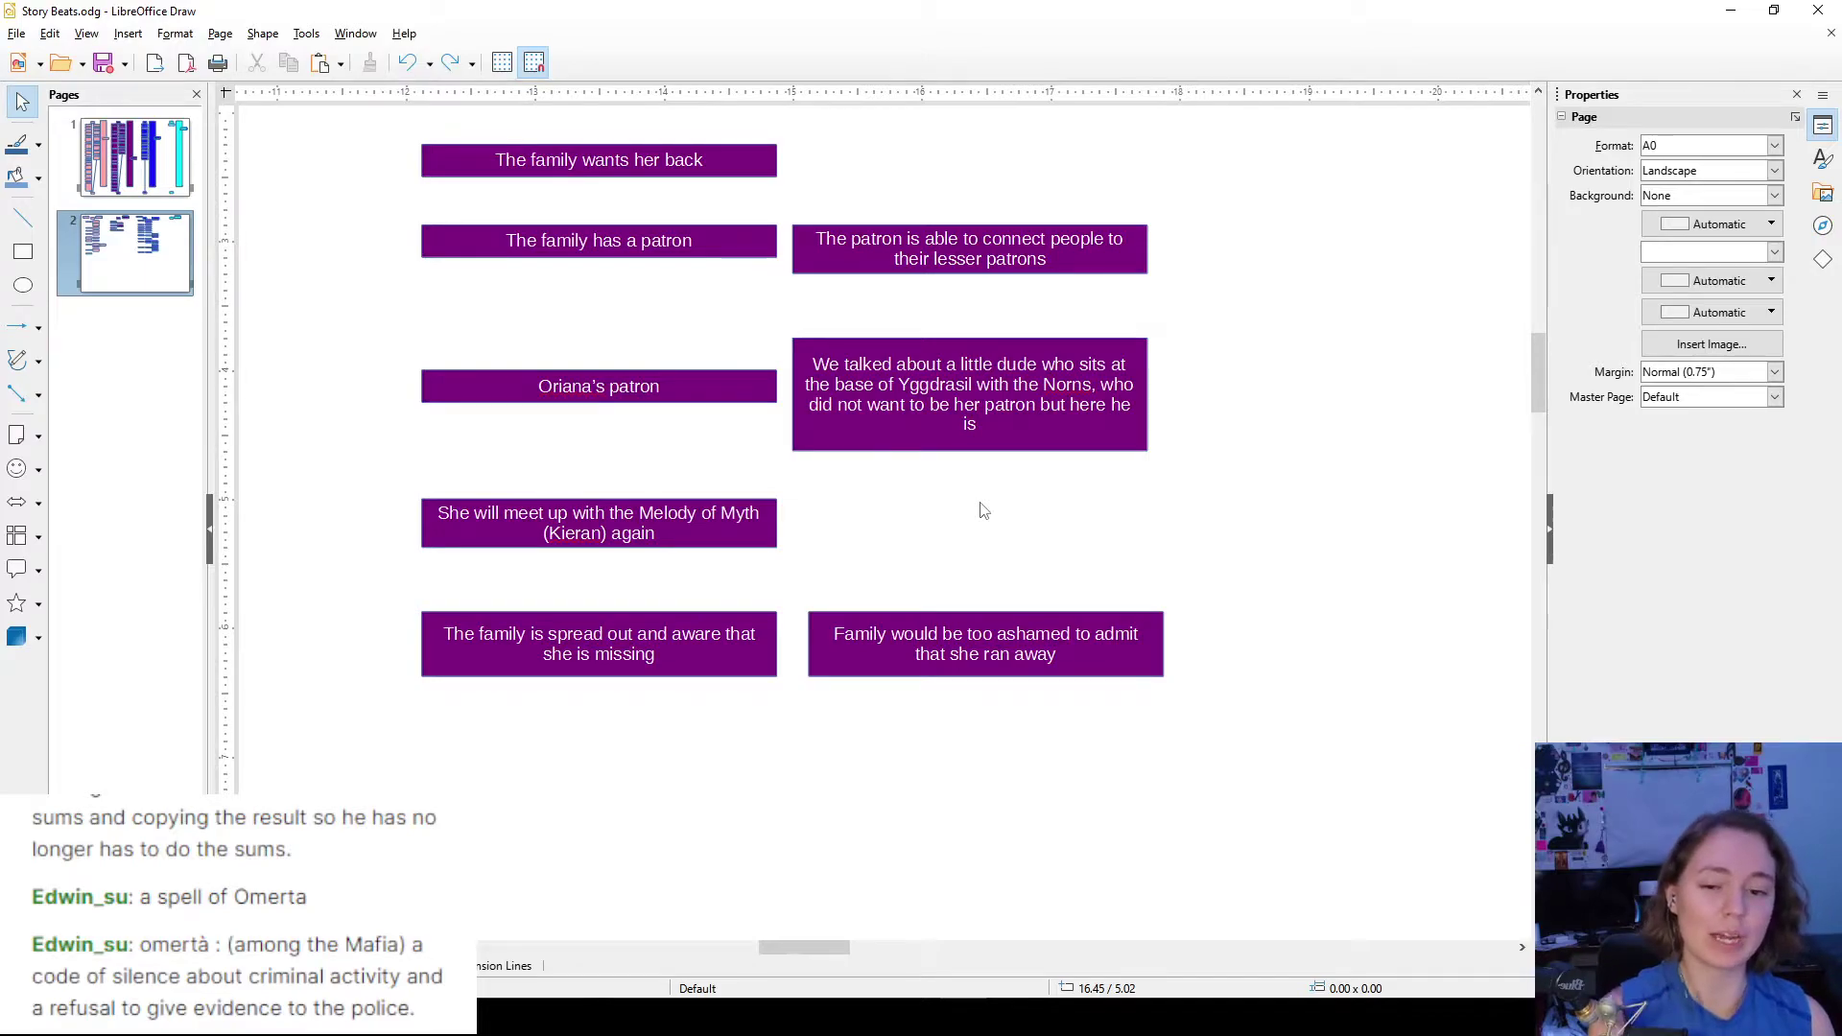
scroll(1167, 317, up, 3)
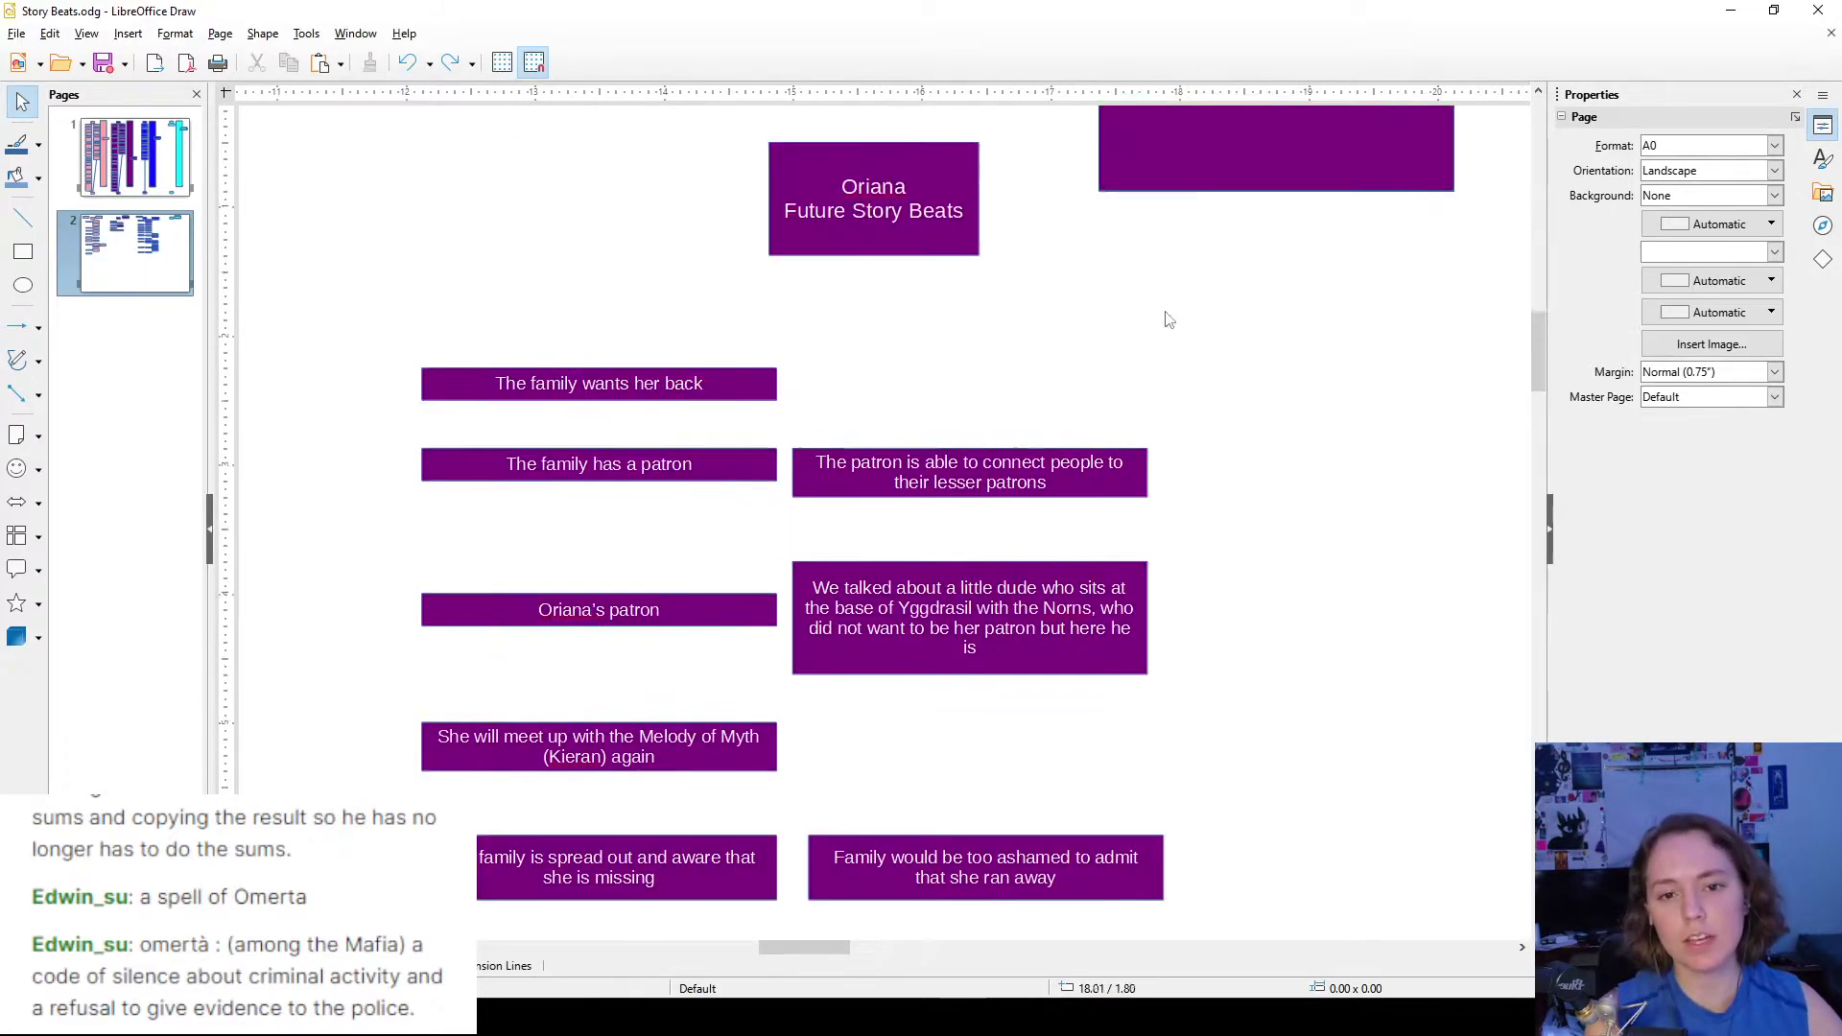
scroll(866, 362, down, 1)
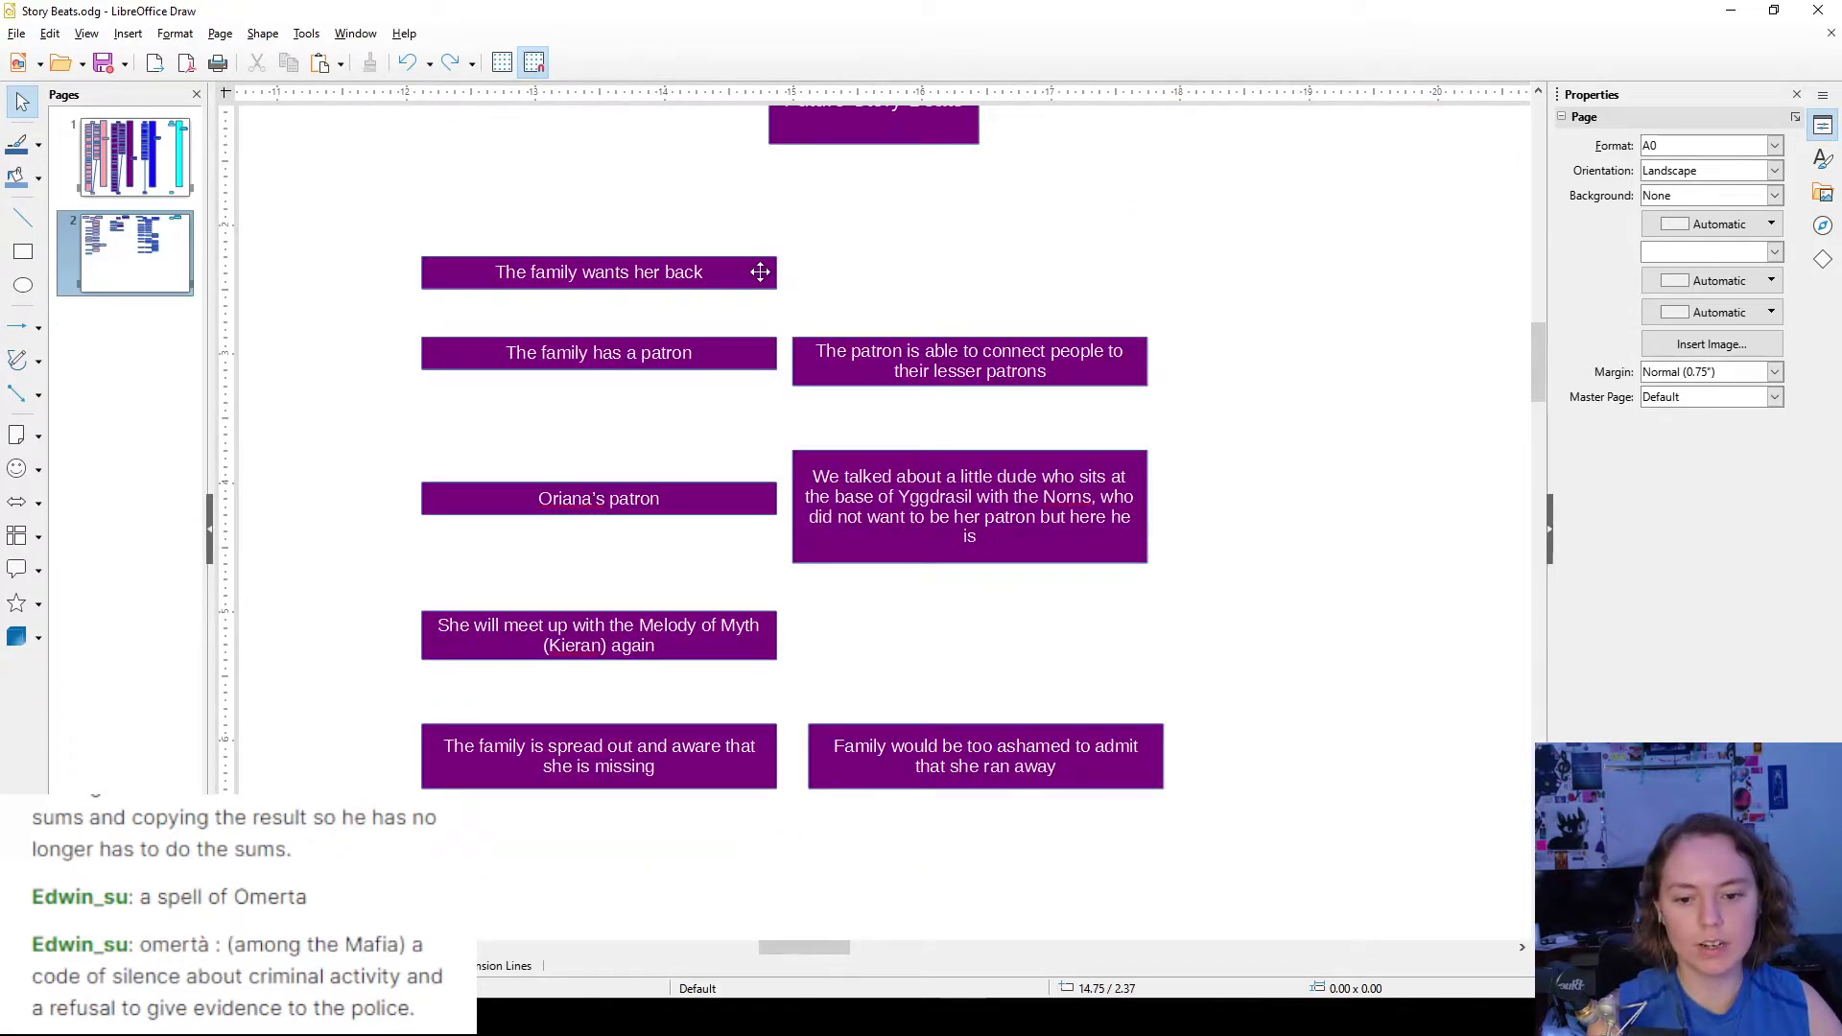
click(681, 773)
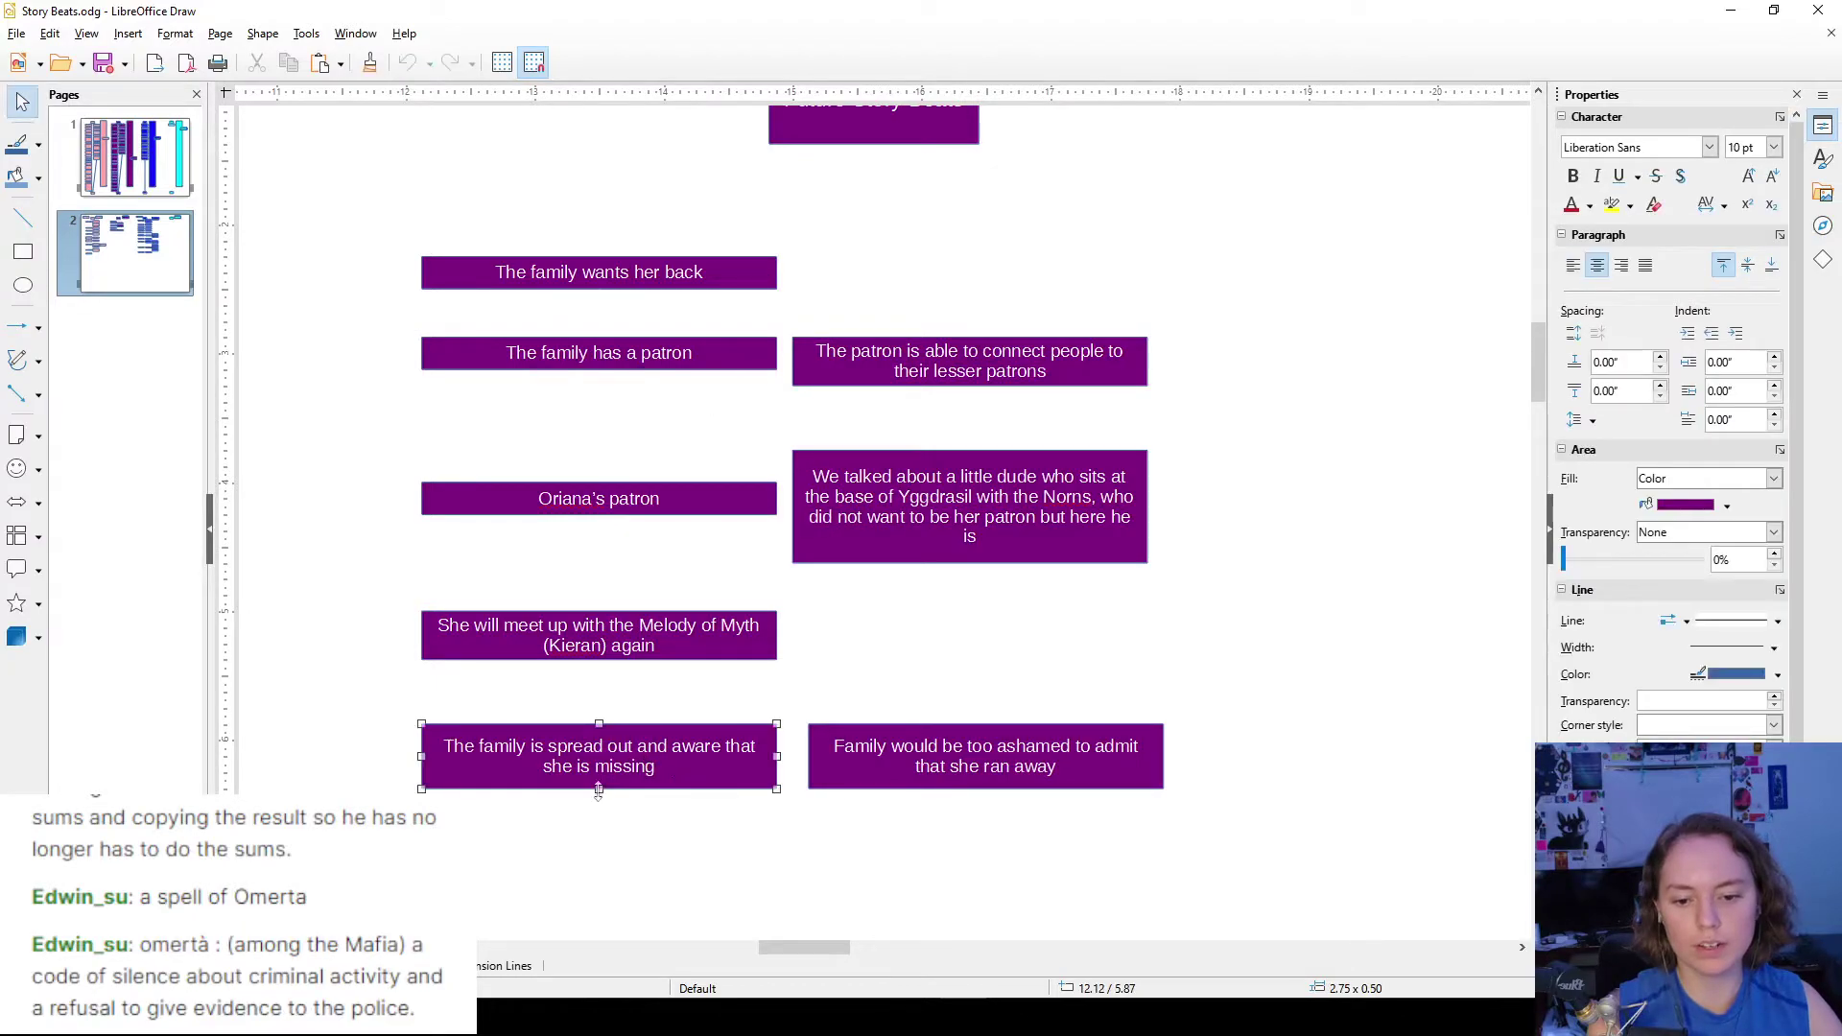
drag(599, 783, 598, 772)
click(959, 775)
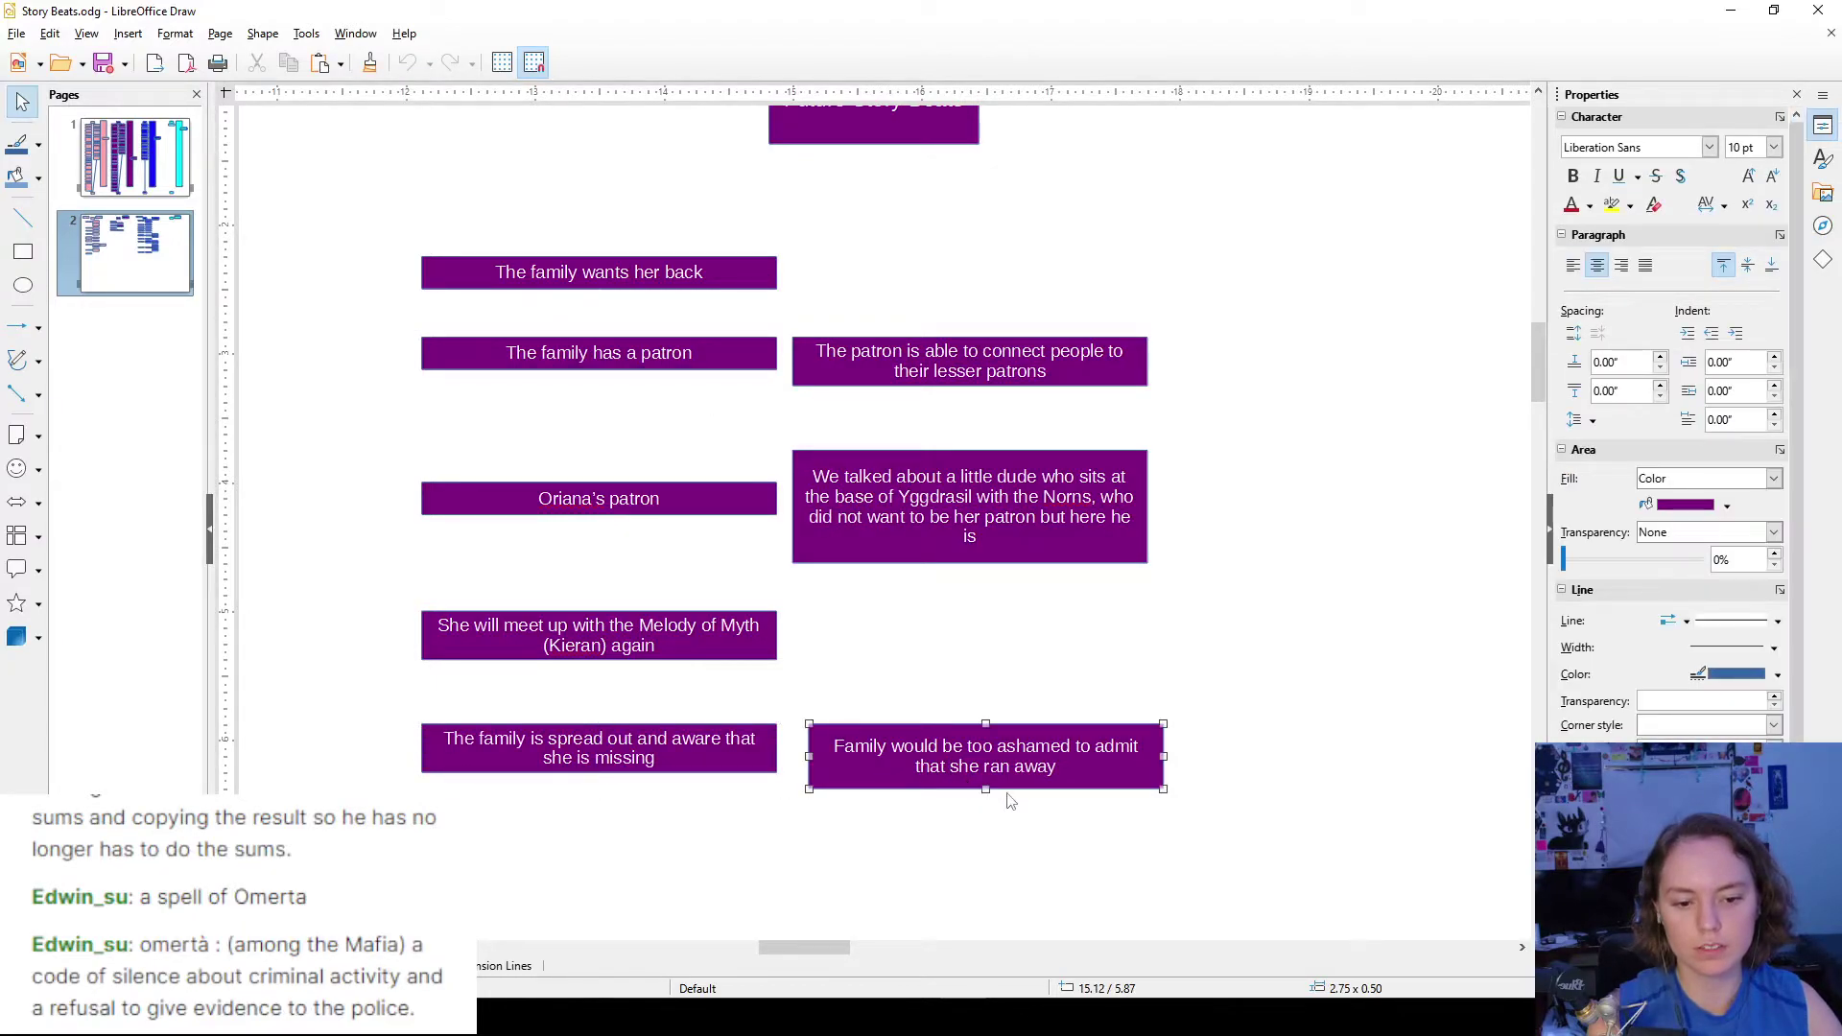
drag(988, 795, 986, 779)
click(756, 614)
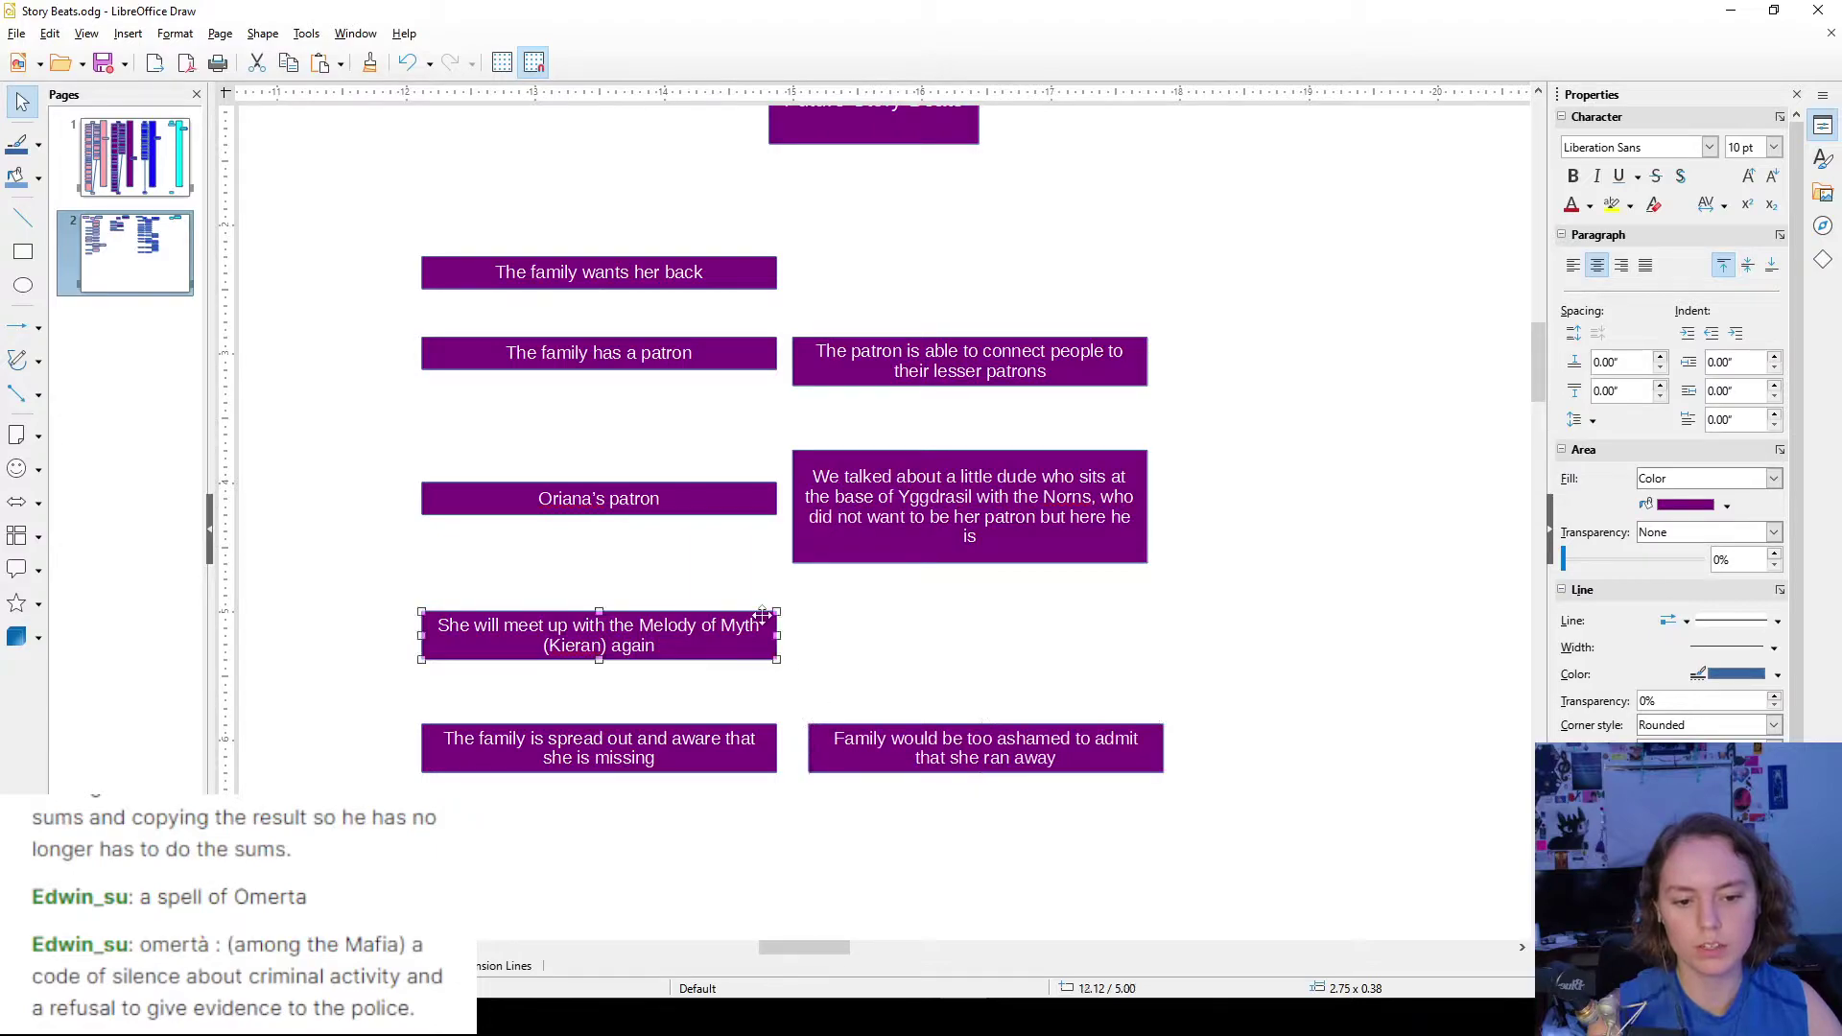
click(684, 316)
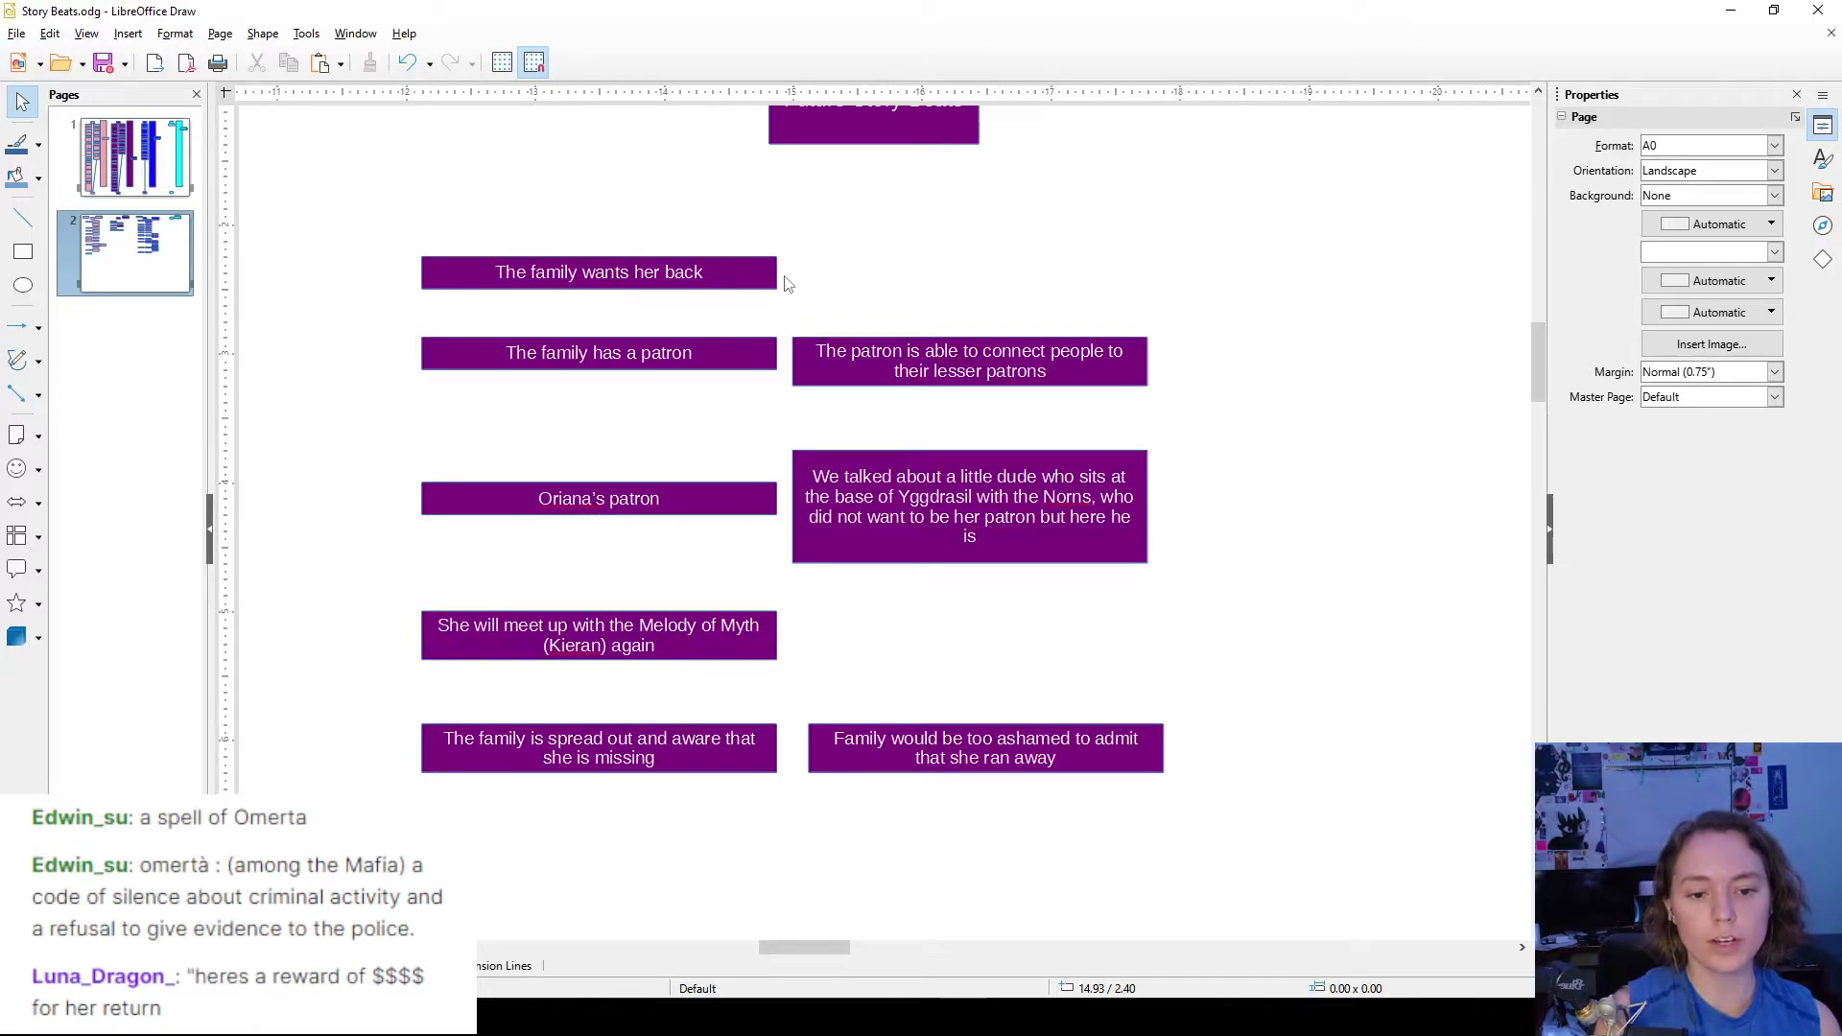
- Shorten the box about the little dude at Yggdrasil to 0.75 inches high and align it with the "Oriana's patron" box
drag(971, 452, 971, 469)
double_click(1056, 555)
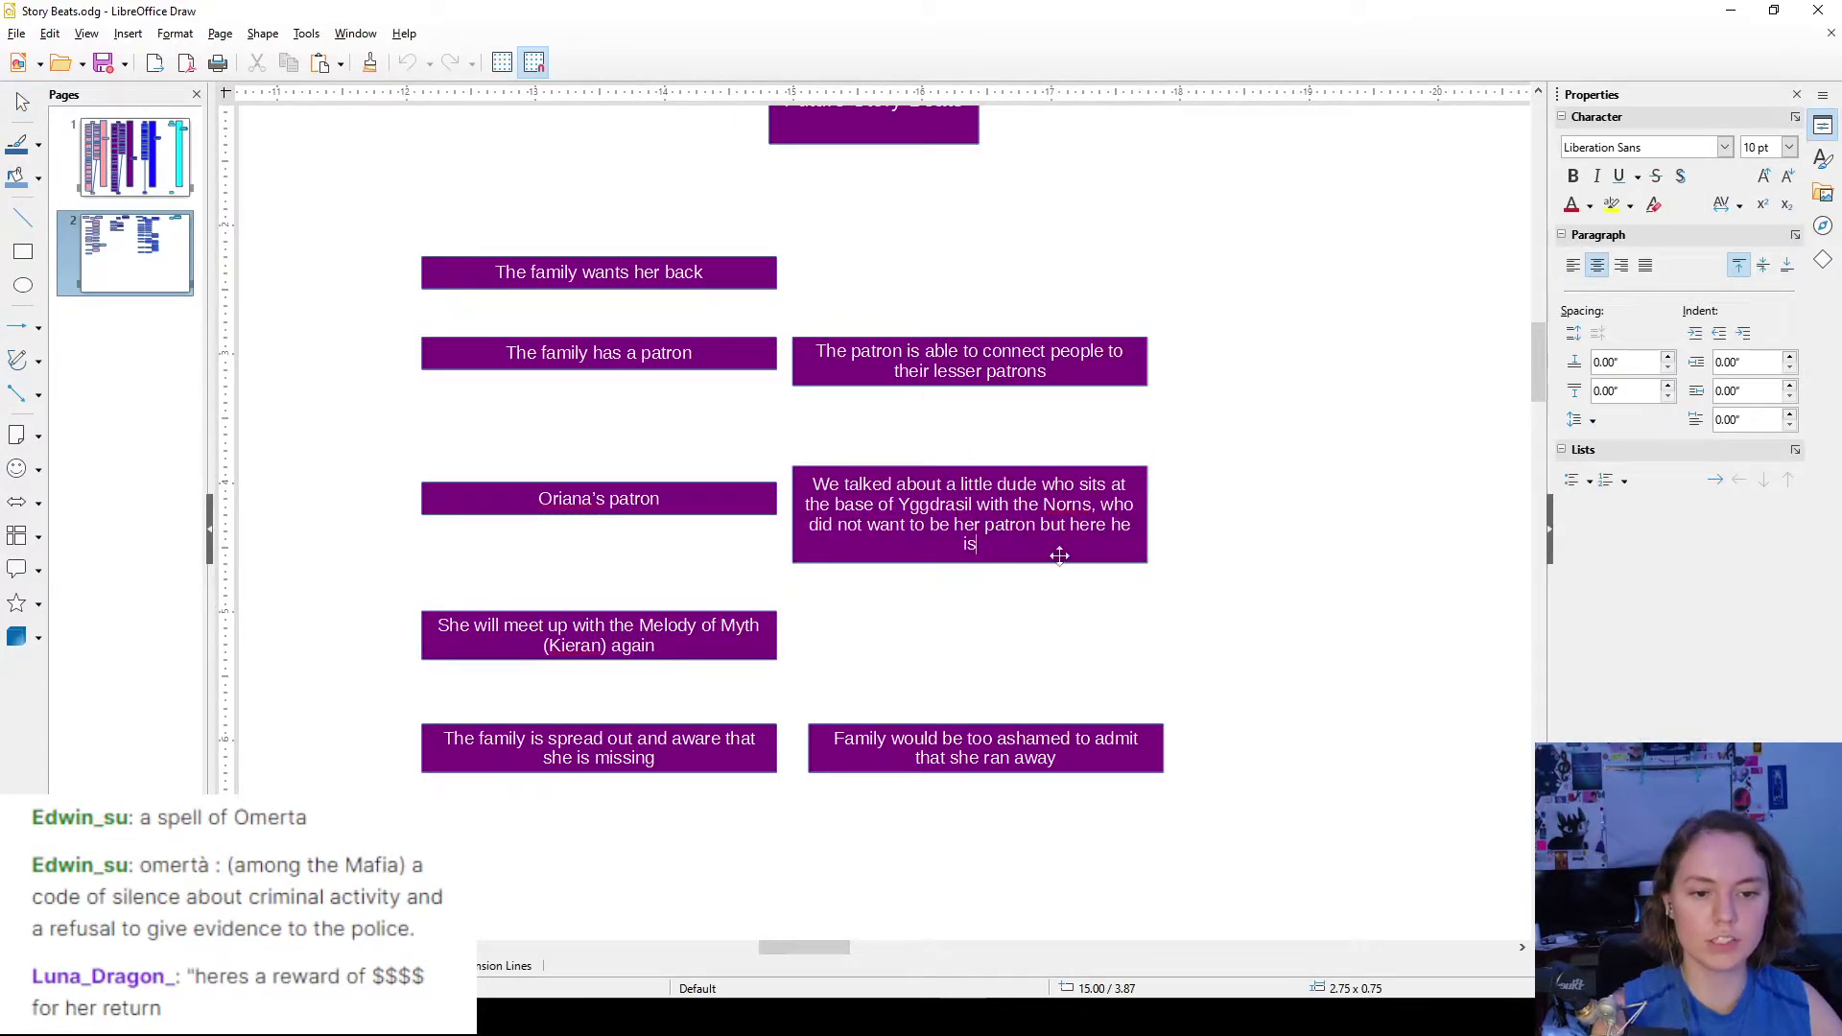
key(Escape)
drag(1058, 548, 1058, 533)
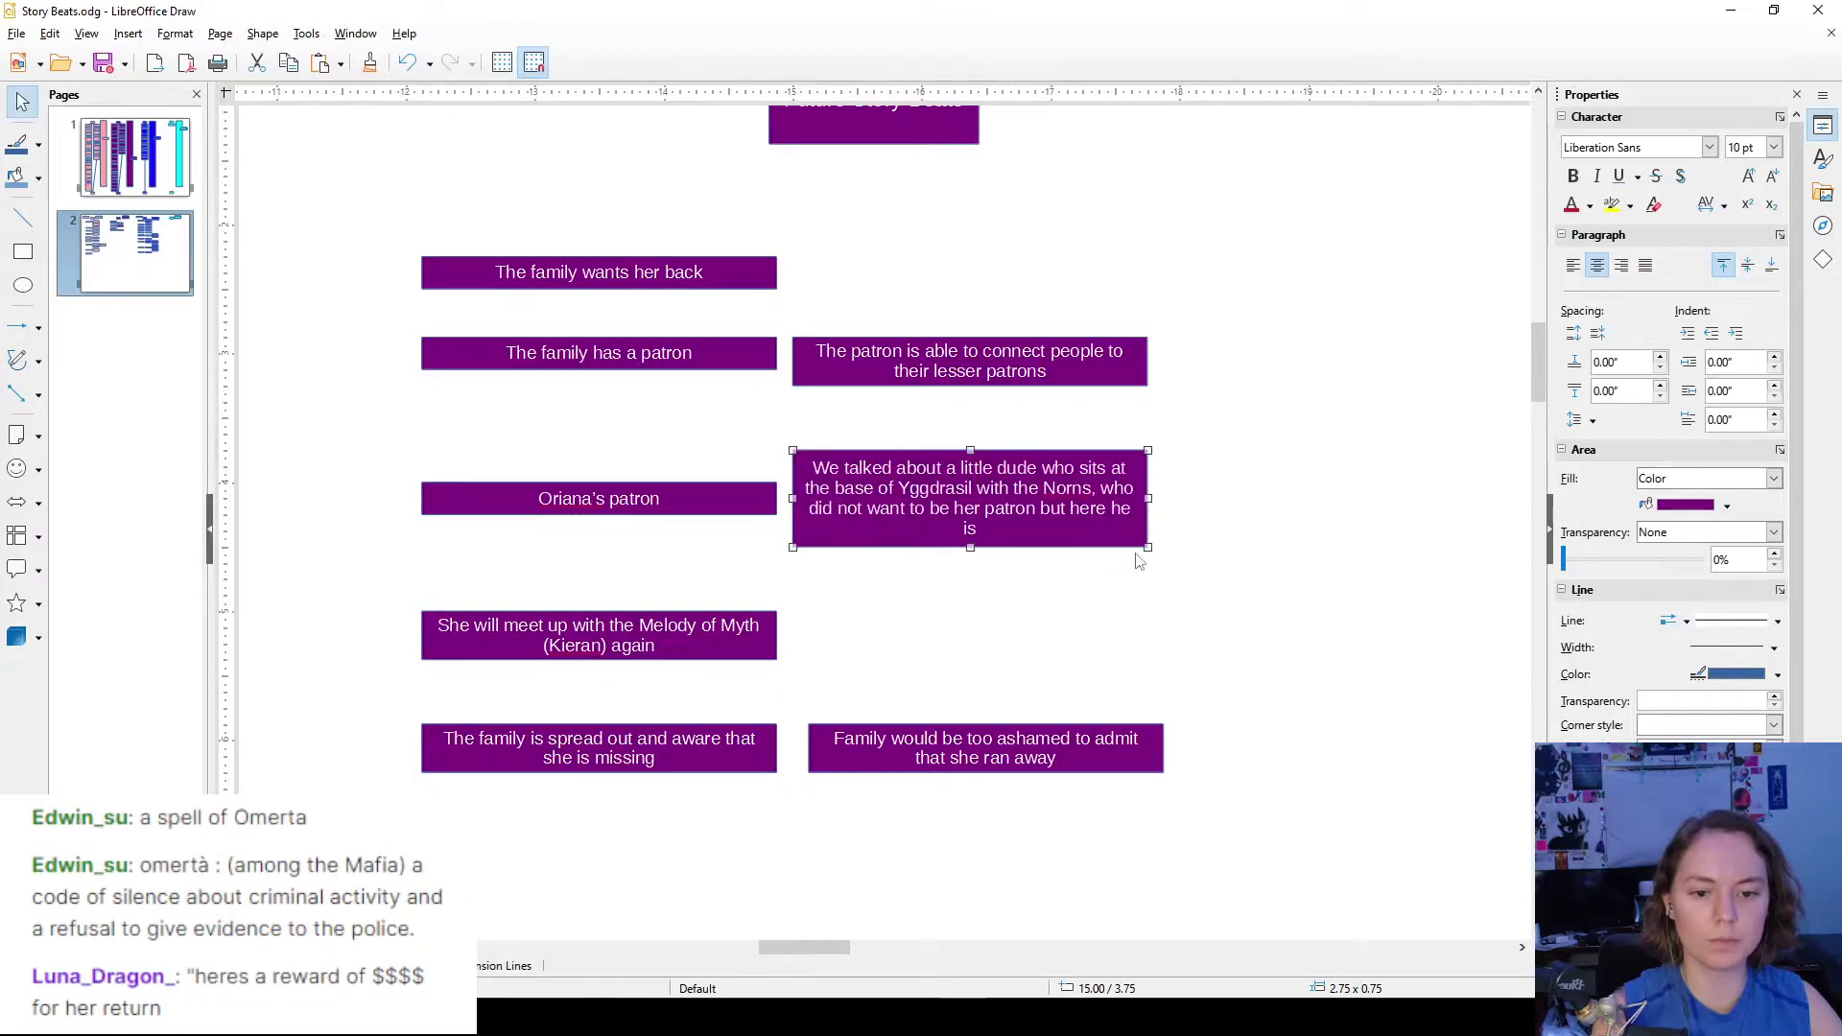
click(1238, 556)
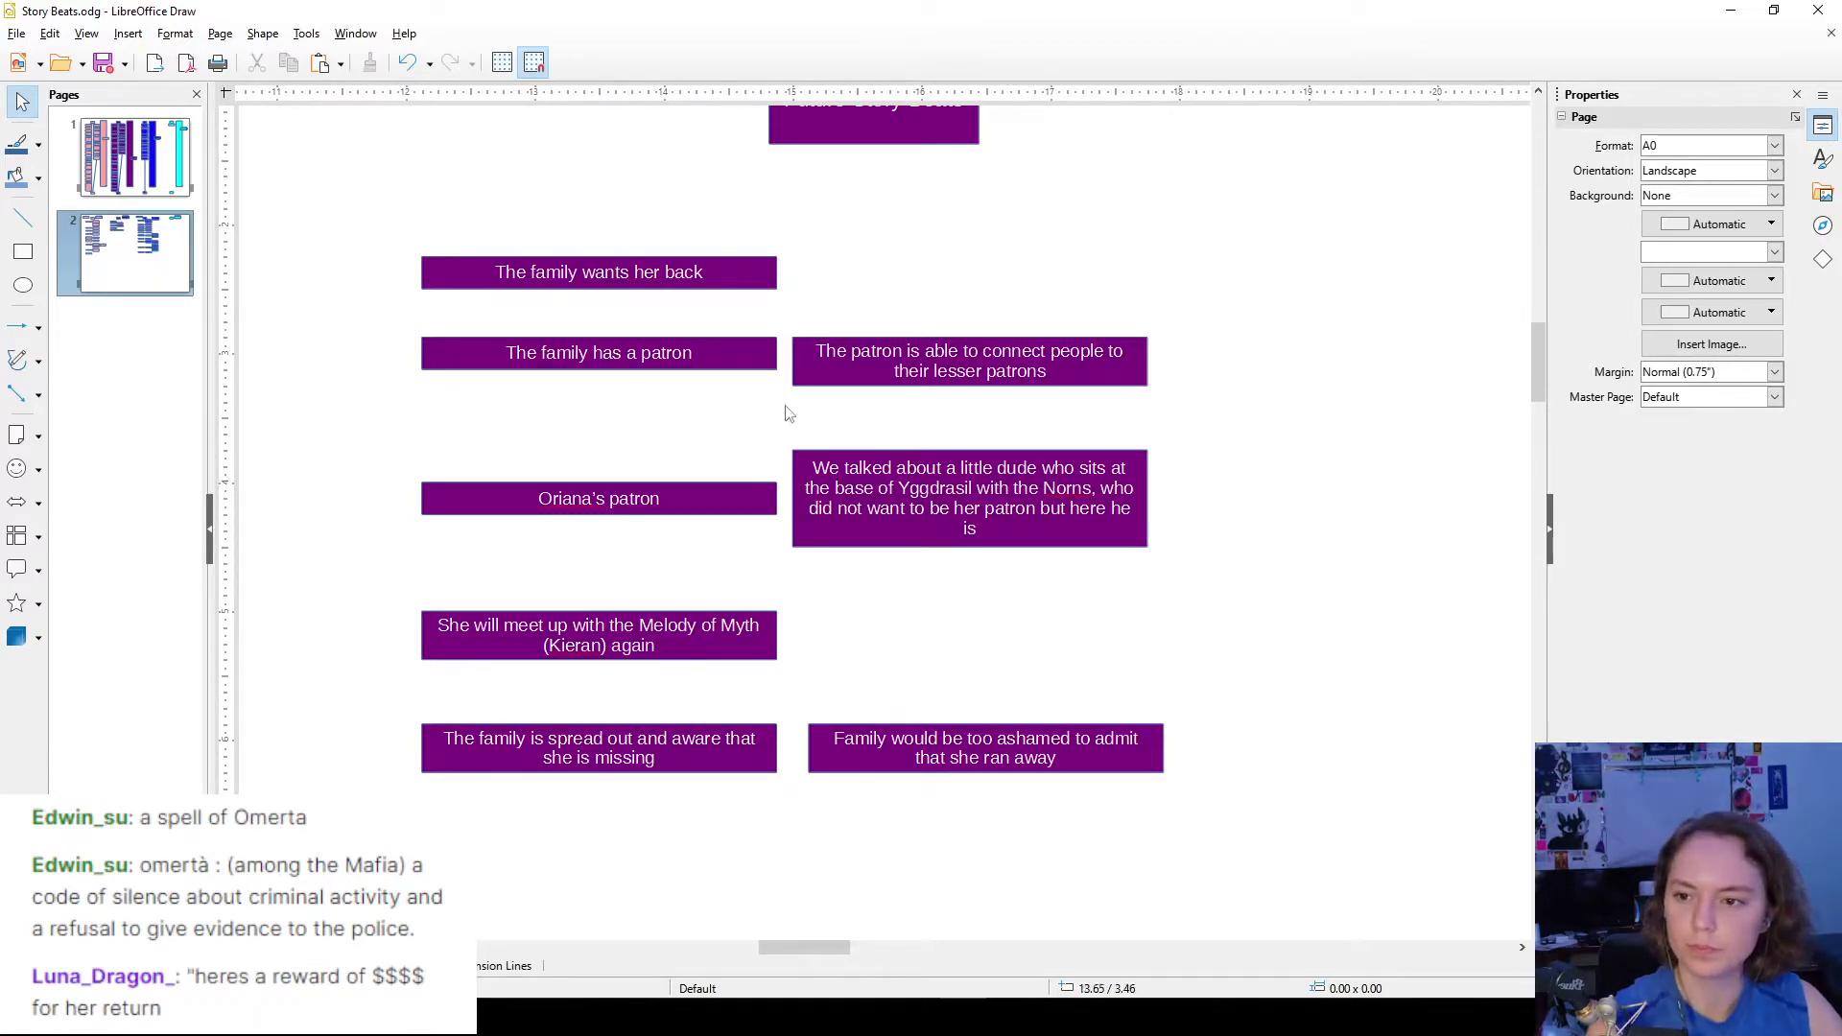
- Move an empty purple box from above Oriana's beats down beside the note about the family being too ashamed
scroll(993, 263, up, 5)
drag(1255, 363, 1335, 597)
scroll(1247, 394, down, 7)
scroll(526, 464, up, 3)
- Shift all of Oriana's beat boxes up and right under the heading, and move the second column of notes further right
click(373, 351)
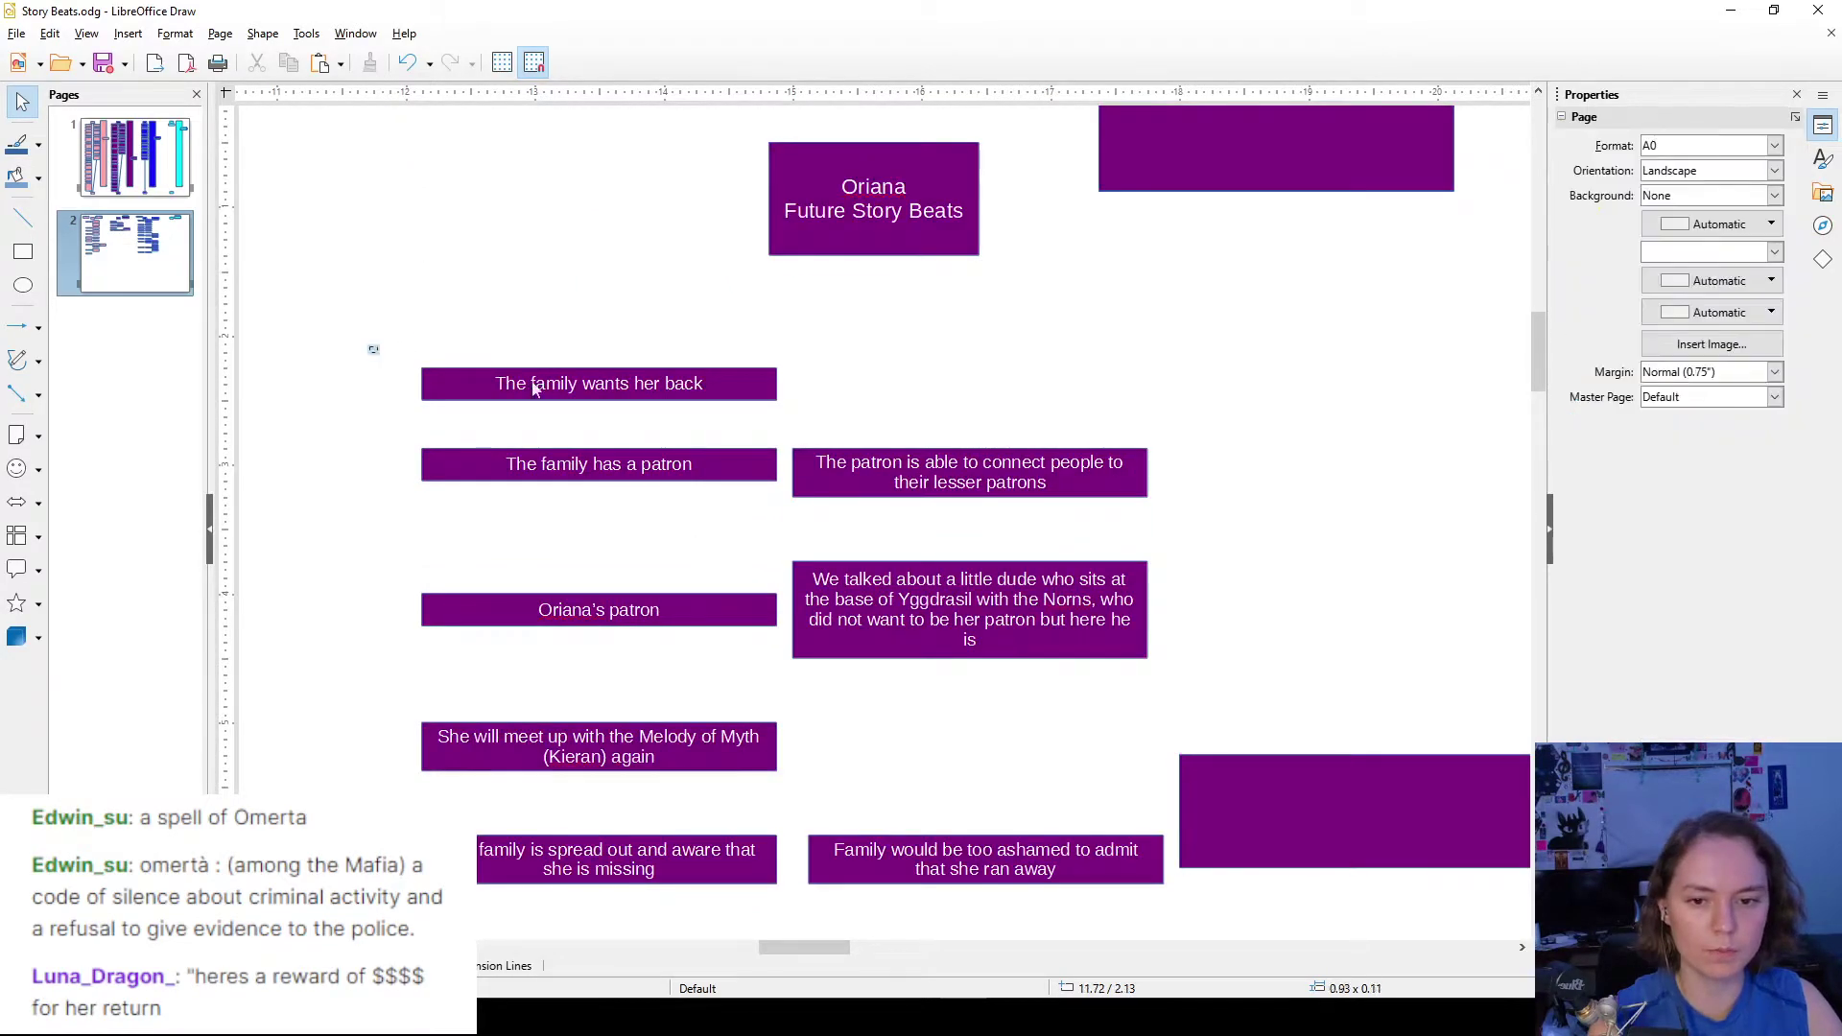
drag(1409, 795, 1526, 940)
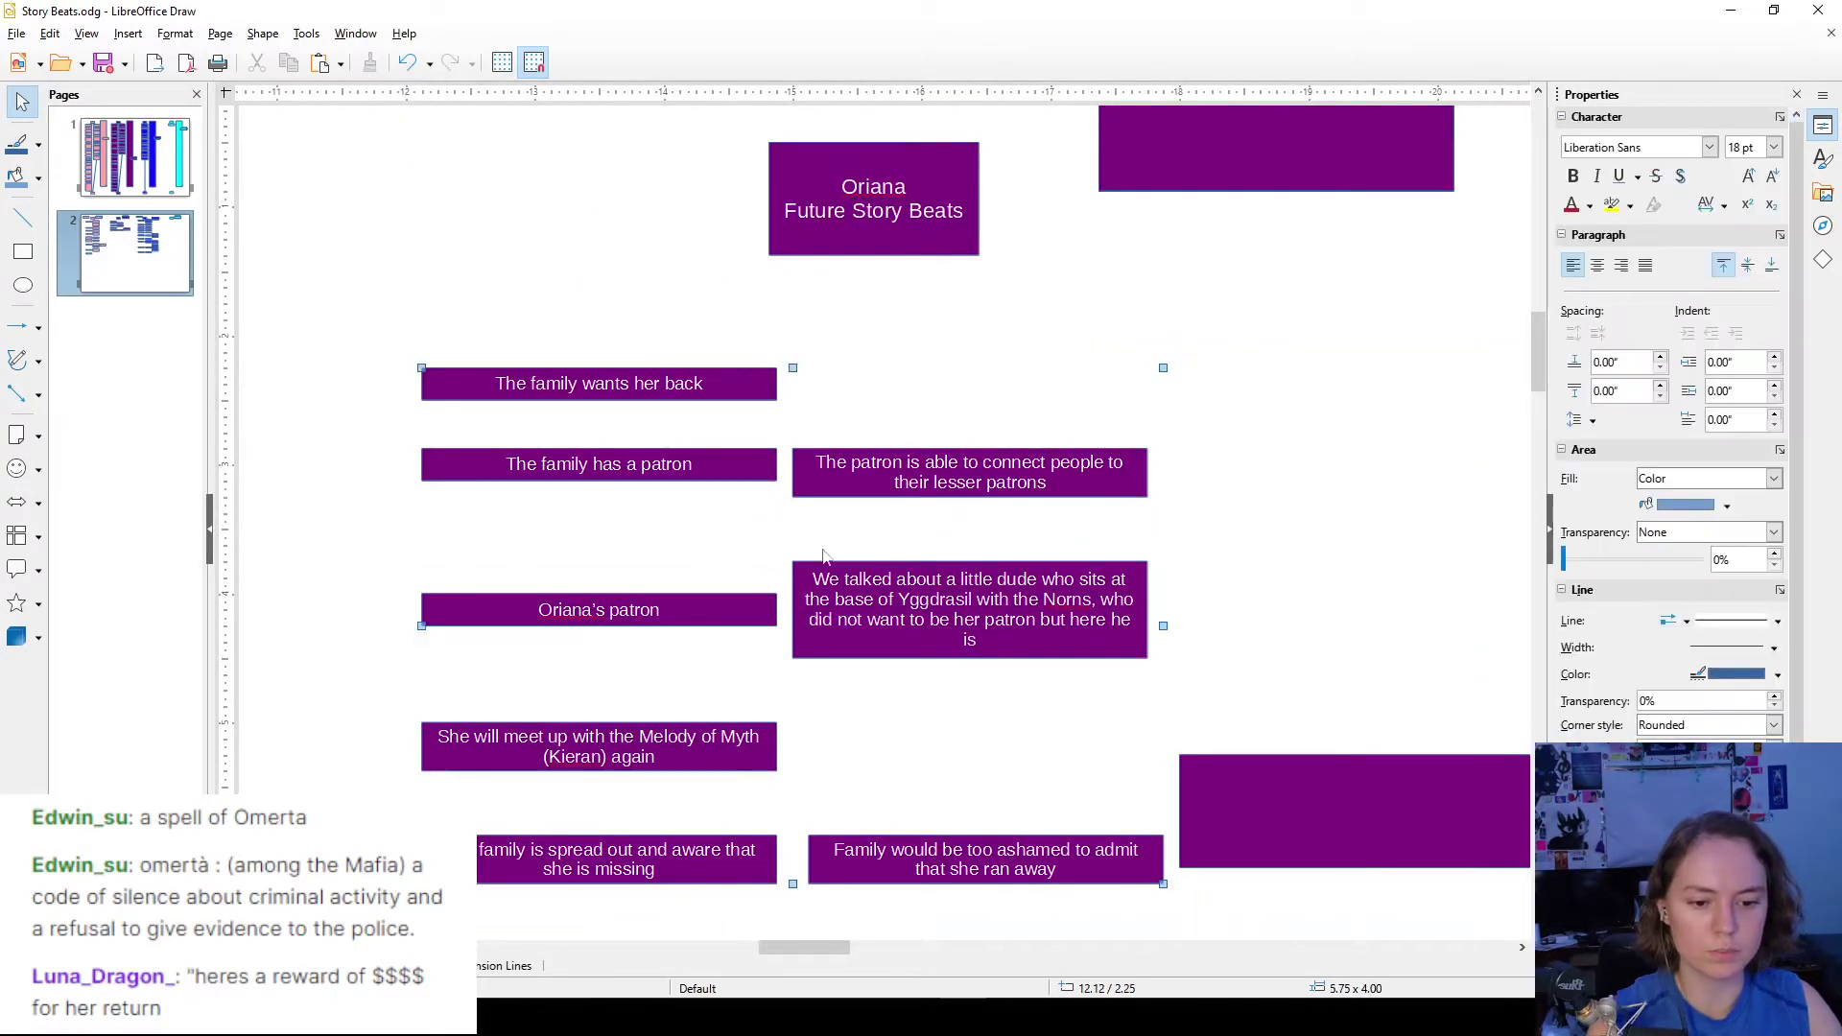
drag(748, 398, 896, 373)
click(919, 347)
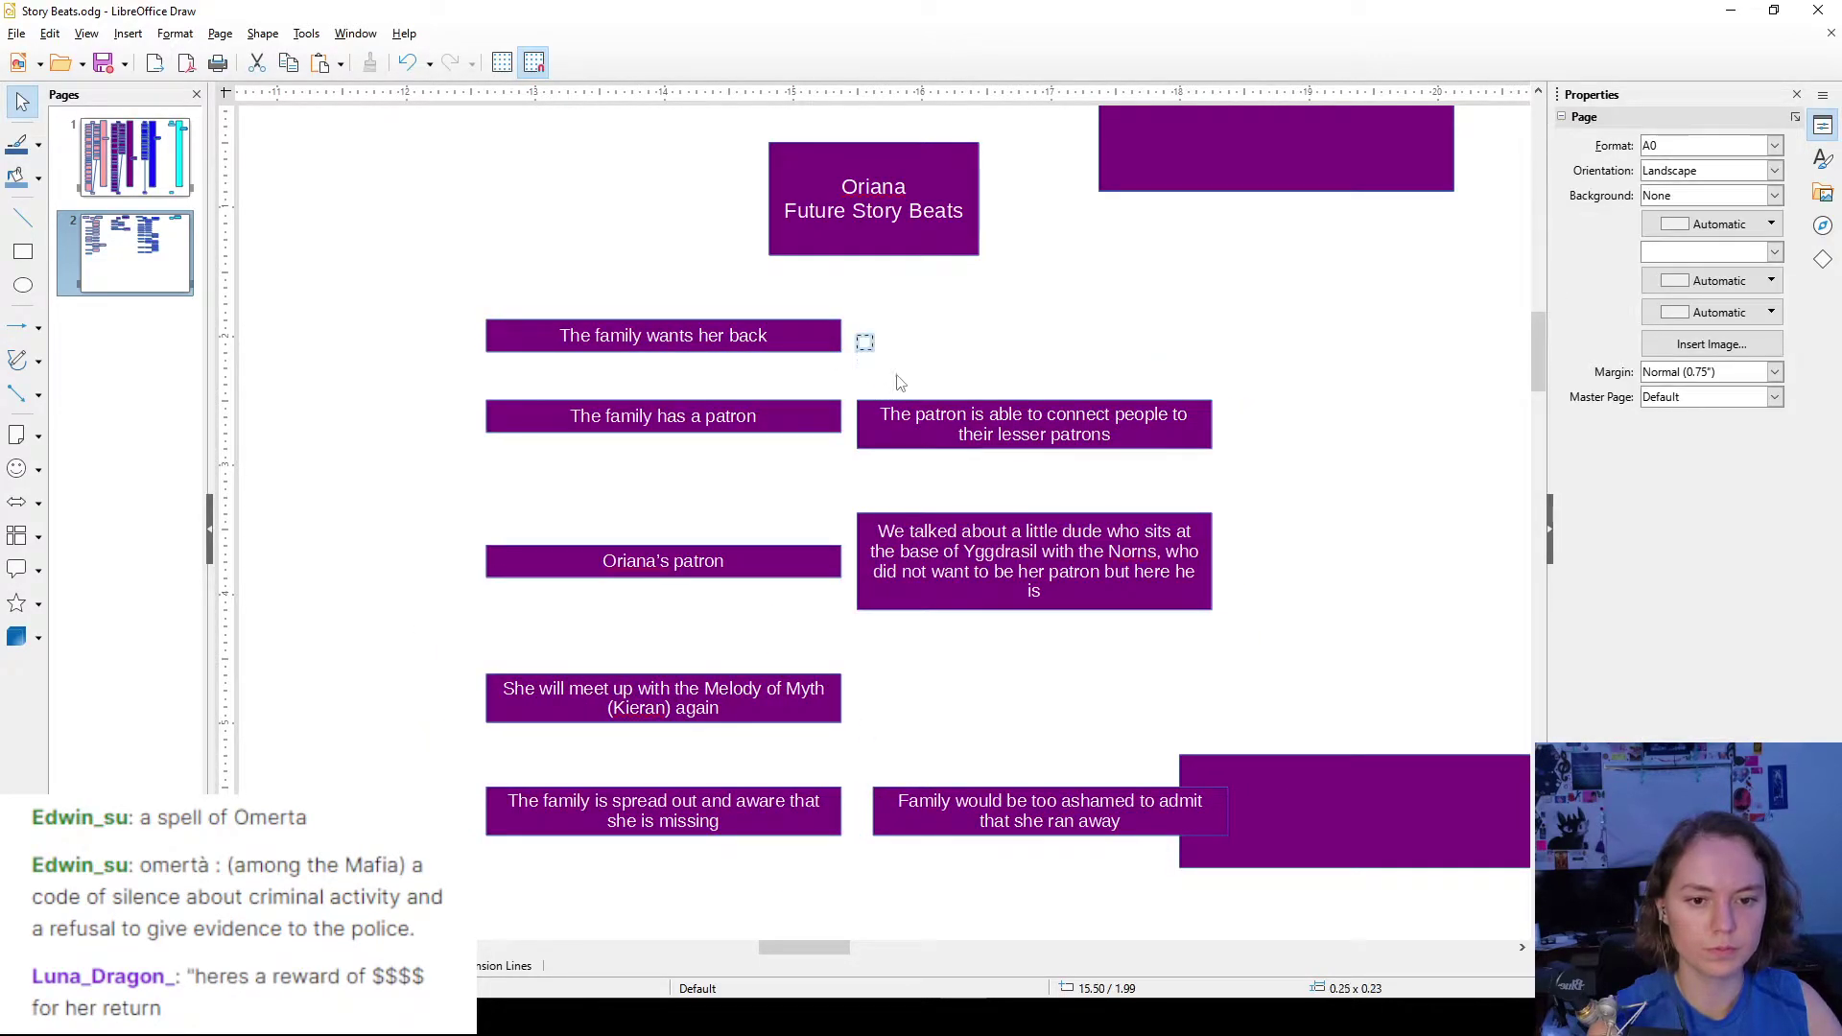
drag(1303, 813, 1337, 912)
drag(1133, 439, 1237, 439)
click(1360, 443)
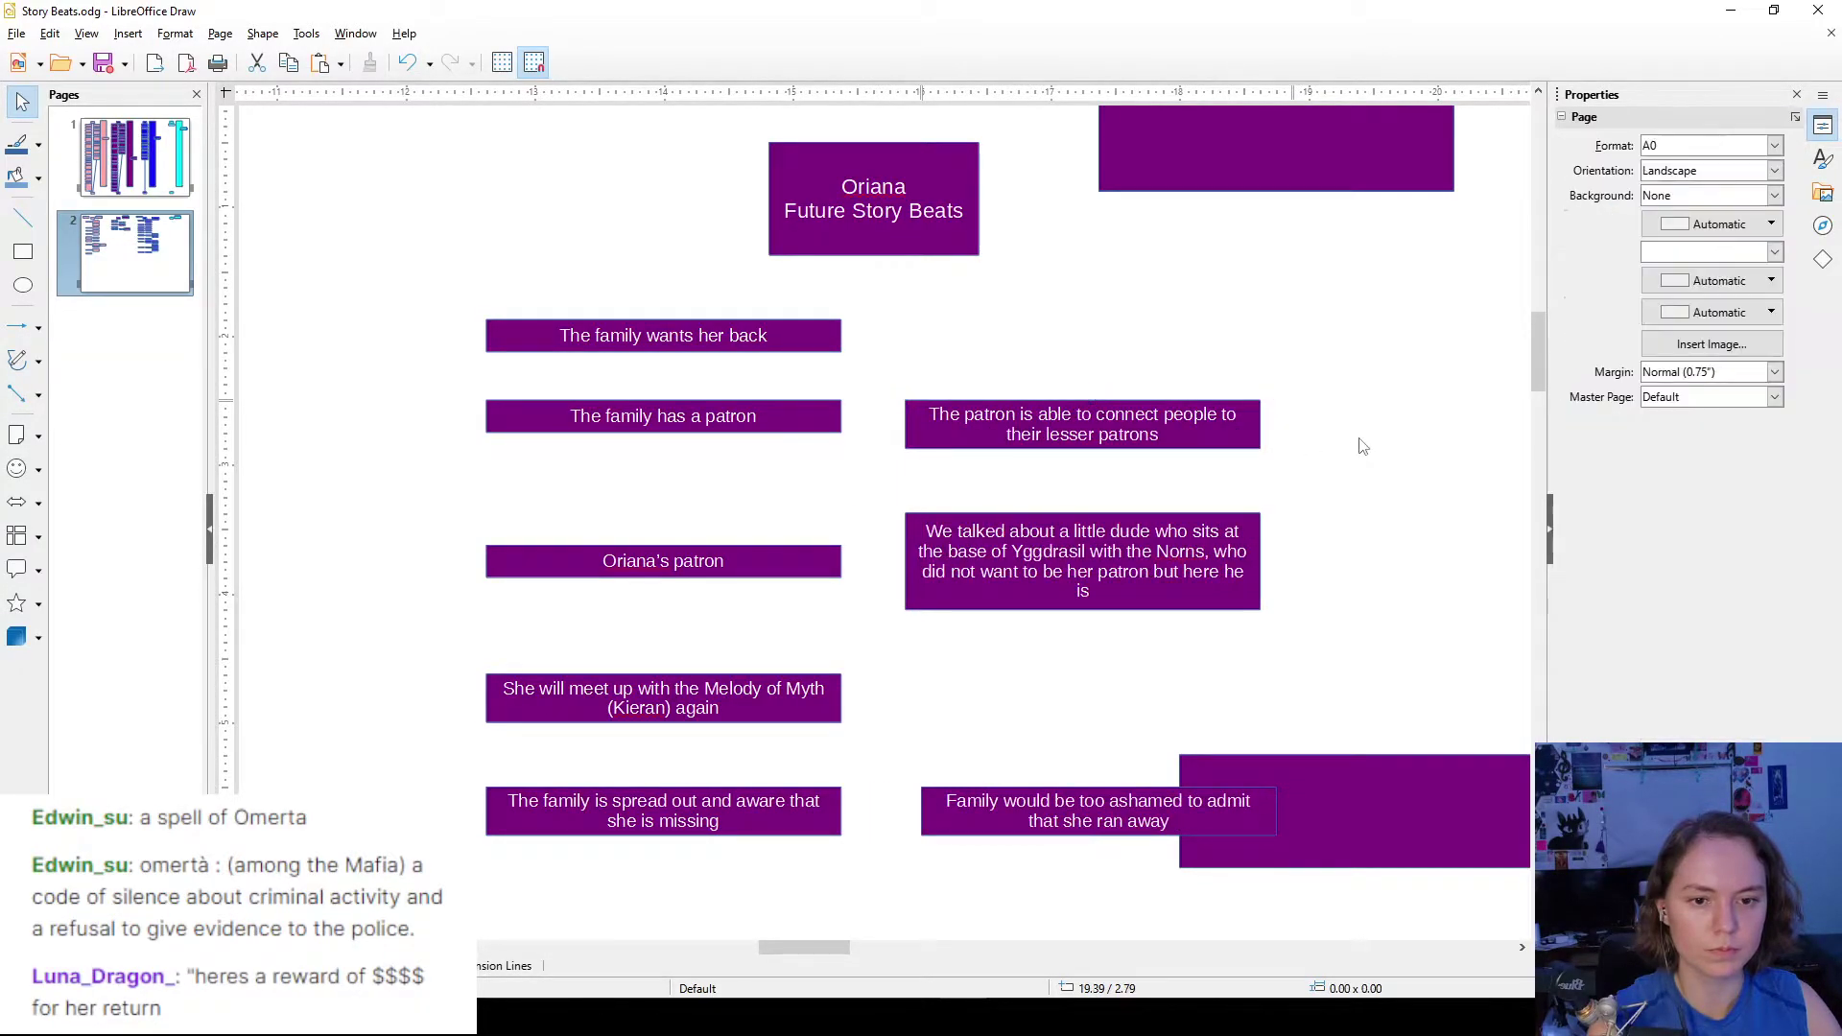
- Move the empty purple box right so it clears the "Family would be too ashamed" box
scroll(1351, 641, down, 3)
click(1379, 557)
drag(1379, 557, 1425, 560)
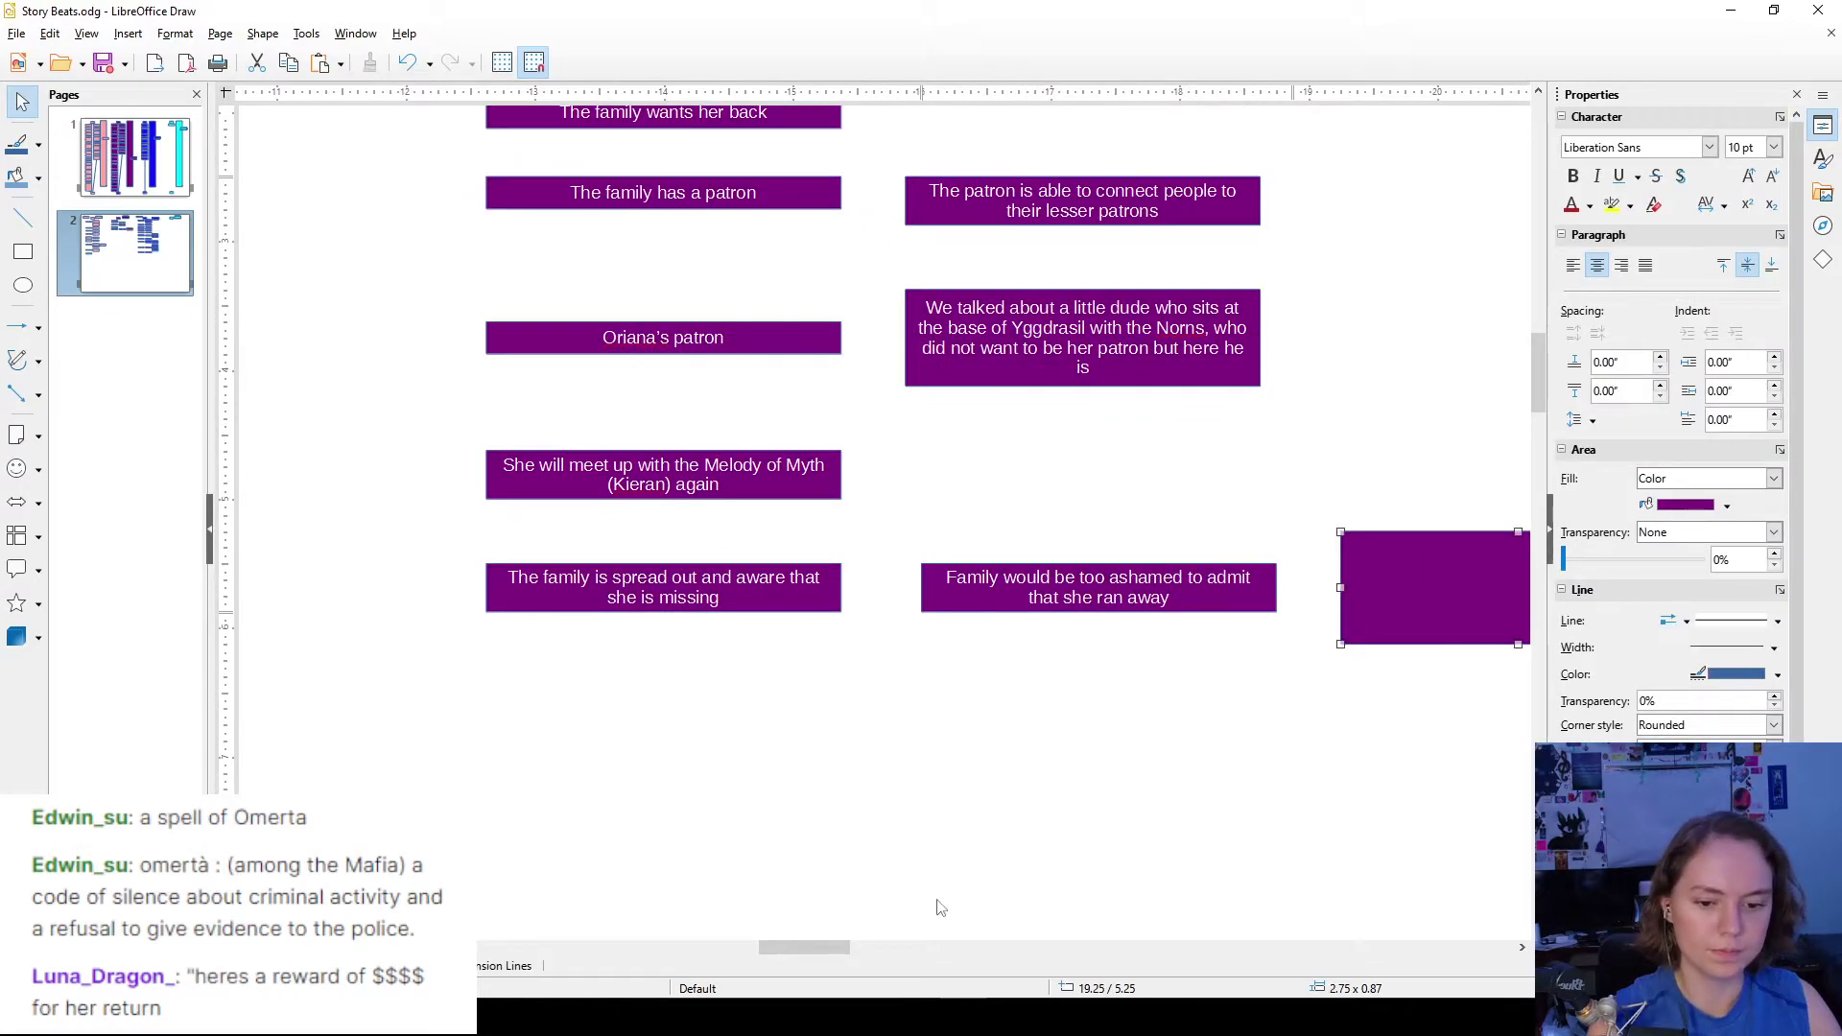
- Fill the empty box with "Probably would have offered a reward for her safe return"
scroll(896, 868, down, 2)
mouse_move(825, 962)
mouse_down()
mouse_move(921, 952)
mouse_move(801, 954)
mouse_up()
scroll(967, 913, up, 1)
double_click(1188, 560)
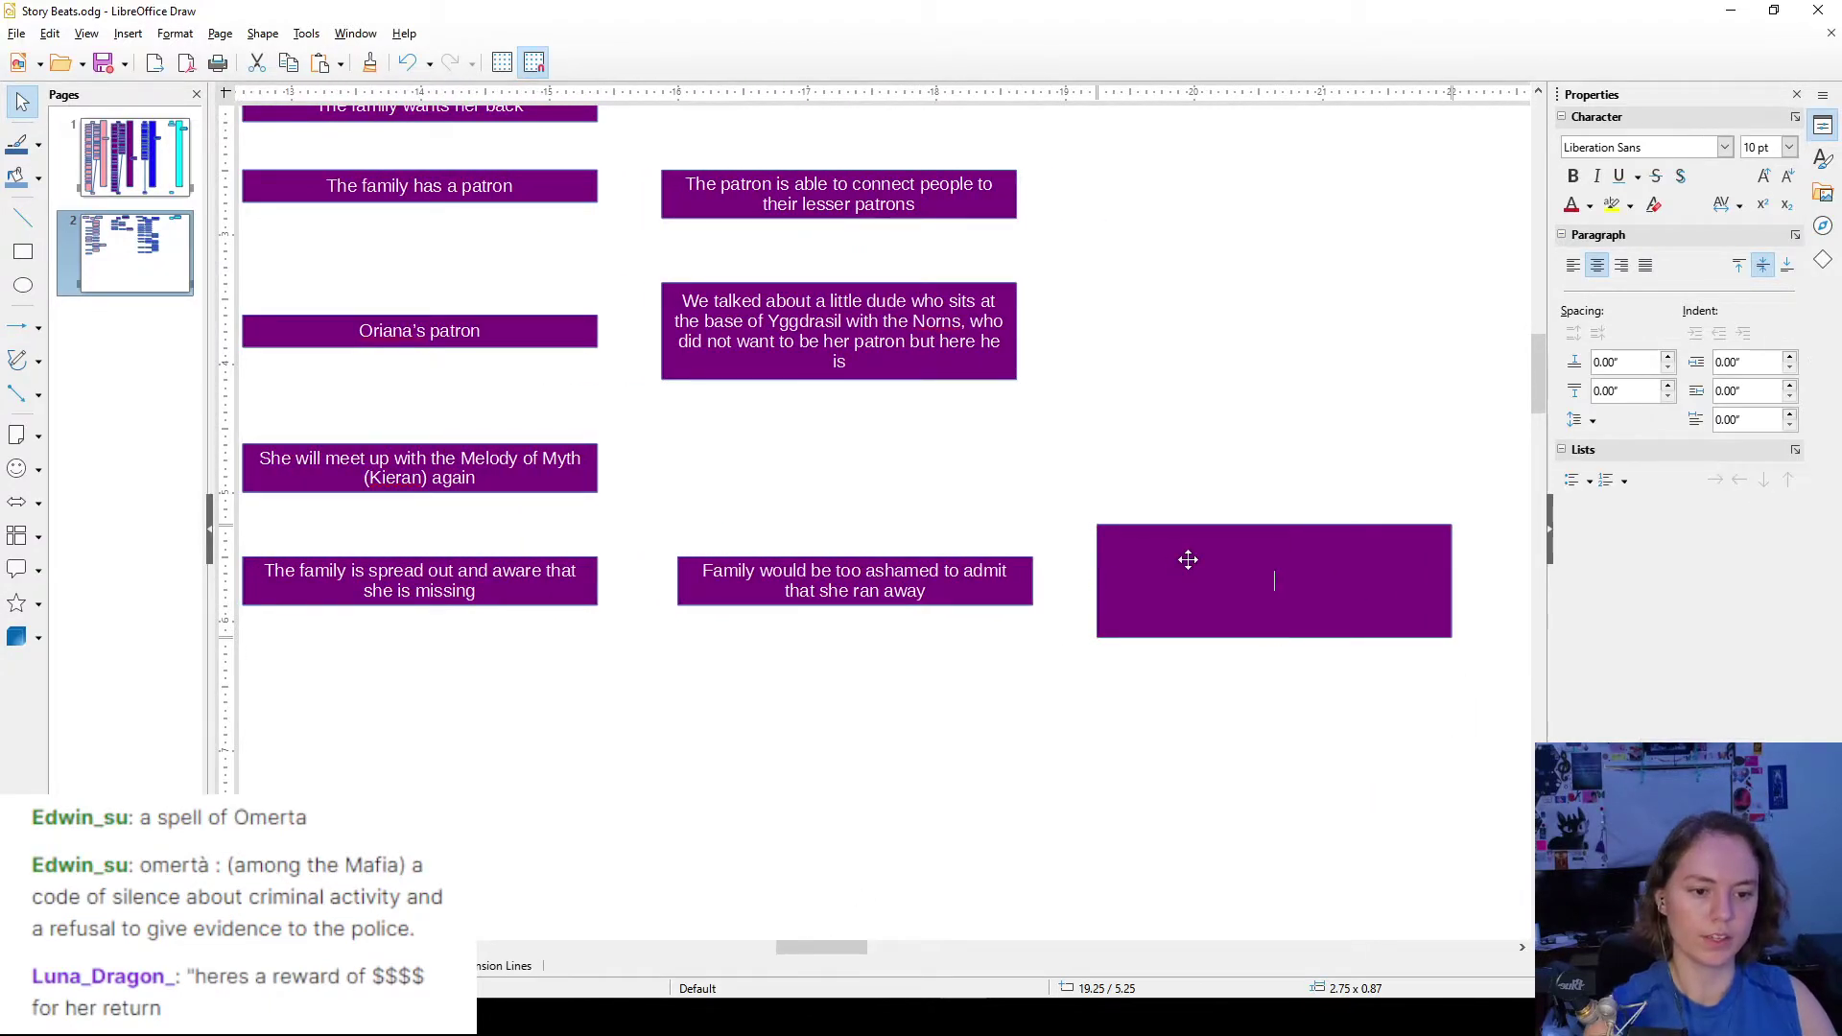
text(Probab)
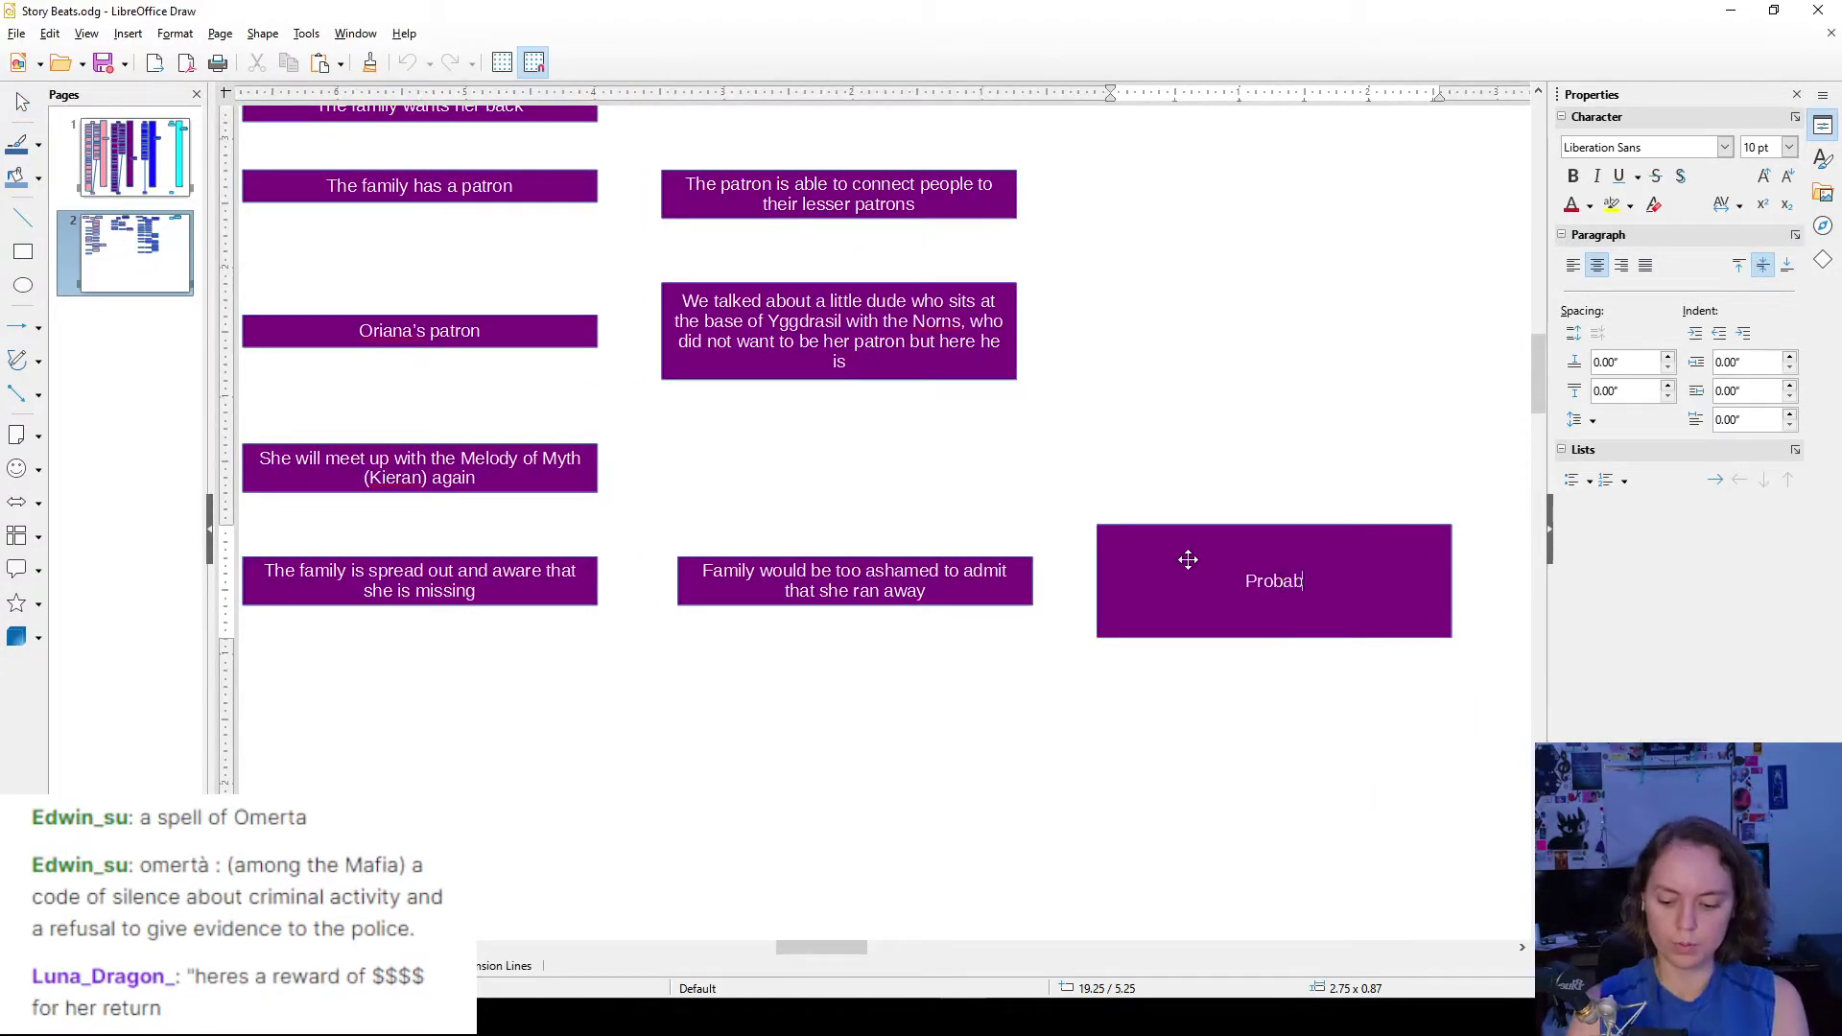
text(ly would have )
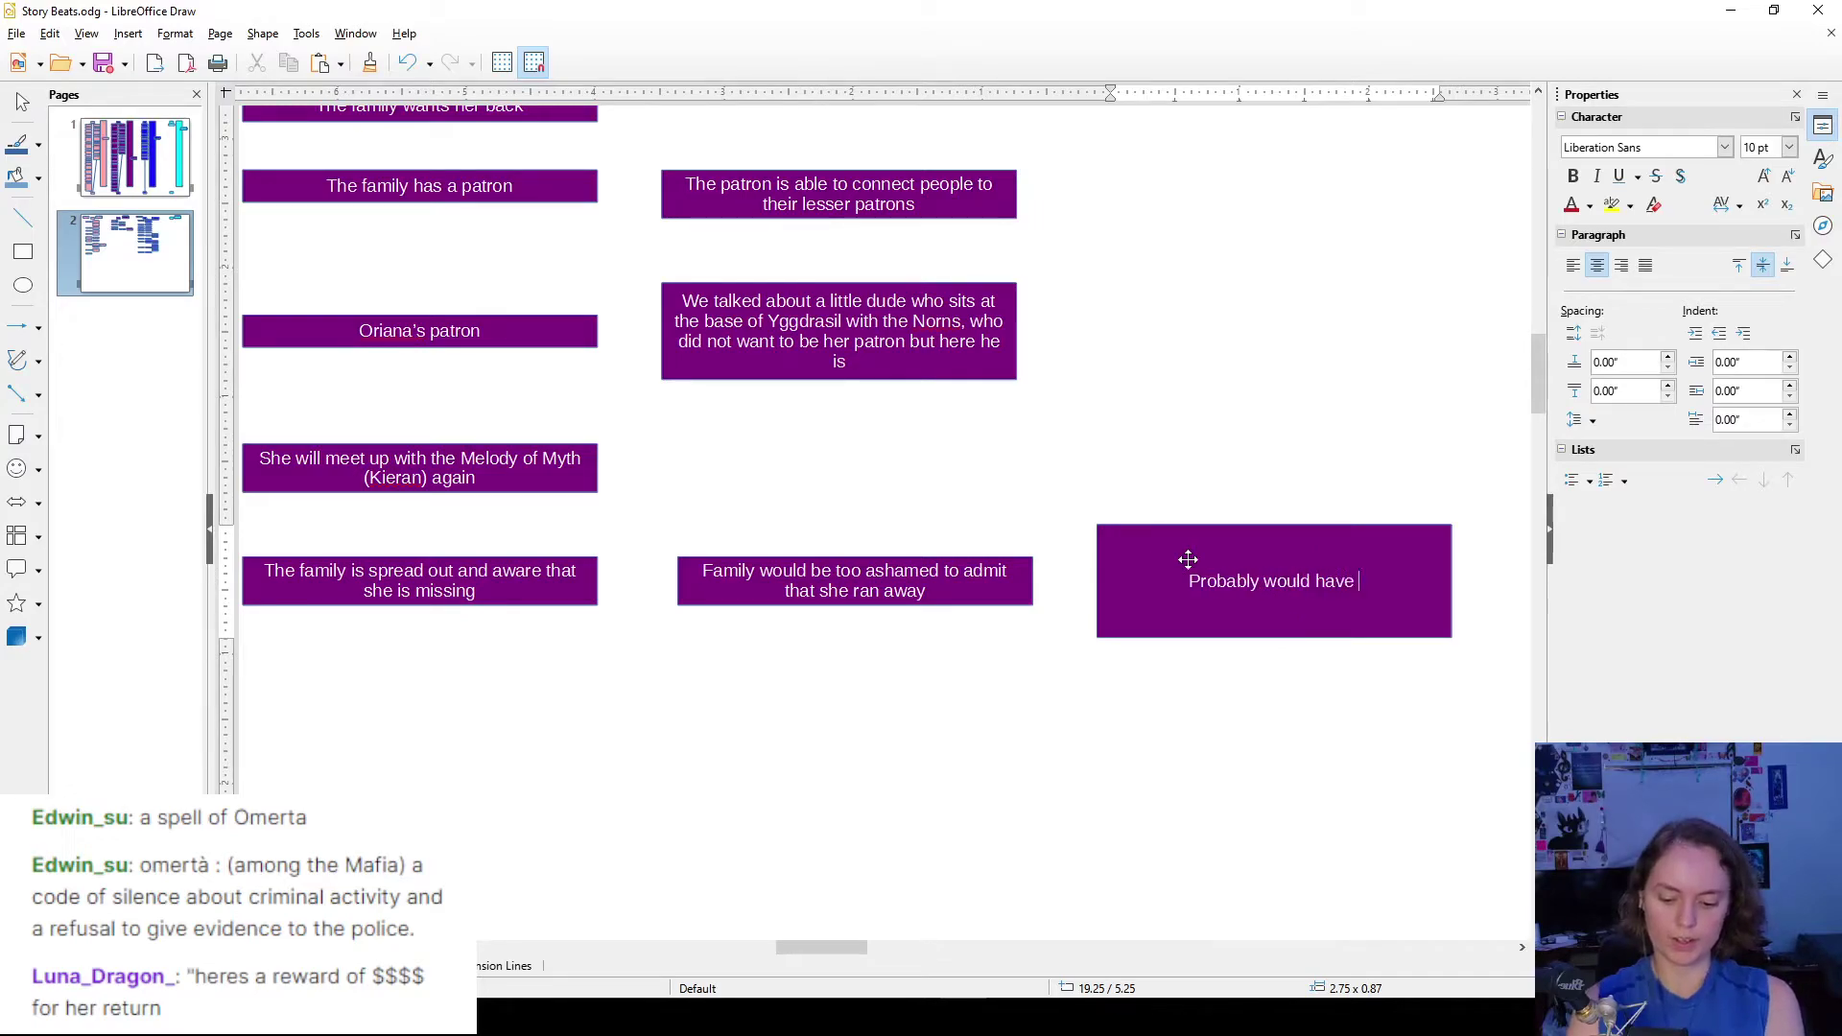
text(give)
key(BackSpace)
key(BackSpace)
key(BackSpace)
key(BackSpace)
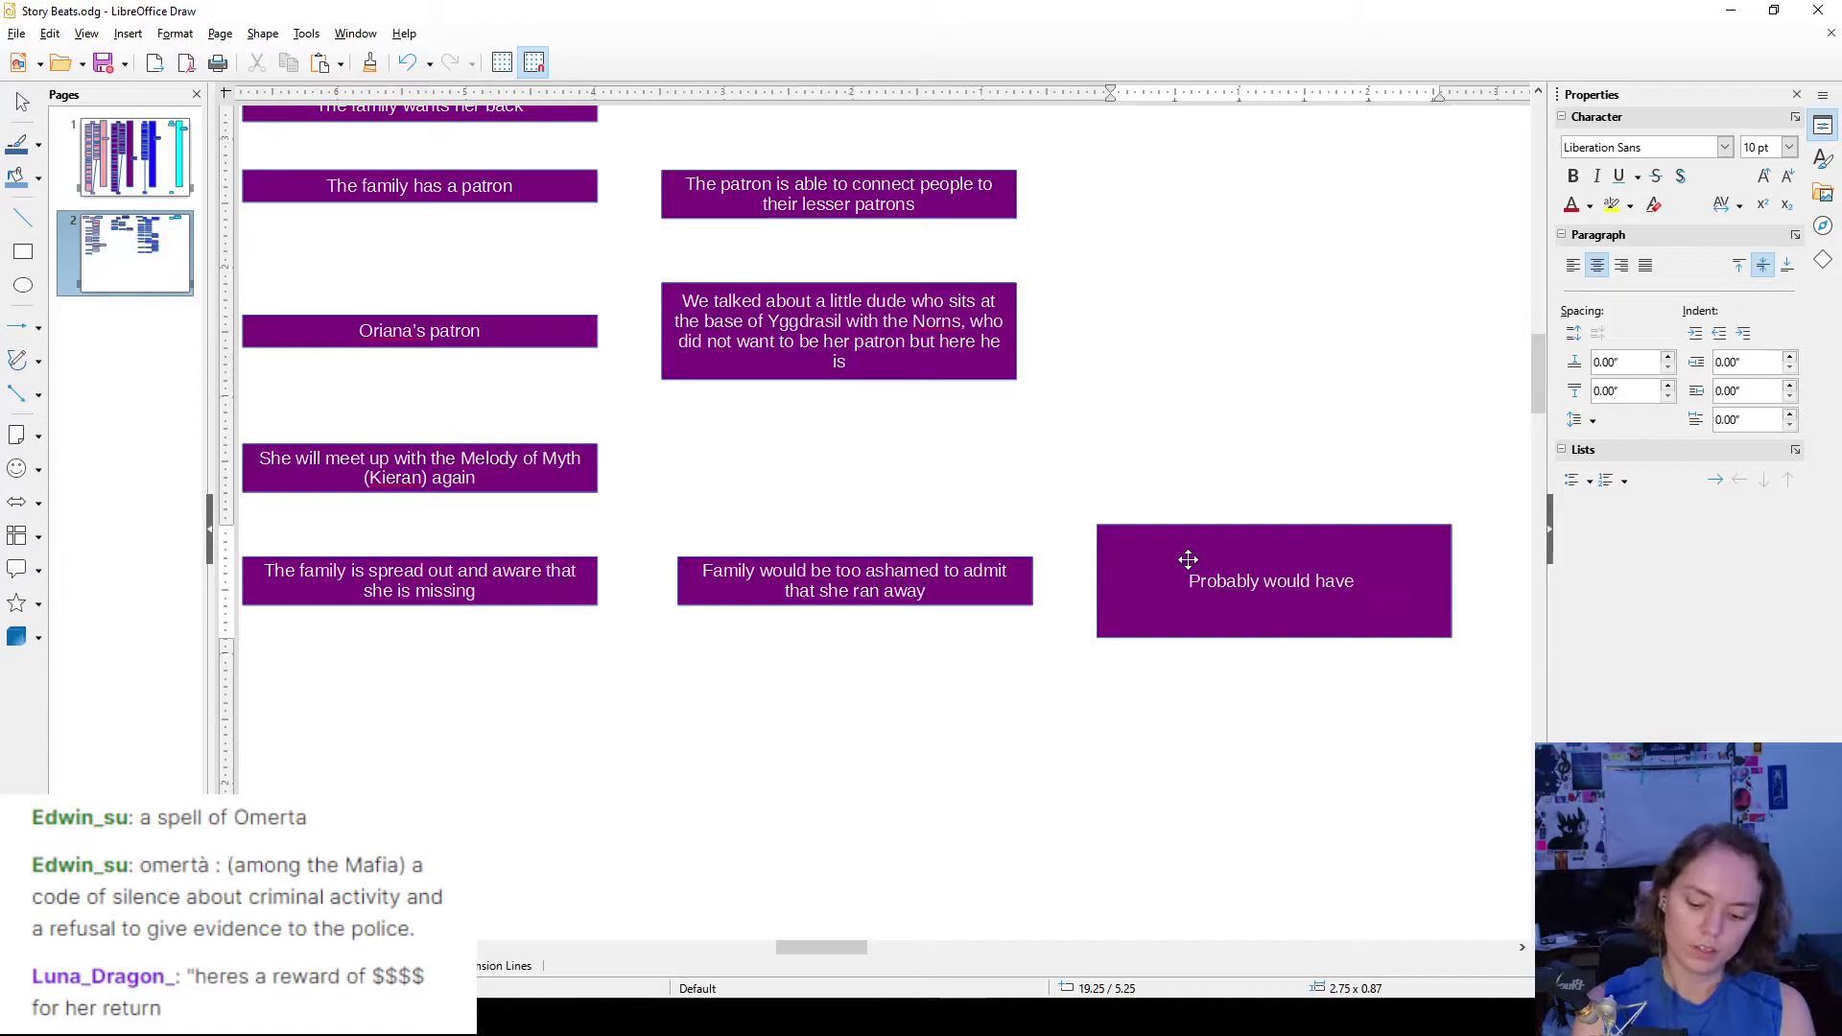
text(offered )
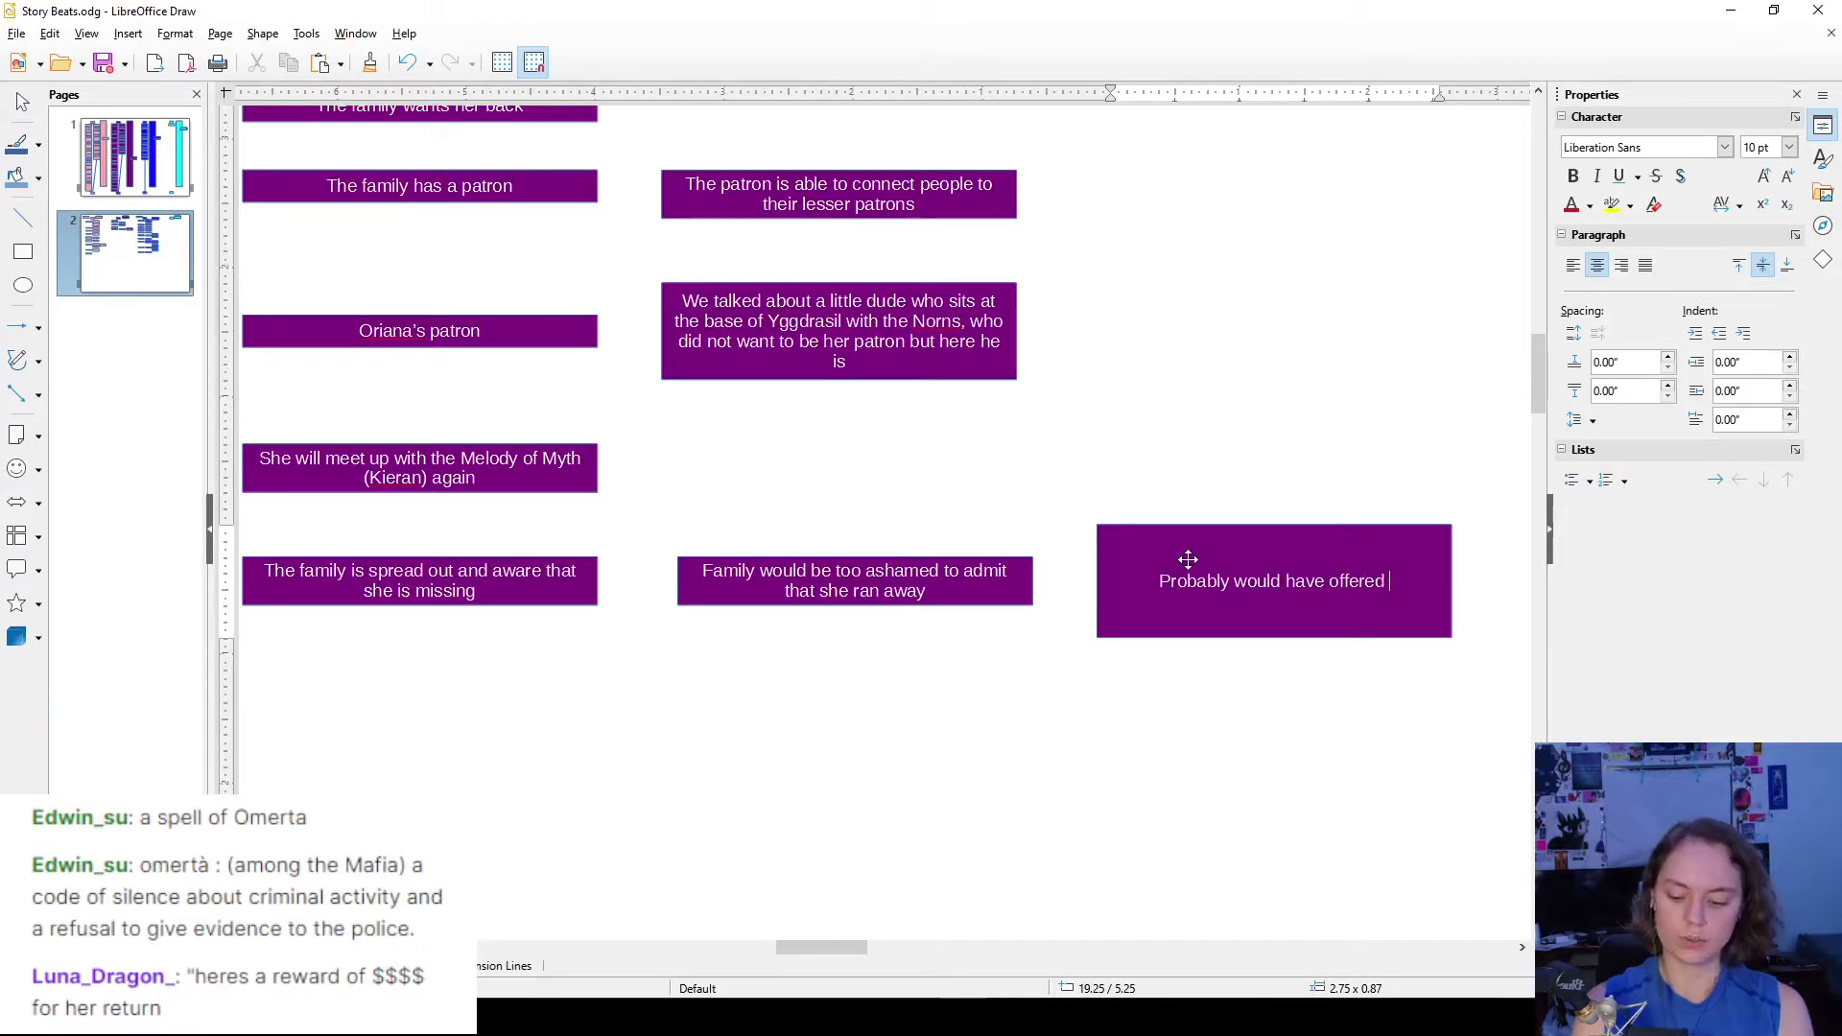
text(a reqard for her)
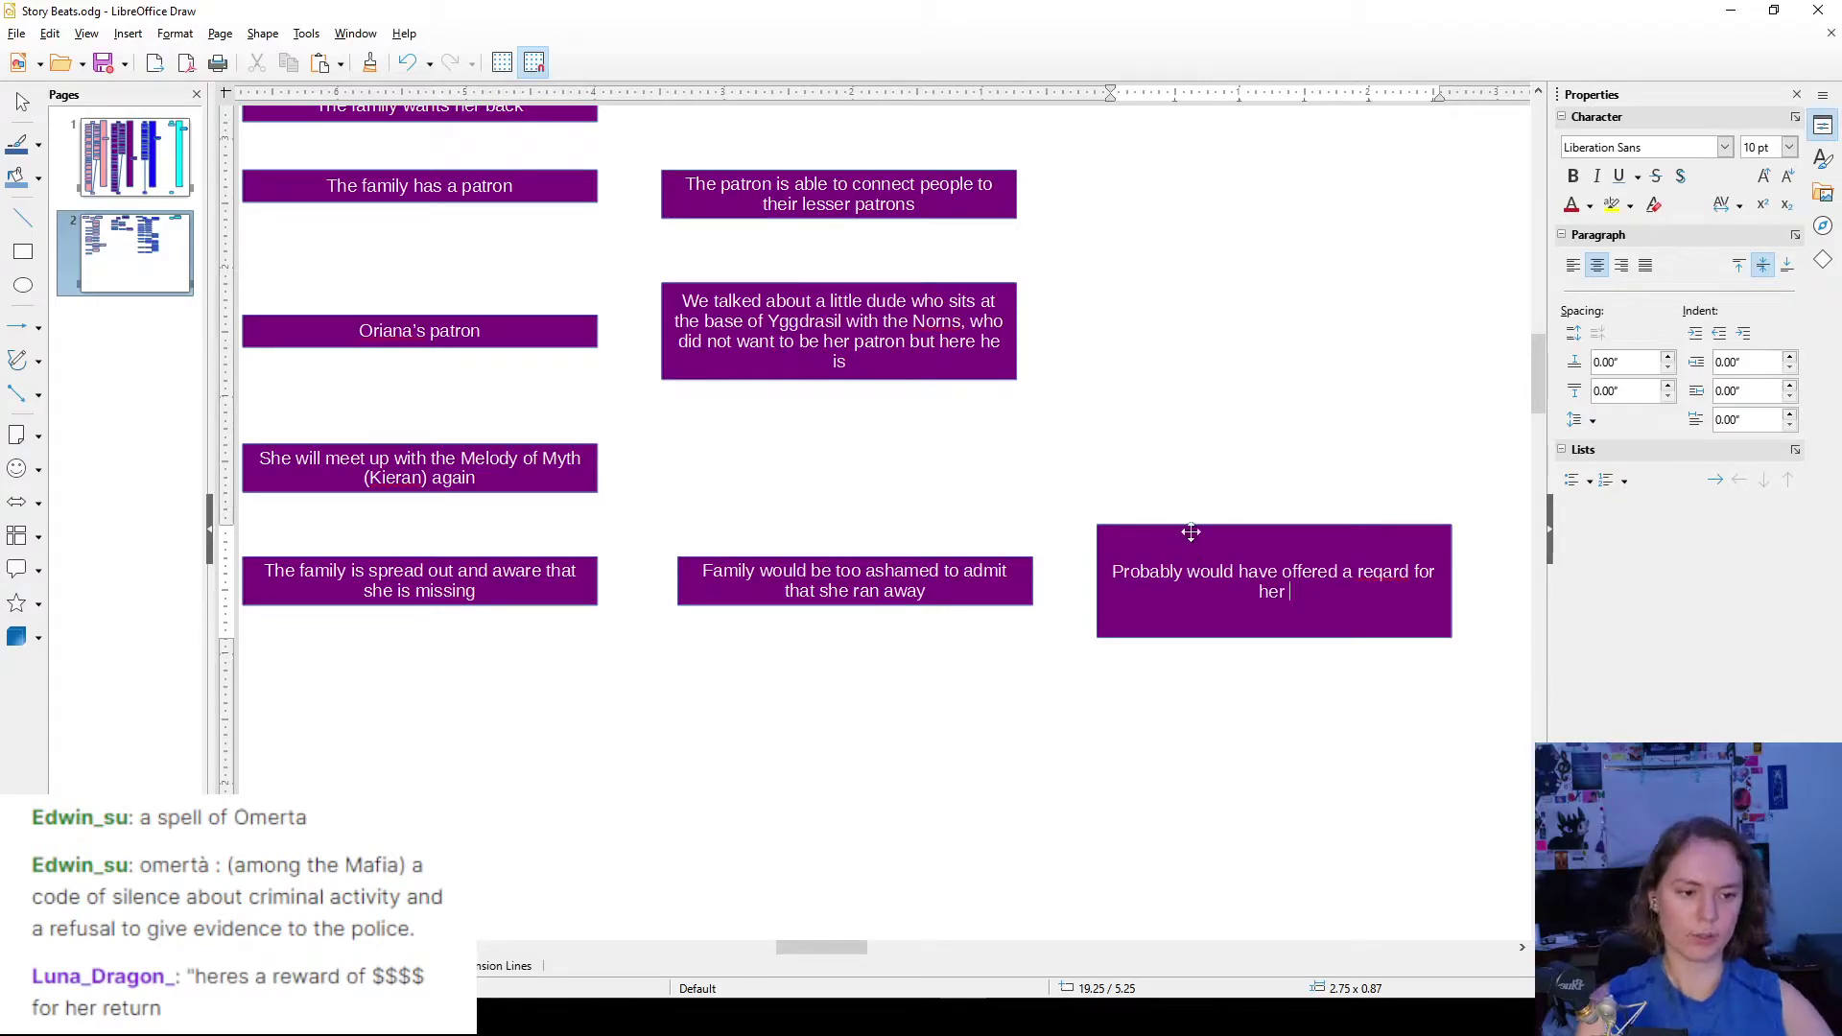
key(BackSpace)
text(w)
click(1374, 594)
text(safe return)
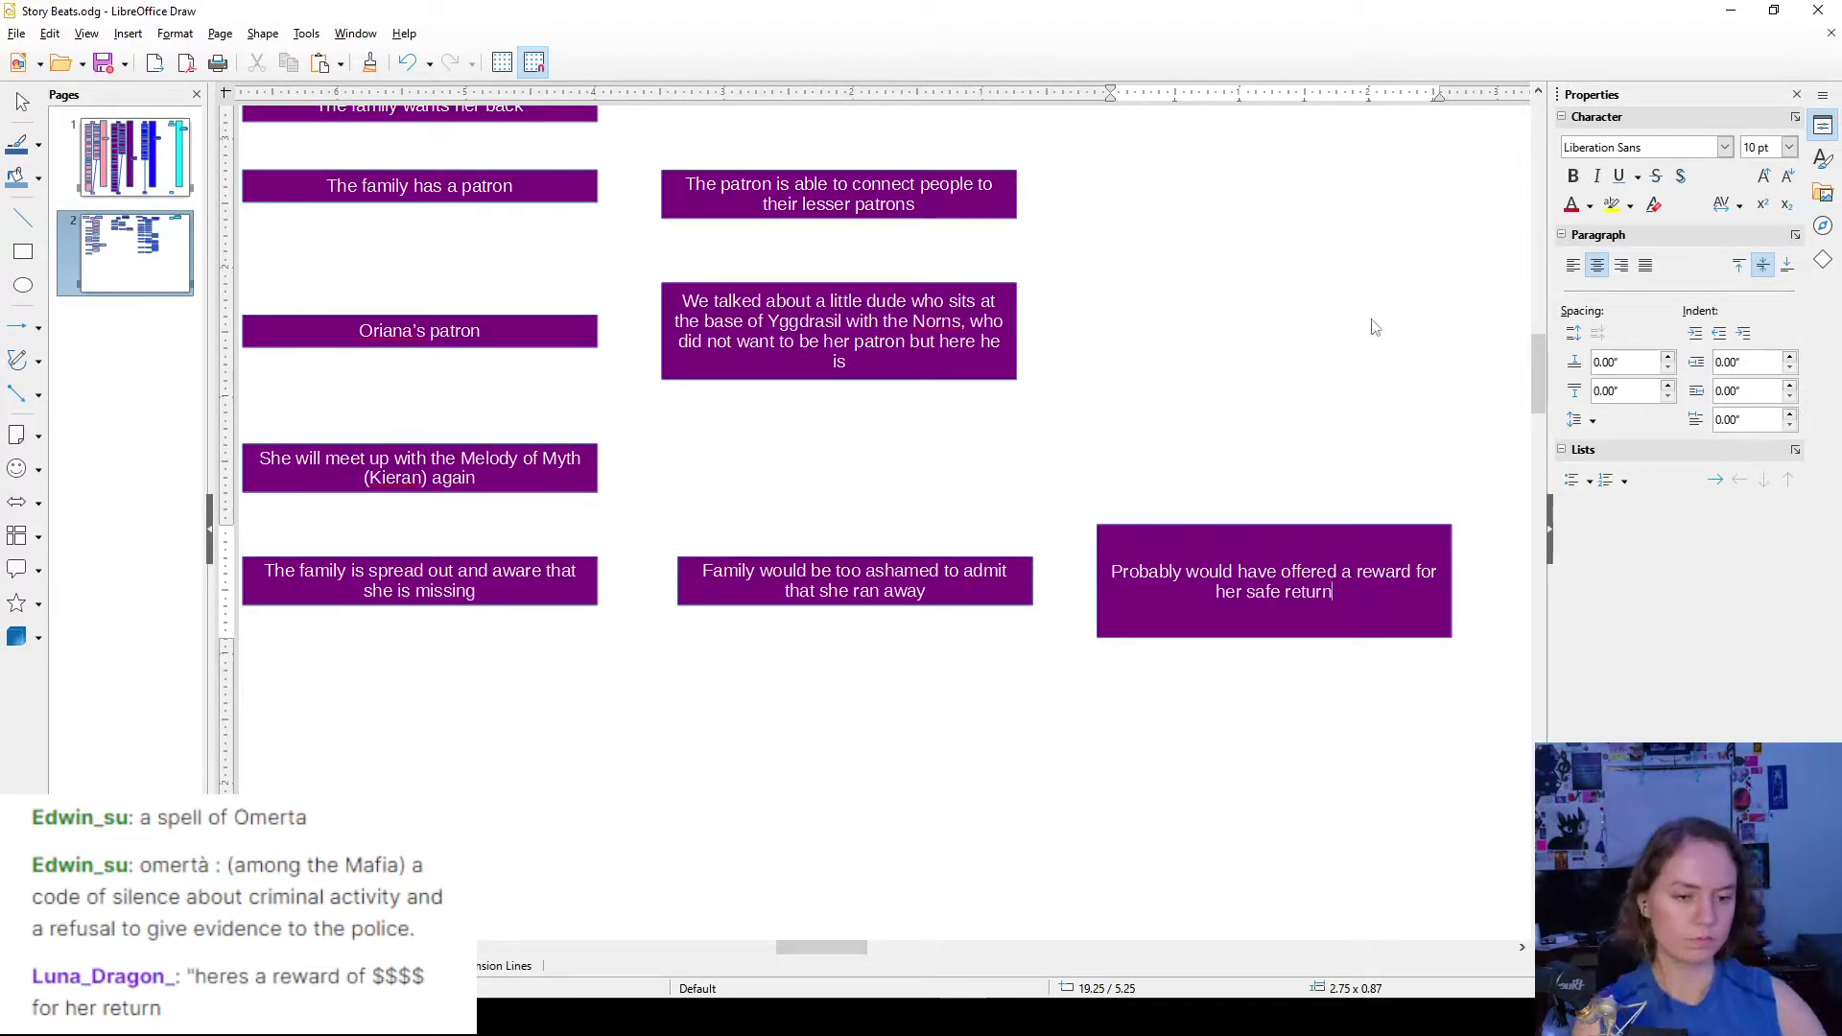
- Shrink the reward box to fit its two lines, shift it slightly up and left, and place the "too ashamed" box just below it
click(1308, 526)
mouse_move(1275, 526)
mouse_down()
mouse_move(1277, 572)
mouse_move(1250, 565)
mouse_move(1245, 505)
mouse_up()
drag(706, 558, 1142, 572)
- Try moving "The family wants her back" down toward the reward note, and undo the trial moves
scroll(543, 598, up, 3)
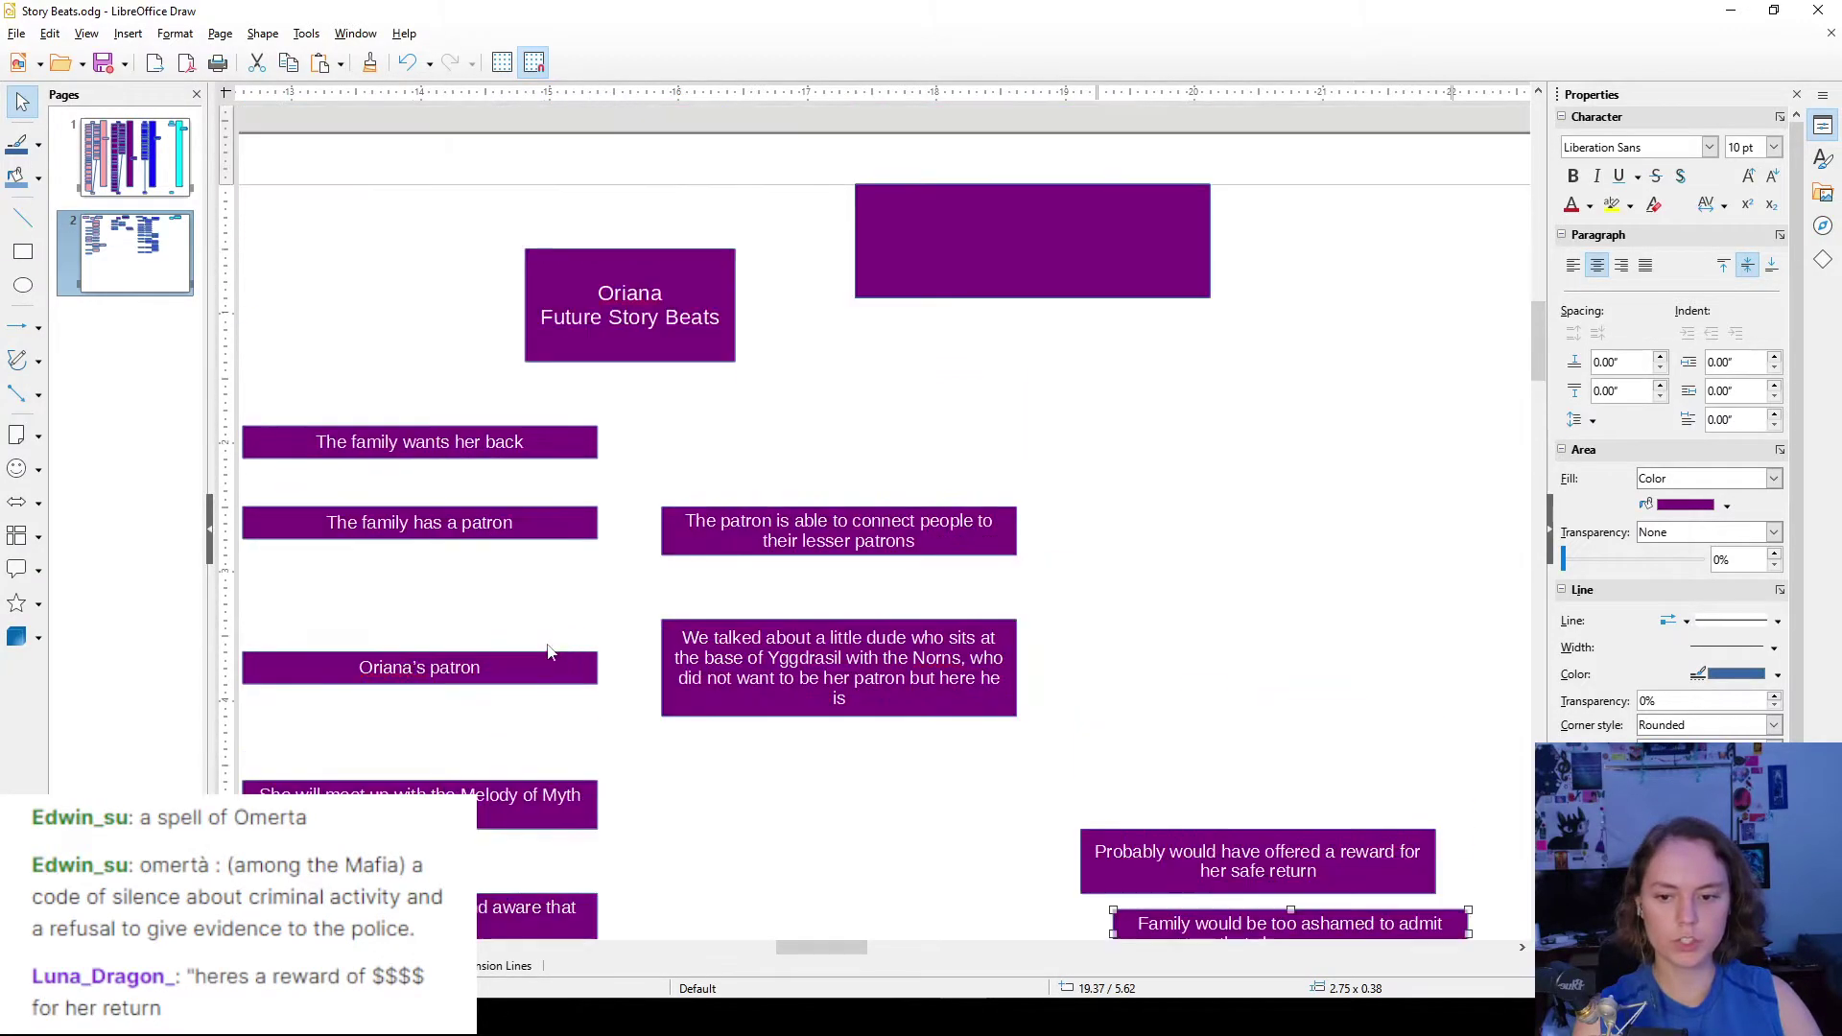
drag(555, 437, 980, 586)
scroll(556, 500, down, 3)
key(ctrl+z)
key(ctrl+z)
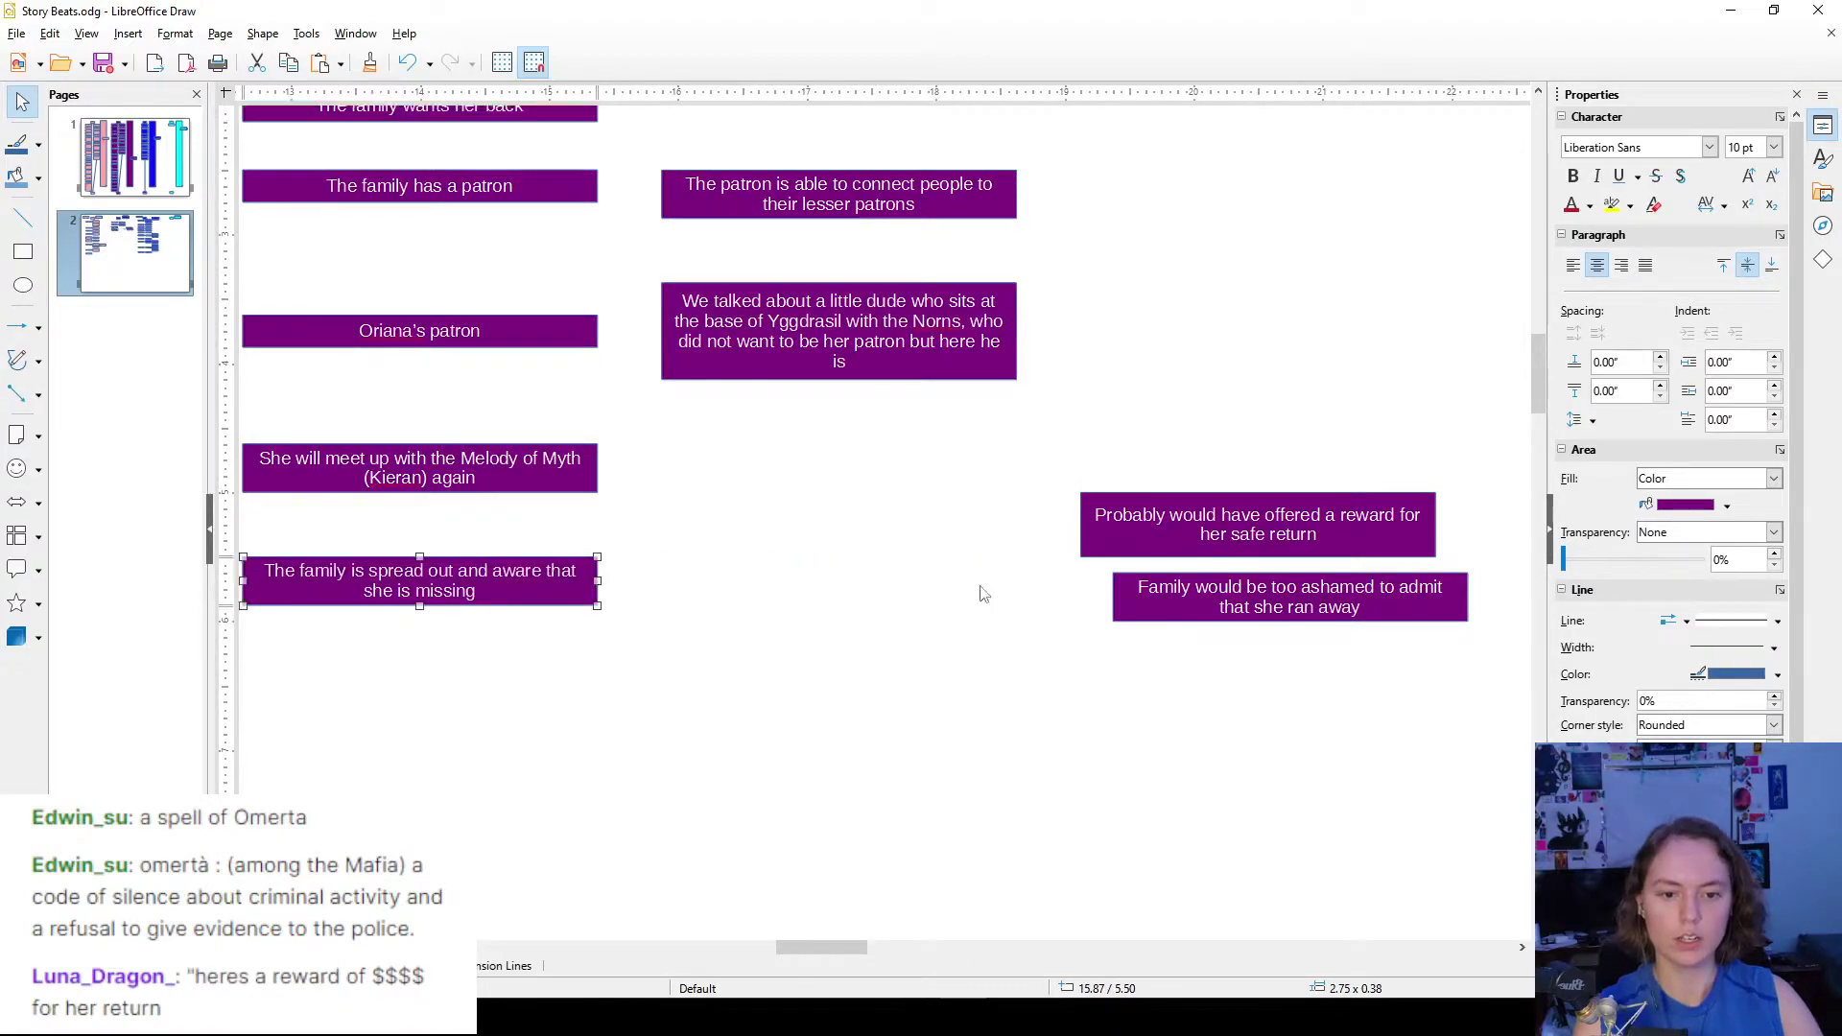
- Move the "too ashamed" and "offered a reward" notes up beside "The family wants her back", with the reward note above
scroll(1087, 600, up, 2)
drag(1178, 712, 710, 238)
drag(1153, 667, 718, 199)
drag(823, 138, 823, 154)
- Move "The family has a patron" and all the boxes below it down together, leaving a large gap under the family notes
drag(1134, 592, 240, 300)
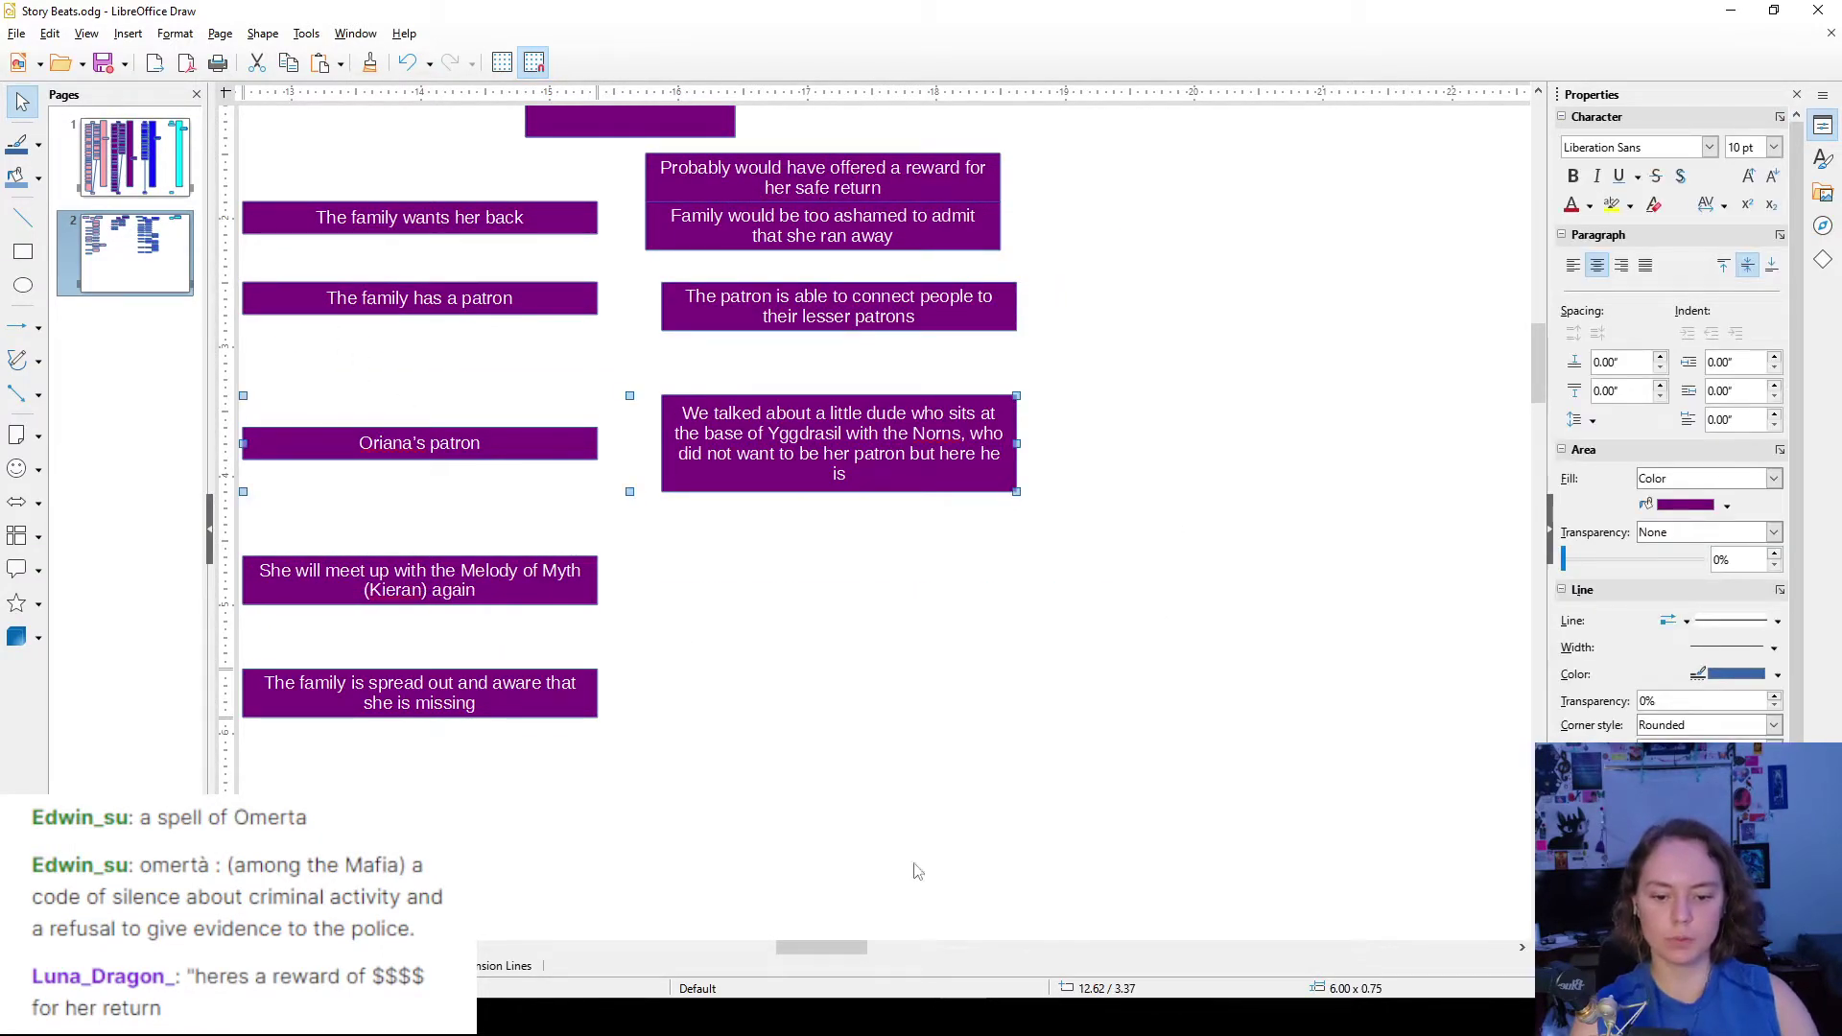
drag(819, 951, 811, 954)
drag(338, 259, 1485, 873)
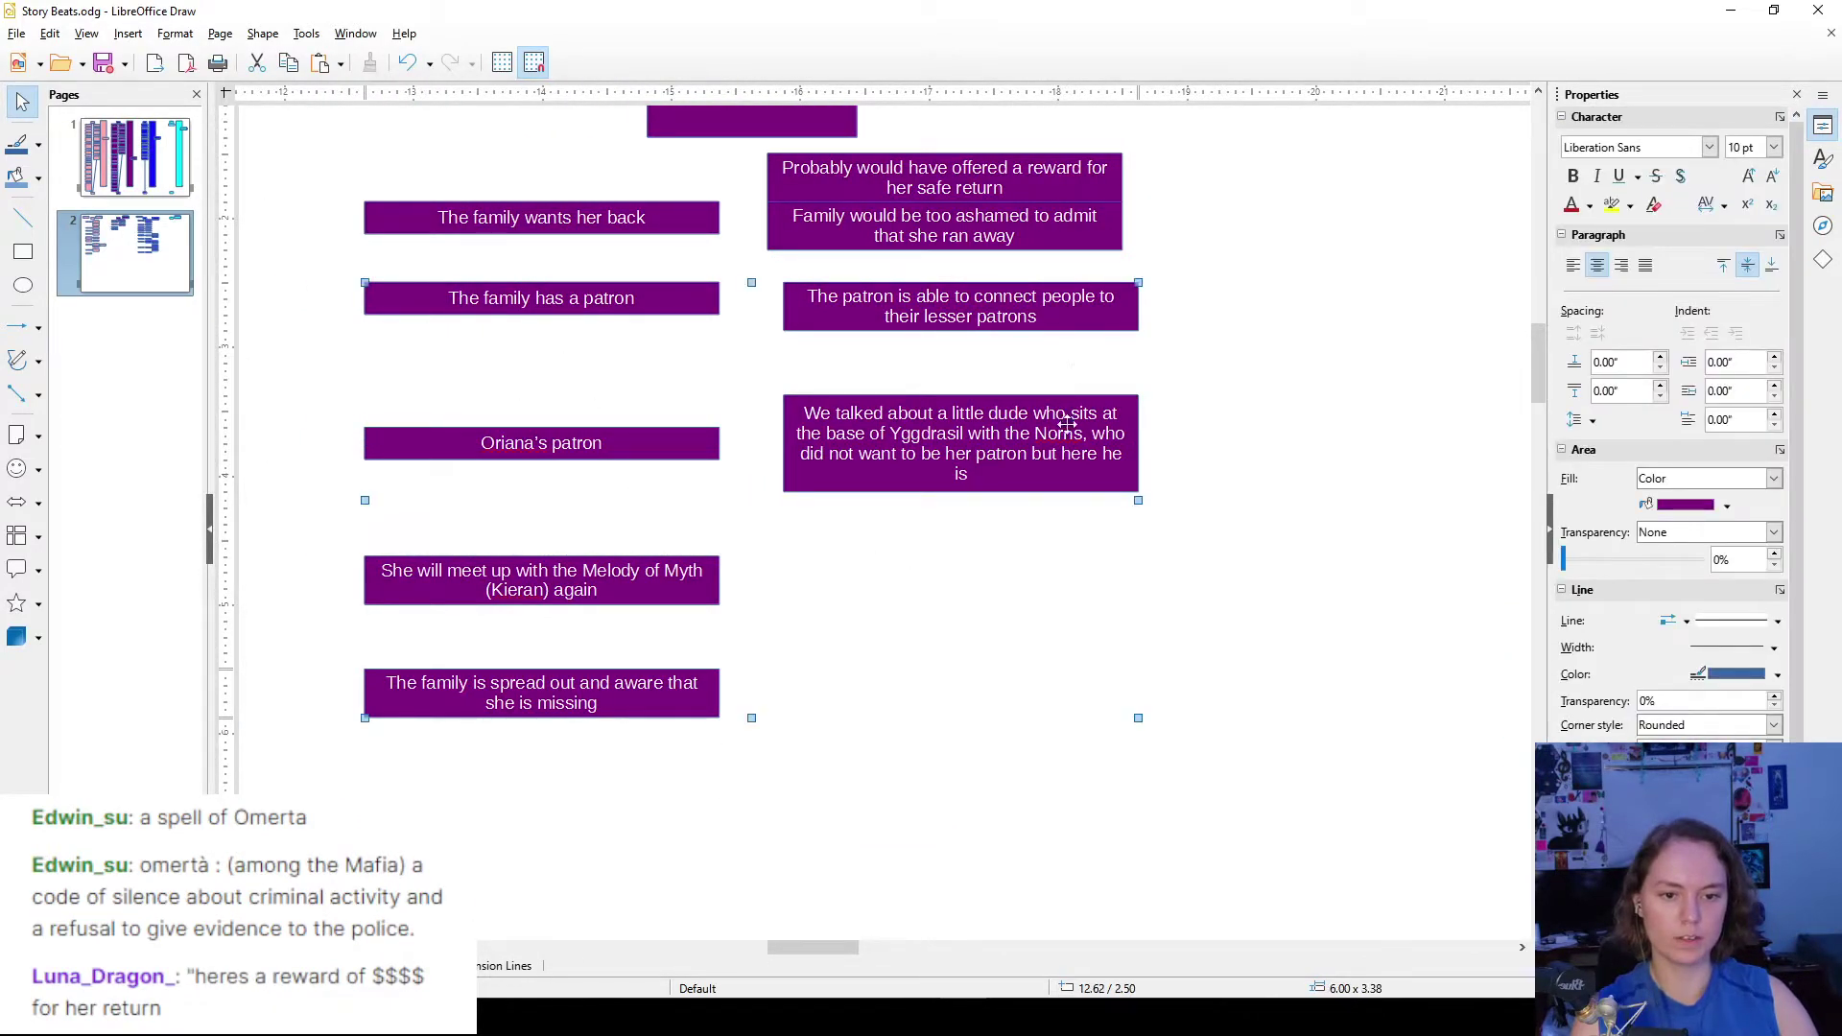
drag(1078, 494, 1077, 835)
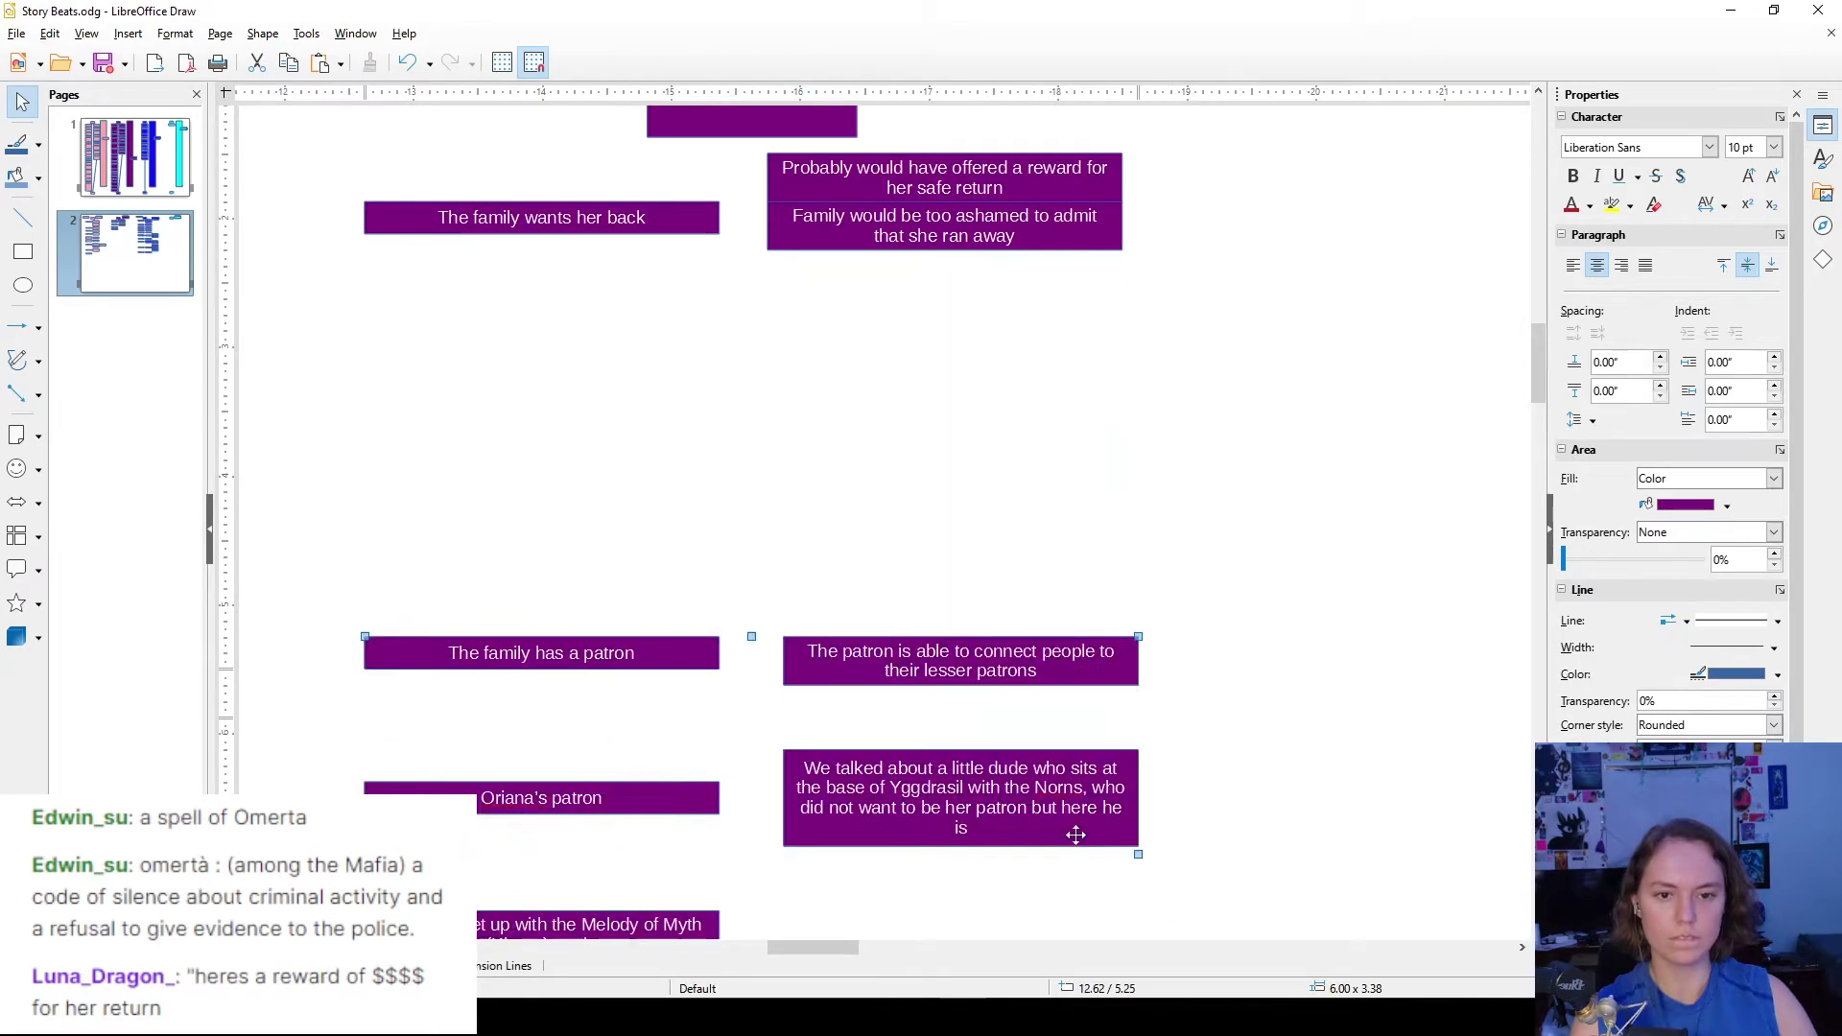
- Shift the "too ashamed" and reward notes slightly down so a small gap separates them beside "The family wants her back"
drag(1068, 236, 1074, 269)
drag(1027, 194, 1027, 210)
click(1103, 309)
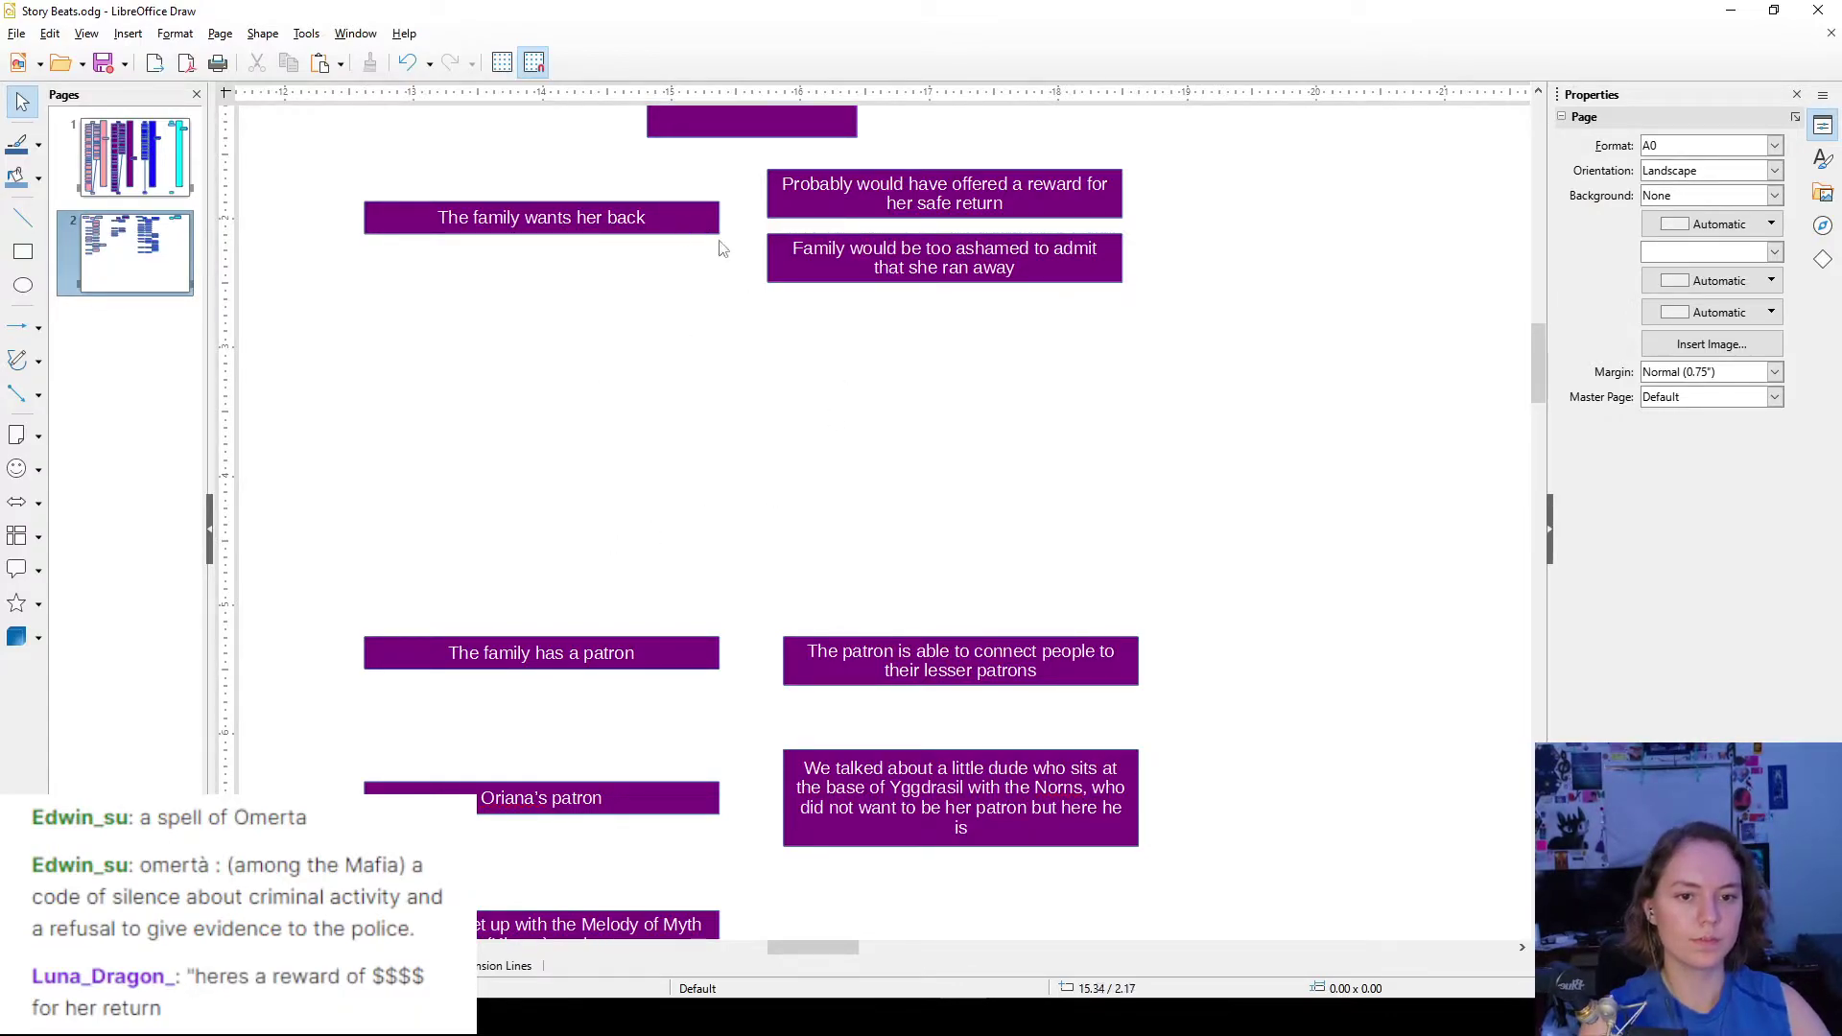
click(1057, 275)
click(1057, 276)
text(()
key(BackSpace)
key(BackSpace)
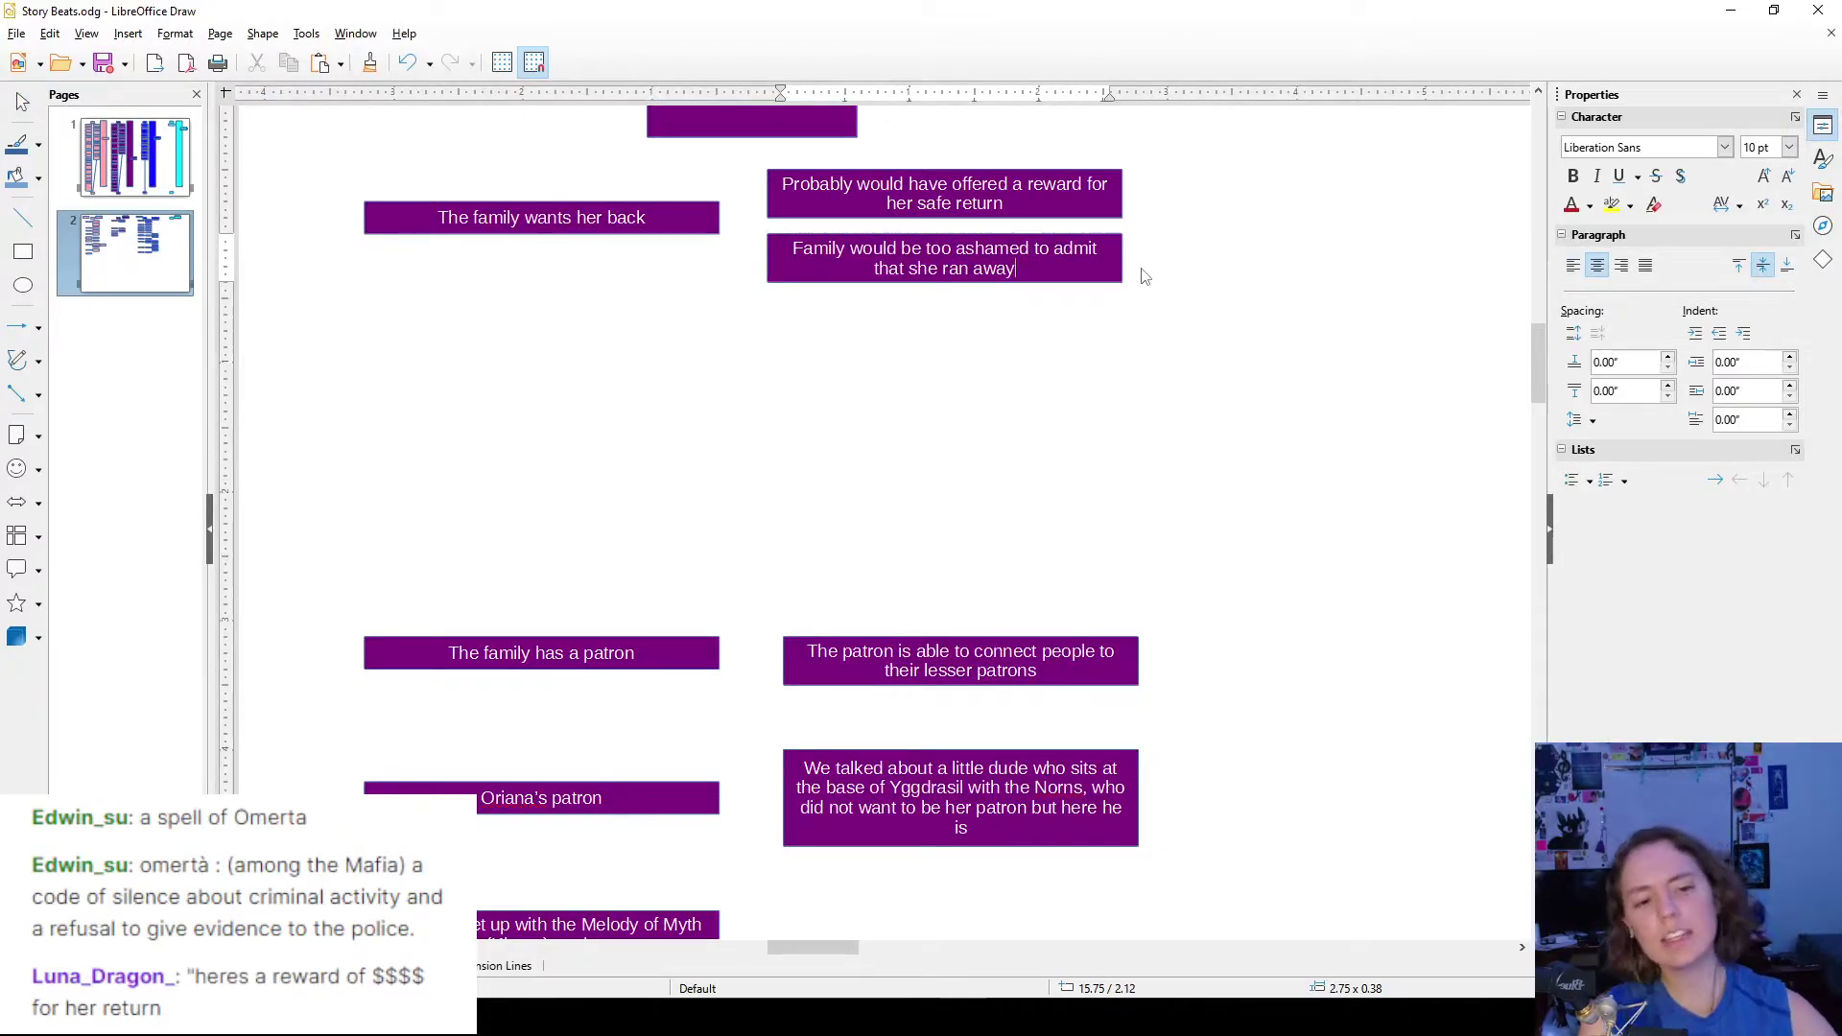
click(1145, 276)
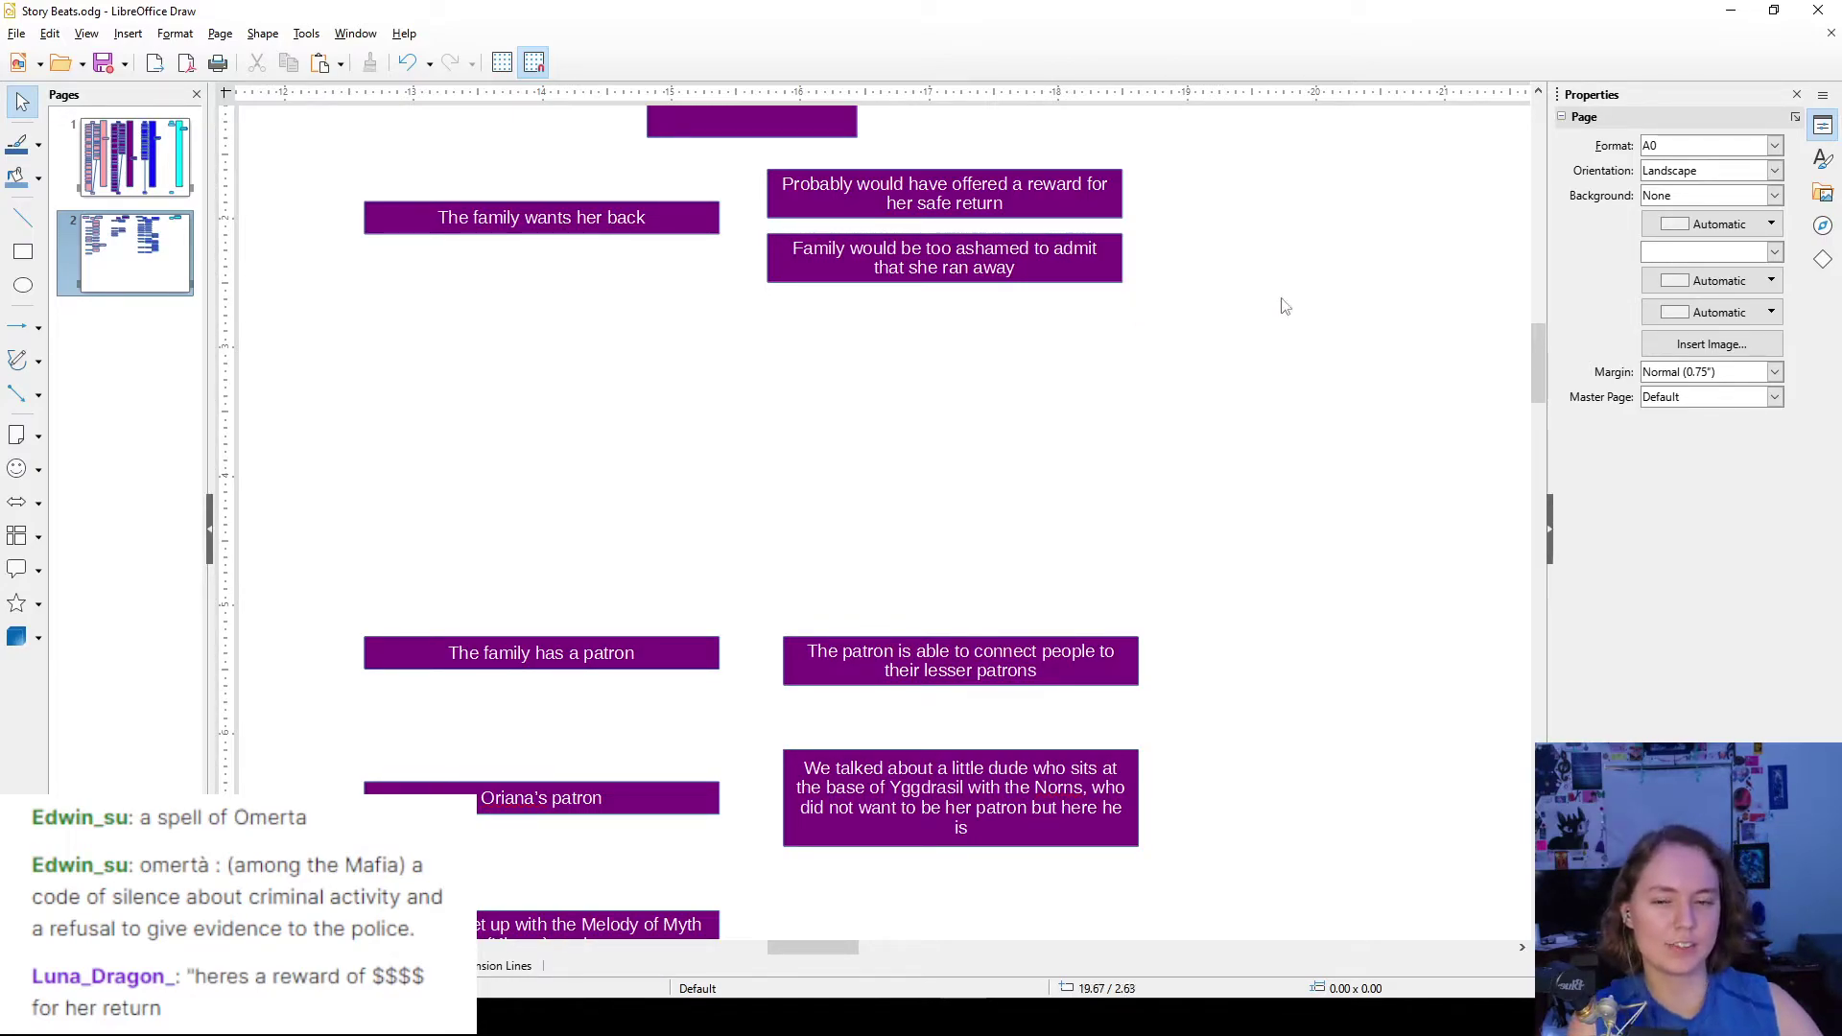
click(710, 218)
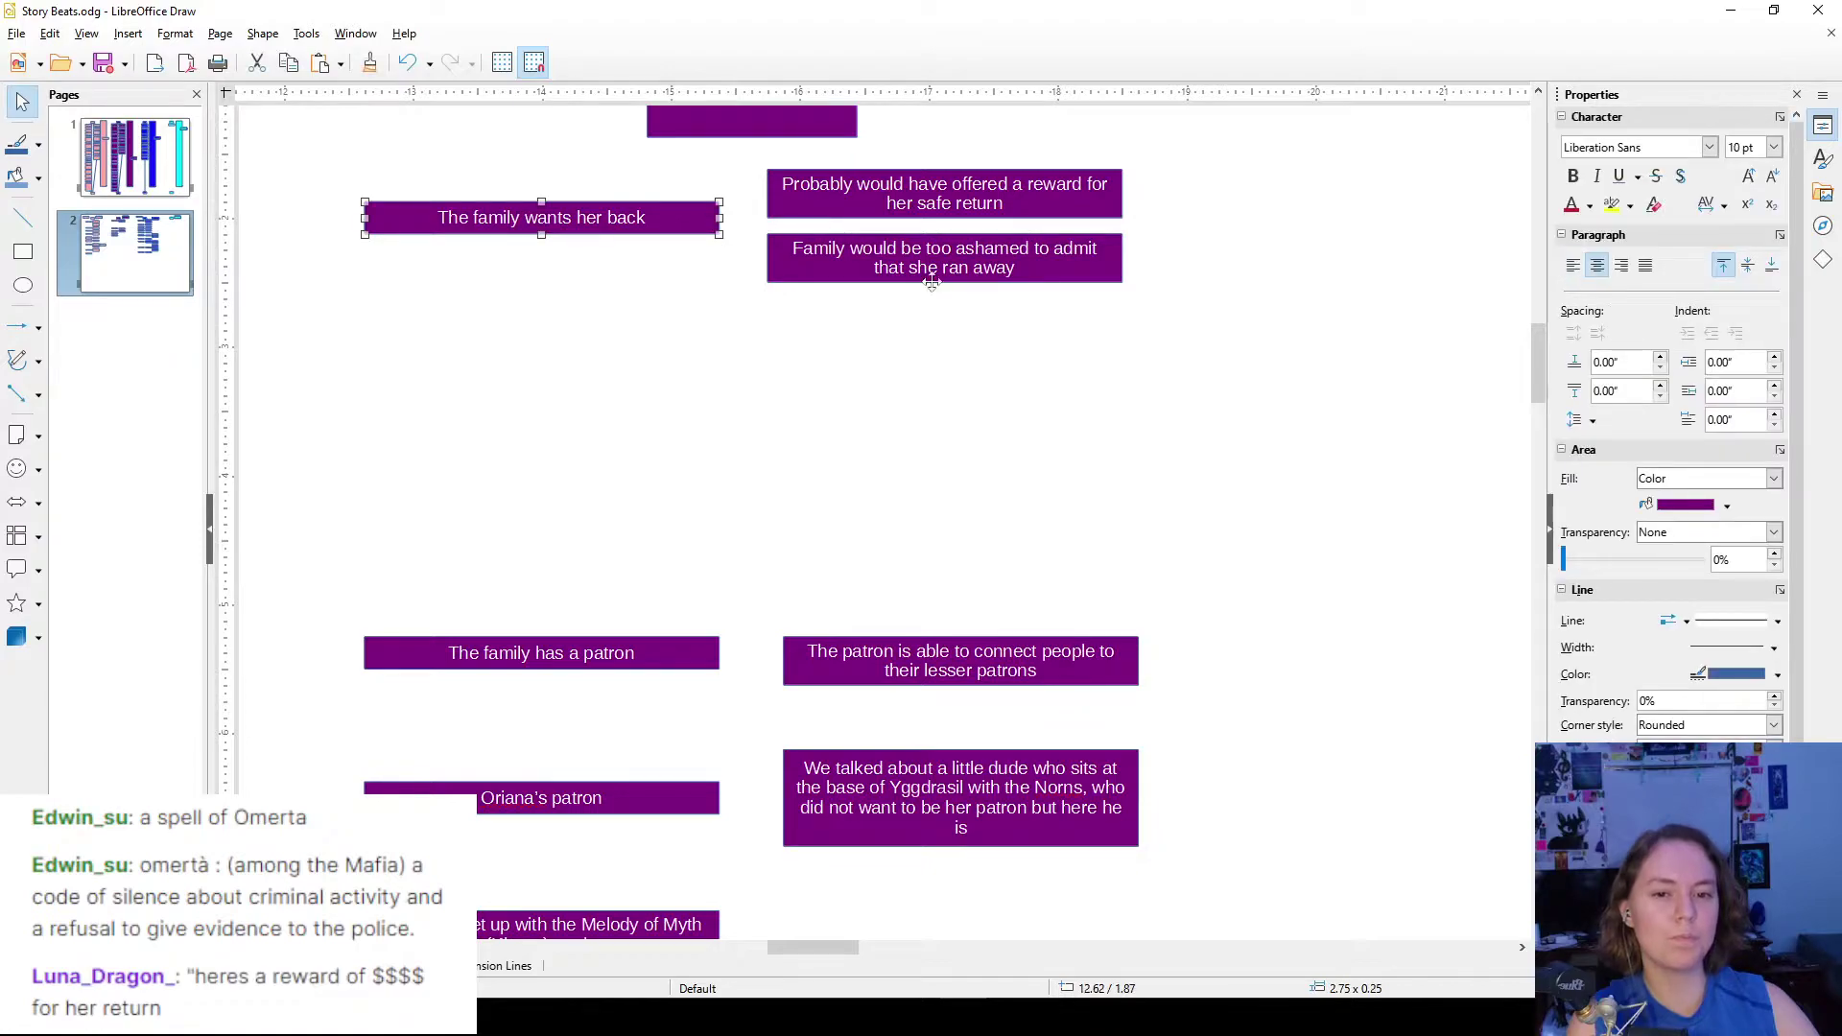
click(964, 353)
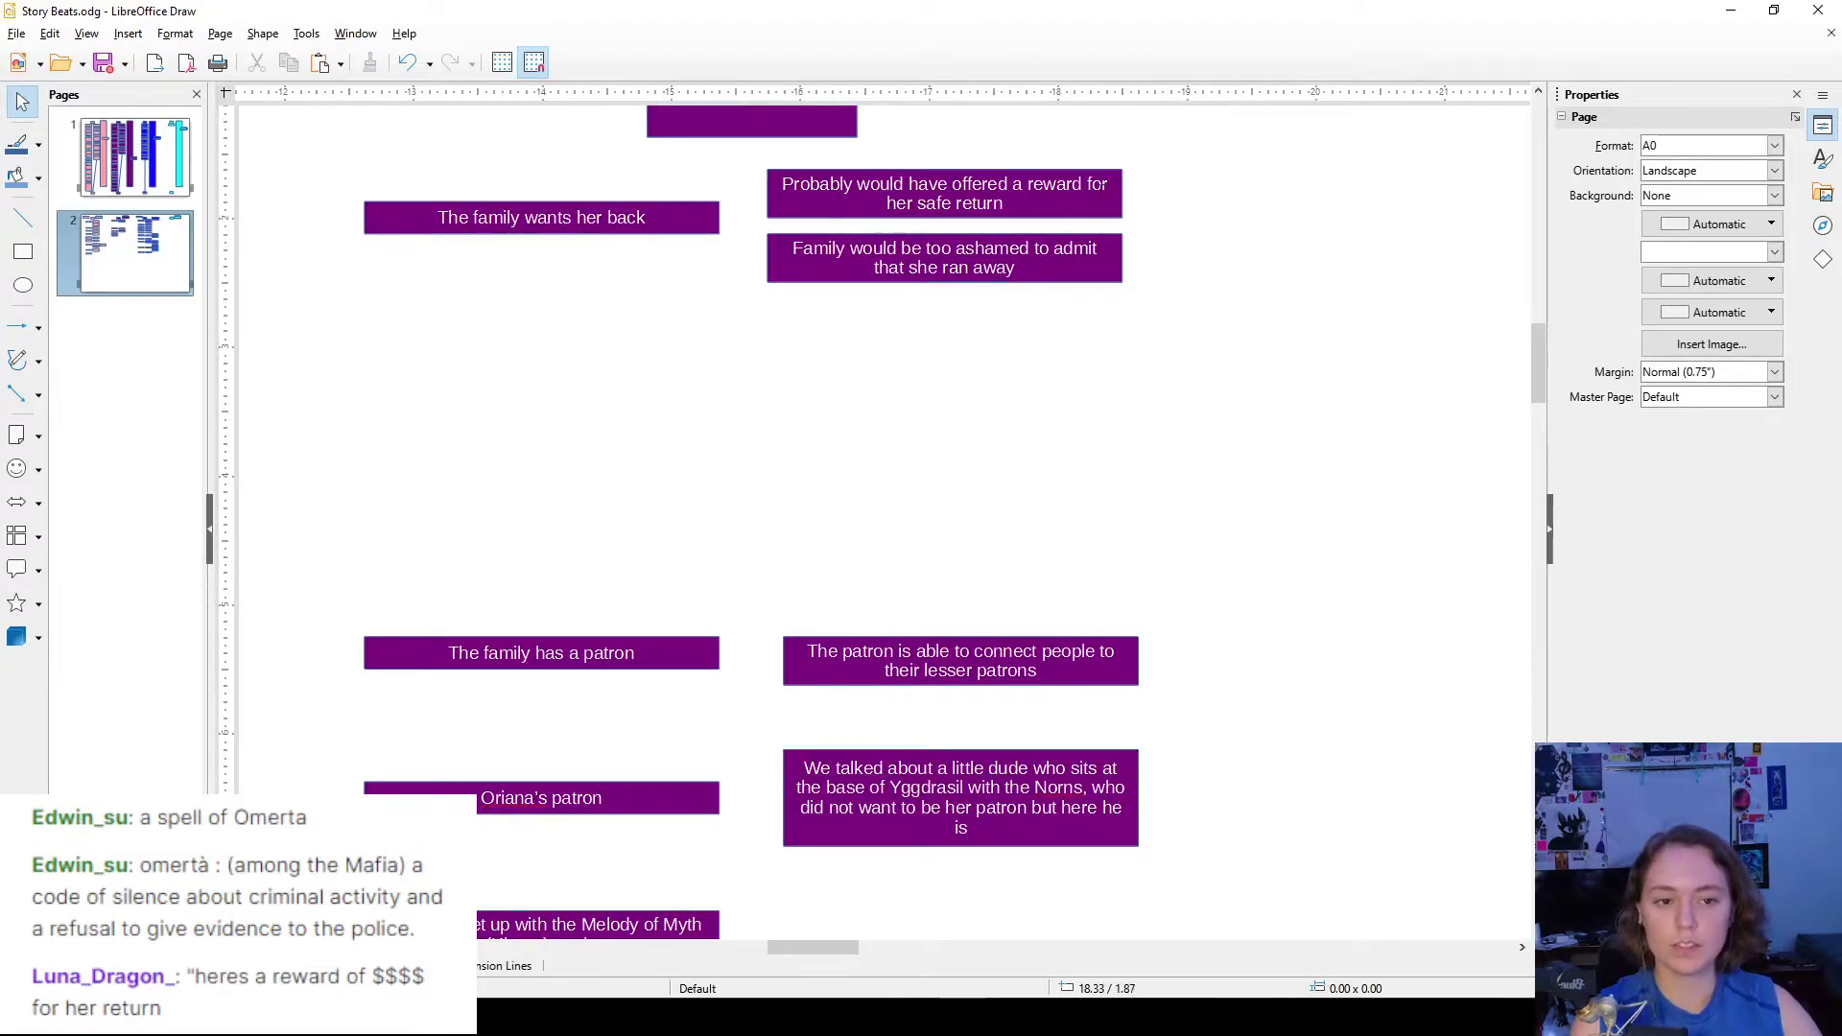
click(1097, 277)
click(1120, 376)
scroll(958, 447, down, 2)
scroll(864, 470, down, 4)
scroll(729, 528, up, 2)
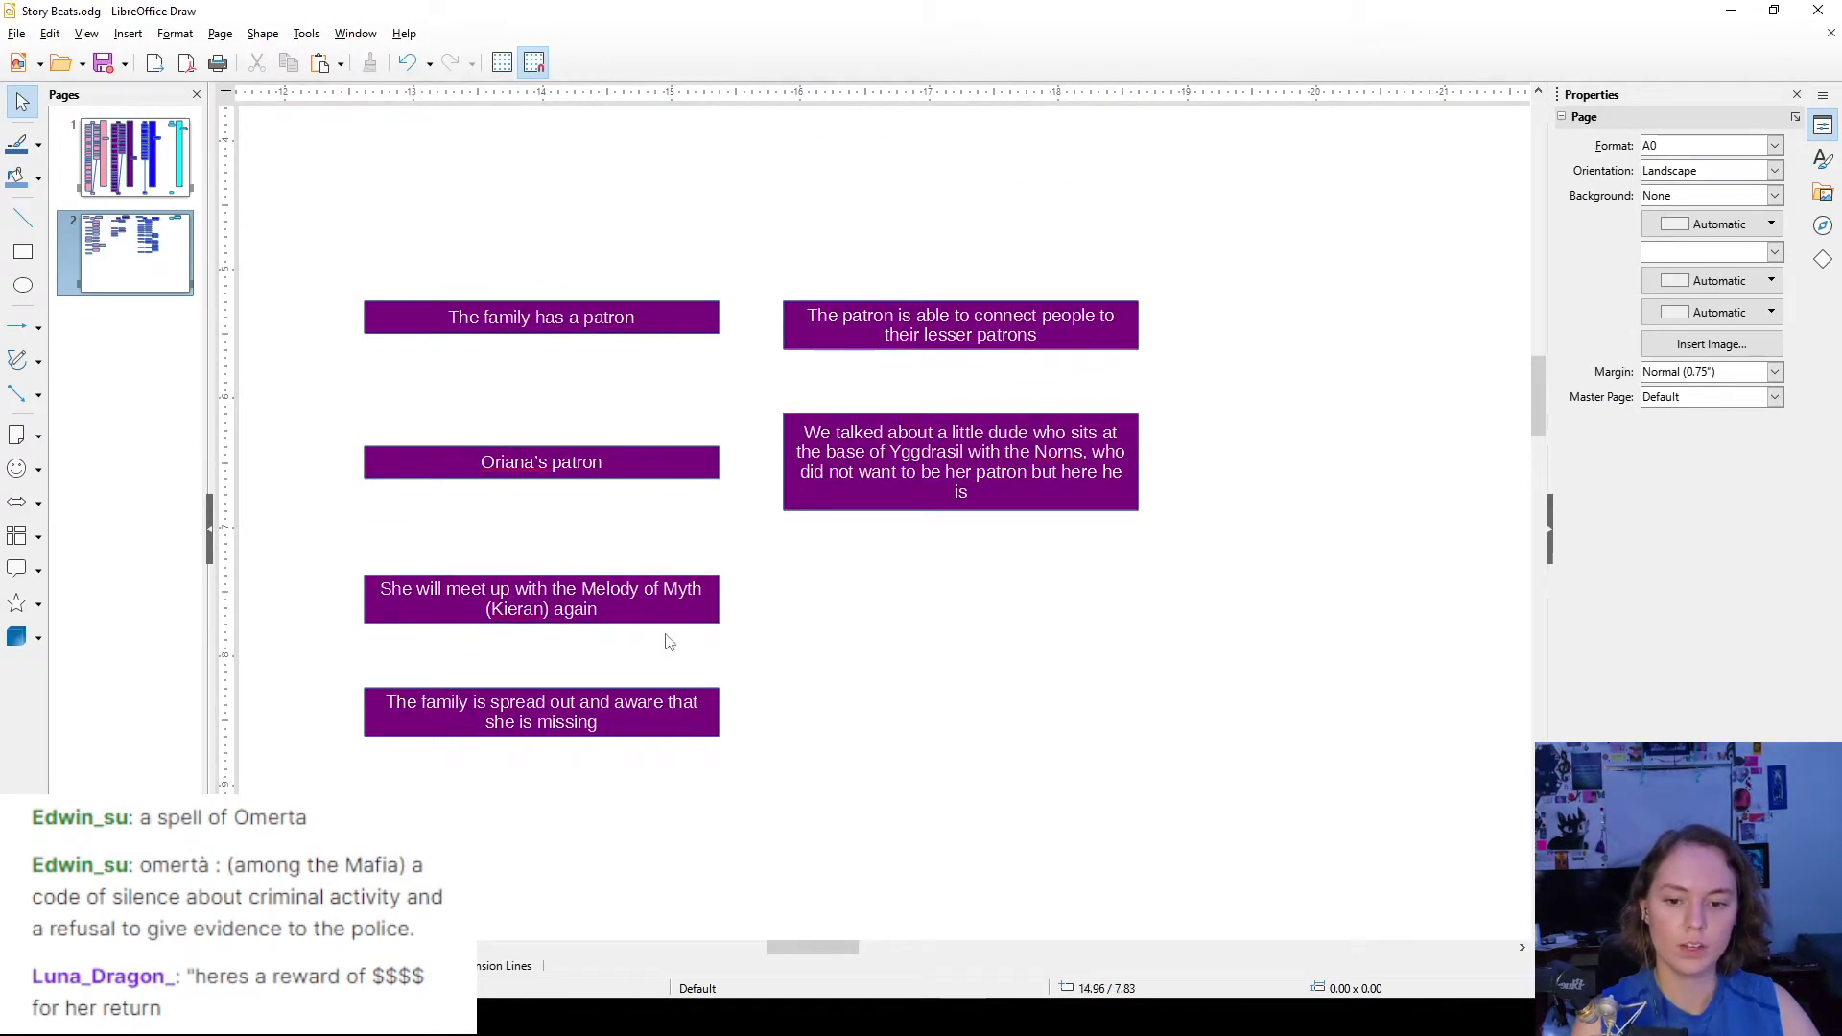
scroll(667, 614, up, 10)
drag(303, 474, 1197, 641)
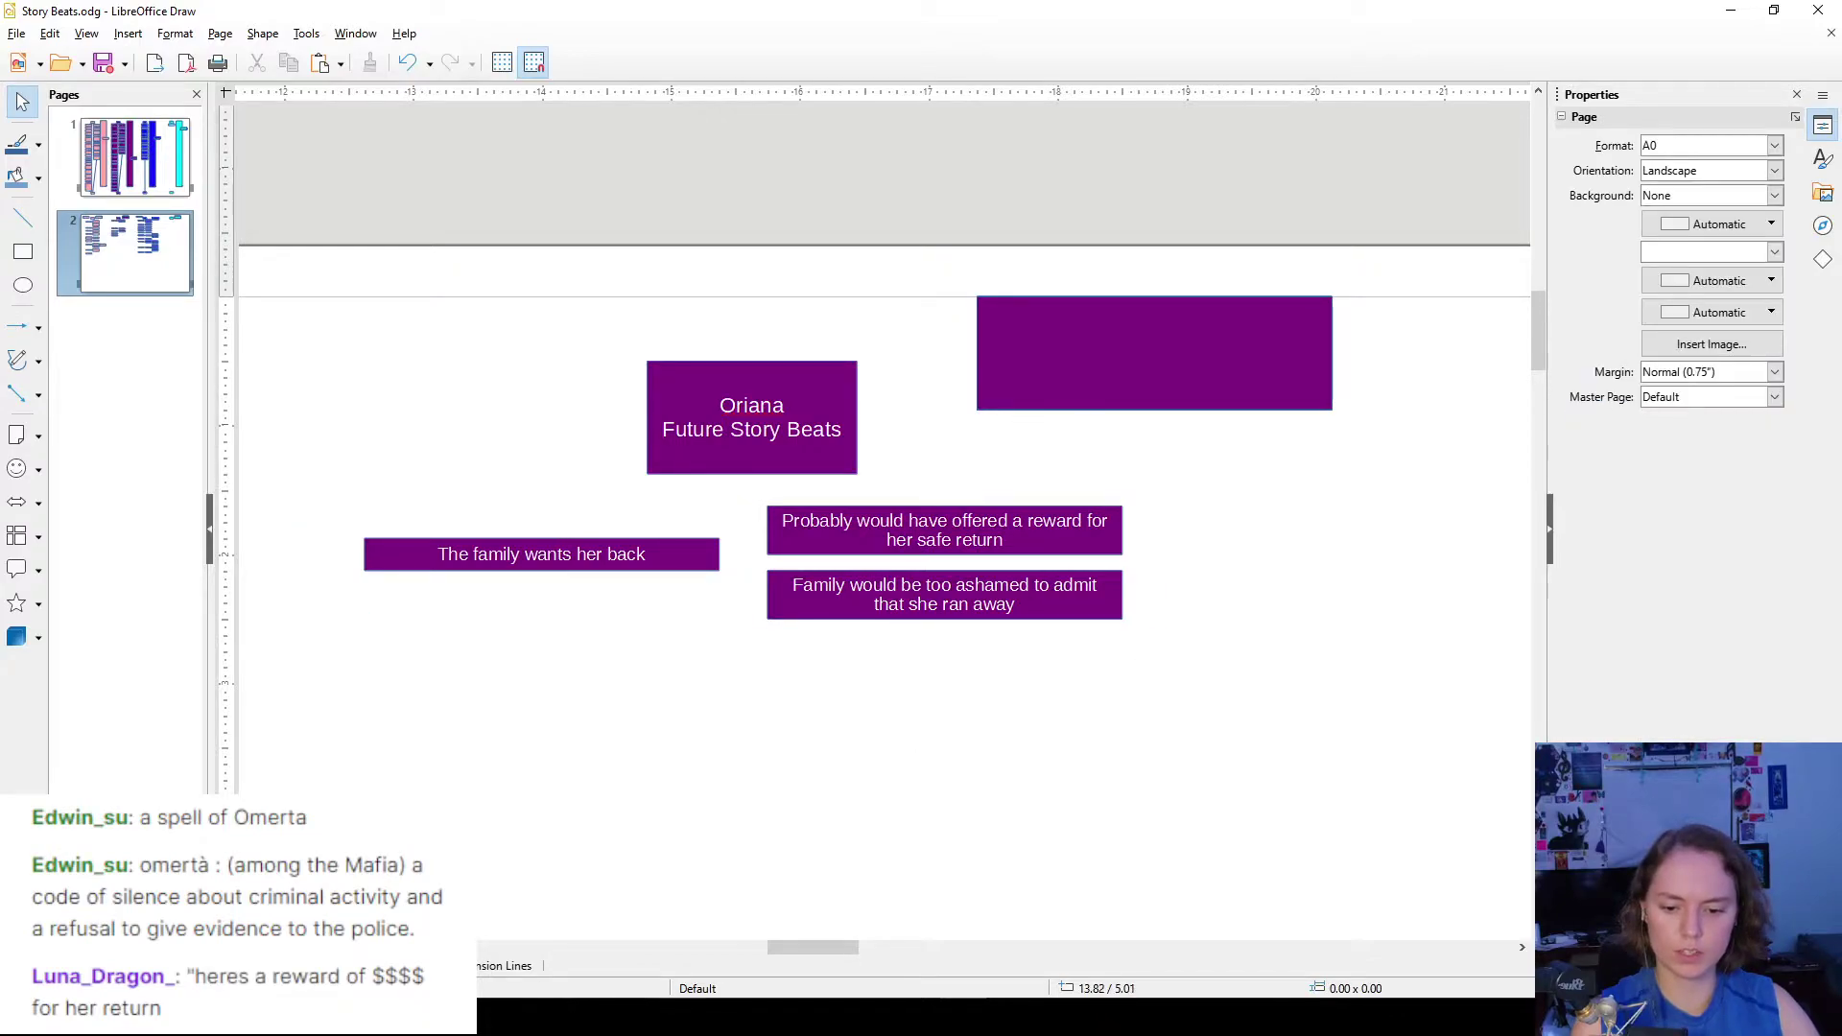
- Switch to Discord and read back through the backstory chat with Oriana's player for details about her family and journey
click(775, 977)
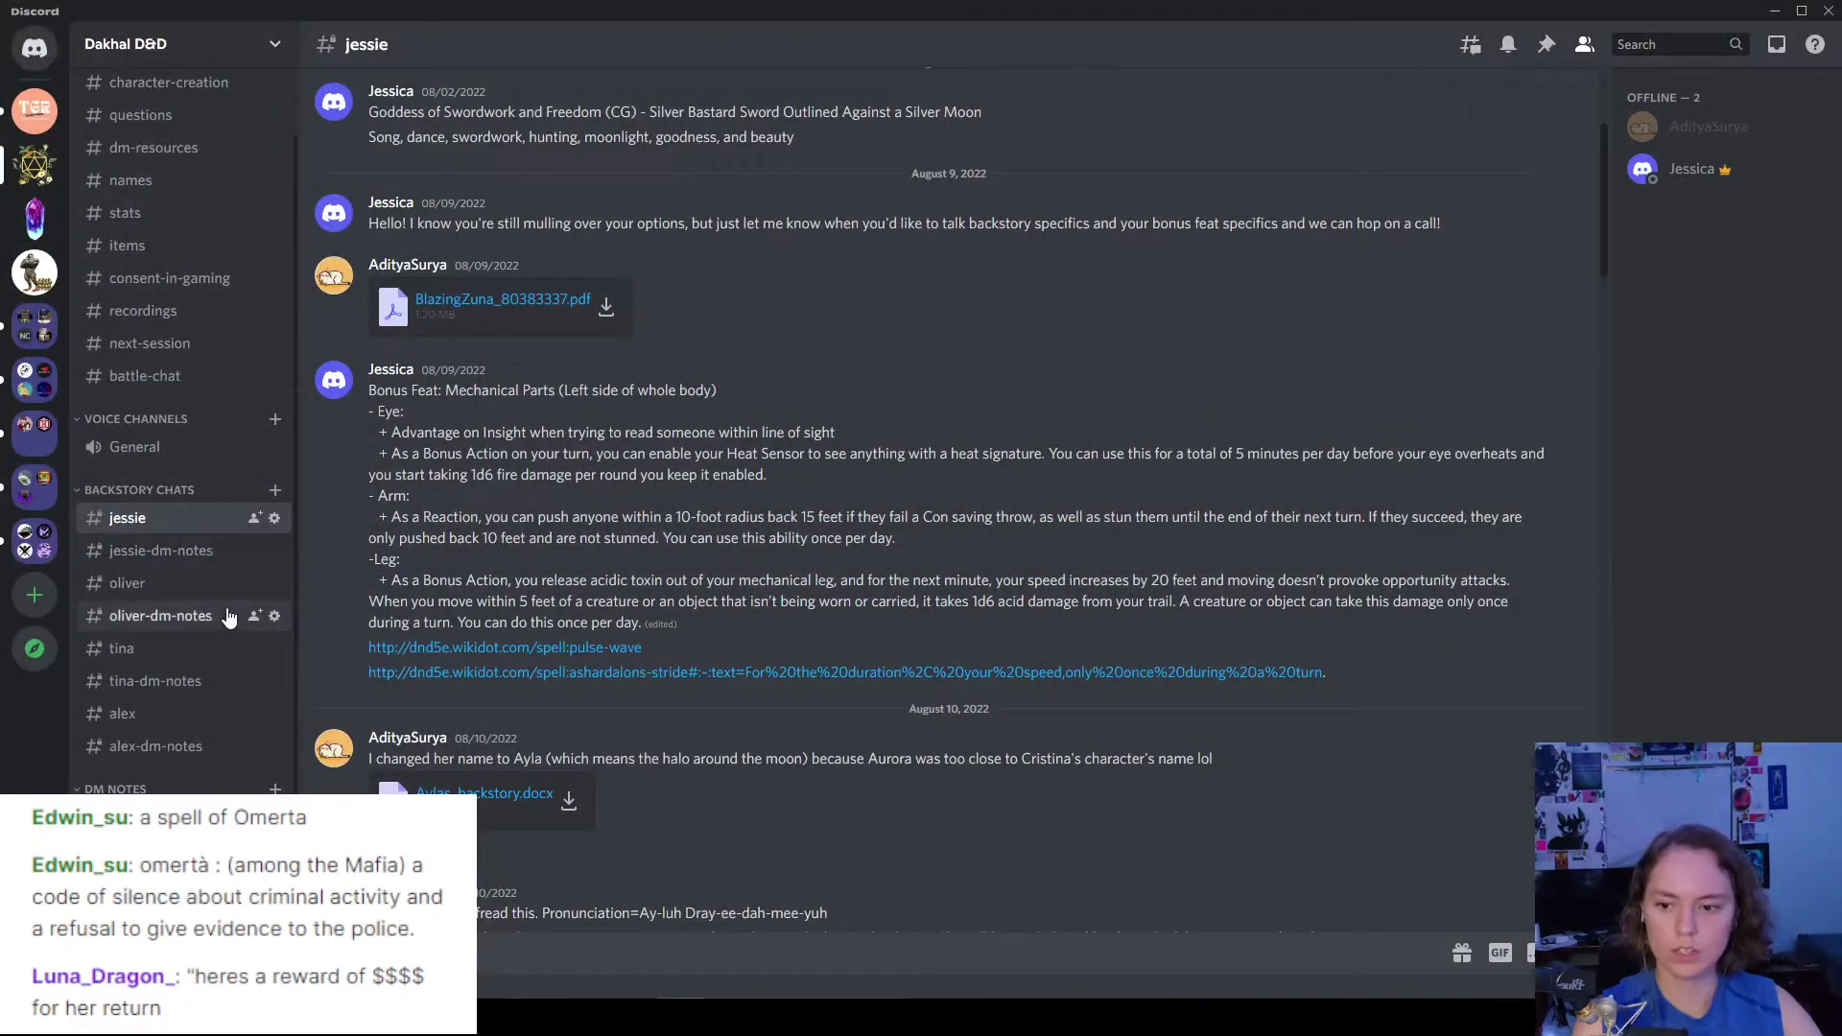
click(174, 651)
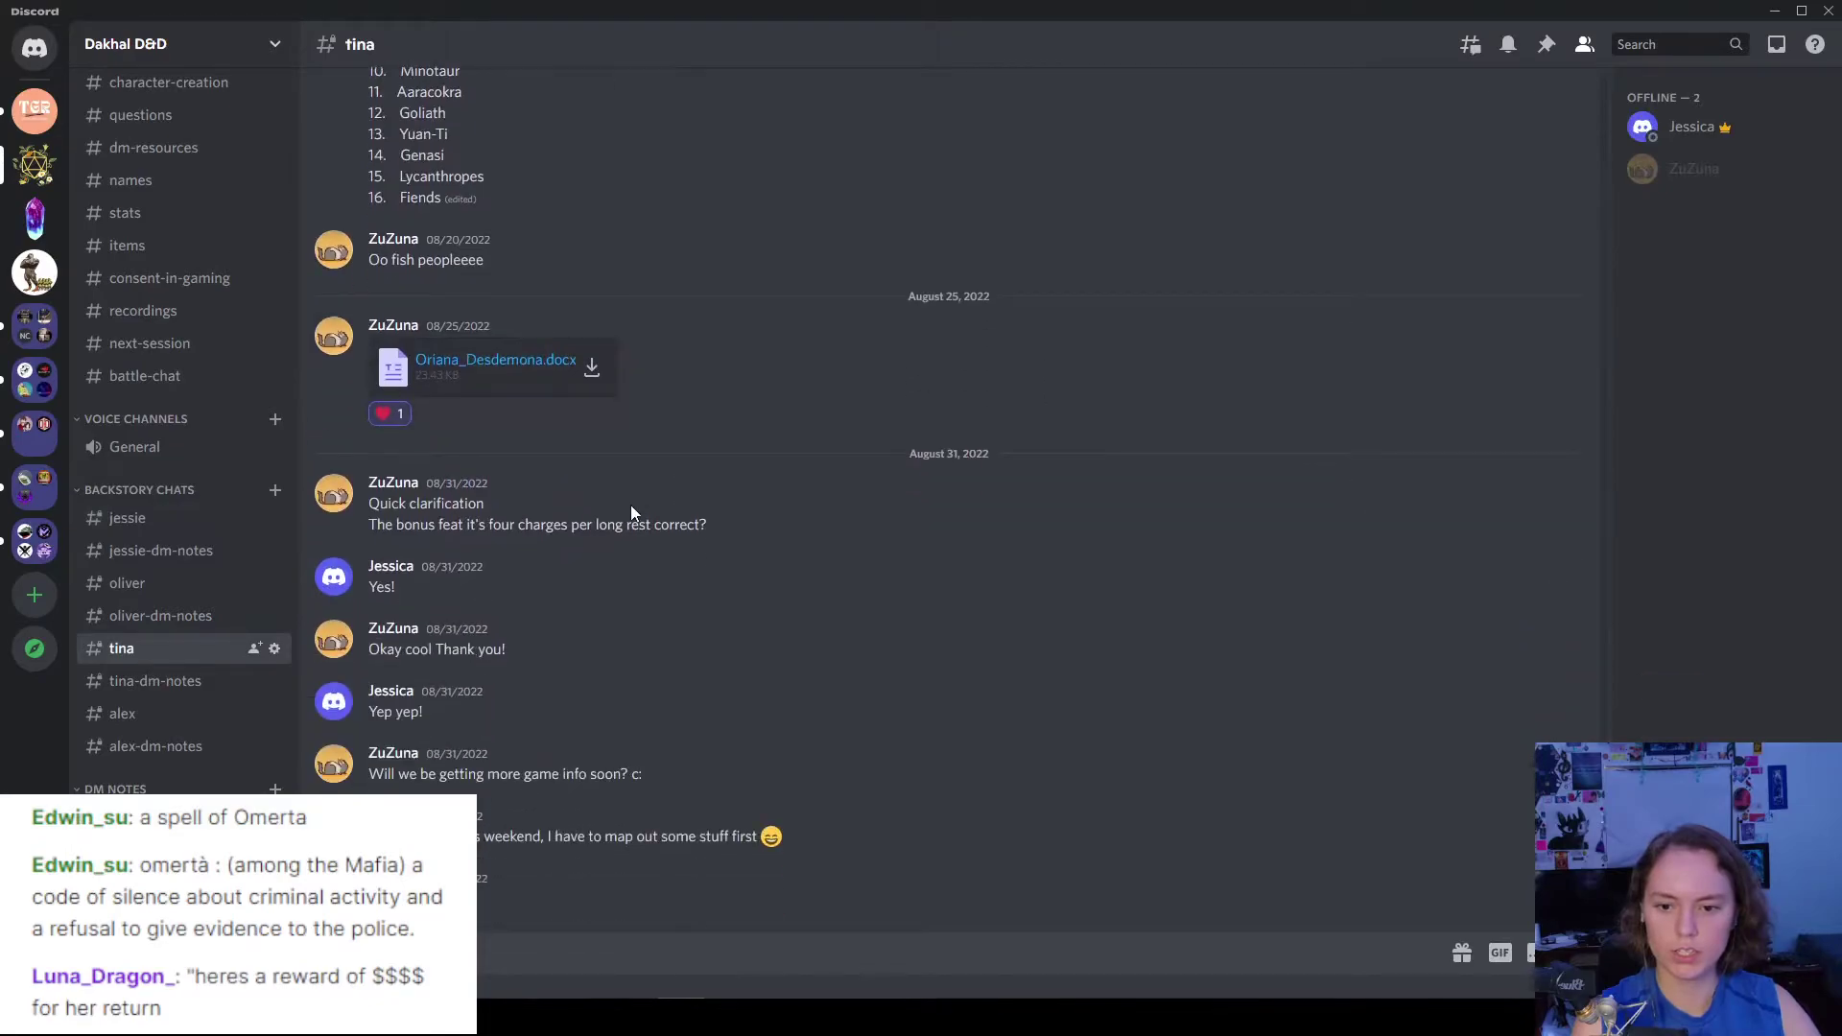
scroll(576, 518, up, 3)
scroll(541, 521, up, 6)
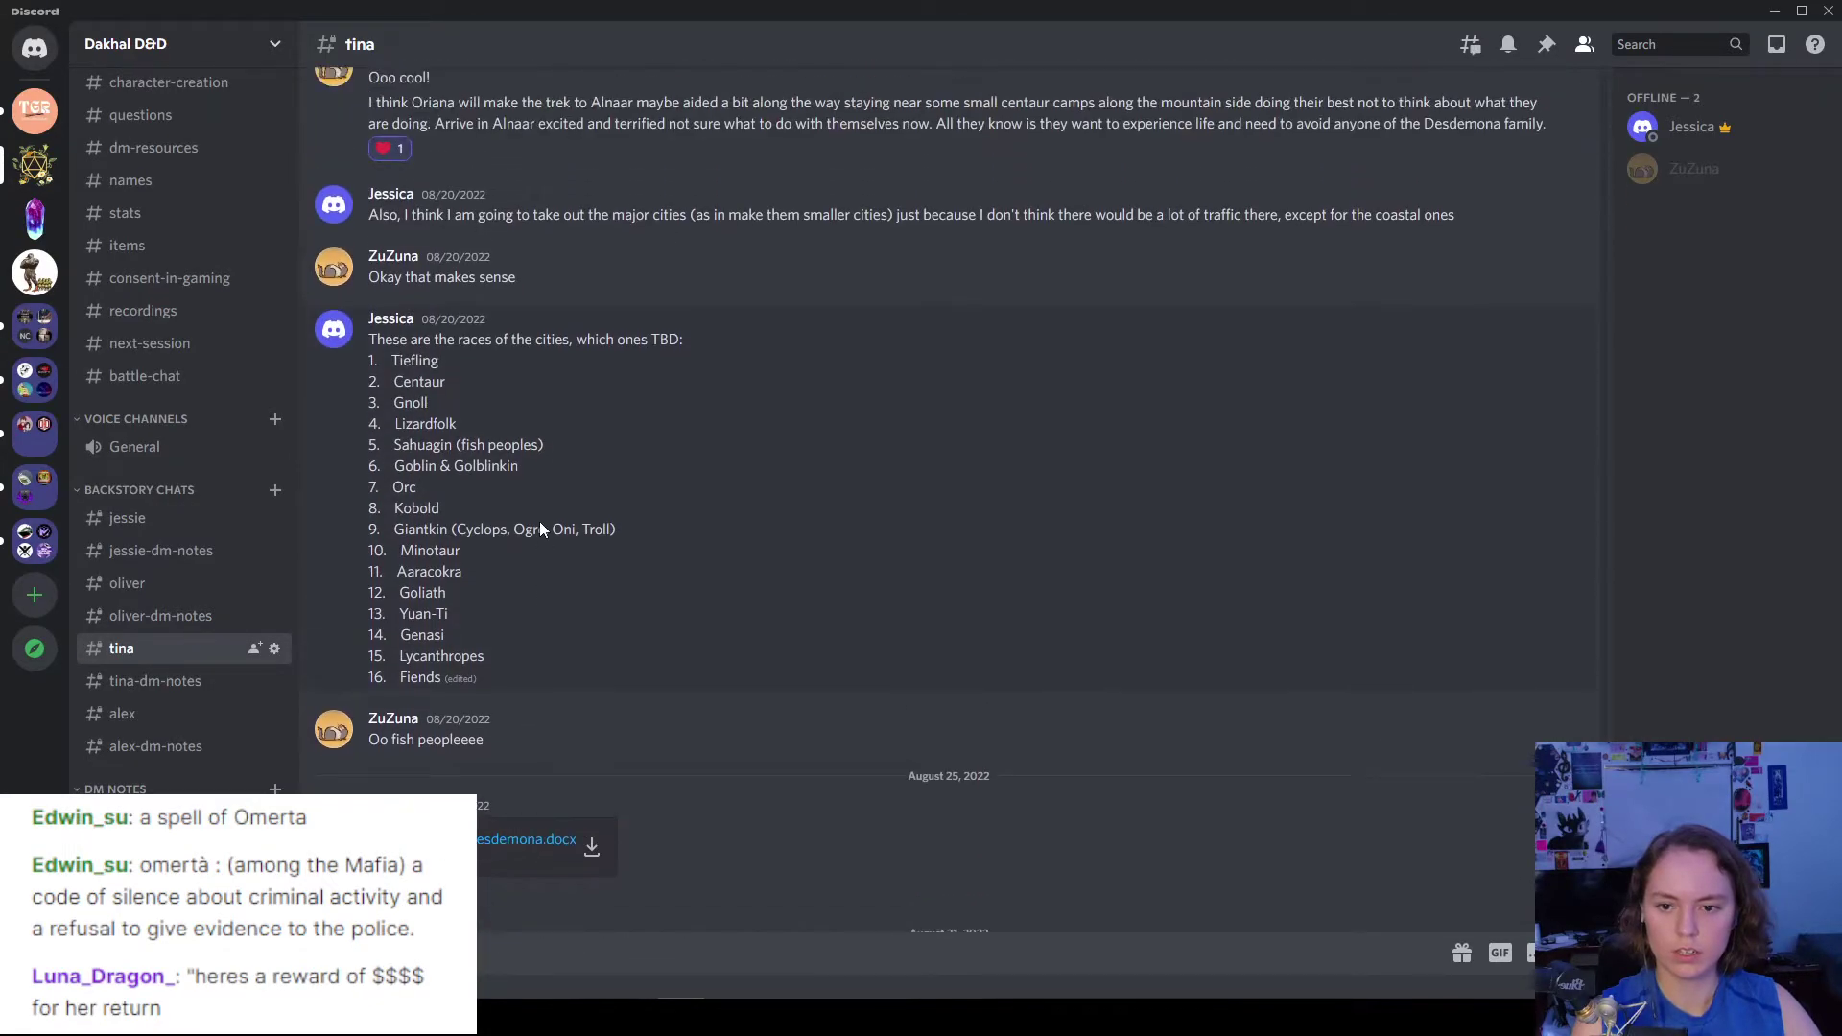
scroll(542, 521, up, 2)
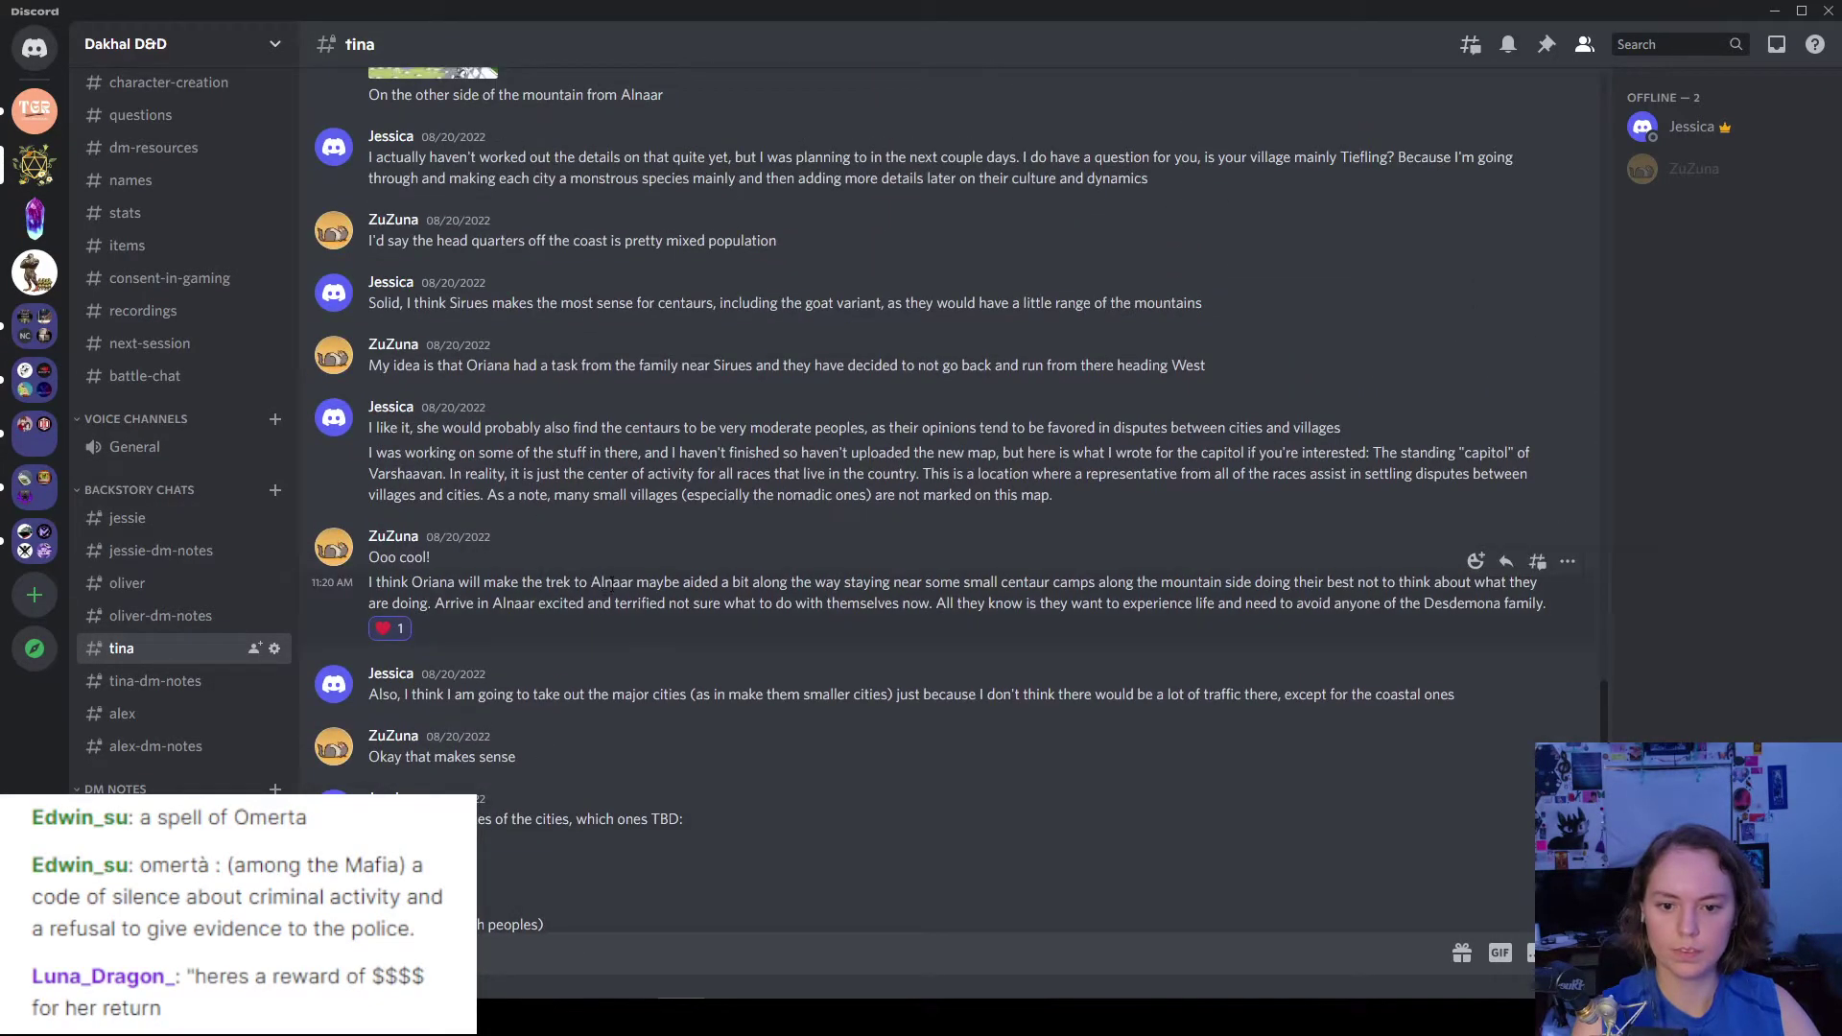
- Read the Discord message about Oriana's trek to Alnaar and return to the Story Beats drawing in LibreOffice Draw
triple_click(611, 583)
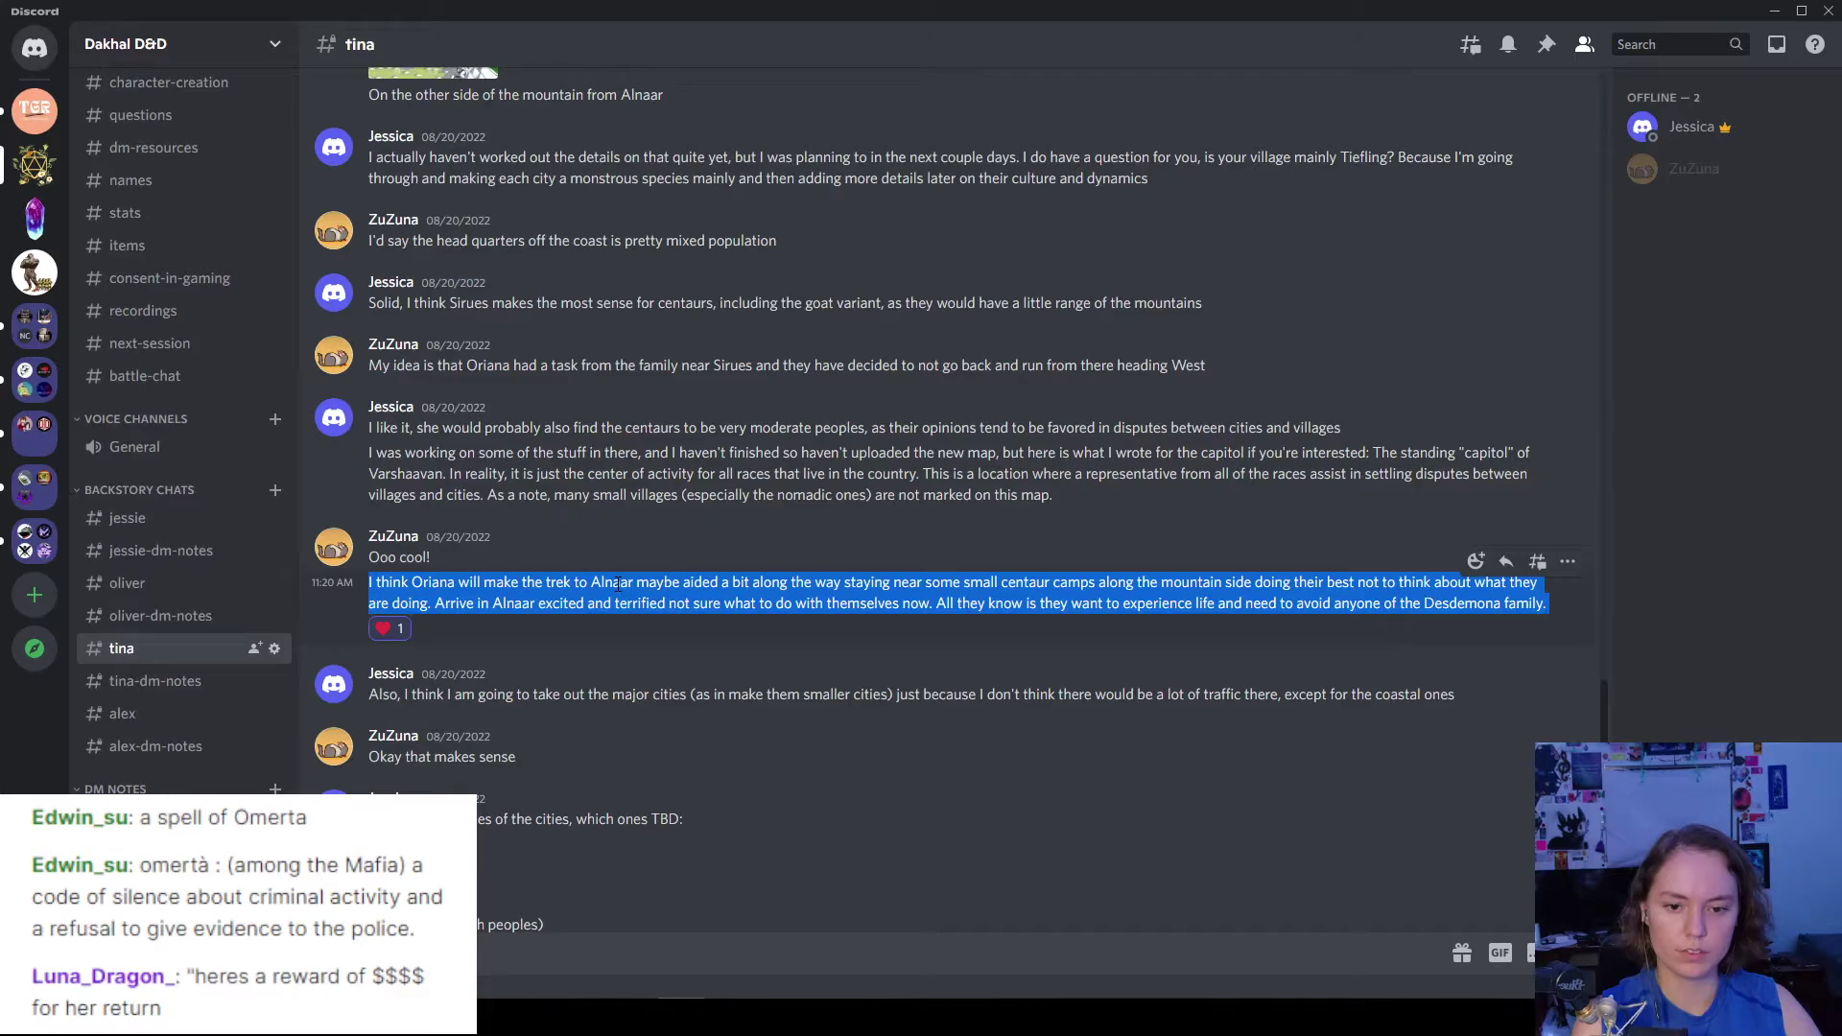
click(617, 582)
triple_click(640, 582)
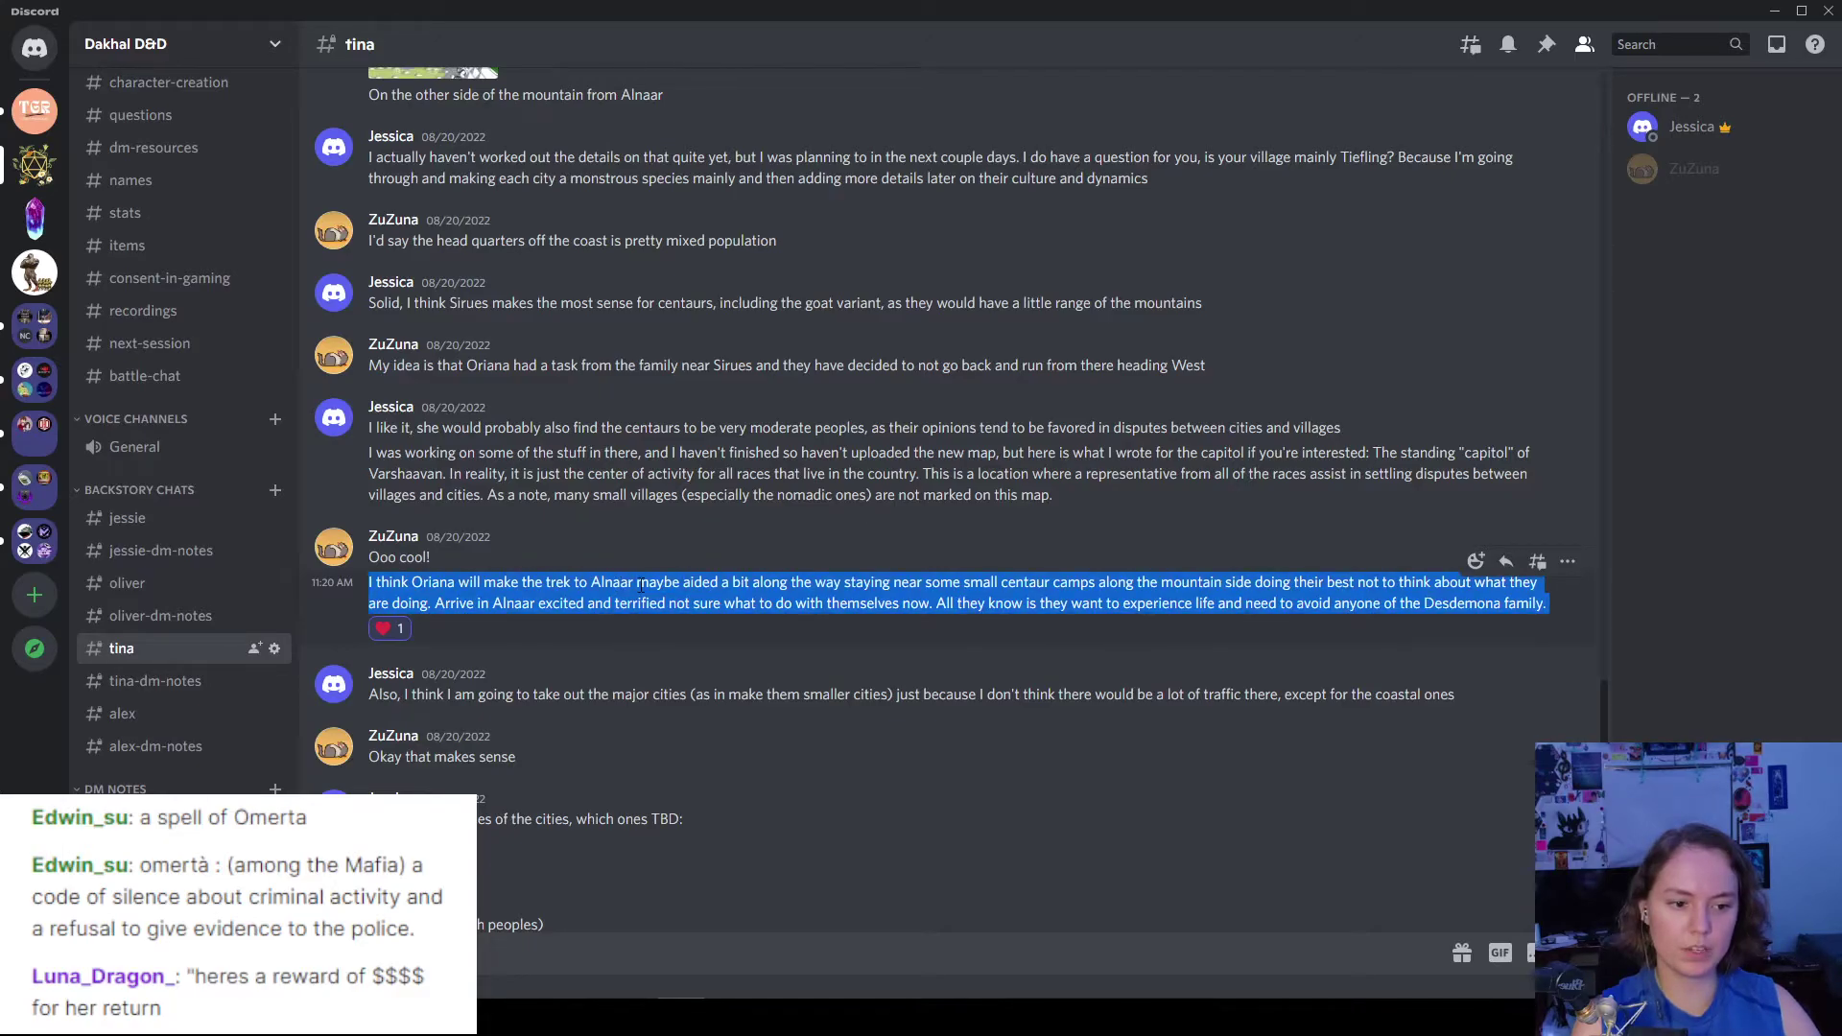
click(640, 582)
click(1774, 11)
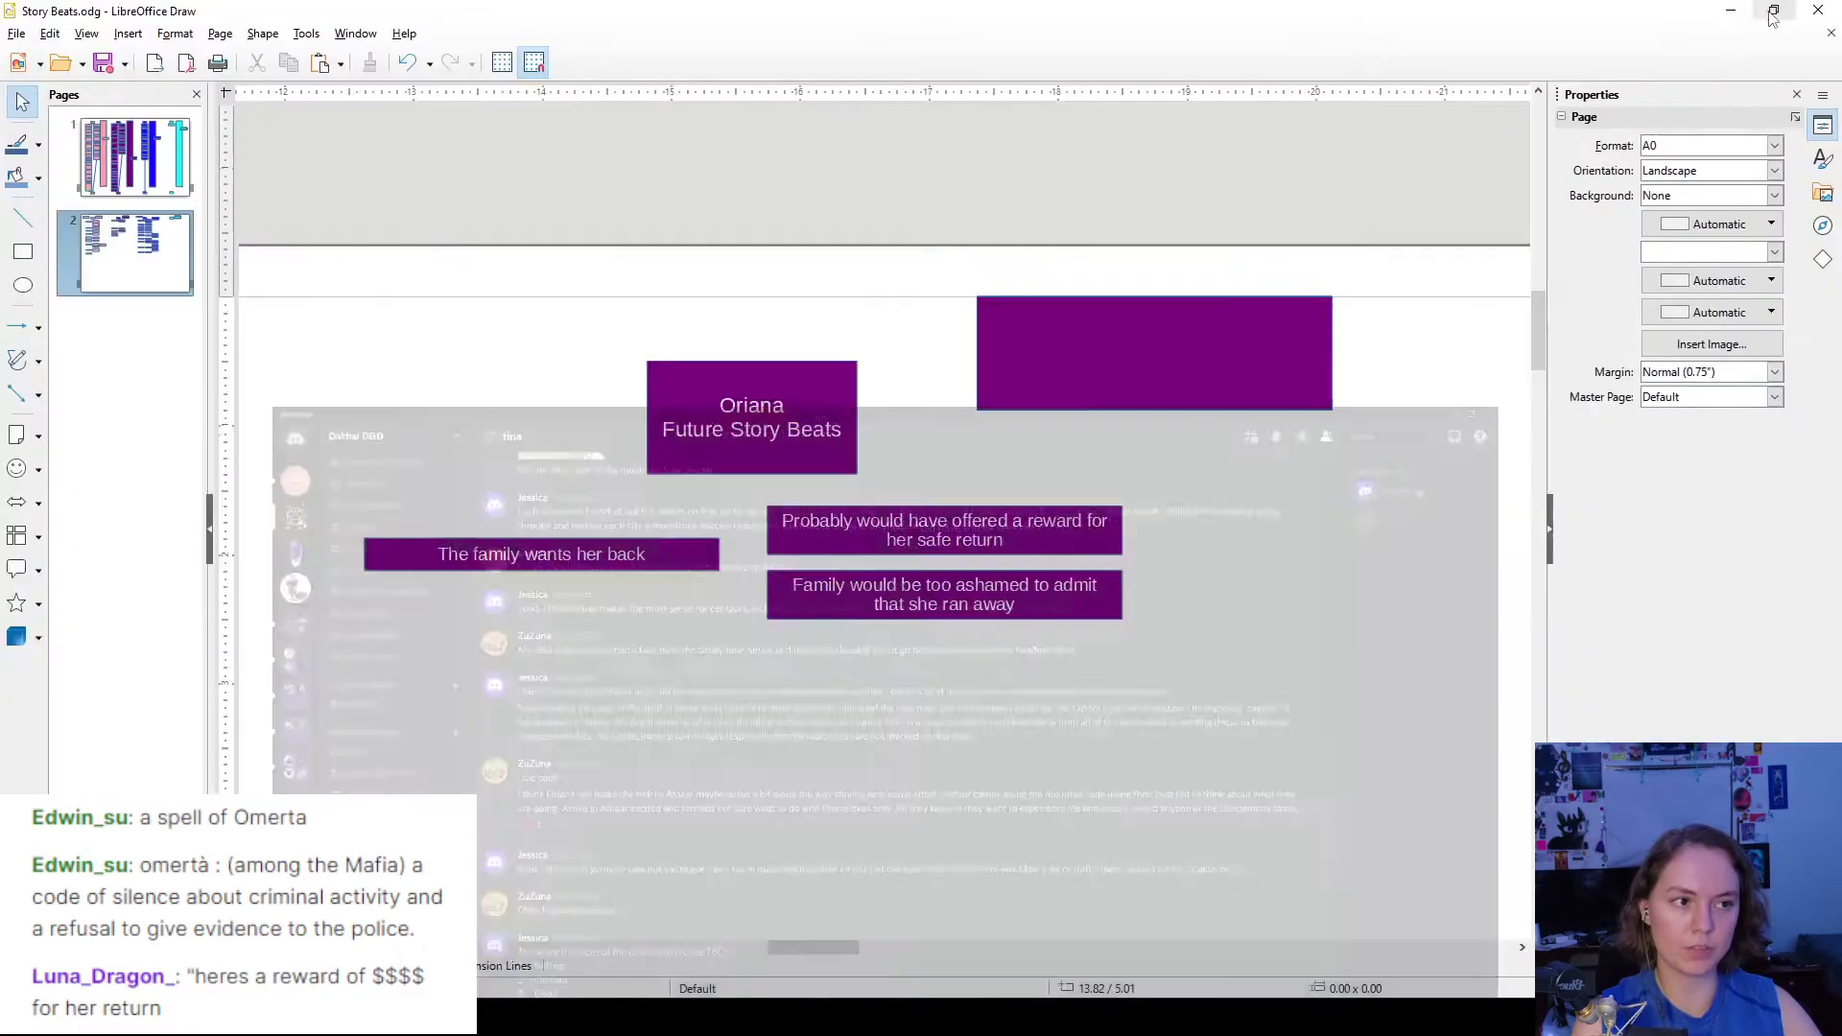
click(1081, 369)
drag(1190, 346, 515, 437)
scroll(460, 523, down, 3)
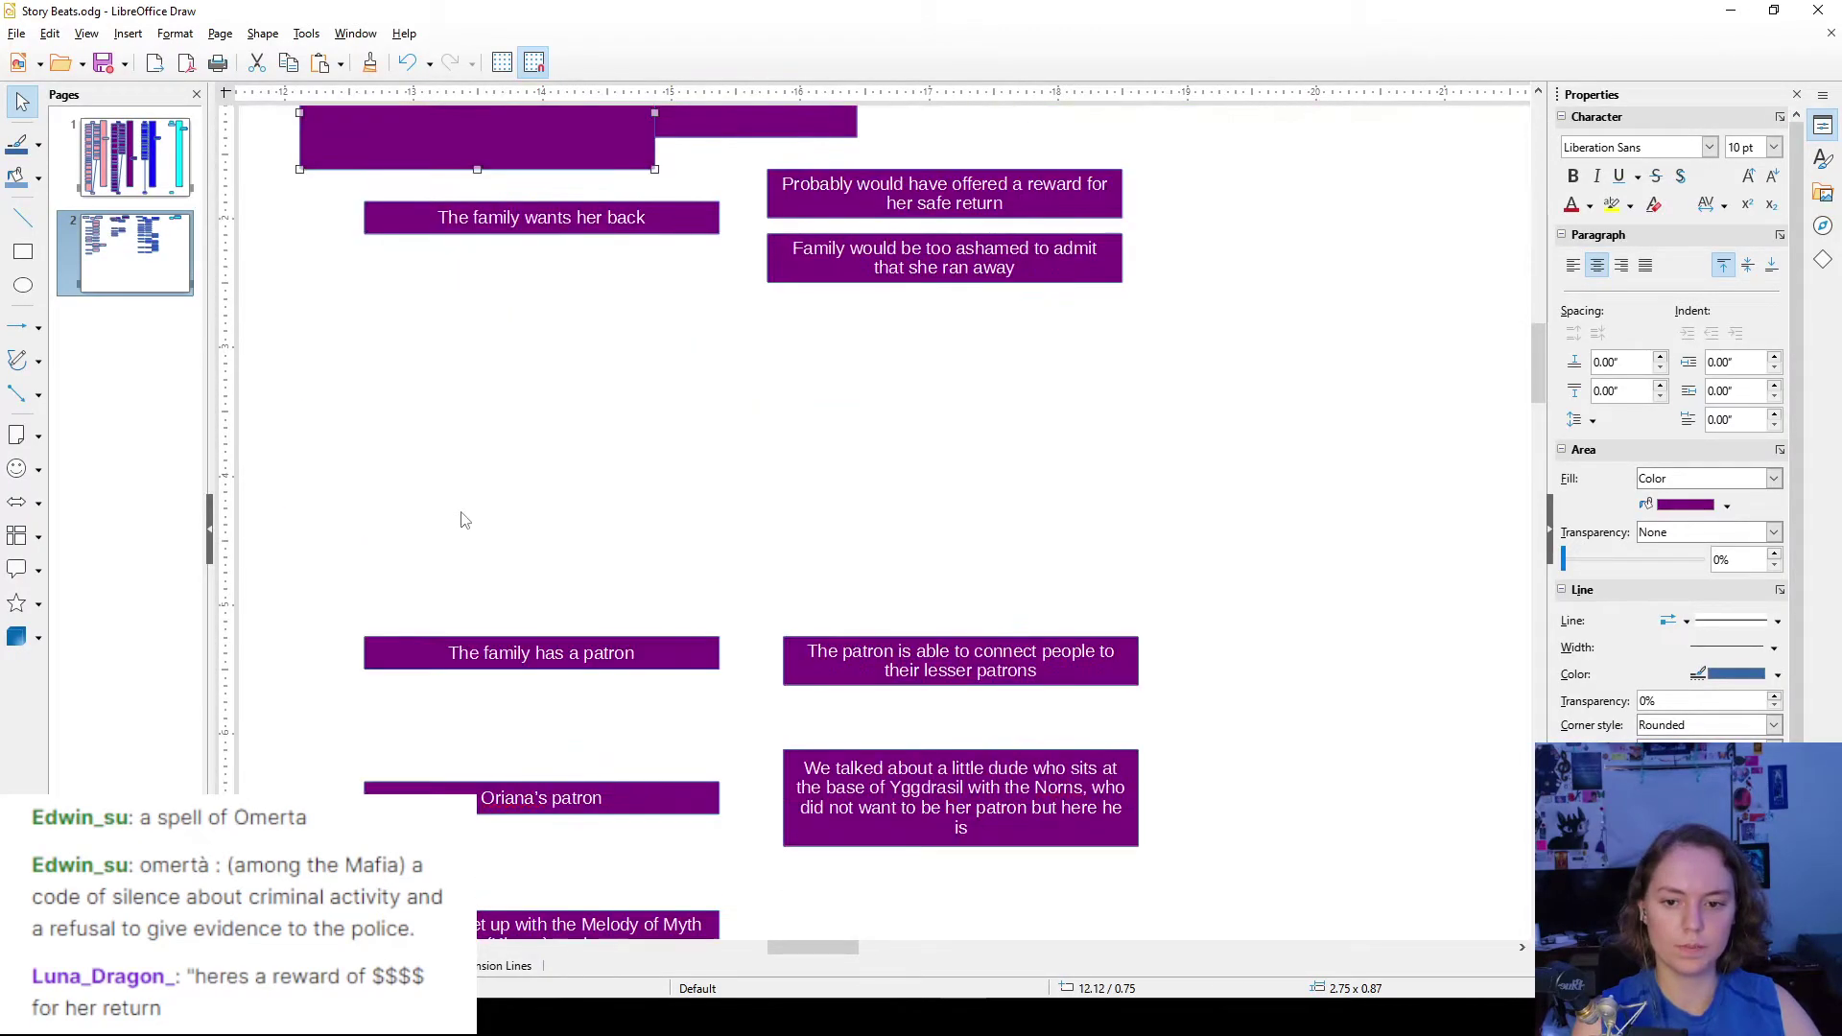
drag(329, 363, 1148, 164)
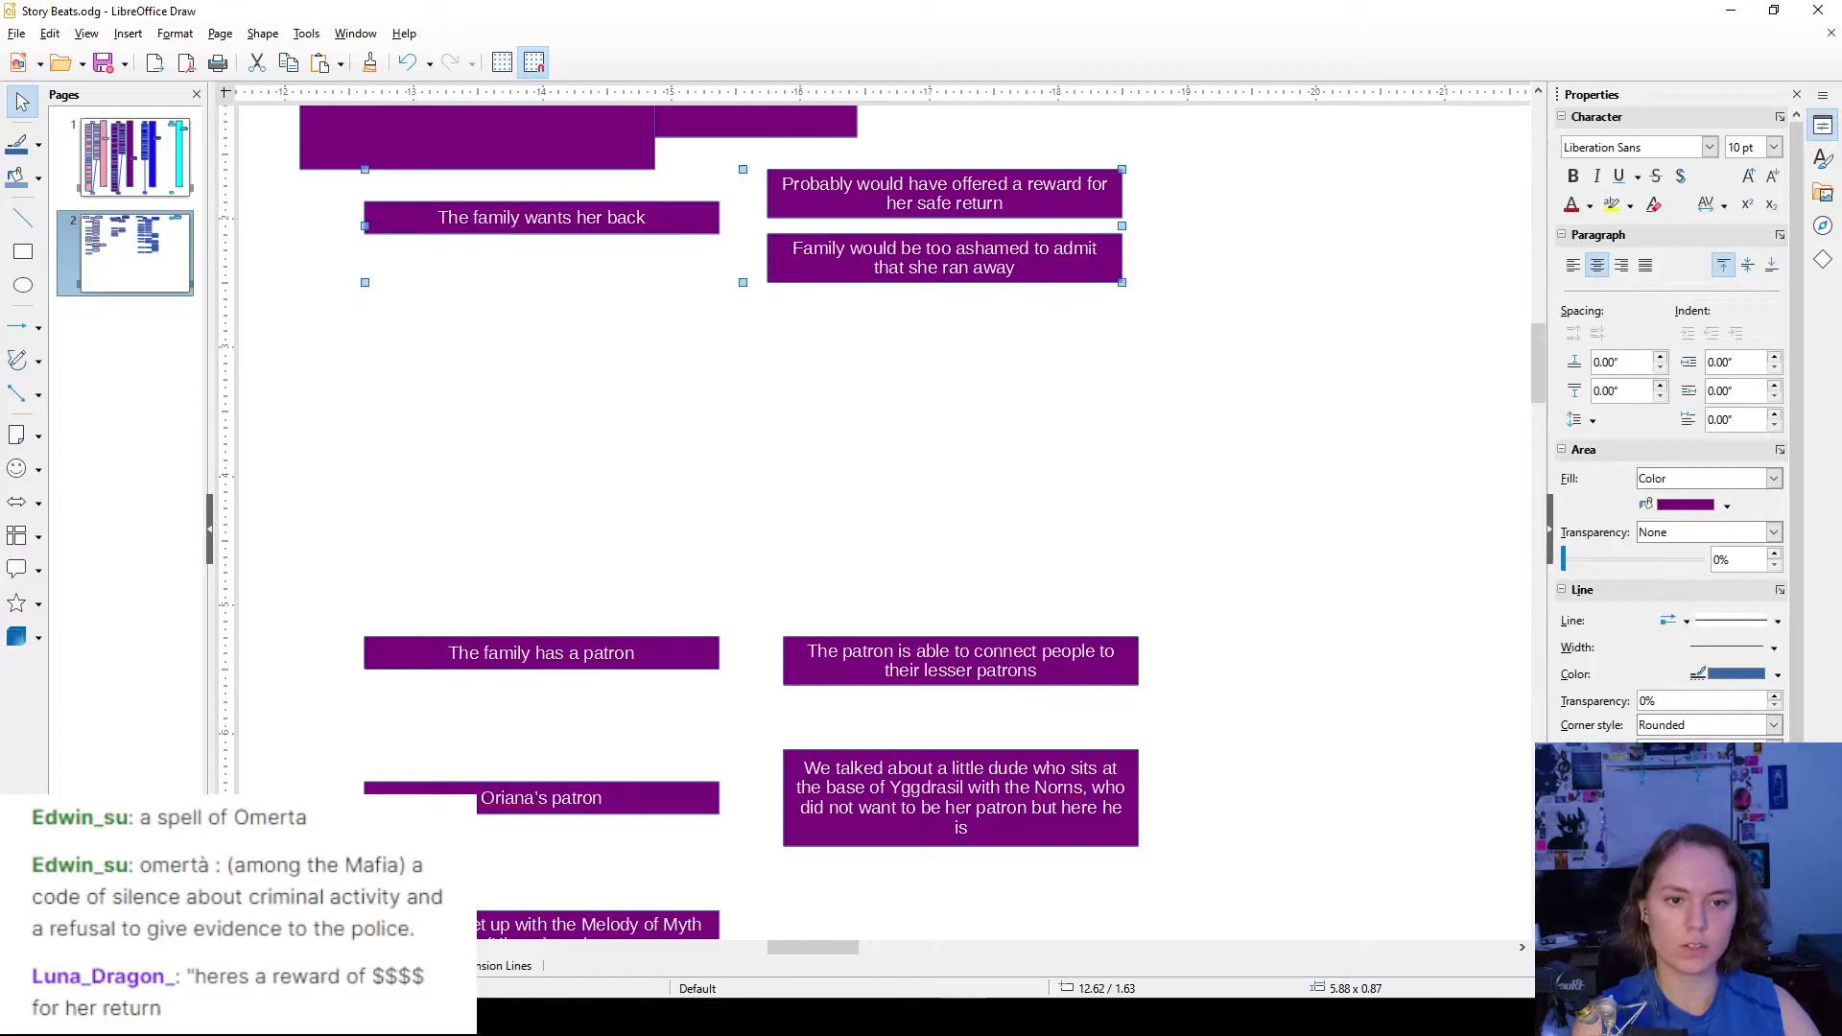
drag(1200, 327, 362, 165)
click(857, 349)
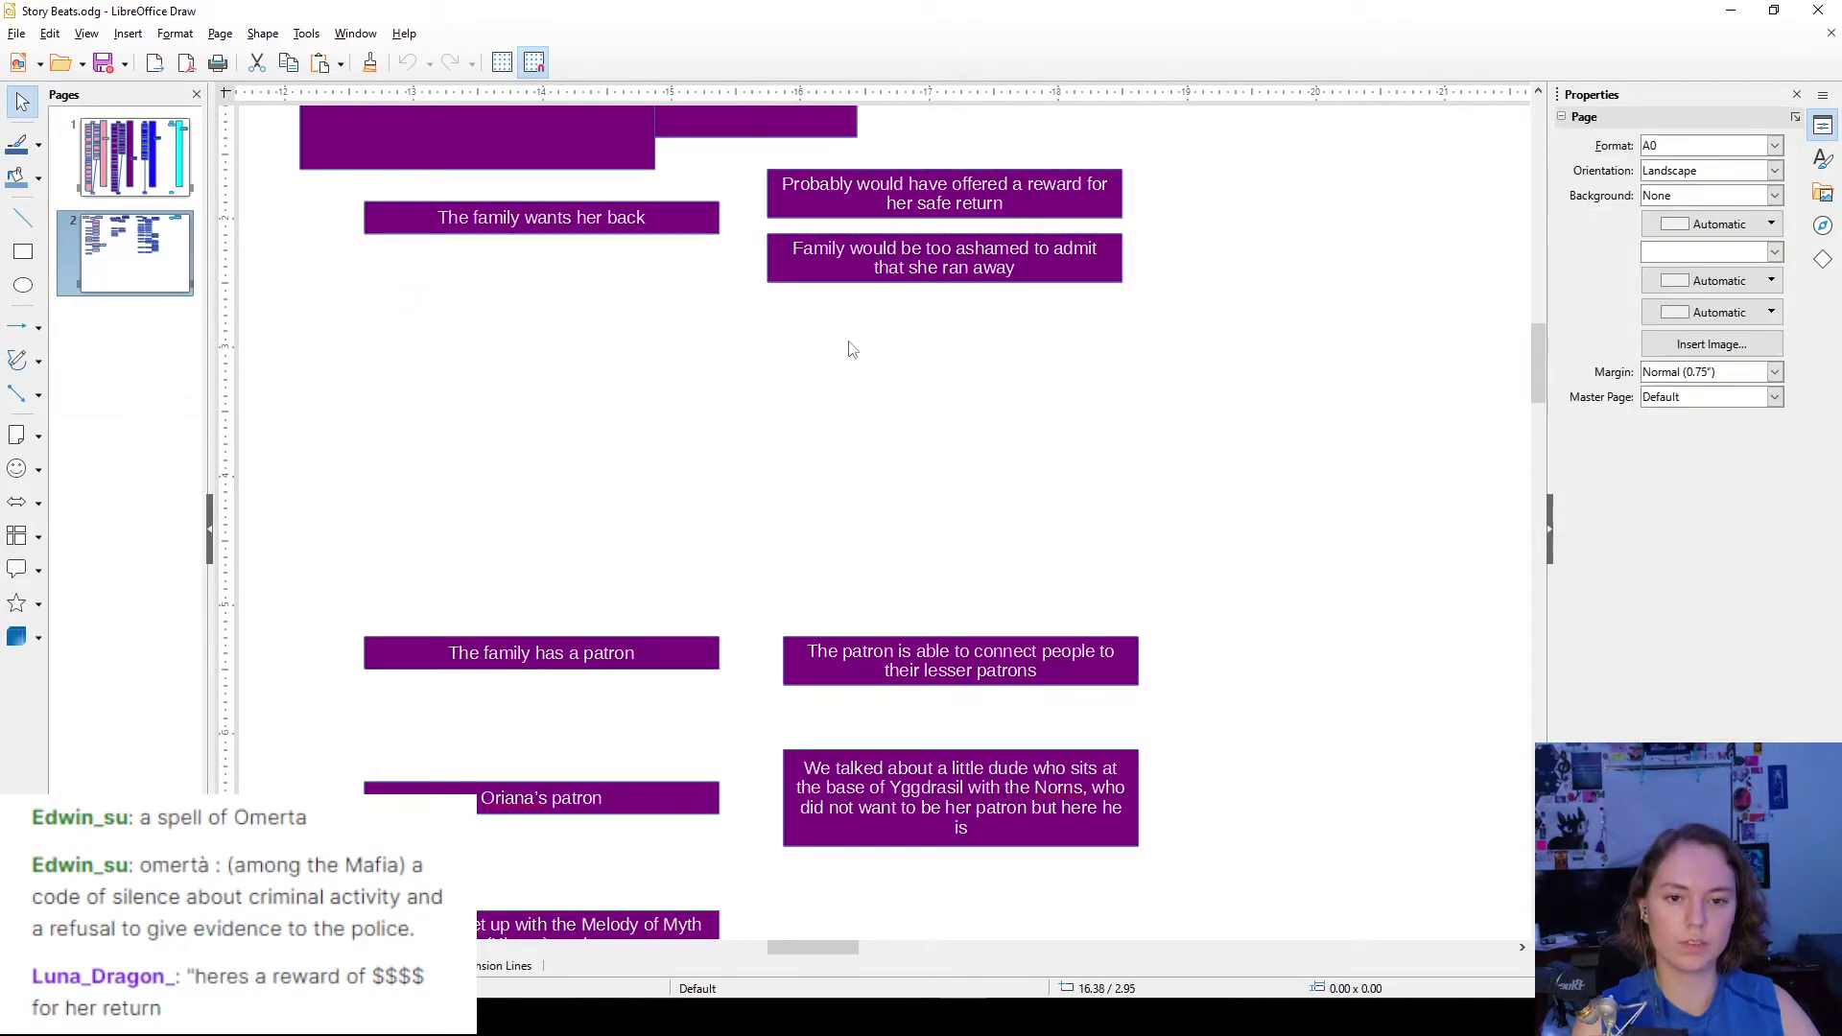
scroll(752, 329, up, 2)
click(596, 345)
click(624, 419)
- Move the "The family is spread out and aware that she is missing" box up beneath "The family wants her back"
scroll(624, 418, down, 6)
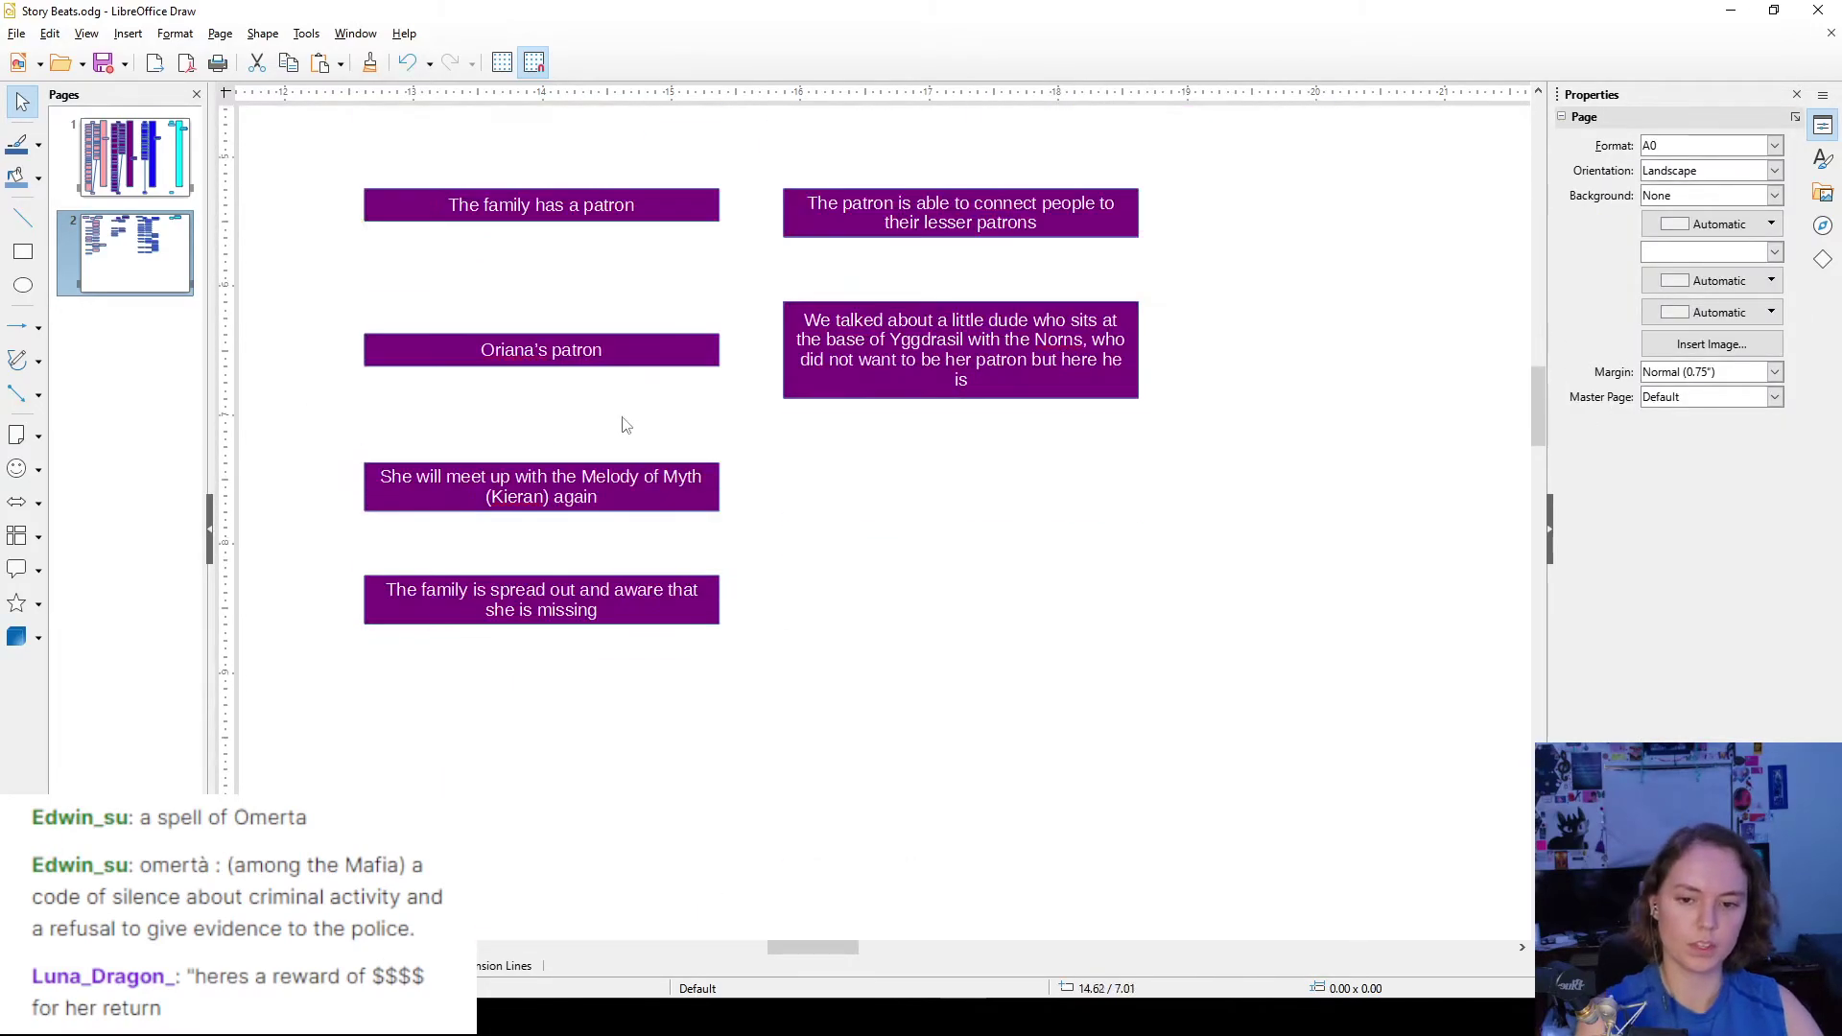
drag(671, 604, 676, 503)
scroll(672, 502, up, 6)
click(868, 509)
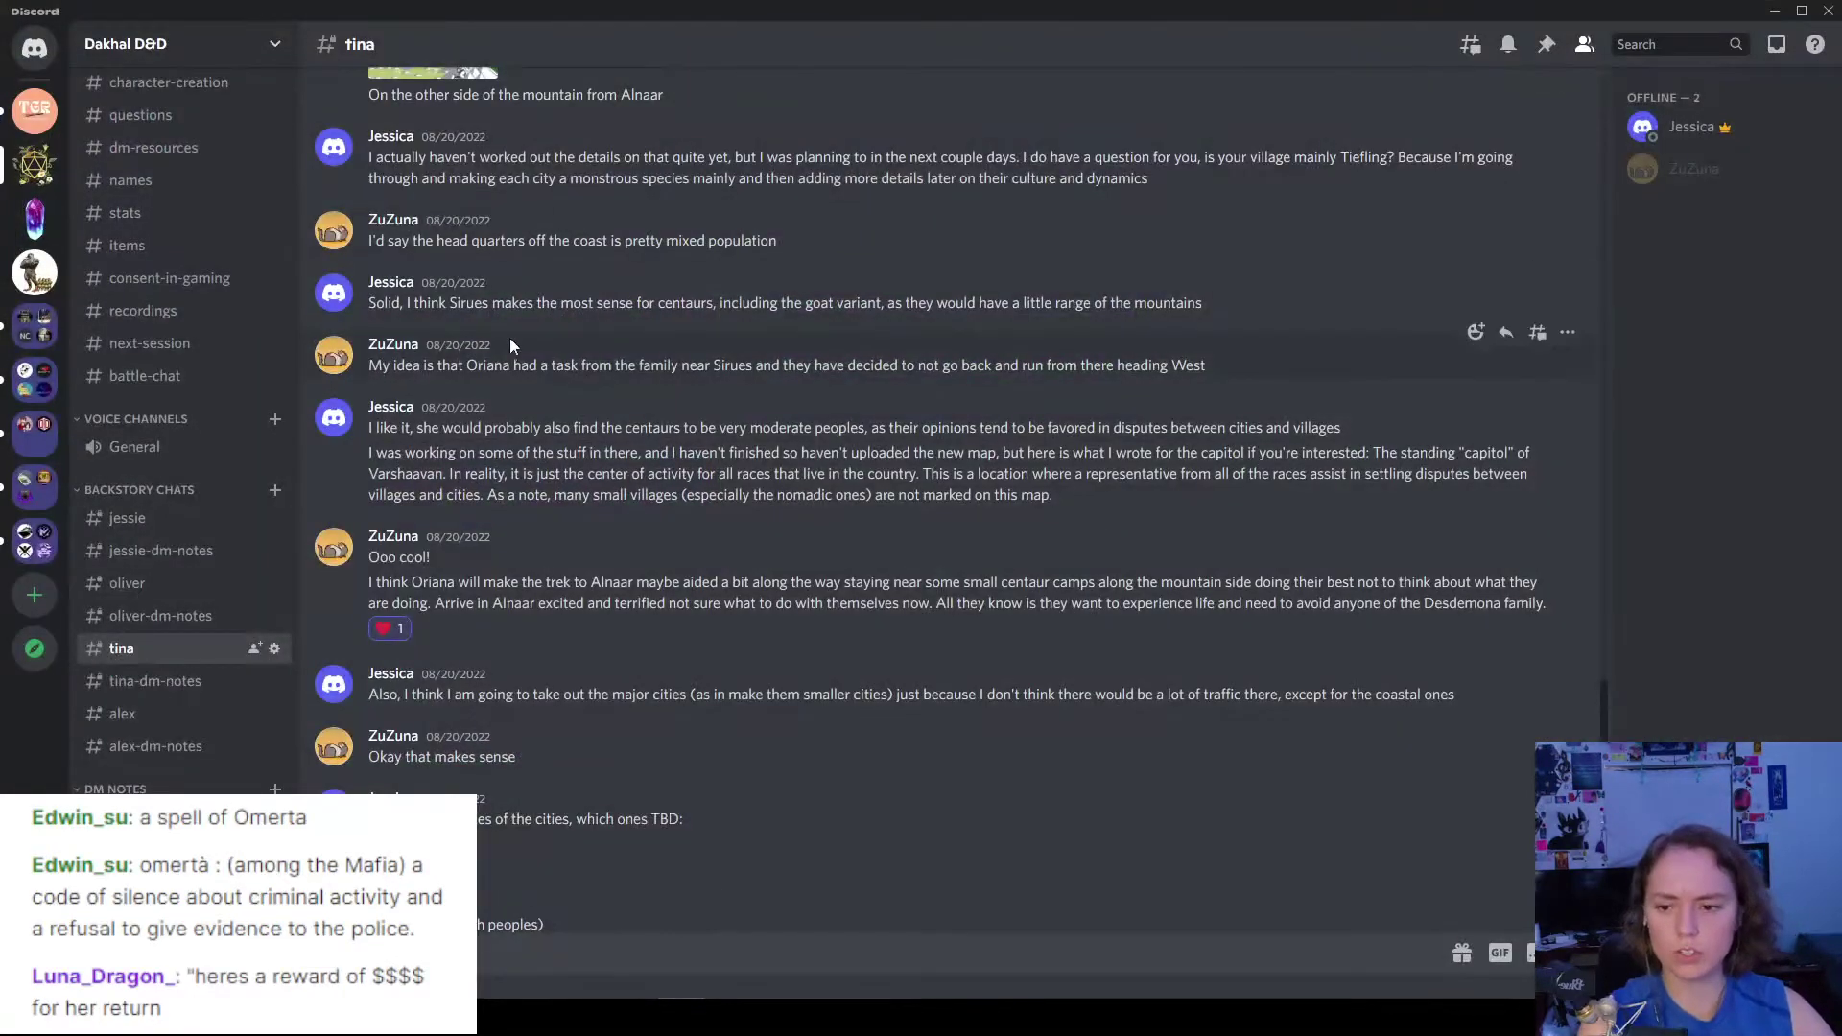
- Switch to Discord, read the Bonus Feat rules in the August 8 backstory messages, and return to the drawing
scroll(614, 378, up, 5)
scroll(616, 387, up, 20)
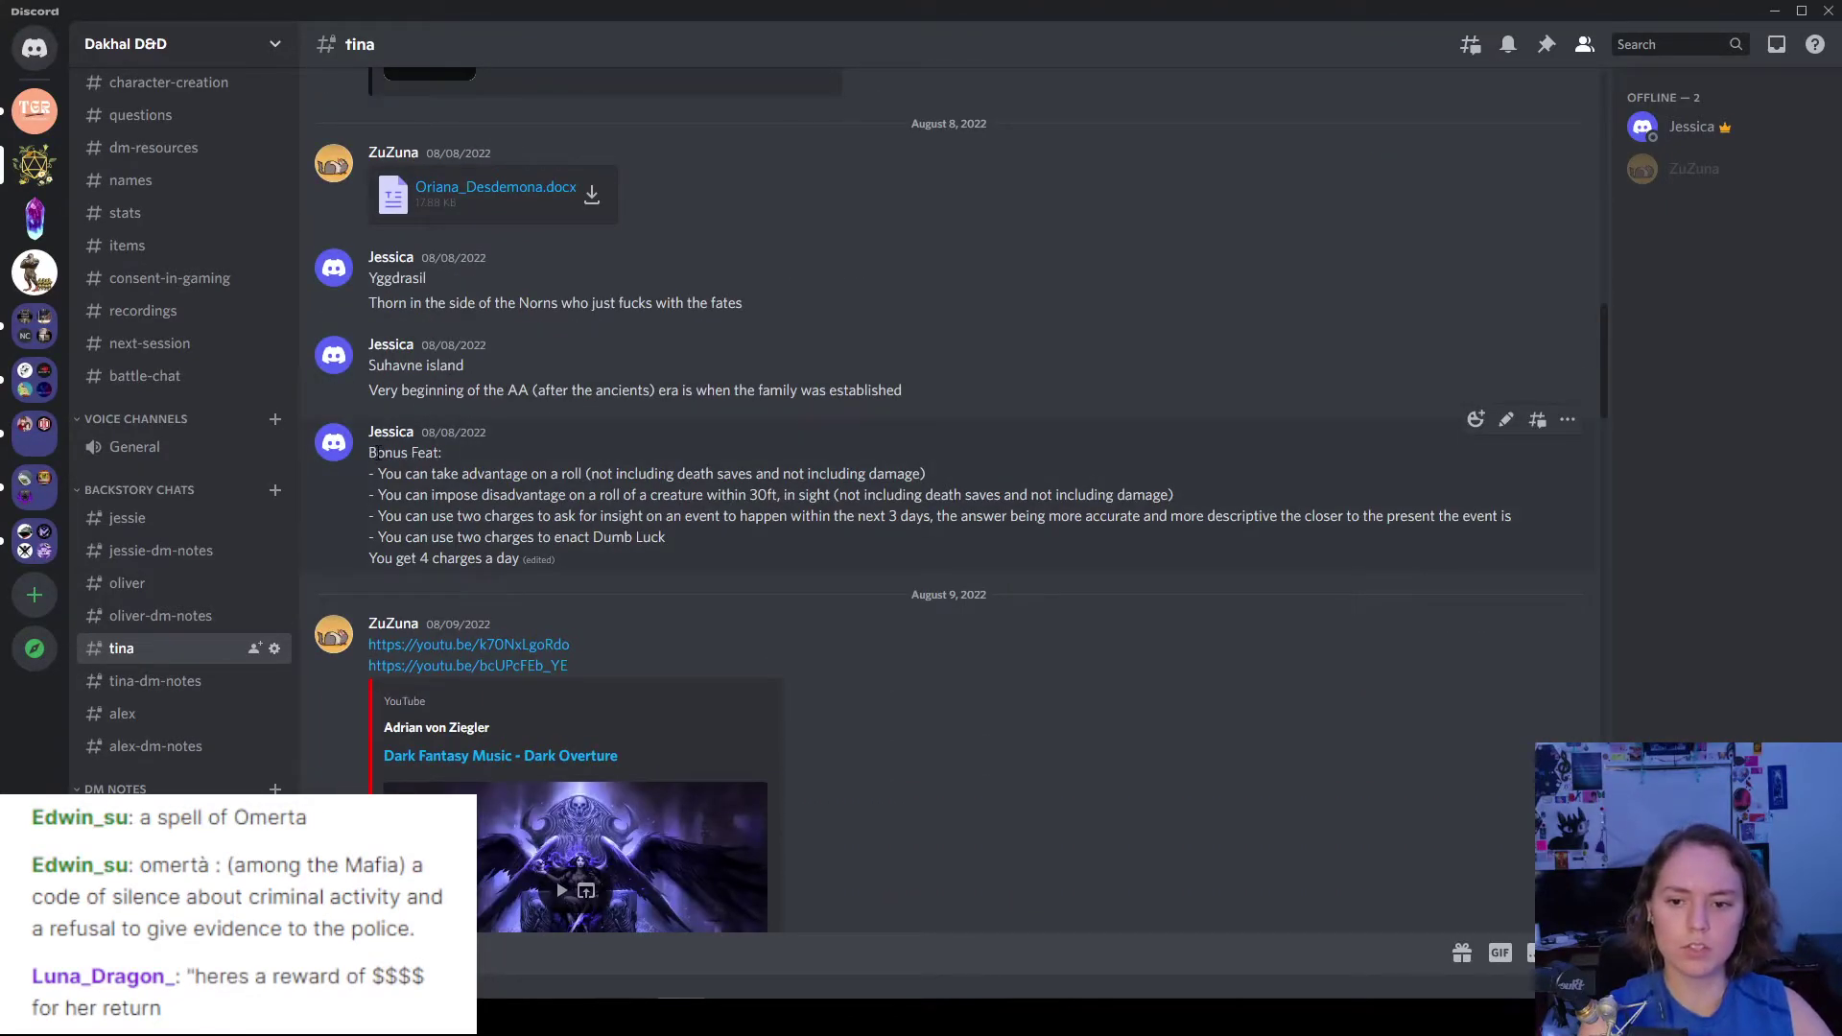
drag(375, 453, 728, 531)
click(729, 539)
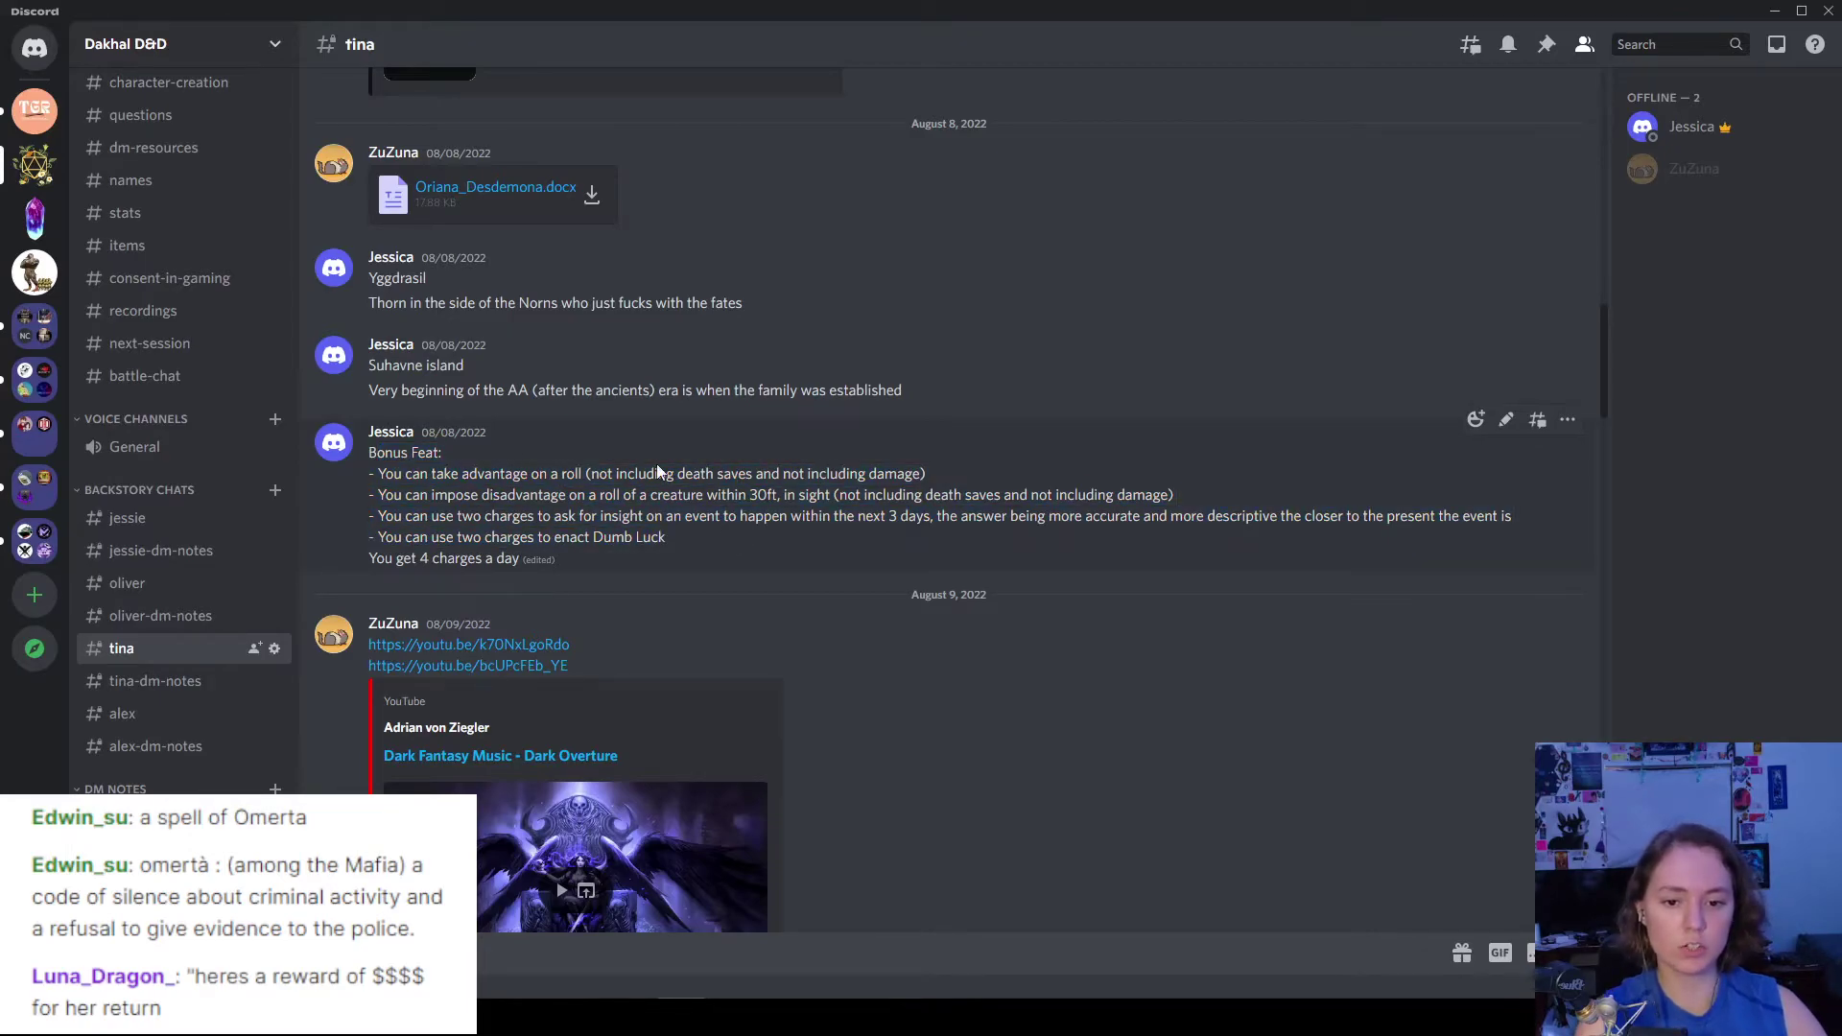
triple_click(495, 558)
click(513, 496)
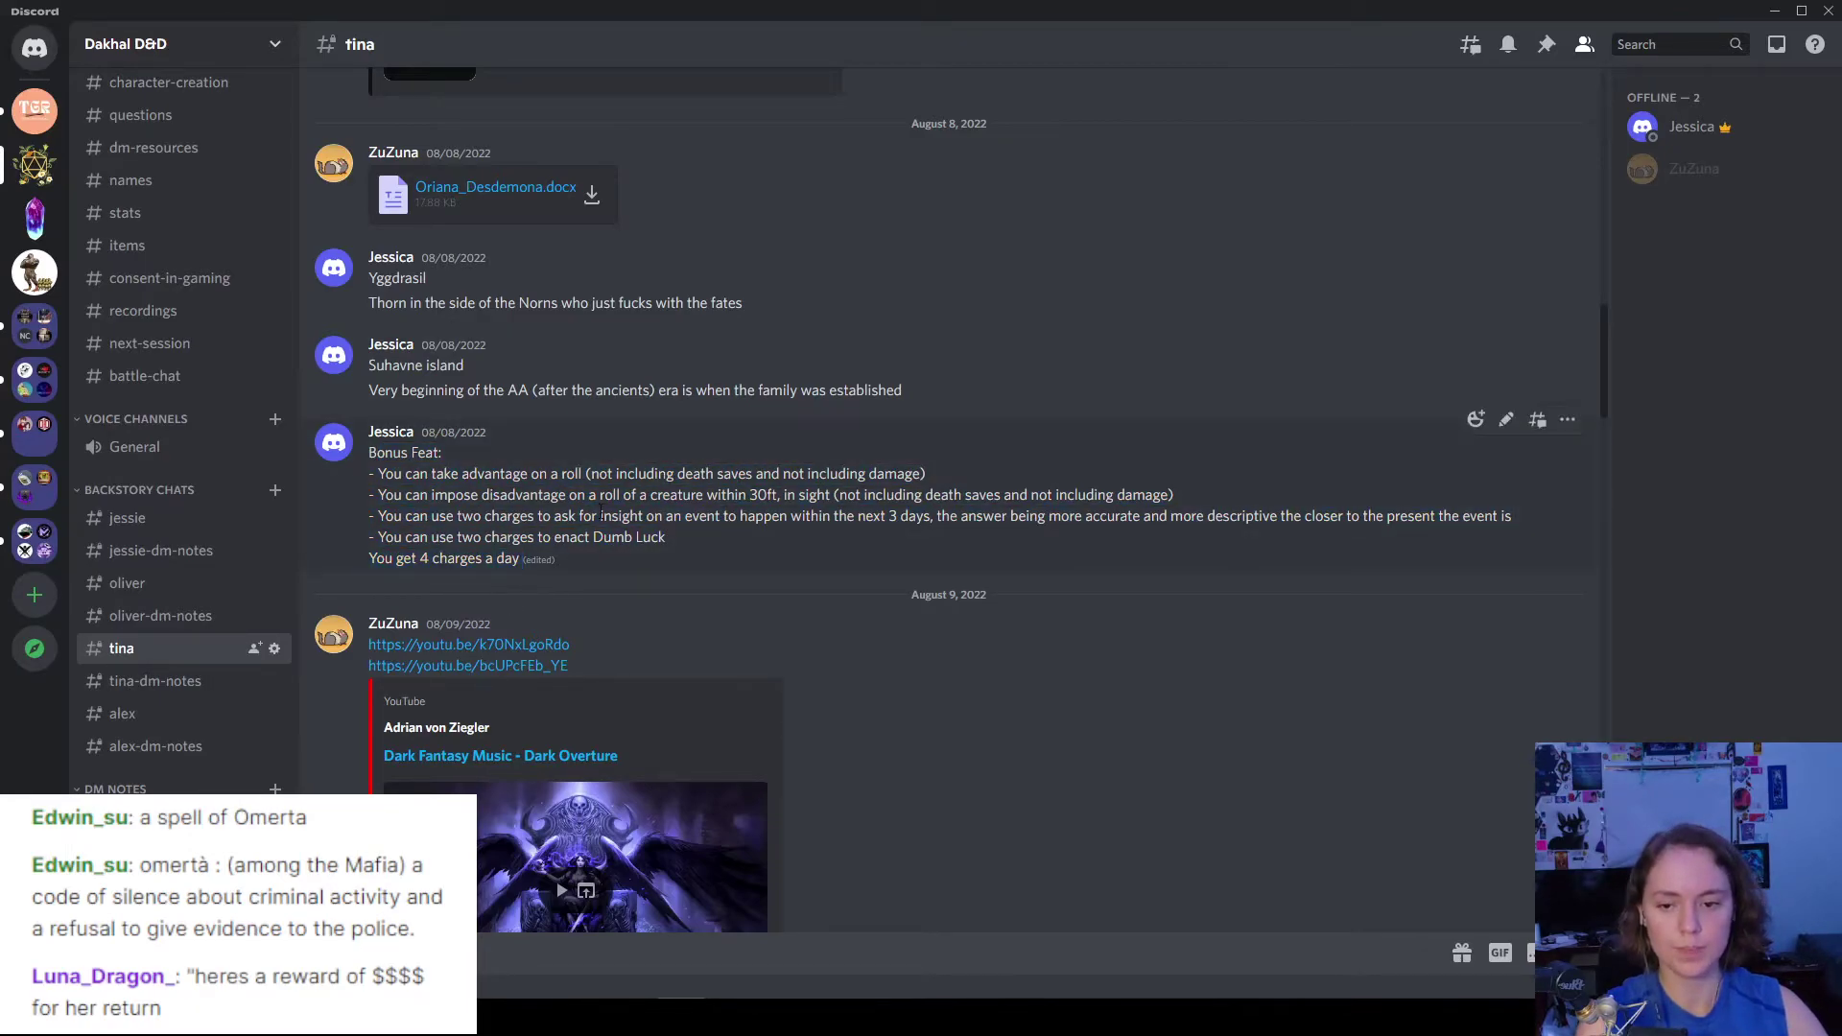
triple_click(500, 477)
click(734, 477)
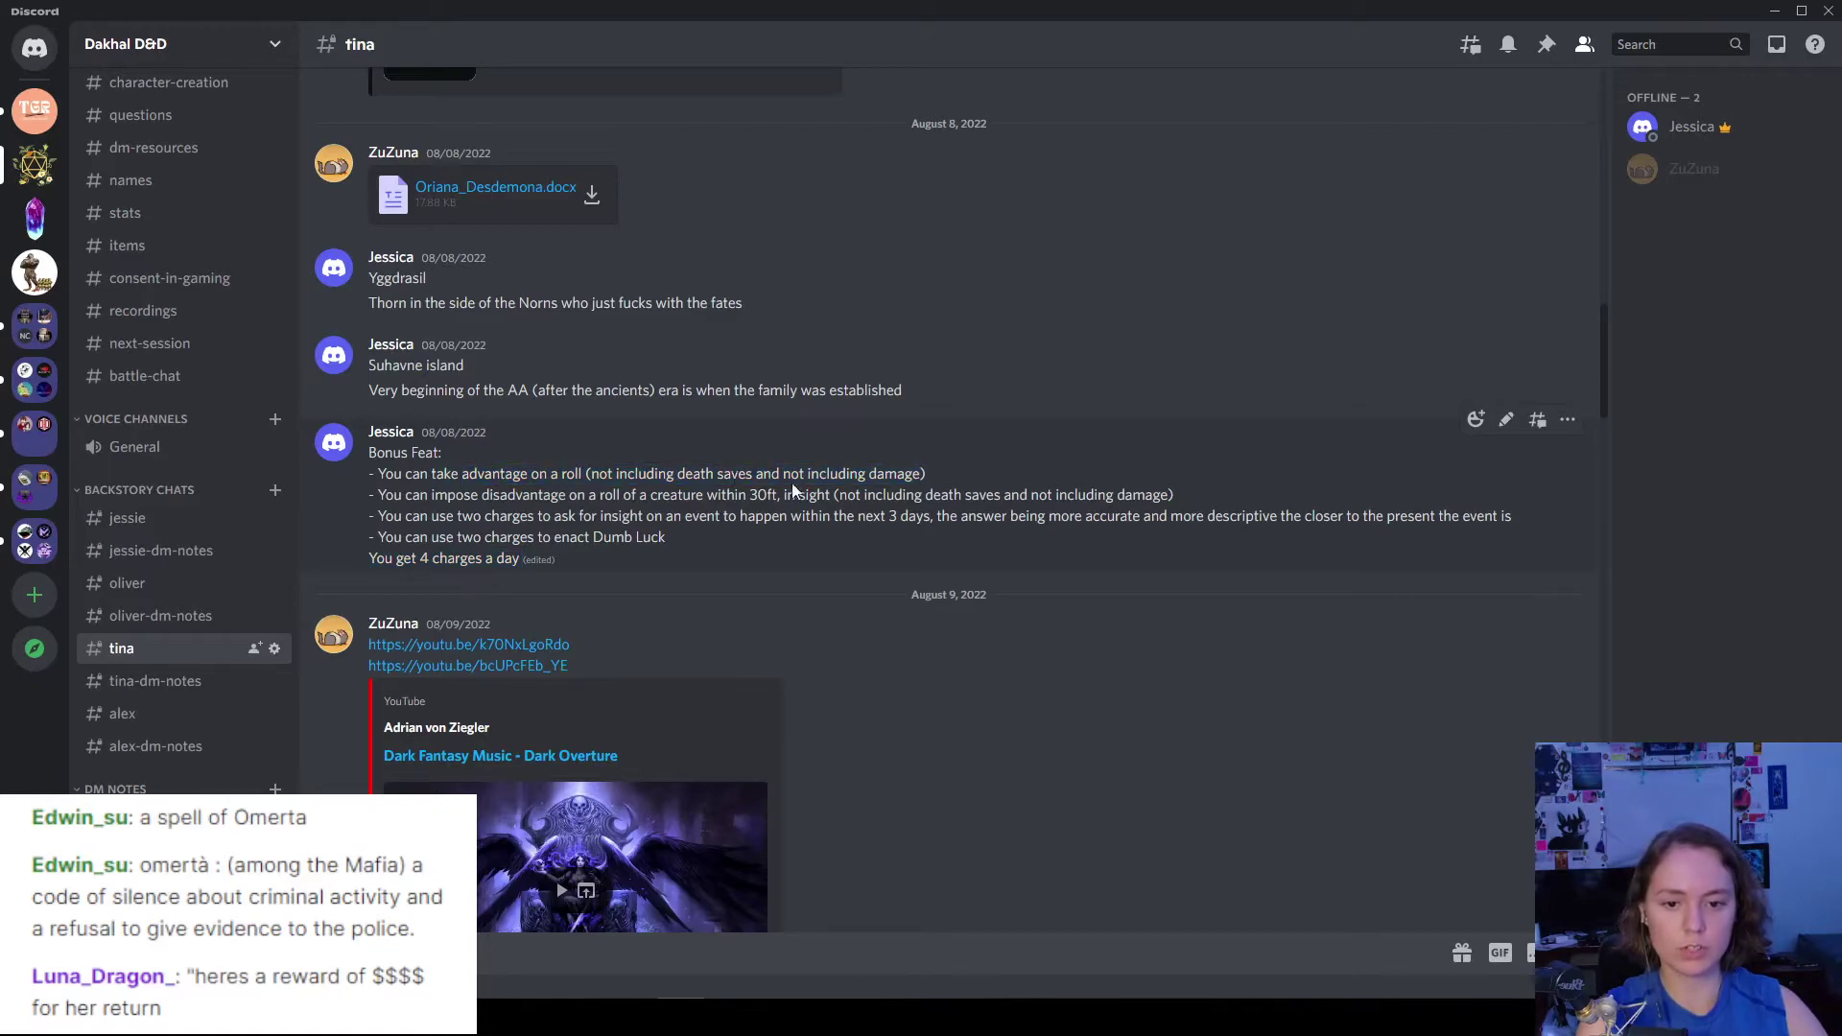
double_click(927, 494)
click(947, 470)
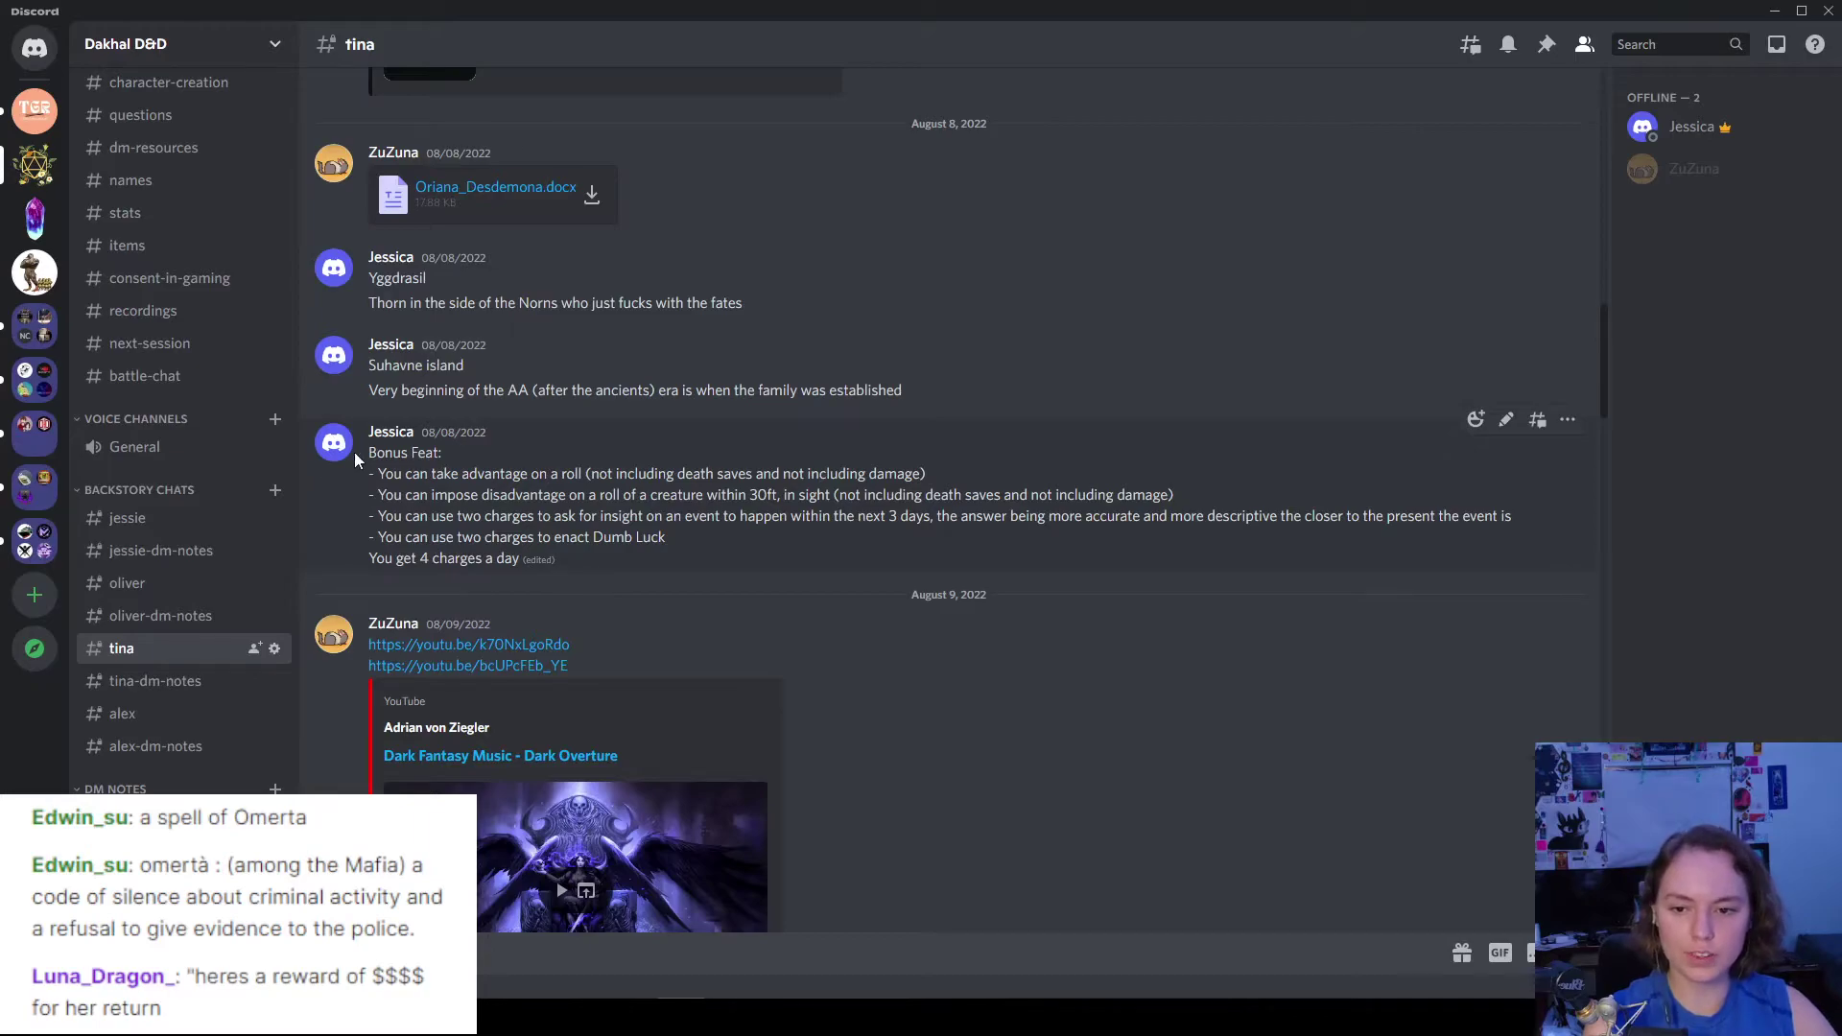
click(1774, 11)
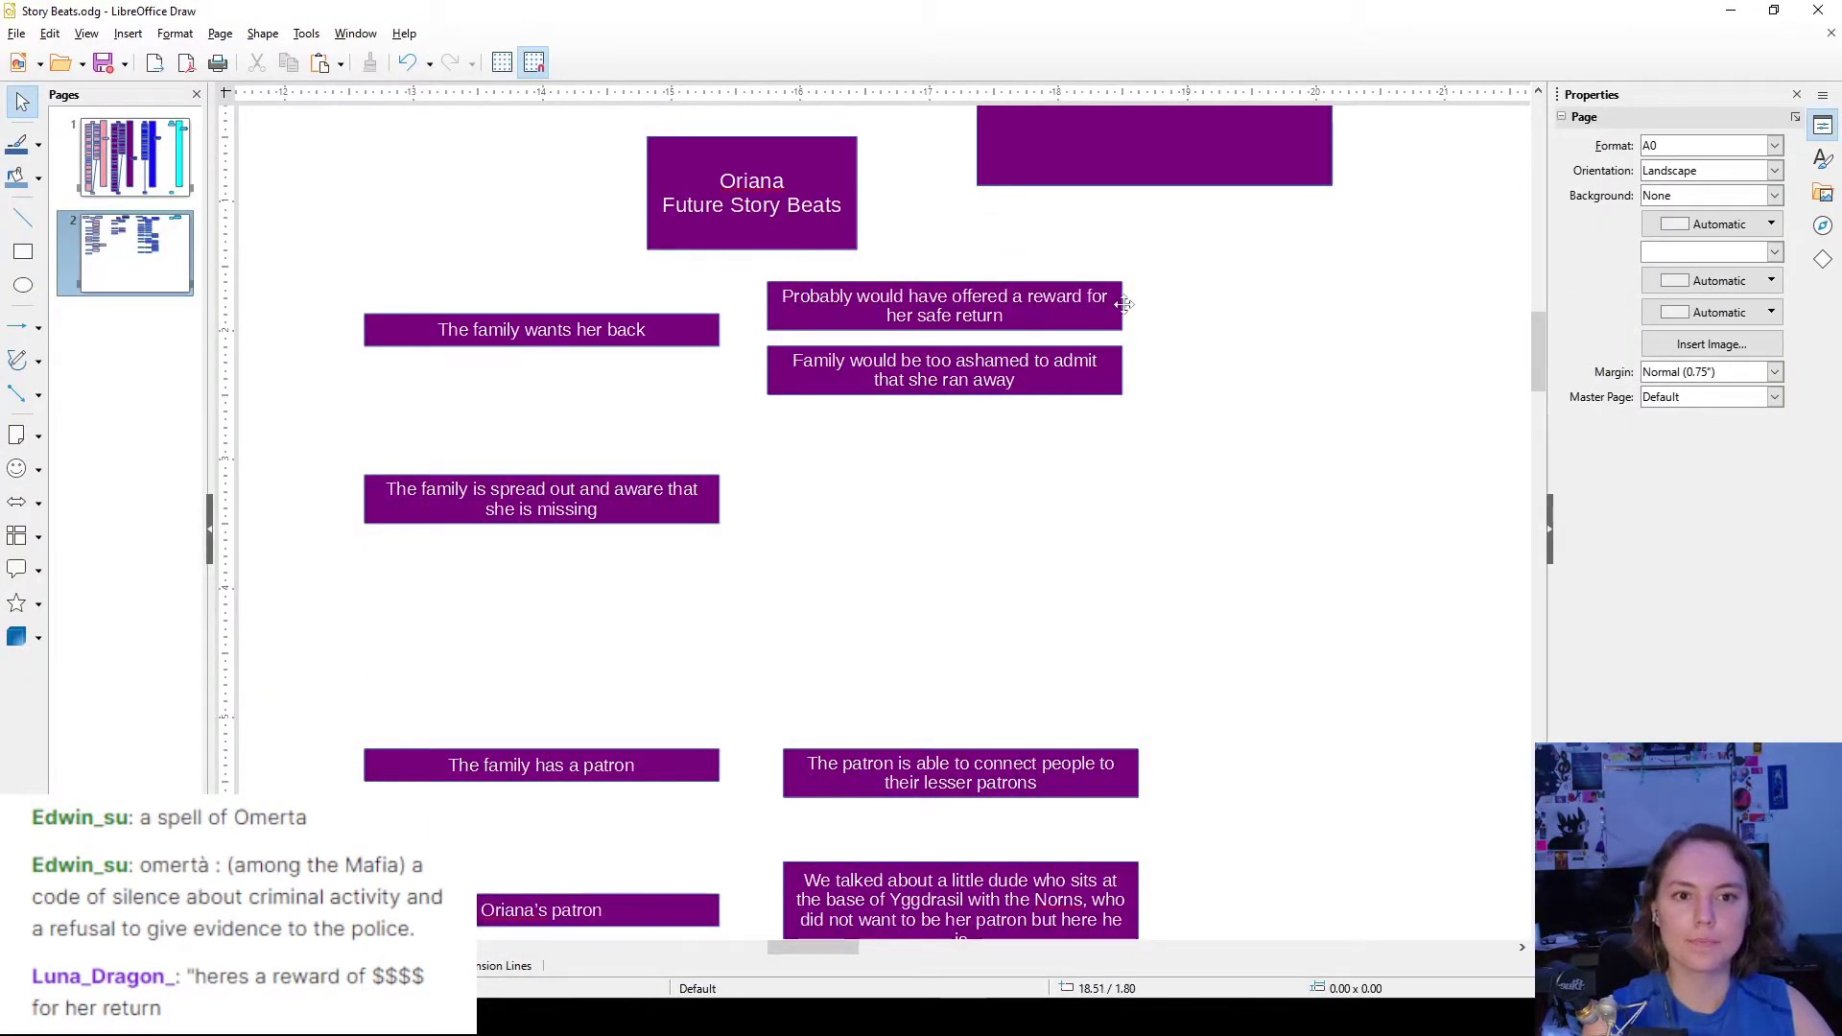
- Check the daily charges line of the Bonus Feat message in Discord and return to the Story Beats drawing
scroll(1236, 310, down, 1)
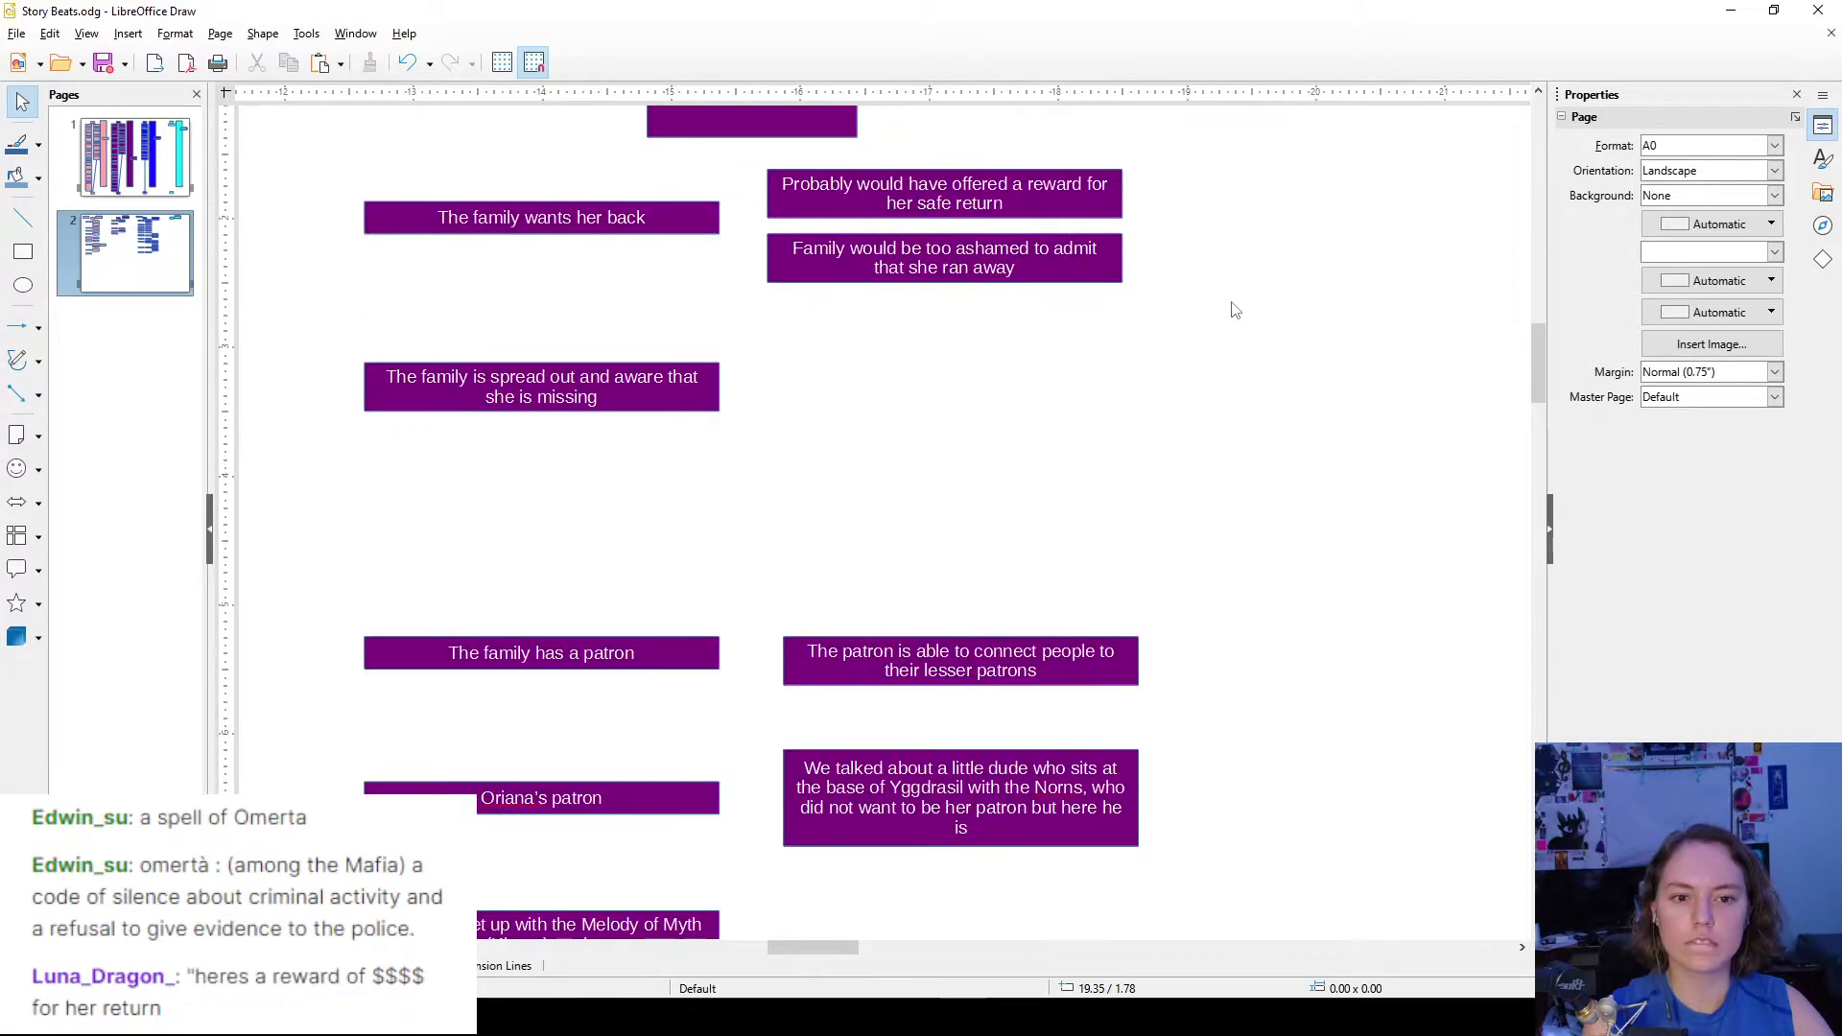
scroll(1236, 310, up, 1)
key(alt+Tab)
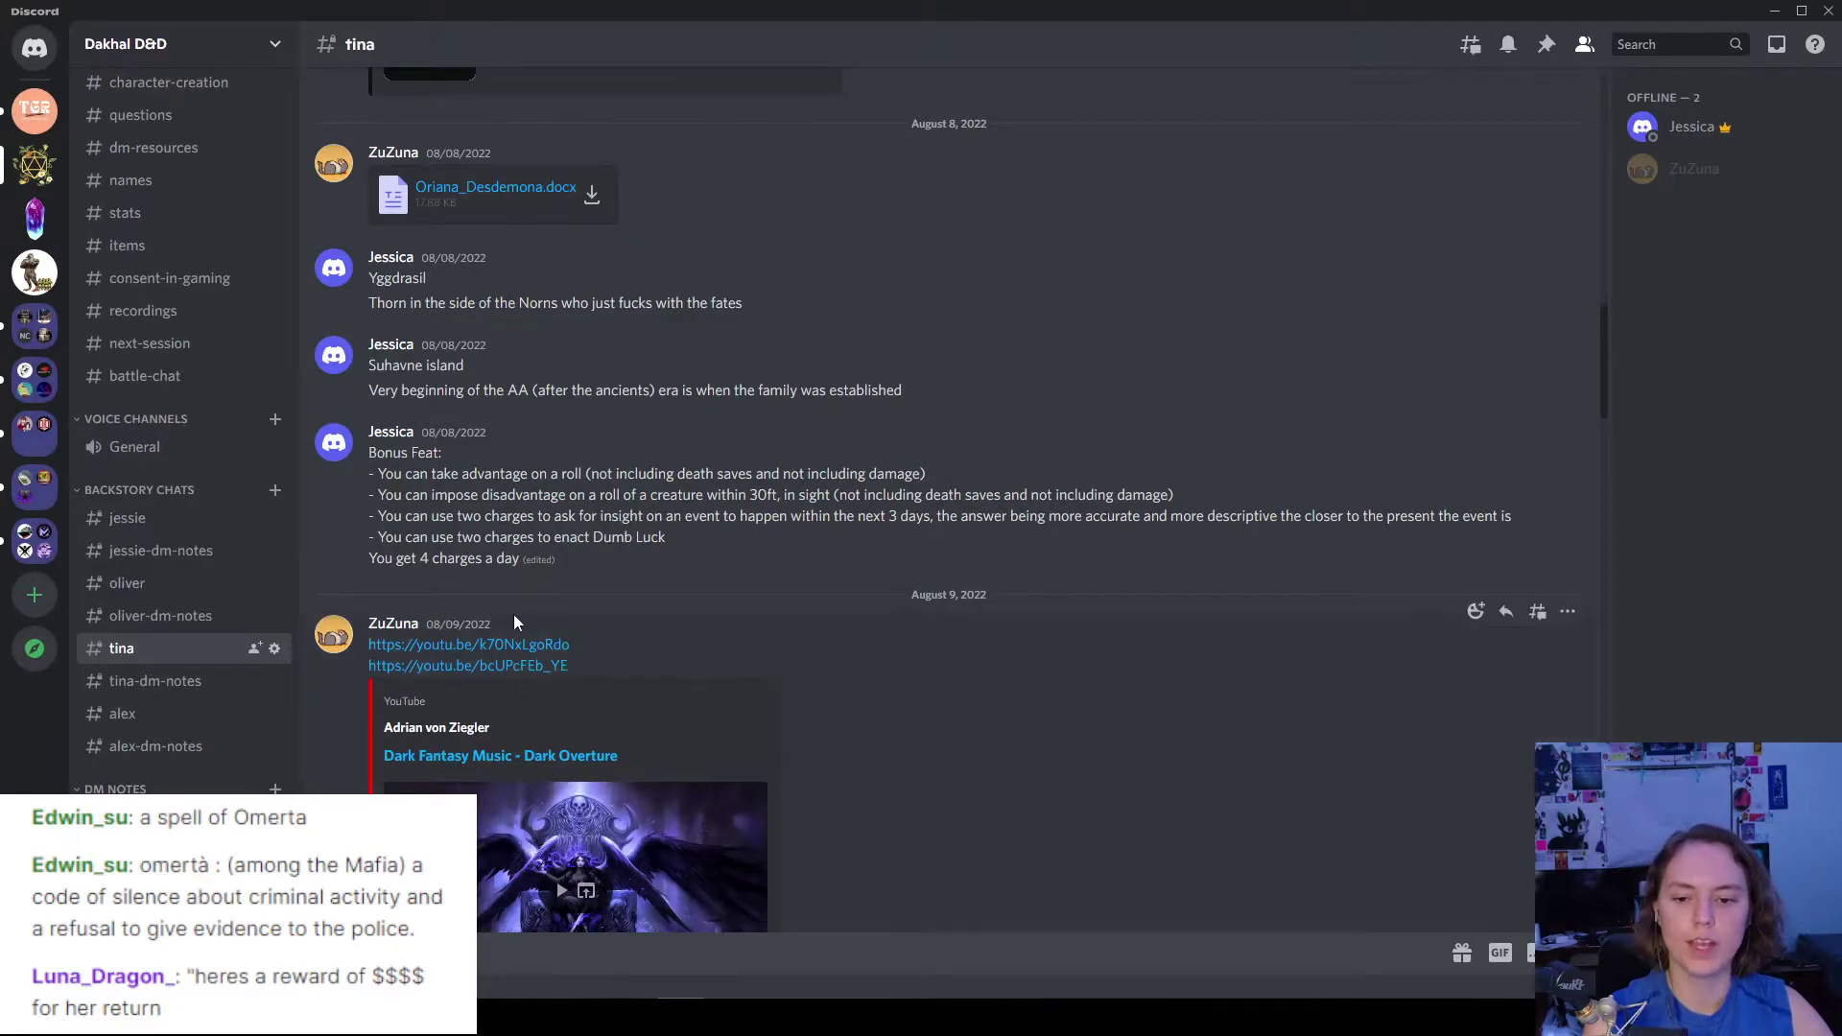
triple_click(426, 560)
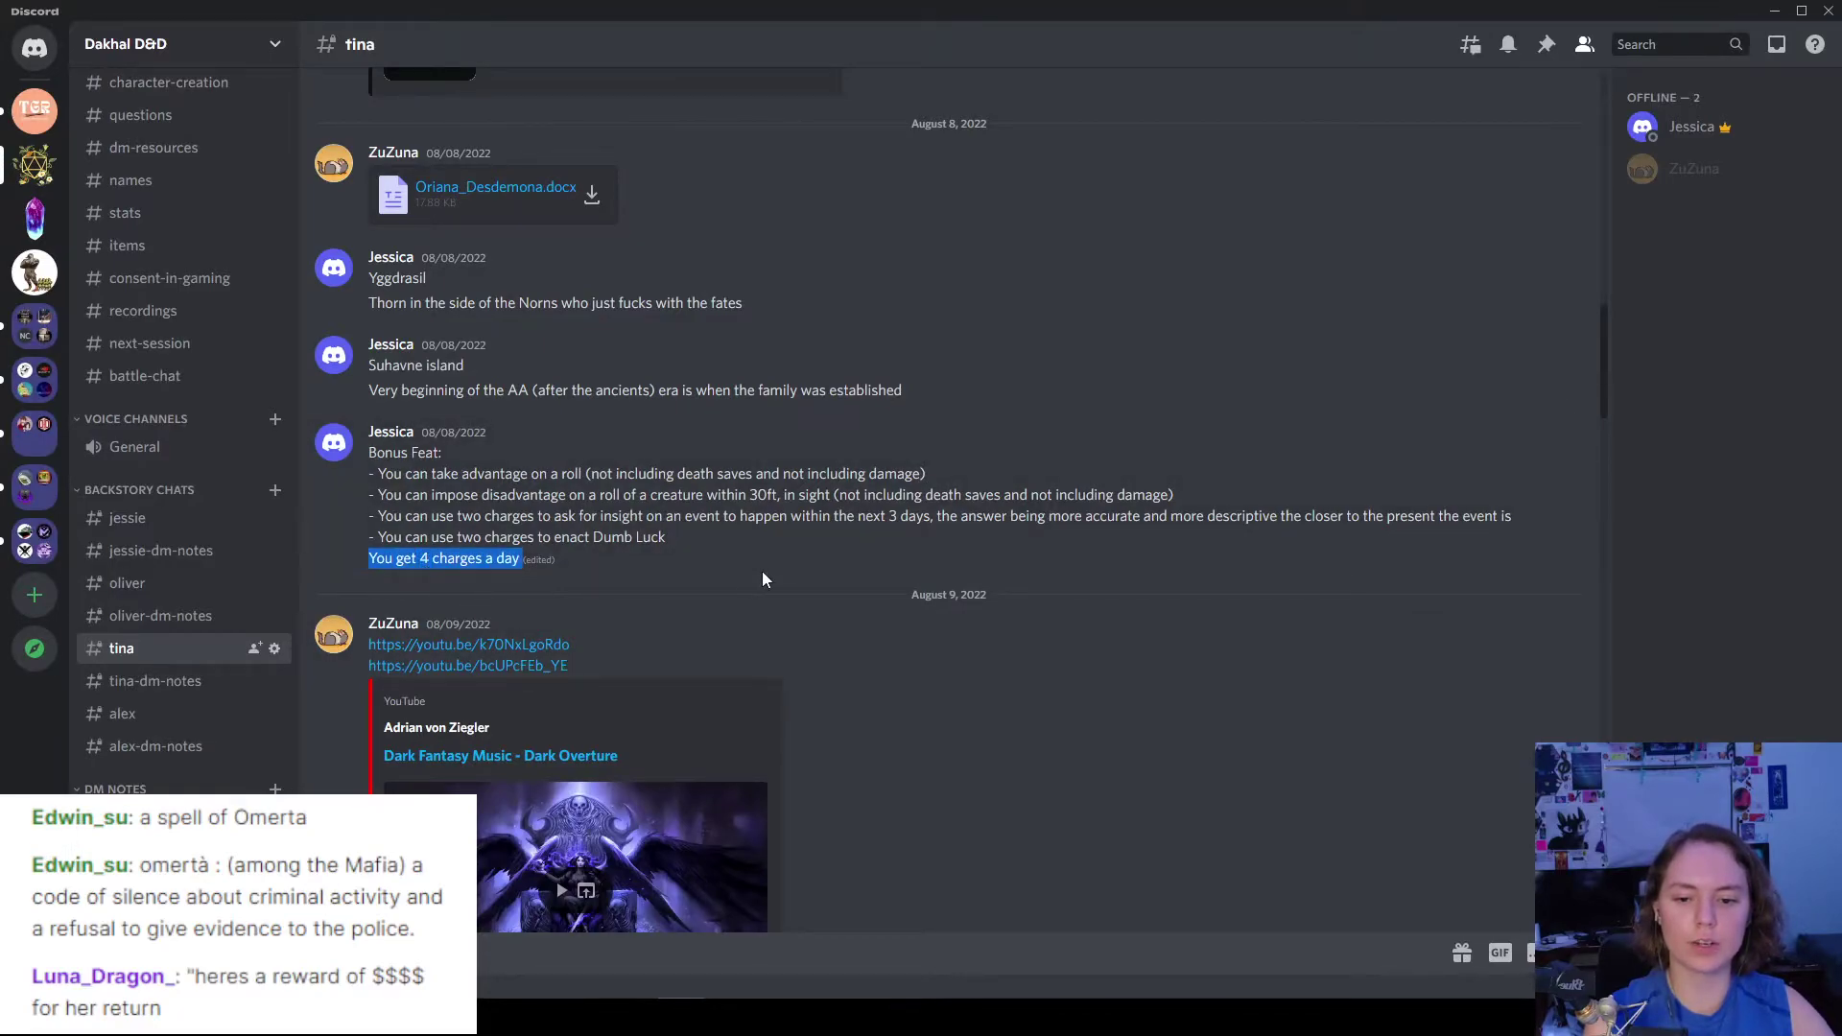
click(1769, 17)
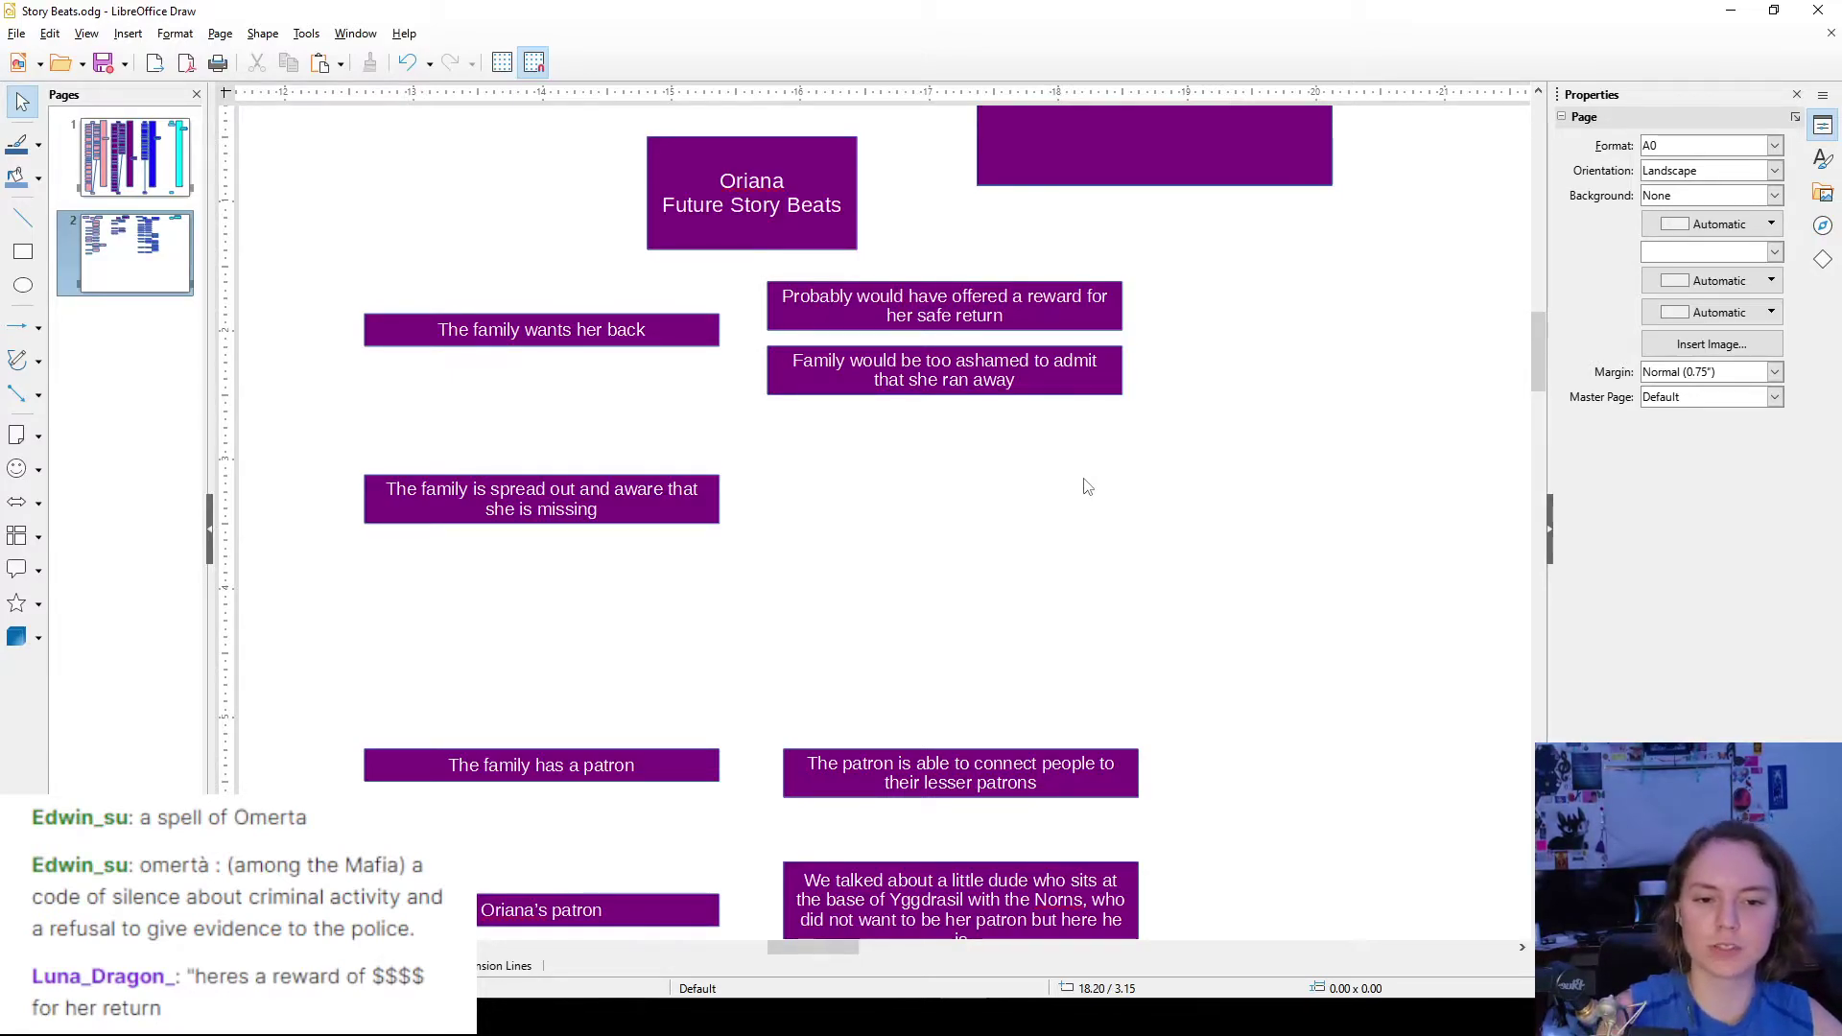
- Move the "The family is spread out" box slightly lower, keeping it aligned under "The family wants her back"
scroll(905, 470, down, 1)
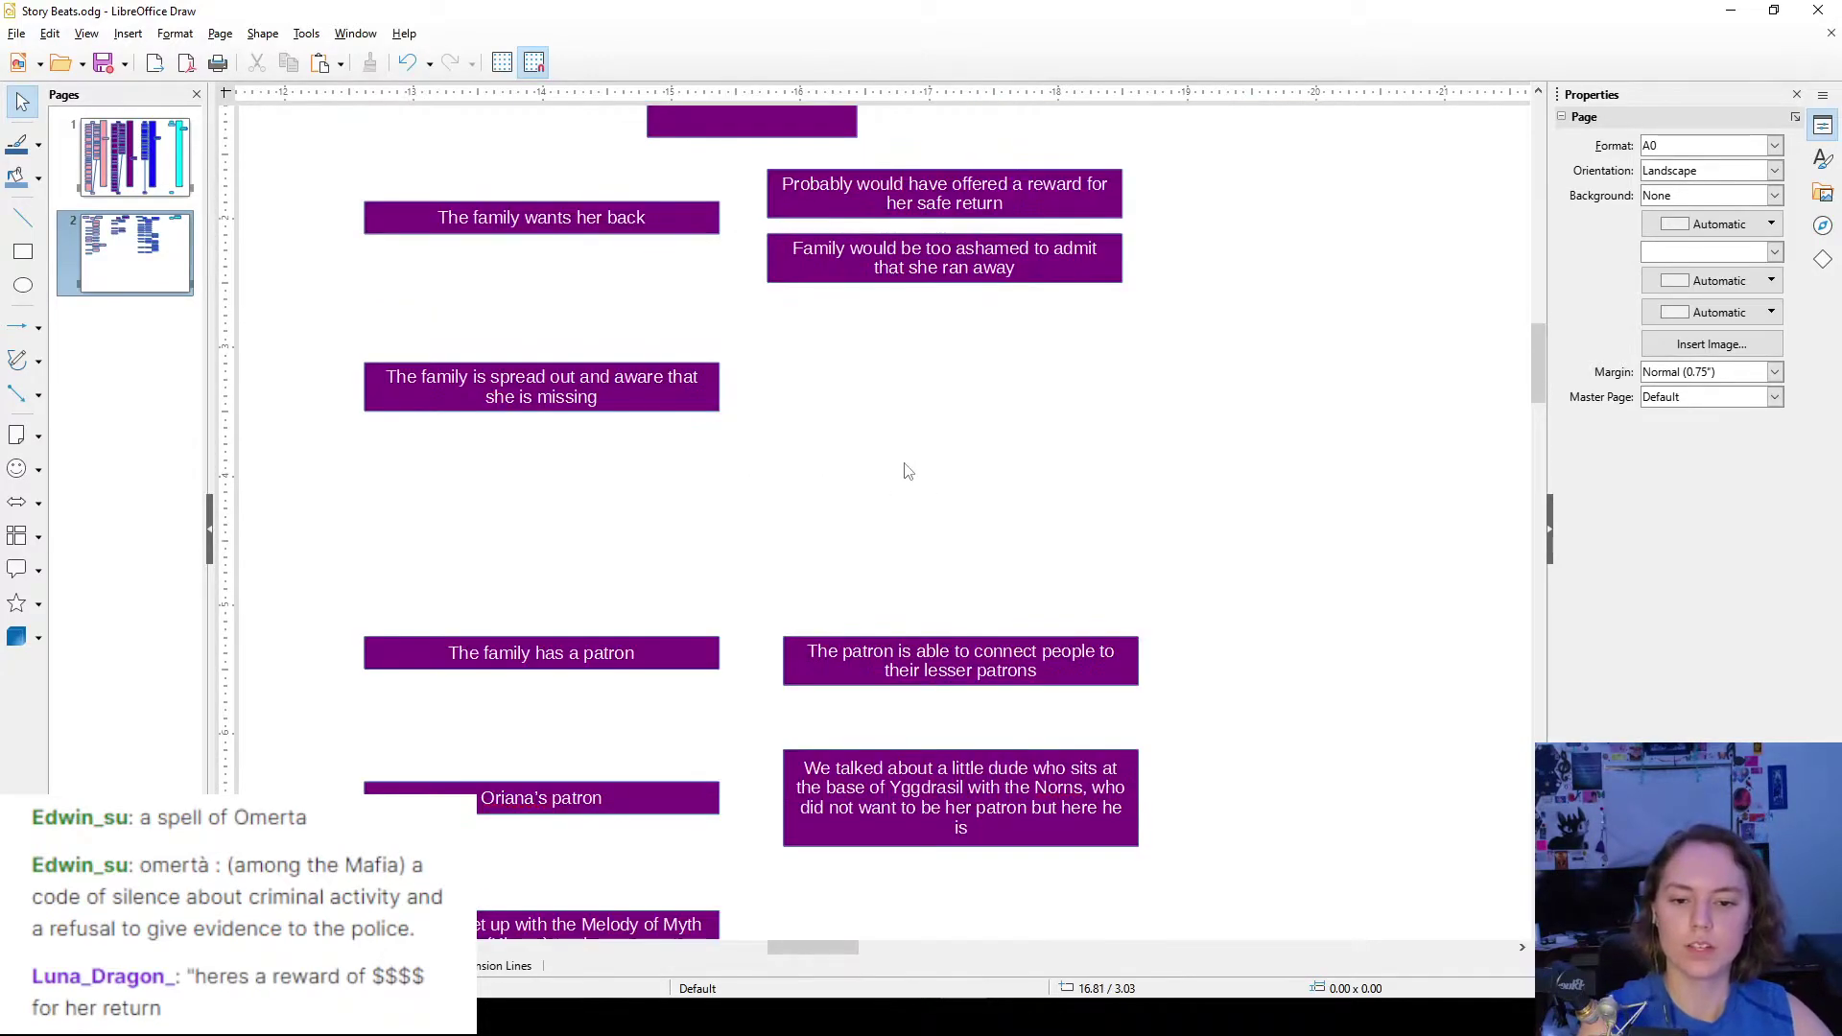
scroll(854, 441, up, 2)
mouse_move(1166, 248)
mouse_down()
mouse_move(800, 522)
mouse_move(1204, 177)
mouse_move(1184, 312)
mouse_move(1122, 246)
mouse_move(1168, 243)
mouse_up()
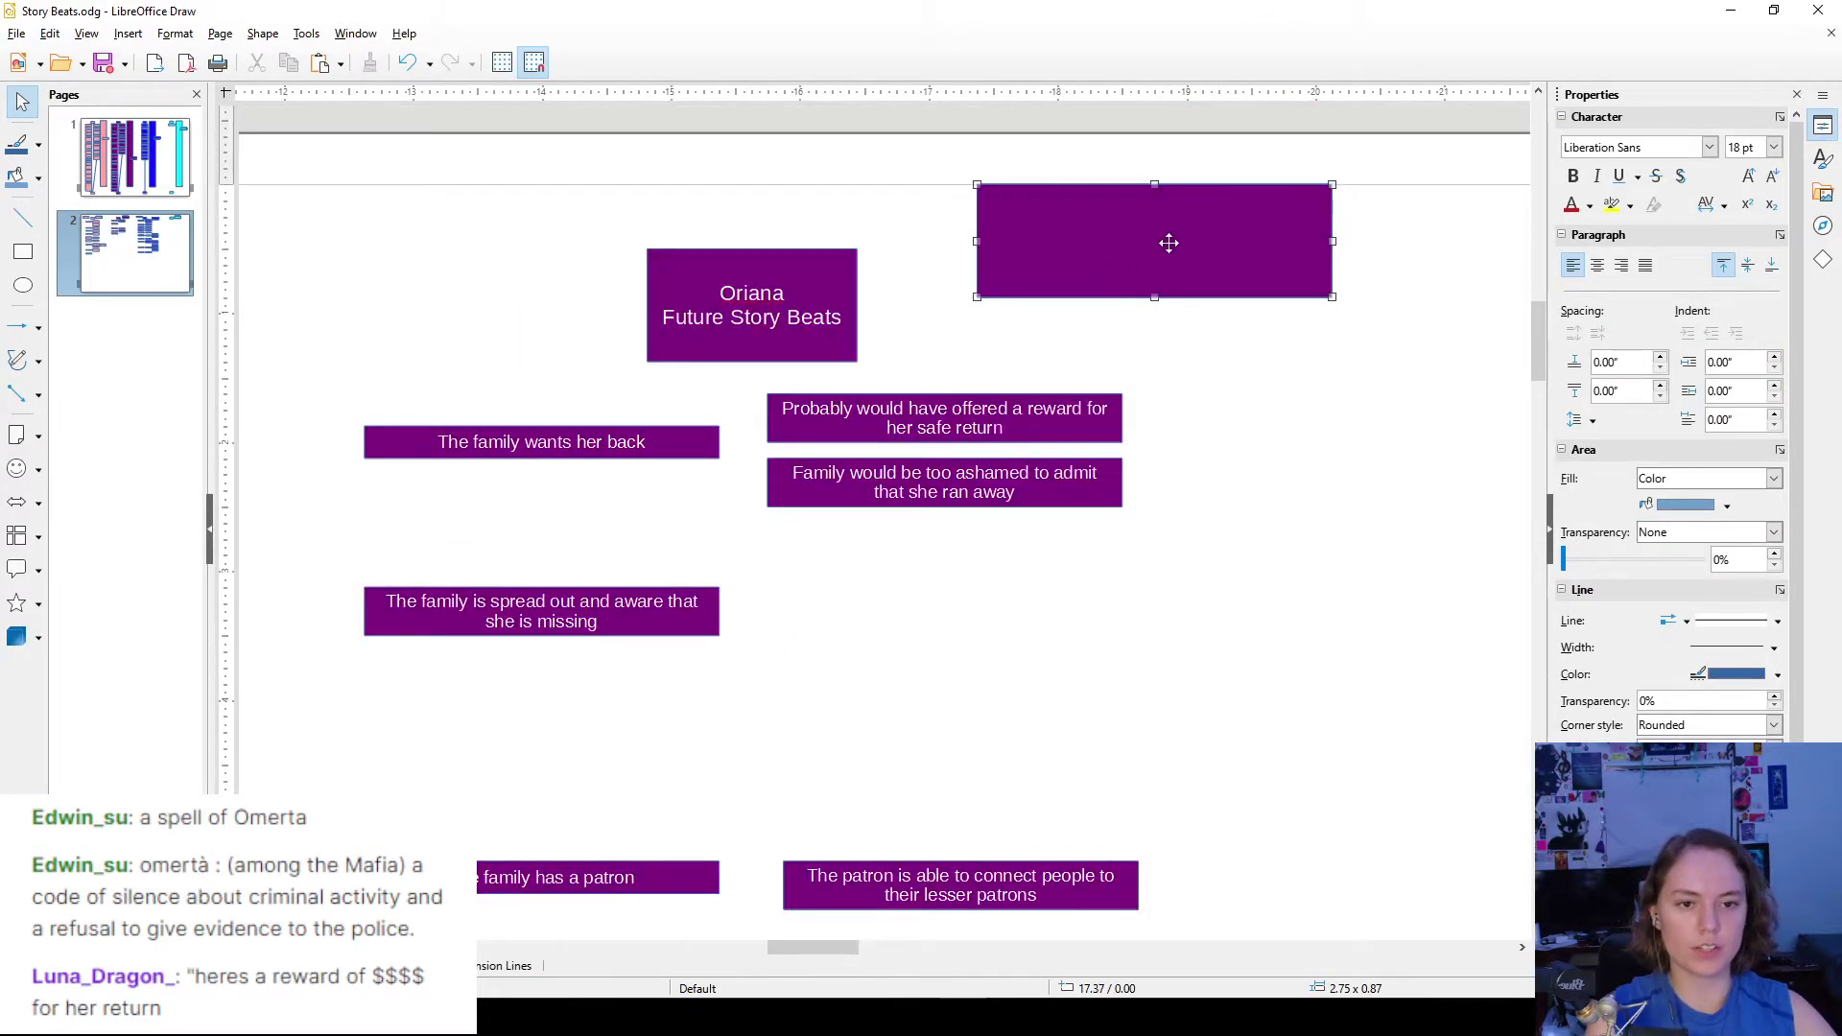
scroll(901, 361, down, 4)
scroll(1072, 350, up, 2)
scroll(1073, 351, up, 3)
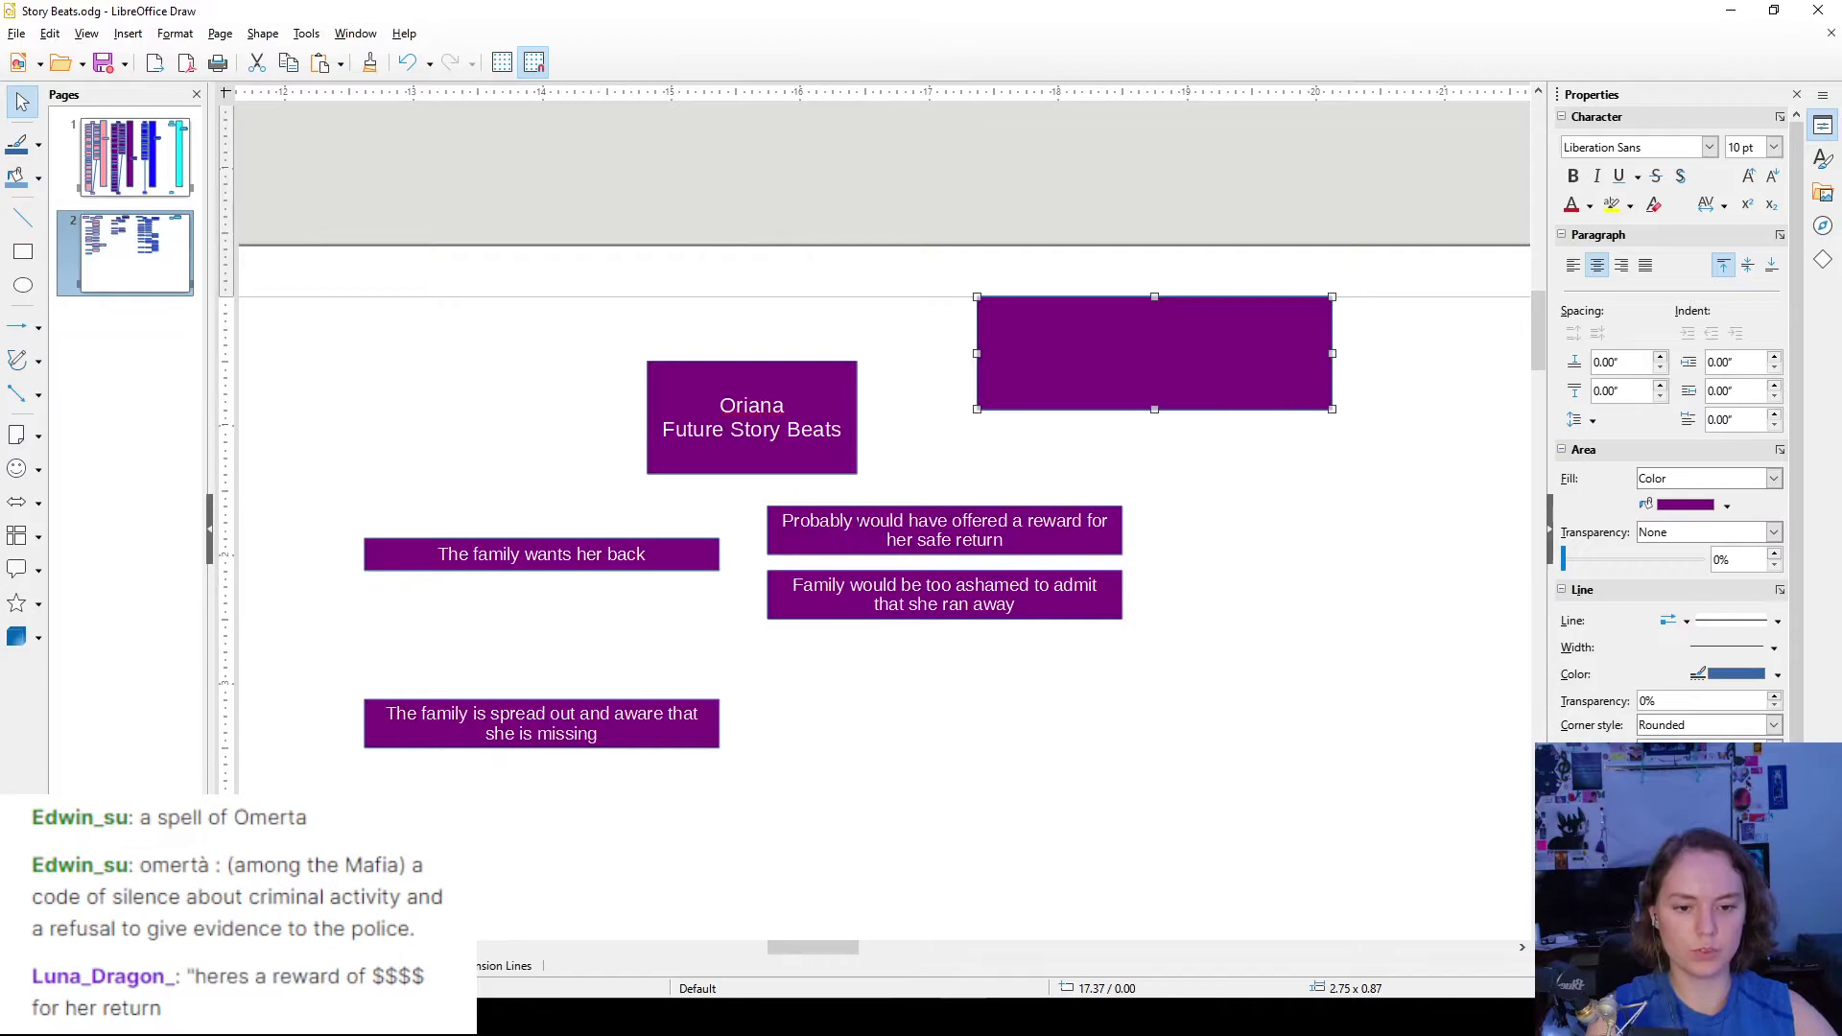
drag(678, 724, 683, 662)
scroll(678, 724, down, 1)
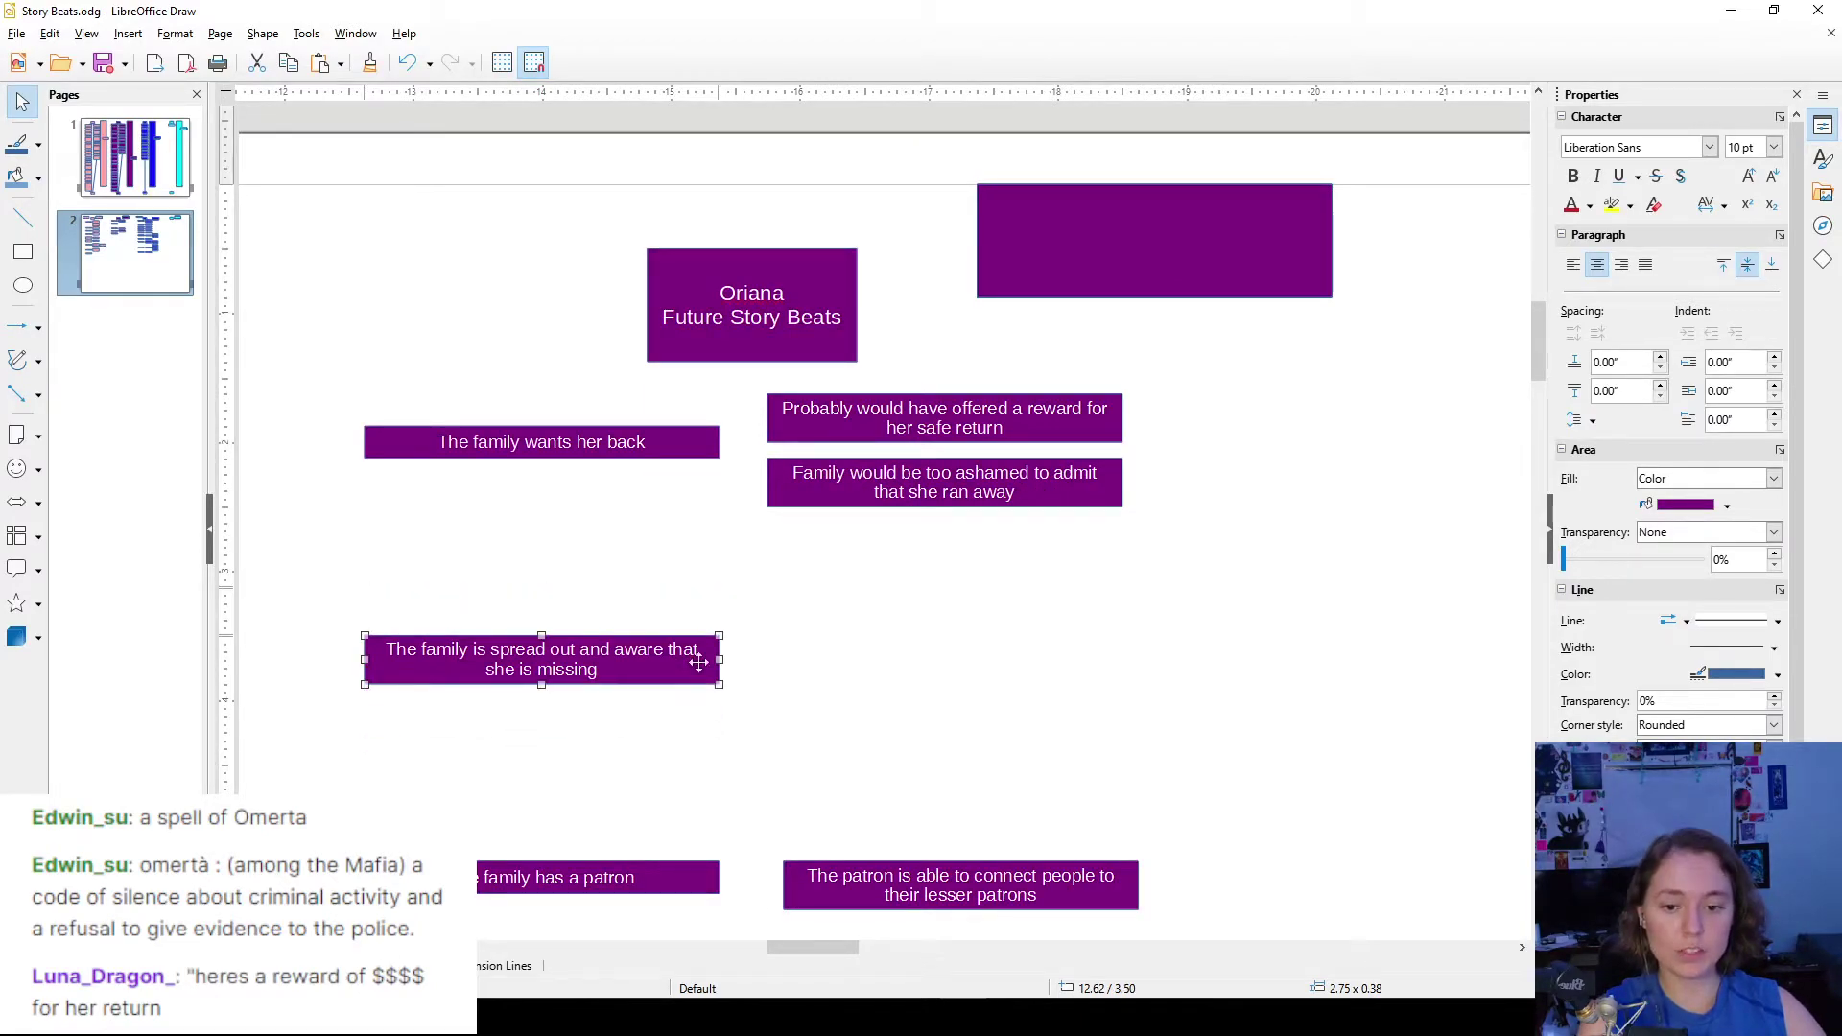
click(925, 666)
- Copy the blank purple box below "Family would be too ashamed to admit that she ran away" and enter "Some recognizes them"
drag(1238, 229, 975, 617)
double_click(975, 617)
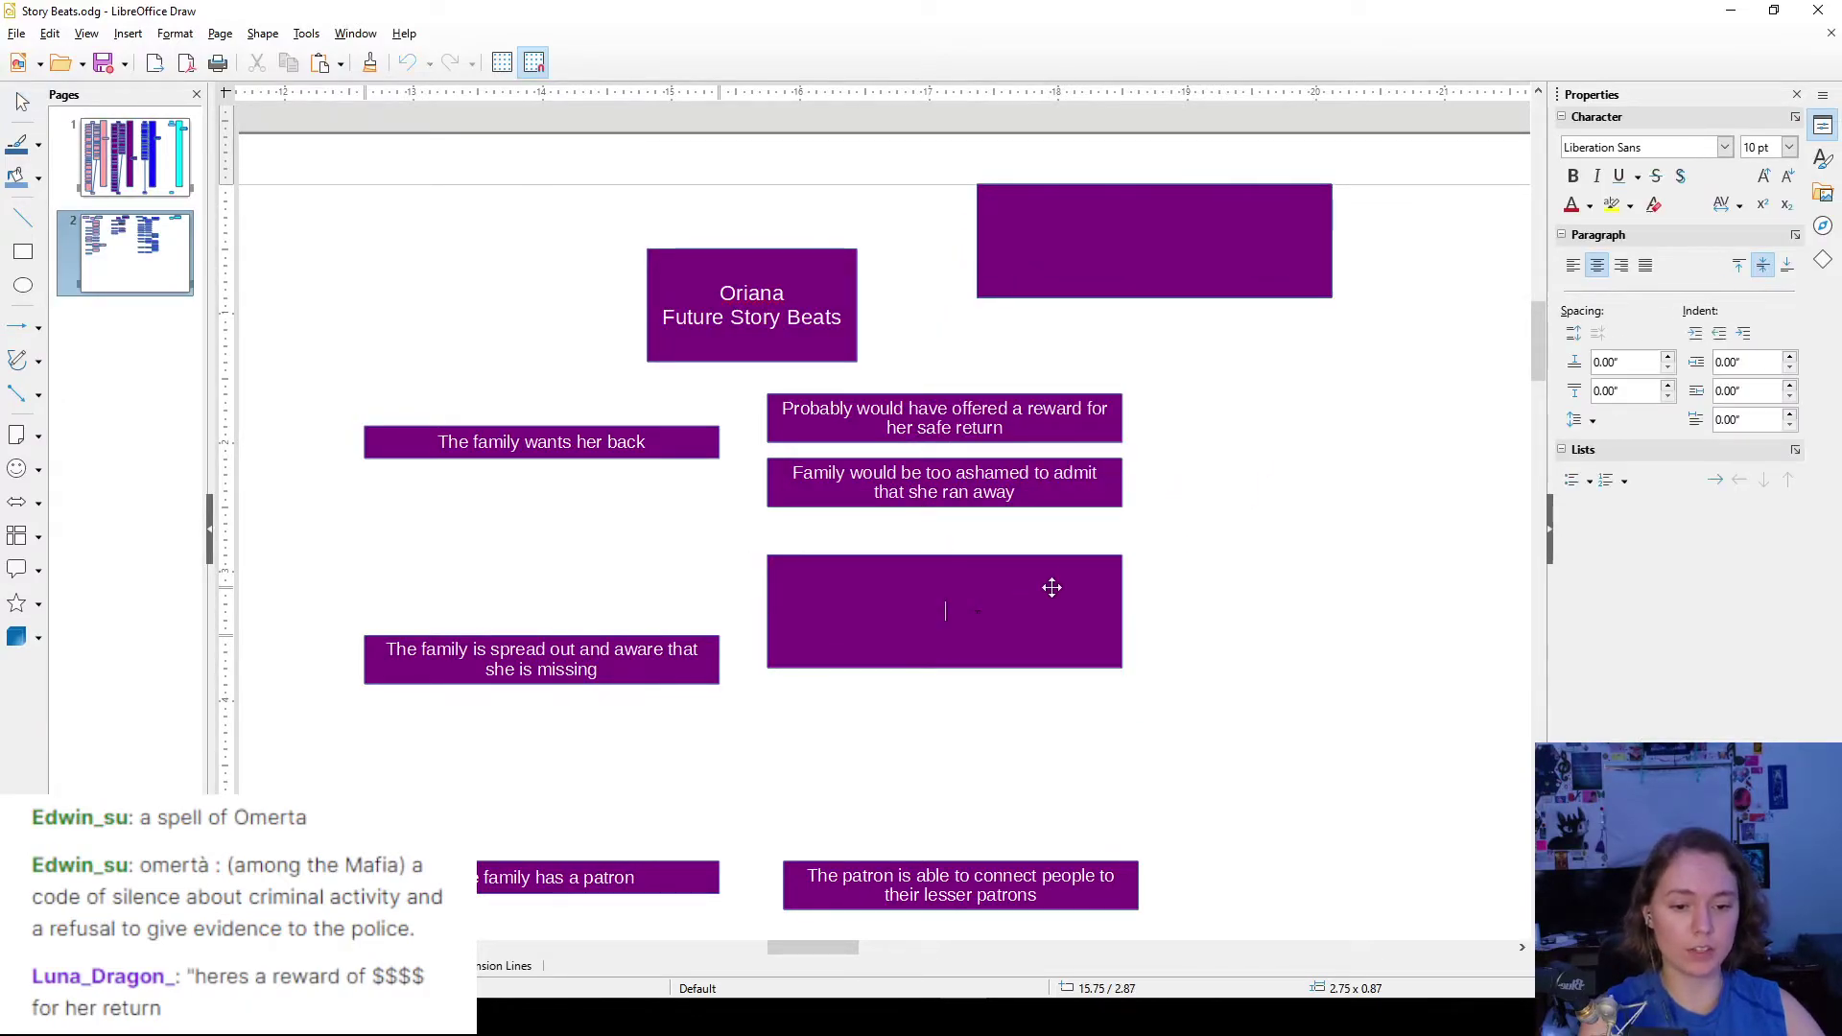
text(Som)
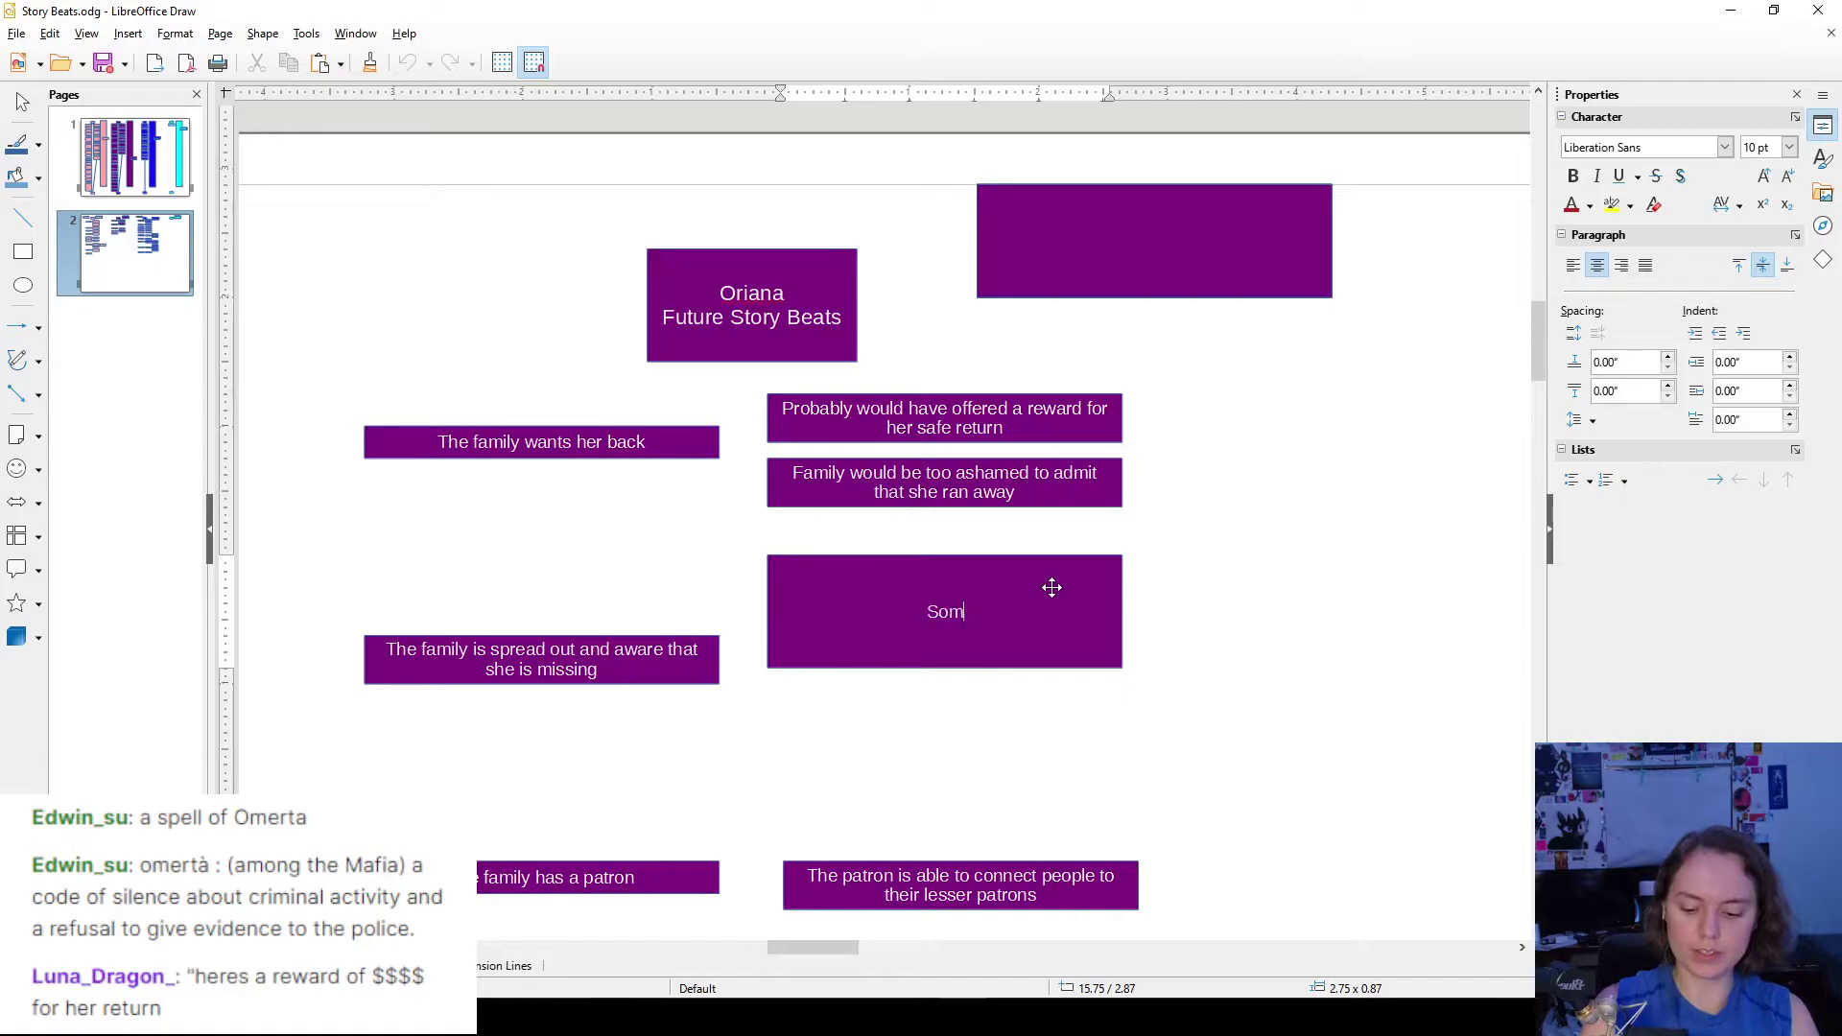
text(e recognizes h)
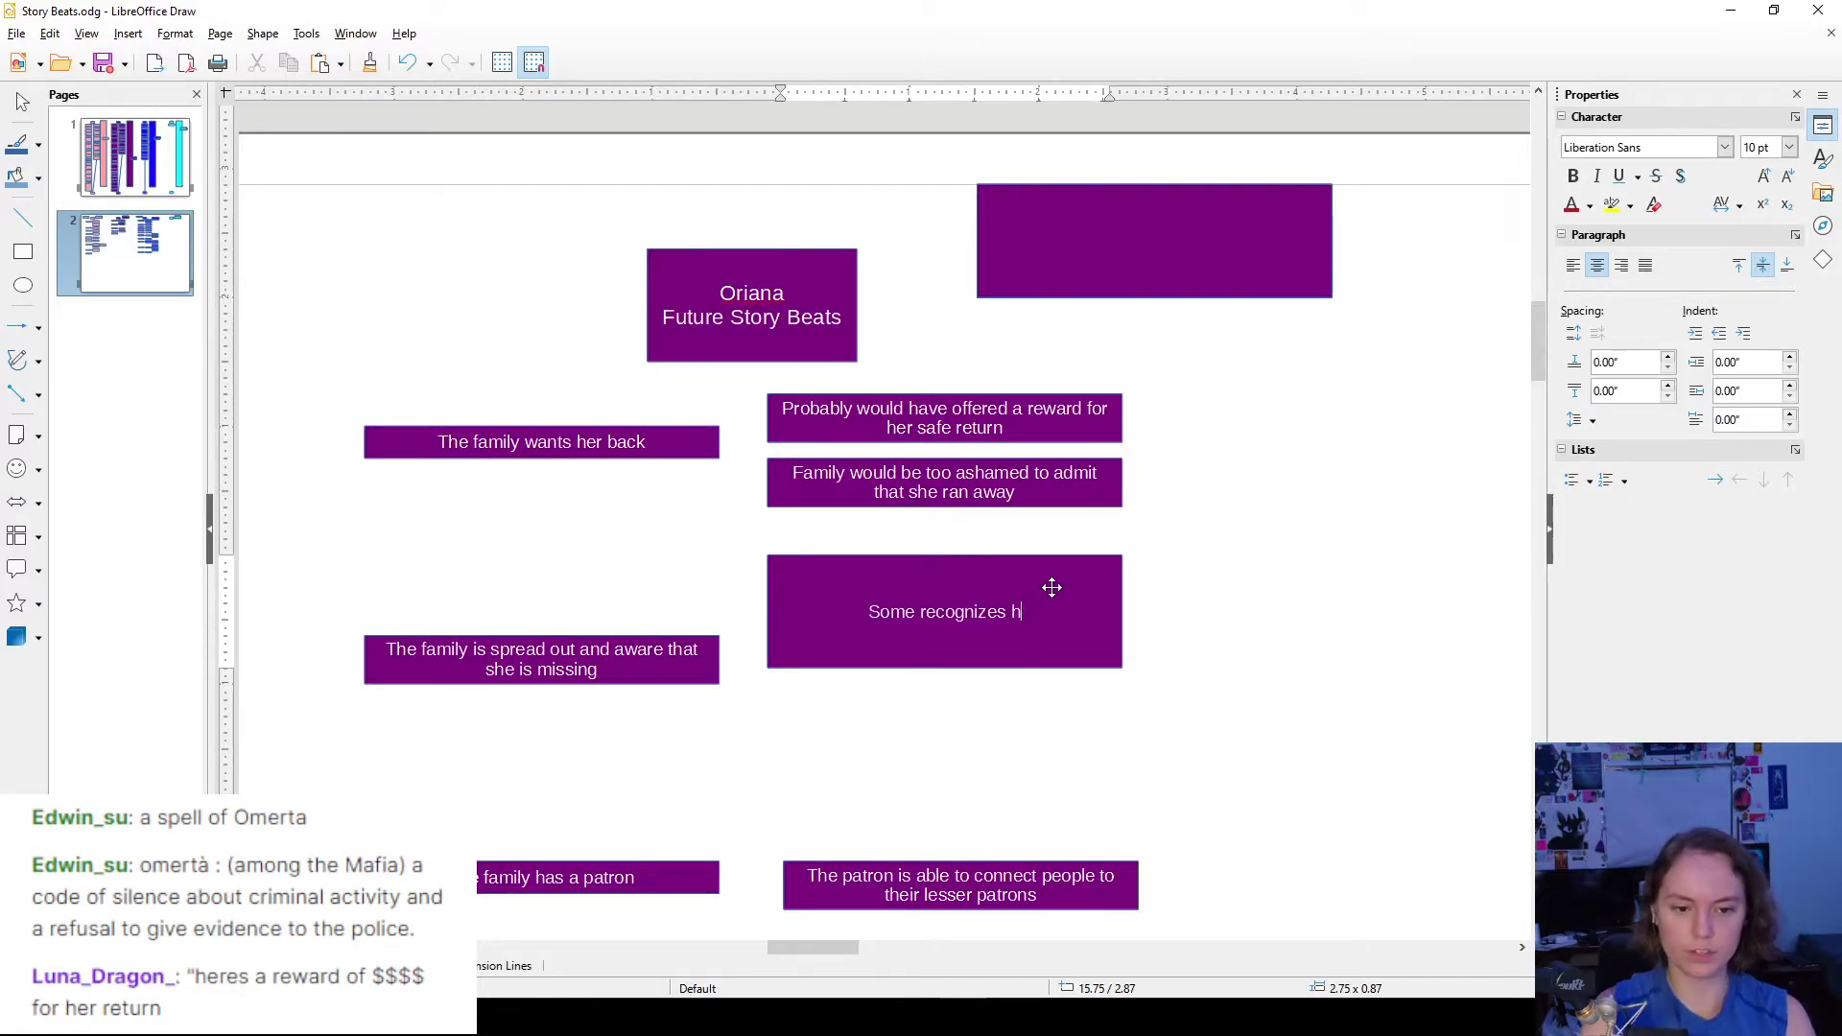
key(BackSpace)
text(them)
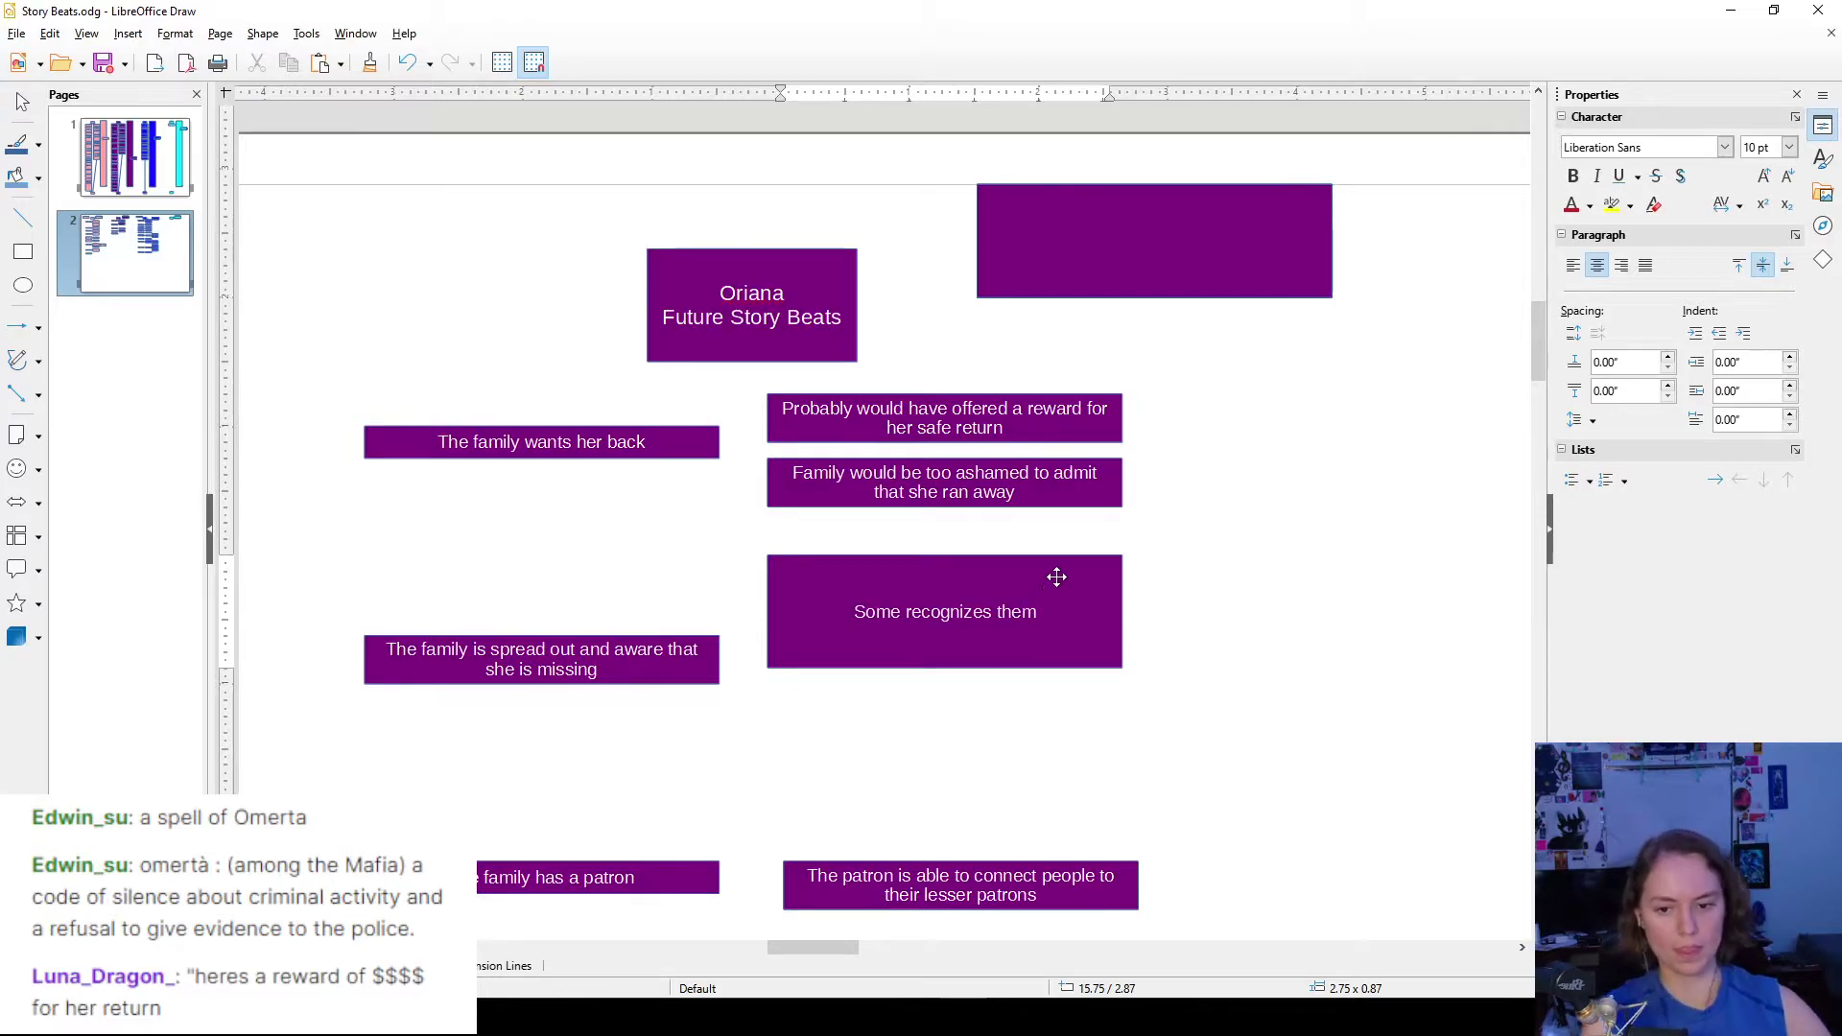
- Replace "she" with "they are" in the "The family is spread out" box
double_click(500, 670)
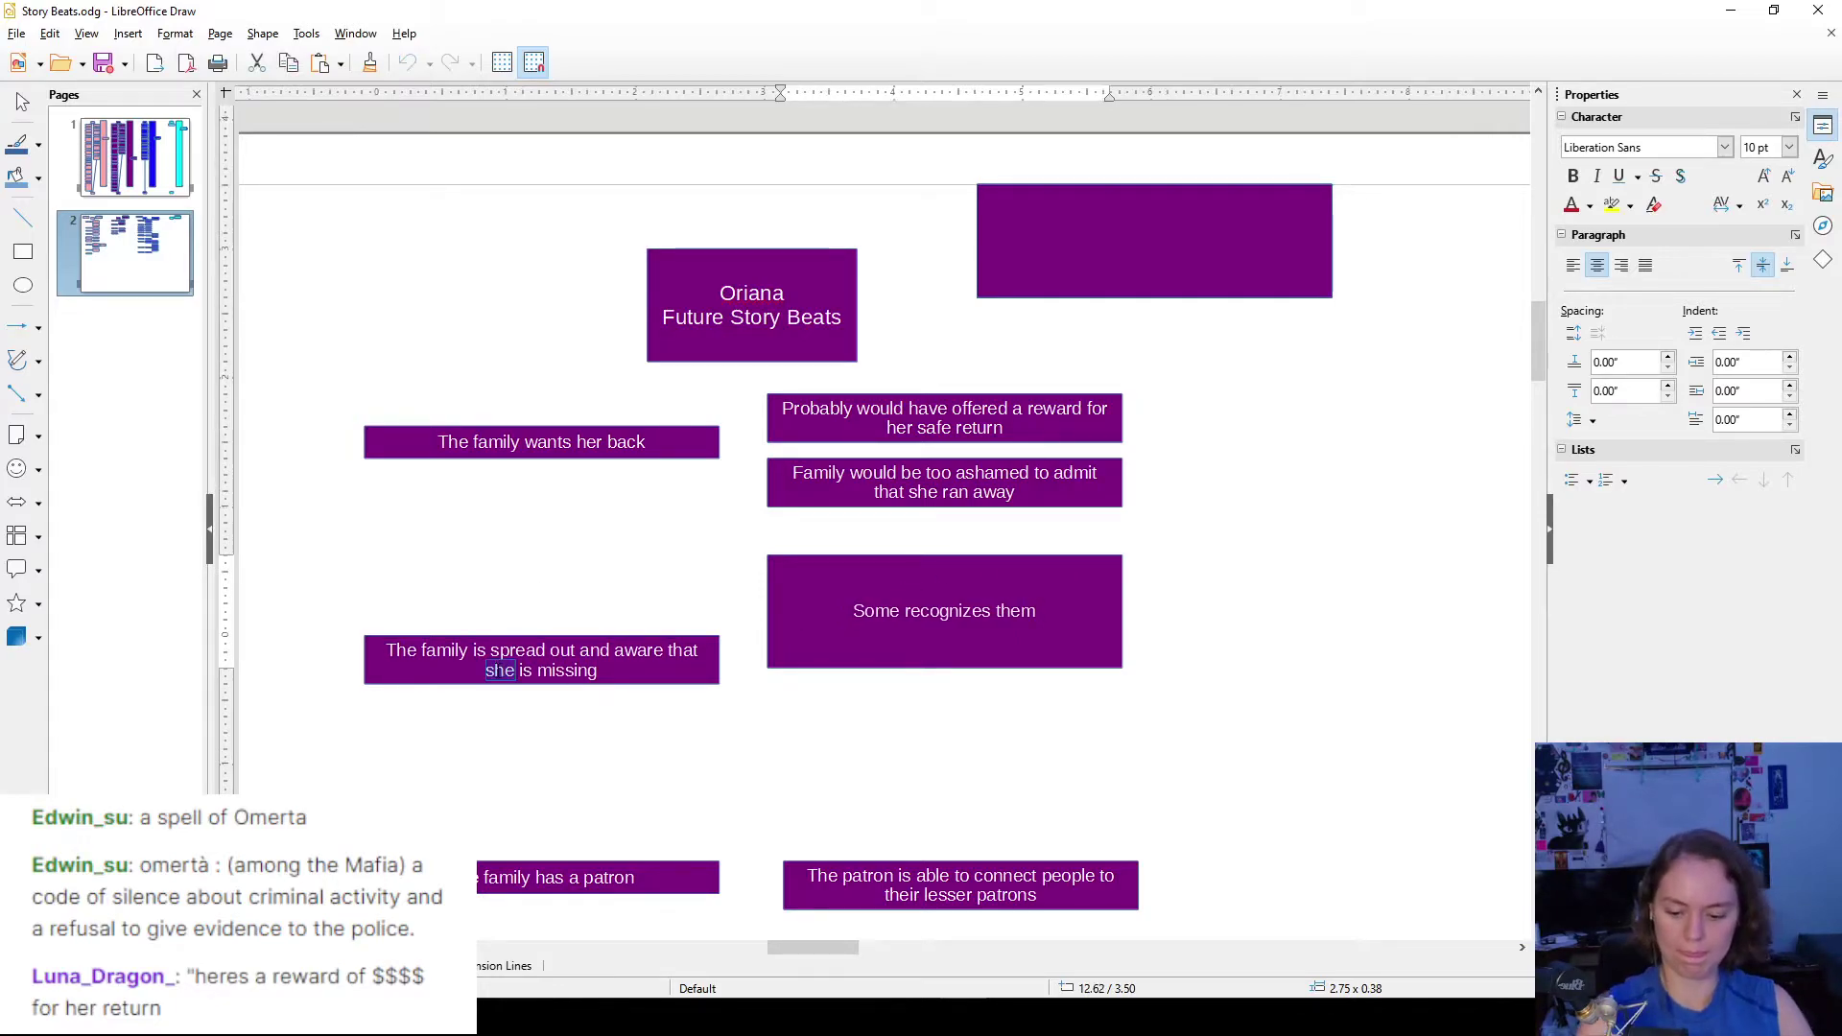
key(BackSpace)
key(BackSpace)
text(they)
key(Delete)
text(are)
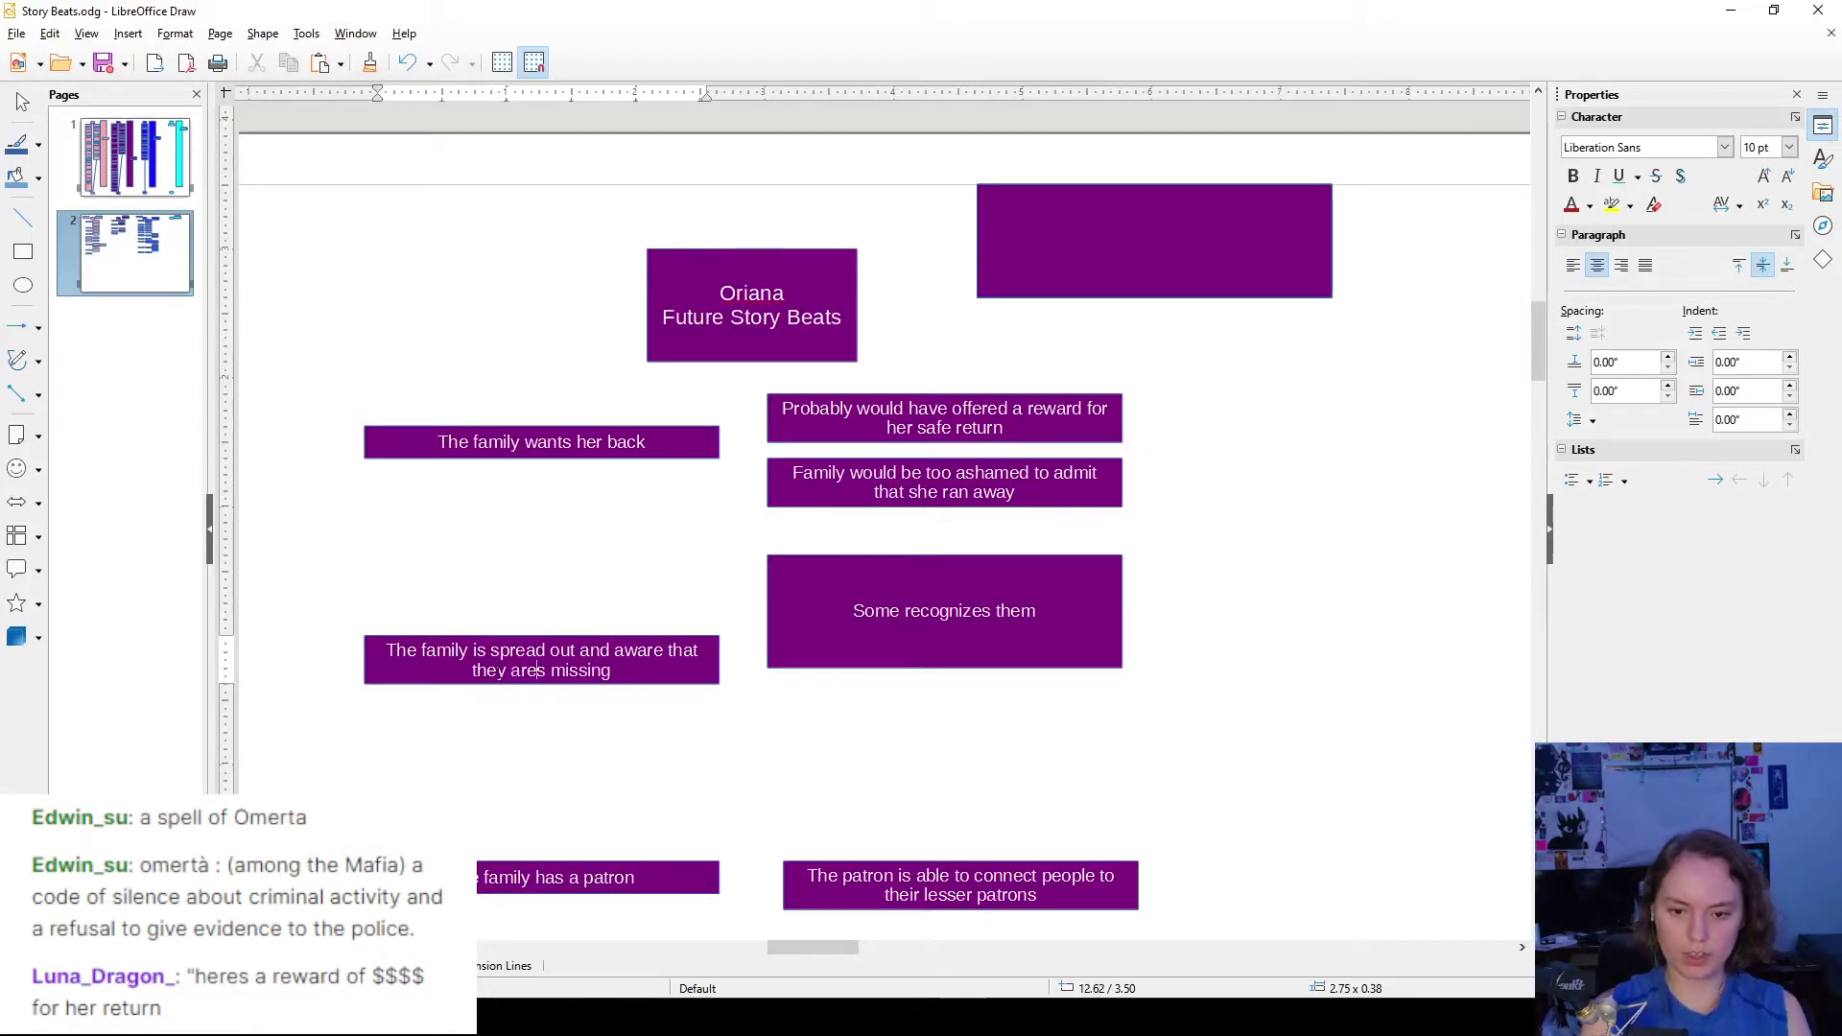
text( i)
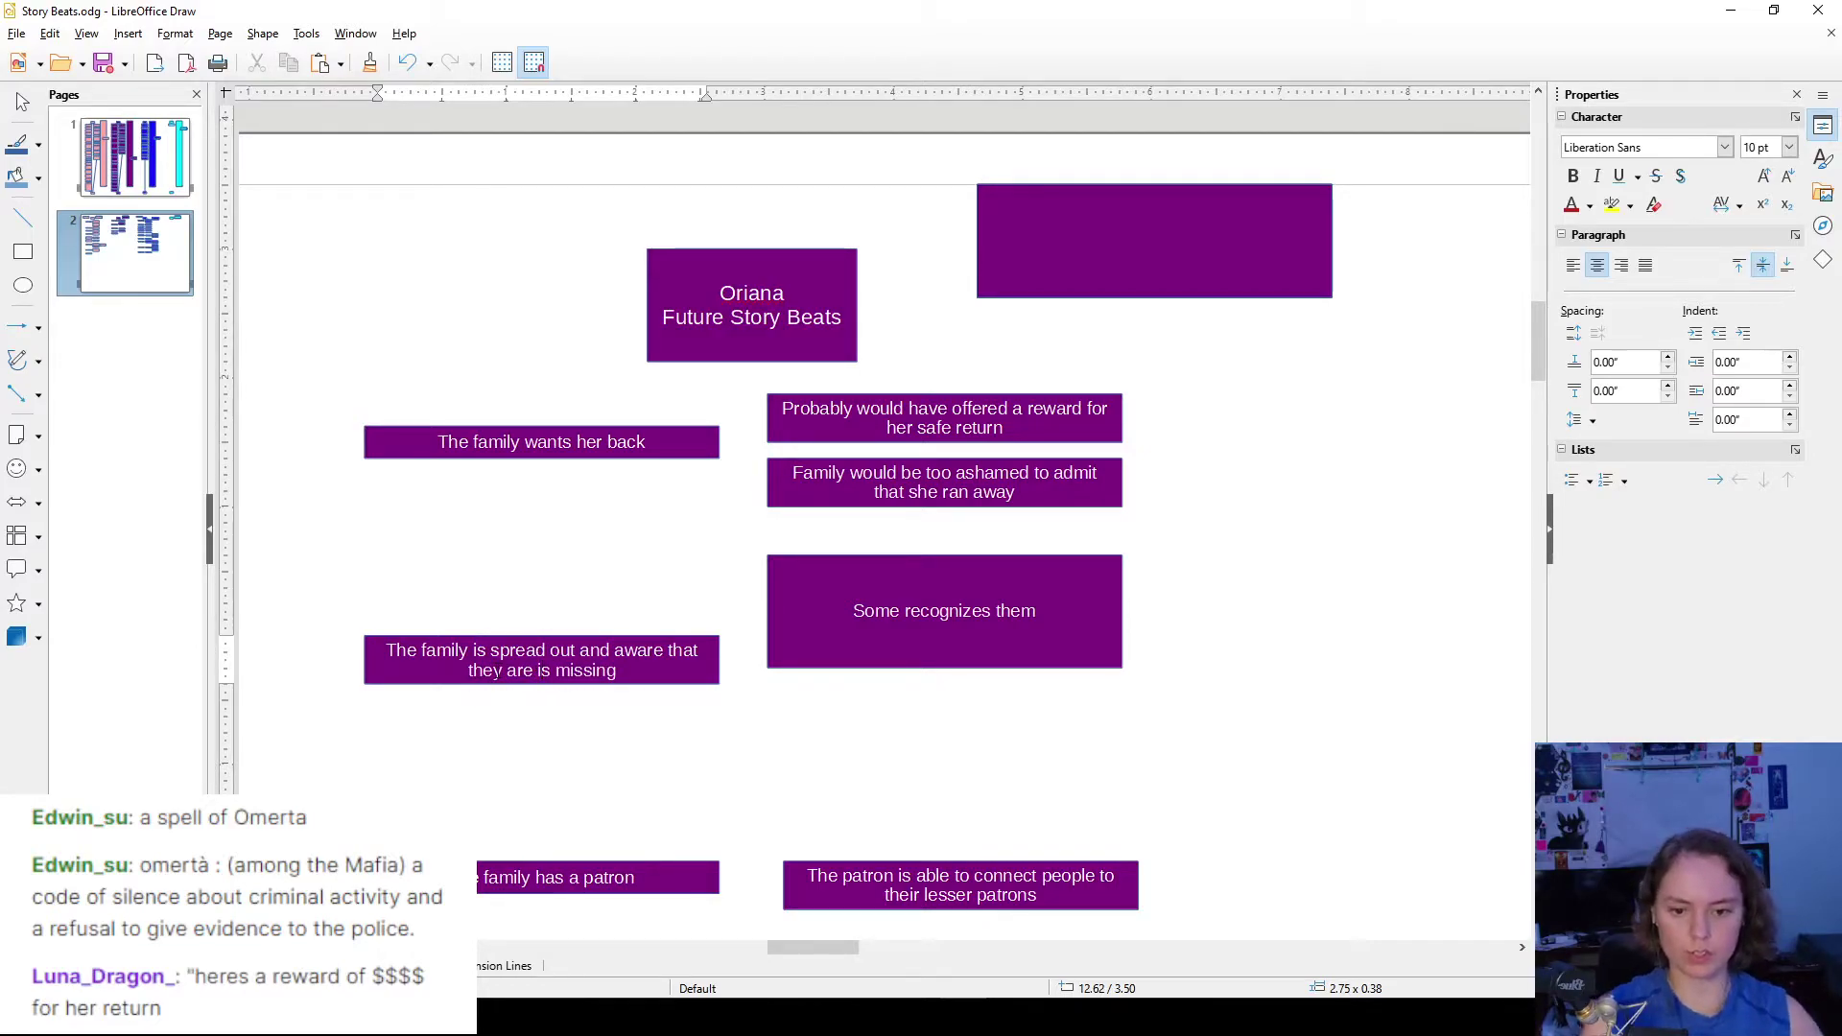
- Replace "her" with "them" in the "The family wants her back" box and "She" with "They" in the Melody of Myth box
double_click(590, 442)
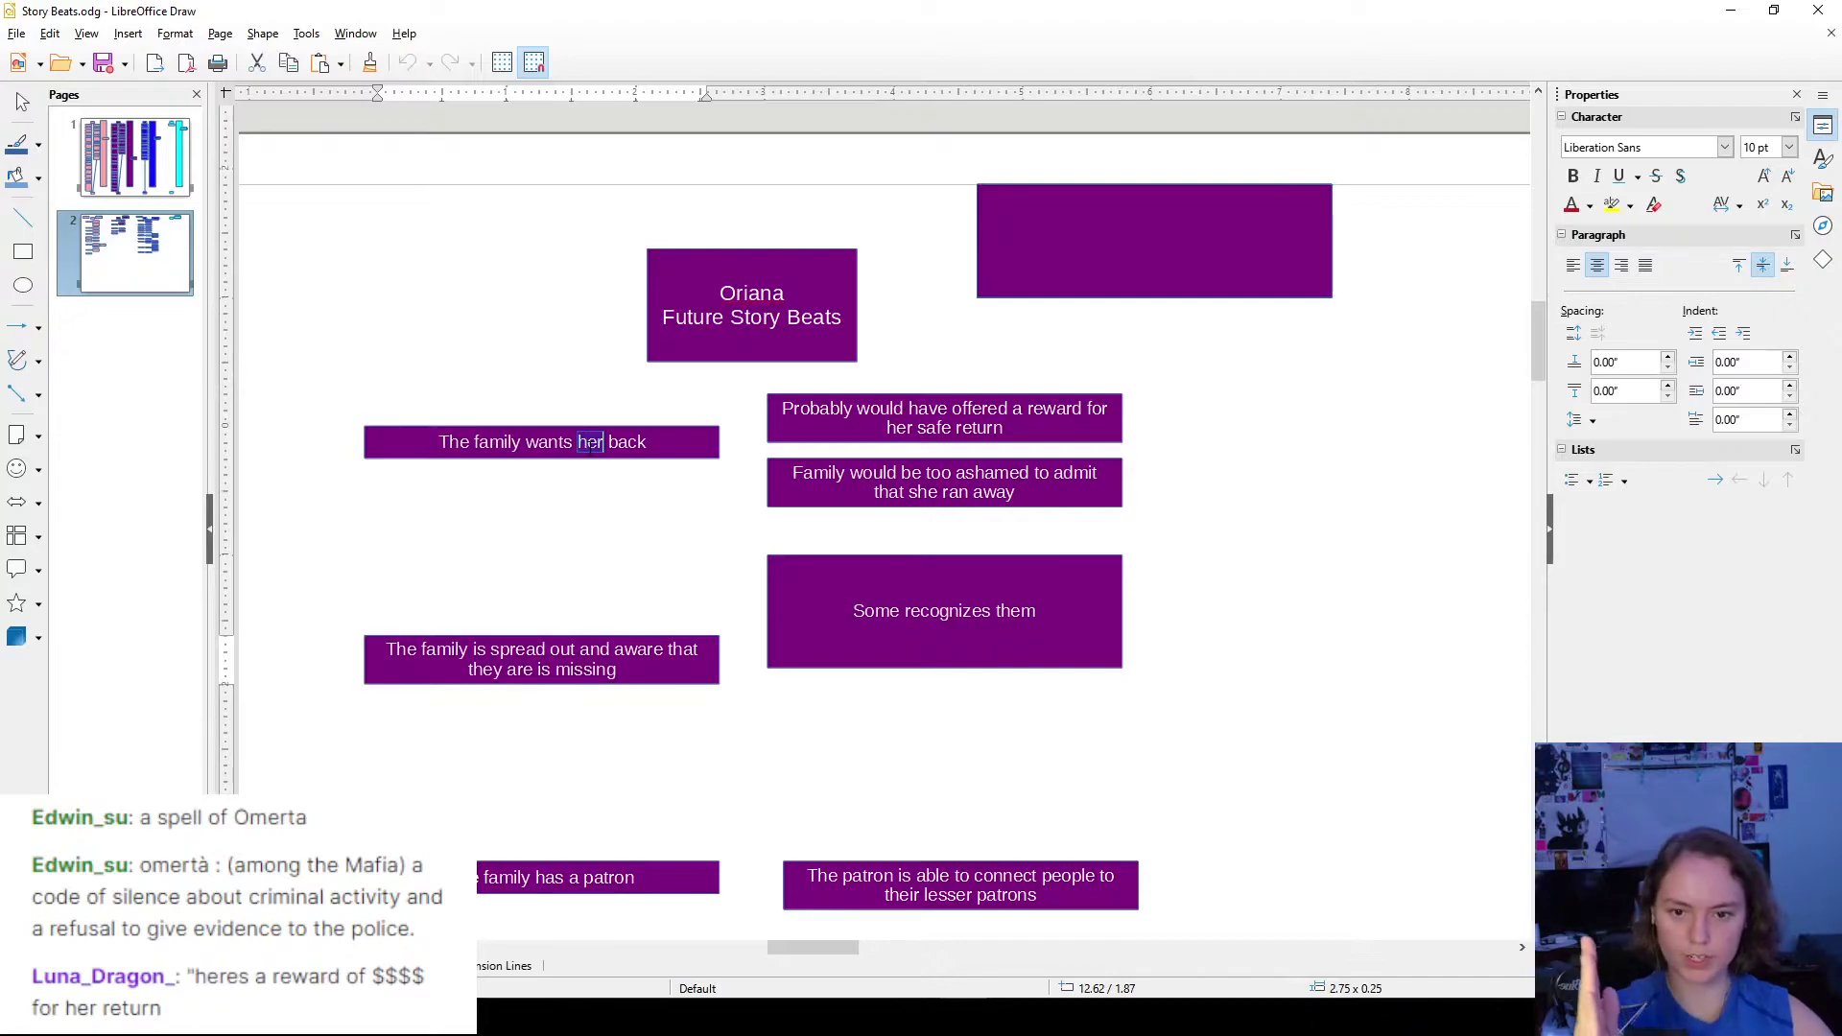
text(them)
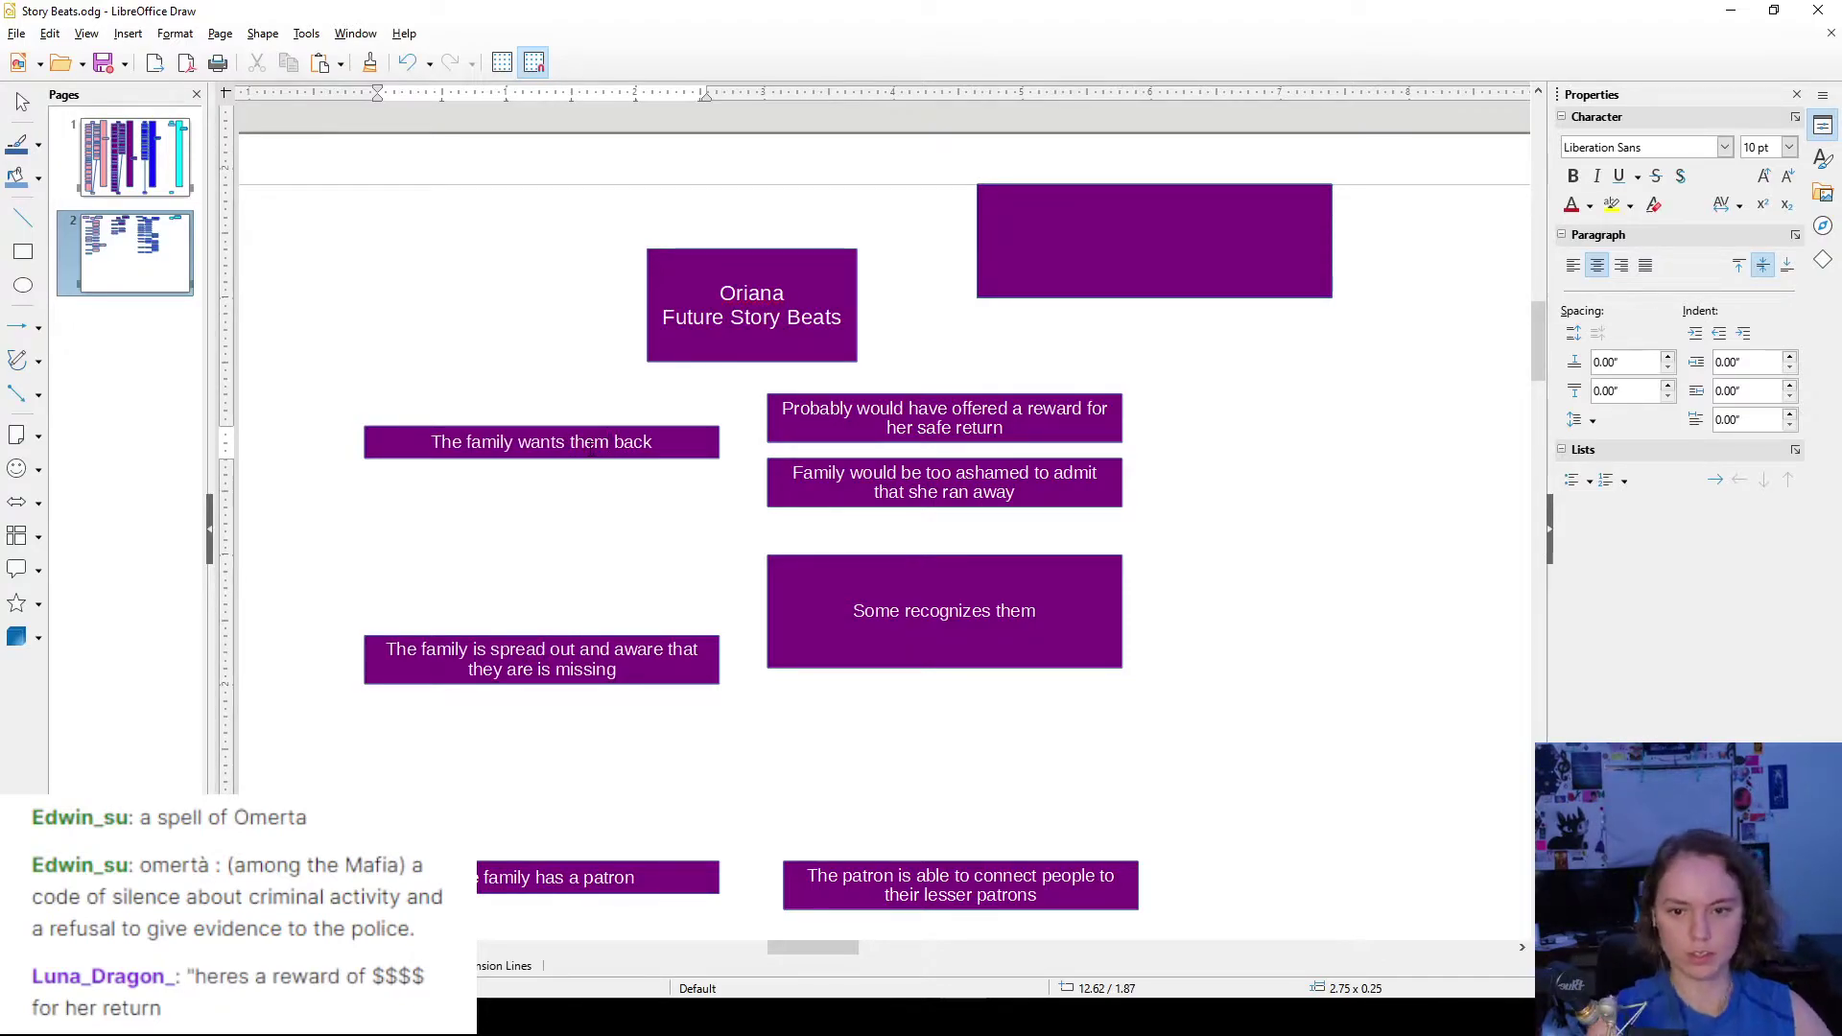
scroll(606, 458, down, 5)
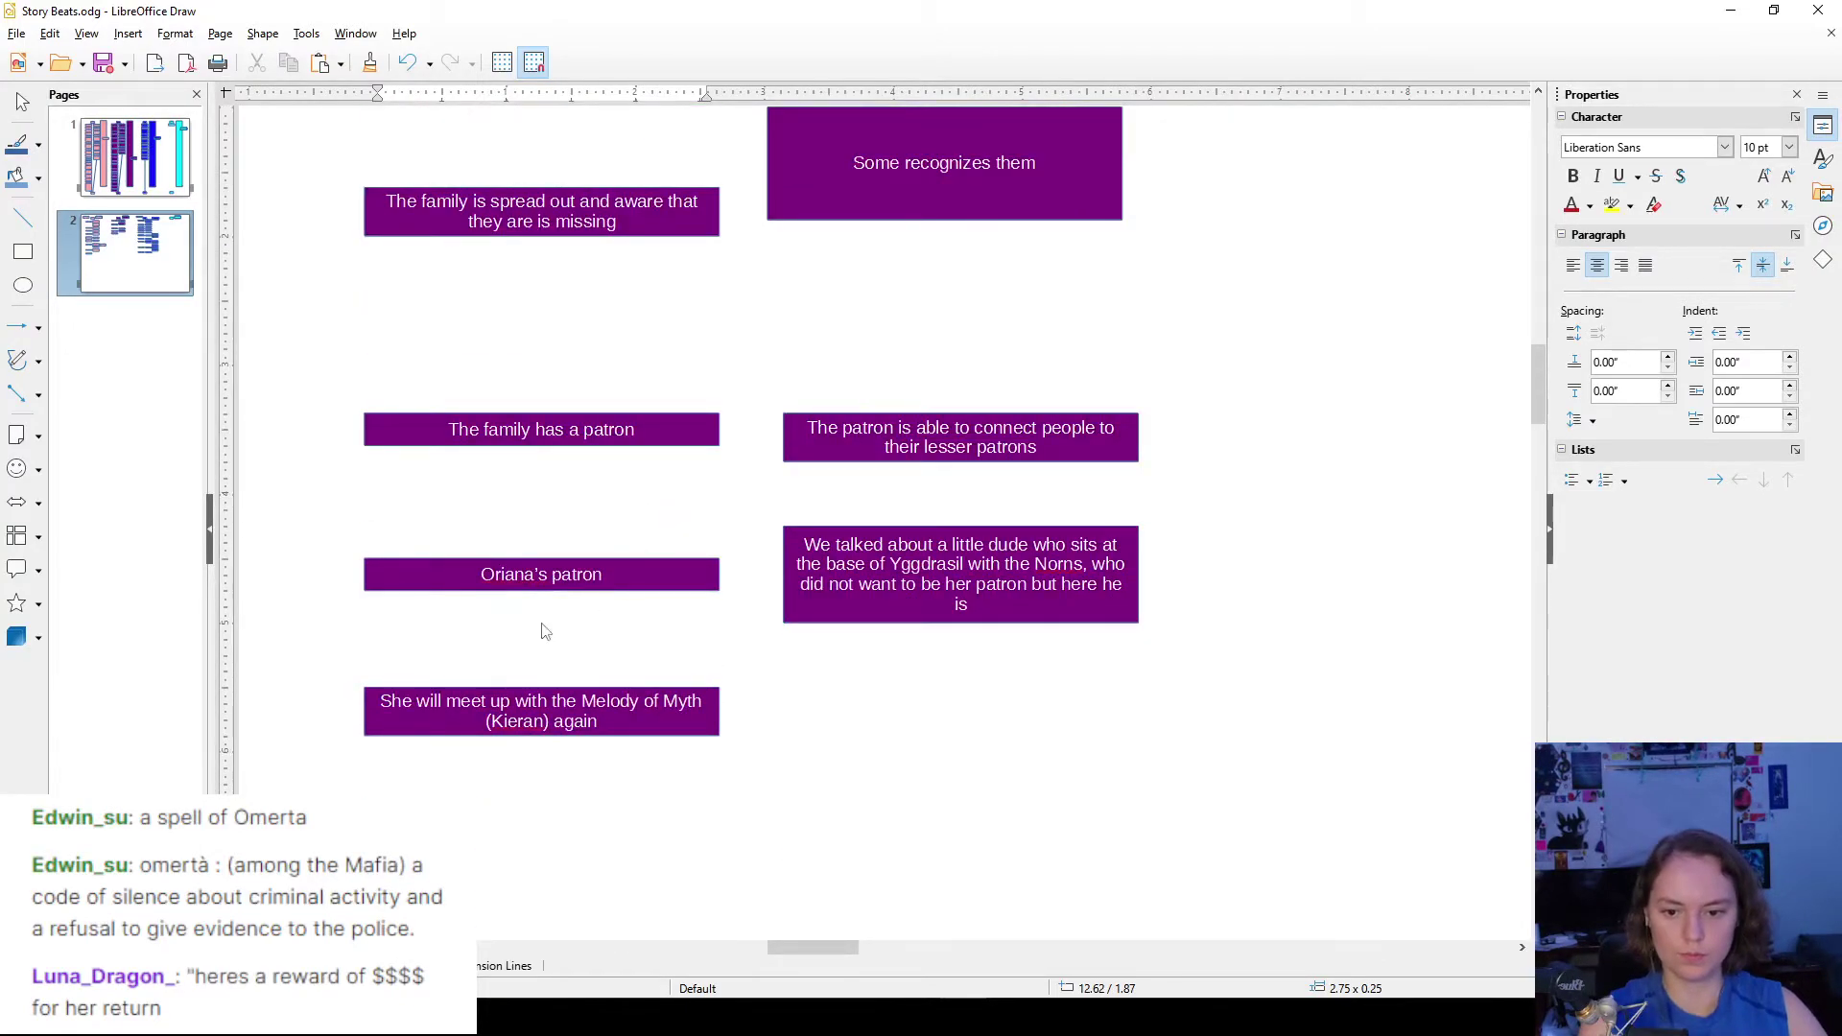
double_click(395, 701)
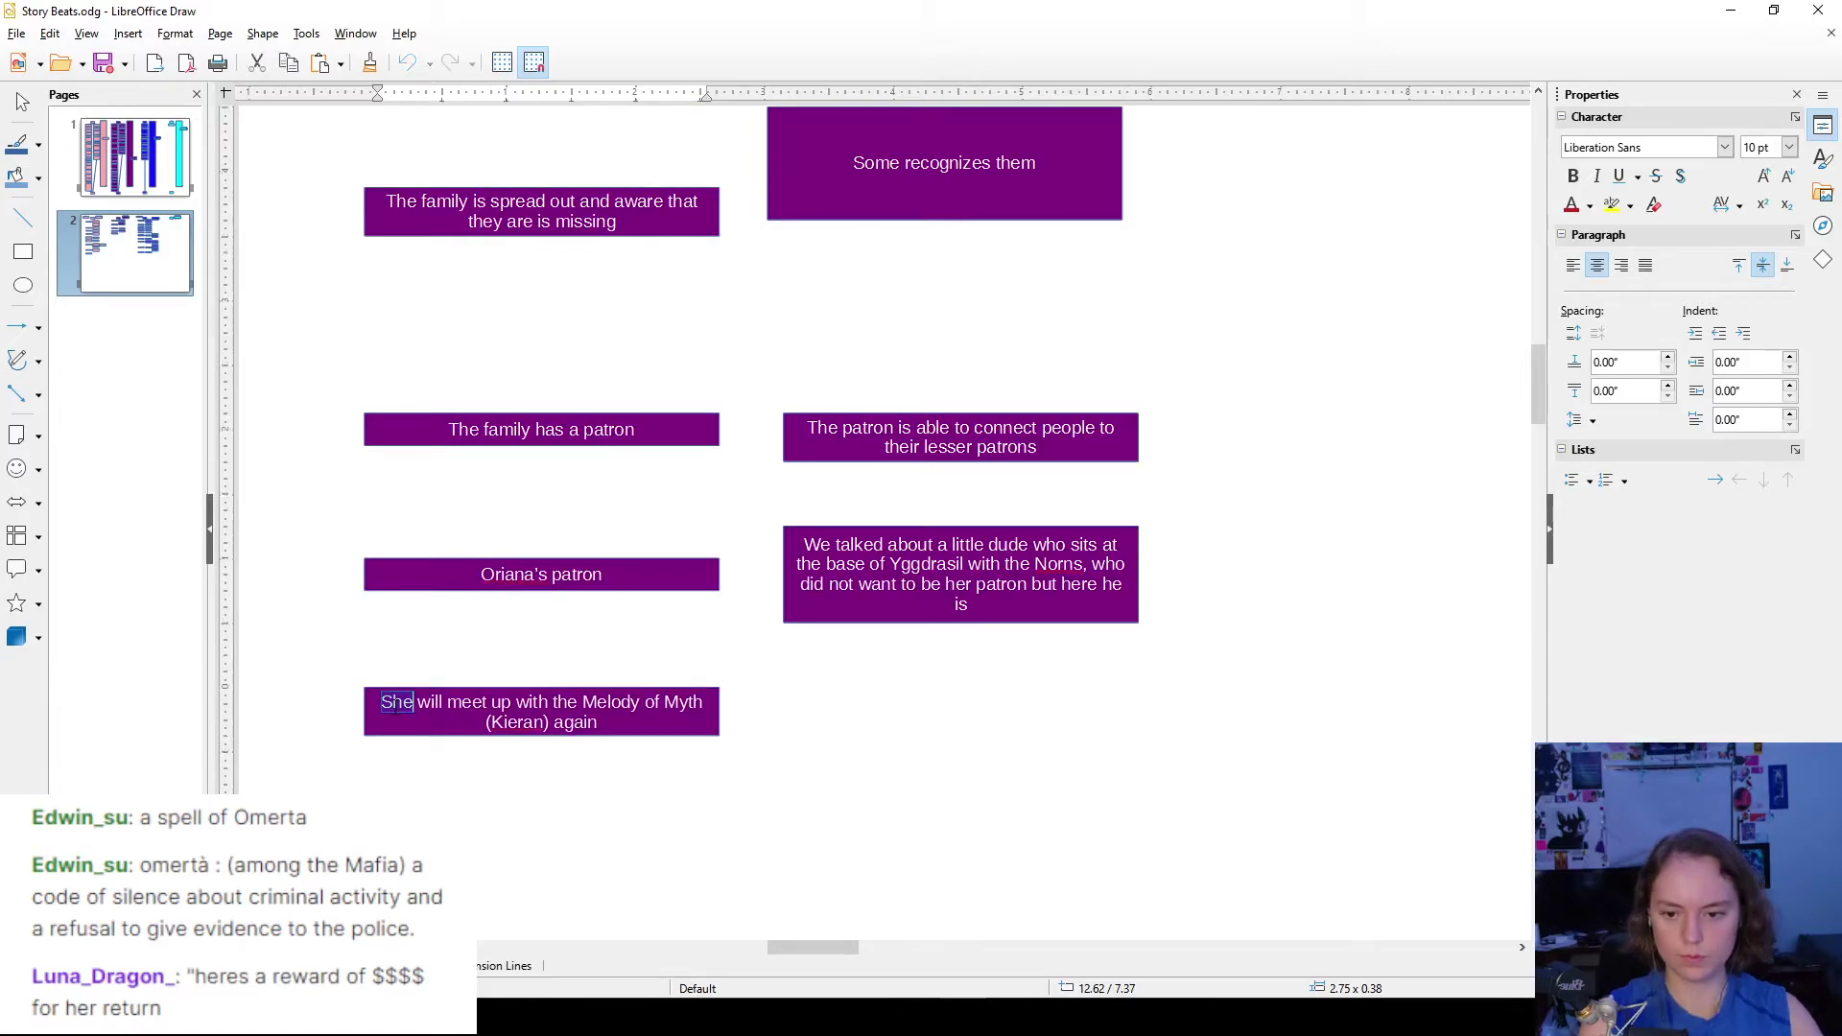
key(BackSpace)
text(They)
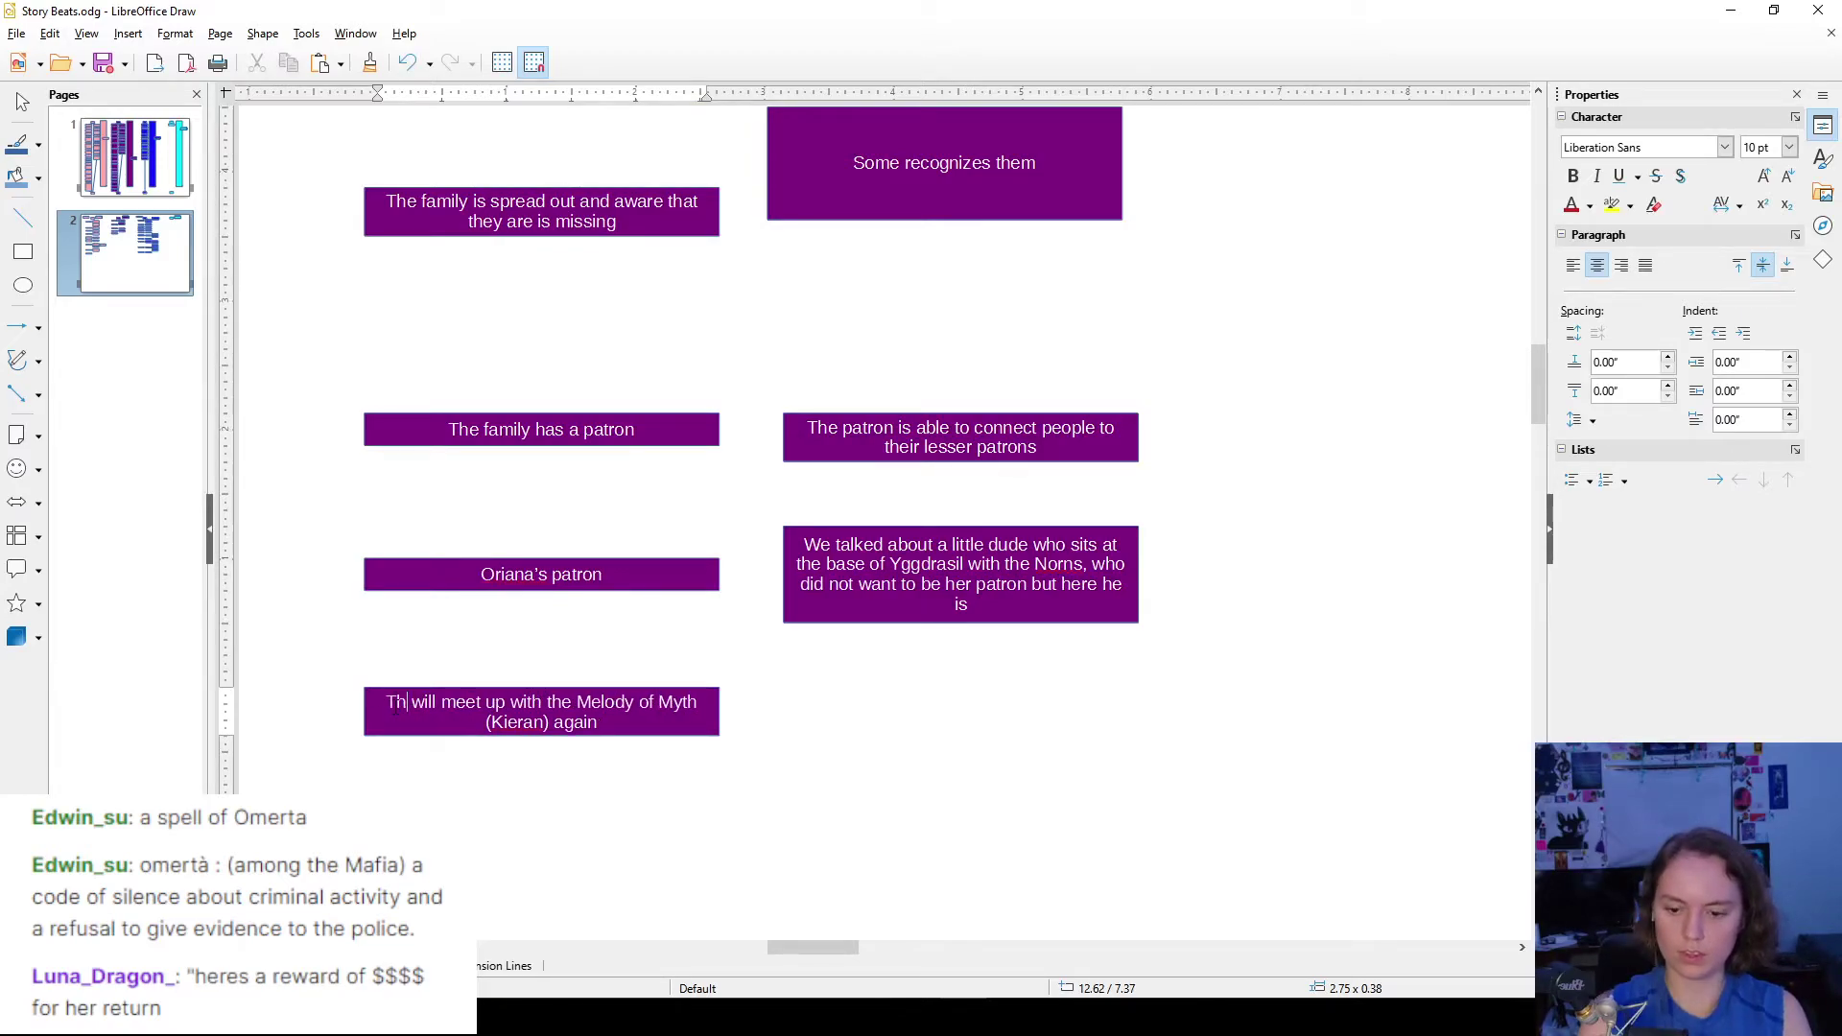
scroll(943, 566, up, 6)
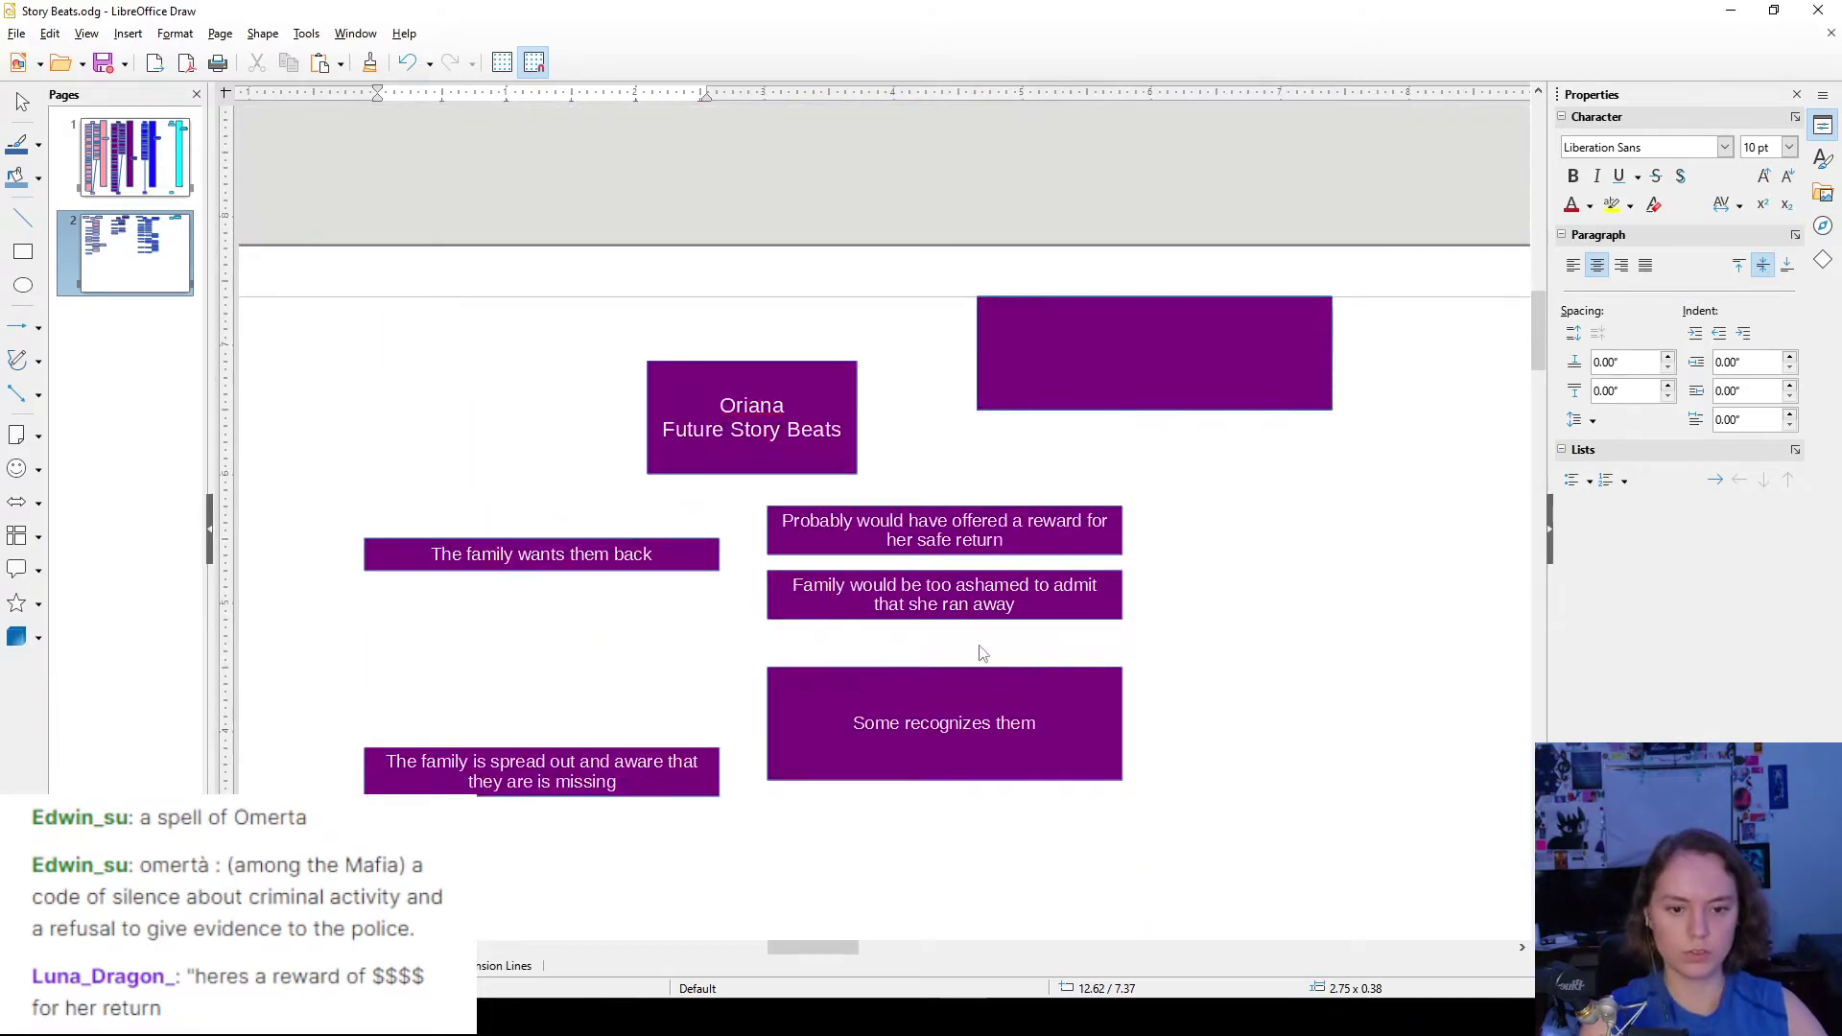
- Replace "she" with "they" in the "Family would be too ashamed" box and "her" with "their" in the reward box
scroll(1007, 648, down, 2)
scroll(979, 413, up, 1)
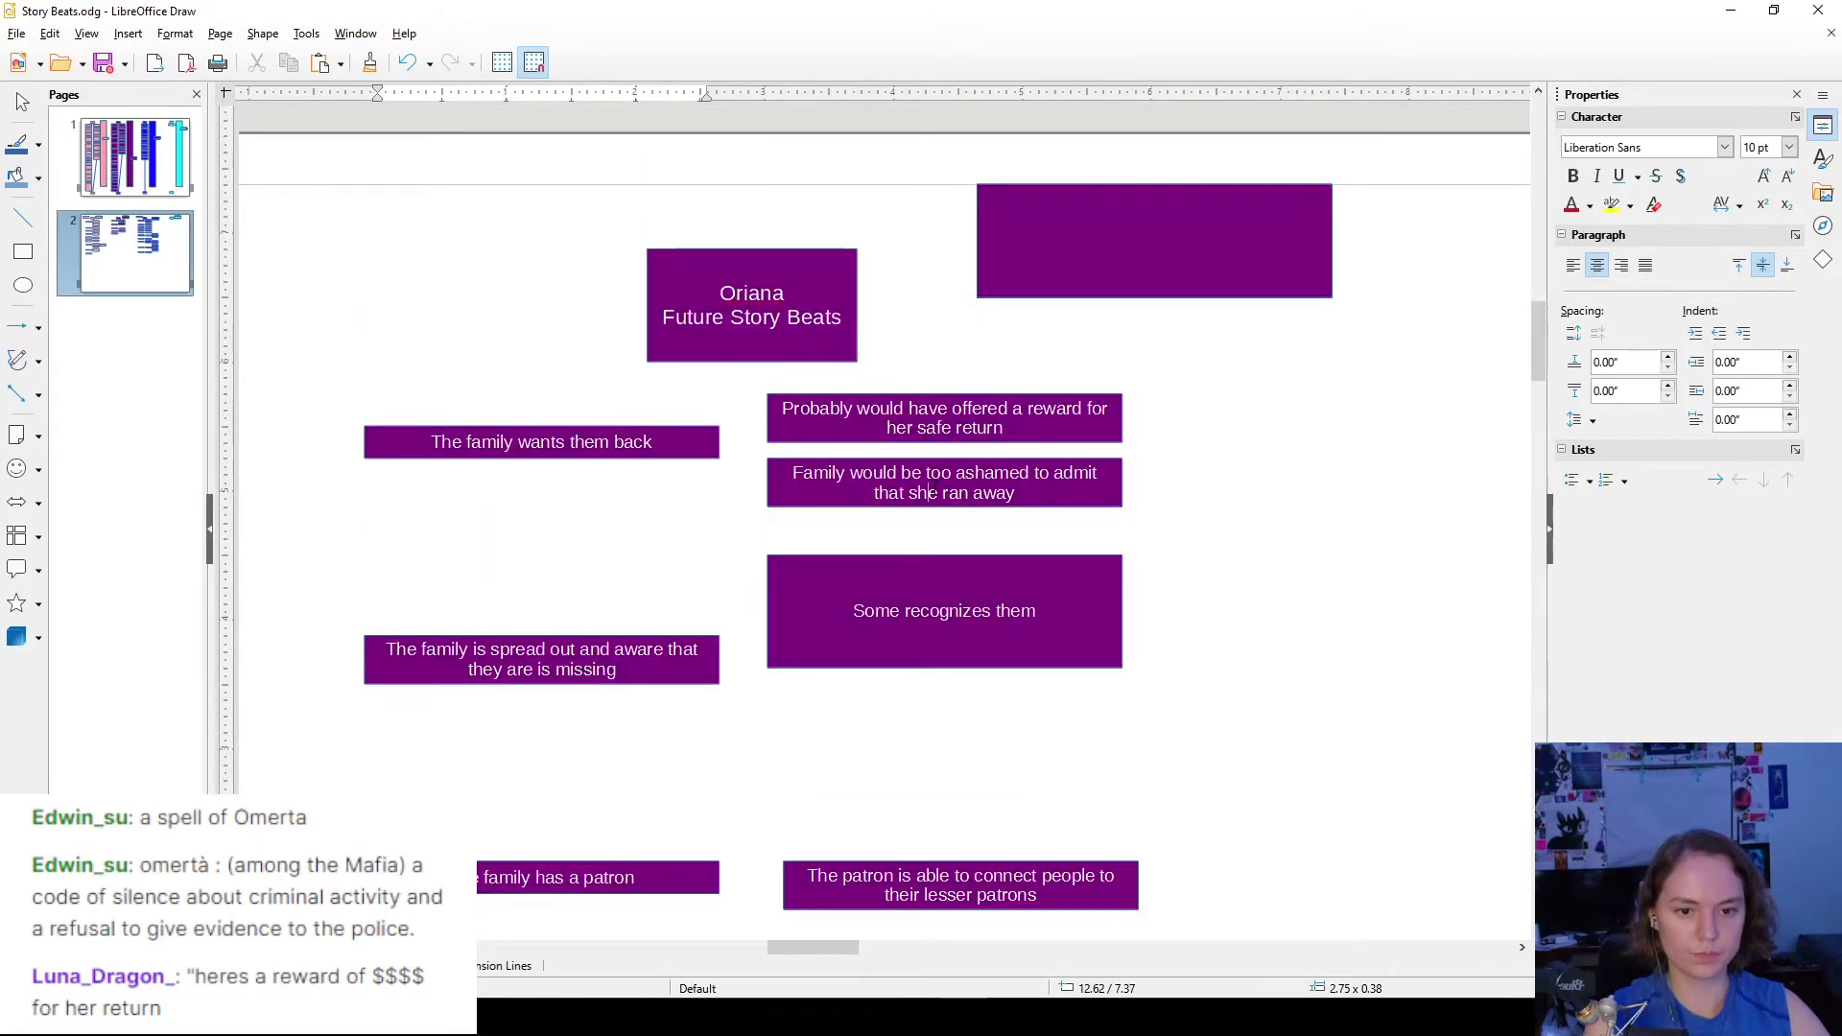
text(they)
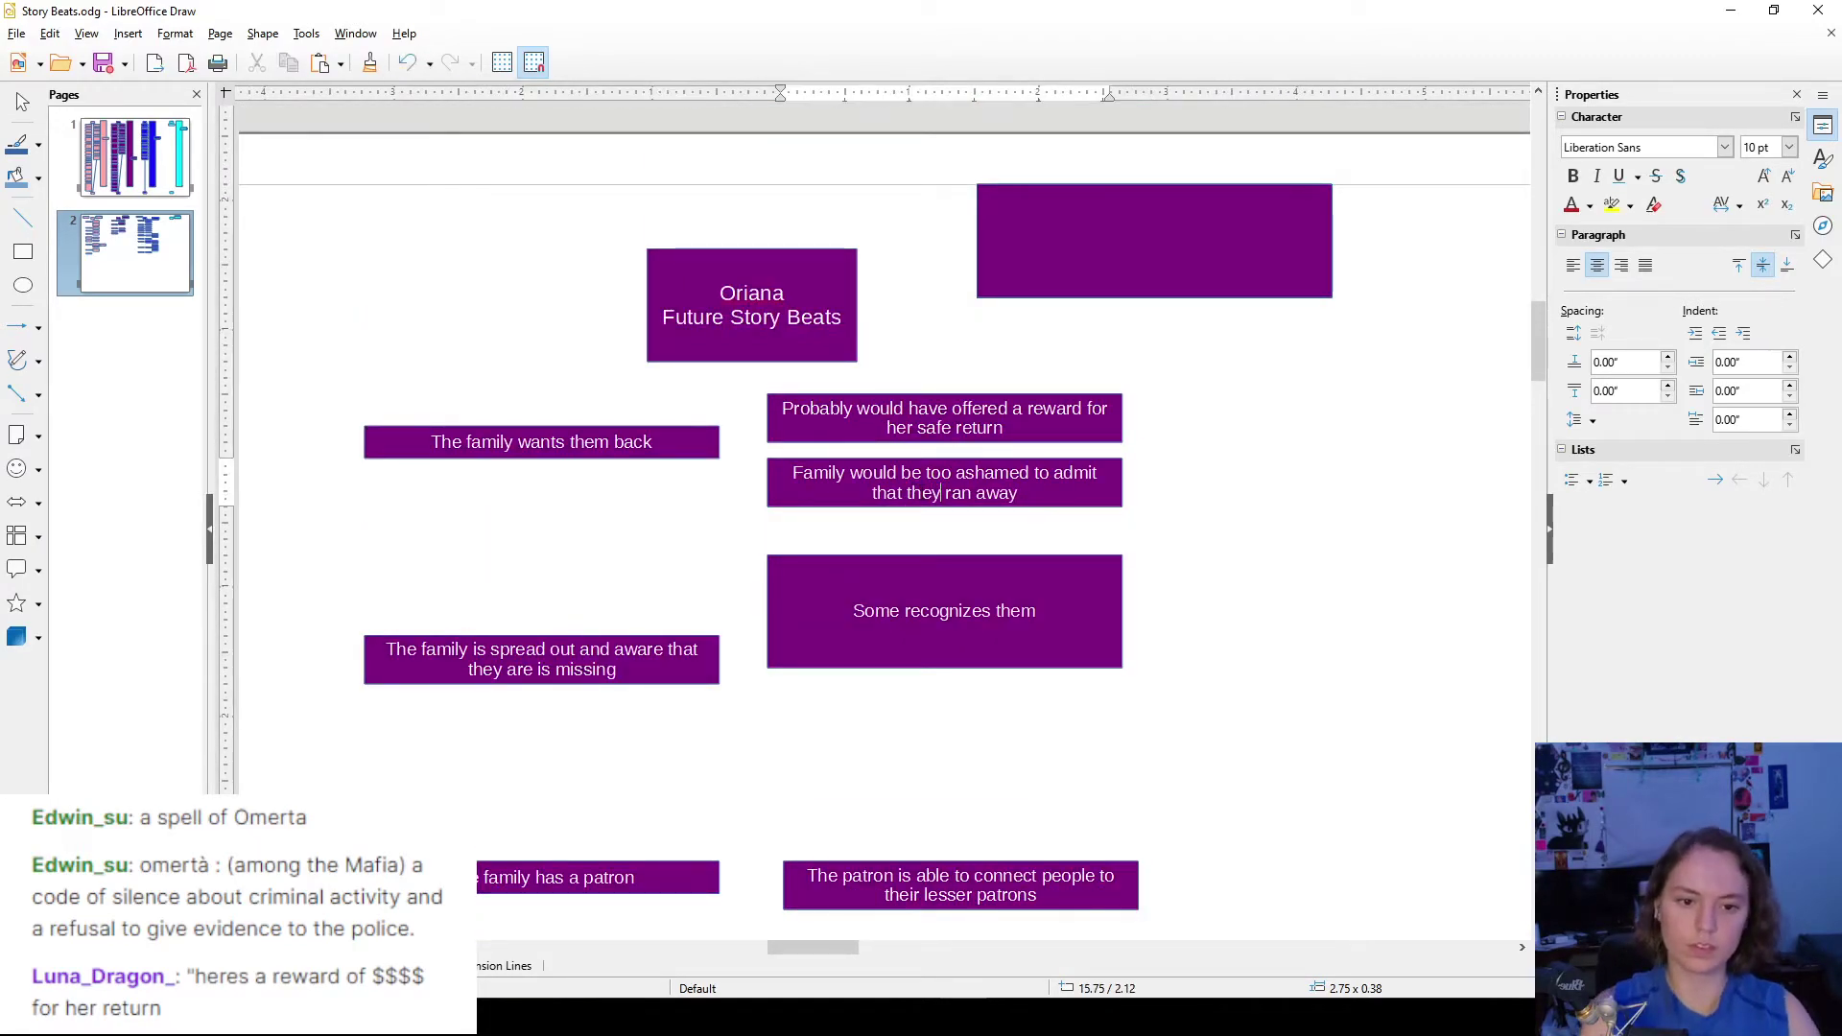
double_click(899, 428)
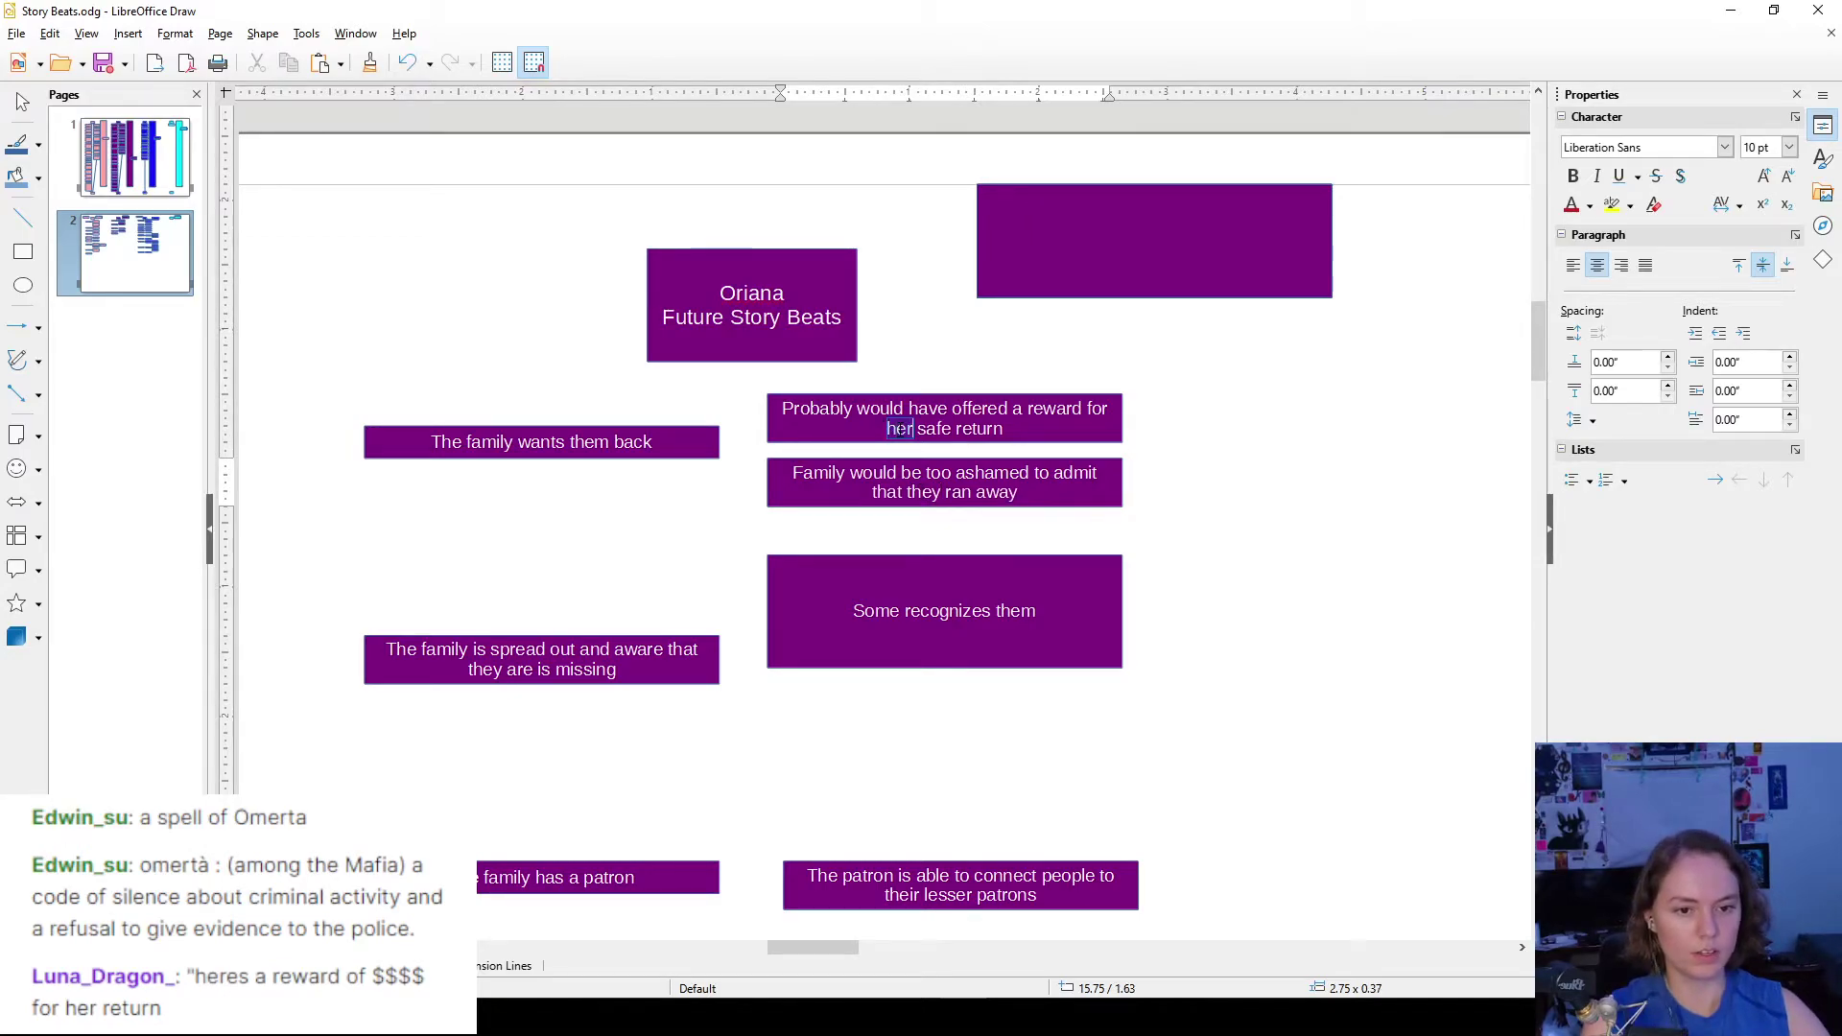
text(their)
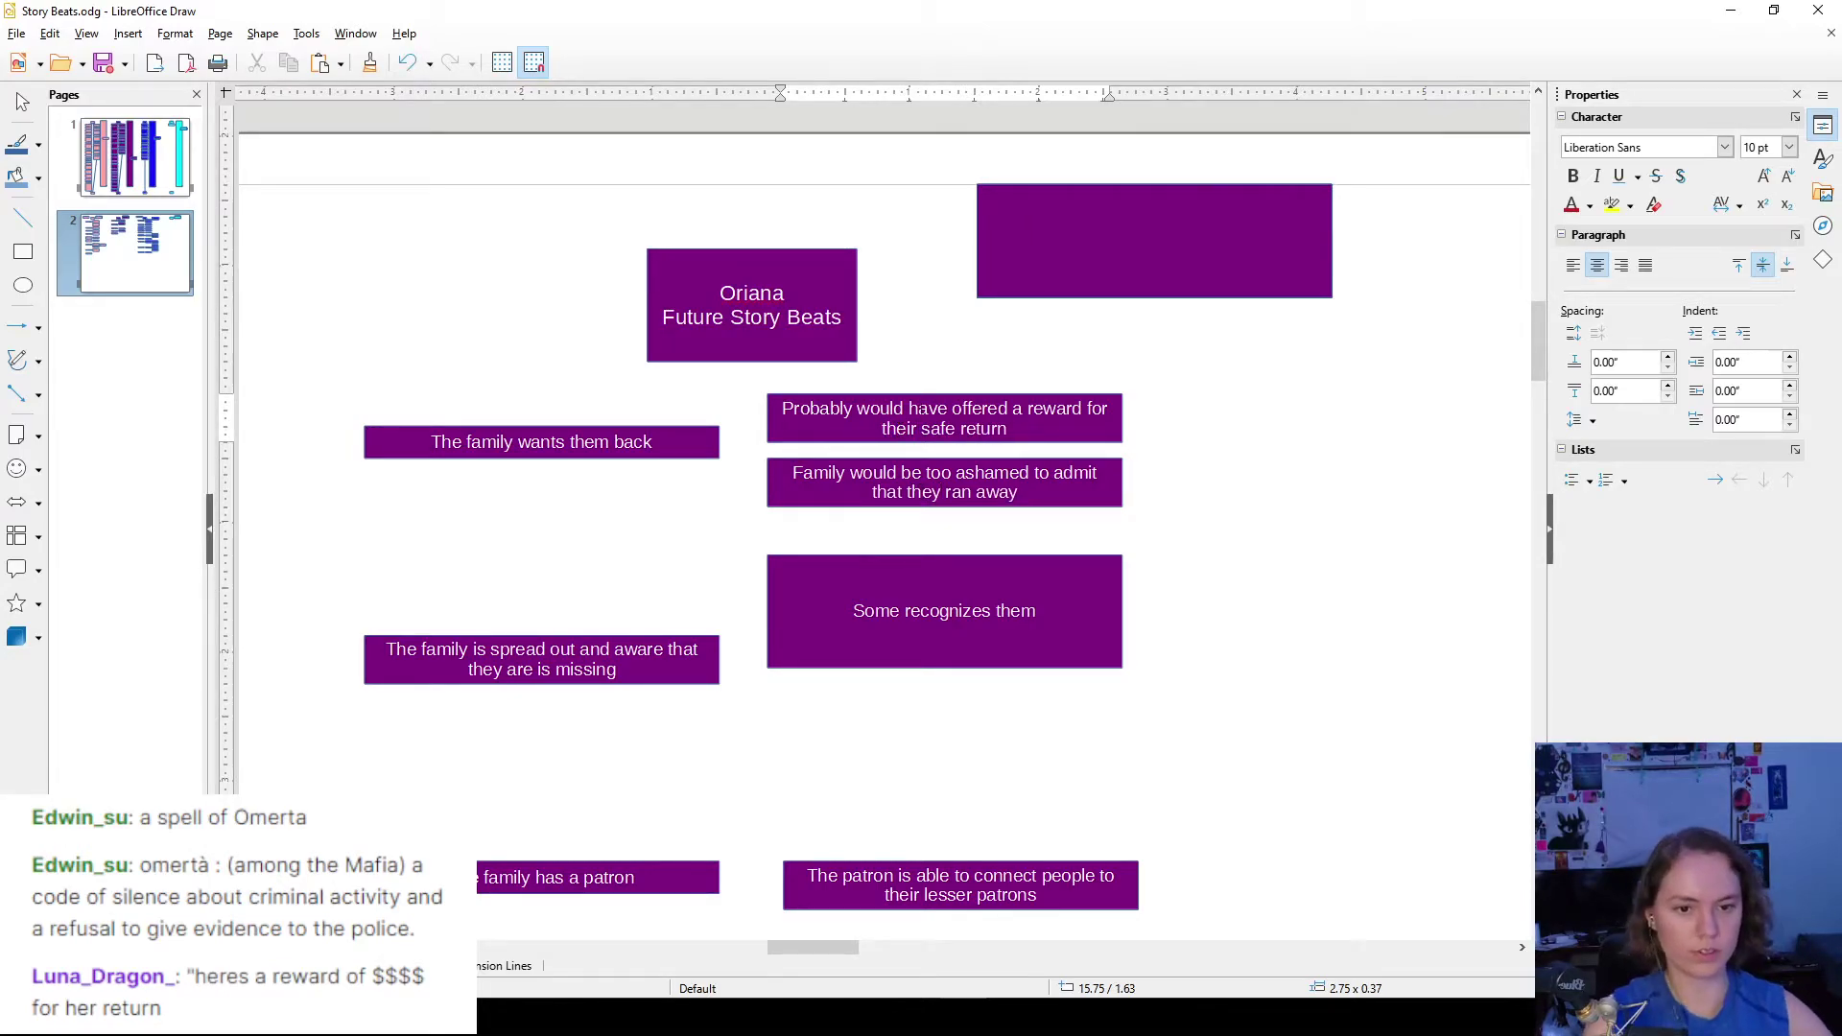
click(1208, 568)
- Replace "her" with "their" in the box about the little dude at the base of Yggdrasil
scroll(1180, 556, down, 3)
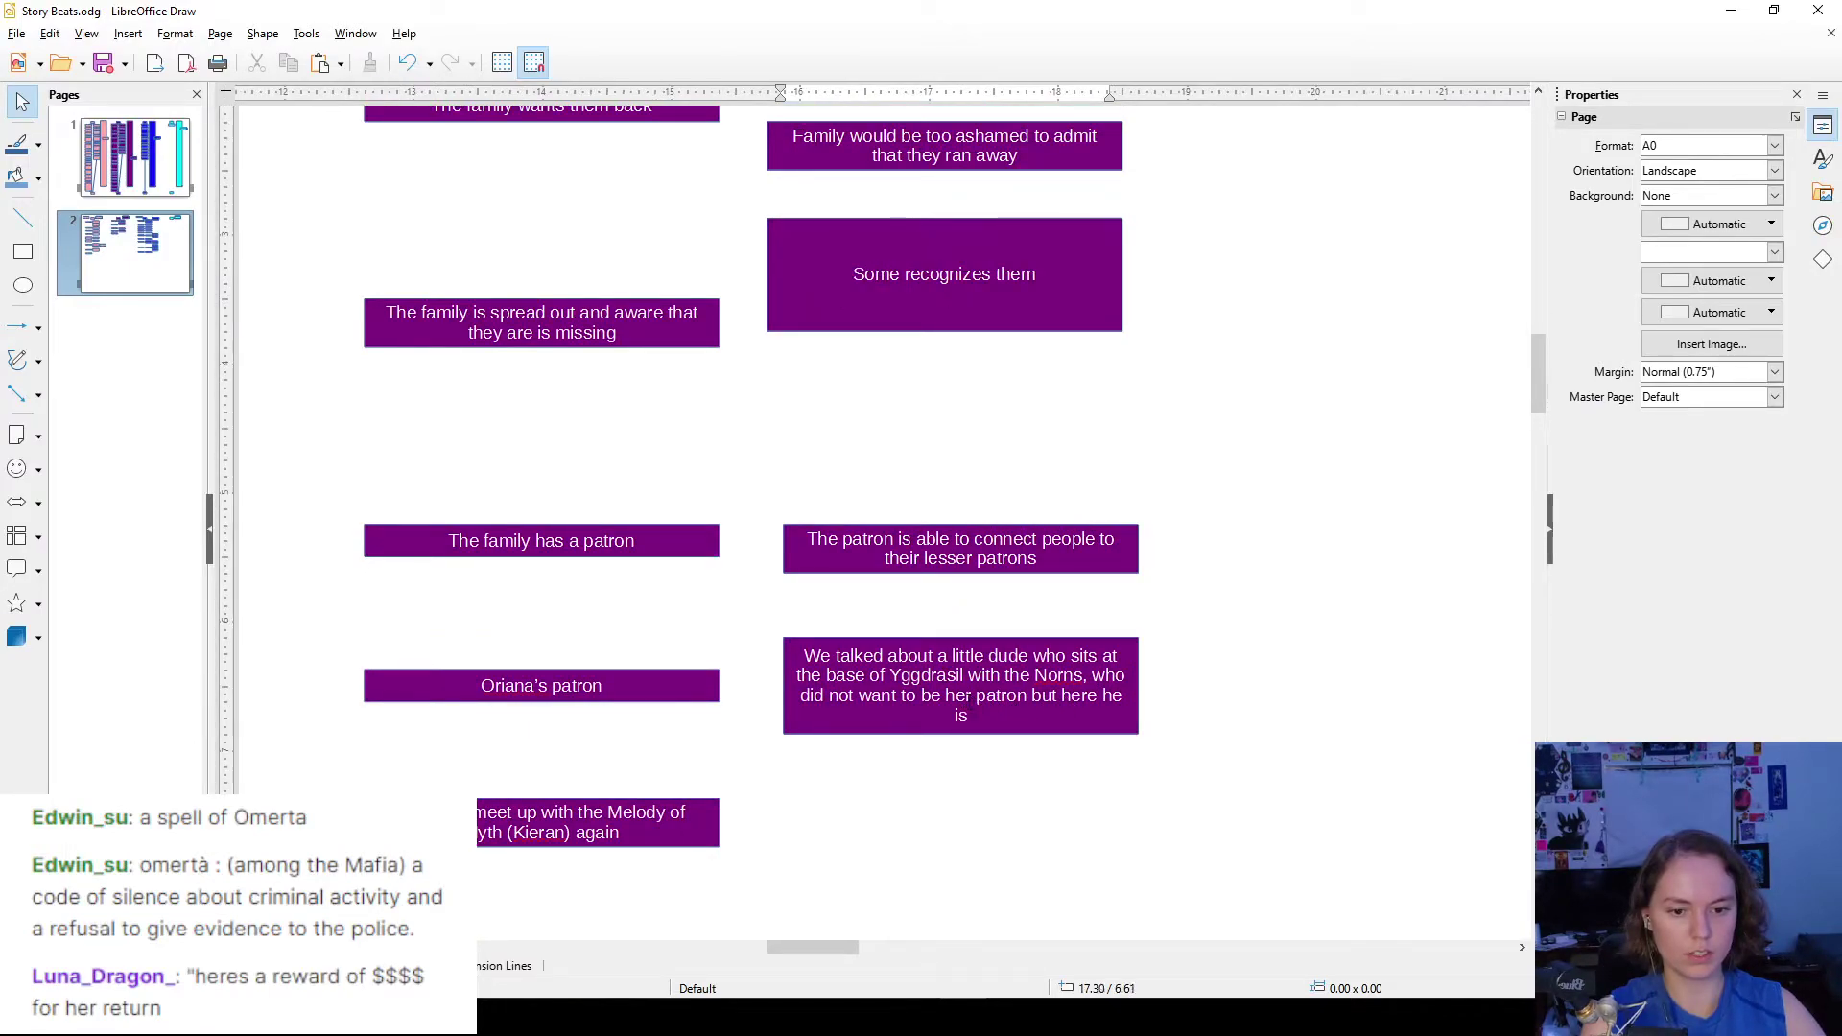
double_click(952, 696)
text(their)
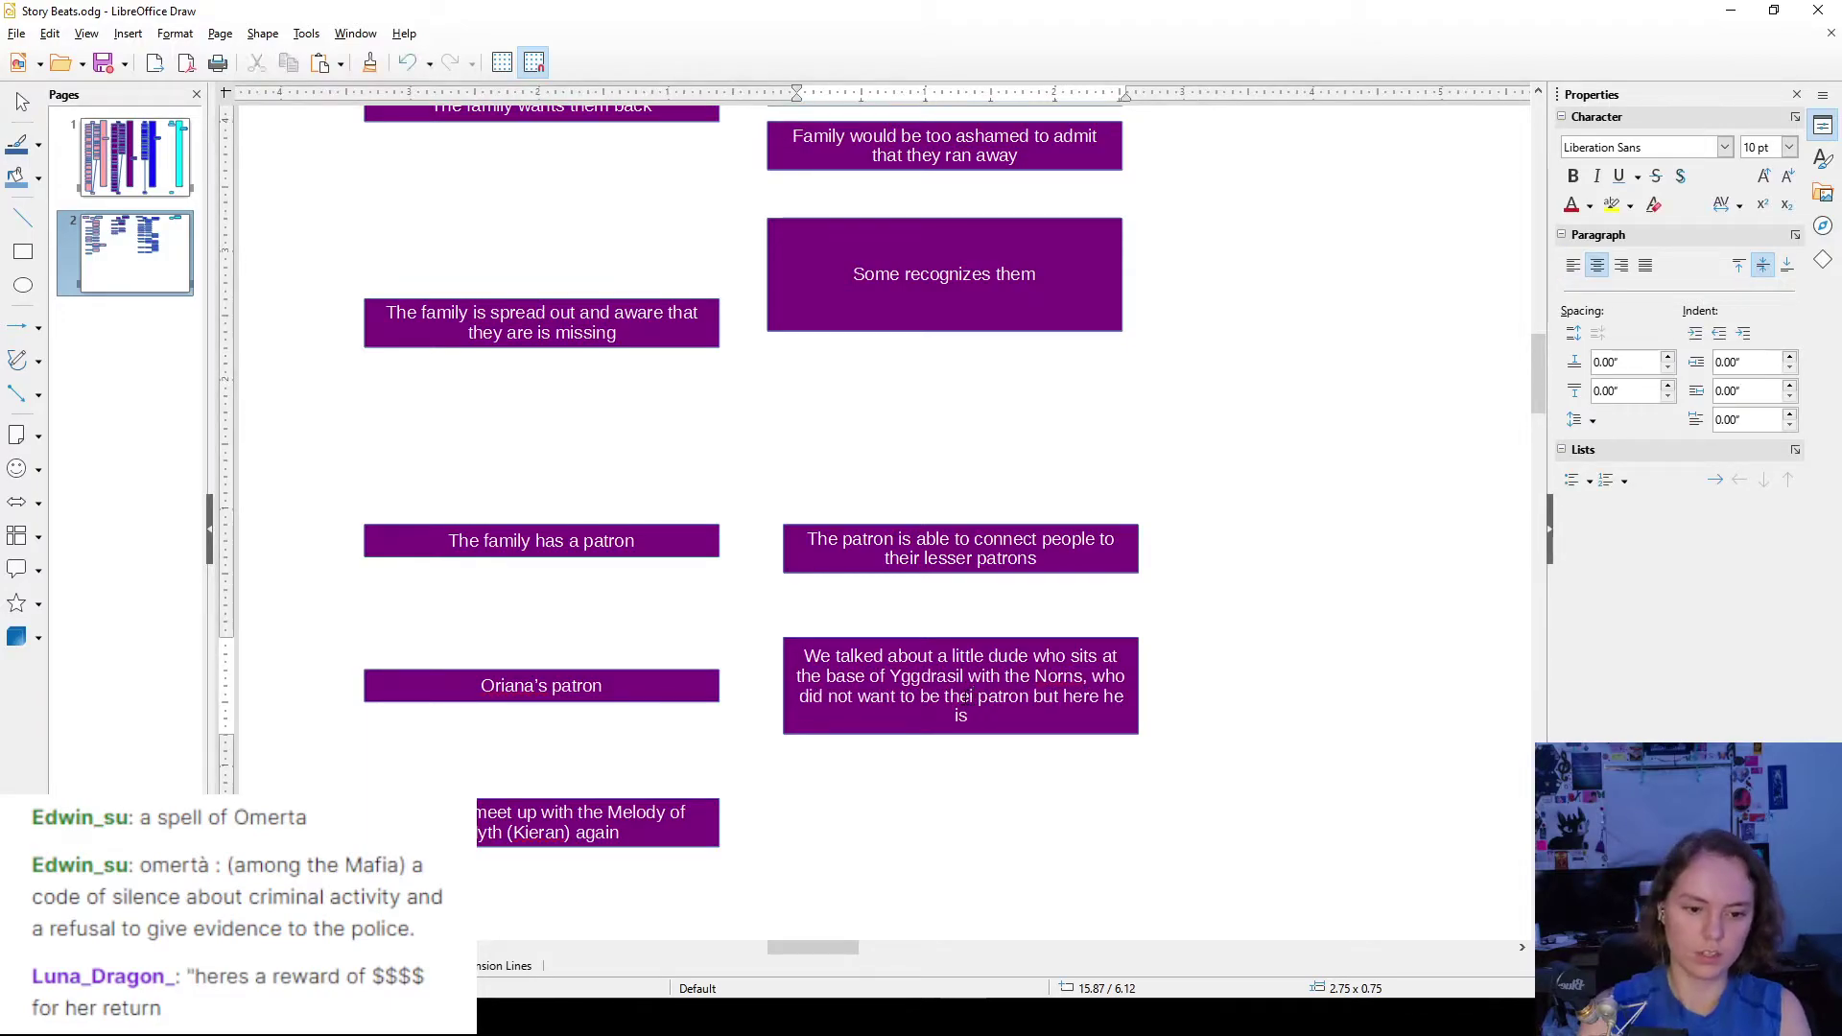
- Change "Some" to "Someone" in the "Some recognizes them" box and shrink the box to fit its single line of text
scroll(1238, 590, up, 5)
click(1238, 590)
click(1062, 608)
click(902, 612)
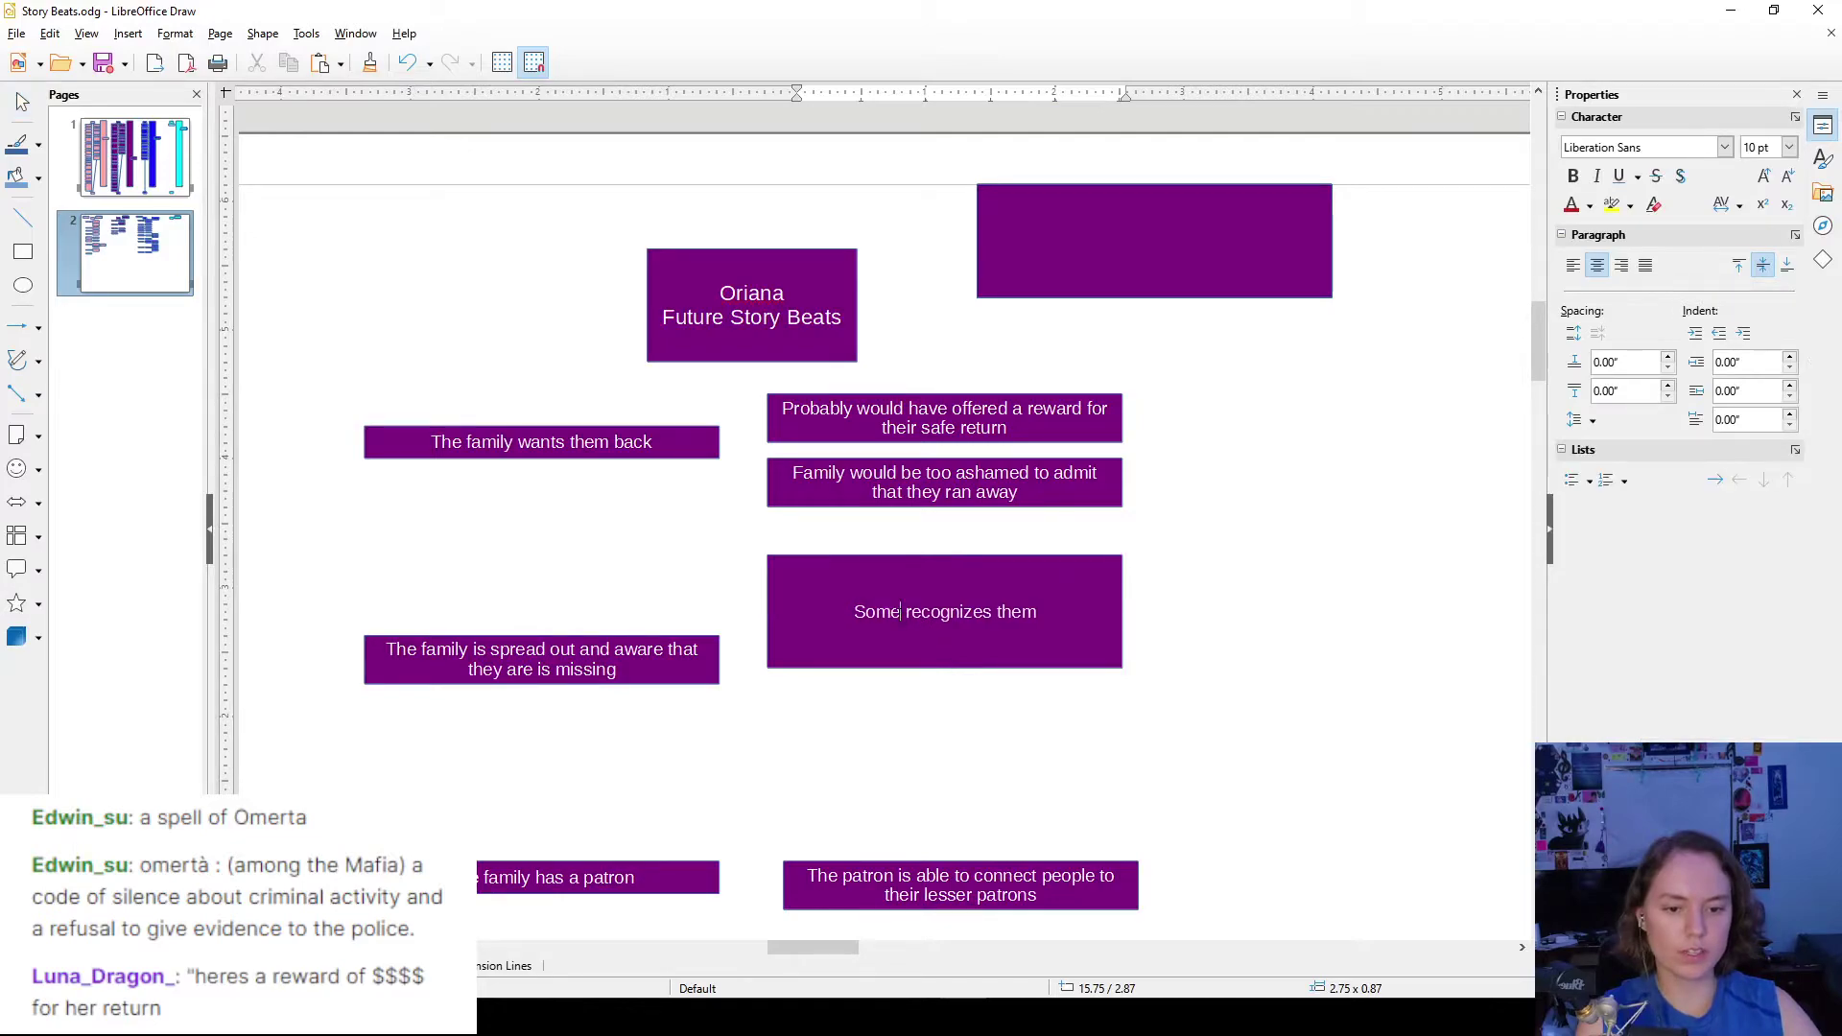
text(one)
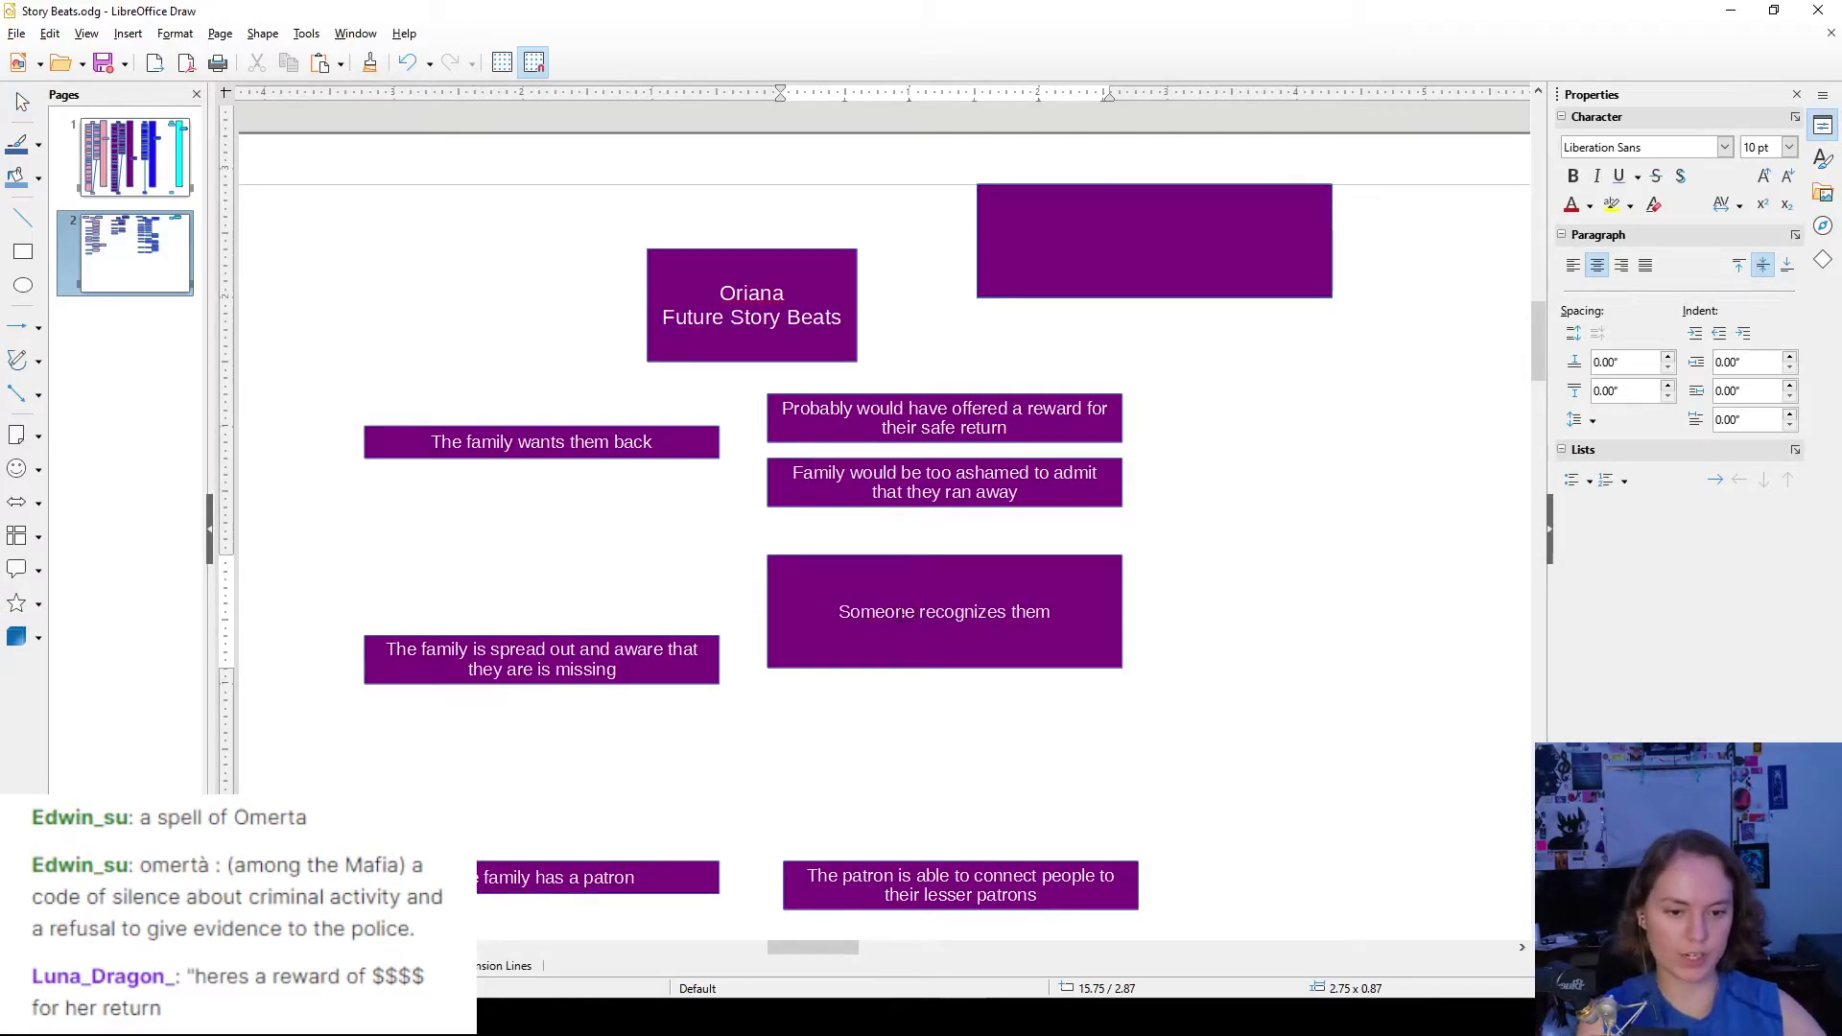
key(Escape)
mouse_move(942, 591)
mouse_down()
mouse_move(940, 631)
mouse_move(972, 602)
mouse_up()
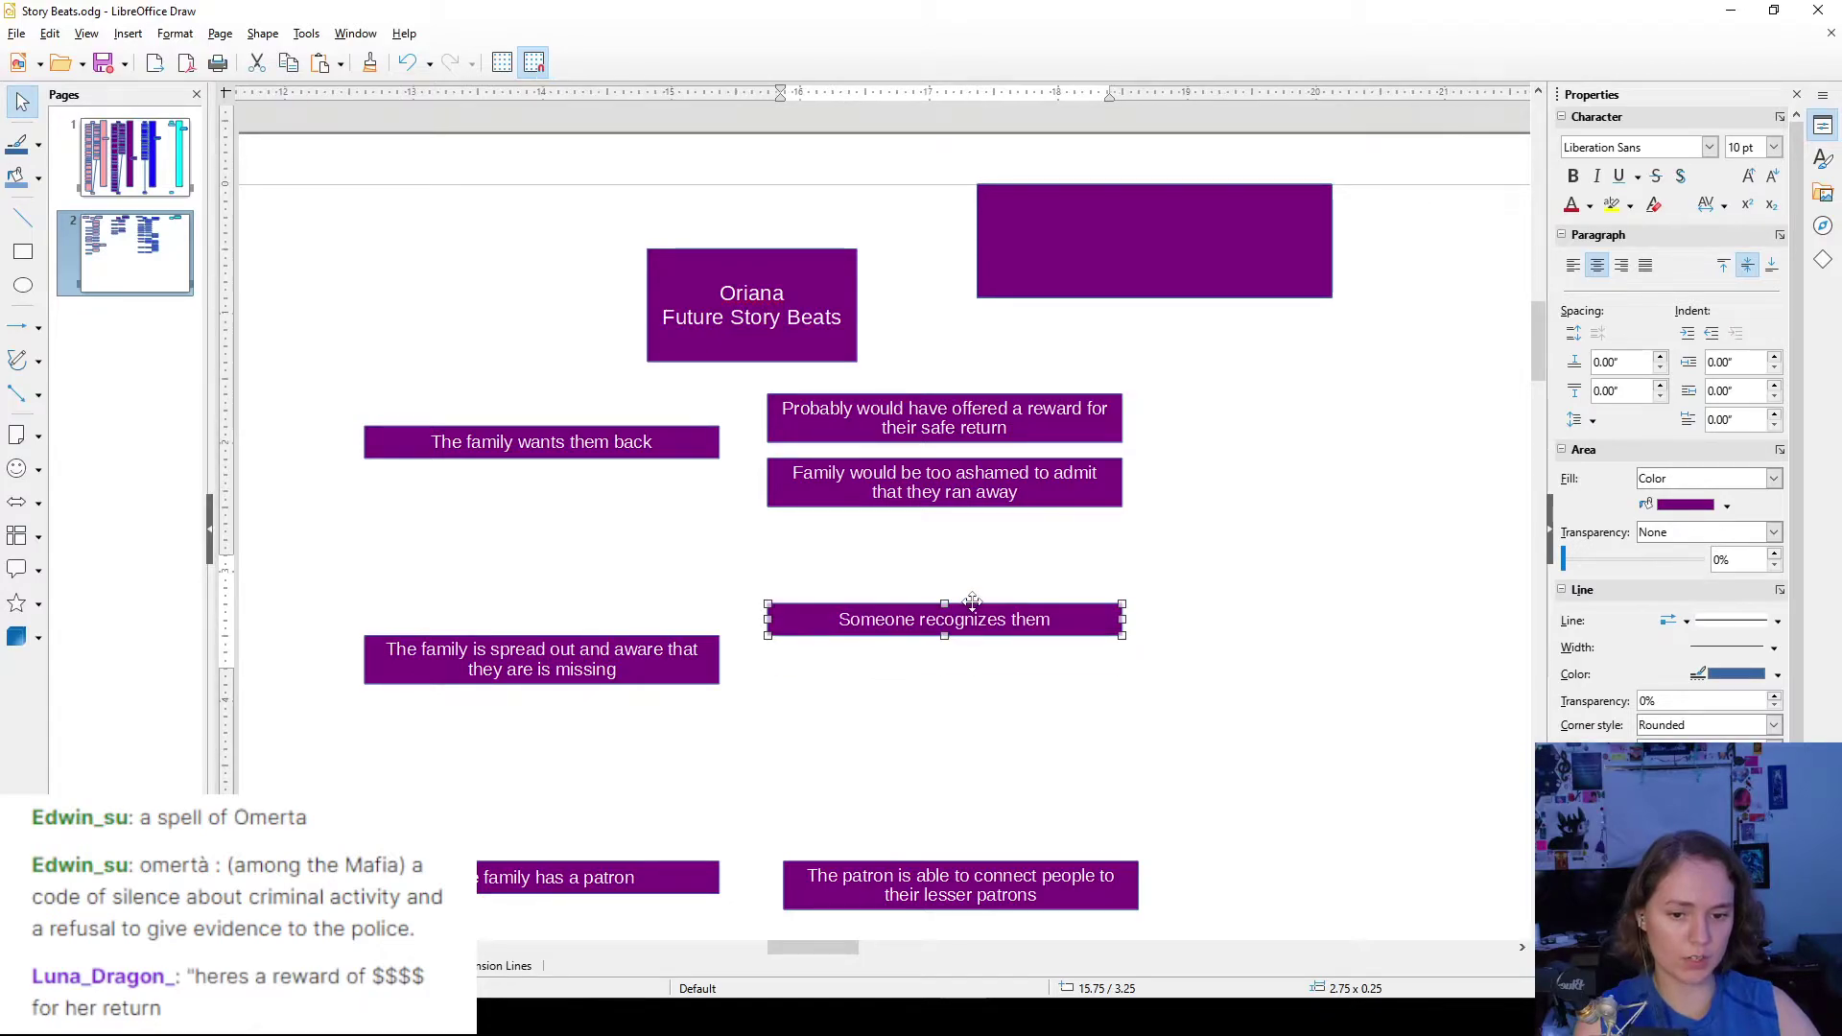
click(1003, 672)
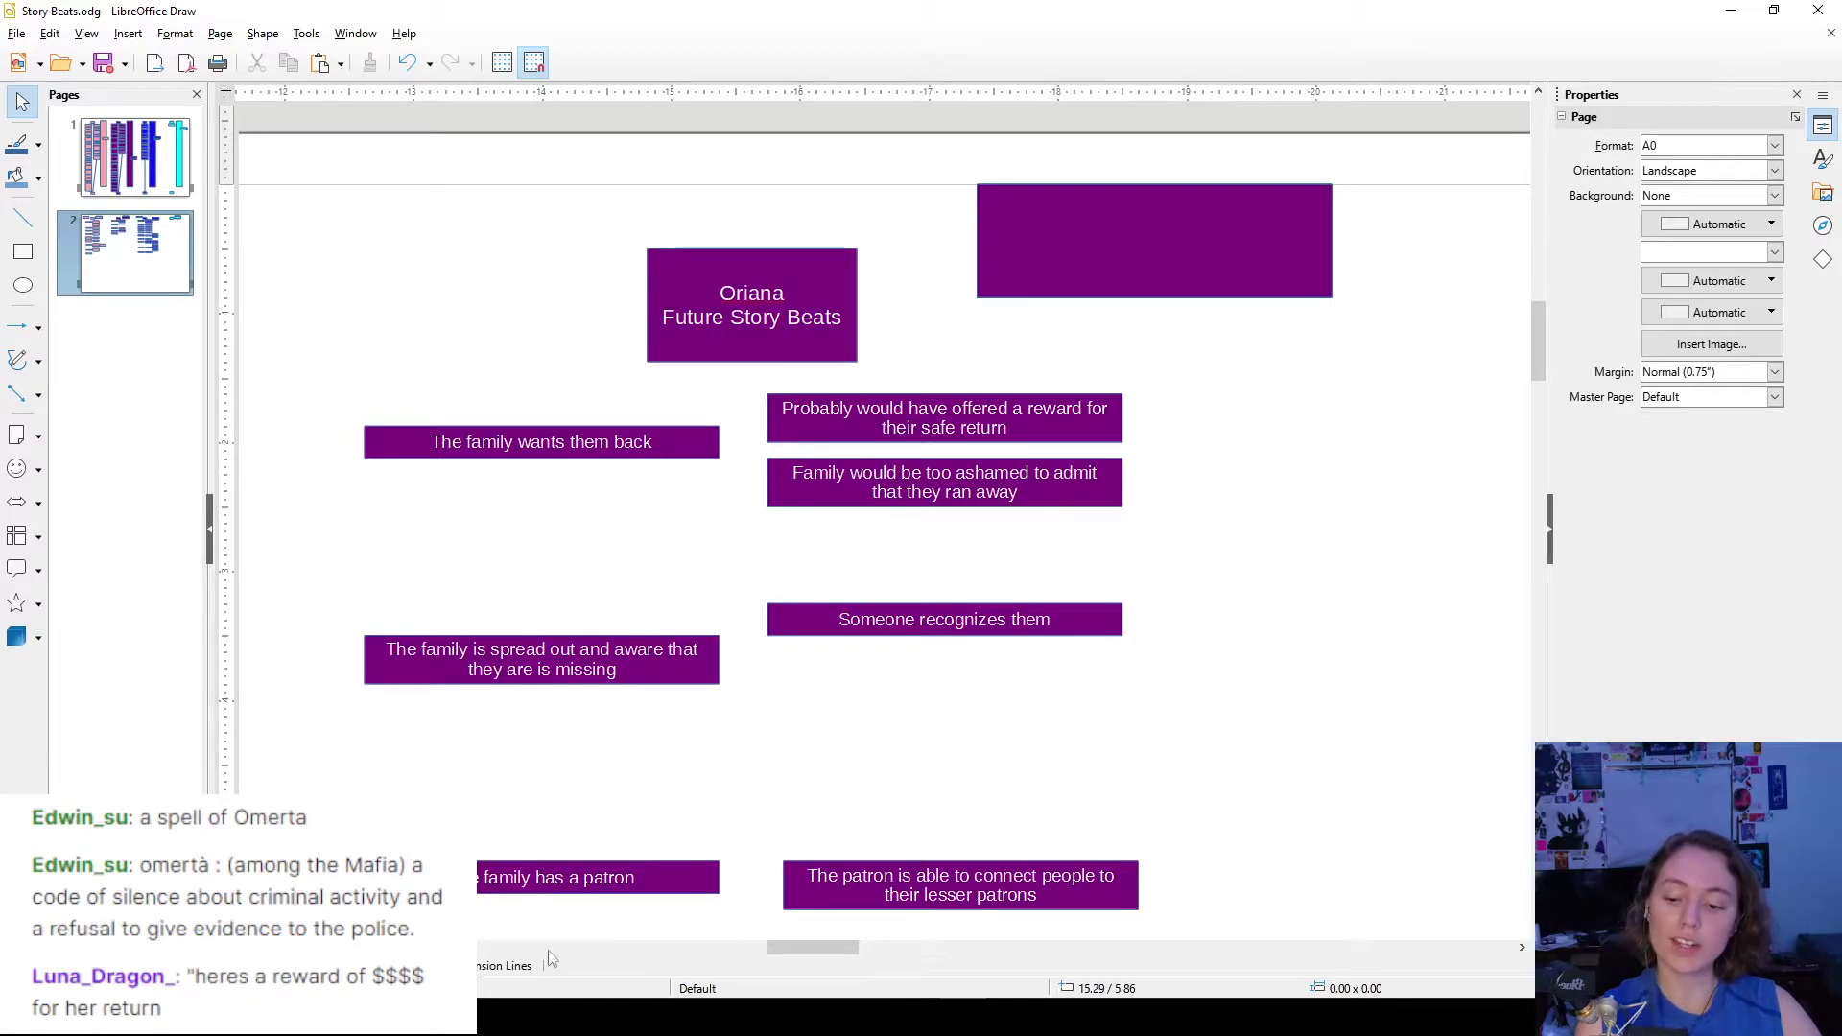
- Add "(Ambra???)" to the end of the "Someone recognizes them" text
click(1069, 619)
text(())
text(Ambra?)
text(??)
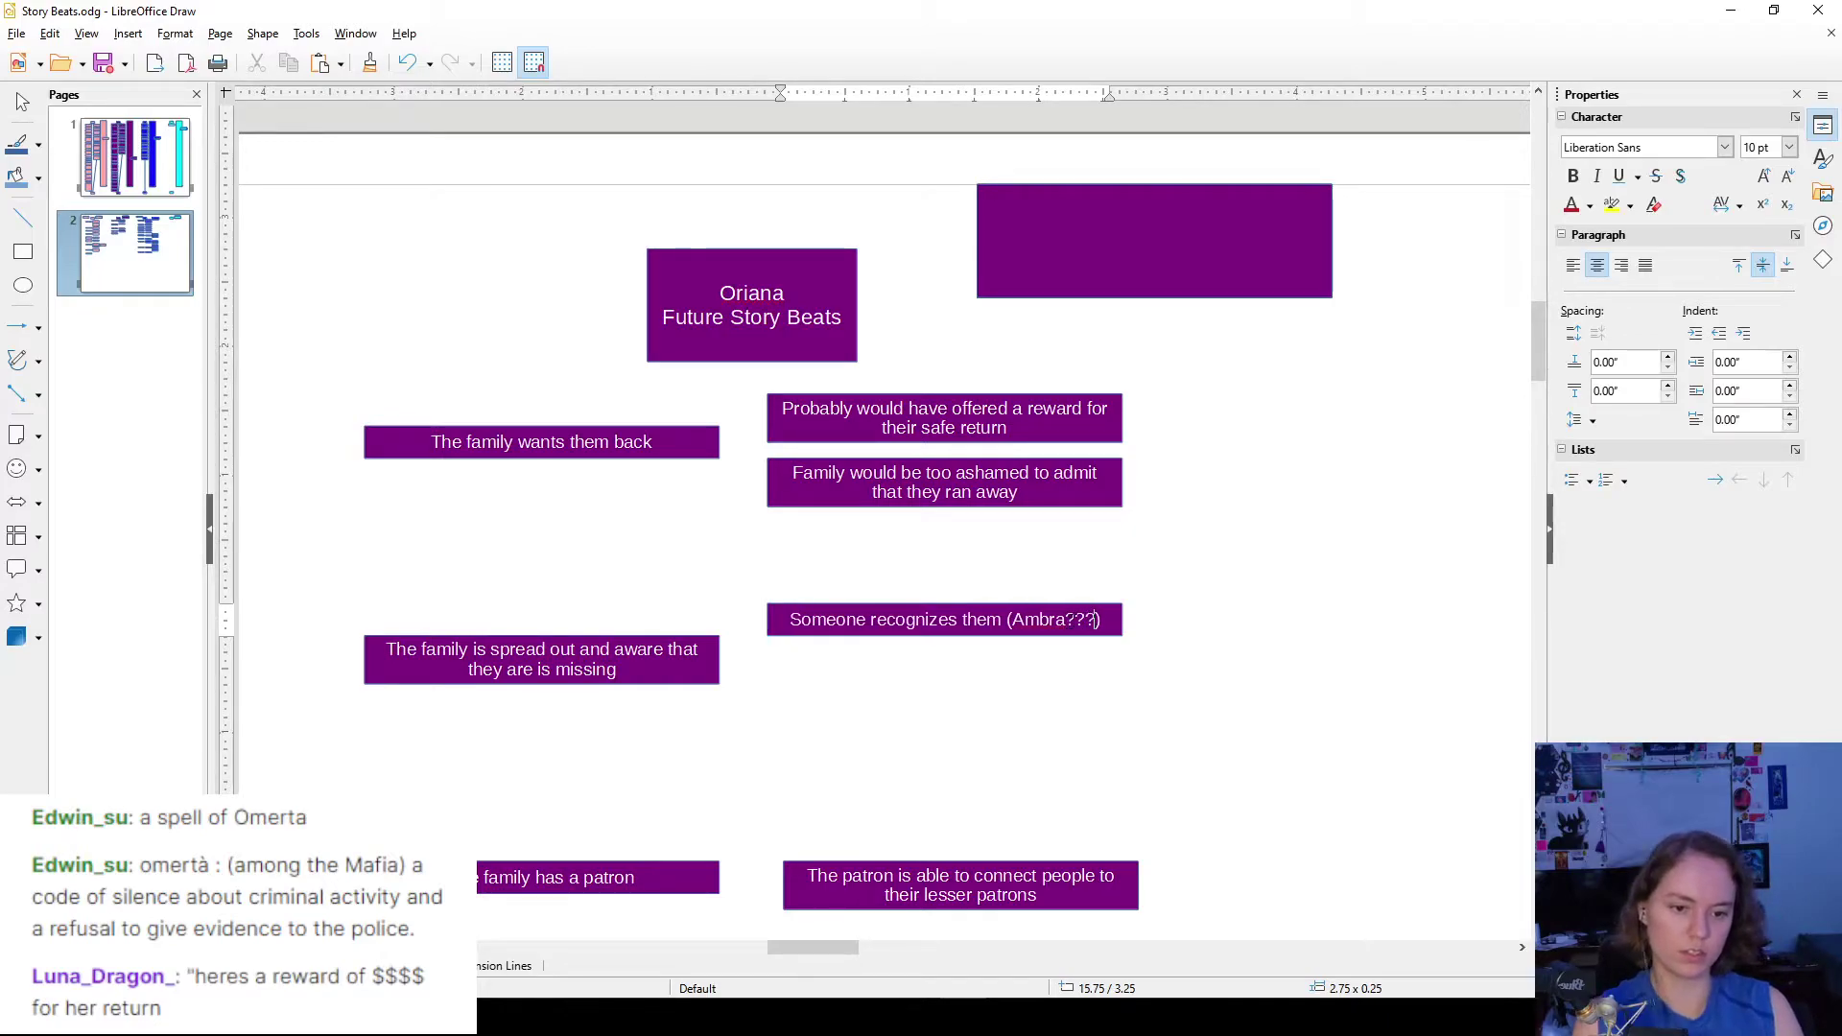
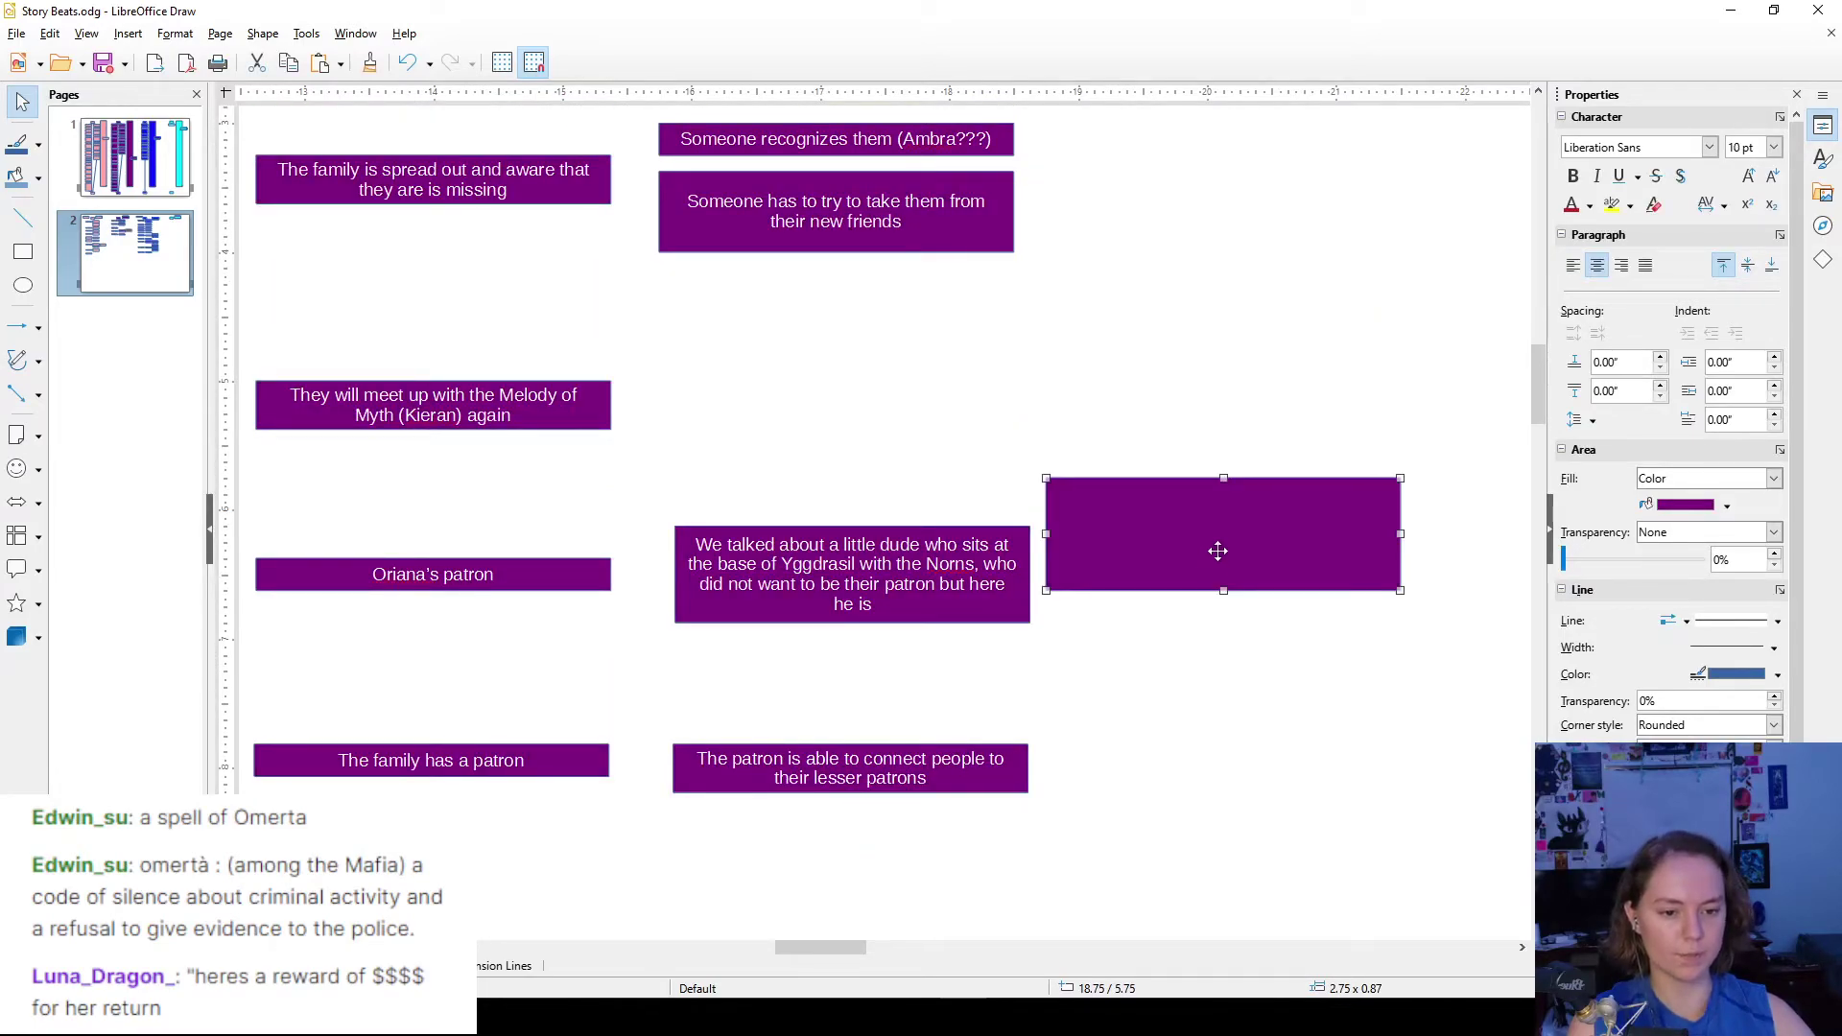
- Enter "She will reach out to him (either dreams or prayers or what have you)" in the blank box beside the Yggdrasil box and shrink it to fit
double_click(1220, 537)
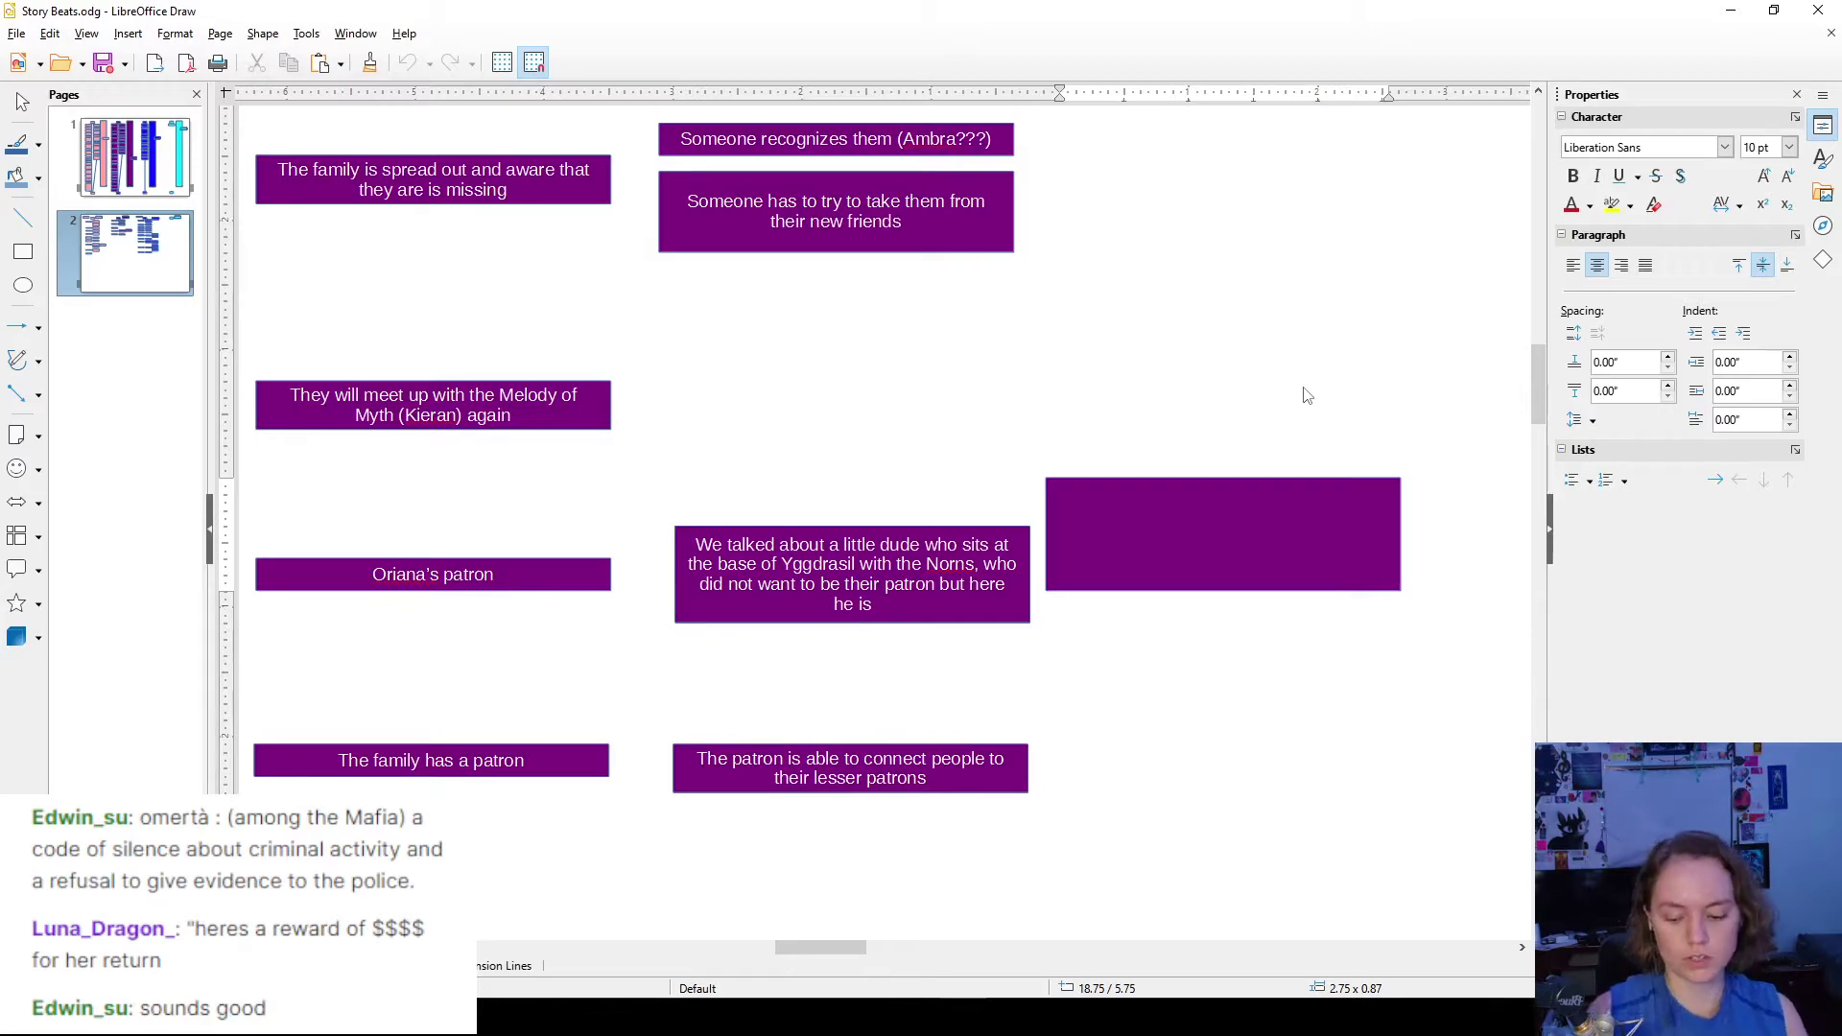
text(will r)
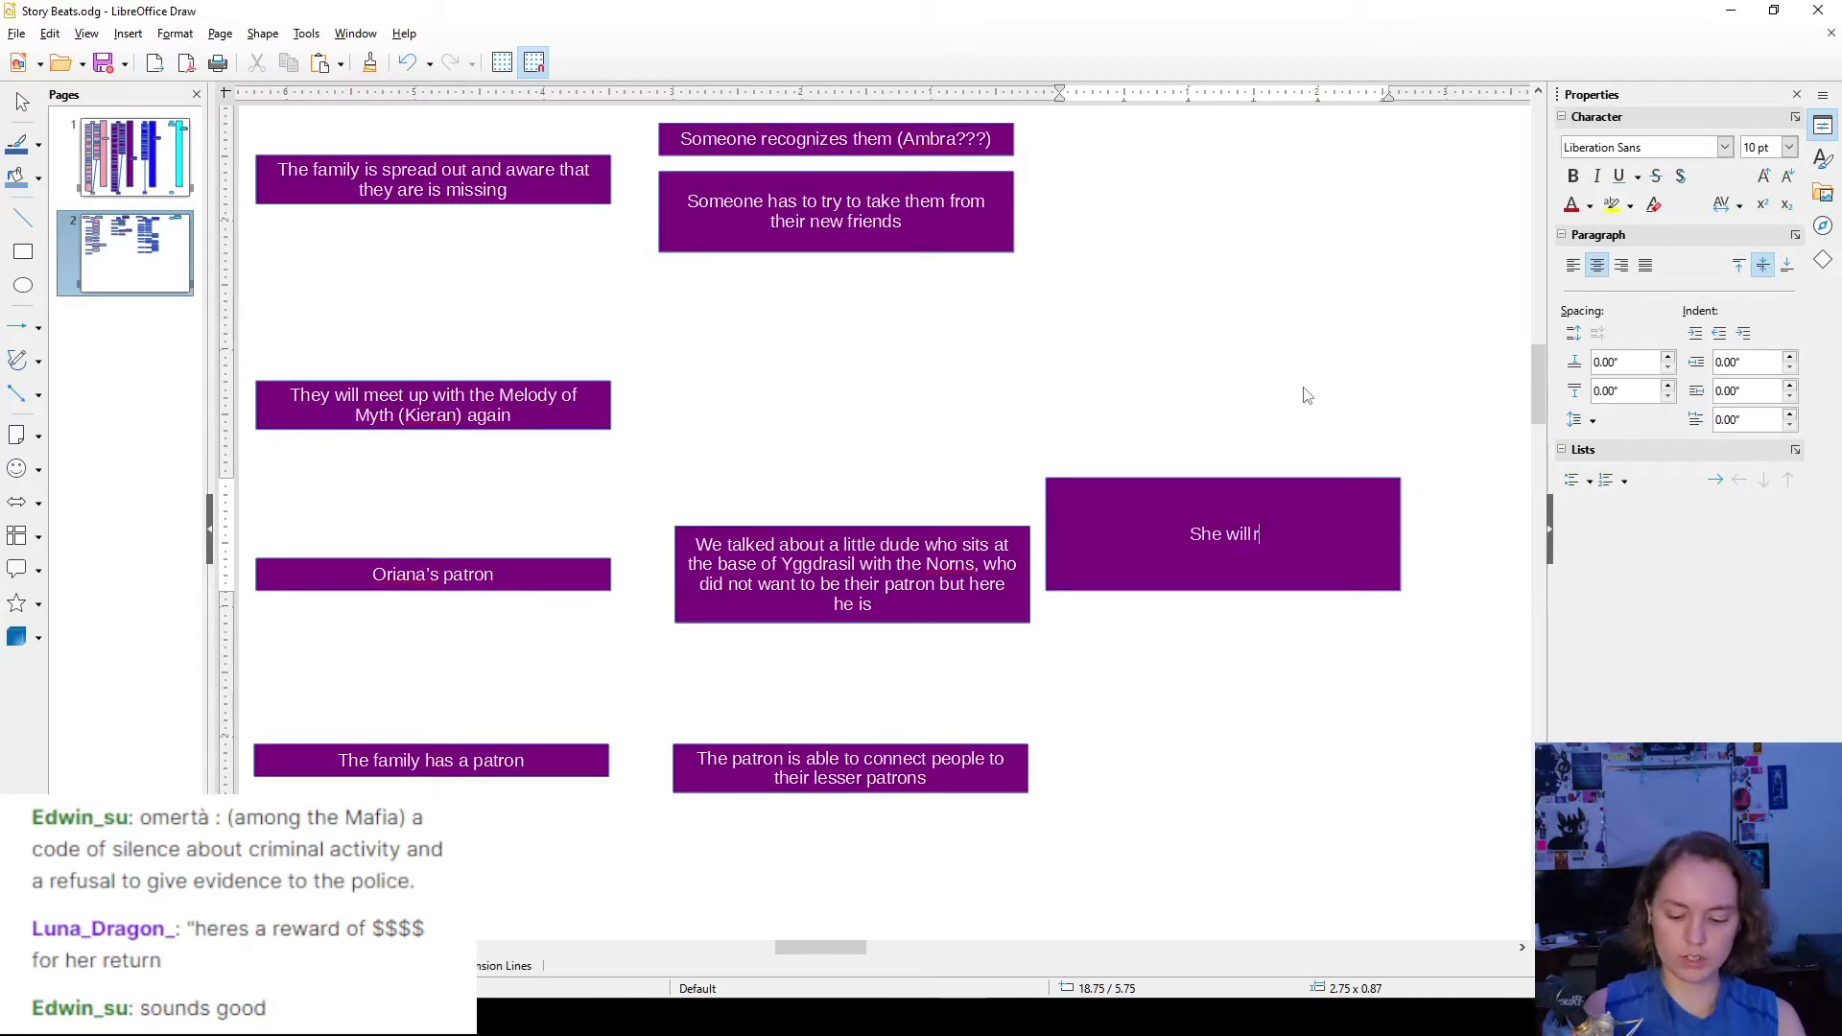
text(each out to h)
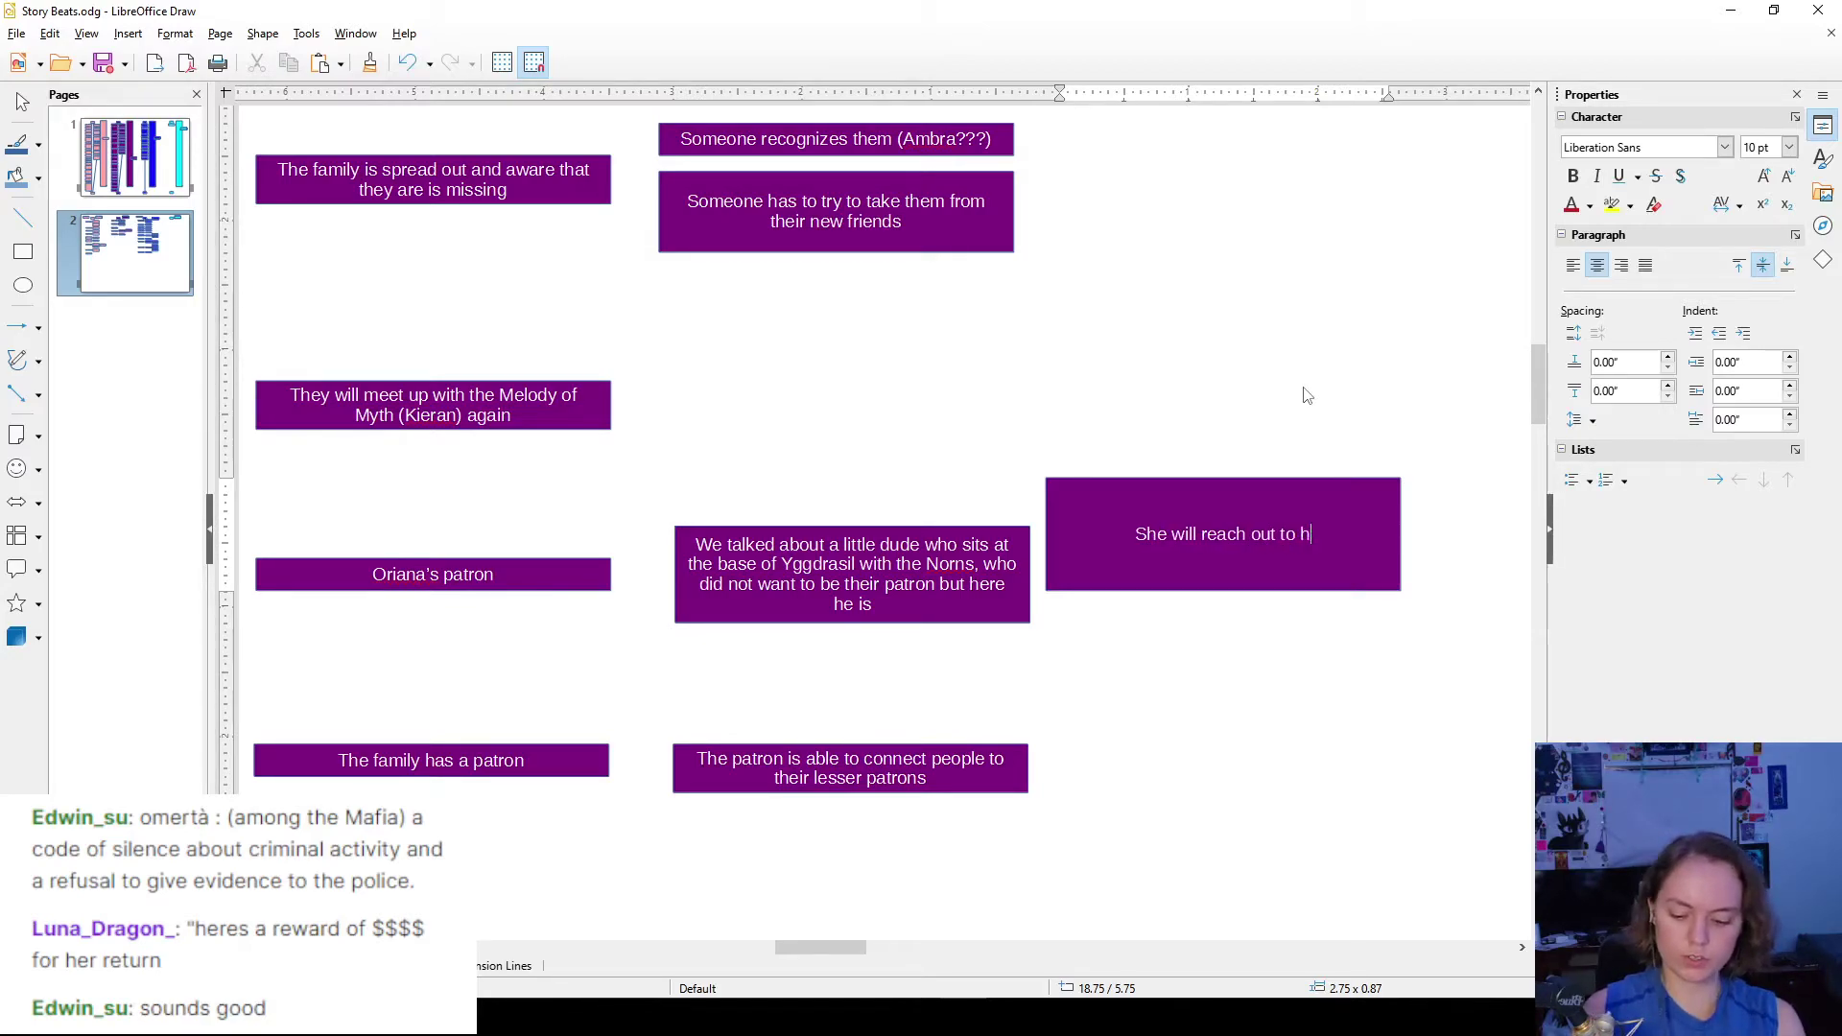
text(im (eithe)
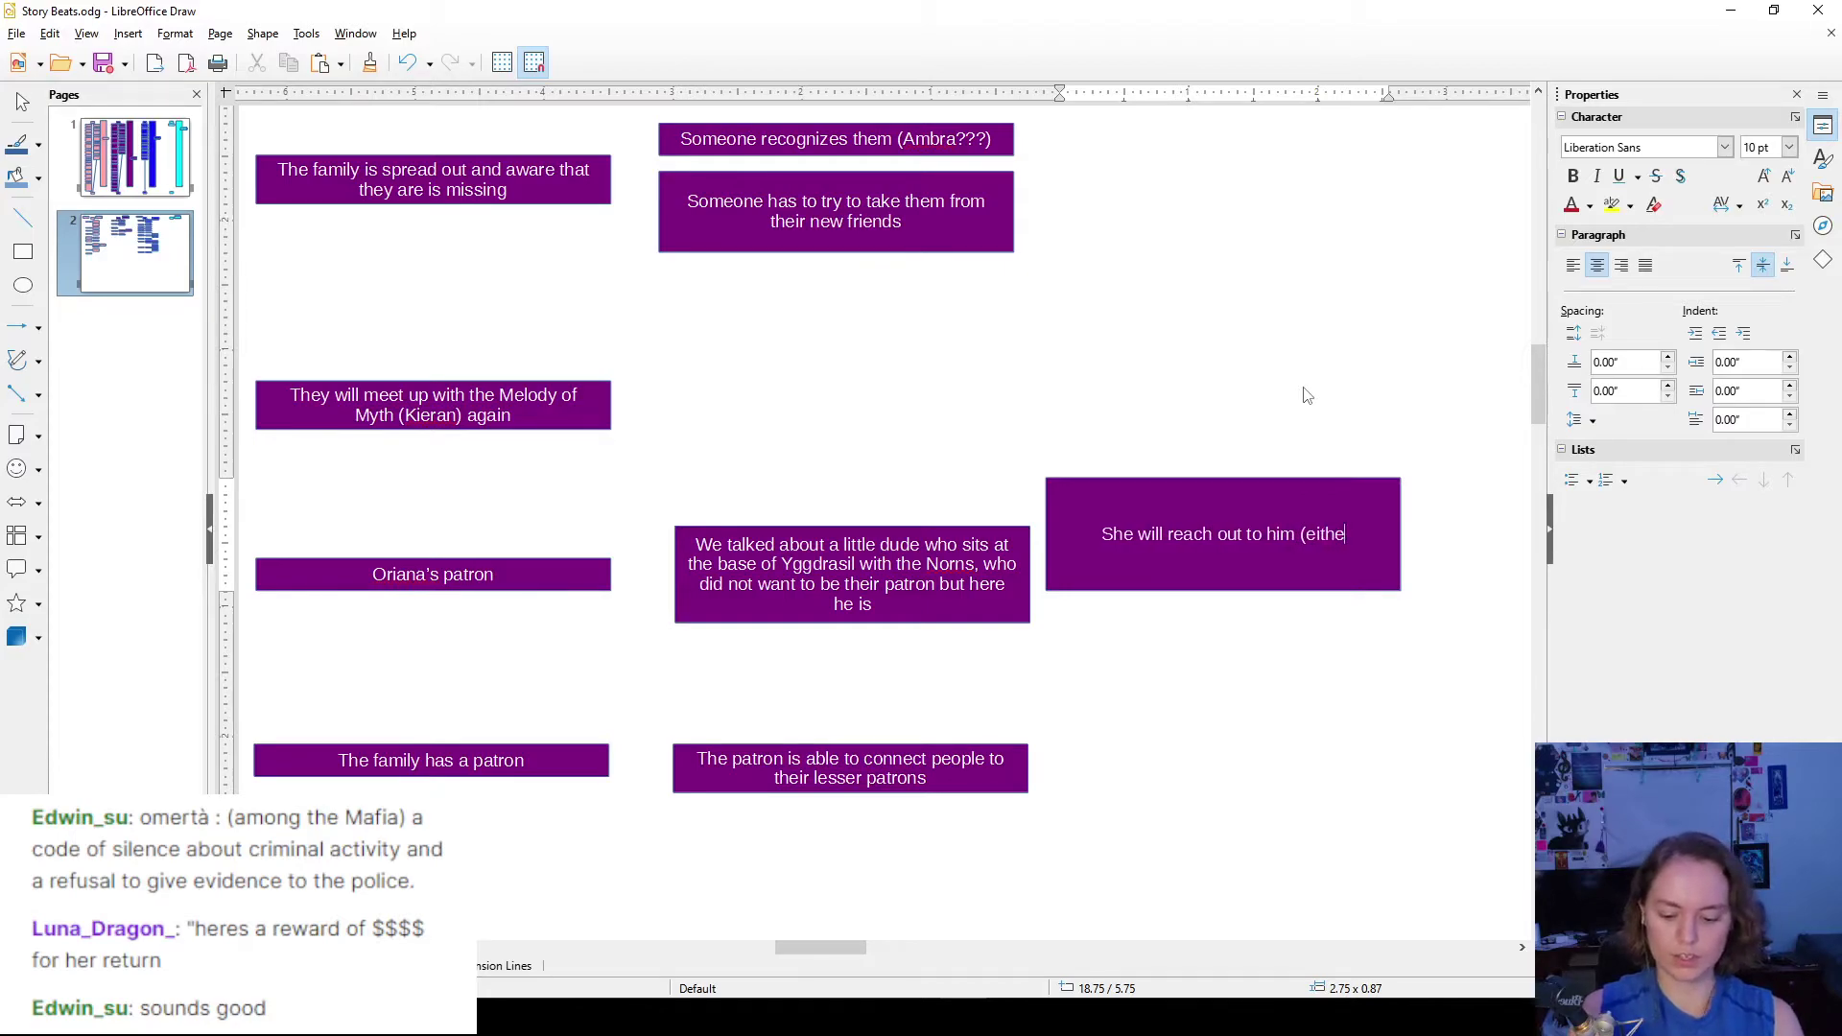
text(r dreams or )
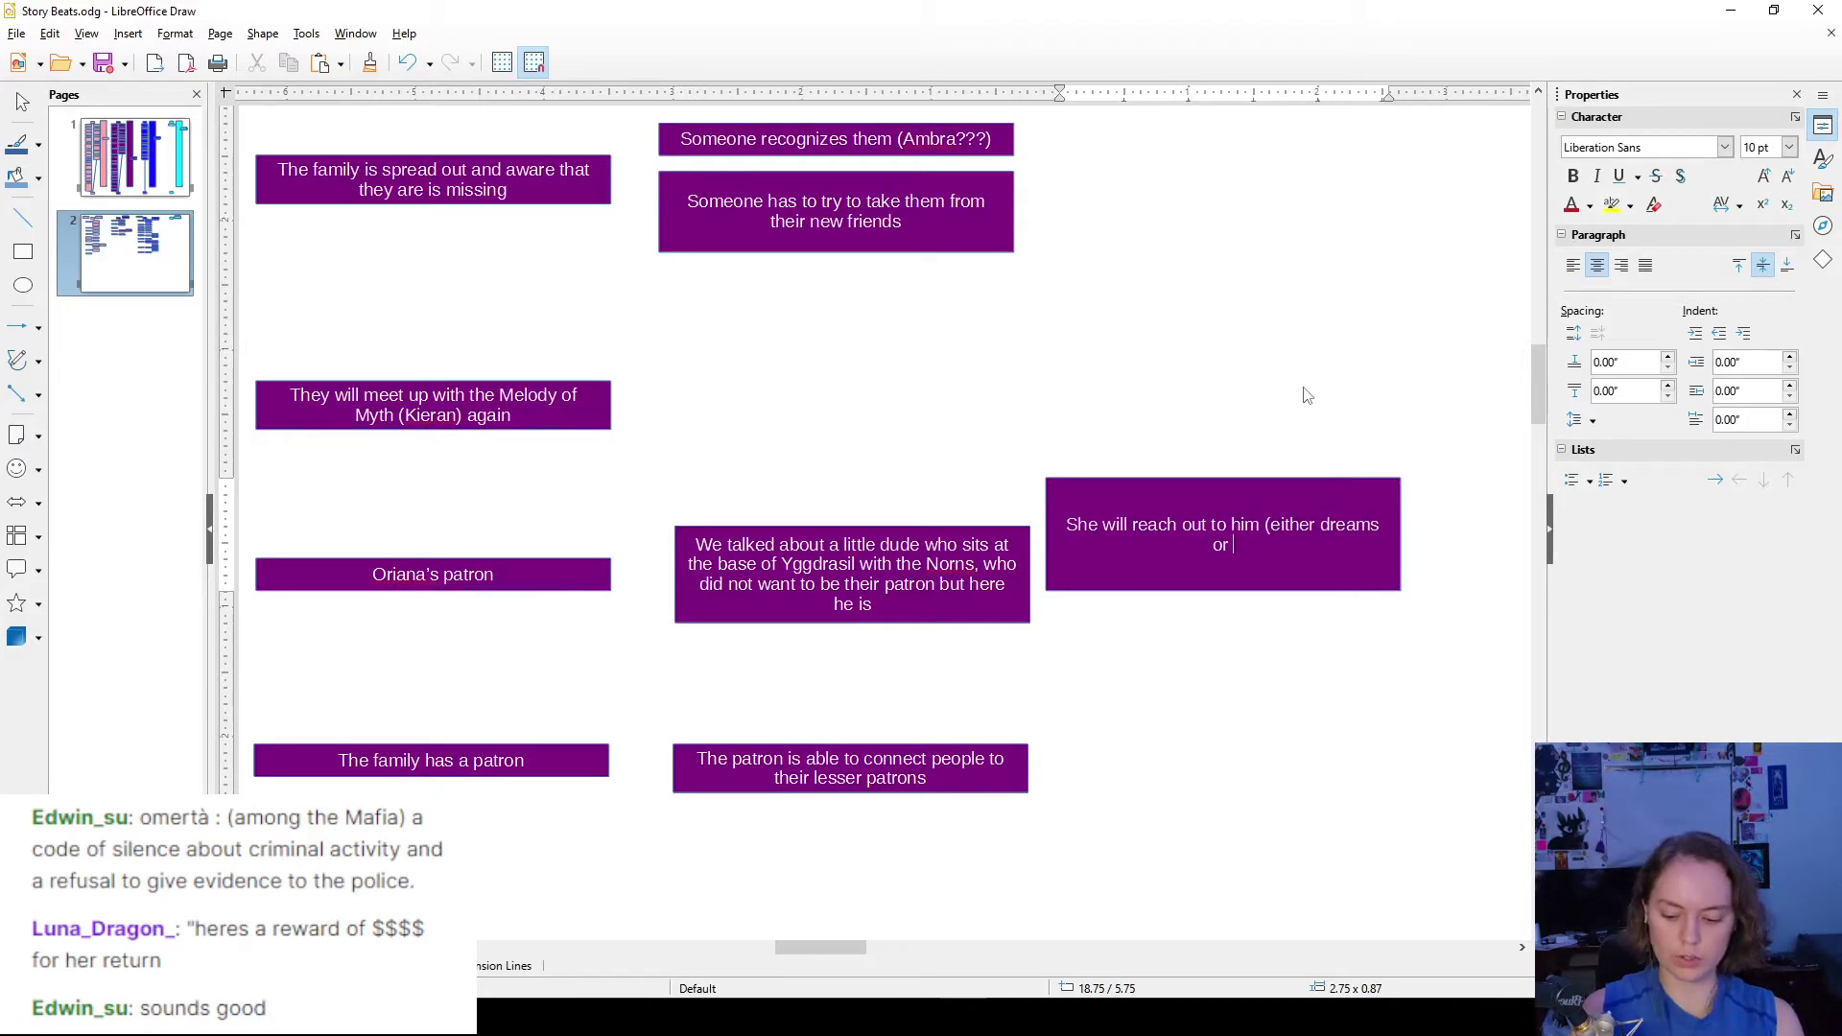
text(prayers or what)
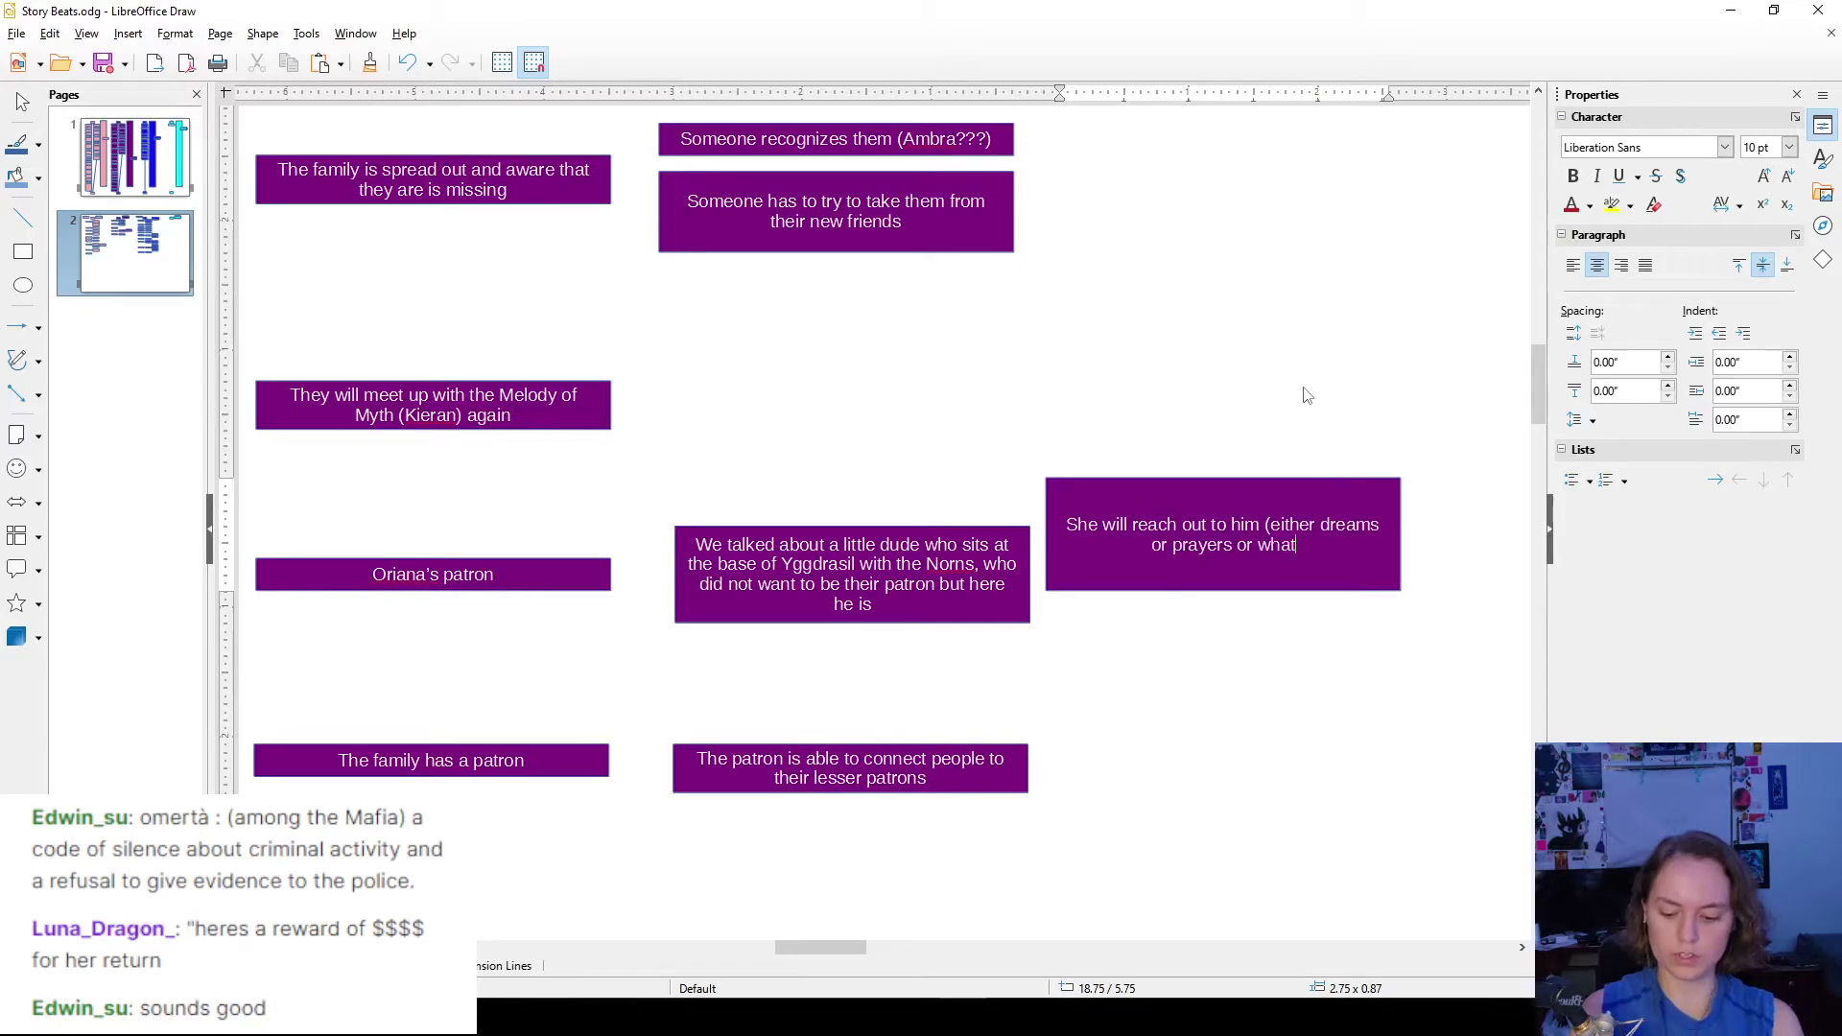
text( have you))
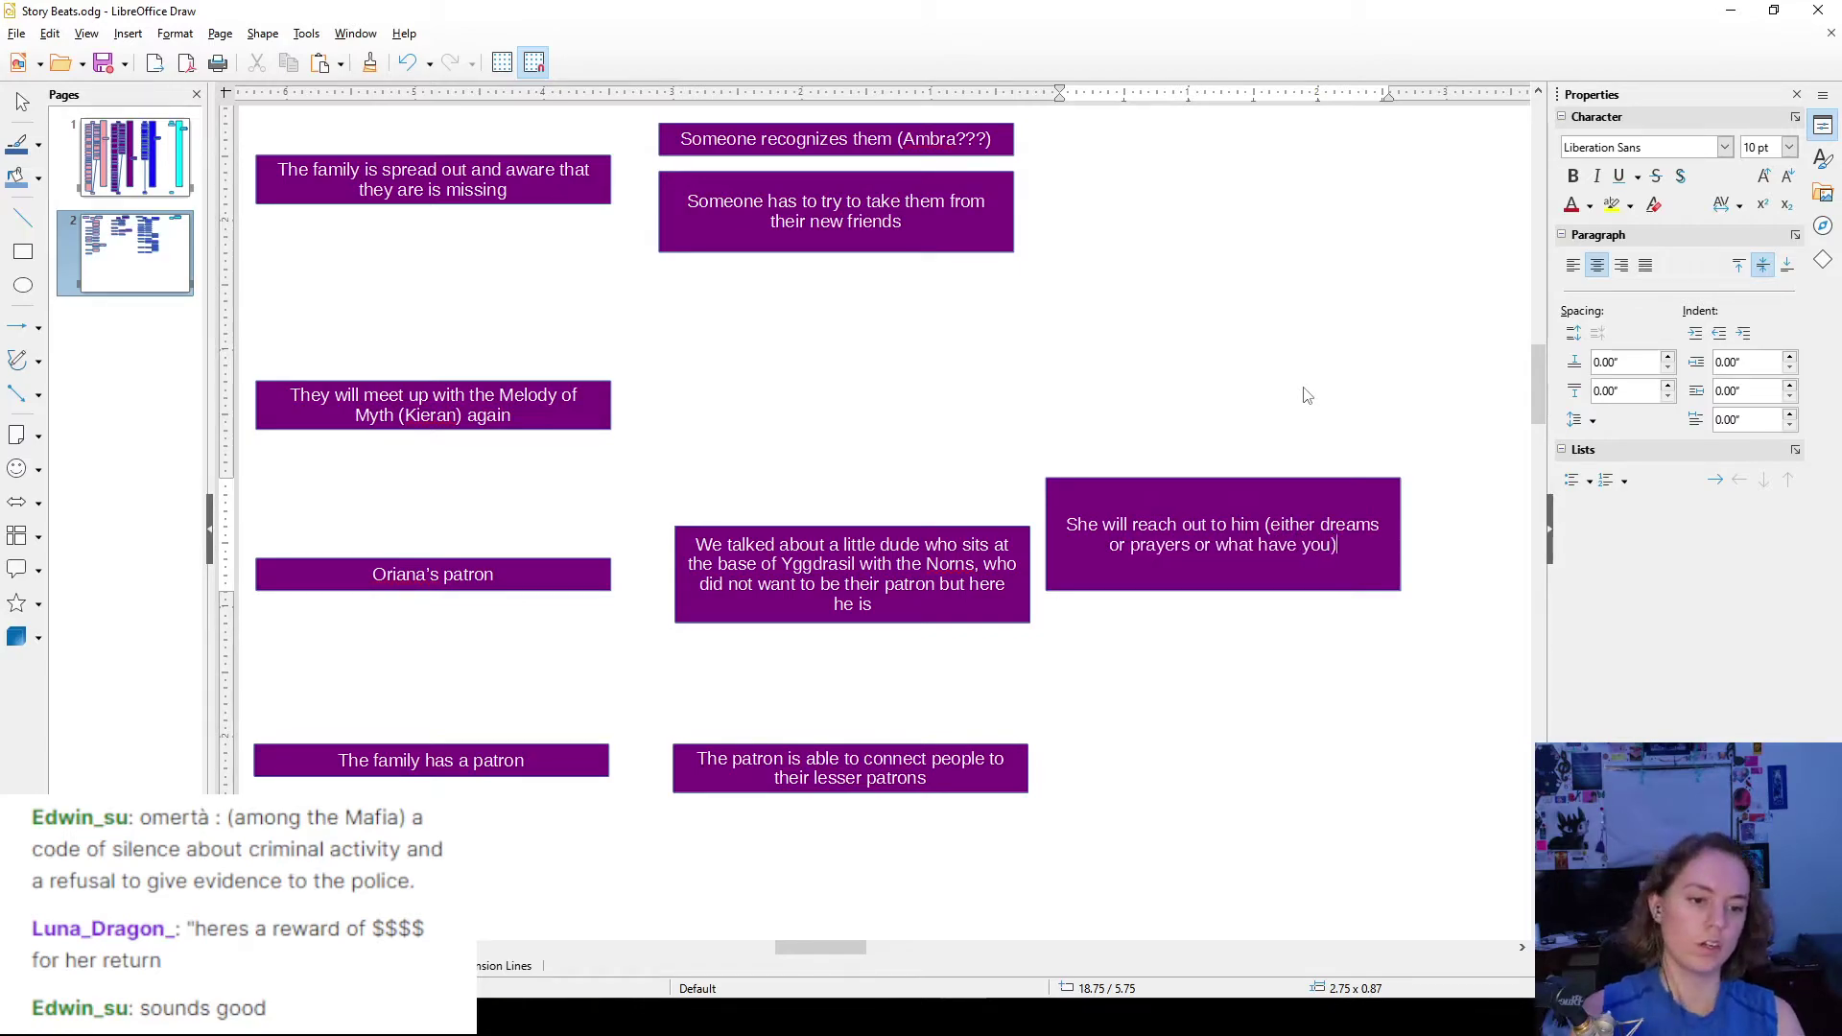
key(Return)
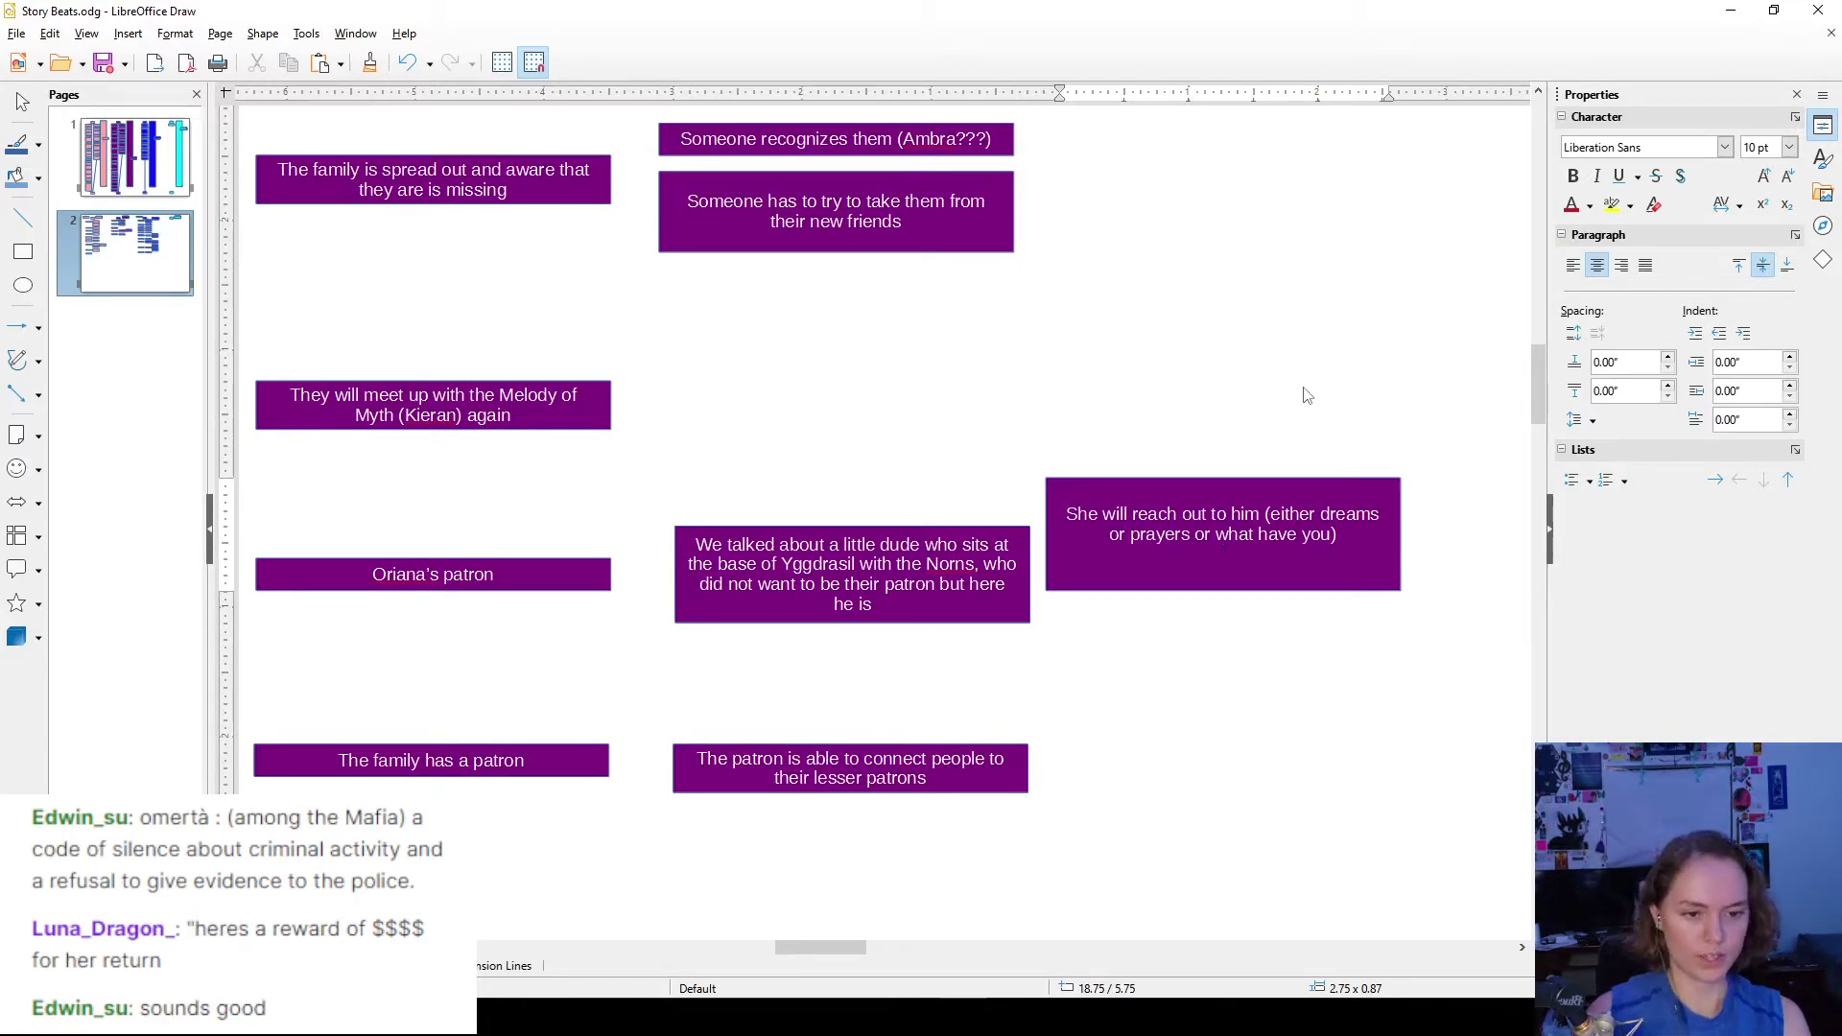
key(BackSpace)
click(1239, 479)
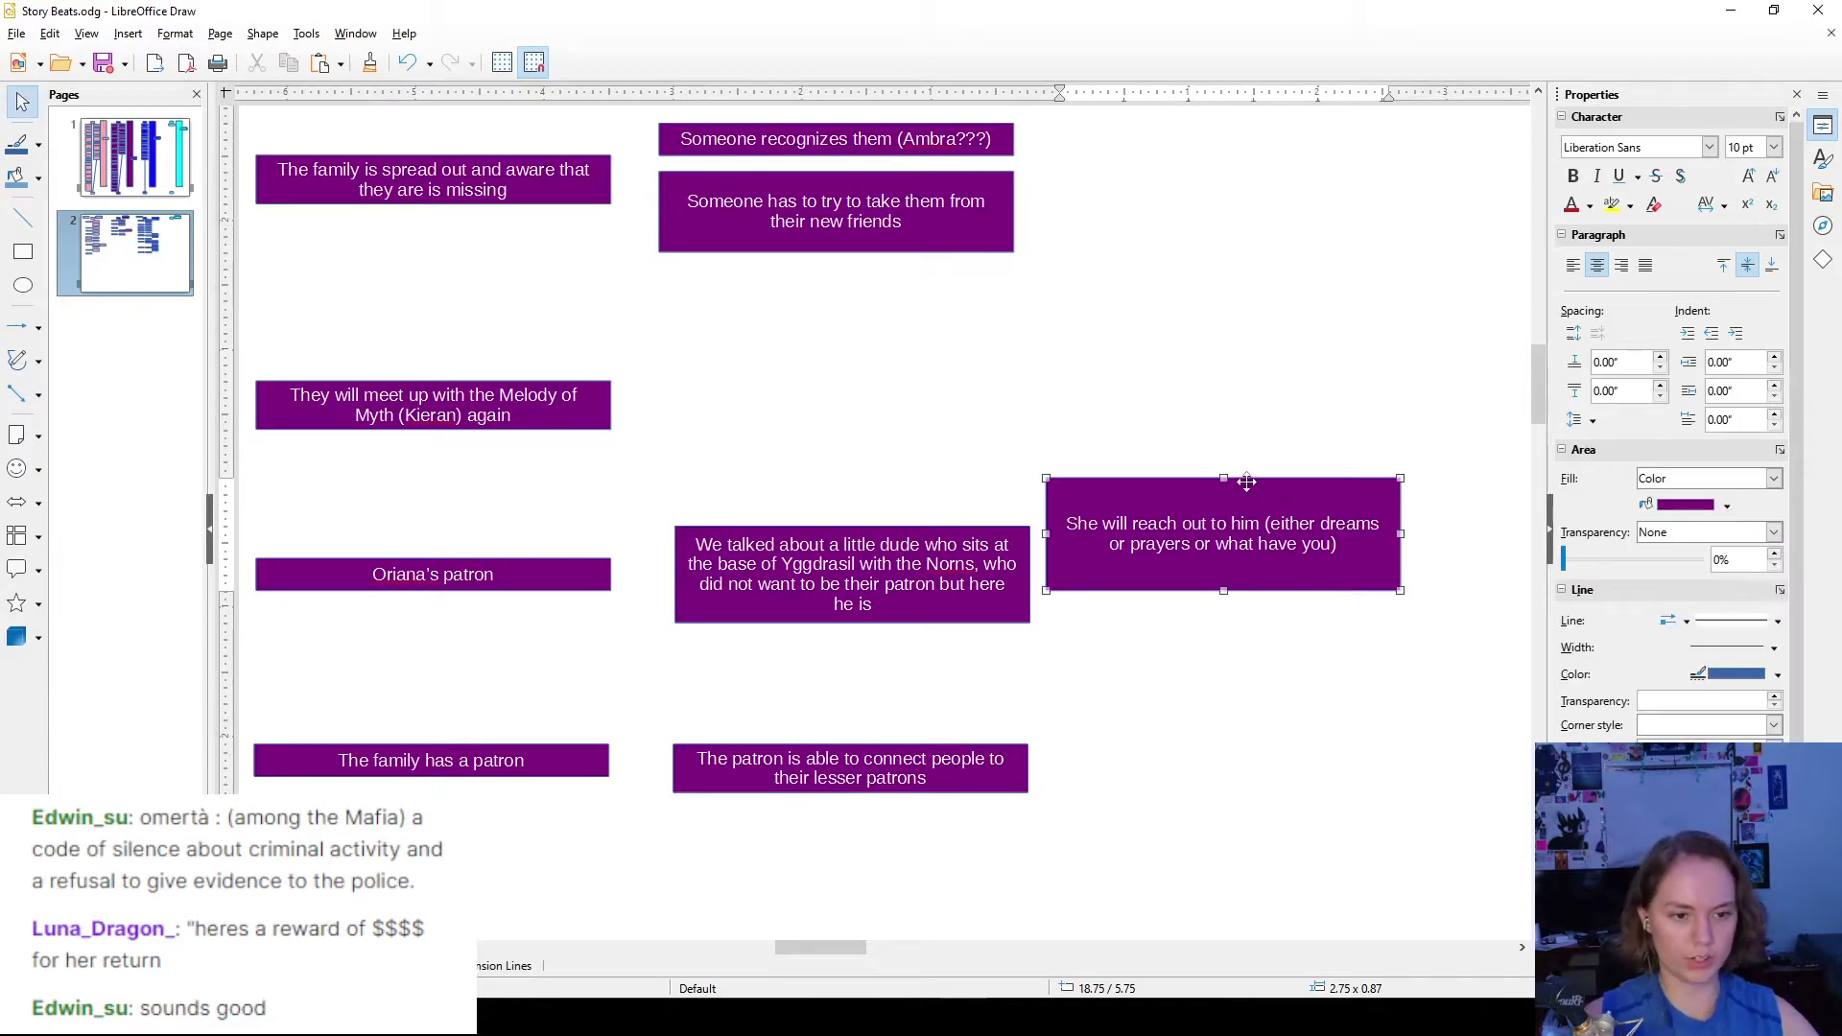
mouse_move(1224, 483)
mouse_down()
mouse_move(1224, 543)
mouse_move(1253, 505)
mouse_up()
- Copy the blank purple box below "She will reach out to him" and enter "She will try to find him on his plane of existence"
scroll(1090, 320, up, 4)
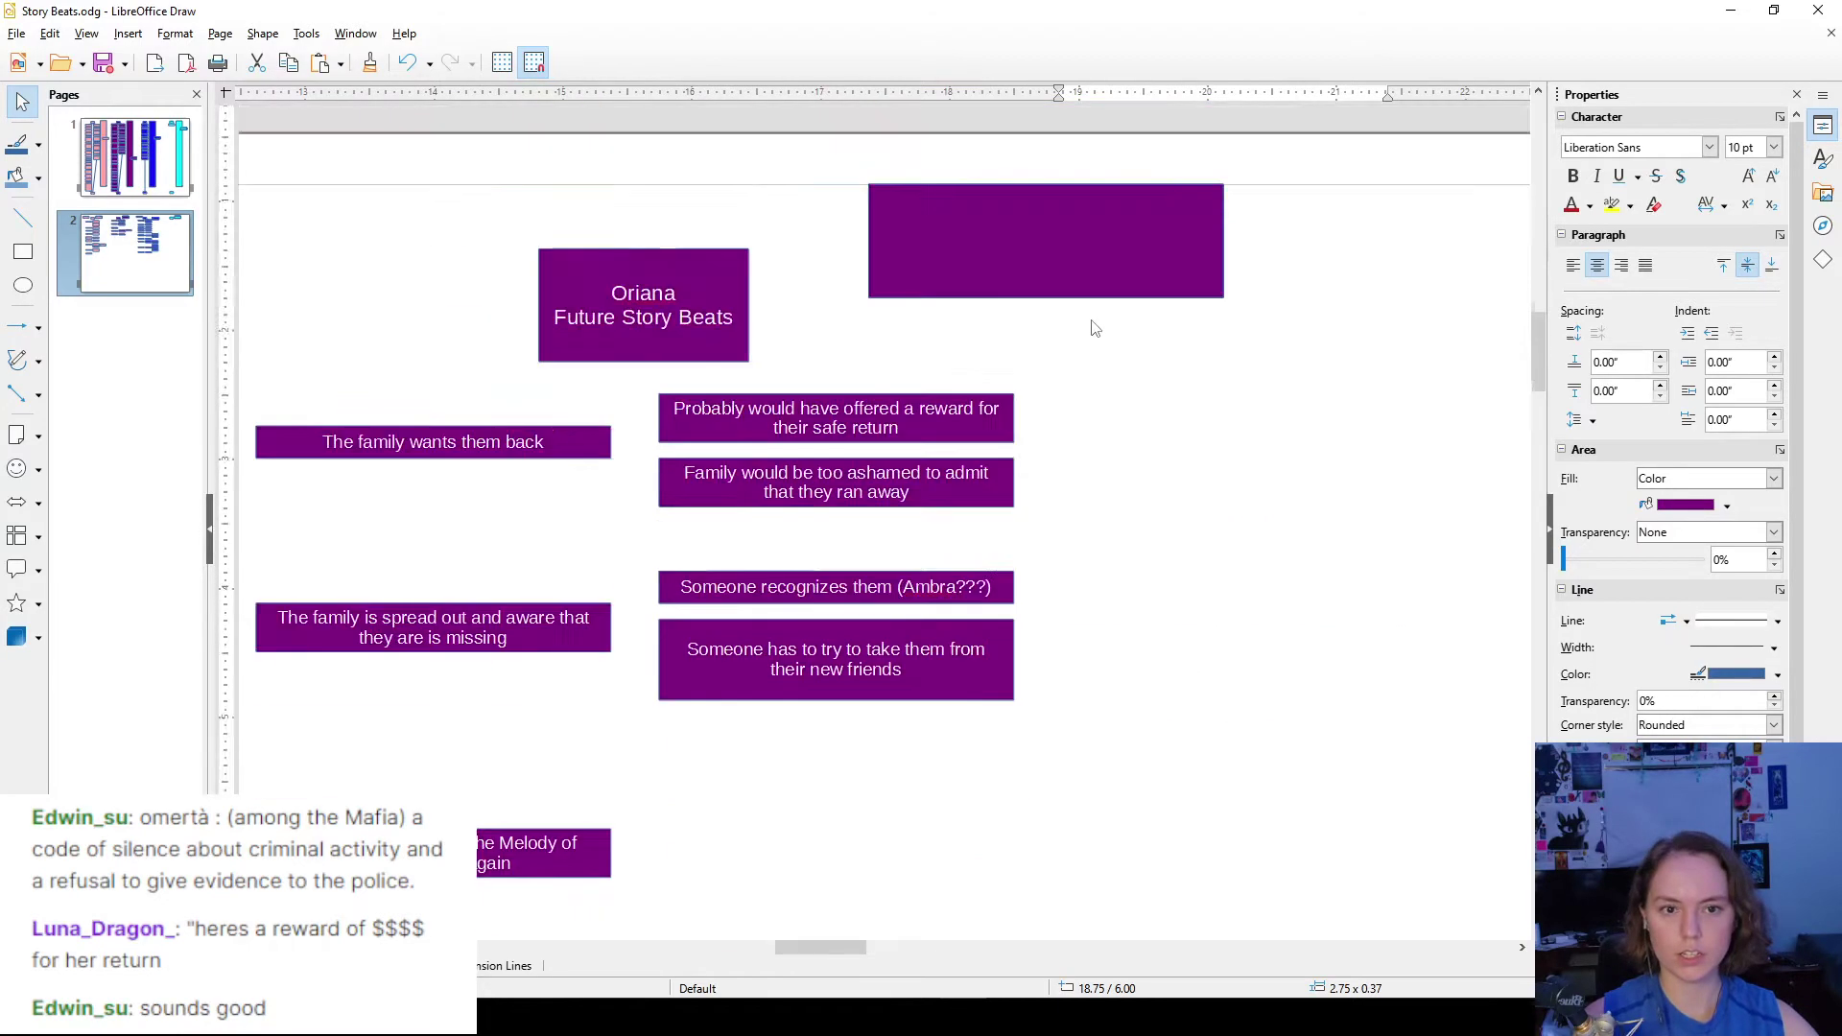
drag(1098, 234, 1269, 506)
scroll(1225, 567, down, 5)
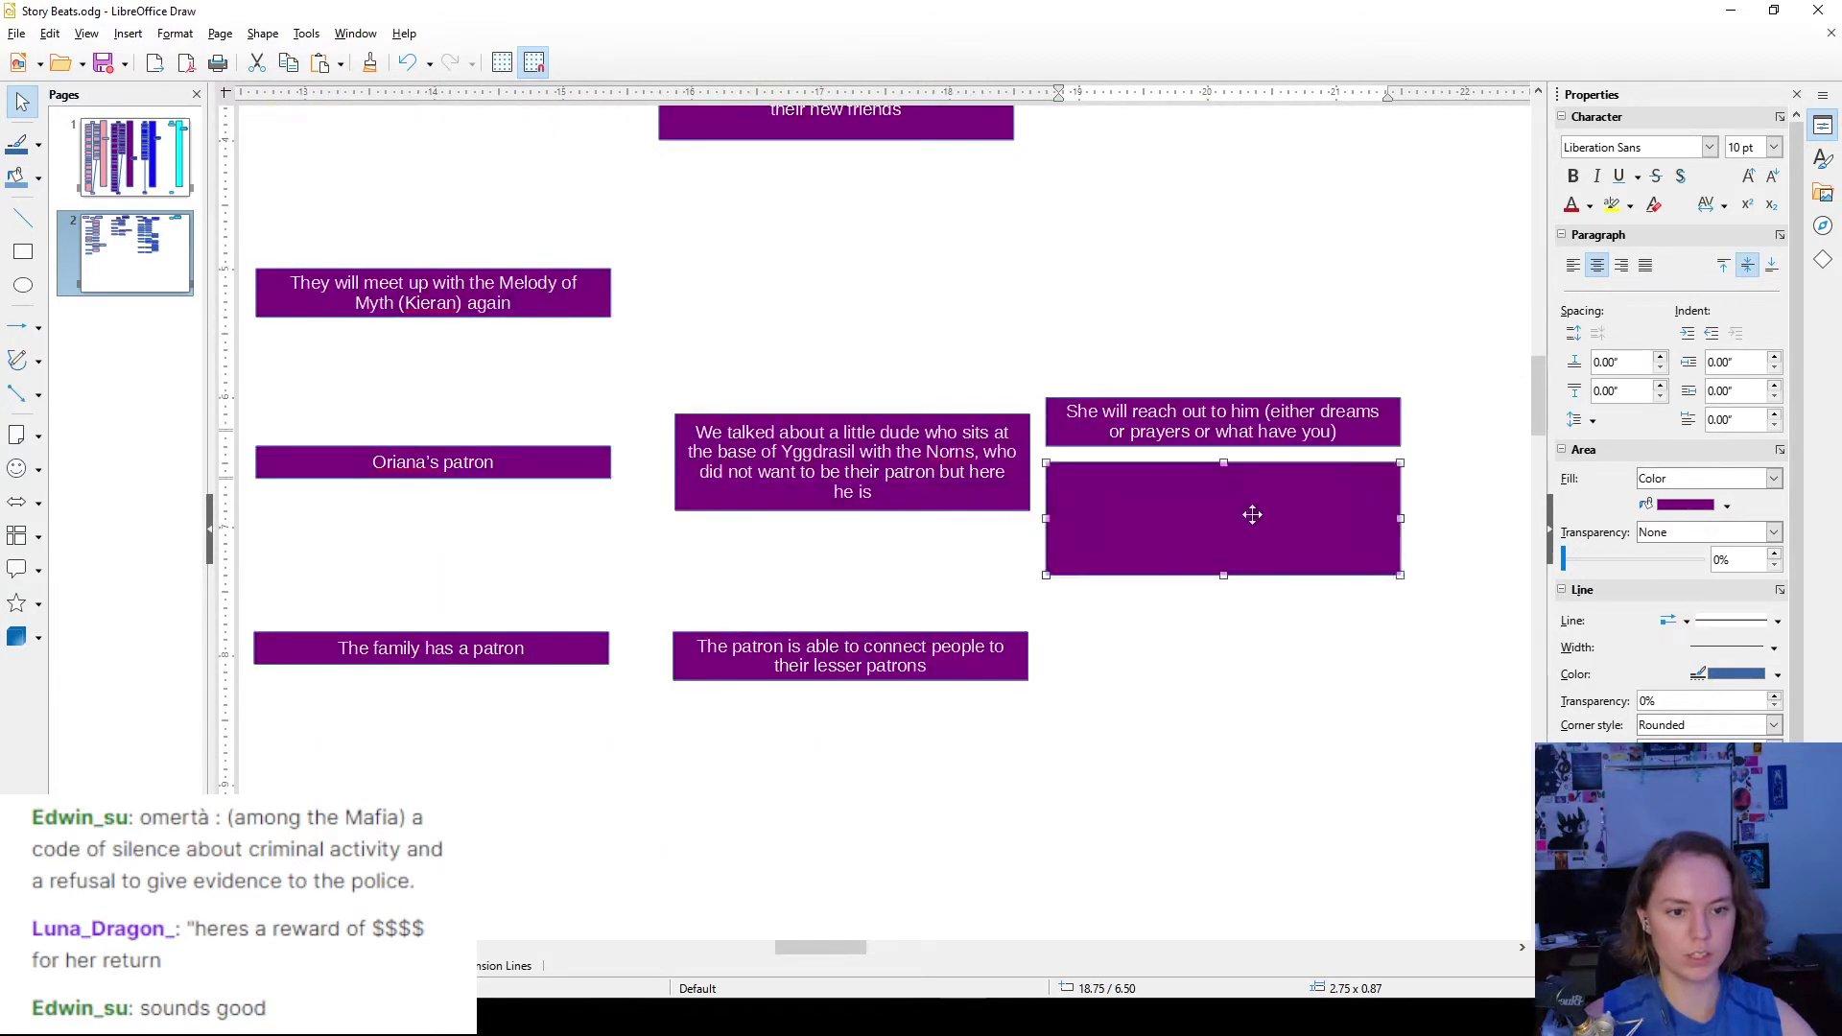
double_click(1219, 511)
text(She )
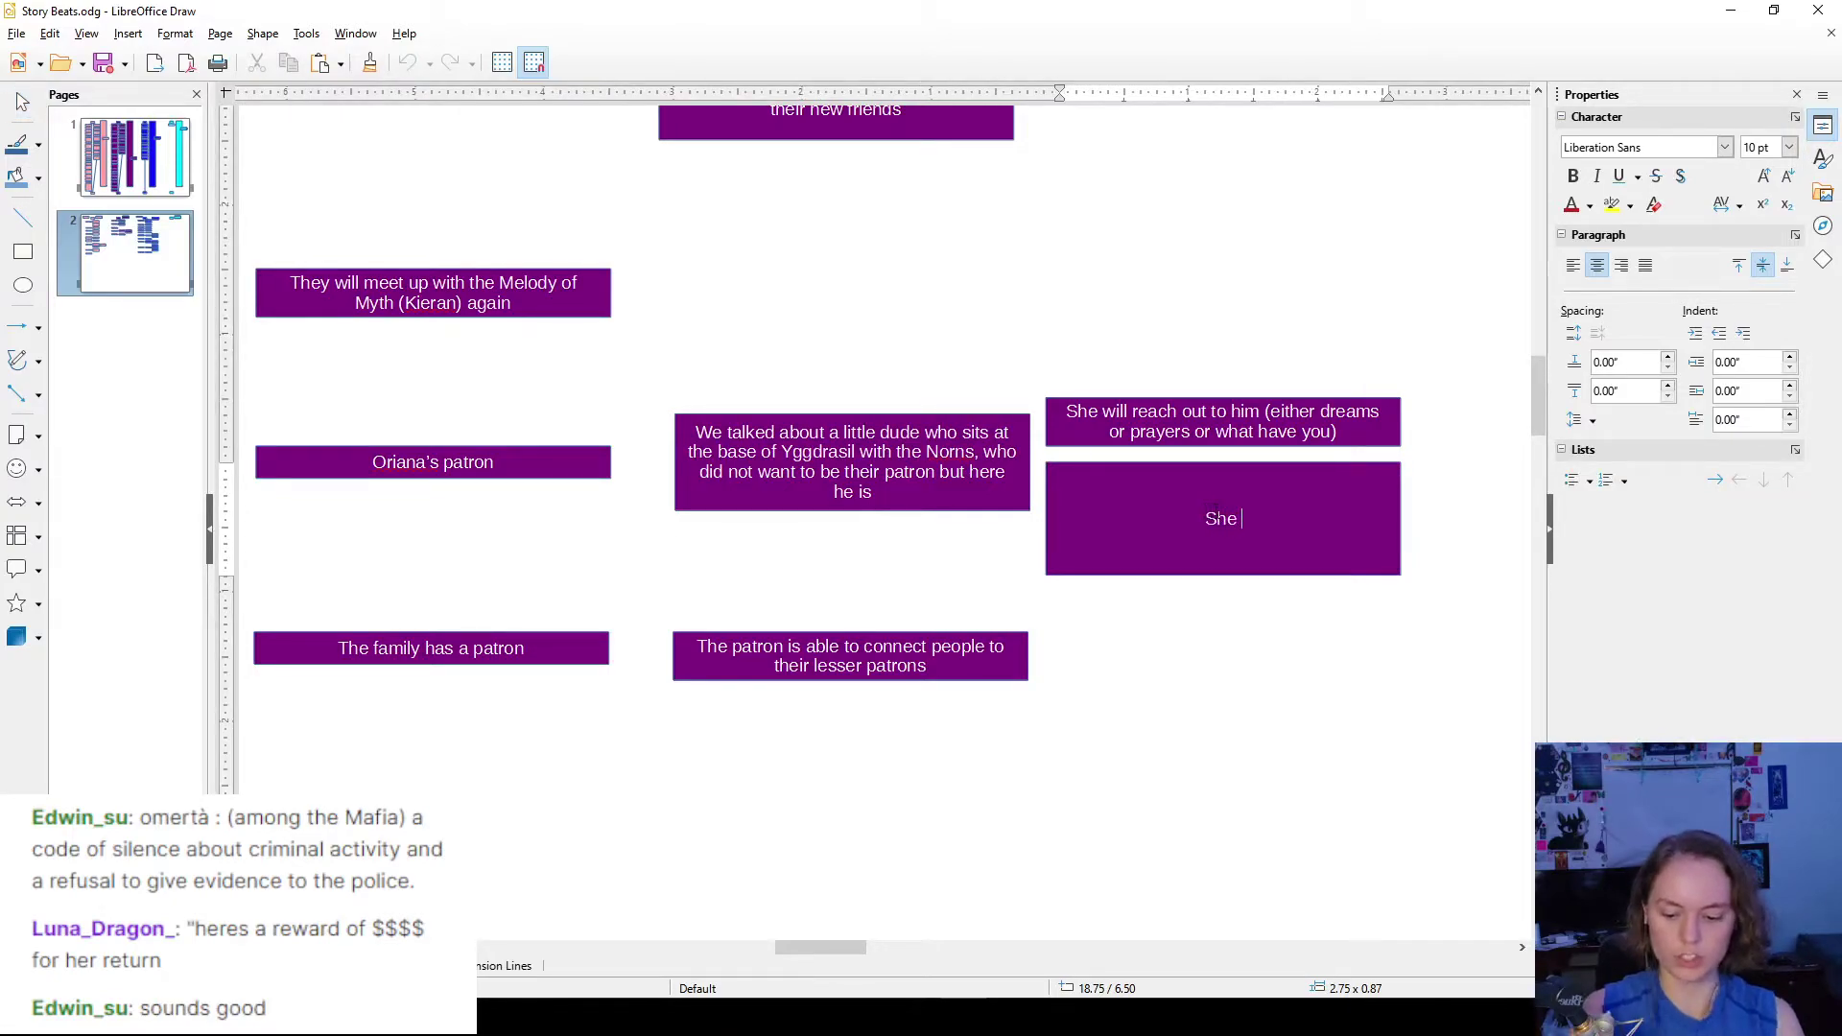
text(will try to find)
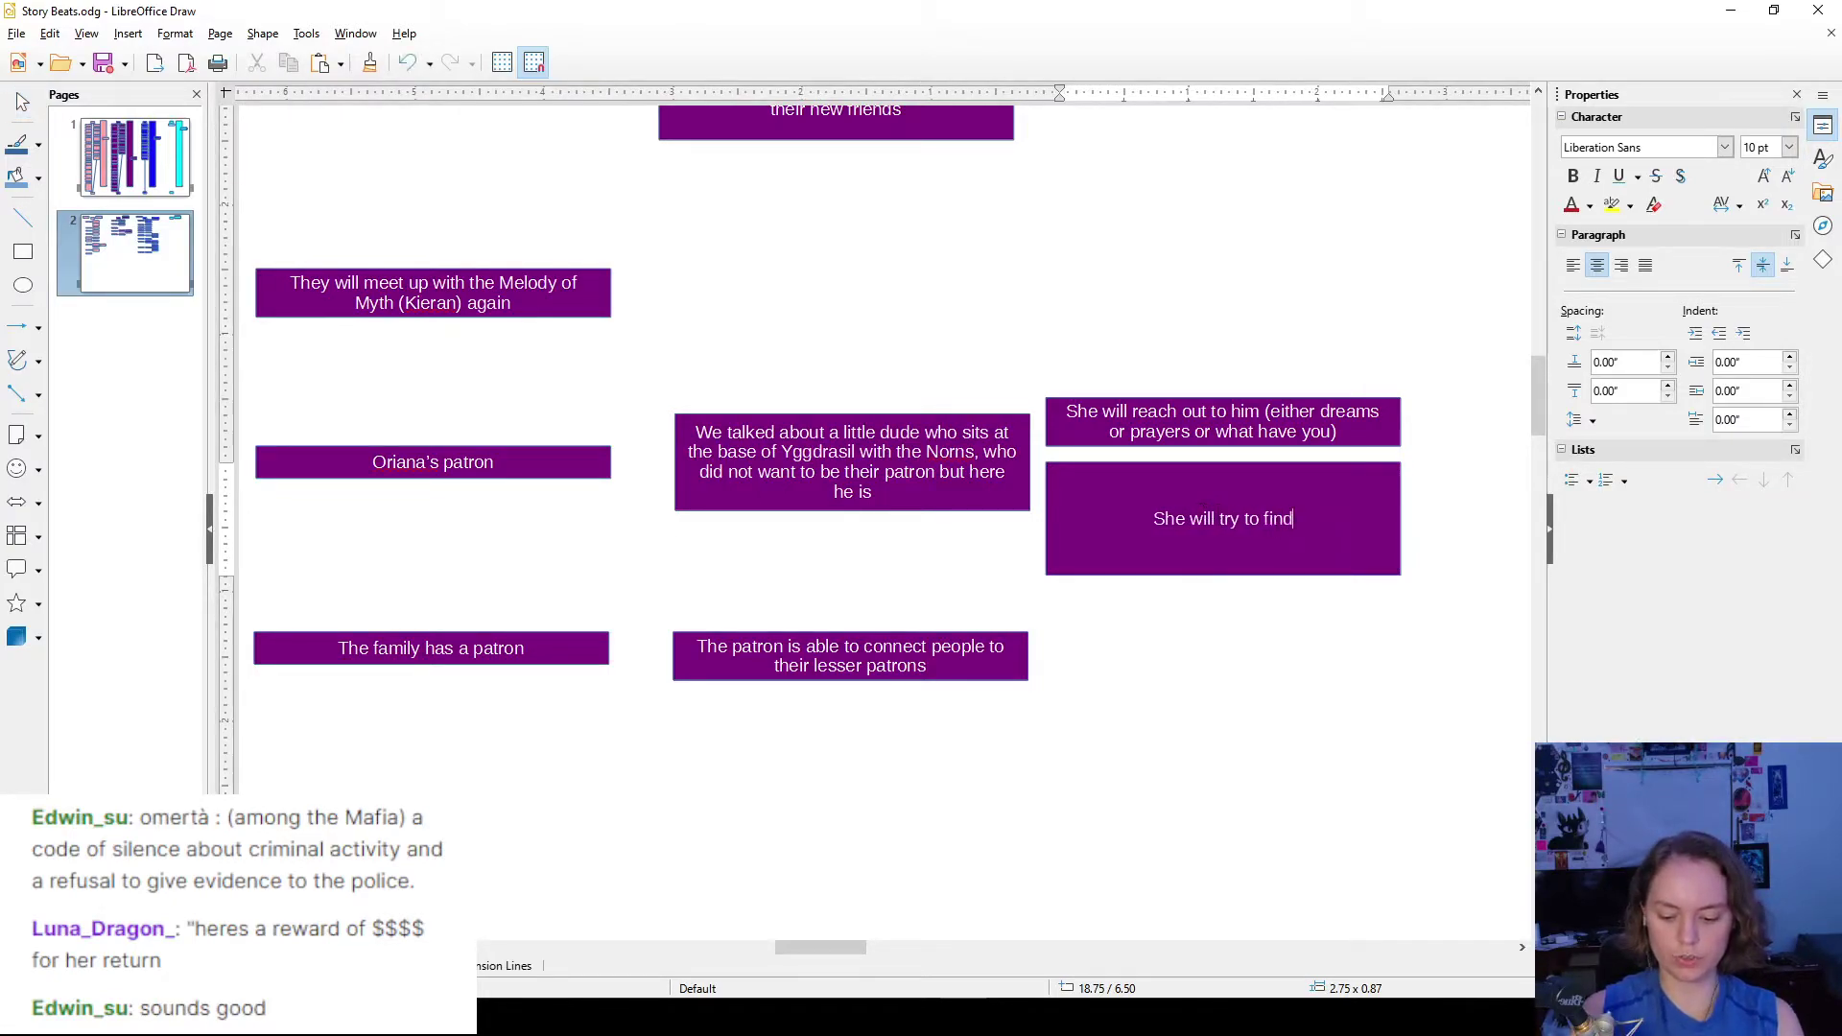
text( him on his pla)
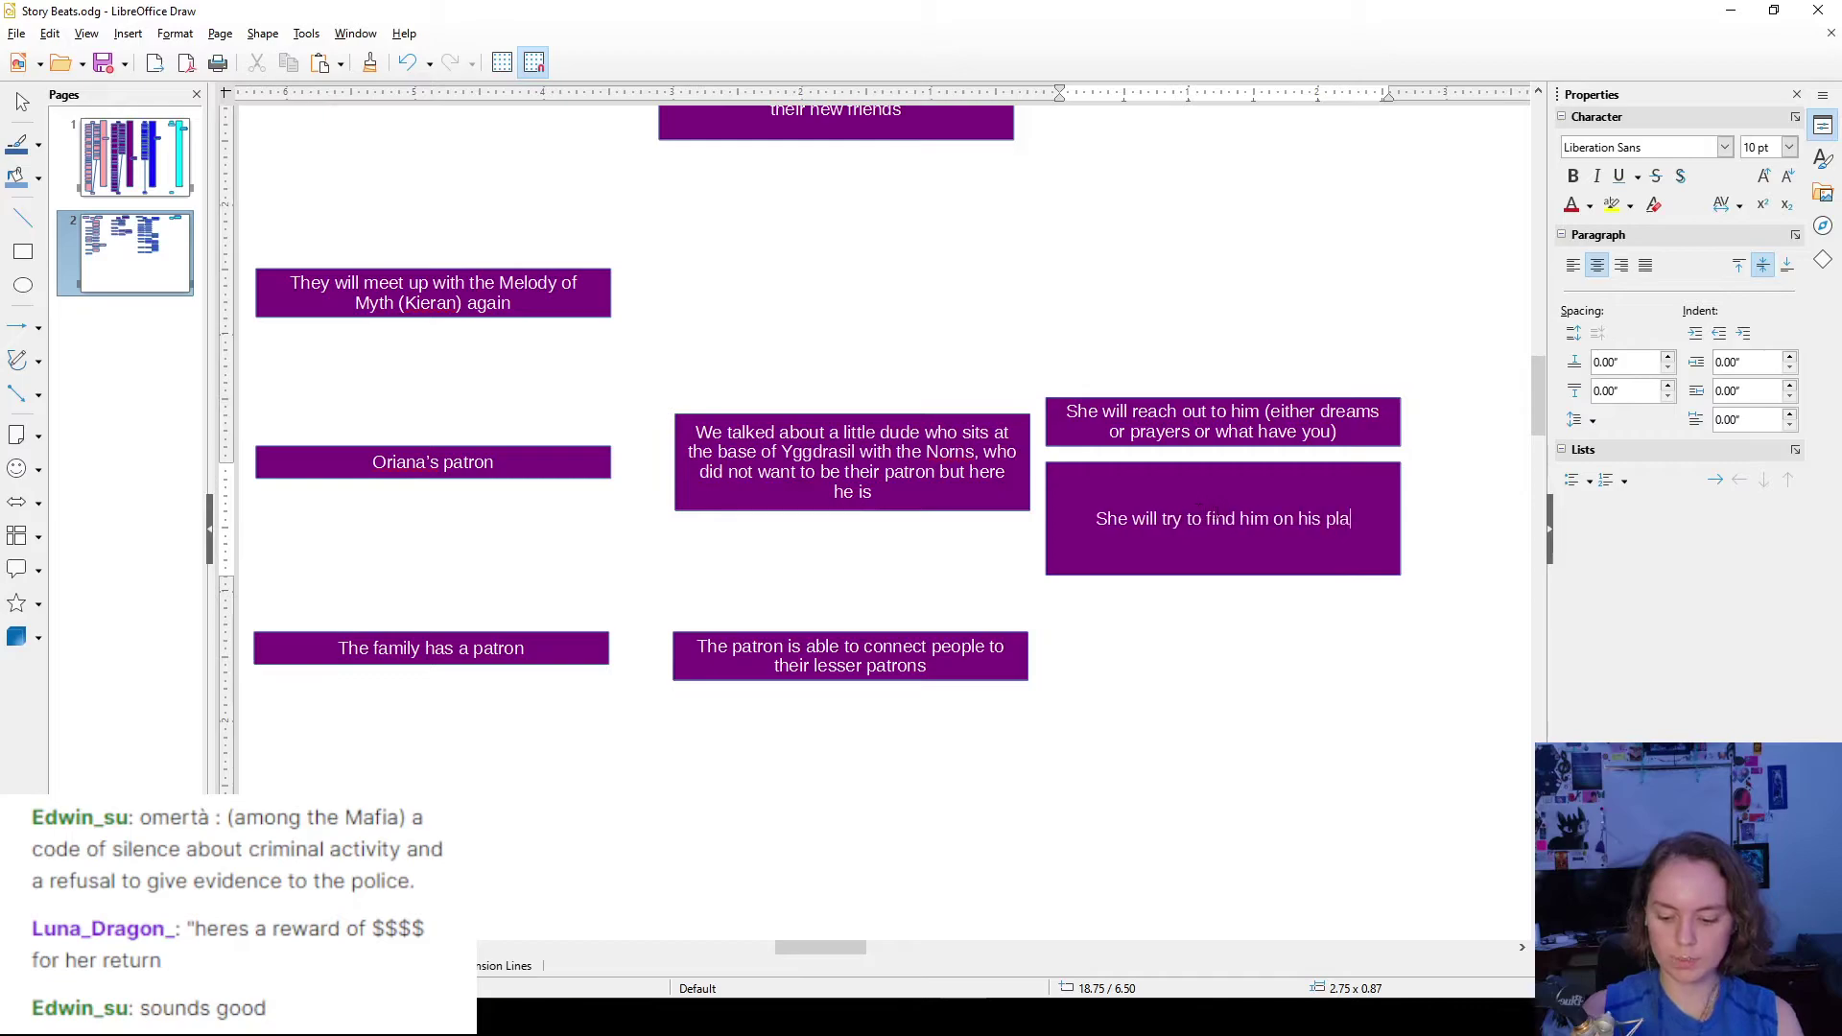
text(ne of existence)
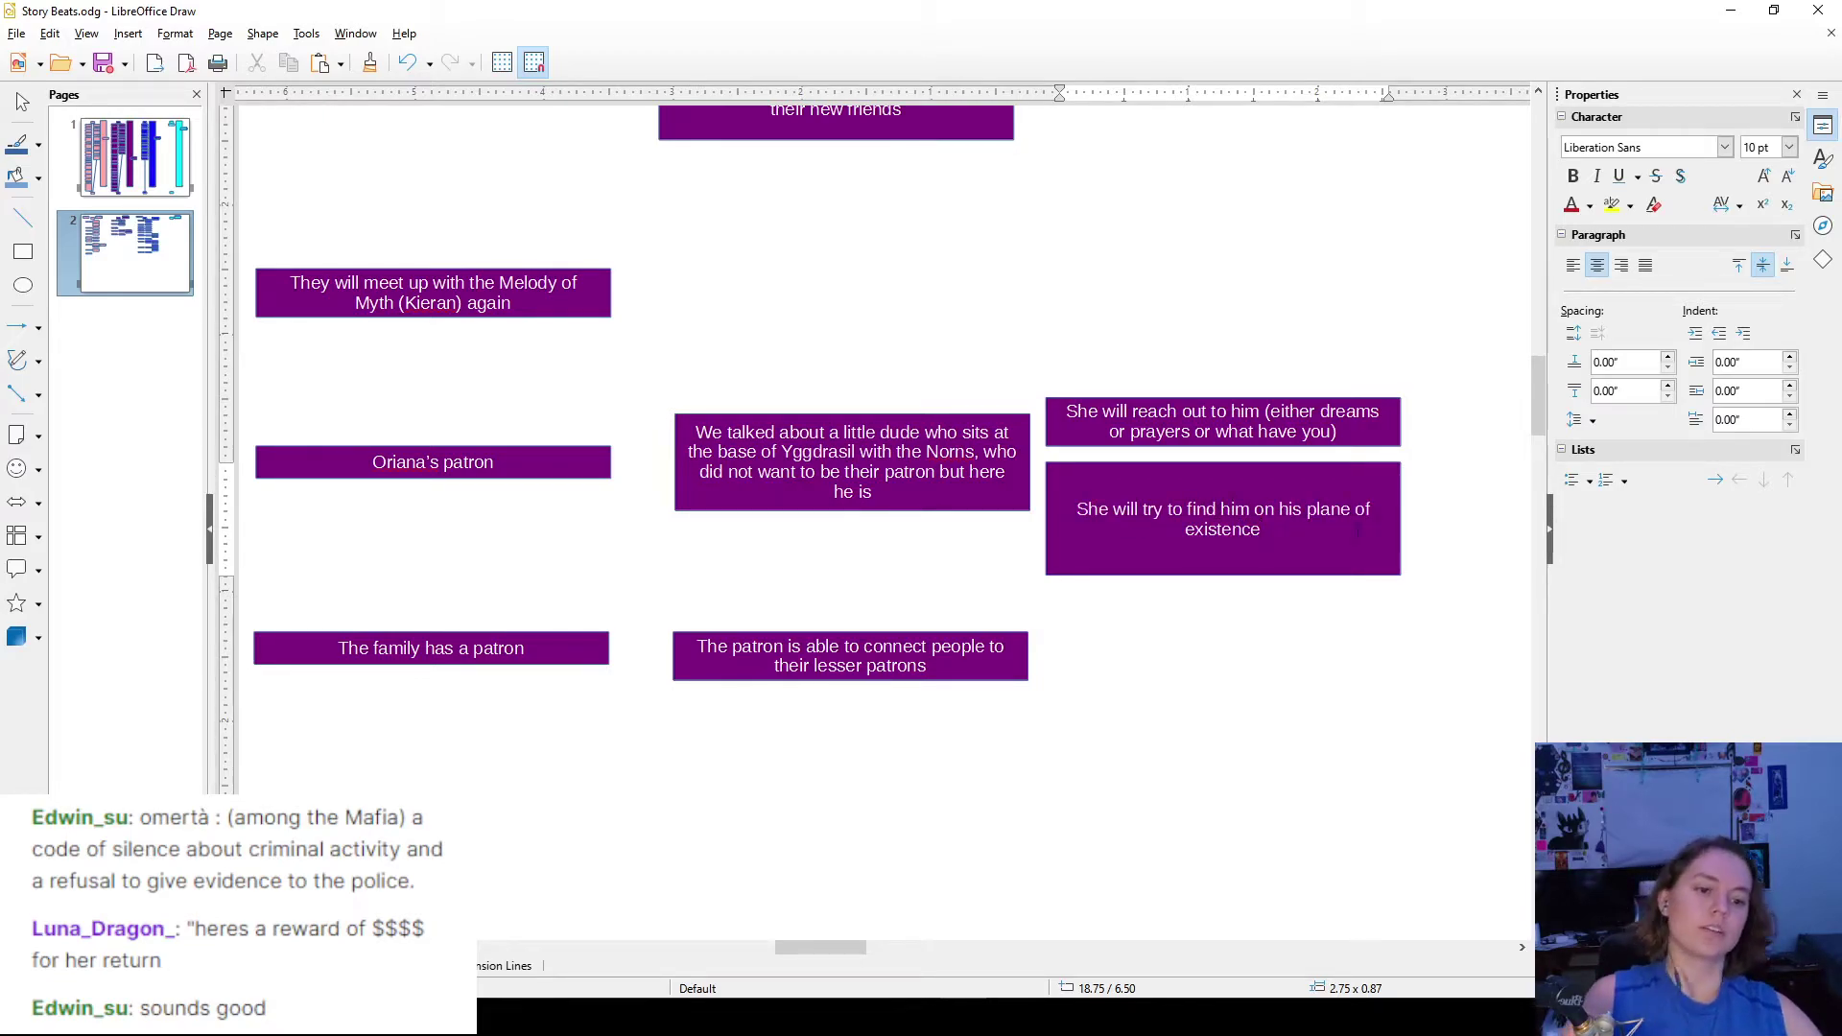
- Shrink the "She will try to find him on his plane of existence" box to fit its two lines of text
key(Escape)
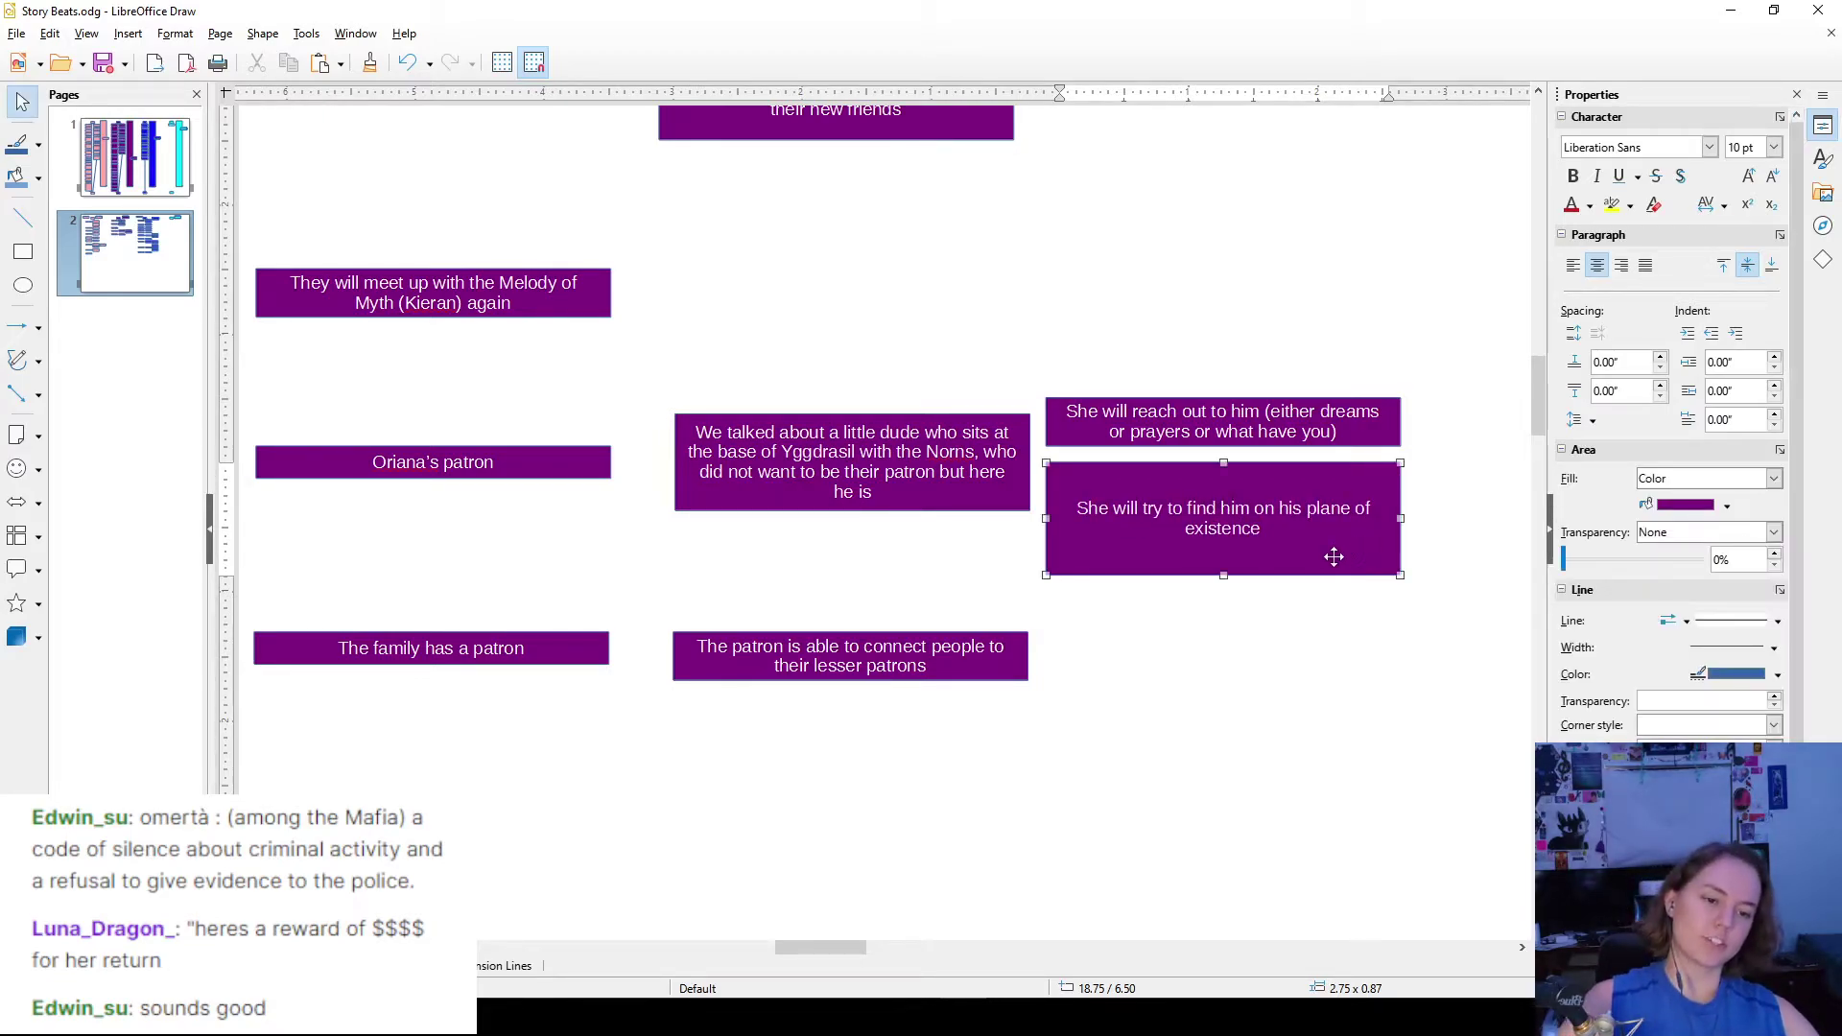
drag(1220, 576, 1223, 512)
click(1306, 556)
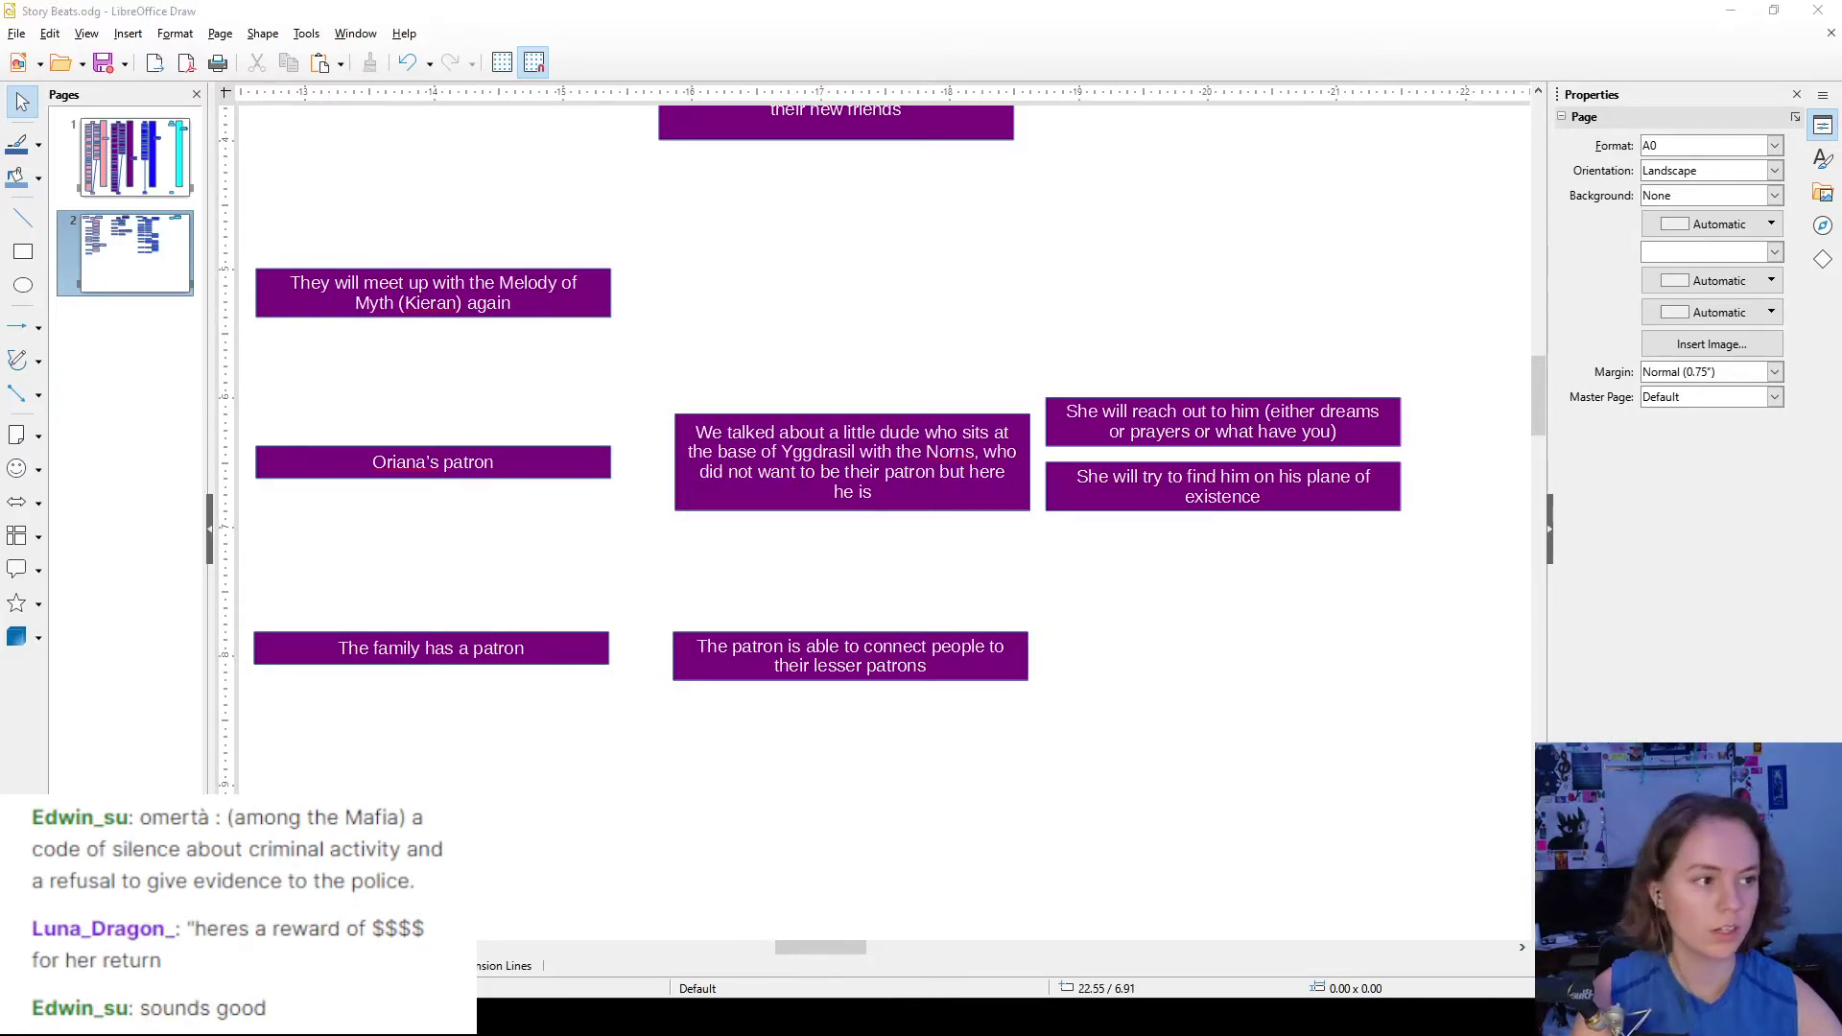
- Switch to File Explorer and open The Planes folder inside 2 - Vaeria Groups > Vaeria
key(alt+Tab)
double_click(1415, 192)
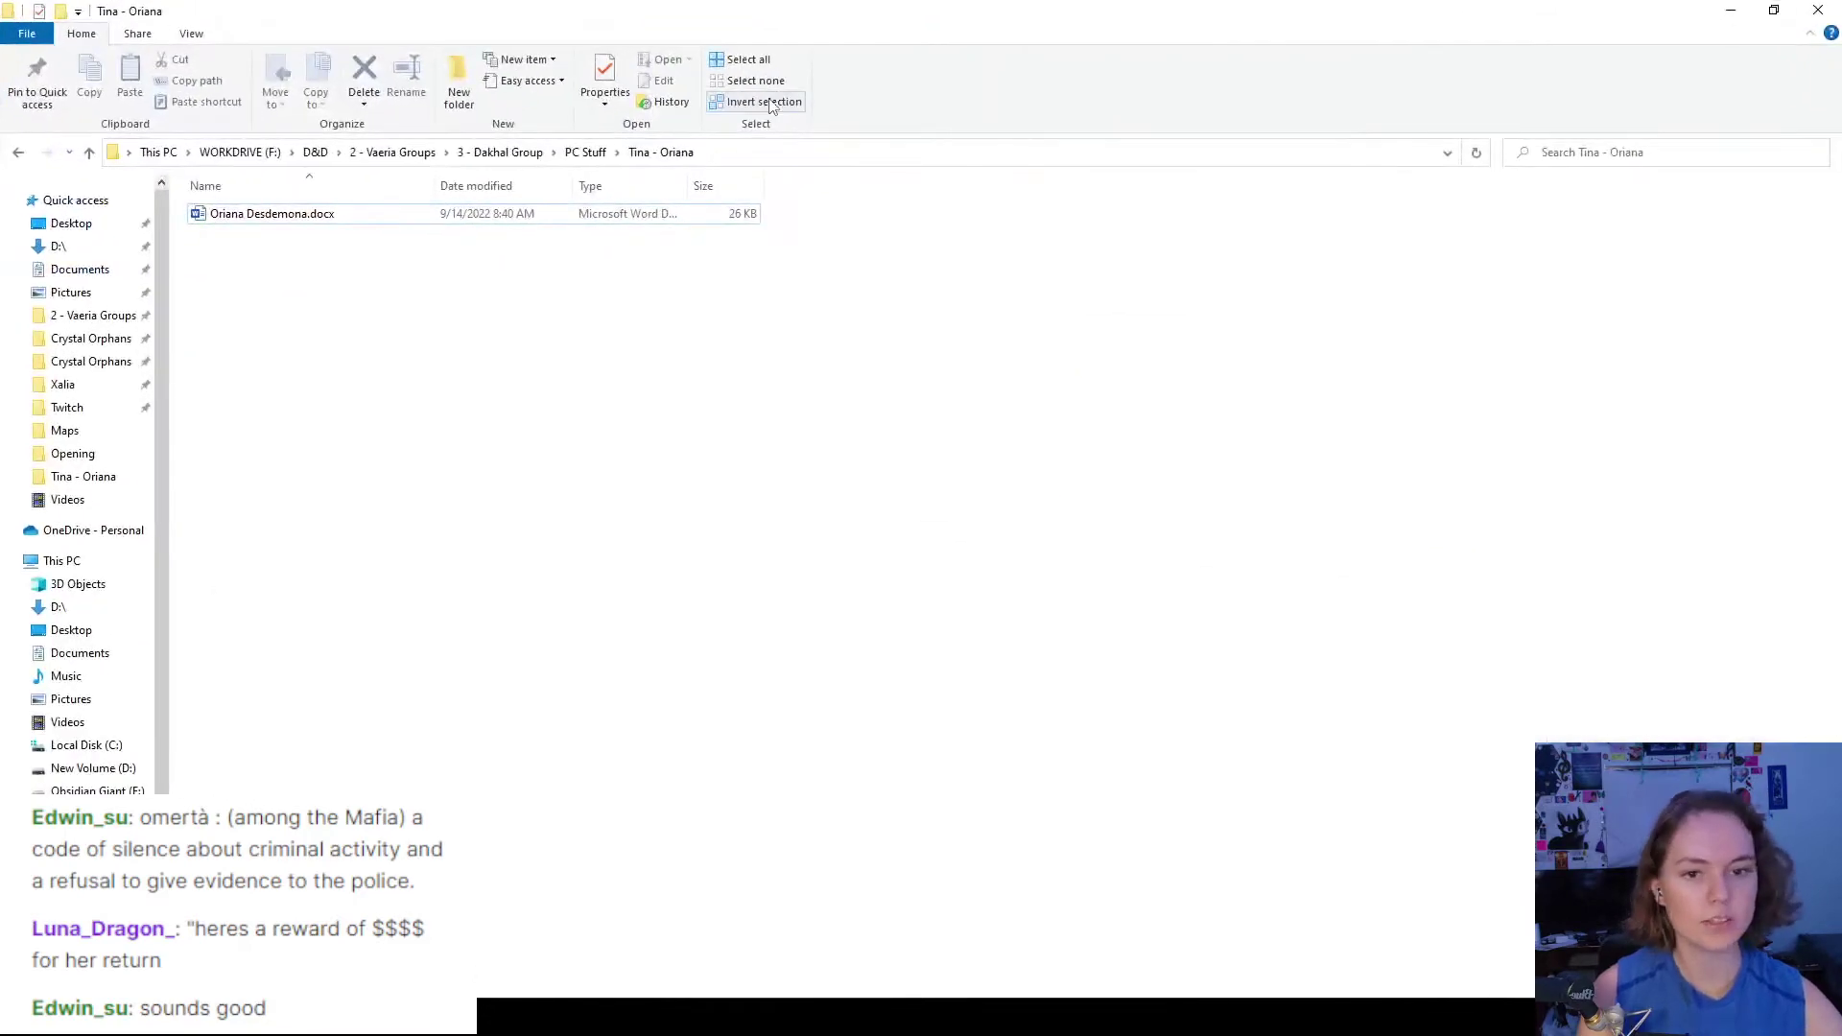
click(428, 156)
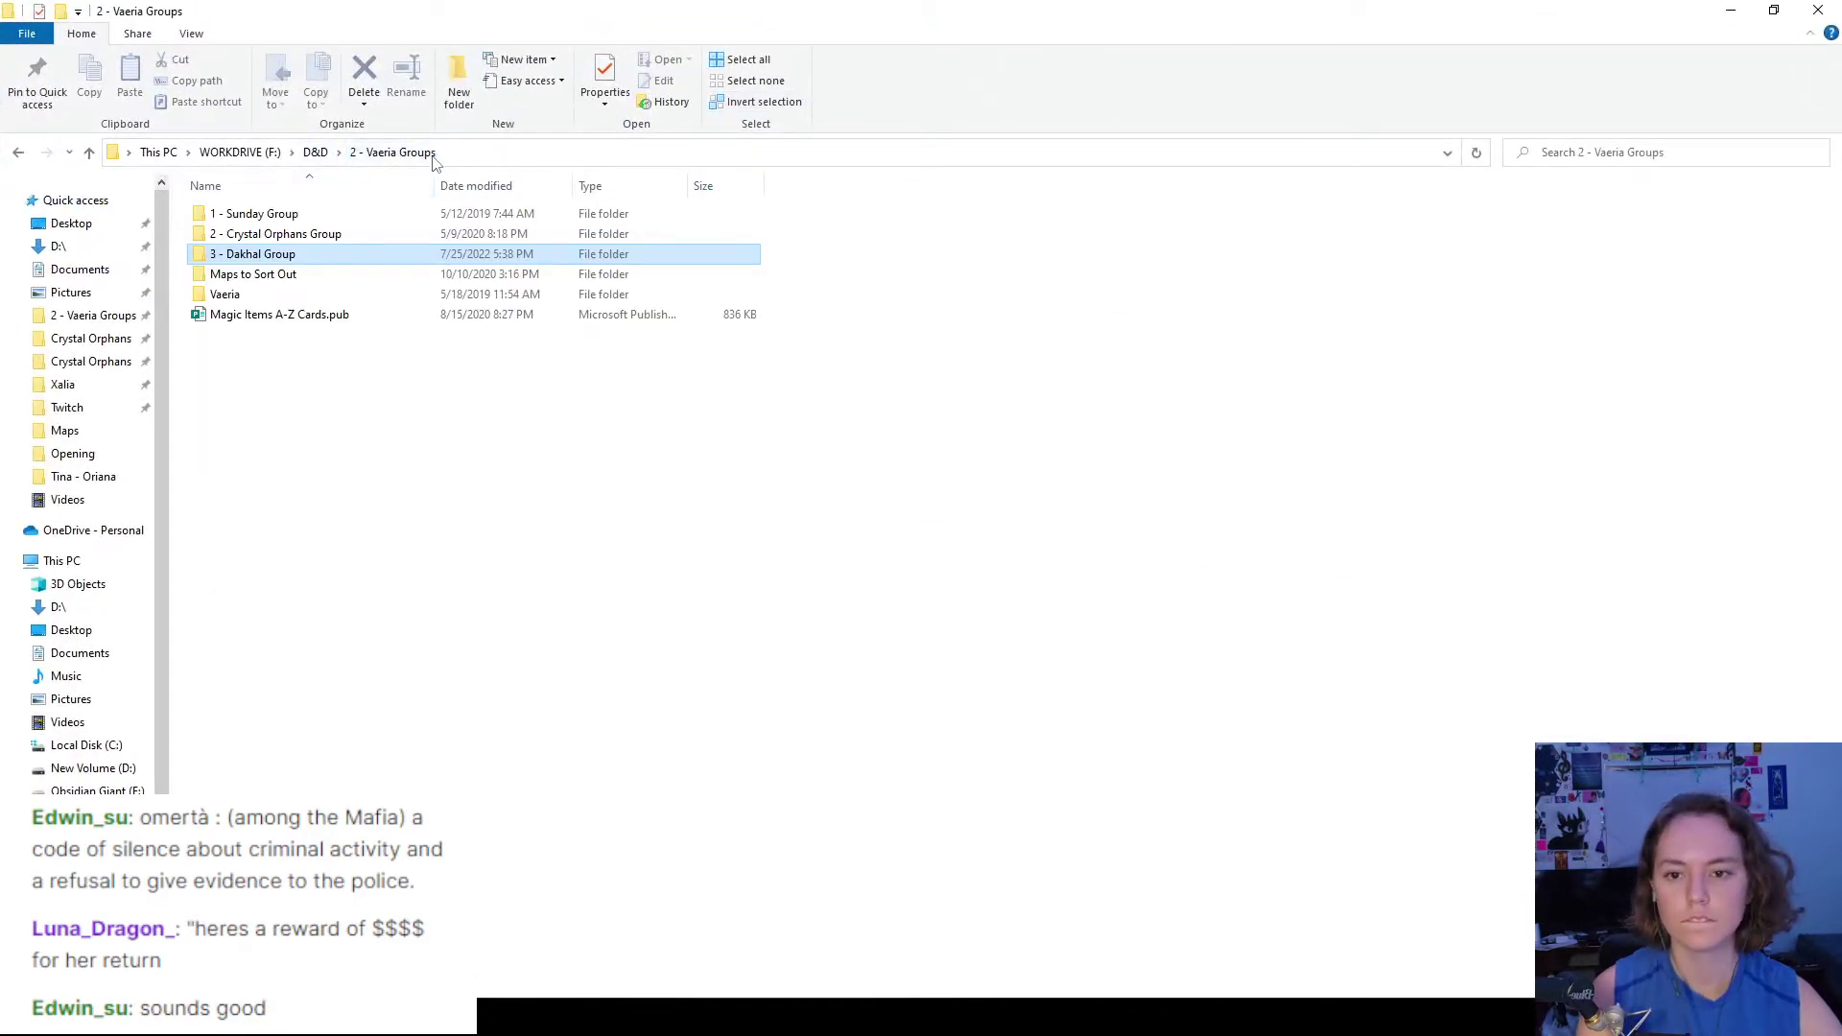
double_click(254, 294)
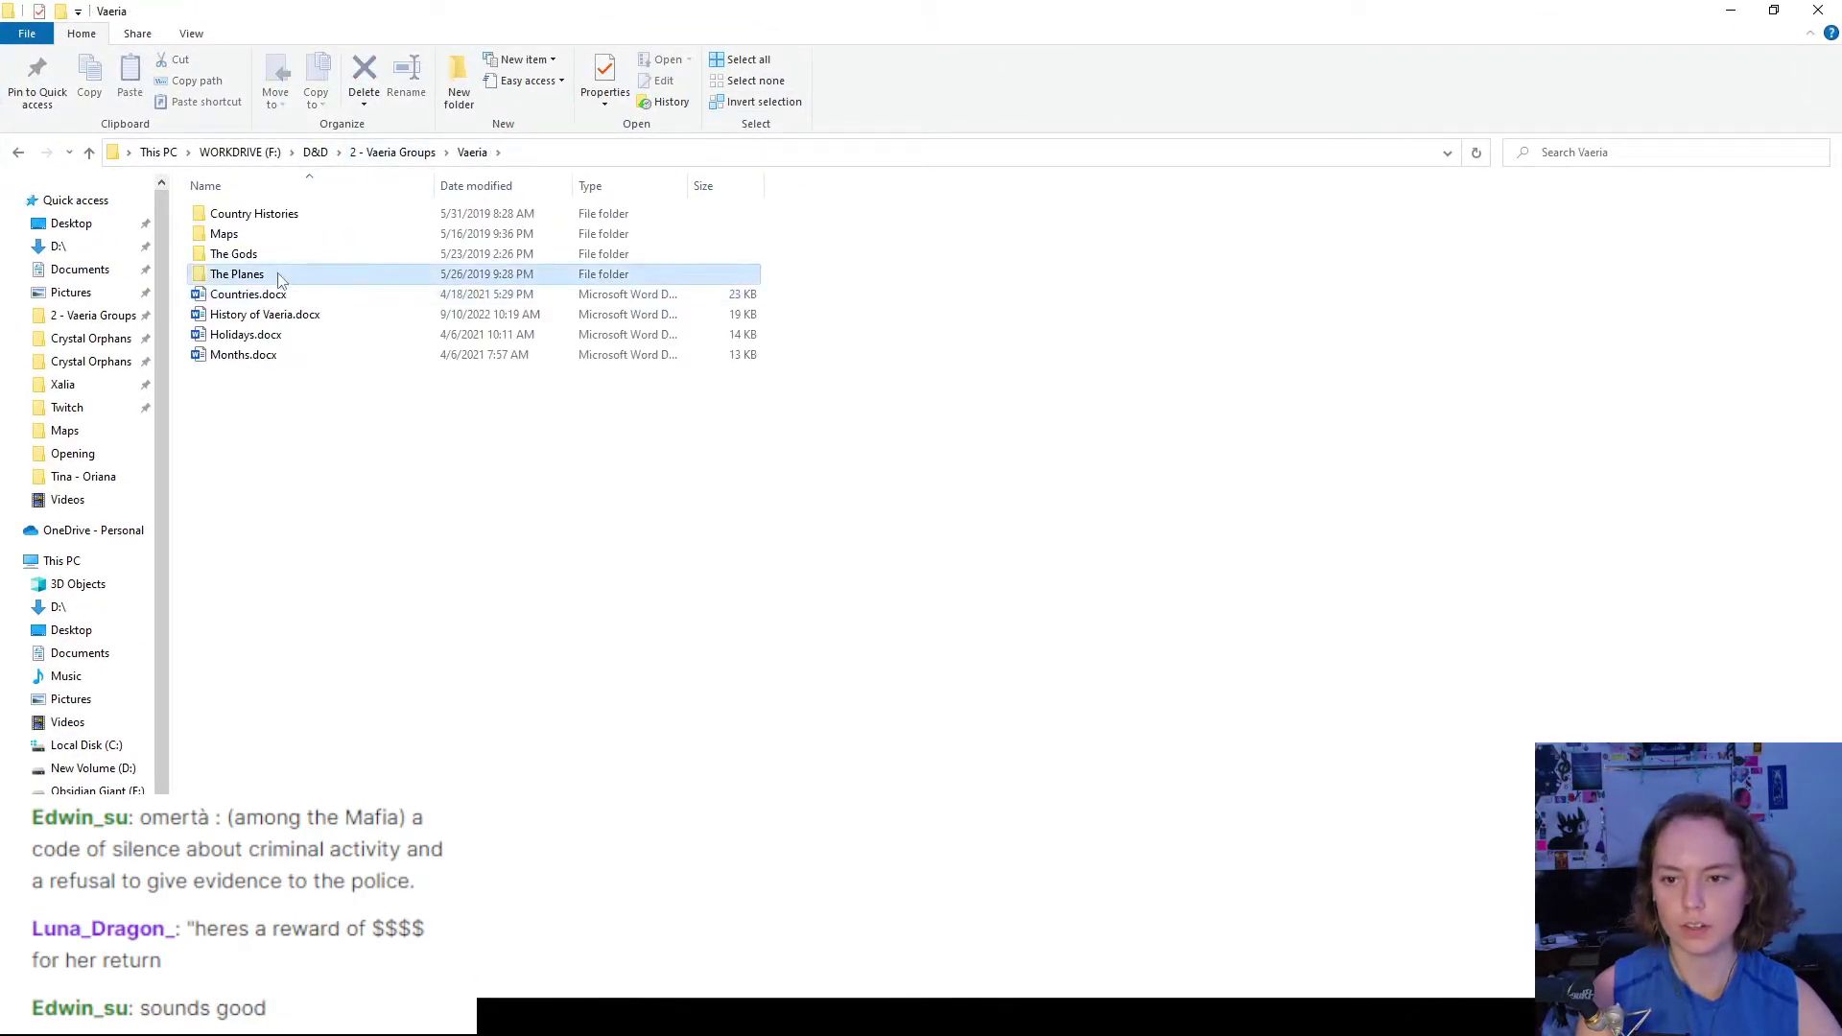
double_click(278, 273)
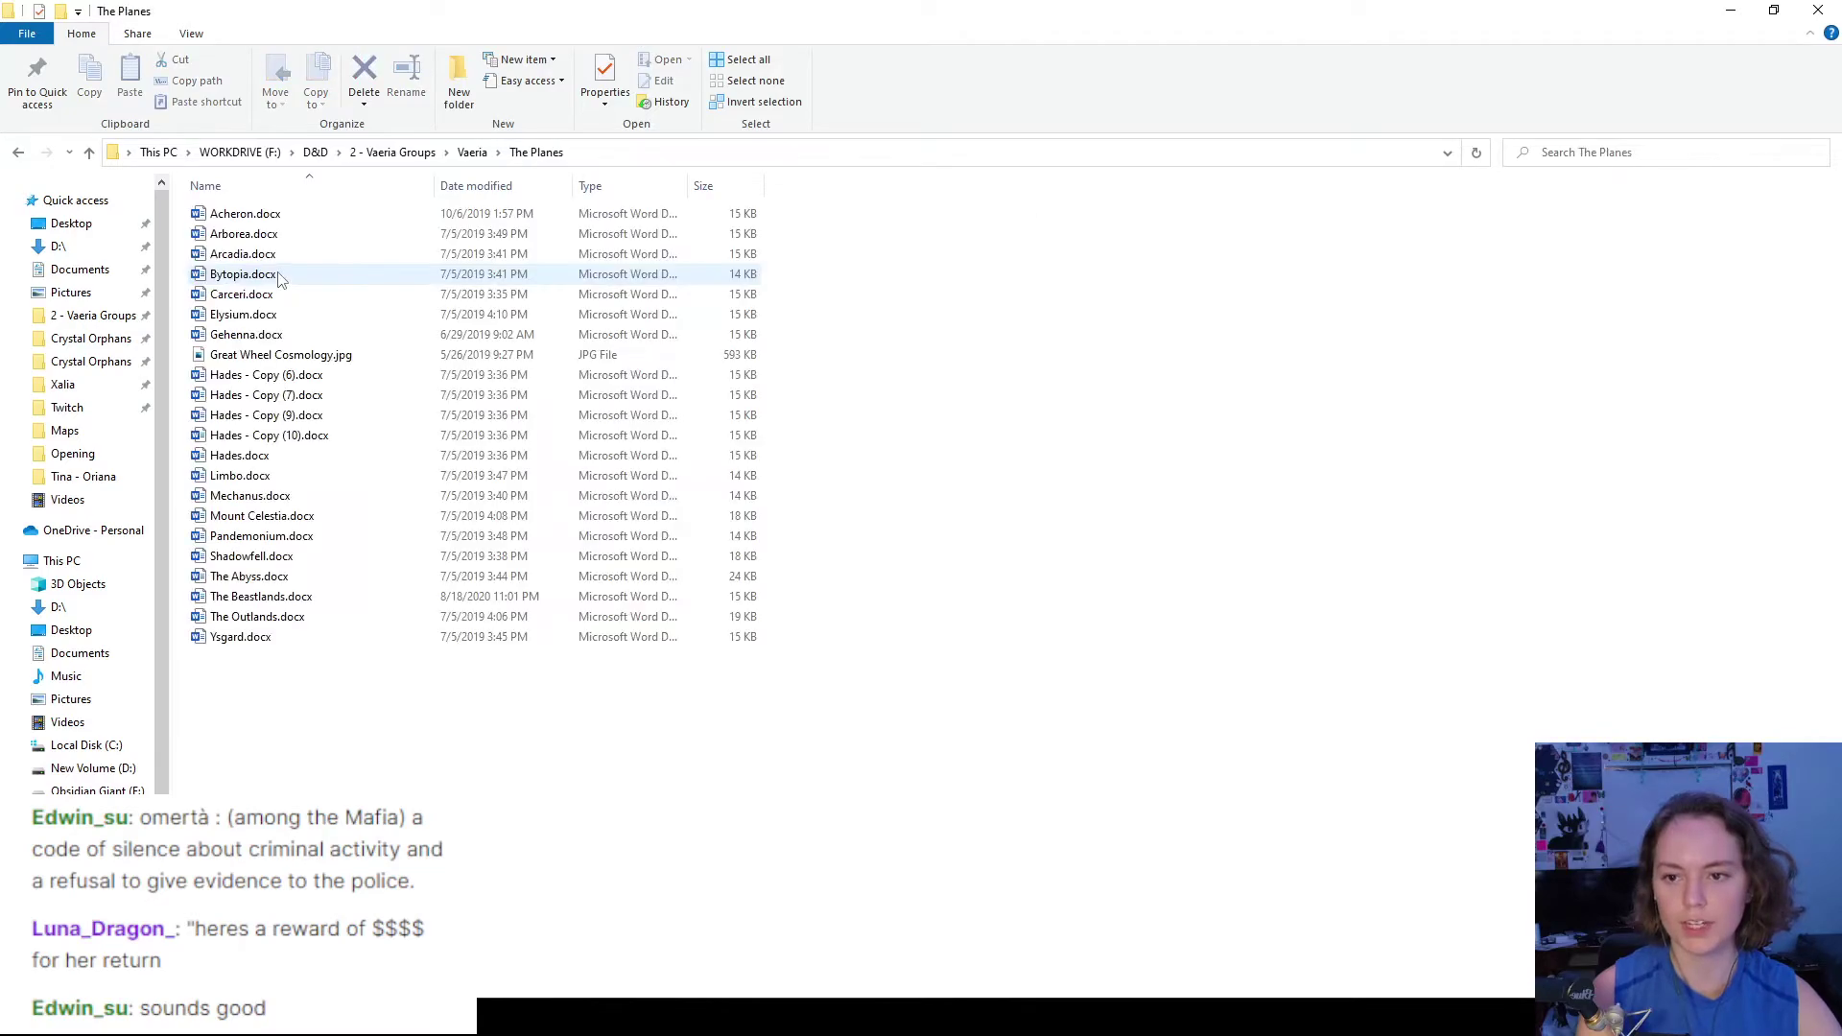
- Open Great Wheel Cosmology.jpg in Photos as the default for .jpg files, examine the wheel of planes, and minimize the image
double_click(316, 358)
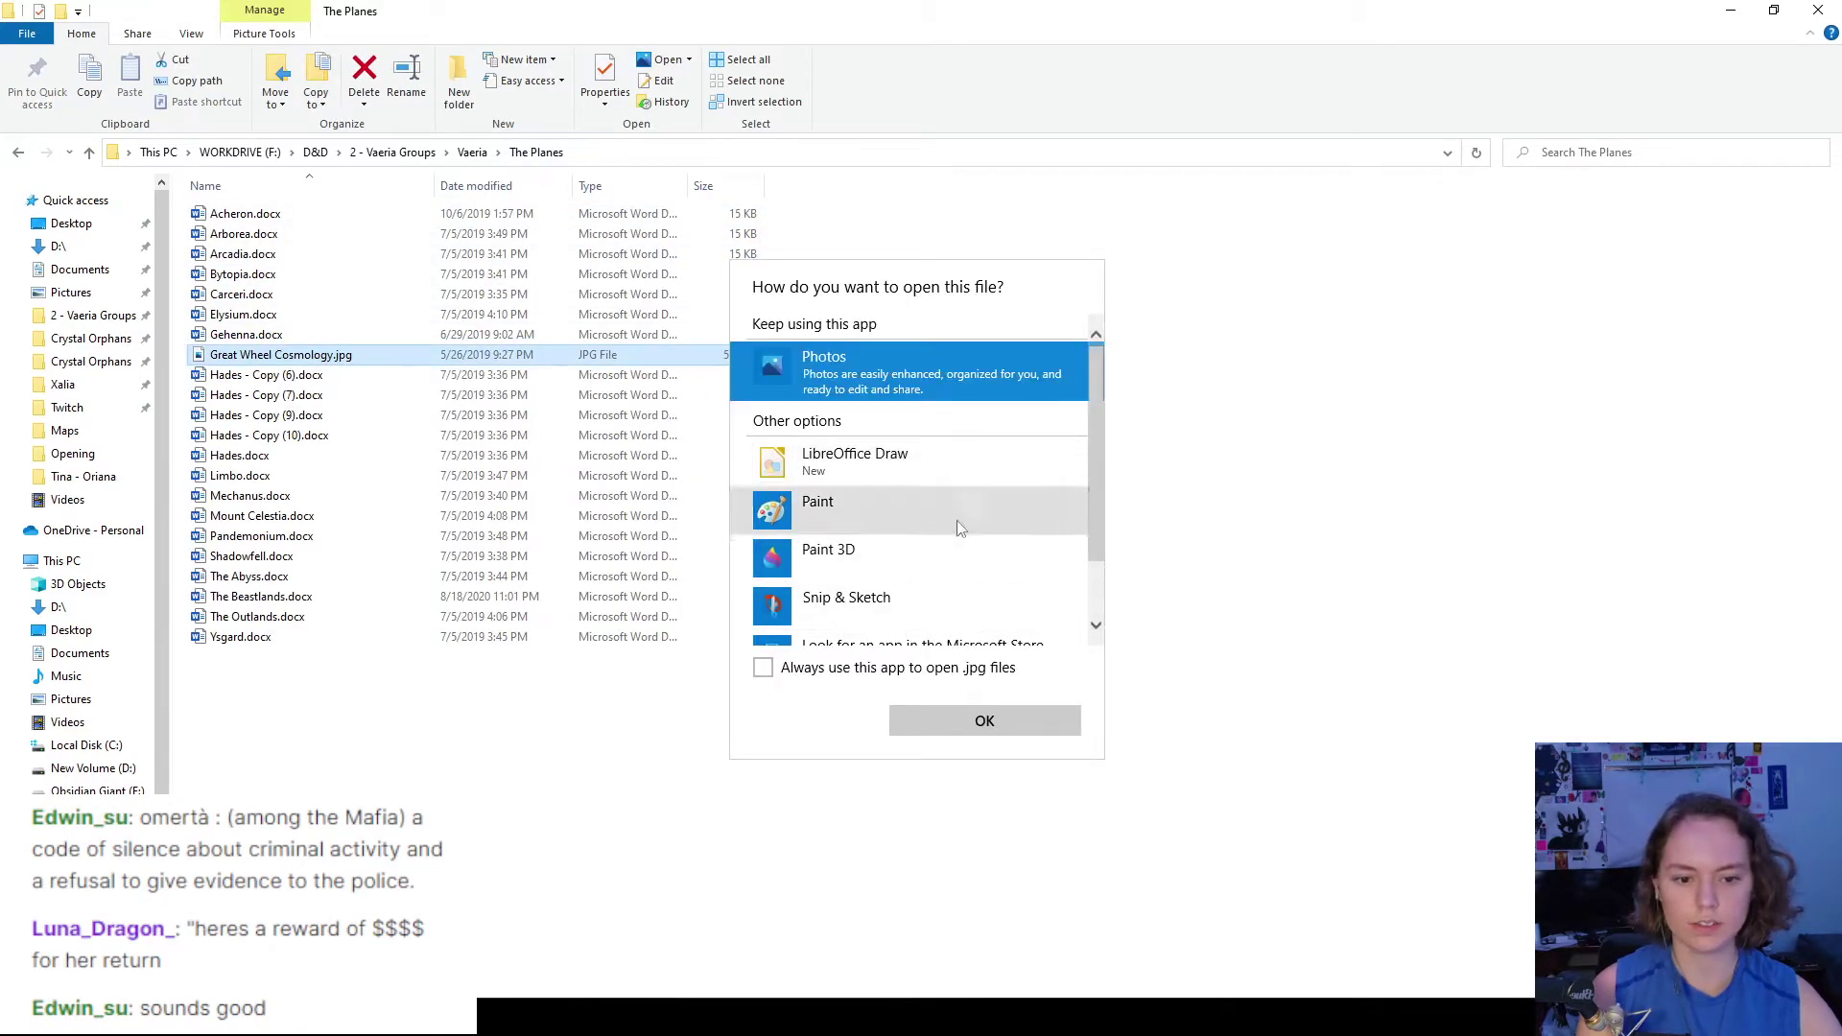
click(854, 669)
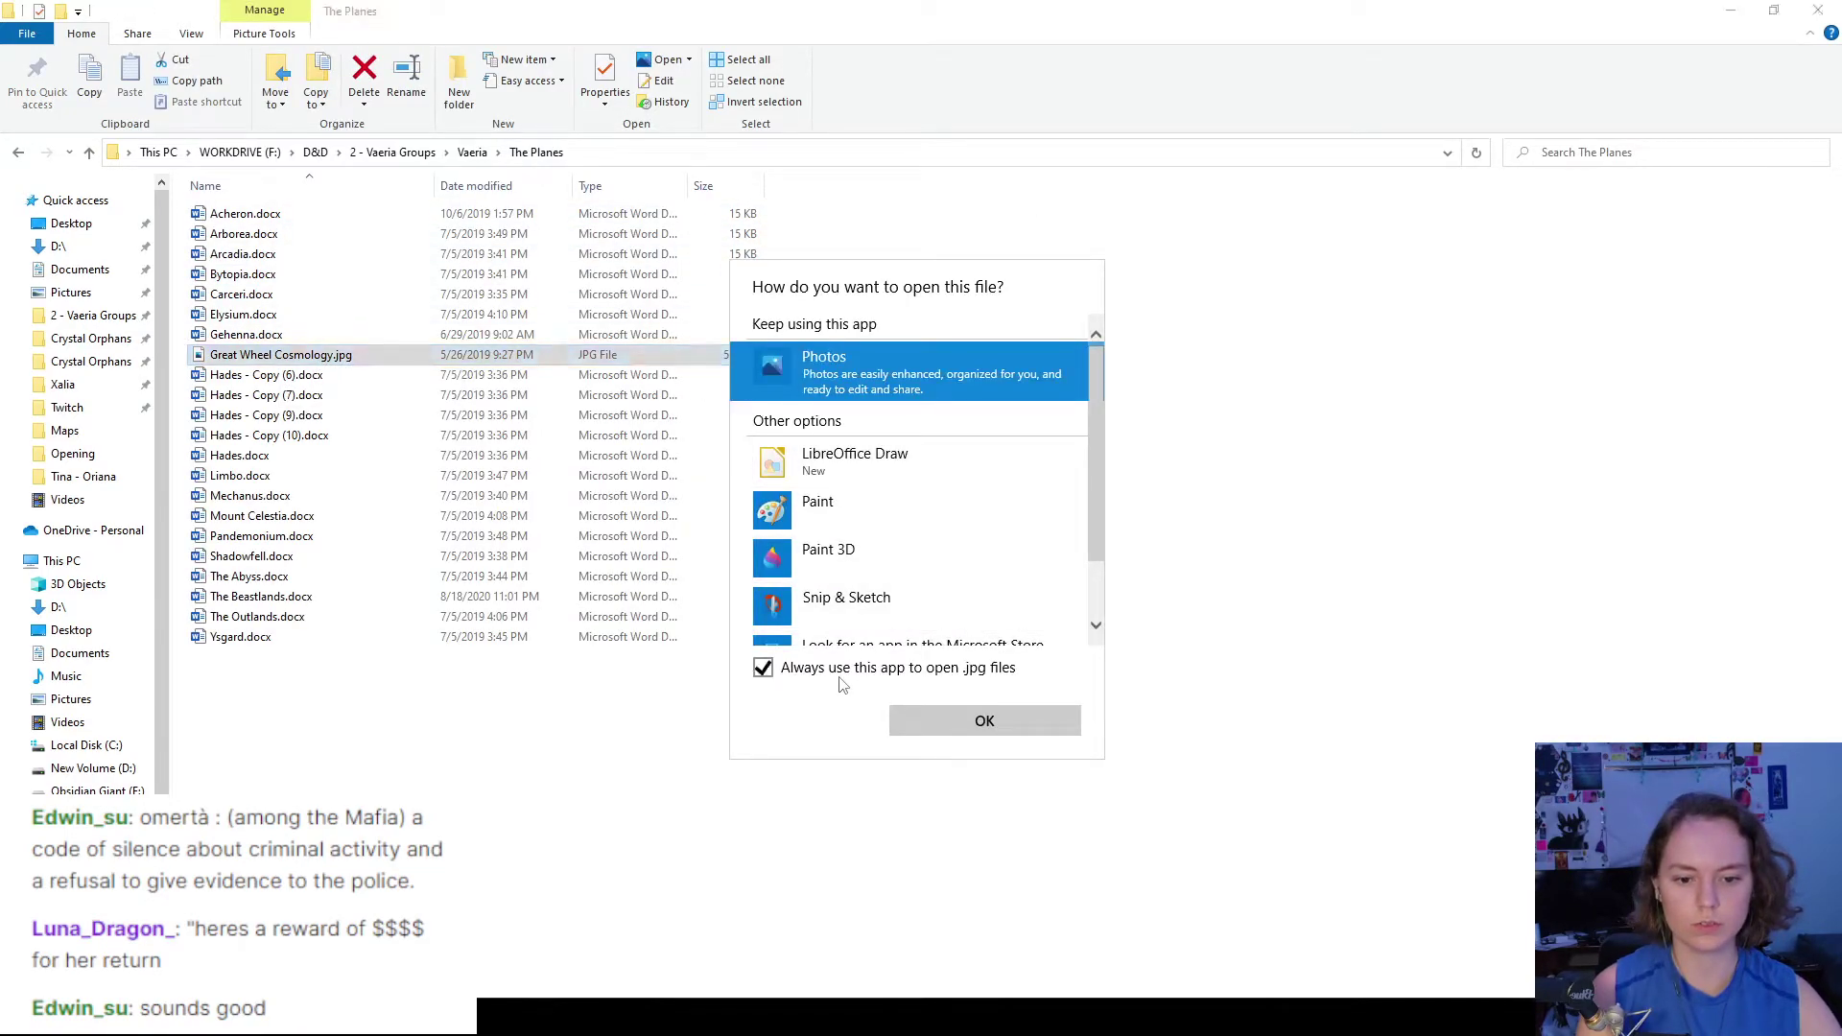
click(951, 716)
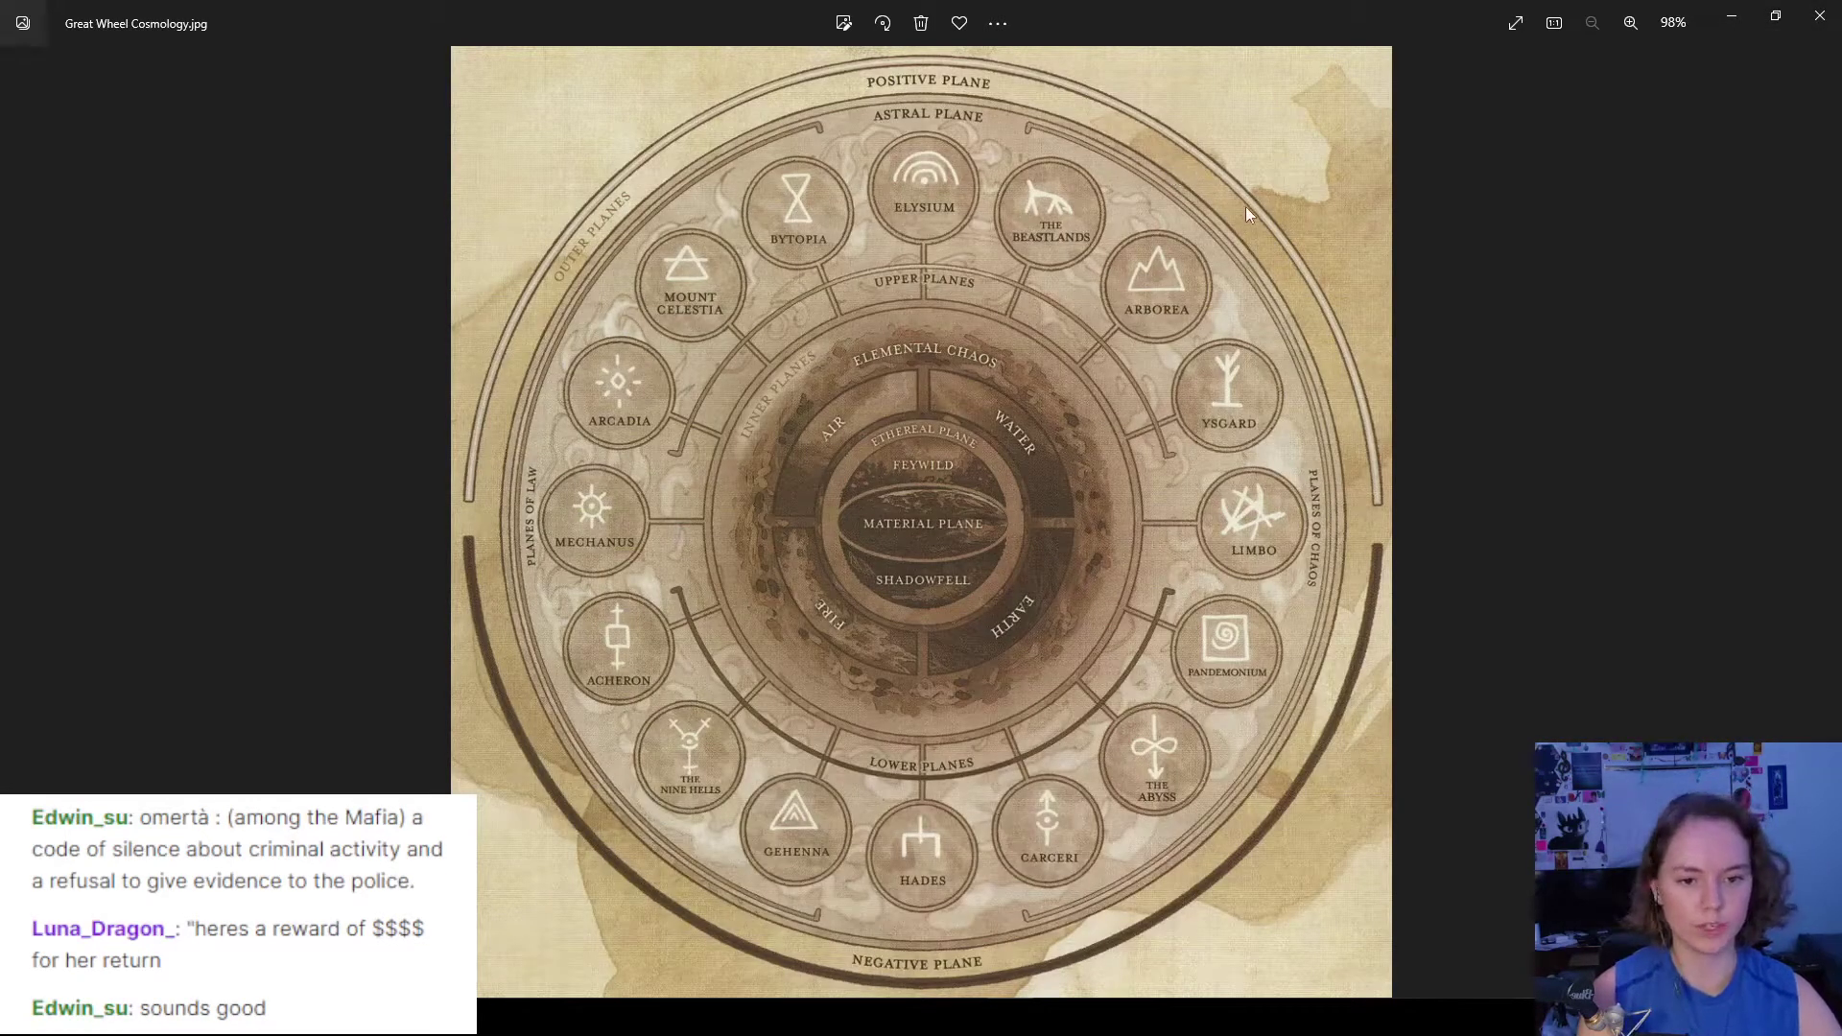
double_click(1173, 10)
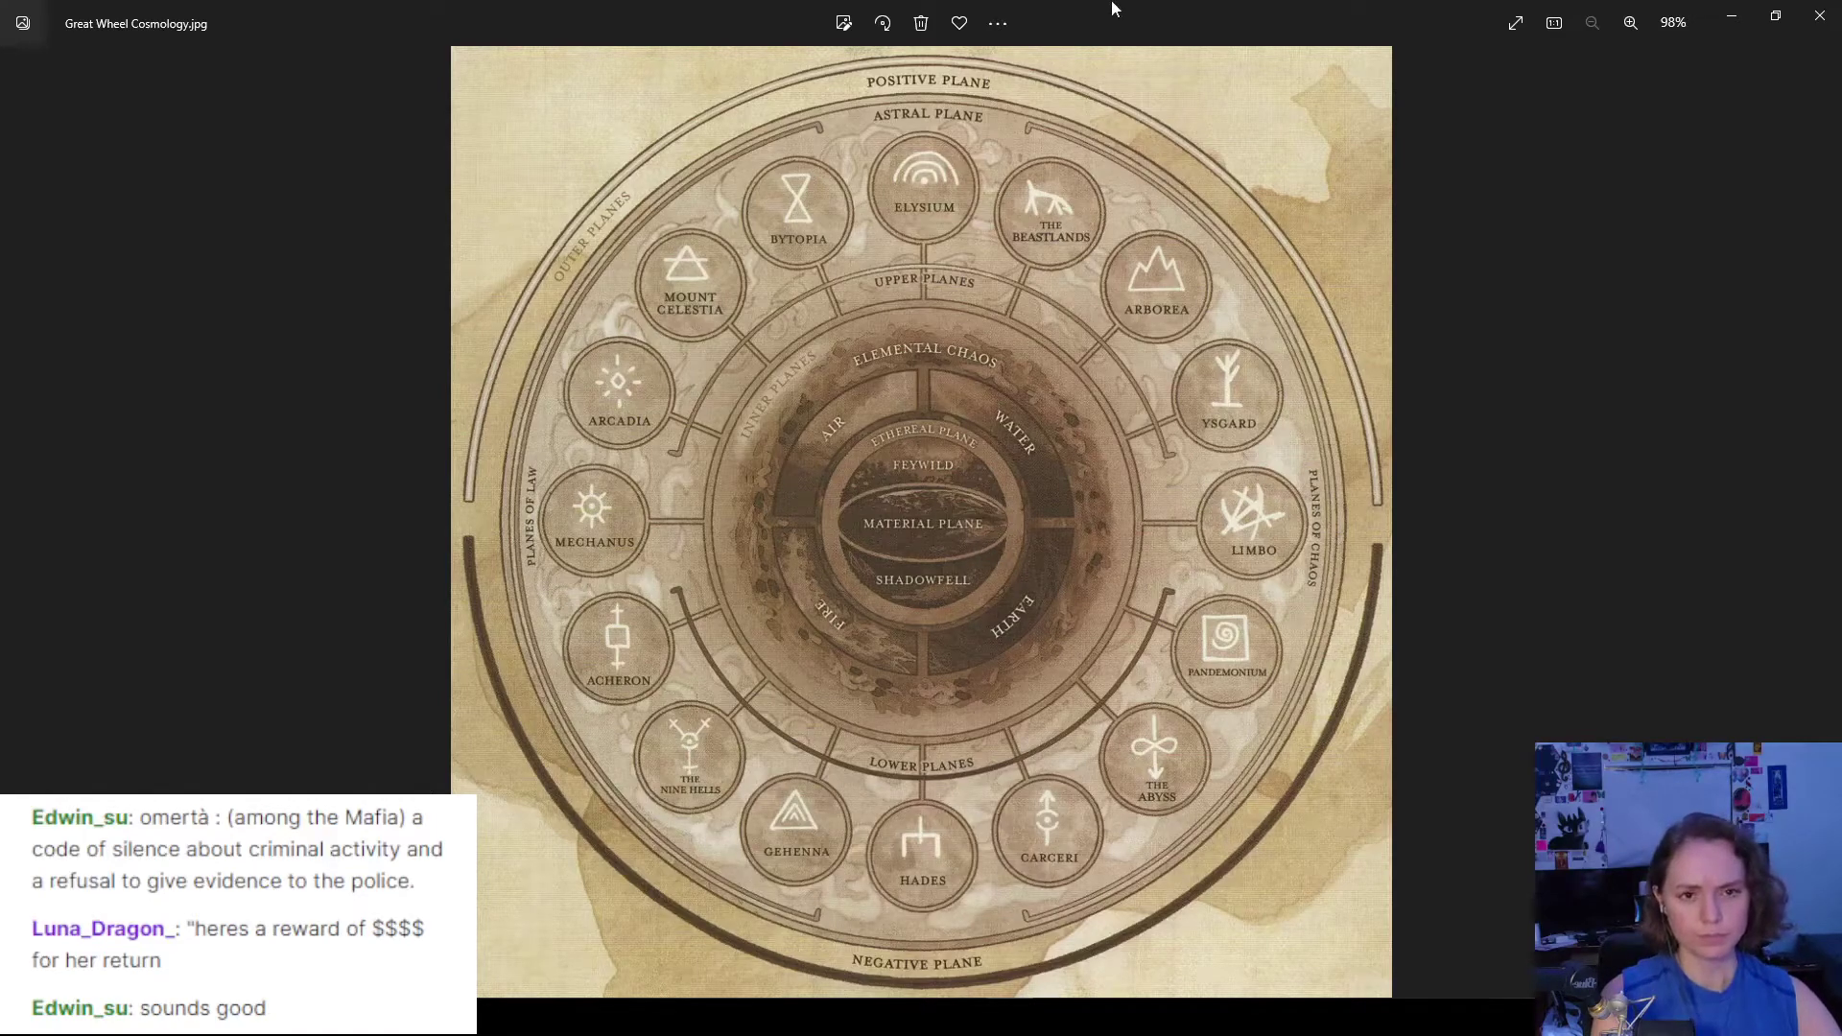
click(1731, 15)
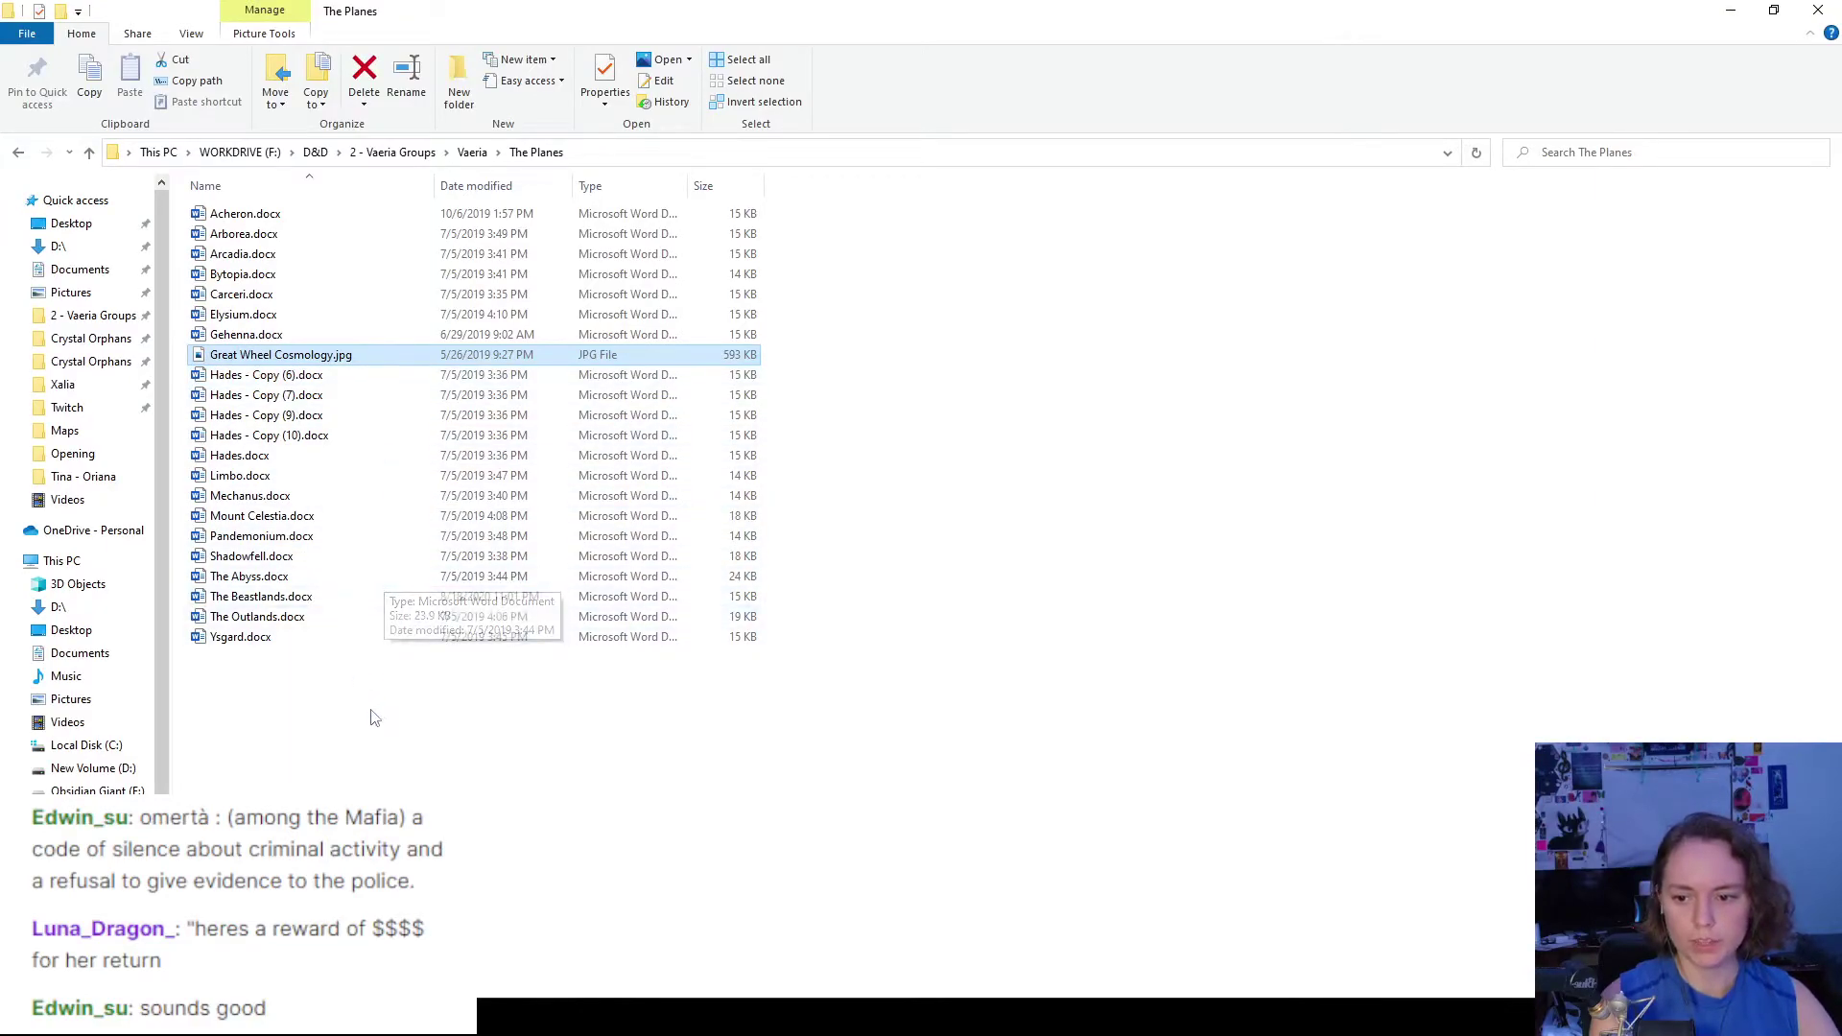
- Open The Outlands.docx and skim its description, magic effects and petitioners as far as the locations list
click(305, 620)
double_click(307, 620)
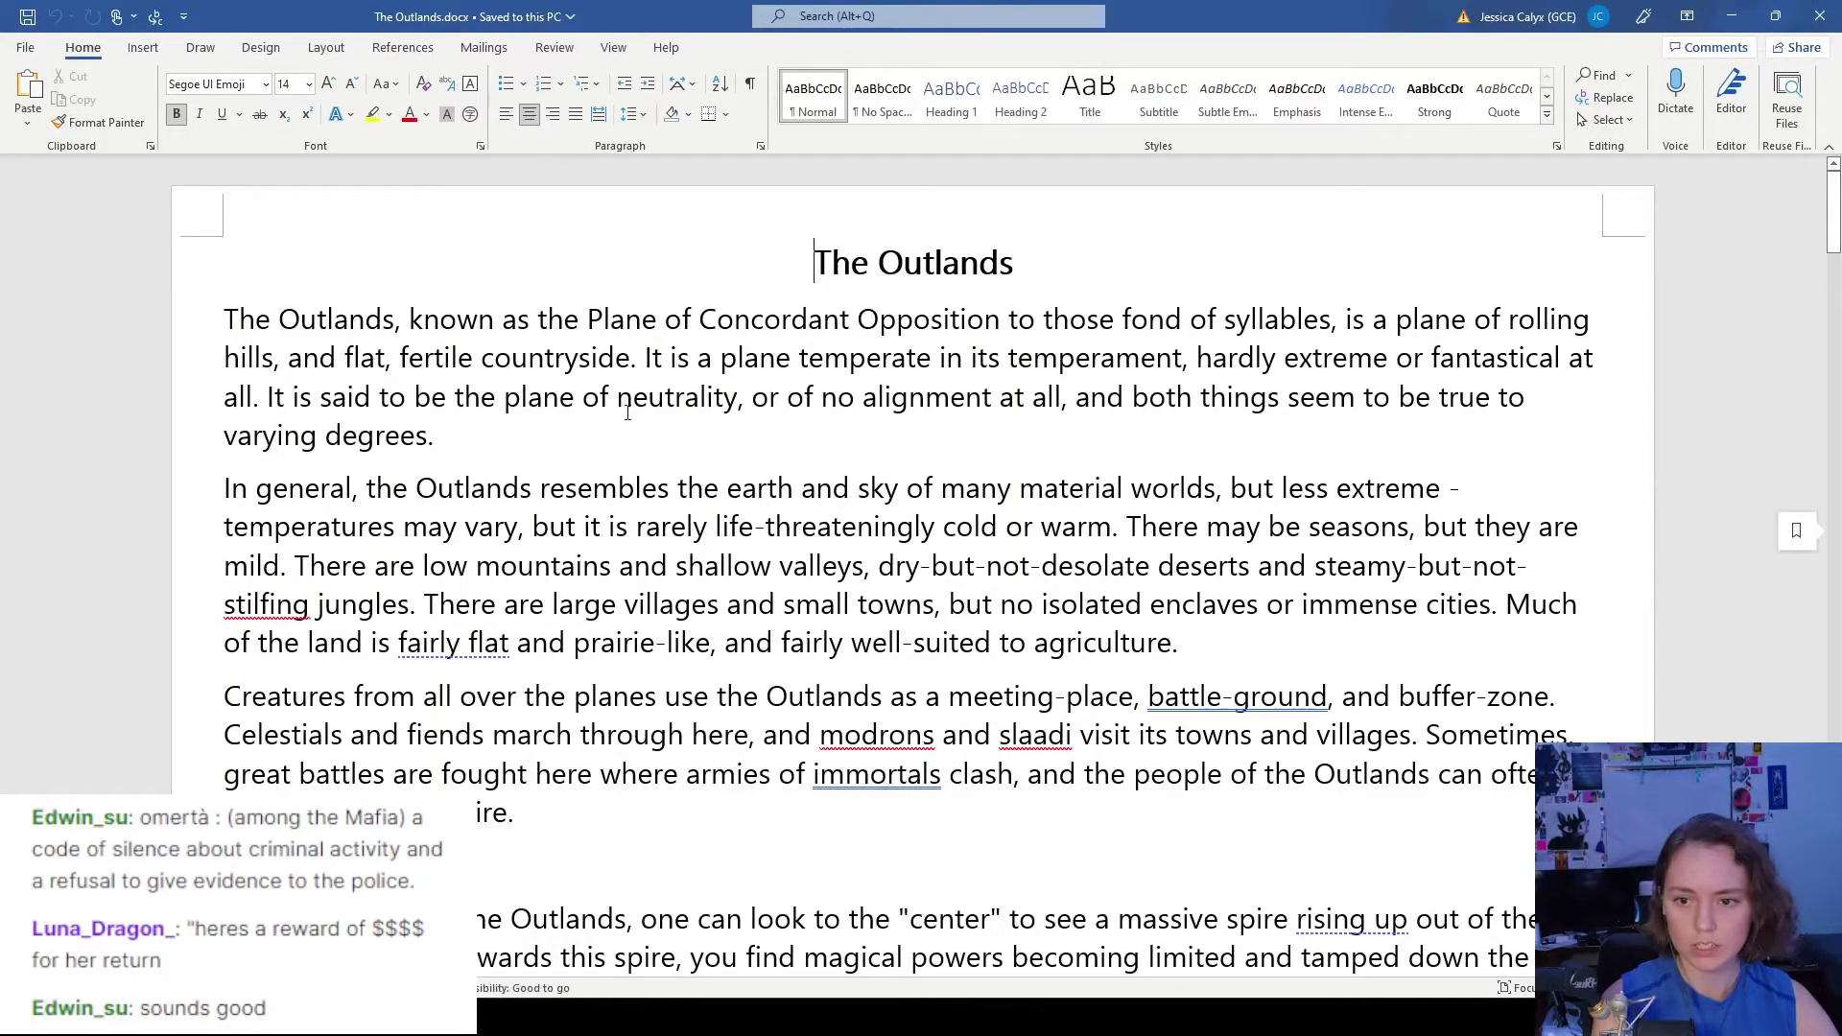
click(603, 396)
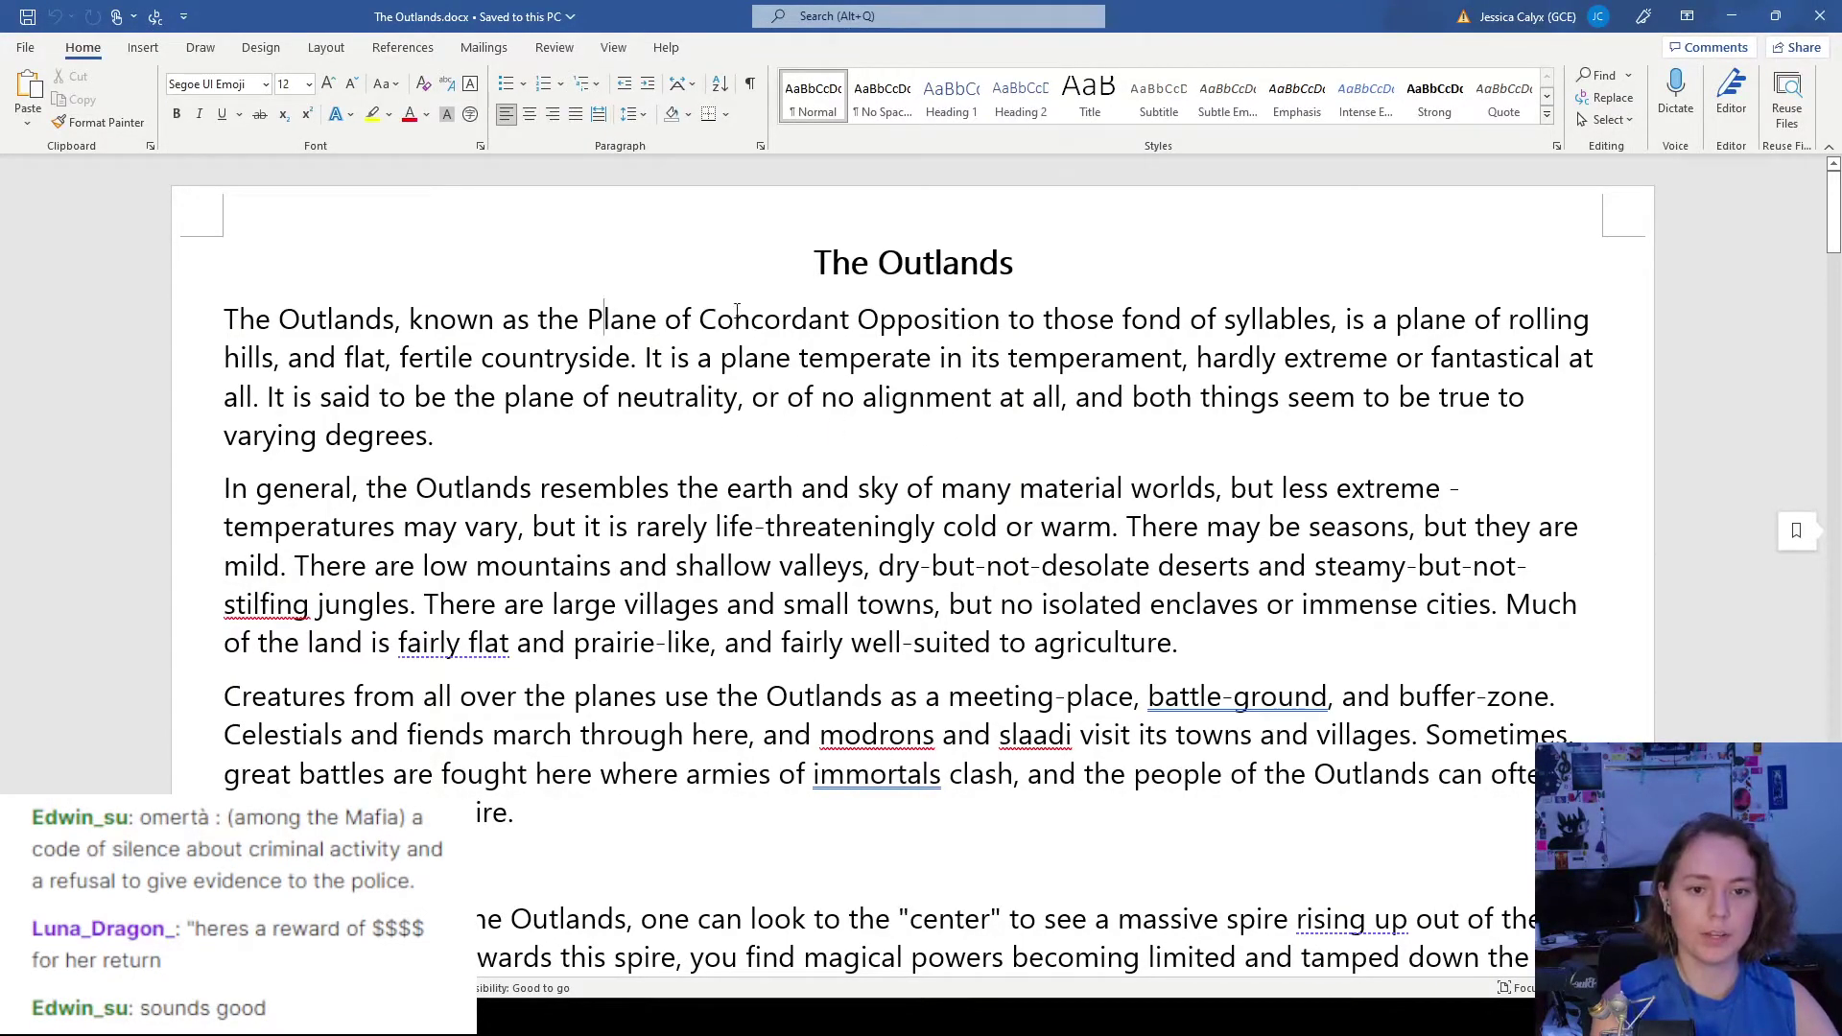
drag(588, 320, 1005, 320)
click(1074, 440)
scroll(768, 412, down, 1)
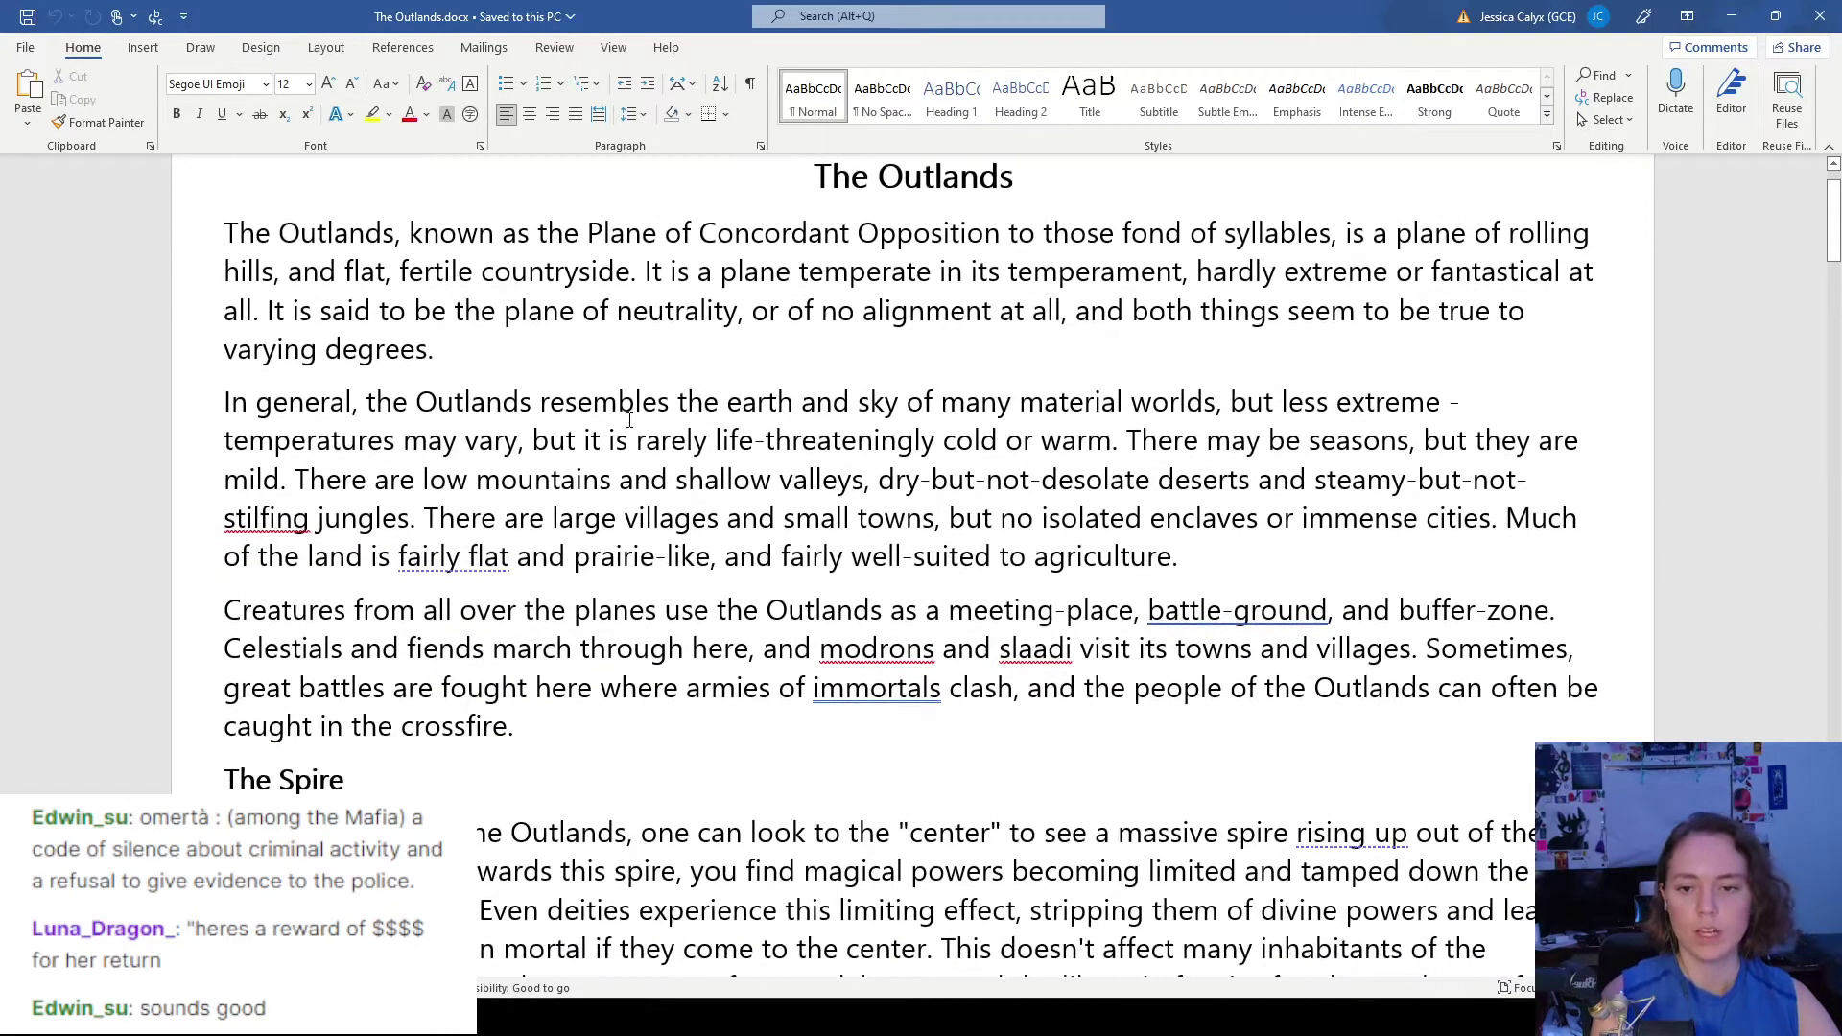
scroll(830, 431, down, 6)
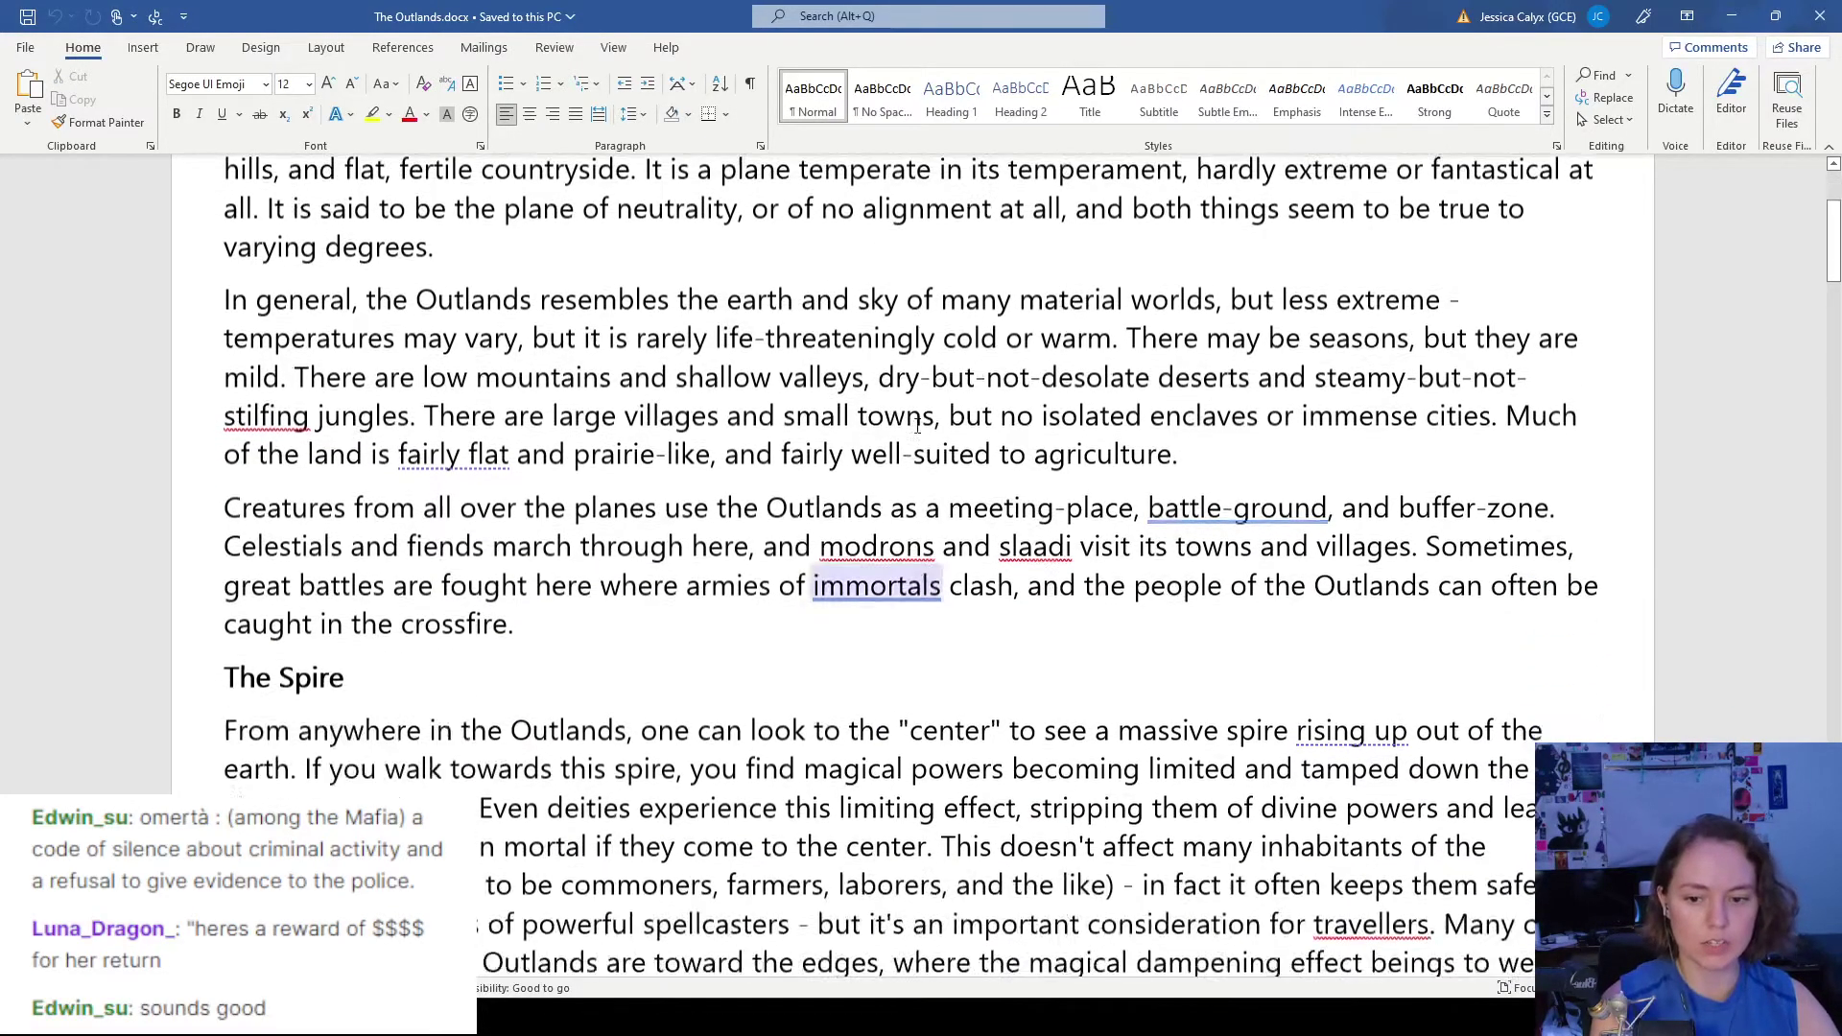
scroll(918, 420, down, 10)
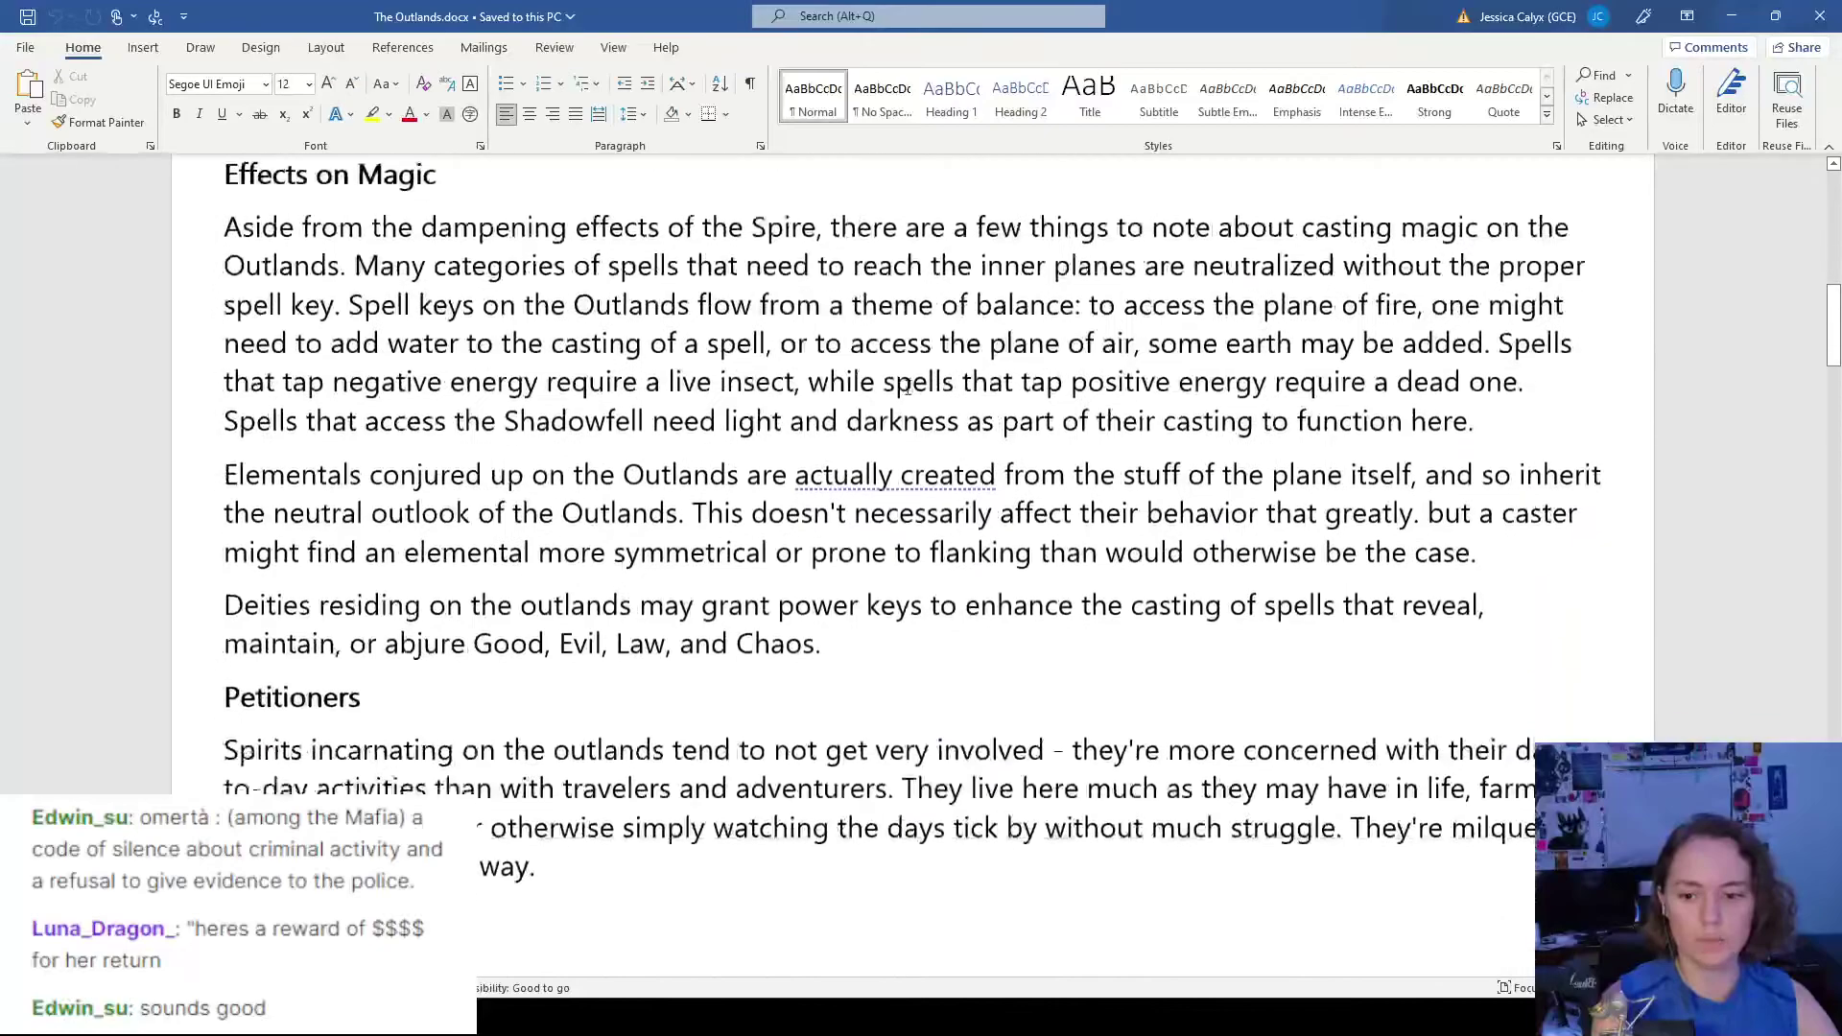
scroll(908, 389, down, 6)
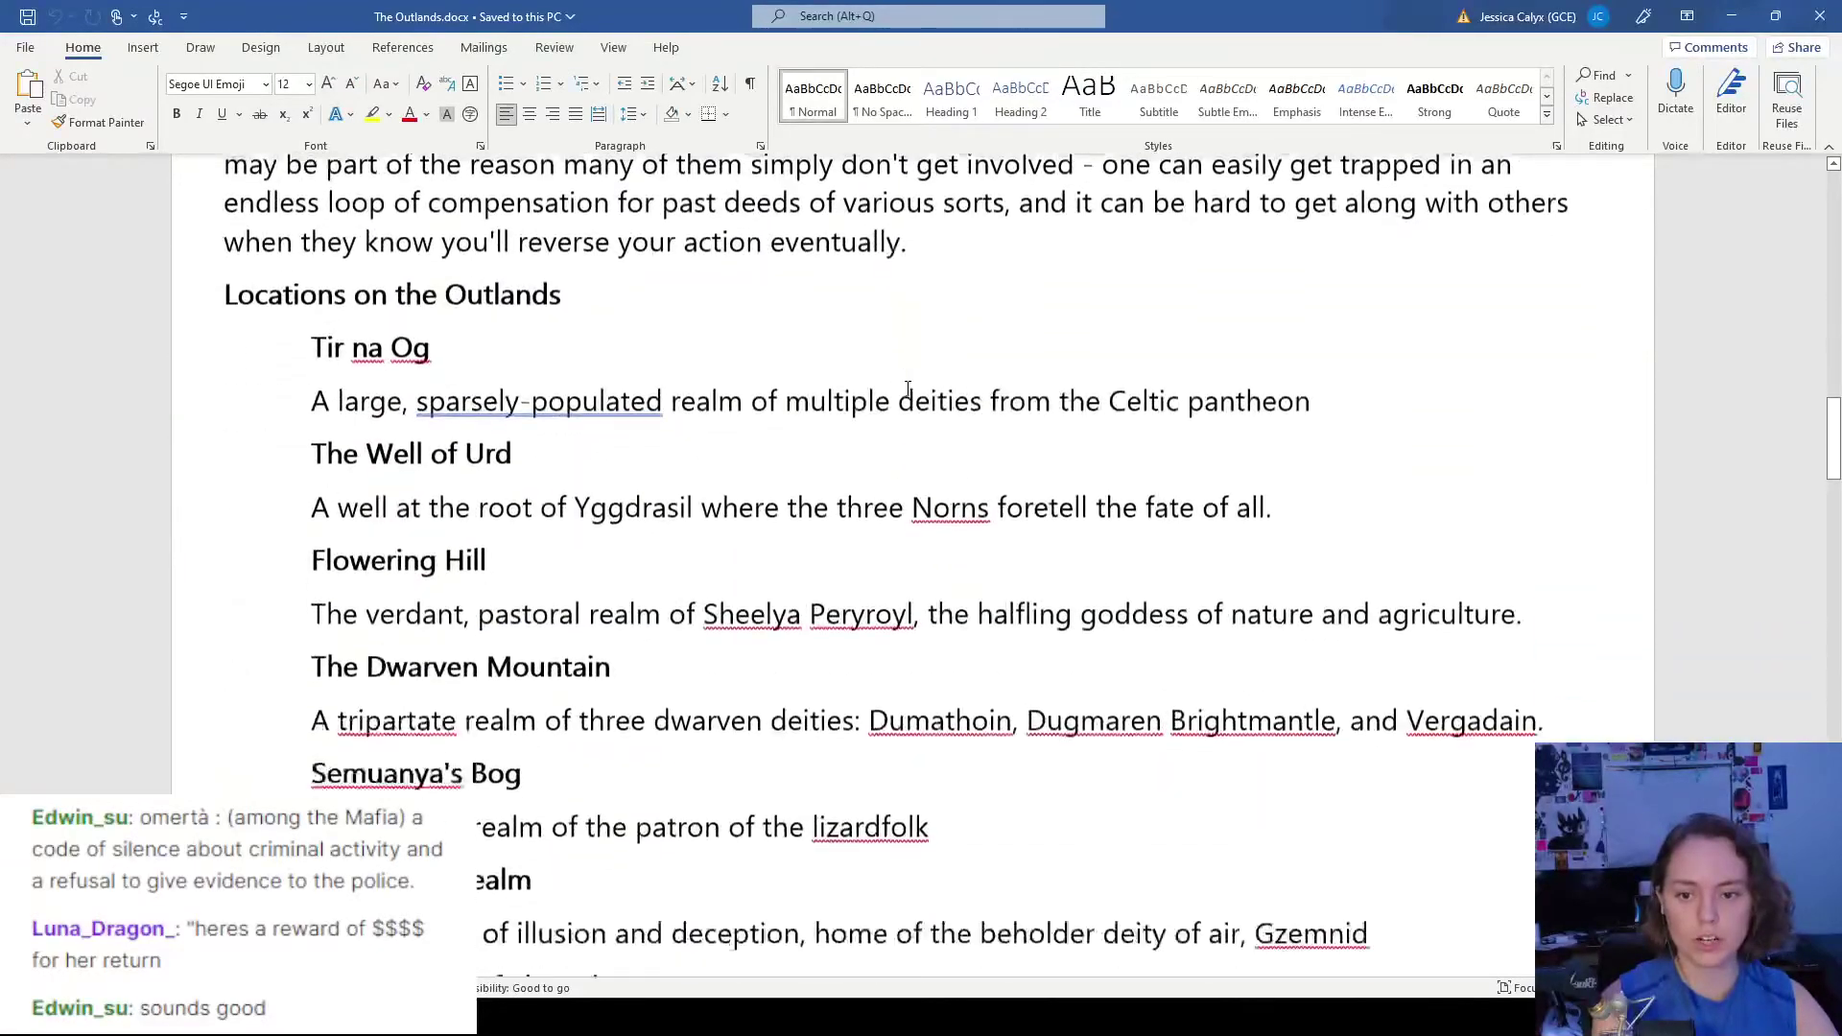
scroll(908, 389, up, 2)
scroll(908, 388, up, 1)
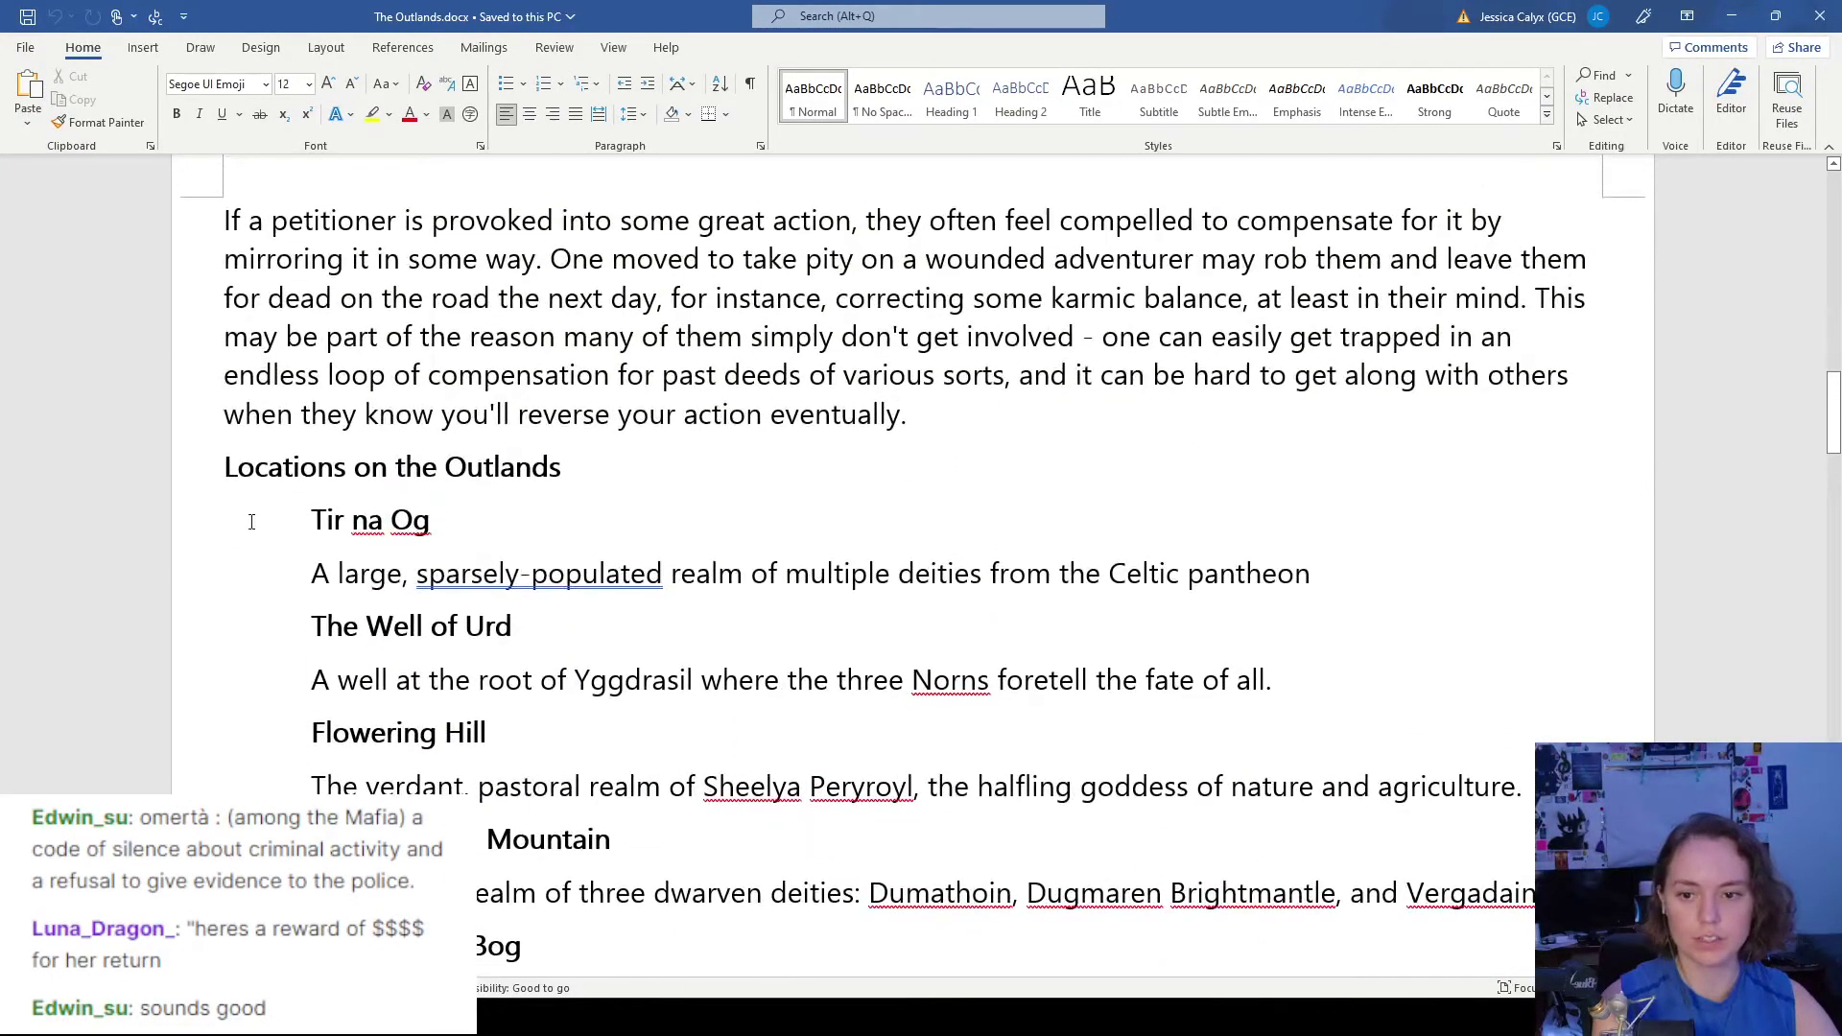
- Examine the Locations on the Outlands section, focusing on the entry for The Well of Urd
drag(243, 471, 568, 468)
scroll(614, 458, down, 4)
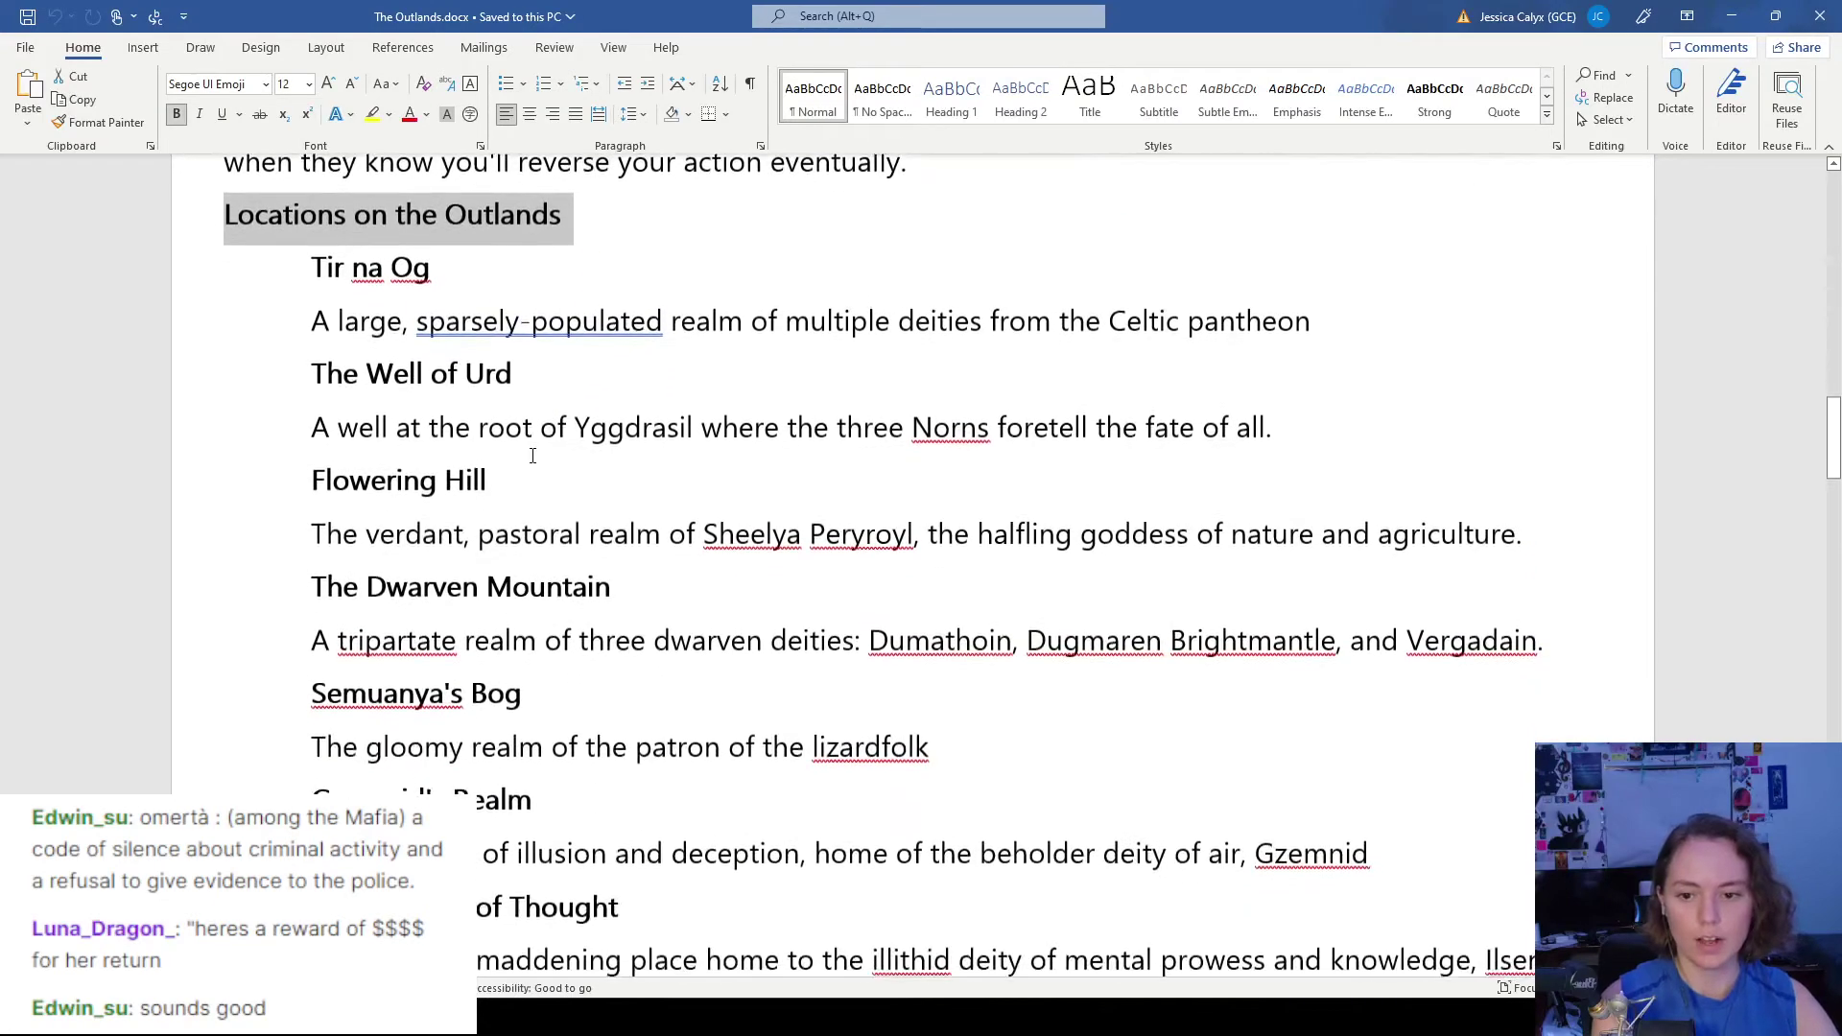
scroll(485, 456, down, 3)
scroll(488, 454, up, 4)
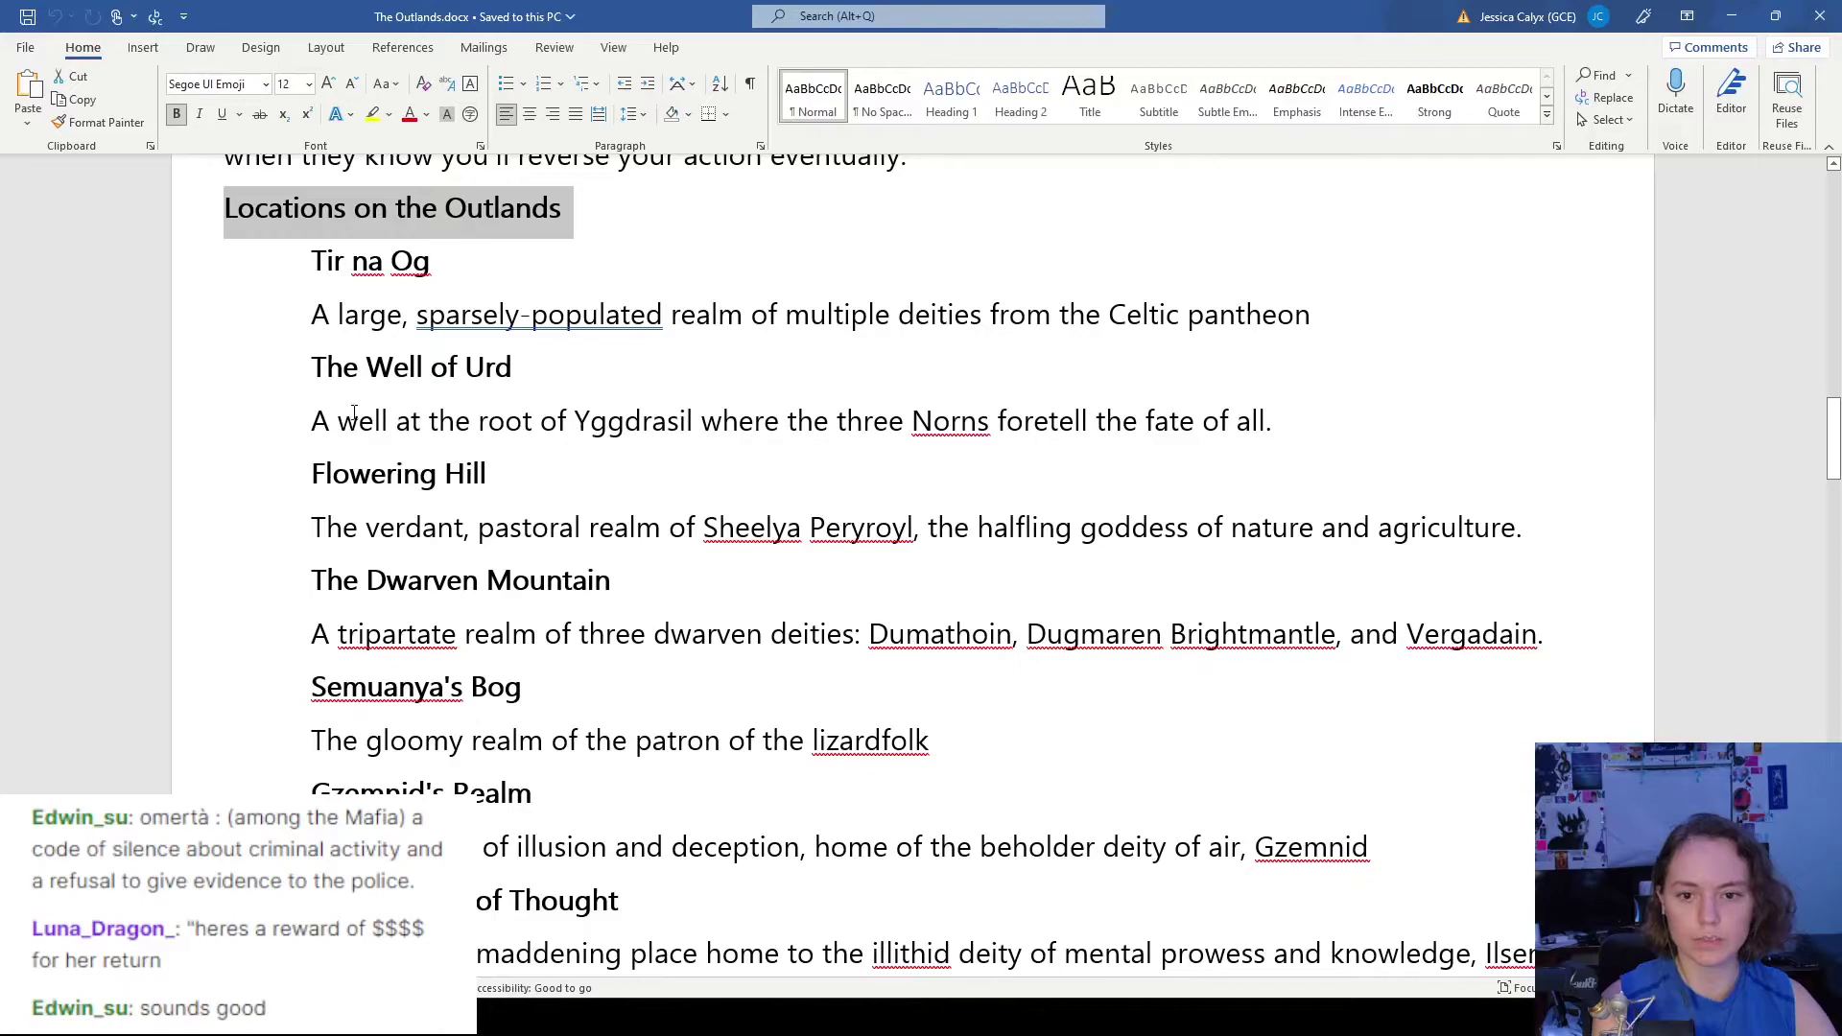
click(354, 413)
drag(309, 369, 1341, 404)
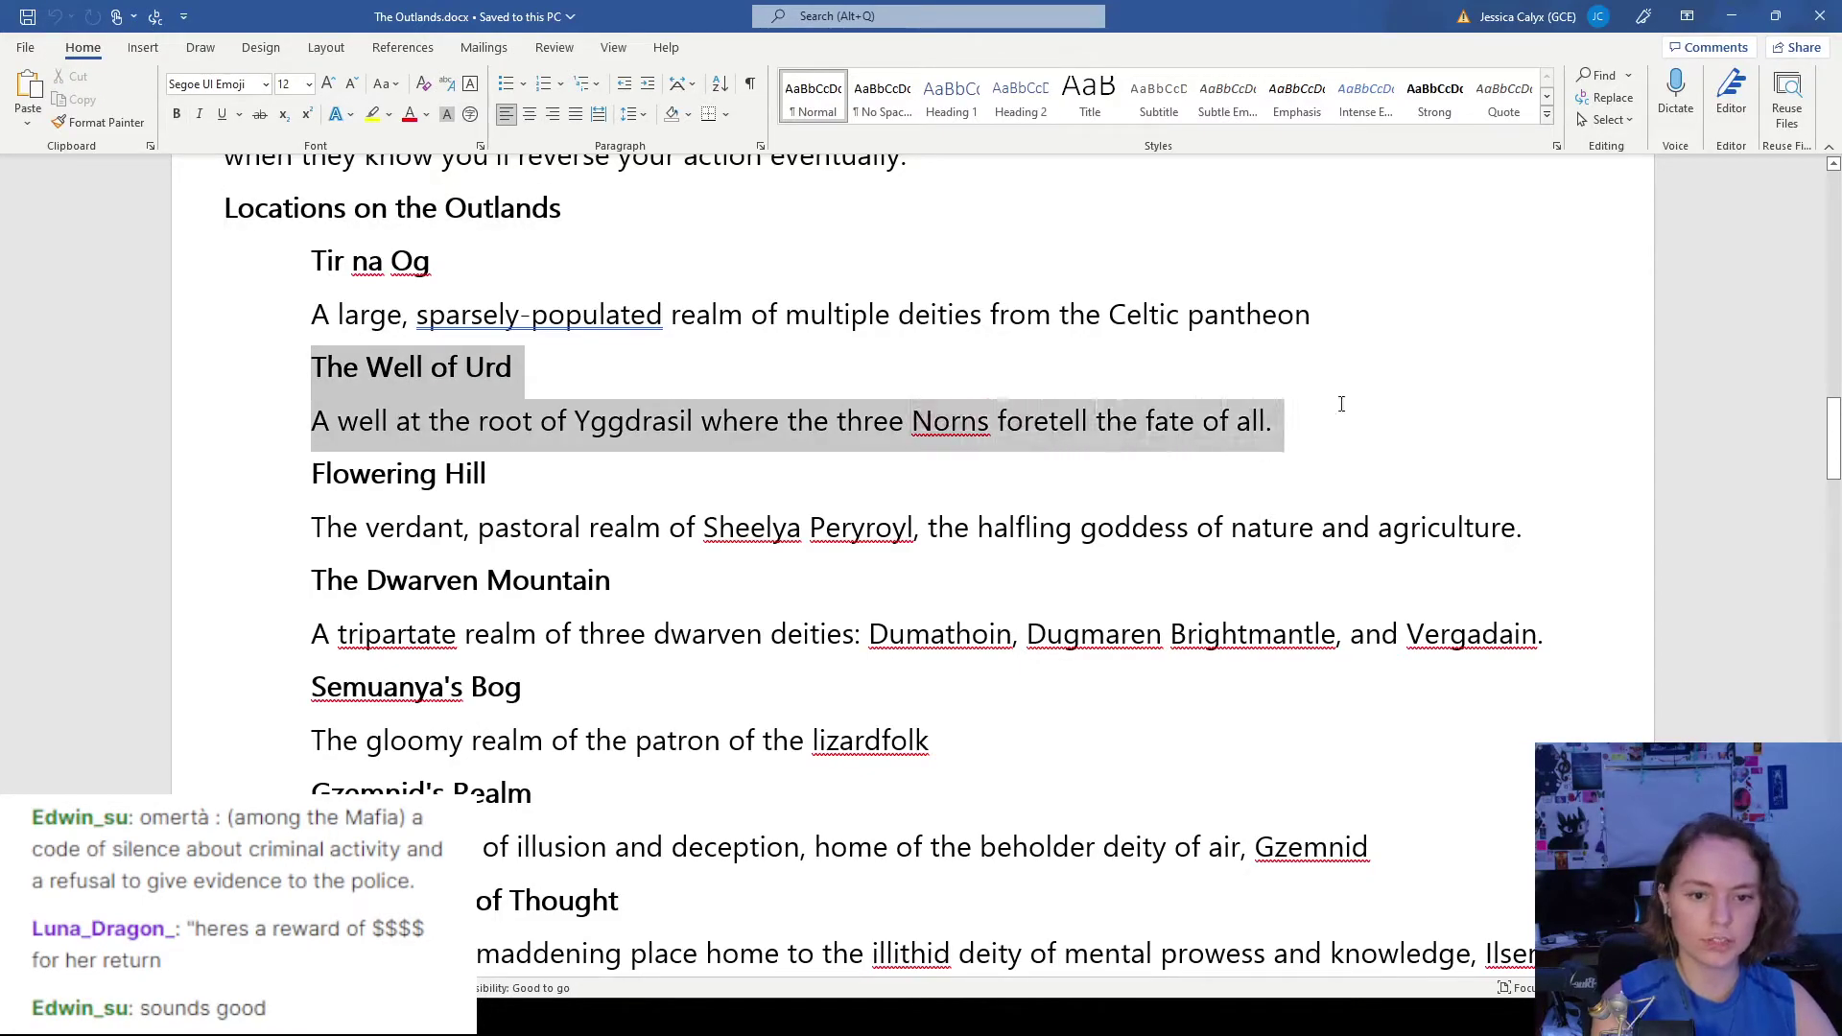
click(1405, 423)
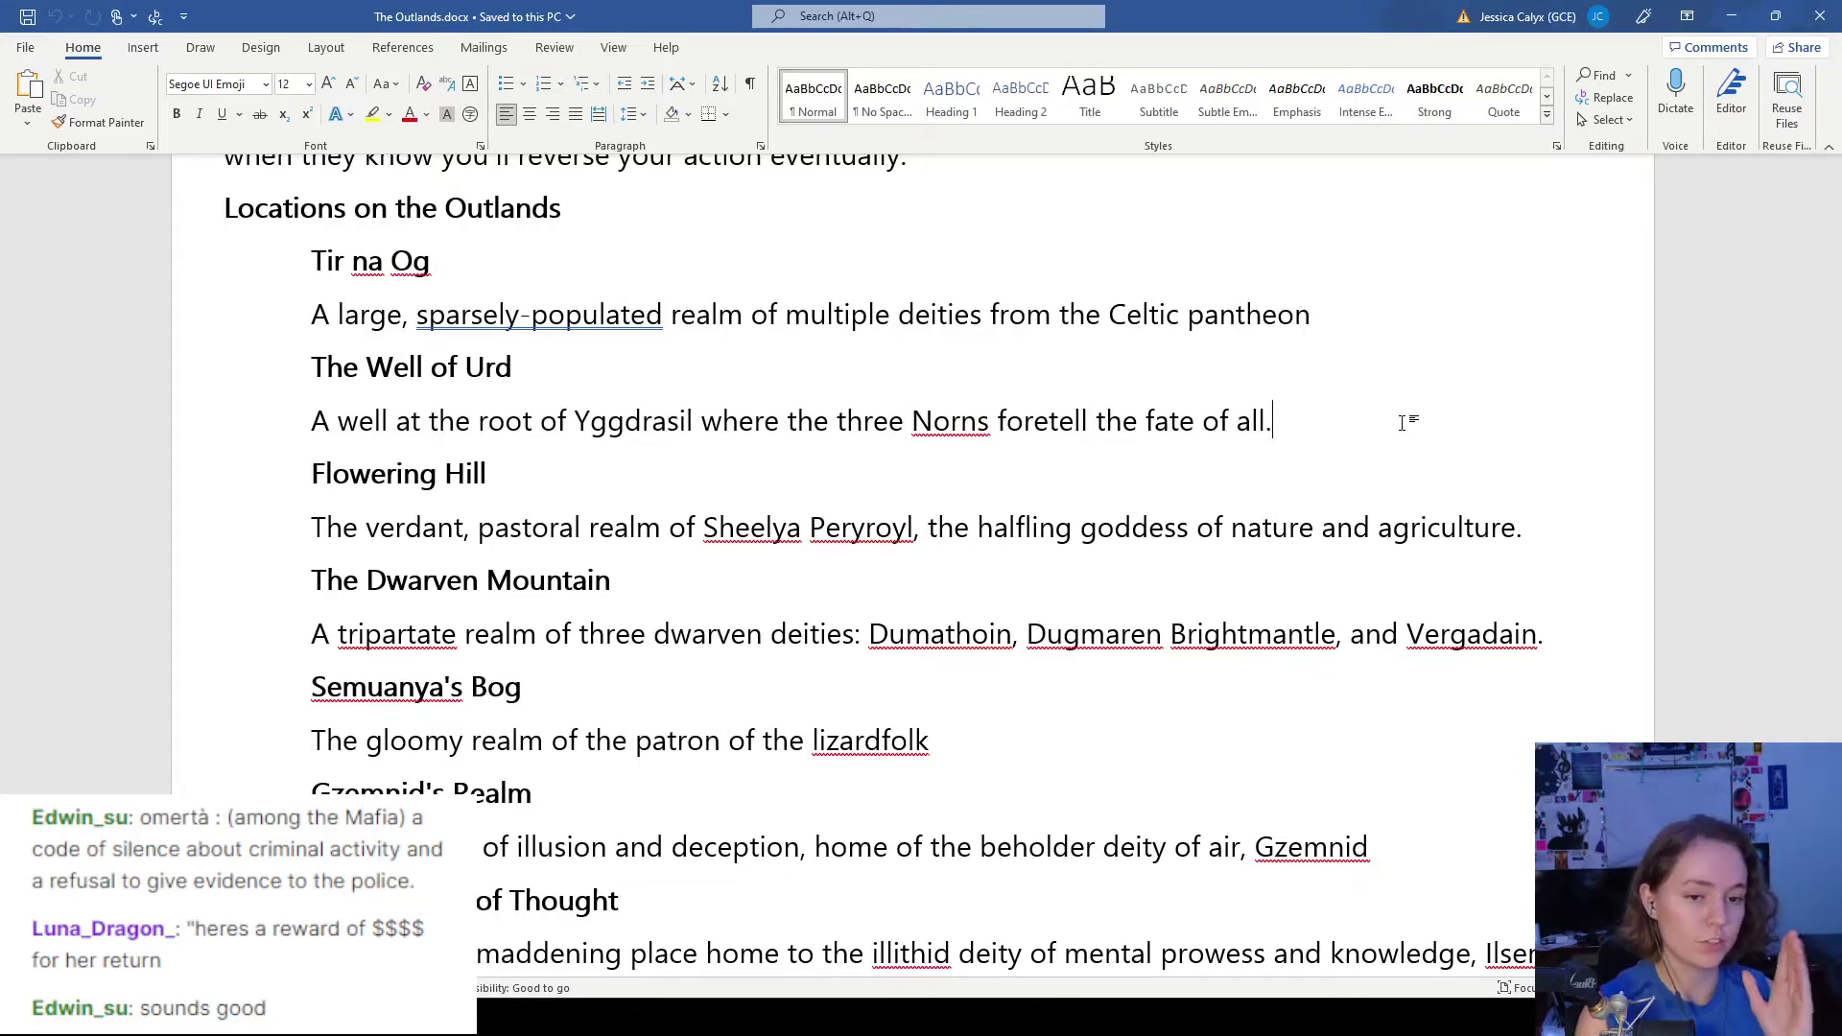
- Recheck the document's title and opening against The Well of Urd entry to see which plane Yggdrasil's root belongs to
scroll(1403, 423, up, 20)
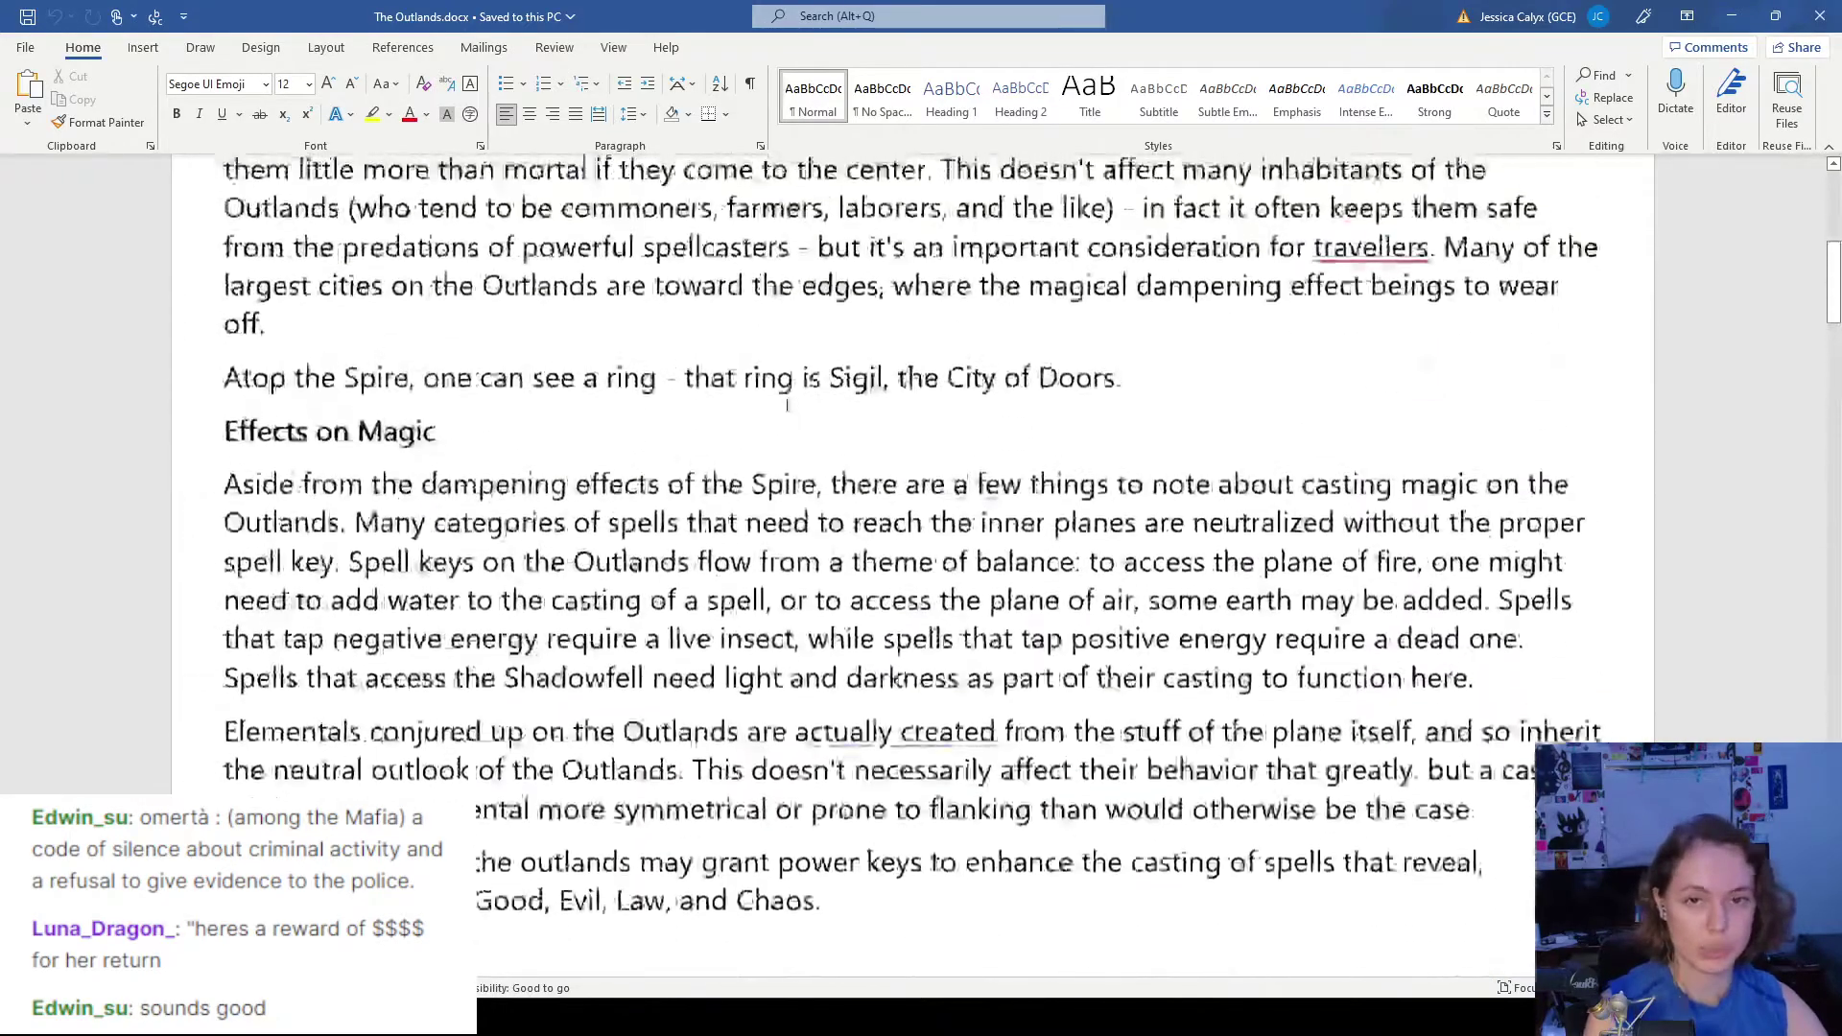
scroll(1077, 273, up, 2)
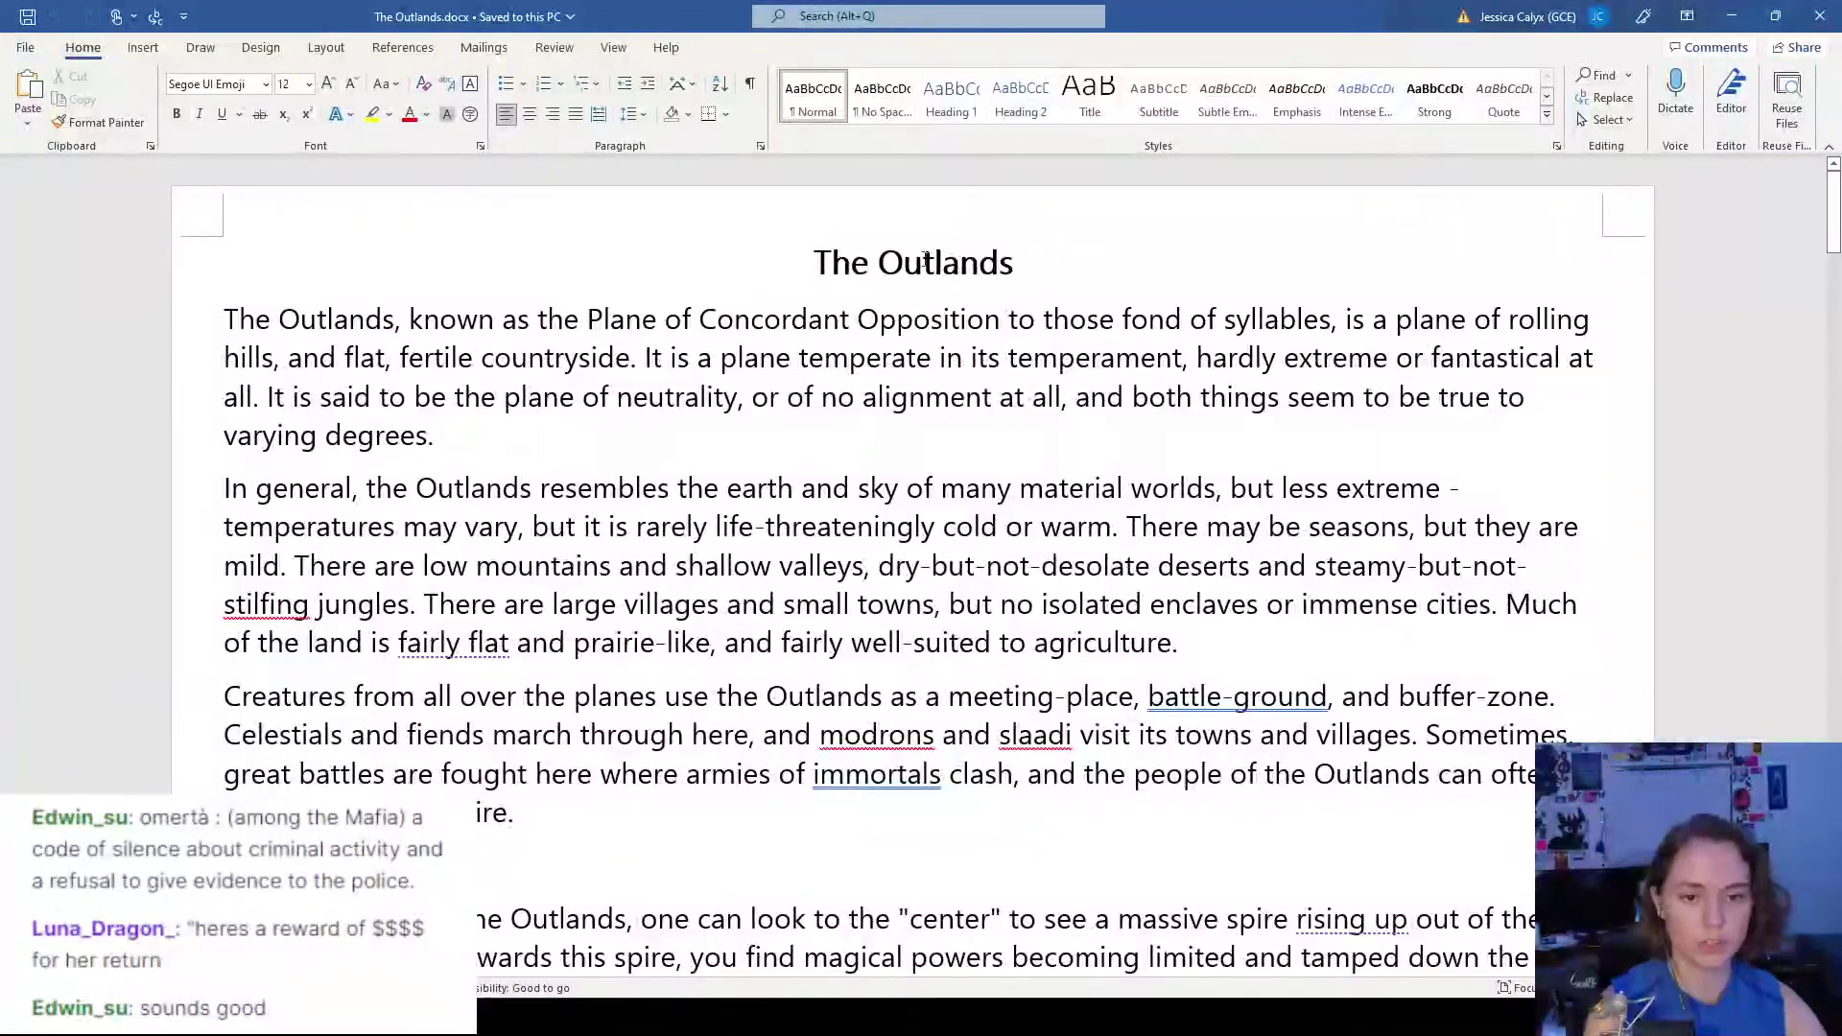
triple_click(1118, 283)
click(1122, 287)
scroll(591, 385, down, 20)
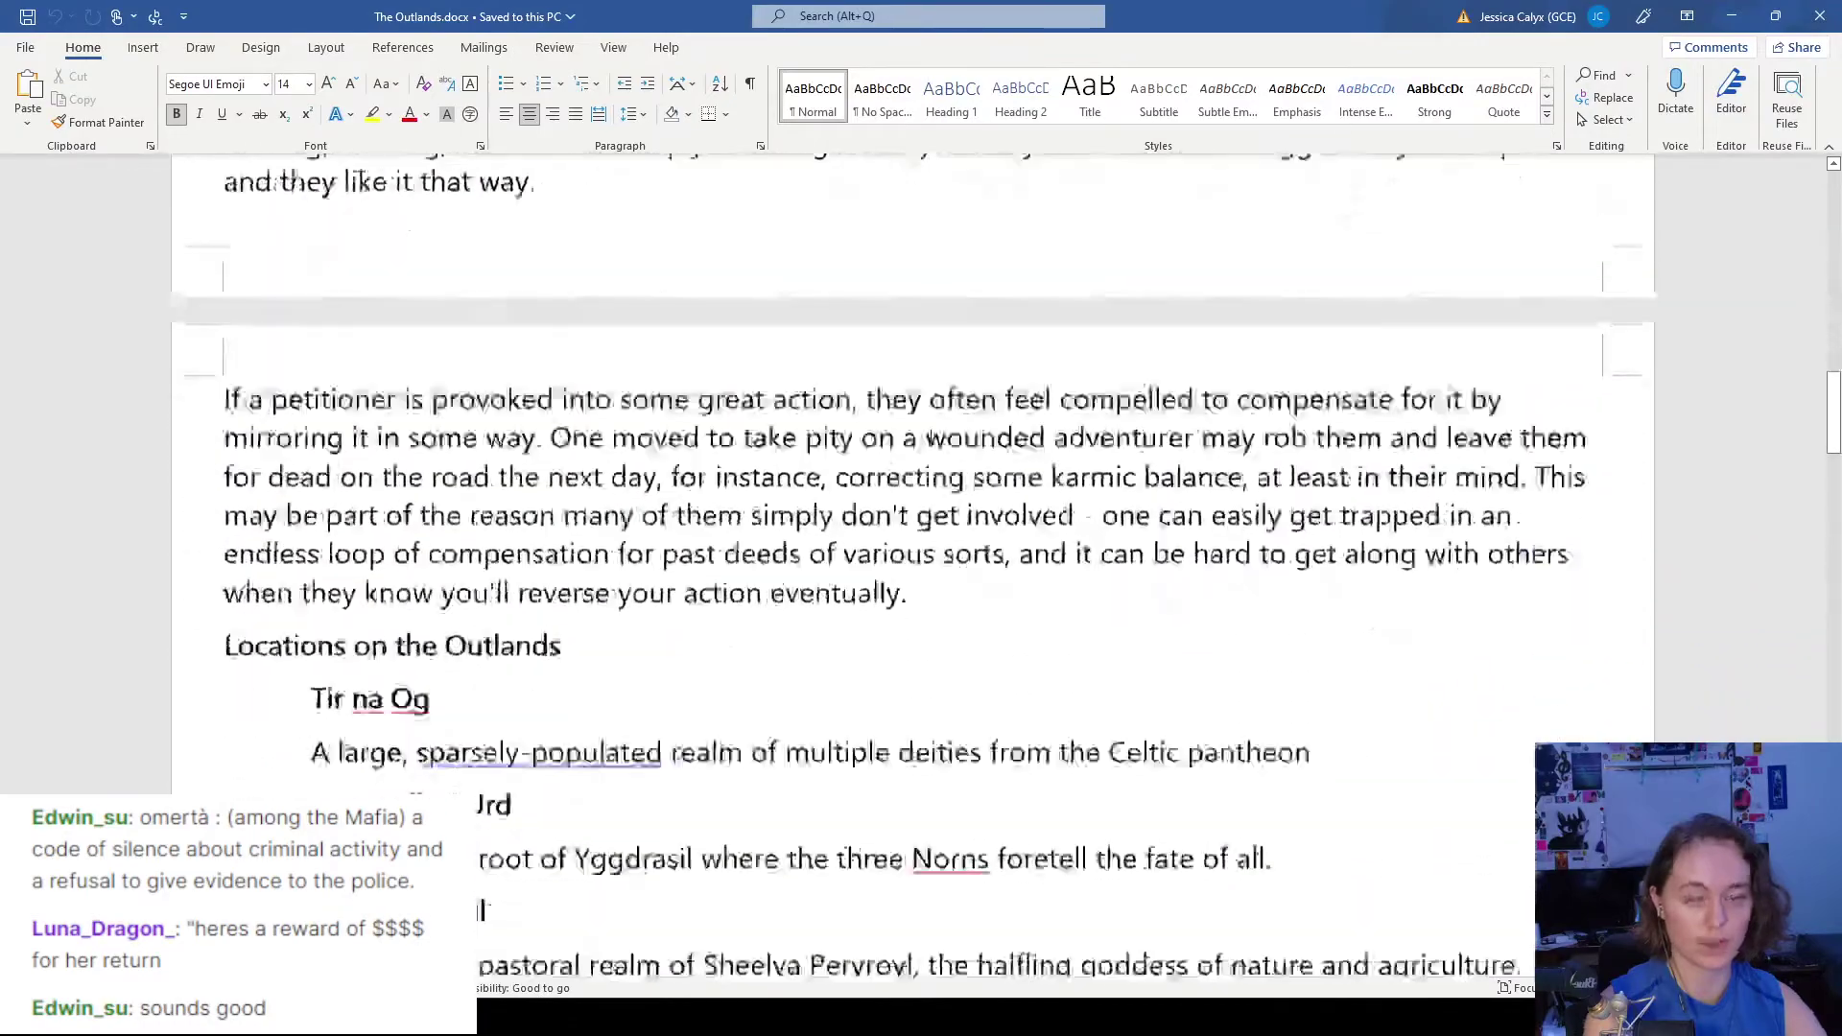
drag(317, 370, 1281, 427)
click(1316, 415)
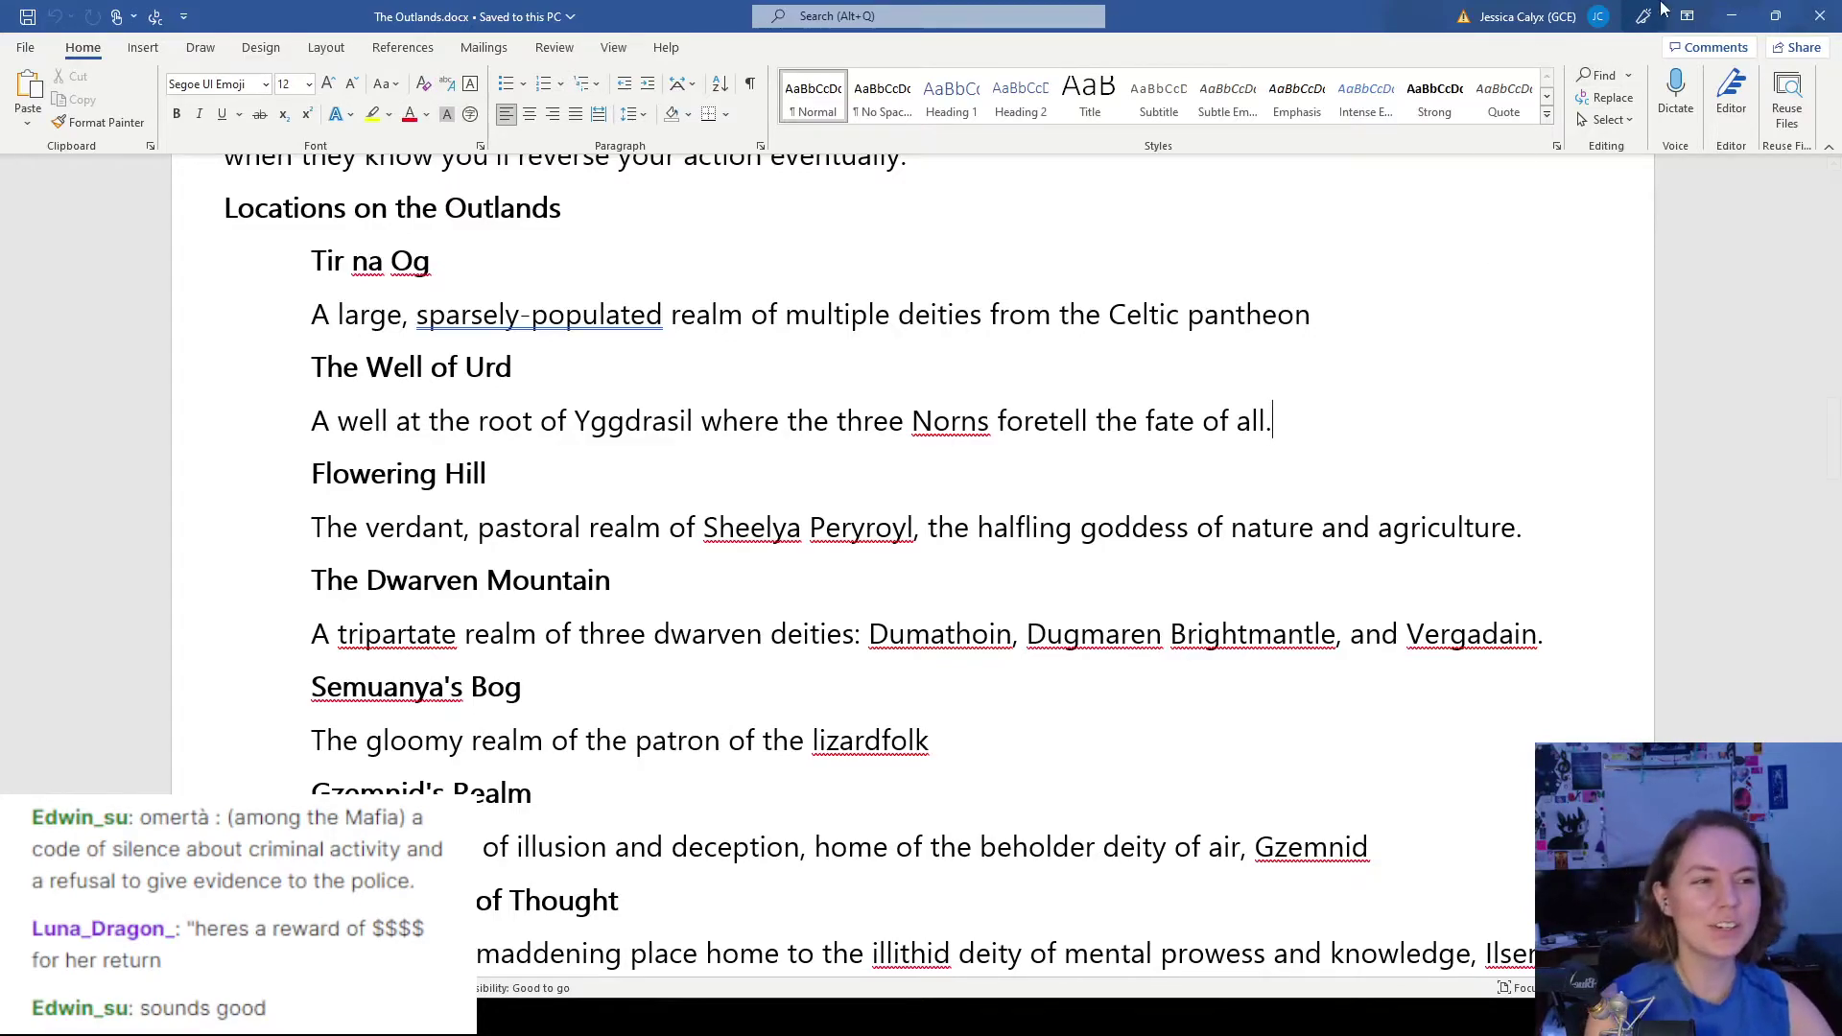
- Close The Outlands and History of Vaeria documents and switch back to the Story Beats diagram in LibreOffice Draw
click(1820, 16)
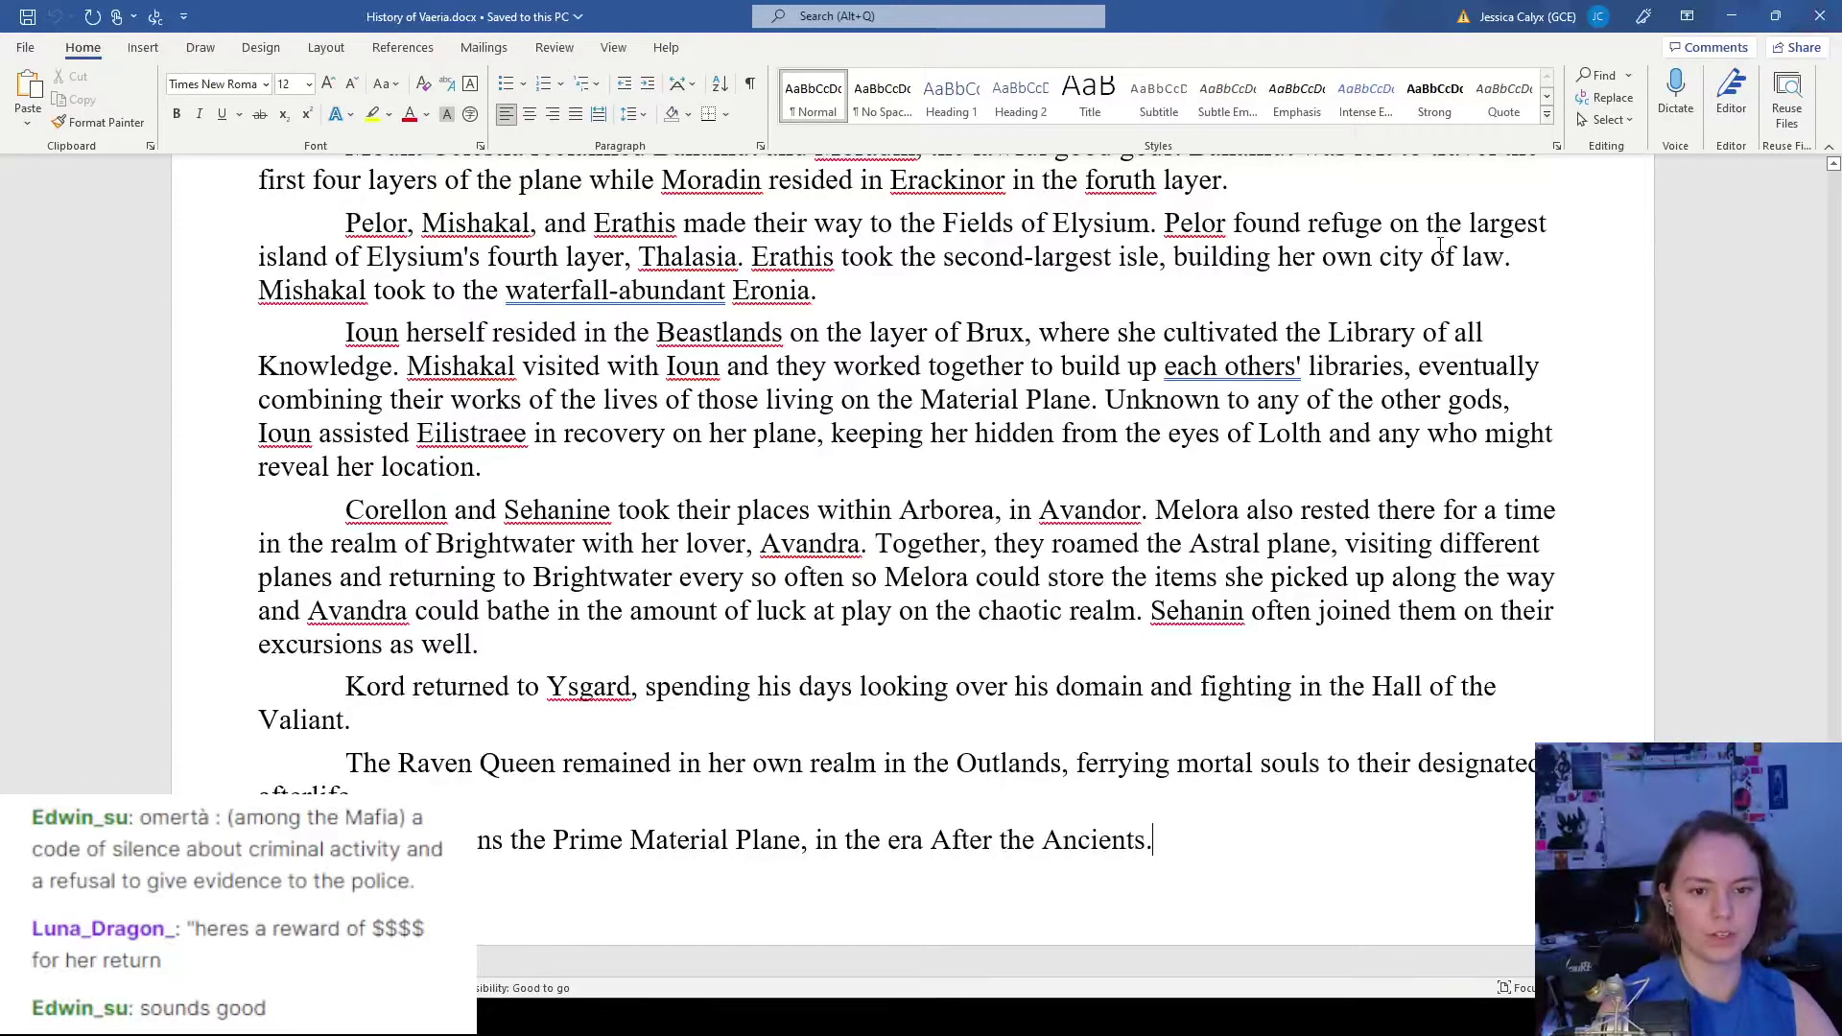
scroll(1439, 245, up, 5)
click(1820, 17)
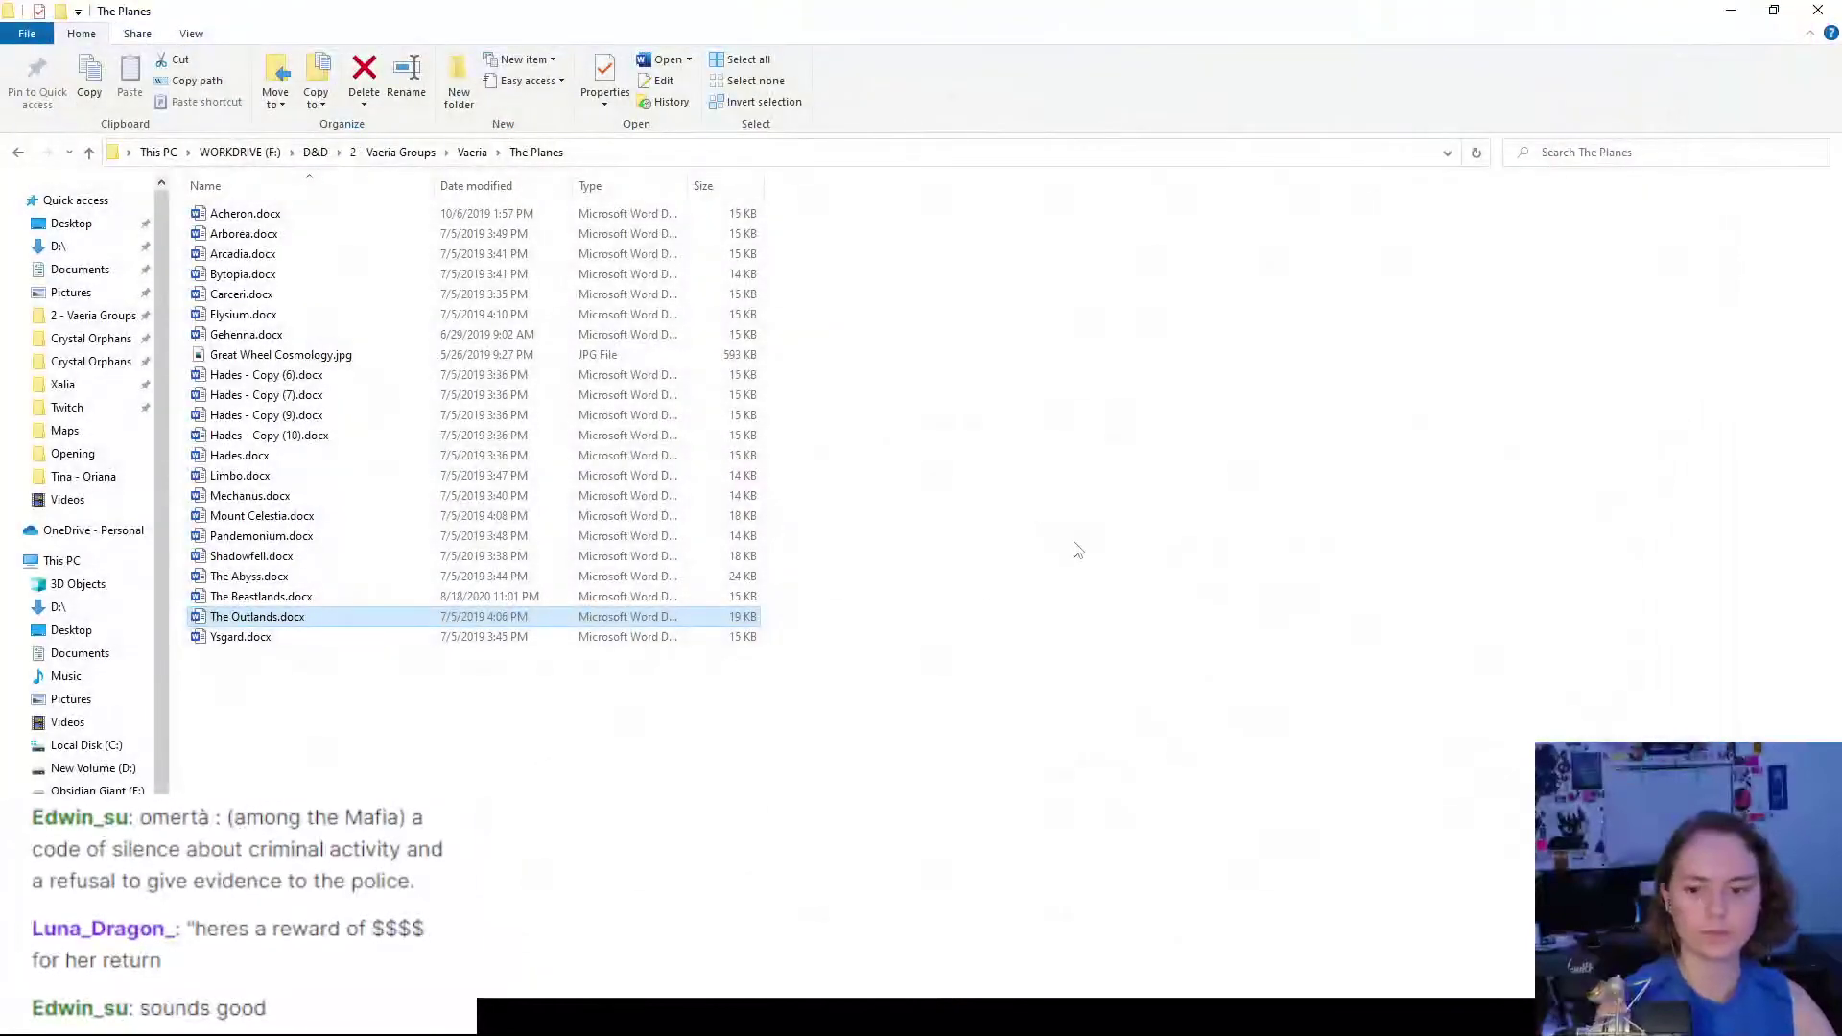
click(1730, 11)
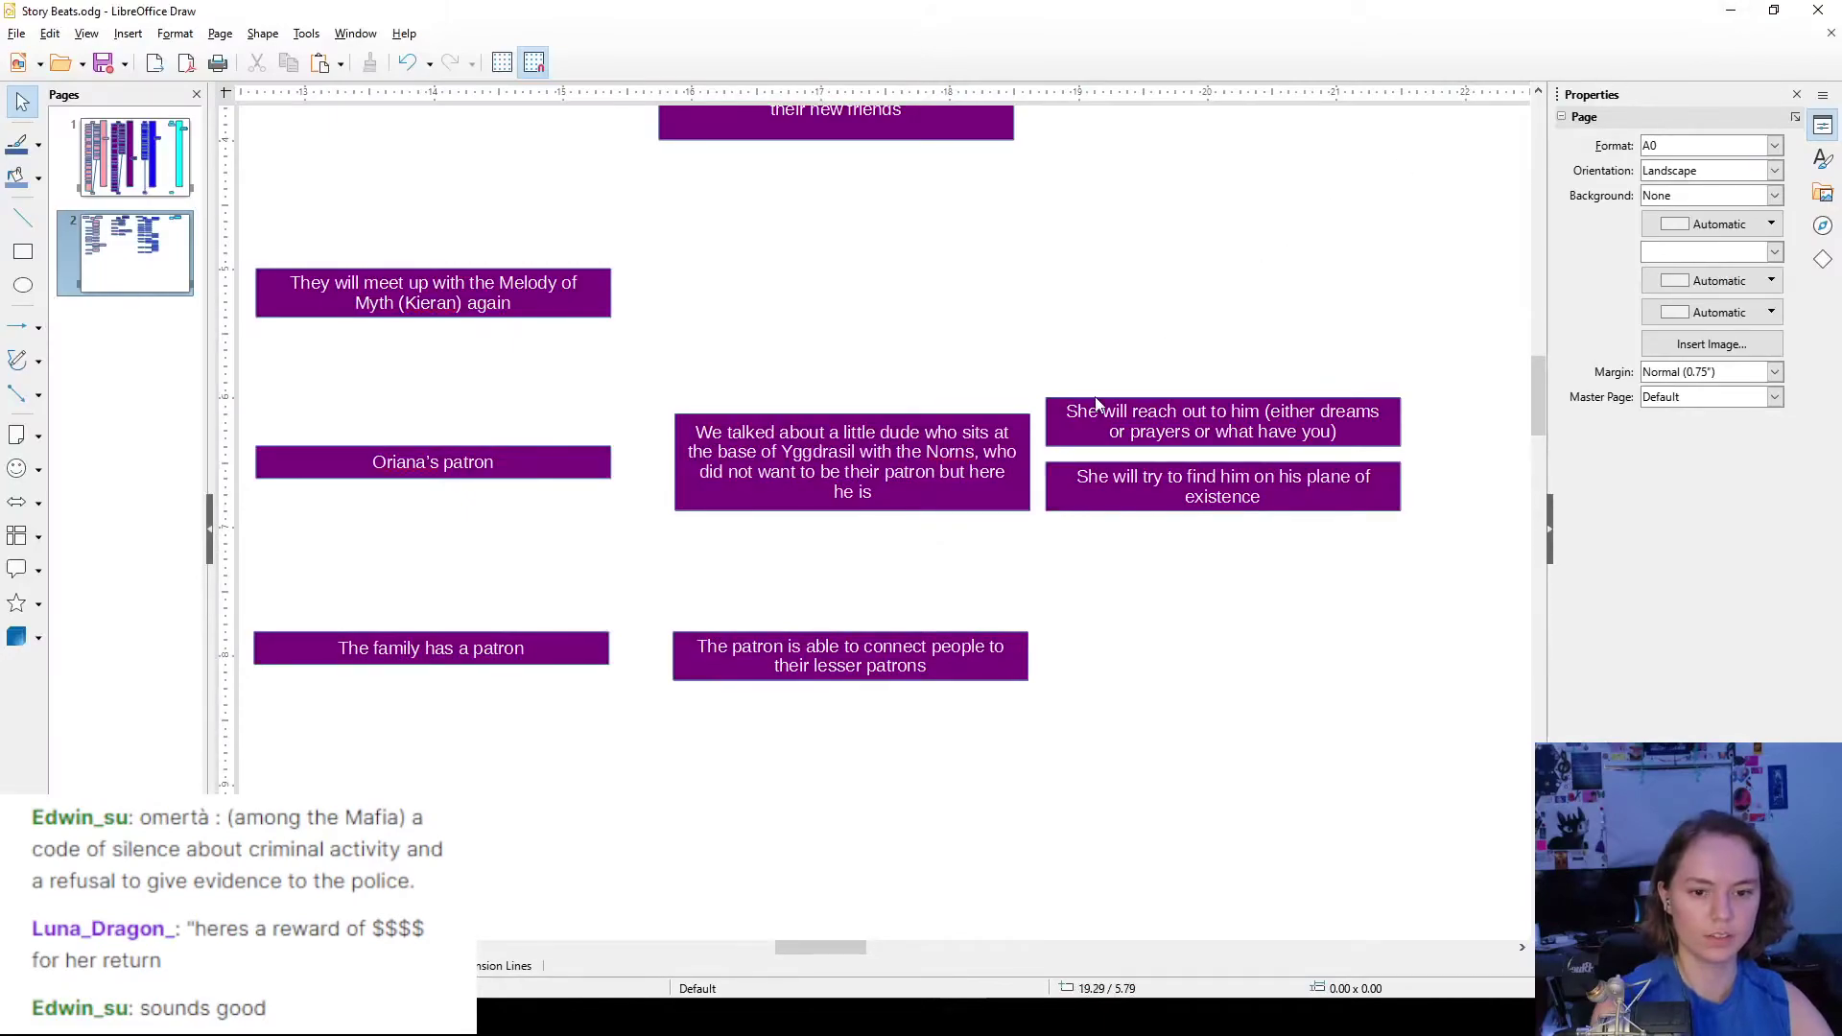
- Append "(The Outlands)" to the "She will try to find him on his plane of existence" box, copying the plane's name from its file name
mouse_move(849, 950)
mouse_down()
mouse_move(828, 947)
mouse_move(849, 937)
mouse_up()
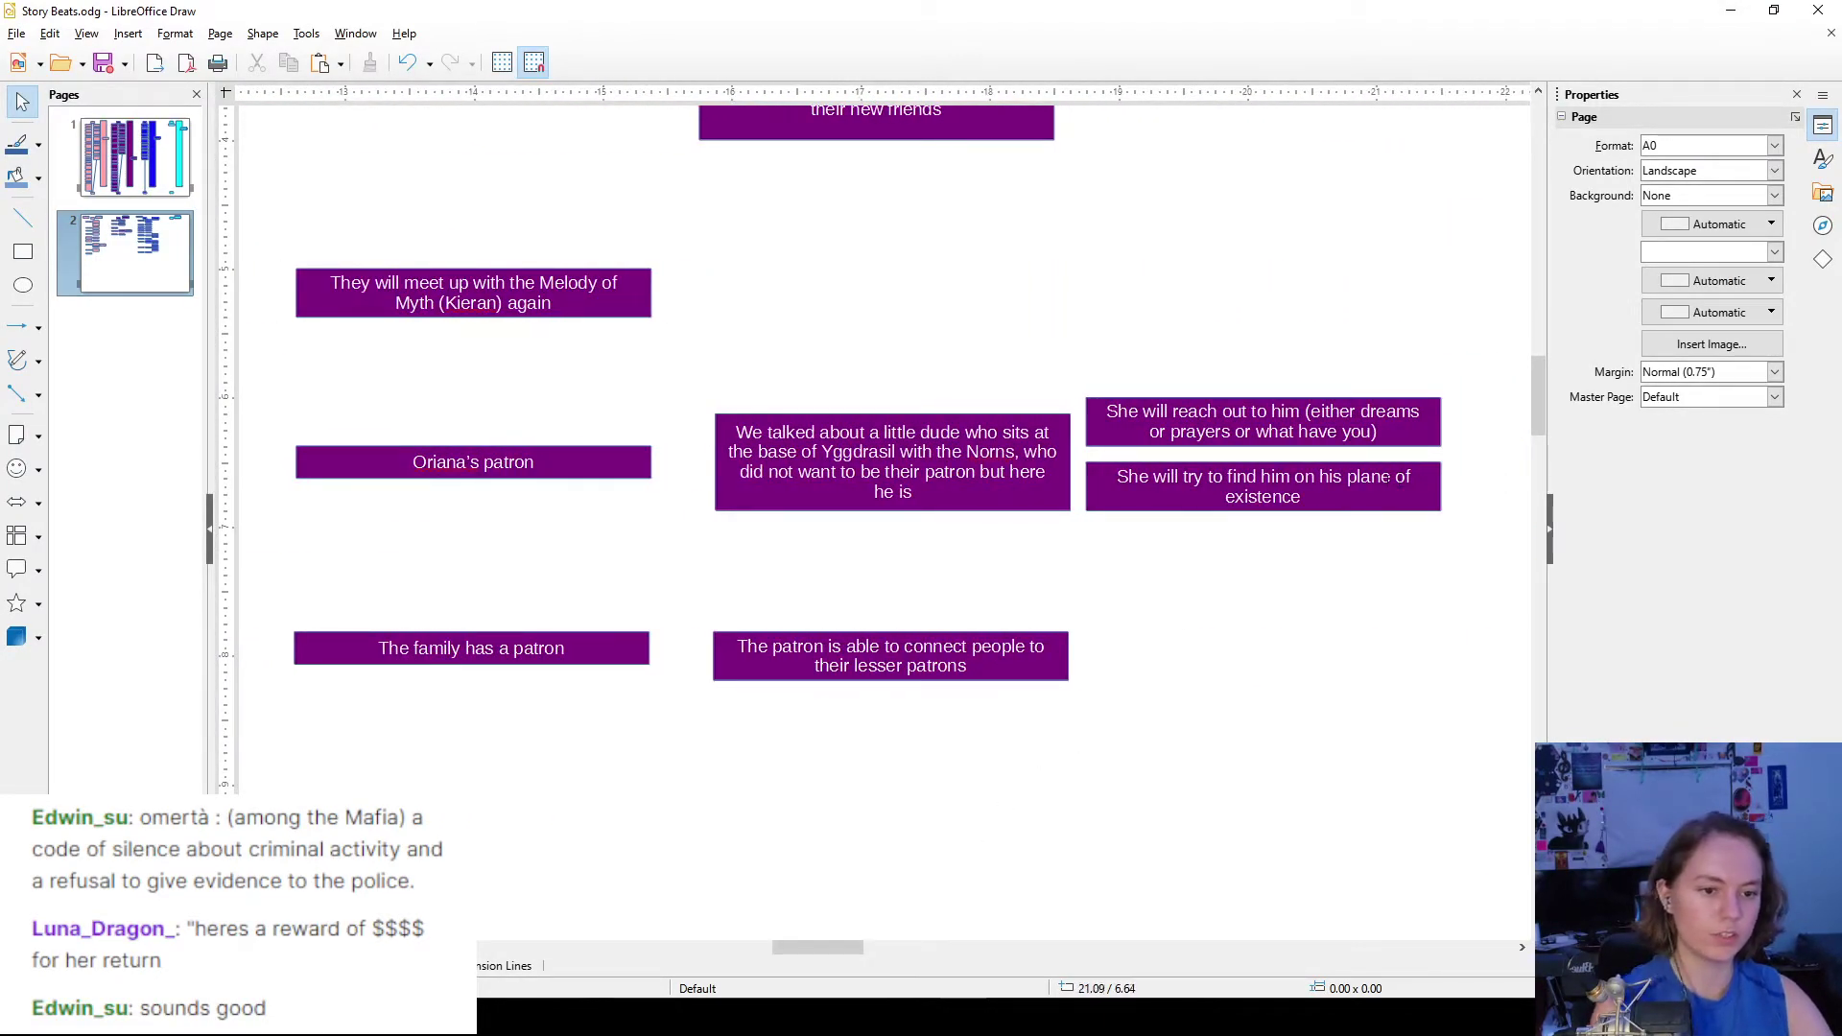
click(1355, 491)
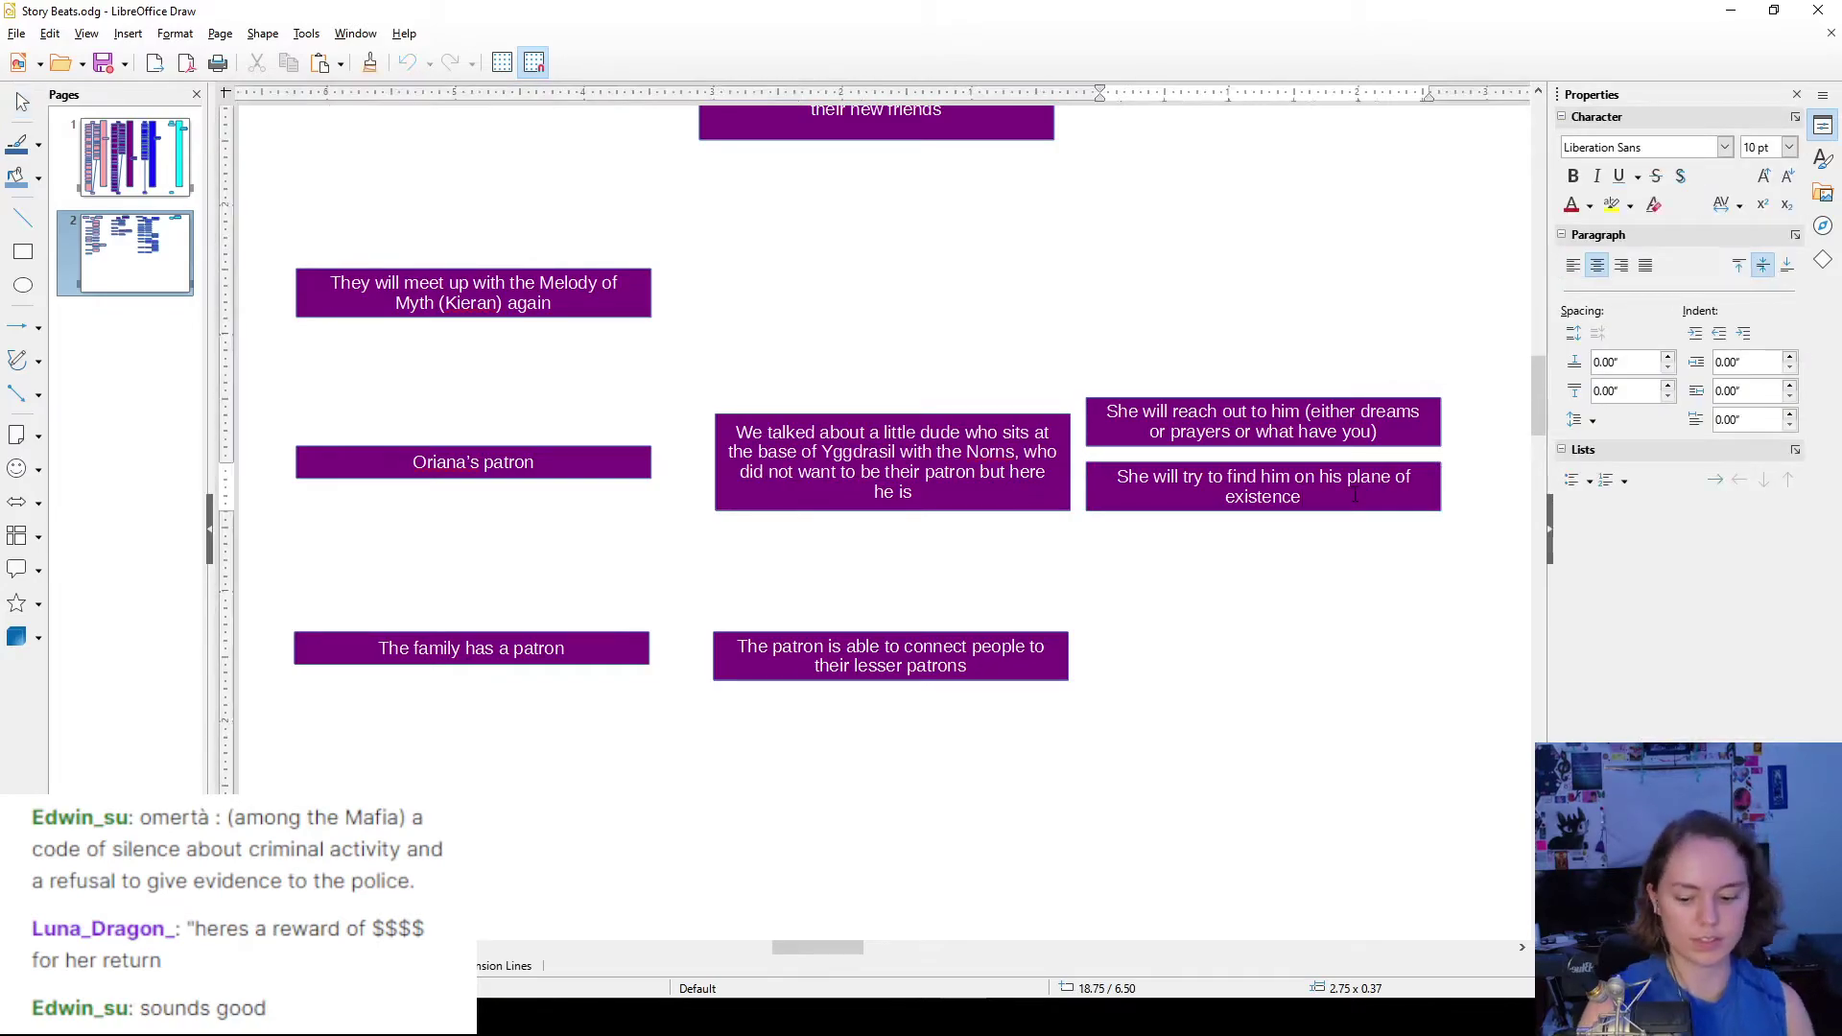
text(()
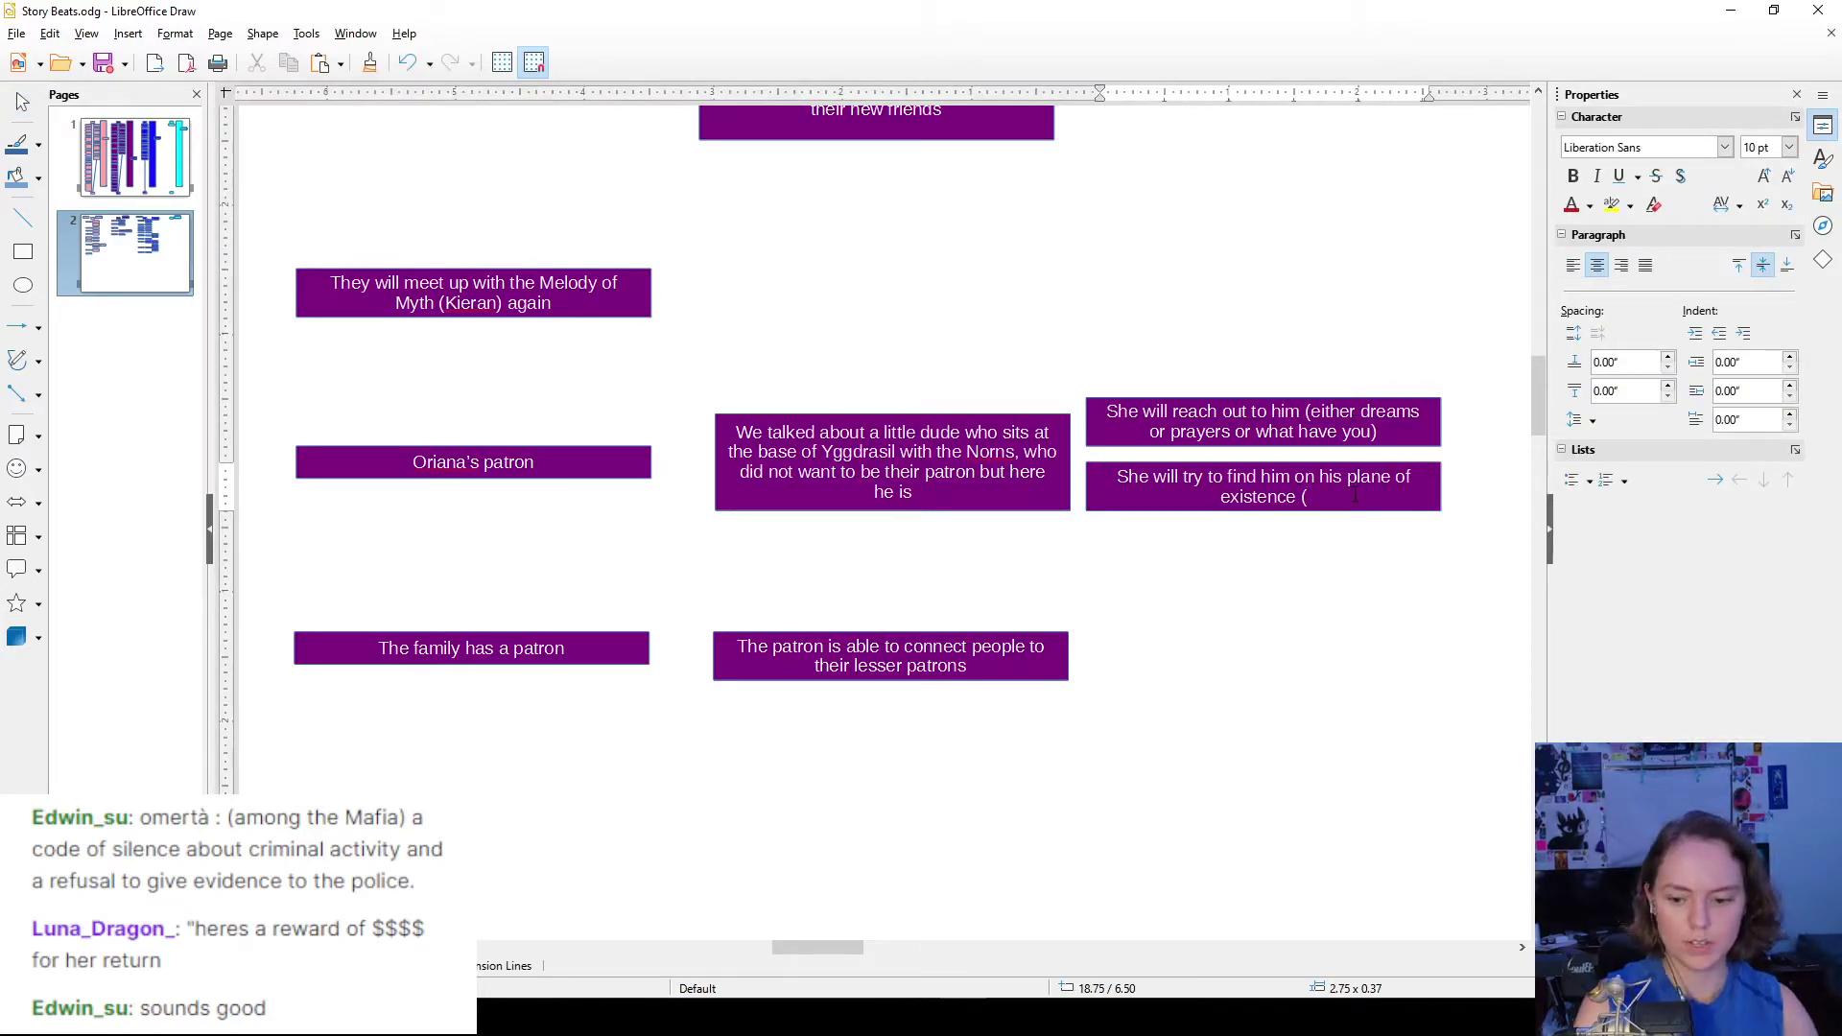
key(alt+Tab)
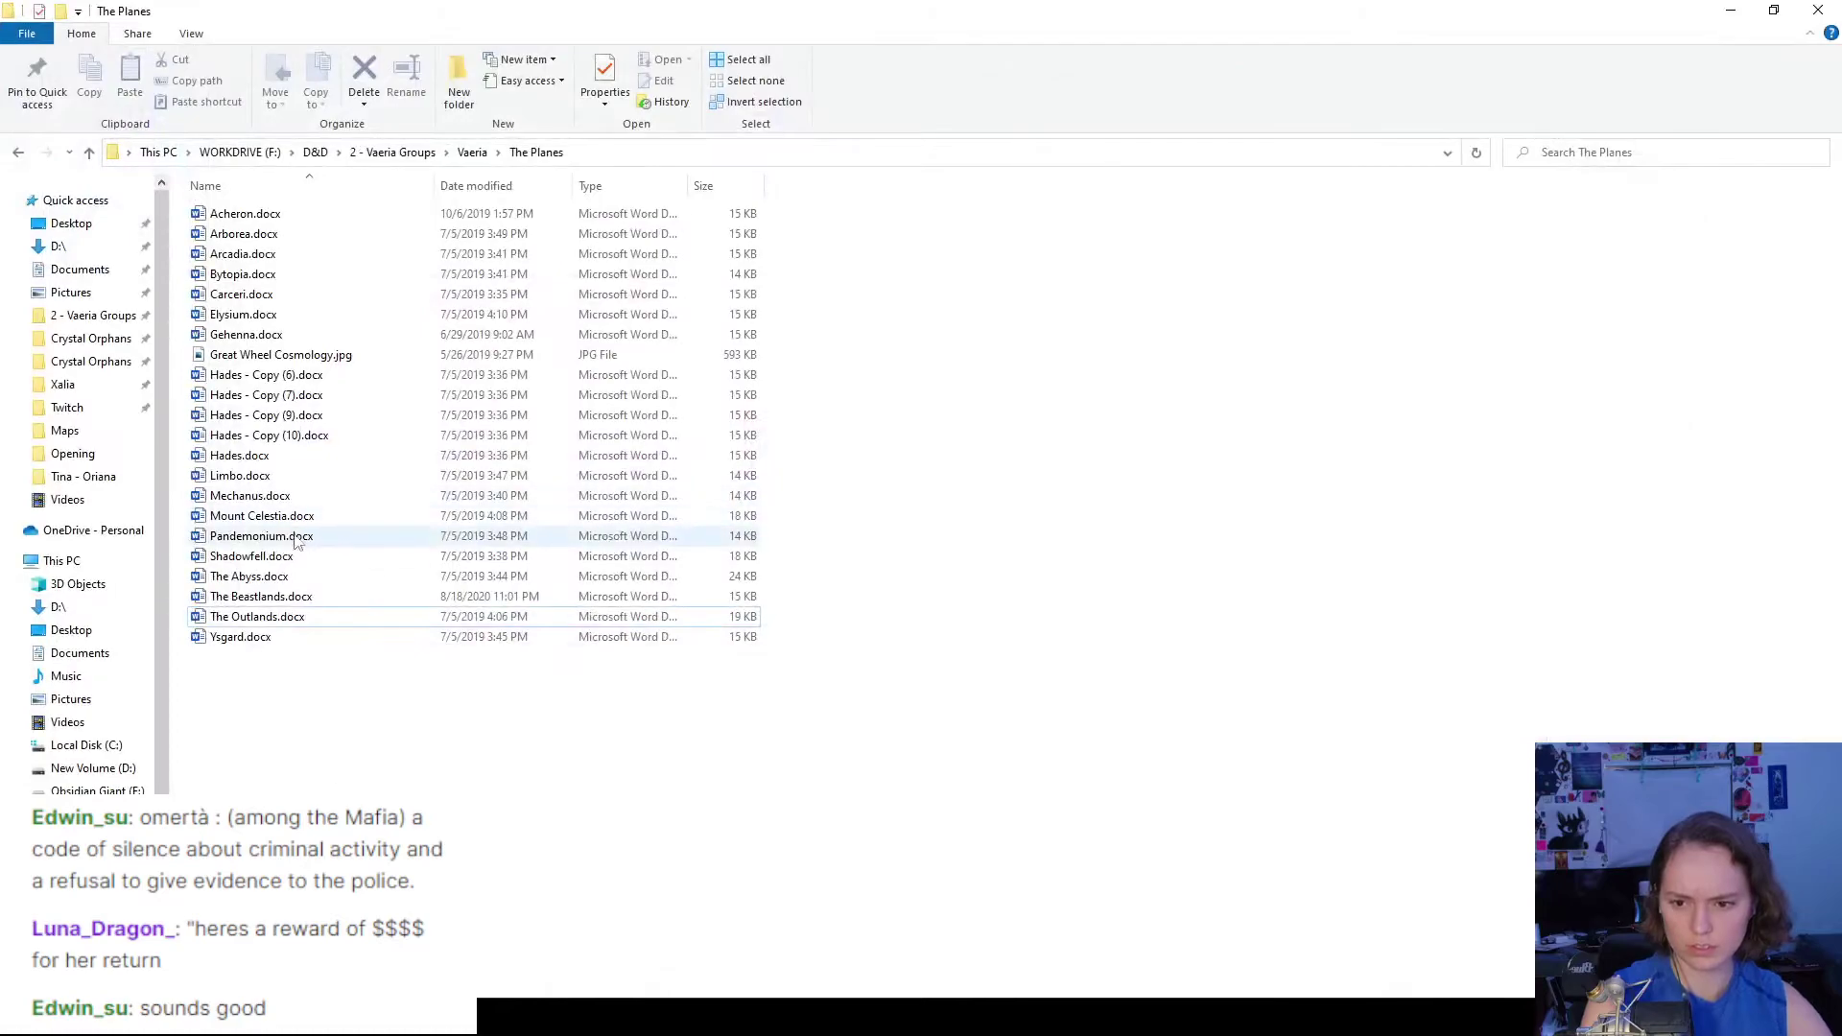
click(273, 616)
key(F2)
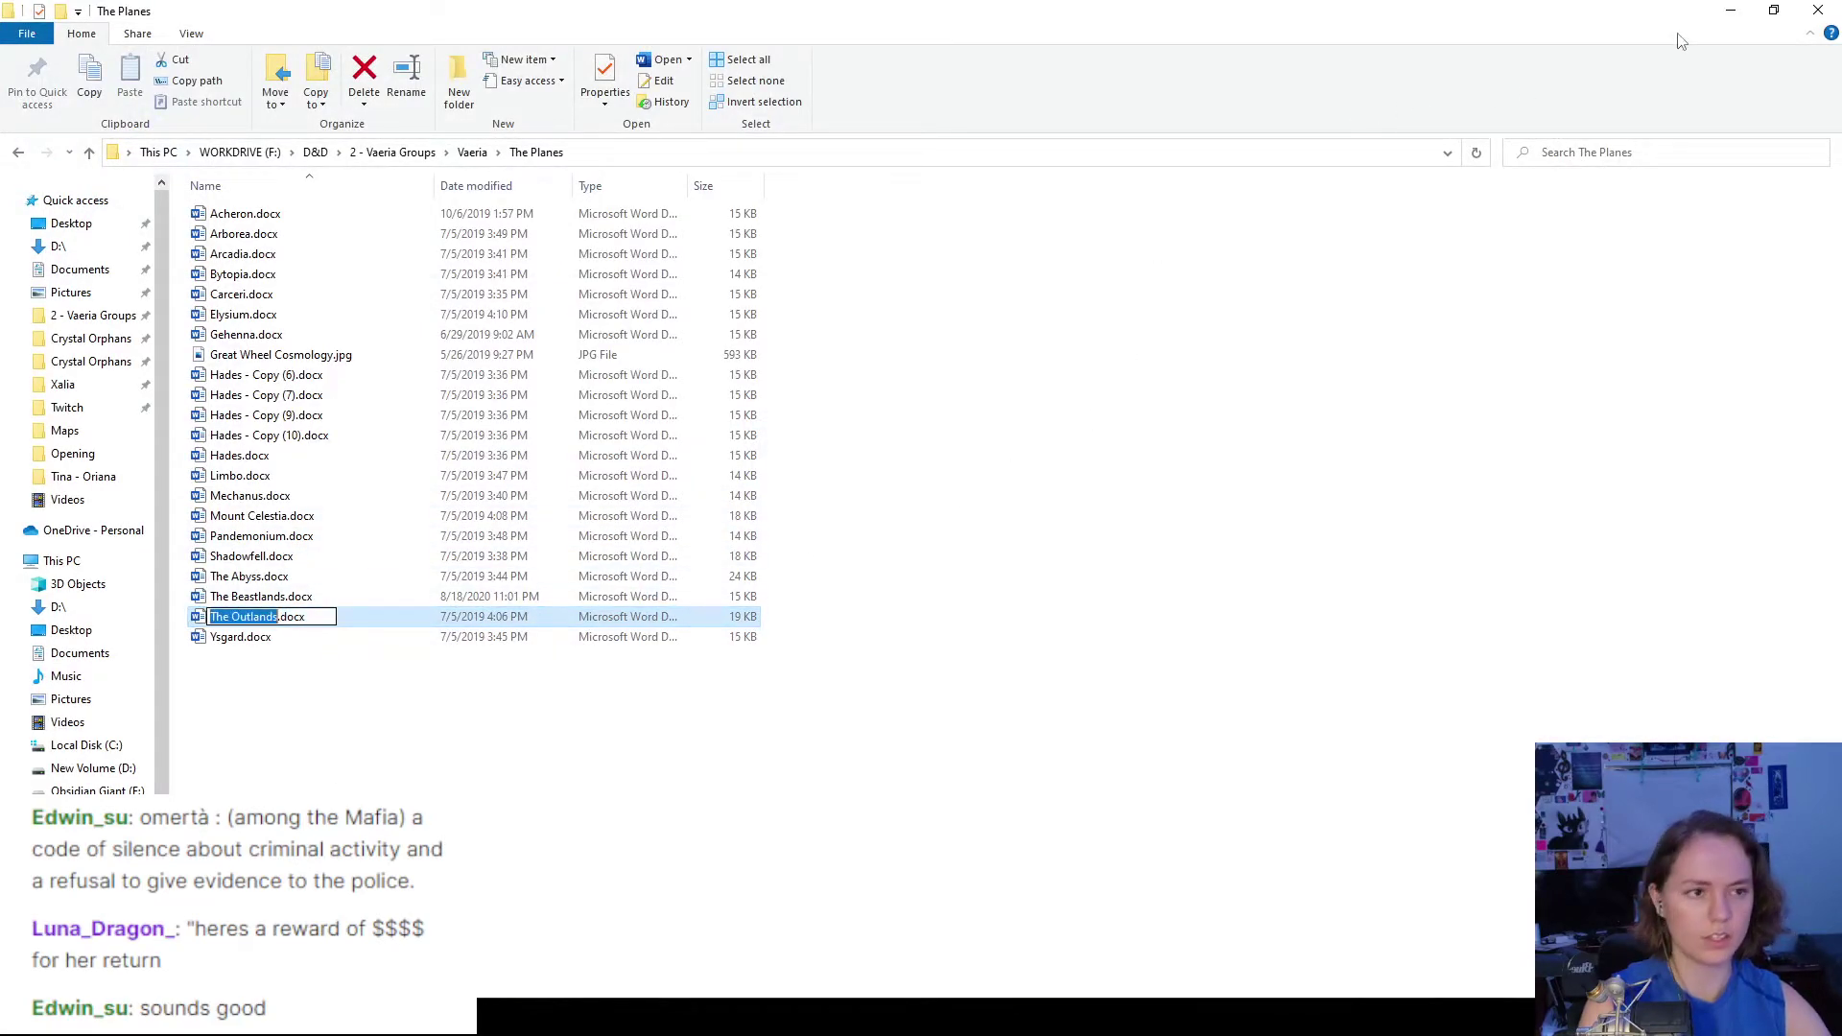
key(ctrl+c)
key(alt+Tab)
key(ctrl+v)
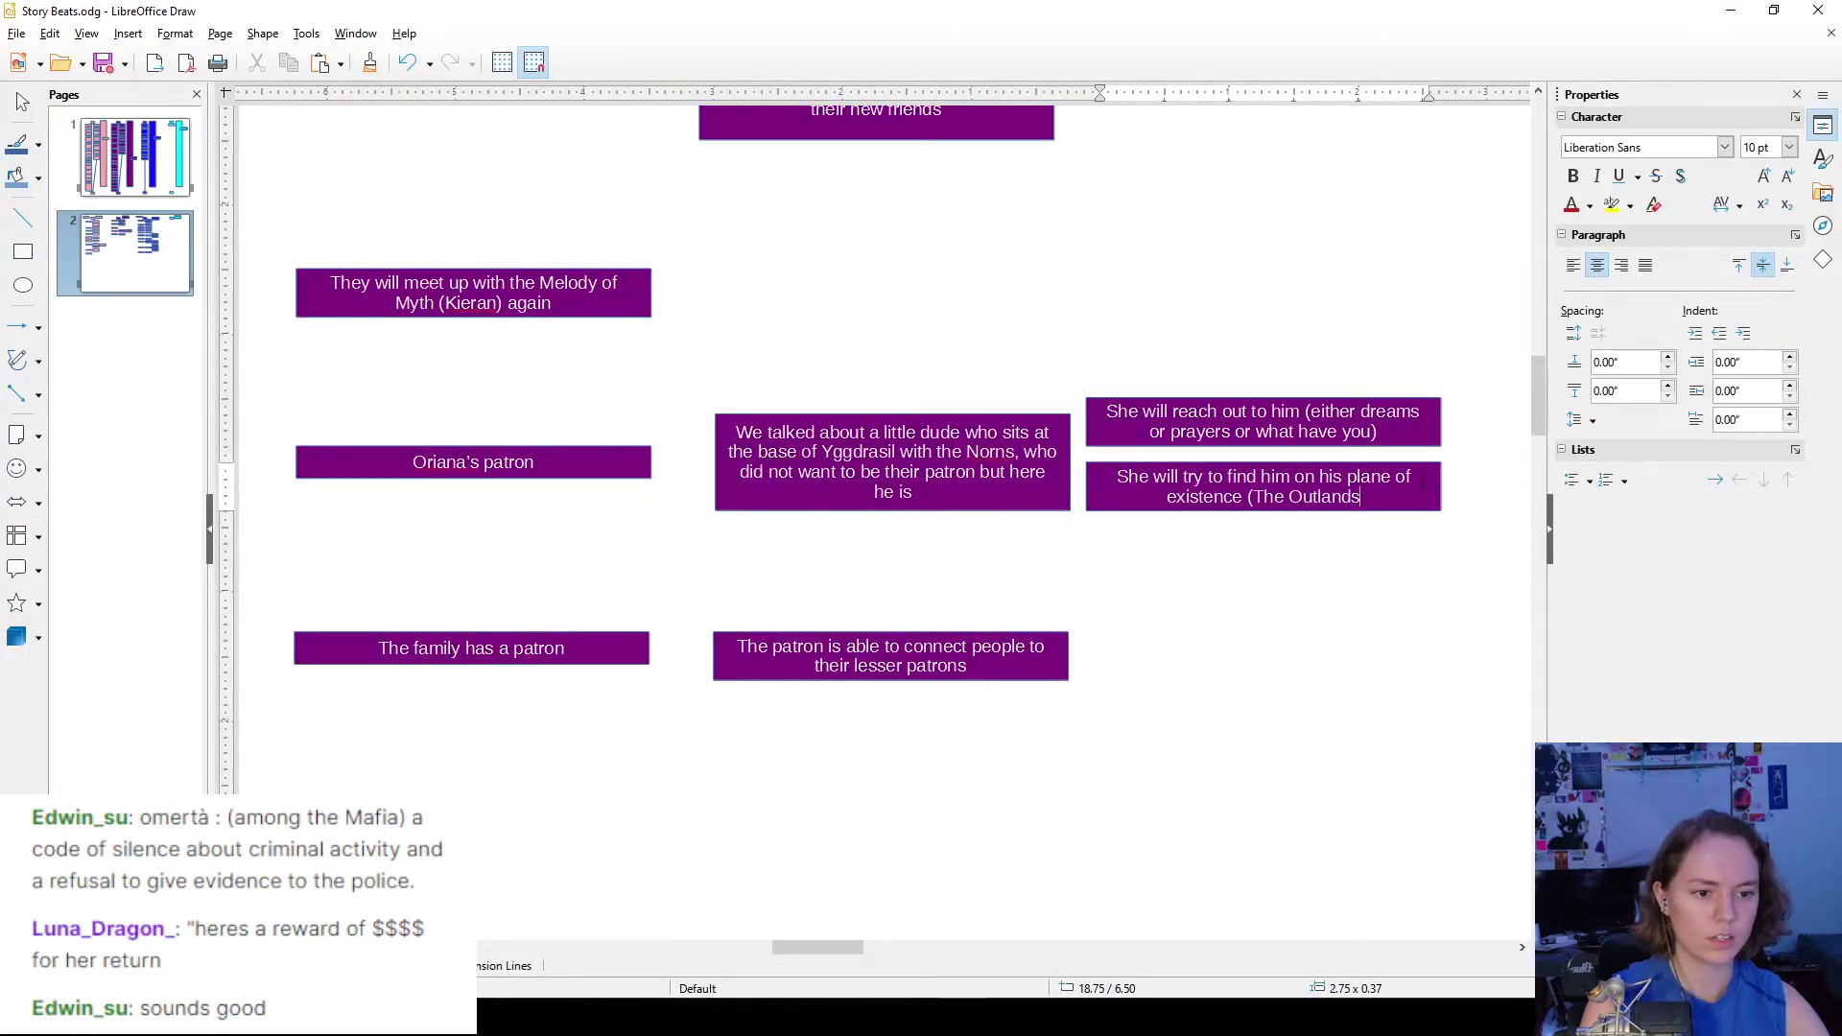
text())
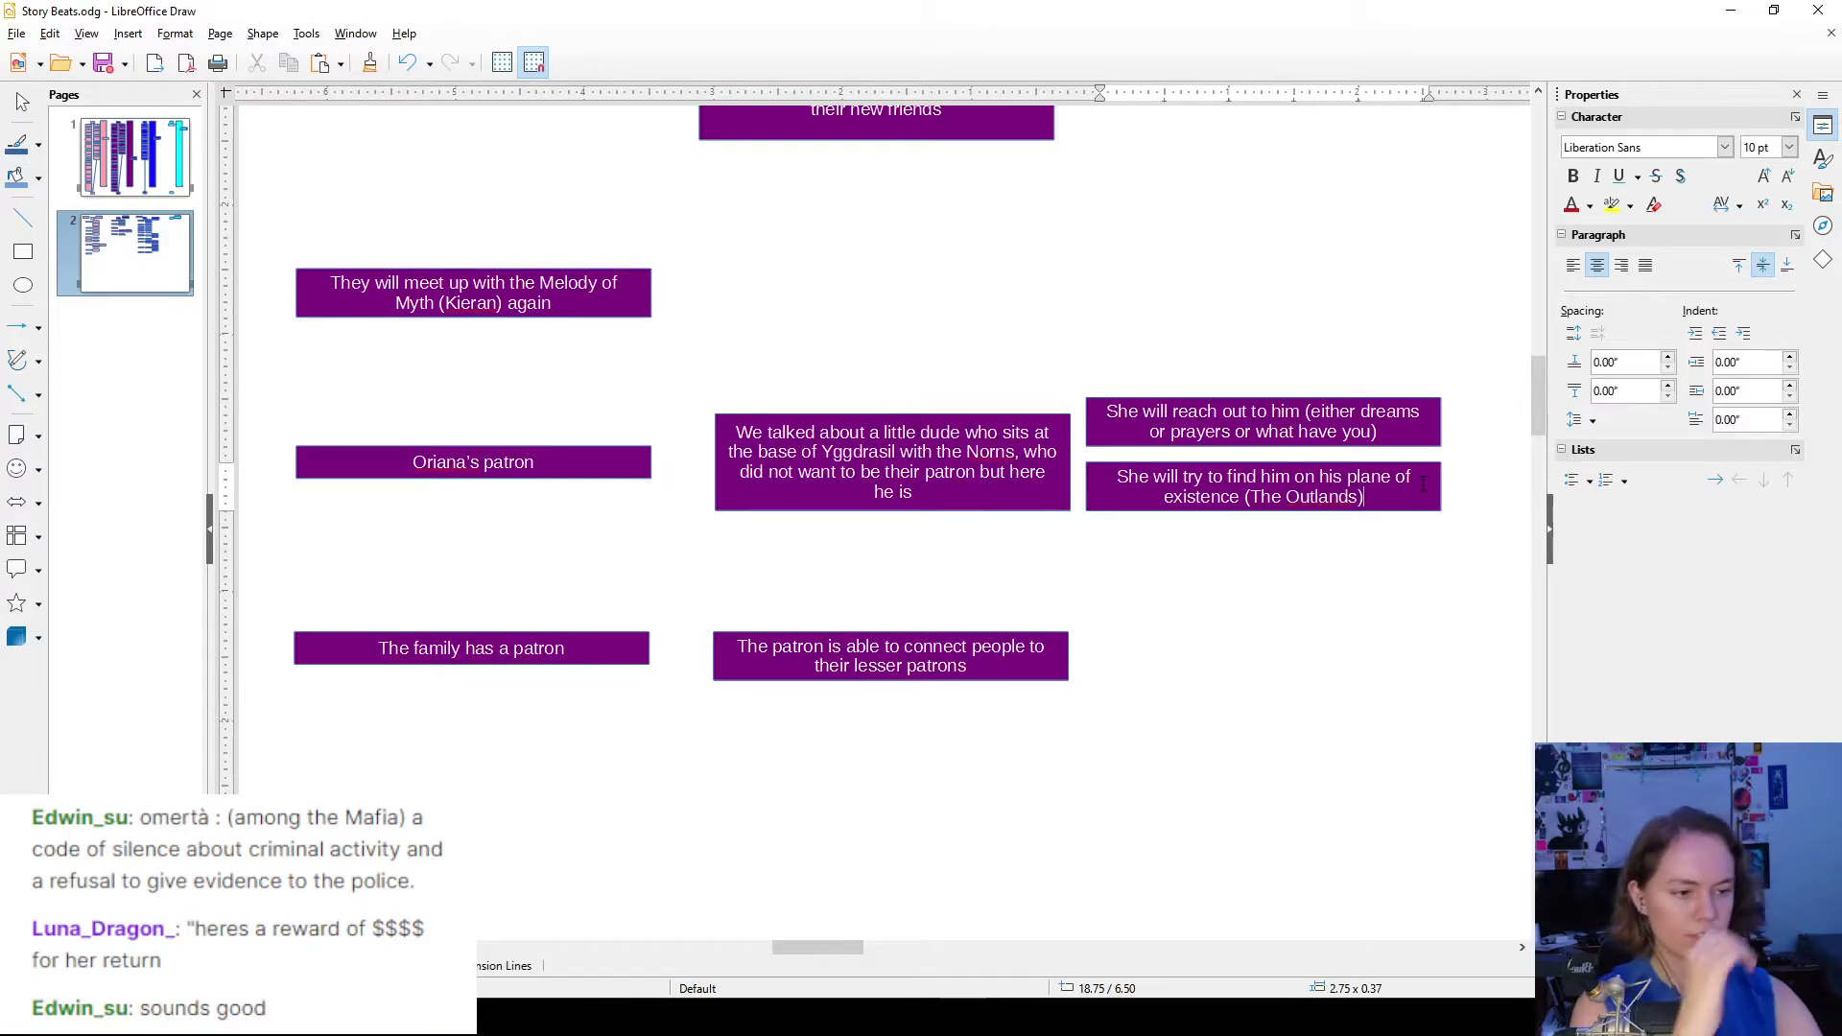
click(979, 552)
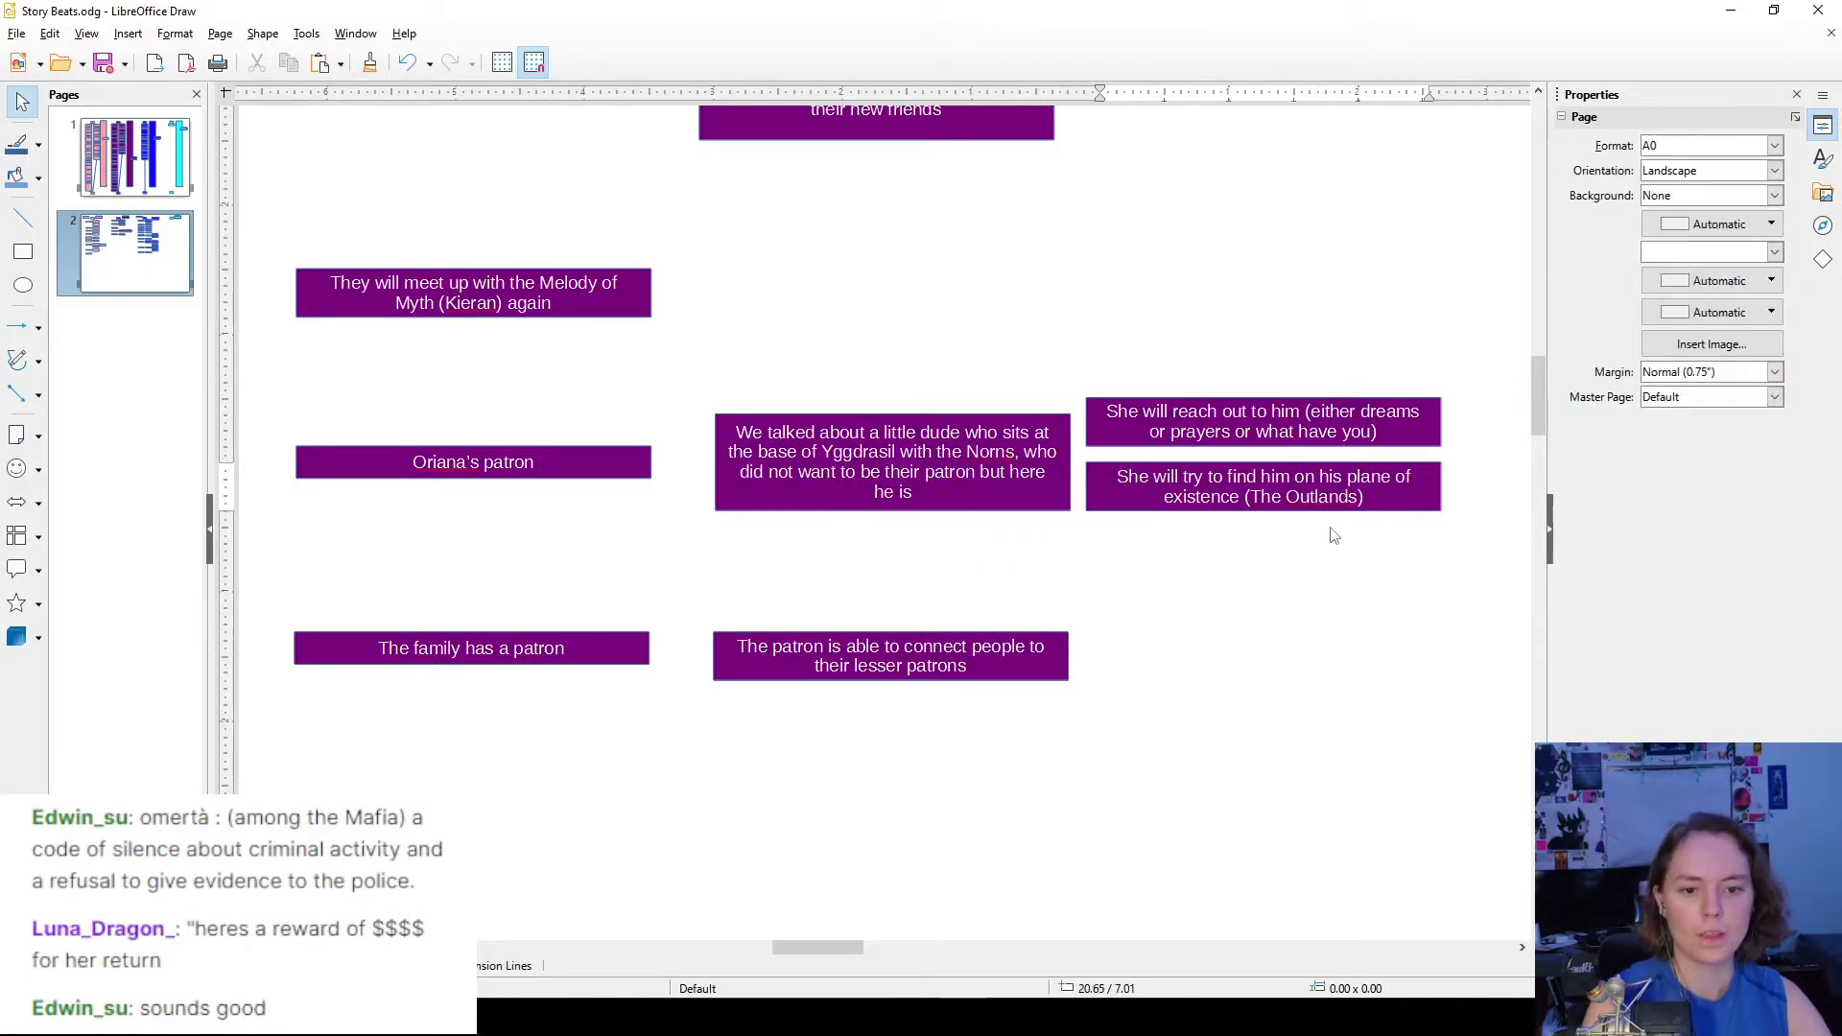
- Nudge the "She will try to find him" and "She will reach out to him" boxes down one increment each beside the Yggdrasil box
click(1104, 485)
key(Down)
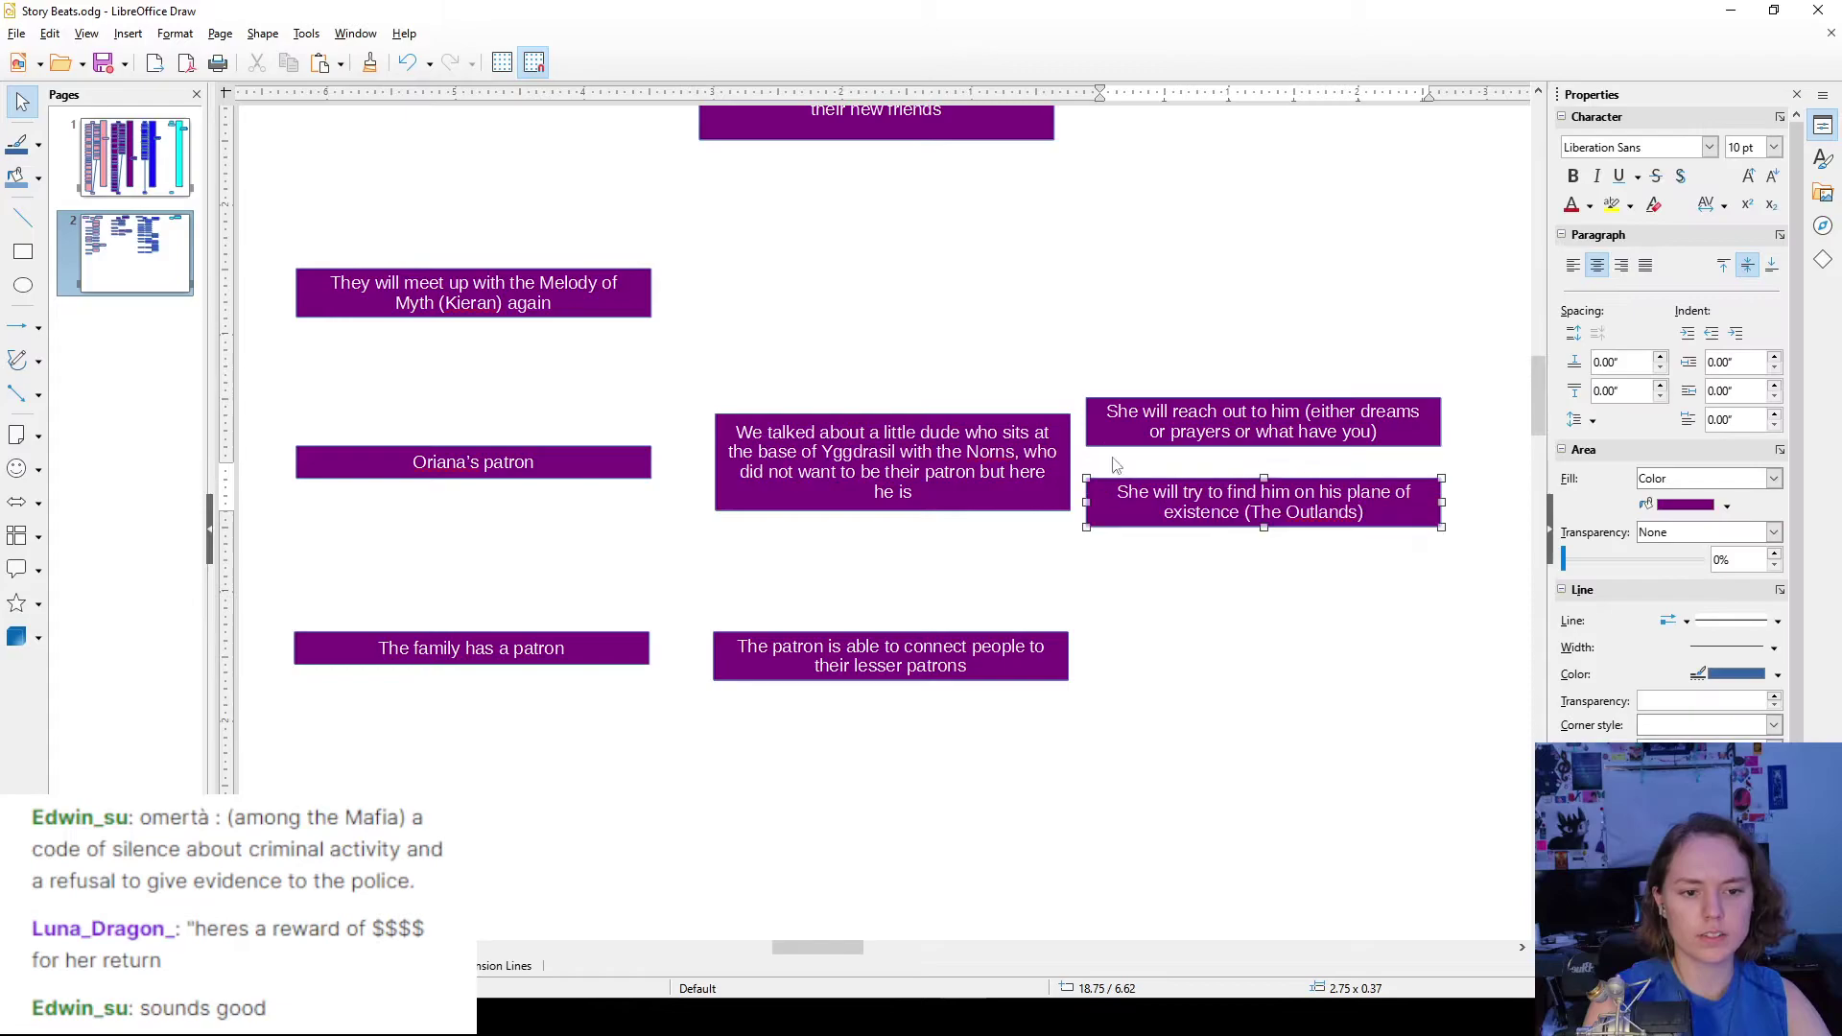
click(1111, 429)
key(Down)
click(1131, 362)
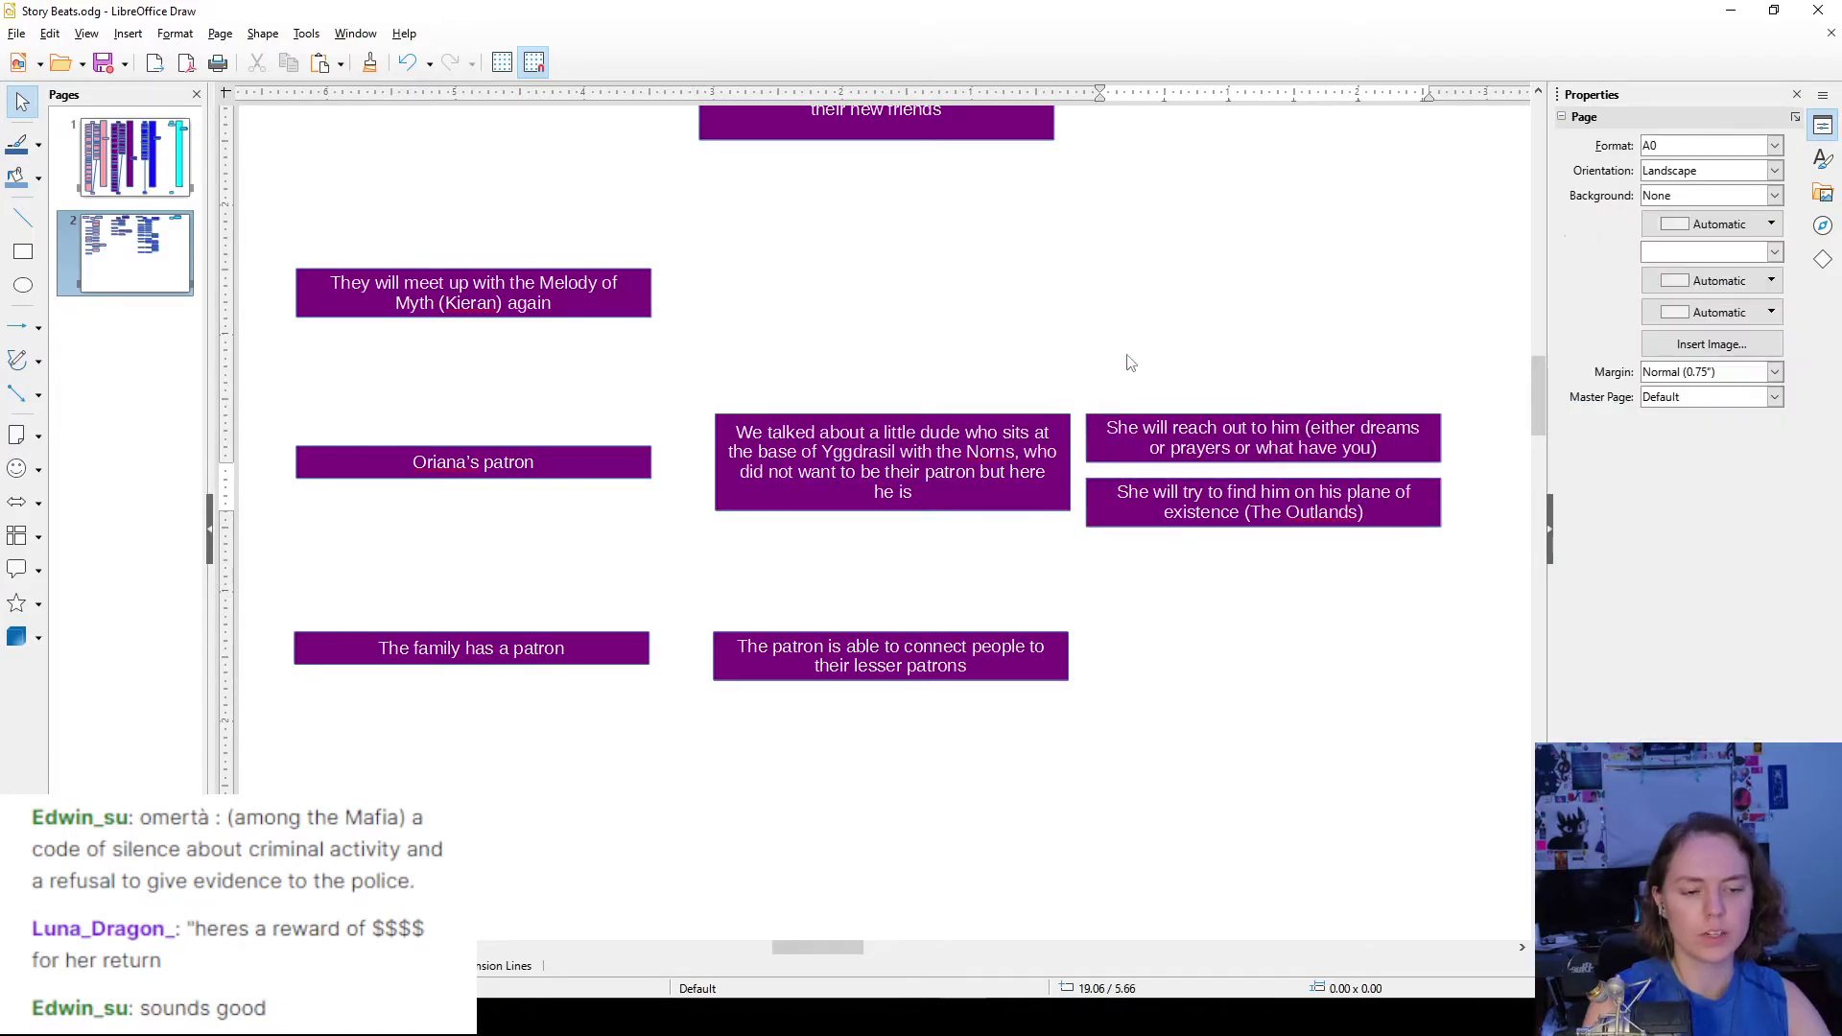
click(875, 1017)
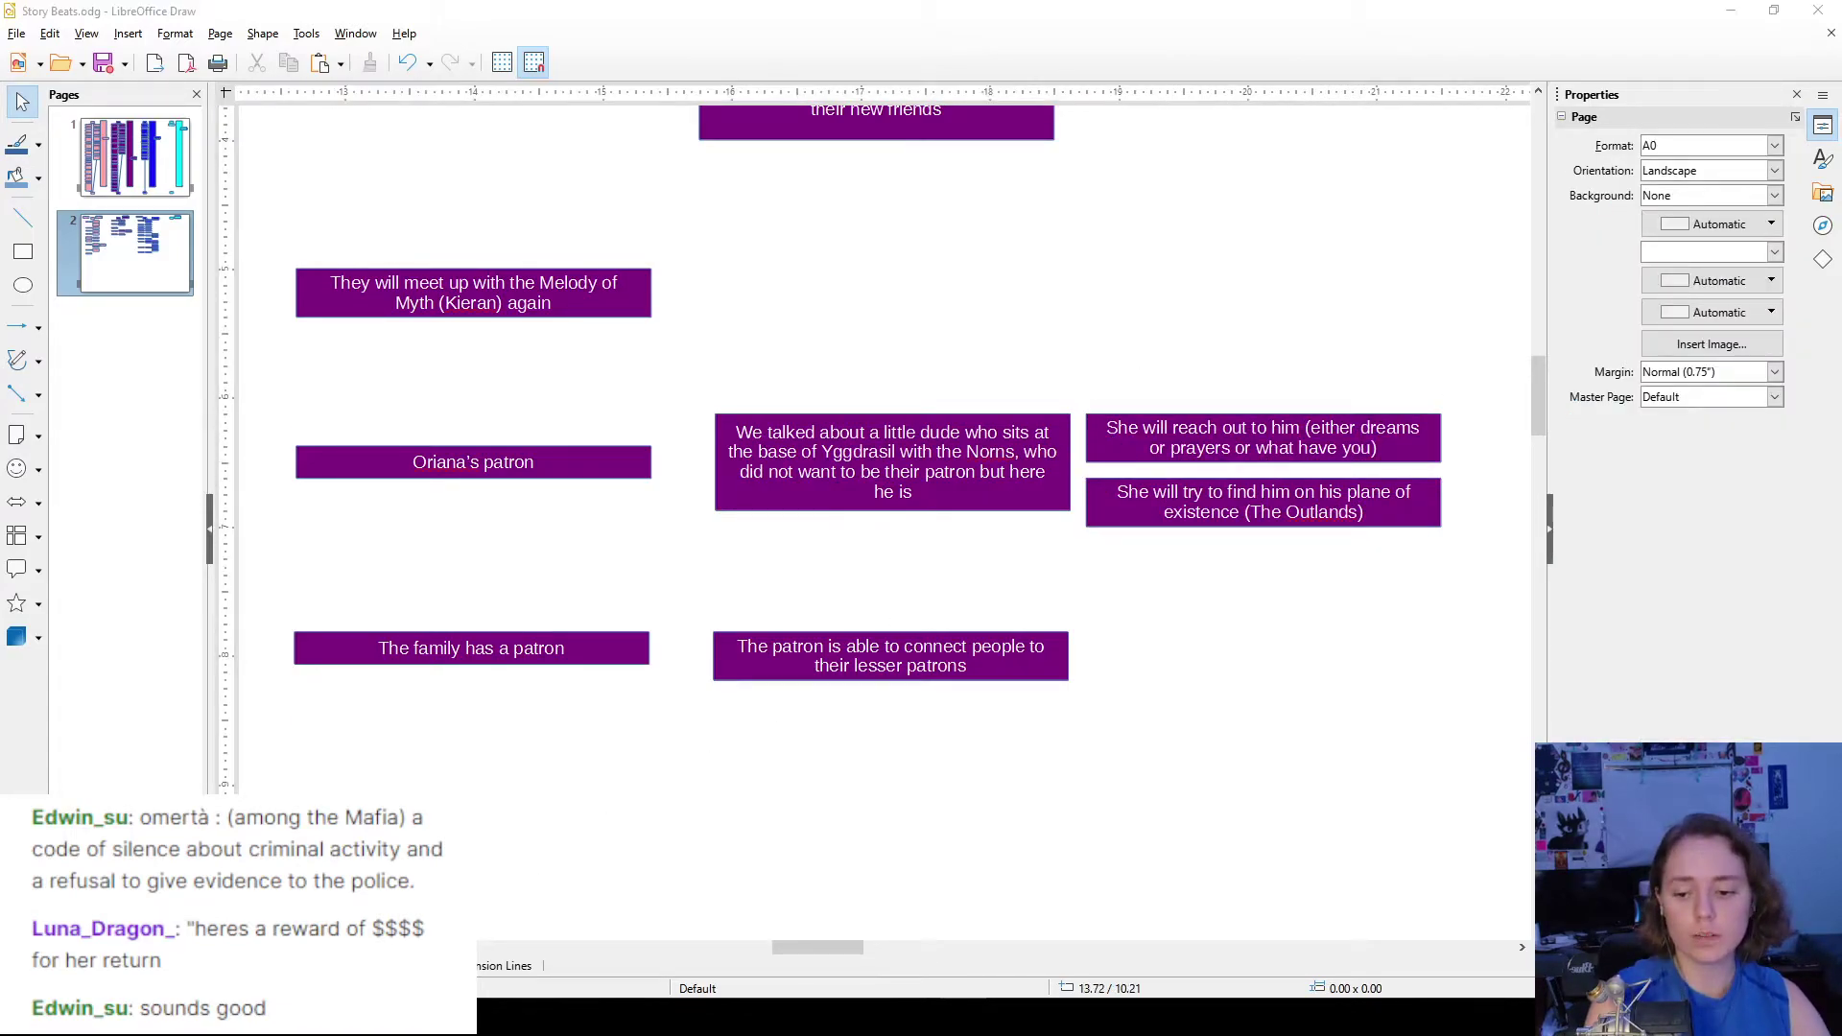
click(729, 819)
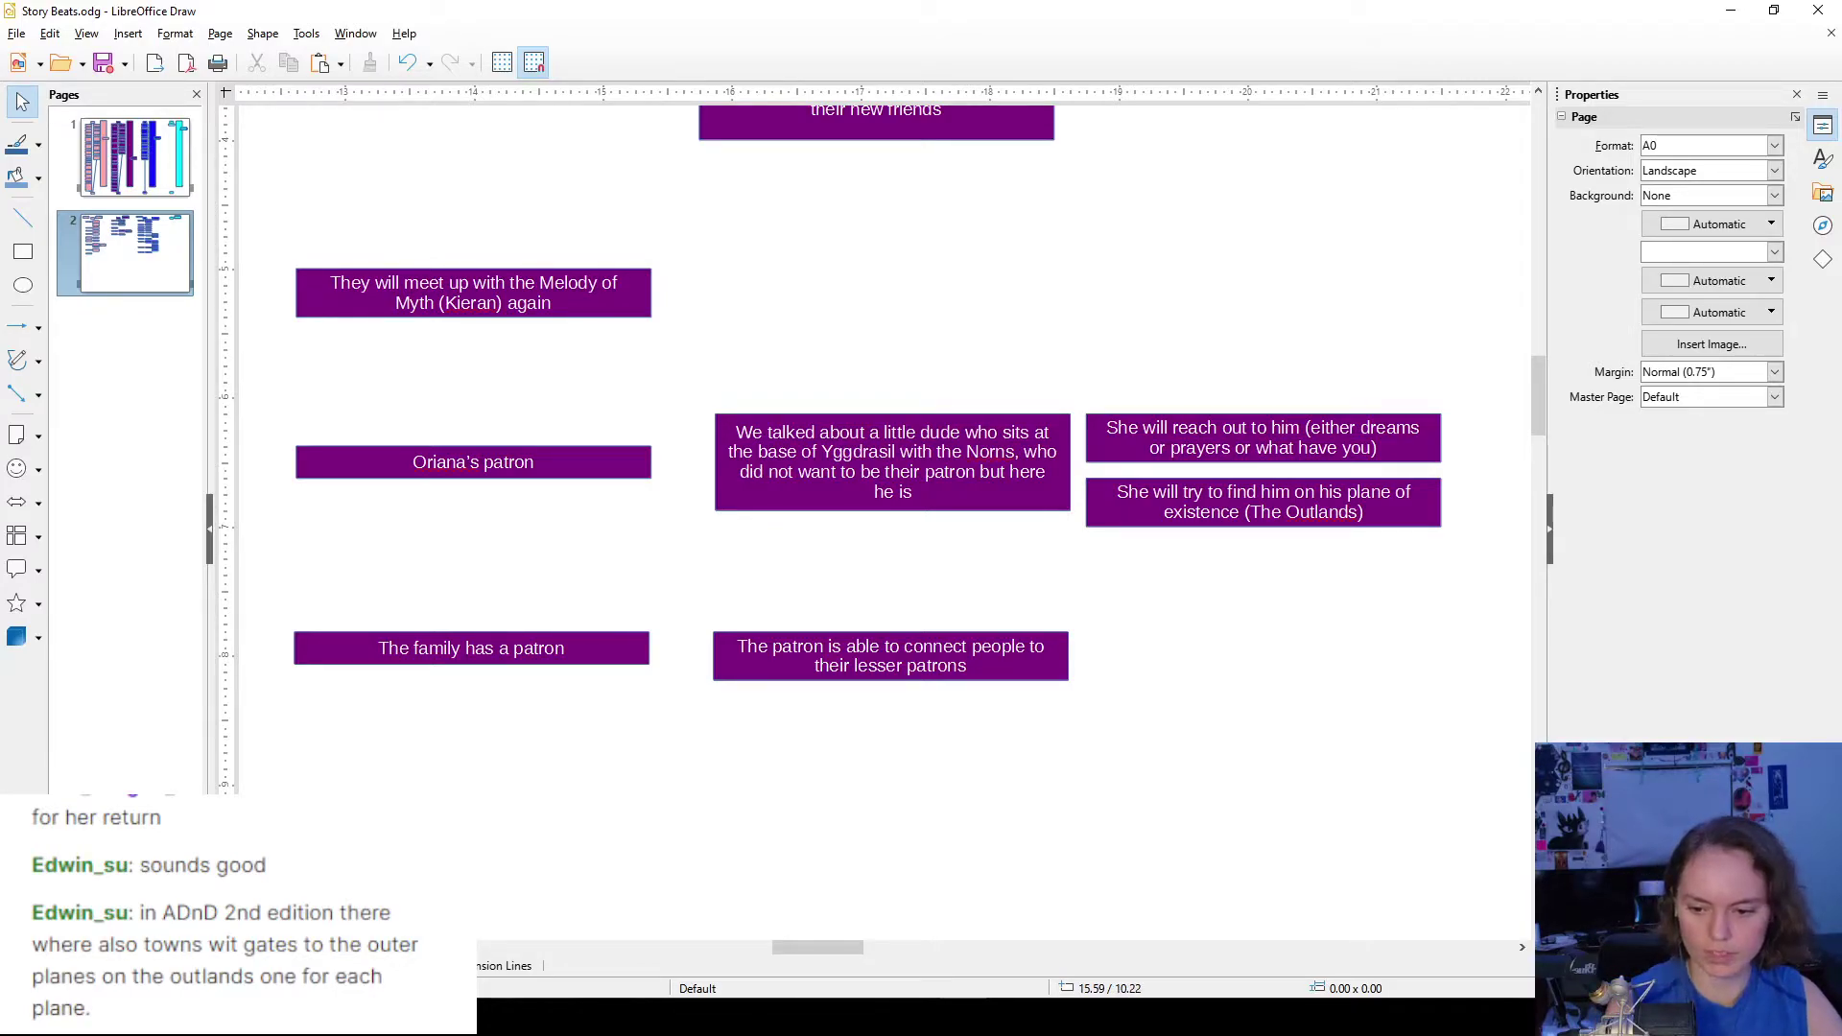
- Reopen The Outlands document from The Planes folder and find The Well of Urd entry under Locations on the Outlands
key(alt+Tab)
double_click(283, 616)
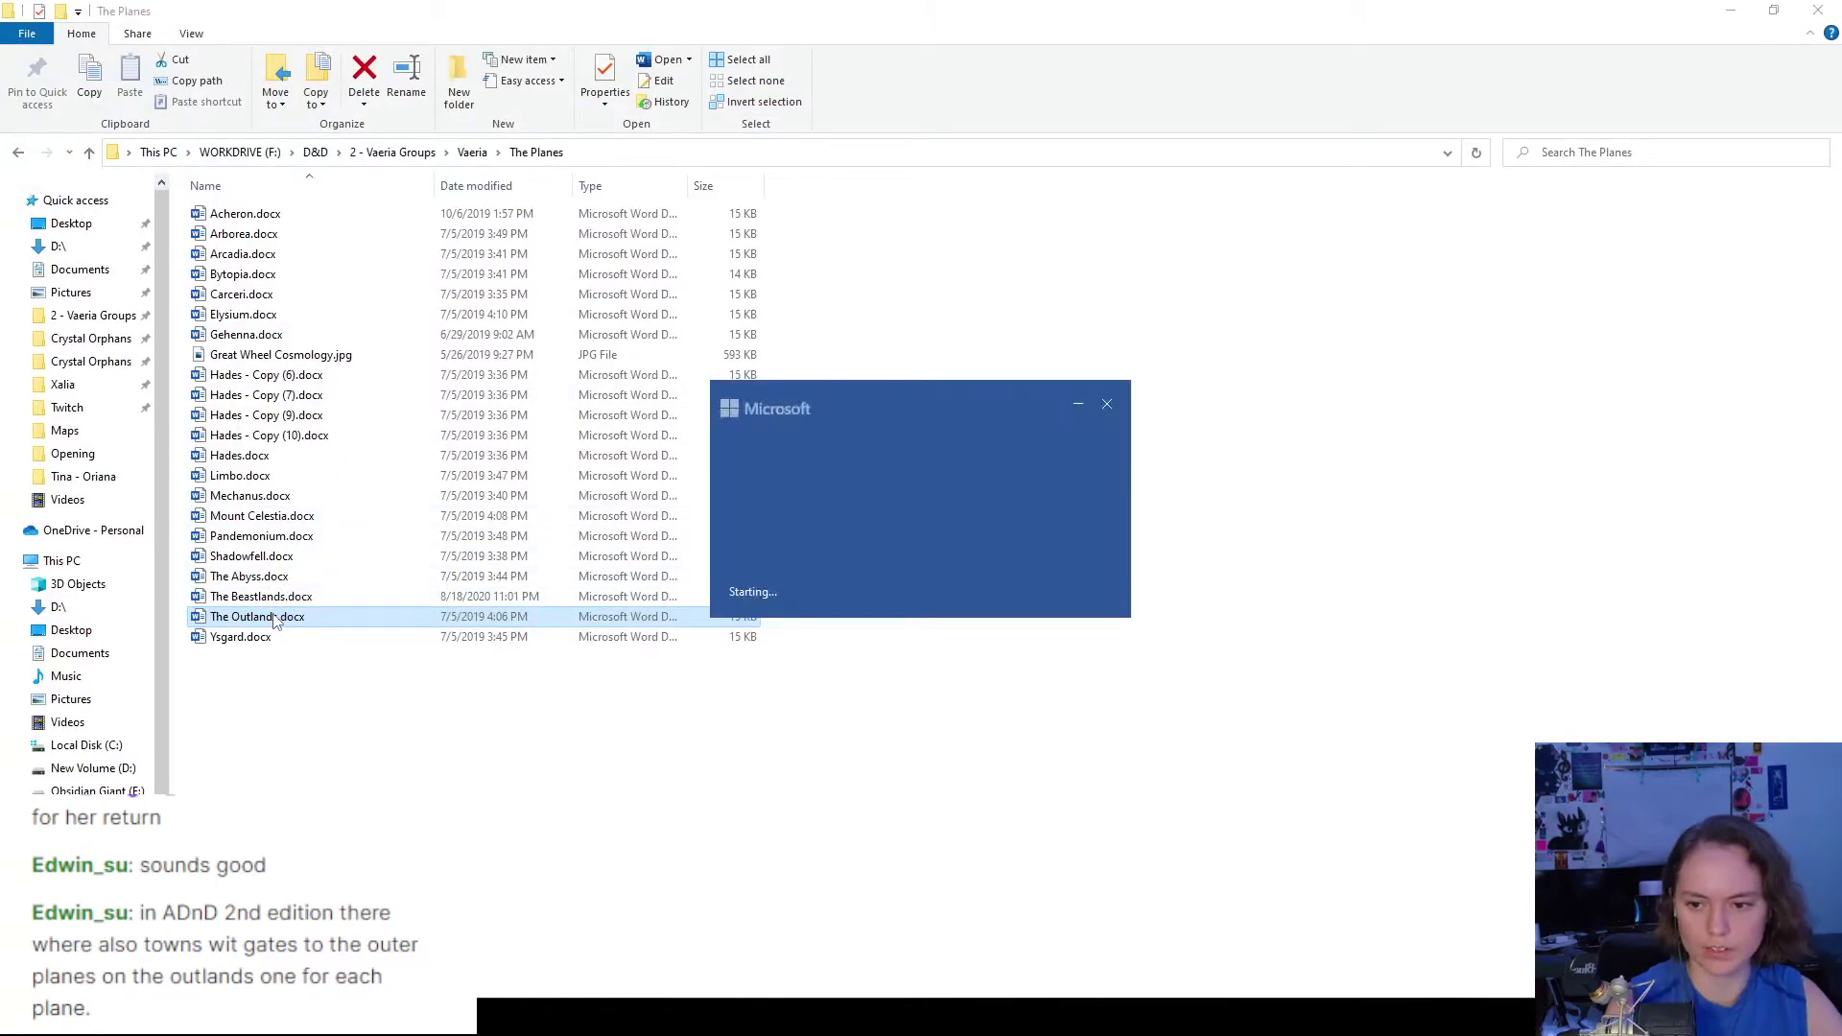
scroll(962, 401, down, 6)
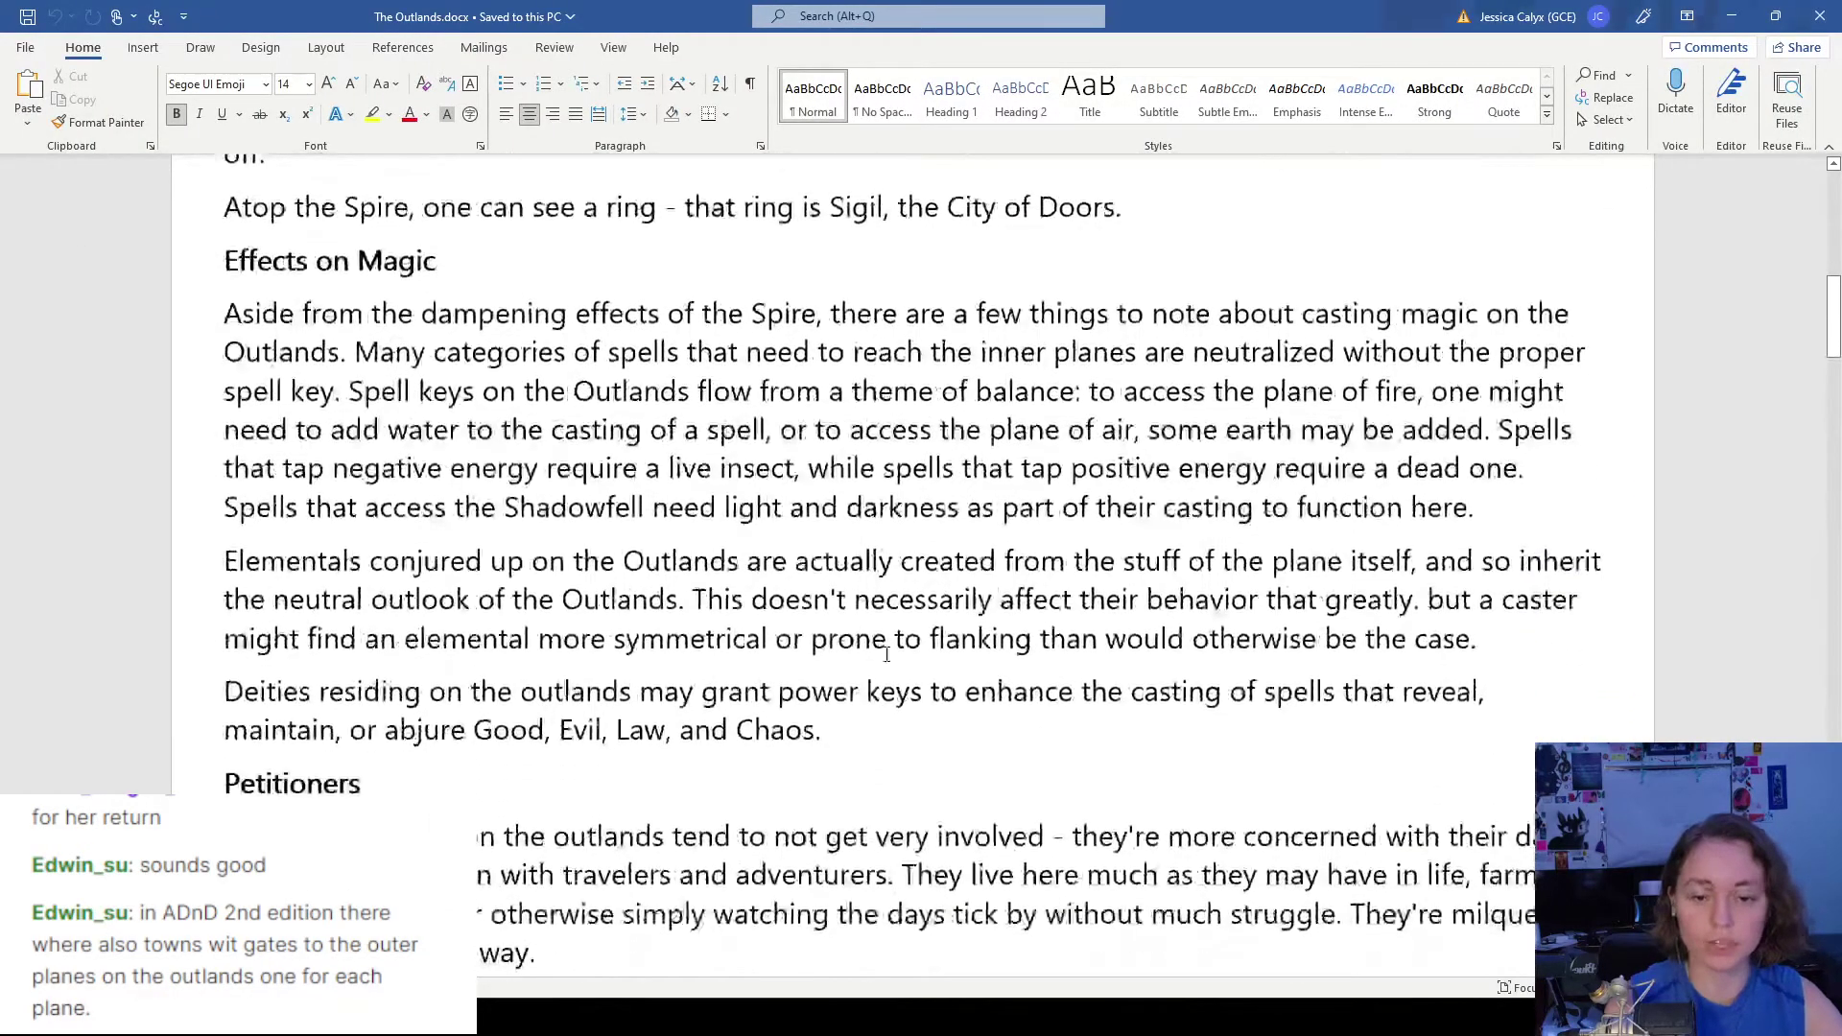
scroll(797, 641, down, 12)
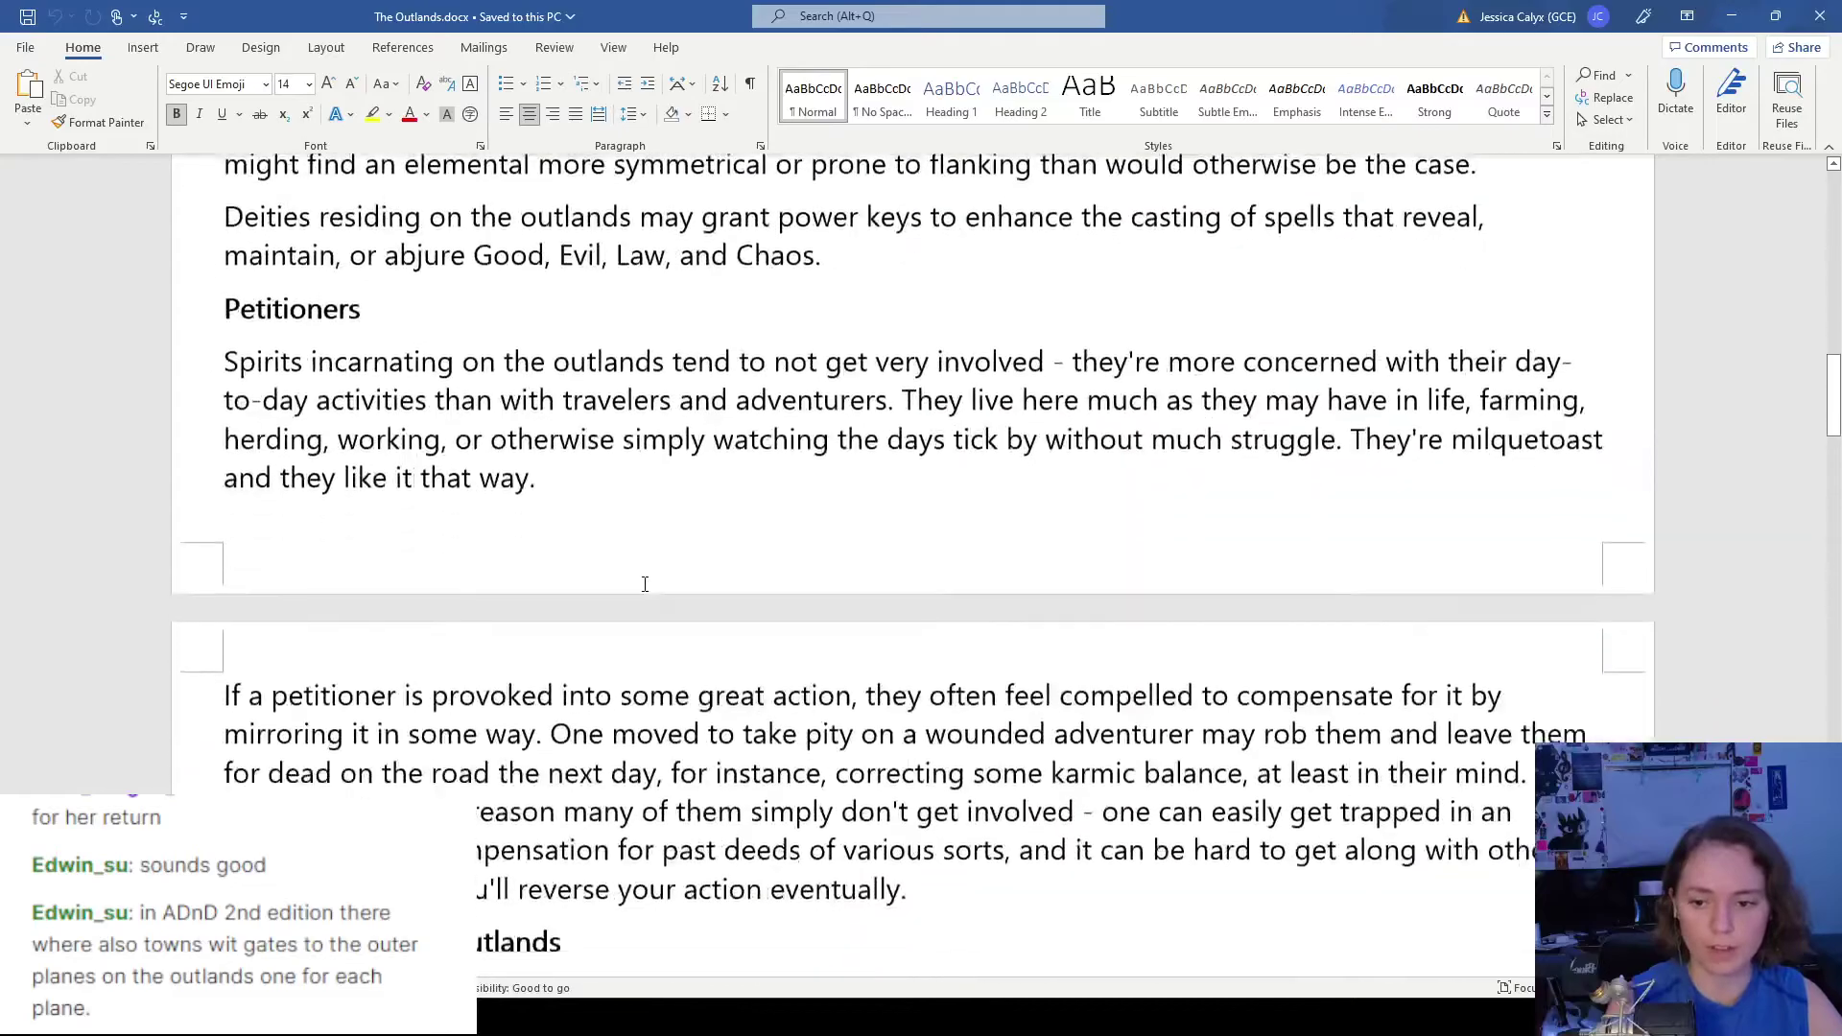
scroll(617, 584, up, 1)
scroll(575, 584, down, 12)
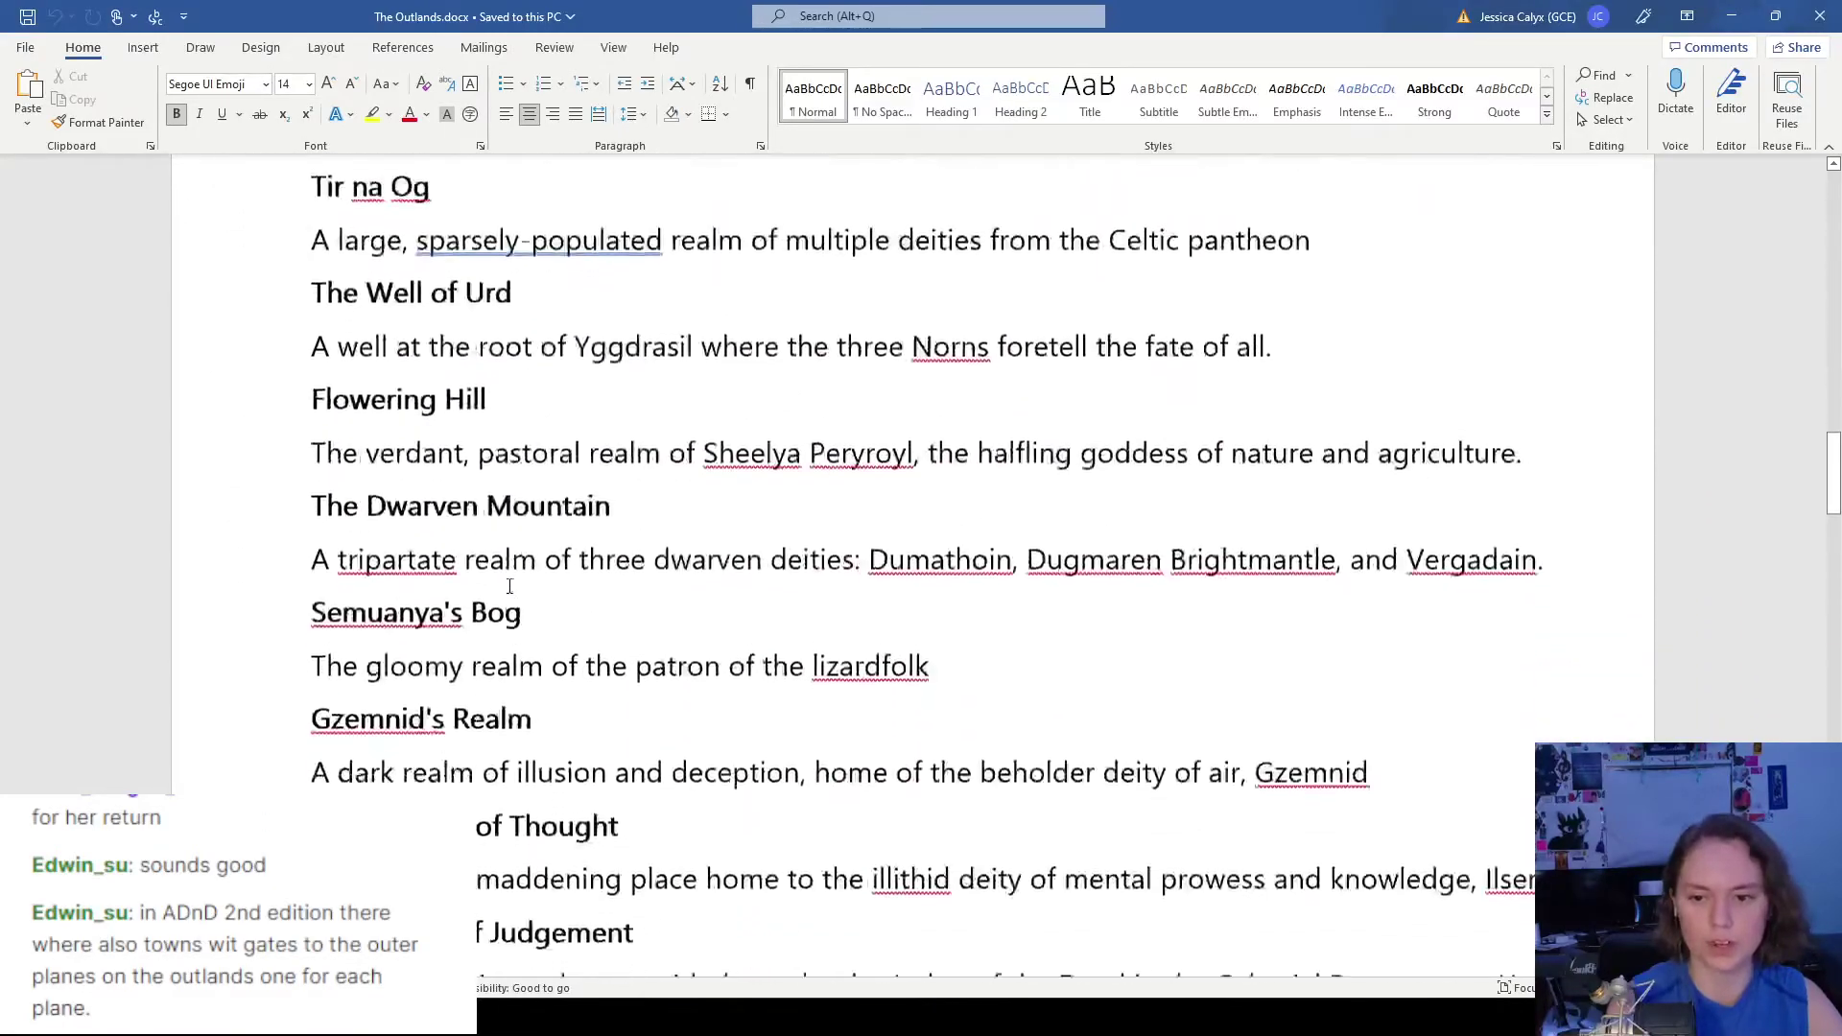
scroll(507, 584, up, 10)
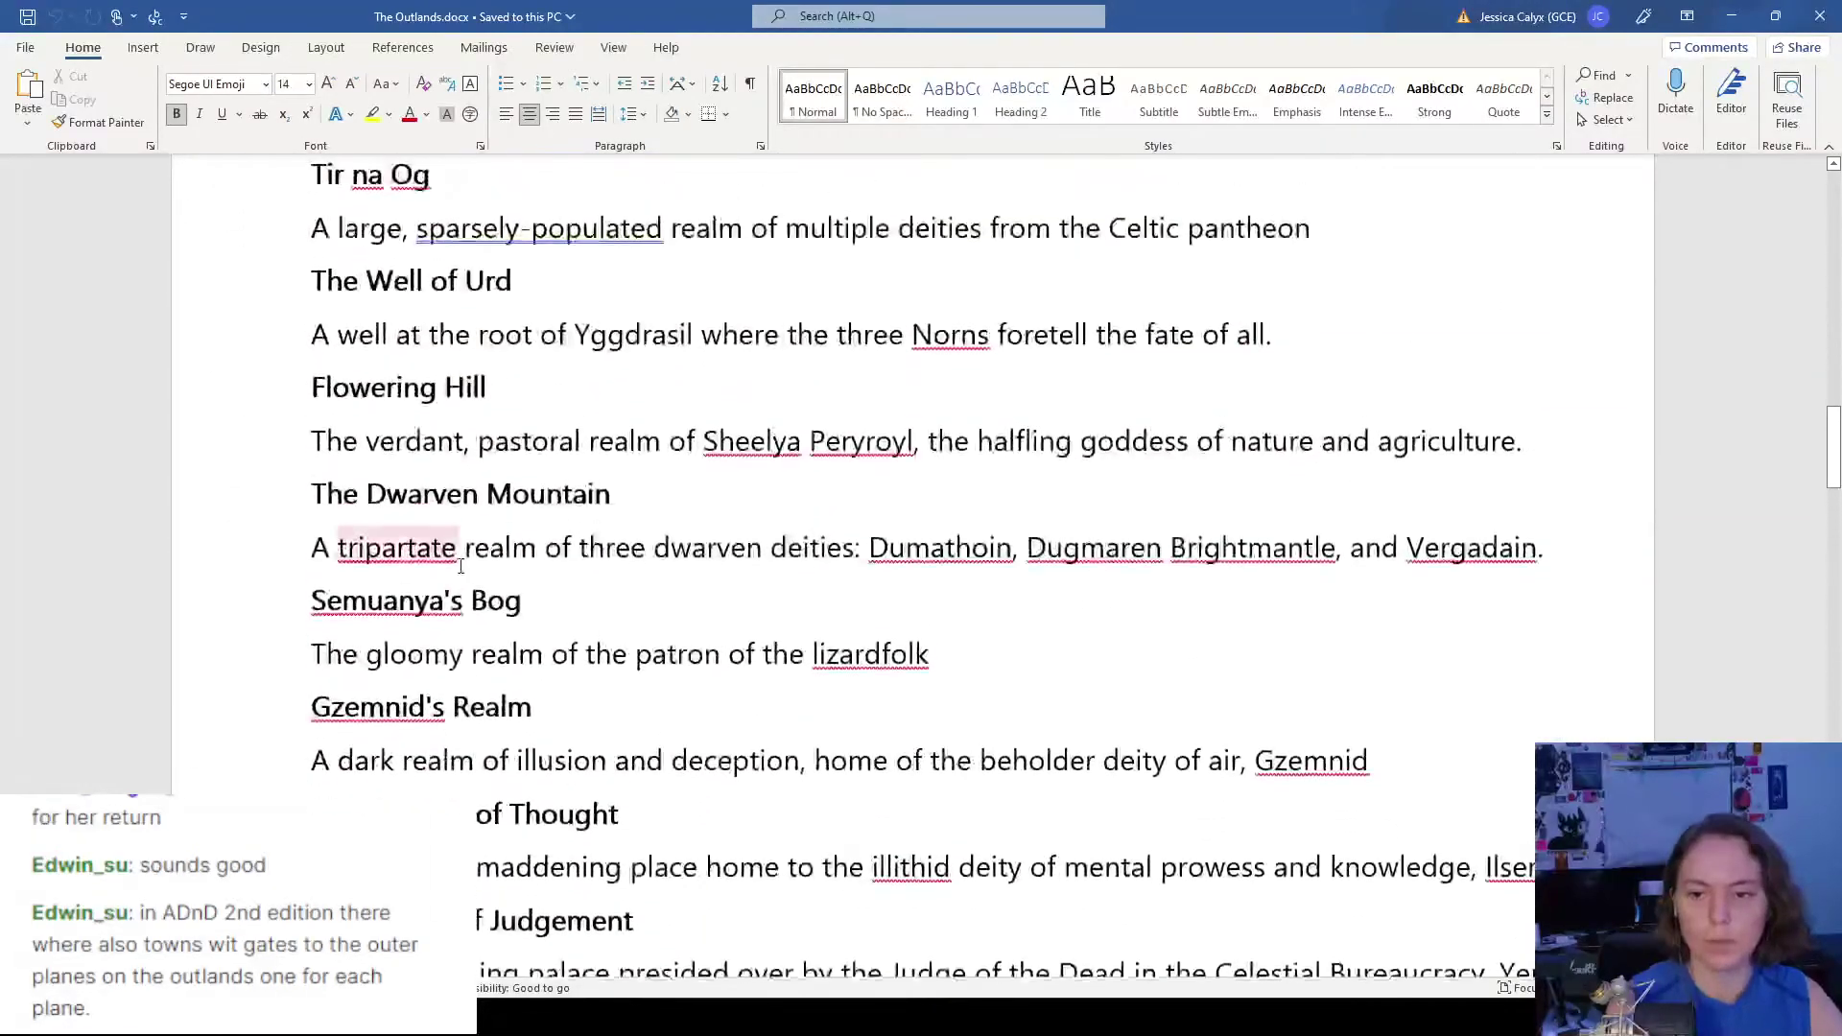
drag(299, 474, 1340, 523)
click(1341, 522)
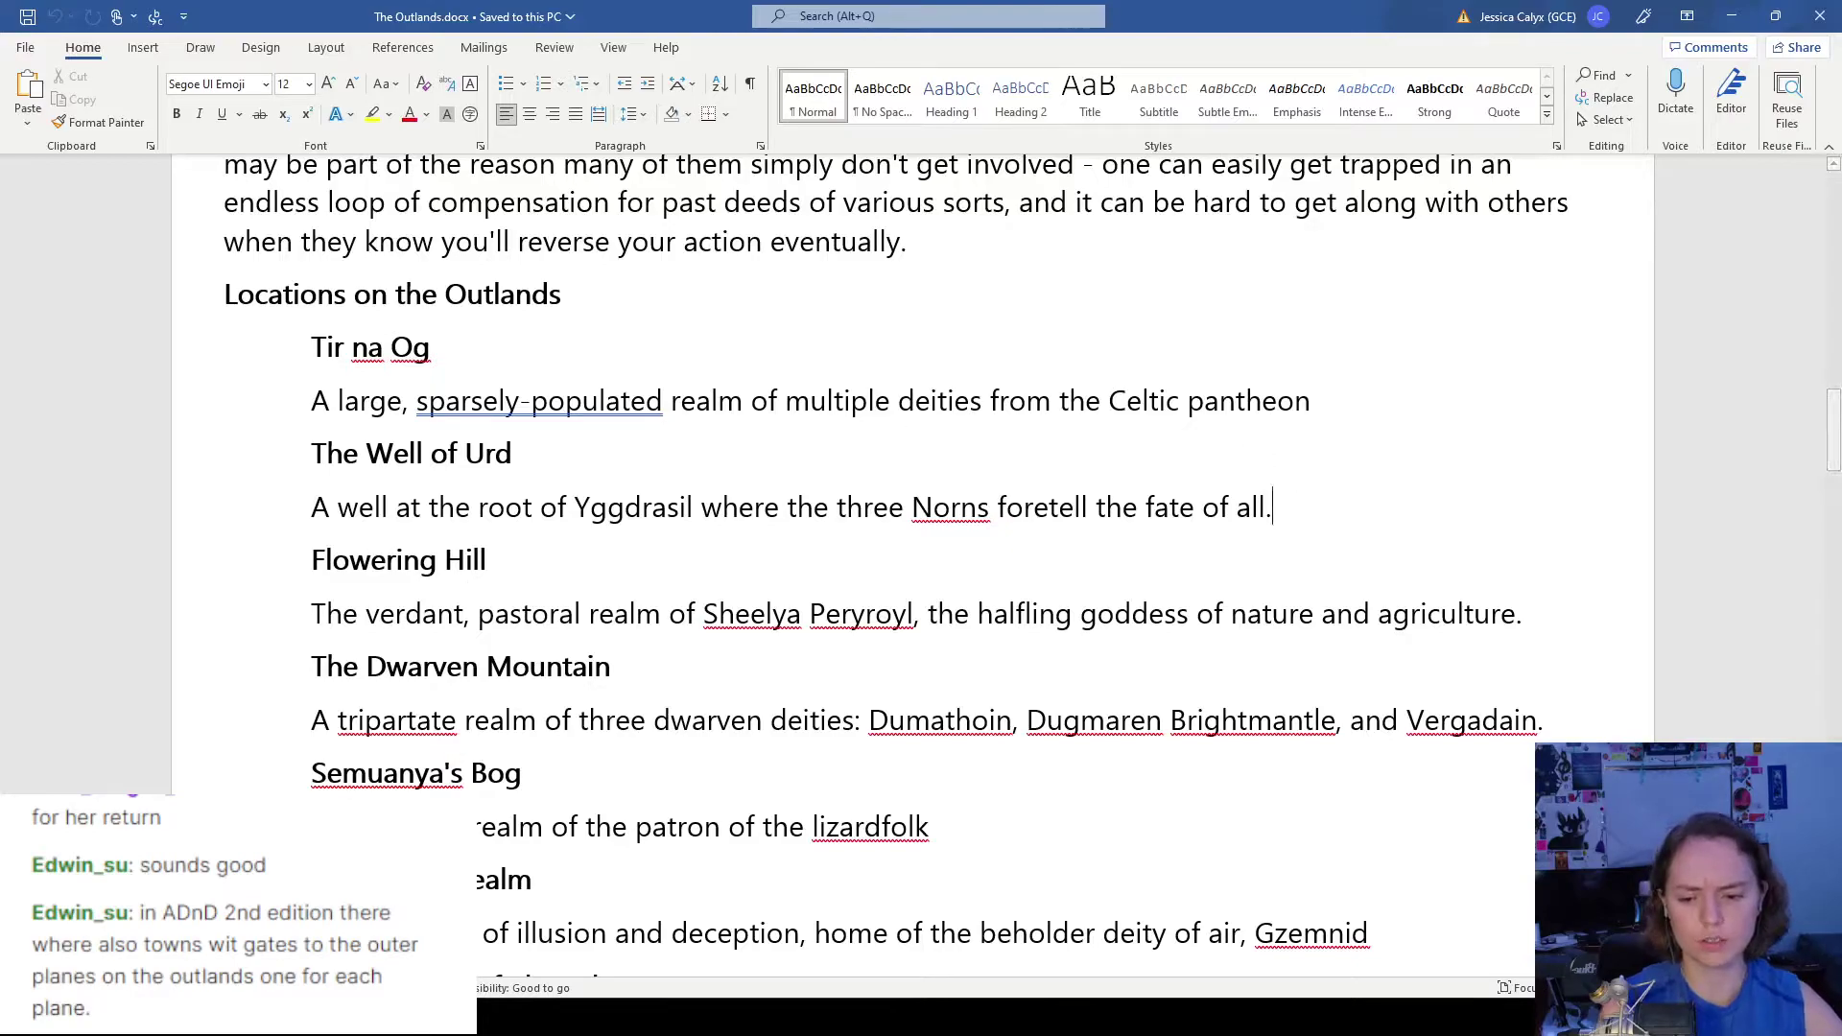
- Check the list of plane files, and read the Outlands location entries from Tir na Og through The Caverns of Thought
key(alt+Tab)
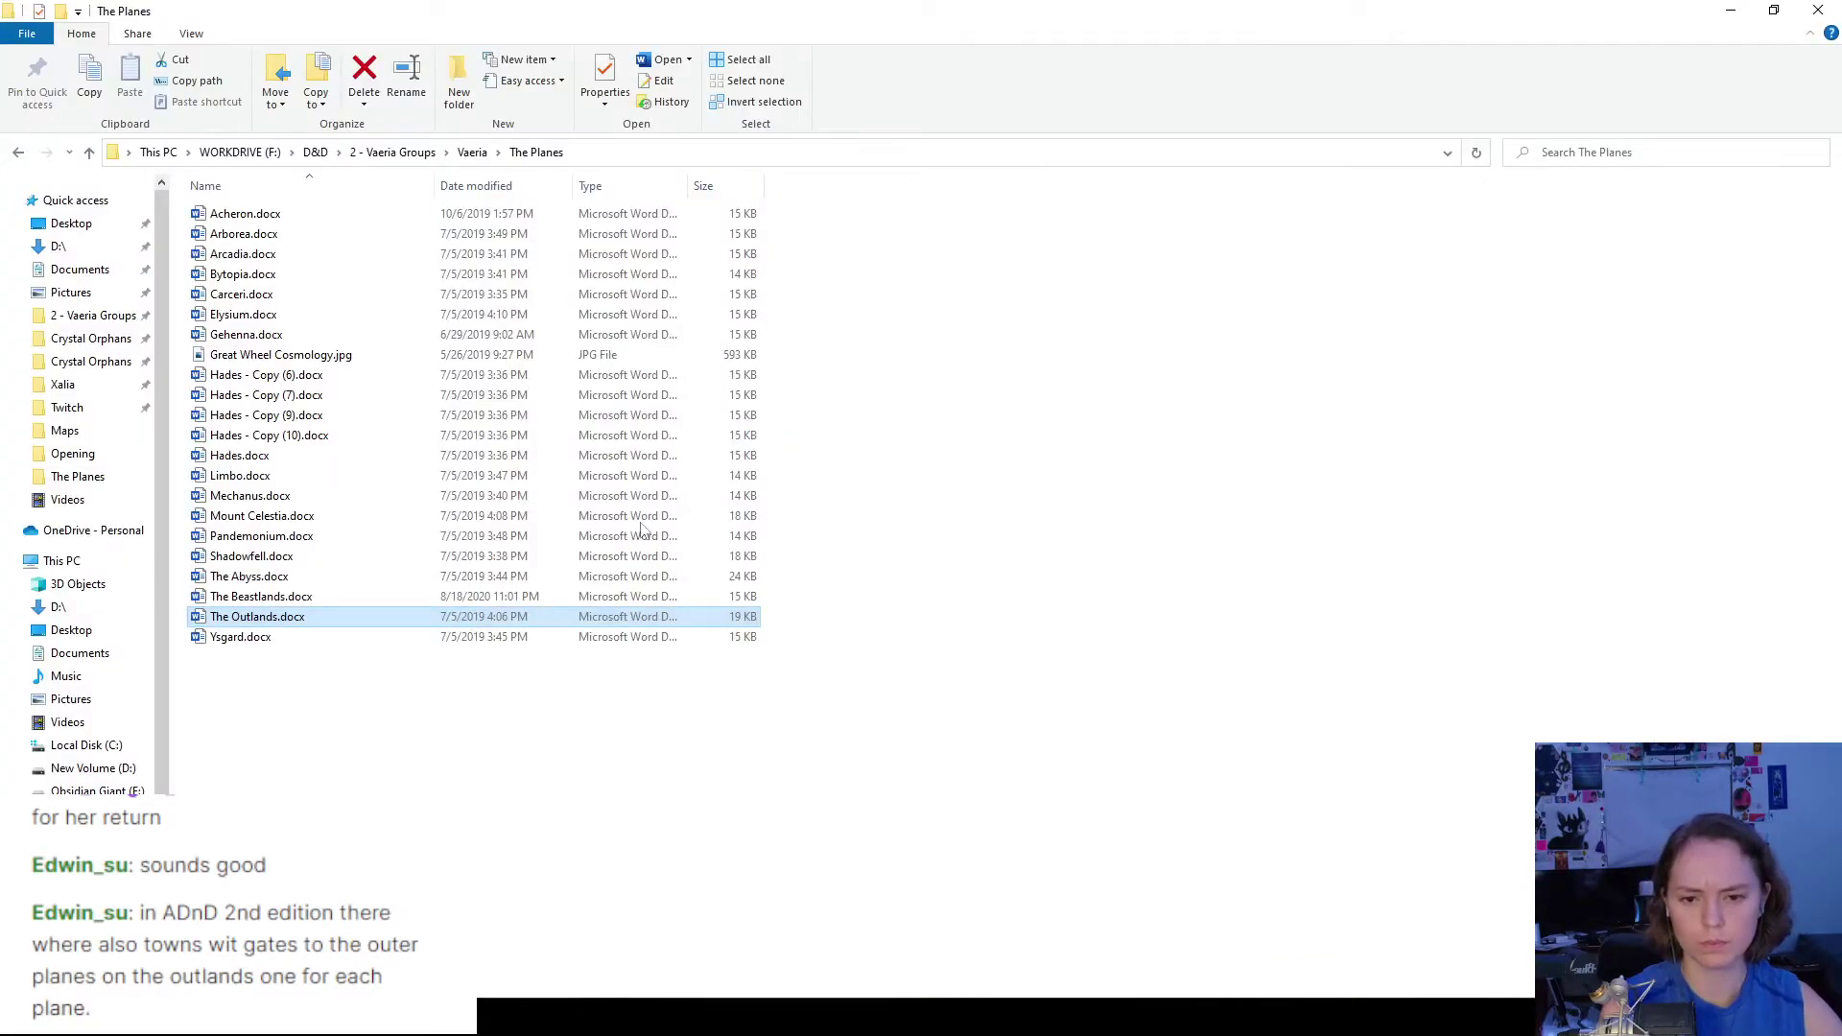
click(314, 639)
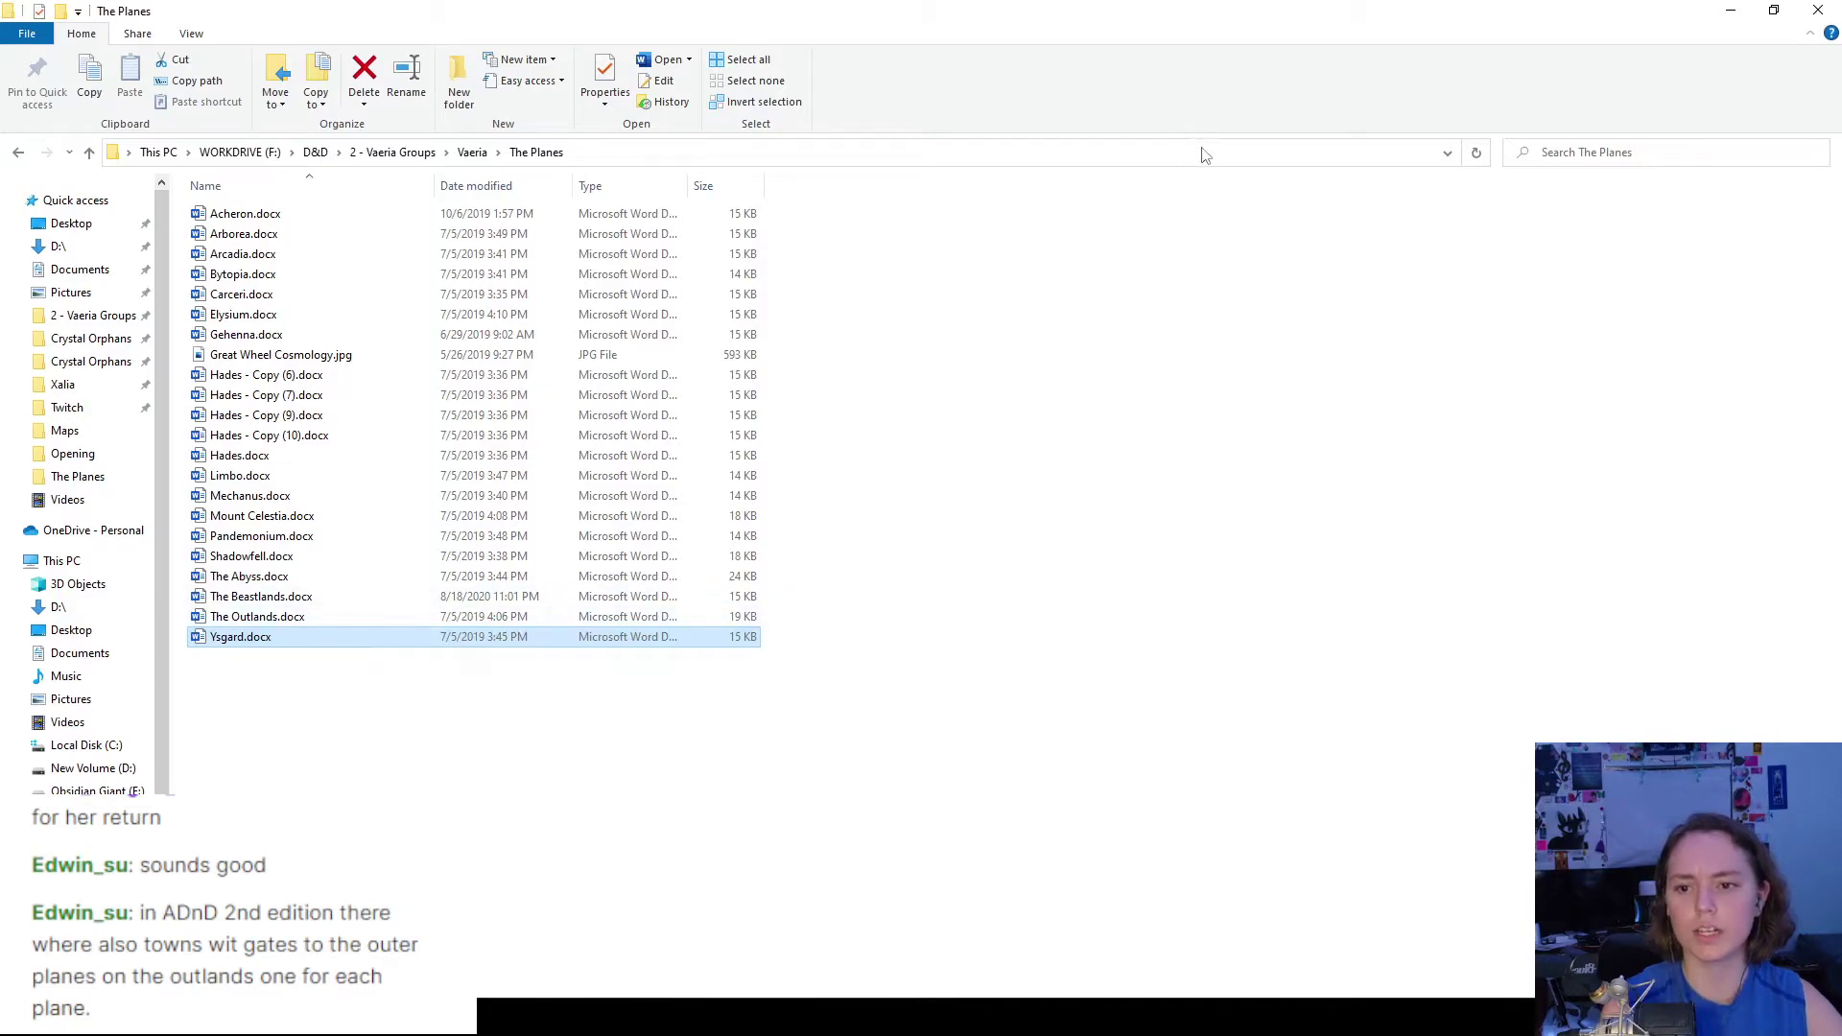
click(1731, 11)
scroll(806, 431, down, 1)
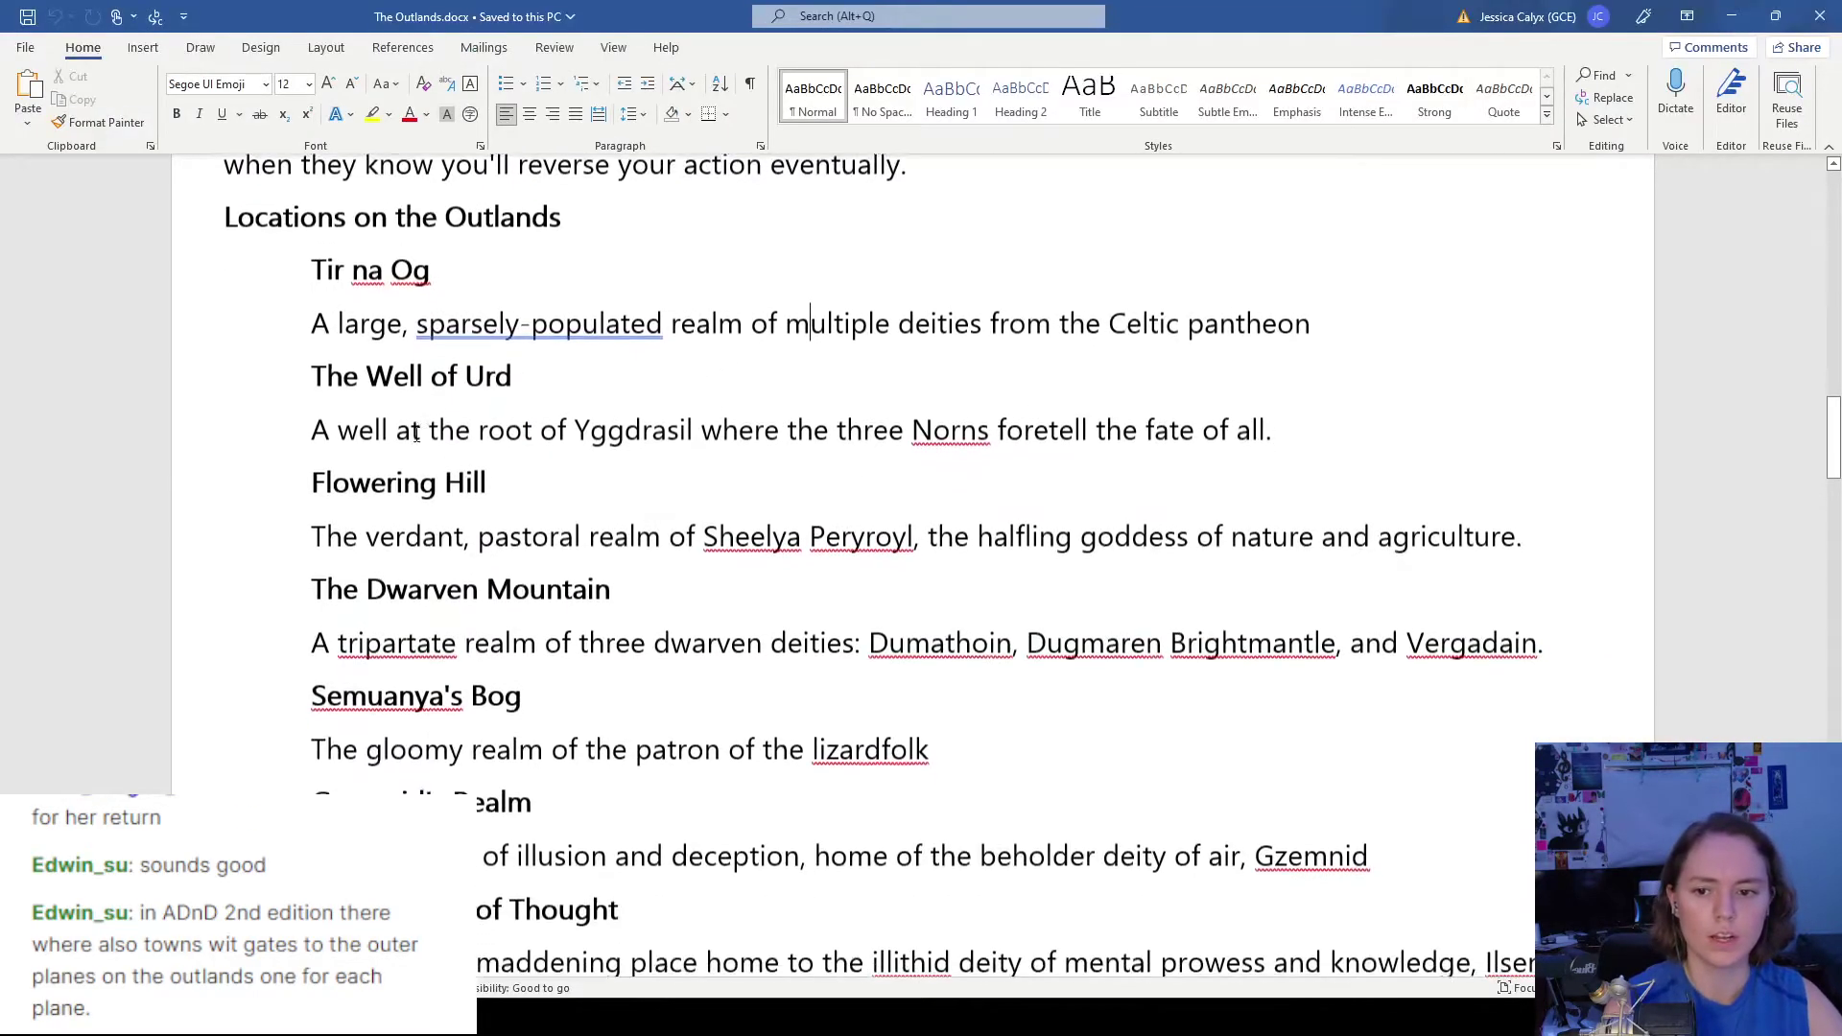
drag(312, 261, 1341, 526)
scroll(1341, 527, down, 2)
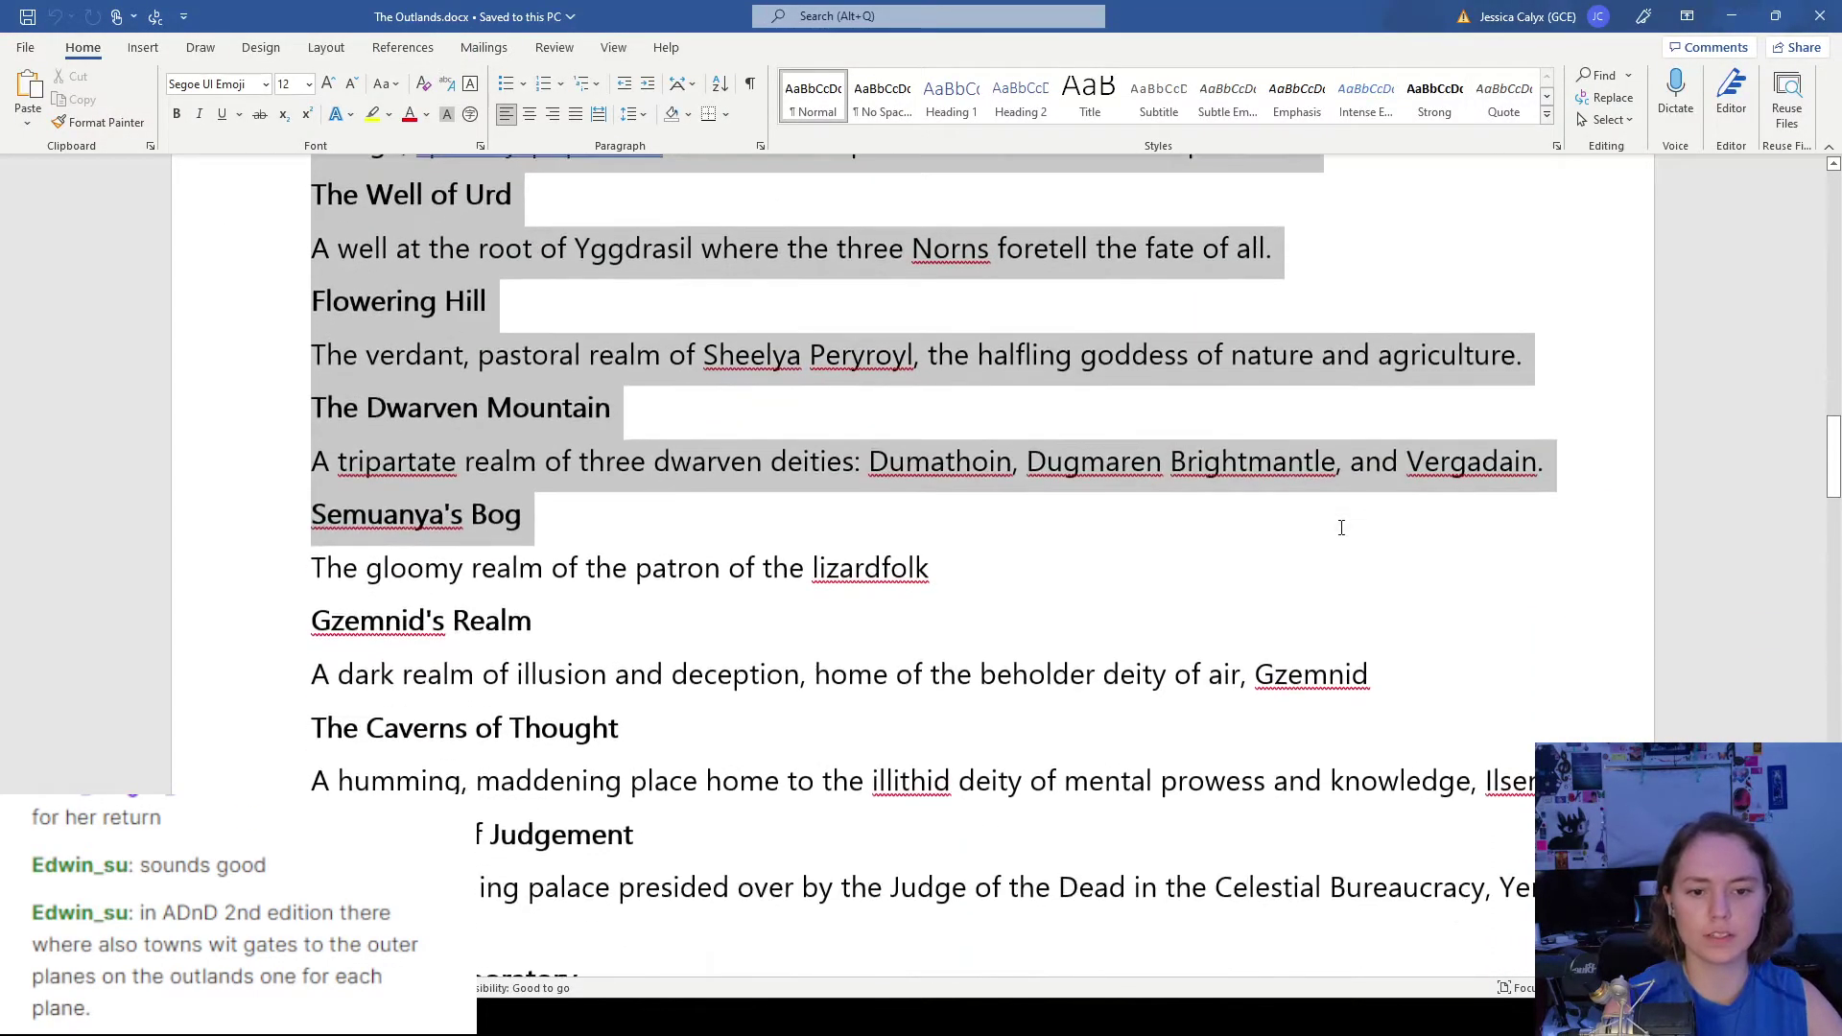
click(894, 515)
scroll(384, 412, up, 2)
scroll(320, 449, down, 2)
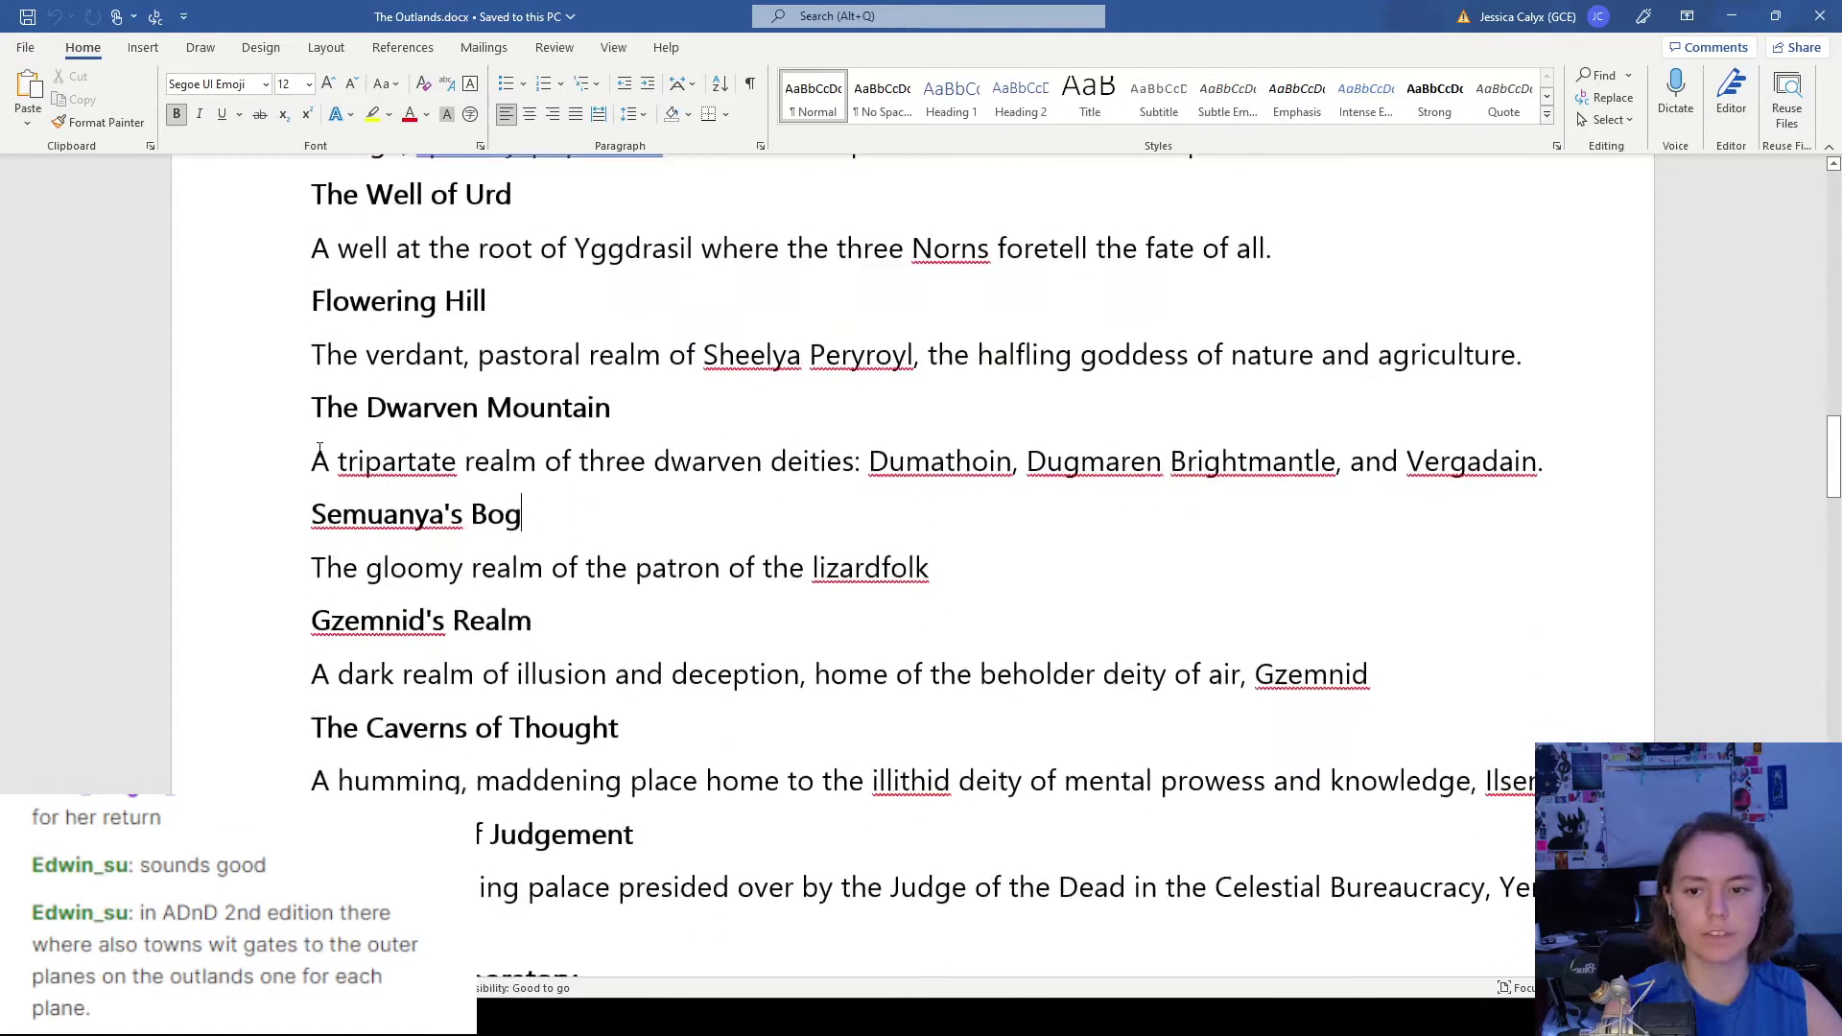
scroll(310, 412, down, 3)
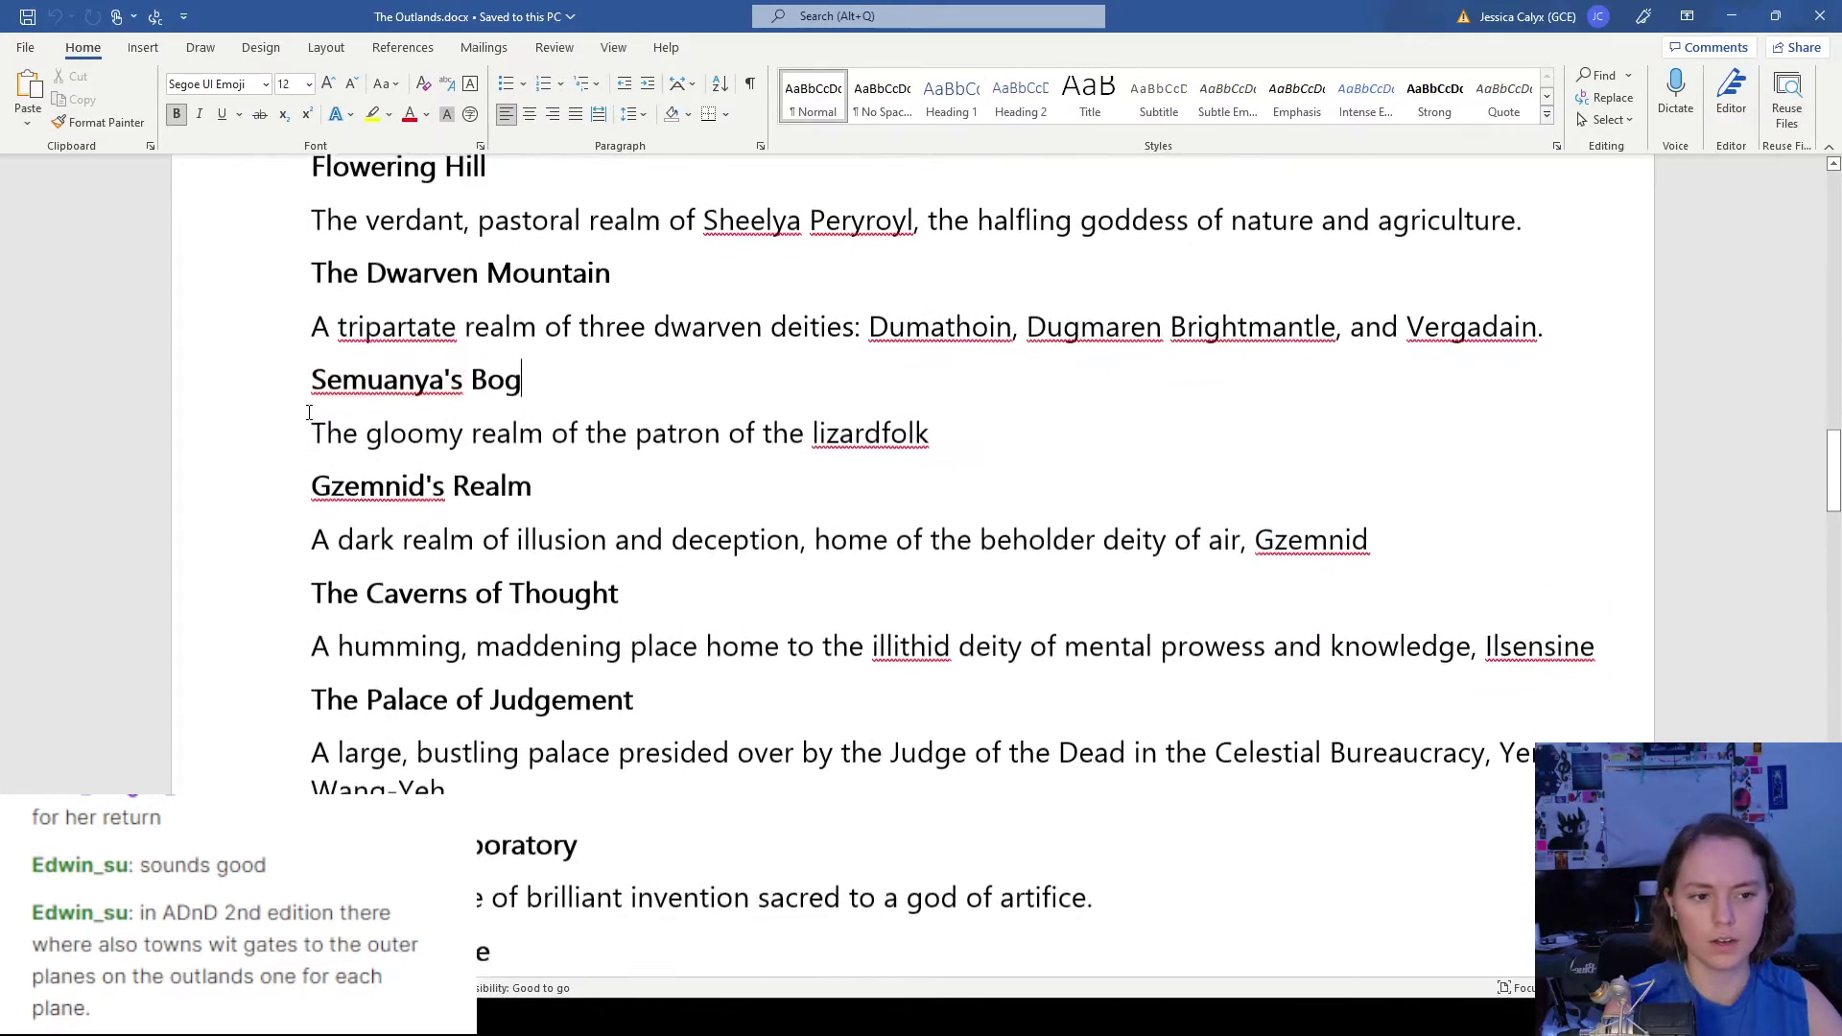
scroll(291, 408, down, 1)
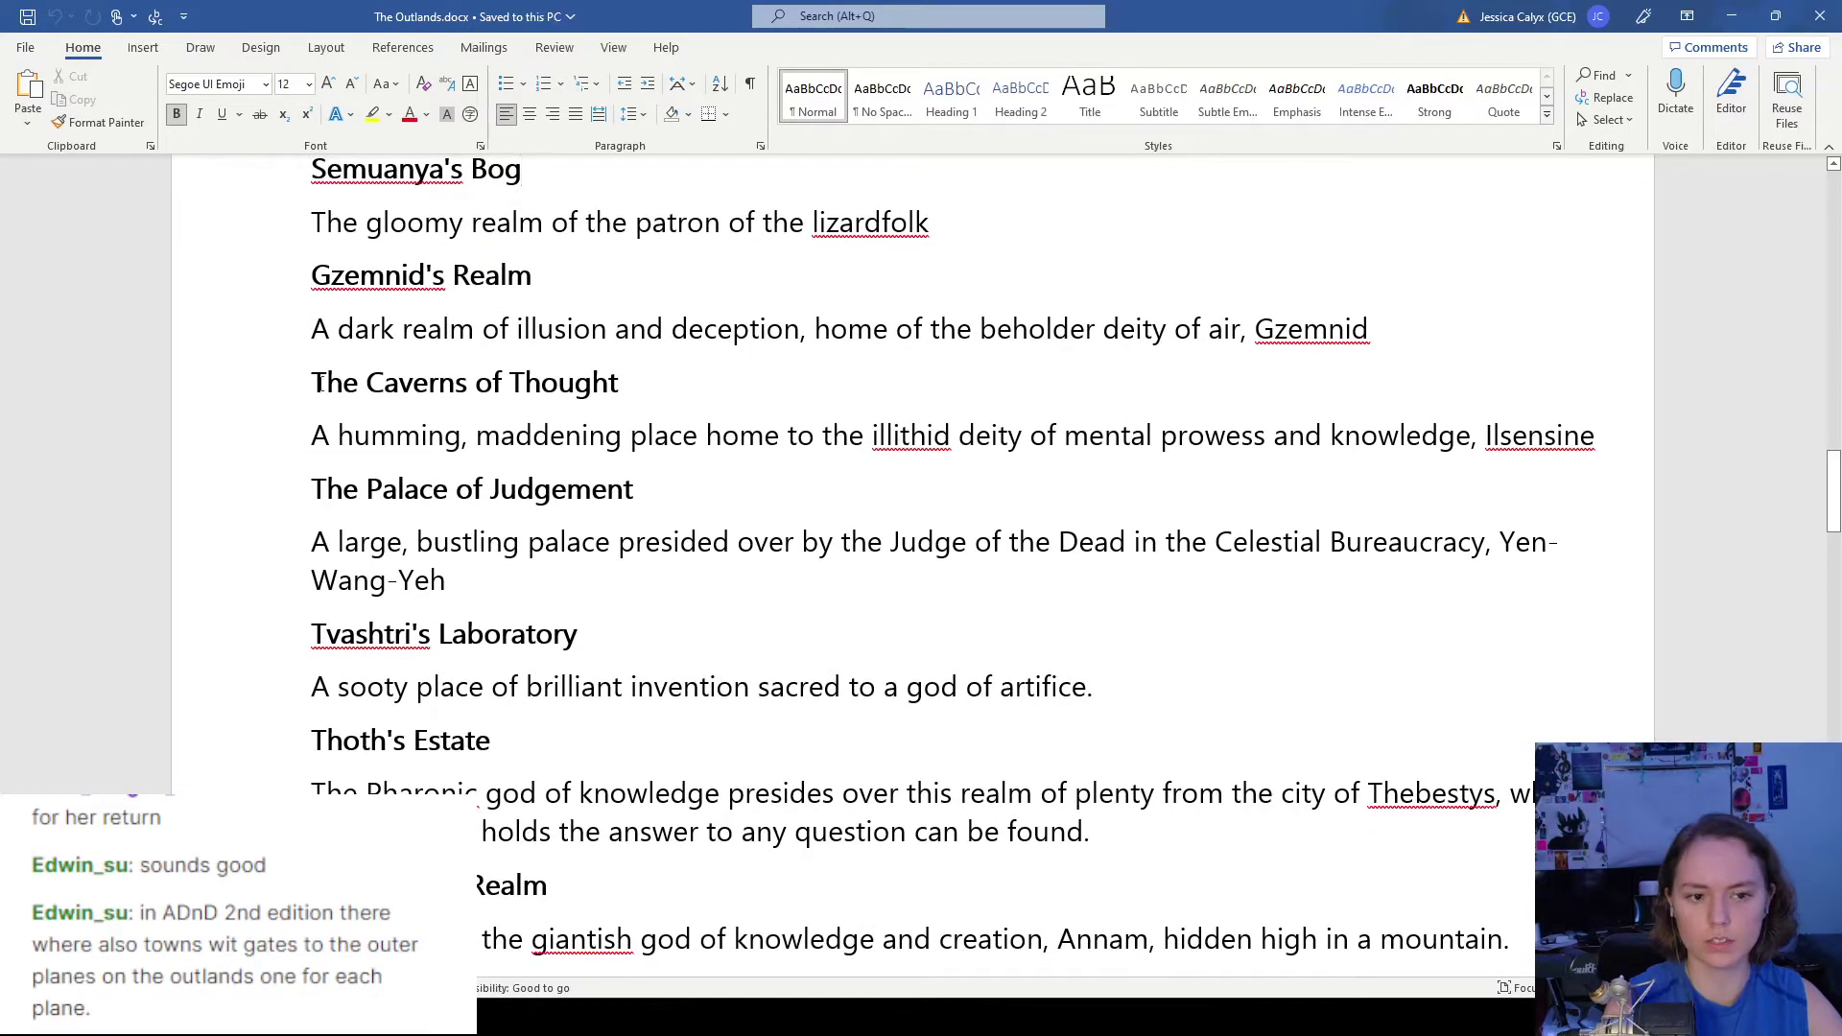
drag(319, 382, 1613, 438)
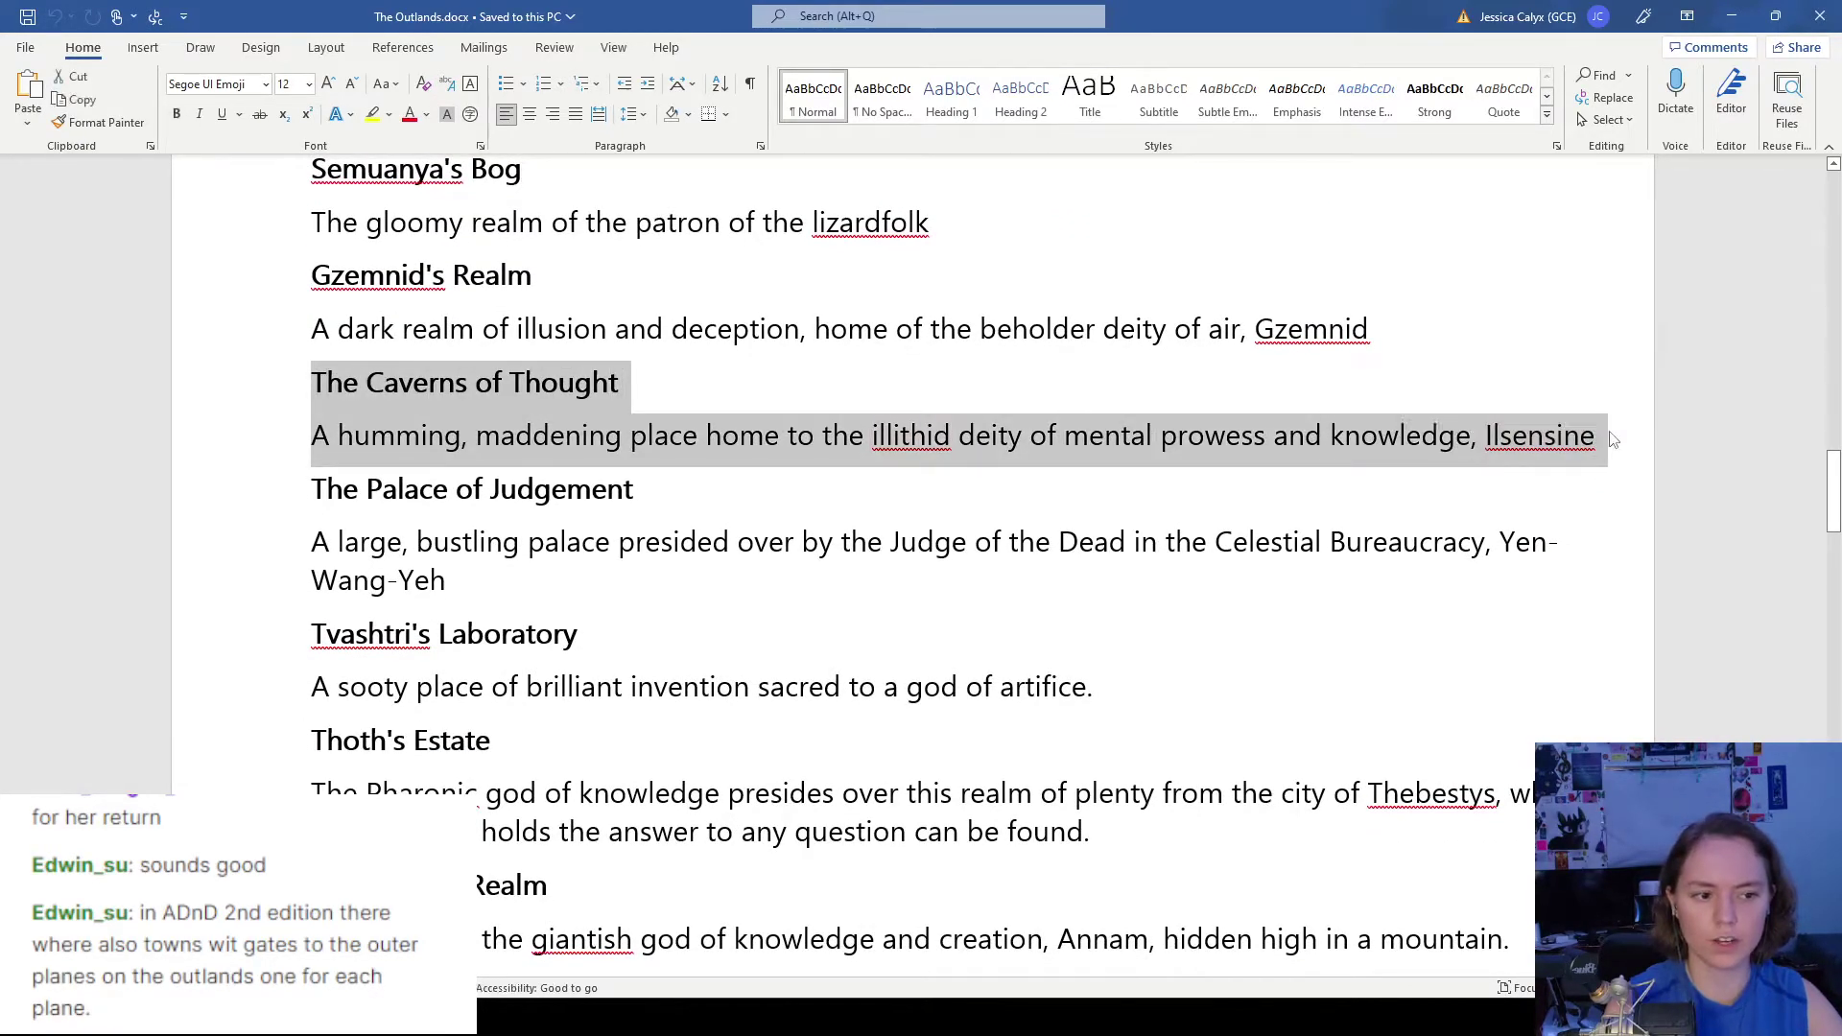
click(1613, 439)
double_click(1604, 432)
click(1604, 432)
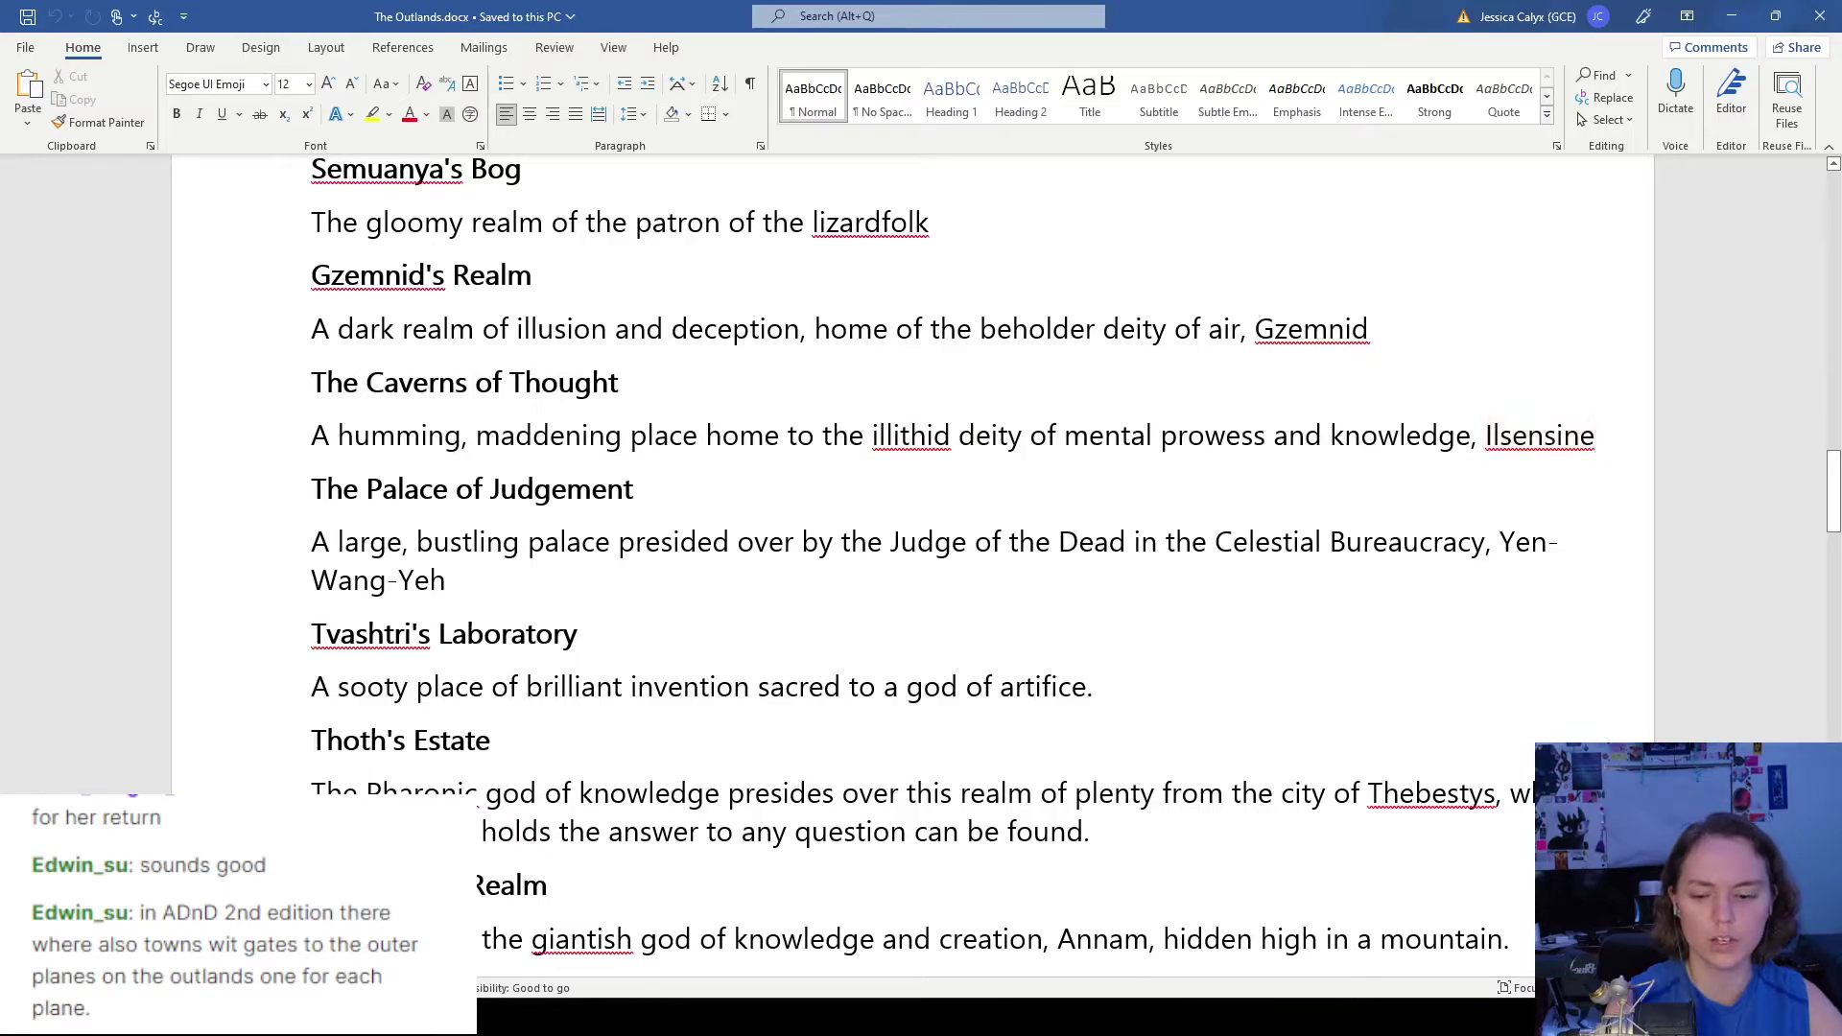
- Read the remaining Outlands locations and gate-towns, and return to the Story Beats diagram in LibreOffice Draw
key(alt+Tab)
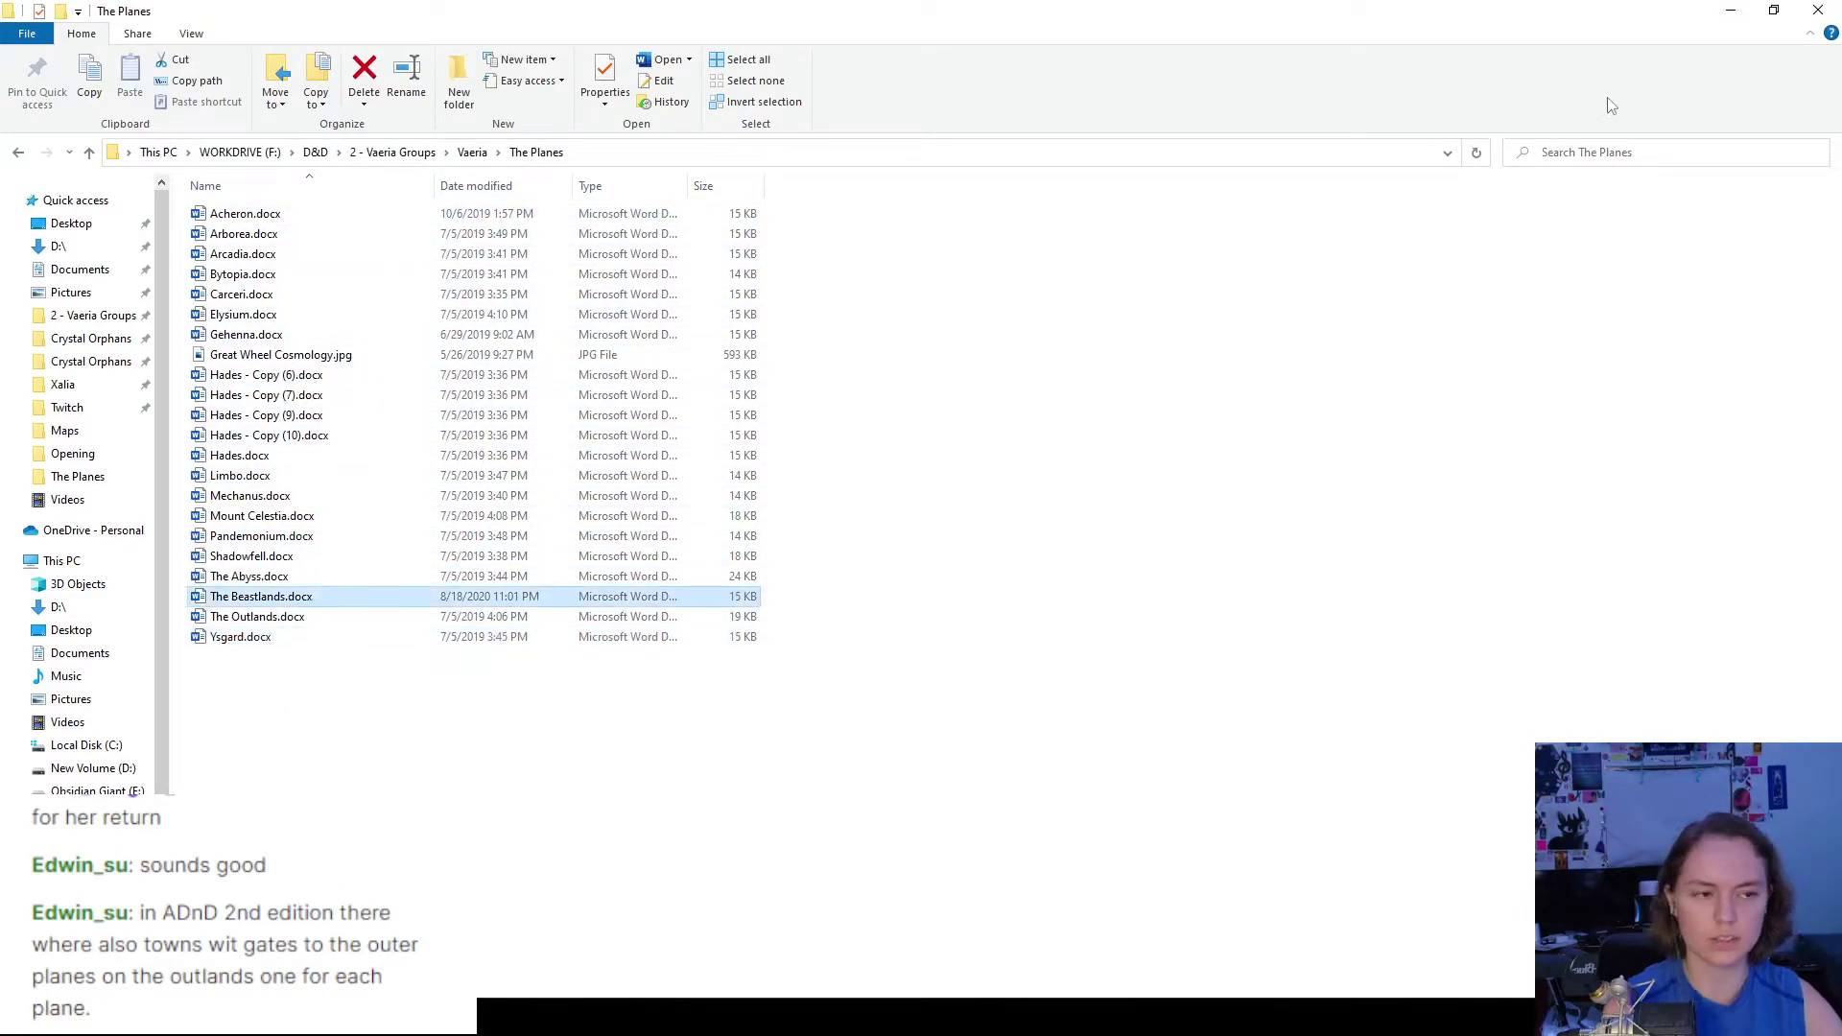
click(1730, 11)
scroll(973, 304, down, 5)
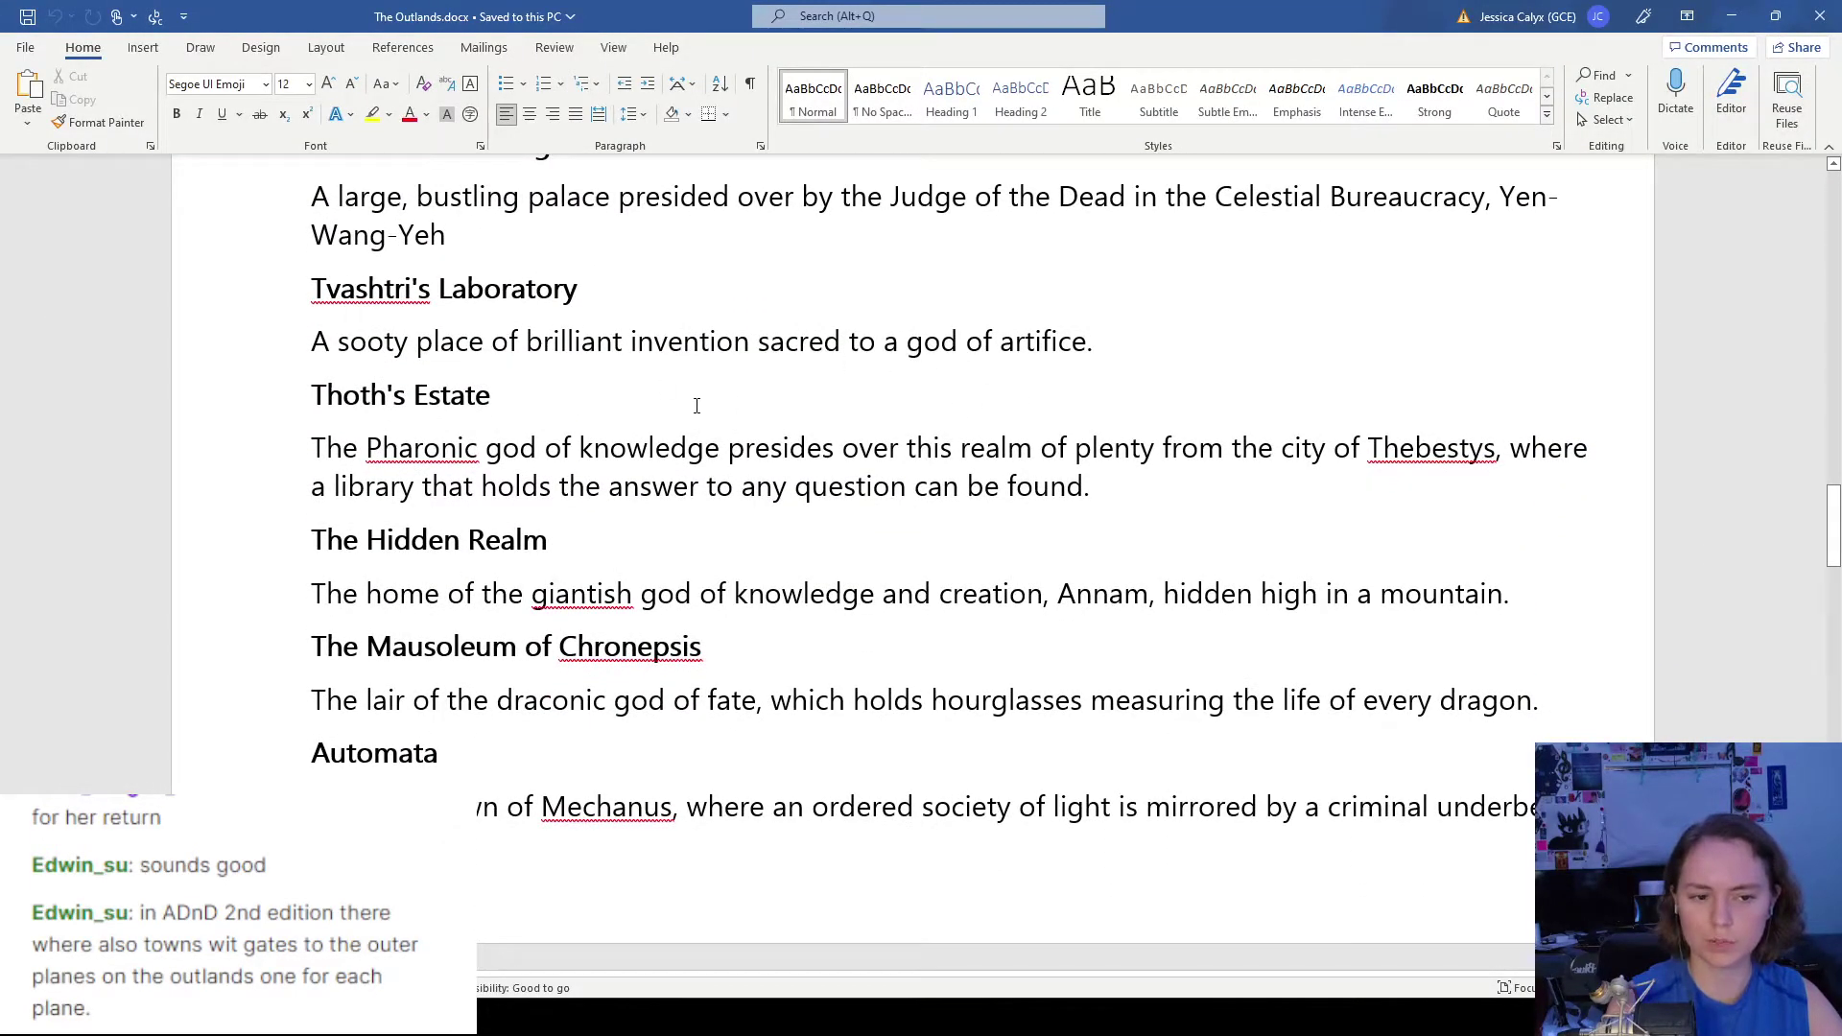
scroll(588, 396, down, 3)
scroll(663, 357, down, 5)
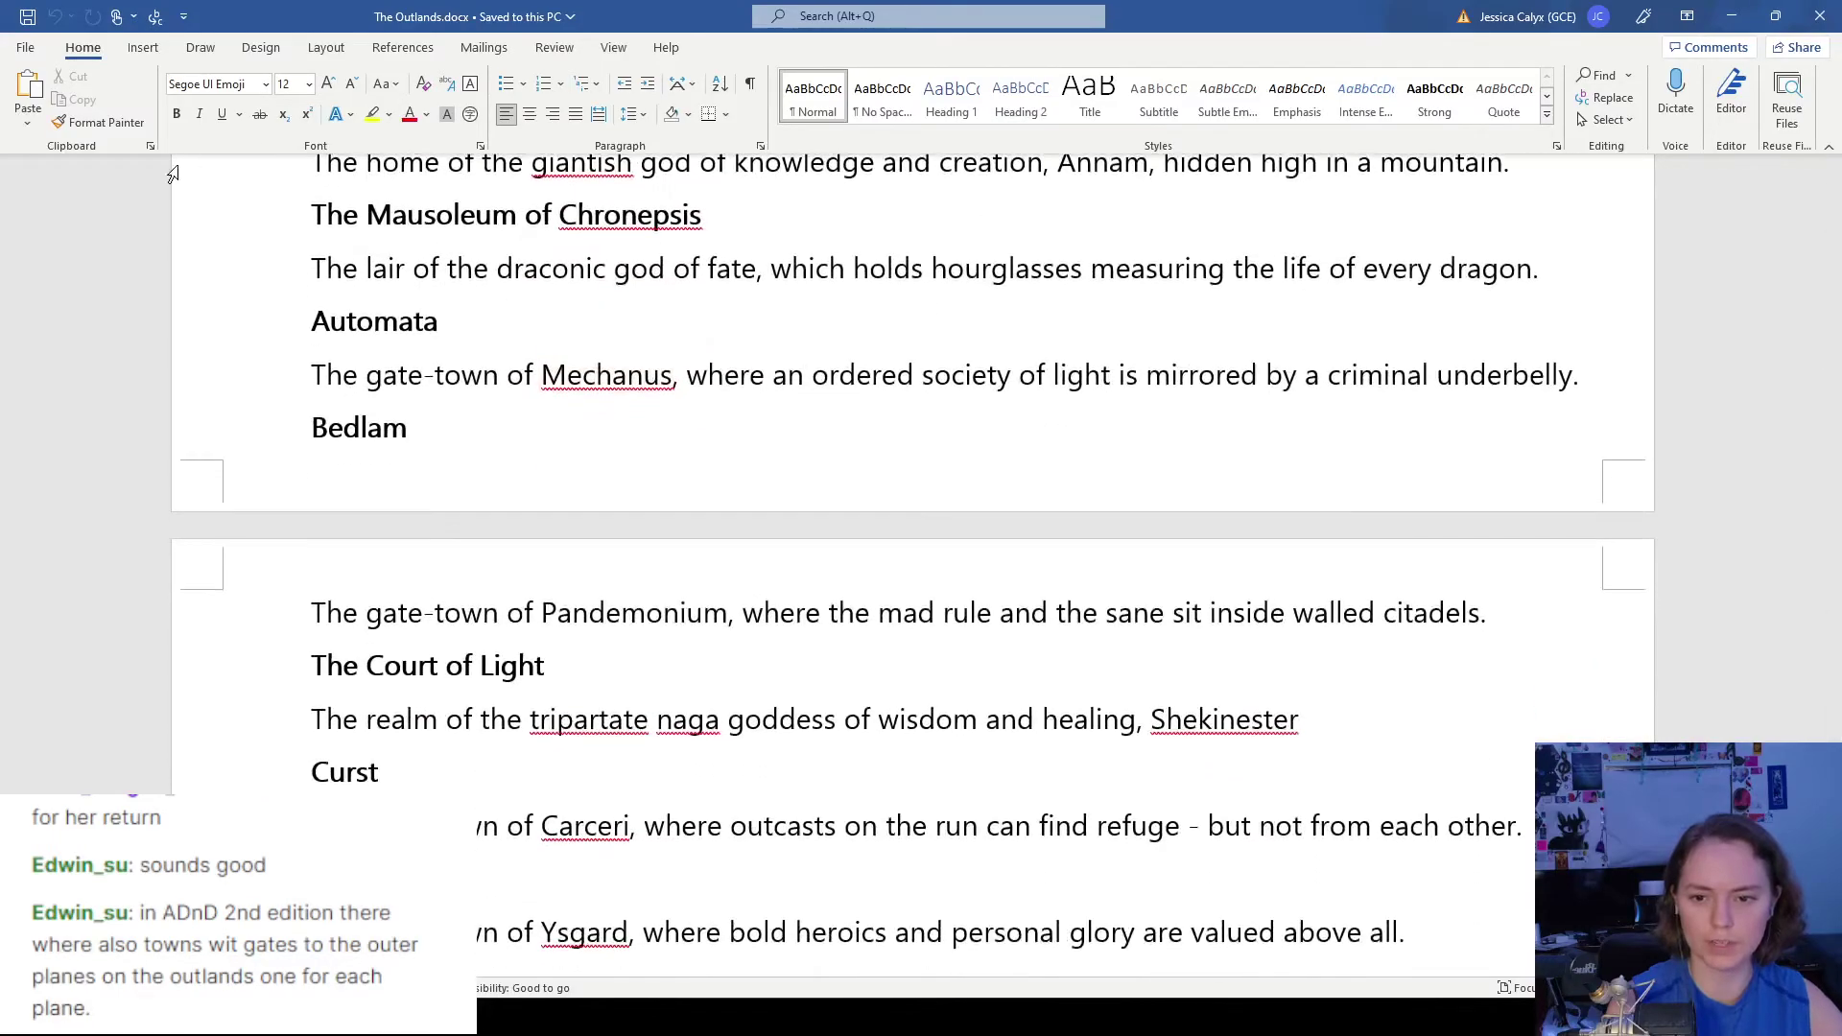
scroll(674, 625, down, 7)
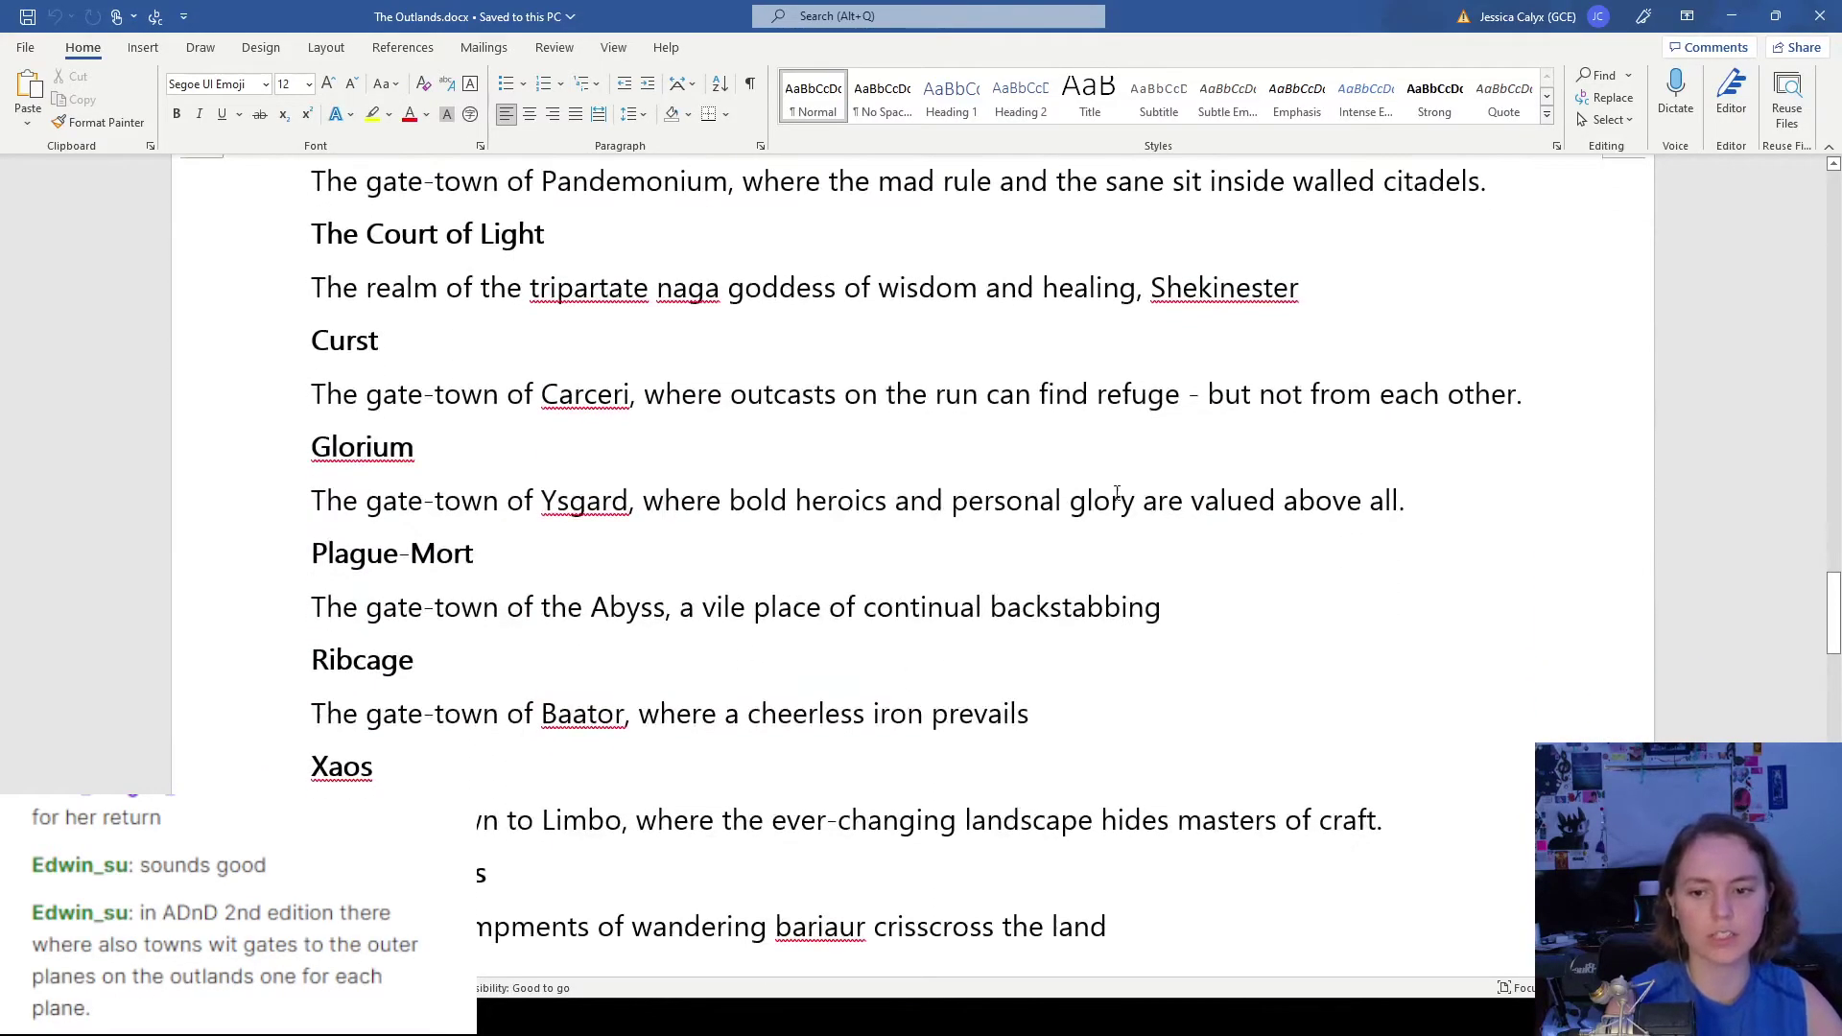
scroll(1345, 341, up, 10)
click(1730, 16)
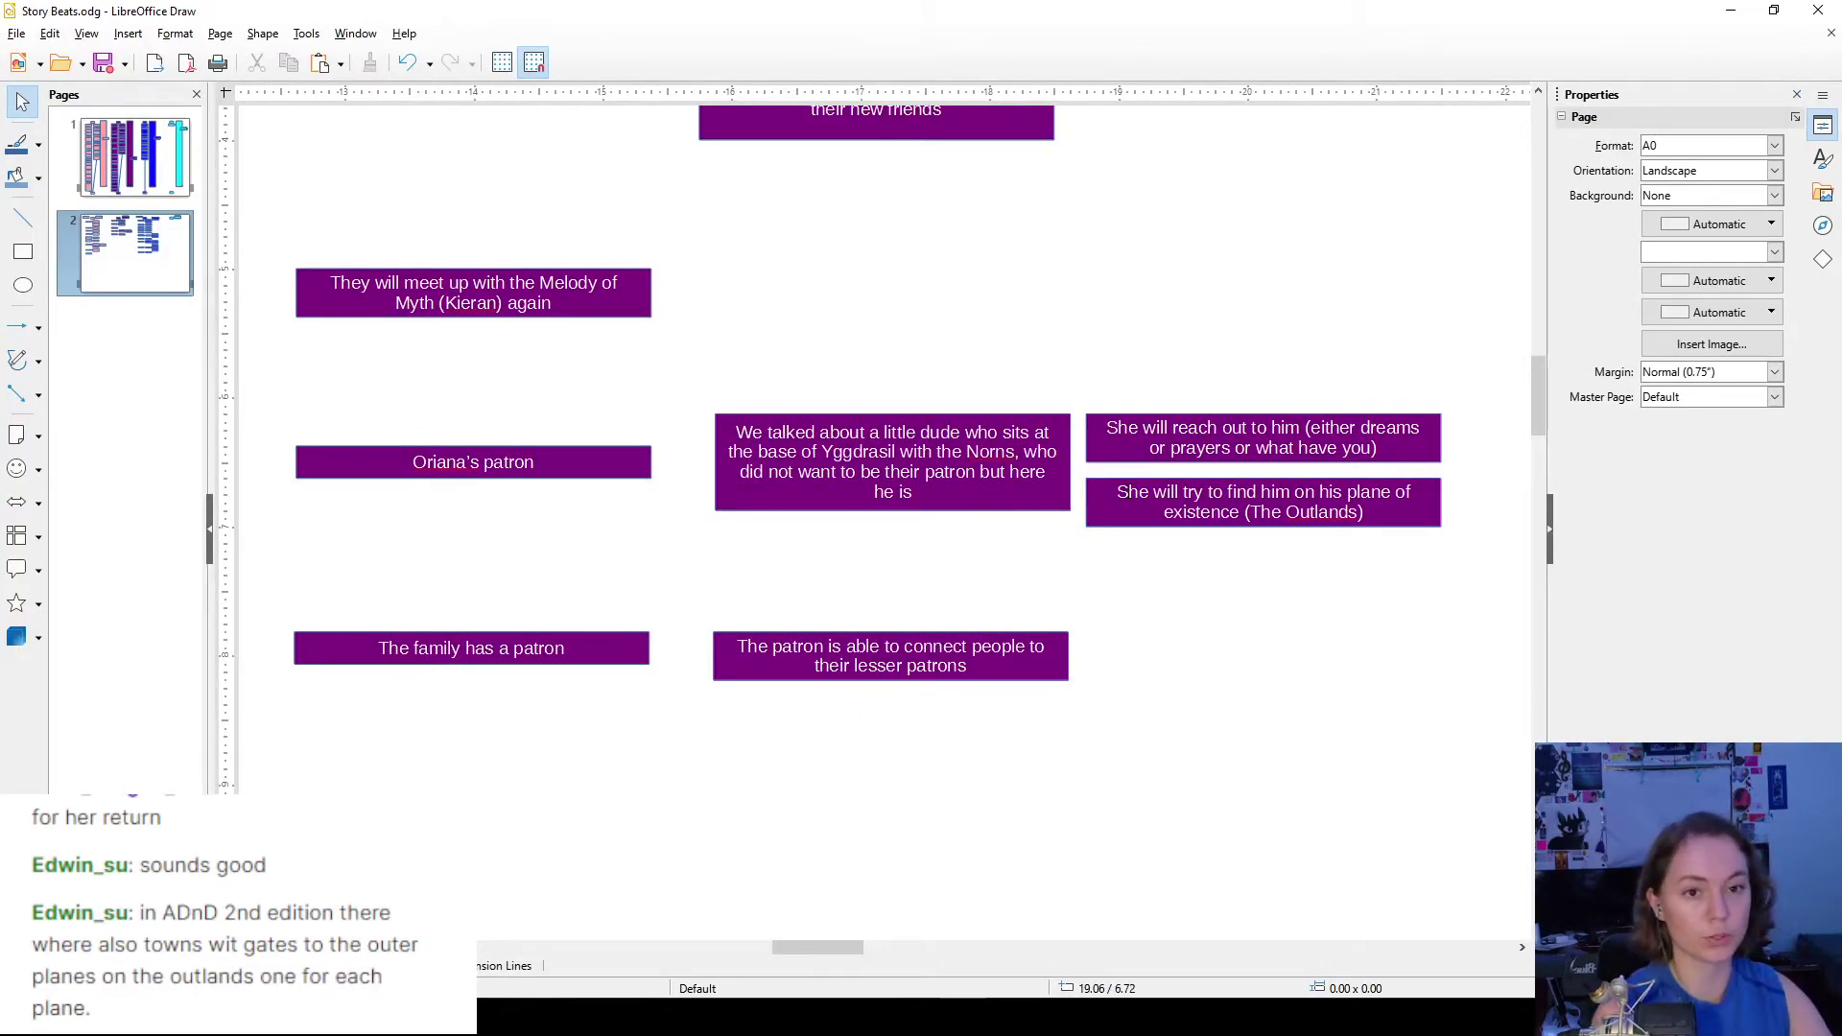
- Move the blank purple box from beside the Oriana title down to below the "She will try to find him" box
scroll(876, 342, down, 2)
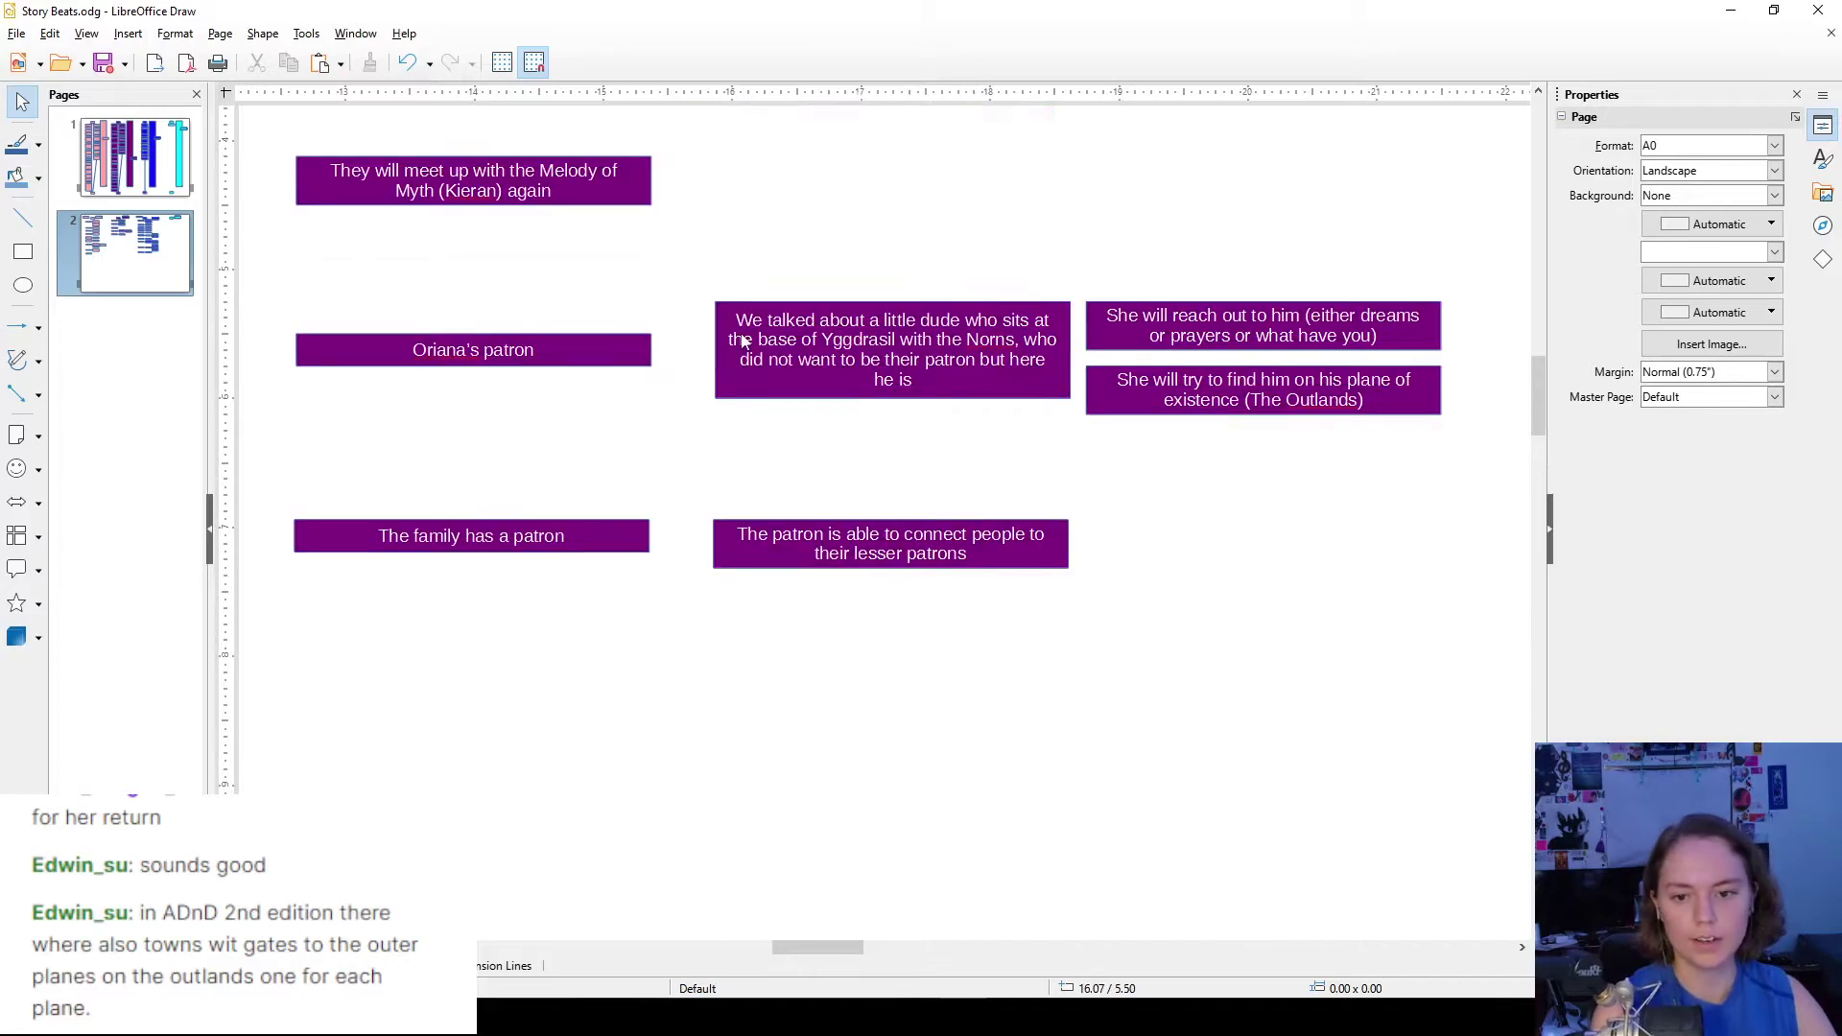
scroll(727, 346, up, 3)
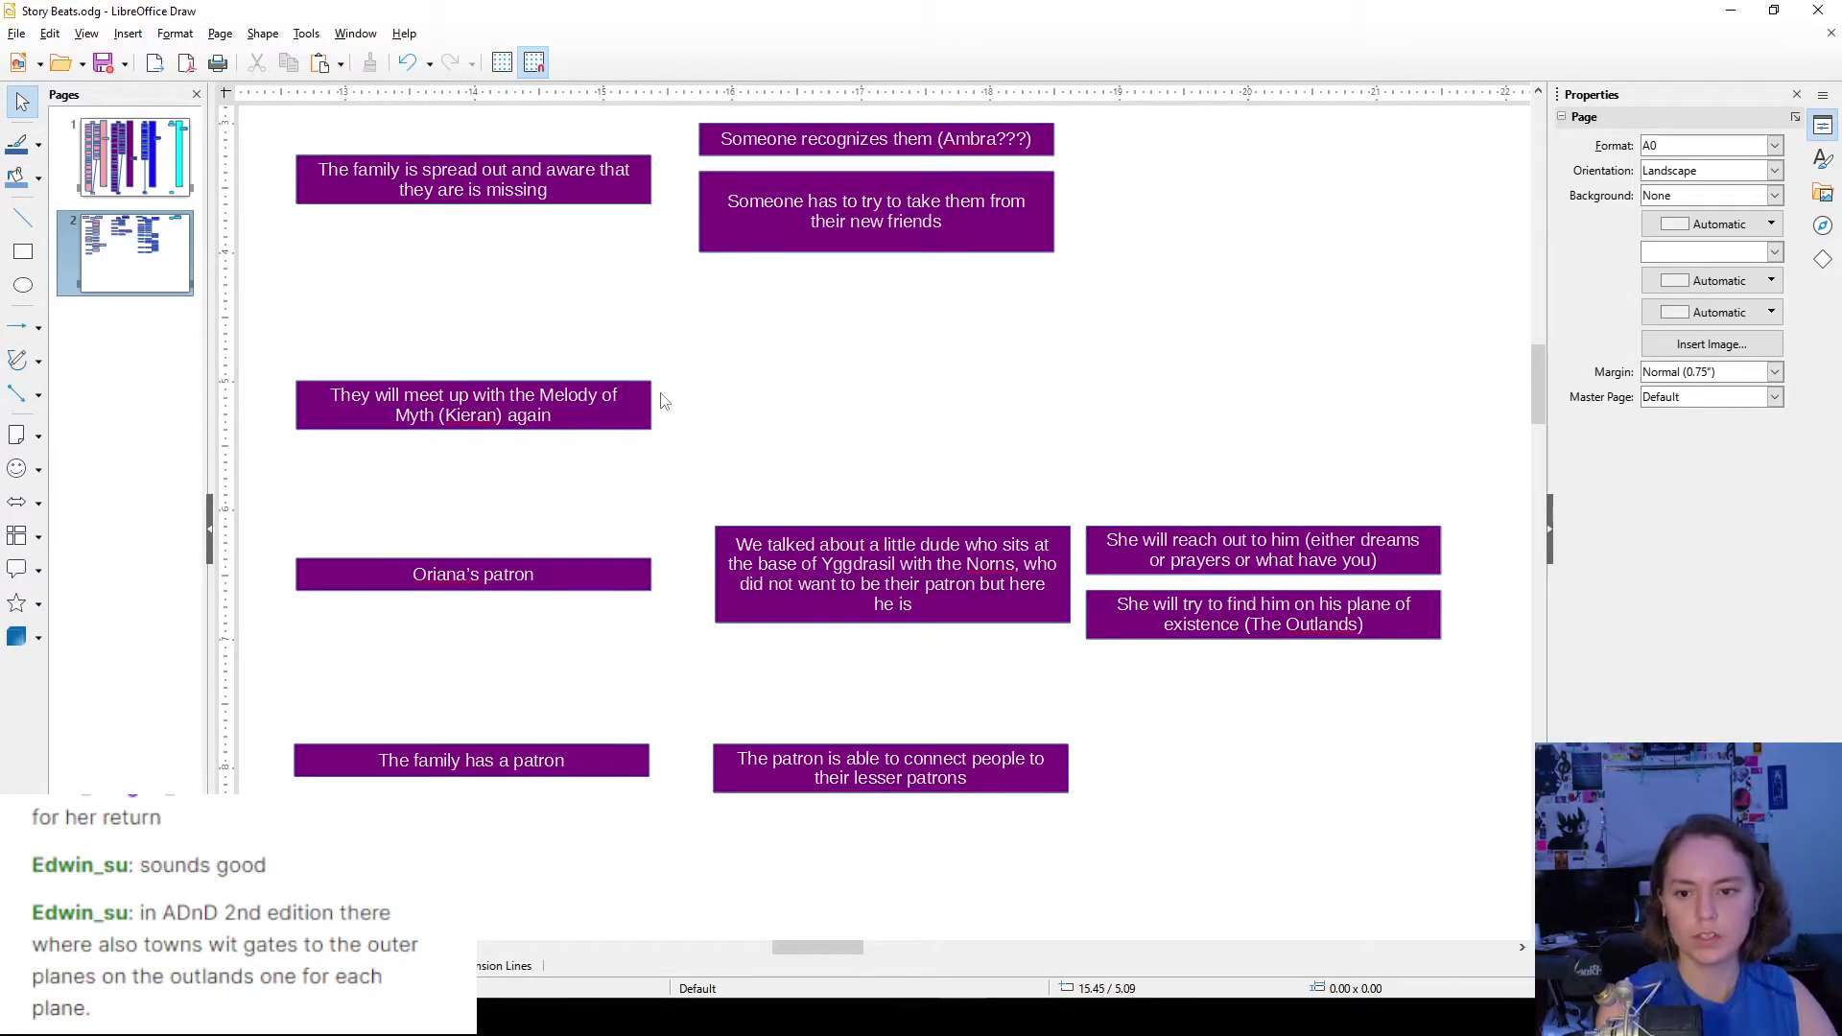
scroll(940, 399, up, 2)
scroll(1167, 409, up, 2)
scroll(1166, 409, down, 6)
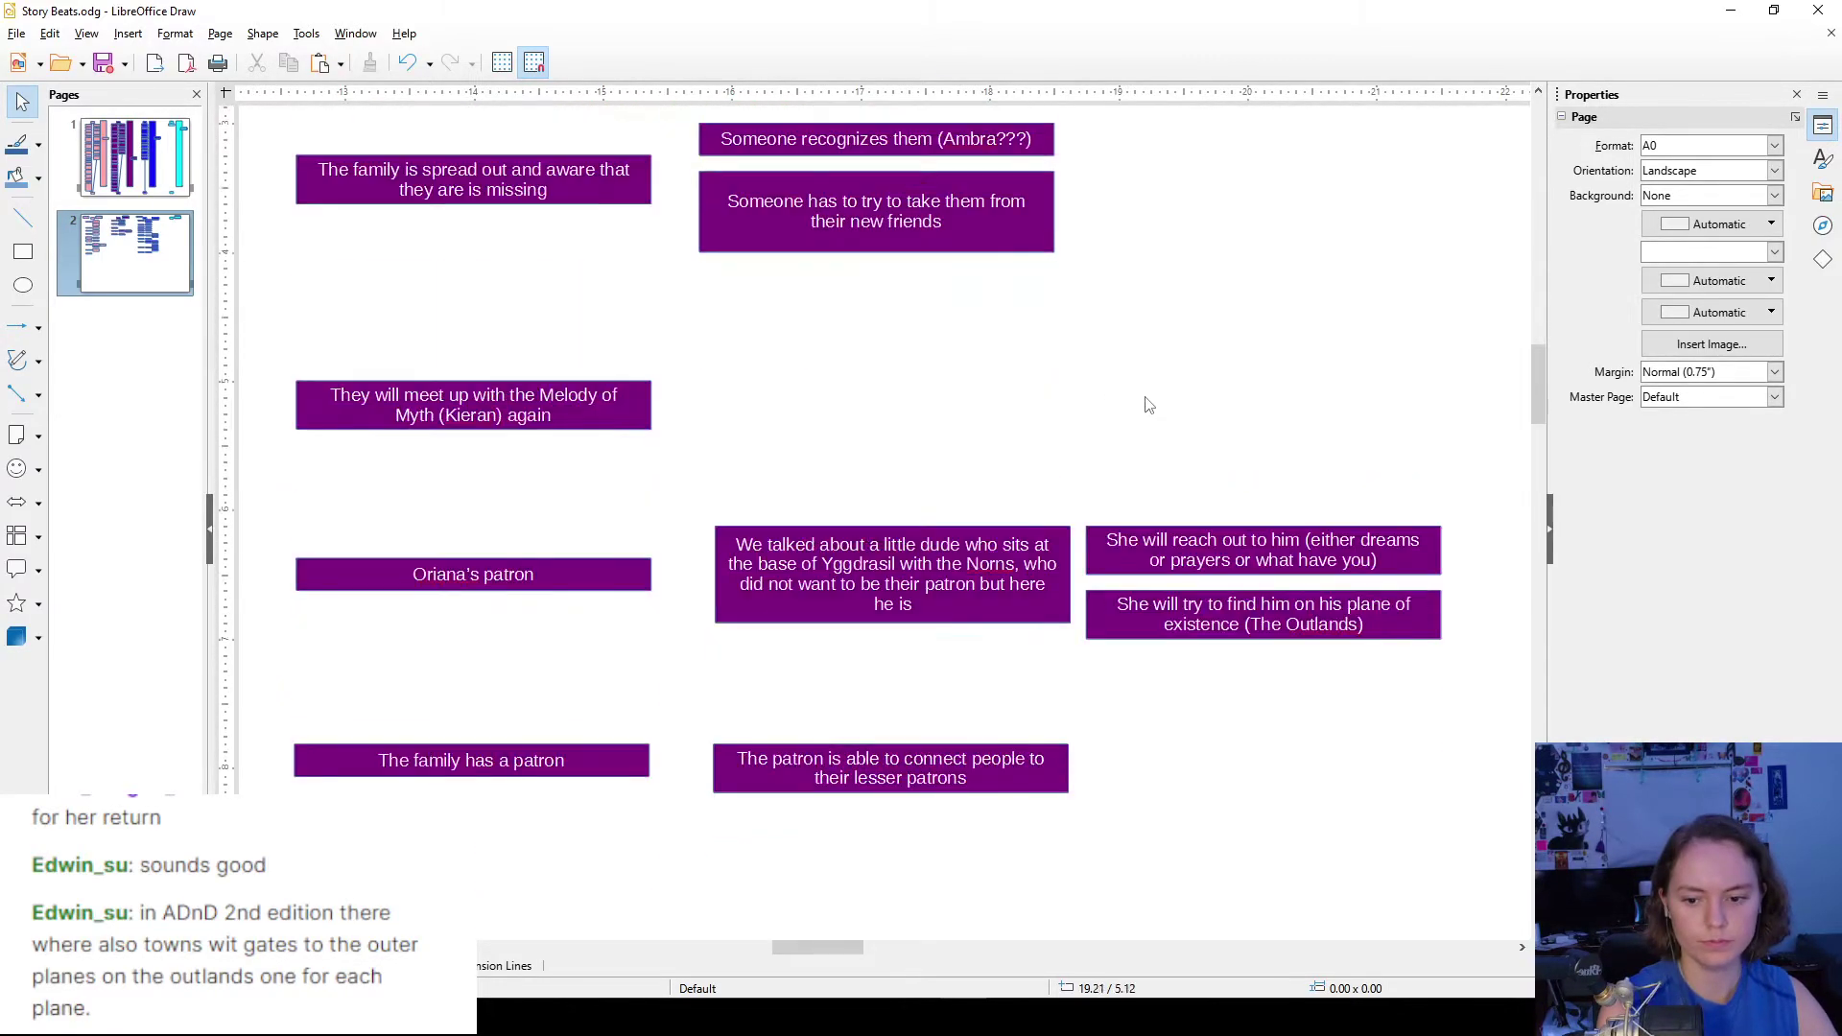
scroll(1135, 378, up, 5)
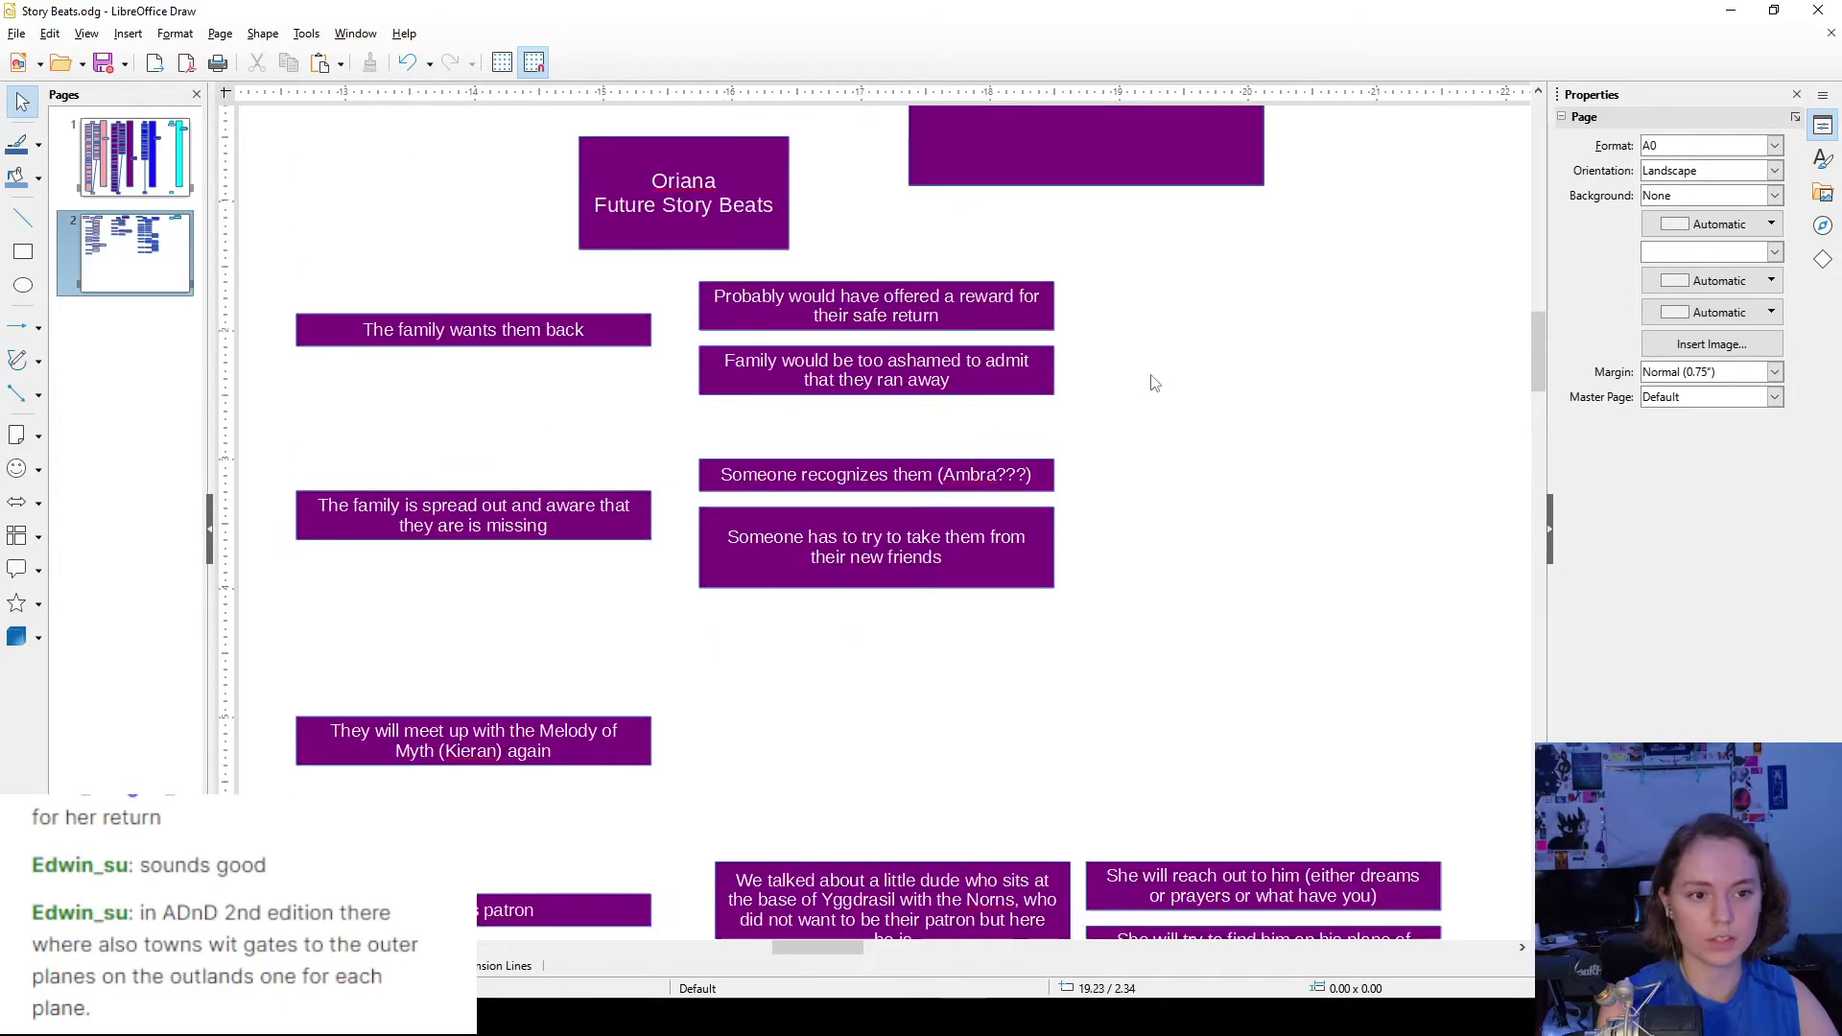
drag(1094, 181, 866, 513)
scroll(1029, 556, down, 2)
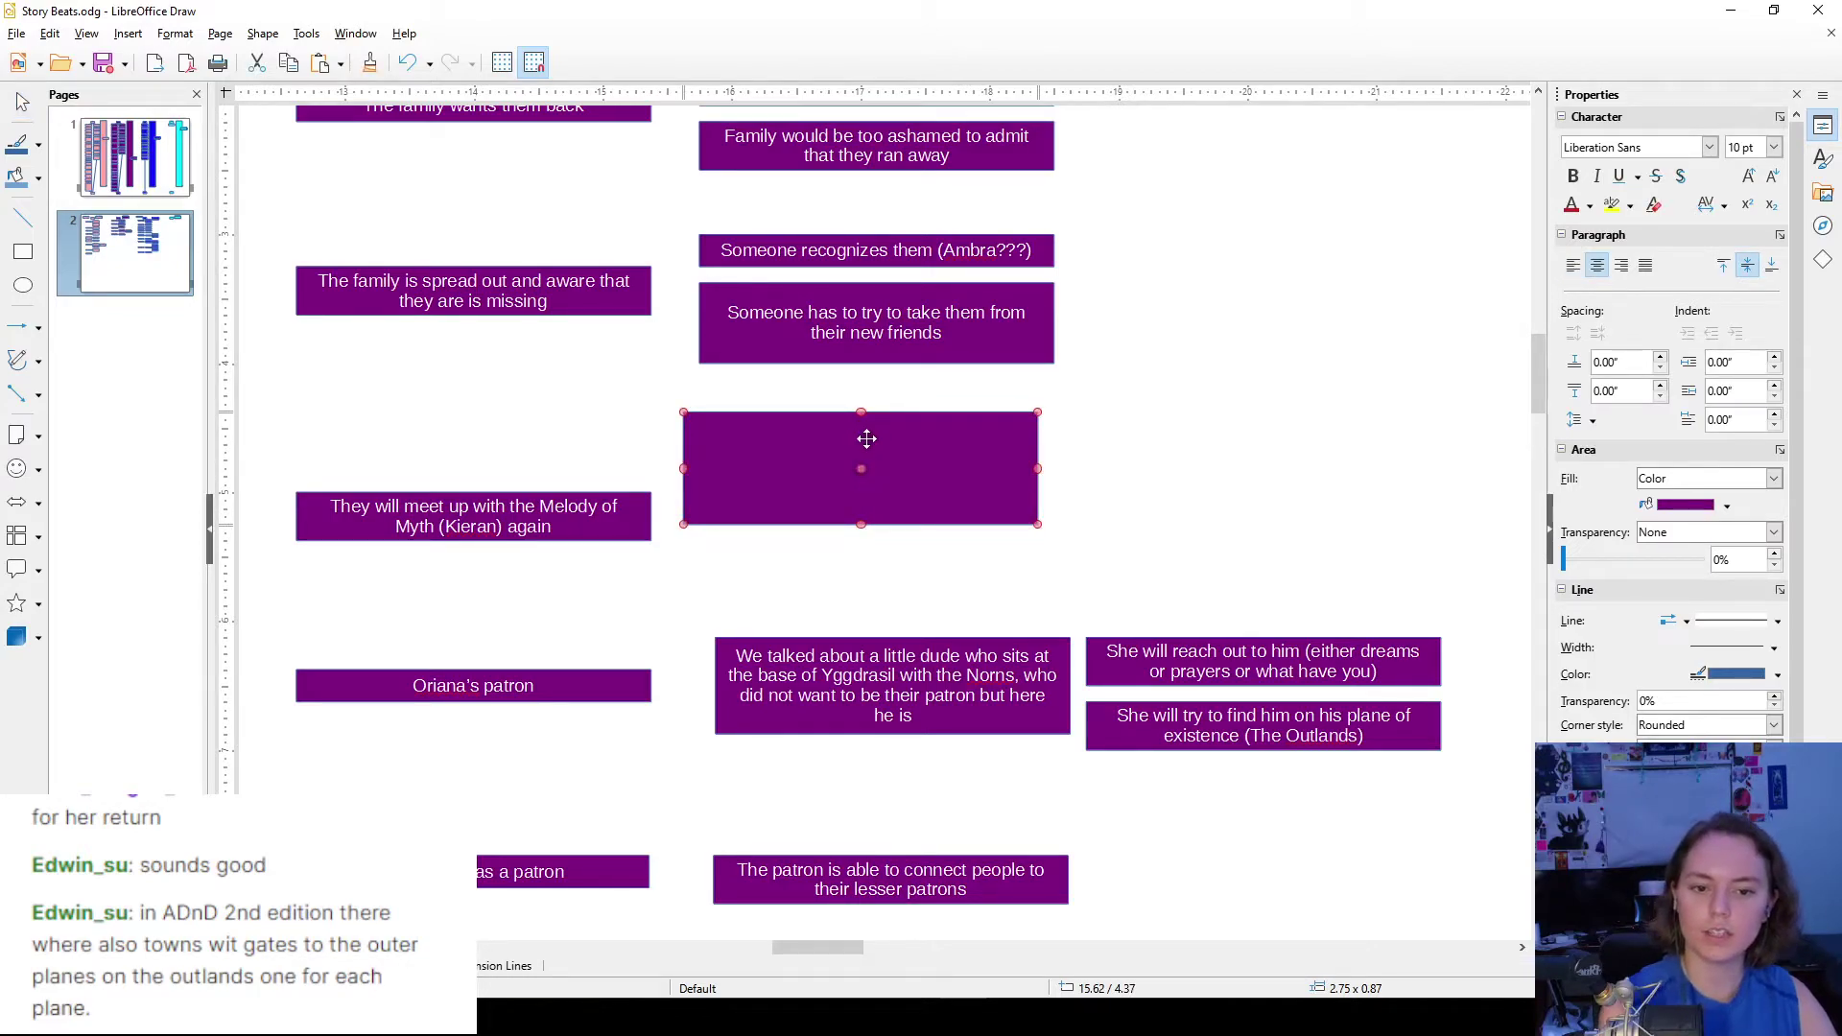
drag(868, 438, 1283, 460)
scroll(1135, 457, down, 3)
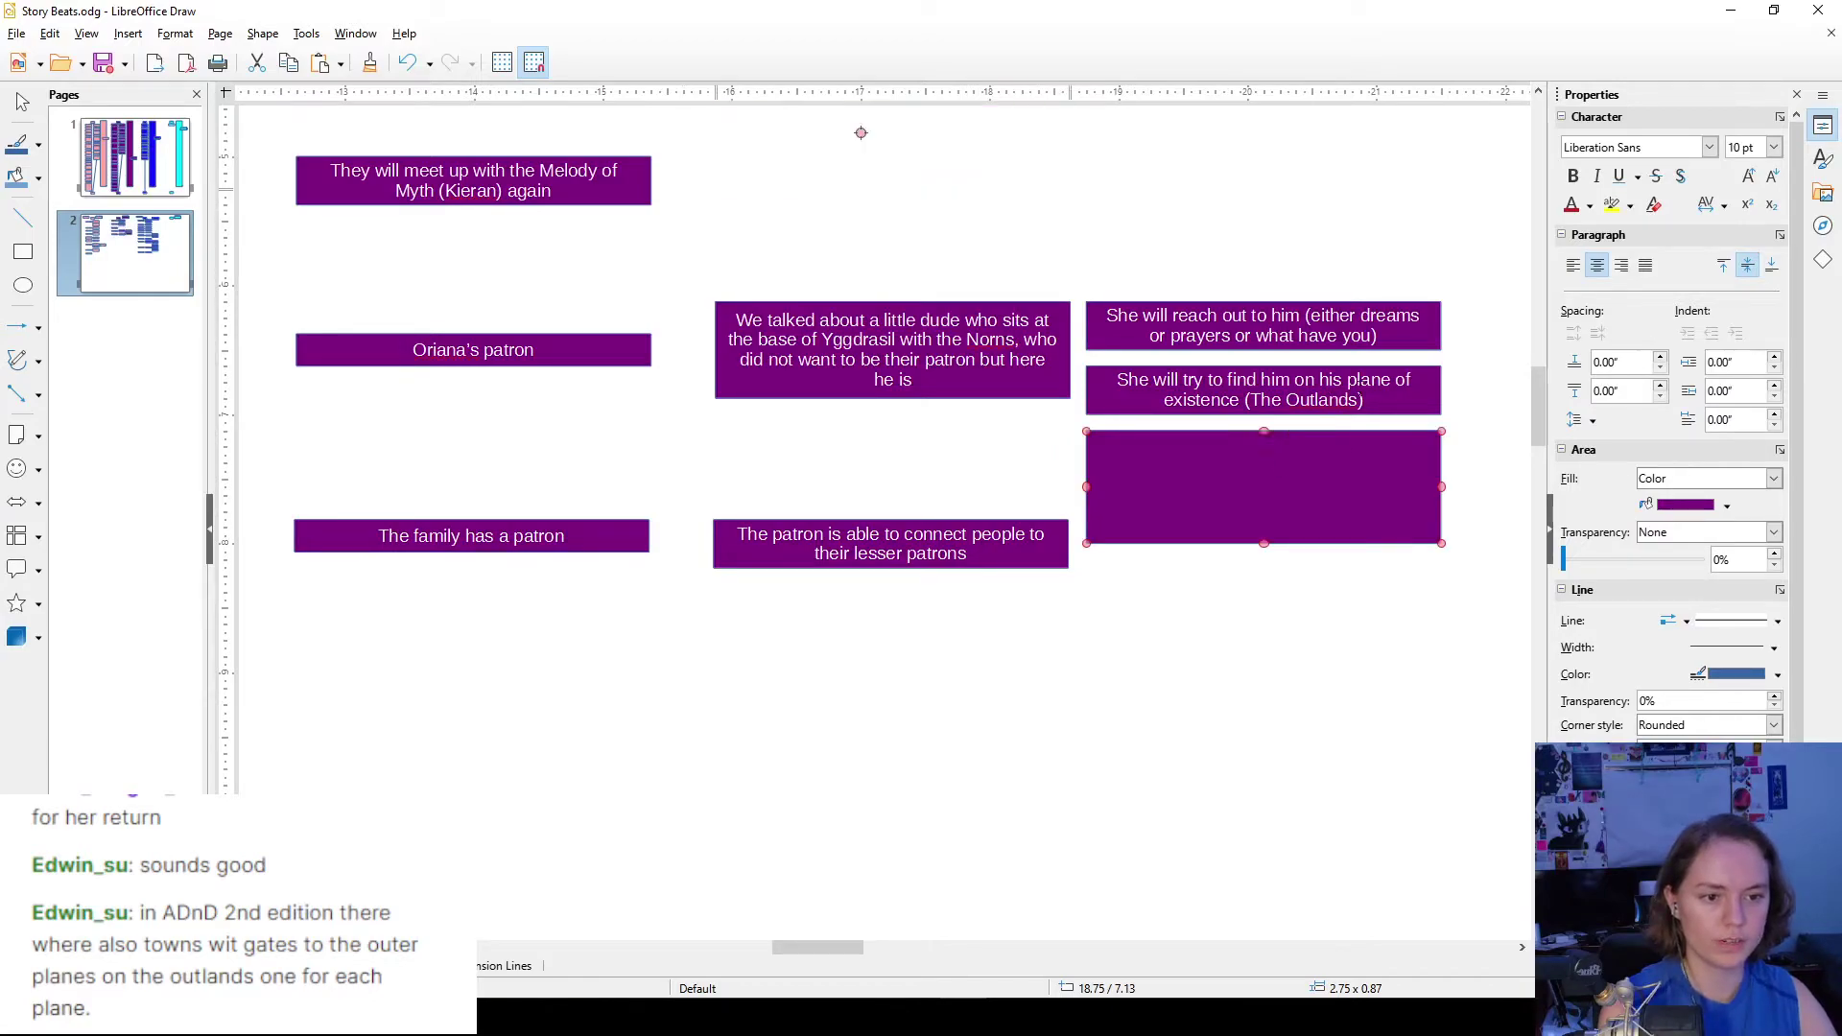
click(1473, 390)
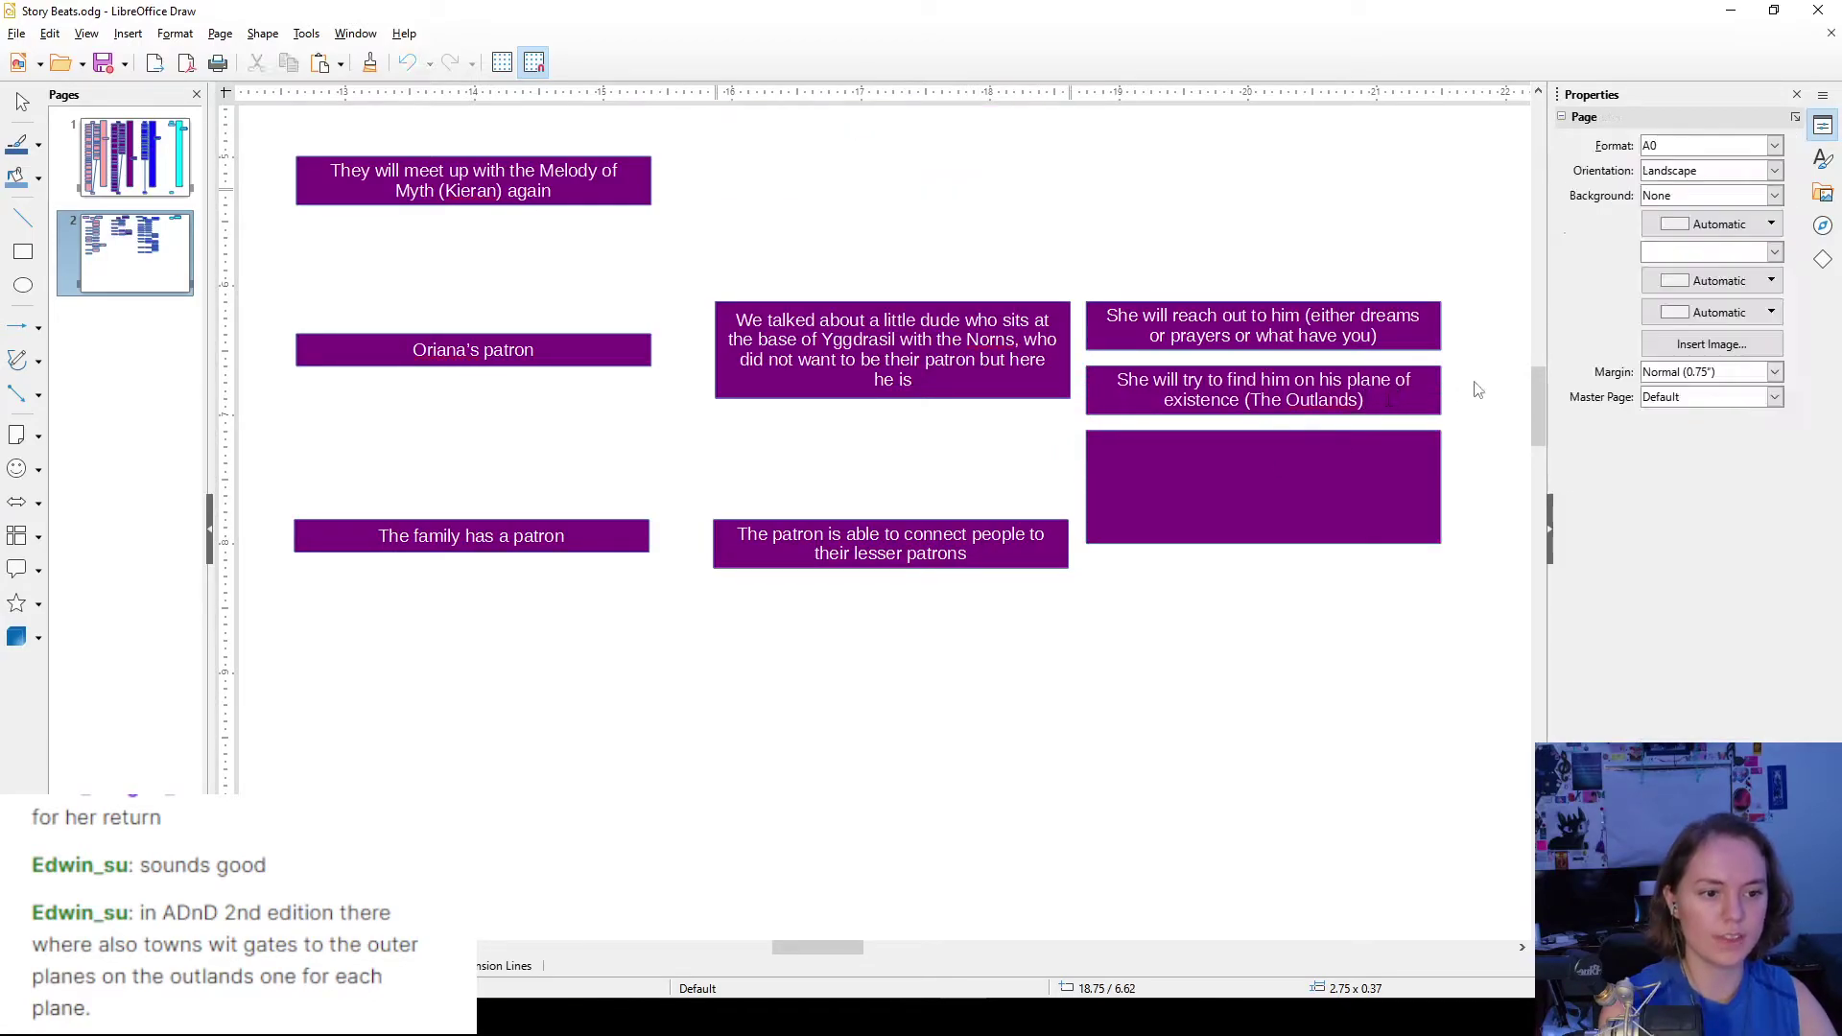
drag(1382, 498, 1379, 620)
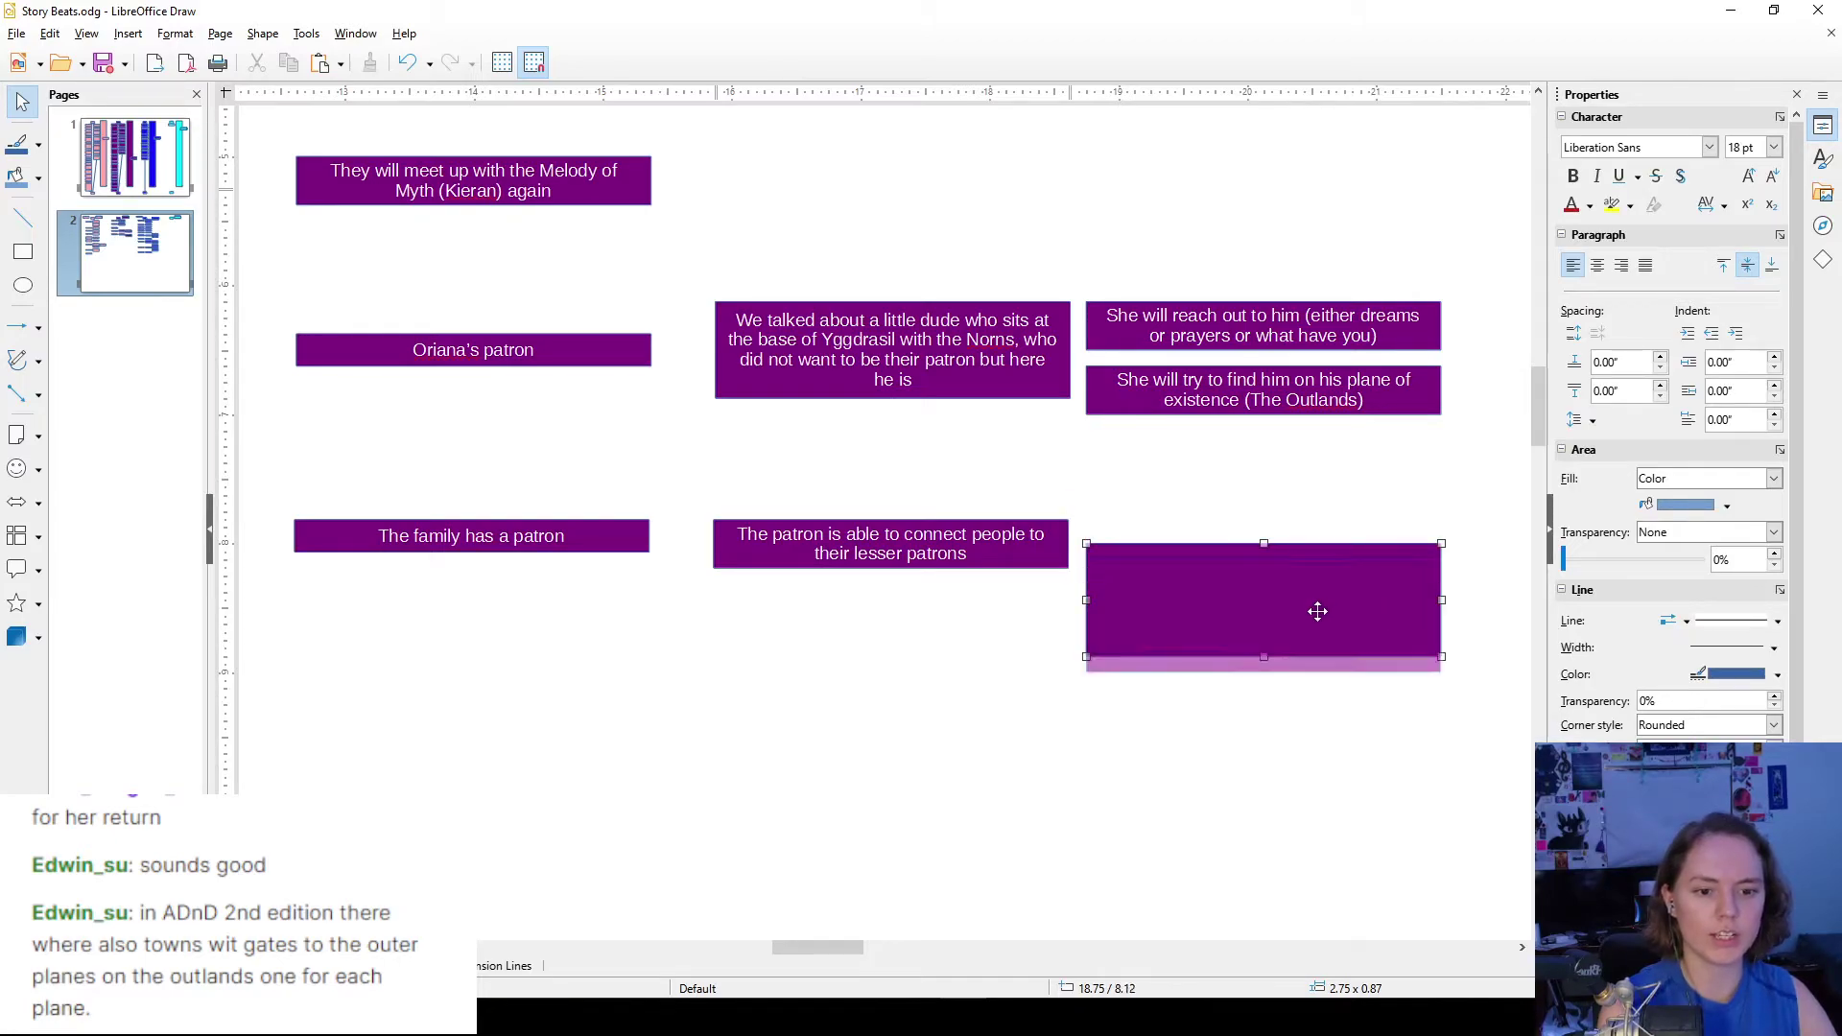
- Shift the blank purple box up slightly to line up beside "The patron is able to connect people to their lesser patrons"
click(1319, 537)
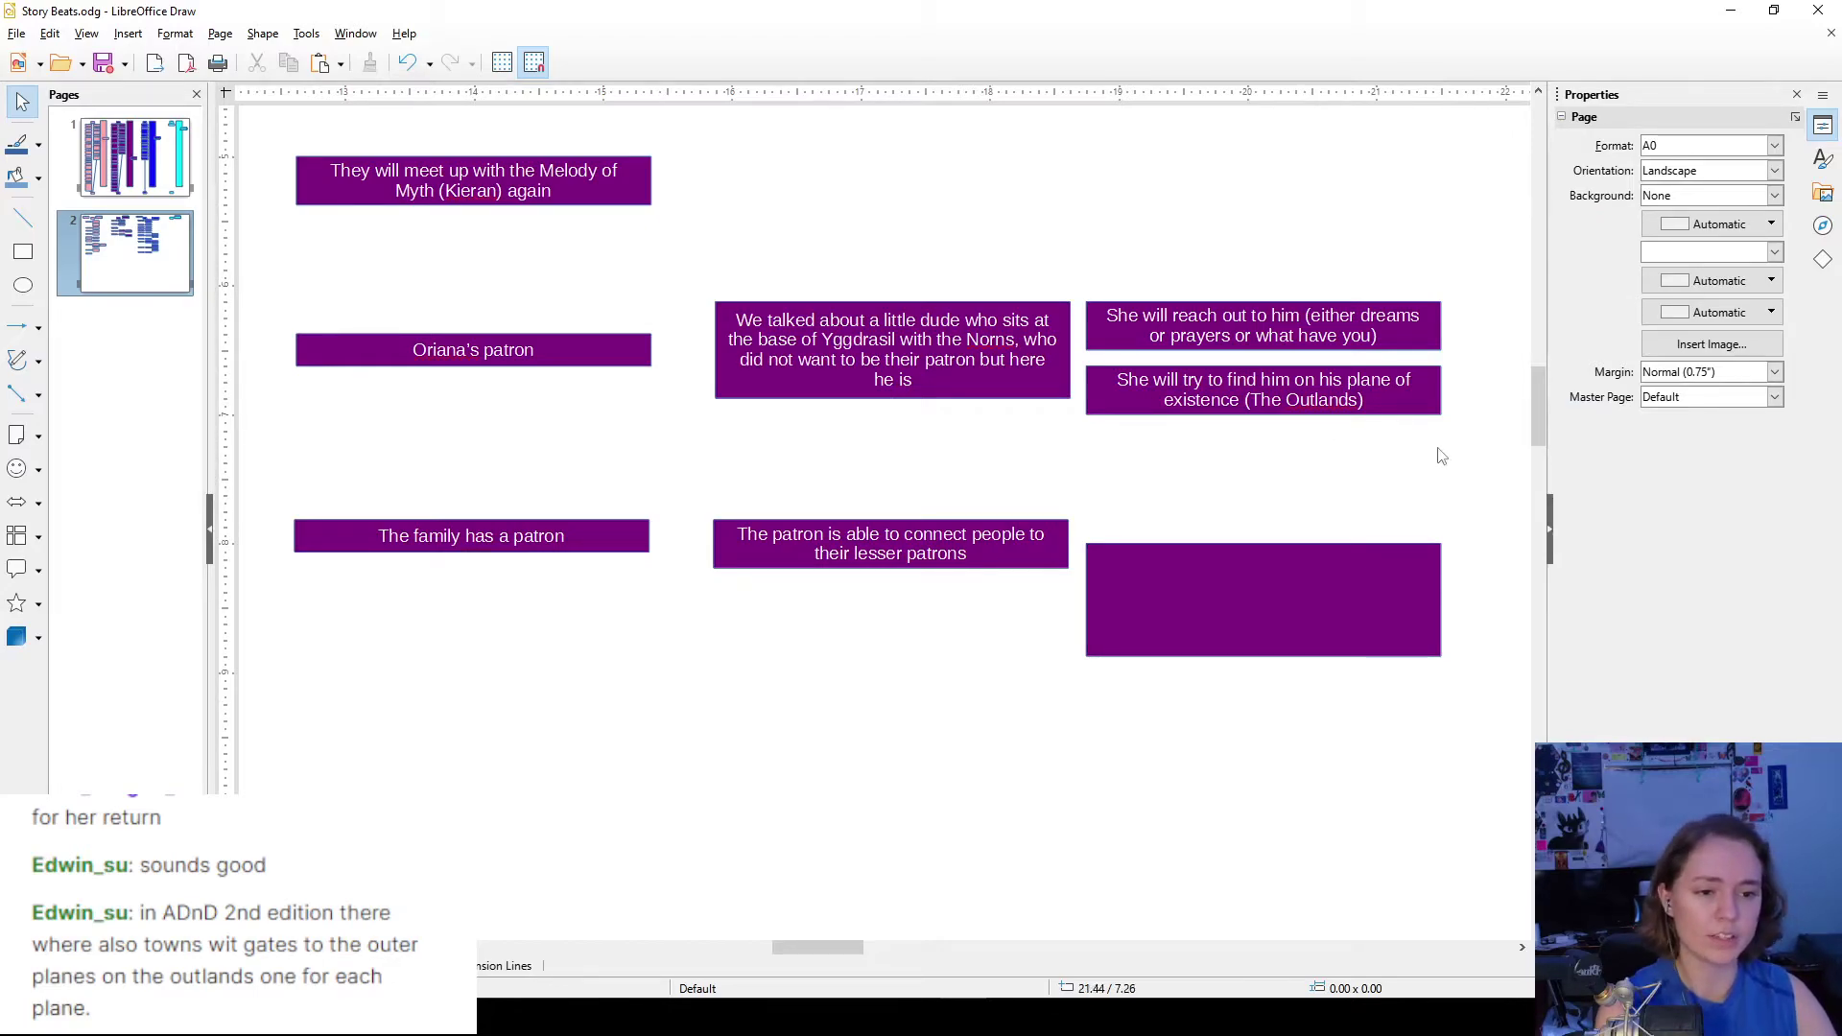
drag(1449, 439, 278, 293)
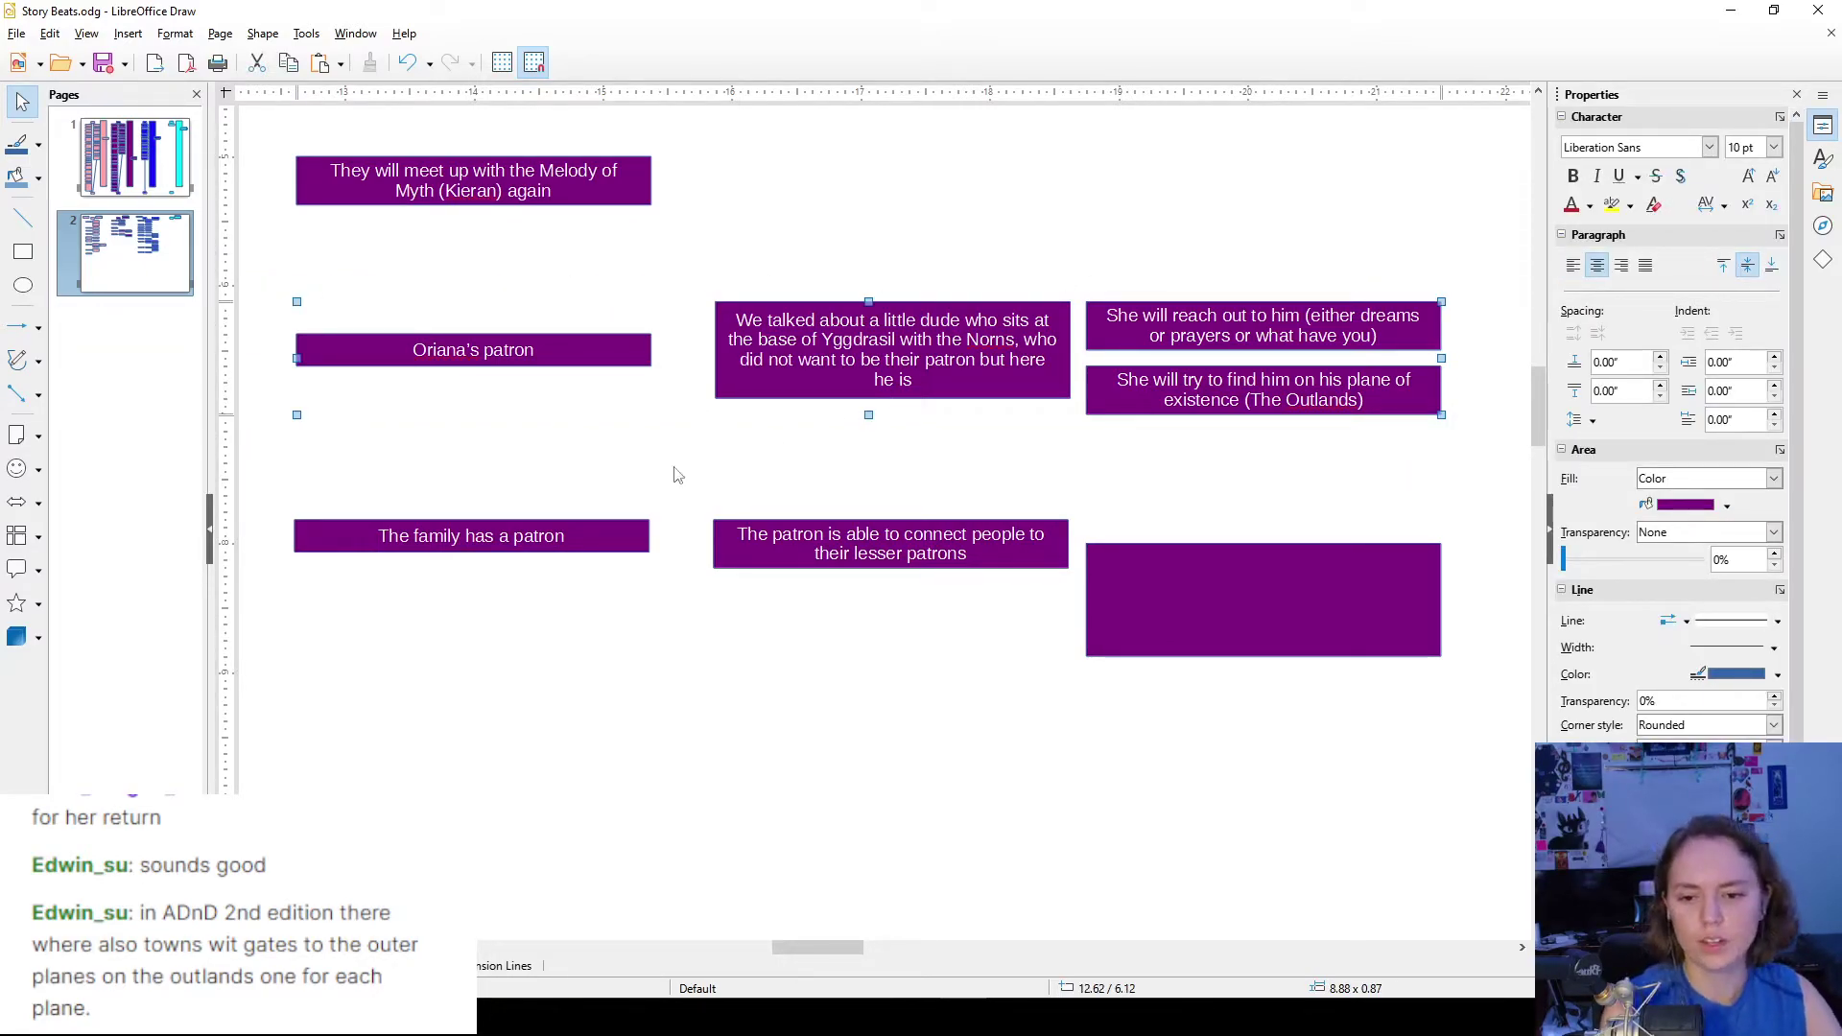
click(533, 453)
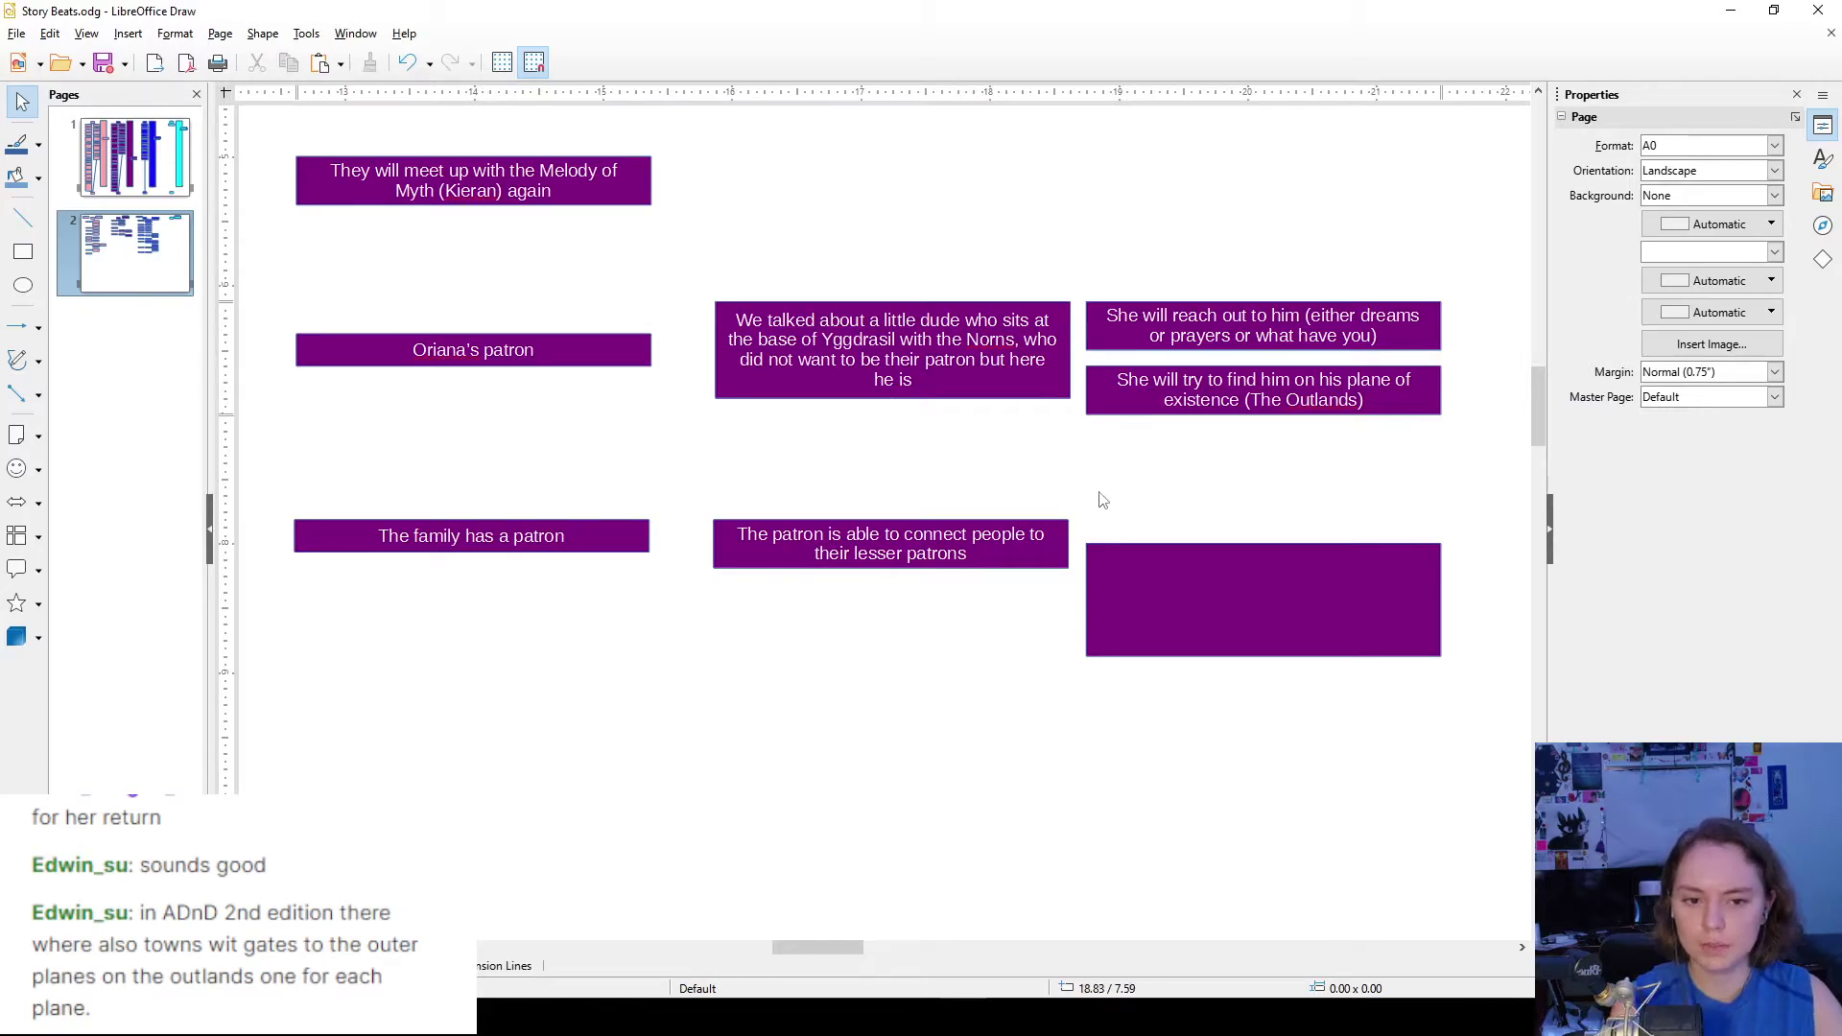
drag(1252, 596, 1254, 552)
click(910, 439)
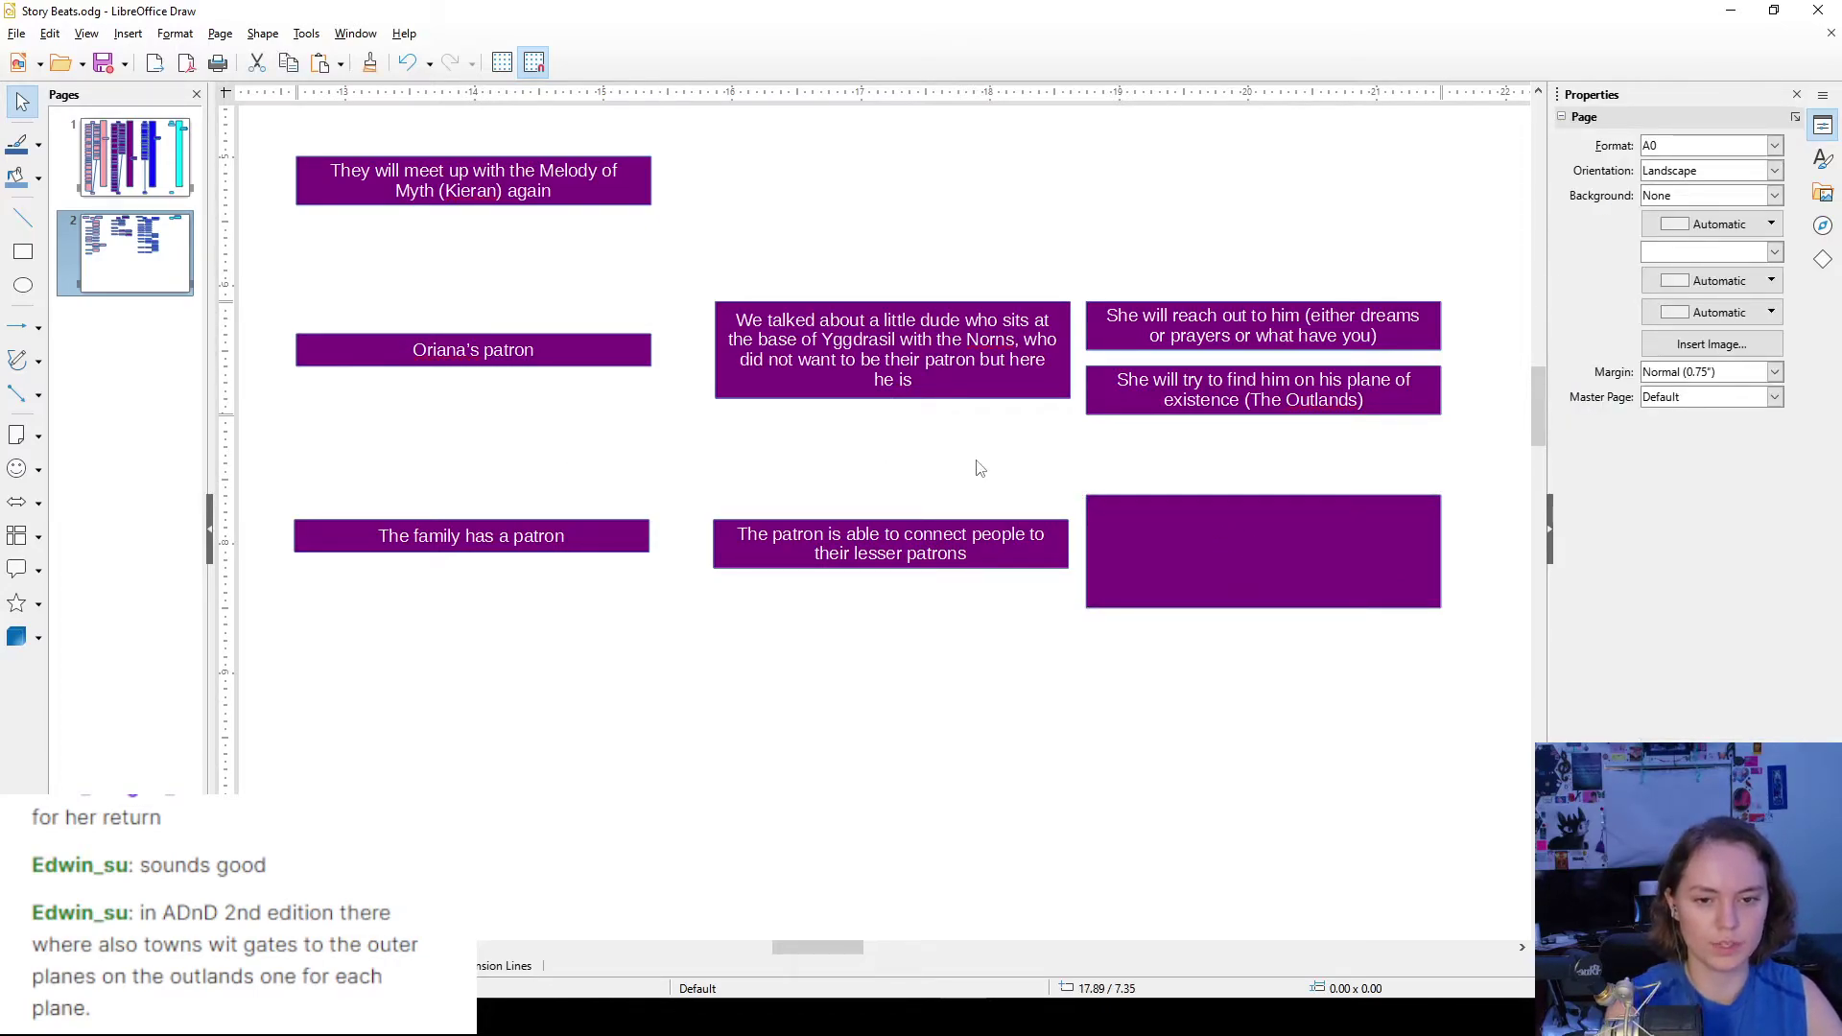
- Review the Oriana story beat boxes from the title down to the patron and family rows
scroll(978, 461, up, 2)
scroll(959, 398, up, 4)
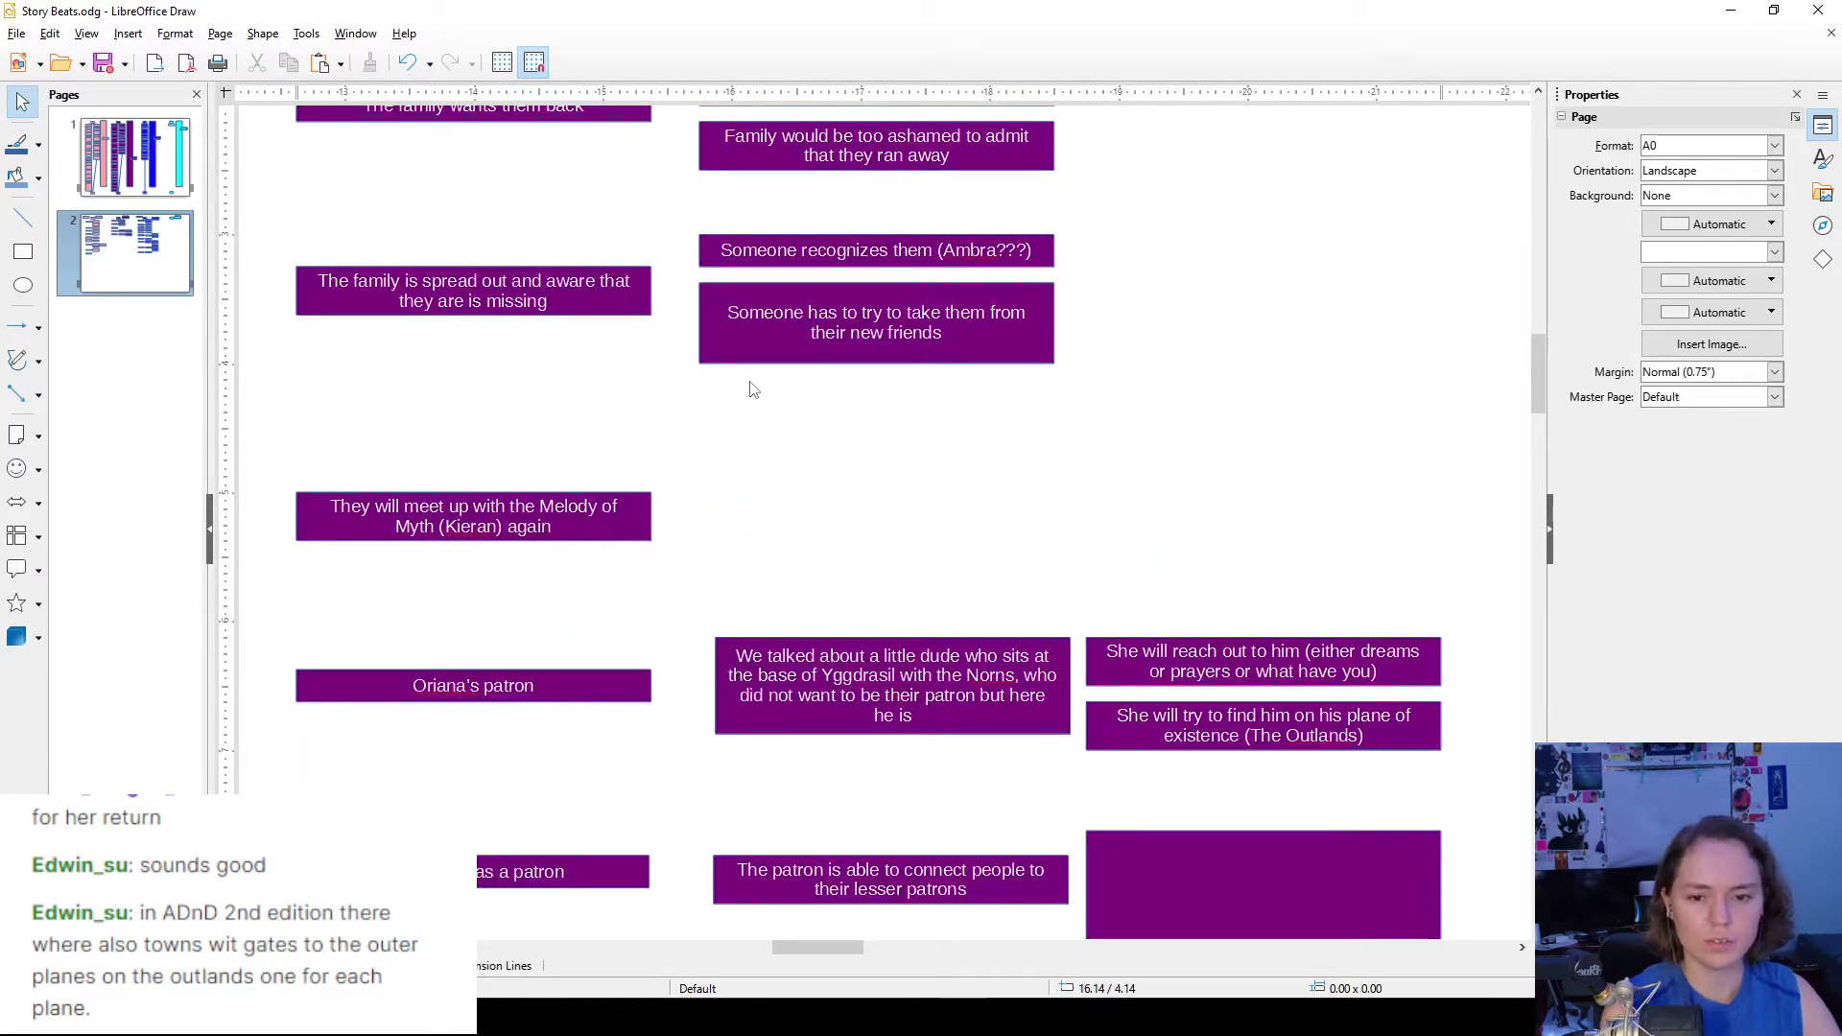
scroll(752, 389, up, 4)
scroll(751, 389, down, 2)
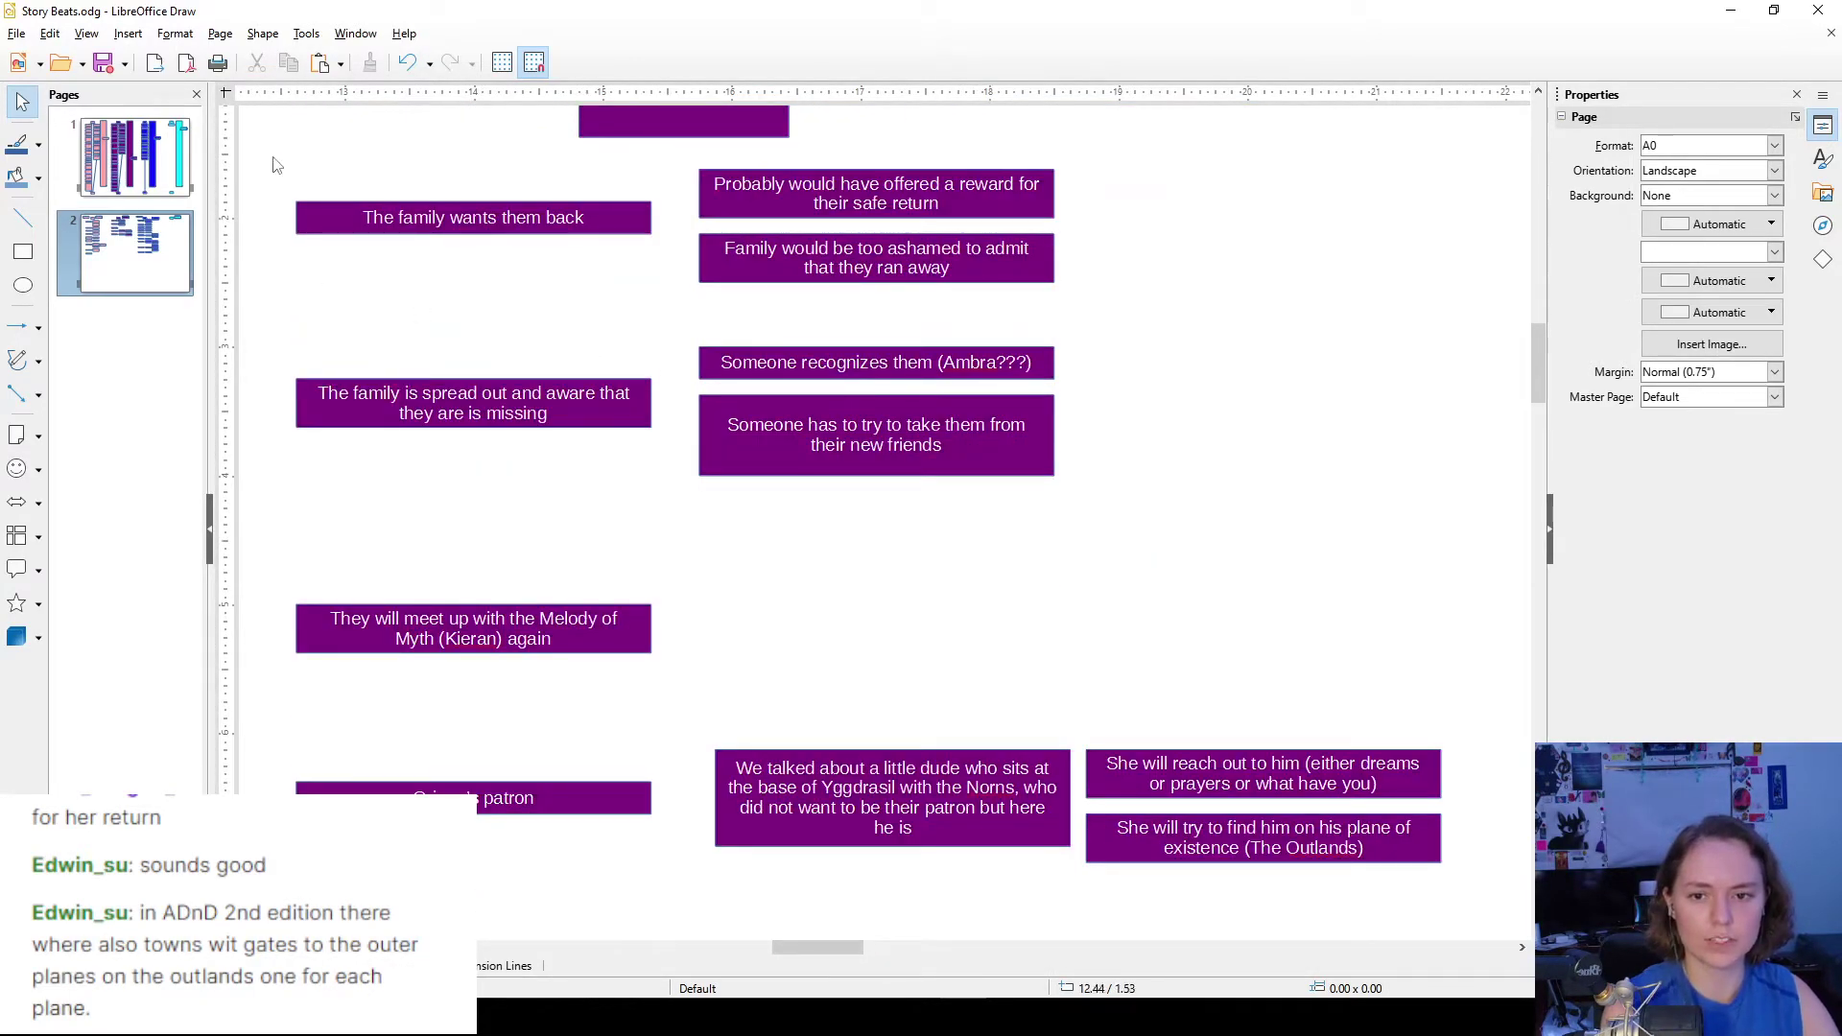
drag(275, 161, 1393, 655)
scroll(1085, 410, down, 4)
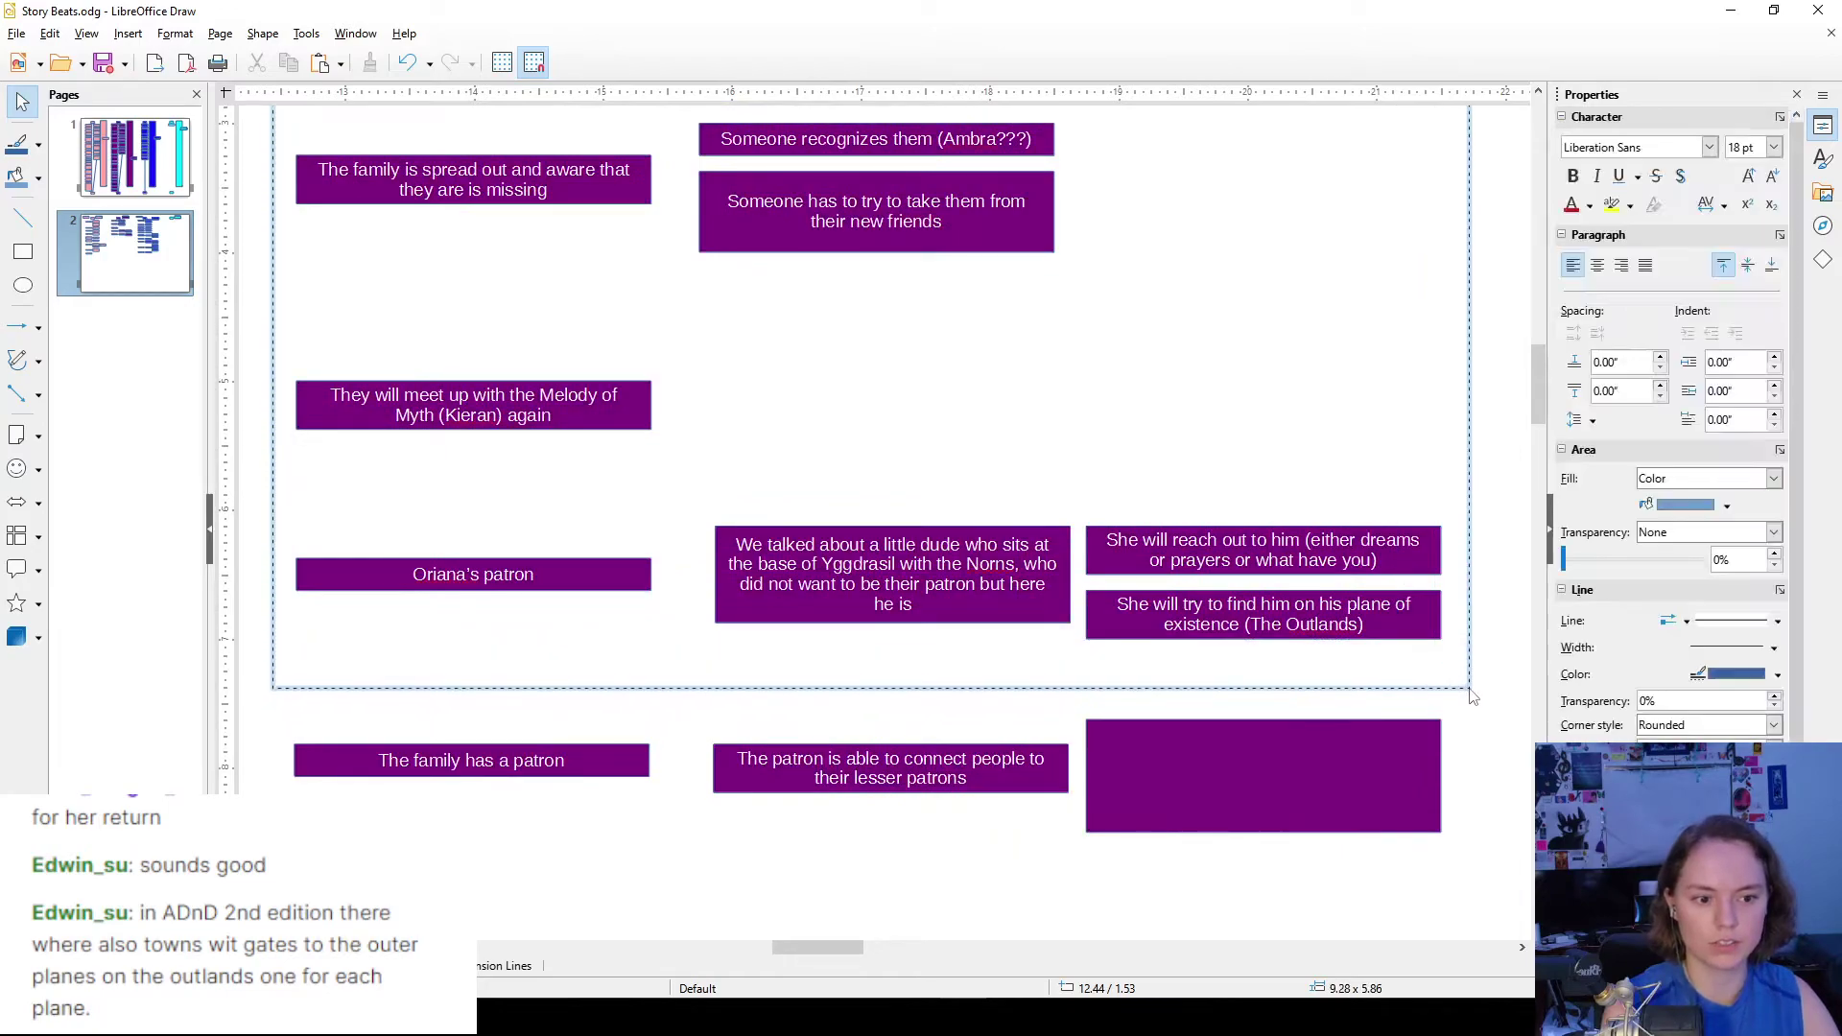
scroll(1190, 554, up, 4)
click(1190, 554)
scroll(1190, 554, up, 4)
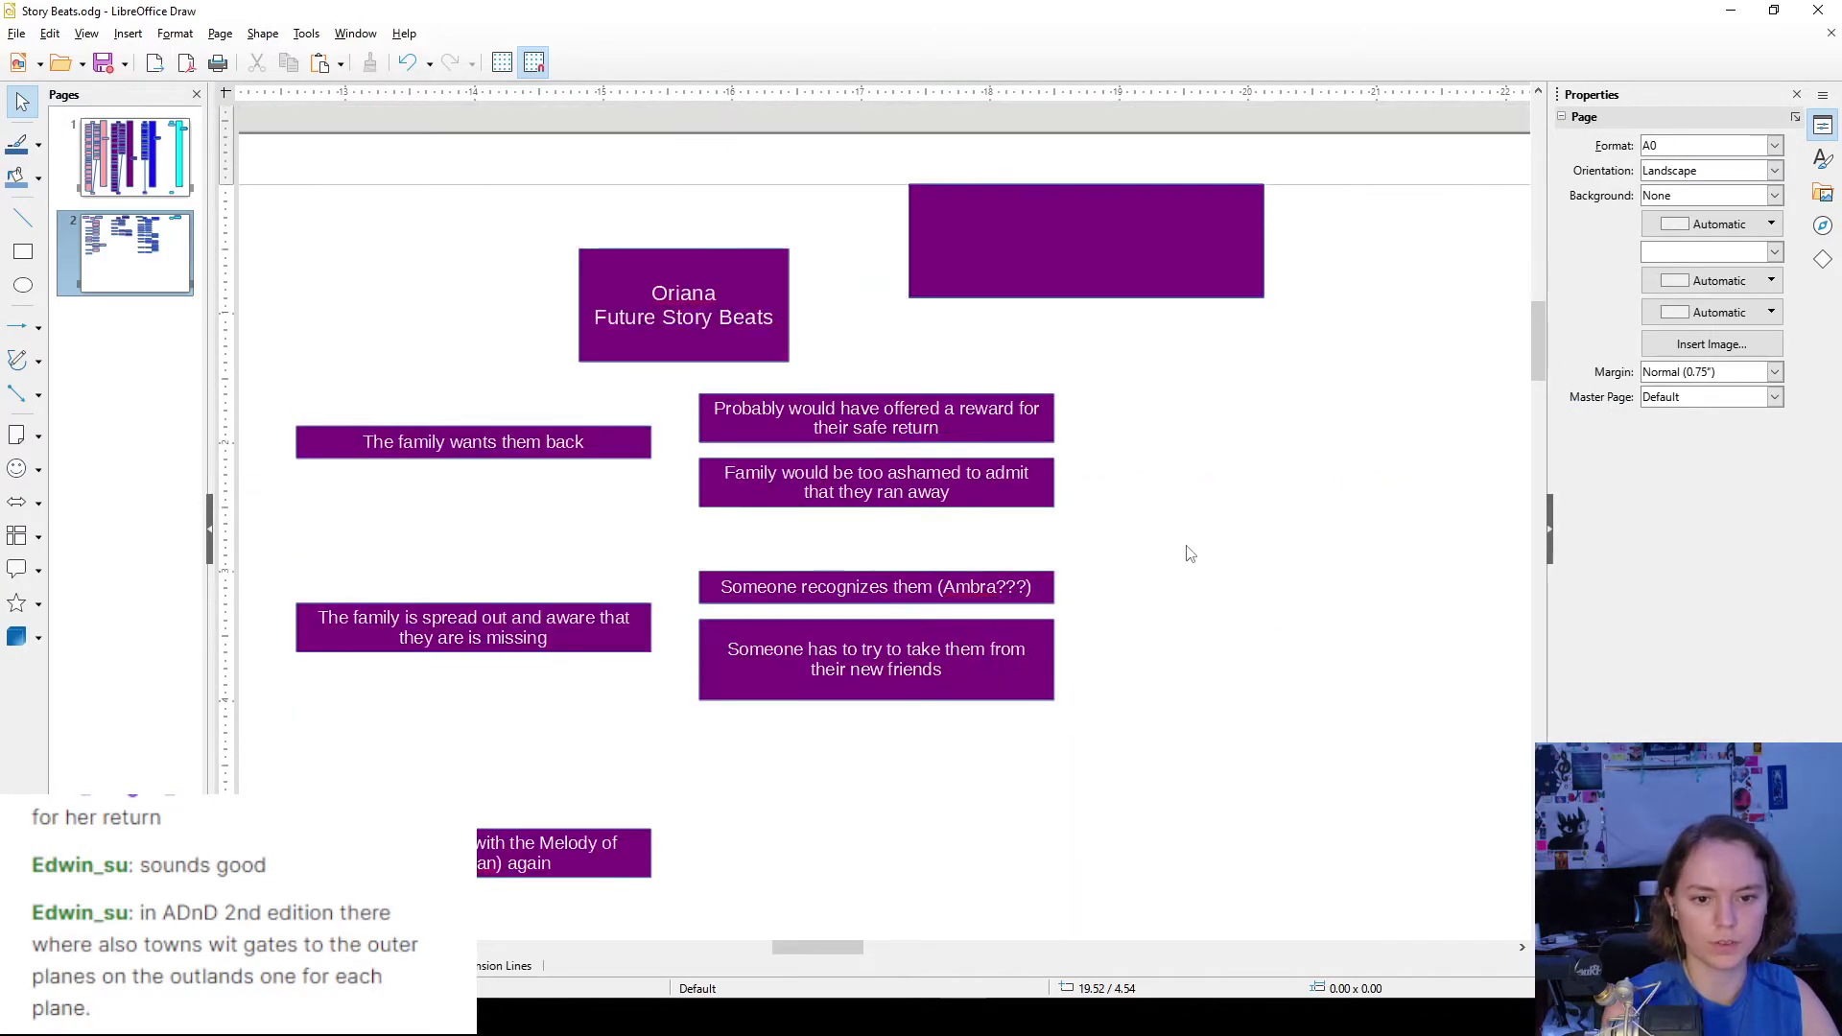
scroll(1186, 549, down, 8)
drag(249, 710, 1491, 849)
click(1503, 824)
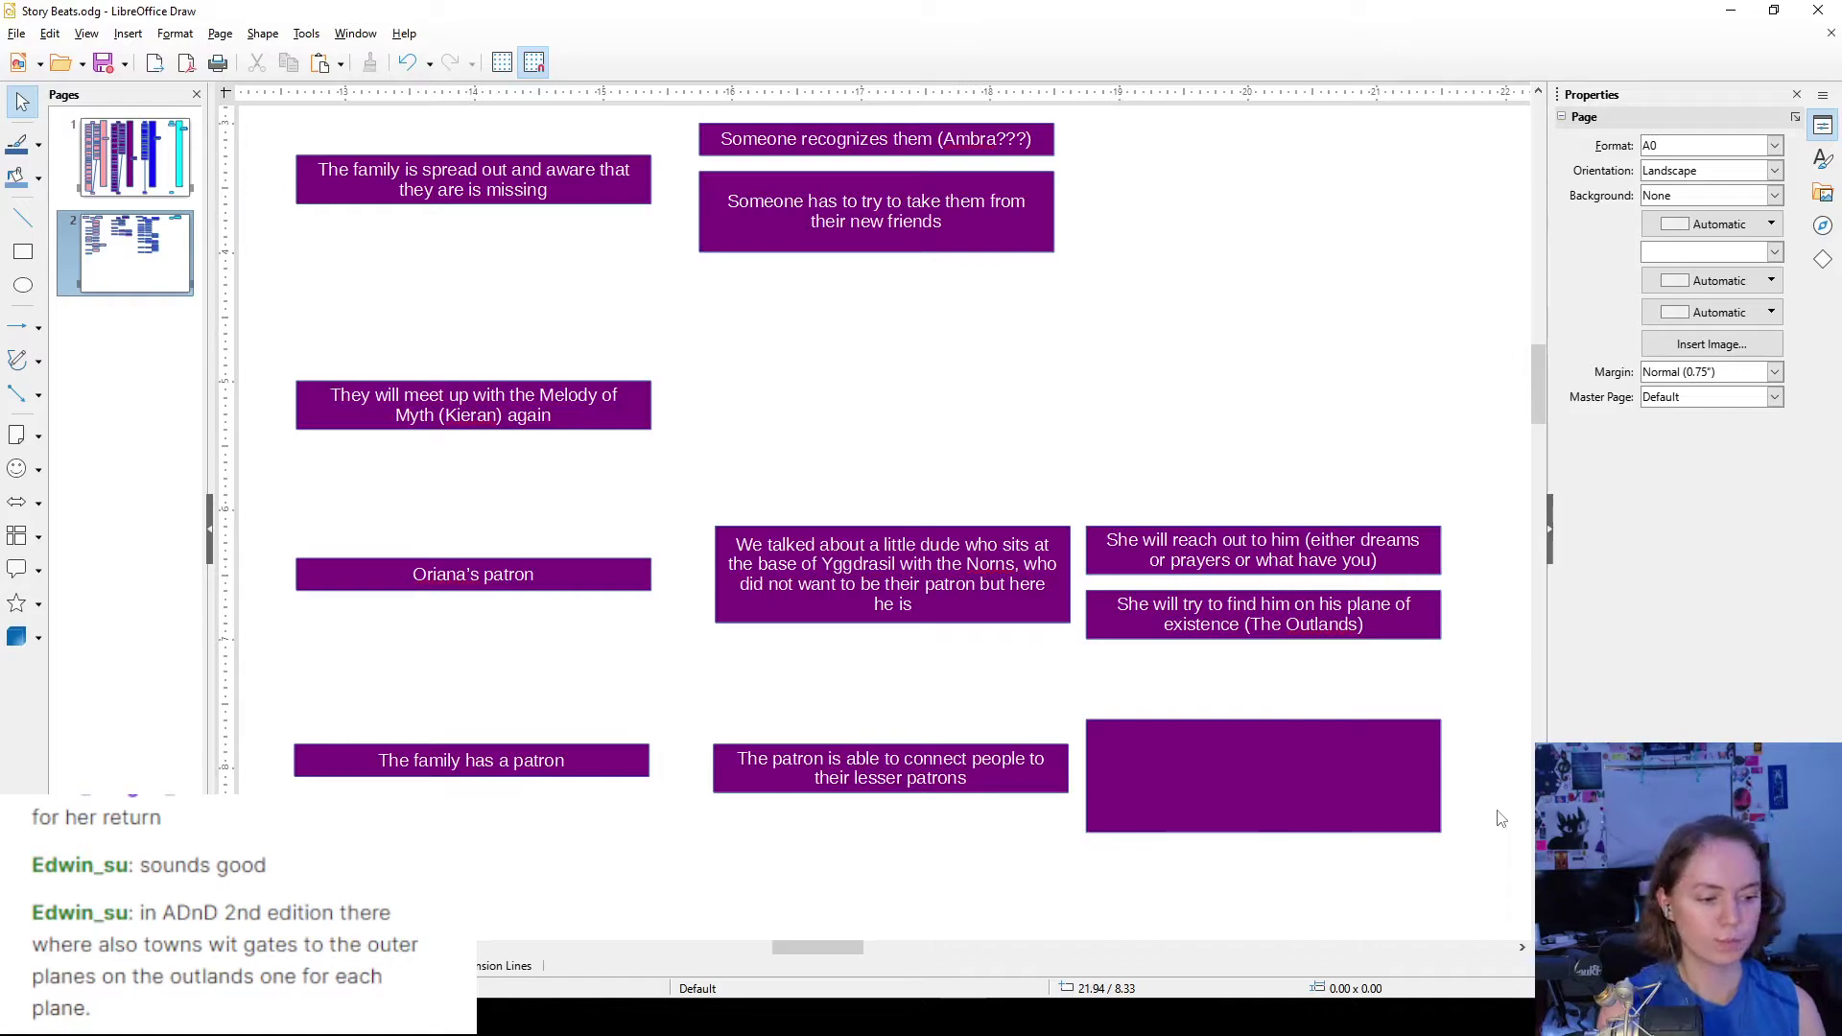
- Raise the blank purple box beneath "She will try to find him" and place another blank box below "The patron is able to connect people"
scroll(1258, 499, down, 3)
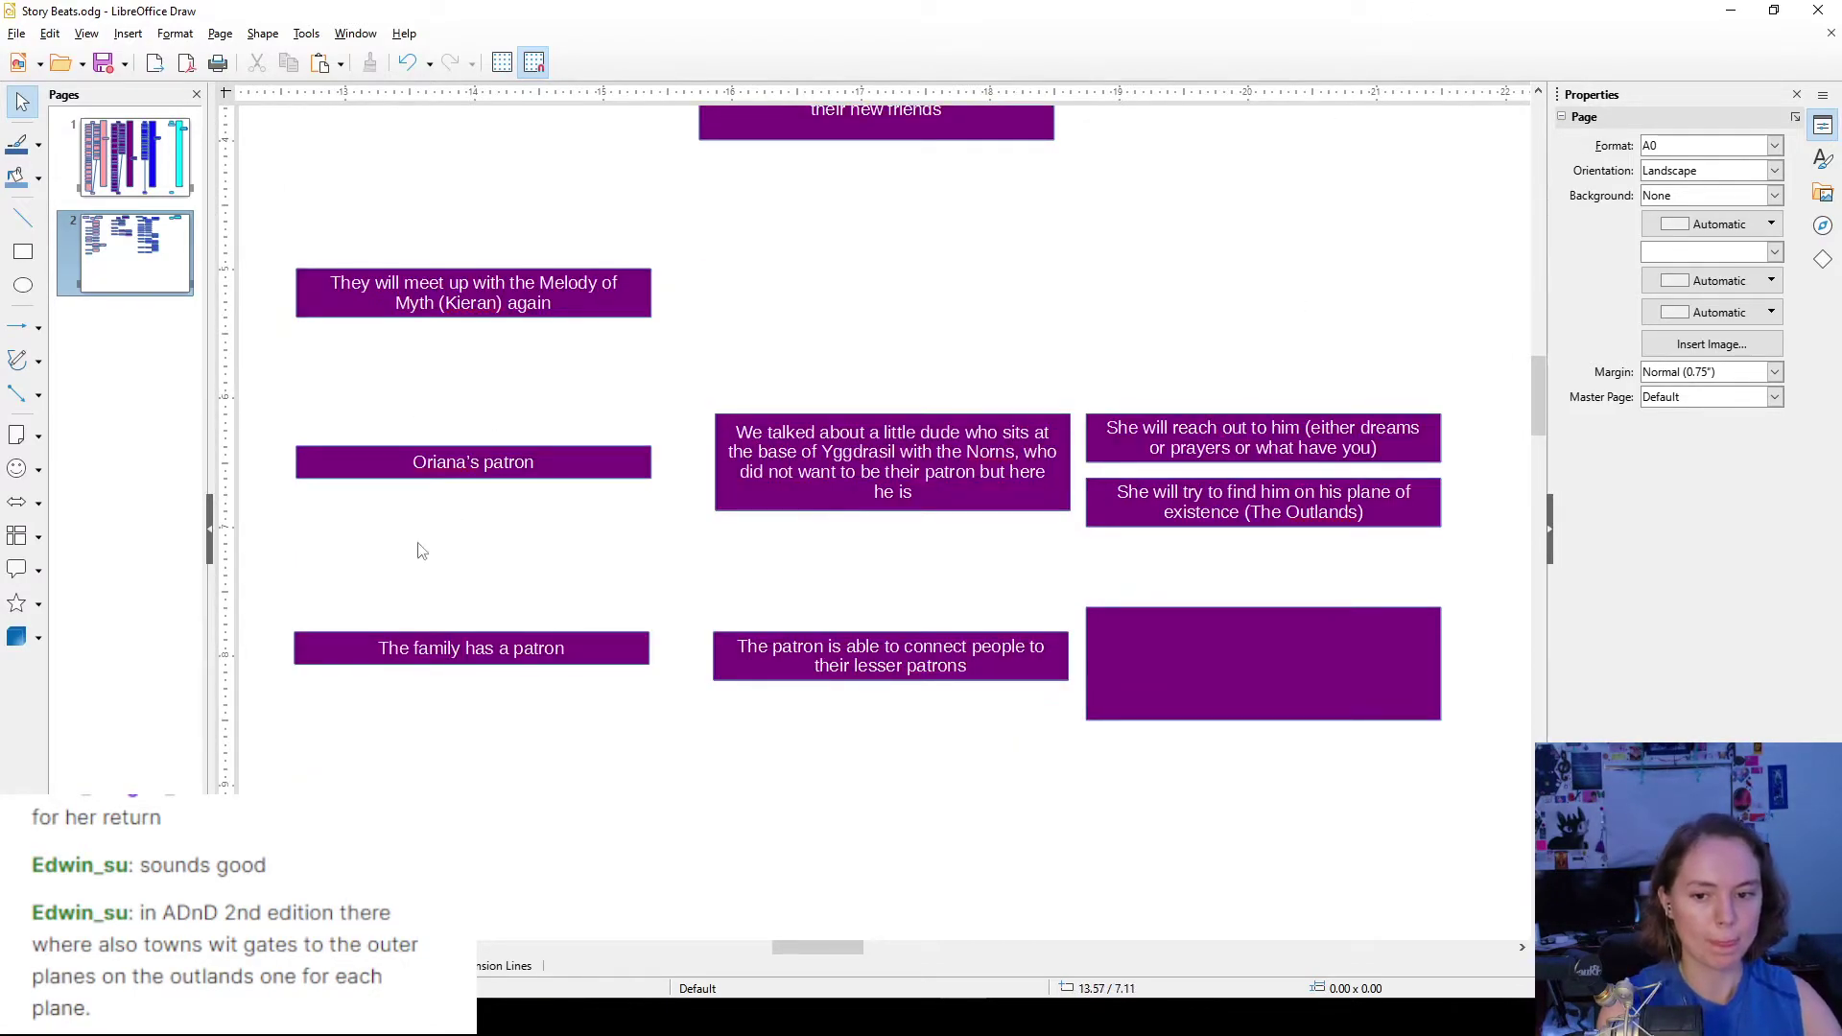
scroll(597, 533, down, 3)
scroll(711, 539, down, 3)
drag(1205, 452, 1207, 290)
drag(1088, 609, 836, 536)
scroll(1136, 624, down, 15)
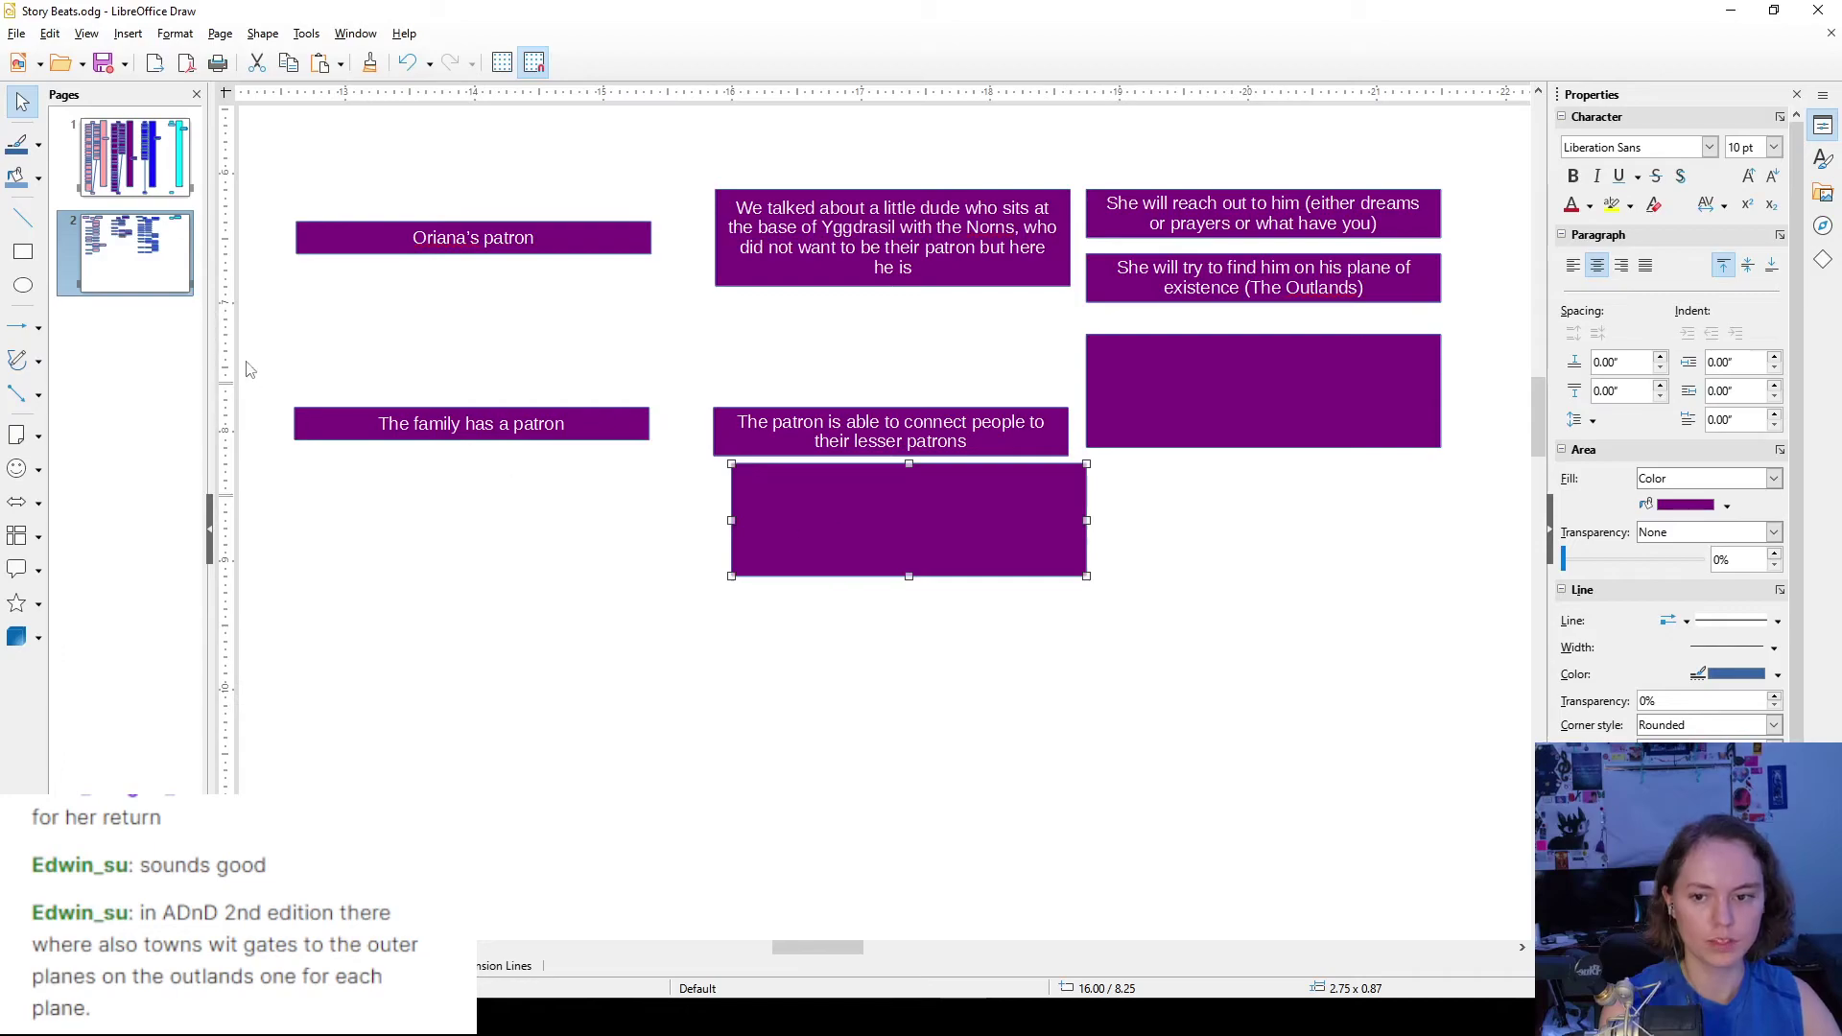
- Move "The family has a patron" and the lower blank box down, and align the lesser patrons box under the Yggdrasil box
drag(248, 370, 1106, 637)
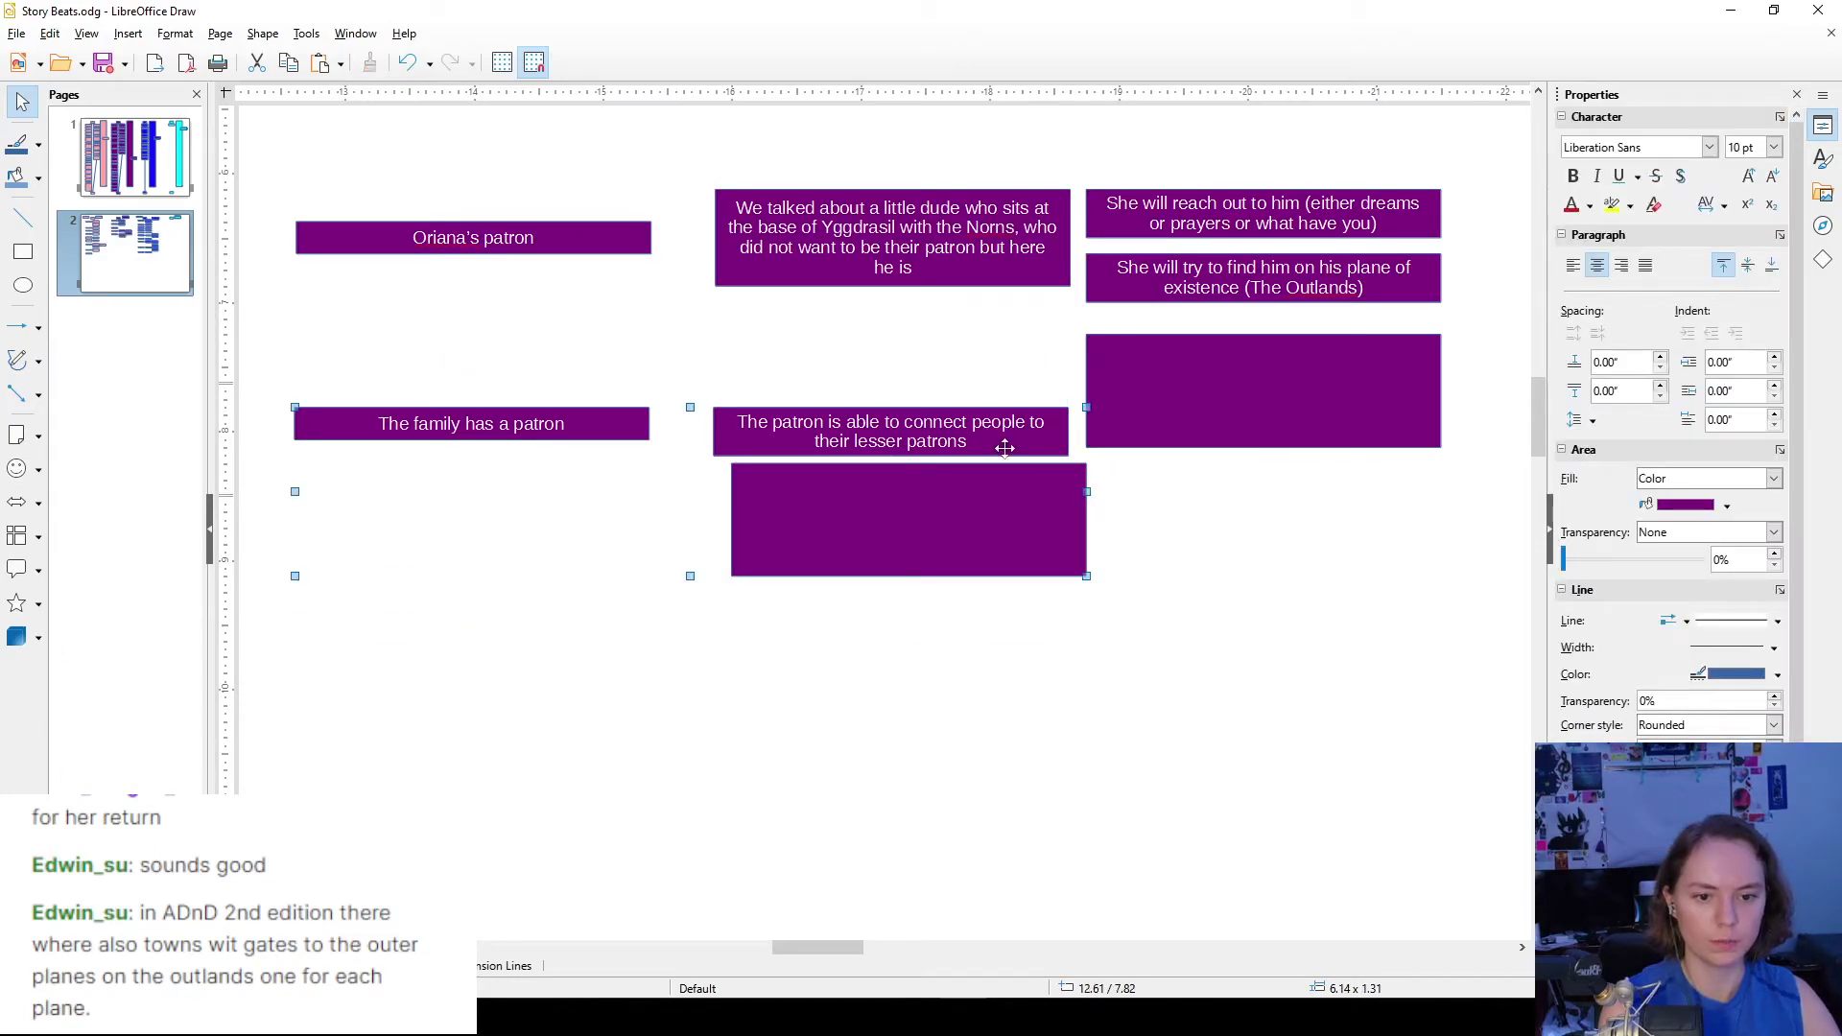
mouse_move(1005, 448)
mouse_down()
mouse_move(1011, 566)
mouse_move(1020, 427)
mouse_up()
click(1205, 600)
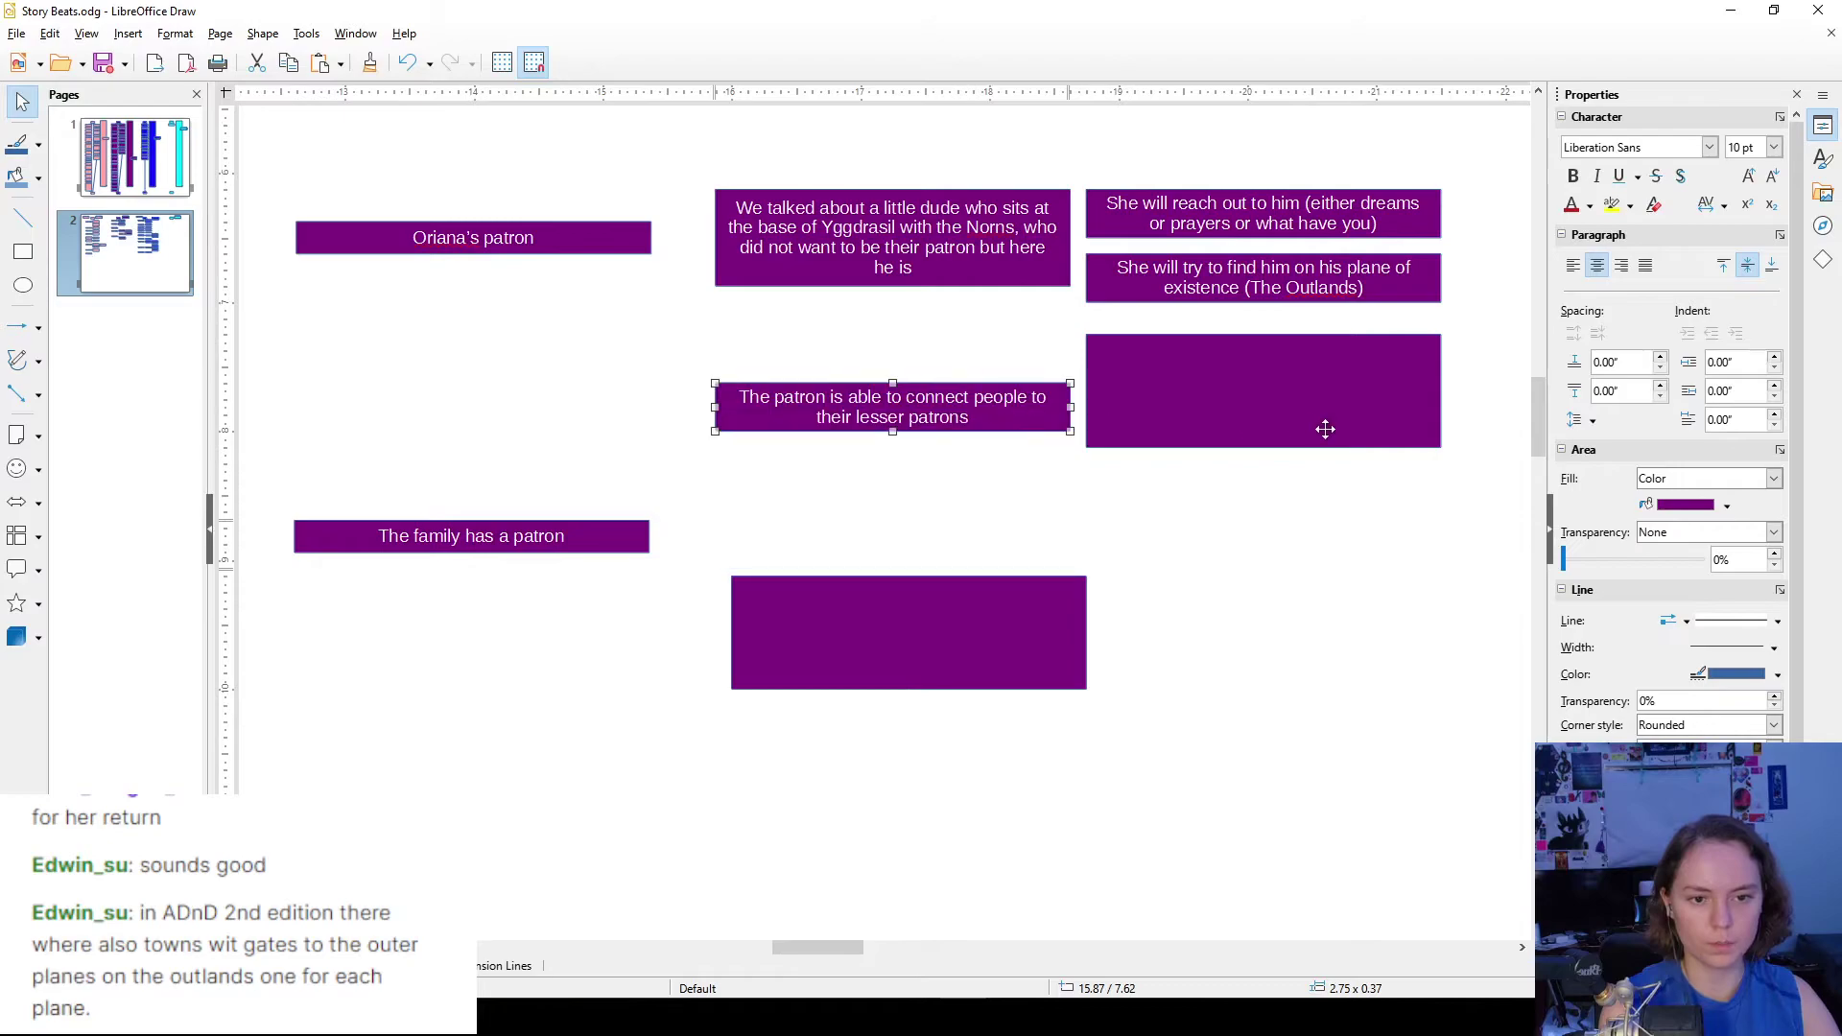
- Move the lower blank box directly under "The patron is able to connect people to their lesser patrons" and open its text for editing
click(991, 624)
drag(991, 625, 988, 510)
double_click(988, 511)
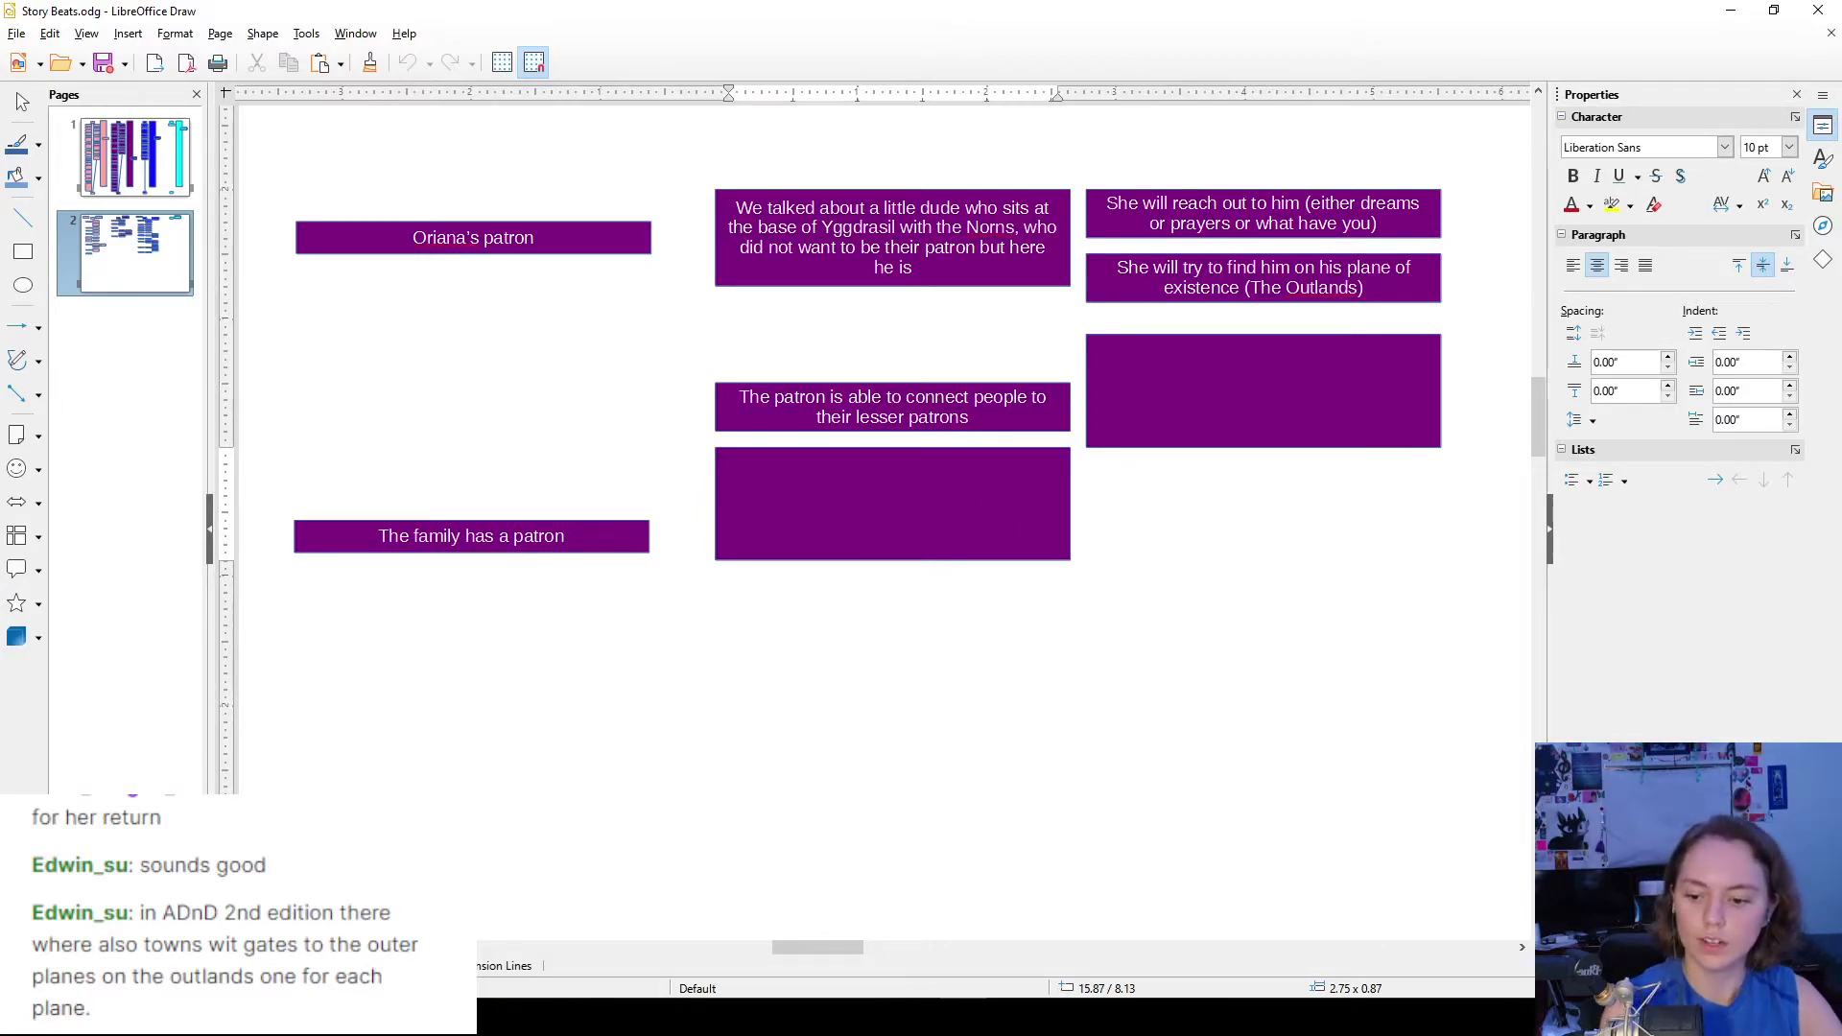
- Switch to File Explorer and open Overview.docx from The Gods folder inside Vaeria
key(alt+Tab)
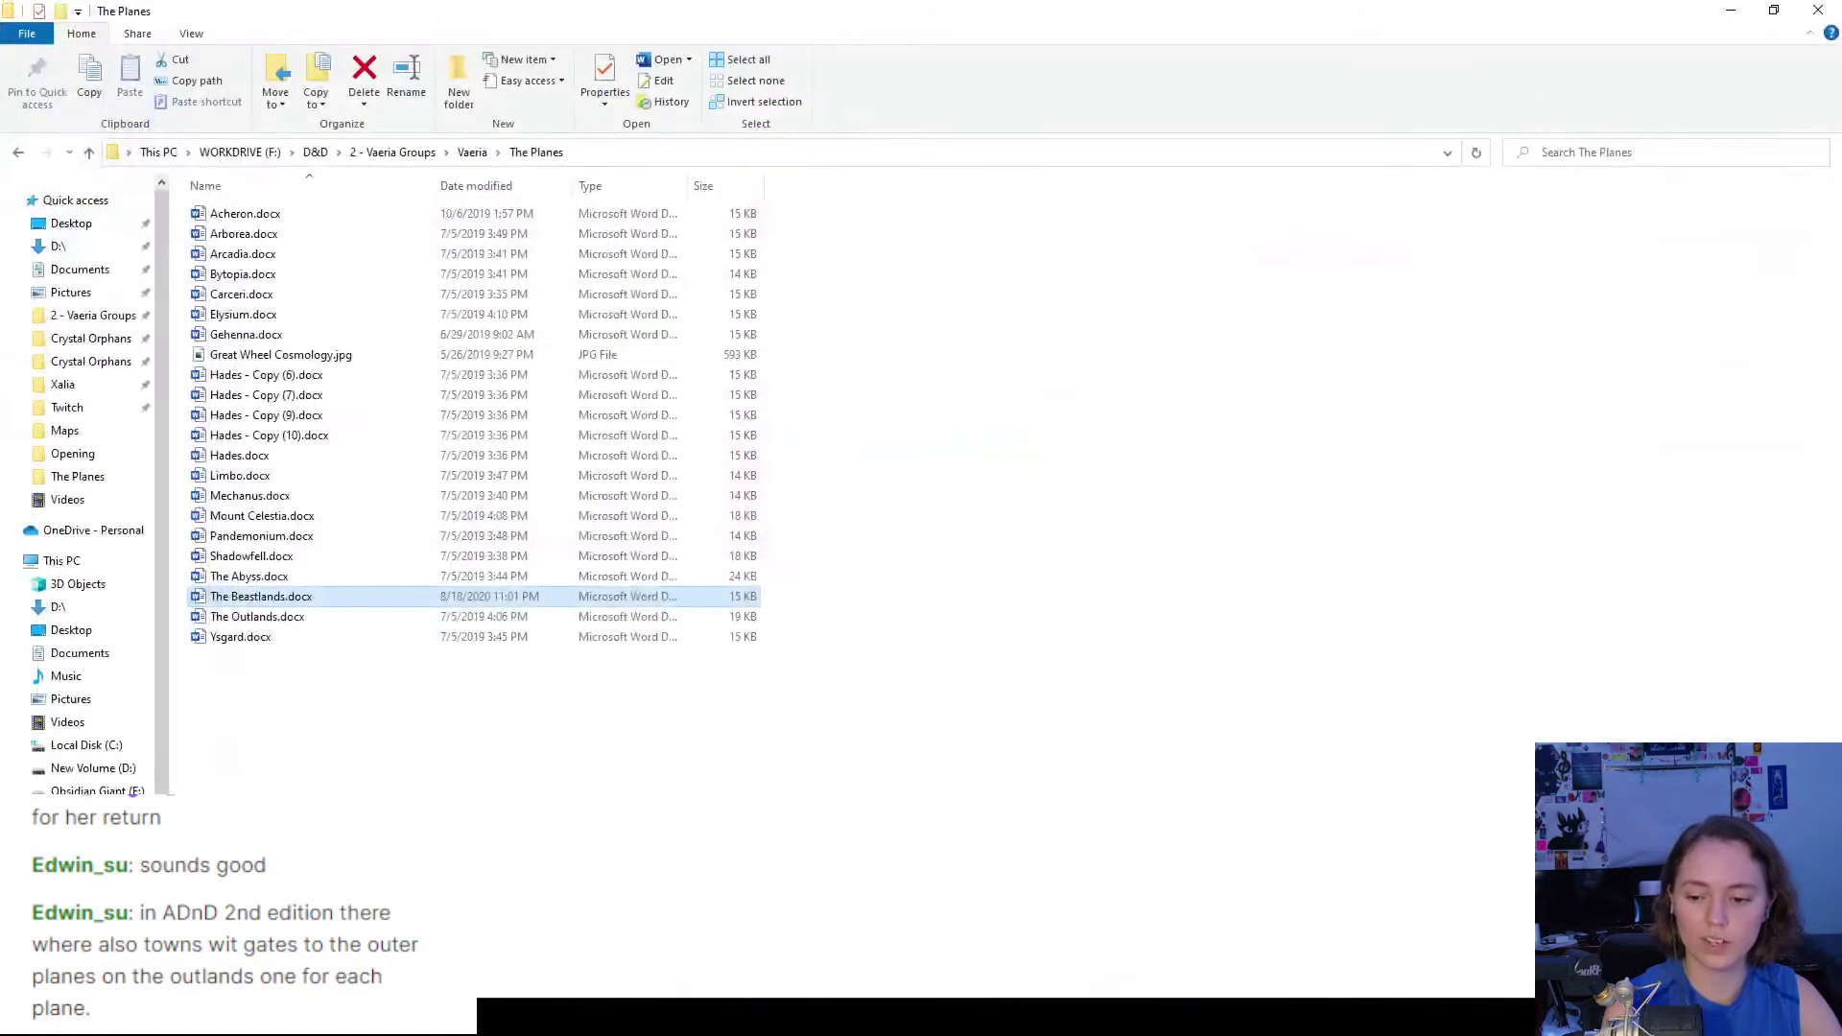
click(407, 160)
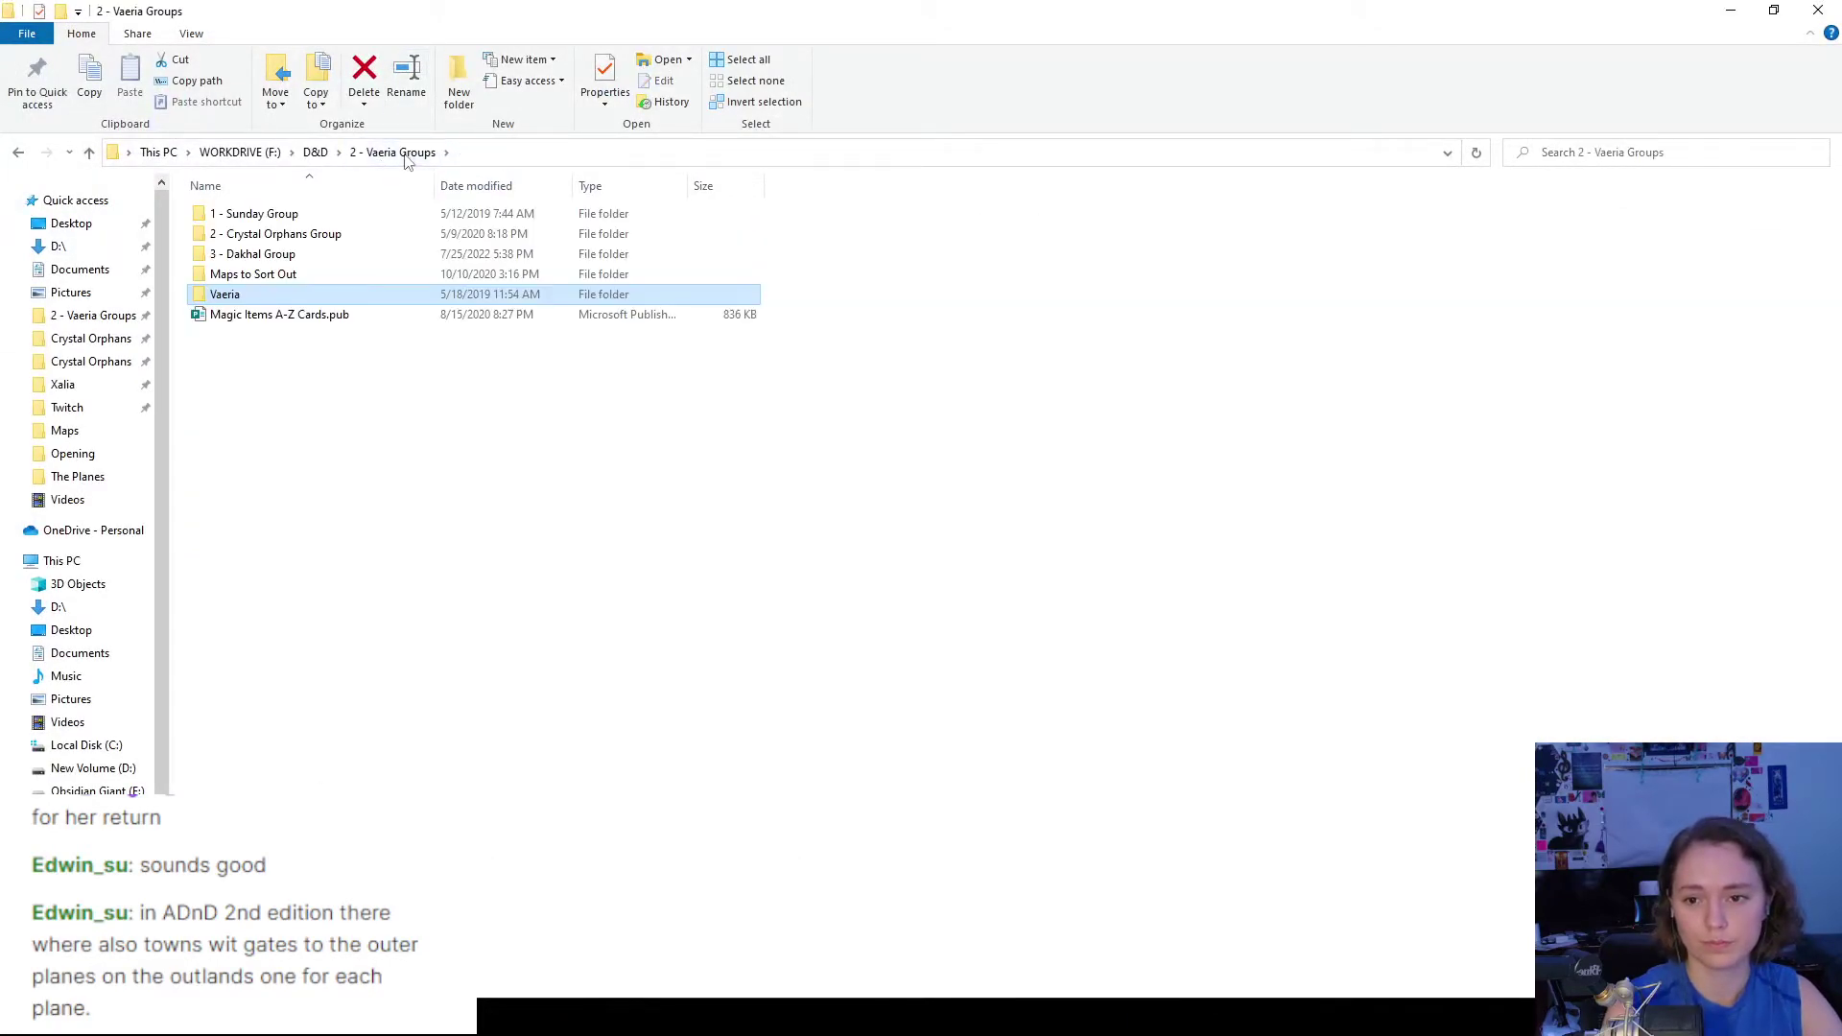
double_click(319, 293)
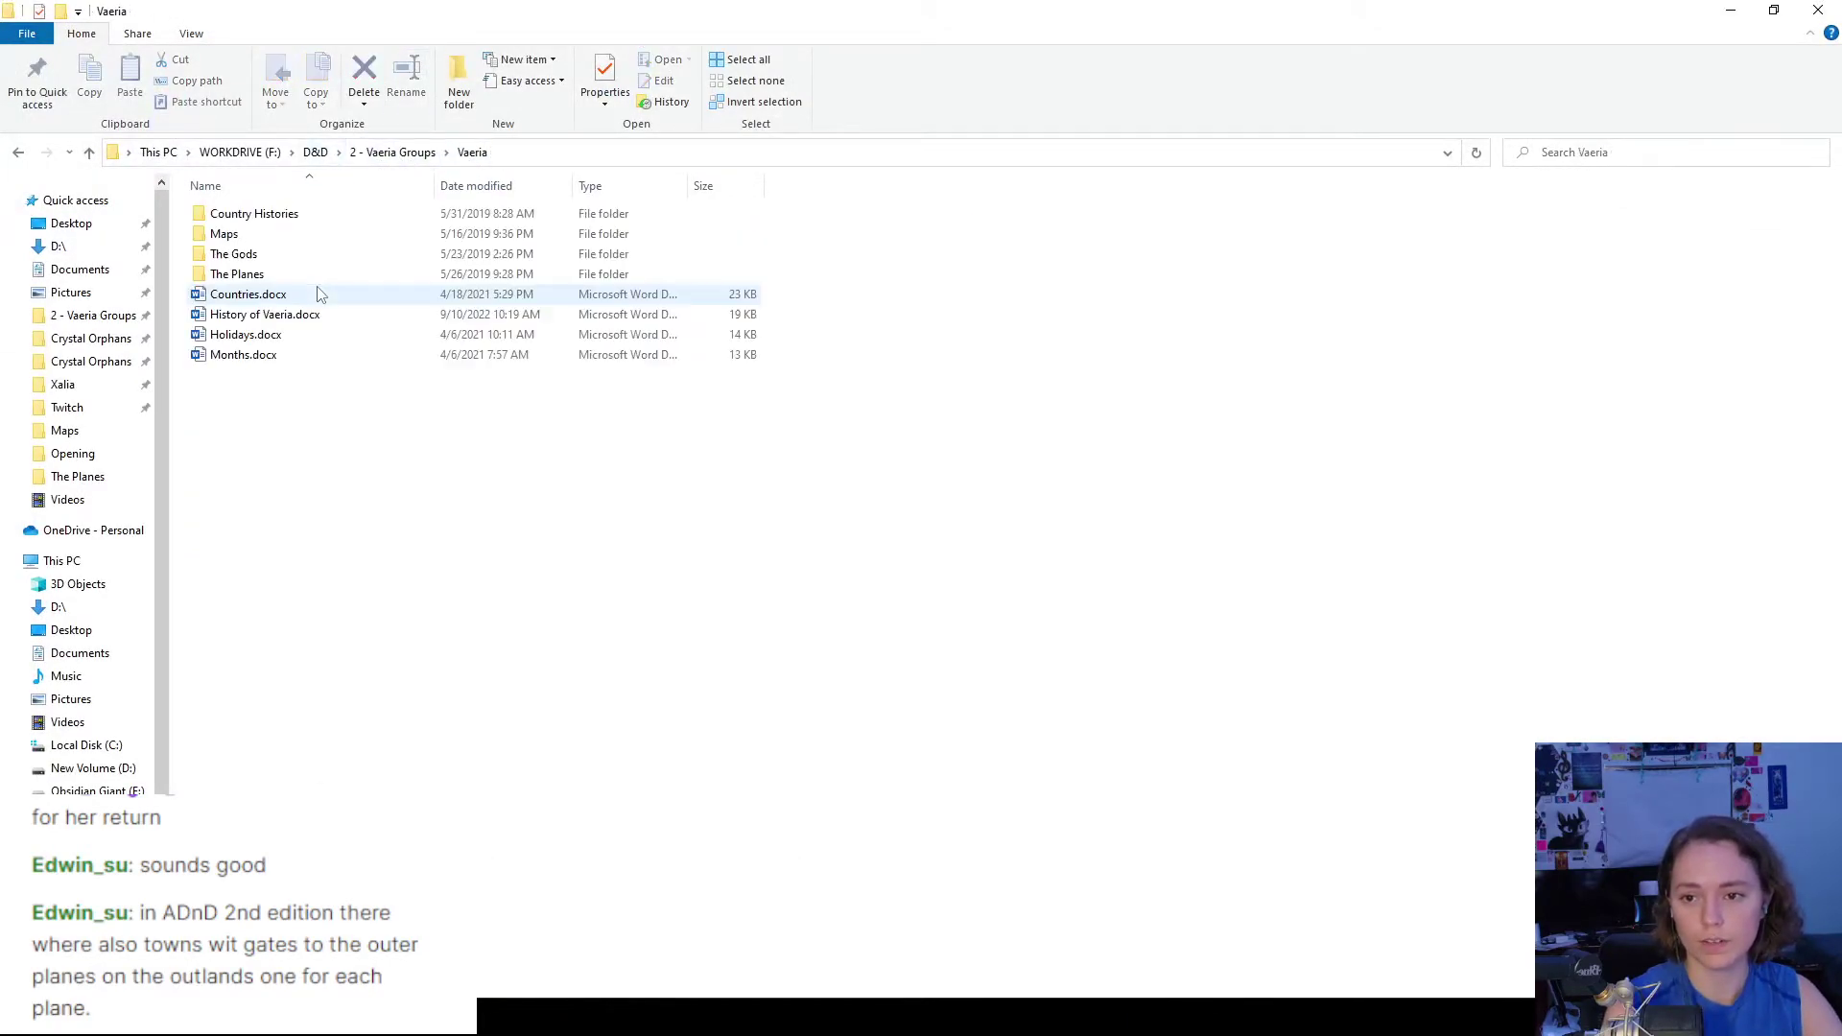
double_click(277, 254)
click(285, 236)
double_click(285, 236)
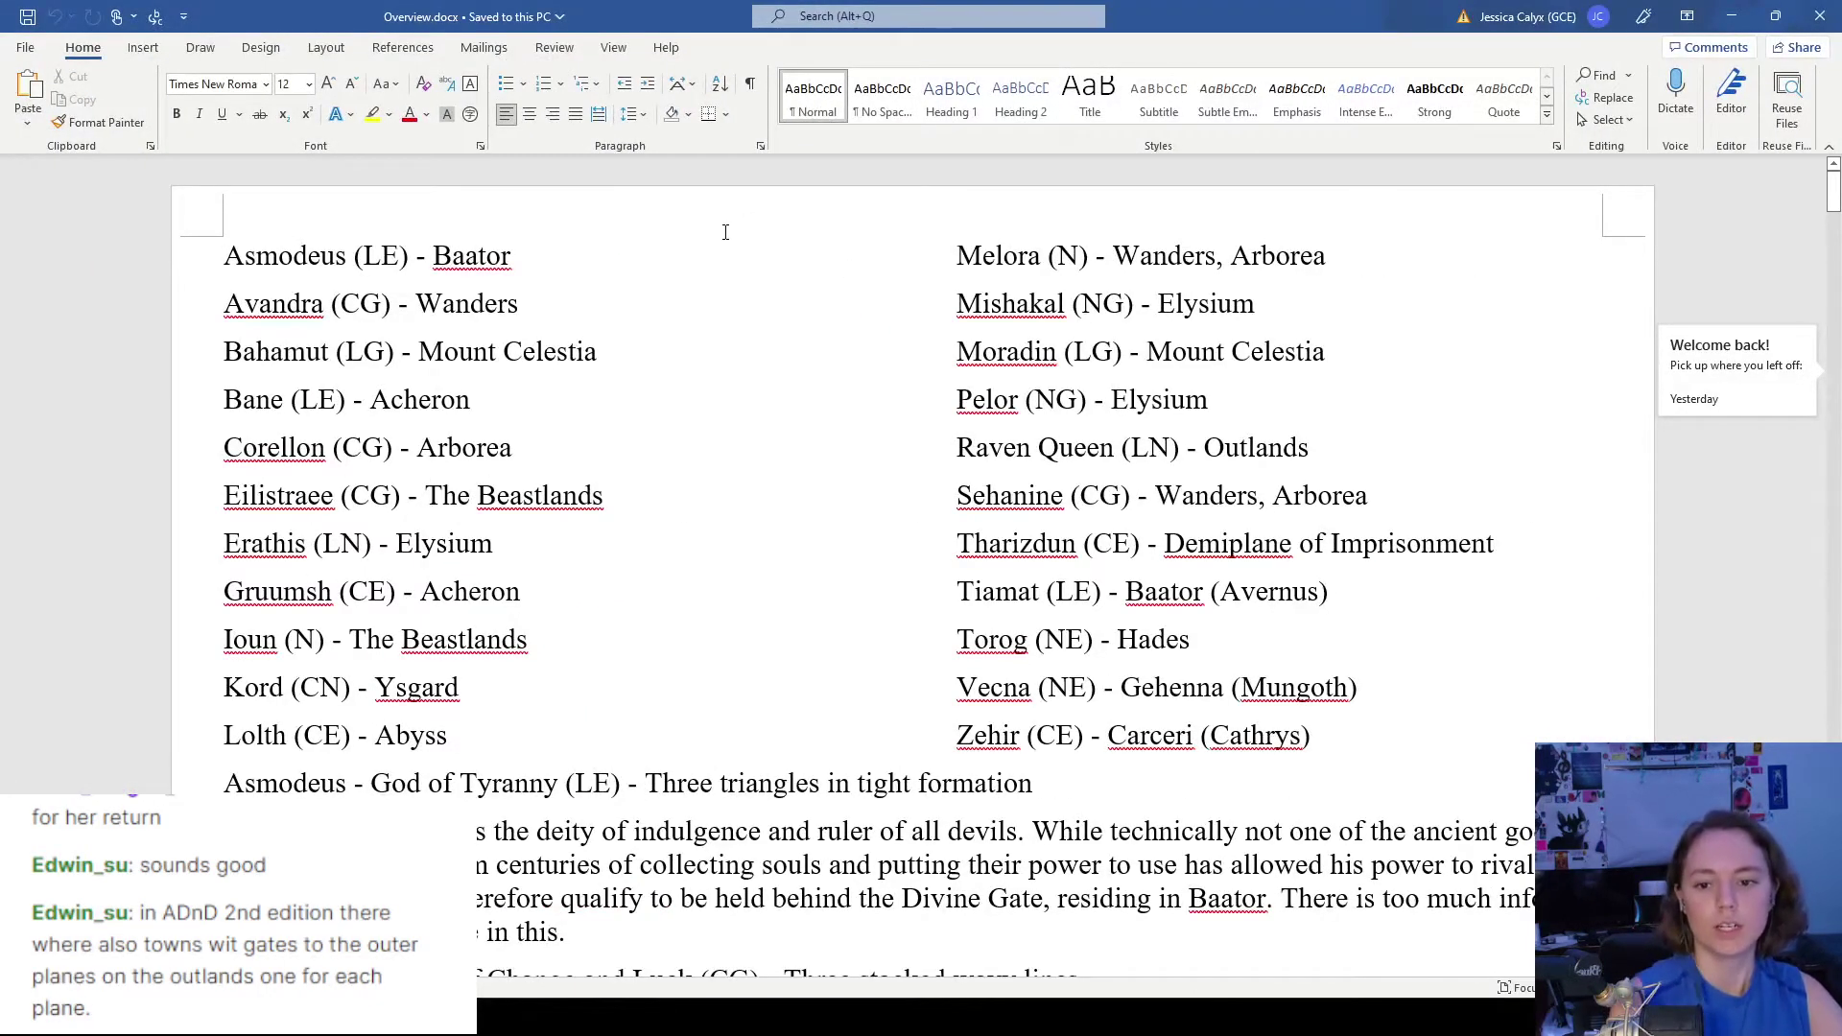
- Read the Asmodeus entry in the gods overview and continue on to the Bane entry
scroll(793, 301, down, 6)
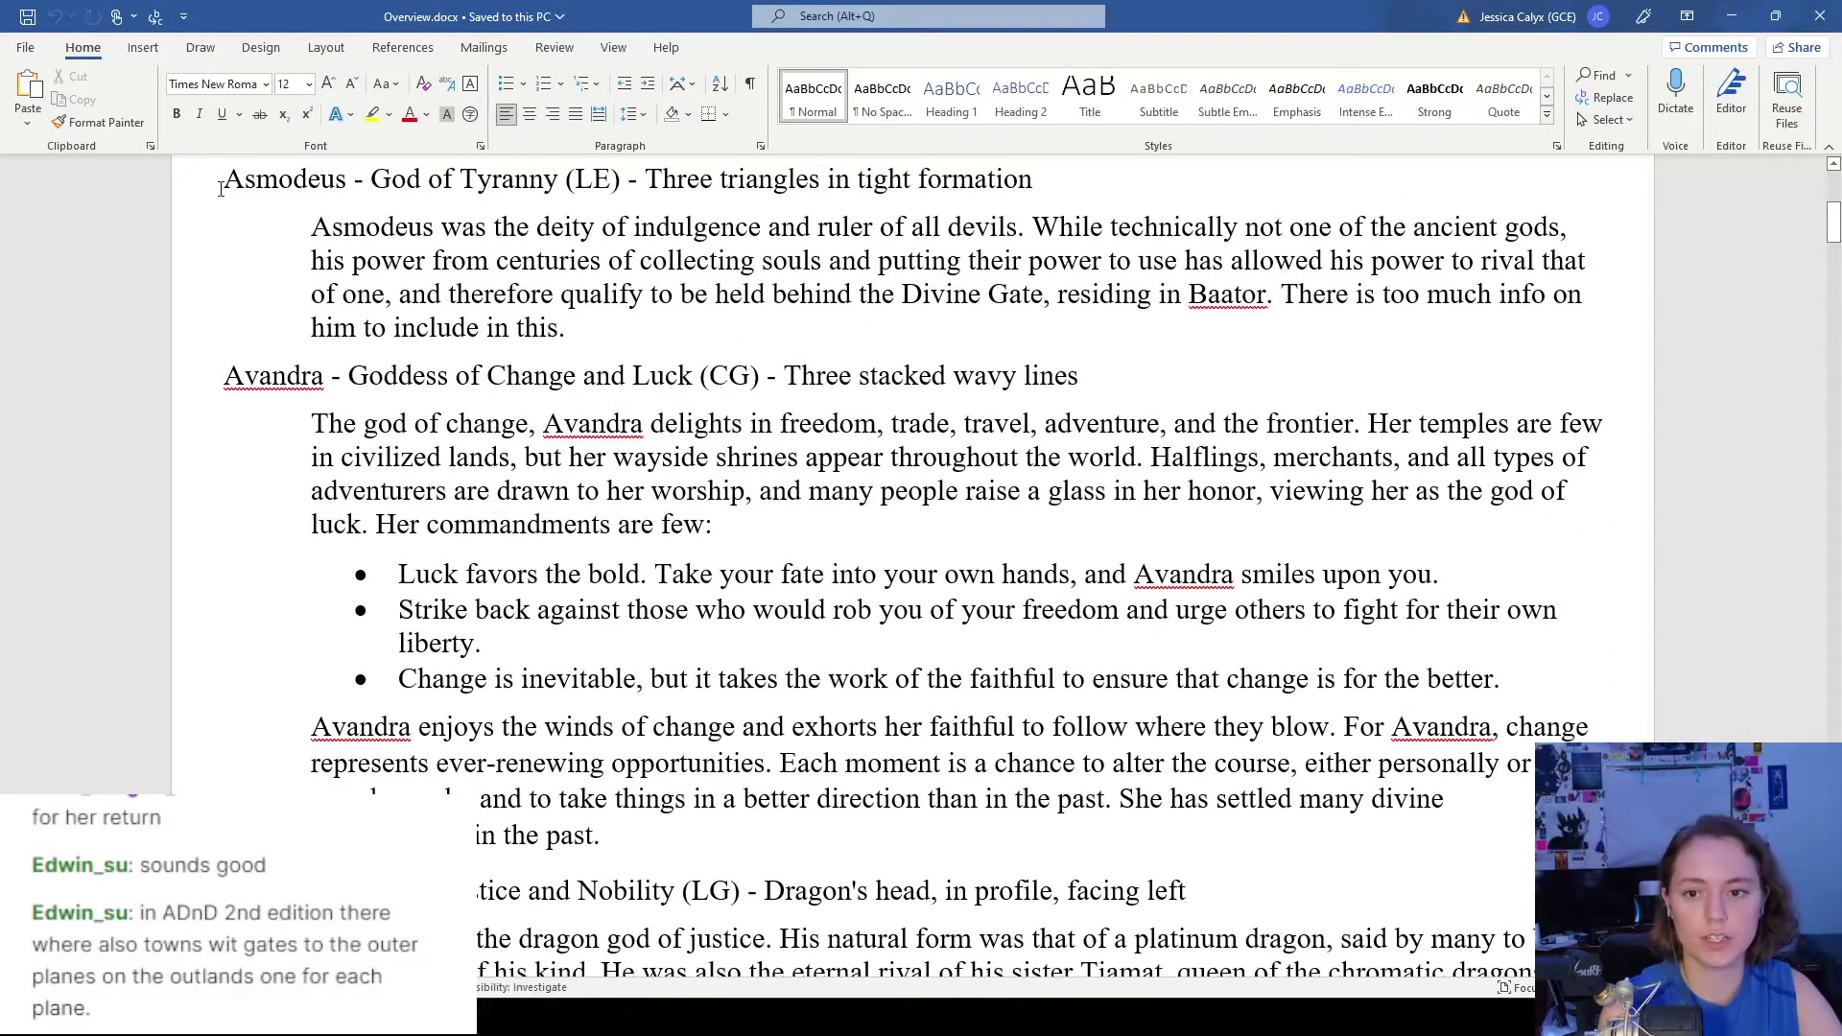
drag(220, 188, 847, 326)
click(846, 327)
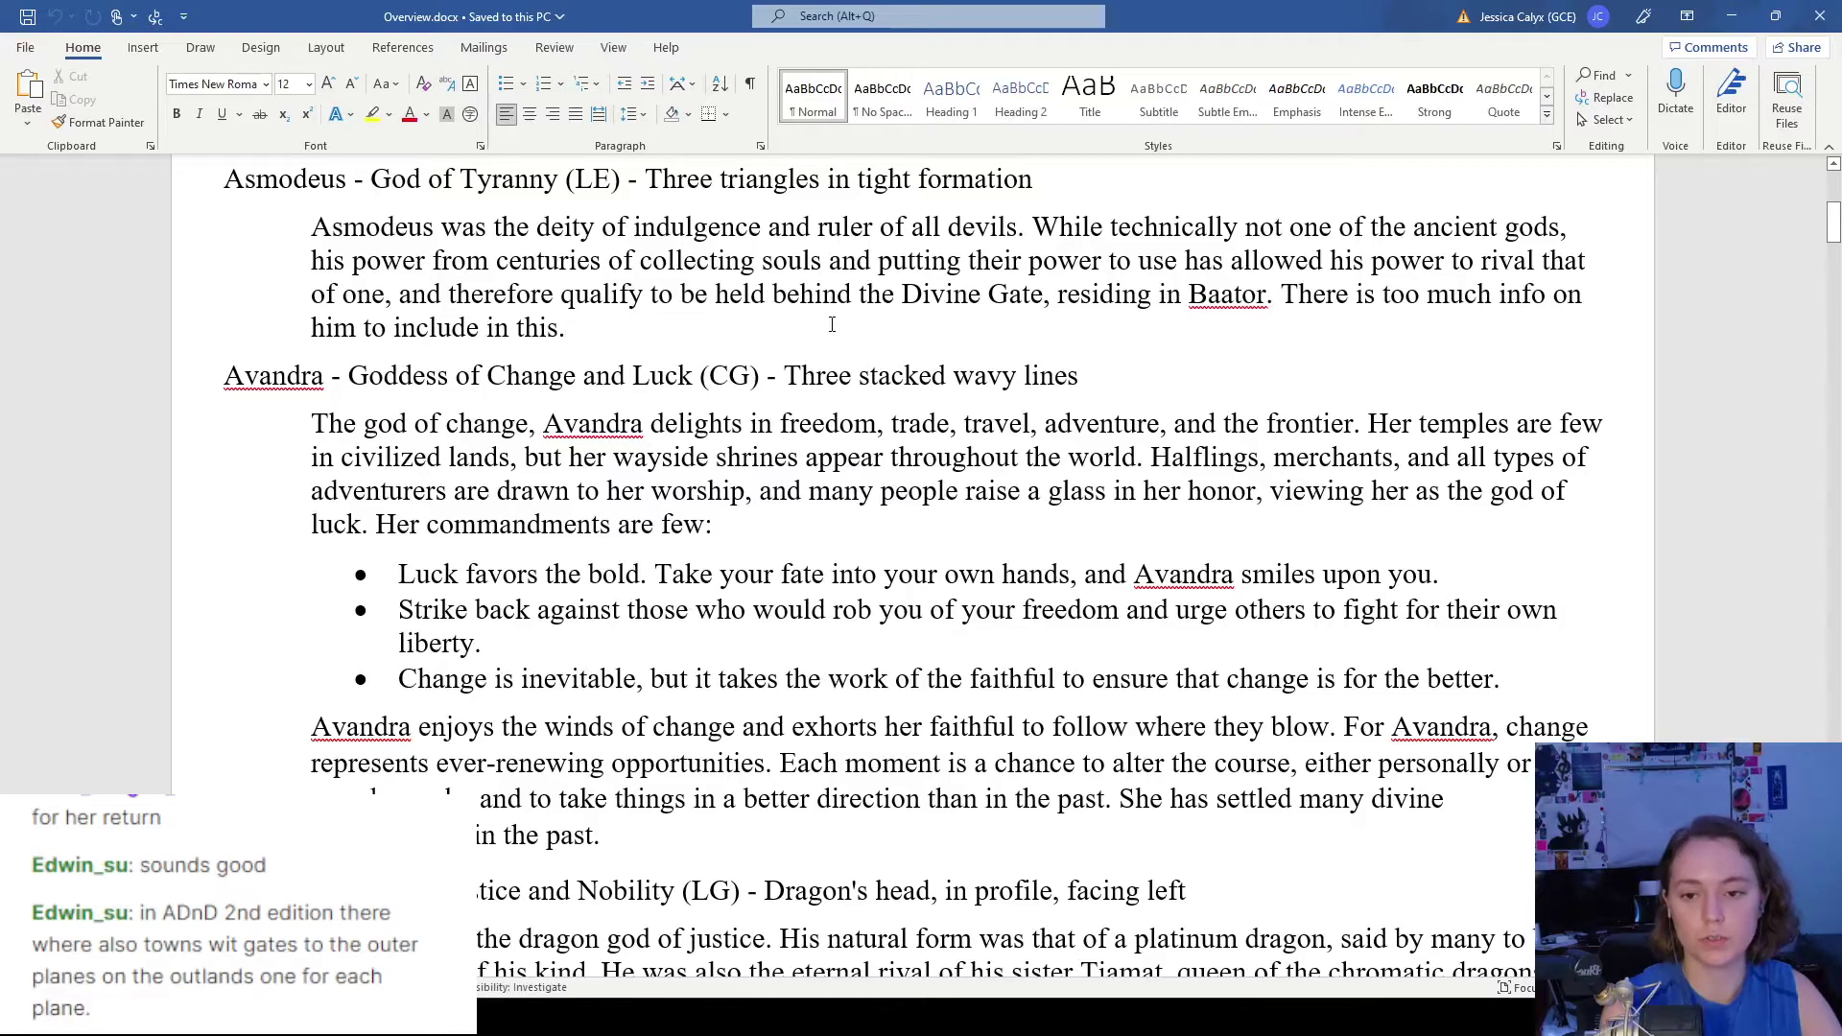
scroll(832, 325, down, 2)
scroll(773, 329, down, 5)
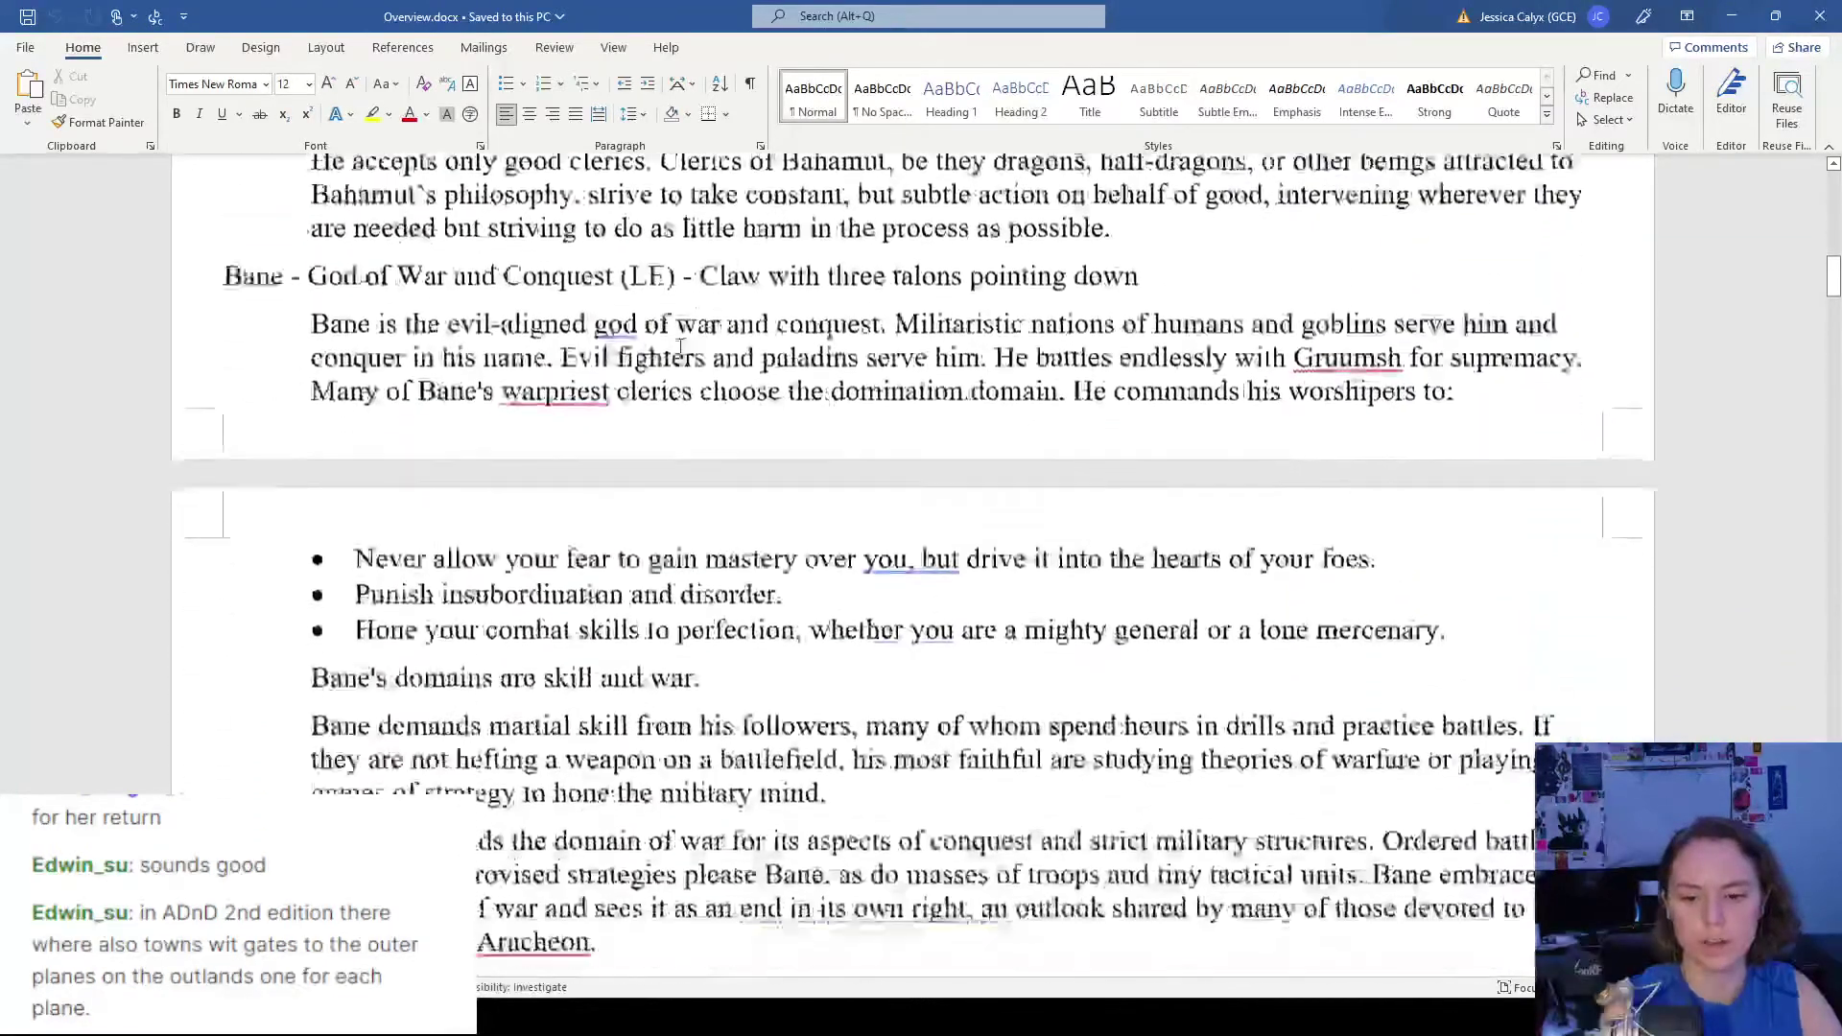
- Read Bane's entry in the gods overview, including his followers, commandments and home plane
drag(223, 197, 1149, 217)
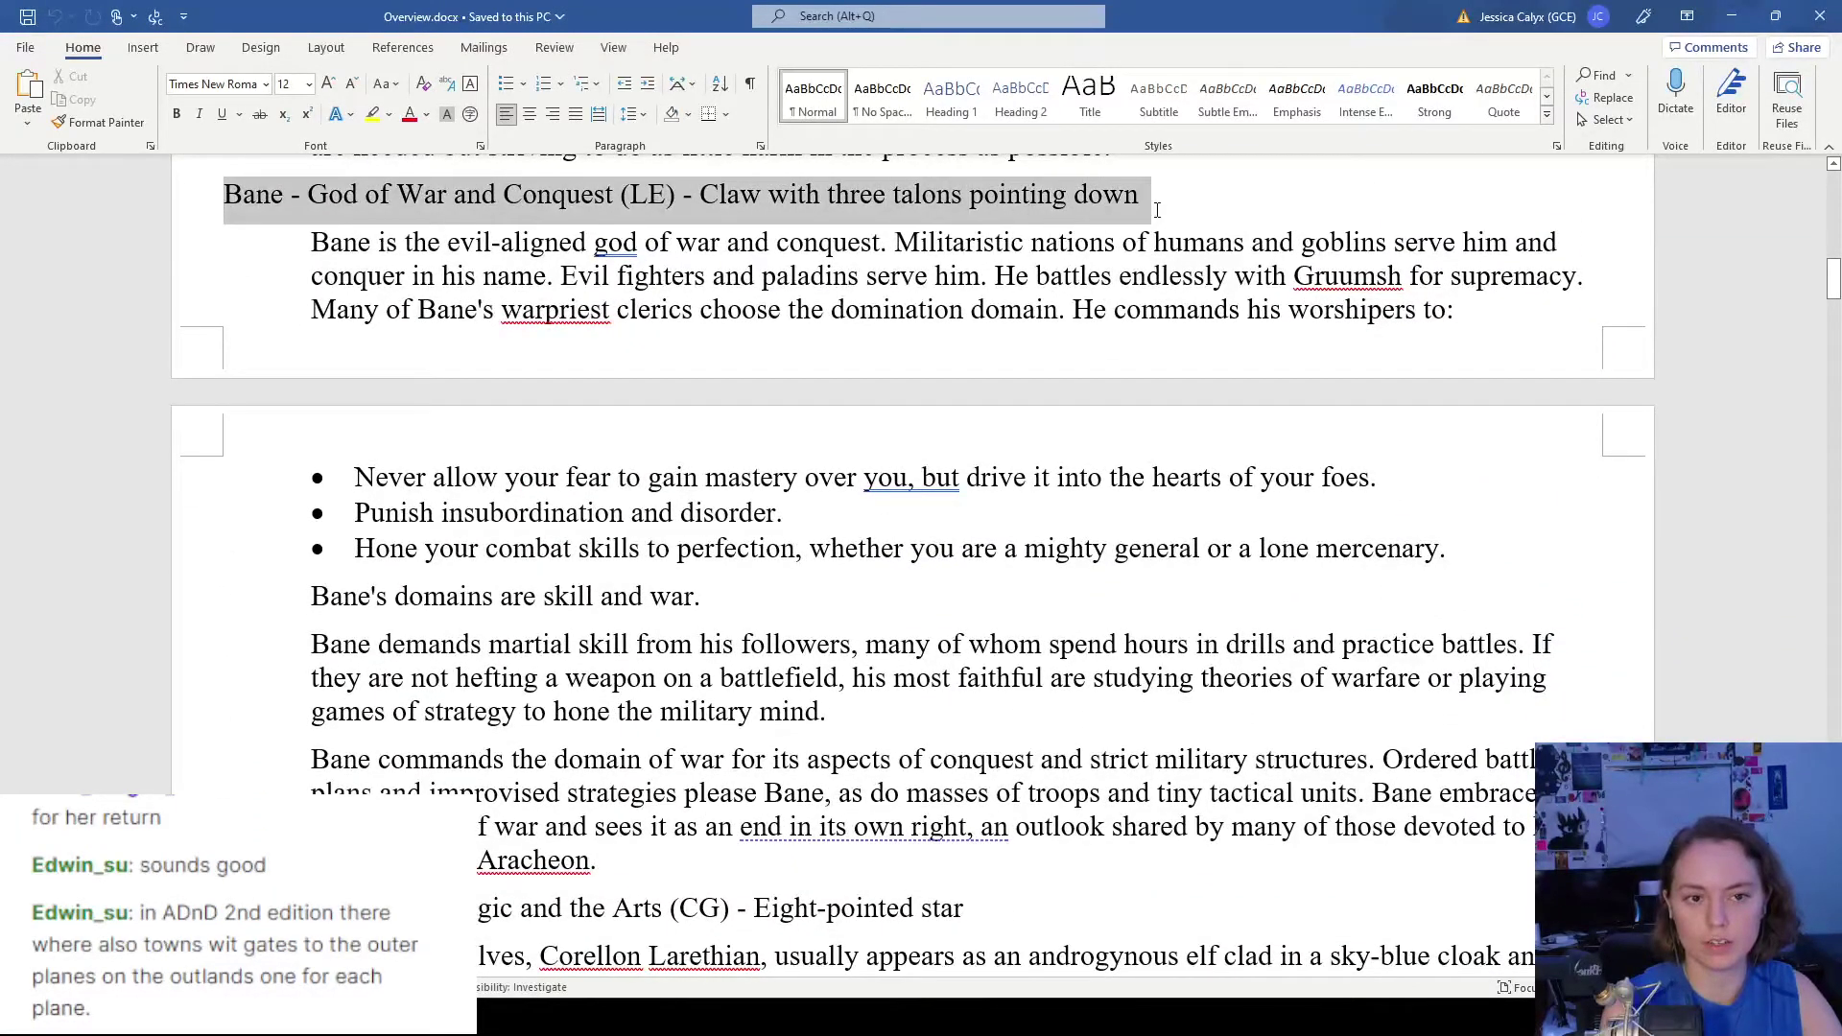
click(1148, 217)
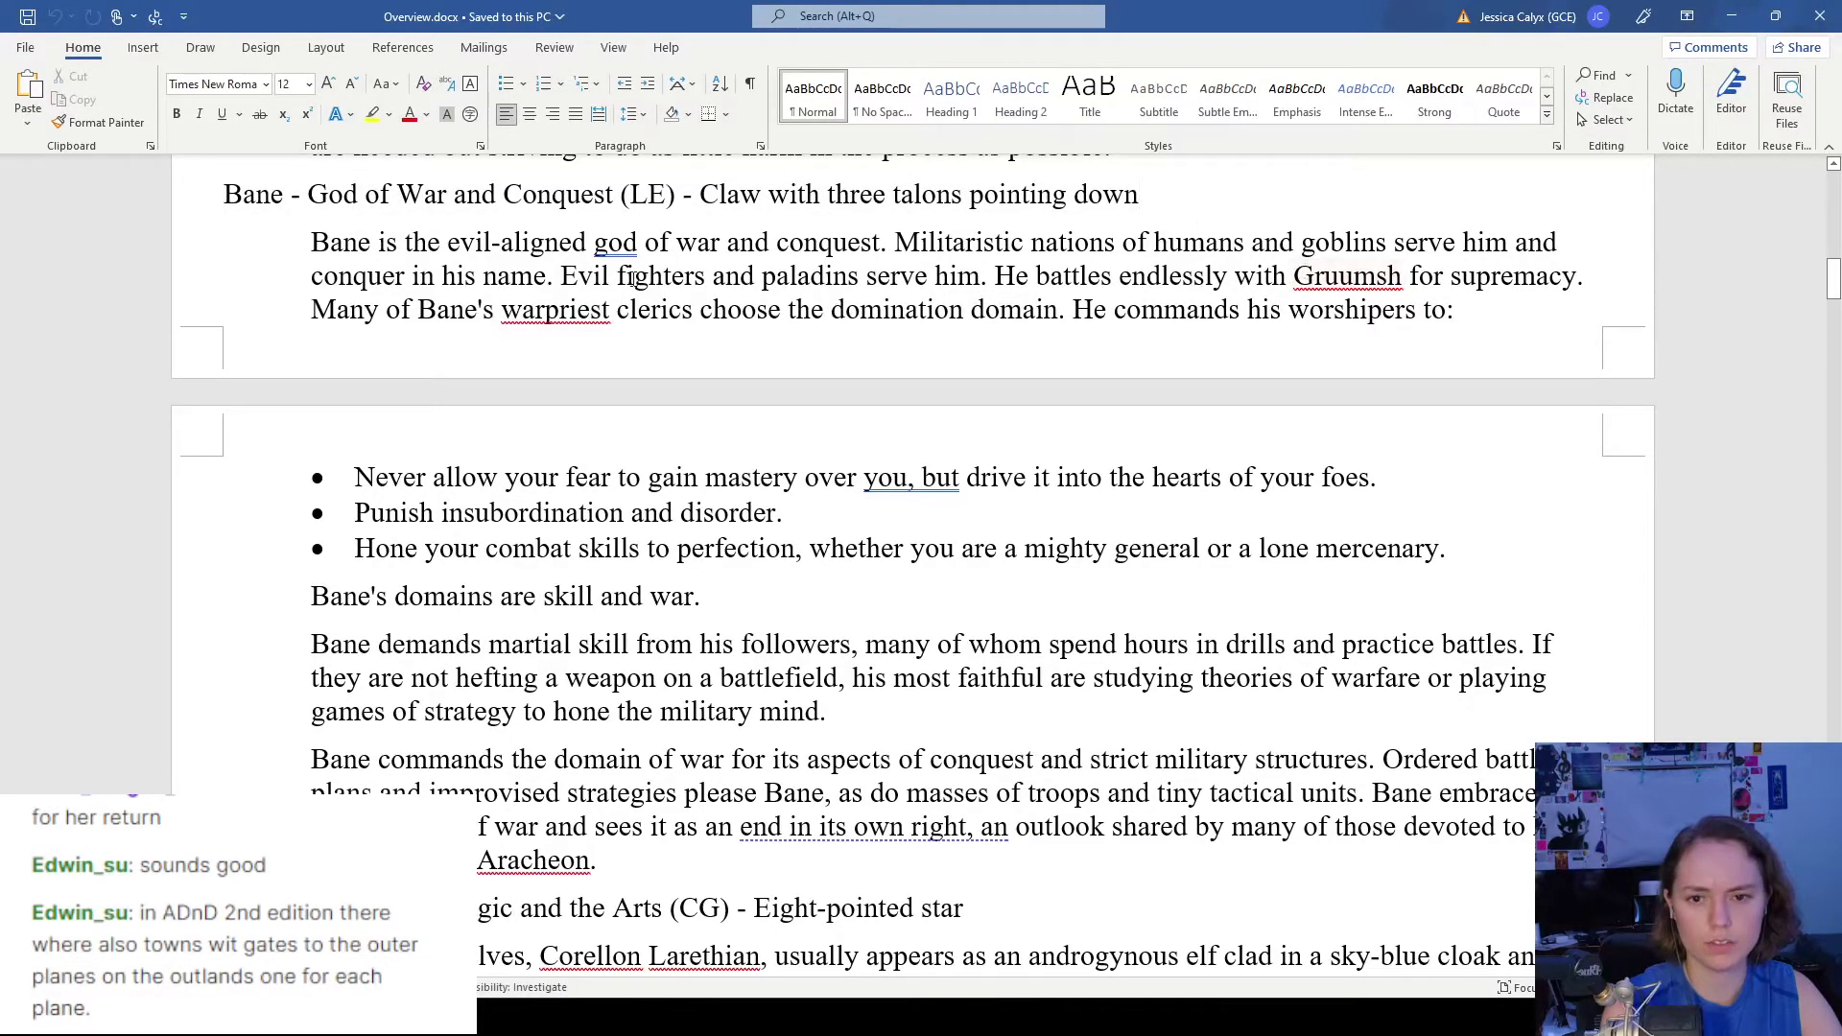
drag(329, 246, 612, 312)
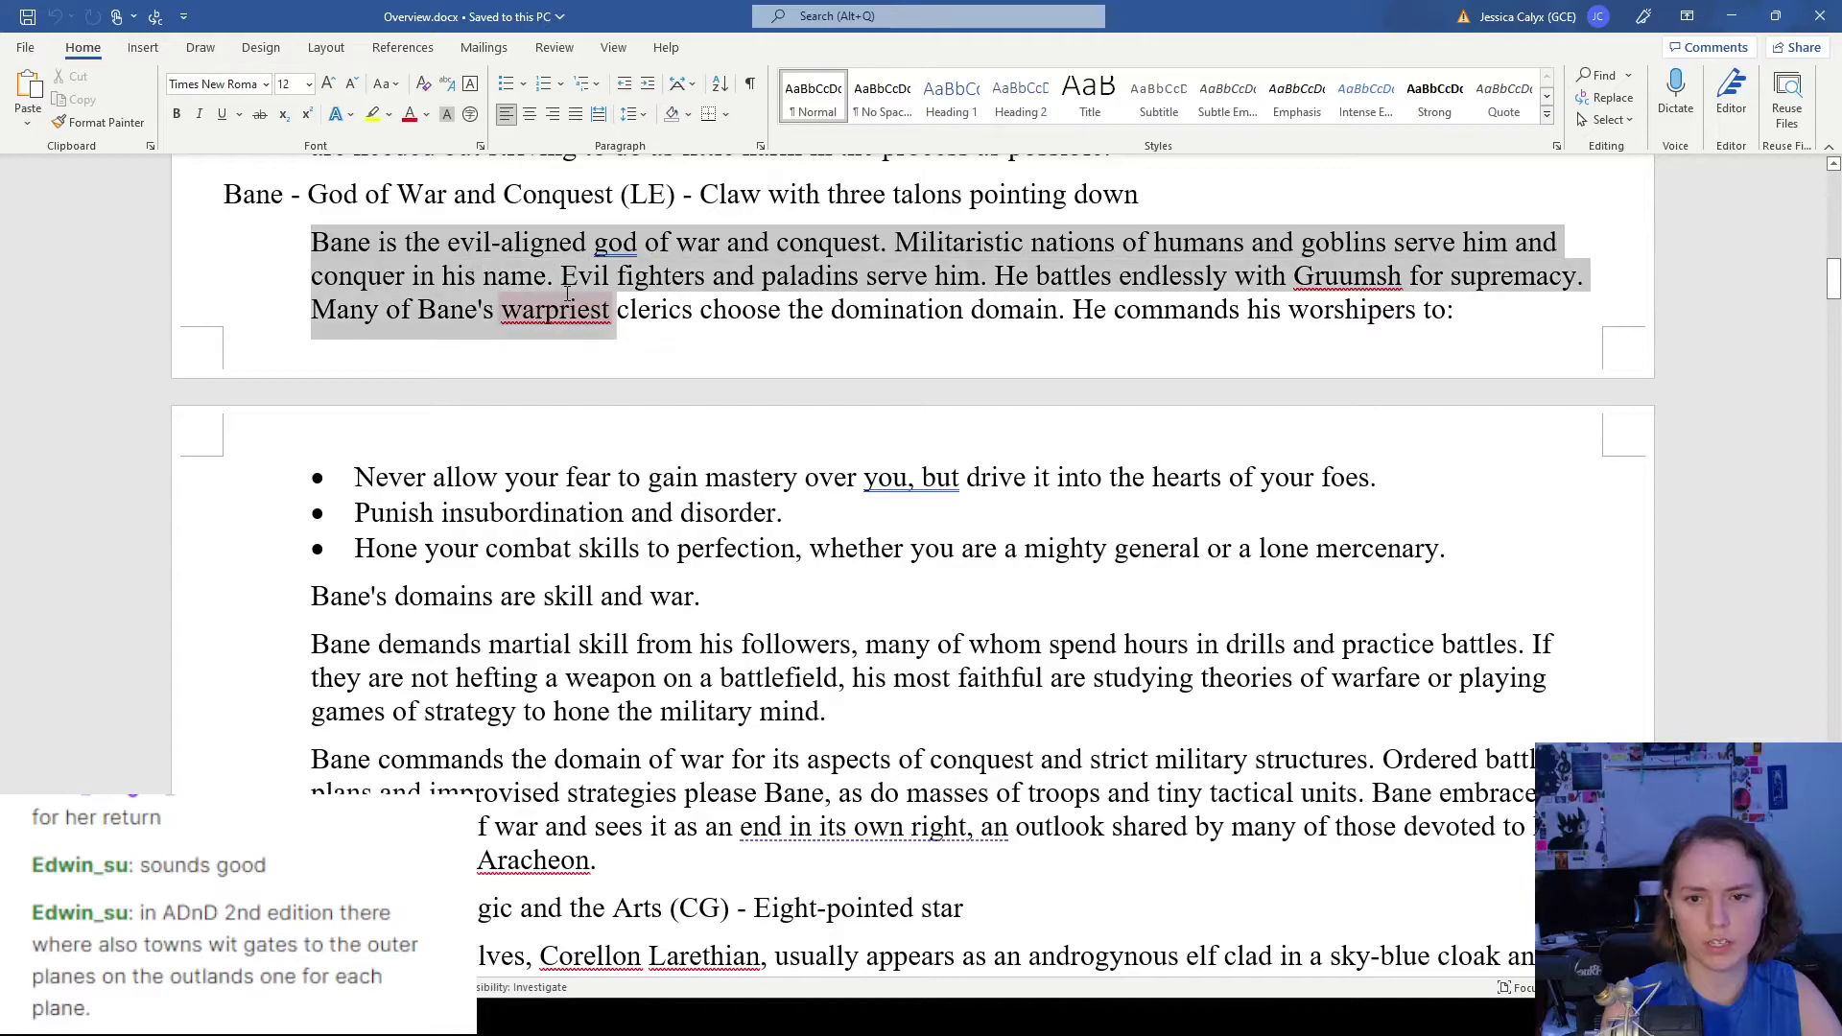
click(884, 309)
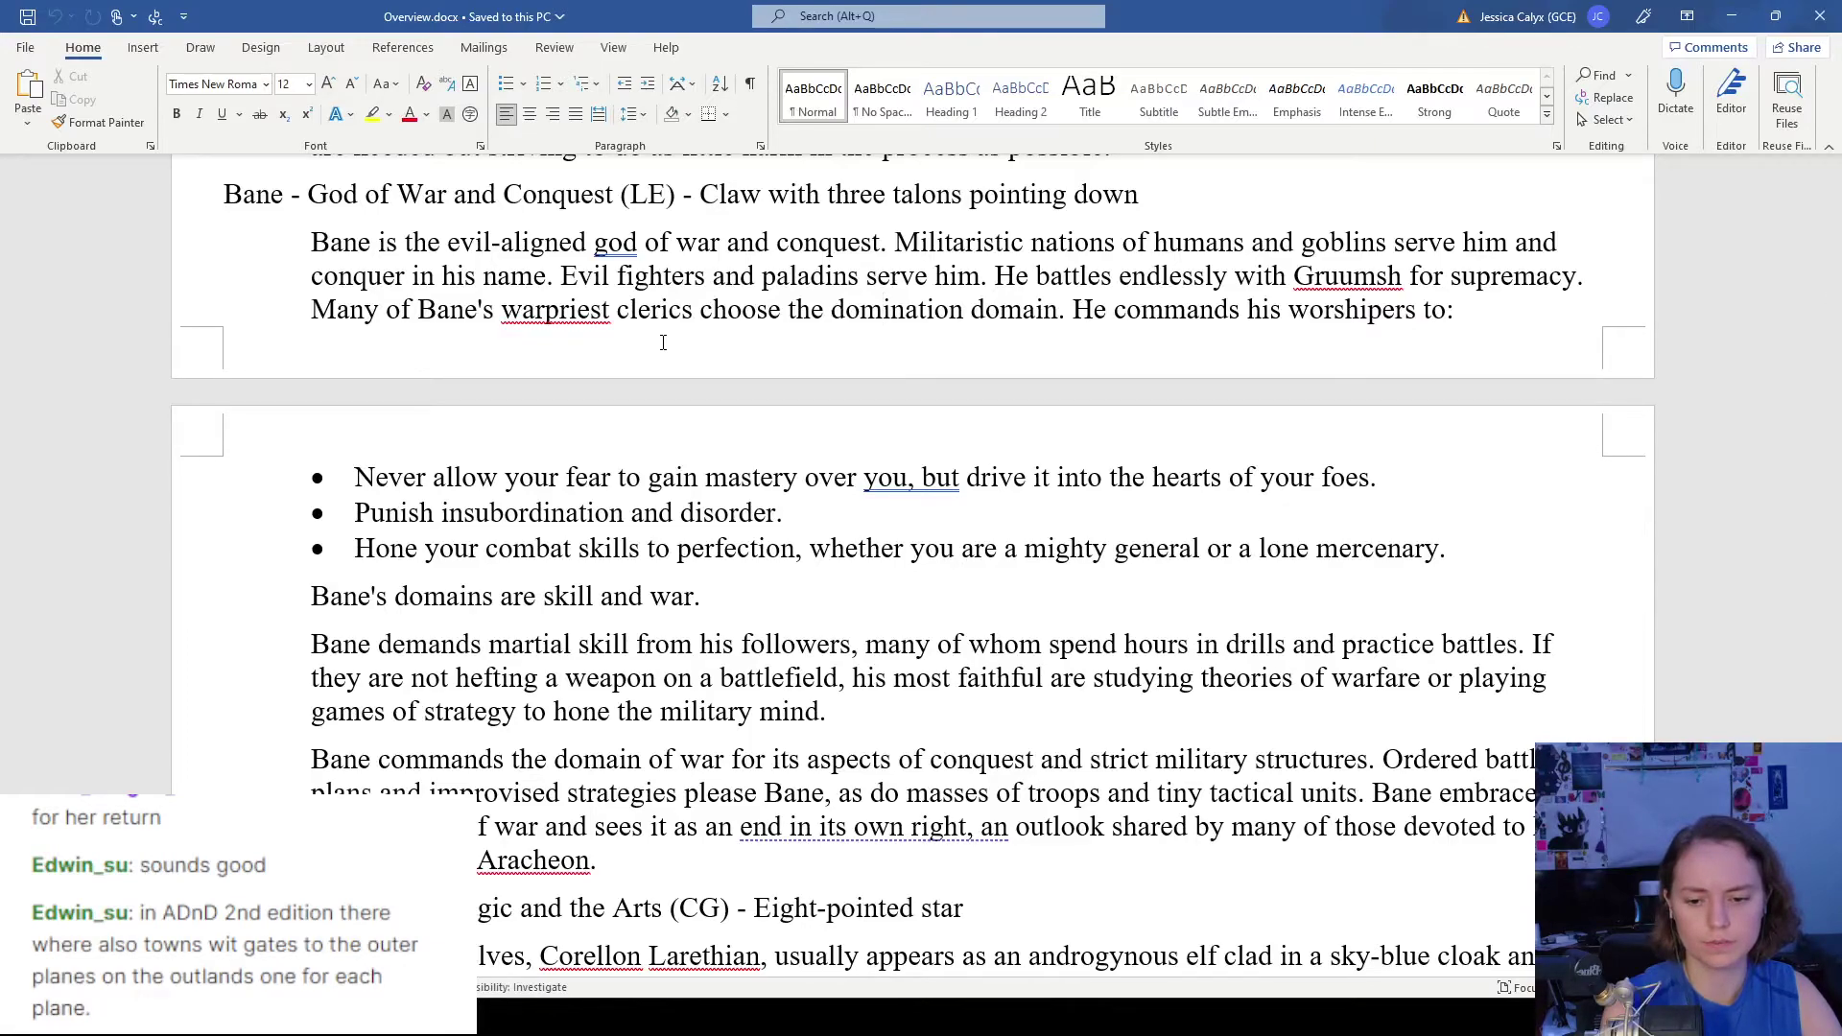
double_click(533, 861)
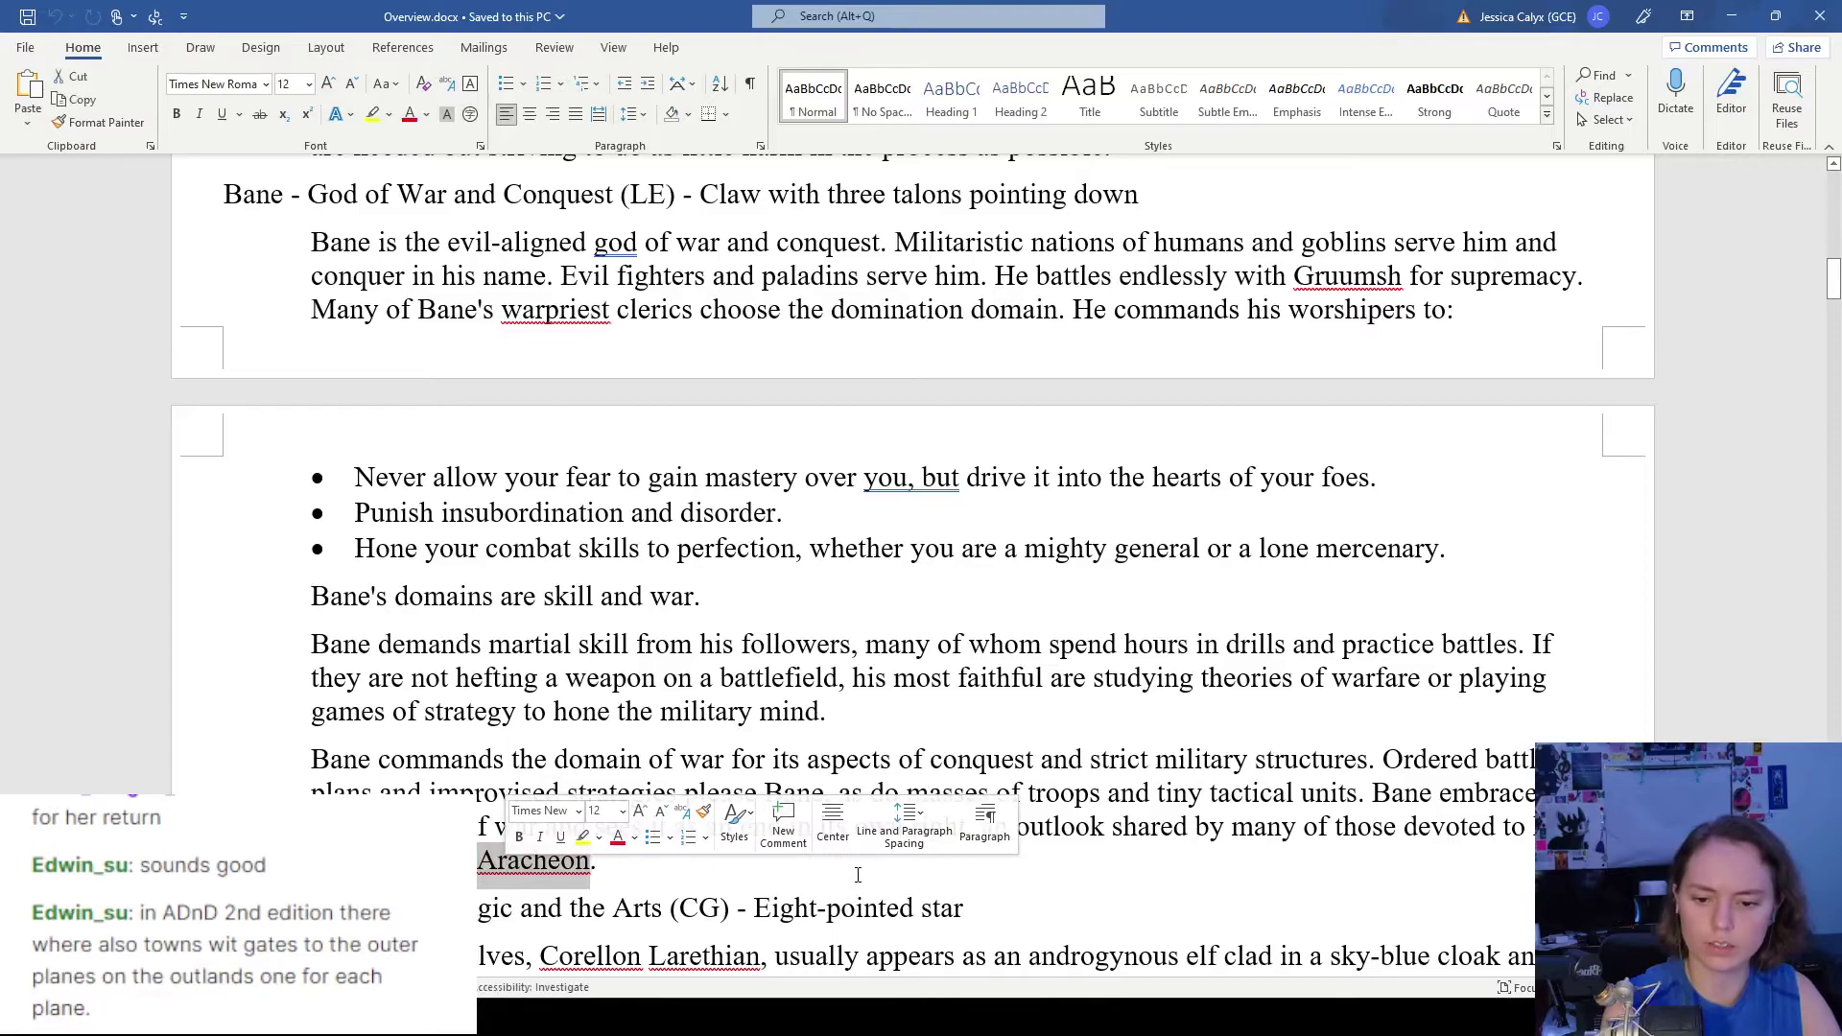
scroll(858, 875, up, 12)
scroll(858, 875, down, 8)
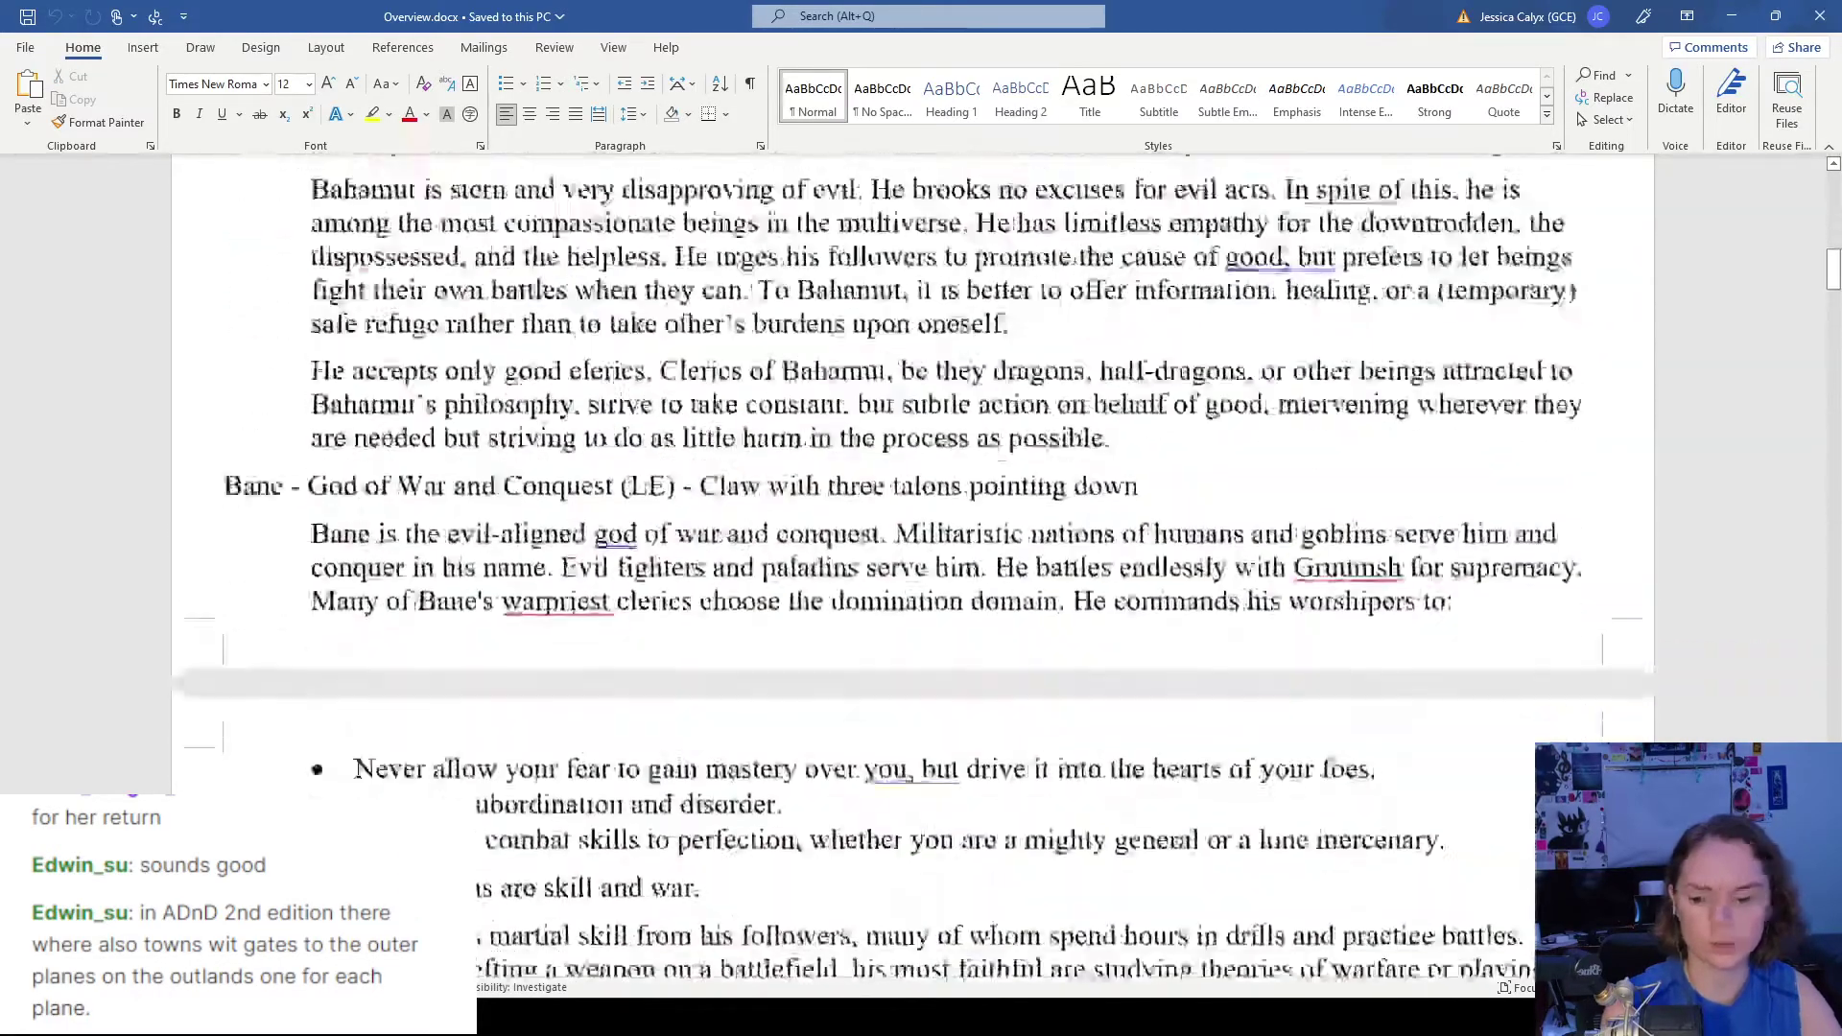
scroll(858, 875, down, 2)
- Look up the name of Bane's plane in The Planes folder's file list and the Great Wheel Cosmology.jpg diagram
key(alt+Tab)
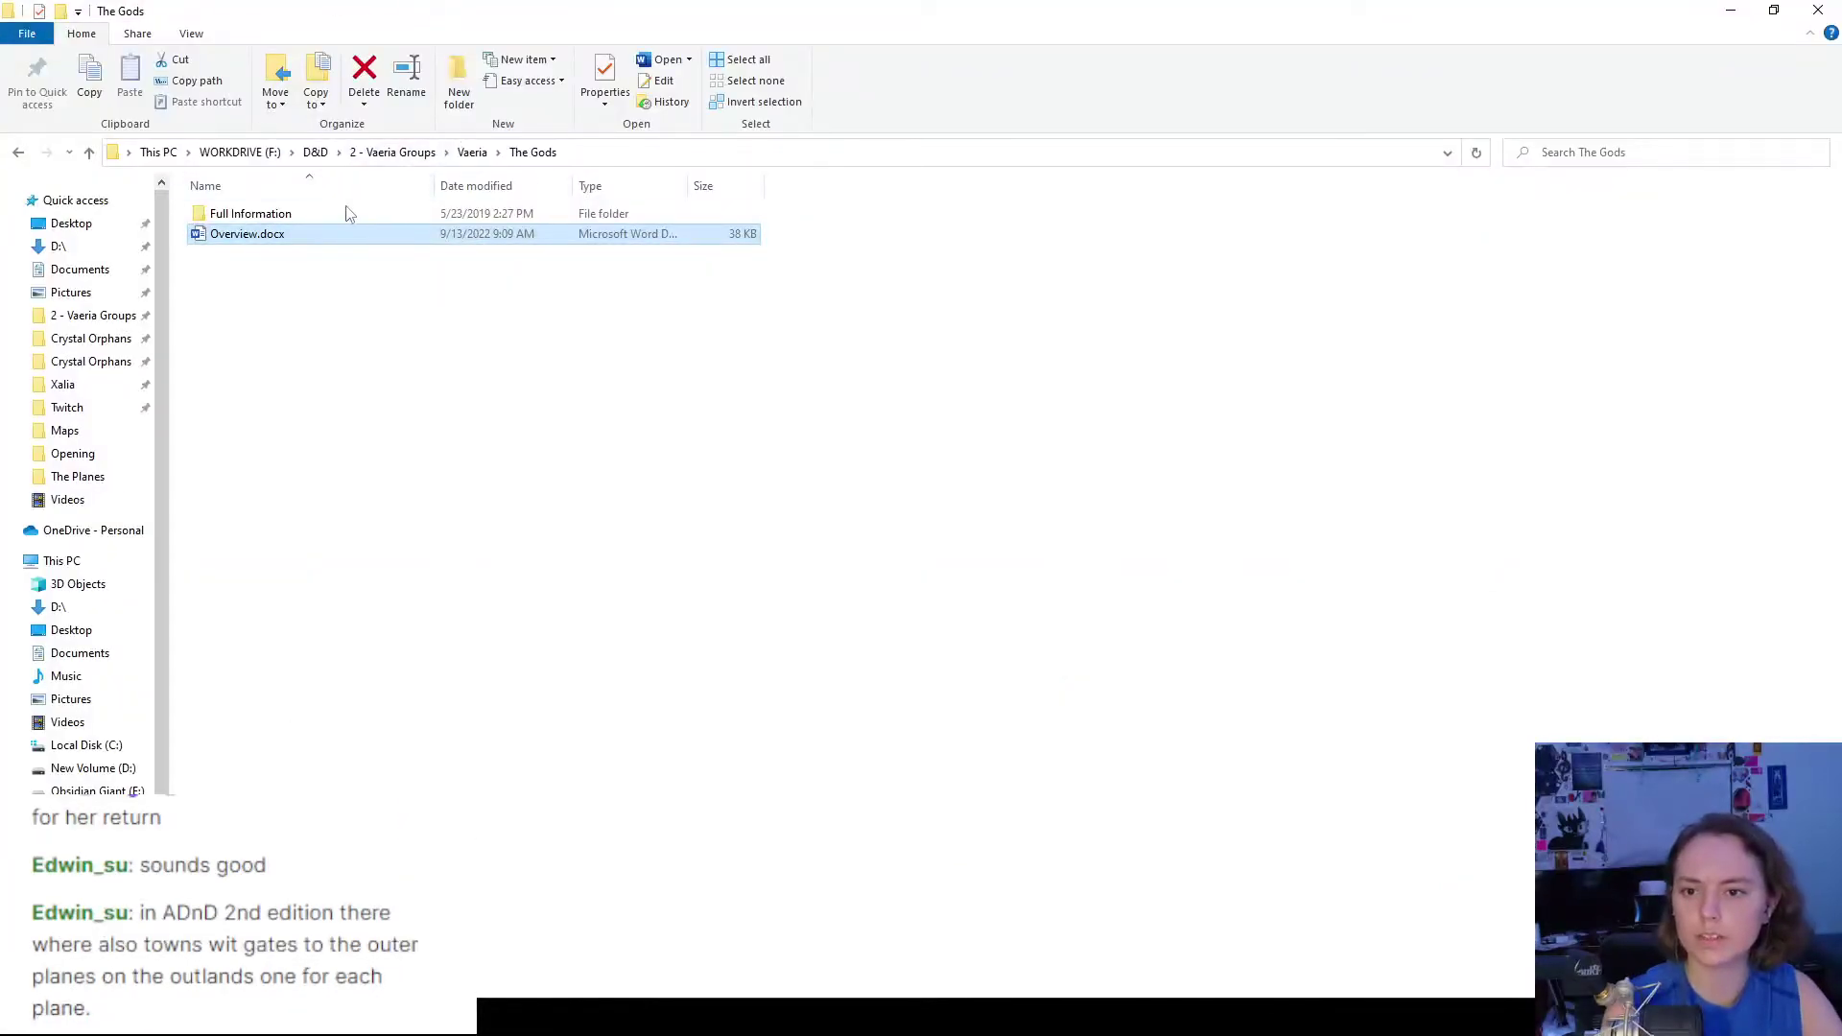
click(474, 154)
double_click(272, 272)
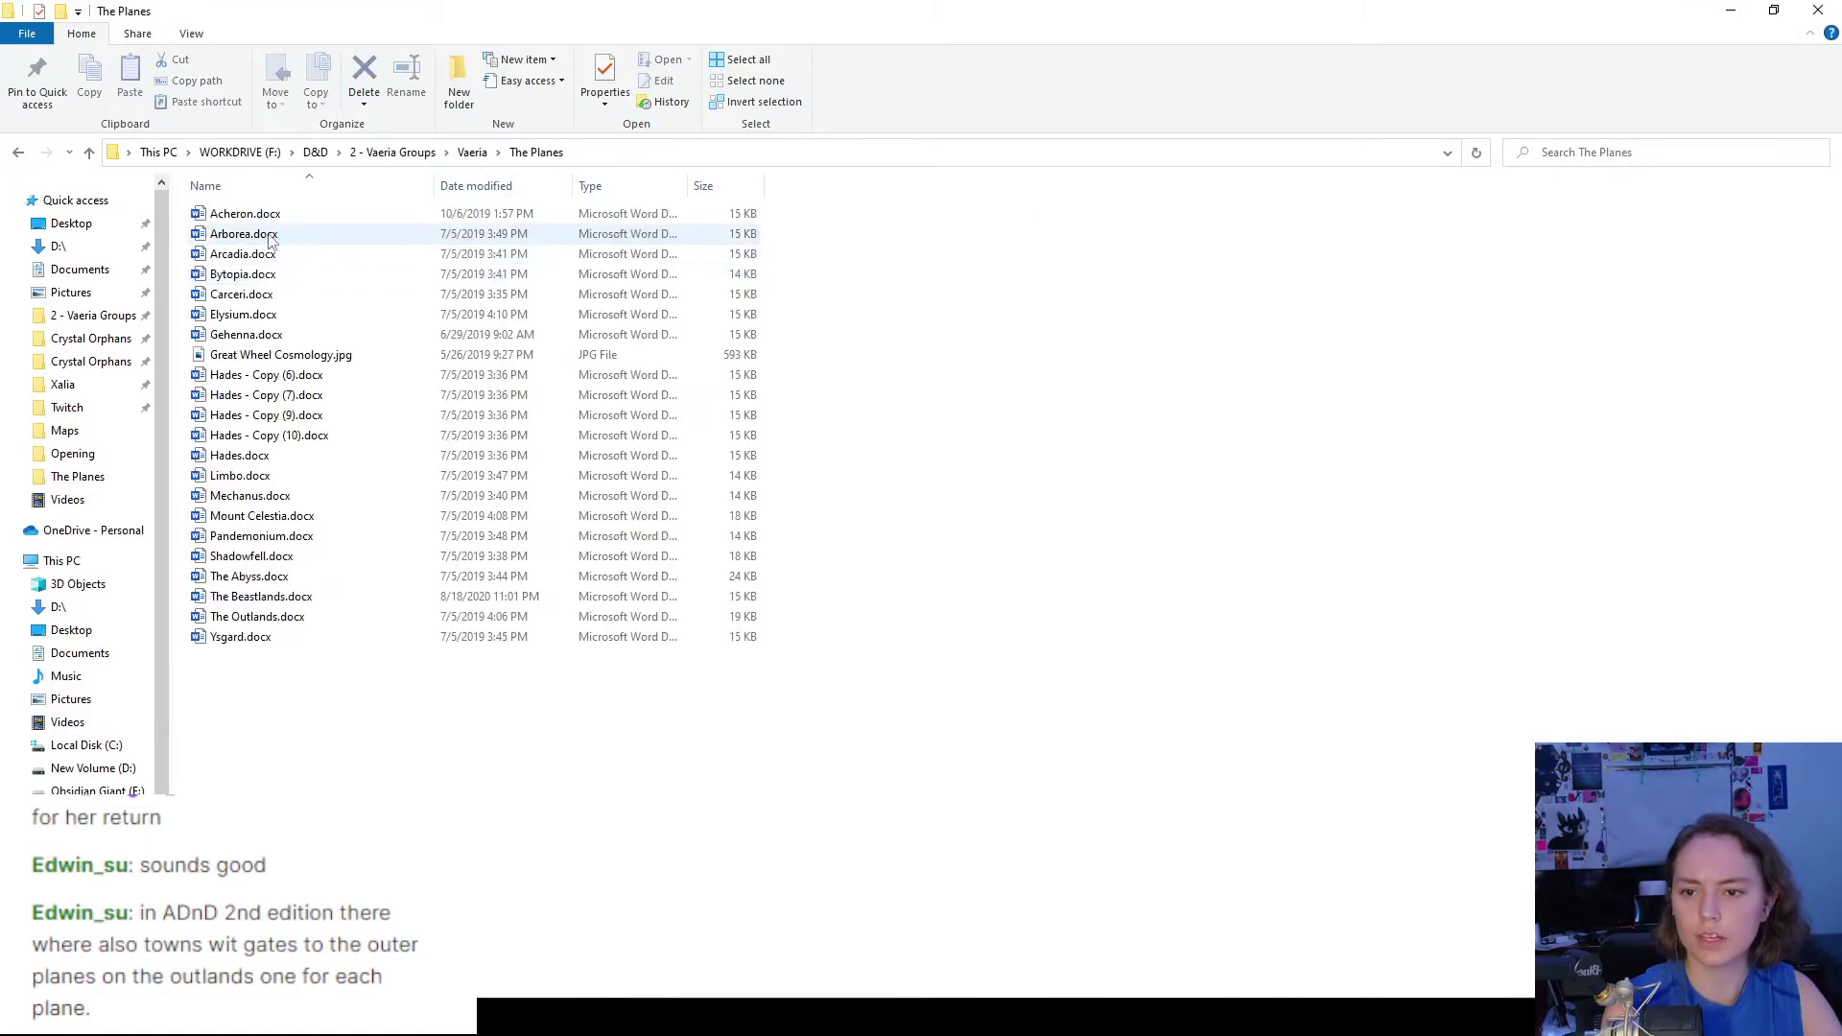
click(273, 216)
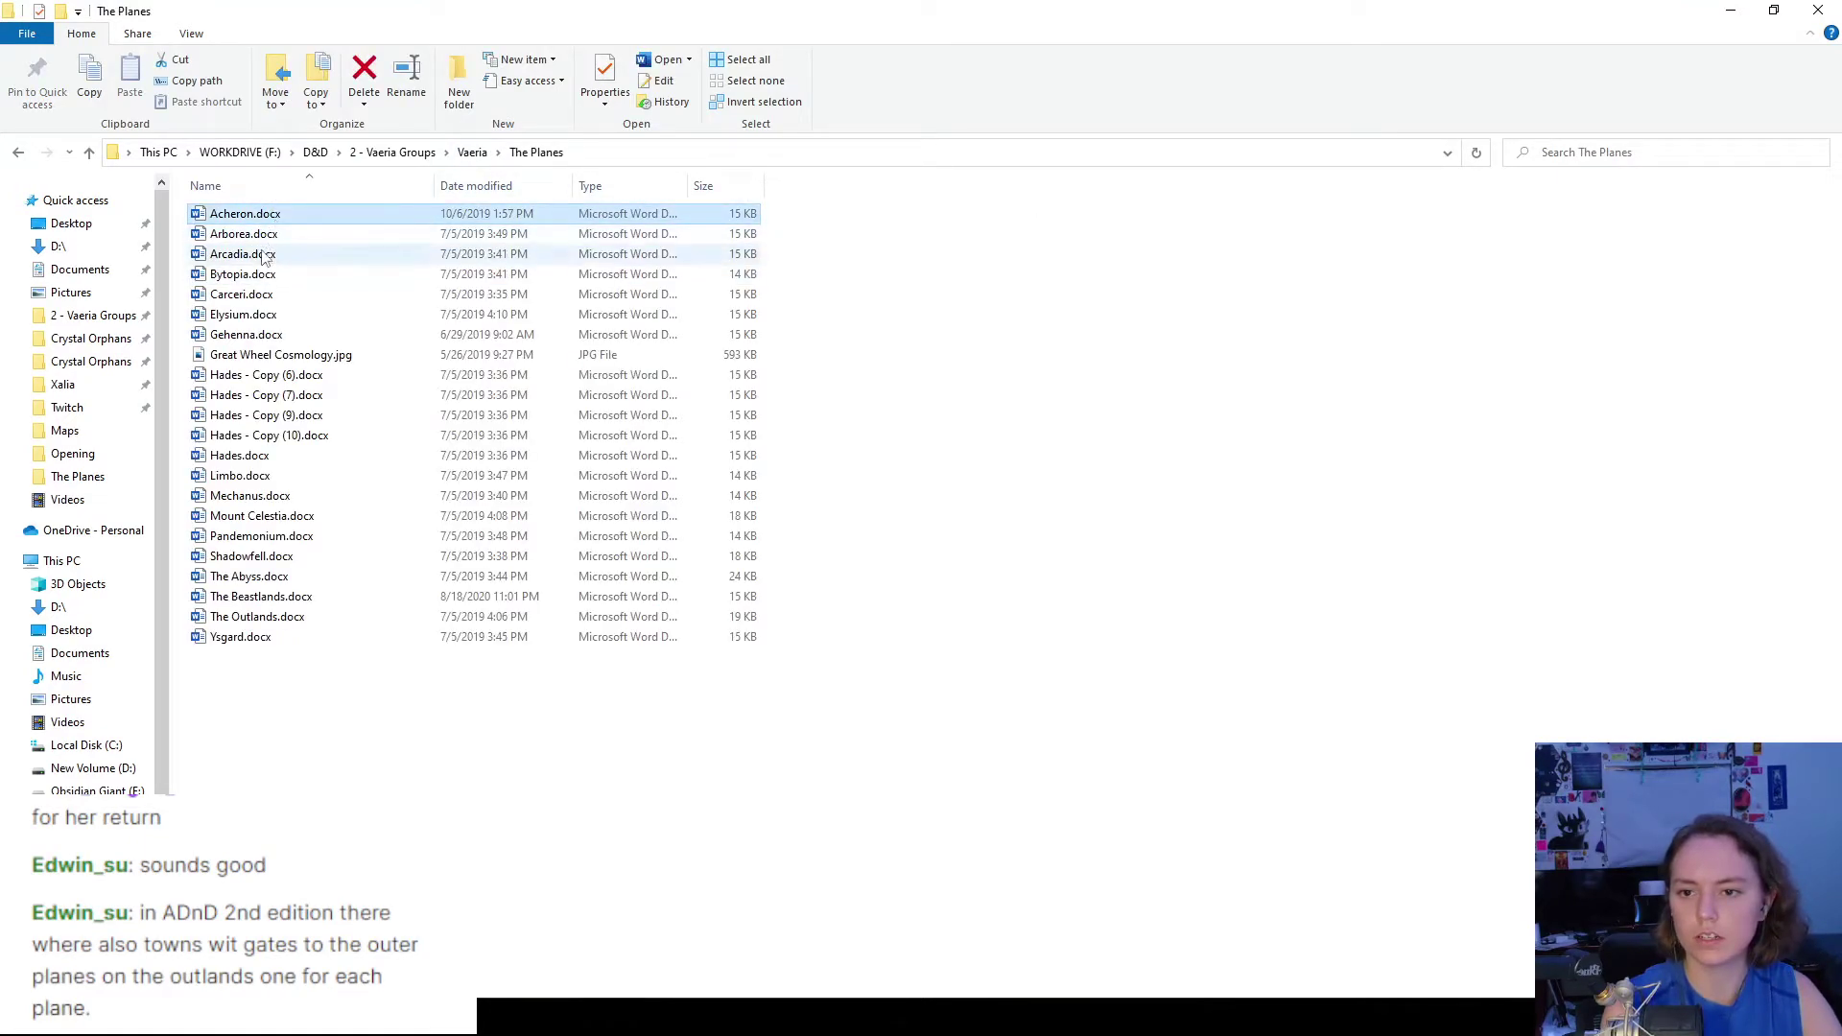
click(263, 256)
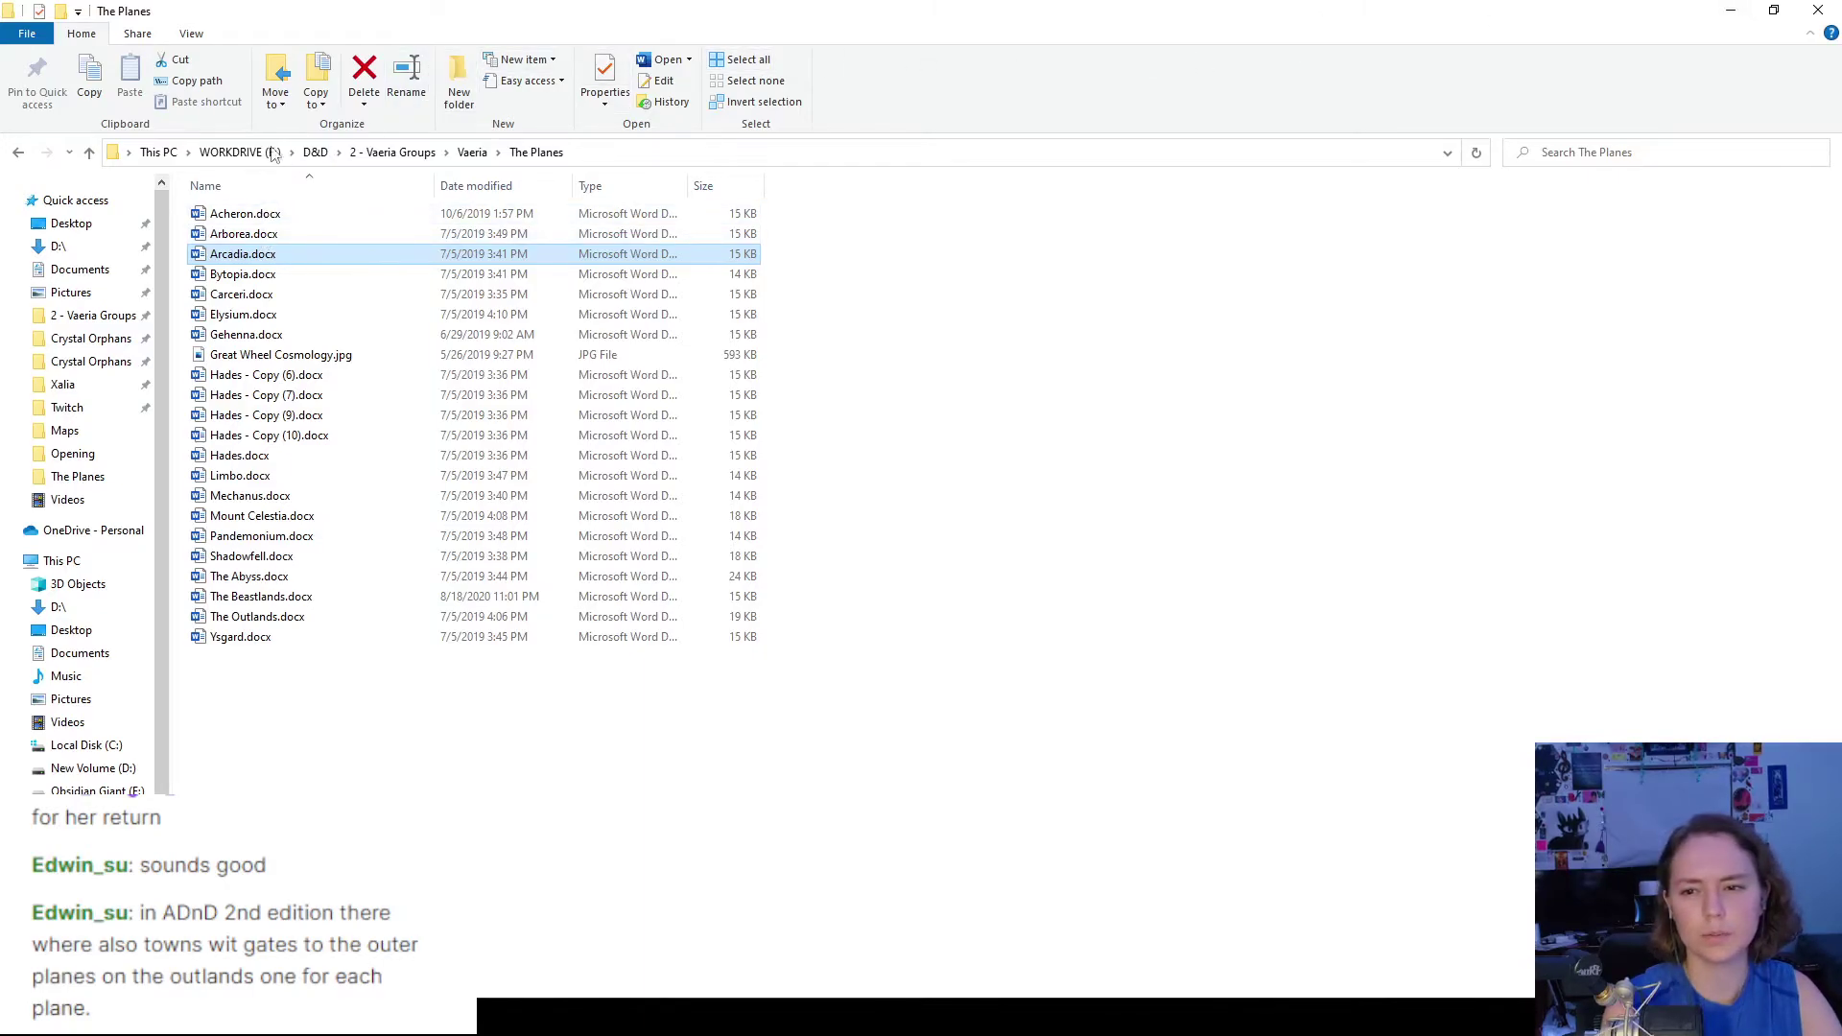
double_click(274, 355)
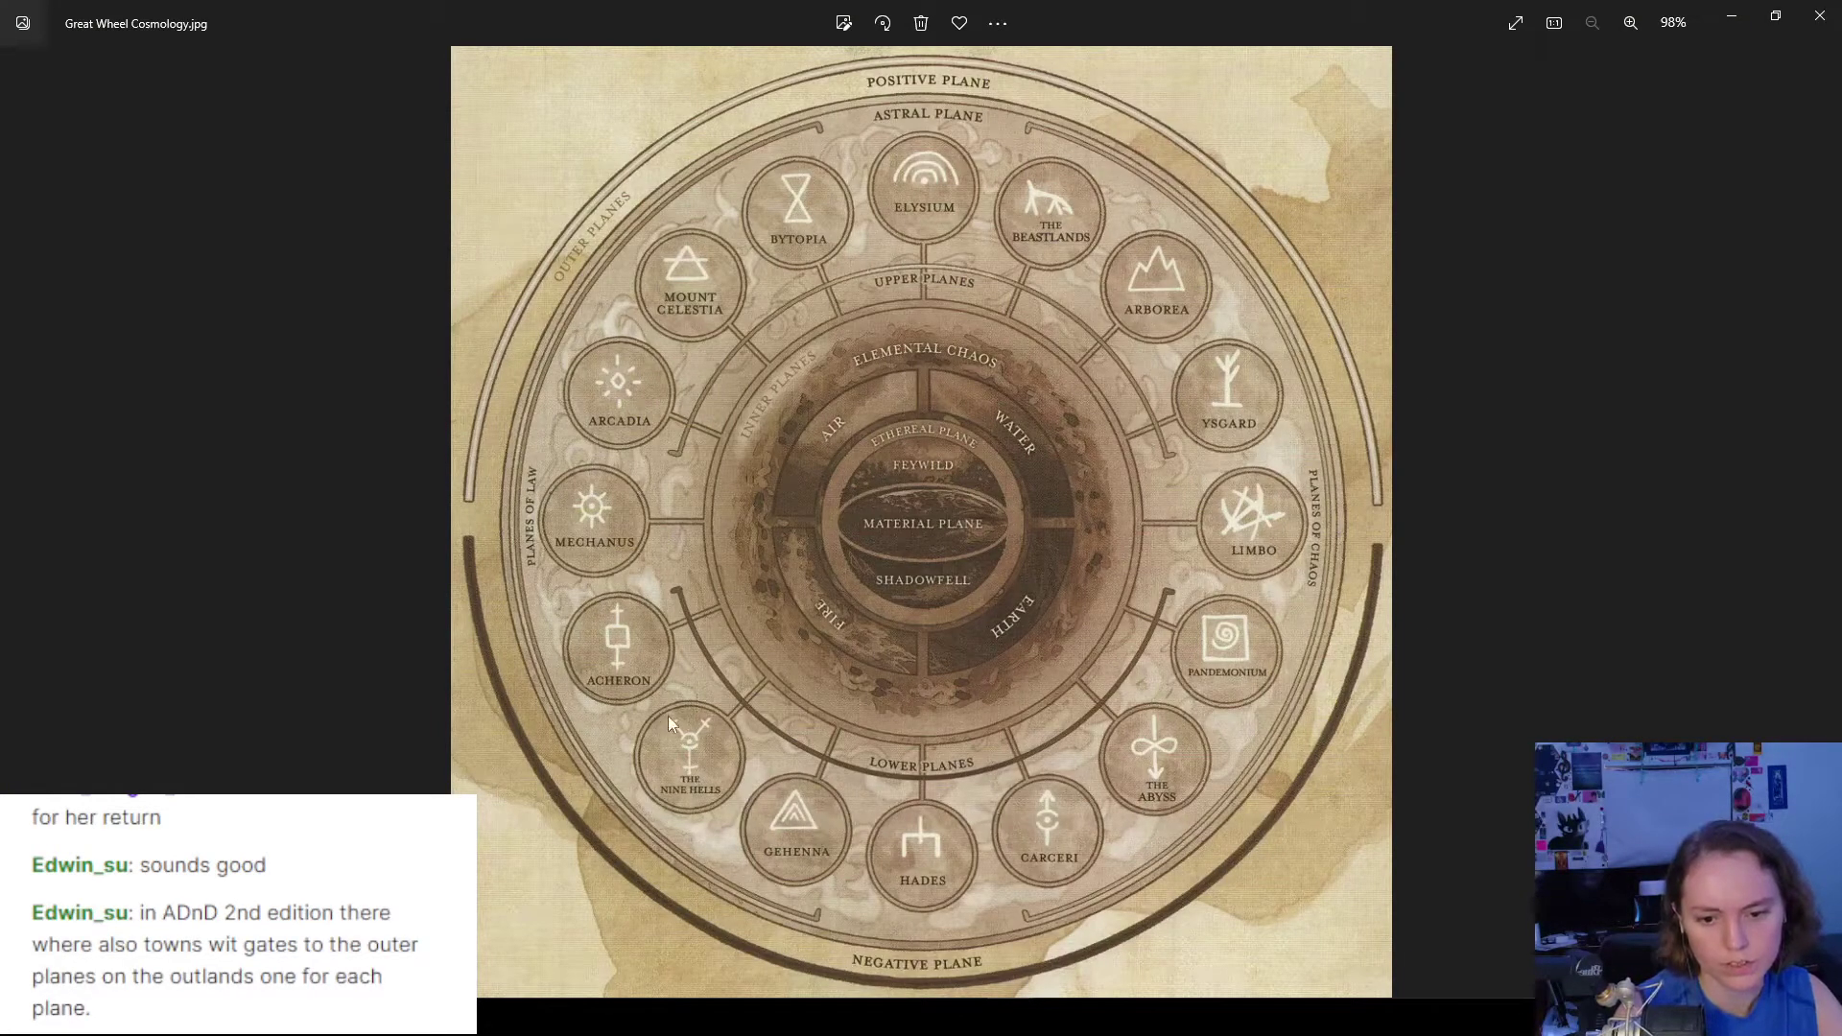
click(1748, 25)
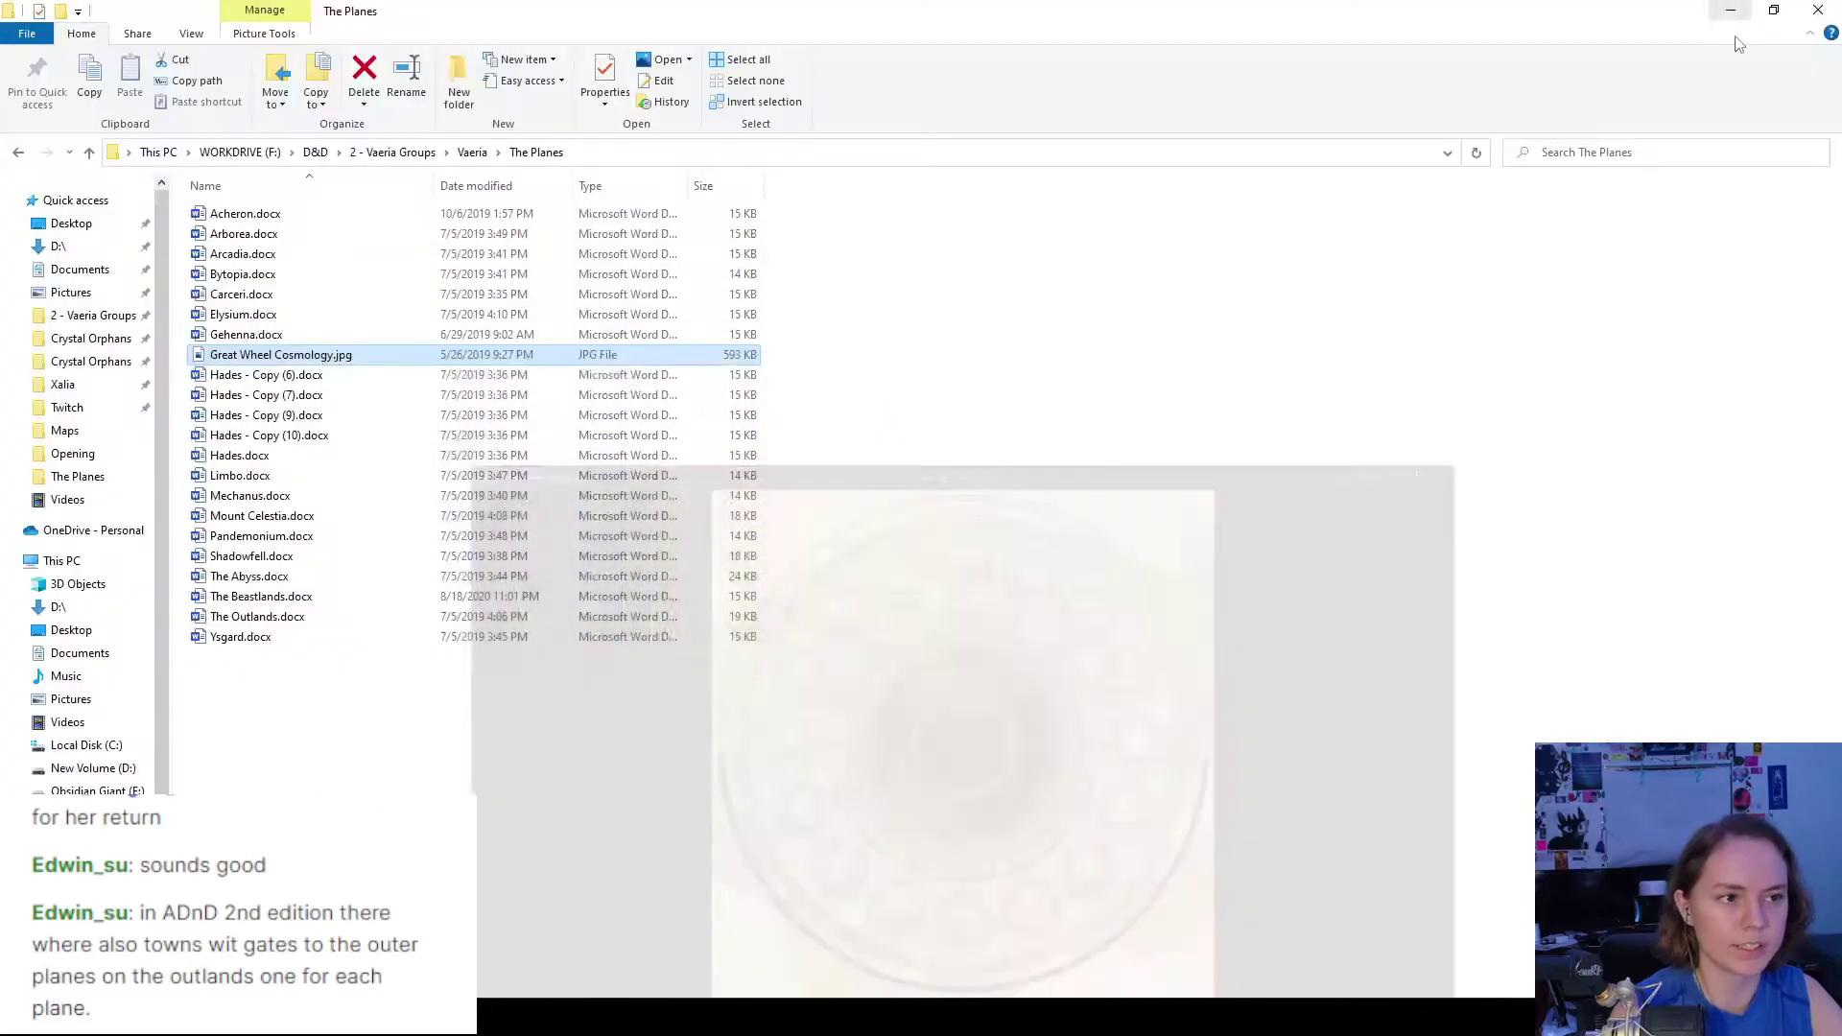
- Replace "Aracheon" with "Acheron" as Bane's place of residence in Overview.docx
key(alt+Tab)
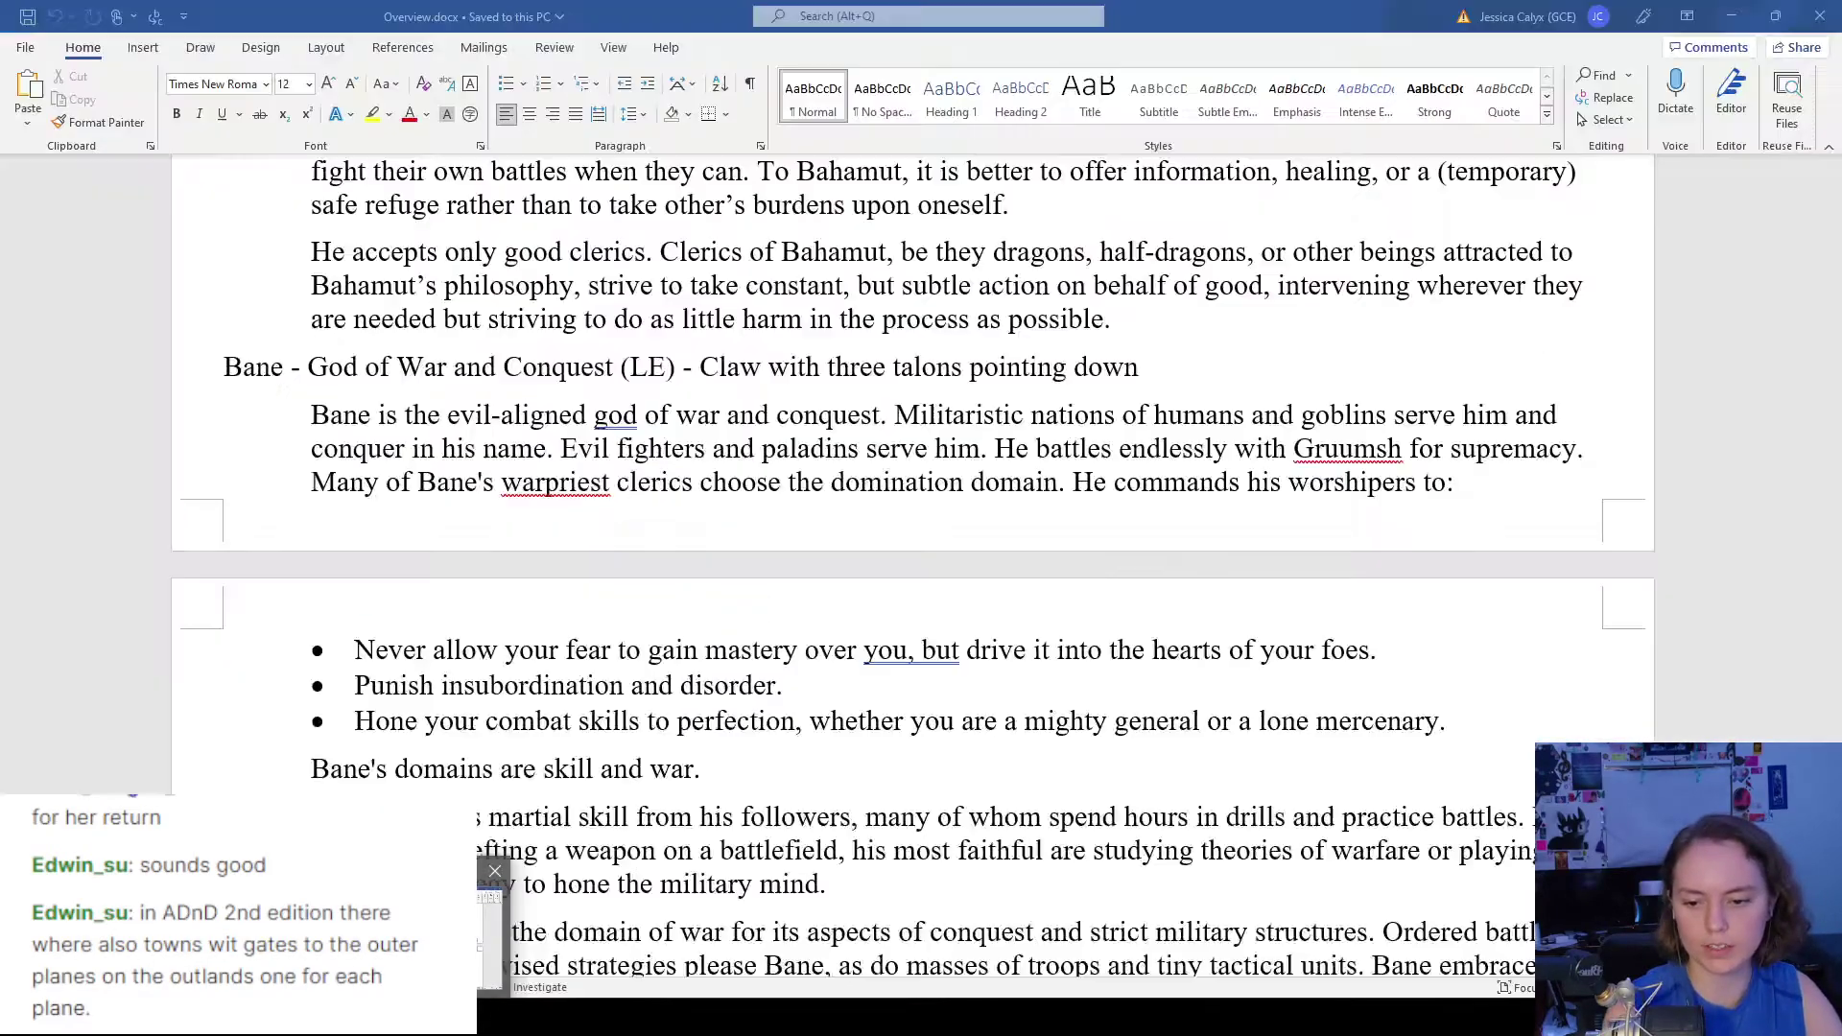
scroll(826, 668, down, 3)
double_click(533, 689)
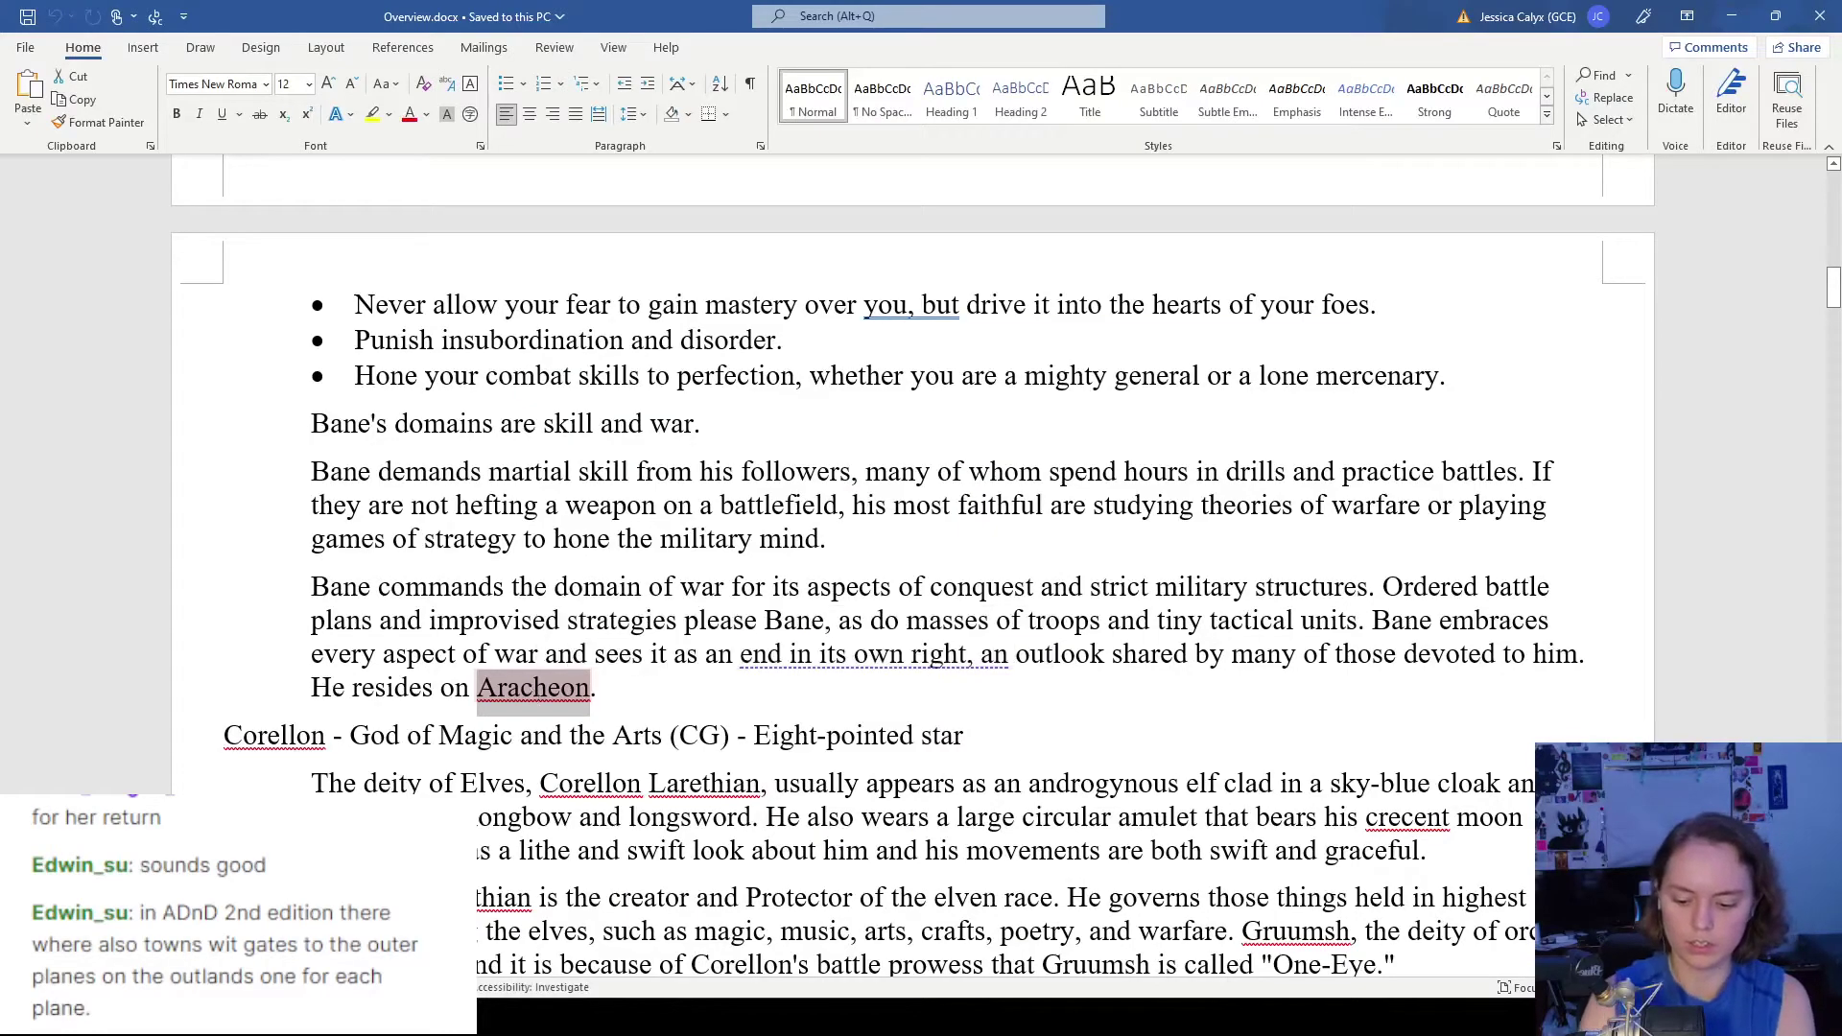
text(Acheron)
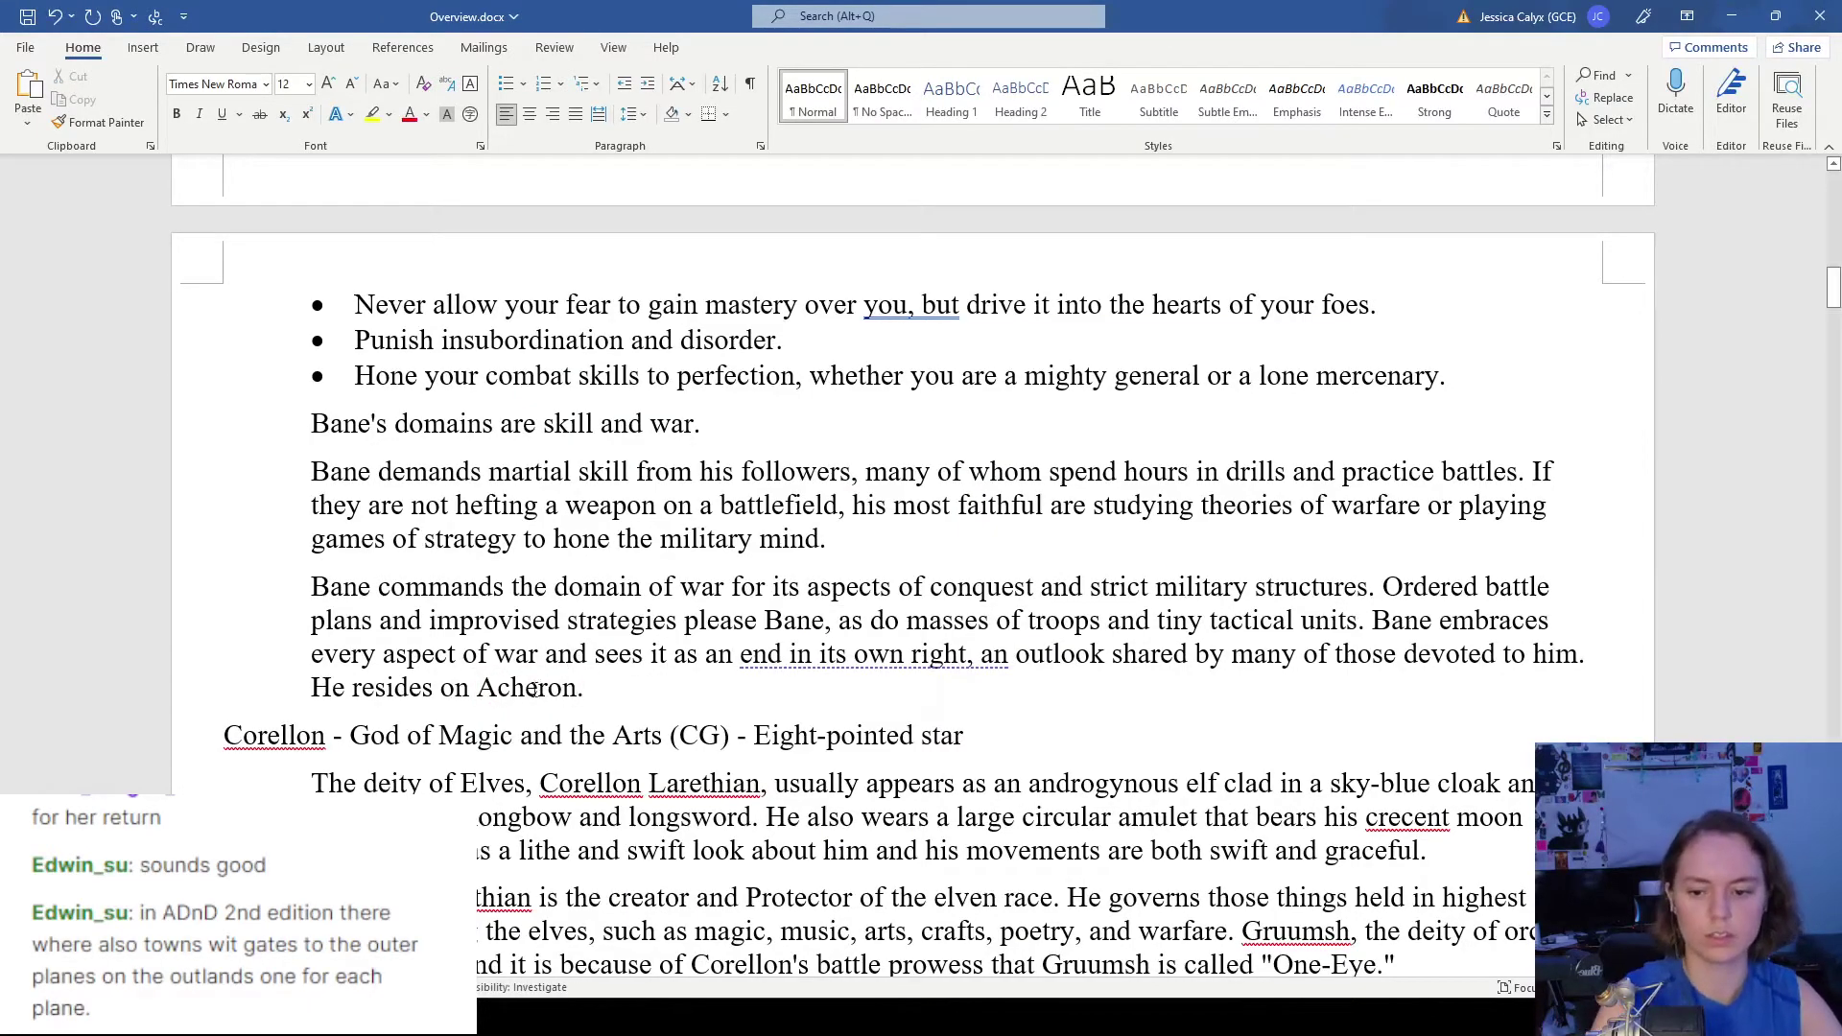
- Open Acheron.docx from The Planes folder and read the plane's introductory description
key(alt+Tab)
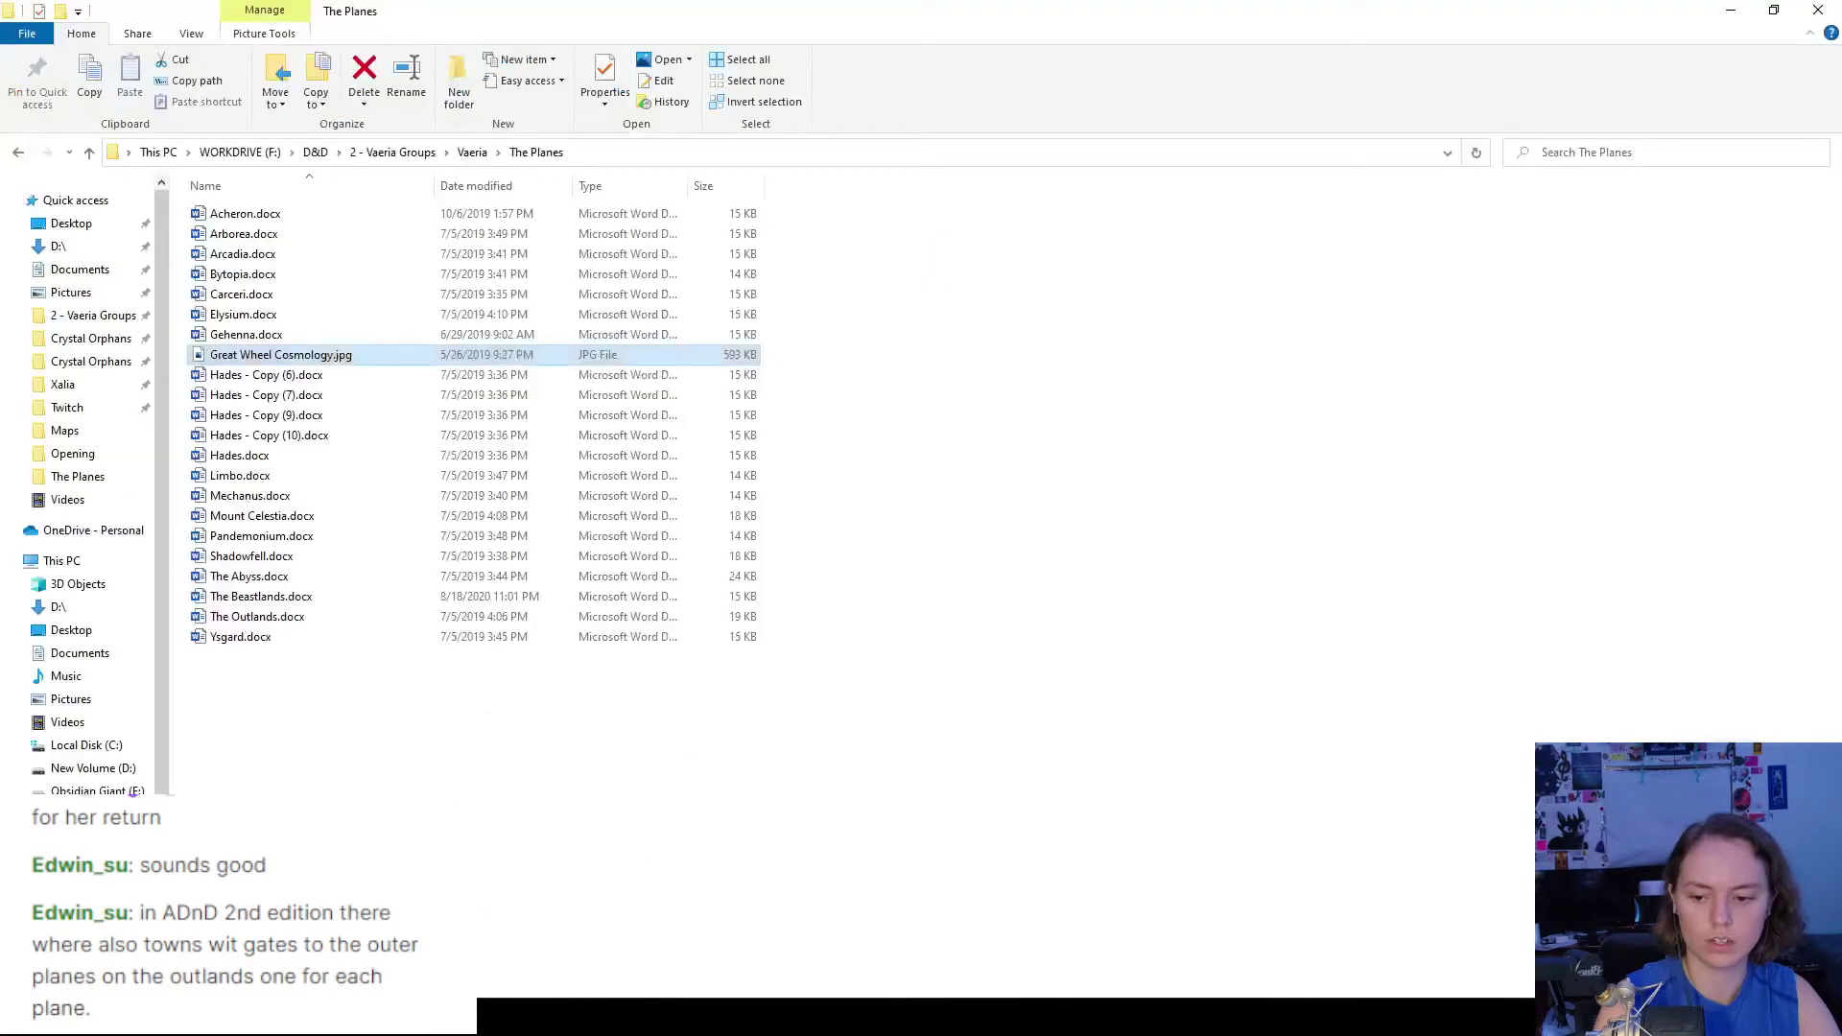
double_click(430, 213)
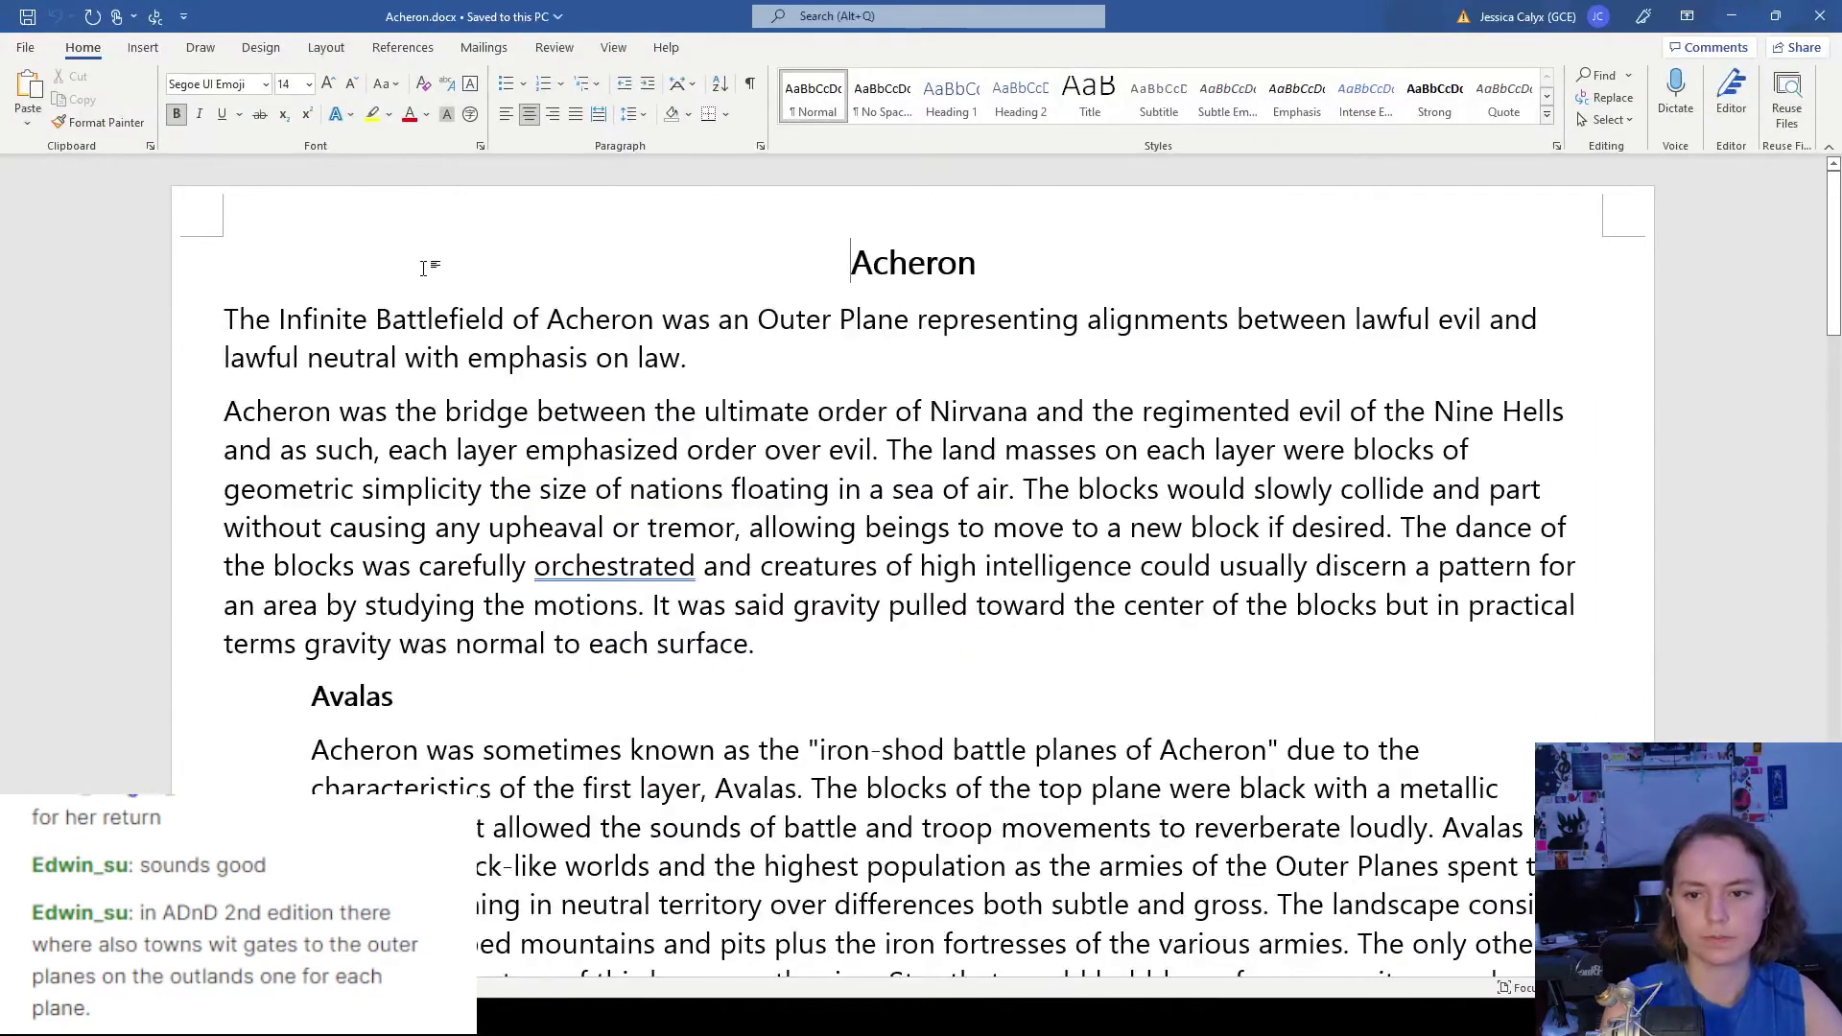
scroll(423, 268, down, 1)
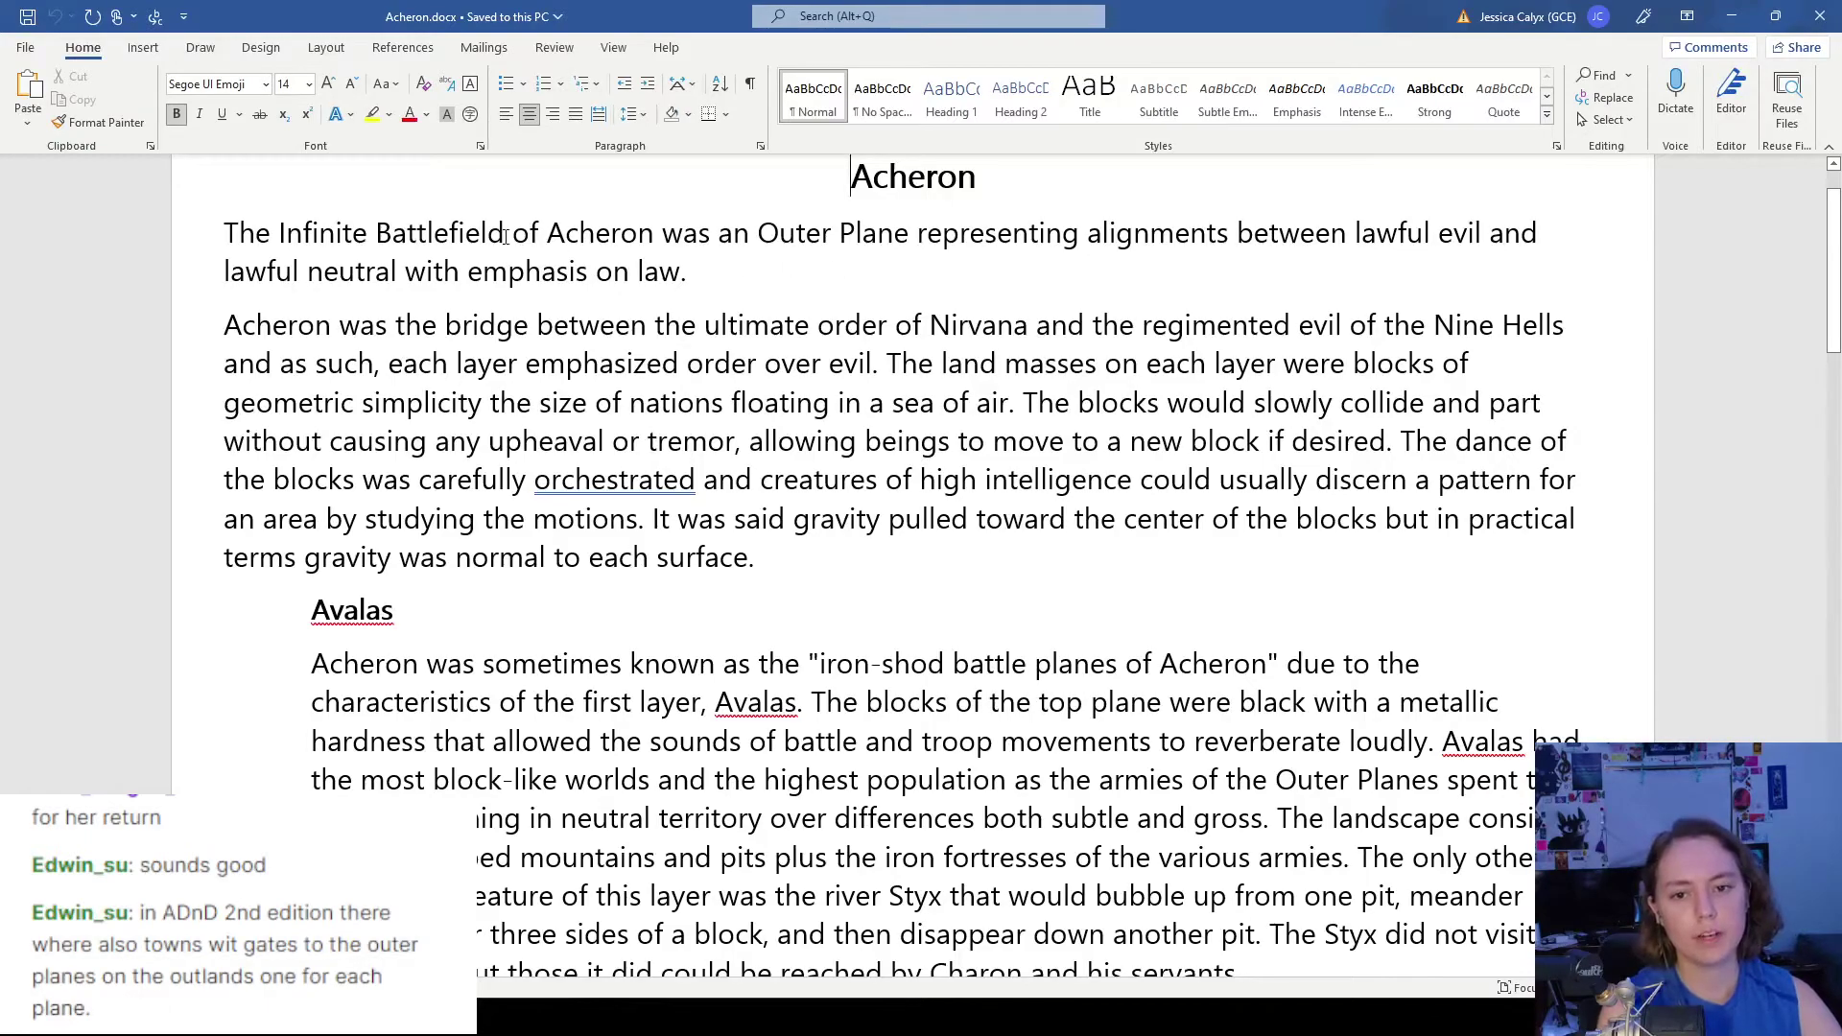
- Read Acheron's alignment and the planes it bridges in the opening paragraphs of Acheron.docx
drag(509, 240, 1182, 279)
click(1188, 283)
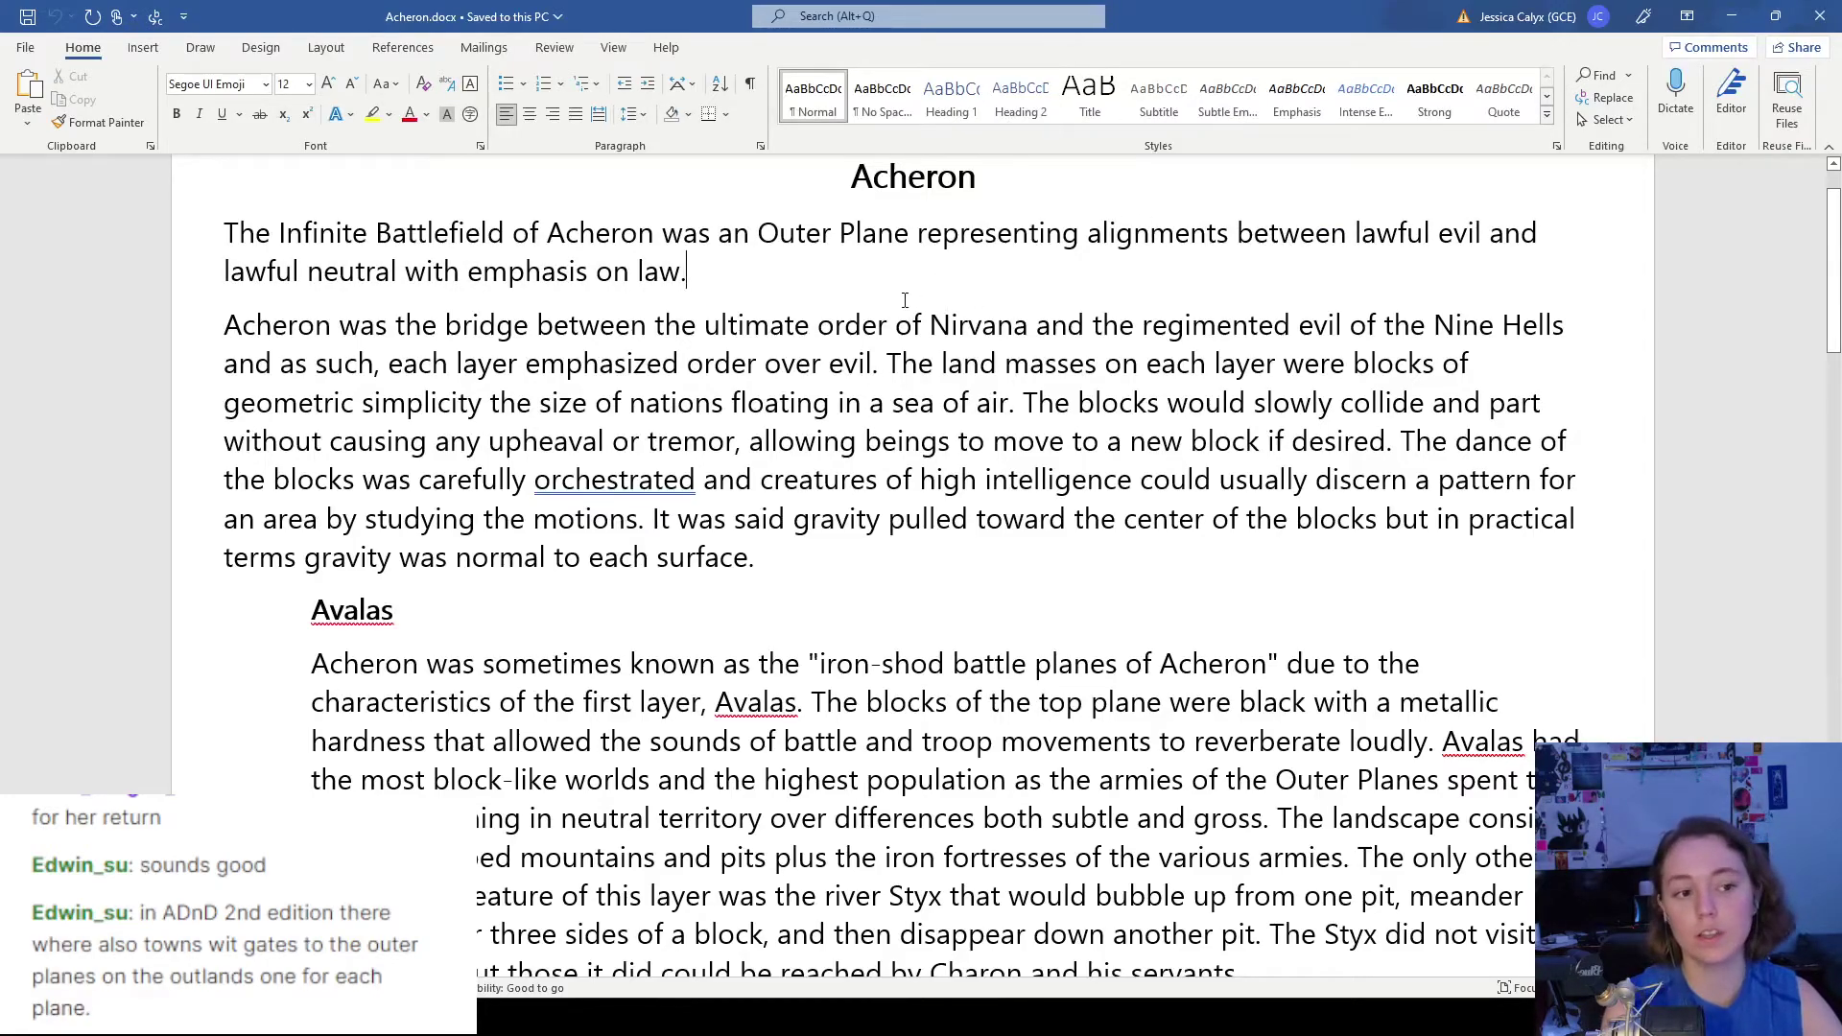
scroll(809, 309, down, 2)
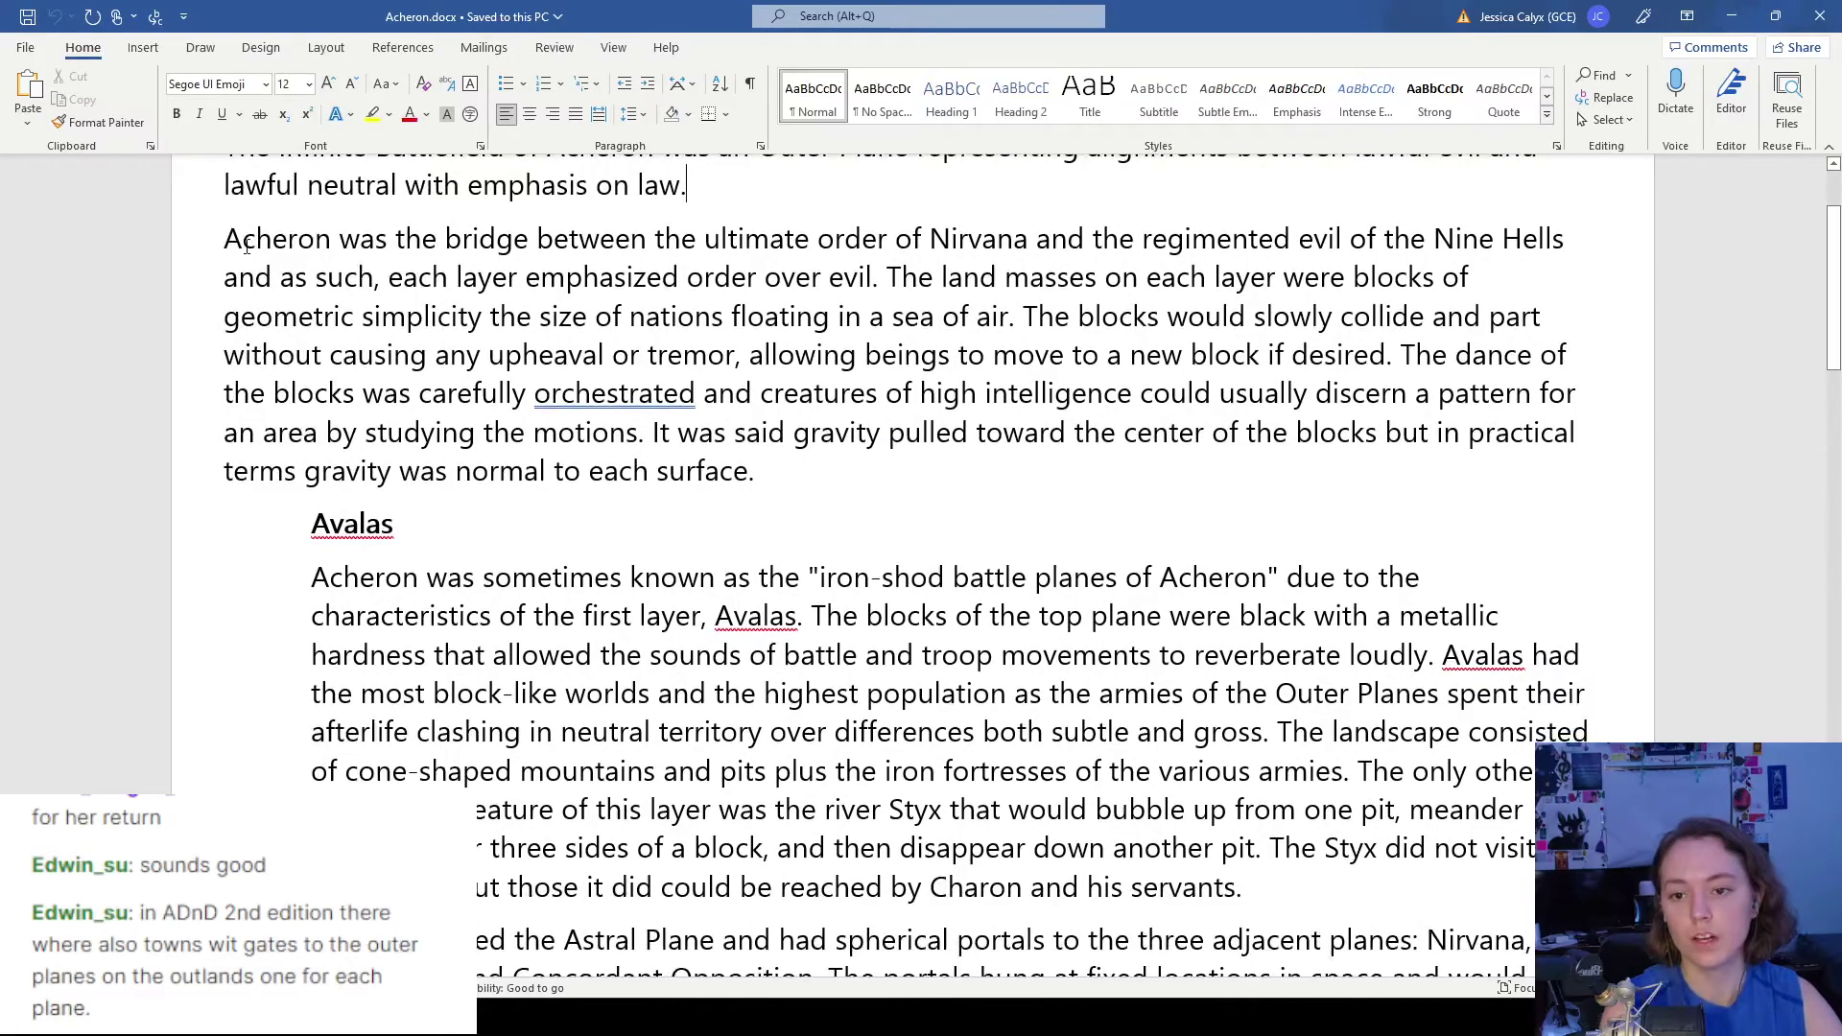
drag(246, 245, 1075, 246)
click(927, 252)
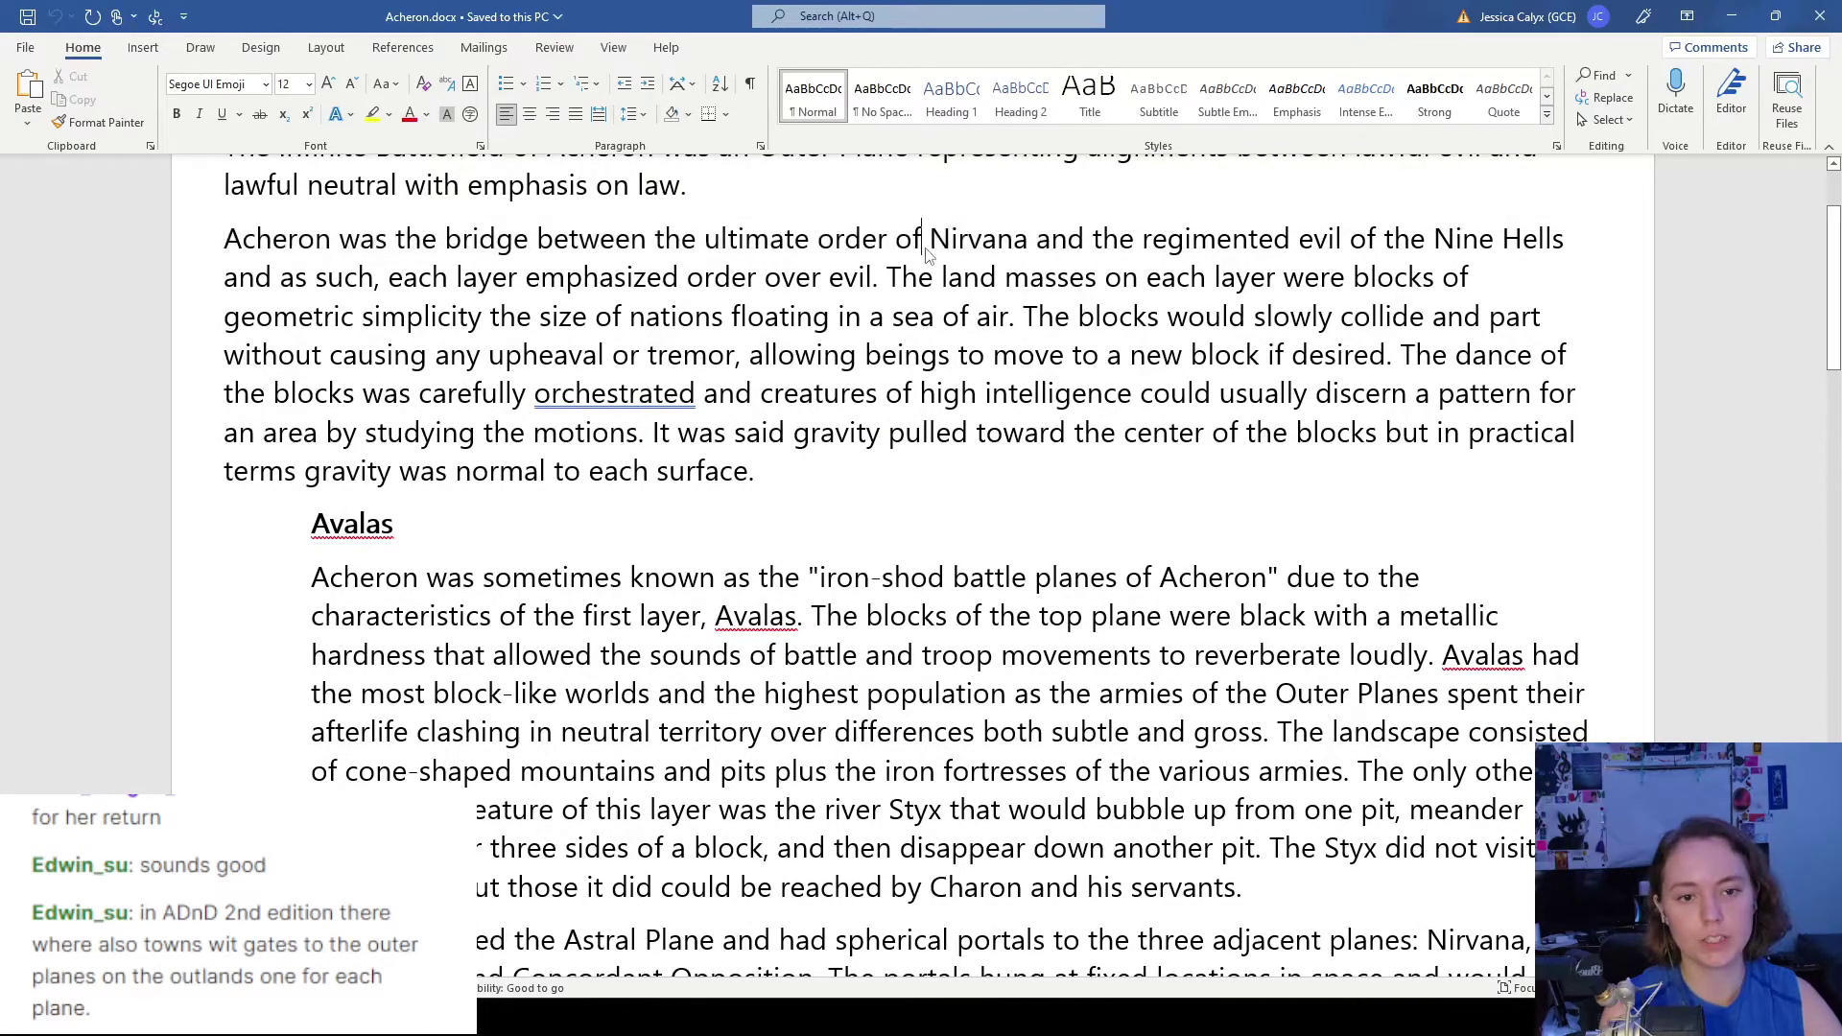
drag(945, 238, 1343, 240)
click(1462, 240)
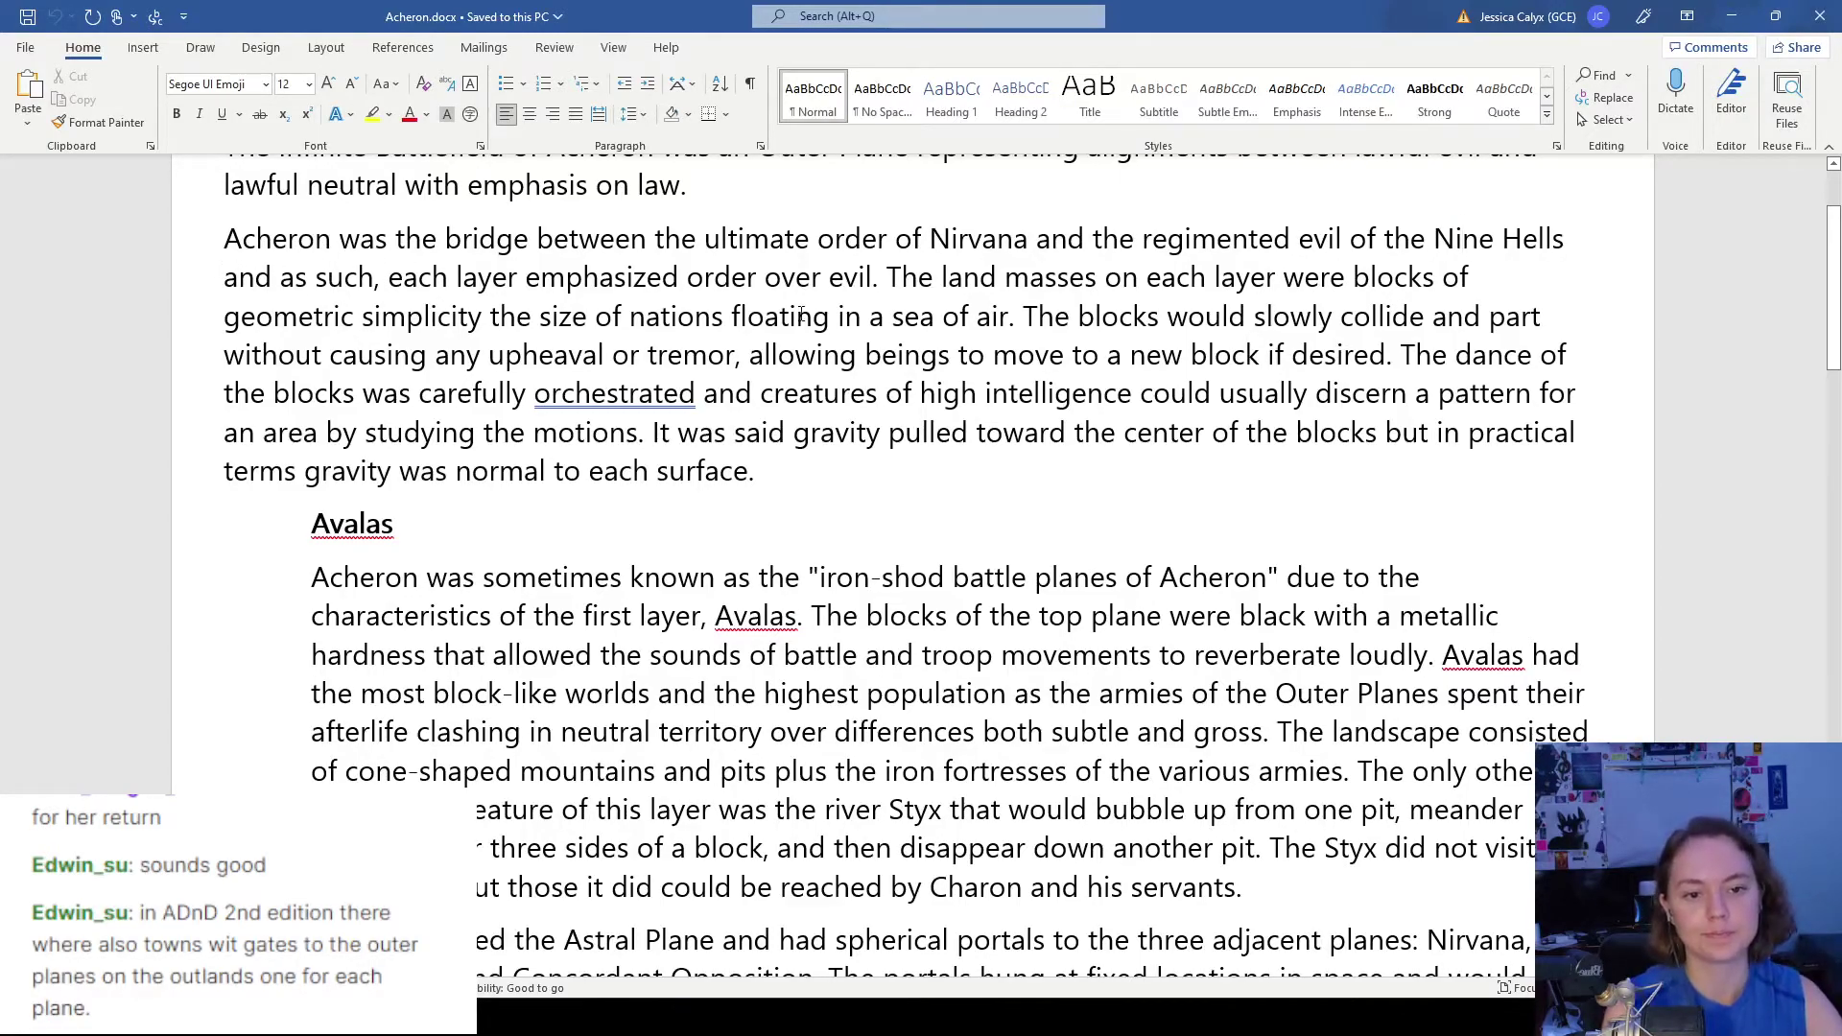
- Skim the Avalas section and search Acheron.docx for "bane" to locate his realm
scroll(582, 320, down, 5)
scroll(583, 321, down, 1)
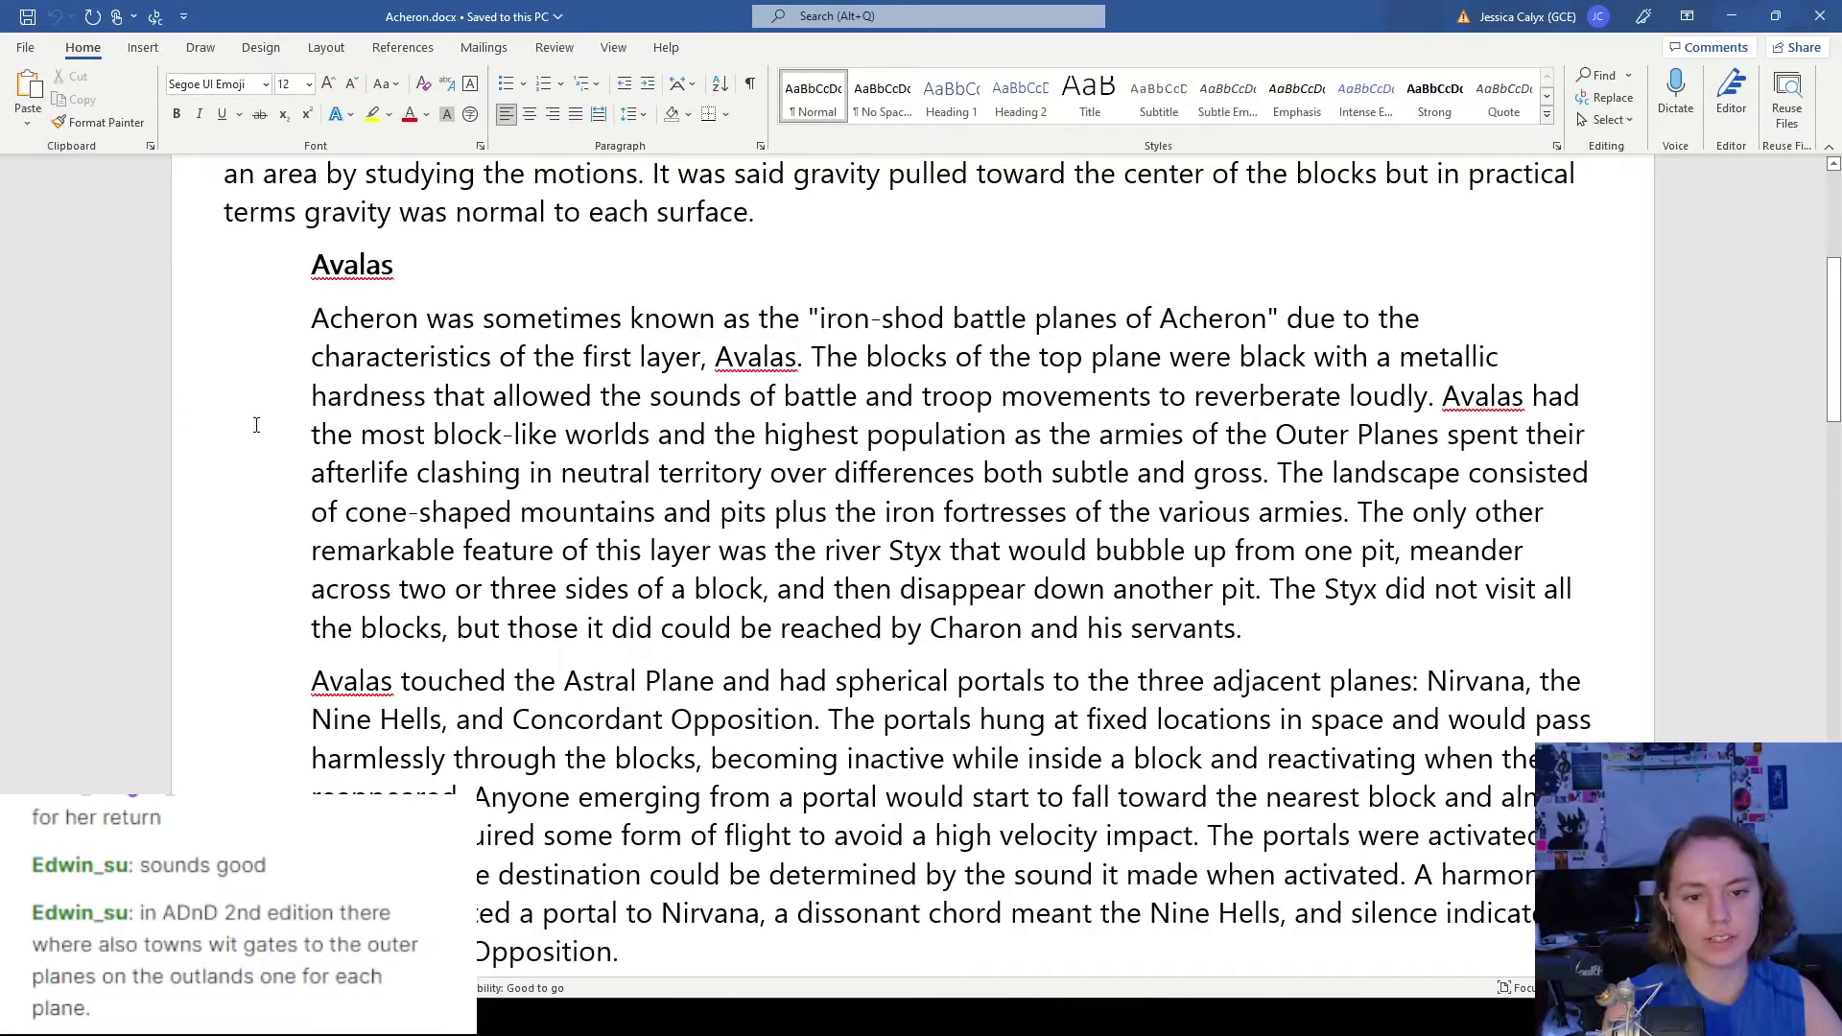
scroll(256, 425, down, 1)
scroll(678, 553, up, 7)
click(678, 553)
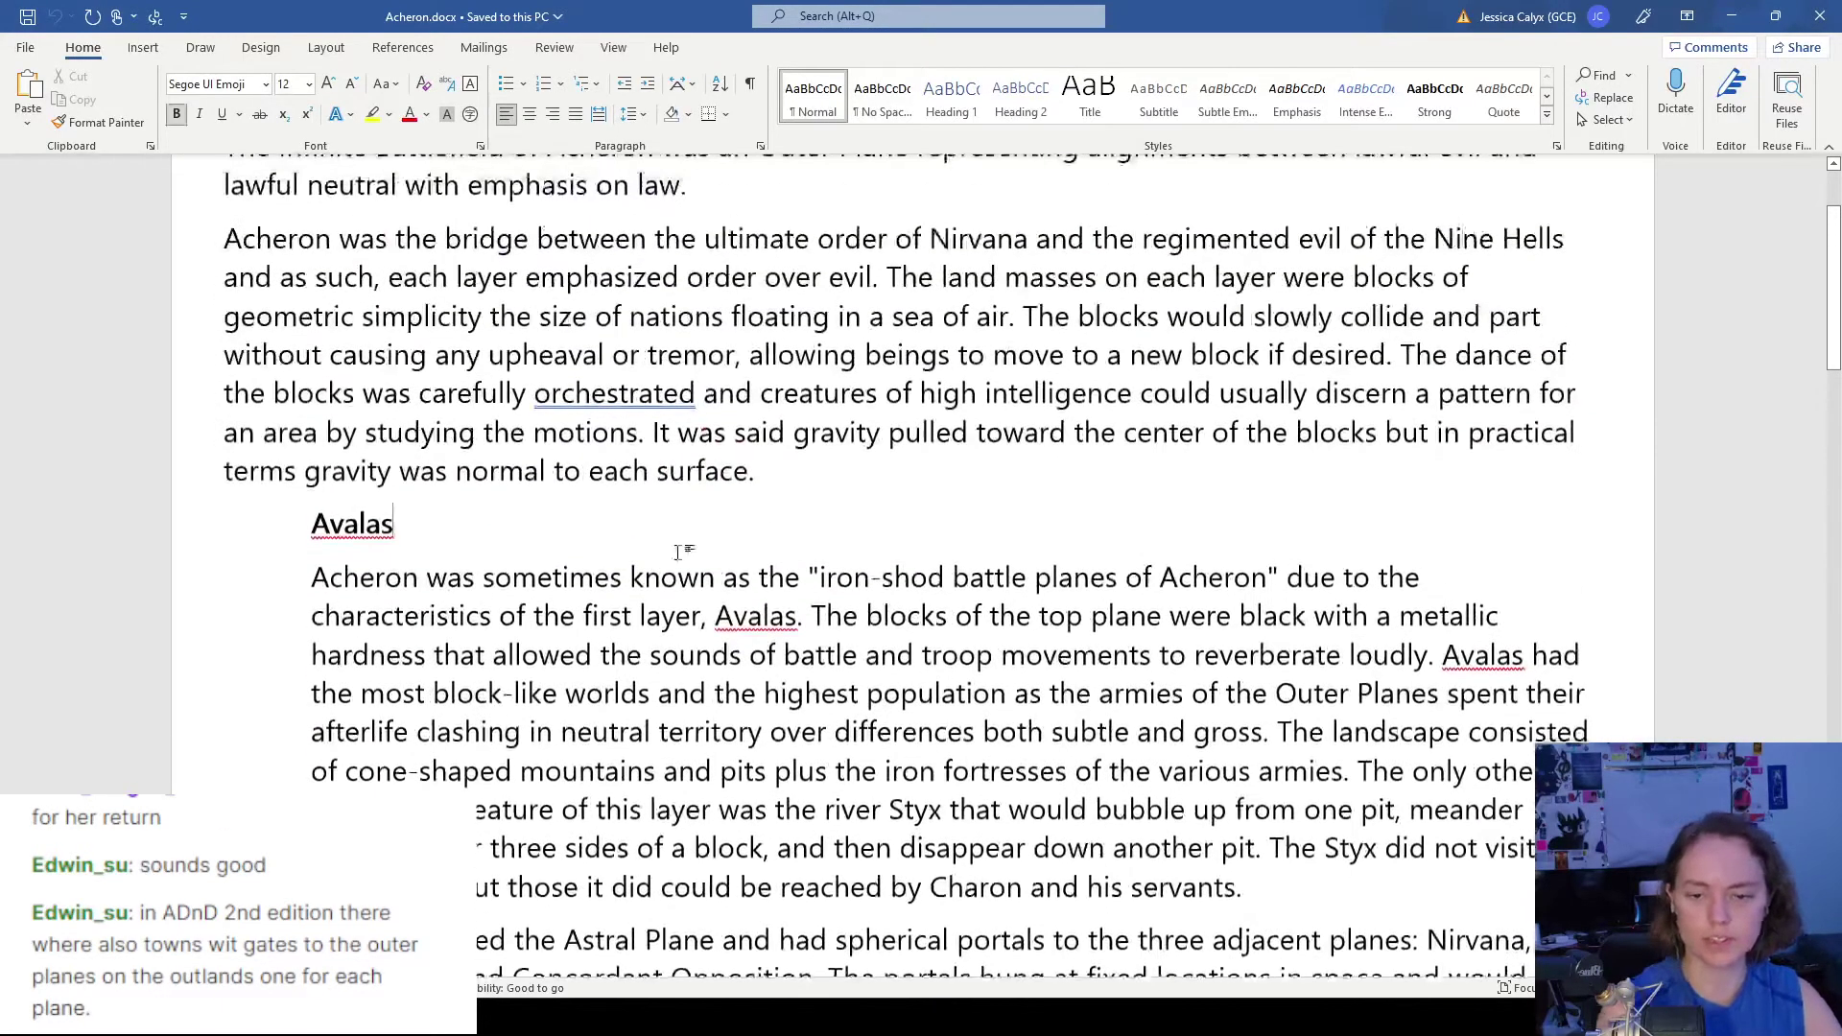
key(ctrl+f)
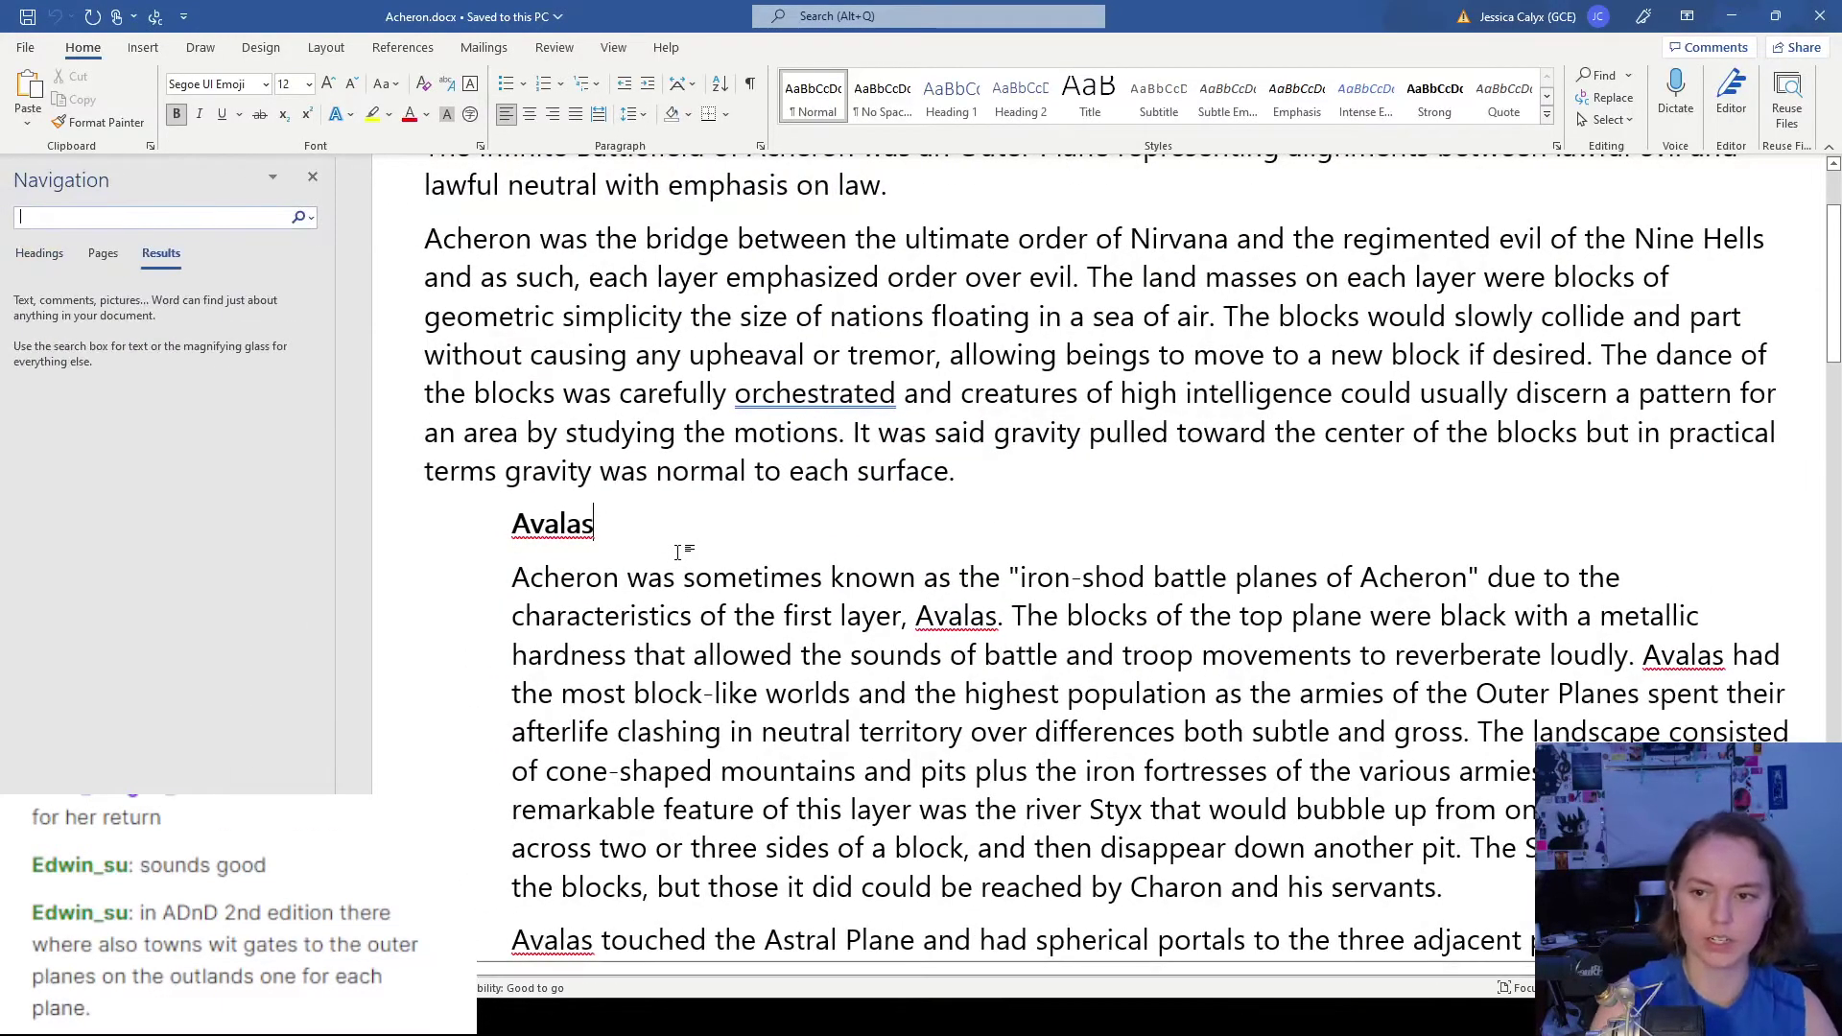
text(bane)
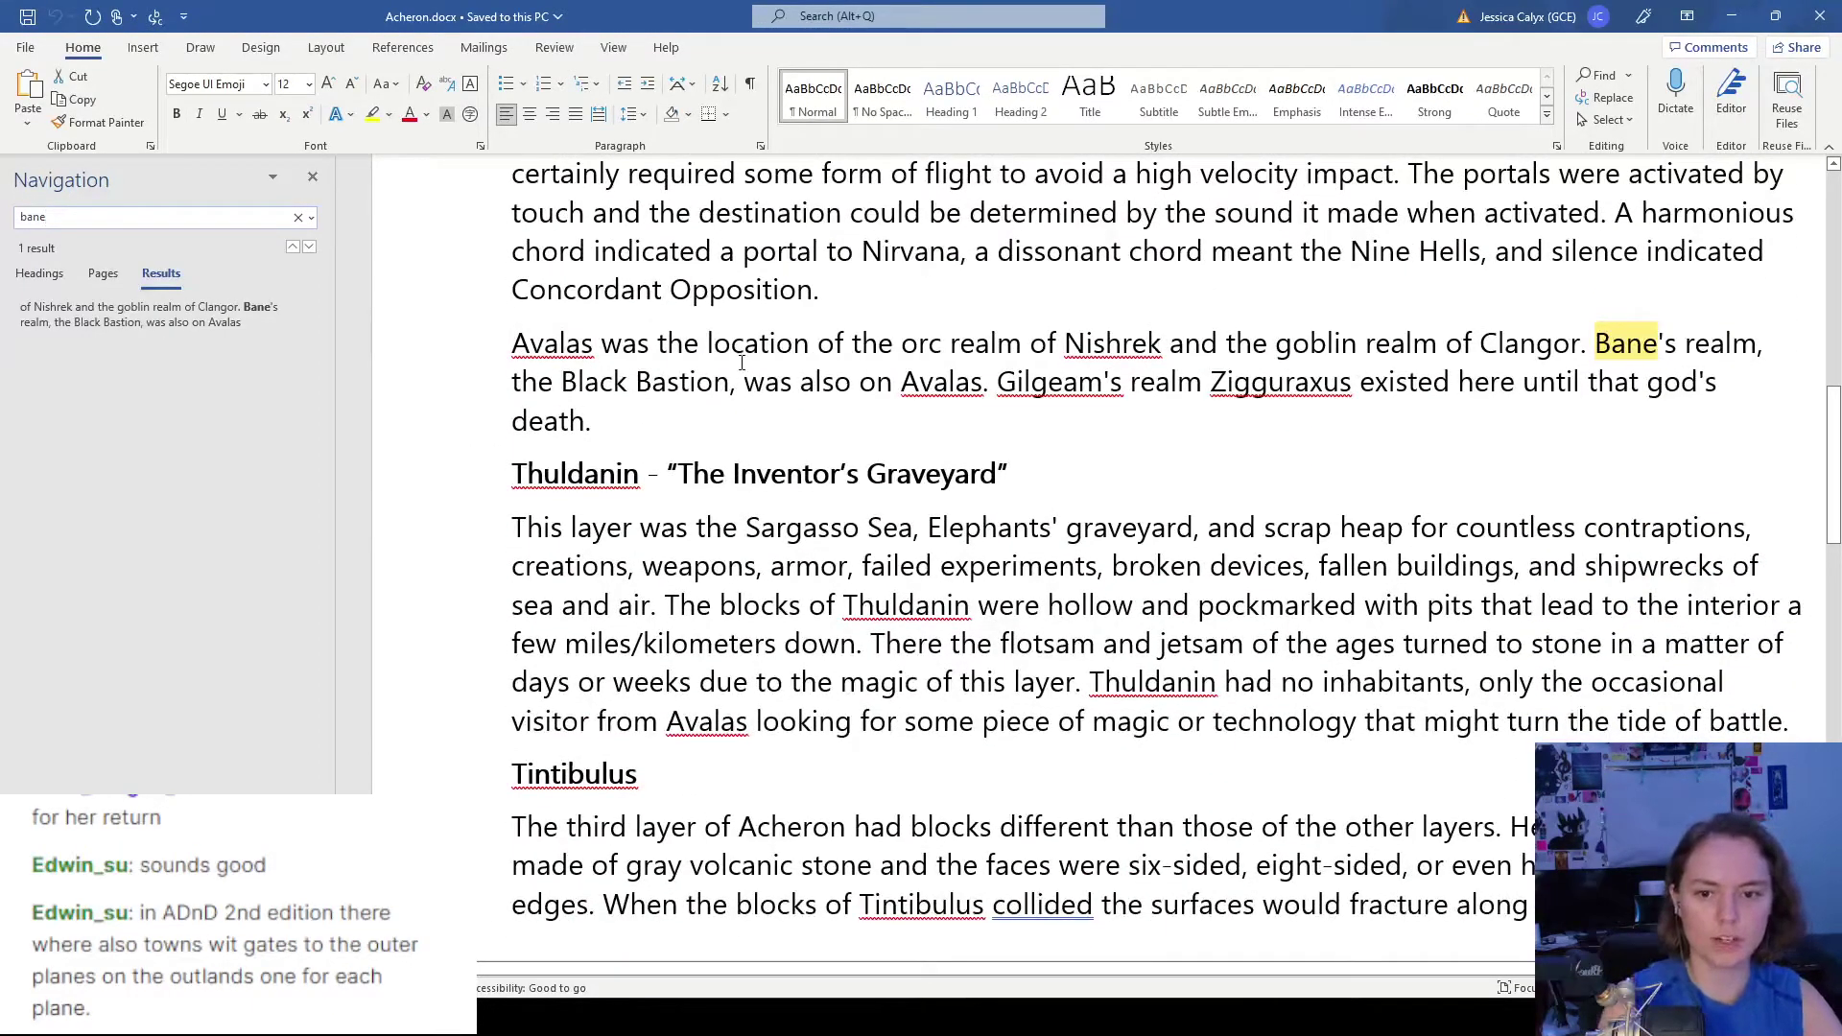
key(Escape)
click(312, 176)
scroll(1190, 641, up, 2)
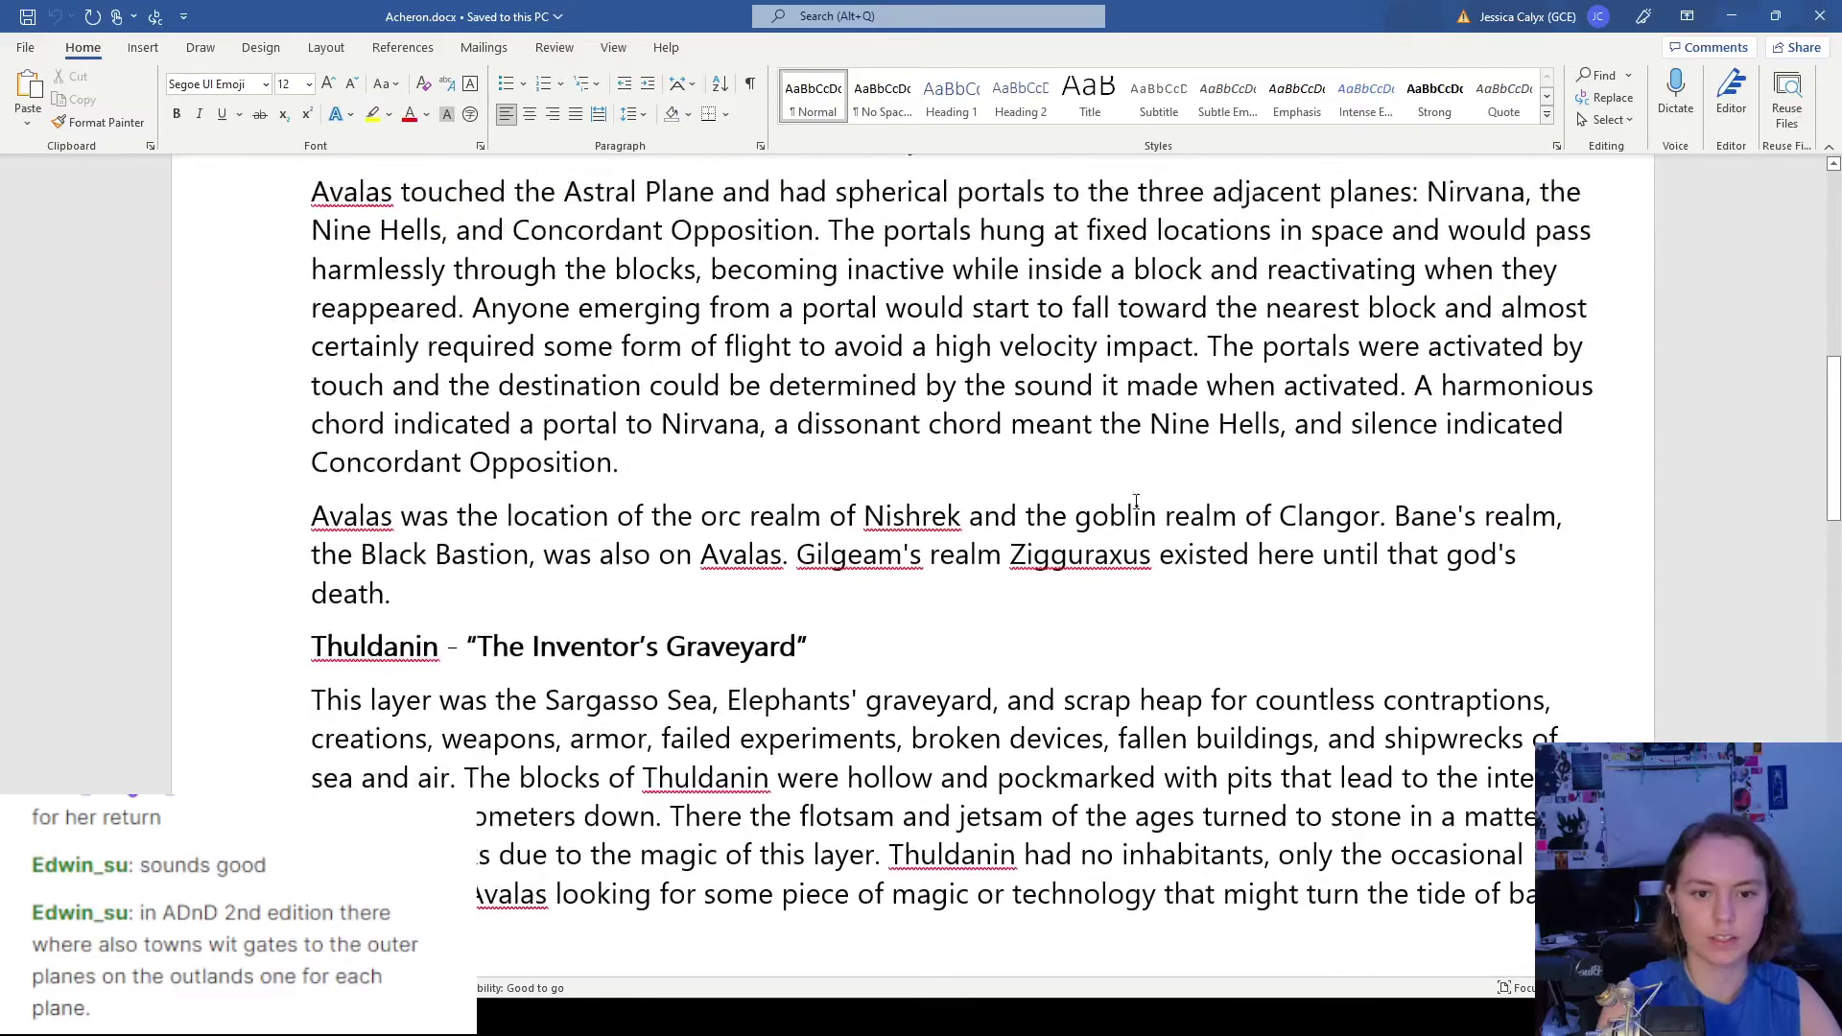
- Read the paragraph on the realms located on Avalas, including Bane's Black Bastion and the orc and goblin realms
scroll(1190, 641, up, 2)
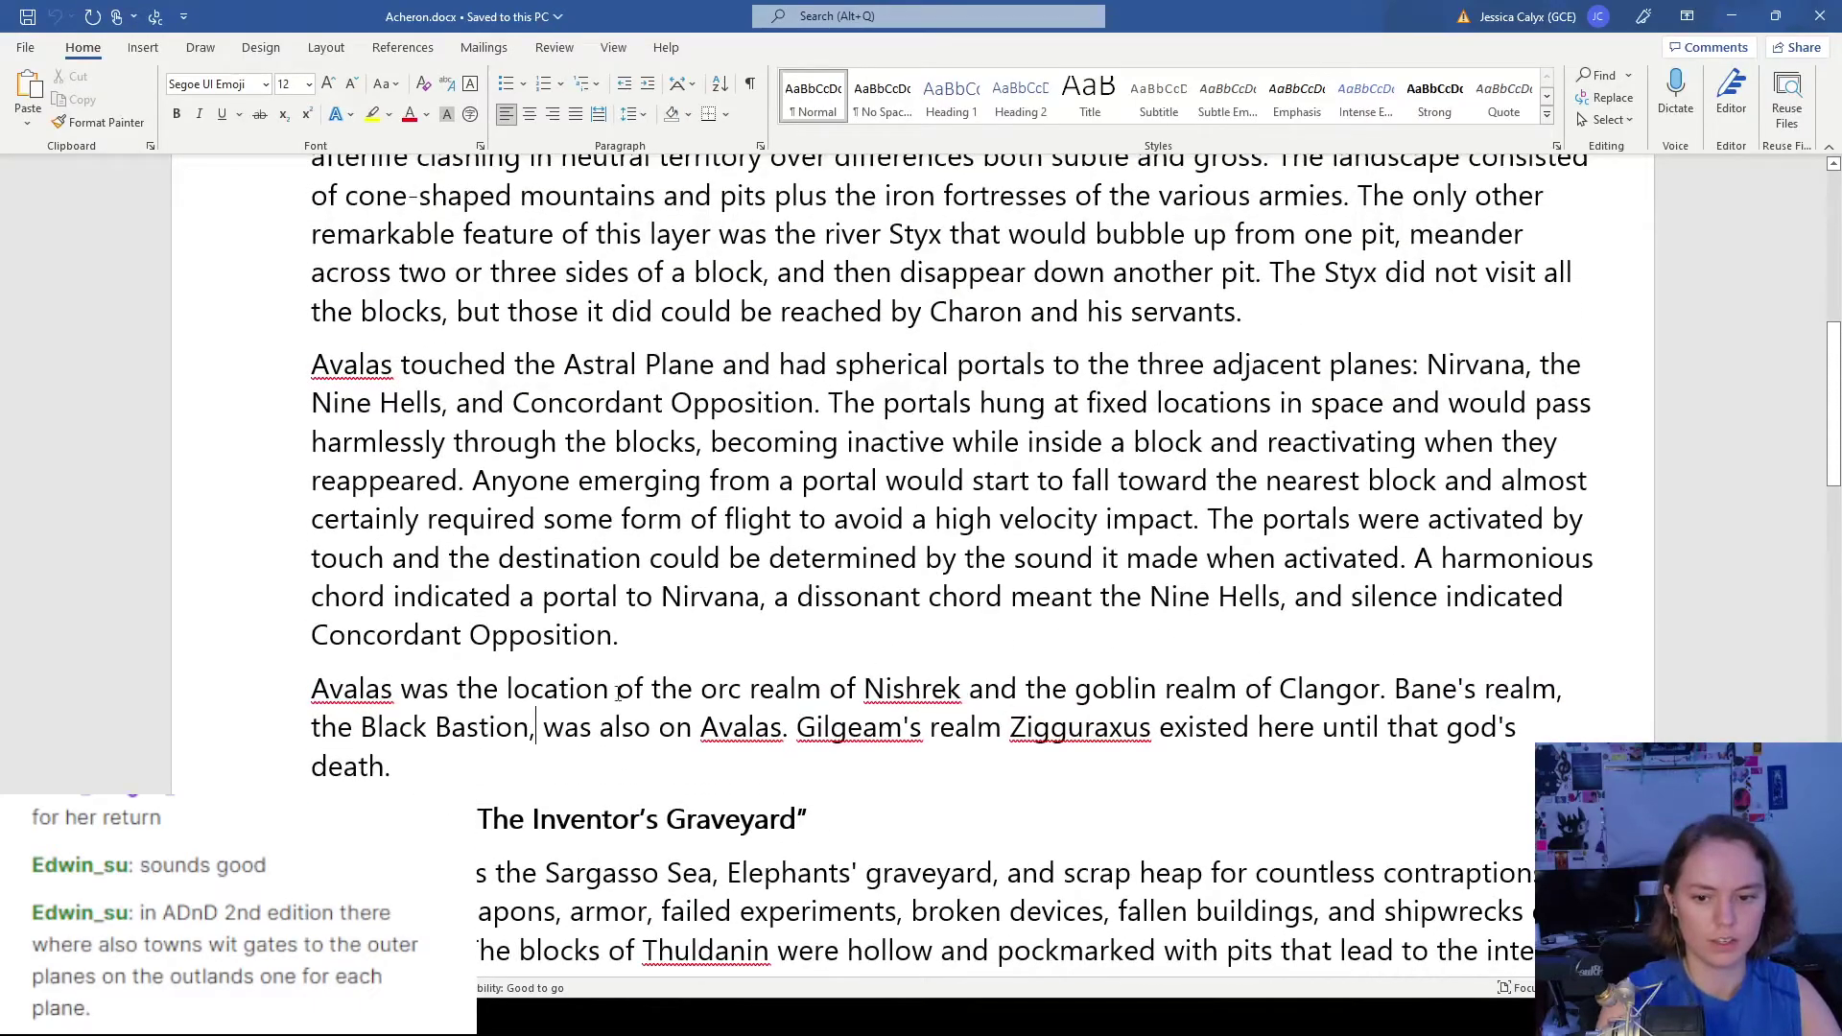
triple_click(504, 727)
right_click(781, 730)
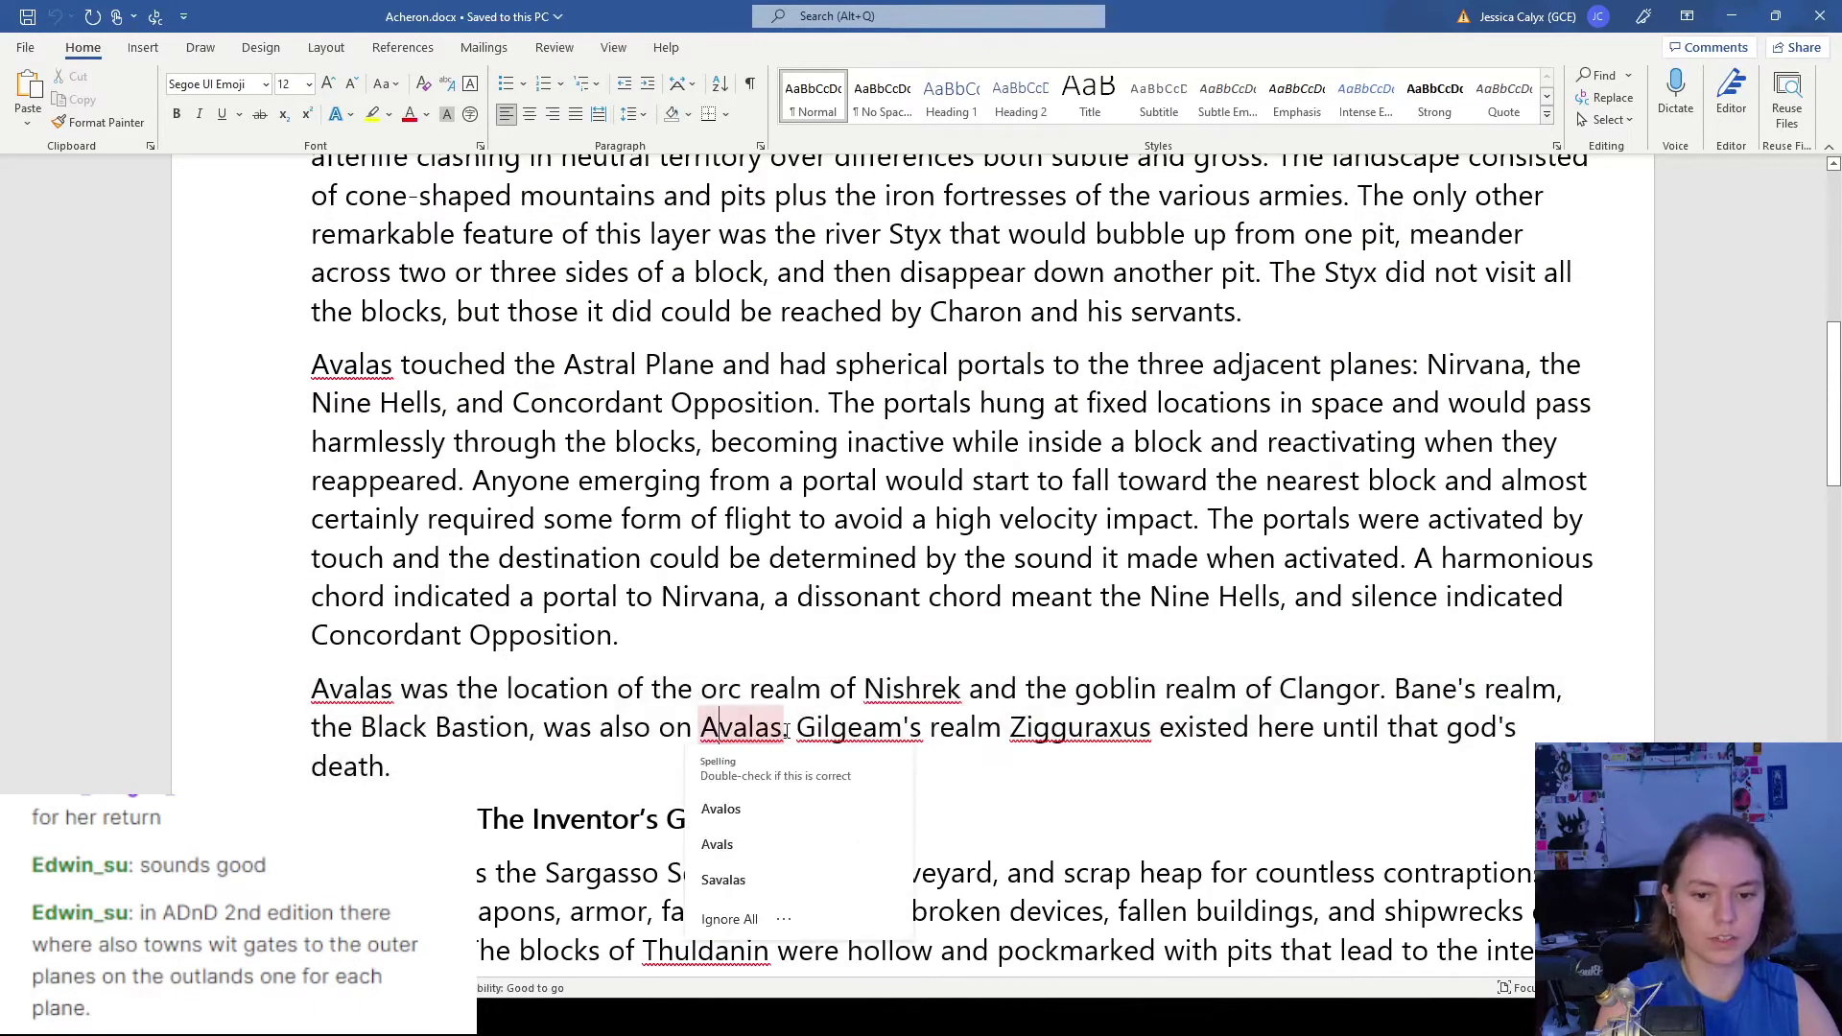
key(Escape)
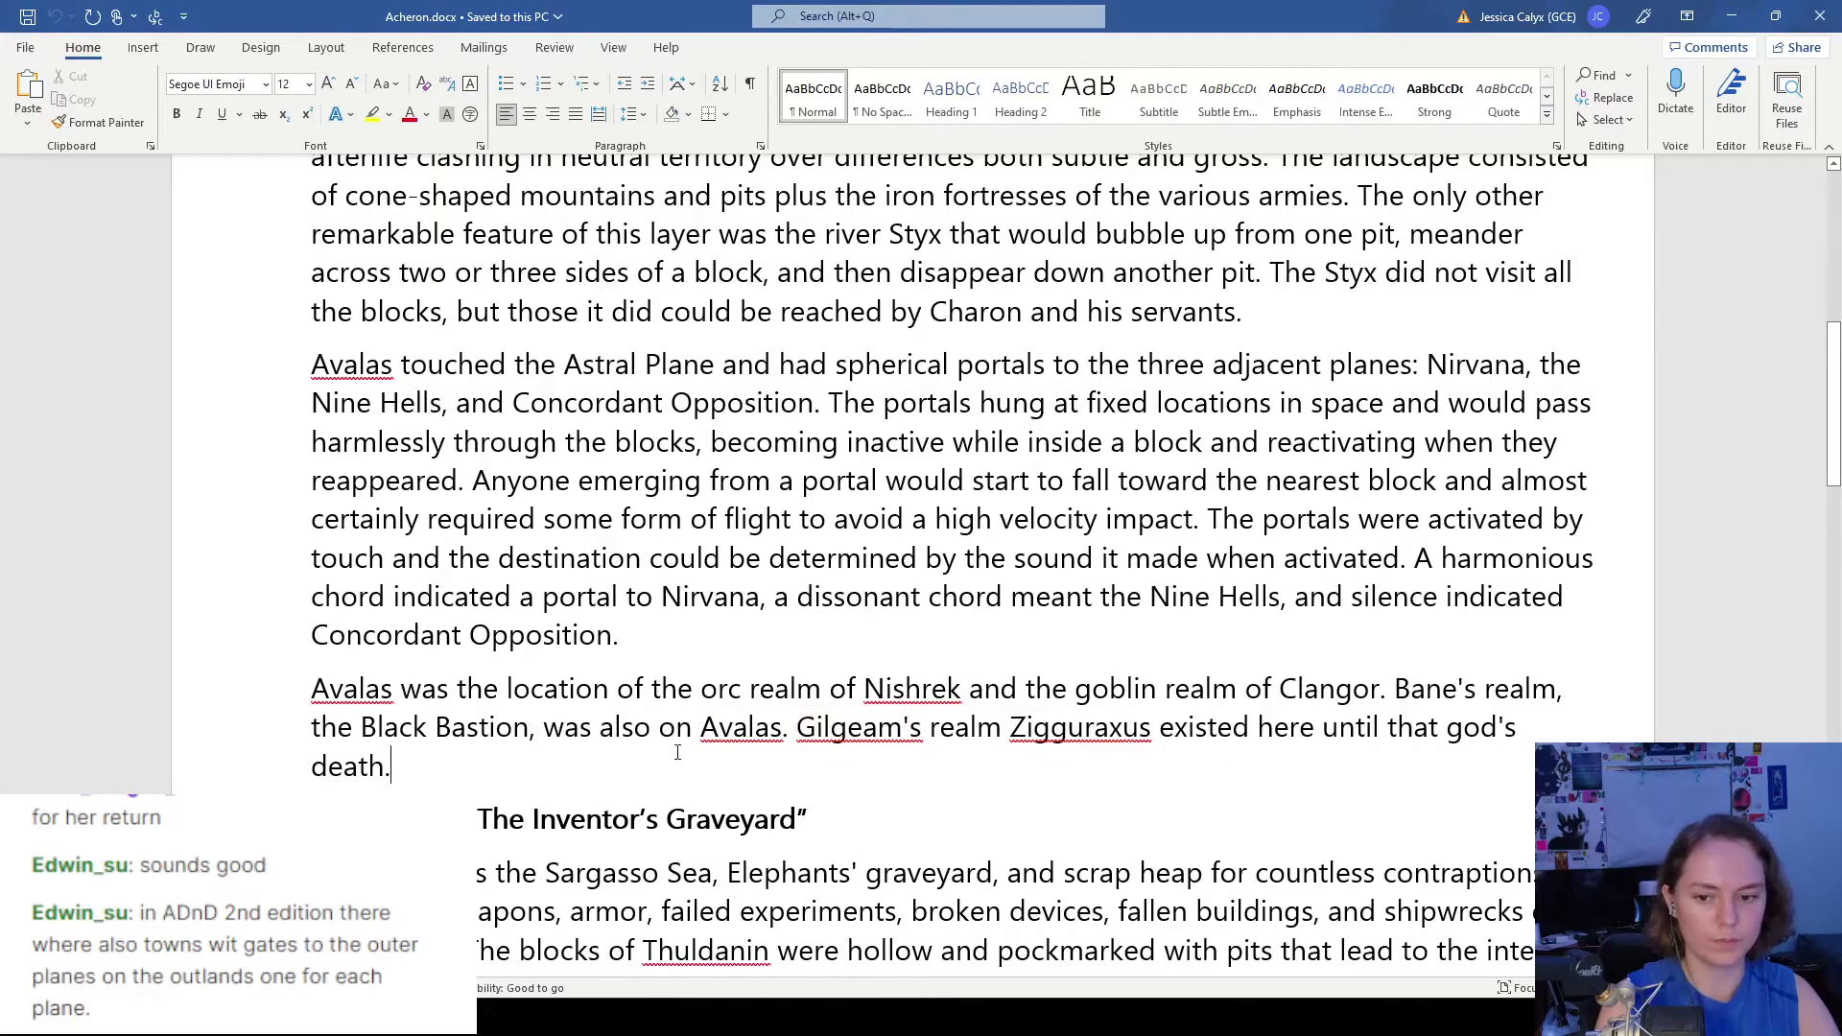
scroll(677, 753, up, 3)
scroll(464, 707, up, 1)
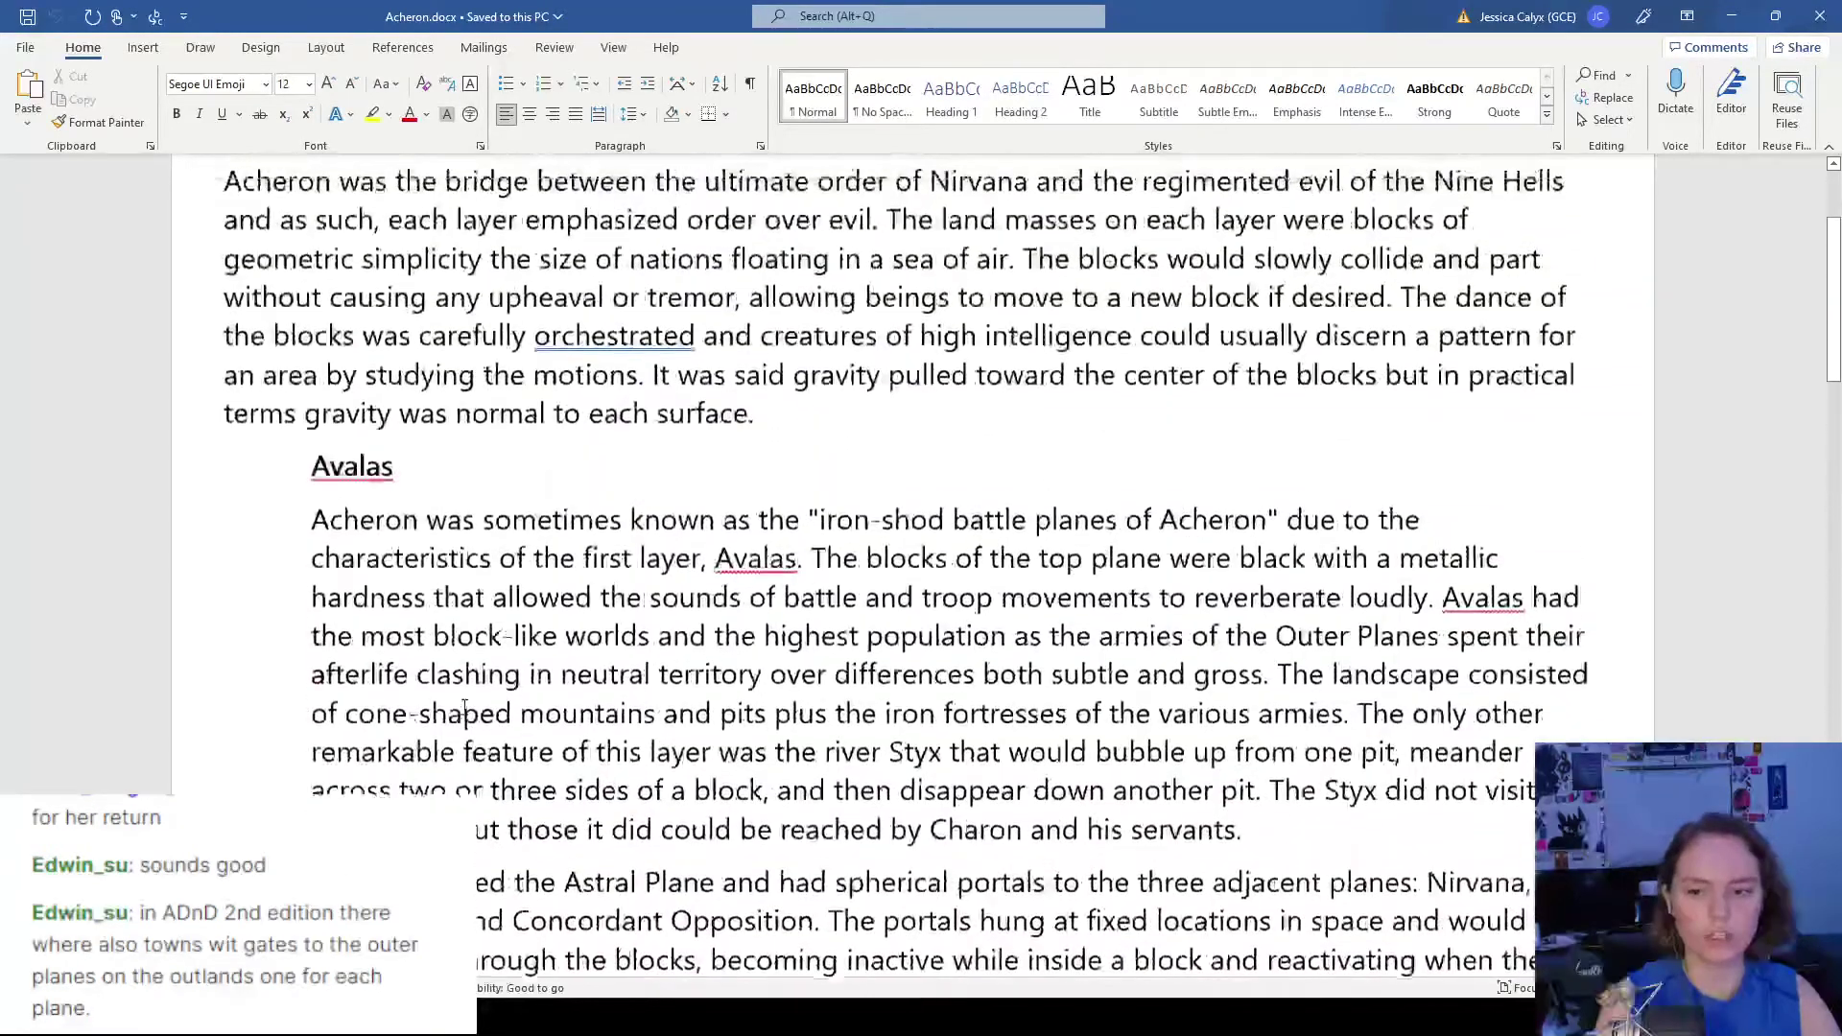
scroll(464, 707, down, 5)
drag(749, 602, 1108, 694)
click(1052, 677)
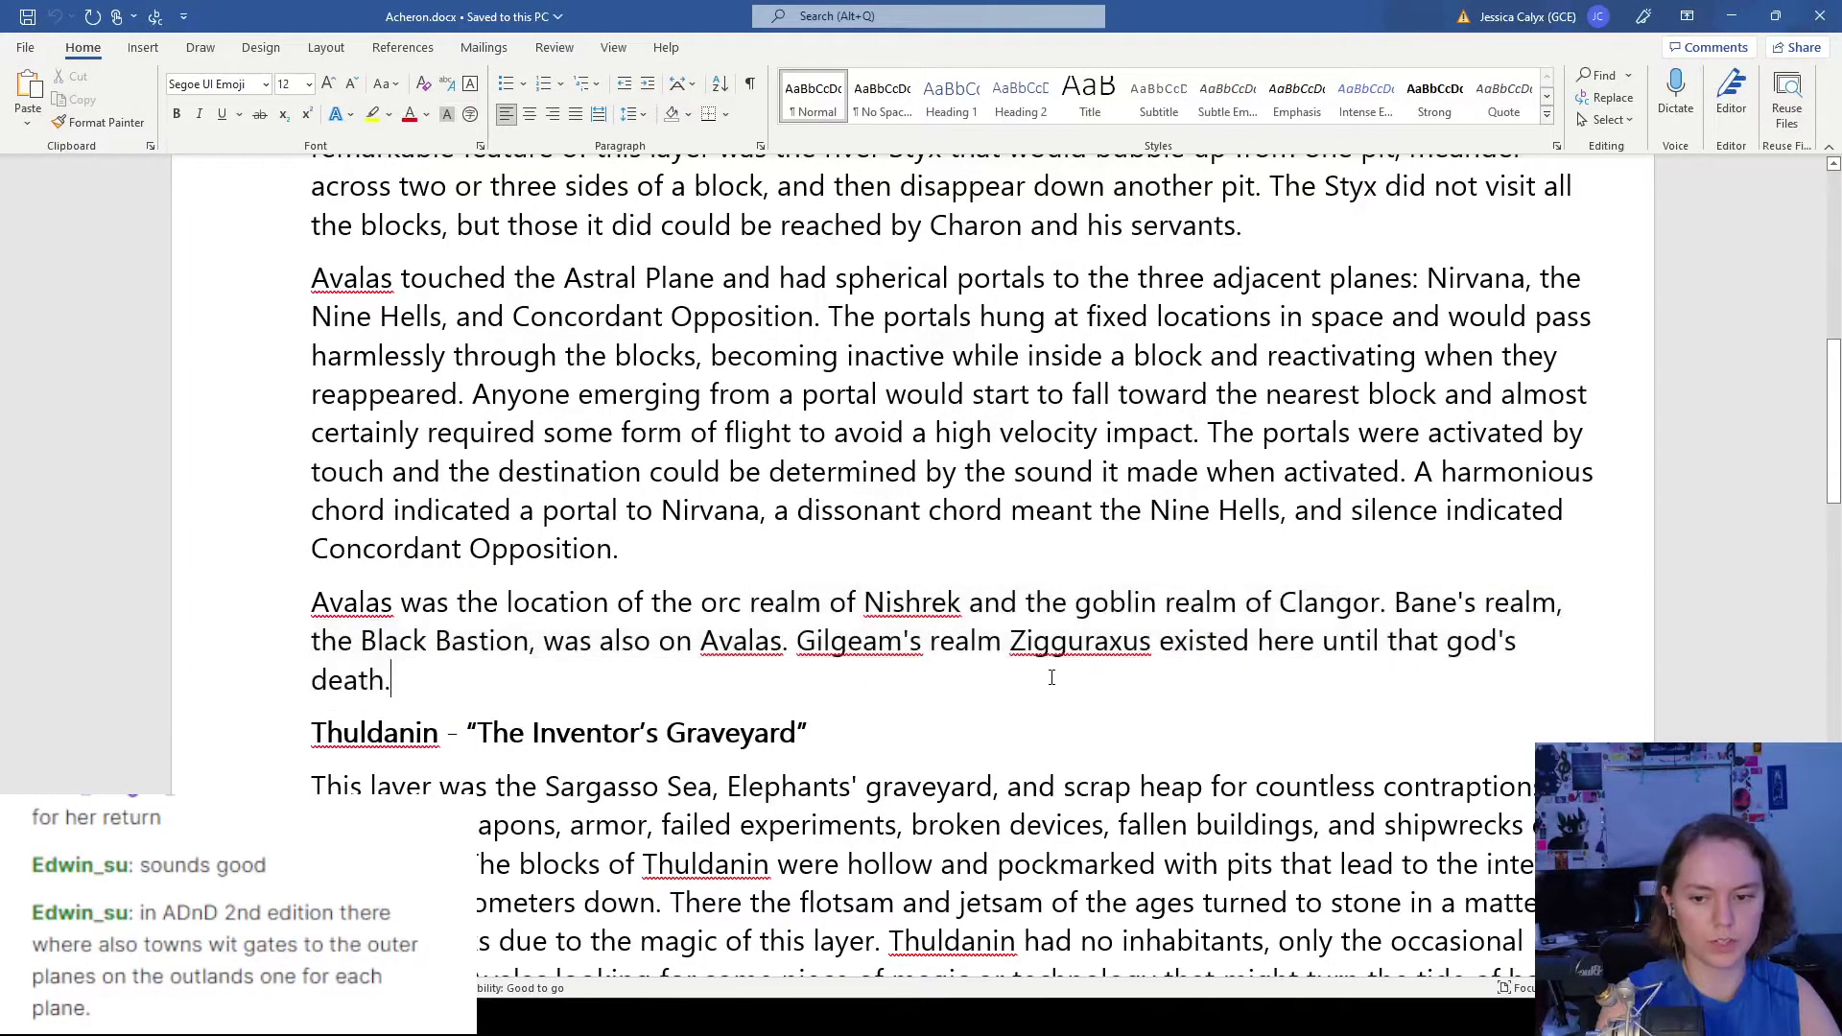
drag(562, 664, 326, 603)
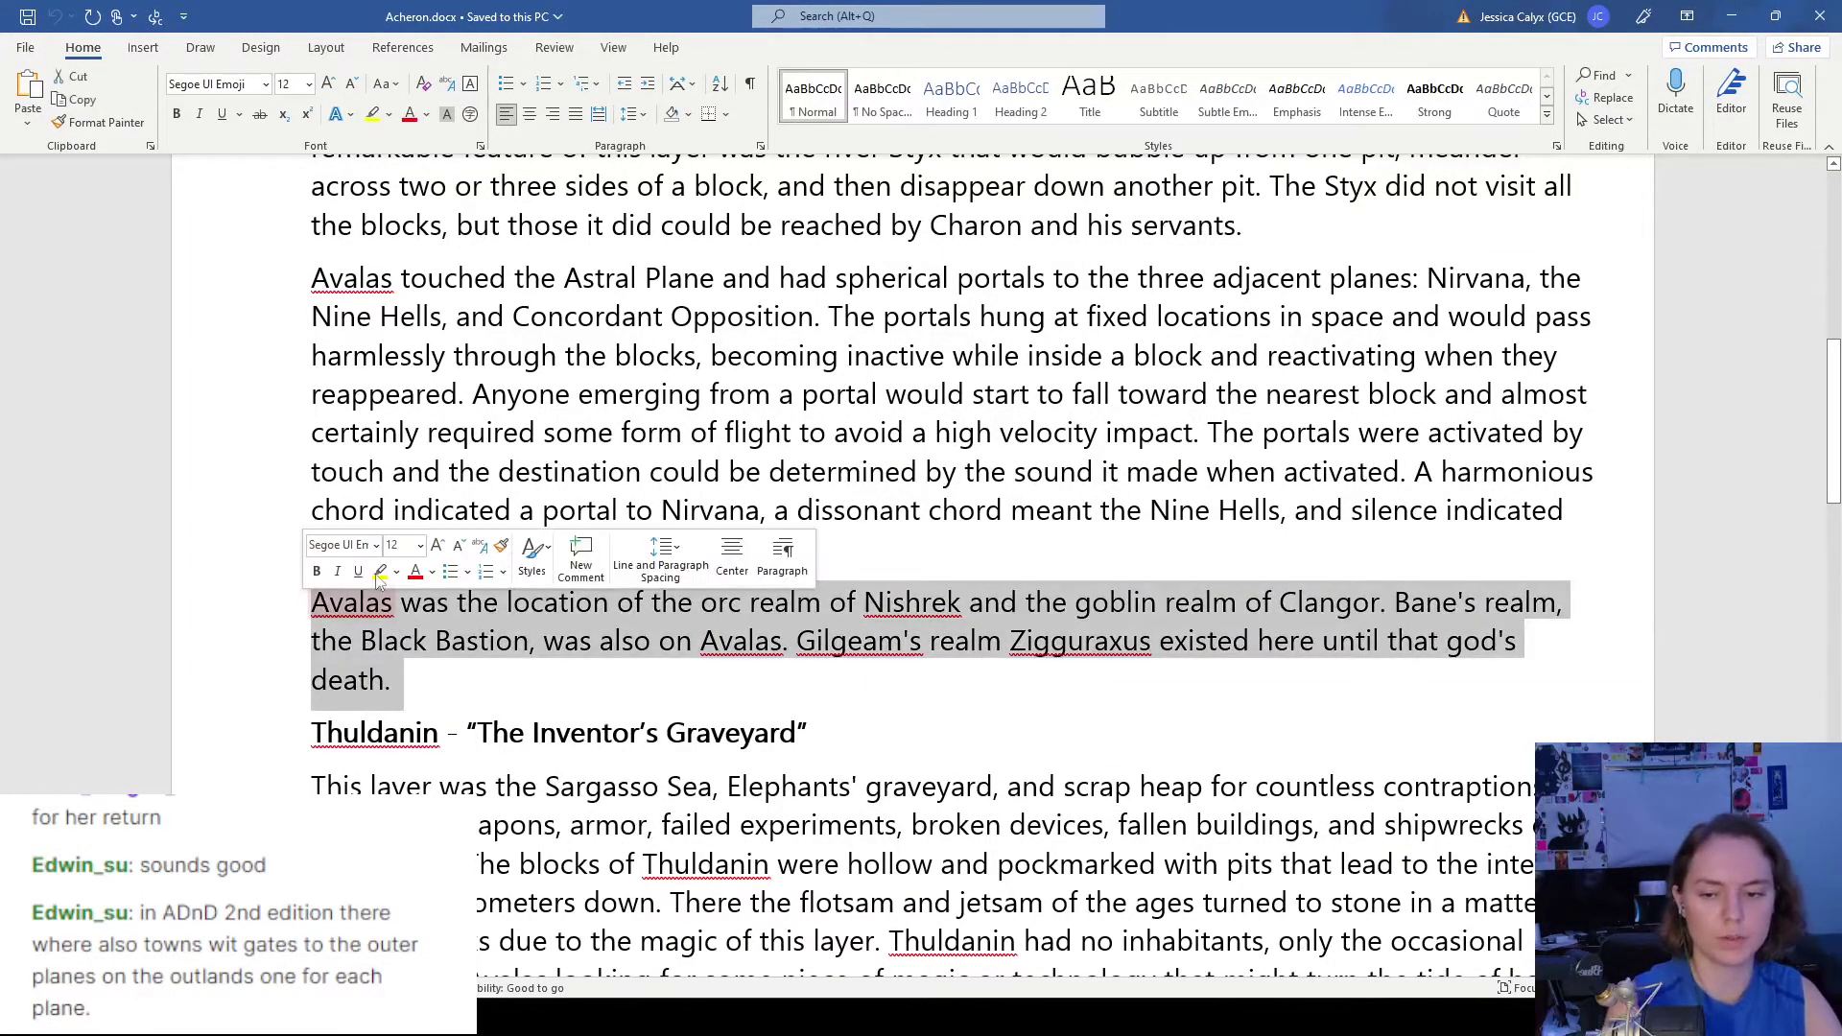
click(581, 461)
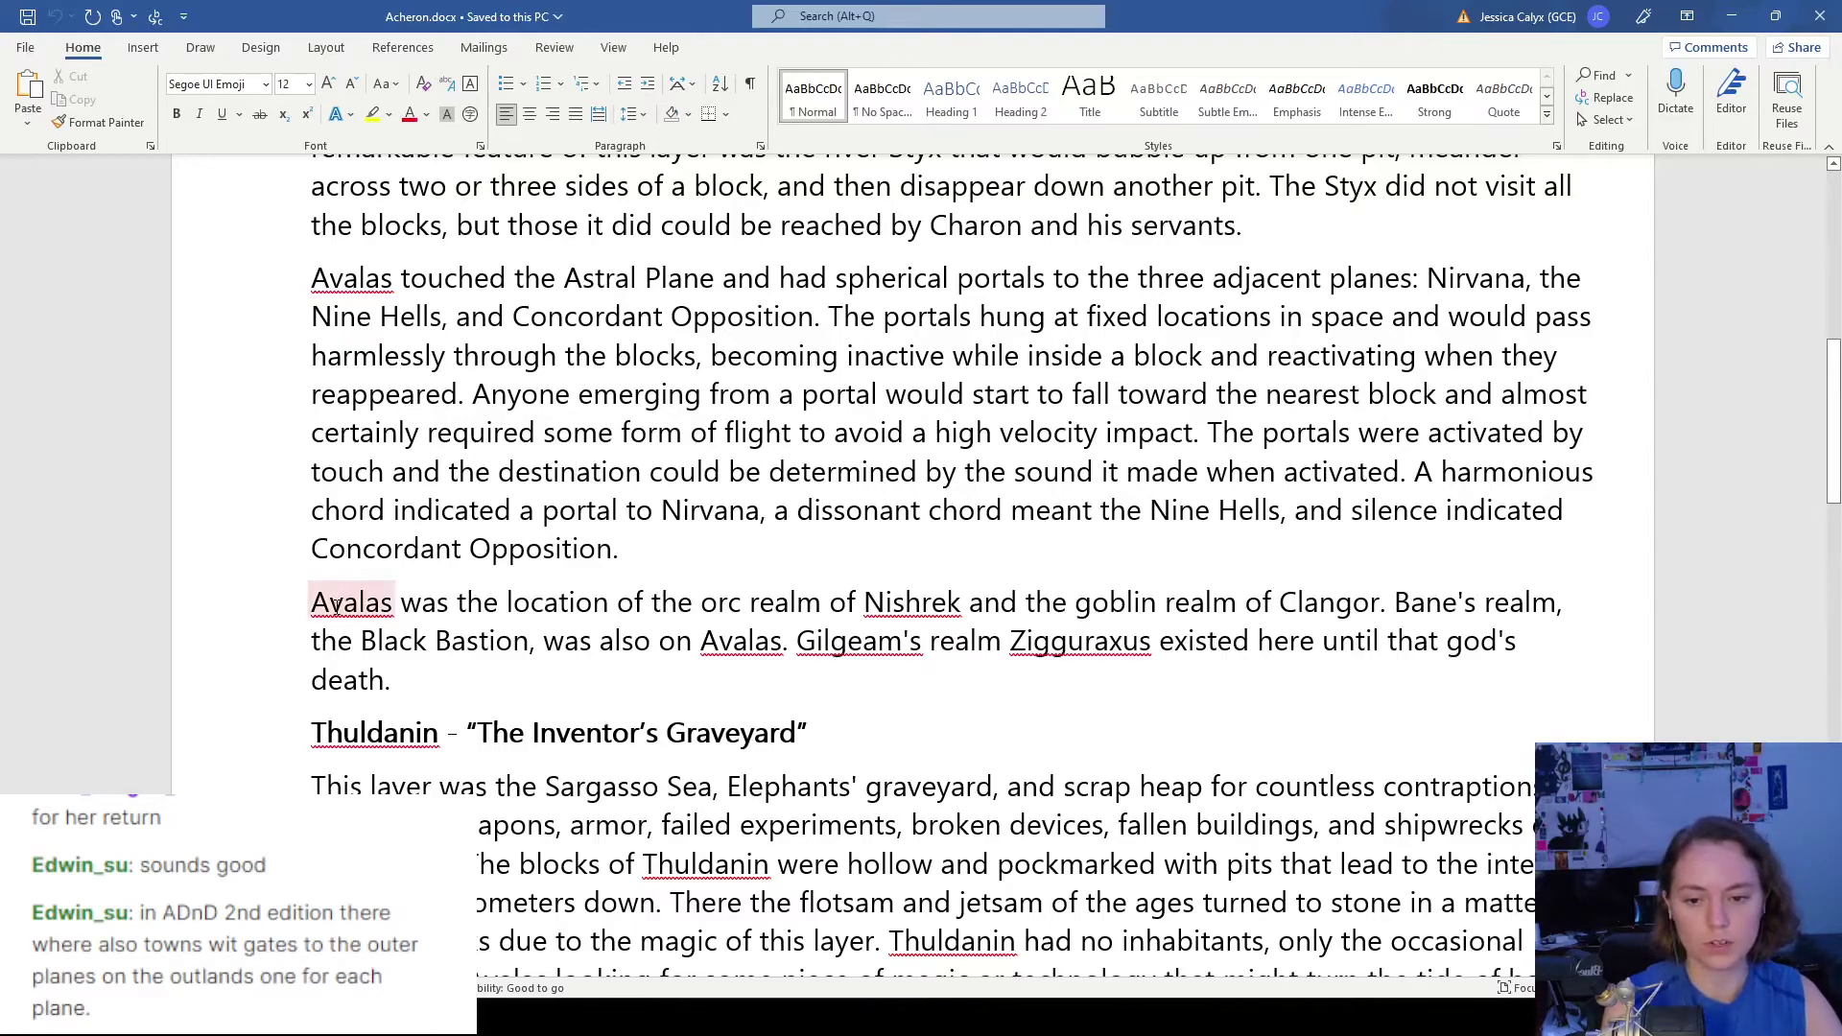
drag(338, 603, 593, 641)
click(593, 641)
- Read the description of Avalas as Acheron's first layer, covering its blocks, armies and landscape
scroll(676, 631, up, 2)
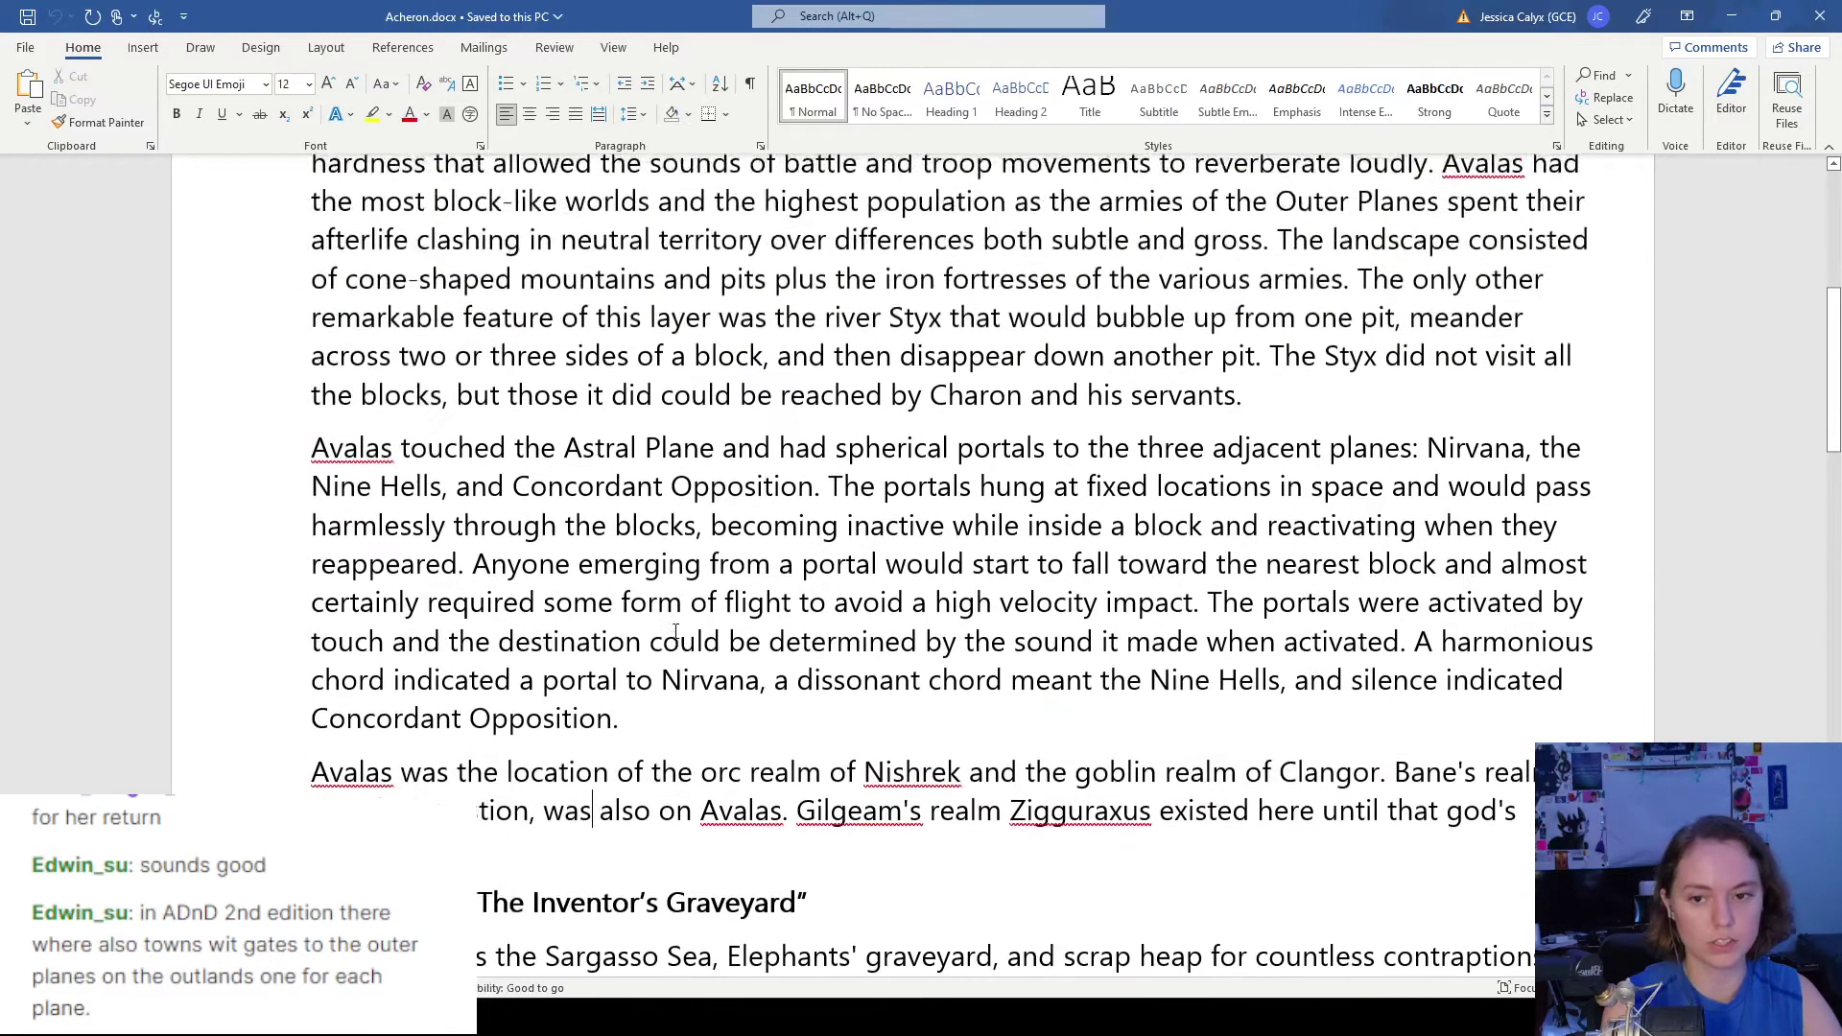
scroll(676, 631, up, 2)
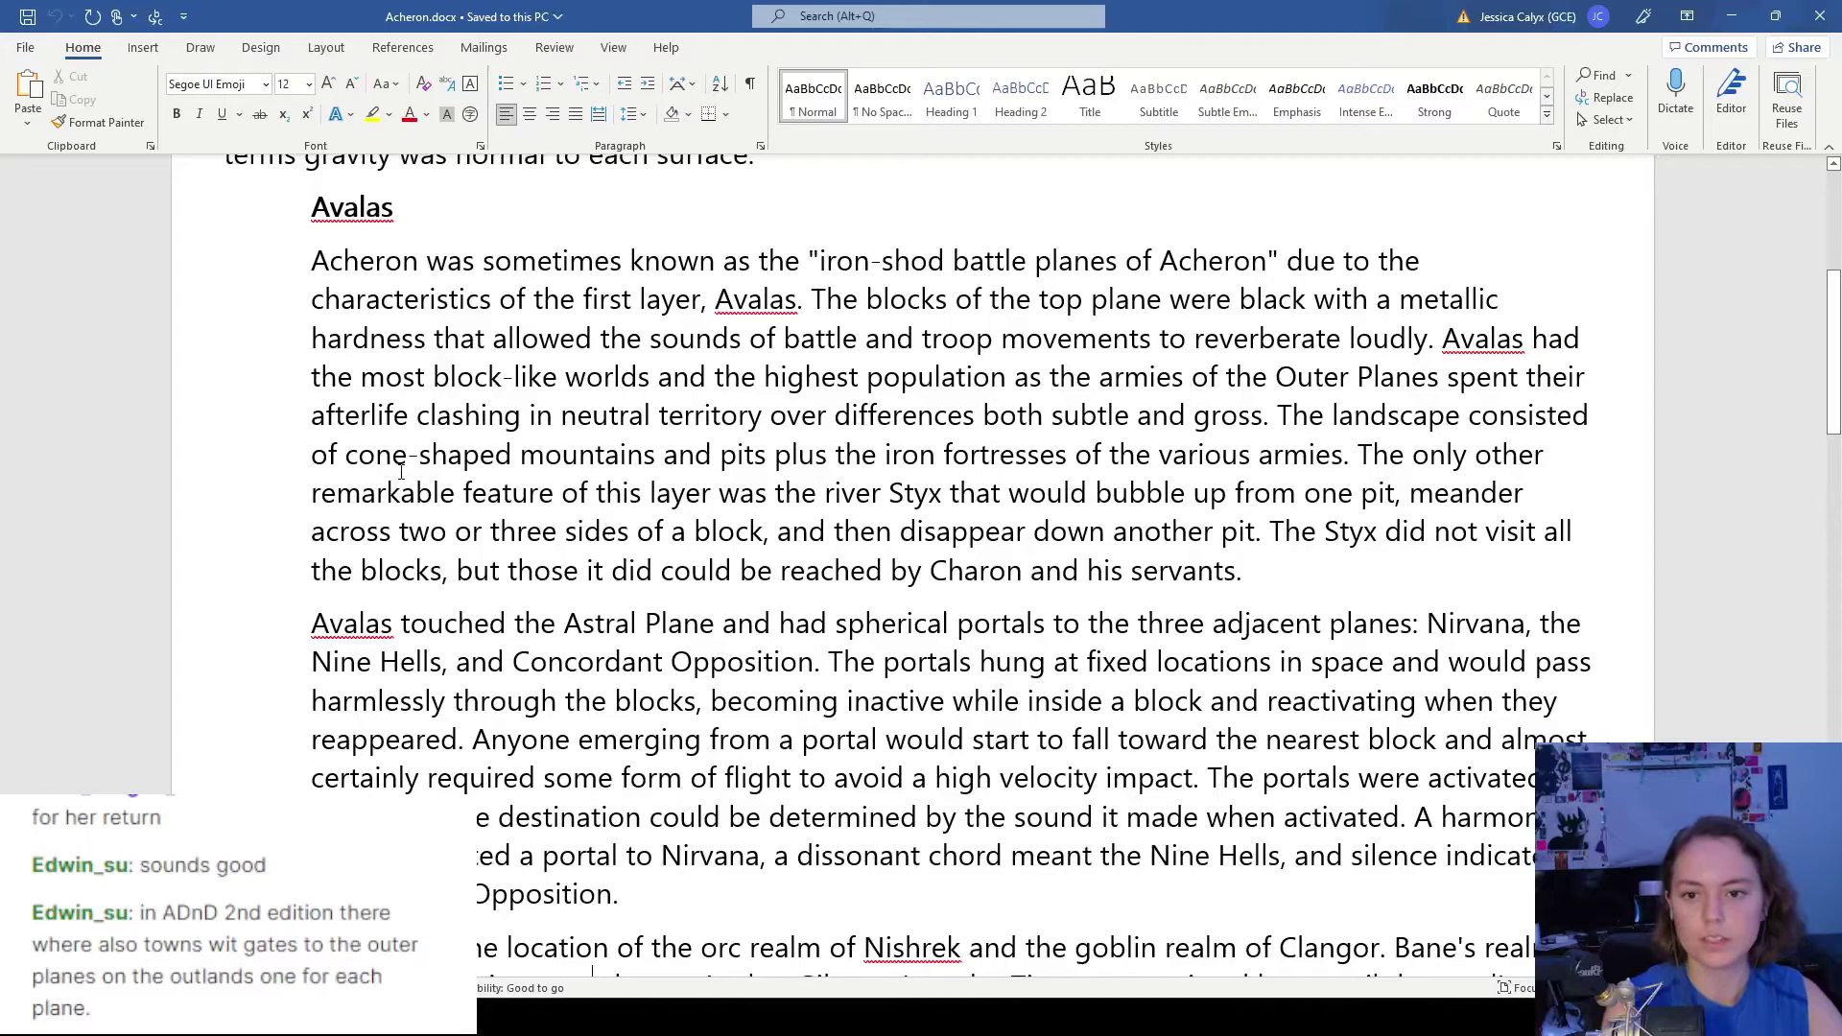
triple_click(602, 284)
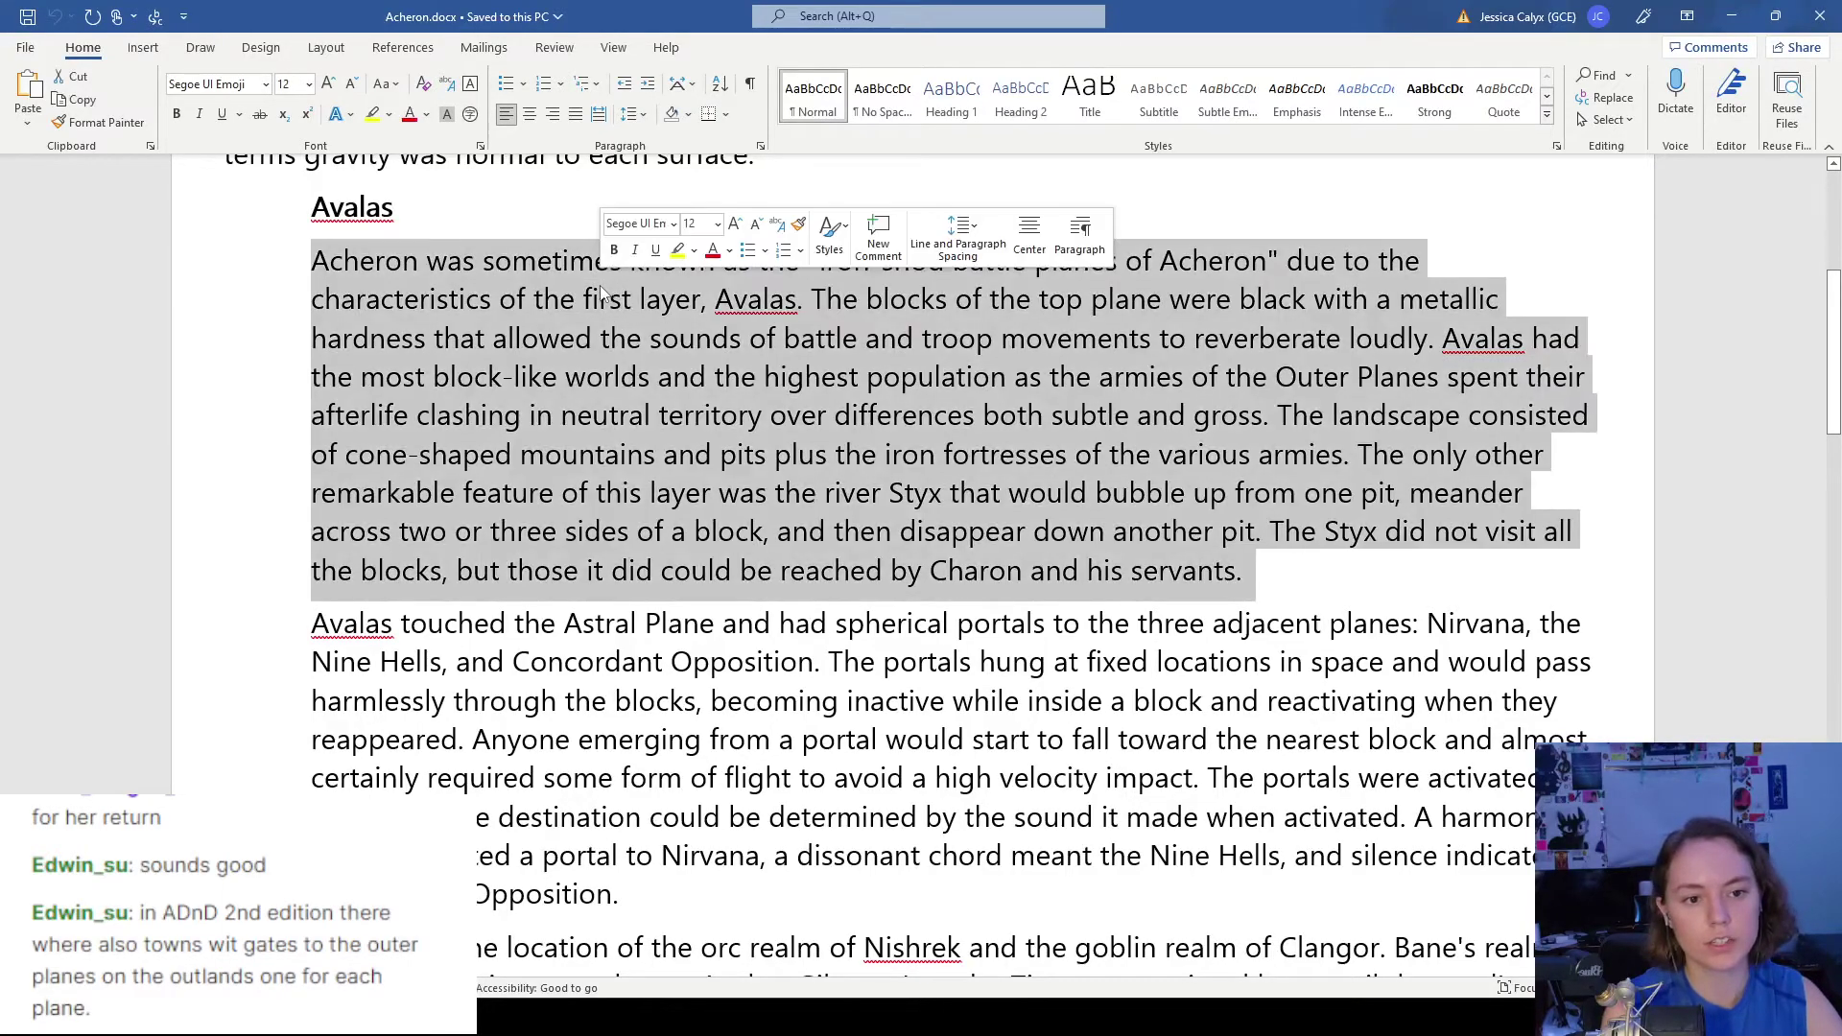
click(602, 286)
triple_click(611, 324)
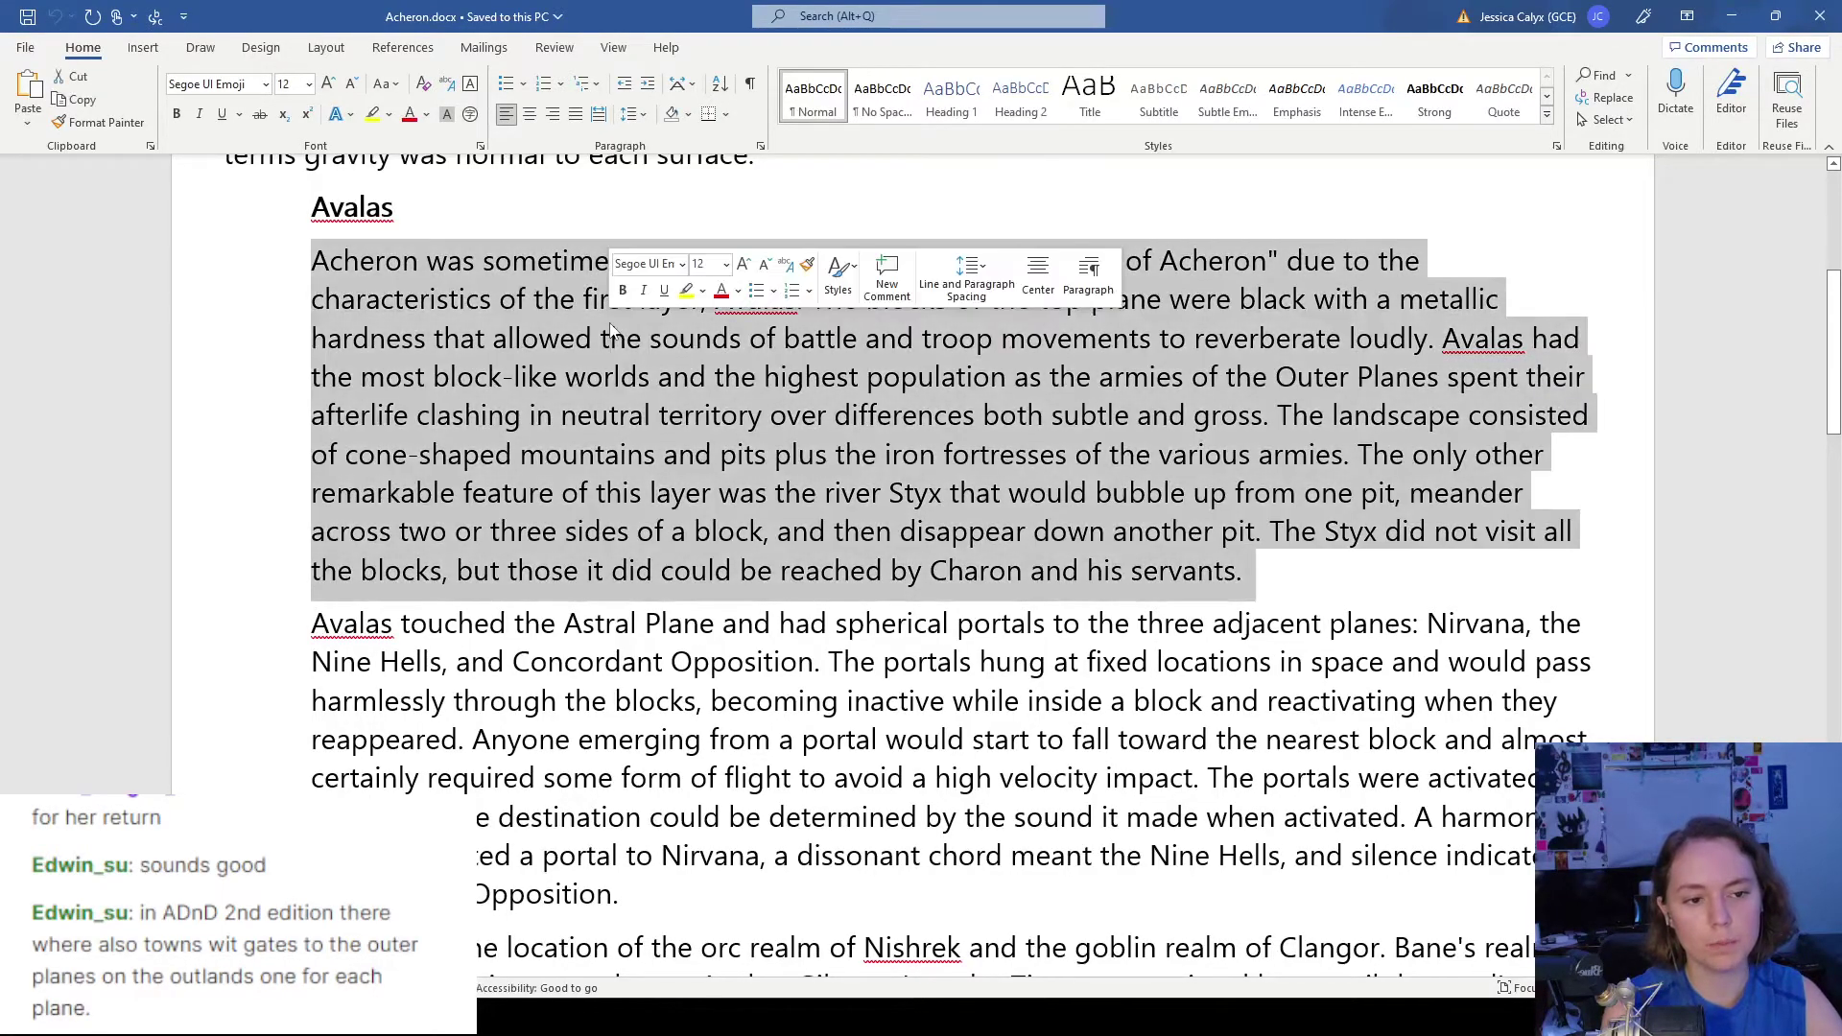
click(612, 325)
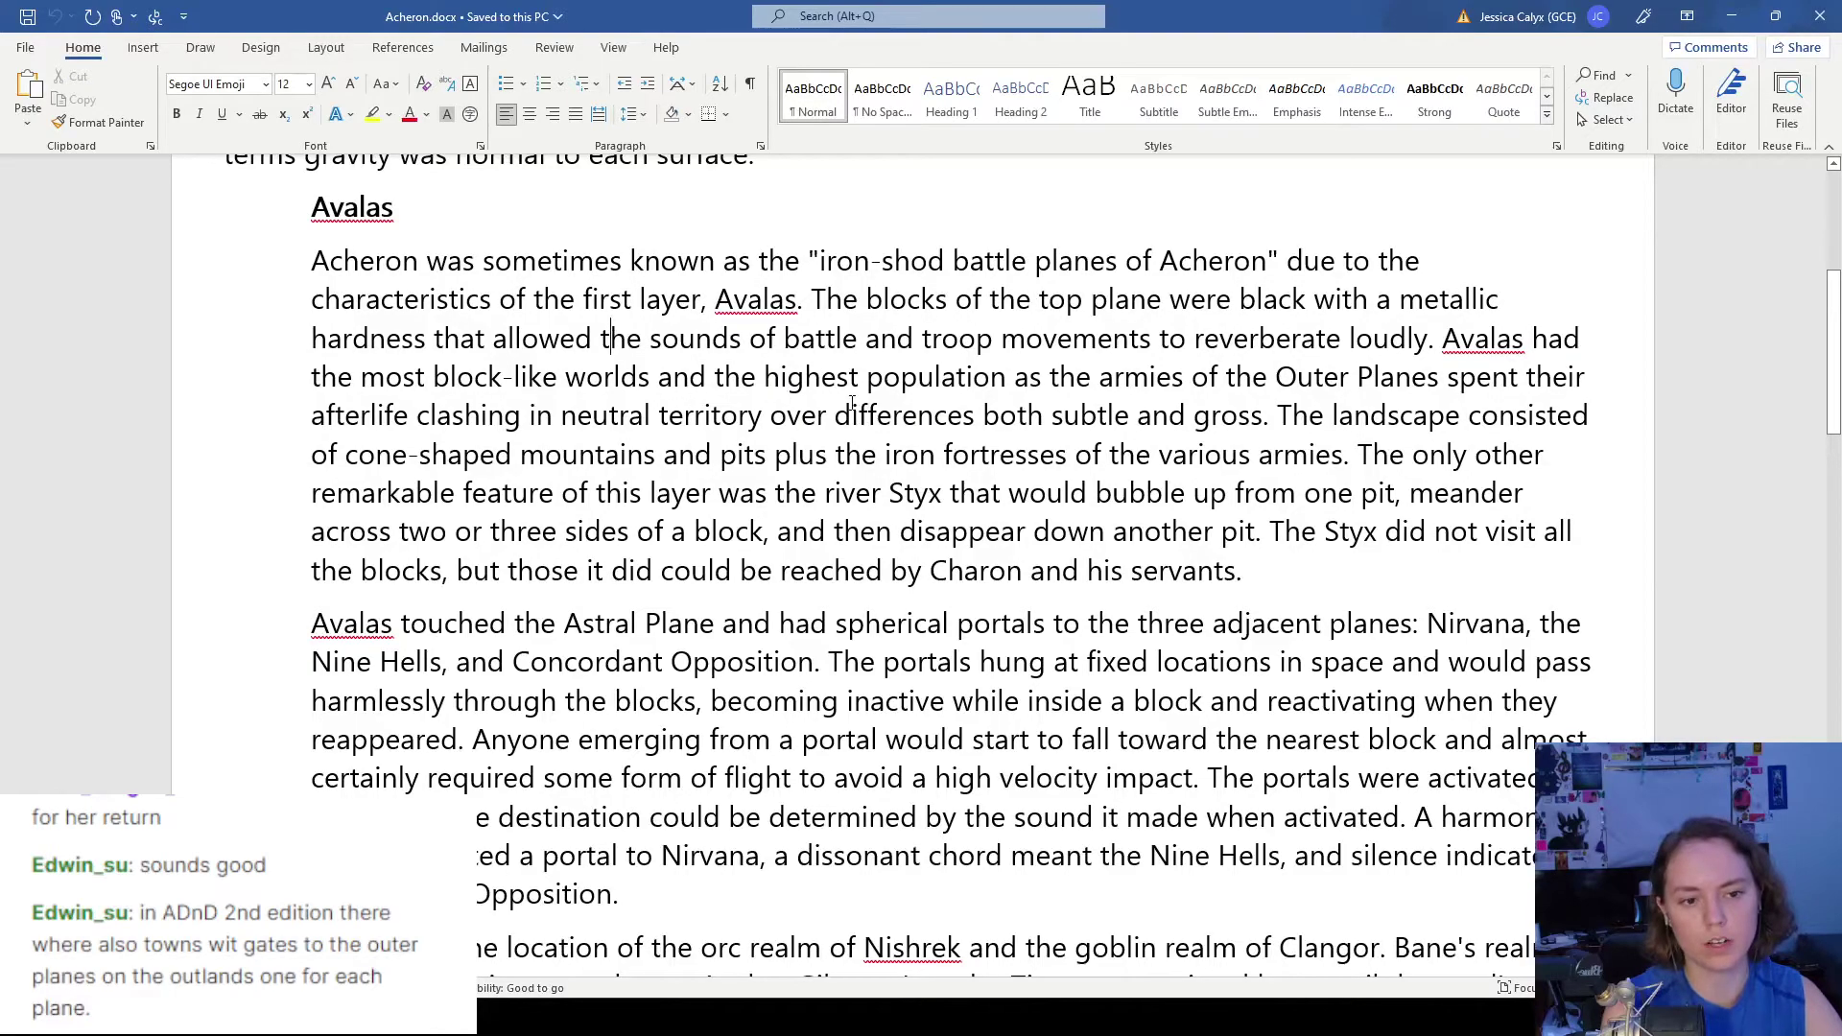
- Return to Overview.docx and check Bane's title and alignment in his entry heading
click(1733, 17)
scroll(320, 476, up, 5)
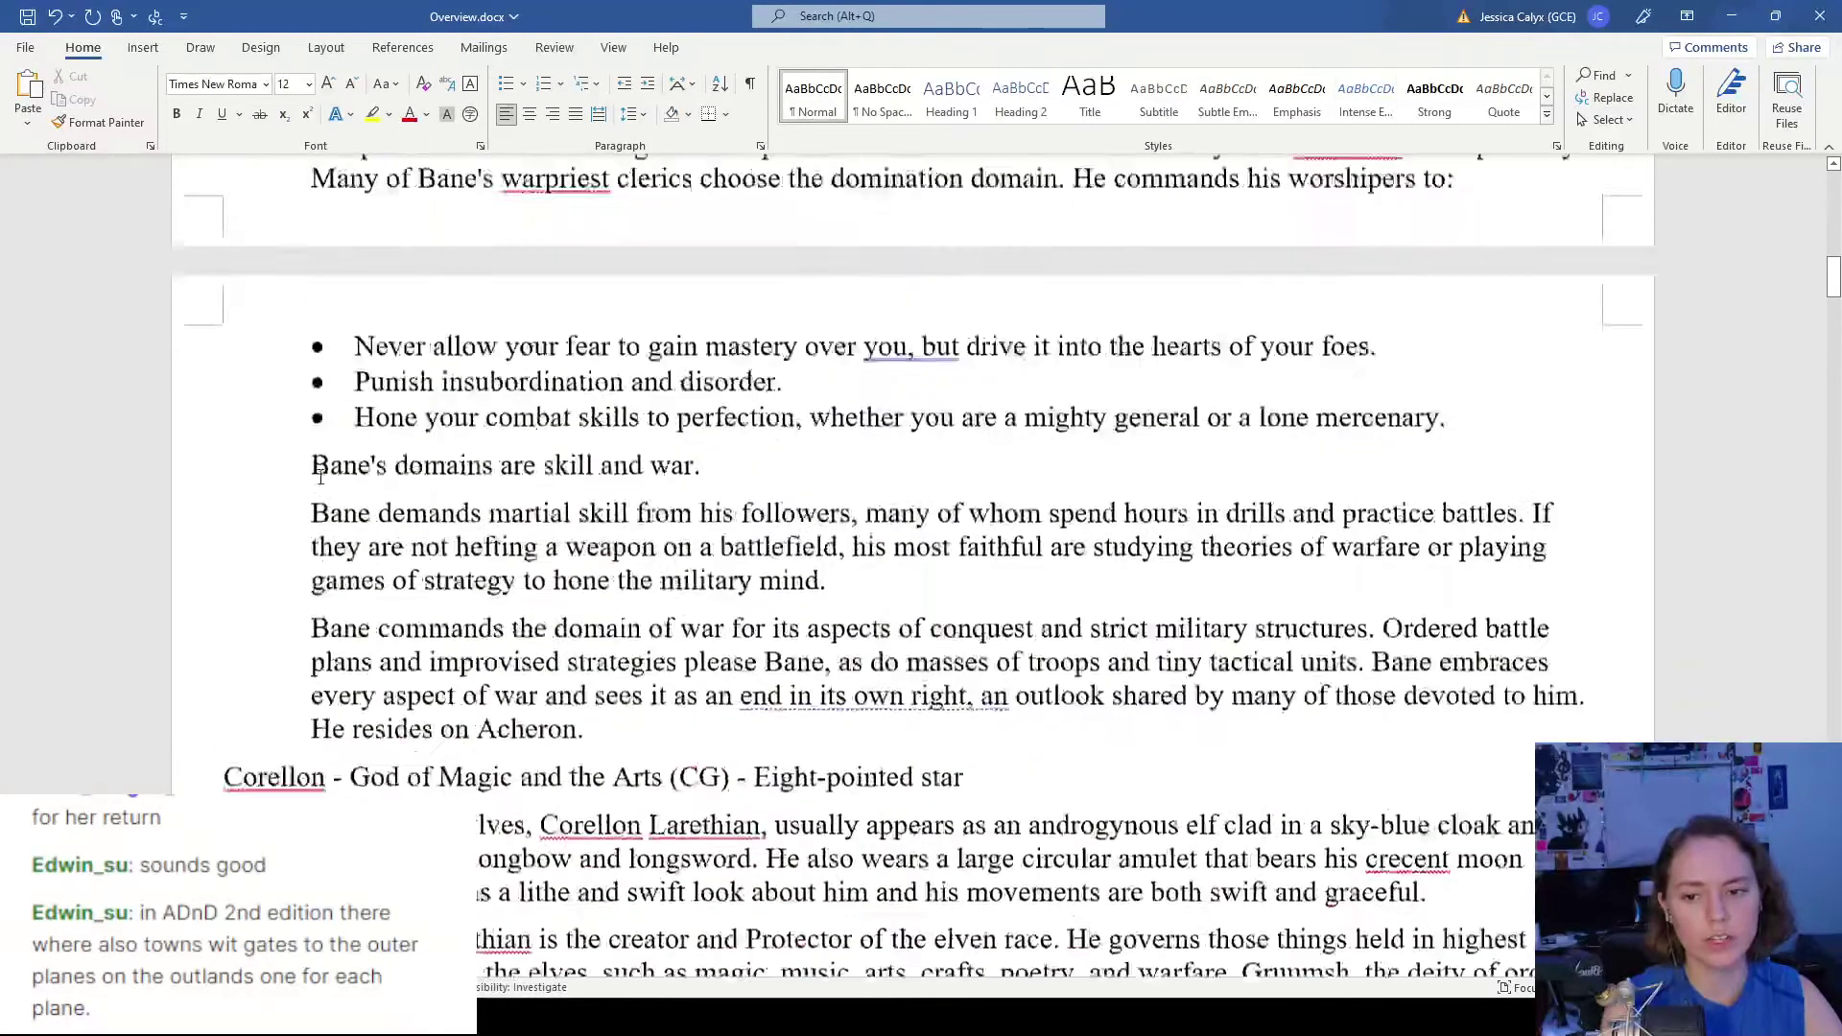
scroll(240, 371, down, 2)
drag(240, 371, 363, 371)
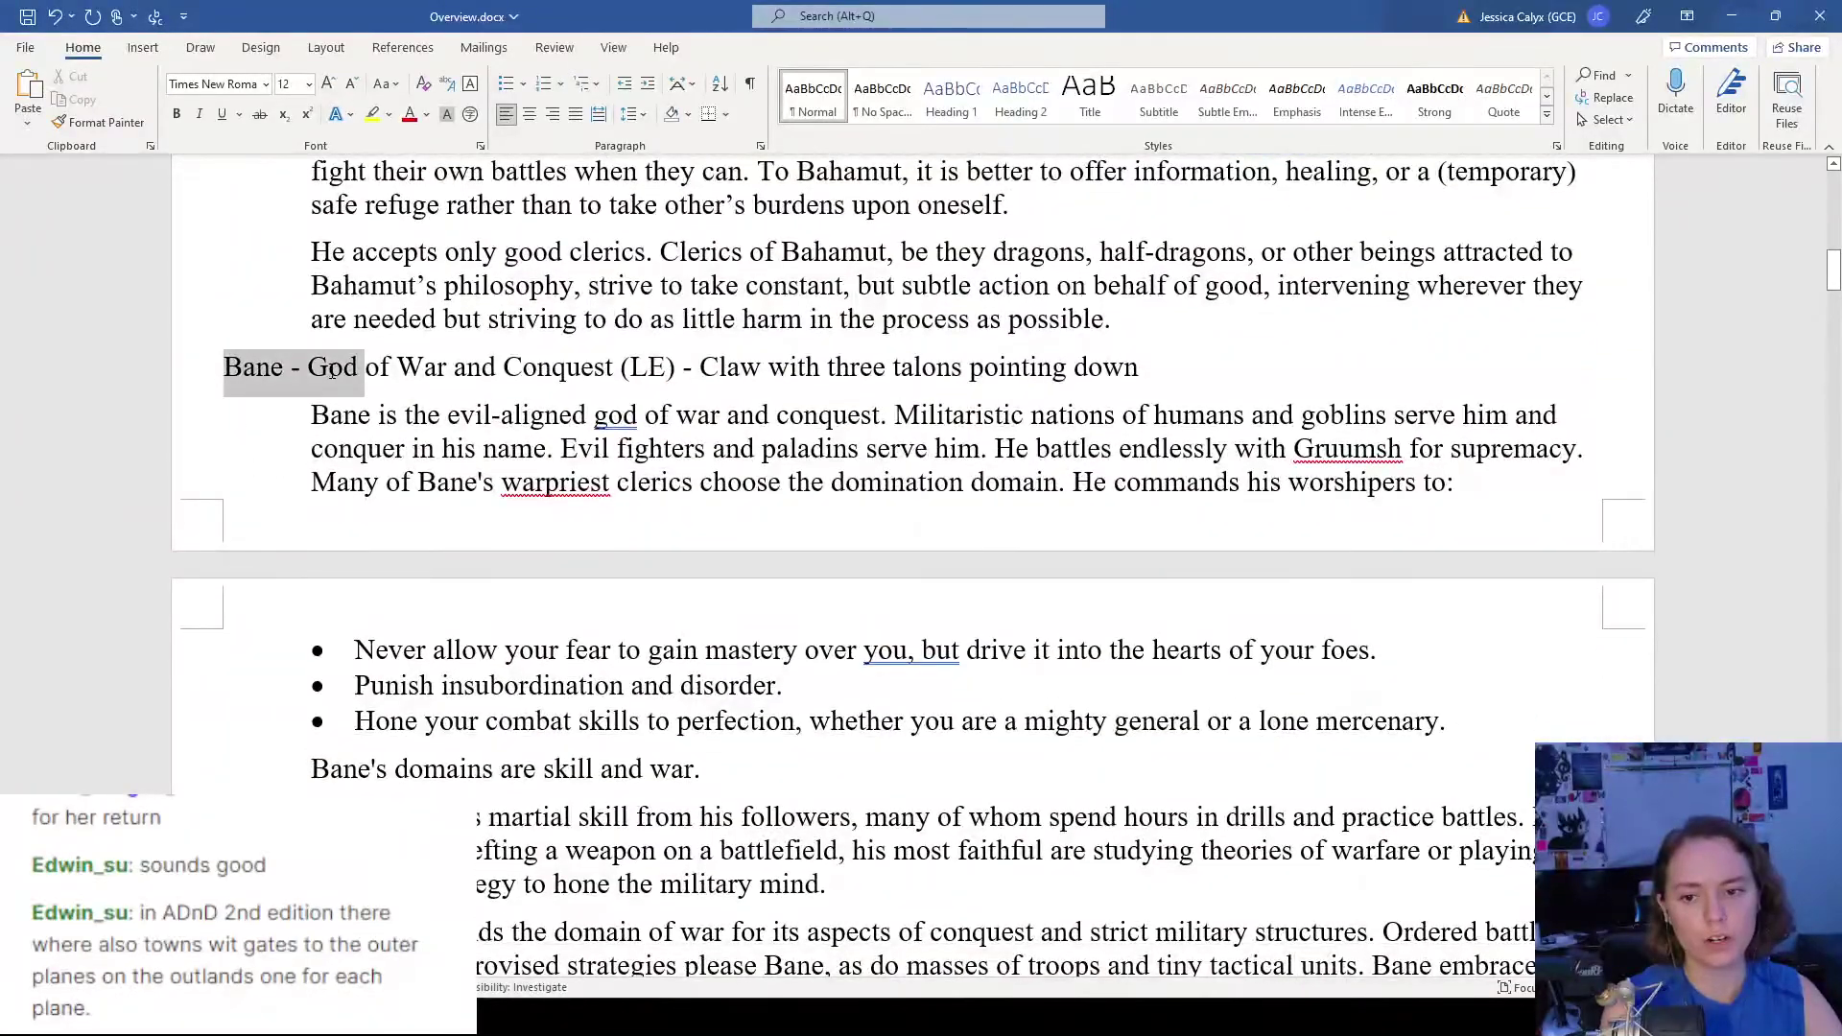
- Browse the god entries after Bane's through to Lolth, reading Gruumsh's description and divine realm
scroll(399, 333, down, 5)
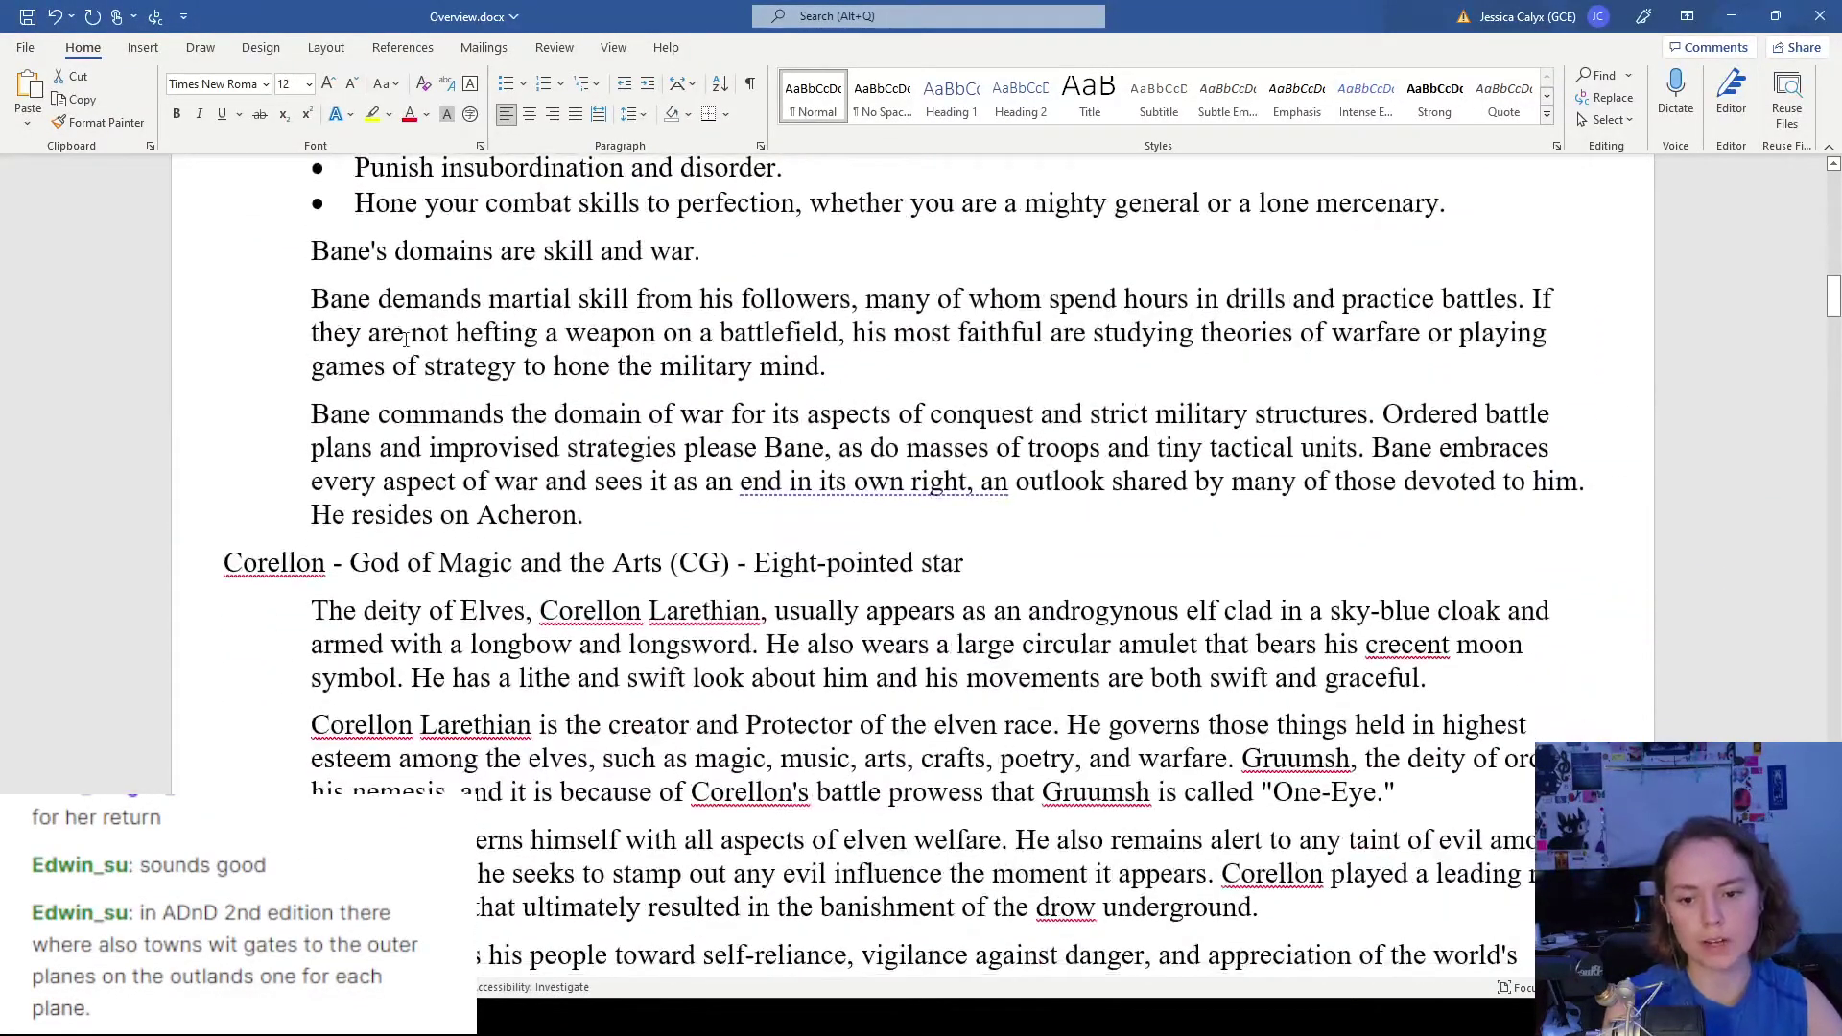
scroll(399, 333, down, 8)
scroll(574, 381, down, 20)
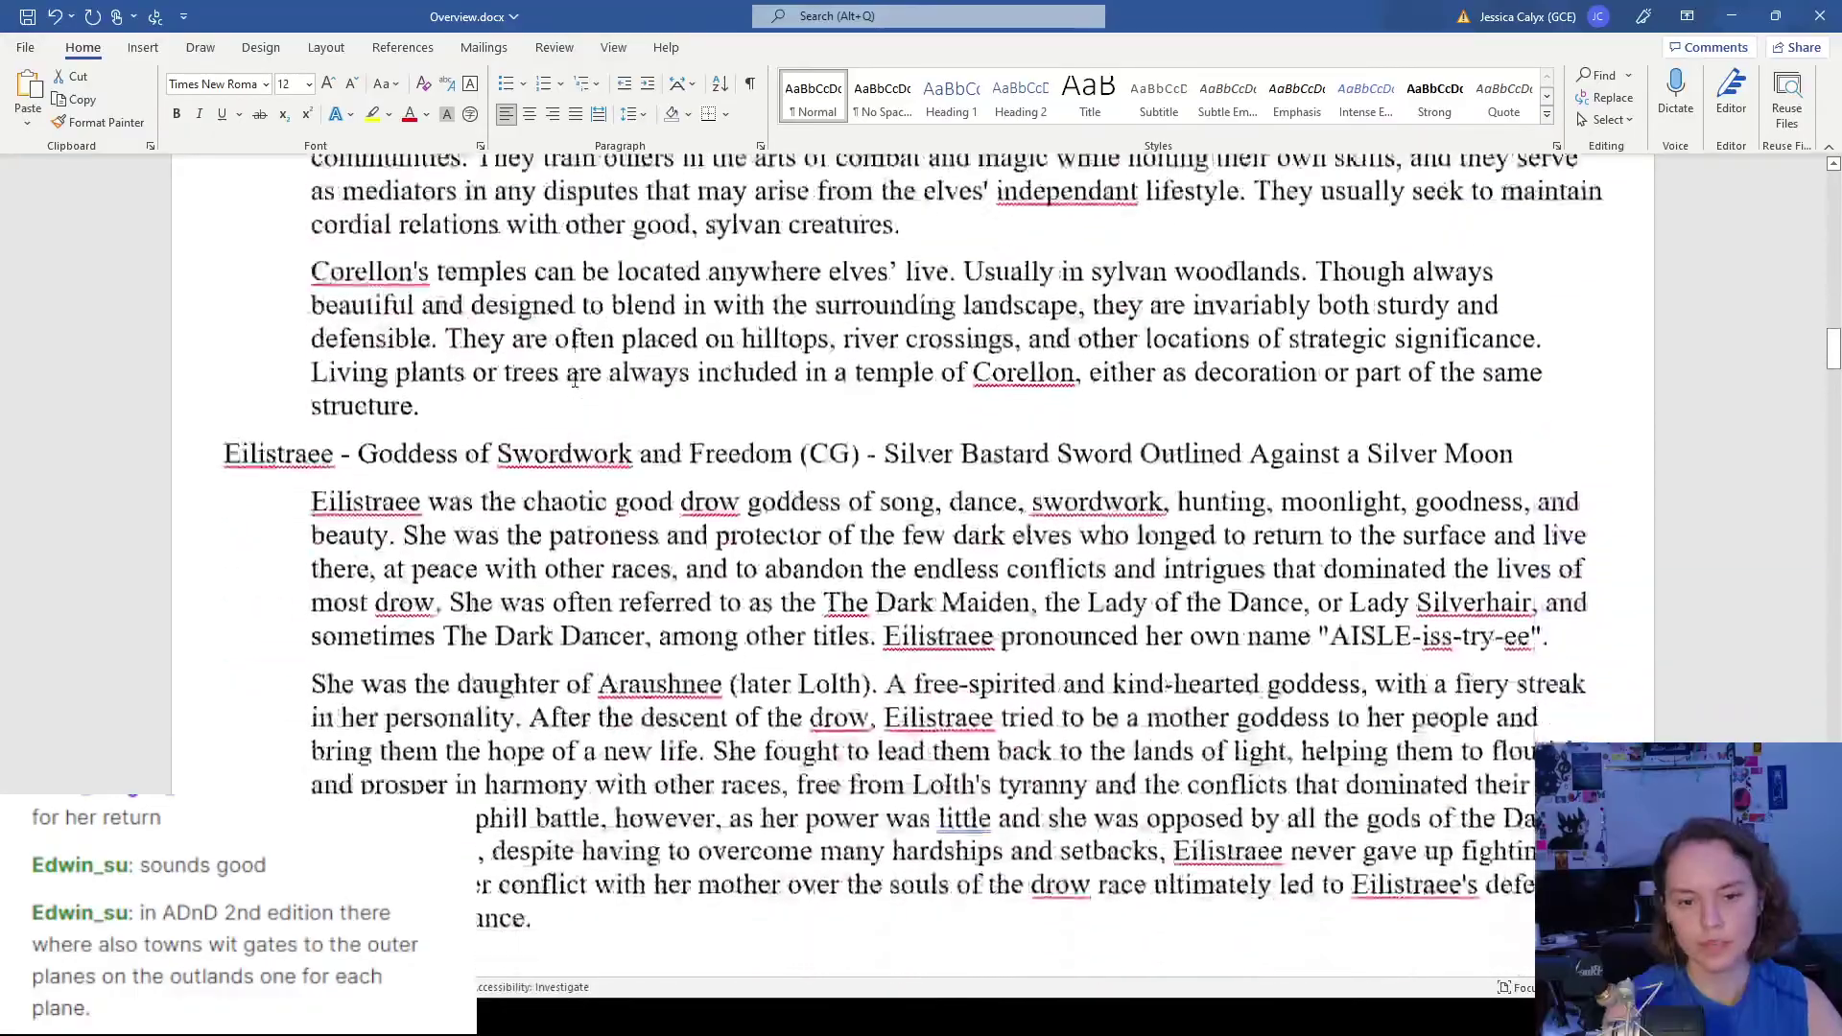
scroll(517, 381, down, 6)
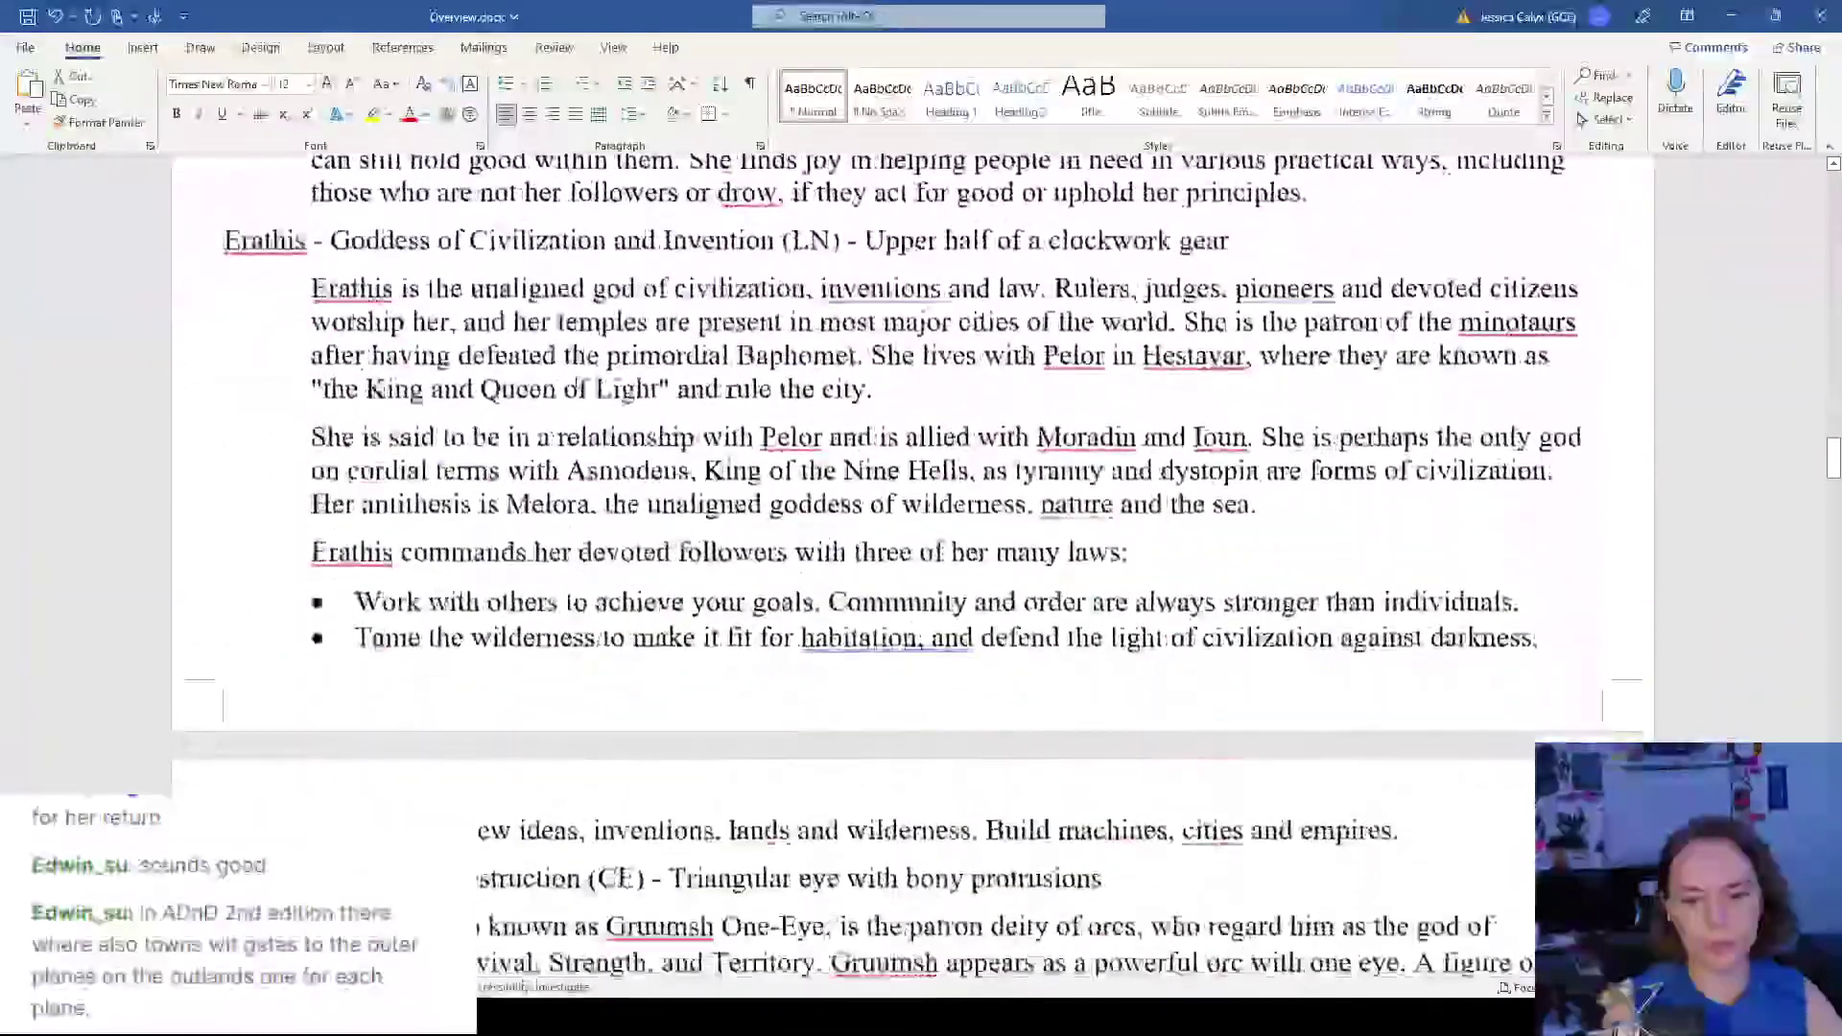
scroll(516, 381, down, 7)
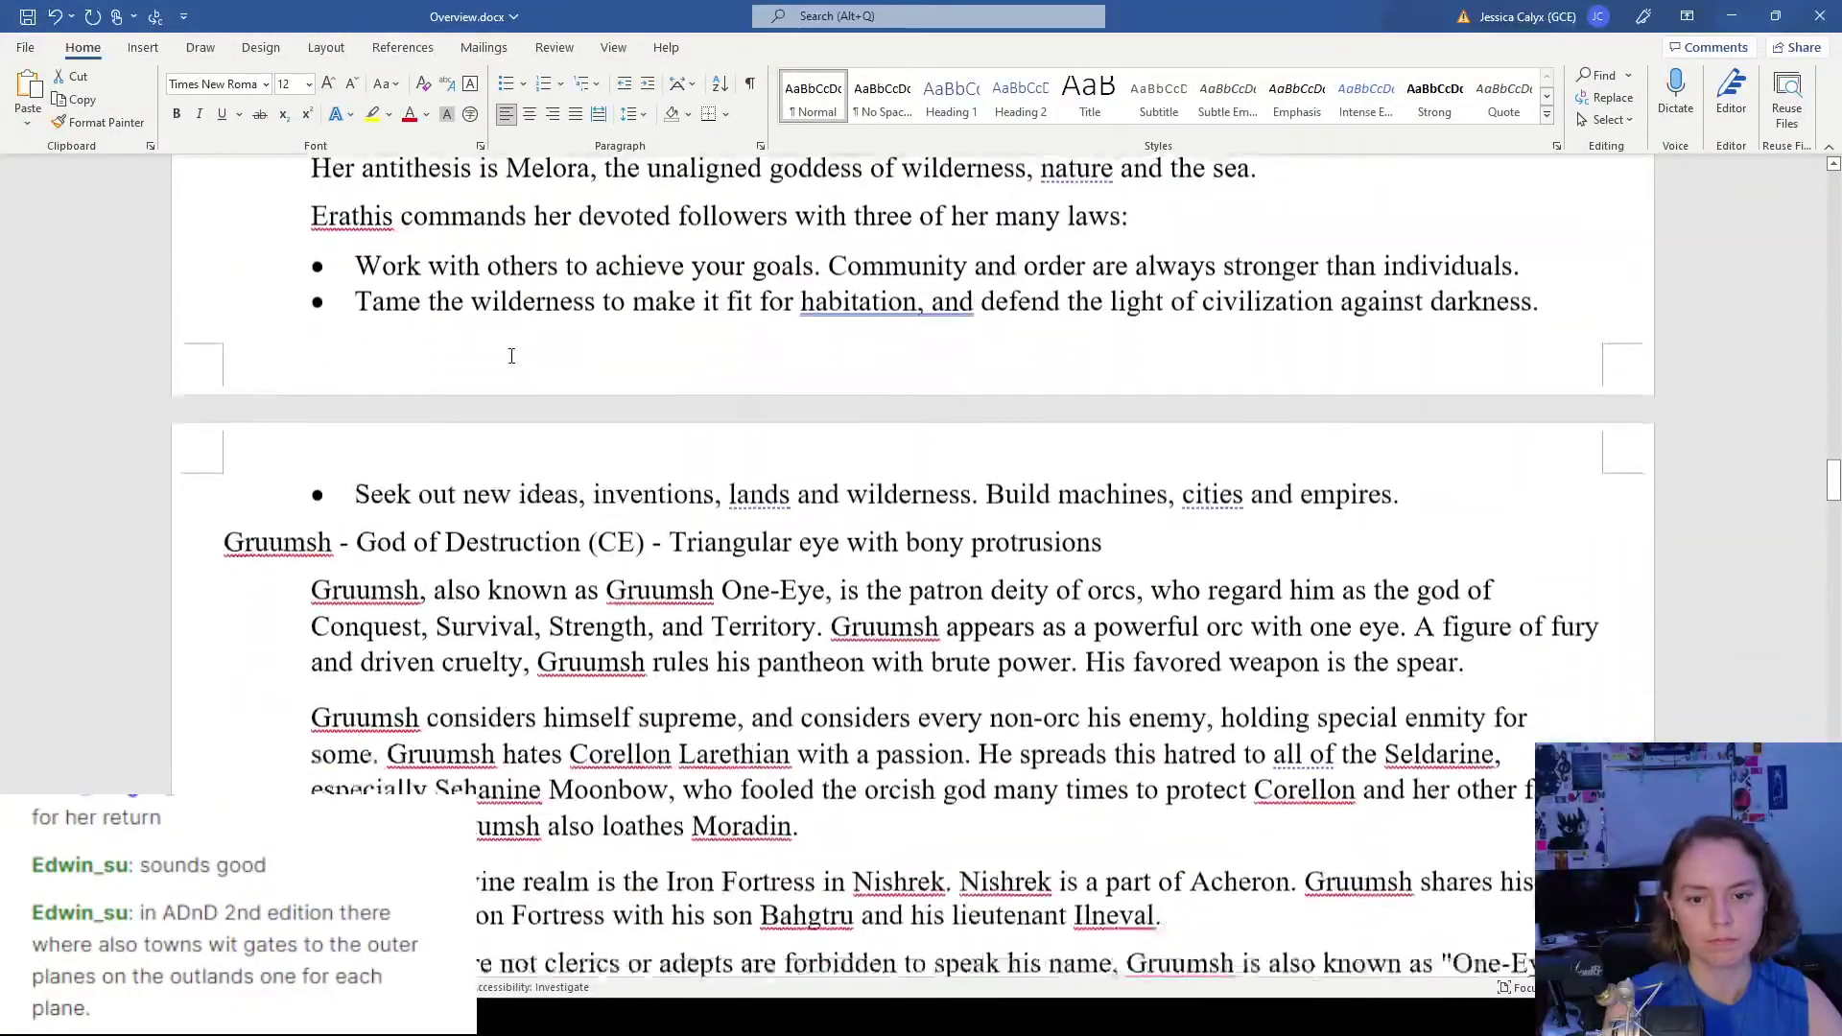
drag(227, 187, 1176, 207)
click(1164, 205)
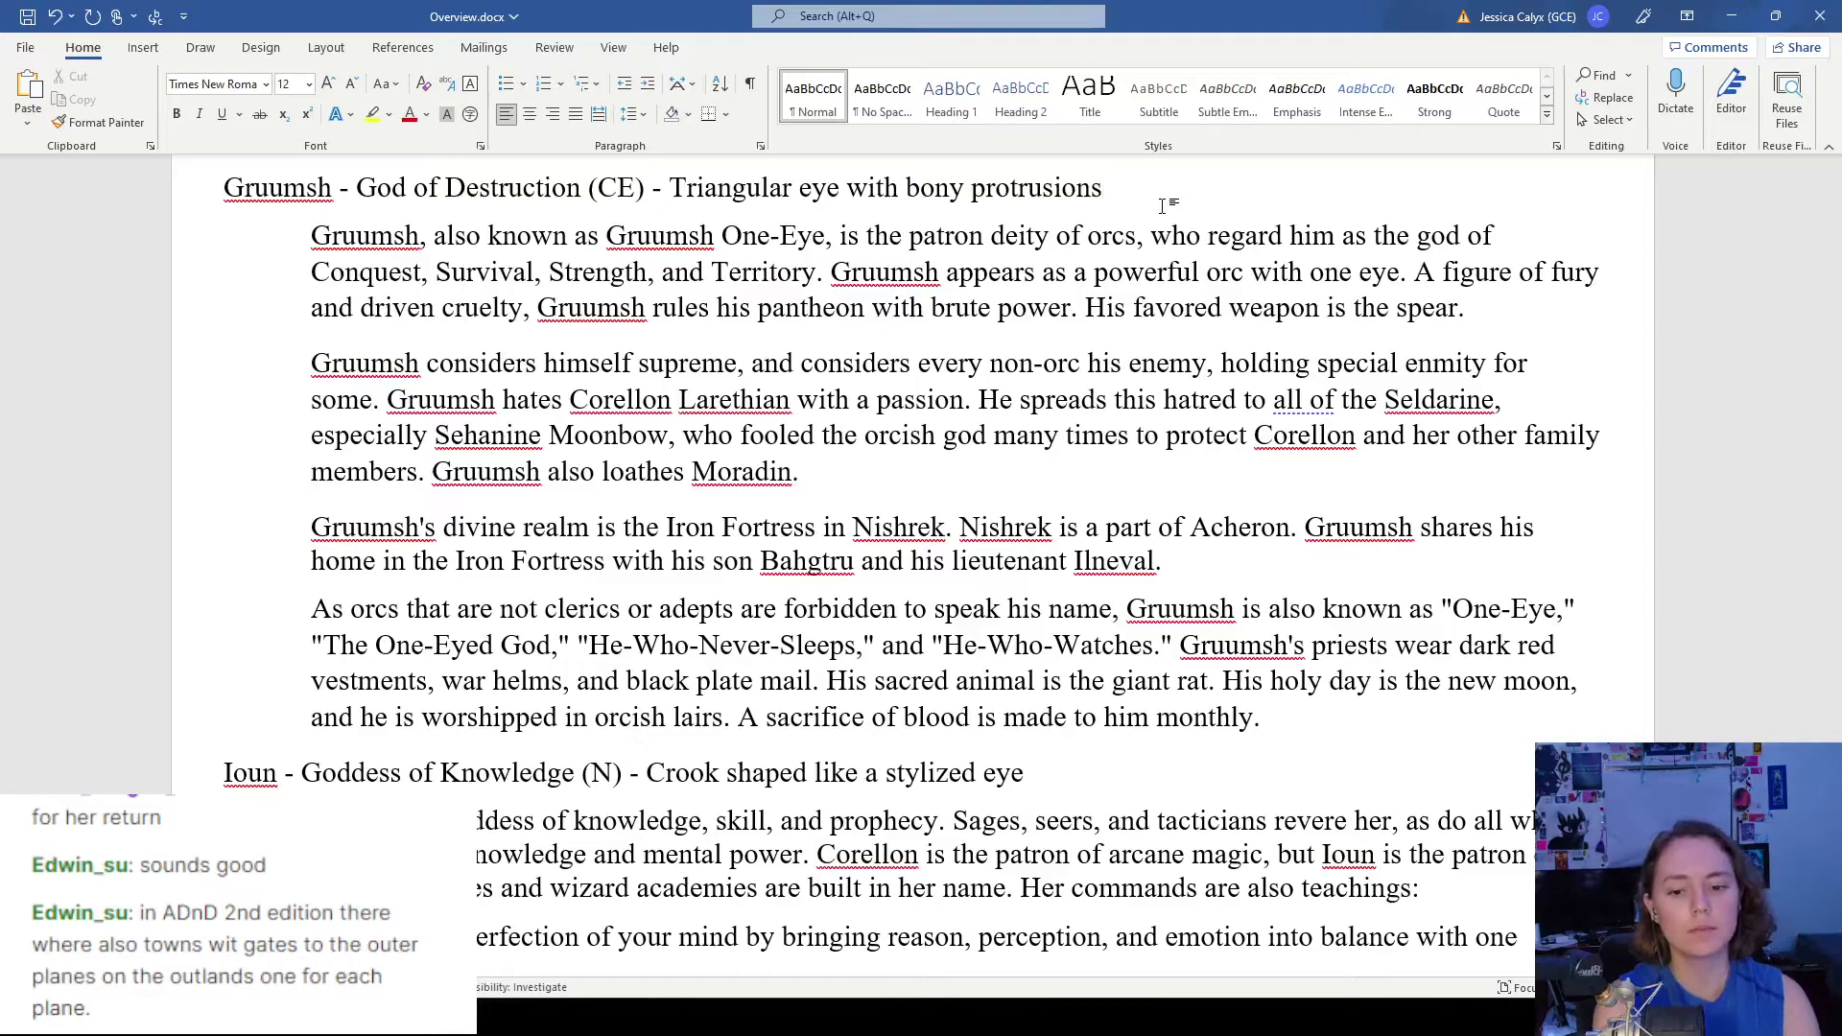
scroll(1162, 204, down, 7)
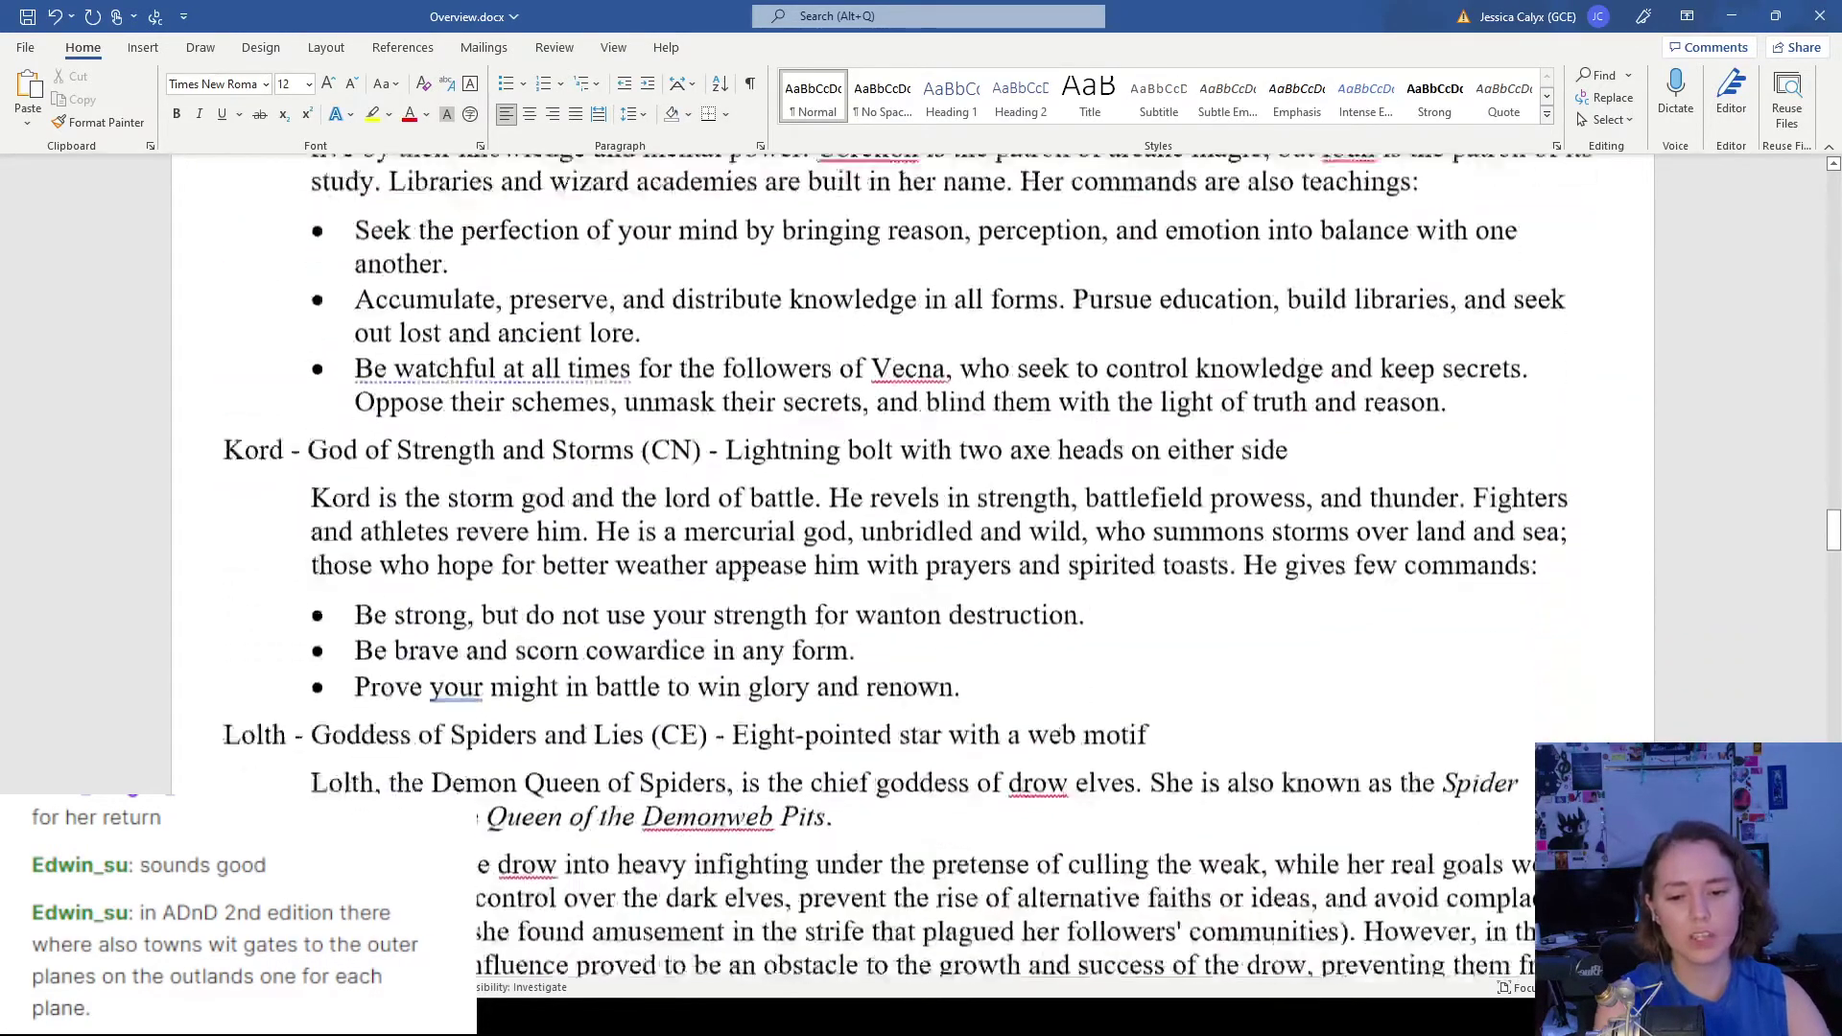
scroll(745, 571, down, 4)
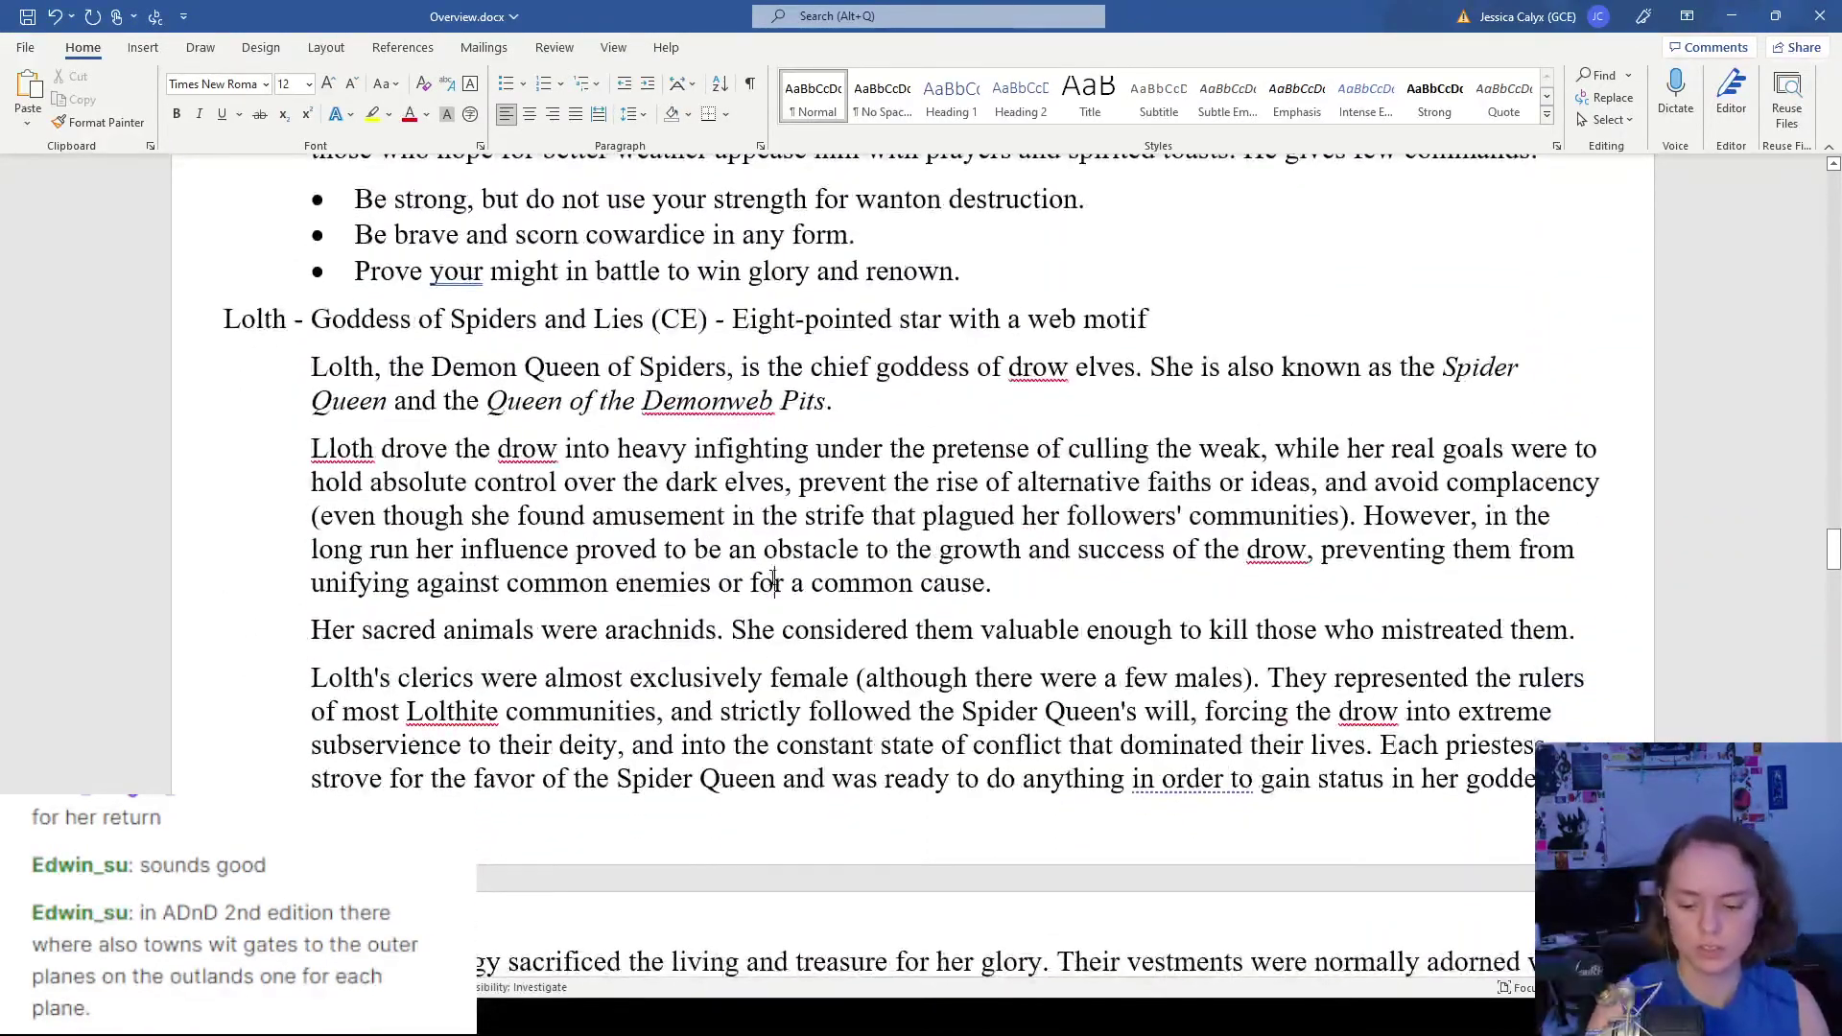
- Search Overview.docx for "(LE)" and step through the matches to check which gods are lawful evil
key(ctrl+f)
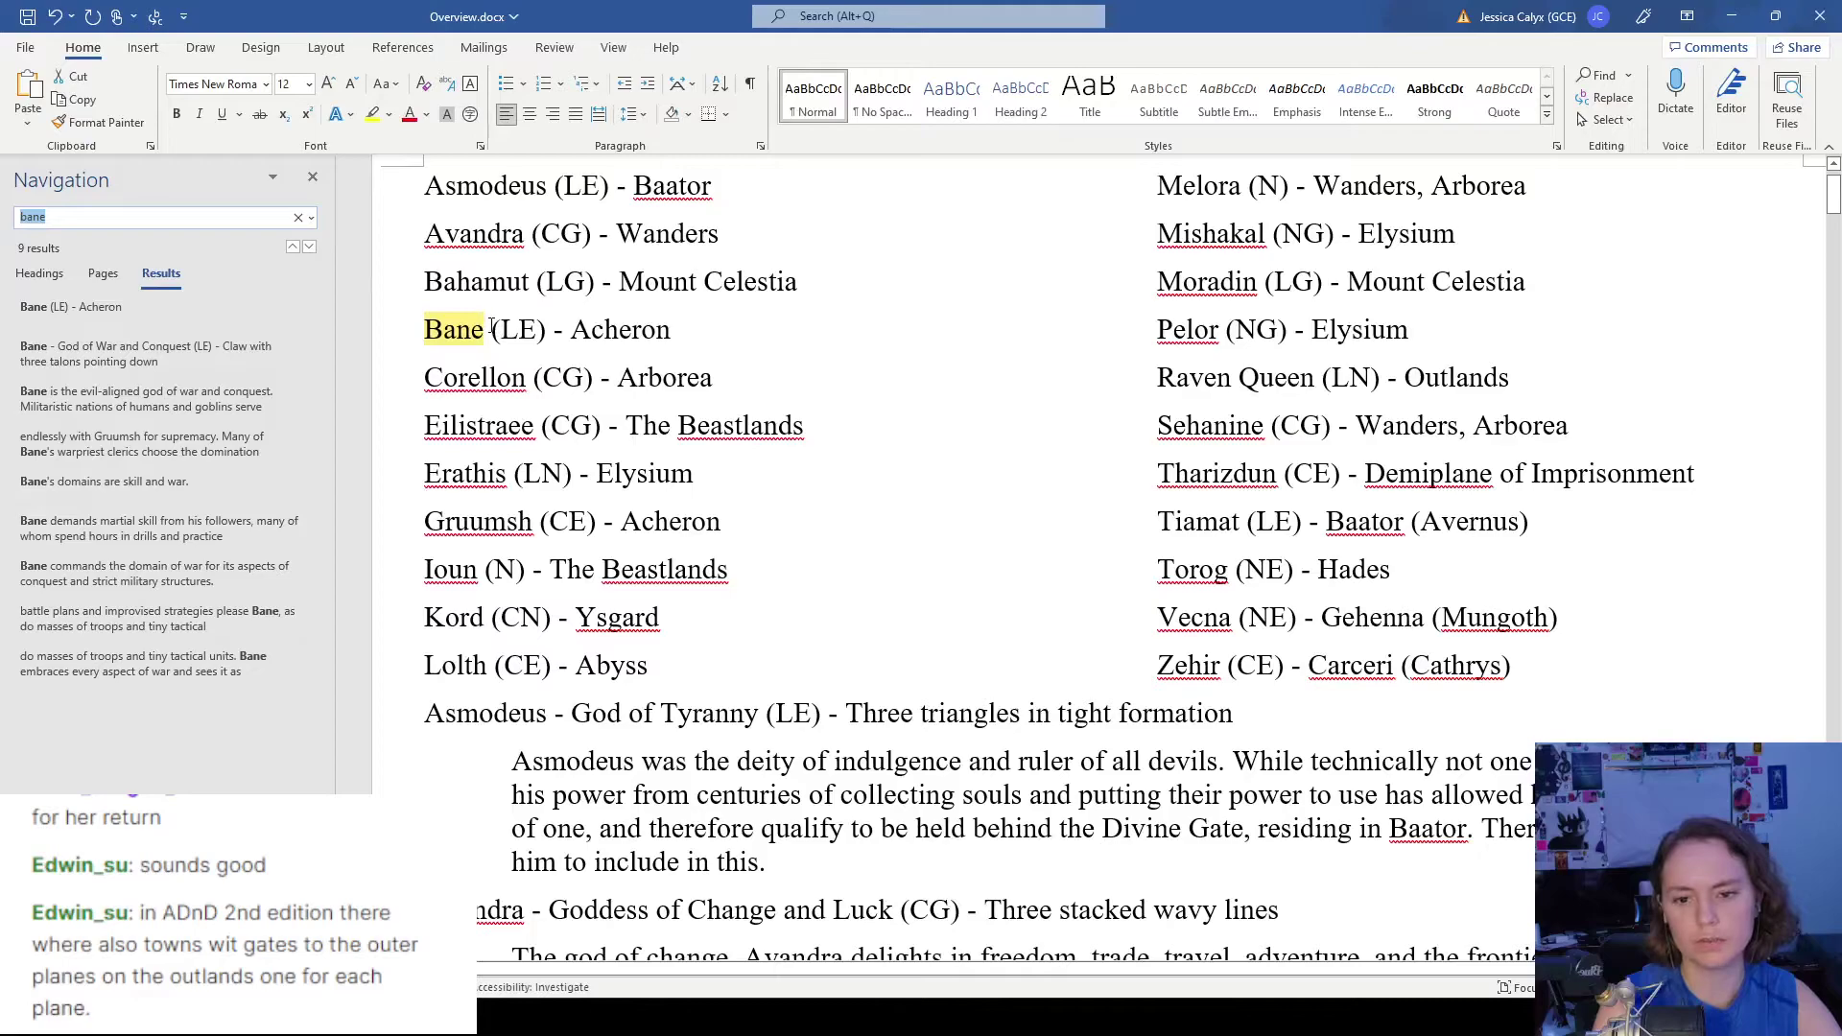
drag(493, 328, 211, 213)
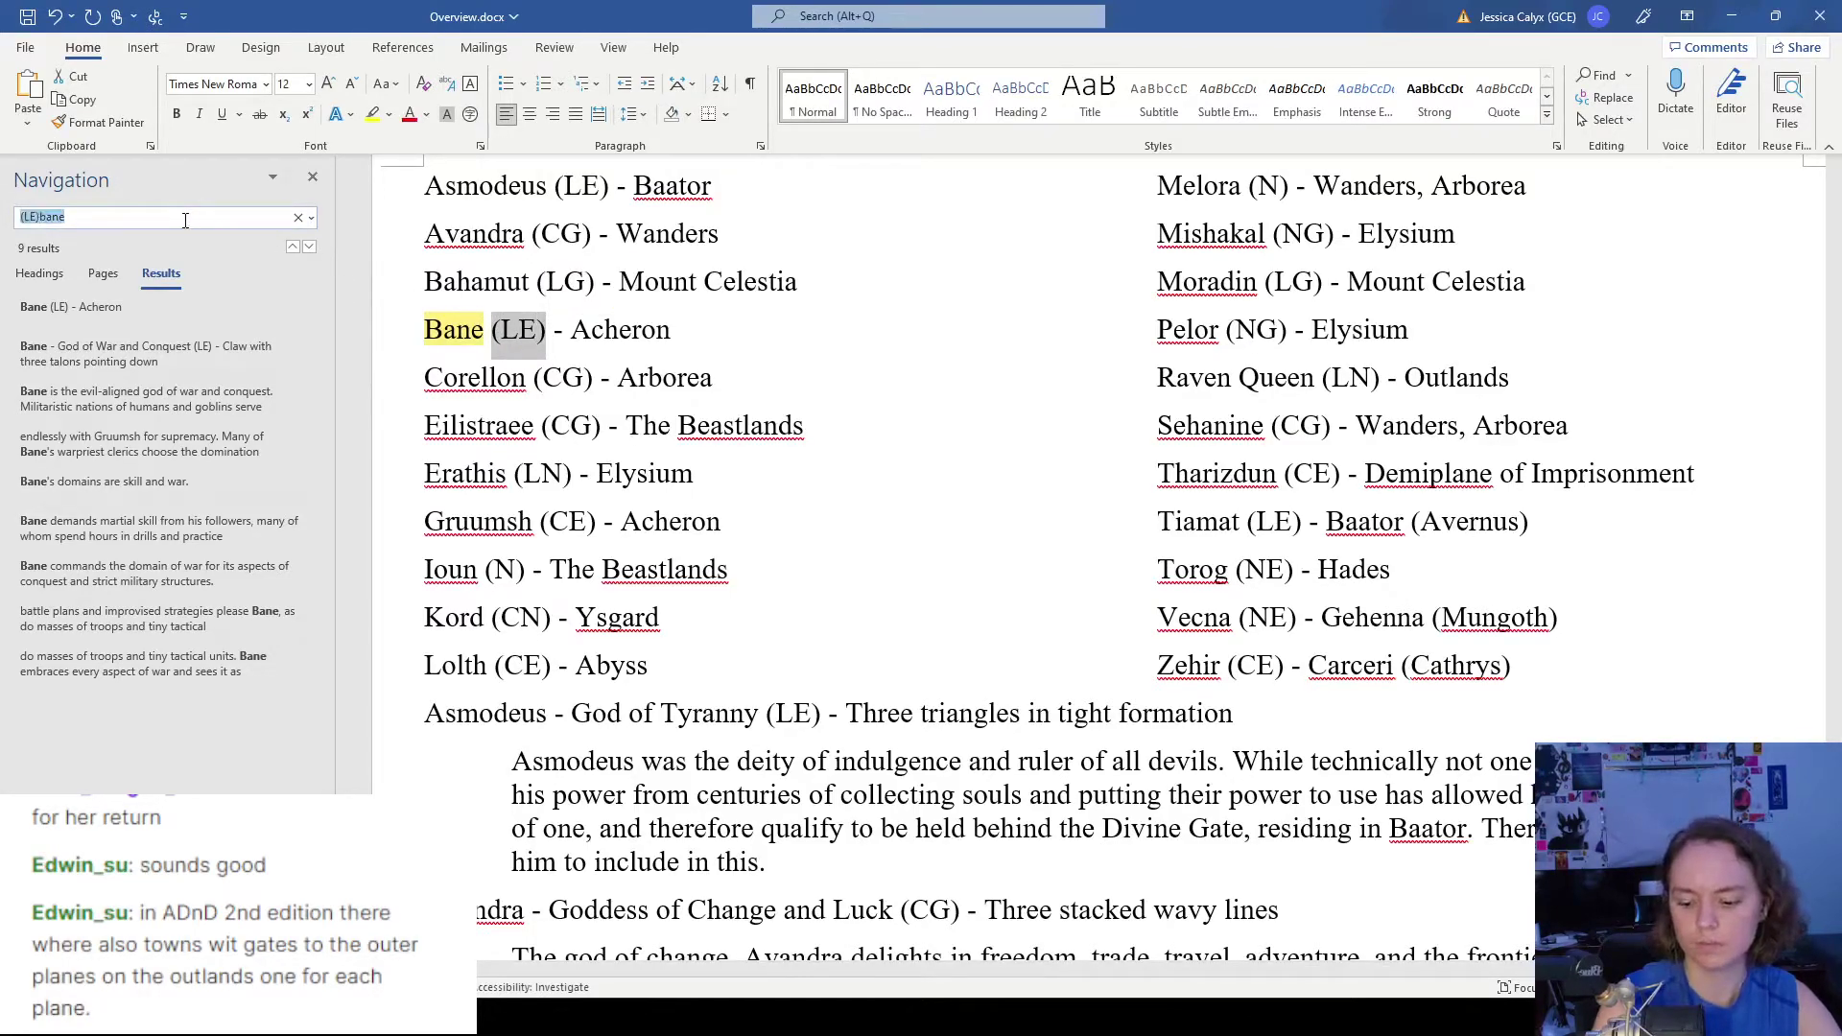
key(Delete)
key(Delete)
key(Delete)
key(Delete)
key(Return)
key(Return)
key(Return)
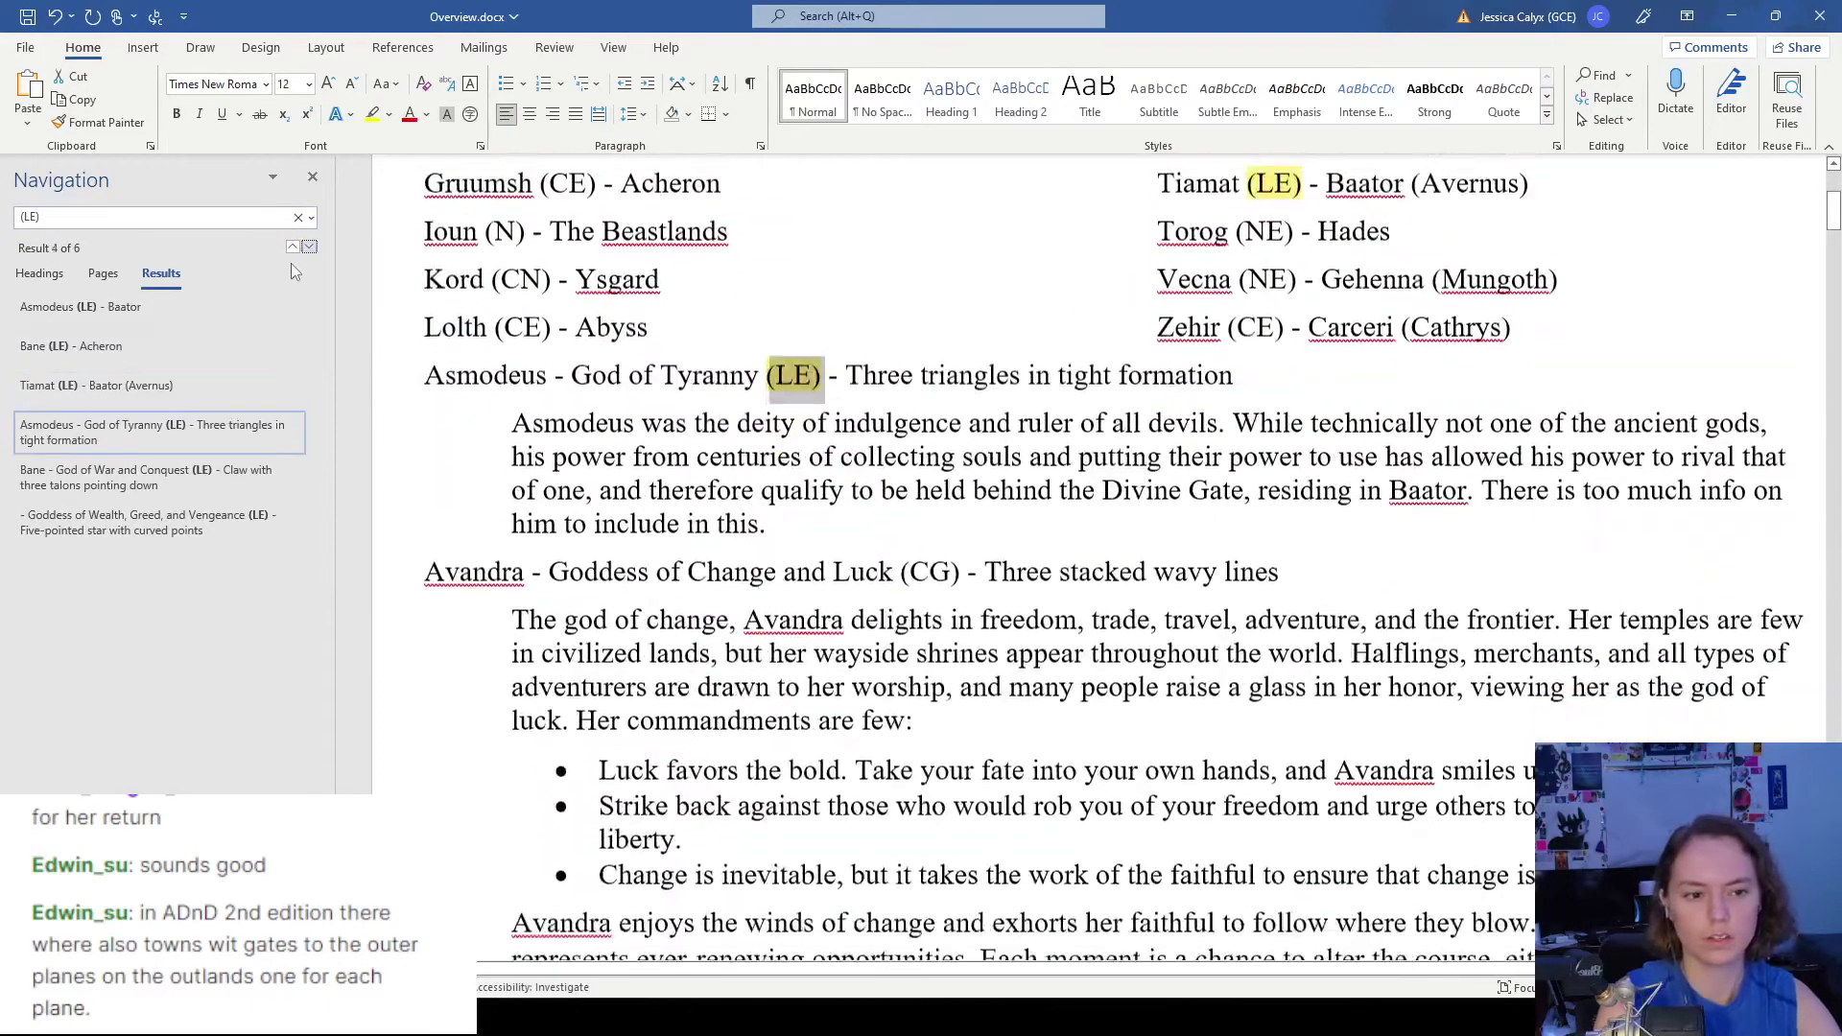
key(Return)
key(Return)
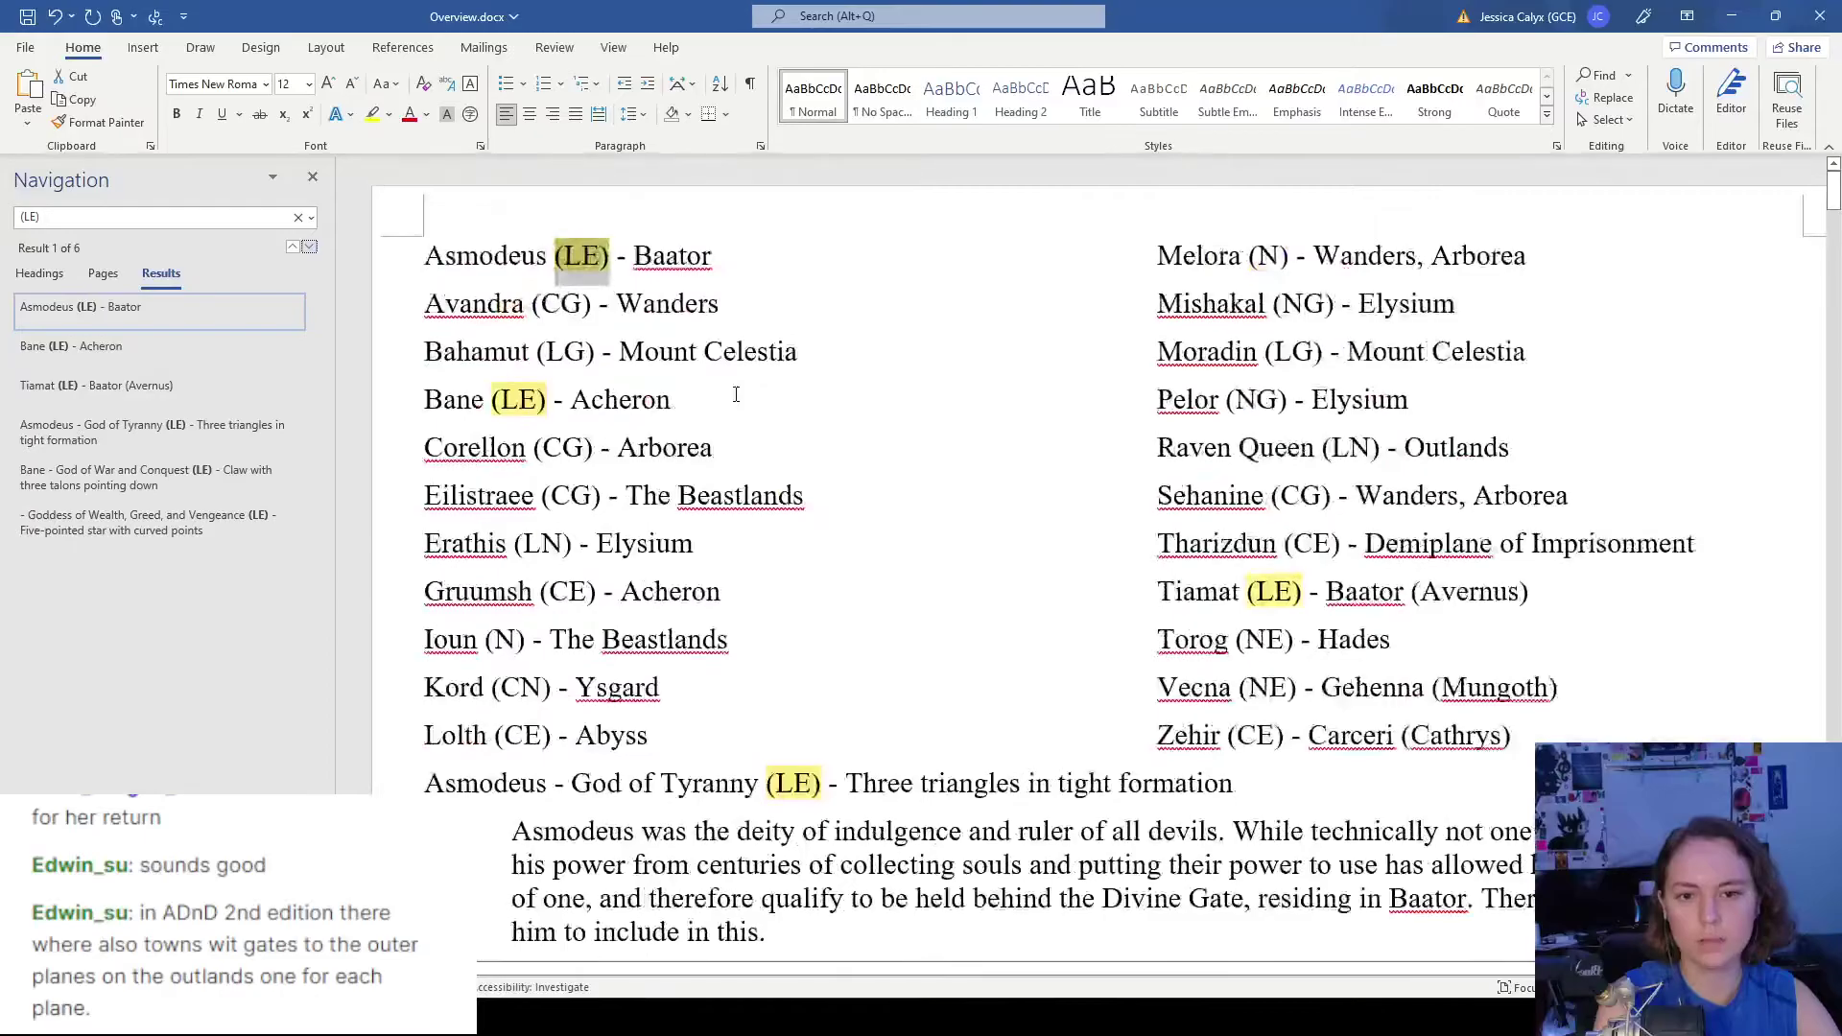
key(Return)
key(Return)
key(Return)
key(Return)
key(Return)
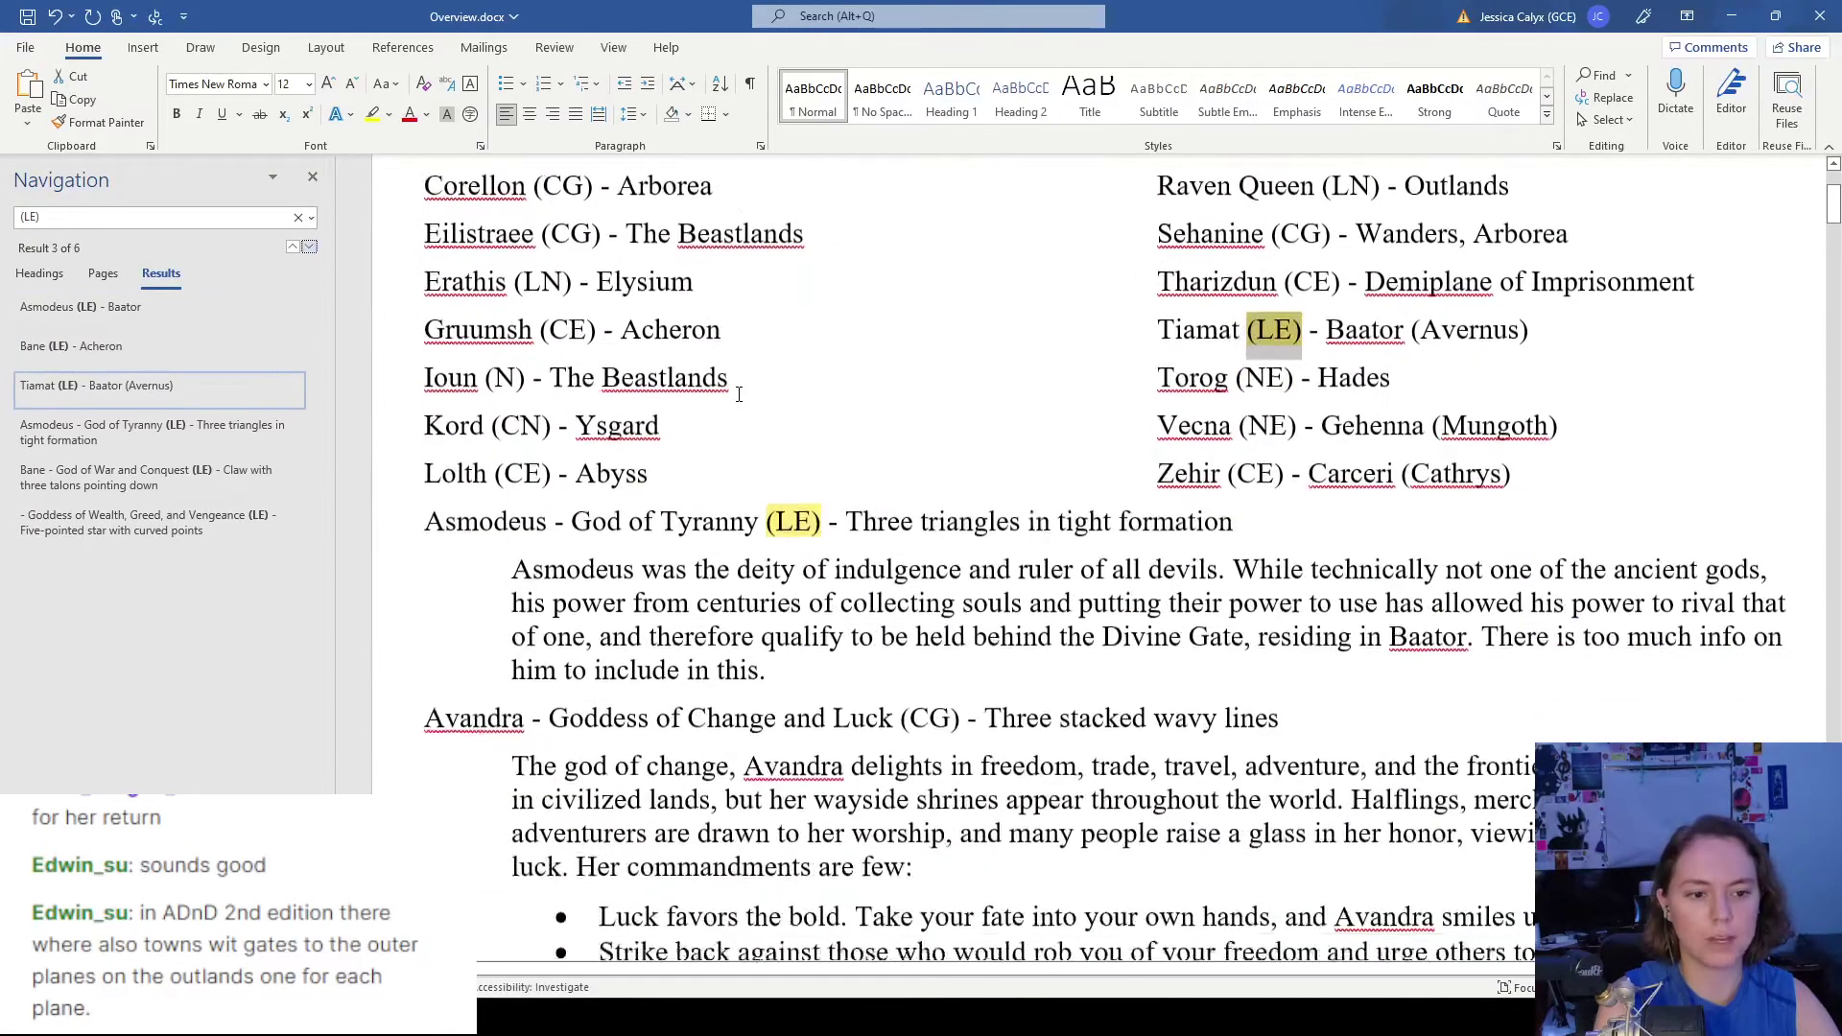
- Step through the remaining "(LE)" matches to Tiamat's entry and read her description down to the unfinished "She dwells in" sentence
scroll(739, 394, down, 4)
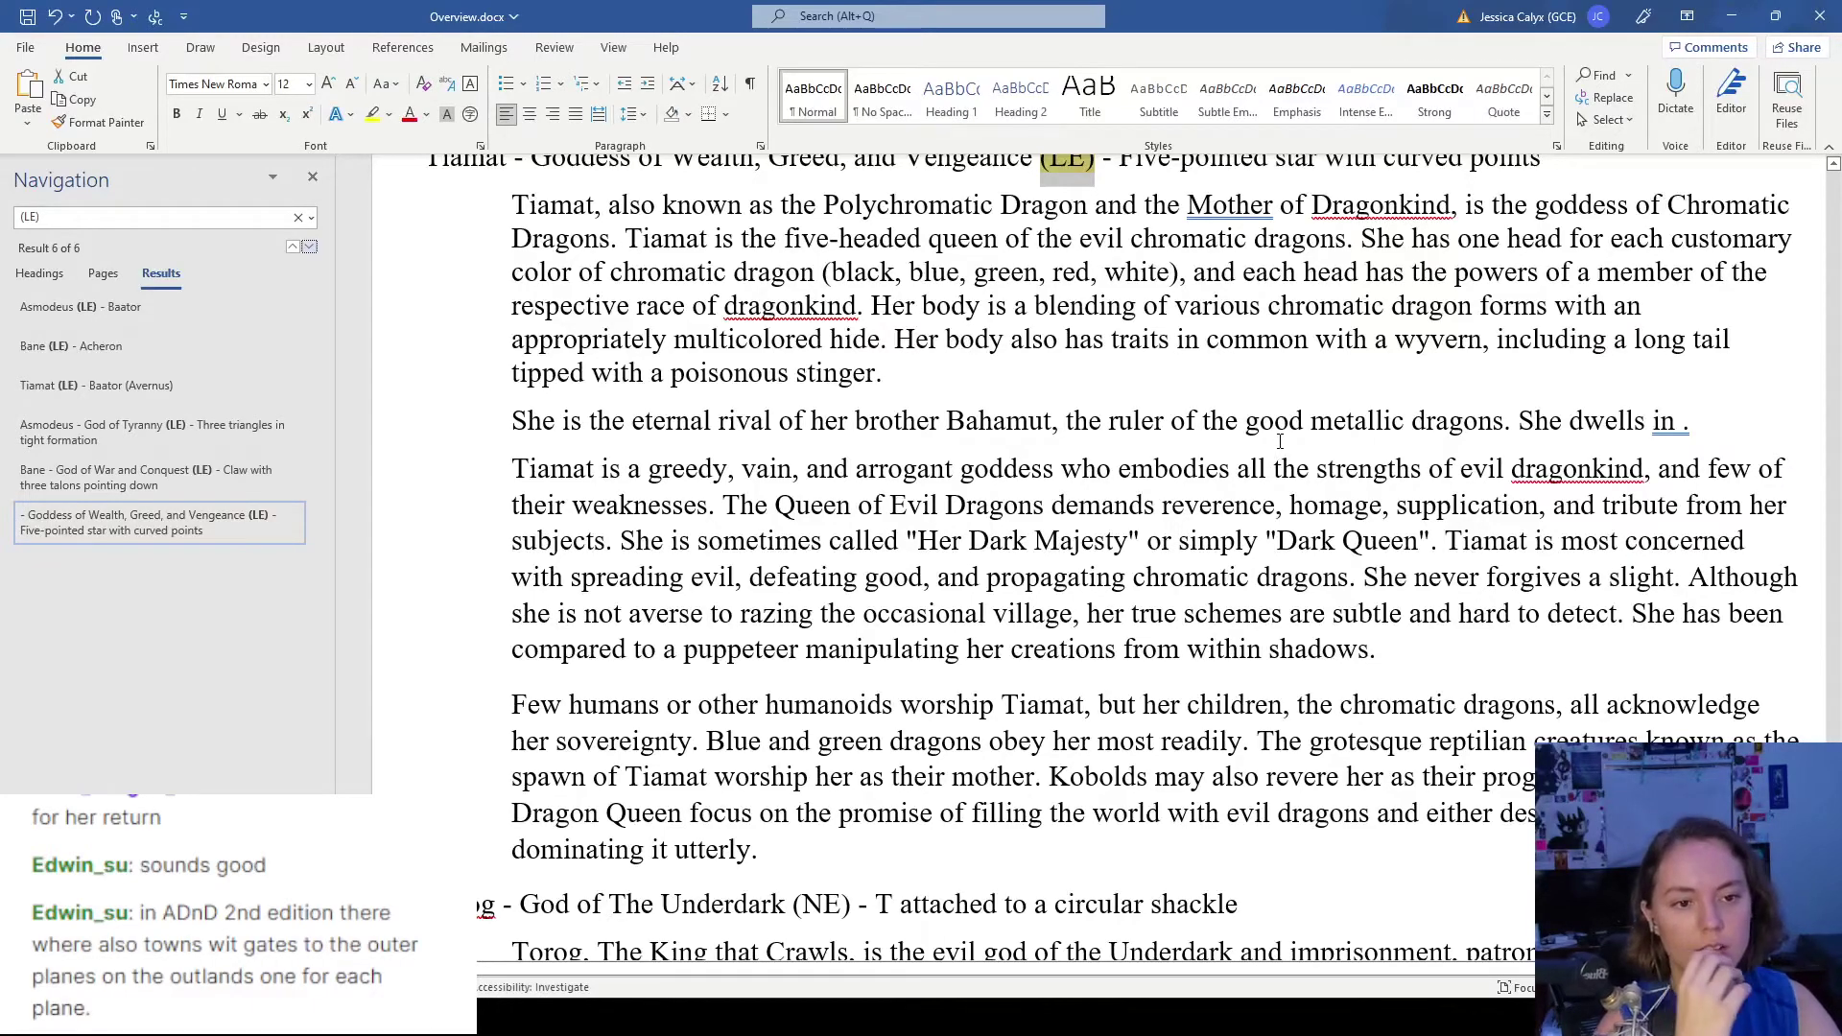
scroll(811, 279, down, 1)
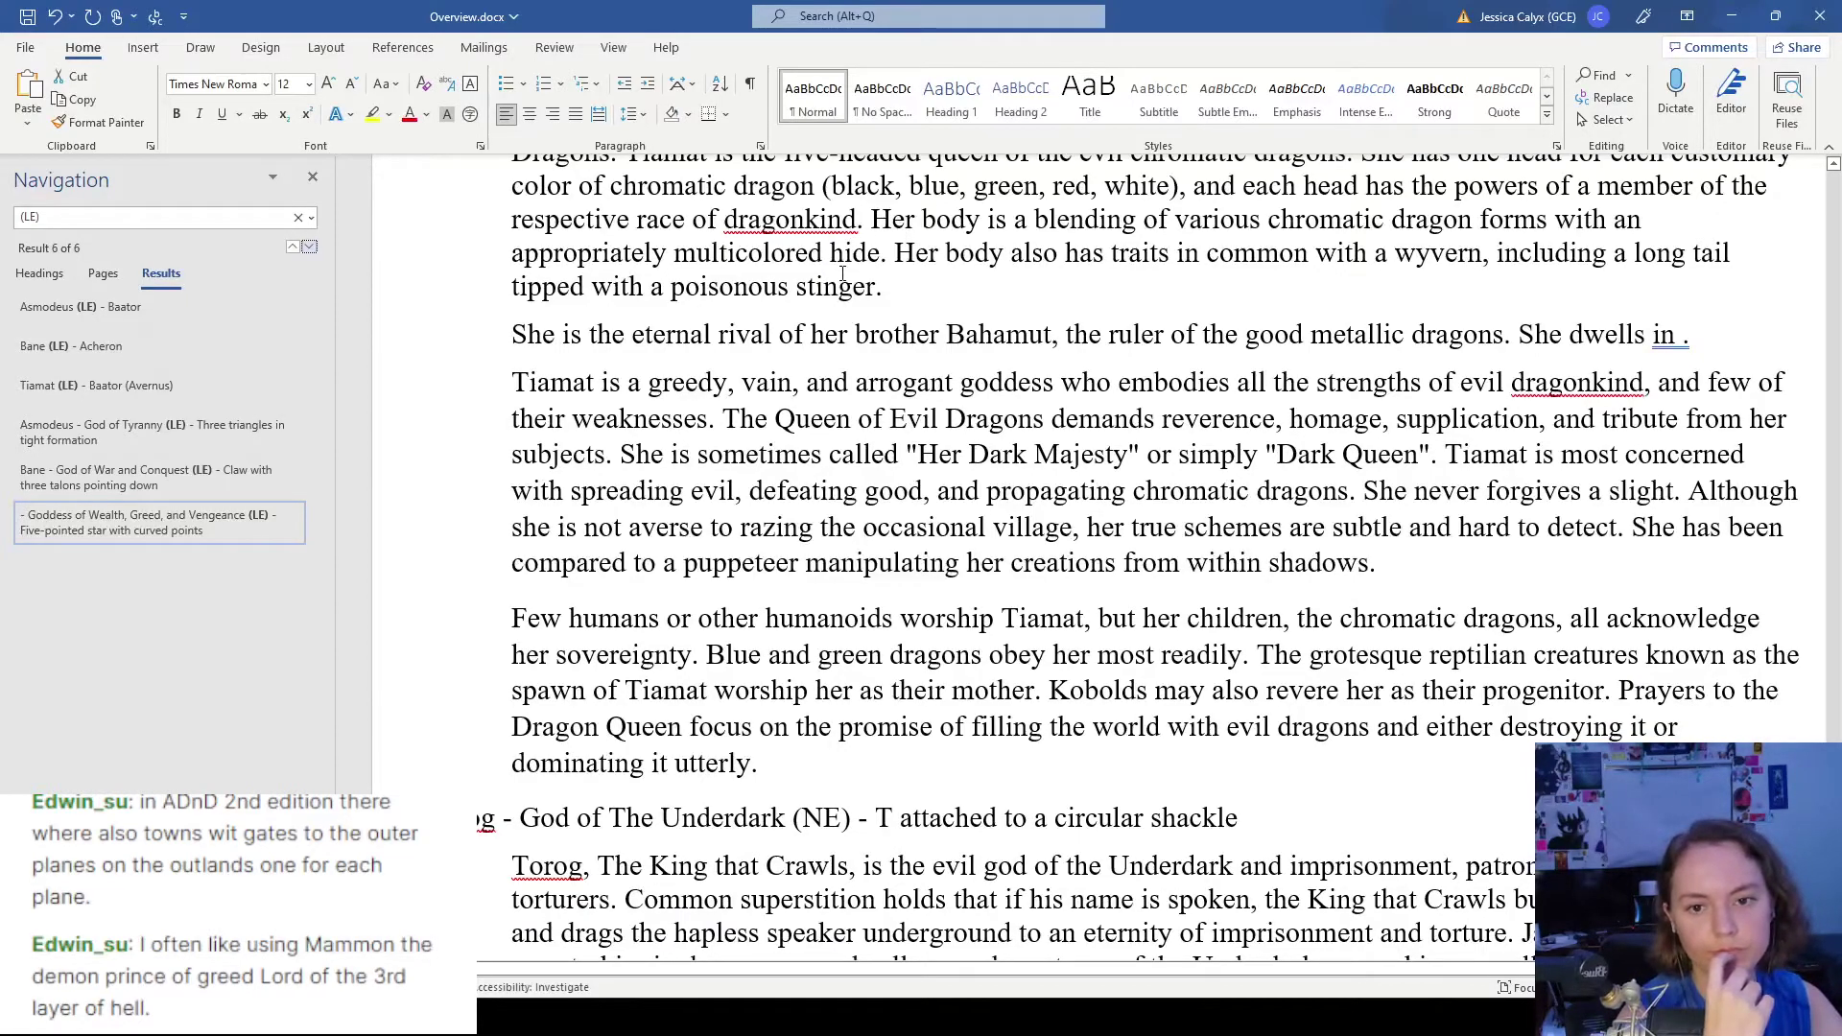
scroll(948, 286, down, 1)
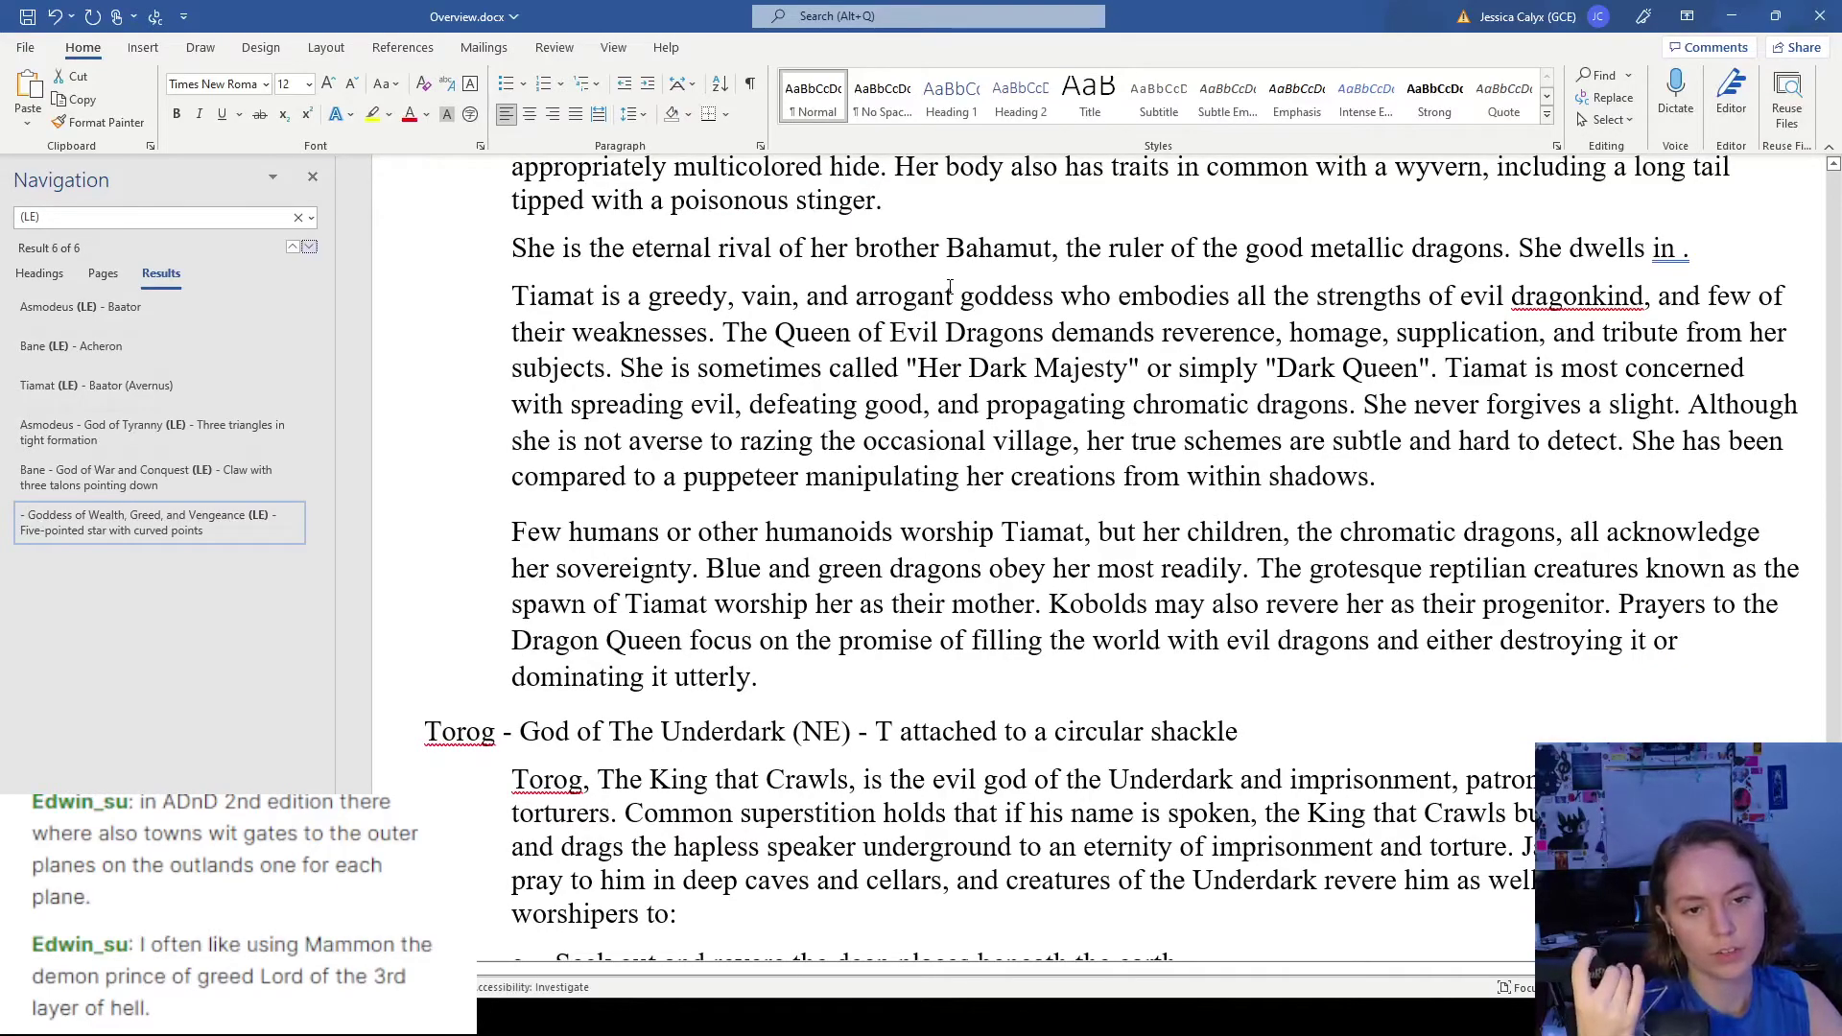
click(1693, 247)
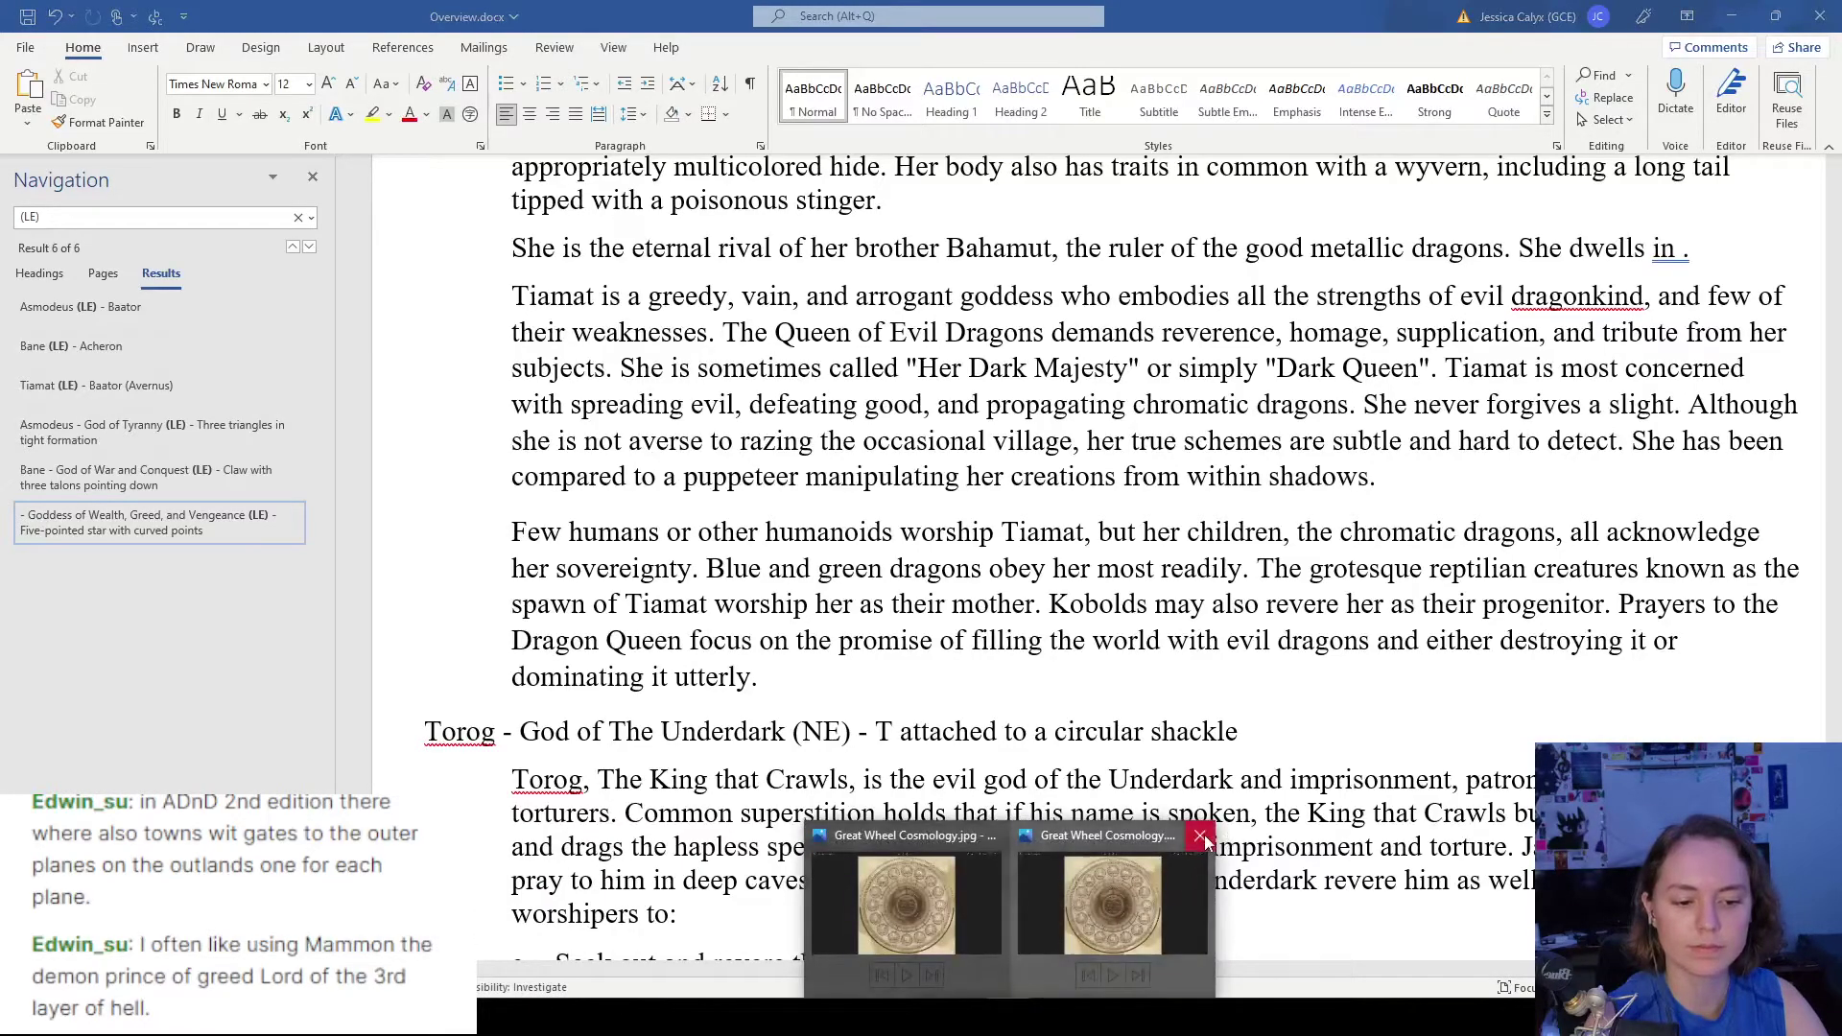
- Look over the lower planes in Great Wheel Cosmology.jpg and return to Tiamat's entry in Overview.docx
key(alt+Tab)
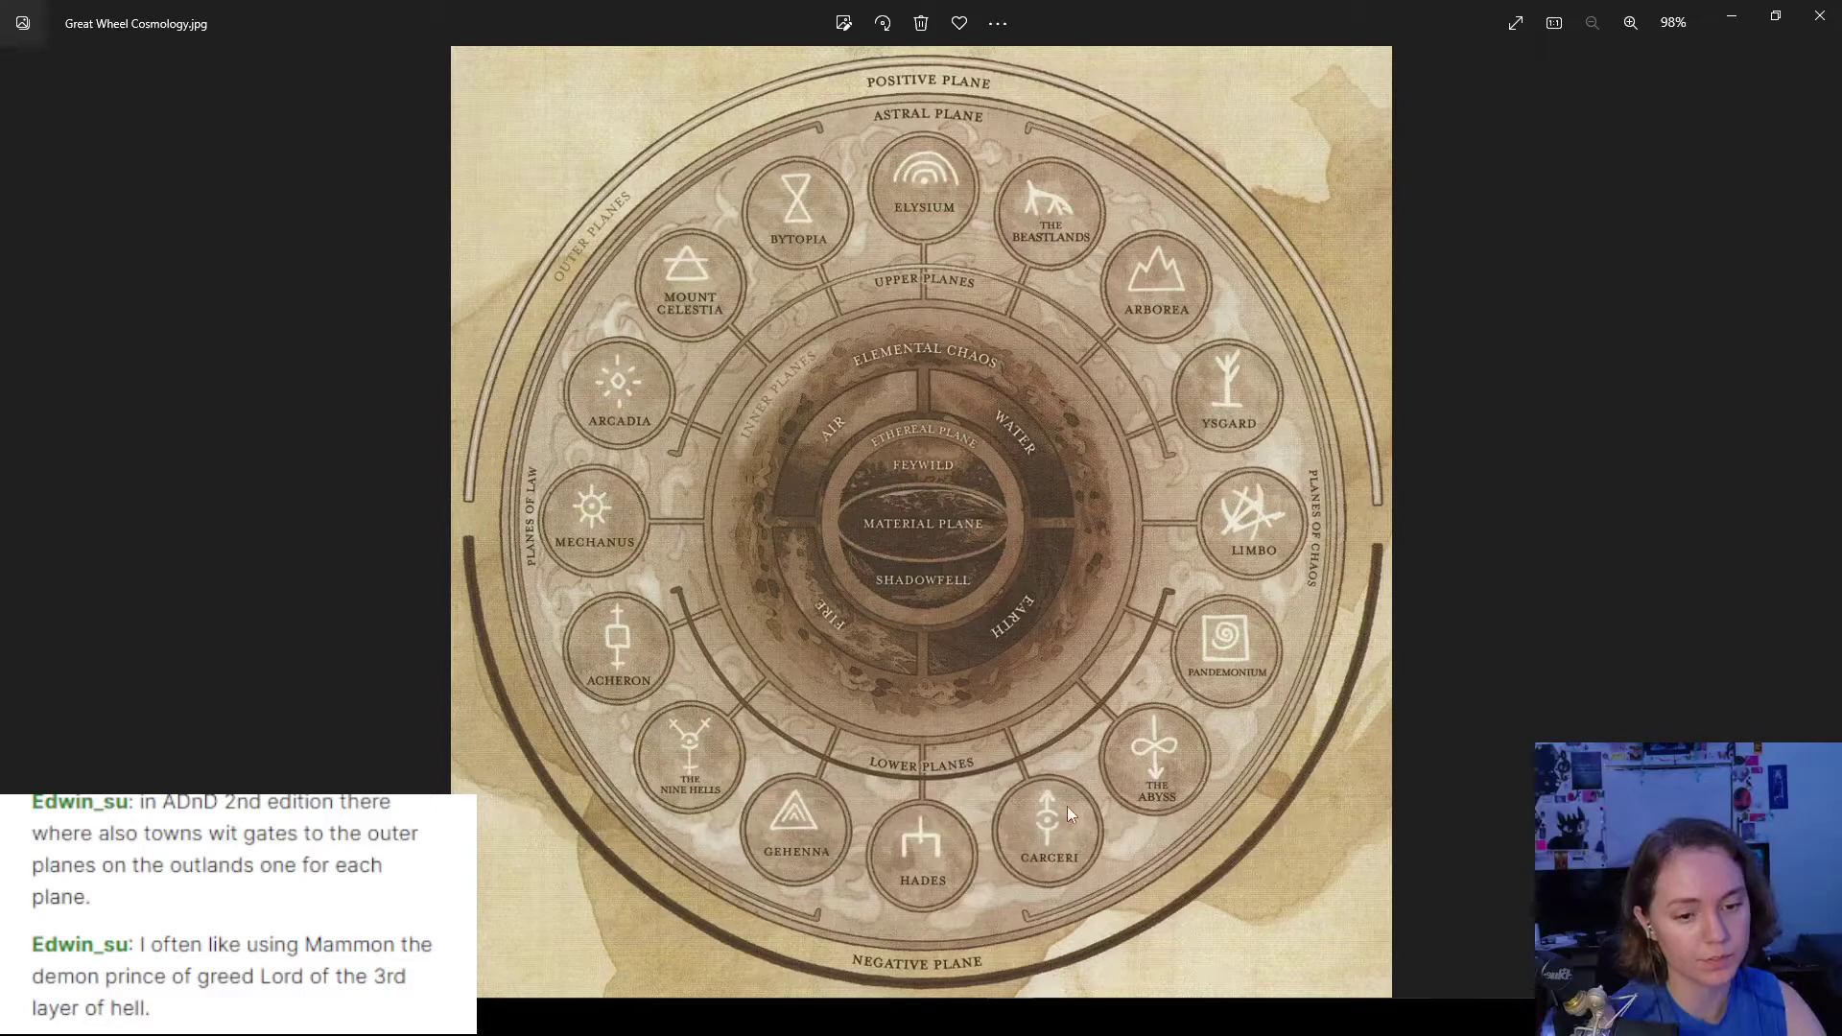
click(1732, 16)
scroll(904, 495, down, 2)
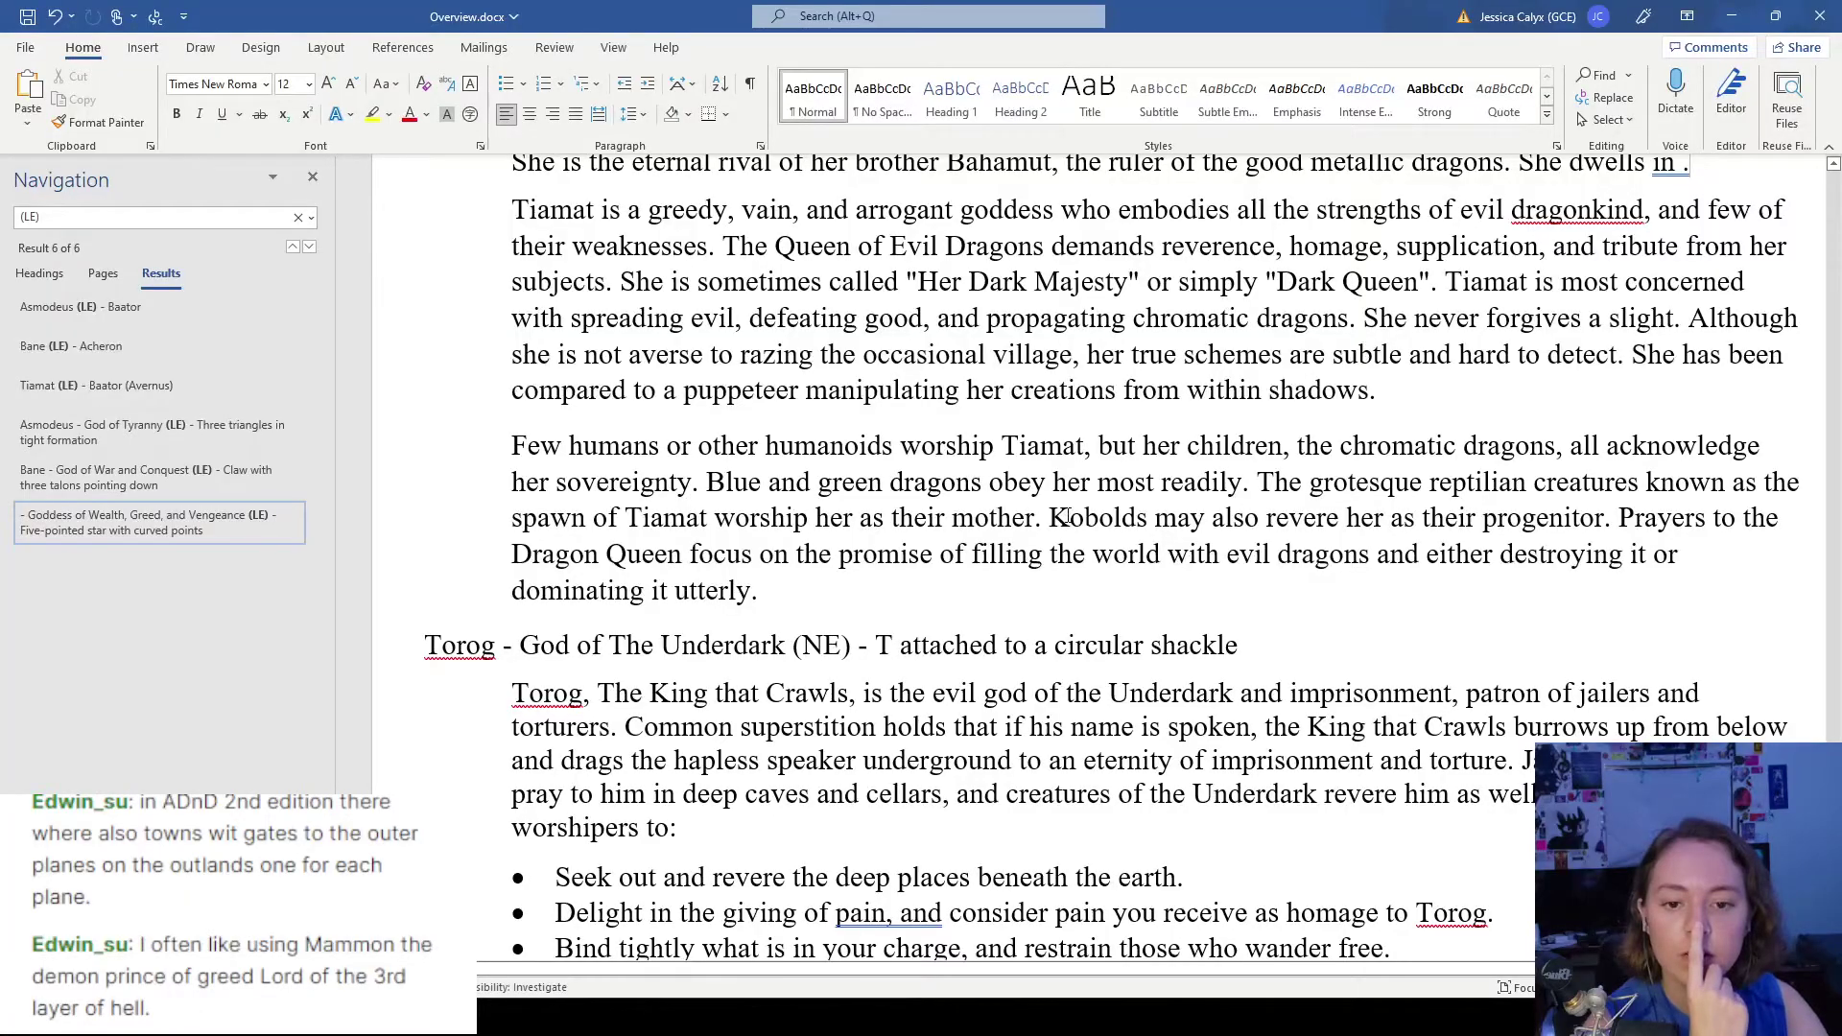
- Copy "Baator (Avernus)" from Tiamat's line in the opening god list into the unfinished "She dwells in" sentence of her entry
scroll(1067, 518, up, 15)
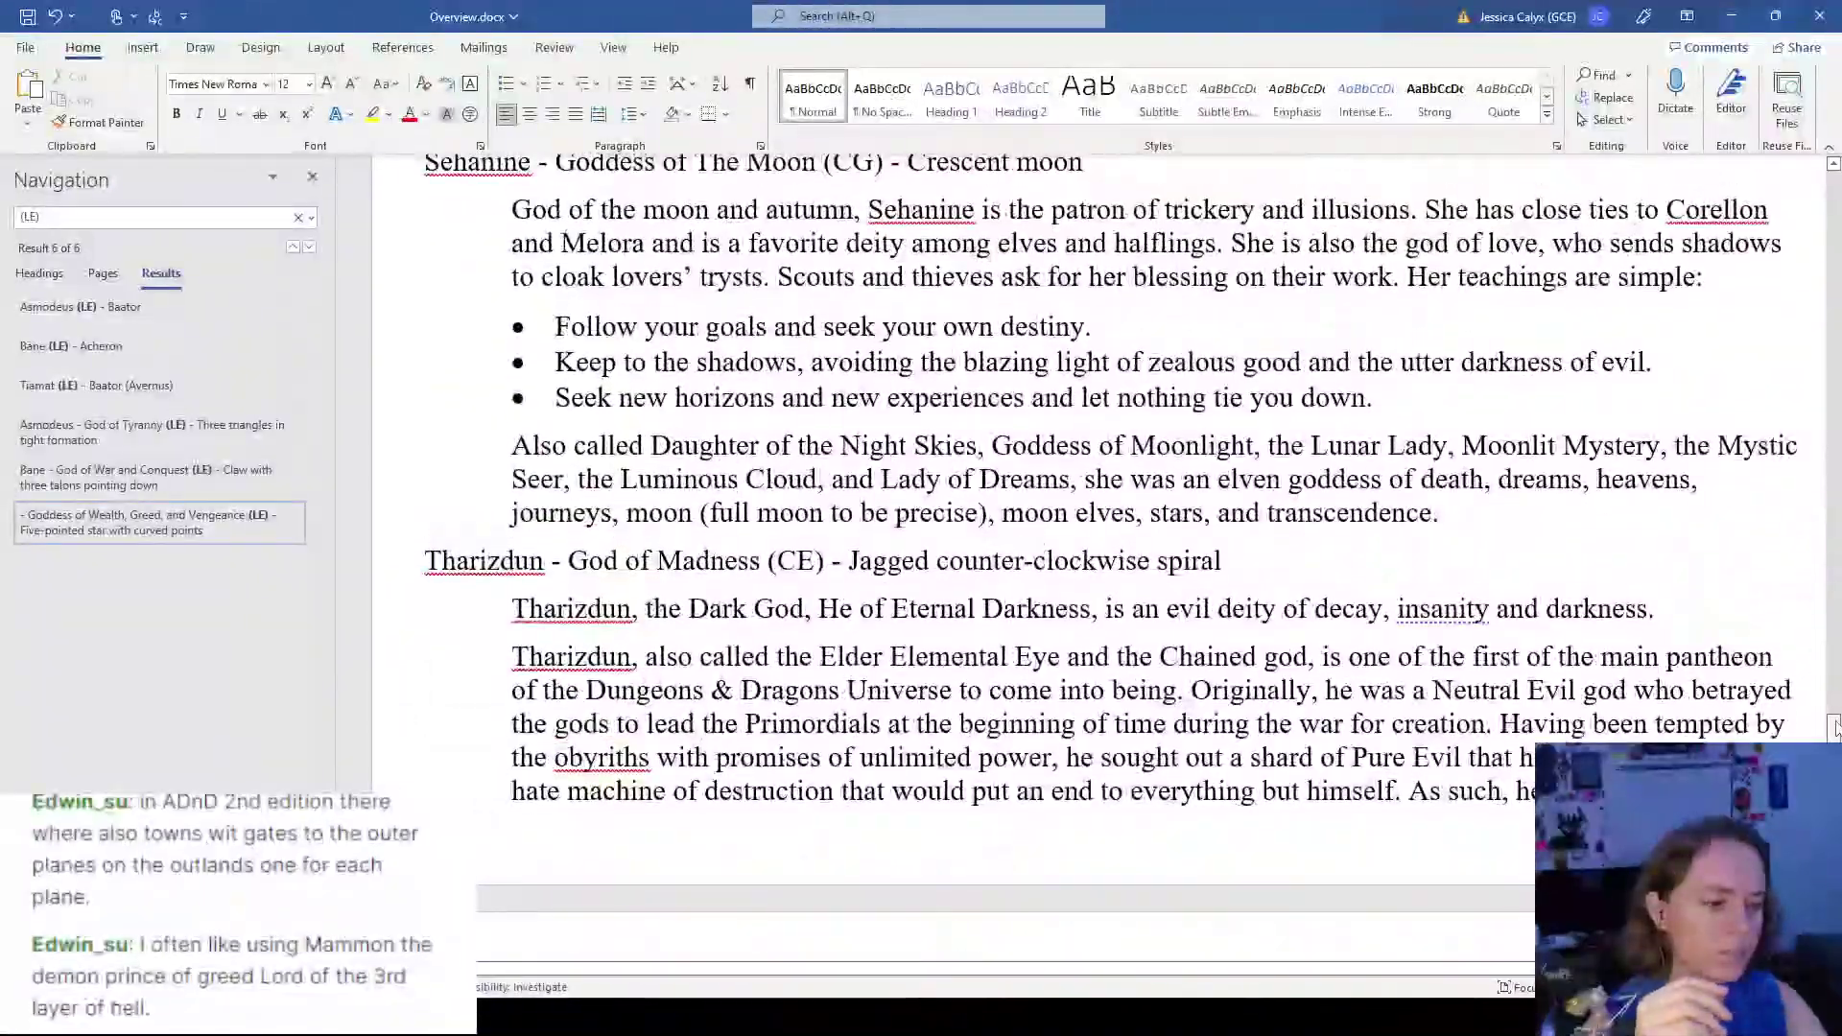
drag(1834, 729, 1834, 187)
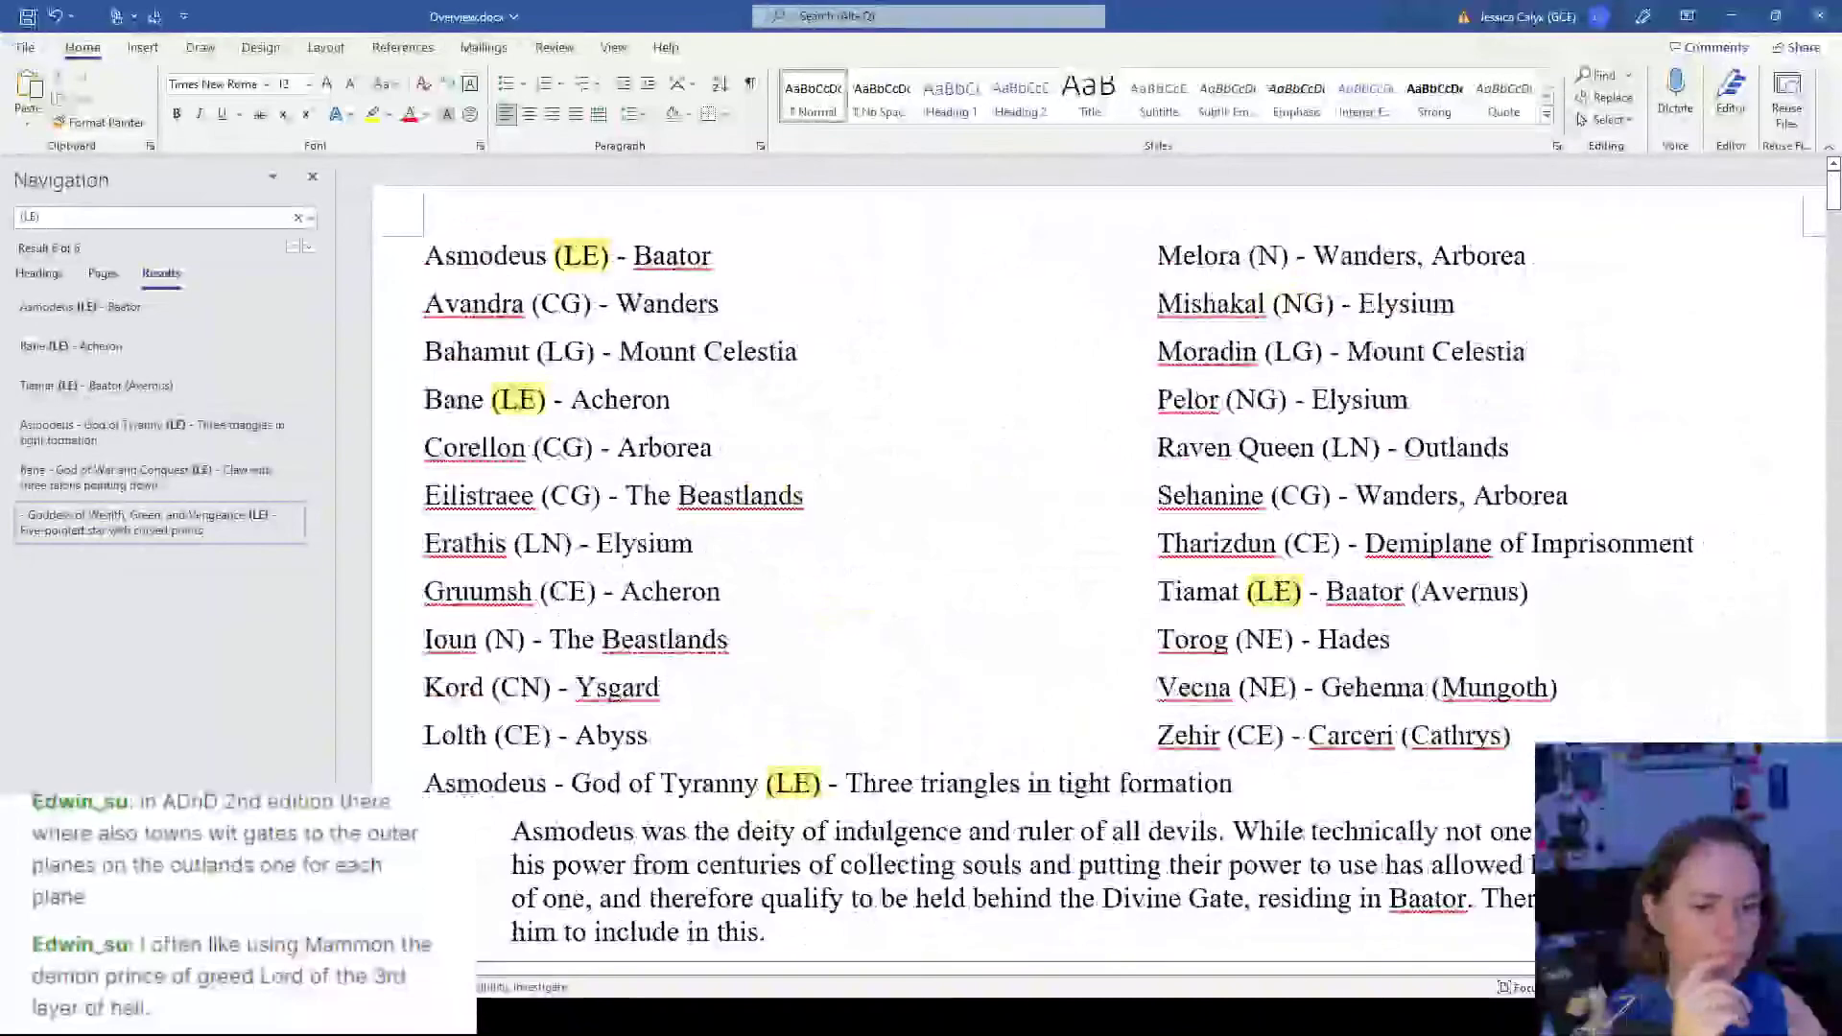
double_click(1362, 592)
click(1458, 595)
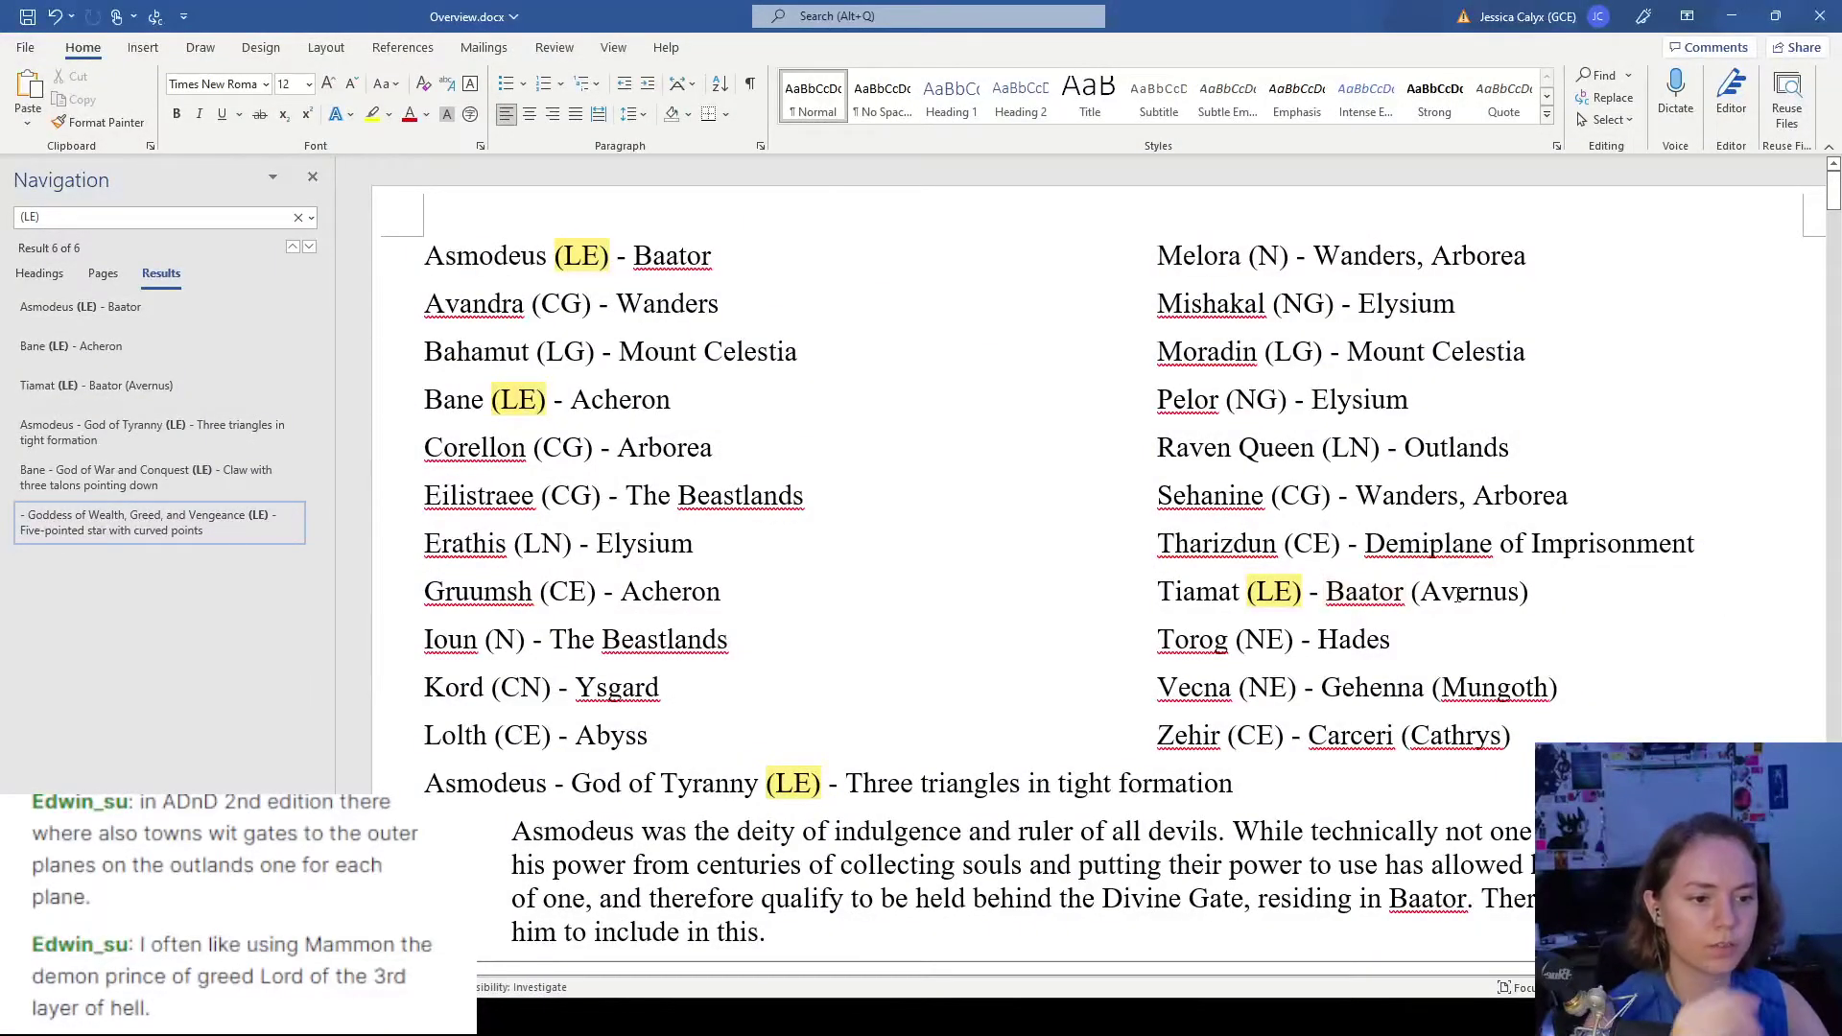
drag(1531, 592, 1352, 592)
key(ctrl+c)
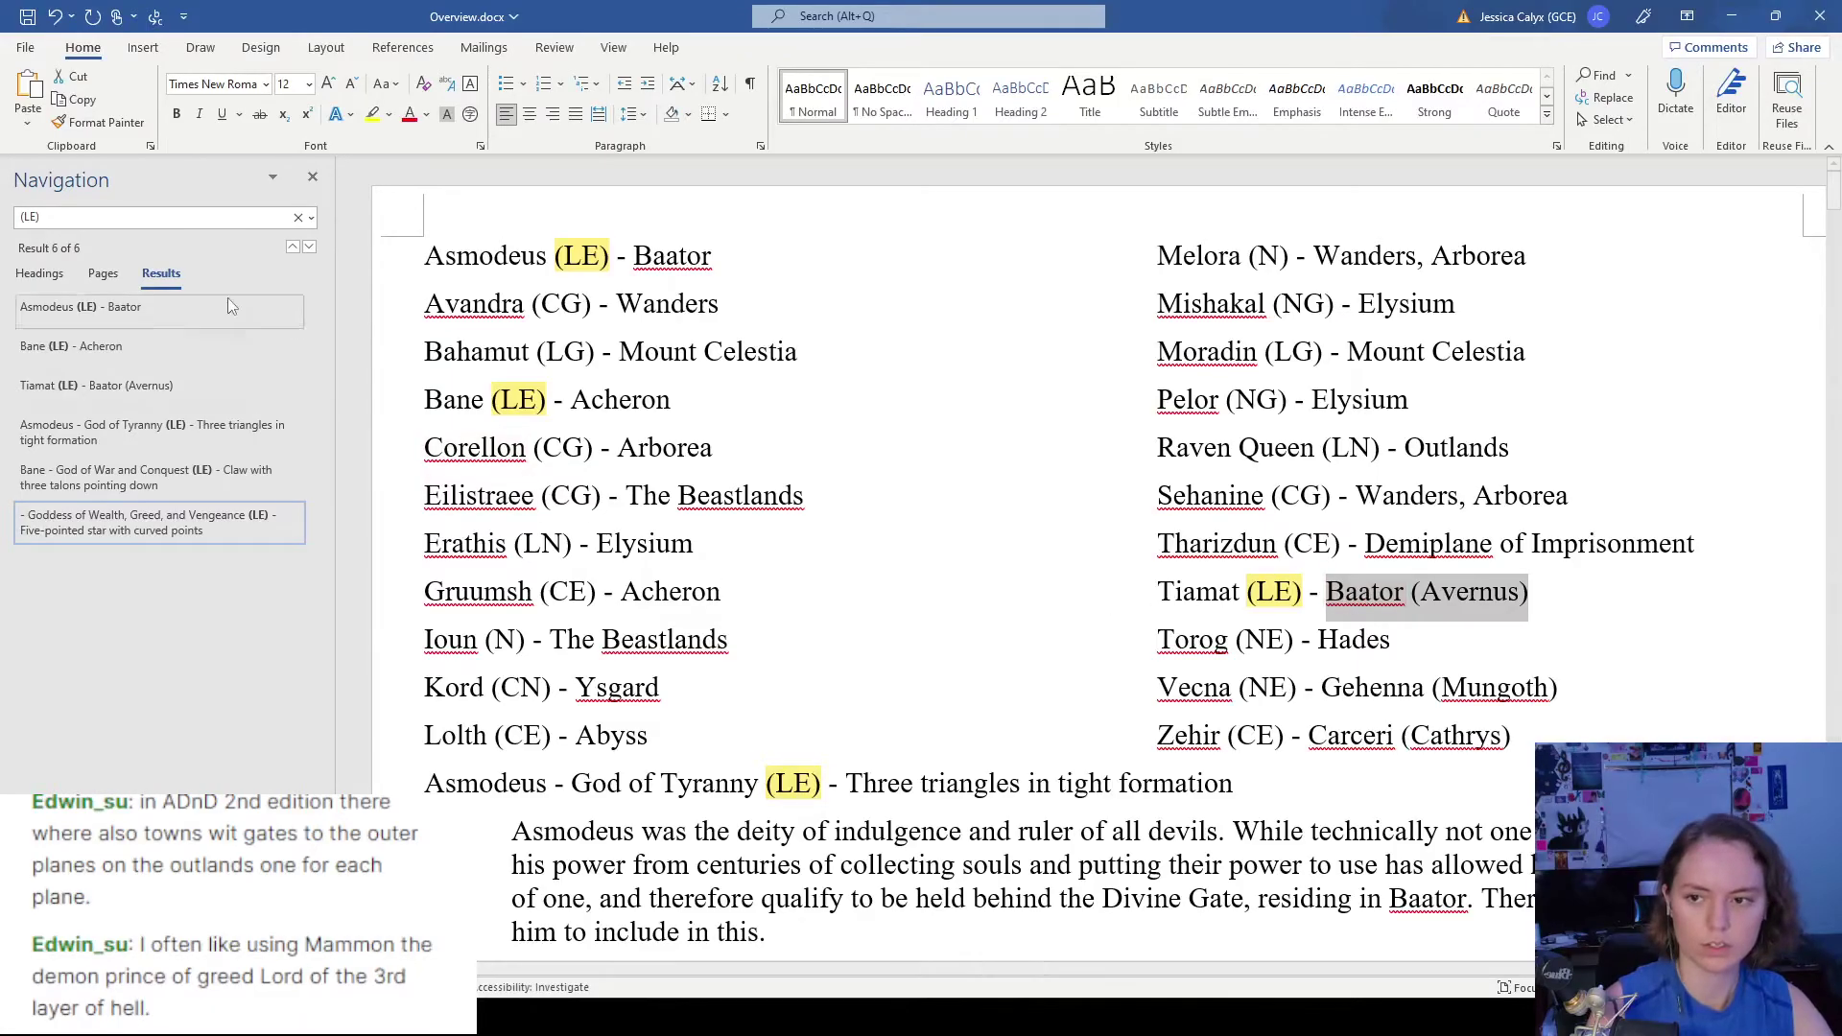
click(313, 249)
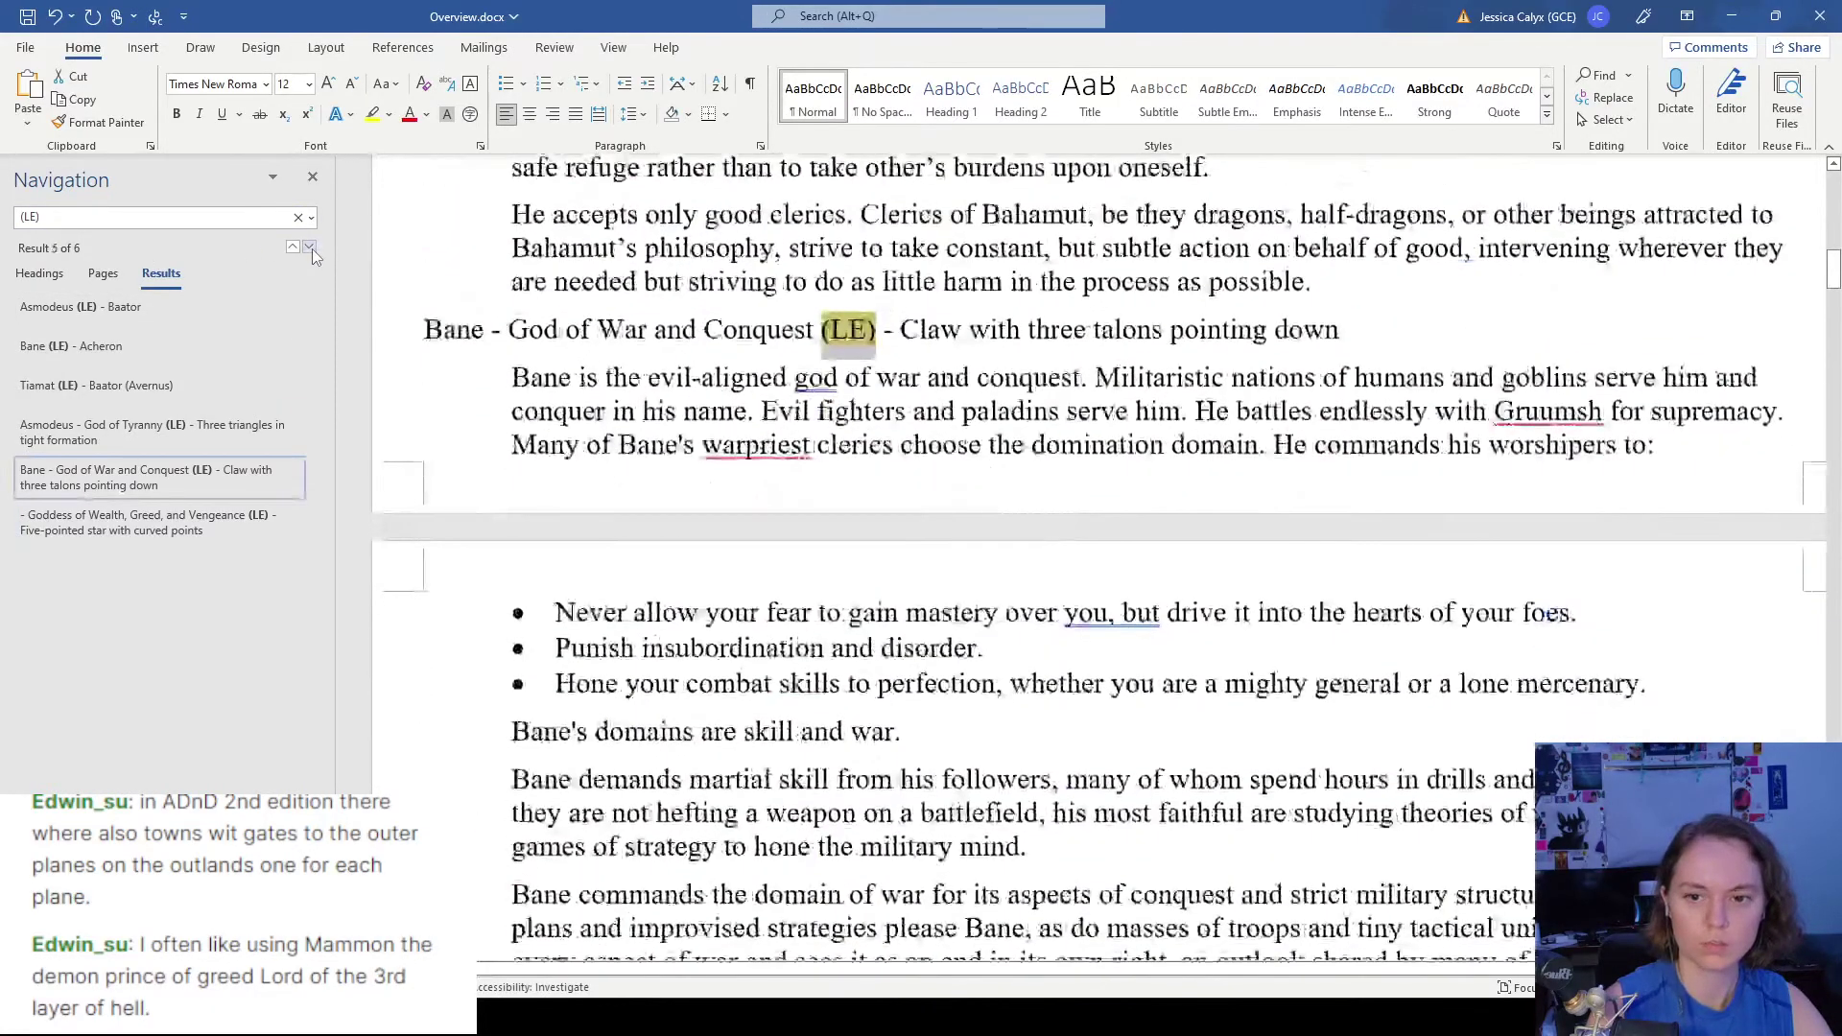
click(312, 249)
scroll(1056, 434, down, 4)
scroll(1055, 434, up, 3)
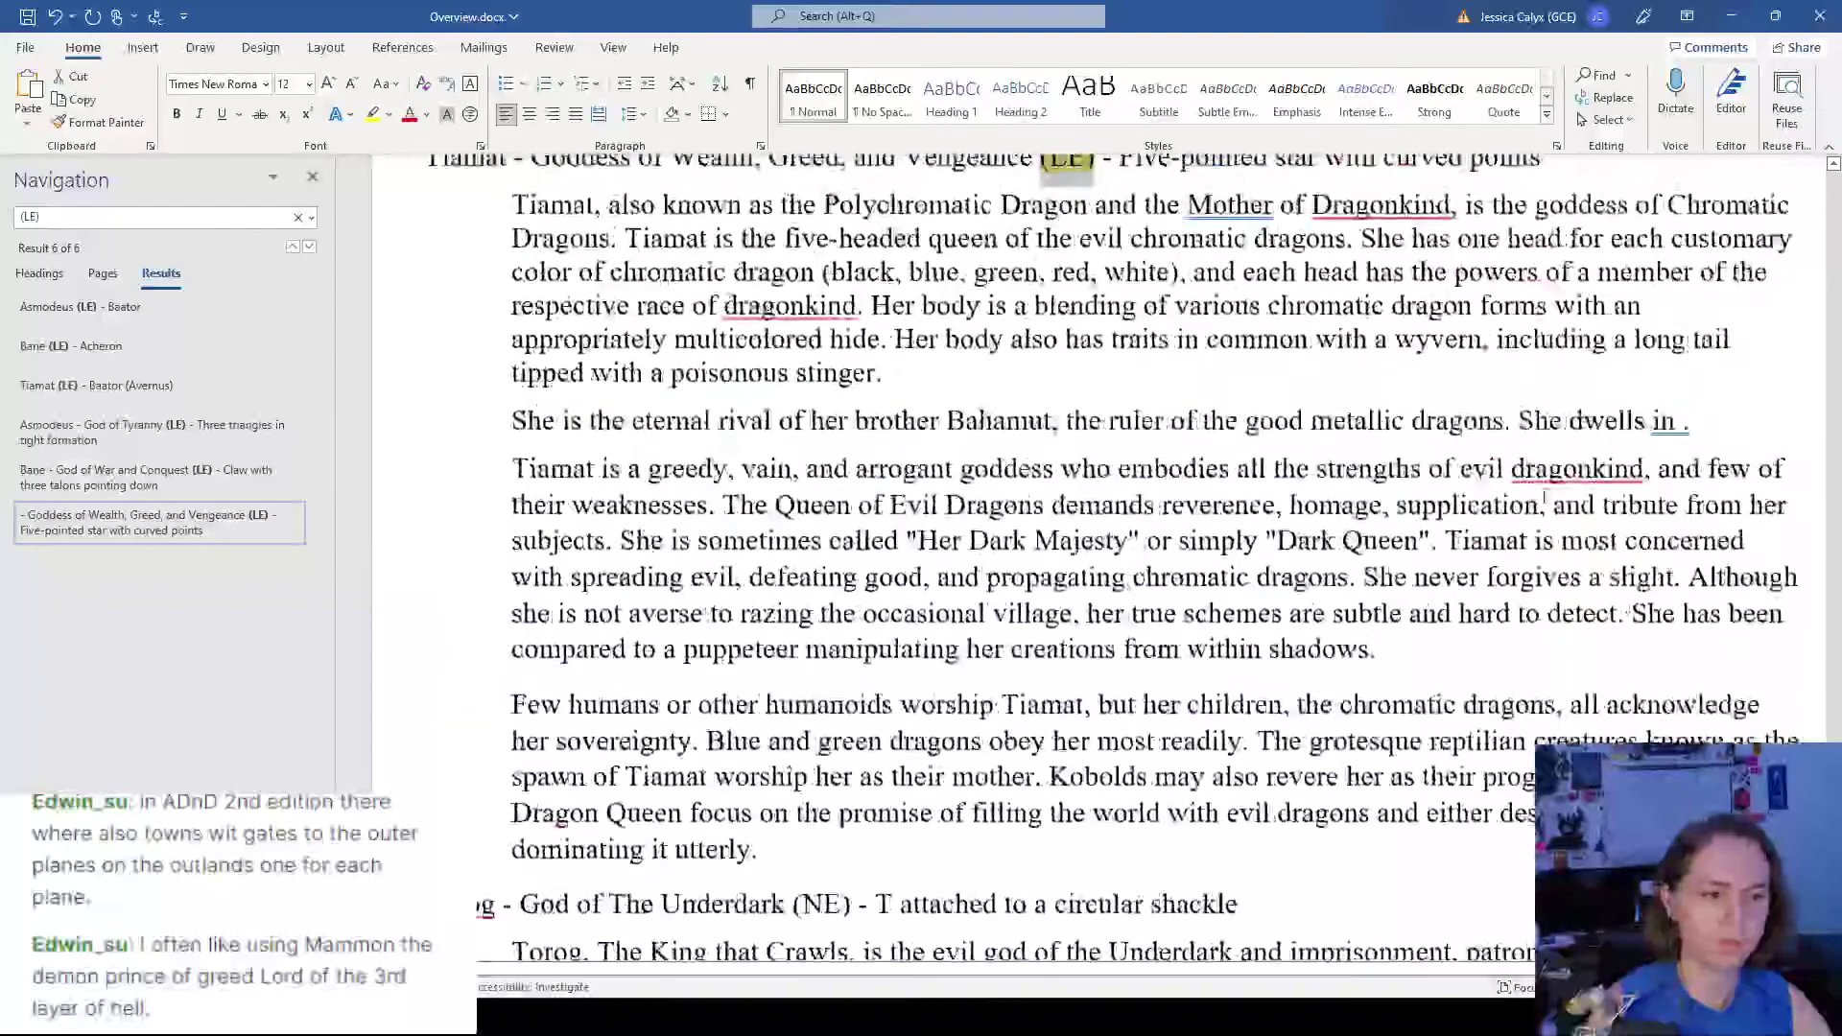
key(ctrl+v)
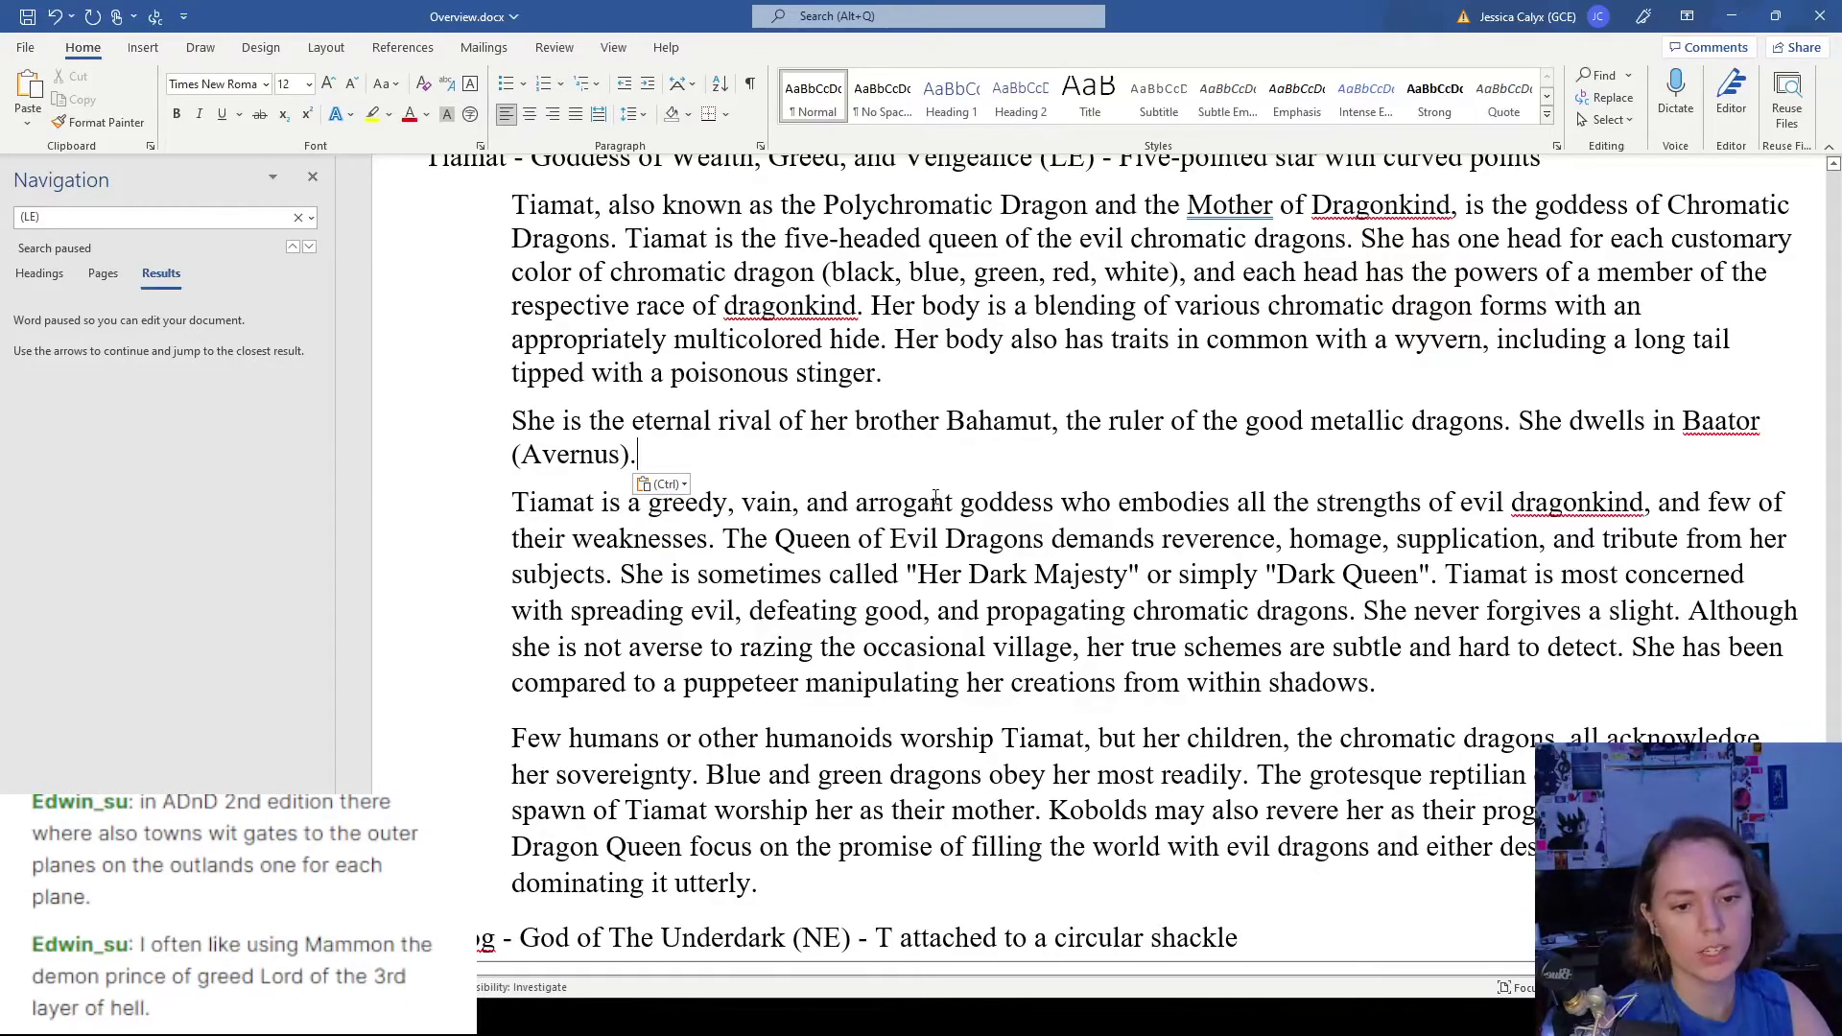
- Read the paragraph on Tiamat's character and the tribute she demands from her subjects
triple_click(978, 498)
click(1103, 539)
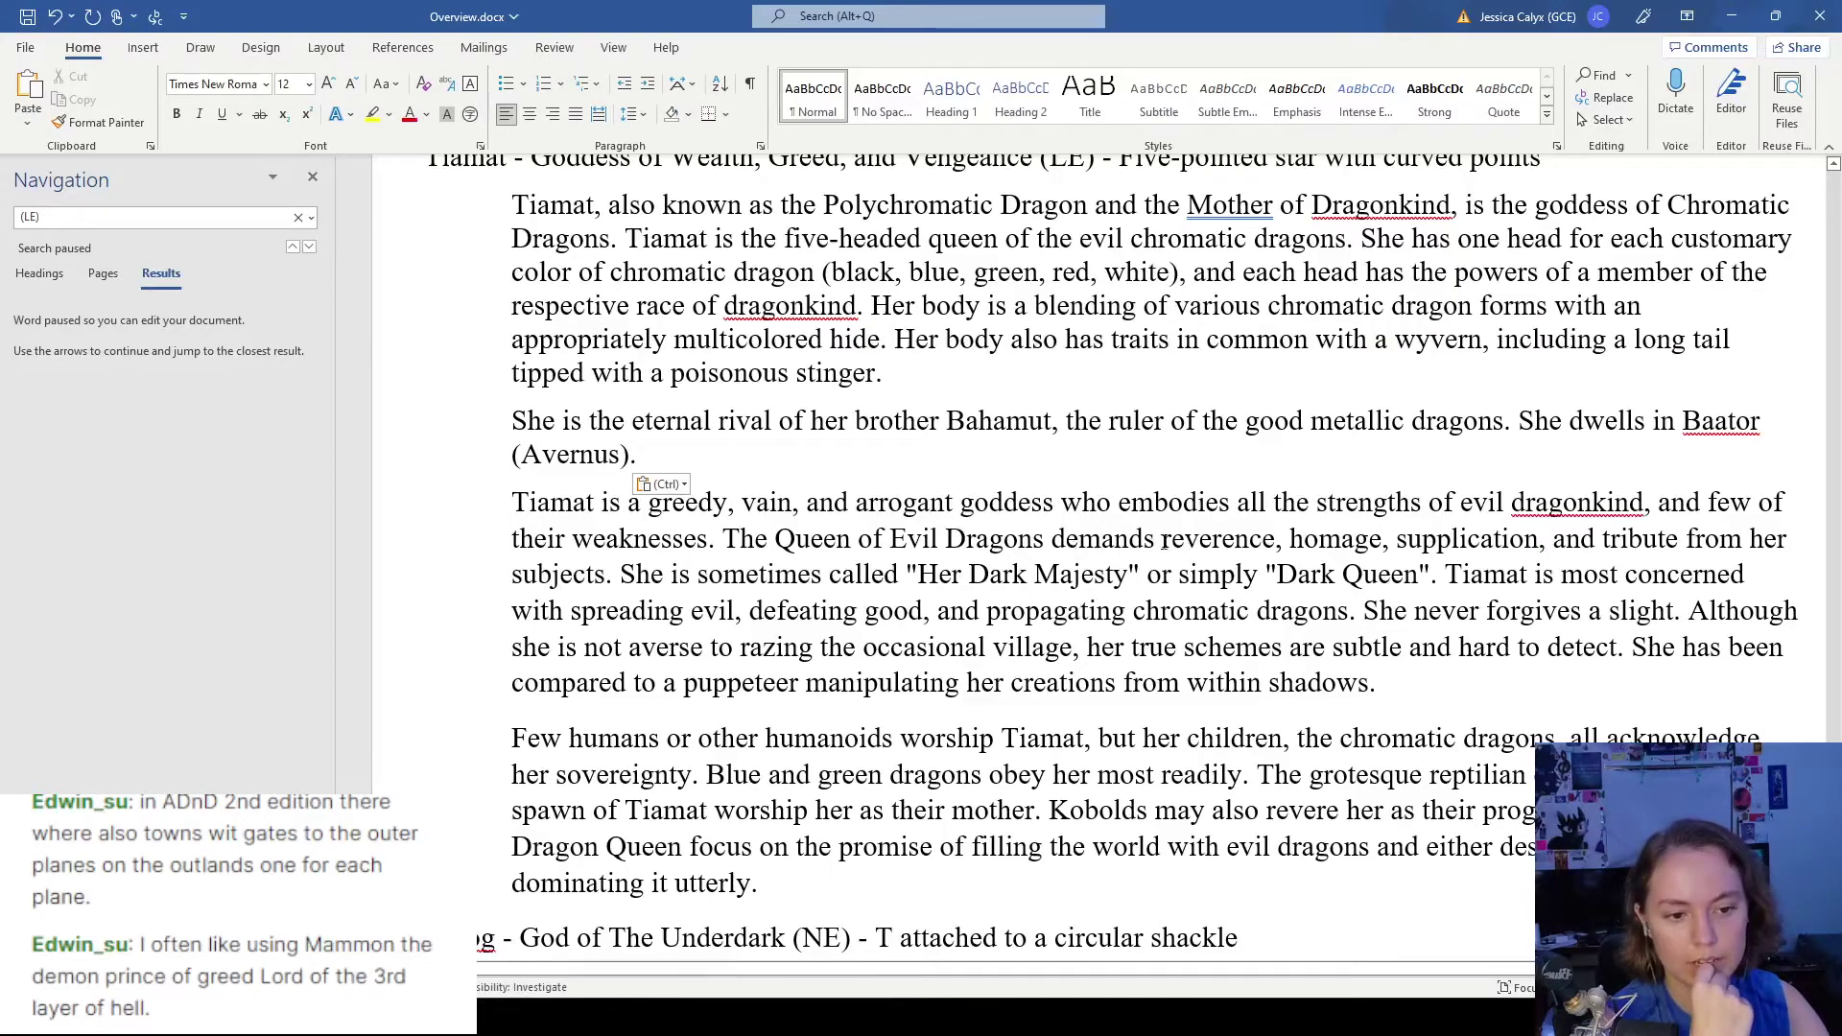
drag(1164, 541, 606, 574)
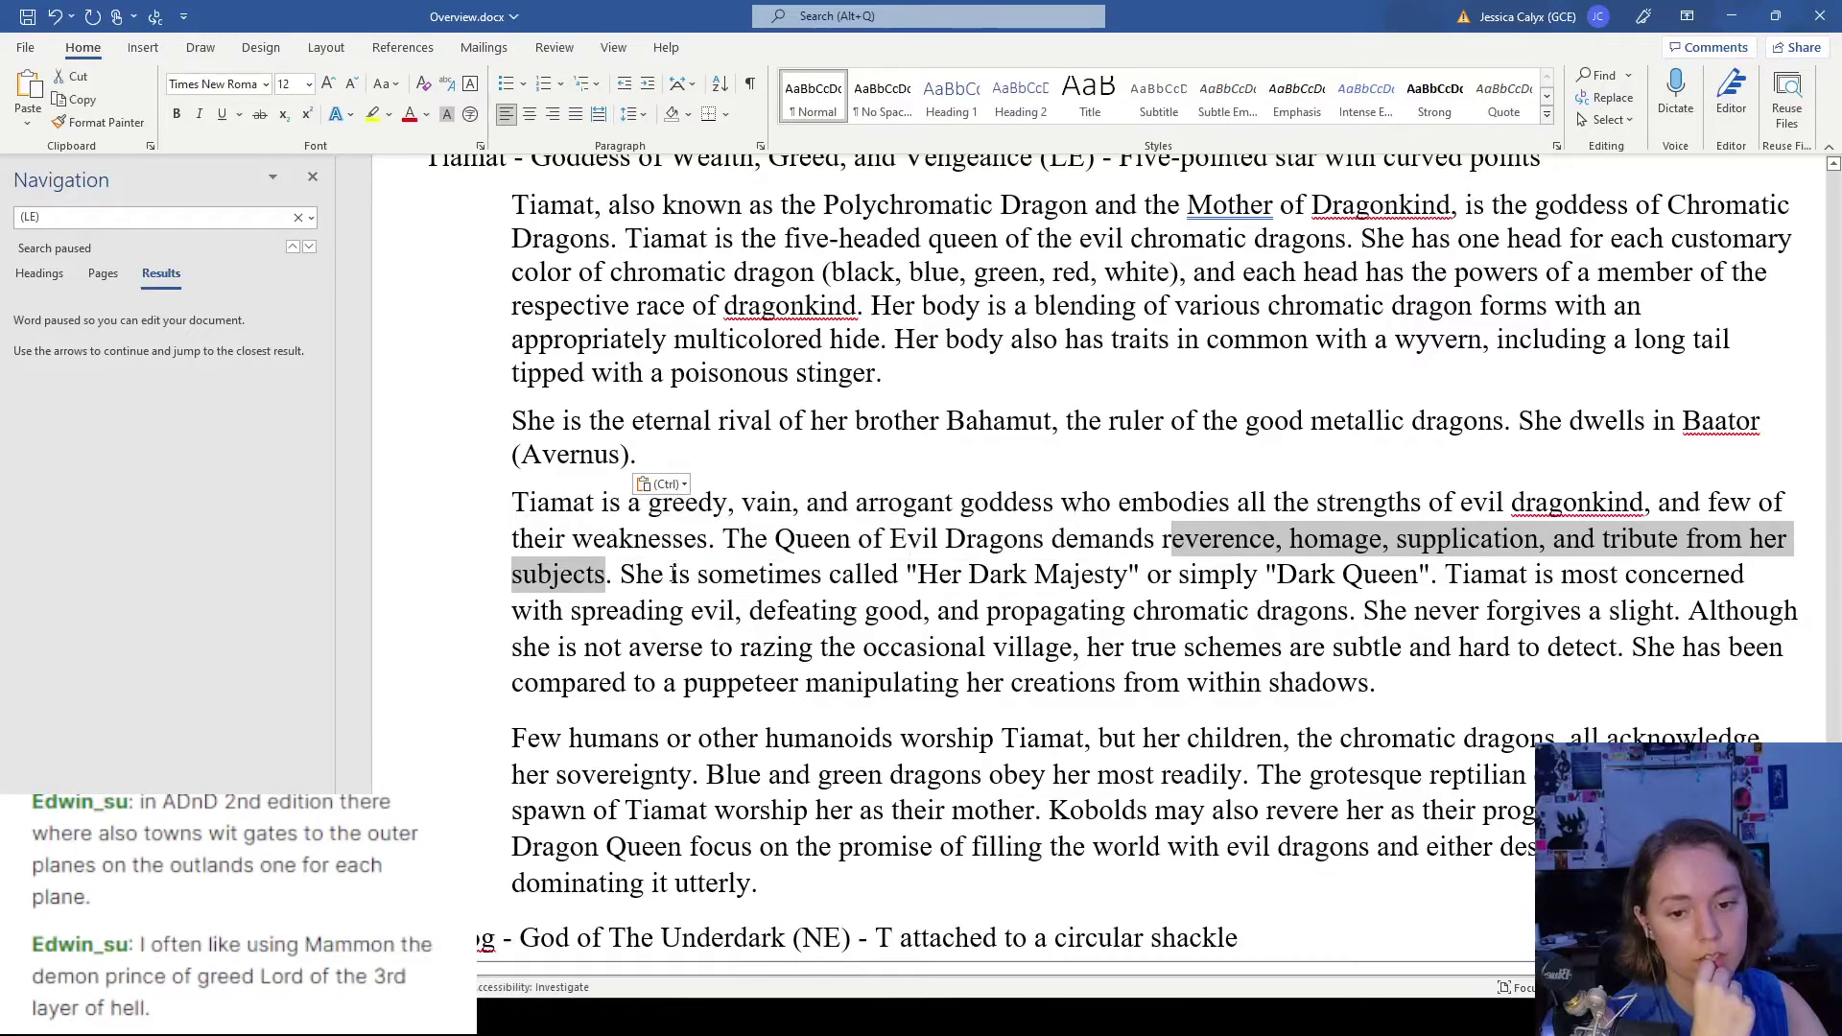
click(672, 574)
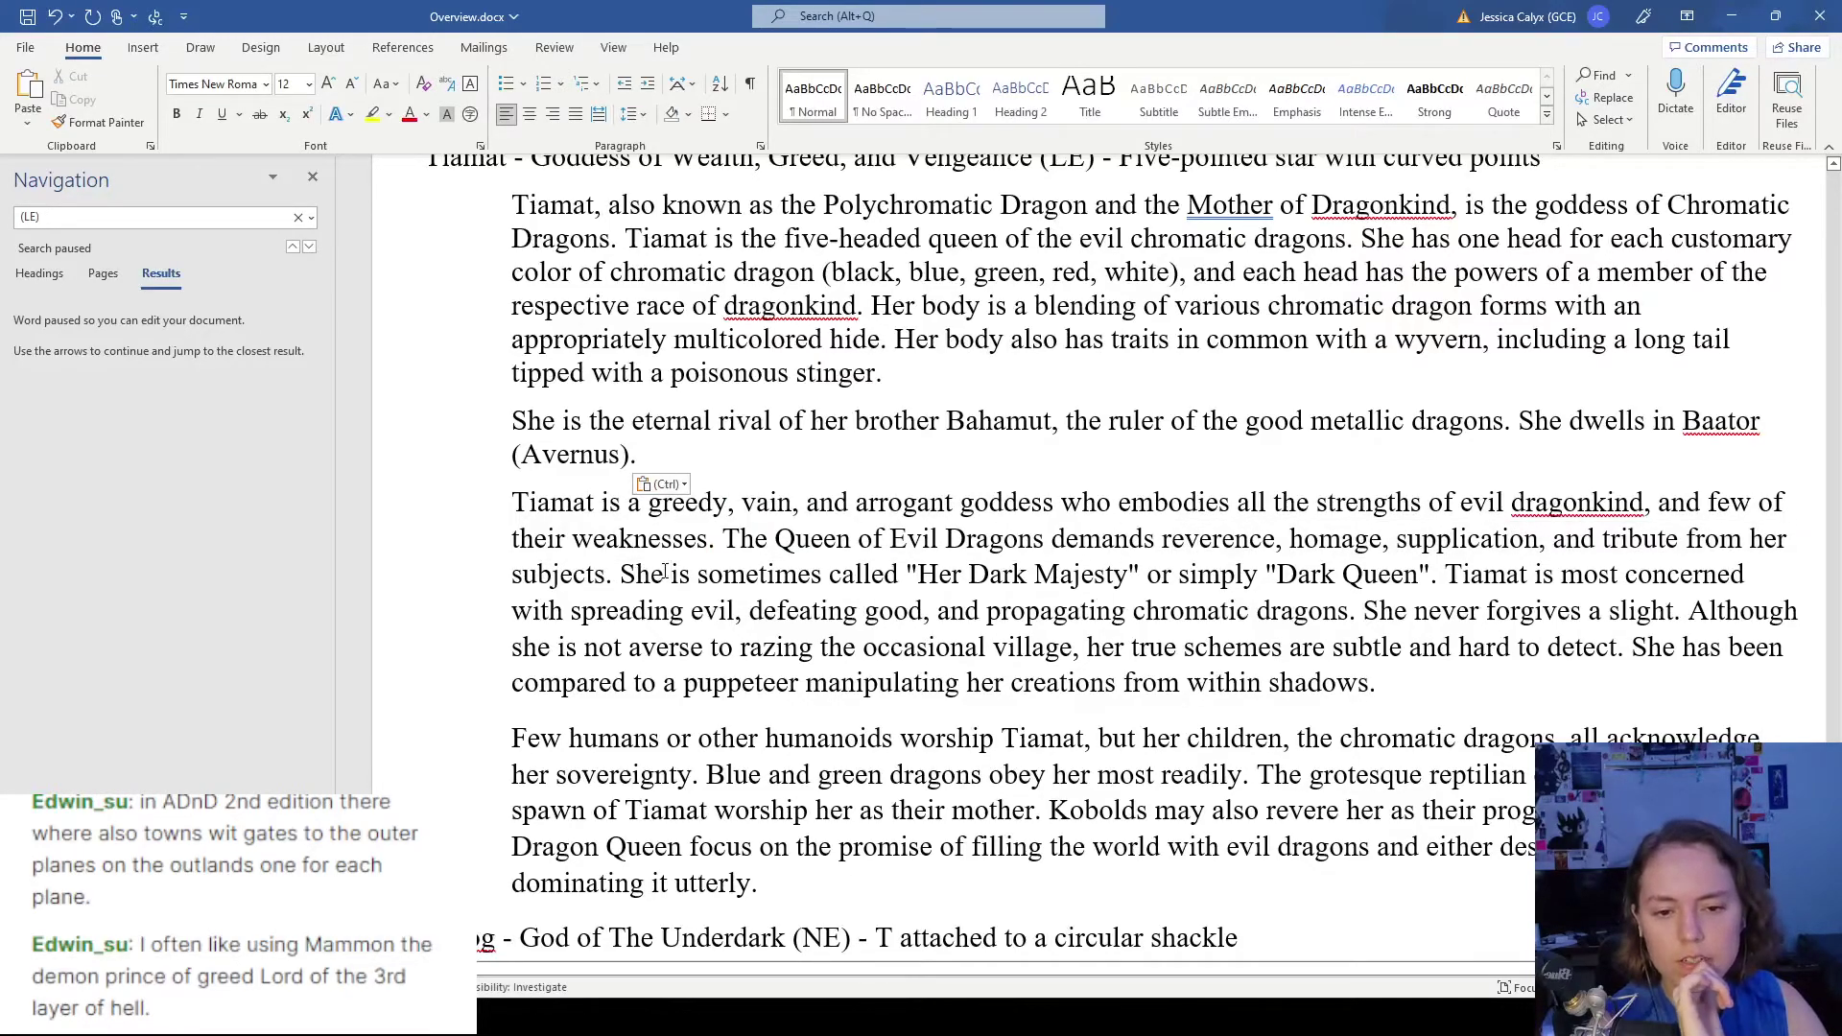
double_click(752, 502)
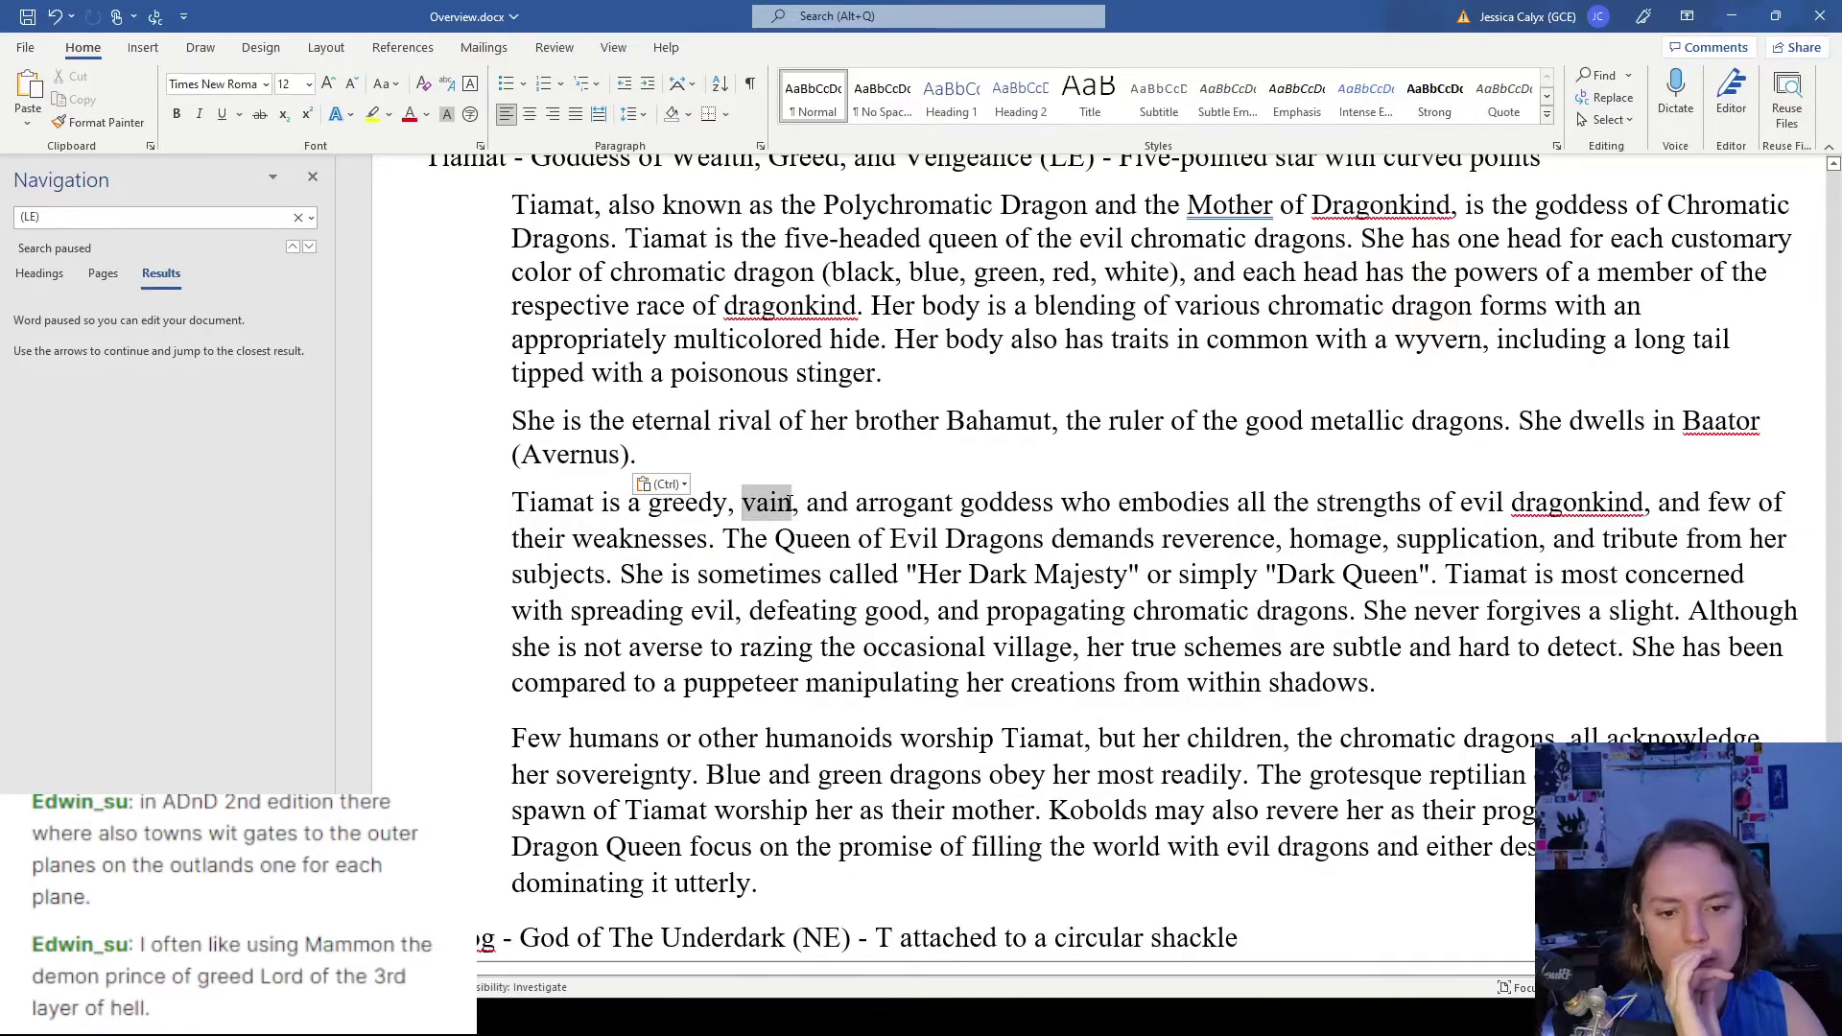
drag(791, 501, 749, 509)
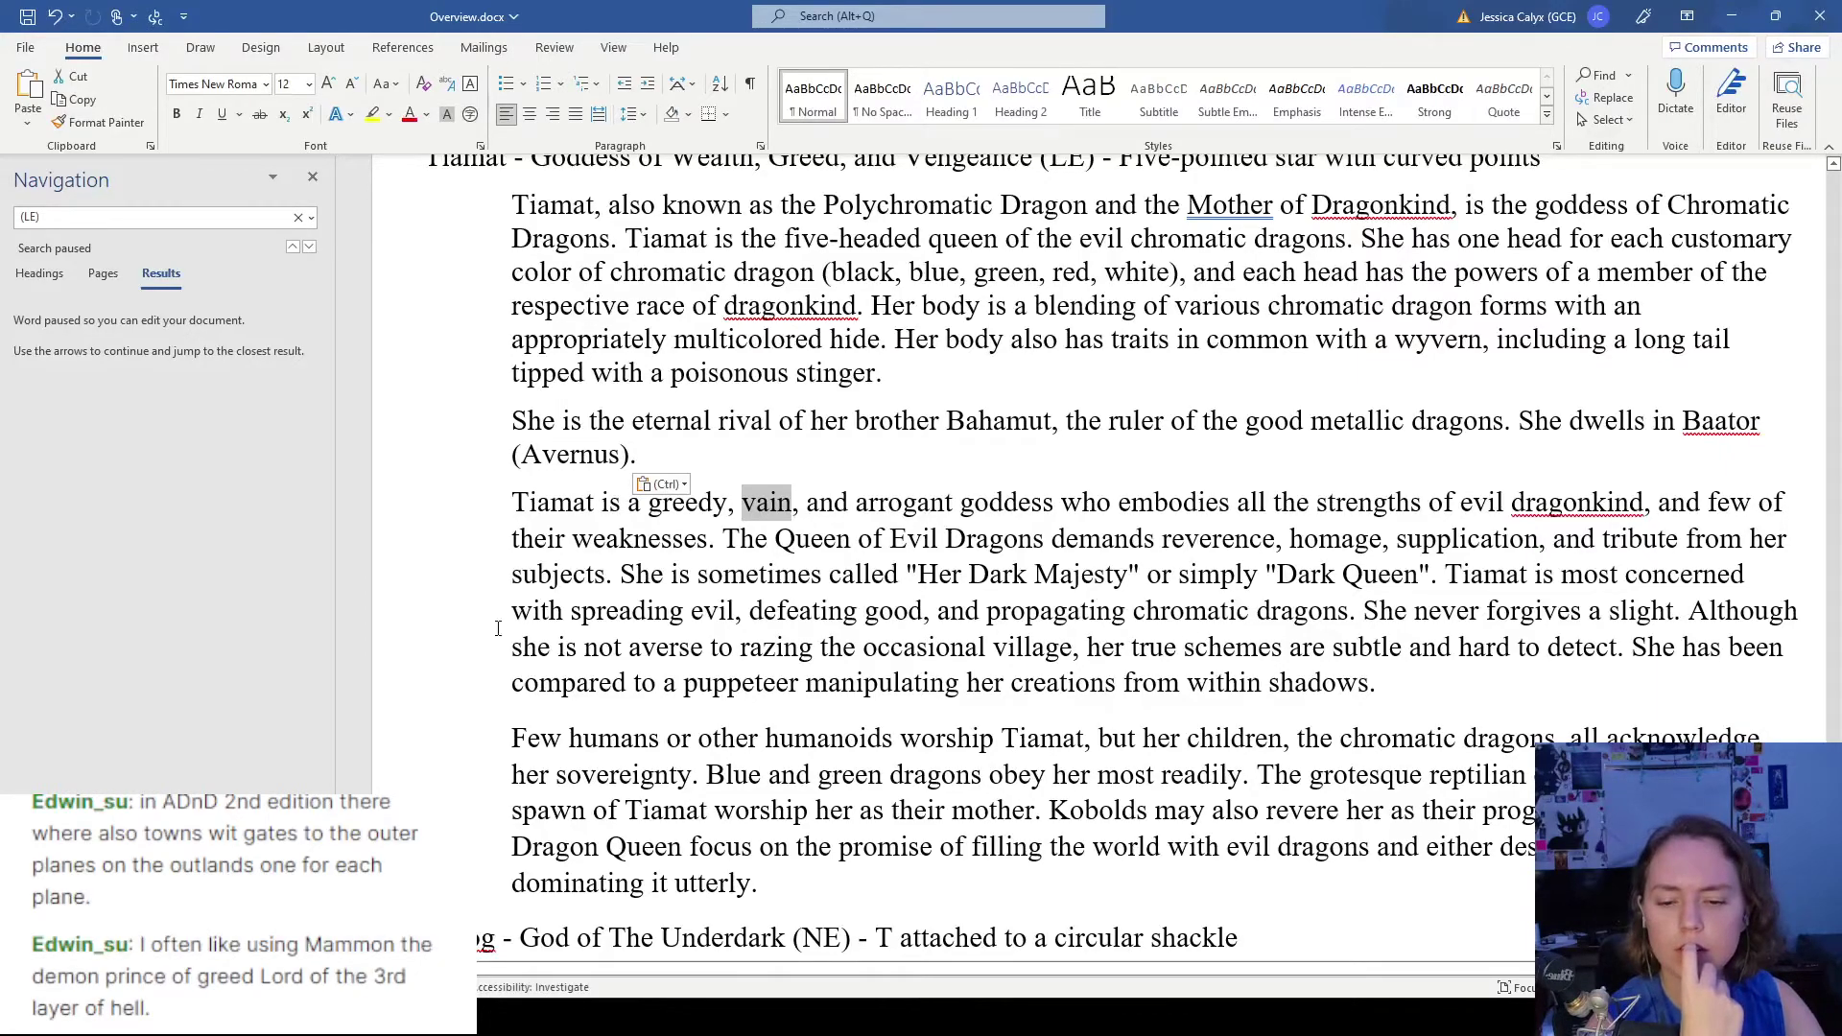
- Step through the "(LE)" matches to Asmodeus's entry and read his description
click(309, 248)
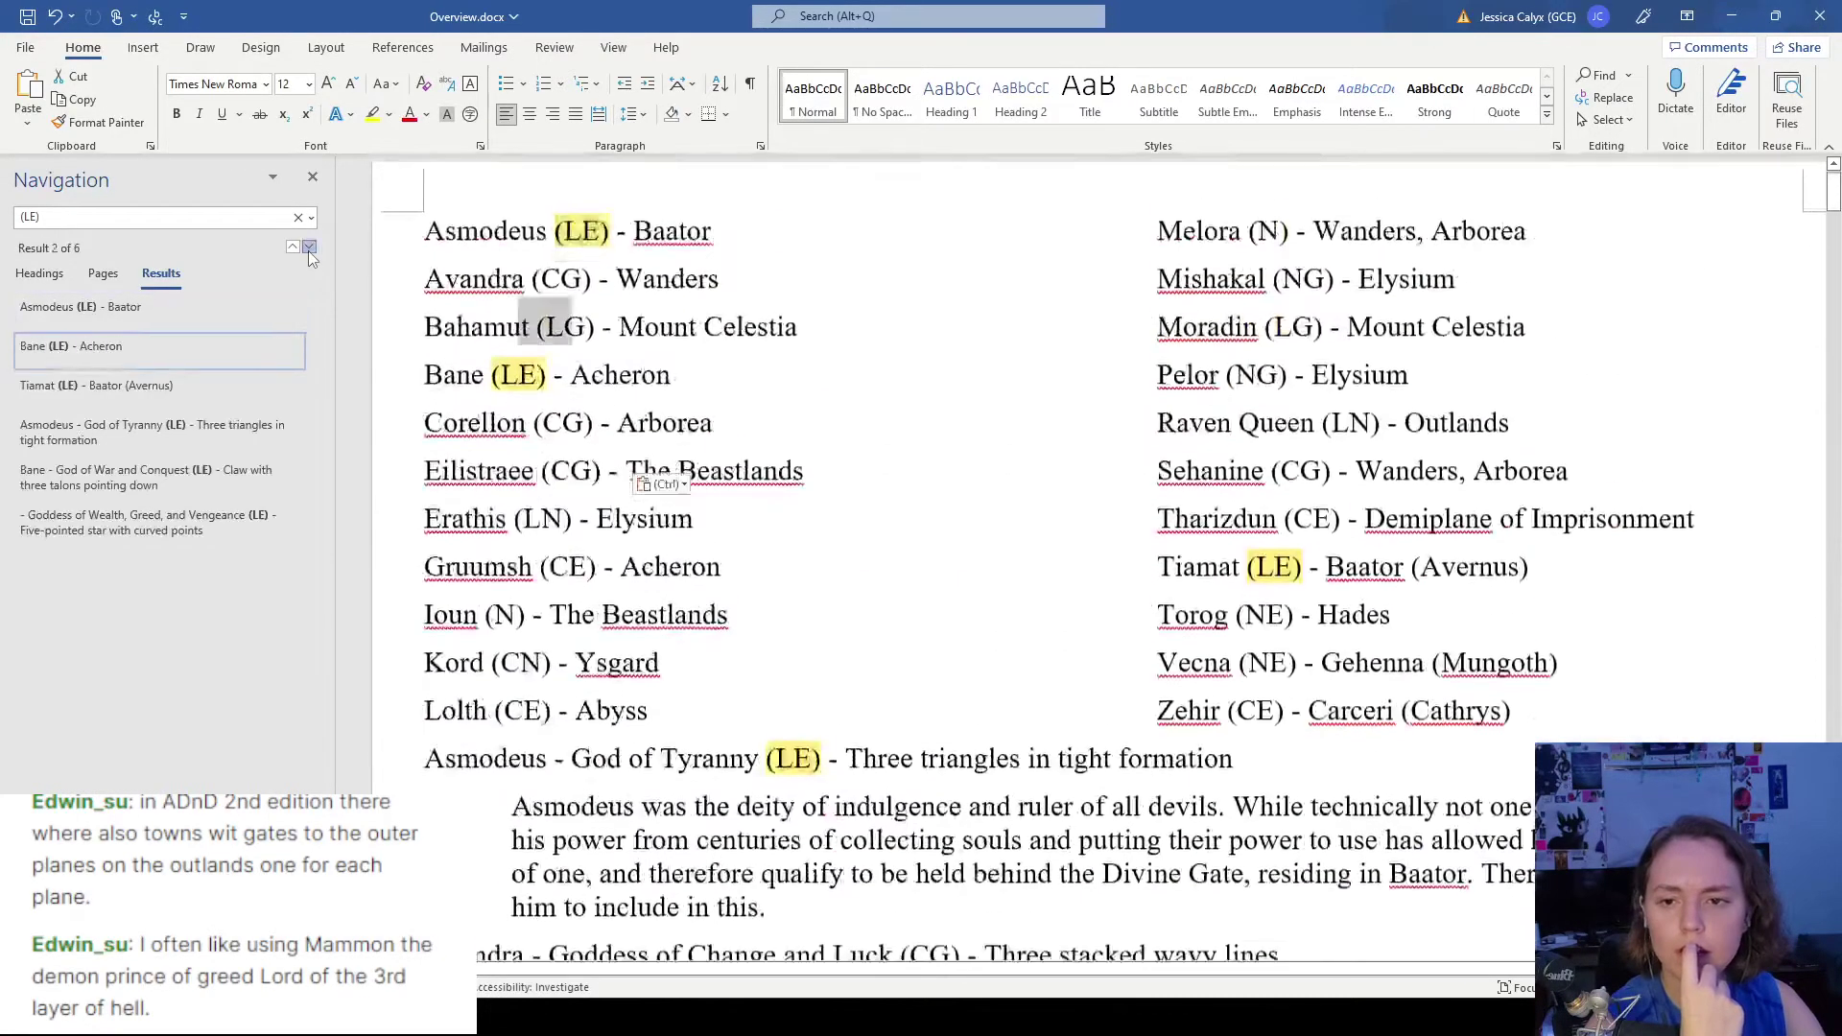
click(308, 248)
click(308, 249)
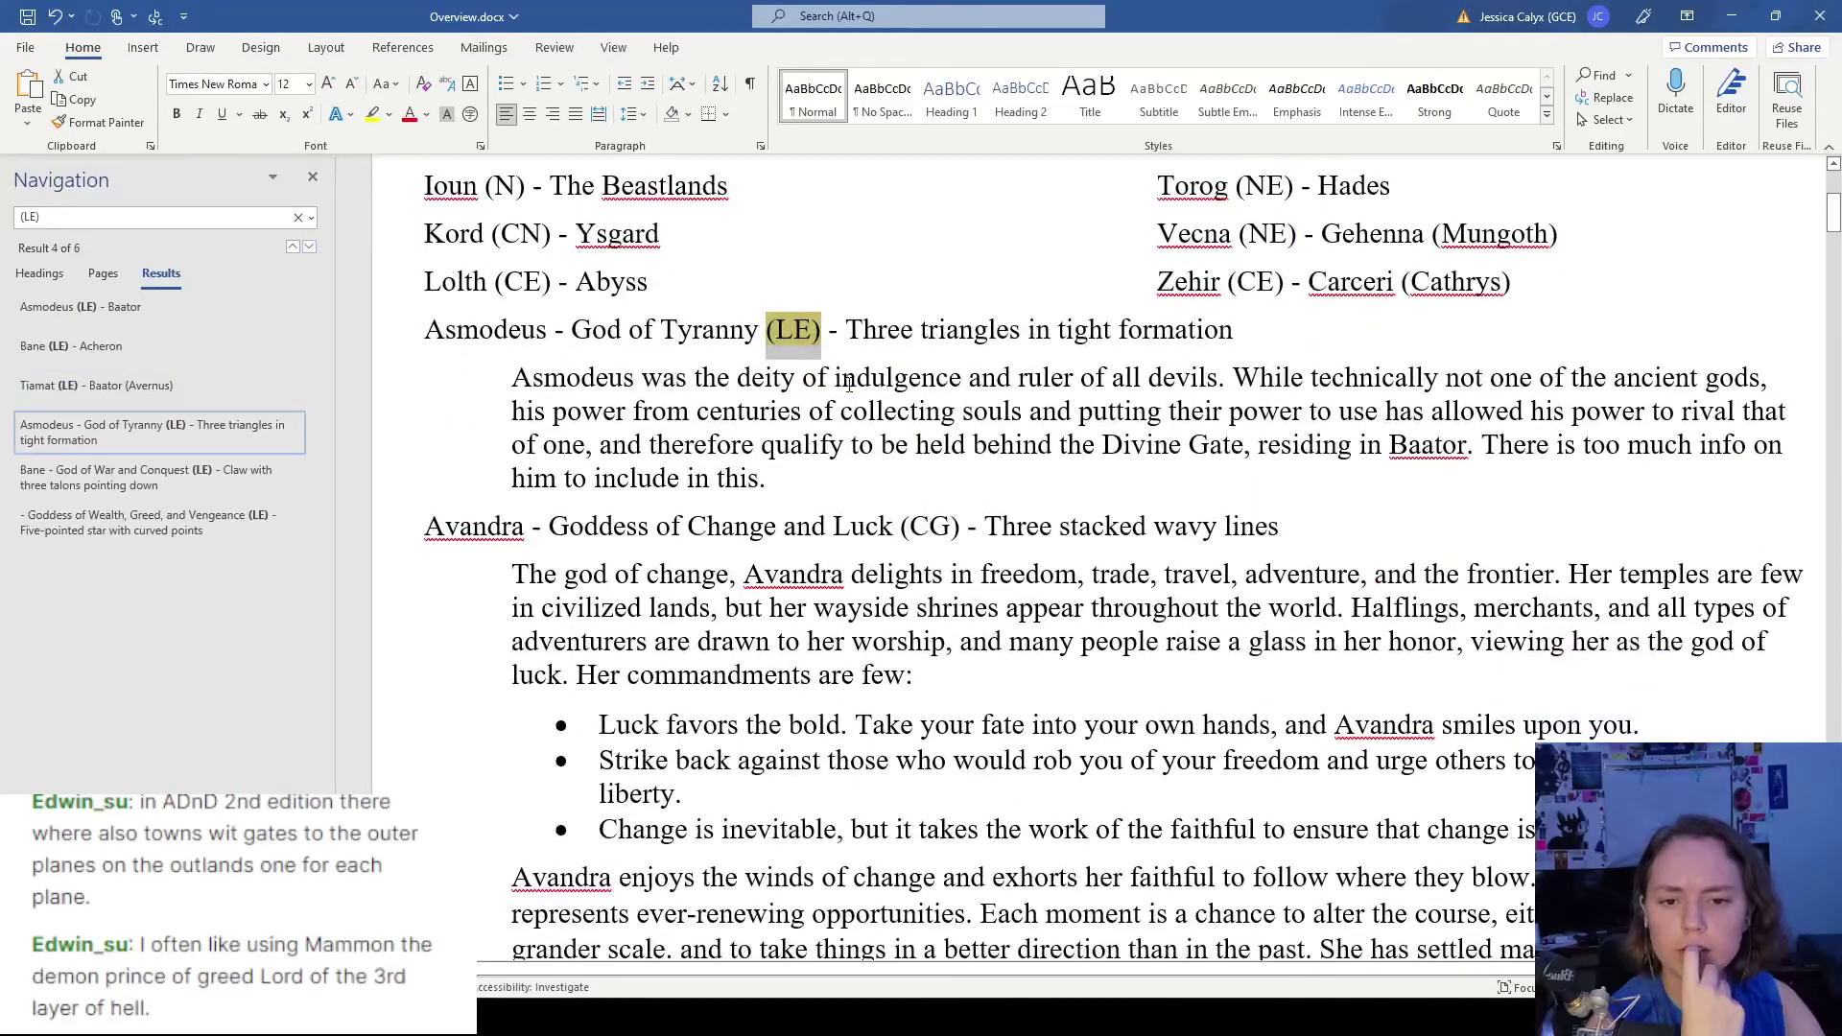
triple_click(842, 382)
key(Right)
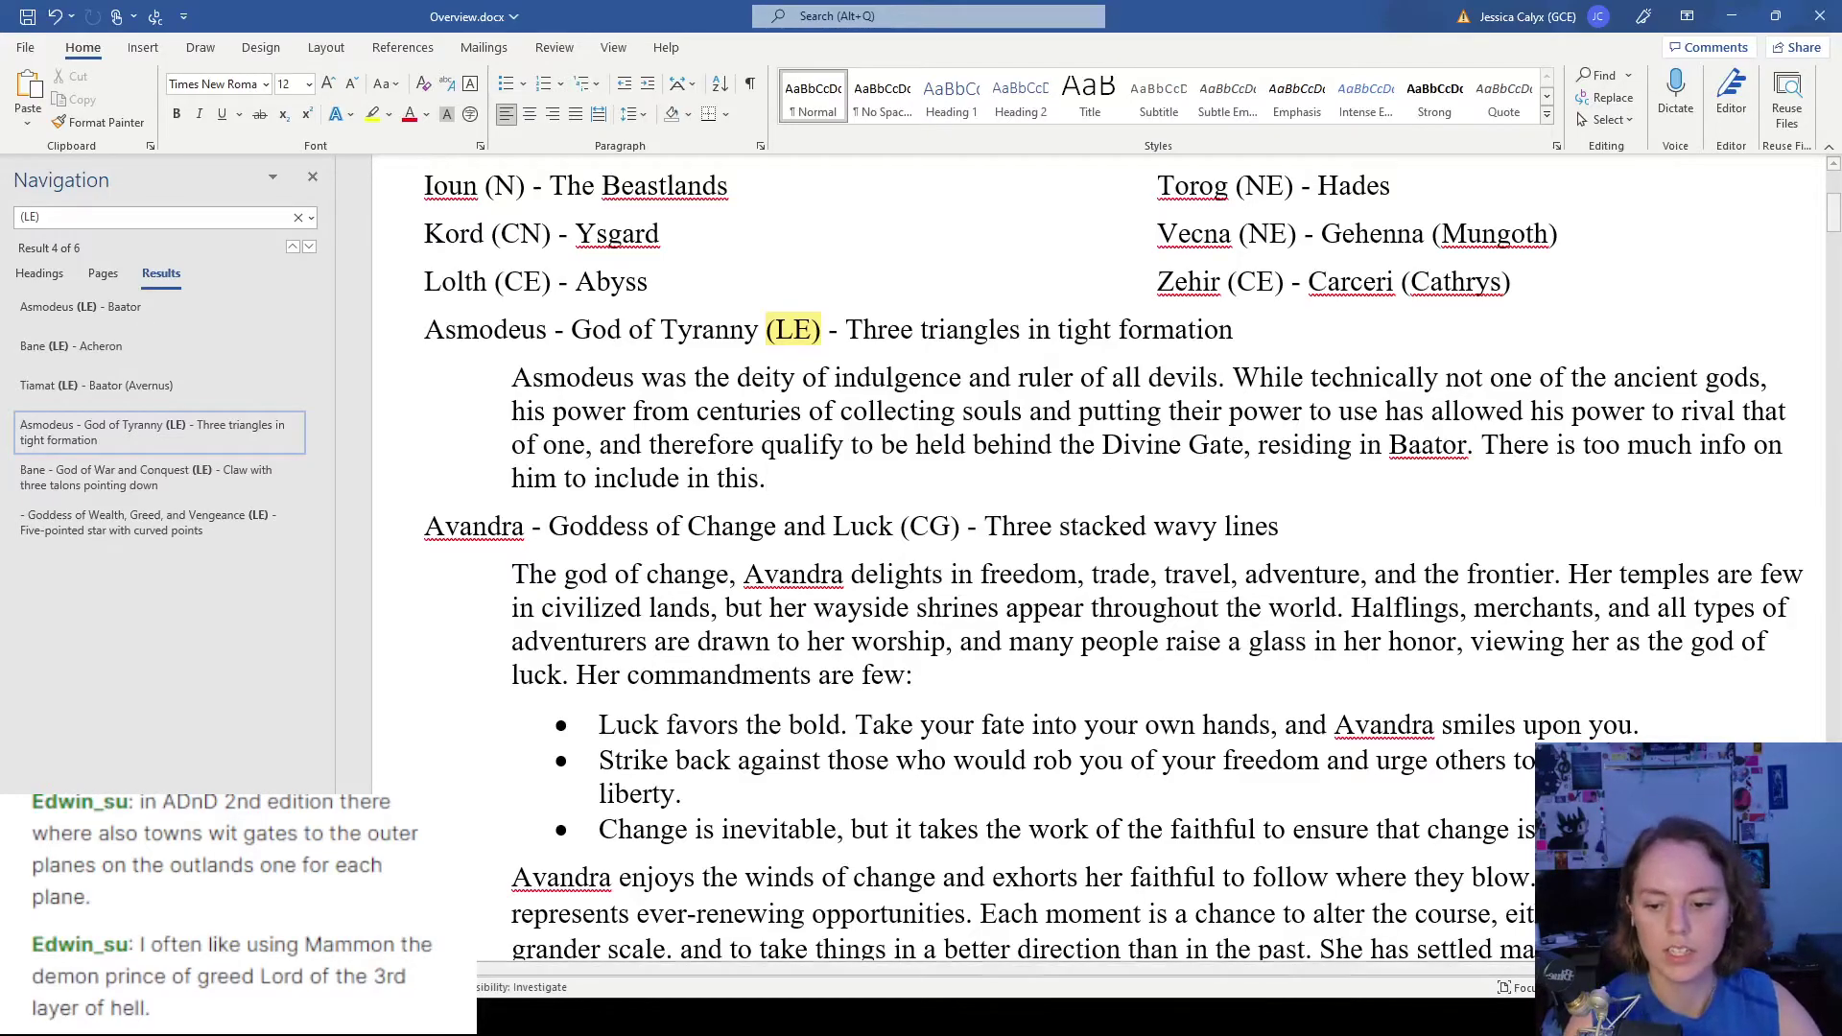
- Check The Planes folder for a document covering Asmodeus's home plane, and go back to Overview.docx
key(alt+Tab)
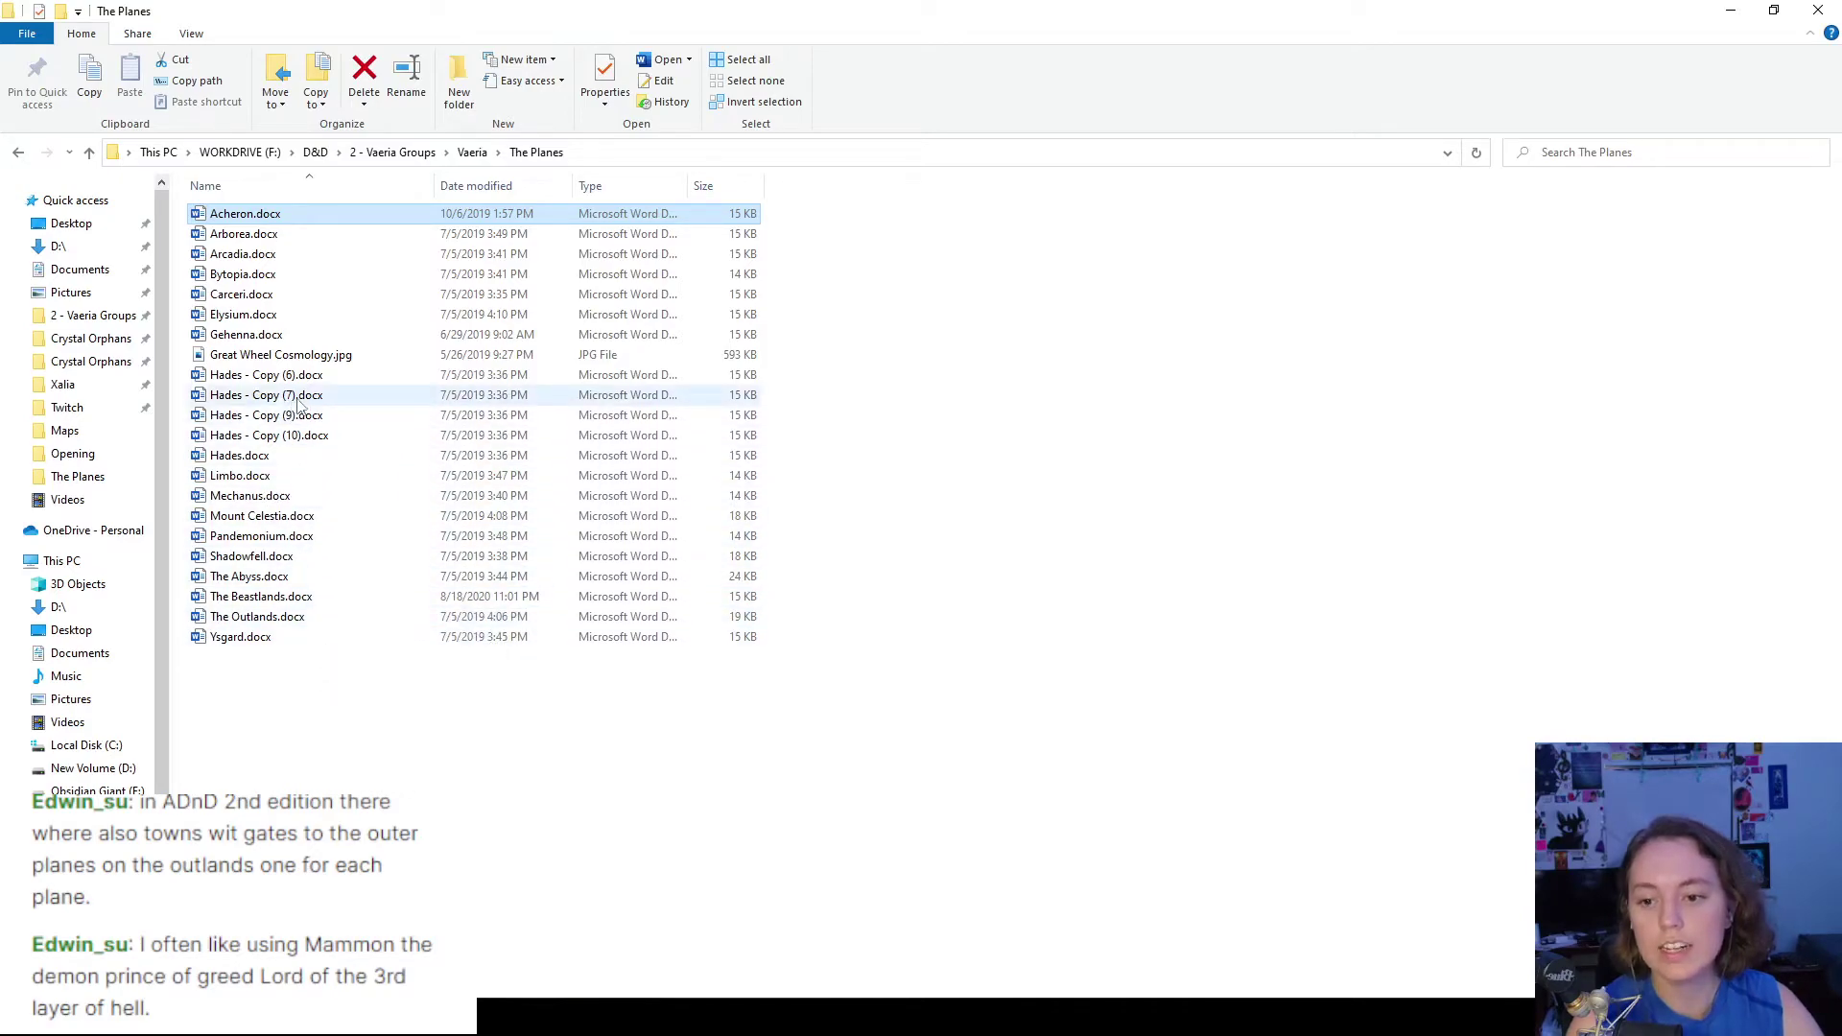
click(1736, 12)
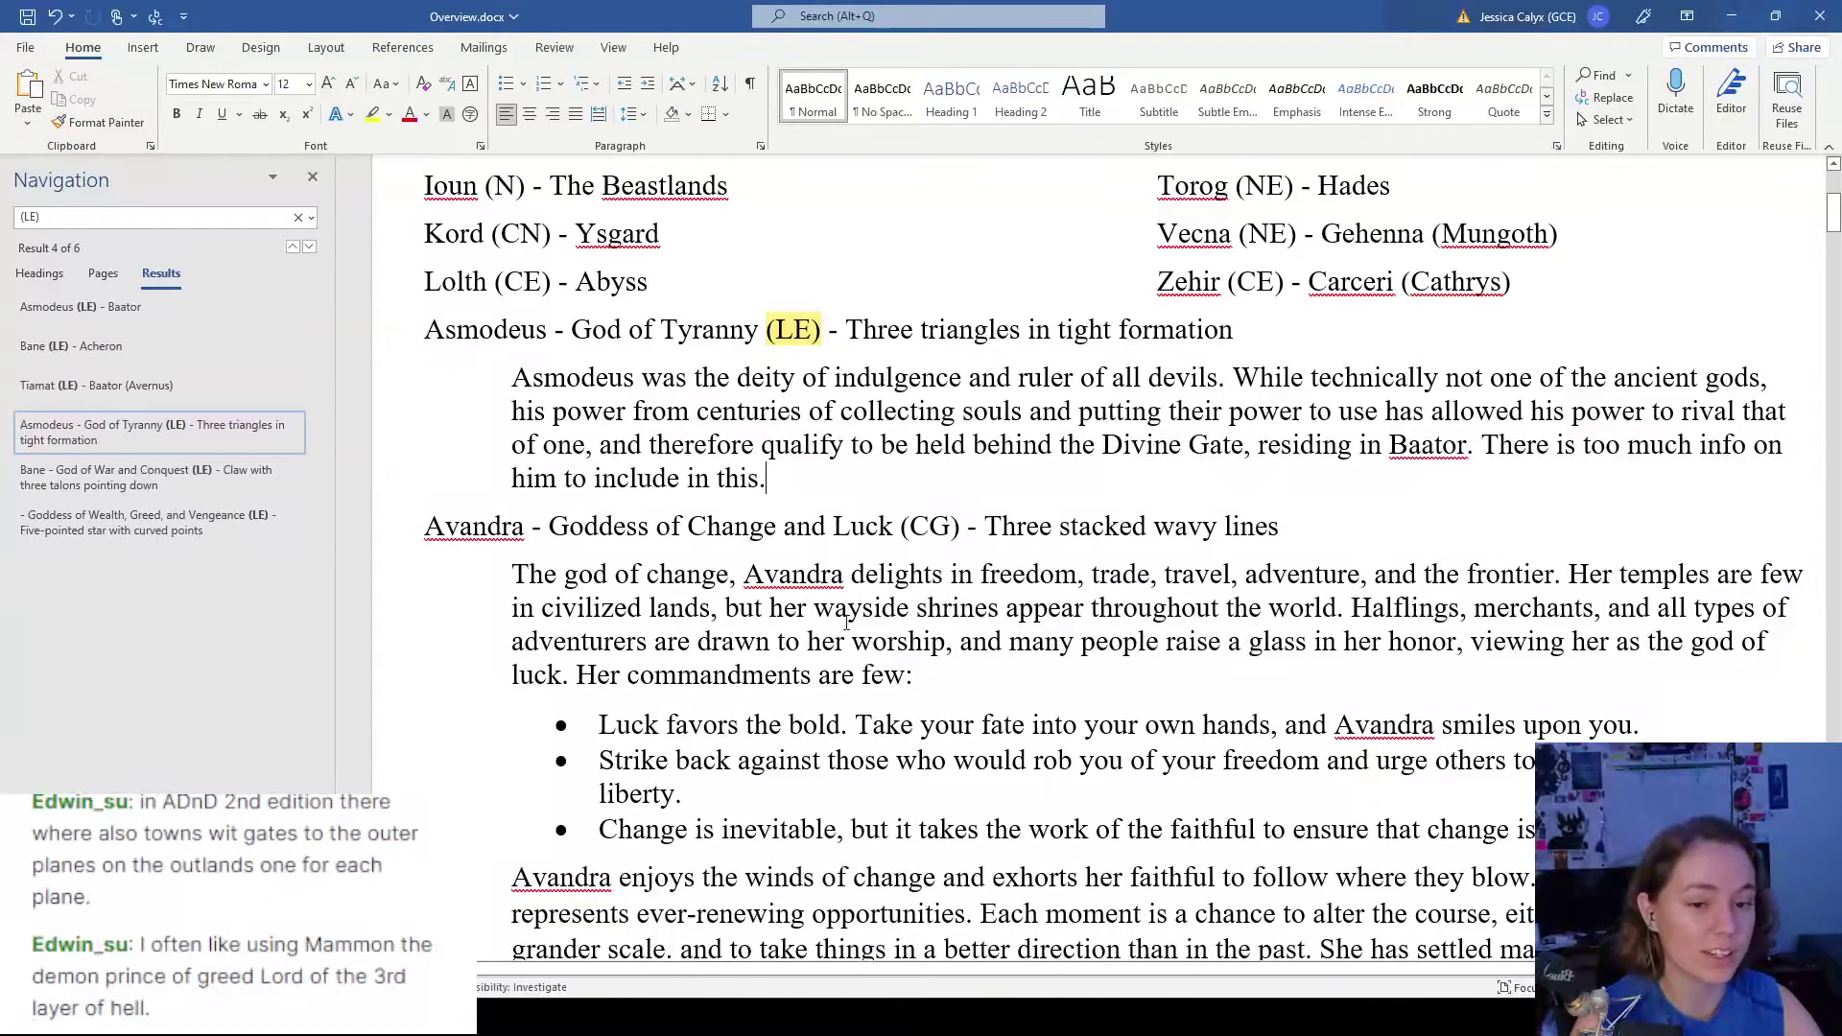
key(alt+Tab)
drag(301, 691, 315, 192)
click(340, 696)
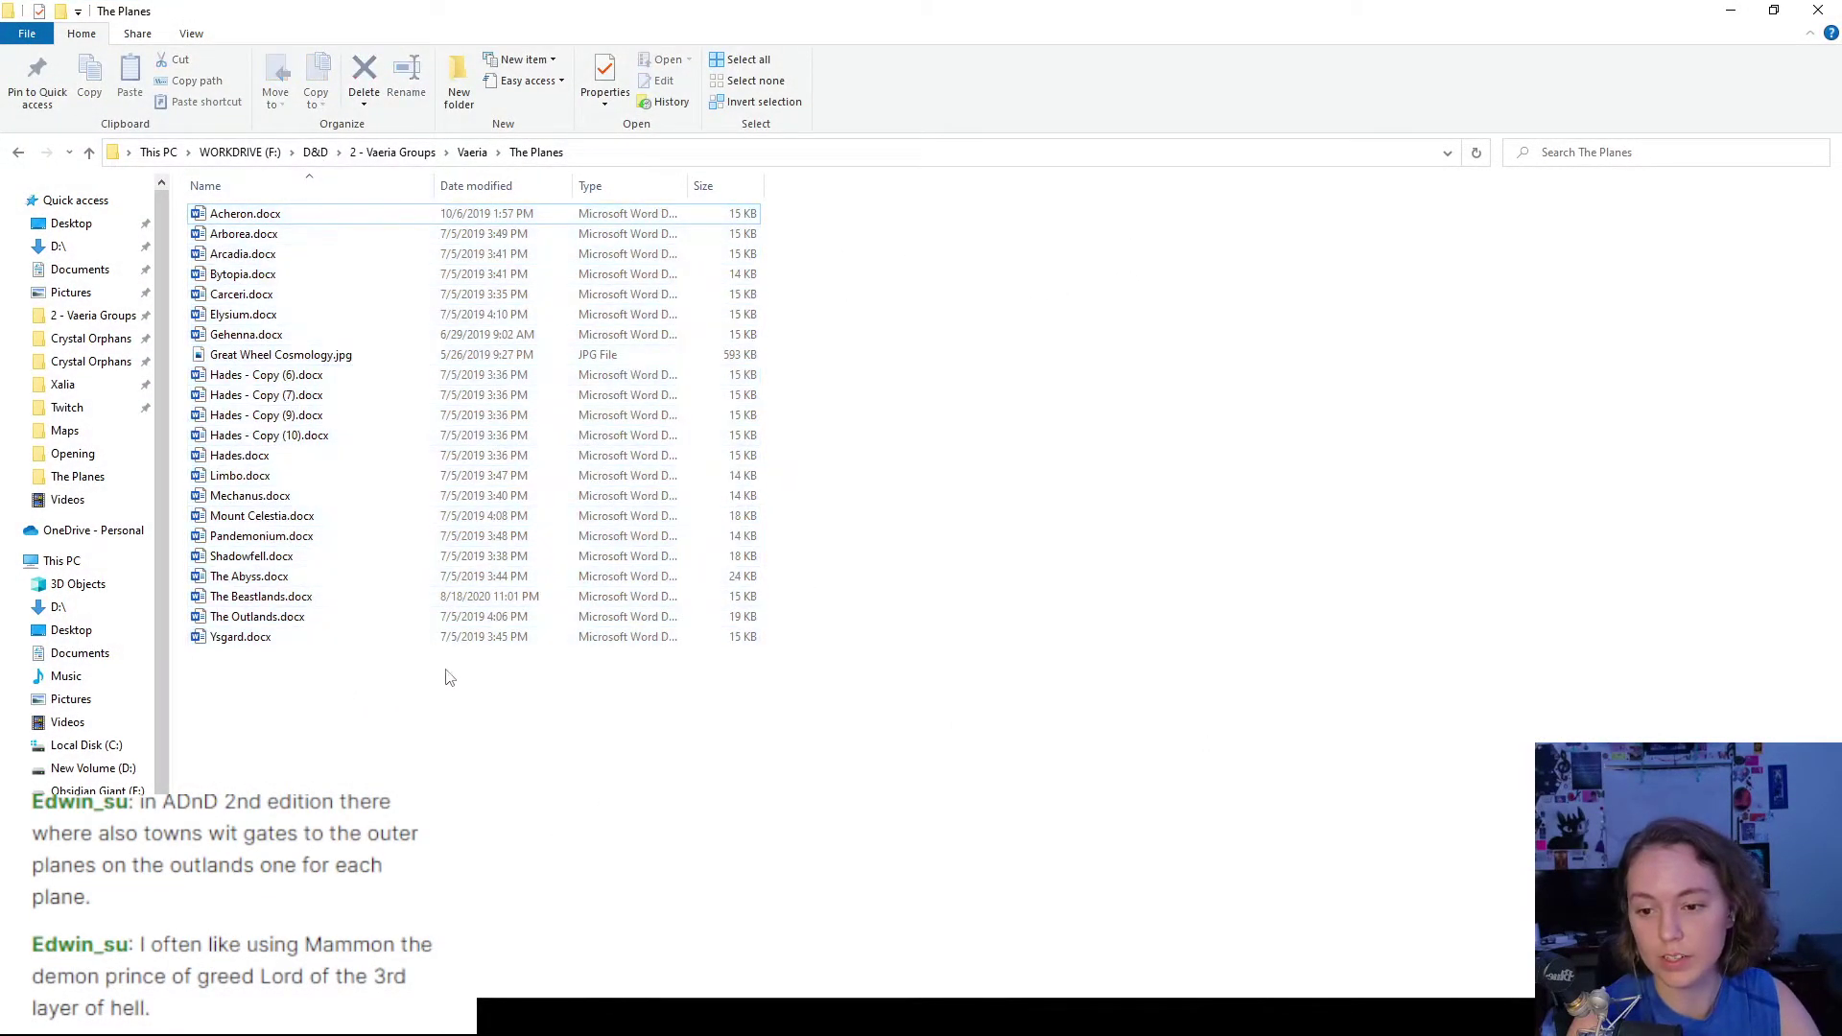
click(1730, 10)
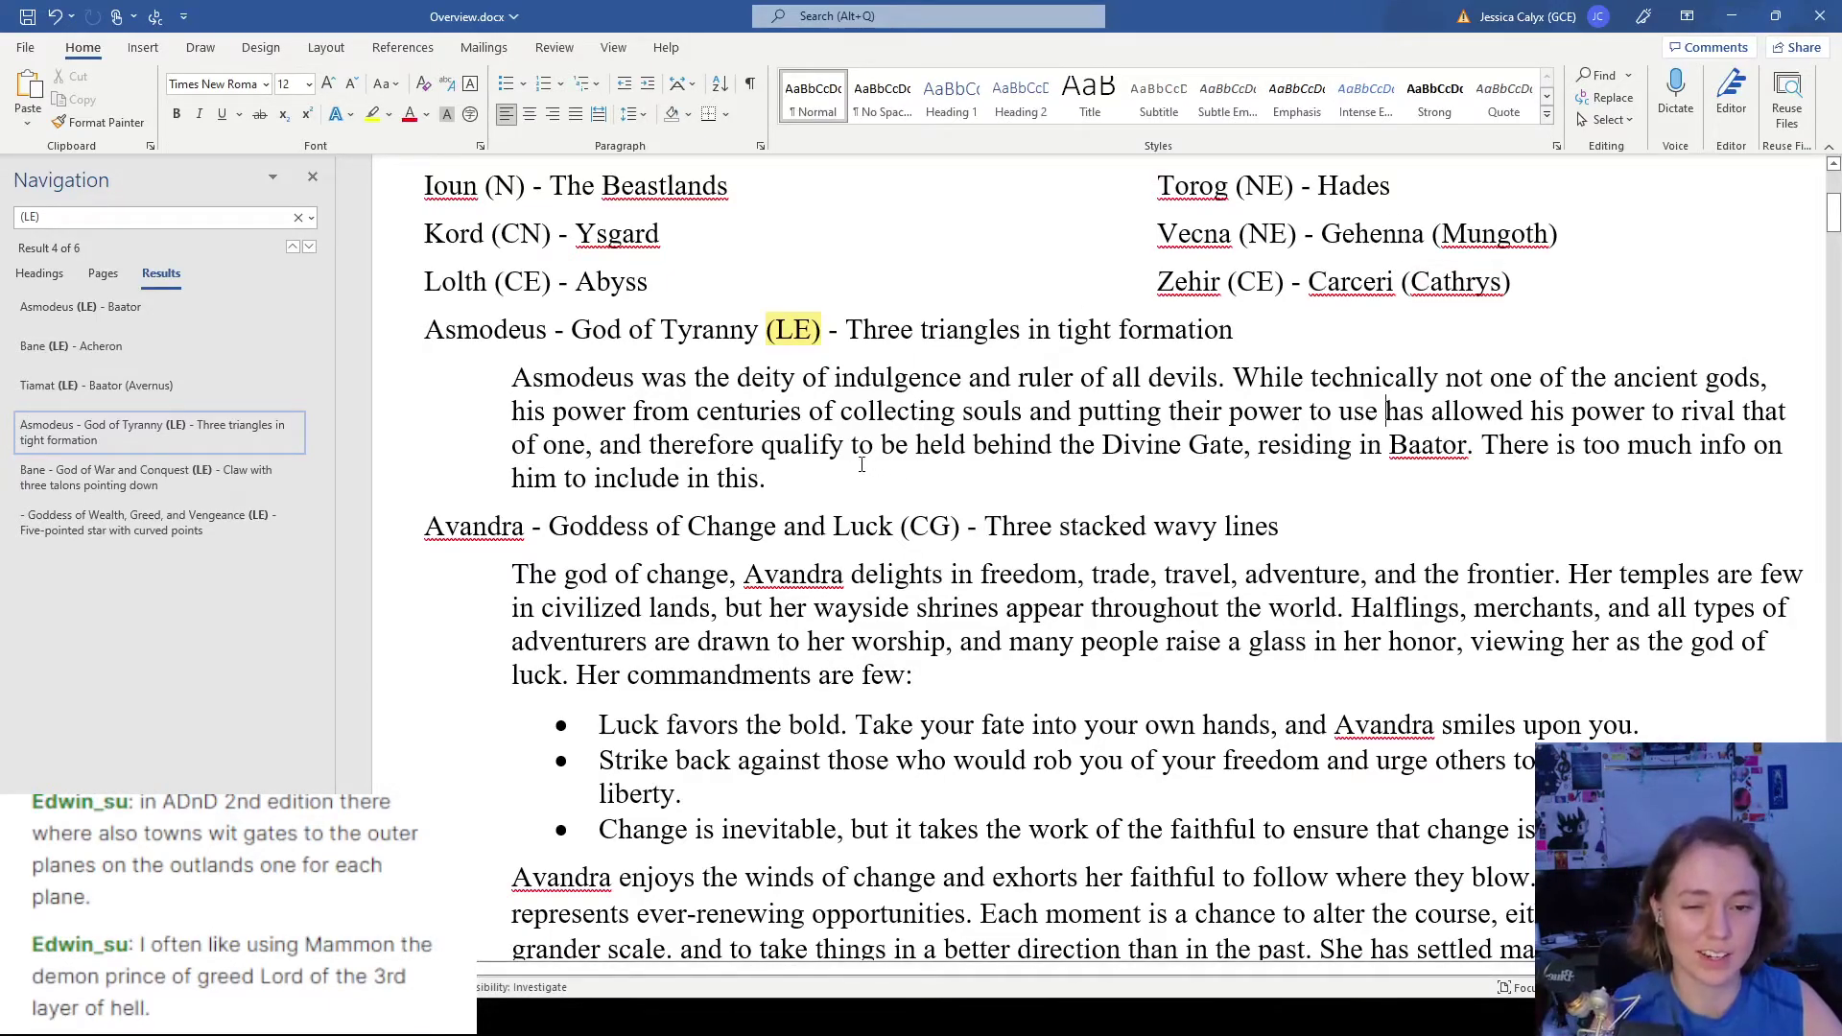
- Reread Asmodeus's description in Overview.docx, from his role as deity of indulgence to the closing sentence
drag(862, 465, 769, 480)
click(537, 376)
click(769, 480)
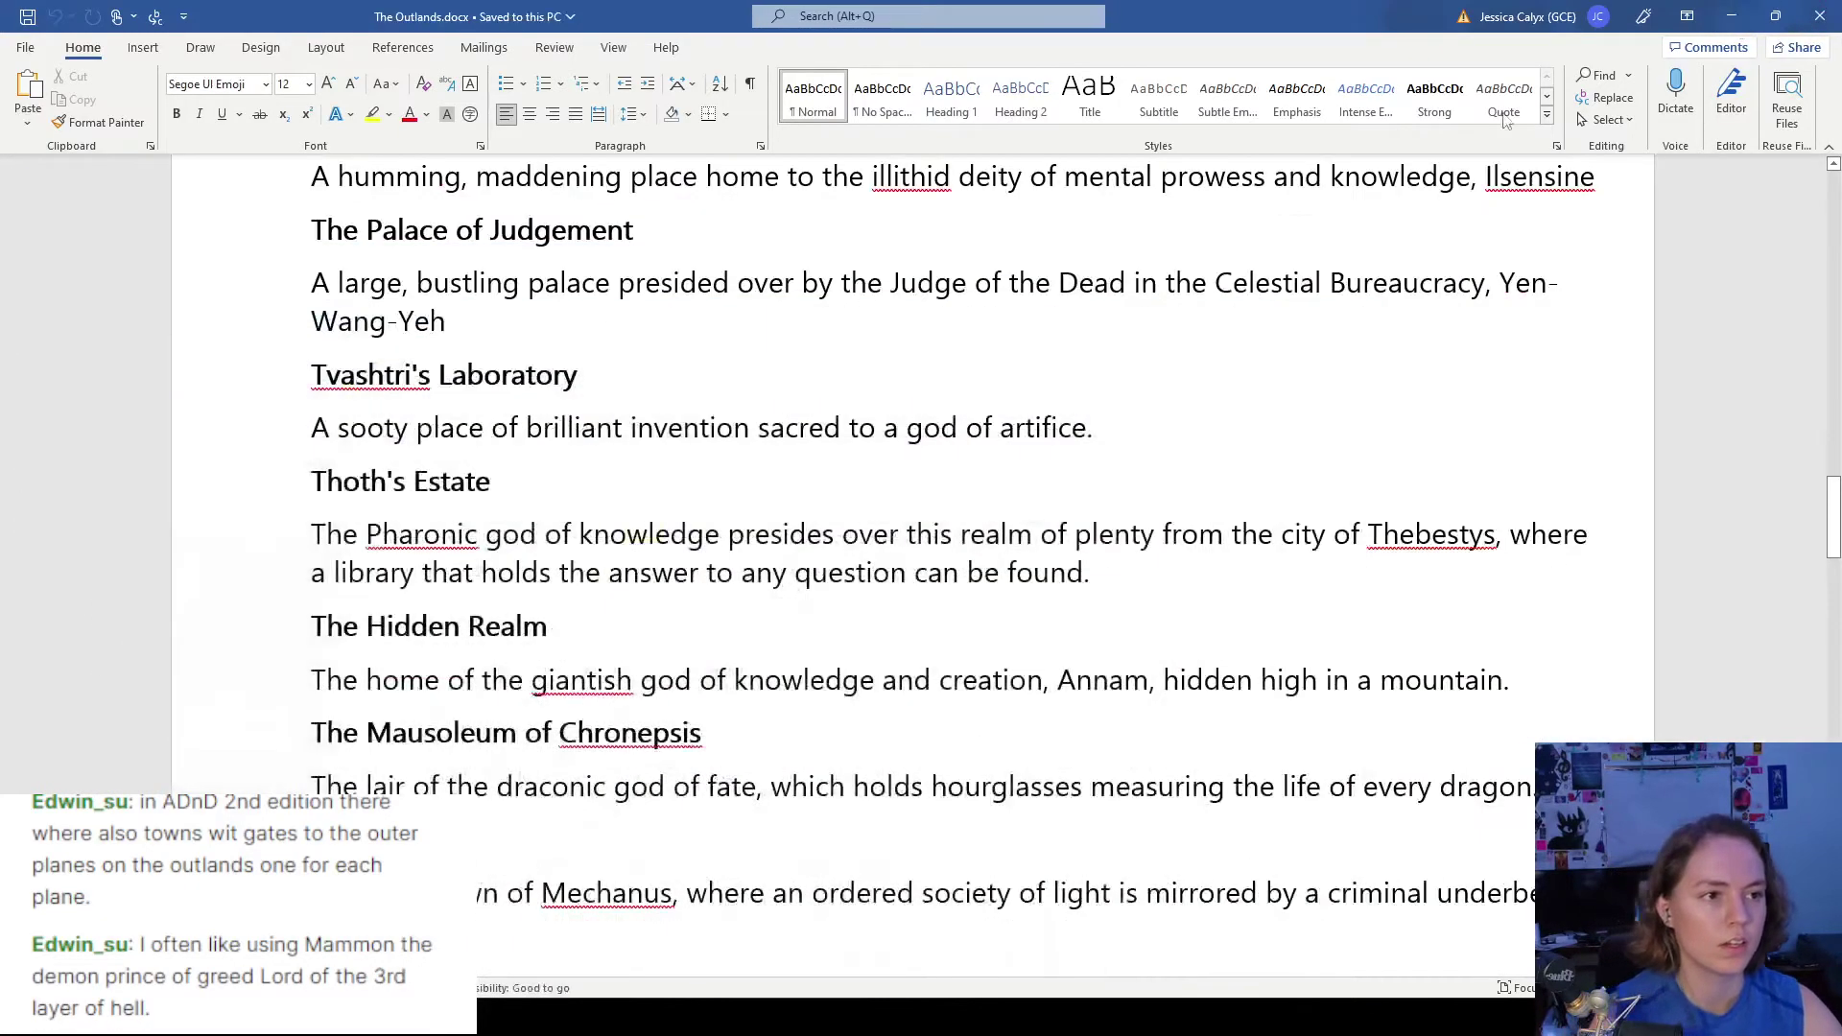
- Skim the realms and gate-towns listed in The Outlands.docx and close the document
click(1732, 16)
scroll(692, 467, down, 3)
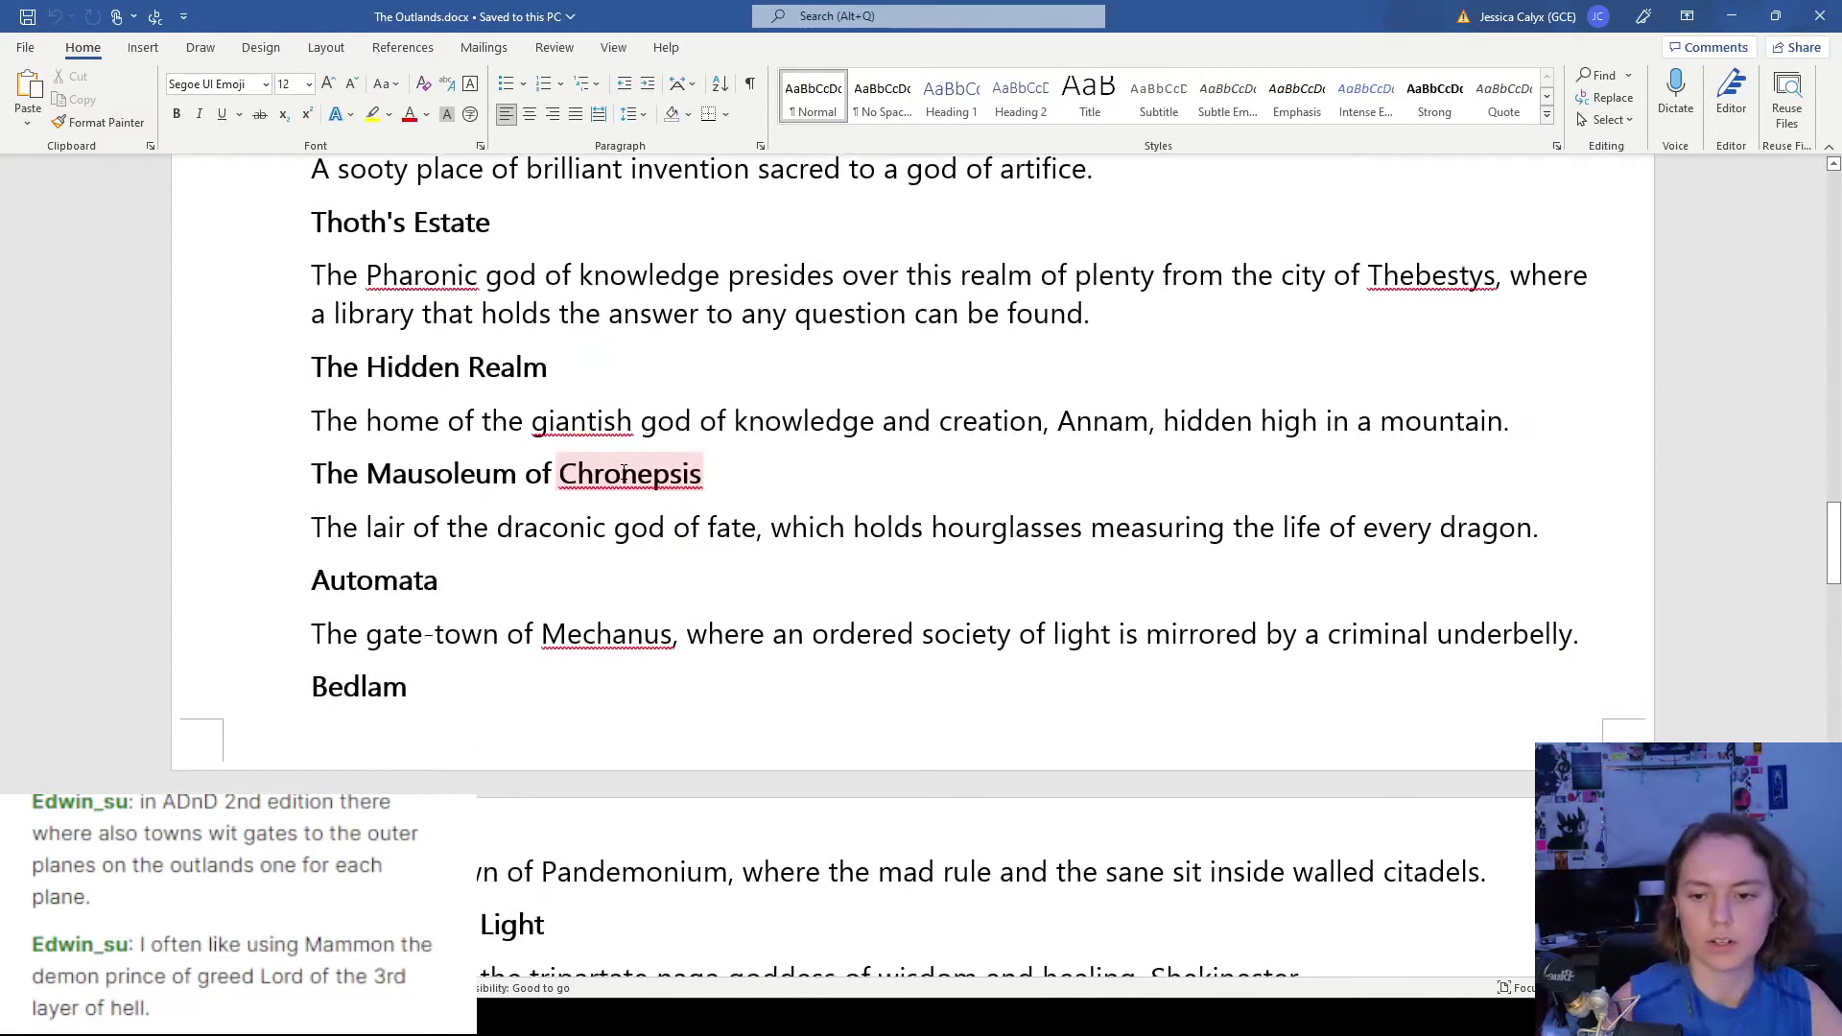
scroll(692, 466, up, 5)
click(1820, 16)
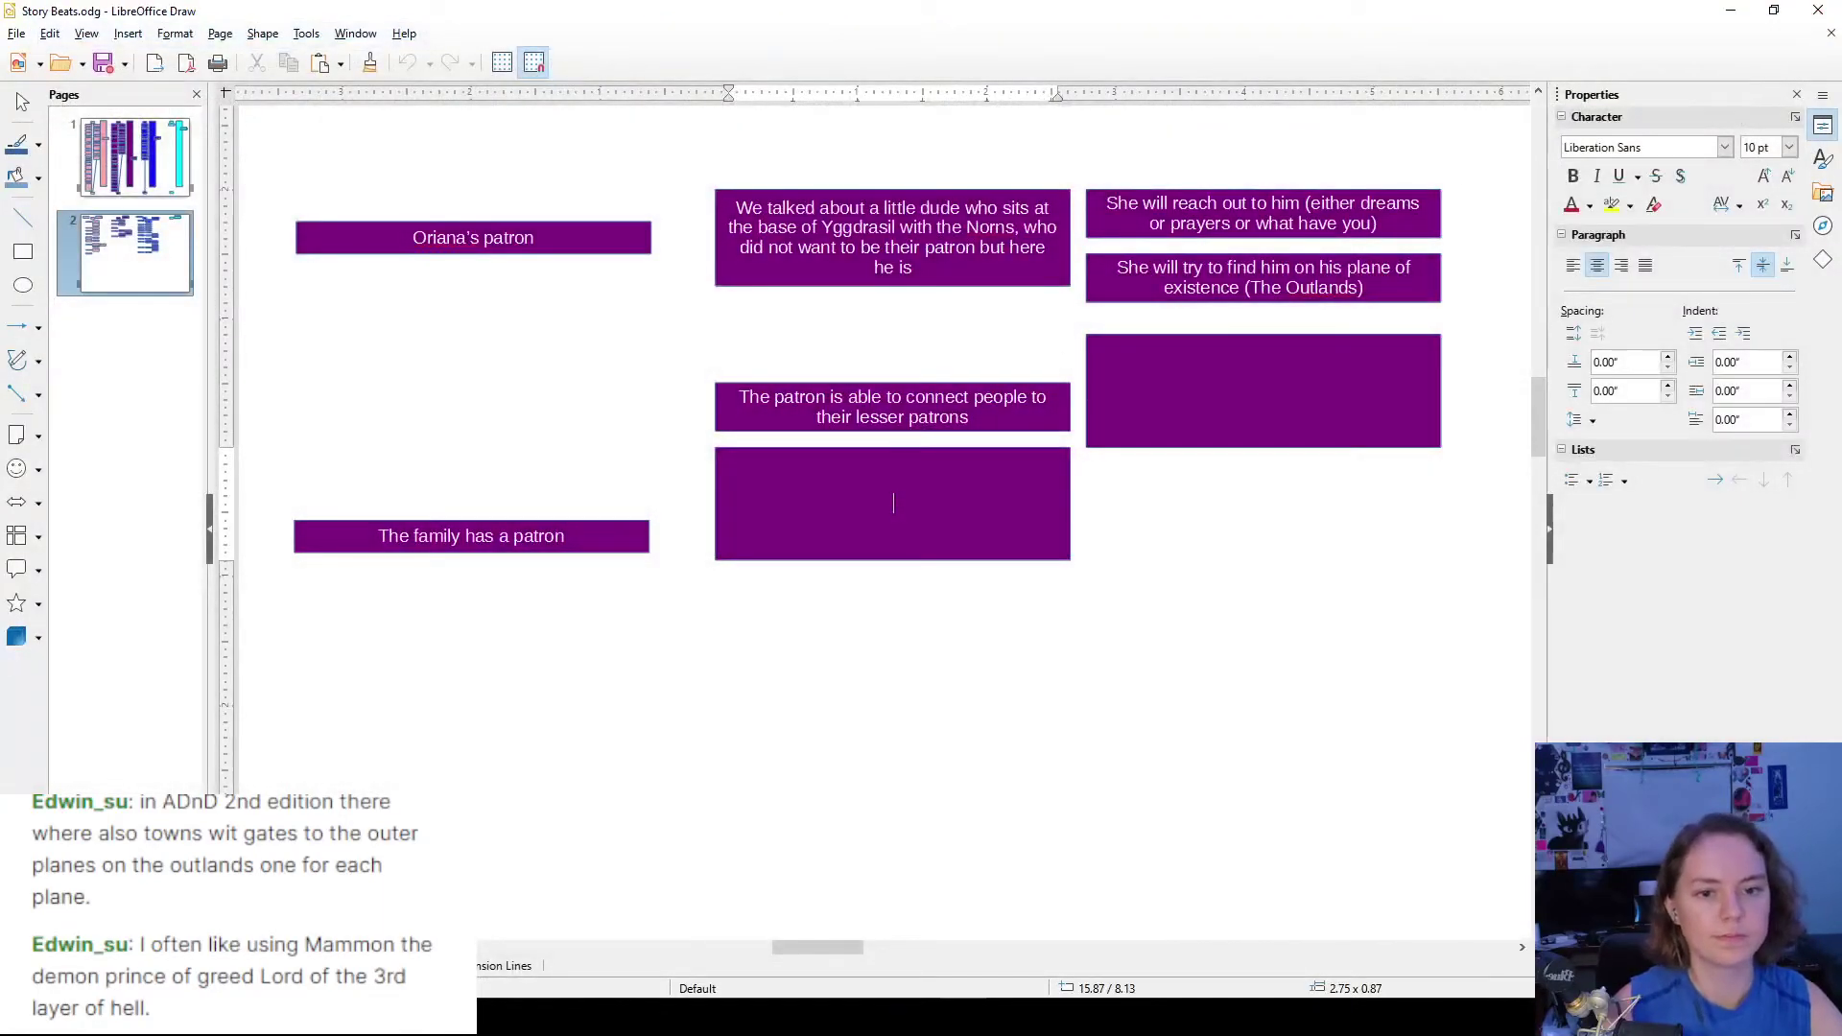
- Enter "Asmodeus - Maybe one of his generals?" in the empty box below the note about connecting people to lesser patrons
click(909, 497)
click(912, 498)
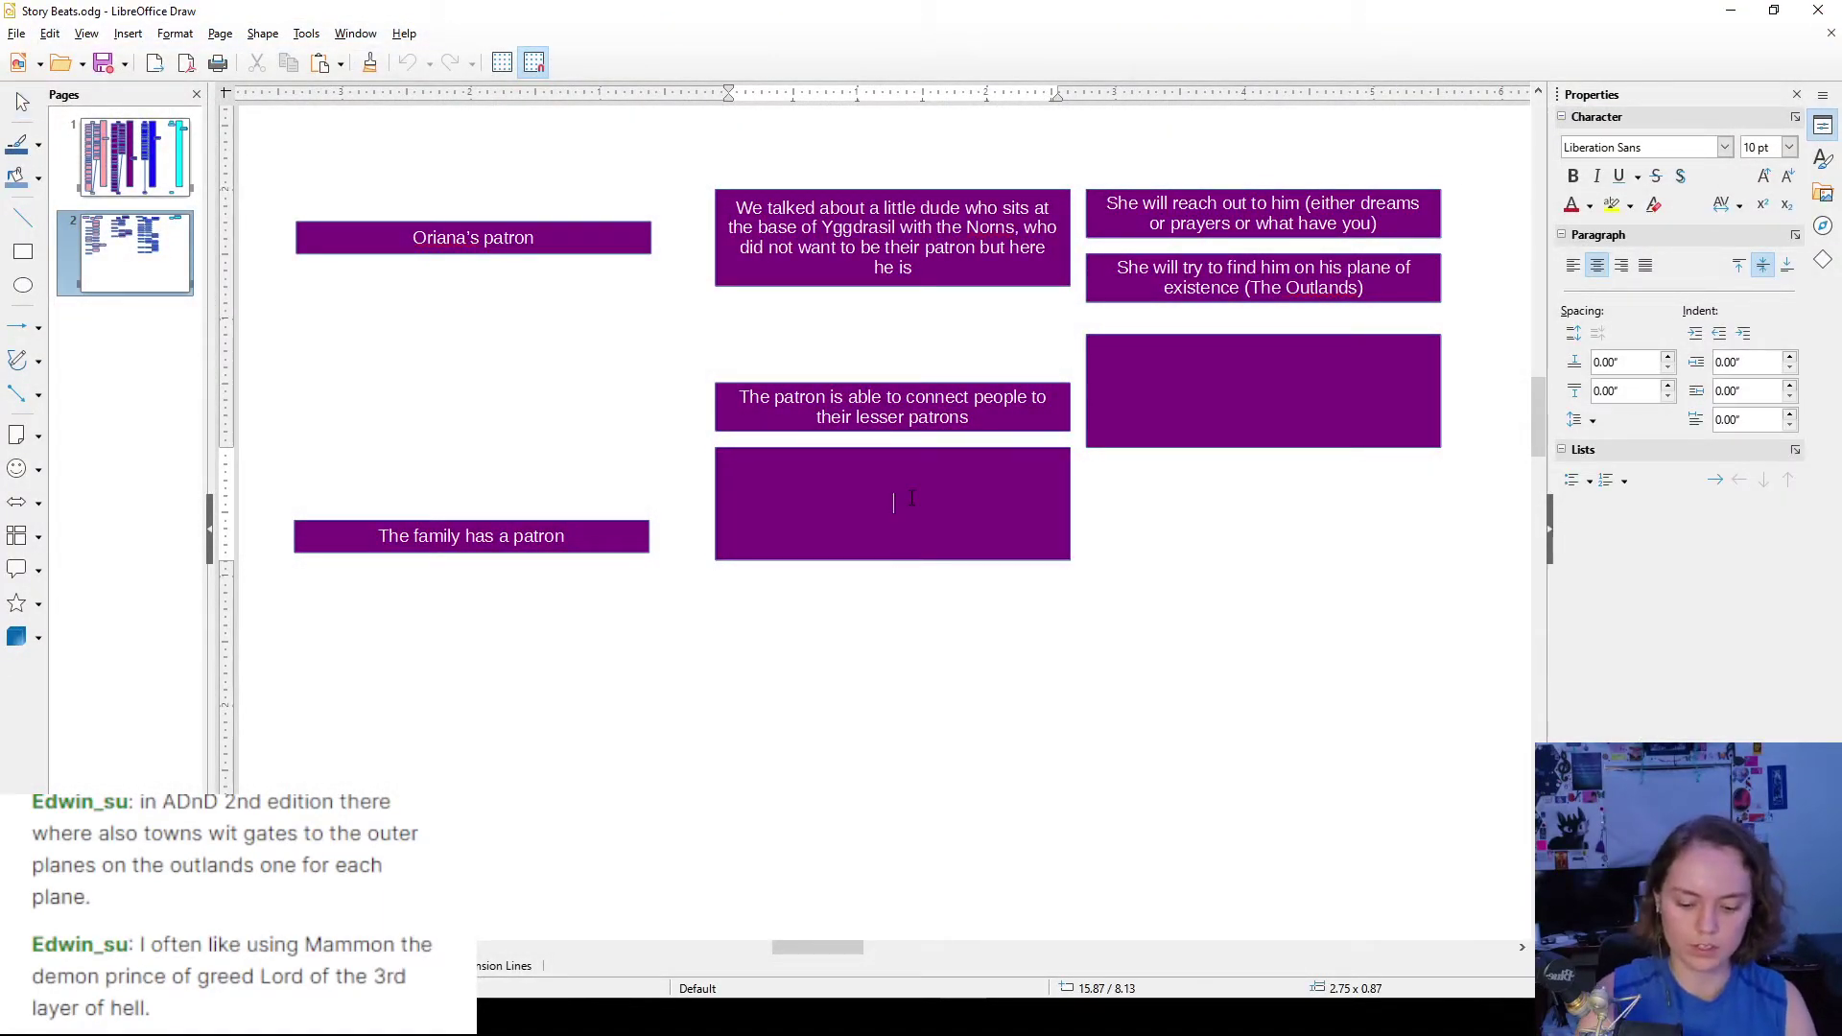
text(Asmodeus)
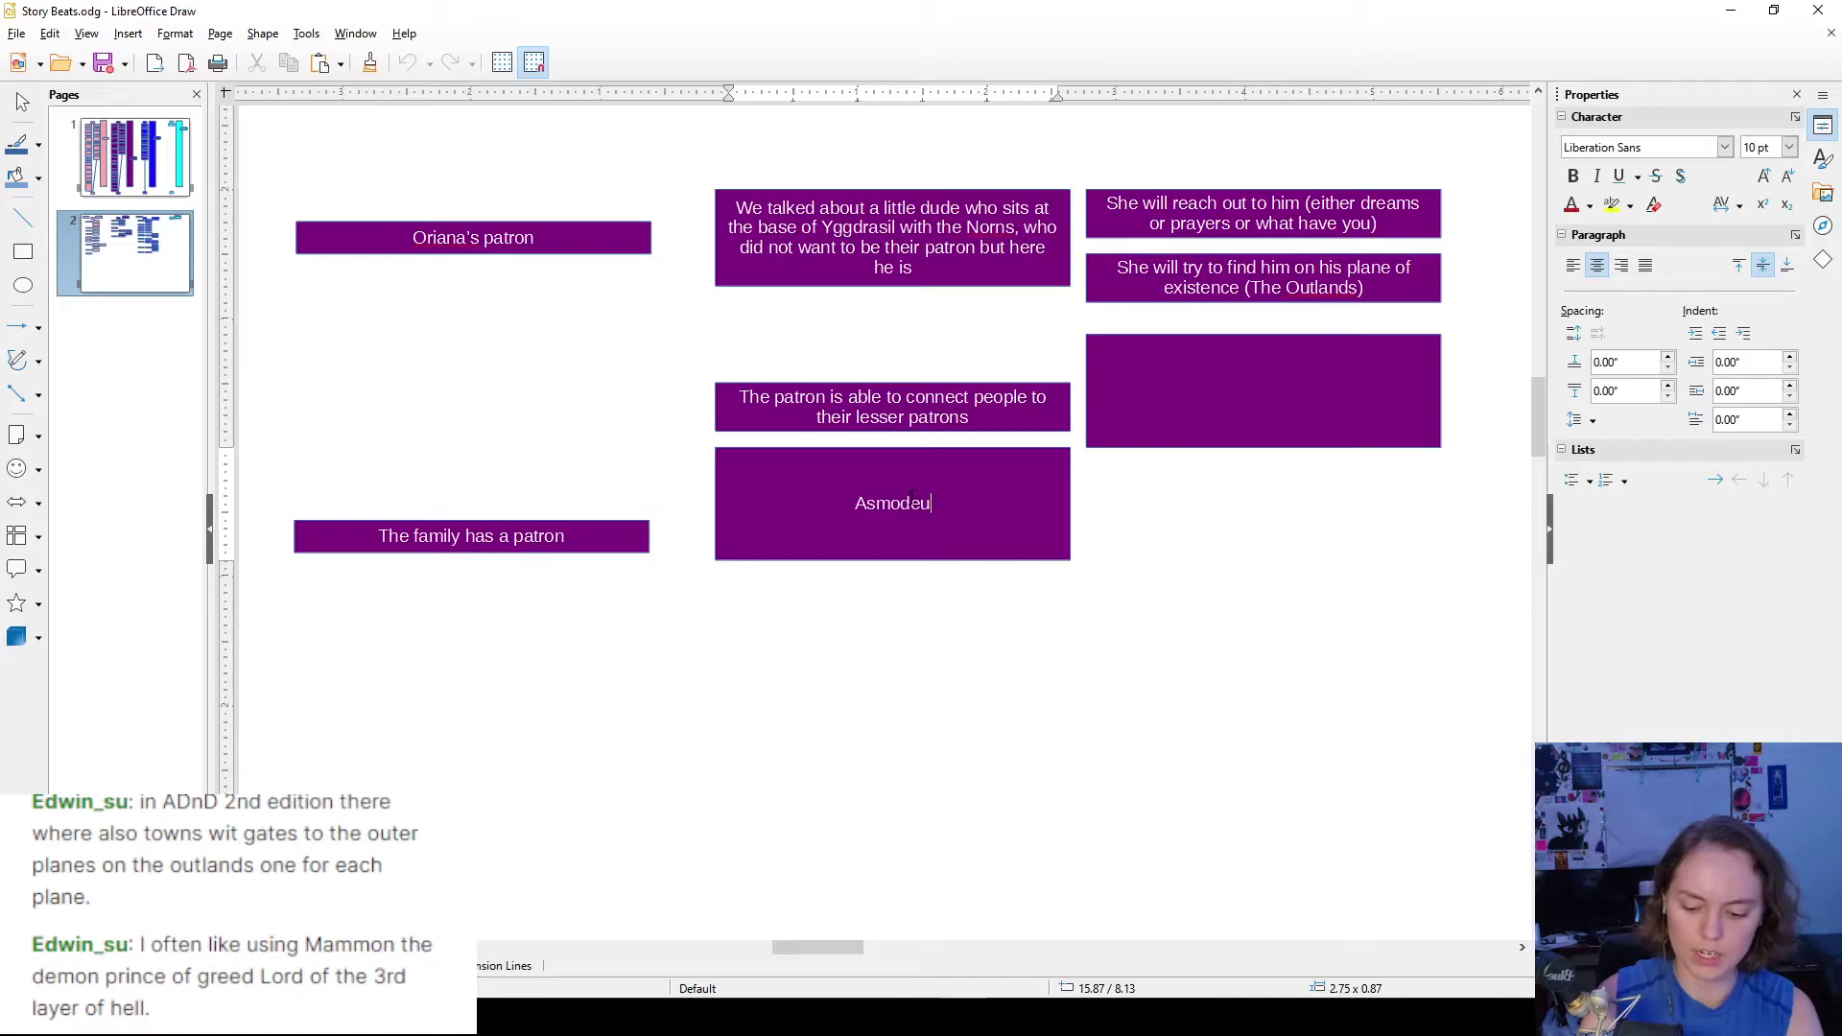
text(- Maybe)
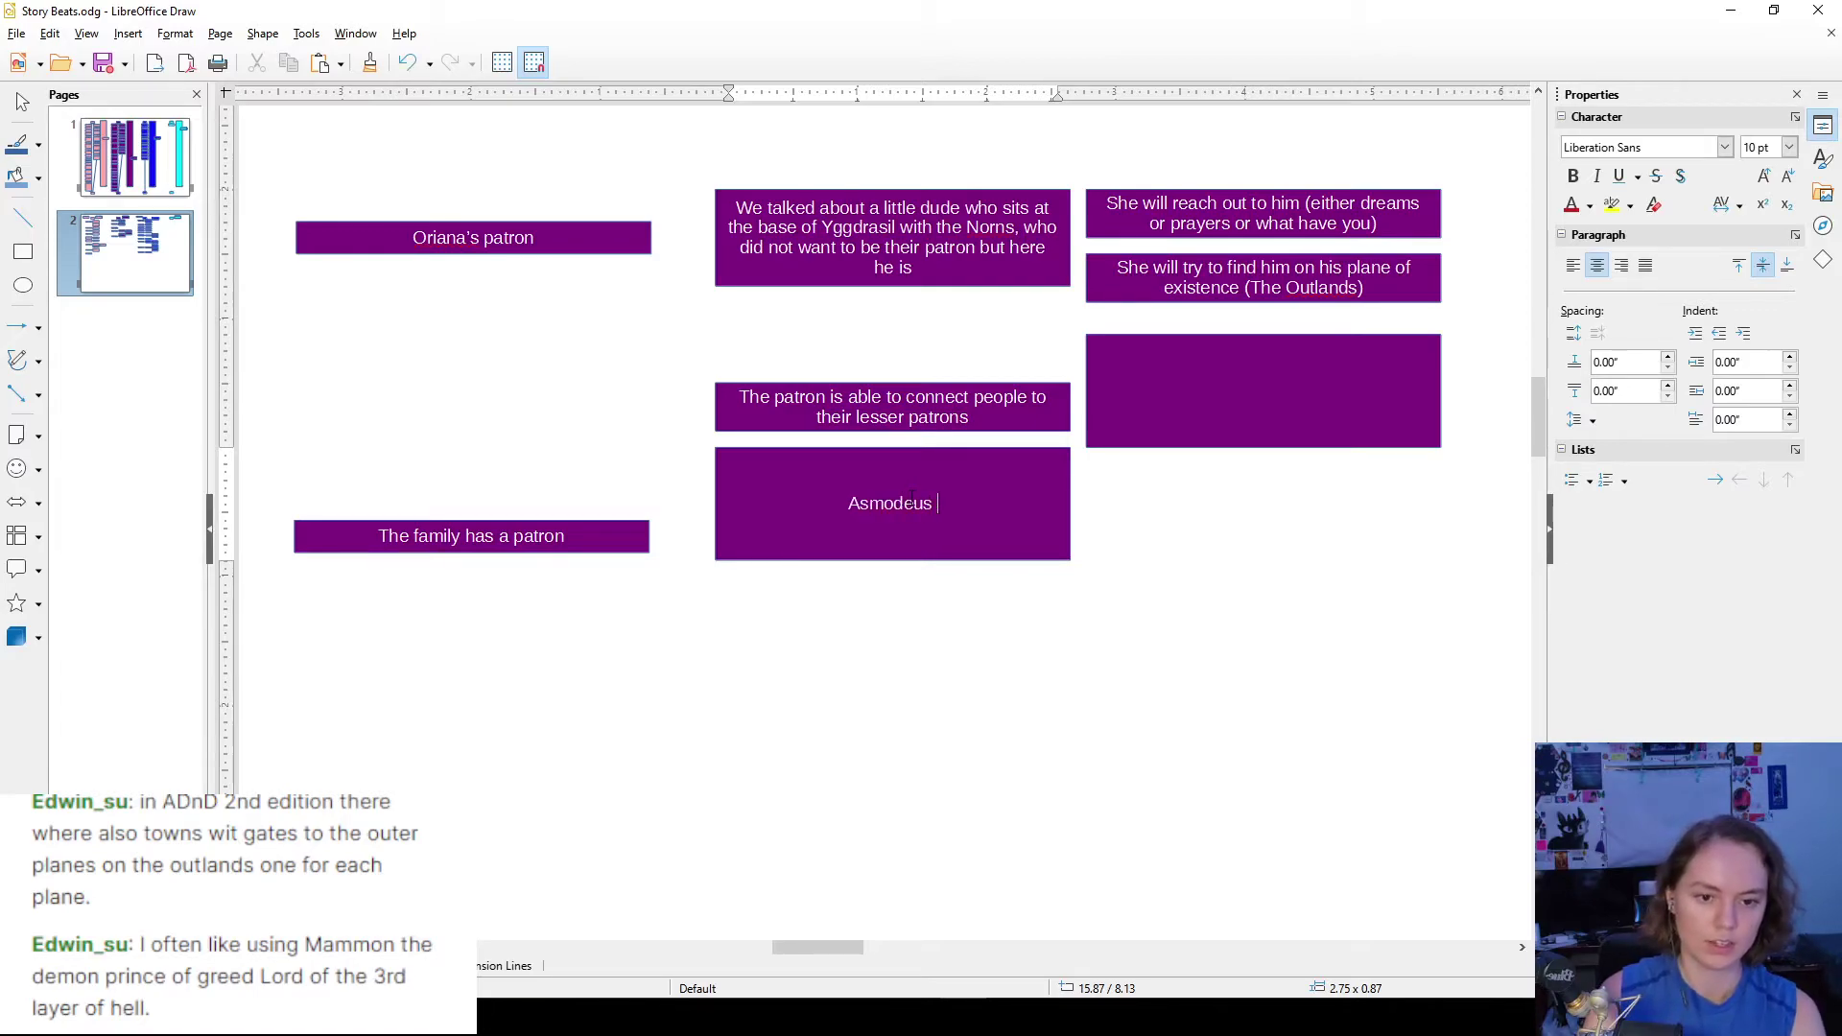
text( o)
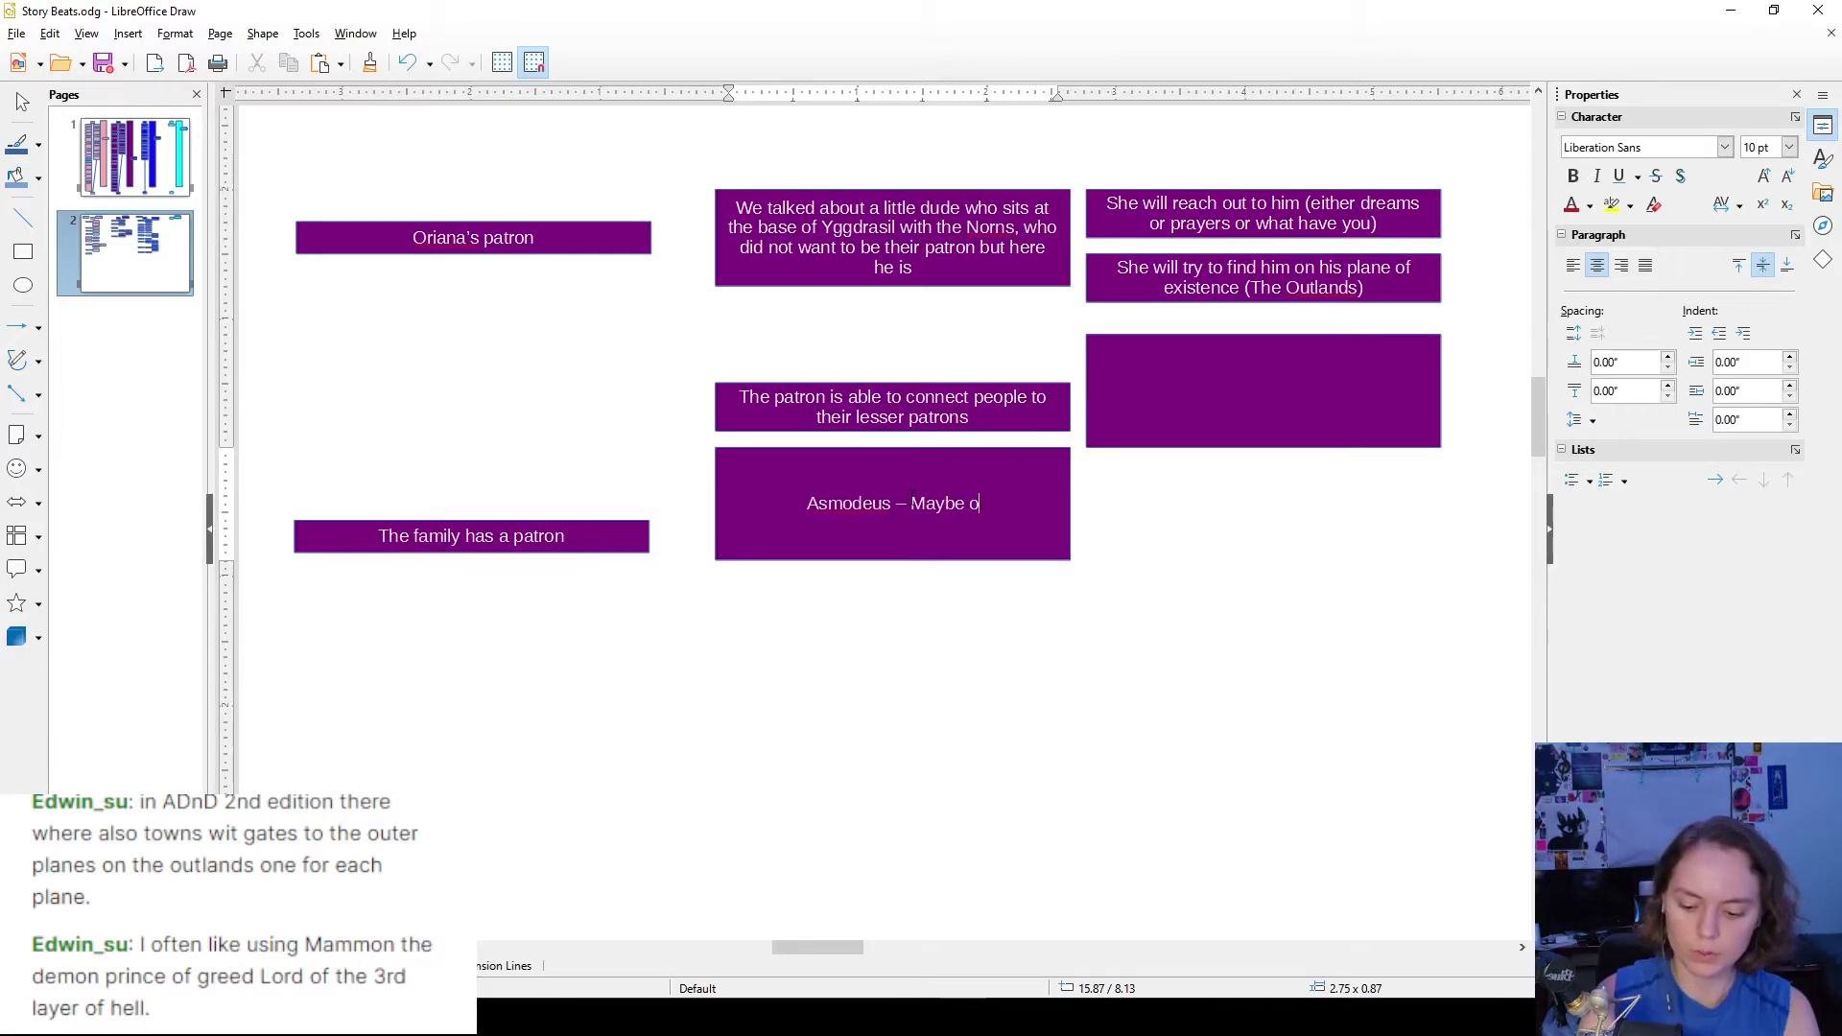
text(ne of his gener)
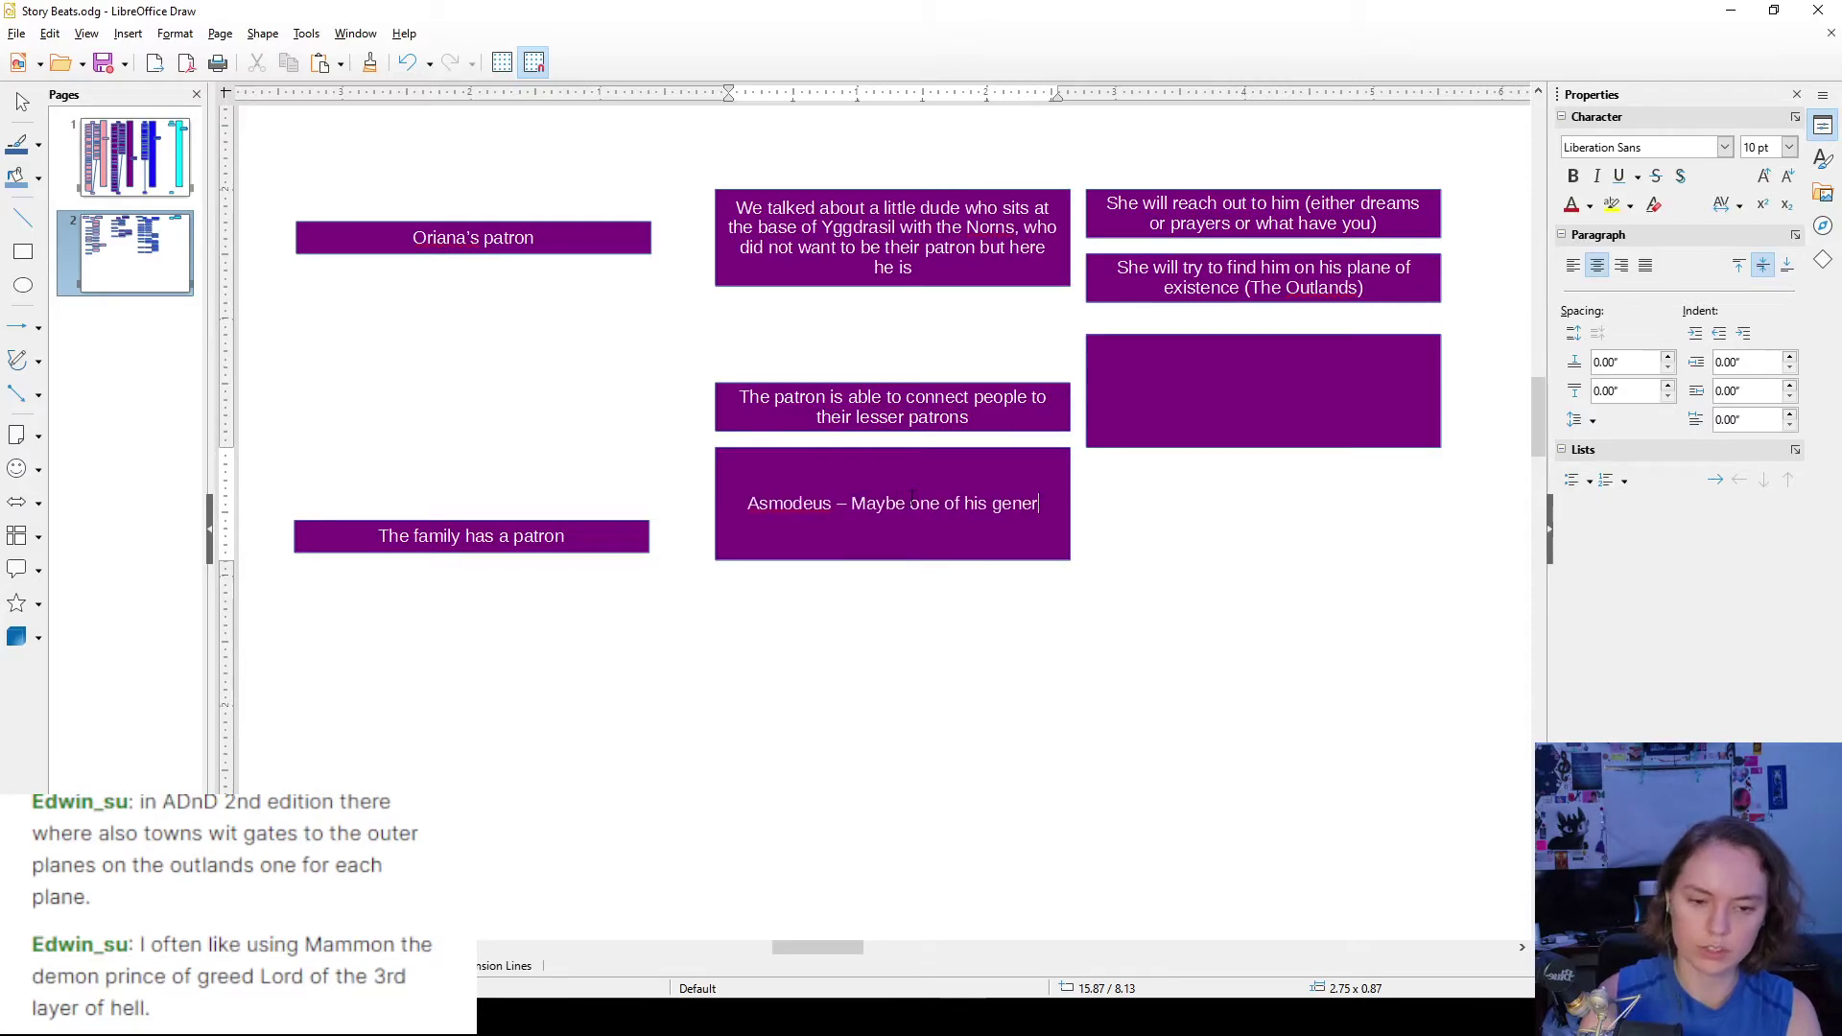
text(als?)
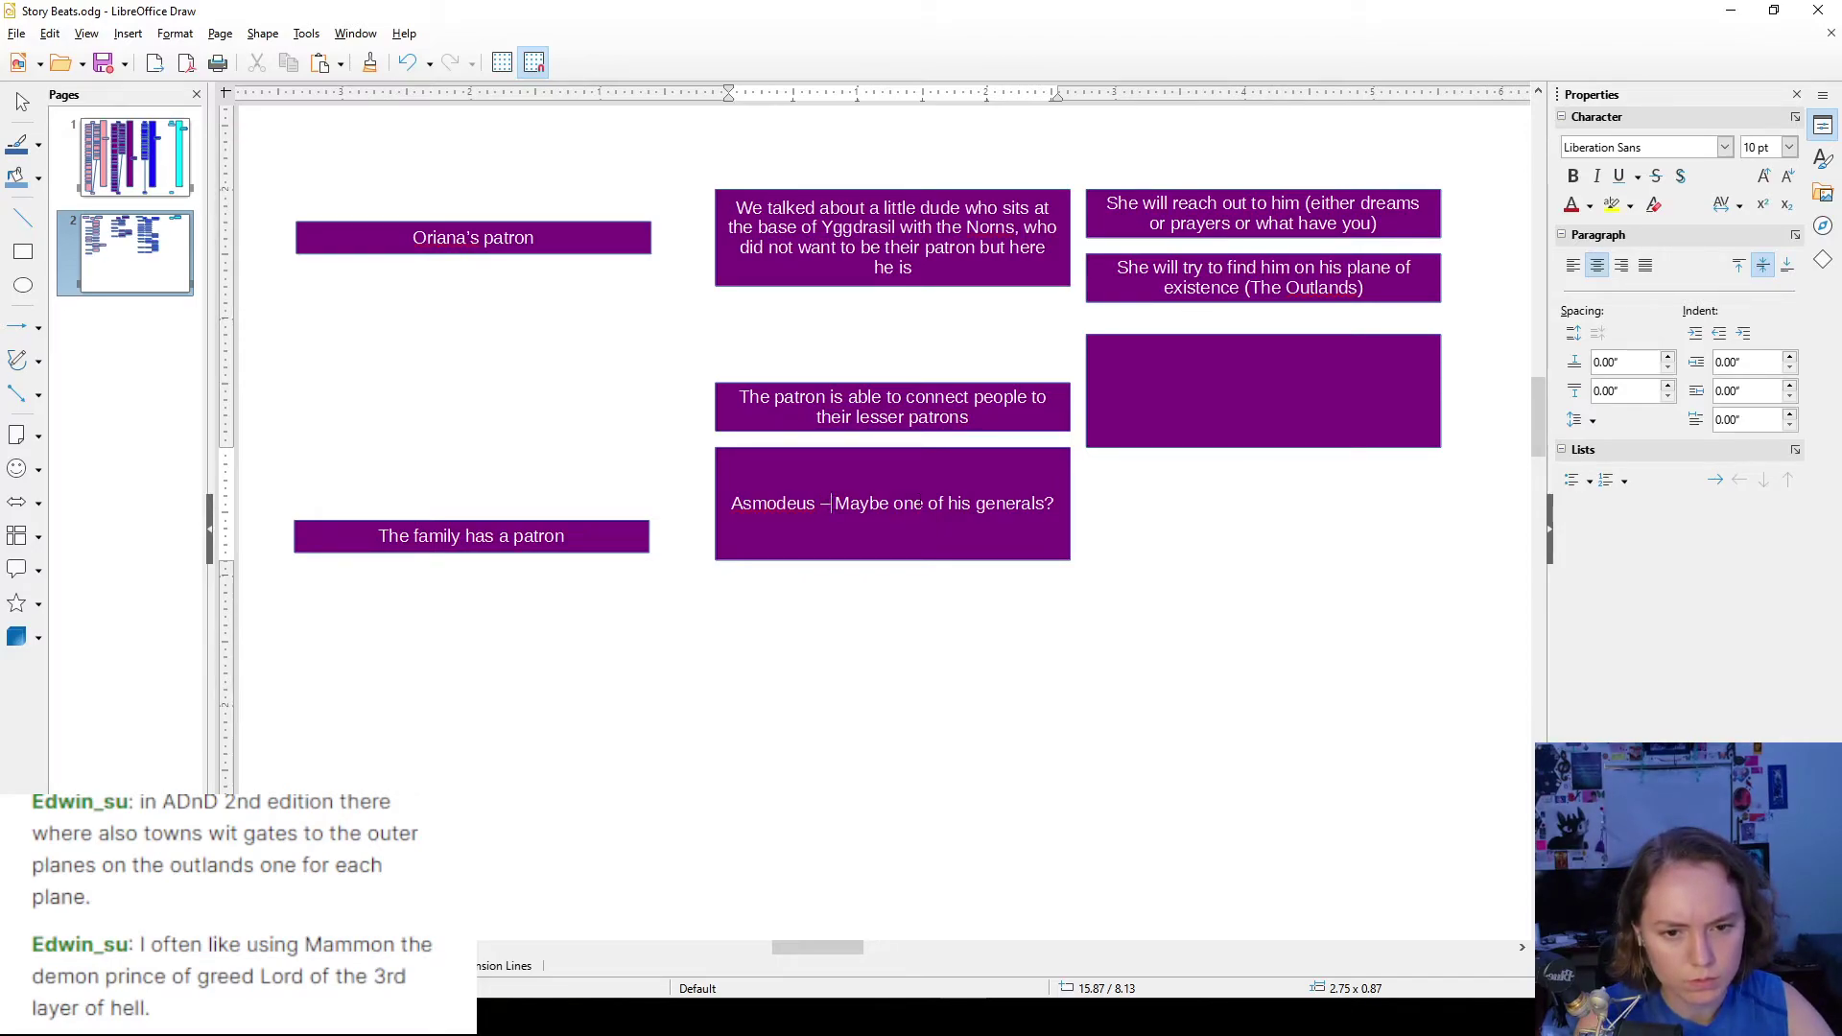
key(BackSpace)
text(-0)
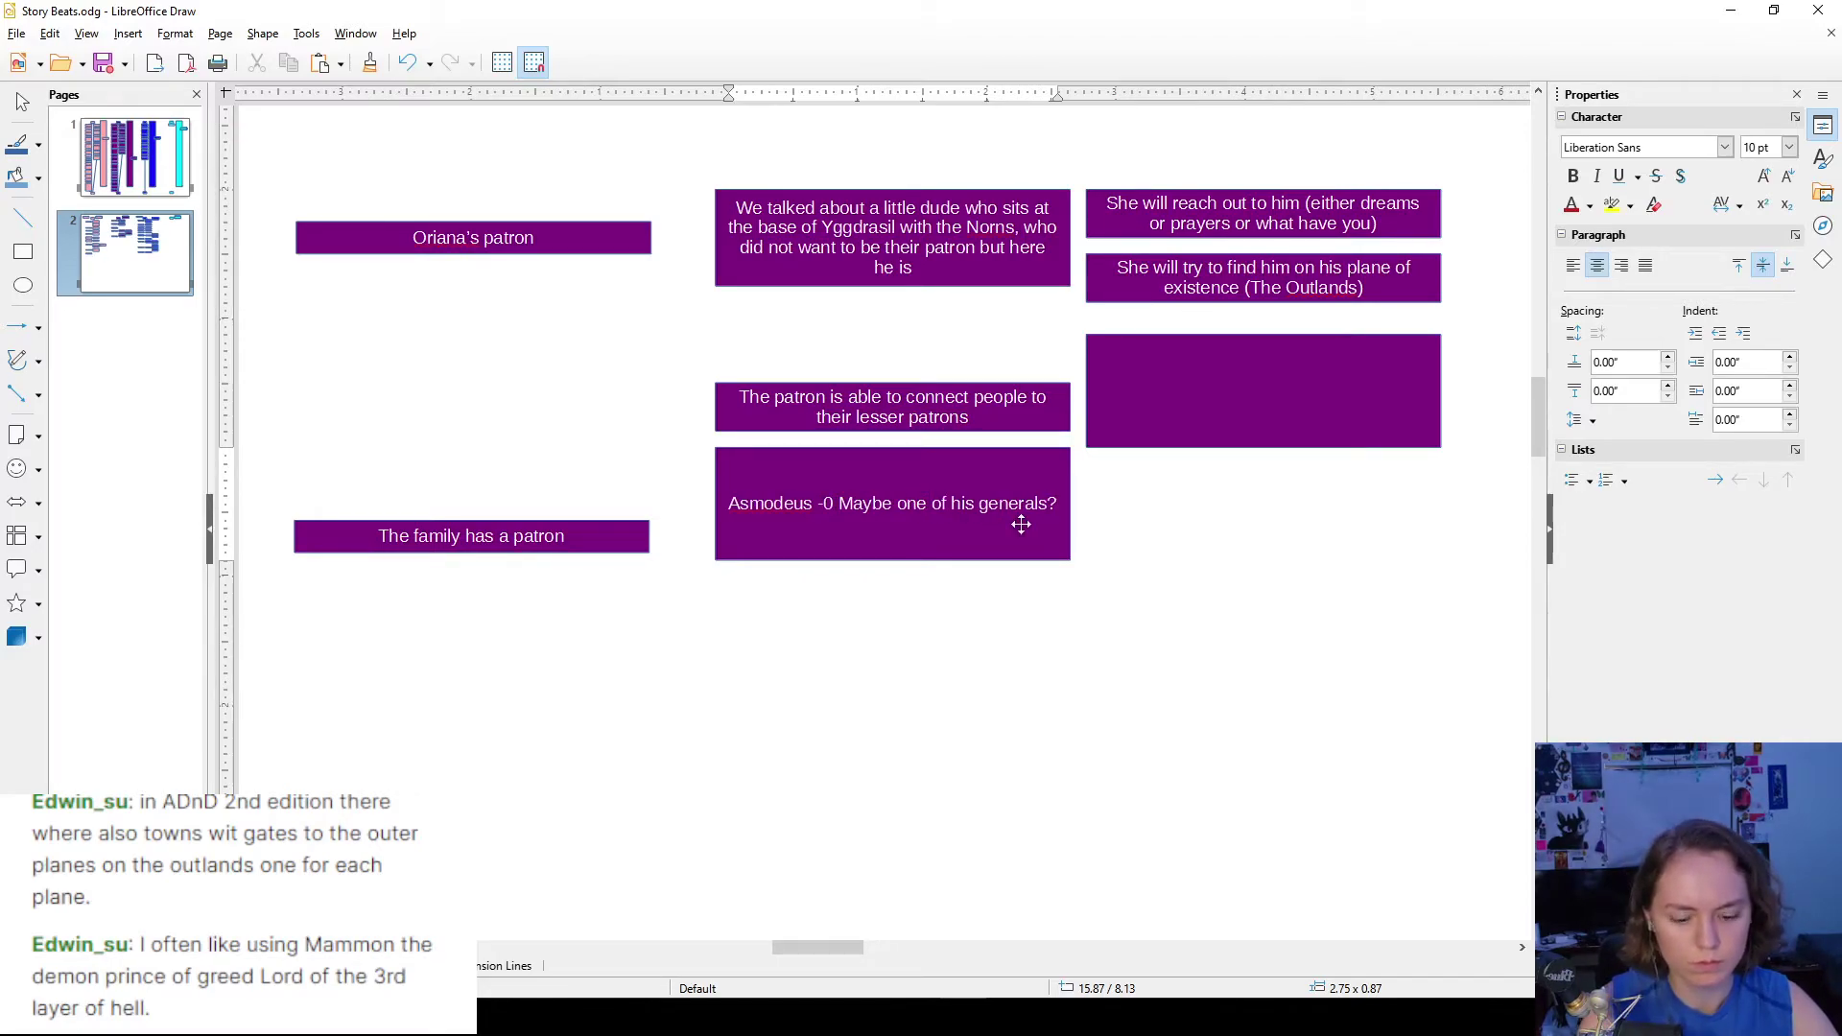
key(BackSpace)
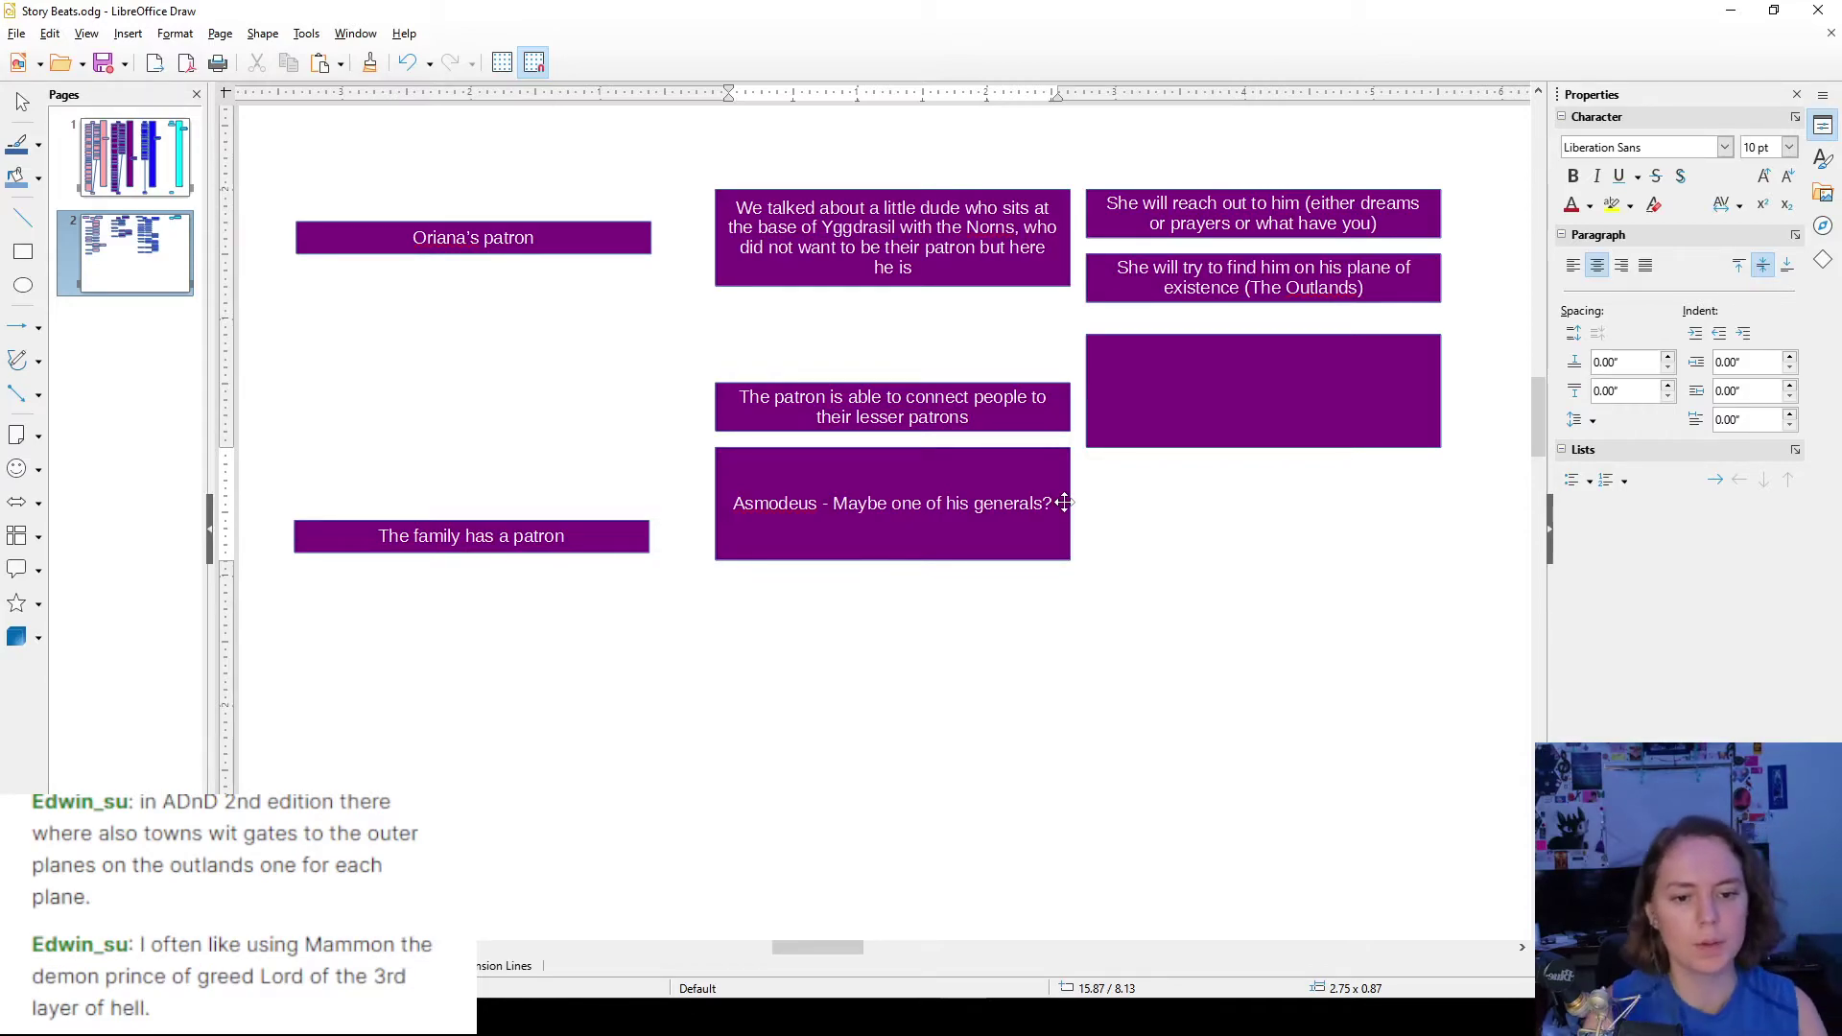
- Shrink the Asmodeus box to one line of text and place the spare blank box directly beneath it
key(Escape)
drag(892, 552, 892, 479)
key(Escape)
drag(1164, 403, 819, 556)
click(1222, 551)
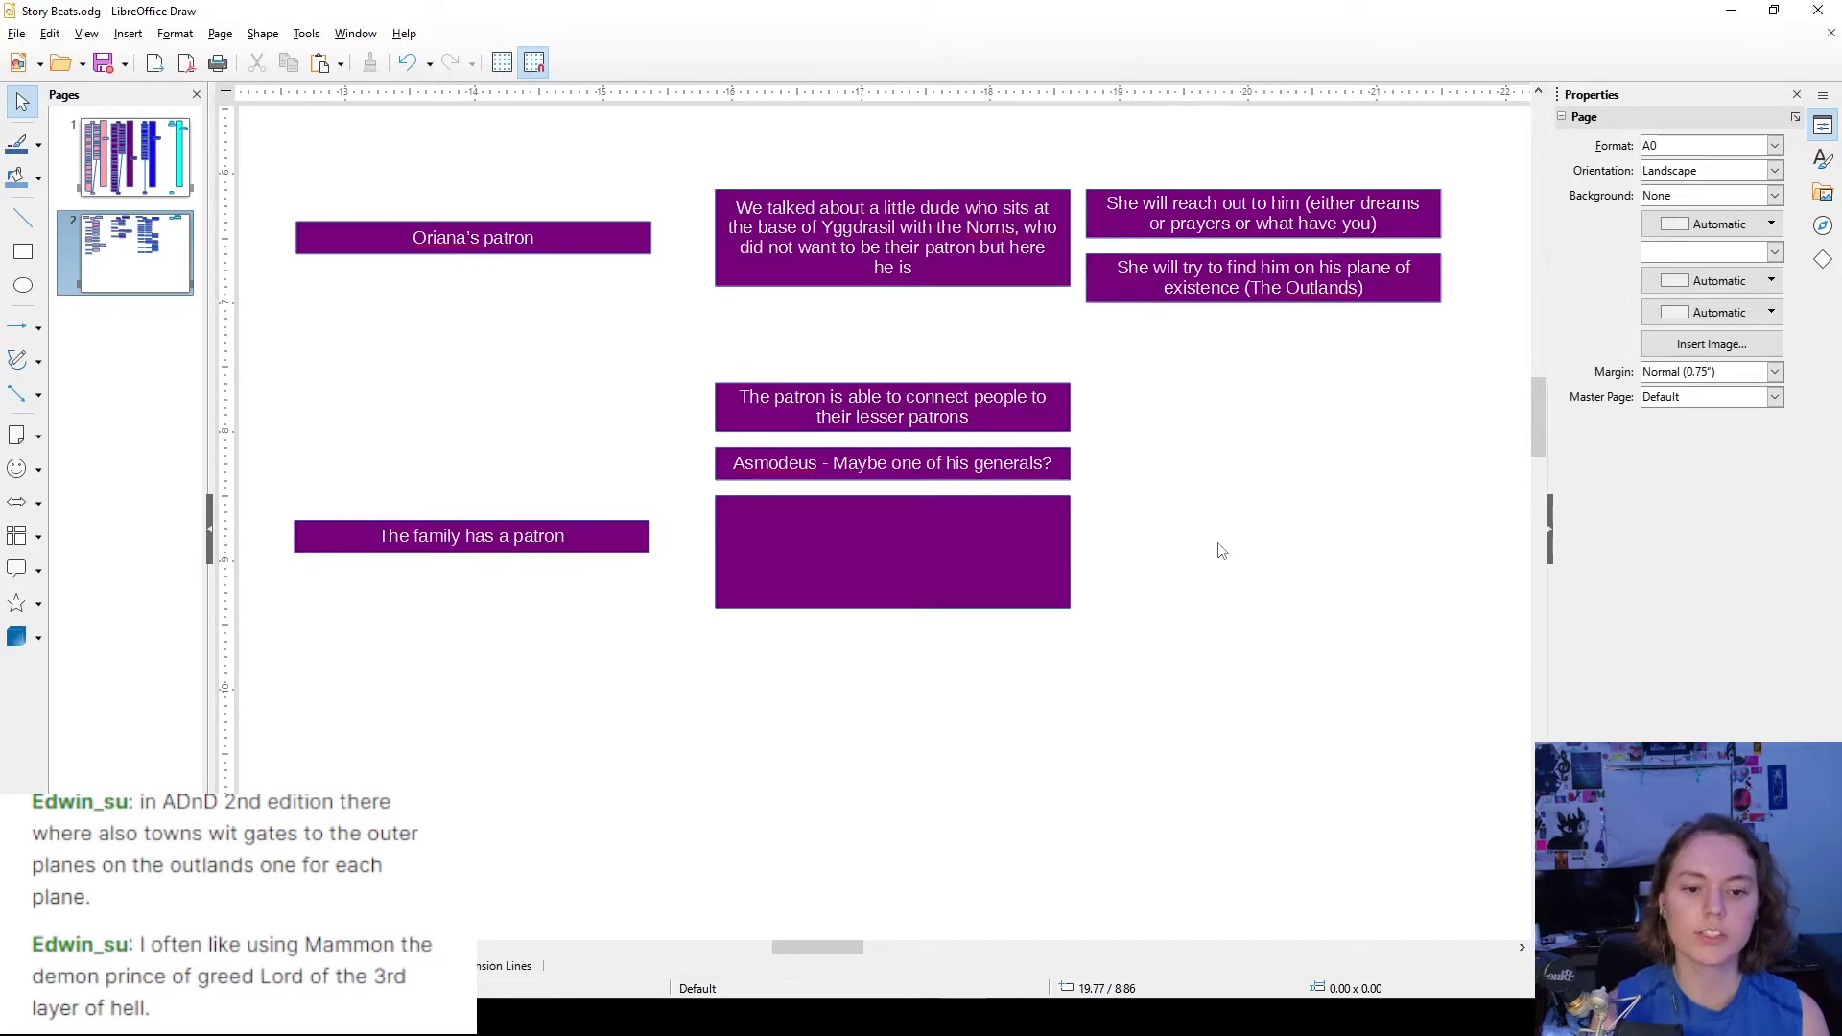
- Fill the blank box with "Ties in with the warlocks in Ayla's backstory" and shrink it to about 0.37" high
double_click(859, 555)
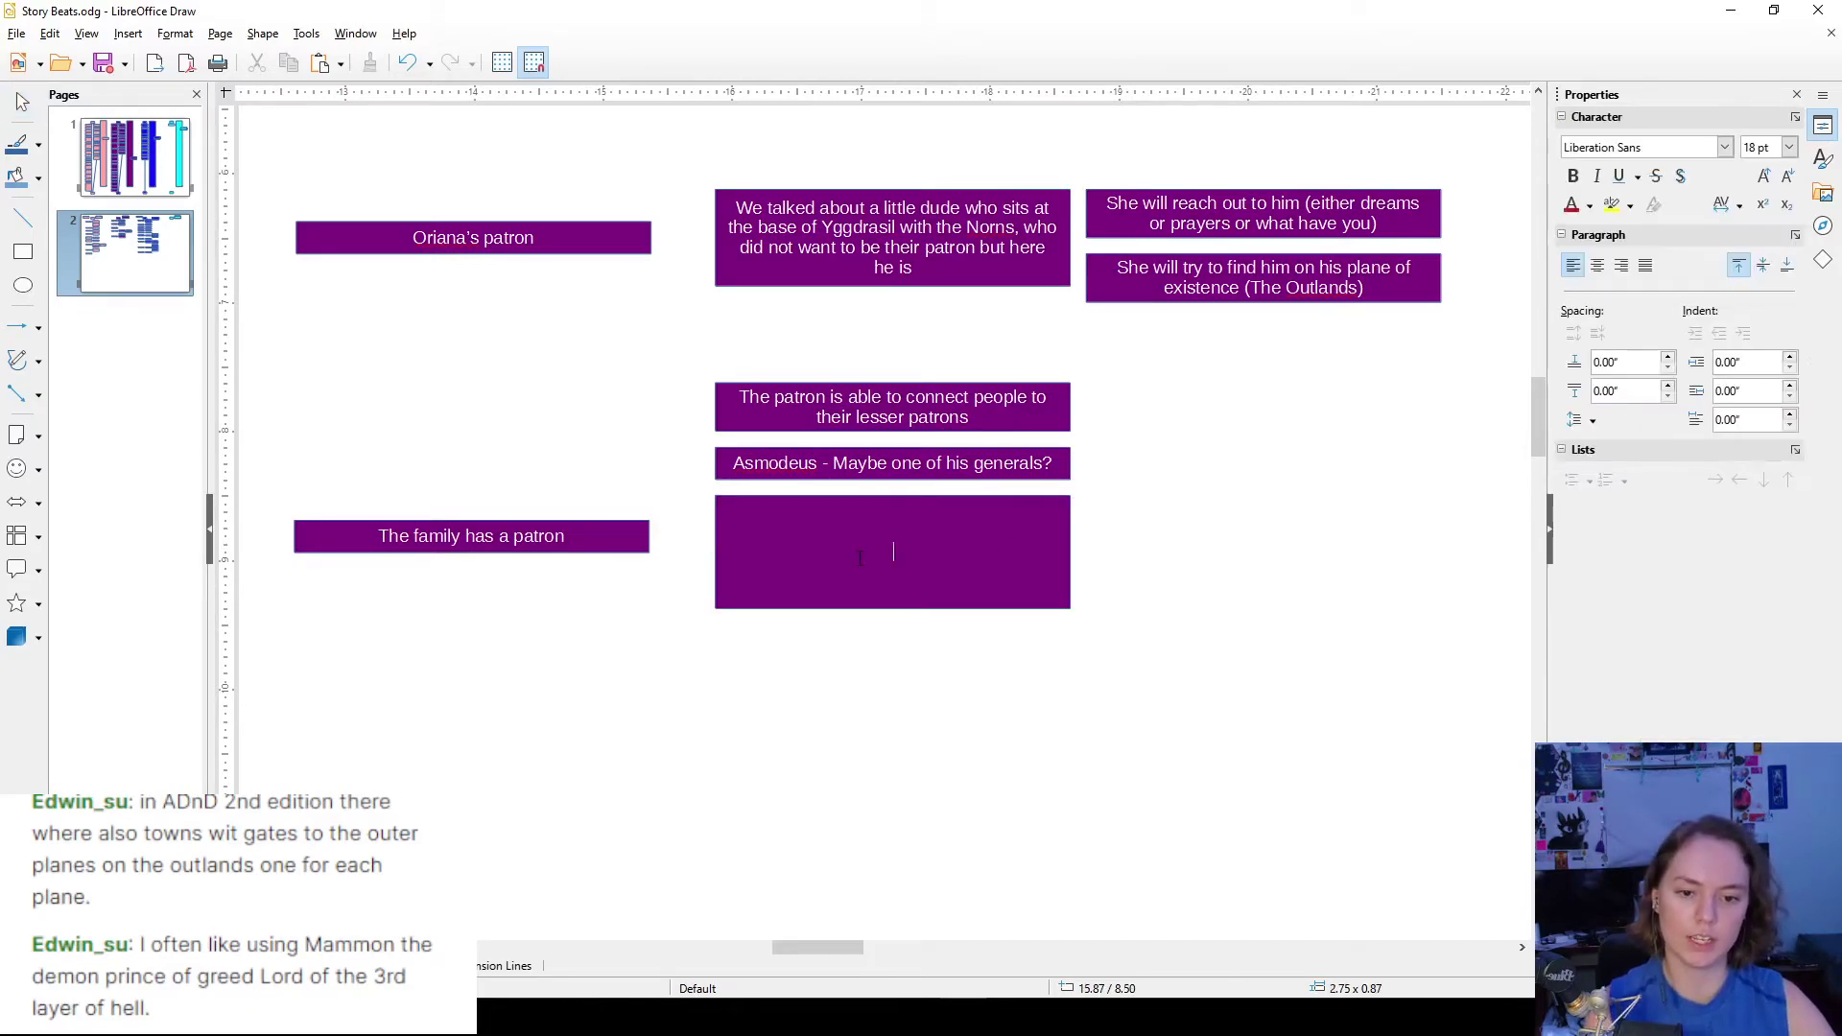
text(Ties in)
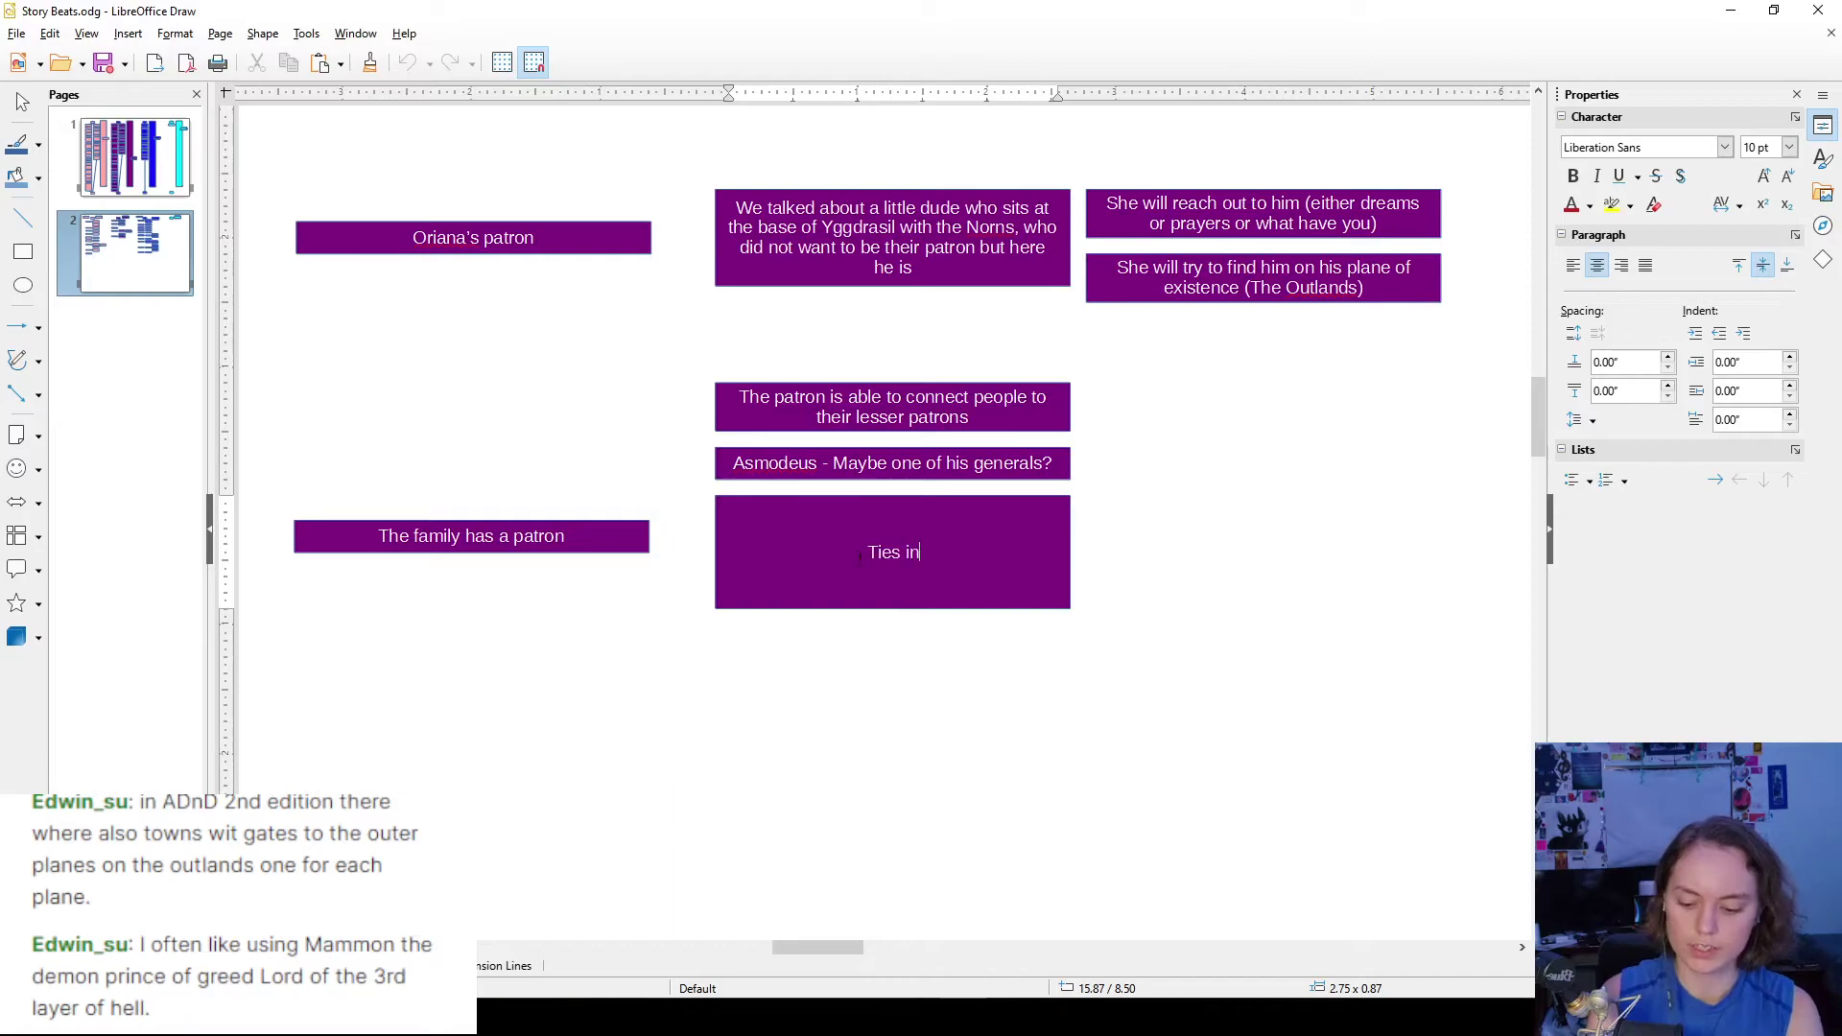
text( with the warlo)
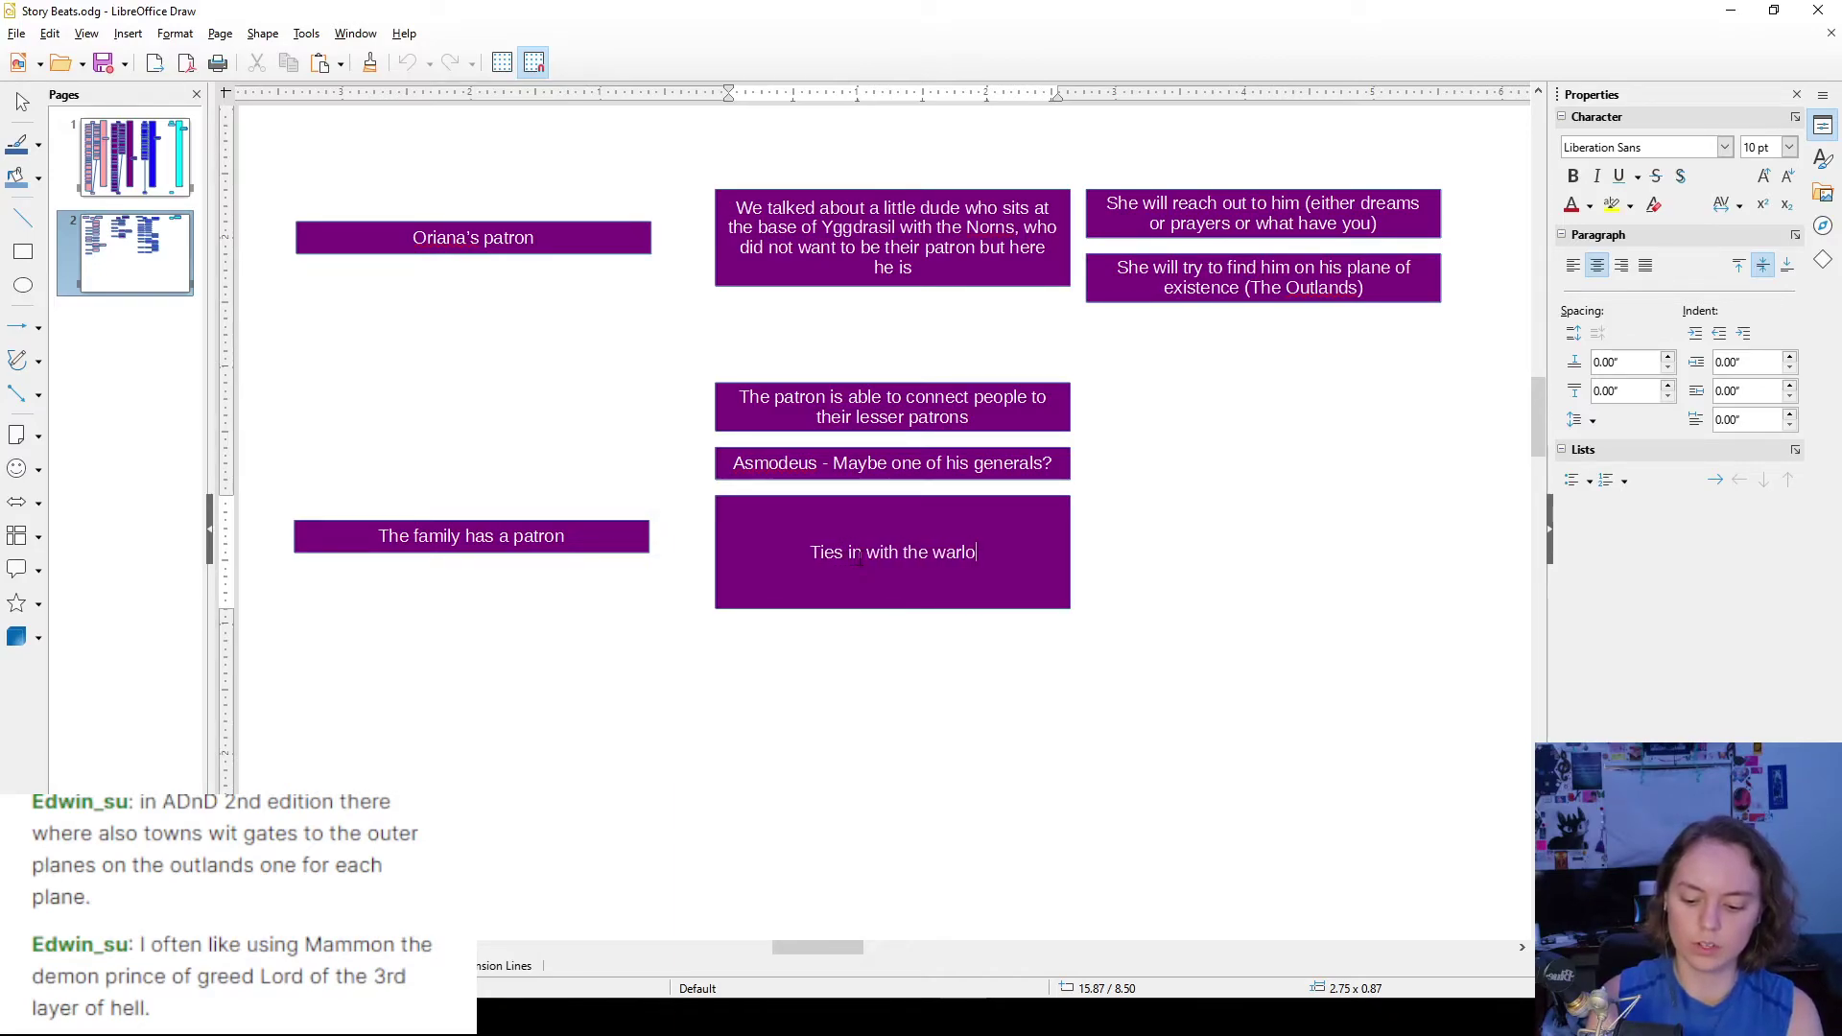
text(cks in )
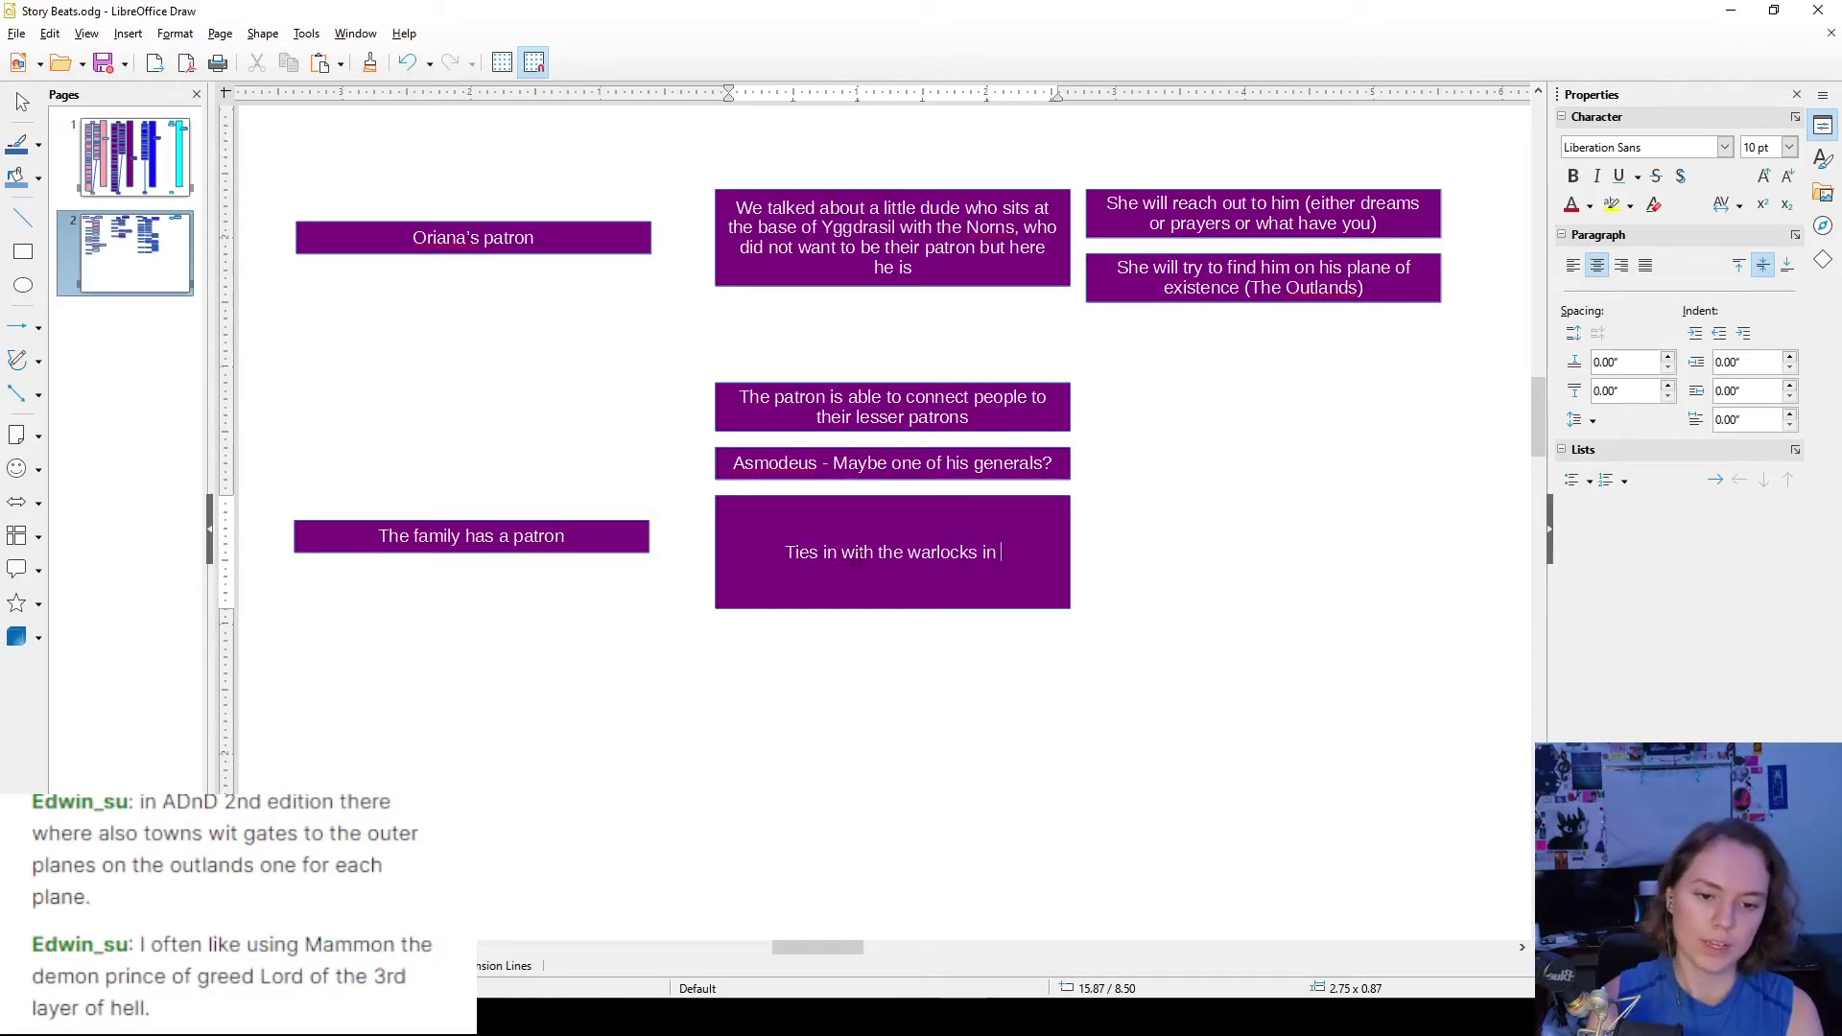
text(Ayla's backstory)
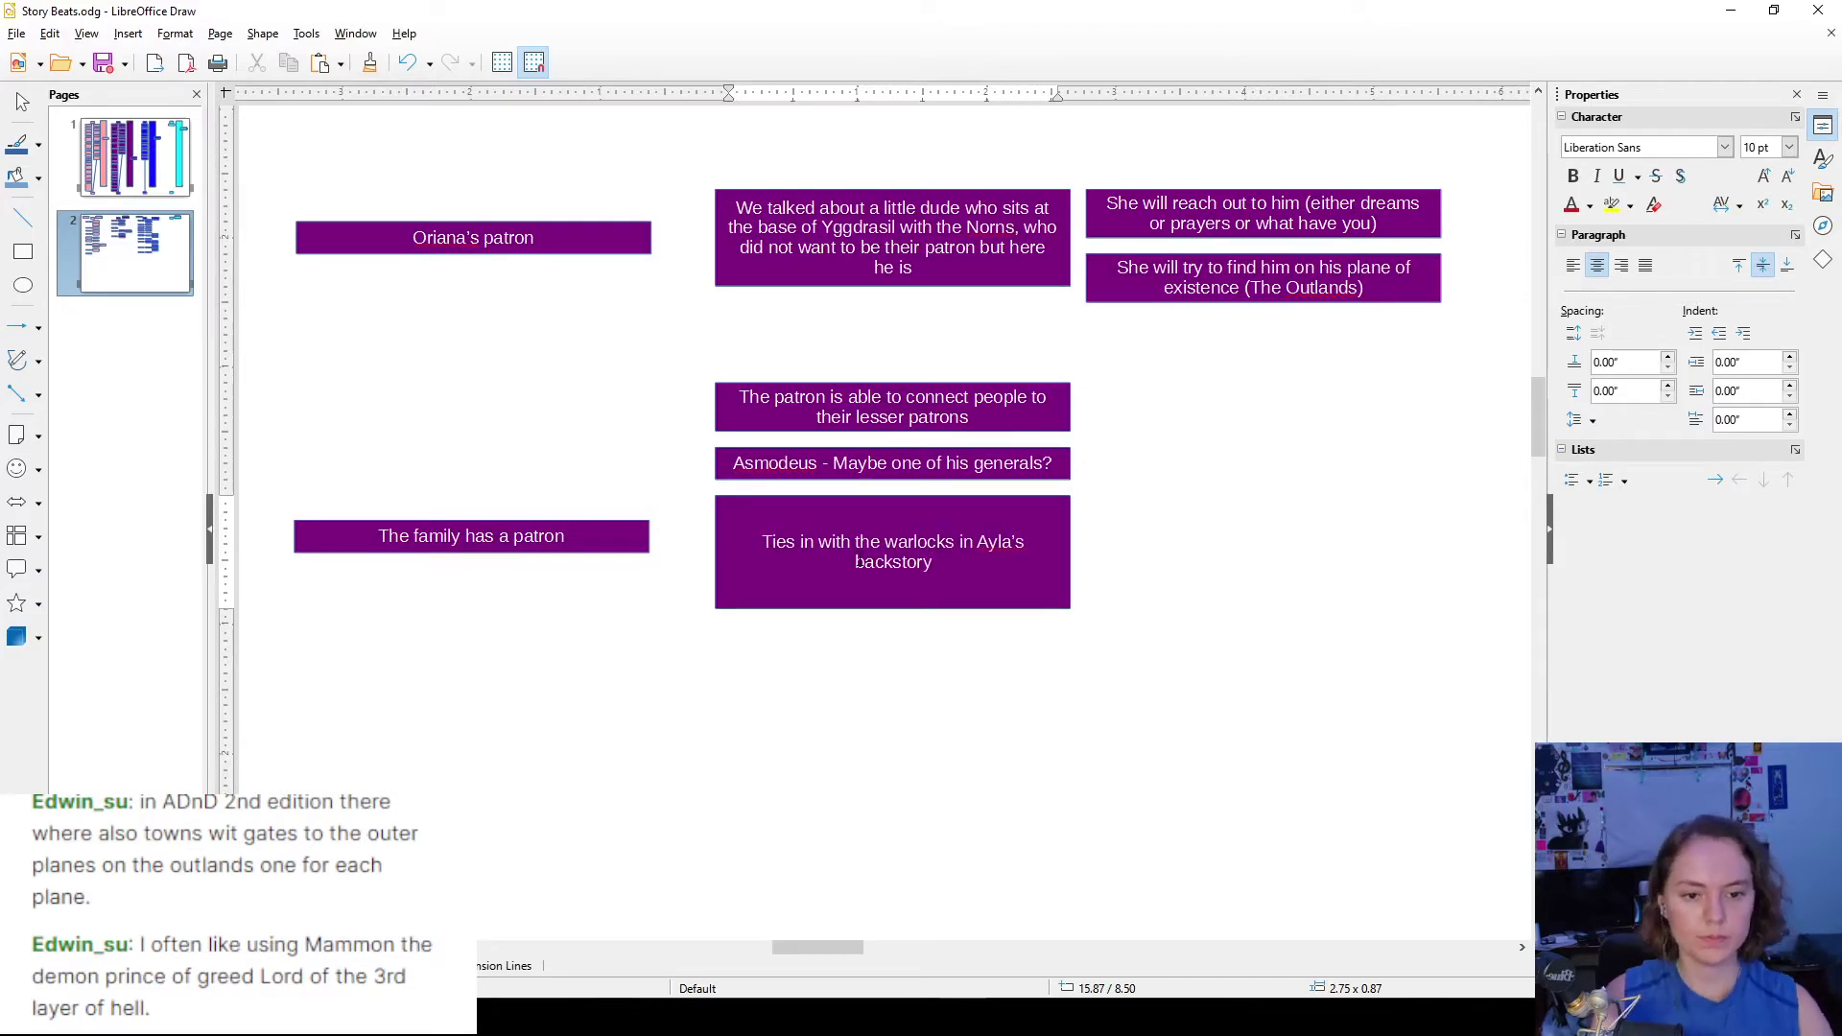
key(Escape)
drag(896, 601, 878, 539)
- Bring a spare blank box under the warlocks note and enter "Sleep paralysis demons" in it
scroll(1221, 434, up, 10)
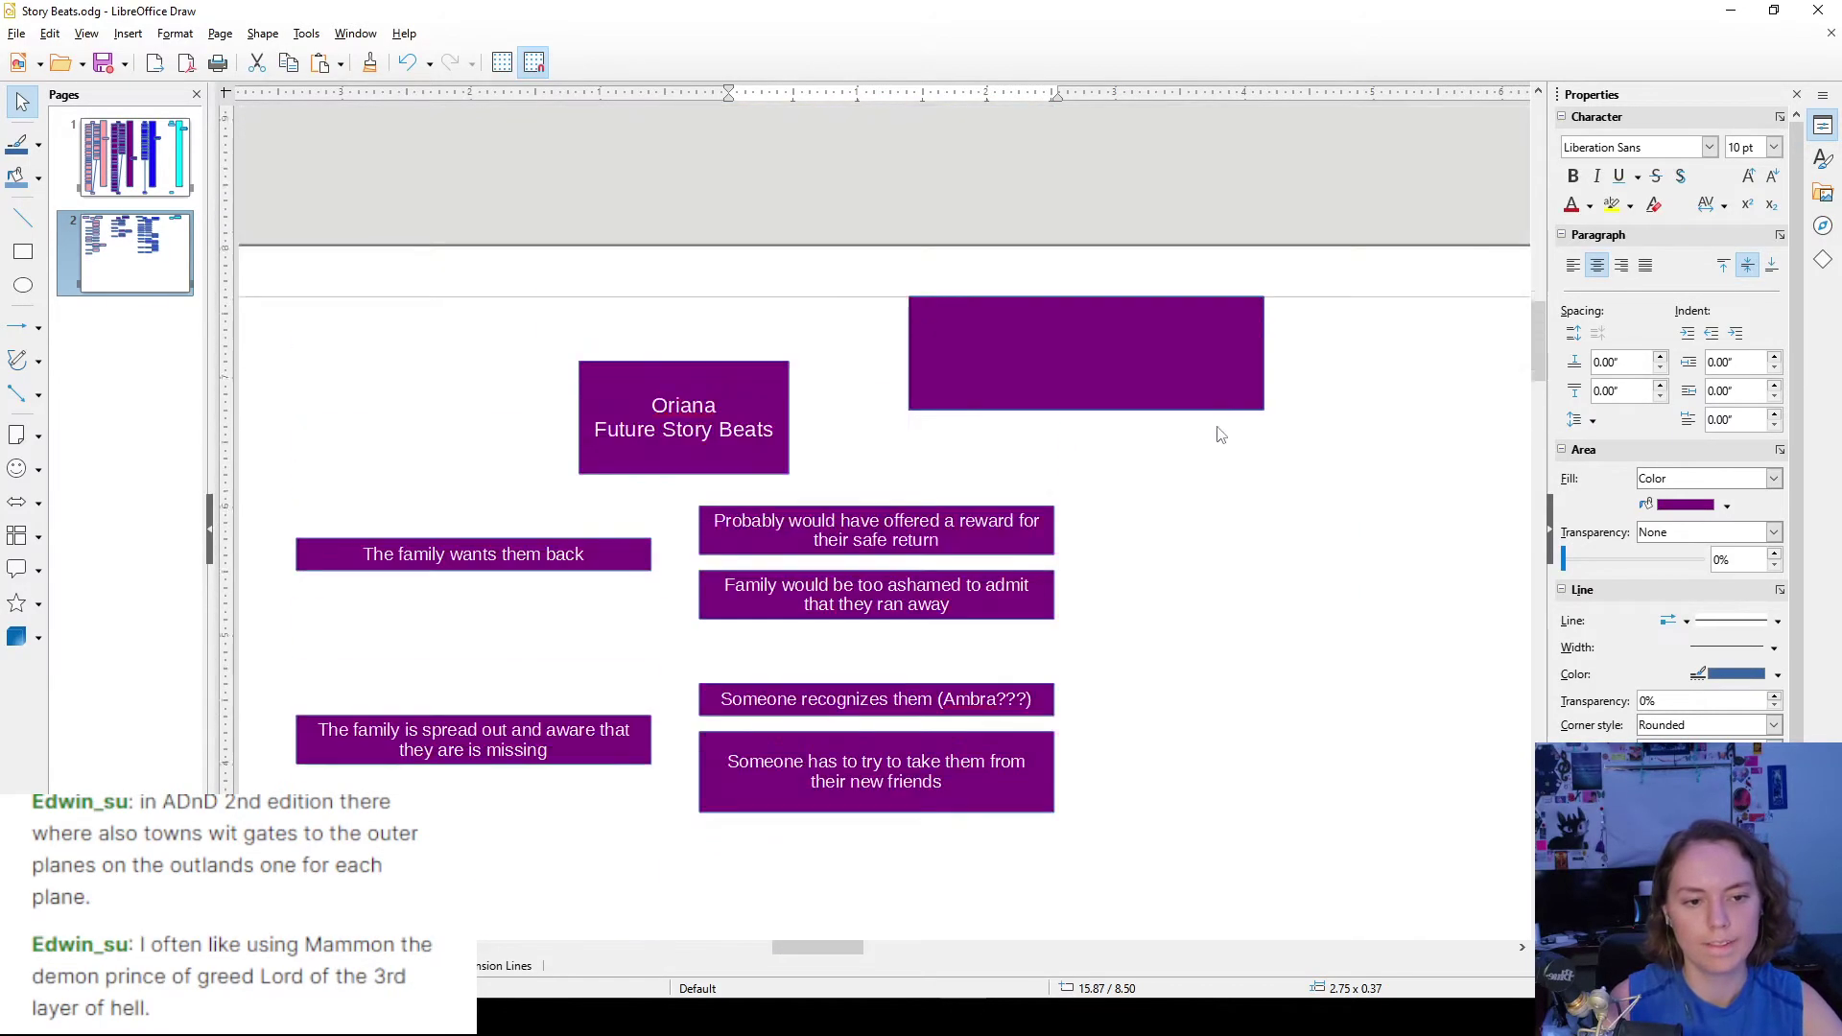
scroll(1057, 538, down, 10)
drag(1172, 342, 977, 489)
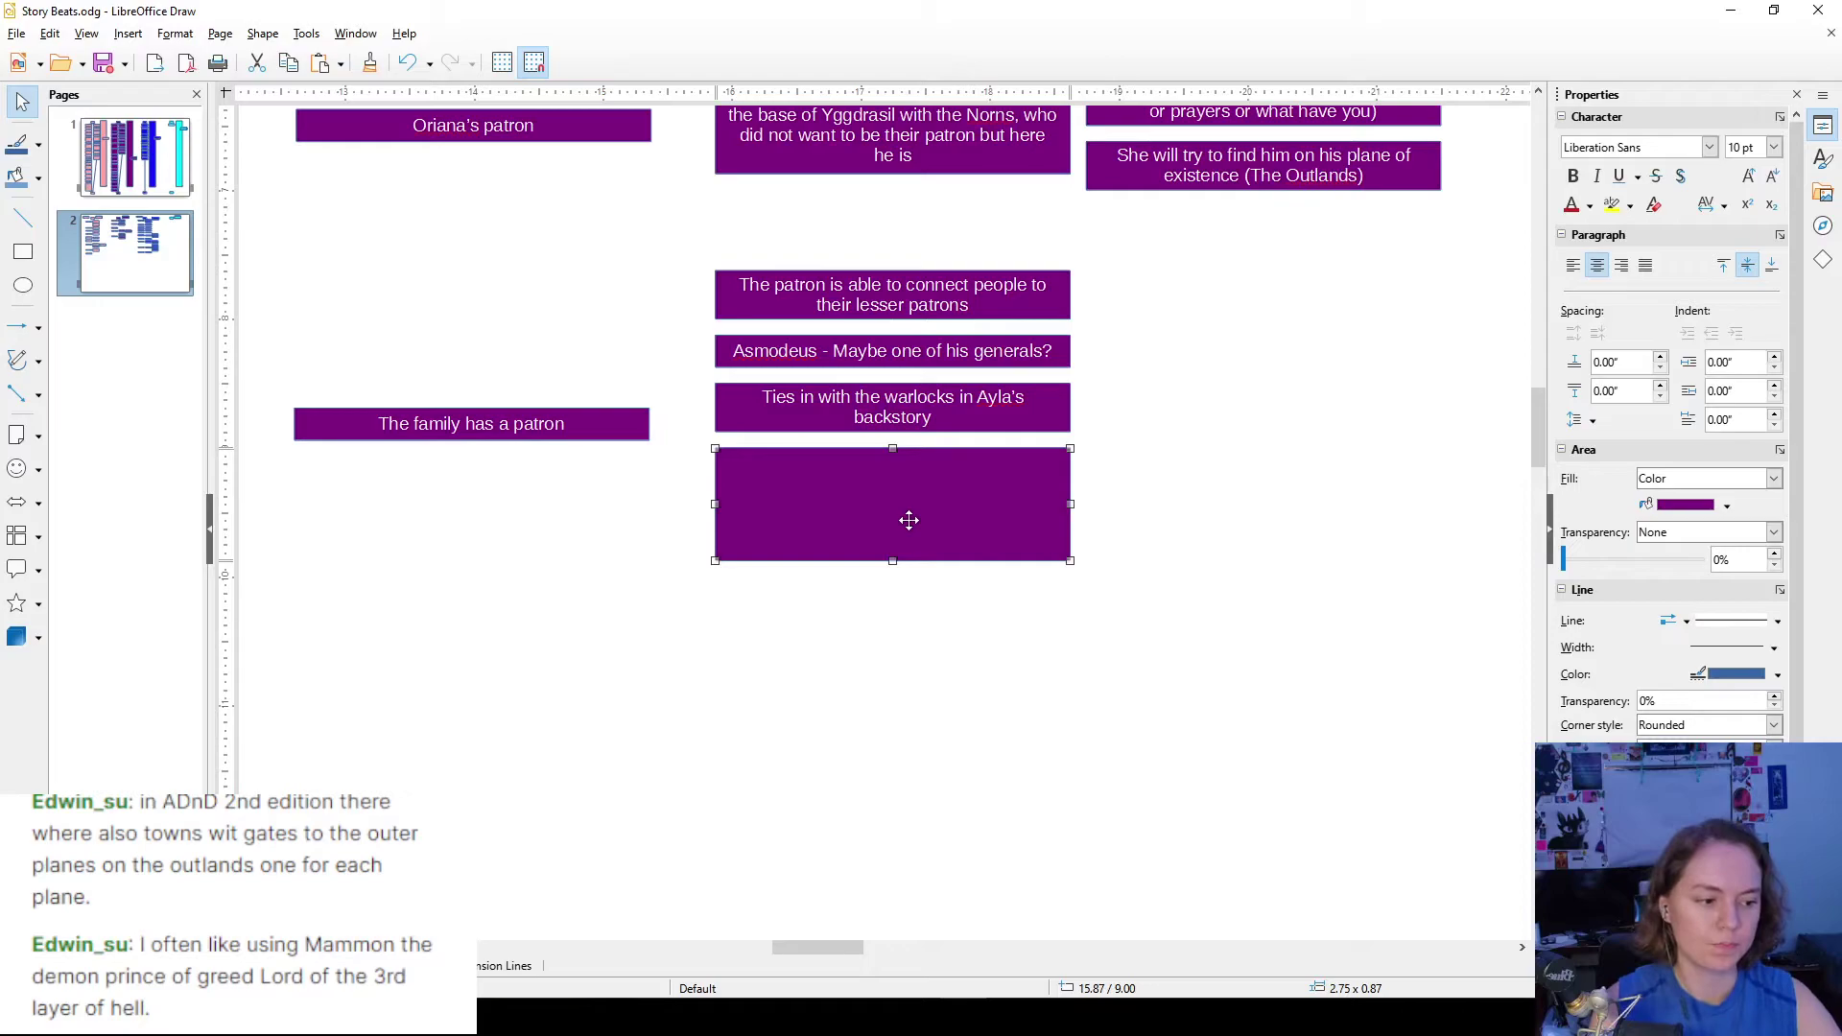
double_click(909, 520)
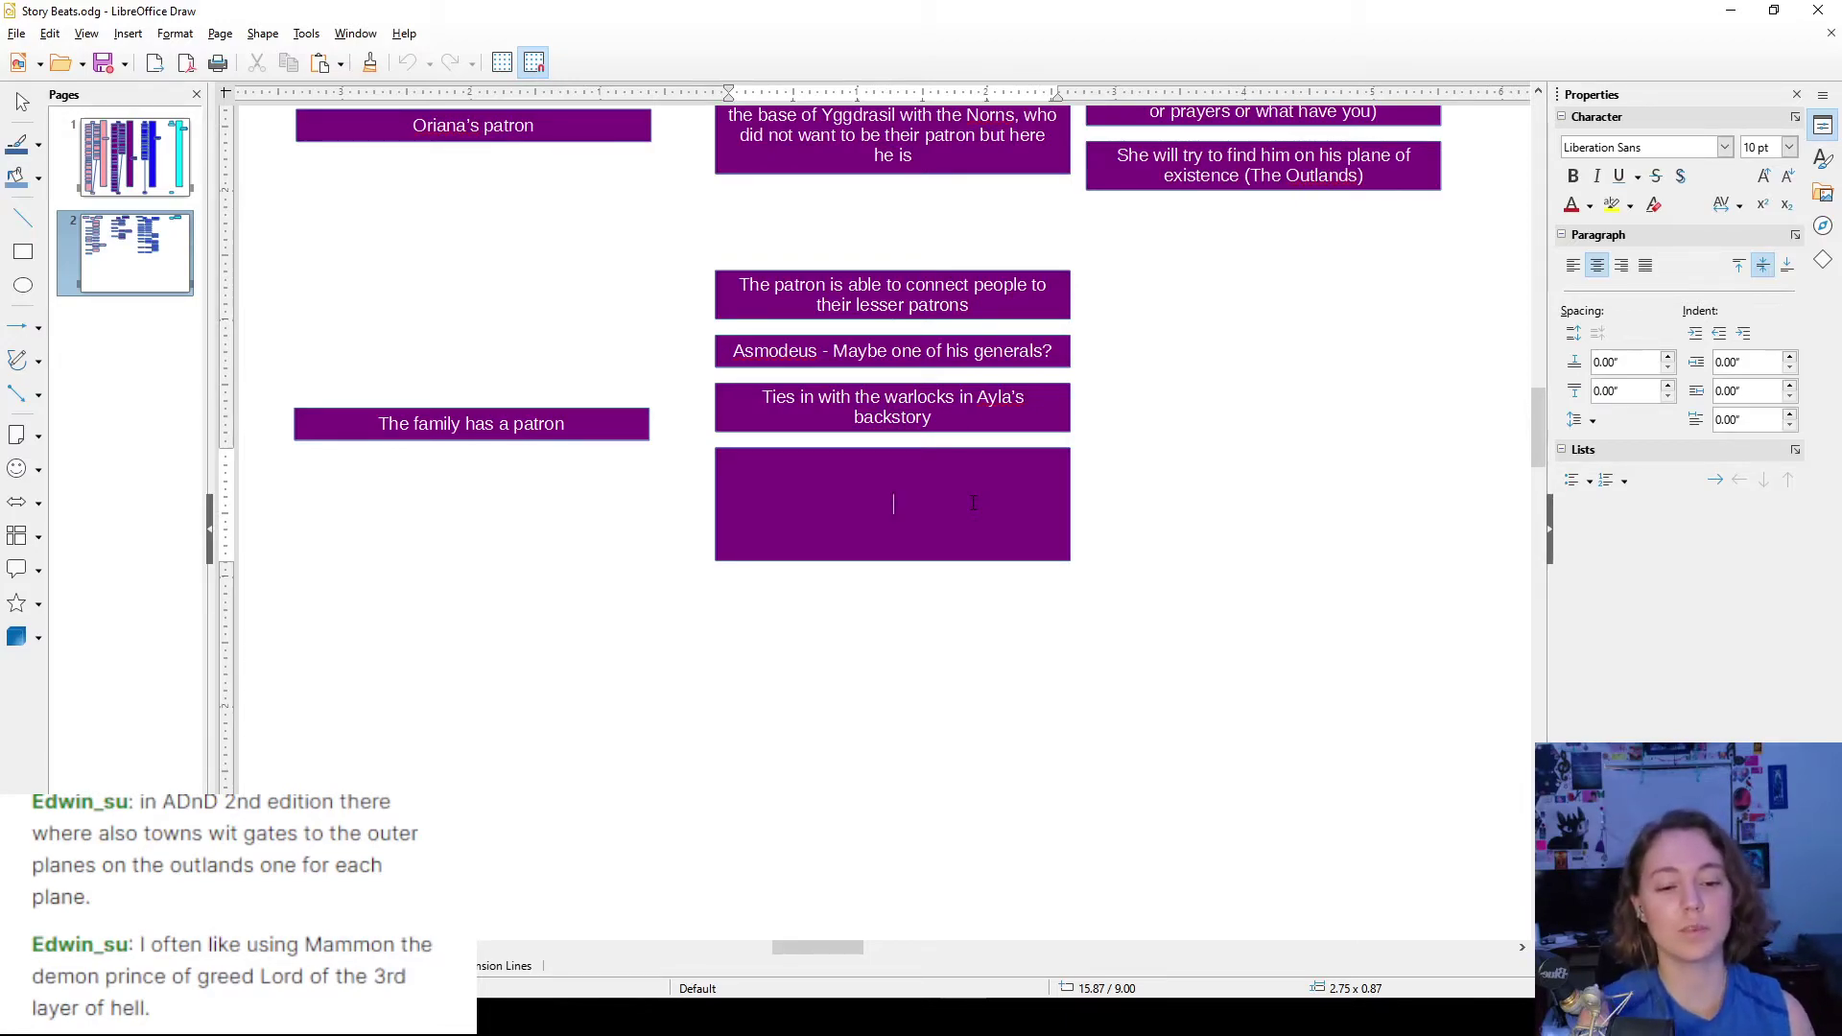
text(Sleep m)
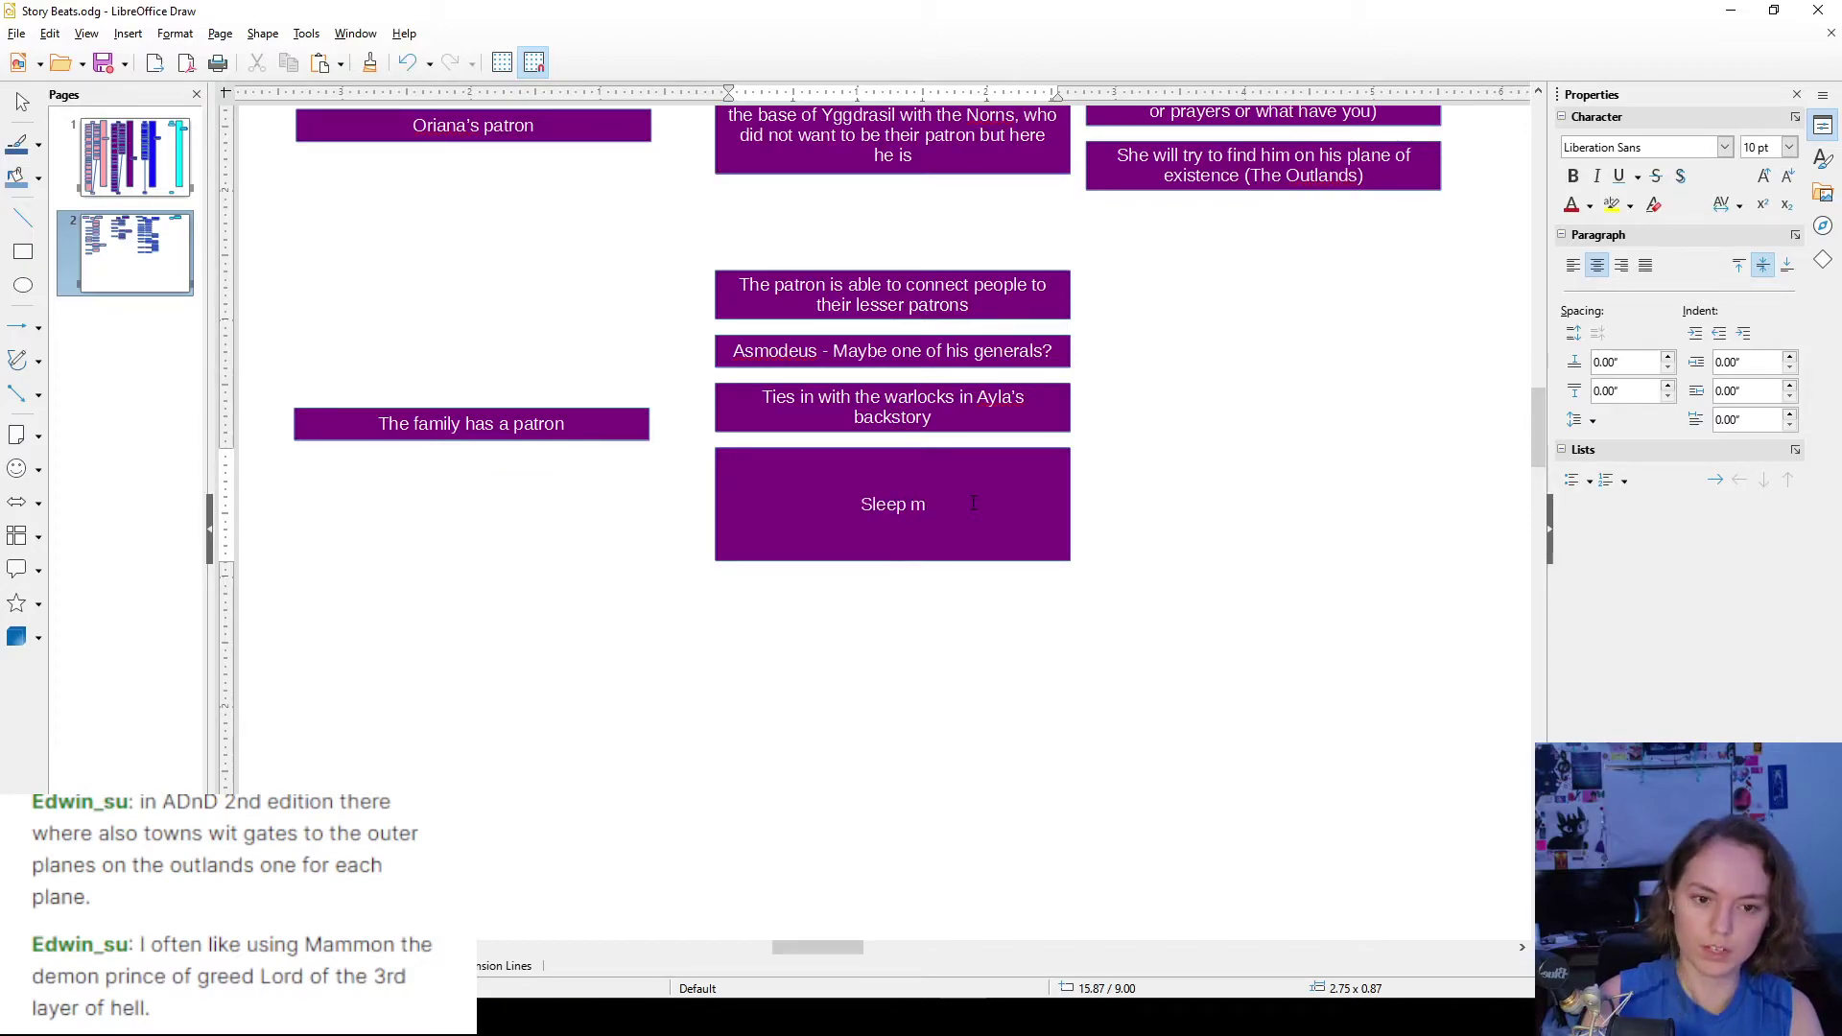
key(BackSpace)
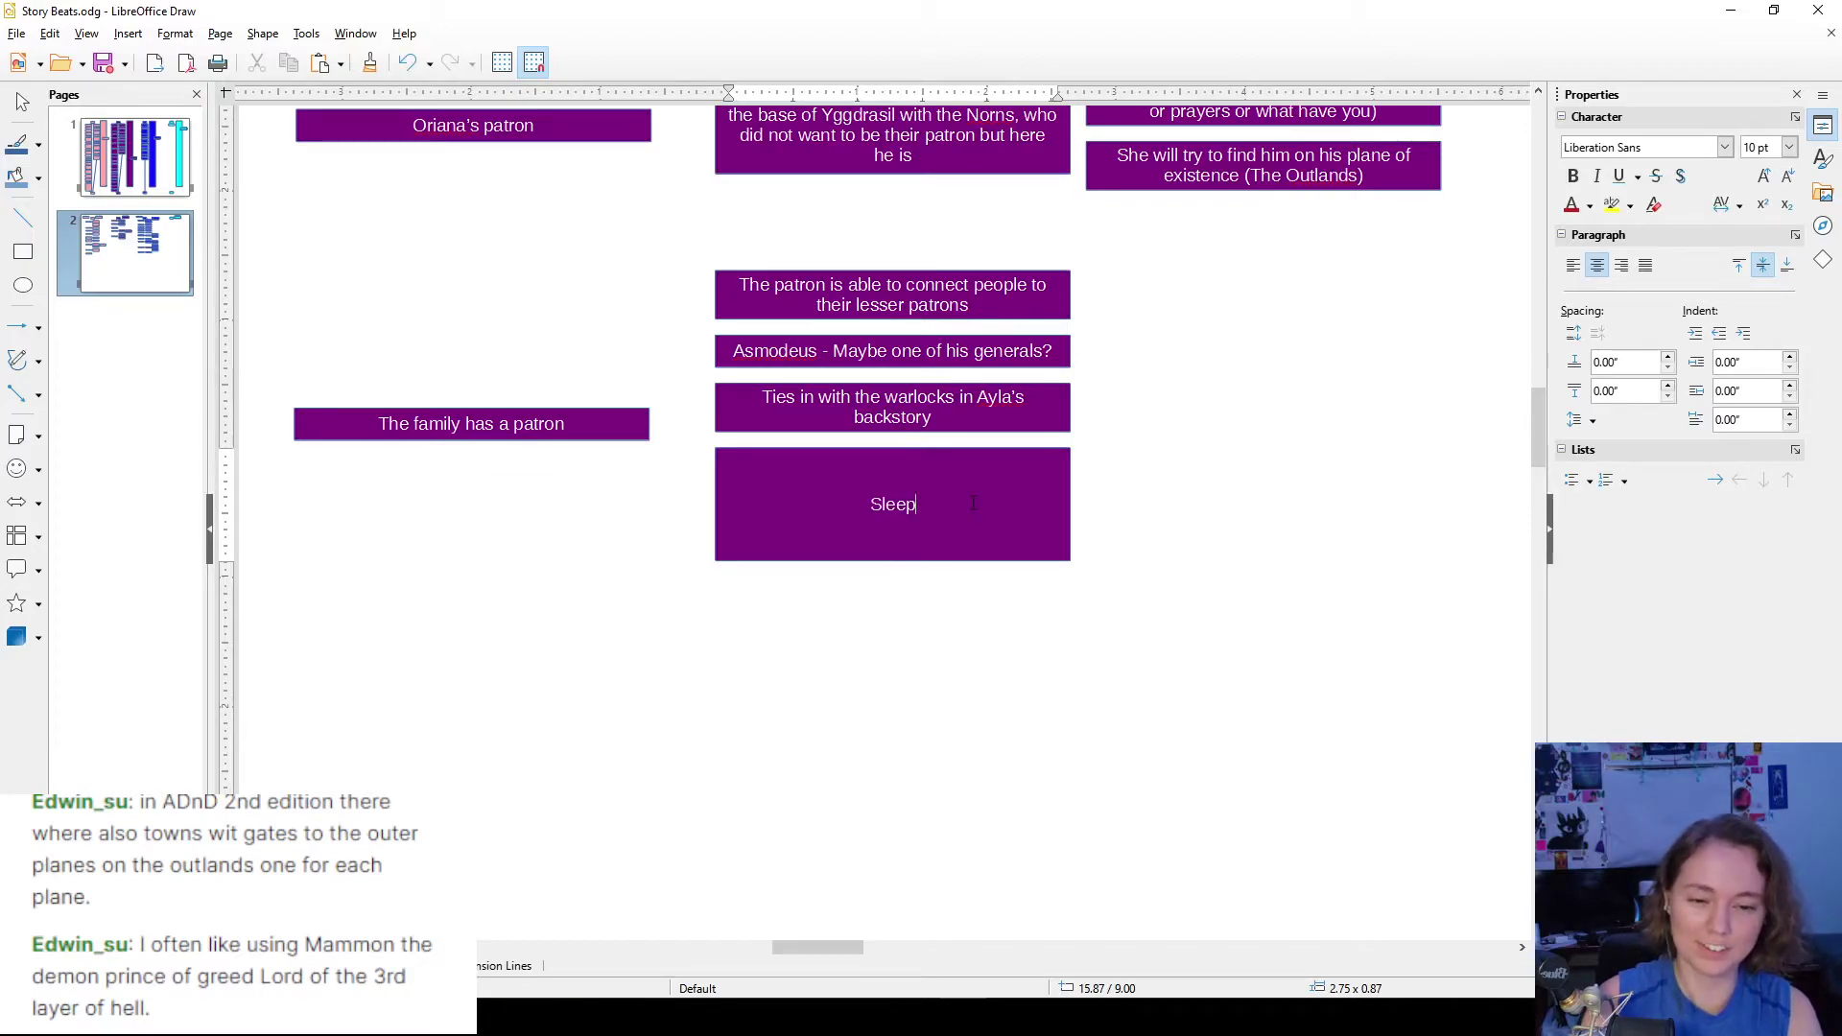
text(p)
text(ar)
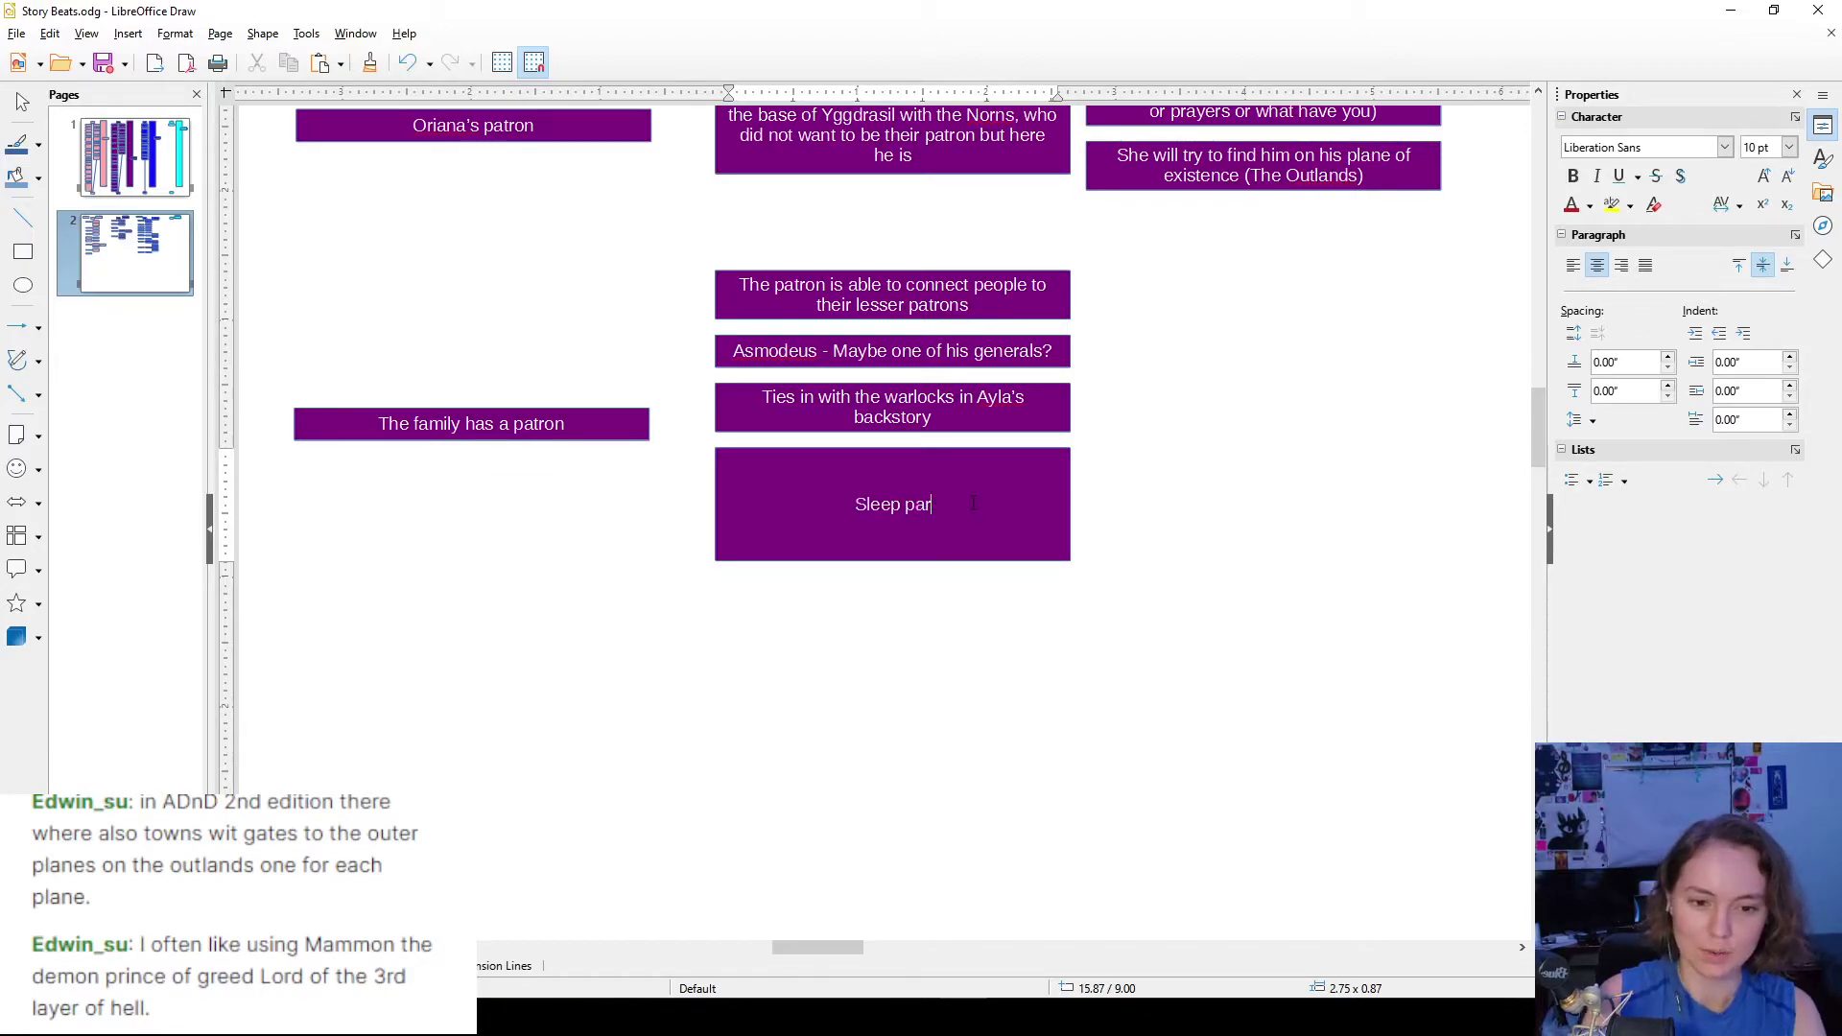
text(alysis demons)
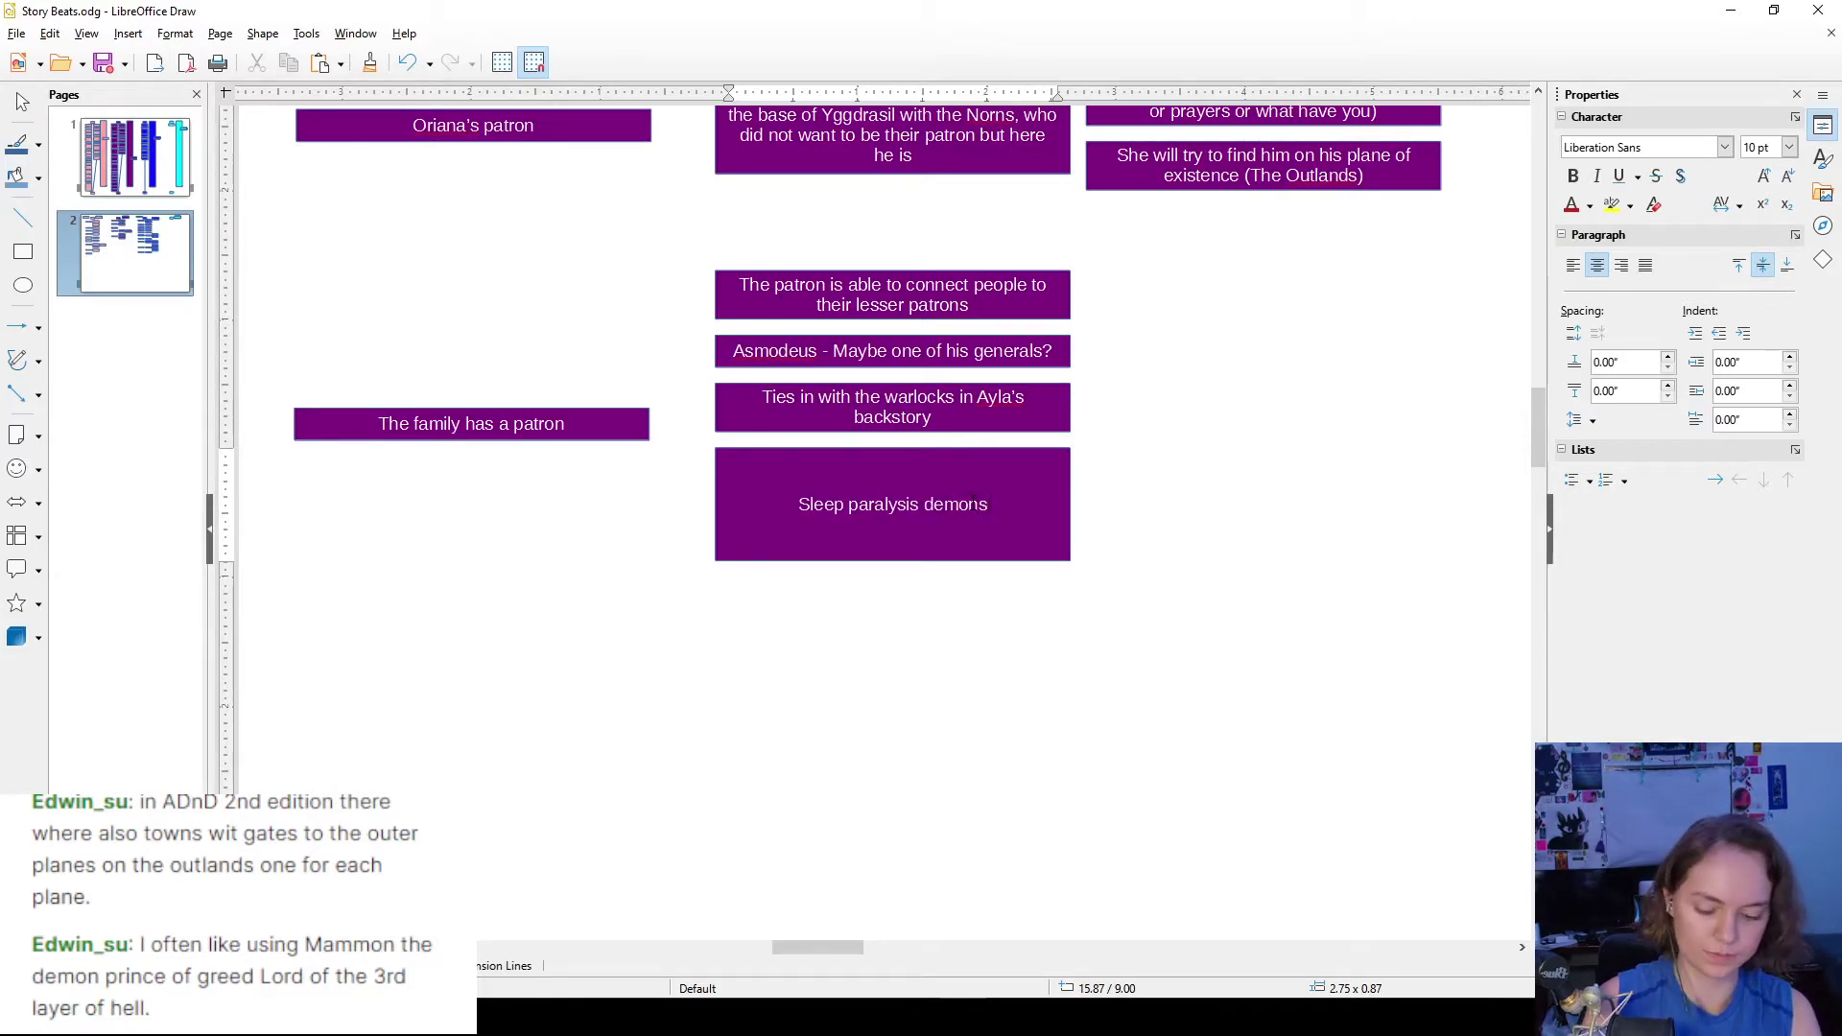
text( ()
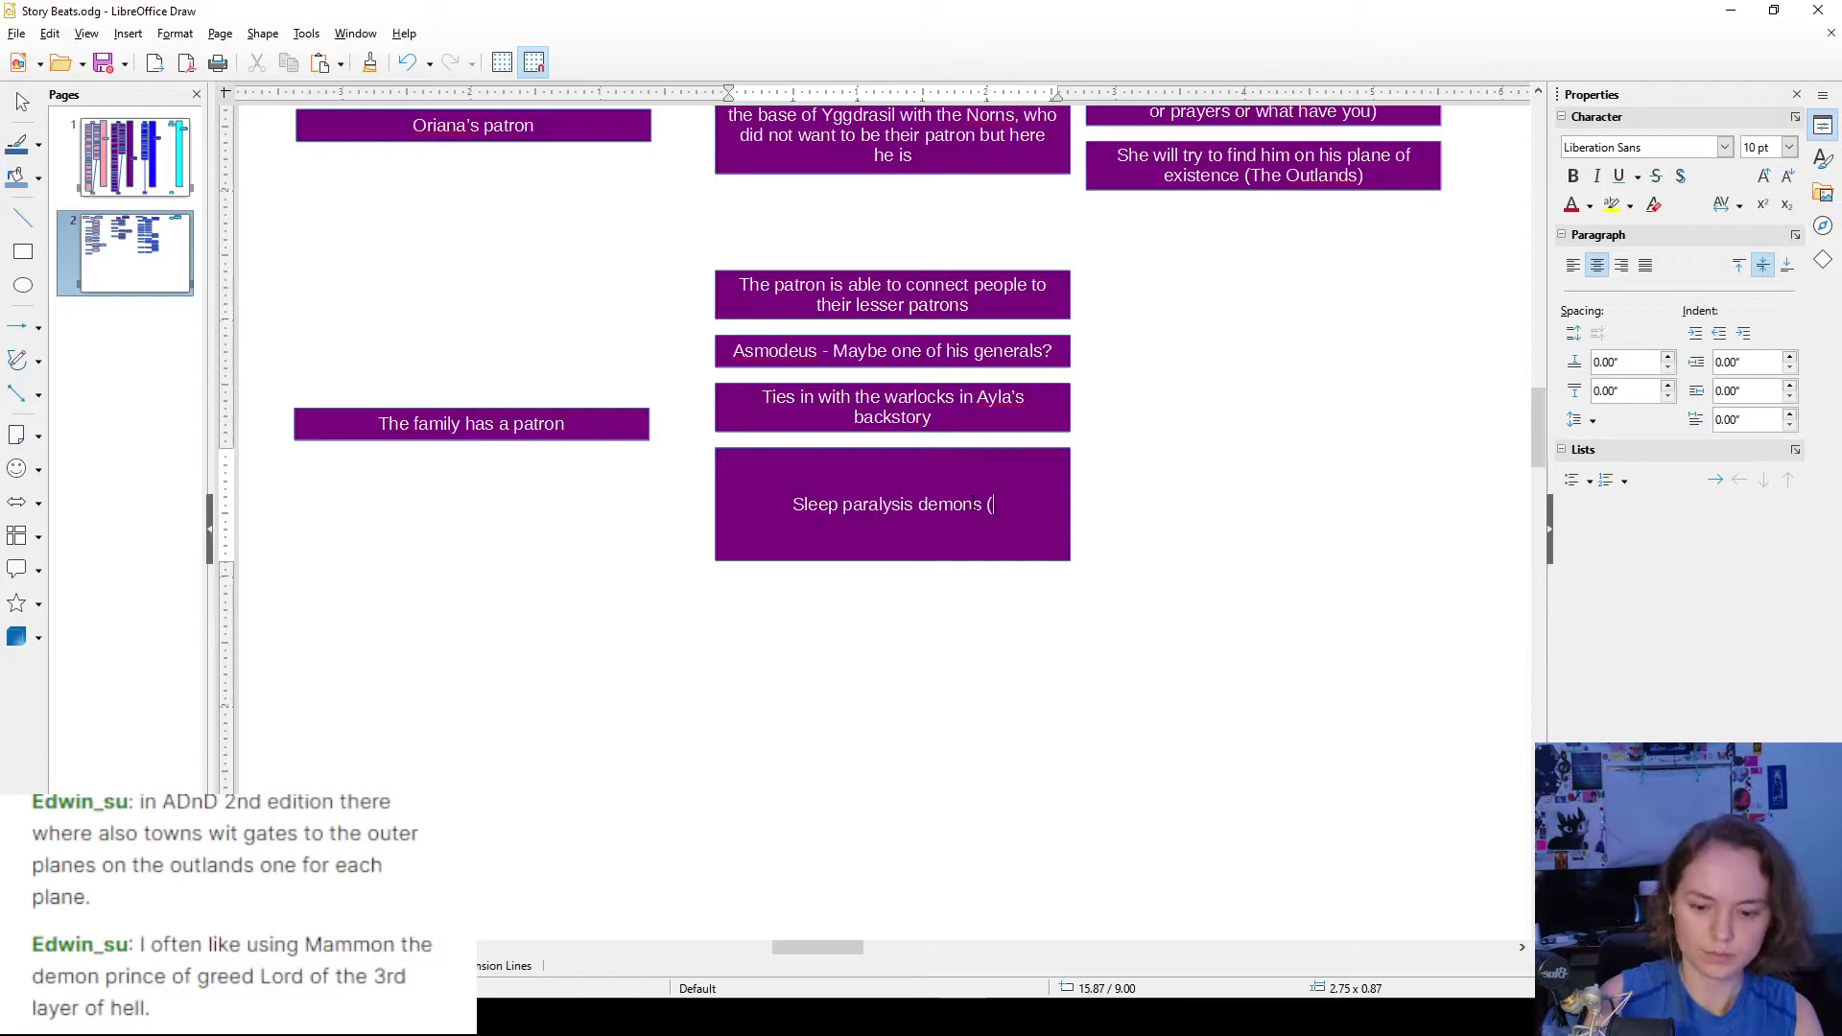
key(BackSpace)
key(BackSpace)
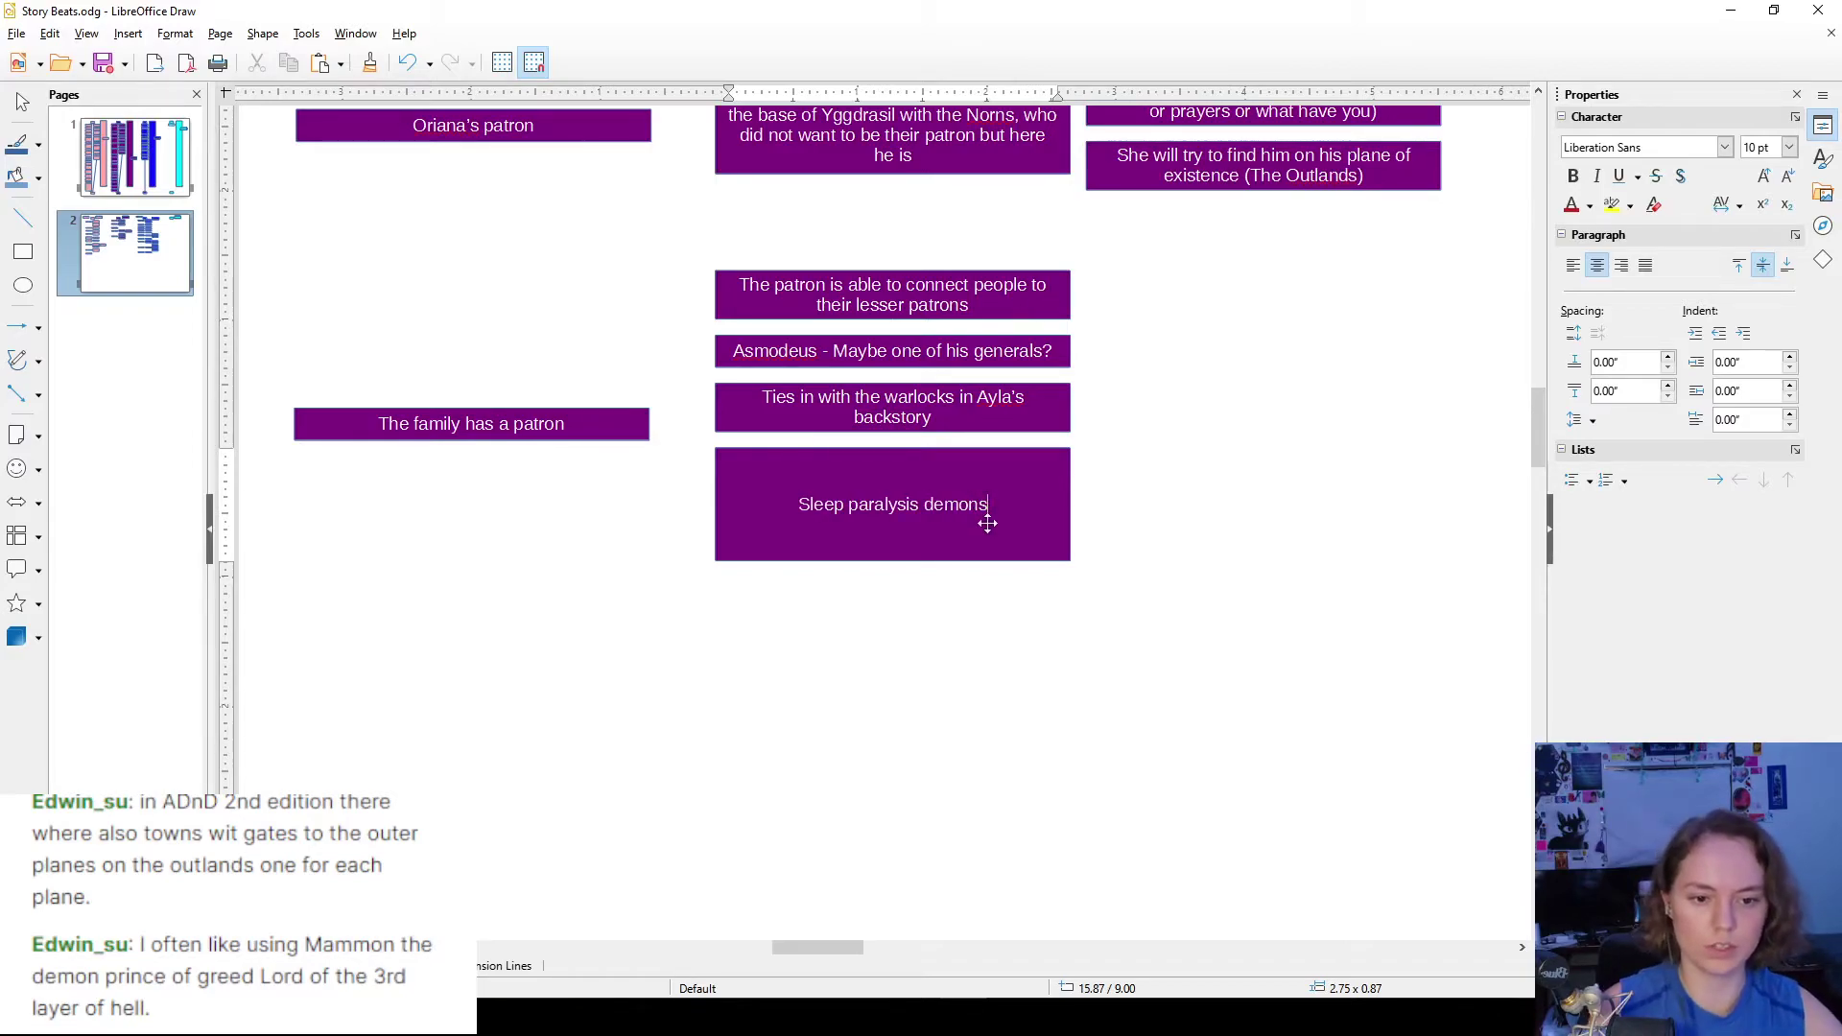
- Shrink the "Sleep paralysis demons" box to about 0.25" high and move it about 0.5" down, apart from the notes above
key(Escape)
drag(893, 561, 893, 479)
drag(1017, 468, 1017, 530)
- Move the spare blank box from the top of the page to the right of the "Sleep paralysis demons" box
scroll(1165, 543, up, 10)
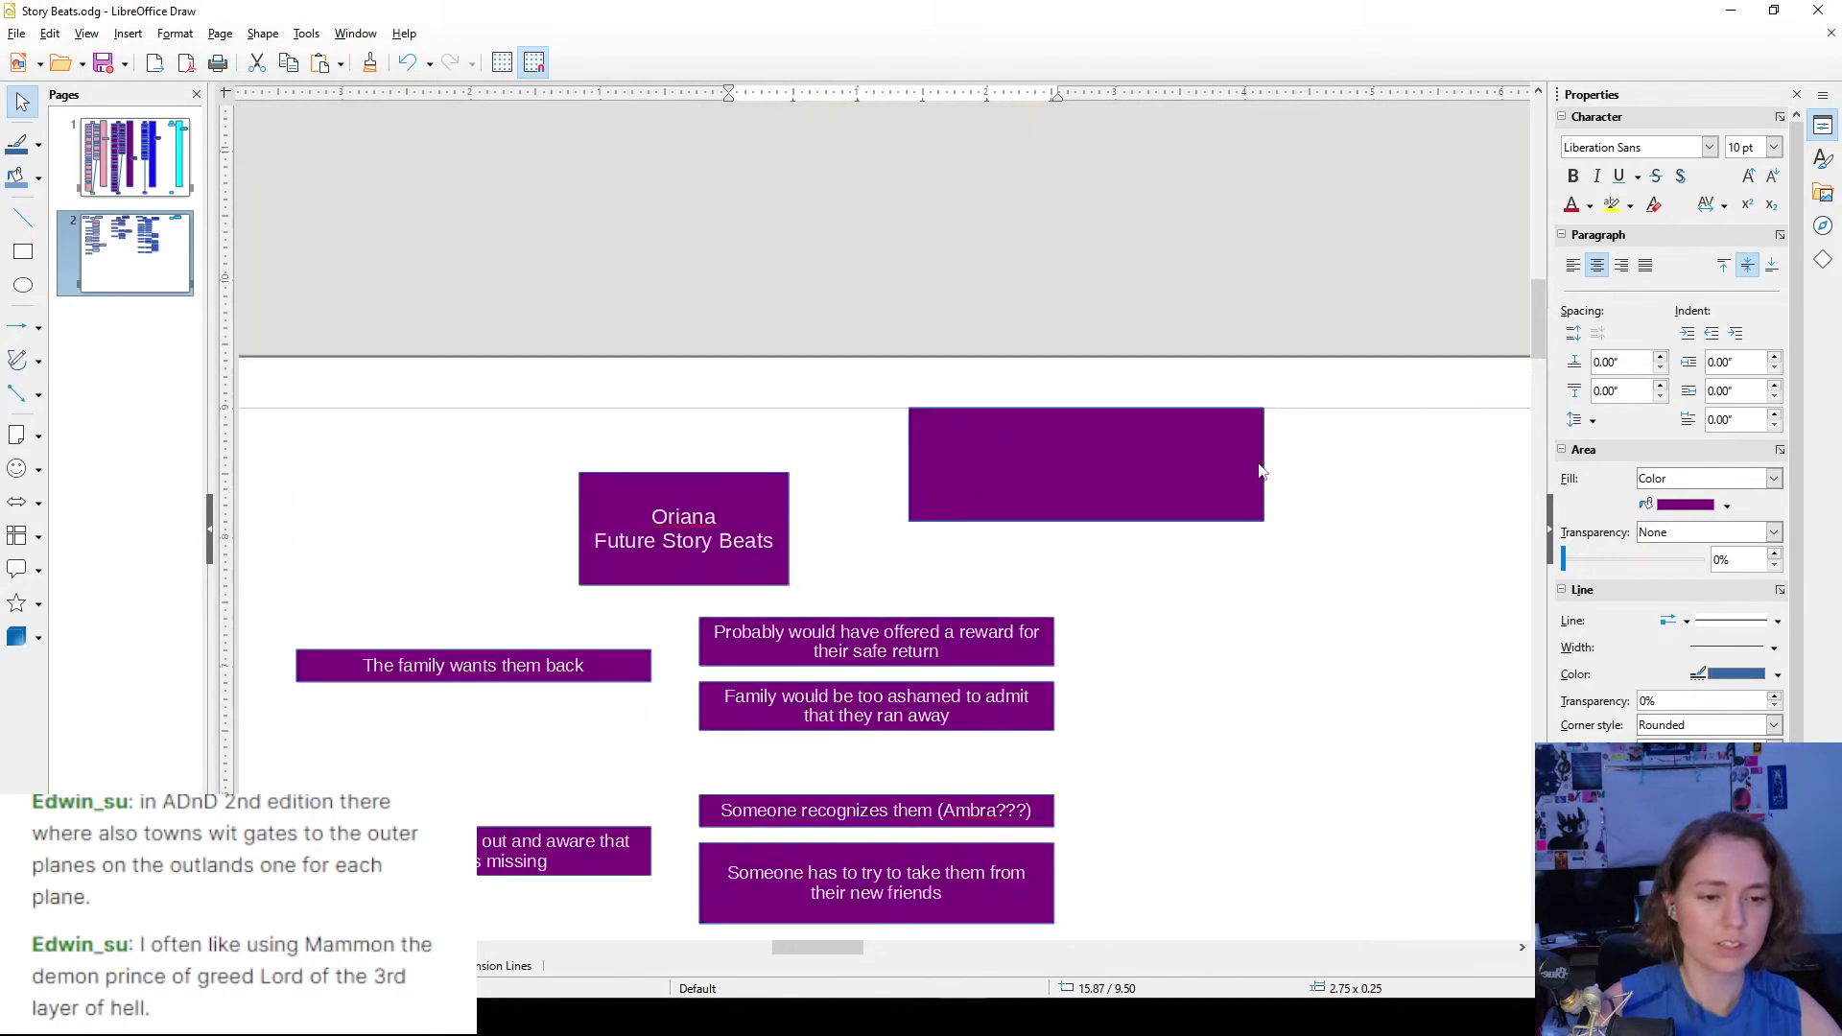
drag(1176, 476, 1344, 761)
scroll(1343, 576, down, 6)
scroll(1353, 653, down, 2)
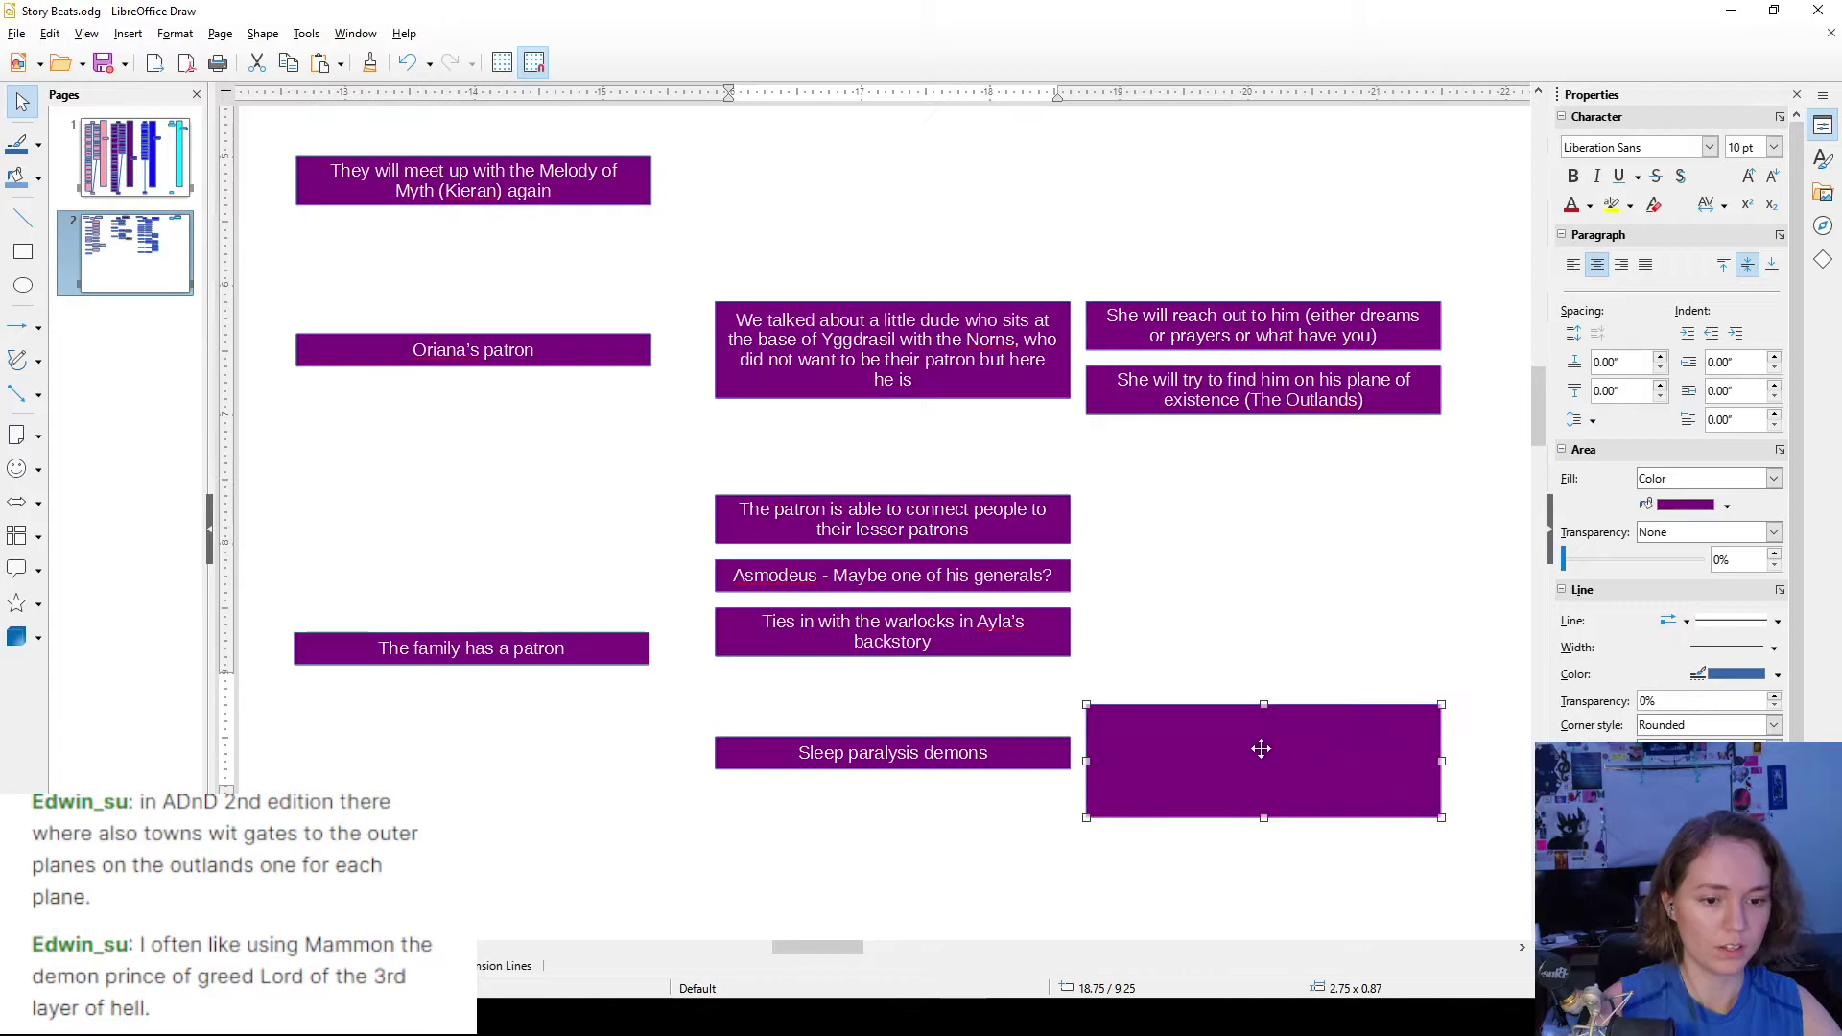
- Enter "One night, one of the players wakes up earlier than expected, and sees one of the demons, but they are real" in the blank box
double_click(1251, 748)
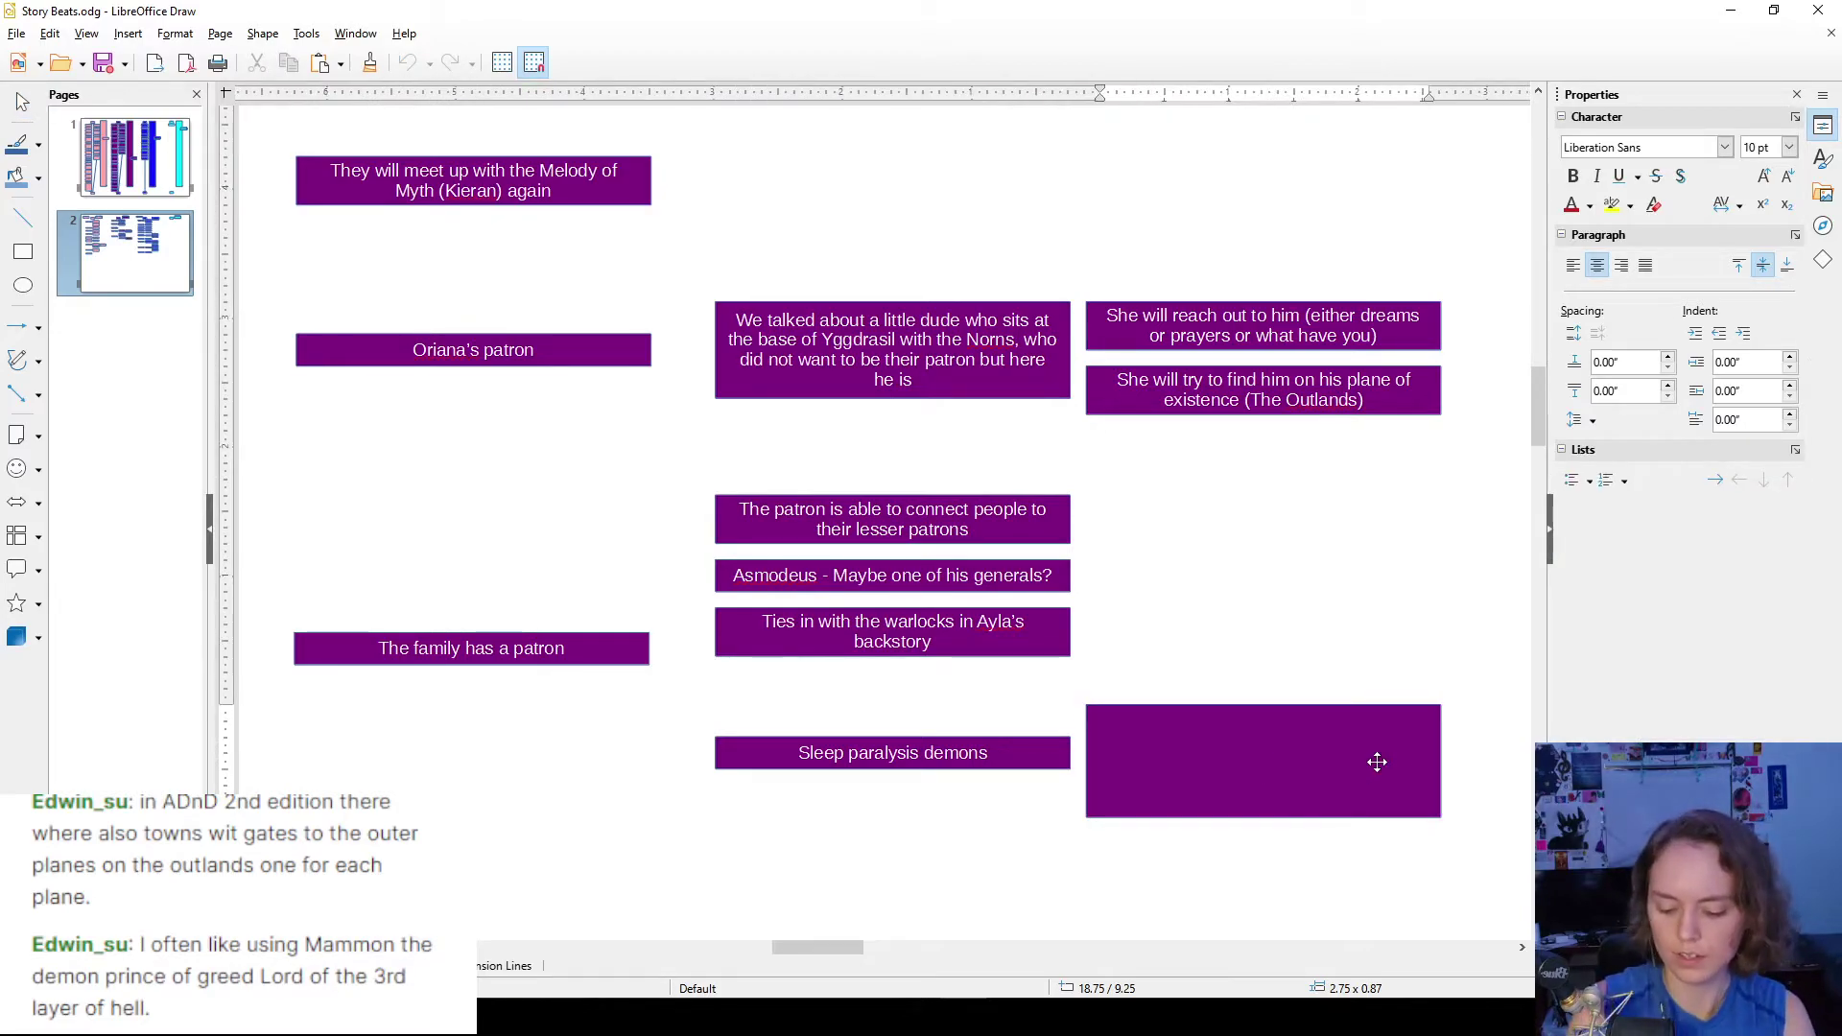
text(One)
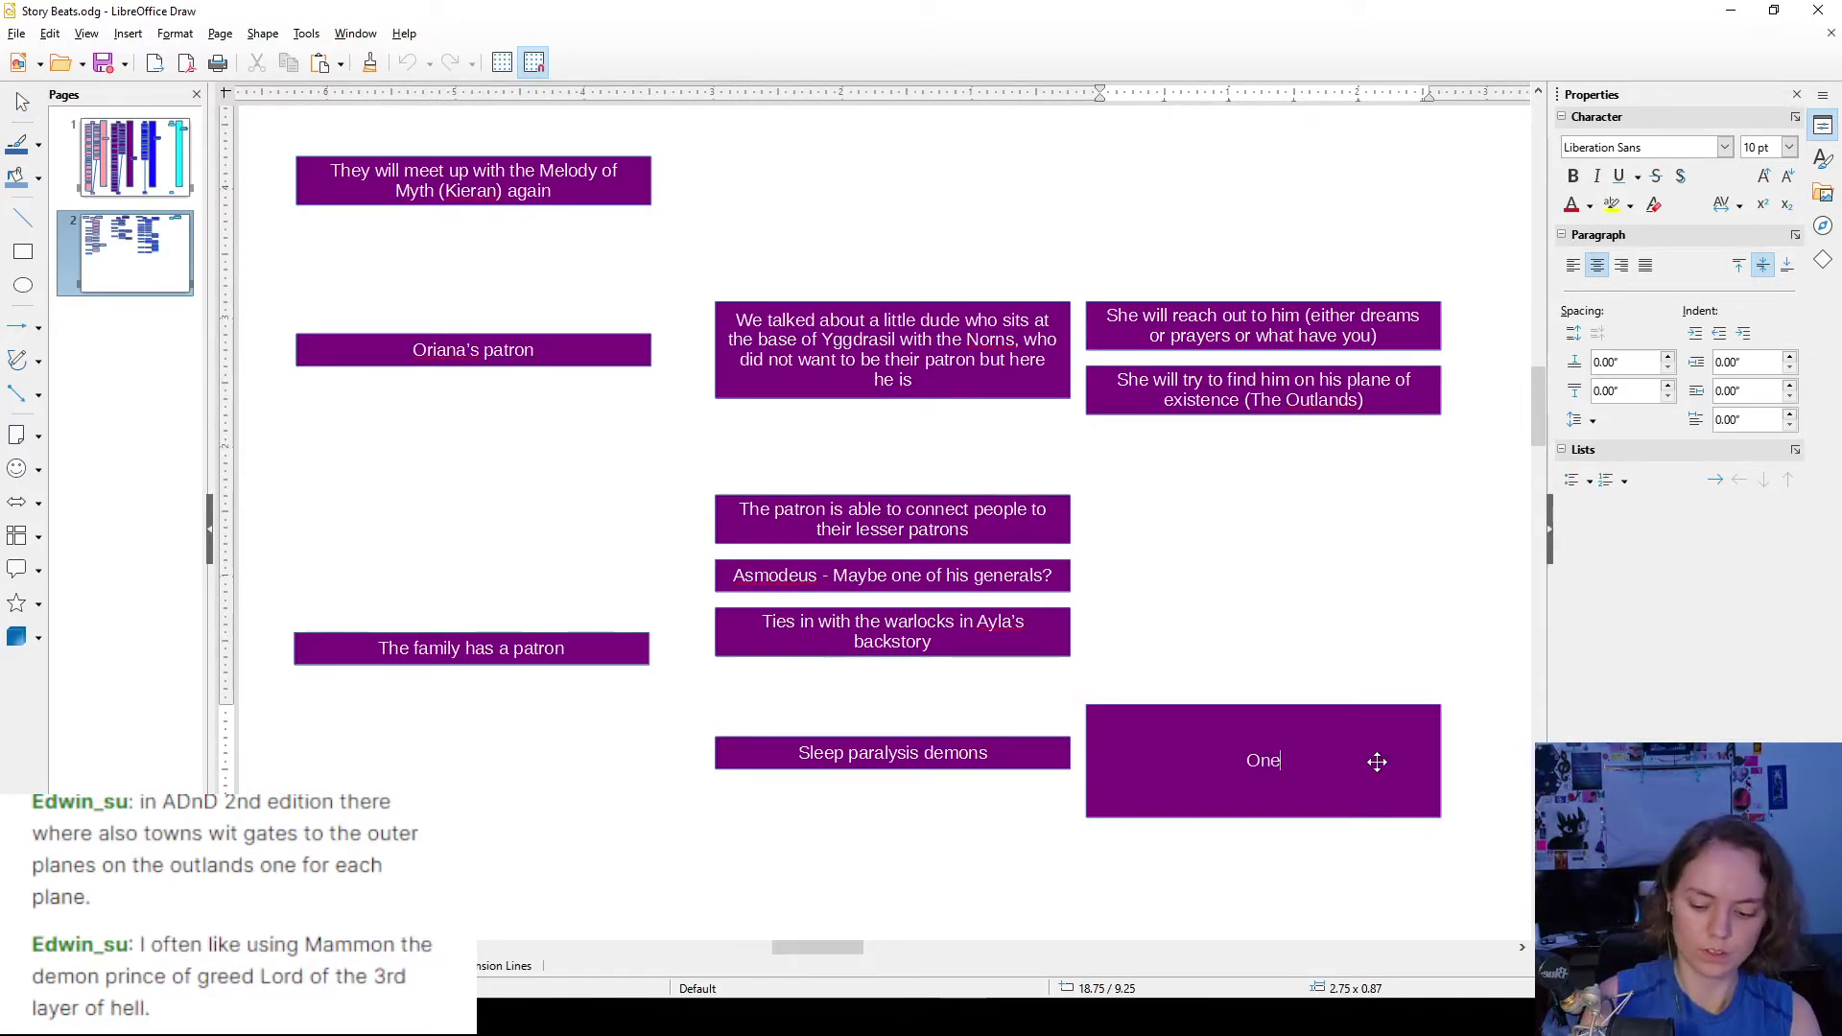
text( day)
key(BackSpace)
key(BackSpace)
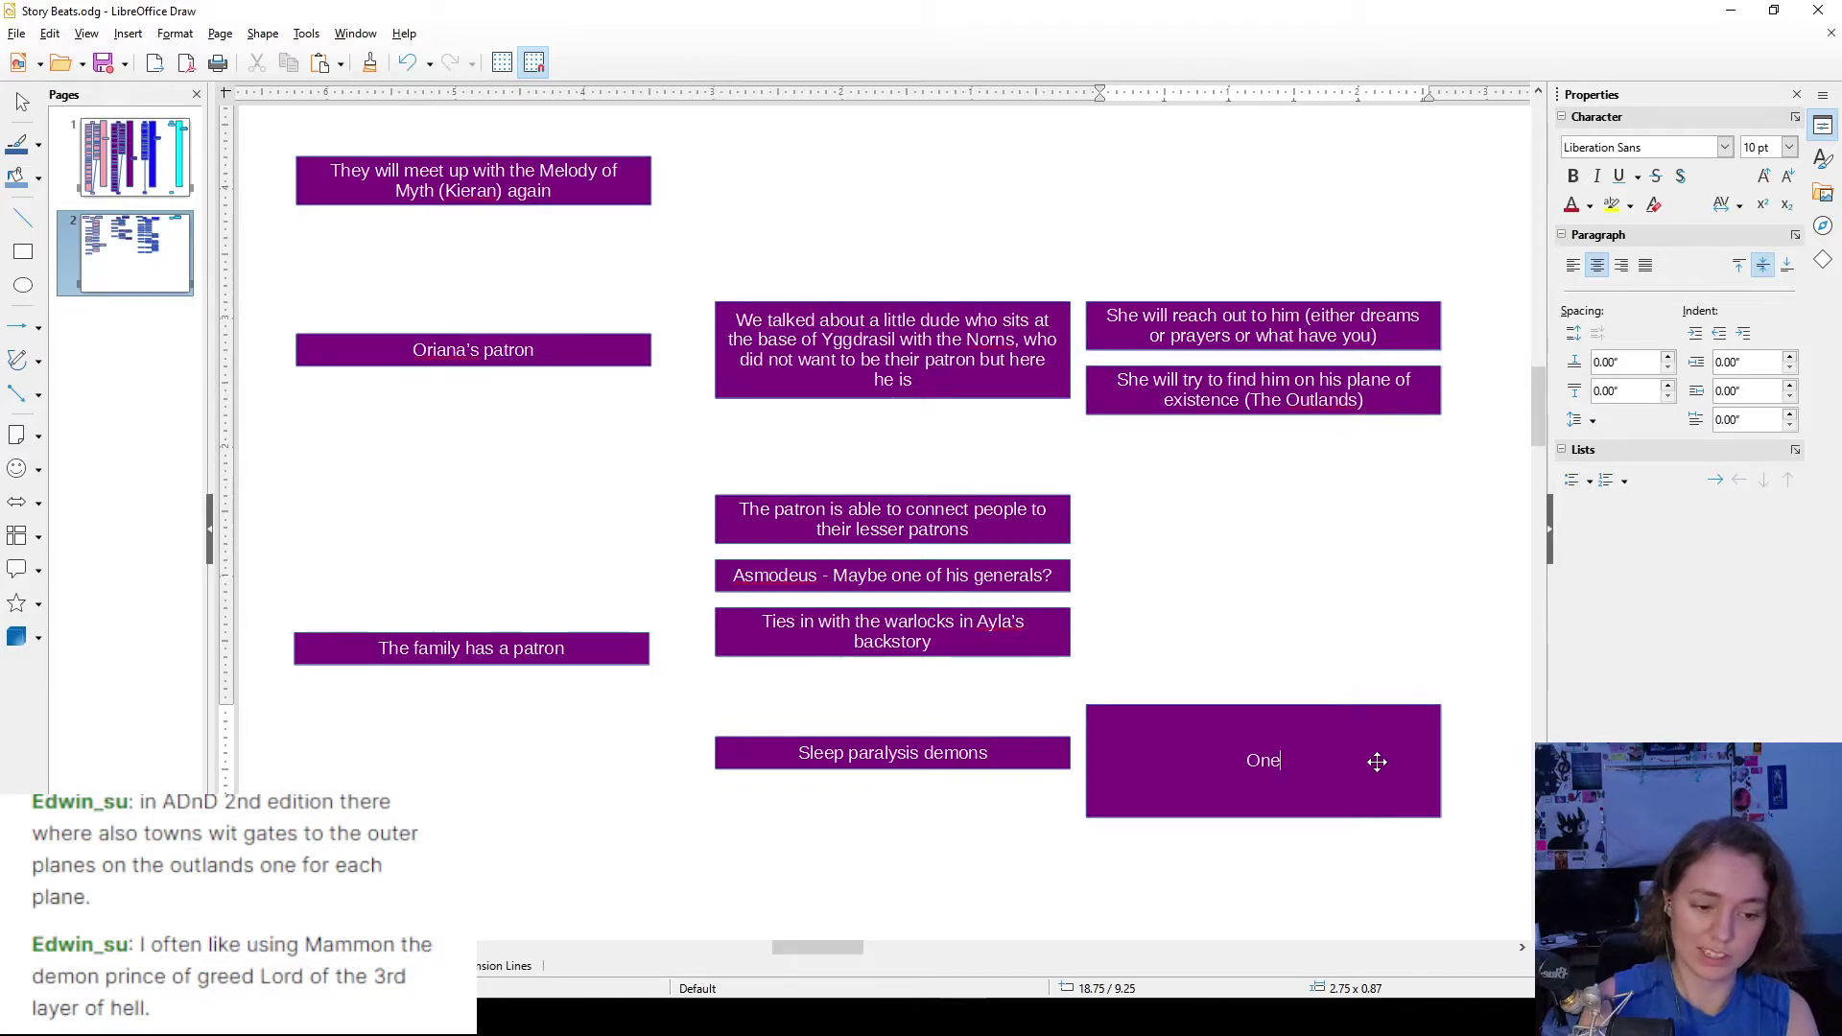
text(night, the pl)
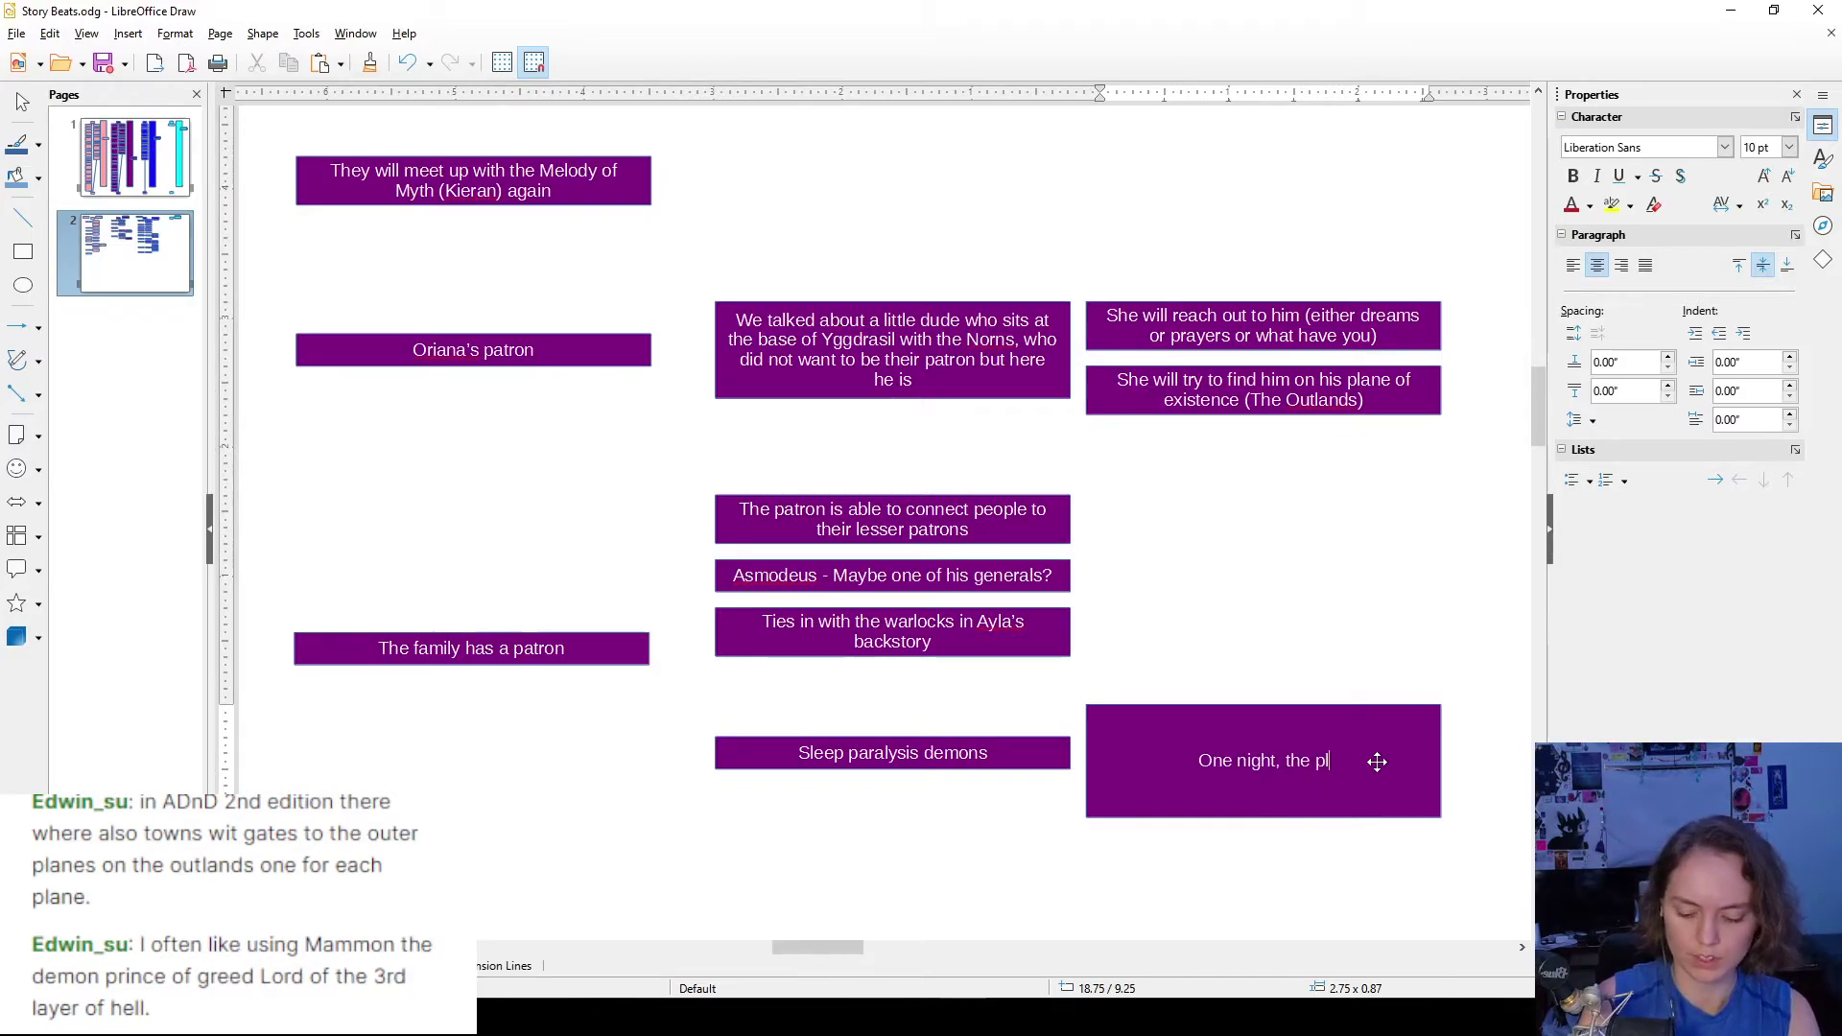
key(BackSpace)
key(BackSpace)
key(BackSpace)
key(BackSpace)
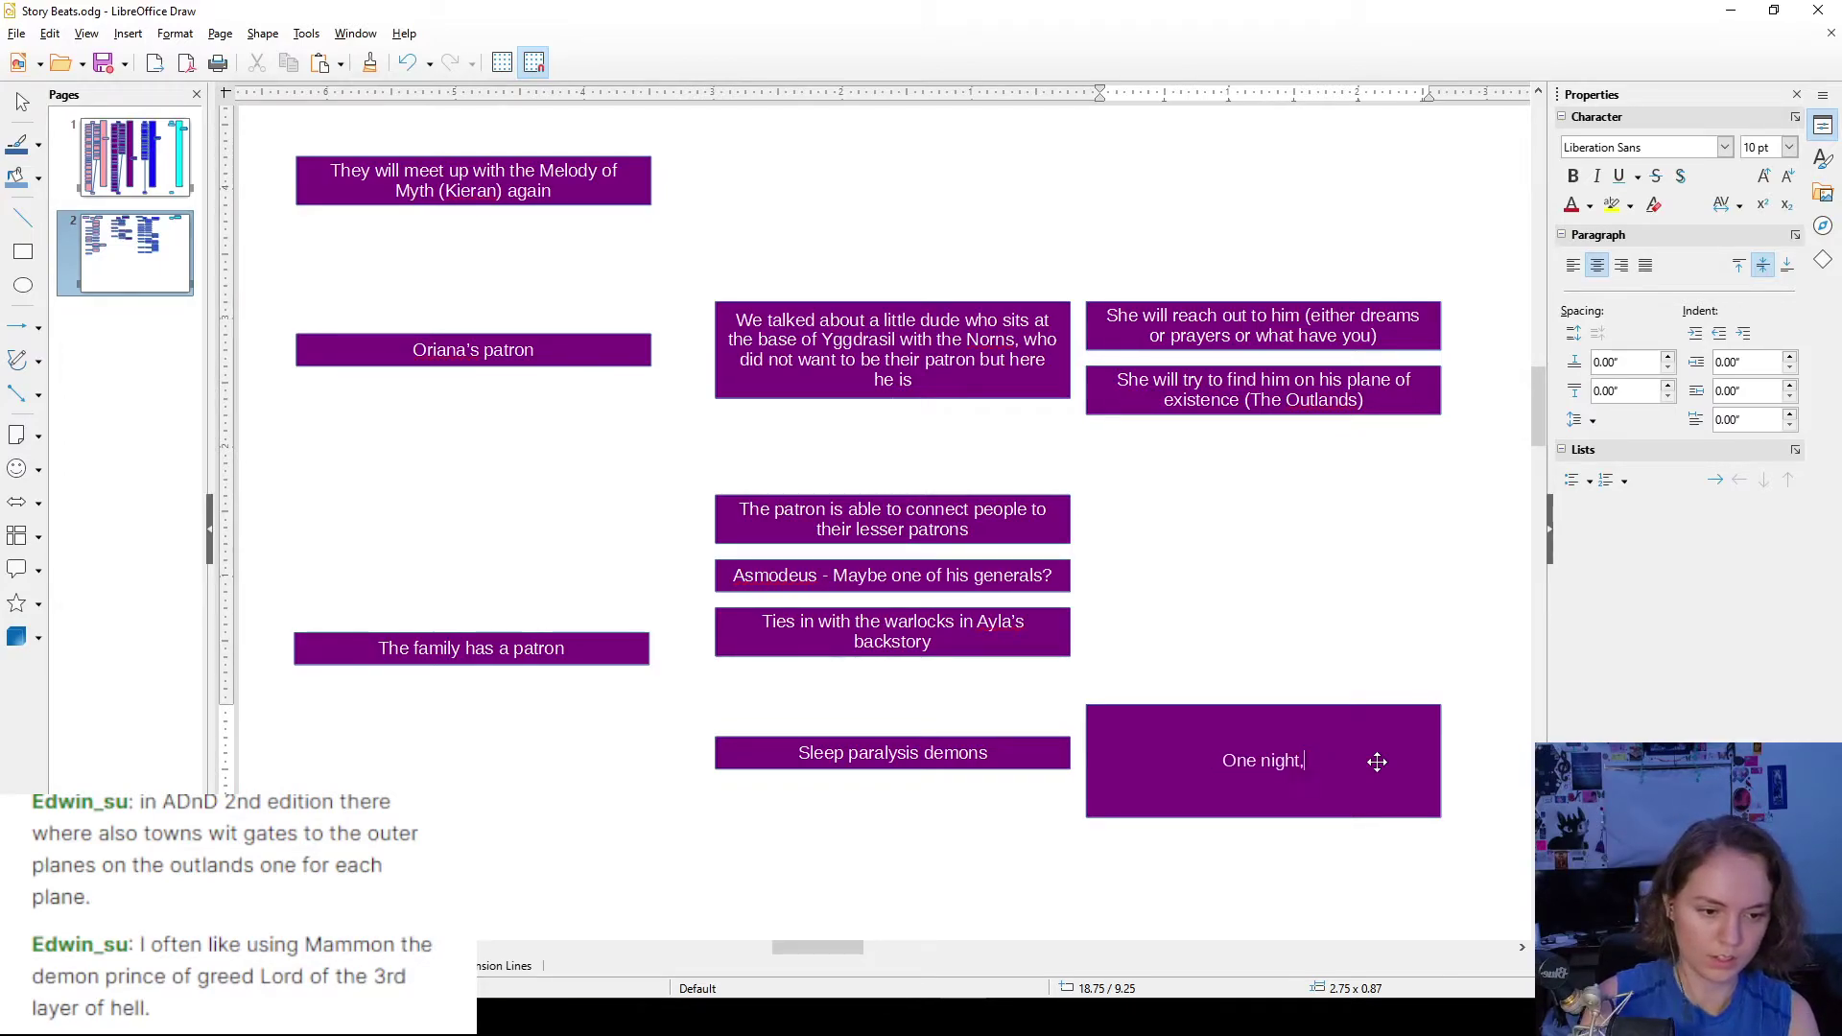
text(one of the pla)
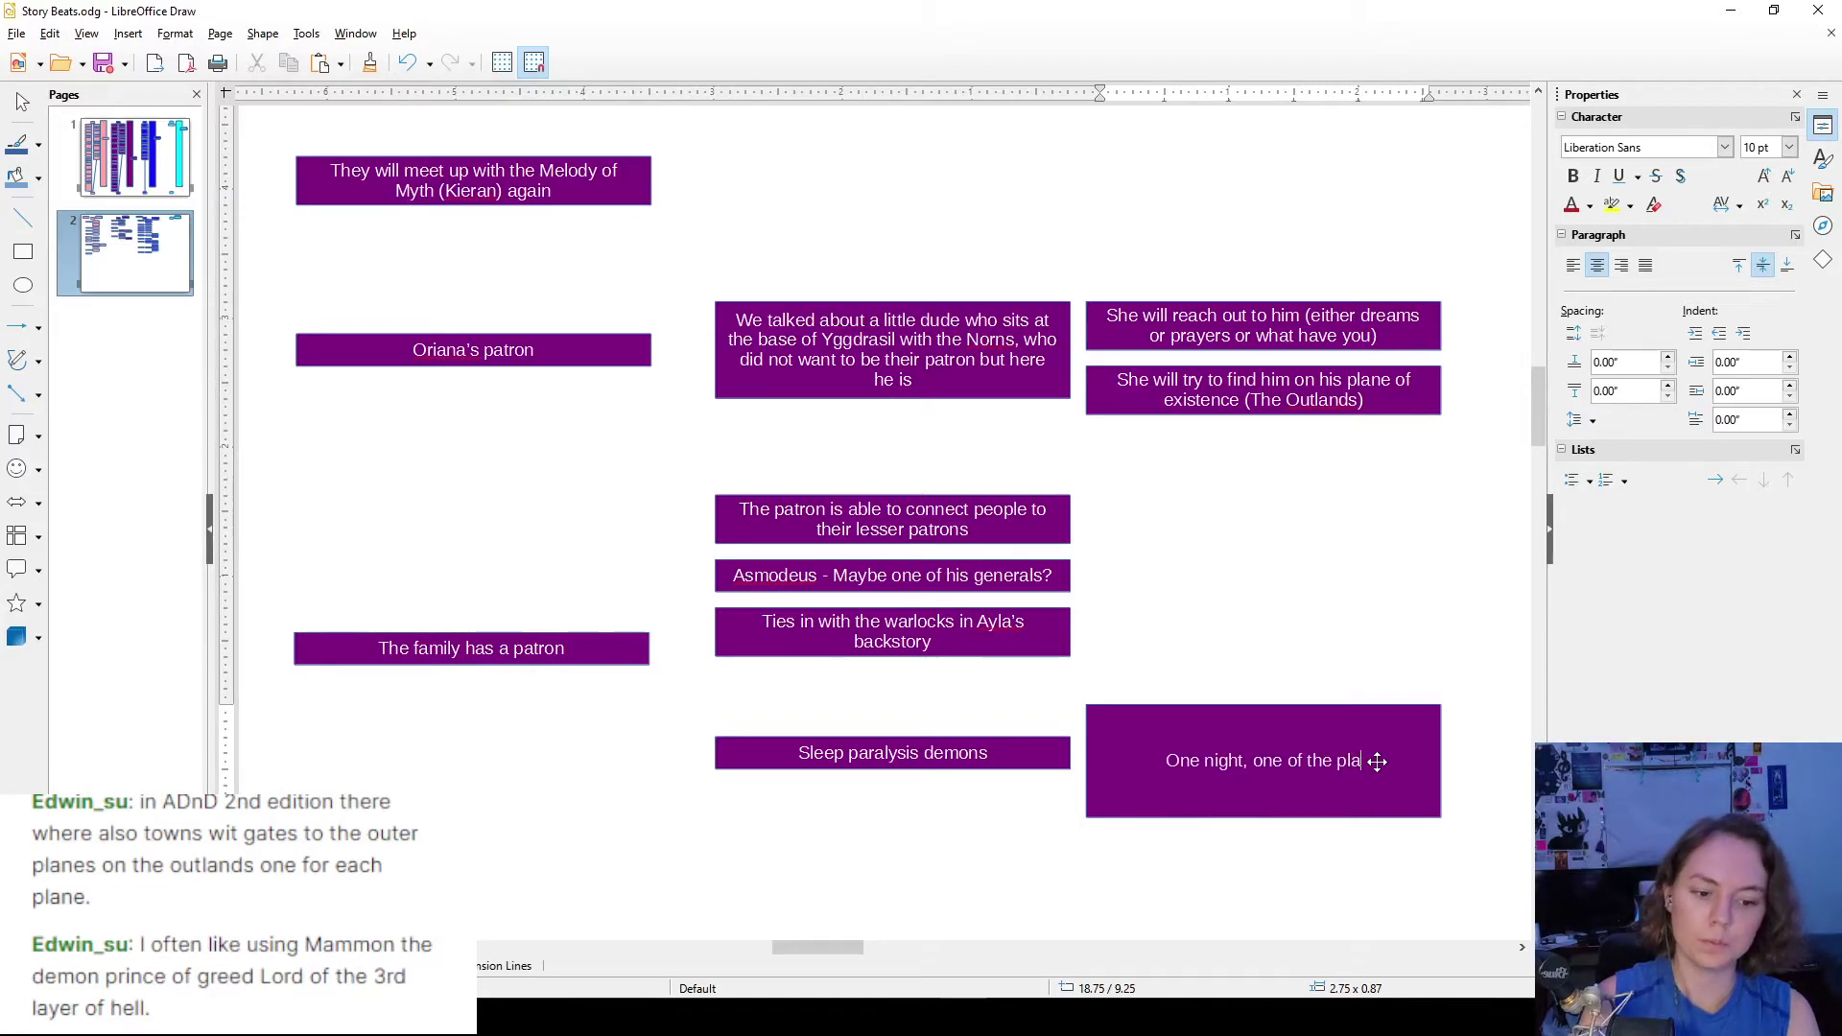
text(yers wakes up earlier)
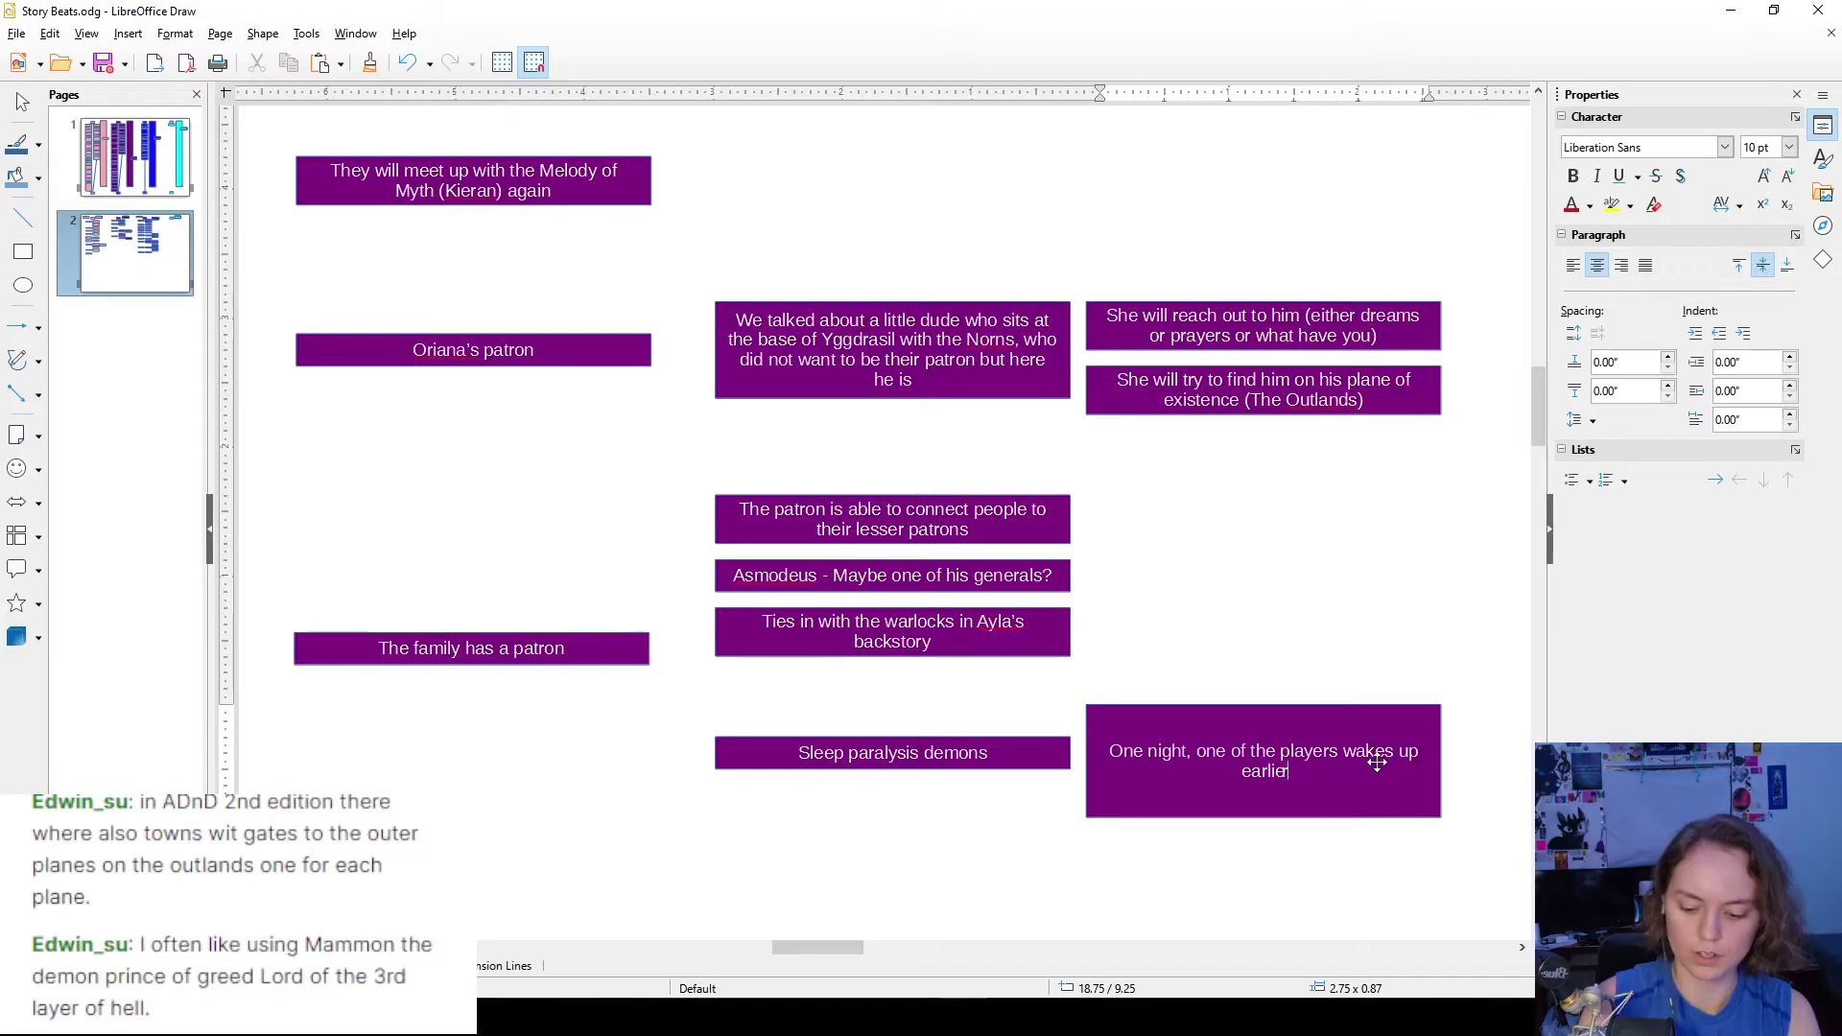
text( than expe)
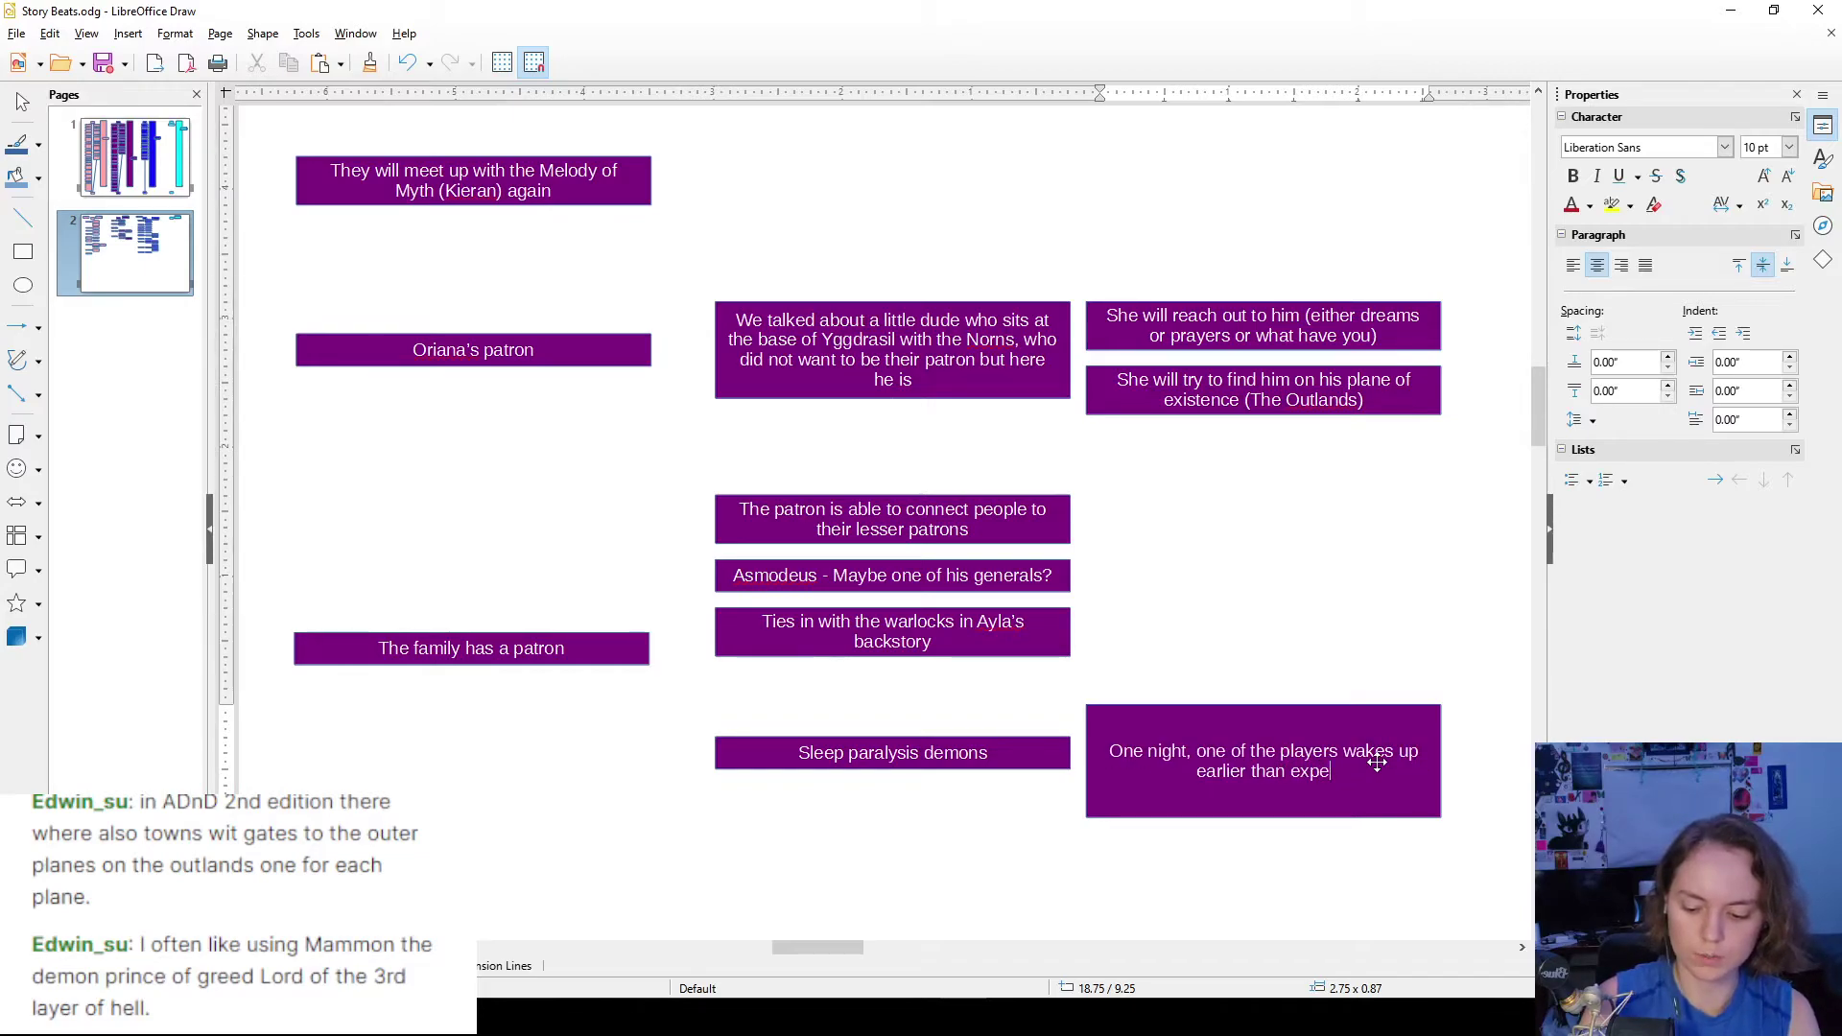
text(cted, and )
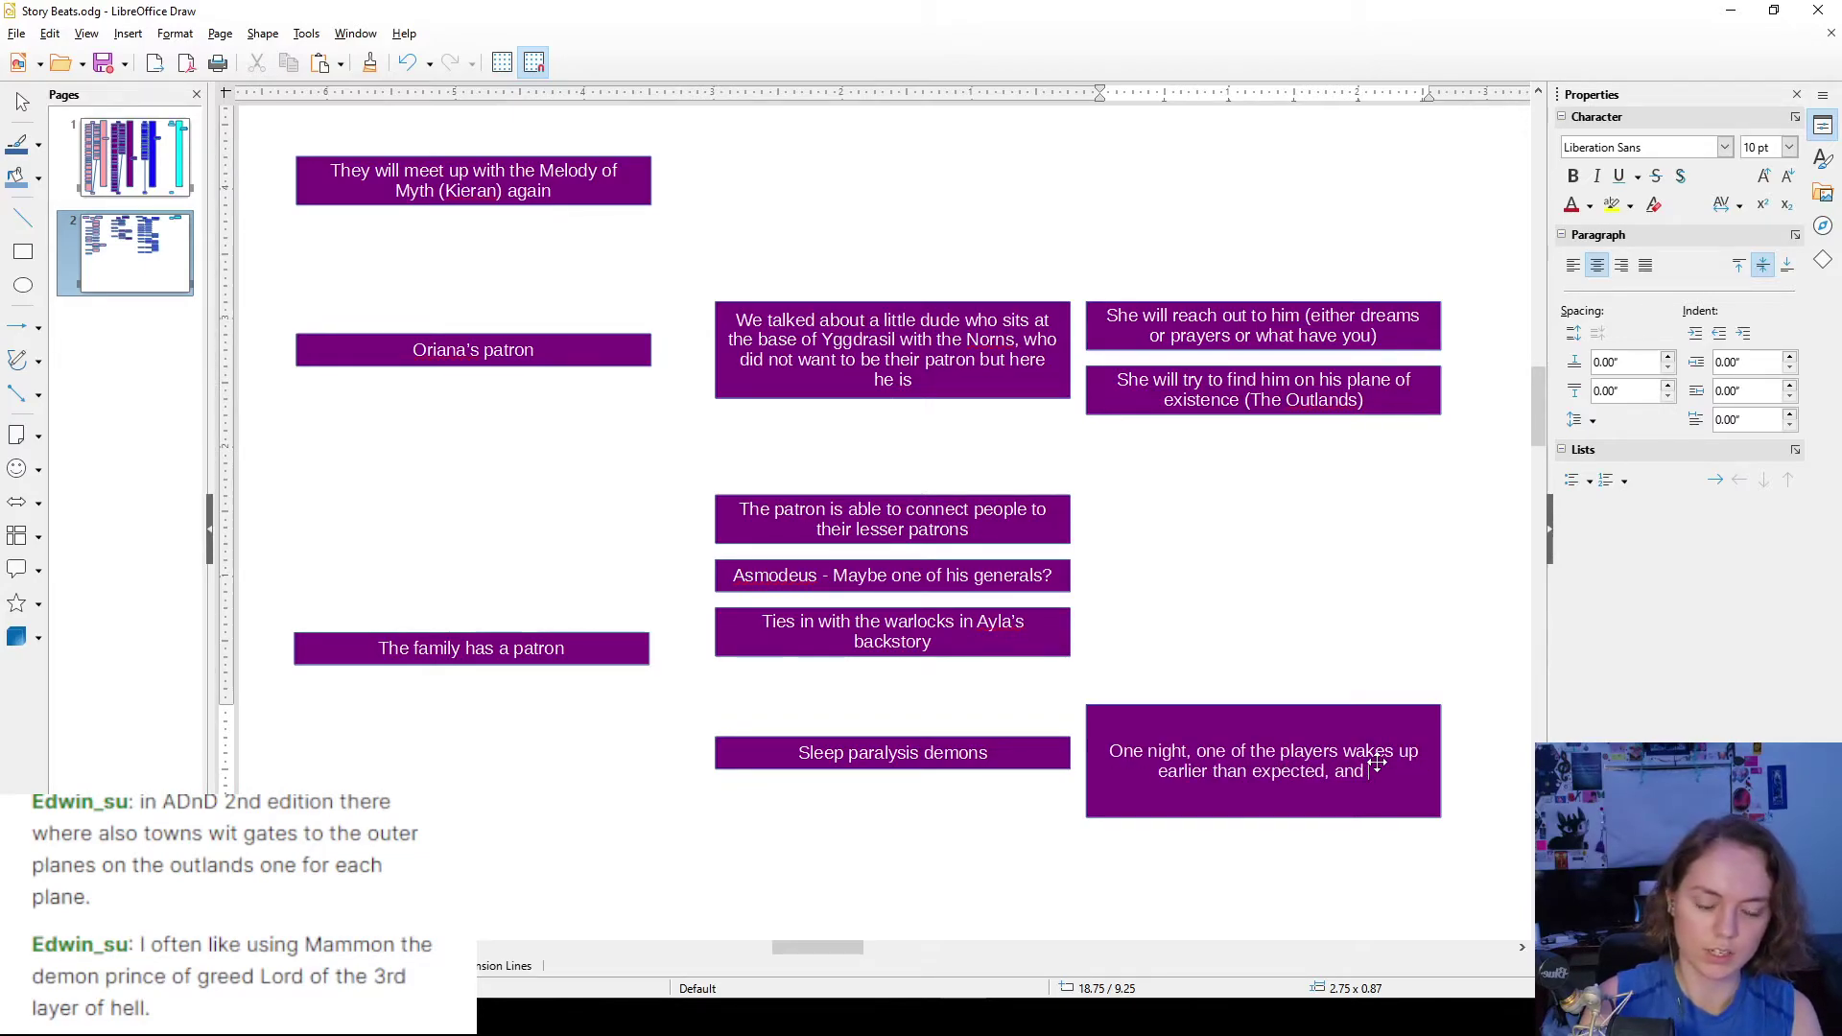
text(sees )
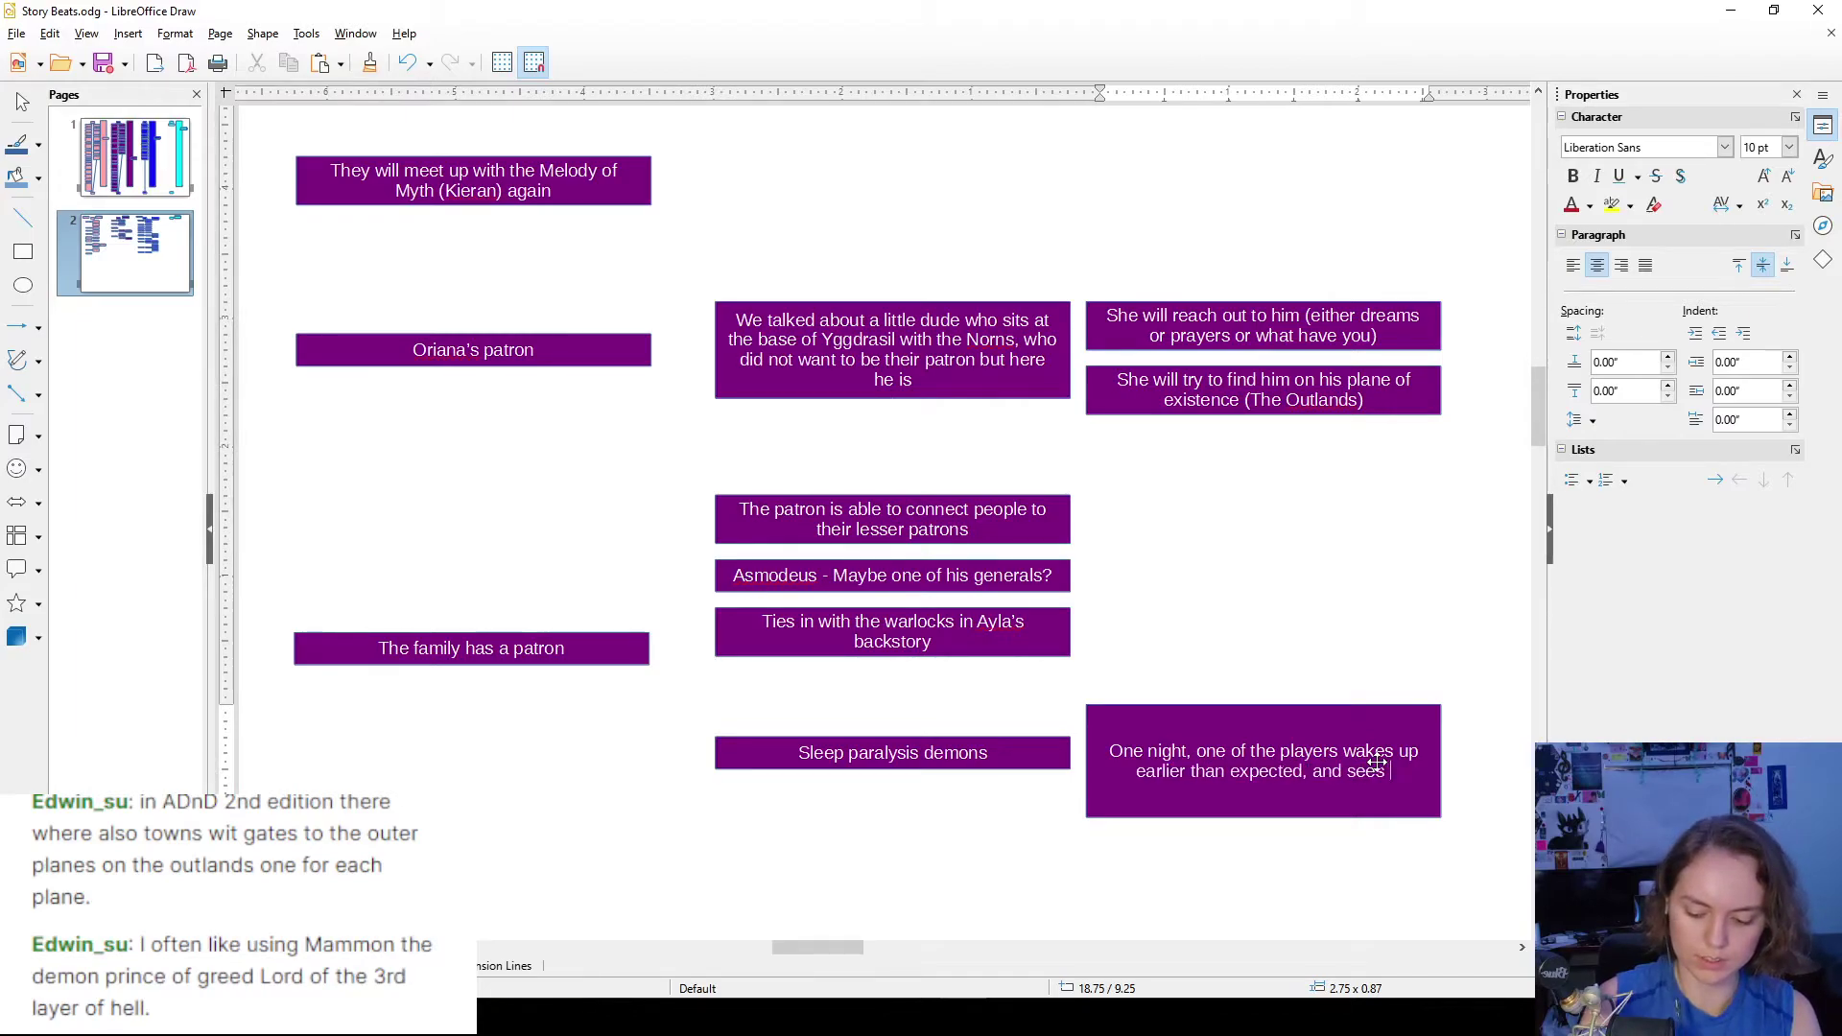
text(oln)
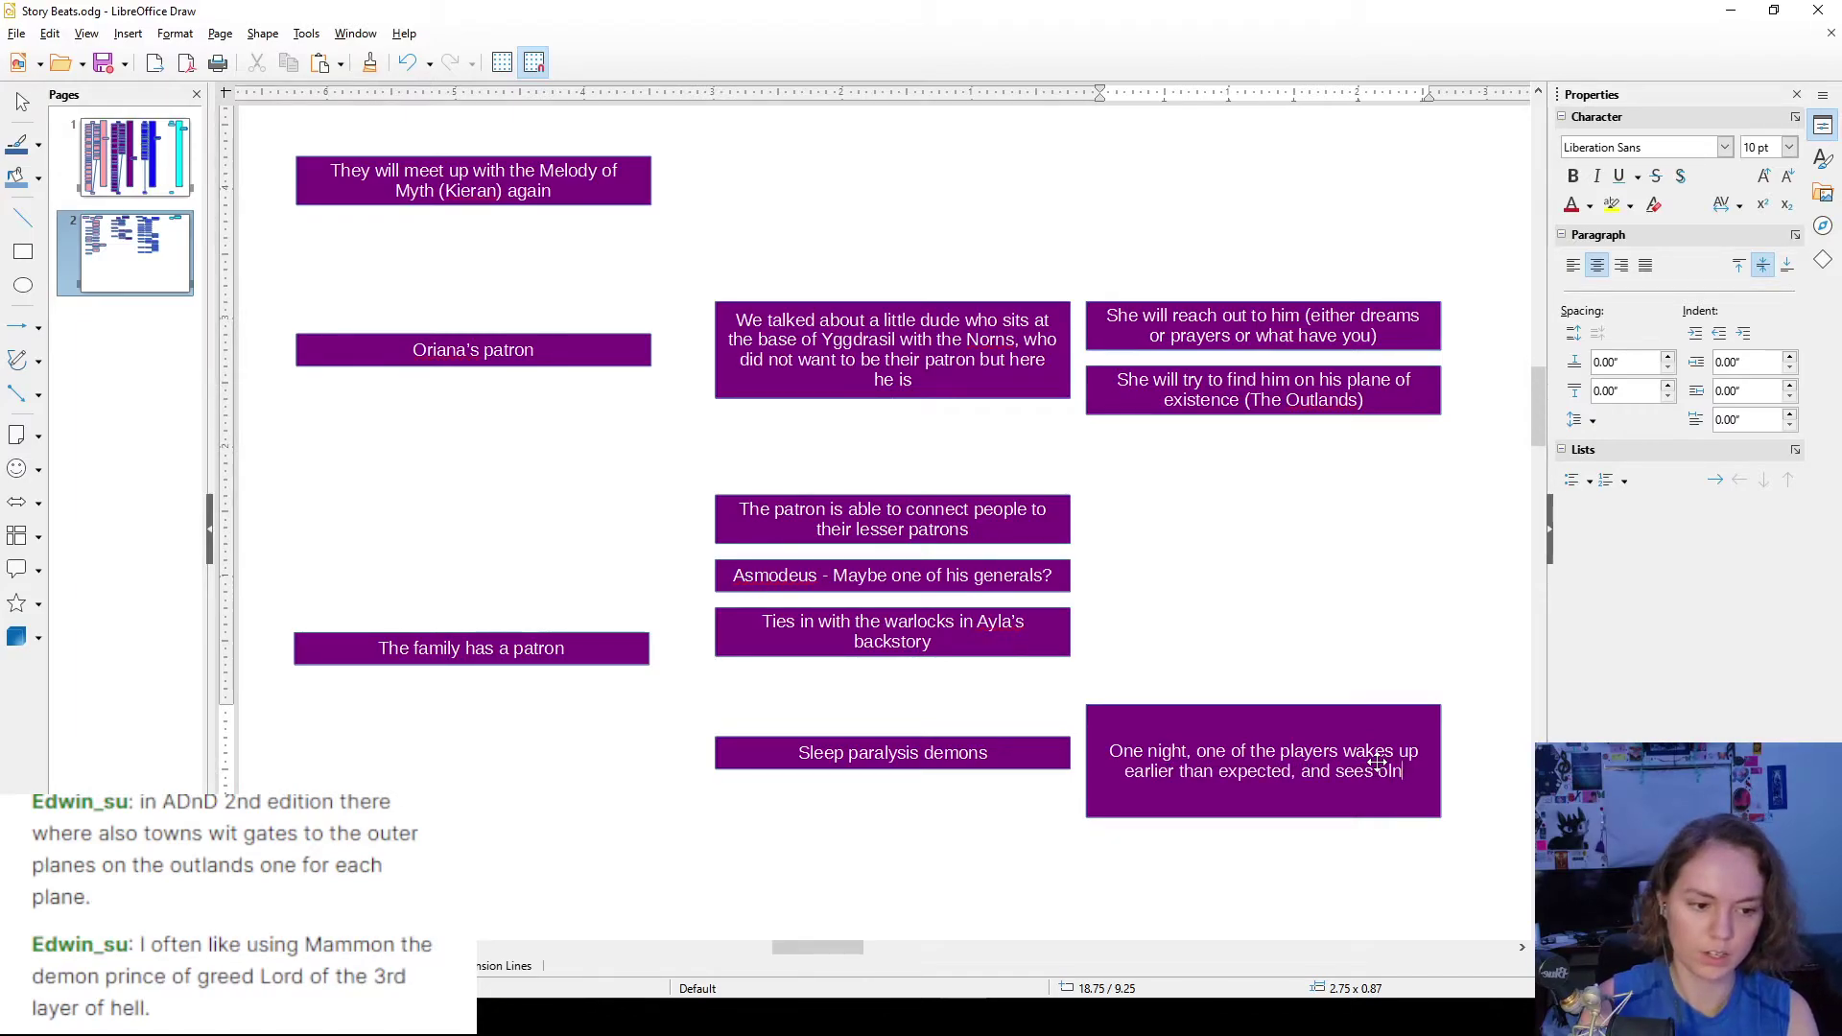
key(BackSpace)
key(BackSpace)
text(ne of the )
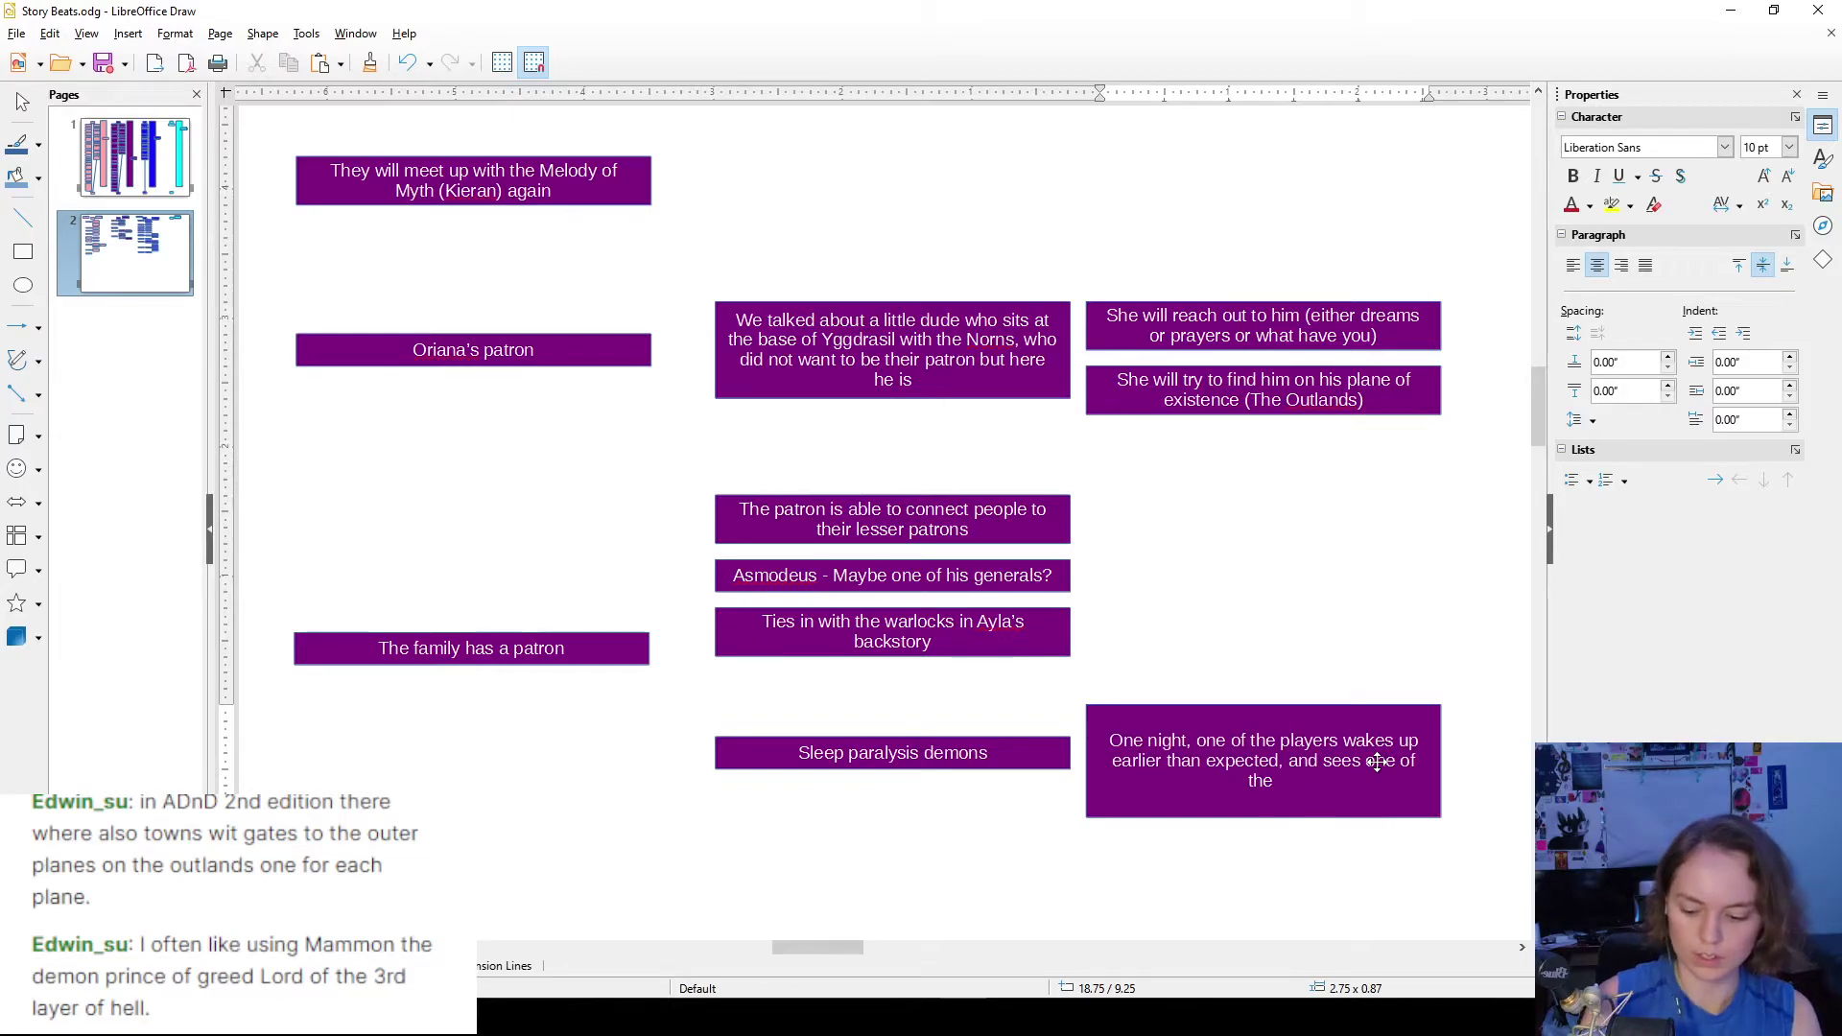
text(demons, but )
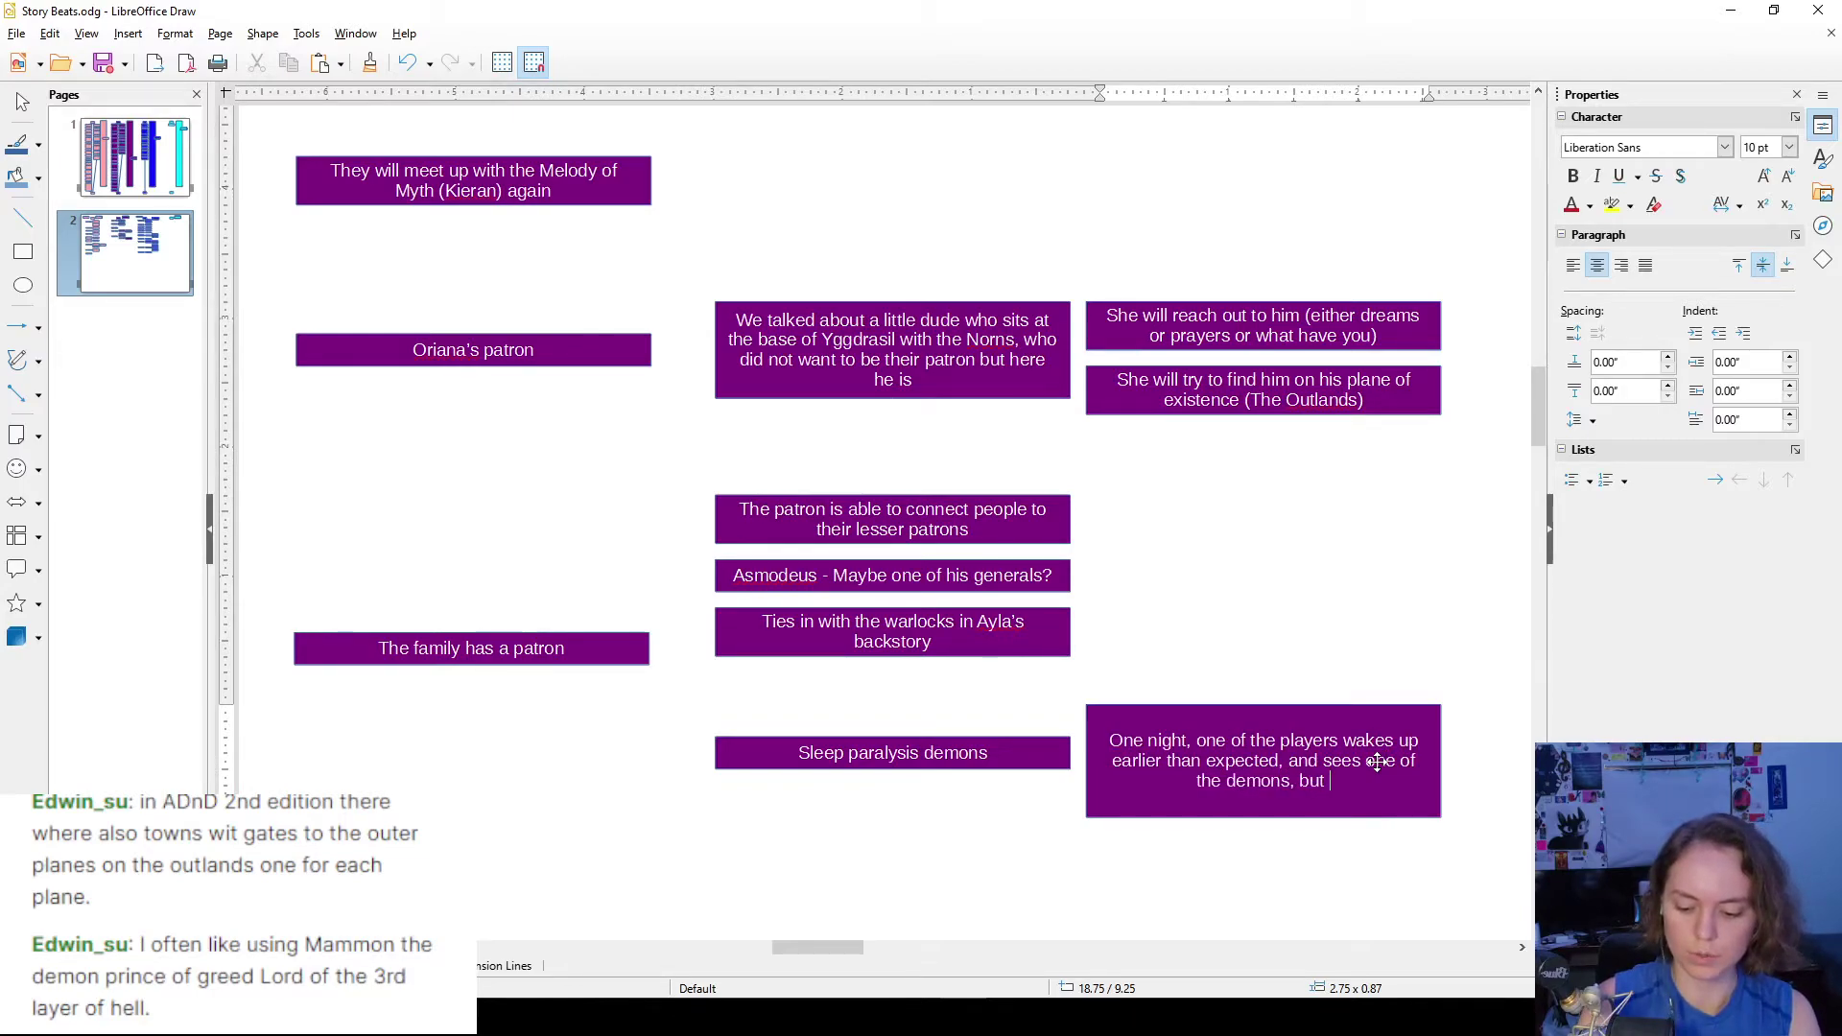
text(they are real.)
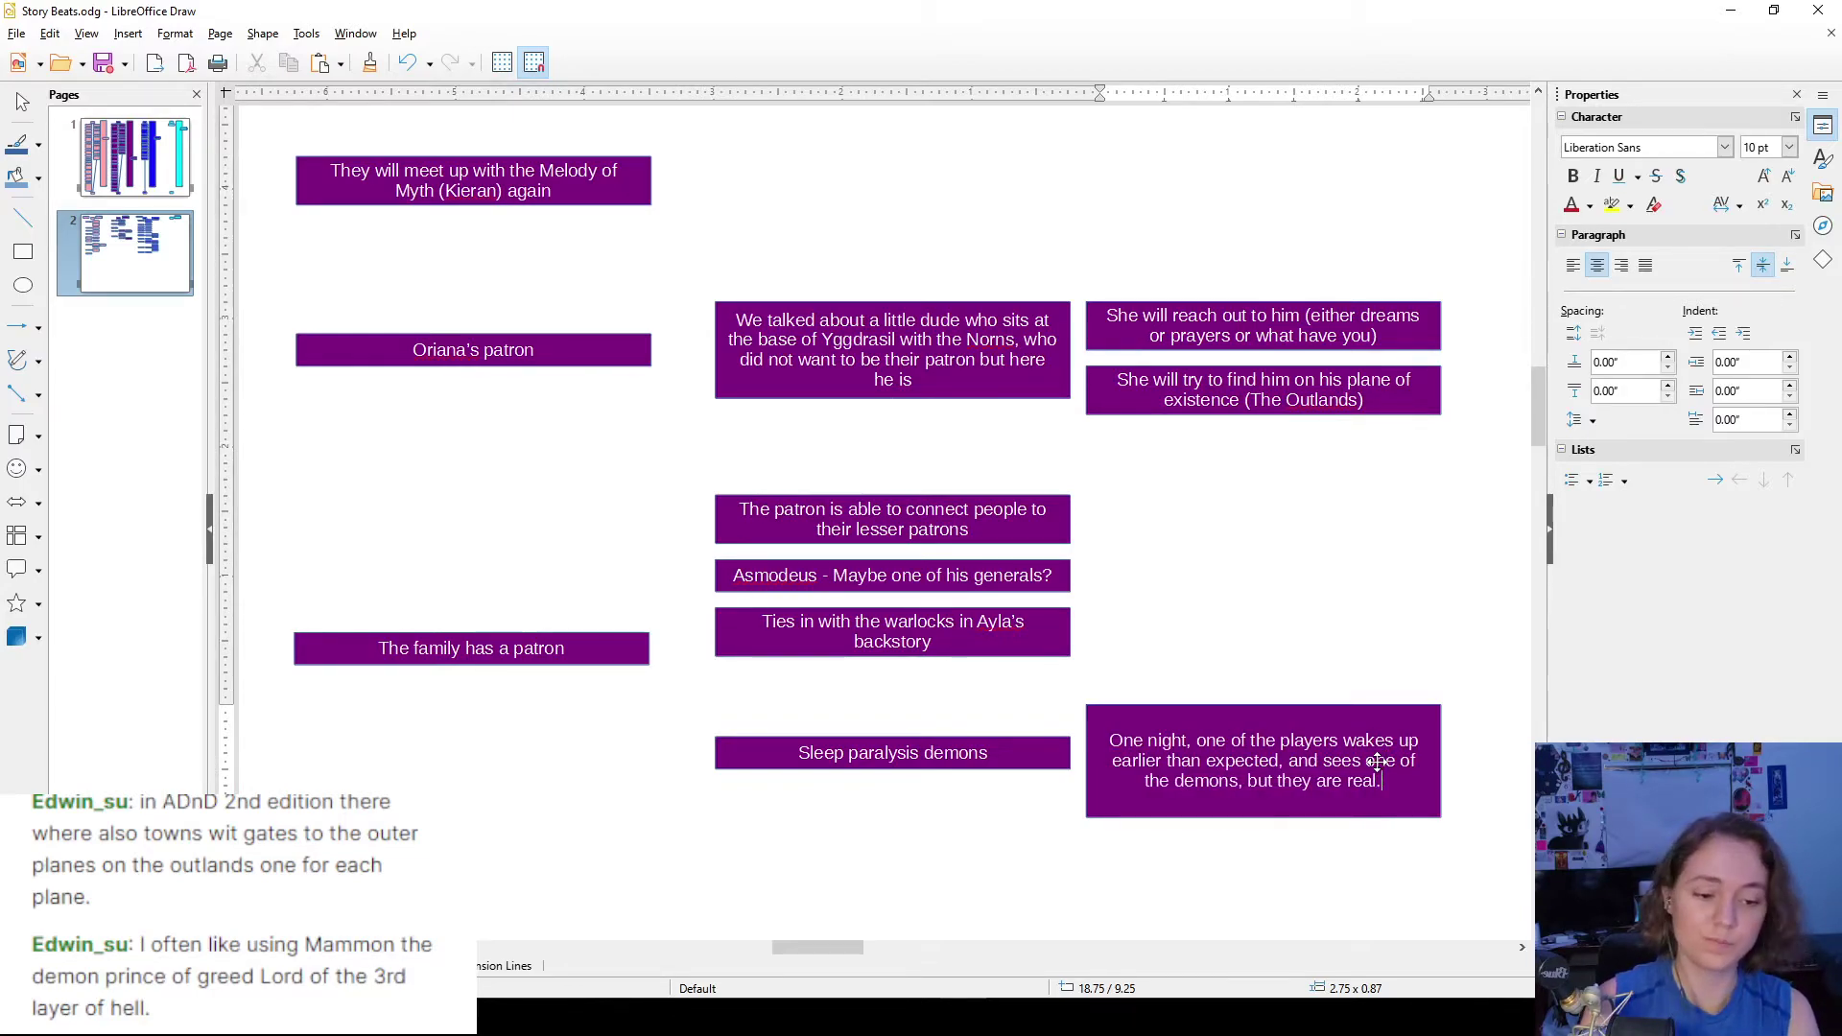
text(l)
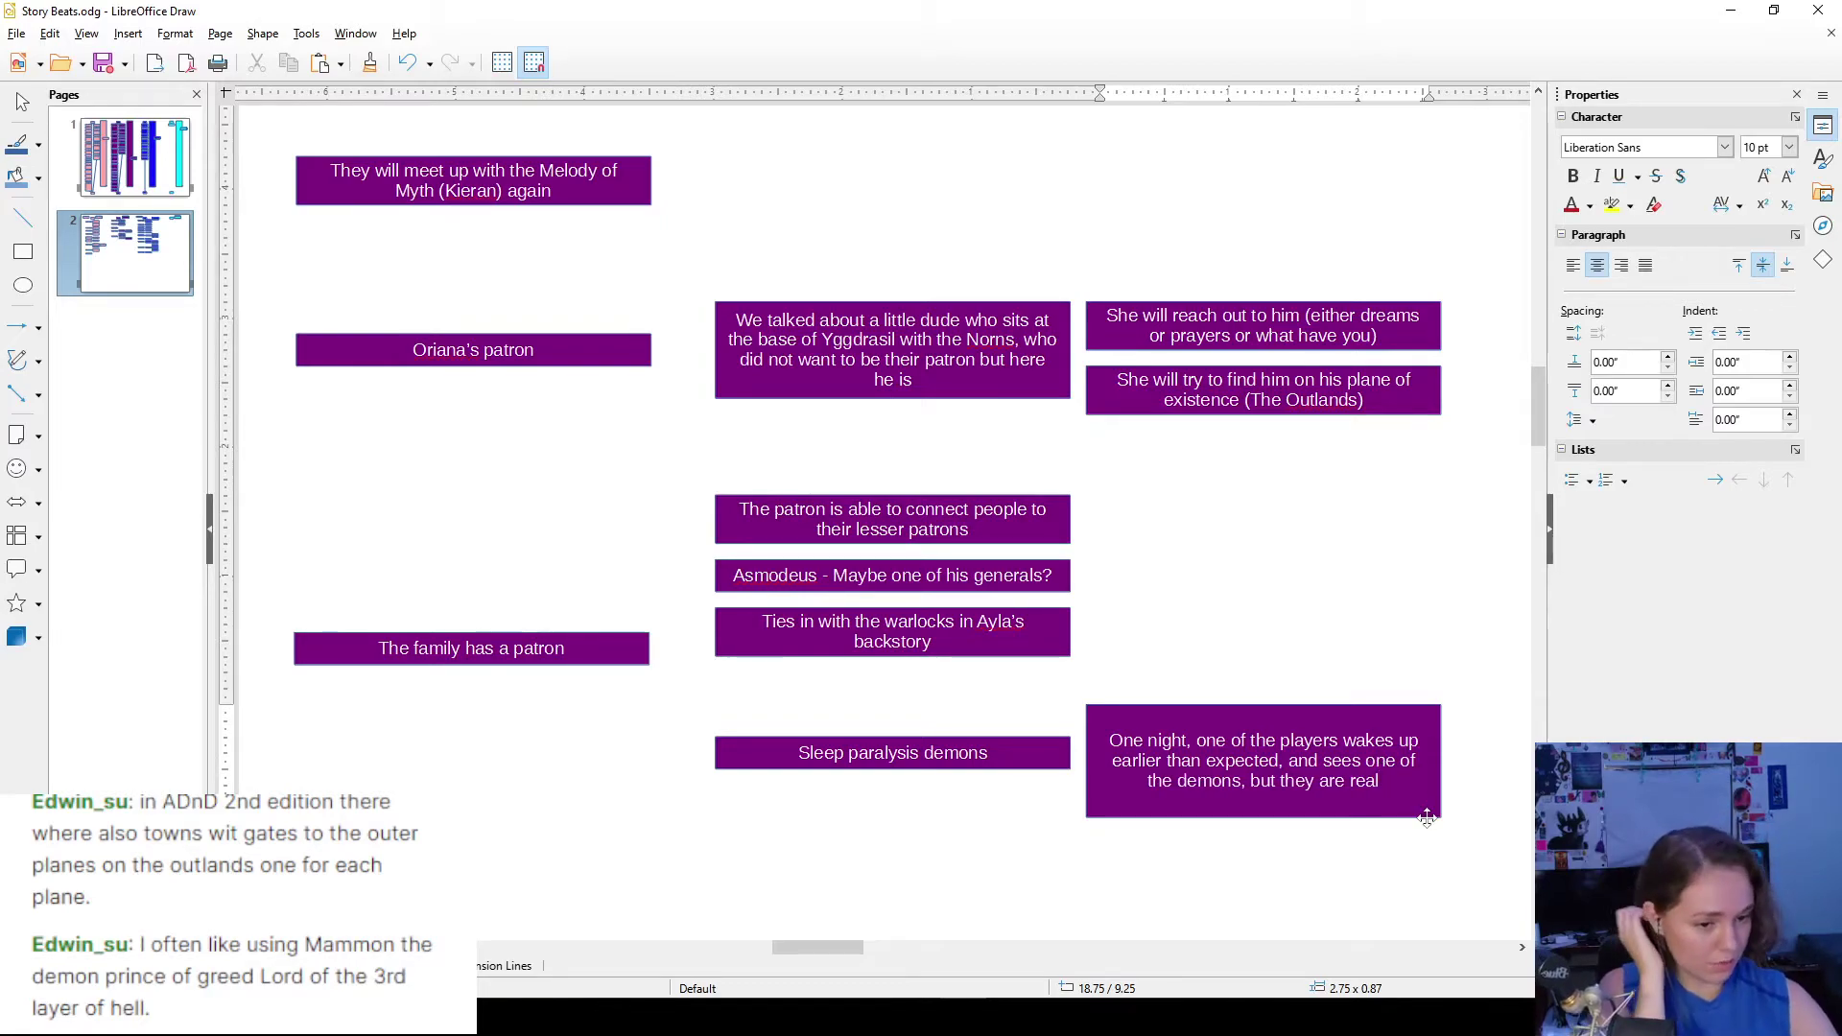
- Shrink the "One night" box to 0.50" high and move it down slightly to centre it beside the "Sleep paralysis demons" box
key(Escape)
click(1263, 831)
click(1263, 815)
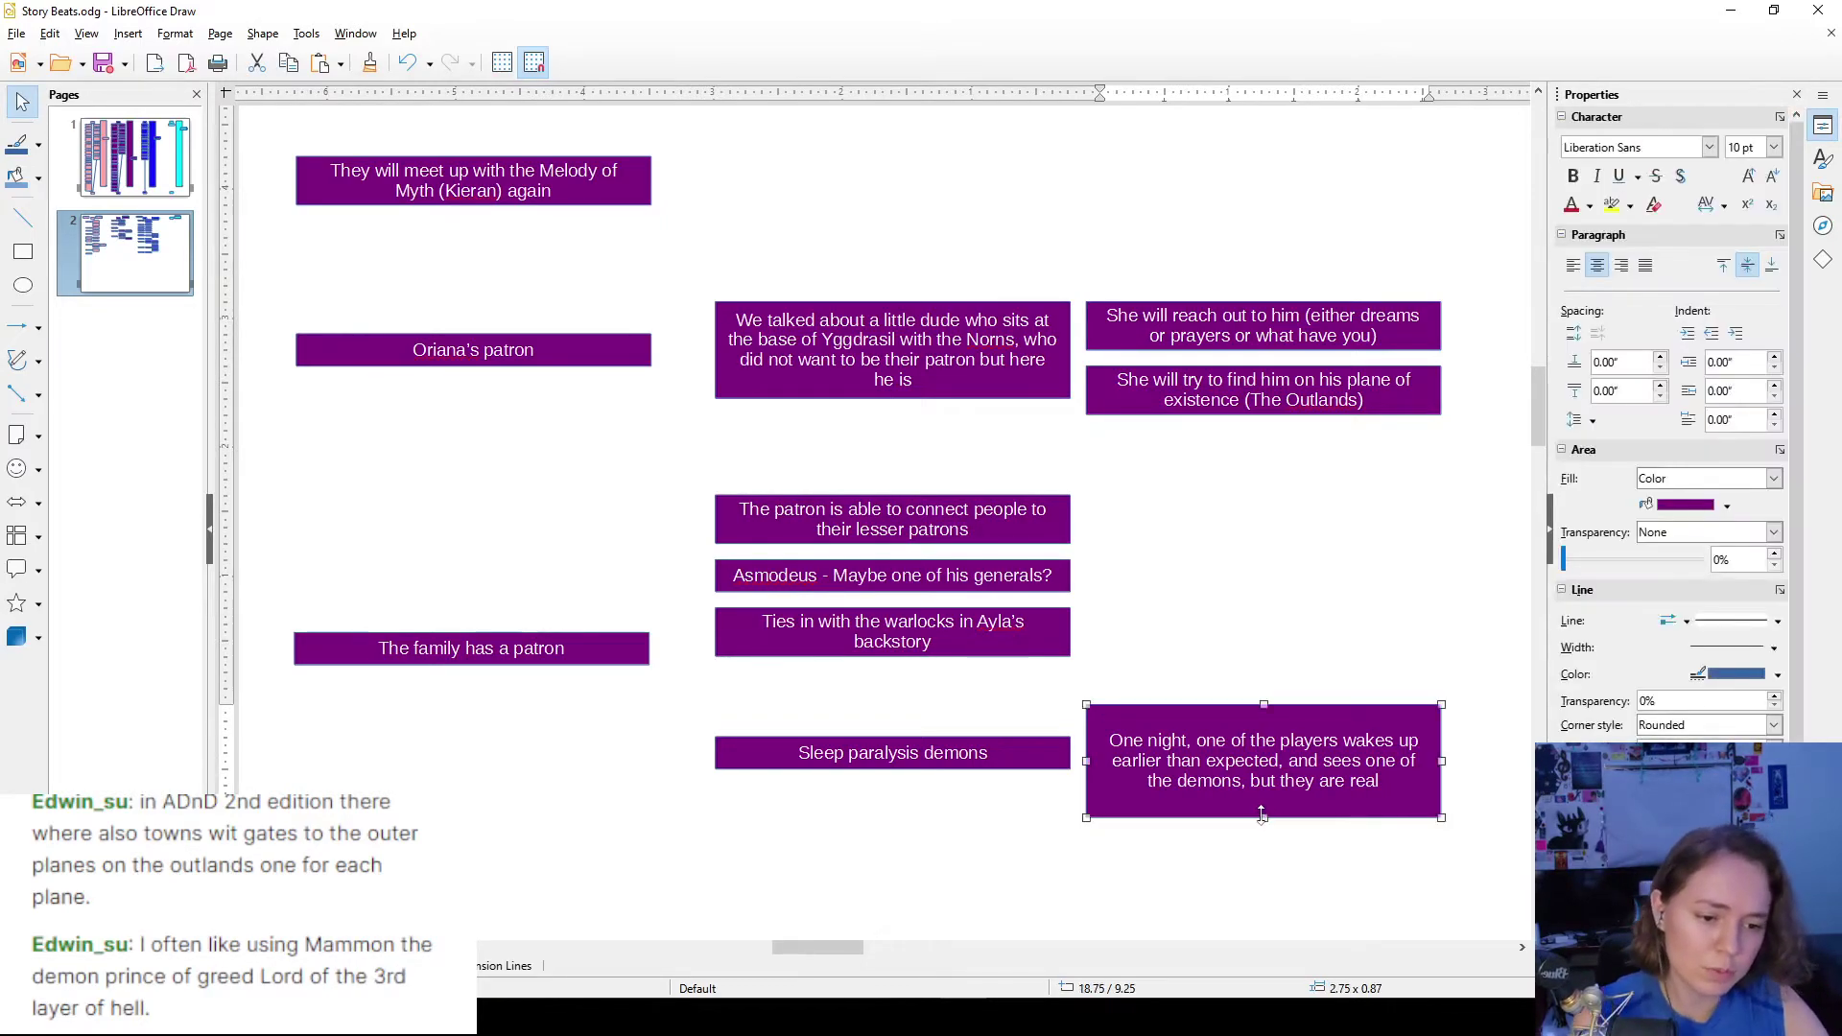
drag(1264, 817, 1268, 769)
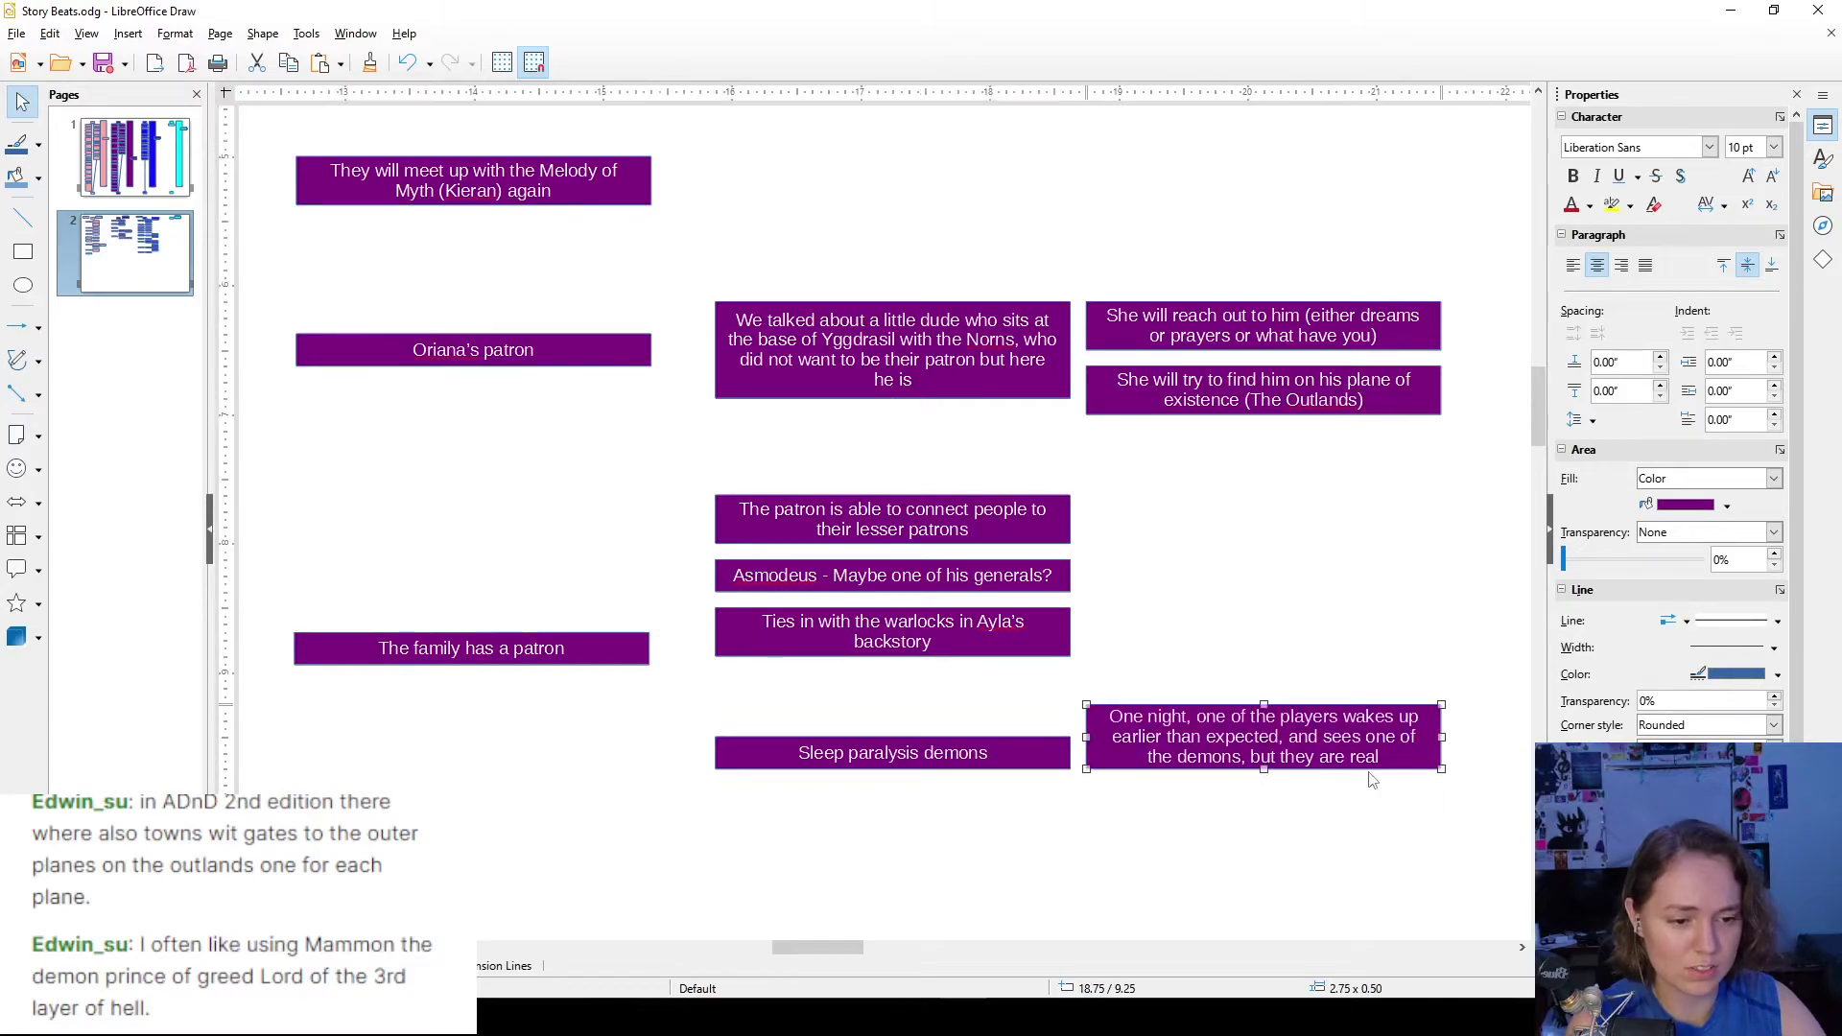
mouse_move(1387, 760)
mouse_down()
mouse_move(1408, 744)
mouse_move(1423, 763)
mouse_up()
click(1345, 658)
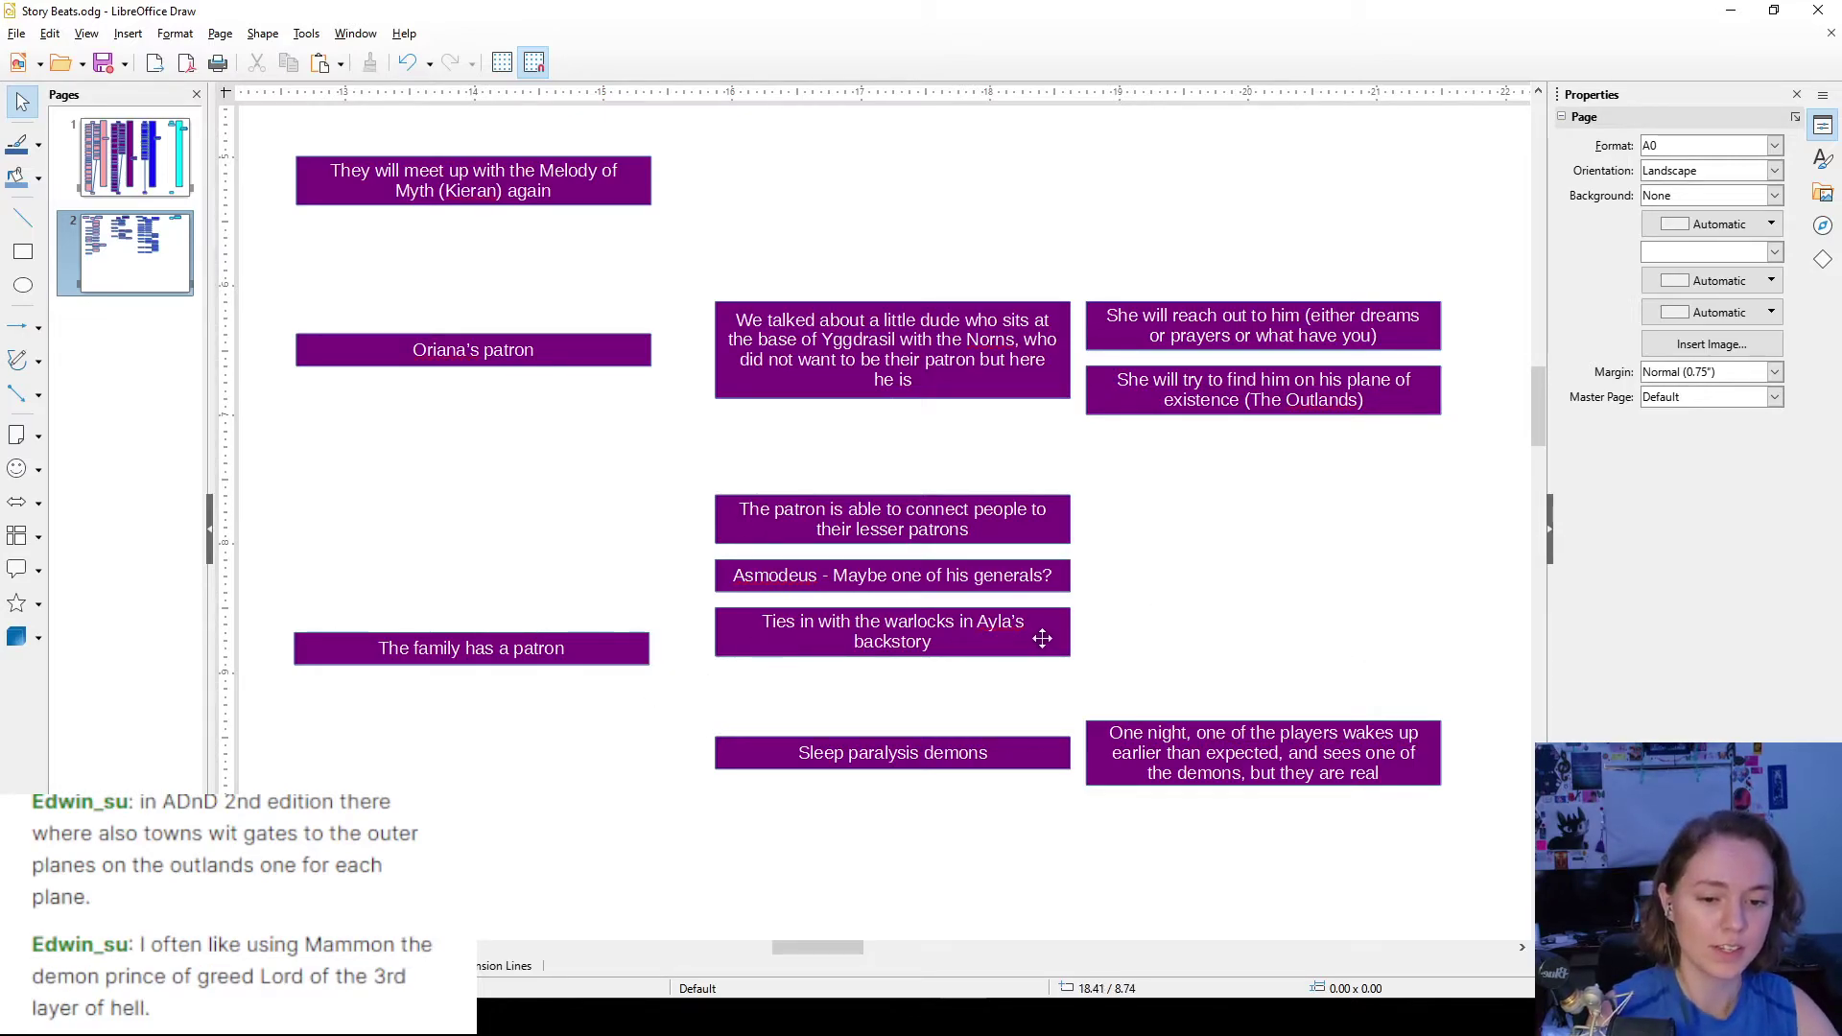
- Move the warlocks, Asmodeus and lesser patrons notes beside "The family has a patron" down about 0.25" each, keeping their spacing
drag(1041, 634, 1042, 676)
click(1171, 646)
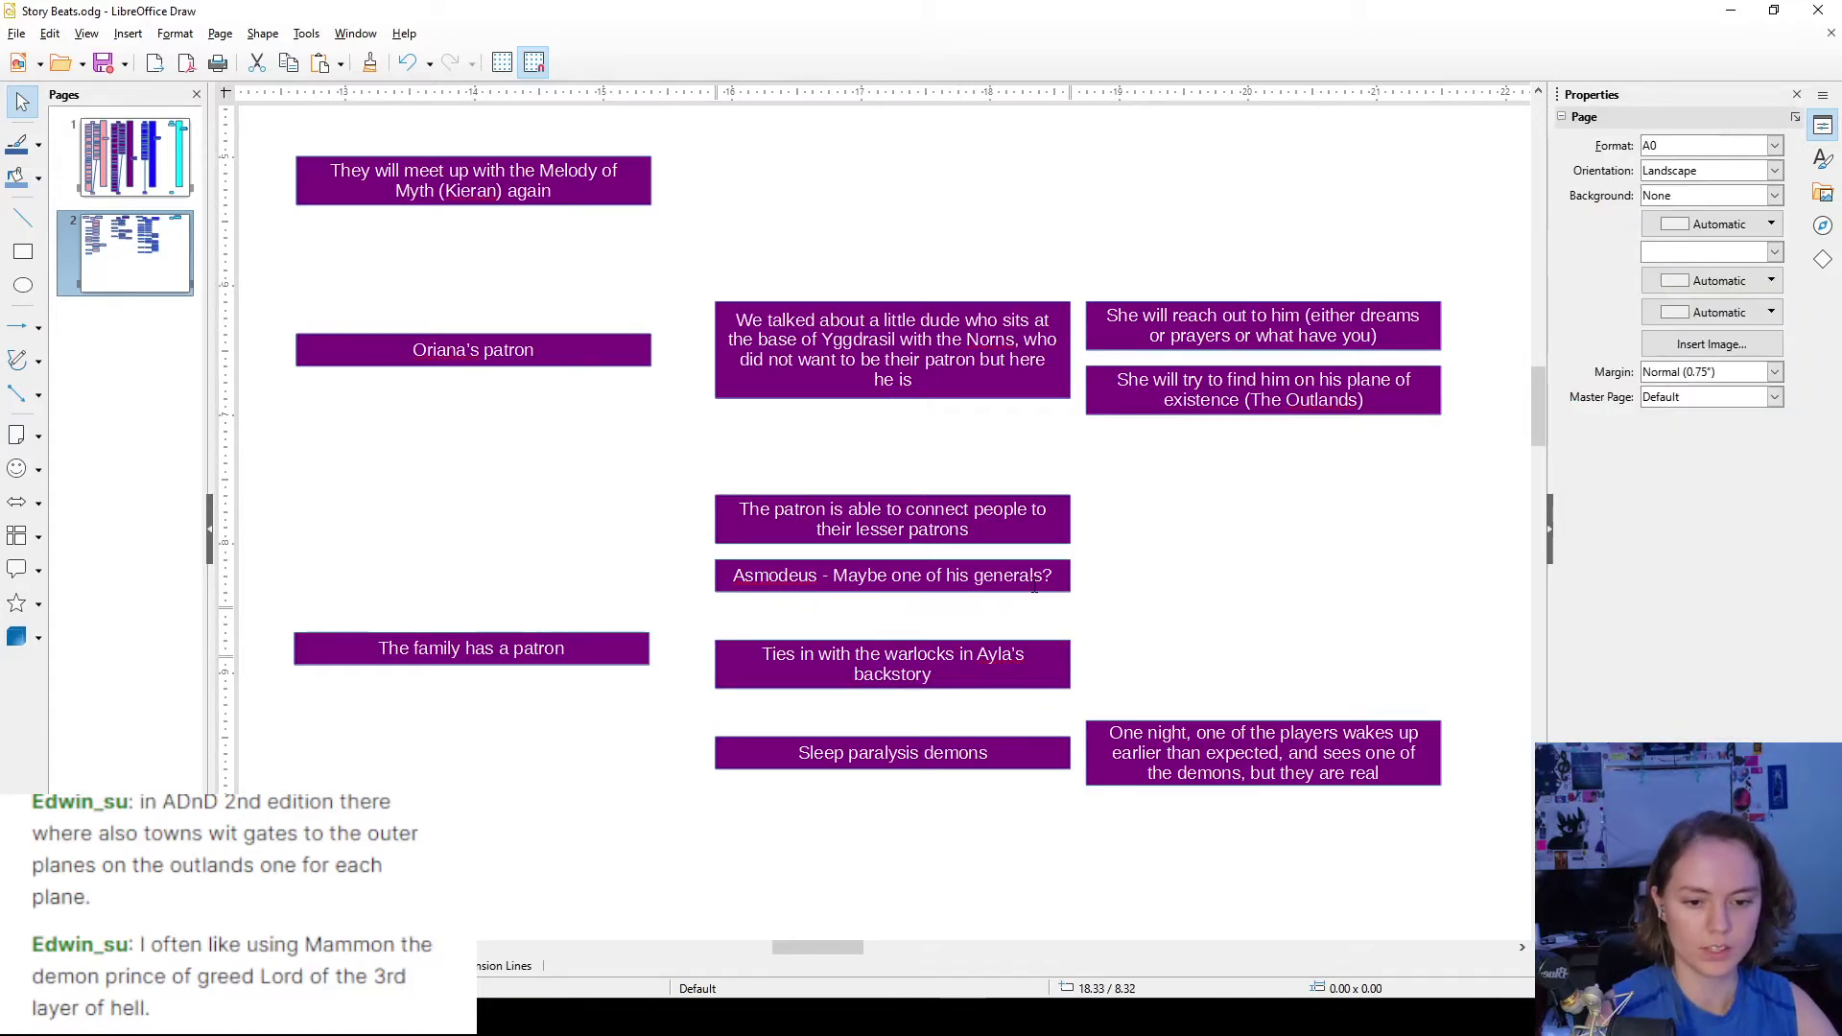
drag(1035, 582, 1029, 614)
drag(1037, 543, 1037, 575)
click(1146, 573)
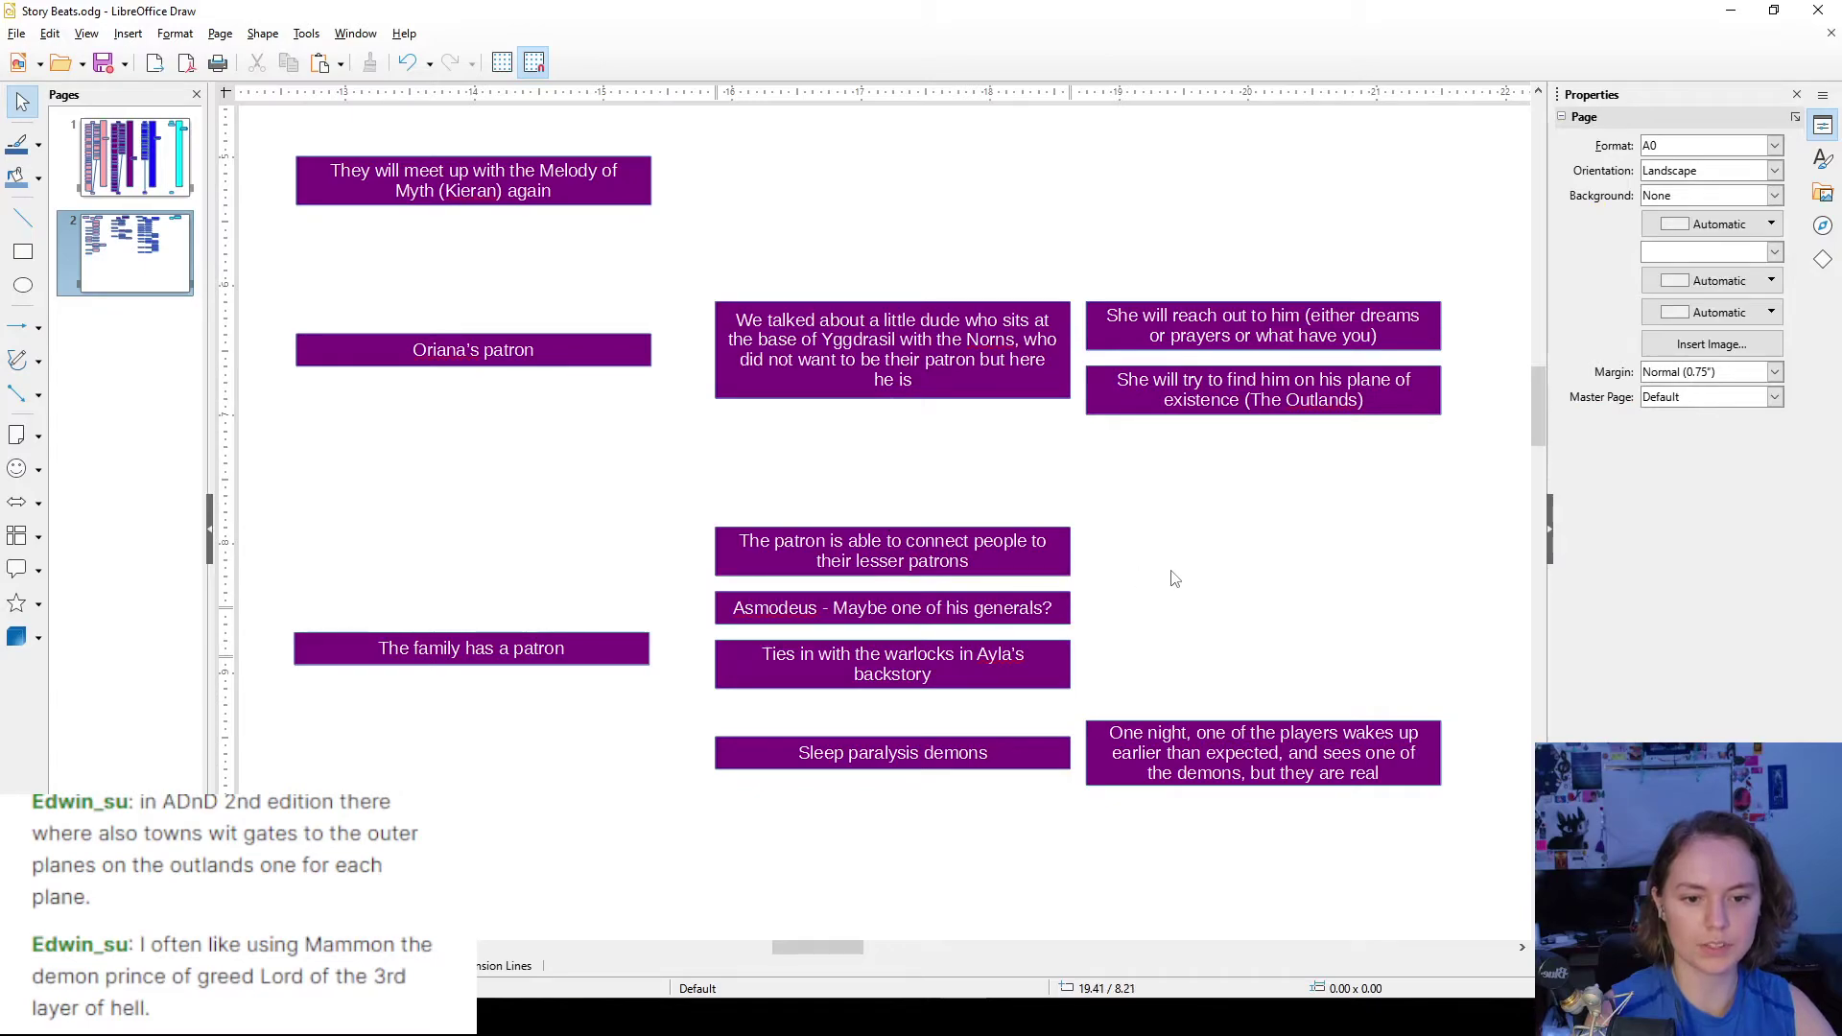
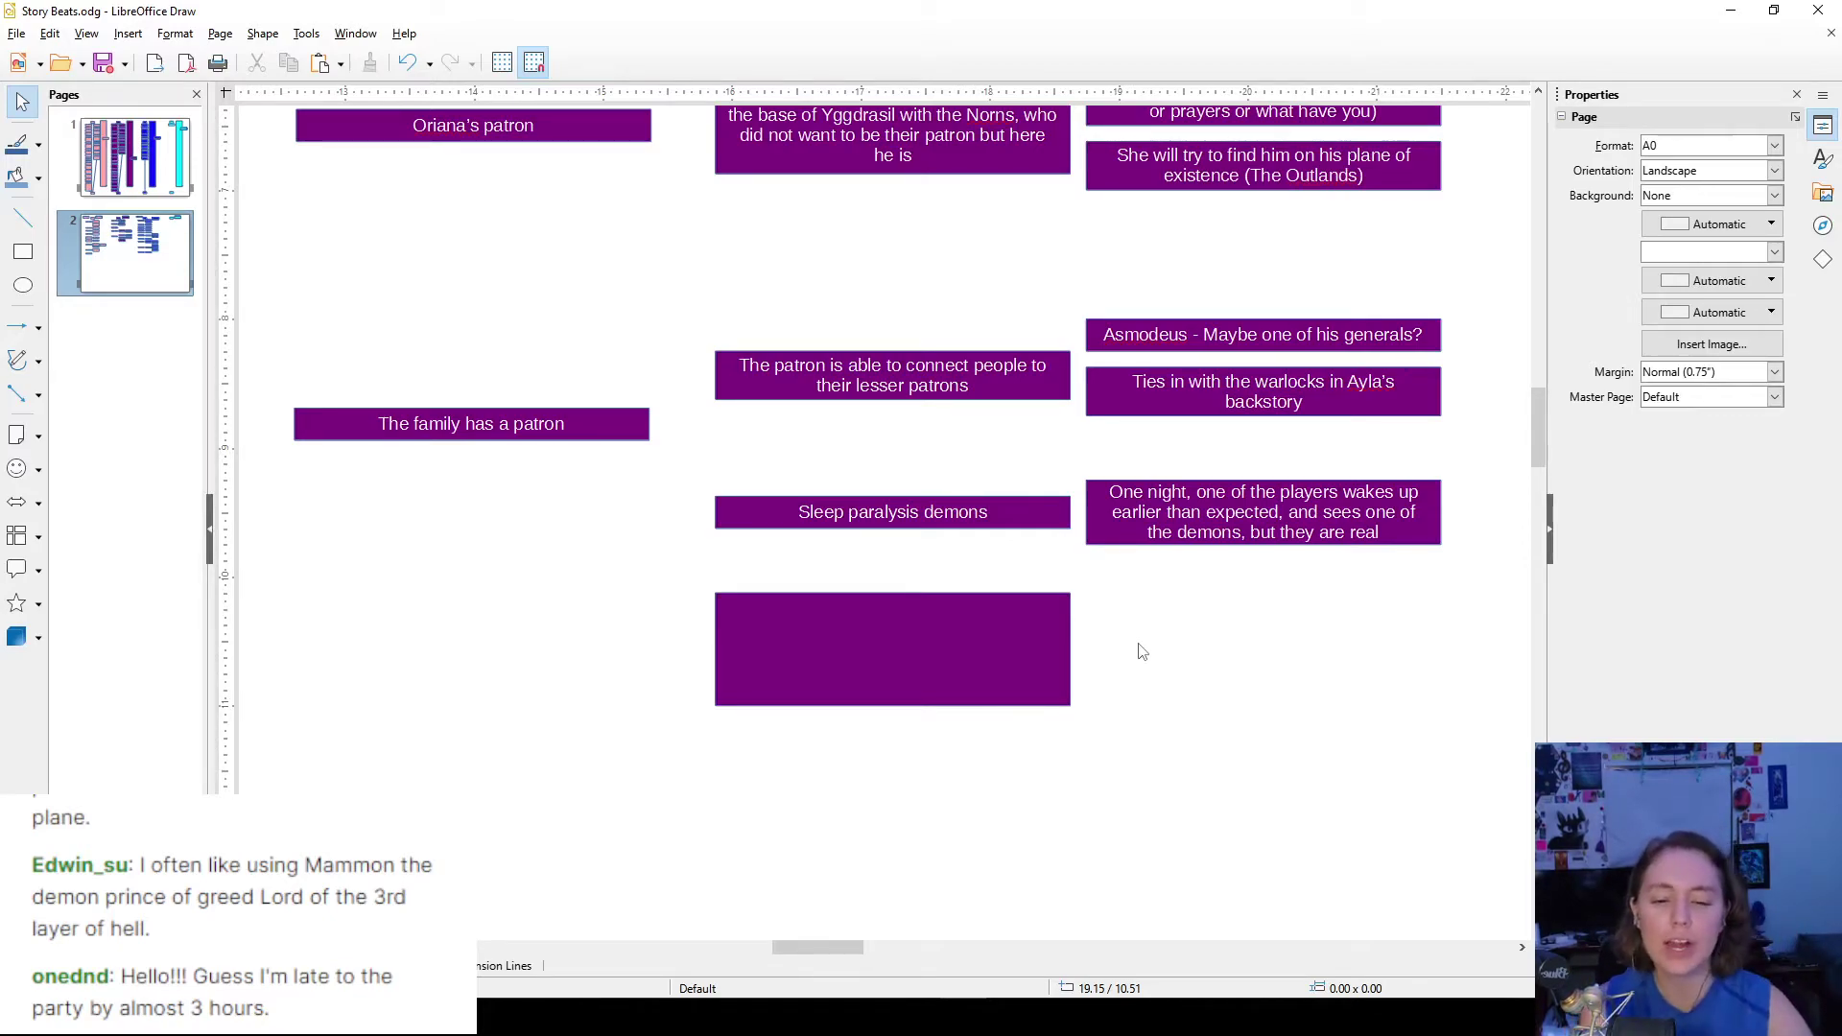
- Review Oriana's future story beats against their backstory, the Desdemona Family chart and the character list on the first page
scroll(1015, 571, up, 8)
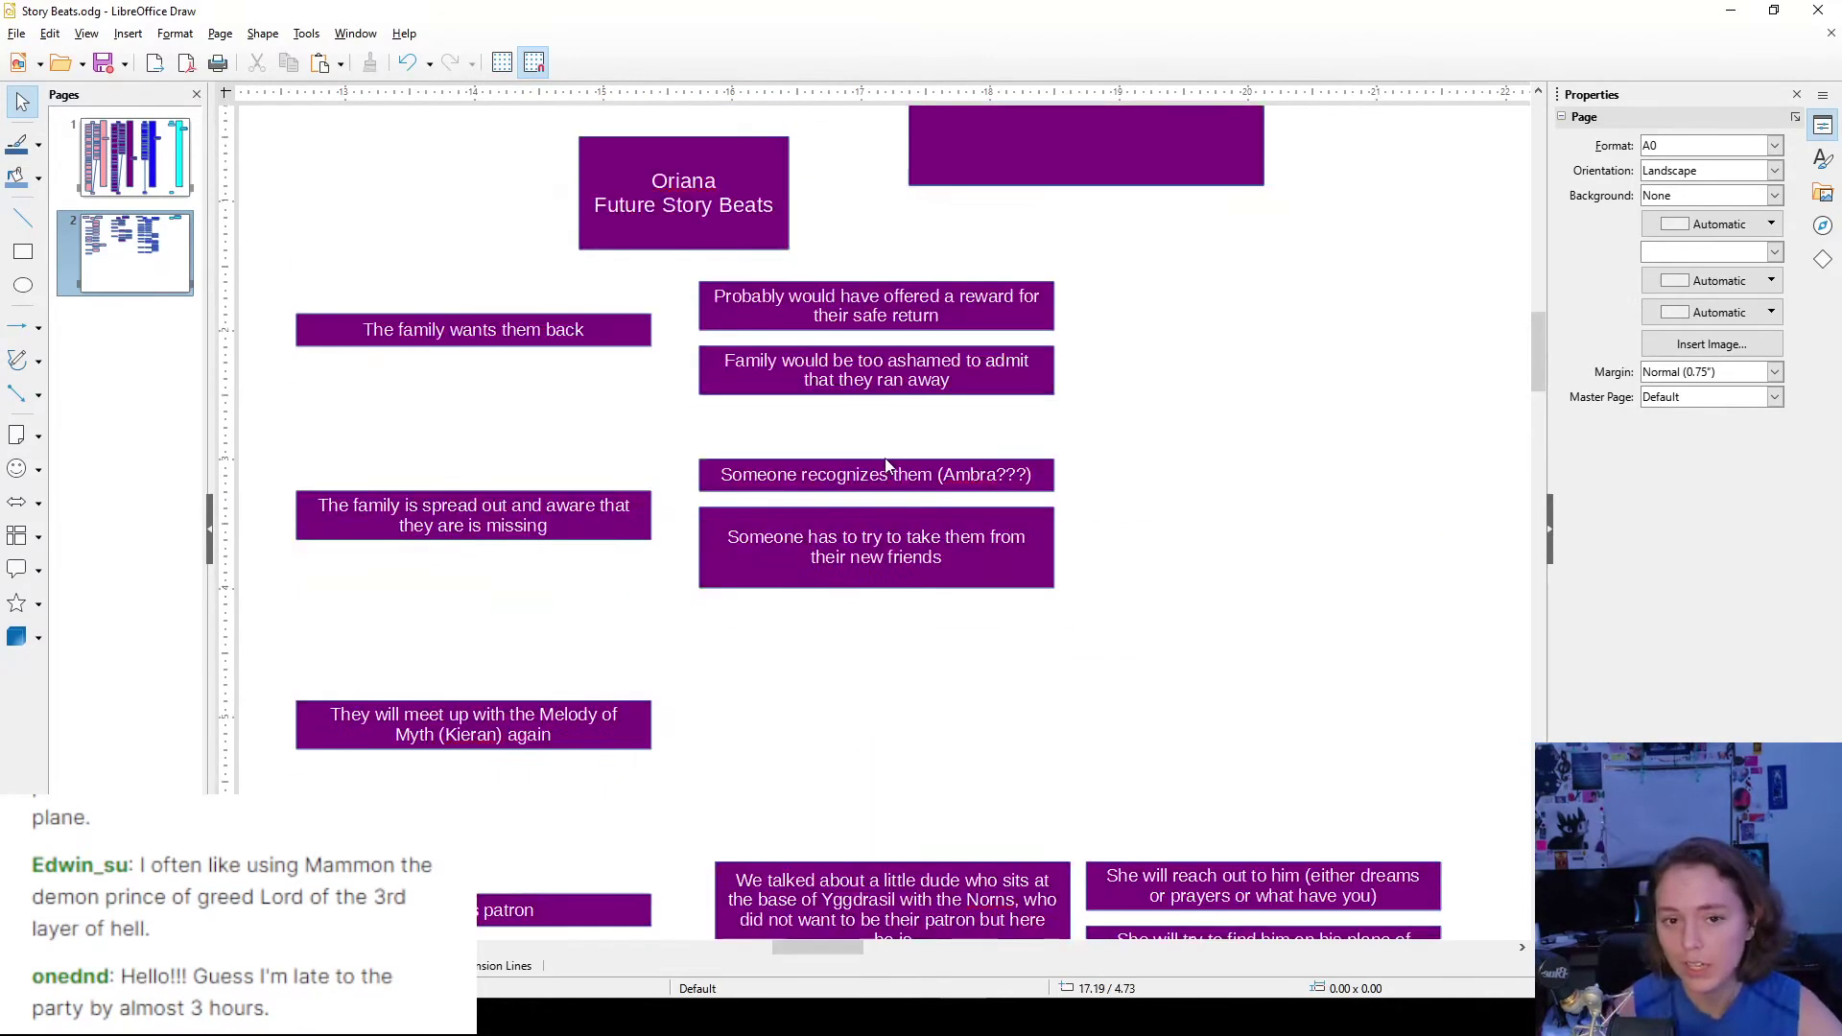
scroll(863, 458, down, 2)
scroll(863, 458, up, 2)
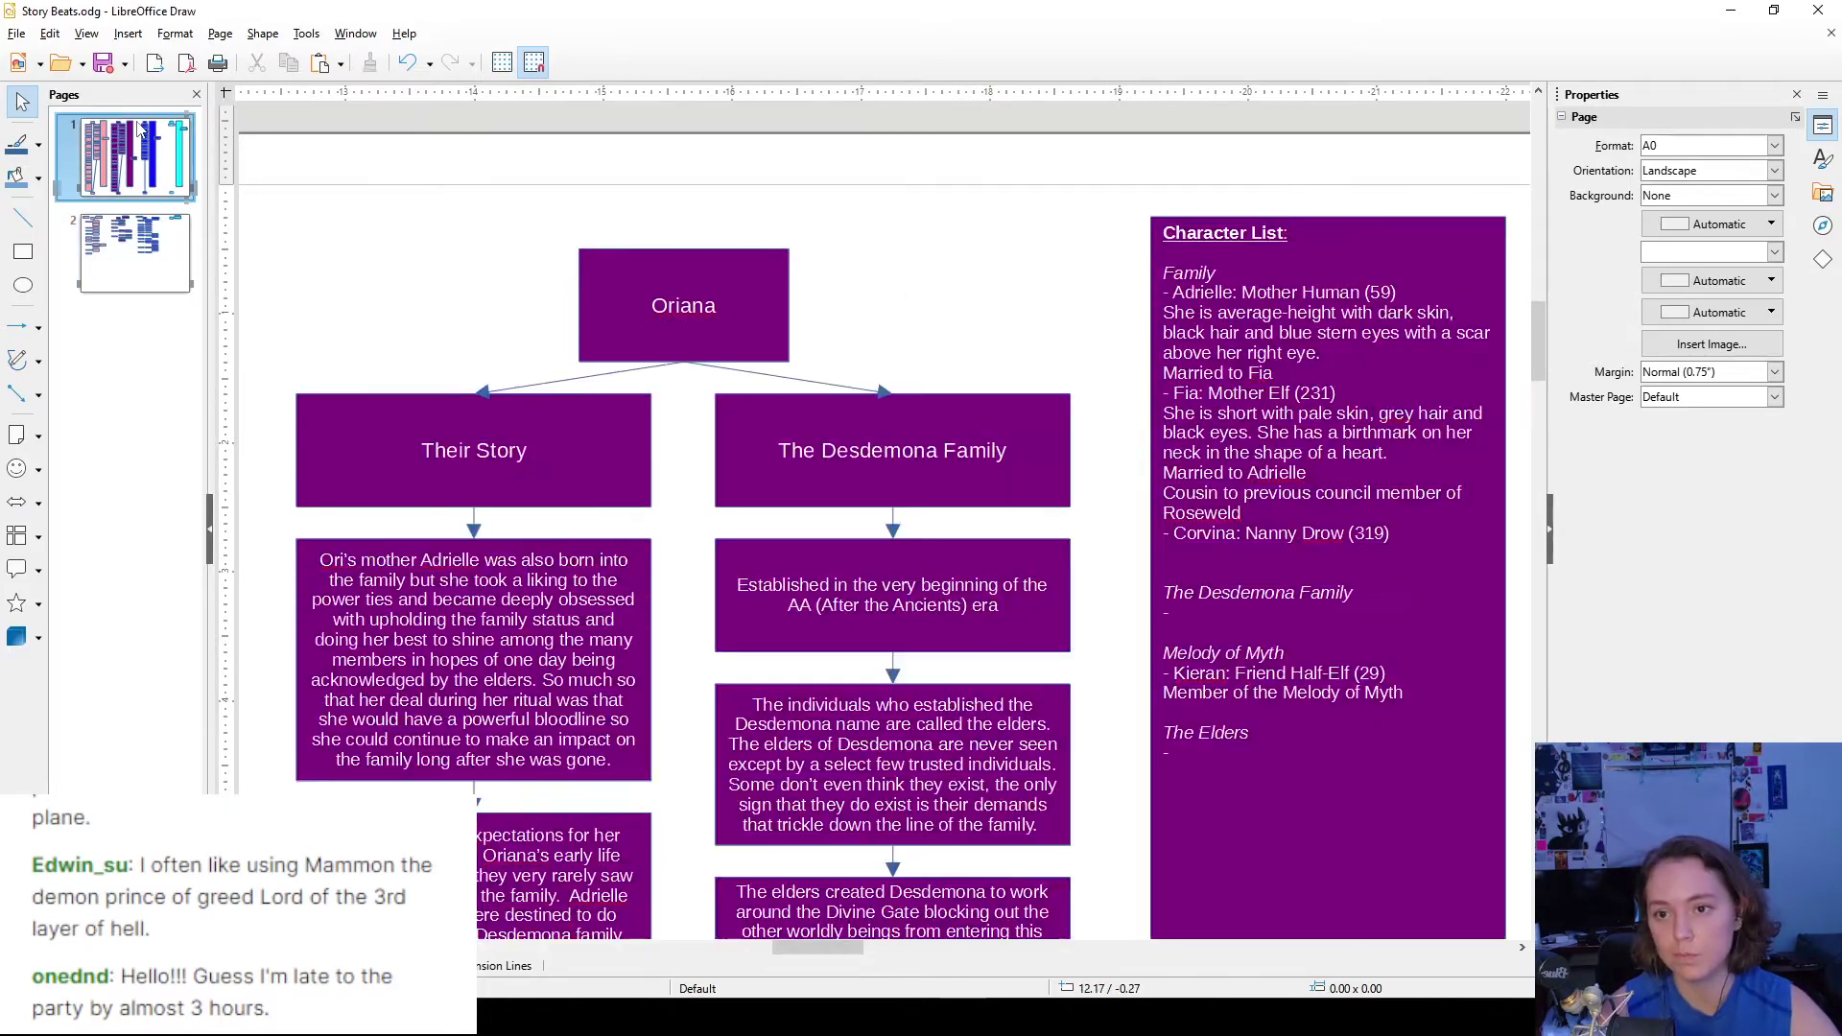
click(134, 158)
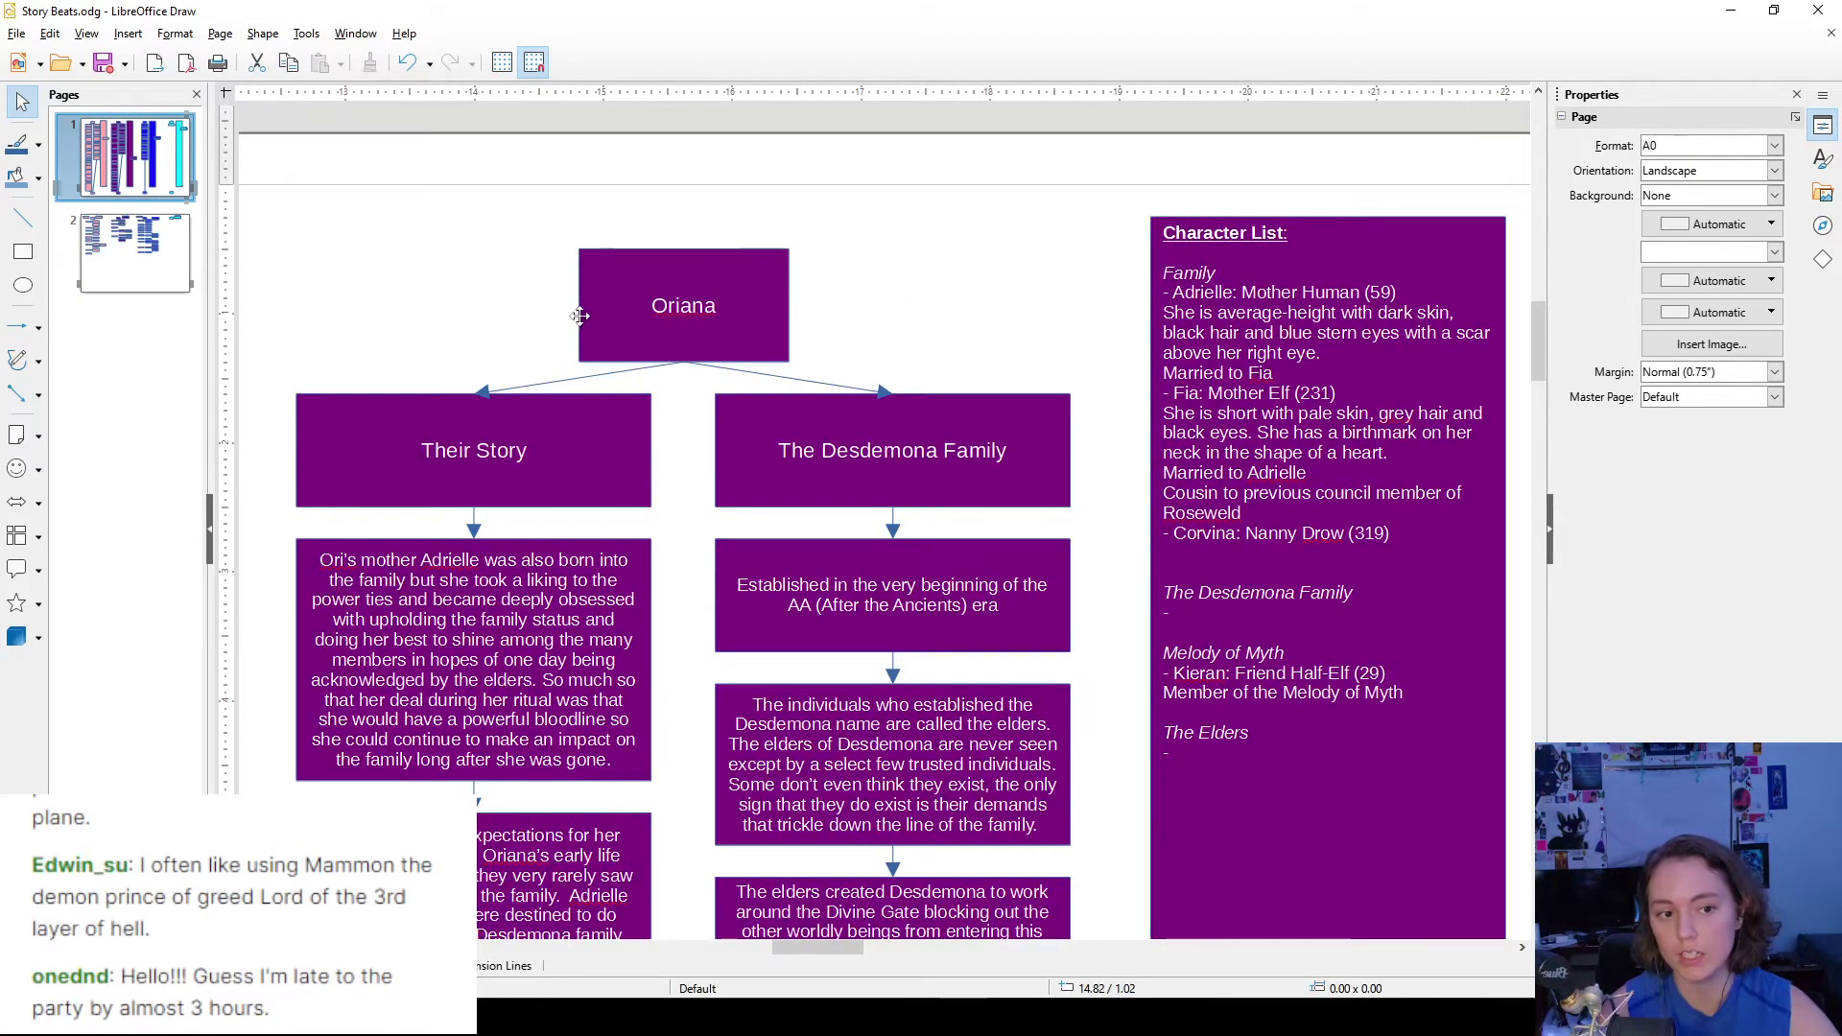
scroll(493, 308, down, 4)
scroll(485, 320, up, 3)
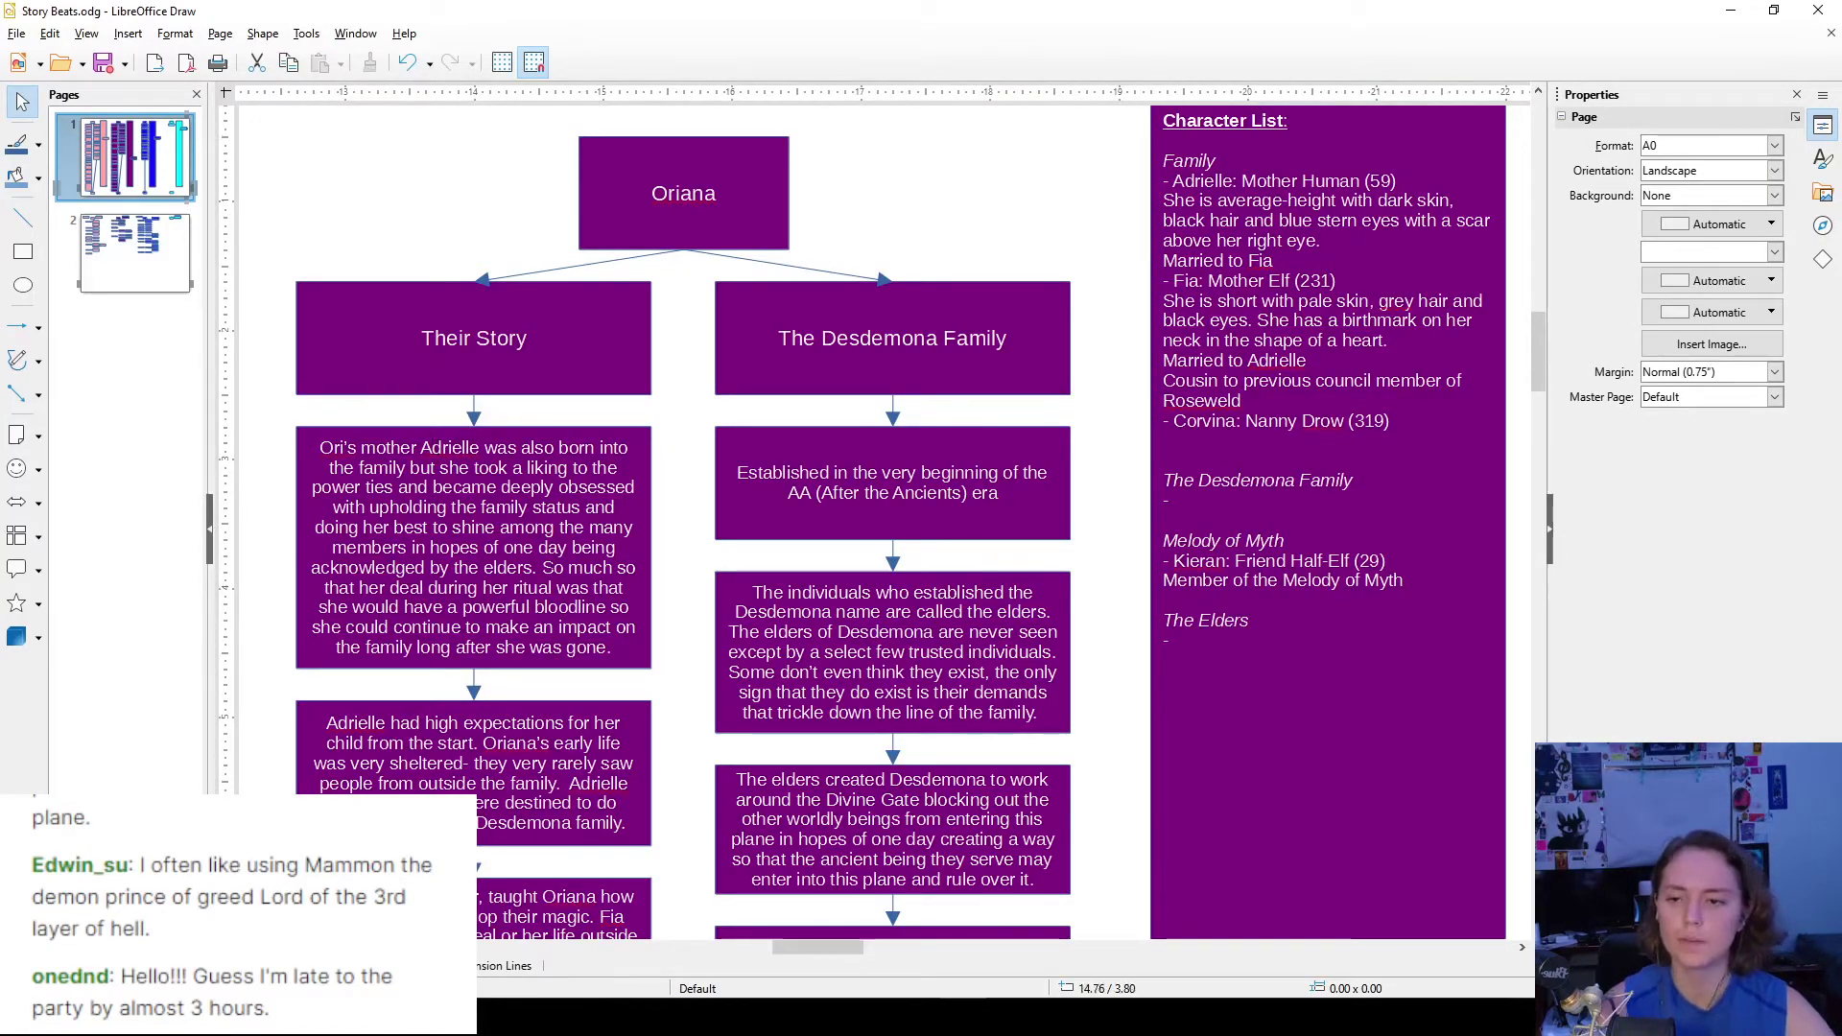
- Return to the second page and review Oriana's family-related story beats and notes, and view Kas's future story beats for comparison
click(108, 278)
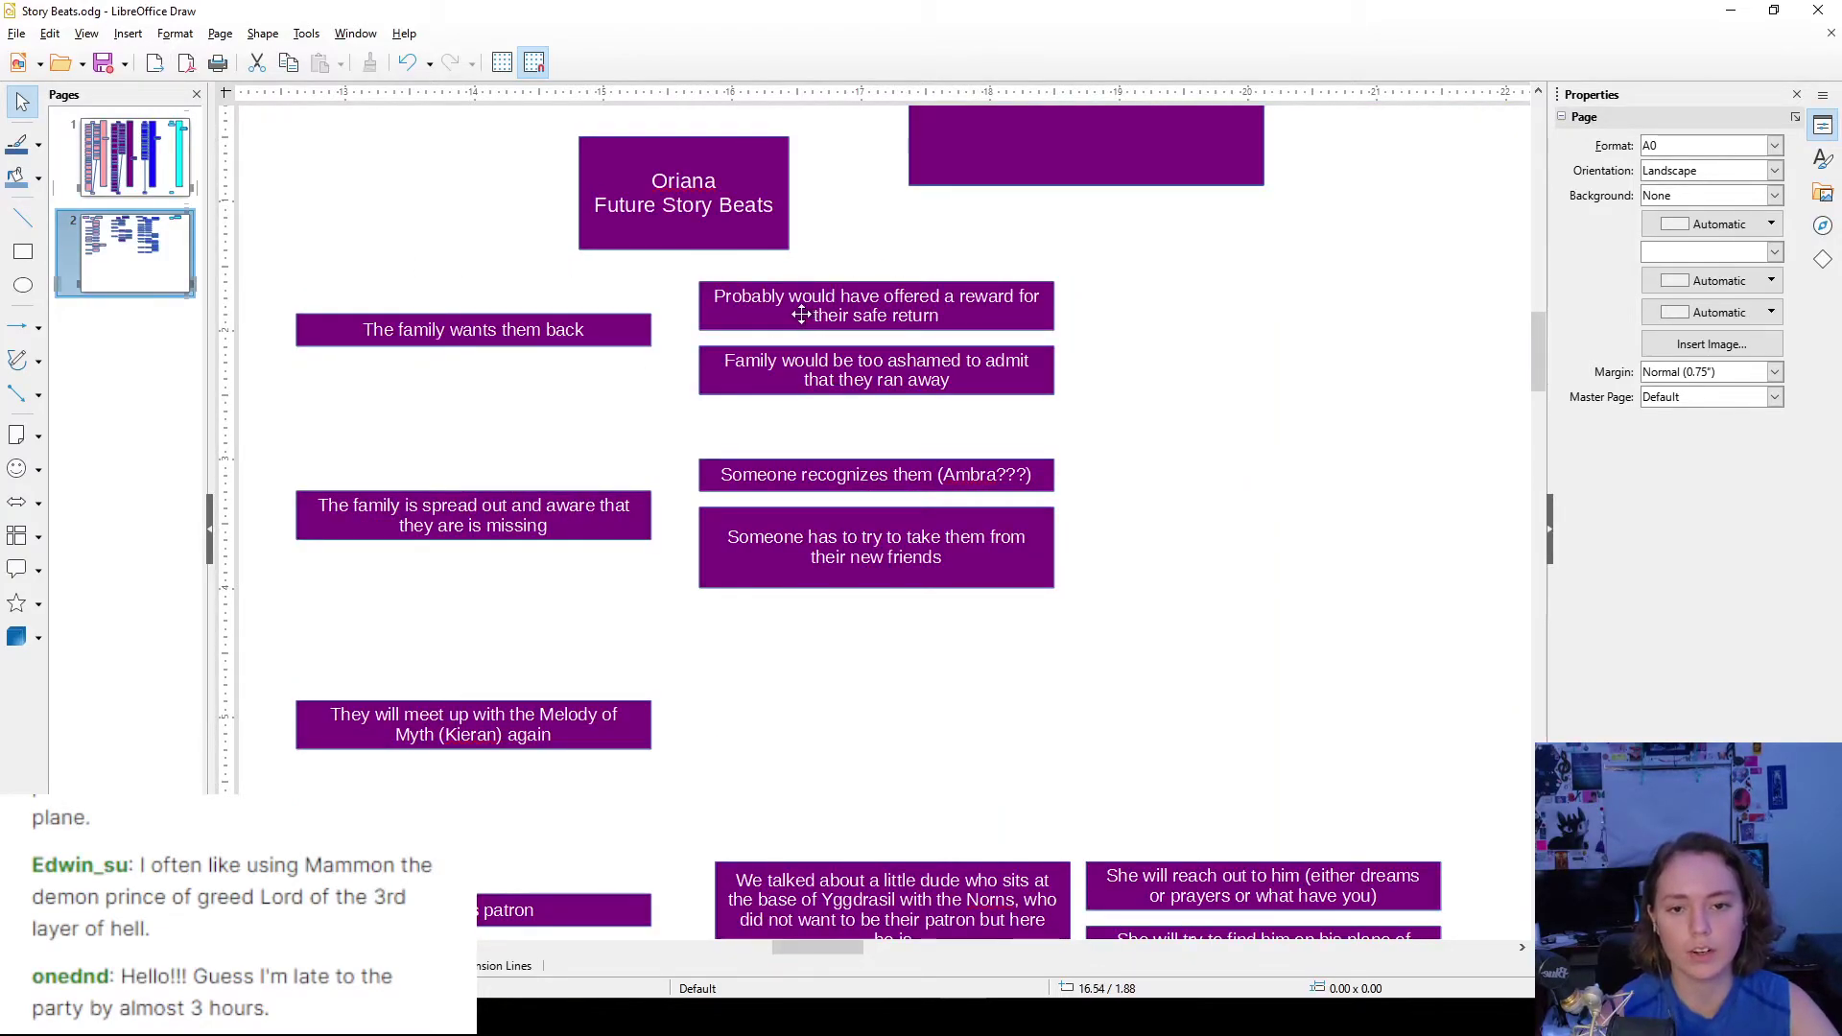
click(672, 330)
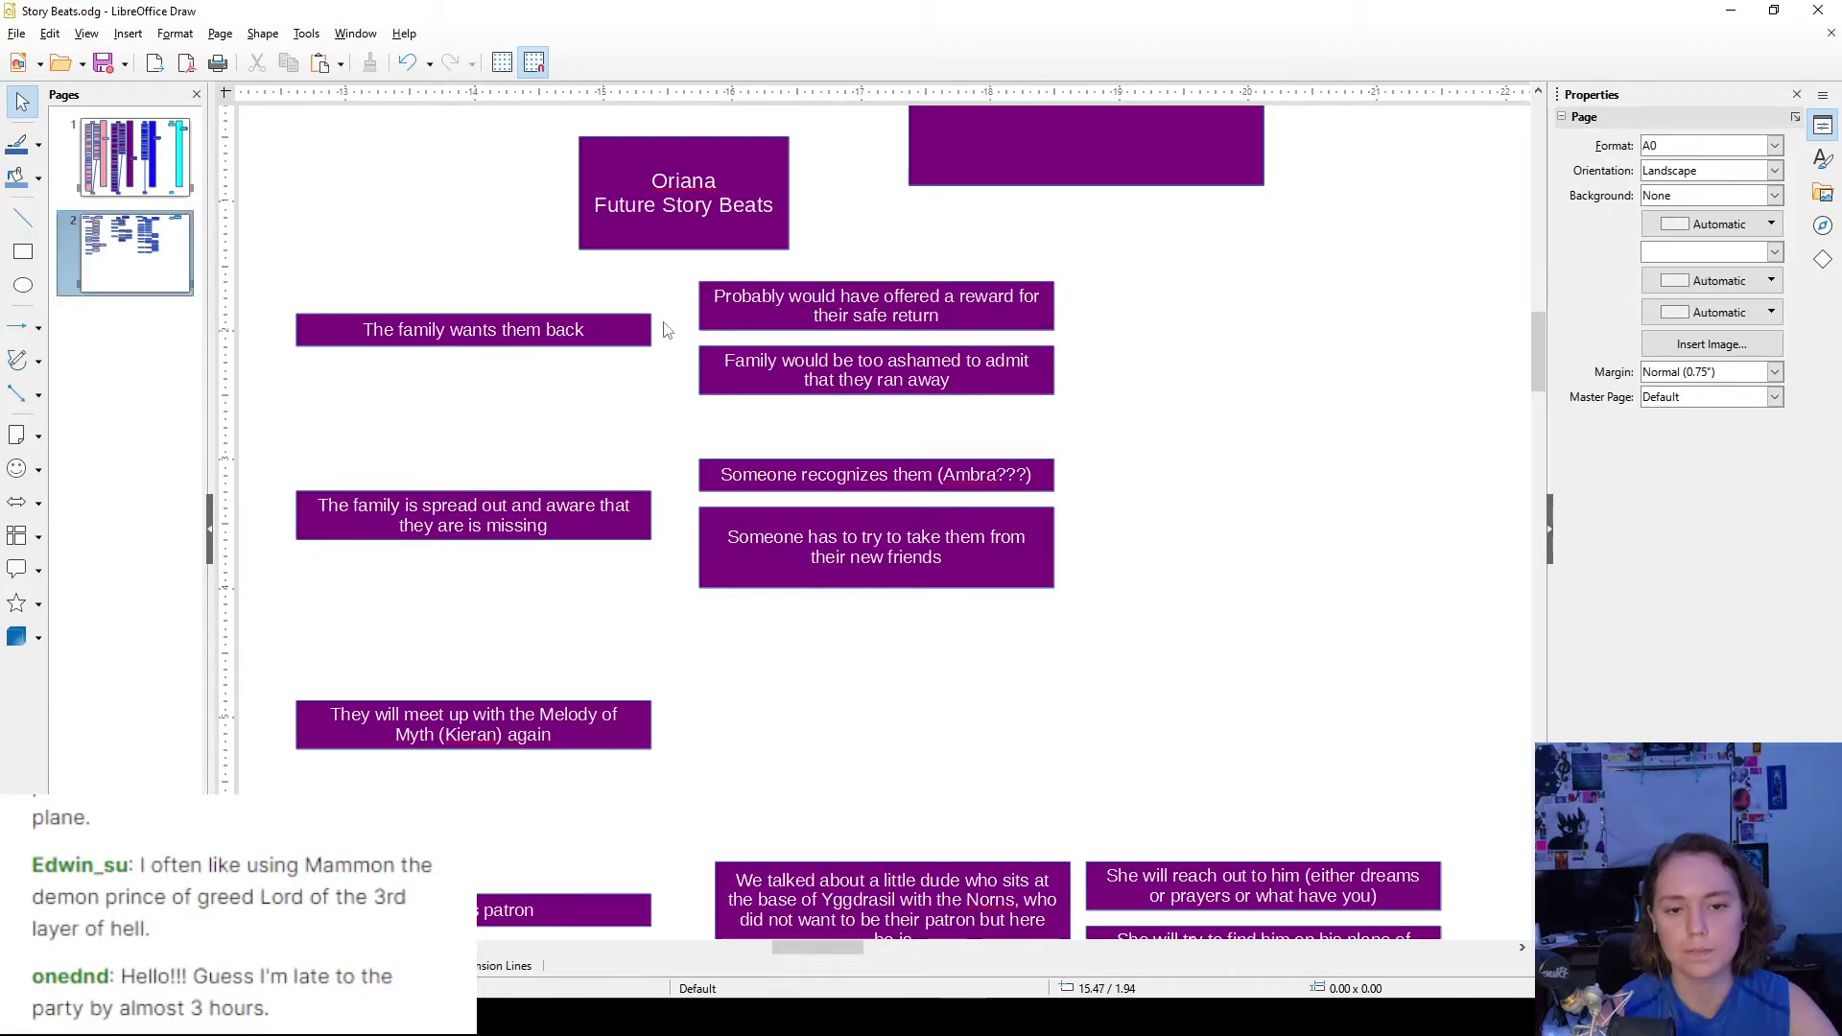
drag(1094, 412, 288, 276)
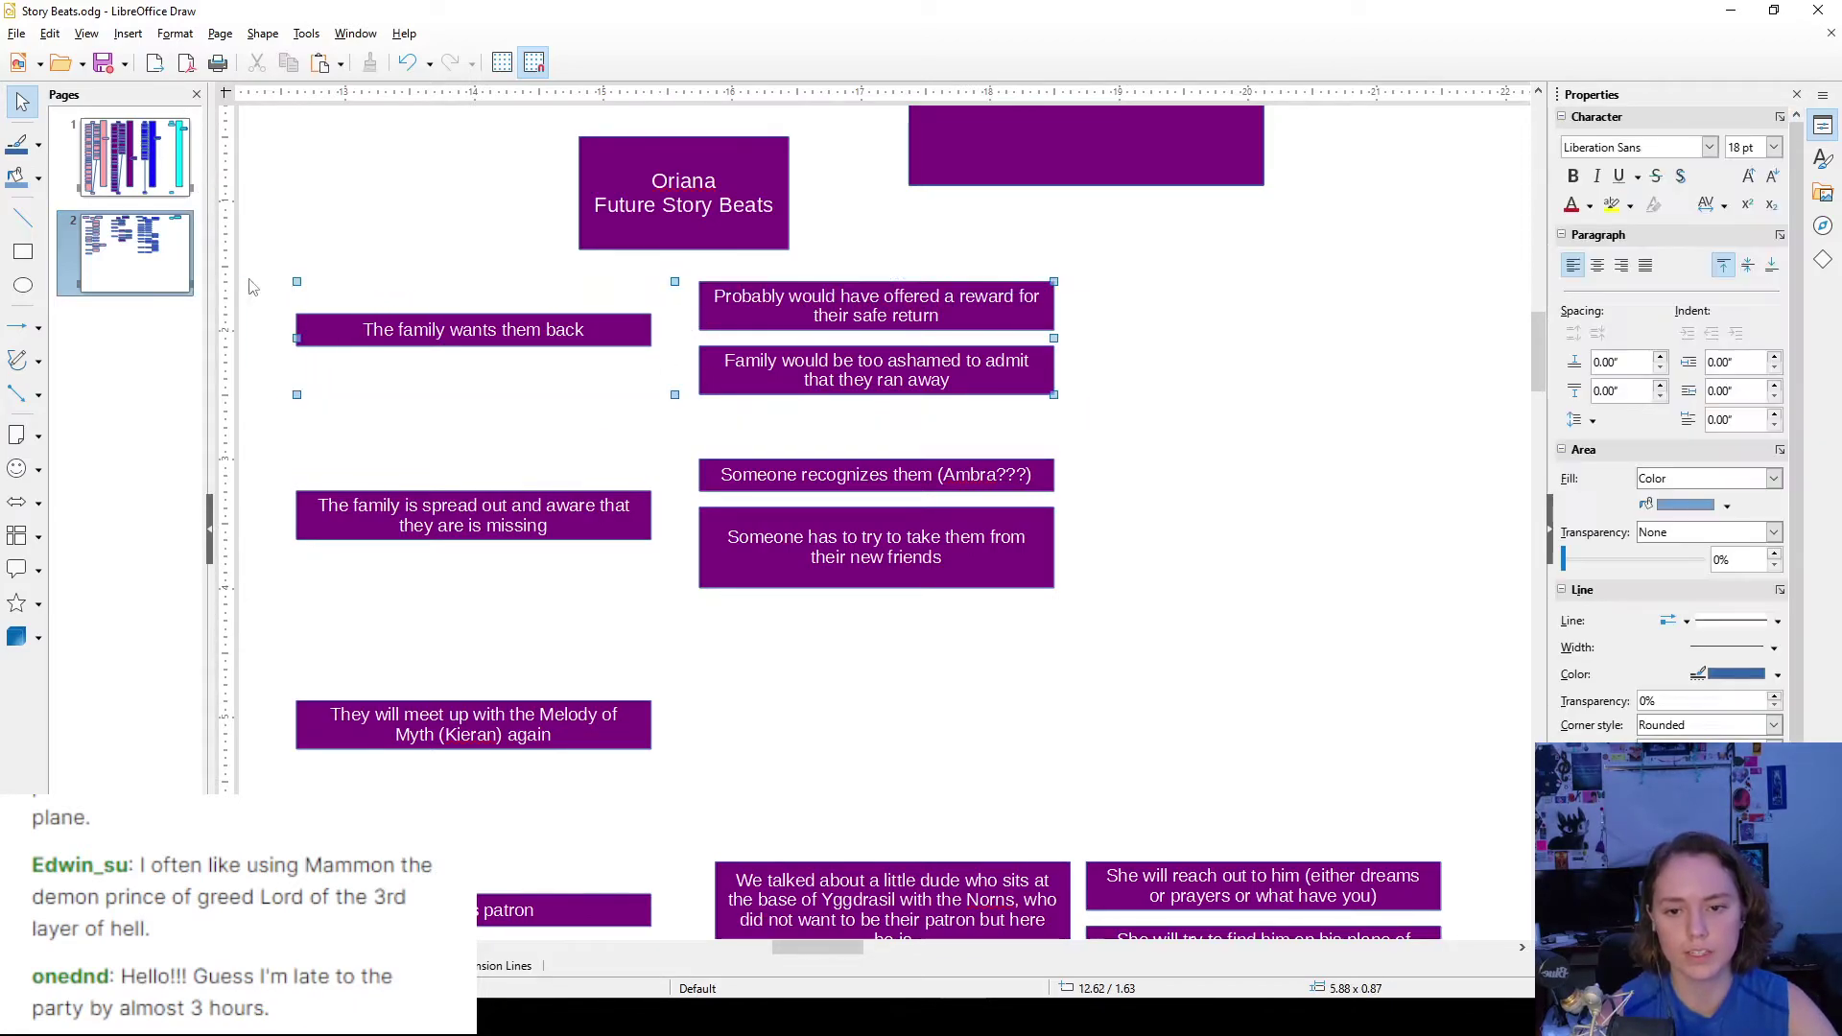
click(682, 428)
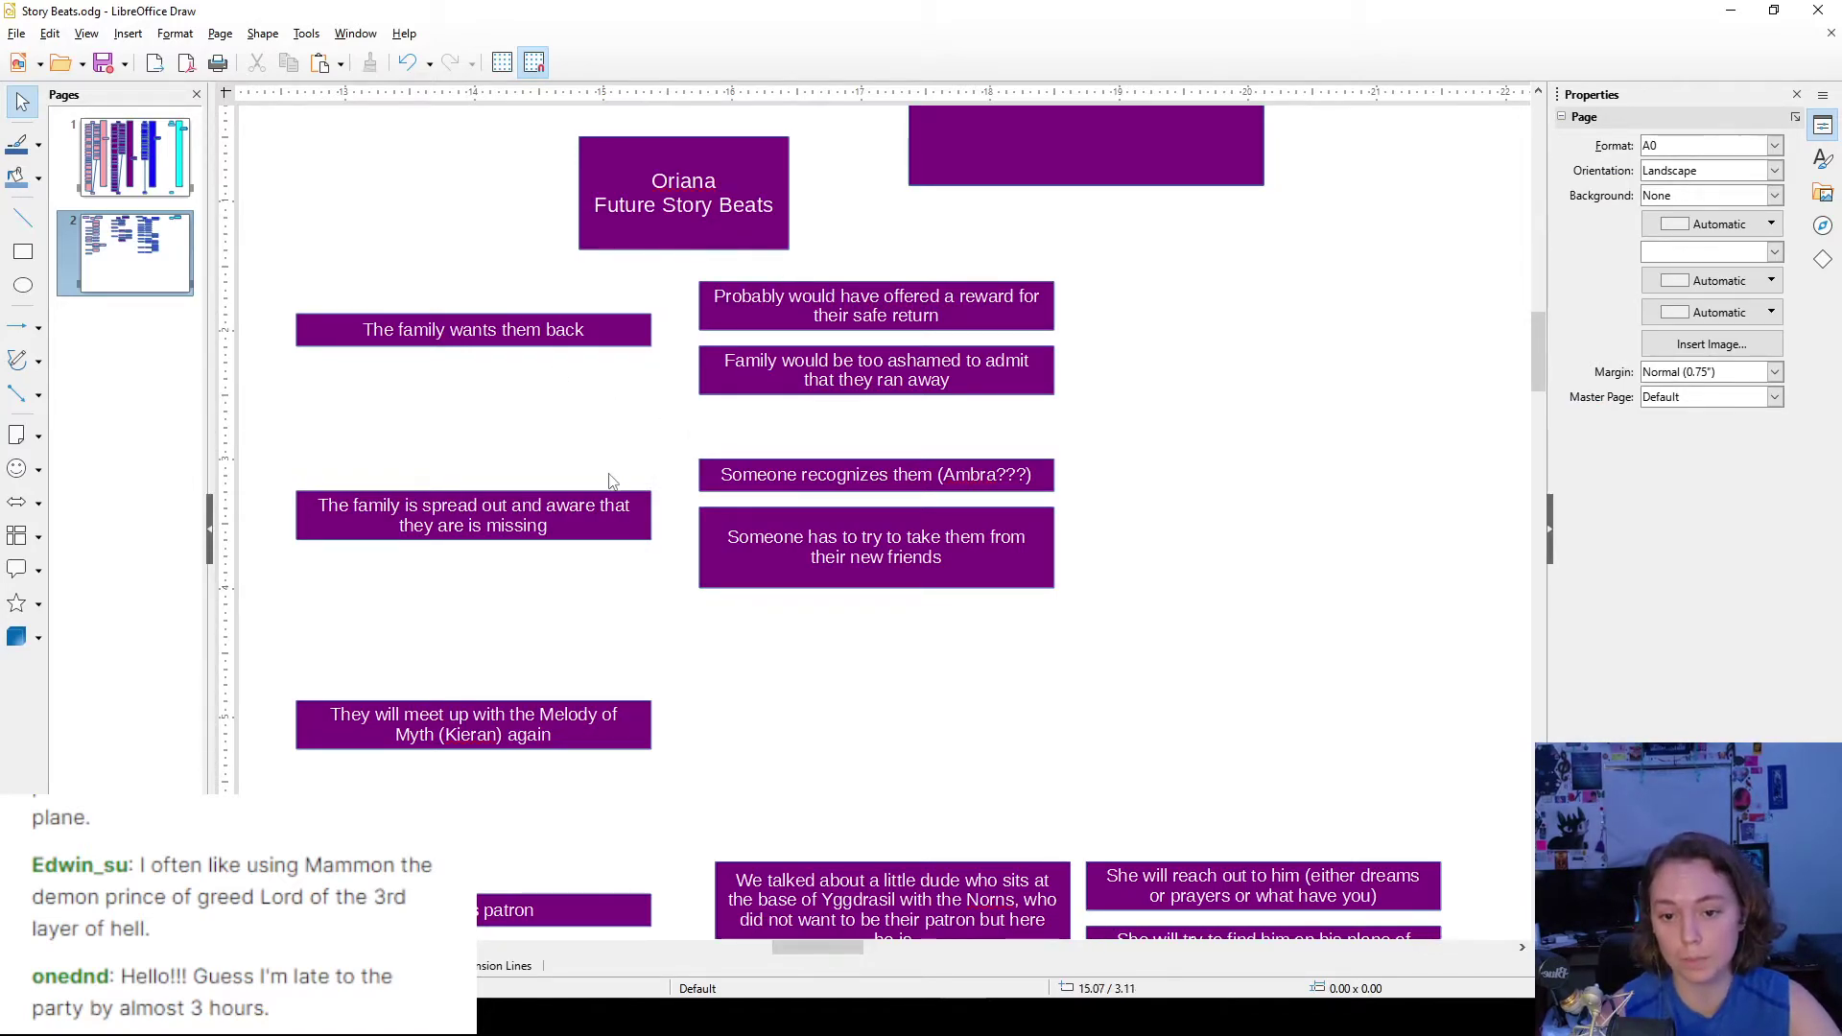
scroll(615, 480, down, 2)
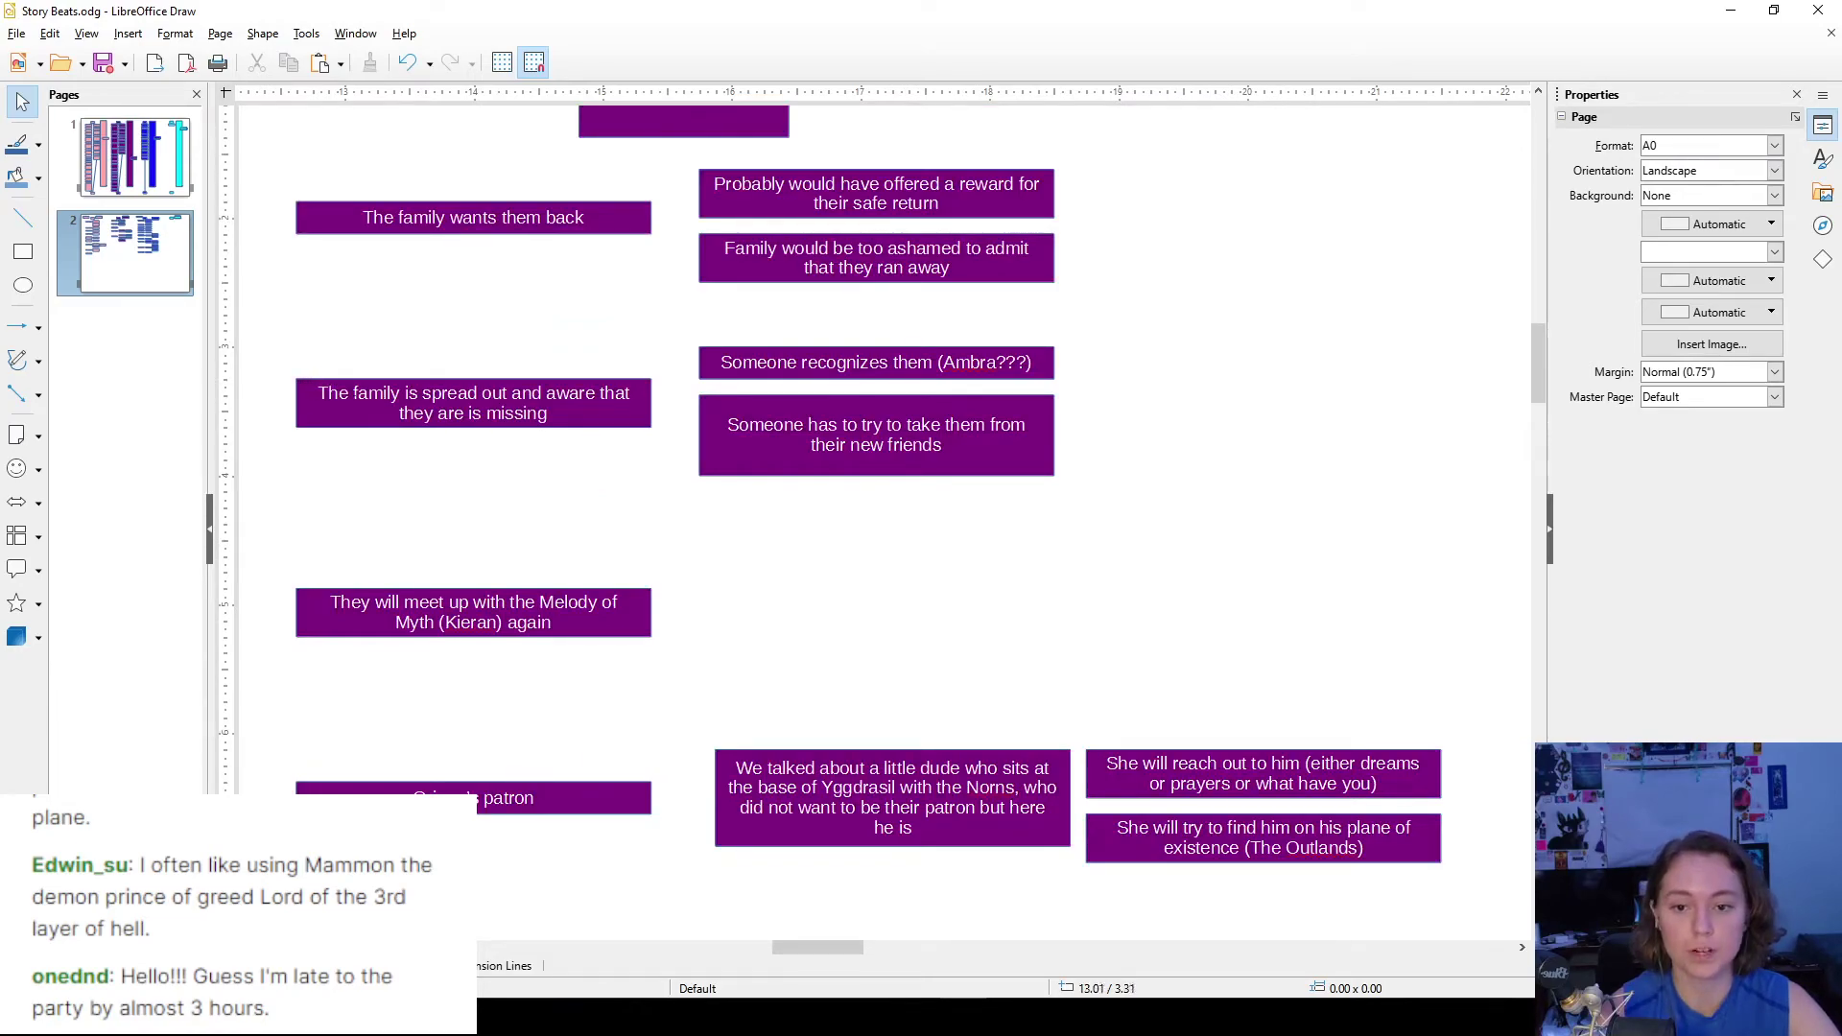
click(482, 394)
click(1065, 436)
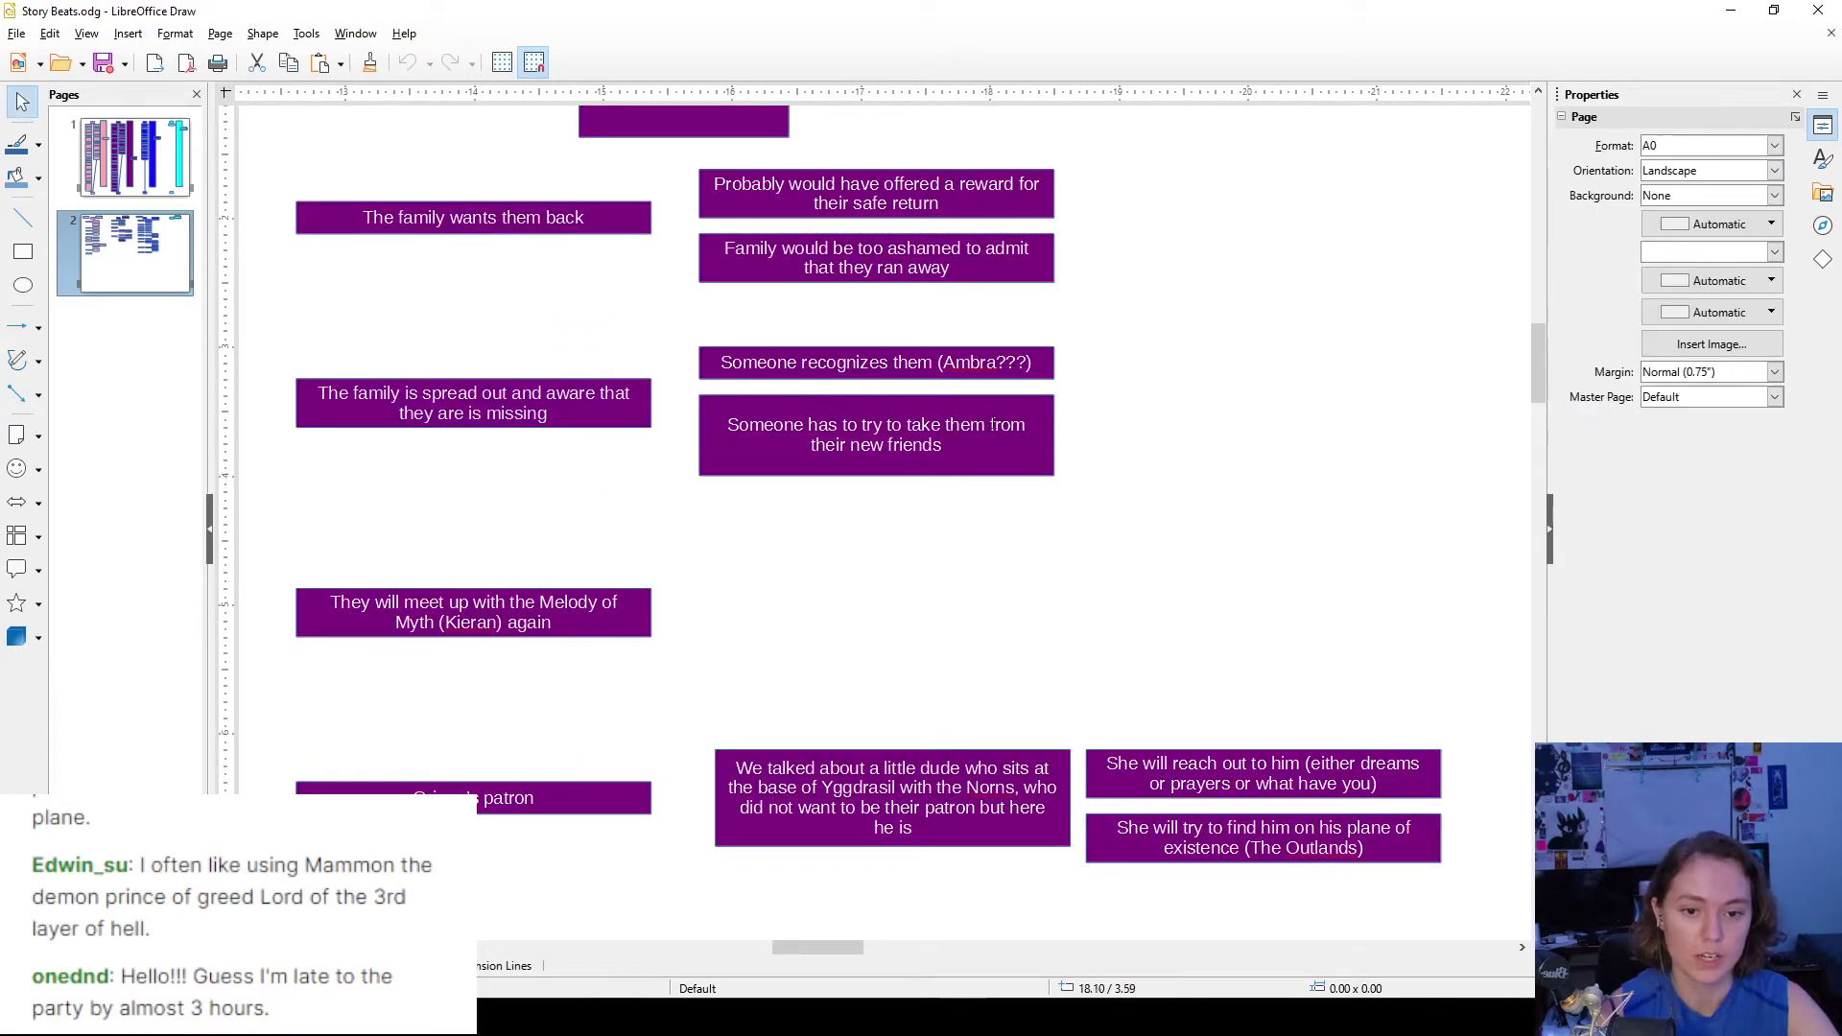
triple_click(833, 362)
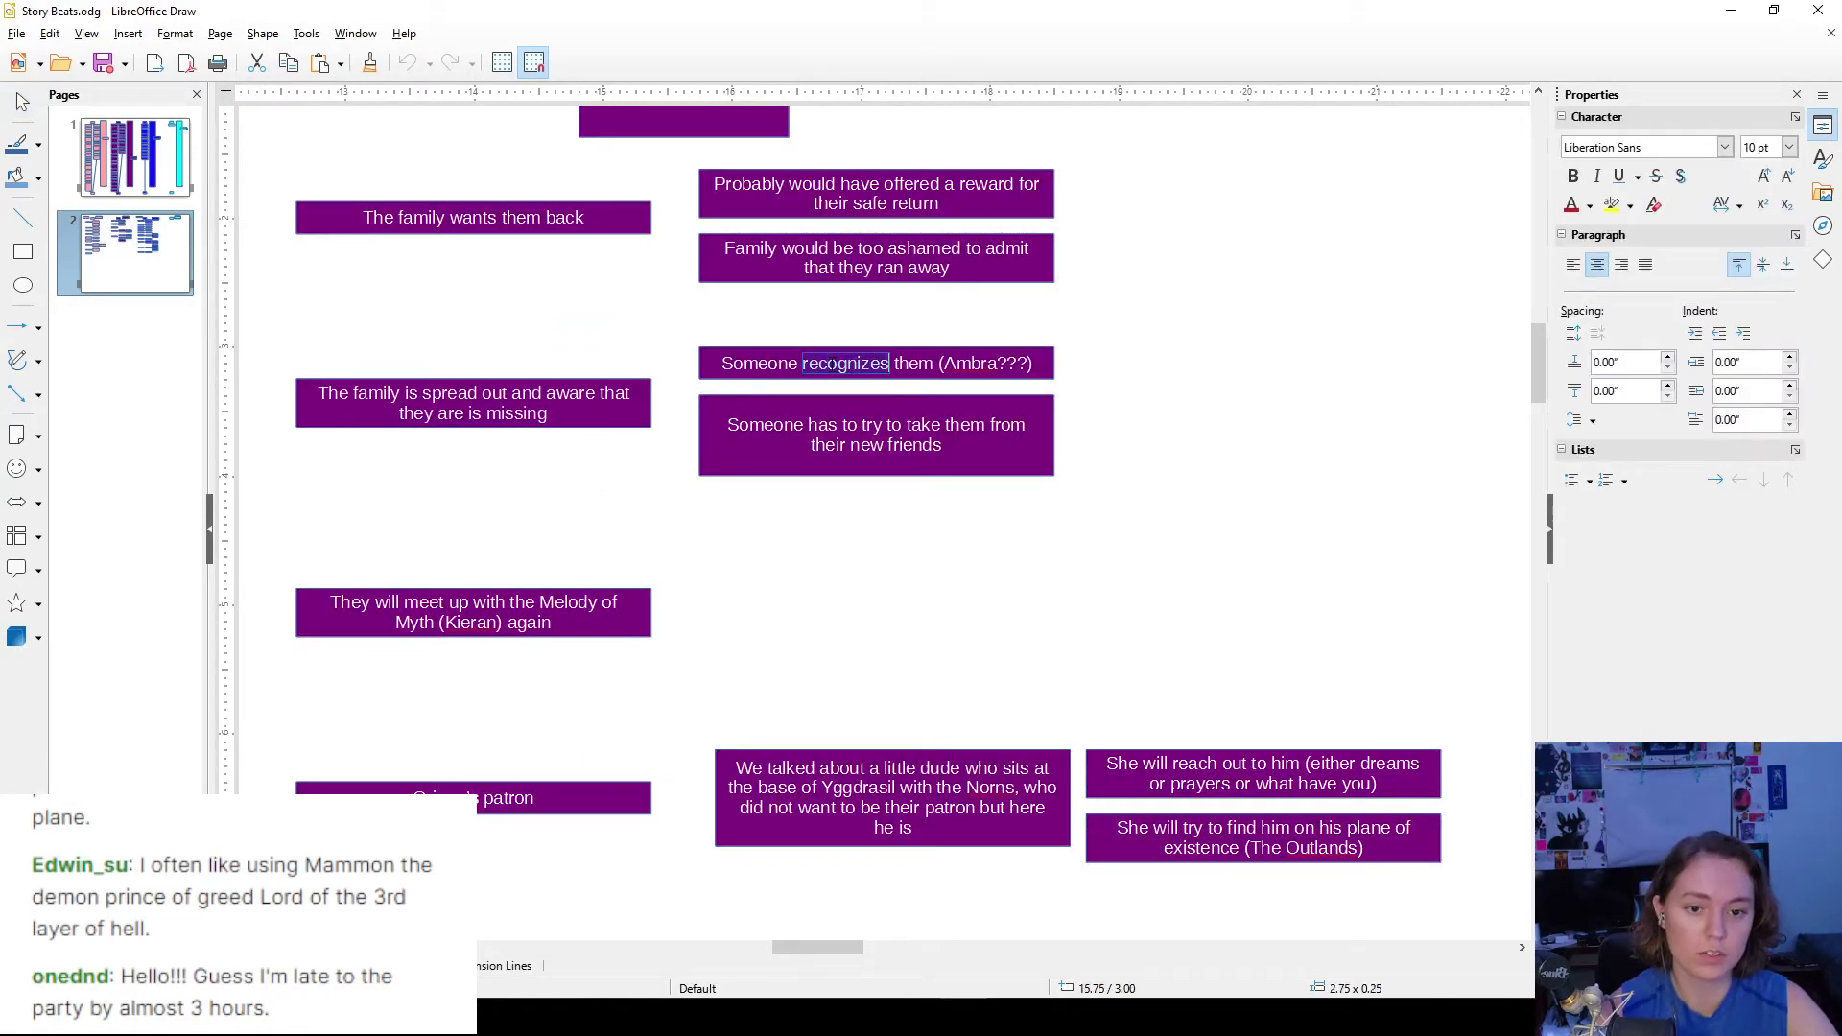
click(992, 428)
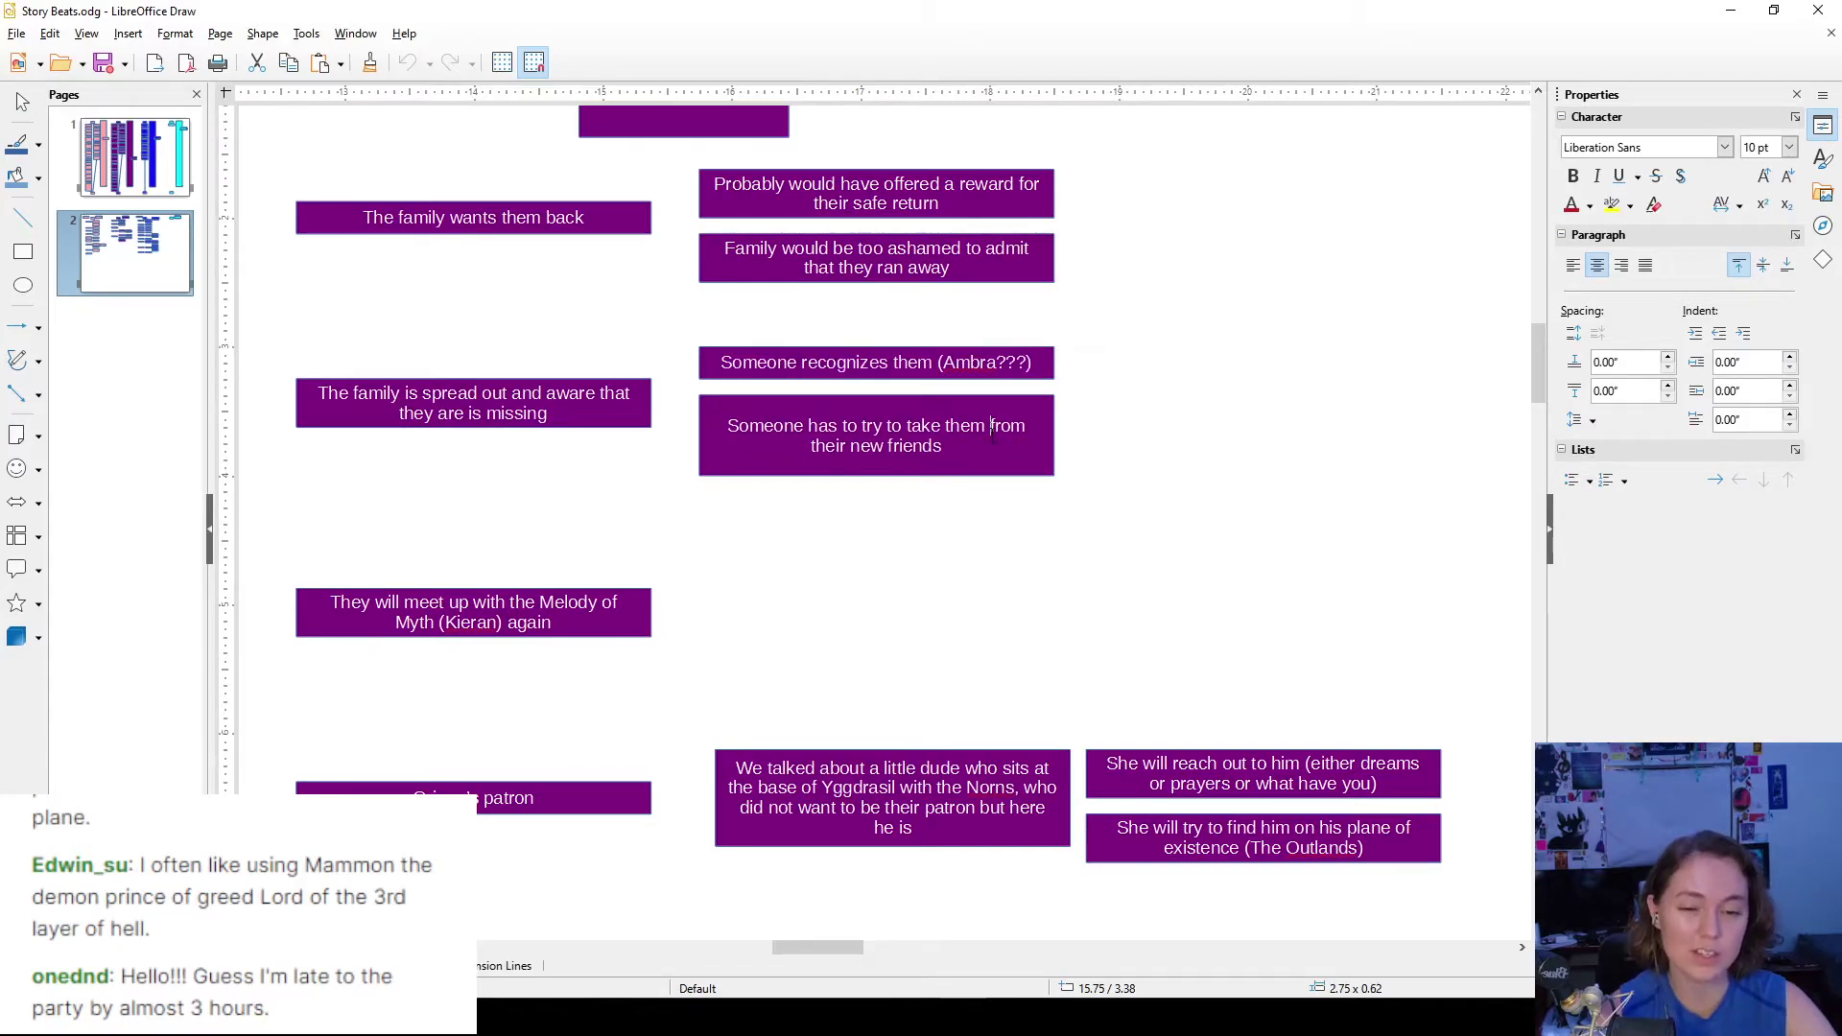
triple_click(969, 445)
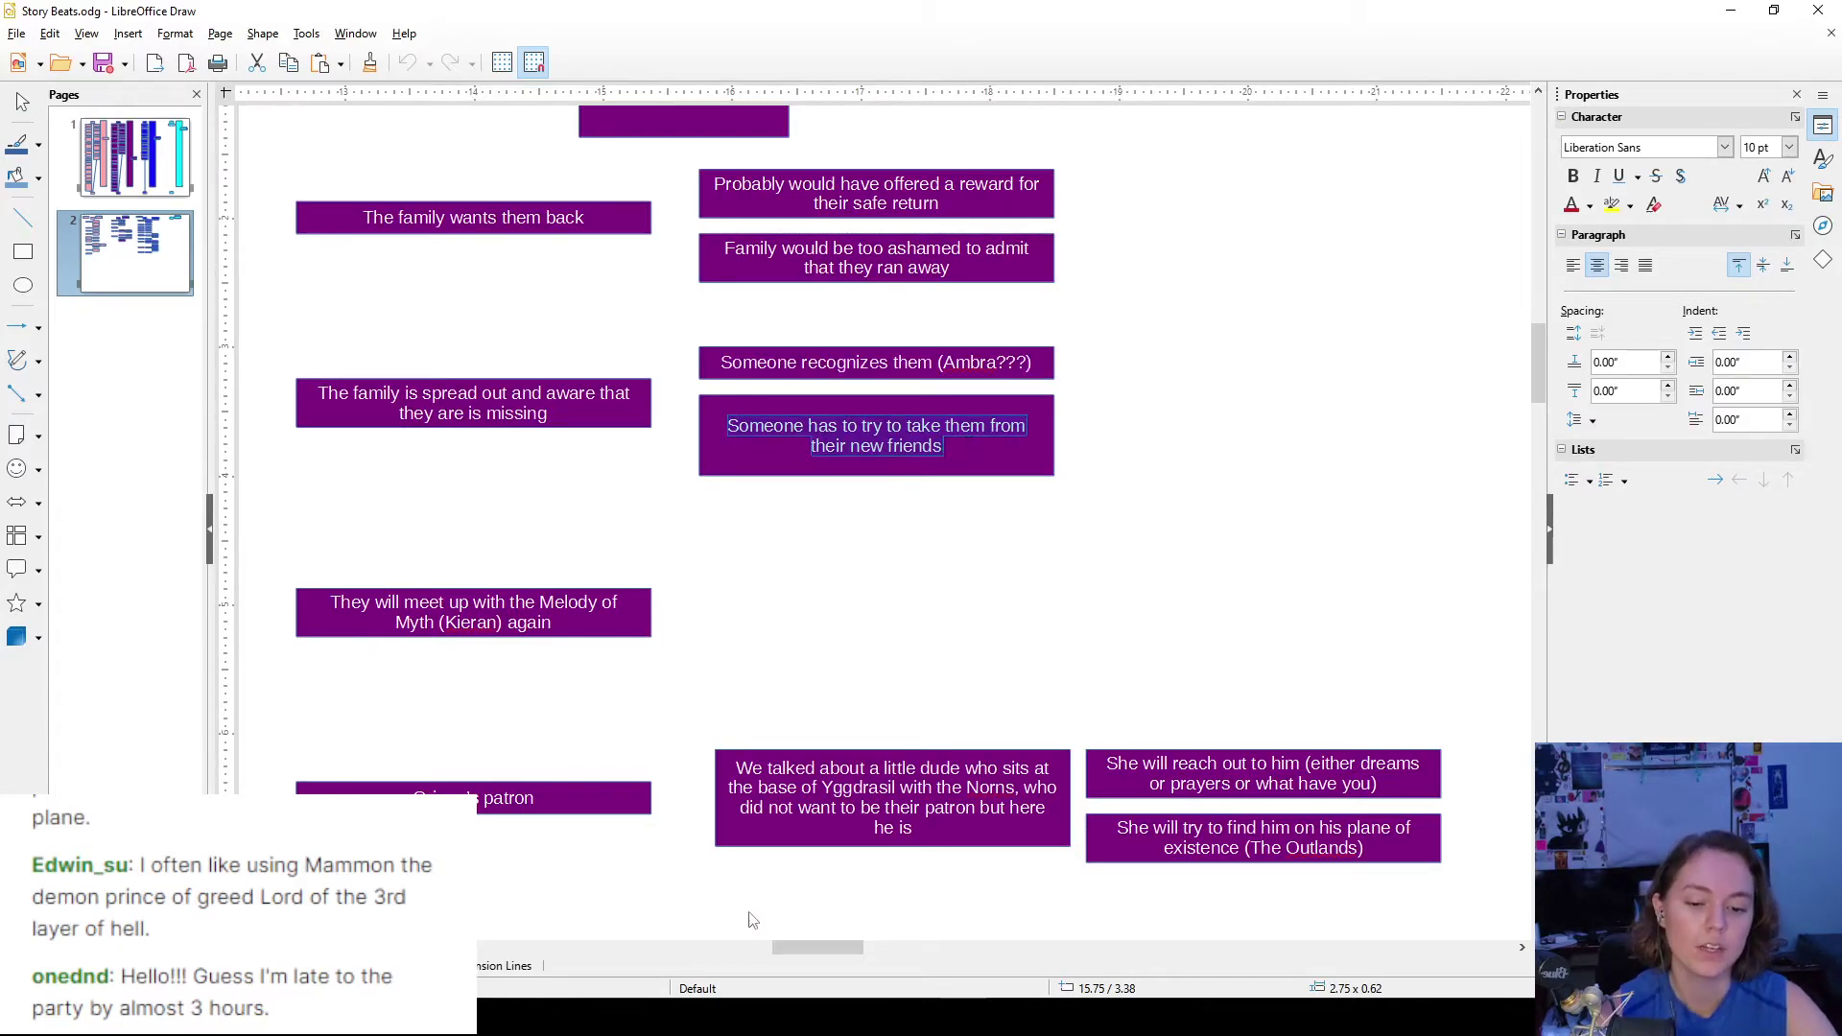
mouse_move(799, 948)
mouse_down()
mouse_move(936, 946)
mouse_move(899, 946)
mouse_up()
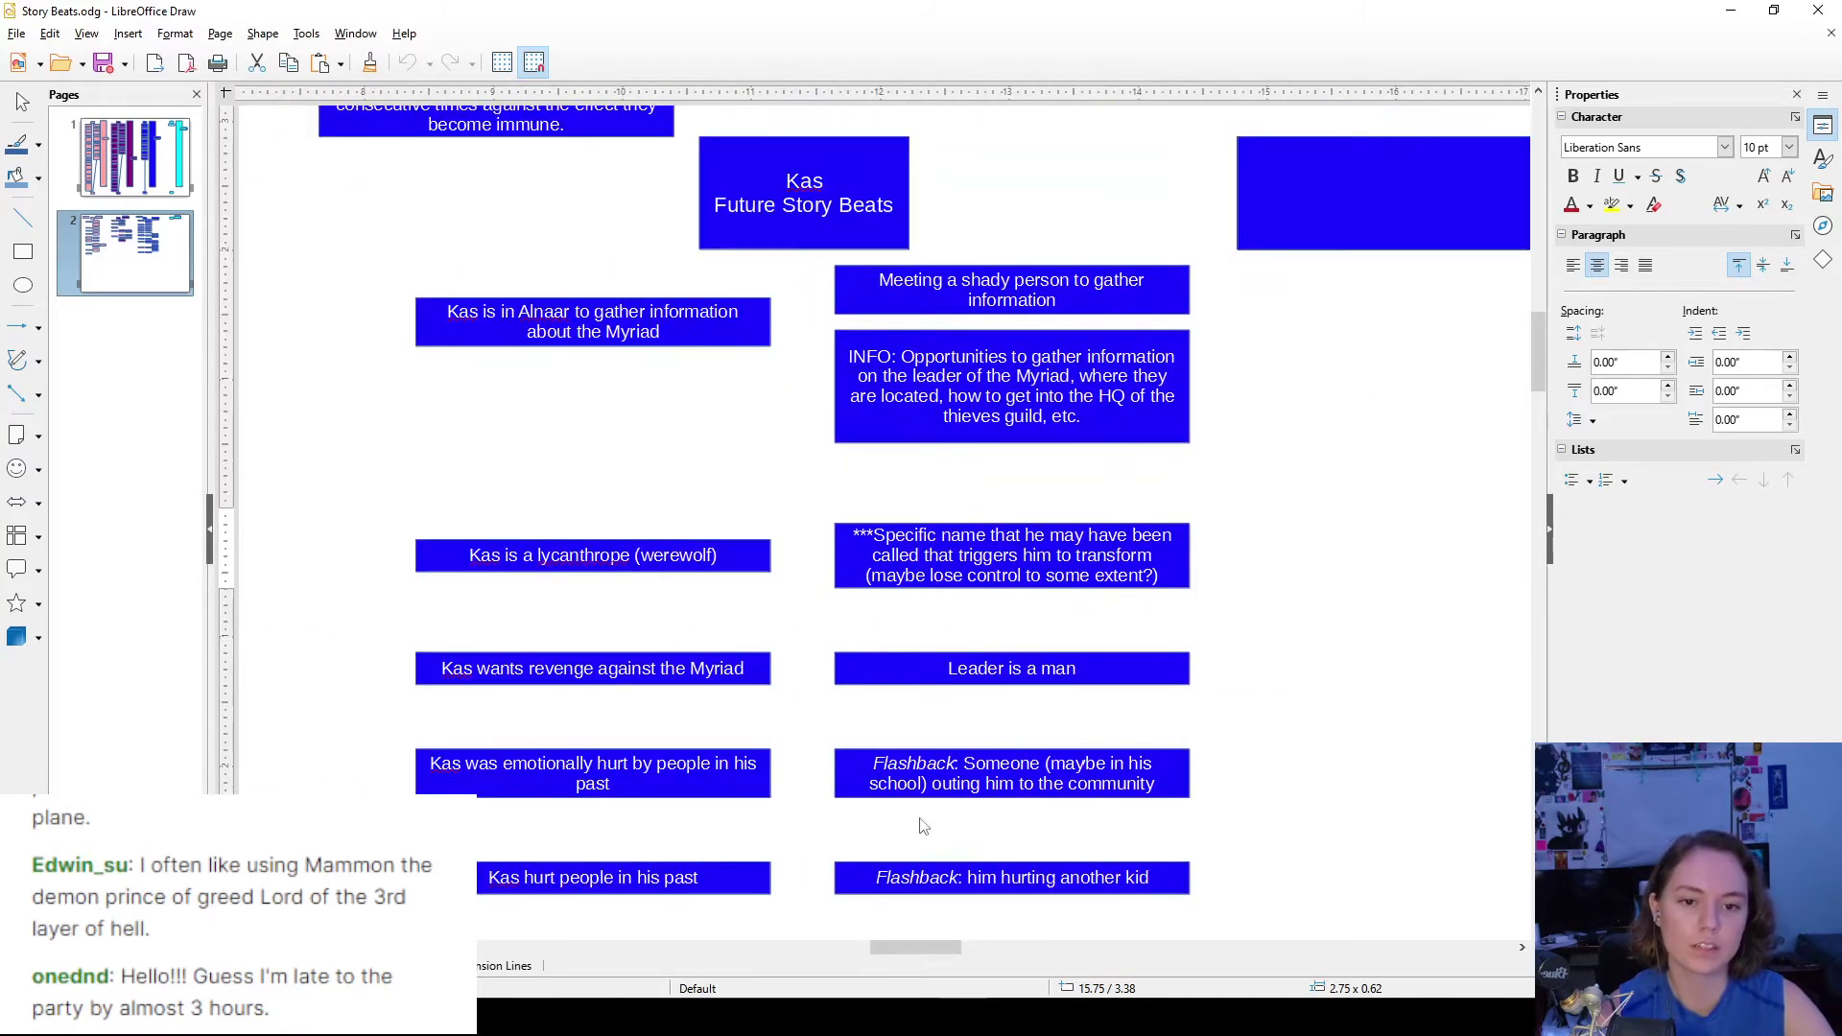
- Review Kas's future story beats and Oriana's patron and family patron notes on the second page
scroll(782, 286, up, 3)
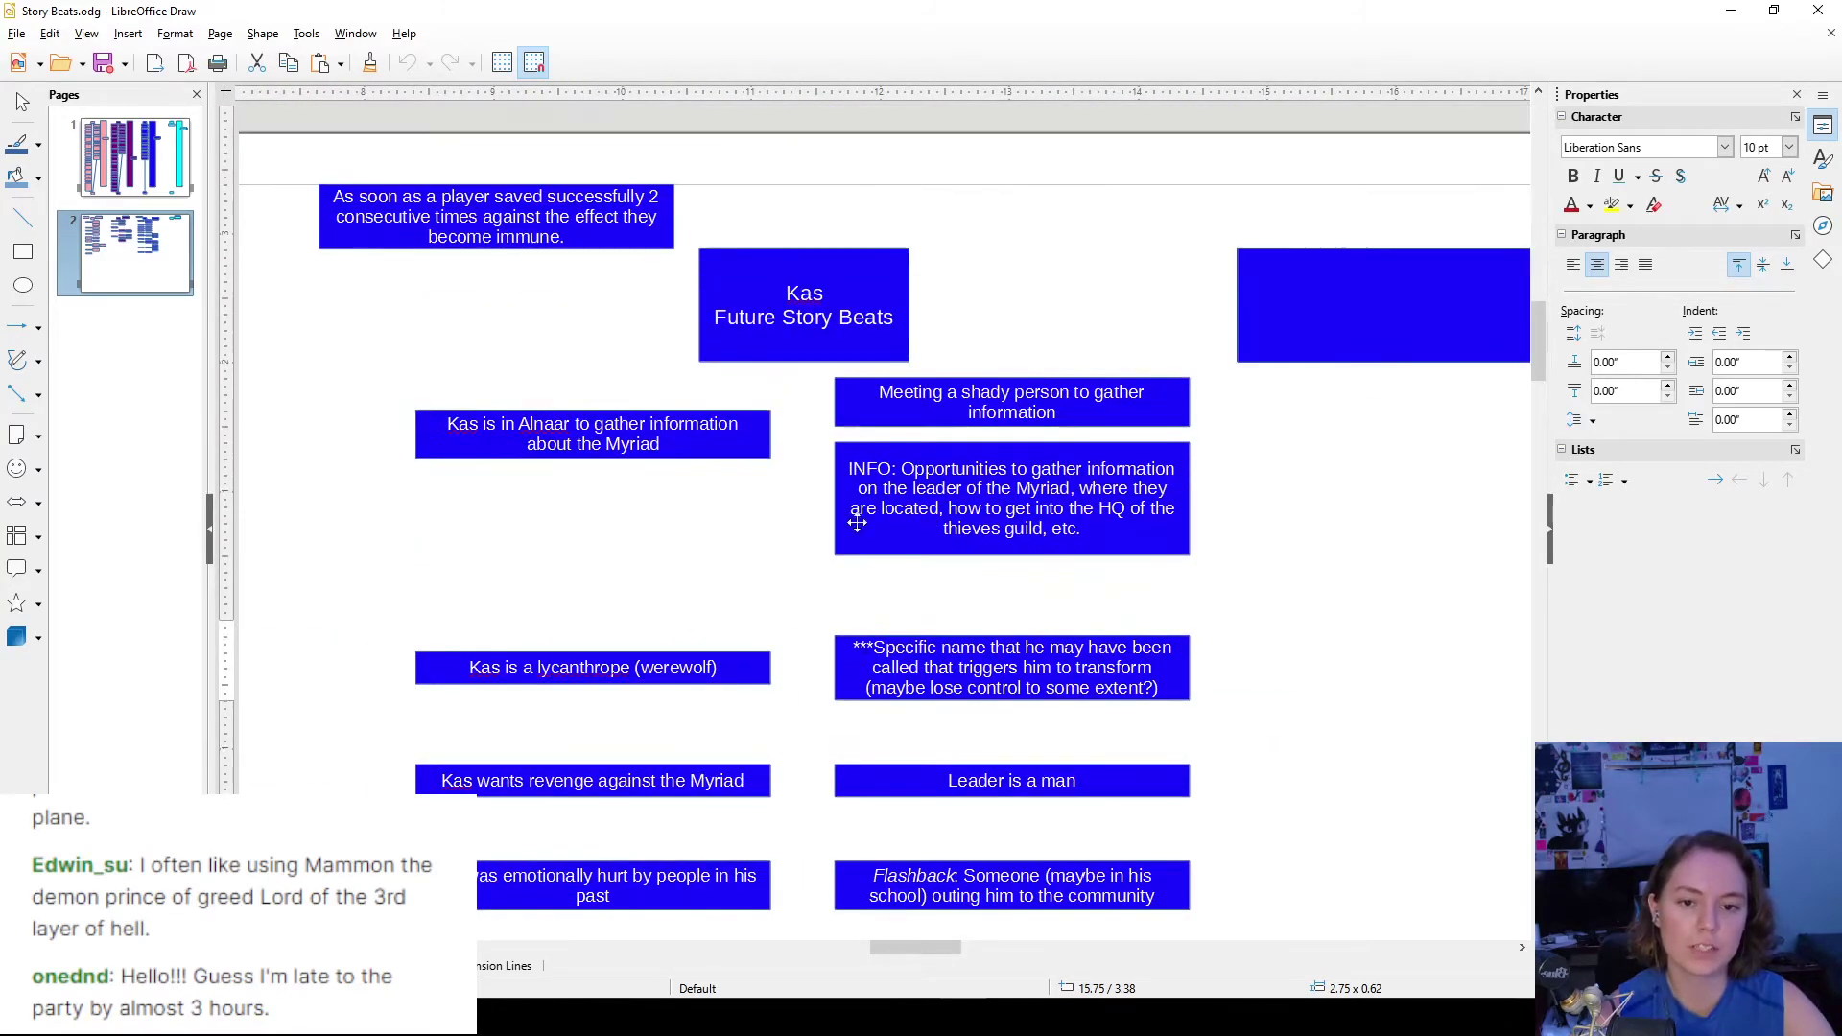
click(1008, 307)
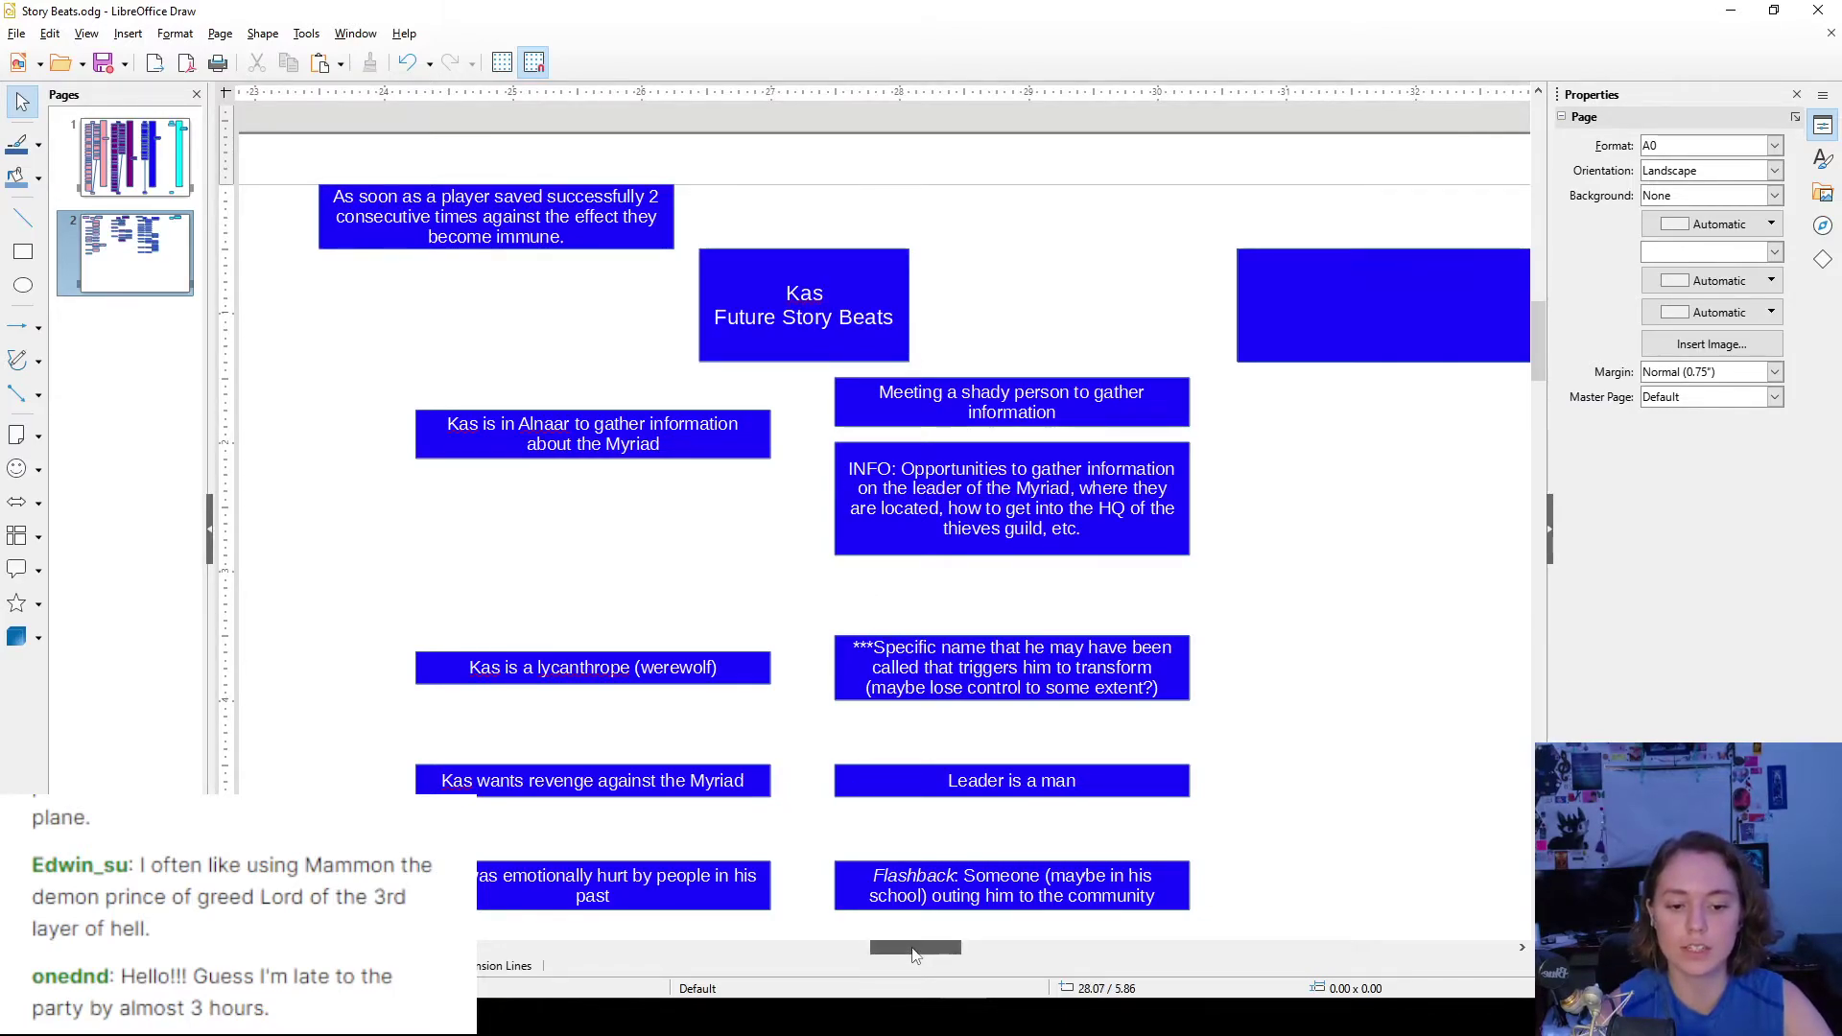
drag(908, 945, 907, 946)
scroll(866, 822, down, 3)
scroll(866, 823, down, 3)
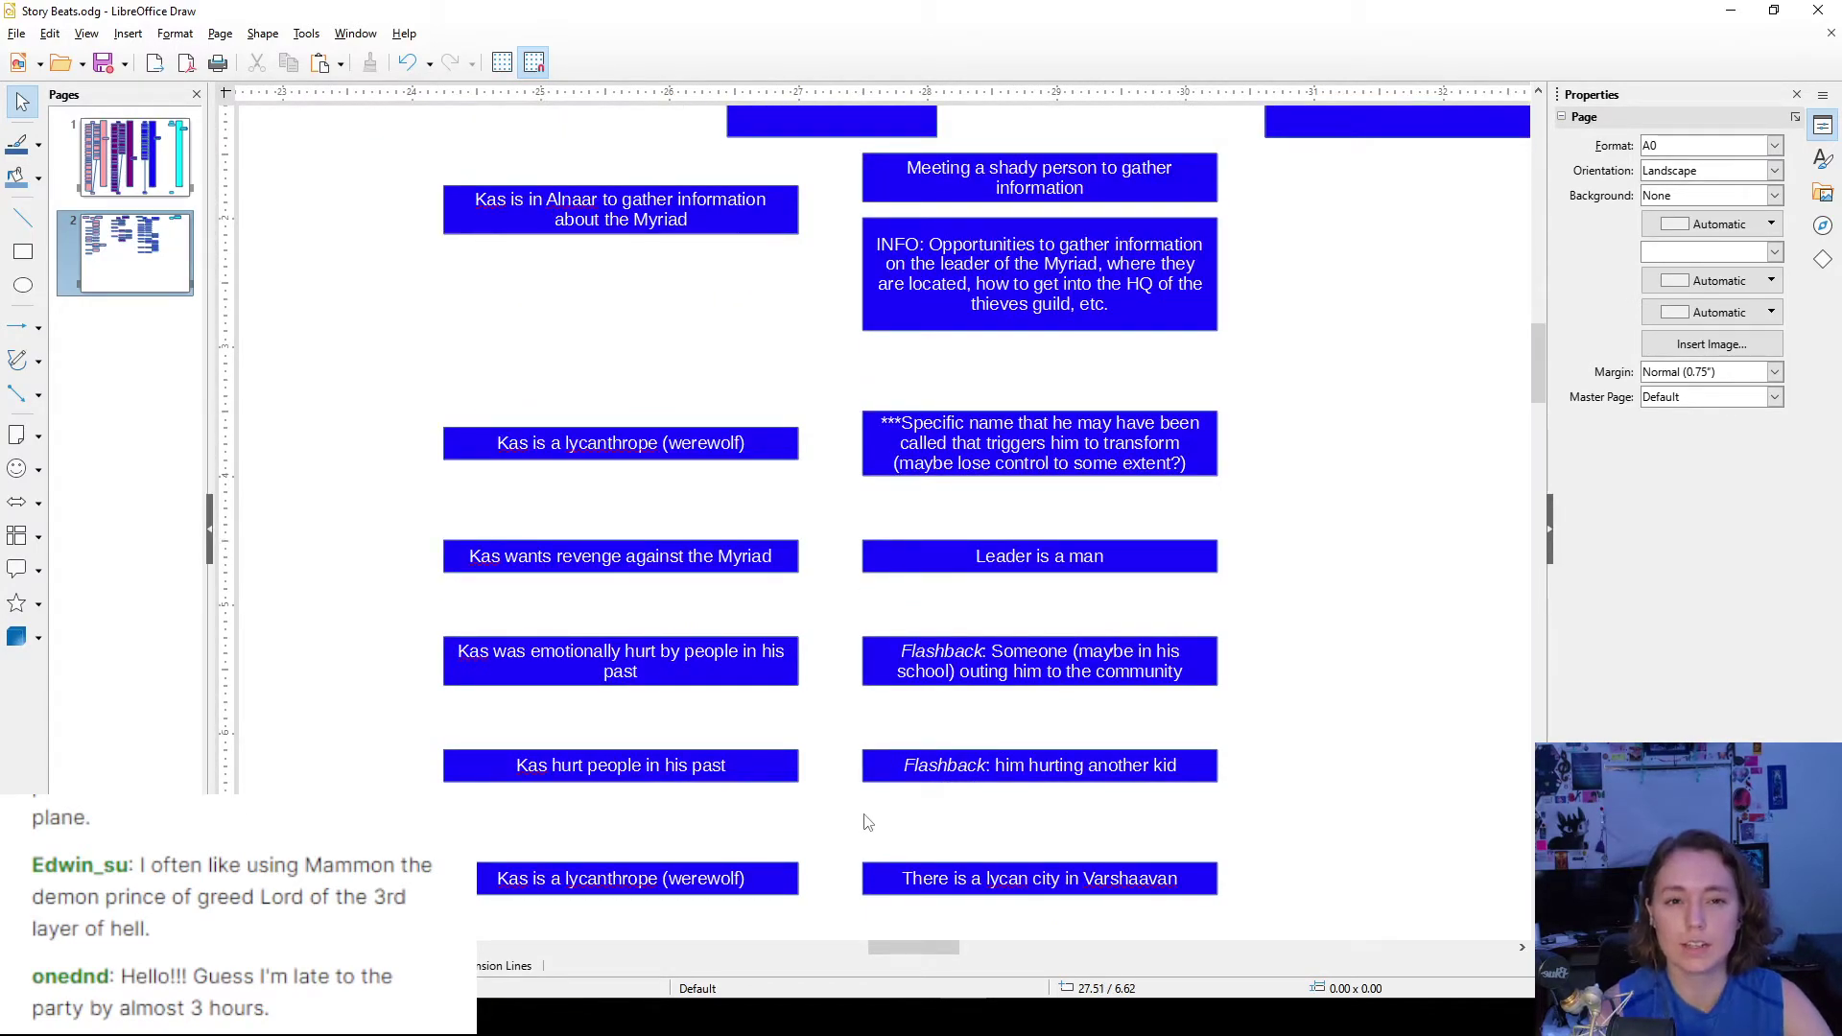
drag(893, 947, 798, 947)
scroll(451, 587, down, 1)
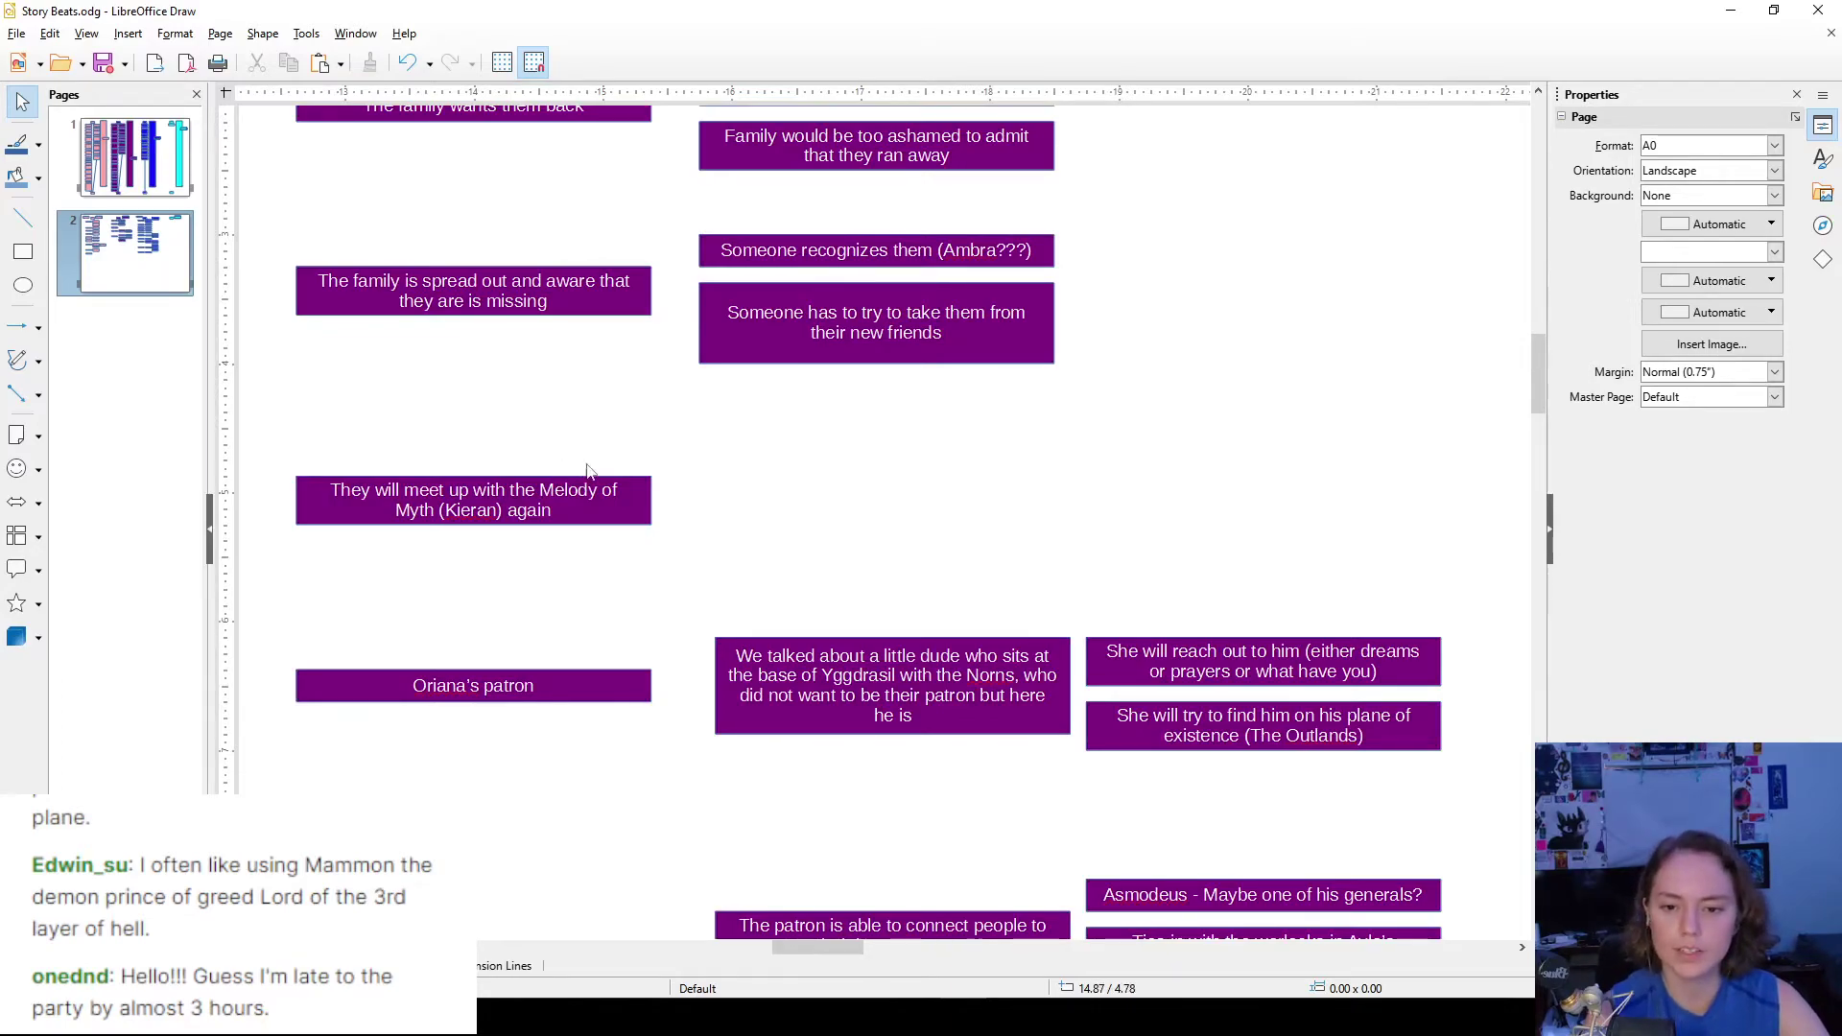
scroll(588, 467, down, 1)
scroll(301, 418, down, 1)
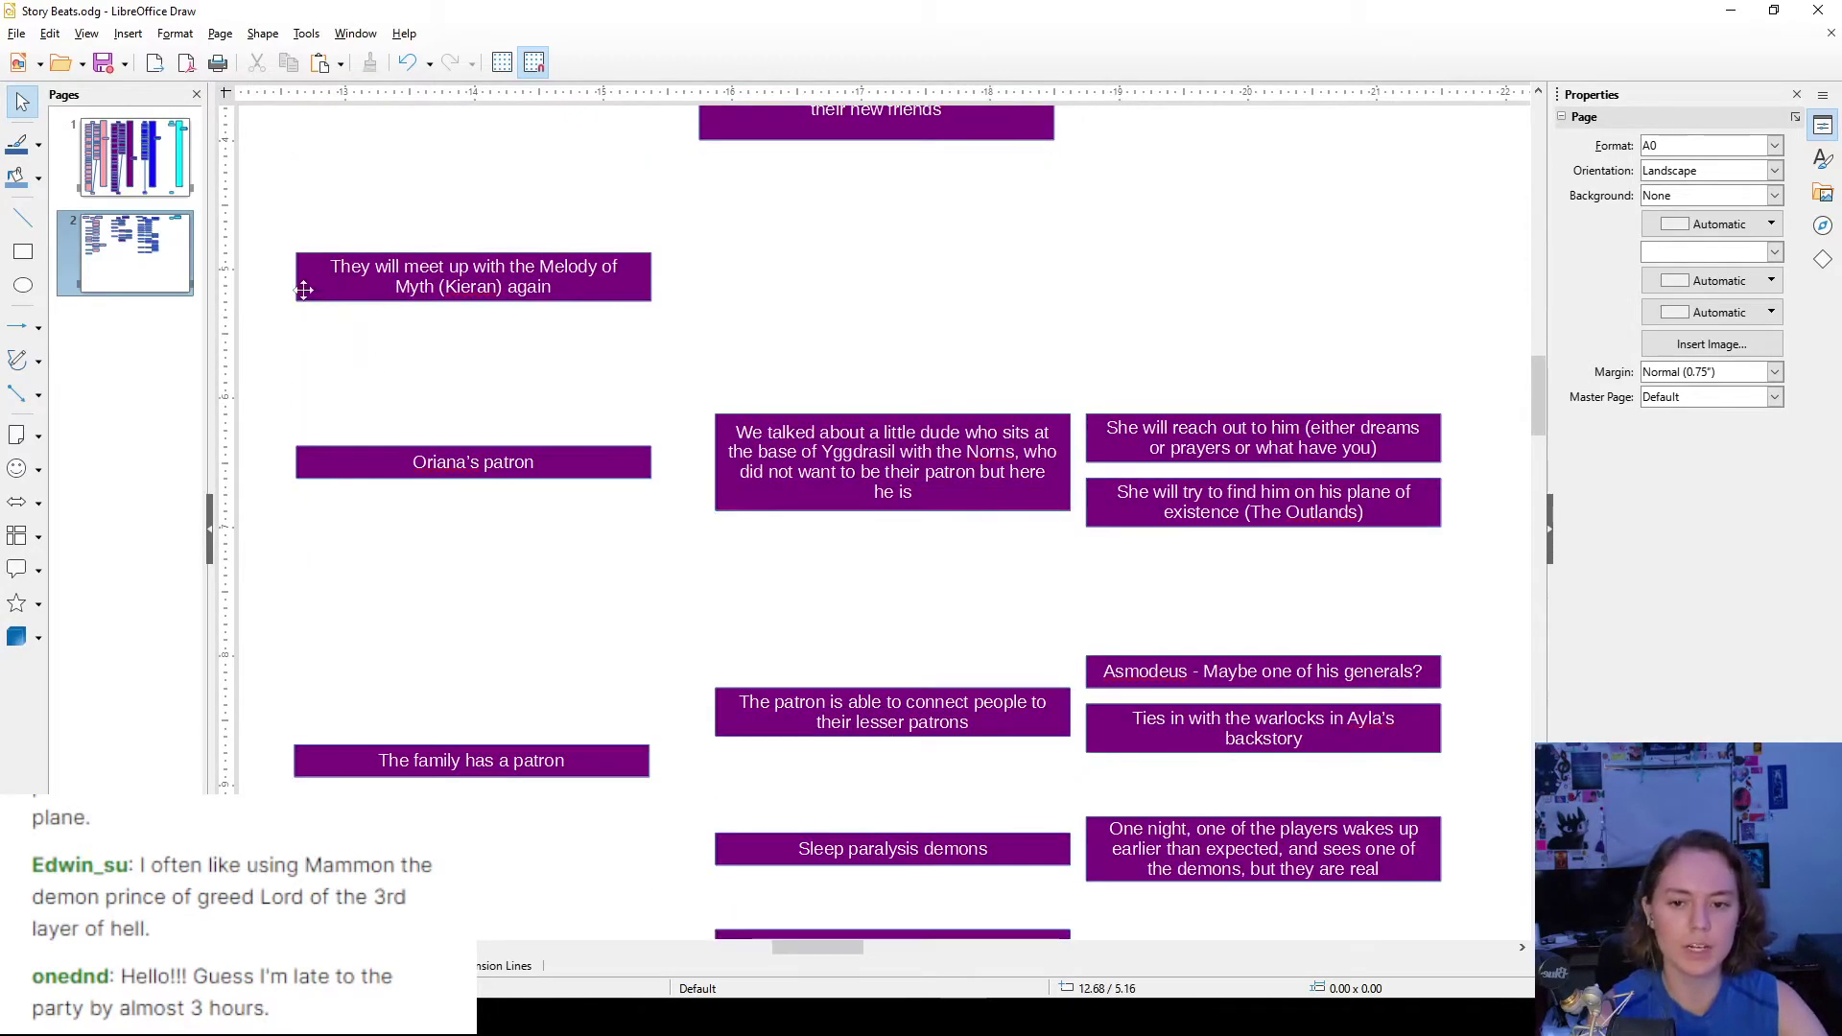
scroll(585, 412, down, 1)
click(361, 347)
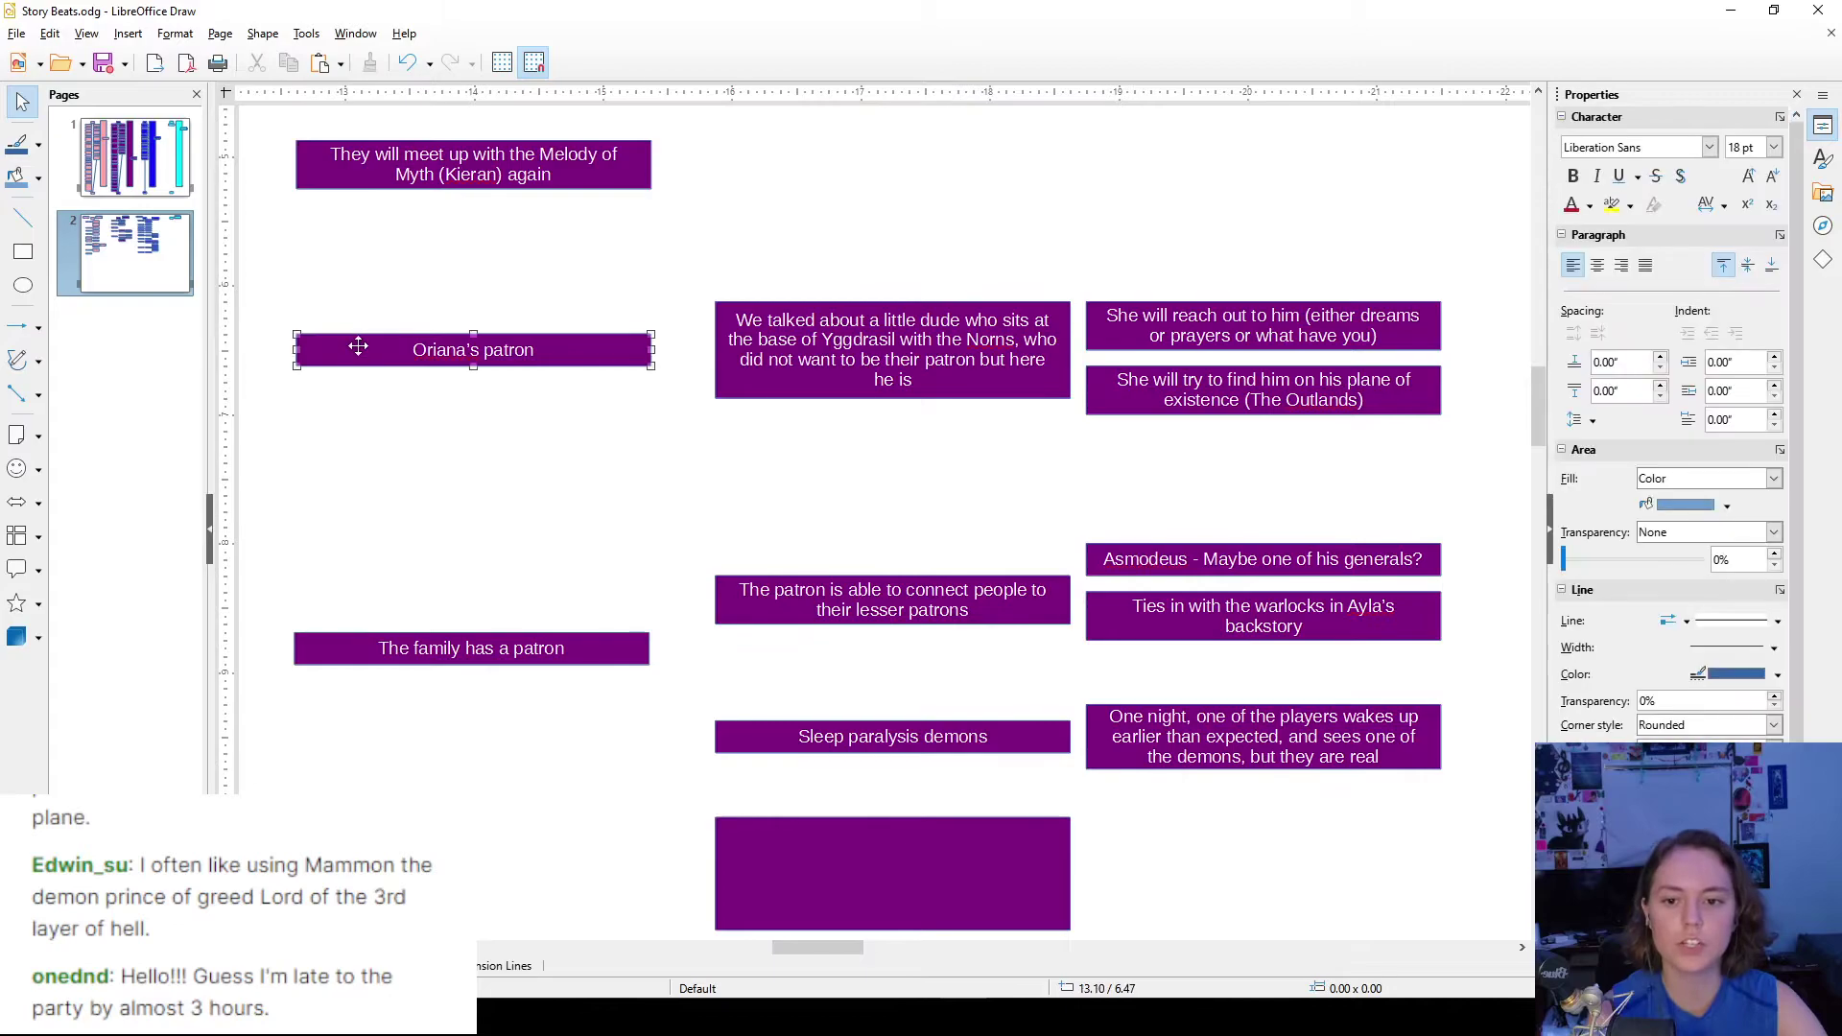
click(724, 451)
scroll(535, 366, down, 3)
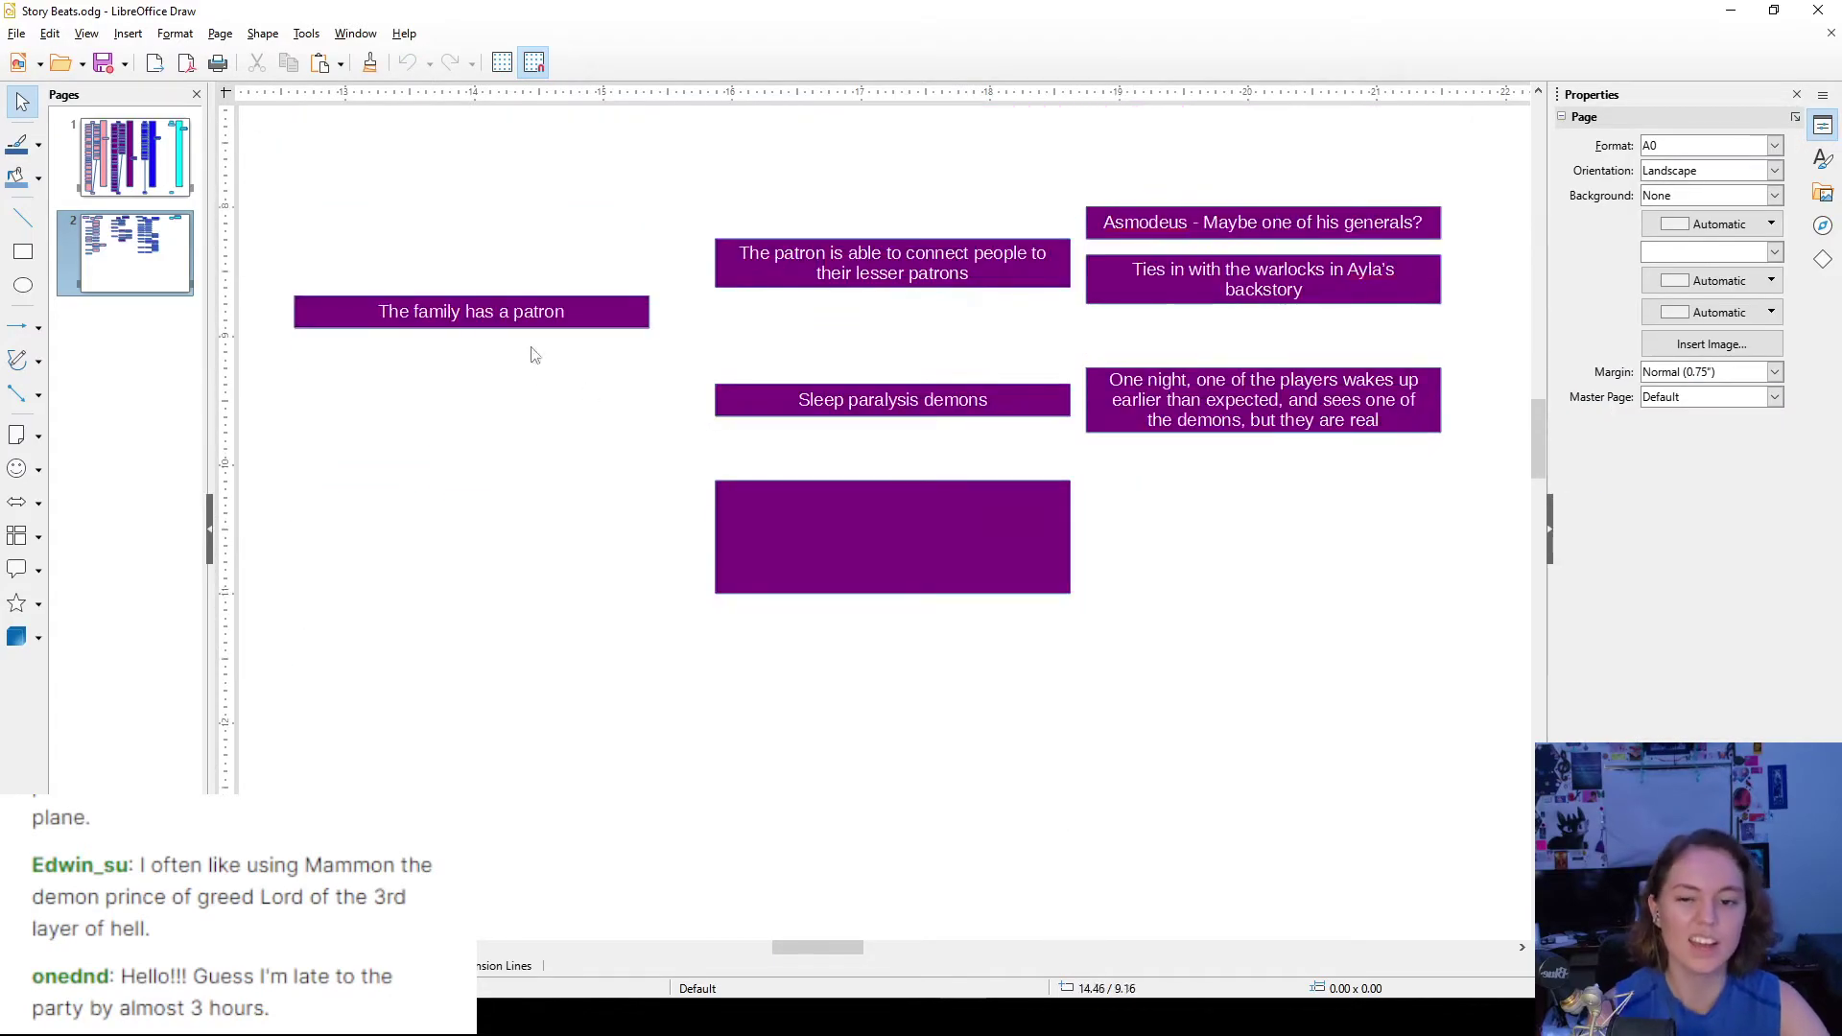
drag(322, 187, 1497, 624)
click(1364, 642)
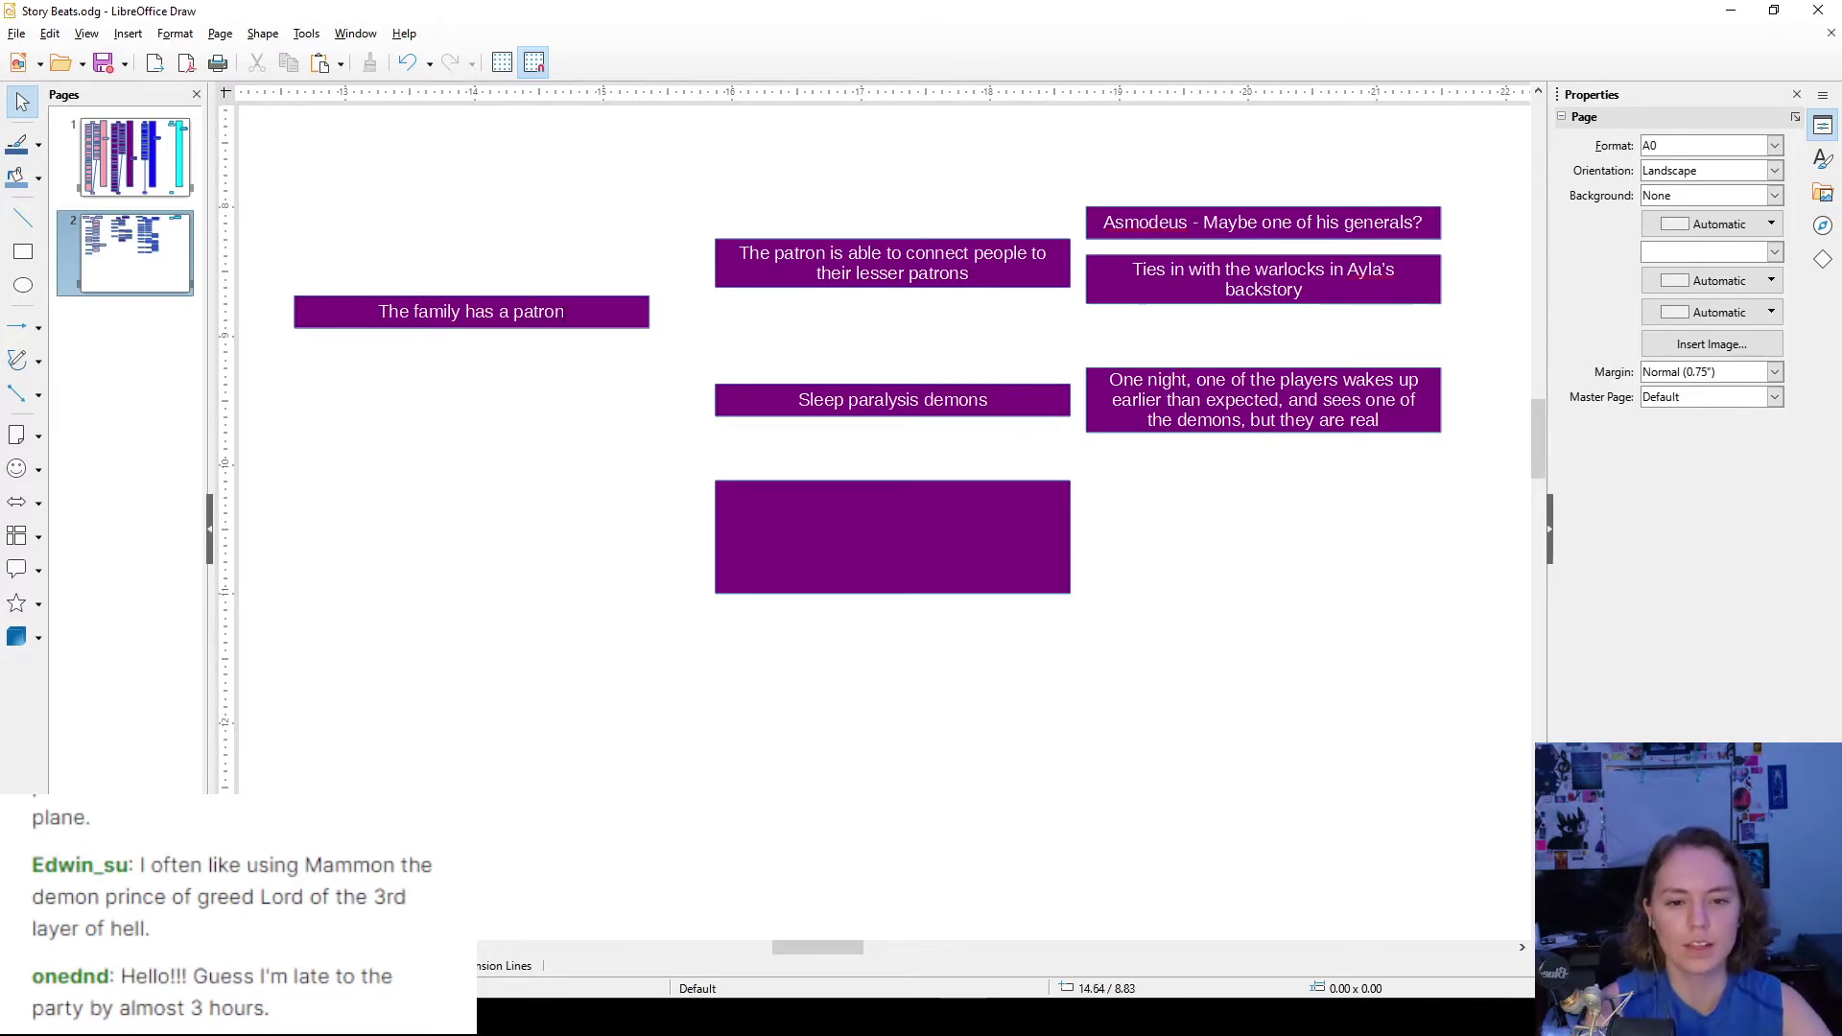
- Enter "Be the big bad" in the empty box below "Sleep paralysis demons" and shrink the box to 0.25" high
double_click(915, 539)
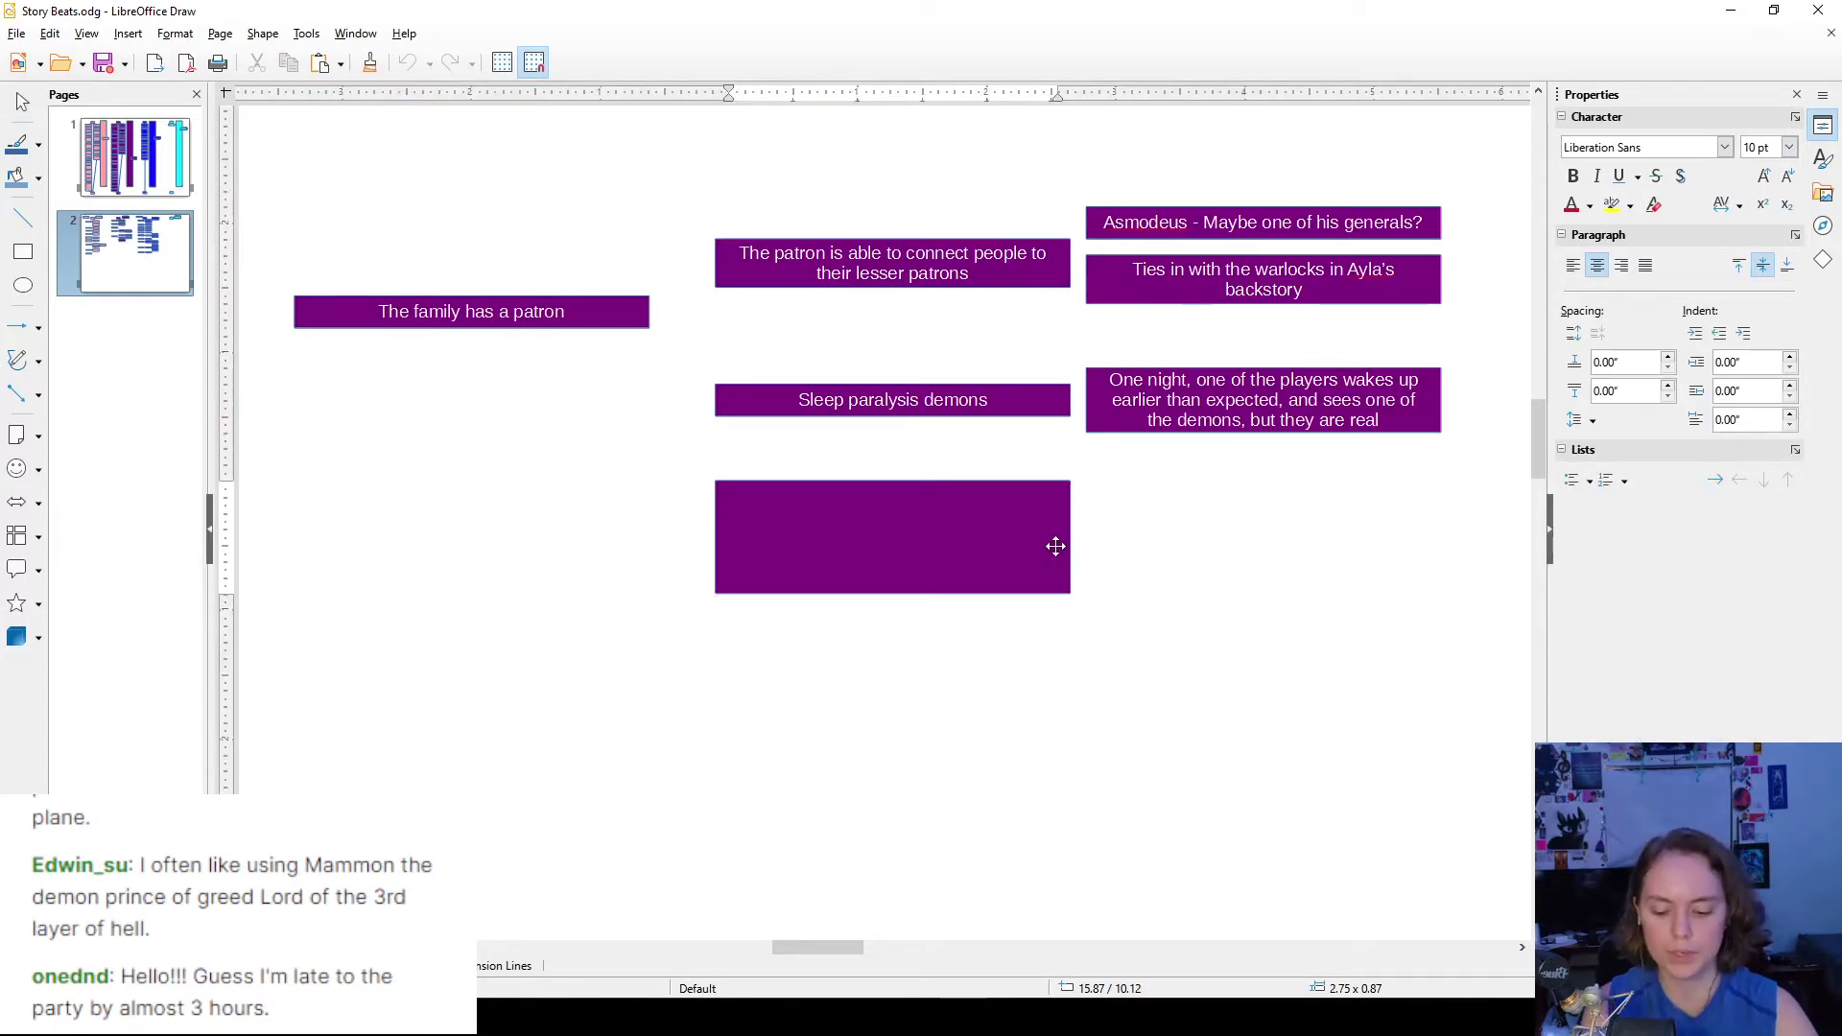
text(Be the b)
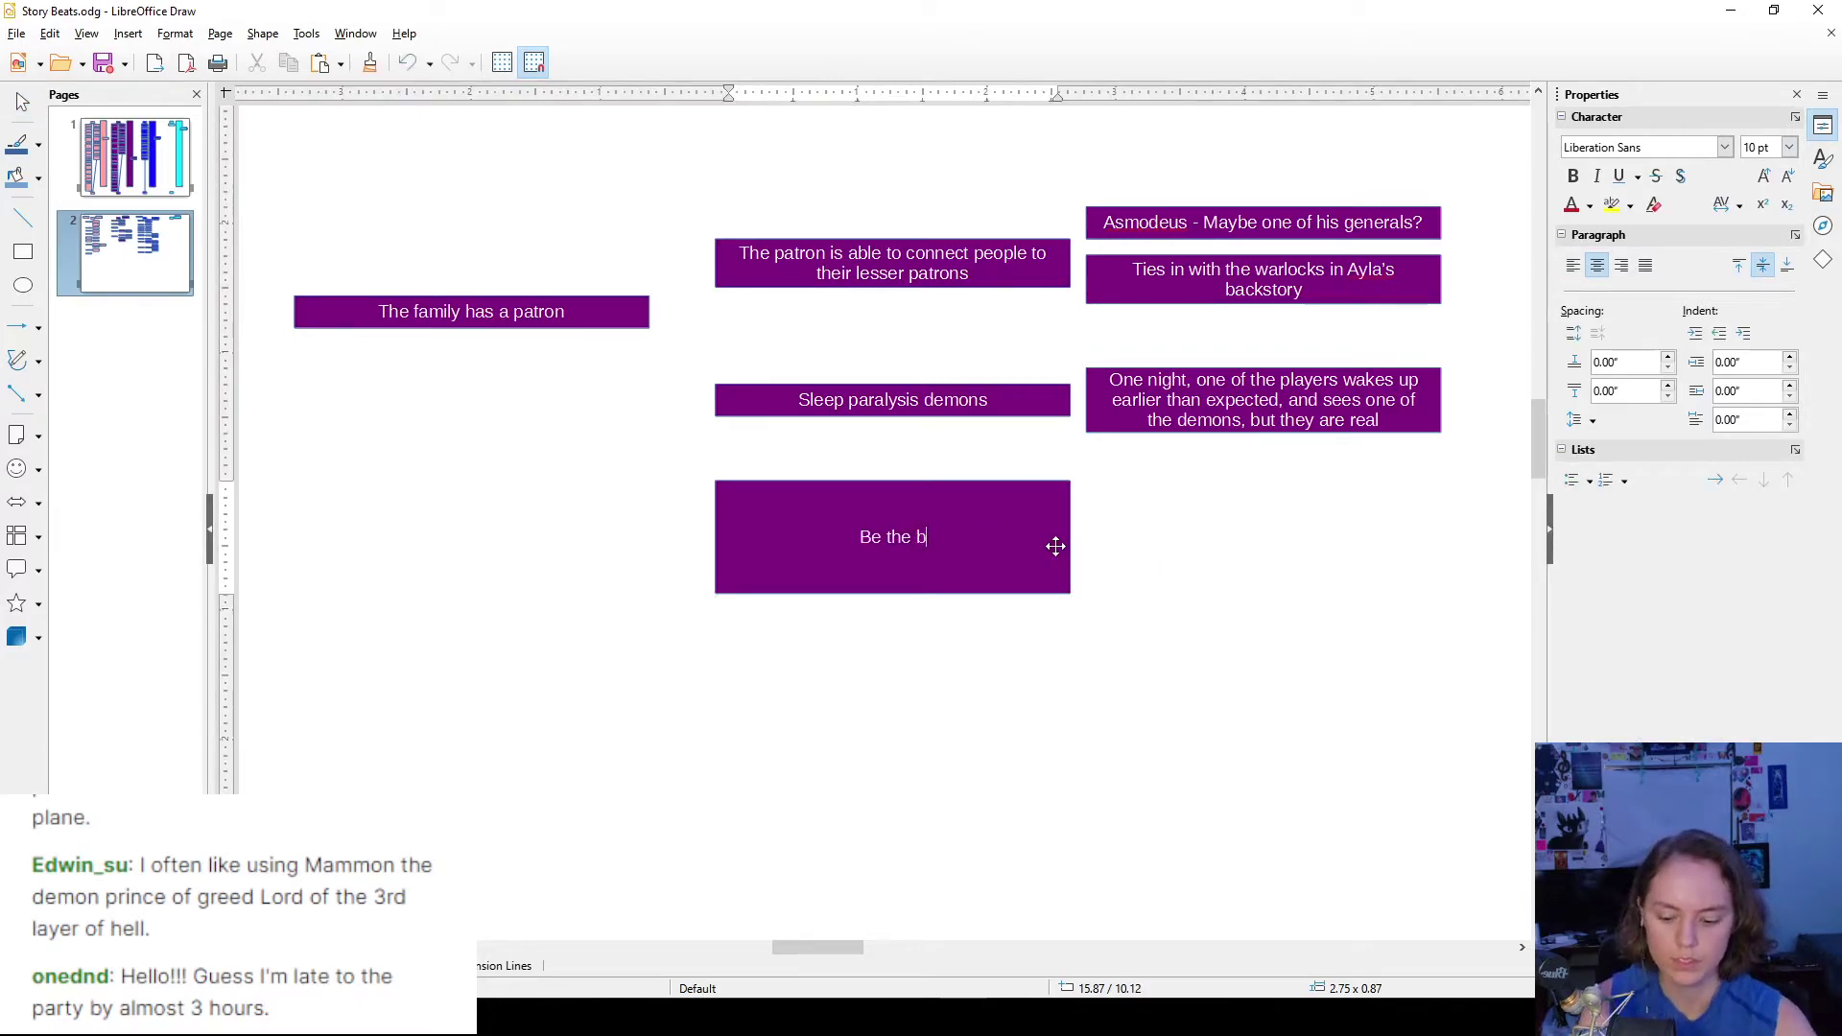
text(ig bad)
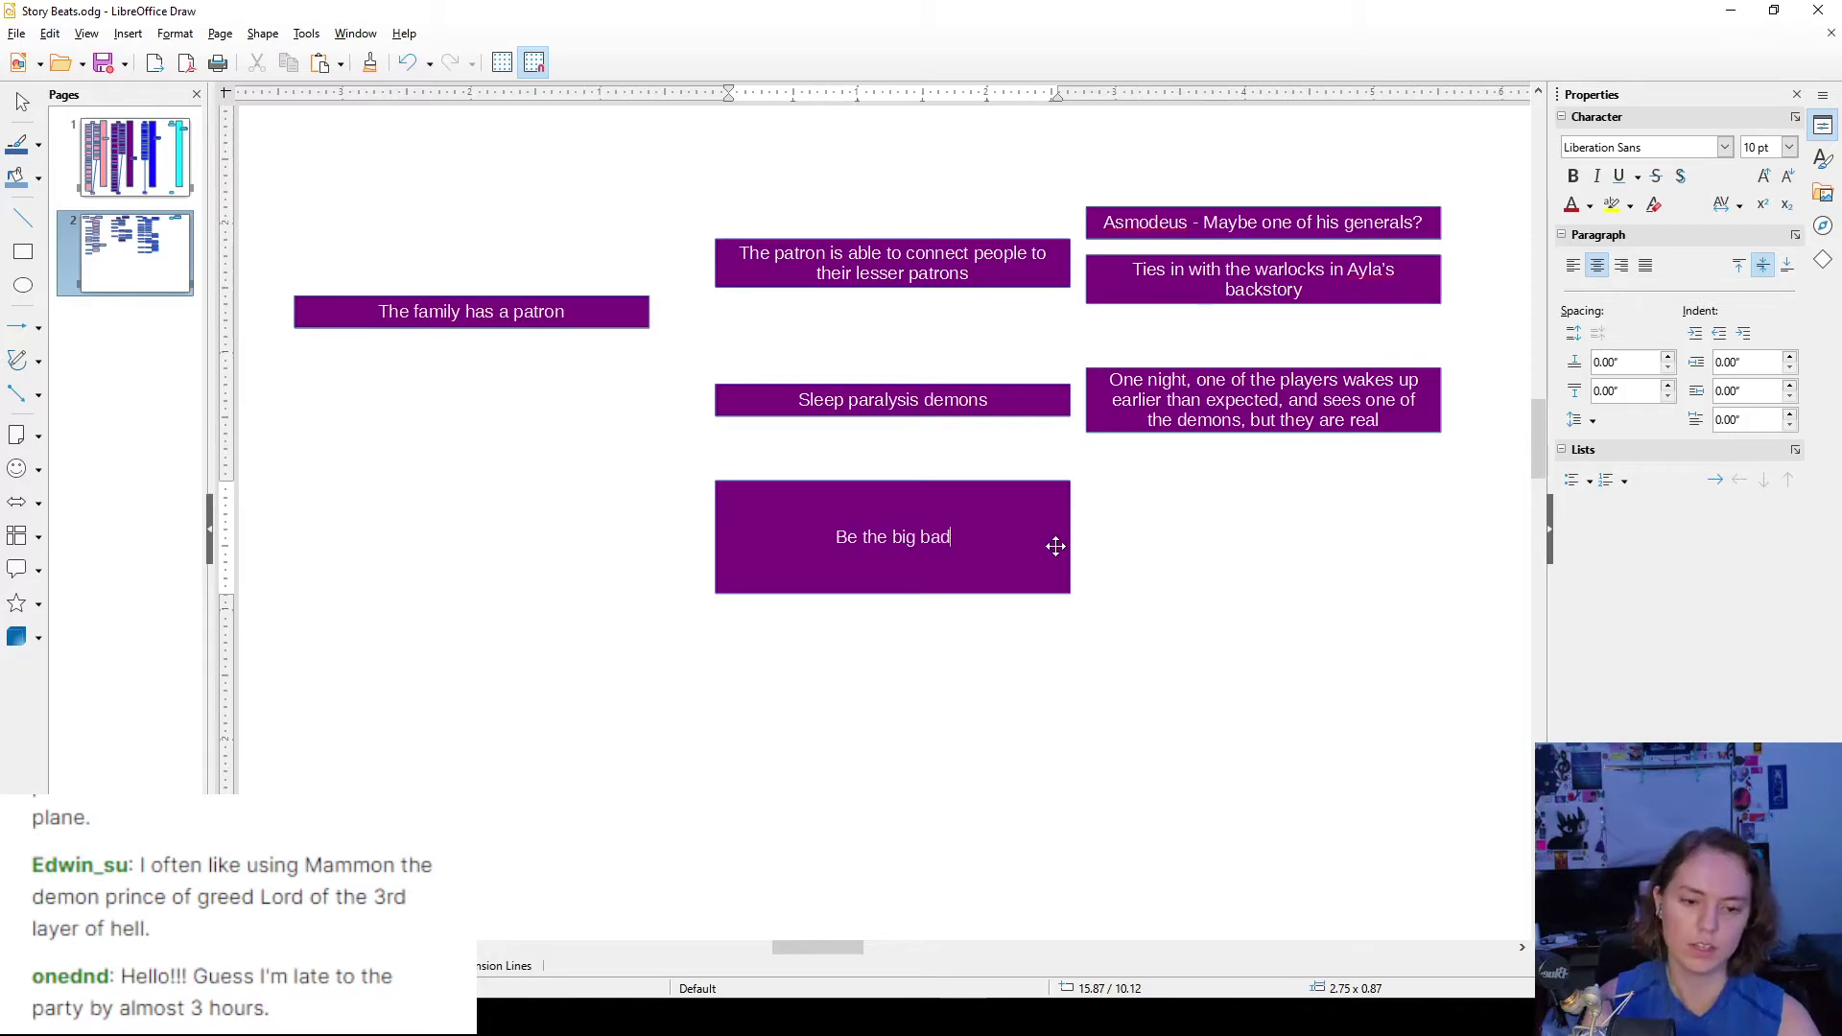
click(902, 594)
drag(902, 594, 934, 485)
click(953, 470)
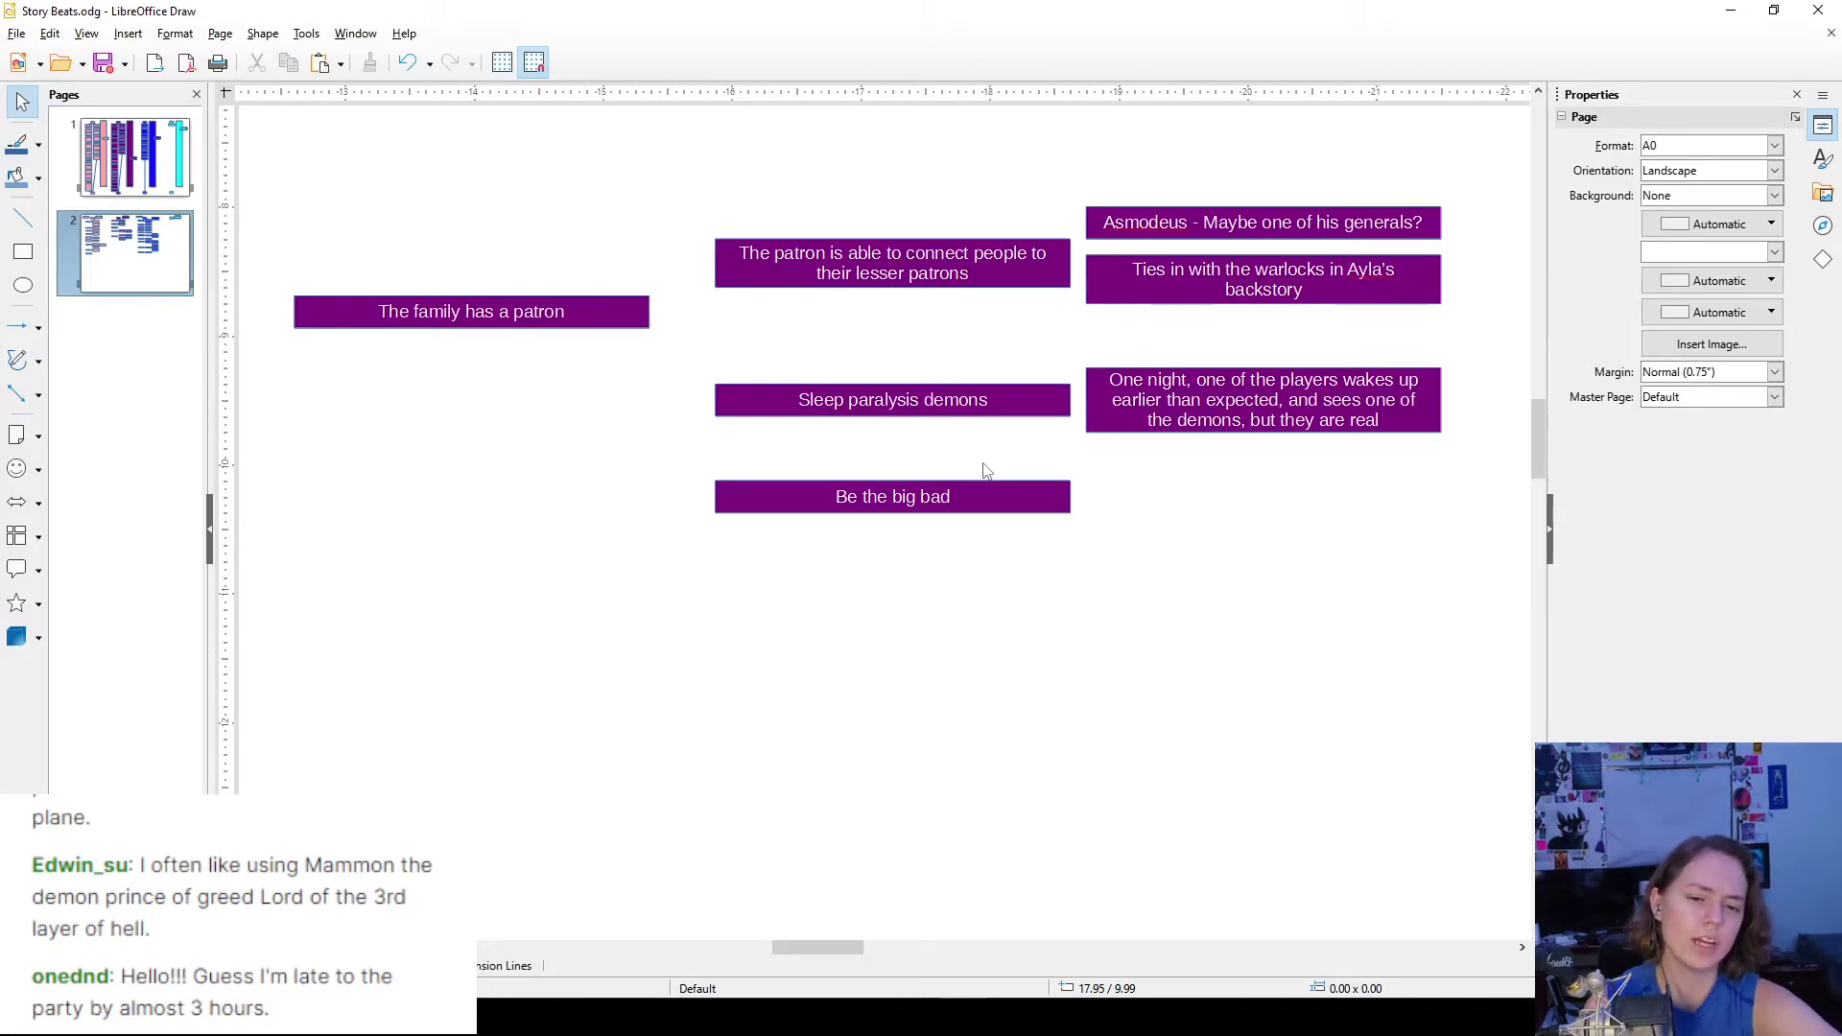
- Move "Be the big bad" down about 0.25" and the lesser patrons and sleep paralysis rows of notes up about 0.37"
drag(1006, 493, 1019, 533)
drag(1468, 497, 645, 168)
drag(1022, 272, 1027, 231)
click(1182, 531)
scroll(1166, 551, up, 2)
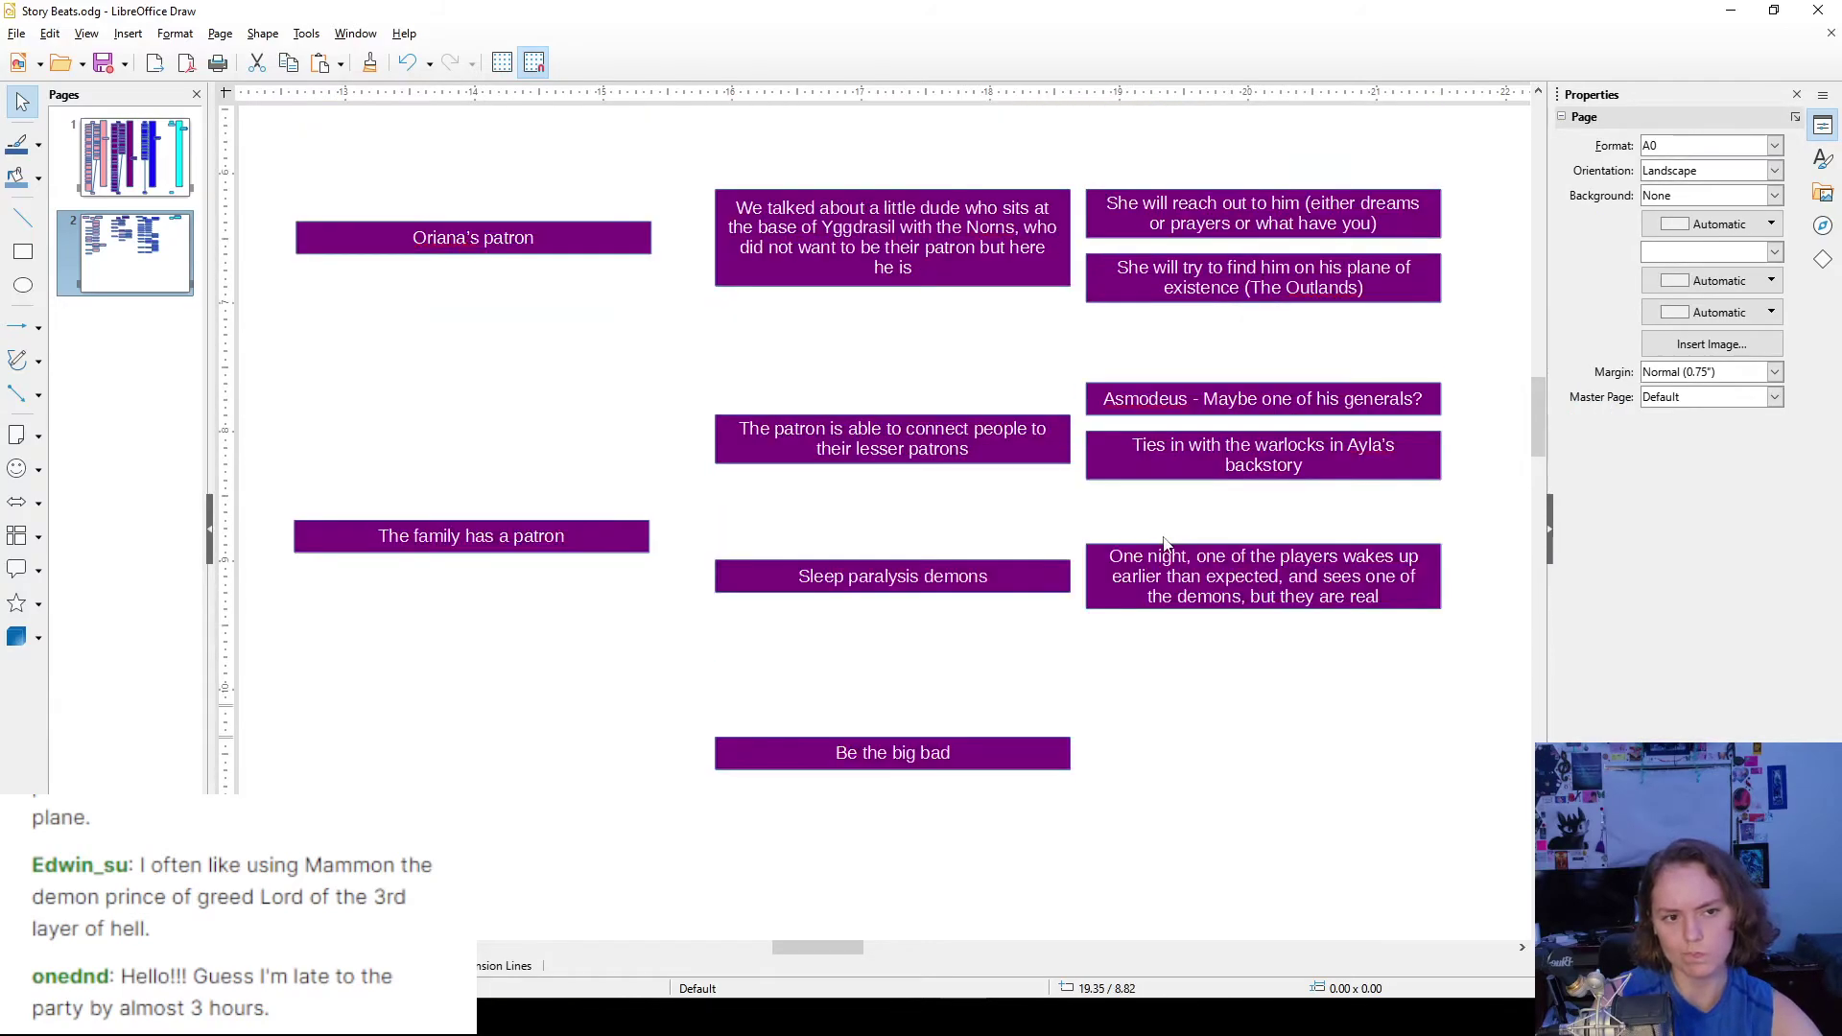
- Move "The family has a patron" and all its accompanying notes down together by about 0.5"
scroll(1127, 552, down, 1)
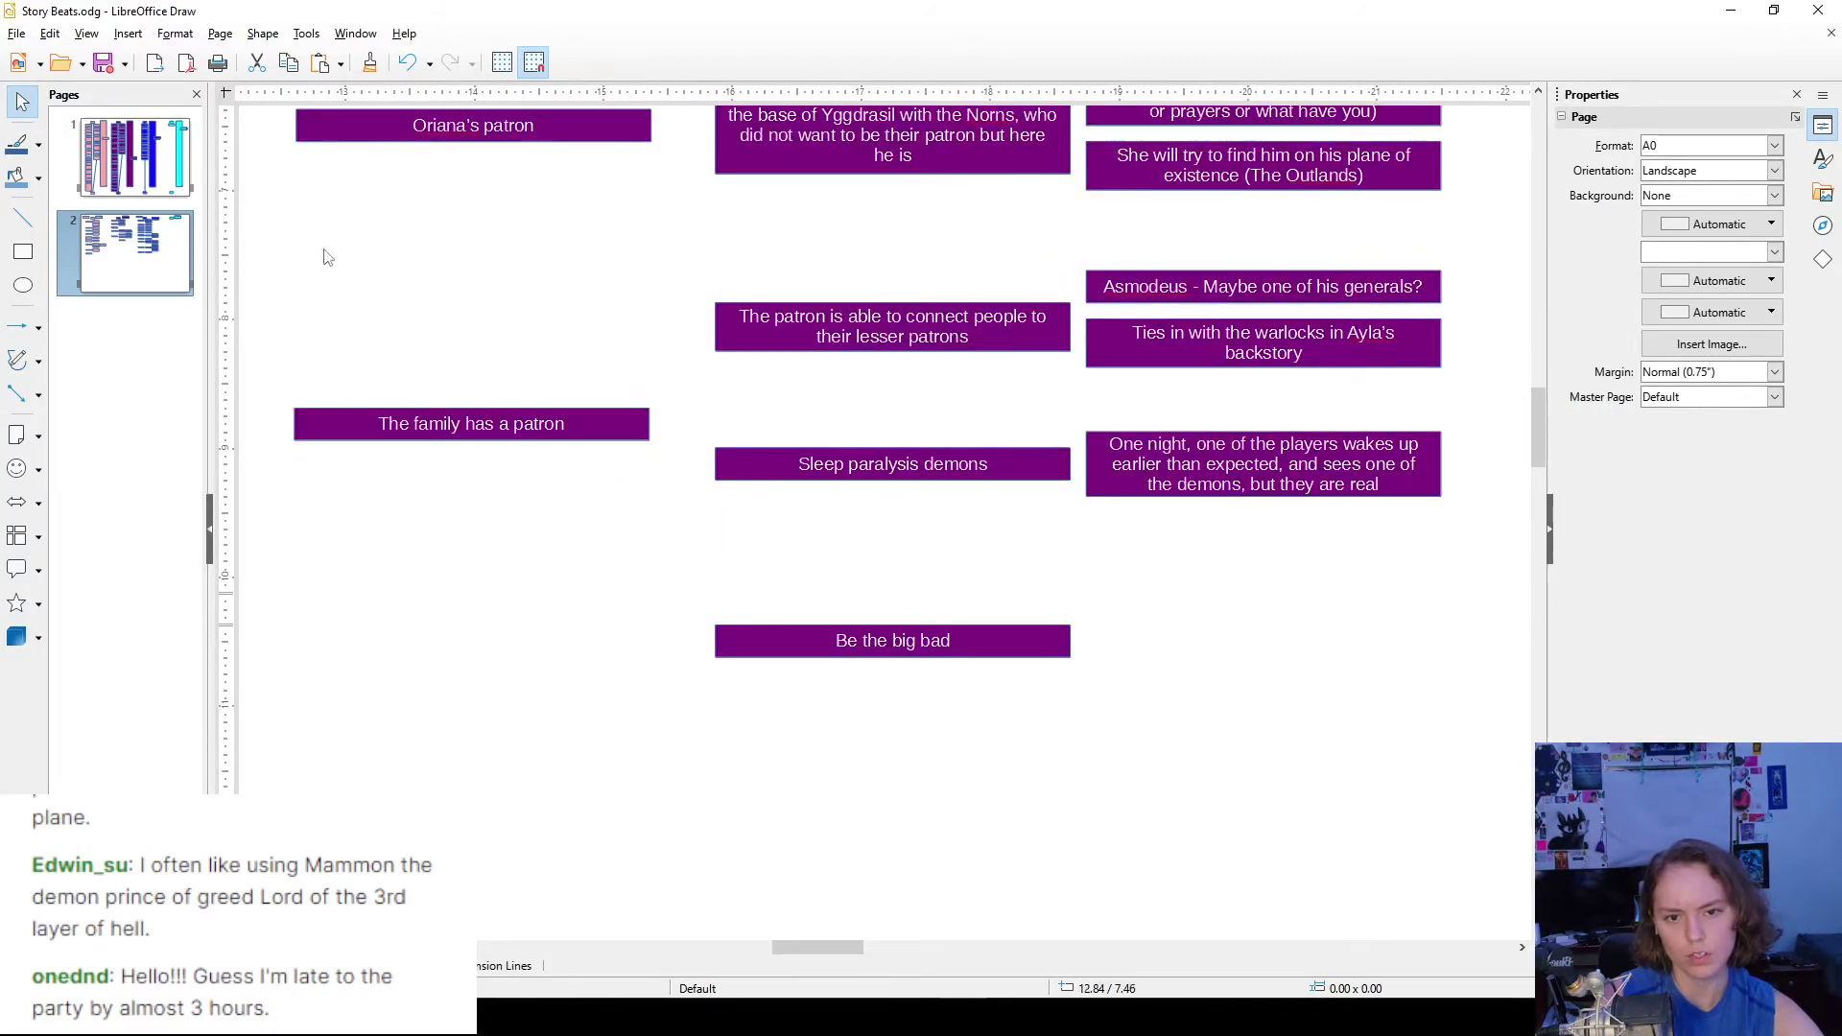
drag(1079, 503, 705, 293)
drag(227, 225, 1494, 780)
click(389, 257)
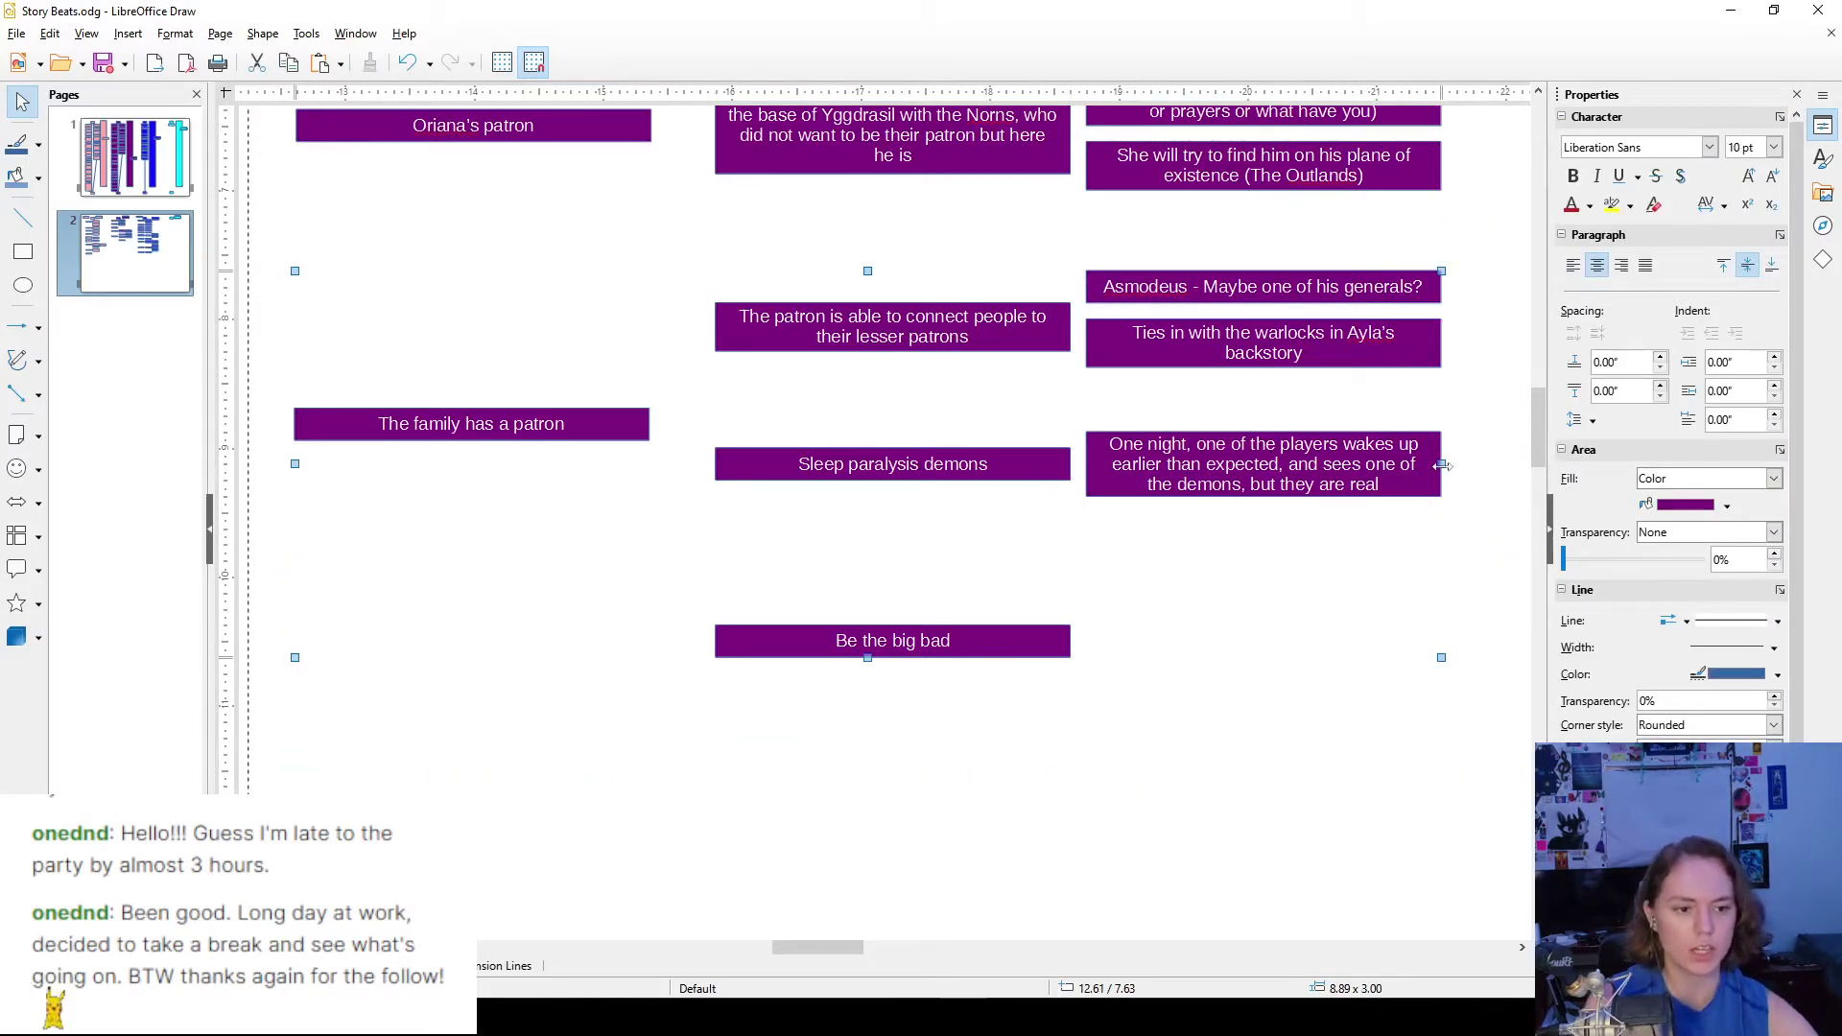
drag(1411, 479, 1418, 557)
click(1377, 583)
- Move the lesser patrons, Asmodeus and warlocks notes up about 0.12", and the sleep paralysis row up about 0.25"
drag(1451, 452, 715, 329)
drag(1380, 415, 1378, 399)
click(1221, 581)
drag(1483, 612, 706, 475)
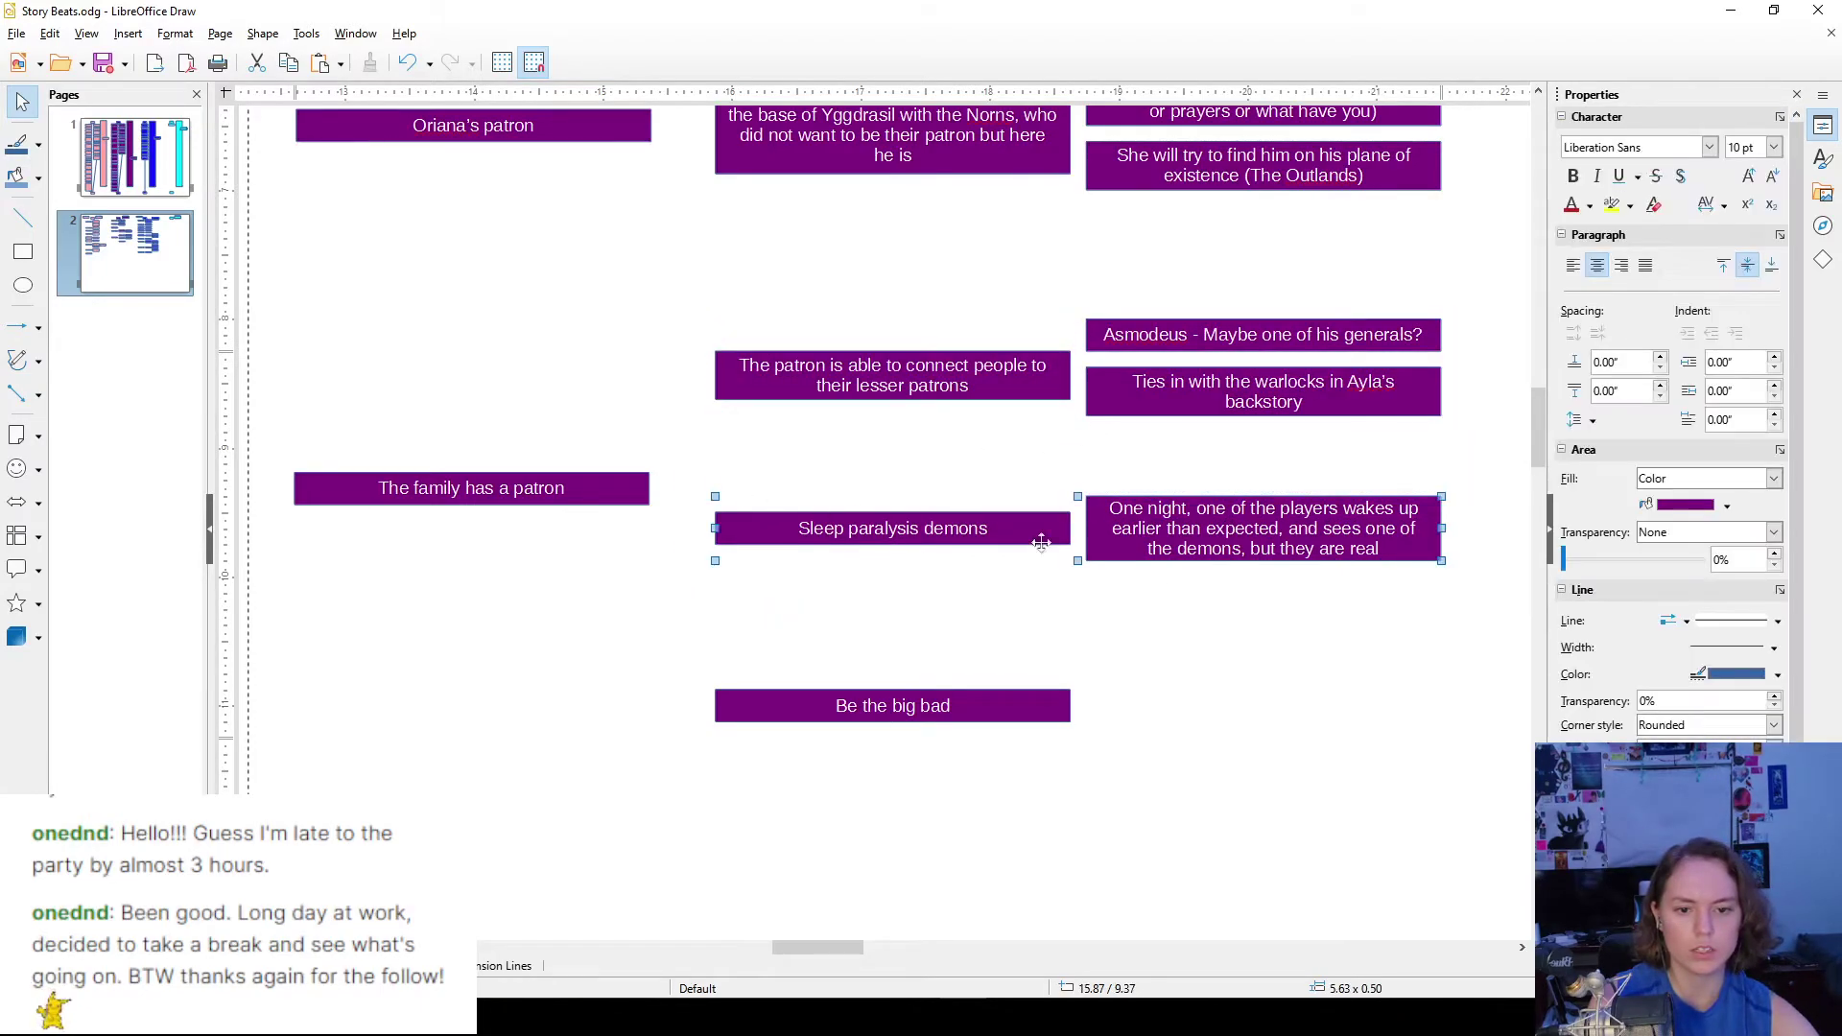
drag(1046, 534, 1045, 503)
click(1207, 693)
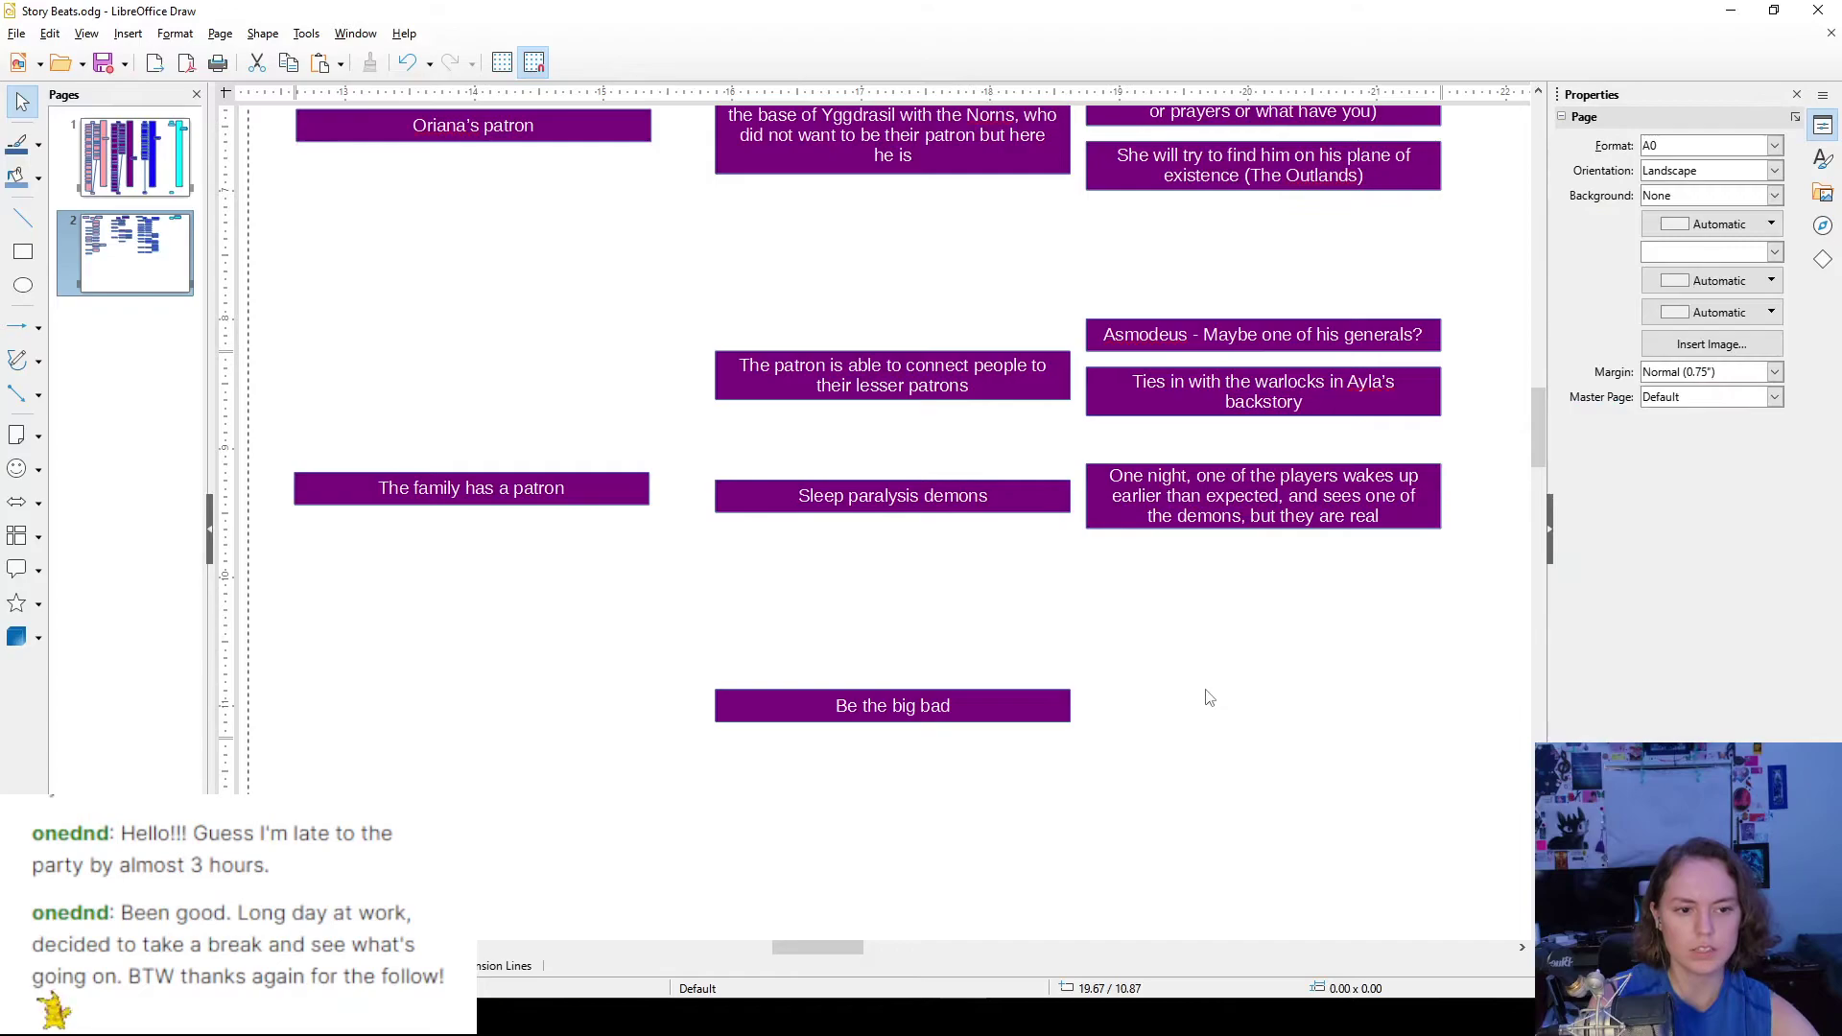
- Move the "Be the big bad" box up about 0.5", closer to the sleep paralysis row
click(1012, 708)
drag(1013, 708, 1007, 626)
click(1226, 652)
click(1017, 630)
- Place an empty purple box, 2.75" wide and 0.50" high, beside "Be the big bad" in the outer notes column
scroll(1234, 321, up, 10)
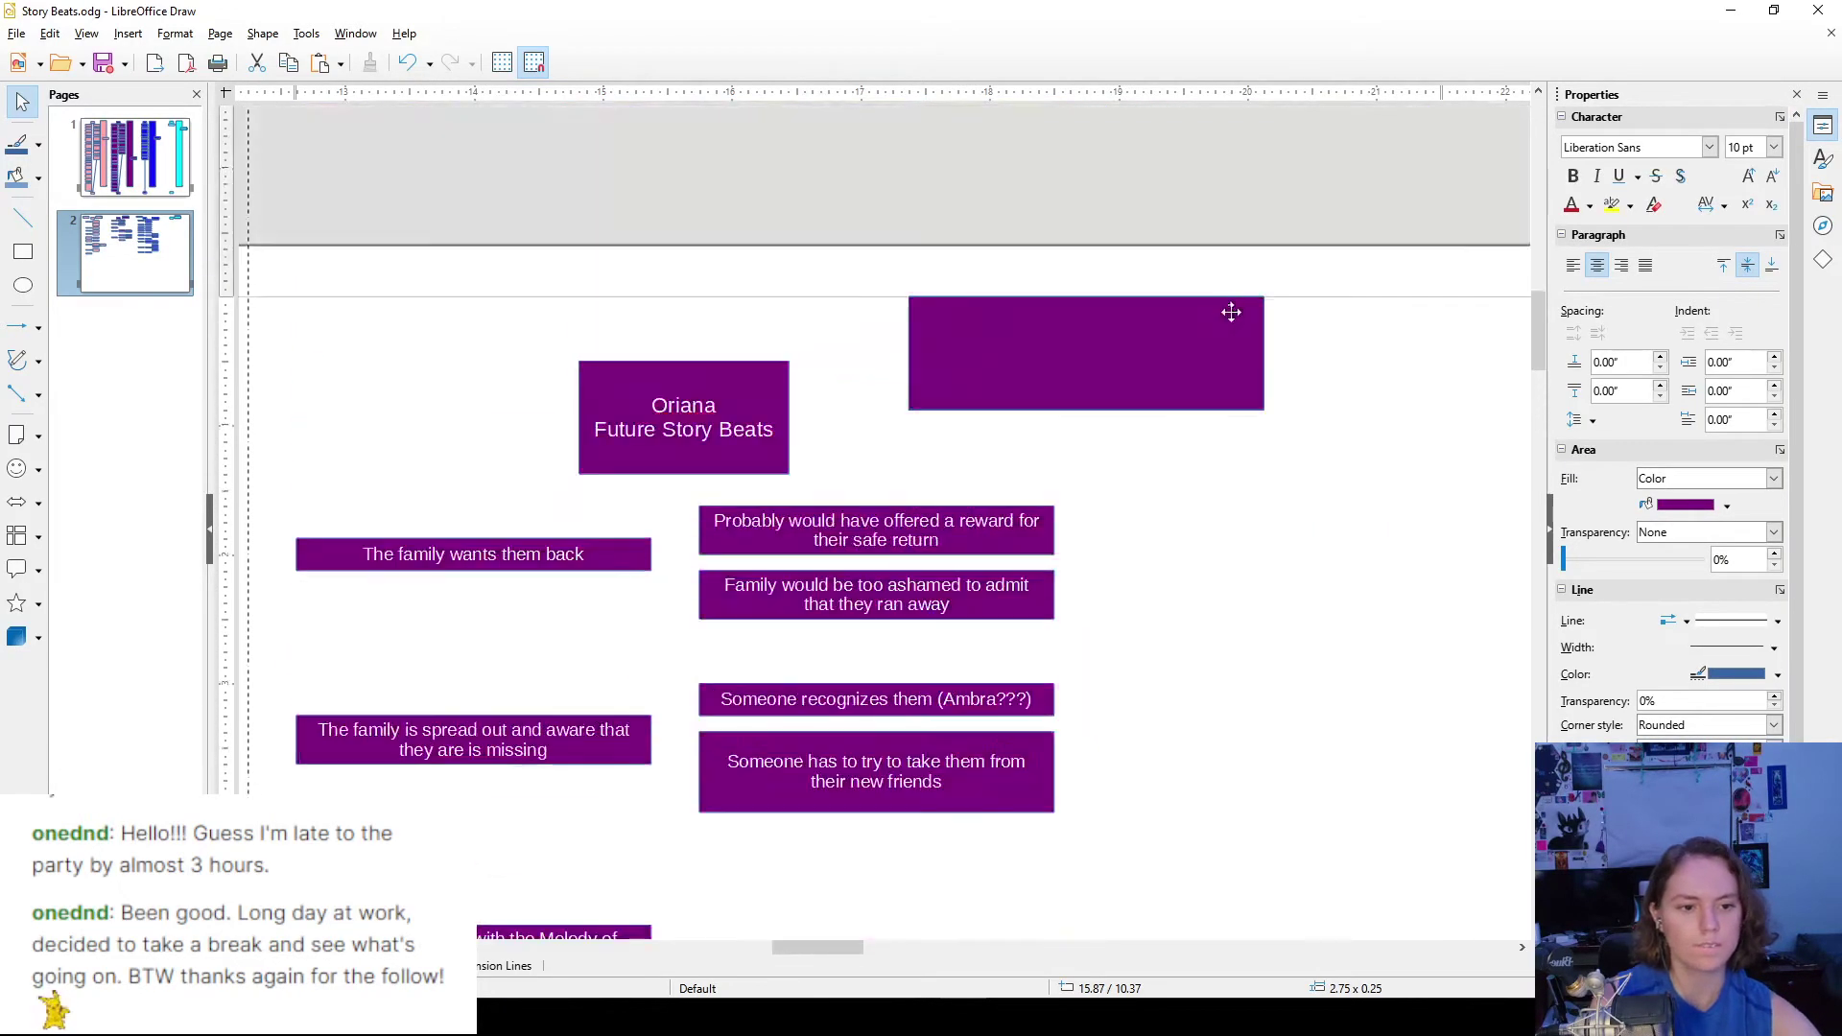
drag(1171, 411, 1289, 640)
scroll(1221, 662, up, 4)
scroll(1222, 567, down, 9)
- Enter "Trying to get through the Divine Gate" in the empty box beside "Be the big bad" and shrink it to 0.25" high
double_click(1256, 622)
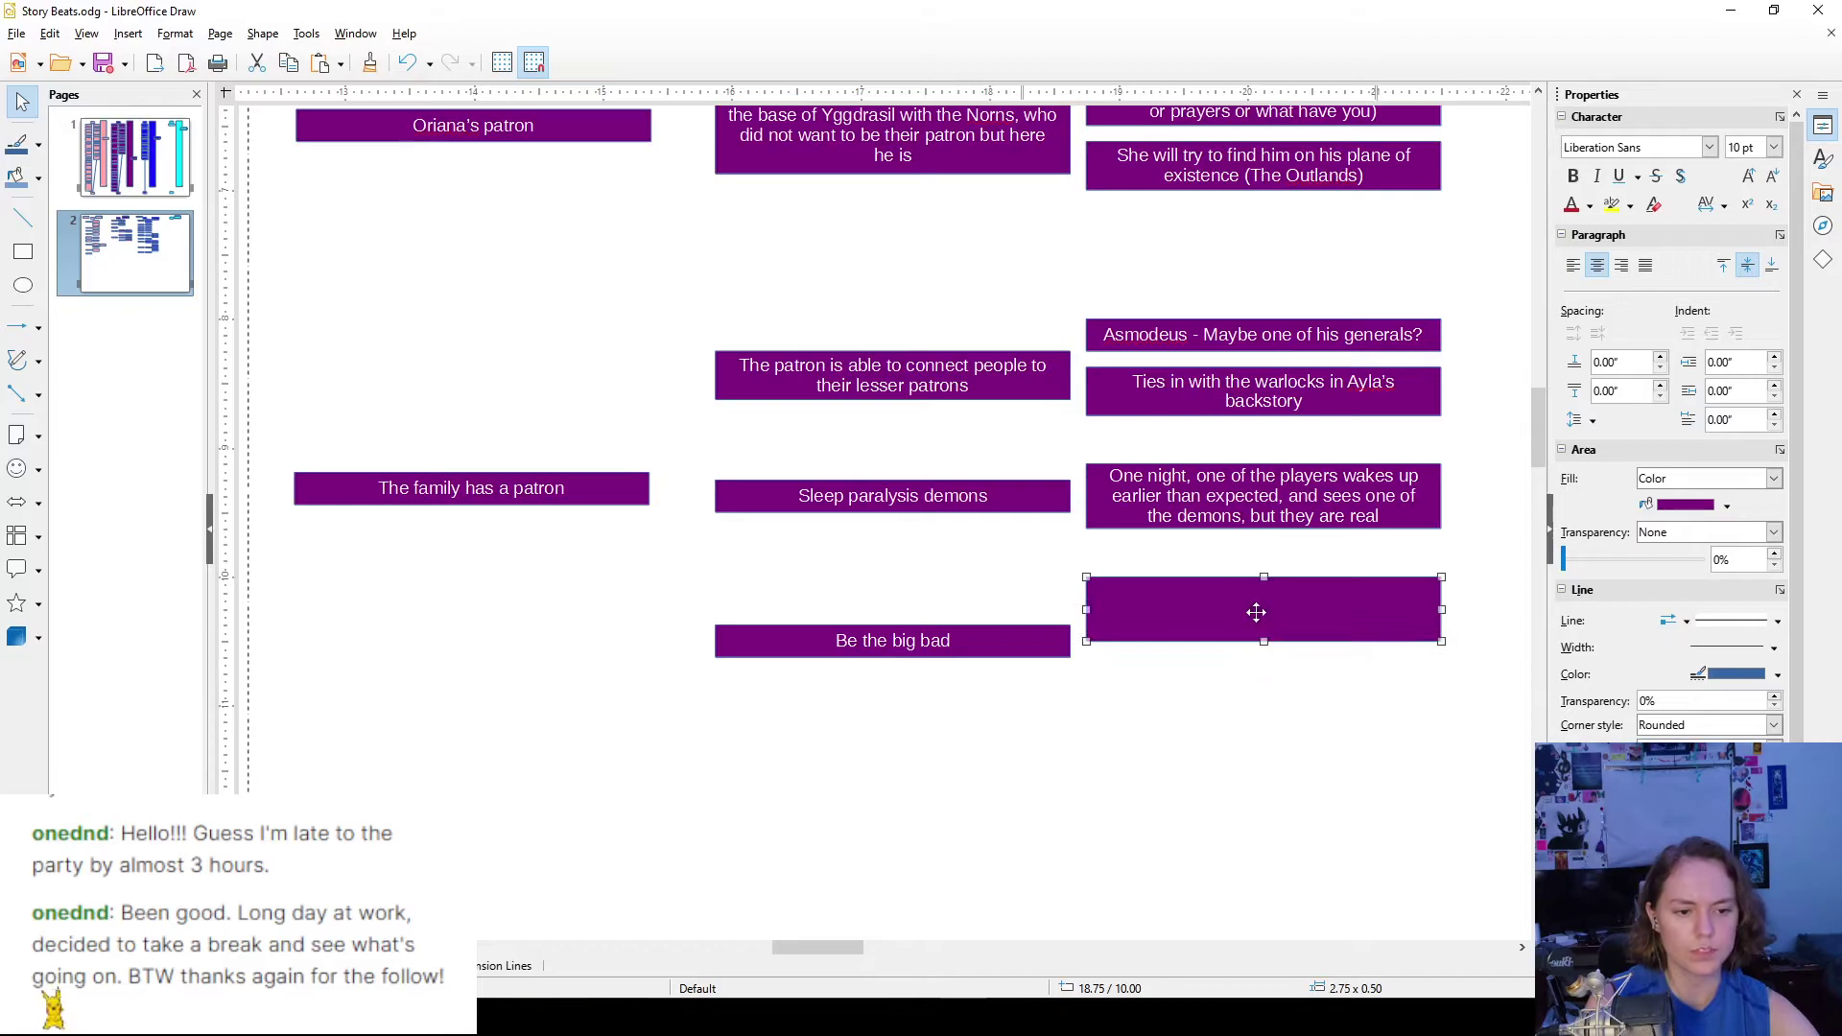
text(Try)
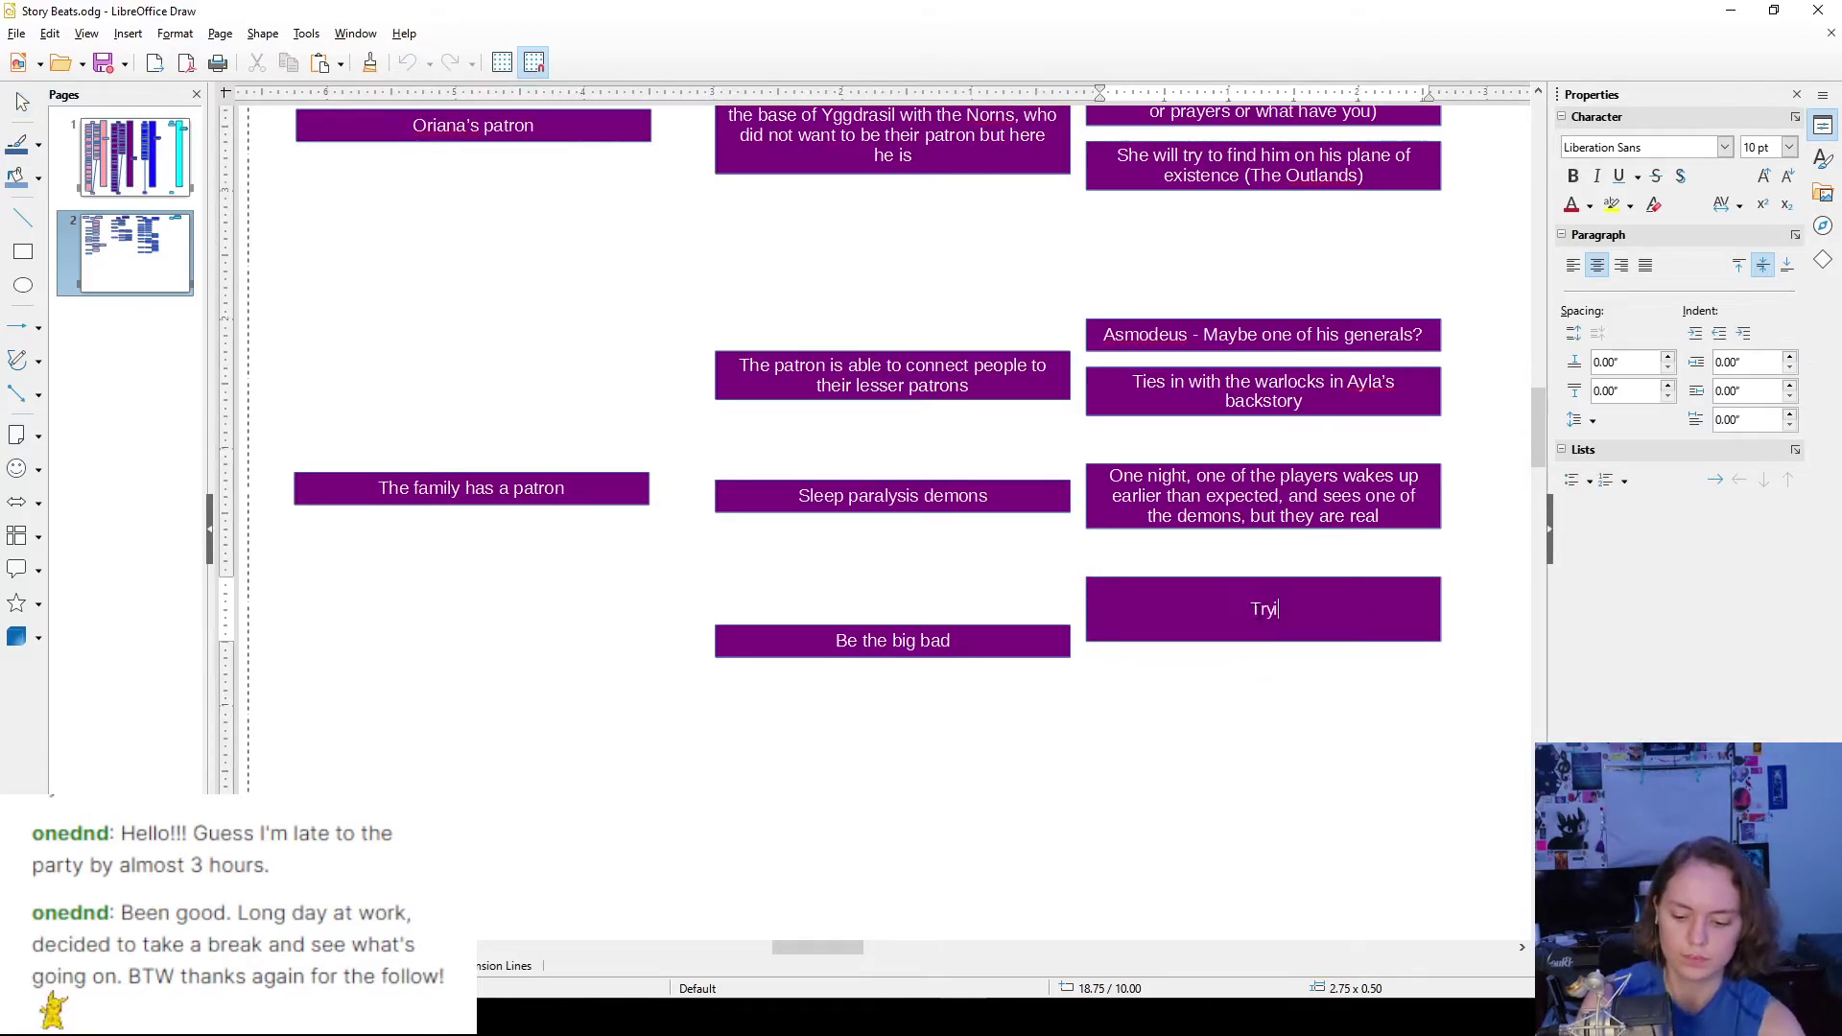
text(ing to)
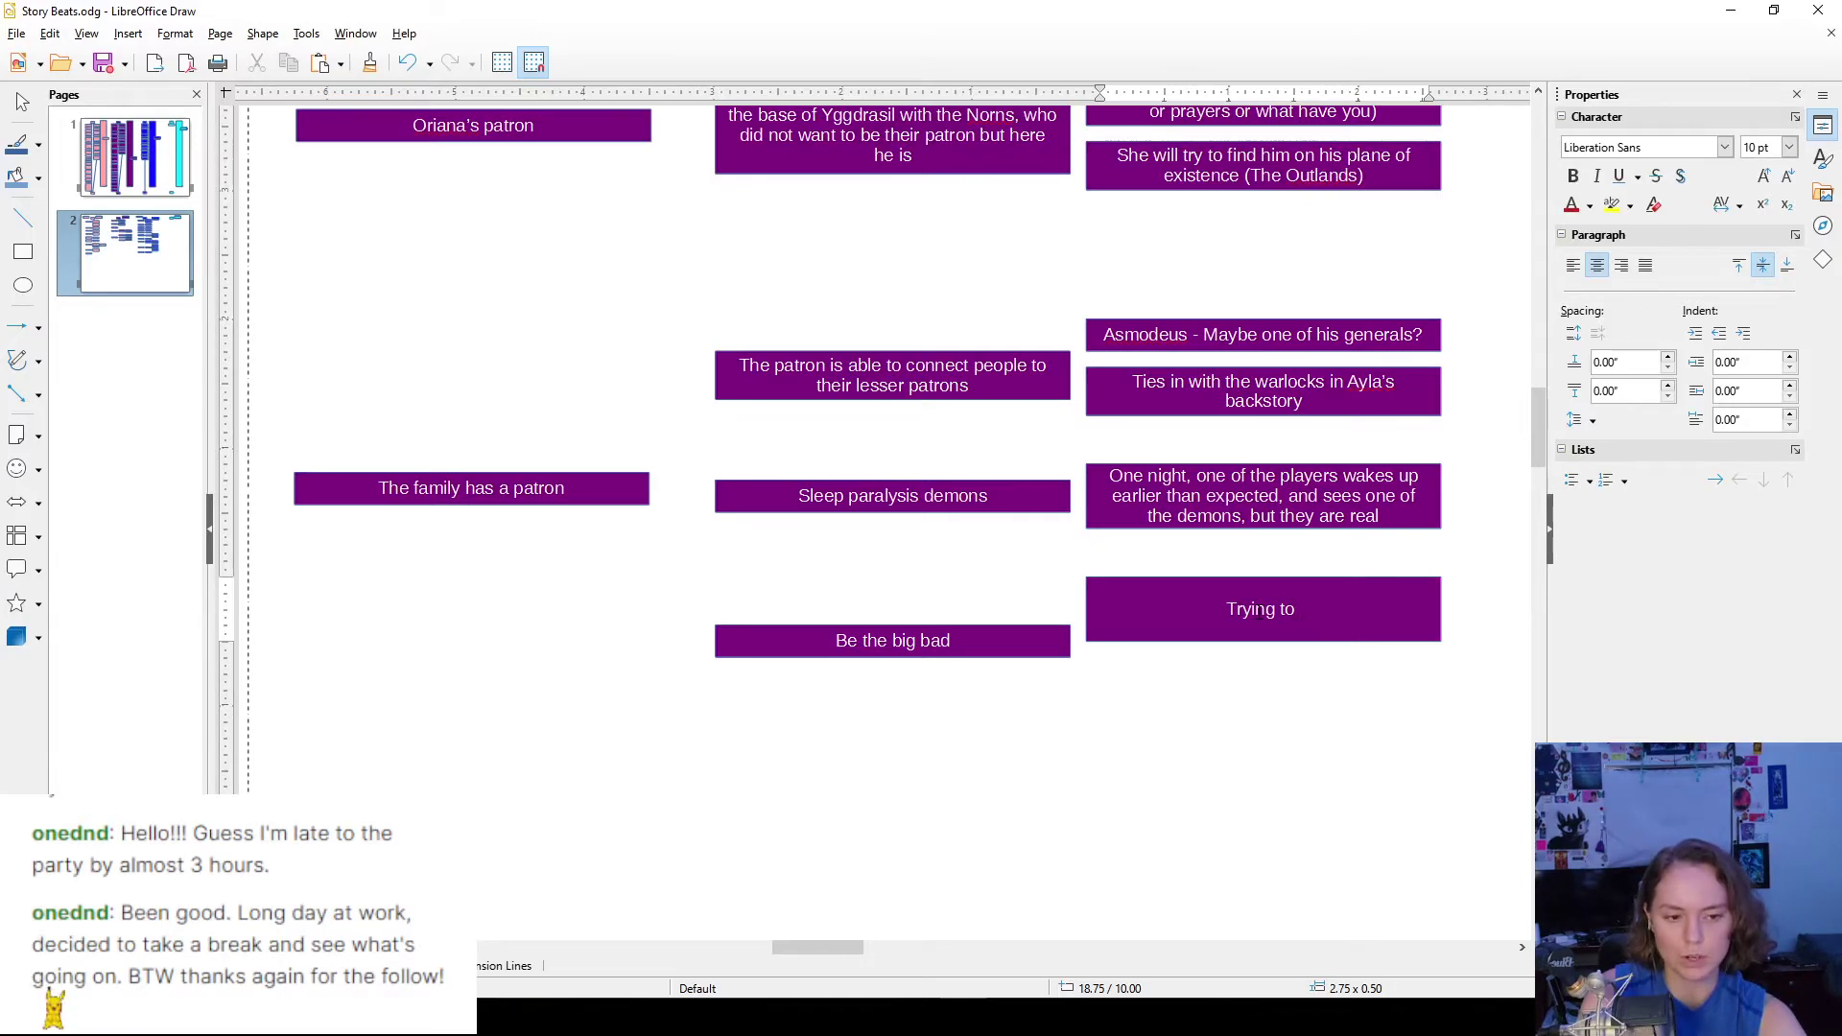
text(get )
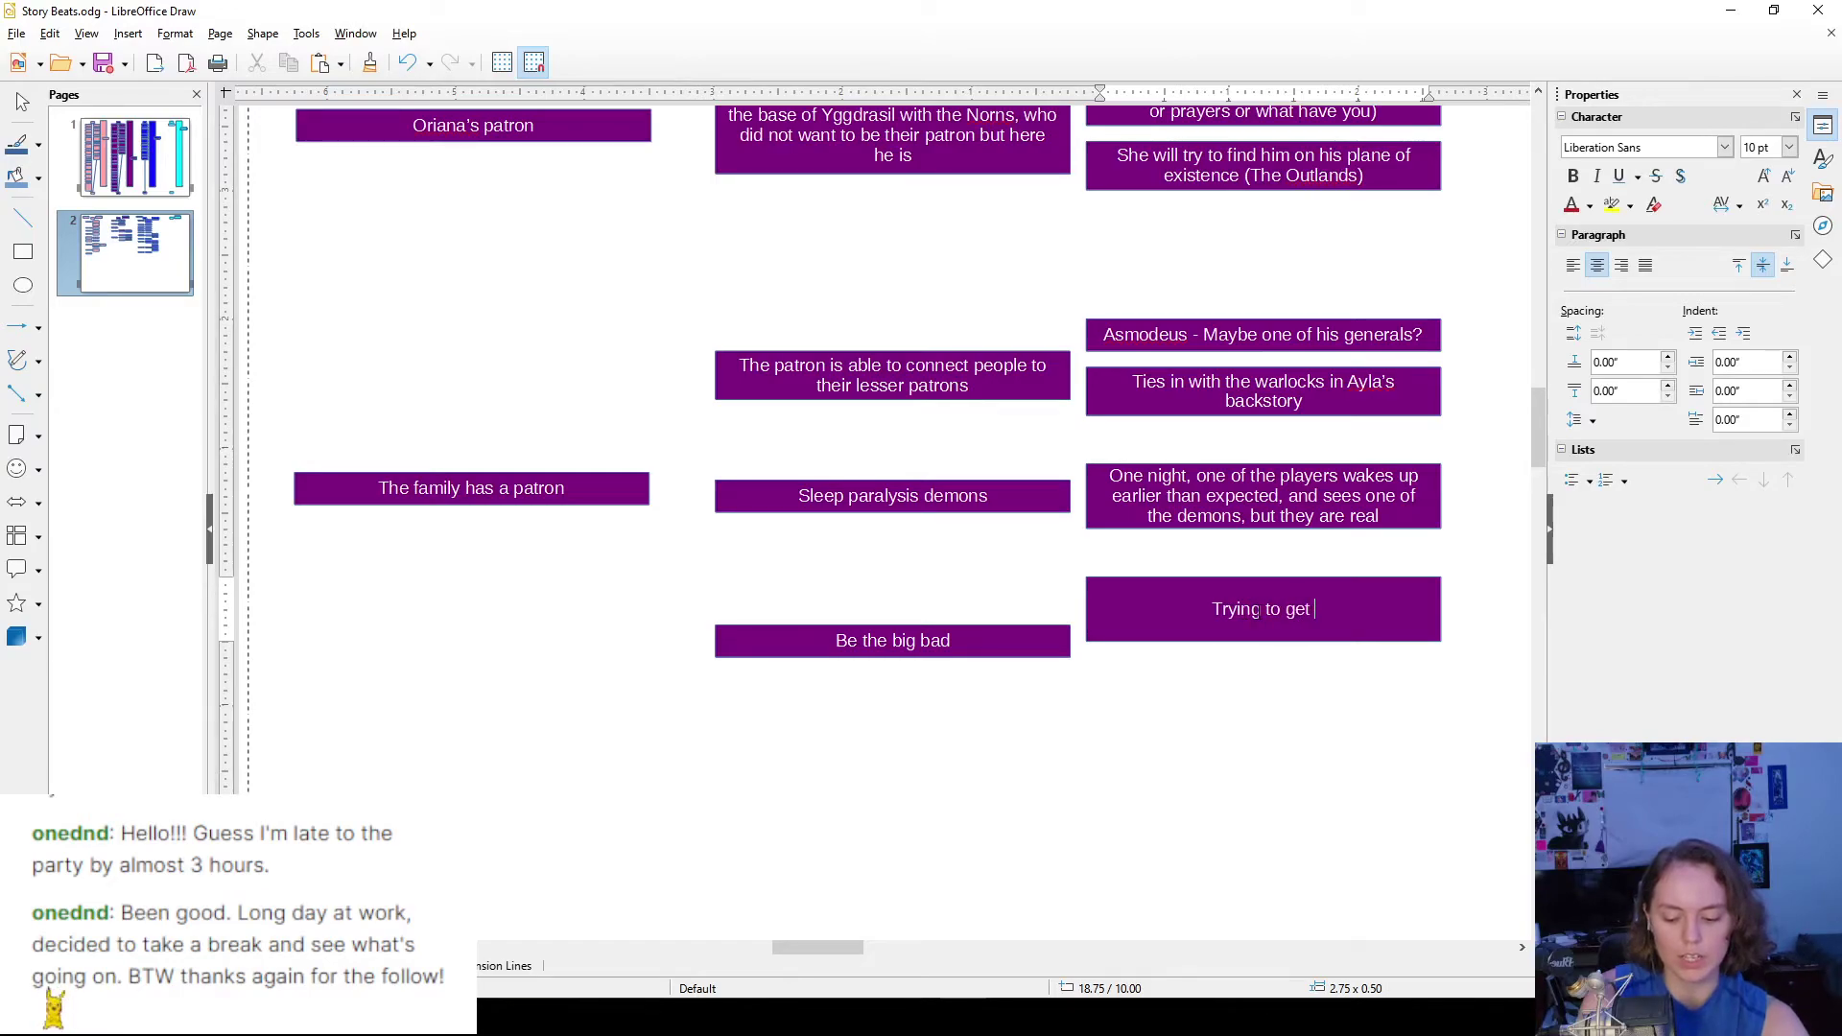
text(through the diviire)
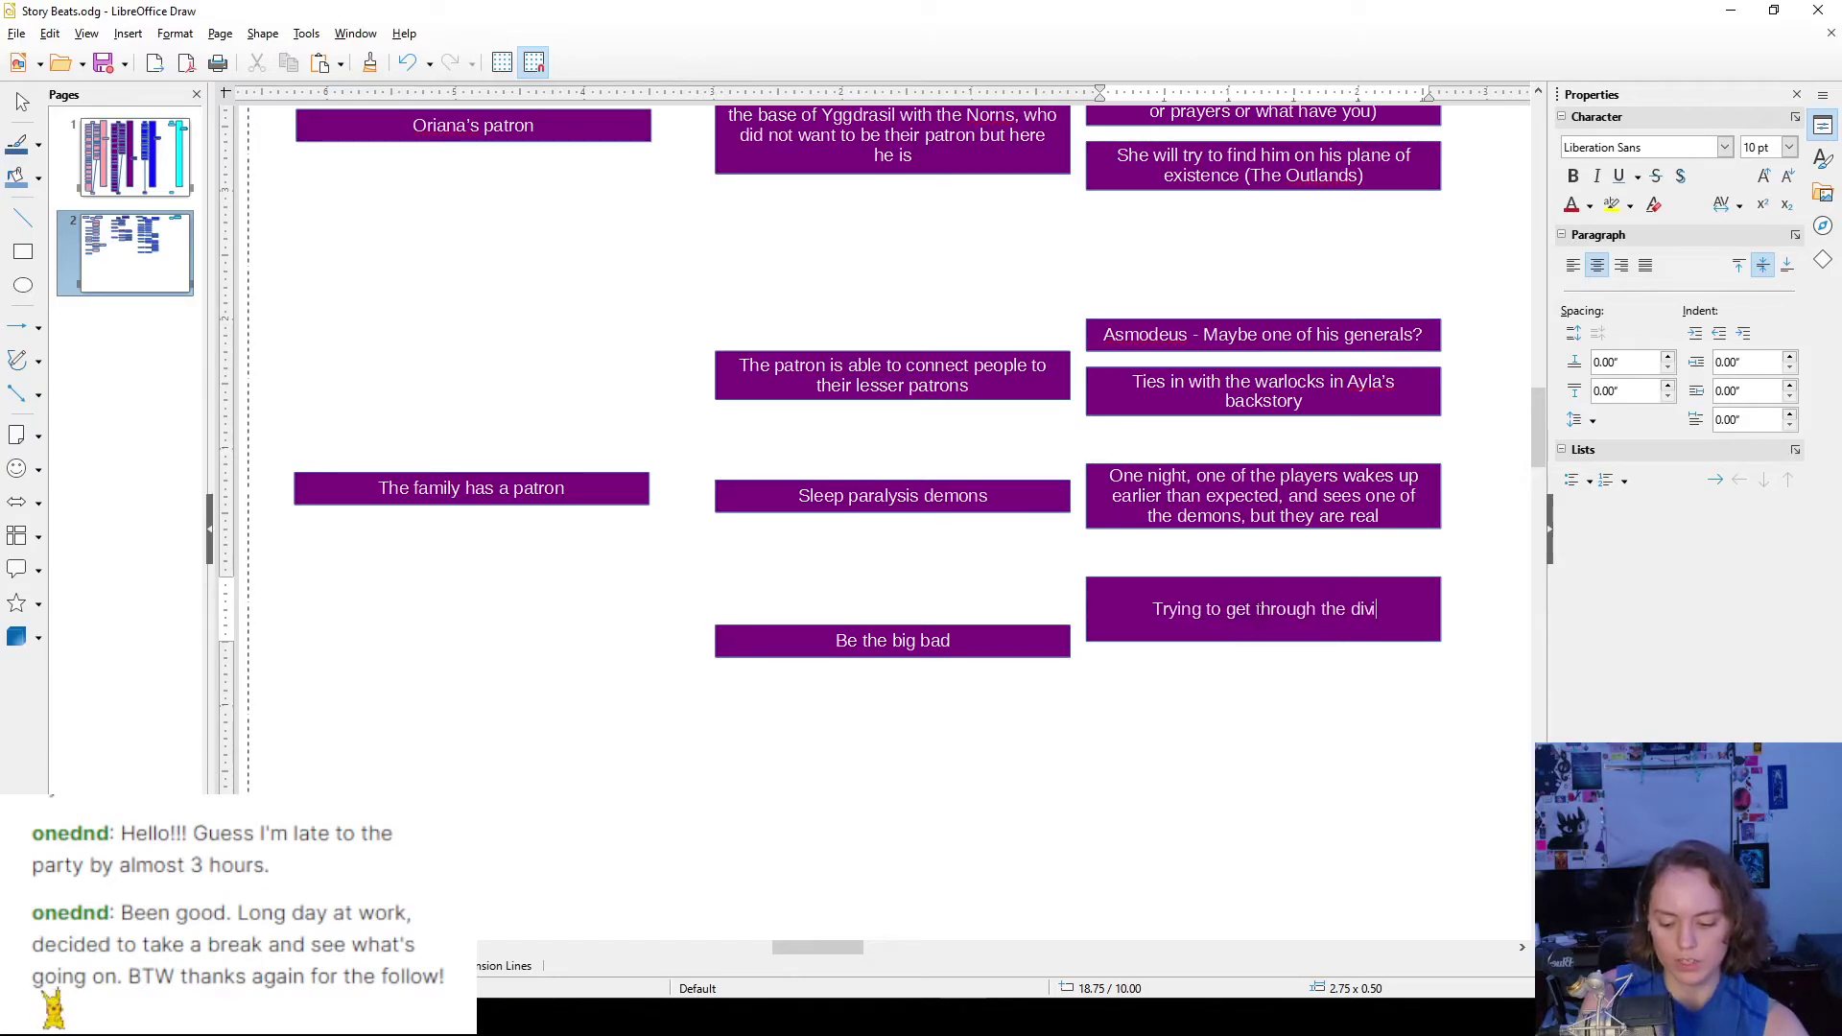
key(BackSpace)
key(BackSpace)
text(ne gate)
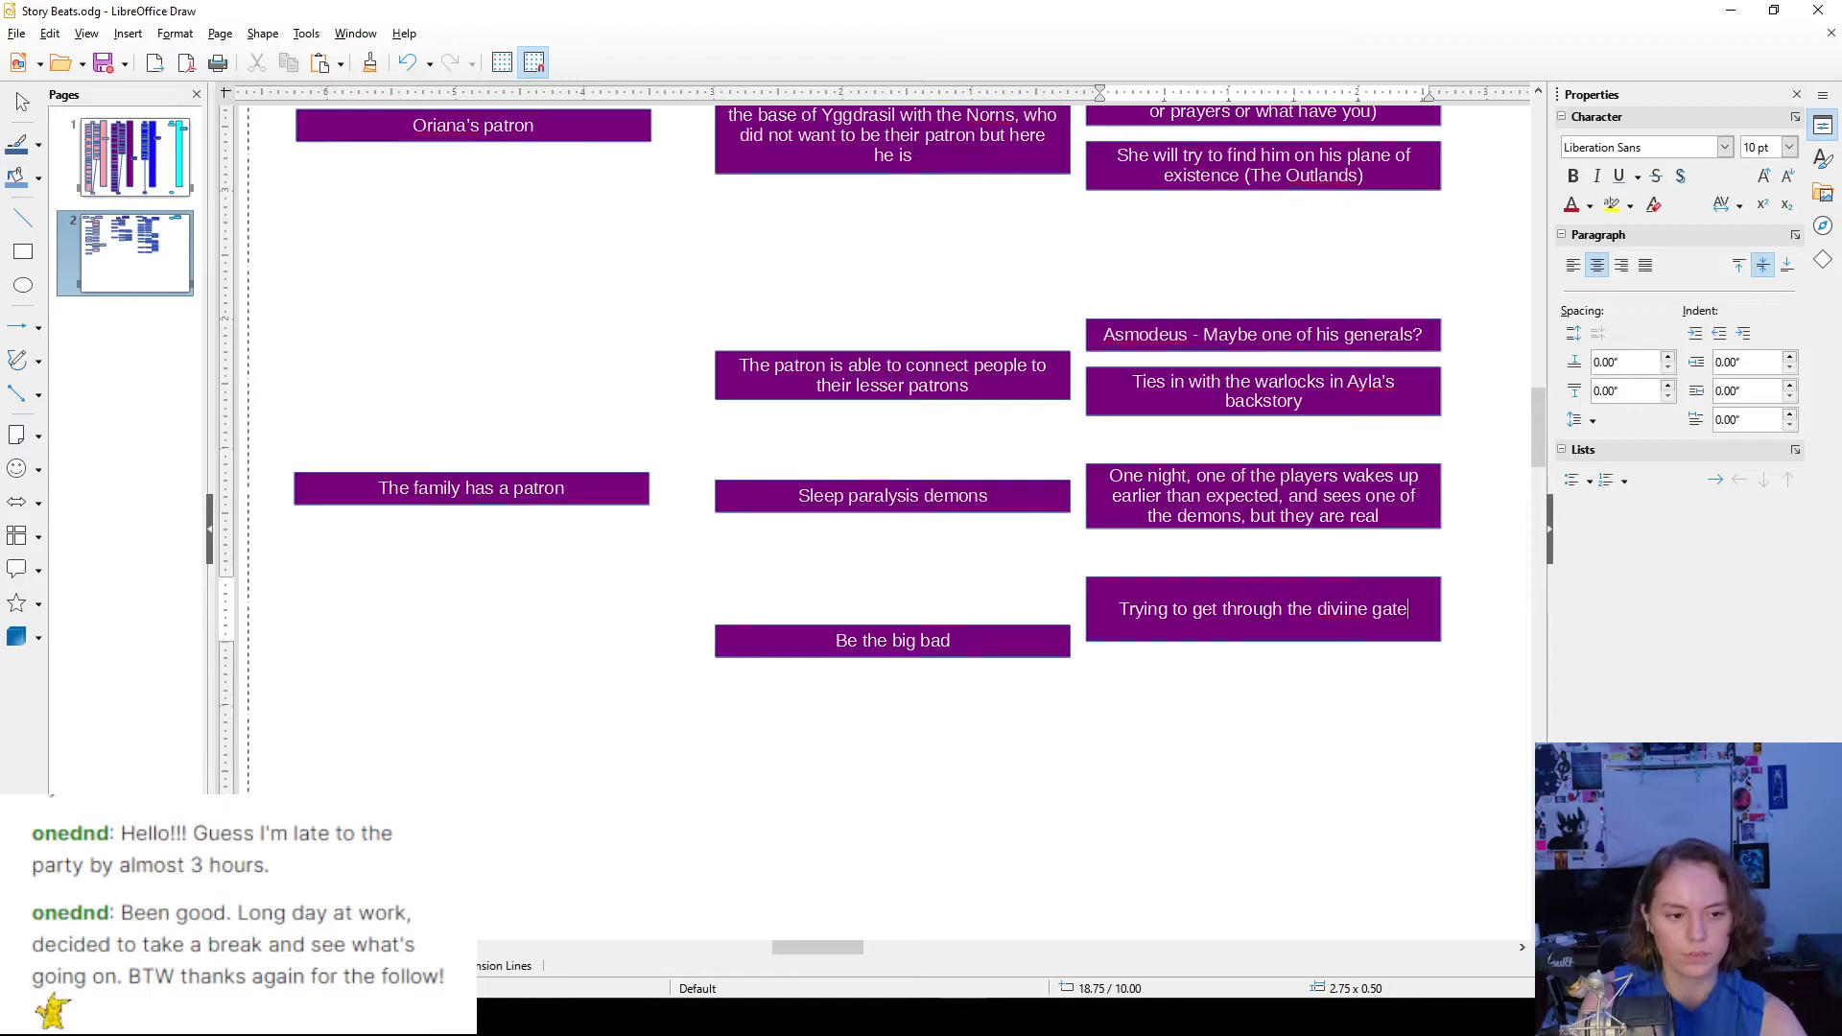
key(BackSpace)
key(BackSpace)
key(BackSpace)
key(BackSpace)
key(BackSpace)
key(BackSpace)
key(BackSpace)
key(BackSpace)
key(BackSpace)
key(BackSpace)
key(BackSpace)
key(BackSpace)
text(Divine Gate)
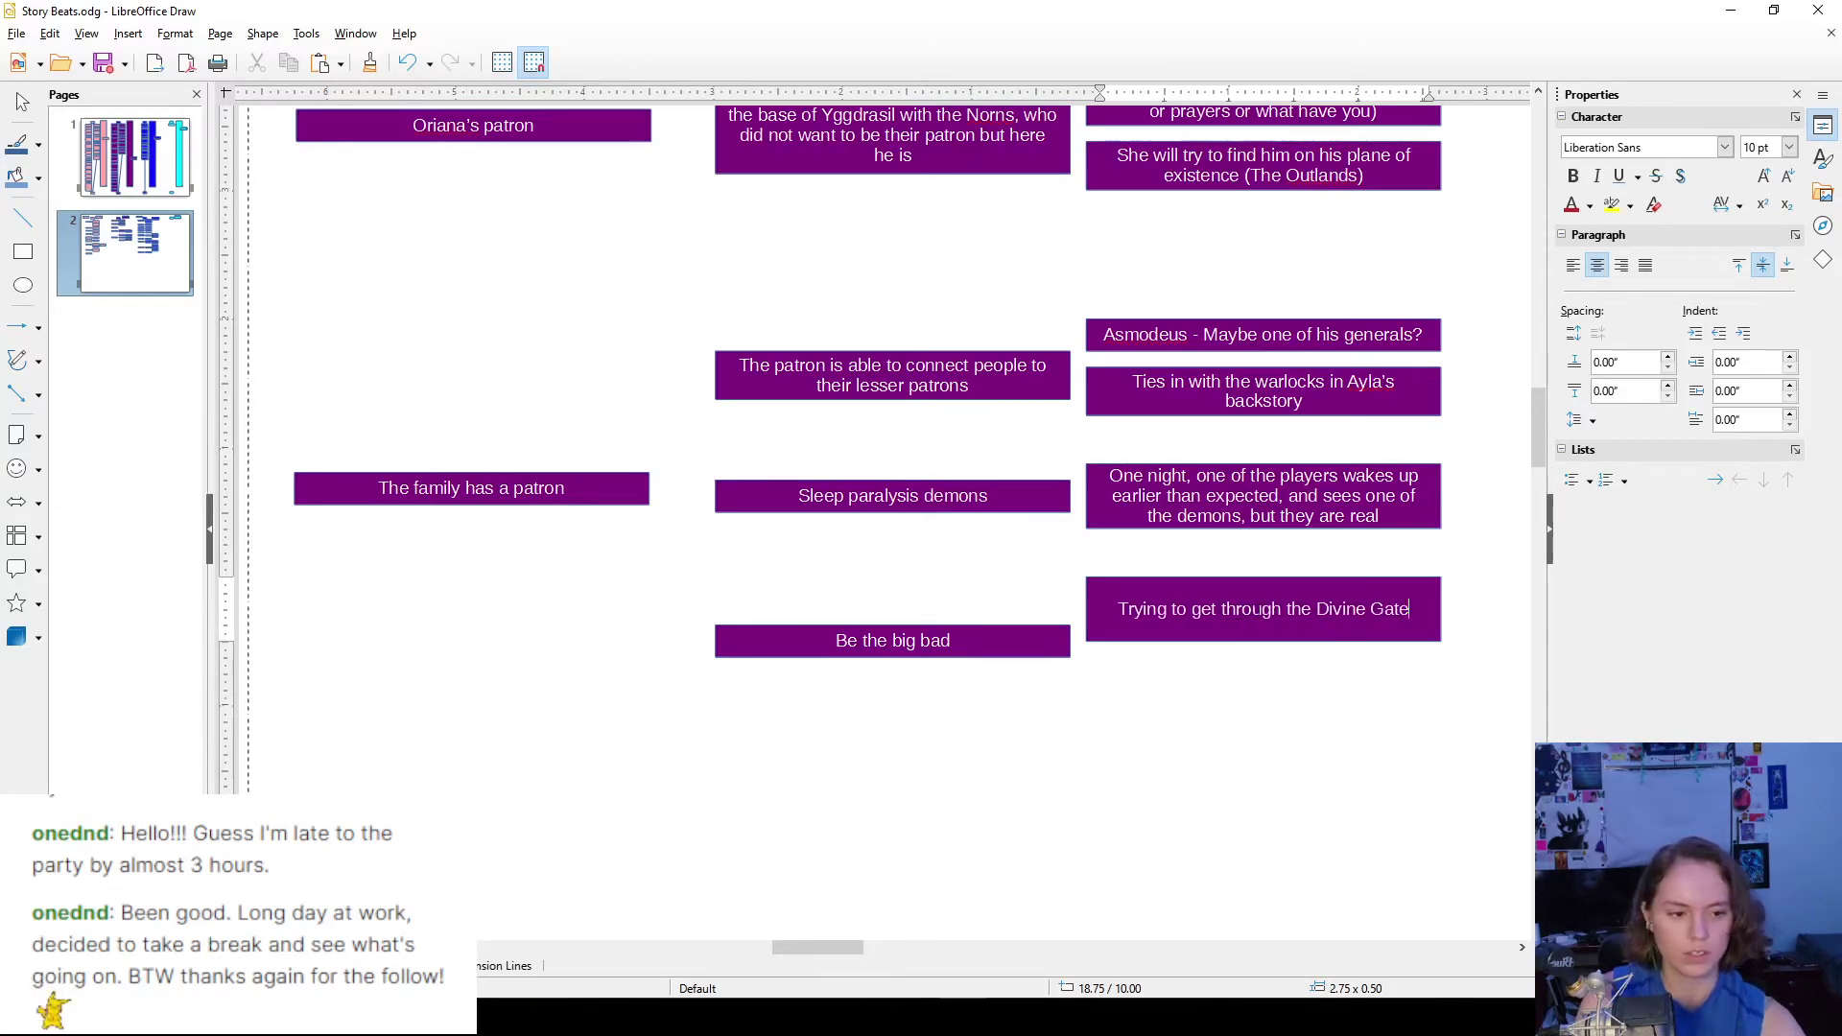
click(1260, 641)
- Place an empty purple box beneath the Divine Gate note and enter "Lessen the tie that the Gate has to the Prime Material"
drag(1259, 641, 1356, 720)
double_click(1270, 703)
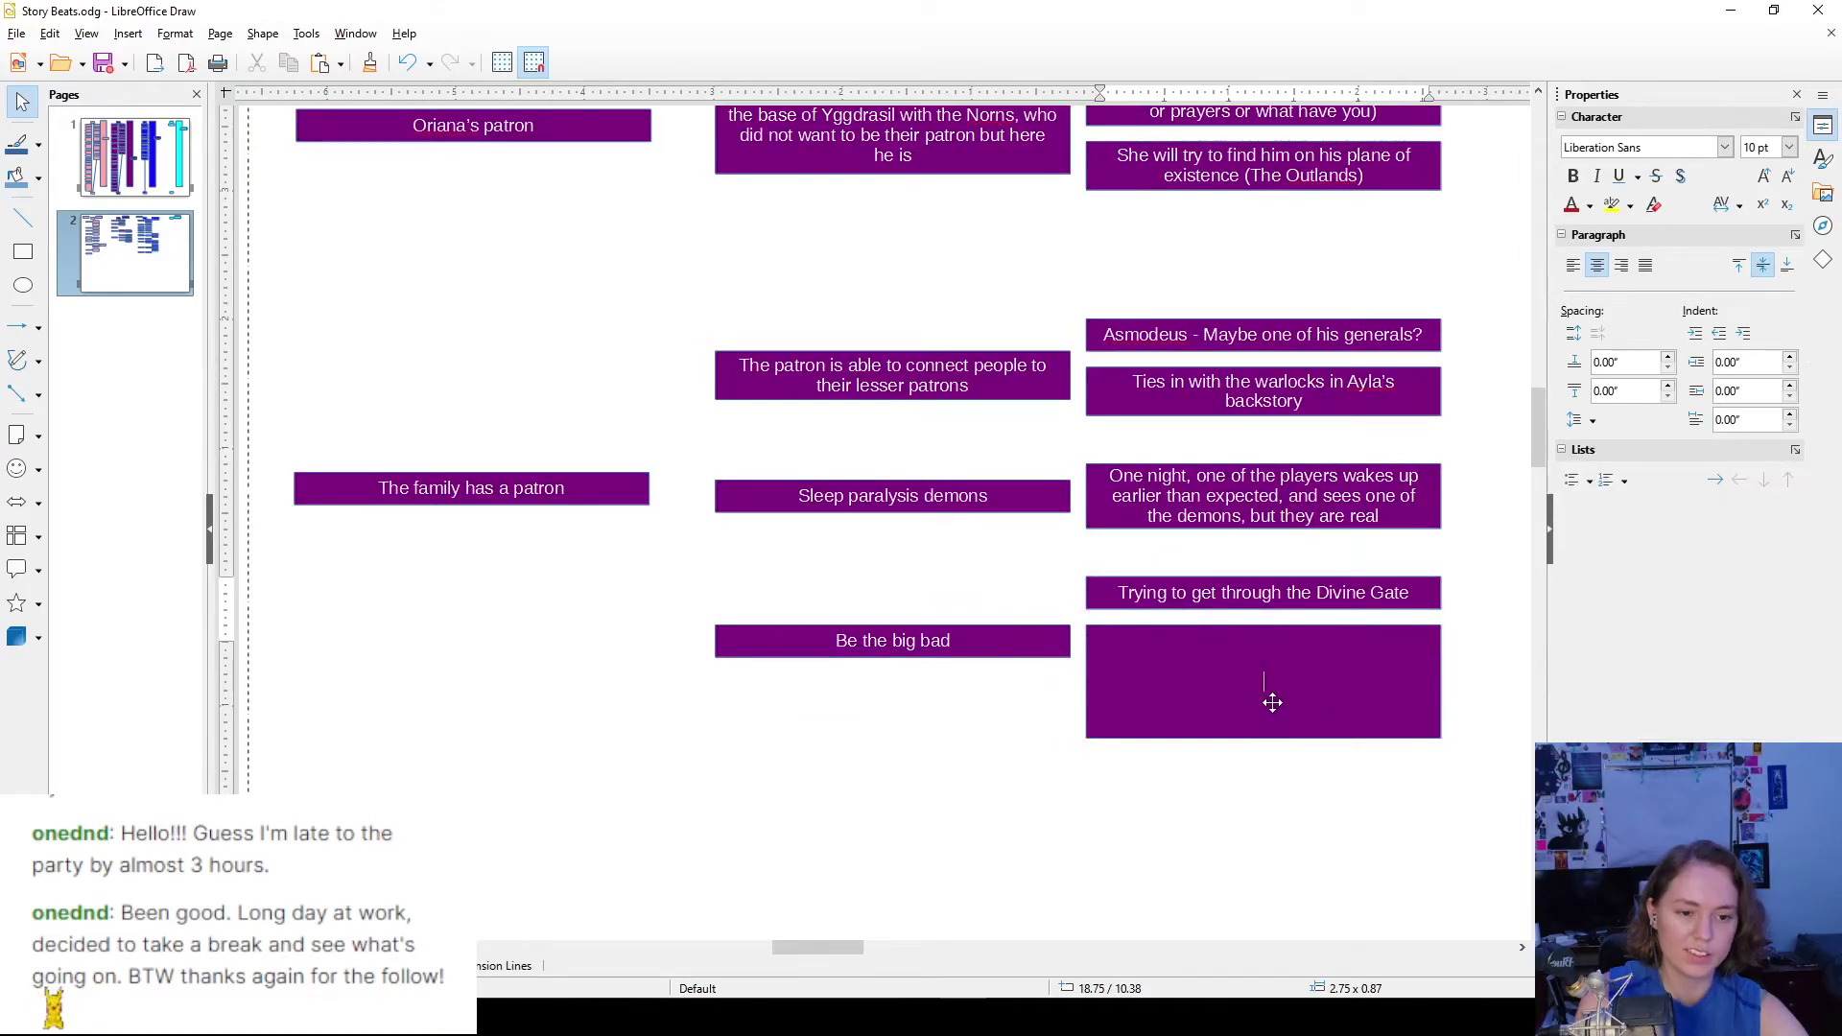
text(Lessen the )
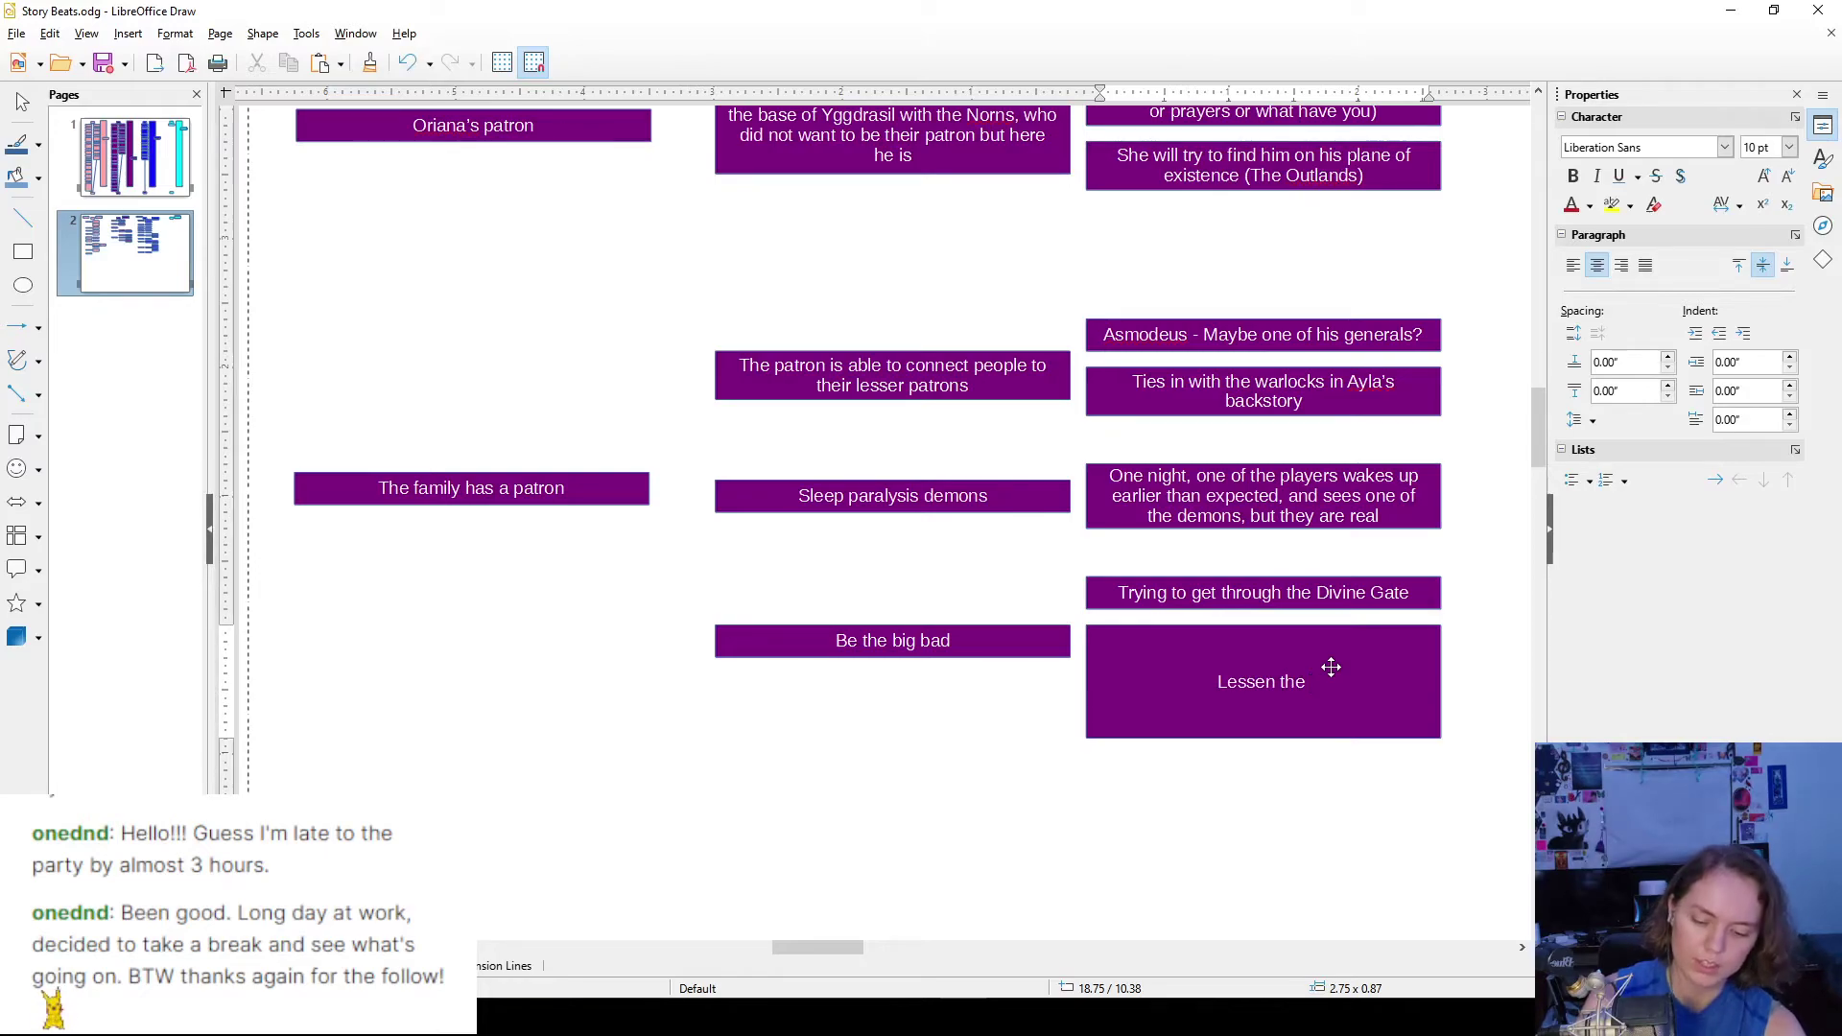
text(impa)
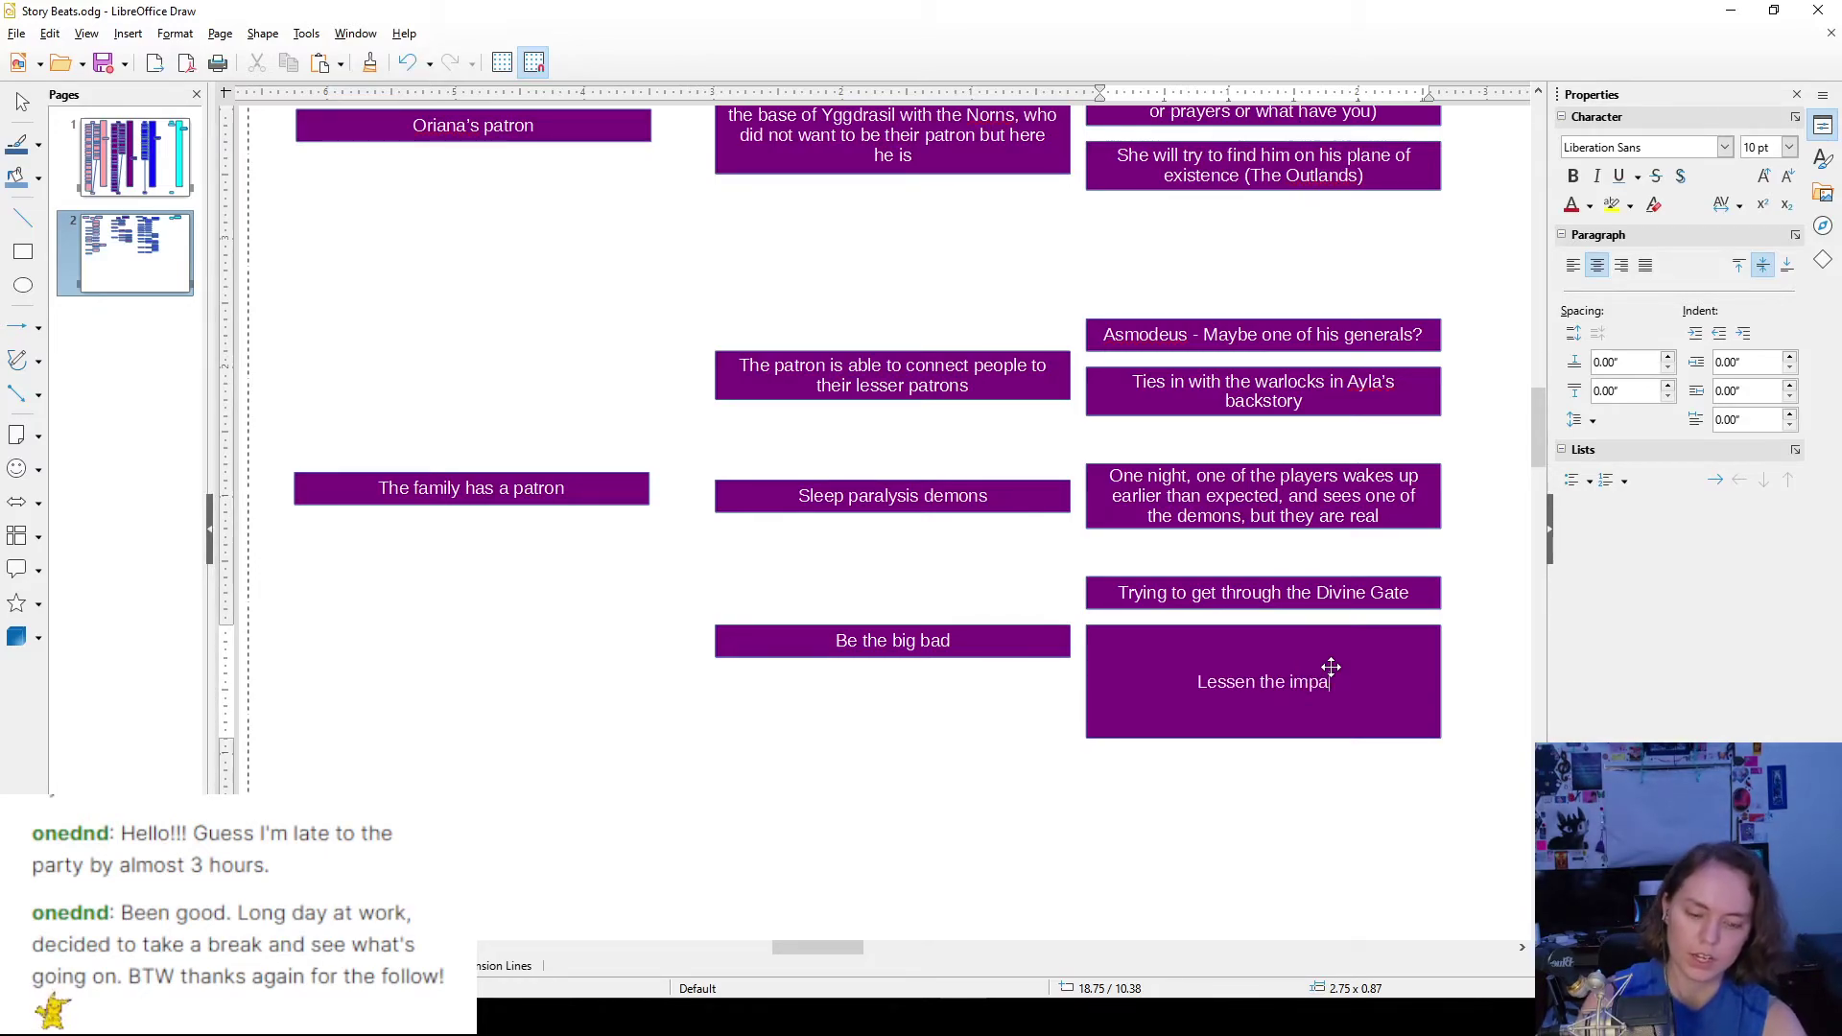
key(BackSpace)
key(BackSpace)
key(BackSpace)
key(BackSpace)
text(tie that th)
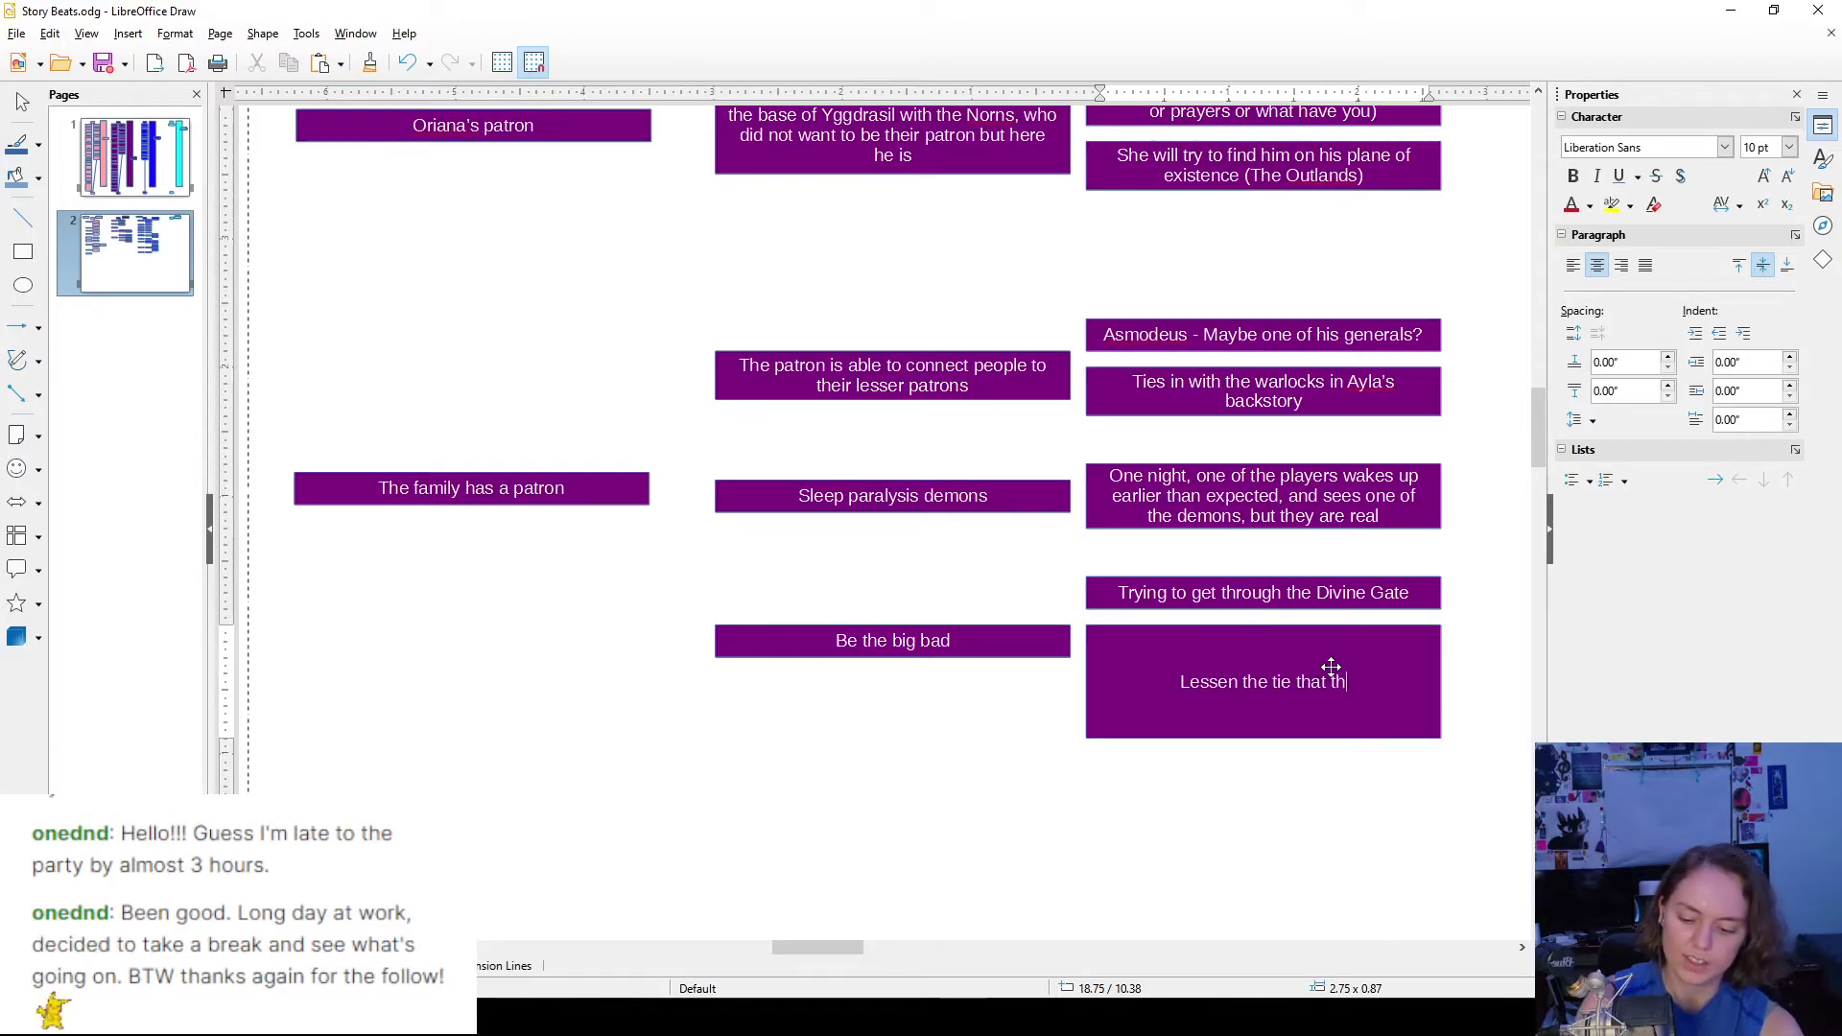
text(e Gate has to t)
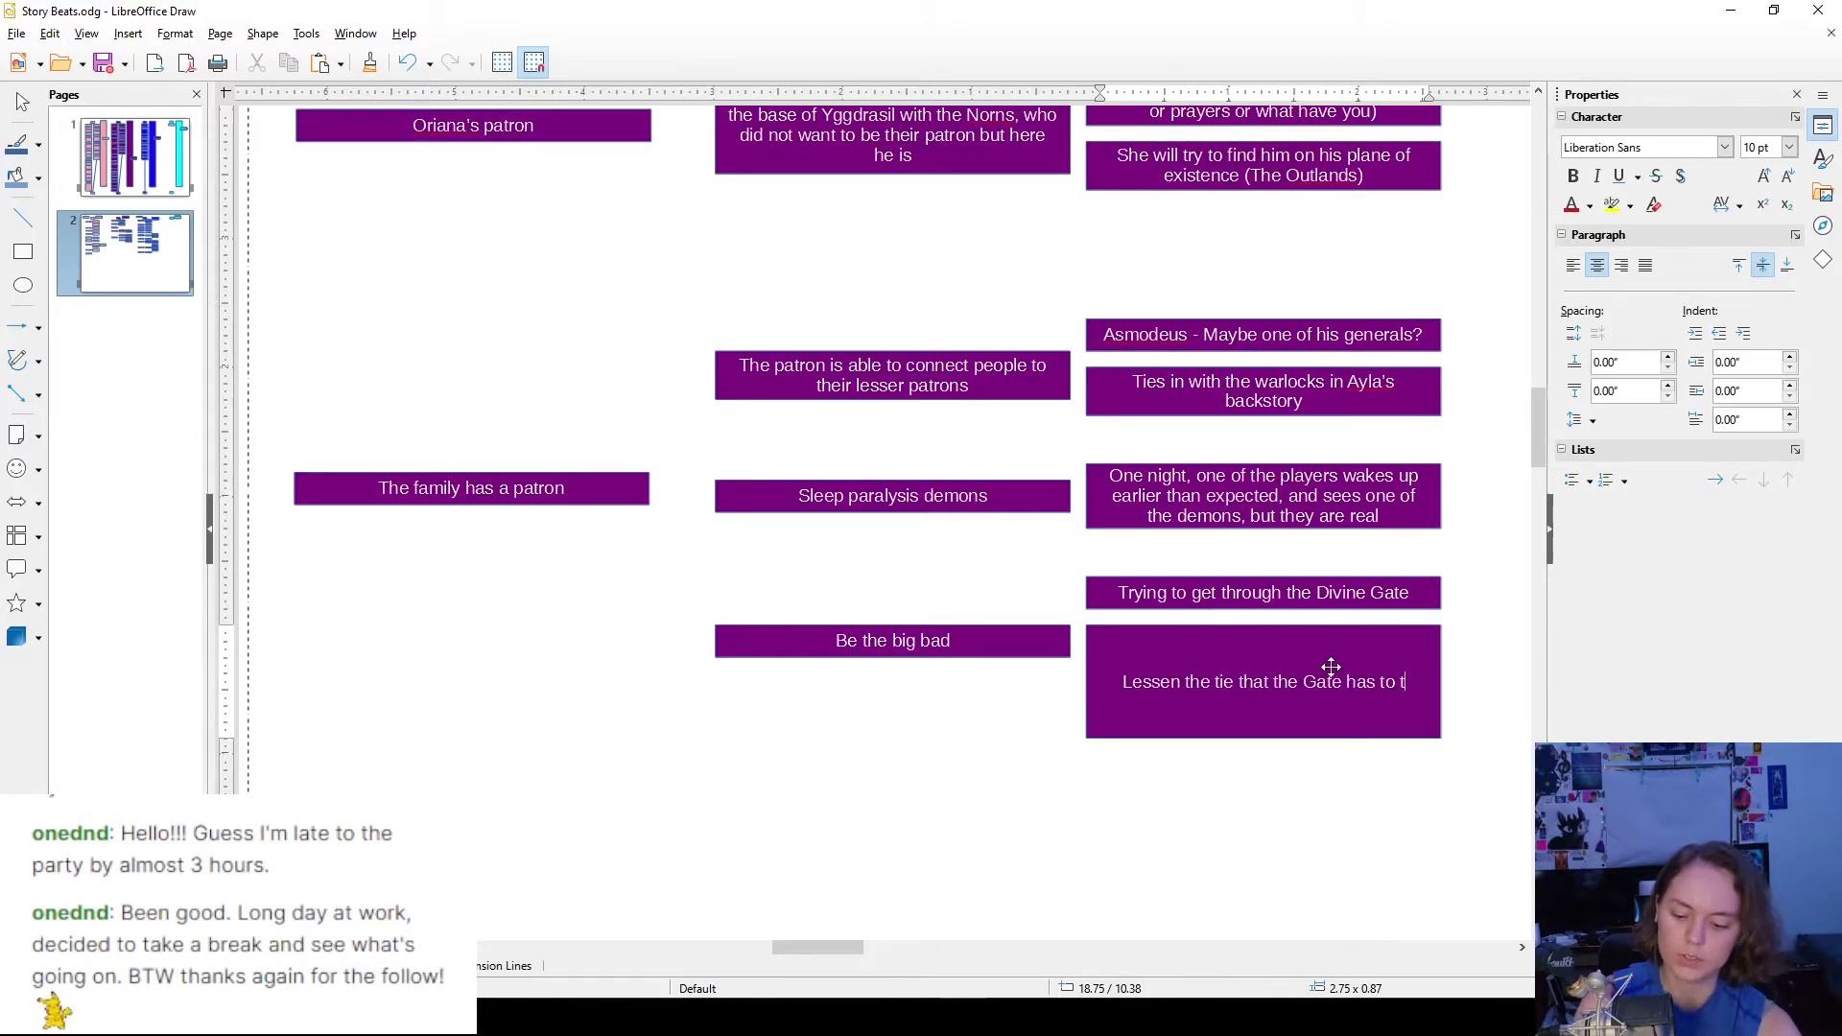
text(he Prime Materia;)
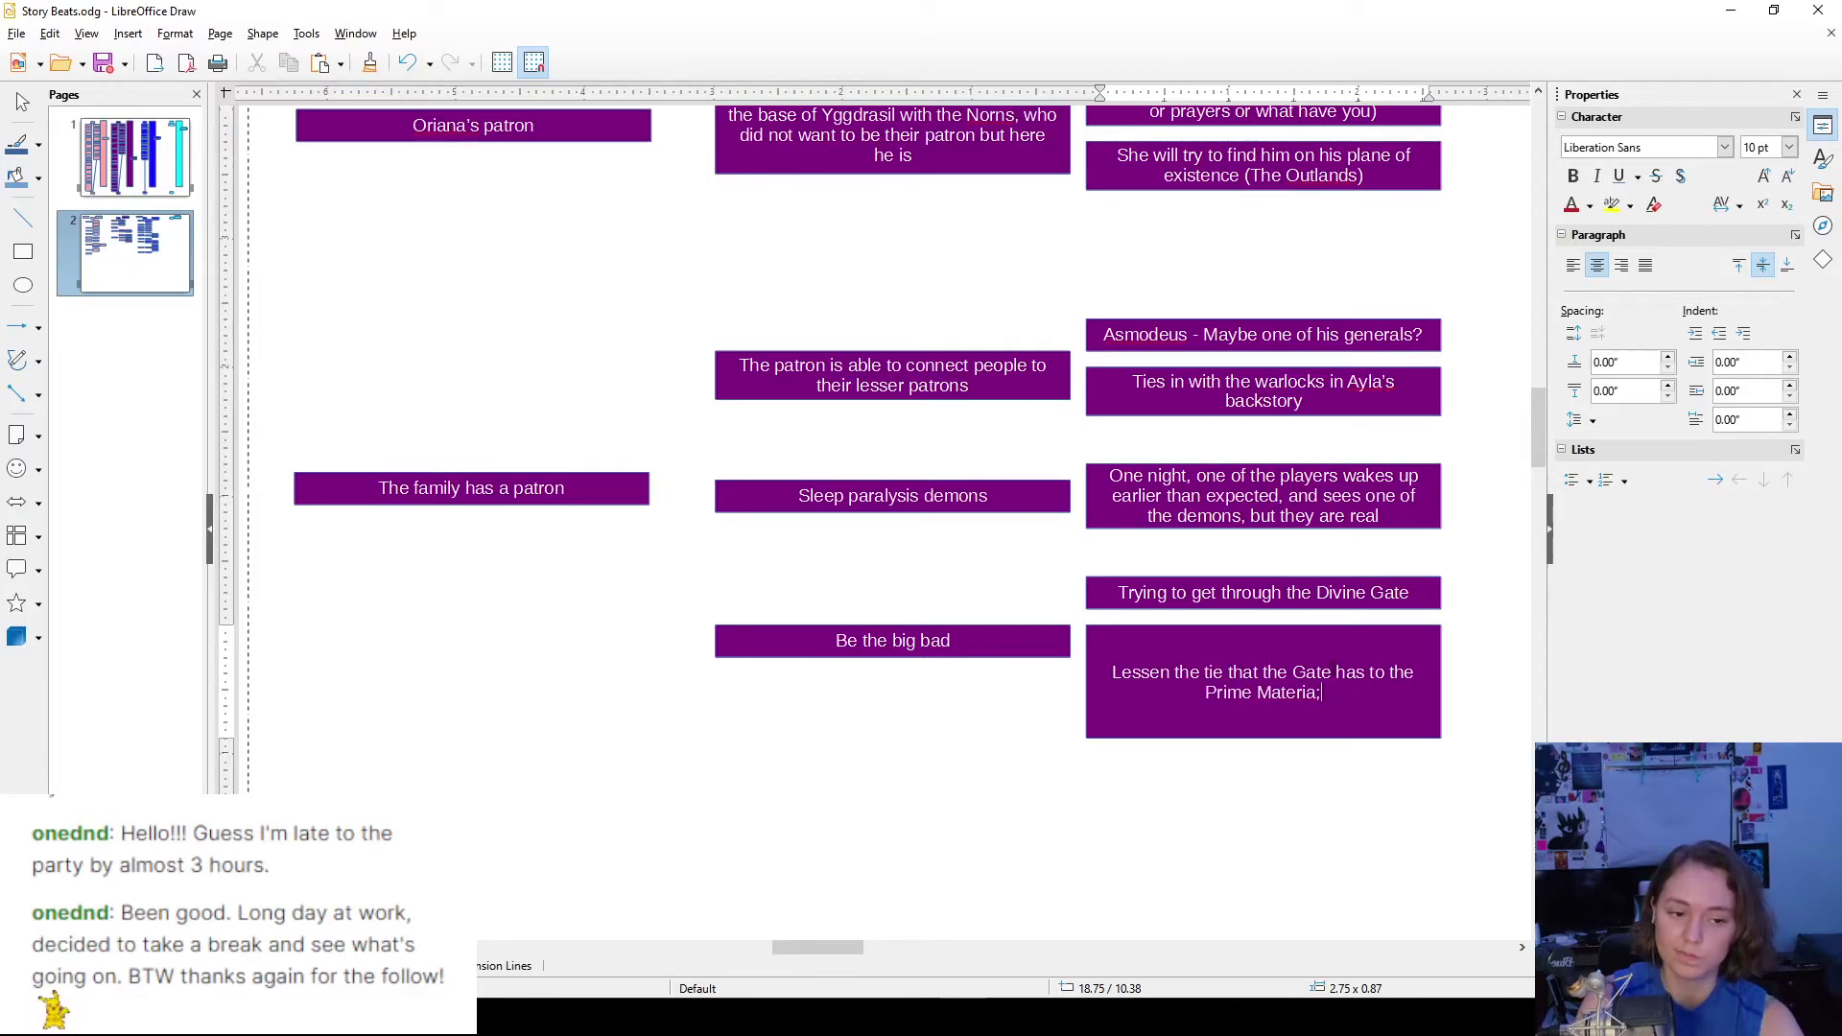
key(BackSpace)
text(l.)
key(BackSpace)
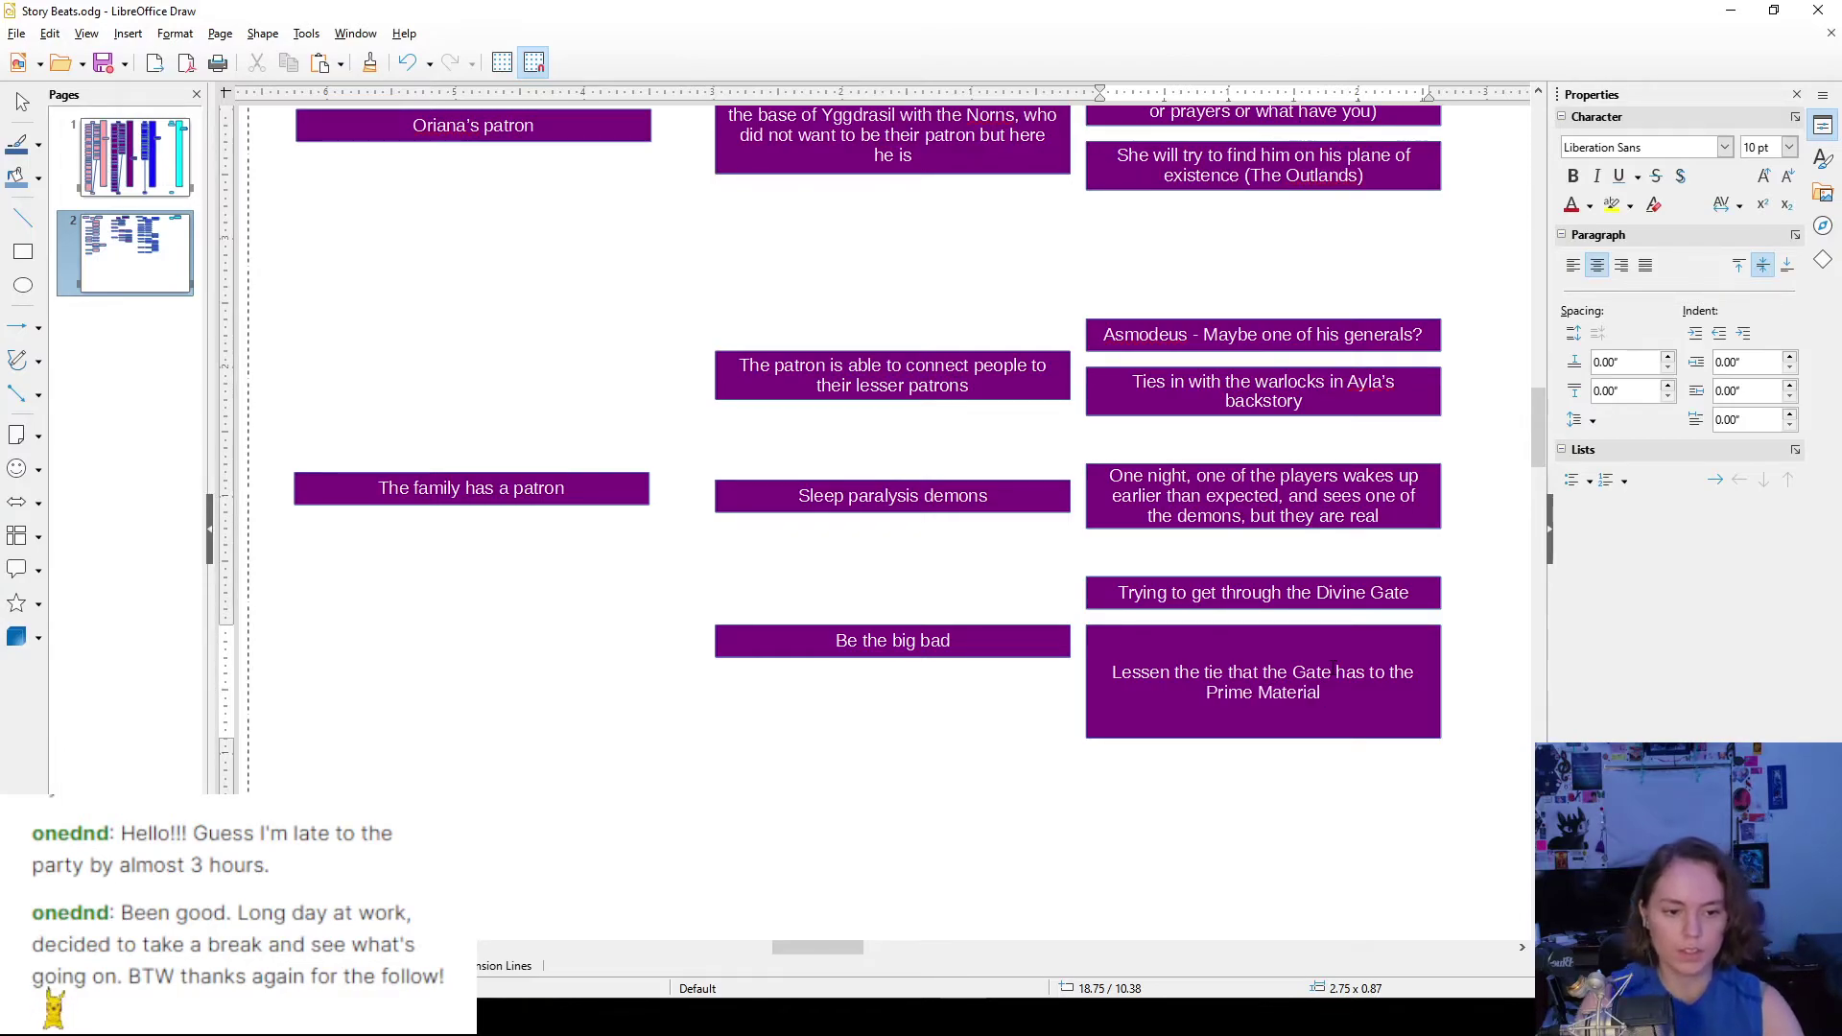
- Shrink the "Lessen the tie" box to 0.37" high and move it and the Divine Gate note down about 0.12" each
click(1291, 737)
drag(1265, 736, 1264, 673)
click(1339, 664)
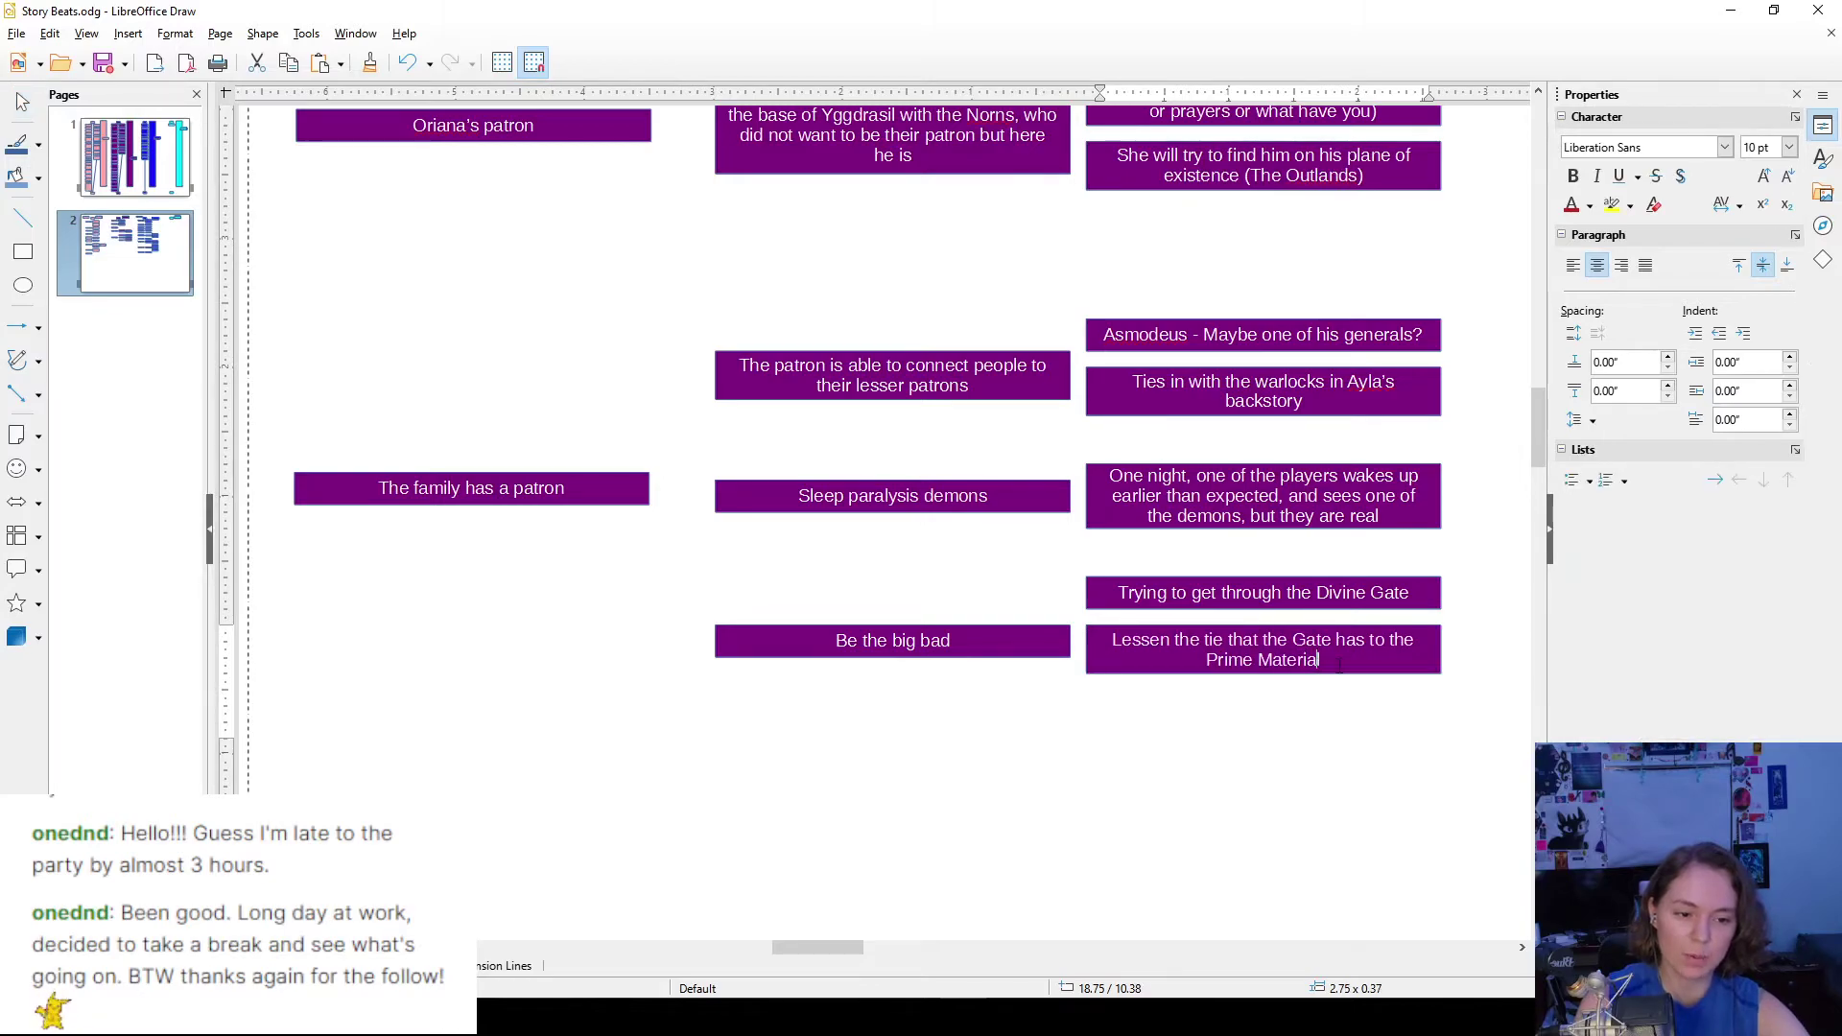
click(1317, 721)
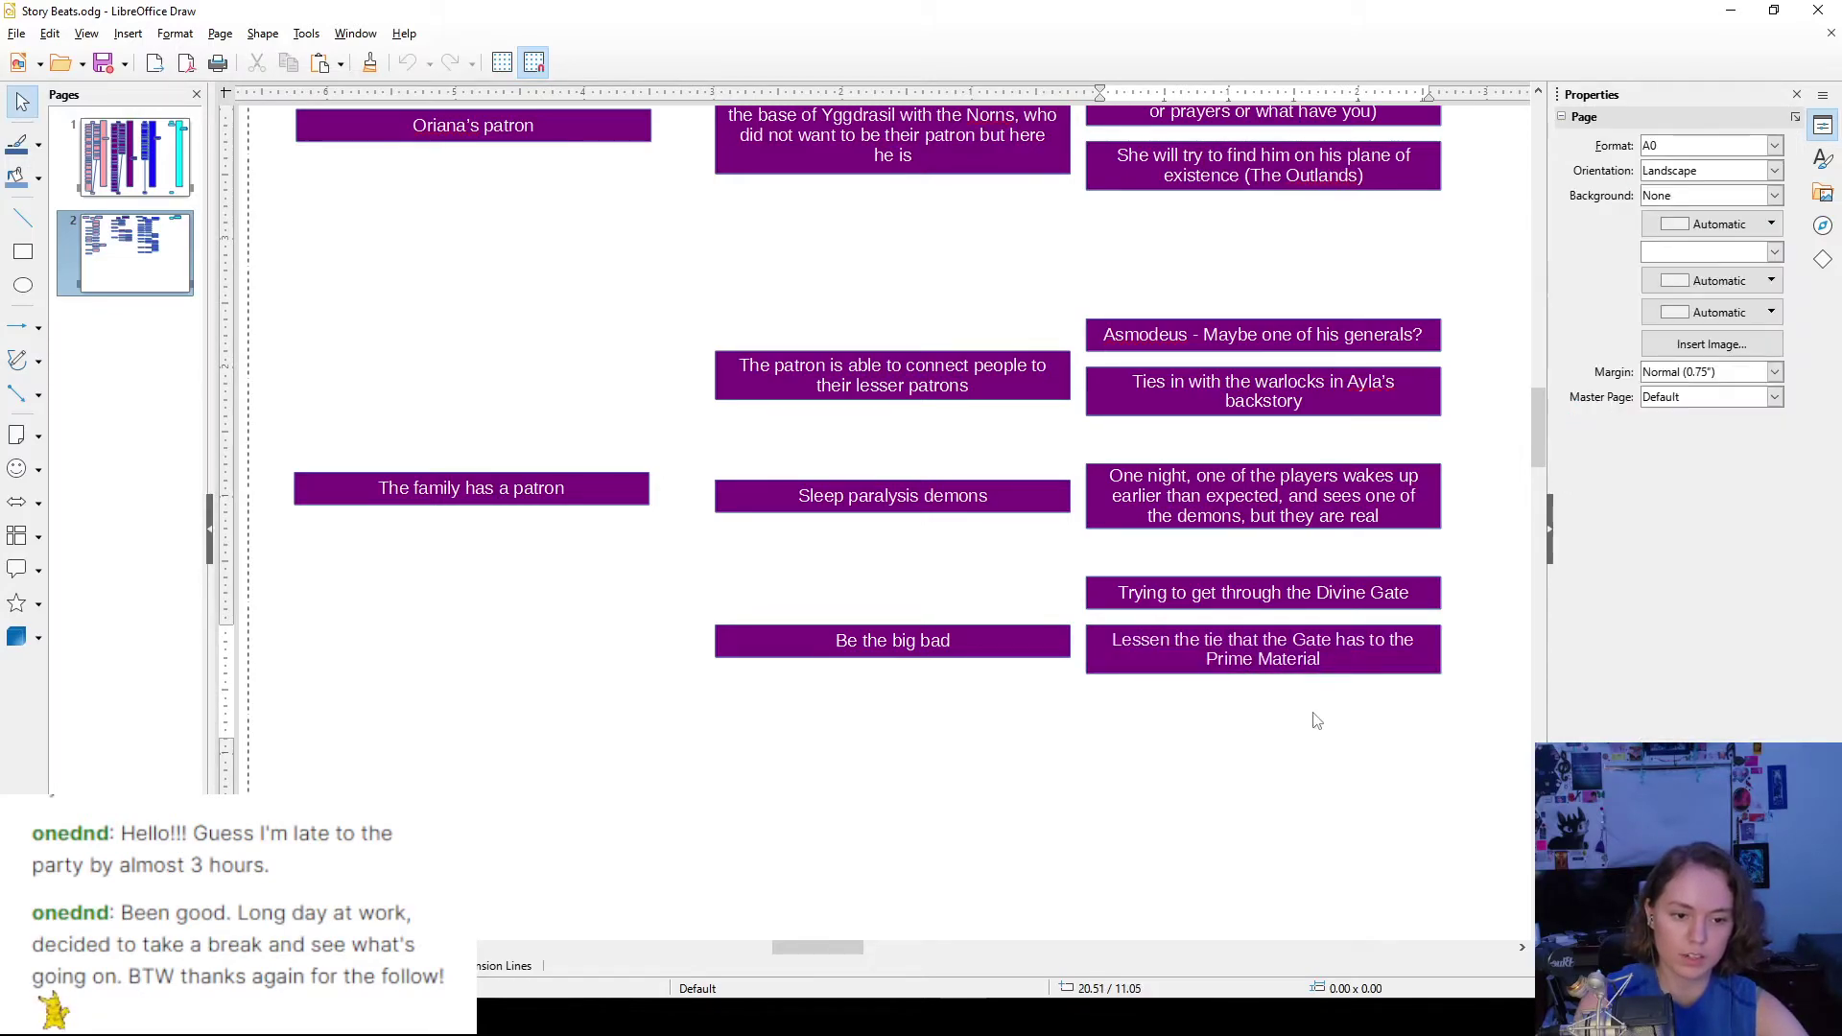
drag(1410, 664, 1411, 681)
drag(1393, 602, 1392, 618)
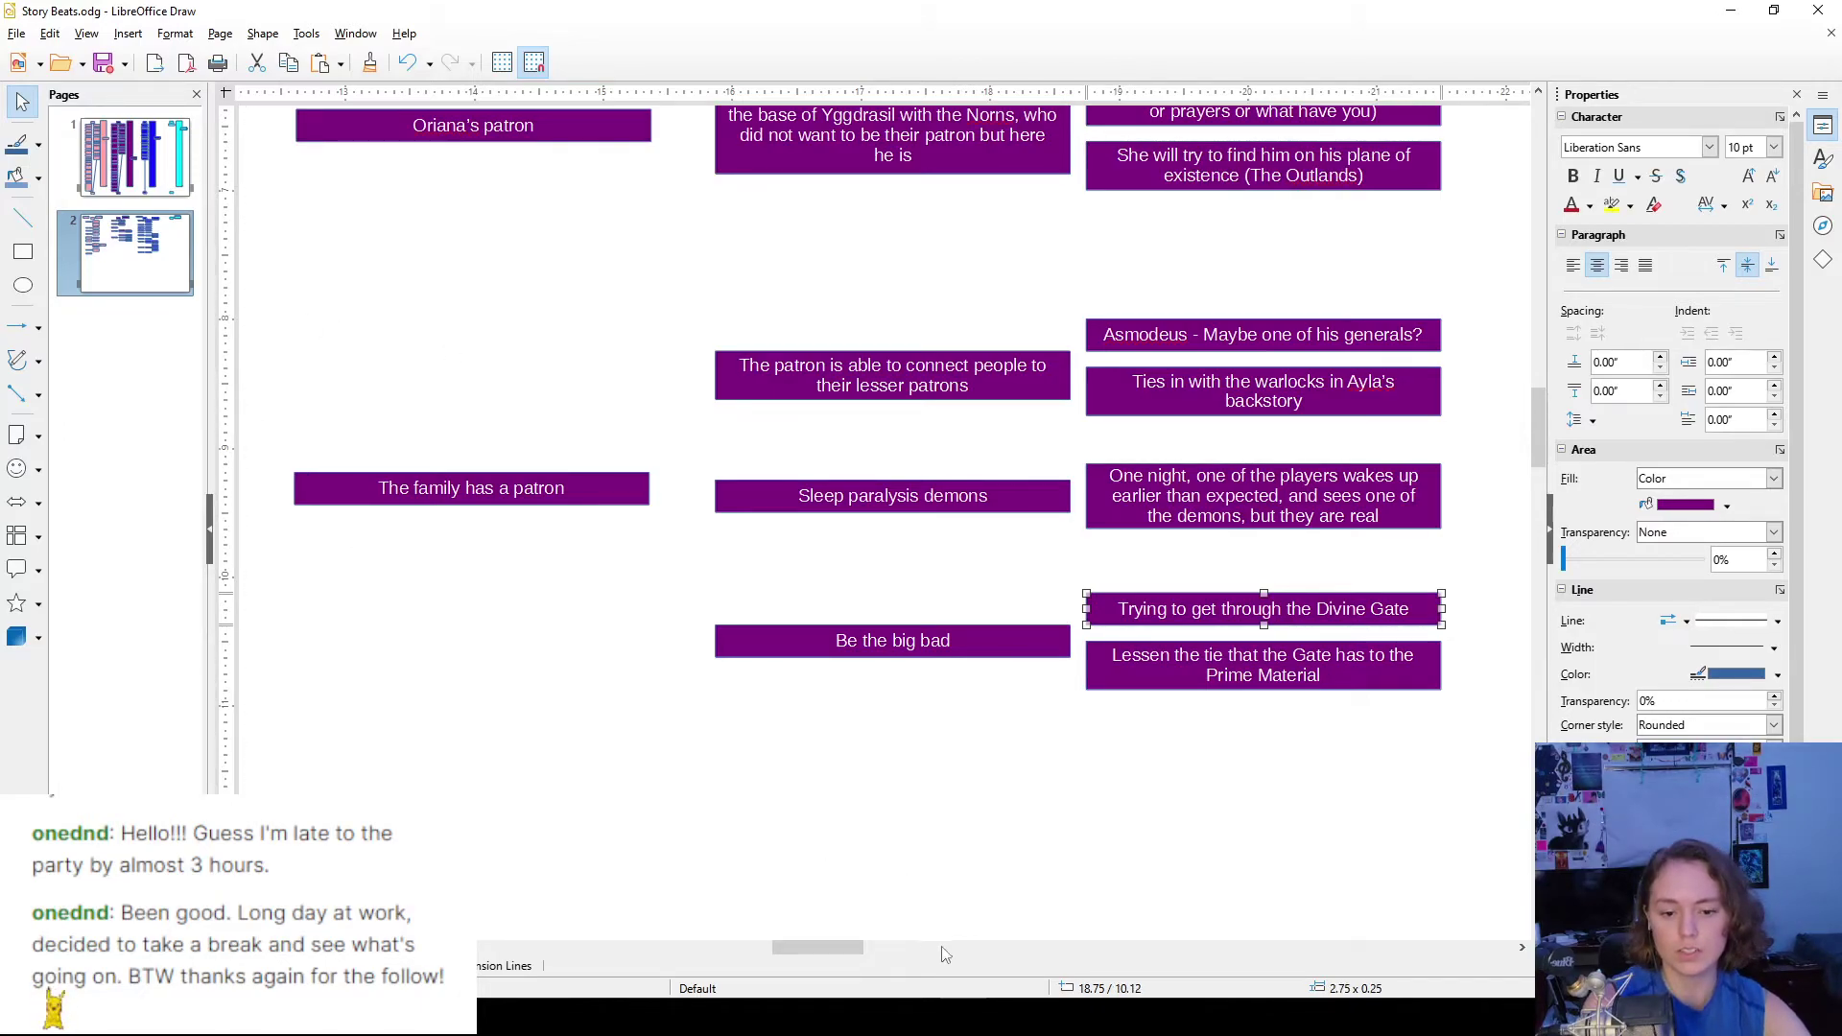
- Place an empty purple box, 2.75" wide and 0.87" high, beneath the "Lessen the tie" note and move that notes column up about 0.25"
mouse_move(848, 946)
mouse_down()
mouse_move(811, 945)
mouse_move(848, 947)
mouse_up()
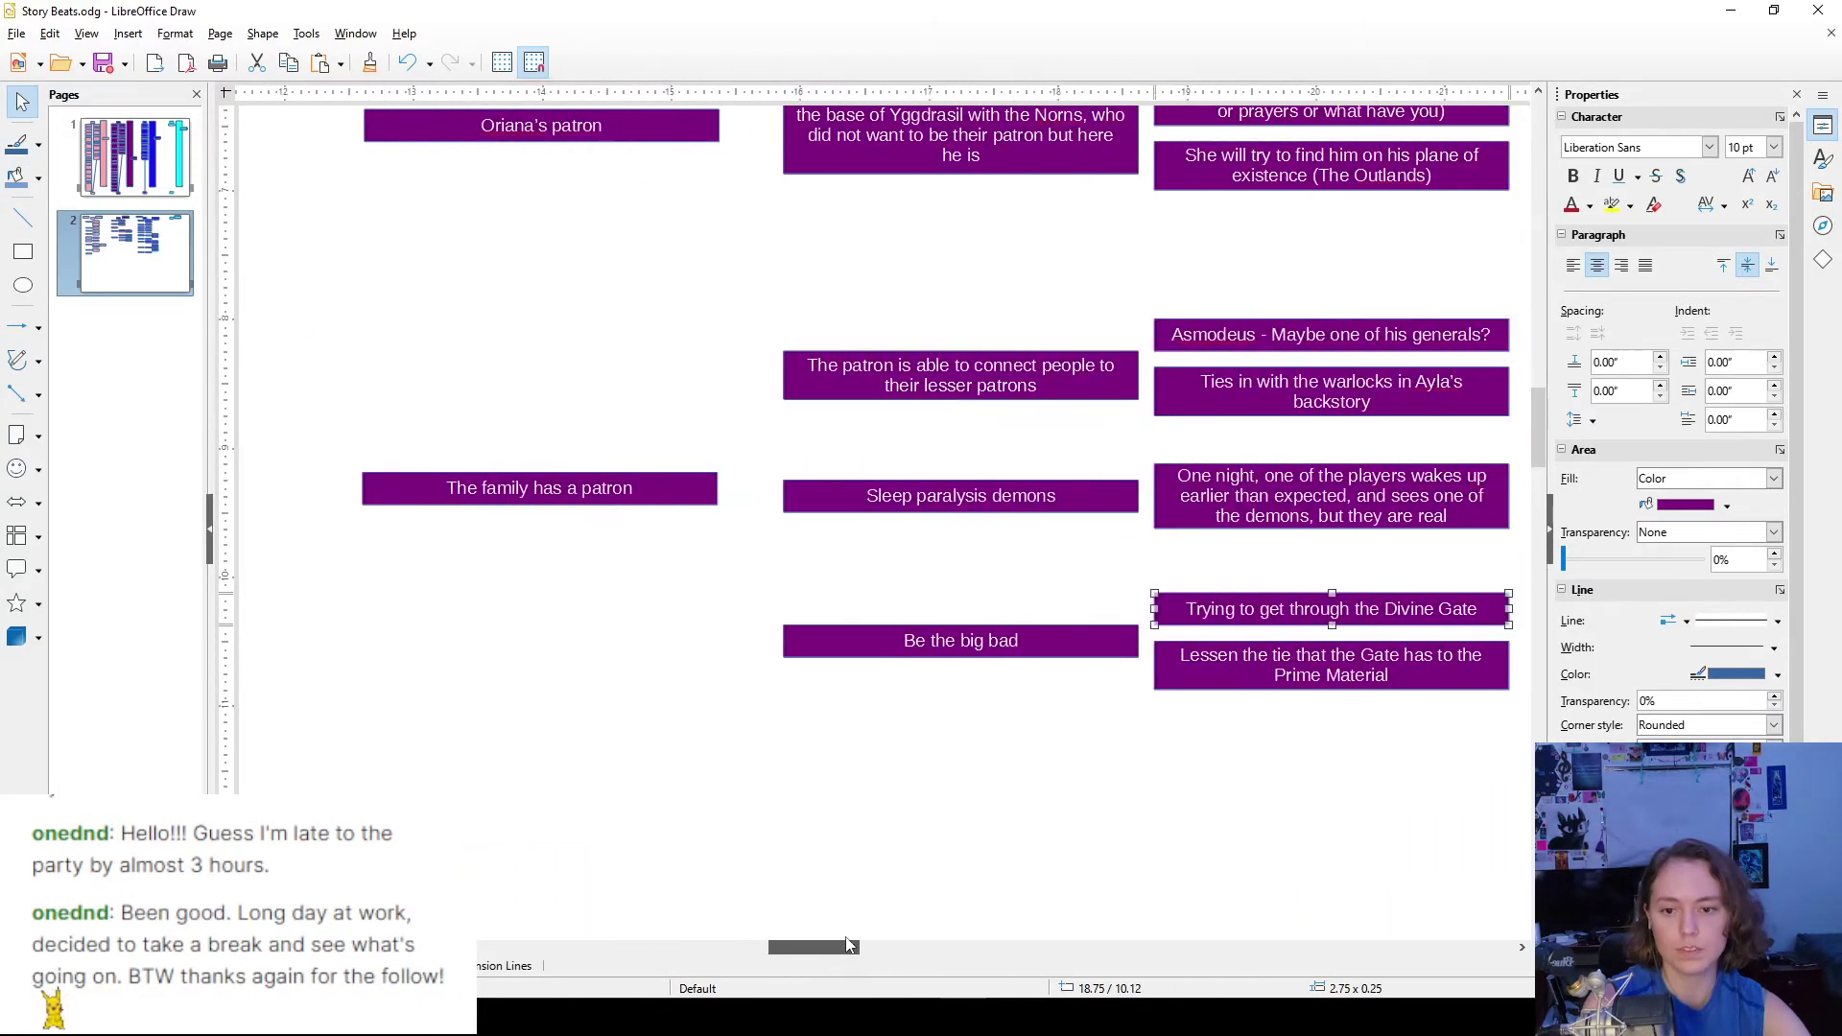
click(638, 786)
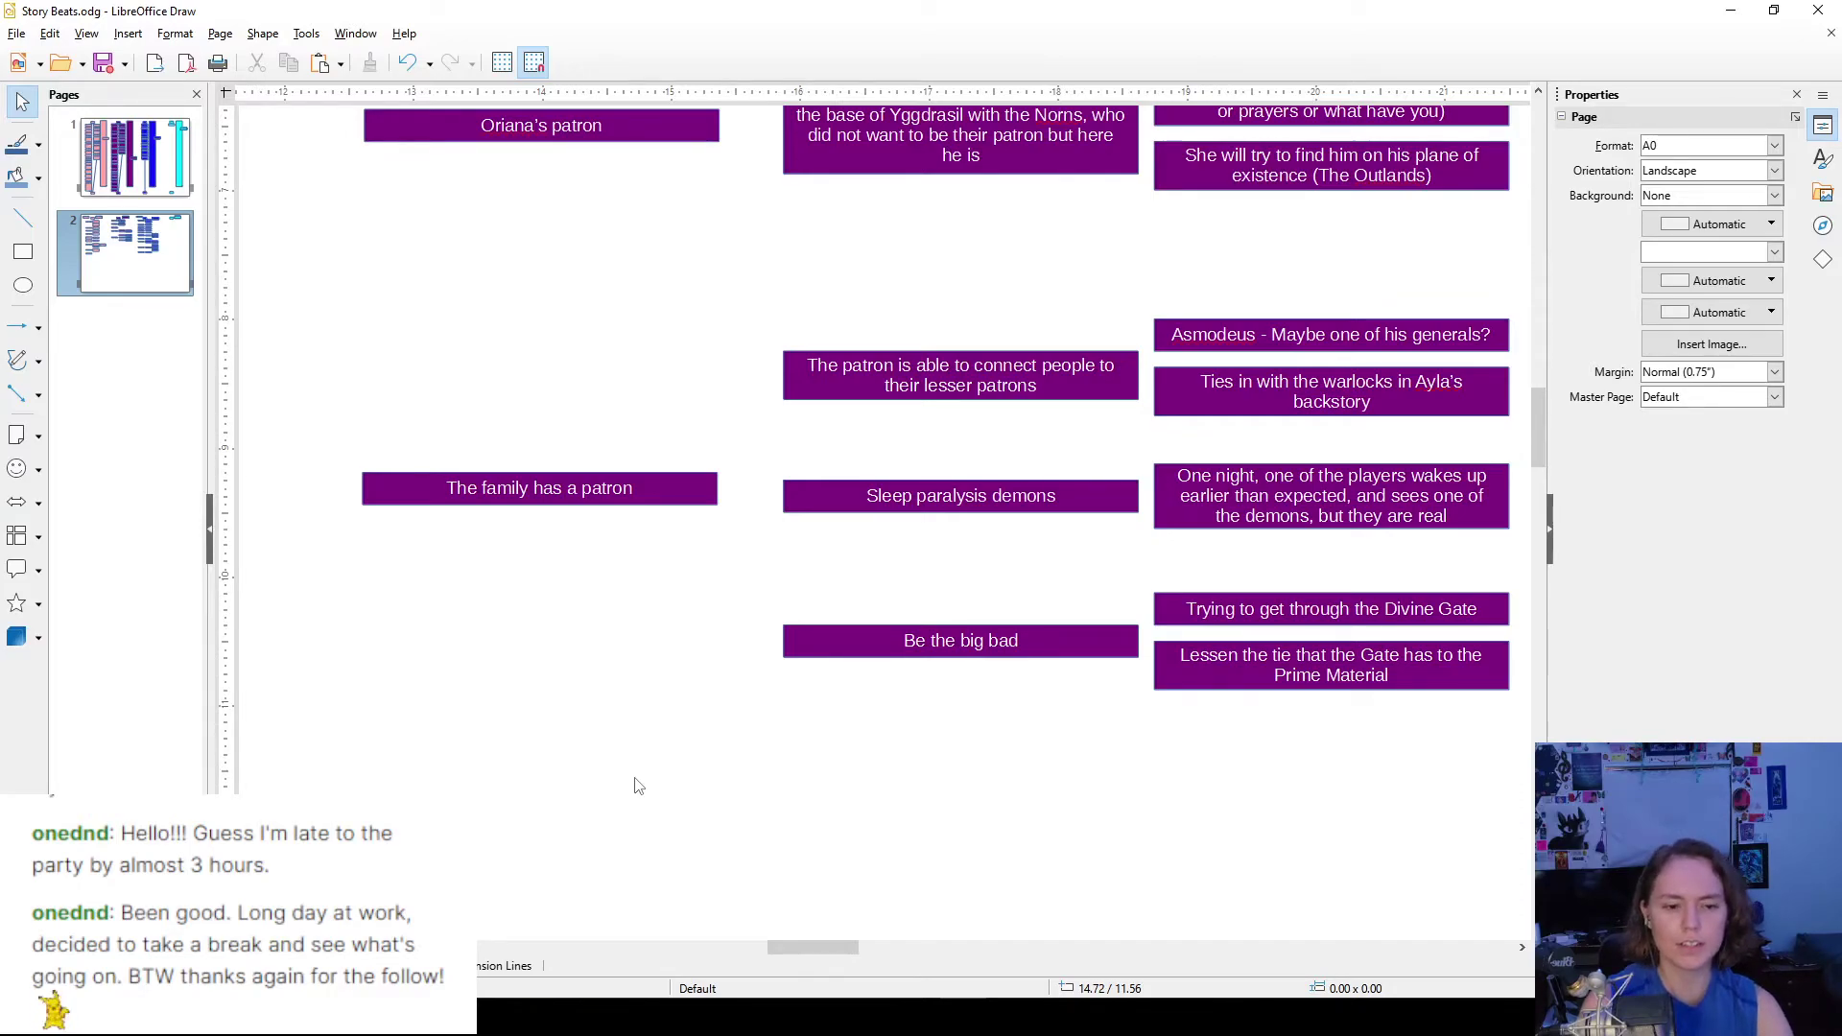
drag(820, 948, 829, 952)
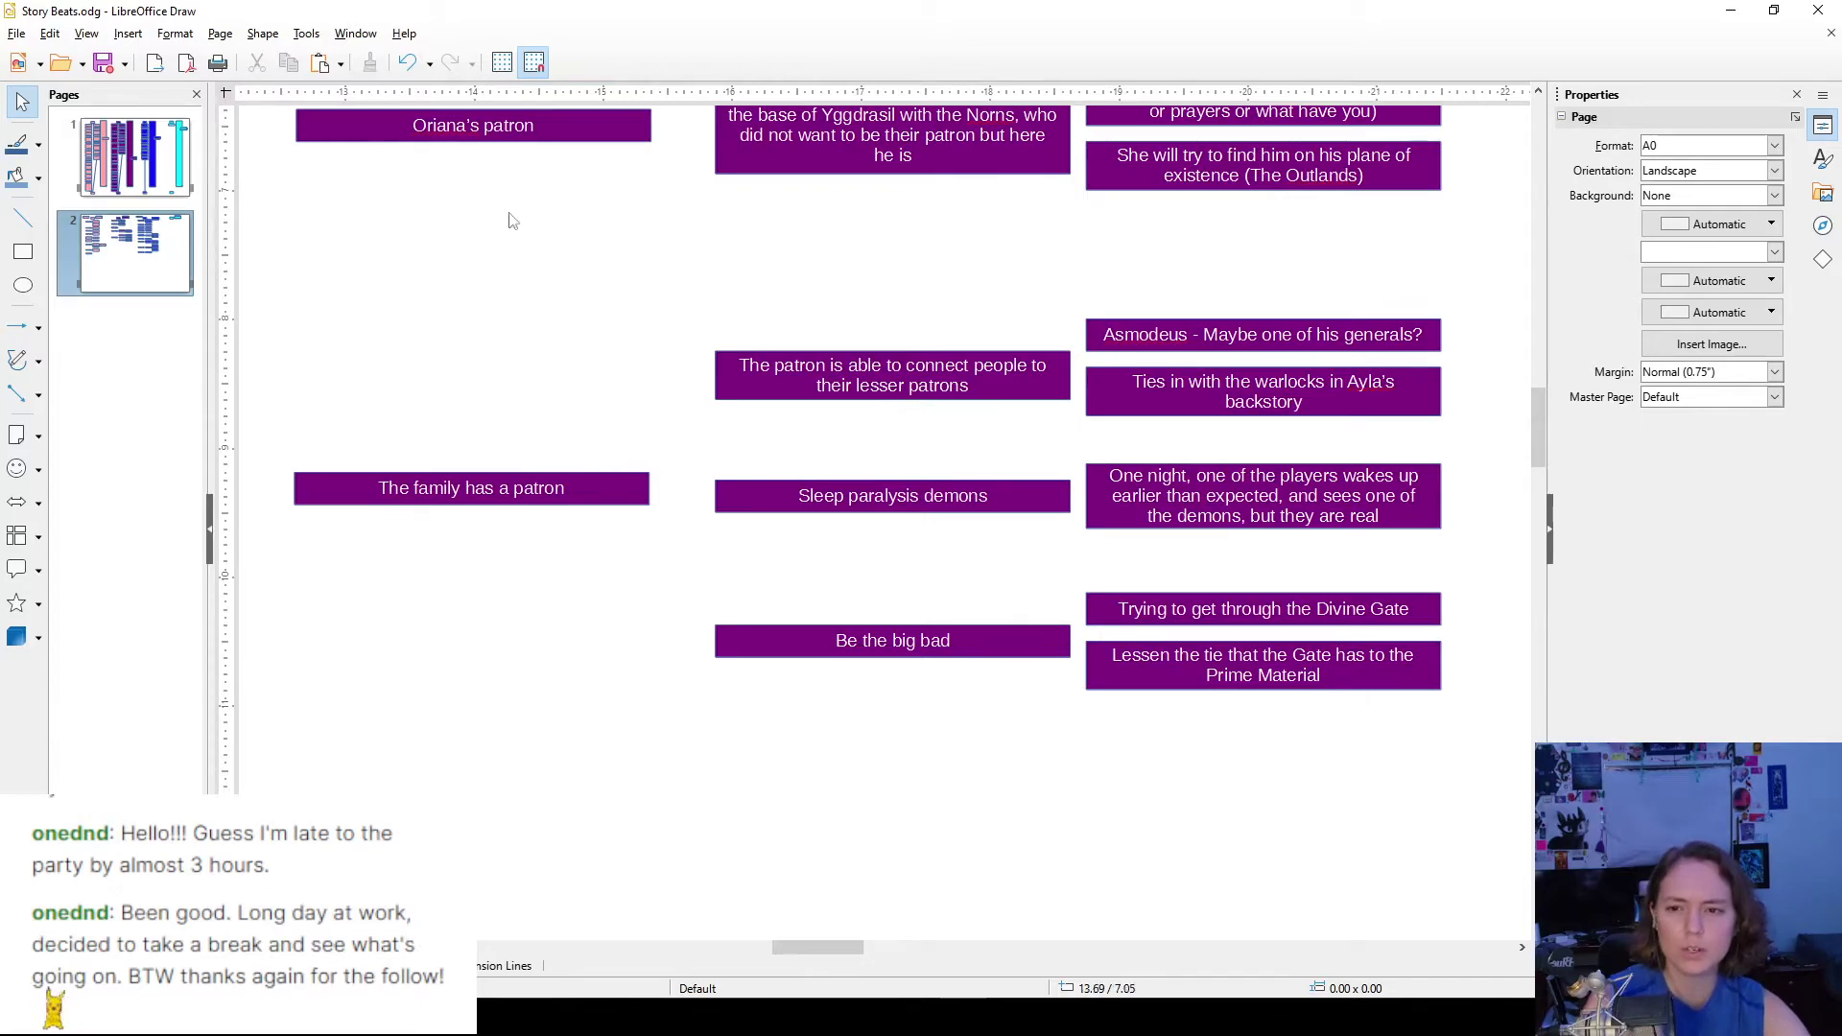
scroll(1187, 362, up, 5)
scroll(1187, 362, up, 2)
drag(1168, 345, 1344, 747)
scroll(1167, 364, down, 5)
drag(1475, 699, 1104, 587)
drag(1172, 729, 1172, 701)
- Begin the note in the empty box with "Dakhal was the first place where mortals discovered that they can"
double_click(1254, 711)
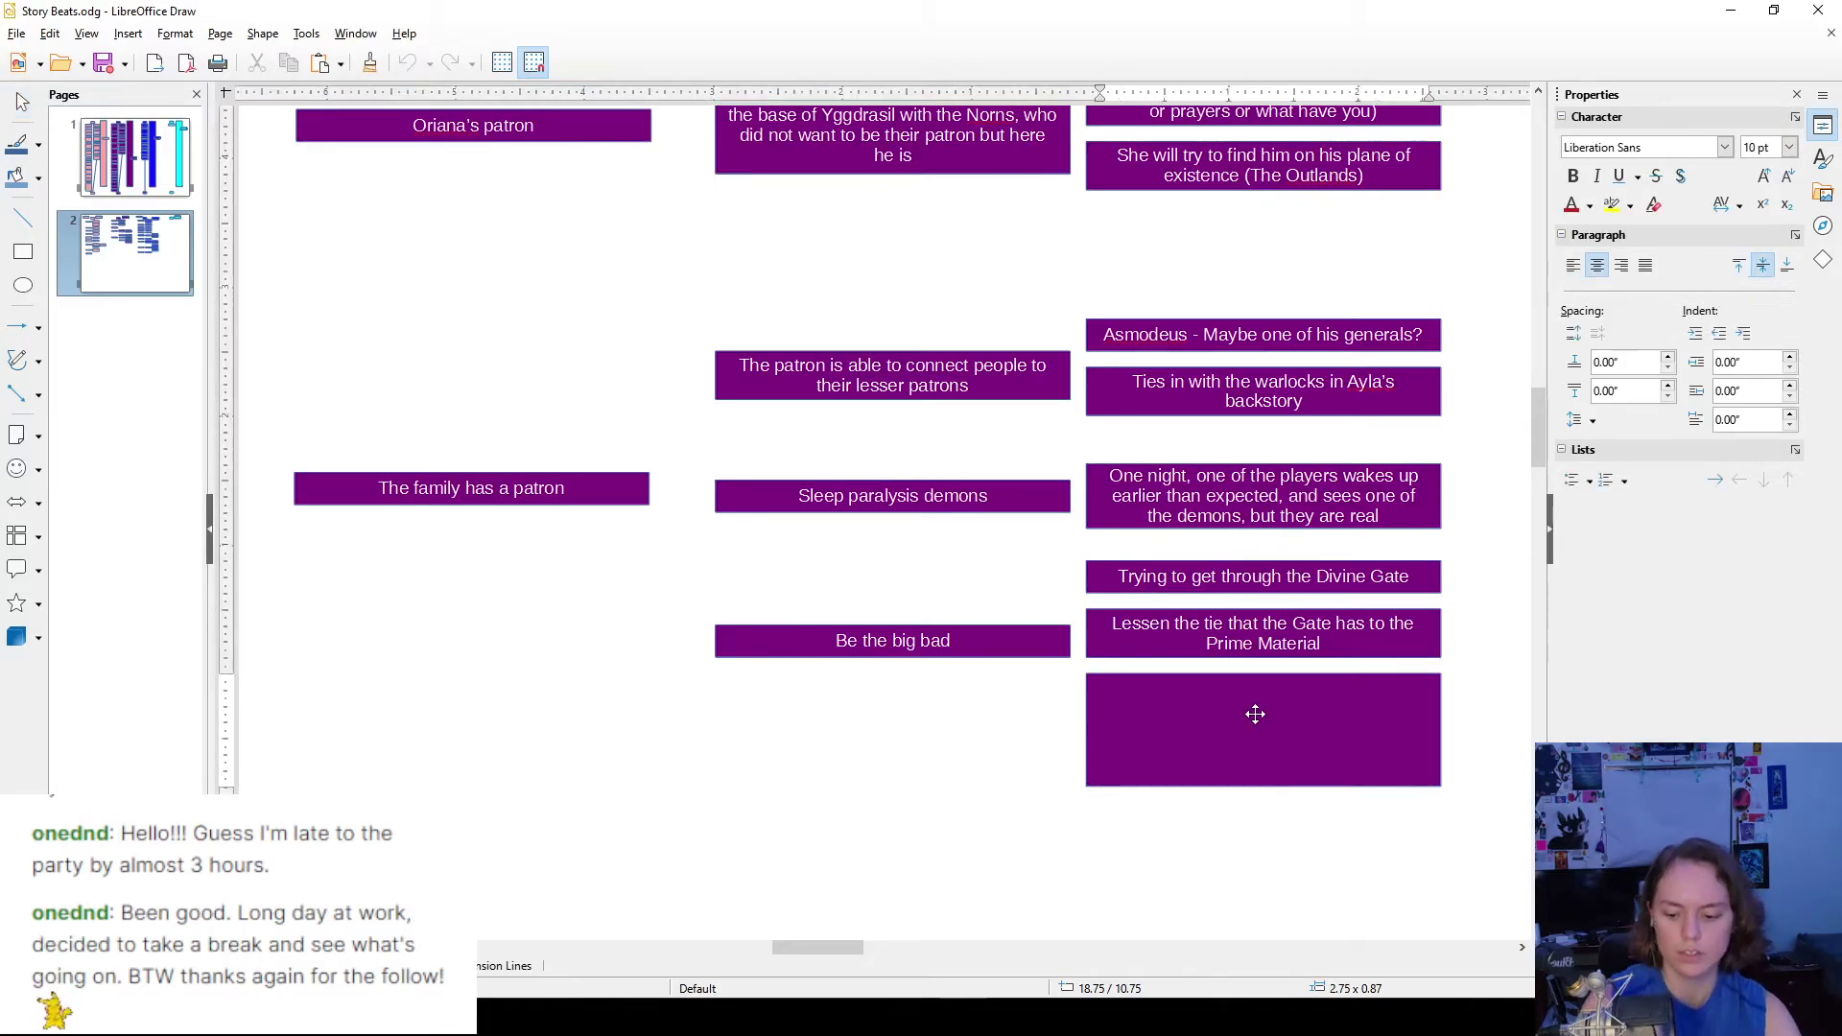
text(Dakhal was the first place where evre)
key(BackSpace)
key(BackSpace)
key(BackSpace)
key(BackSpace)
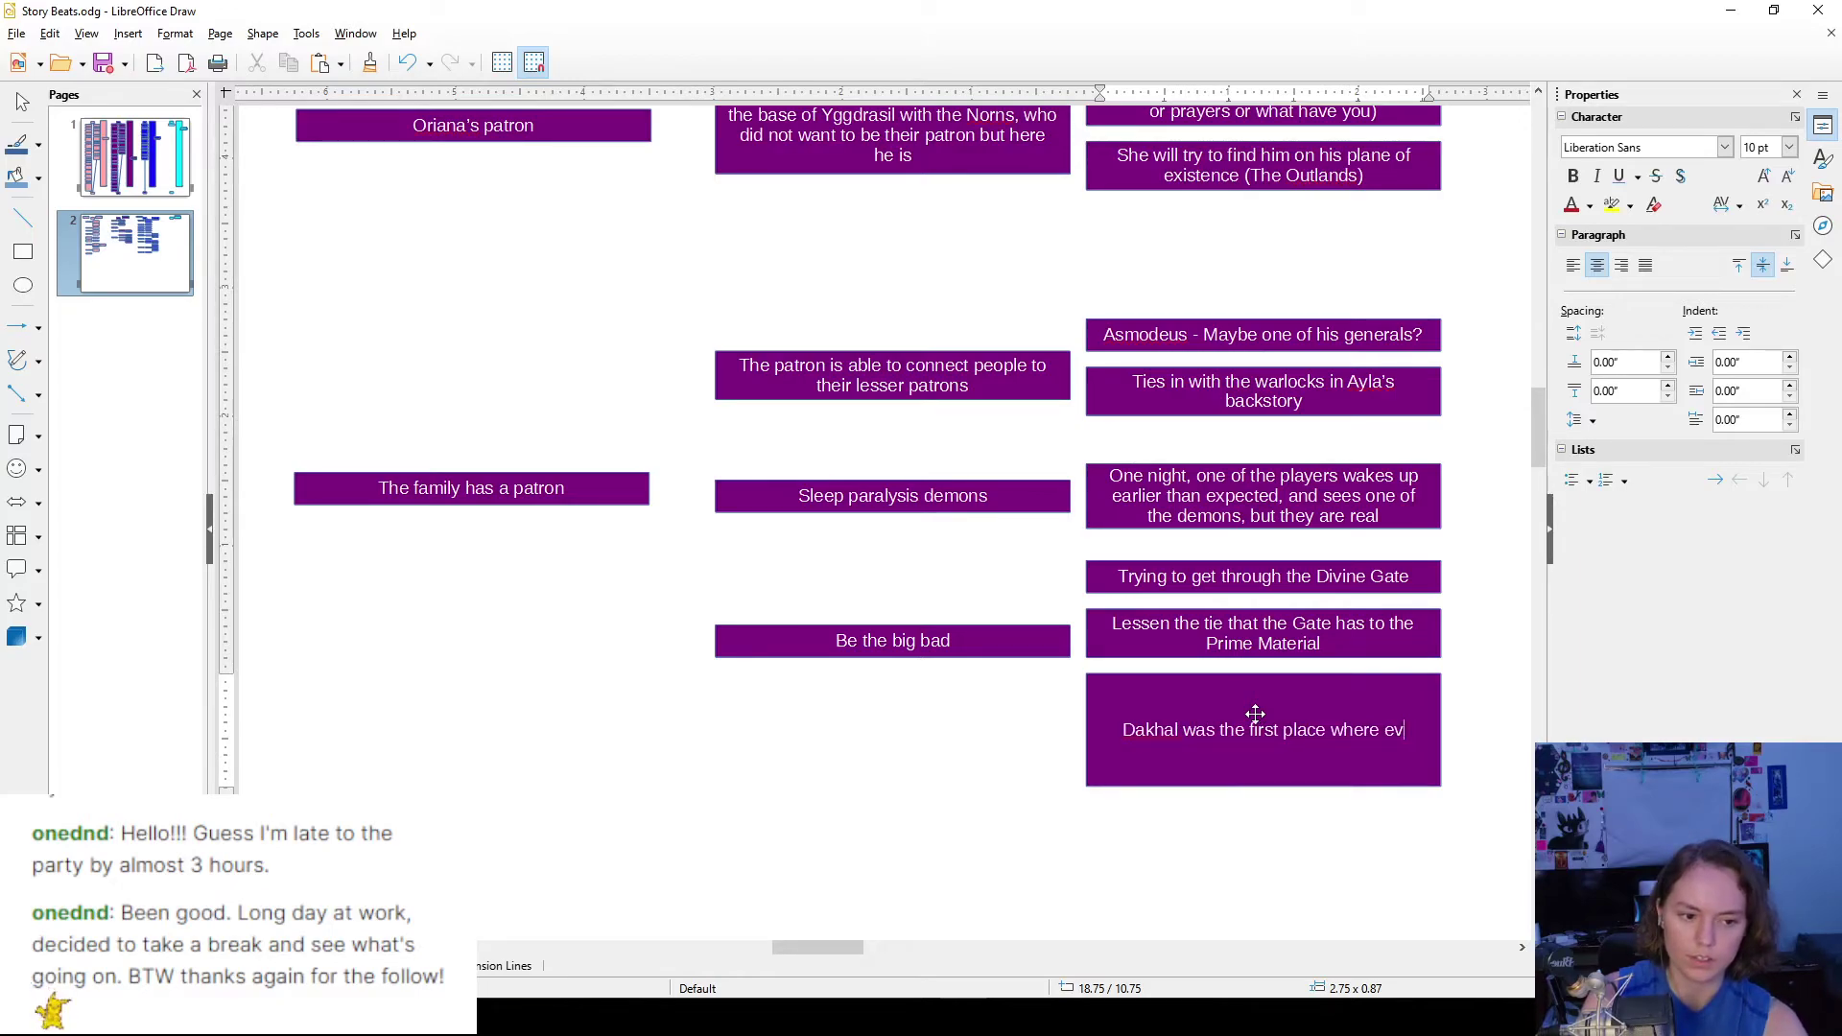
text(the)
key(BackSpace)
key(BackSpace)
key(BackSpace)
text(mo)
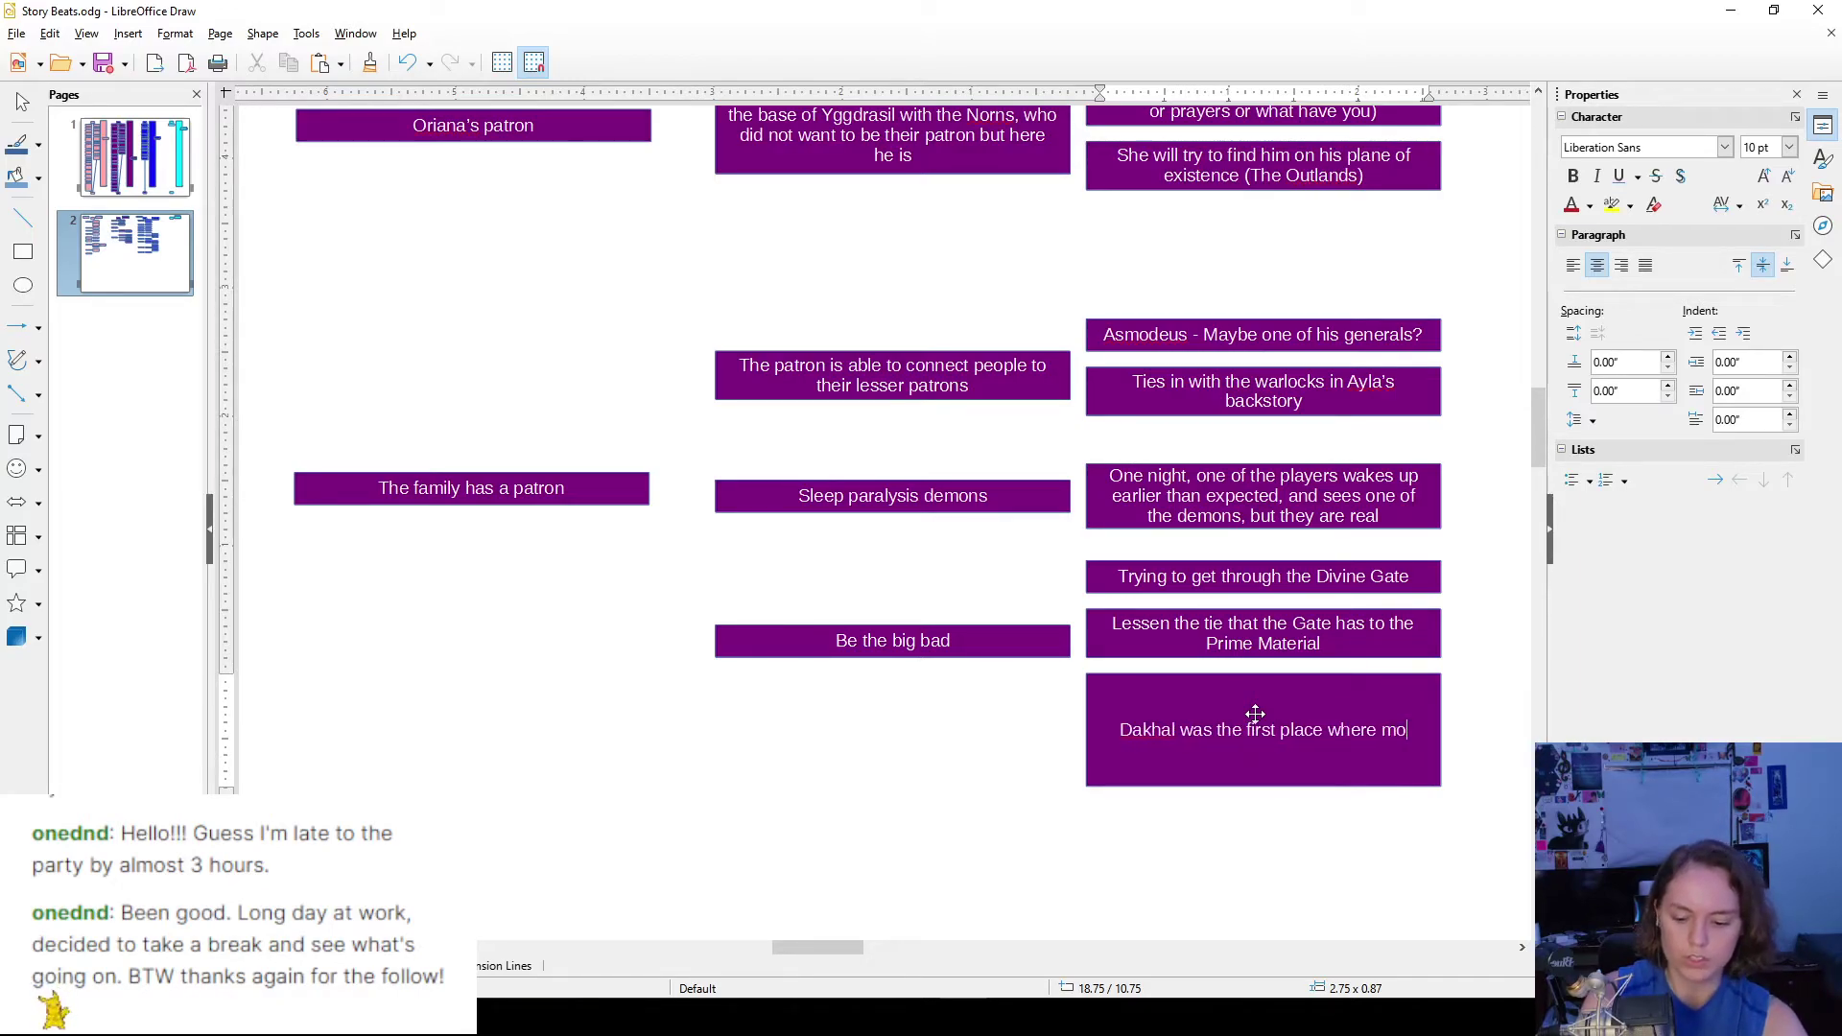
text(rtals d)
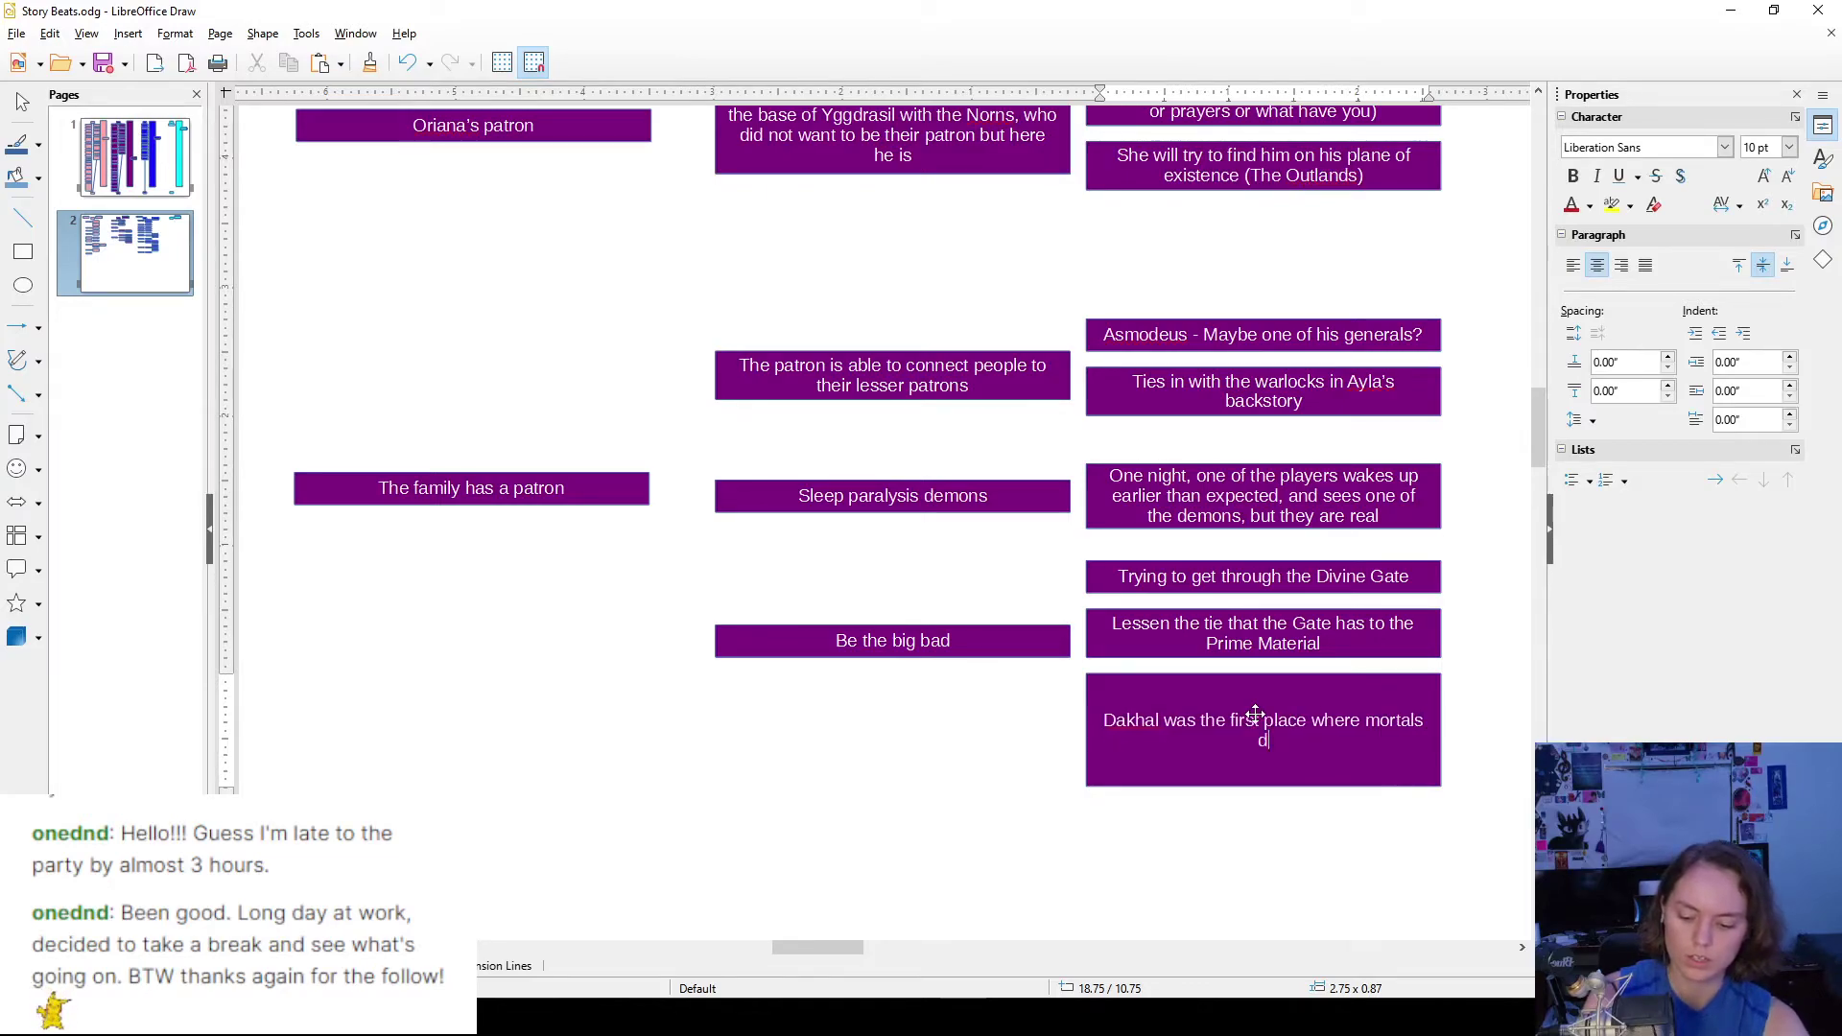
text(iscovered th)
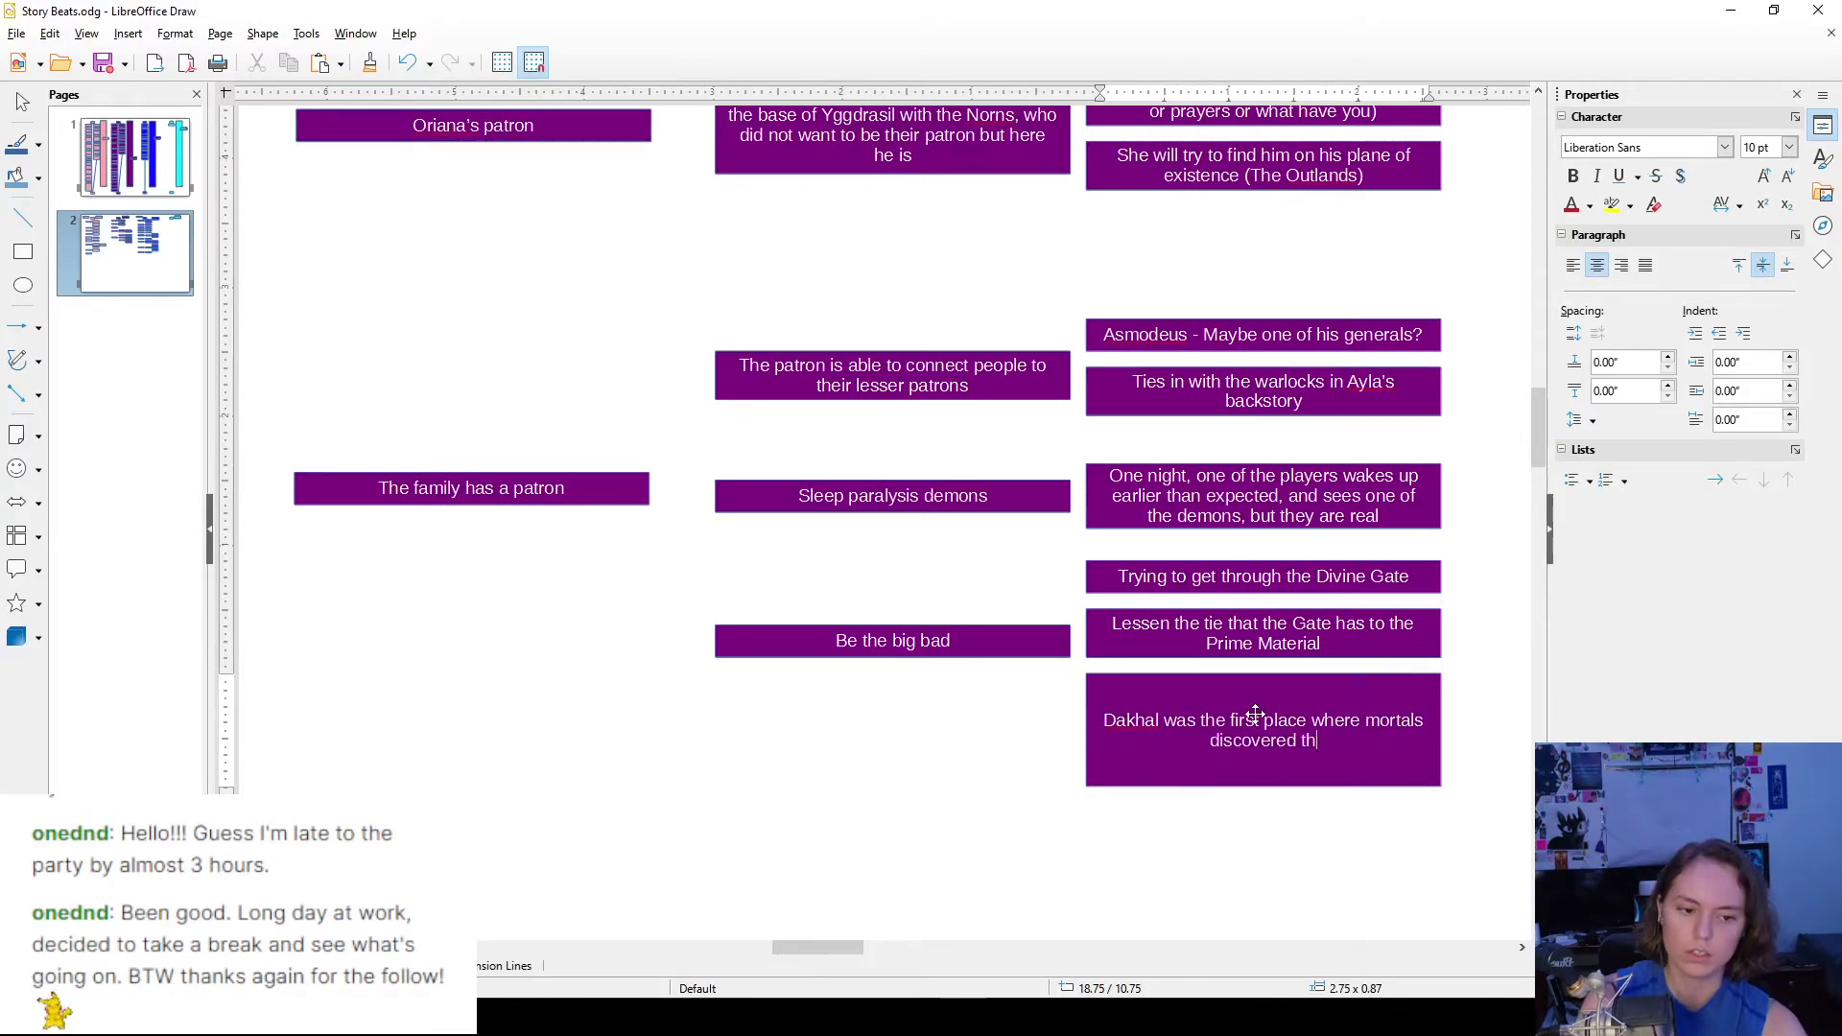
text(at they can )
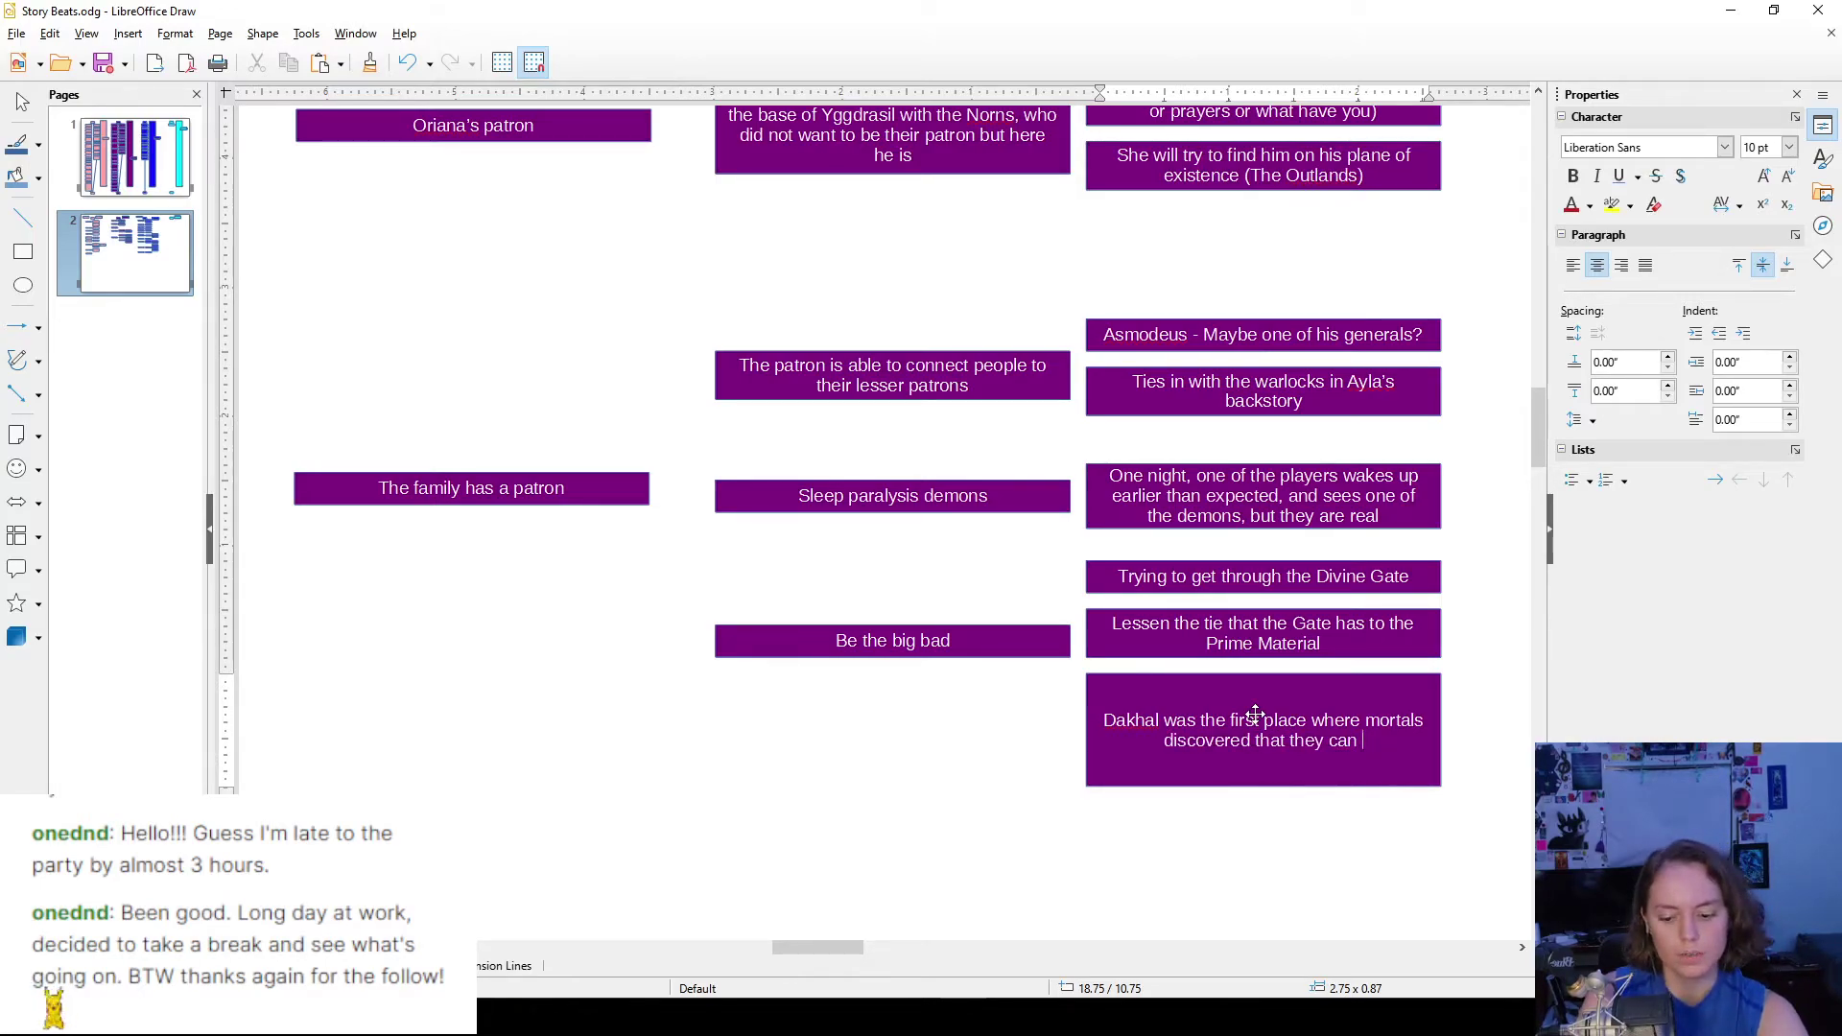
- Complete the Dakhal note with "get magic from the world itself, and not just from a greater being giving it to you"
text(get ma)
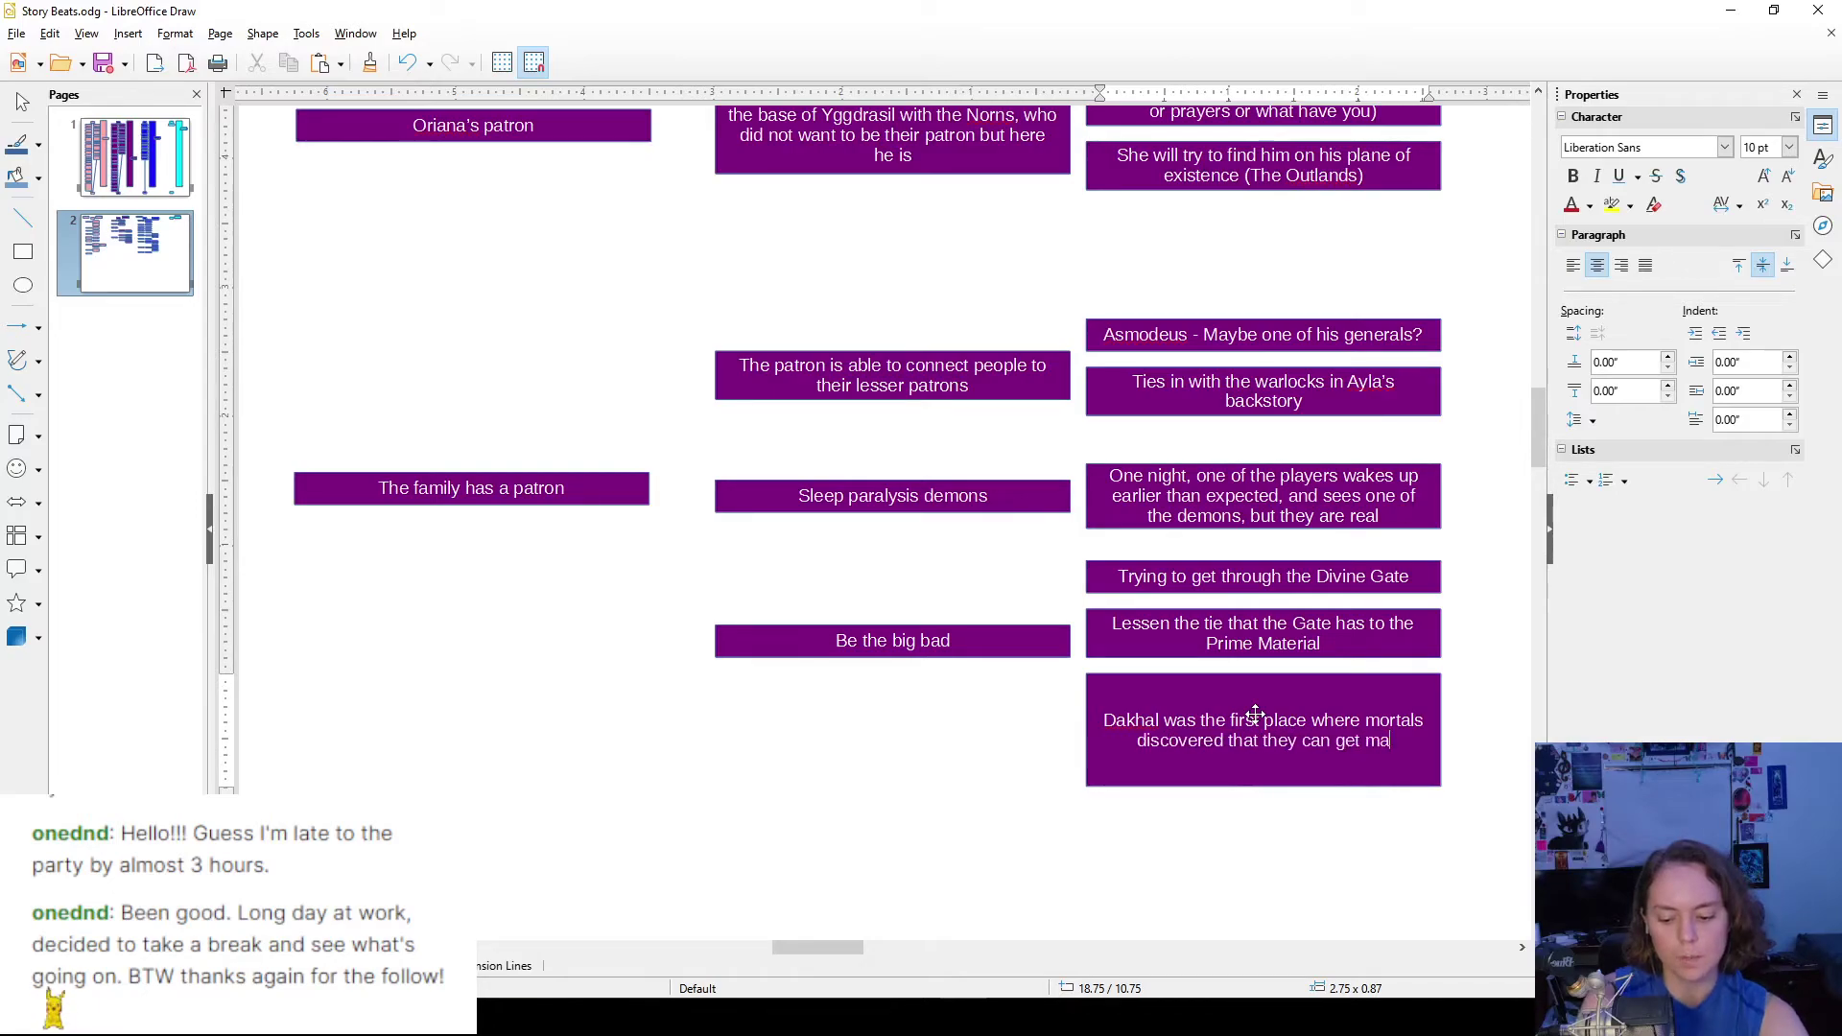
text(gic from the world itself,)
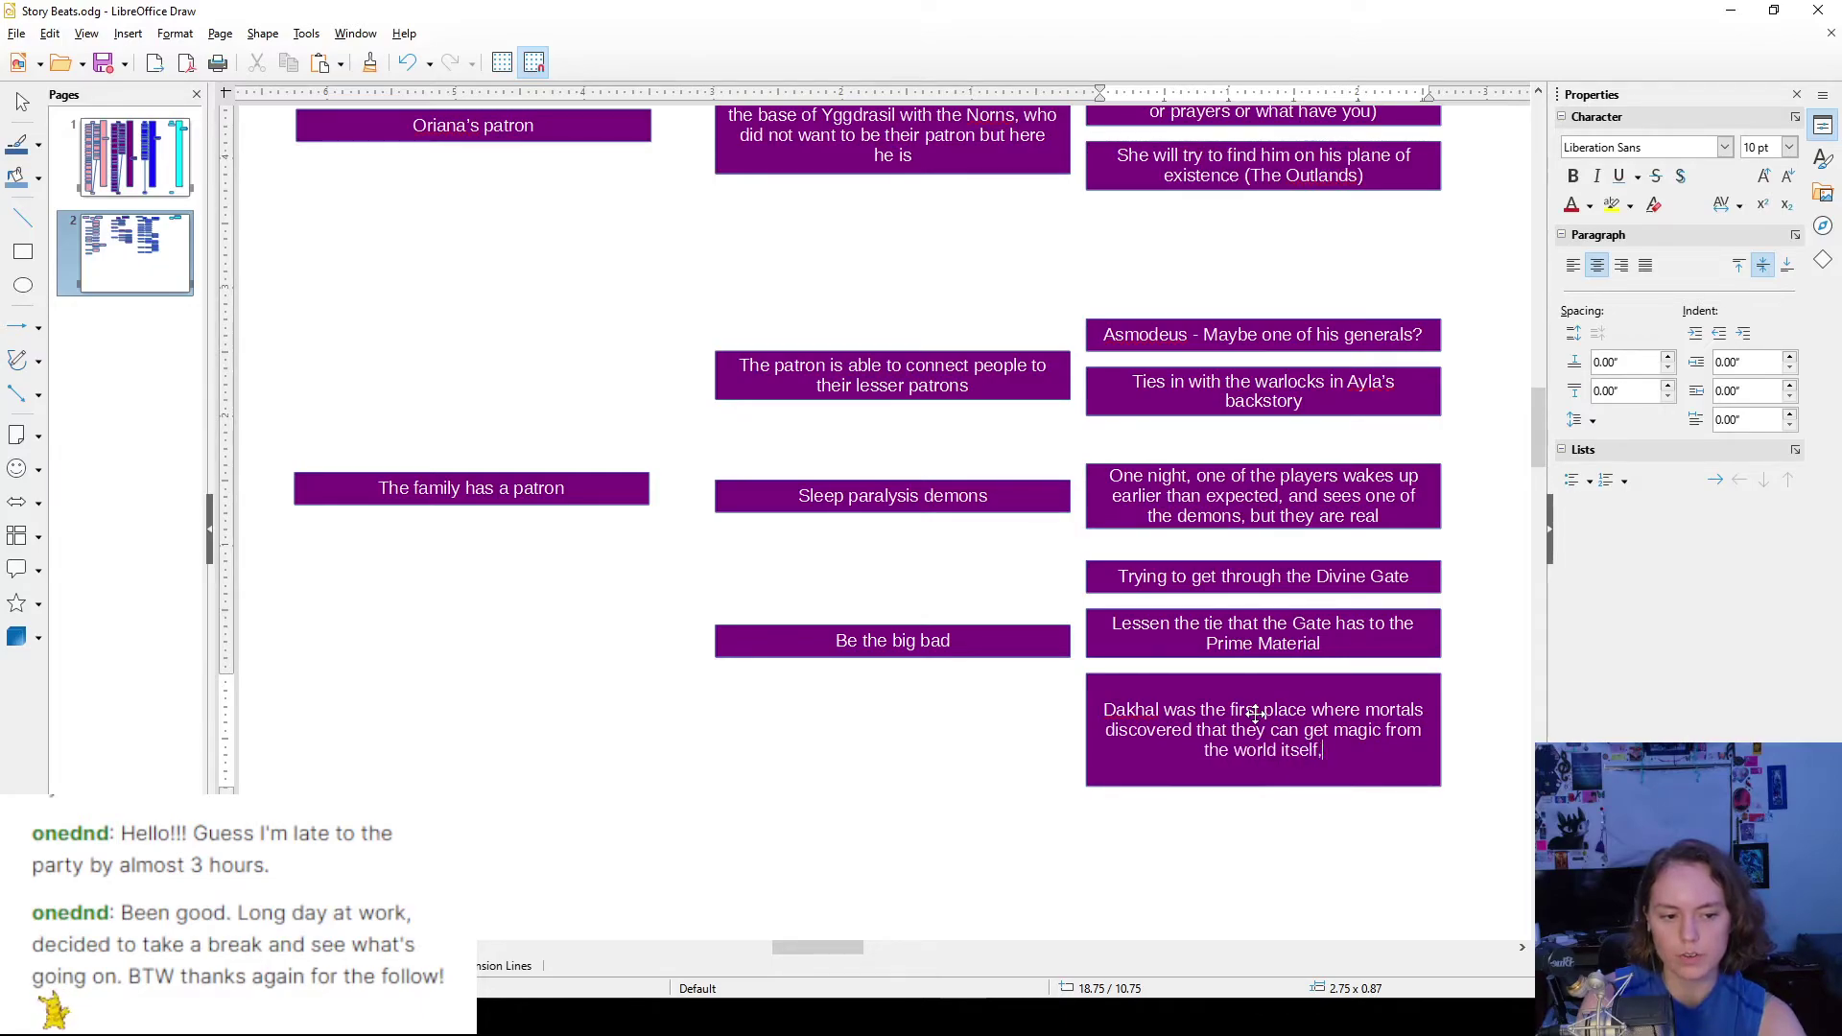
text( and not just frcn)
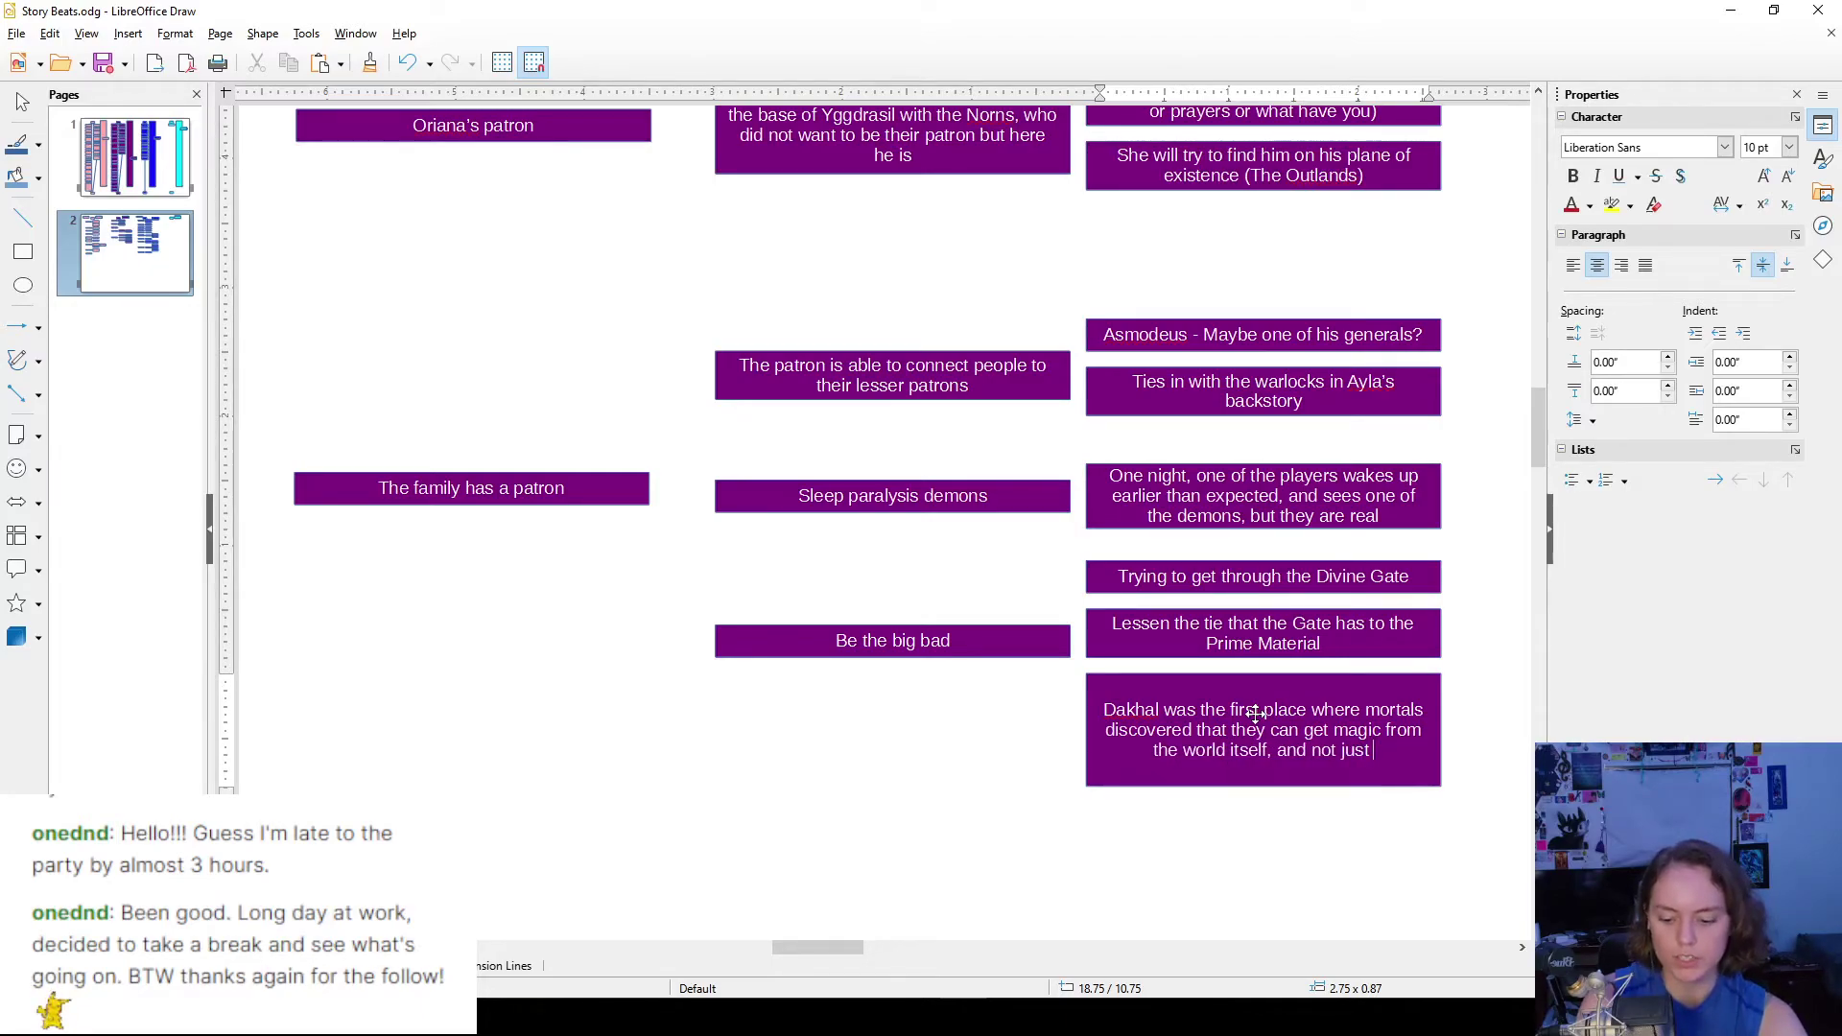
key(BackSpace)
key(BackSpace)
text(om a greater)
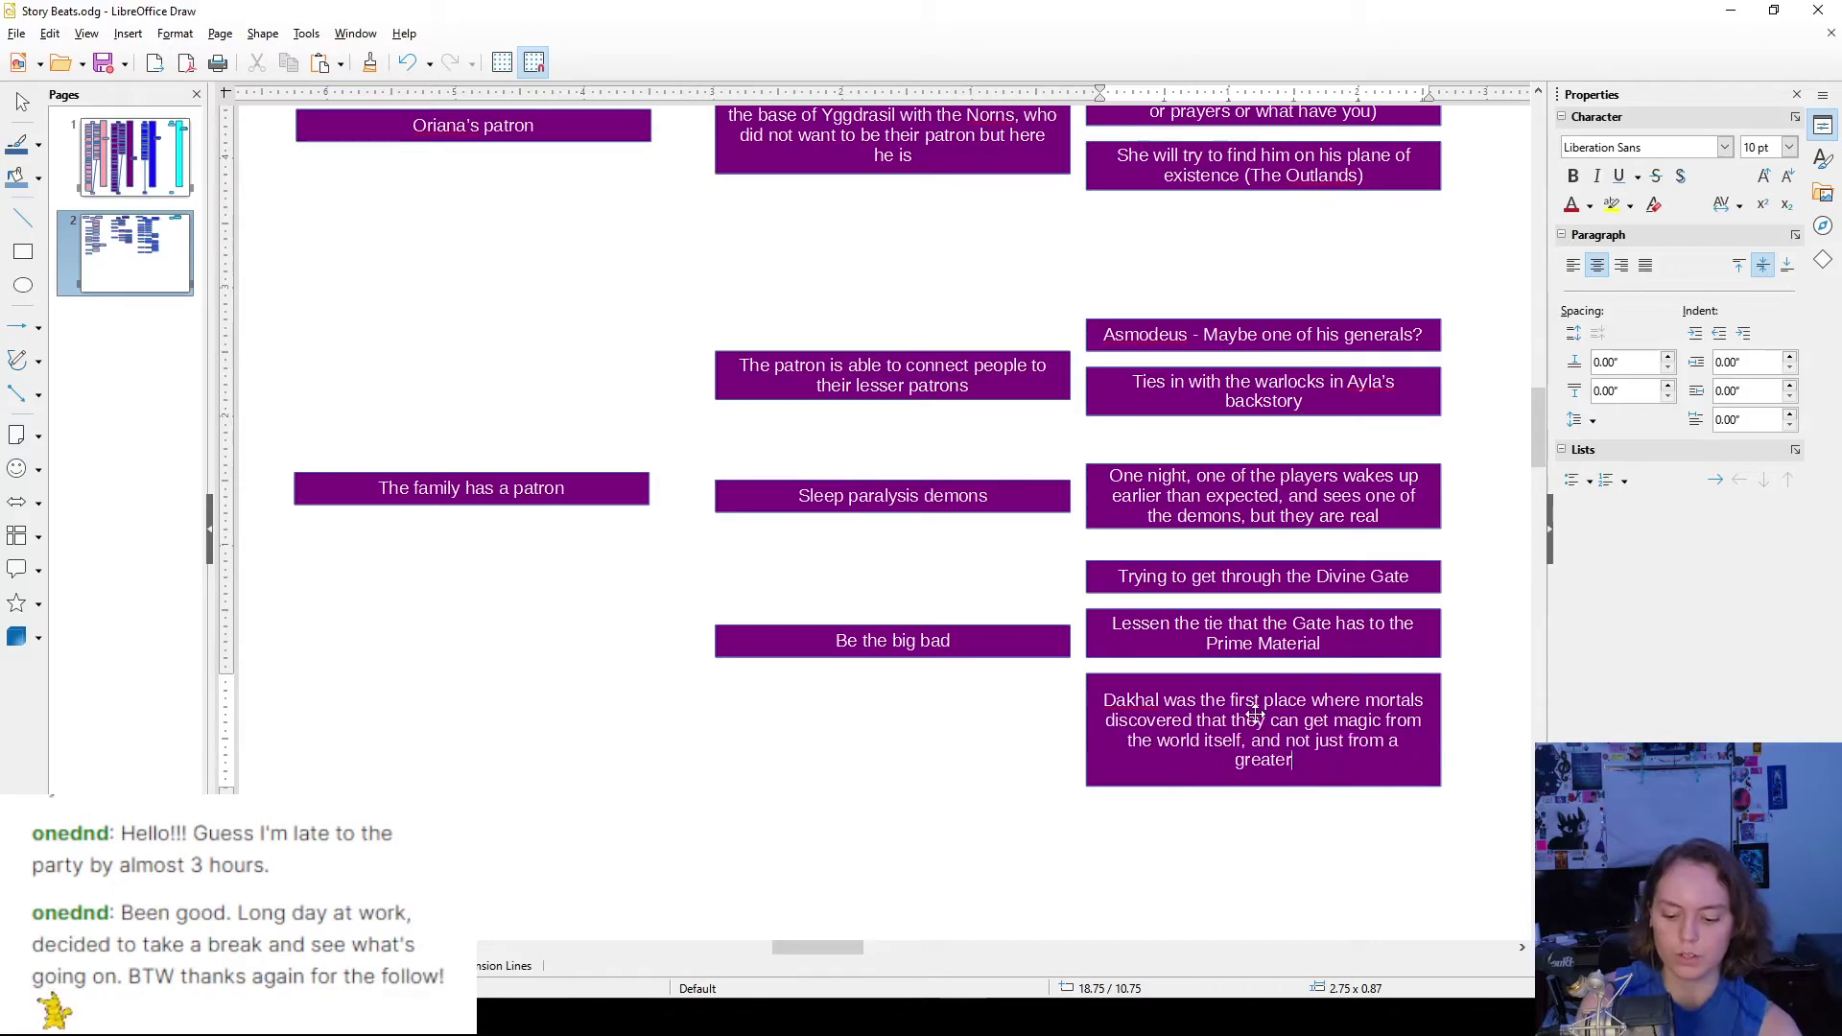
text( being fivin)
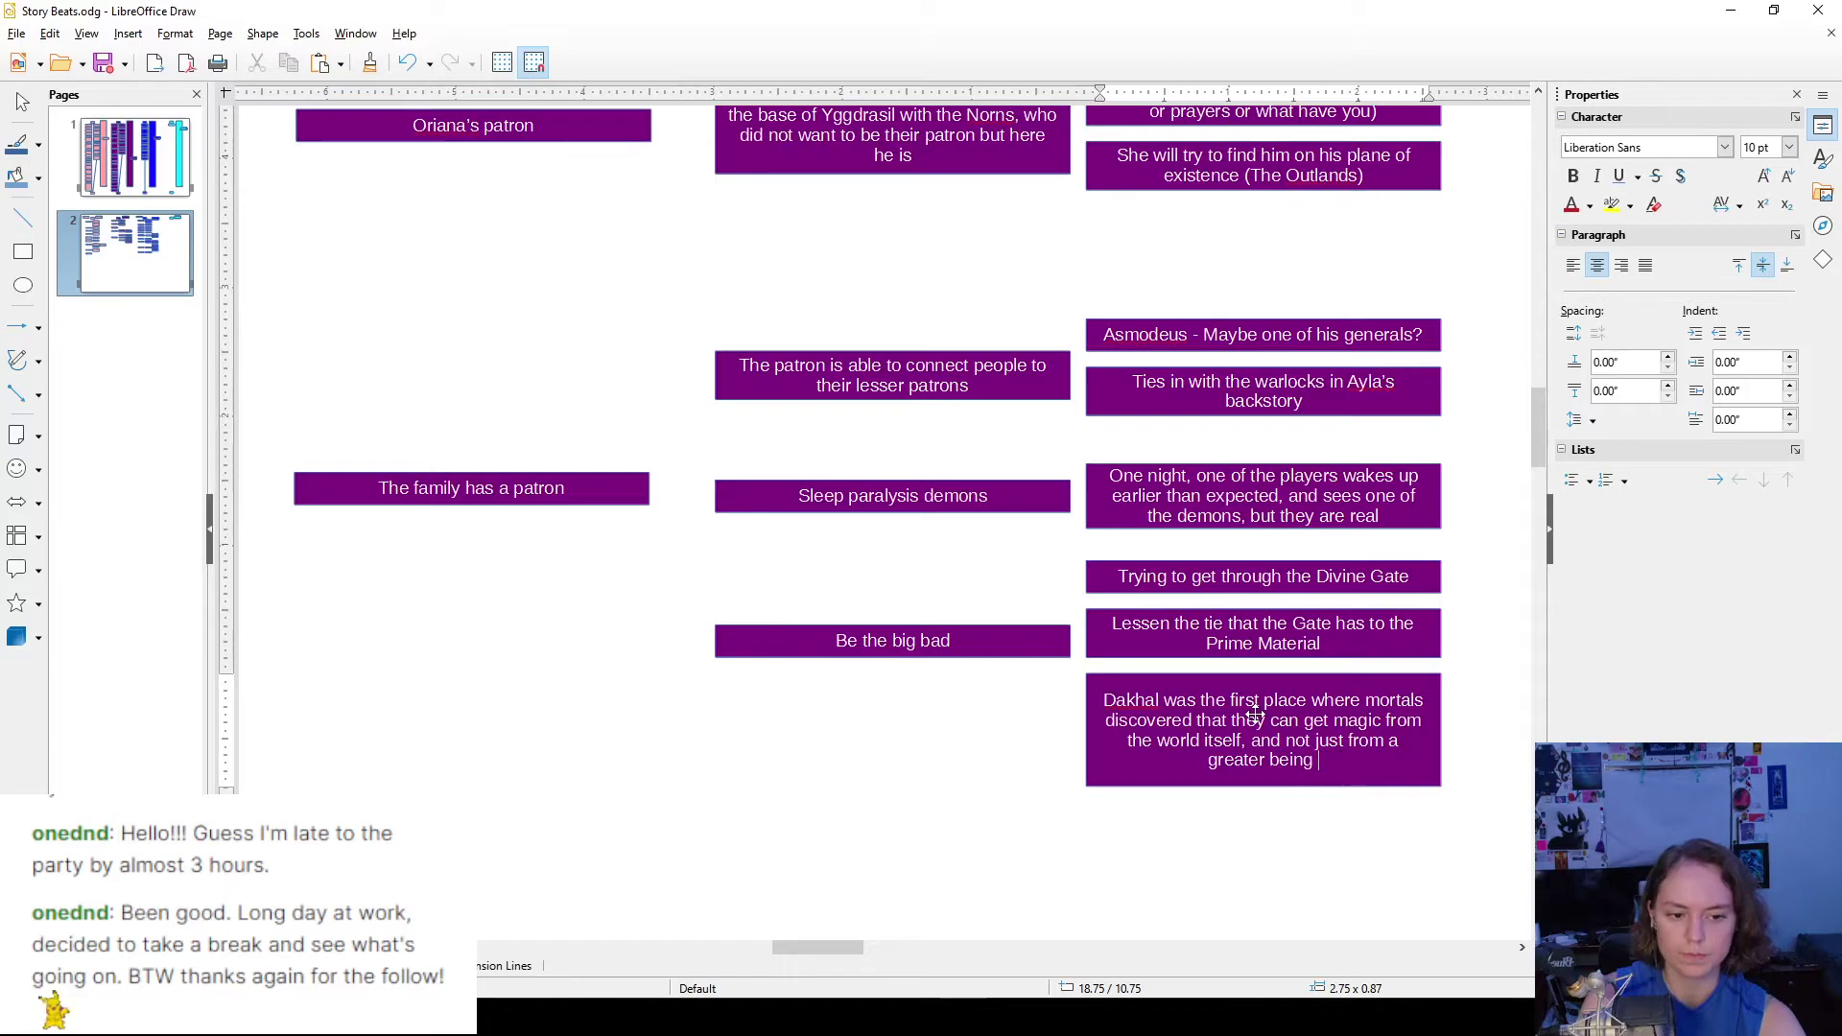
text(g it to )
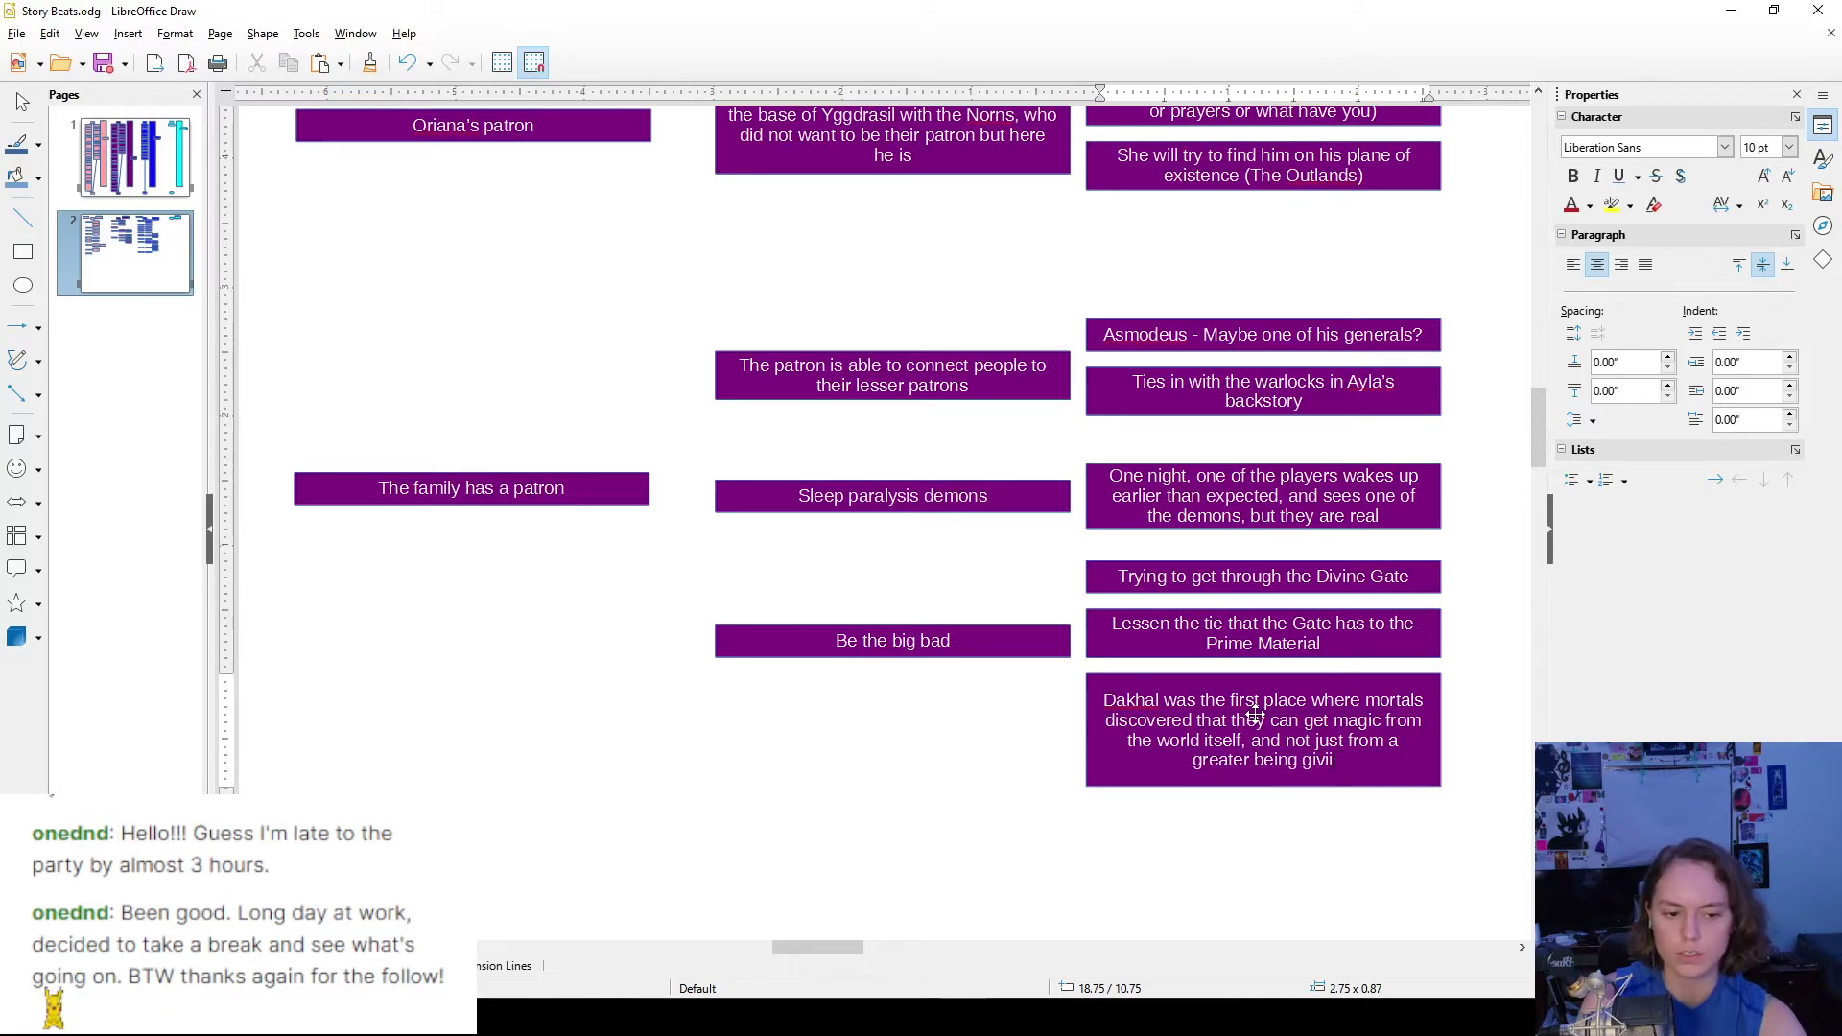
text(you)
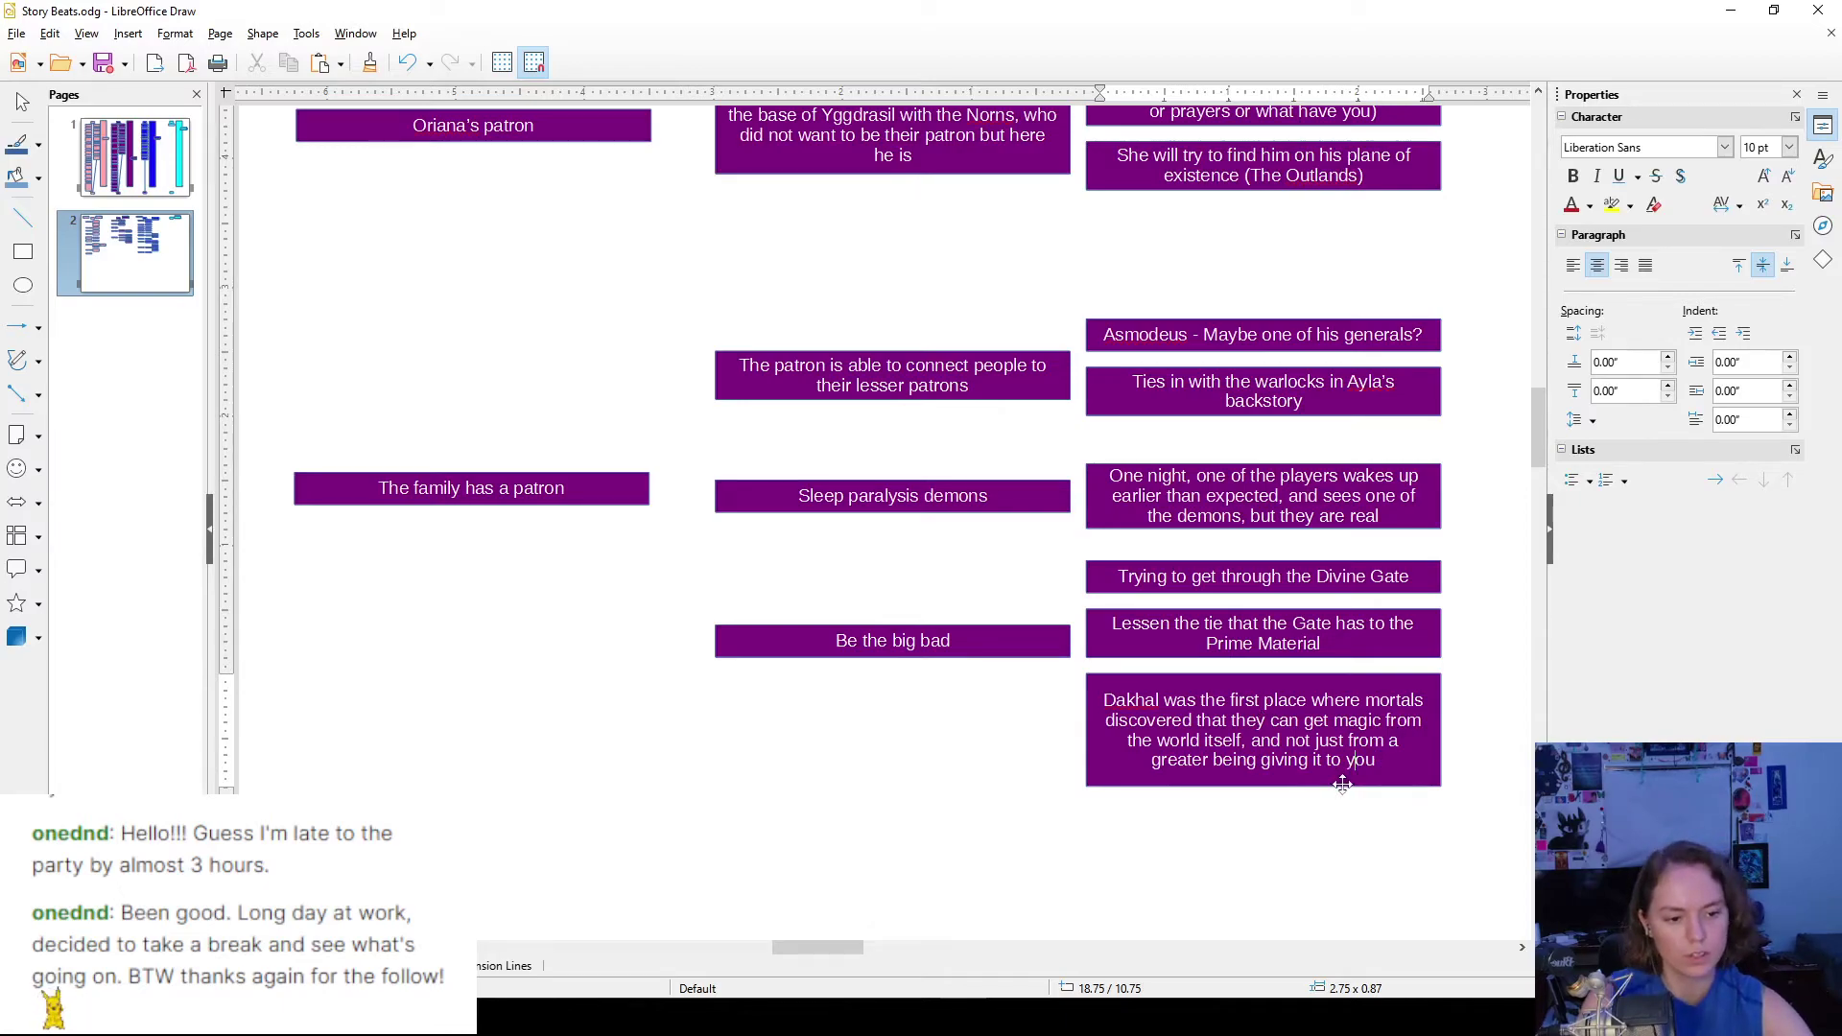
- Shrink the Dakhal box to about 0.75" high and move all three notes beside "Be the big bad" up about 0.12"
key(Escape)
drag(1265, 782, 1264, 755)
click(1293, 828)
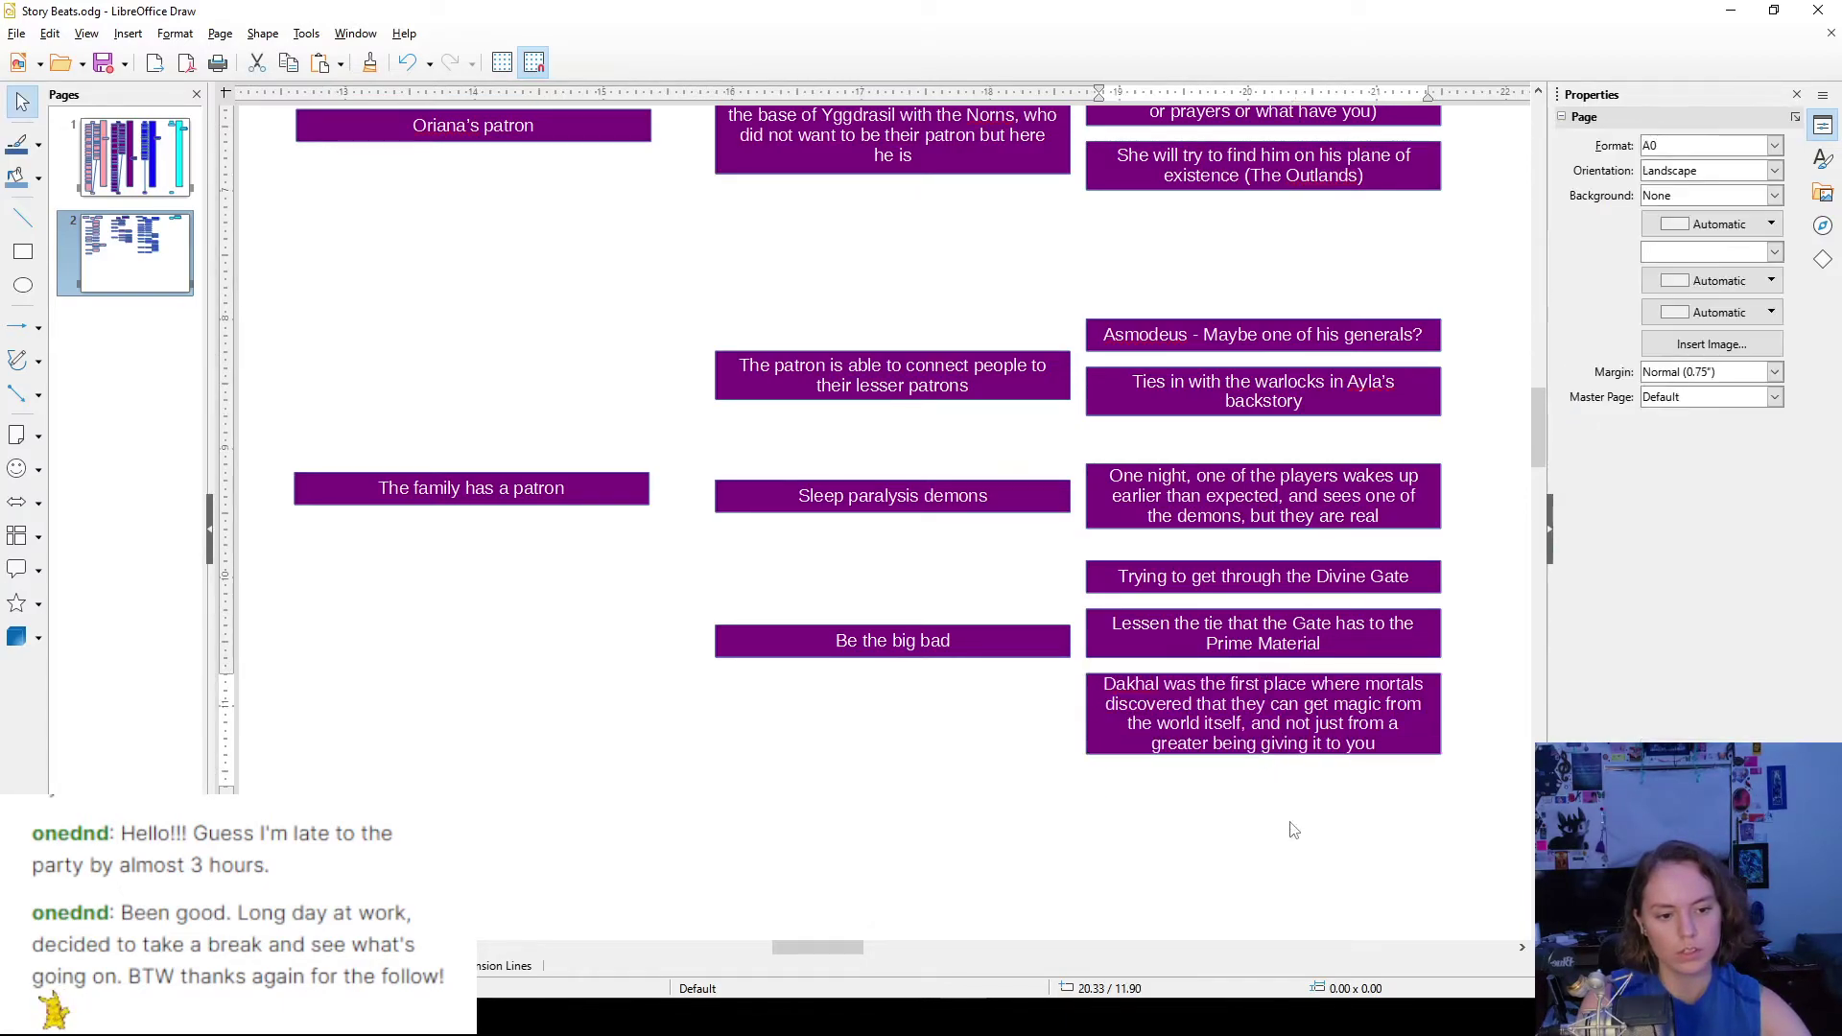
drag(1491, 825, 1078, 543)
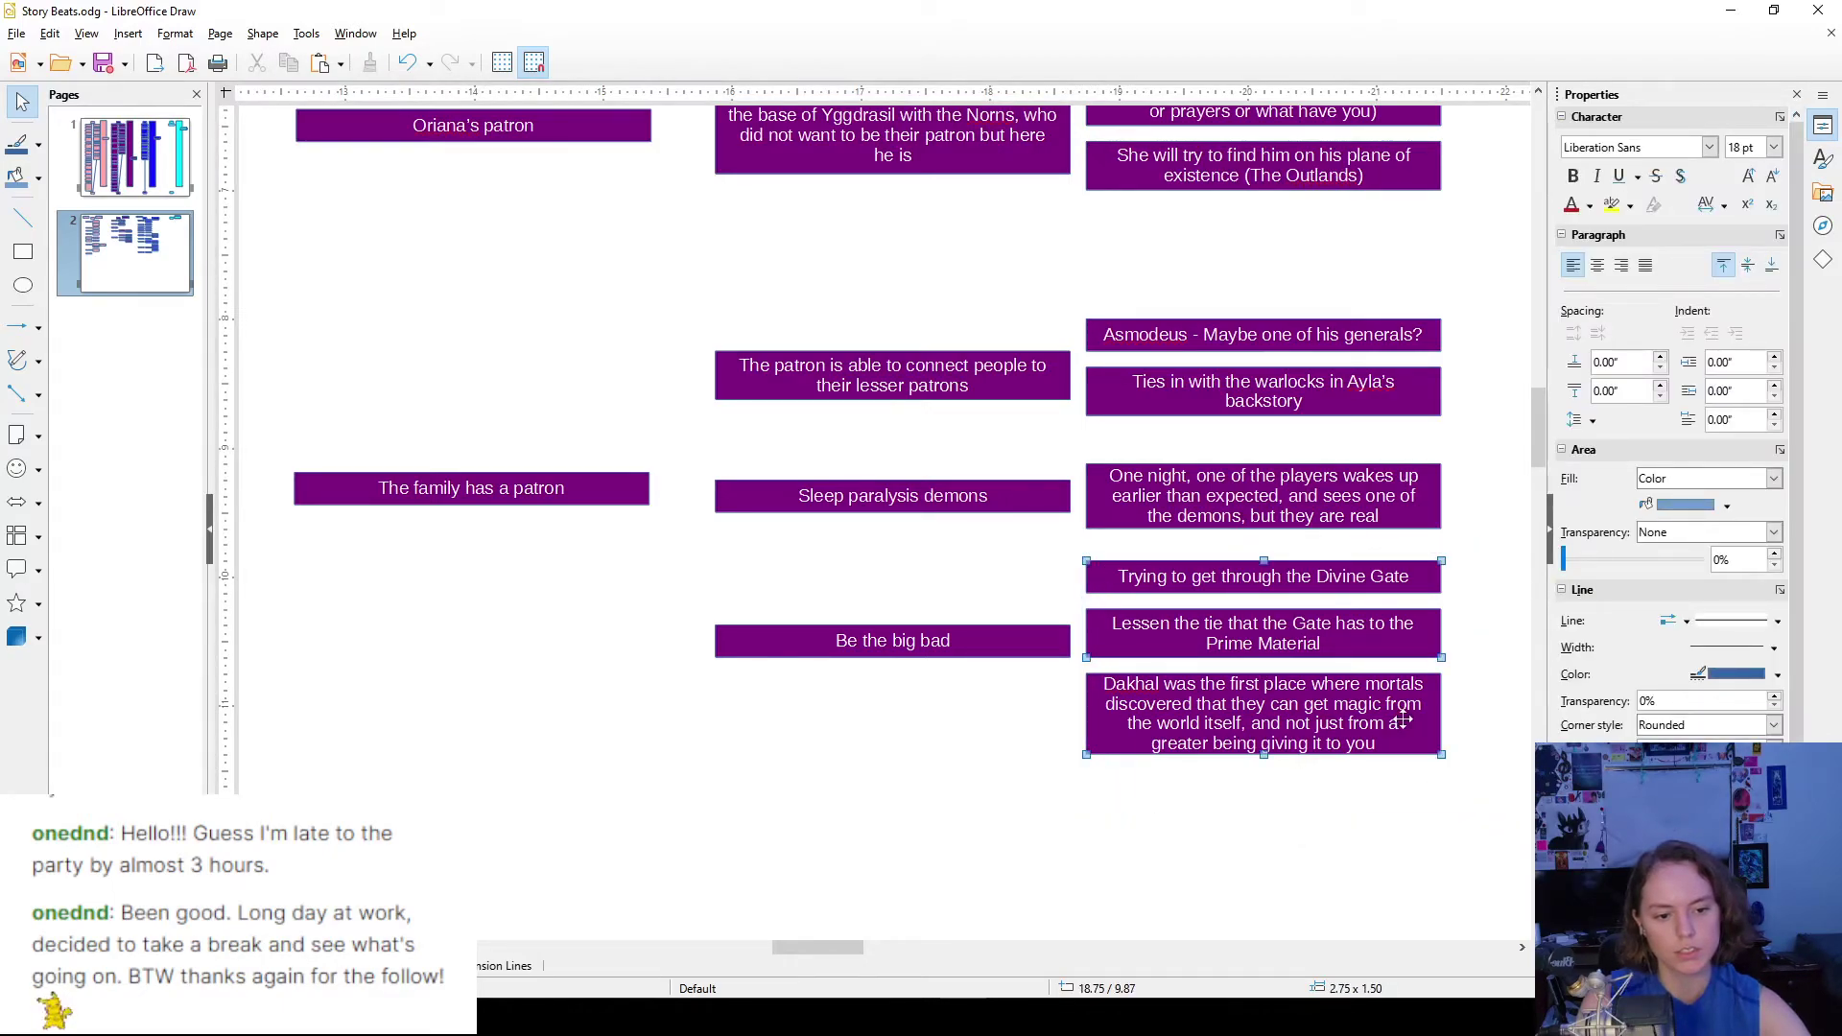
drag(1402, 720, 1403, 703)
click(1355, 747)
click(1267, 731)
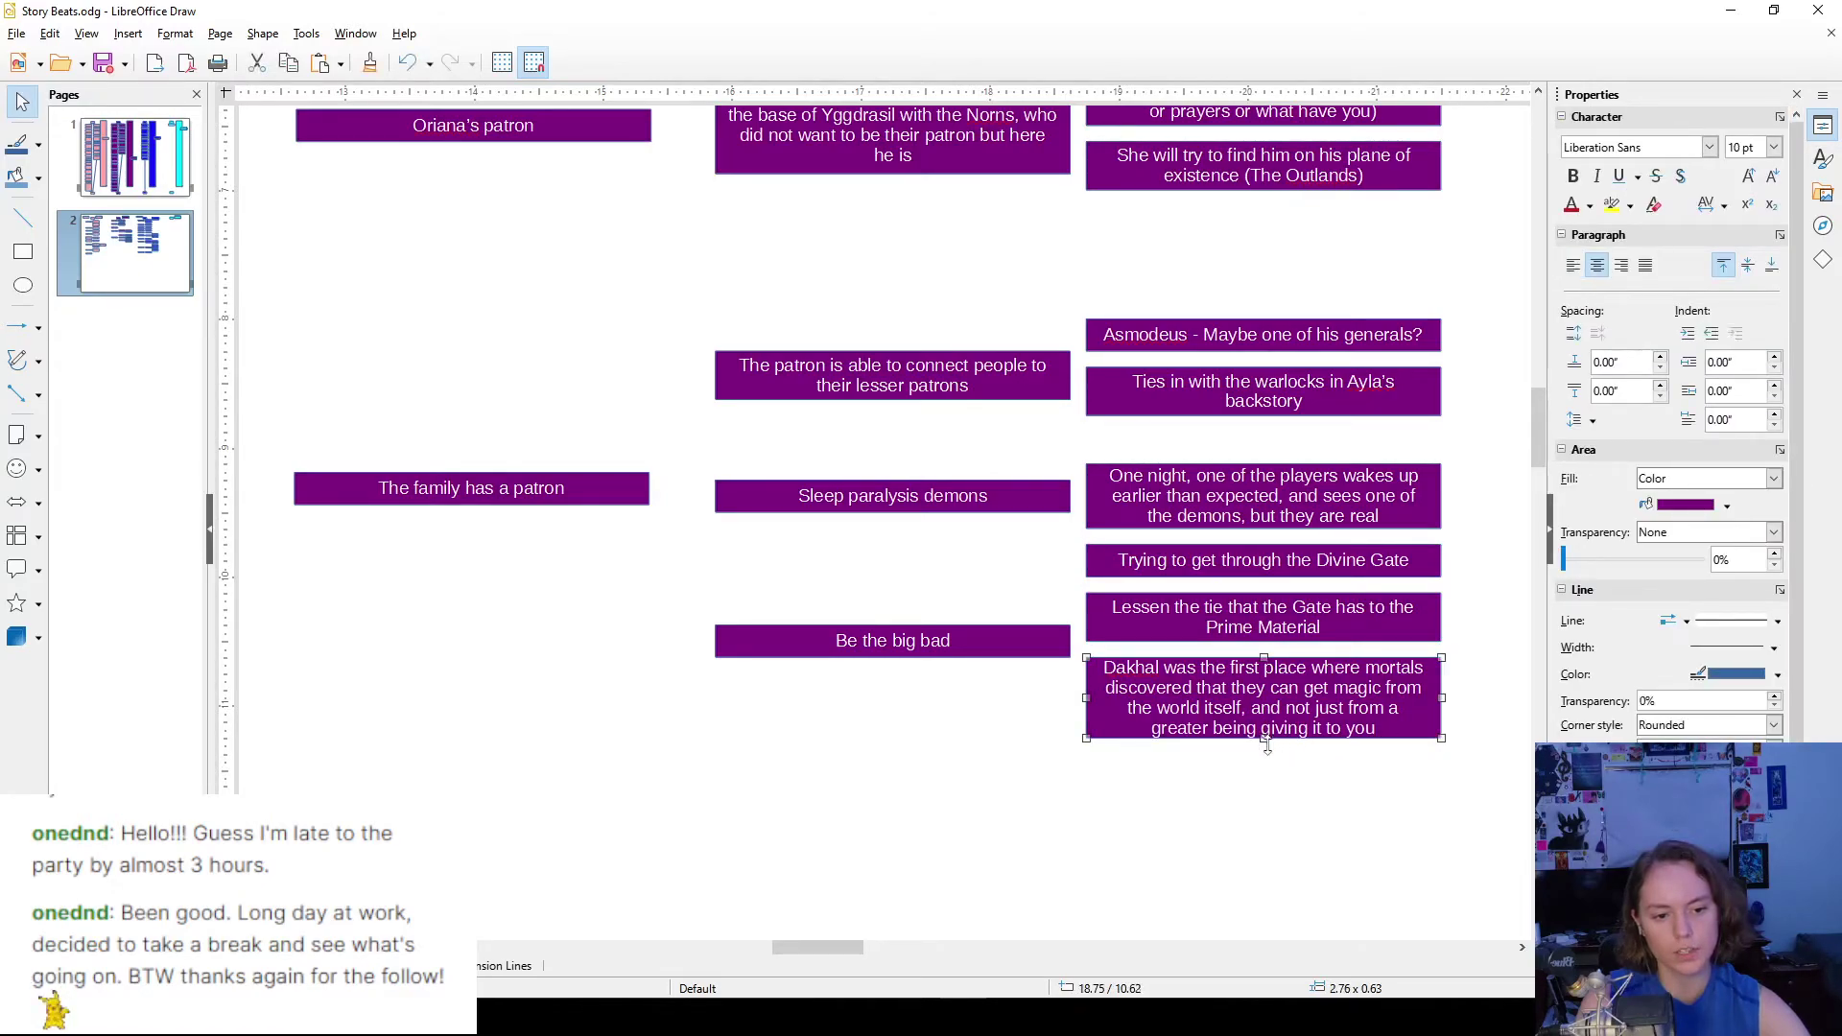
drag(1267, 739, 1266, 755)
click(1321, 798)
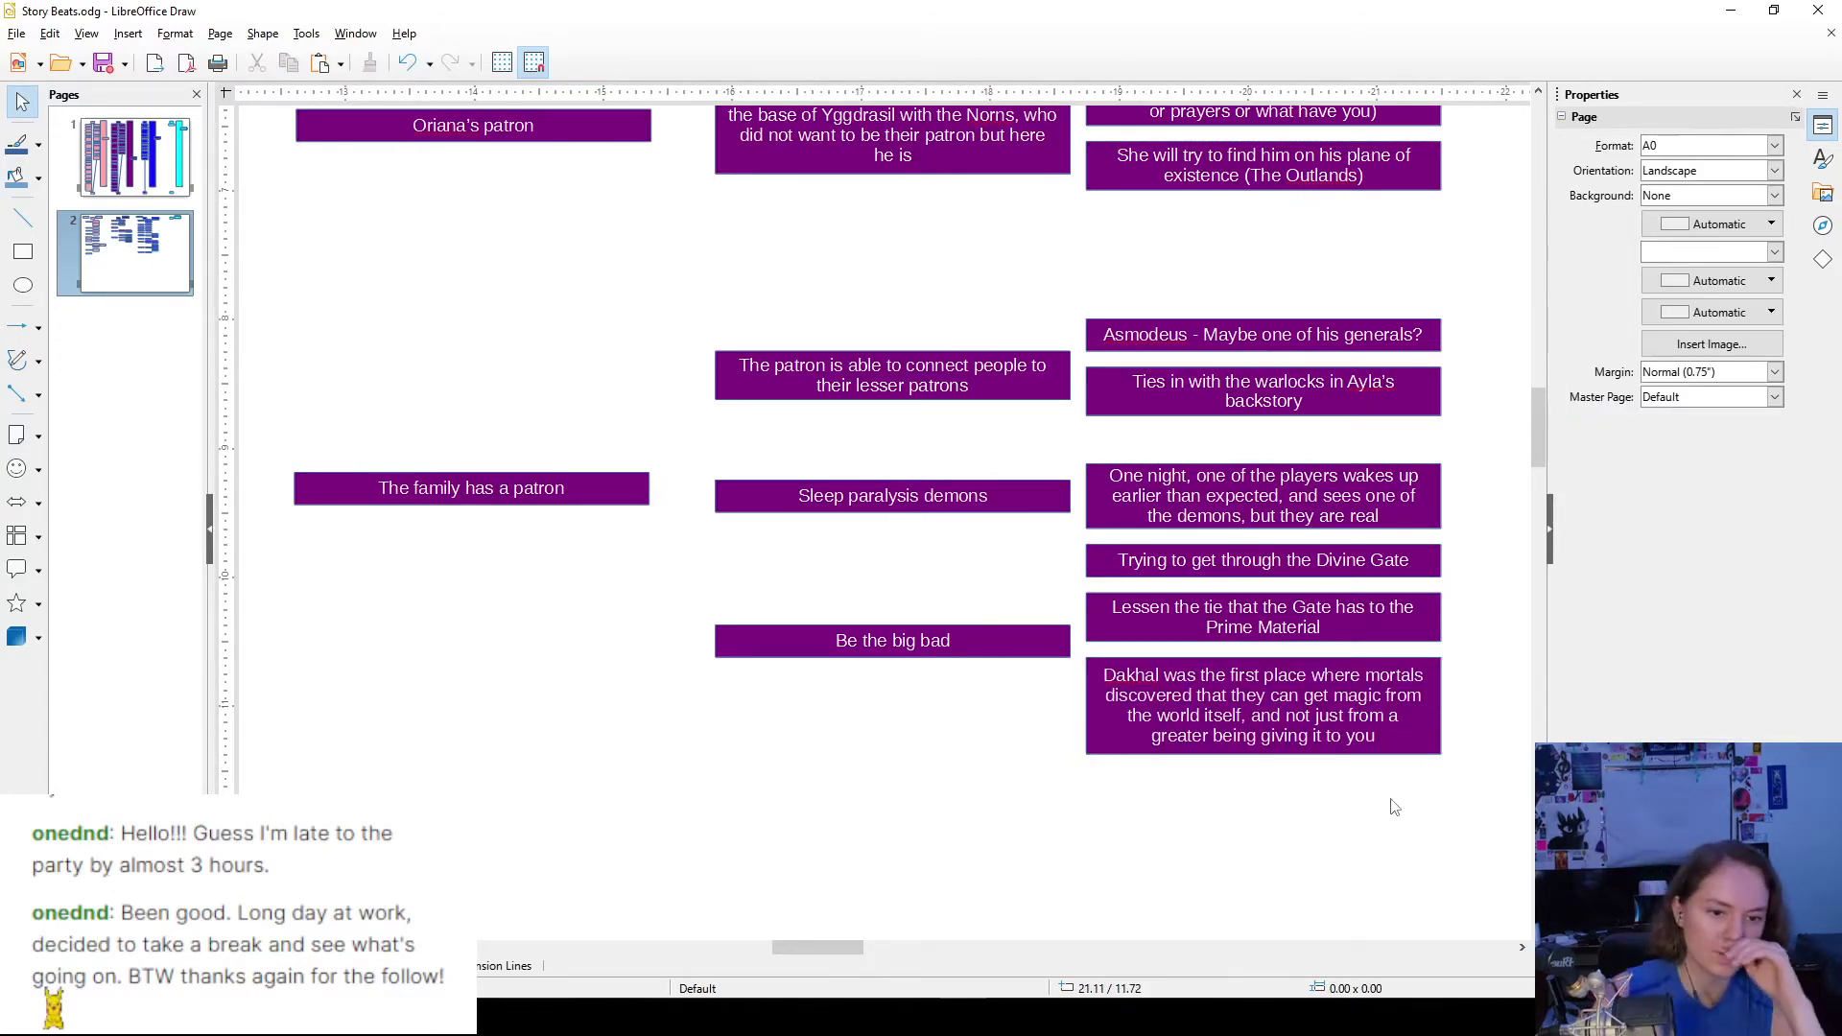
- Shift the "Be the big bad" row down about 0.12" and the lesser patrons and sleep paralysis rows up about 0.12"
drag(636, 543, 1425, 782)
click(1463, 836)
drag(1468, 847, 662, 303)
drag(1134, 522, 1132, 490)
click(526, 539)
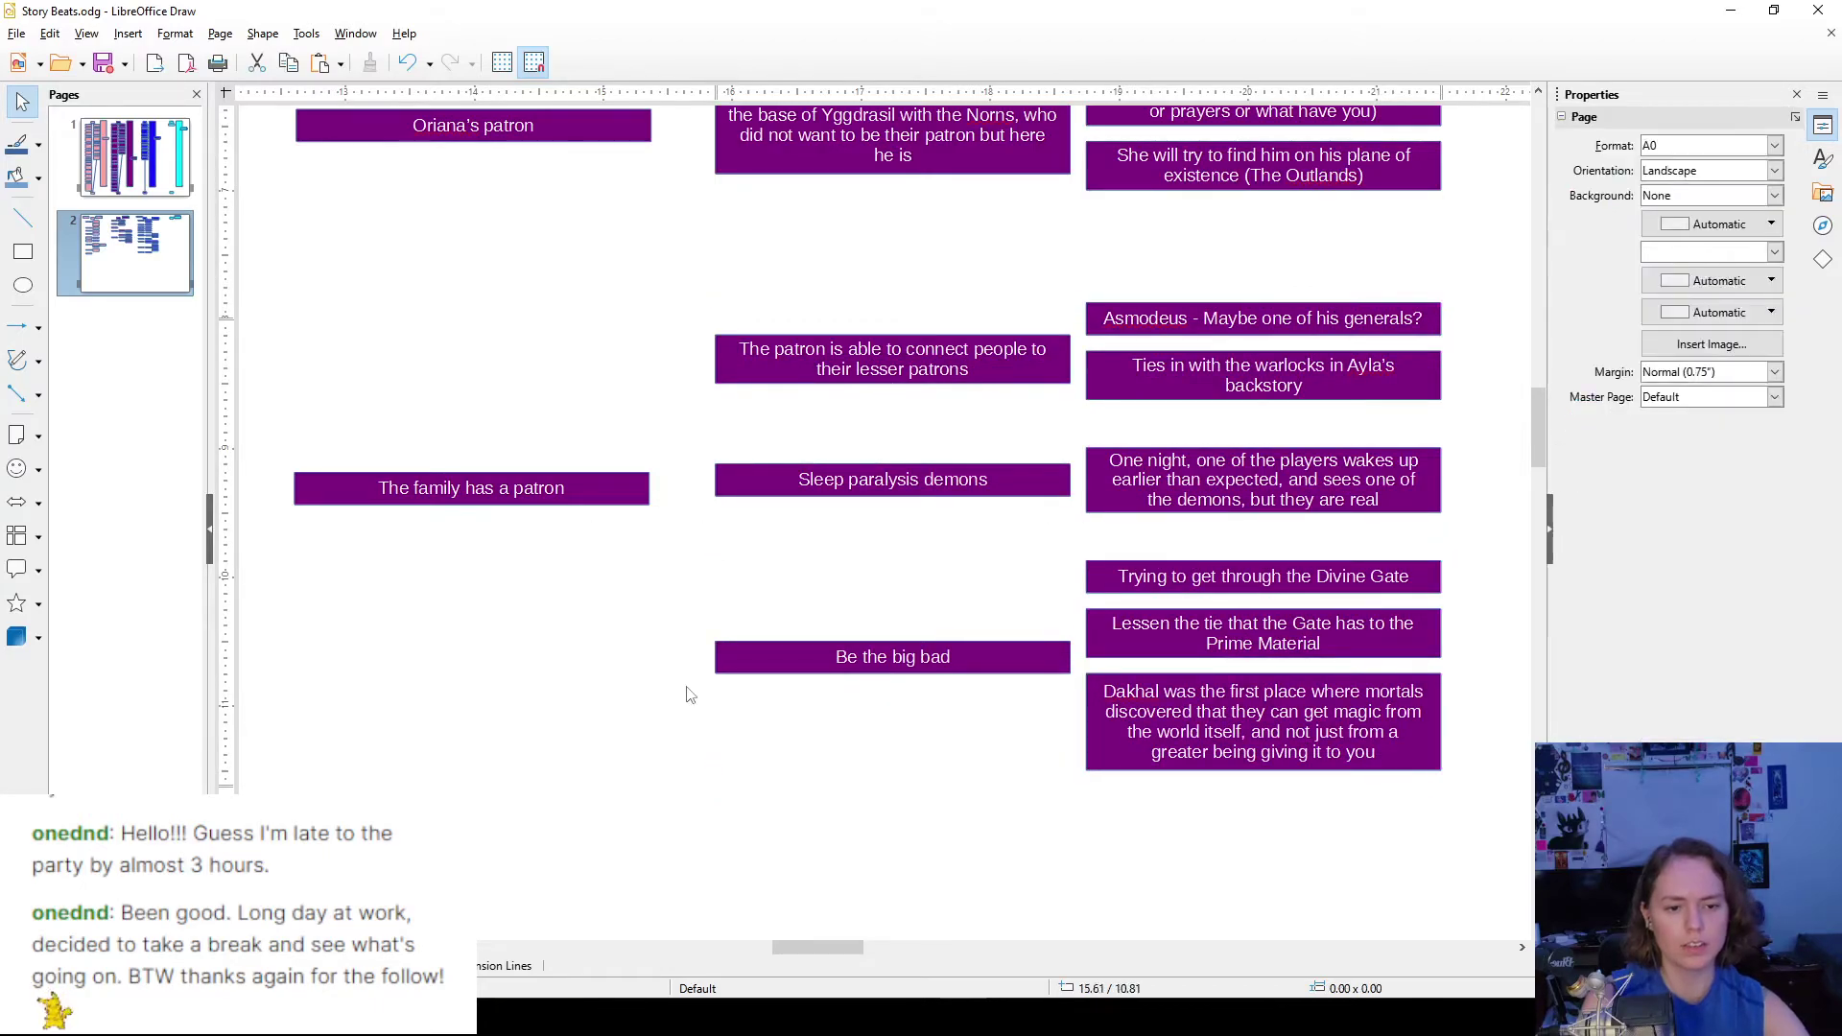
- Review Oriana's future story beats, from the notes on the family's search for them down to the patron and big-bad notes
scroll(883, 708, down, 5)
scroll(883, 708, up, 2)
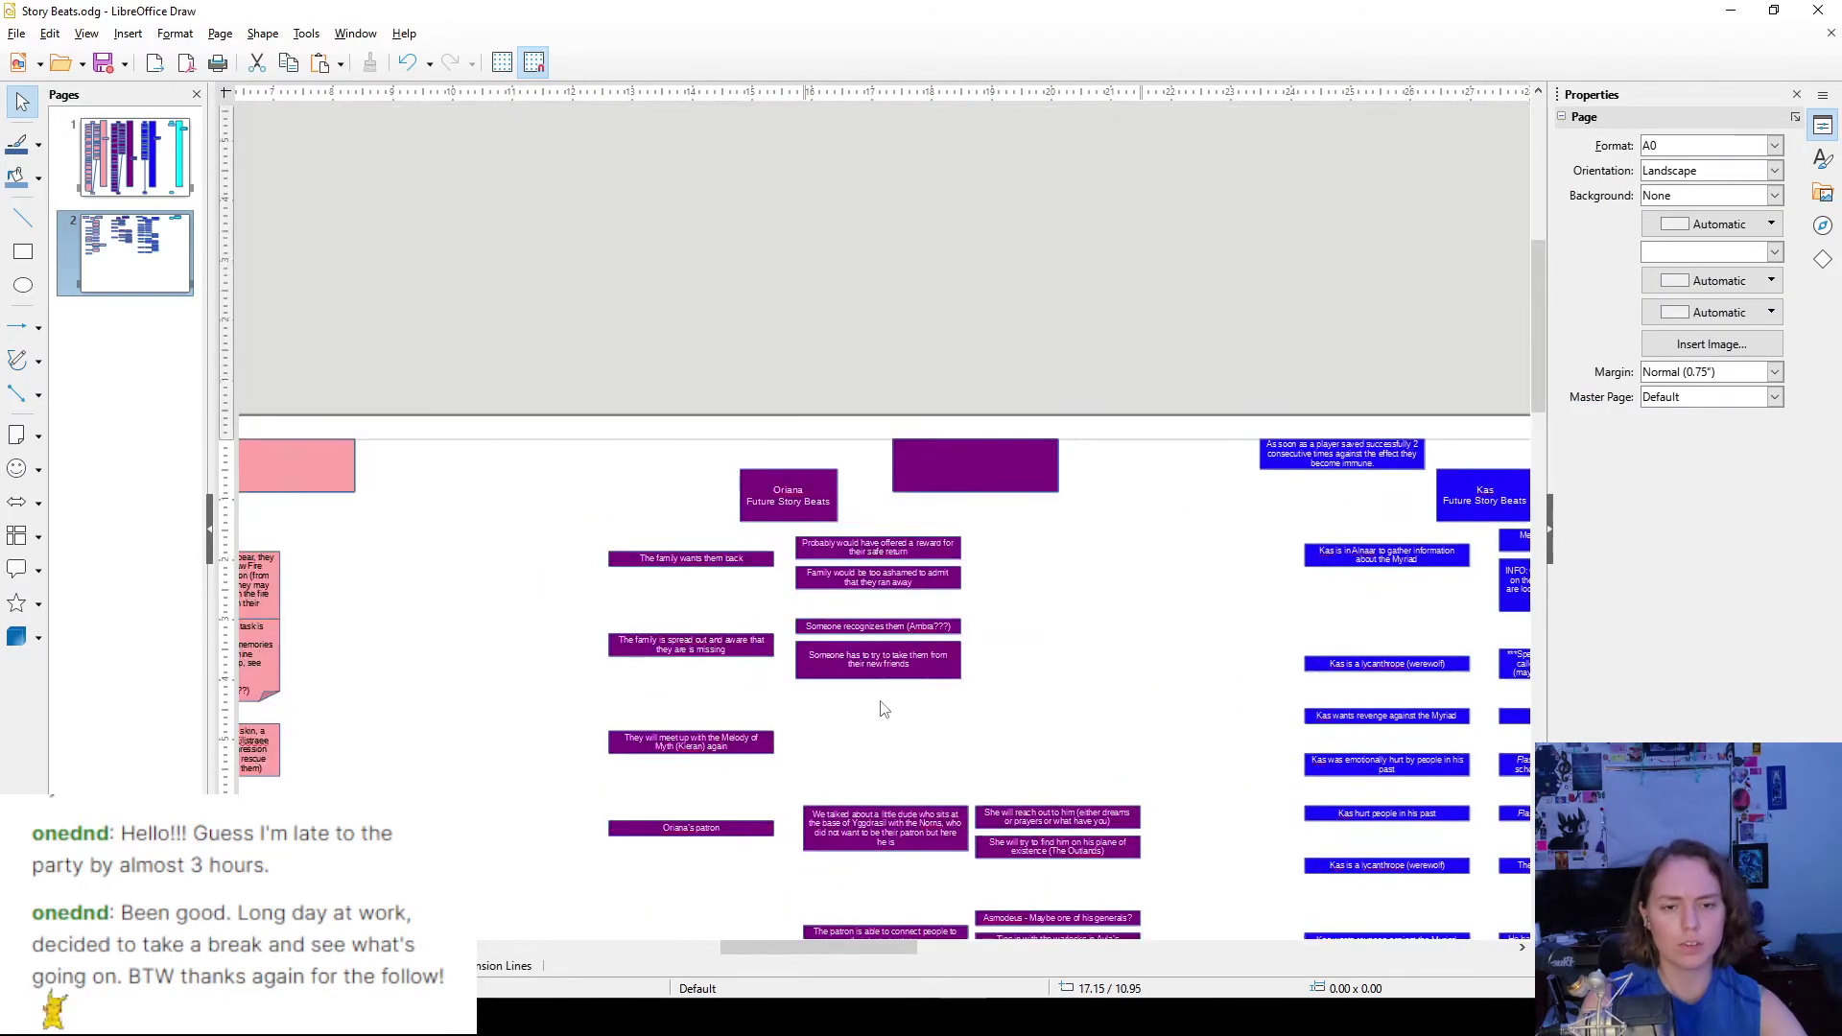
scroll(882, 708, down, 4)
scroll(1028, 567, down, 2)
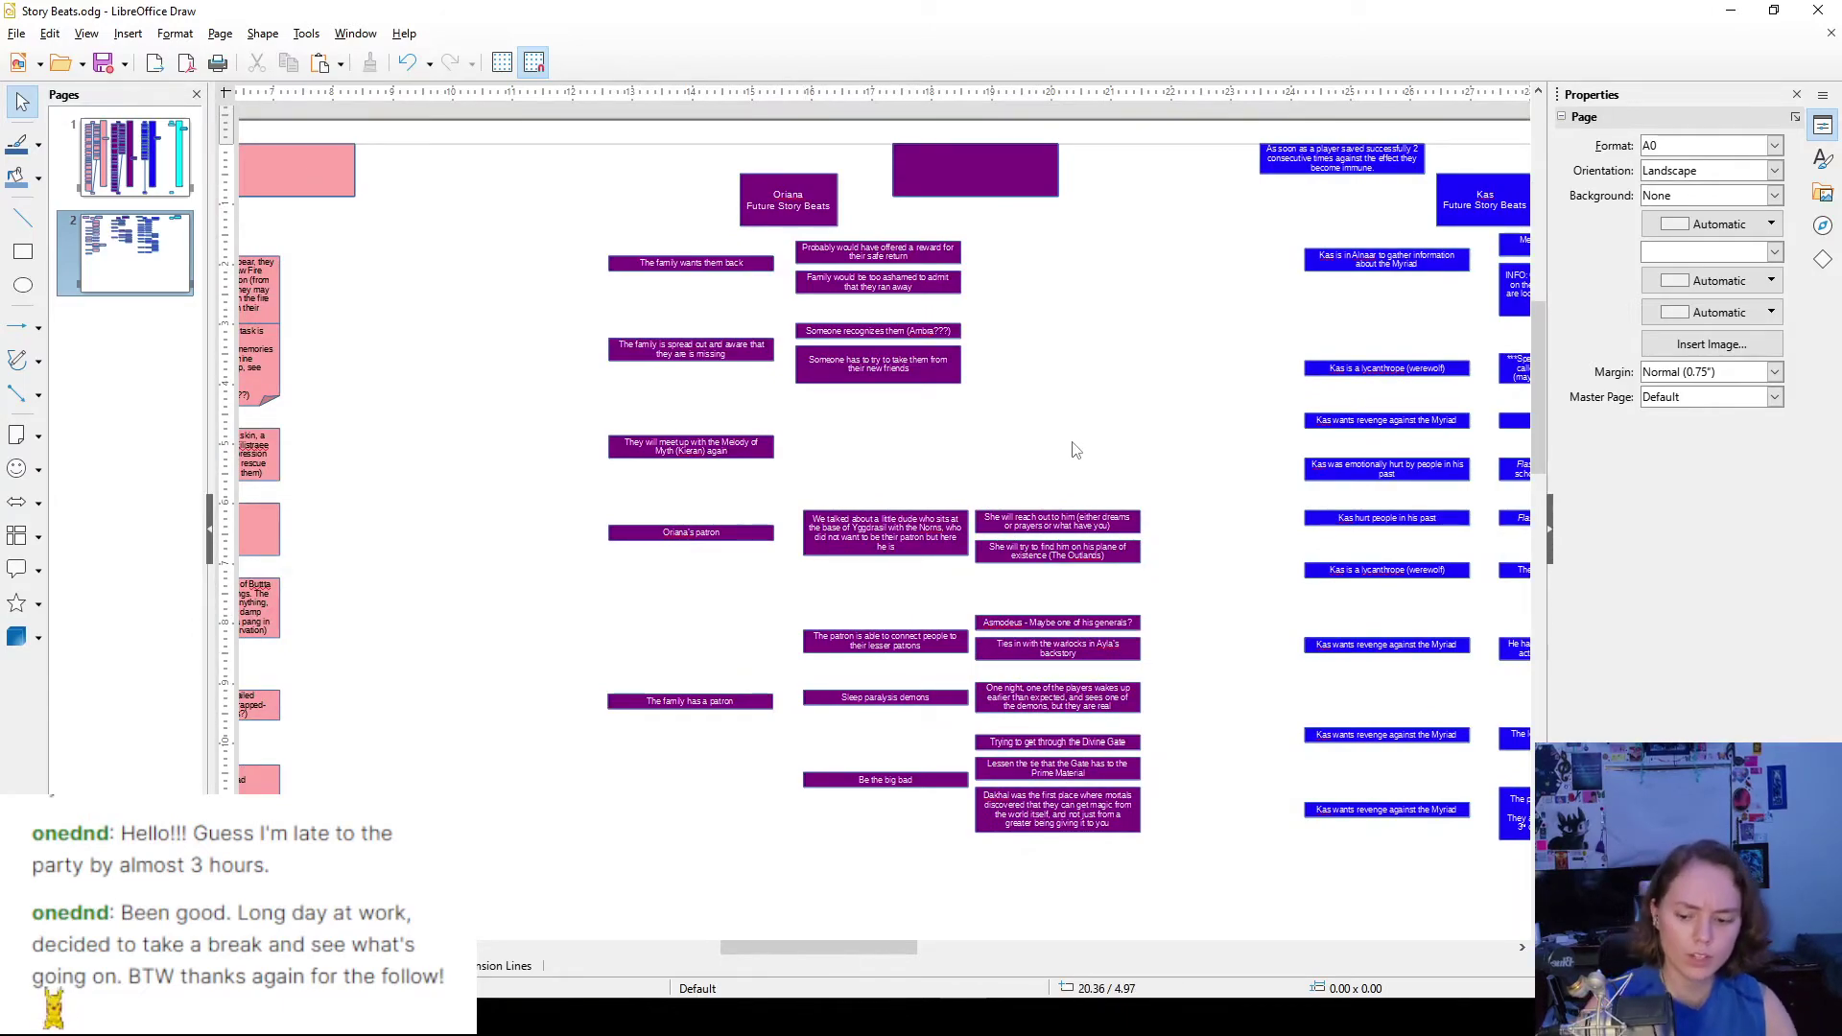
scroll(950, 307, up, 2)
scroll(959, 844, up, 2)
scroll(859, 823, up, 1)
scroll(780, 806, up, 1)
drag(831, 946, 820, 955)
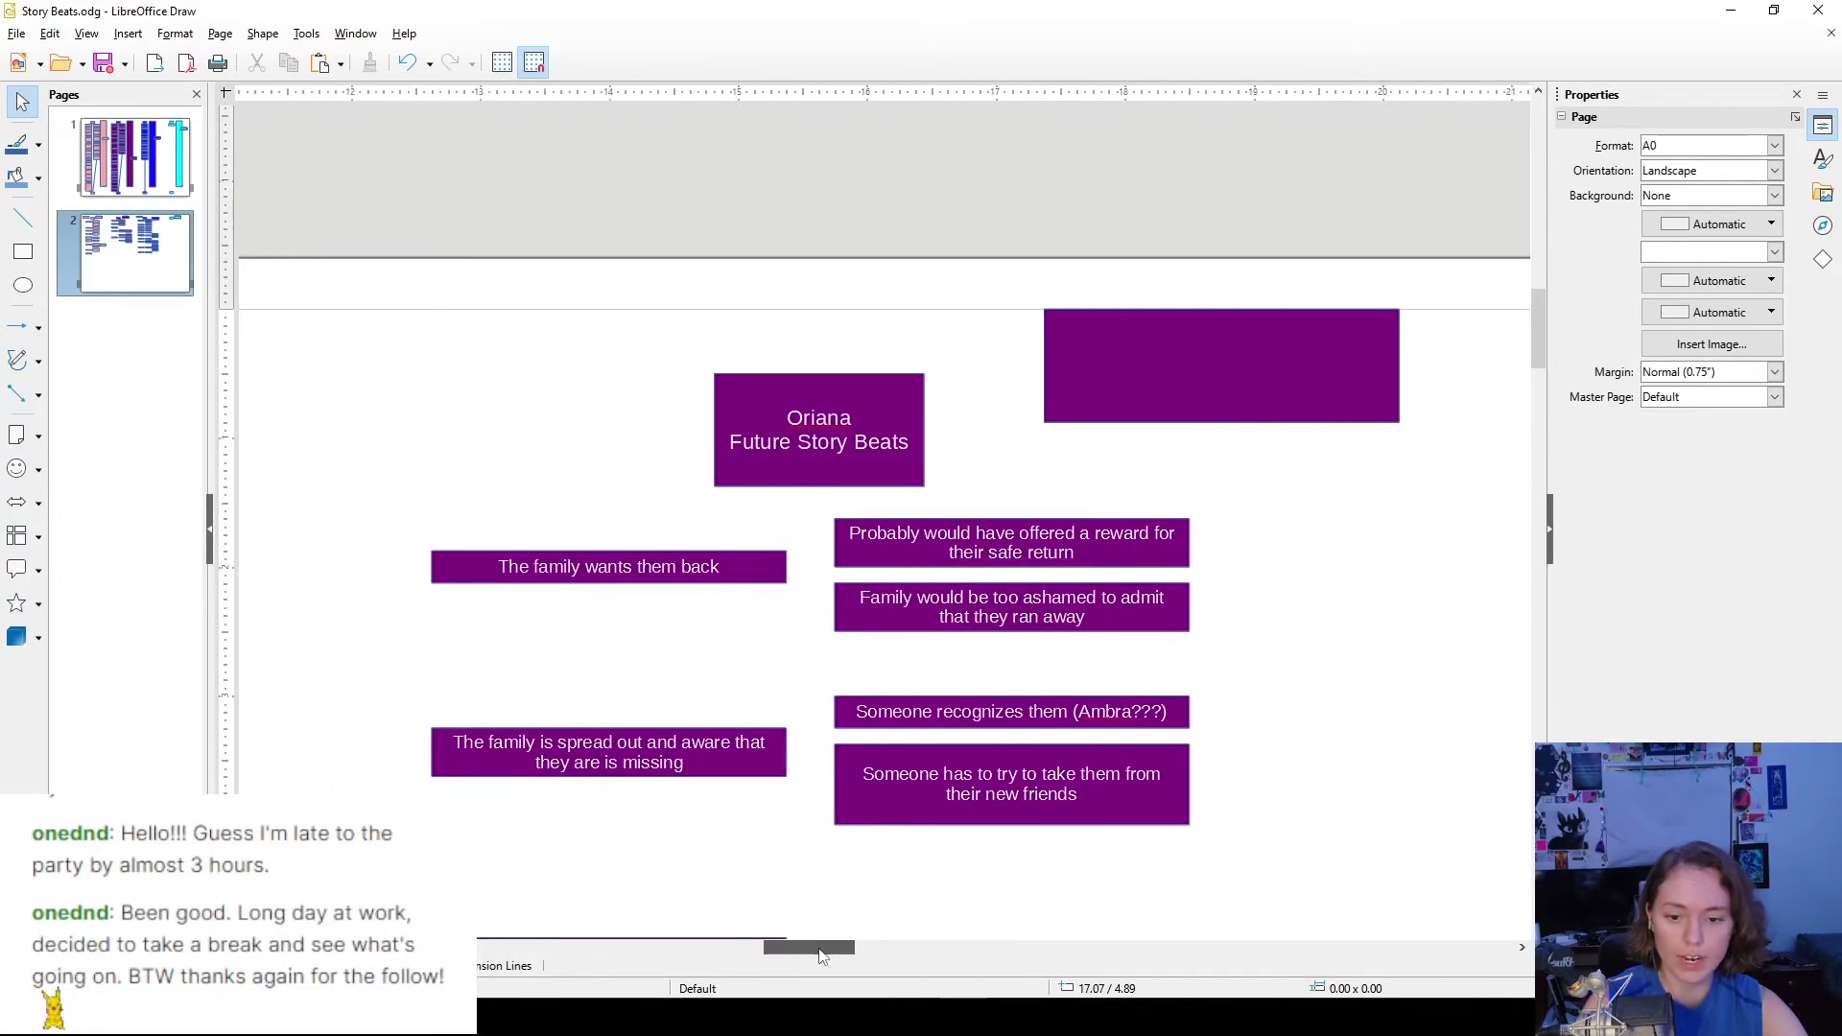
scroll(796, 816, down, 2)
drag(375, 428, 1332, 622)
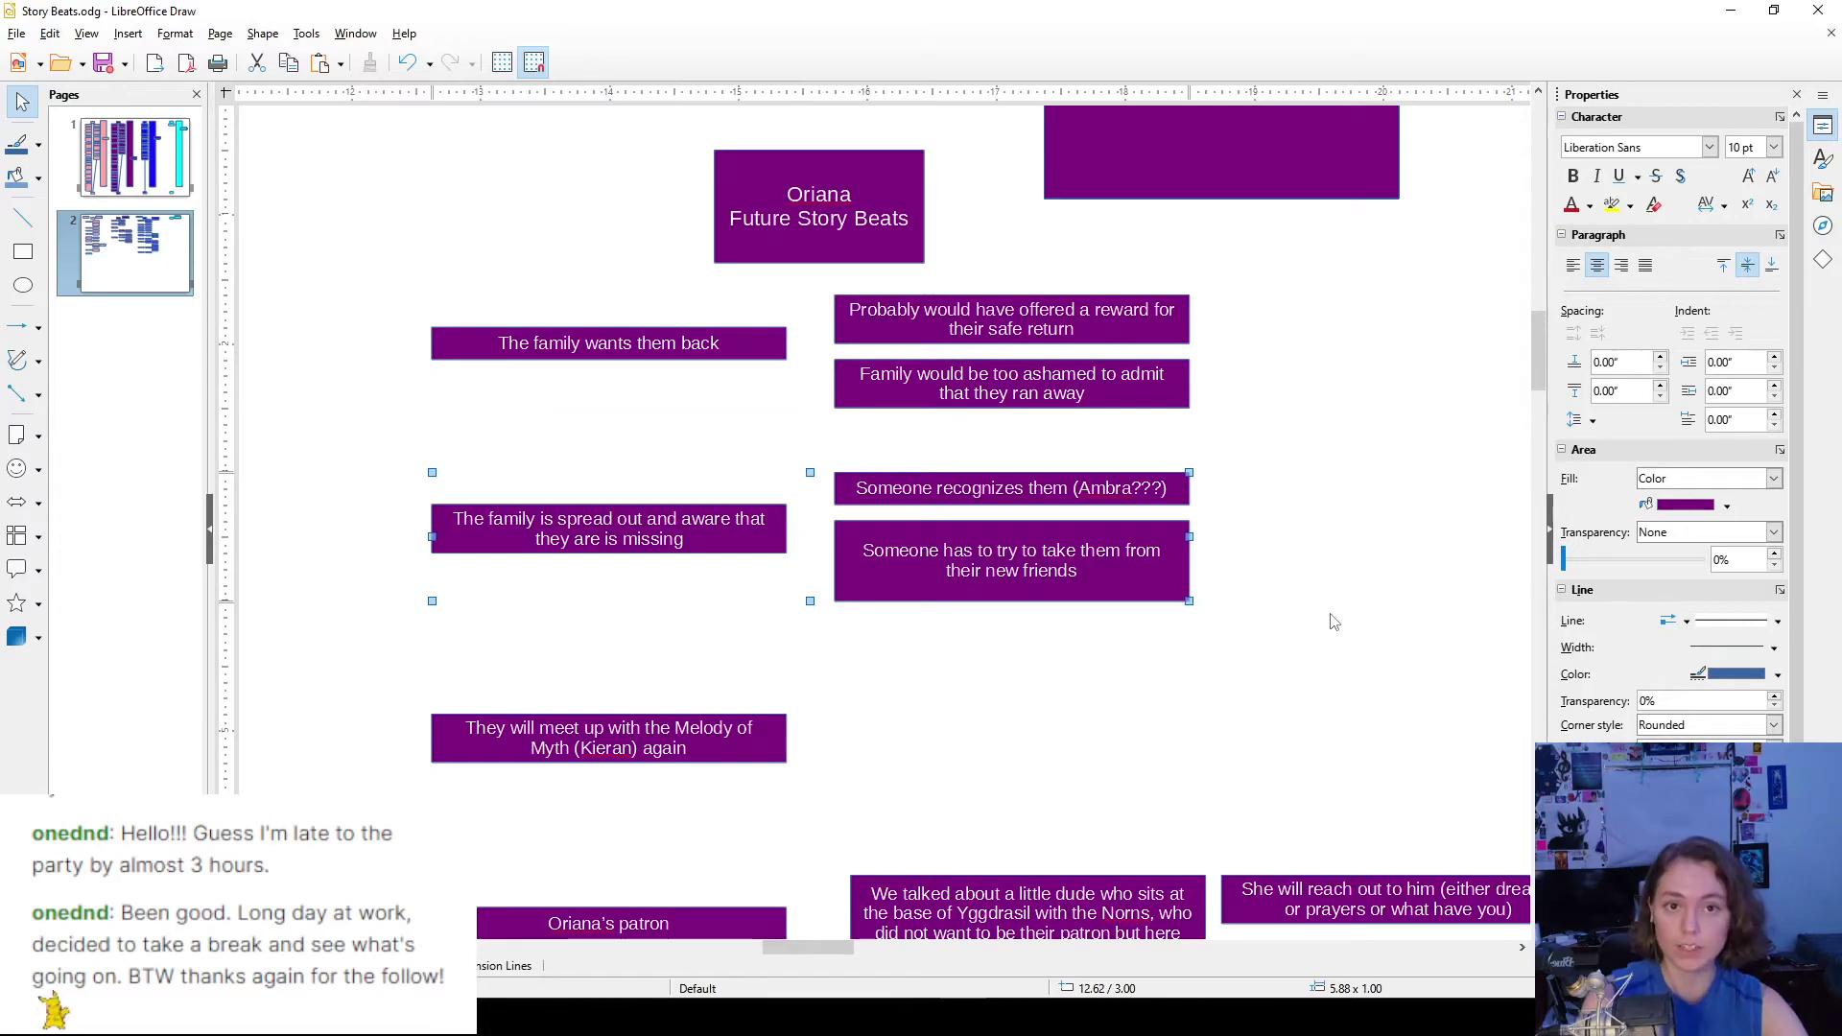
click(1332, 622)
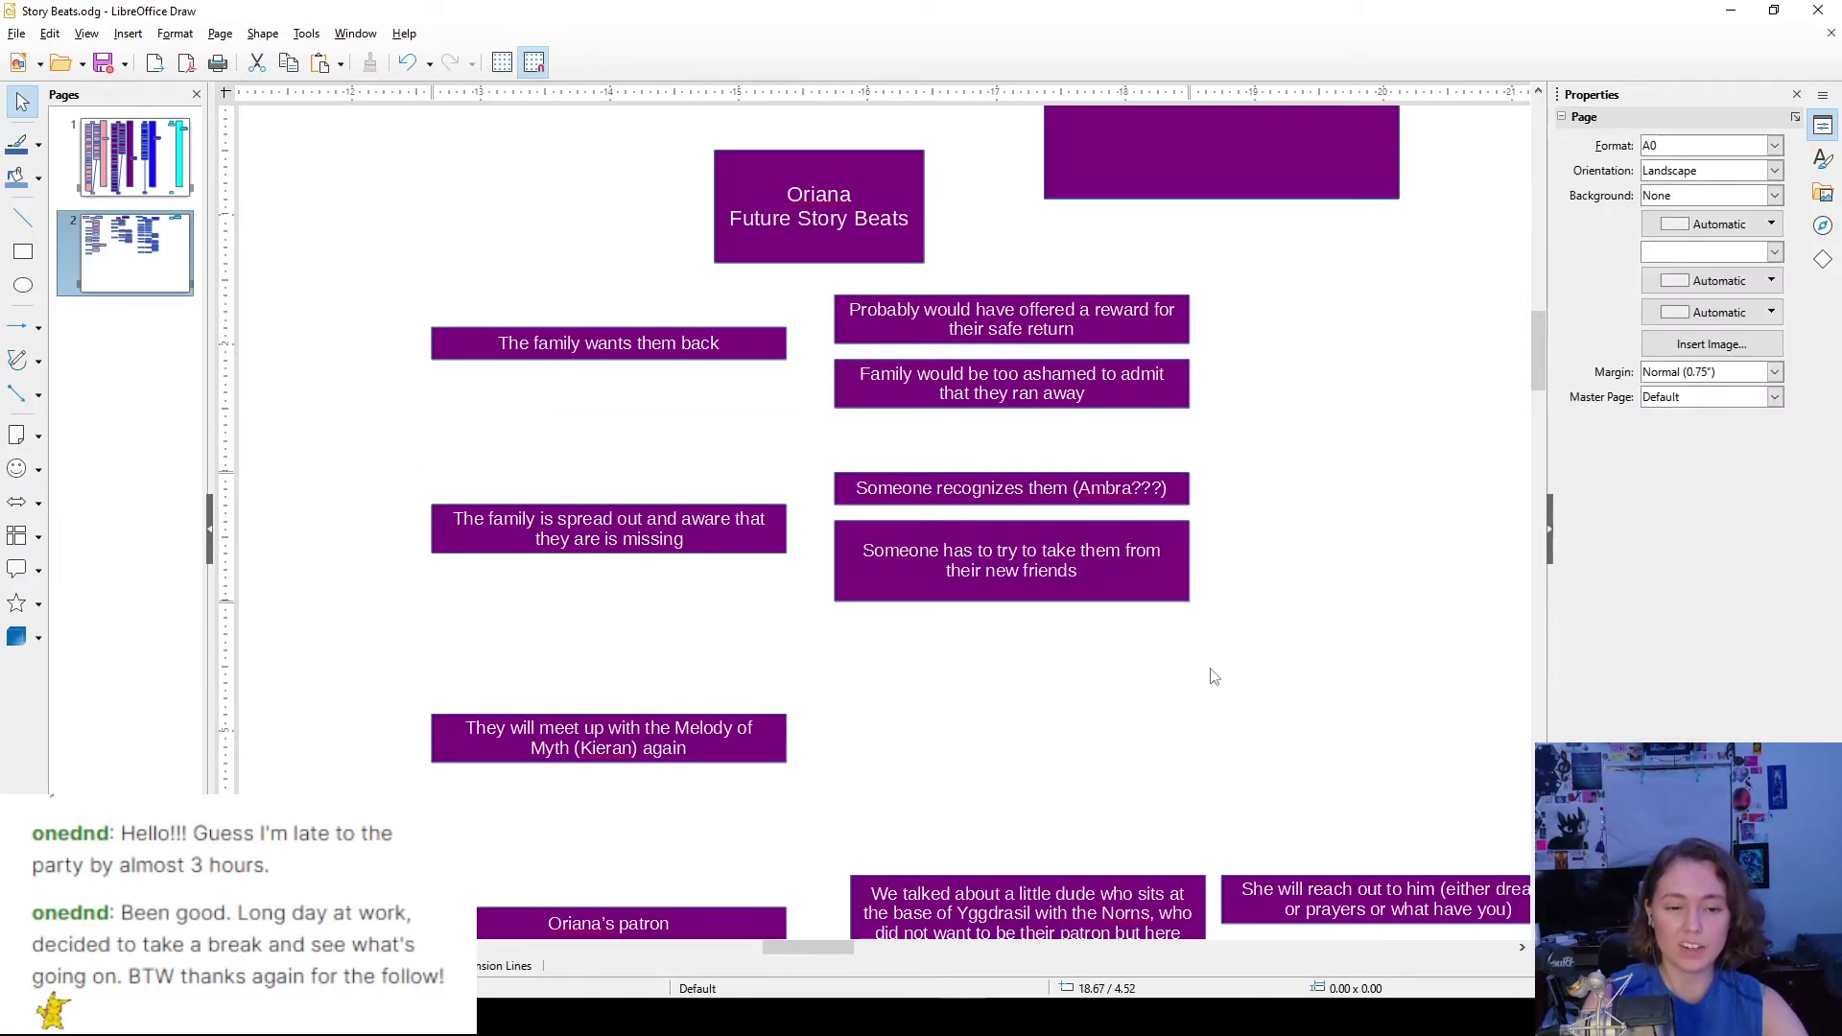
drag(391, 448, 1324, 666)
click(1286, 604)
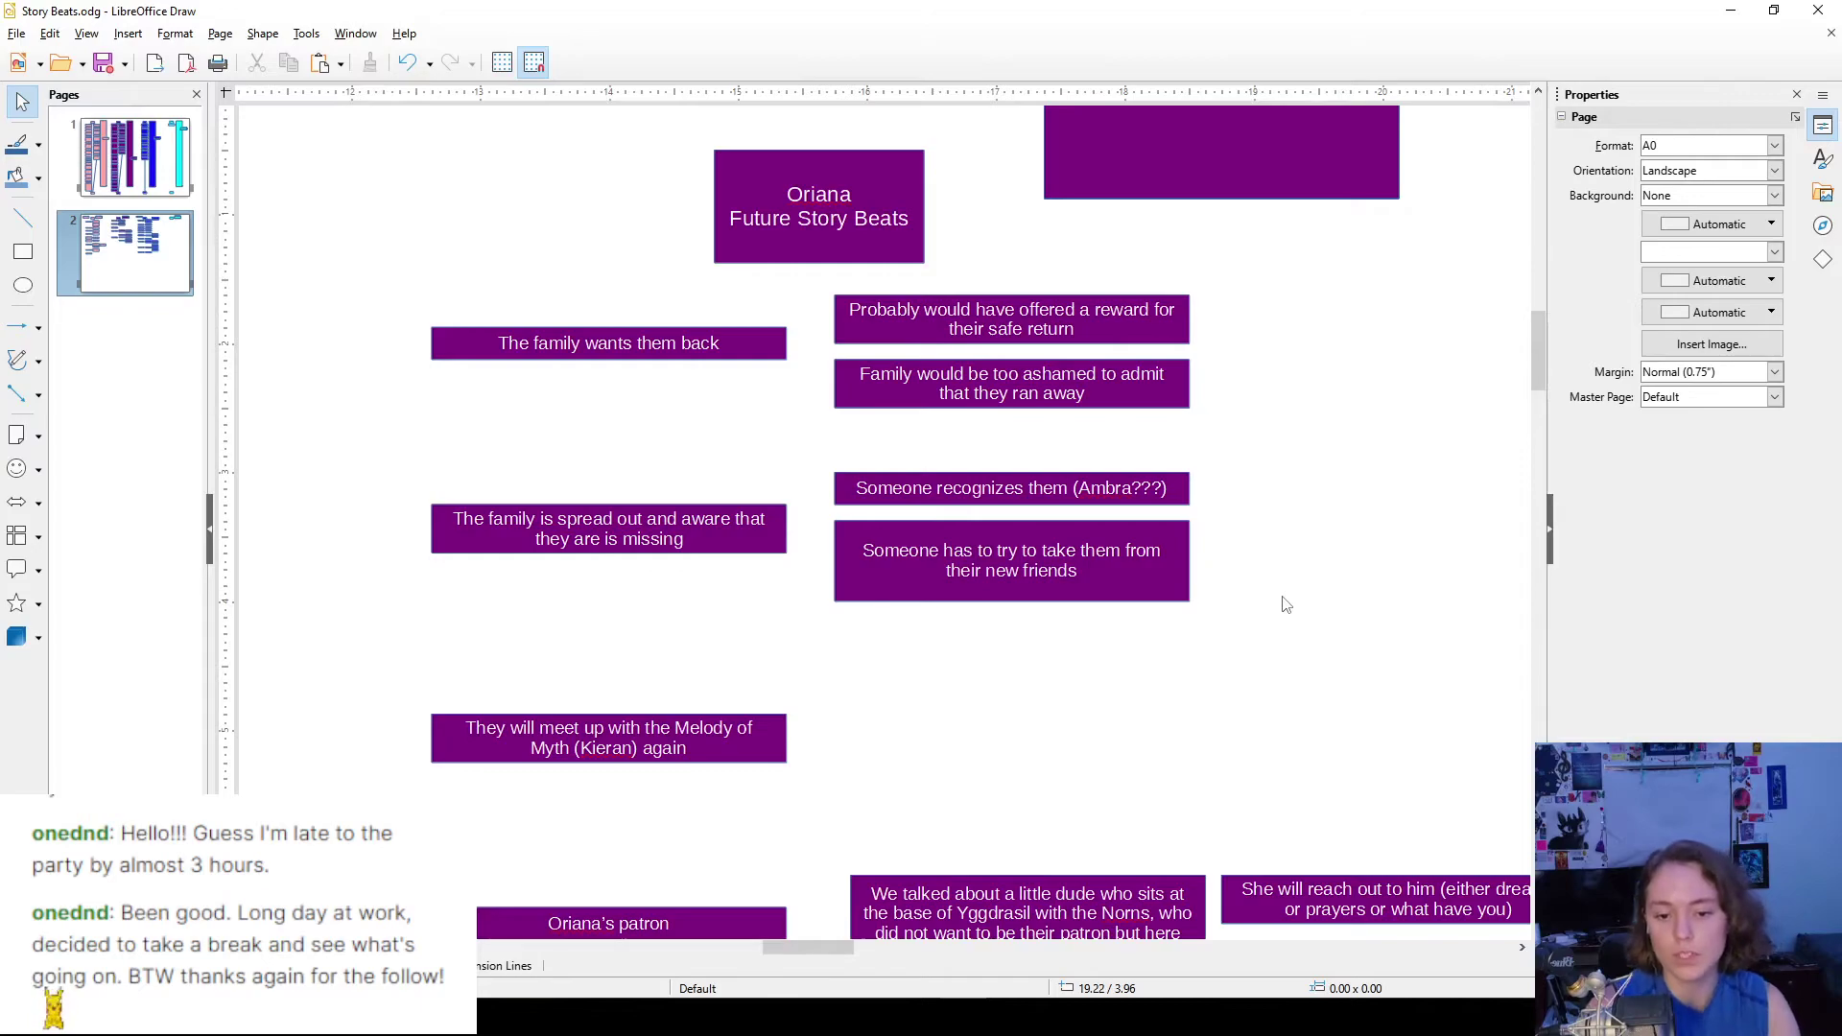
scroll(1286, 590, down, 3)
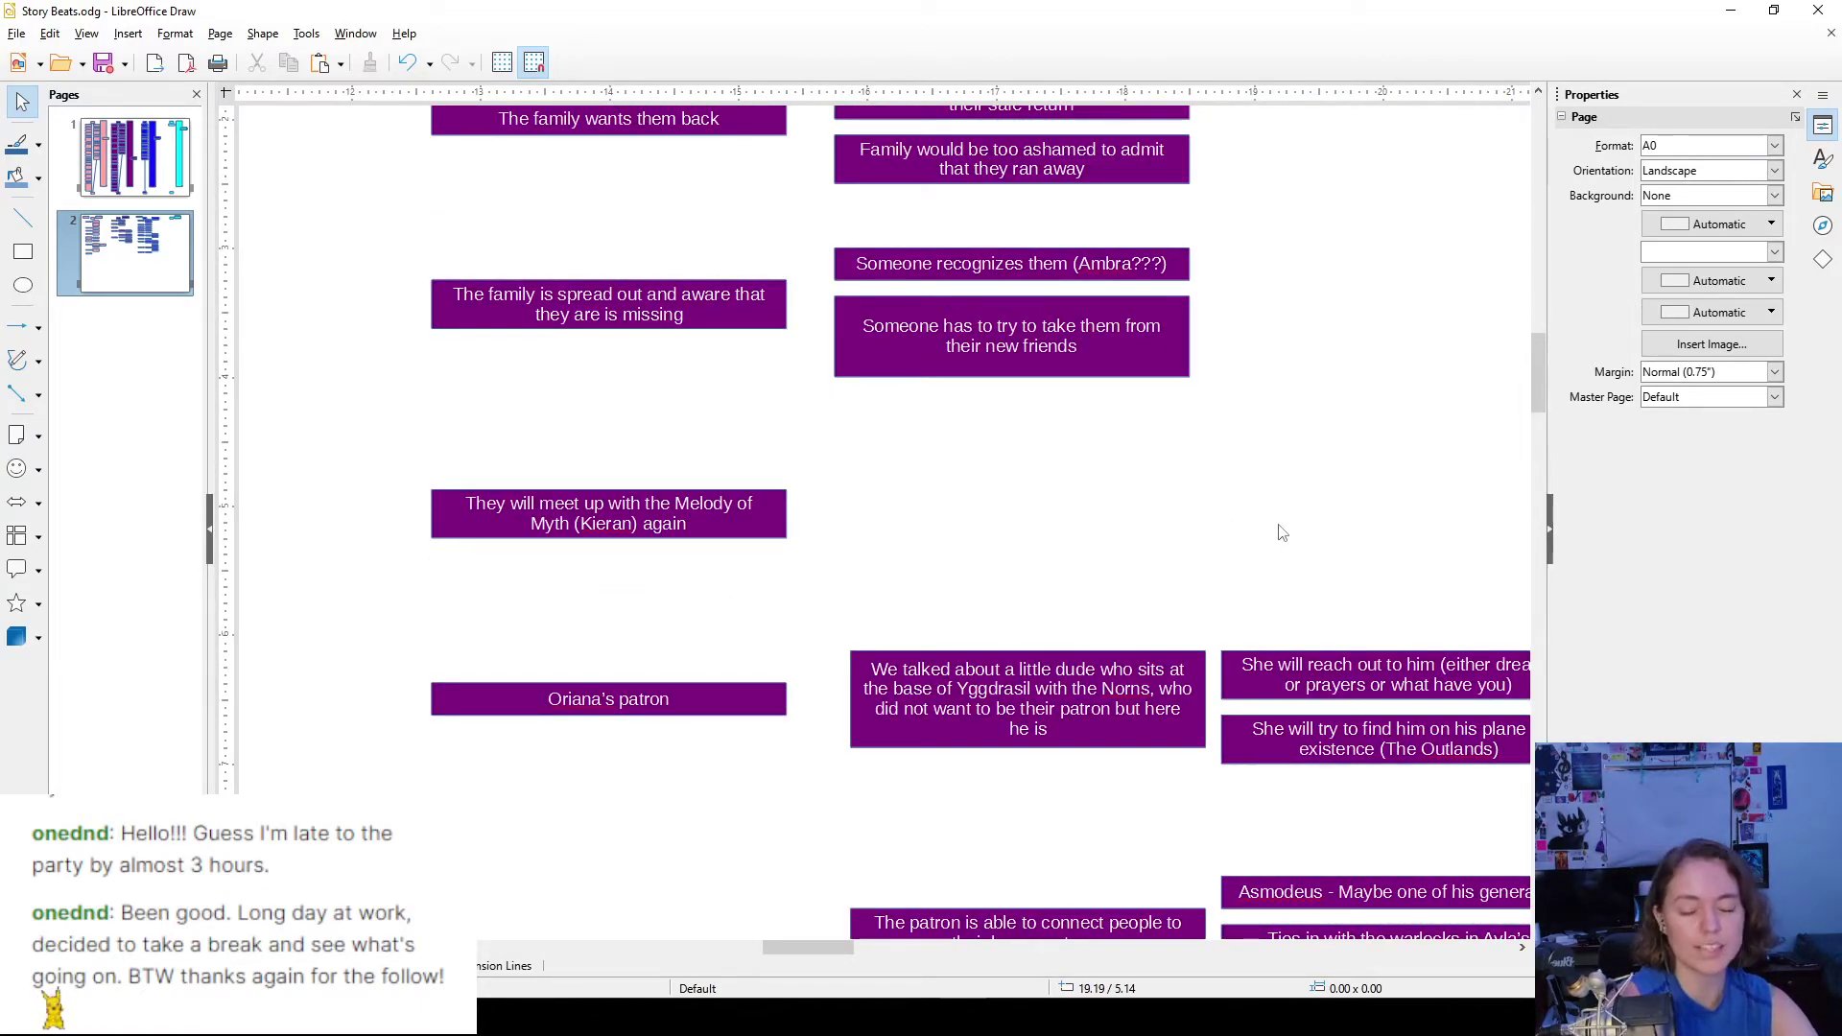
scroll(1283, 533, down, 3)
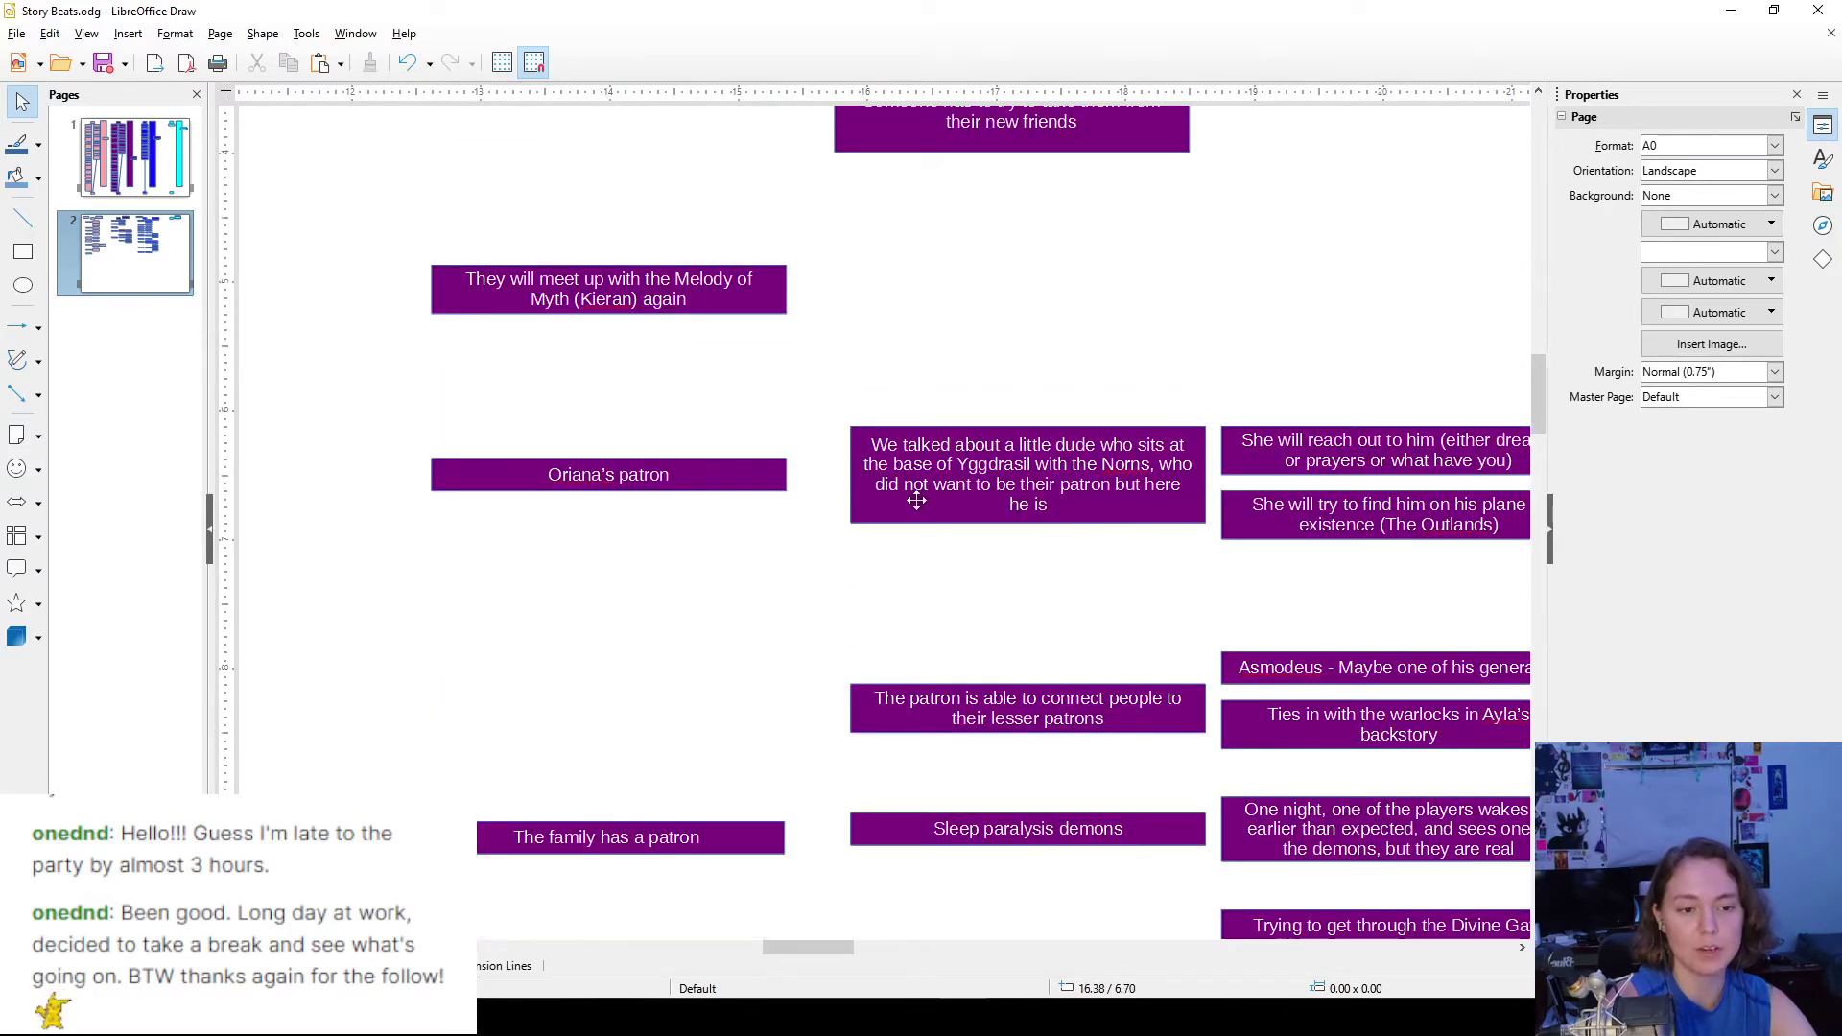
scroll(919, 500, down, 2)
scroll(913, 509, up, 3)
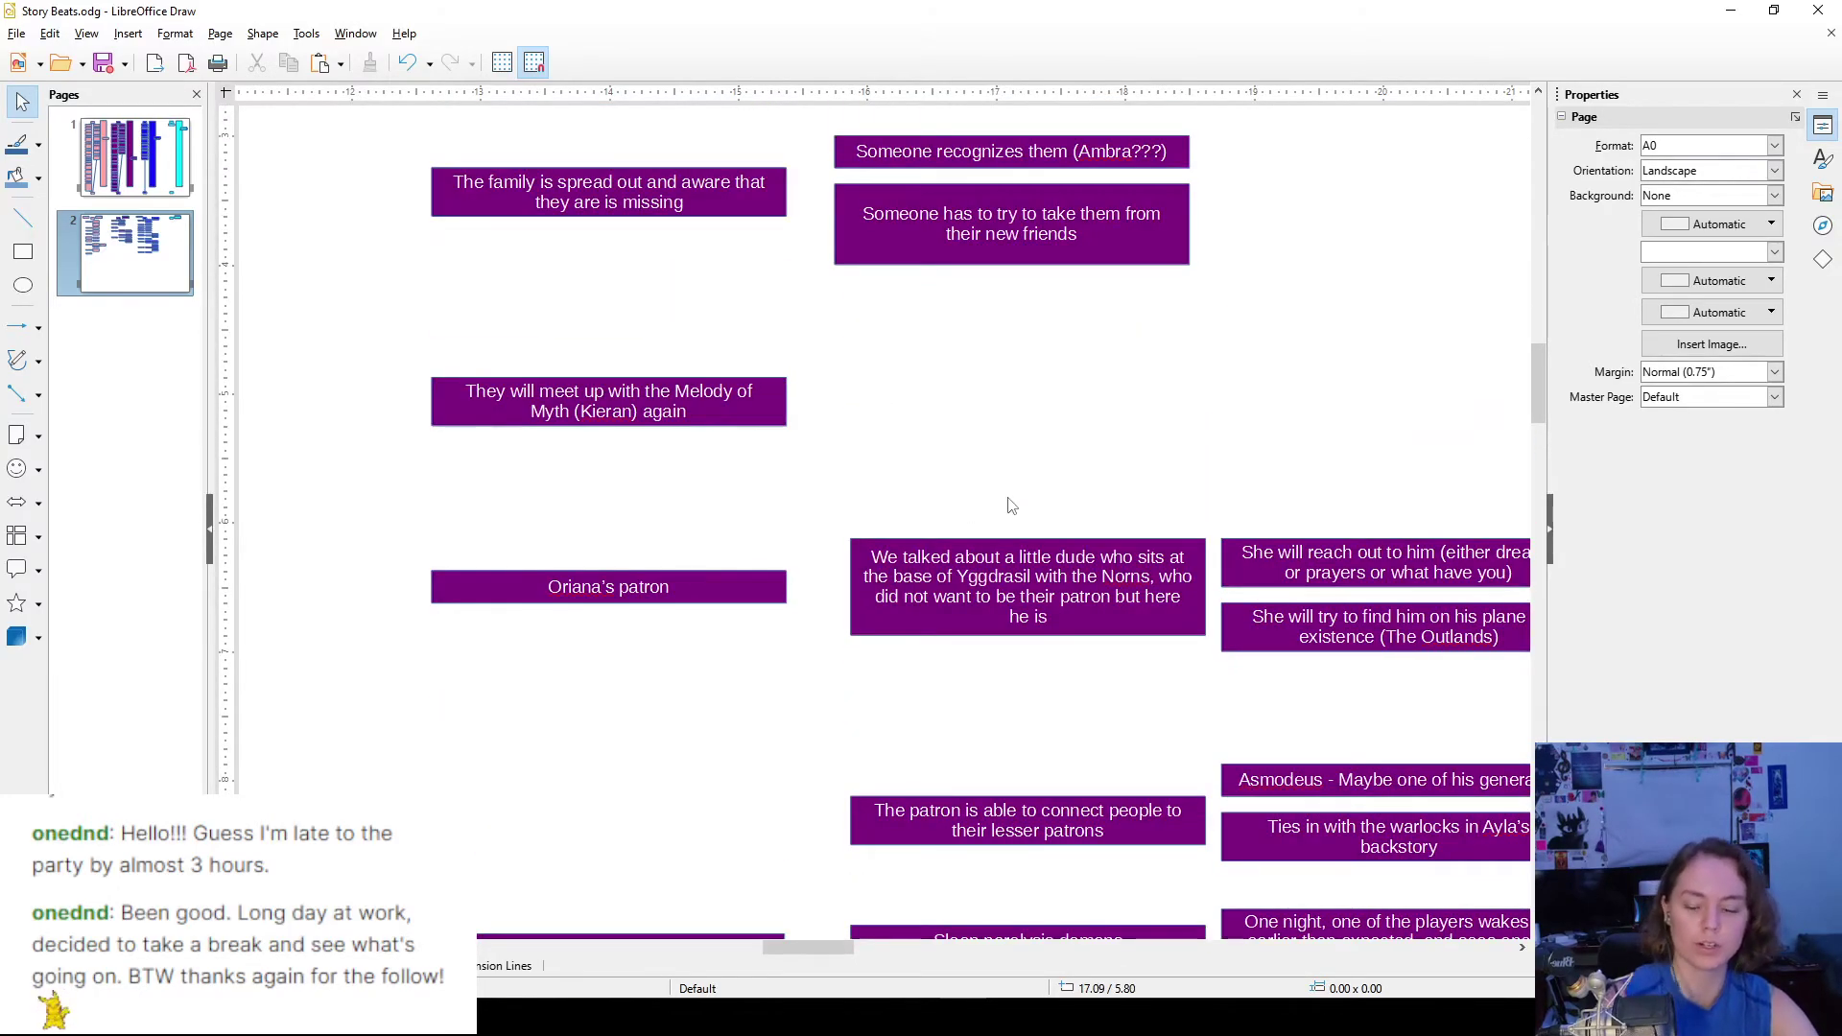
- Bring the empty Lysbilde Future Story Beats section into close view
scroll(1013, 506, down, 5)
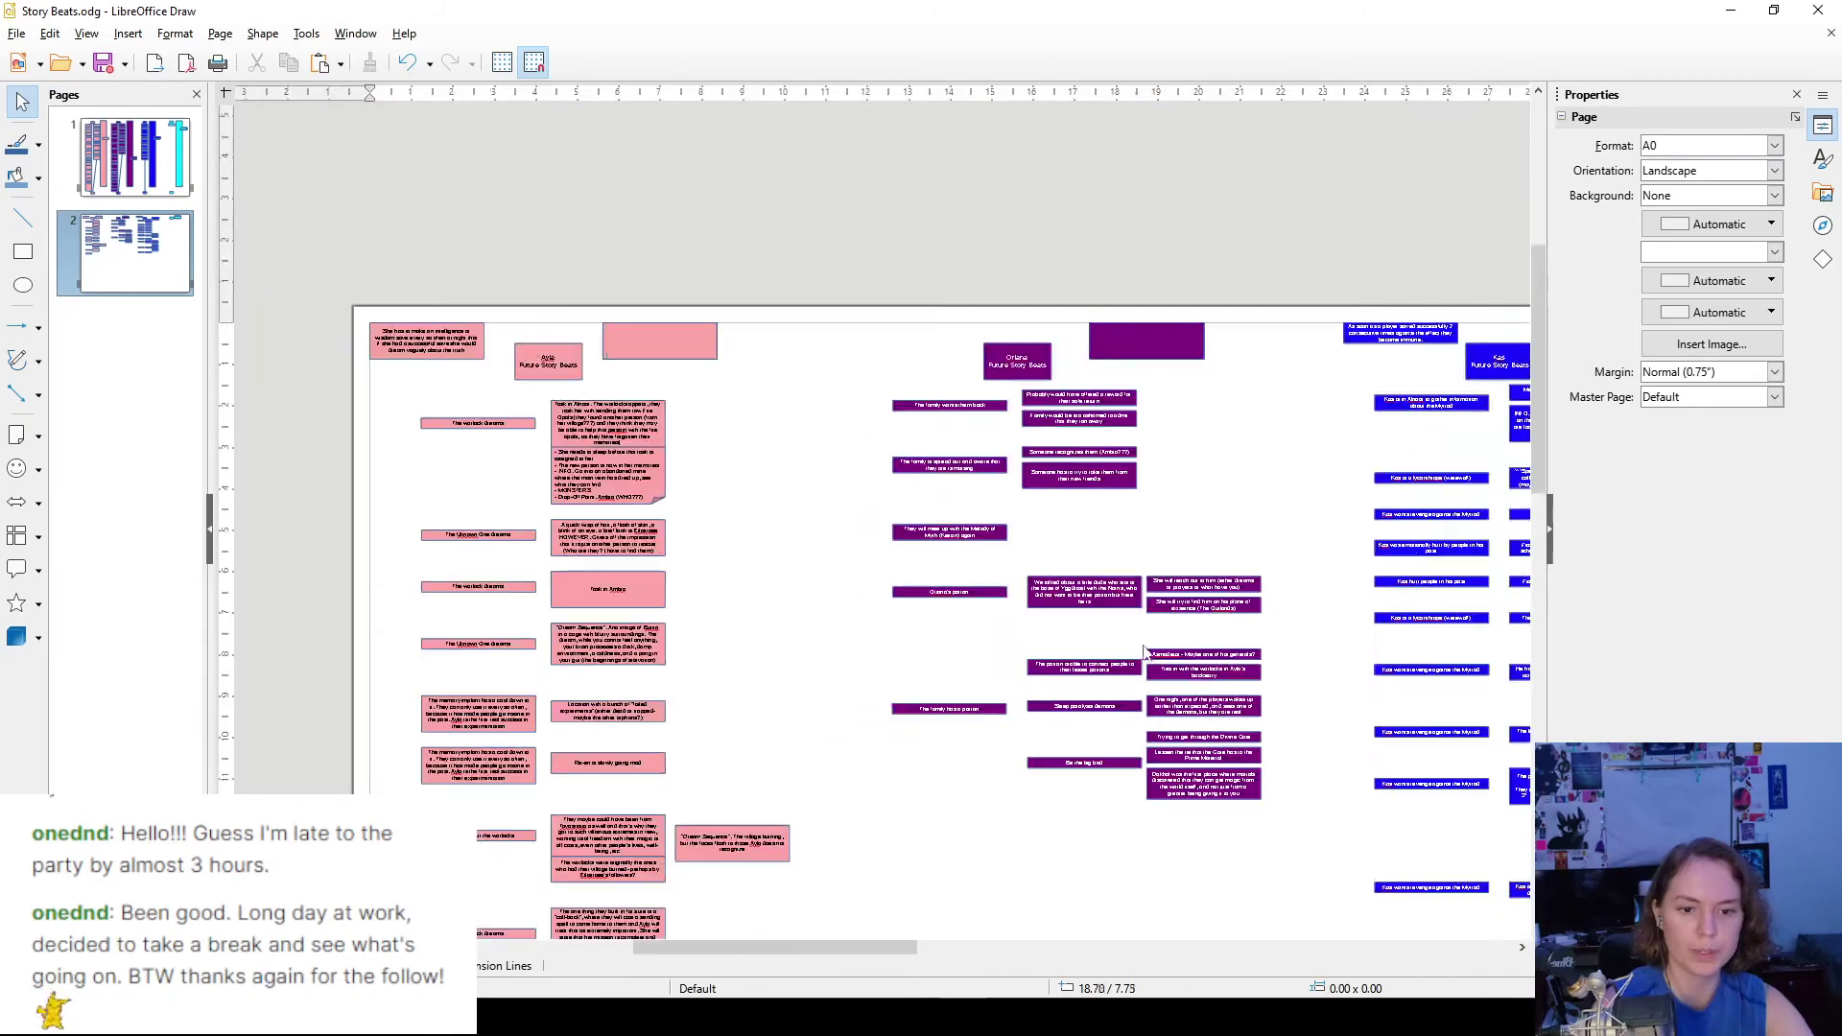
scroll(1083, 701, down, 1)
scroll(1083, 700, down, 3)
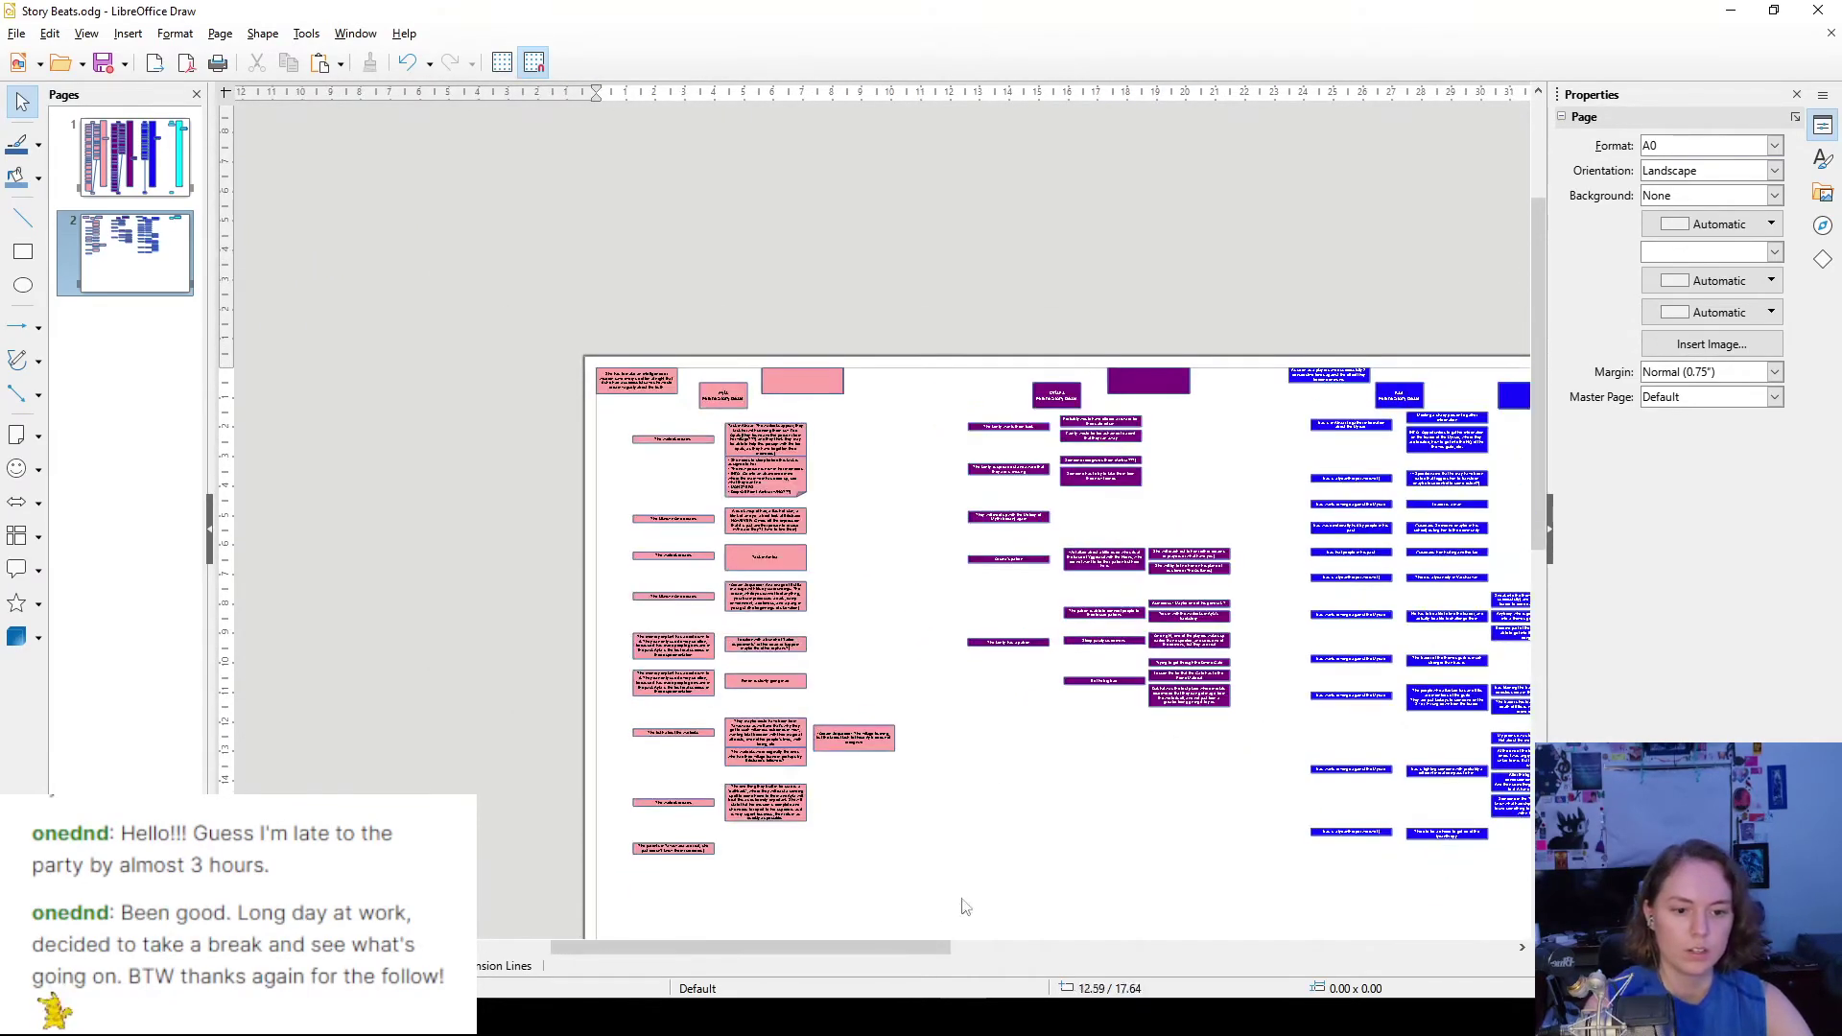
drag(900, 946, 1142, 929)
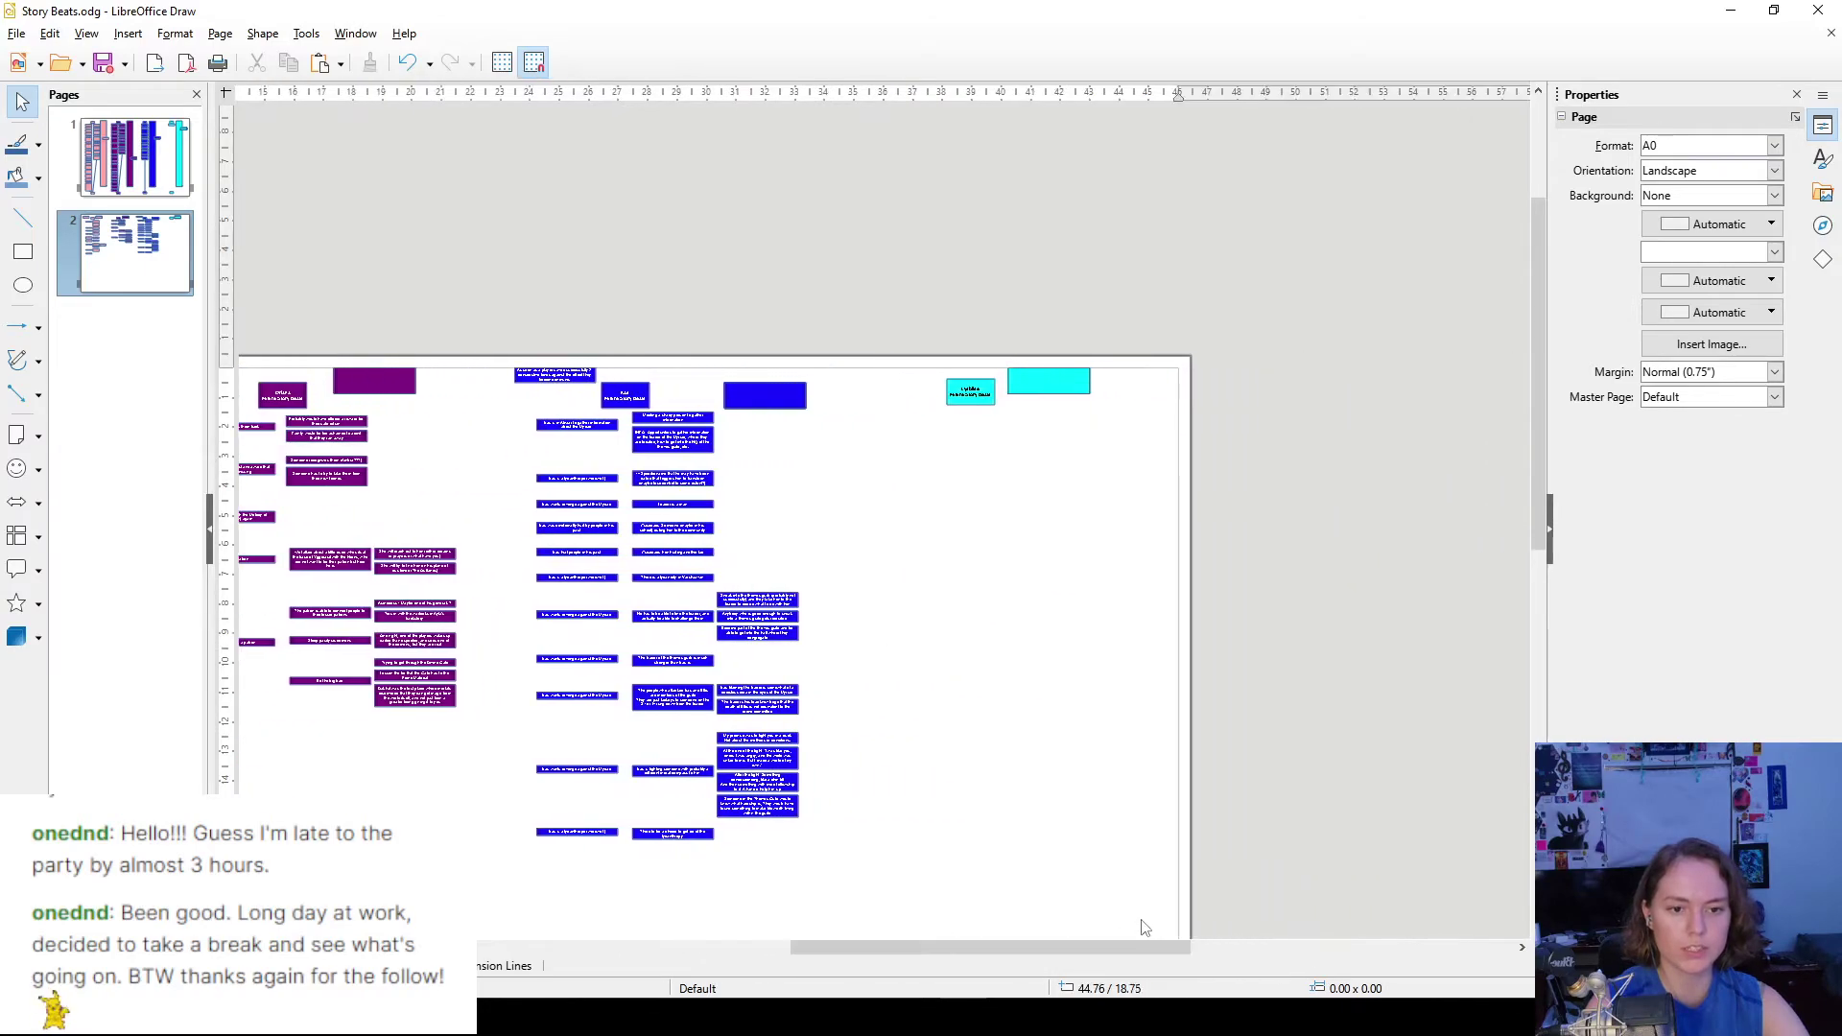
scroll(1098, 861, up, 3)
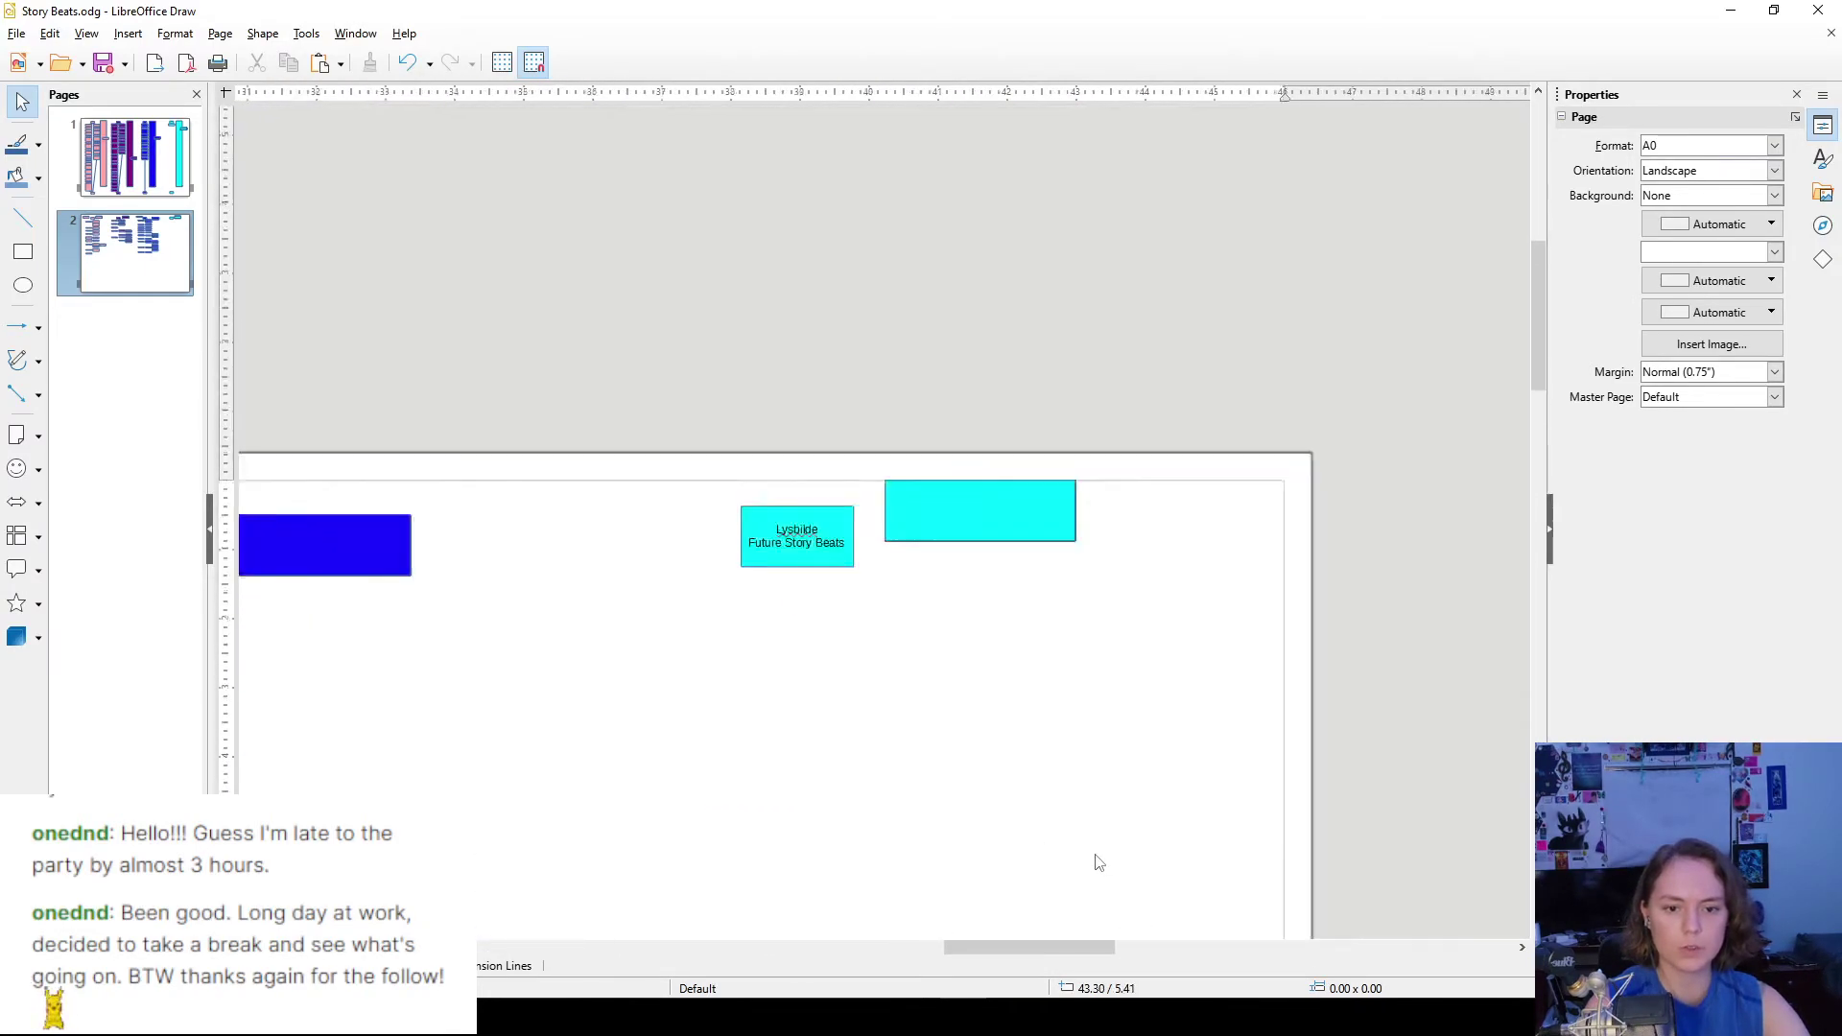
scroll(1099, 862, up, 2)
drag(1025, 946, 1015, 946)
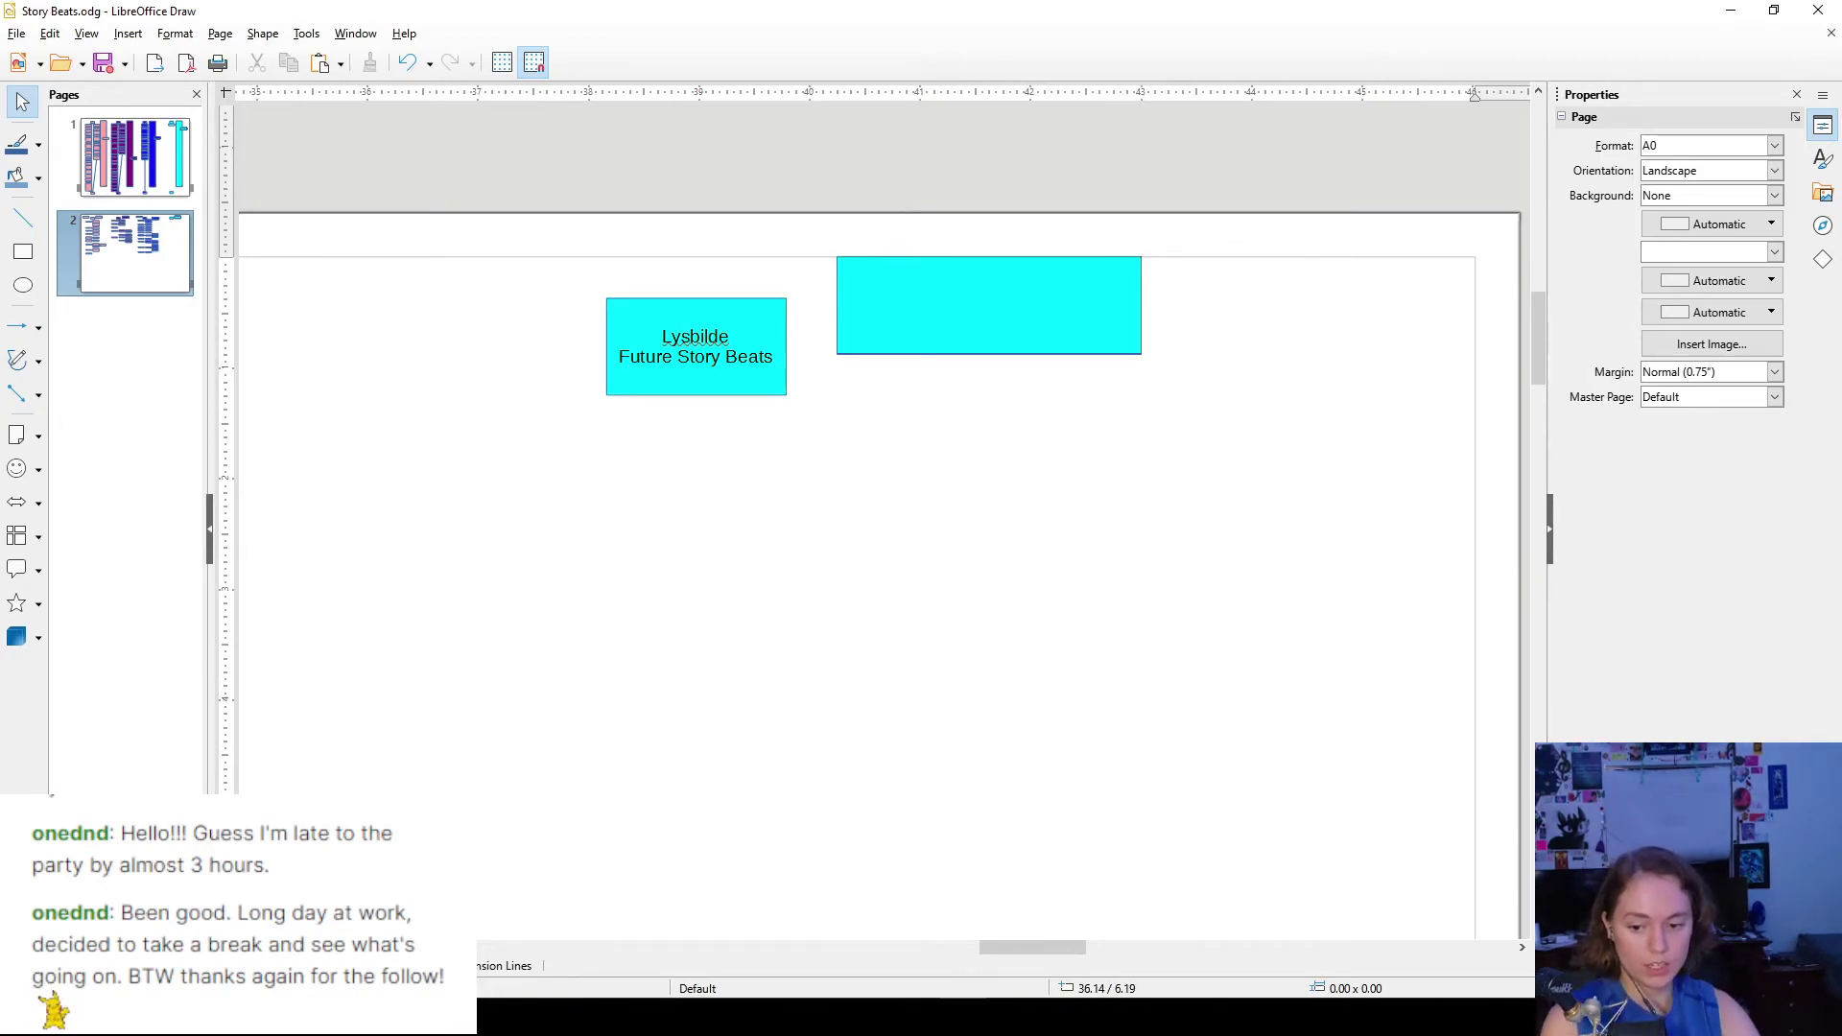
- Switch to Azgaar's Fantasy Map Generator in the browser and examine the Broria and Miralen region around the Honrith Mountains
click(876, 925)
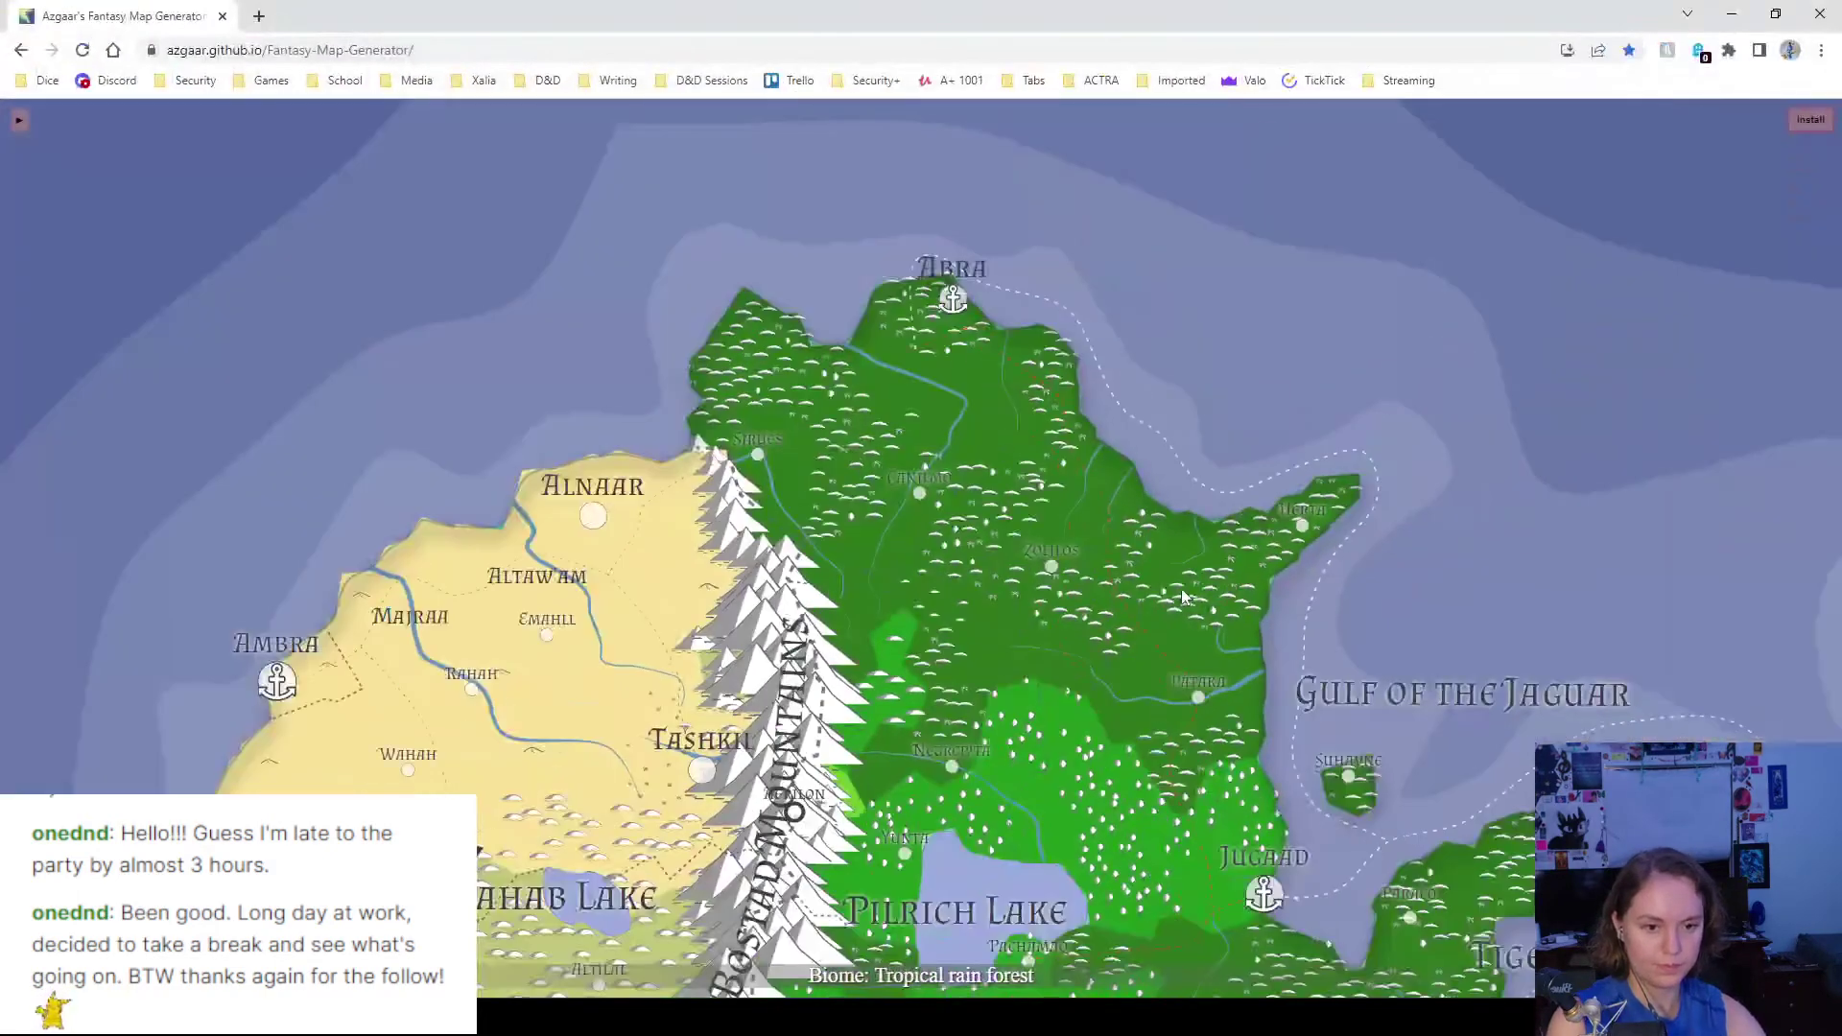
scroll(1185, 597, down, 3)
drag(1632, 538, 1013, 586)
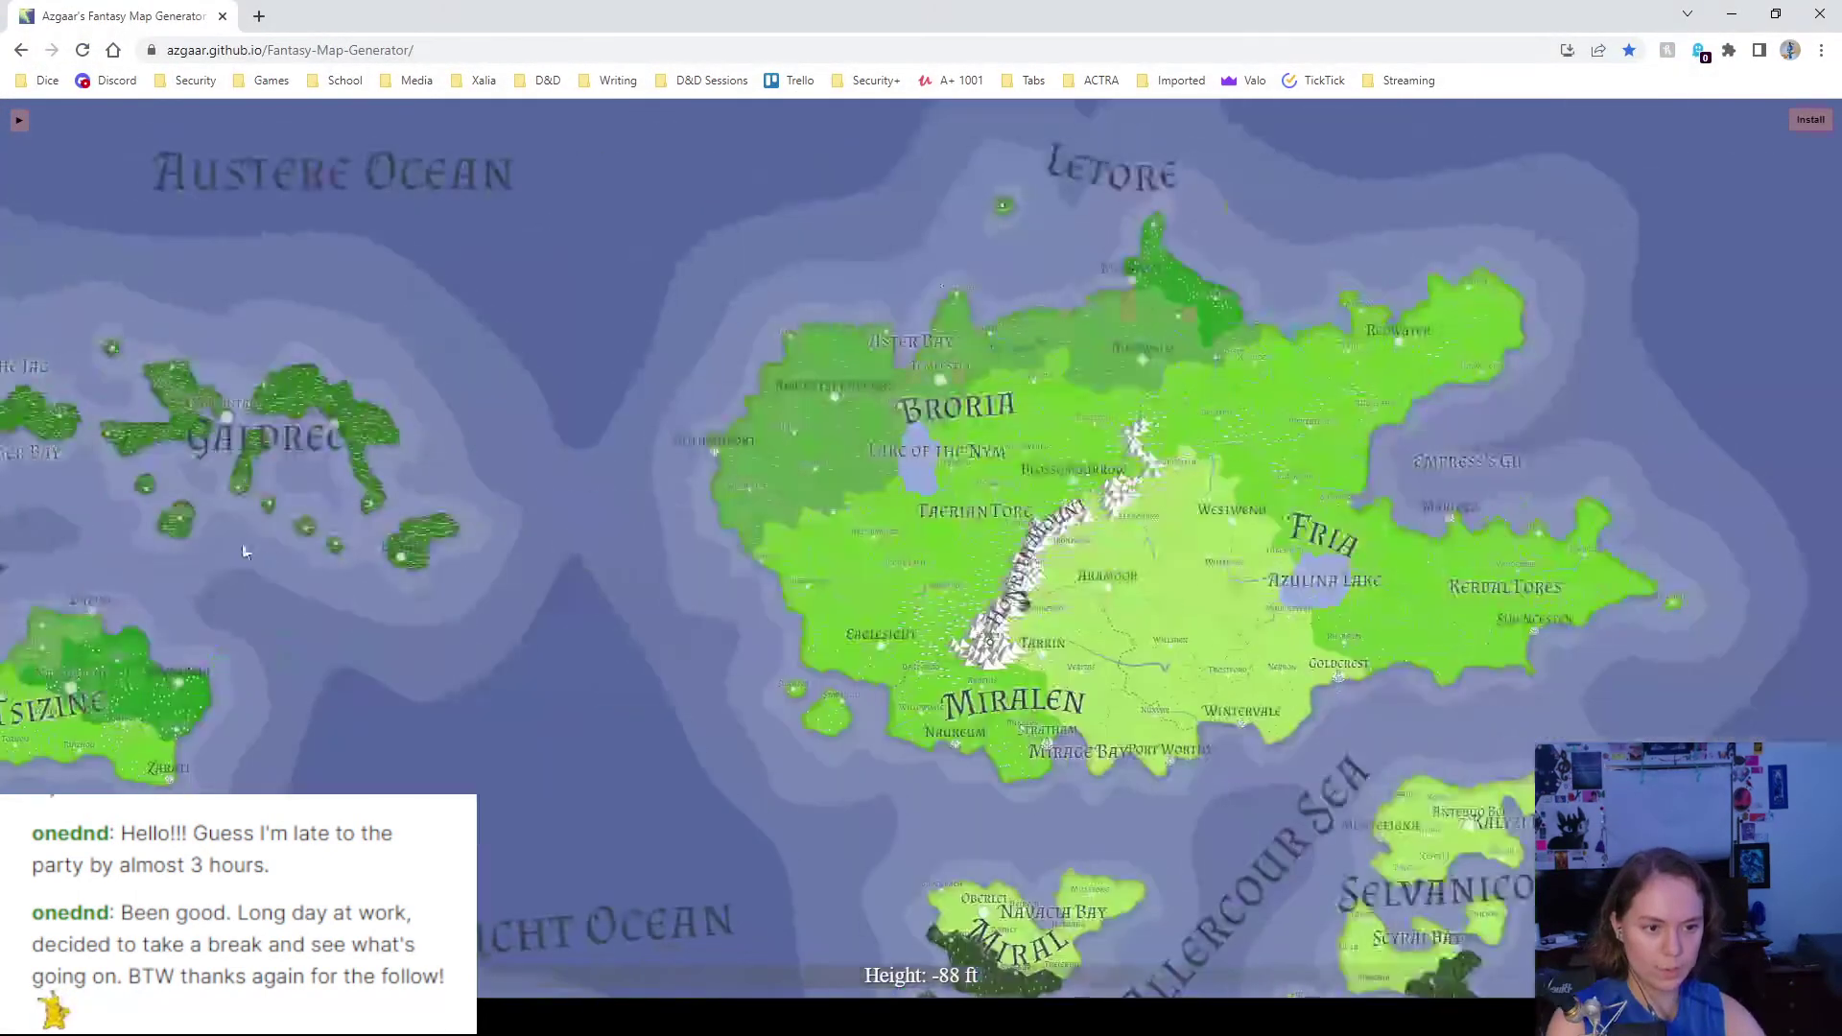
scroll(993, 633, up, 5)
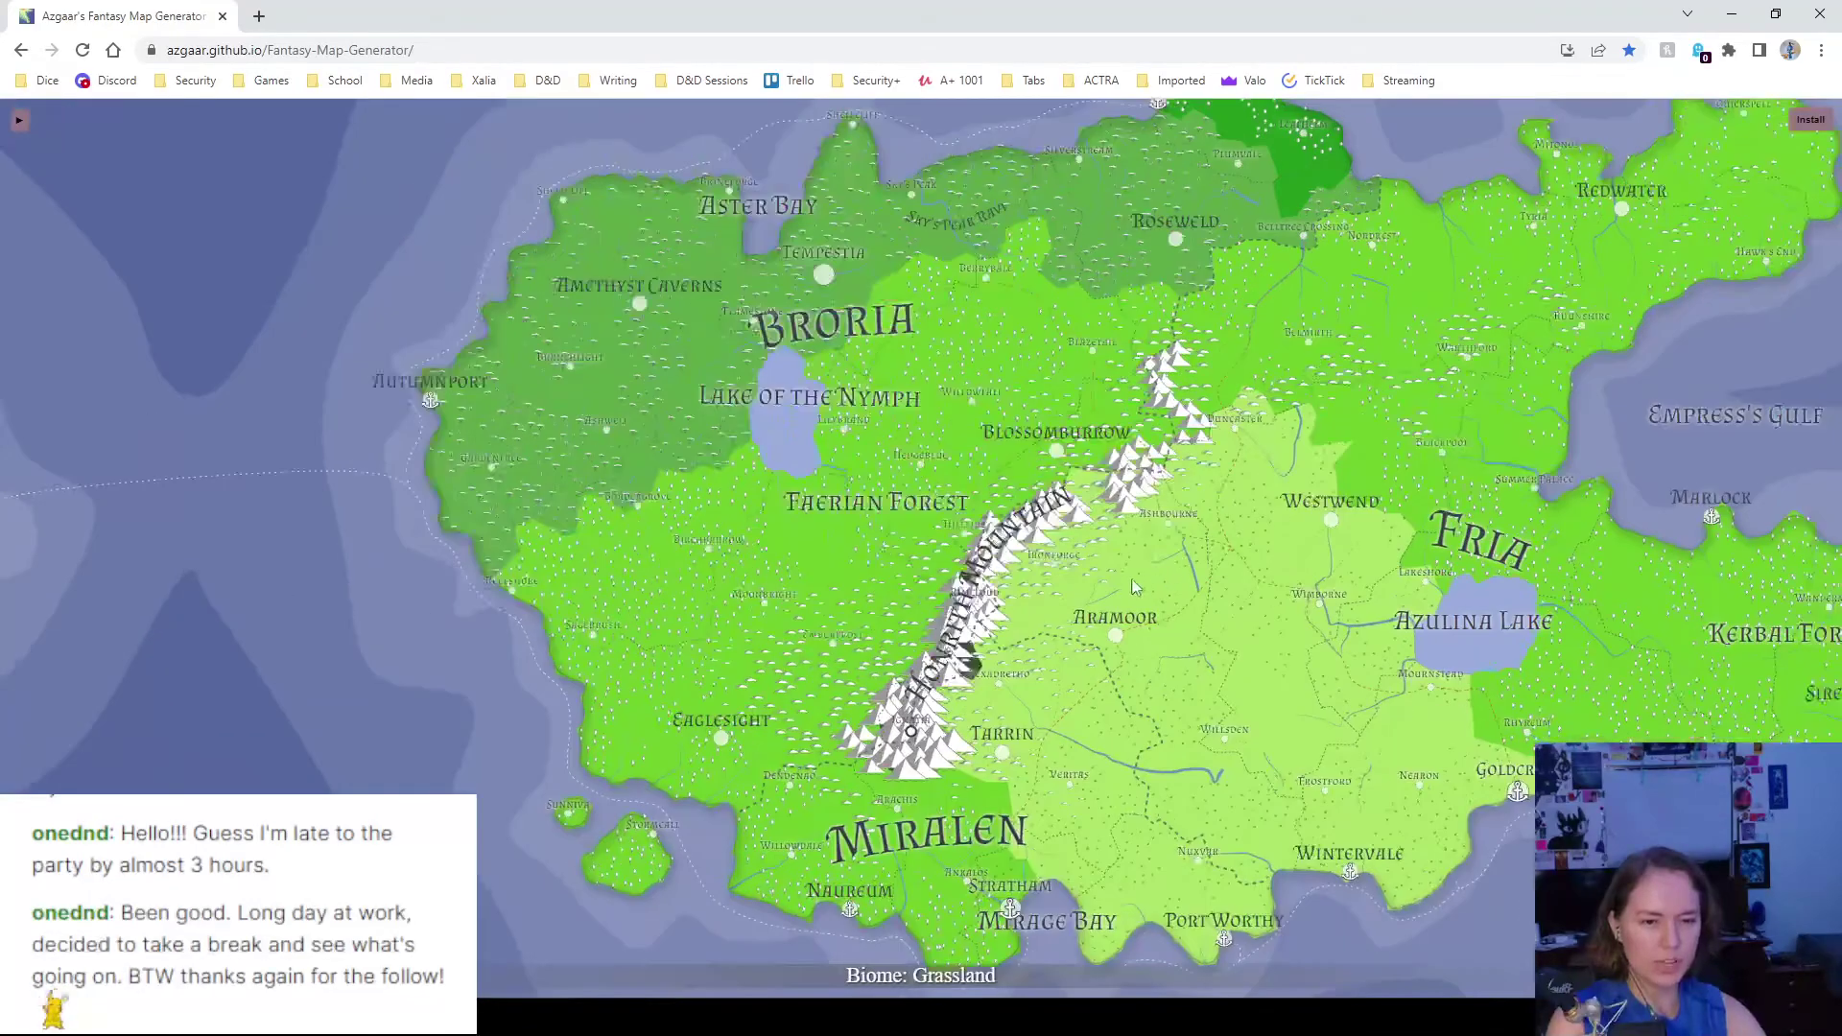
scroll(1051, 581, up, 2)
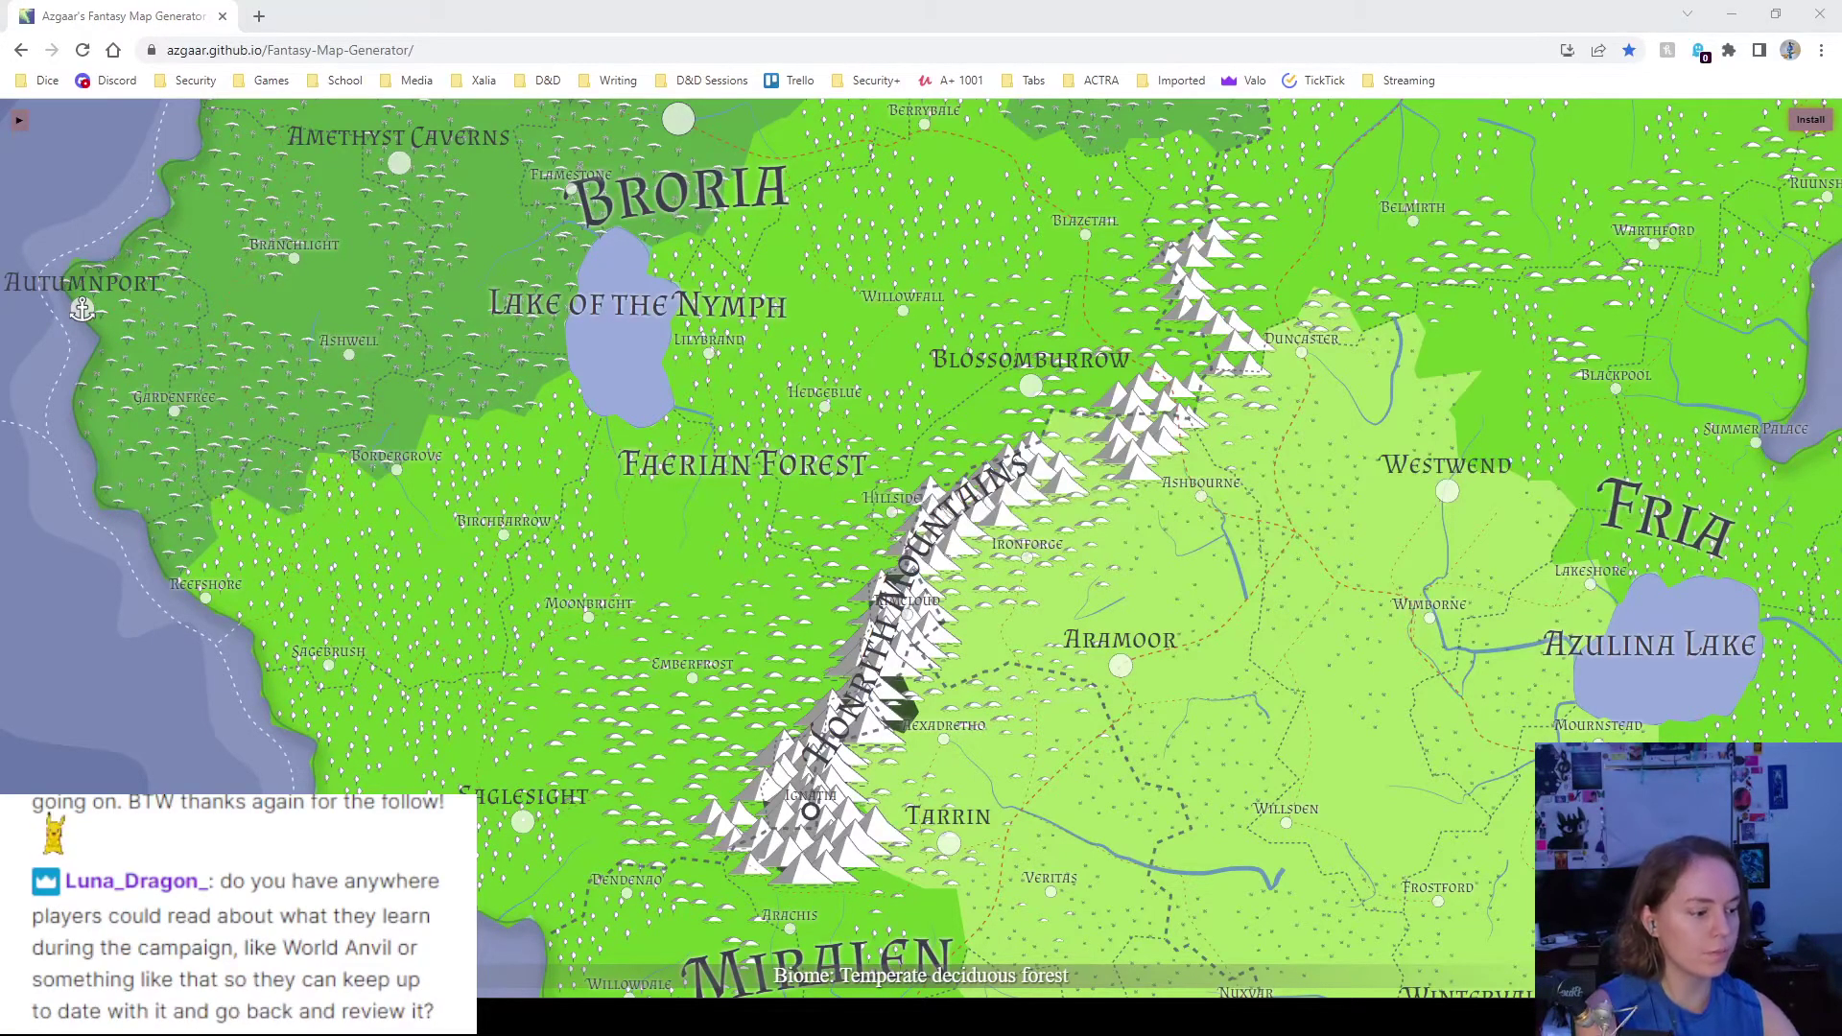
- Switch to Discord and open the dm-resources channel of the Dakhal D&D server
key(alt+Tab)
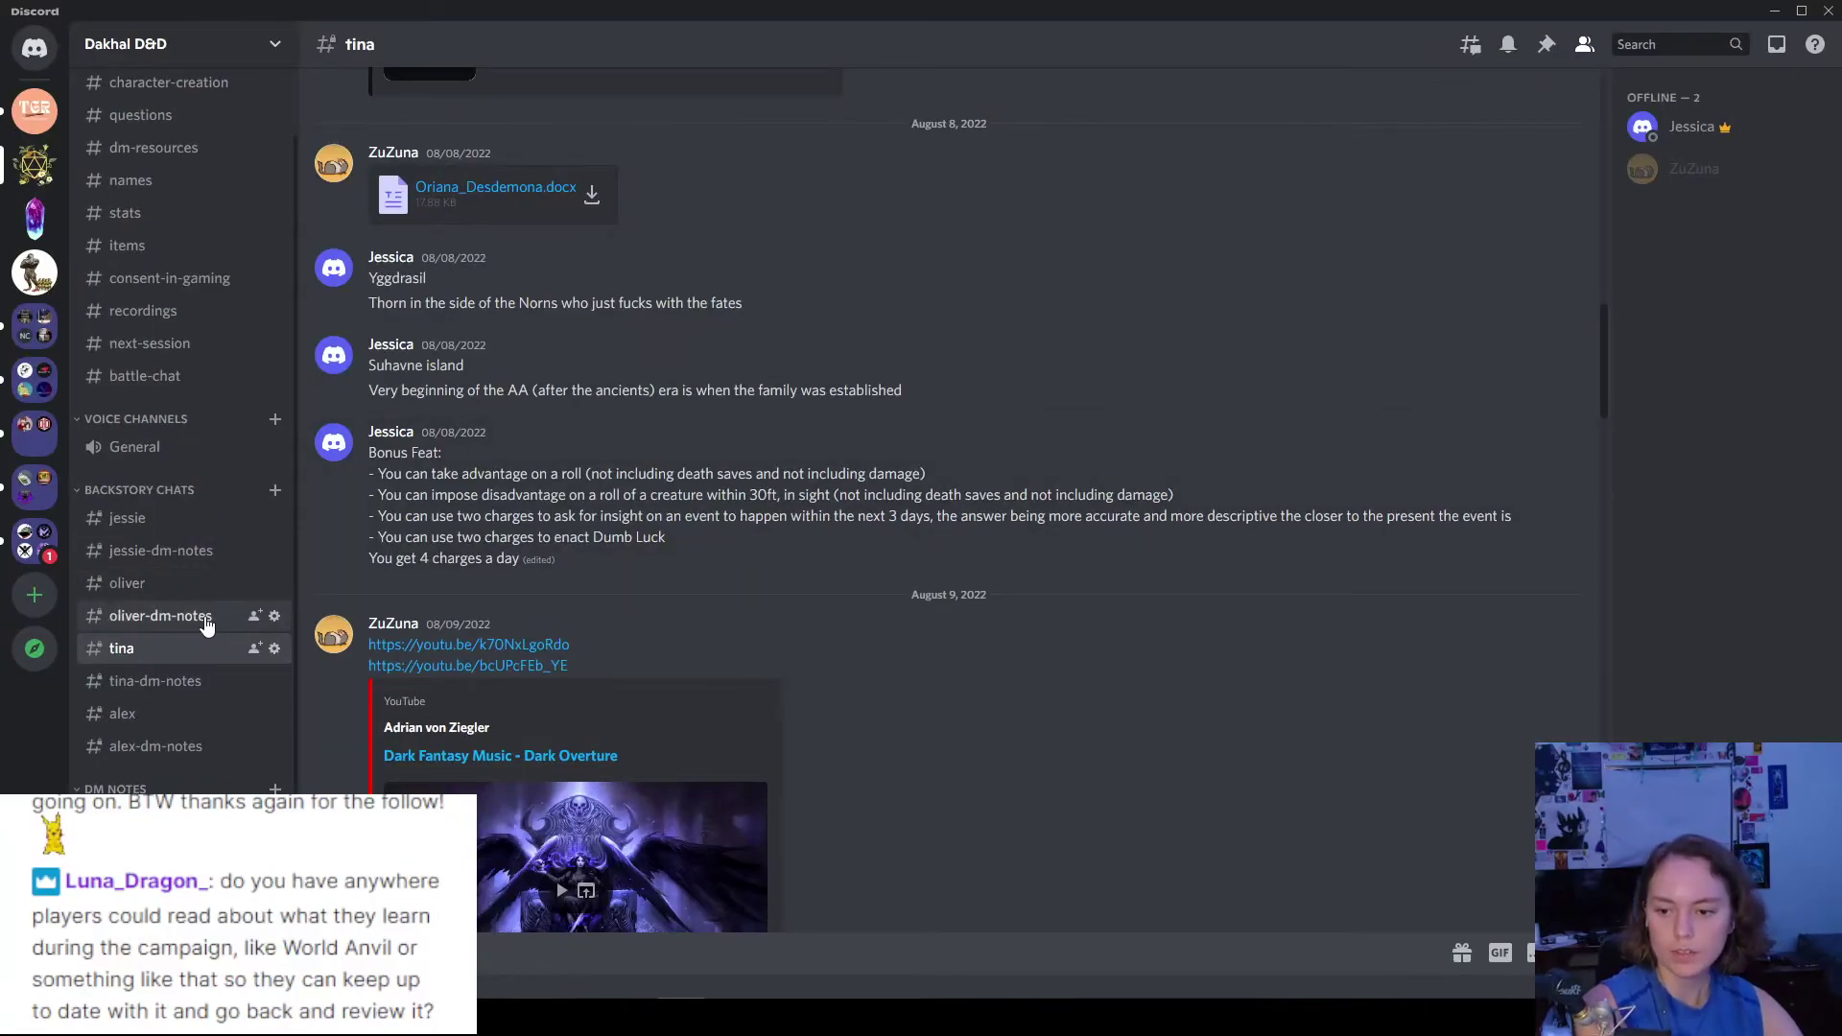
scroll(168, 662, up, 1)
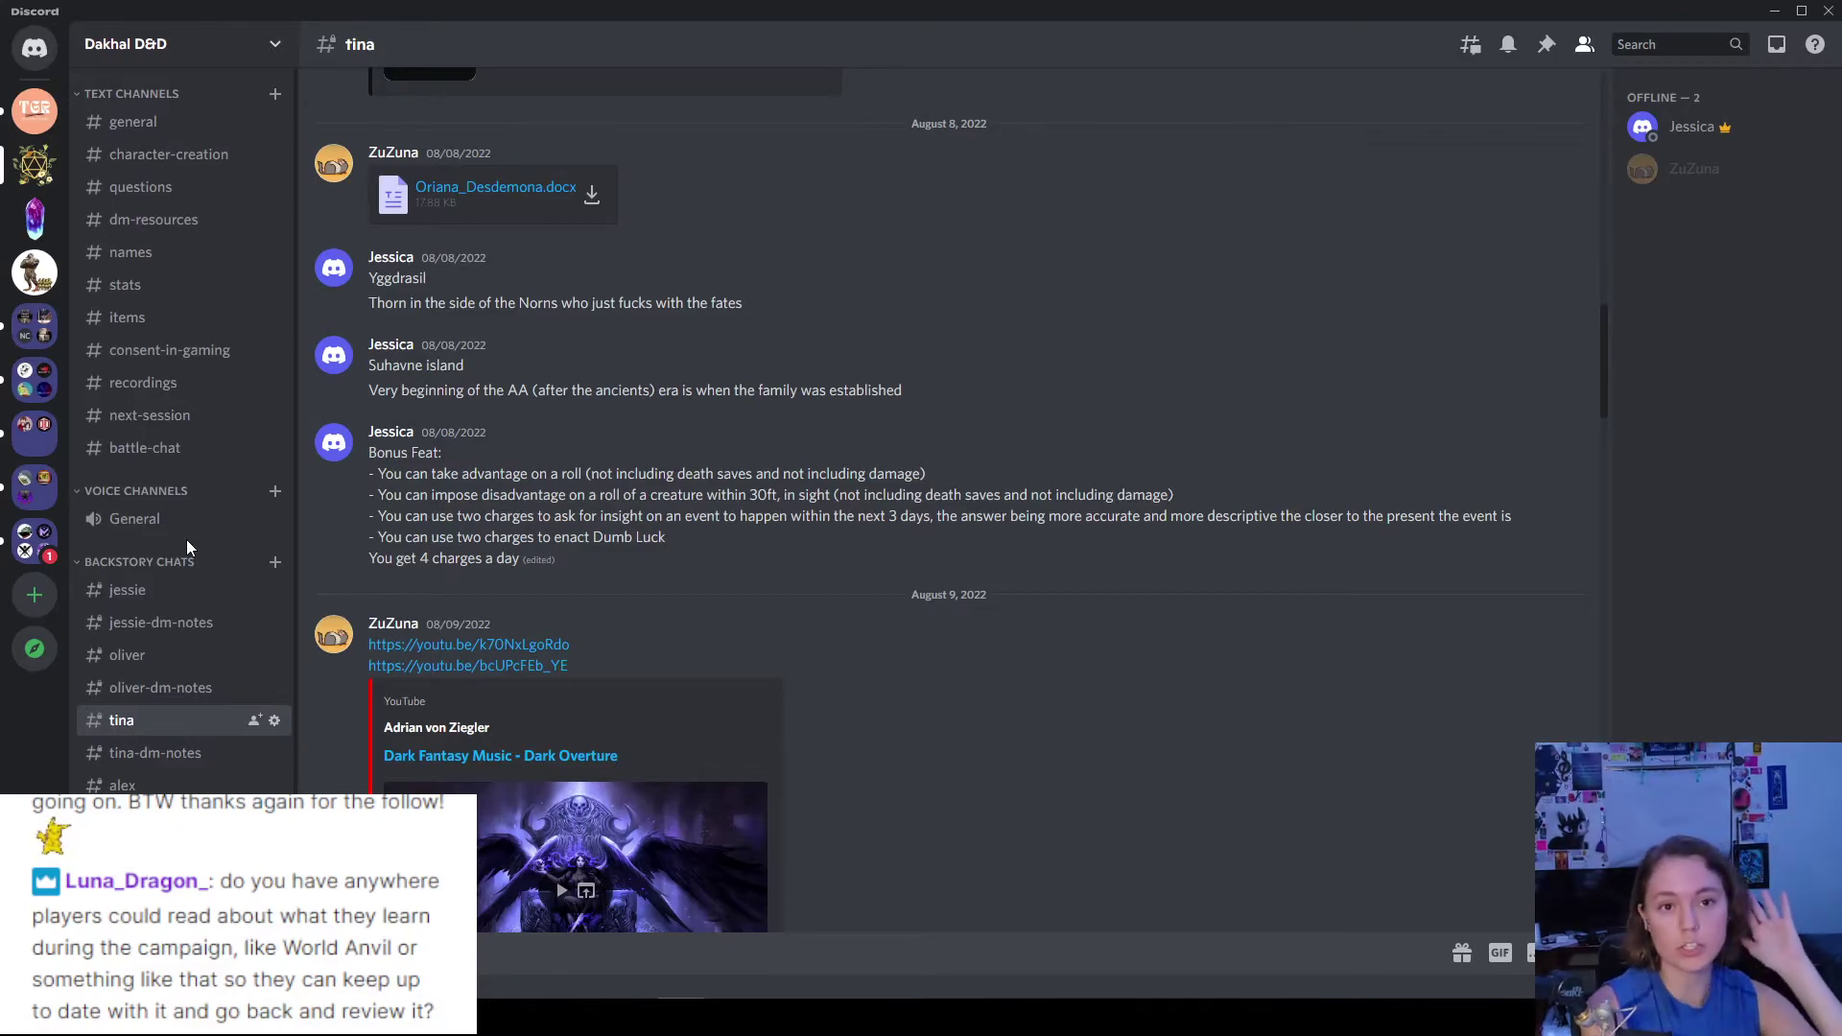
click(223, 220)
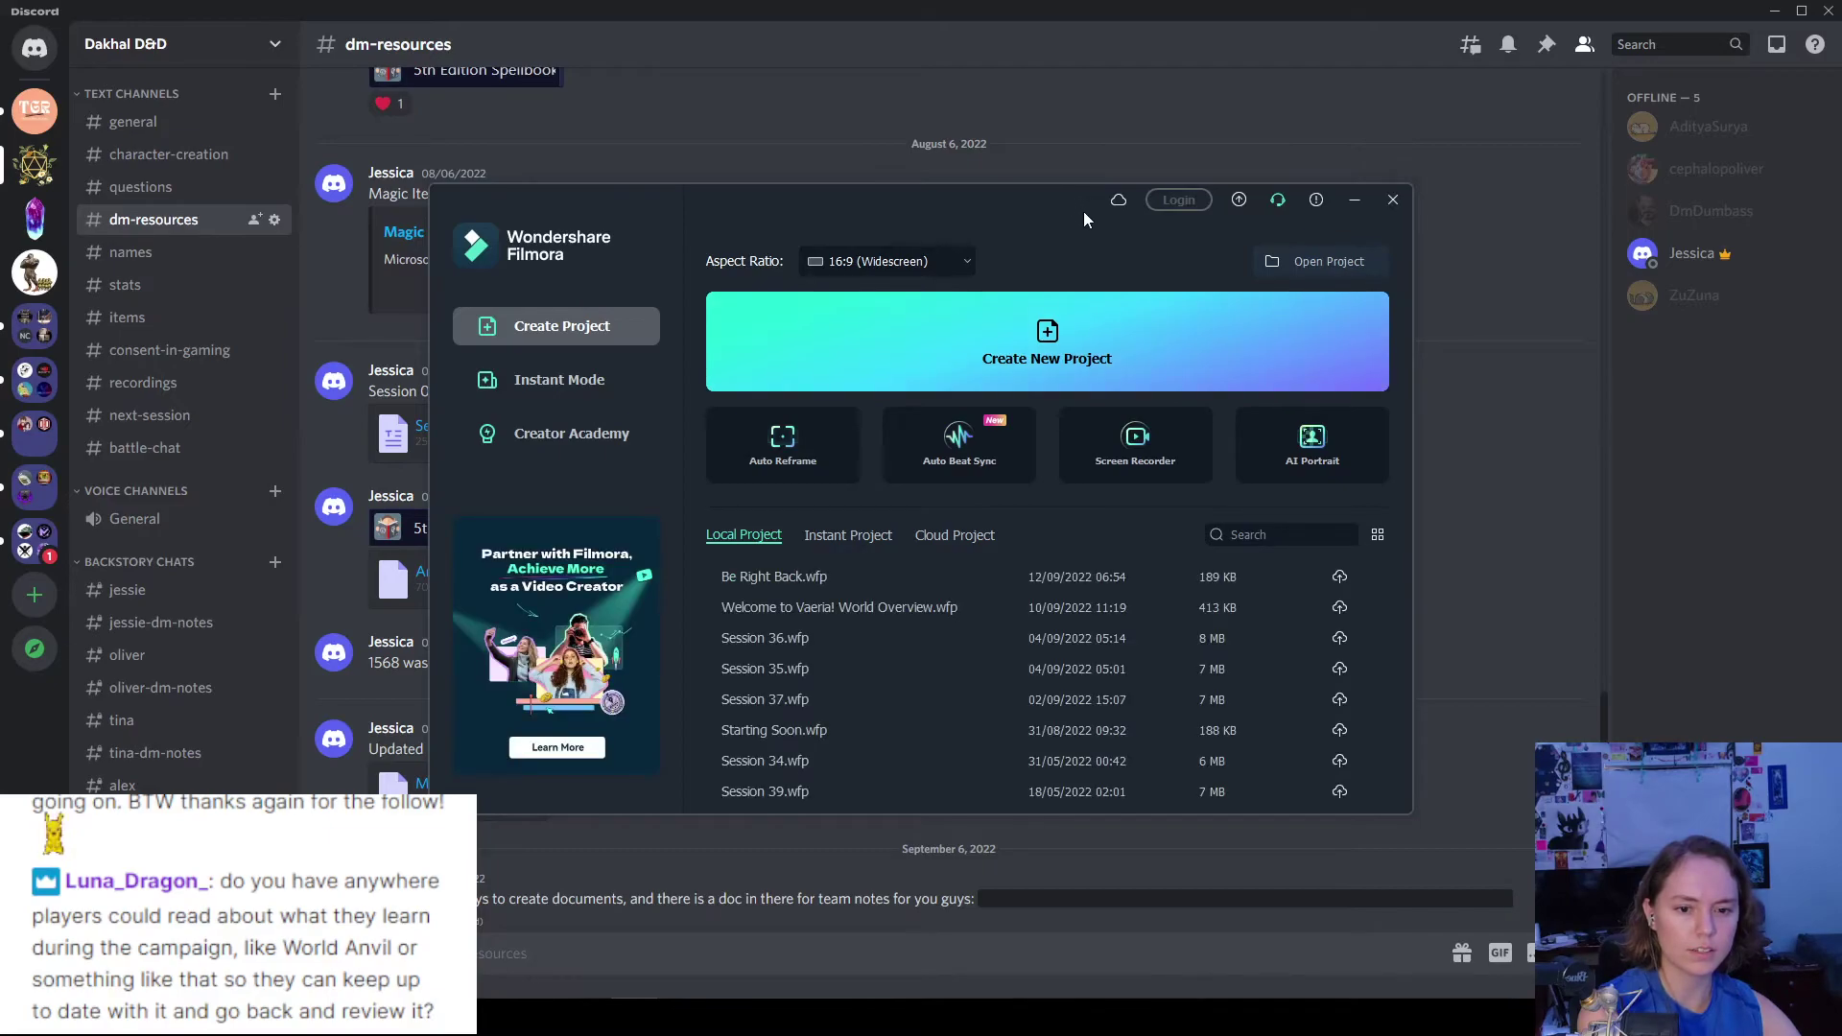
- Open the Session 37 project in Wondershare Filmora and preview the session recording at several timeline points up to about 02:40:33
click(832, 697)
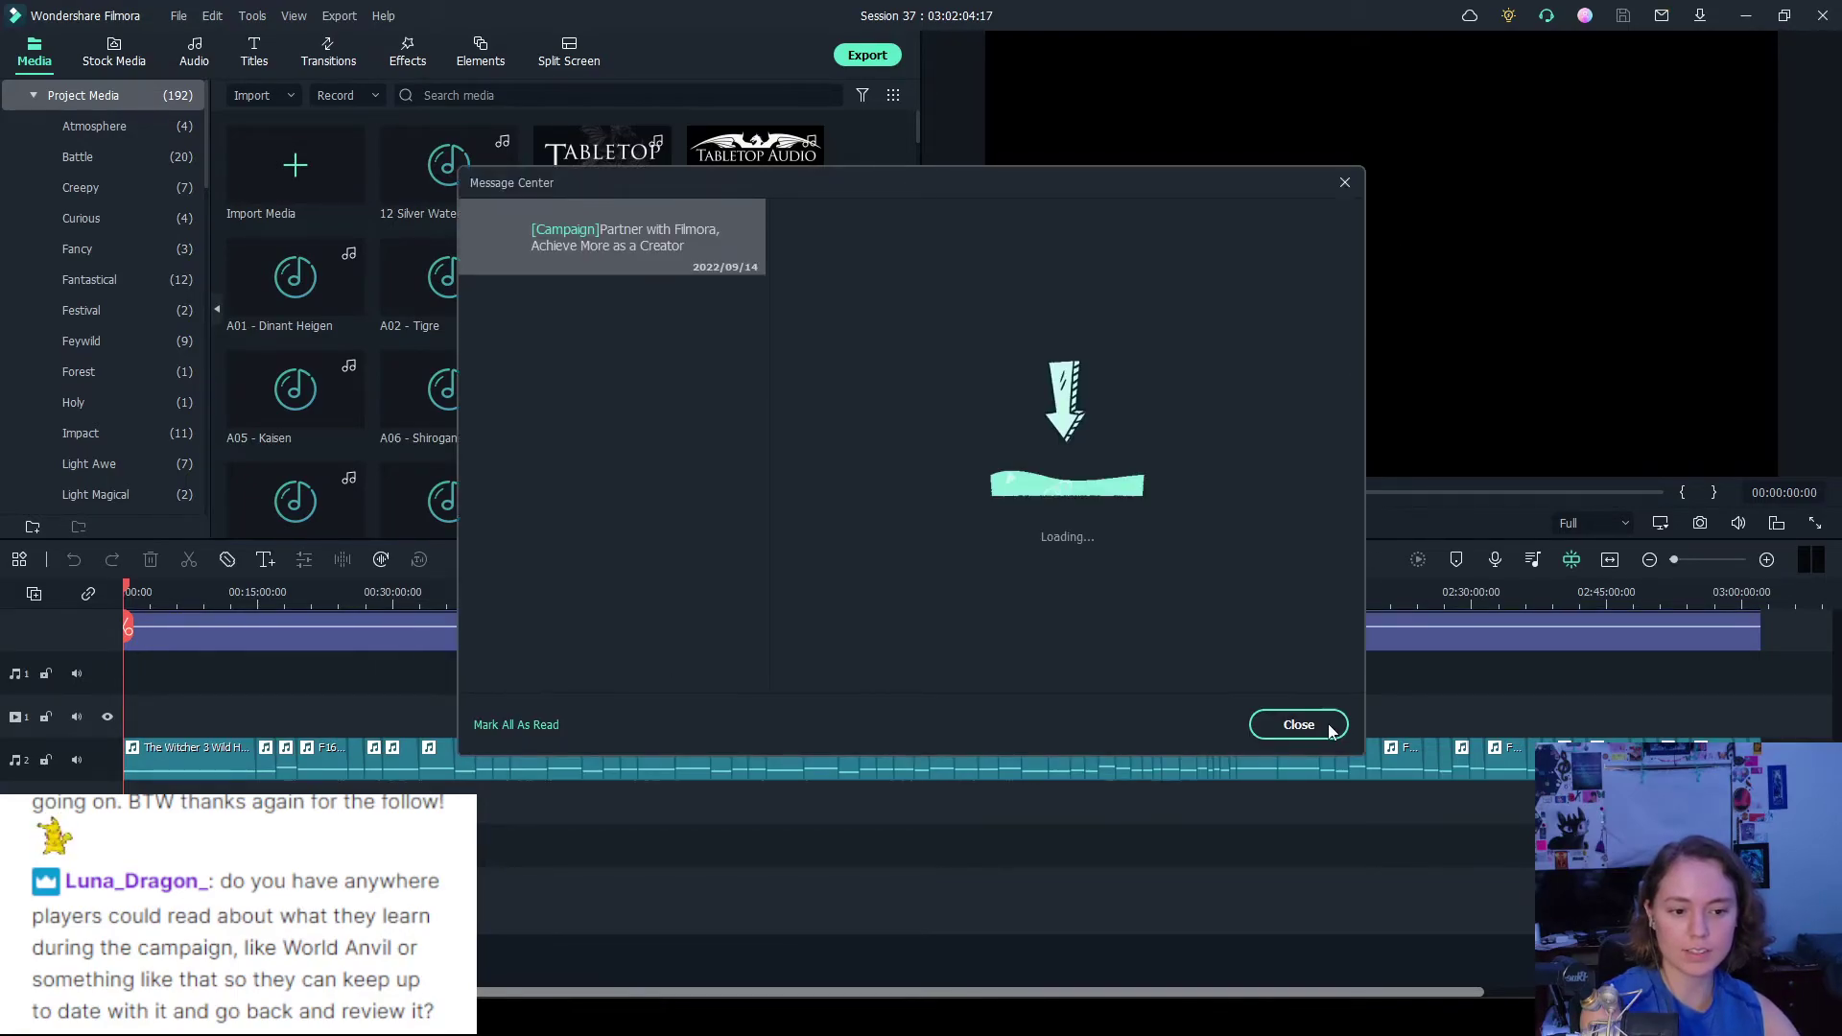
click(1329, 726)
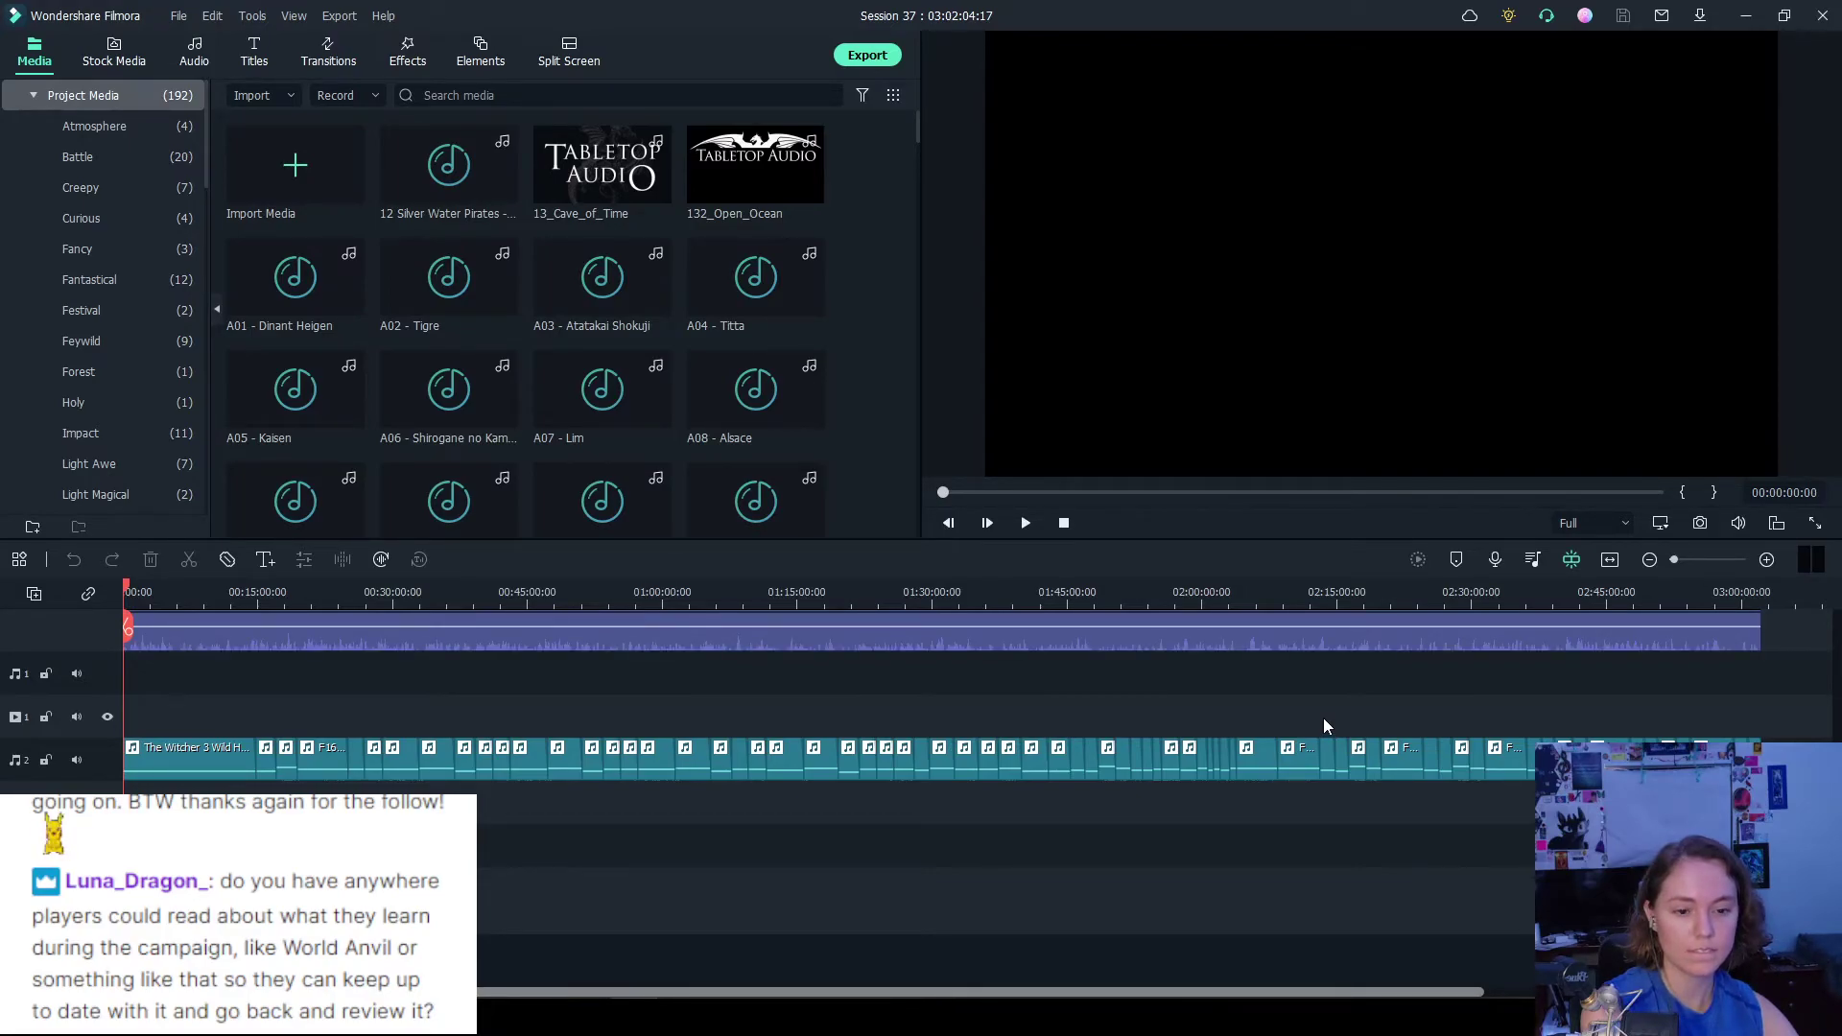
click(211, 596)
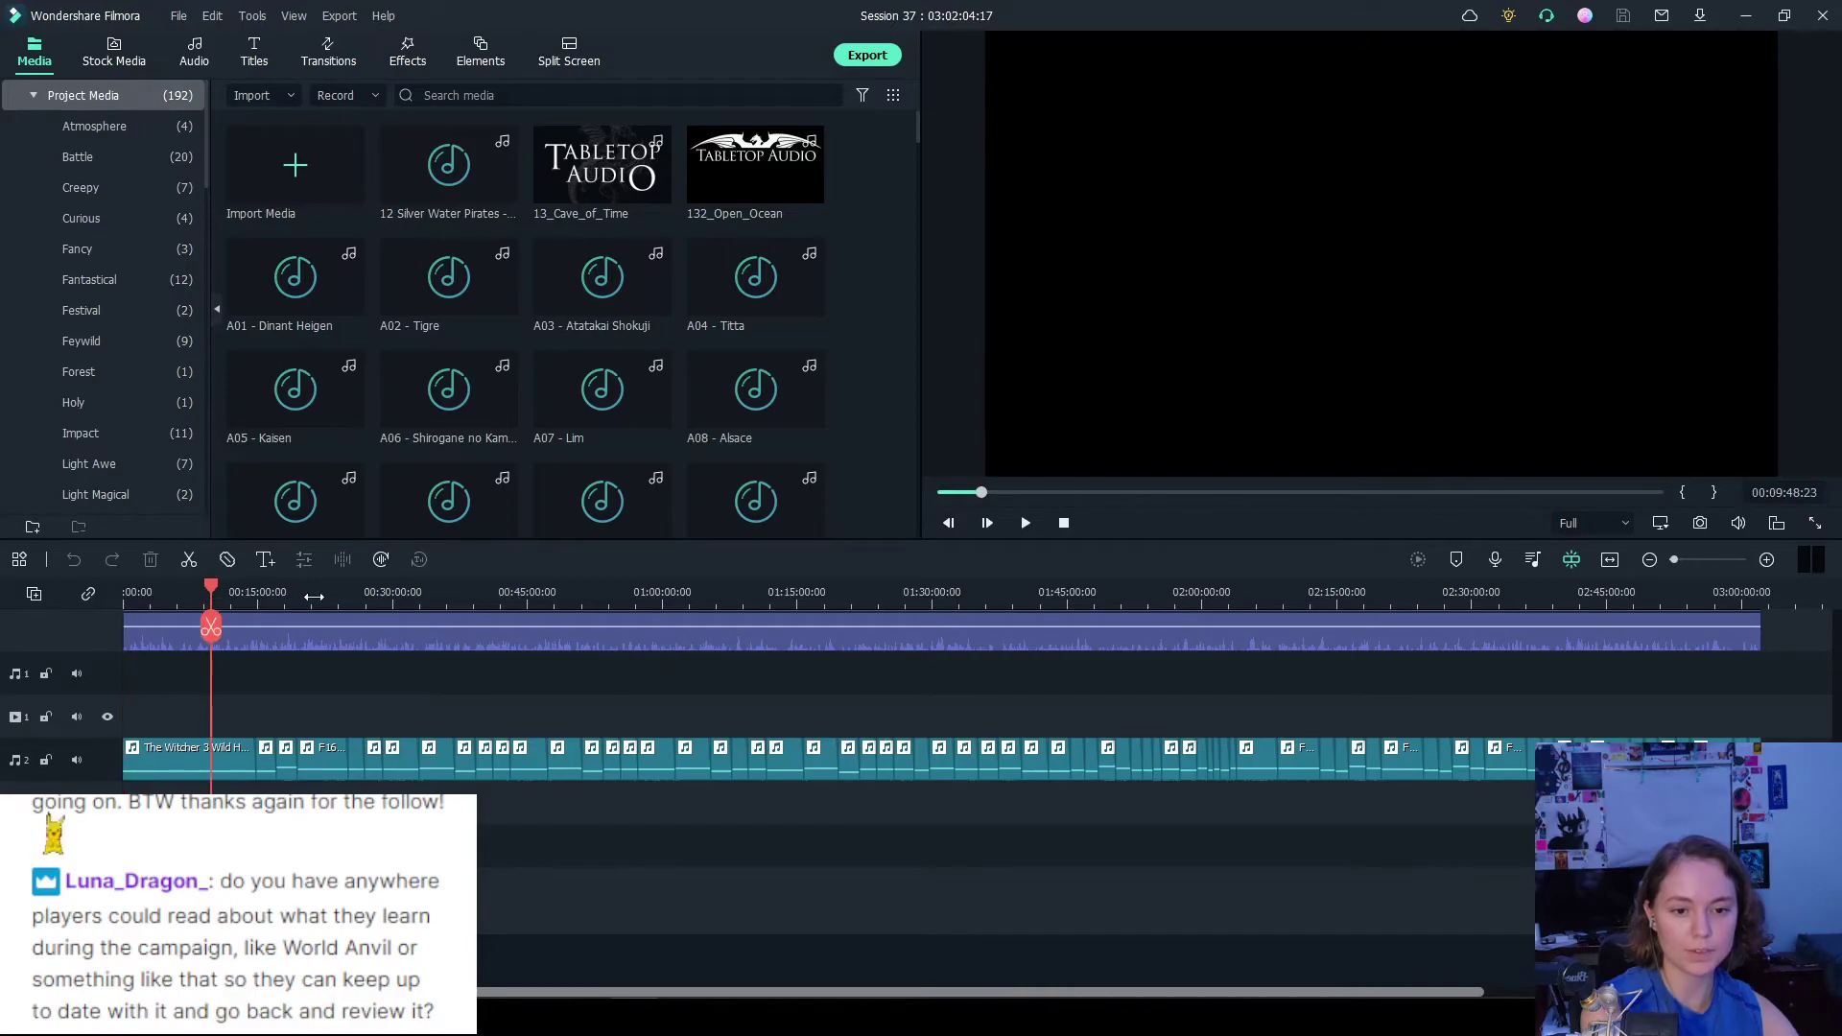
scroll(1092, 639, up, 2)
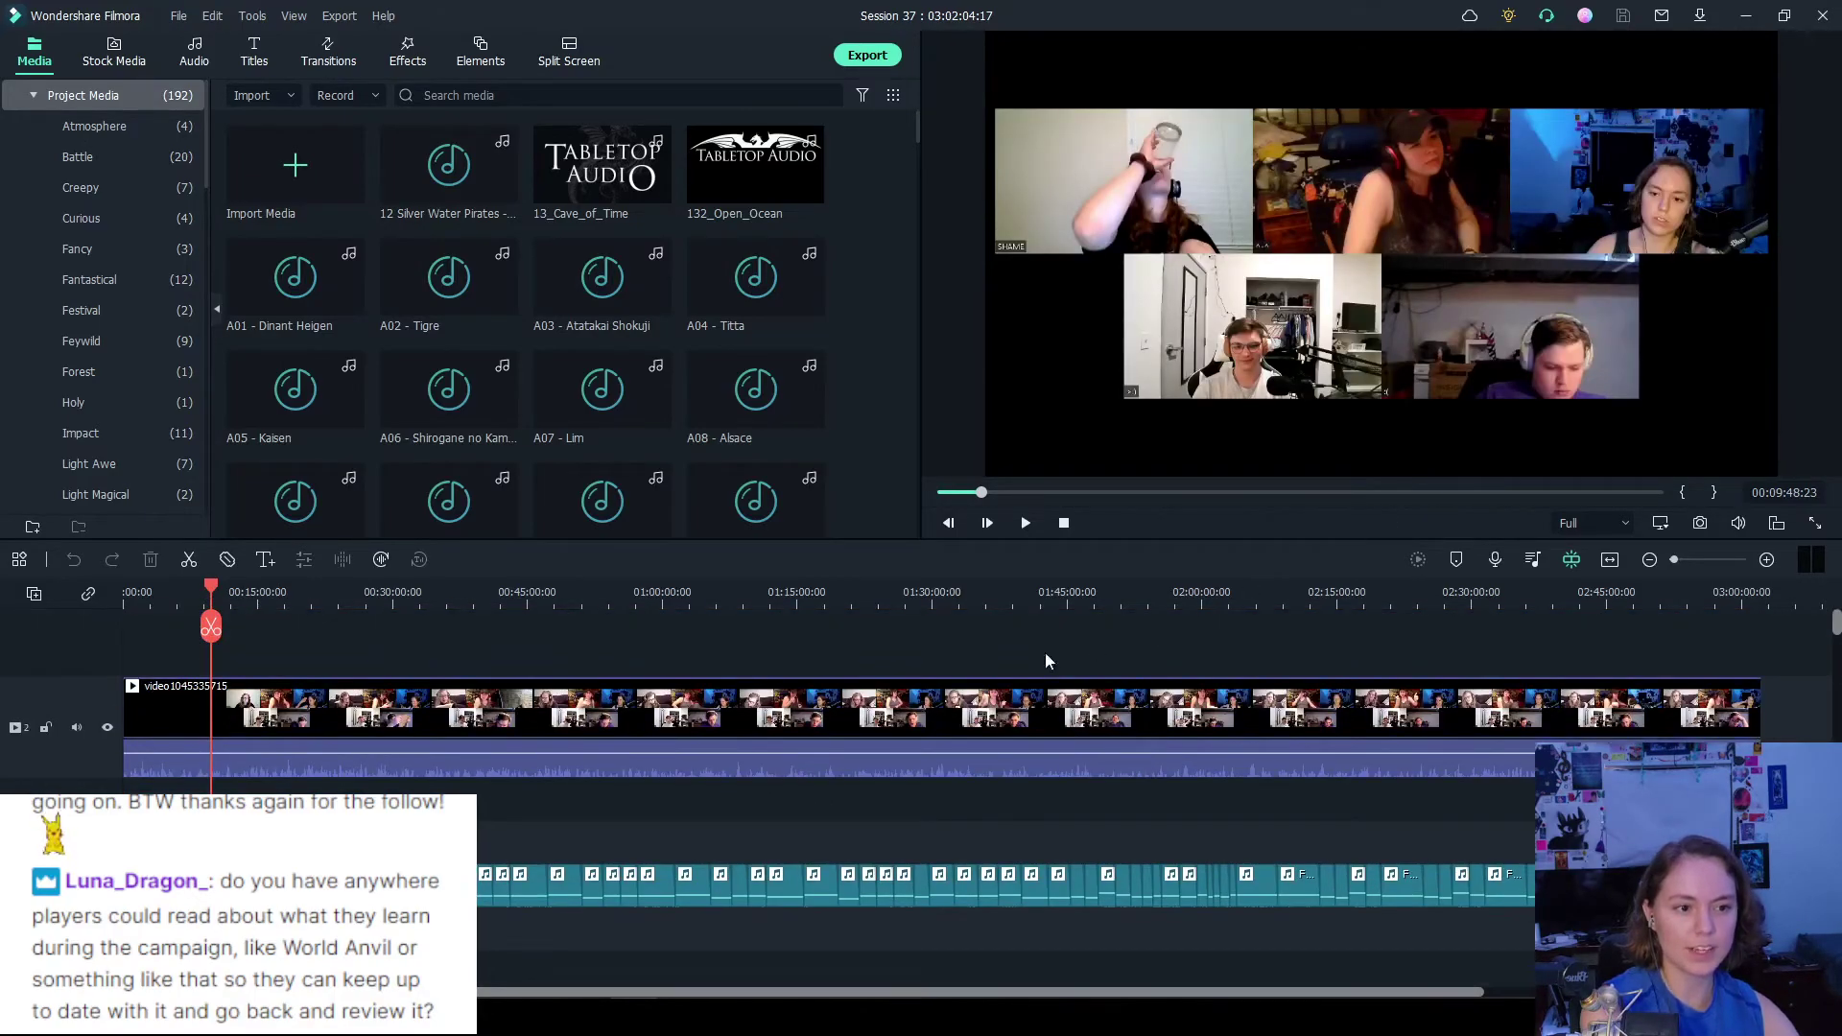
click(478, 626)
click(1145, 606)
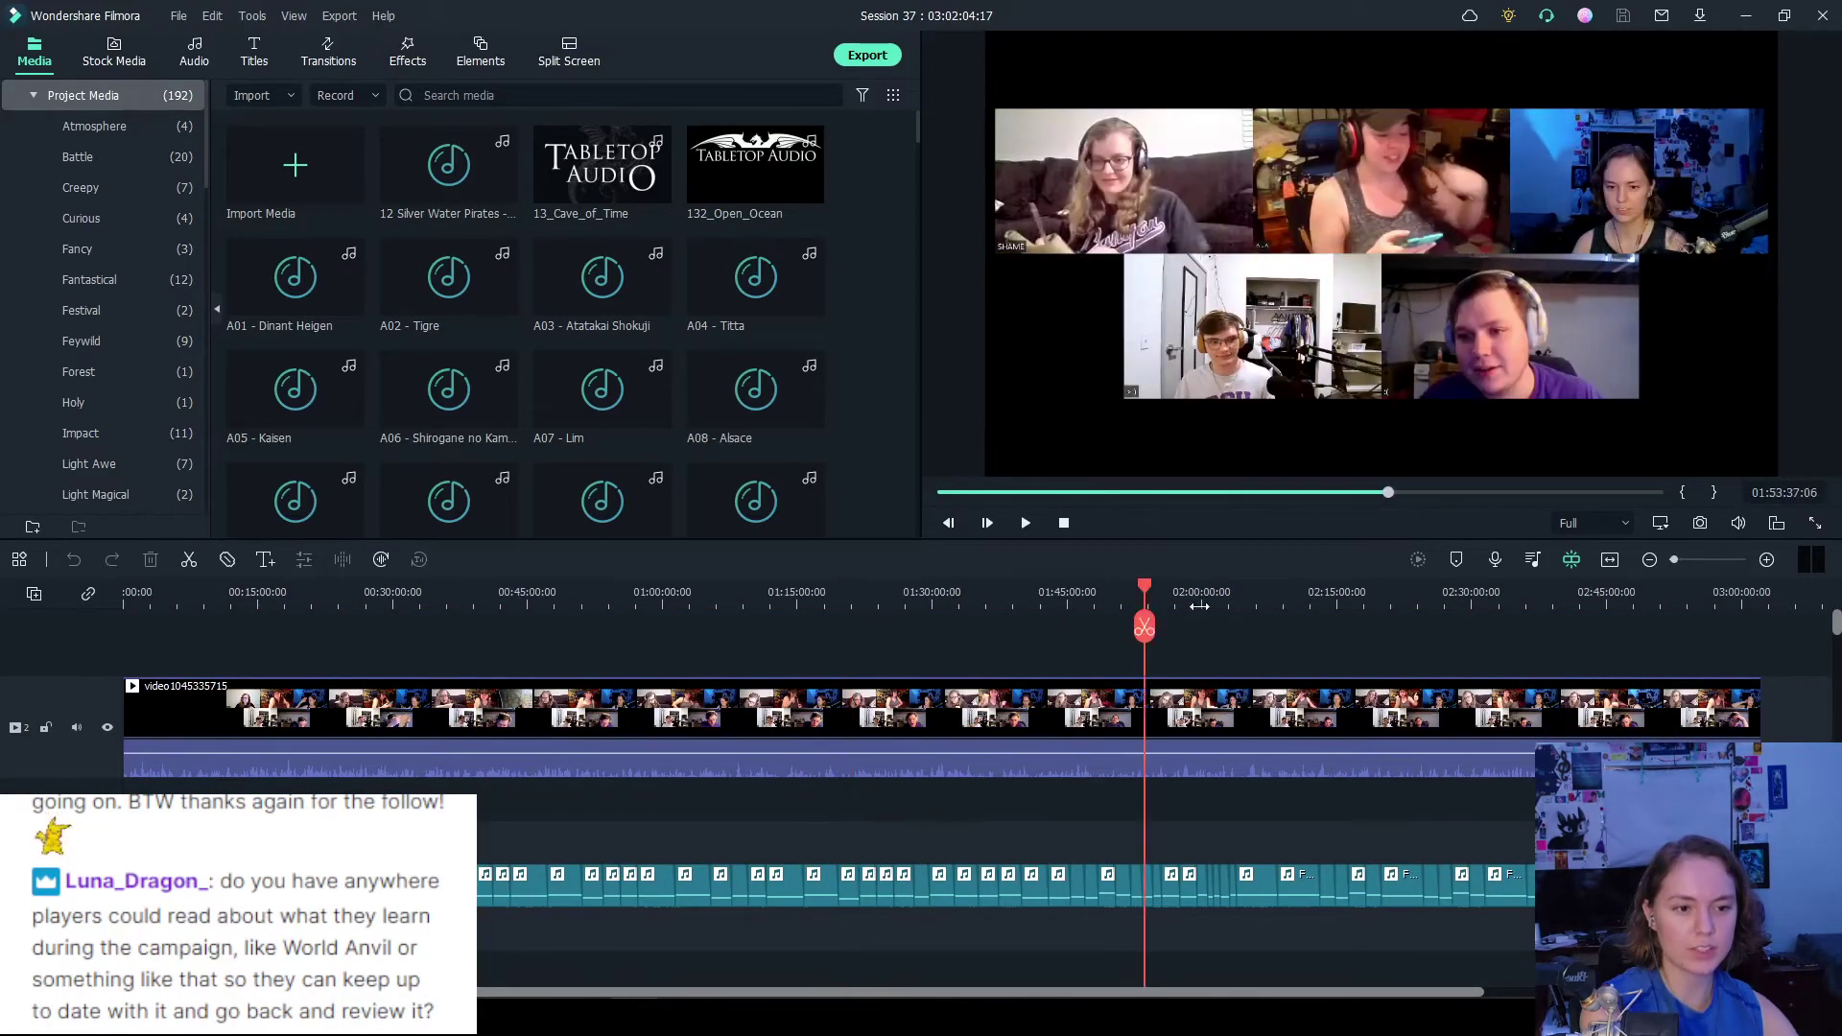
click(1416, 606)
click(1566, 596)
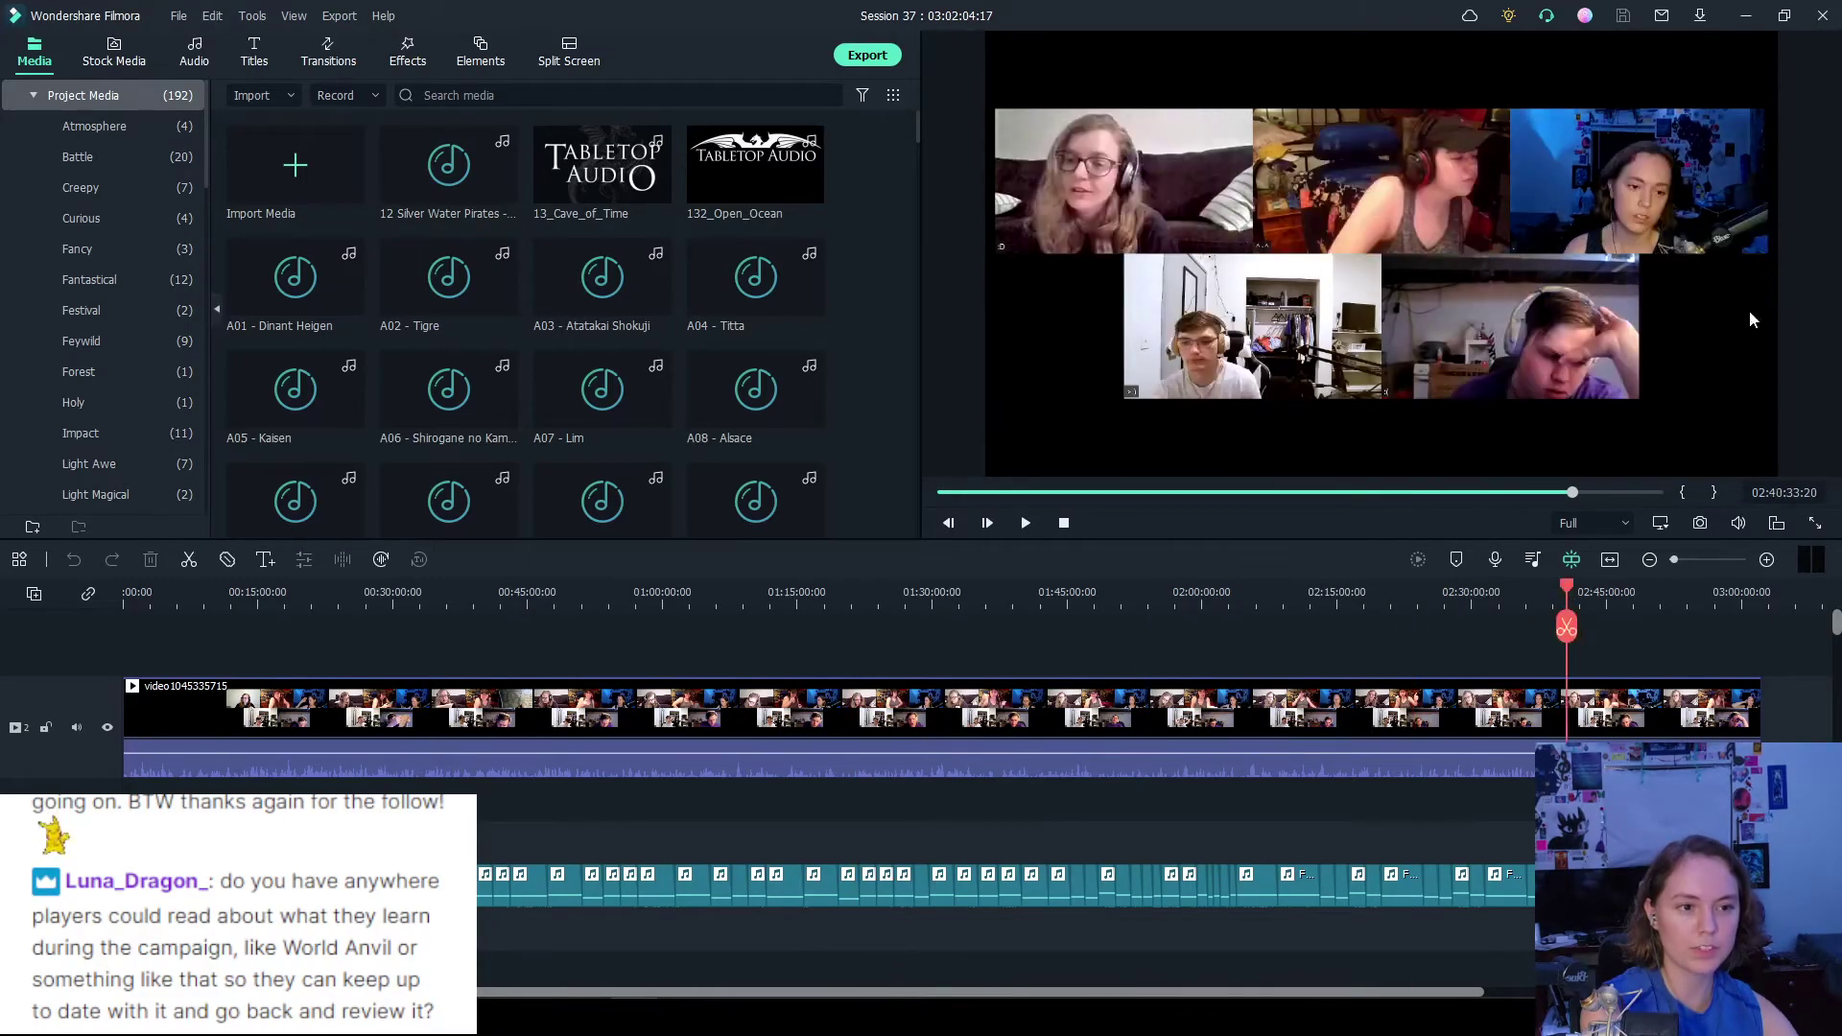
click(1825, 15)
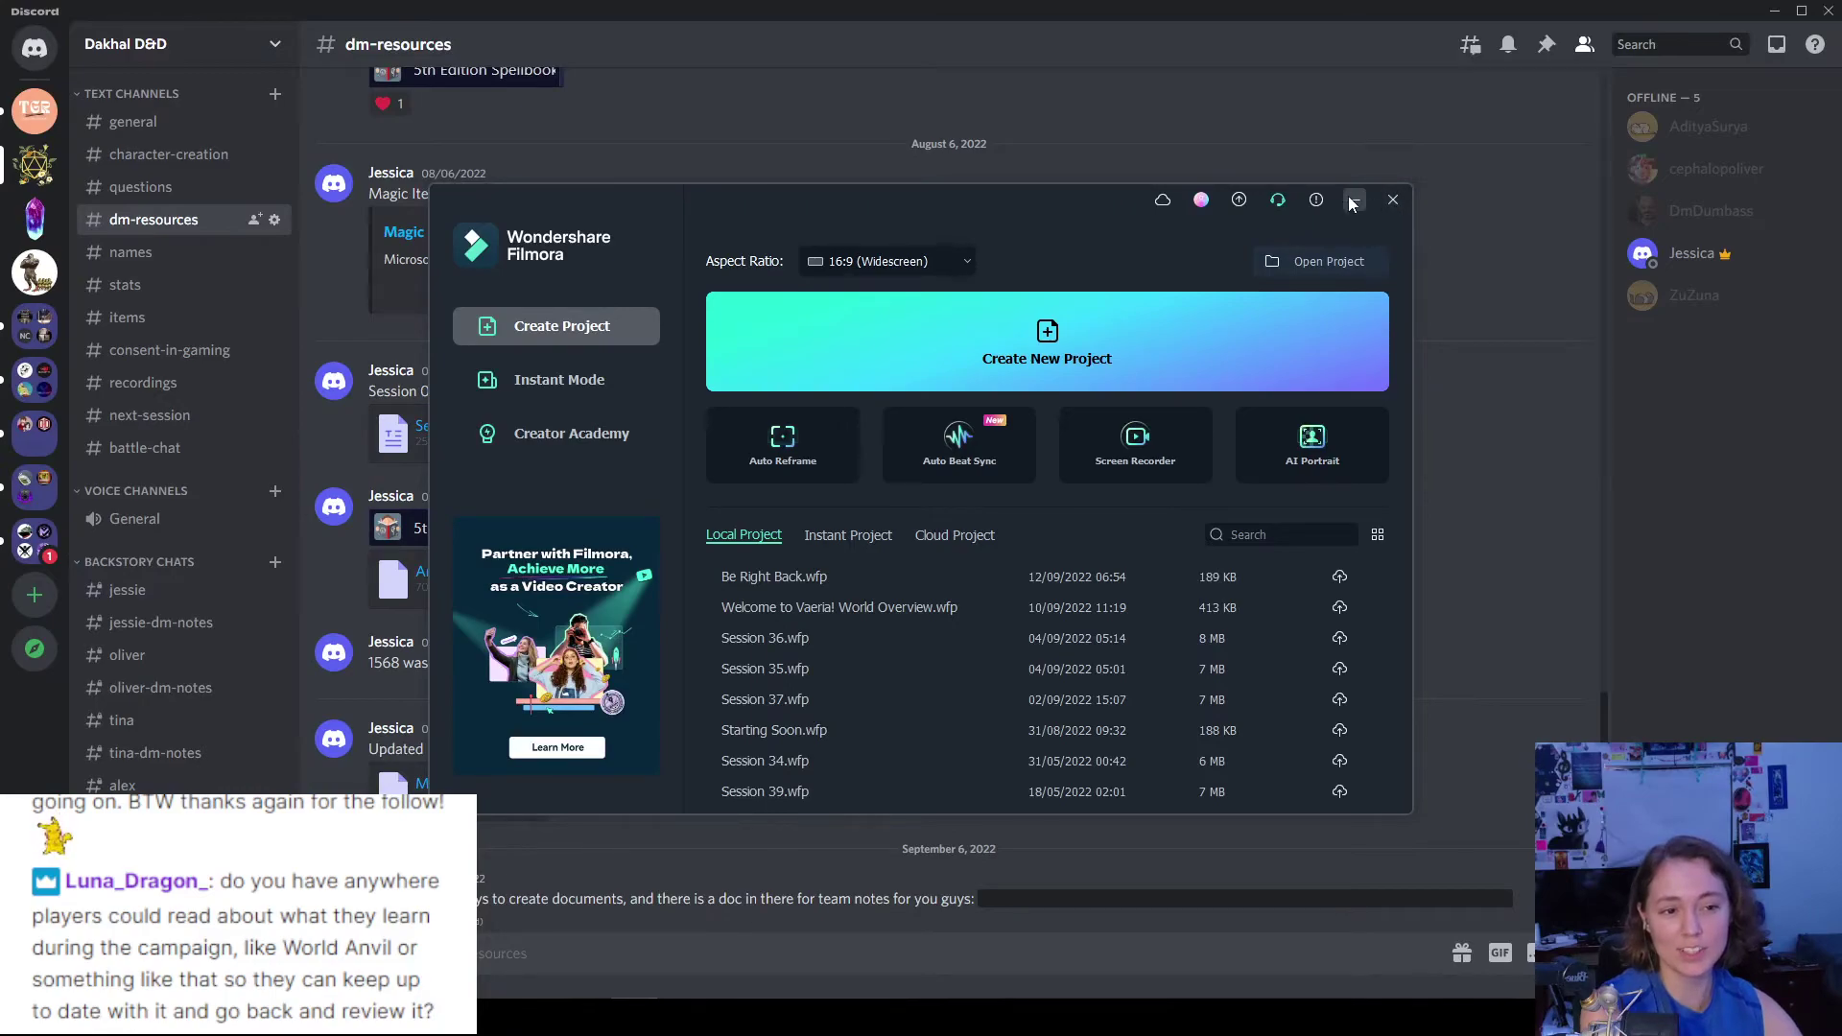
click(1354, 200)
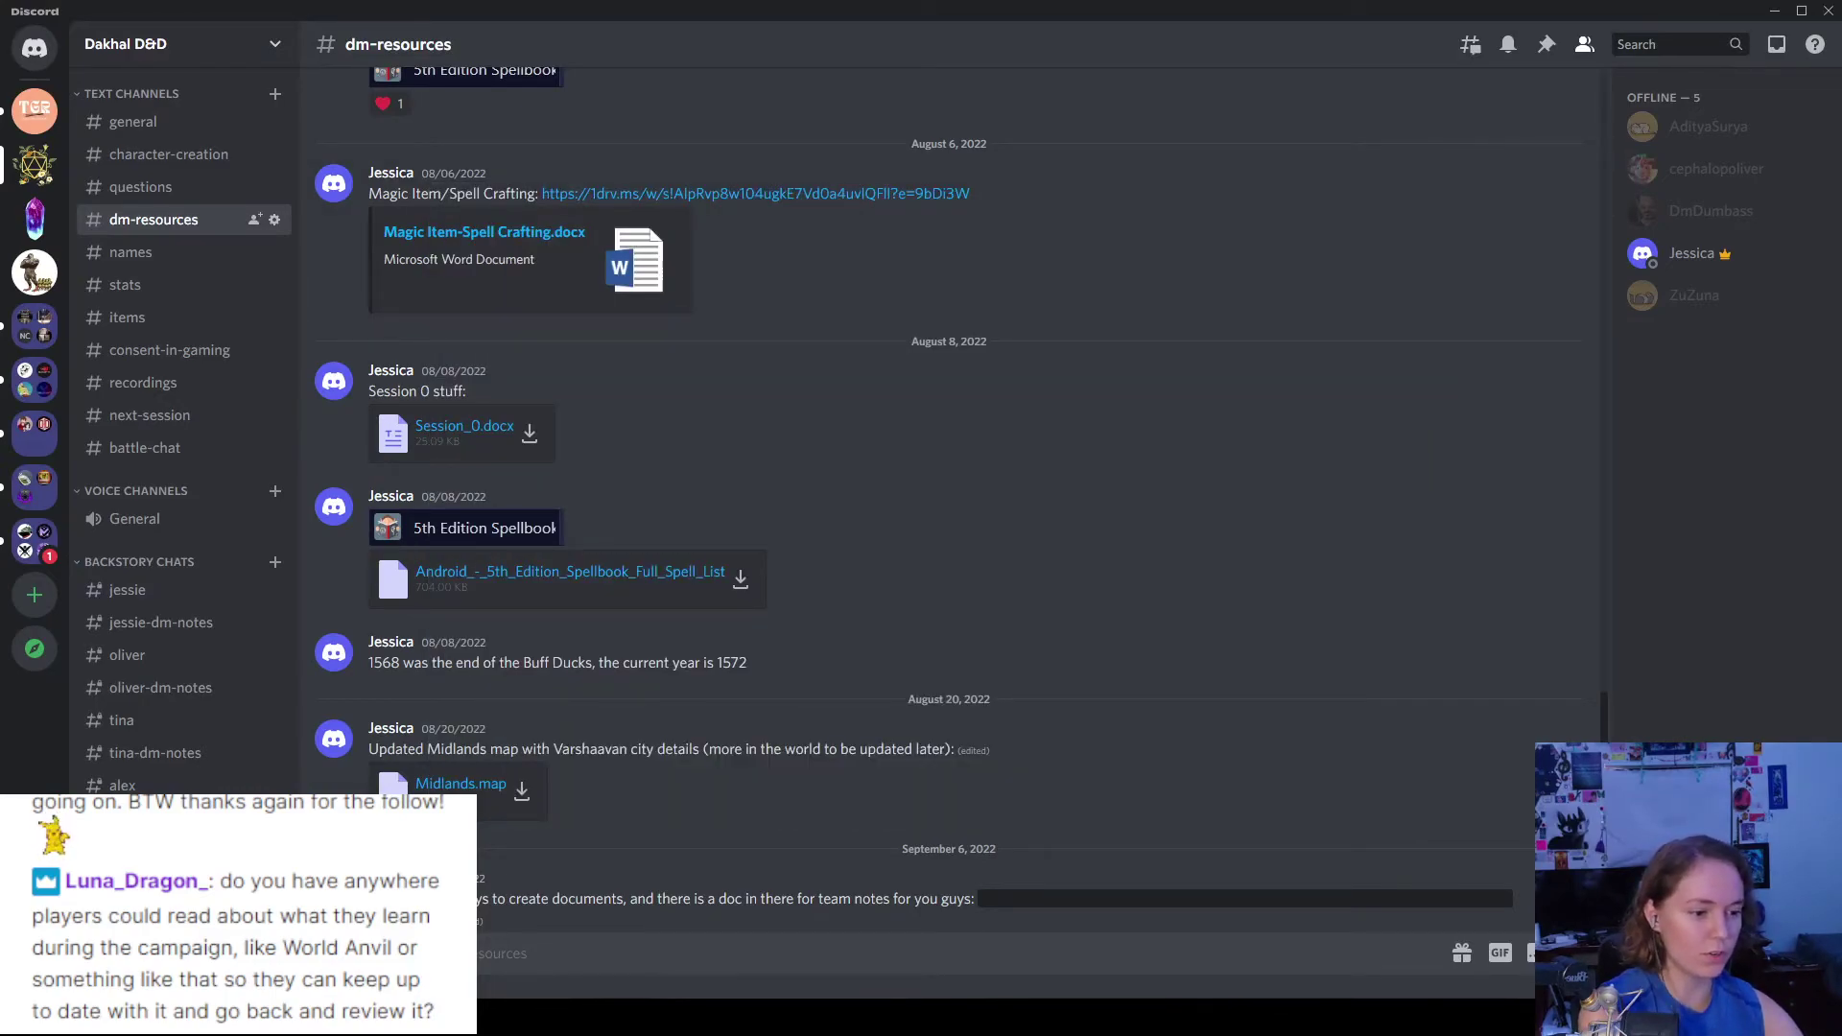
- Review the dm-resources posts in Discord, down to the September 6 message about the shared documents folder and team notes
scroll(988, 720, down, 6)
scroll(978, 700, up, 7)
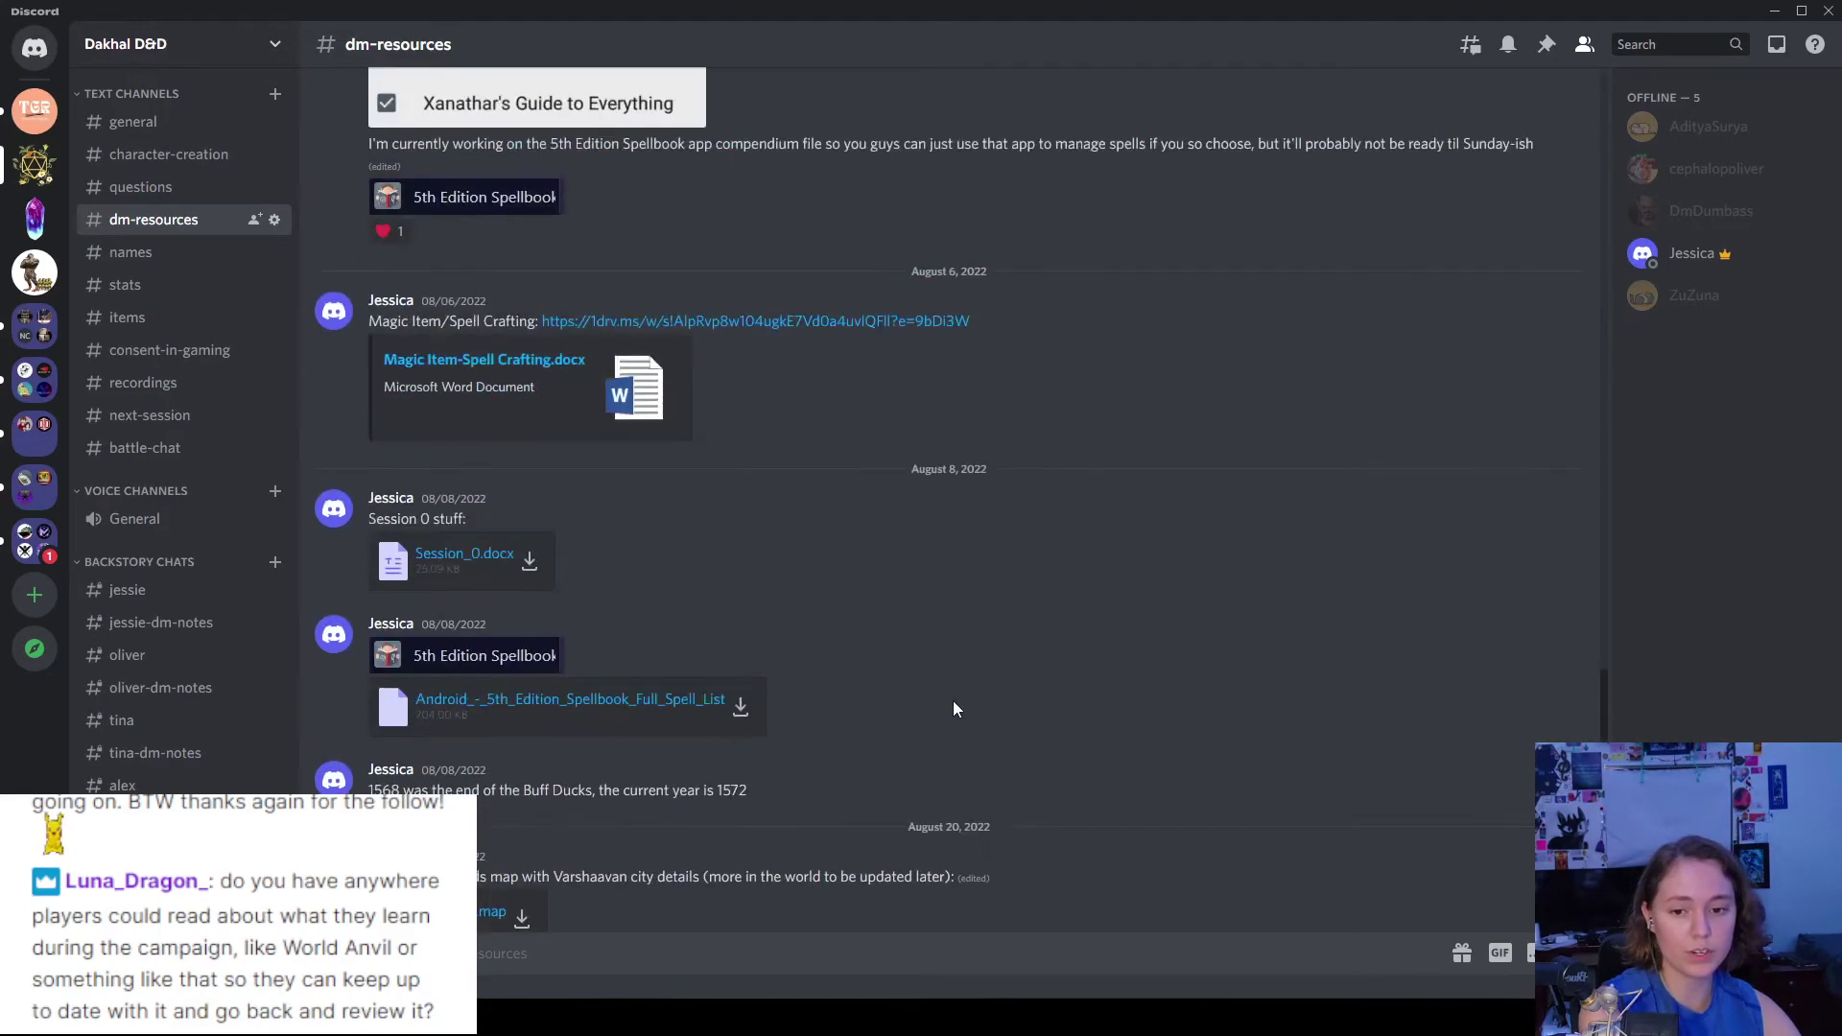
scroll(935, 699, down, 3)
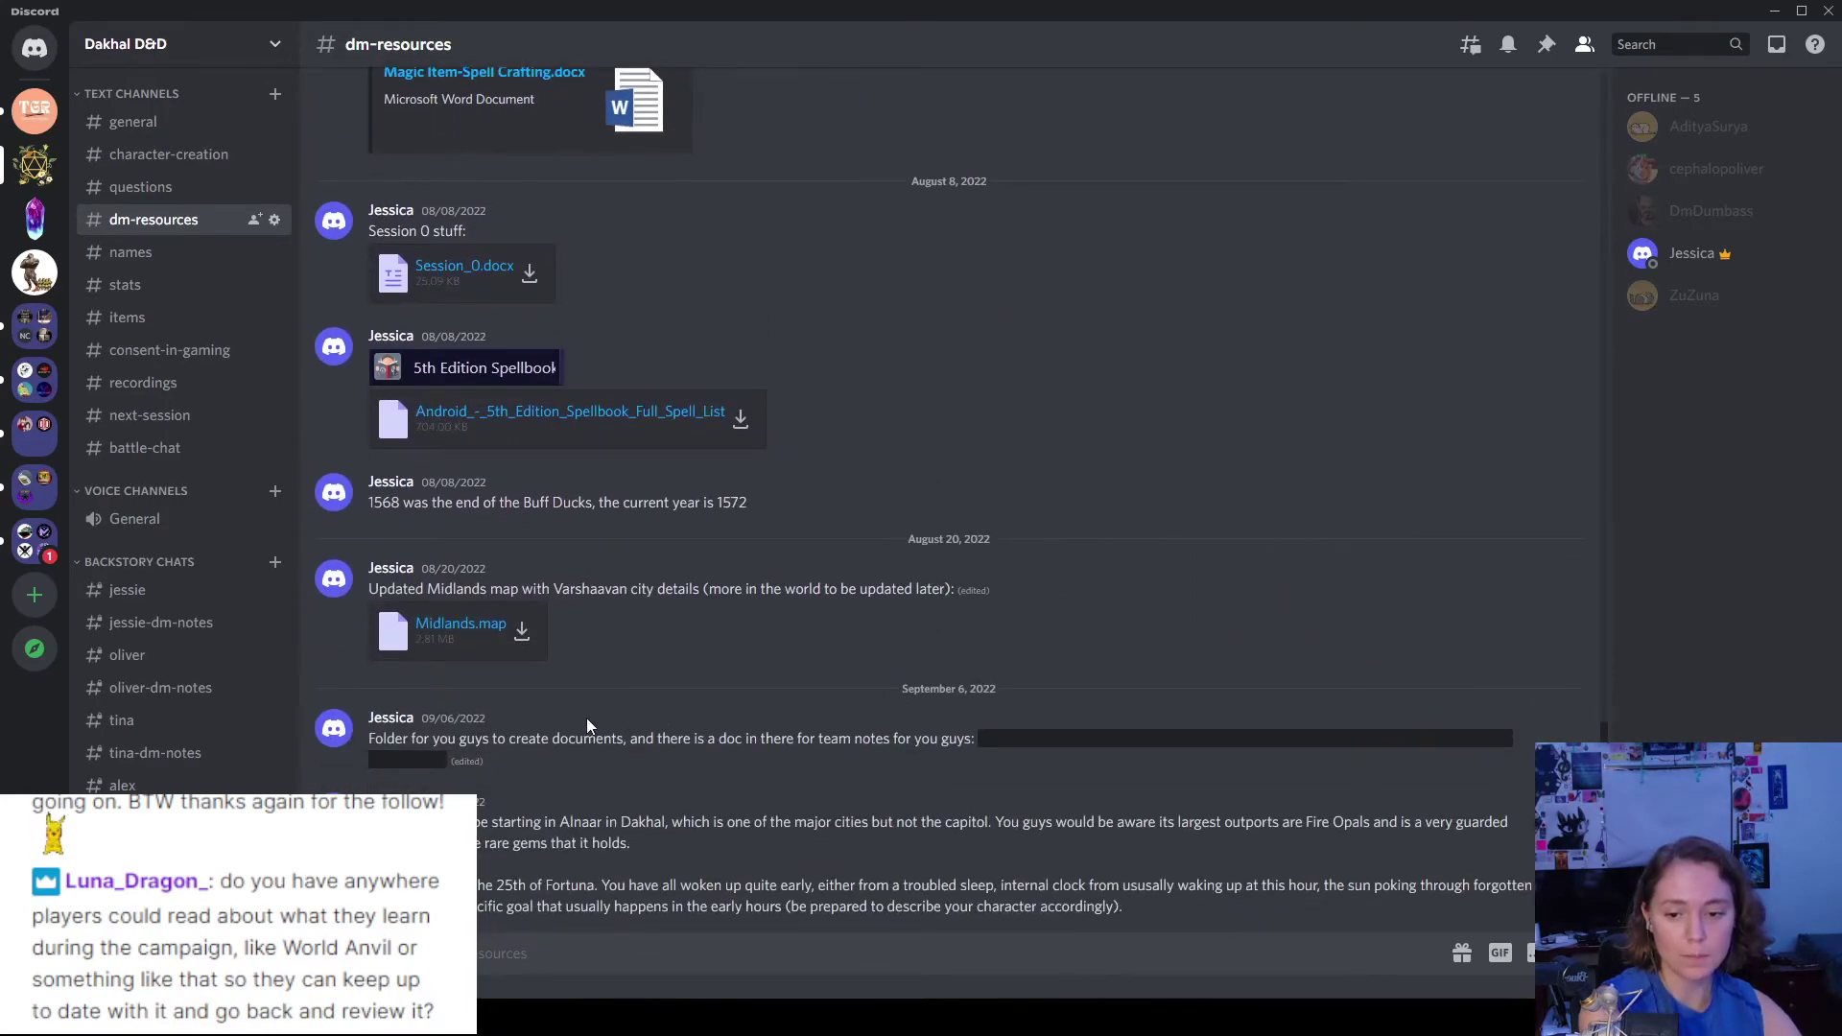
scroll(590, 701, down, 1)
double_click(600, 641)
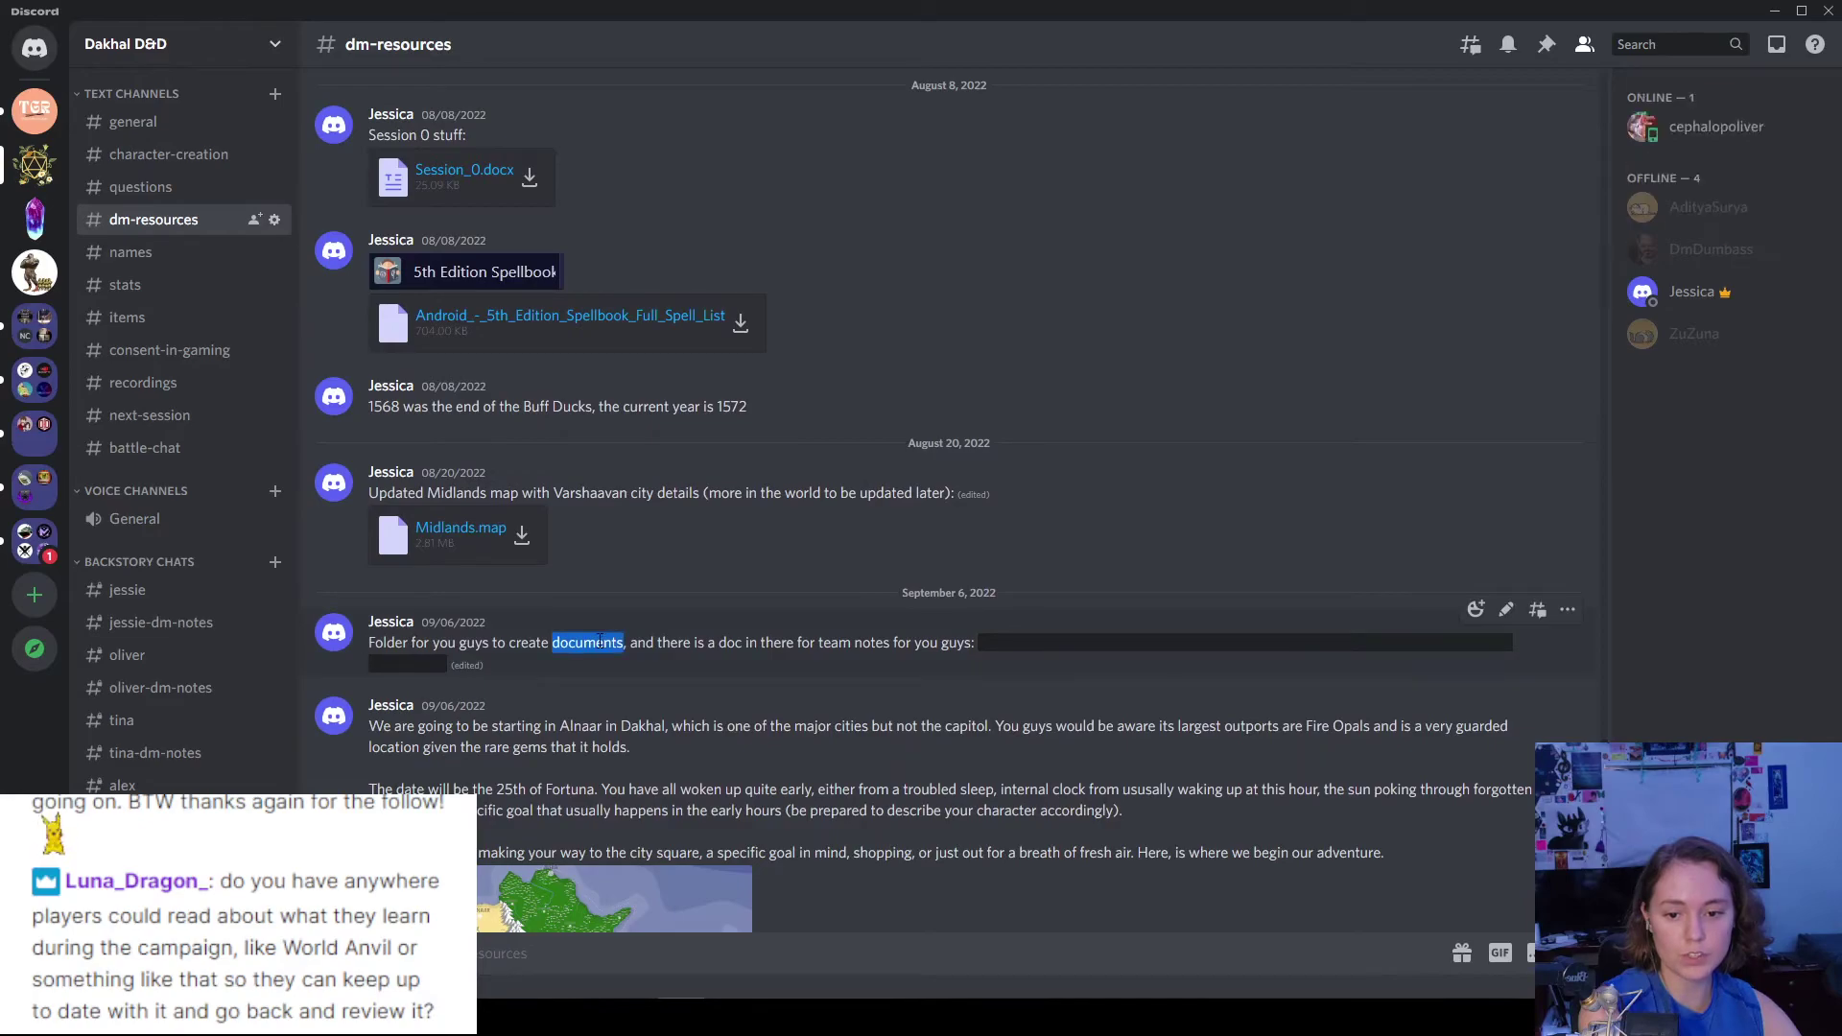
click(600, 641)
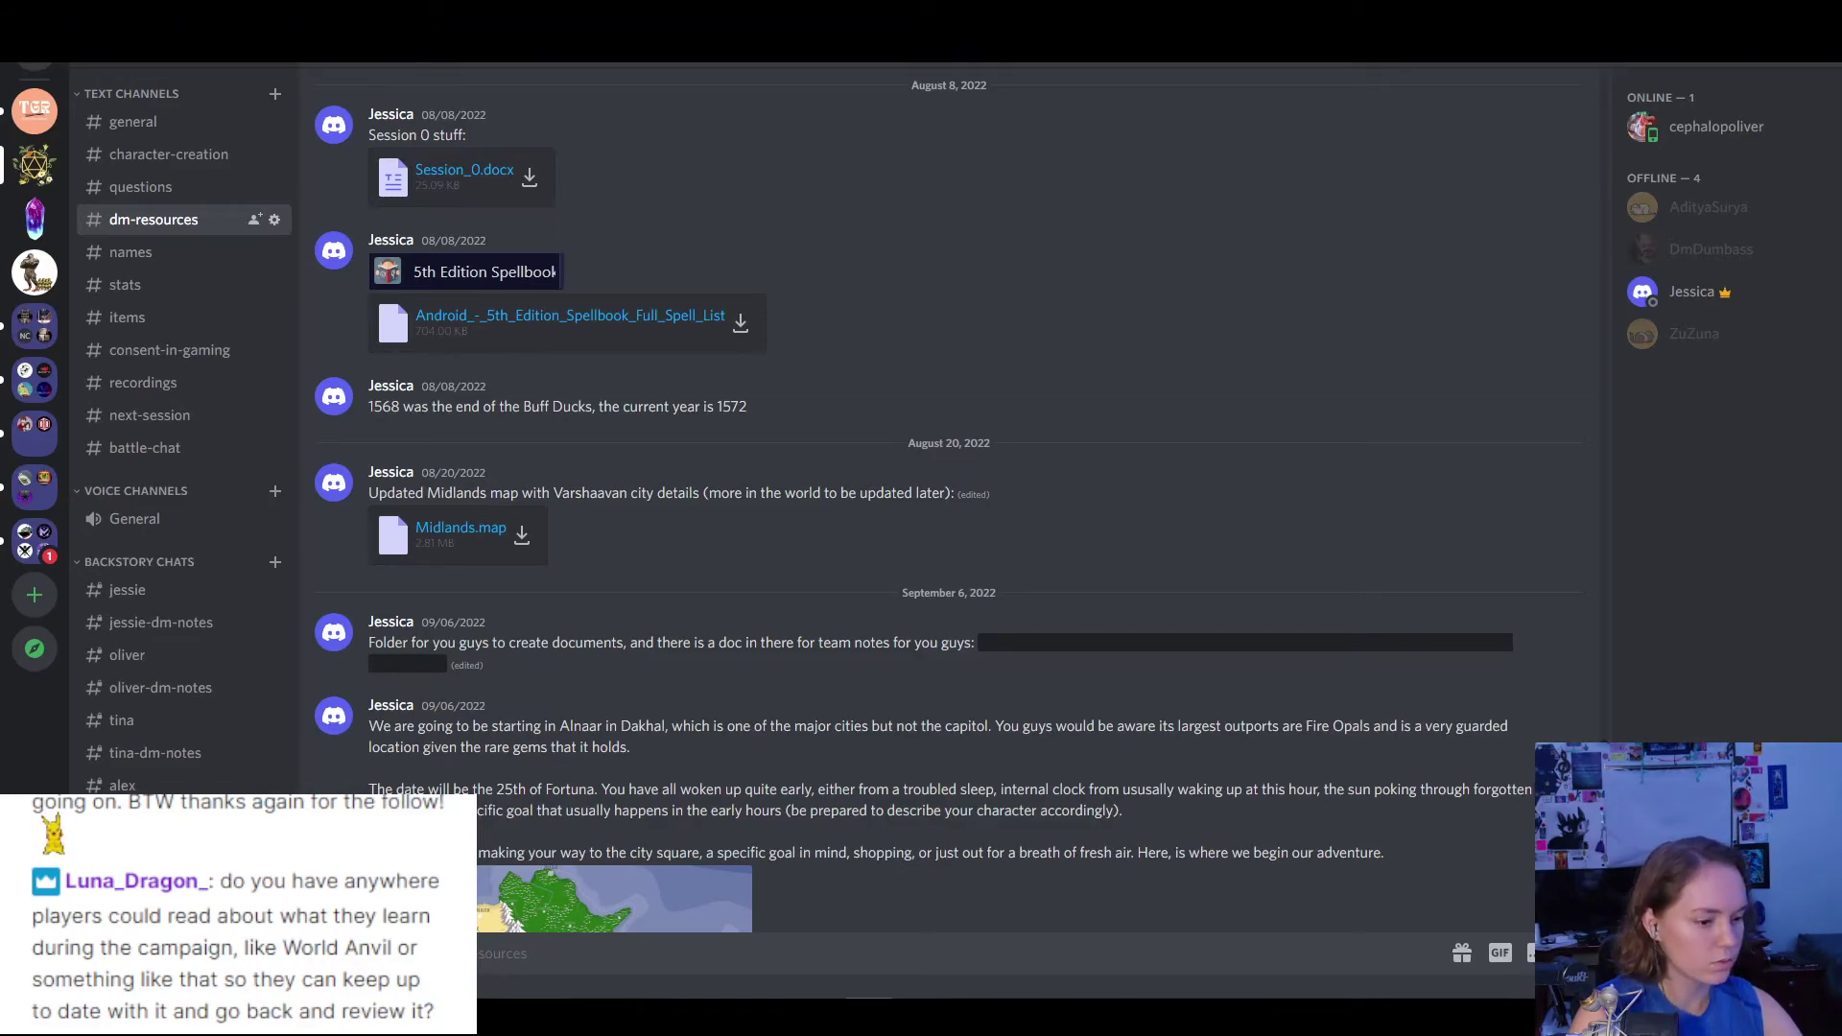
- Switch to the shared Dakhal folder in Google Drive, reset the page zoom and dismiss the notification
key(alt+Tab)
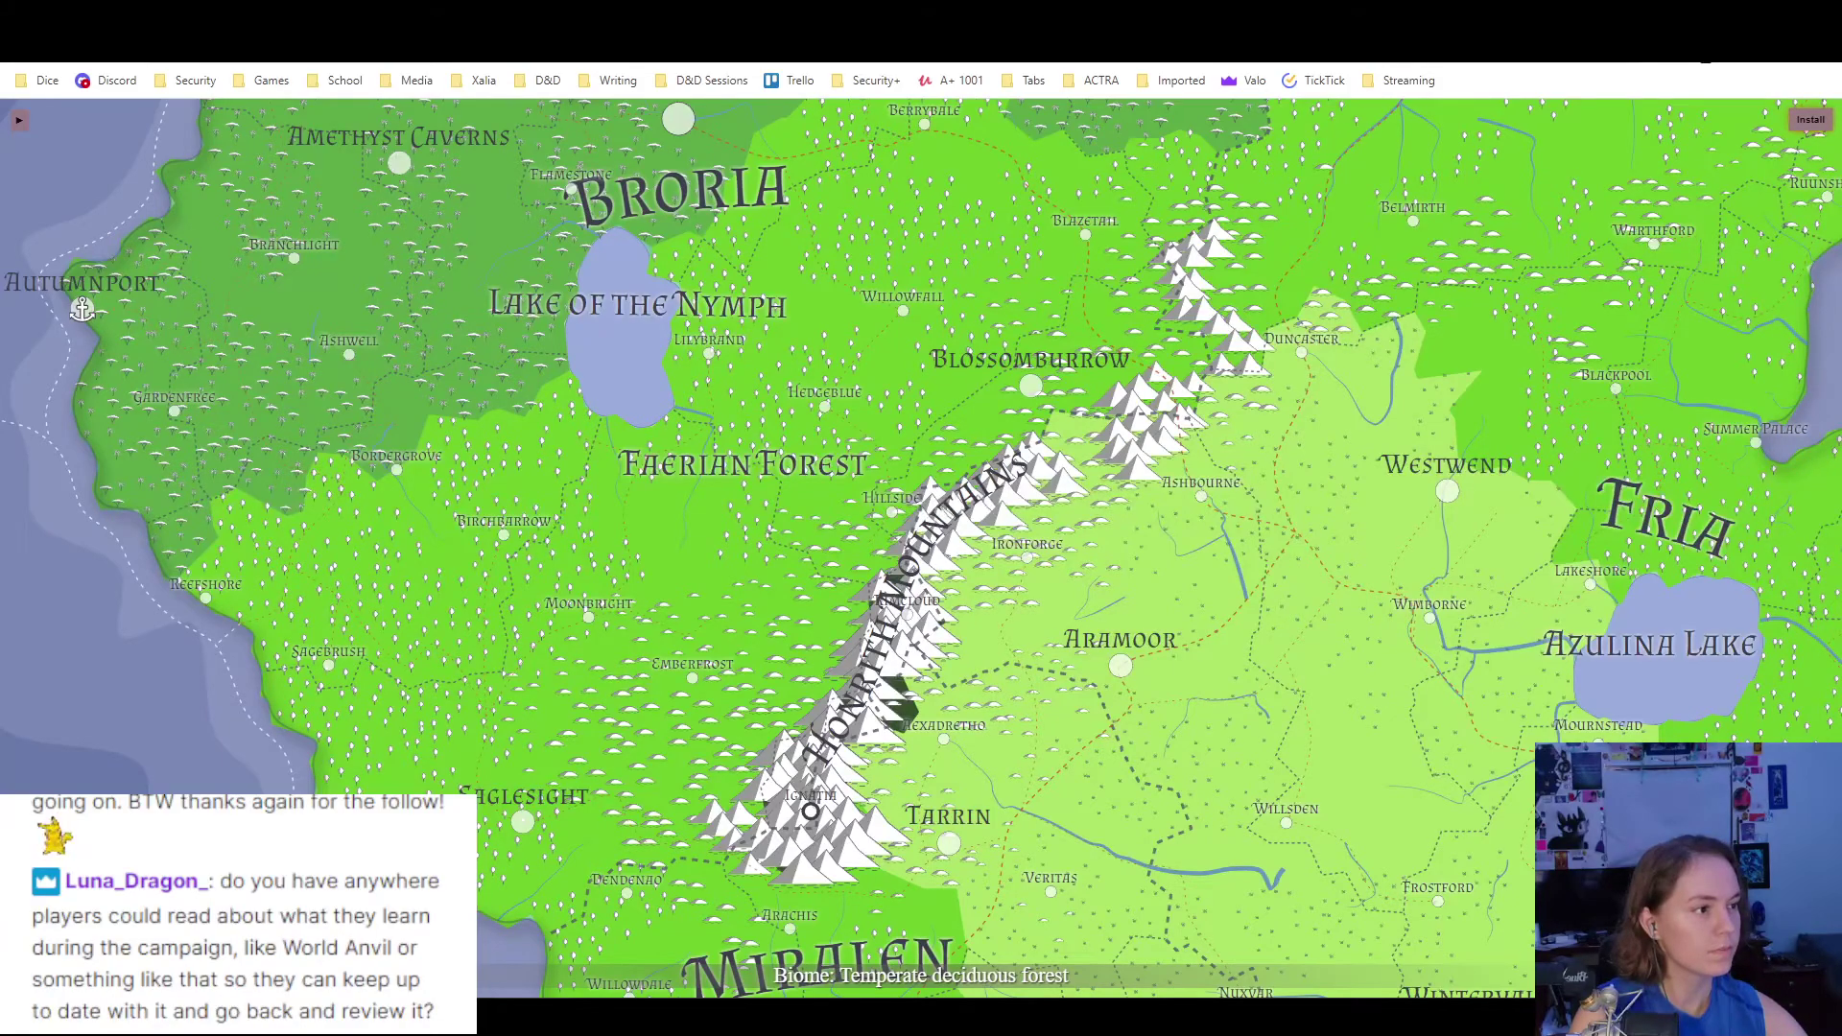
key(ctrl+Tab)
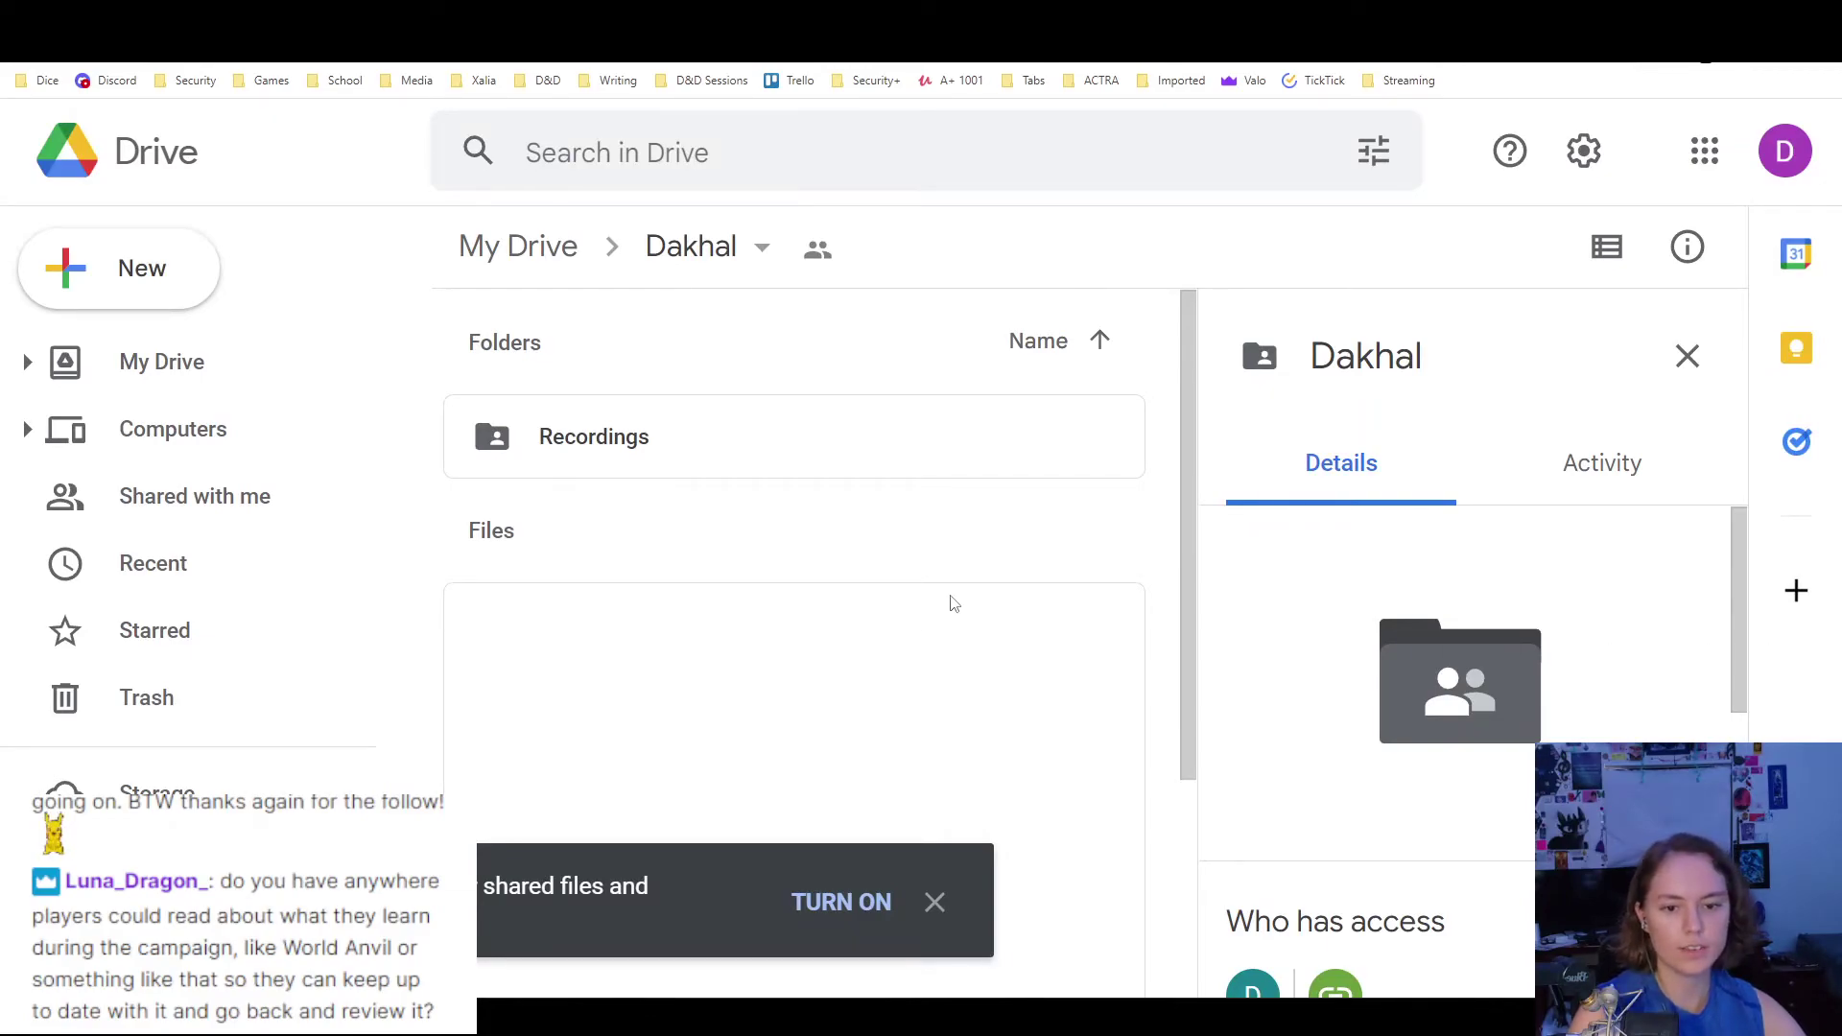
key(ctrl+0)
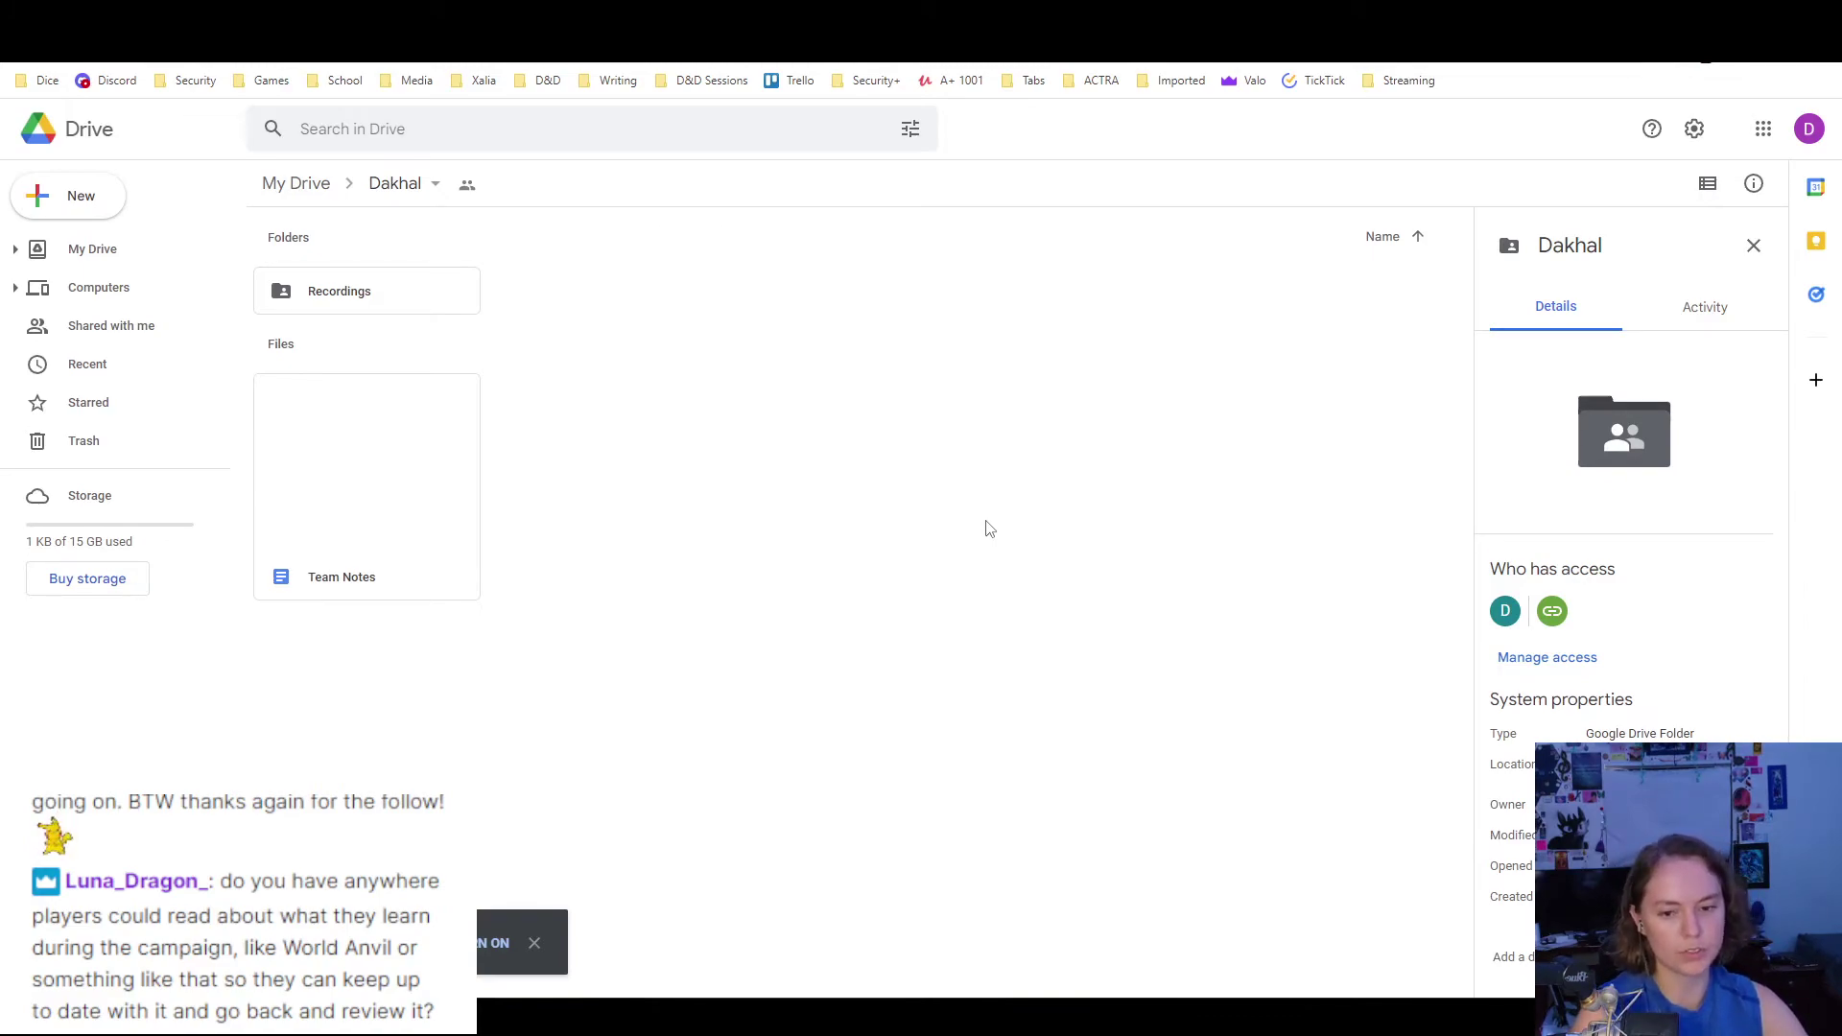
click(535, 943)
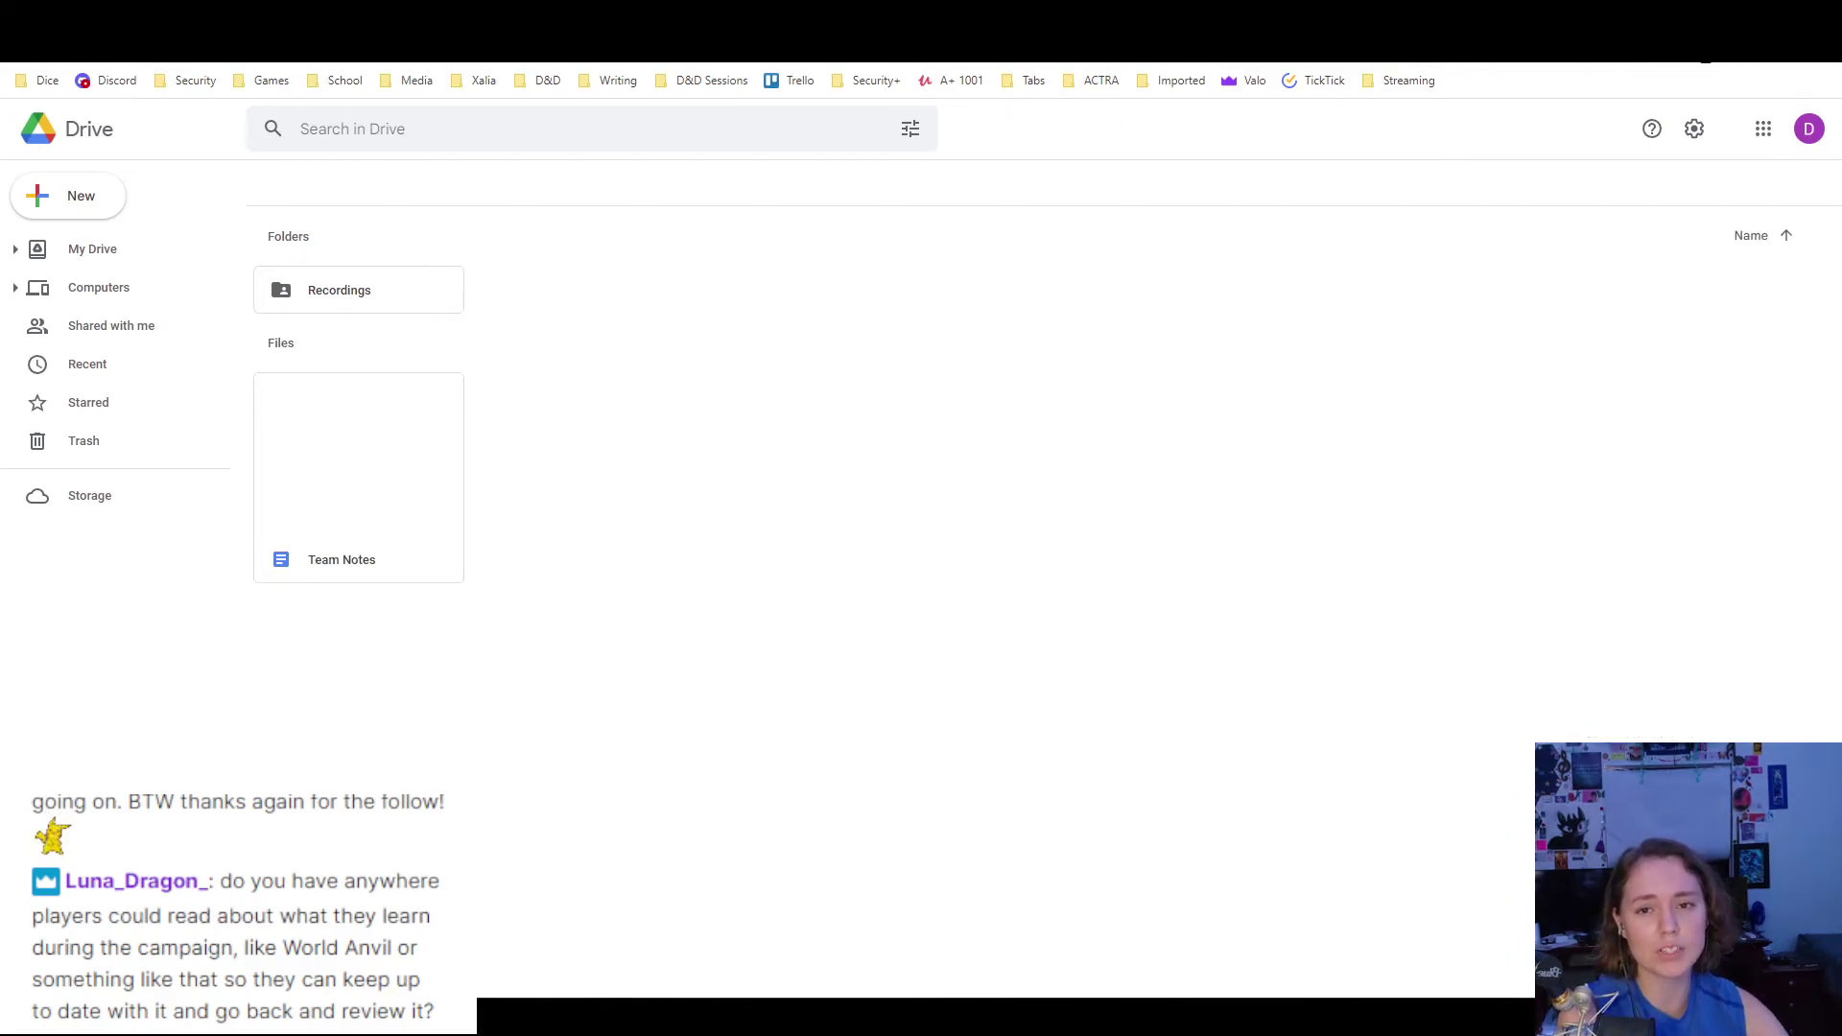
- Return to the fantasy map in the browser and examine the area around Blossomburrow and northern Broria
key(ctrl+Tab)
key(alt+Tab)
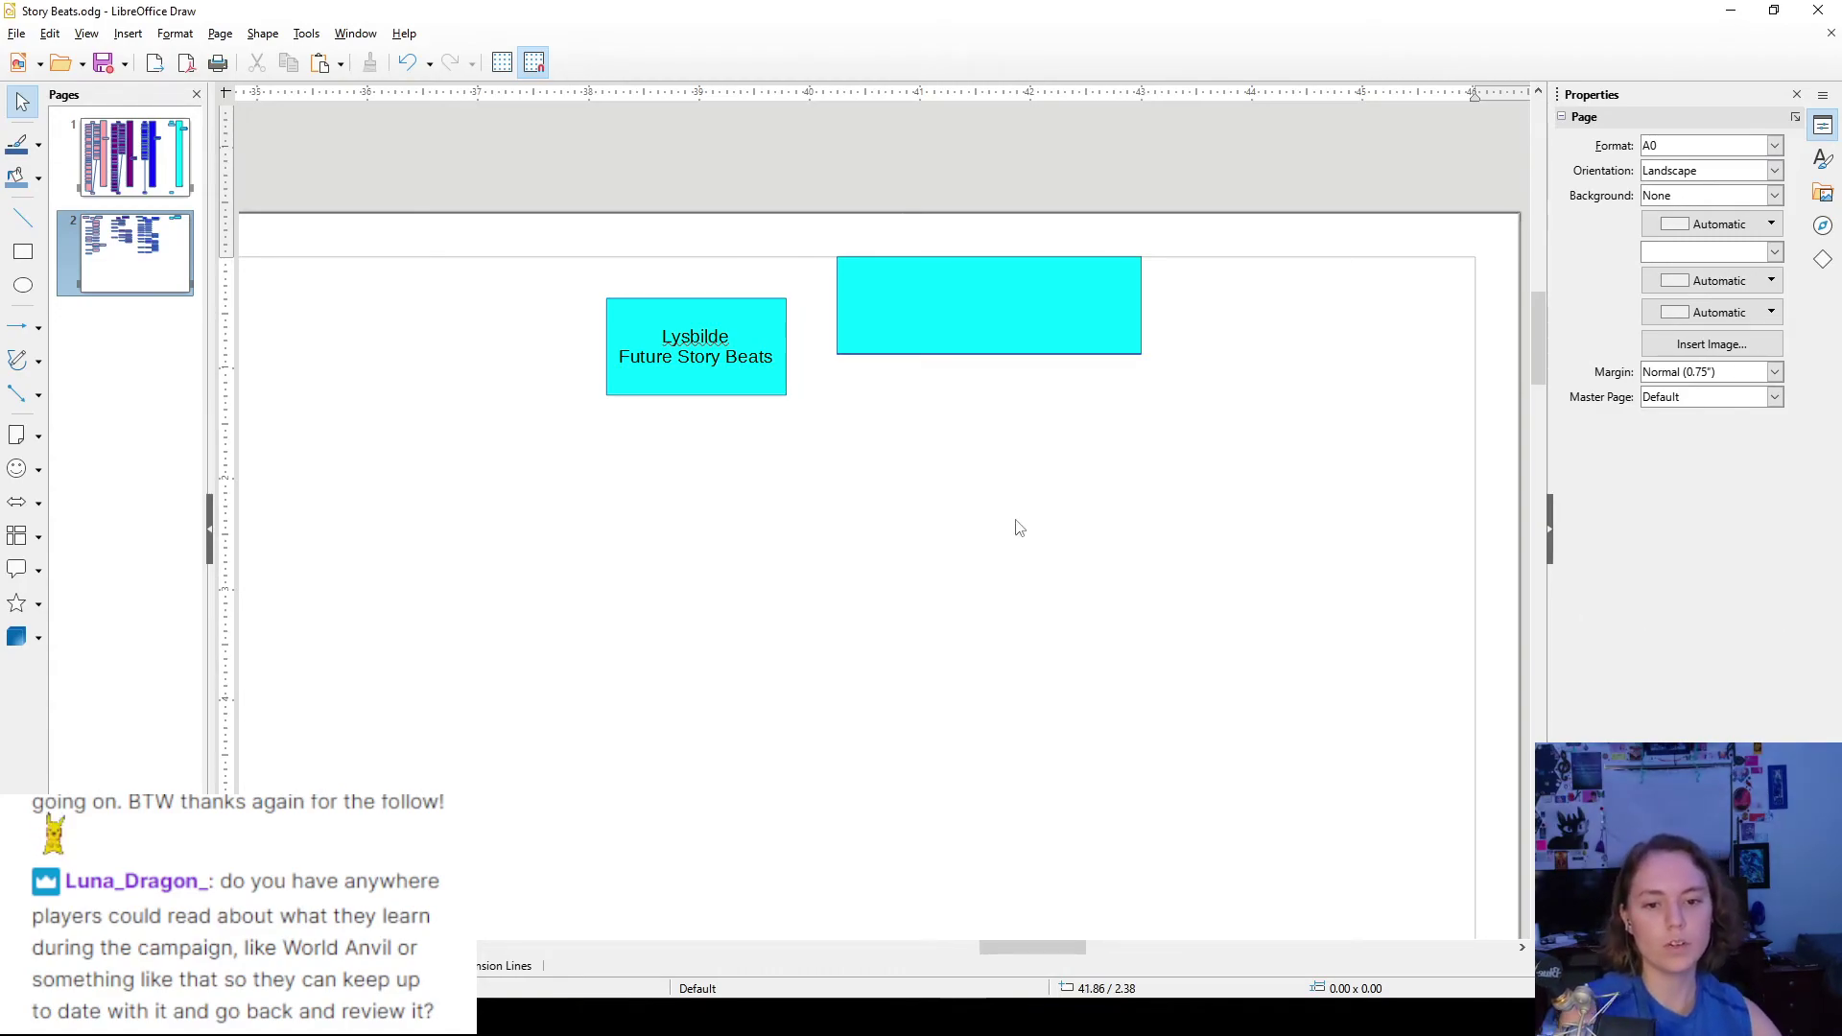
click(1102, 1017)
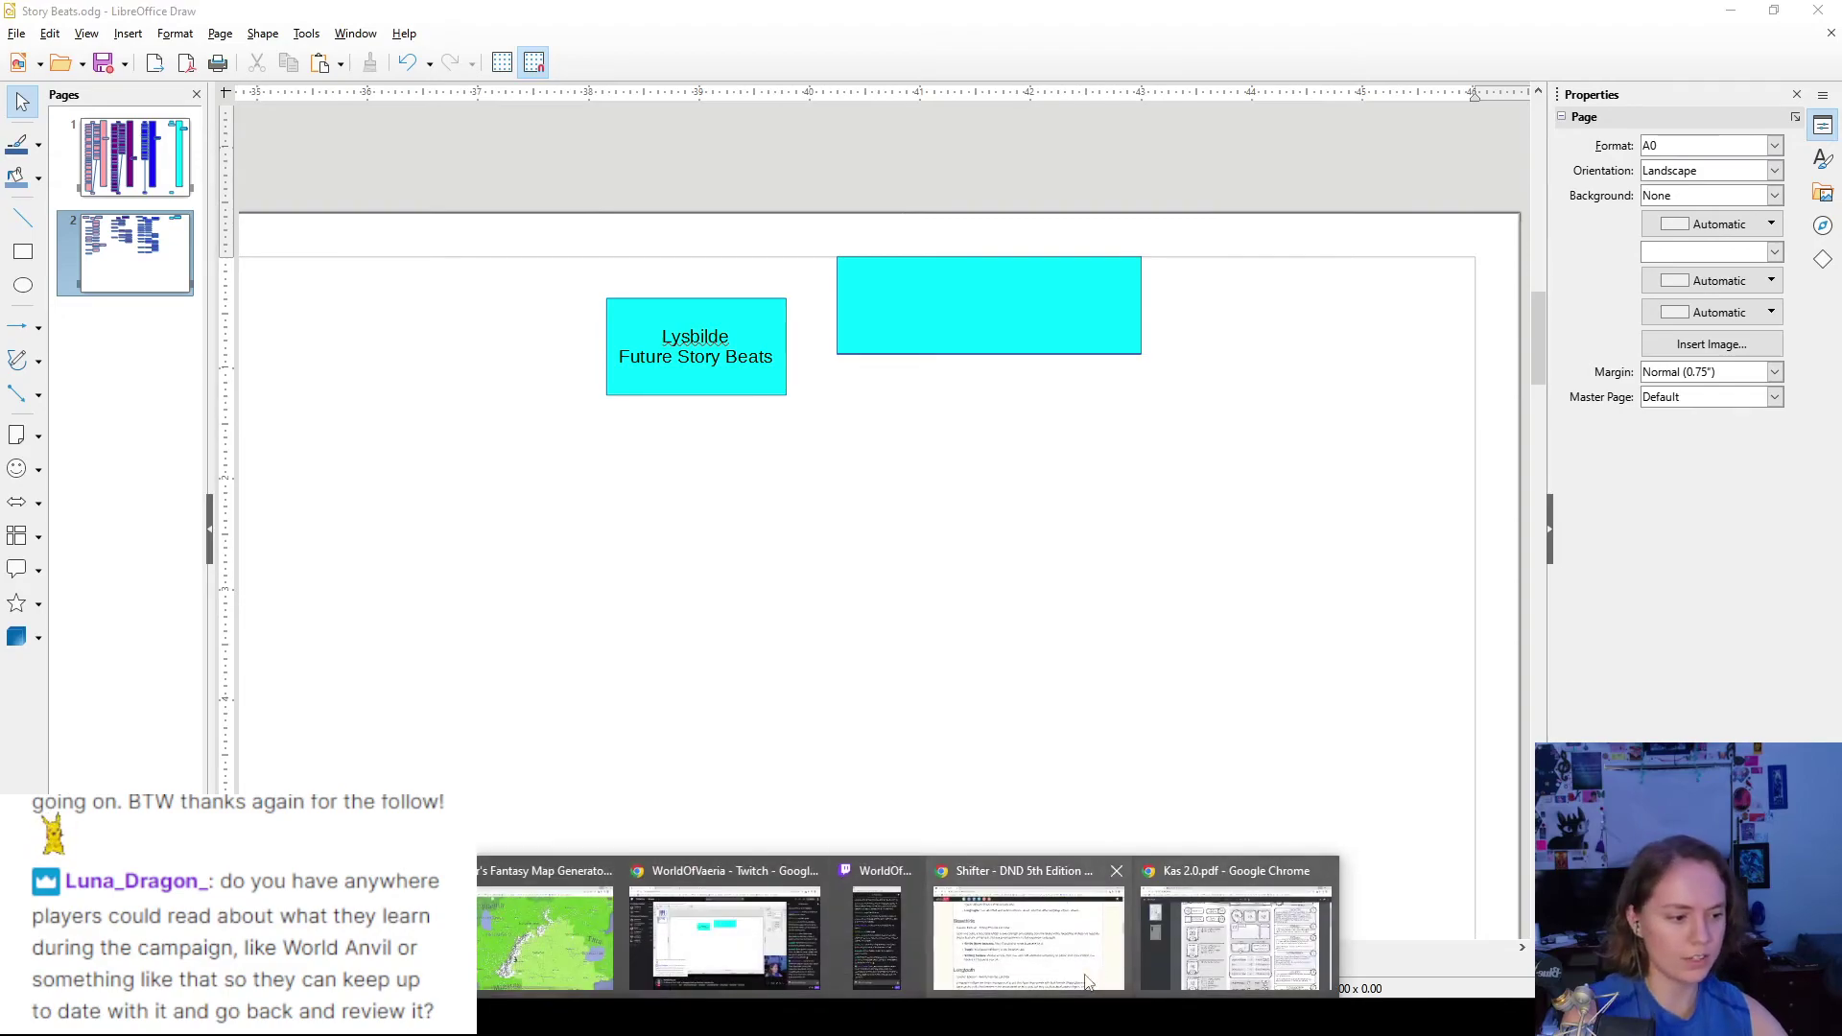
click(537, 942)
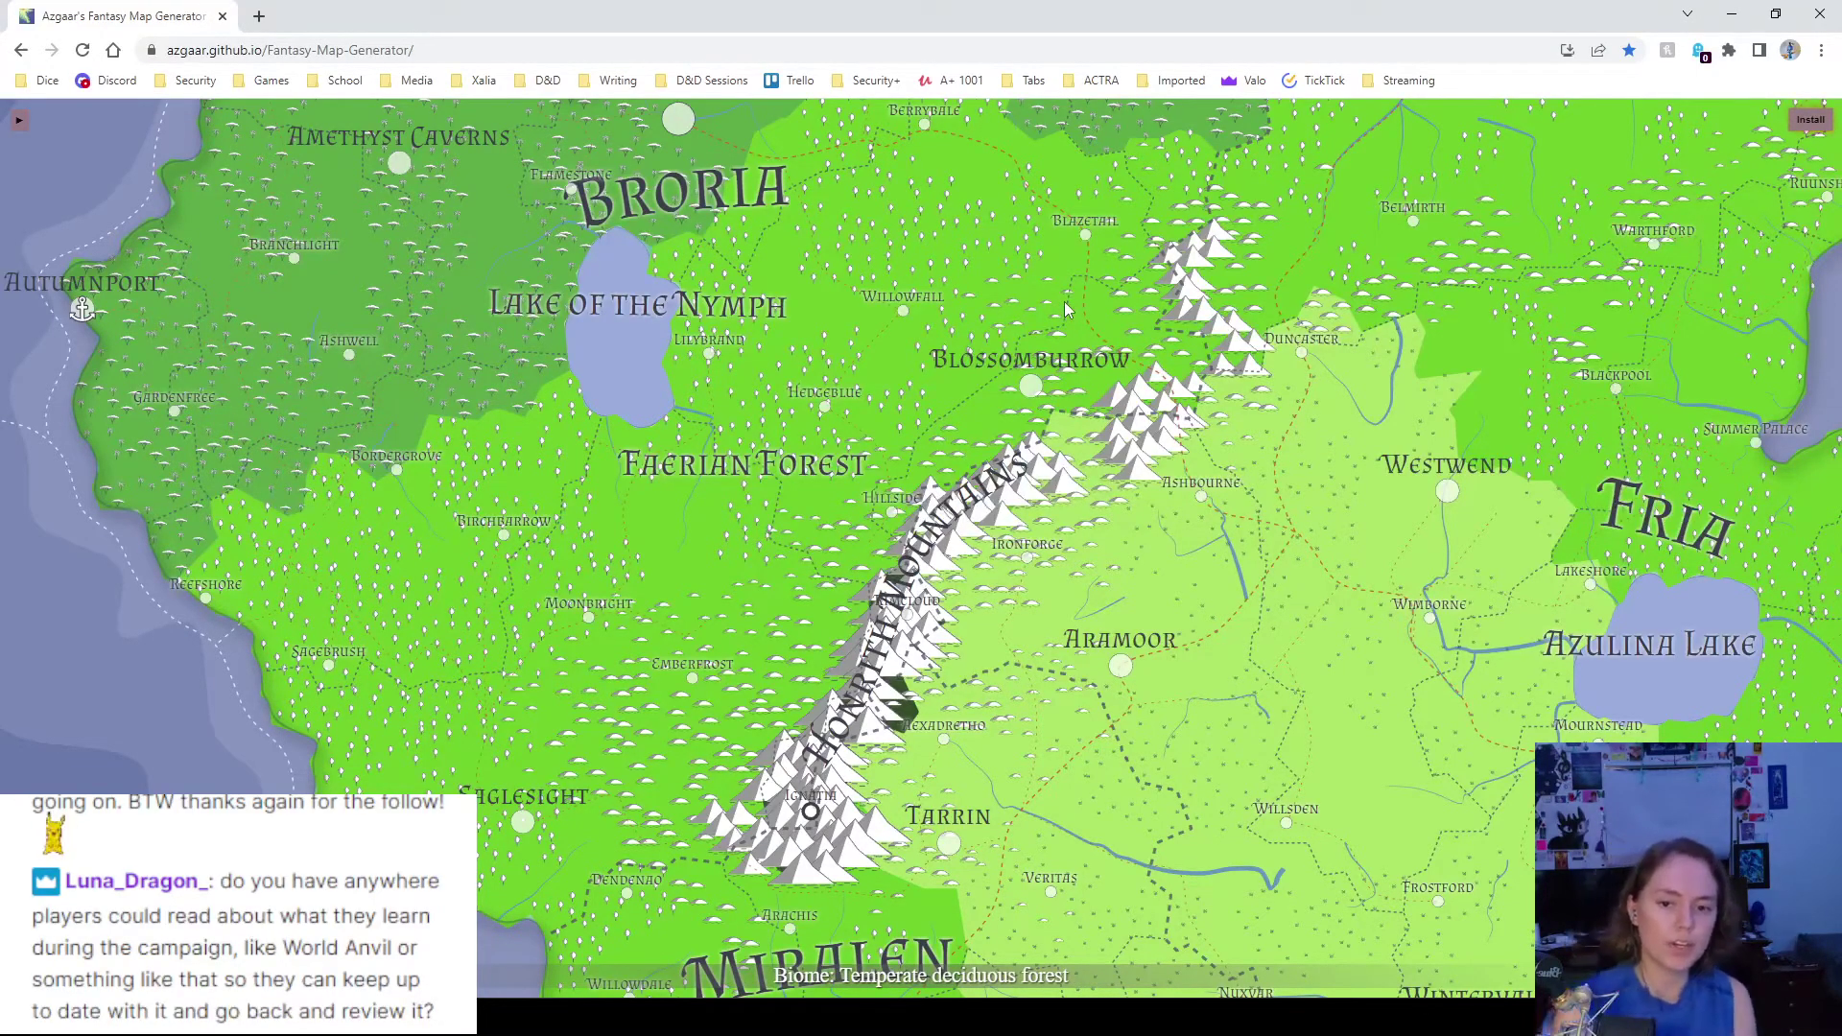
scroll(1064, 301, down, 3)
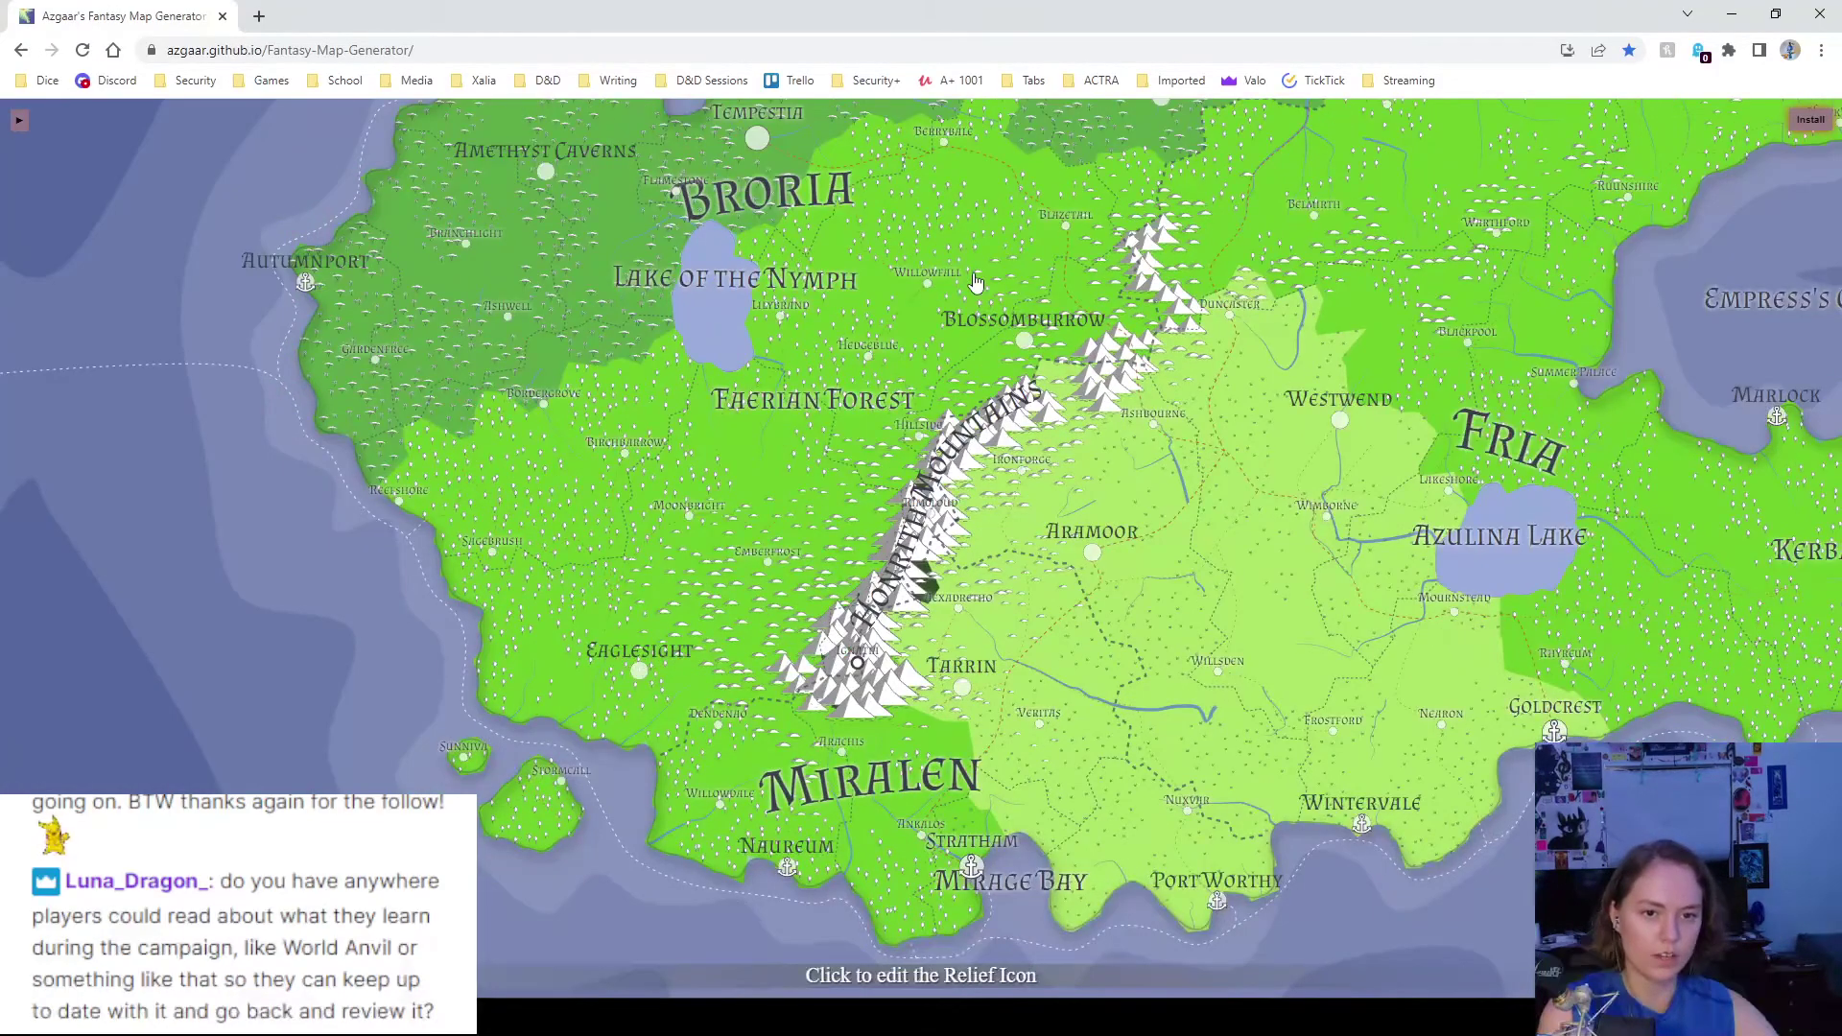
drag(975, 281, 914, 433)
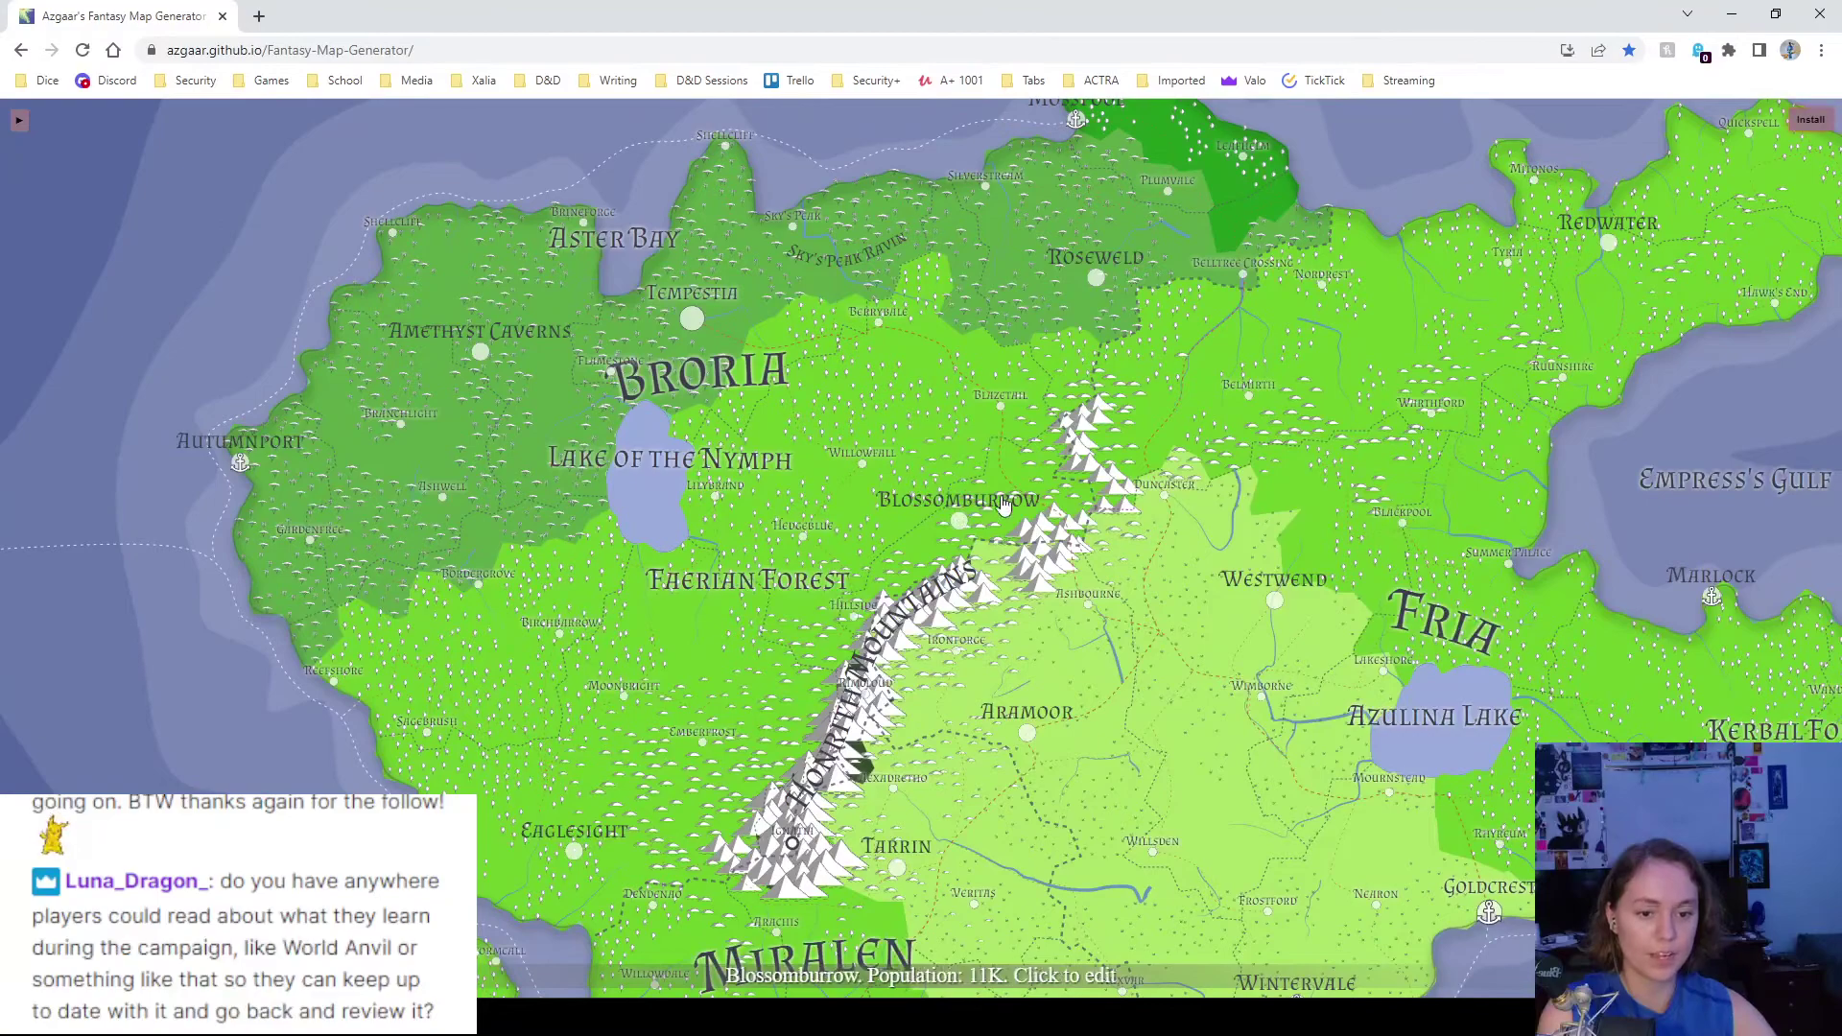